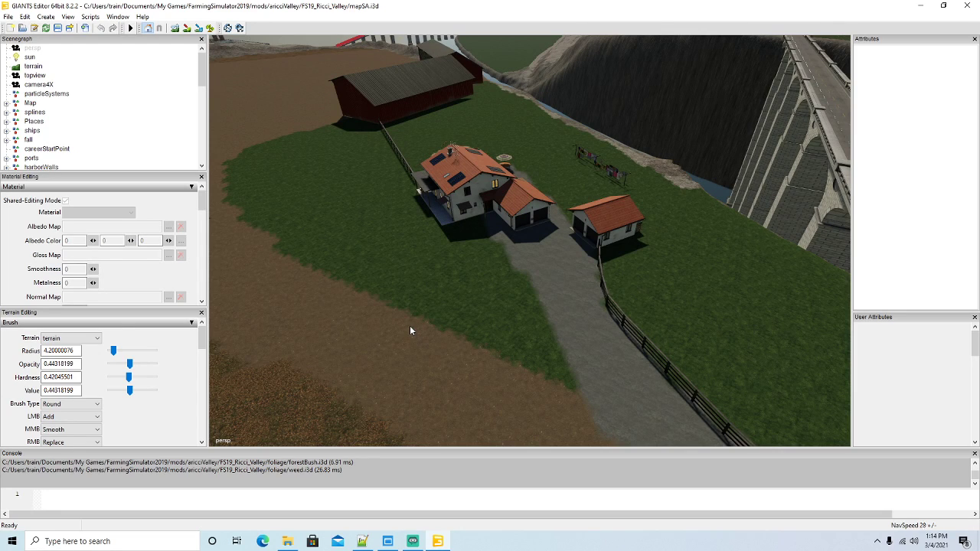
Set up foliage layer painting with the grass layer in State 4
scroll(408, 315, "up", 5)
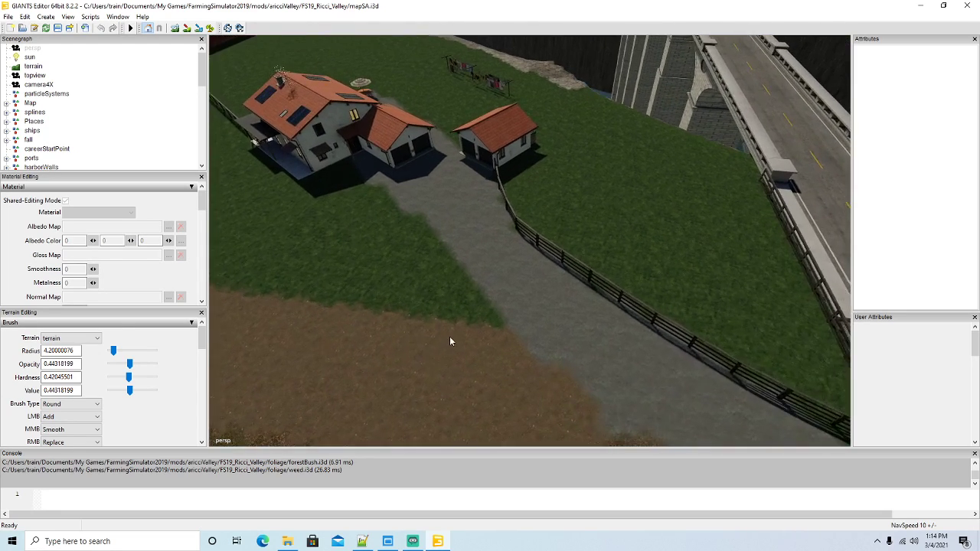
left_click_drag(202, 338, 200, 358)
left_click(76, 370)
left_click(60, 401)
left_click_drag(204, 353, 202, 377)
left_click(84, 362)
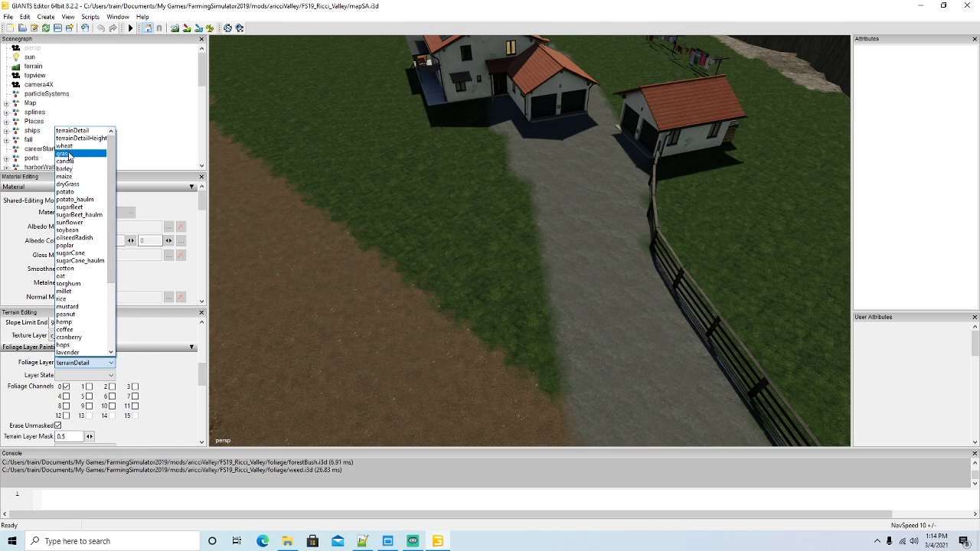
left_click(65, 153)
left_click(80, 375)
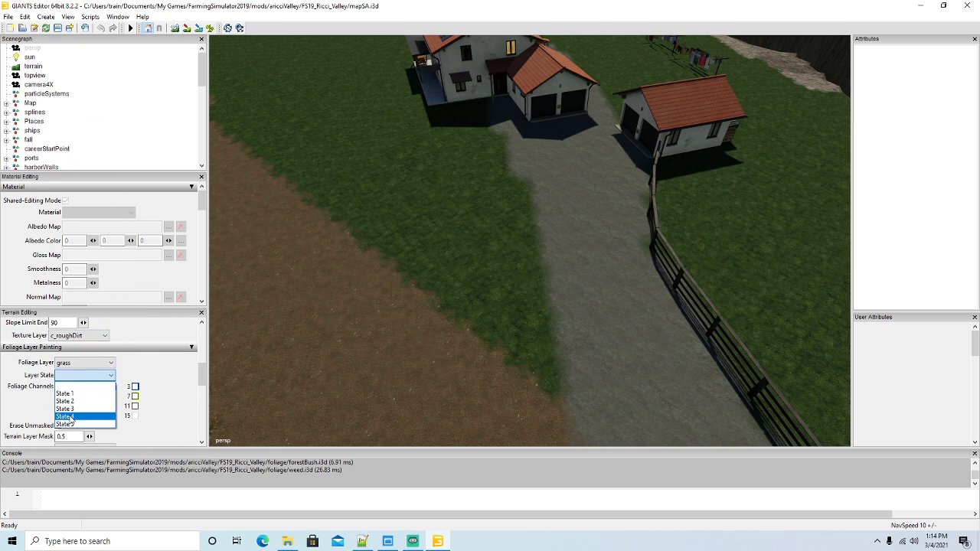
left_click(69, 417)
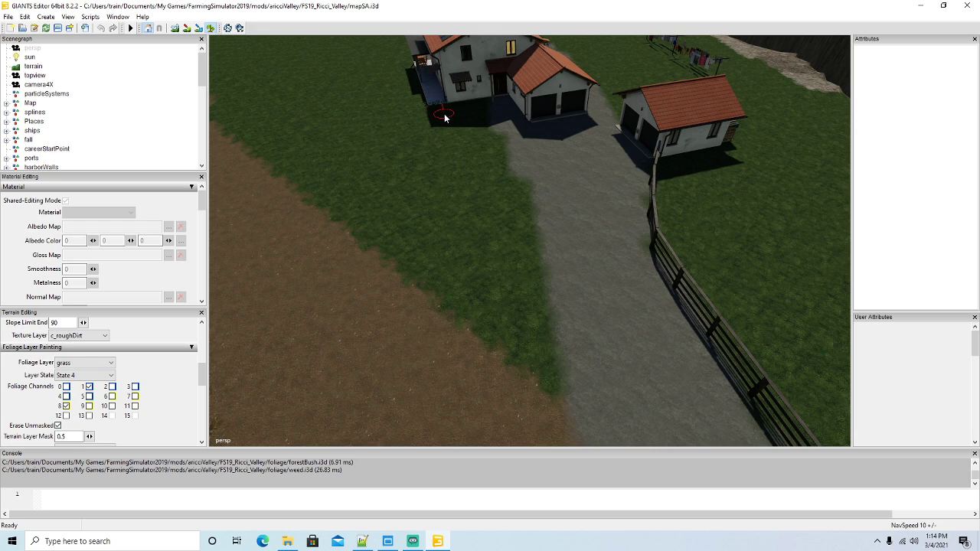
Paint grass over the lawn in front of the house, between the gravel driveway and the dirt field
left_click_drag(479, 112, 482, 135)
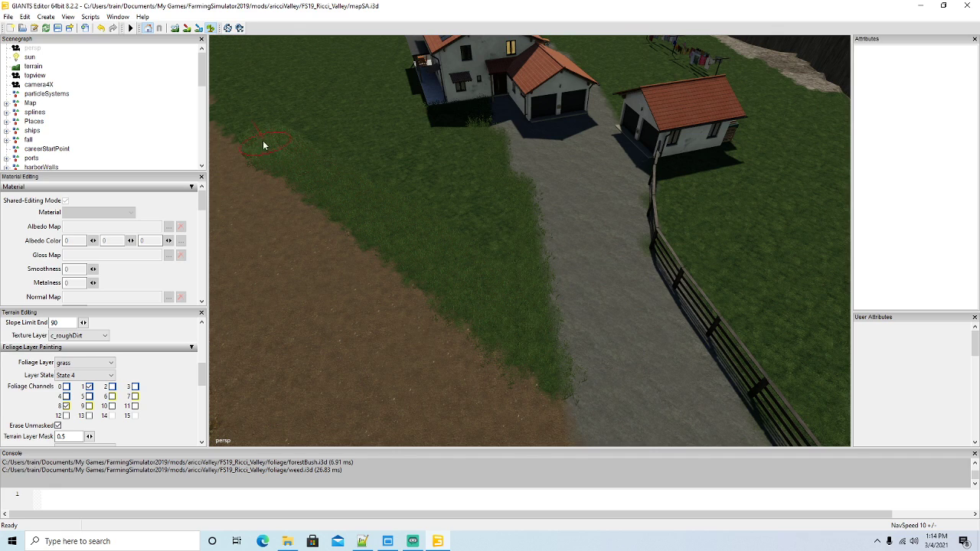
left_click_drag(423, 127, 450, 153)
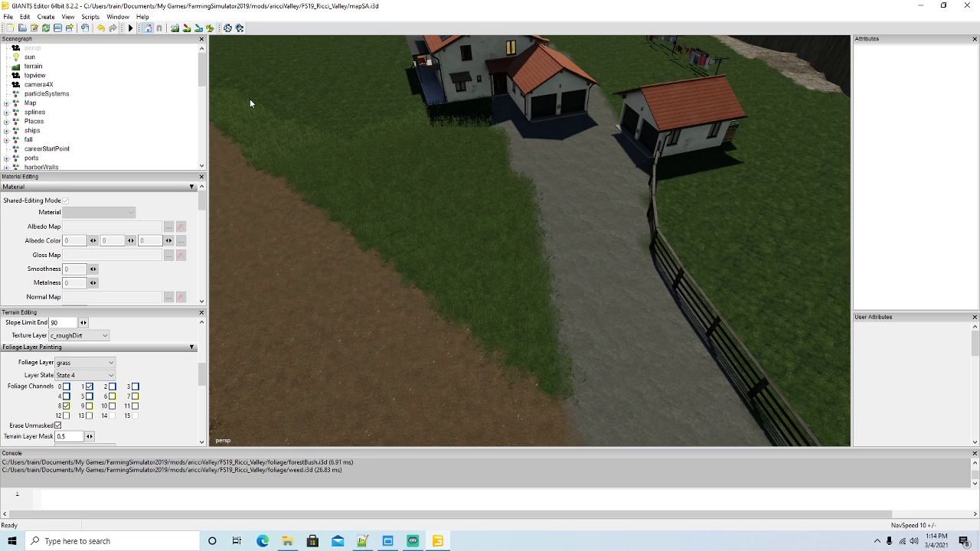
left_click_drag(329, 199, 459, 192, "alt")
key("w")
key("w")
key("s")
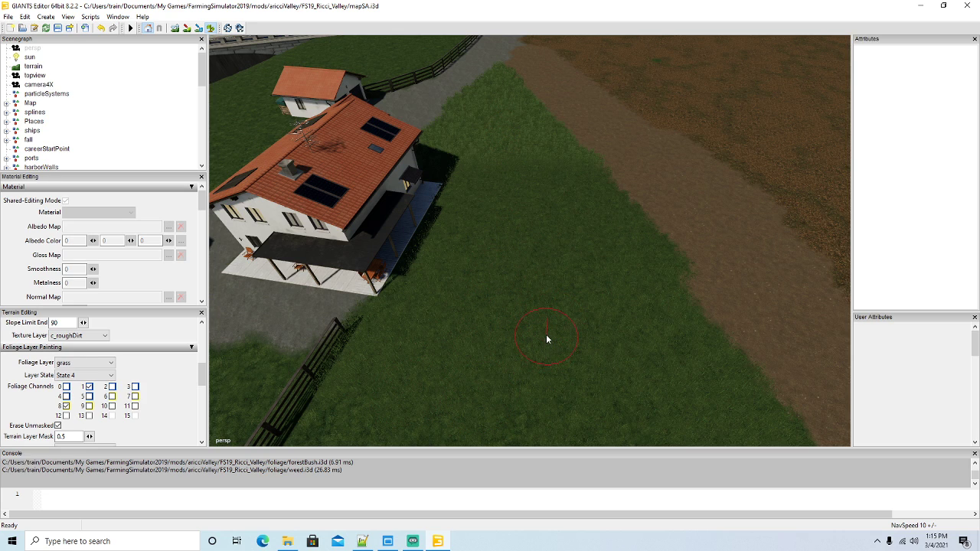
Paint grass over the lawn between the house and the red barn, along the fence and out to the dirt edge
left_click(210, 29)
mouse_move(540, 303)
left_mouse_down("alt")
mouse_move(530, 314)
mouse_move(365, 326)
mouse_move(276, 262)
mouse_move(621, 282)
mouse_move(602, 304)
left_mouse_up("alt")
scroll(276, 258, "up", 5)
left_click_drag(398, 122, 429, 137, "alt")
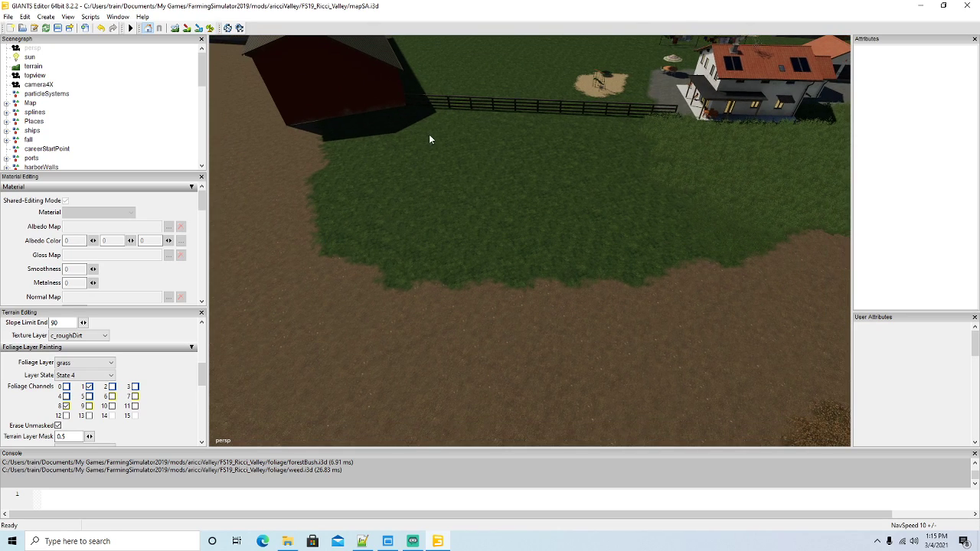
left_click(211, 27)
left_click_drag(363, 237, 349, 206)
mouse_move(359, 142)
left_mouse_down()
mouse_move(349, 119)
mouse_move(616, 117)
mouse_move(395, 131)
mouse_move(666, 153)
mouse_move(388, 148)
left_mouse_up()
mouse_move(641, 163)
left_mouse_down()
mouse_move(389, 166)
mouse_move(652, 188)
left_mouse_up()
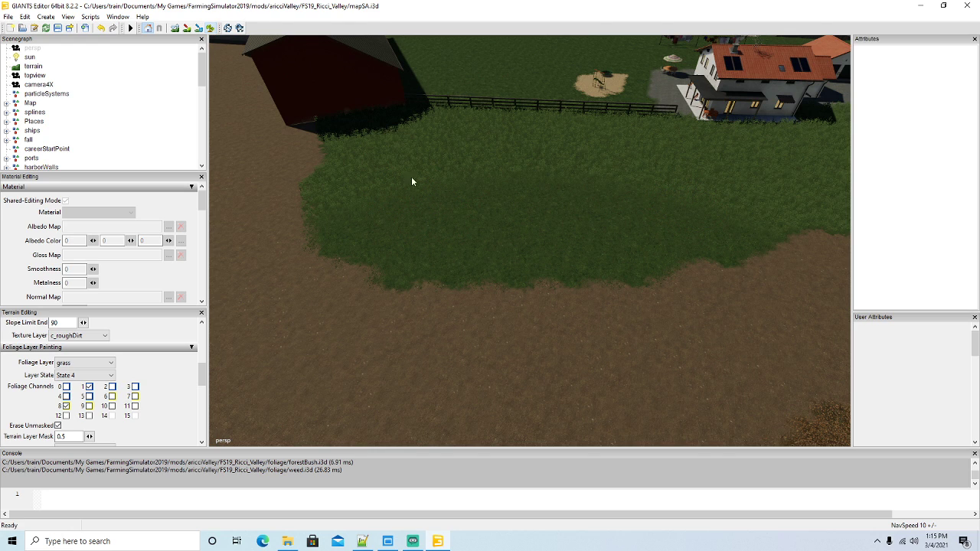
Paint grass along the long wall of the red barn on the river side of the fence
right_click_drag(377, 147, 473, 183)
left_click_drag(474, 184, 400, 202, "alt")
scroll(484, 143, "up", 8)
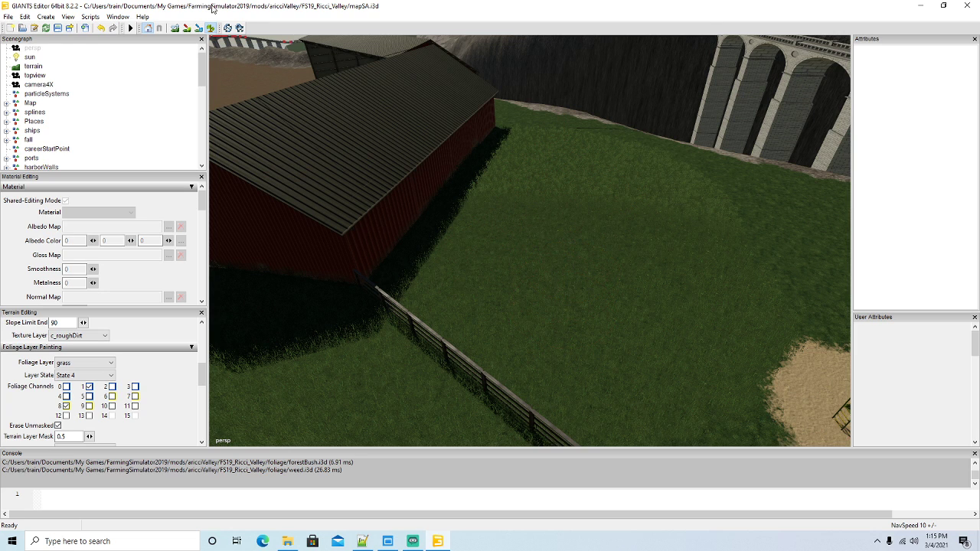
Paint grass around the sand playground and the clotheslines behind the house
left_click(211, 28)
mouse_move(376, 191)
left_mouse_down("alt")
mouse_move(443, 166)
mouse_move(442, 156)
mouse_move(537, 215)
mouse_move(459, 232)
left_mouse_up("alt")
scroll(442, 156, "up", 2)
scroll(459, 232, "down", 2)
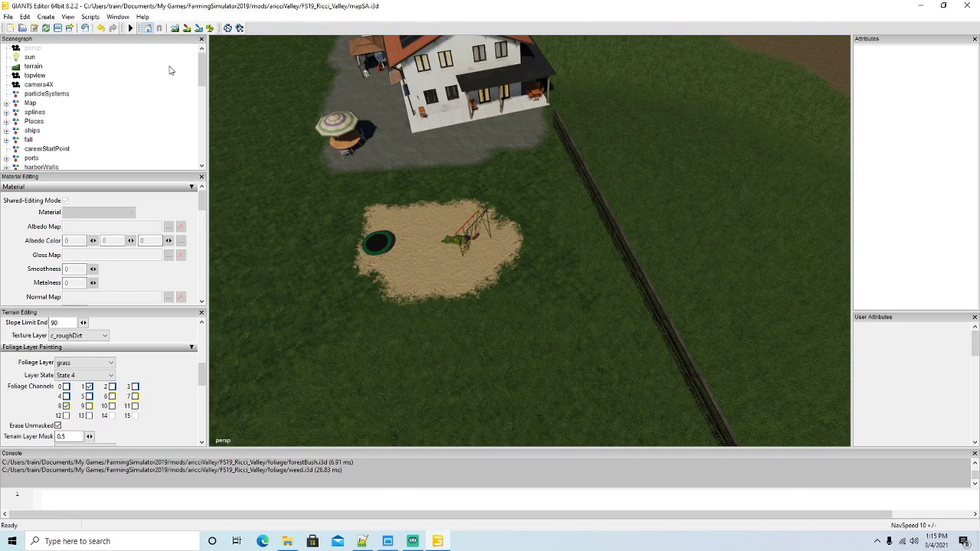
left_click(211, 29)
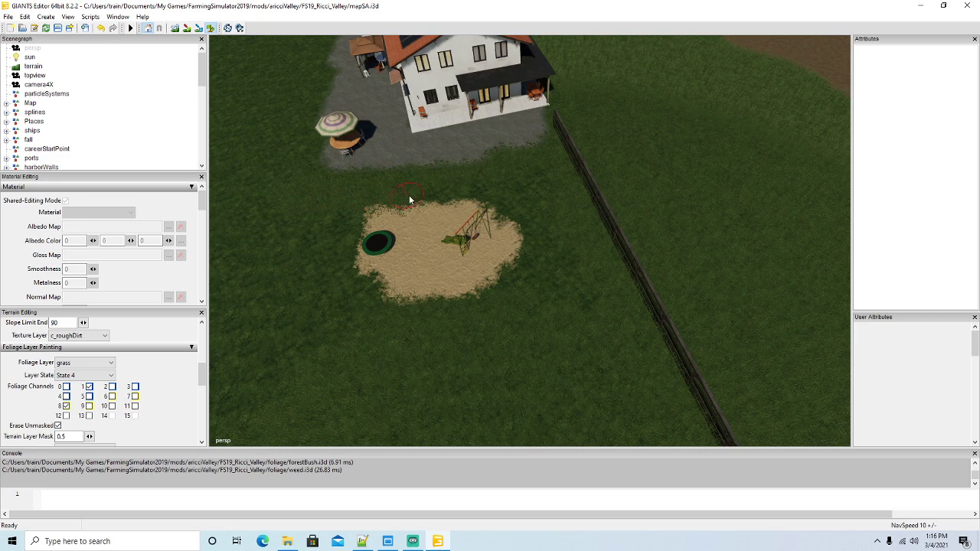
mouse_move(513, 274)
left_mouse_down()
mouse_move(457, 315)
mouse_move(368, 307)
left_mouse_up()
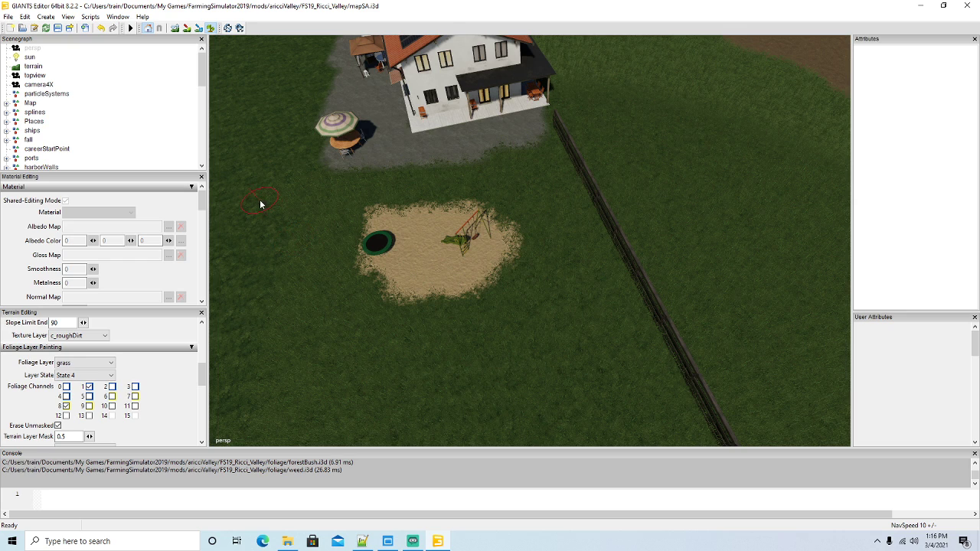
mouse_move(361, 191)
right_mouse_down()
mouse_move(278, 195)
mouse_move(343, 221)
mouse_move(366, 166)
mouse_move(403, 162)
mouse_move(430, 175)
mouse_move(473, 253)
mouse_move(281, 248)
mouse_move(482, 235)
mouse_move(503, 249)
mouse_move(489, 266)
right_mouse_up()
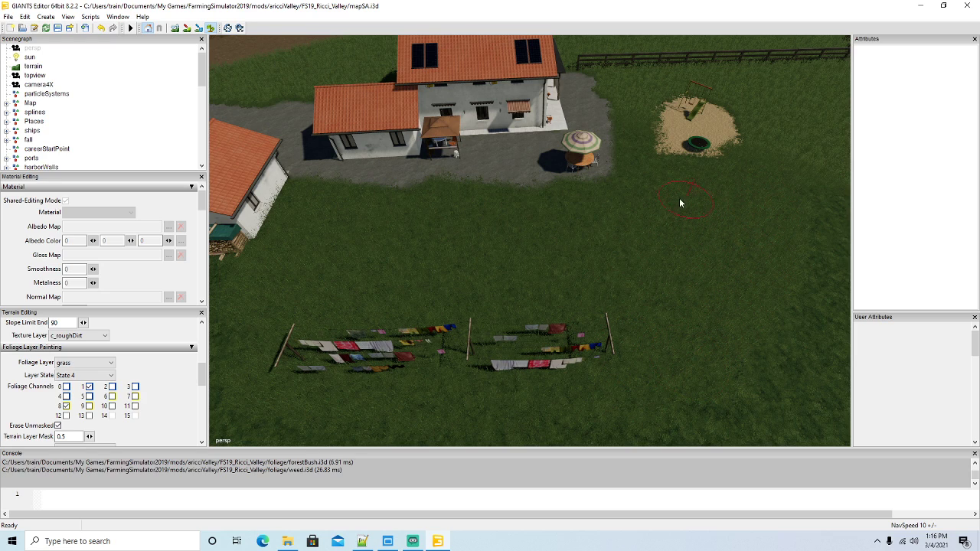
Paint grass around the end walls of the two red barns, out to the cliff edge
left_click(209, 30)
mouse_move(500, 255)
left_mouse_down("alt")
mouse_move(409, 251)
mouse_move(467, 268)
mouse_move(518, 262)
mouse_move(570, 155)
mouse_move(557, 183)
mouse_move(384, 264)
mouse_move(418, 288)
left_mouse_up("alt")
scroll(557, 180, "down", 6)
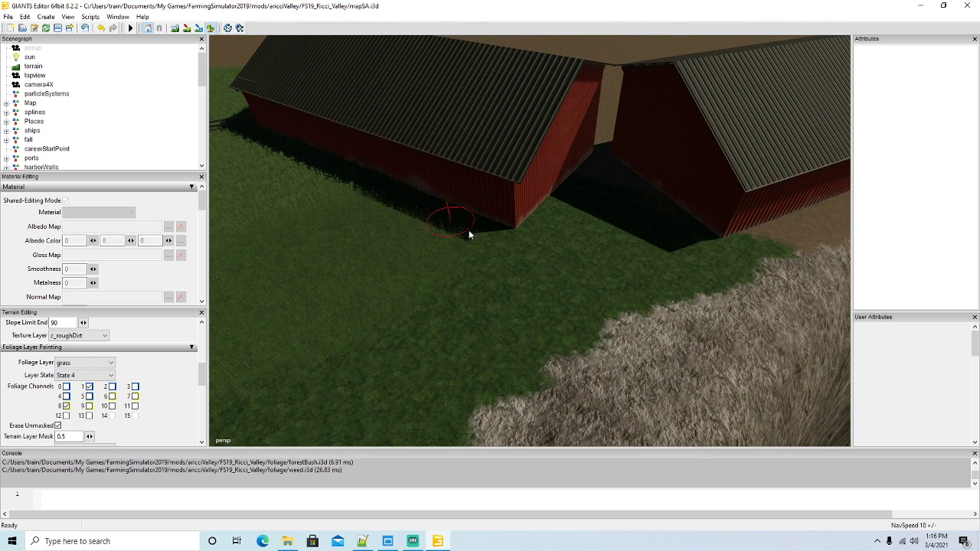
mouse_move(567, 201)
left_mouse_down()
mouse_move(671, 212)
mouse_move(689, 233)
left_mouse_up()
left_click_drag(724, 266, 569, 320)
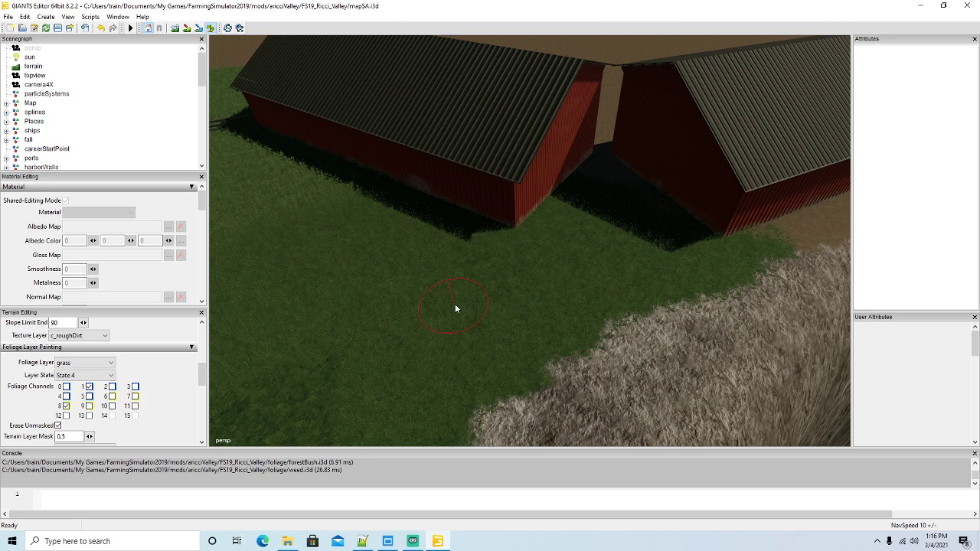
Fill the remaining bare lawn between the playground, the red barn and the cliff edge with grass
left_click(211, 28)
left_click_drag(562, 297, 465, 261, "alt")
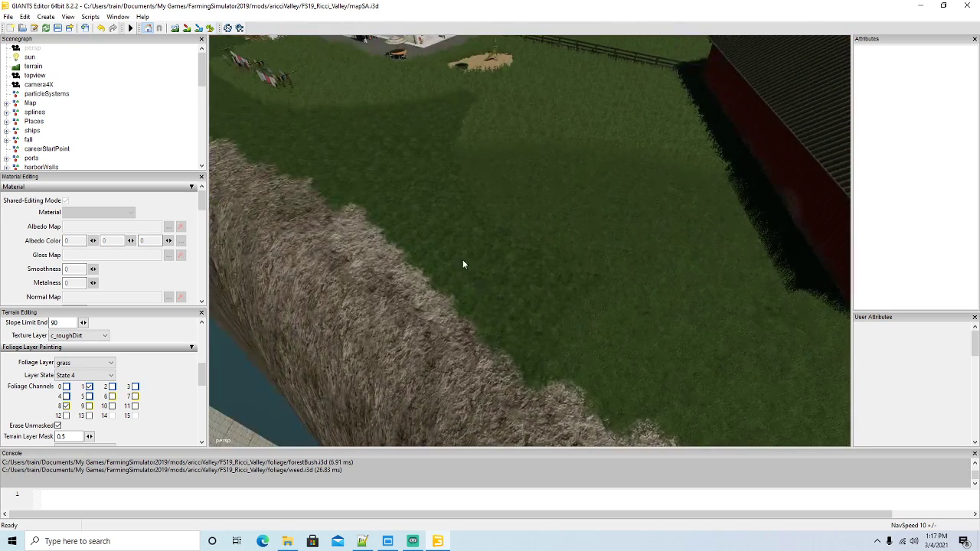
left_click(211, 28)
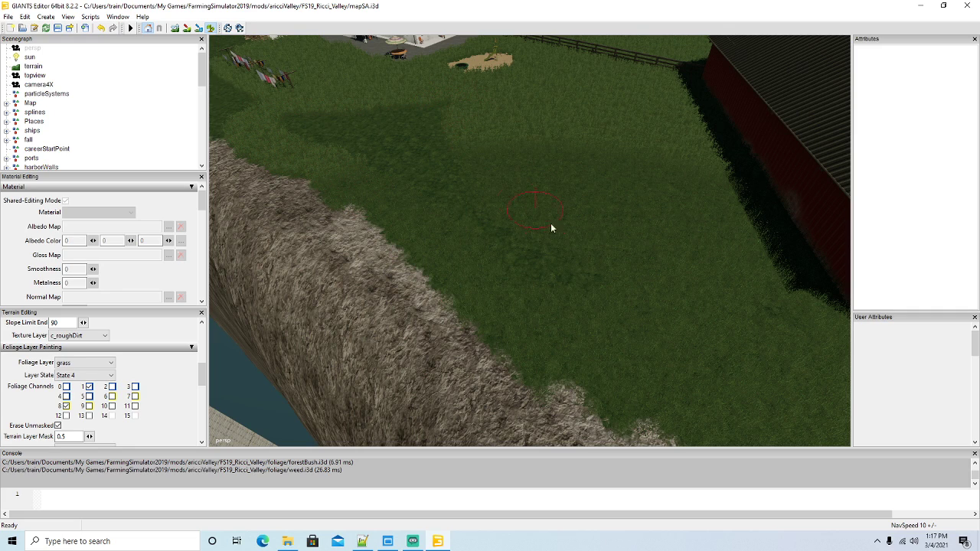
left_click_drag(384, 108, 363, 139)
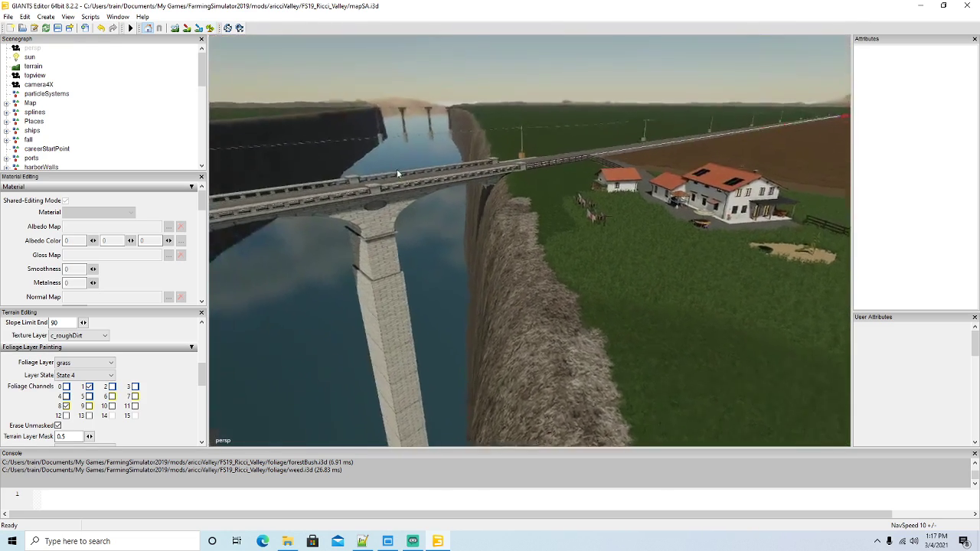
Paint grass along the cliff edge beside the clotheslines, up towards the bridge
left_click_drag(397, 169, 396, 142, "alt")
scroll(396, 143, "up", 5)
left_click_drag(415, 176, 368, 126, "alt")
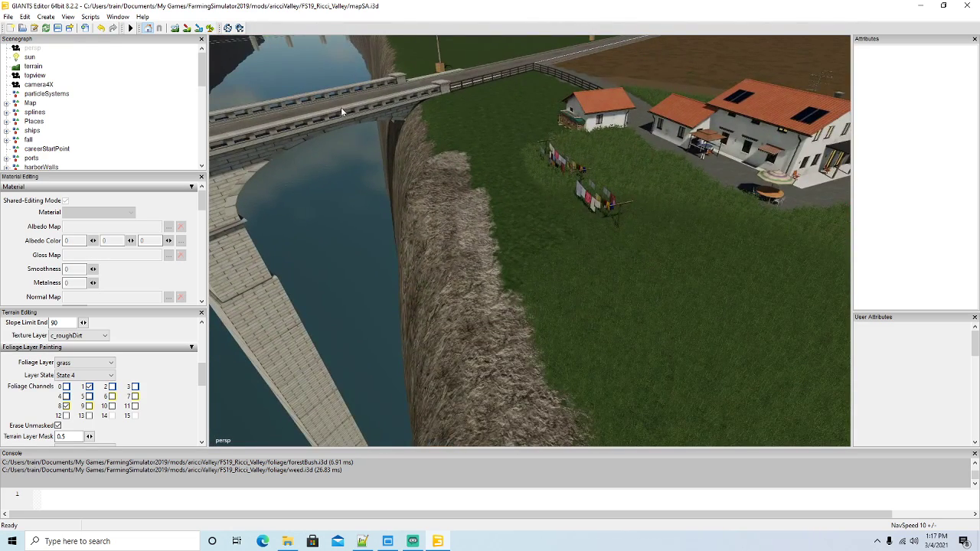
mouse_move(536, 273)
left_mouse_down()
mouse_move(510, 229)
mouse_move(501, 180)
mouse_move(450, 137)
mouse_move(506, 142)
left_mouse_up()
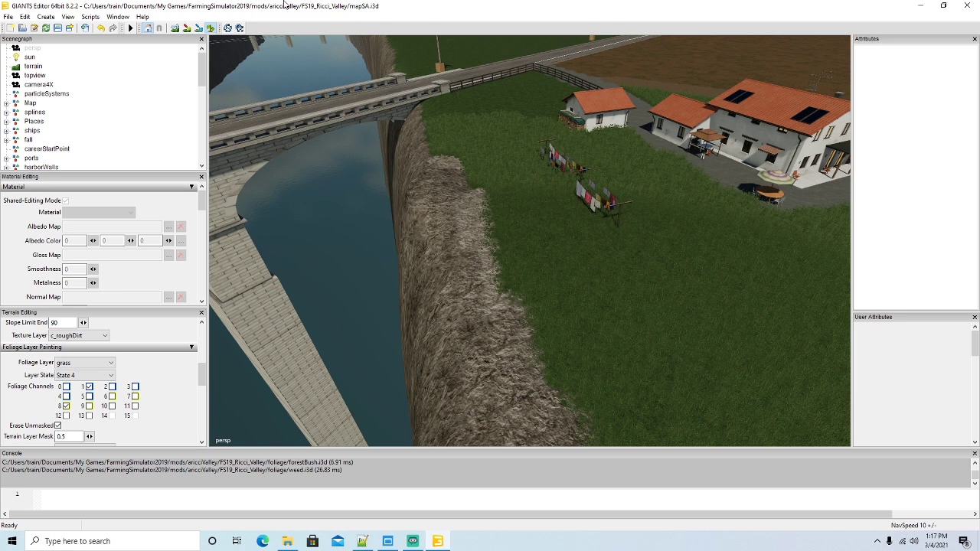
Paint grass on the lawn beside the bridge end, along the roadside fence
left_click(213, 27)
left_click_drag(398, 100, 547, 273, "alt")
scroll(495, 212, "up", 2)
scroll(495, 212, "up", 5)
scroll(548, 283, "down", 2)
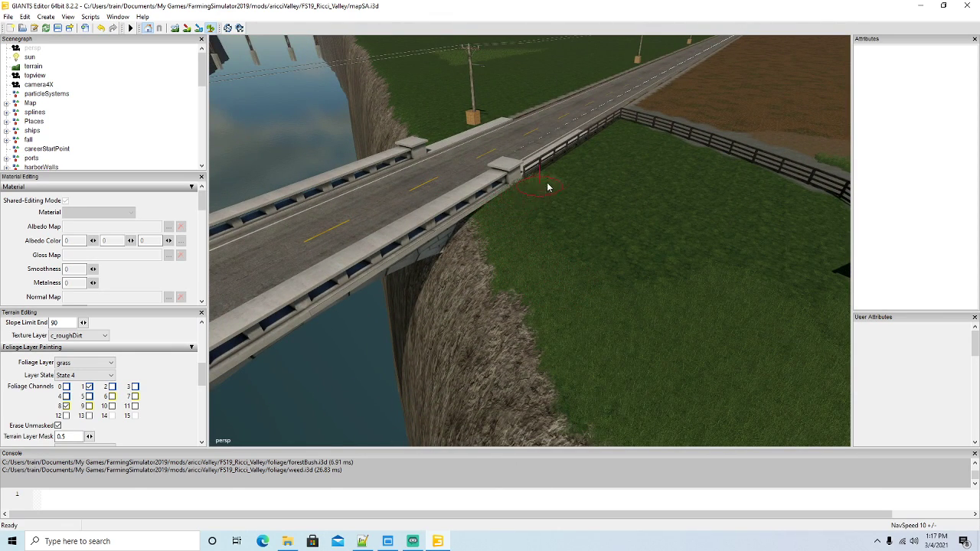
mouse_move(615, 139)
left_mouse_down()
mouse_move(745, 276)
mouse_move(623, 151)
mouse_move(622, 172)
left_mouse_up()
mouse_move(681, 303)
left_mouse_down()
mouse_move(605, 164)
mouse_move(617, 273)
mouse_move(574, 223)
left_mouse_up()
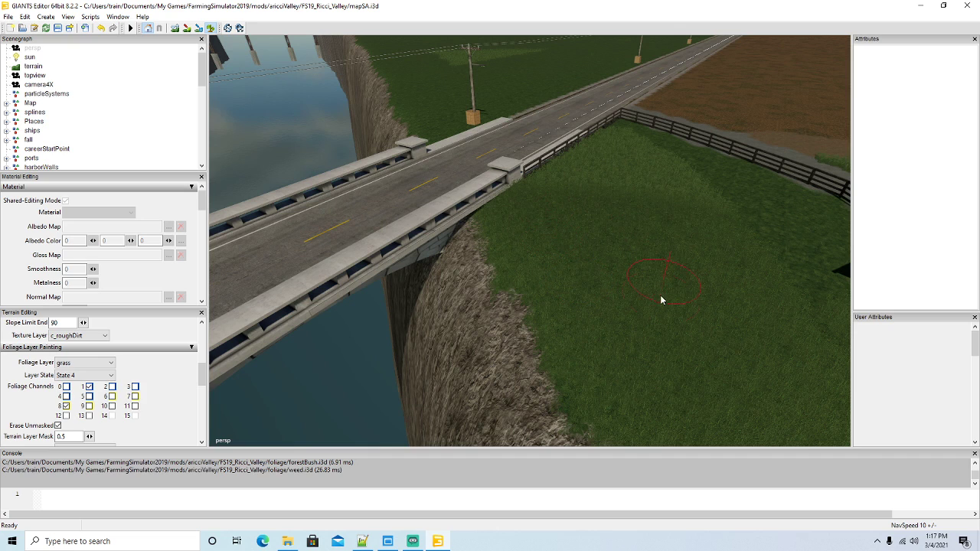
Paint grass in the fenced lawn between the driveway and the road, from the small garage to the fence corner
left_click(210, 29)
mouse_move(460, 226)
left_mouse_down("alt")
mouse_move(541, 216)
mouse_move(521, 213)
mouse_move(507, 171)
mouse_move(468, 158)
mouse_move(477, 153)
mouse_move(525, 232)
mouse_move(570, 245)
left_mouse_up("alt")
left_click(211, 28)
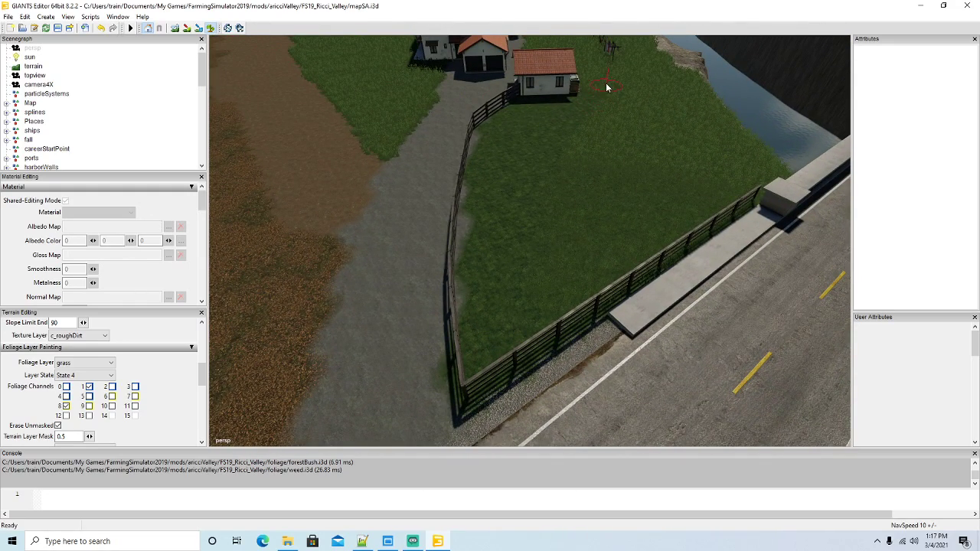
mouse_move(600, 94)
left_mouse_down()
mouse_move(532, 110)
mouse_move(499, 133)
mouse_move(495, 151)
left_mouse_up()
left_click_drag(489, 202, 479, 335)
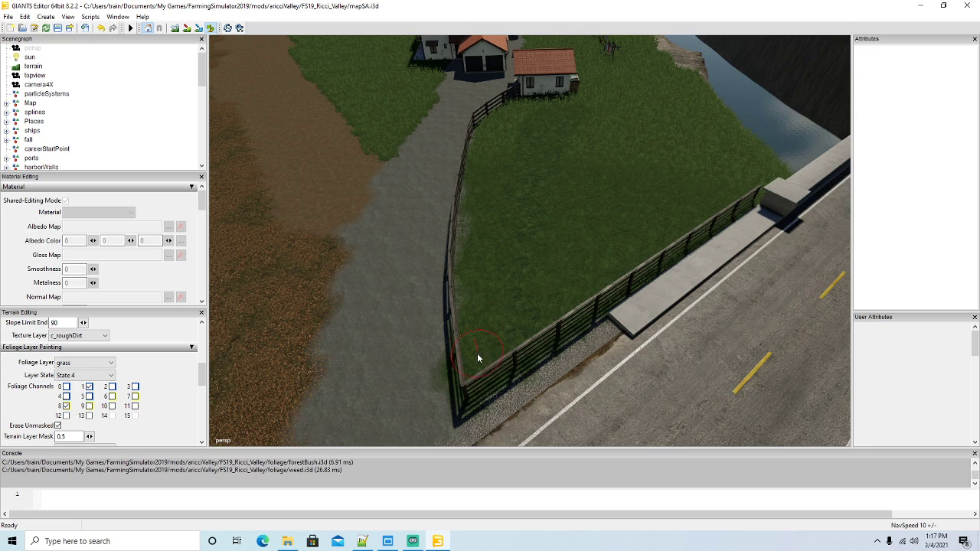
left_click_drag(497, 393, 568, 344)
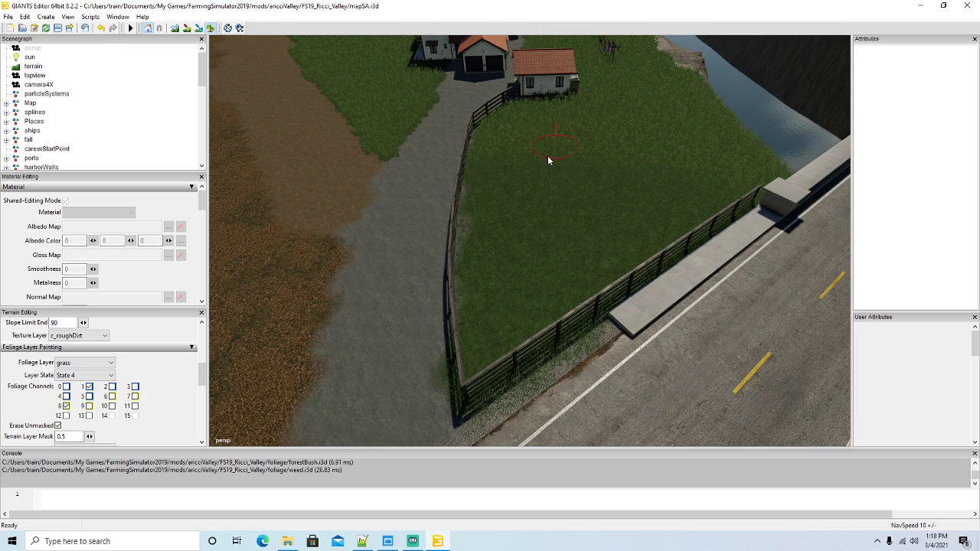
Sculpt the cliff terrain below the lawn over the two dark patches near the upper edge
scroll(511, 246, "down", 3)
scroll(375, 201, "down", 3)
right_click_drag(379, 182, 445, 142)
scroll(446, 143, "up", 10)
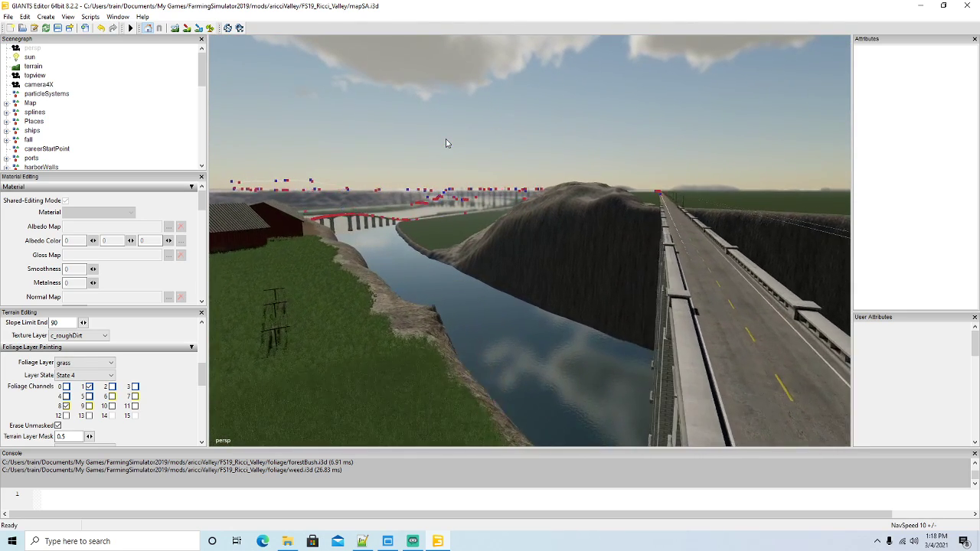
scroll(445, 142, "up", 3)
right_click_drag(445, 142, 427, 243)
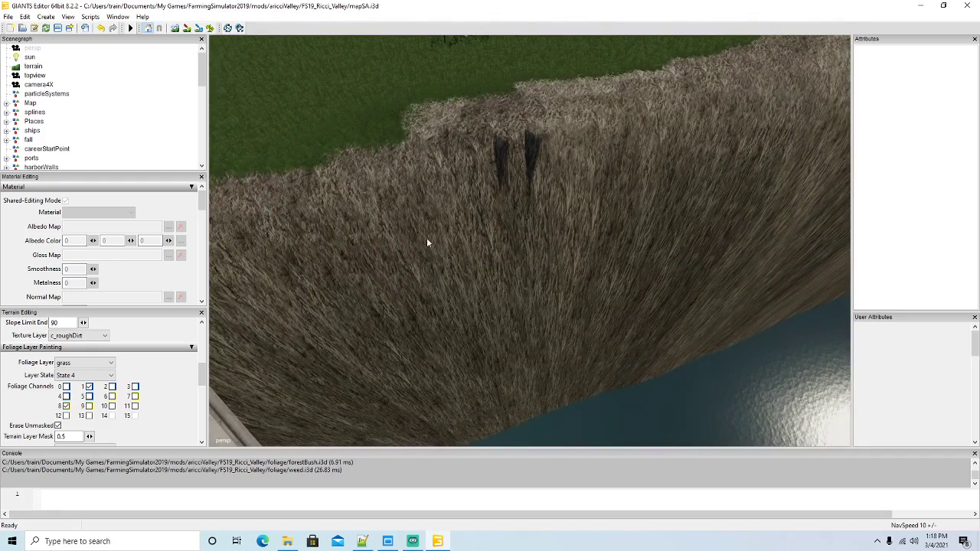
left_click(175, 29)
mouse_move(468, 134)
left_mouse_down()
mouse_move(492, 148)
mouse_move(484, 171)
left_mouse_up()
left_click(176, 27)
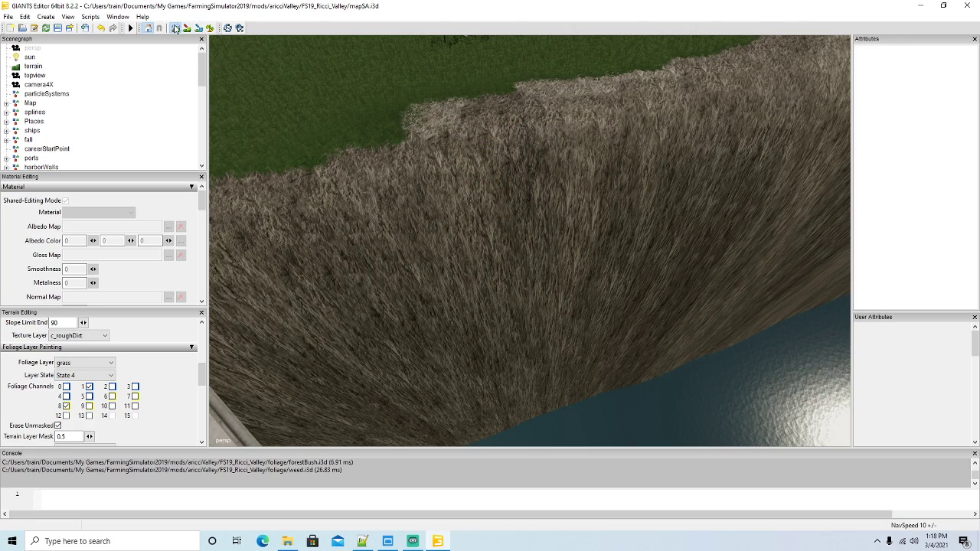
Inspect the grass coverage around the farmhouse, barns, driveway and surrounding field from several angles
mouse_move(414, 206)
right_mouse_down()
mouse_move(516, 163)
mouse_move(516, 147)
mouse_move(504, 192)
mouse_move(440, 185)
mouse_move(488, 185)
mouse_move(459, 146)
mouse_move(569, 197)
mouse_move(477, 223)
right_mouse_up()
scroll(459, 146, "up", 3)
scroll(460, 139, "up", 5)
scroll(478, 222, "down", 10)
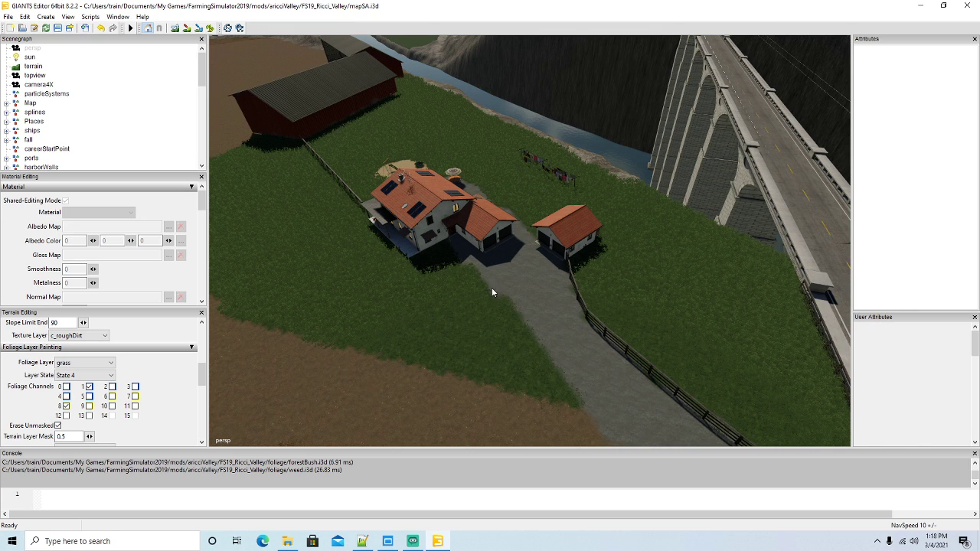
middle_click_drag(541, 313, 378, 286)
scroll(378, 283, "up", 5)
left_click_drag(378, 283, 405, 307, "alt")
scroll(511, 304, "down", 3)
scroll(636, 297, "up", 2)
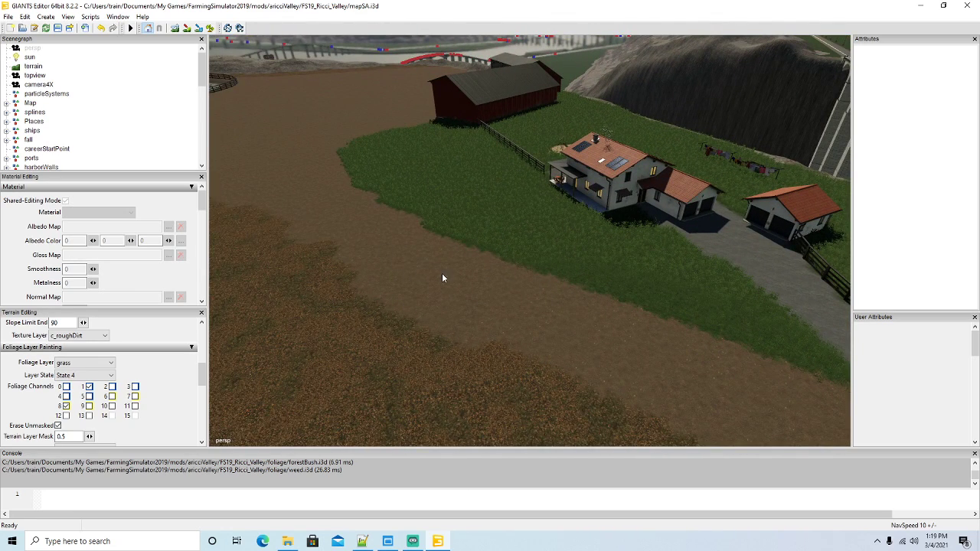
scroll(427, 287, "down", 5)
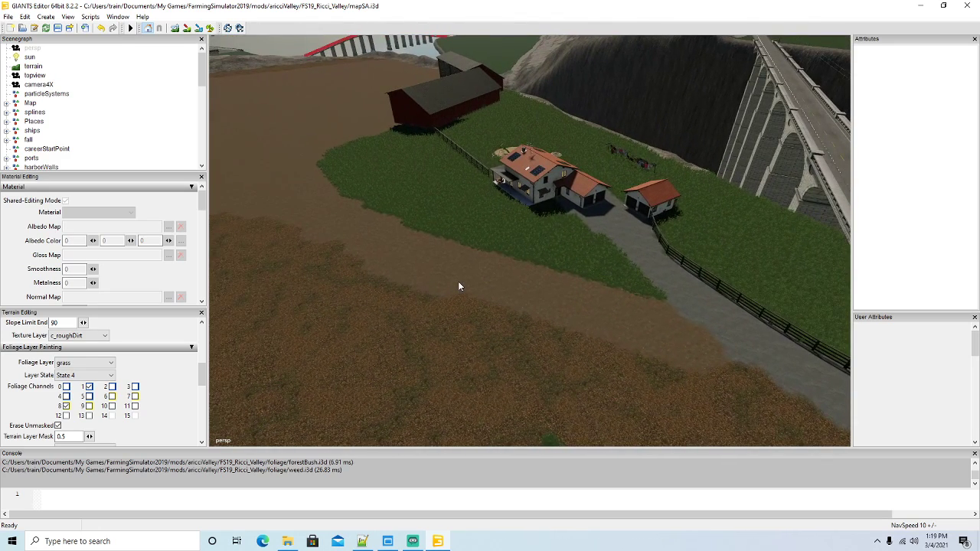
left_click_drag(455, 285, 407, 288, "alt")
left_click_drag(560, 323, 528, 316, "alt")
scroll(505, 310, "down", 3)
scroll(631, 301, "up", 4)
scroll(528, 316, "down", 3)
scroll(91, 111, "down", 4)
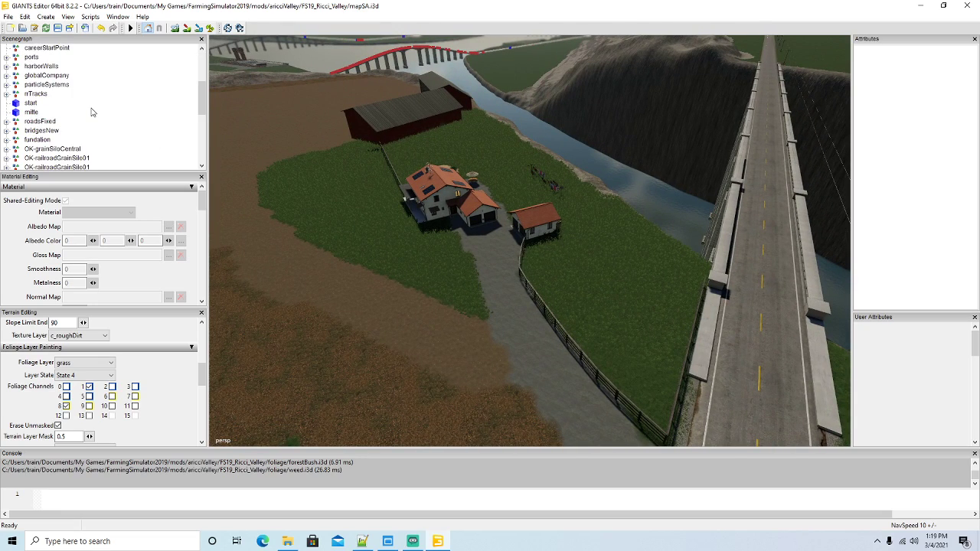
Expand the globalCompany group down to farmOne's visibility and invisibility subgroups in the scenegraph
left_click(6, 75)
scroll(97, 120, "down", 5)
scroll(98, 119, "down", 2)
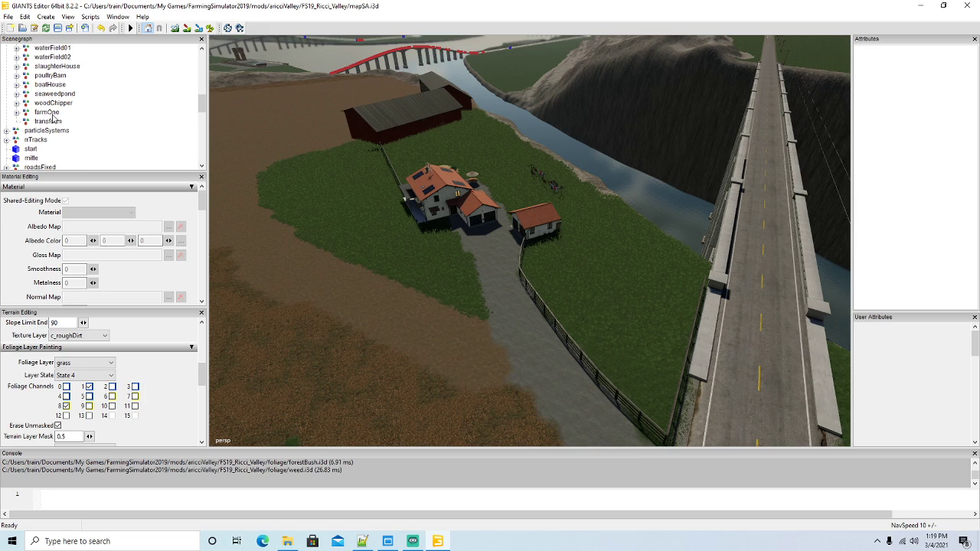
left_click(16, 112)
left_click(26, 122)
Duplicate the volumeTree object and move the copy into farmOne's visibility group
scroll(79, 115, "down", 7)
scroll(79, 115, "down", 6)
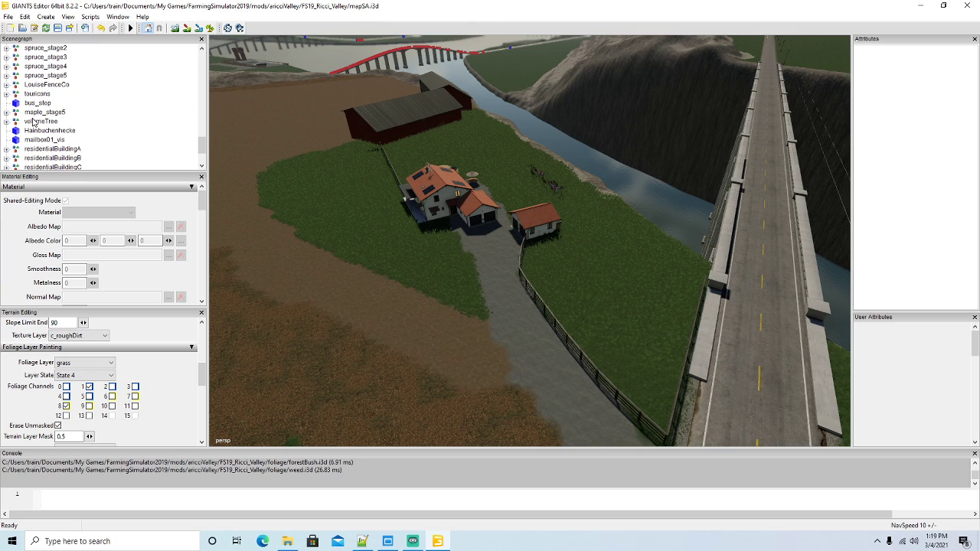
left_click(16, 124)
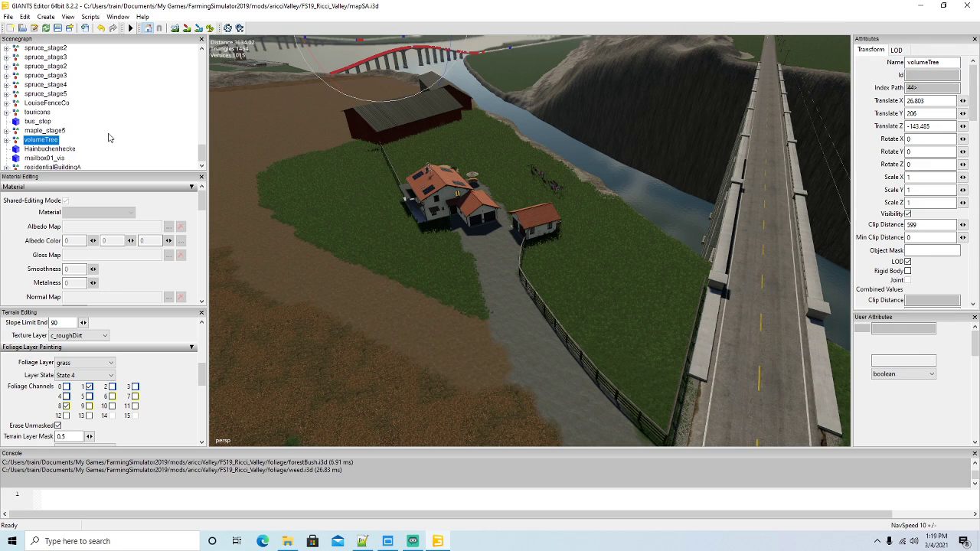
scroll(108, 138, "up", 5)
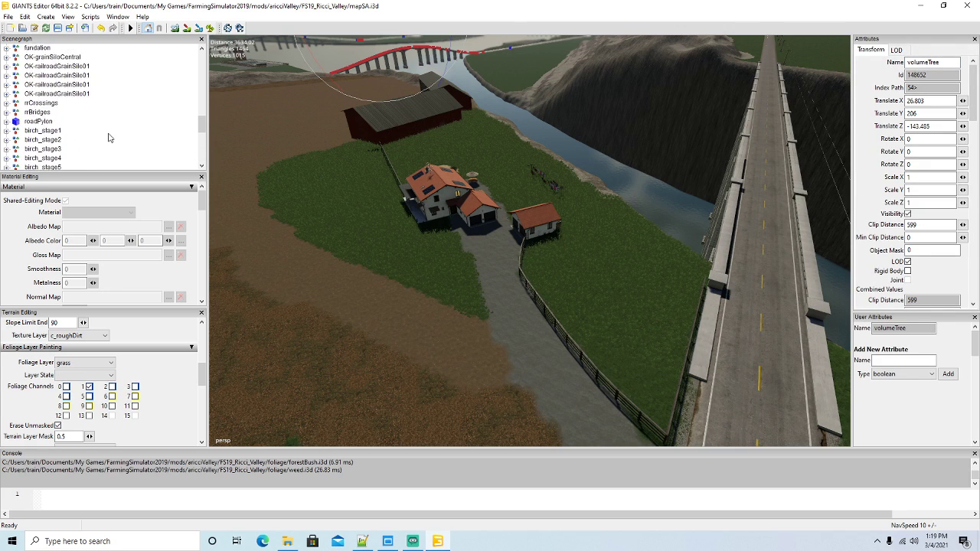
scroll(108, 138, "up", 4)
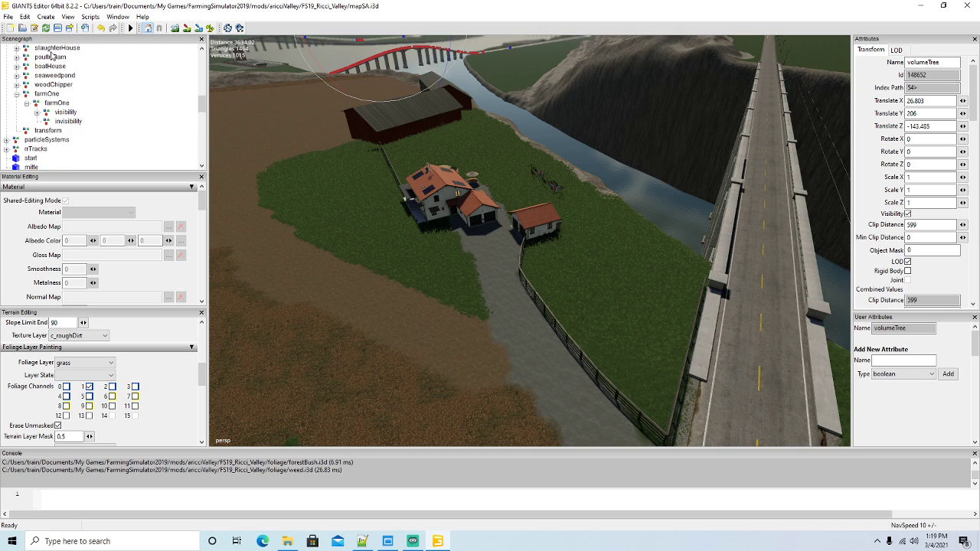
left_click(24, 16)
left_click(38, 80)
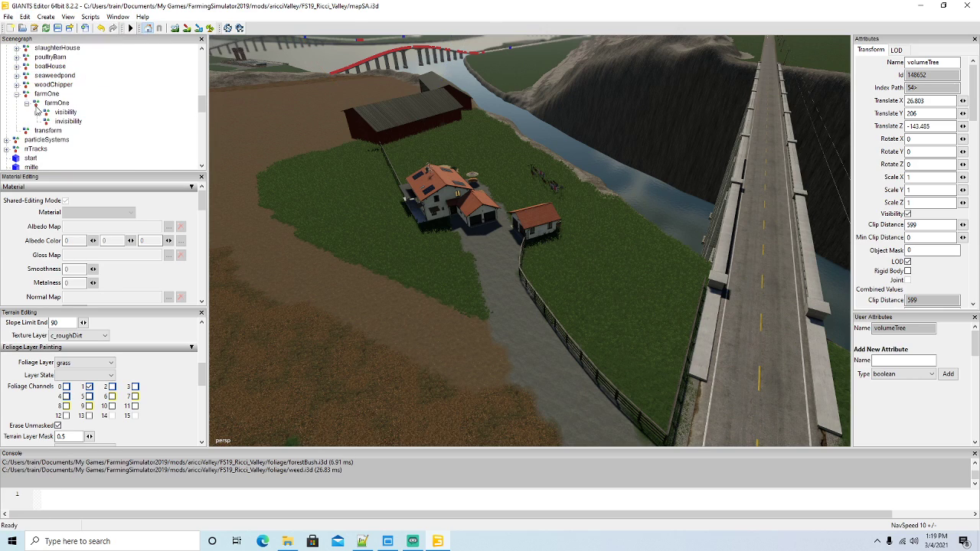
left_click(46, 113)
left_click(24, 16)
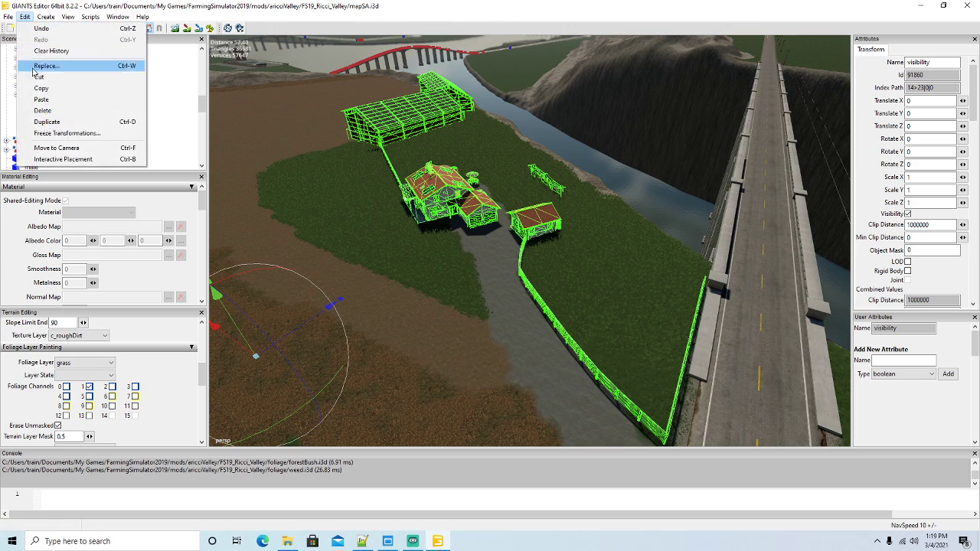
left_click(43, 108)
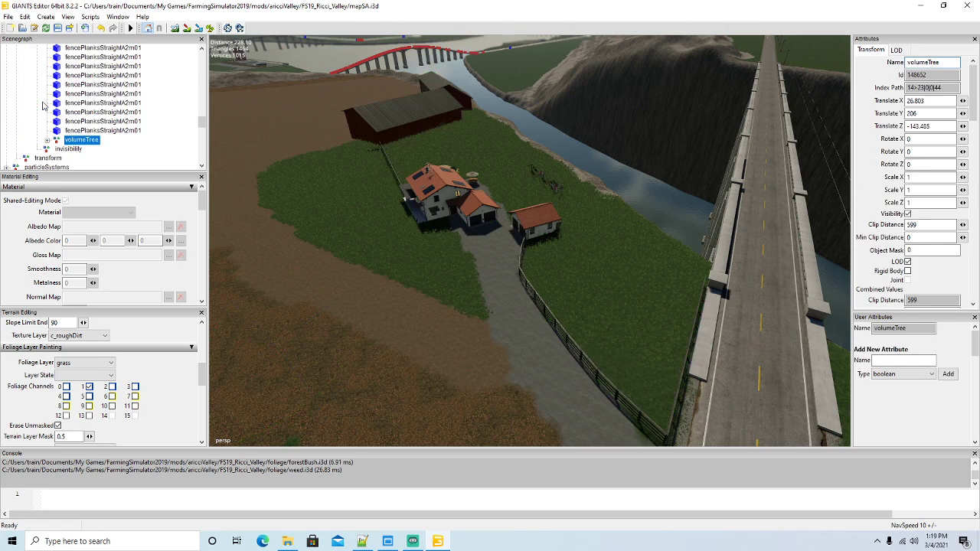
Try out the volumeTree copy in the fenced lawn beside the road with Interactive Placement and delete it
left_click(24, 17)
left_click(65, 158)
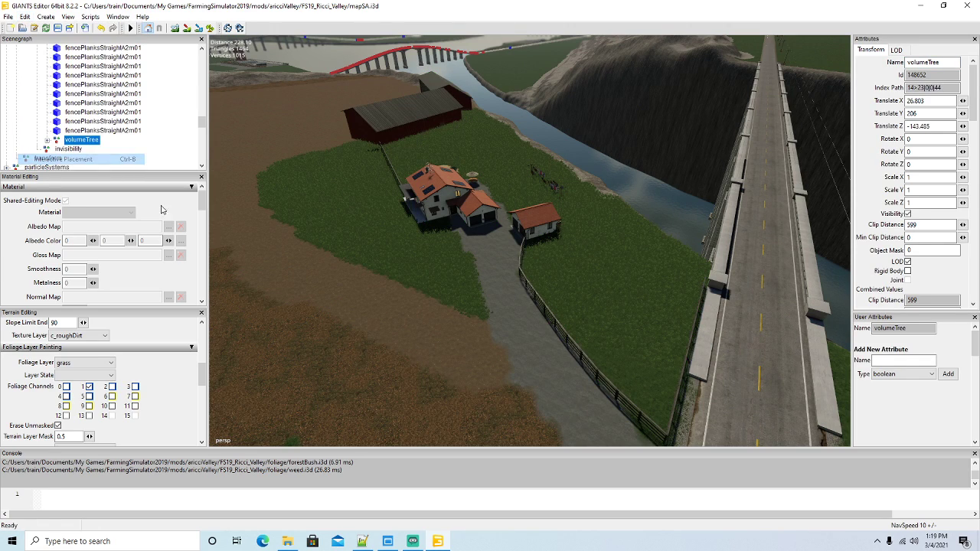
left_click(627, 306)
left_click_drag(628, 321, 562, 312, "alt")
scroll(657, 338, "down", 2)
scroll(562, 312, "up", 3)
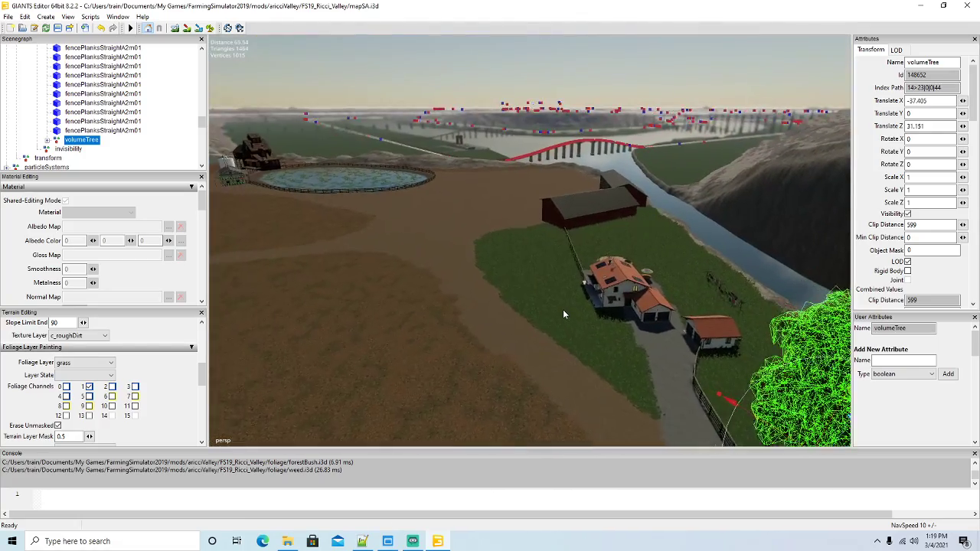
key("f")
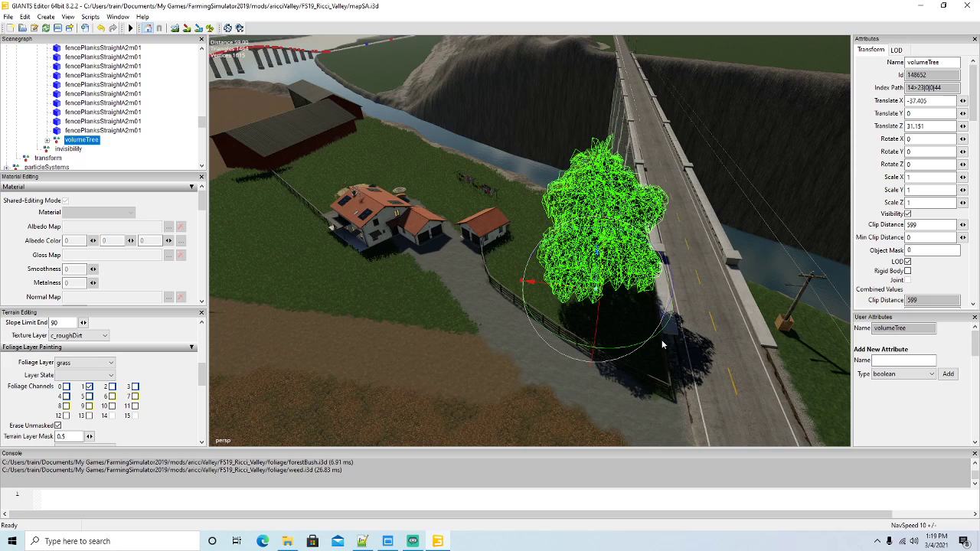
key("Delete")
Duplicate the maple_stage5 tree in the scenegraph
scroll(84, 131, "down", 4)
scroll(84, 132, "down", 6)
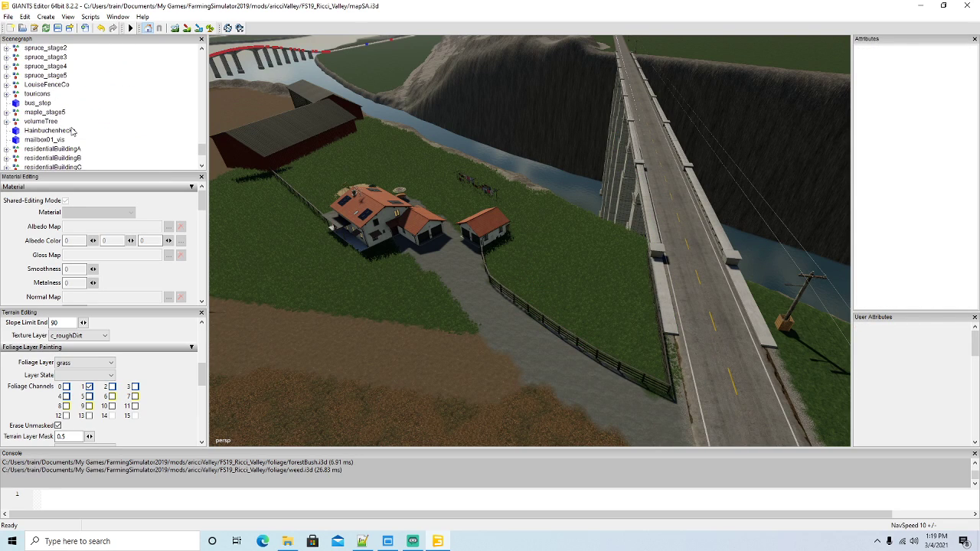
left_click(18, 114)
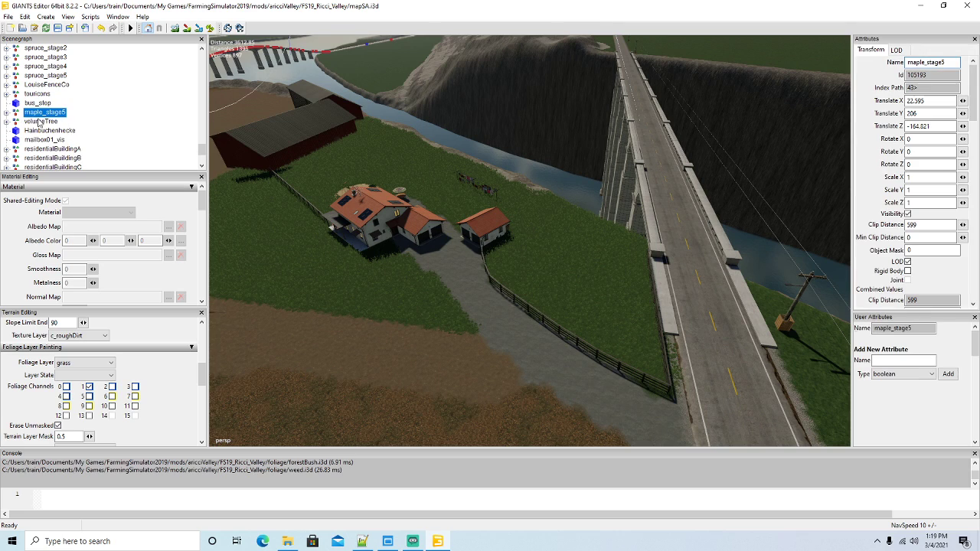
key("ctrl+d")
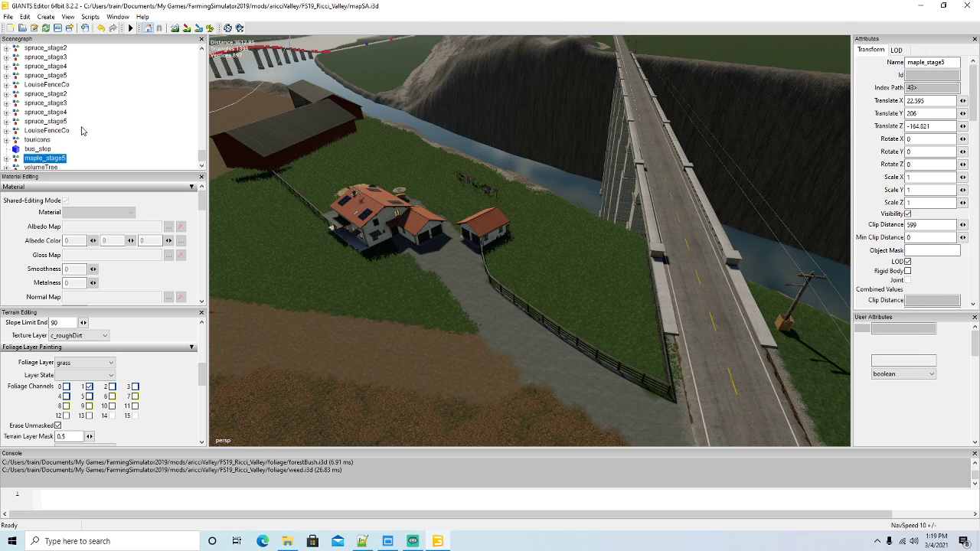
Move the maple_stage5 copy into farmOne's visibility group by cutting and pasting it
scroll(81, 131, "up", 3)
scroll(81, 130, "up", 6)
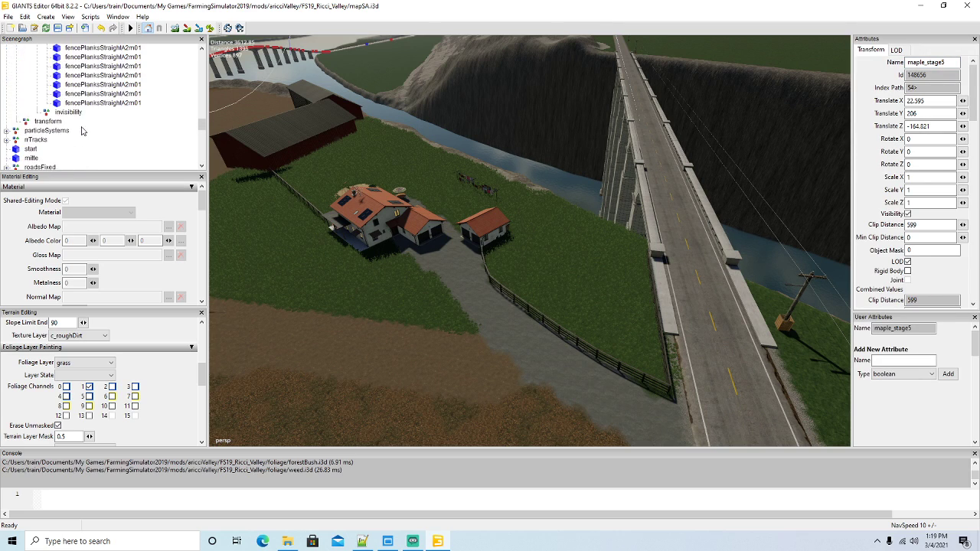
scroll(82, 131, "up", 2)
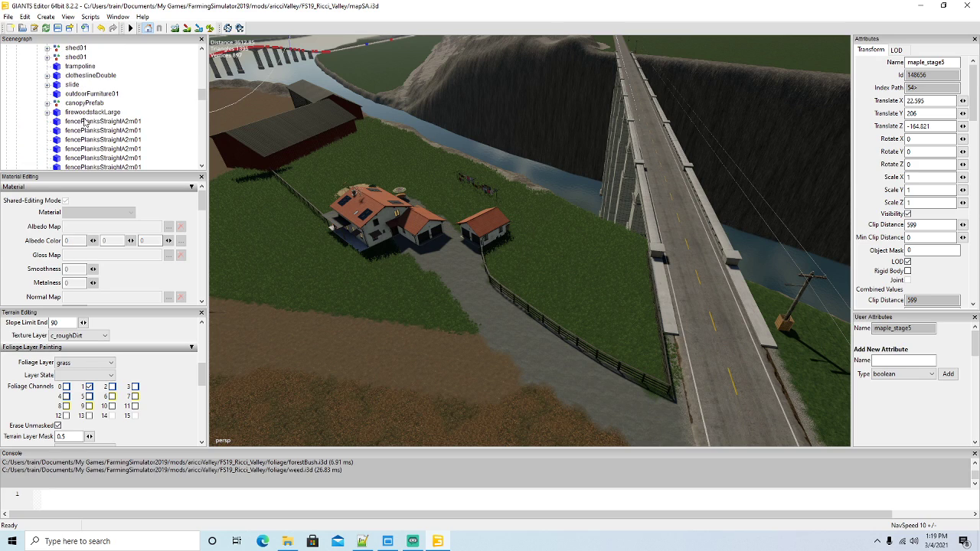
scroll(85, 122, "up", 3)
left_click(24, 16)
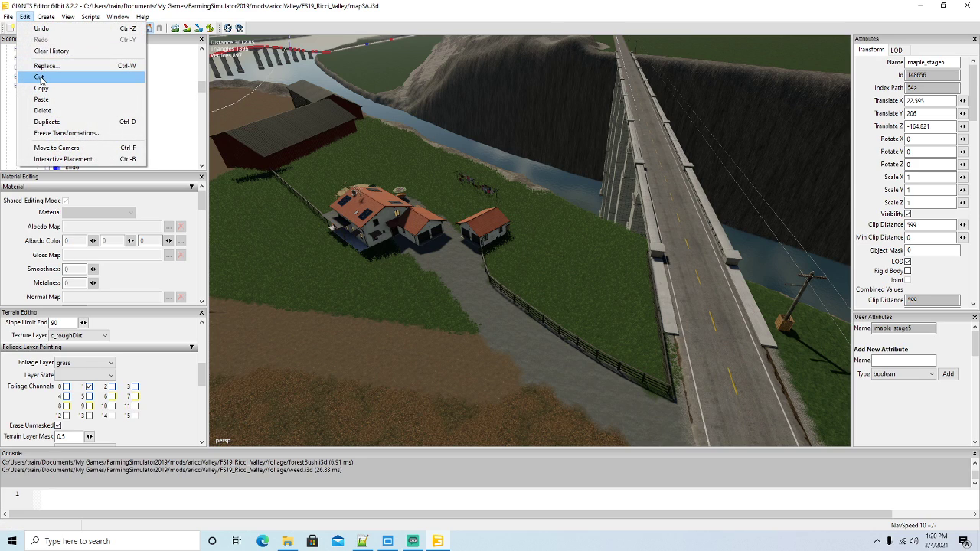
left_click(41, 77)
left_click(46, 107)
left_click(25, 16)
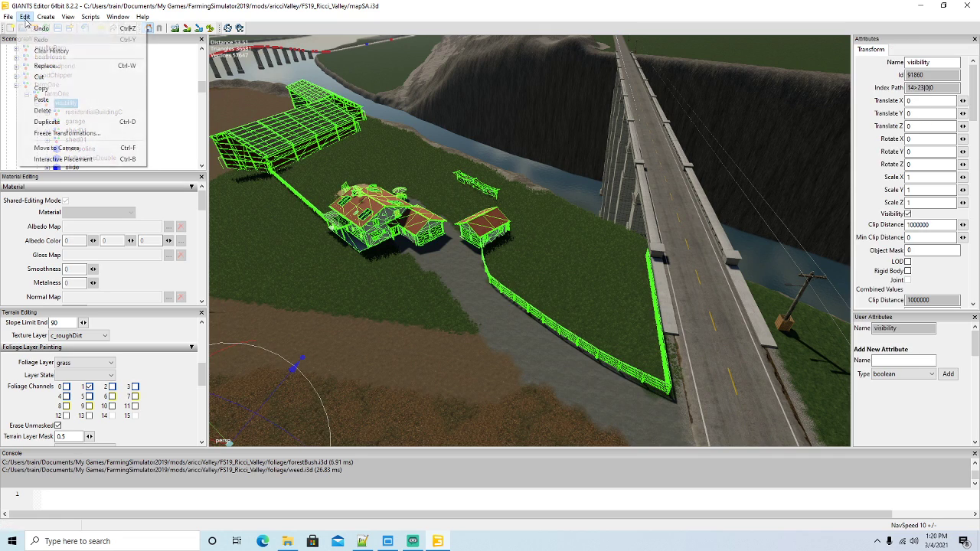
left_click(37, 97)
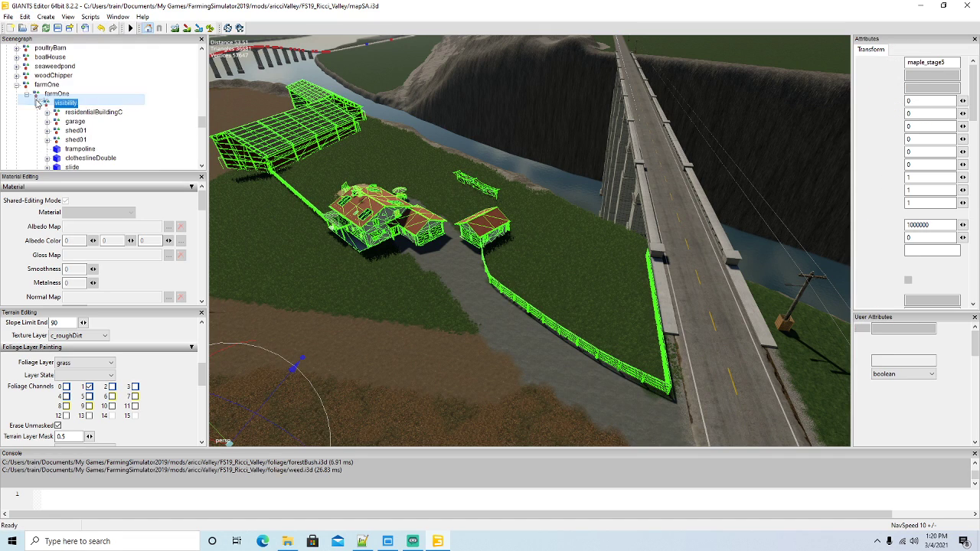
Place the maple in the fenced lawn between the driveway and the bridge road with Interactive Placement, at about X -33, Z 33.7
left_click(25, 16)
left_click(54, 160)
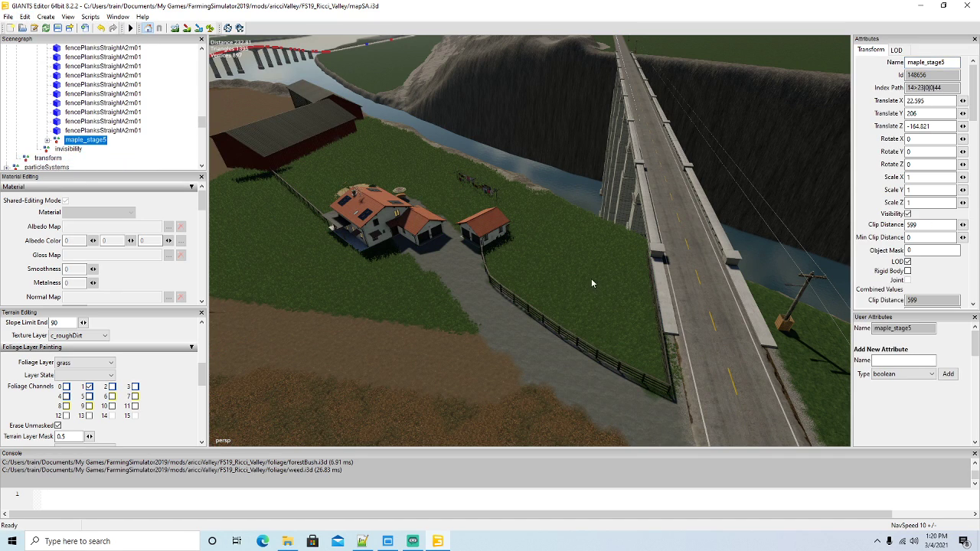
left_click(591, 282)
left_click_drag(589, 293, 606, 326, "alt")
scroll(548, 330, "up", 5)
left_click_drag(514, 238, 525, 185)
scroll(441, 277, "down", 3)
scroll(629, 265, "up", 6)
scroll(496, 228, "down", 3)
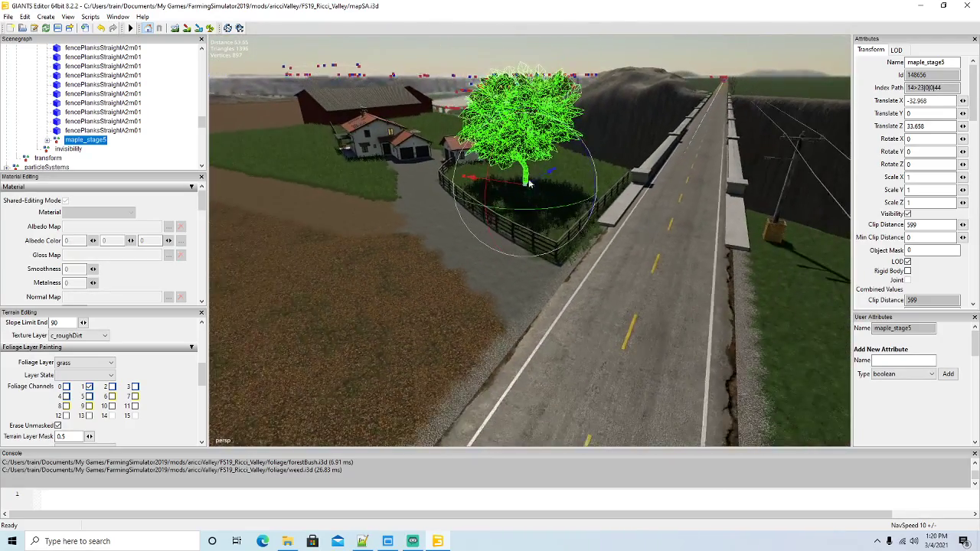
Set the maple's scale to 0.8 in X, Y and Z
double_click(922, 177)
type(".8")
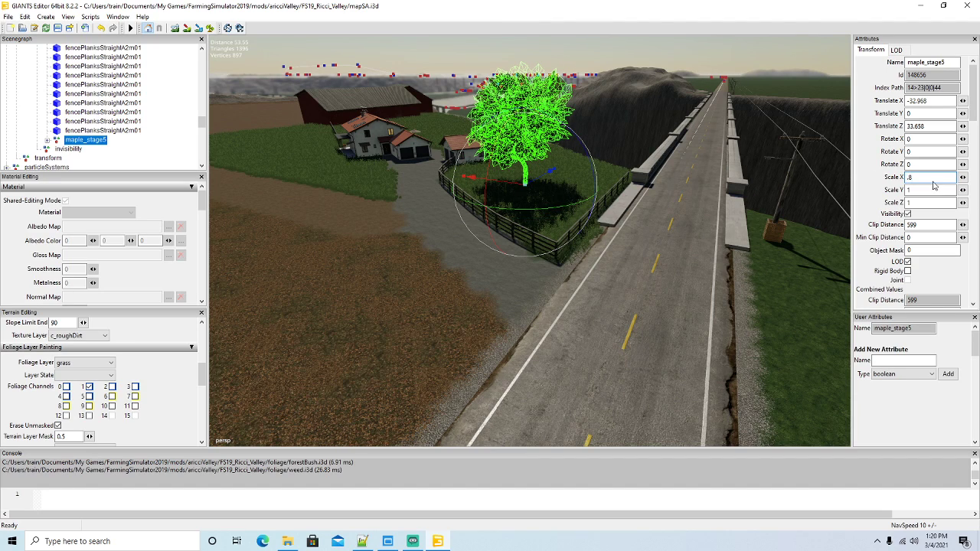
key("Tab")
type(".8")
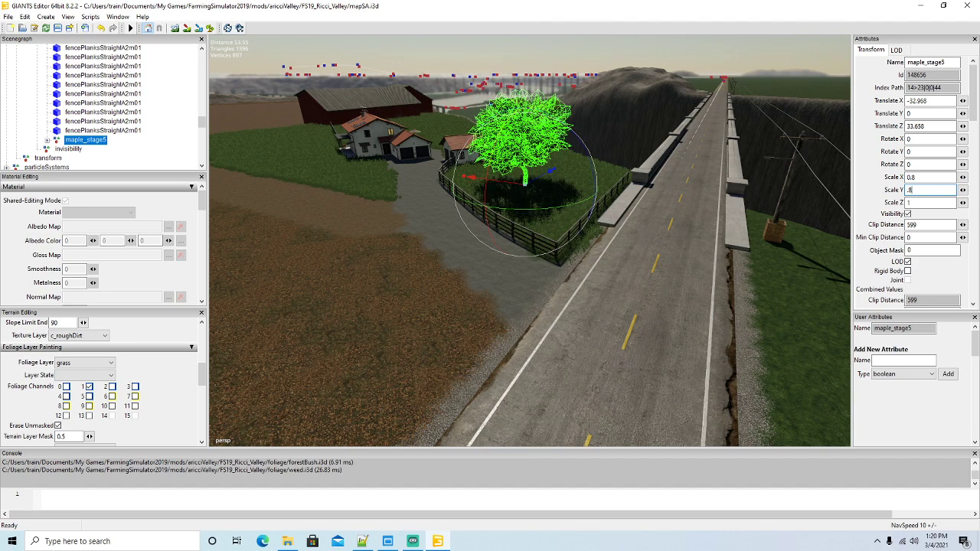
key("Tab")
type(".8")
Lower the maple to about Y -0.47 and shift it within the fenced lawn to about X -34.9, Z 32.9
left_click_drag(524, 162, 524, 166)
left_click_drag(549, 238, 561, 253, "alt")
scroll(491, 191, "up", 8)
left_click_drag(584, 216, 640, 236)
Duplicate the maple, rotate the copy about 29° in Y and position it between the barn and the house at about X 20.4, Z 77.5
scroll(562, 215, "up", 8)
left_click_drag(568, 238, 464, 259, "alt")
scroll(762, 291, "down", 4)
scroll(763, 291, "down", 4)
scroll(451, 268, "down", 4)
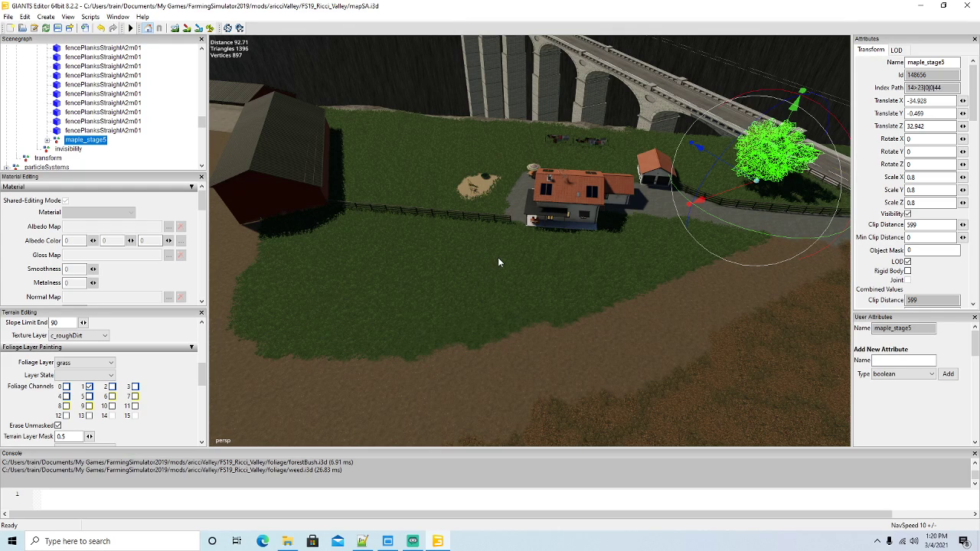
key("ctrl+d")
left_click_drag(748, 231, 328, 119)
left_click_drag(357, 129, 417, 161)
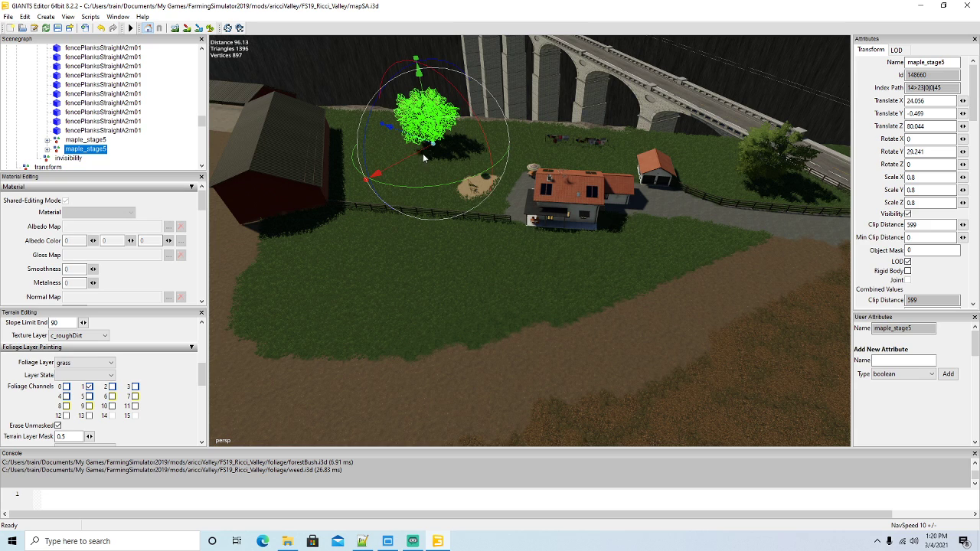
left_click_drag(420, 141, 433, 155)
Duplicate the spruce_stage4 tree in the scenegraph
middle_click_drag(435, 219, 418, 240)
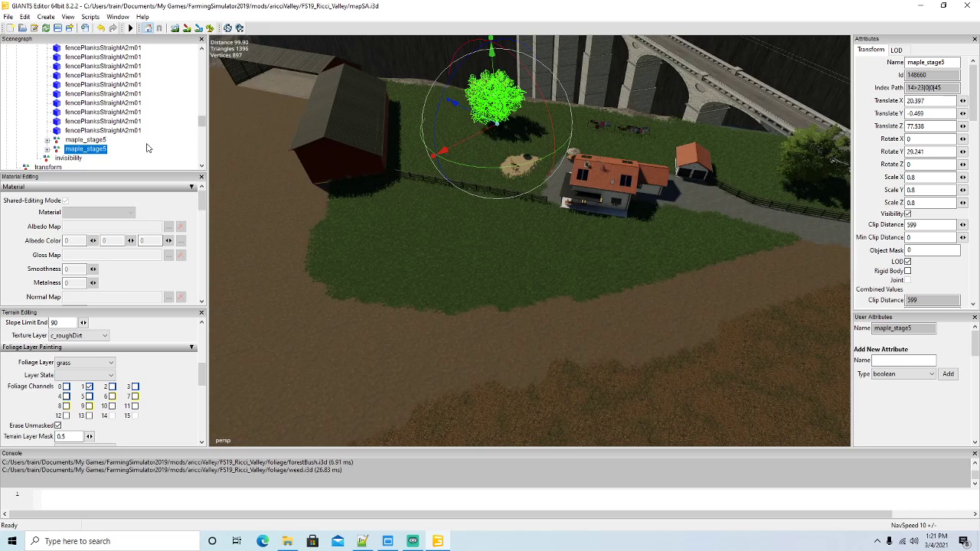
scroll(148, 148, "down", 10)
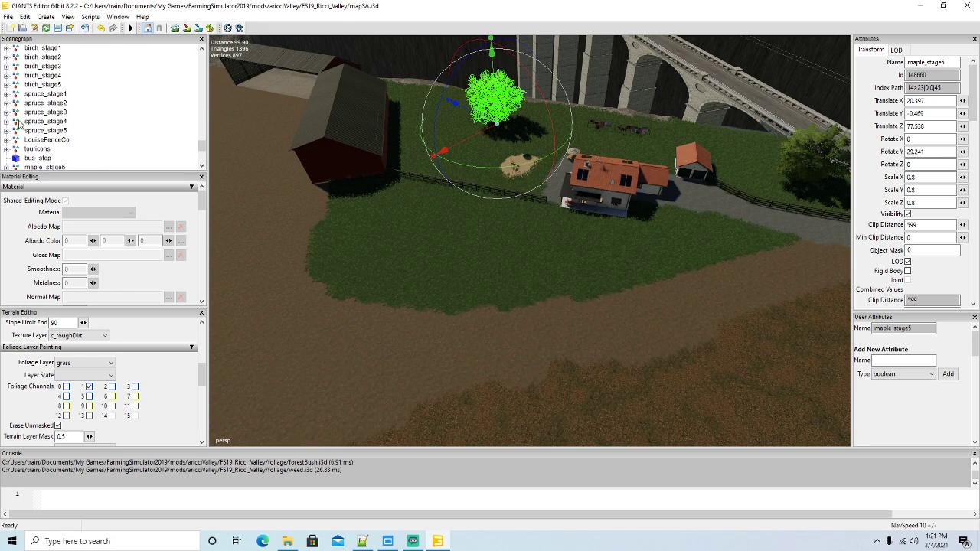
left_click(42, 121)
key("ctrl+d")
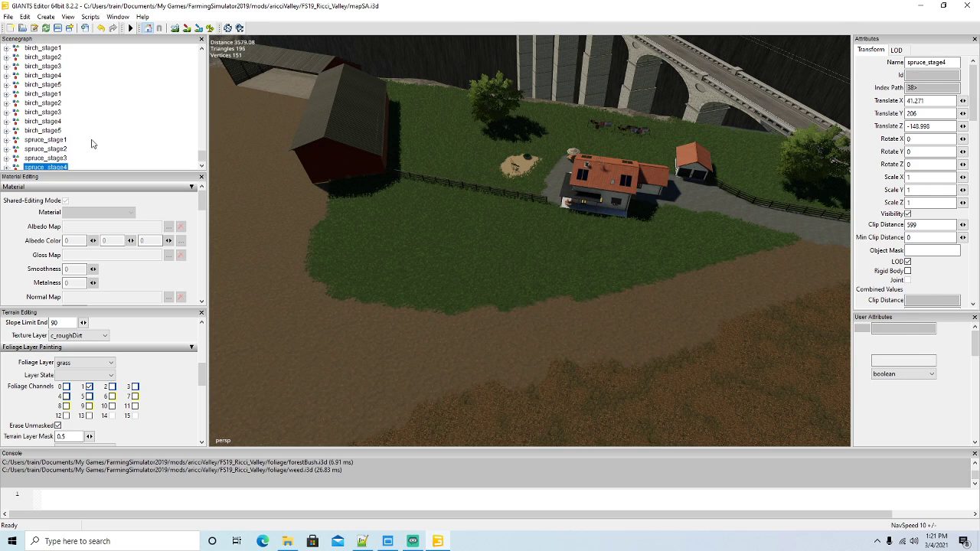
Move the spruce_stage4 copy into farmOne's visibility group by cutting and pasting it
scroll(91, 144, "up", 10)
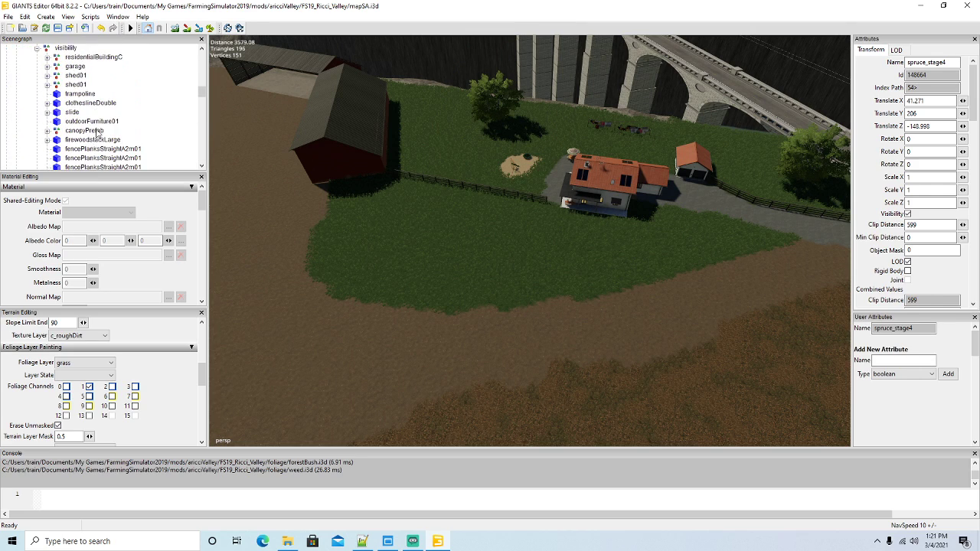
scroll(67, 58, "up", 3)
left_click(26, 17)
left_click(43, 76)
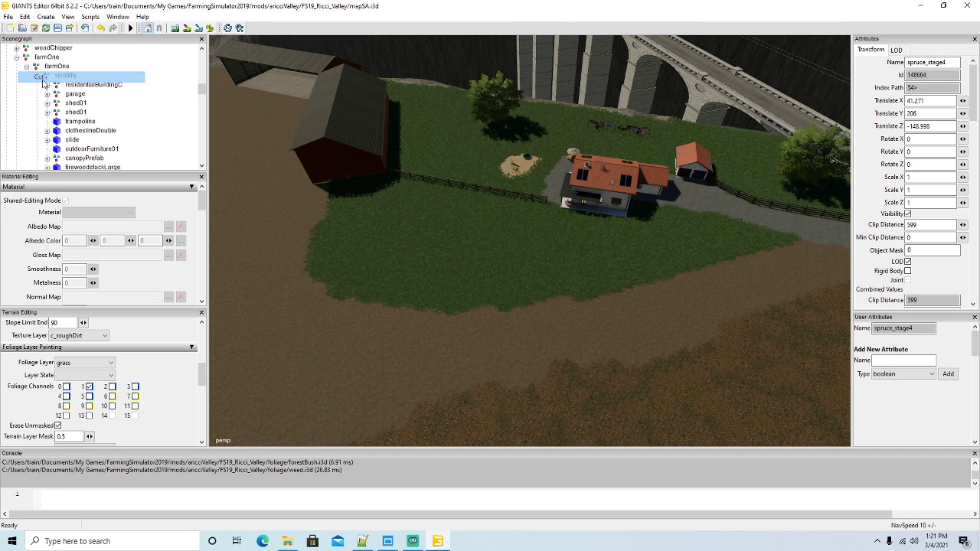
left_click(63, 75)
left_click(25, 17)
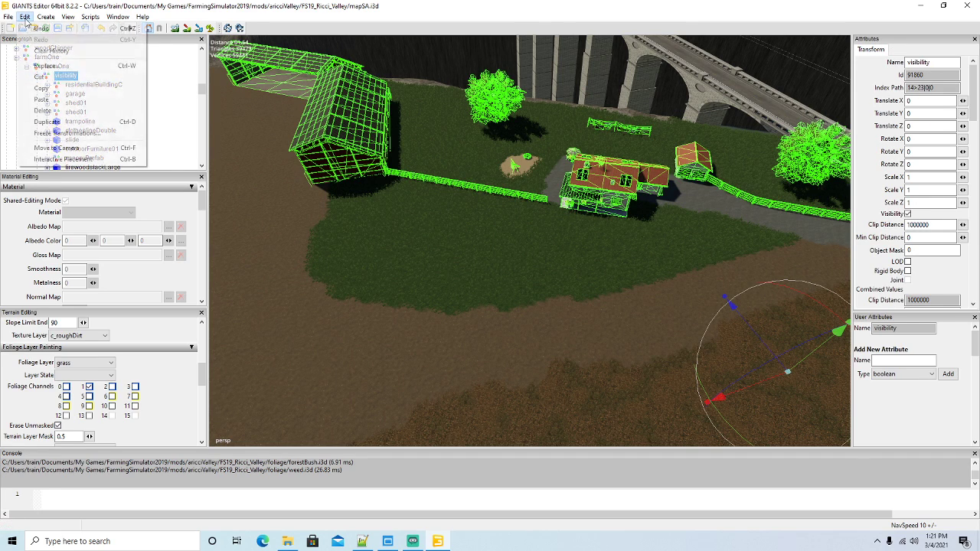
left_click(42, 100)
Place the spruce on the grass beside the red barn with Interactive Placement, at about X 44.5, Z 104.1
left_click(25, 17)
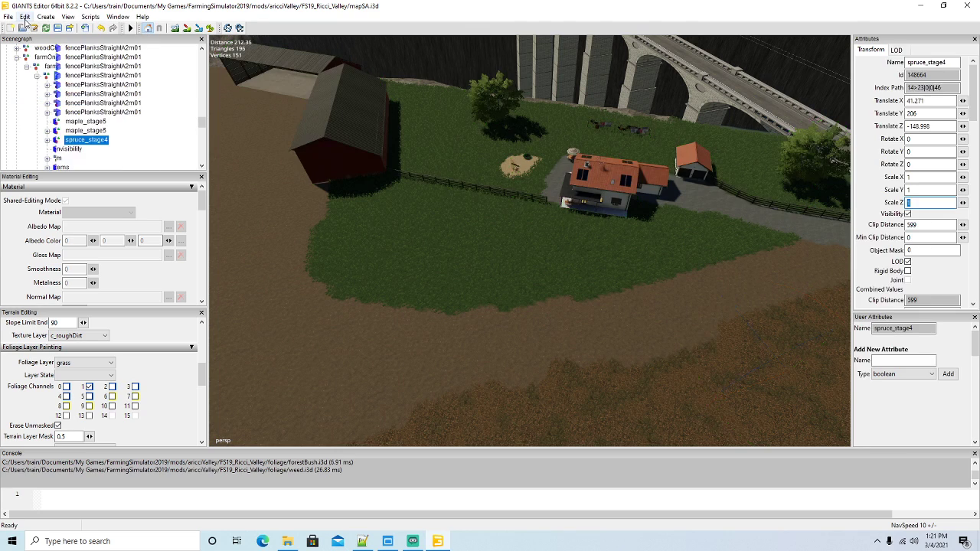
left_click(51, 159)
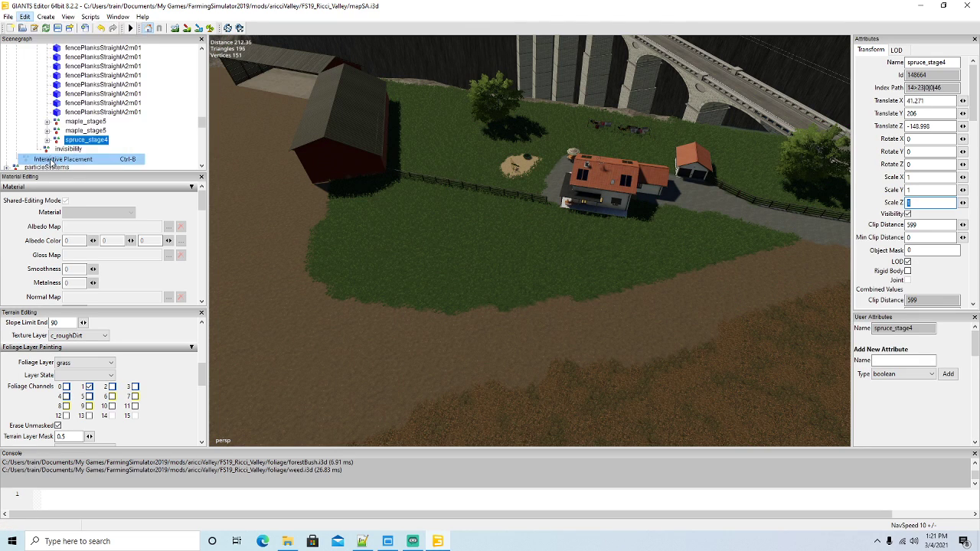
left_click(396, 92)
left_click_drag(451, 221, 445, 156, "alt")
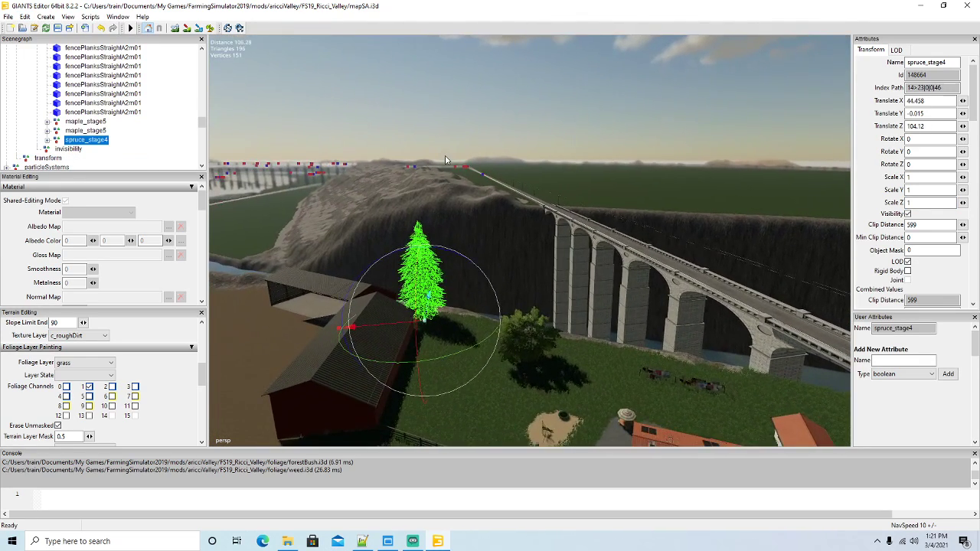
key("w")
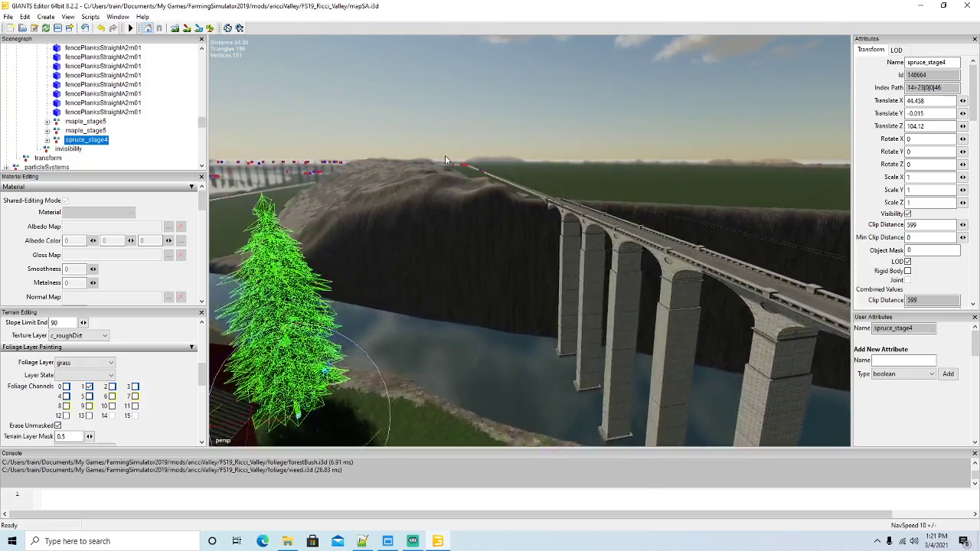
Shift the spruce_stage4 tree beside the barn to about X 44.4, Z 105.3
key("f")
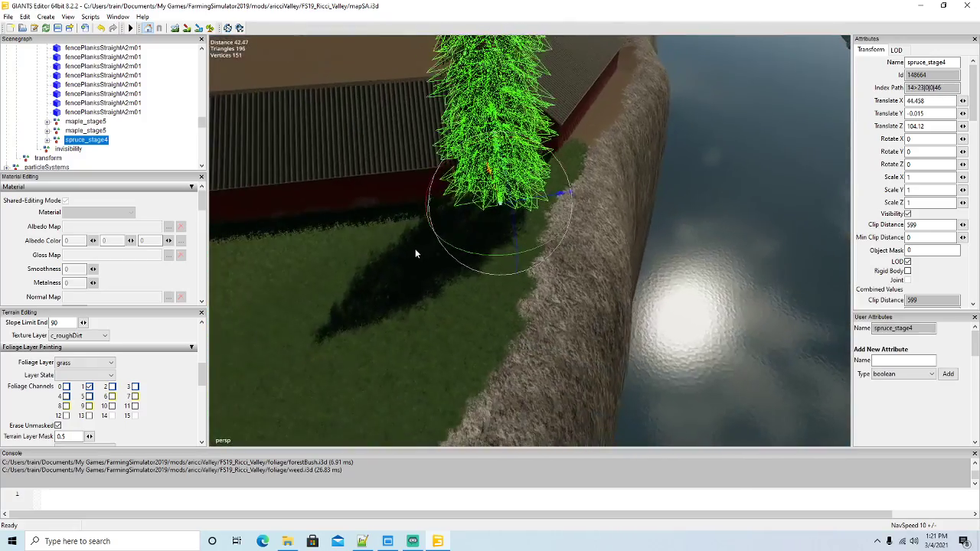
left_click_drag(552, 205, 507, 196)
left_click_drag(547, 228, 770, 305, "alt")
scroll(476, 242, "down", 4)
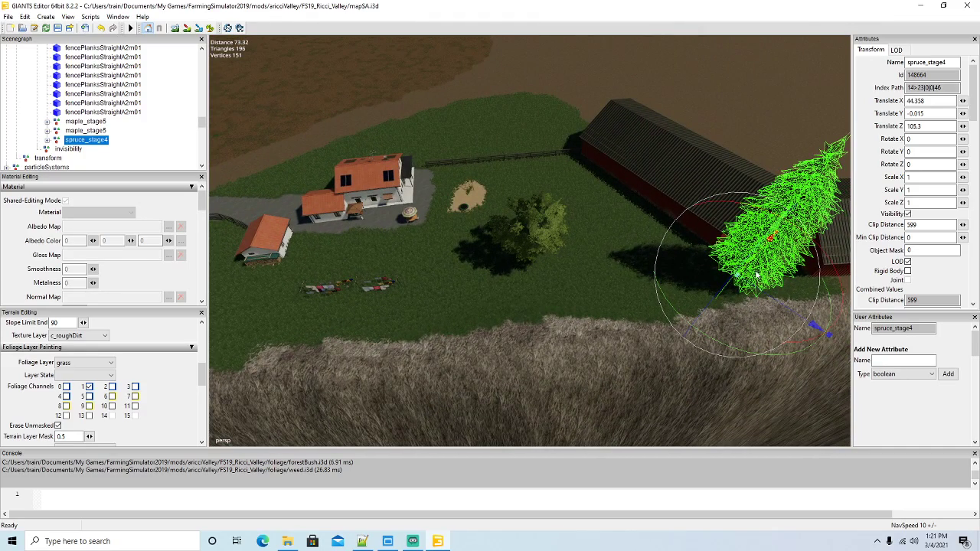
Duplicate the spruce_stage3 tree in the scenegraph
left_click_drag(754, 269, 355, 221, "alt")
scroll(544, 218, "up", 3)
scroll(545, 219, "up", 3)
scroll(564, 289, "down", 5)
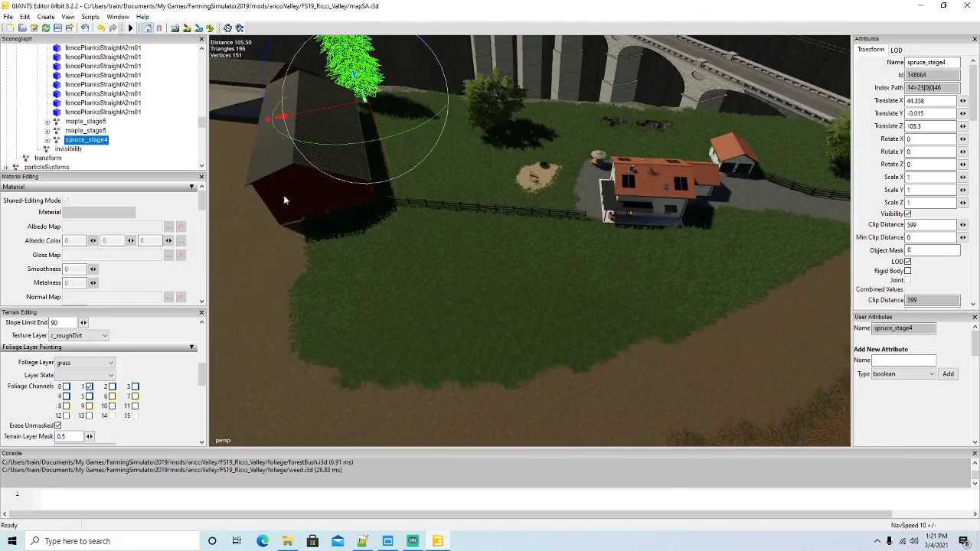
scroll(76, 122, "down", 1)
scroll(80, 123, "down", 4)
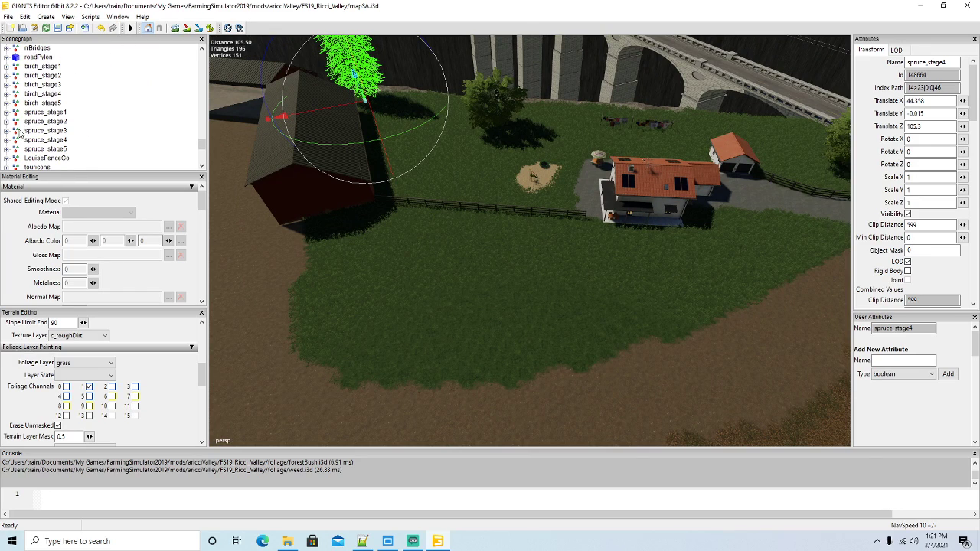
left_click(29, 132)
key("ctrl+d")
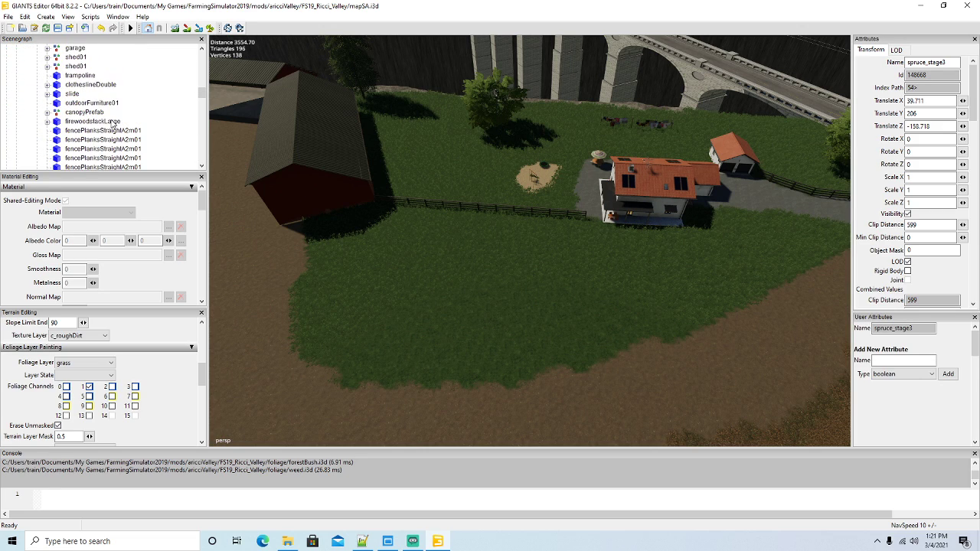
Move the spruce_stage3 copy into farmOne's visibility group by cutting and pasting it
scroll(112, 123, "up", 3)
left_click(24, 16)
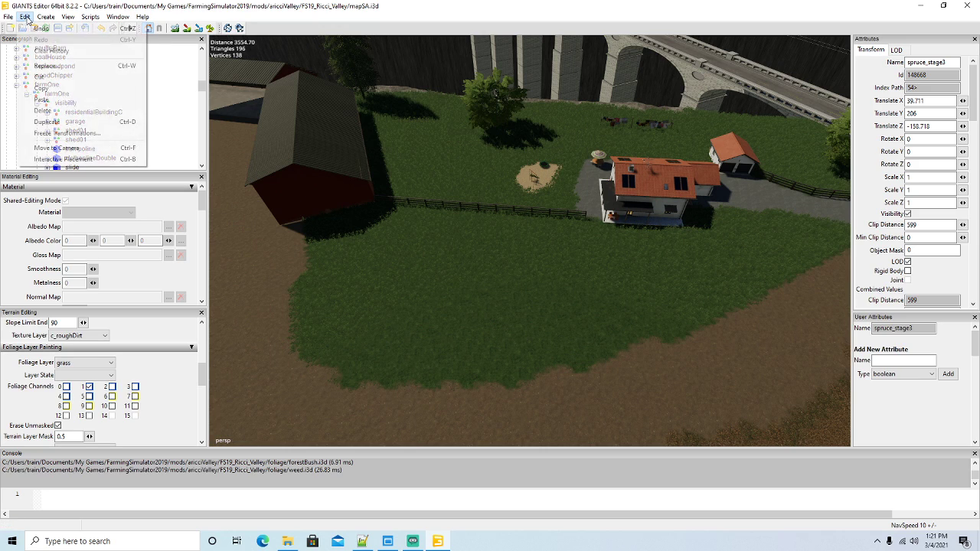
left_click(40, 98)
left_click(44, 105)
left_click(25, 17)
left_click(41, 104)
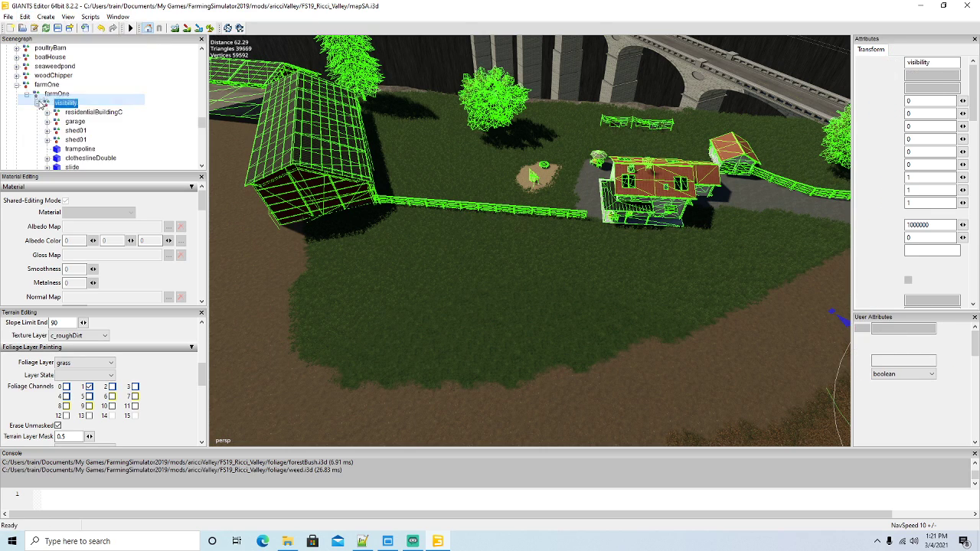
Place the spruce_stage3 with Interactive Placement on the grass corner in front of the barn, at about X 52.0, Z 37.2
left_click(25, 16)
left_click(90, 161)
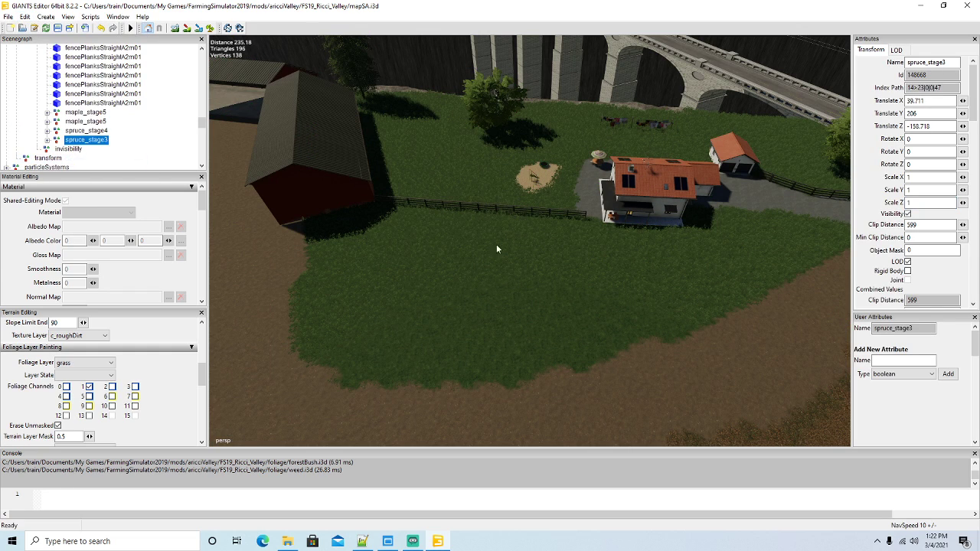
left_click(420, 308)
left_click_drag(387, 325, 352, 341)
left_click_drag(380, 303, 339, 295)
scroll(459, 314, "down", 3)
scroll(547, 294, "up", 4)
scroll(342, 294, "down", 1)
mouse_move(431, 217)
left_mouse_down()
mouse_move(438, 211)
mouse_move(414, 217)
left_mouse_up()
scroll(438, 259, "down", 1)
left_click_drag(380, 249, 547, 266, "alt")
scroll(439, 262, "down", 1)
scroll(598, 269, "up", 5)
scroll(599, 257, "down", 3)
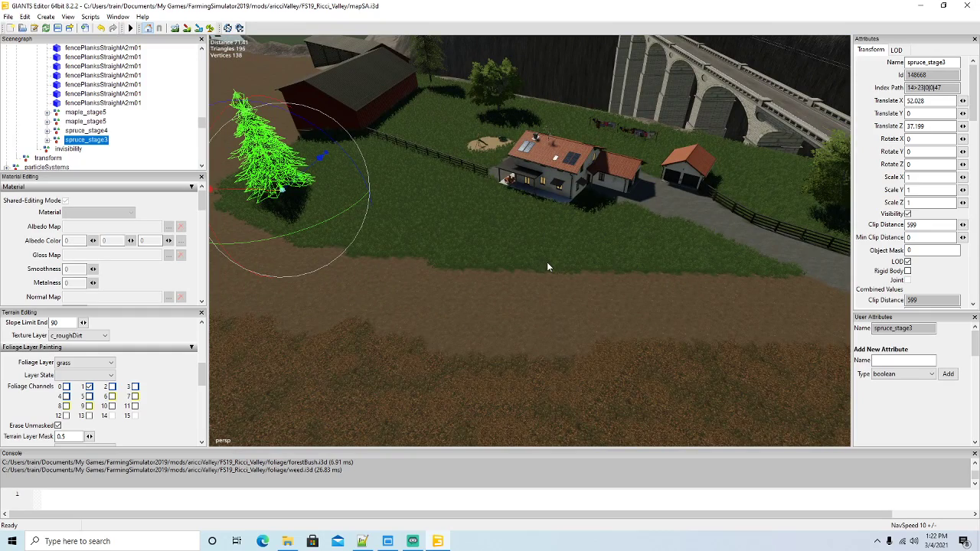
Duplicate the placed spruce_stage3 and position the copy near the cliff edge behind the garage, at about X -25.6, Z 60.8
key("ctrl+d")
left_click_drag(378, 218, 274, 354)
scroll(689, 212, "up", 8)
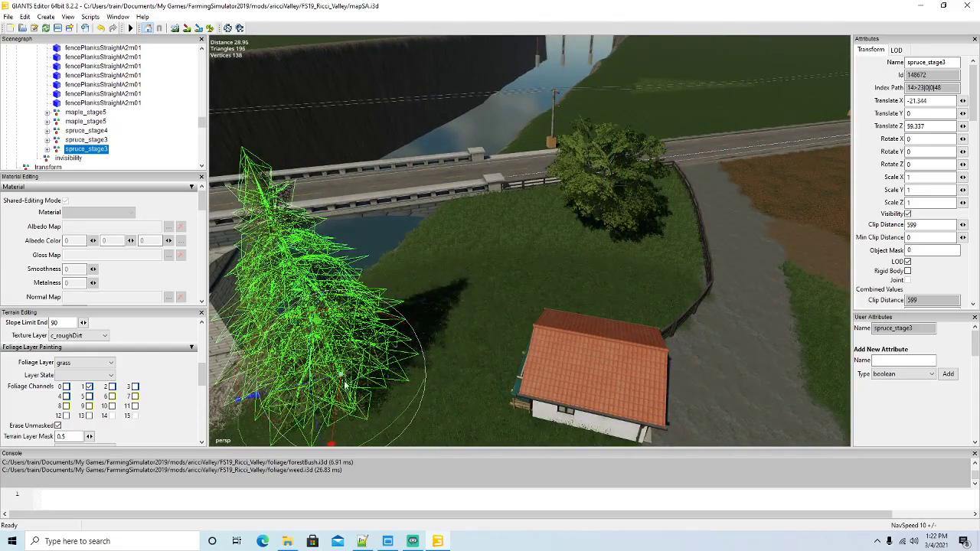
left_click_drag(341, 395, 367, 337)
left_click_drag(422, 365, 292, 340, "alt")
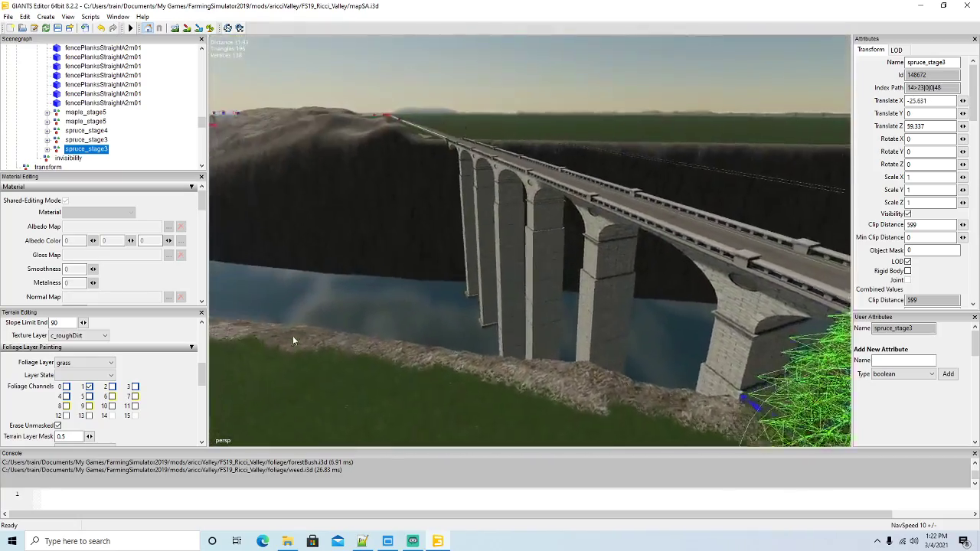
scroll(292, 341, "up", 5)
key("f")
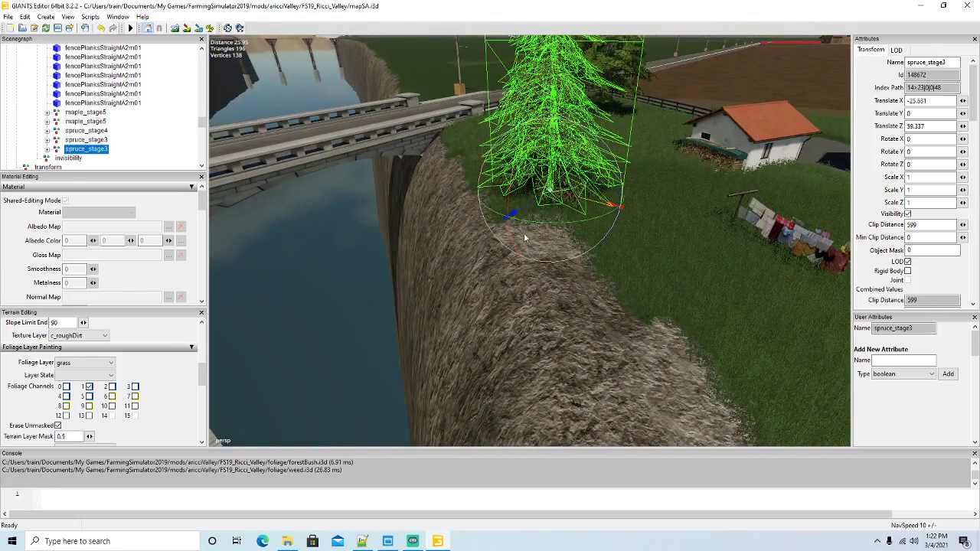
left_click_drag(521, 215, 554, 197)
key("f")
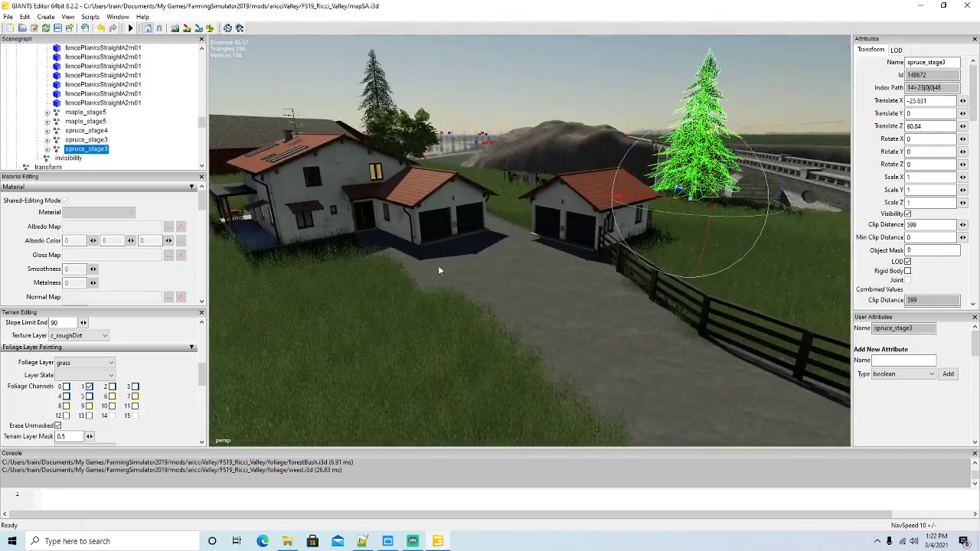
Duplicate the birch_stage2 tree in the scenegraph
scroll(446, 266, "down", 6)
left_click_drag(439, 267, 370, 287, "alt")
scroll(337, 251, "up", 5)
scroll(68, 112, "down", 6)
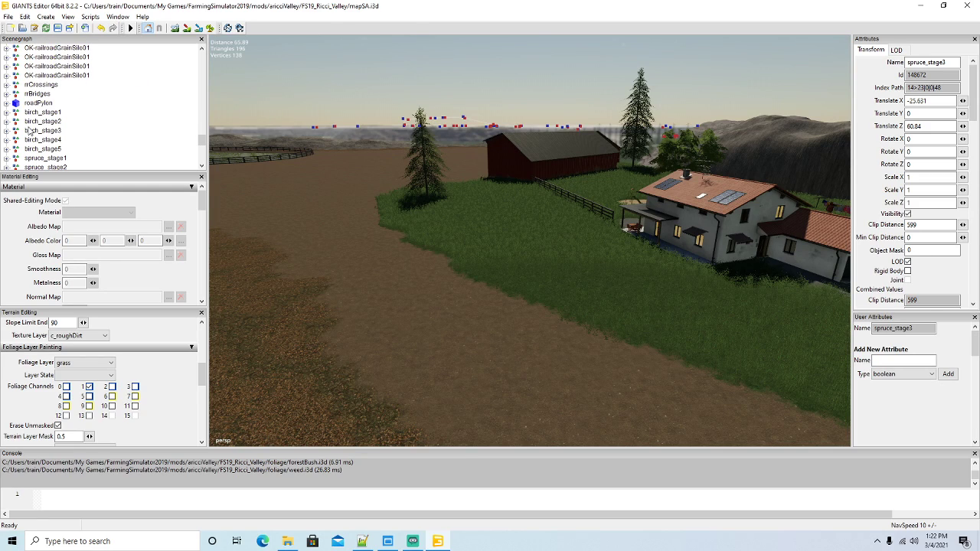
left_click(42, 121)
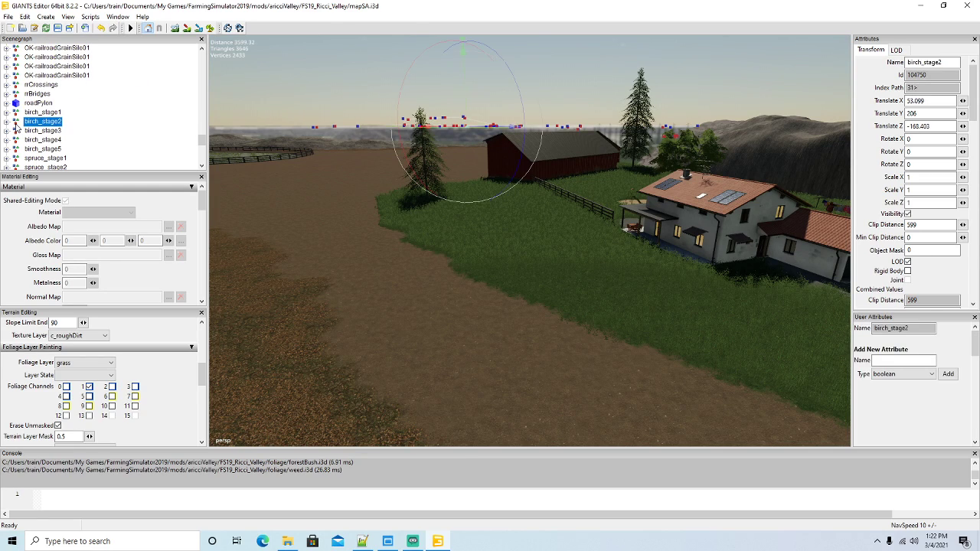
Move the birch_stage2 copy into farmOne's visibility group by cutting and pasting it
scroll(19, 128, "up", 1)
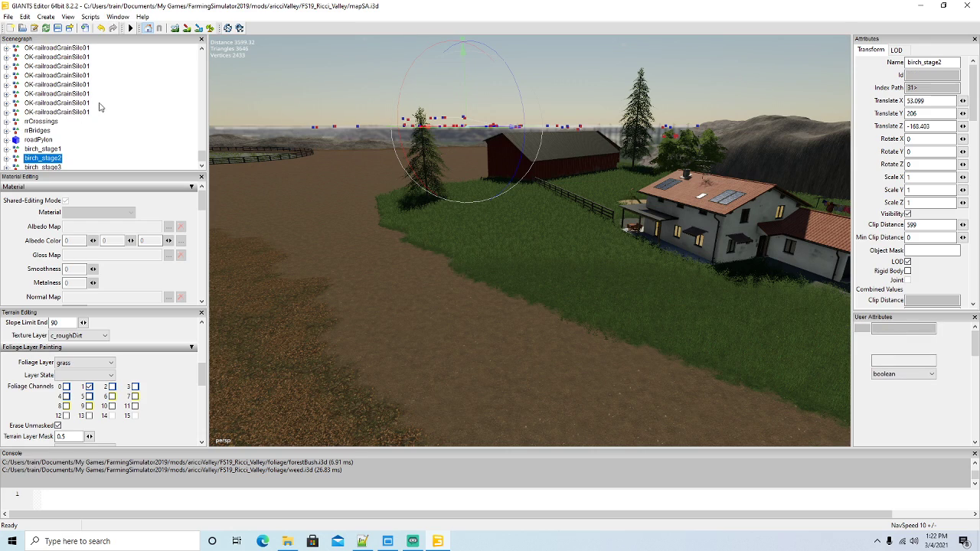
scroll(99, 107, "up", 10)
scroll(100, 107, "up", 2)
scroll(101, 108, "up", 5)
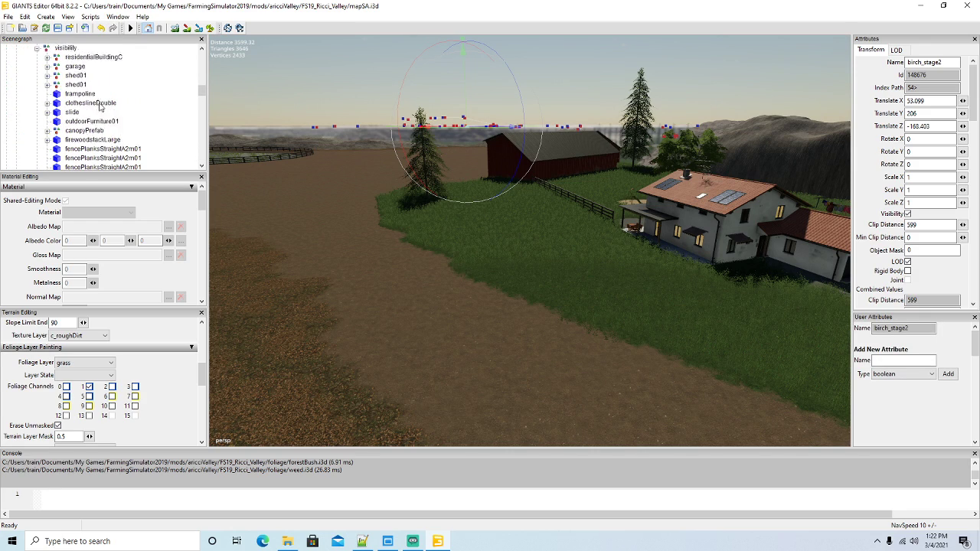
left_click(25, 16)
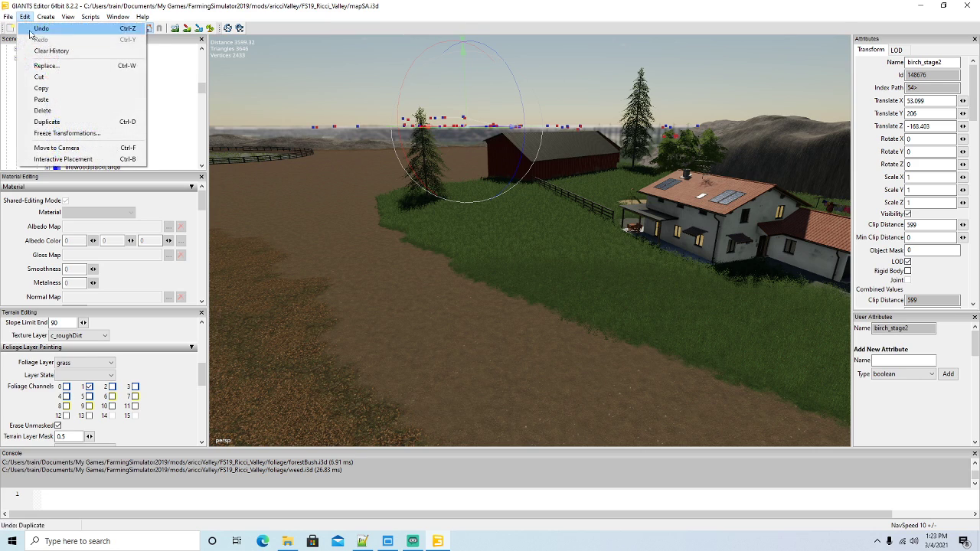
left_click(42, 86)
left_click(46, 76)
left_click(25, 17)
left_click(43, 99)
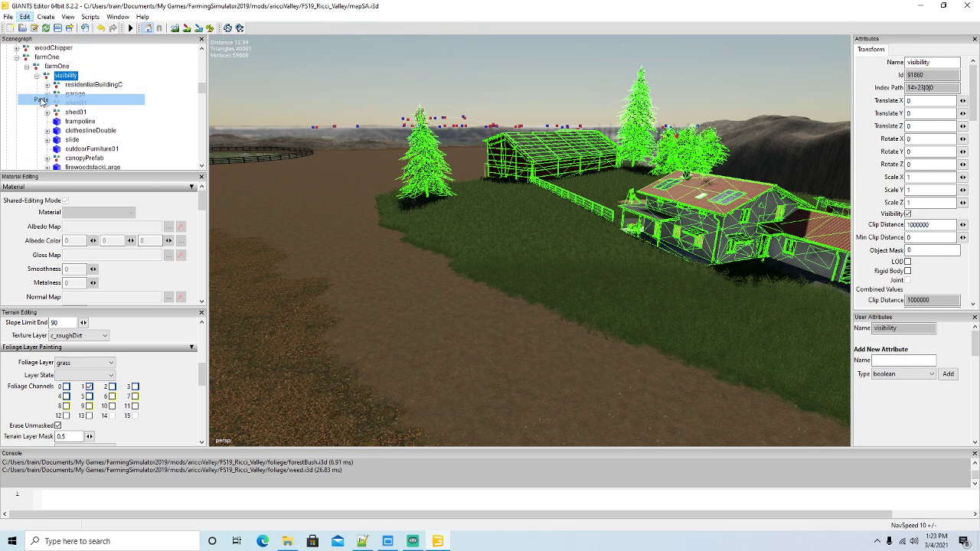
Place the birch on the lawn with Interactive Placement at about X 21.4, Z 30.6, and lower it to about Y -0.23
left_click(25, 17)
left_click(63, 159)
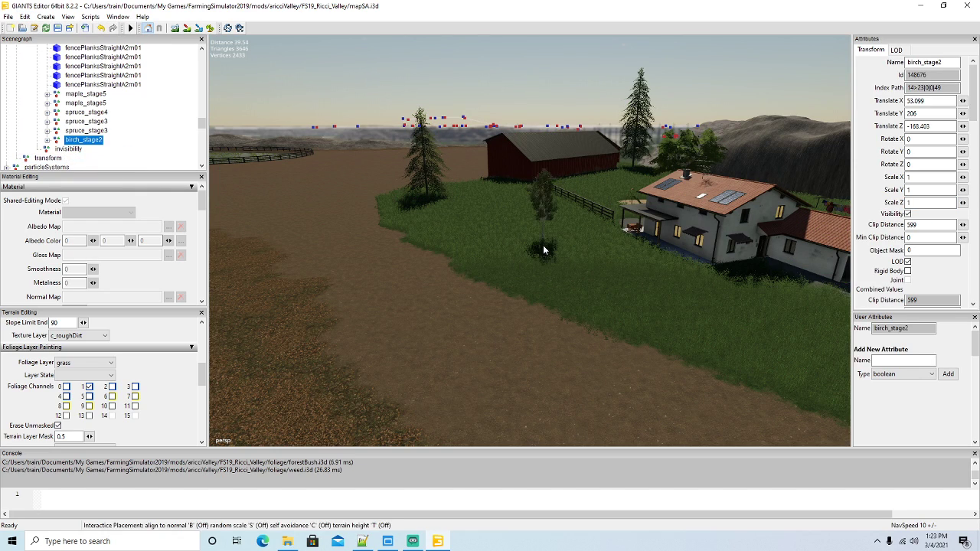
left_click(542, 245)
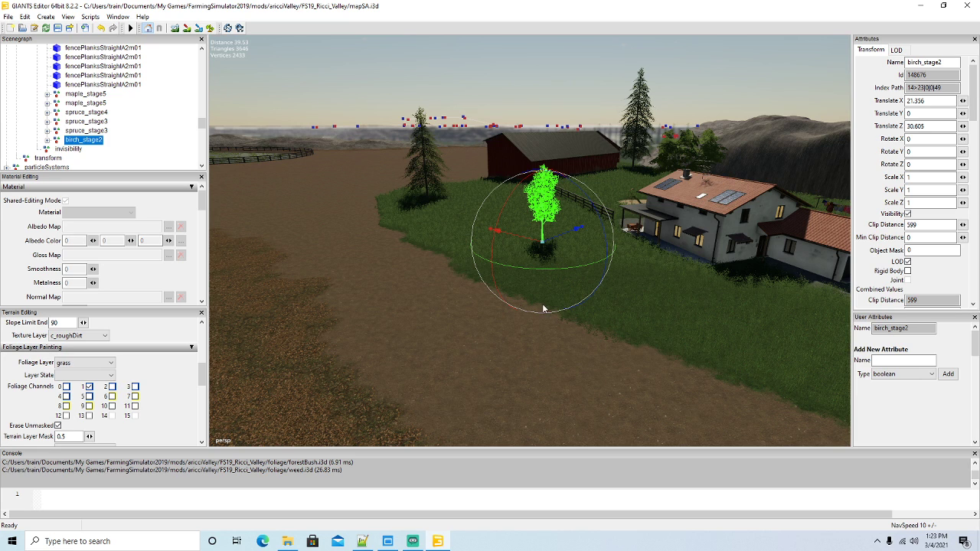
mouse_move(490, 338)
left_mouse_down("alt")
mouse_move(535, 335)
mouse_move(503, 328)
mouse_move(495, 339)
left_mouse_up("alt")
scroll(502, 329, "up", 4)
scroll(494, 333, "up", 3)
left_click_drag(478, 288, 521, 360)
scroll(520, 359, "down", 6)
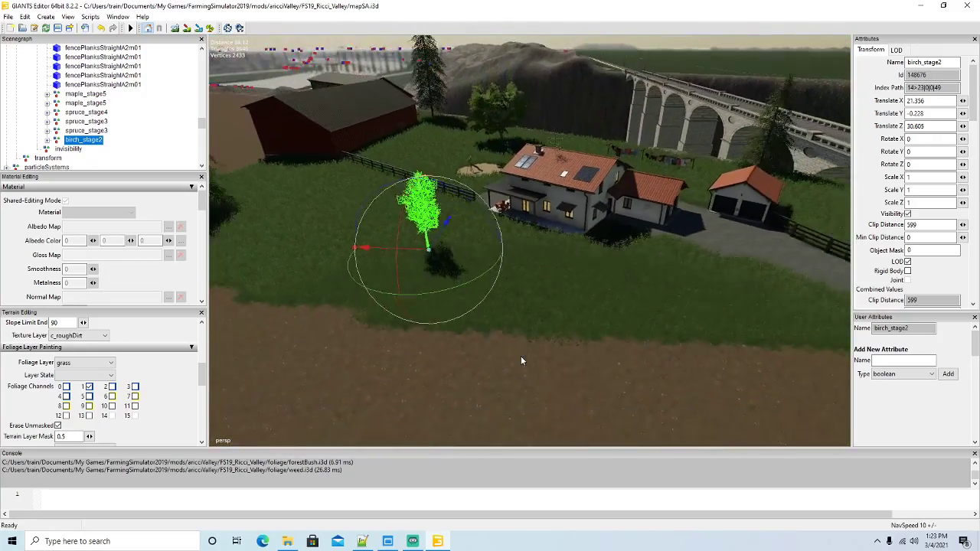
Rotate the birch to about -24.8° in Y and move it near the plank fence by the barn, at about X 36.0, Z 50.8
left_click_drag(409, 248, 474, 177)
left_click_drag(396, 204, 372, 199)
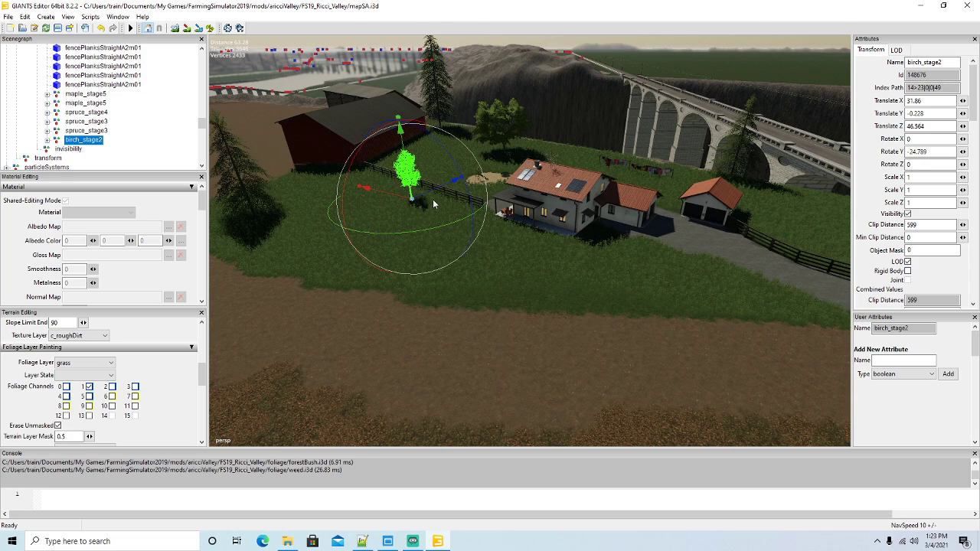
left_click_drag(426, 199, 368, 177)
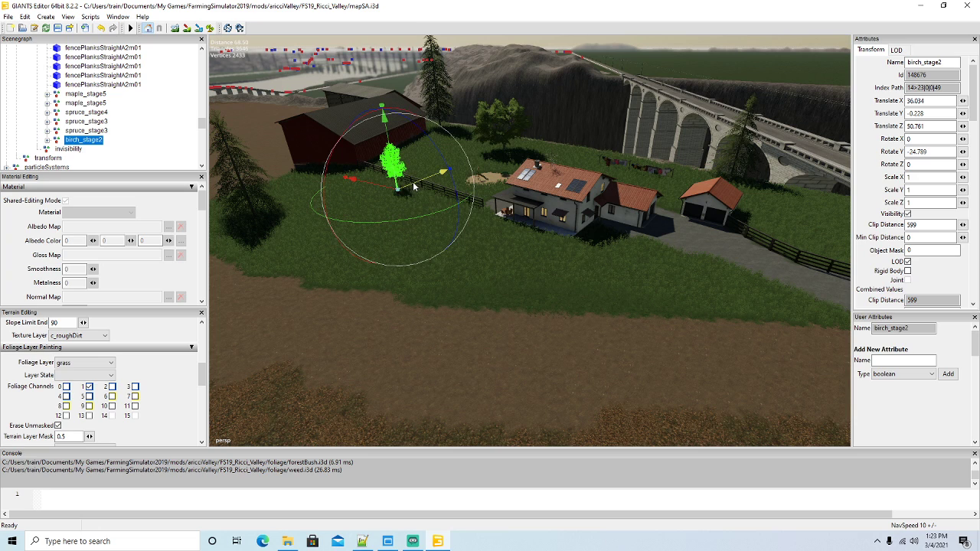
Duplicate the birch and position the copy on the grass beside the driveway, at about X -8.7, Z 24.2
left_click_drag(368, 271, 411, 283, "alt")
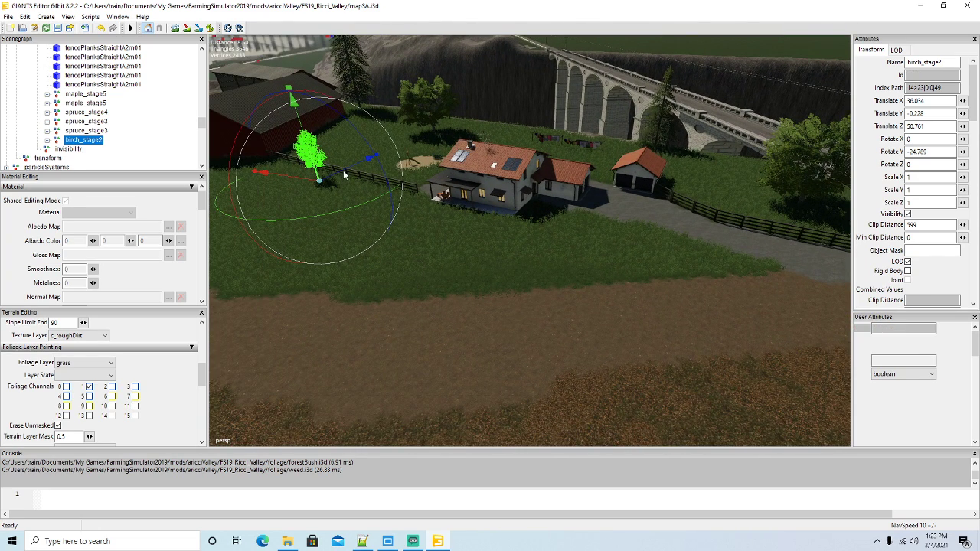
key("ctrl+d")
left_click_drag(298, 176, 497, 317)
scroll(751, 301, "up", 4)
scroll(734, 293, "up", 4)
left_click_drag(580, 258, 544, 261)
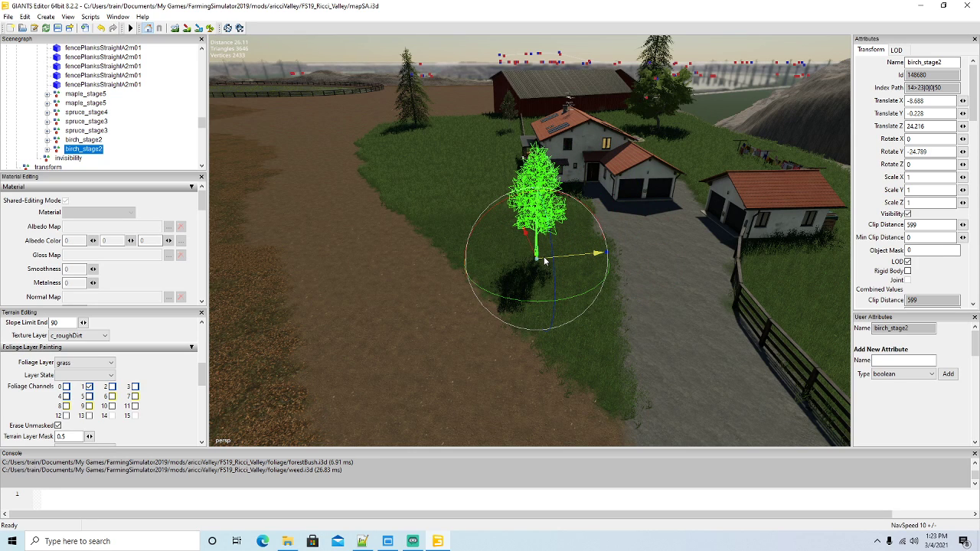
Examine the arrangement of the spruce, maple and birch trees around the farmstead
mouse_move(489, 329)
left_mouse_down("alt")
mouse_move(460, 334)
mouse_move(400, 283)
mouse_move(399, 293)
mouse_move(593, 345)
mouse_move(484, 342)
left_mouse_up("alt")
scroll(400, 282, "up", 4)
scroll(400, 291, "up", 3)
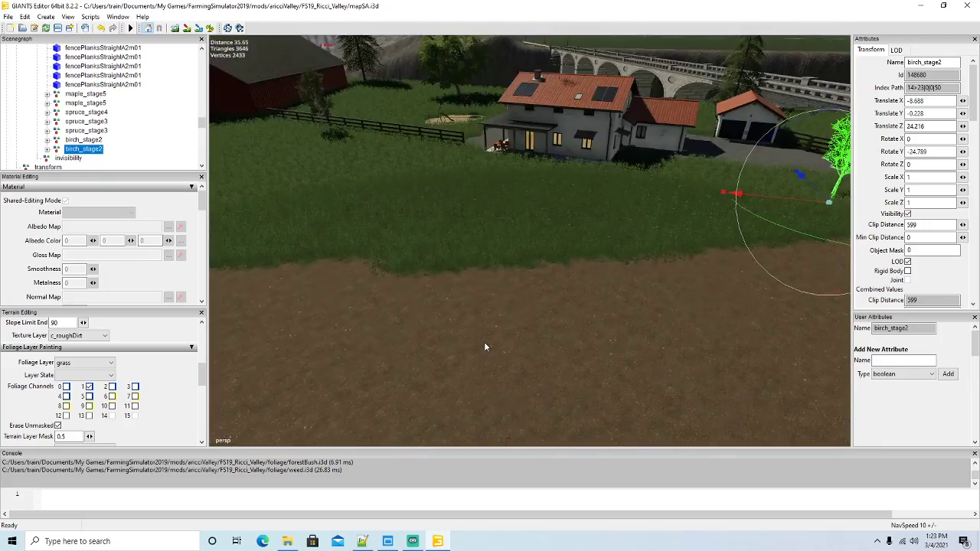
scroll(484, 342, "down", 4)
scroll(484, 341, "down", 4)
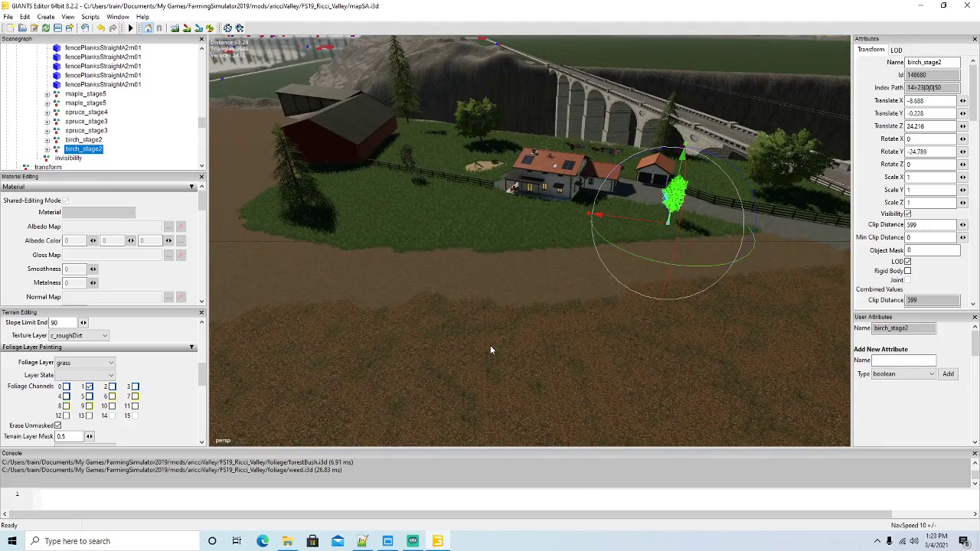
scroll(498, 346, "down", 2)
Examine the road and the open fields along it, from the straight stretch to the bend by the buildings
left_click_drag(542, 336, 528, 280, "alt")
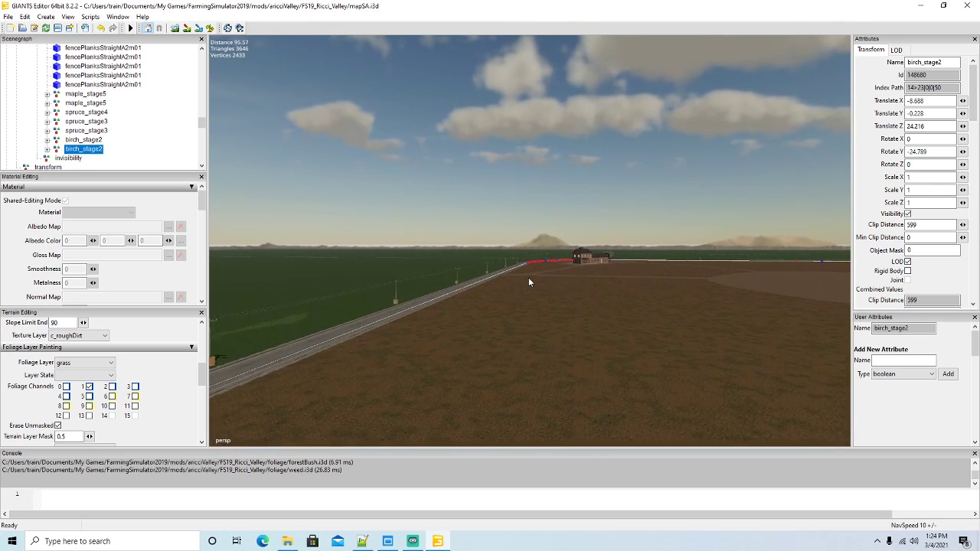
key("w")
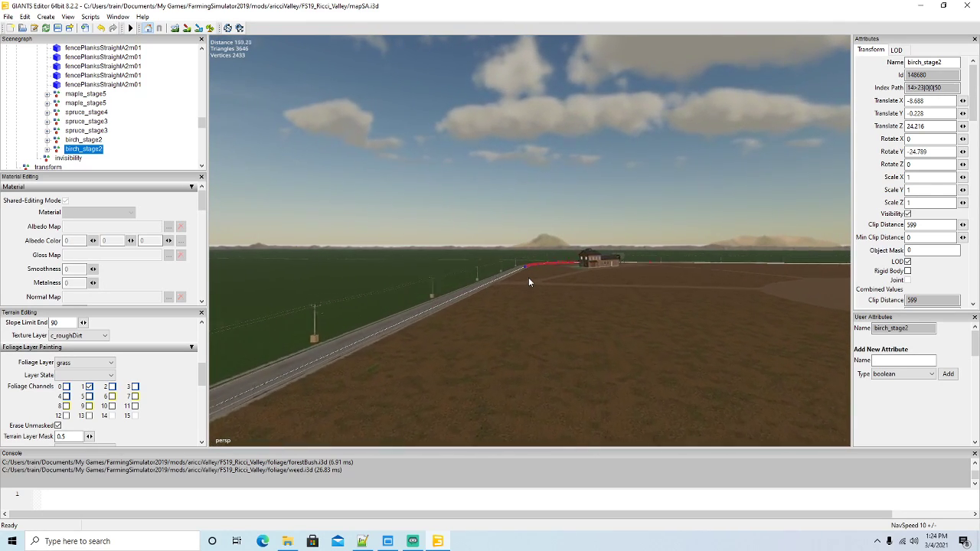
key("w")
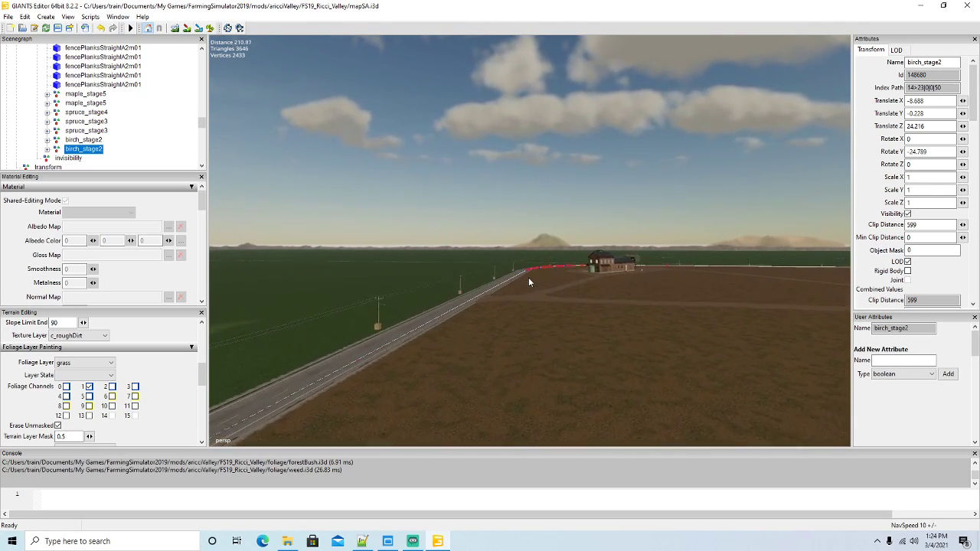
key("w")
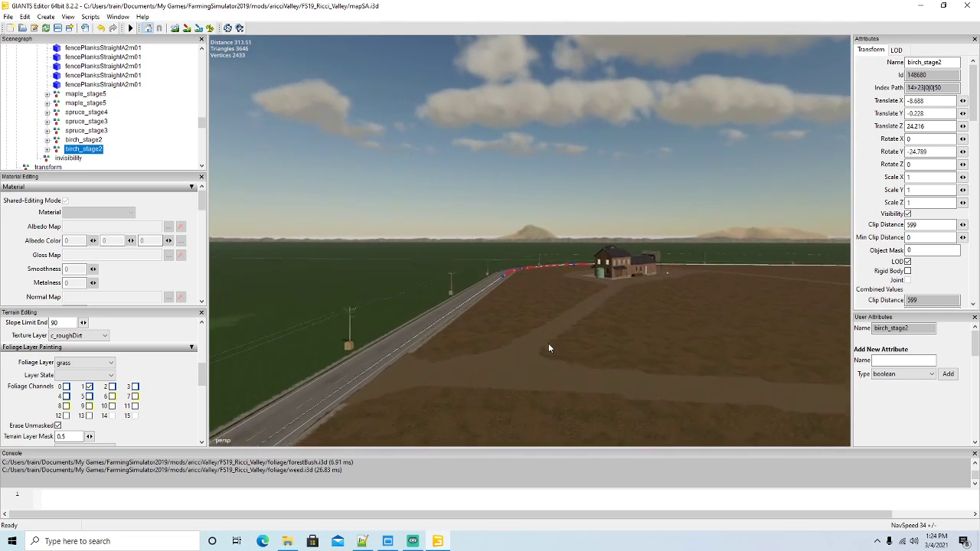
key("w")
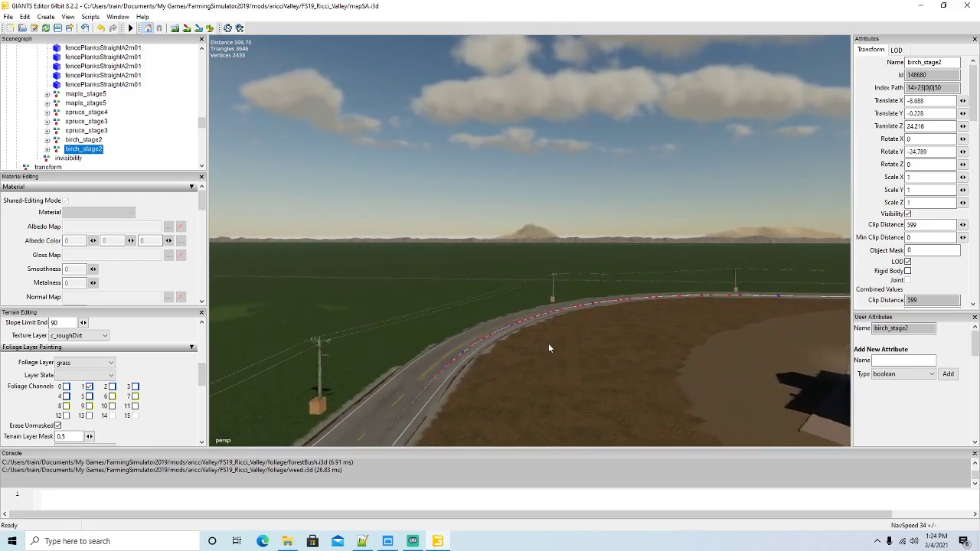
key("w")
right_click_drag(548, 348, 674, 385)
scroll(446, 336, "up", 5)
left_click_drag(447, 336, 227, 198, "alt")
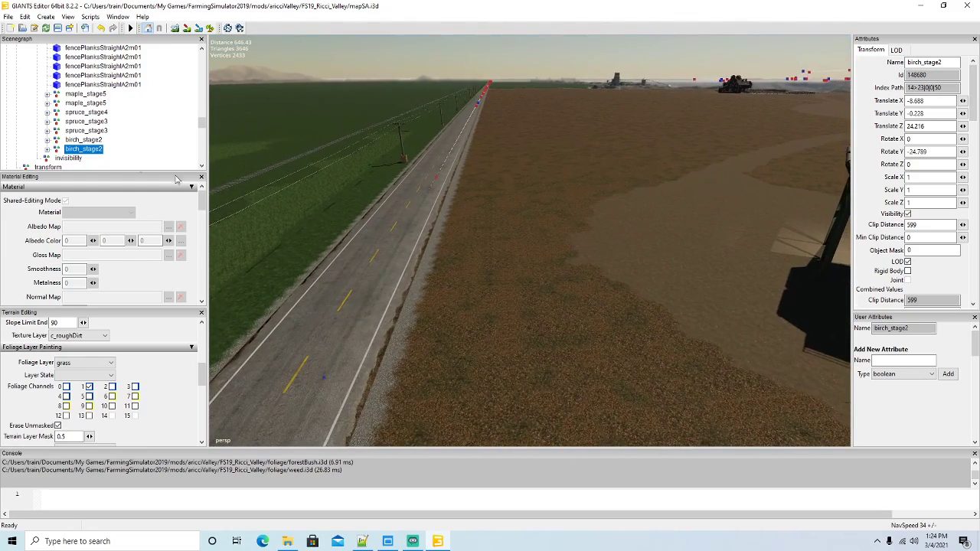
Duplicate the spruce_stage5 tree from the top-level tree objects in the Scenegraph
scroll(117, 141, "down", 10)
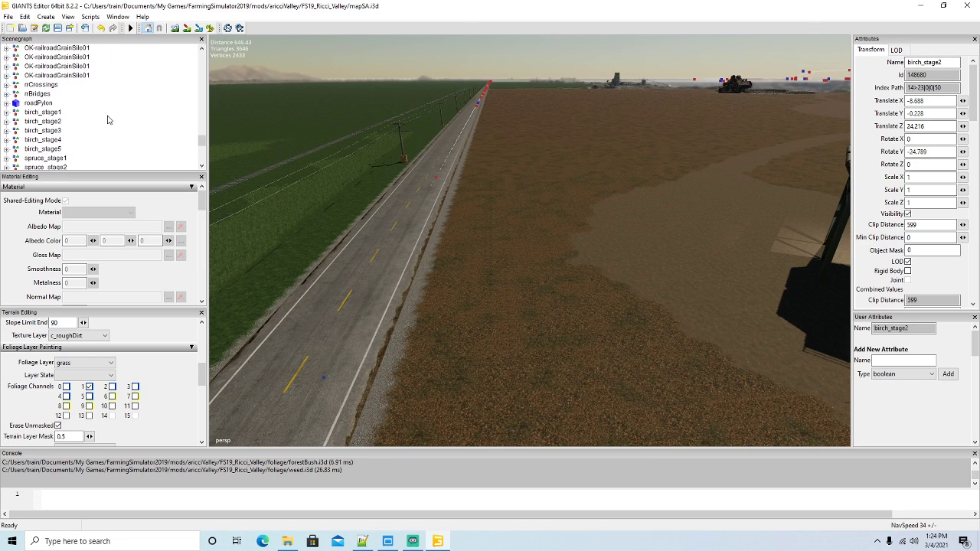
left_click_drag(496, 283, 623, 276, "alt")
scroll(103, 151, "down", 2)
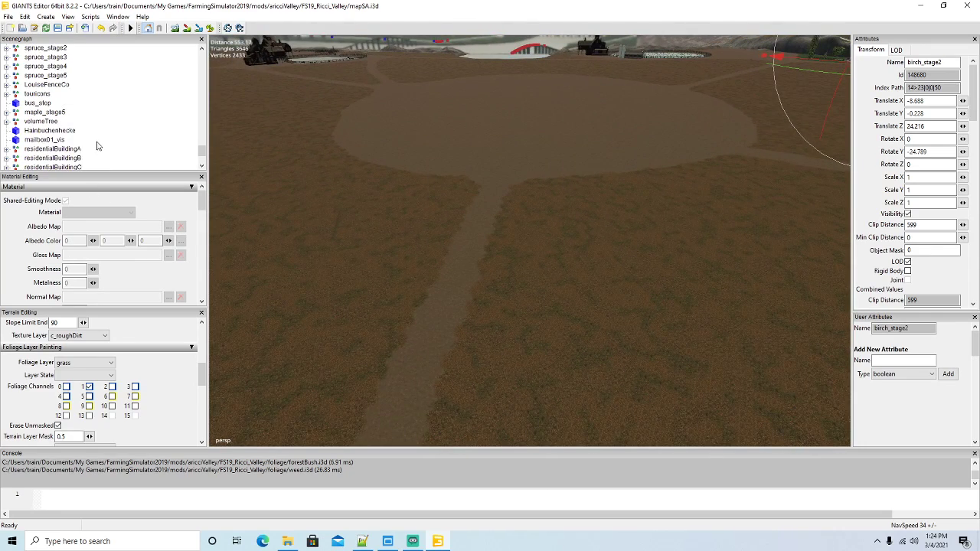
scroll(89, 124, "down", 3)
scroll(73, 150, "up", 3)
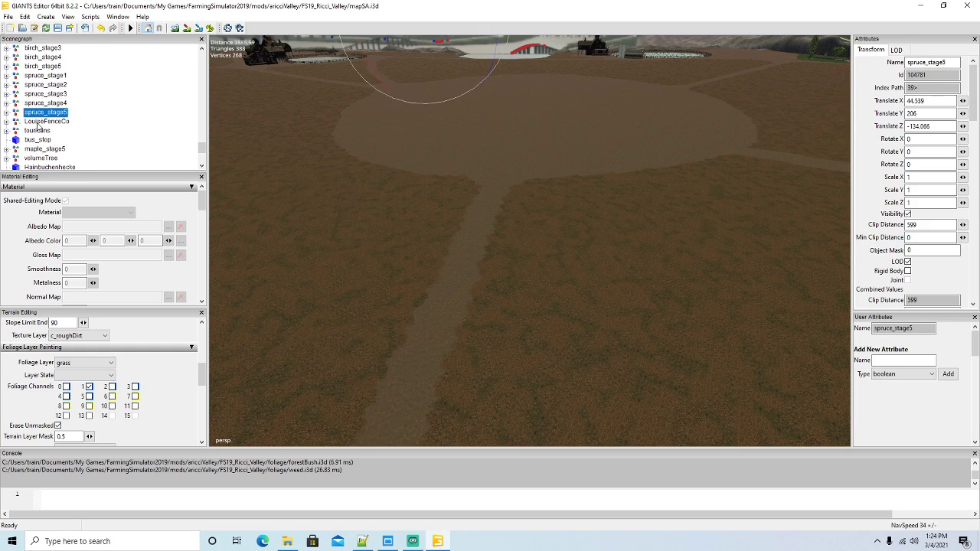
scroll(84, 134, "up", 2)
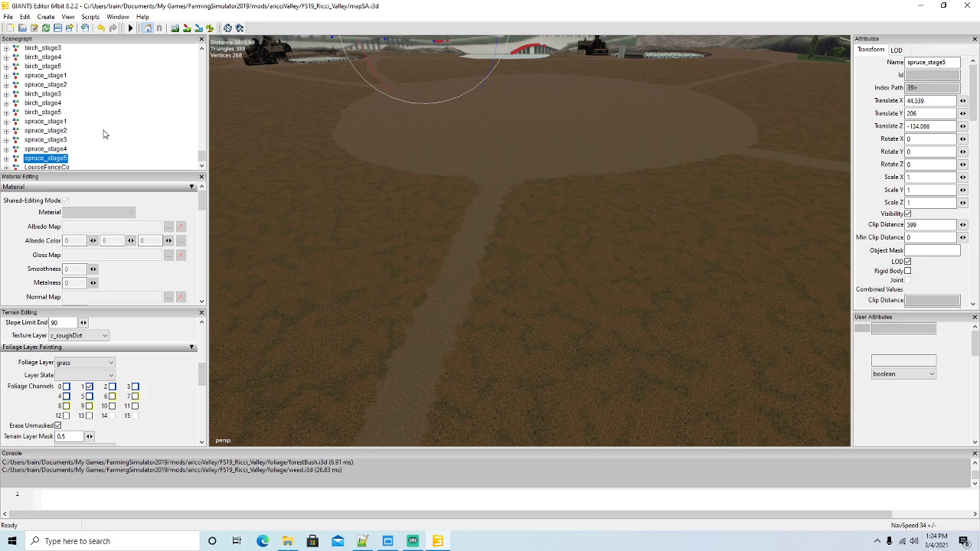
Cut the spruce_stage5 copy and paste it into the visibility group of farmOne
scroll(107, 134, "up", 10)
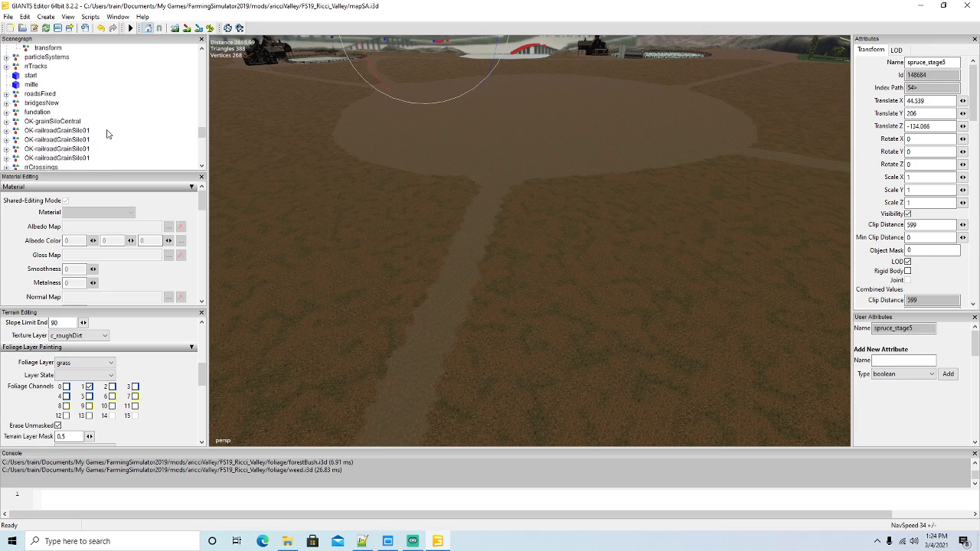
scroll(107, 134, "up", 2)
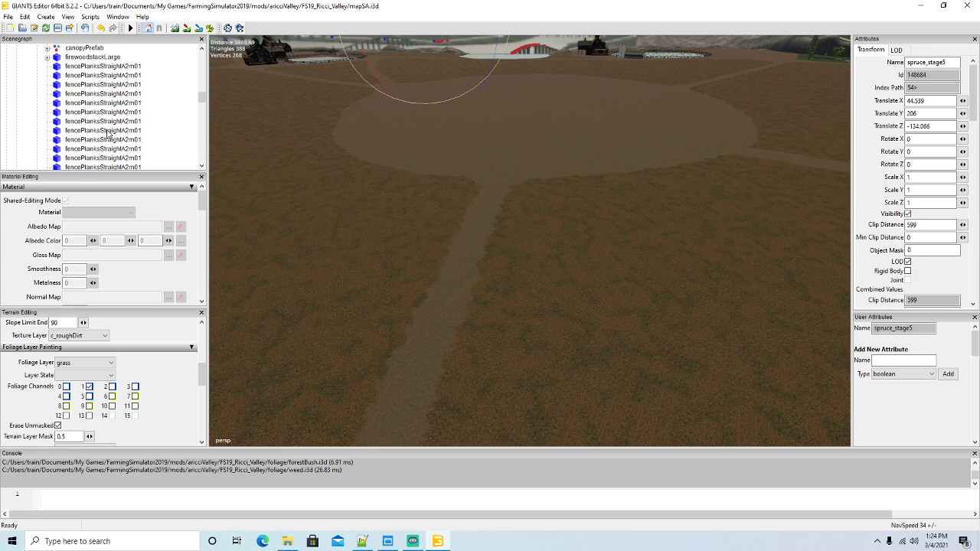
scroll(109, 135, "up", 4)
left_click(25, 16)
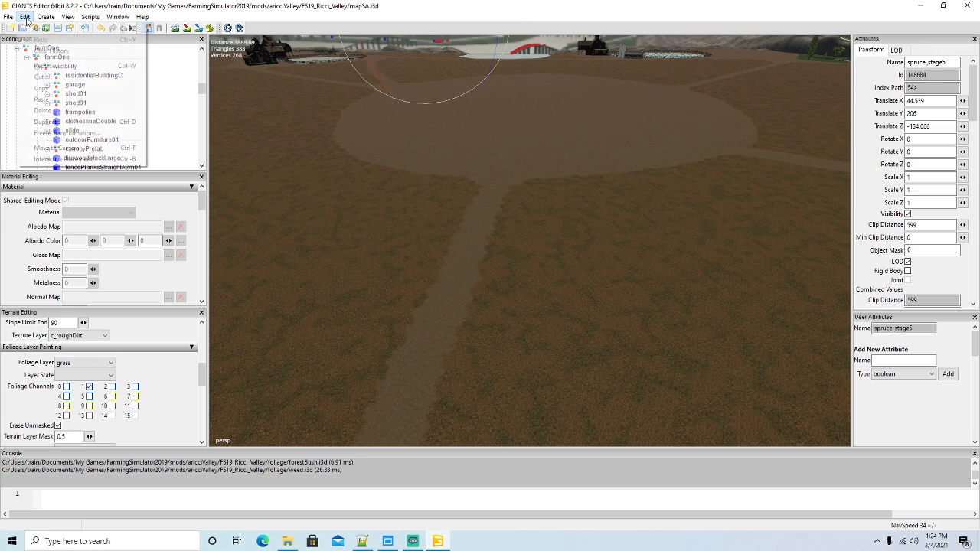
left_click(41, 78)
left_click(49, 67)
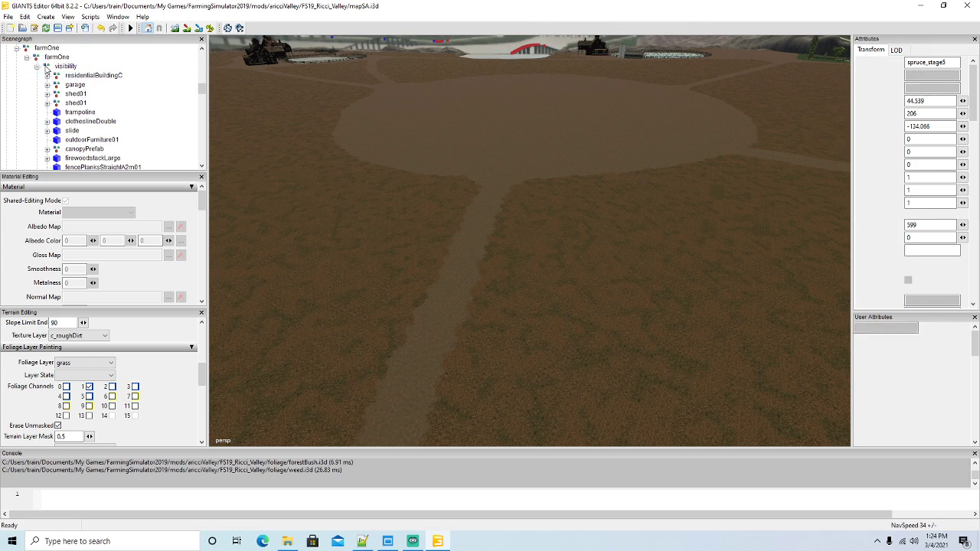
left_click(26, 18)
left_click(40, 100)
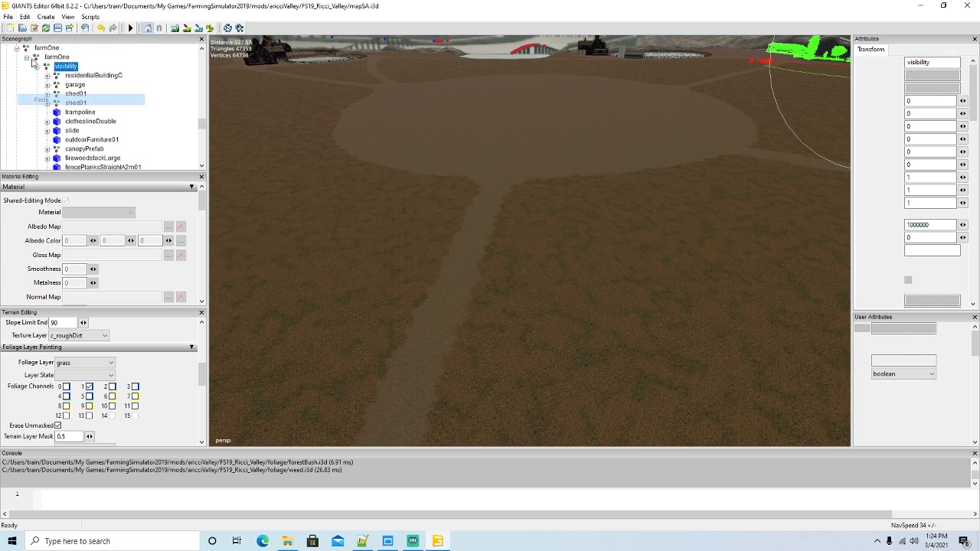
Place the spruce with Interactive Placement on the round dirt clearing at about X 168.1, Z -386.6
left_click(25, 17)
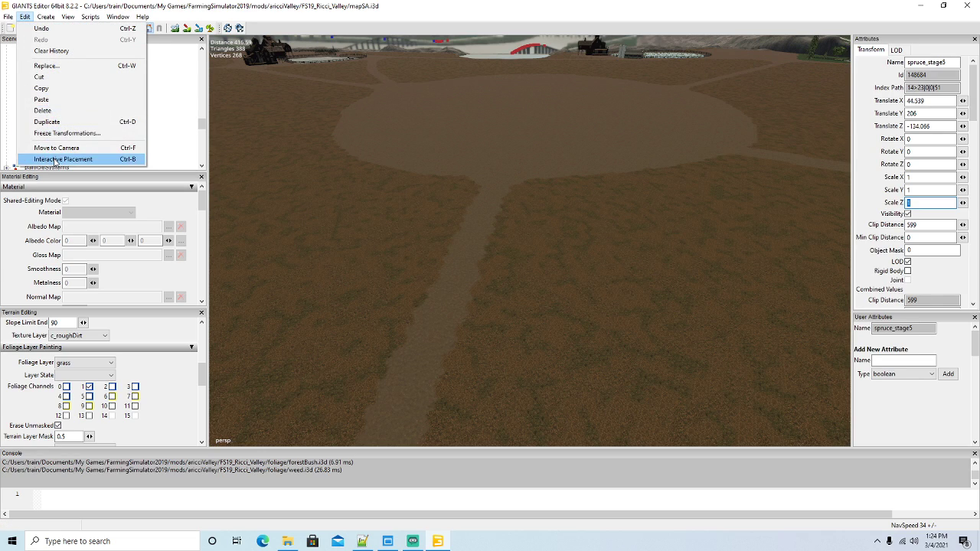
left_click(45, 157)
left_click(577, 159)
Examine the Scenegraph's top-level objects, from the birch, spruce and maple trees to the residential buildings and town store
scroll(95, 157, "down", 5)
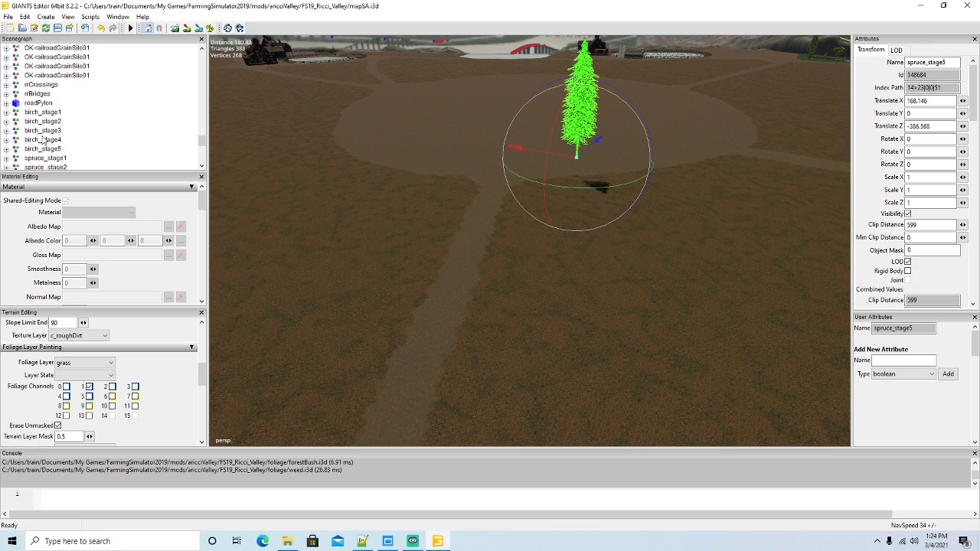
scroll(45, 140, "down", 1)
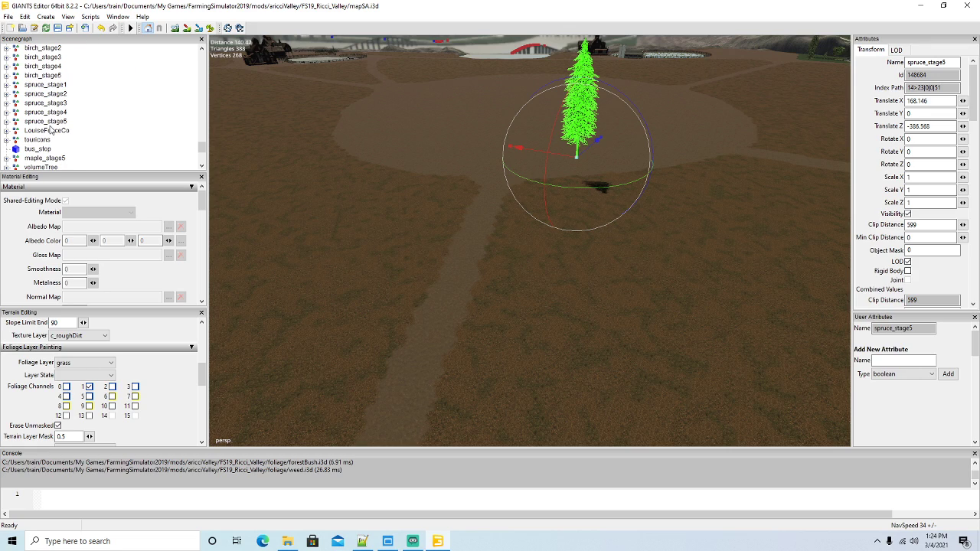
scroll(72, 112, "down", 2)
scroll(84, 118, "up", 1)
scroll(84, 118, "up", 4)
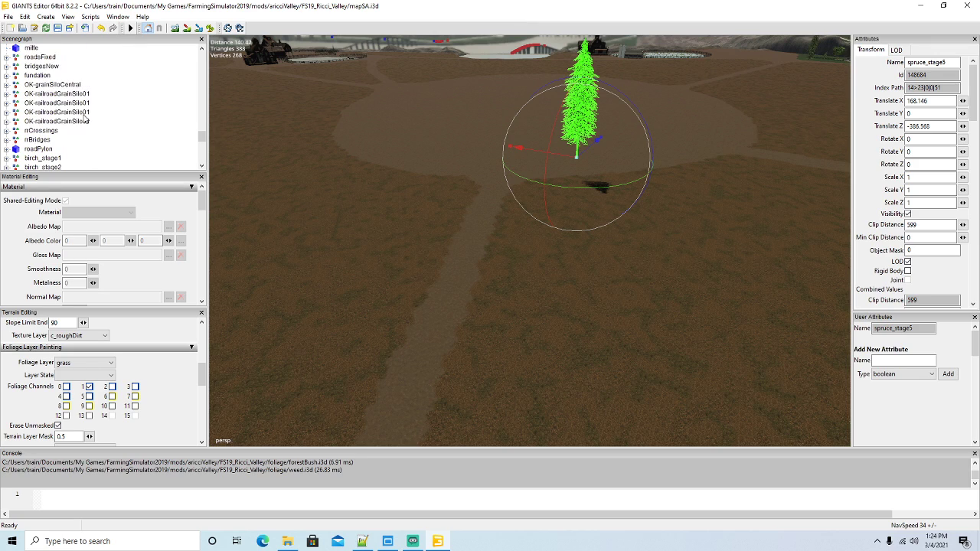
scroll(88, 103, "down", 2)
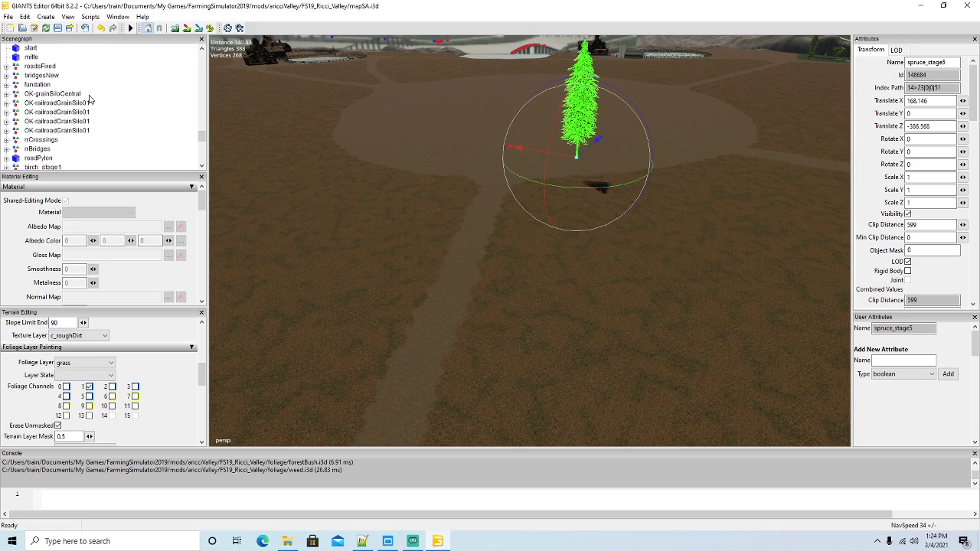
scroll(89, 98, "down", 1)
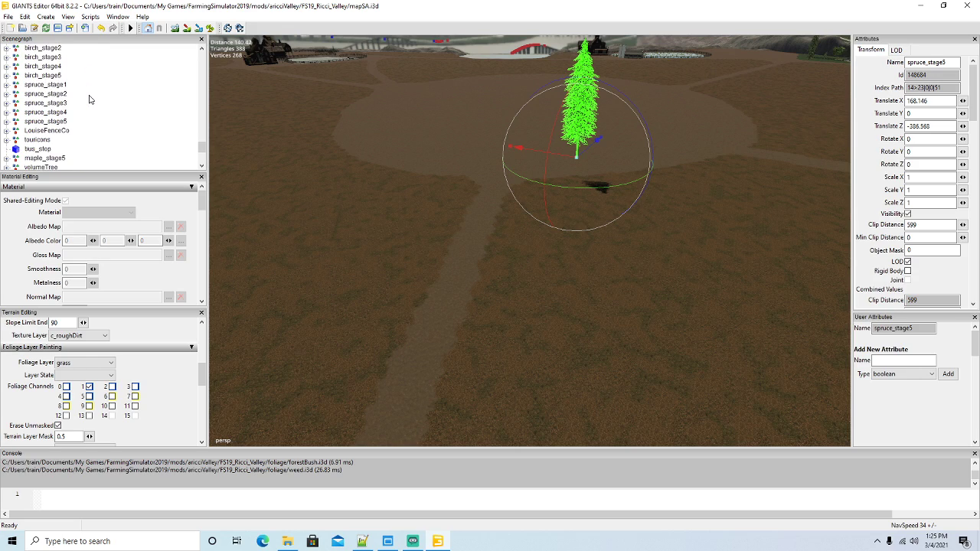
scroll(89, 98, "down", 2)
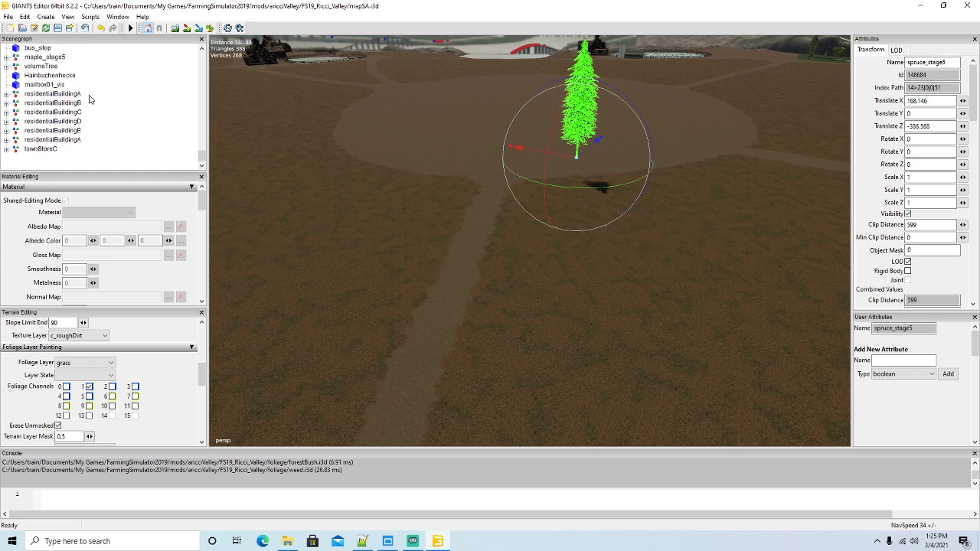
scroll(89, 99, "up", 2)
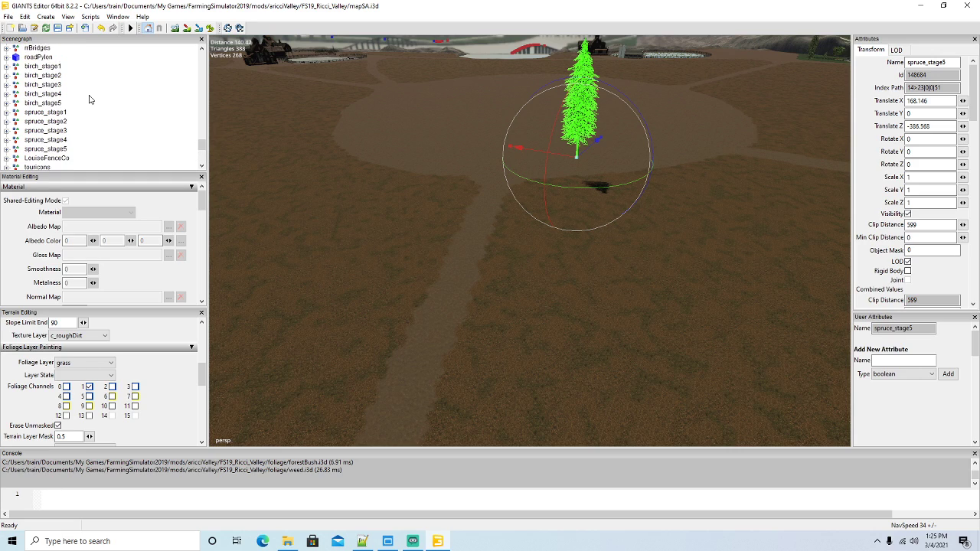
scroll(89, 99, "up", 4)
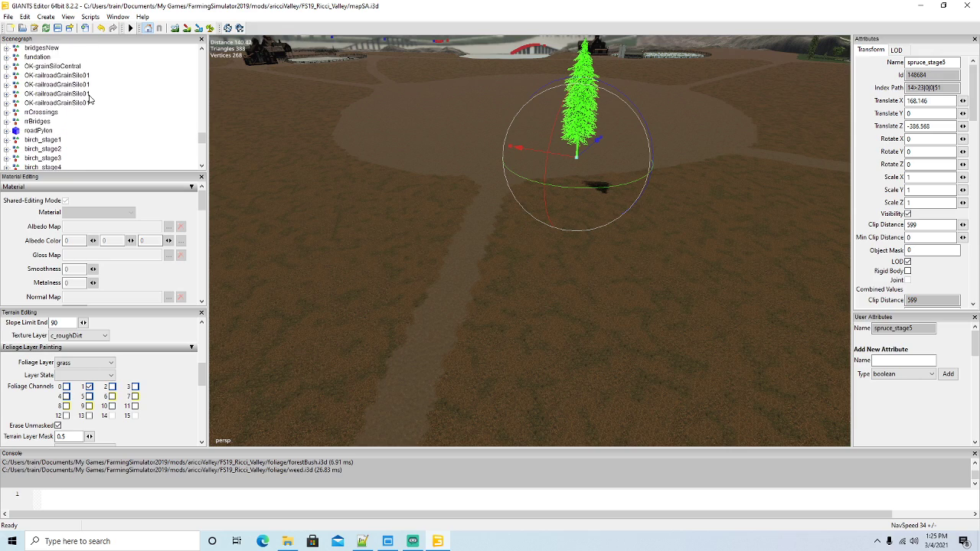
scroll(89, 99, "up", 1)
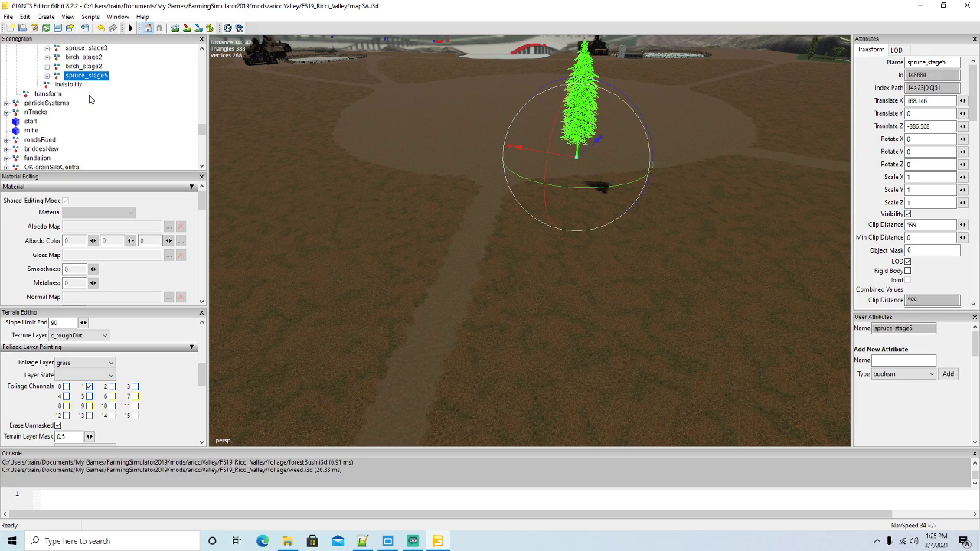
scroll(89, 99, "down", 2)
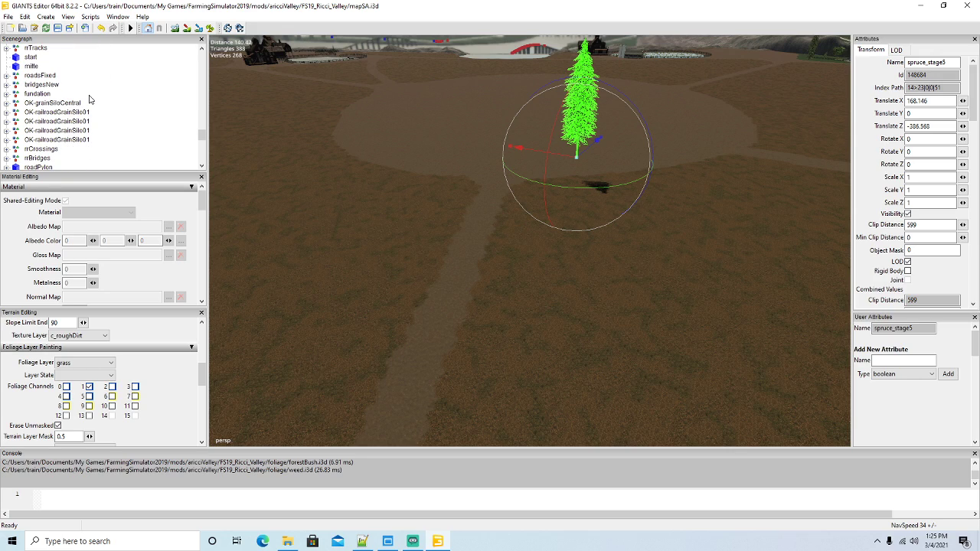
scroll(89, 99, "down", 4)
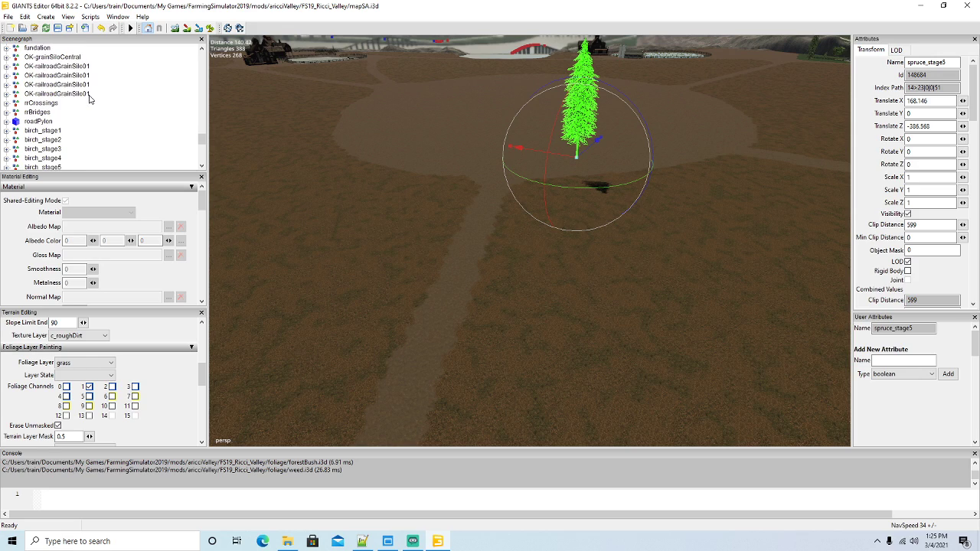
scroll(88, 99, "down", 2)
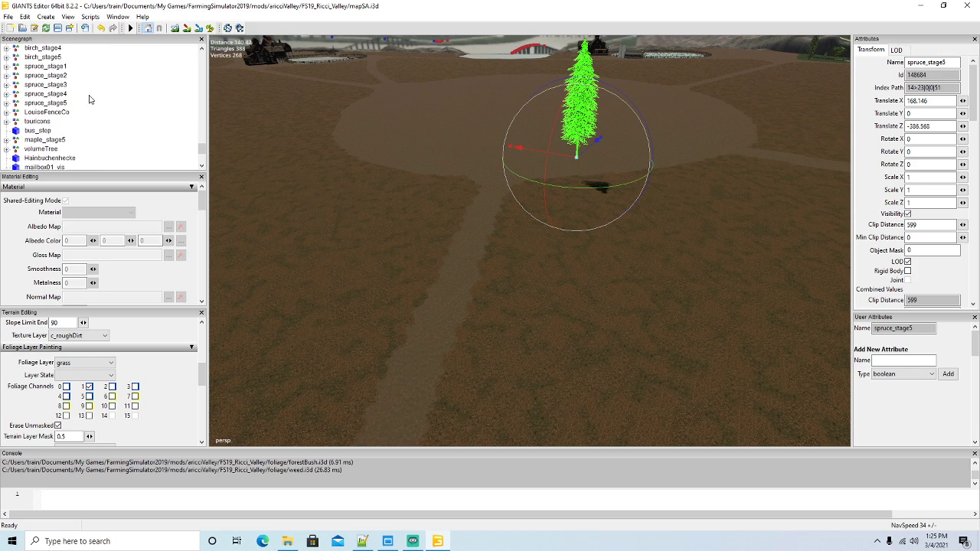
scroll(89, 100, "down", 2)
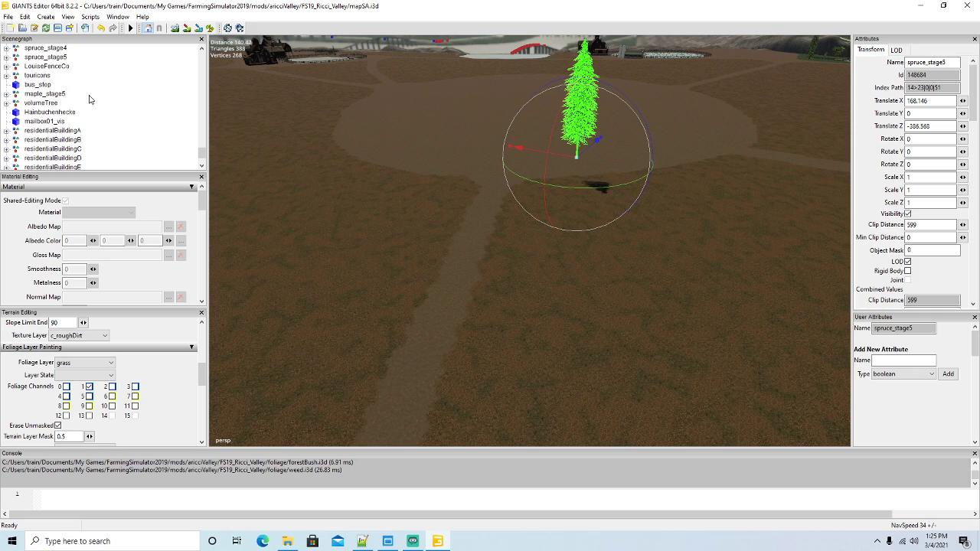
Examine the terrain past the ponds, the road bridge and the trees planted around the riverside industrial site
right_click_drag(444, 245, 379, 182)
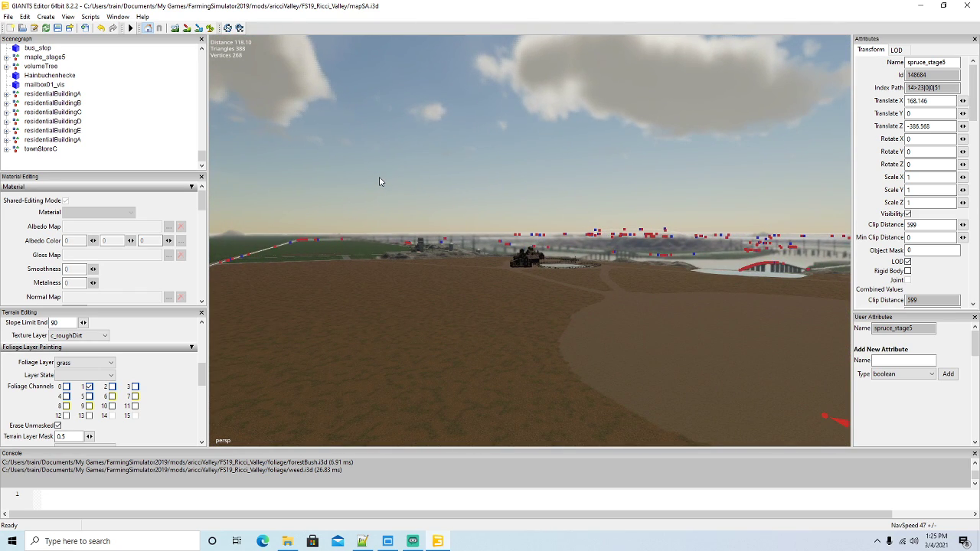
right_click_drag(496, 324, 536, 312)
key("w")
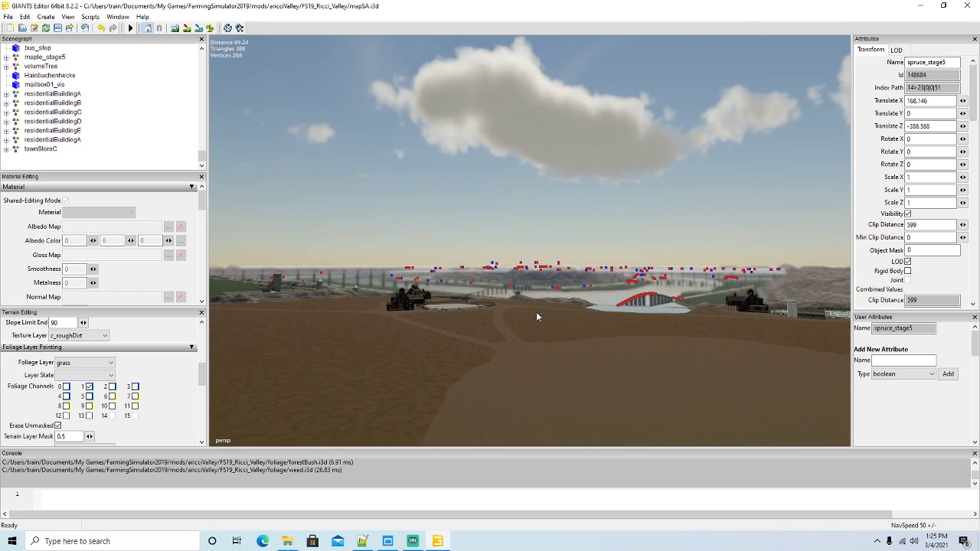
key("w")
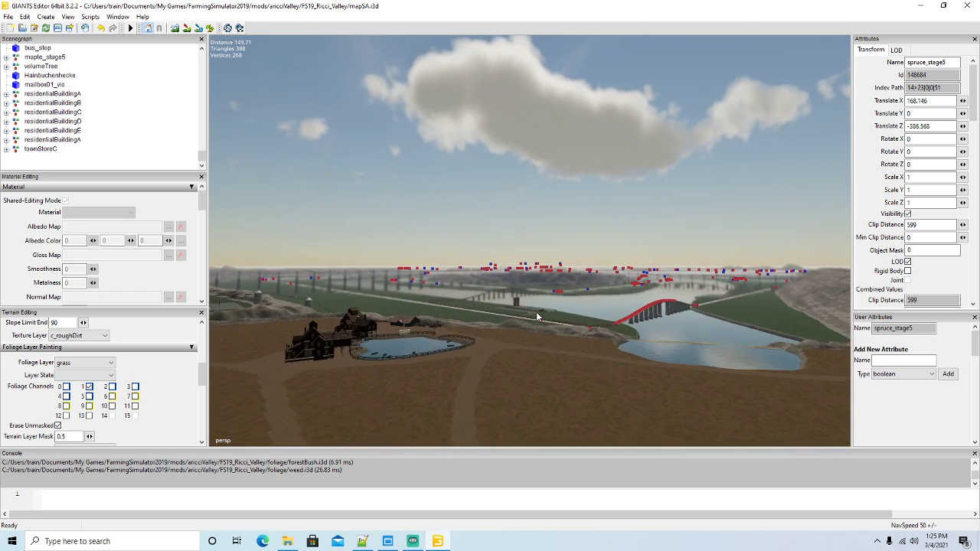
key("w")
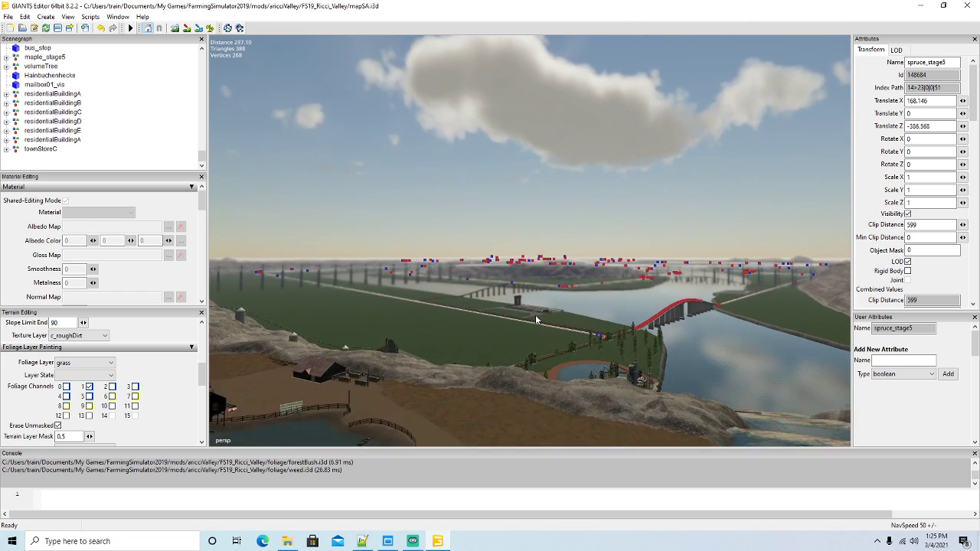
key("w")
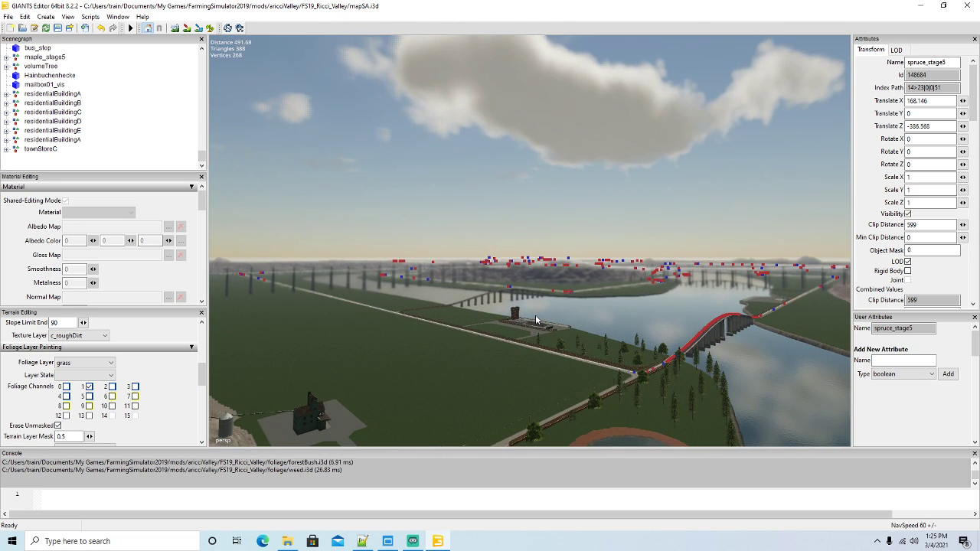
key("w")
key("plus")
key("w")
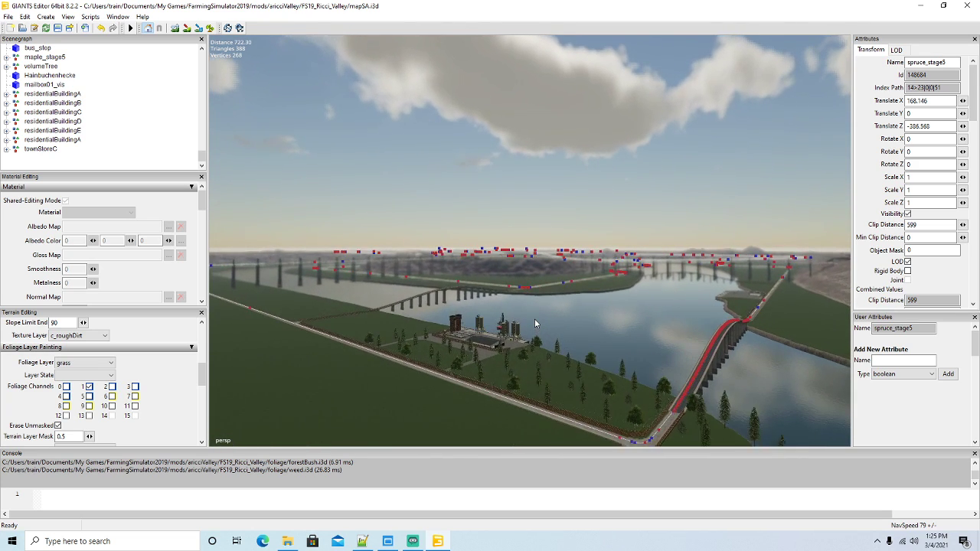
Examine the map from the riverside industrial site across the rocky plateau to the tree group beside the railway and grain elevator
key("w")
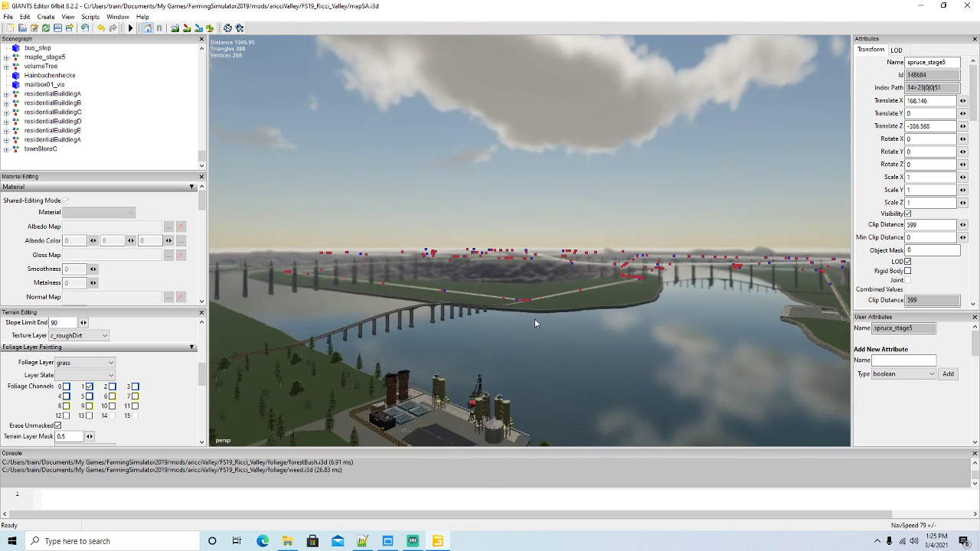
key("w")
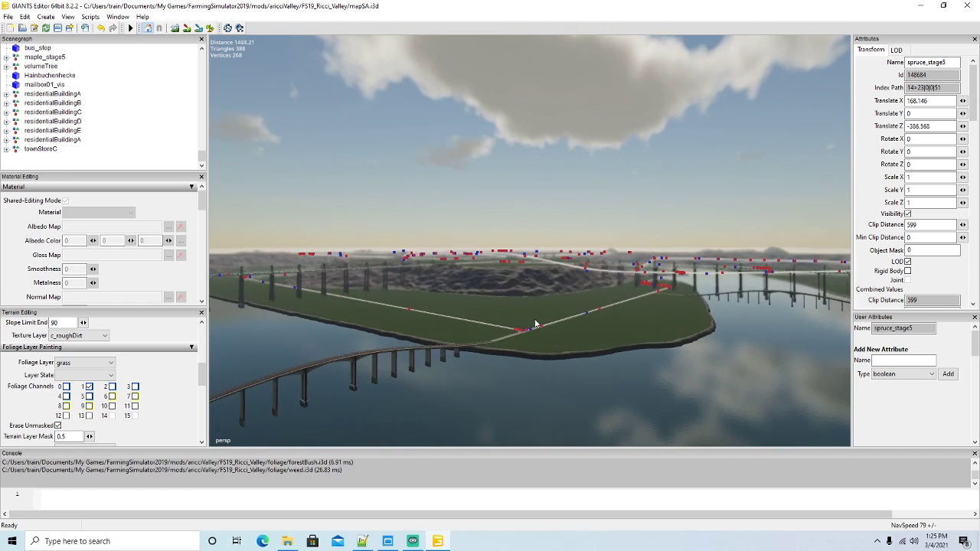
key("w")
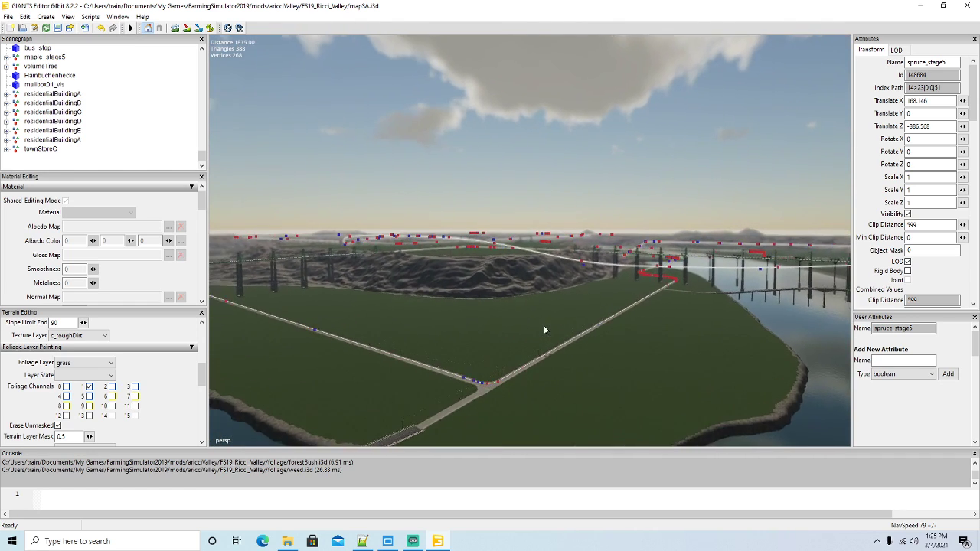
key("w")
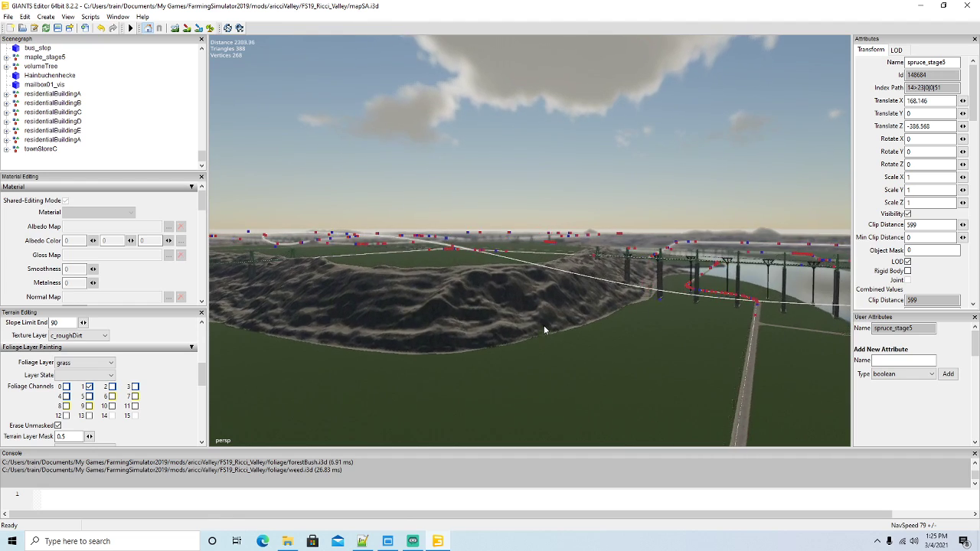
key("w")
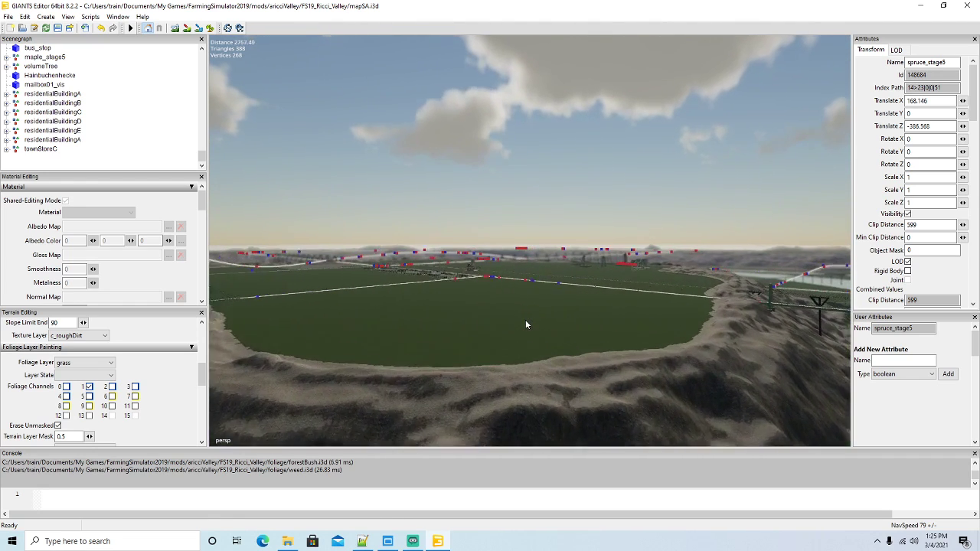
key("w")
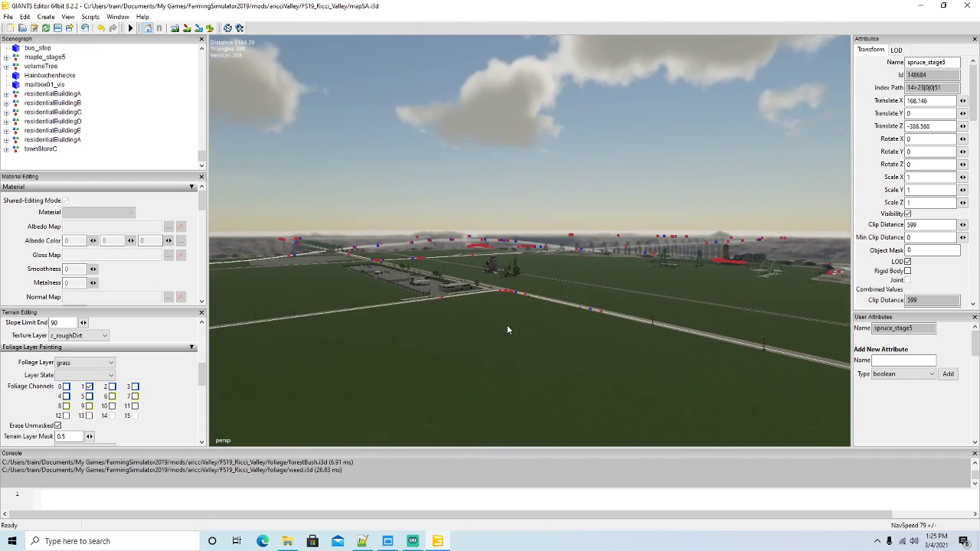
key("w")
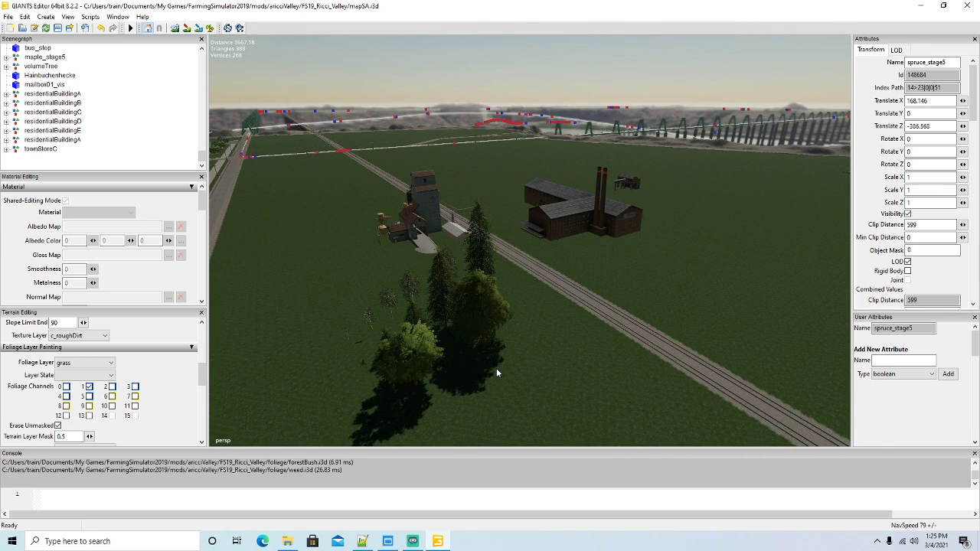
middle_click_drag(496, 368, 476, 343)
key("w")
key("w")
right_click_drag(476, 345, 395, 361)
key("w")
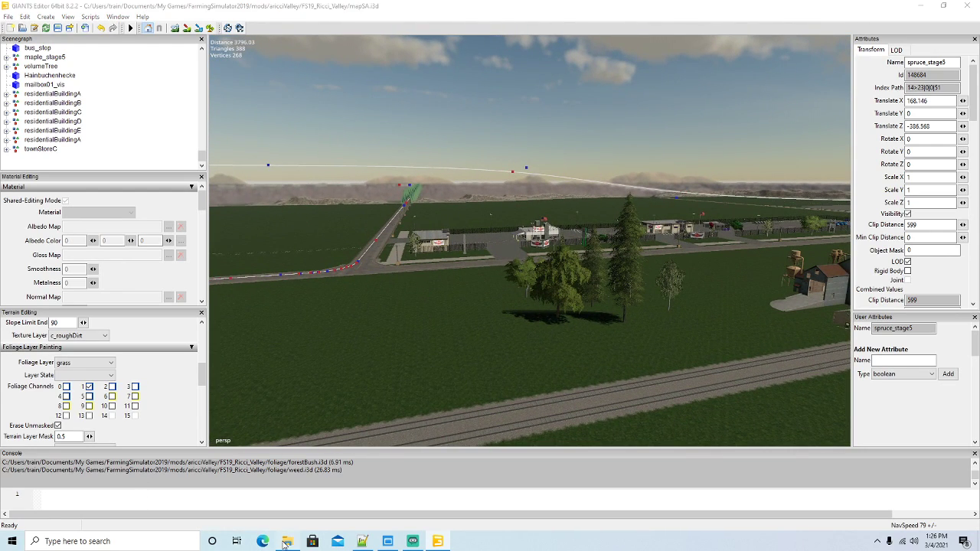
Check the tree model files in the trees folder of FS19_Ricci_Valley in File Explorer
left_click(286, 541)
left_click(363, 74)
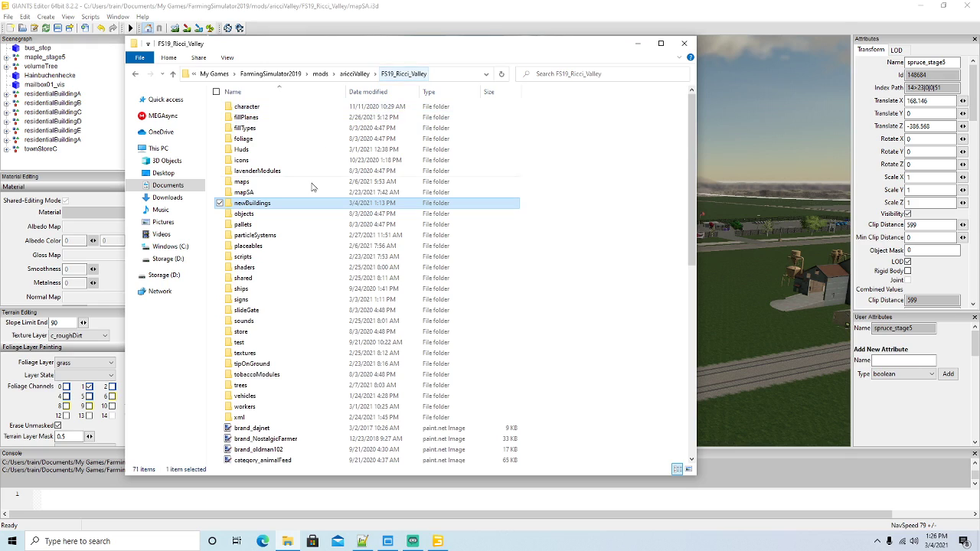
scroll(308, 241, "down", 1)
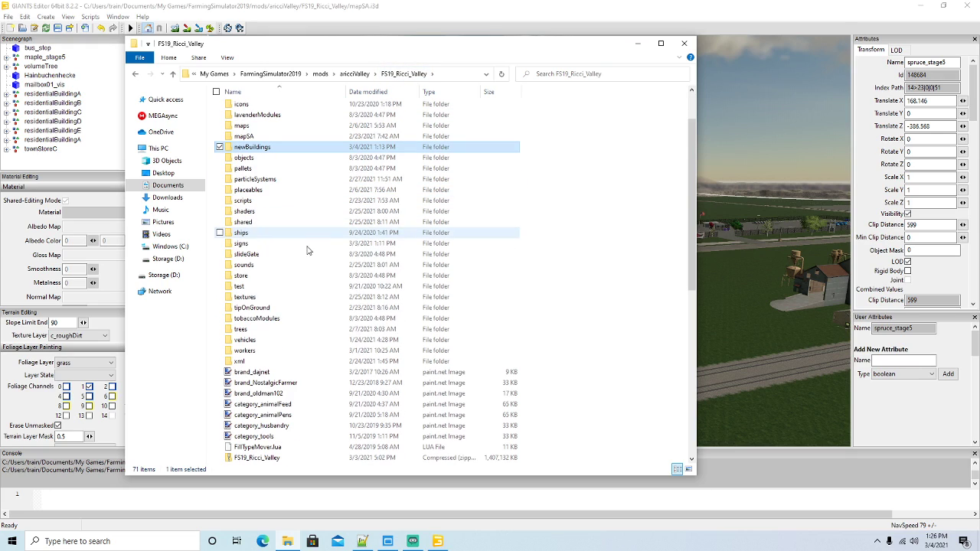
double_click(242, 330)
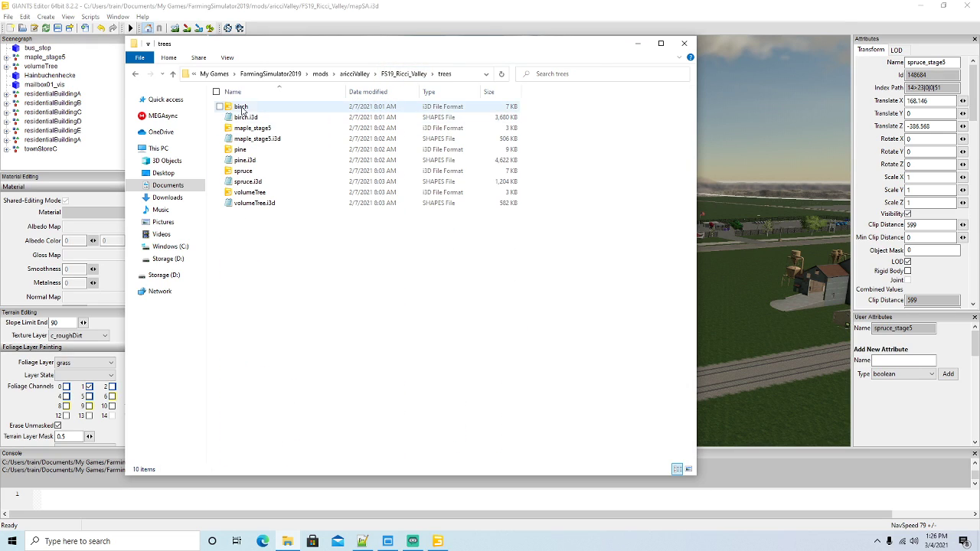
left_click(637, 44)
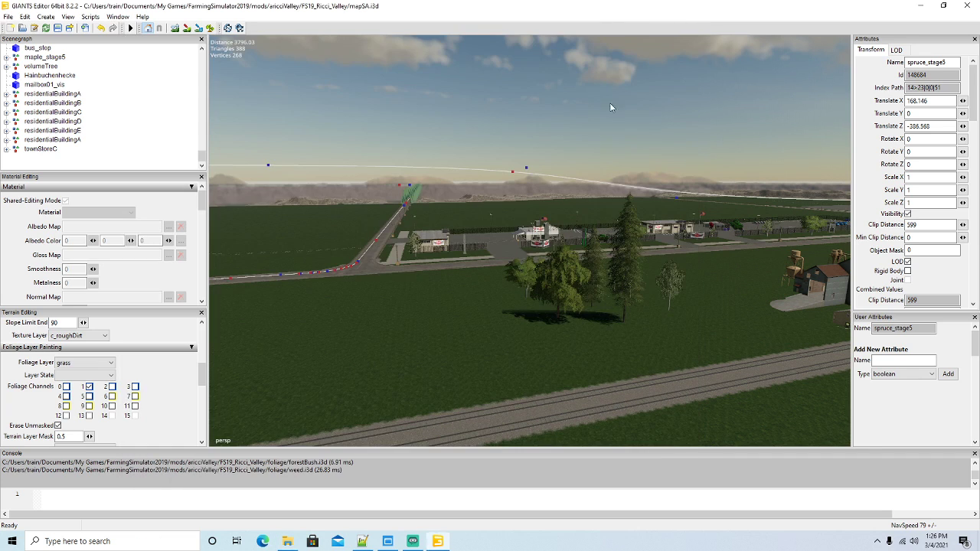
Import the pine model from the FS19_Ricci_Valley trees folder into the map
scroll(463, 287, "up", 5)
left_click_drag(508, 297, 594, 338, "alt")
left_click(9, 16)
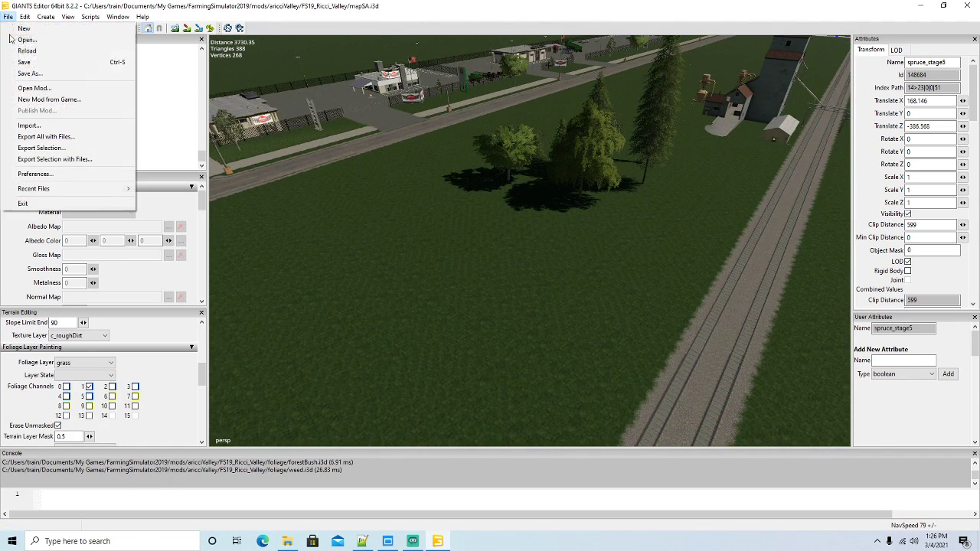
left_click(31, 127)
left_click(385, 62)
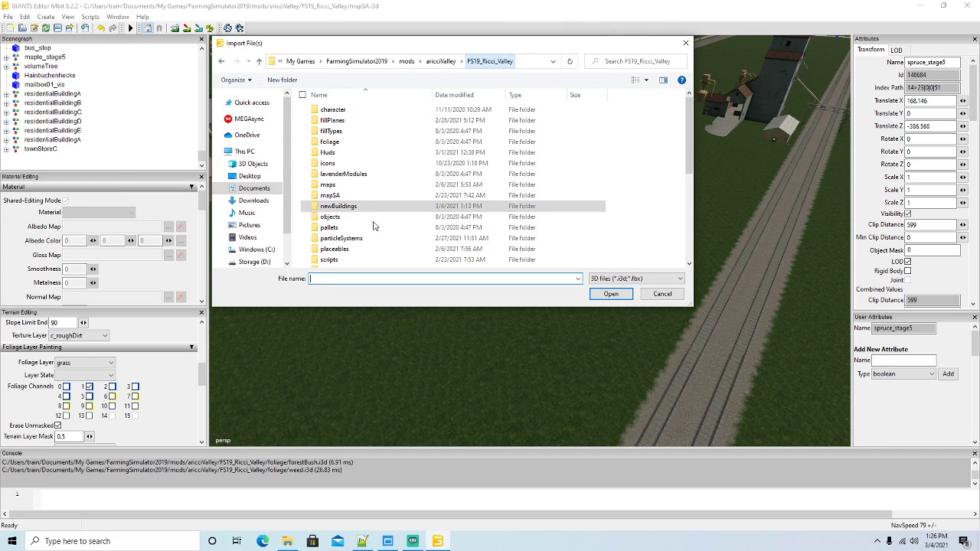
scroll(375, 218, "down", 5)
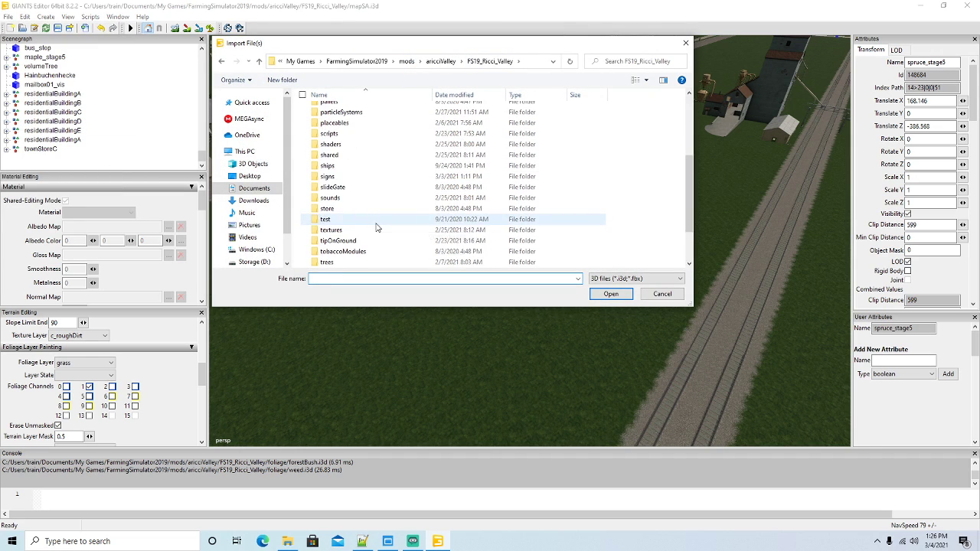
double_click(335, 263)
left_click(329, 131)
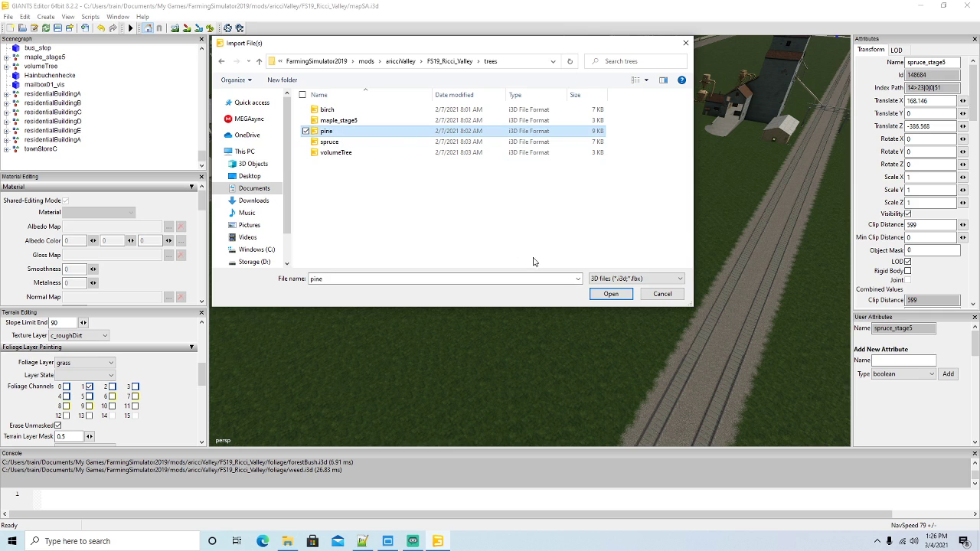
left_click(607, 296)
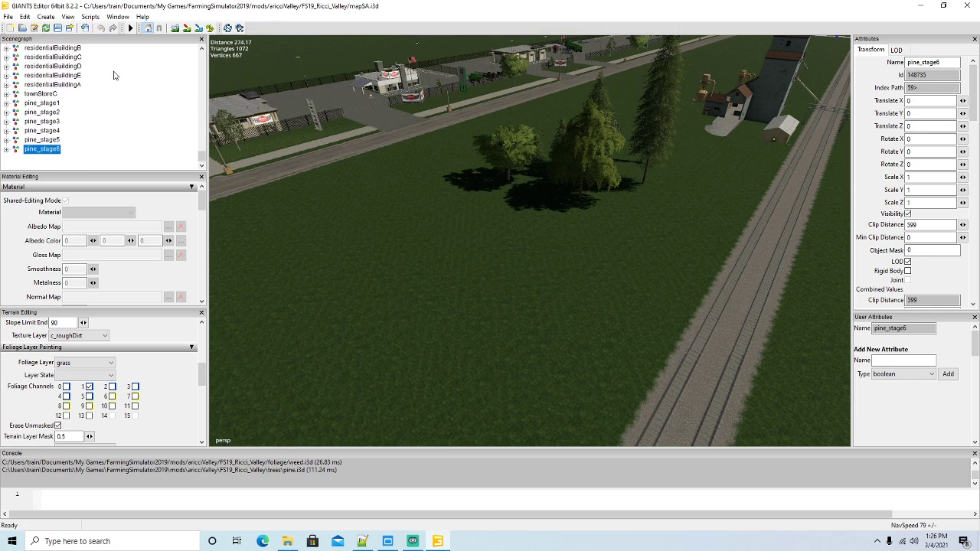
Place pine_stage6 with Interactive Placement on the grass near the existing tree group, at about X 1.96, Z -160.26
left_click(25, 17)
left_click(92, 158)
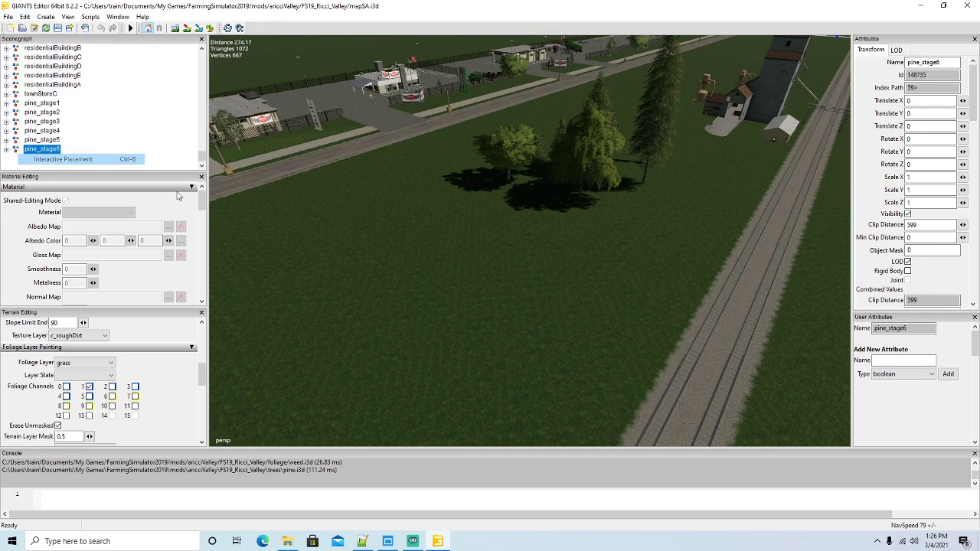
left_click(473, 221)
left_click_drag(477, 221, 511, 263, "alt")
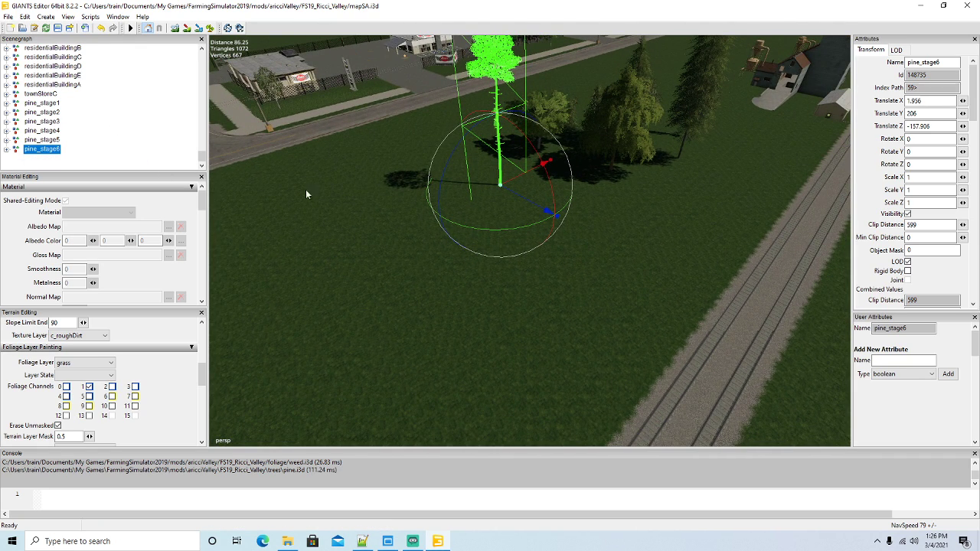
mouse_move(527, 199)
left_mouse_down()
mouse_move(536, 205)
mouse_move(522, 200)
left_mouse_up()
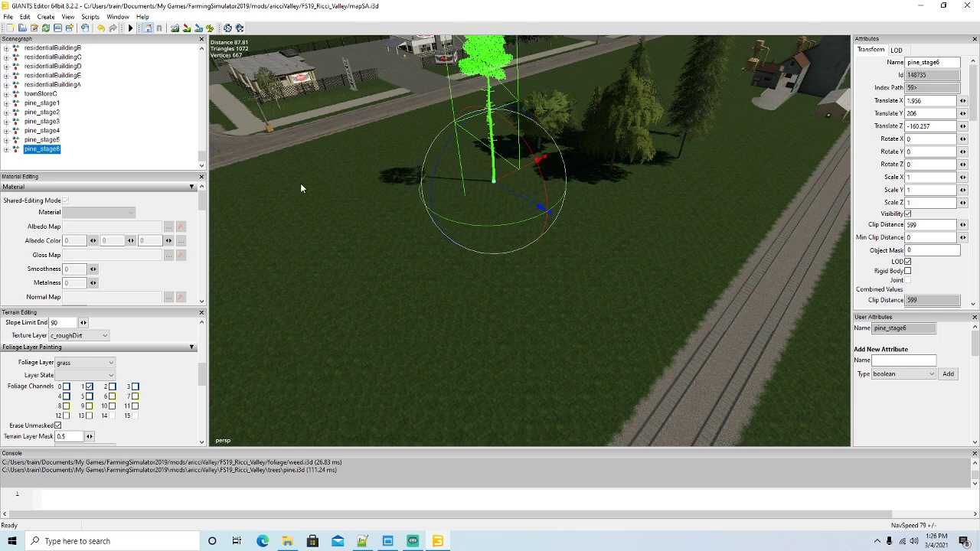
Place pine_stage5 with Interactive Placement beside the pine_stage6 tree, at about X 1.97, Z -148.72
left_click(17, 140)
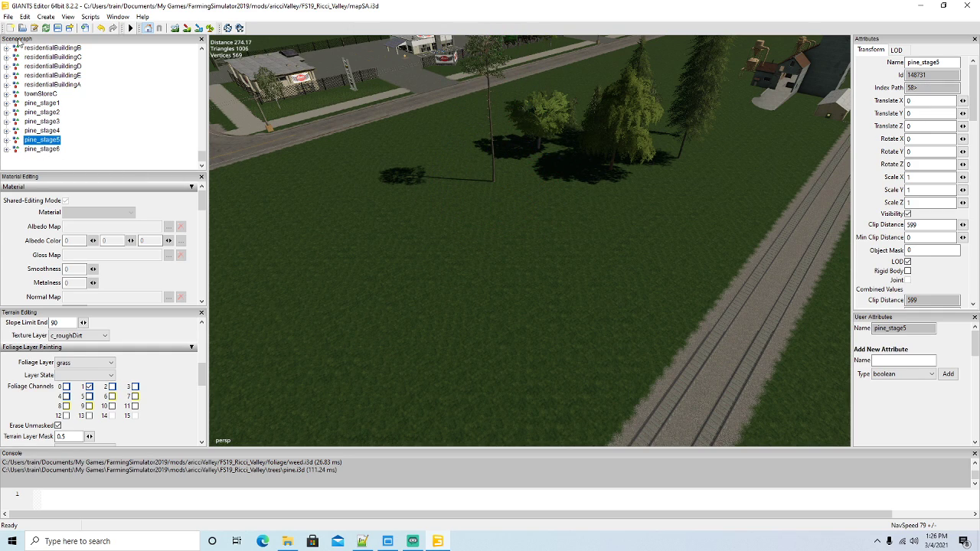
left_click(8, 17)
mouse_move(24, 18)
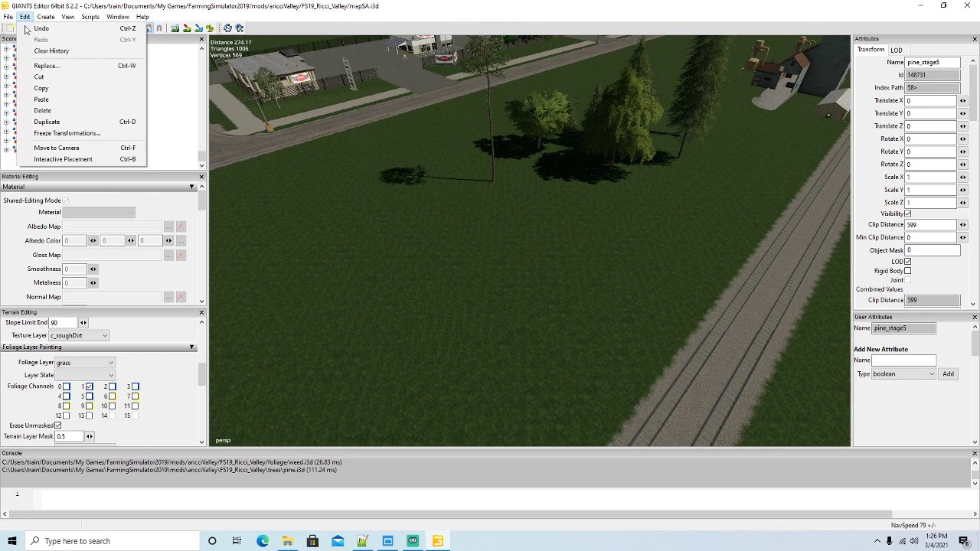
left_click(58, 159)
left_click(527, 200)
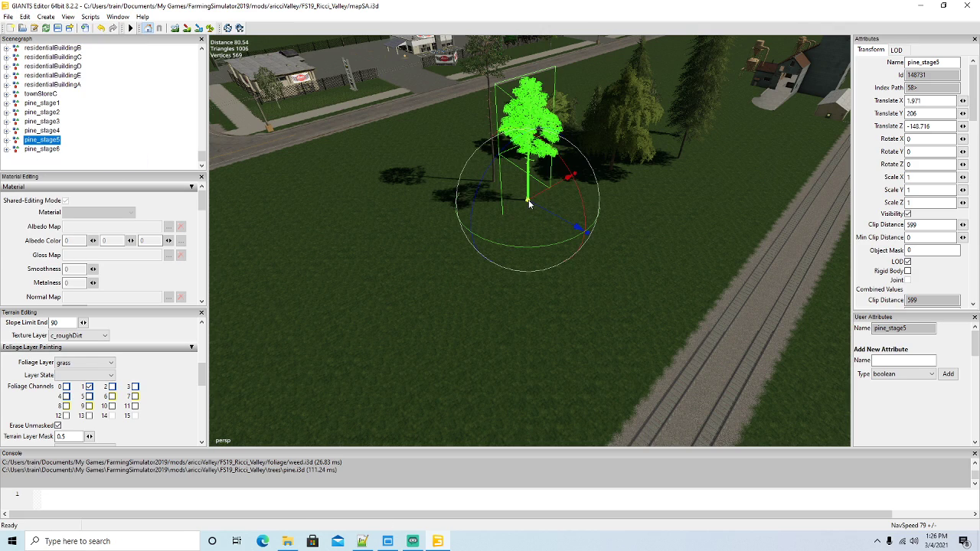
Place pine_stage4 and pine_stage3 with Interactive Placement, continuing the pine row toward the railway, with pine_stage3 at about X 3.08, Z -133.98
left_click(19, 131)
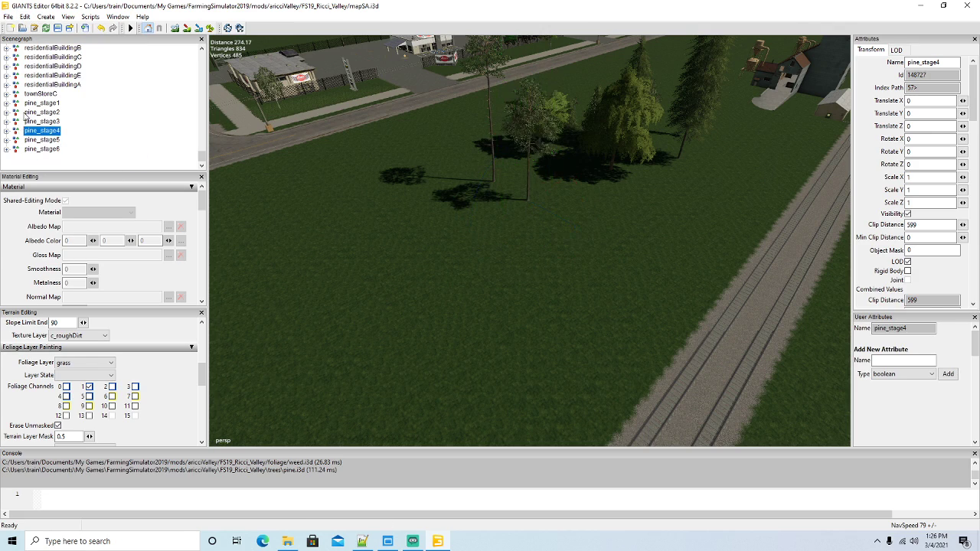
left_click(26, 16)
left_click(62, 159)
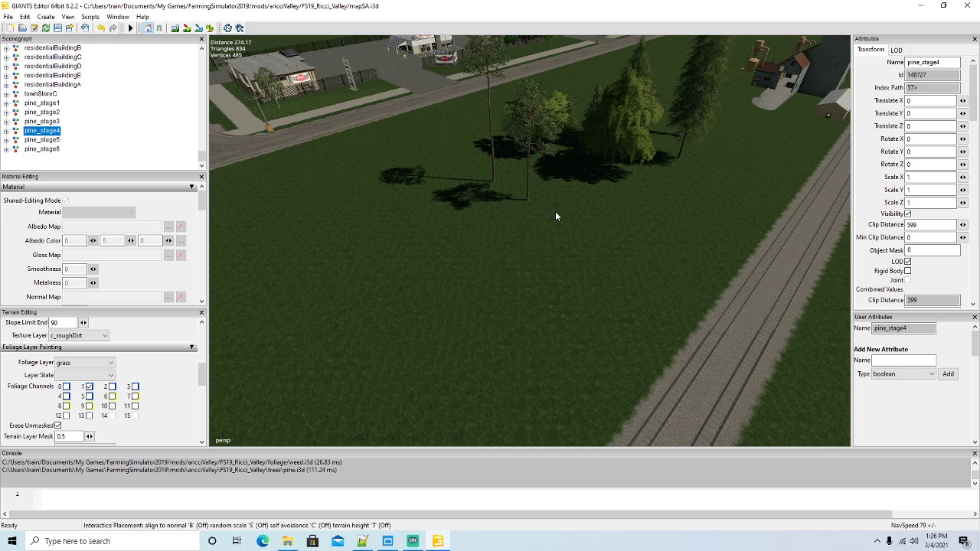
left_click(555, 211)
left_click(17, 122)
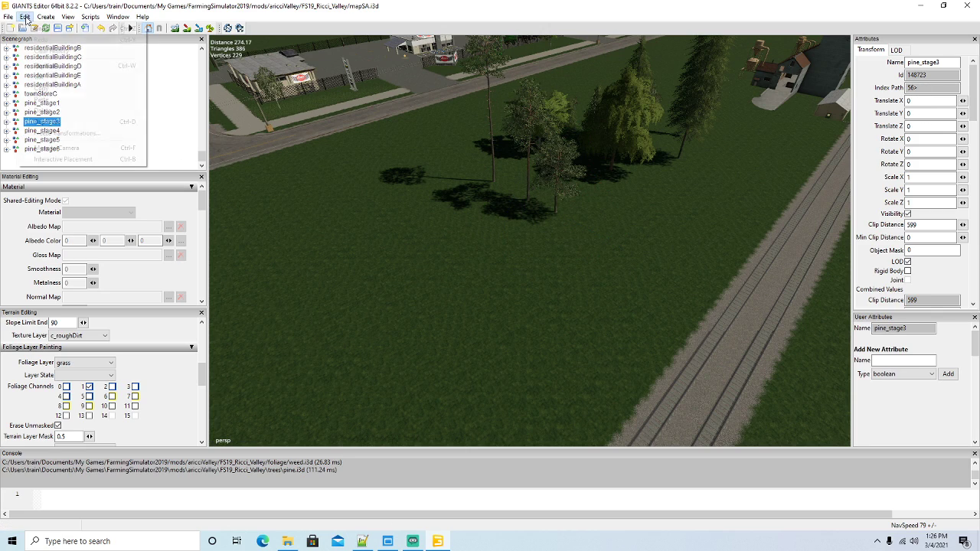
left_click(63, 159)
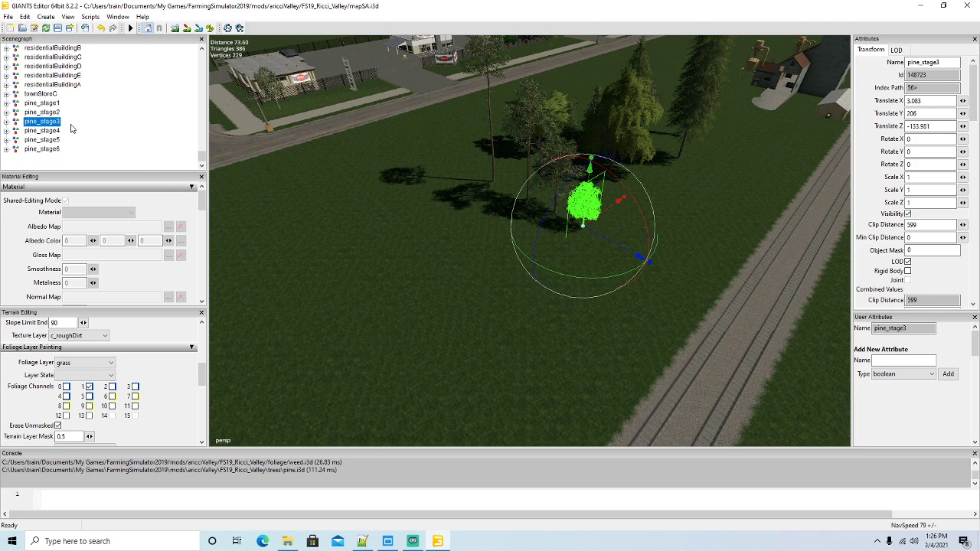
Extend the pine row toward the railway with pine_stage2 at about X 3.93, Z -126.87 and pine_stage1 at about X 2.74, Z -121.79
left_click(17, 113)
left_click(24, 17)
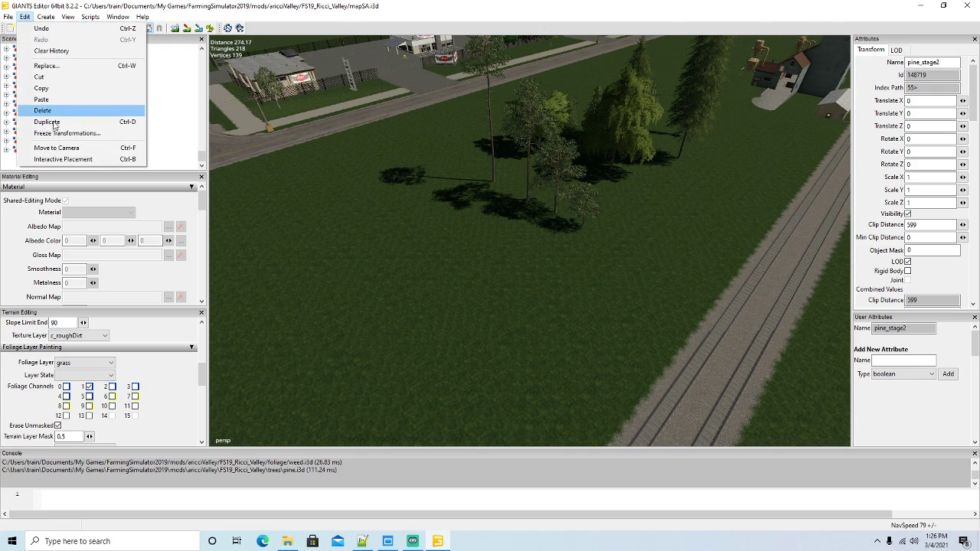
left_click(63, 159)
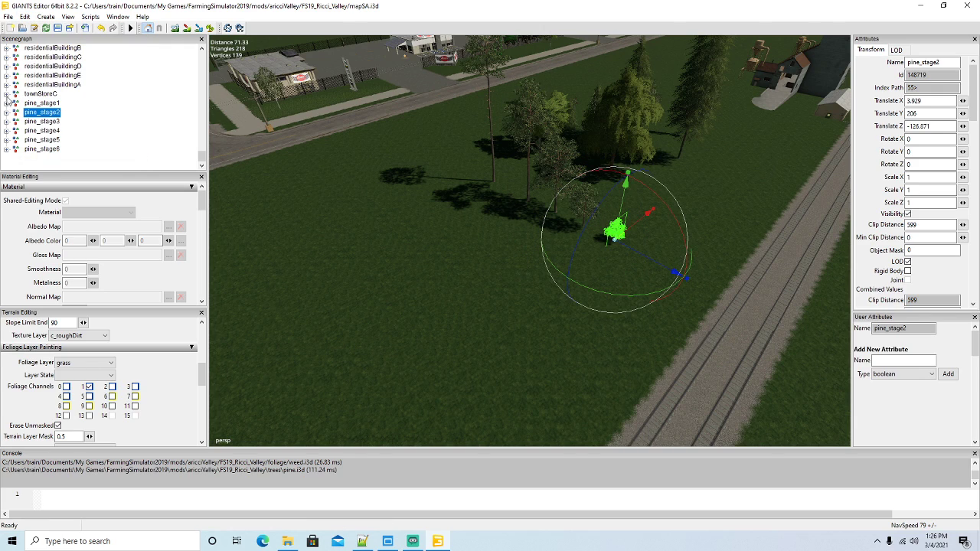
left_click(16, 105)
left_click(24, 17)
left_click(65, 159)
left_click(633, 255)
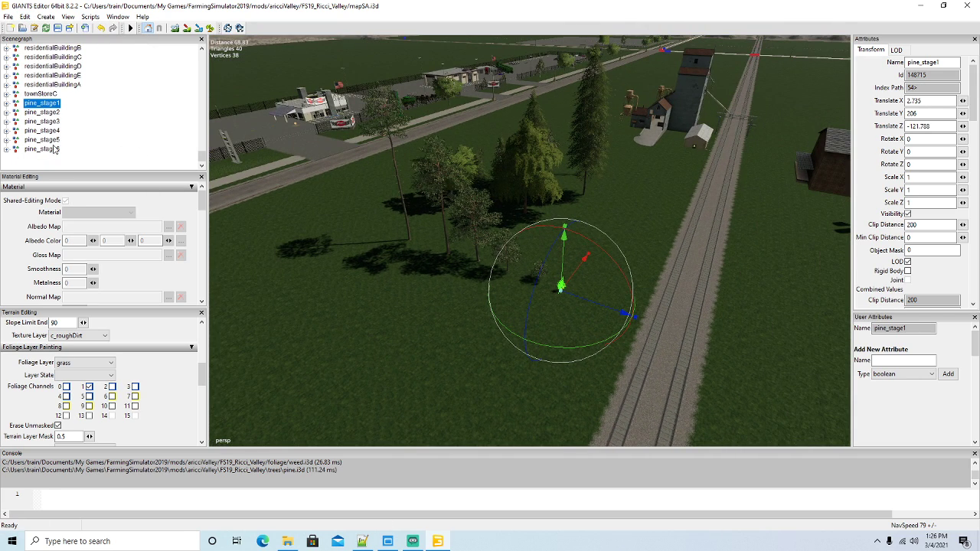
Duplicate pine_stage6 and move the copy into farmOne's visibility group with Cut and Paste
left_click(17, 150)
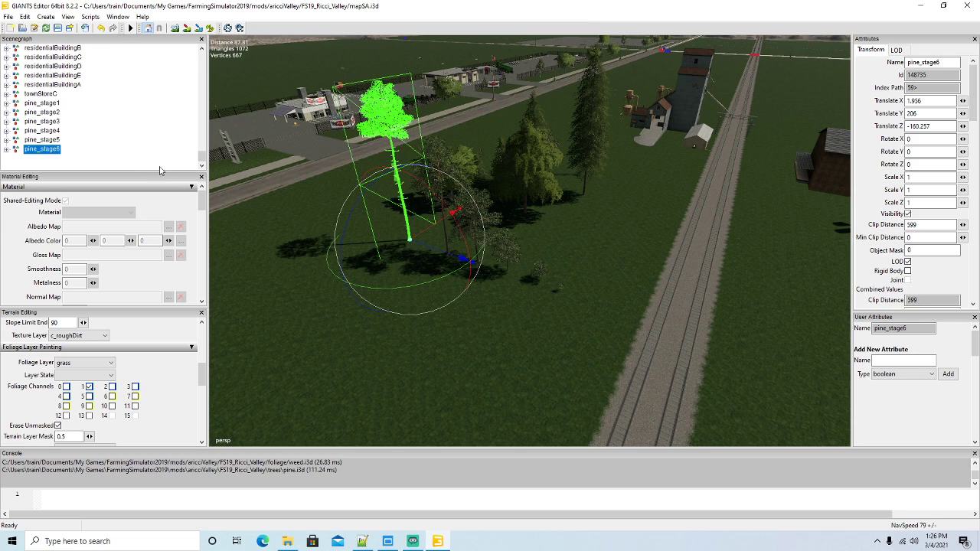
scroll(118, 143, "up", 10)
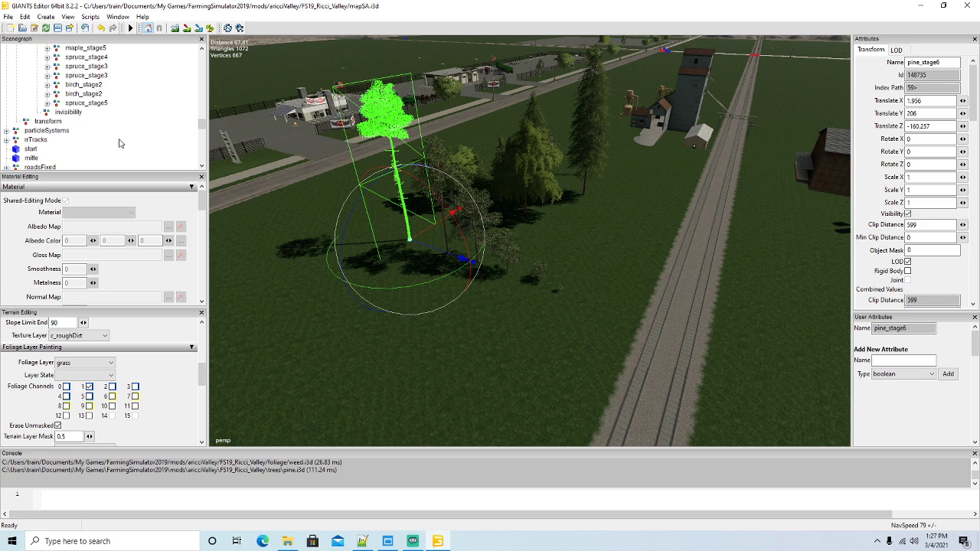
scroll(119, 143, "up", 2)
scroll(119, 143, "down", 5)
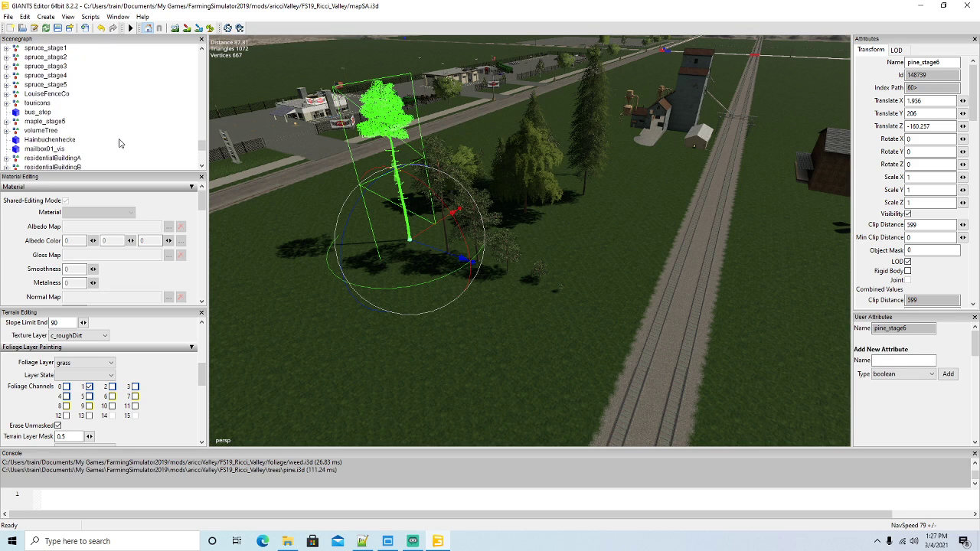
scroll(118, 143, "up", 5)
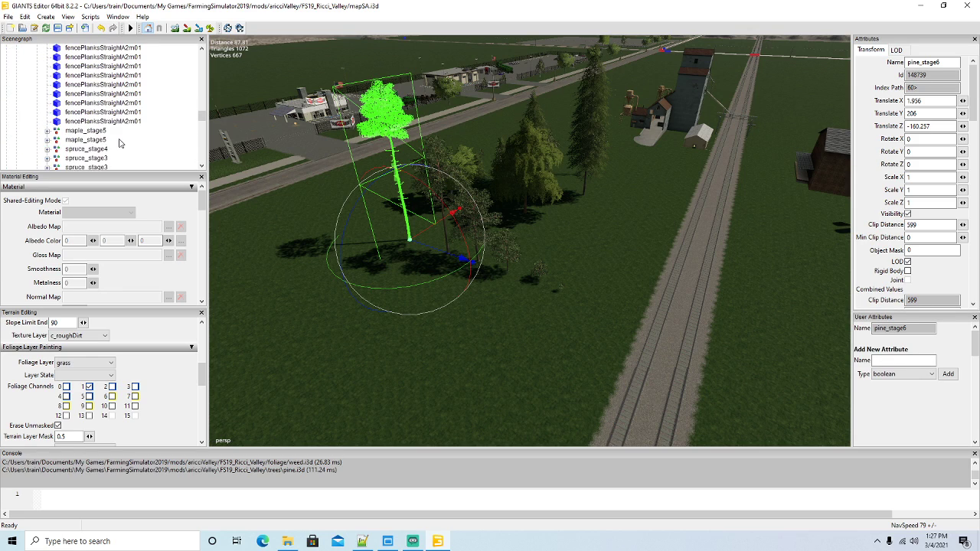
scroll(118, 143, "up", 4)
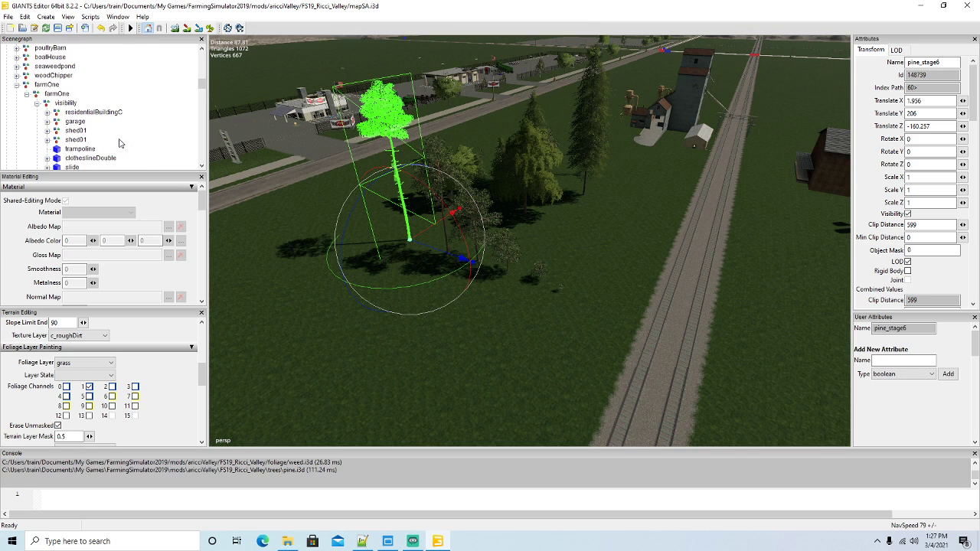
left_click(25, 16)
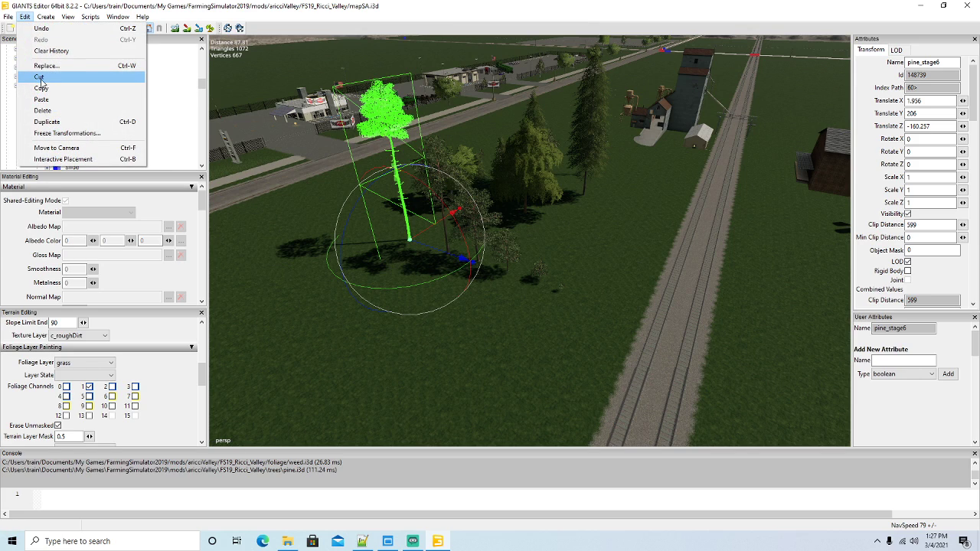
left_click(40, 80)
left_click(66, 100)
left_click(25, 16)
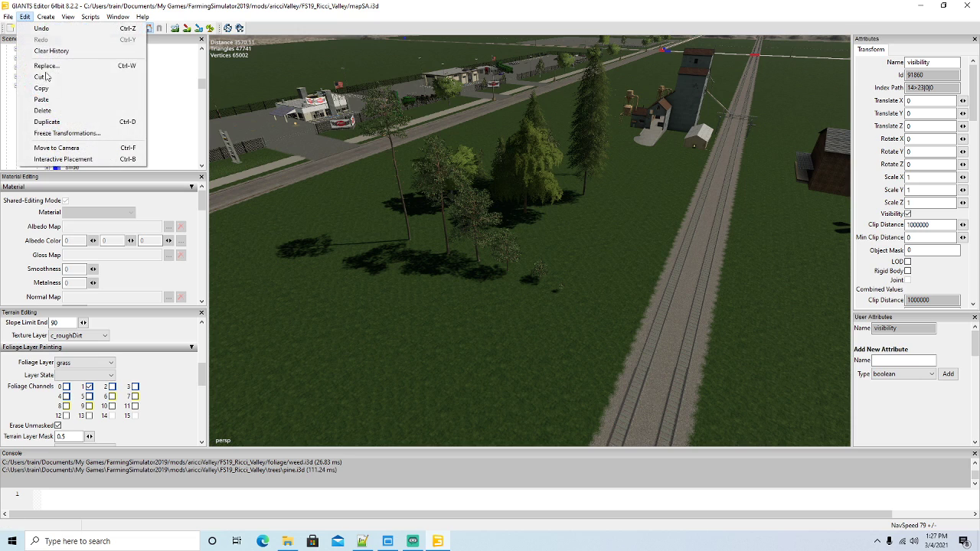
left_click(41, 100)
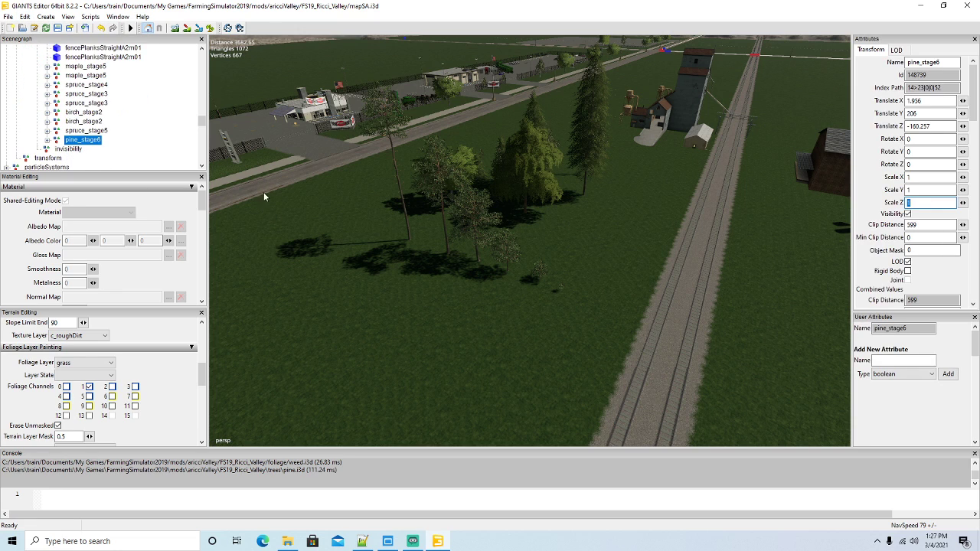
Duplicate a pine_stage5 tree beside the rock wall in the mining pit and move the copy into farmOne's visibility group with Cut and Paste
mouse_move(407, 300)
left_mouse_down("alt")
mouse_move(378, 301)
mouse_move(406, 293)
left_mouse_up("alt")
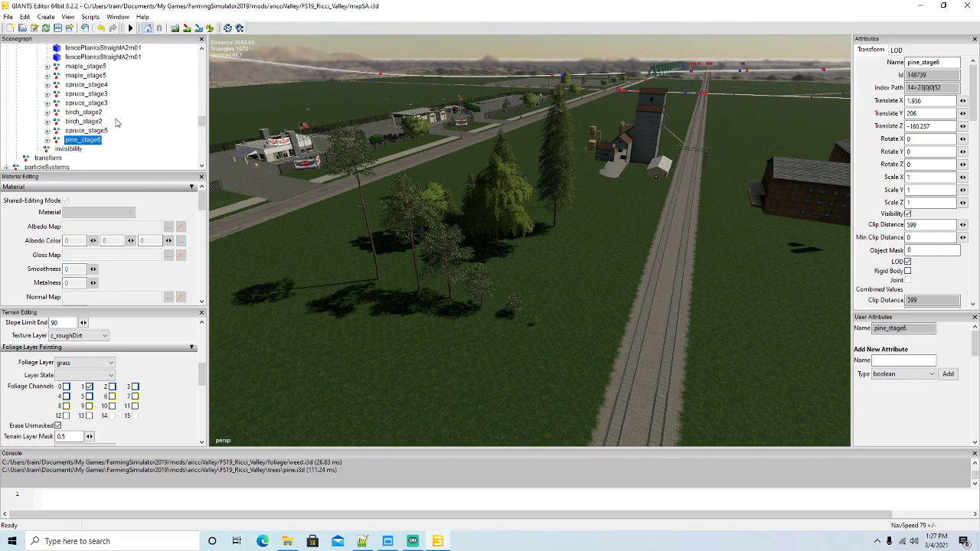
scroll(115, 119, "up", 3)
left_click_drag(437, 258, 481, 200, "alt")
scroll(481, 201, "up", 10)
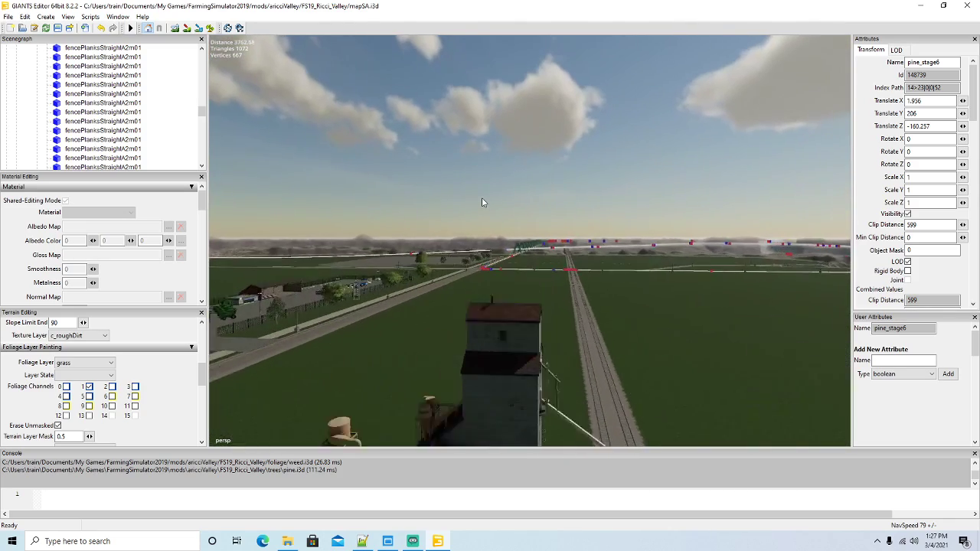
scroll(481, 202, "up", 10)
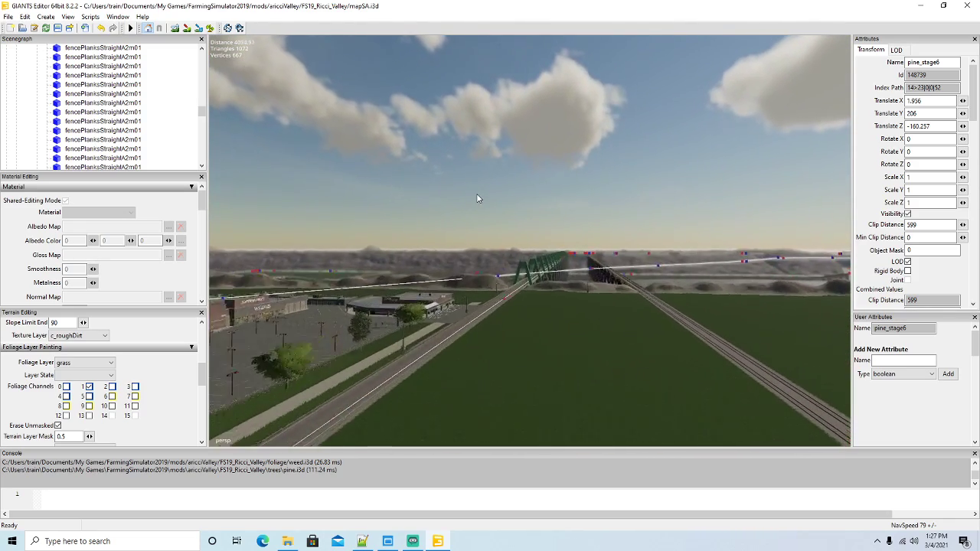
scroll(470, 198, "up", 10)
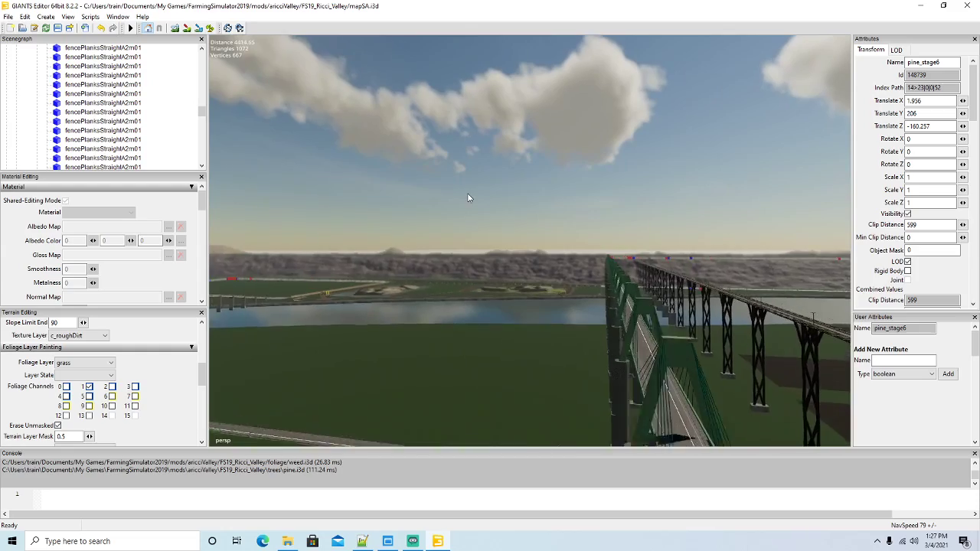
scroll(475, 200, "up", 10)
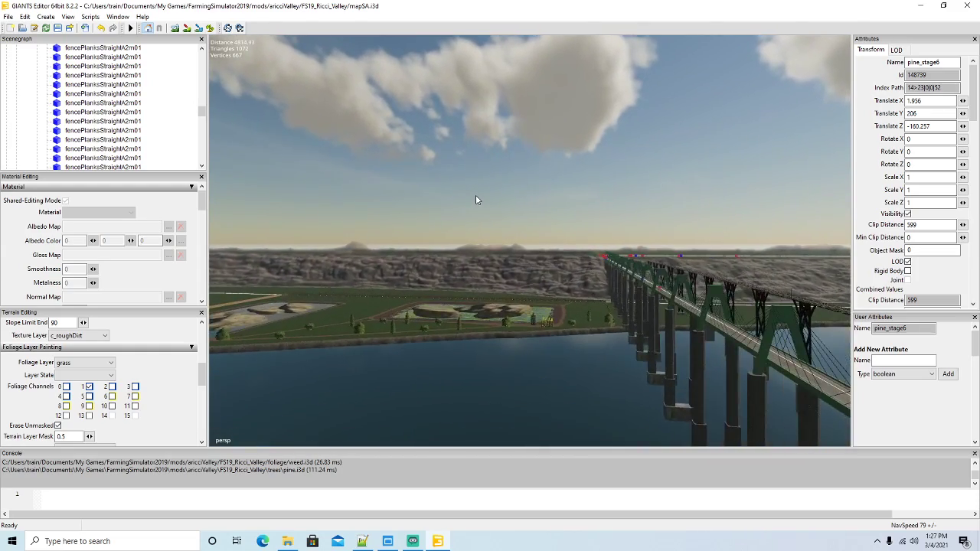
scroll(478, 201, "up", 10)
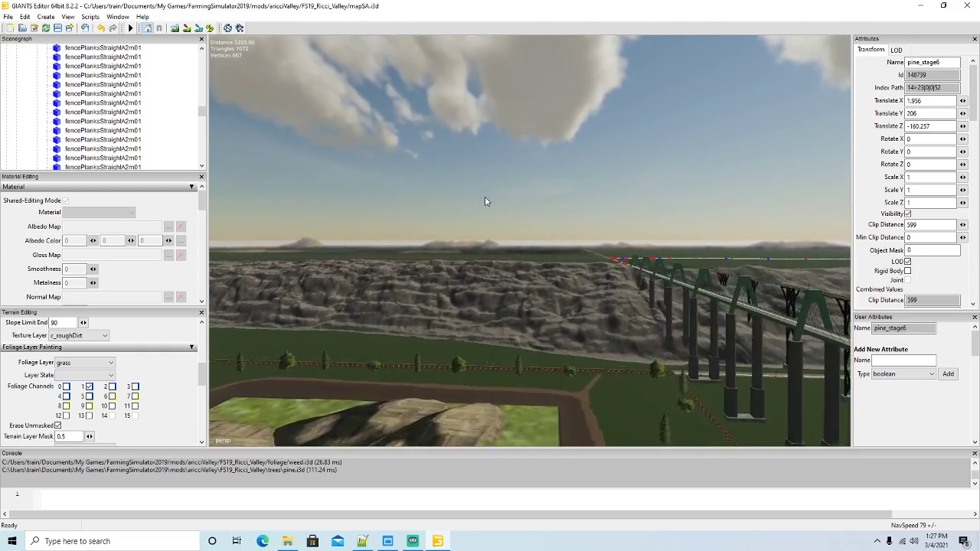
scroll(486, 200, "up", 10)
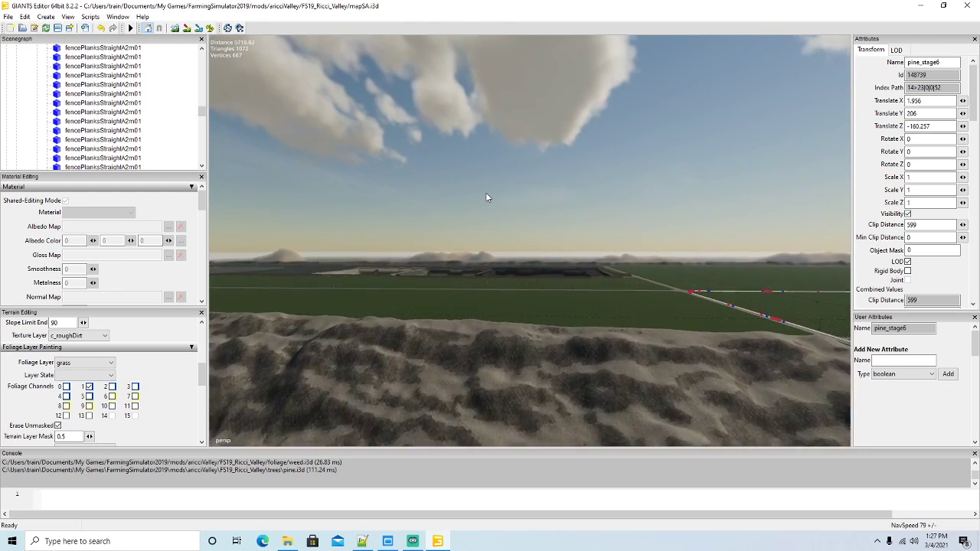
scroll(485, 197, "up", 10)
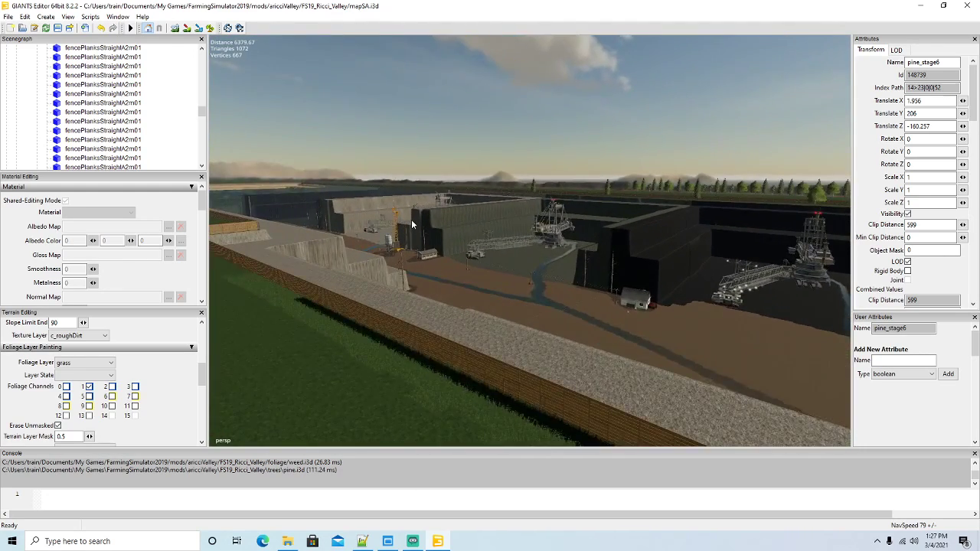
scroll(411, 219, "up", 5)
left_click_drag(411, 219, 441, 256, "alt")
scroll(298, 231, "up", 5)
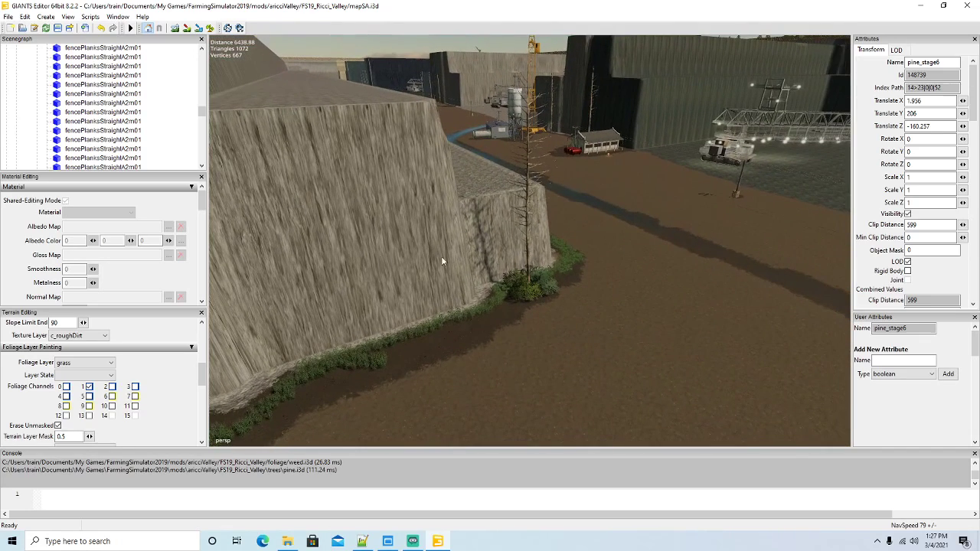
left_click(527, 263)
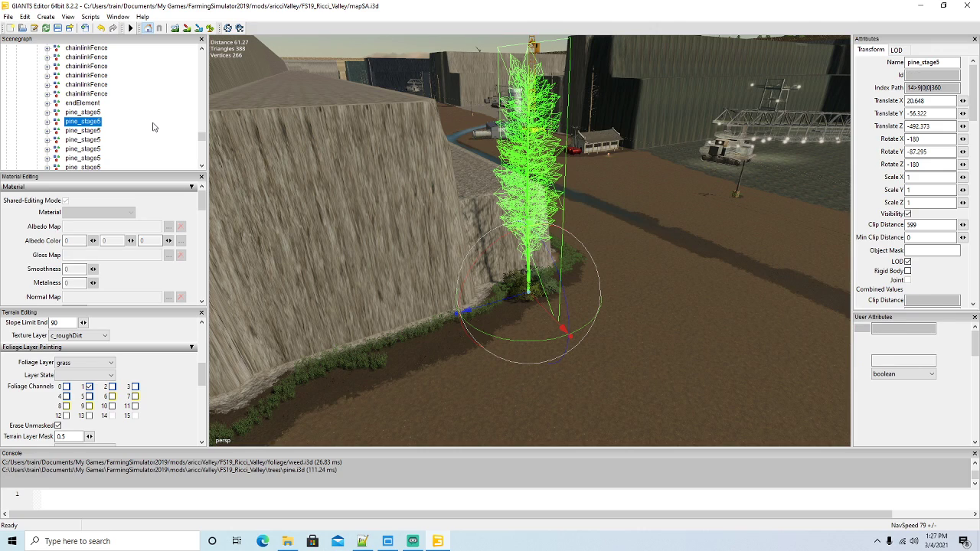
scroll(153, 127, "down", 5)
scroll(154, 127, "down", 2)
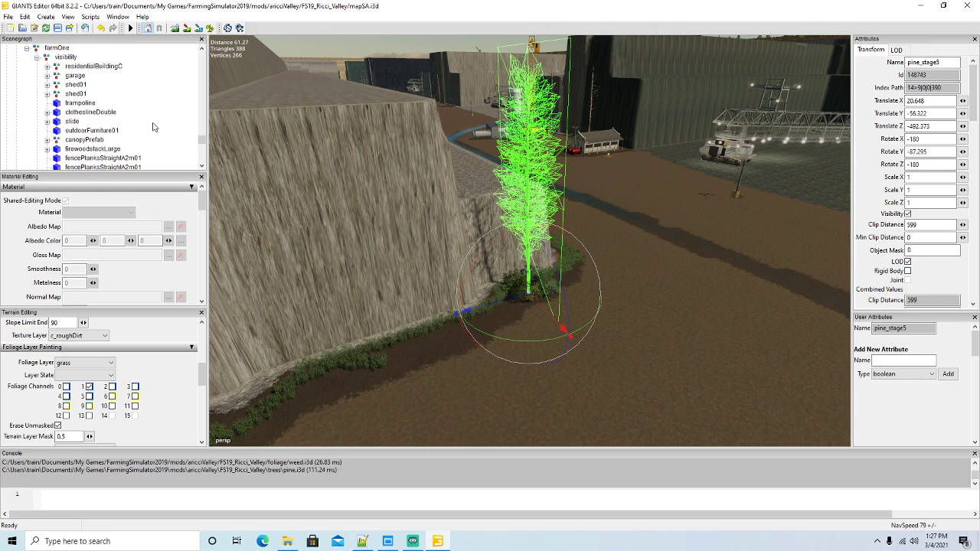
scroll(153, 128, "up", 1)
left_click(25, 16)
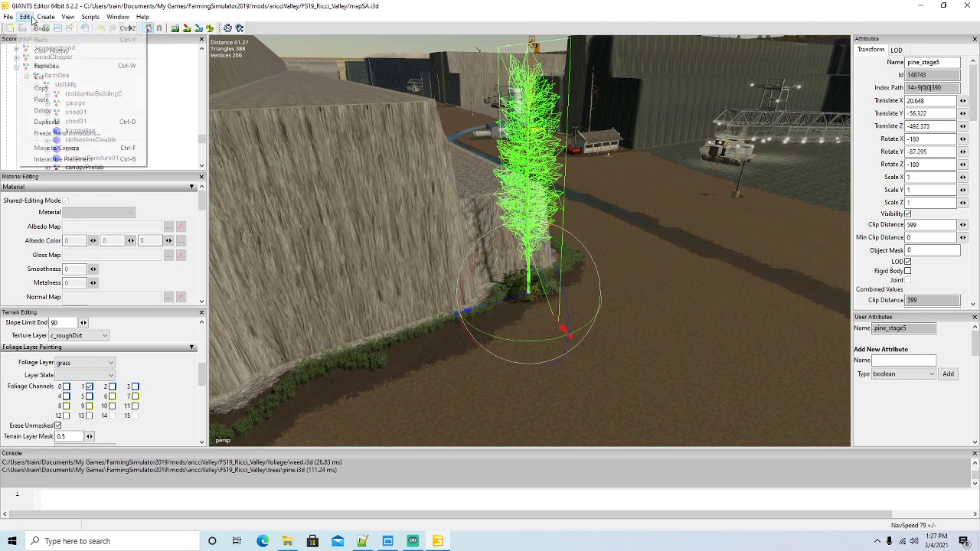
left_click(45, 78)
left_click(54, 77)
left_click(25, 16)
left_click(46, 98)
Place farmOne's pine_stage5 with Interactive Placement on the dirt clearing near the spruce, at about X 199.22, Z -356.02
mouse_move(332, 217)
left_mouse_down("alt")
mouse_move(437, 268)
mouse_move(248, 206)
mouse_move(242, 194)
mouse_move(335, 206)
left_mouse_up("alt")
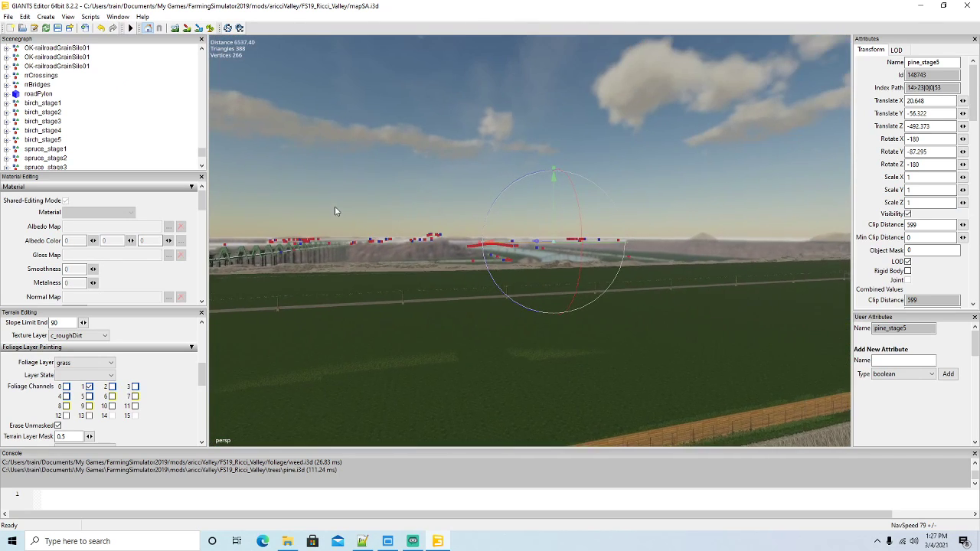
key("w")
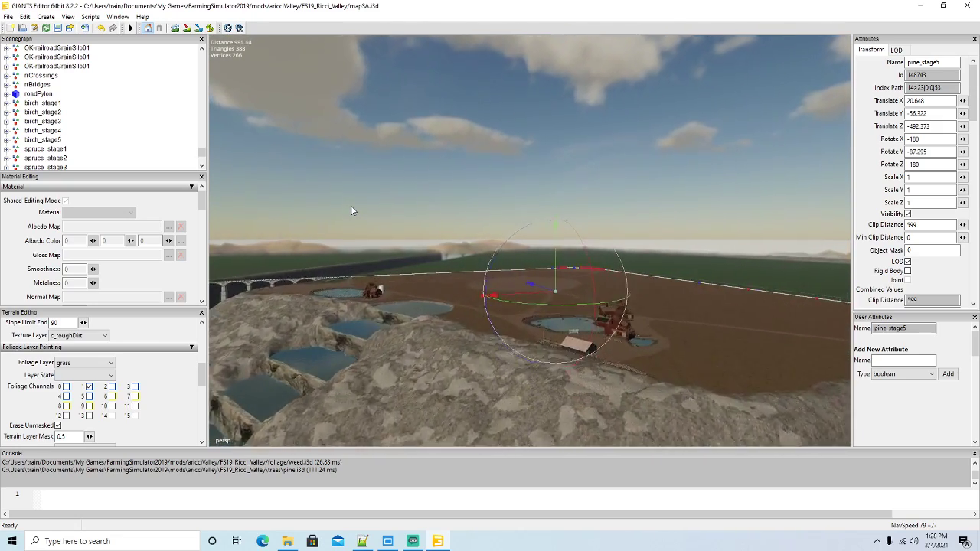
right_click_drag(351, 206, 260, 246)
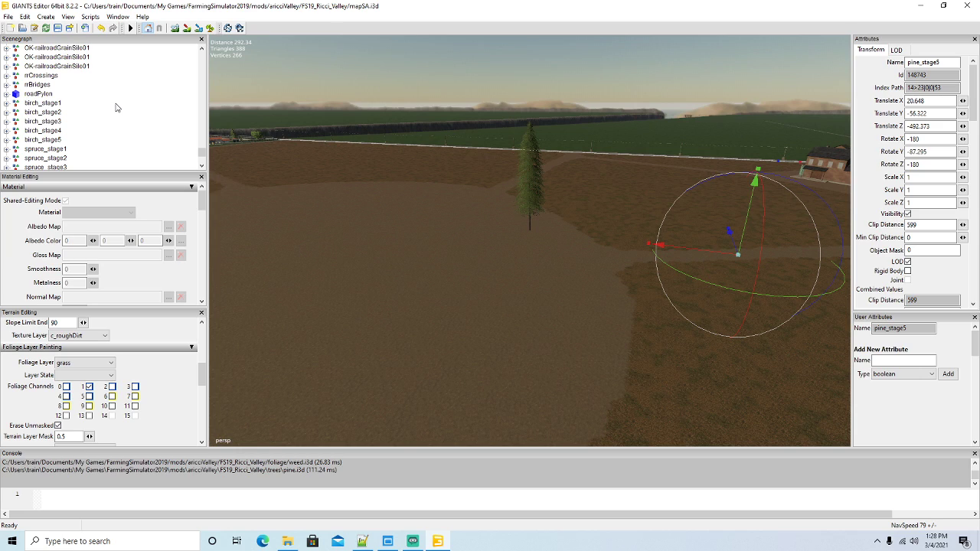
scroll(115, 108, "up", 10)
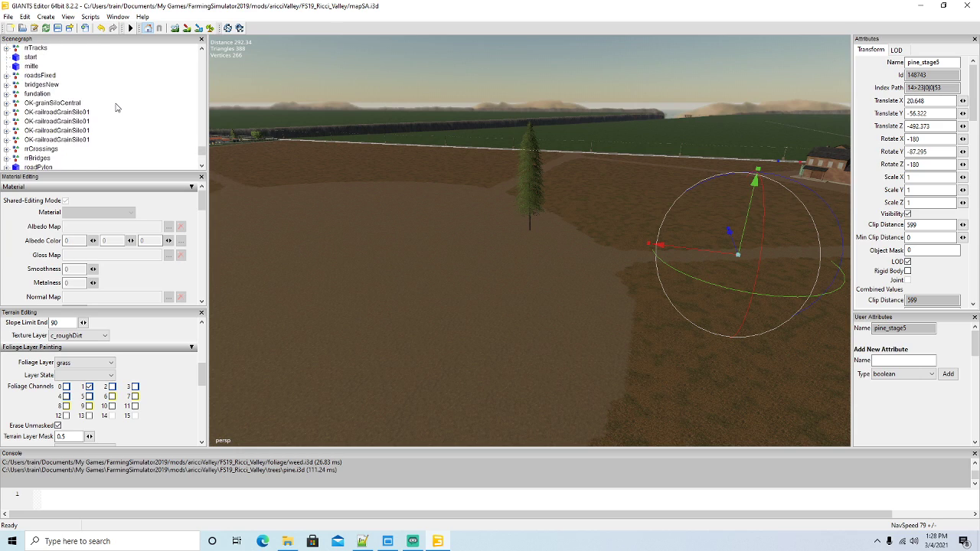
scroll(116, 107, "up", 1)
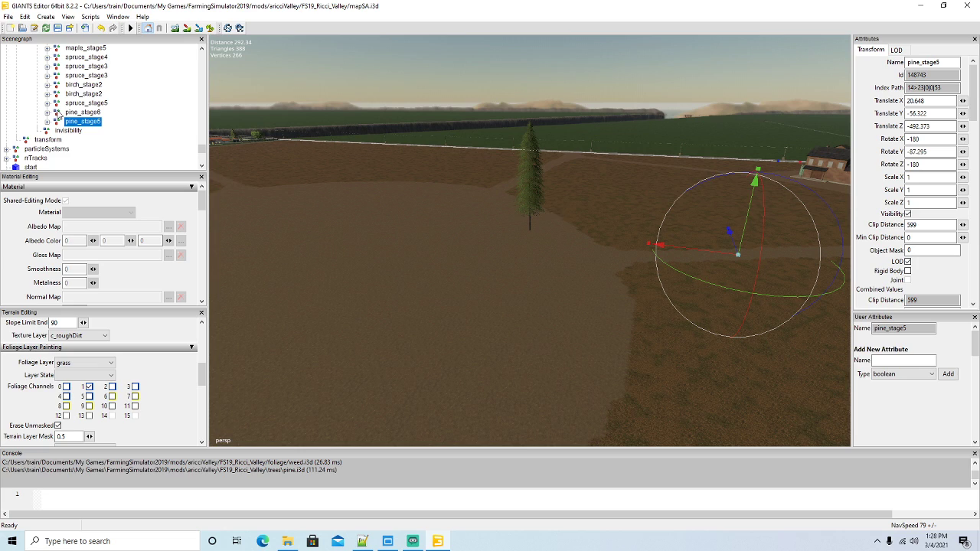
left_click(24, 16)
left_click(65, 138)
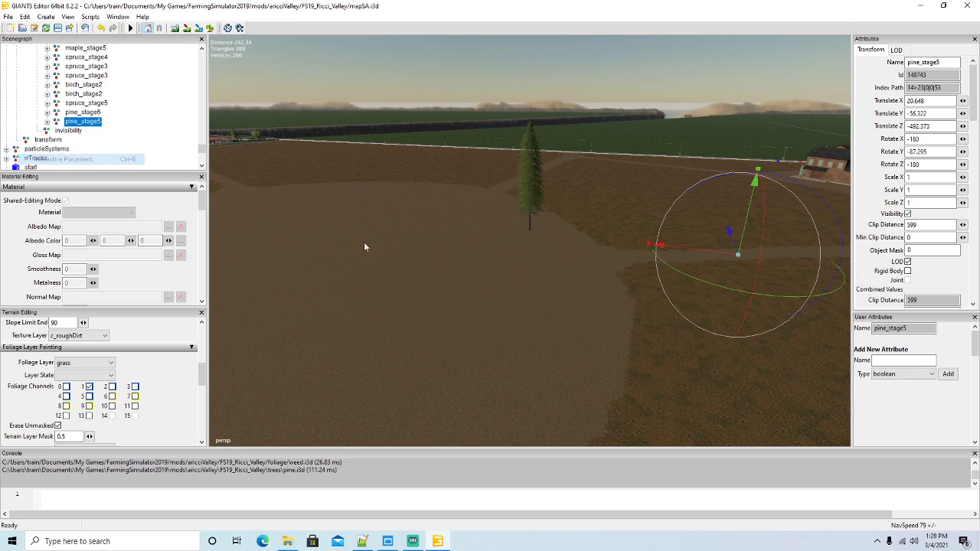
Place farmOne's pine_stage6 with Interactive Placement on the same clearing, at about X 212.60, Z -389.89
left_click(58, 113)
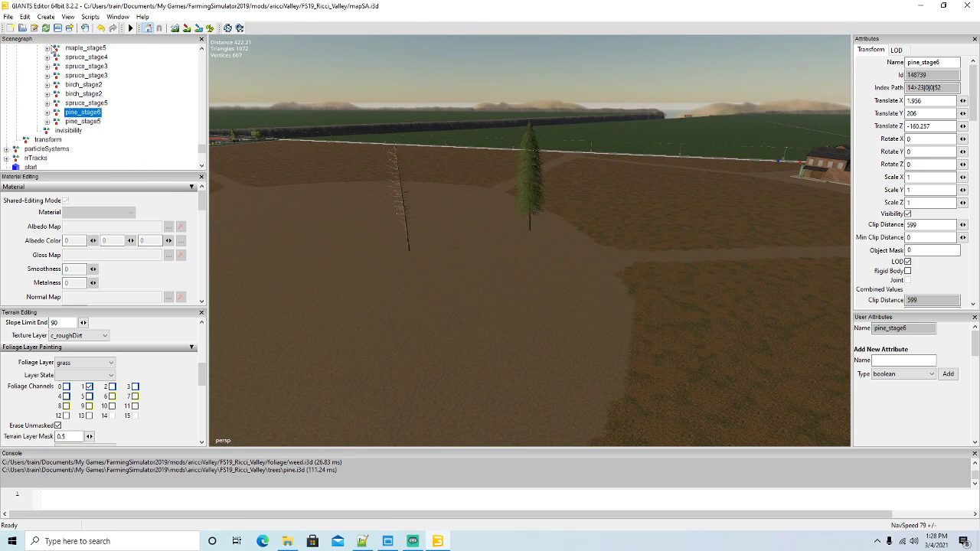
left_click(24, 16)
left_click(65, 159)
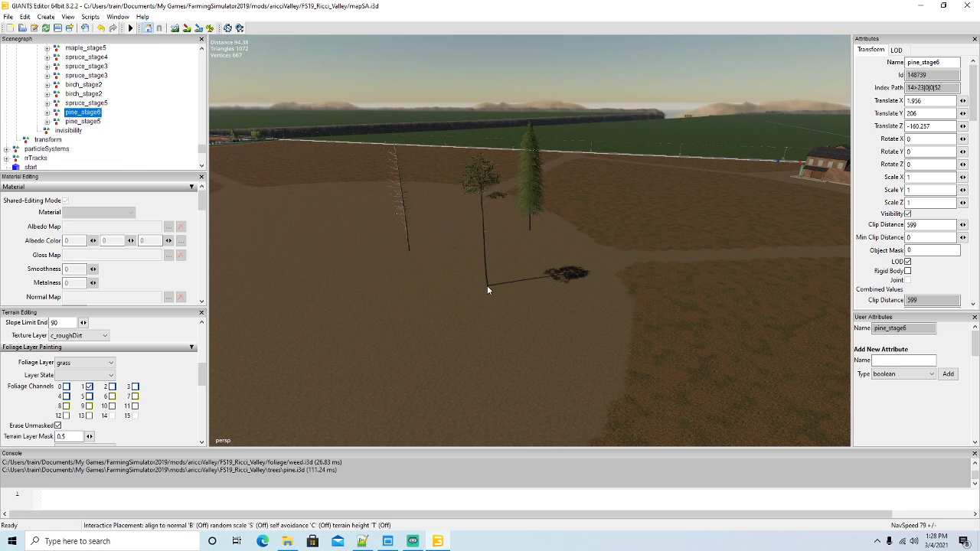
left_click(487, 285)
Duplicate farmOne's pine_stage6 and move the copy between the road and the farmhouse tower, to about X 64.39, Z -615.65
scroll(612, 324, "up", 10)
left_click_drag(583, 350, 705, 341, "alt")
scroll(706, 341, "down", 5)
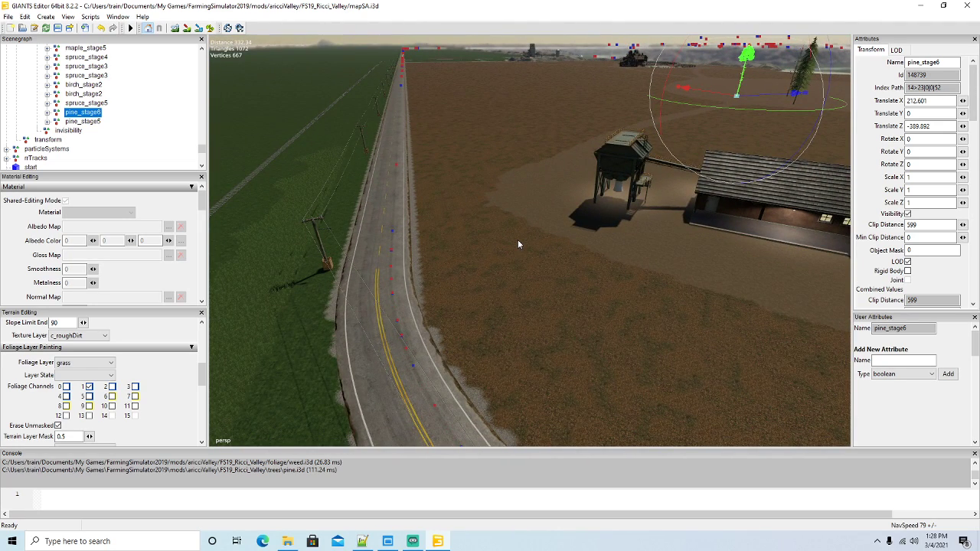
key("ctrl+d")
left_click_drag(766, 99, 432, 192)
scroll(526, 149, "up", 6)
scroll(432, 193, "down", 5)
left_click_drag(500, 114, 332, 398)
left_click_drag(397, 261, 431, 281)
scroll(430, 283, "down", 5)
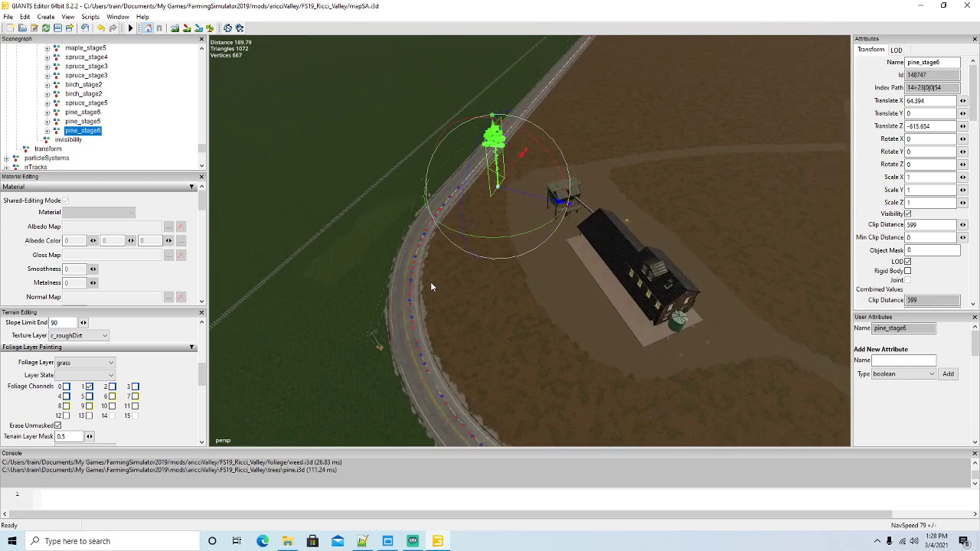
scroll(430, 282, "up", 2)
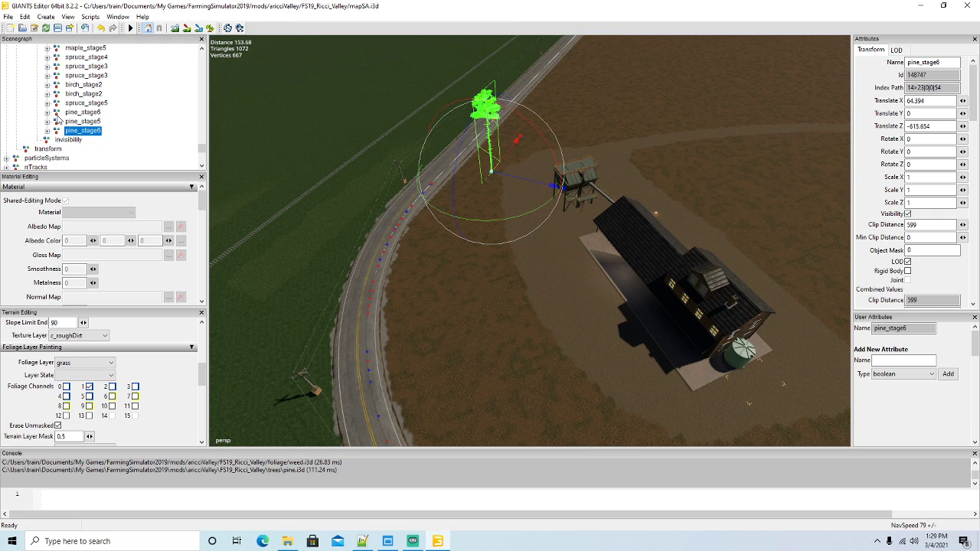
Duplicate farmOne's spruce_stage5 and move the copy to the roadside next to the pine_stage6 tree, at about X 42.37, Z -623.10
left_click_drag(487, 266, 558, 251, "alt")
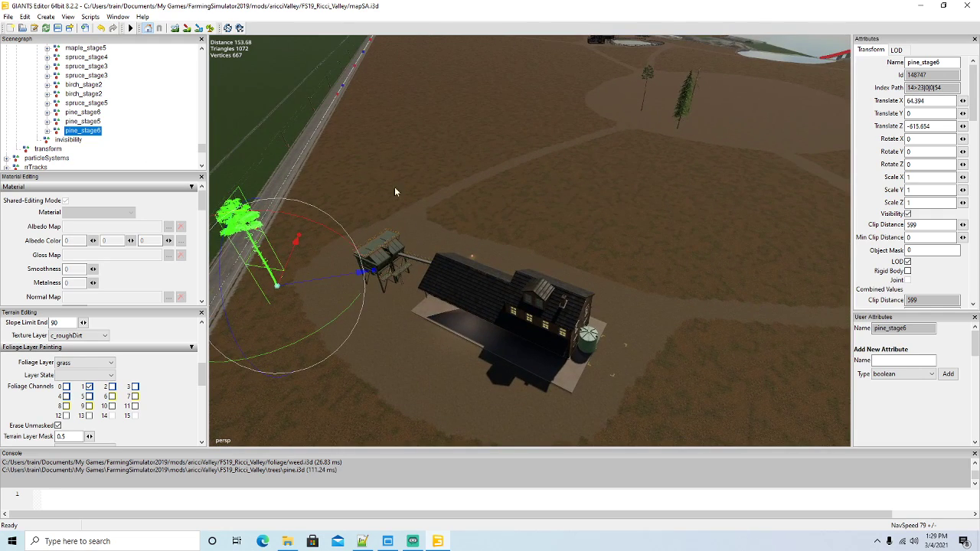
left_click(57, 123)
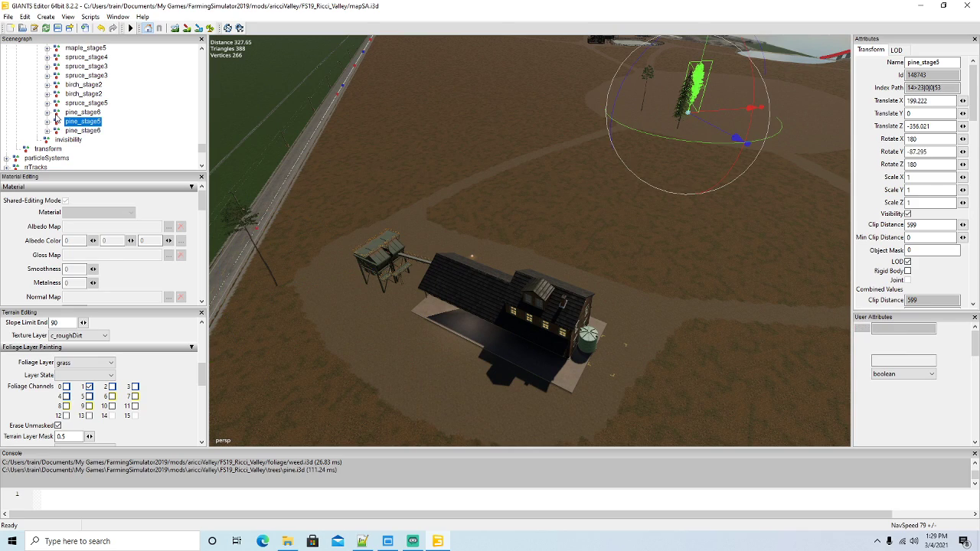
left_click(55, 114)
left_click(56, 104)
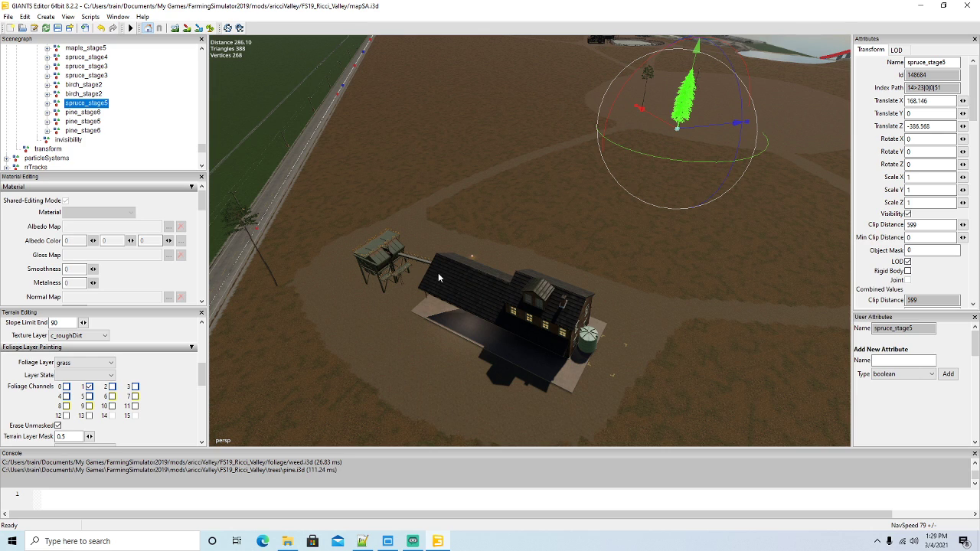
key("ctrl+d")
left_click_drag(709, 123, 392, 224)
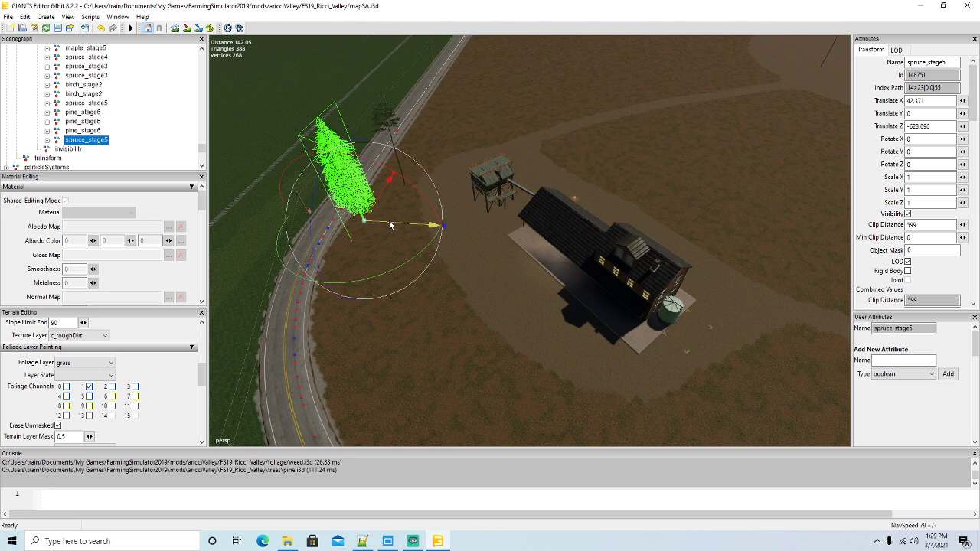
Place copies of the new spruce_stage5 with Interactive Placement along the curved roadside behind the farmhouse, ending at about X -41.63, Z -515.49
left_click_drag(444, 247, 457, 290, "alt")
scroll(457, 289, "down", 3)
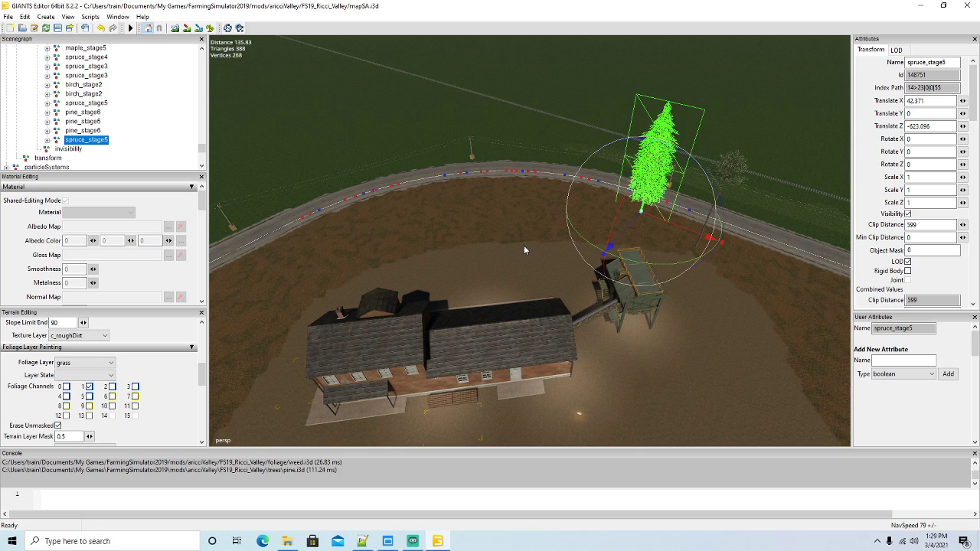
key("ctrl+b")
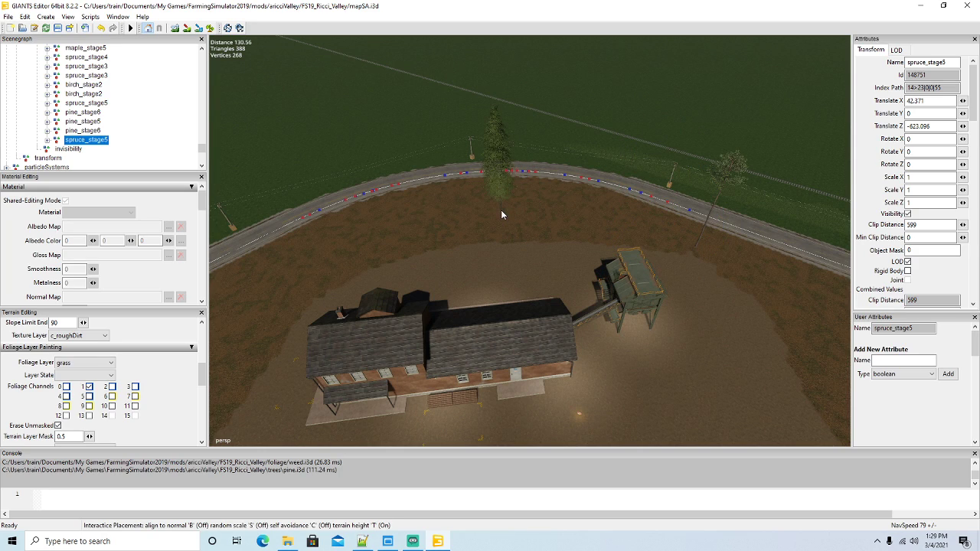
key("t")
left_click(641, 209)
left_click(580, 191)
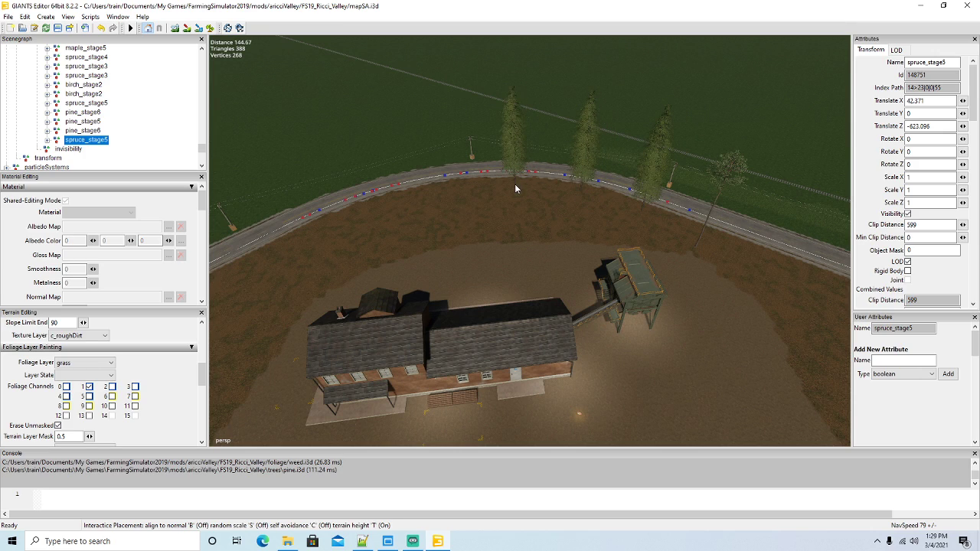
left_click(512, 183)
left_click(428, 191)
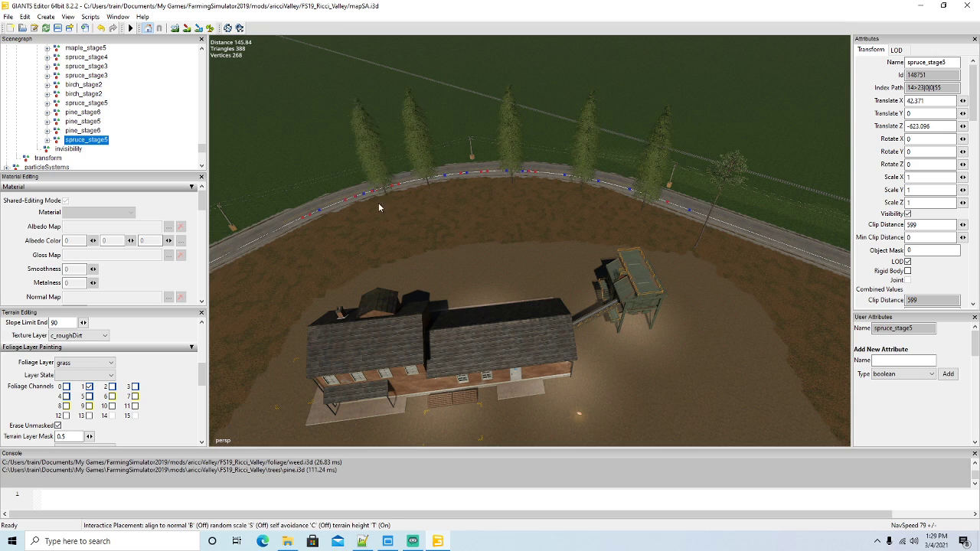
left_click(348, 212)
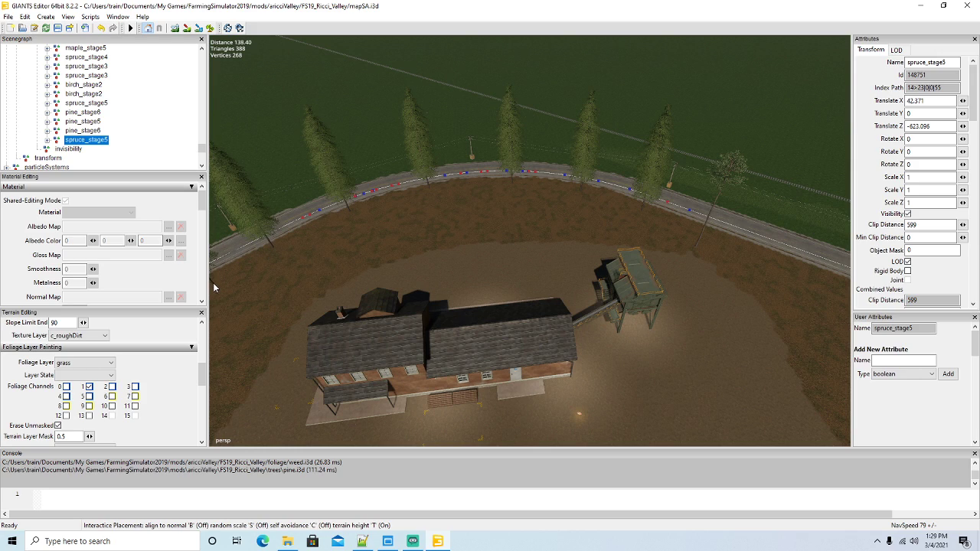
key("Escape")
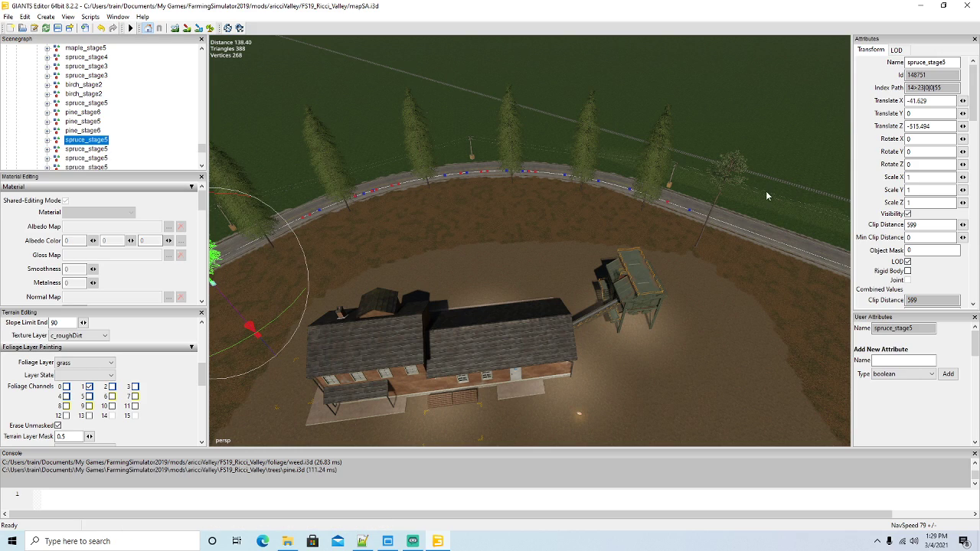
Place copies of the roadside pine_stage6 with Interactive Placement in the gaps between the spruces along the road curve
left_click(698, 238)
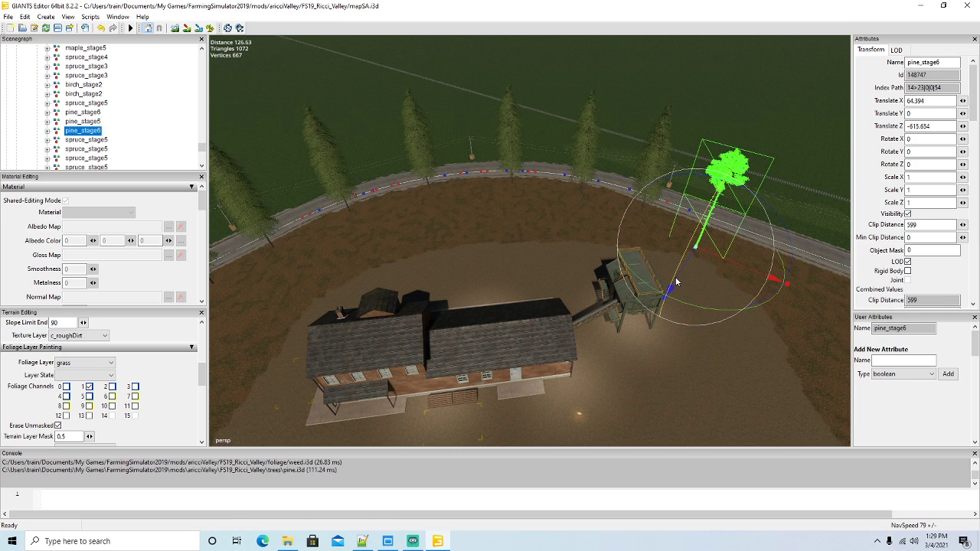
key("ctrl+b")
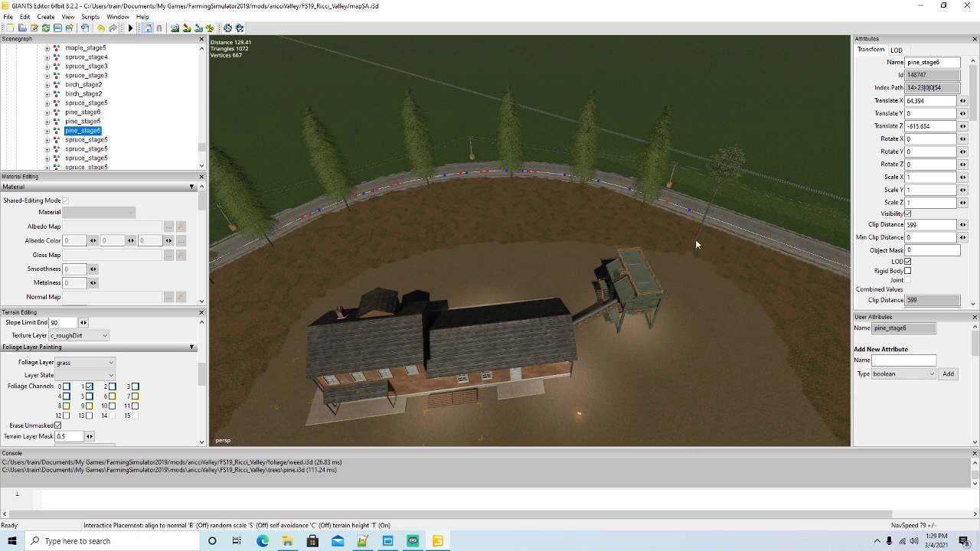
left_click(613, 207)
left_click(534, 201)
left_click(468, 200)
left_click(393, 216)
left_click(311, 247)
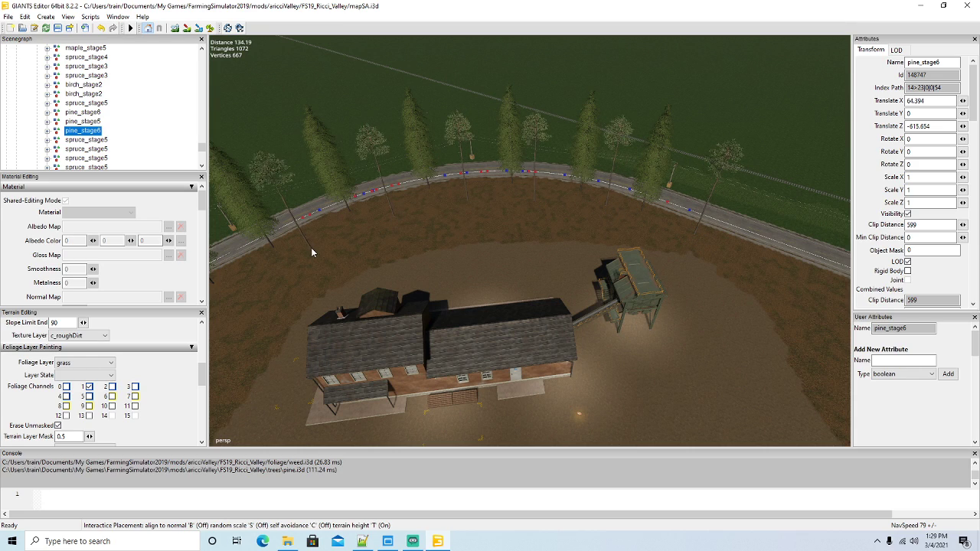
left_click(251, 291)
Duplicate the roadside spruce_stage5 nearest the tower and move the copy inward beside the tower, to about X 42.39, Z -593.70
left_click(645, 192)
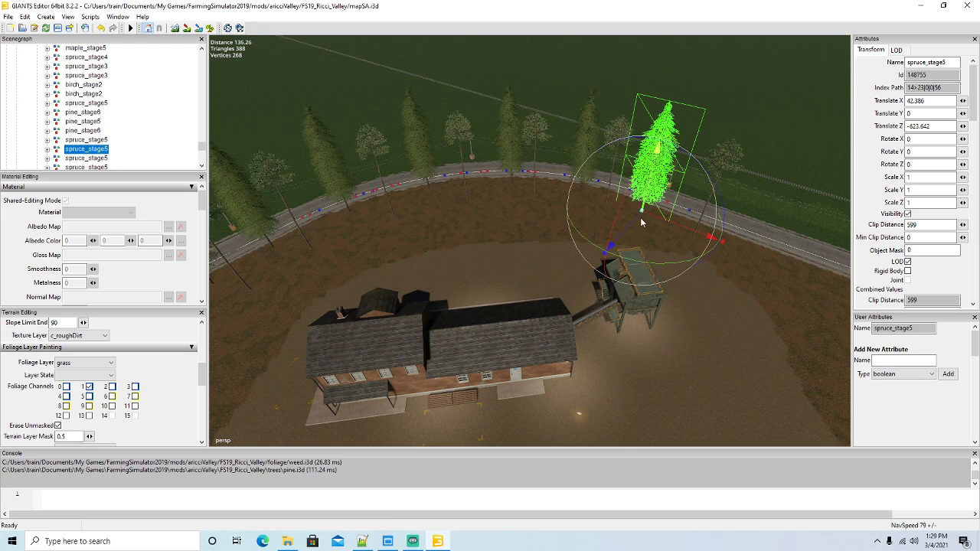
key("ctrl+d")
left_click_drag(637, 218, 551, 276)
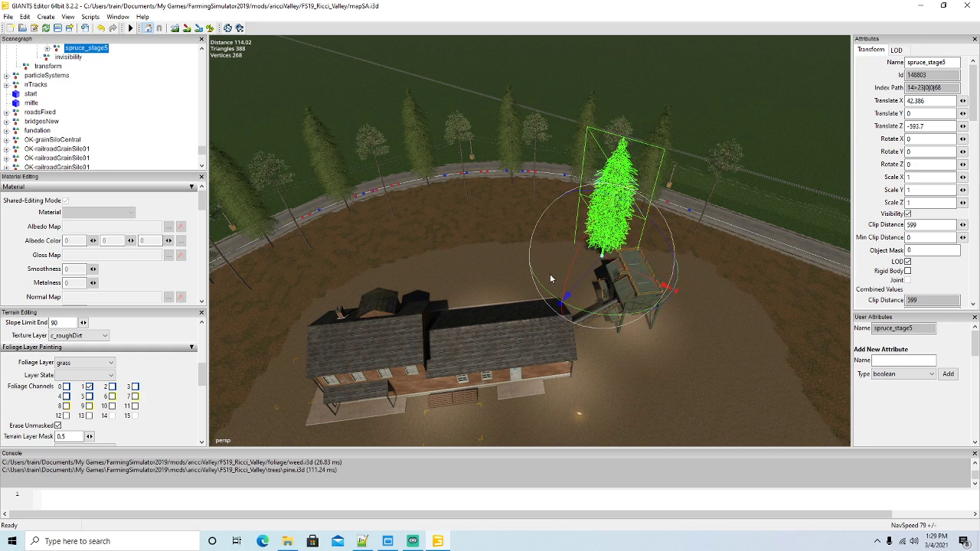
left_click(543, 250)
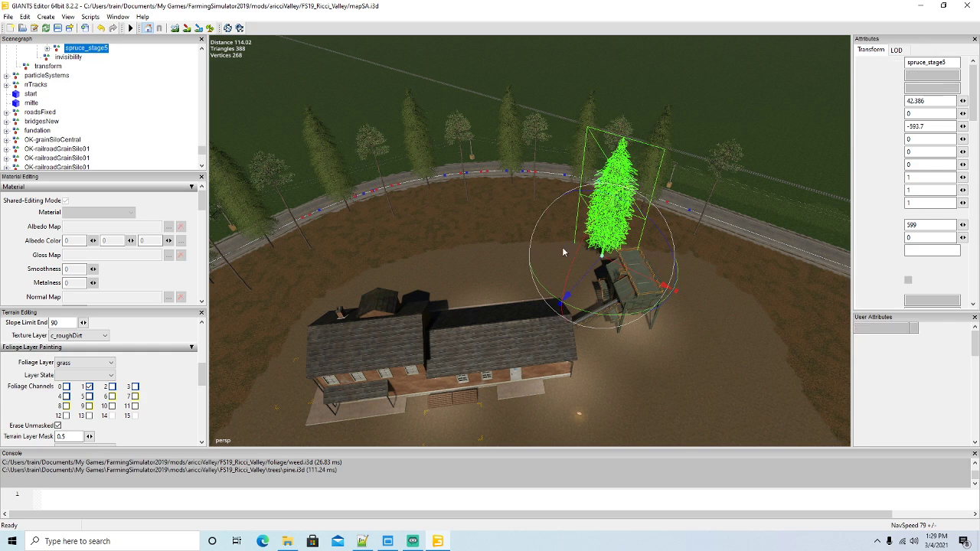
left_click(605, 241)
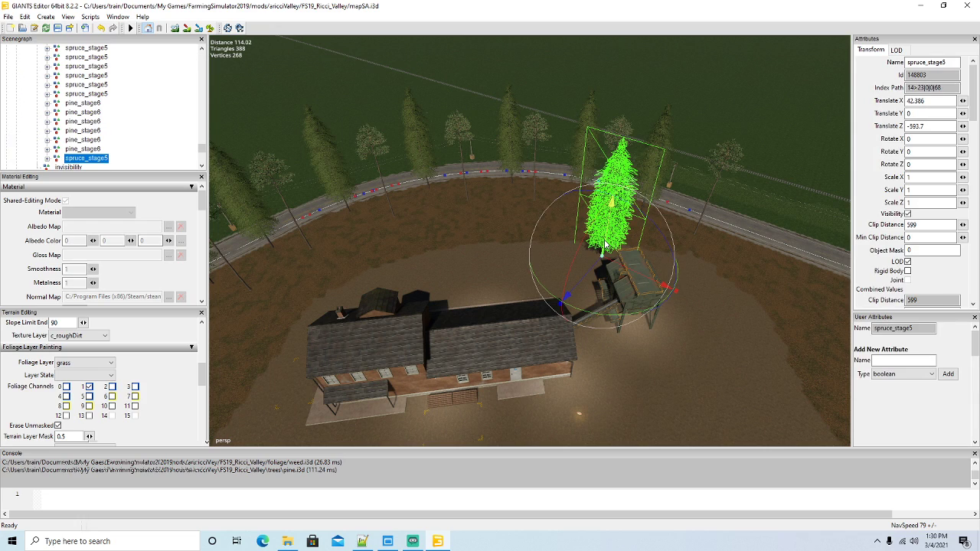
Place an inner row of spruce_stage5 copies with Interactive Placement between the road trees and the farmhouse, ending at about X -15.46, Z -528.96
key("ctrl+b")
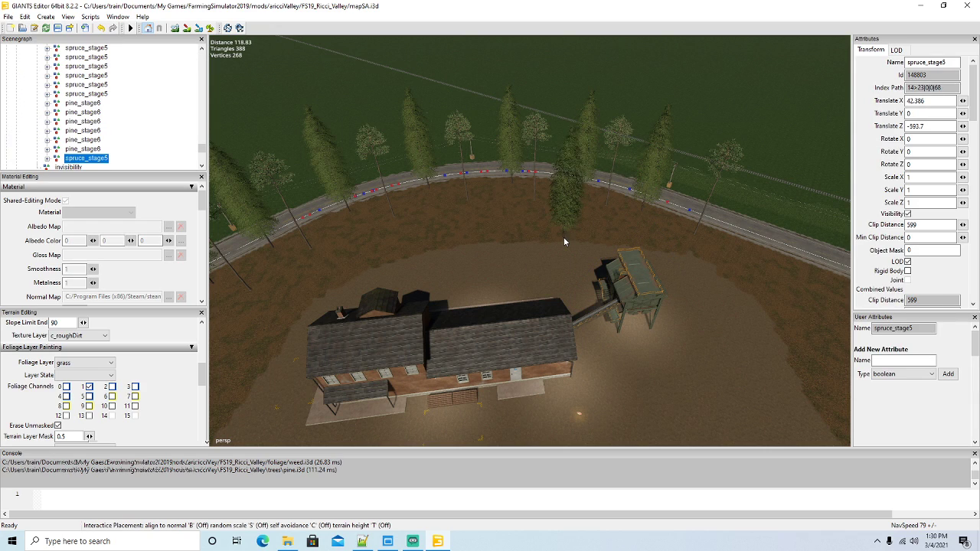
left_click(658, 245)
left_click(572, 240)
left_click(491, 236)
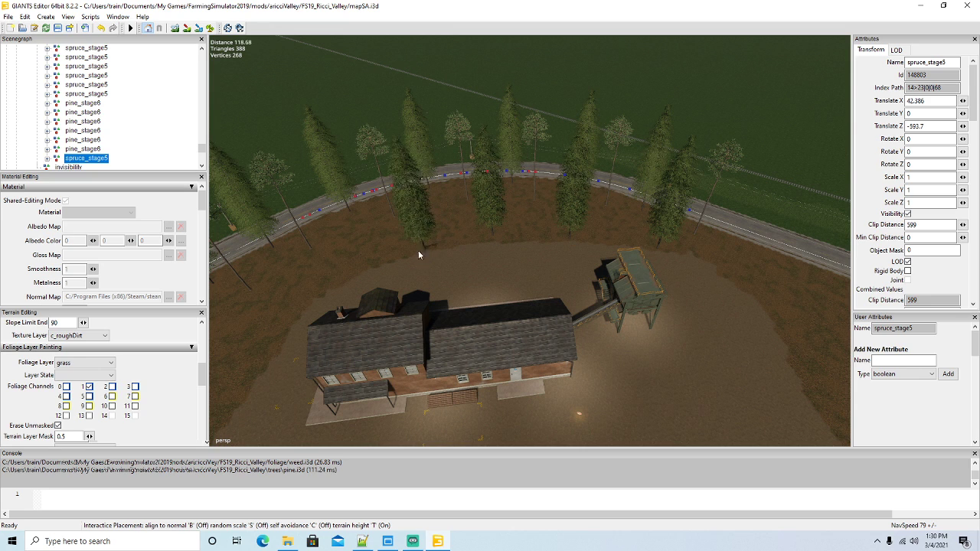
left_click(423, 249)
left_click(366, 265)
left_click(305, 296)
Place a row of spruce_stage5 copies with Interactive Placement along the straight road from the curve down to the dirt track entrance
left_click_drag(587, 336, 659, 337, "alt")
scroll(643, 328, "down", 4)
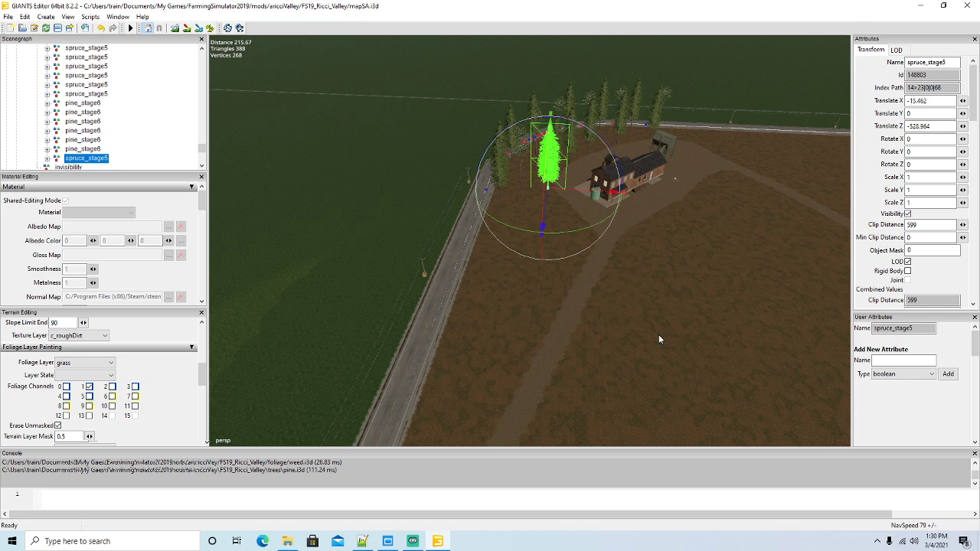
mouse_move(530, 285)
left_mouse_down("alt")
mouse_move(686, 285)
mouse_move(481, 326)
mouse_move(530, 281)
mouse_move(555, 229)
mouse_move(461, 298)
mouse_move(455, 335)
mouse_move(521, 308)
mouse_move(387, 284)
mouse_move(418, 290)
mouse_move(392, 254)
mouse_move(525, 267)
mouse_move(516, 278)
mouse_move(657, 249)
mouse_move(433, 303)
mouse_move(541, 297)
left_mouse_up("alt")
scroll(481, 326, "up", 3)
scroll(560, 230, "up", 5)
scroll(459, 302, "down", 5)
scroll(454, 335, "down", 2)
scroll(418, 292, "up", 1)
scroll(391, 254, "up", 5)
scroll(516, 278, "down", 3)
scroll(658, 250, "up", 4)
scroll(468, 290, "down", 5)
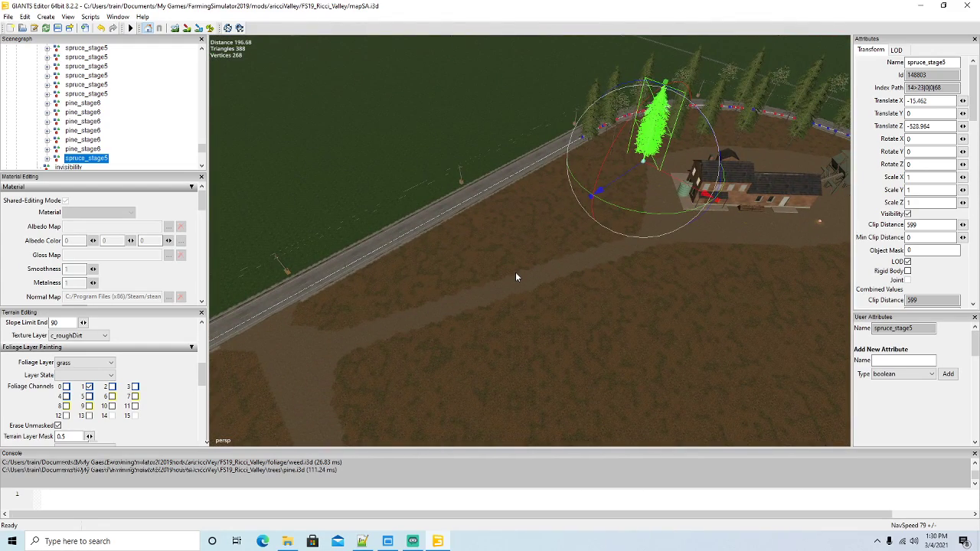
key("ctrl+b")
key("t")
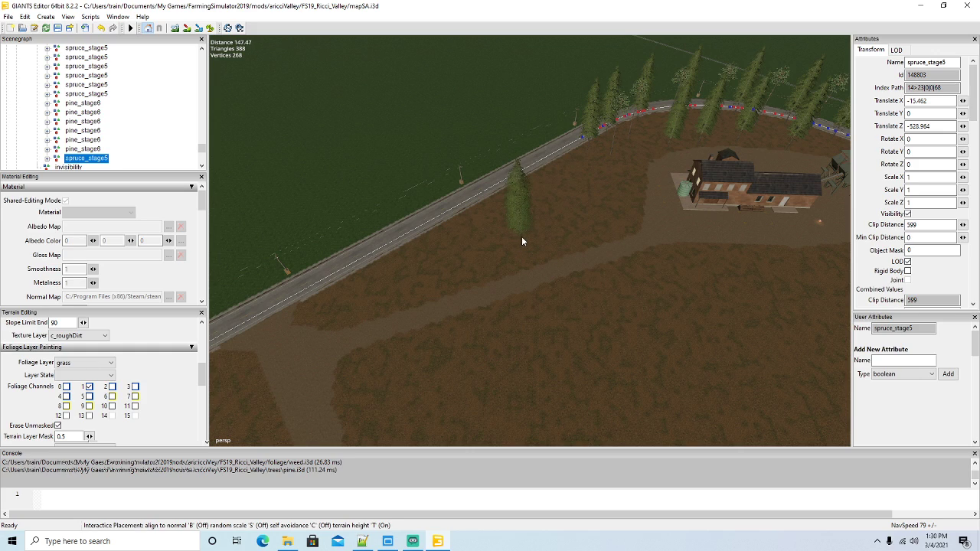
left_click(560, 166)
left_click(507, 196)
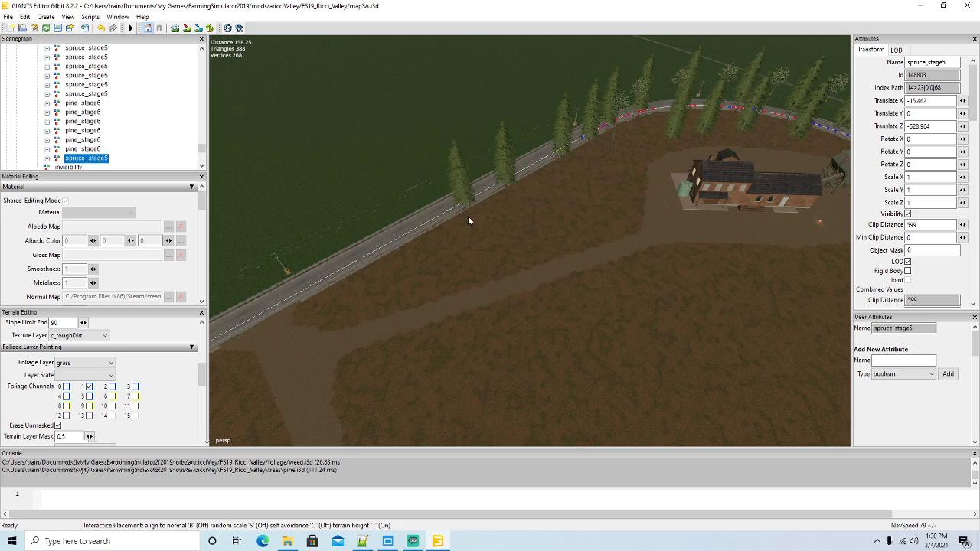
left_click(538, 178)
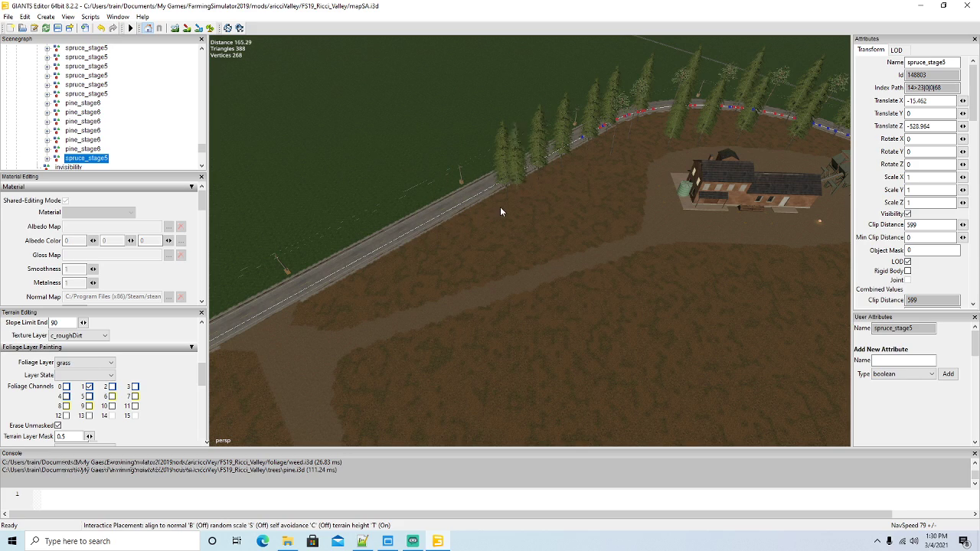
left_click(479, 214)
left_click(443, 234)
left_click(405, 252)
left_click(361, 277)
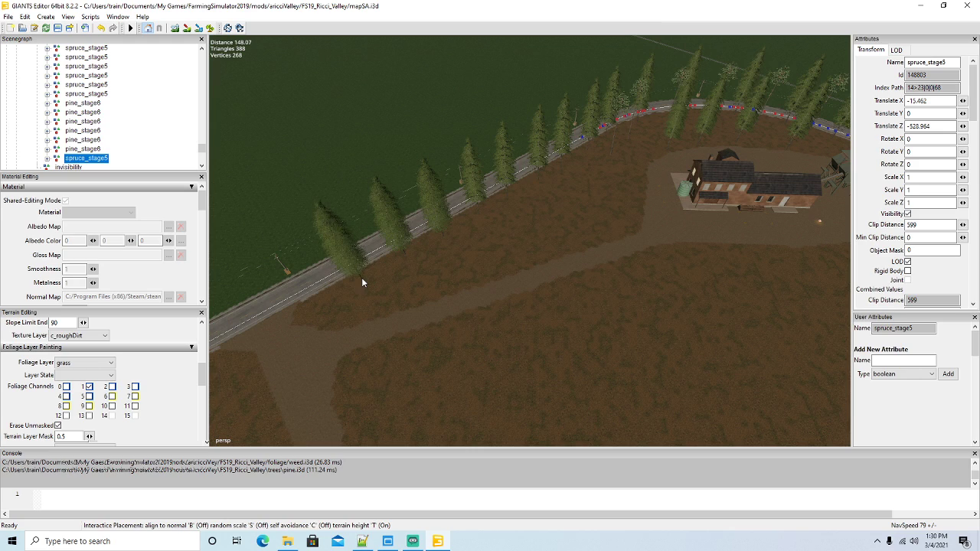
left_click(313, 310)
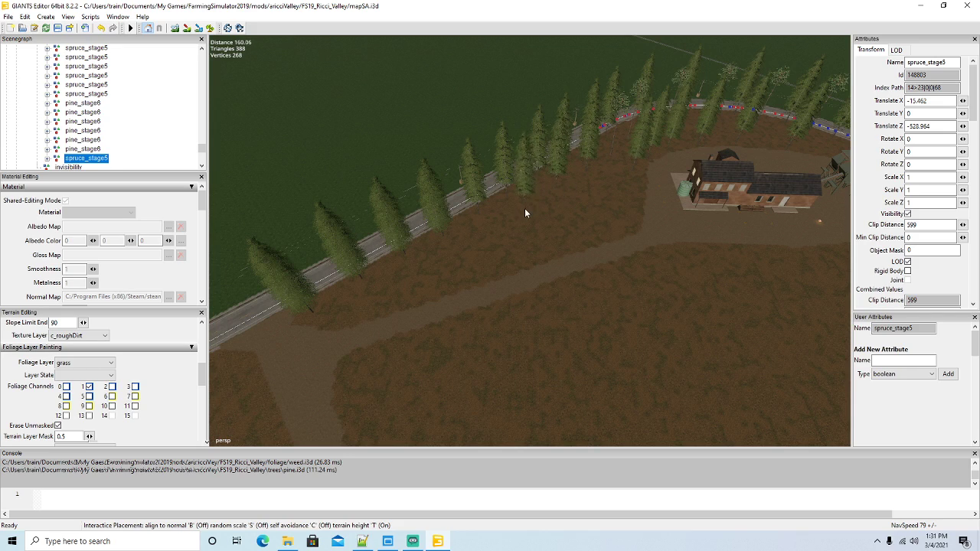
Fill in a second, inner row of spruce_stage5 copies parallel to the straight road, ending at about X -16.05, Z -502.52
left_click(486, 230)
left_click(430, 263)
left_click(391, 284)
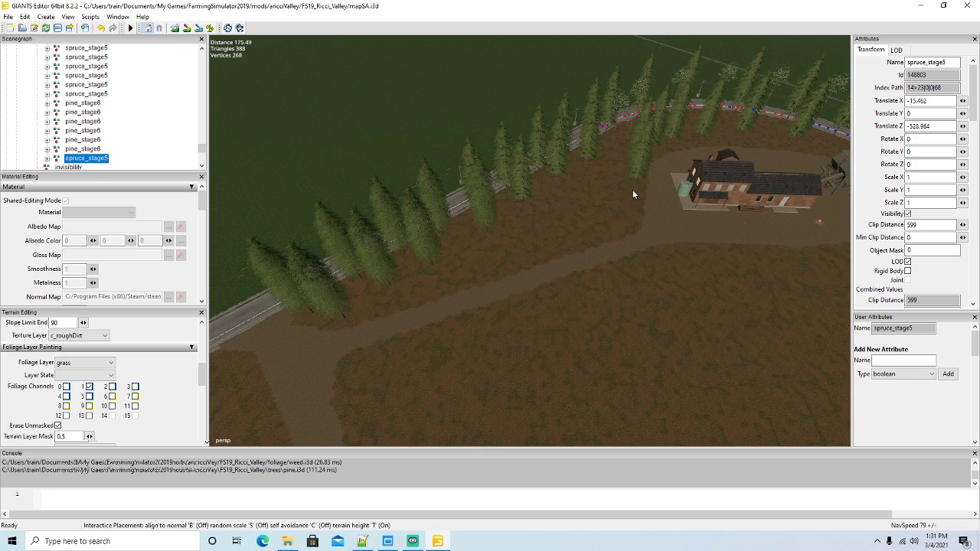
left_click(609, 181)
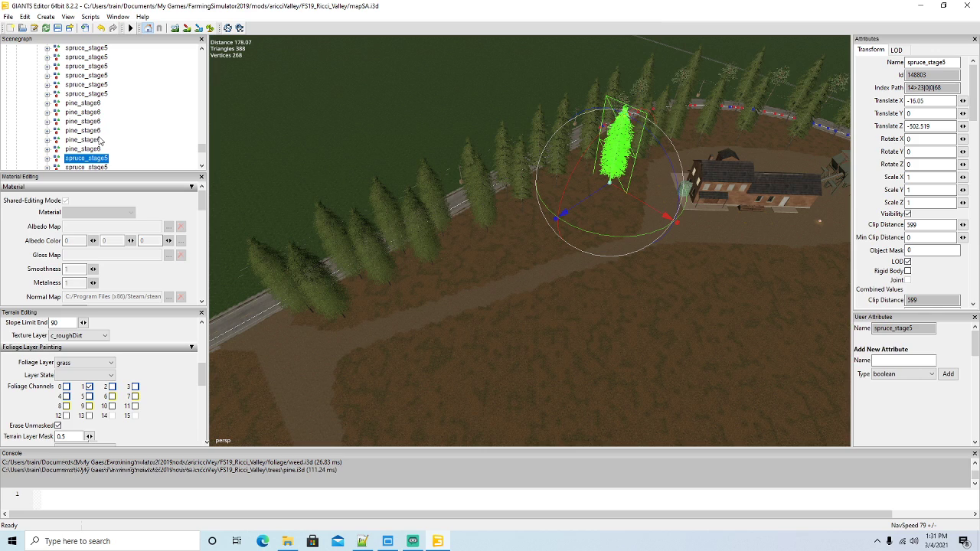
Duplicate a pine_stage6 from farmOne's group and move the copy beside the straight-road spruces, to about X -26.63, Z -468.99
left_click(58, 142)
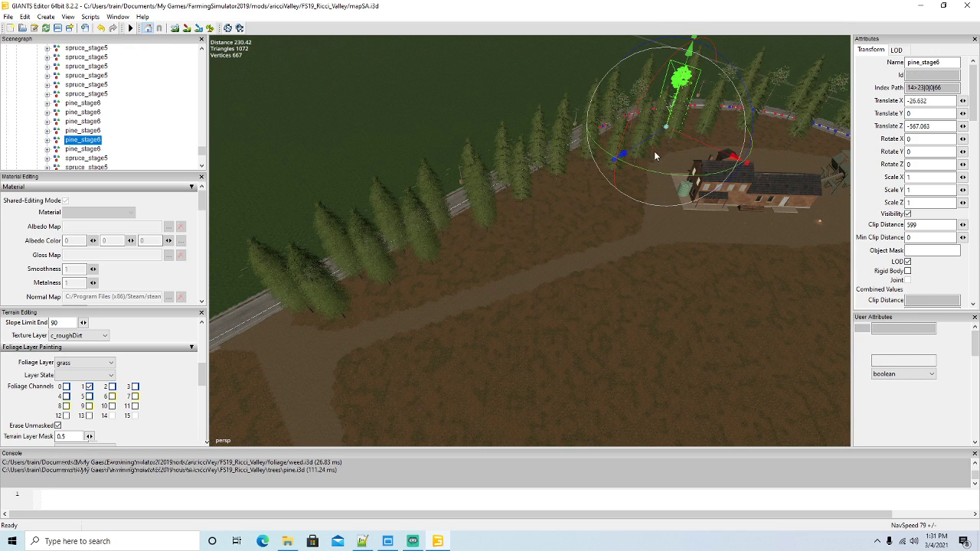
key("ctrl+d")
left_click_drag(655, 154, 481, 257)
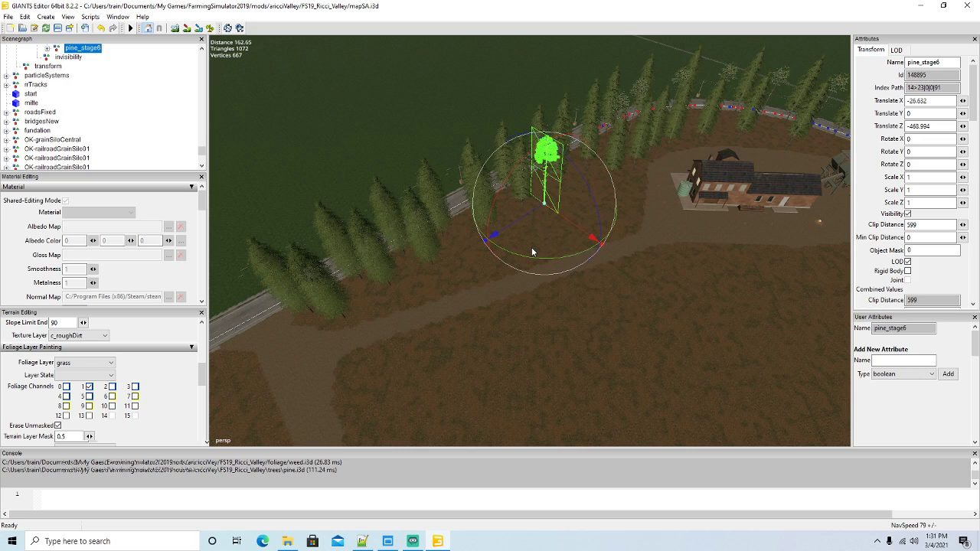
Scatter copies of the duplicated pine_stage6 with Interactive Placement between the straight-road spruces and the dirt track, ending at about X -19.27, Z -404.79
key("ctrl+b")
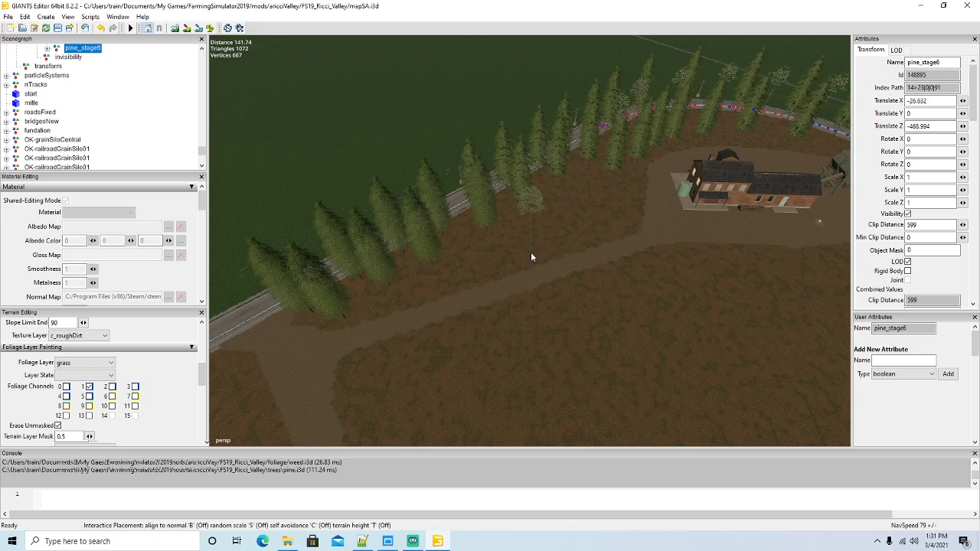
left_click(588, 190)
key("t")
left_click(544, 206)
left_click(634, 191)
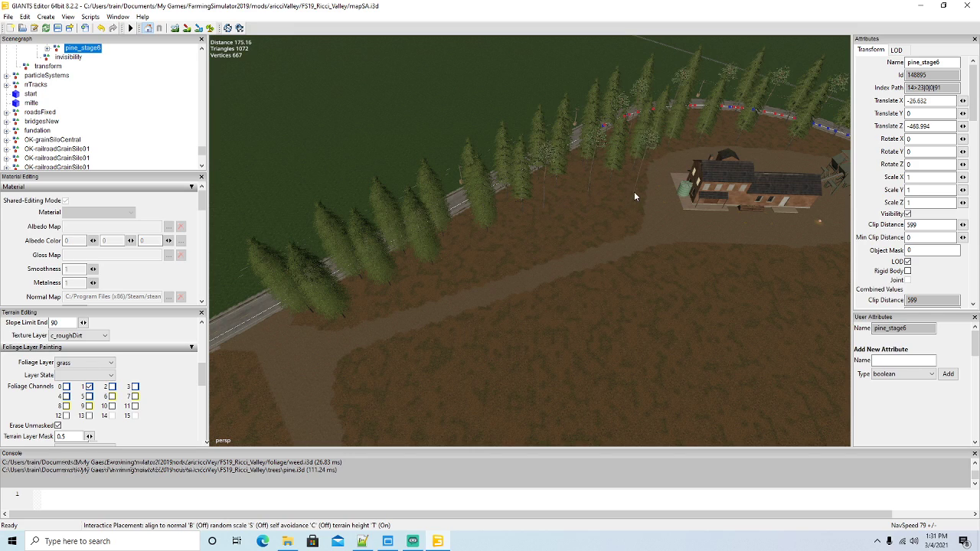
left_click(465, 258)
left_click(395, 307)
left_click(430, 297)
Duplicate the pine_stage5 on the dirt clearing and move the copy between the farmhouse and the road spruces, to about X -2.40, Z -488.19
middle_click_drag(496, 334, 745, 297)
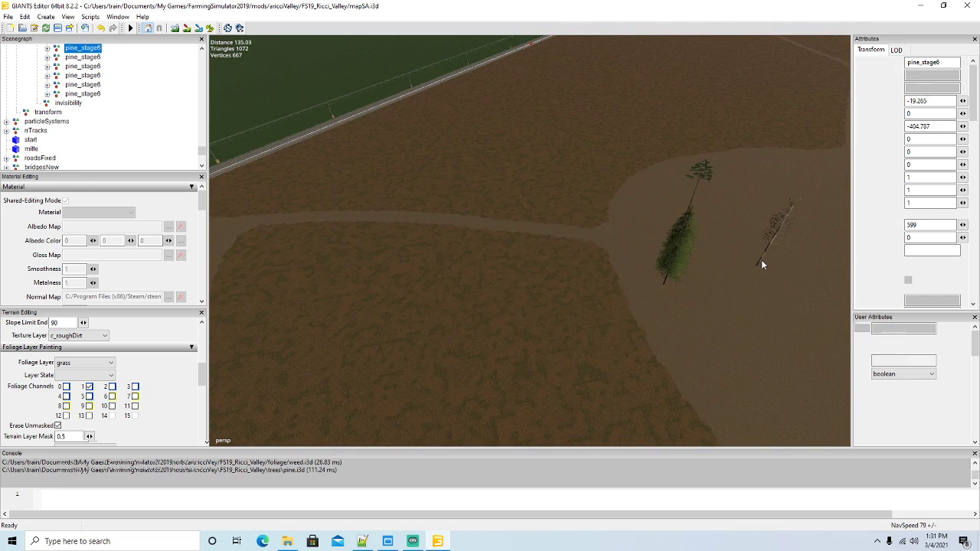
left_click(760, 261)
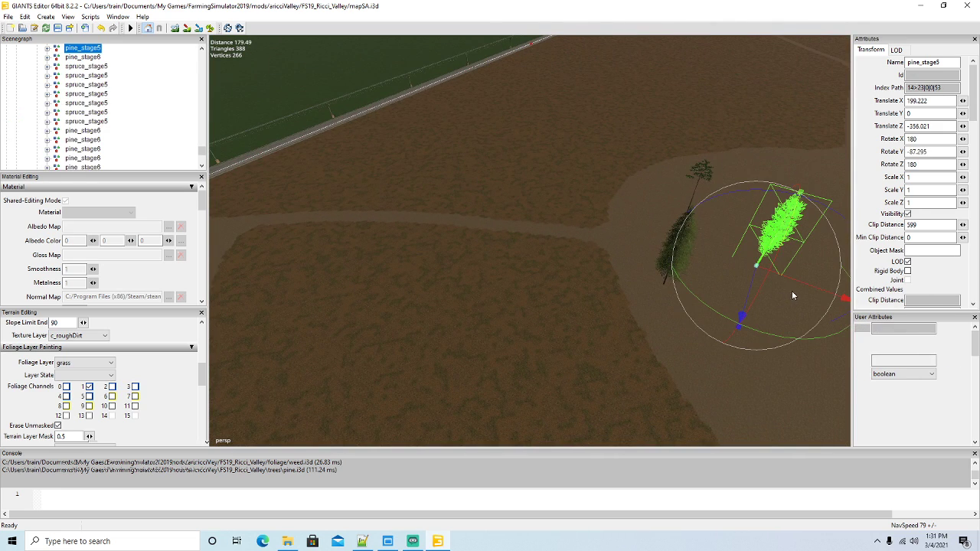
key("ctrl+d")
left_click_drag(809, 285, 612, 259)
middle_click_drag(613, 264, 714, 182)
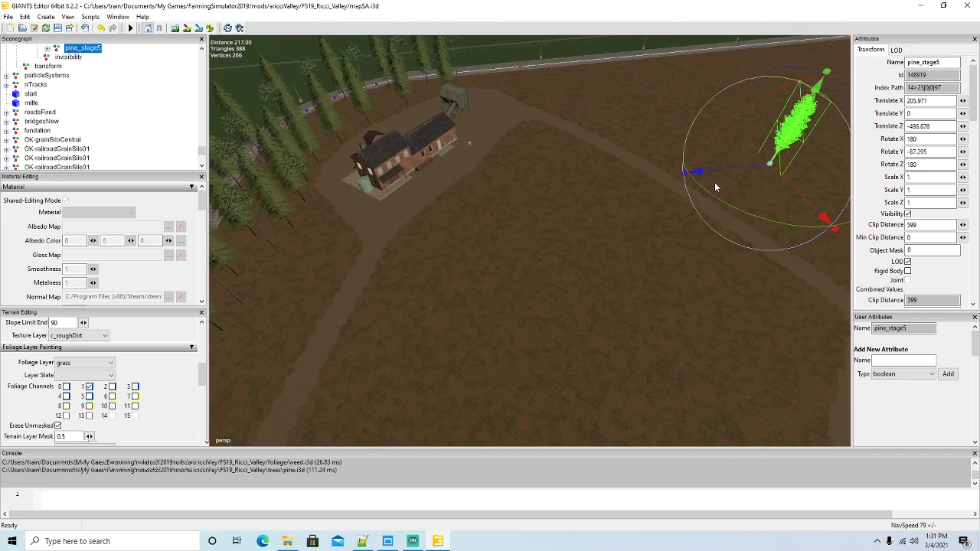
left_click_drag(714, 183, 257, 280)
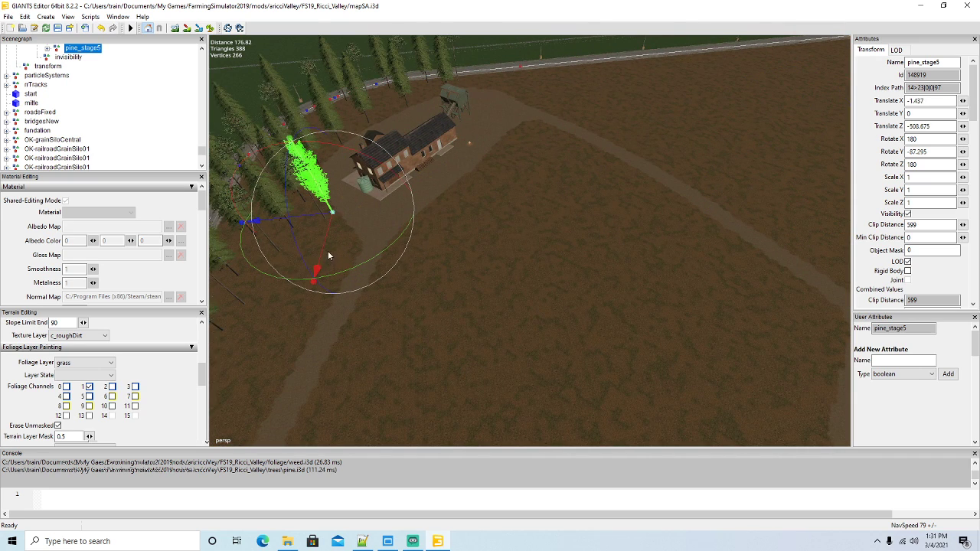
left_click_drag(327, 250, 311, 268)
middle_click_drag(311, 268, 483, 290)
left_click_drag(484, 286, 371, 287, "alt")
left_click_drag(573, 207, 568, 212)
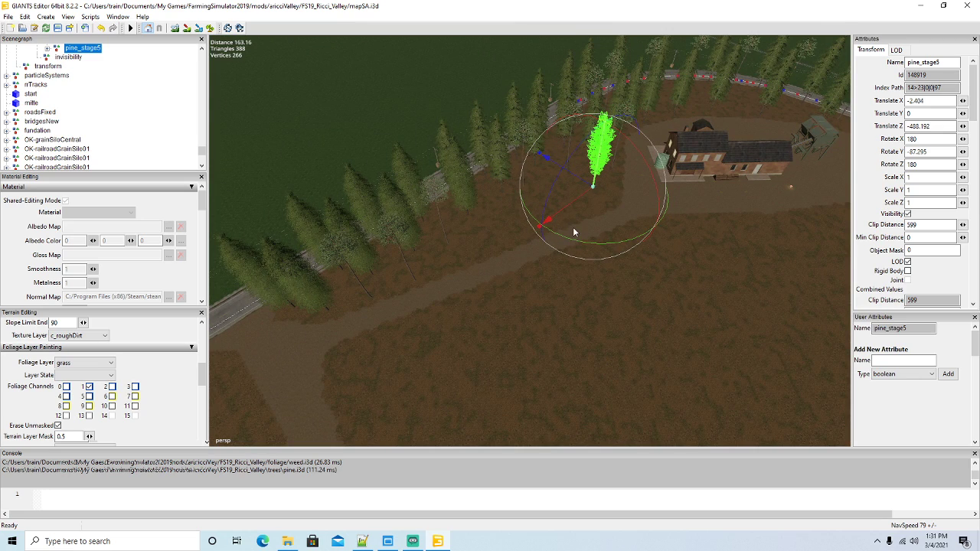
Duplicate the moved pine_stage5 and shift the copy further along the spruce row, away from the farmhouse
key("ctrl+d")
left_click_drag(573, 208, 459, 265)
left_click_drag(480, 307, 471, 281, "alt")
scroll(555, 277, "up", 3)
scroll(420, 286, "down", 3)
Scatter copies of a spruce_stage5 with Interactive Placement between the road spruces and the dirt track, ending at about X 9.59, Z -481.09
left_click(452, 195)
scroll(471, 280, "up", 3)
scroll(470, 283, "down", 3)
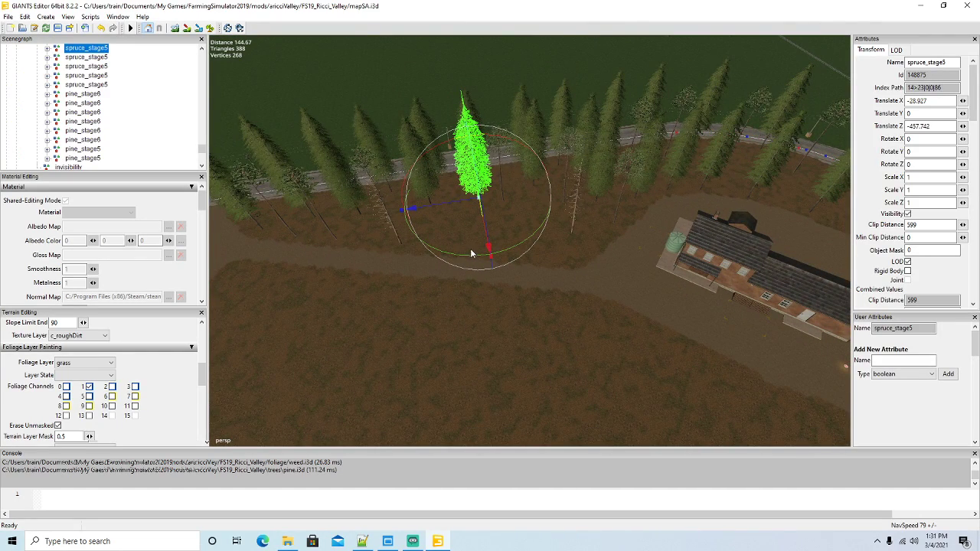
left_click(475, 180)
left_click(474, 201)
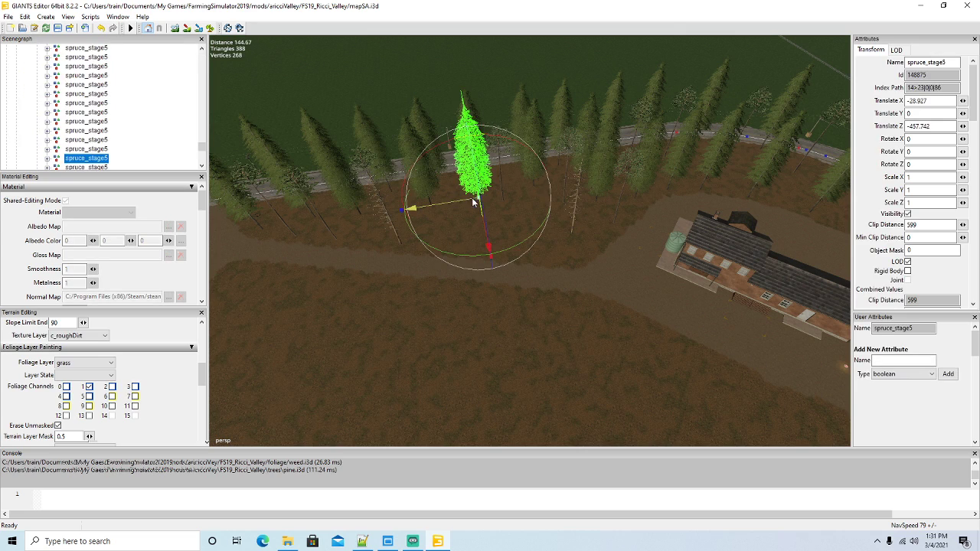
mouse_move(464, 205)
left_mouse_down()
mouse_move(472, 206)
mouse_move(460, 210)
left_mouse_up()
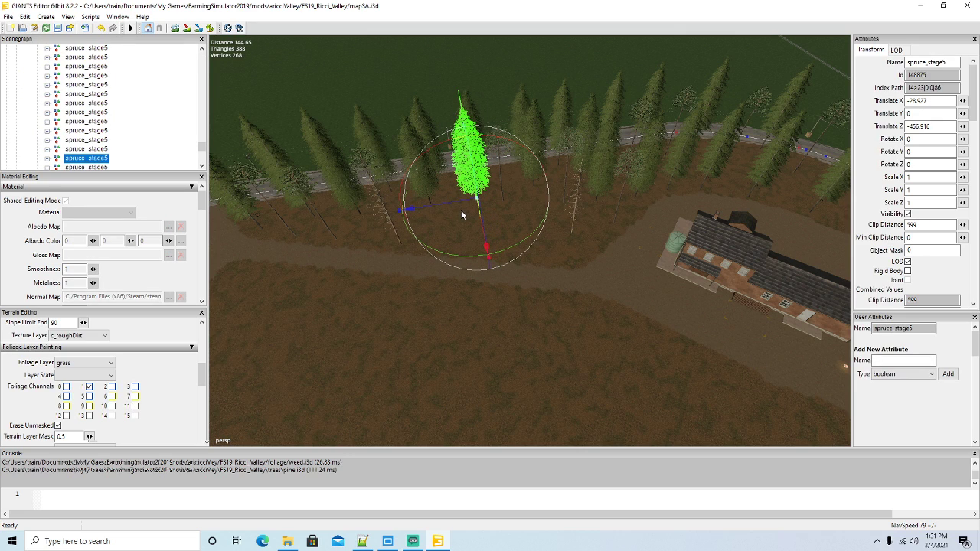
key("ctrl+b")
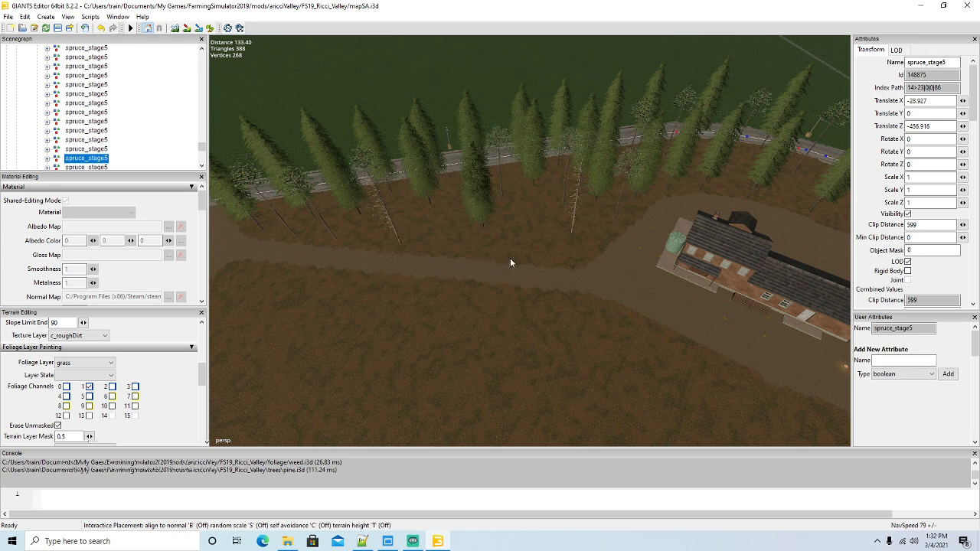
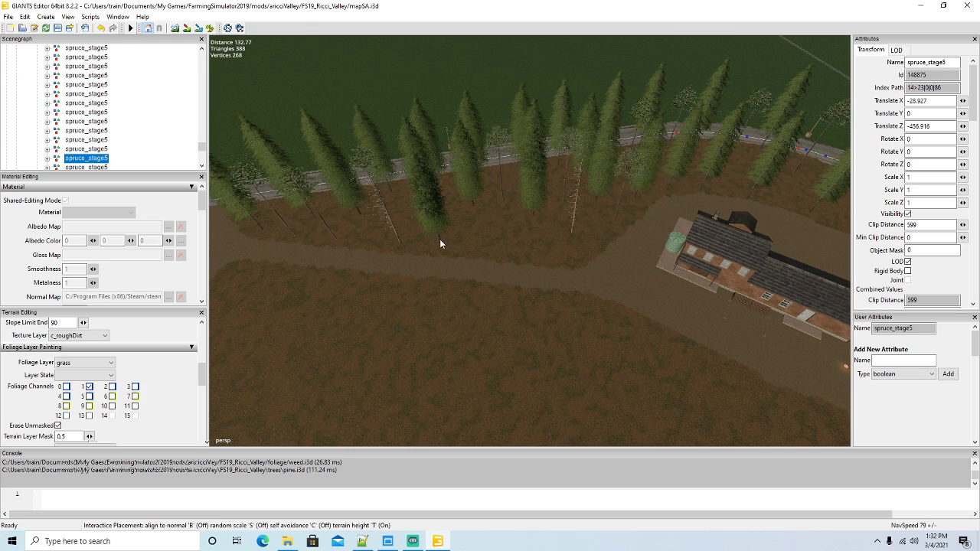
left_click(521, 252)
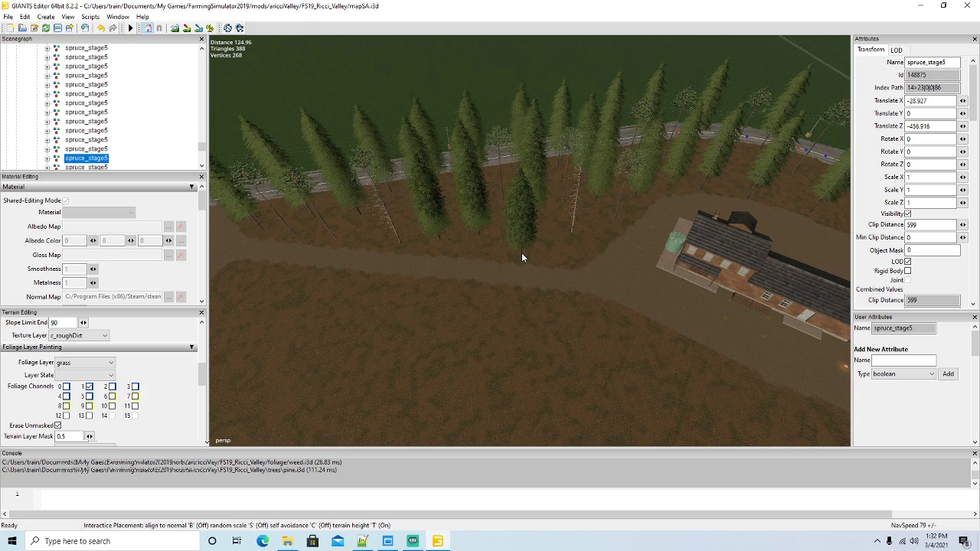
left_click(562, 263)
right_click_drag(562, 263, 372, 401)
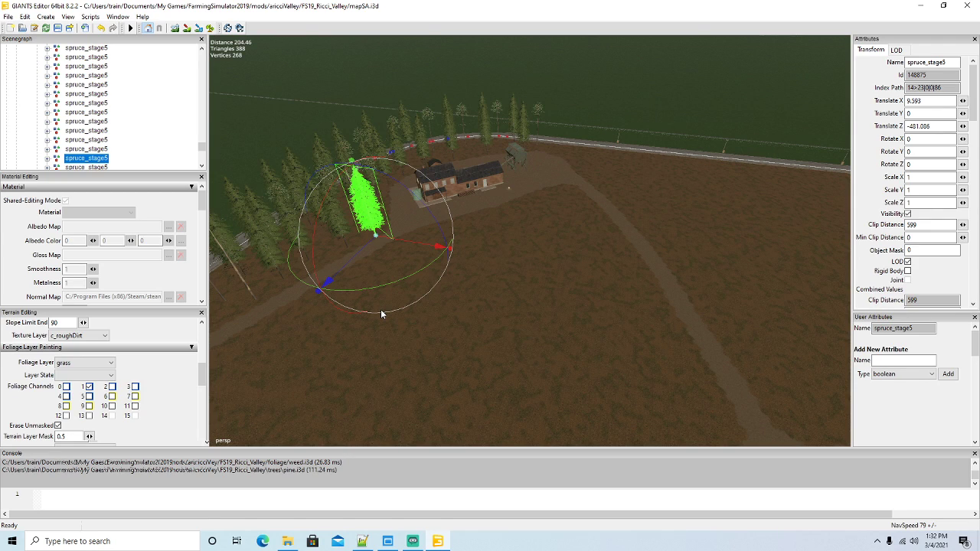
Duplicate that spruce_stage5 and move the copy across the dirt track into the open field, to about X 65.67, Z -481.09
key("ctrl+d")
left_click_drag(416, 242, 554, 316)
right_click_drag(555, 322, 490, 349)
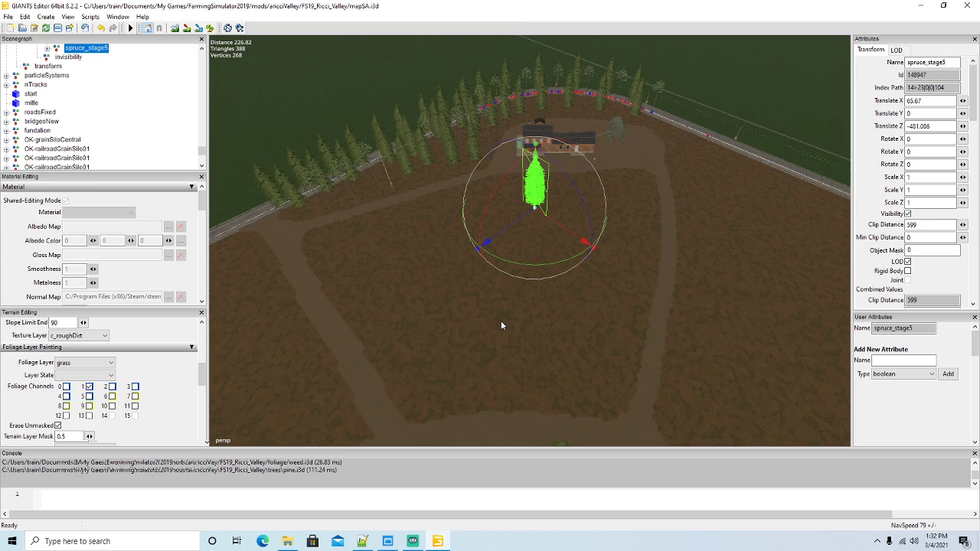
left_click(508, 296)
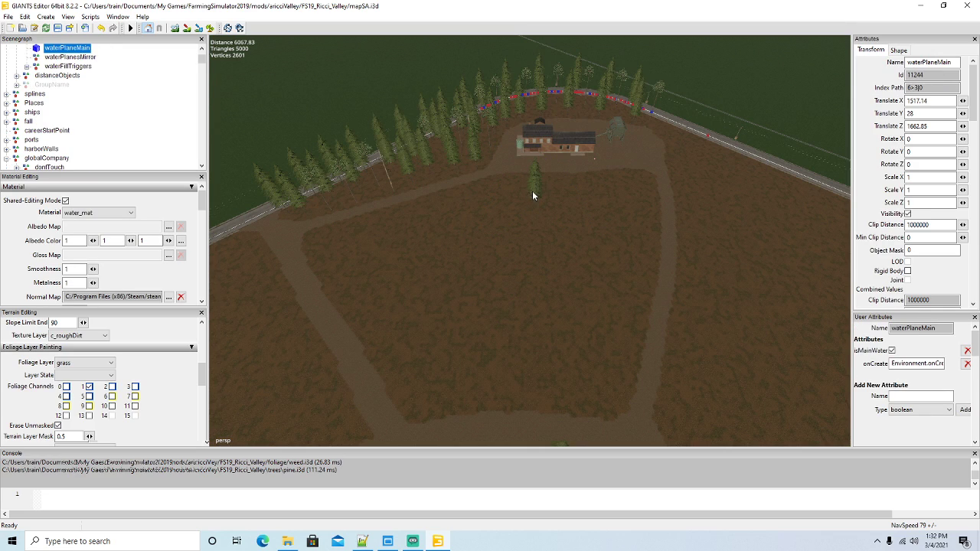
Place a row of copies of the field spruce_stage5 with Interactive Placement along the dirt track in front of the farmhouse
left_click(532, 191)
key("i")
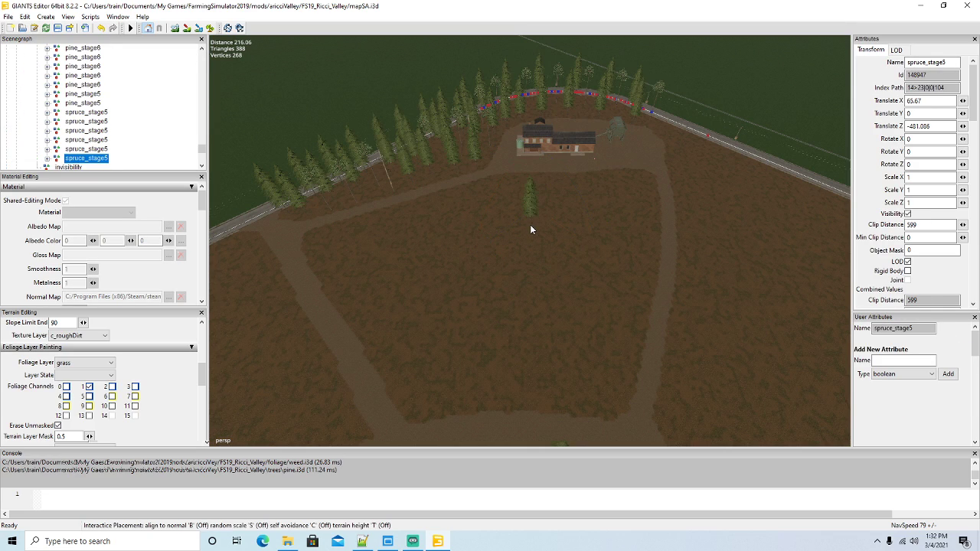
left_click(642, 176)
left_click(617, 175)
left_click(574, 180)
left_click(529, 177)
left_click(493, 180)
left_click(448, 199)
left_click(407, 207)
left_click(361, 225)
left_click(315, 245)
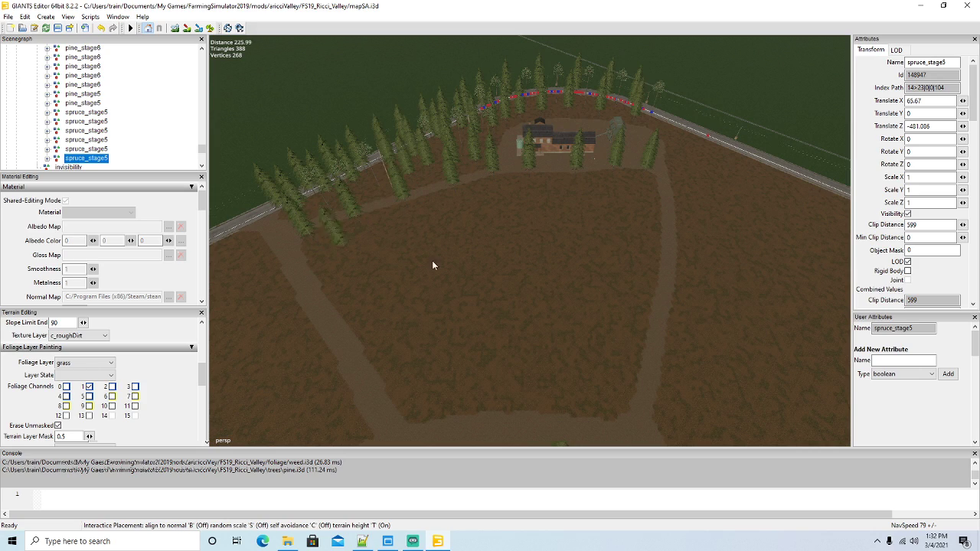
Place spruce_stage5 copies down both side tracks of the field and scatter more across the part nearest the farmhouse
left_click(655, 210)
left_click(650, 261)
left_click(645, 307)
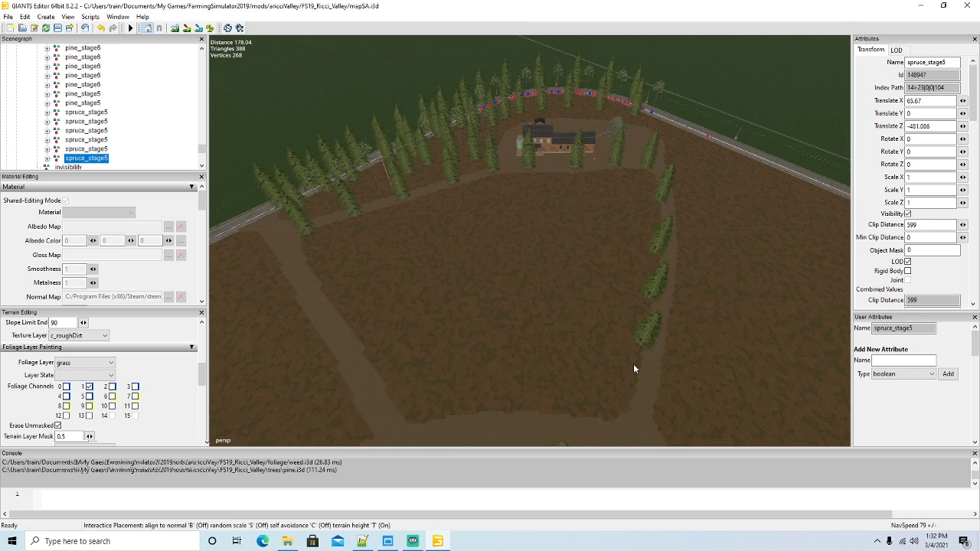
left_click(621, 408)
left_click(340, 306)
left_click(372, 355)
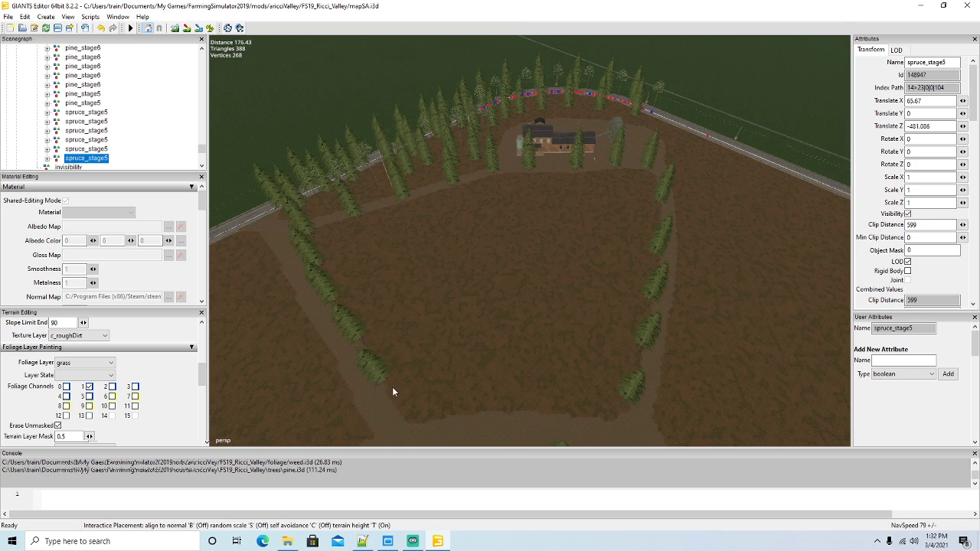
mouse_move(390, 286)
left_mouse_down()
mouse_move(349, 260)
mouse_move(489, 210)
mouse_move(591, 203)
mouse_move(640, 213)
mouse_move(461, 231)
mouse_move(362, 276)
mouse_move(457, 265)
mouse_move(557, 230)
mouse_move(641, 235)
left_mouse_up()
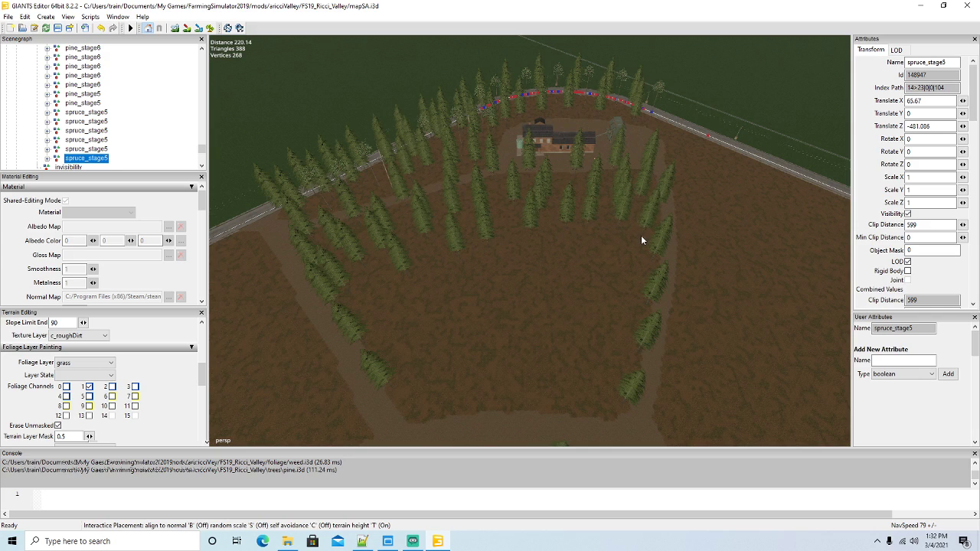
Duplicate a roadside pine_stage6 into the field at about X 75.87, Z -423.63, and scatter copies among the spruces nearest the farmhouse
left_click(373, 174)
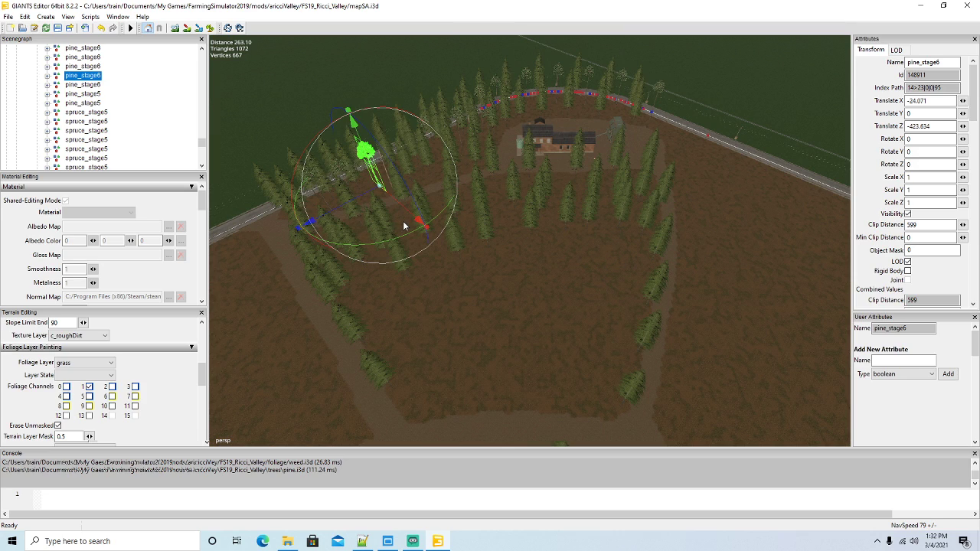
left_click_drag(406, 205, 531, 335)
key("ctrl+b")
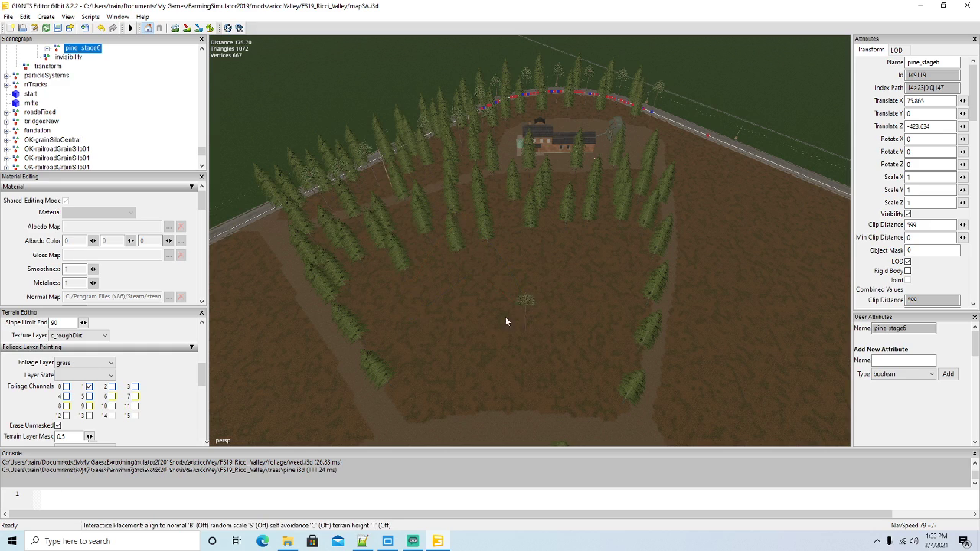
key("t")
left_click(439, 219)
left_click(426, 251)
left_click(354, 294)
left_click(461, 275)
left_click(511, 259)
left_click(541, 252)
left_click(571, 245)
left_click(608, 241)
left_click(606, 195)
left_click(564, 182)
Place pine_stage6 copies beside the spruces along both side tracks, ending at about X 107.17, Z -362.06
left_click(638, 285)
left_click(628, 325)
left_click(618, 357)
left_click(372, 319)
left_click(393, 359)
left_click(408, 398)
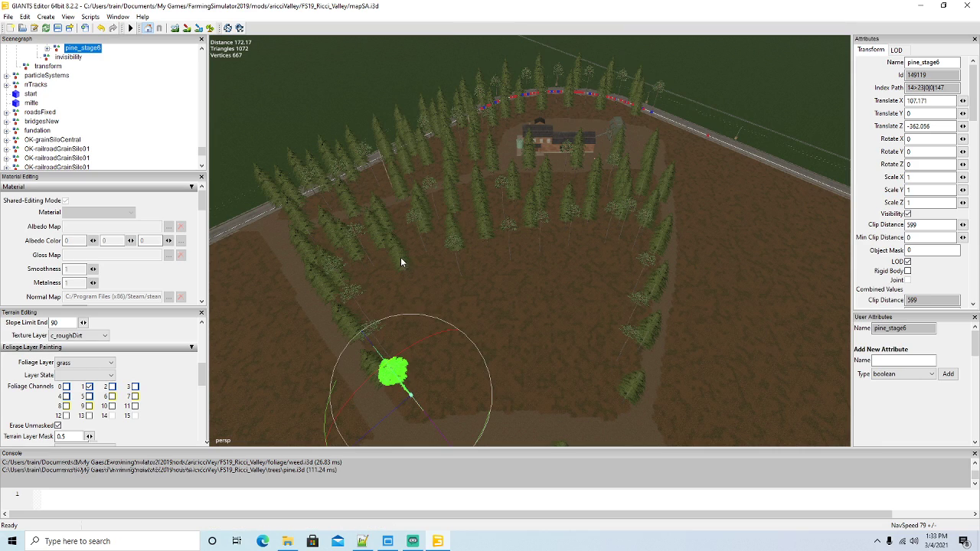
Scatter copies of a field spruce_stage5 at terrain height across the middle of the field, ending at about X 142.30, Z -453.79
left_click(401, 262)
key("ctrl+b")
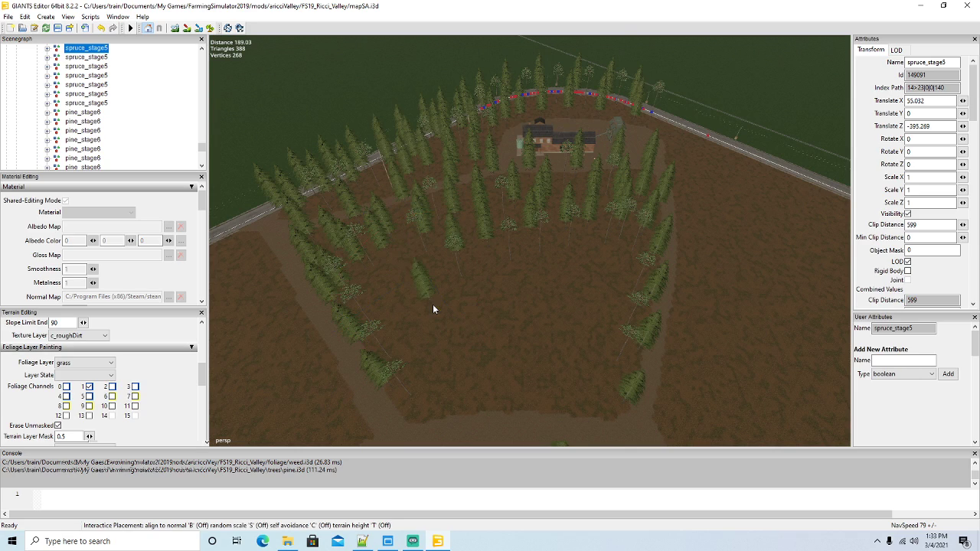
key("t")
left_click(384, 302)
left_click(401, 334)
left_click(415, 283)
left_click(514, 265)
left_click(548, 260)
left_click(595, 255)
left_click(621, 258)
left_click(618, 268)
left_click(561, 280)
left_click(517, 282)
left_click(459, 300)
left_click(437, 278)
left_click(412, 324)
left_click(482, 323)
left_click(522, 304)
left_click(567, 294)
left_click(594, 289)
left_click(615, 281)
left_click(538, 278)
left_click(492, 292)
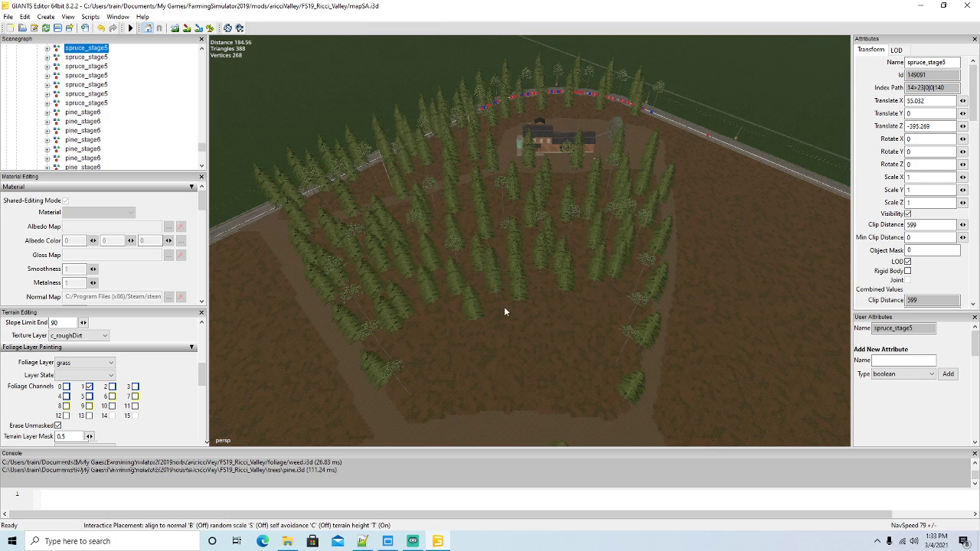
left_click(606, 310)
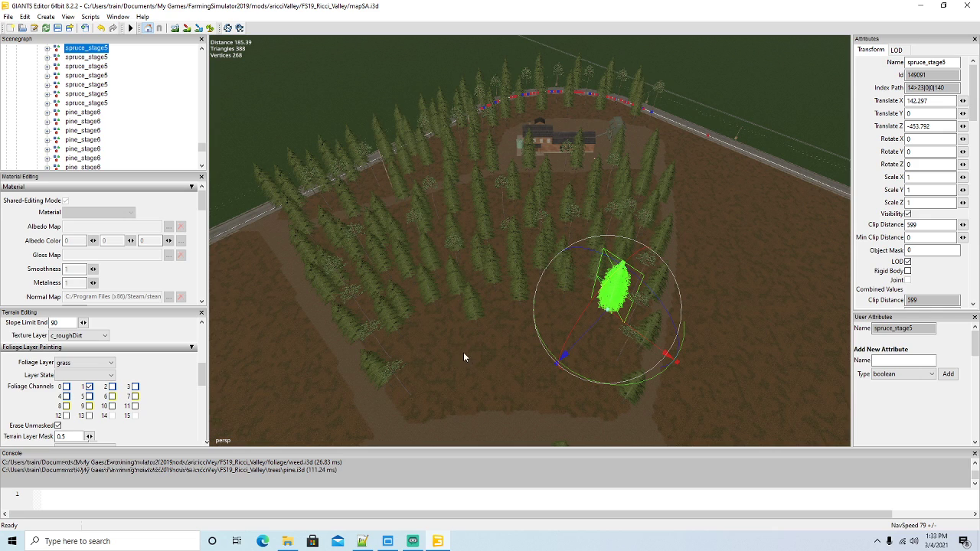
Duplicate the pine_stage5 near the road spruces and move the copy into the field, to about X 134, Z -448
left_click_drag(475, 366, 749, 375, "alt")
key("f")
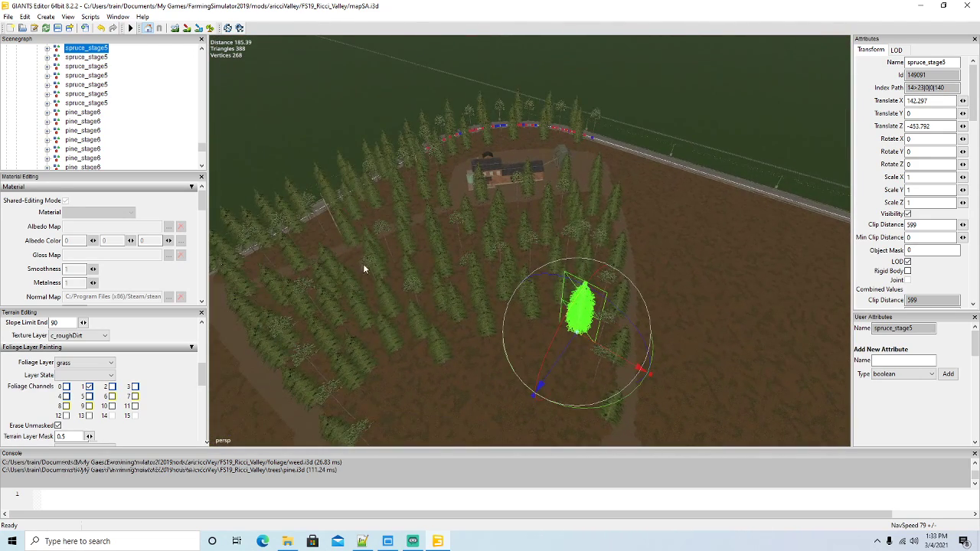
left_click(330, 218)
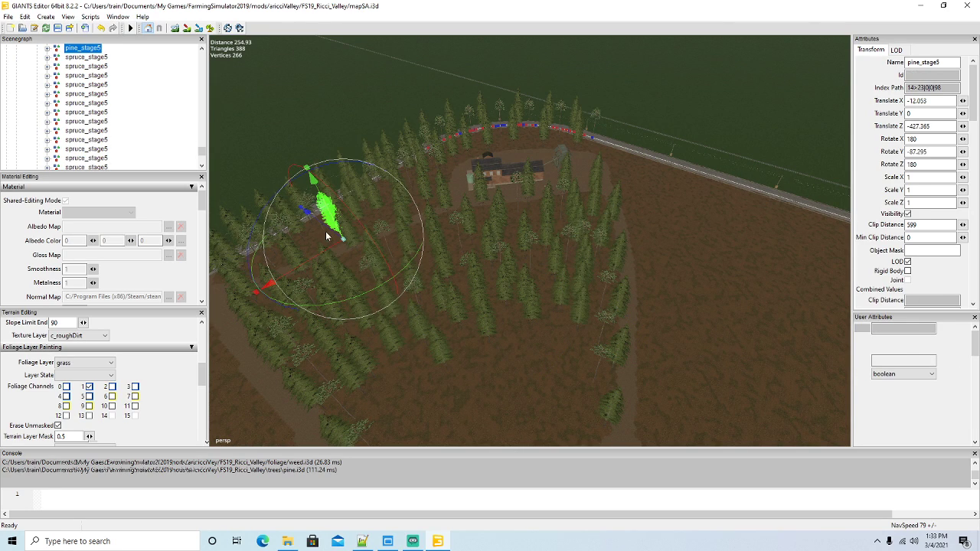
key("ctrl+d")
left_click_drag(326, 227, 484, 390)
left_click(517, 387)
scroll(391, 369, "up", 4)
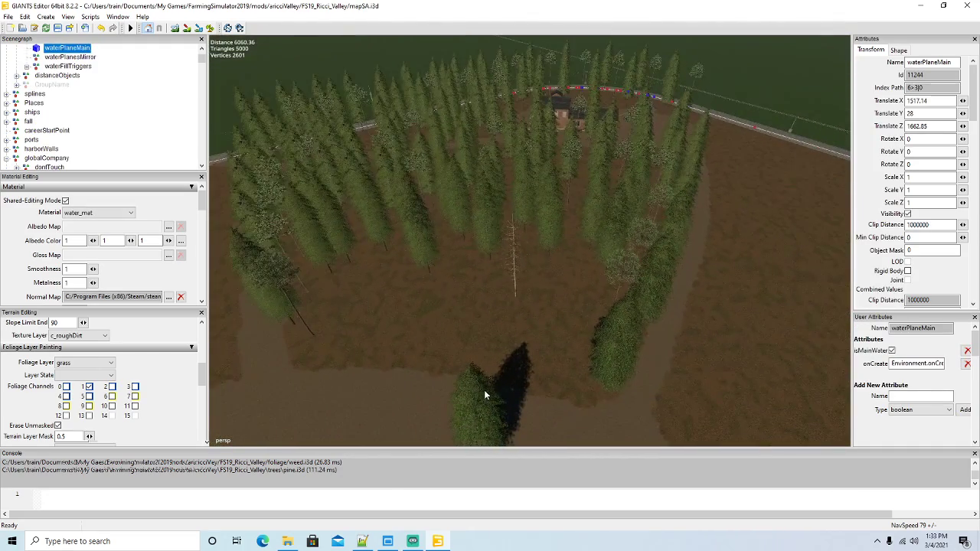
left_click(514, 287)
left_click_drag(537, 304, 595, 287)
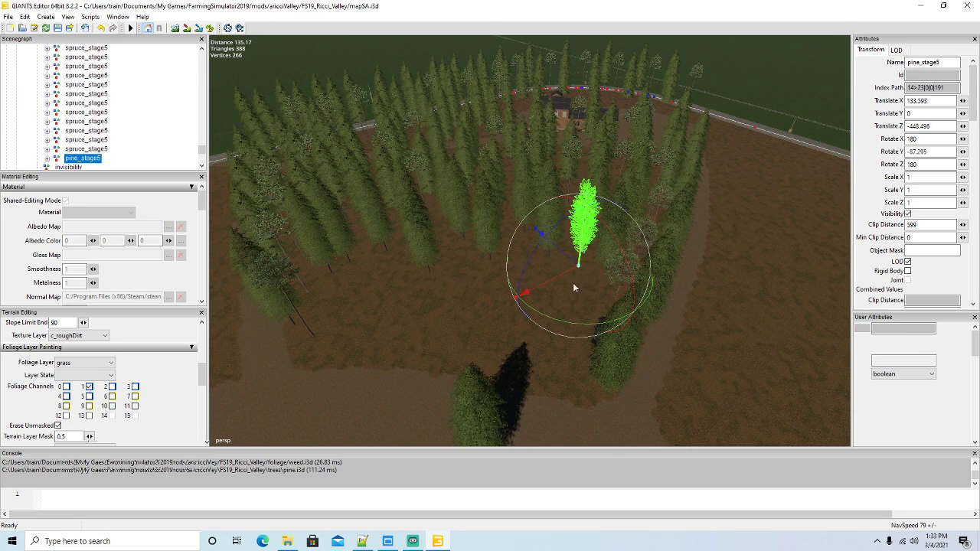
Duplicate the field pine_stage5 and move the copy to the field's opposite side, to about X 94.68, Z -387.05
key("ctrl+d")
left_click_drag(504, 289, 292, 323)
mouse_move(352, 334)
left_mouse_down("alt")
mouse_move(469, 325)
mouse_move(329, 354)
mouse_move(366, 339)
left_mouse_up("alt")
scroll(469, 324, "up", 3)
left_click_drag(404, 280, 461, 232)
scroll(469, 307, "down", 3)
left_click_drag(380, 297, 517, 298, "alt")
scroll(305, 296, "up", 3)
scroll(517, 300, "down", 3)
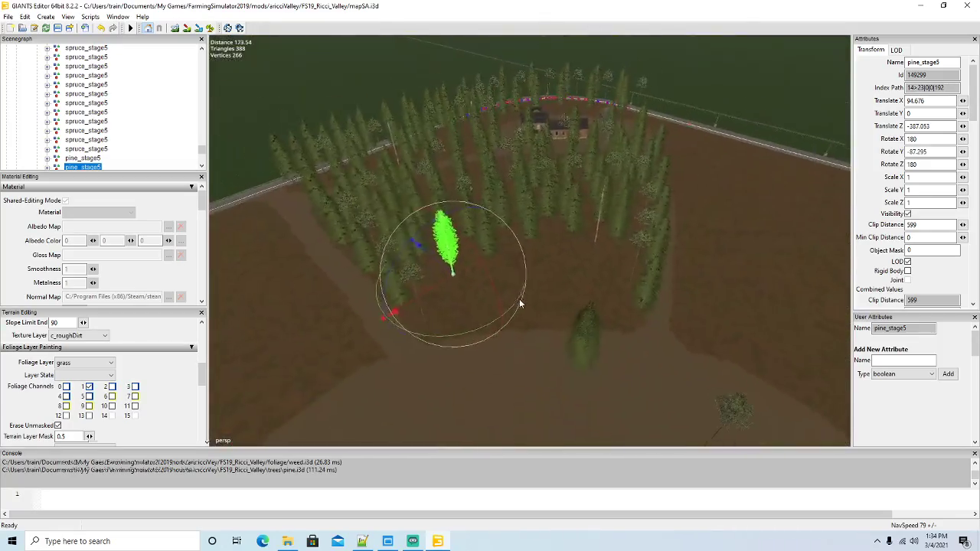
Scatter copies of the corner pine_stage6 with Interactive Placement along the front of the field's trees, ending at about X 114.65, Z -397.93
left_click(629, 265)
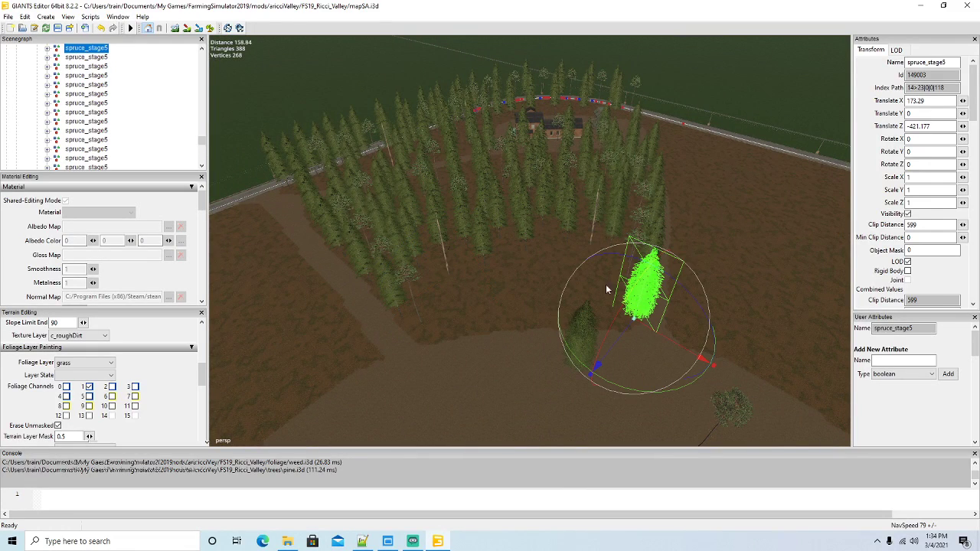
left_click(414, 305)
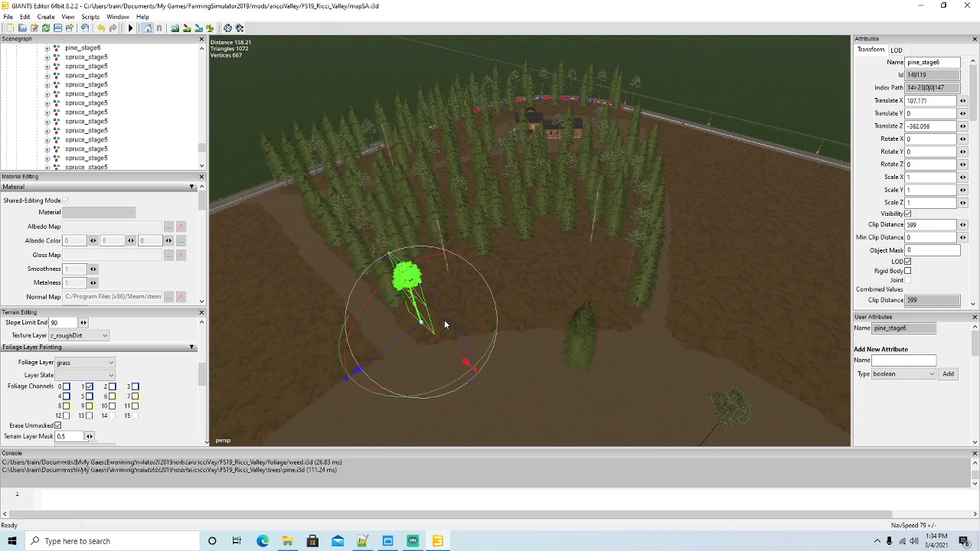
key("ctrl+b")
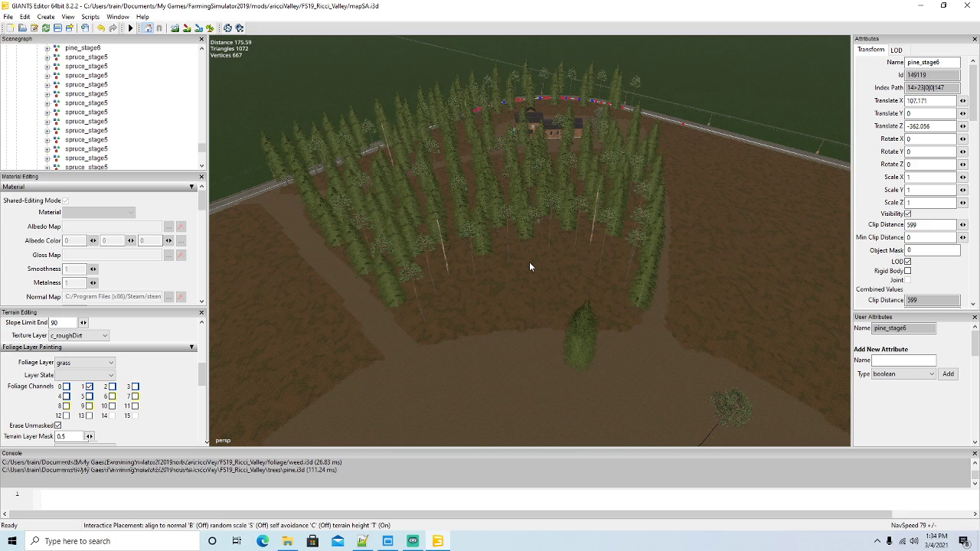
left_click(494, 299)
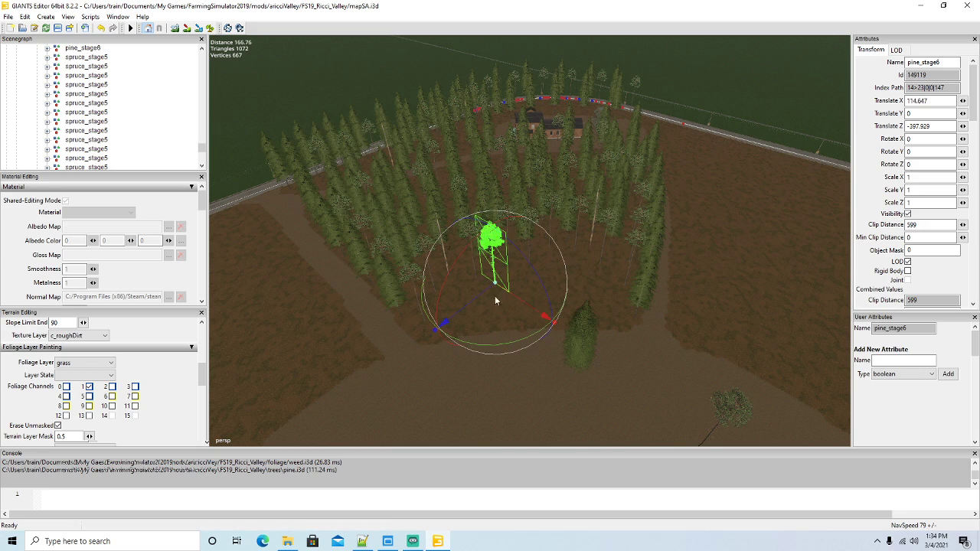
Move the corner spruce_stage5 outward and scatter copies with Interactive Placement along the front of the field's trees, ending at about X 167.58, Z -412.19
left_click(398, 302)
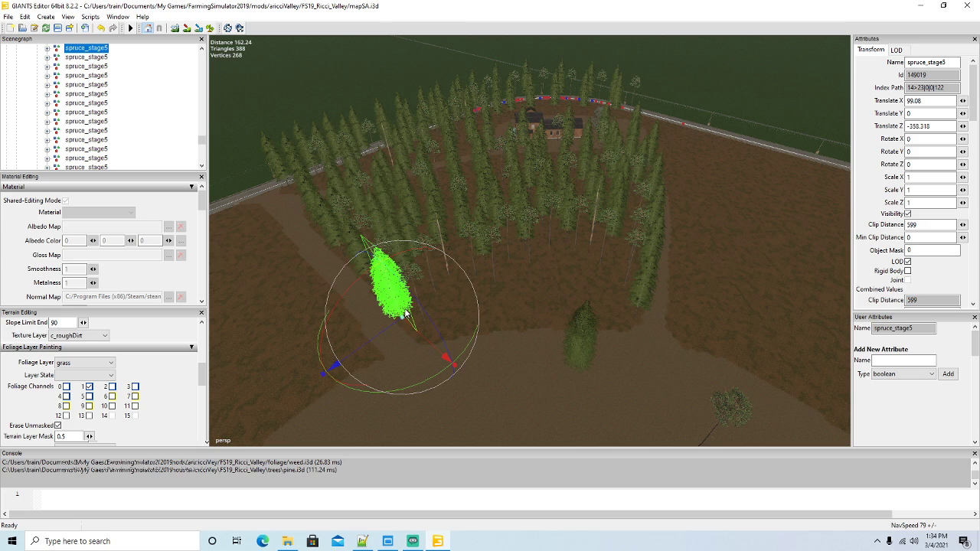
left_click(421, 314)
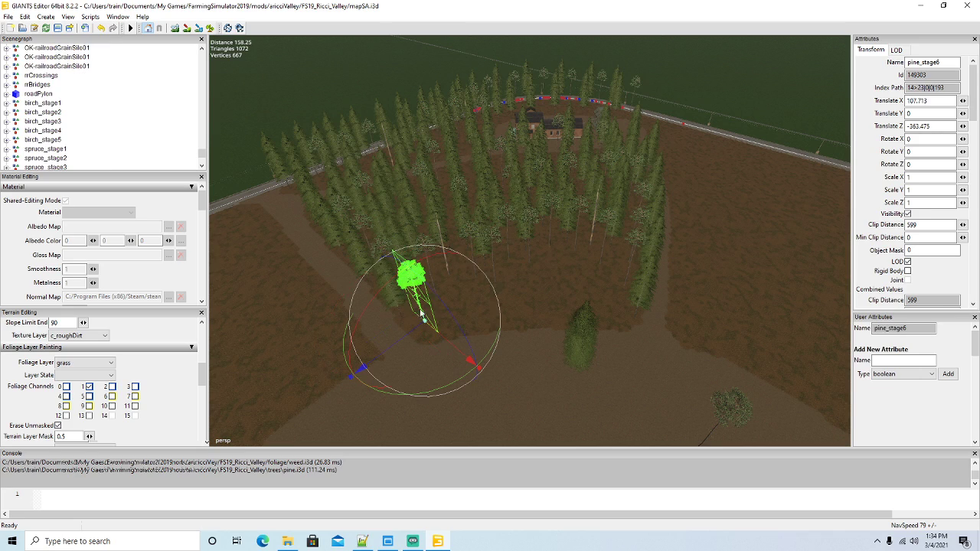
left_click(393, 298)
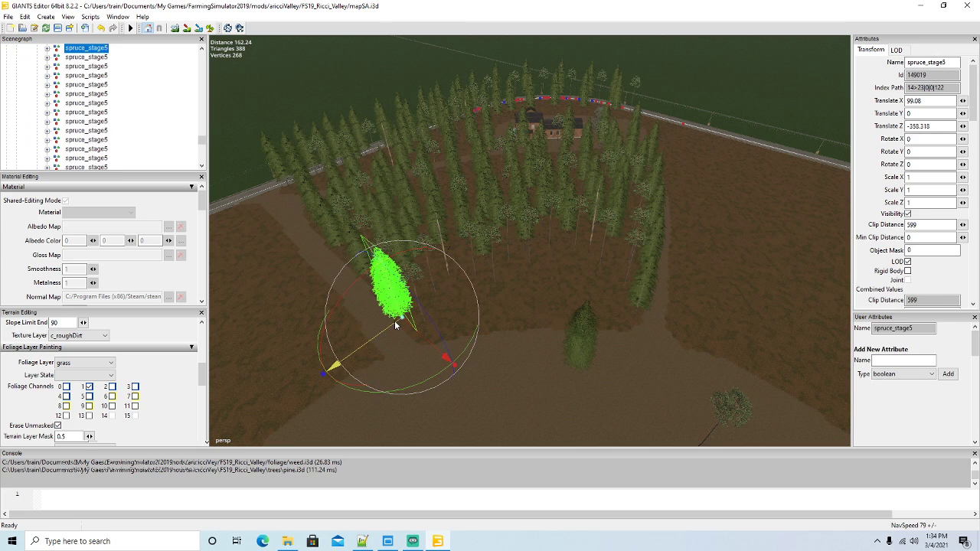
left_click_drag(397, 305, 368, 339)
key("p")
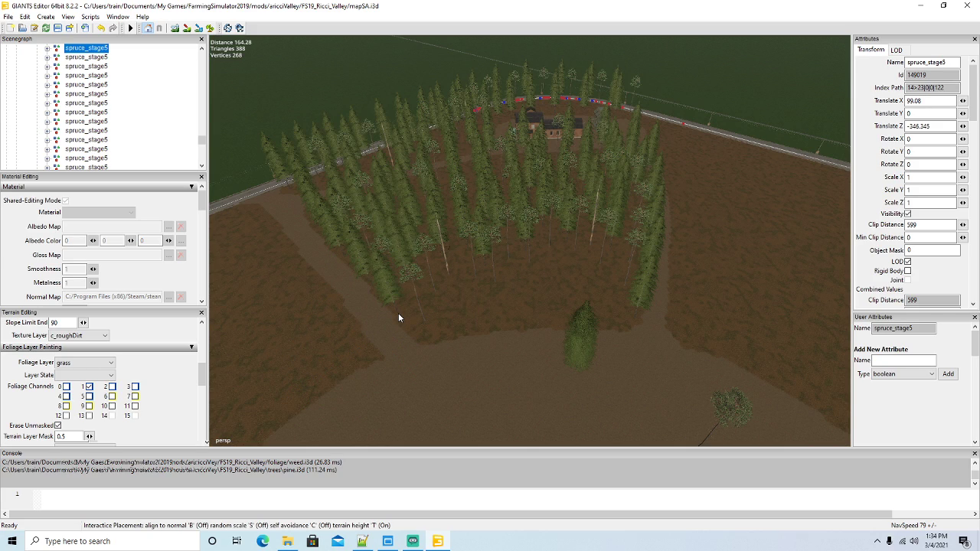
left_click(398, 313)
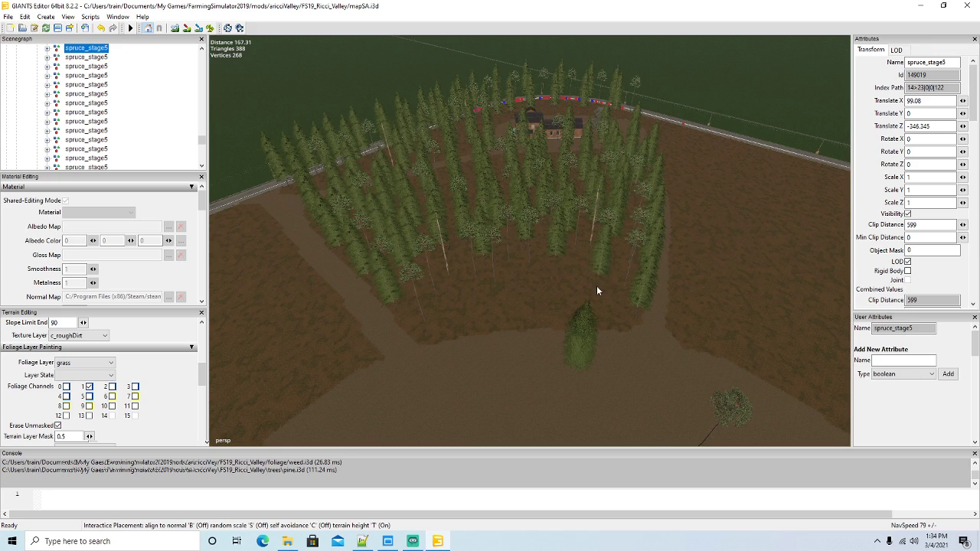
left_click(451, 329)
left_click(492, 328)
left_click(542, 325)
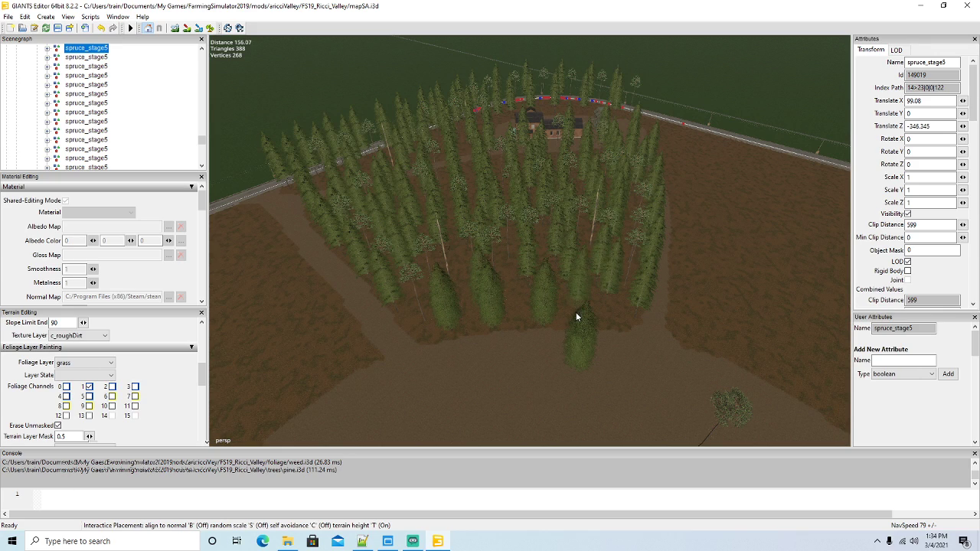
left_click(612, 327)
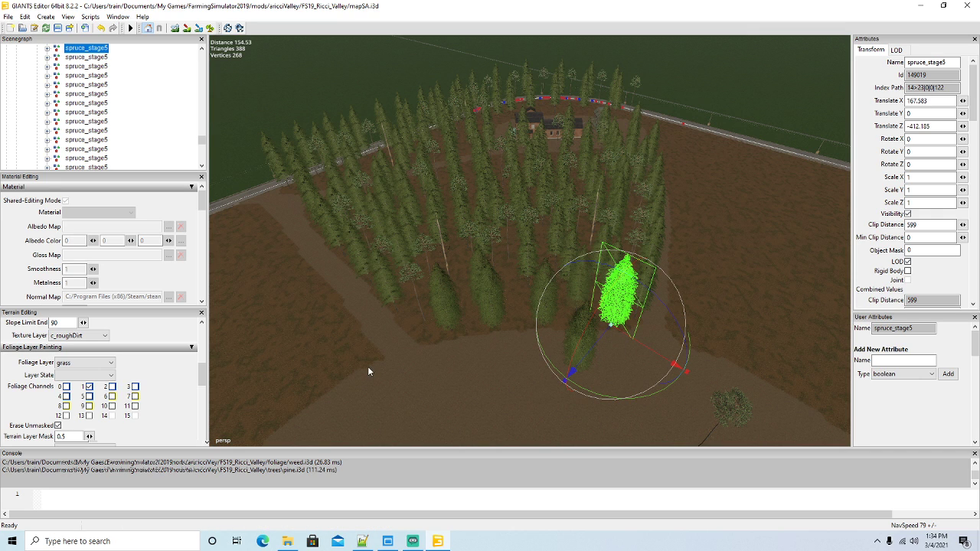
Duplicate the last placed spruce_stage5 and move the copy across the track into the neighbouring field, to about X -9.97, Z -284.06
left_click_drag(432, 398, 624, 420, "alt")
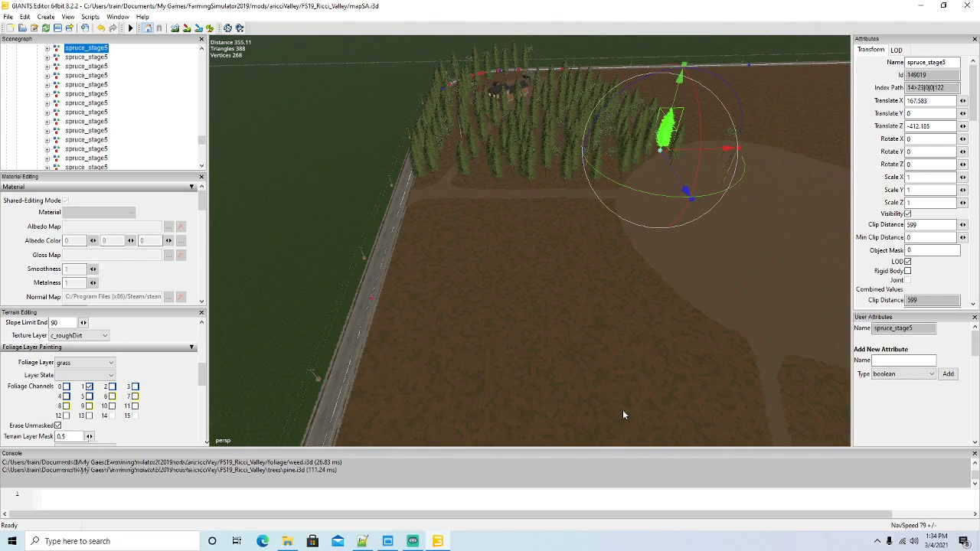
key("ctrl+d")
left_click_drag(665, 174, 702, 356)
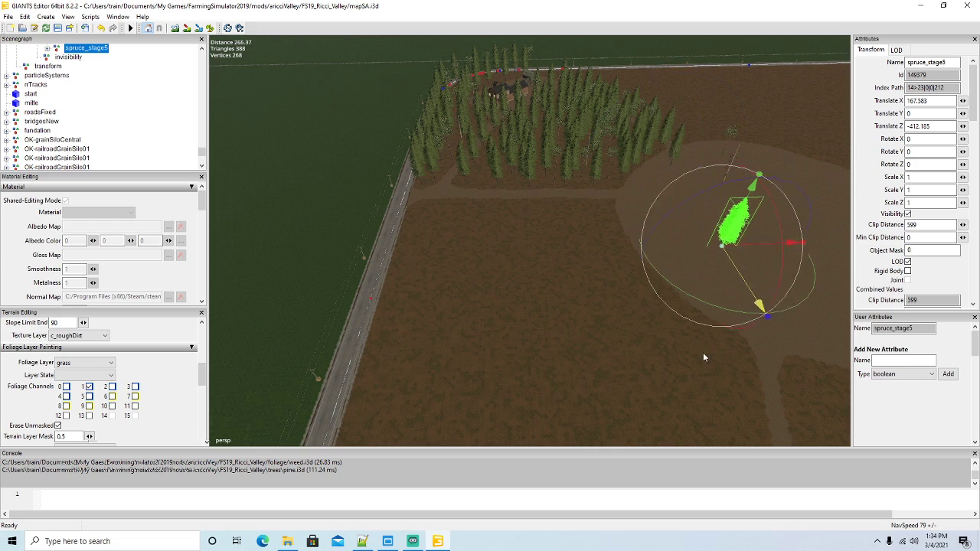
left_click_drag(750, 250, 441, 326)
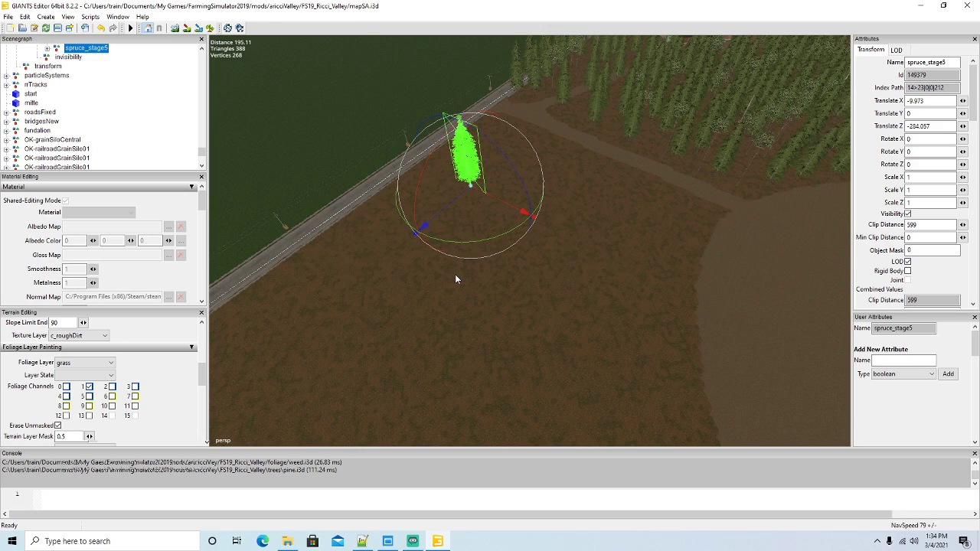
Place a row of spruce_stage5 copies with Interactive Placement along the neighbouring field's roadside edge
key("space")
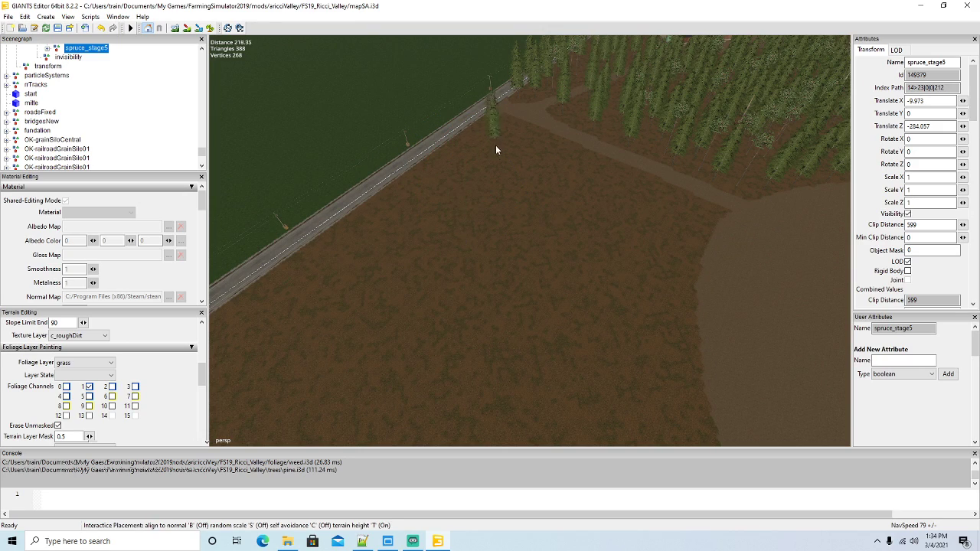
left_click(493, 119)
left_click(457, 148)
left_click(432, 161)
left_click(414, 176)
left_click(385, 202)
left_click(362, 218)
left_click(335, 242)
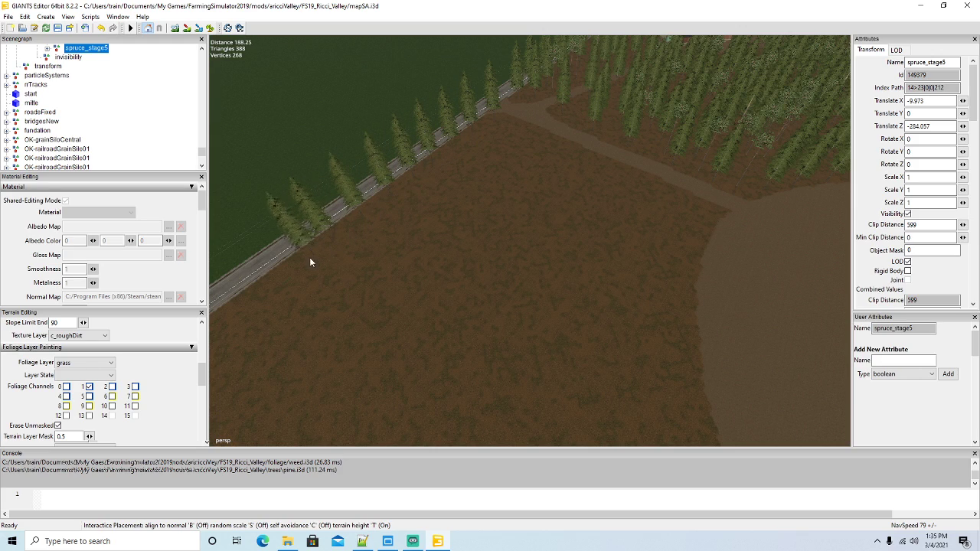
left_click(303, 263)
left_click(272, 289)
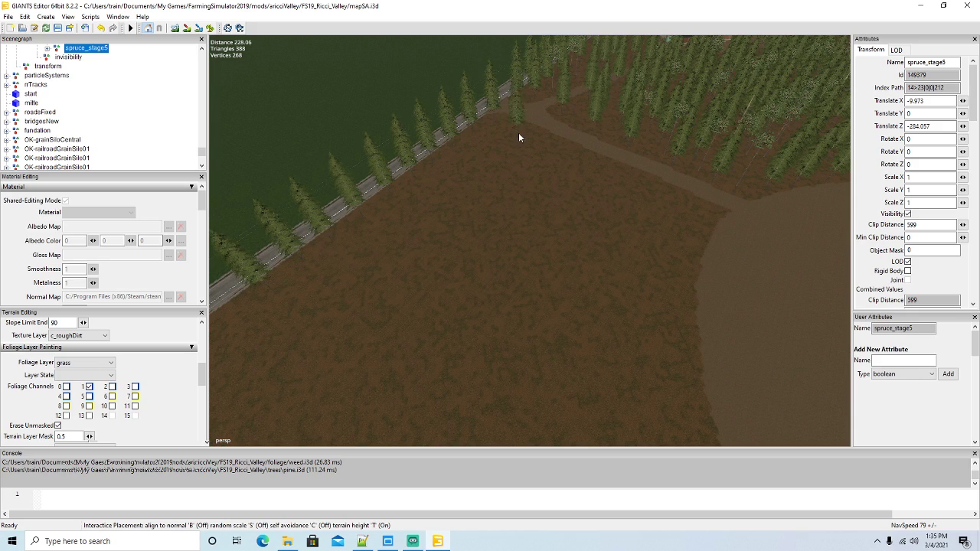
Place spruce_stage5 copies along the dirt track, from the road corner to the edge of the round dirt area
left_click(513, 123)
left_click(537, 132)
left_click(564, 144)
left_click(600, 163)
left_click(627, 179)
left_click(652, 188)
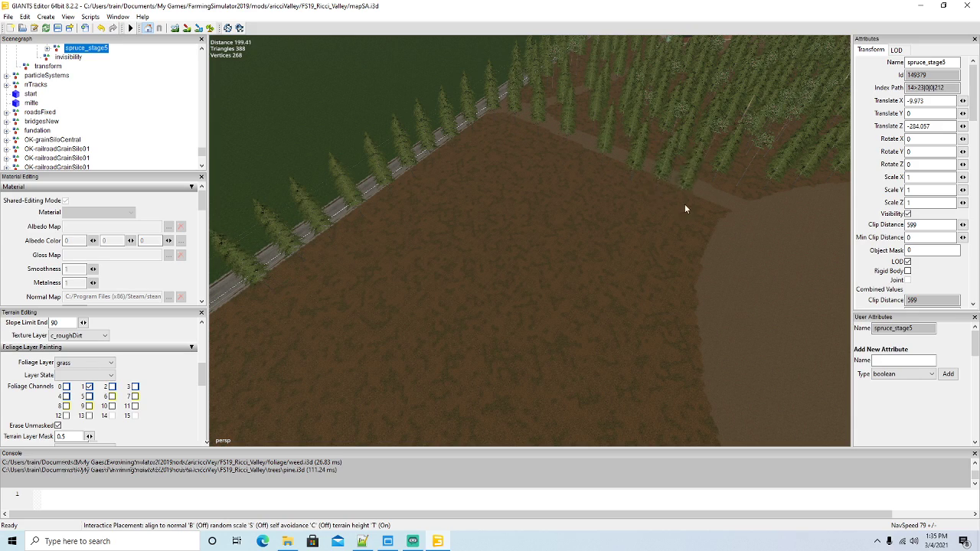
left_click(692, 206)
left_click(712, 218)
Continue the spruce_stage5 row along the round dirt area, and add a second row inside the field's edge, ending at about X -19.71, Z -171.43
left_click(700, 261)
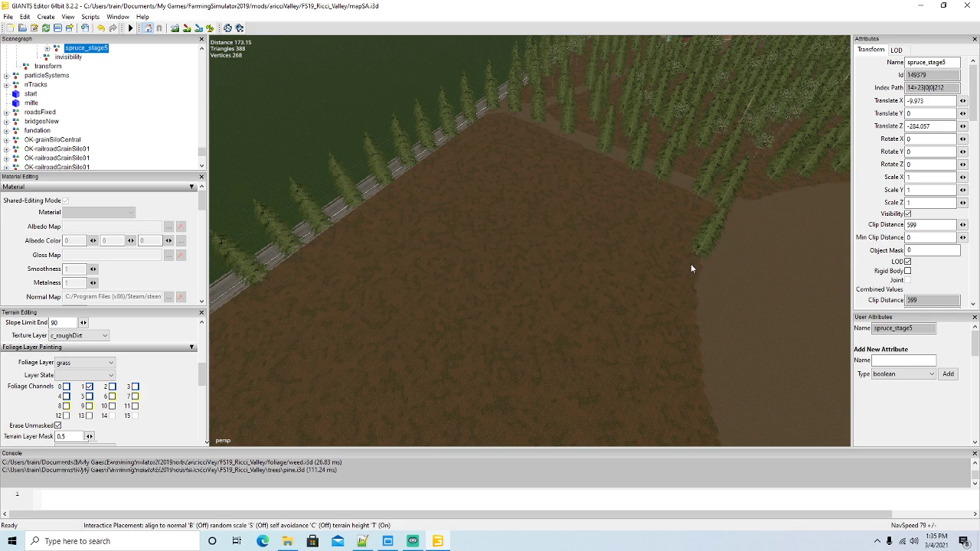
left_click(684, 320)
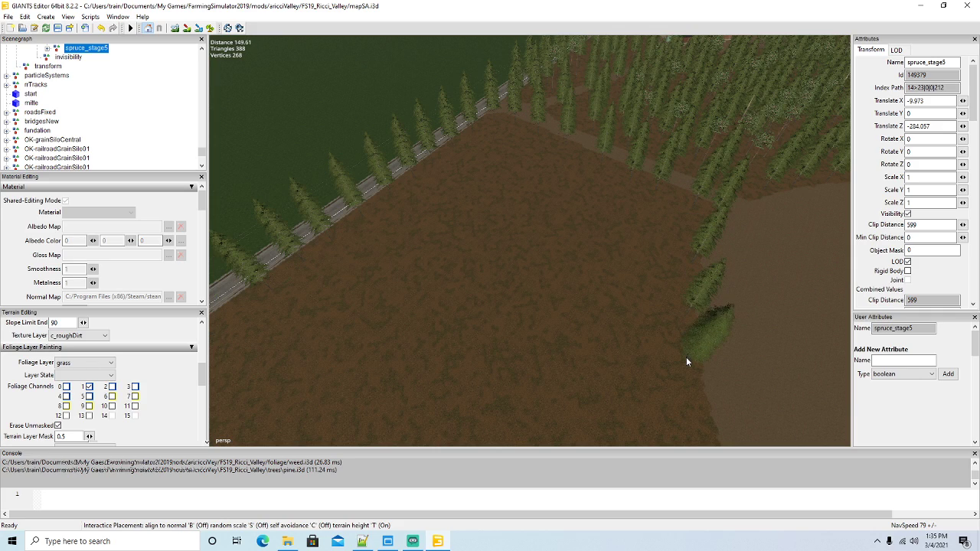
left_click(694, 416)
mouse_move(678, 243)
left_mouse_down()
mouse_move(669, 229)
mouse_move(509, 152)
mouse_move(462, 169)
mouse_move(257, 342)
left_mouse_up()
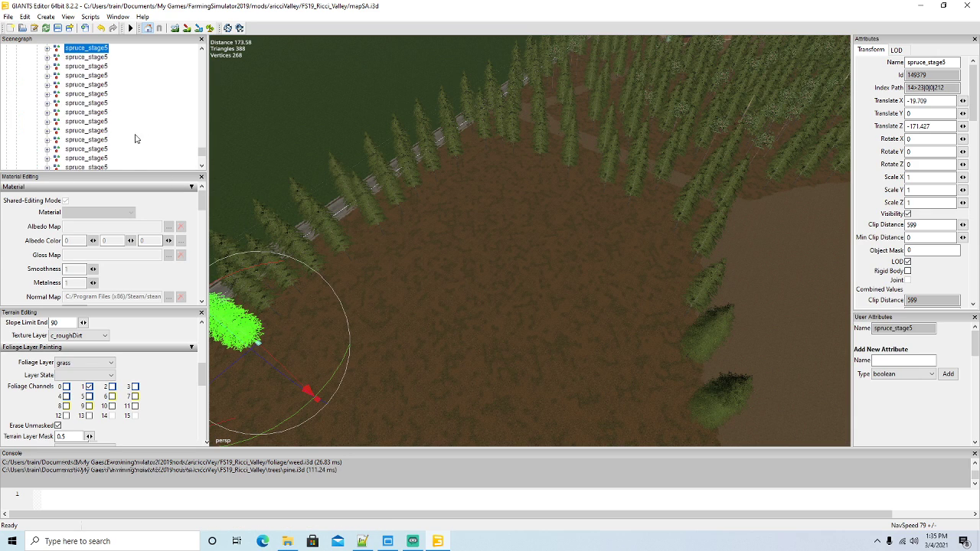
Duplicate the pine_stage6 at the first field's corner and move the copy into the neighbouring field, to about X 41.65, Z -246.62
left_click(754, 157)
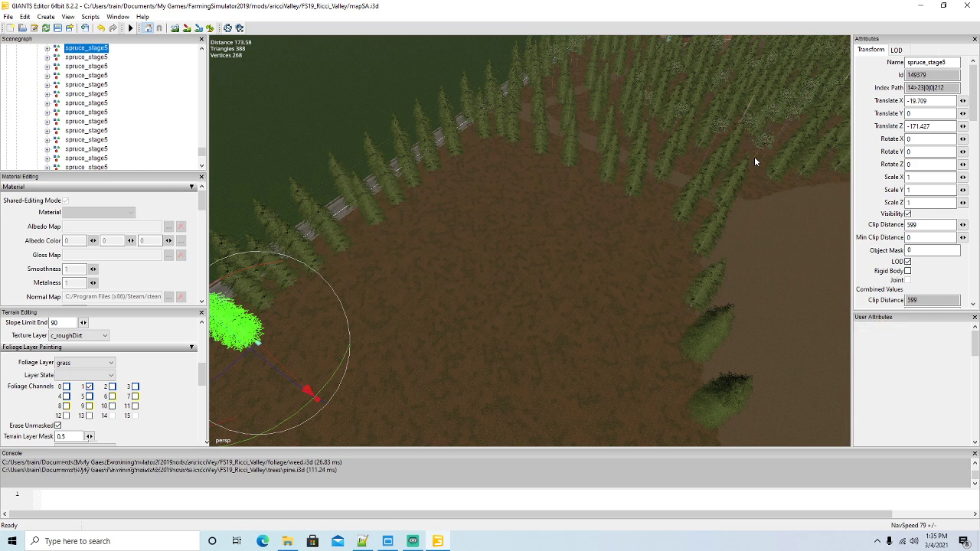
left_click_drag(589, 255, 680, 212, "alt")
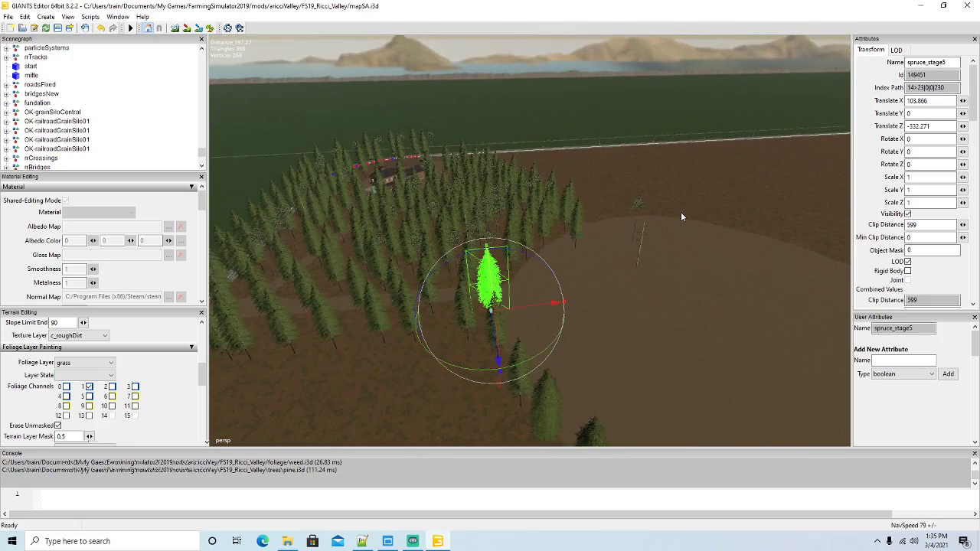
scroll(680, 211, "up", 10)
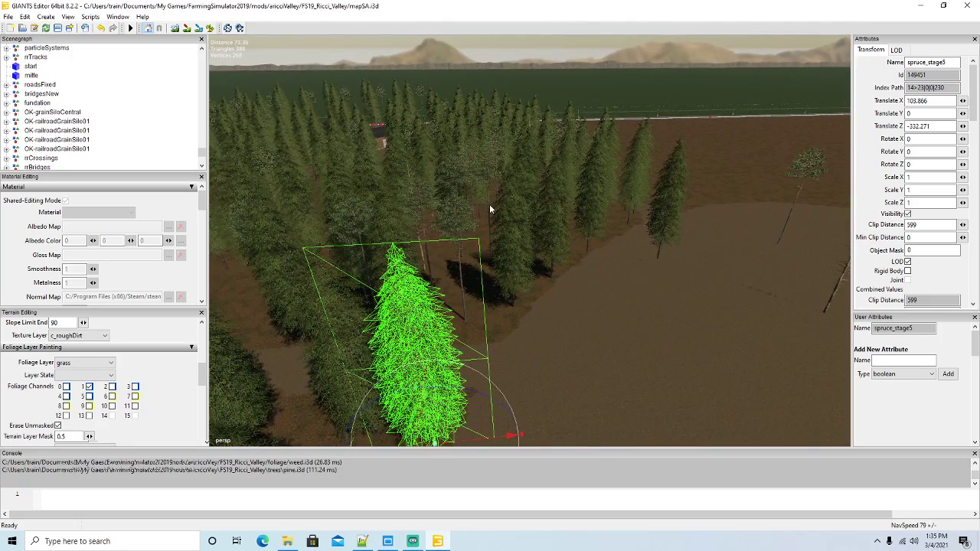
left_click(489, 203)
left_click_drag(495, 205, 561, 269, "alt")
scroll(561, 269, "down", 8)
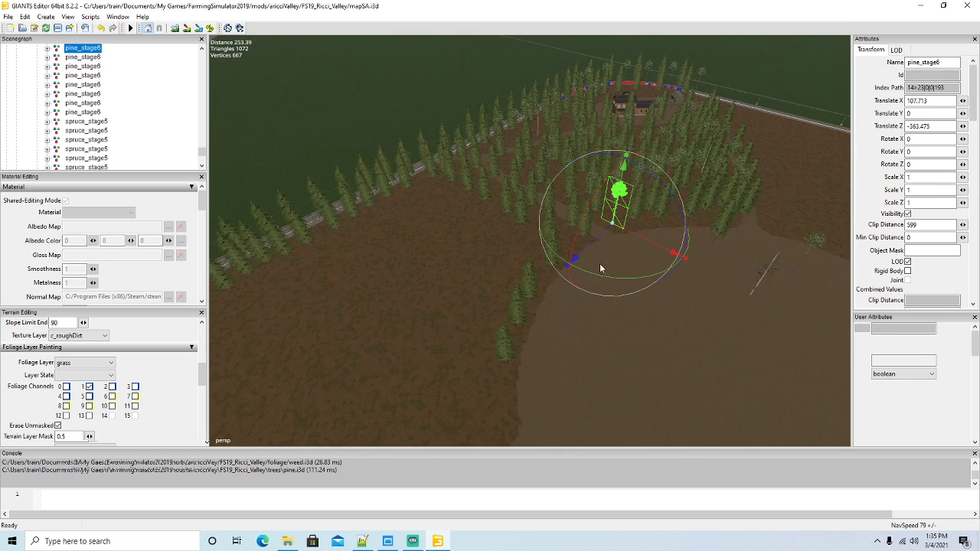
key("ctrl+d")
left_click_drag(599, 237, 456, 358)
left_click_drag(523, 360, 487, 343)
scroll(325, 330, "up", 3)
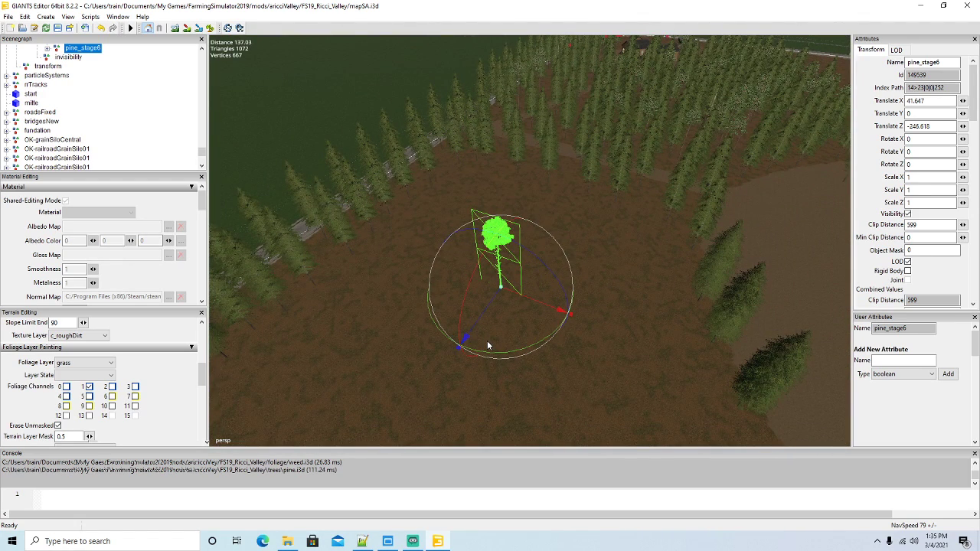
Scatter copies of the moved pine_stage6 at terrain height inside the spruce rows around the field, ending at about X 120.87, Z -227.37
left_click(497, 296)
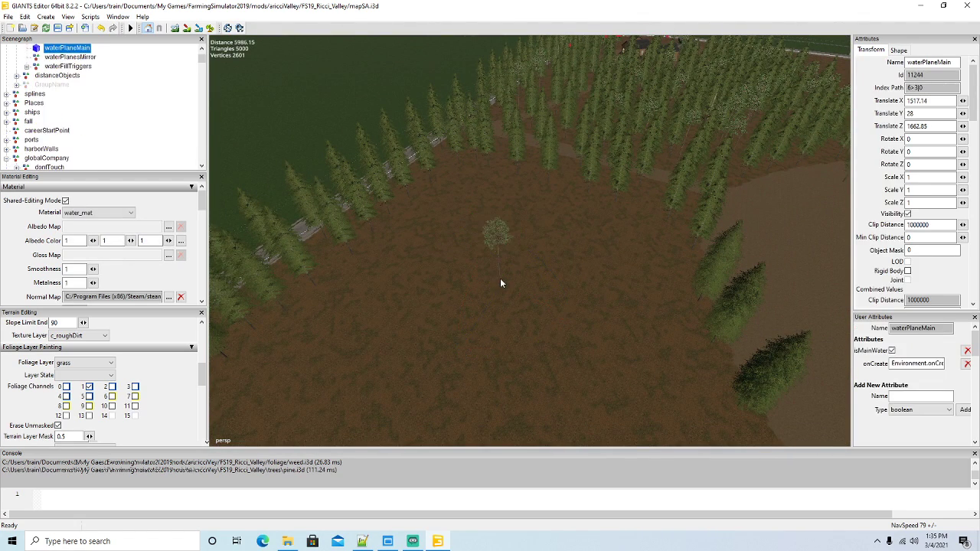
left_click(501, 279)
left_click_drag(519, 296, 485, 295)
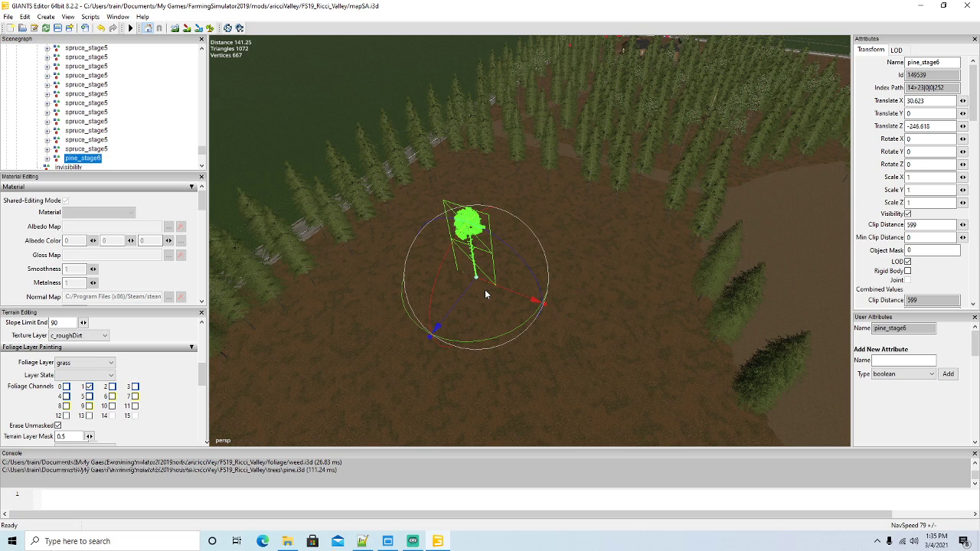
key("ctrl+b")
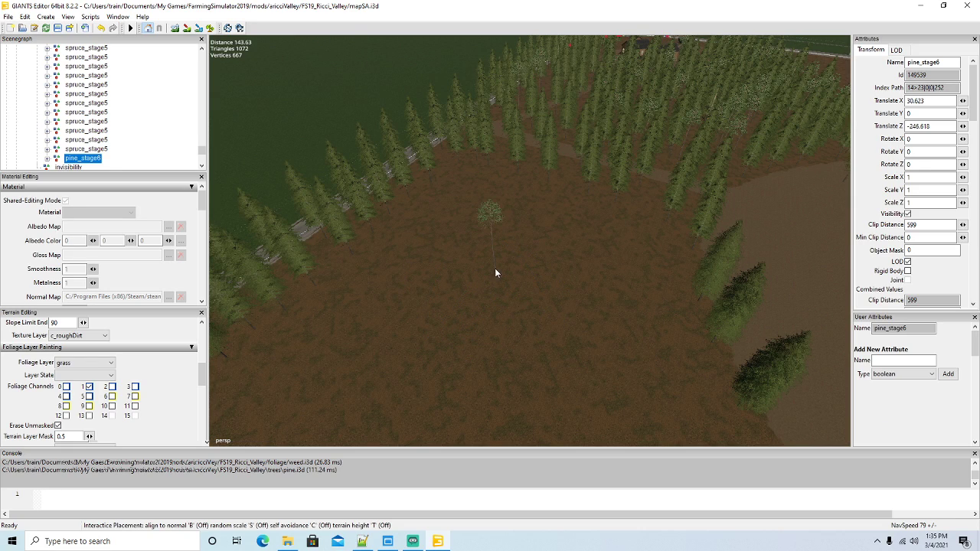
key("t")
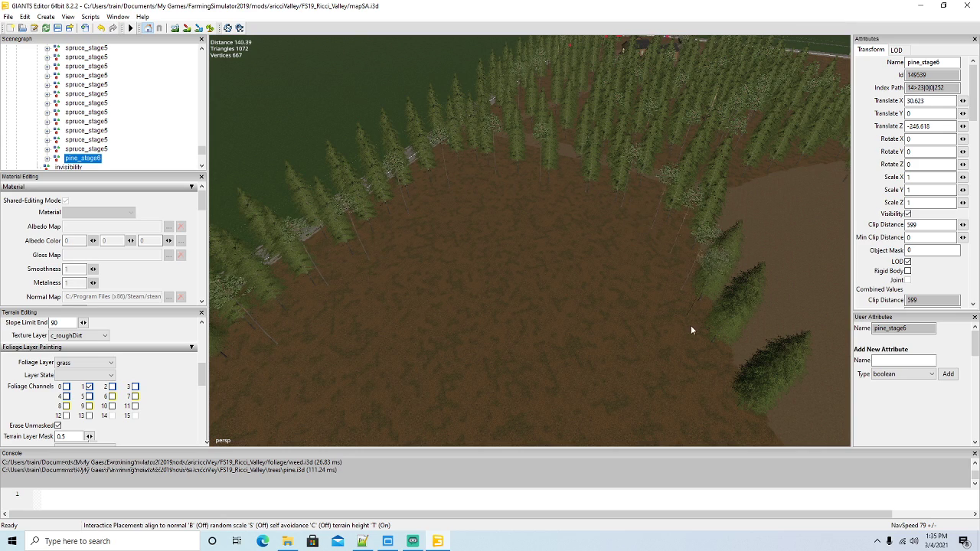
left_click(716, 432)
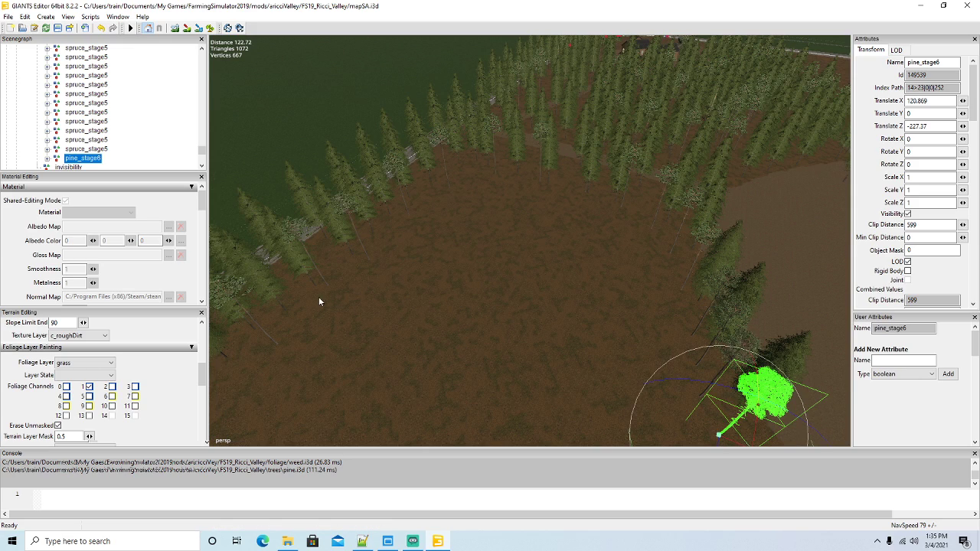
Duplicate the roadside spruce_stage5 and scatter copies as another row inside the pines, ending at about X 36.48, Z -248.41
left_click(271, 289)
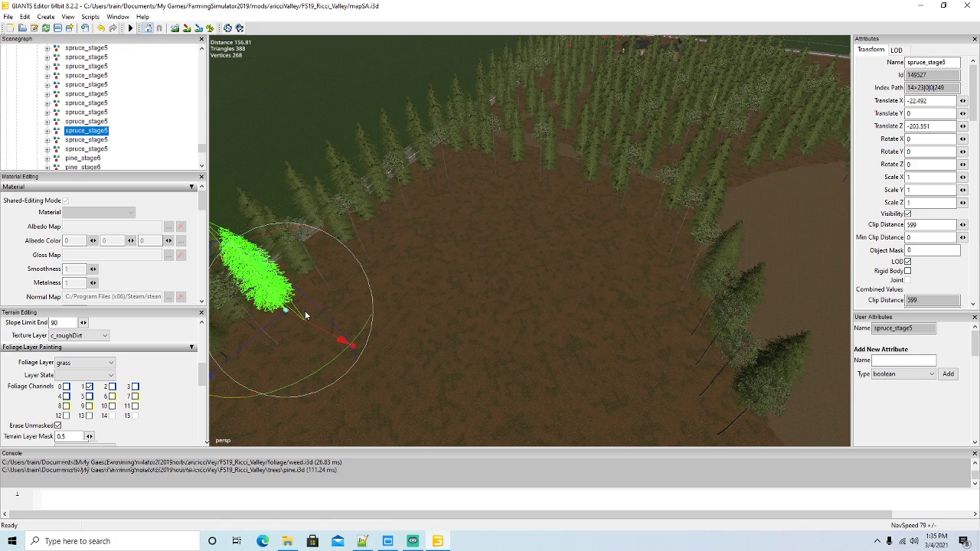
left_click_drag(317, 332, 387, 375)
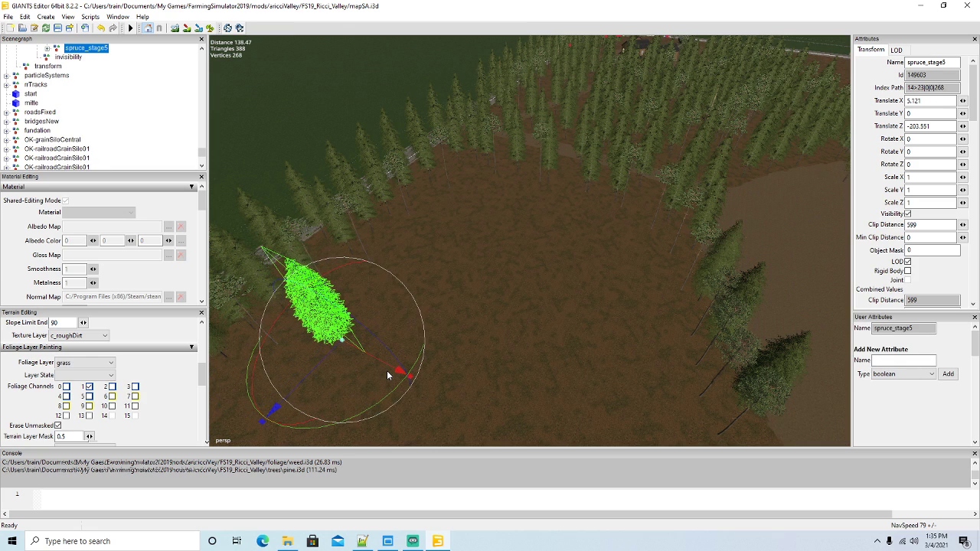
key("ctrl+b")
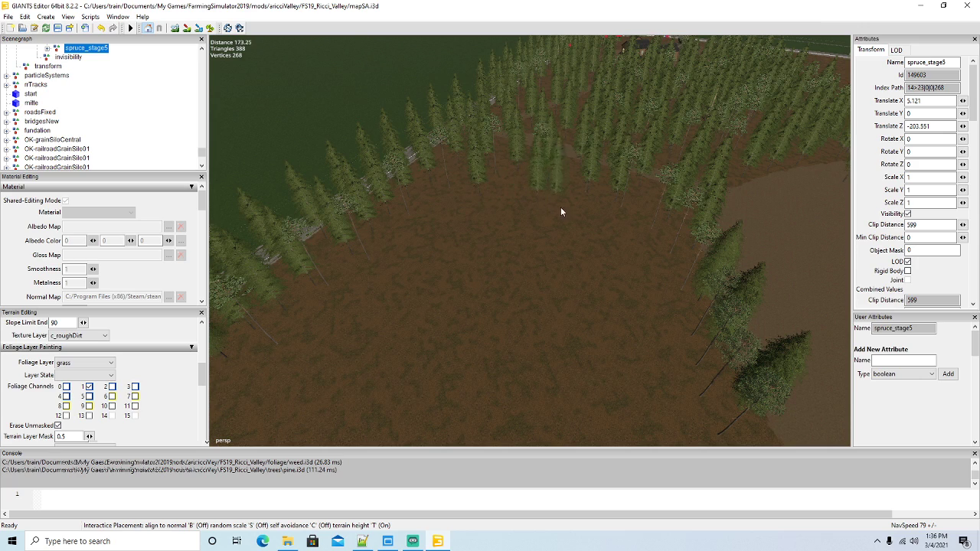
mouse_move(660, 409)
left_mouse_down()
mouse_move(621, 386)
mouse_move(586, 254)
mouse_move(443, 212)
mouse_move(280, 411)
mouse_move(396, 334)
mouse_move(470, 253)
mouse_move(527, 222)
mouse_move(546, 261)
mouse_move(486, 280)
left_mouse_up()
key("Escape")
Duplicate the pine_stage5 standing on the round dirt area and move the copy into the new tree field, to about X 105.61, Z -221.13
left_click_drag(431, 350, 561, 261, "alt")
scroll(473, 350, "down", 7)
scroll(472, 386, "up", 4)
scroll(544, 309, "up", 5)
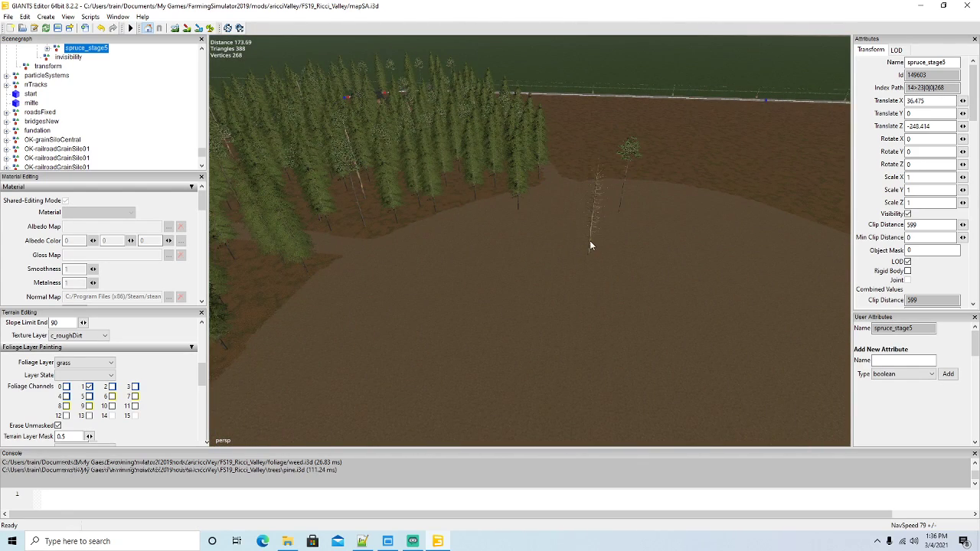
left_click(590, 241)
left_click(588, 247)
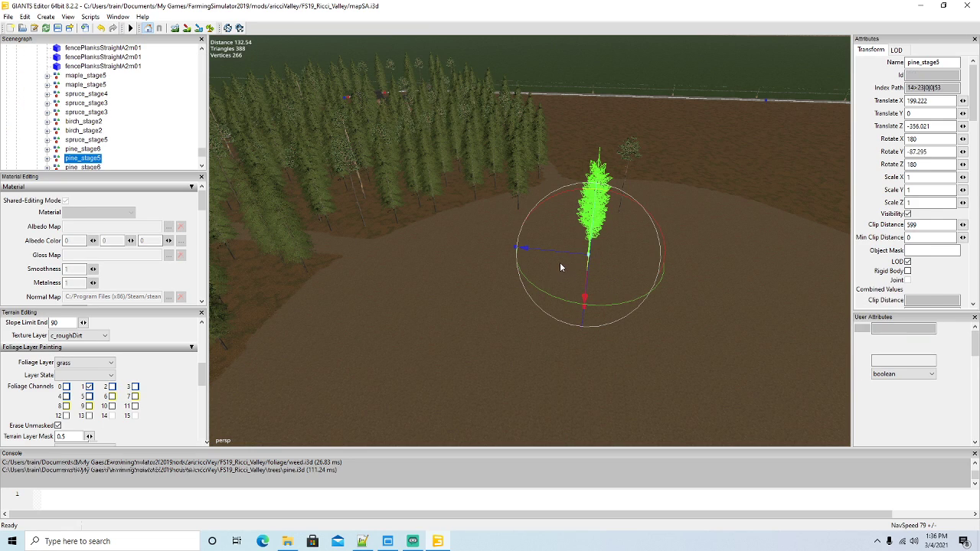
key("ctrl+d")
left_click_drag(560, 252, 322, 334)
scroll(405, 307, "down", 5)
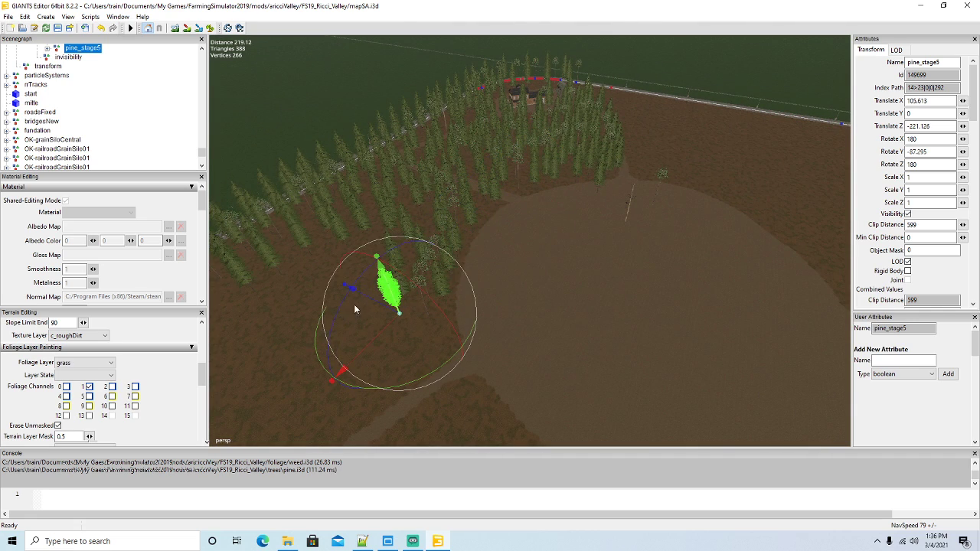
Move the copied pine_stage5 deeper into the field behind the new spruces, to about X 63.65, Z -261.43
left_click_drag(366, 298, 565, 283)
scroll(218, 324, "up", 5)
scroll(424, 298, "up", 3)
scroll(424, 298, "down", 4)
left_click_drag(523, 234, 521, 301)
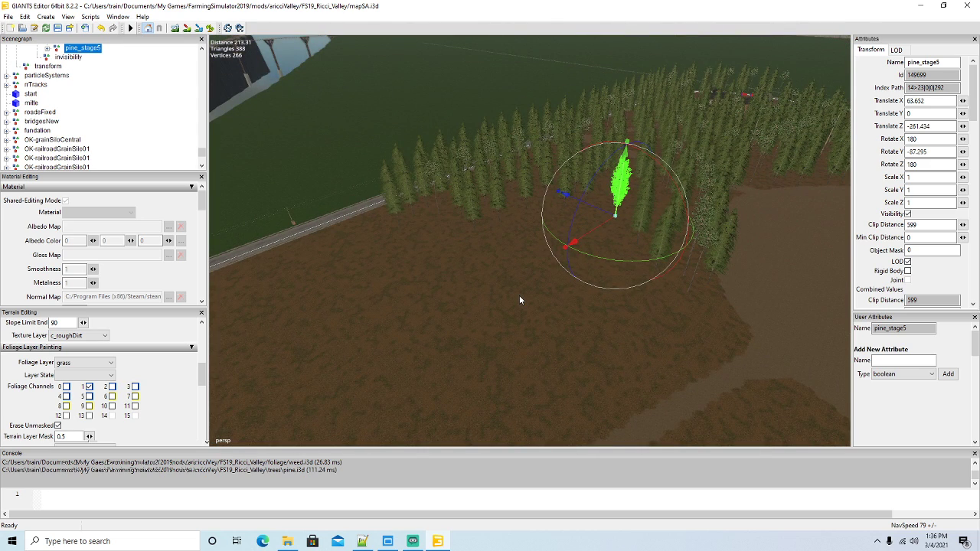
Duplicate the field's pine_stage5 and move the copy toward the roadside spruces, to about X -8.26, Z -180.80
key("ctrl+d")
left_click_drag(589, 207, 403, 236)
left_click_drag(393, 277, 618, 307, "alt")
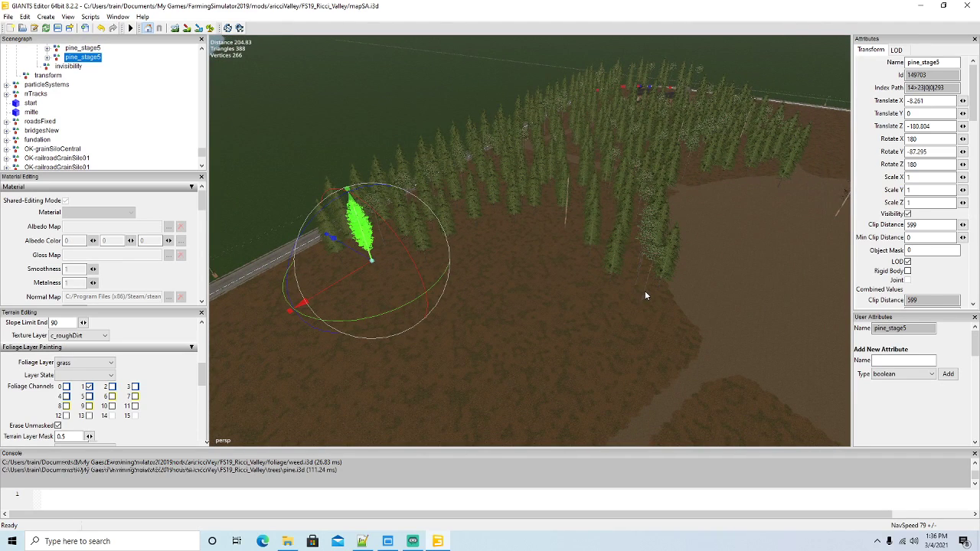
Place copies of the pine_stage6 beside the round dirt area along the dirt's edge with interactive placement
left_click(645, 291)
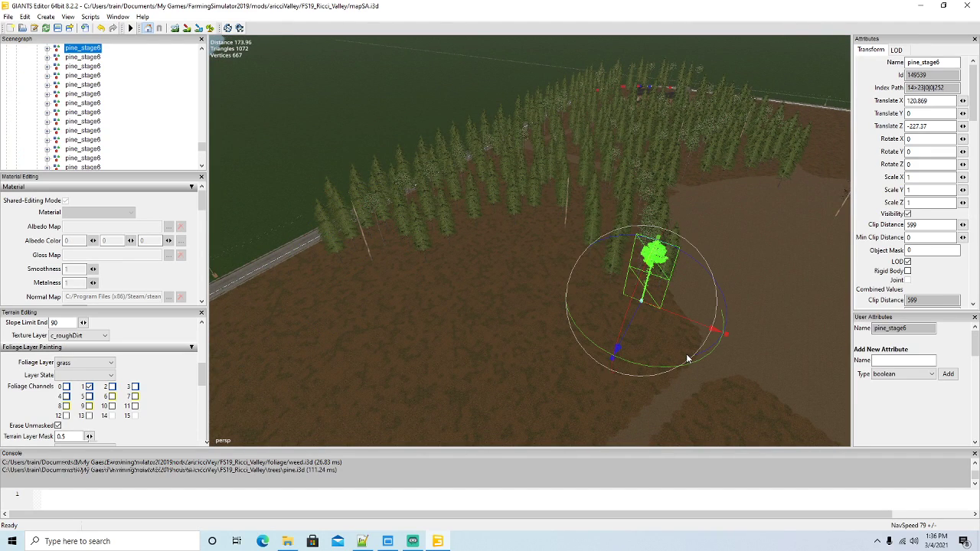
key("ctrl+b")
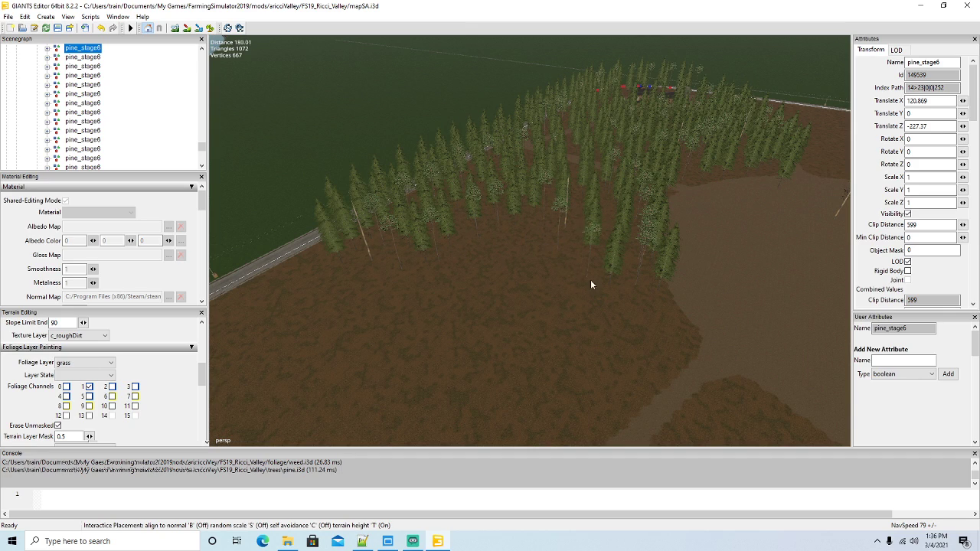
left_click(667, 308)
left_click(684, 336)
left_click(667, 374)
Continue placing pine_stage6 copies along the roadside and between the trees, ending at about X 124.10, Z -210.88
left_click(307, 265)
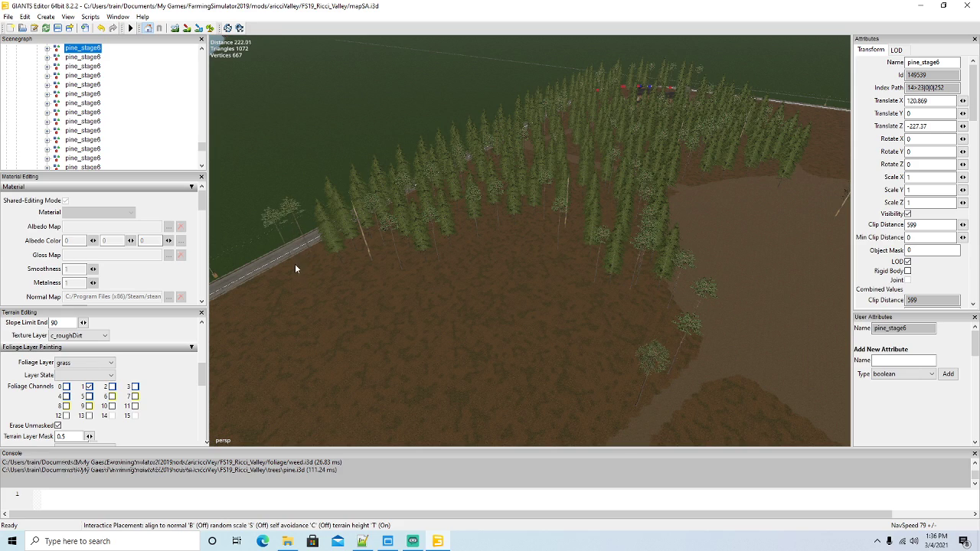
left_click(275, 278)
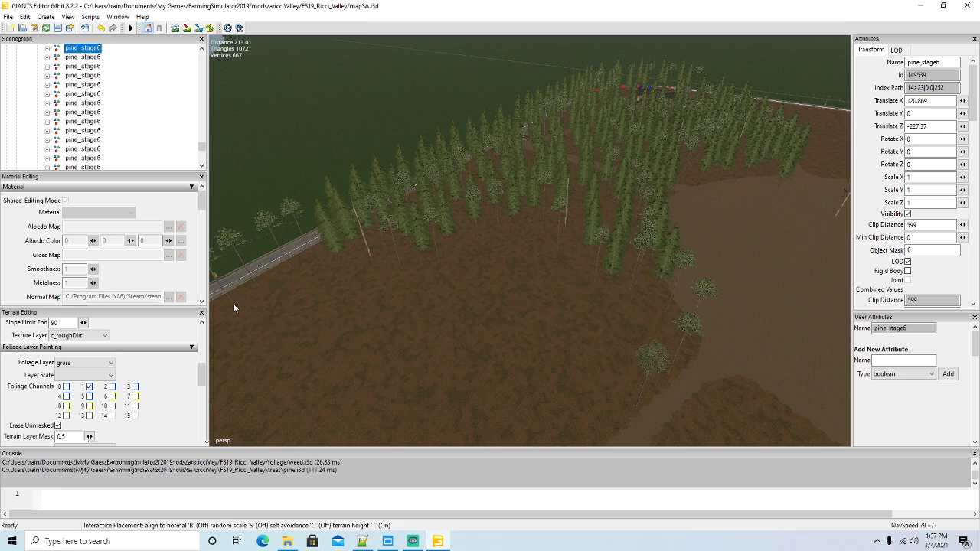
left_click(233, 307)
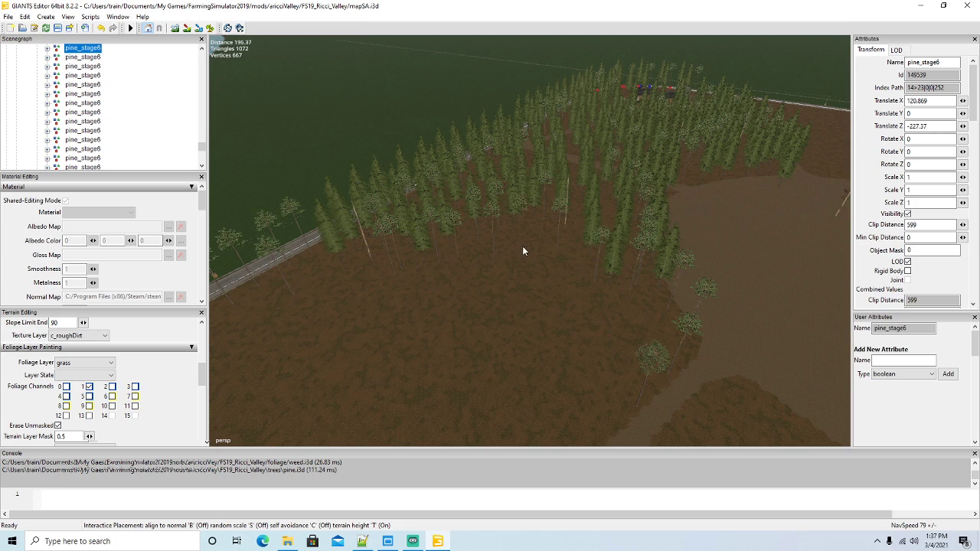
left_click(636, 326)
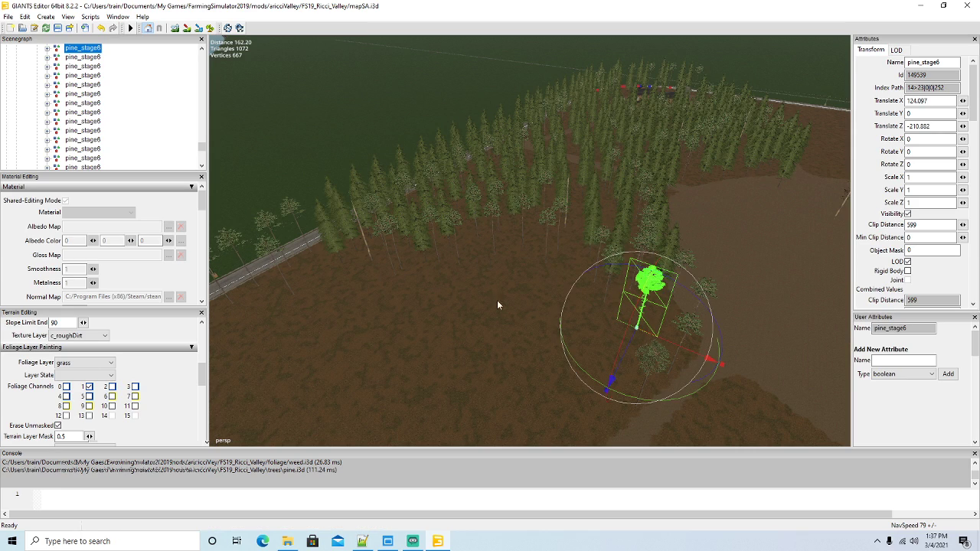
Duplicate the spruce_stage5 at the front of the tree field and move the copy to about X 67.01, Z -195.52
left_click(424, 257)
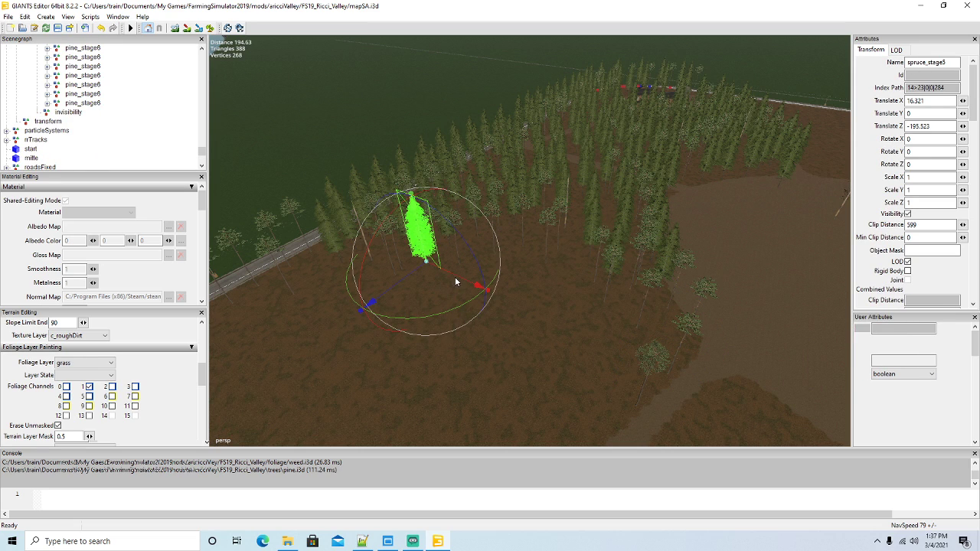
left_click(455, 276)
right_click_drag(552, 346, 551, 394)
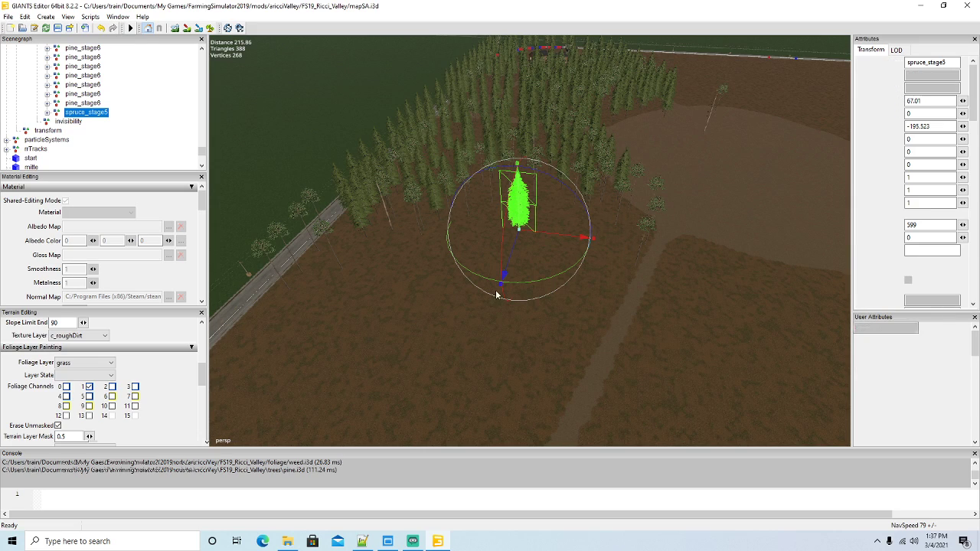
left_click(518, 222)
left_click(518, 220)
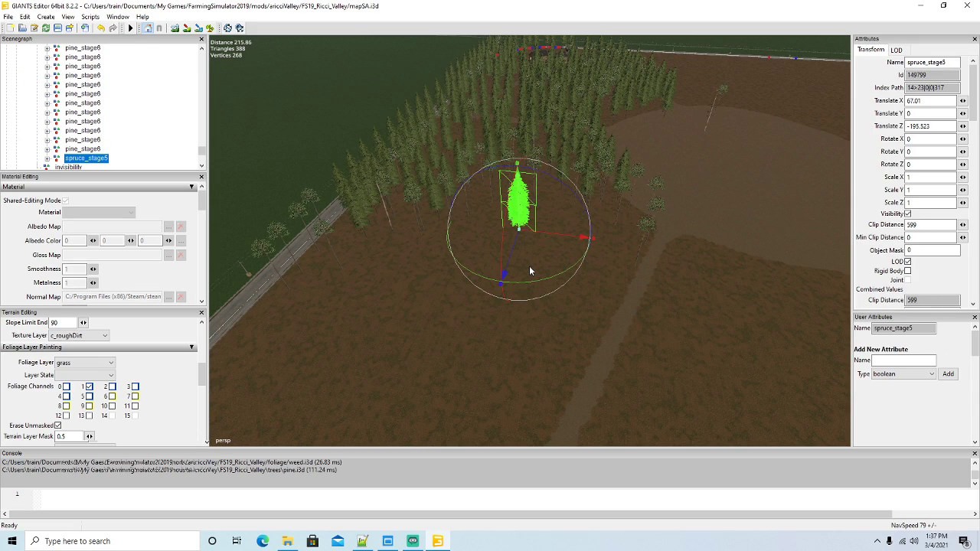
Place copies of the new spruce_stage5 along the dirt track's edge using interactive placement with terrain height on
key("ctrl+b")
key("t")
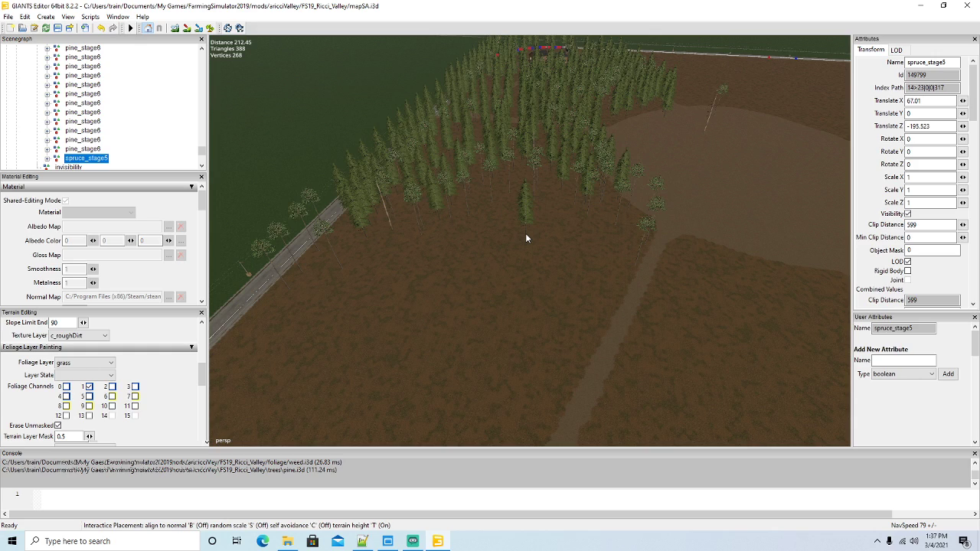
left_click(554, 202)
left_click(596, 221)
left_click(621, 246)
left_click(623, 288)
left_click(607, 316)
left_click(588, 349)
left_click(571, 392)
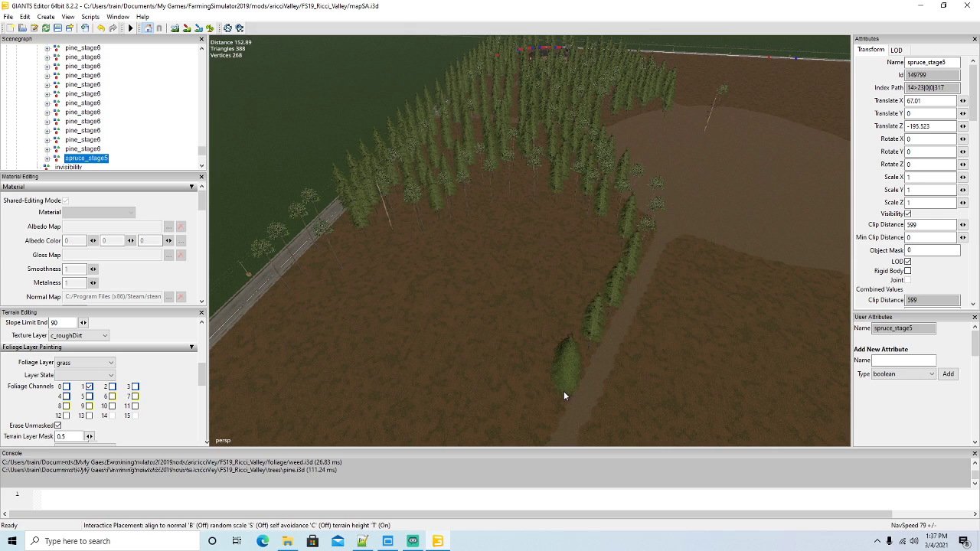
Place more spruce_stage5 copies beside the road and in a curved row across the field, ending at about X 98.16, Z -180.46
left_click(266, 305)
left_click(239, 332)
left_click(277, 324)
left_click(330, 290)
left_click(358, 271)
left_click(399, 255)
left_click(441, 243)
left_click(478, 233)
left_click(504, 229)
mouse_move(582, 239)
left_mouse_down()
mouse_move(588, 284)
mouse_move(537, 349)
mouse_move(524, 429)
mouse_move(394, 374)
mouse_move(244, 372)
mouse_move(392, 281)
mouse_move(567, 248)
left_mouse_up()
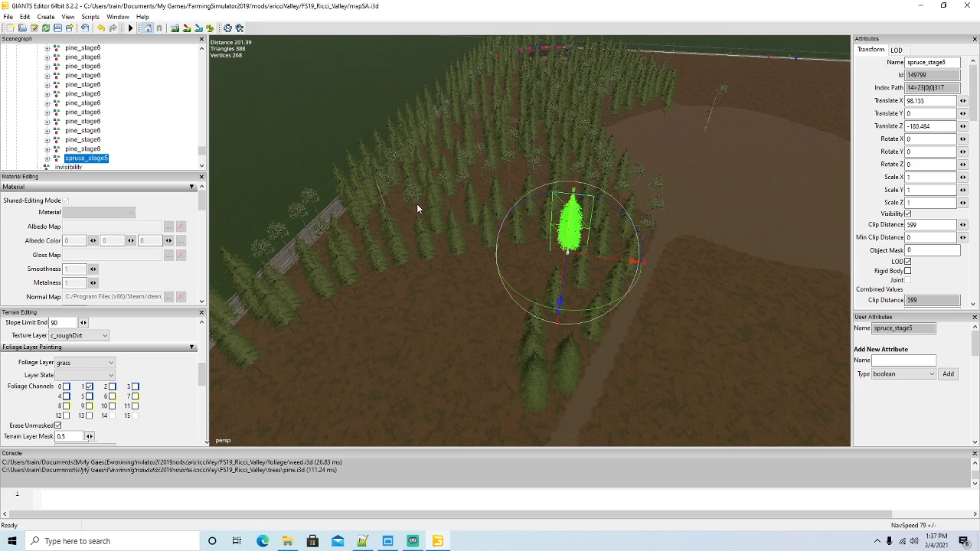
Duplicate a roadside pine_stage6 and move the copy in front of the new spruce row, to about X 59.74, Z -155.39
left_click(446, 247)
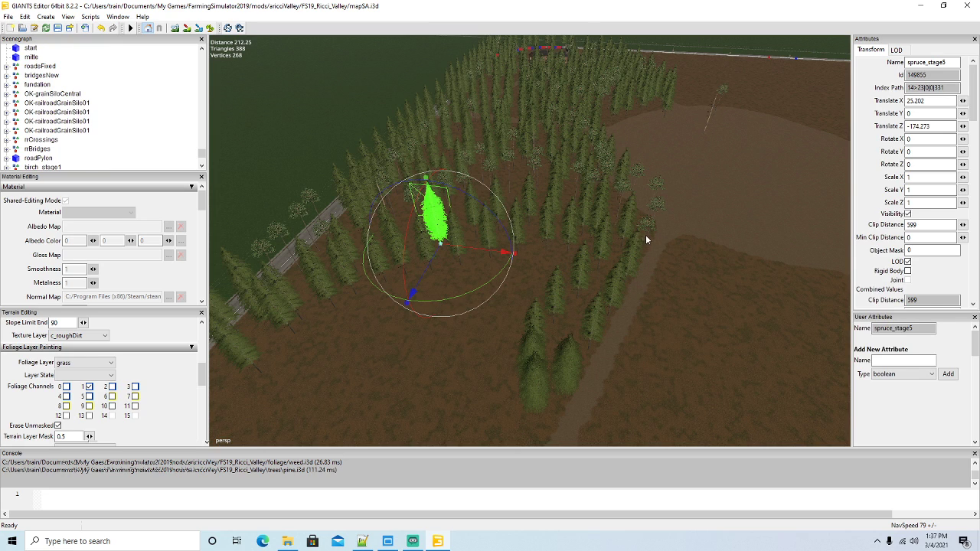
left_click_drag(400, 368, 383, 367, "alt")
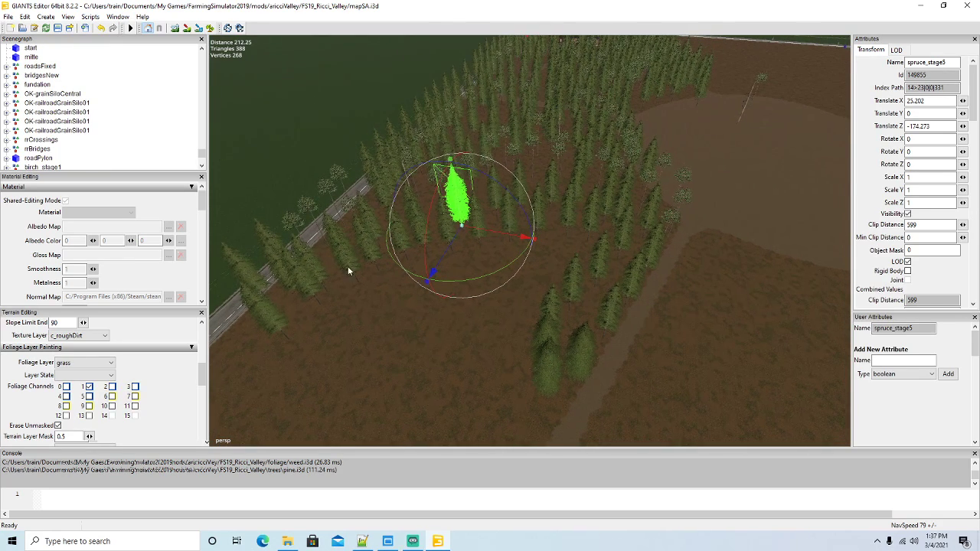
left_click(317, 224)
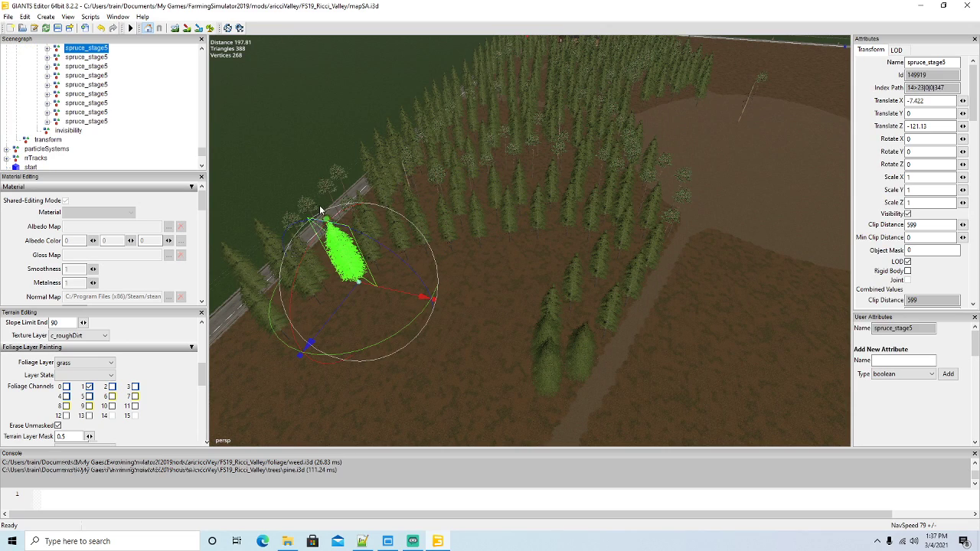
left_click(331, 196)
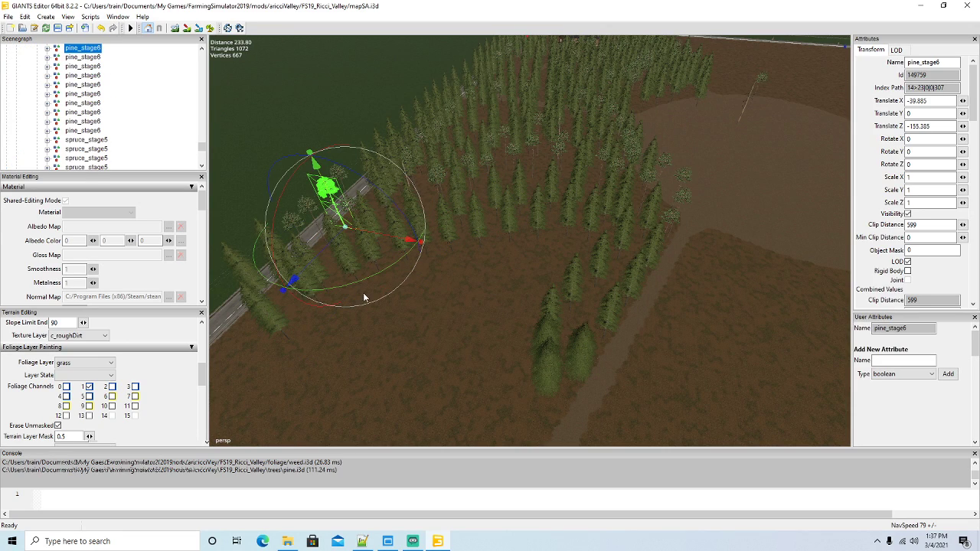
key("ctrl+d")
left_click_drag(412, 241, 587, 332)
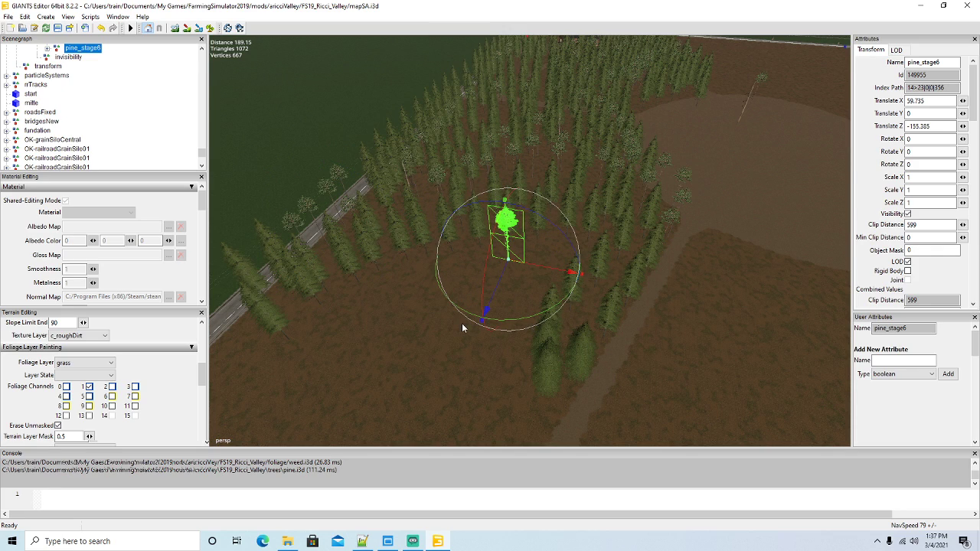
Scatter pine_stage6 copies in front of the spruce row and beside the track spruces, ending at about X 3.57, Z -97.27
key("ctrl+b")
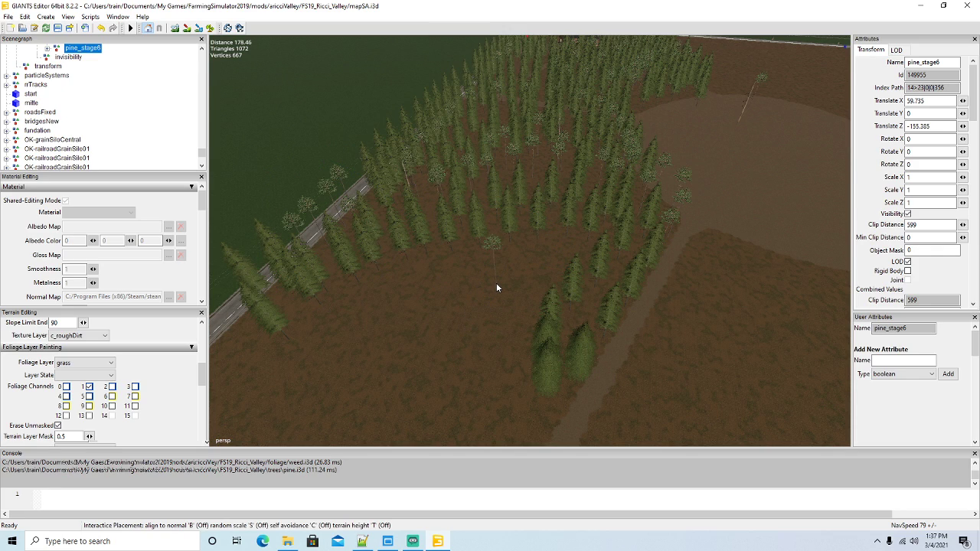
key("t")
left_click_drag(341, 354, 563, 258)
mouse_move(517, 330)
left_mouse_down()
mouse_move(521, 396)
mouse_move(486, 352)
mouse_move(461, 278)
left_mouse_up()
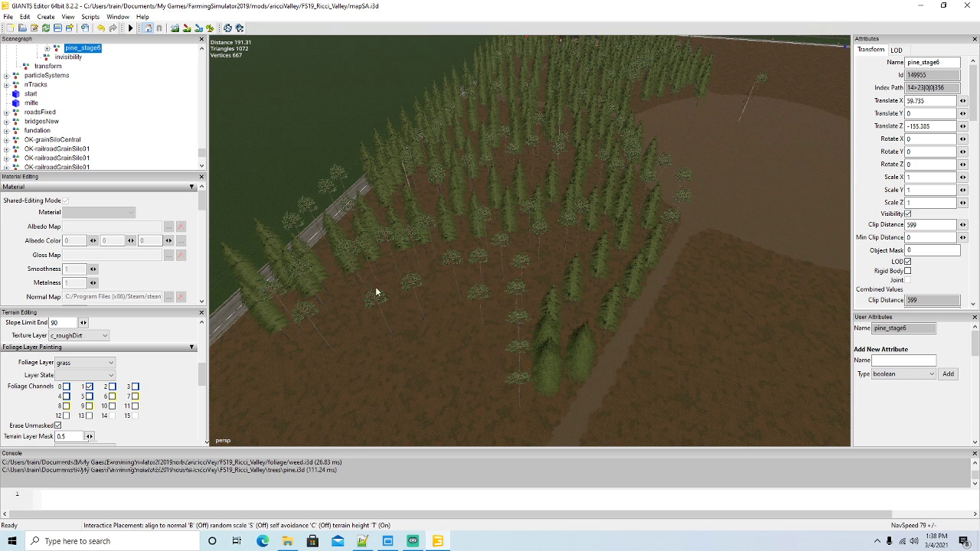
left_click(350, 327)
left_click_drag(357, 332, 529, 389, "alt")
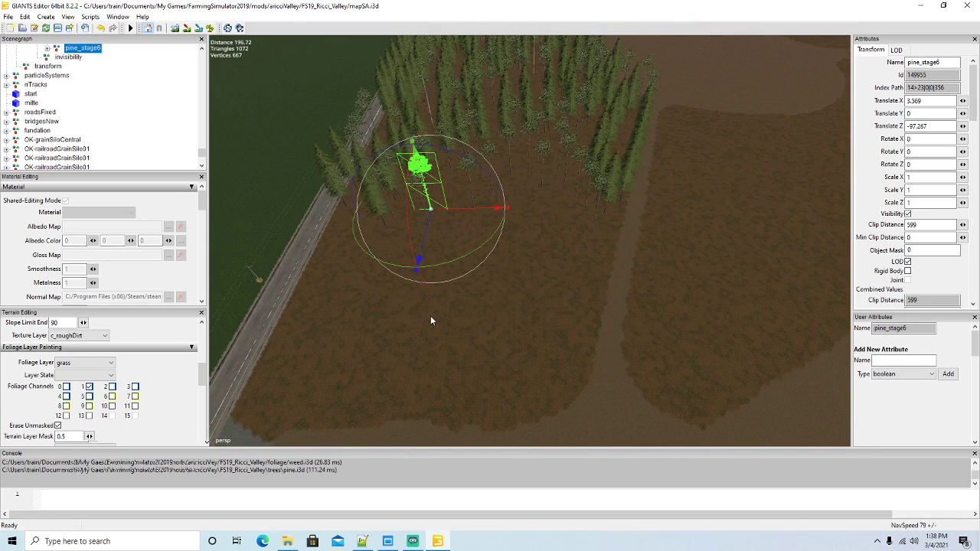
Place copies of the front roadside spruce_stage5 along the road down to the farm driveway, with terrain height on
left_click_drag(441, 337, 399, 341, "alt")
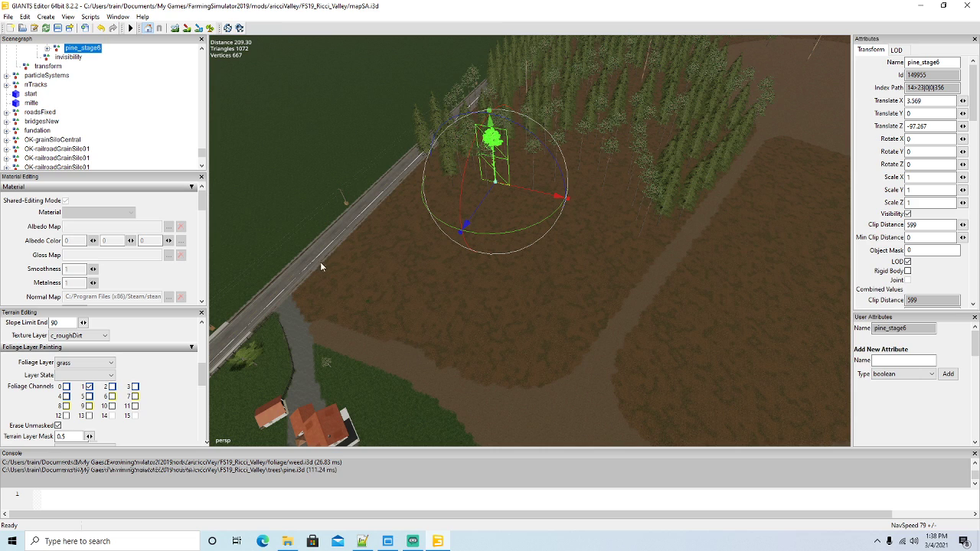
scroll(471, 299, "up", 3)
scroll(471, 299, "down", 1)
left_click_drag(472, 299, 464, 281, "alt")
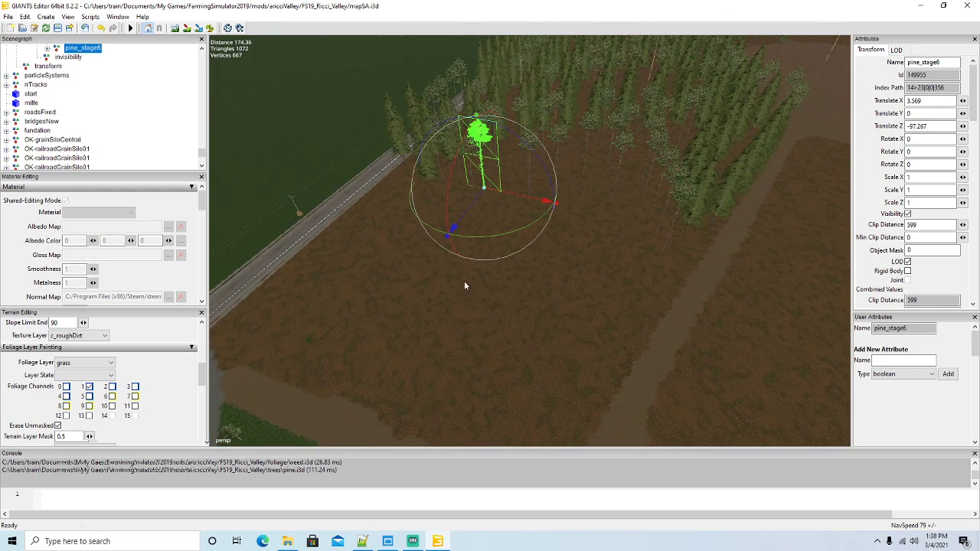
left_click(429, 173)
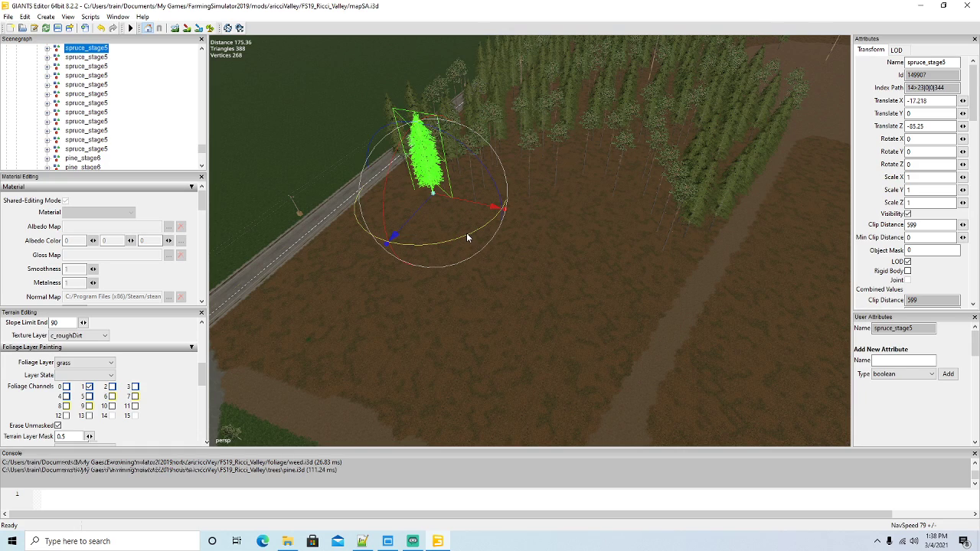
key("p")
key("t")
left_click(362, 212)
left_click(335, 235)
left_click(307, 260)
left_click(269, 297)
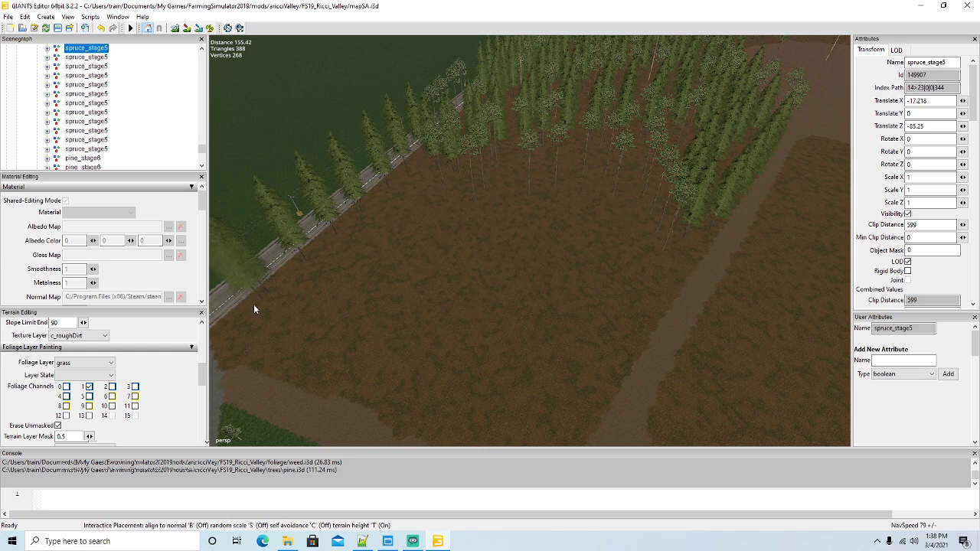
left_click(226, 359)
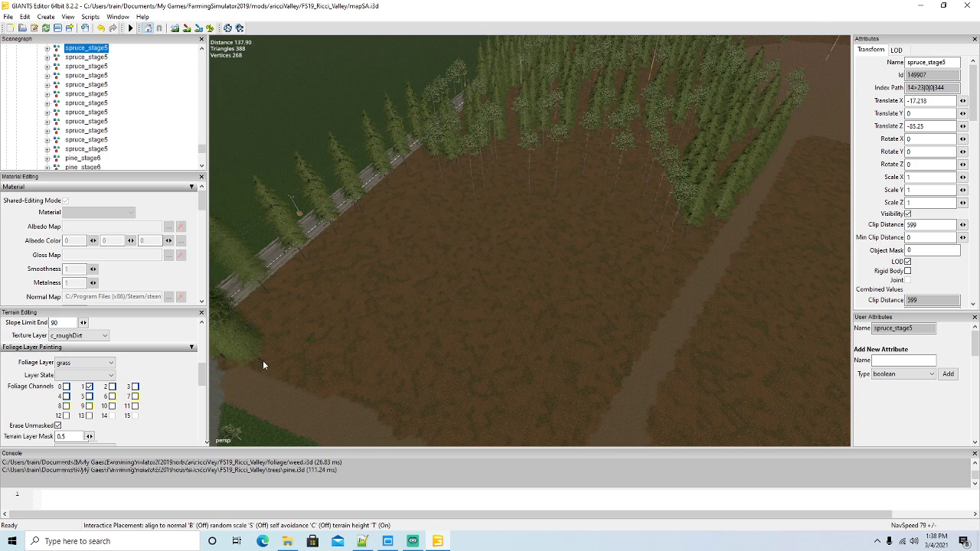
Place spruce_stage5 copies in front of the pines and on along the dirt track's edge
left_click(555, 204)
left_click(601, 205)
left_click(627, 222)
left_click(638, 241)
left_click(657, 258)
left_click(674, 287)
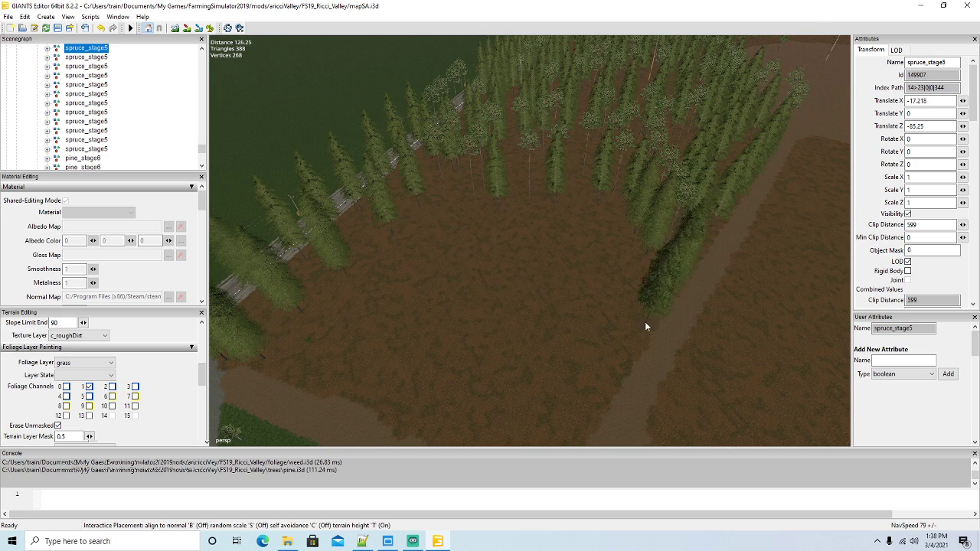
left_click(629, 345)
left_click(615, 372)
Place a second curved row of spruce_stage5 copies across the field toward the road and end the placement
left_click(597, 226)
left_click(548, 223)
left_click(489, 223)
left_click(430, 229)
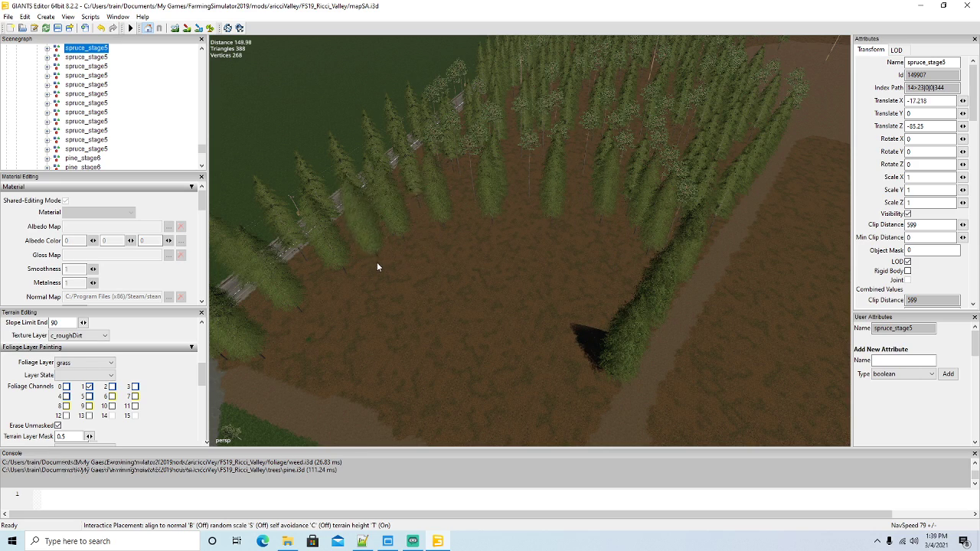
left_click(377, 259)
key("Escape")
Duplicate the pine_stage5 deep in the tree field and move the copy to about X 61.31, Z -211.81
left_click_drag(489, 358, 611, 299, "alt")
scroll(539, 279, "up", 3)
left_click(669, 301)
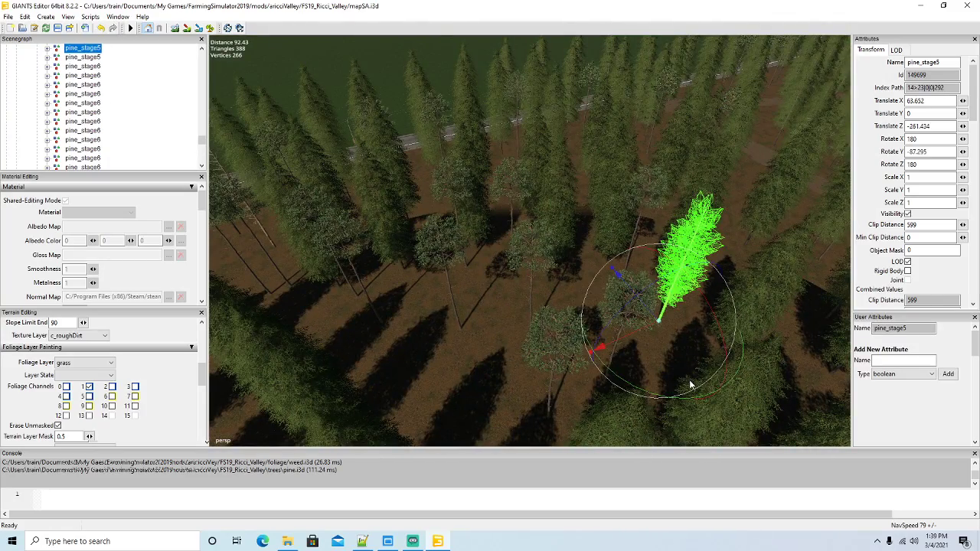
key("ctrl+d")
left_click_drag(631, 336, 387, 382)
Duplicate the pine_stage5 twice more, moving the copies to about X 59.91, Z -182.31 and X 89.76, Z -147.48
scroll(512, 382, "down", 5)
left_click_drag(614, 374, 496, 387, "alt")
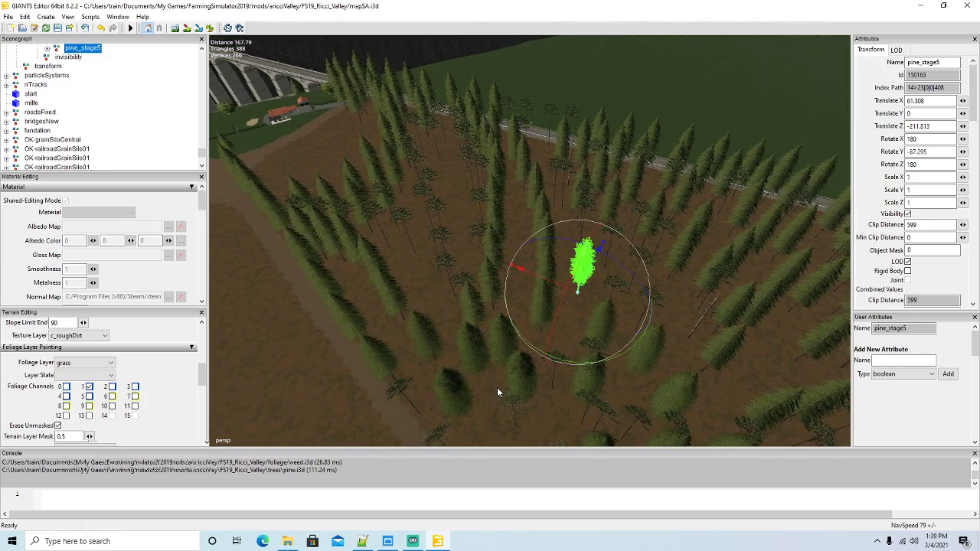
key("ctrl+d")
left_click_drag(537, 277, 473, 248)
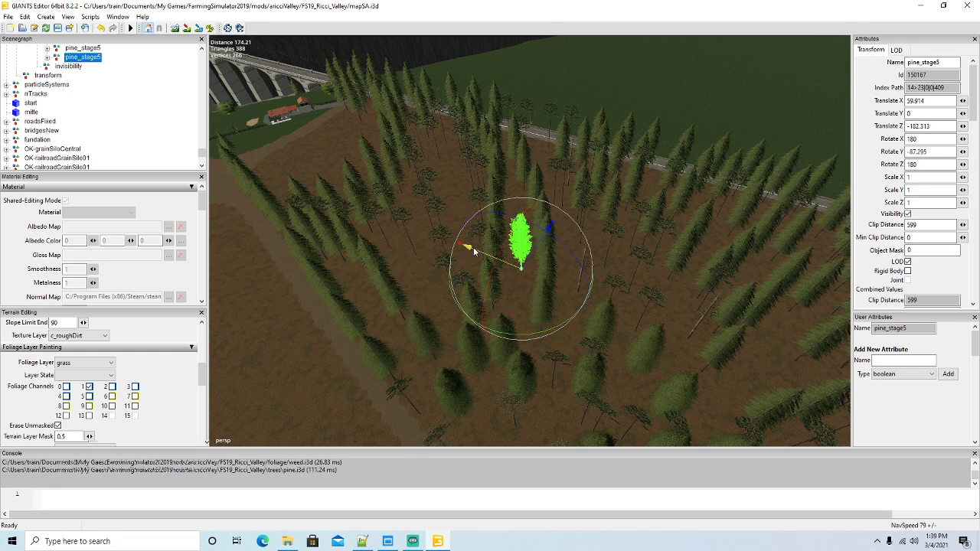
key("ctrl+d")
left_click_drag(480, 252, 425, 290)
Add two pine_stage5 copies toward the farm driveway, at about X 30.23, Z -70.00 and X -13.90, Z -0.07
left_click_drag(458, 319, 674, 332, "alt")
scroll(472, 314, "up", 5)
key("ctrl+d")
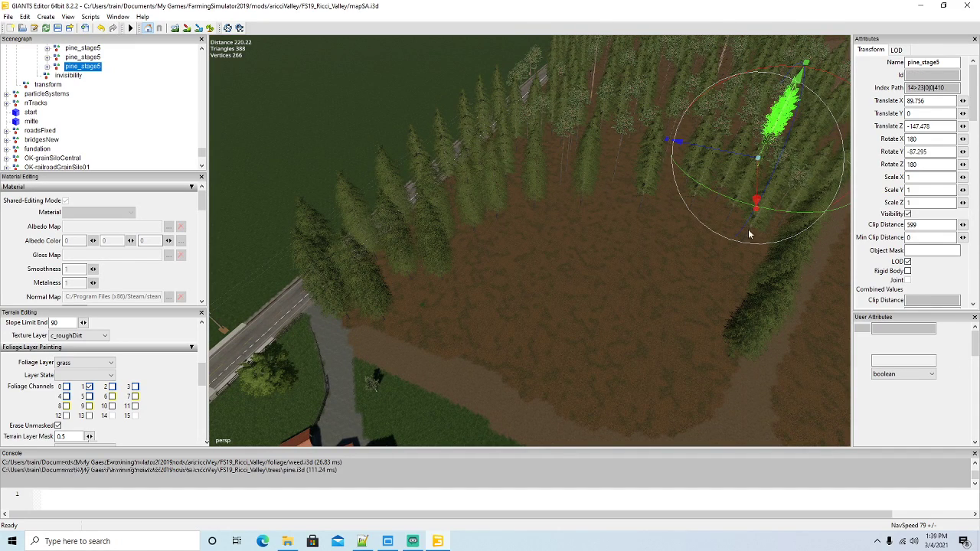
left_click_drag(709, 147, 572, 207)
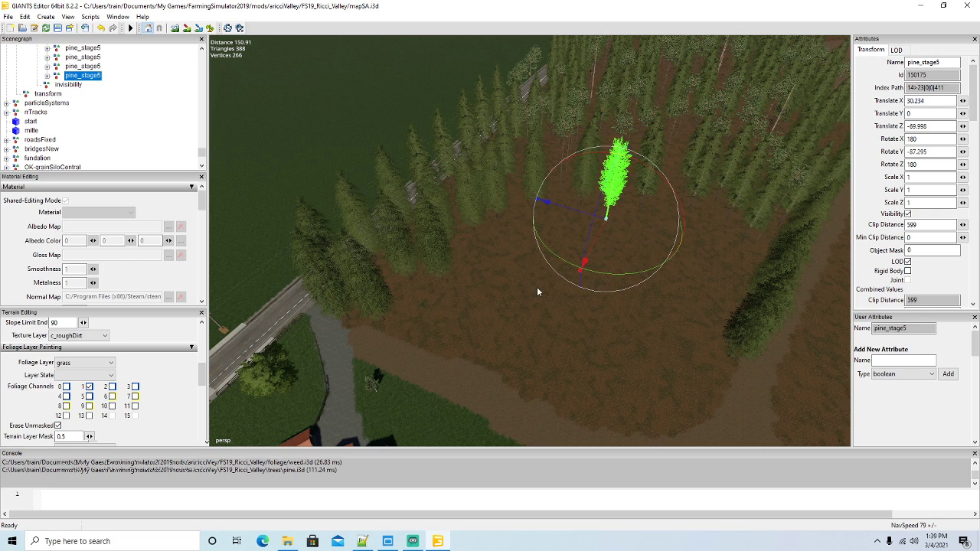
key("ctrl+d")
left_click_drag(565, 208, 390, 307)
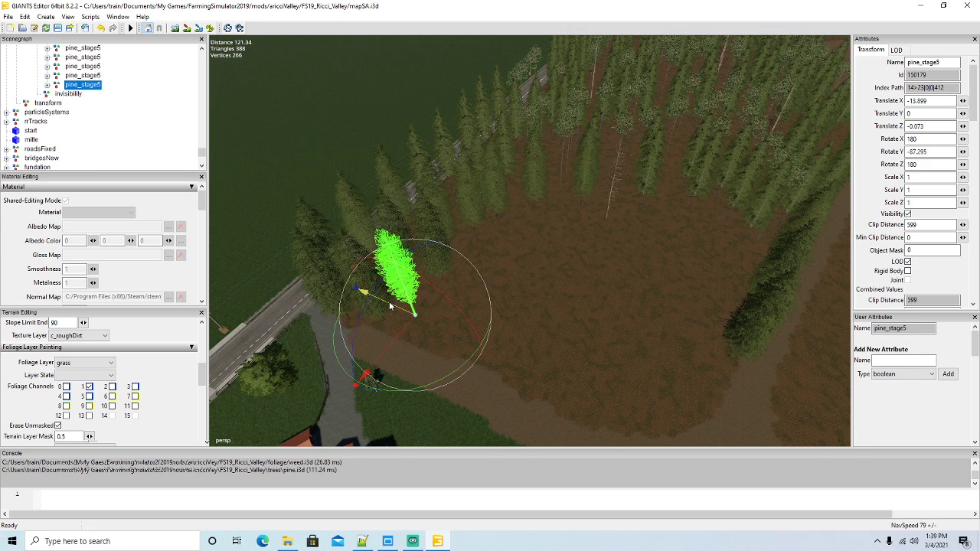
Duplicate the pine_stage6 at the tree field's inner edge and move the copy to about X 4.56, Z -26.59
left_click_drag(508, 351, 538, 352, "alt")
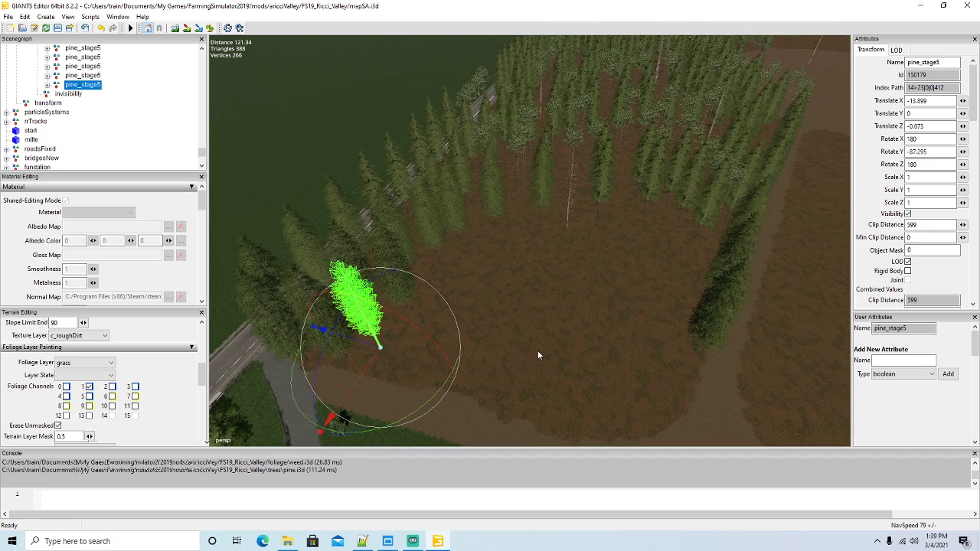
left_click(516, 173)
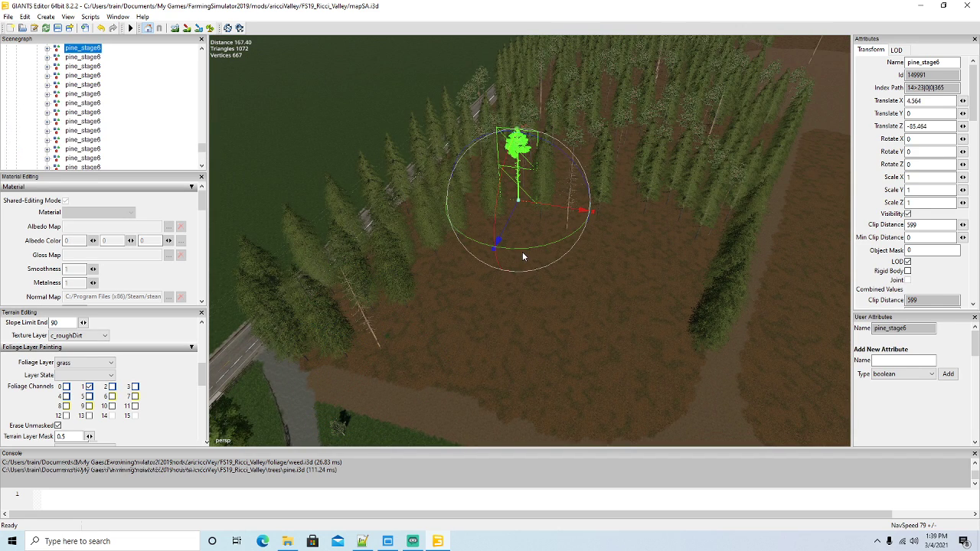
key("ctrl+d")
left_click_drag(510, 212, 432, 360)
Place pine_stage6 copies around the edge of the remaining bare ground with interactive placement
key("ctrl+b")
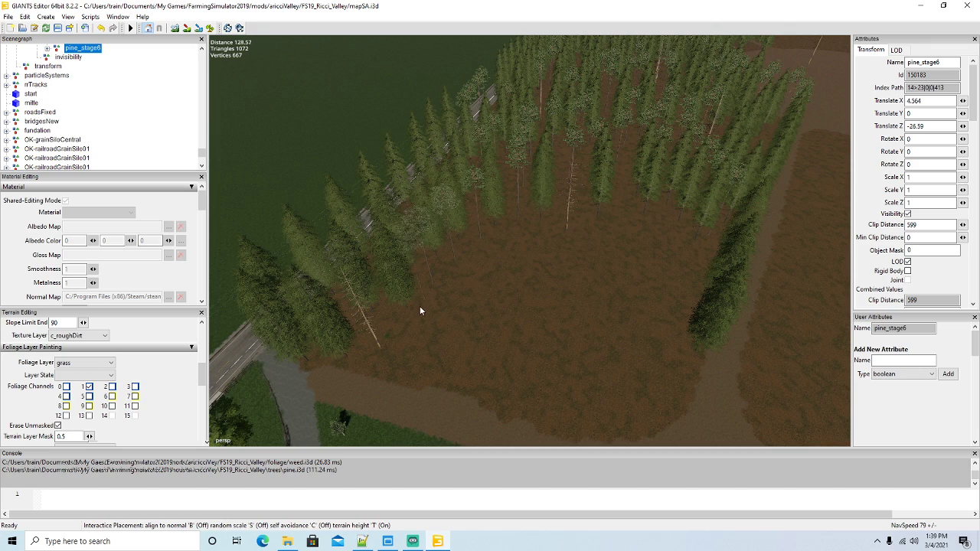
left_click(392, 370)
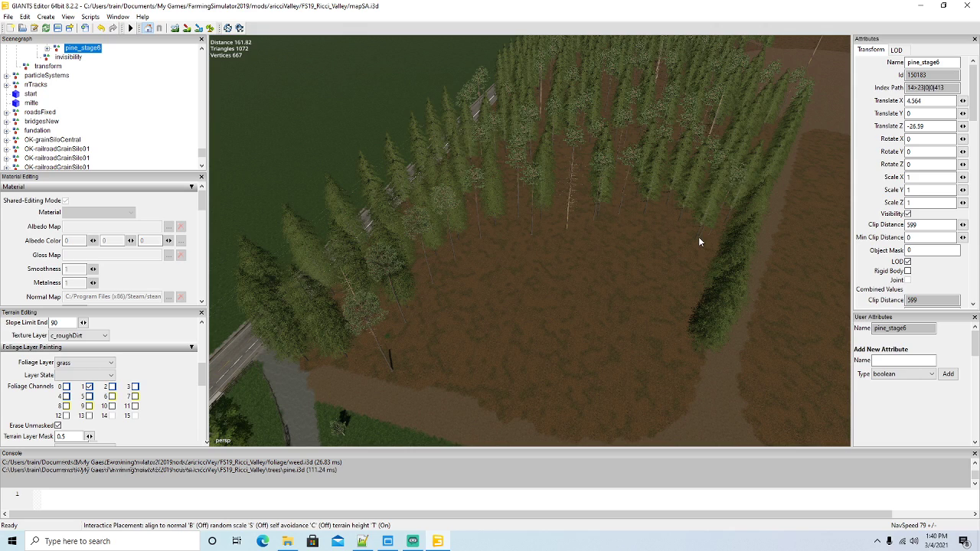
left_click(678, 333)
left_click(559, 242)
left_click(511, 255)
left_click(473, 268)
left_click(448, 301)
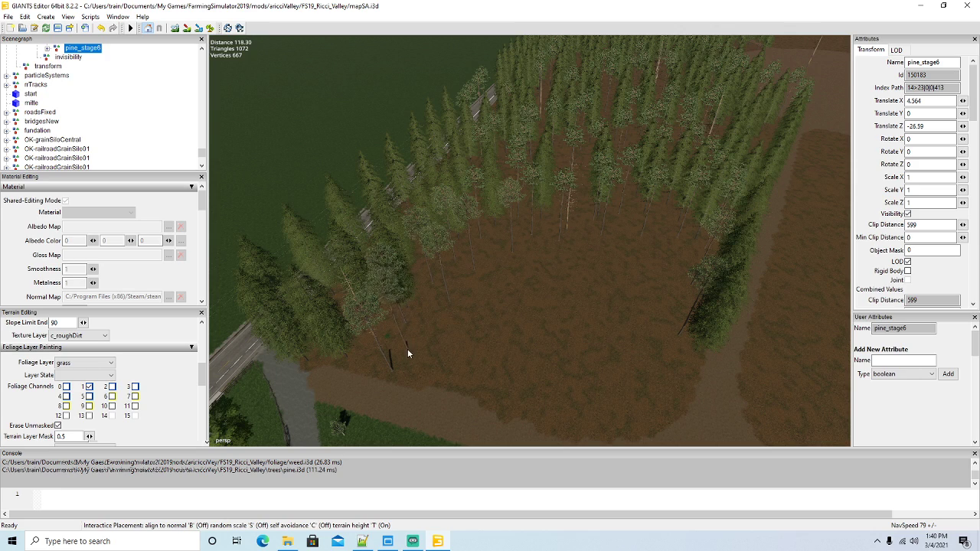
left_click(410, 353)
Duplicate the spruce_stage5 at the field's track-side edge and move the copy to about X 35.94, Z -23.82
left_click(720, 320)
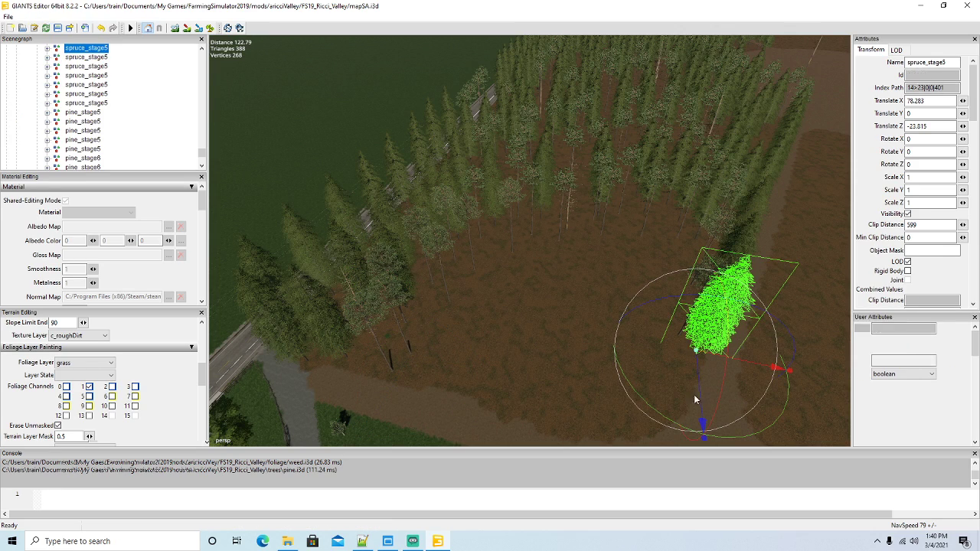
key("ctrl+d")
left_click_drag(765, 370, 621, 366)
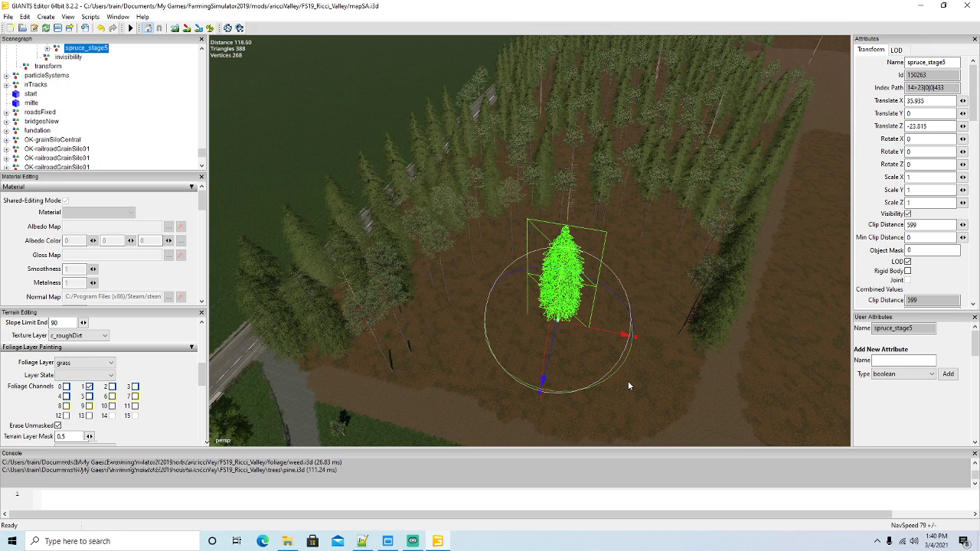
Start interactive placement with terrain height on and place a curved row of spruce_stage5 copies in front of the existing trees
key("ctrl+b")
key("t")
left_click(631, 254)
left_click(582, 259)
left_click(538, 271)
left_click(491, 293)
left_click(461, 326)
left_click(440, 373)
Place another curved row of spruce_stage5 copies inside the previous one, running back toward the field's track-side edge
left_click(479, 389)
left_click(502, 365)
left_click(528, 328)
left_click(564, 306)
left_click(600, 293)
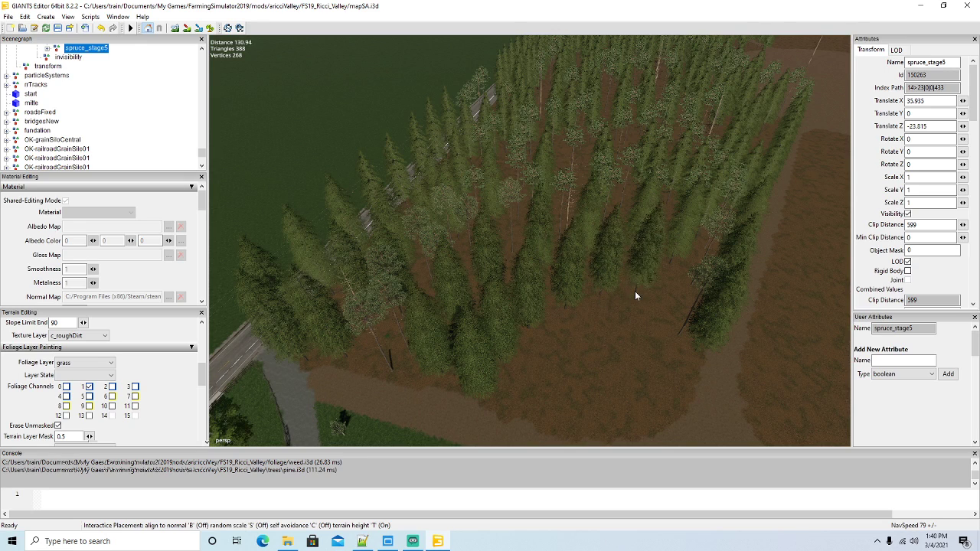
left_click(634, 291)
left_click(668, 312)
Fill the last bare ground near the driveway with staggered spruce_stage5 copies and end the placement
left_click(630, 334)
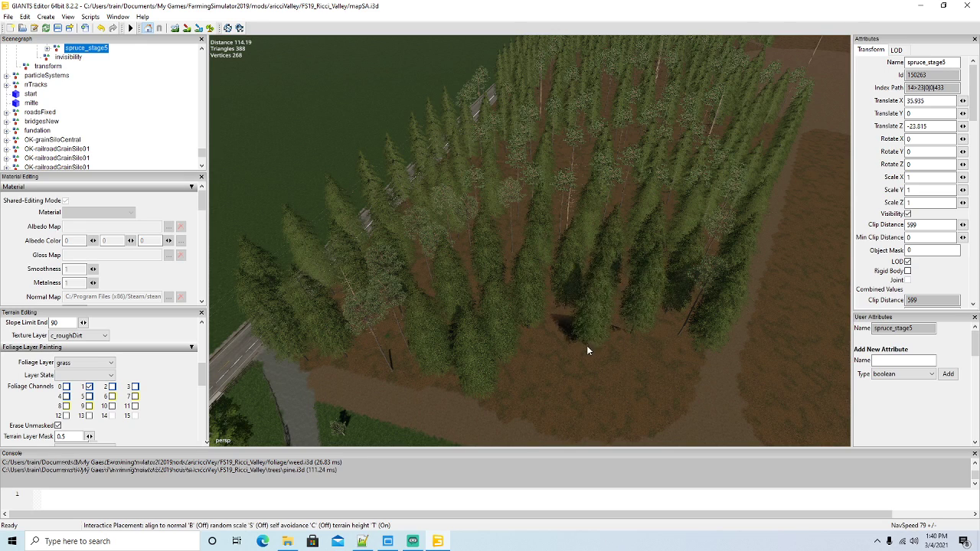
left_click(586, 346)
left_click(541, 365)
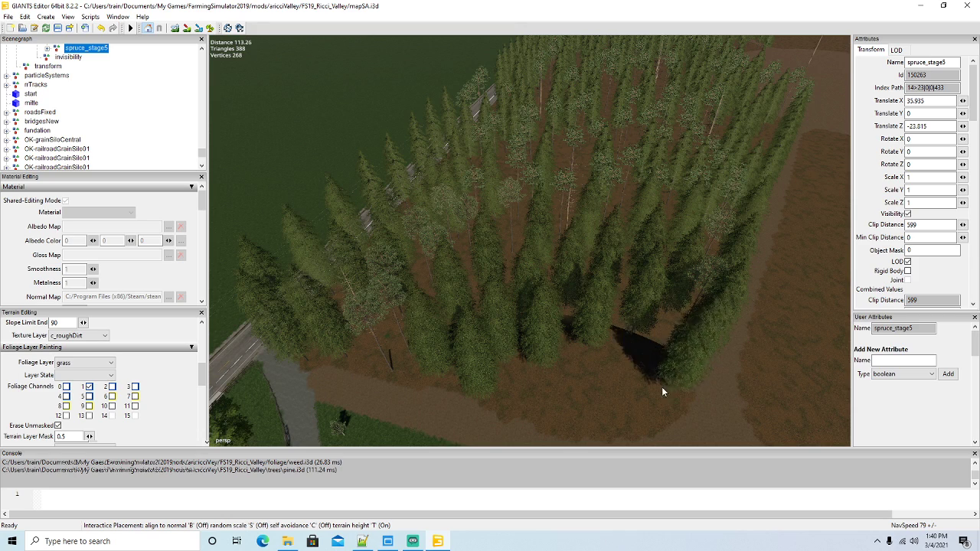
left_click(644, 384)
left_click(591, 390)
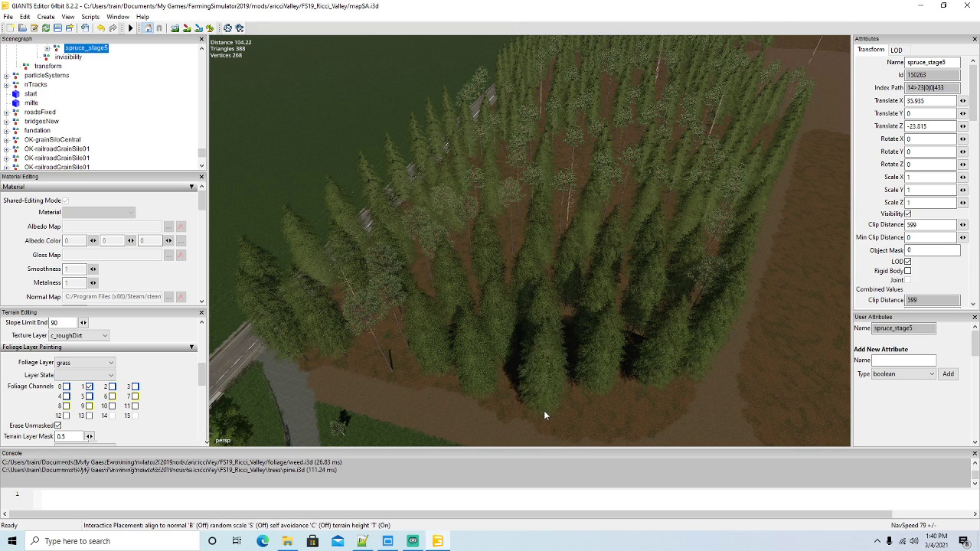
left_click(541, 409)
left_click(569, 431)
key("Escape")
Inspect the planted field from ground level along the road, up to the neighbouring forest around the brick building
left_click_drag(467, 322, 395, 290, "alt")
scroll(551, 254, "up", 3)
scroll(550, 243, "up", 2)
scroll(550, 247, "up", 3)
scroll(541, 247, "up", 3)
scroll(558, 295, "up", 4)
scroll(558, 294, "up", 2)
scroll(399, 277, "up", 2)
scroll(430, 264, "up", 3)
scroll(430, 260, "up", 3)
scroll(433, 292, "up", 2)
left_click_drag(463, 304, 429, 304, "alt")
scroll(428, 327, "down", 3)
scroll(428, 327, "down", 2)
scroll(505, 301, "up", 5)
scroll(505, 300, "up", 4)
scroll(439, 296, "up", 3)
scroll(439, 298, "up", 6)
scroll(430, 304, "up", 3)
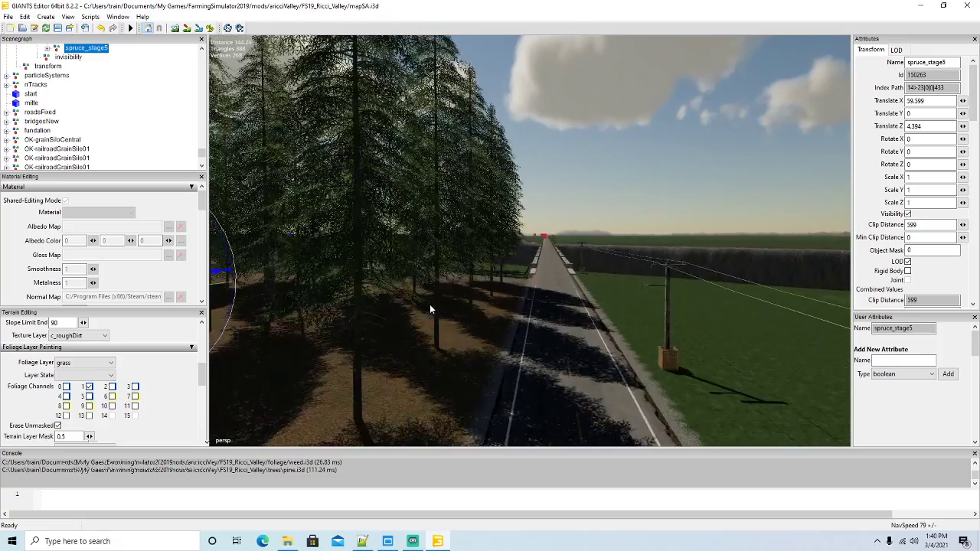
scroll(429, 305, "up", 6)
left_click_drag(498, 327, 373, 312, "alt")
scroll(392, 332, "up", 5)
scroll(374, 312, "up", 5)
left_click_drag(374, 312, 314, 310, "alt")
scroll(432, 322, "up", 5)
left_click_drag(431, 321, 496, 284, "alt")
scroll(390, 330, "up", 10)
scroll(453, 370, "up", 10)
scroll(424, 394, "down", 5)
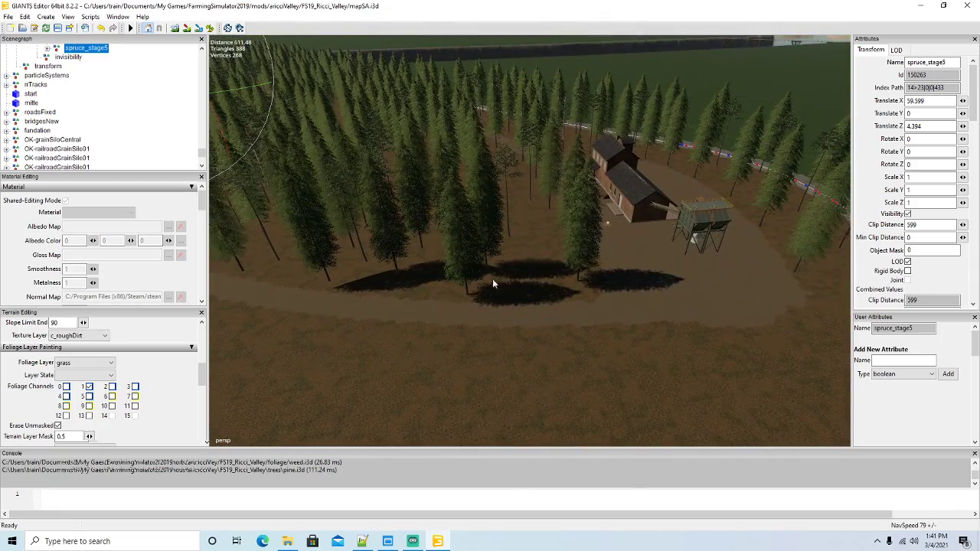
Add two spruce_stage5 copies near the brick building, at about X 84.07, Z -532.52 and X 105.24, Z -541.61, turning the second to Rotate Y 23.247
left_click(464, 280)
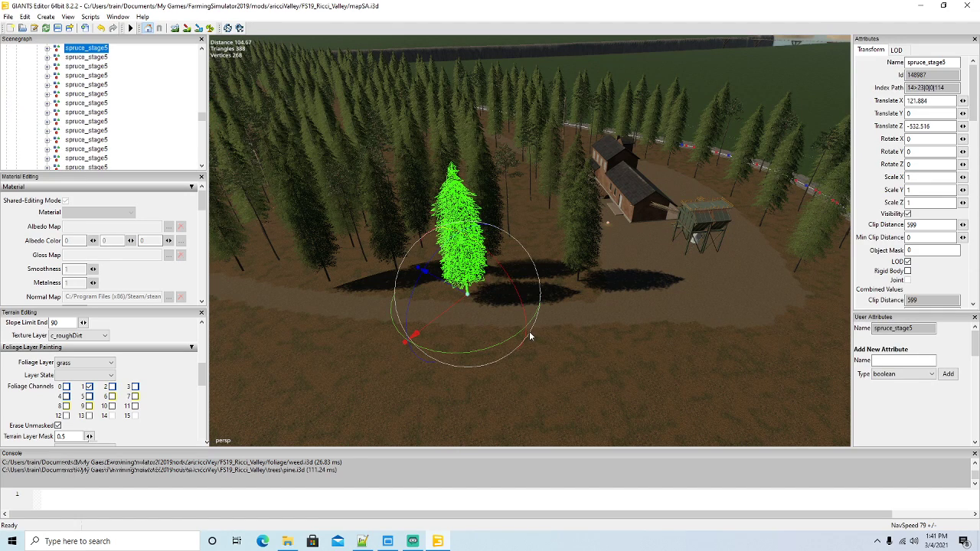
key("ctrl+d")
left_click_drag(487, 295, 562, 281)
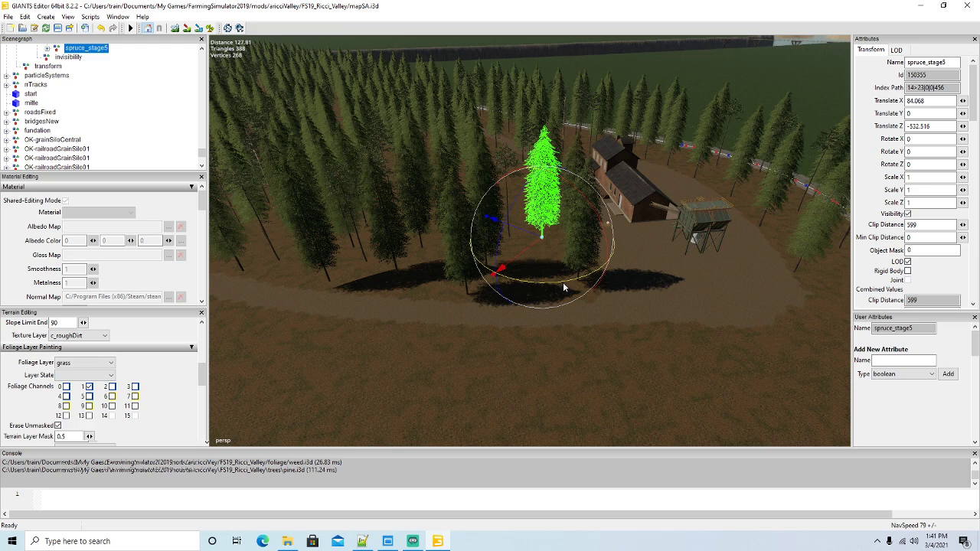
key("ctrl+d")
left_click_drag(536, 283, 511, 331)
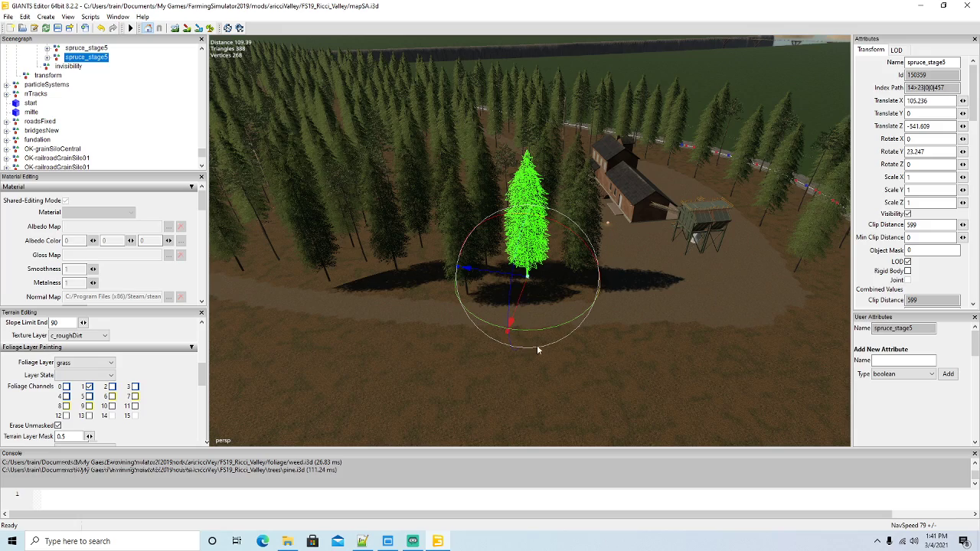
Duplicate the rotated spruce_stage5 into the gap among the trees behind the building, at about X 56.80, Z -491.55
scroll(550, 378, "down", 5)
right_click_drag(550, 378, 459, 408)
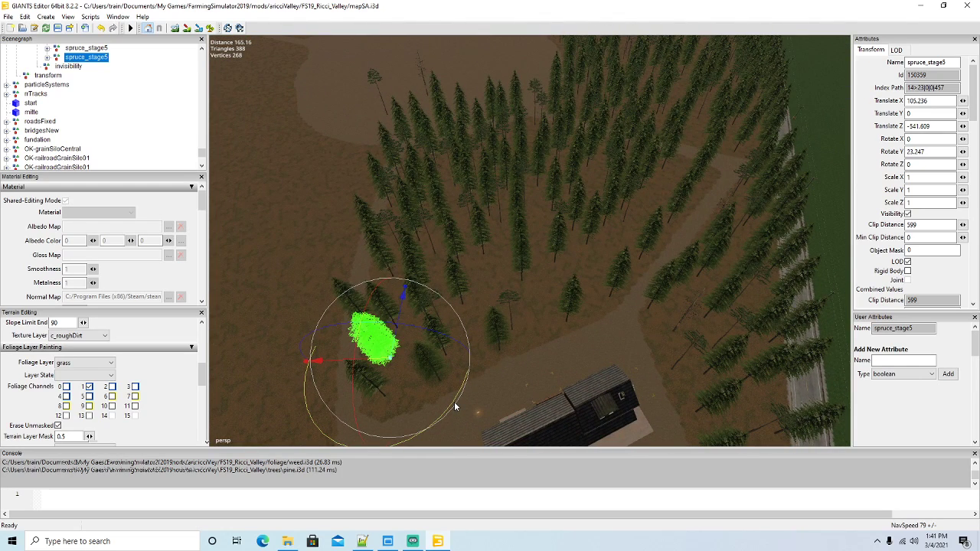
key("ctrl+d")
left_click_drag(369, 365, 522, 295)
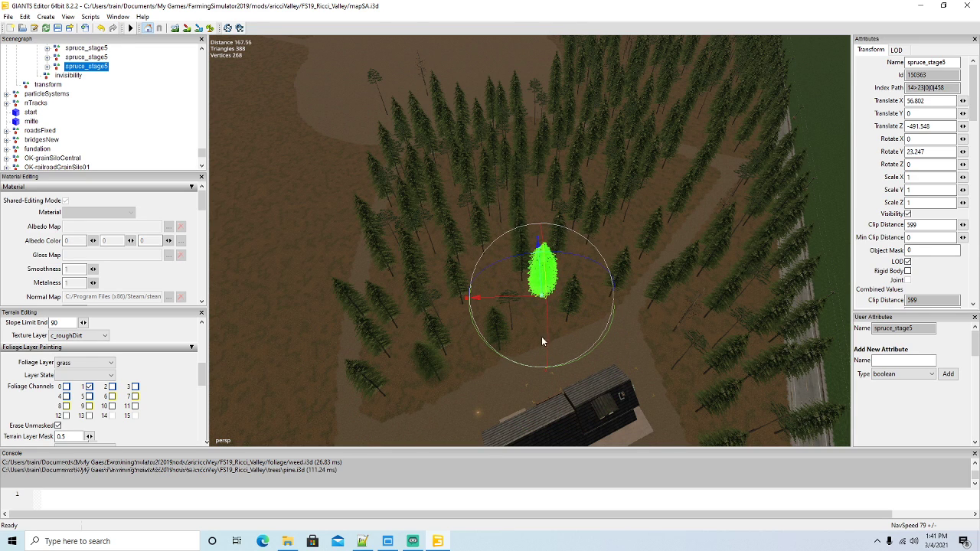
Duplicate the spruce_stage5 again and move the copy to the bare field beside the road, at about X 96.79, Z -605.66
middle_click_drag(567, 353, 602, 356)
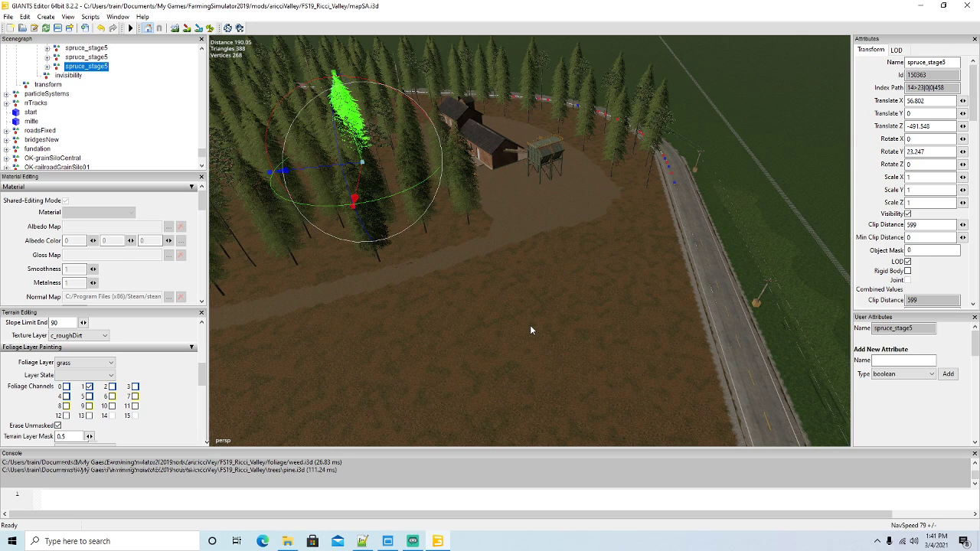
key("ctrl+d")
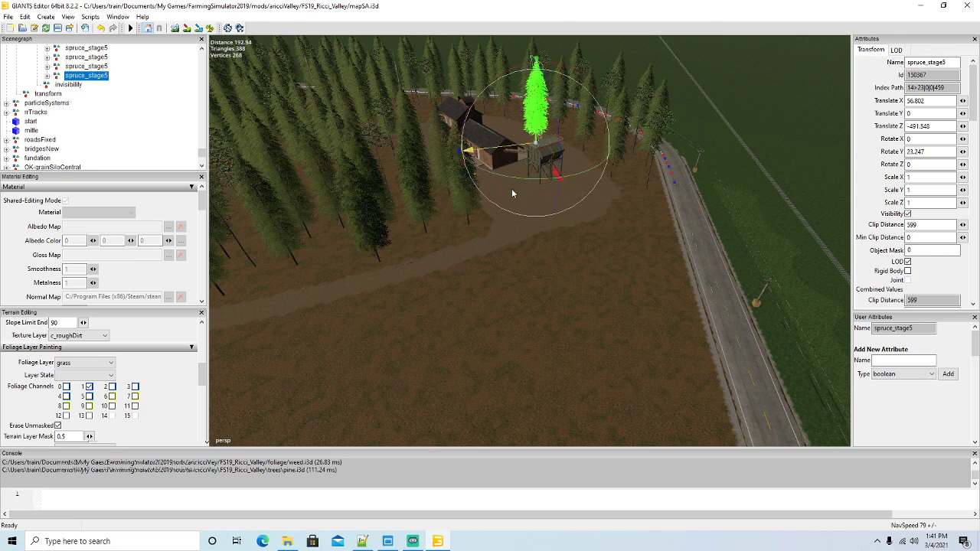
left_click_drag(550, 154, 708, 306)
middle_click_drag(708, 306, 635, 344)
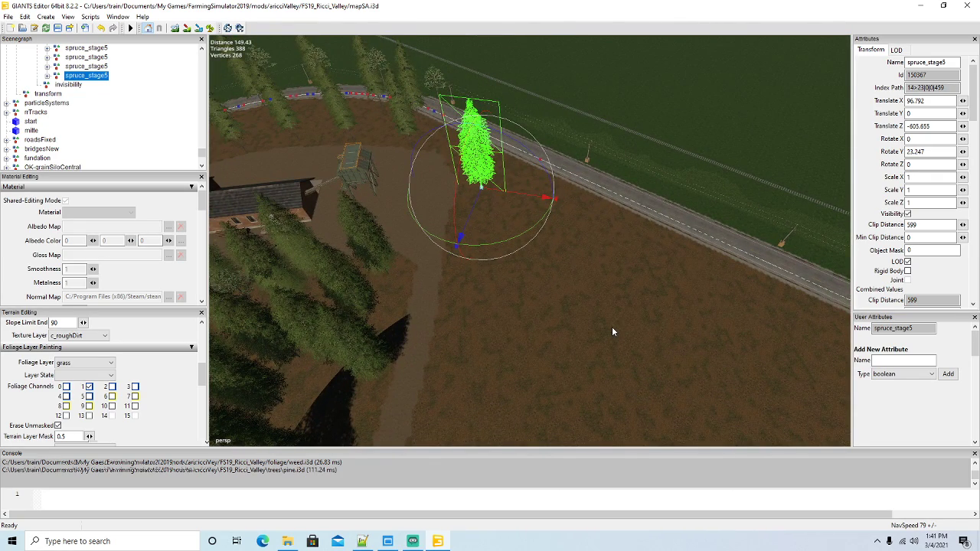
Place a row of spruce_stage5 trees along the roadside fence line using Interactive Placement with terrain height on
key("ctrl+shift+p")
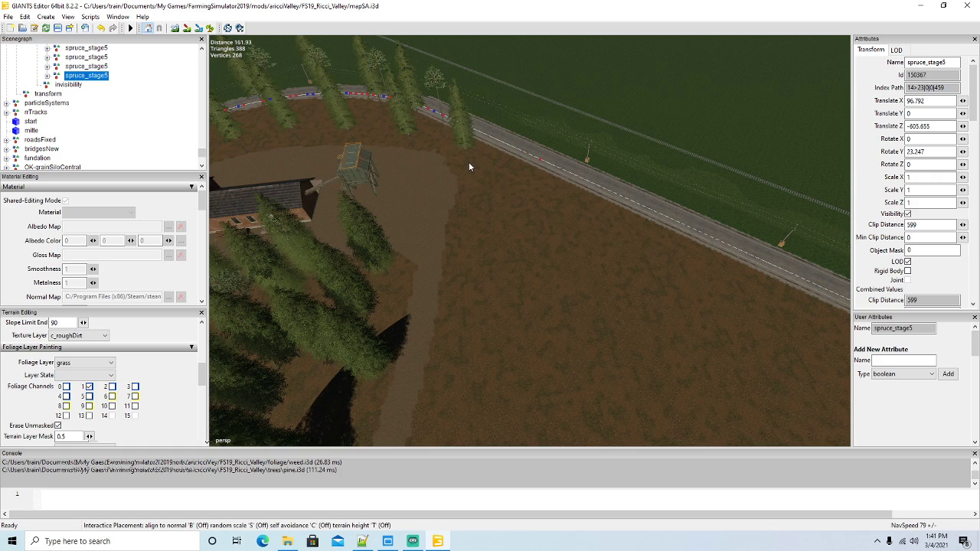
key("t")
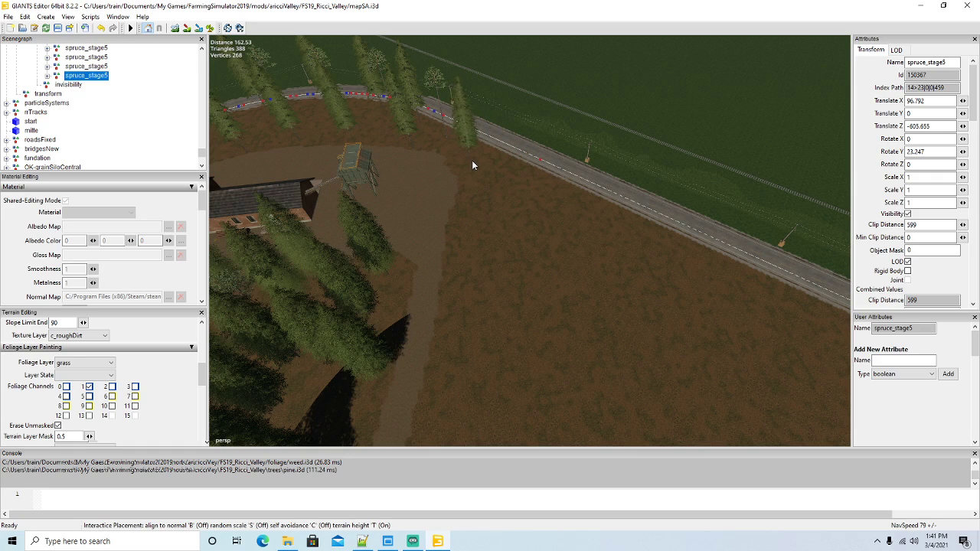
left_click_drag(475, 156, 787, 301)
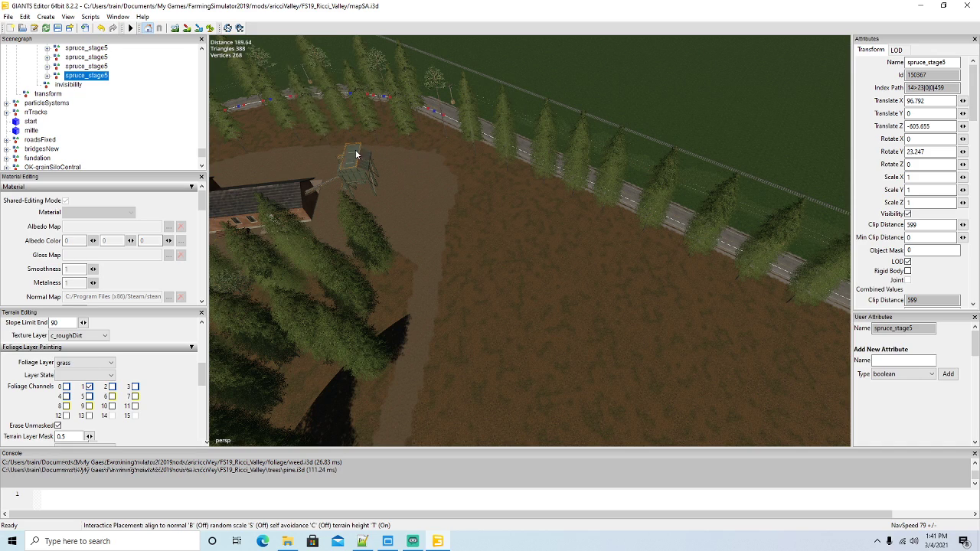
Plant more spruces beside the dirt track and add a second spruce row on the field side of the roadside row
mouse_move(452, 170)
left_mouse_down()
mouse_move(460, 199)
mouse_move(438, 362)
left_mouse_up()
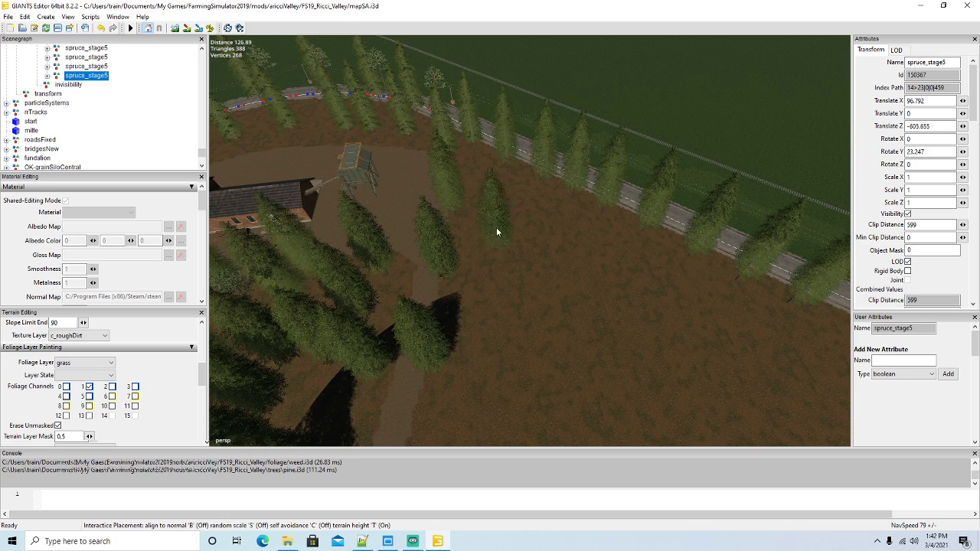
left_click_drag(476, 189, 772, 331)
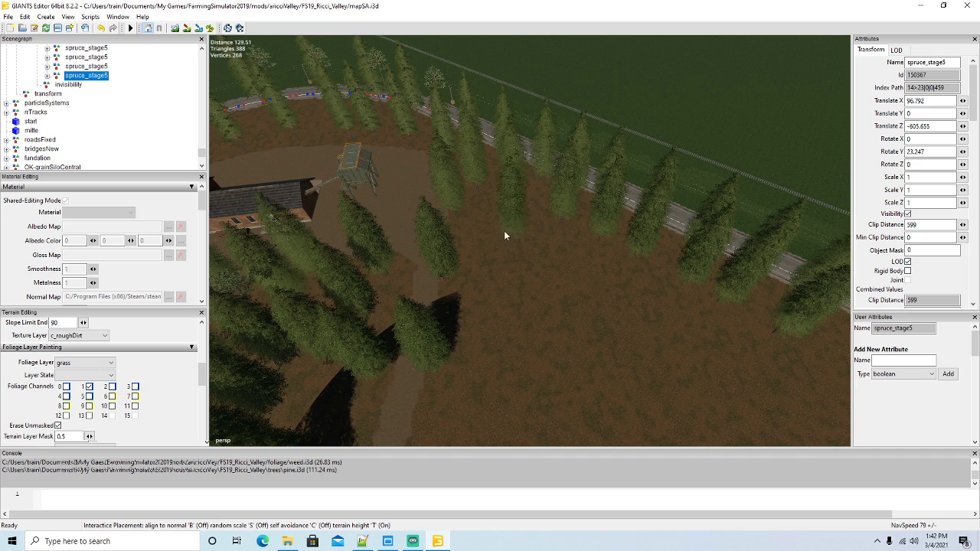
left_click(476, 329)
Select the last planted spruce_stage5 and place copies along the dirt track with Interactive Placement at terrain height
left_click_drag(523, 355, 420, 335, "alt")
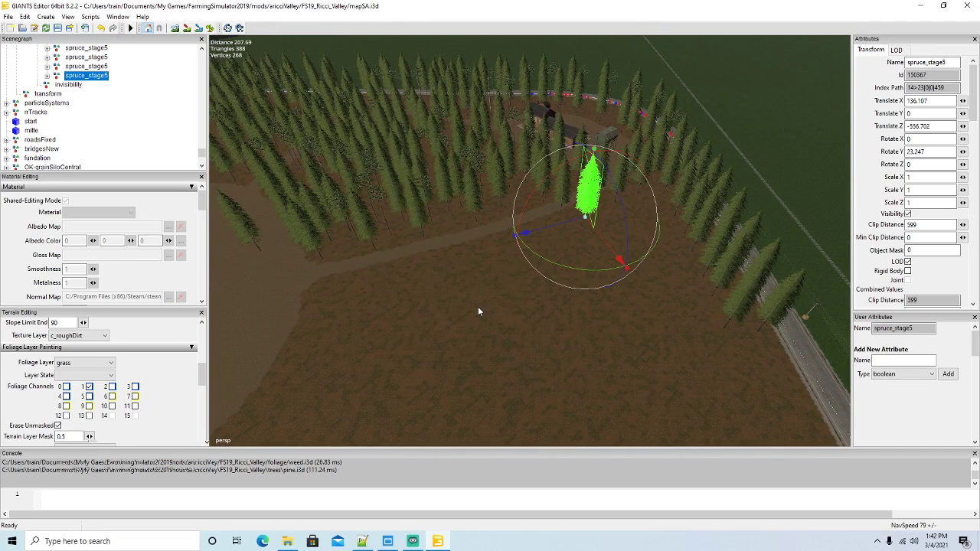
left_click(500, 291)
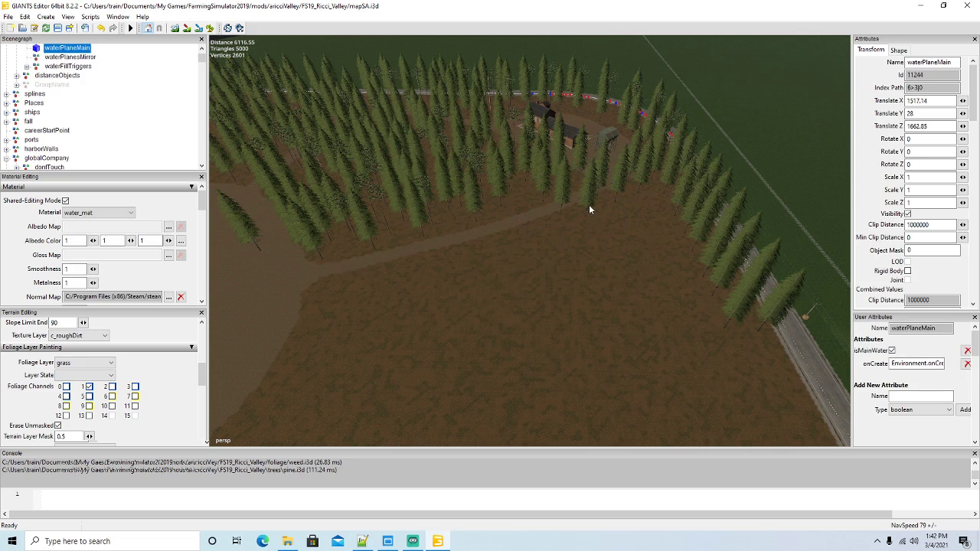
left_click(587, 204)
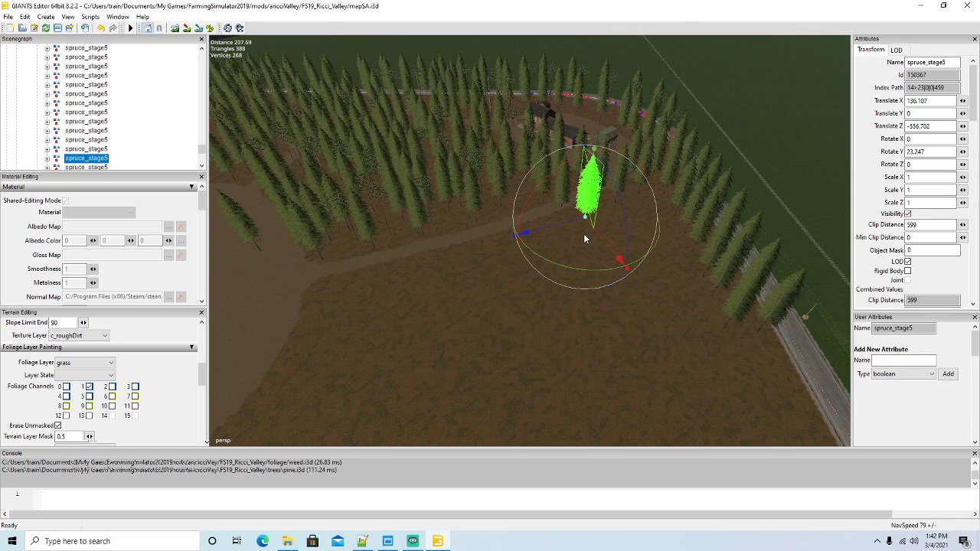
key("i")
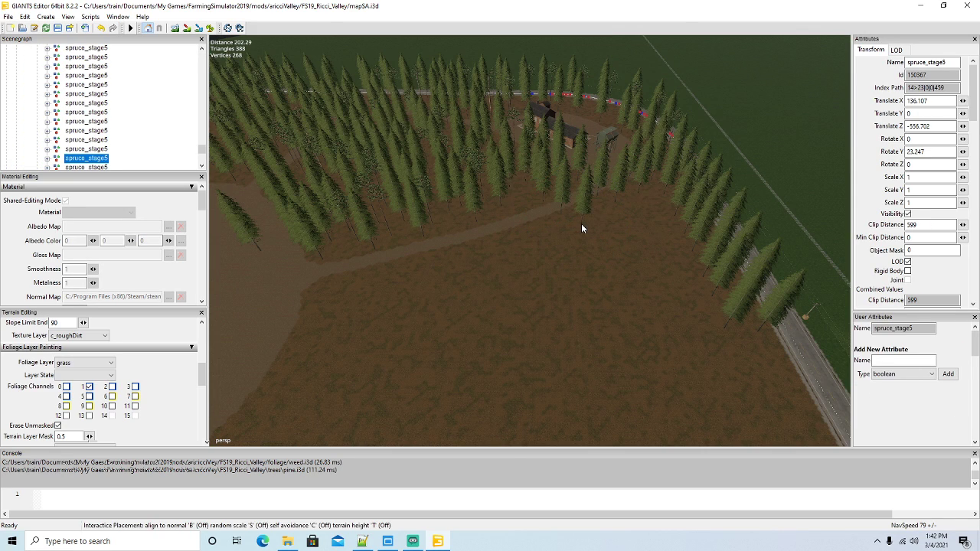
key("t")
left_click(508, 235)
left_click(477, 243)
left_click(447, 251)
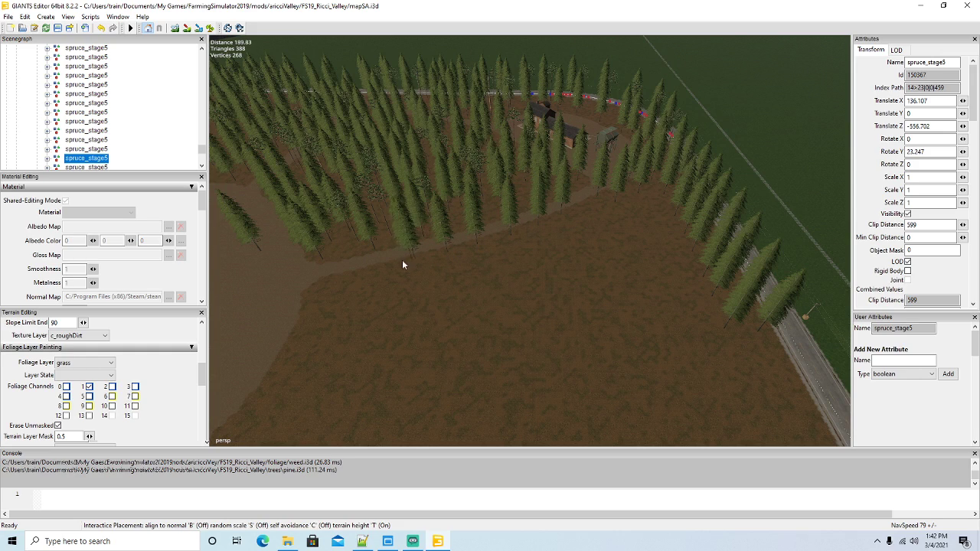
left_click(377, 267)
left_click(346, 278)
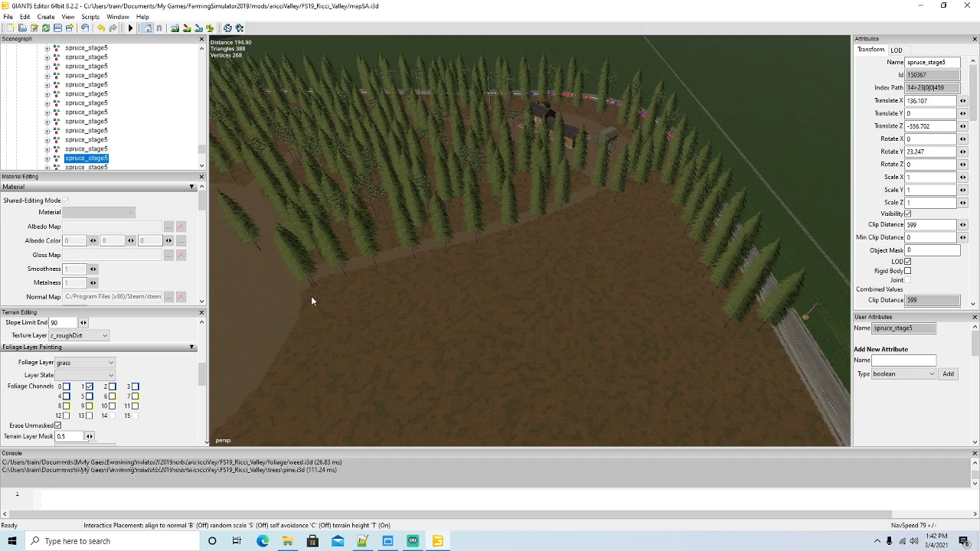
Plant a double line of spruces down the edge between the dirt clearing and the field
left_click(304, 314)
left_click(288, 345)
left_click(260, 400)
left_click(288, 381)
left_click(305, 348)
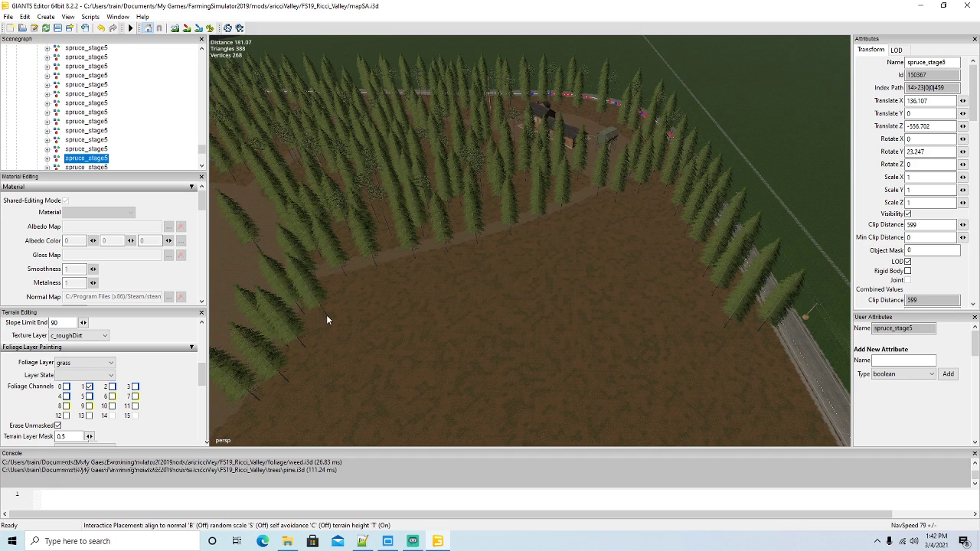
Plant another spruce row on the field side of the dirt track, from the clearing edge around to the road
left_click(328, 314)
left_click(346, 296)
left_click(379, 284)
left_click(415, 277)
left_click(458, 270)
left_click(485, 258)
left_click(518, 247)
left_click(555, 238)
left_click(584, 230)
left_click(656, 208)
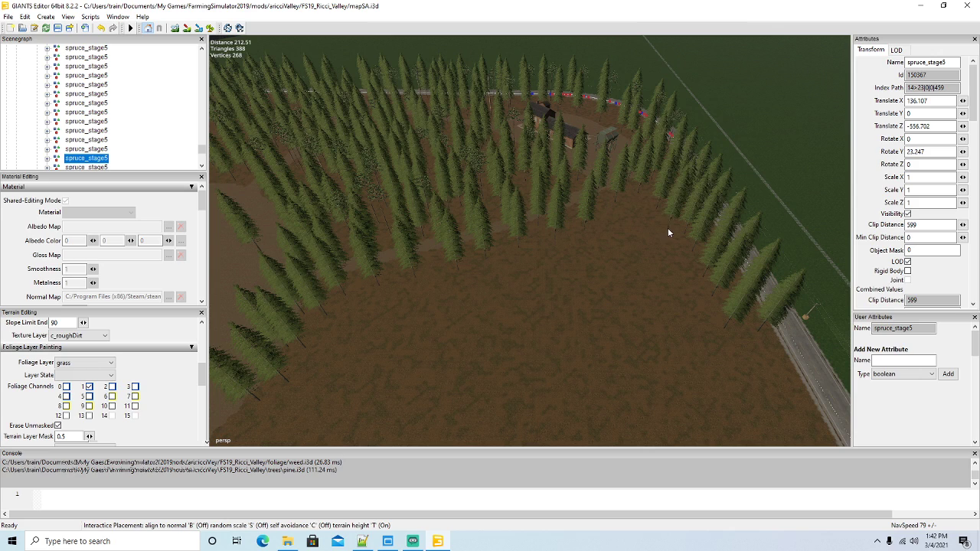
left_click(765, 363)
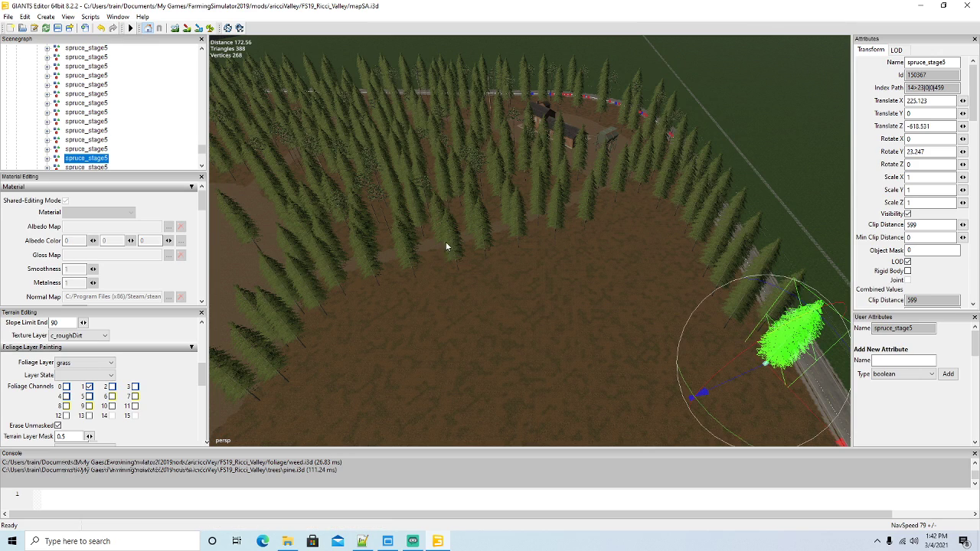
Duplicate a pine_stage6 into the field and plant copies by the dirt clearing using Interactive Placement with terrain height on
left_click(380, 206)
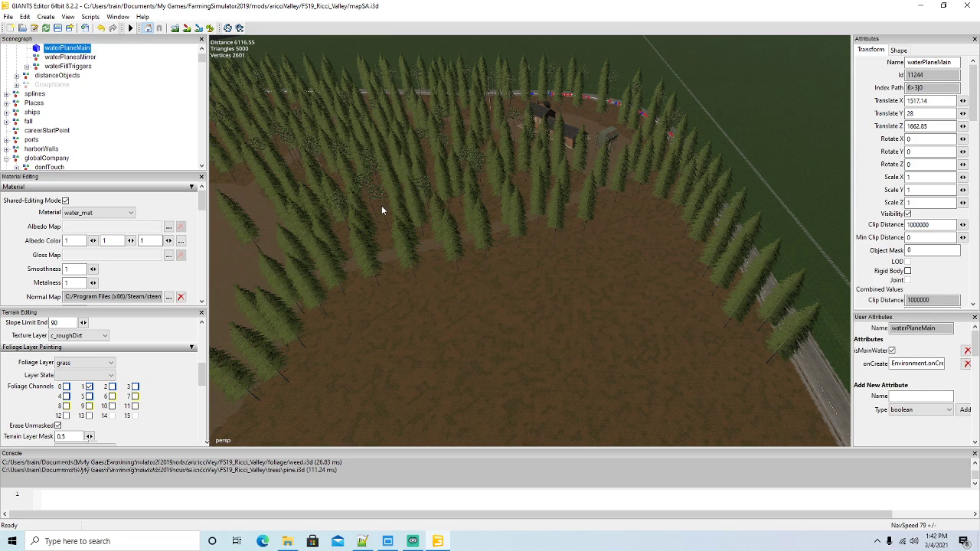
left_click(380, 205)
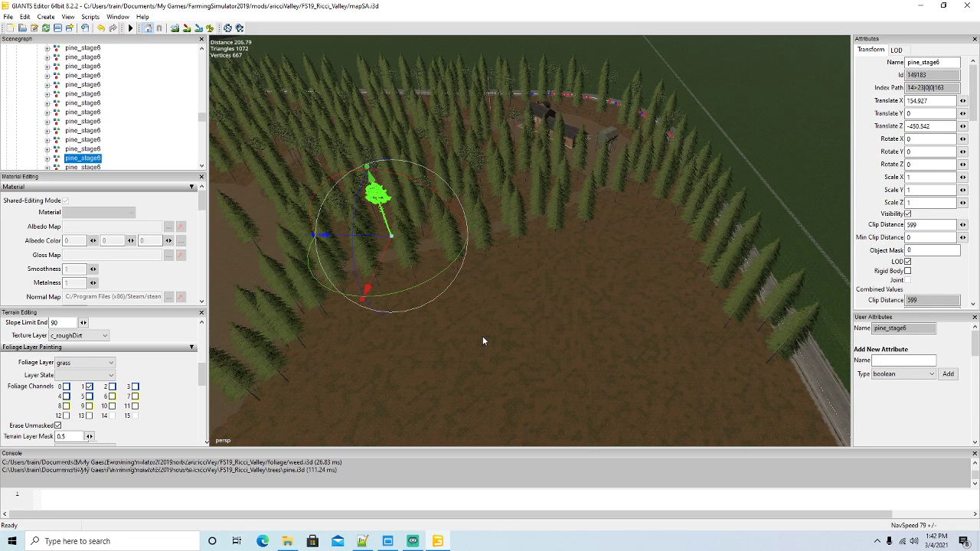
left_click(384, 266)
left_click_drag(348, 370, 402, 371)
key("ctrl+b")
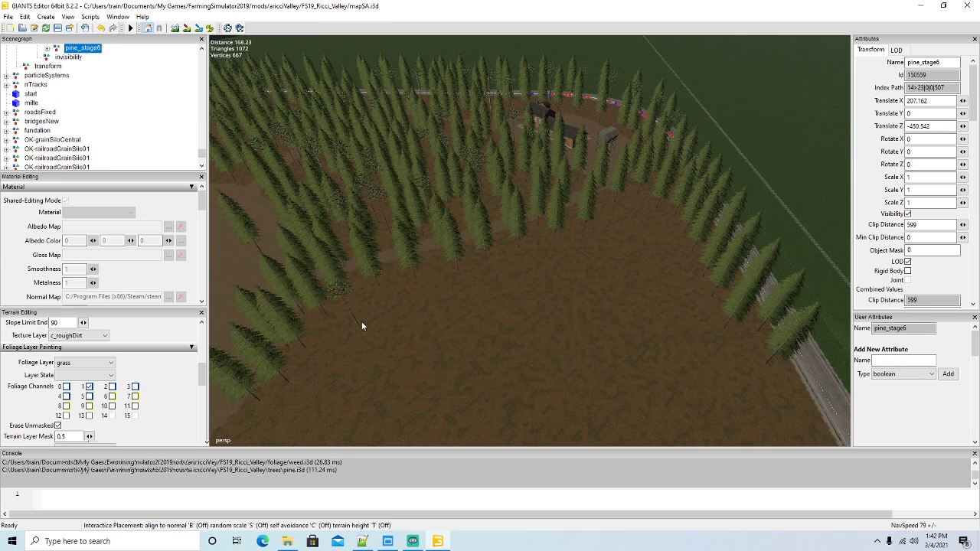
key("t")
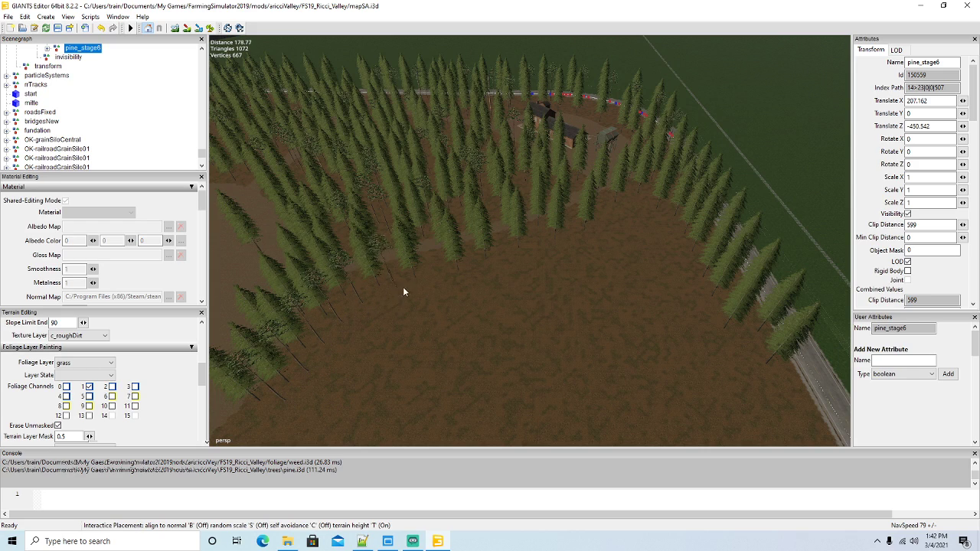
Plant pine_stage6 copies in front of the spruces along the far edge of the field
left_click(472, 276)
left_click(499, 265)
left_click(534, 253)
left_click(563, 245)
left_click(594, 237)
left_click(613, 223)
left_click(635, 210)
Continue the pine_stage6 row down the roadside spruces and finish with one pine at the clearing end of the field
left_click(655, 213)
left_click(676, 235)
left_click(687, 258)
left_click(698, 283)
left_click(706, 330)
left_click(717, 356)
left_click(742, 359)
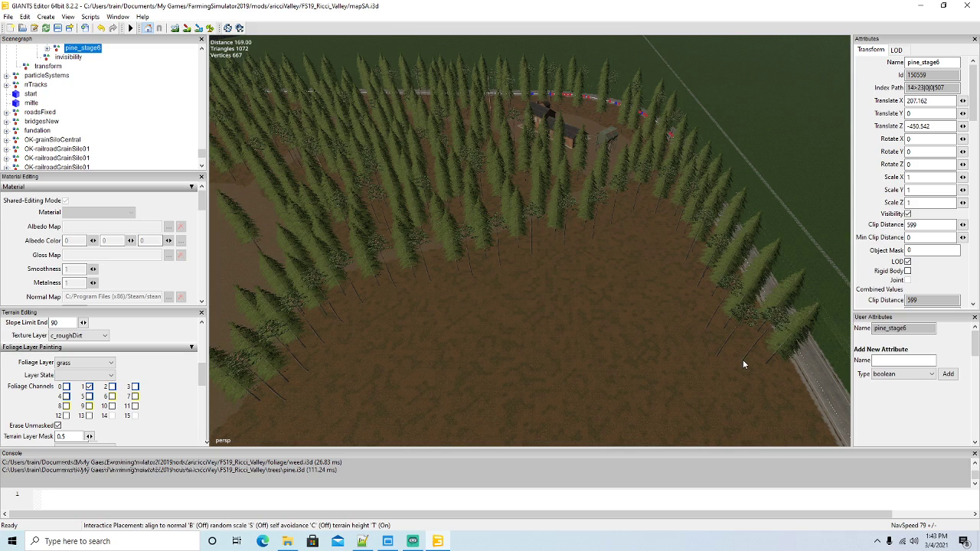
left_click(794, 385)
left_click(338, 355)
Duplicate the nearest roadside spruce_stage5 and move the copy into the open field
scroll(441, 370, "down", 3)
mouse_move(442, 369)
left_mouse_down("alt")
mouse_move(445, 428)
mouse_move(450, 378)
left_mouse_up("alt")
scroll(445, 428, "up", 2)
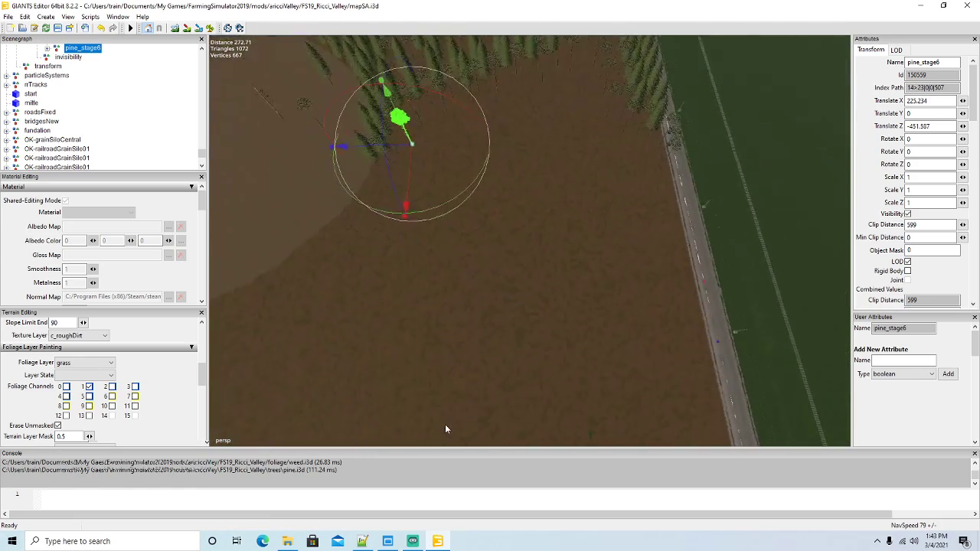
scroll(449, 374, "up", 2)
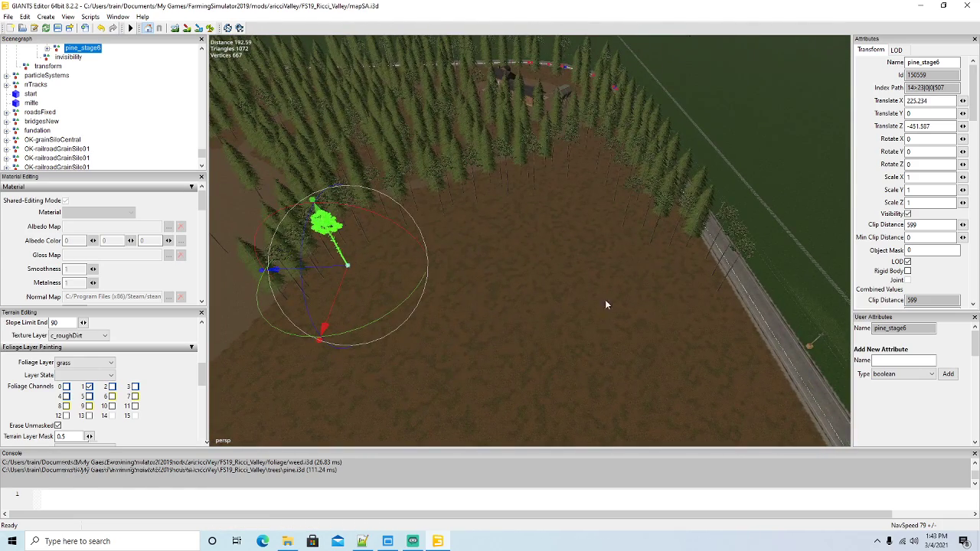
left_click(695, 229)
mouse_move(577, 295)
left_mouse_down("alt")
mouse_move(589, 244)
mouse_move(559, 314)
left_mouse_up("alt")
key("ctrl+d")
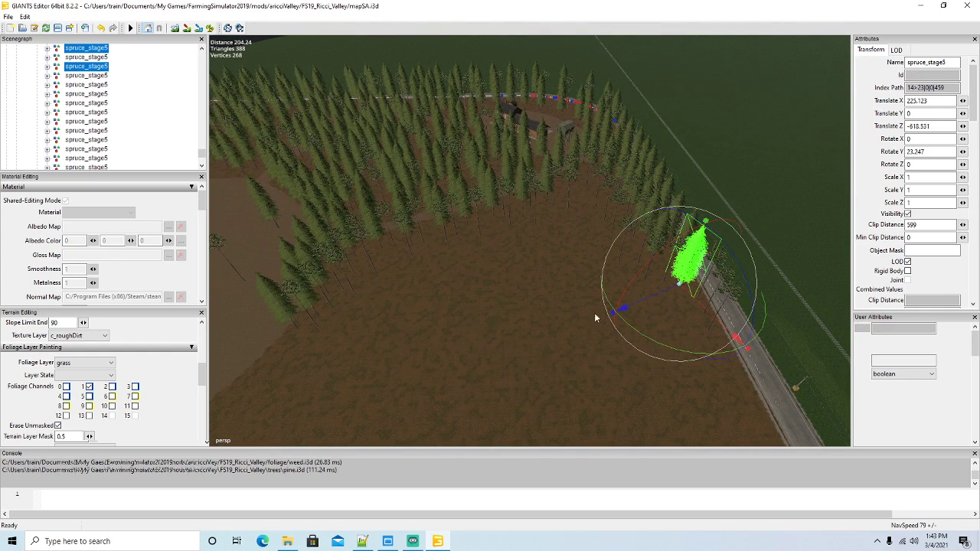
left_click_drag(652, 298, 540, 341)
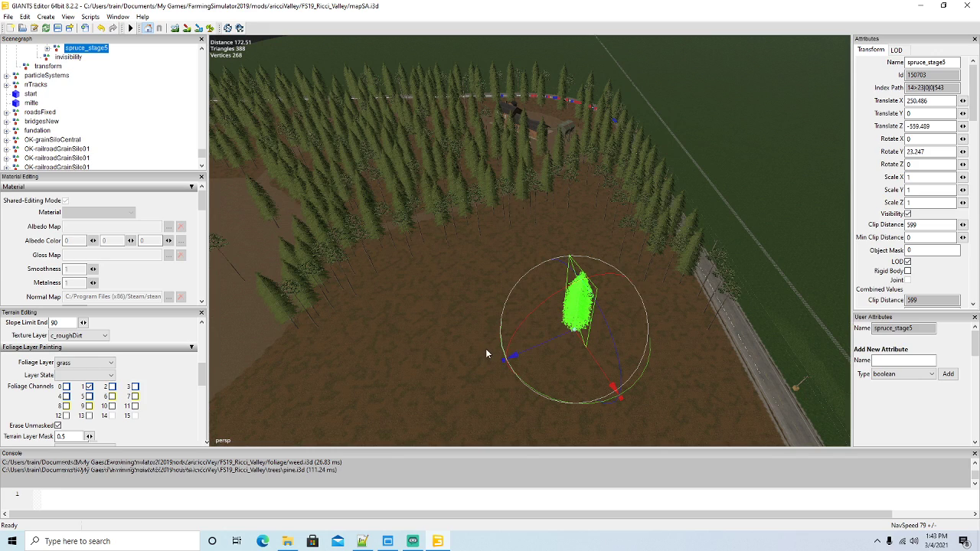
Place spruce copies in front of the roadside pines with Interactive Placement at terrain height, extending the line down the road
key("ctrl+b")
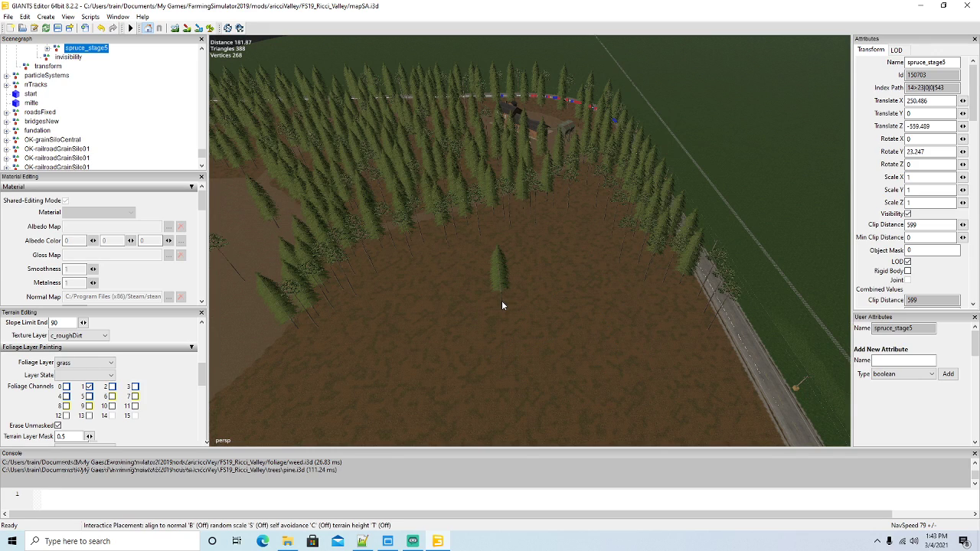
key("t")
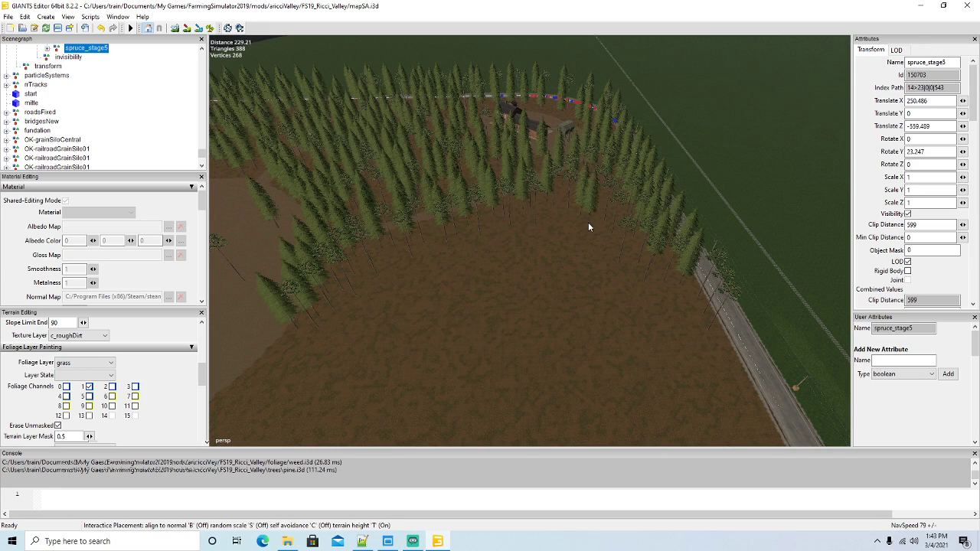
left_click(602, 255)
left_click(615, 279)
left_click(627, 296)
left_click(662, 301)
left_click(682, 322)
left_click(720, 352)
left_click(734, 376)
left_click(750, 417)
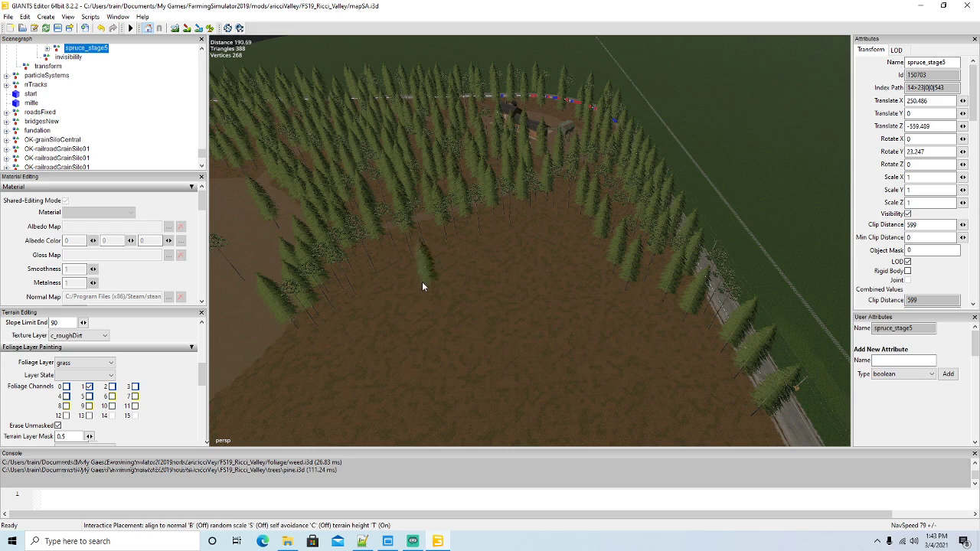
Plant a curved row of spruces in front of the pines, from the far edge of the field to the dirt clearing
left_click(555, 220)
left_click(531, 233)
left_click(498, 245)
left_click(467, 256)
left_click(430, 261)
left_click(393, 277)
left_click(374, 293)
left_click(352, 317)
left_click(325, 338)
left_click(278, 343)
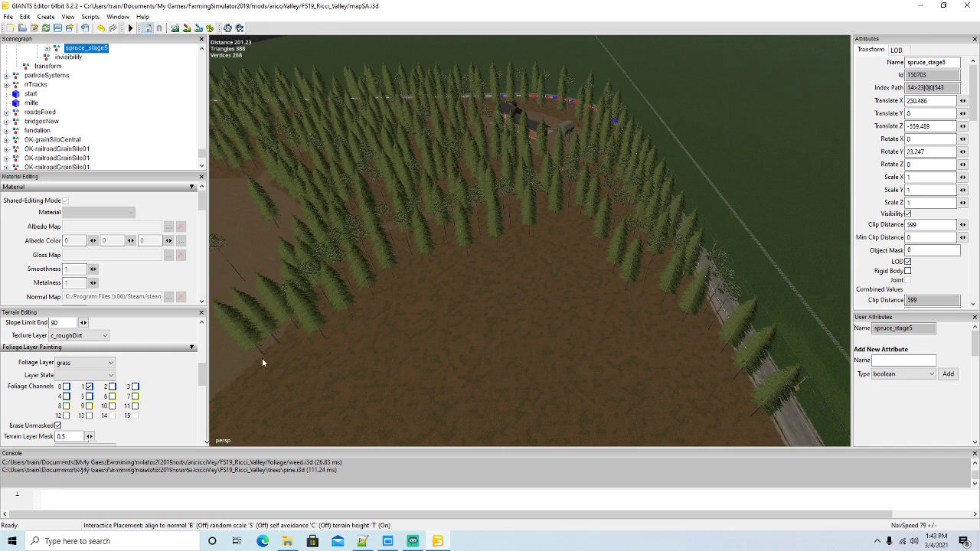
Extend the spruces along the clearing edge and begin another row on the field side
left_click(255, 368)
left_click(230, 395)
left_click(268, 401)
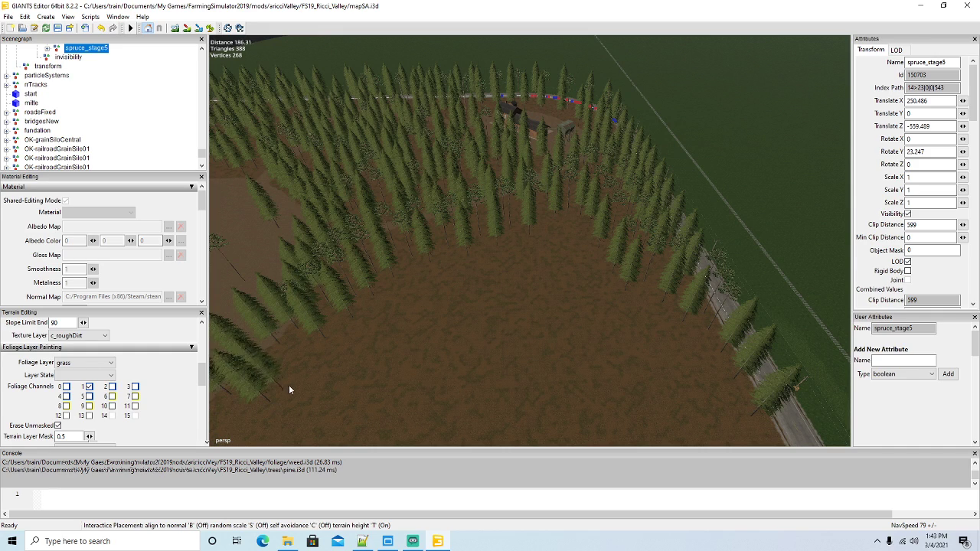
left_click(303, 379)
left_click(347, 350)
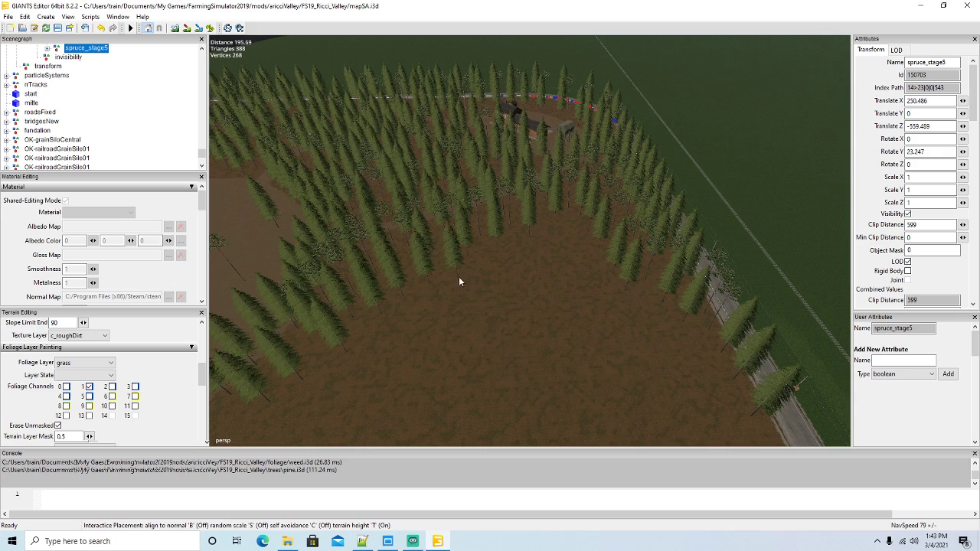
Add a further spruce row from the far edge of the field down the road side of the forest
left_click(546, 254)
left_click(570, 242)
left_click(586, 259)
left_click(635, 303)
left_click(701, 363)
left_click(711, 394)
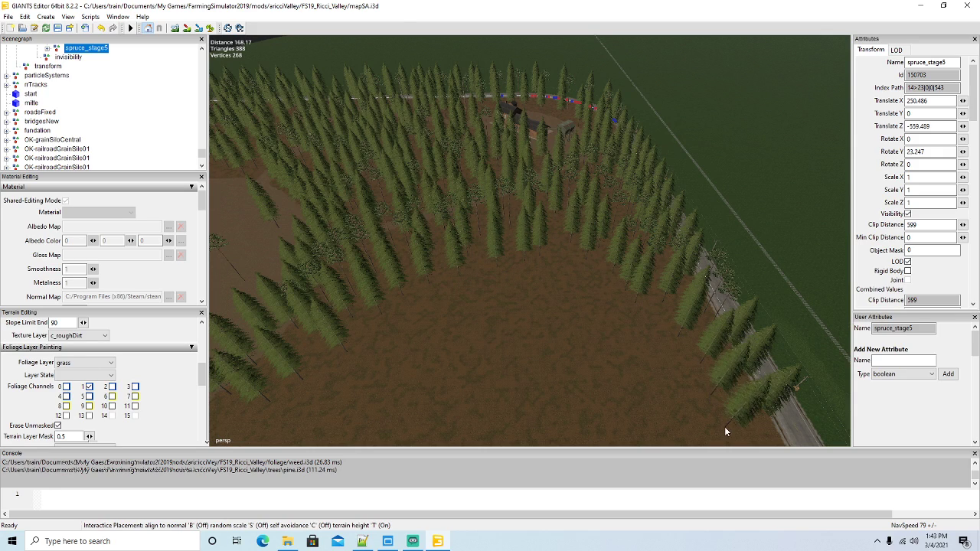
Plant another spruce row along the inner curve of the forest towards the clearing, finishing with one at the centre
left_click(594, 277)
left_click(561, 269)
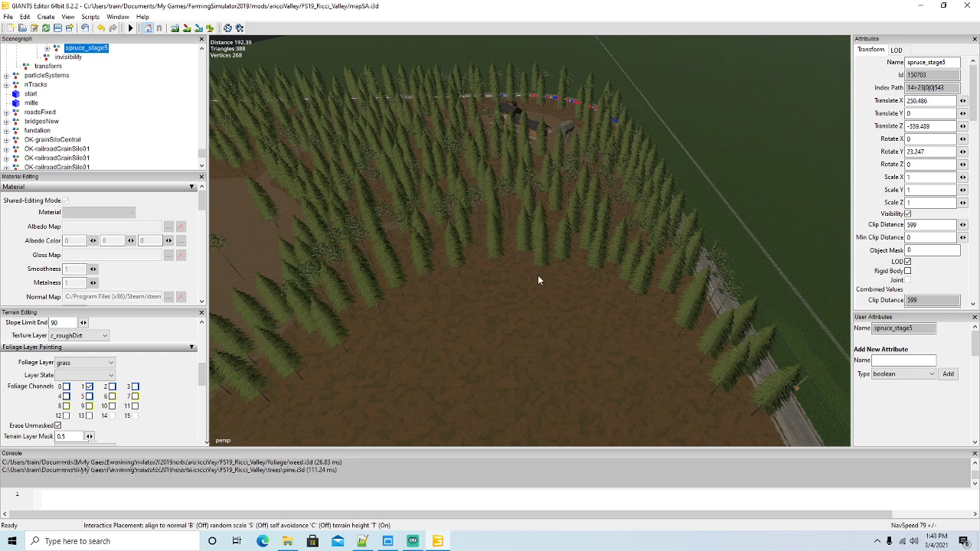
left_click(516, 276)
left_click(476, 285)
left_click(447, 299)
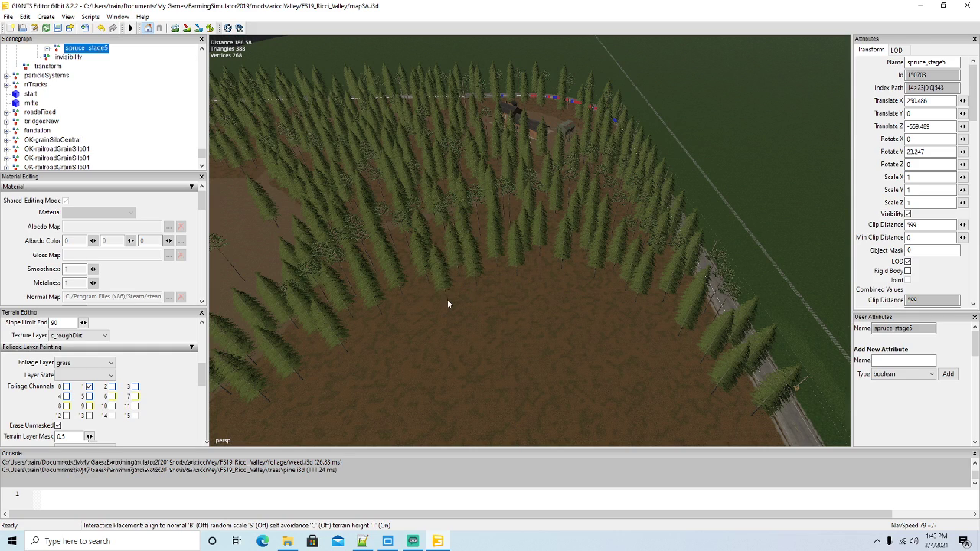
left_click(415, 319)
left_click(368, 347)
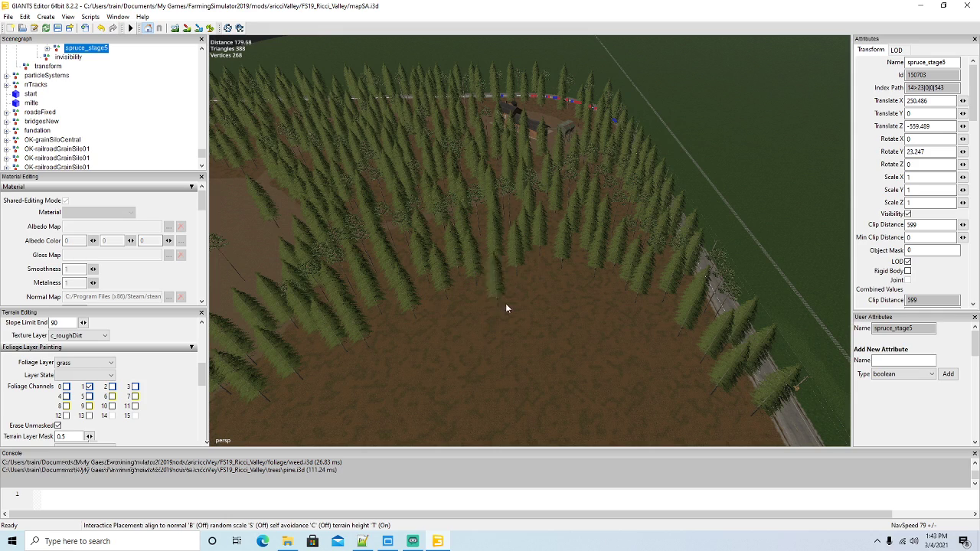
left_click(540, 283)
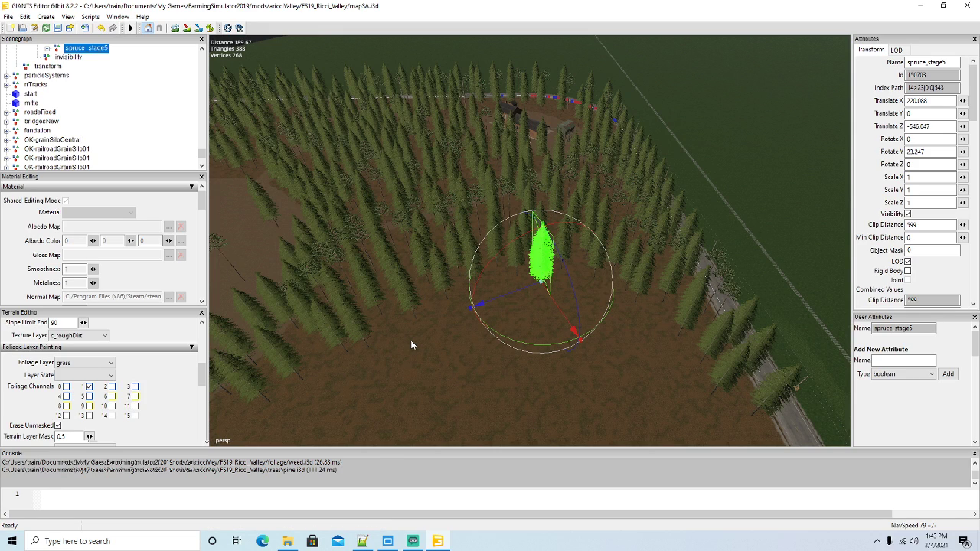
scroll(474, 400, "down", 5)
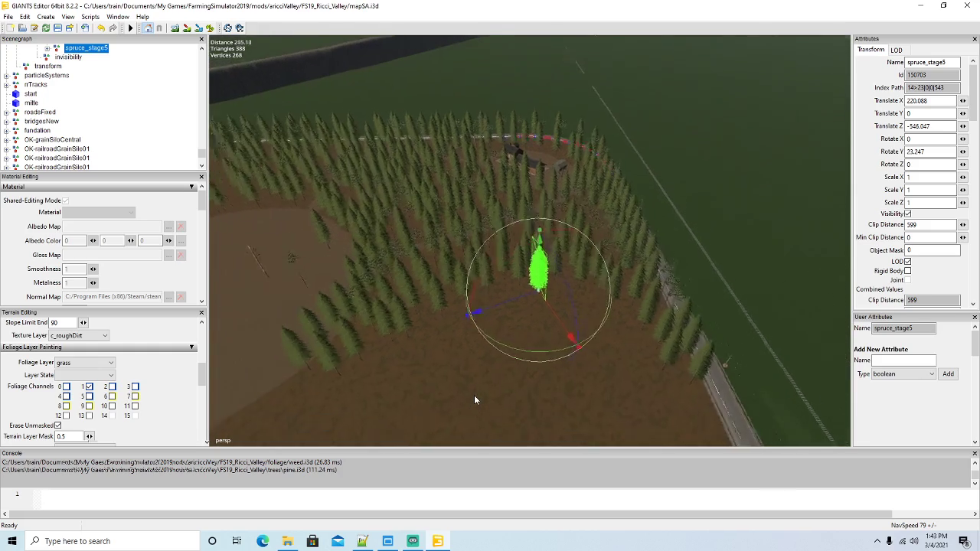
Plant spruces down the road side and along the forest's inner curve, using interactive placement with terrain height turned on
left_click_drag(474, 396, 343, 398, "alt")
mouse_move(425, 375)
left_mouse_down("alt")
mouse_move(342, 377)
mouse_move(578, 421)
mouse_move(599, 375)
mouse_move(594, 383)
left_mouse_up("alt")
scroll(595, 381, "up", 1)
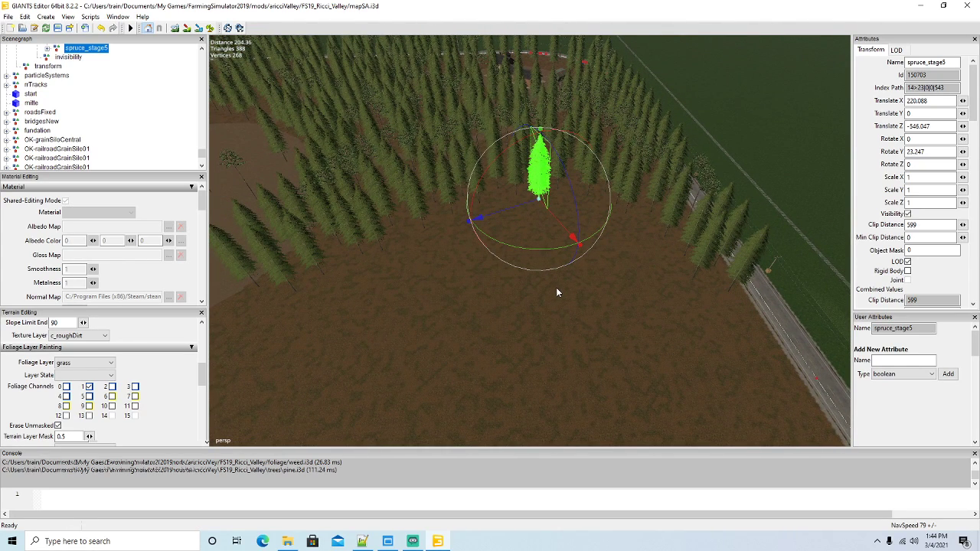
key("ctrl+b")
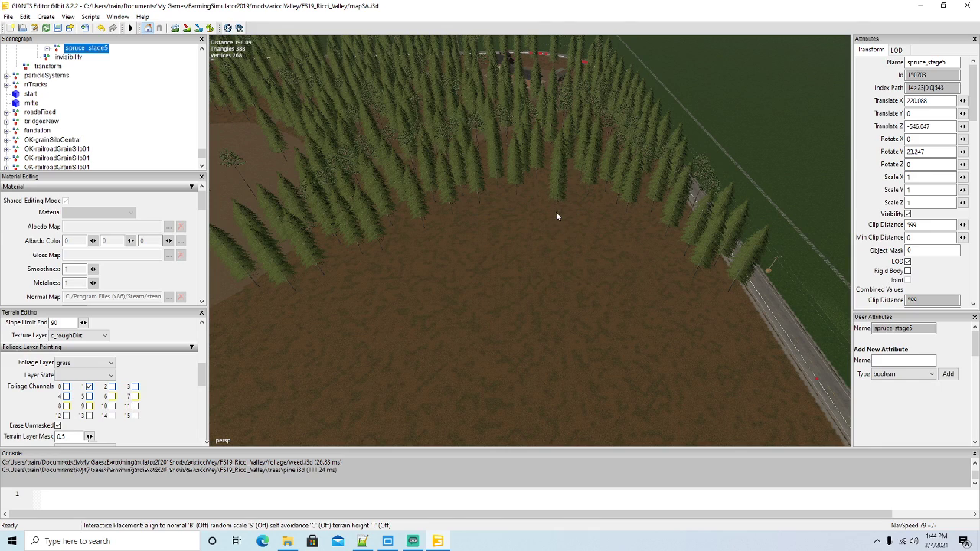
key("t")
left_click(742, 310)
left_click(758, 346)
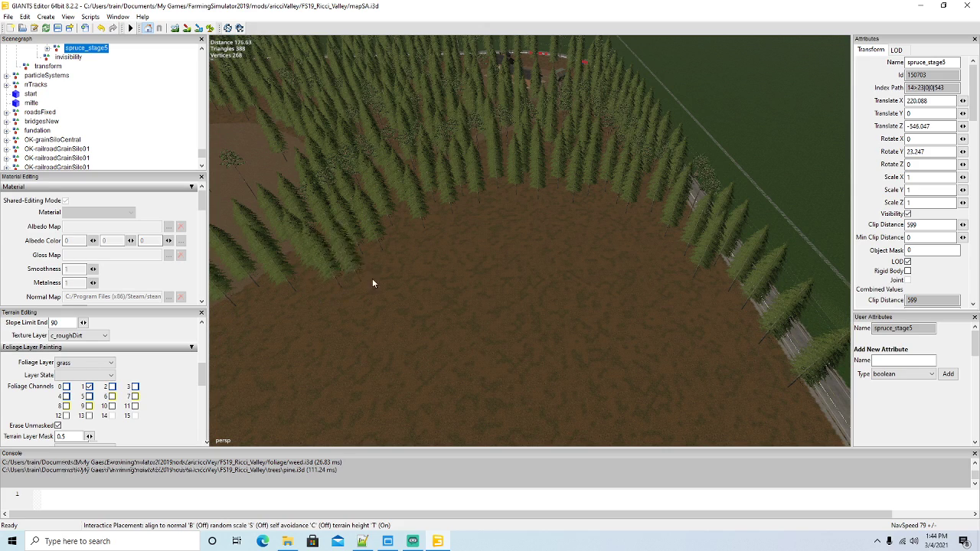
mouse_move(488, 226)
left_mouse_down()
mouse_move(646, 232)
mouse_move(673, 277)
mouse_move(732, 315)
mouse_move(756, 385)
left_mouse_up()
left_click(756, 383)
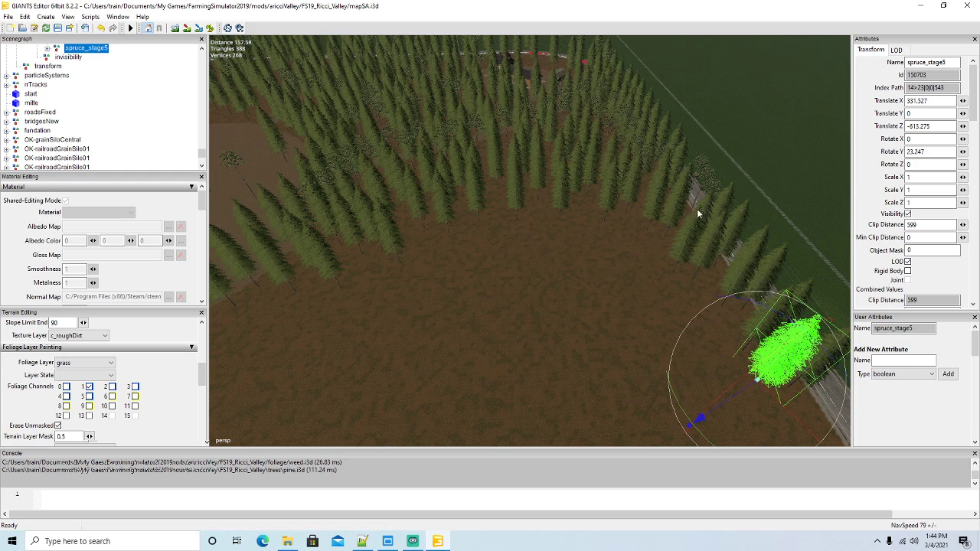
Duplicate a pine near the clearing and move the copy onto the open ground in front of the spruces
left_click(351, 168)
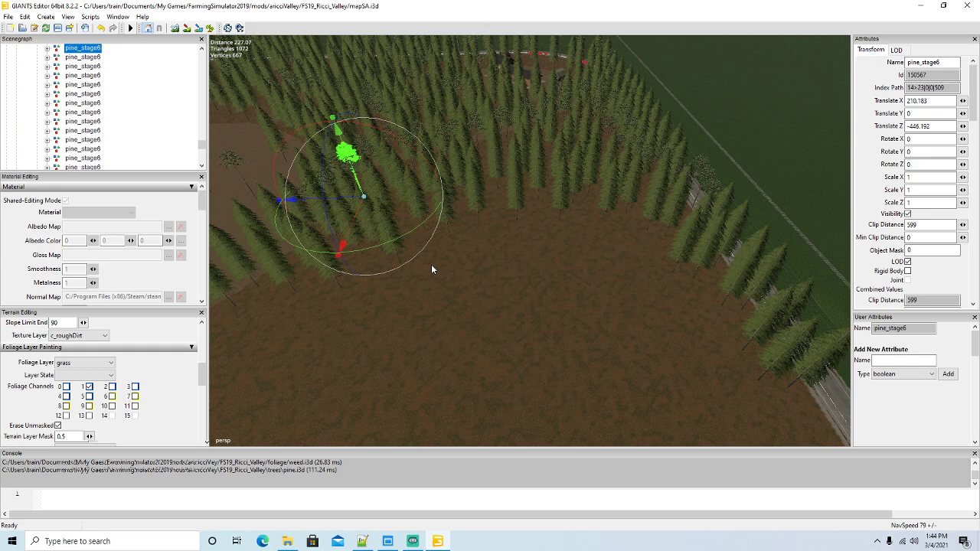
left_click(520, 235)
left_click_drag(520, 236, 483, 371)
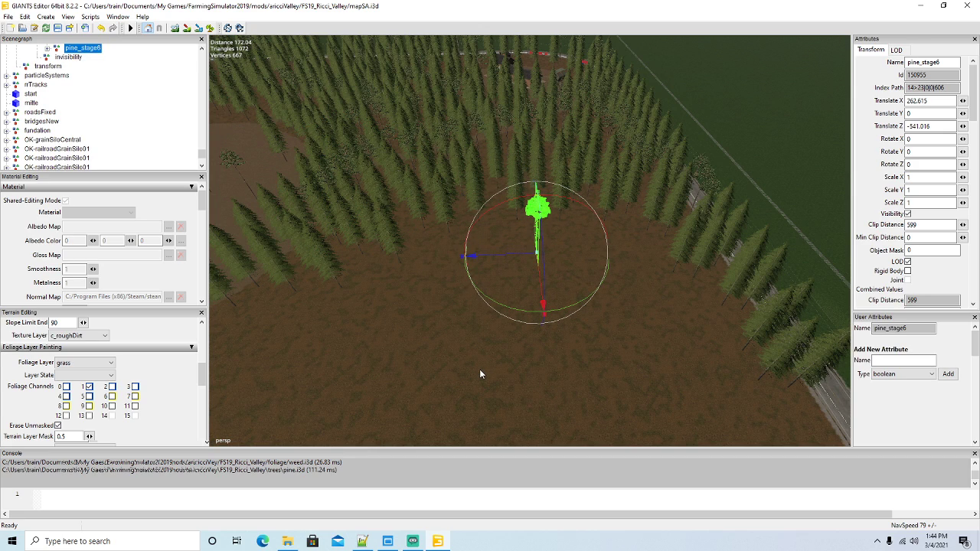
left_click(476, 344)
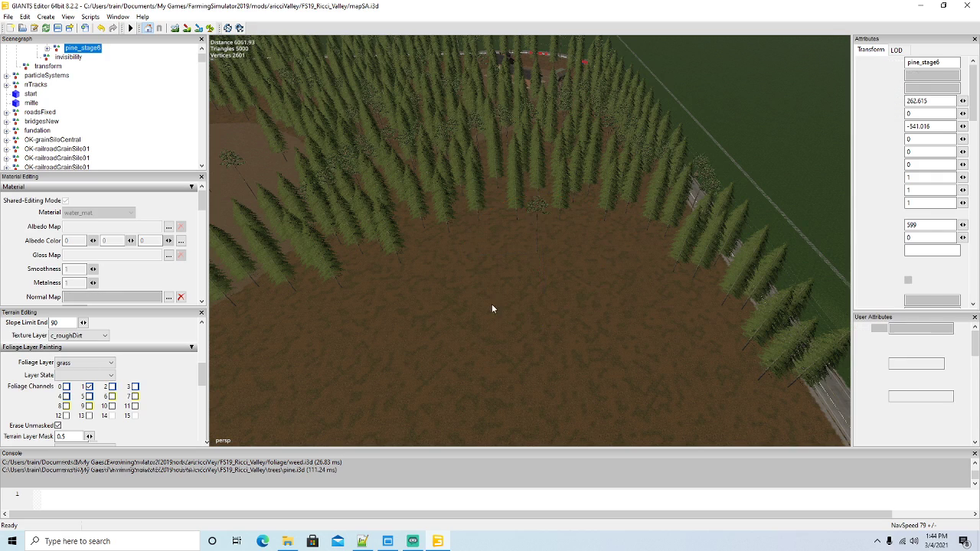
left_click(535, 240)
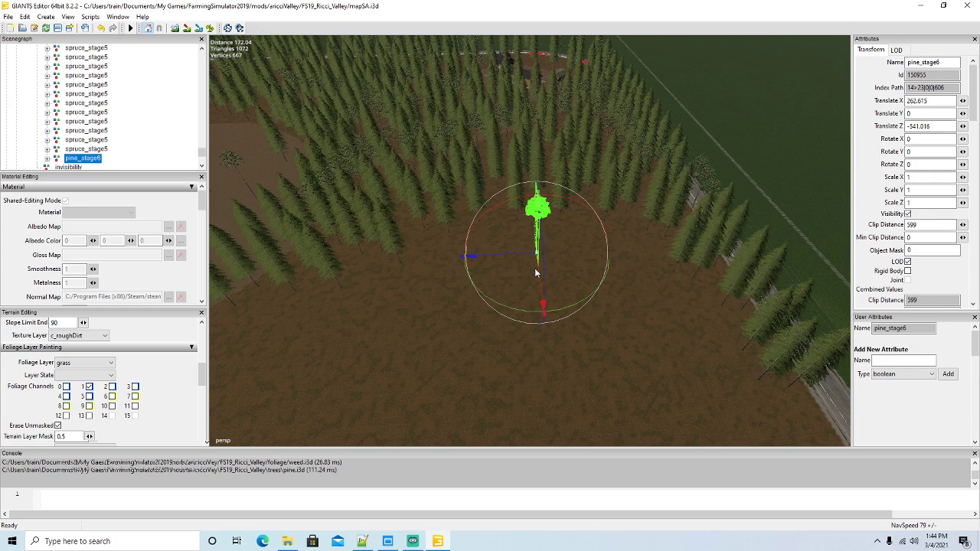
Plant pines along the inner curve from the clearing side to the road with terrain height on, finishing with one in the open field
key("i")
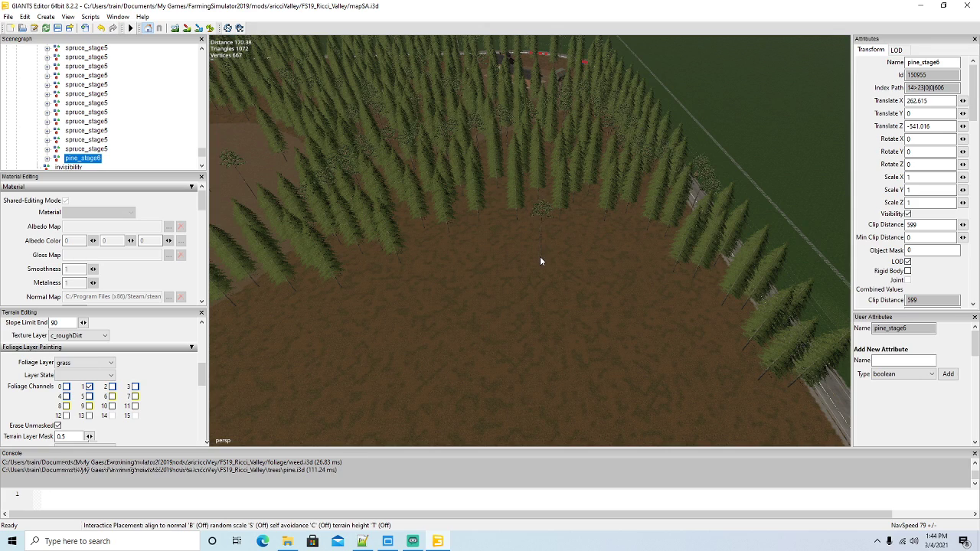
key("t")
left_click(385, 278)
left_click(320, 302)
left_click(266, 304)
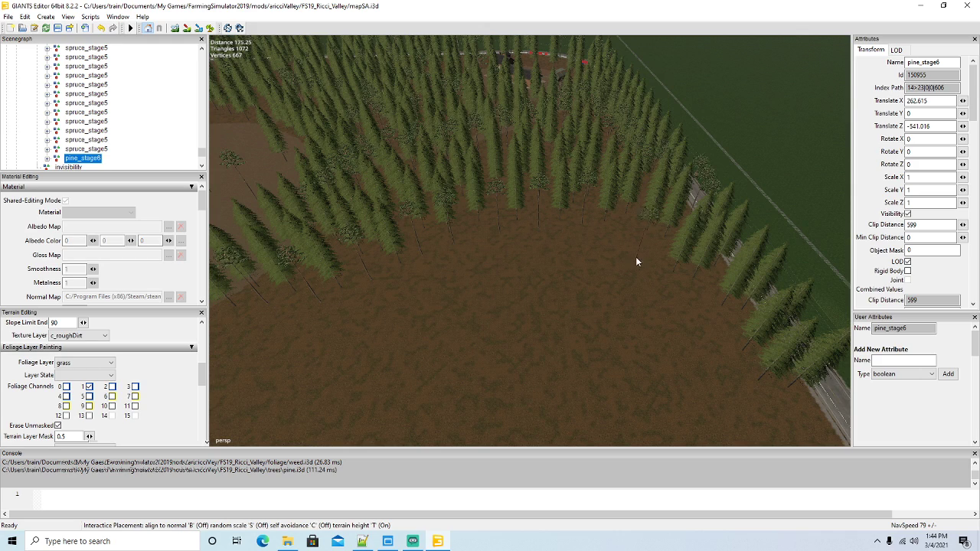
left_click(722, 349)
left_click(737, 371)
left_click(805, 408)
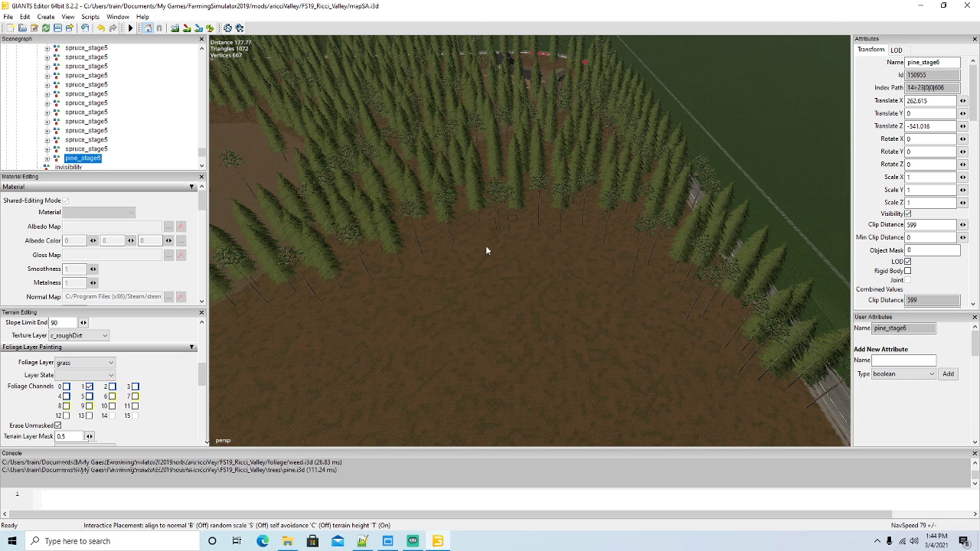
left_click(441, 263)
Plant a row of spruces along the near edge of the dirt clearing, starting from the outermost spruce of the forest
scroll(463, 367, "up", 2)
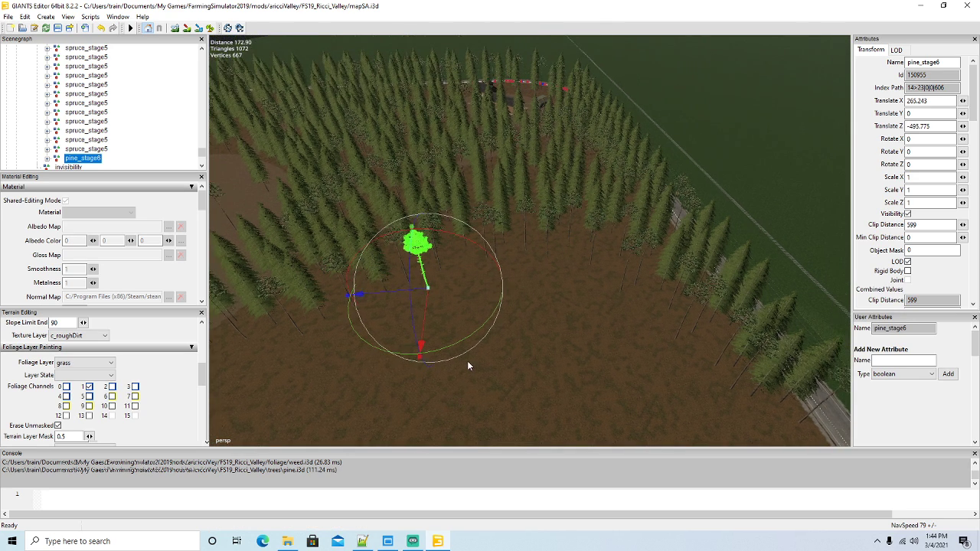
scroll(468, 366, "down", 3)
right_click_drag(467, 384, 411, 377)
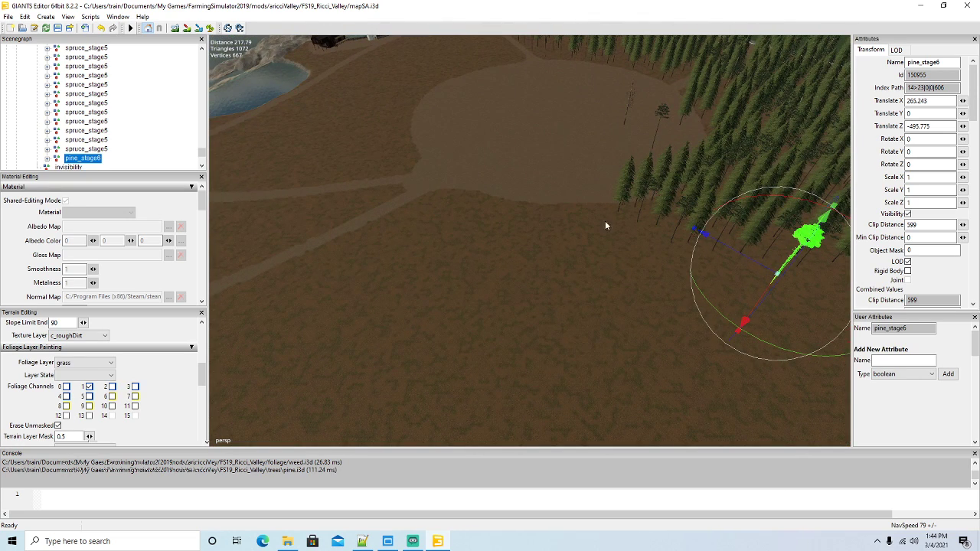
left_click(623, 193)
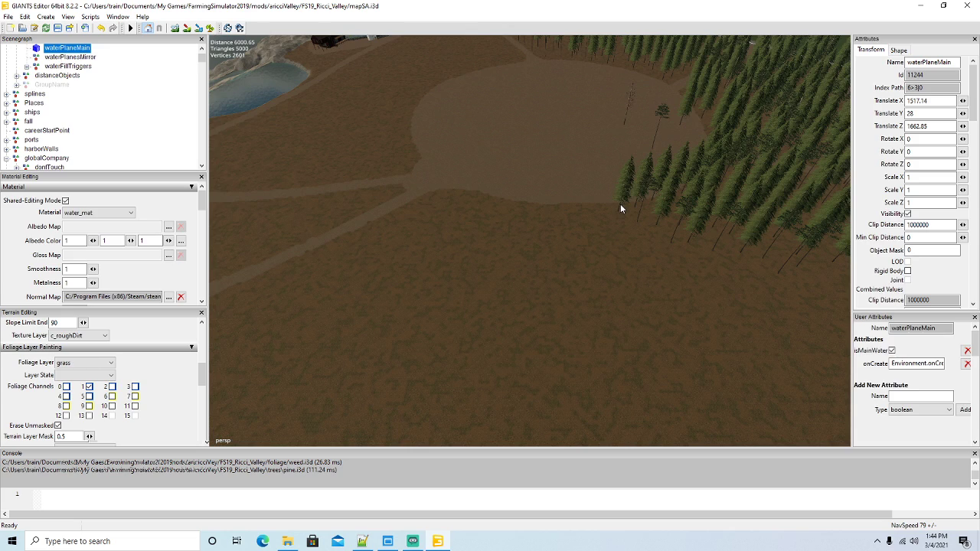
left_click(620, 203)
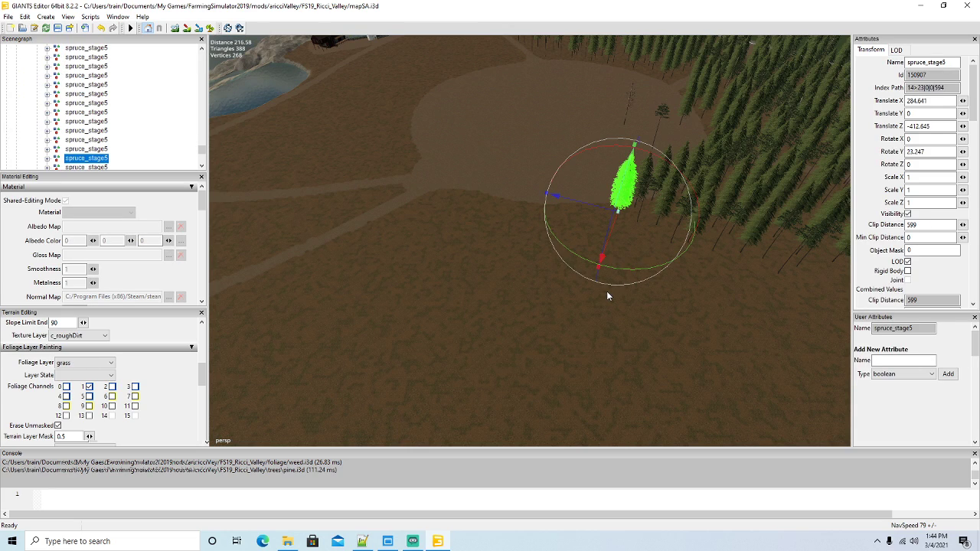
key("space")
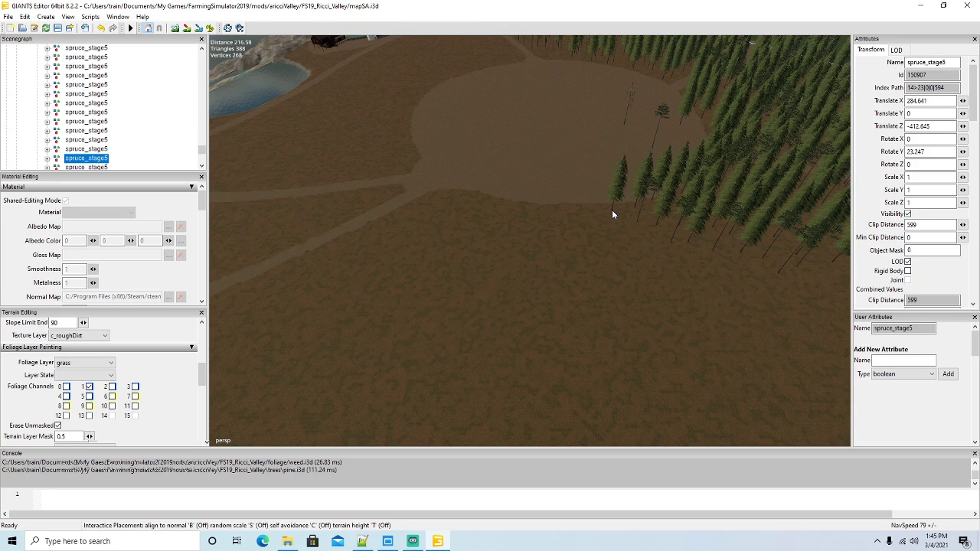
left_click(612, 211)
left_click(585, 207)
left_click(558, 207)
left_click(527, 205)
left_click(490, 197)
left_click(457, 191)
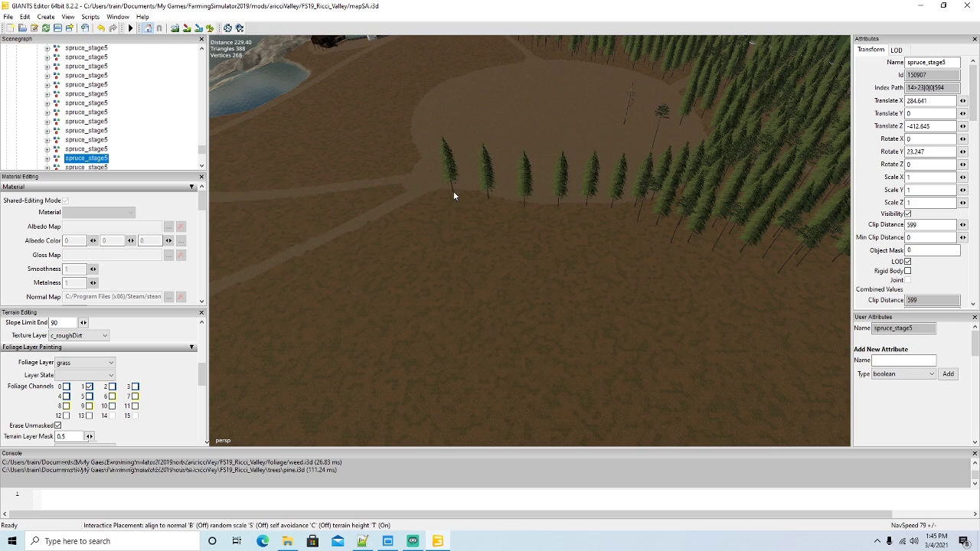
Continue the spruce row past the end of the clearing and along the dirt track
left_click(421, 204)
left_click(380, 223)
left_click(349, 238)
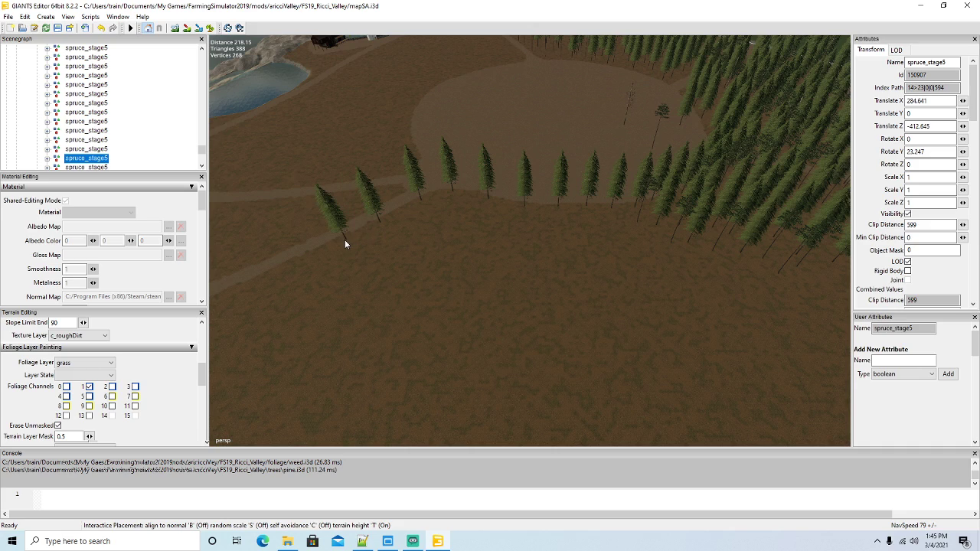
left_click(307, 254)
left_click(251, 284)
Plant a second spruce row in front of the first, from the dirt track back to the existing forest
left_click(331, 260)
left_click(374, 246)
left_click(404, 228)
left_click(440, 215)
left_click(460, 208)
left_click(541, 225)
left_click(614, 225)
left_click(645, 239)
Fill in a further spruce row on the field side, from the forest to the dirt track, then finish placement at the centre
left_click(574, 233)
left_click(504, 223)
left_click(423, 223)
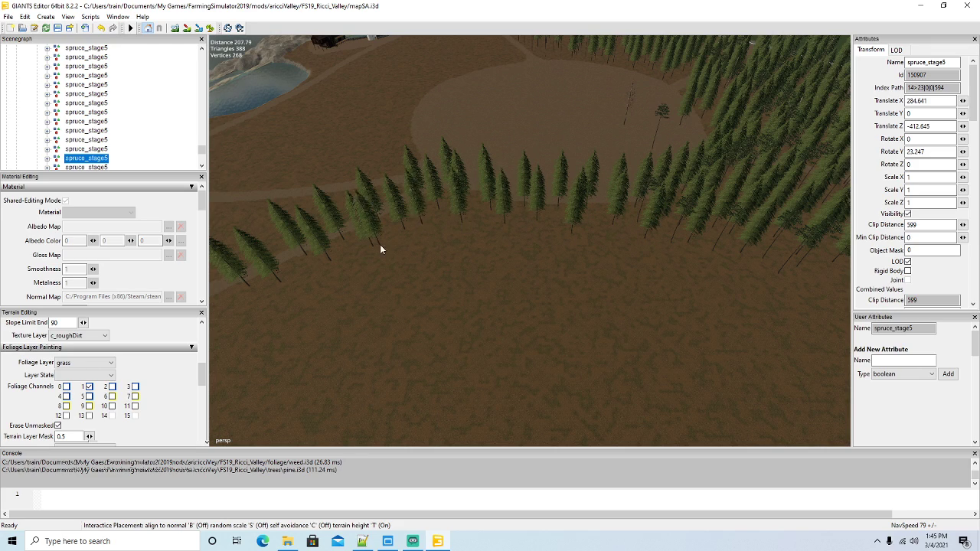
left_click(303, 287)
left_click(265, 297)
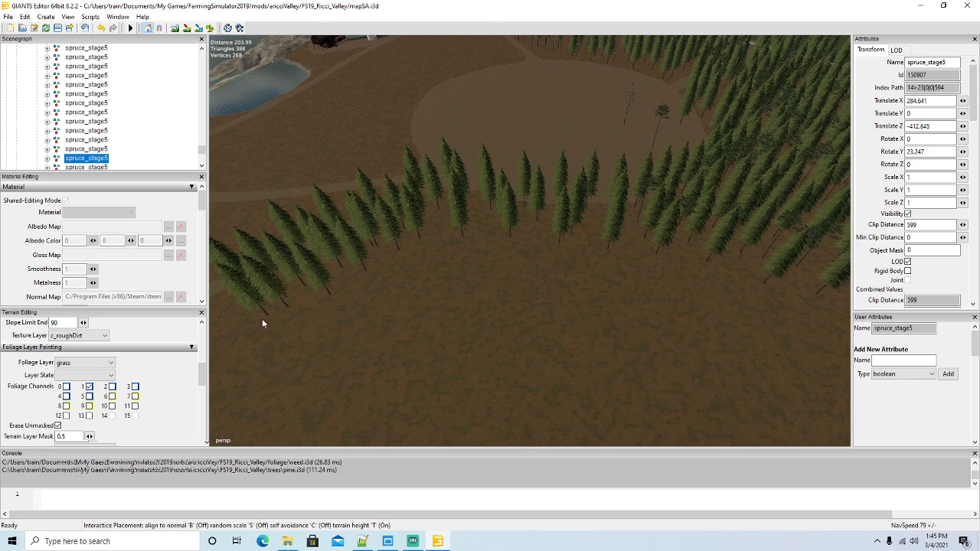
mouse_move(305, 322)
left_mouse_down()
mouse_move(432, 253)
mouse_move(744, 289)
mouse_move(817, 327)
left_mouse_up()
key("Escape")
Plant spruces from the middle of the inner curve to the road and down along the roadside
left_click_drag(450, 360, 556, 337, "alt")
scroll(596, 346, "up", 2)
scroll(522, 356, "down", 3)
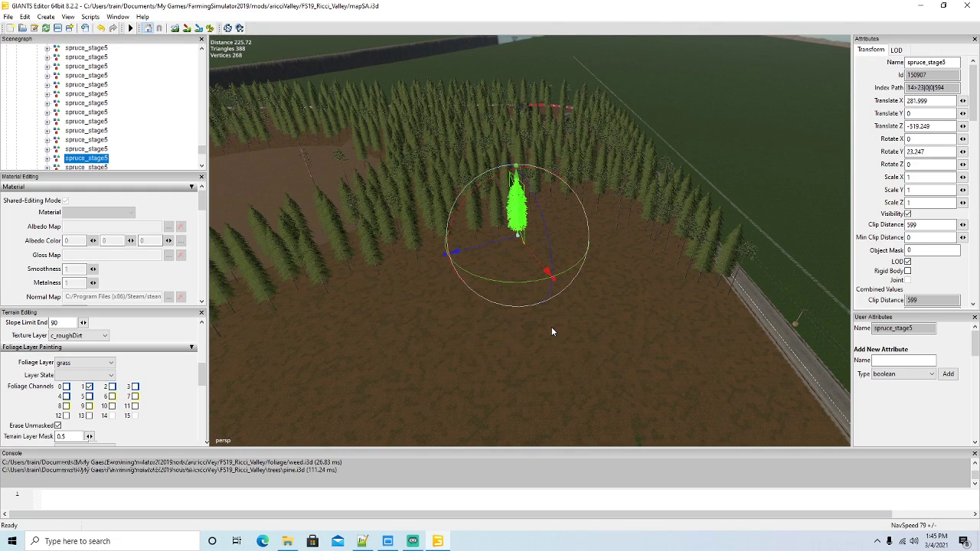
key("ctrl+b")
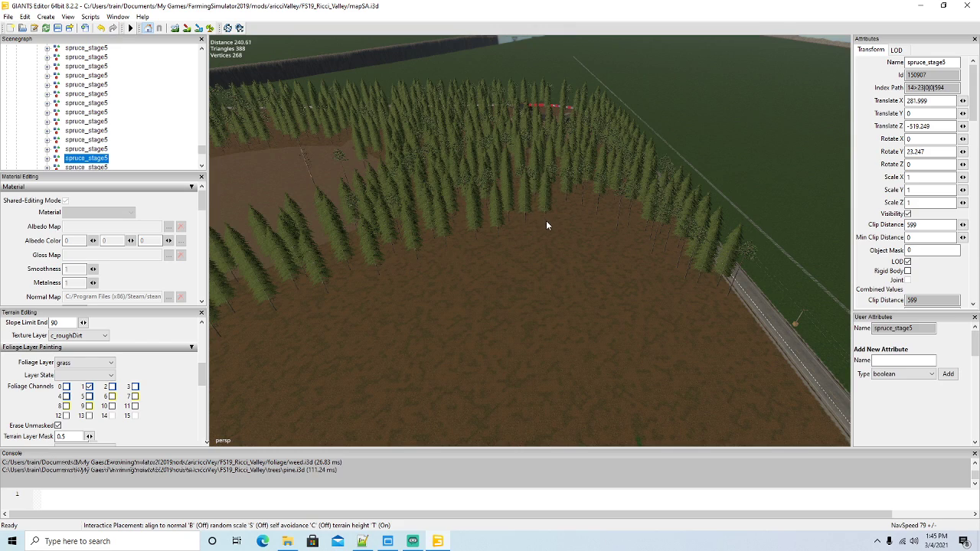
left_click(597, 234)
left_click(618, 246)
left_click(638, 267)
left_click(663, 288)
left_click(739, 320)
left_click(758, 338)
left_click(774, 362)
left_click(793, 389)
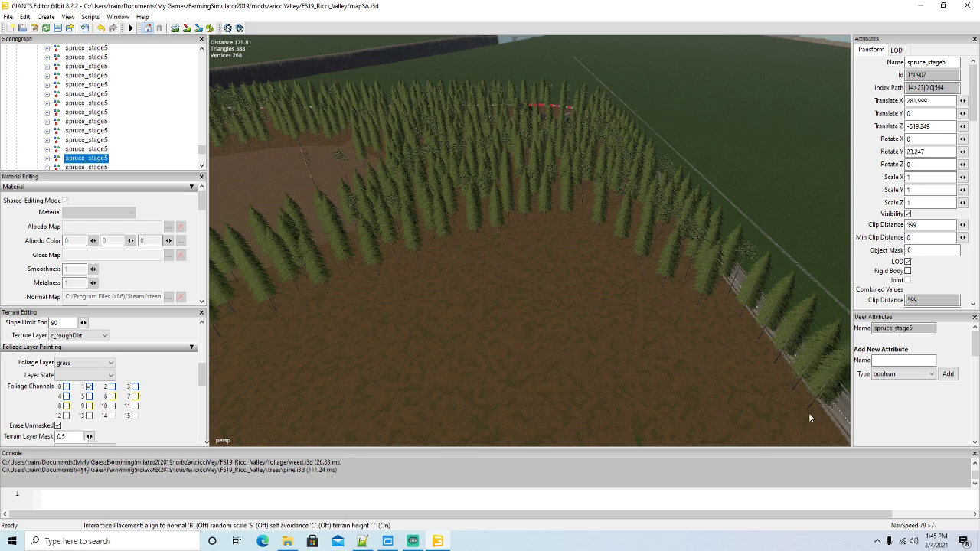
Plant another spruce row on the field side, from the lower end of the road back up to the middle of the curve
left_click(815, 424)
left_click(779, 393)
left_click(745, 361)
left_click(713, 332)
left_click(656, 301)
left_click(626, 277)
left_click(595, 256)
left_click(571, 239)
left_click(552, 234)
Continue the spruce row from the middle of the curve down the clearing side of the forest
left_click(512, 238)
left_click(484, 250)
left_click(449, 268)
left_click(403, 284)
left_click(367, 298)
left_click(334, 315)
left_click(291, 340)
left_click(269, 350)
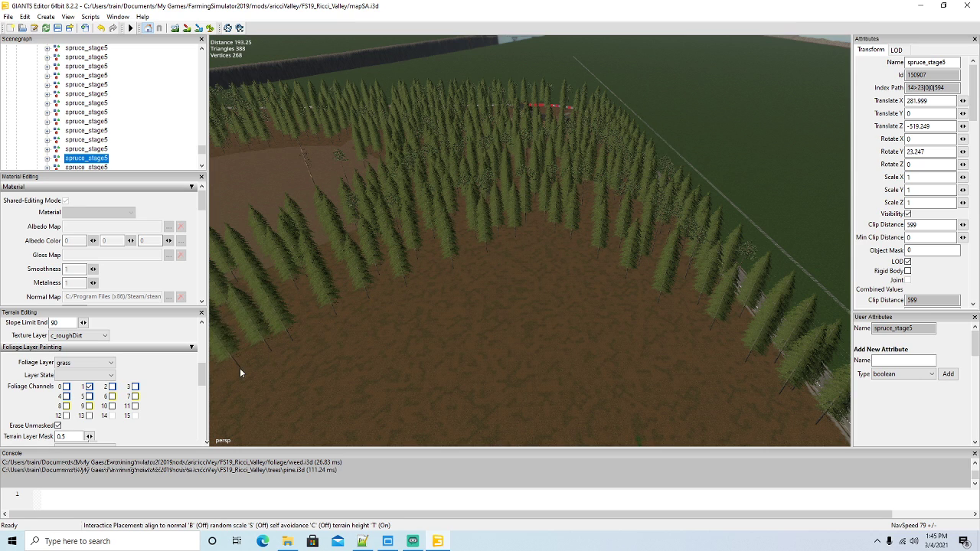
left_click(234, 369)
left_click_drag(434, 368, 499, 207, "alt")
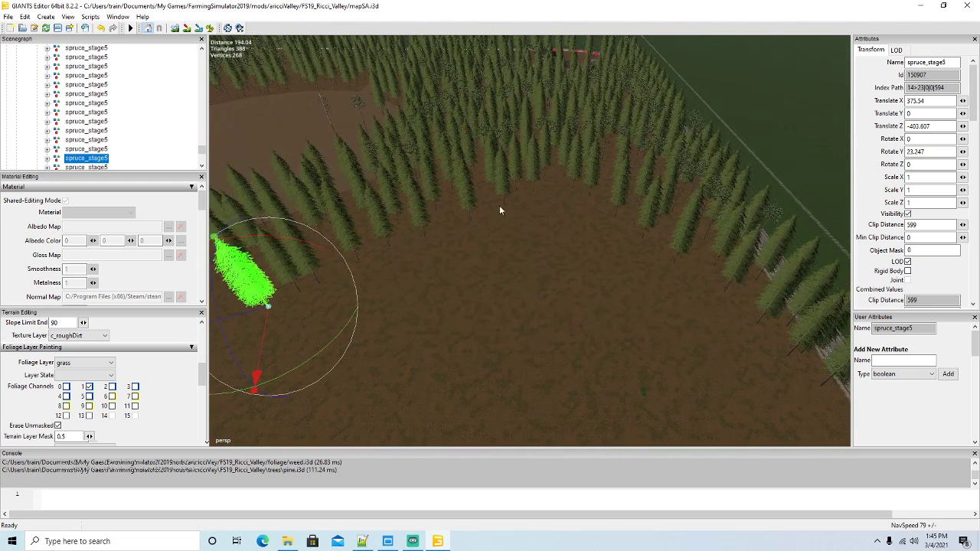
Duplicate a pine from the roadside edge of the forest and move the copy into the open field
left_click(409, 150)
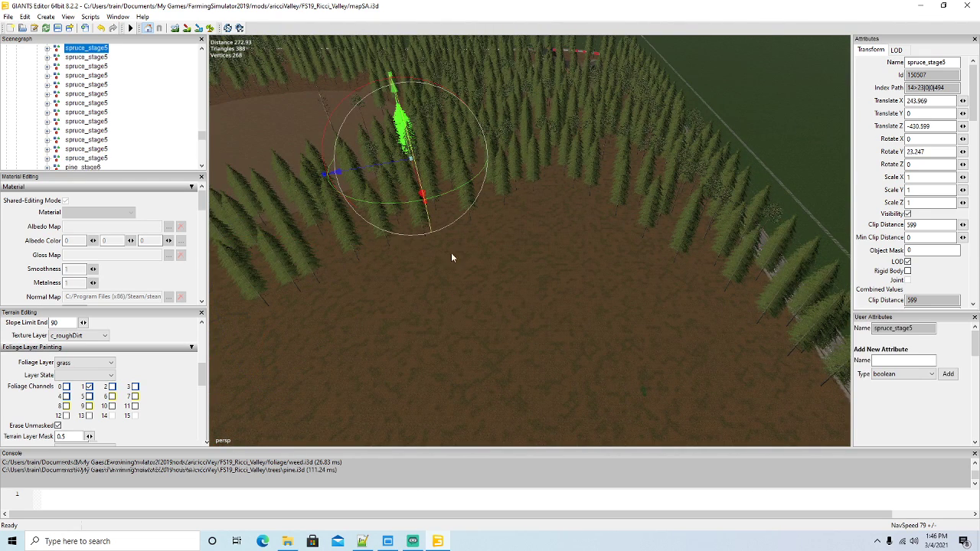
left_click(506, 136)
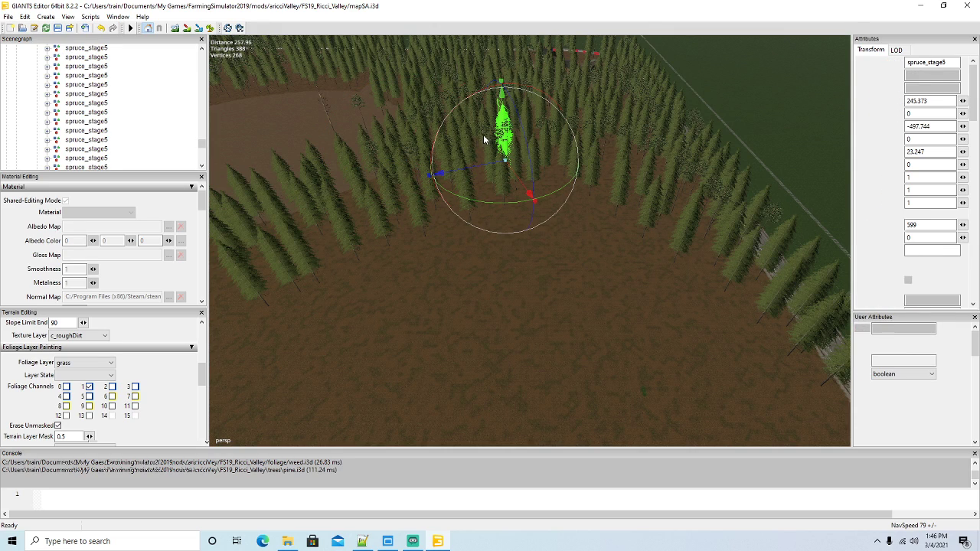
left_click(483, 135)
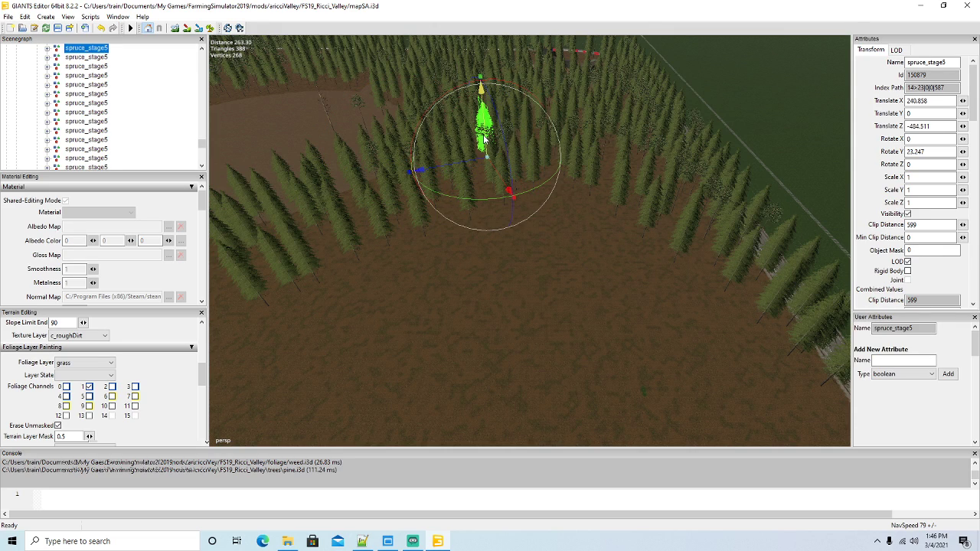
left_click(374, 151)
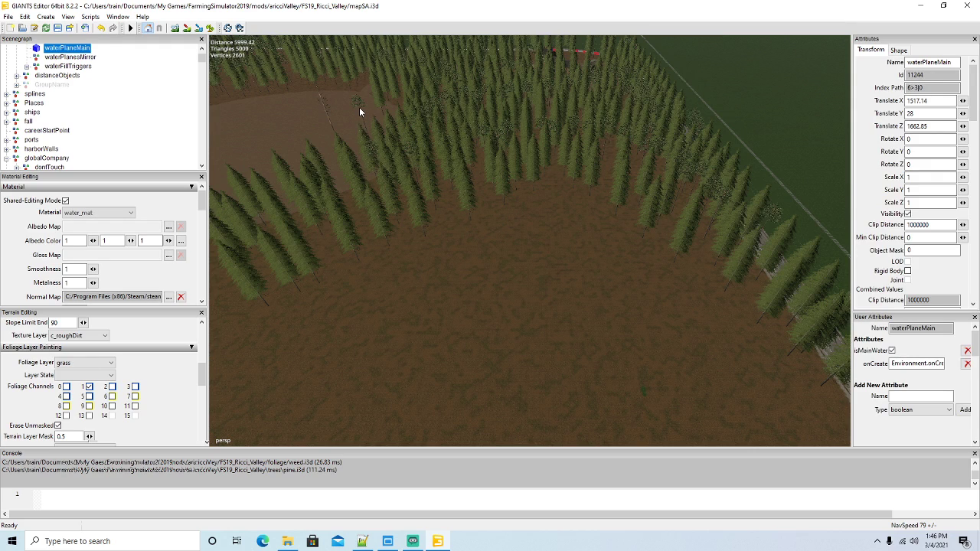
left_click(684, 176)
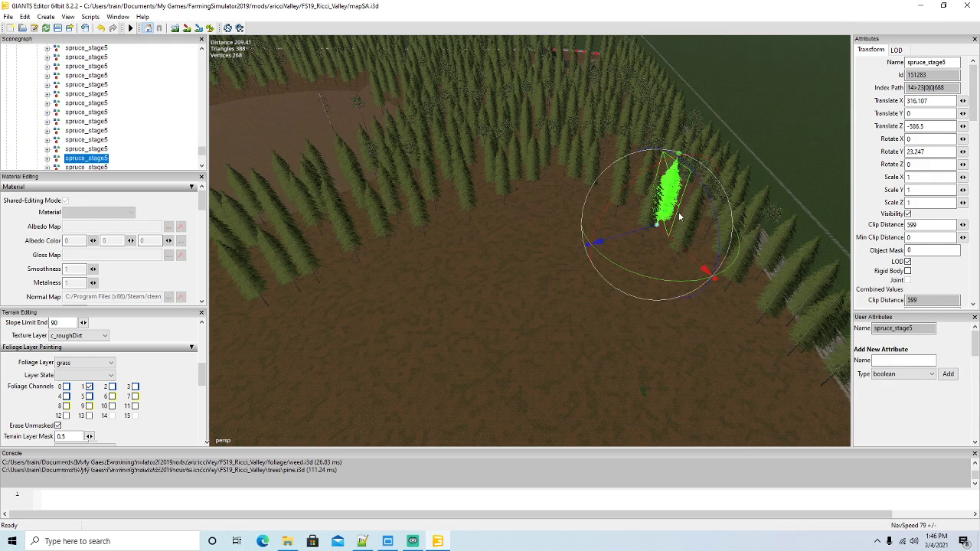
left_click(765, 222)
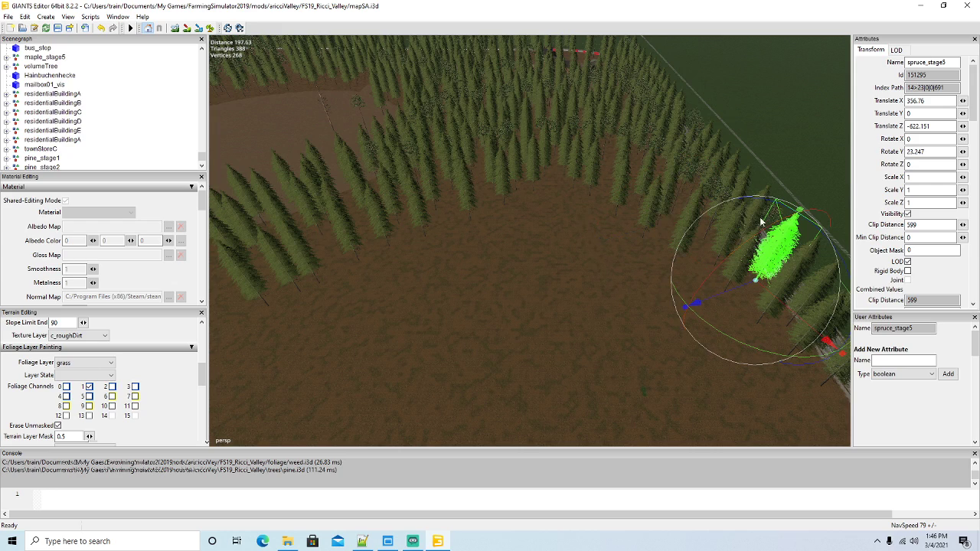
left_click(709, 229)
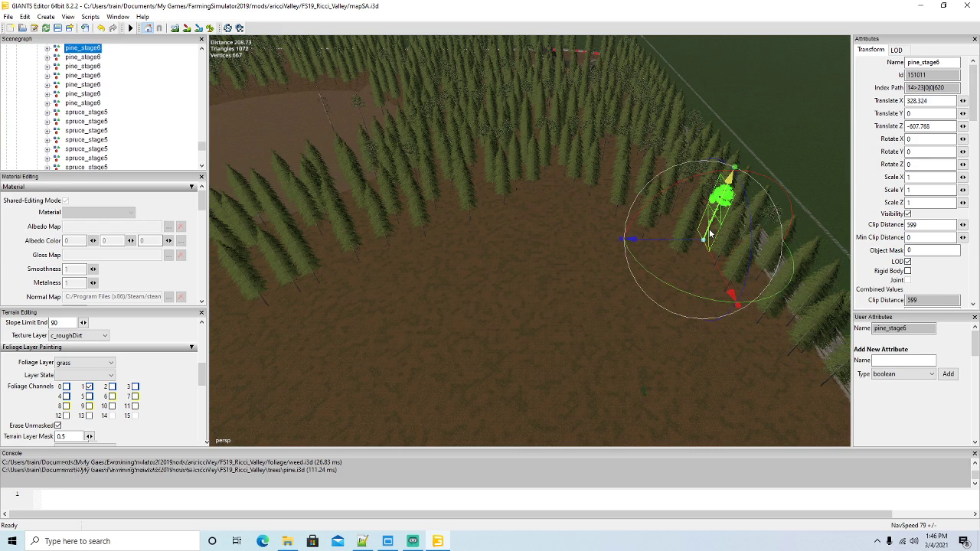
key("ctrl+d")
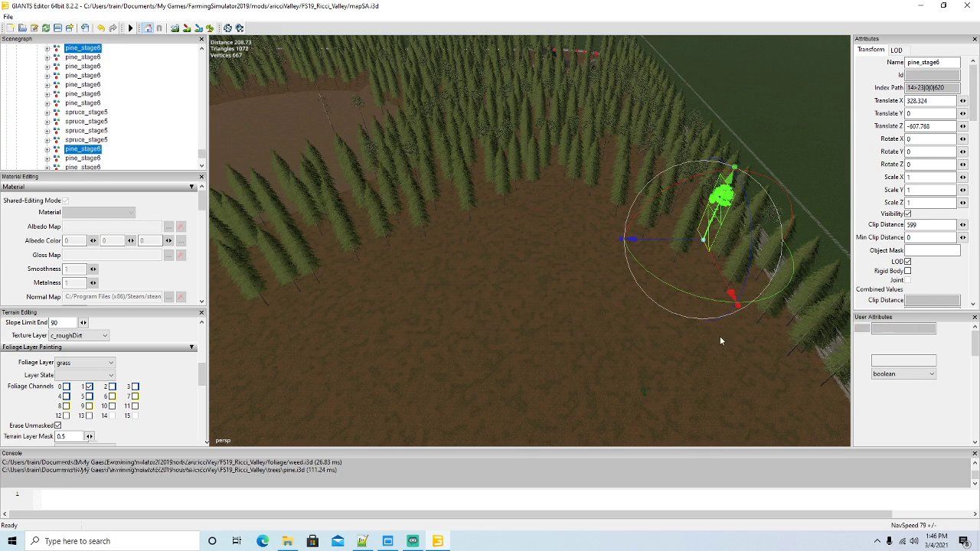
left_click_drag(669, 238, 525, 325)
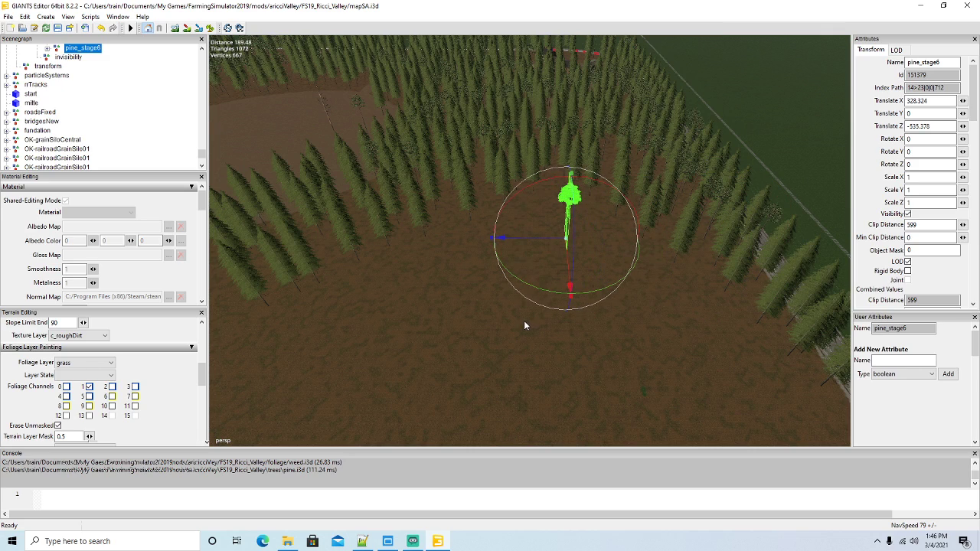
Plant pines among the spruces around the inner curve using interactive placement with terrain height on, ending at the clearing side
key("ctrl+b")
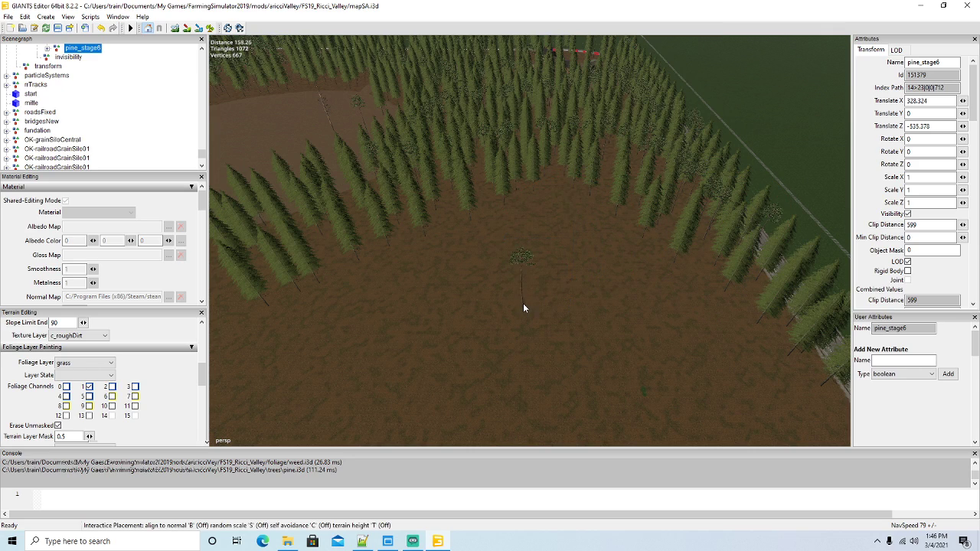
key("t")
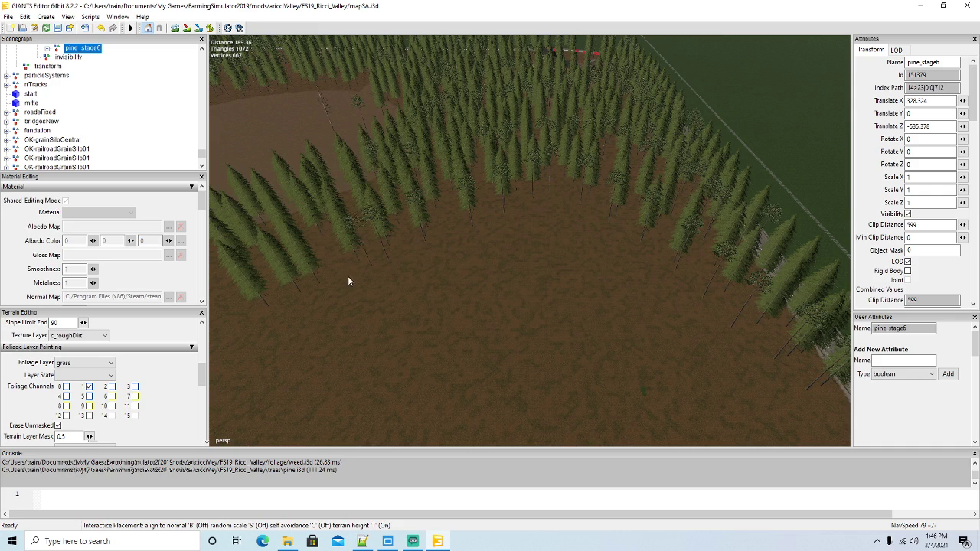
left_click(264, 319)
scroll(440, 361, "down", 4)
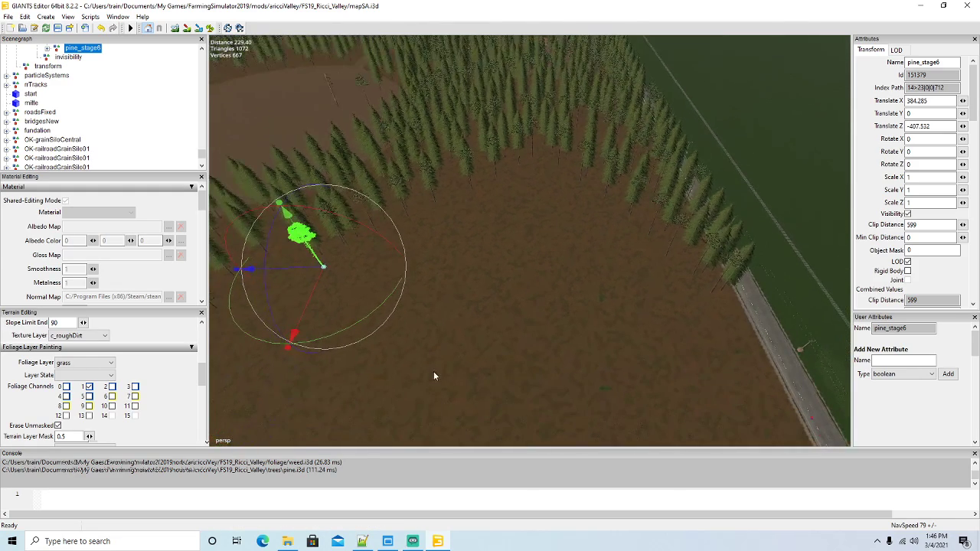
left_click_drag(494, 333, 512, 345, "alt")
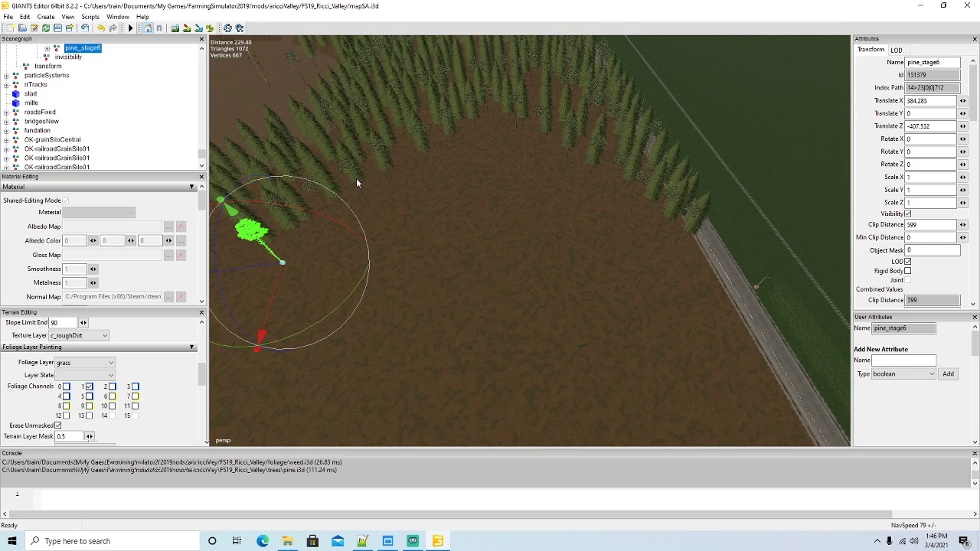
Duplicate a spruce from the clearing side and, with terrain height on, plant further spruce rows around the inner curve and down the roadside
left_click(308, 158)
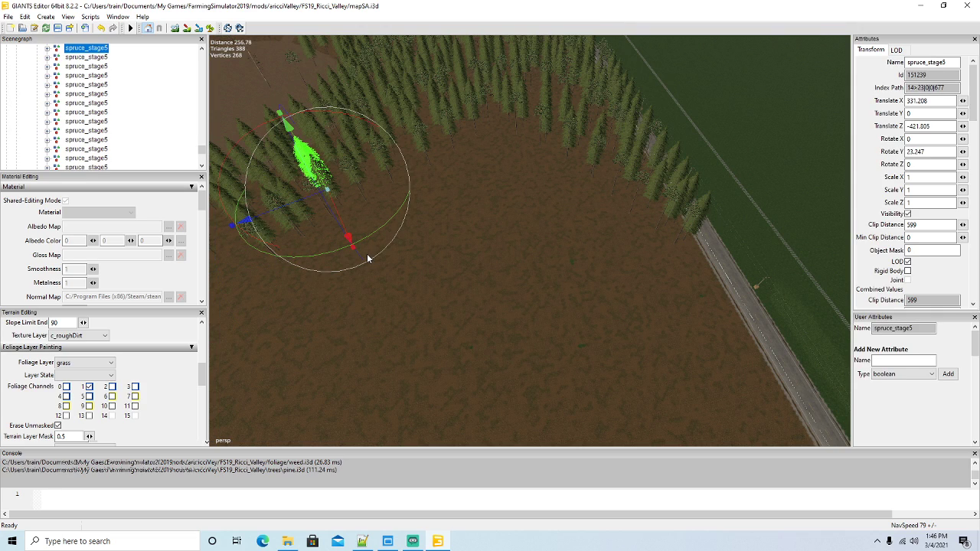
key("ctrl+d")
left_click_drag(337, 214, 447, 342)
key("ctrl+b")
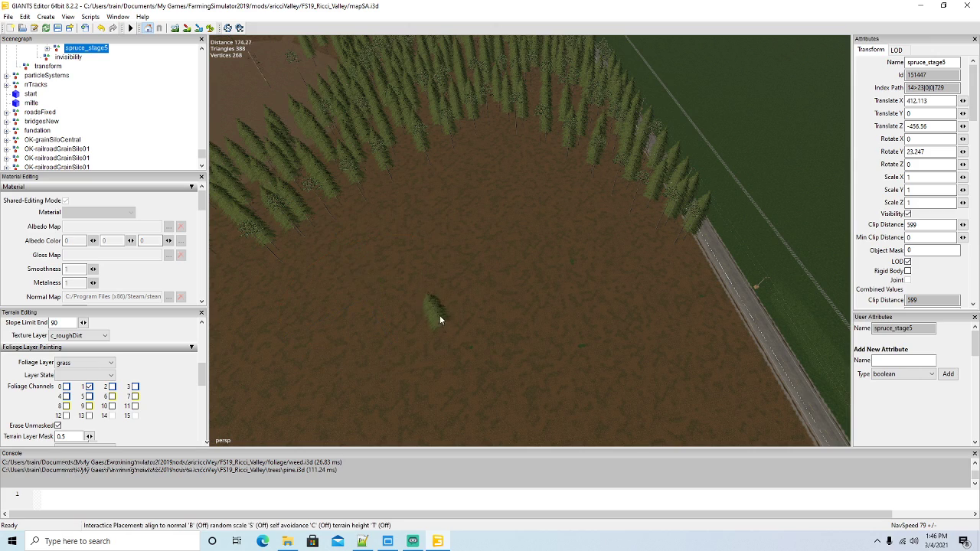
key("t")
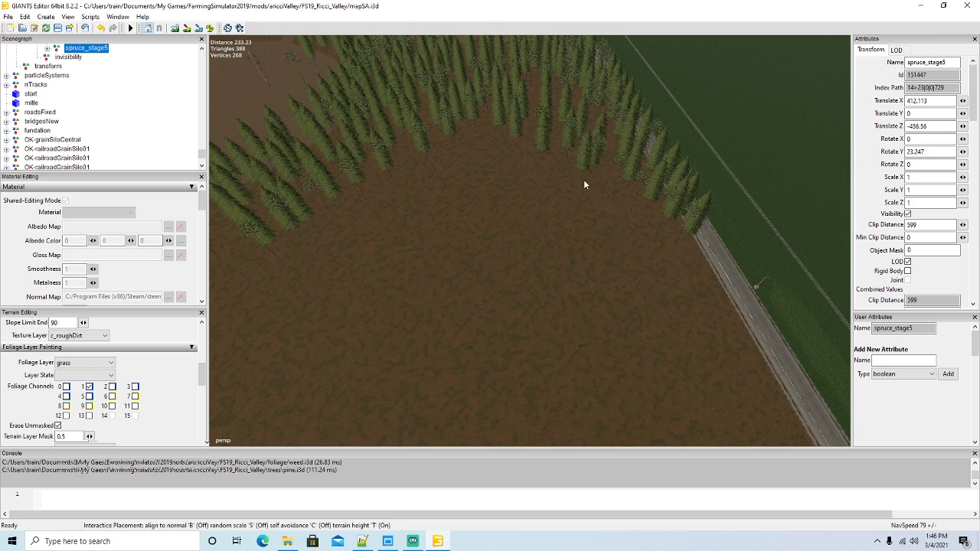
mouse_move(642, 252)
left_mouse_down()
mouse_move(709, 286)
mouse_move(769, 401)
mouse_move(527, 171)
mouse_move(467, 155)
mouse_move(302, 276)
mouse_move(339, 277)
mouse_move(468, 188)
mouse_move(527, 196)
mouse_move(724, 390)
mouse_move(689, 348)
left_mouse_up()
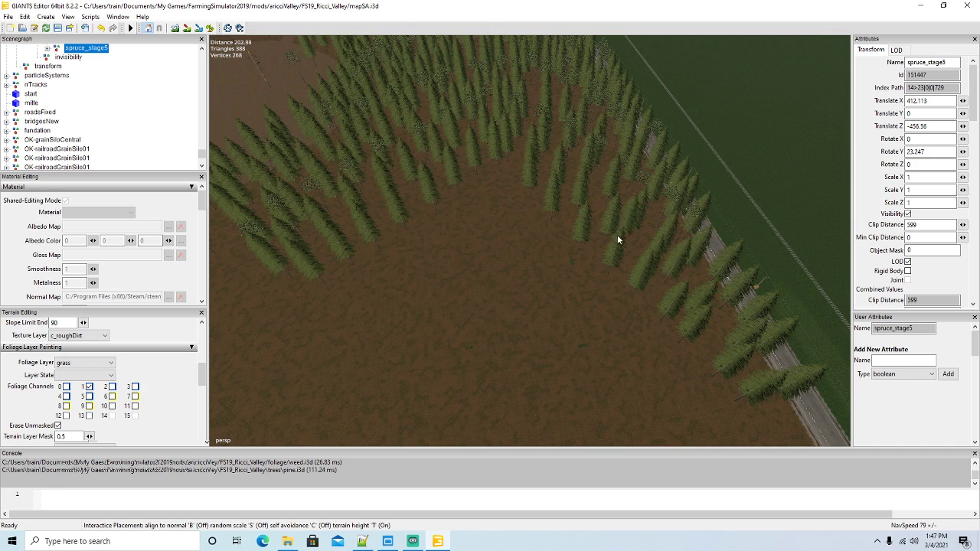
mouse_move(529, 175)
left_mouse_down()
mouse_move(528, 143)
mouse_move(517, 176)
mouse_move(363, 276)
mouse_move(361, 305)
mouse_move(497, 224)
mouse_move(534, 225)
mouse_move(708, 407)
left_mouse_up()
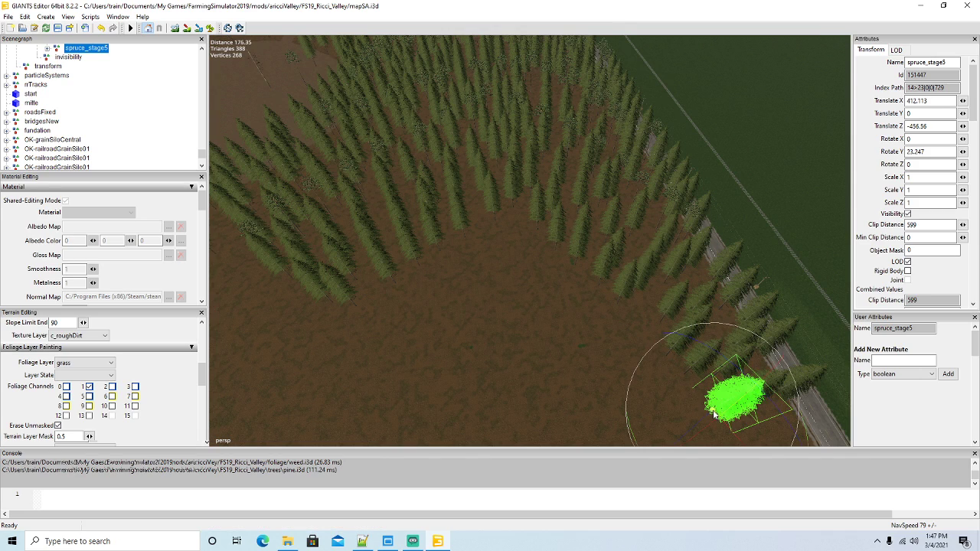
Move the outermost spruce of the small group near the dirt track out into the open field
left_click_drag(574, 345, 484, 326, "alt")
scroll(341, 296, "up", 3)
scroll(484, 326, "down", 3)
scroll(482, 326, "up", 2)
scroll(482, 327, "down", 1)
left_click_drag(620, 167, 588, 267, "alt")
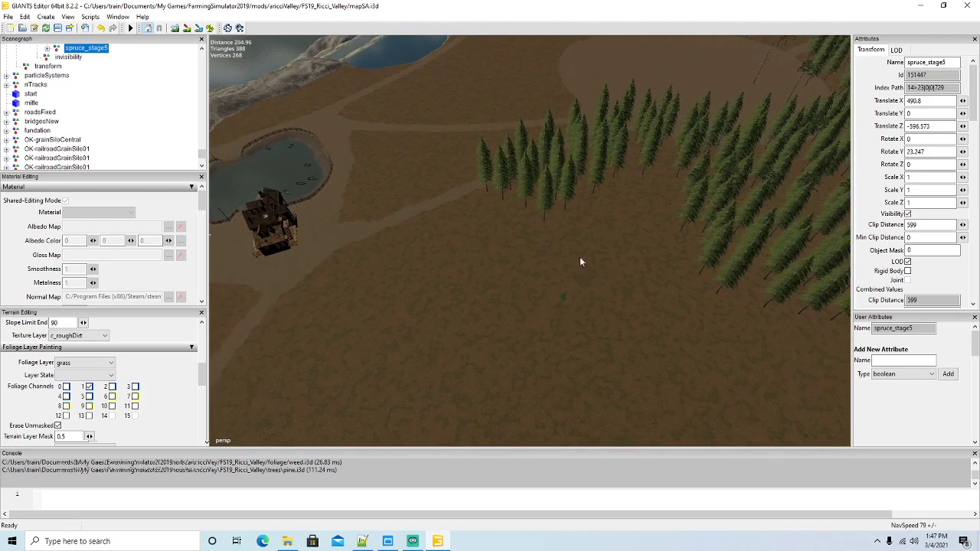
left_click(544, 196)
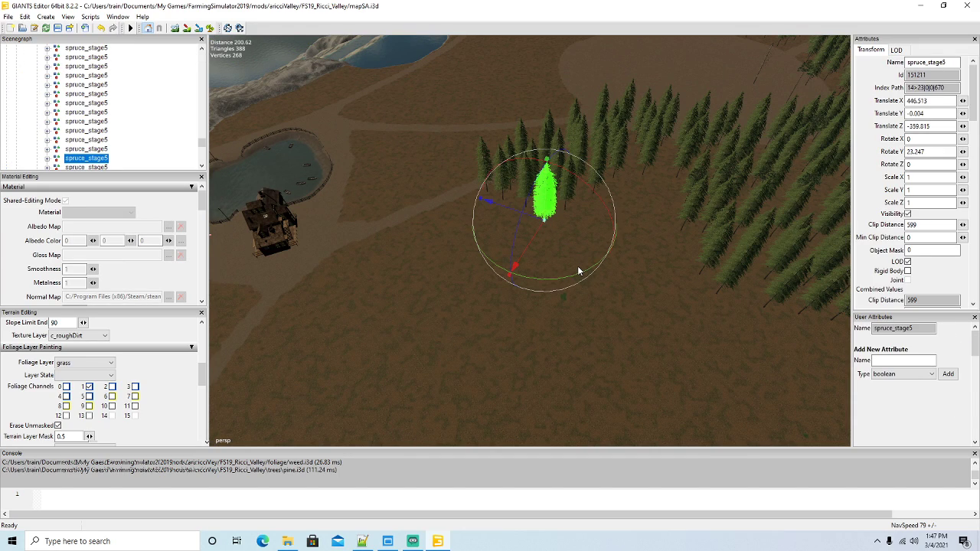
left_click(544, 210)
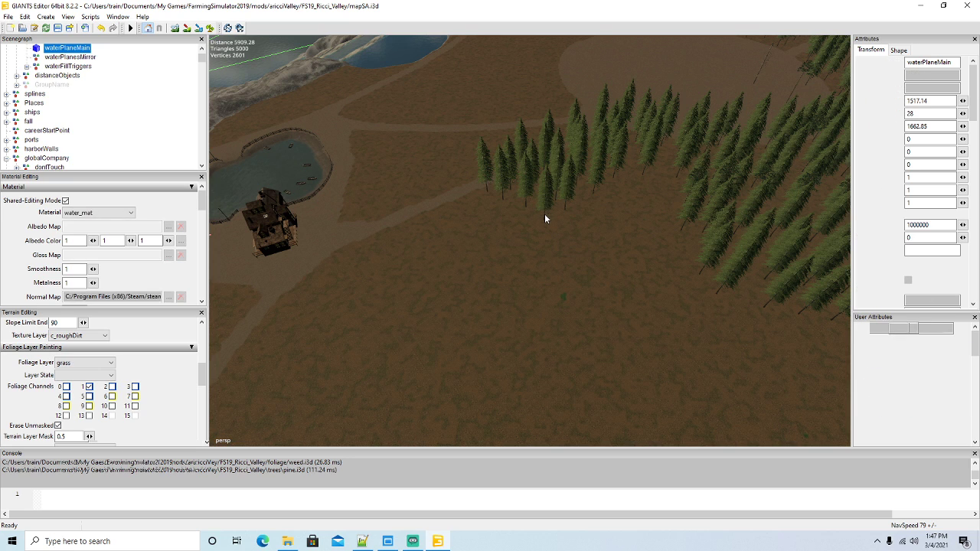
left_click_drag(546, 205, 561, 252)
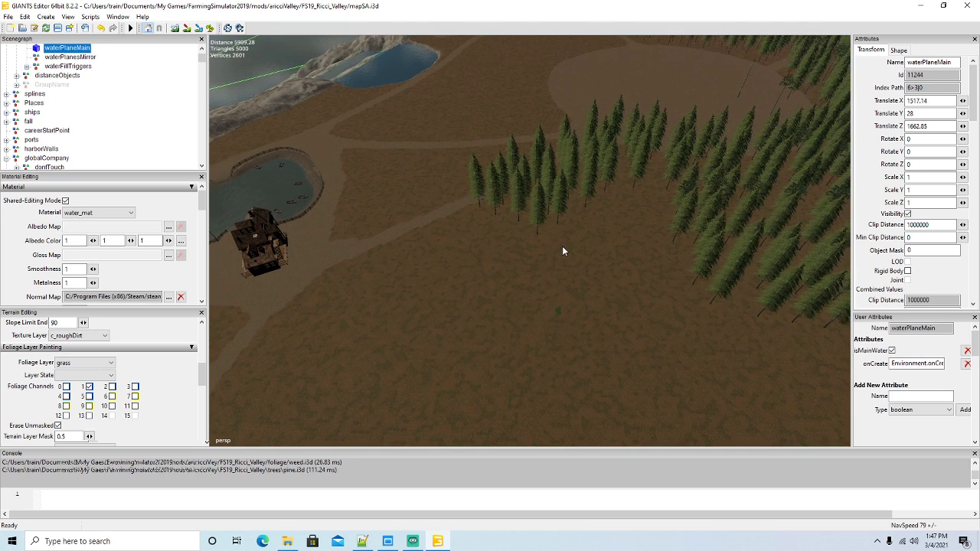
scroll(561, 247, "up", 5)
scroll(536, 246, "down", 2)
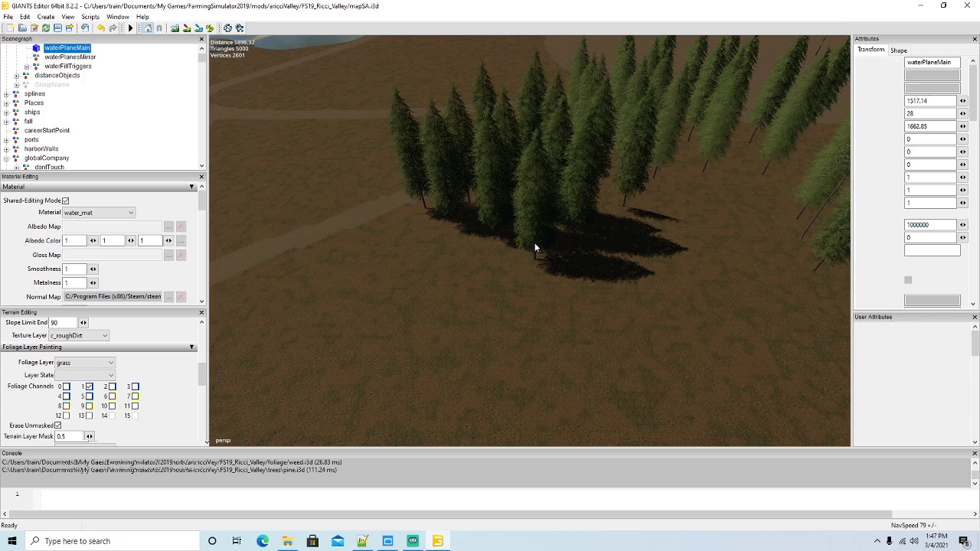
left_click(535, 243)
scroll(538, 249, "down", 5)
left_click_drag(538, 247, 535, 353)
Plant a spruce row along the dirt track, from the forest's end past the wooden building, using interactive placement with terrain height on
key("ctrl+shift+i")
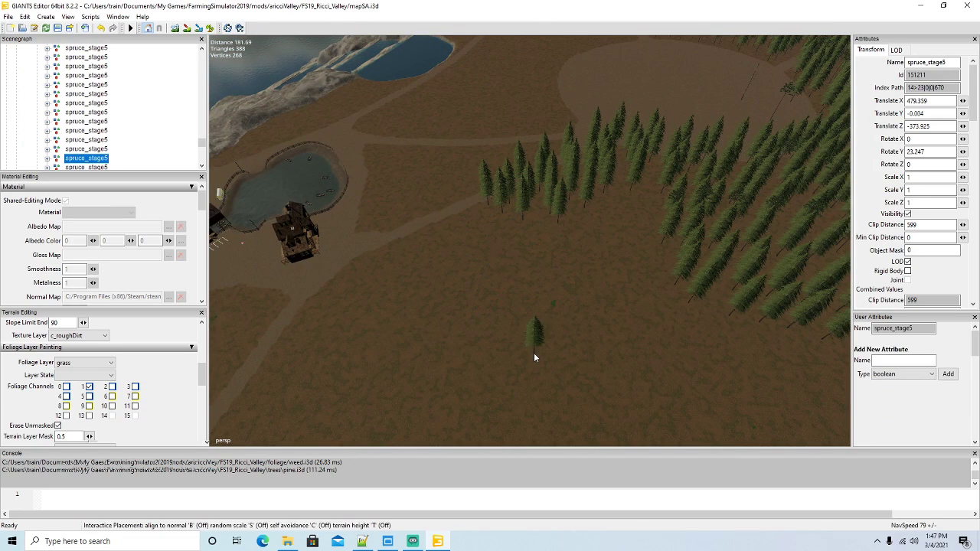
key("t")
left_click(465, 214)
left_click(442, 222)
left_click(421, 235)
left_click(398, 246)
left_click(377, 257)
left_click(351, 274)
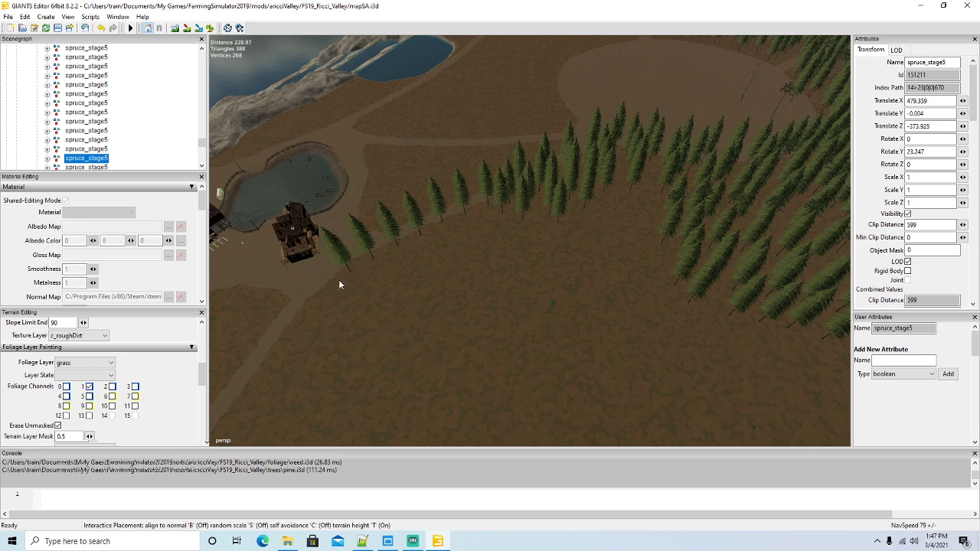
left_click(327, 291)
left_click(306, 312)
left_click(284, 342)
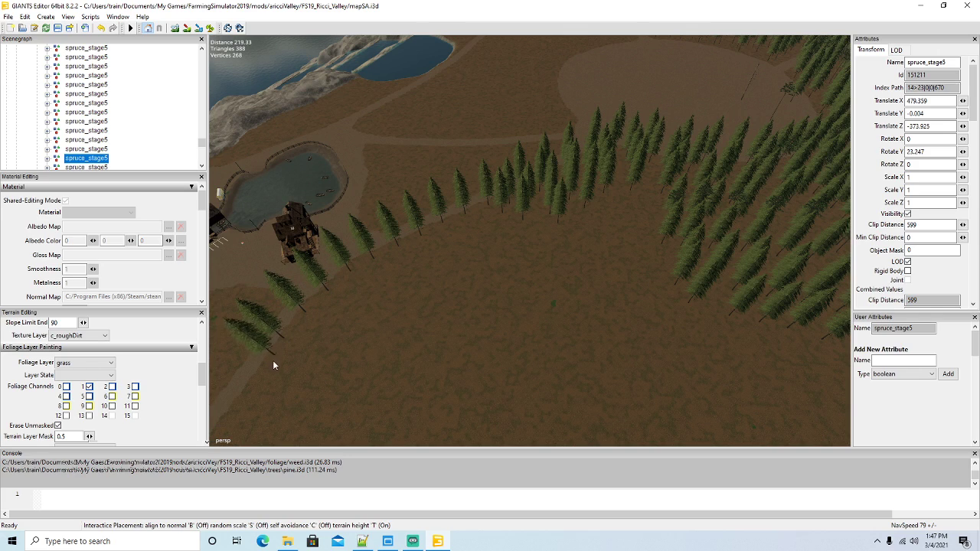
left_click(263, 373)
Plant a second spruce row on the field side of the track row, from the wooden building back to the main forest
left_click(347, 291)
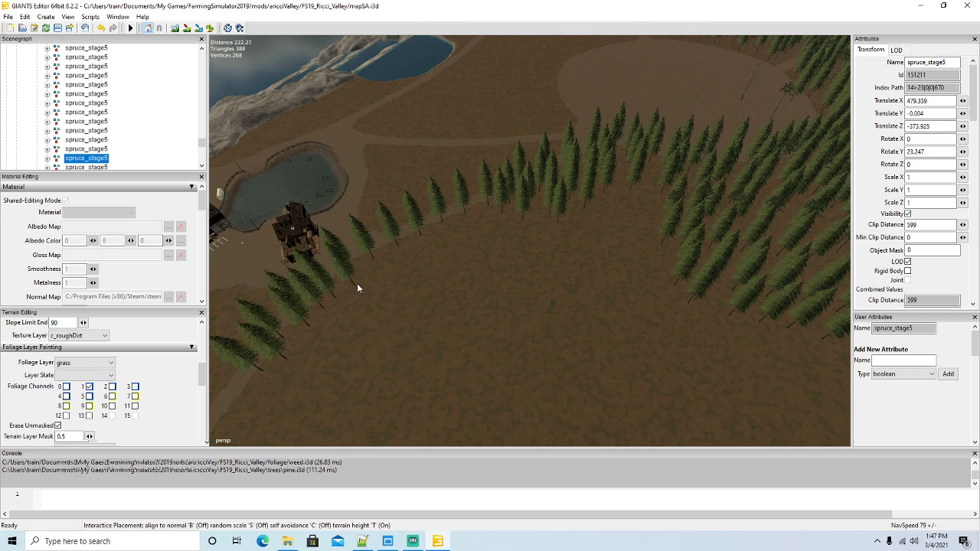
left_click(365, 279)
left_click(389, 267)
left_click(415, 256)
left_click(445, 248)
left_click(470, 240)
left_click(507, 233)
left_click(551, 240)
left_click(578, 236)
left_click(601, 225)
left_click(621, 216)
left_click(659, 242)
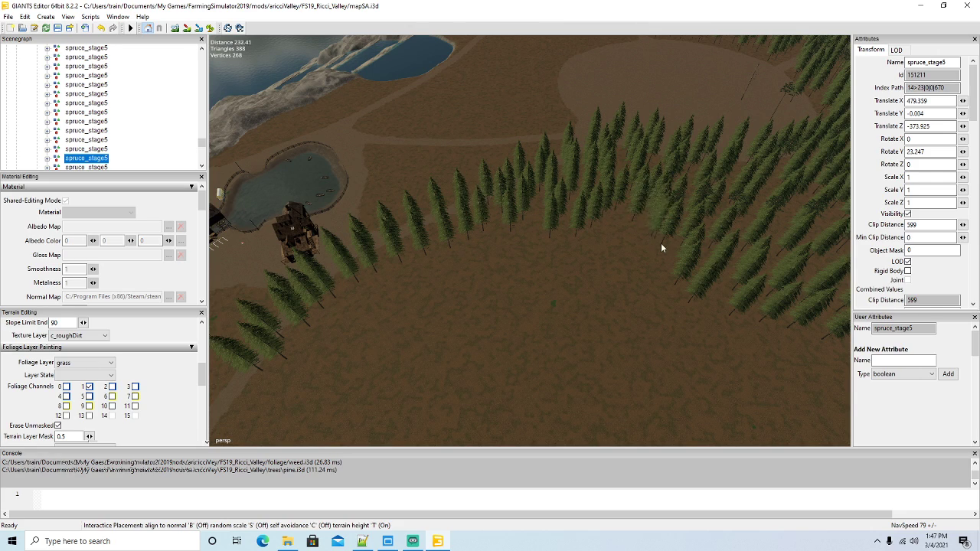
Plant a third spruce row on the field side, from the main forest back to the dirt track, and finish placement there
left_click(660, 258)
left_click(601, 243)
left_click(560, 241)
left_click(516, 240)
left_click(491, 241)
left_click(454, 248)
left_click(437, 255)
left_click(407, 272)
left_click(383, 286)
left_click(335, 312)
left_click(322, 325)
left_click(310, 340)
key("Escape")
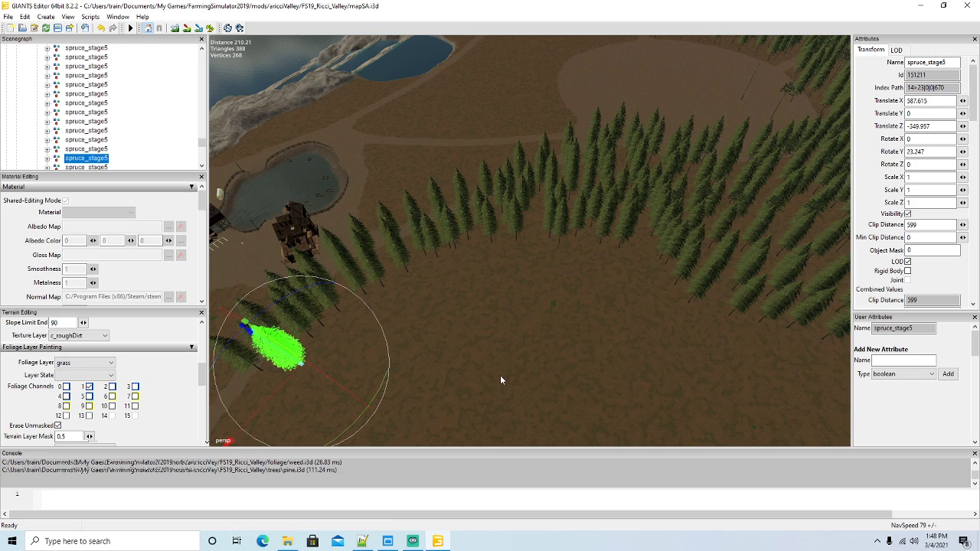
Look through the spruce forest around the dirt clearing for a pine tree to copy
scroll(570, 333, "up", 5)
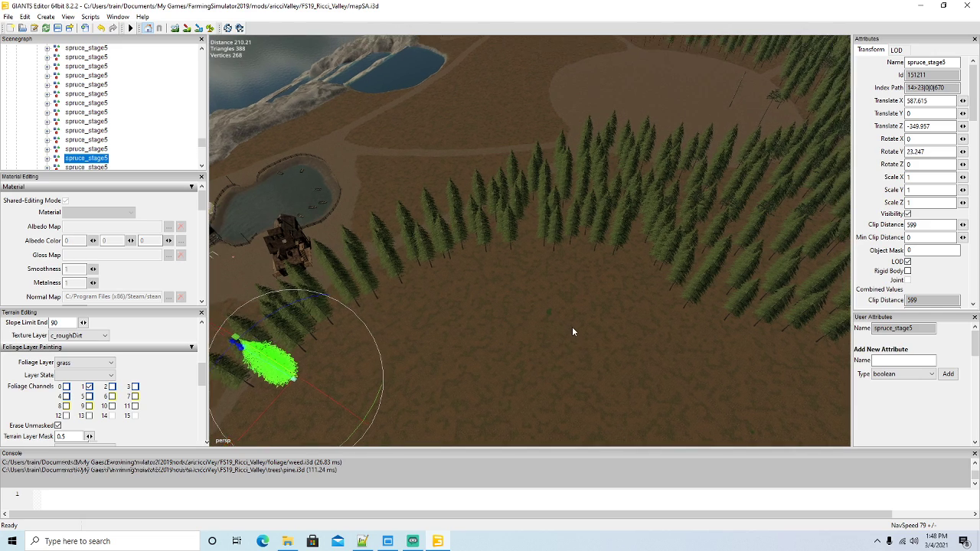
scroll(586, 330, "down", 5)
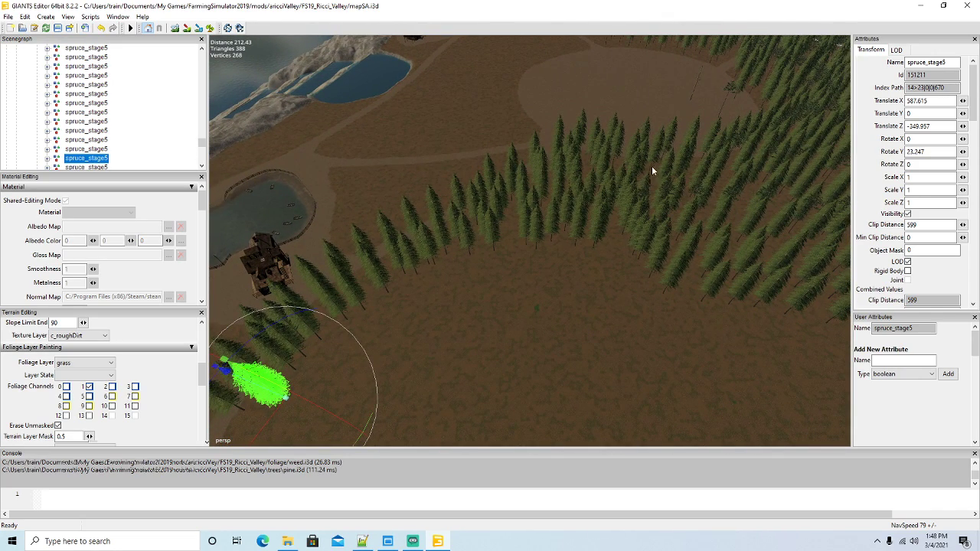
left_click(726, 99)
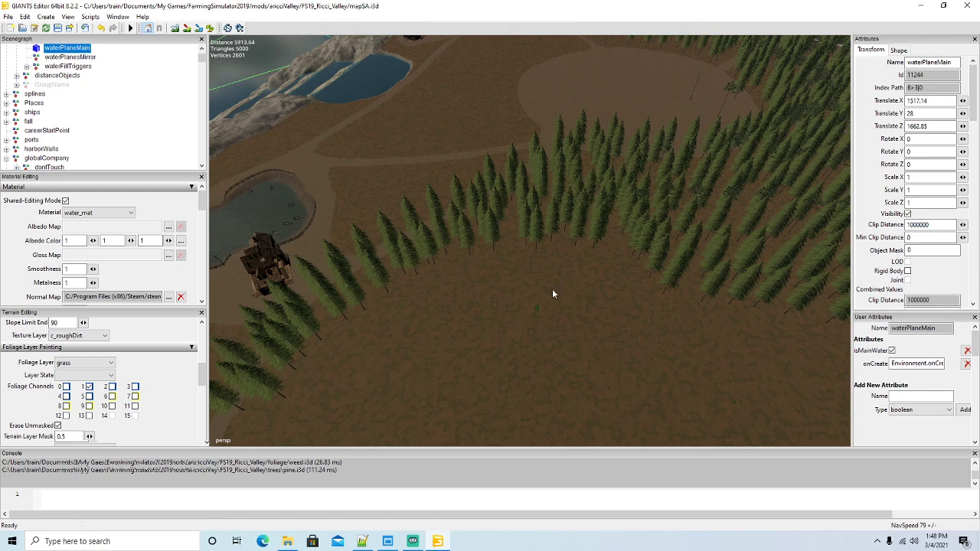
left_click_drag(591, 287, 611, 275, "alt")
scroll(611, 275, "up", 5)
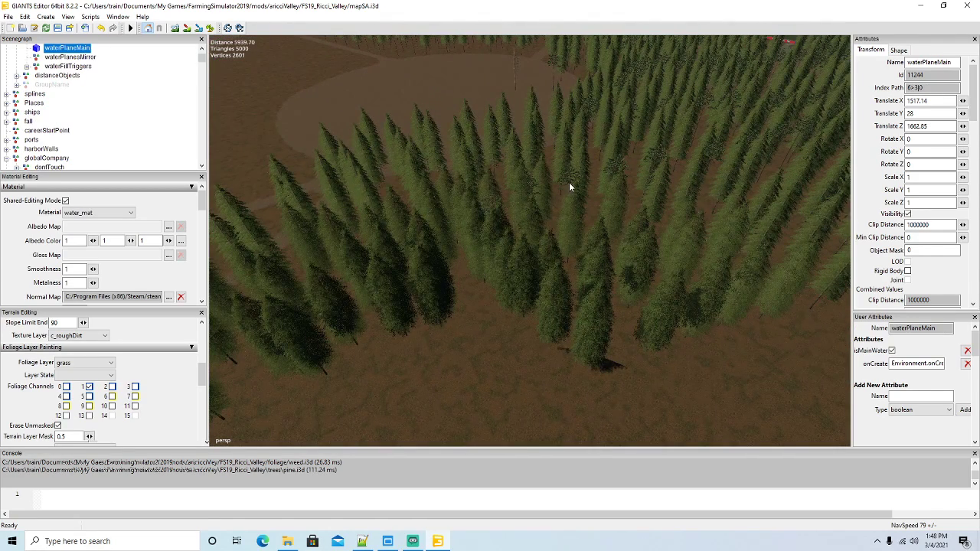
left_click(617, 166)
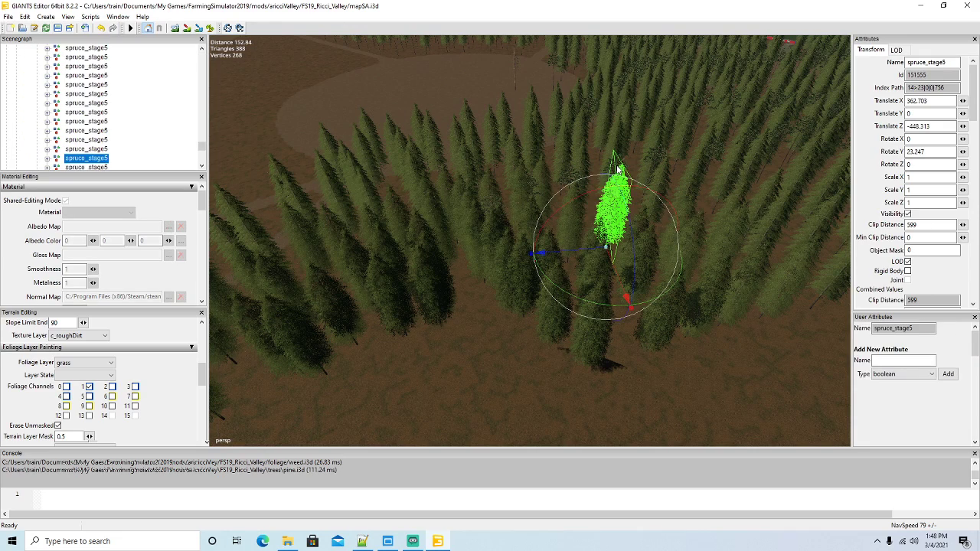
left_click_drag(519, 237, 555, 229, "alt")
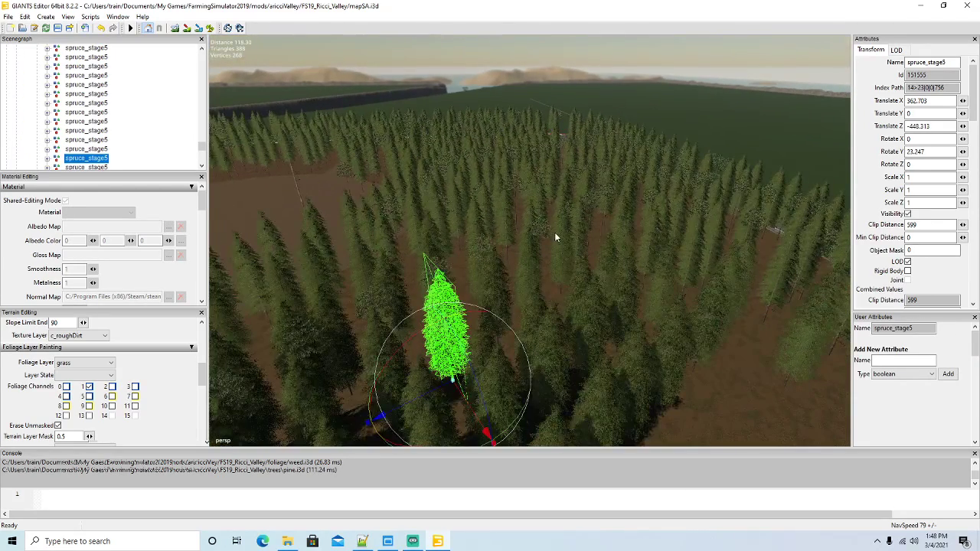
left_click(540, 231)
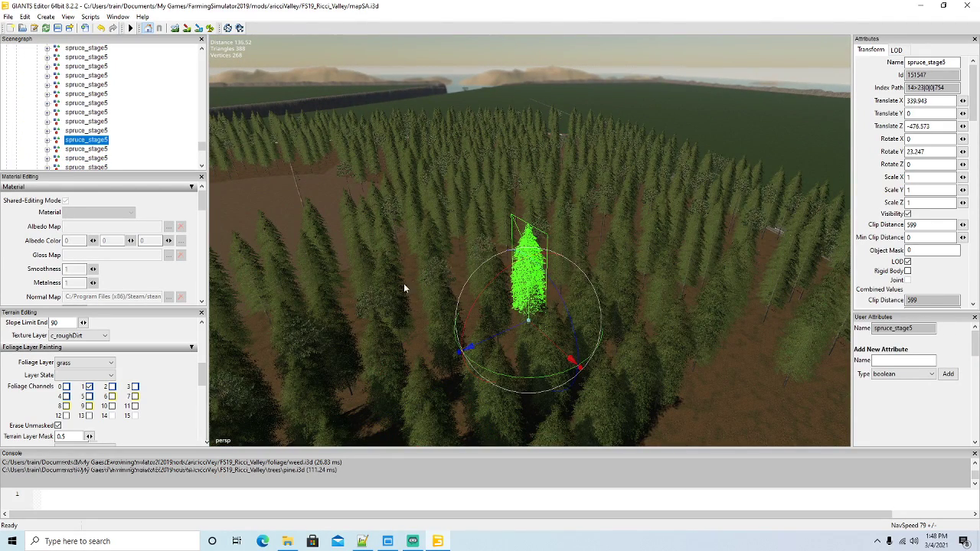
left_click(371, 300)
left_click_drag(345, 328, 492, 284, "alt")
scroll(491, 285, "up", 5)
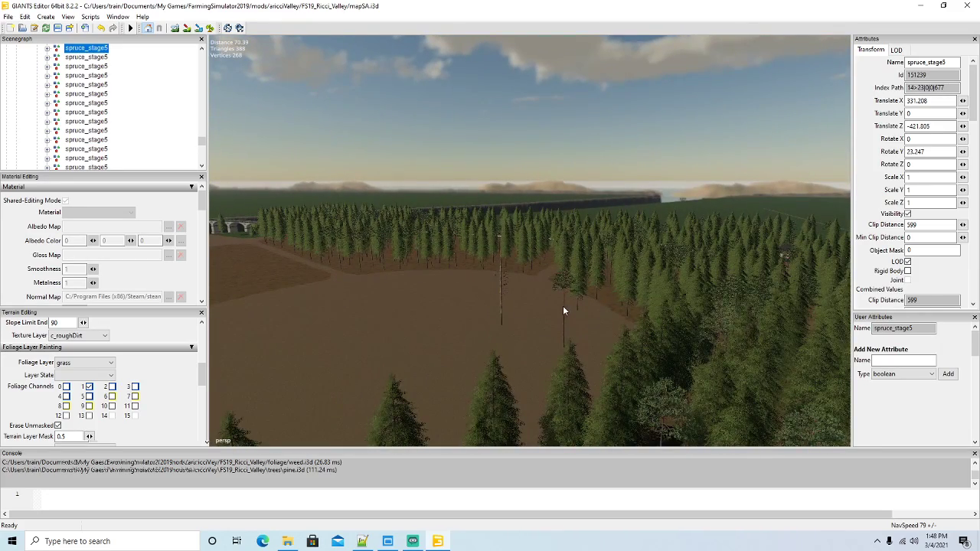
Duplicate the pine at the edge of the dirt clearing and move the copy into the open field beyond the spruces
left_click(563, 307)
left_click_drag(660, 317, 627, 360, "alt")
scroll(639, 335, "down", 4)
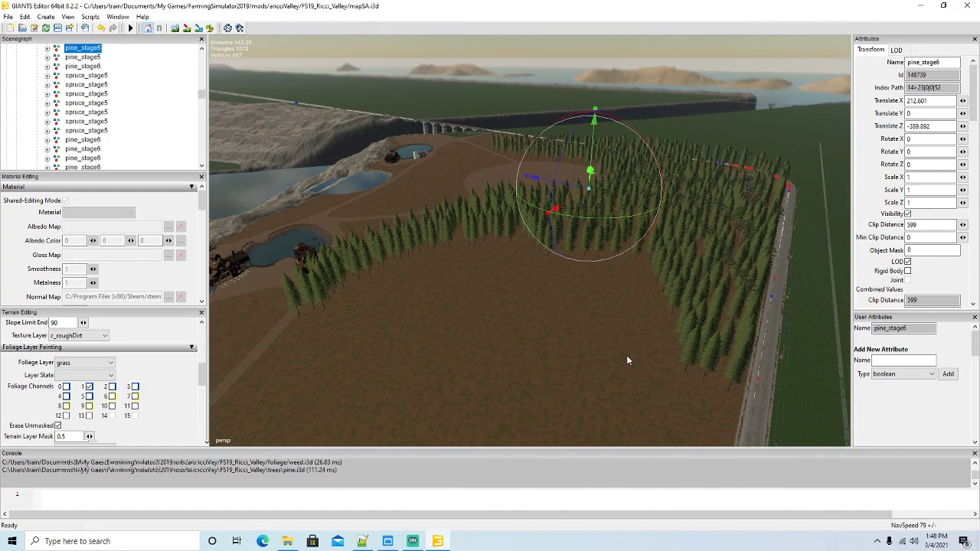
key("ctrl+d")
left_click_drag(474, 262, 496, 372)
scroll(478, 326, "up", 5)
scroll(486, 374, "down", 2)
scroll(506, 369, "down", 2)
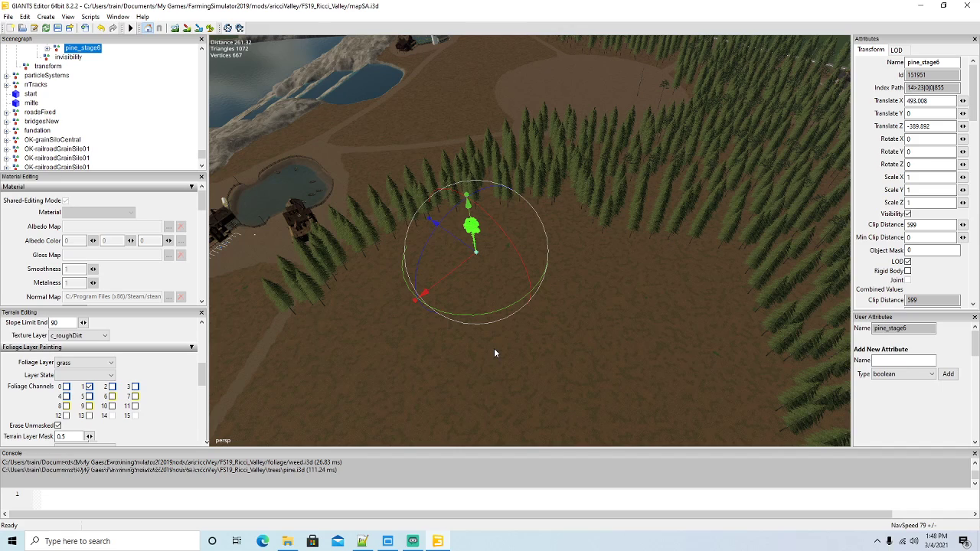
Plant a pine row along the forest's curved inner edge, between the dirt track and the road side, using interactive placement with terrain height on
key("space")
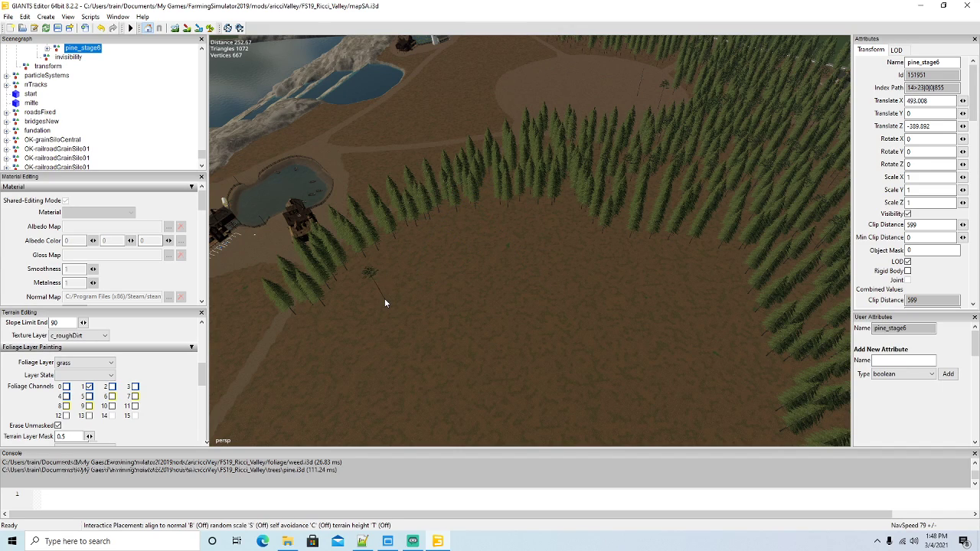
key("t")
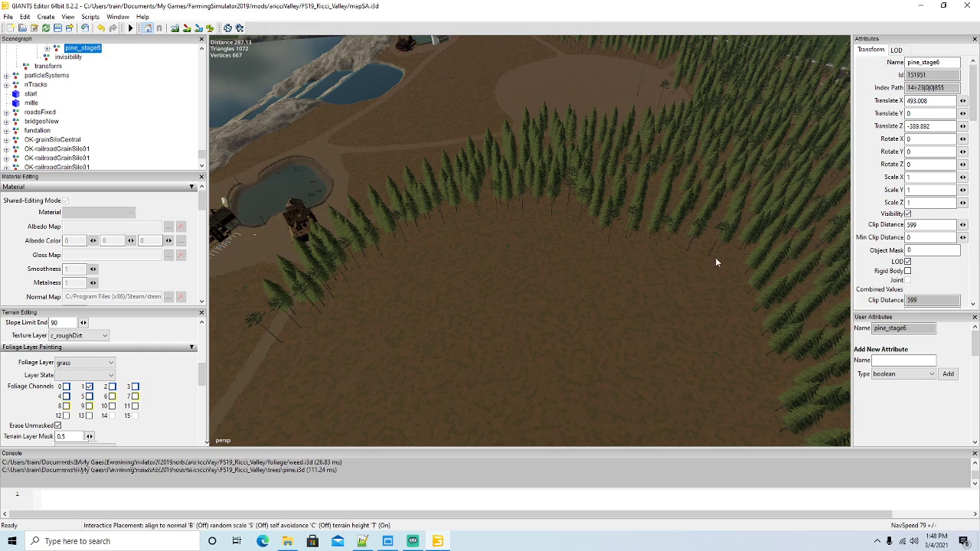
mouse_move(747, 325)
left_mouse_down()
mouse_move(767, 394)
mouse_move(763, 429)
left_mouse_up()
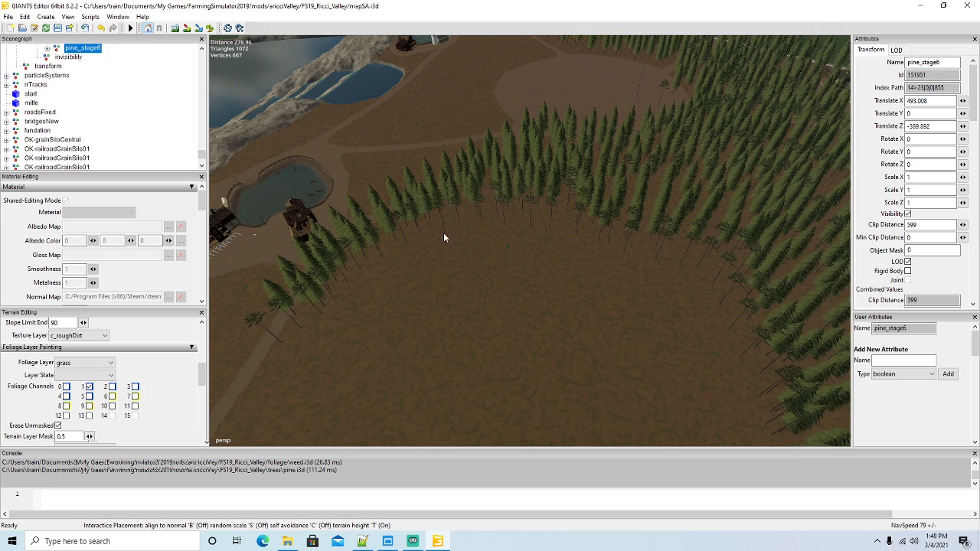
left_click(294, 351)
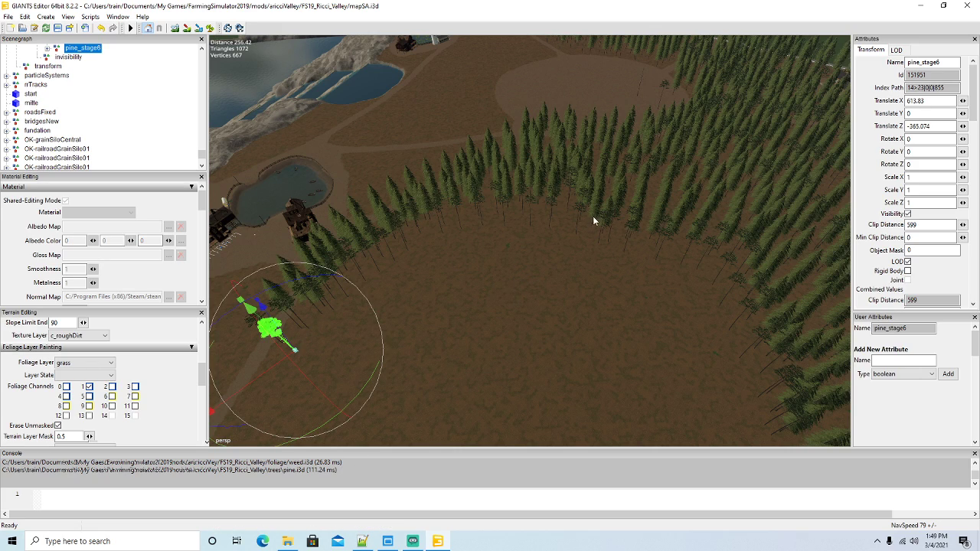
Duplicate the end spruce beside the dirt track and move the copy into the open field
left_click(598, 190)
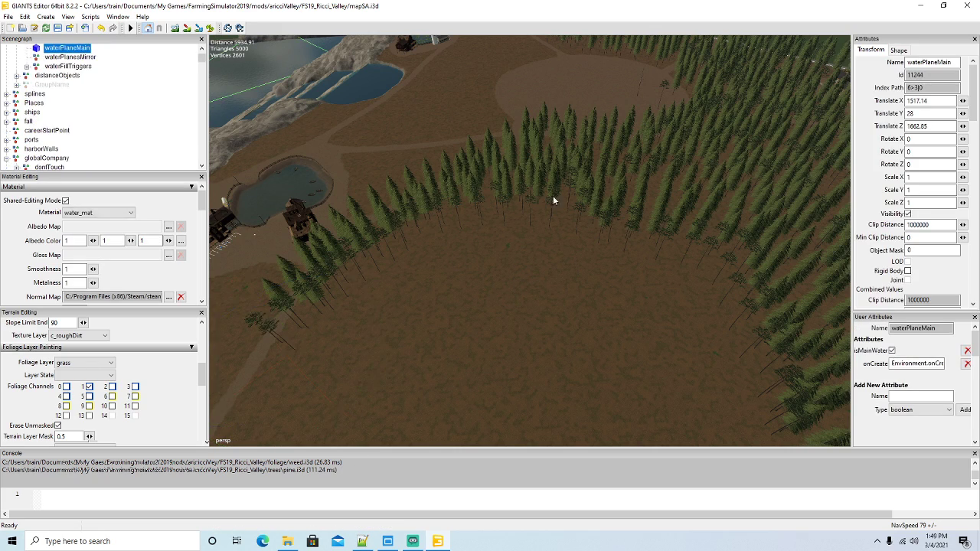
left_click(271, 289)
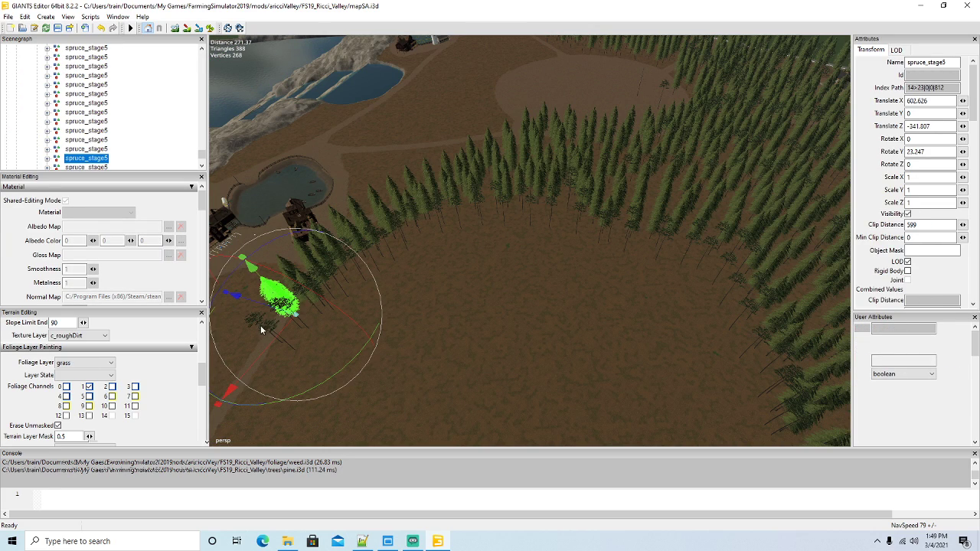
key("ctrl+d")
left_click_drag(256, 300, 422, 381)
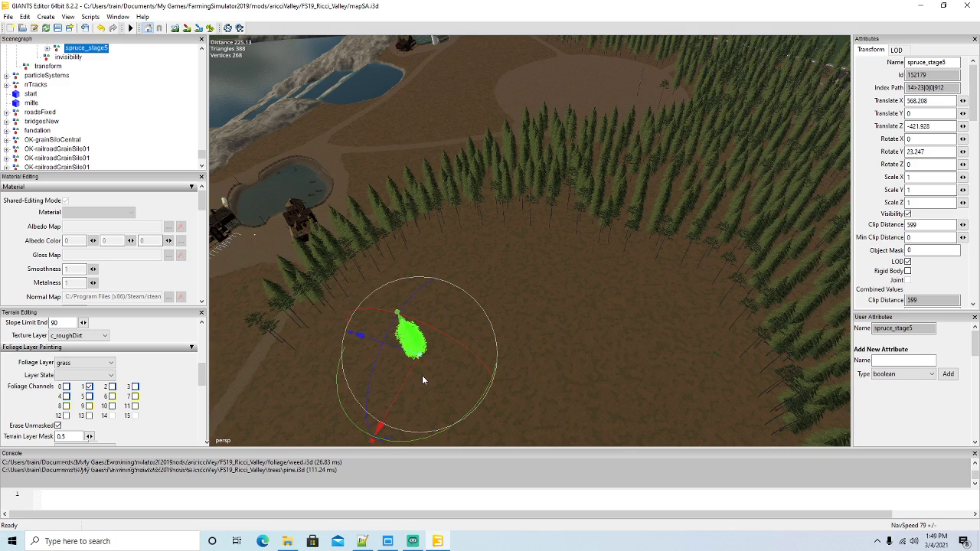
Plant a spruce row on the field side of the pines, from the dirt track round to the road side, with terrain height on
key("ctrl+b")
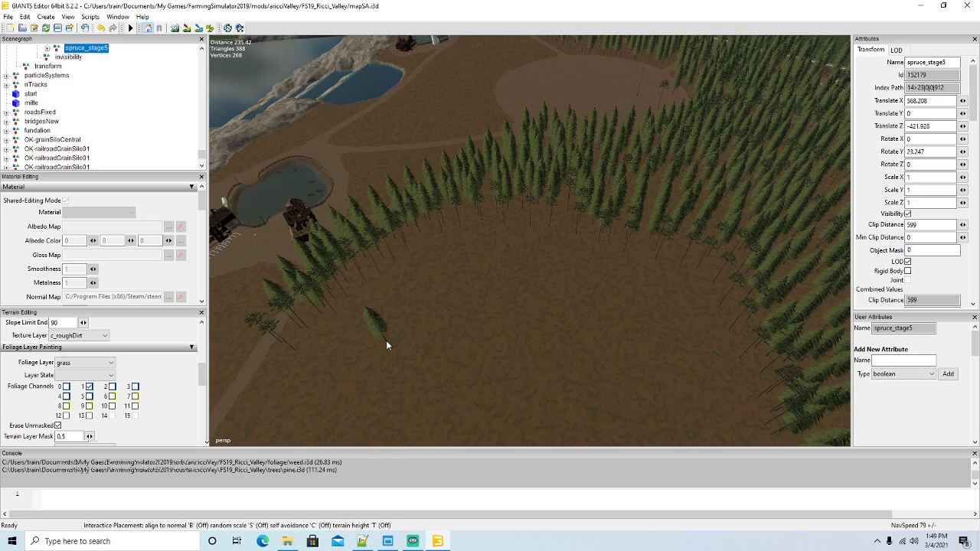
key("t")
left_click(269, 359)
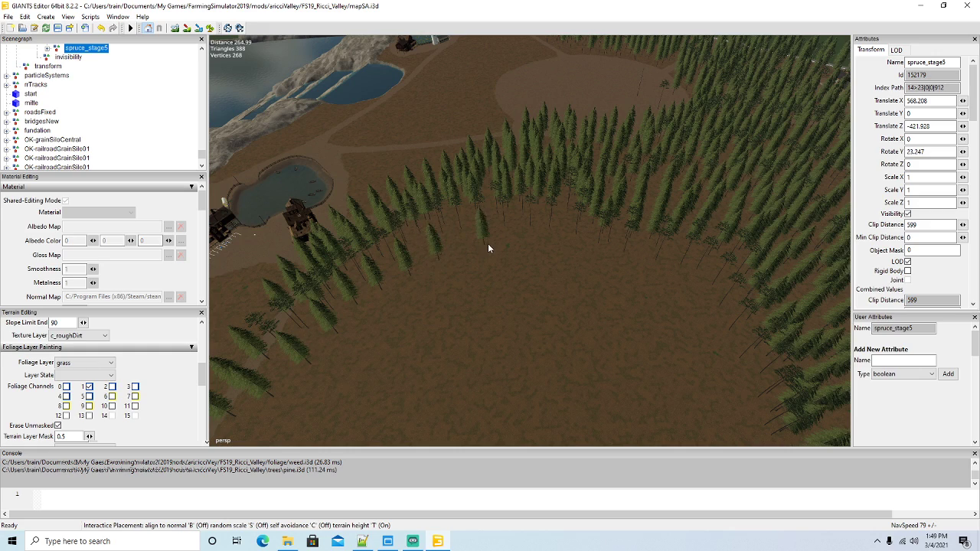
left_click(568, 254)
mouse_move(653, 281)
left_mouse_down()
mouse_move(691, 304)
mouse_move(728, 356)
mouse_move(743, 405)
mouse_move(726, 417)
left_mouse_up()
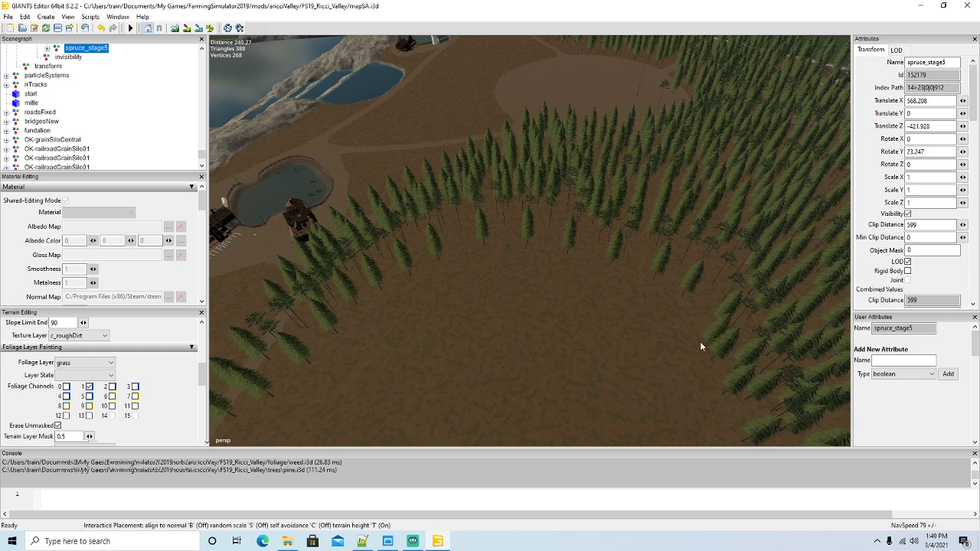
Plant a second curved spruce row on the field side, working back towards the dirt track
left_click(501, 259)
left_click(475, 257)
left_click(465, 242)
left_click(437, 264)
left_click(419, 273)
left_click(382, 292)
Plant further spruces in curved rows deeper into the open field, between the dirt track and the road side, and finish placement
mouse_move(362, 325)
left_mouse_down()
mouse_move(272, 414)
mouse_move(312, 391)
mouse_move(416, 298)
left_mouse_up()
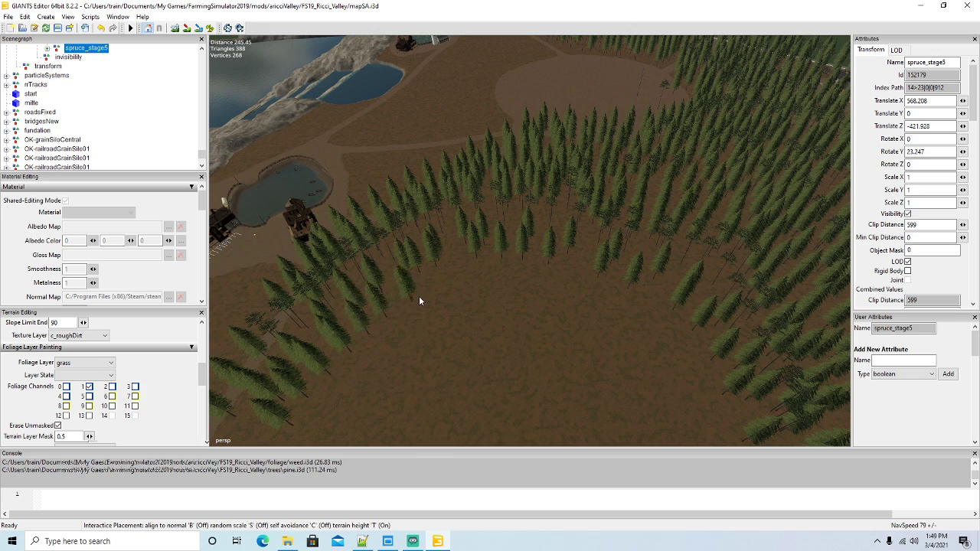
mouse_move(473, 279)
left_mouse_down()
mouse_move(537, 276)
mouse_move(616, 300)
mouse_move(681, 341)
mouse_move(720, 418)
mouse_move(699, 408)
mouse_move(656, 334)
mouse_move(577, 296)
left_mouse_up()
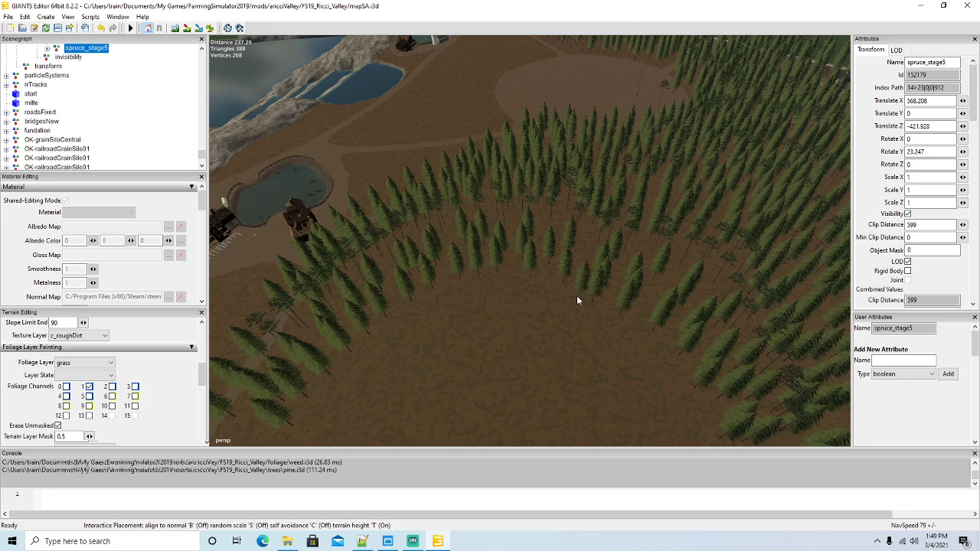
mouse_move(496, 297)
left_mouse_down()
mouse_move(423, 320)
mouse_move(331, 408)
mouse_move(345, 420)
mouse_move(396, 358)
mouse_move(470, 324)
left_mouse_up()
mouse_move(545, 311)
left_mouse_down()
mouse_move(617, 332)
mouse_move(667, 367)
mouse_move(689, 417)
left_mouse_up()
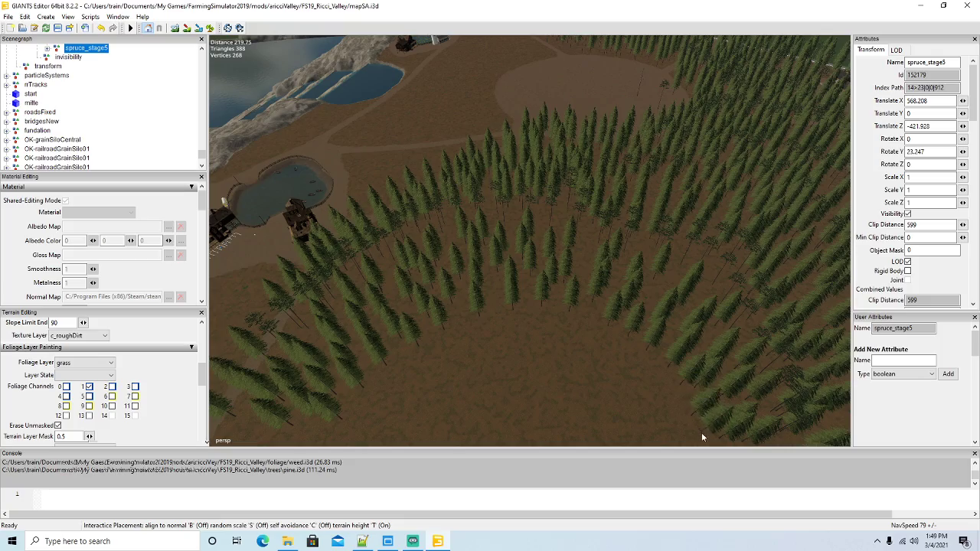
key("Escape")
Fill the gap between the pine row and the new spruce rows with more spruces, using interactive placement with terrain height on
left_click_drag(525, 372, 559, 410, "alt")
scroll(524, 355, "up", 4)
scroll(580, 380, "down", 2)
scroll(580, 380, "down", 4)
scroll(580, 381, "up", 3)
scroll(560, 410, "down", 4)
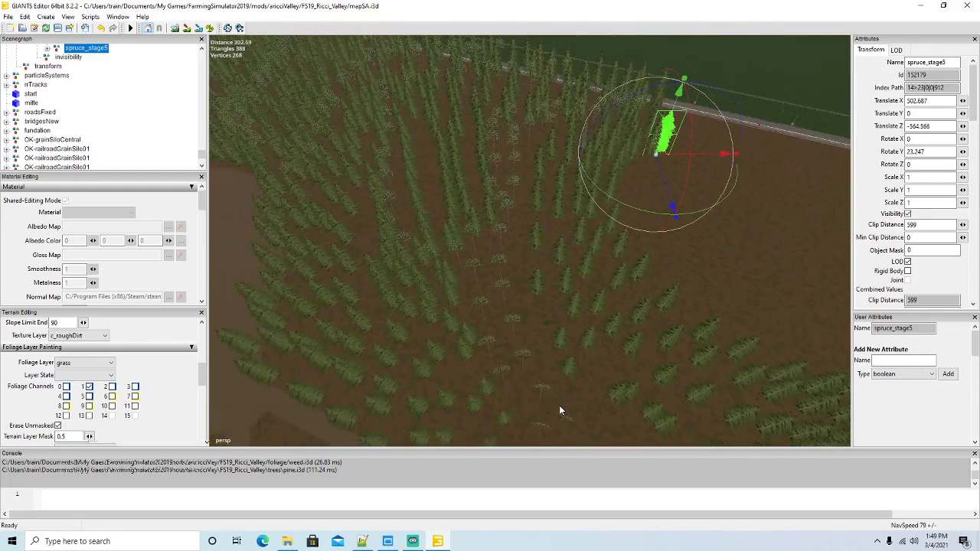
scroll(559, 410, "up", 2)
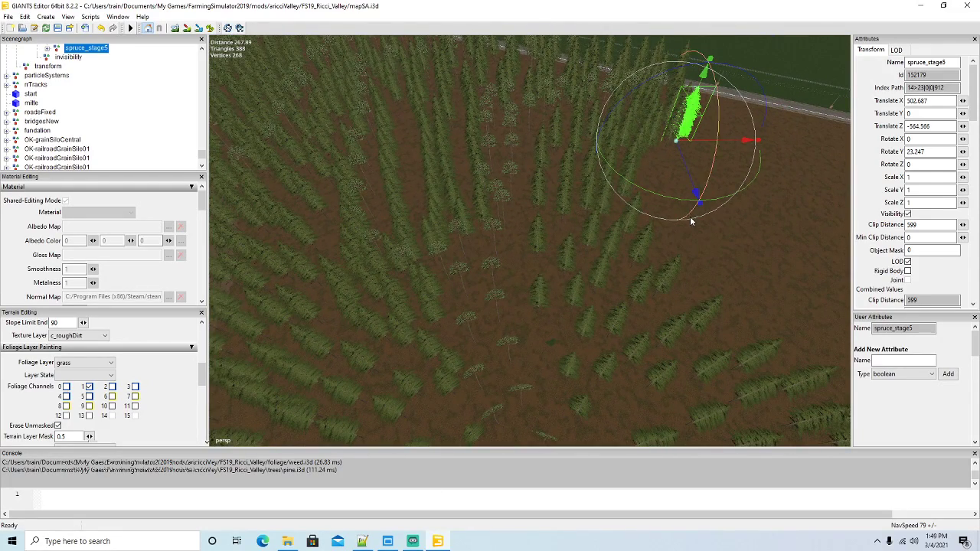
key("ctrl+b")
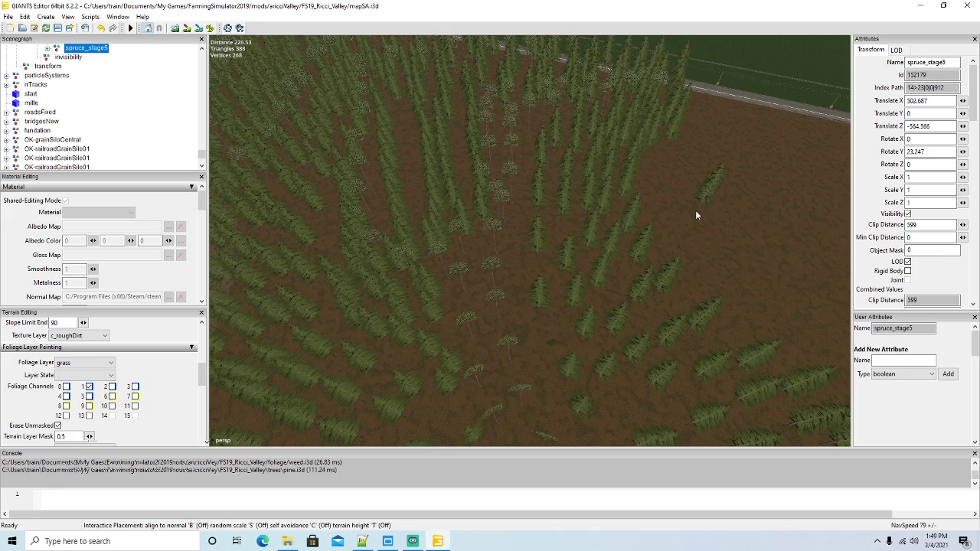
key("t")
left_click(515, 239)
left_click(513, 279)
left_click(535, 365)
left_click(548, 411)
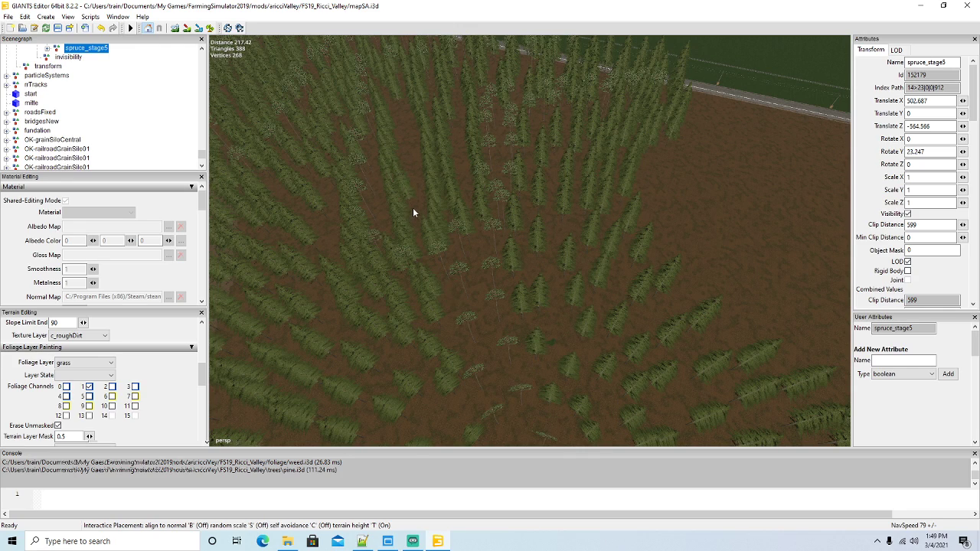
left_click(334, 244)
key("Escape")
Move the last placed spruce out into the open field near the road
left_click_drag(581, 277, 542, 292, "alt")
scroll(606, 209, "up", 5)
scroll(600, 270, "up", 3)
scroll(526, 291, "down", 5)
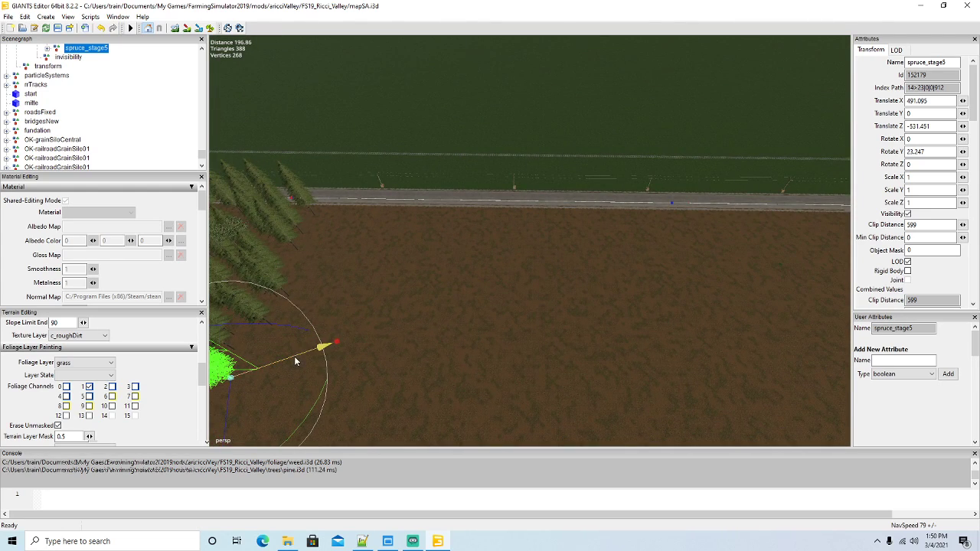
left_click_drag(294, 356, 485, 350)
Plant an evenly spaced spruce row along the road's field-side edge, from the forest's end onward, using interactive placement with terrain height on
key("ctrl+m")
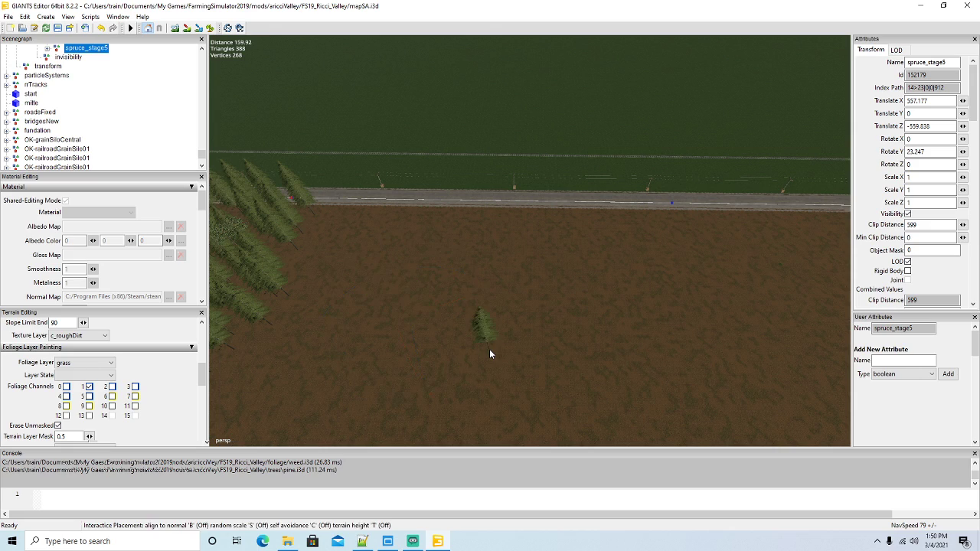
key("t")
left_click(333, 212)
left_click(370, 212)
left_click(403, 212)
left_click(433, 213)
left_click(470, 212)
left_click(499, 213)
left_click(534, 212)
left_click(563, 212)
left_click(594, 214)
left_click(629, 214)
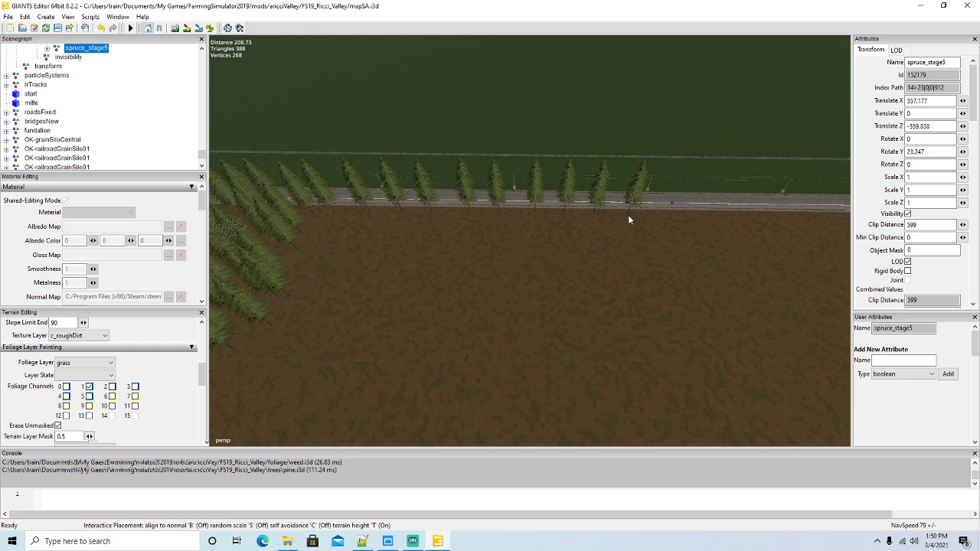
left_click(658, 214)
left_click(691, 216)
left_click(721, 217)
left_click(753, 218)
left_click(785, 220)
left_click(820, 221)
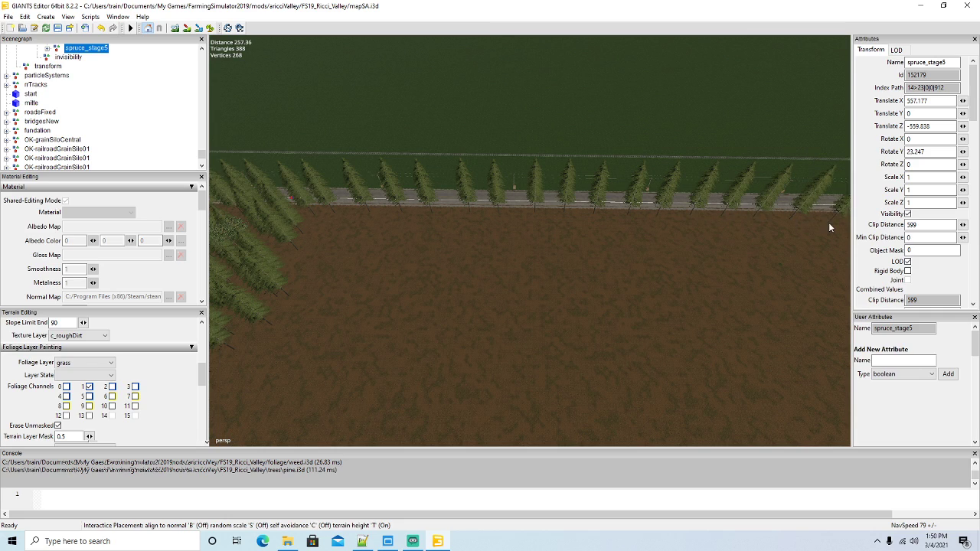
Plant a second spruce row on the field side of the roadside row, starting from the forest's end
left_click(316, 271)
left_click(366, 241)
left_click(405, 232)
left_click(445, 225)
left_click(491, 228)
left_click(533, 237)
left_click(573, 234)
left_click(608, 241)
left_click(650, 240)
left_click(683, 241)
left_click(716, 242)
left_click(754, 244)
left_click(785, 247)
Finish placing the roadside spruces and save the map scene
left_click_drag(821, 248, 872, 330, "alt")
scroll(570, 336, "up", 5)
left_click_drag(571, 335, 227, 295, "alt")
scroll(254, 307, "down", 3)
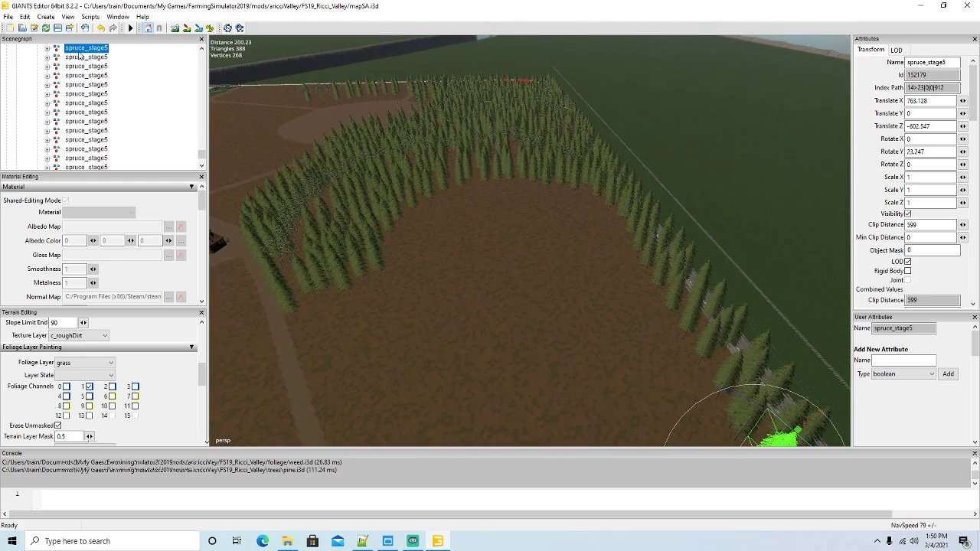
left_click(59, 28)
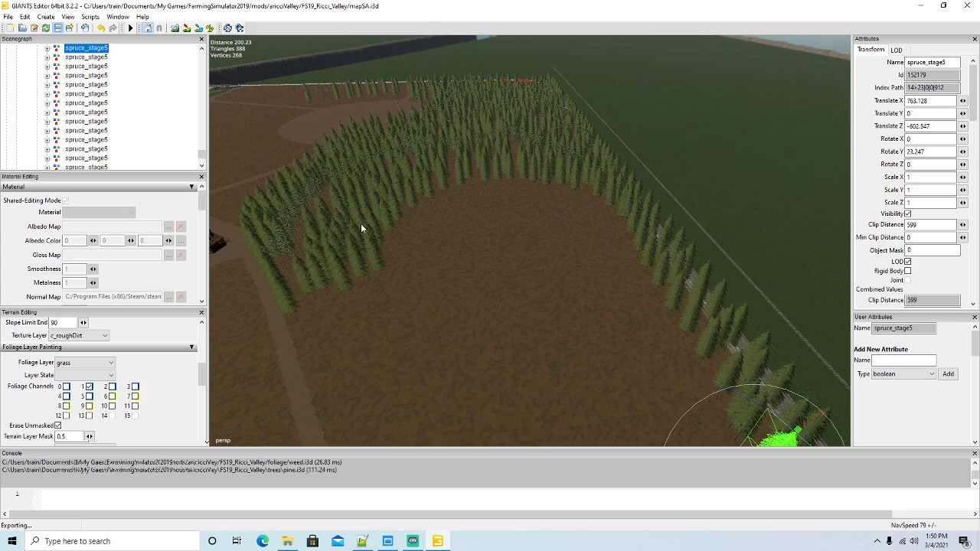
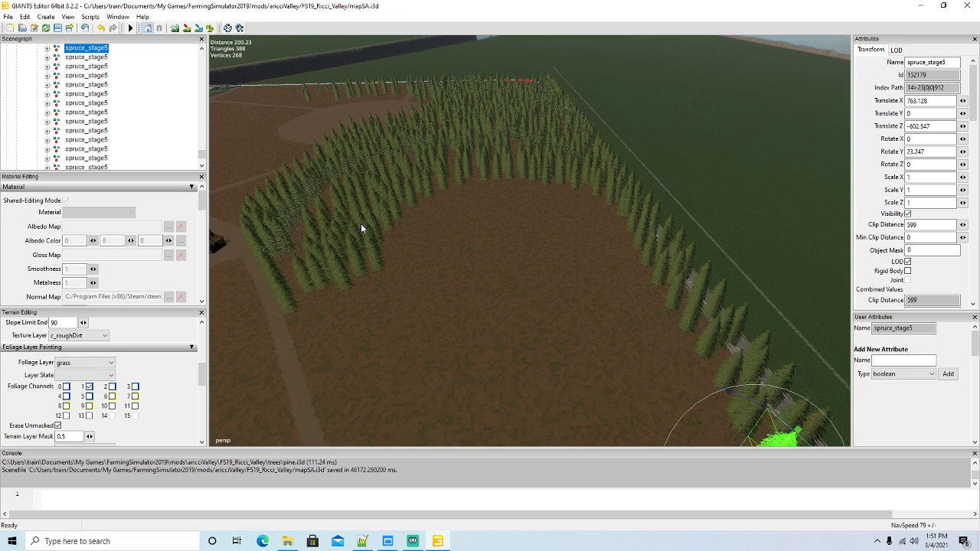
right_click_drag(461, 357, 497, 345)
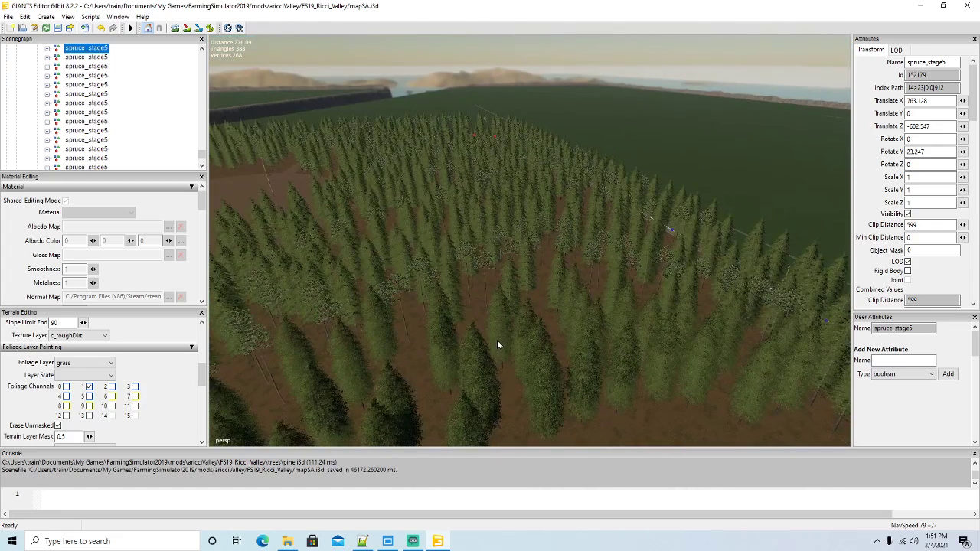
Duplicate a stage 6 pine from the forest and move the copy beside the roadside spruces, to about X 543, Z -561
left_click(405, 319)
right_click_drag(404, 320, 522, 375)
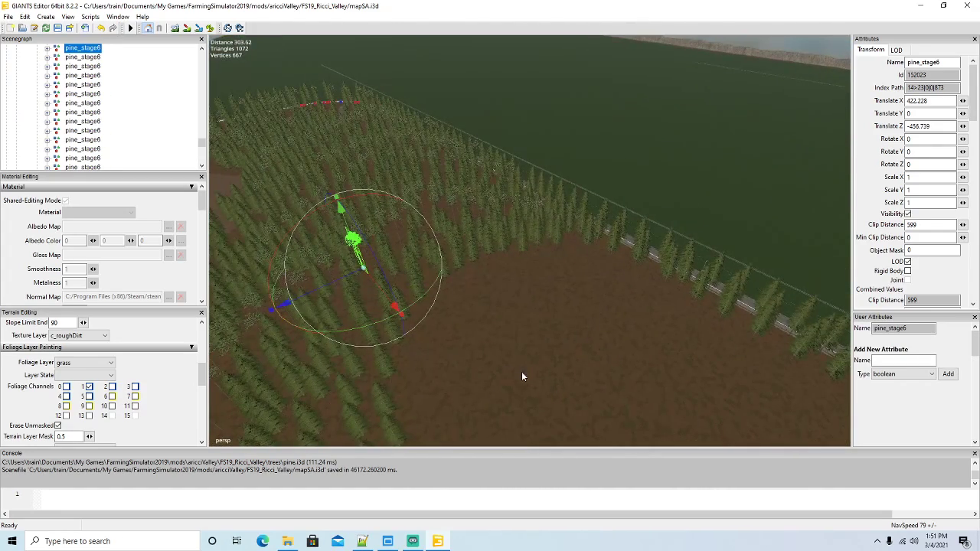
left_click(385, 297)
right_click_drag(505, 361, 459, 382)
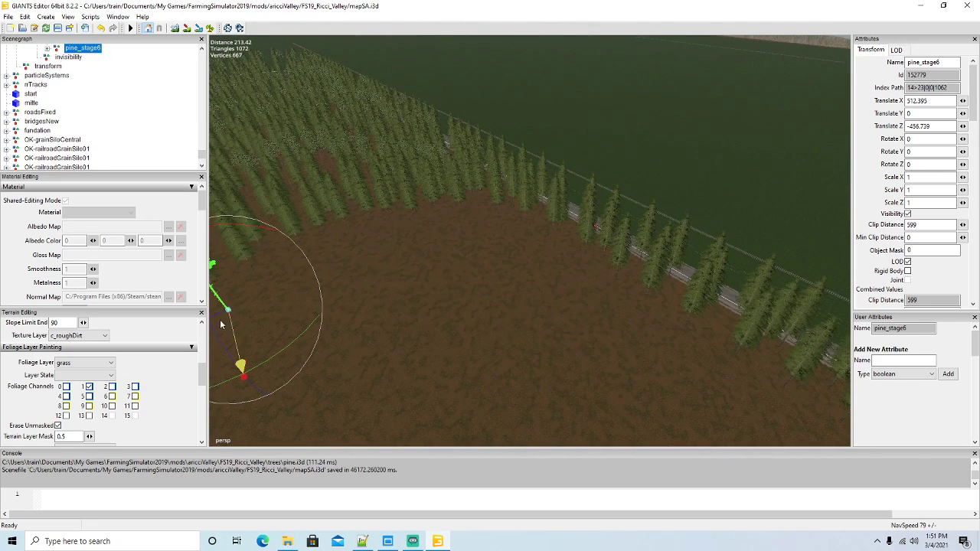
left_click_drag(218, 316, 440, 305)
right_click_drag(440, 310, 439, 349)
left_click_drag(343, 196, 410, 346)
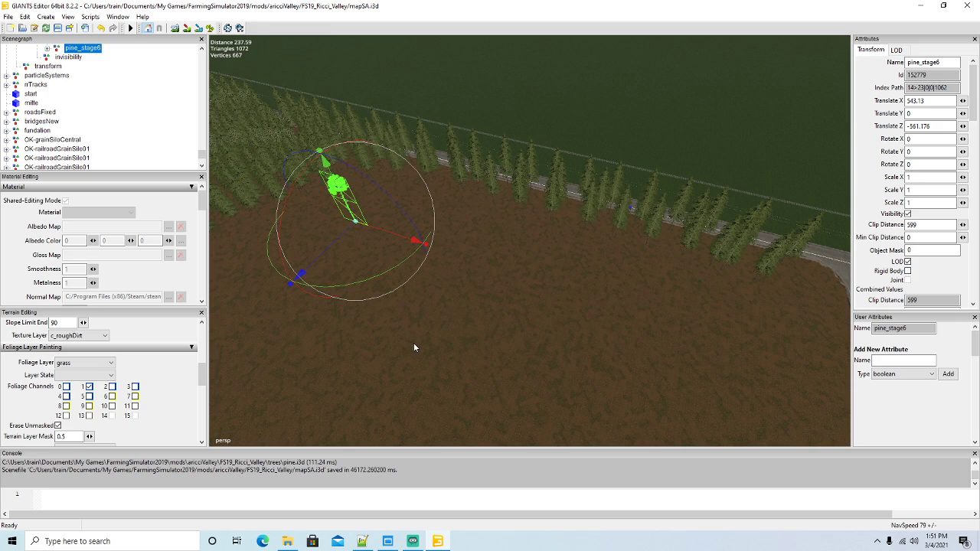
Plant pines among the roadside spruce rows up to the corner, using interactive placement with terrain height on
key("ctrl+b")
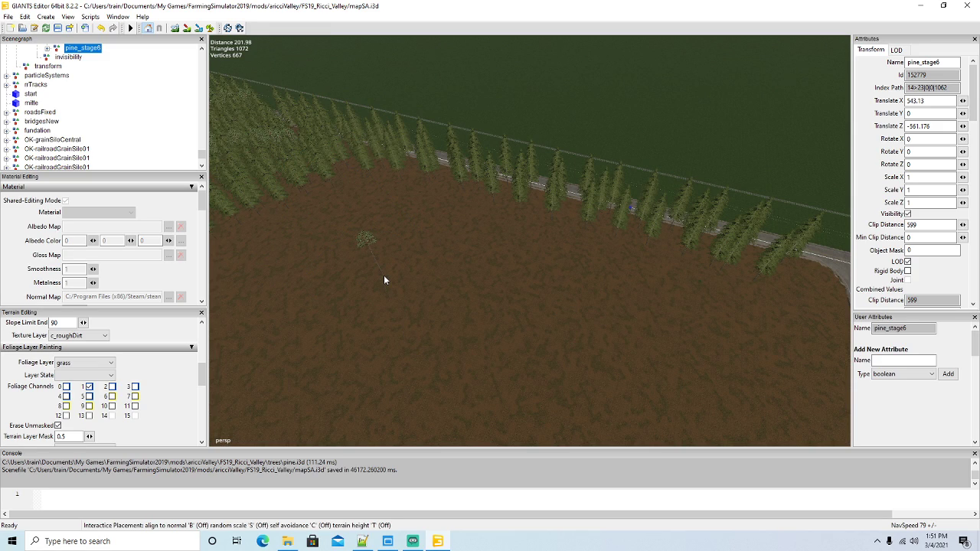
key("t")
left_click(773, 290)
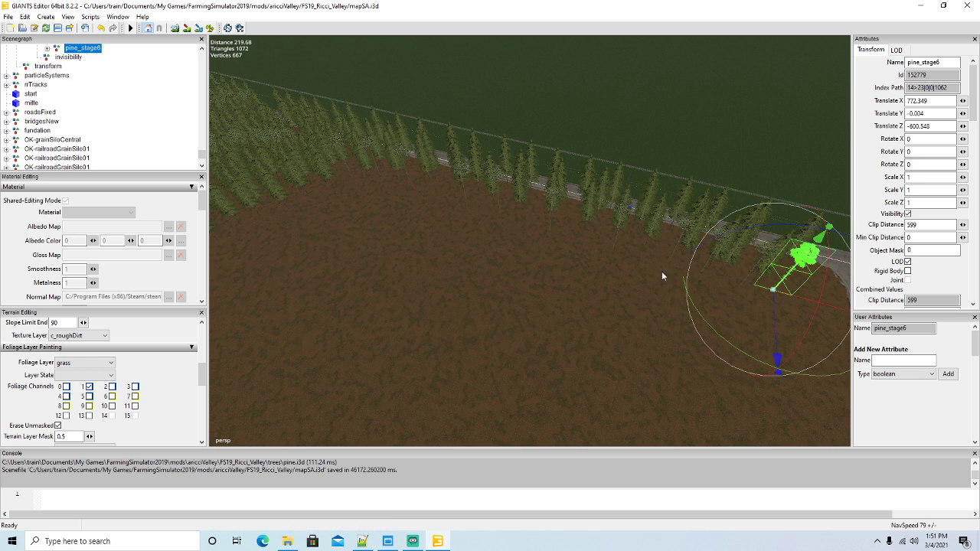
Duplicate a stage 5 spruce from the field-side row and move the copy into the field, to about X 527, Z -539
key("ctrl+z")
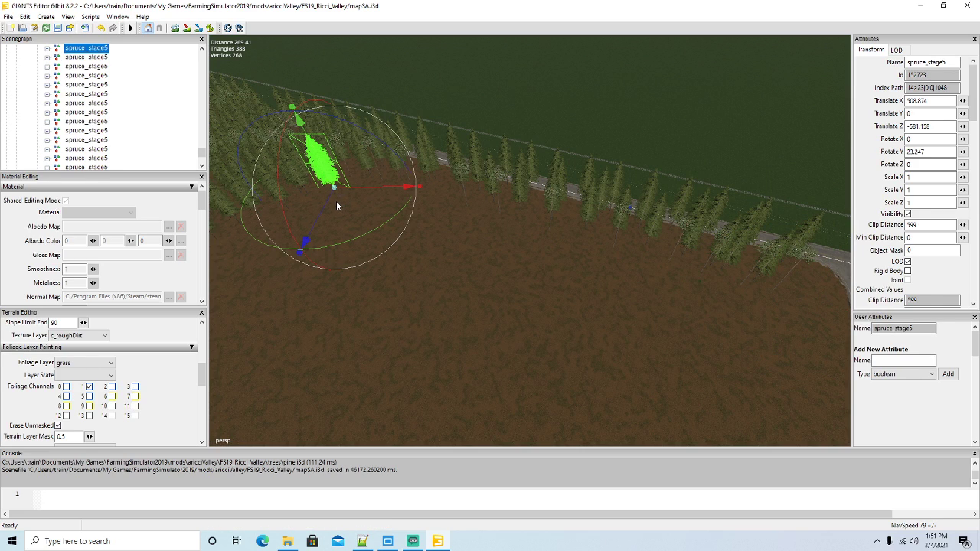
key("ctrl+d")
left_click_drag(322, 206, 326, 312)
Plant another spruce row on the field side of the roadside rows, from the forest's end to the corner, using interactive placement
key("ctrl+b")
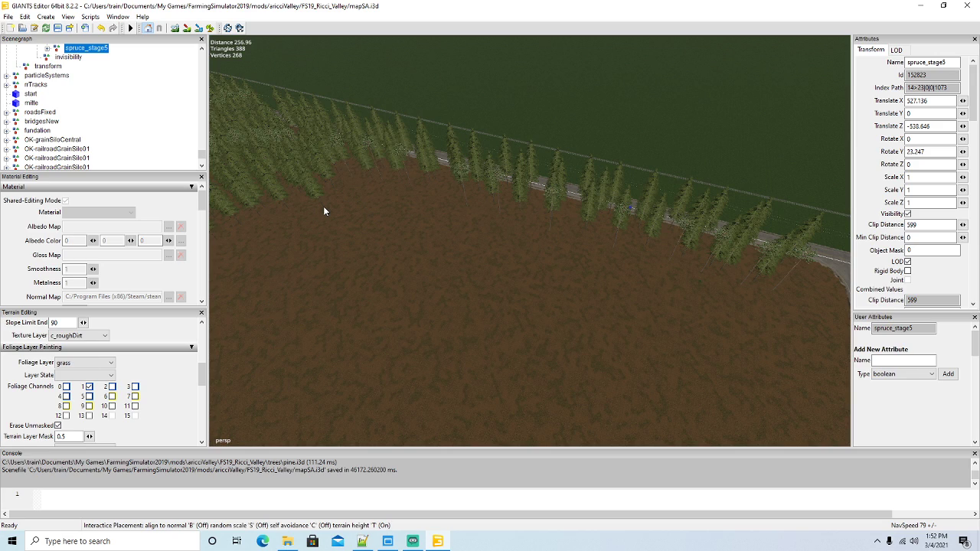
mouse_move(453, 219)
left_mouse_down()
mouse_move(793, 312)
mouse_move(709, 305)
mouse_move(426, 226)
mouse_move(341, 222)
mouse_move(284, 230)
mouse_move(254, 252)
mouse_move(320, 236)
mouse_move(393, 242)
mouse_move(628, 300)
mouse_move(626, 269)
mouse_move(681, 279)
mouse_move(672, 283)
left_mouse_up()
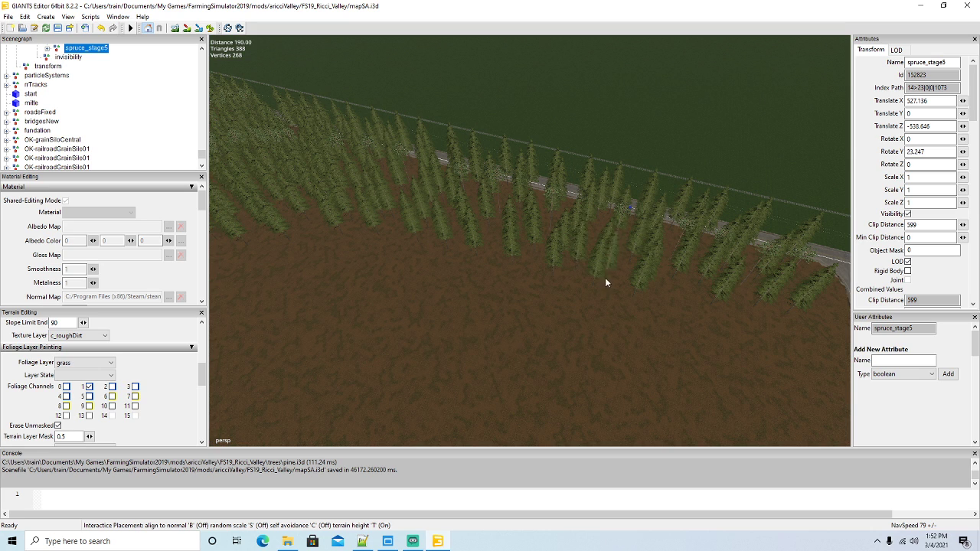
left_click(737, 310)
Move the spruce nearest the road and dirt track corner closer to the track, to about X 786, Z -591
left_click_drag(489, 367, 576, 333, "alt")
scroll(577, 338, "down", 2)
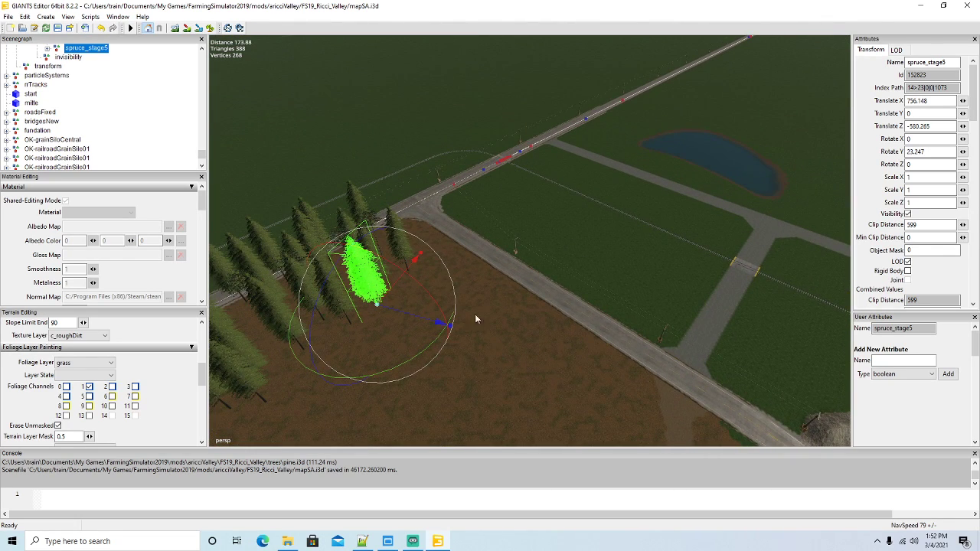
left_click(401, 229)
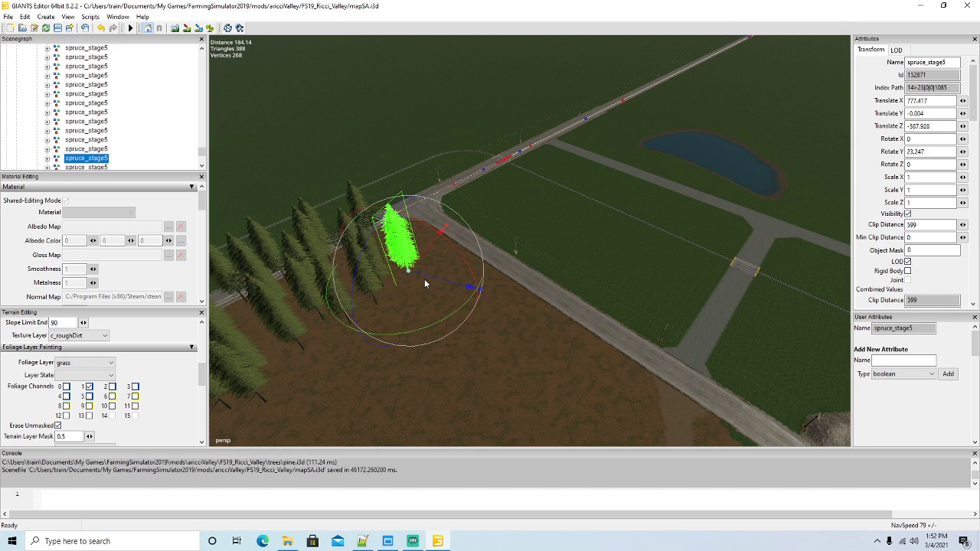
left_click(407, 257)
left_click(403, 255)
left_click_drag(419, 258, 436, 271)
Plant spruces at the road corner and in an evenly spaced row along the field edge of the dirt track, using interactive placement
key("ctrl+b")
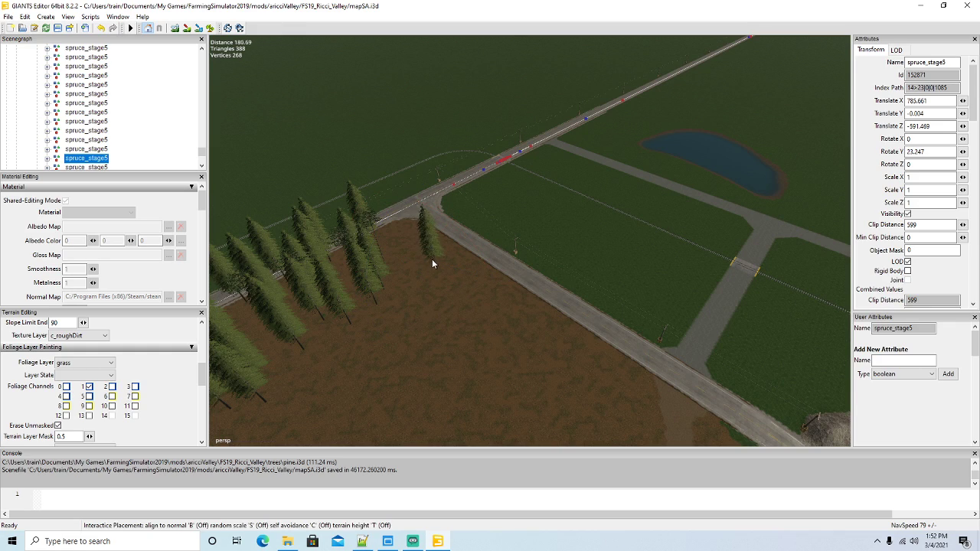
left_click(406, 228)
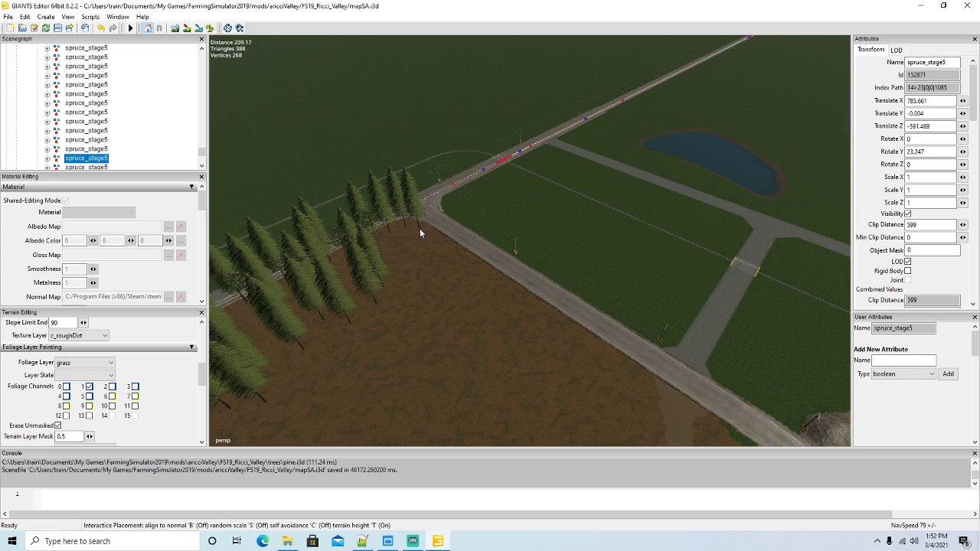
left_click(429, 232)
left_click(448, 245)
left_click(471, 259)
left_click(491, 272)
left_click(514, 290)
left_click(535, 303)
left_click(571, 323)
left_click(598, 345)
left_click(624, 365)
left_click(644, 387)
Plant staggered spruces on the field side of the trackside row and fill in the corner, then end interactive placement
left_click(605, 369)
left_click(538, 335)
left_click(494, 309)
left_click(431, 256)
left_click(388, 262)
left_click(407, 271)
left_click(449, 284)
left_click(468, 287)
left_click(432, 282)
left_click(410, 296)
left_click(521, 330)
left_click(586, 374)
left_click(618, 401)
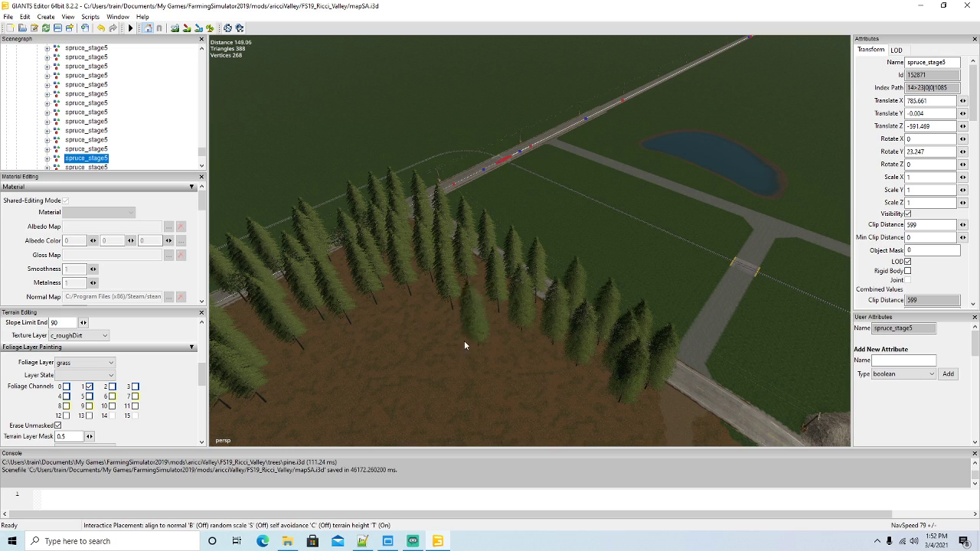
key("Escape")
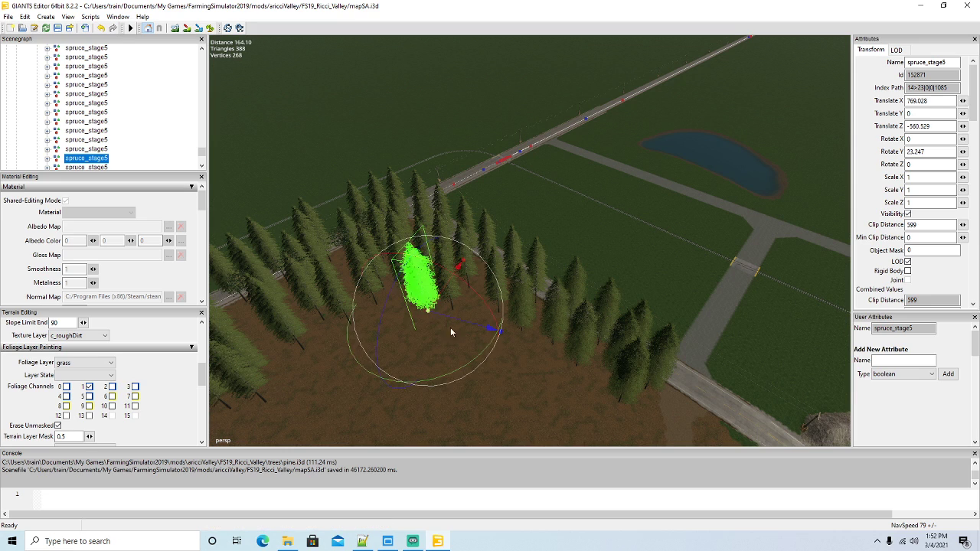
Duplicate a stage 6 pine from the roadside rows and move the copy into the field, to about X 653, Z -554
left_click_drag(437, 322, 414, 368, "alt")
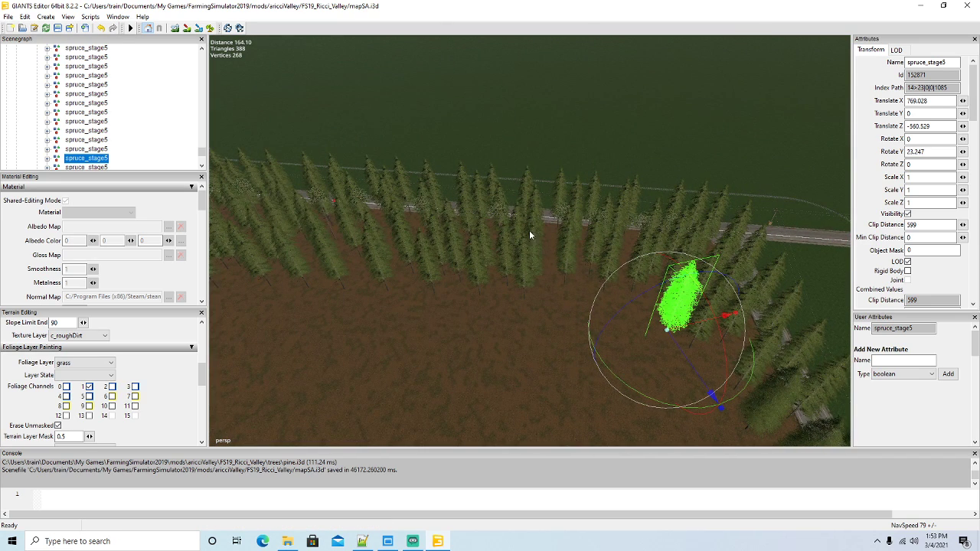
left_click(560, 222)
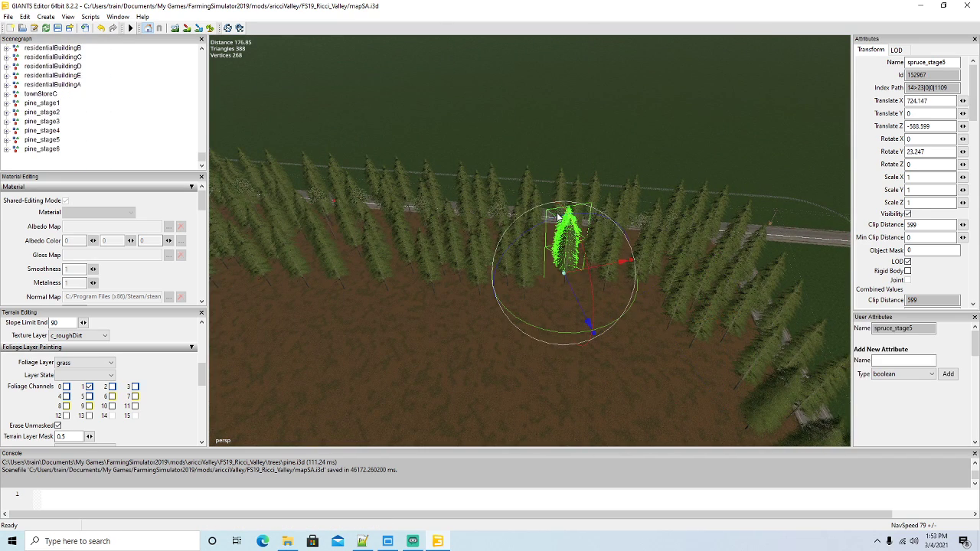
left_click(423, 207)
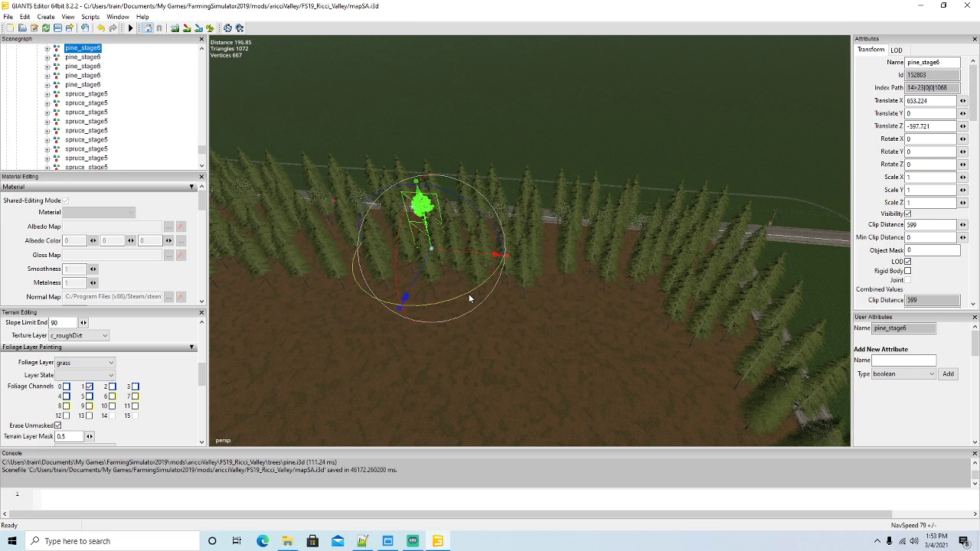
left_click(420, 280)
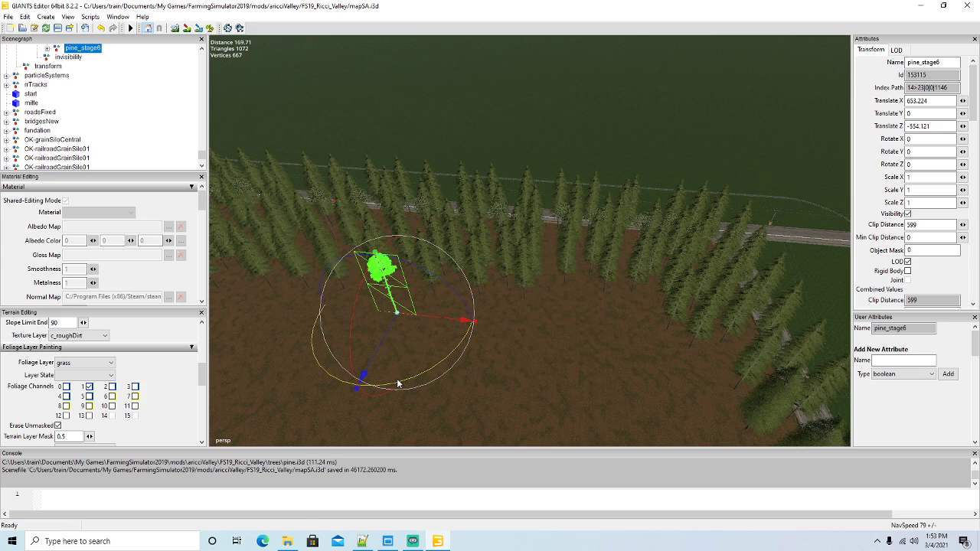
Plant pines along the inner edge of the roadside and trackside spruces, curving around the corner, using interactive placement
key("ctrl+b")
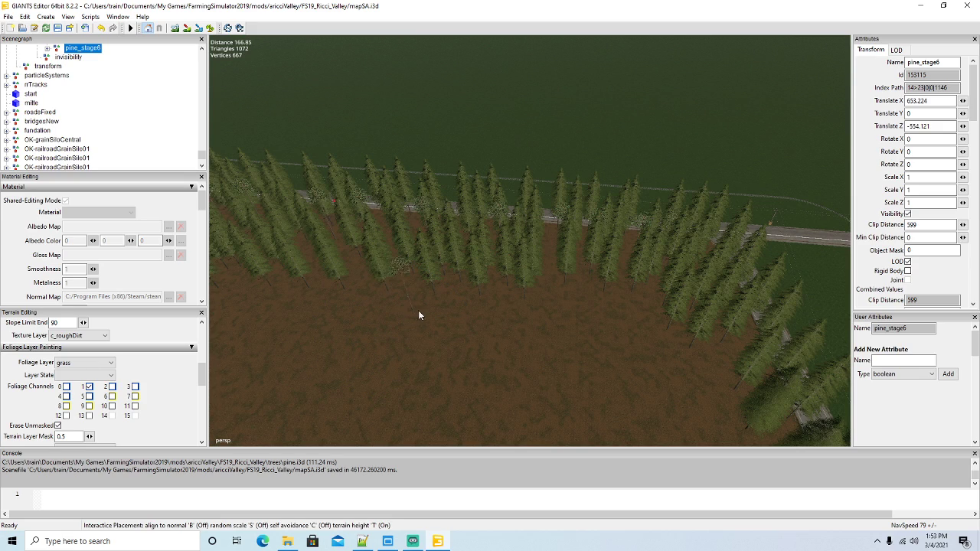
left_click(417, 289)
left_click(460, 300)
left_click(505, 299)
left_click(550, 300)
left_click(551, 253)
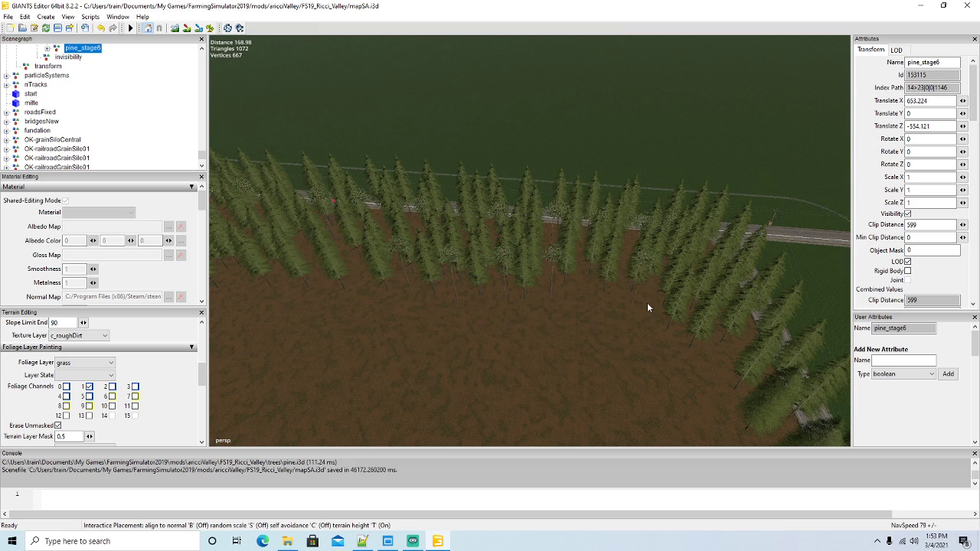
left_click(624, 270)
left_click(588, 299)
left_click(608, 301)
left_click(637, 315)
left_click(668, 337)
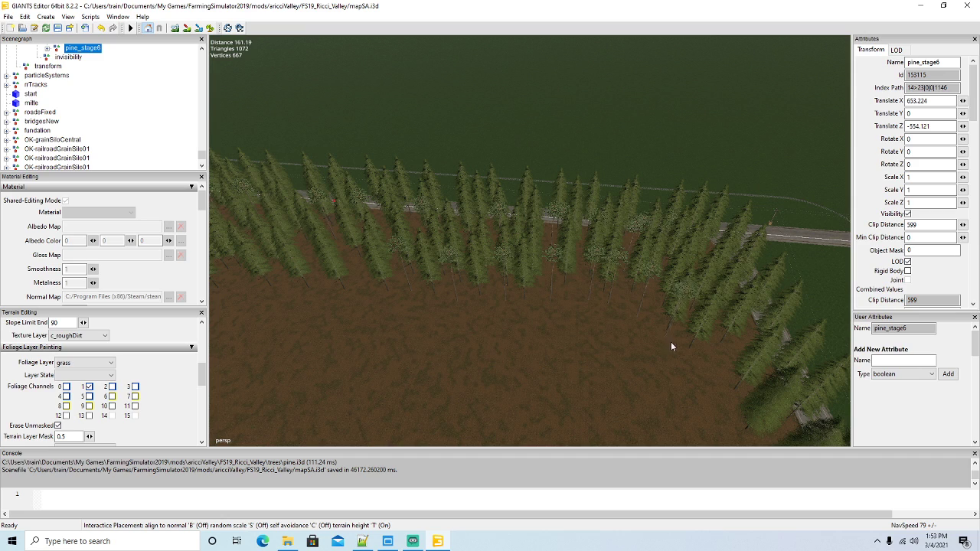
left_click(710, 361)
left_click(724, 393)
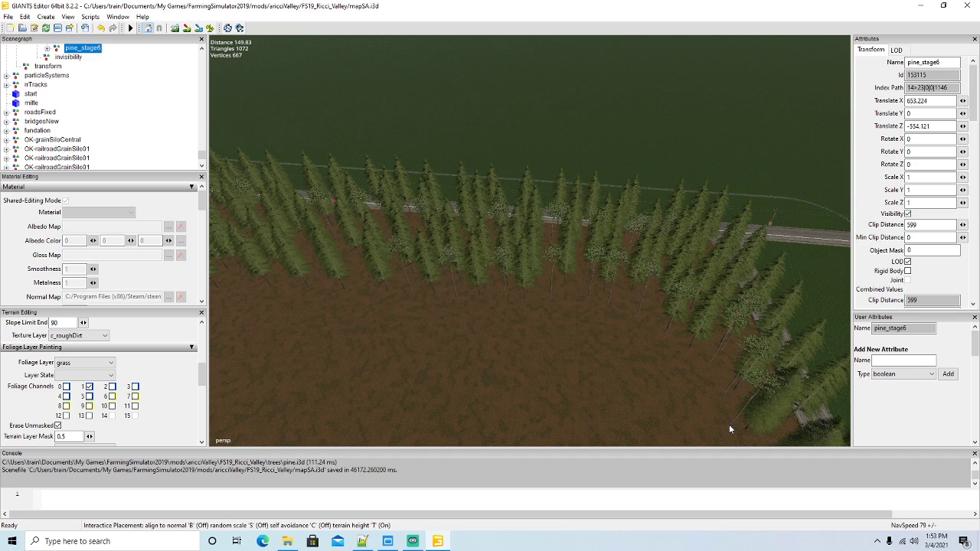
left_click(728, 424)
Duplicate a stage 5 spruce from the inner row and move the copy into the open field, to about X 702, Z -533
left_click(476, 271)
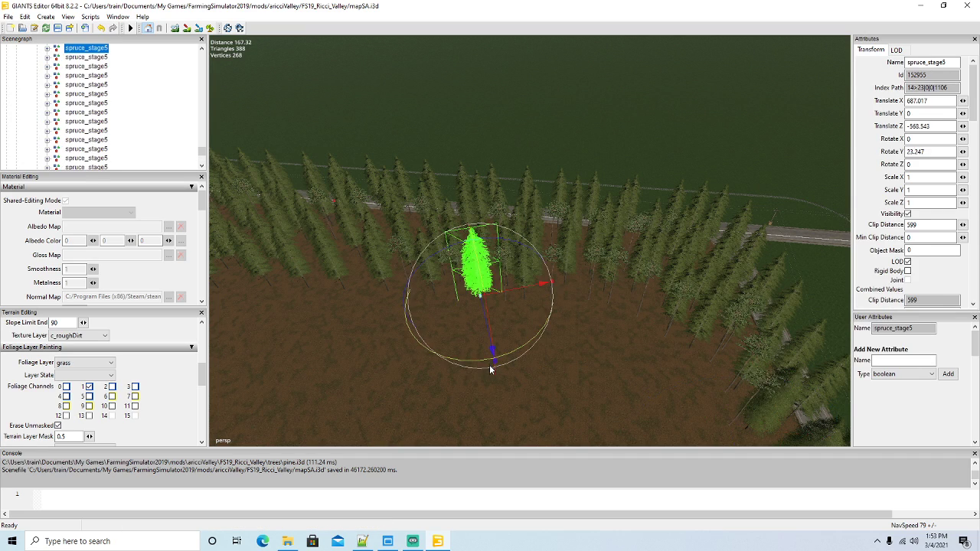
scroll(490, 367, "down", 5)
left_click_drag(491, 368, 404, 377, "alt")
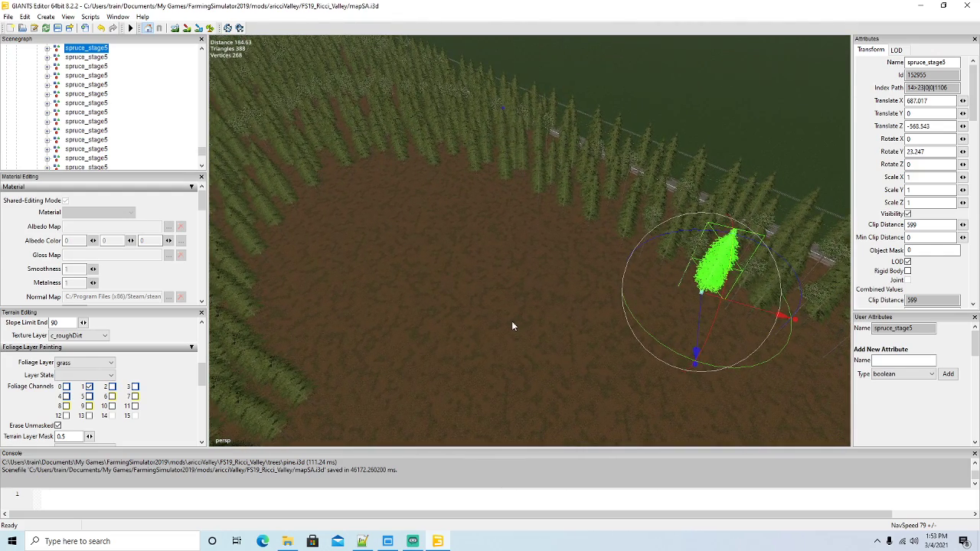
left_click_drag(485, 348, 587, 357, "alt")
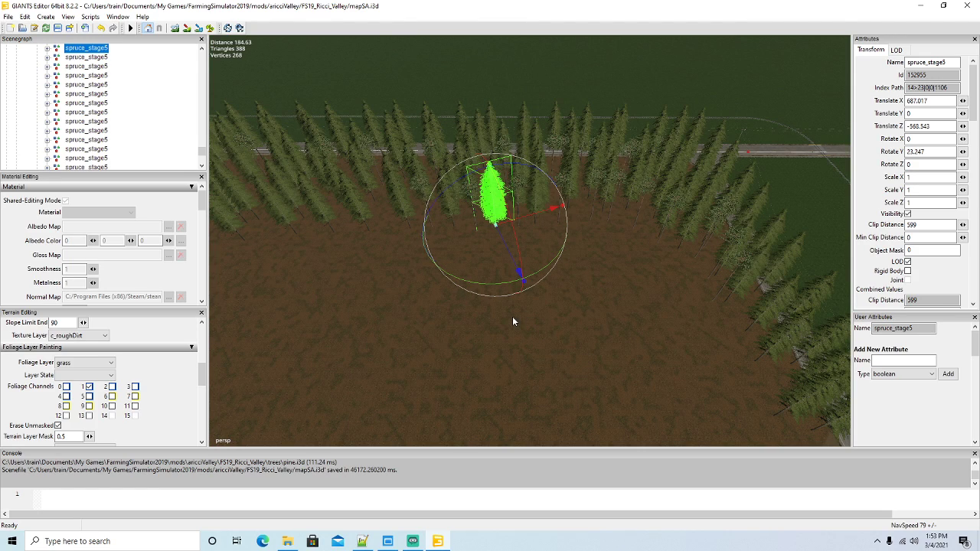
key("ctrl+d")
left_click_drag(506, 245, 518, 371)
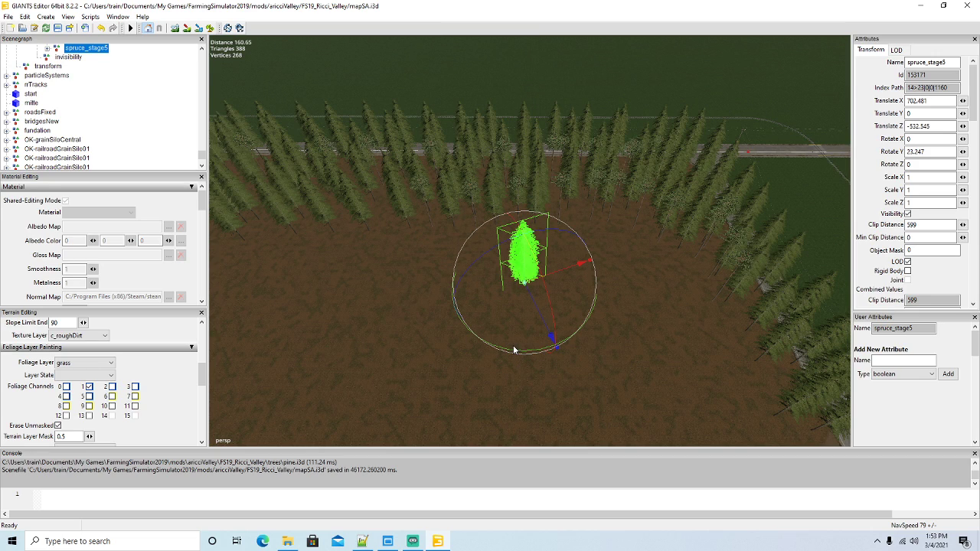
left_click(513, 345)
left_click(523, 270)
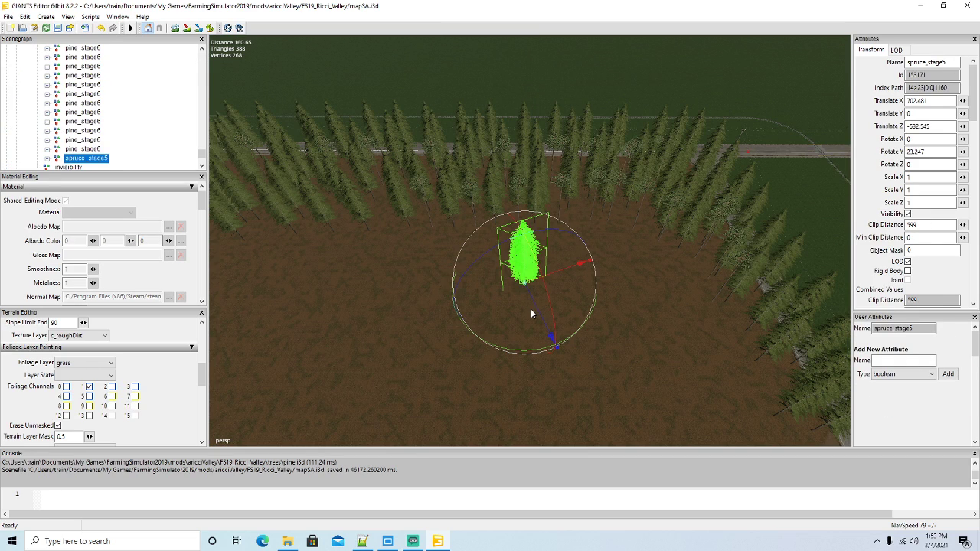
Plant further curved spruce rows inside the roadside and trackside trees, using interactive placement with terrain height on
key("ctrl+b")
key("t")
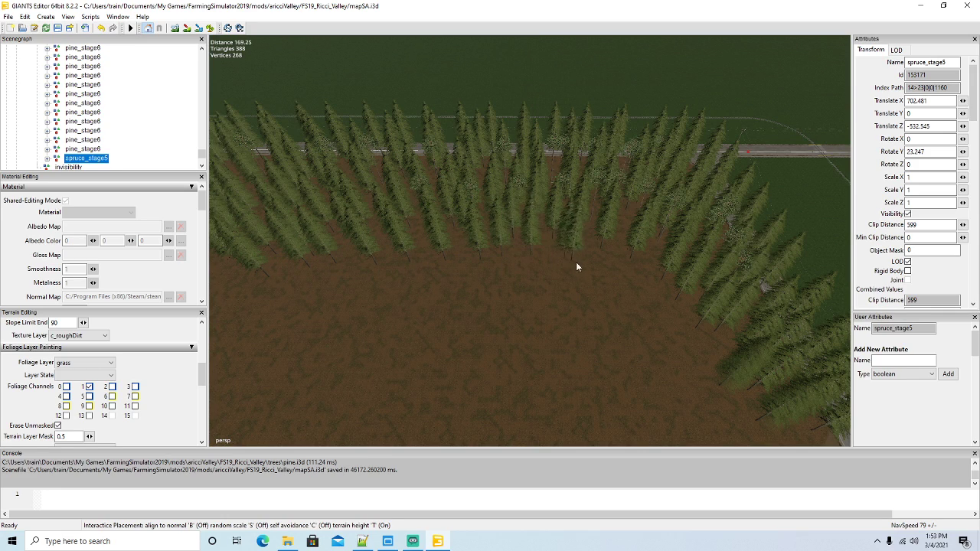
left_click(687, 349)
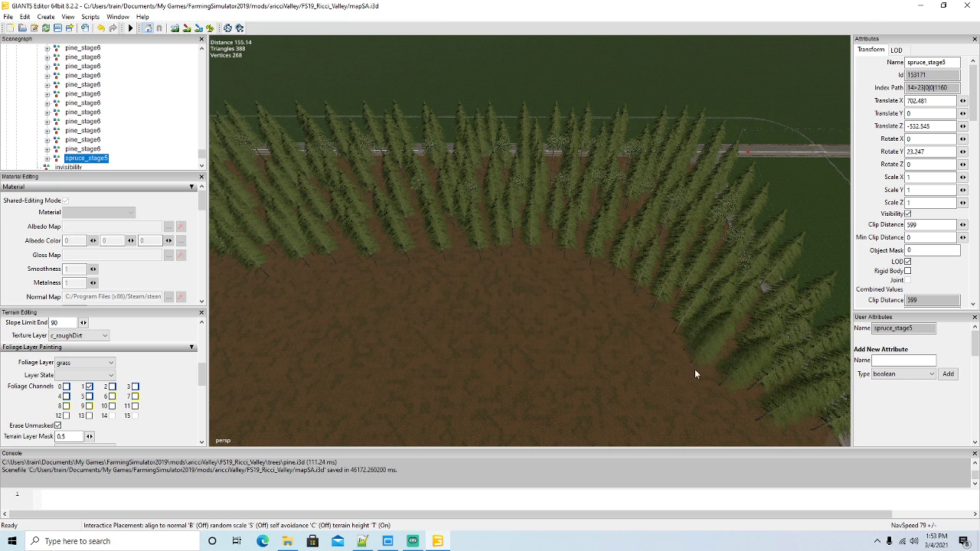
left_click(697, 376)
left_click(728, 413)
key("Escape")
Duplicate a stage 6 pine from the forest edge near the dirt clearing and move the copy into the unplanted field, to about X 617, Z -455
left_click_drag(395, 357, 483, 357, "alt")
left_click_drag(355, 352, 298, 330, "alt")
left_click_drag(333, 368, 322, 400, "alt")
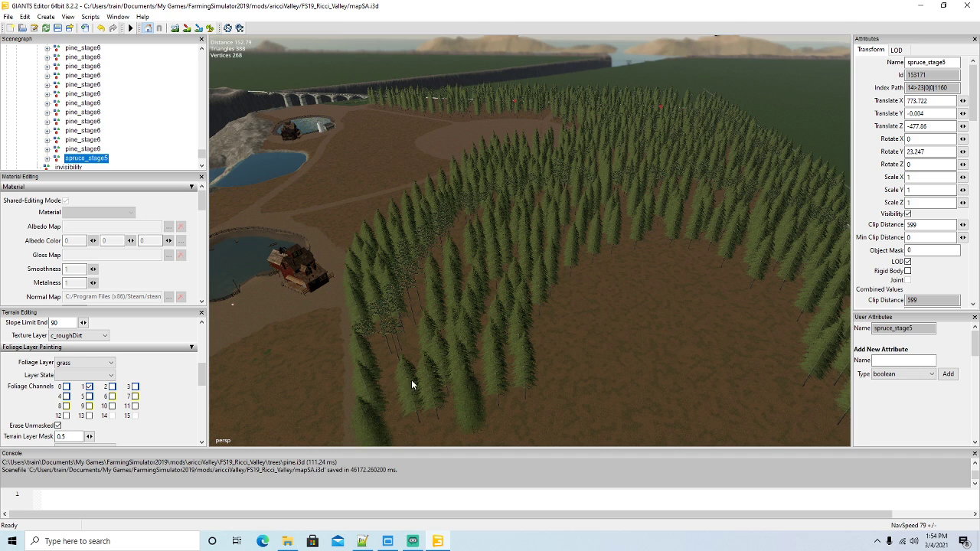
right_click_drag(480, 394, 626, 393)
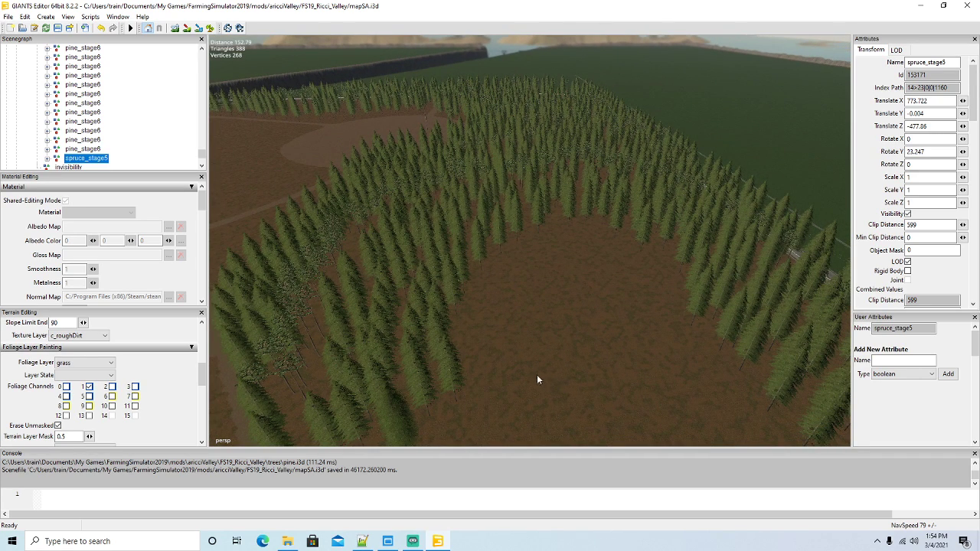
right_click_drag(506, 374, 293, 305)
left_click(482, 262)
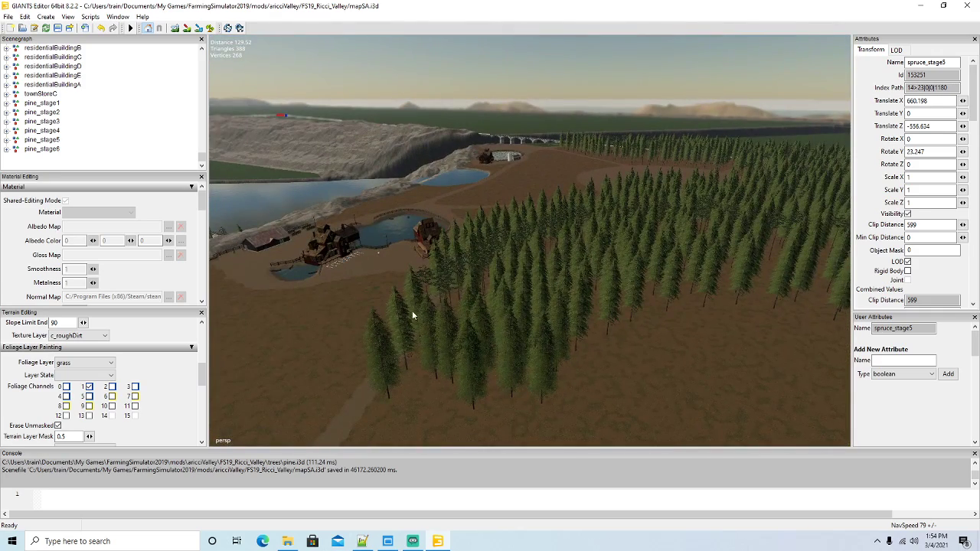
left_click(458, 272)
right_click_drag(457, 271, 430, 371)
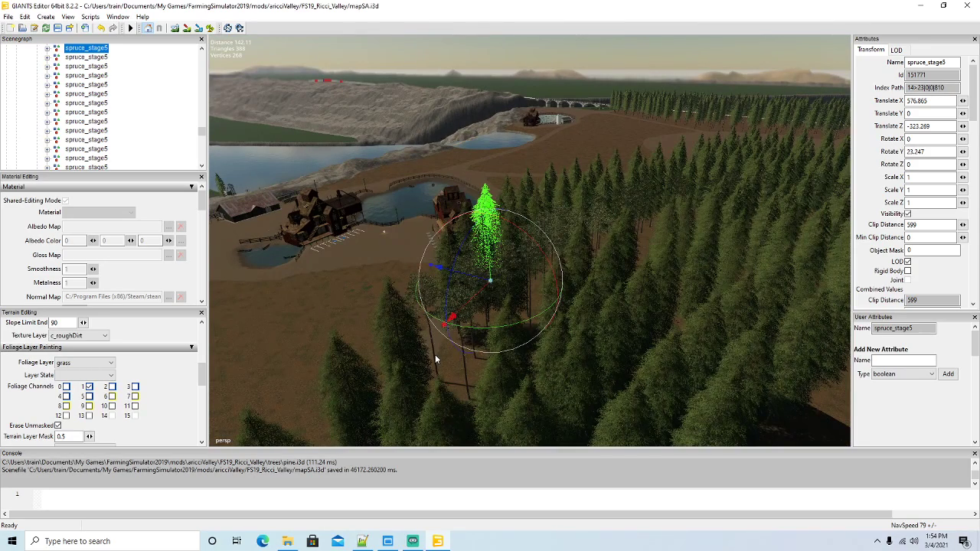
left_click(435, 354)
left_click(433, 350)
right_click_drag(433, 350, 523, 430)
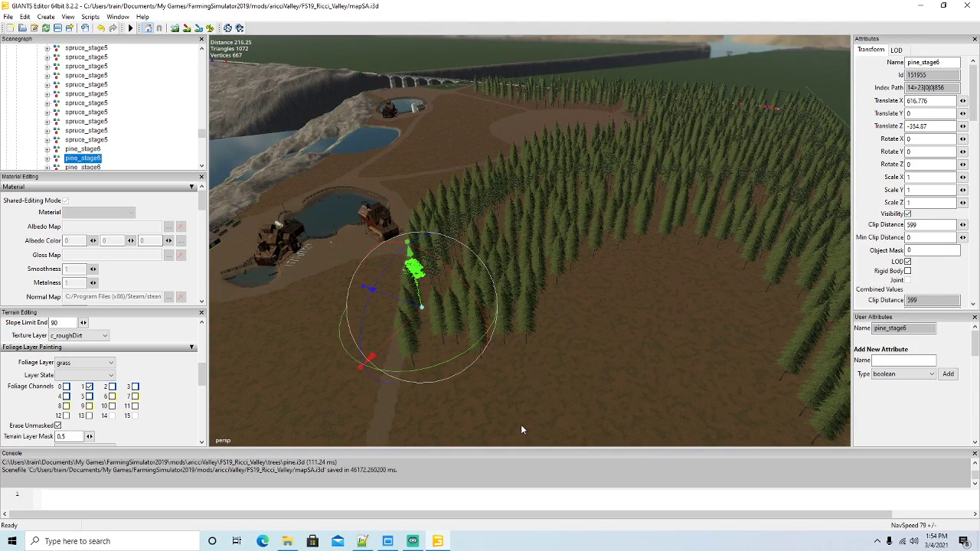
key("ctrl+d")
left_click_drag(402, 301, 588, 386)
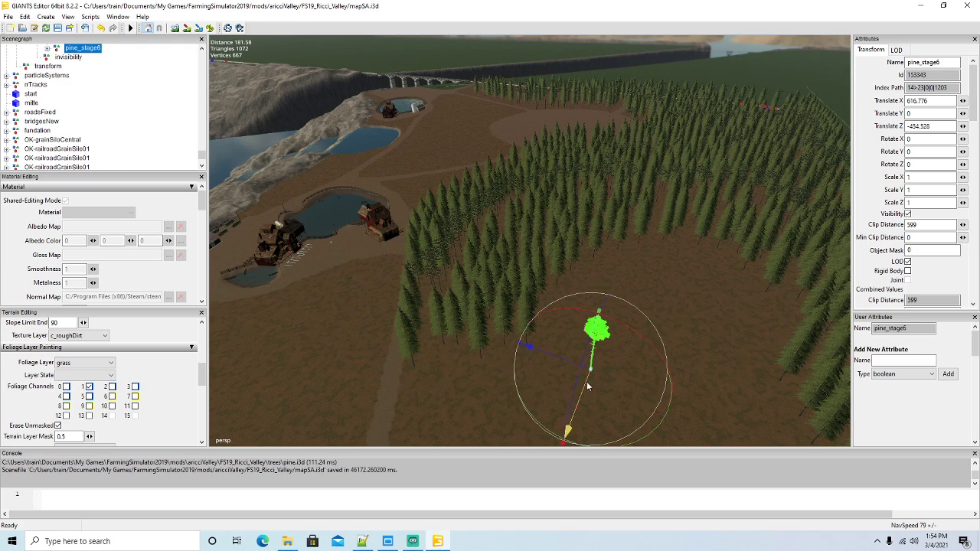
Plant stage 6 pines along the inner edge of the curved spruce rows, using interactive placement
right_click_drag(586, 386, 449, 407)
key("ctrl+z")
right_click_drag(528, 334, 516, 372)
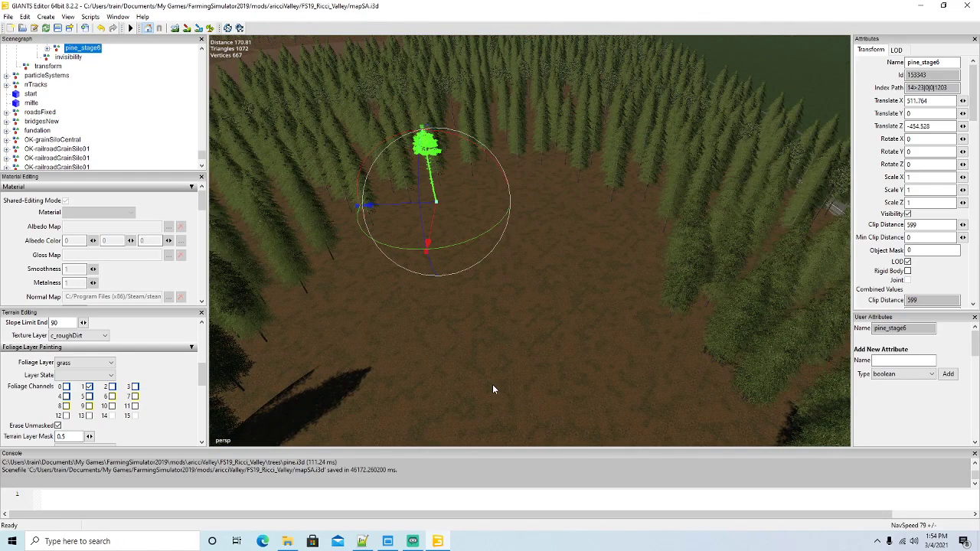
mouse_move(492, 389)
left_mouse_down("ctrl+shift")
mouse_move(478, 345)
mouse_move(418, 272)
mouse_move(320, 298)
mouse_move(290, 325)
mouse_move(330, 288)
mouse_move(352, 245)
mouse_move(388, 221)
mouse_move(487, 189)
mouse_move(557, 191)
mouse_move(638, 224)
mouse_move(649, 306)
mouse_move(748, 436)
mouse_move(653, 345)
mouse_move(620, 229)
left_mouse_up("ctrl+shift")
left_click(620, 224, "ctrl+shift")
Duplicate a stage 5 spruce from the inner row and move the copy into the open field, to about X 546, Z -458
left_click(317, 225)
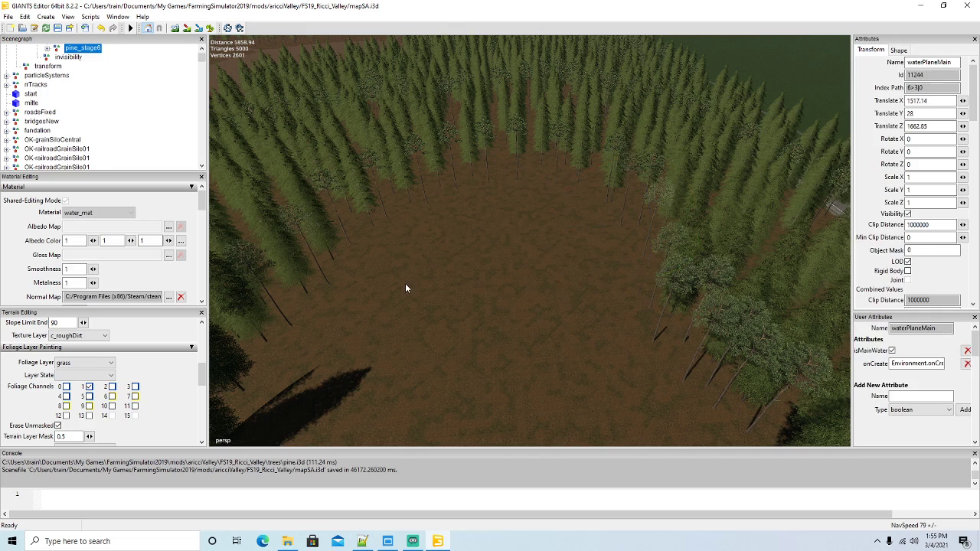
left_click(405, 175)
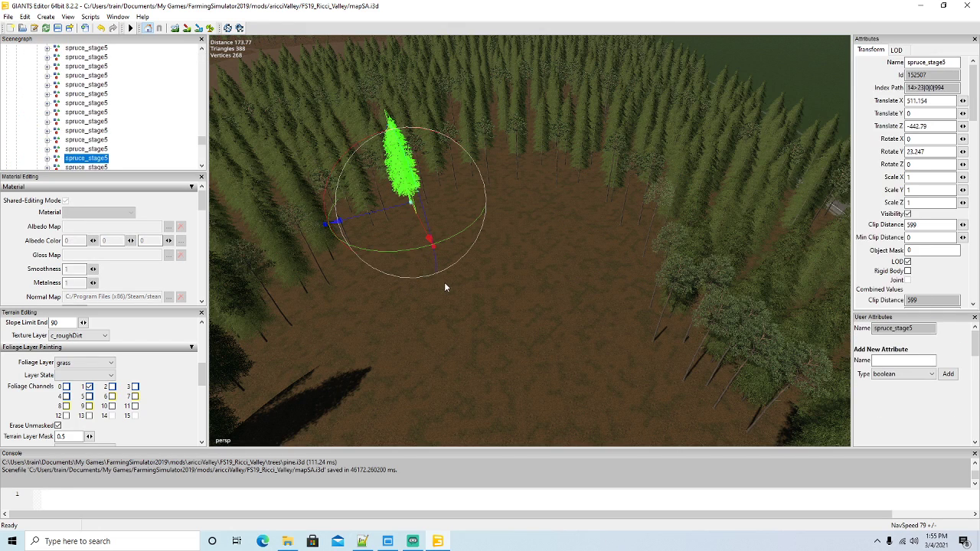
key("ctrl+d")
left_click_drag(419, 222, 470, 388)
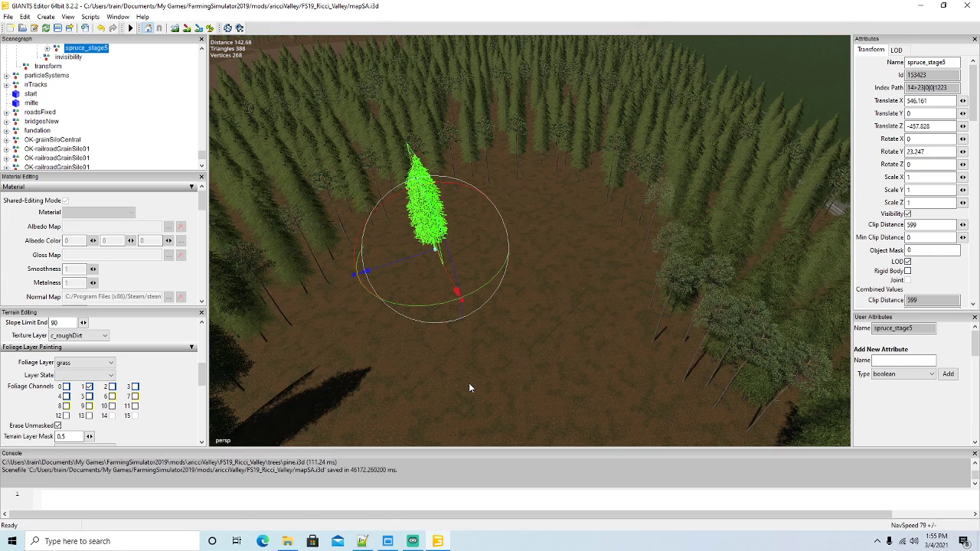
Plant several concentric curved rows of stage 5 spruces inside the pine edge, using interactive placement with terrain height on
key("space")
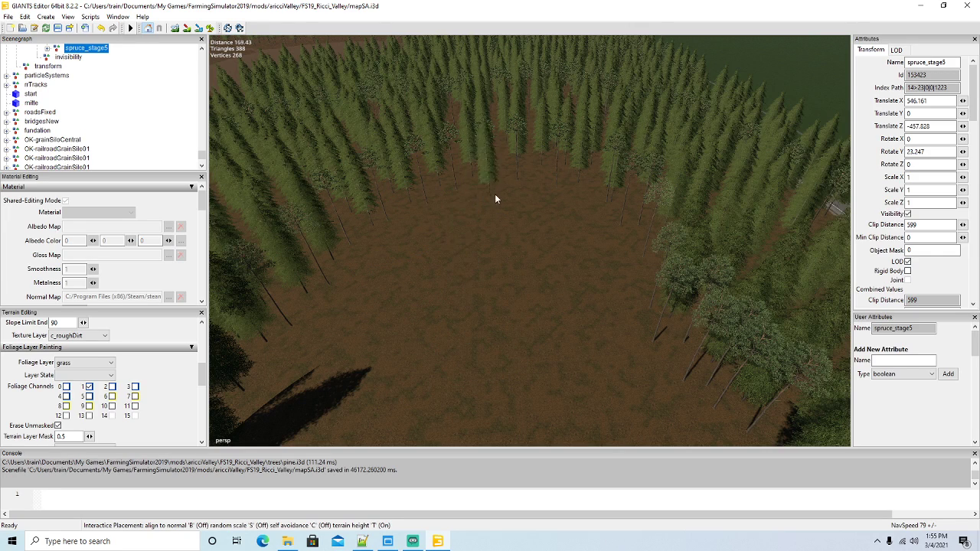
key("t")
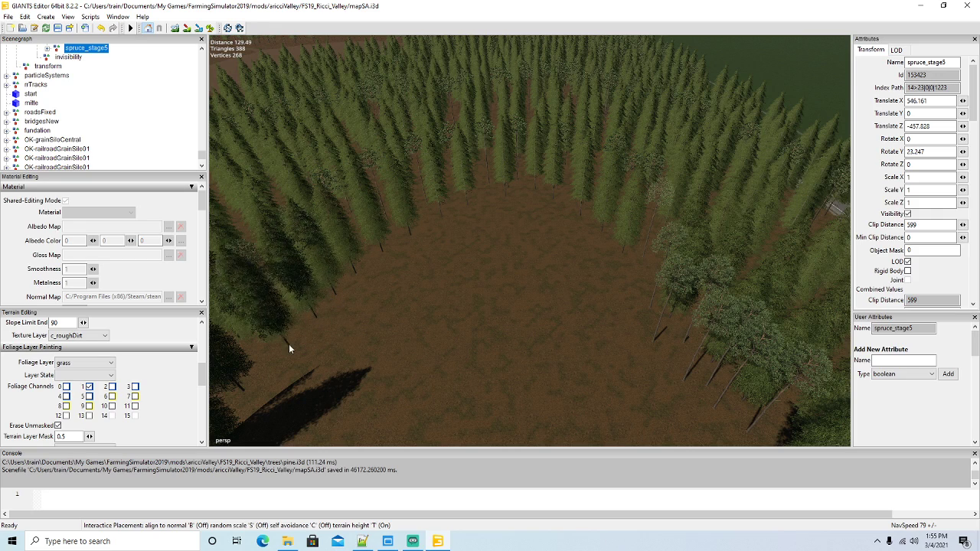
left_click(371, 301)
left_click(433, 246)
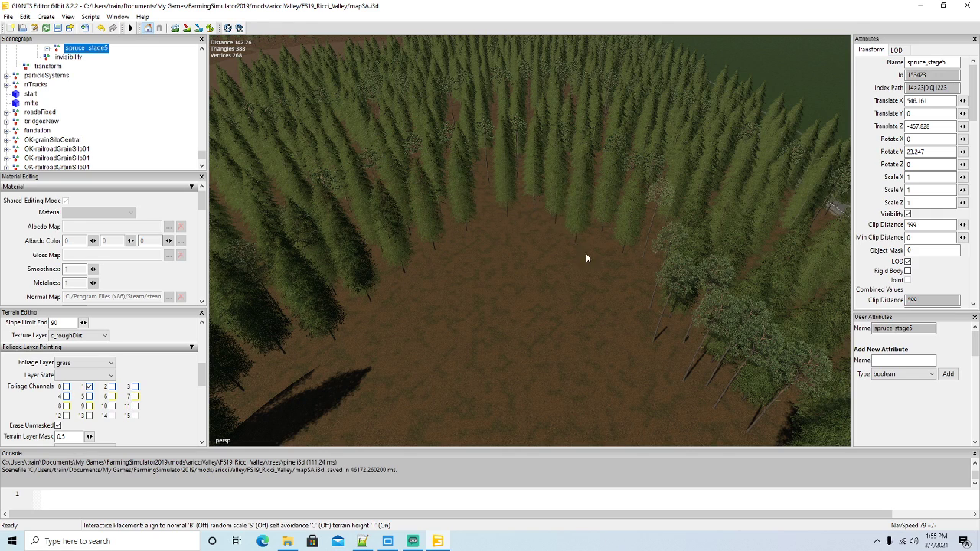
left_click(620, 297)
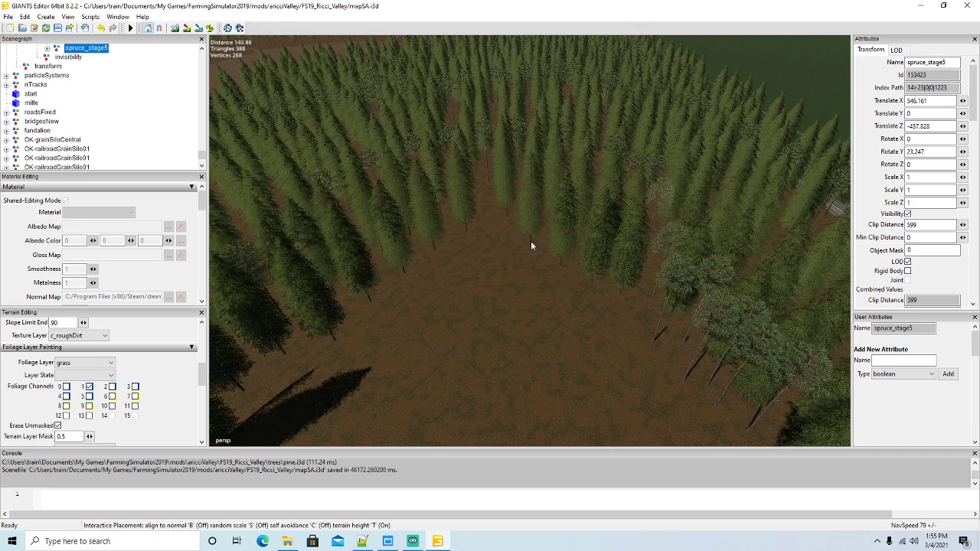
left_click(530, 240)
left_click(499, 243)
left_click(454, 259)
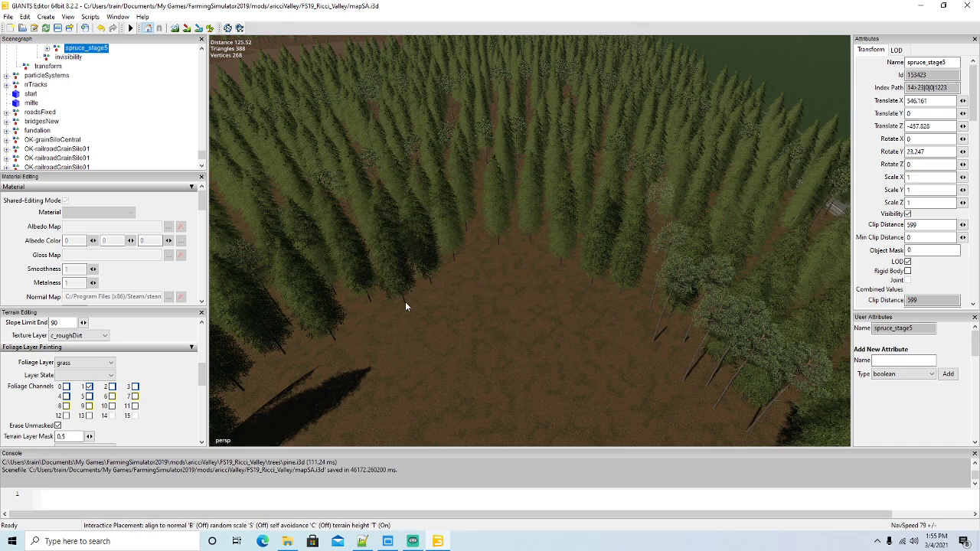
left_click(372, 327)
left_click(334, 371)
left_click(381, 346)
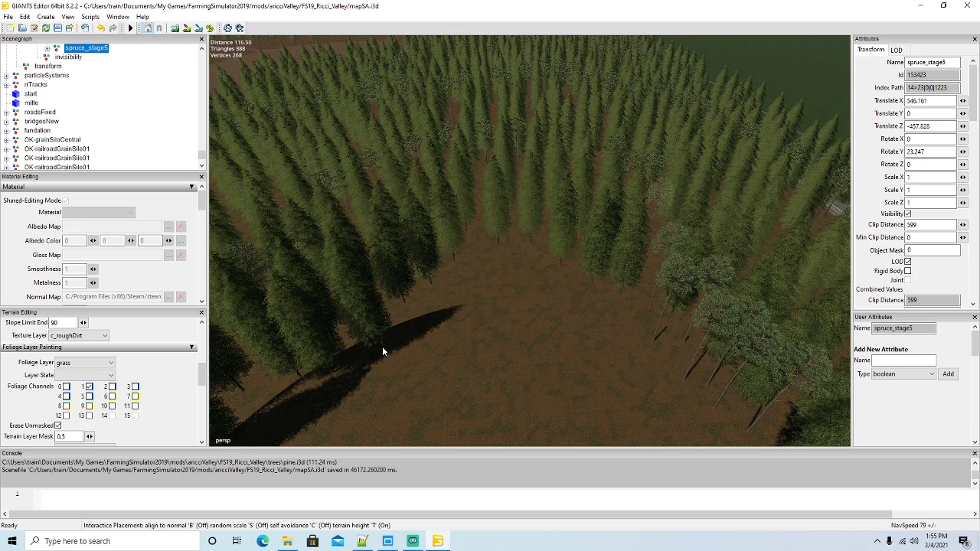
left_click(426, 321)
left_click(464, 297)
left_click(491, 277)
left_click(528, 285)
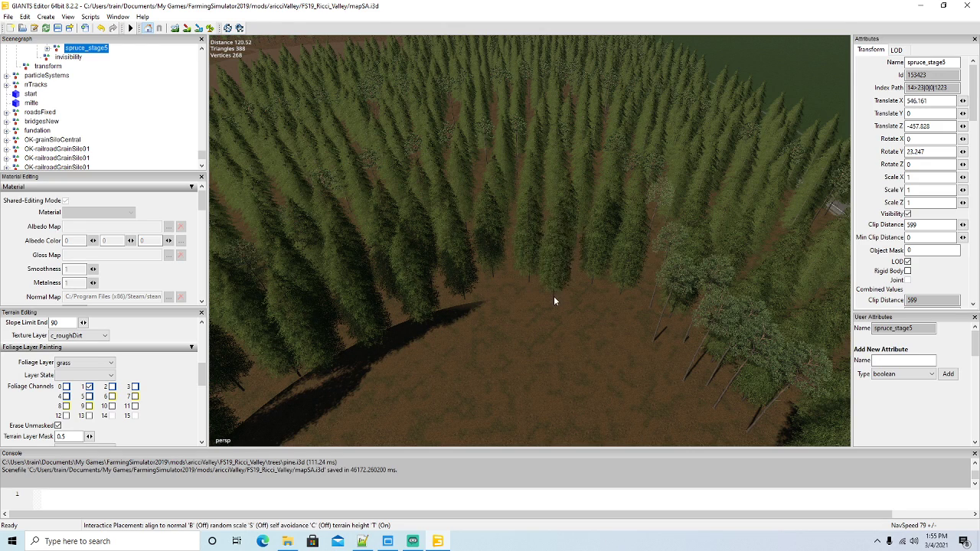
left_click(555, 295)
left_click(596, 331)
left_click(635, 366)
left_click(673, 421)
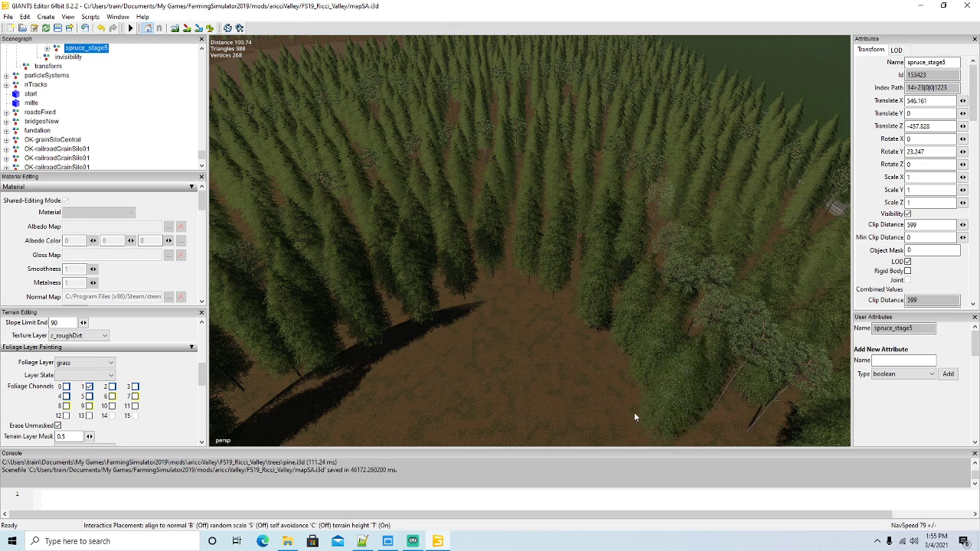
left_click(637, 416)
left_click(579, 359)
left_click(531, 327)
left_click(481, 333)
left_click(434, 356)
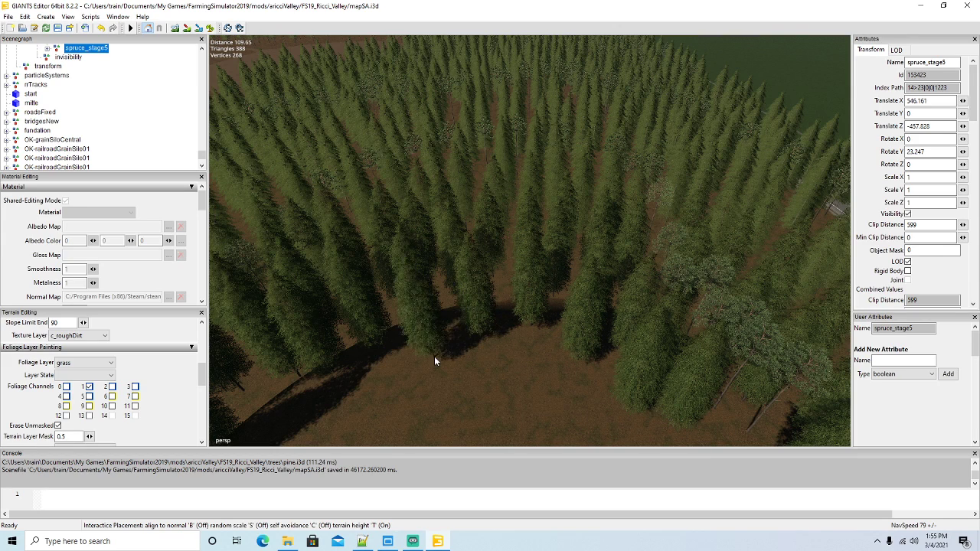
left_click(390, 380)
left_click(336, 429)
left_click(398, 421)
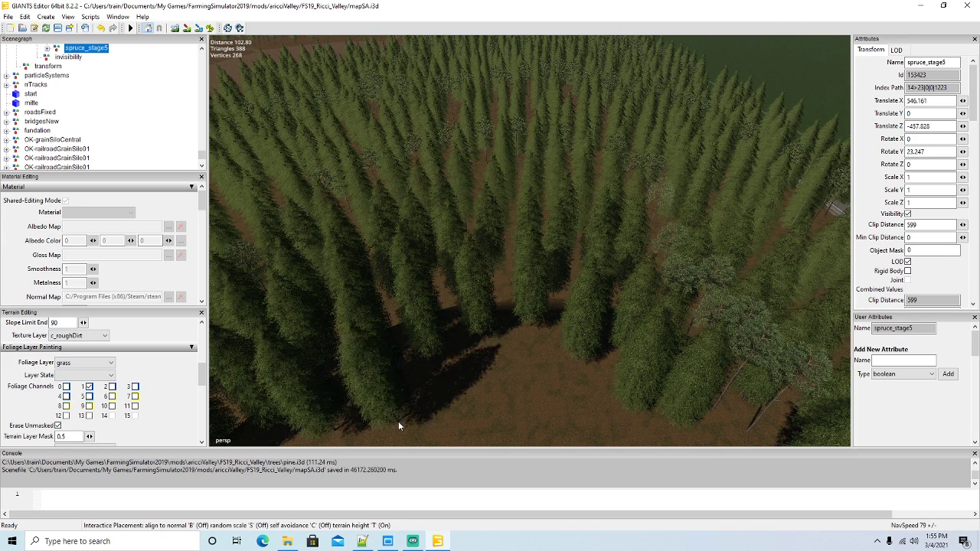
left_click(457, 399)
left_click(509, 388)
left_click(566, 414)
Continue the curved spruce rows into the remaining open field toward the dirt track, using interactive placement with terrain height on
scroll(479, 400, "down", 10)
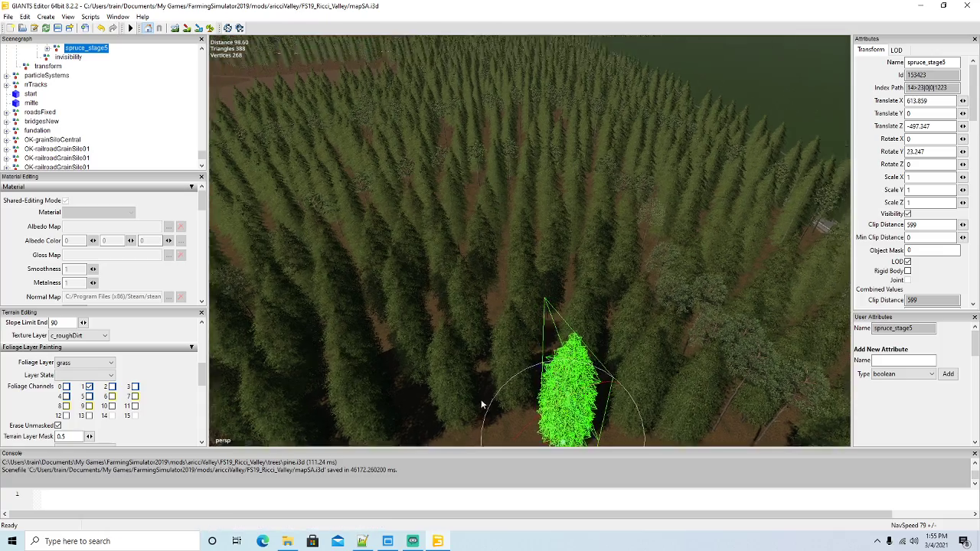
left_click_drag(473, 420, 539, 392, "alt")
scroll(408, 424, "up", 5)
scroll(440, 369, "up", 3)
left_click_drag(437, 335, 470, 334, "alt")
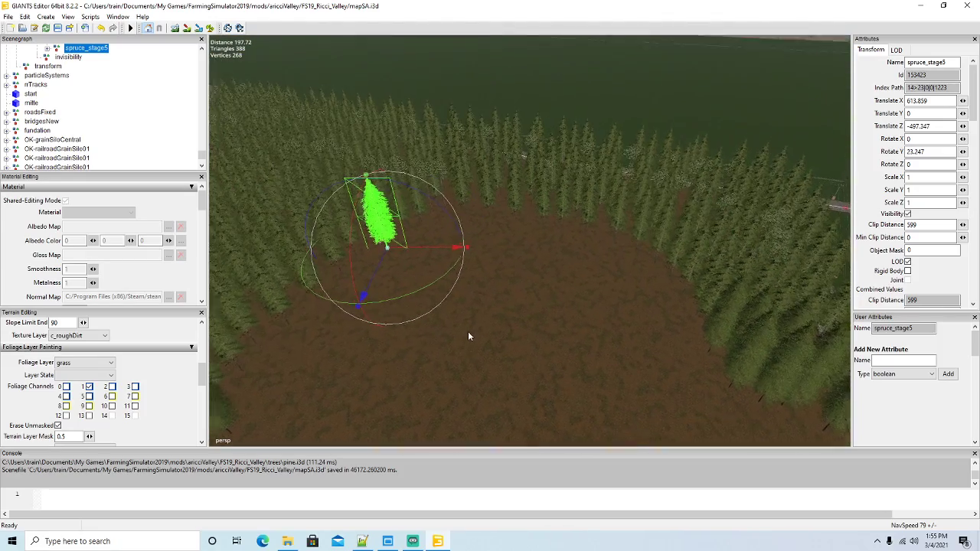
scroll(466, 334, "up", 3)
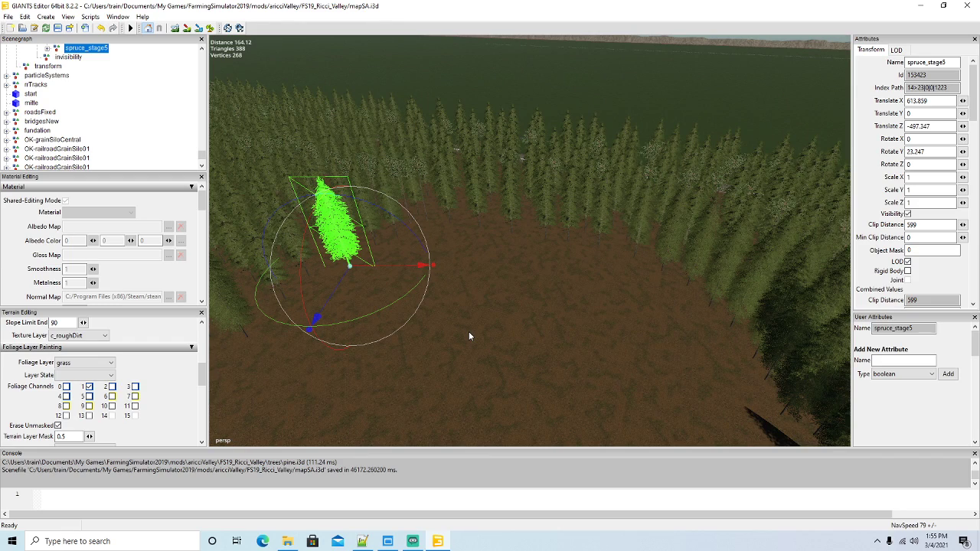
key("ctrl+b")
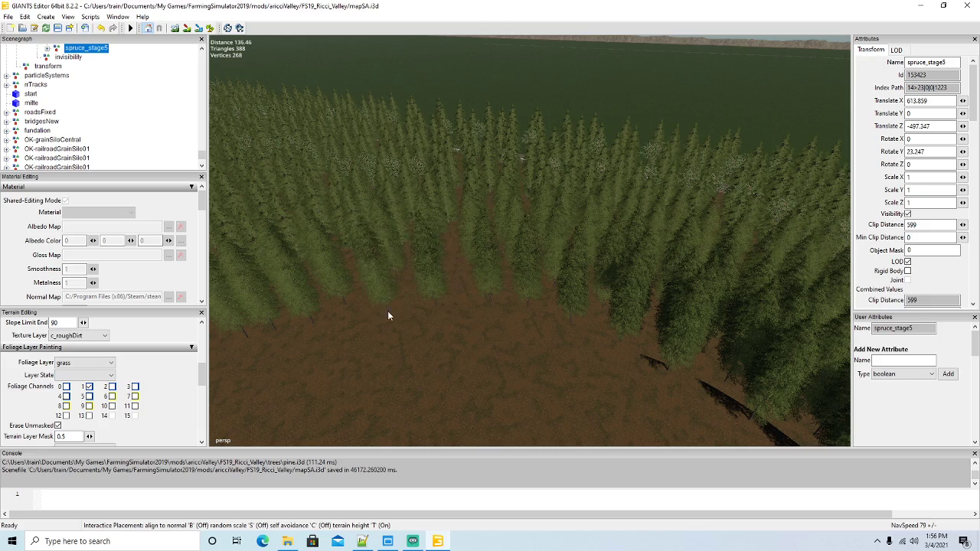
left_click(355, 331)
Duplicate a stage 6 pine from the forest edge by the dirt track and move the copy to about X 645, Z -454
scroll(431, 394, "down", 5)
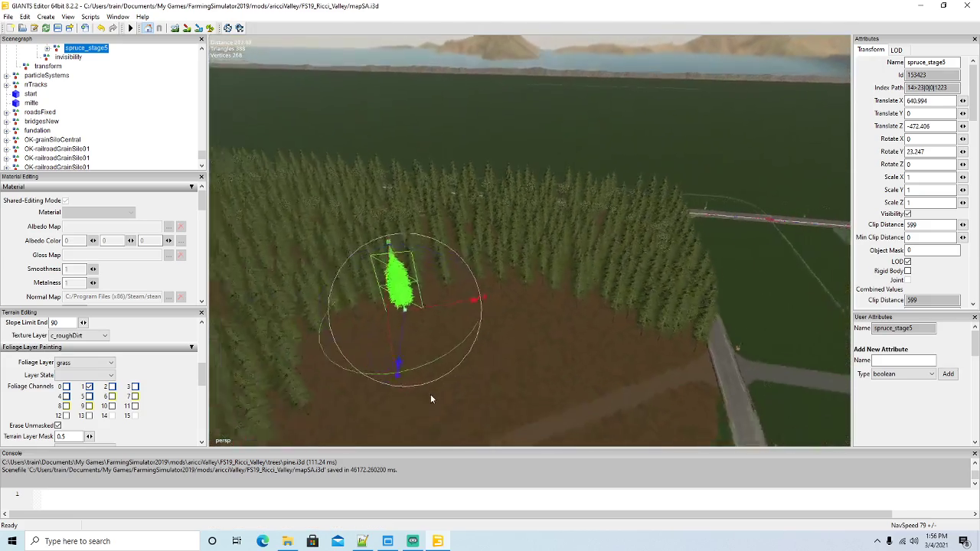
left_click_drag(427, 403, 361, 402, "alt")
scroll(480, 405, "up", 3)
scroll(361, 402, "down", 3)
scroll(374, 391, "up", 2)
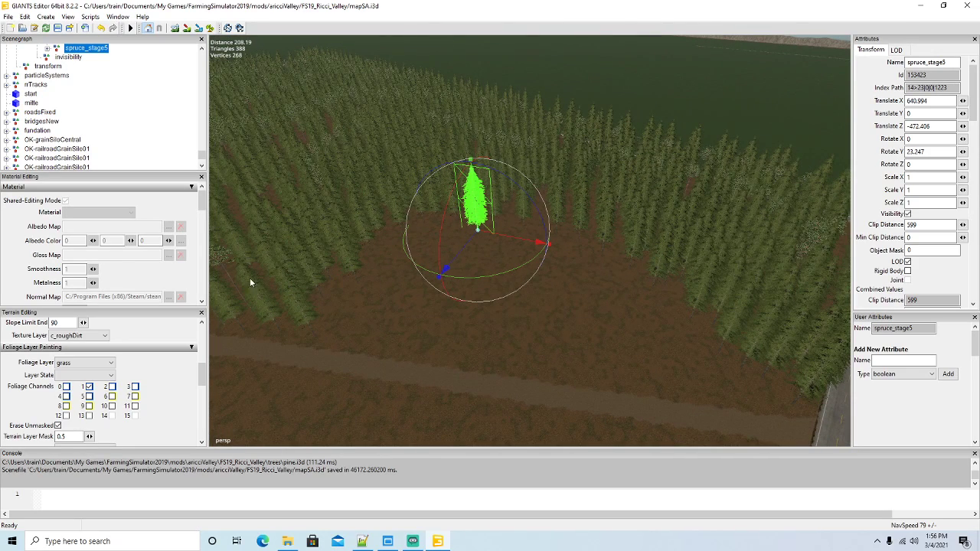
left_click(219, 261)
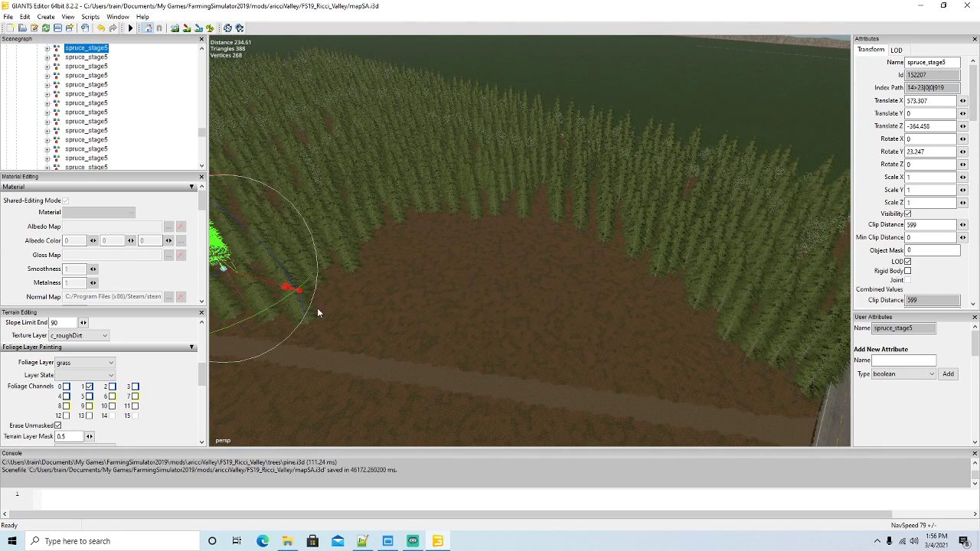
left_click_drag(316, 308, 303, 267, "alt")
left_click(320, 251)
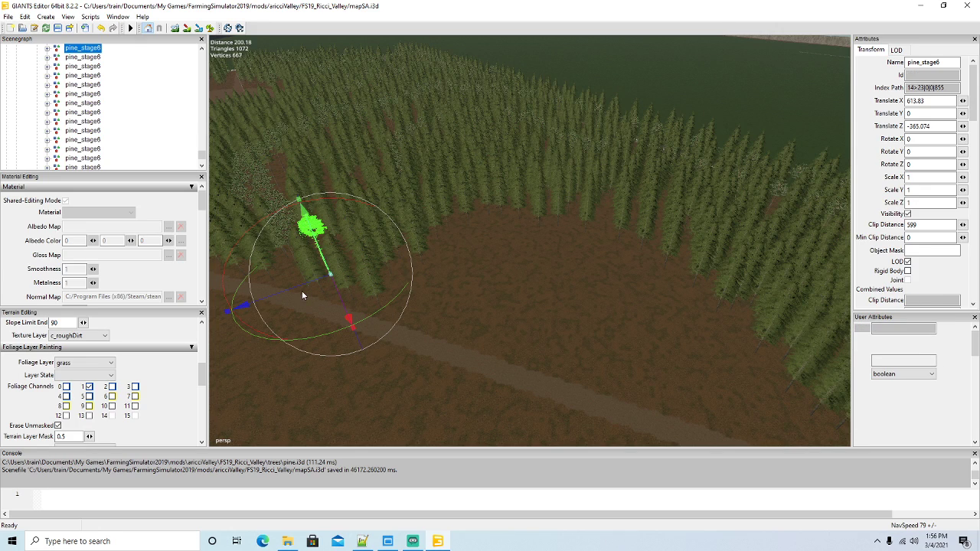
key("ctrl+d")
left_click_drag(298, 287, 554, 284)
left_click_drag(553, 286, 521, 320, "alt")
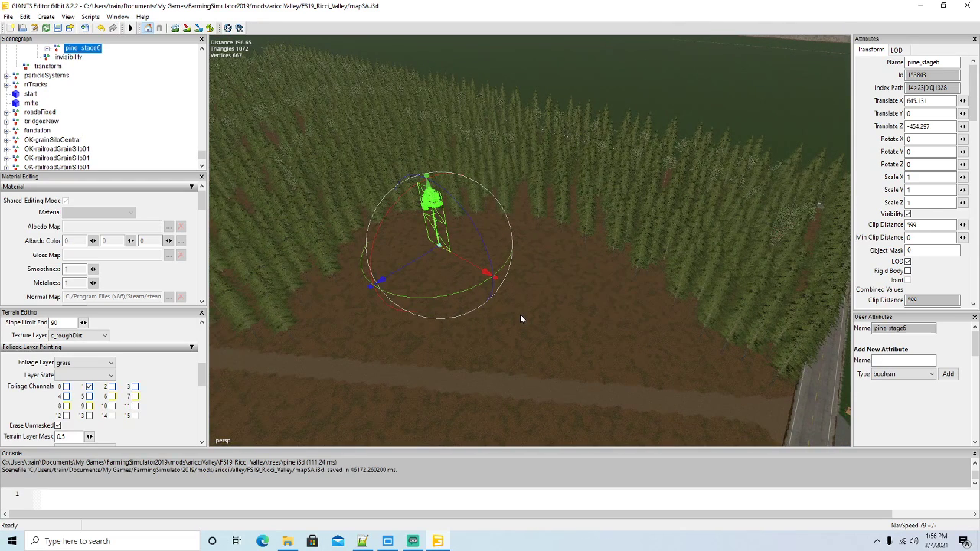
Plant pines along the inner spruce edge from the dirt track around to the road, using interactive placement with terrain height on
key("ctrl+b")
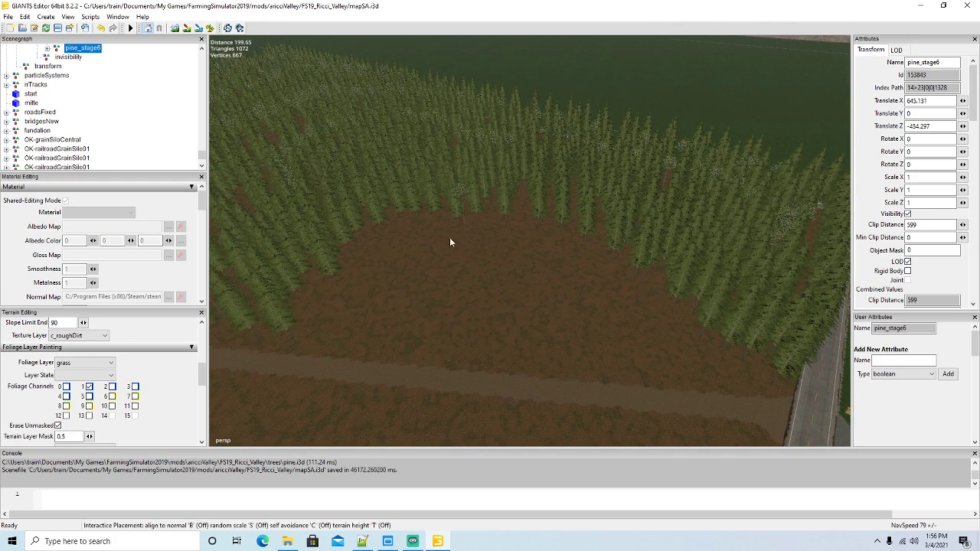
key("t")
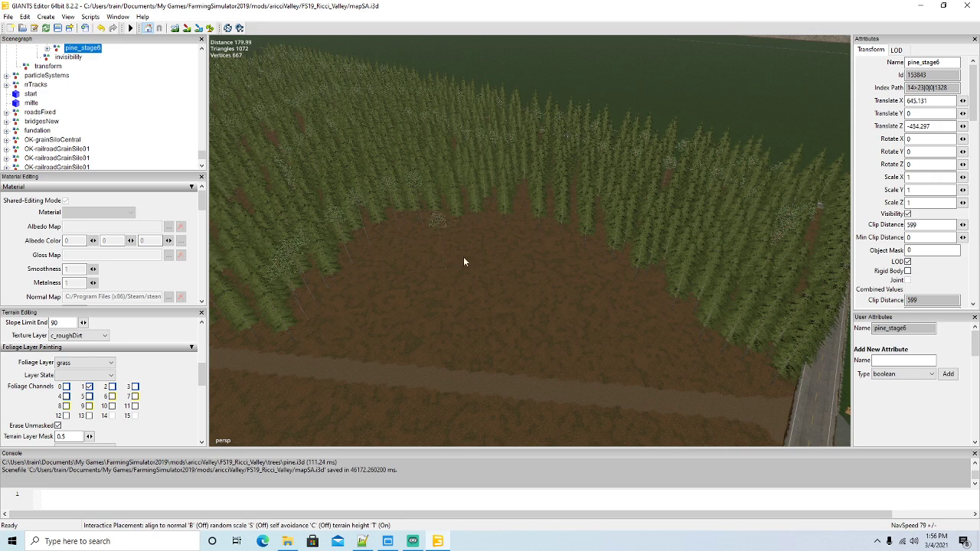
mouse_move(518, 226)
left_mouse_down()
mouse_move(591, 255)
mouse_move(754, 388)
left_mouse_up()
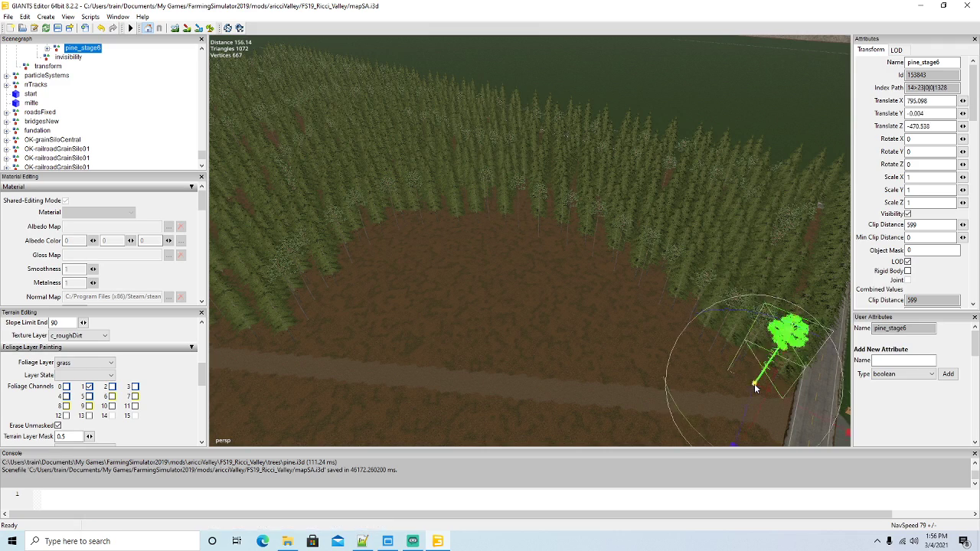
Duplicate a stage 5 spruce from the inner edge and move the copy into the remaining clearing, to about X 670, Z -420
left_click(327, 263)
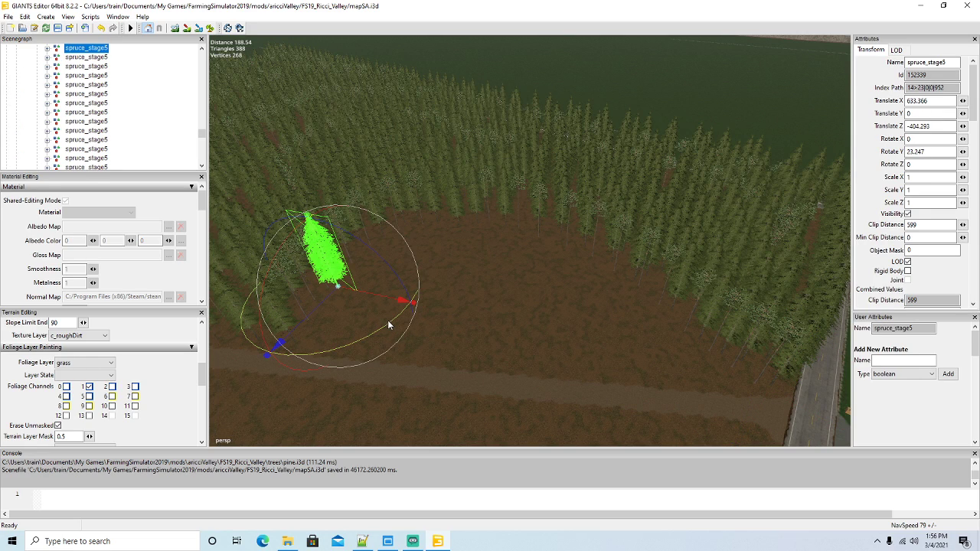
key("ctrl+d")
left_click_drag(399, 299, 478, 345)
Plant curved spruce rows inside the new pines down to the dirt track, using interactive placement with terrain height on
key("ctrl+b")
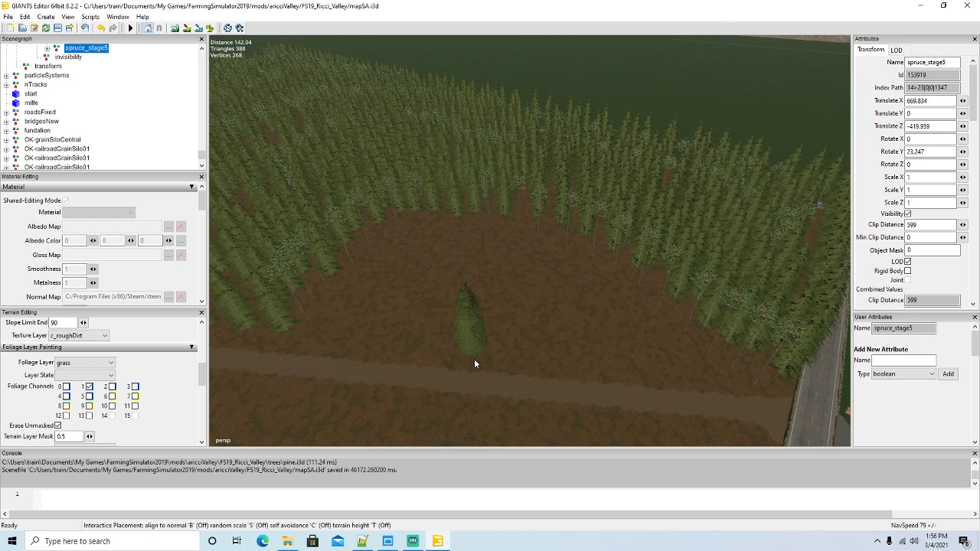
key("t")
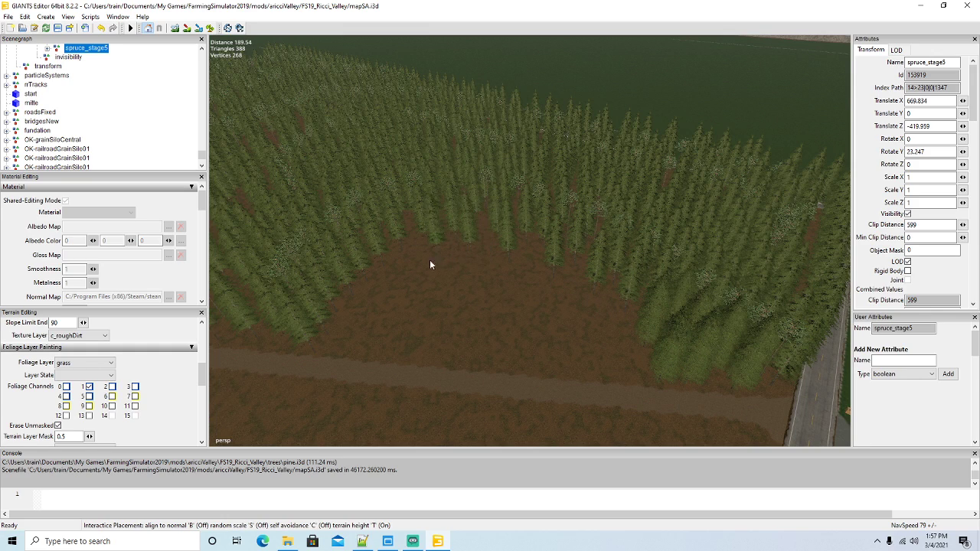
left_click(360, 352)
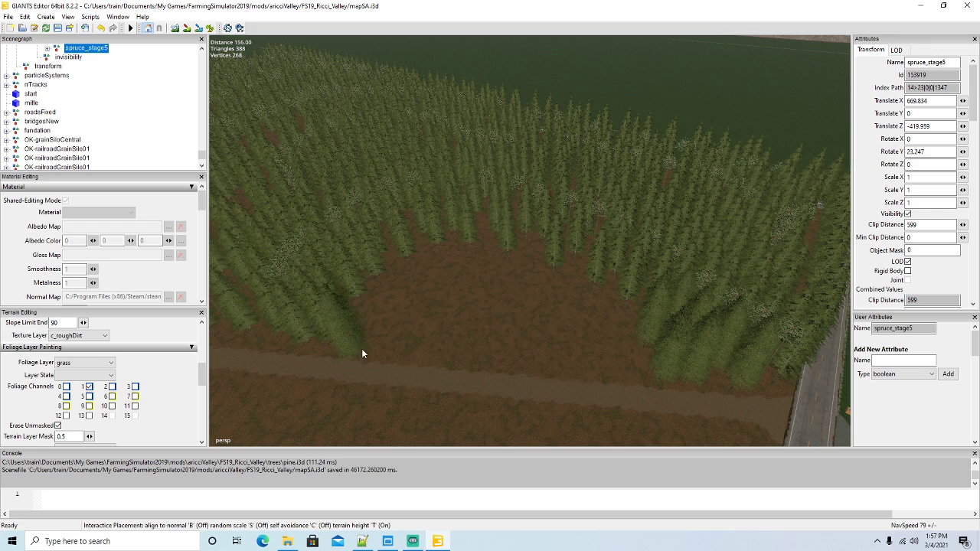
left_click(456, 273)
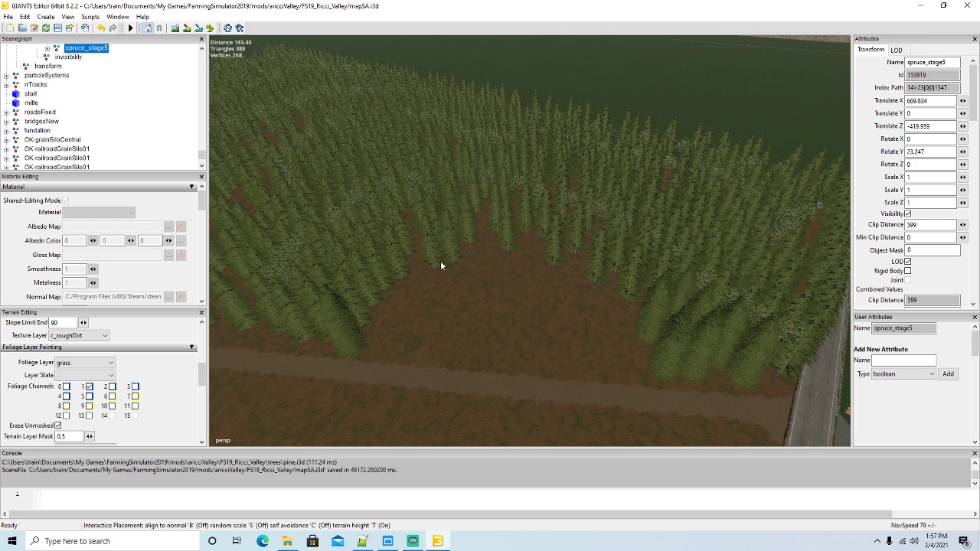
left_click(477, 260)
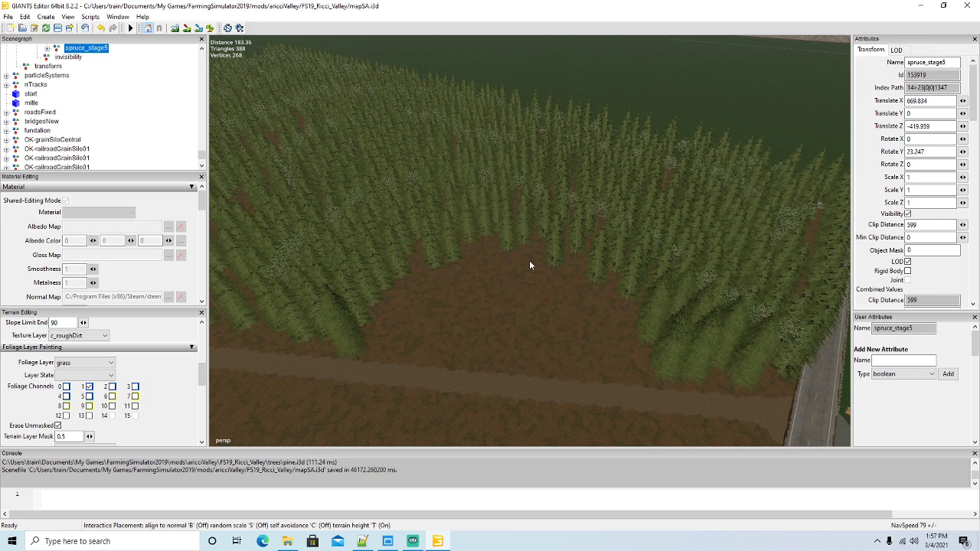
left_click(607, 320)
left_click(625, 375)
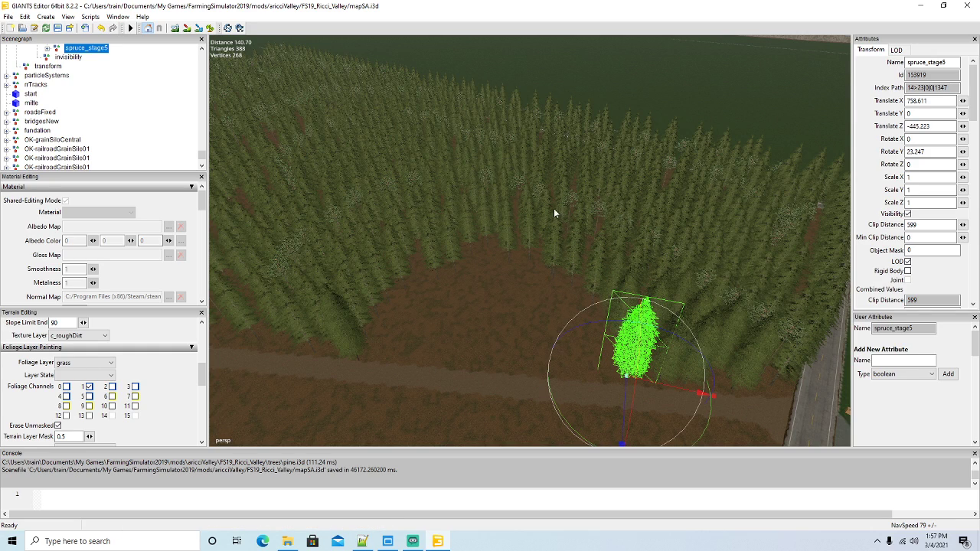
Examine the stage 5 spruces around the inner edge of the remaining clearing beside the dirt track
left_click(518, 187)
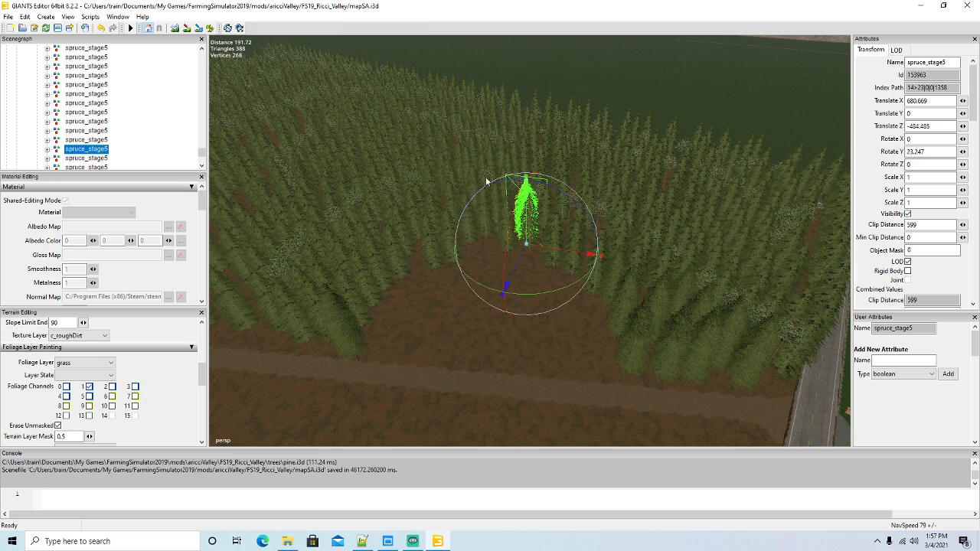
left_click(277, 268)
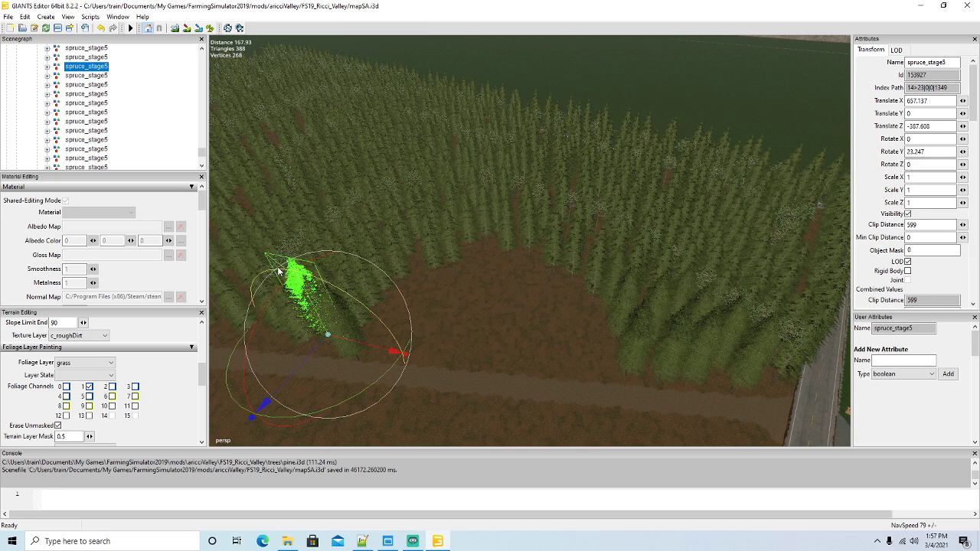
left_click(332, 215)
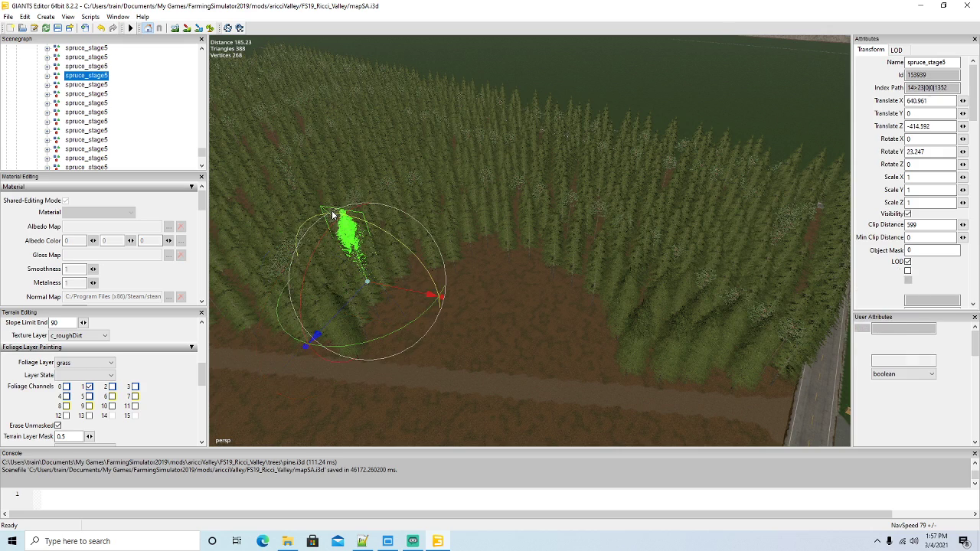
left_click(704, 278)
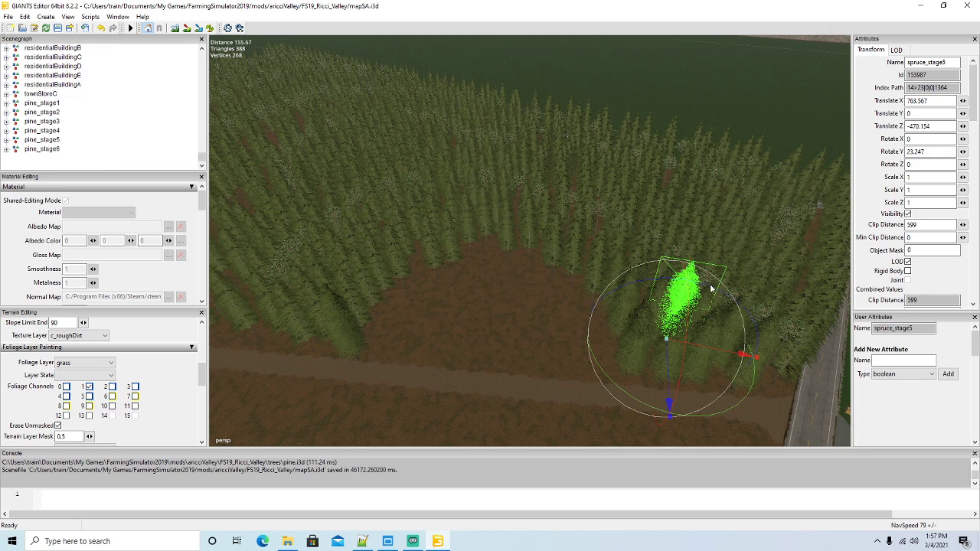
left_click(784, 337)
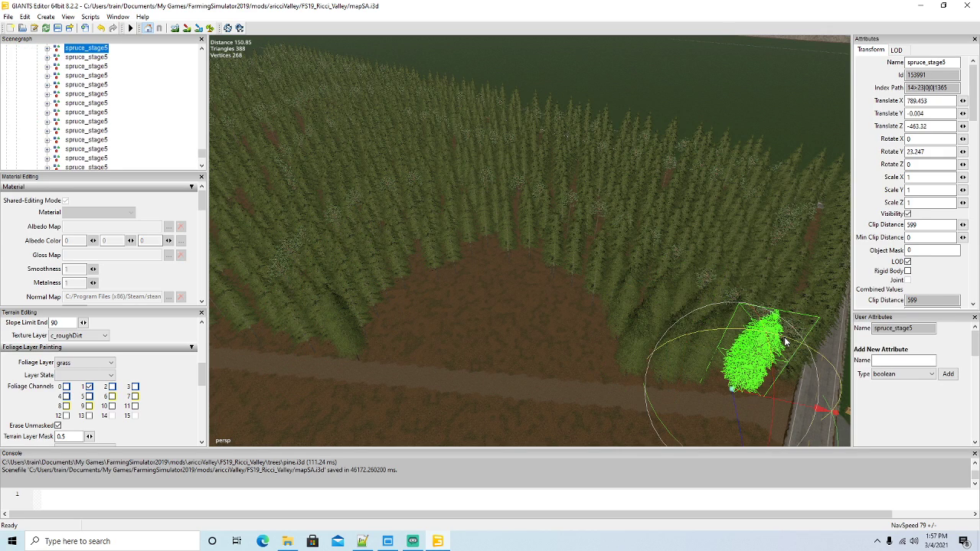
left_click(596, 216)
left_click(517, 182)
left_click_drag(501, 261, 443, 262, "alt")
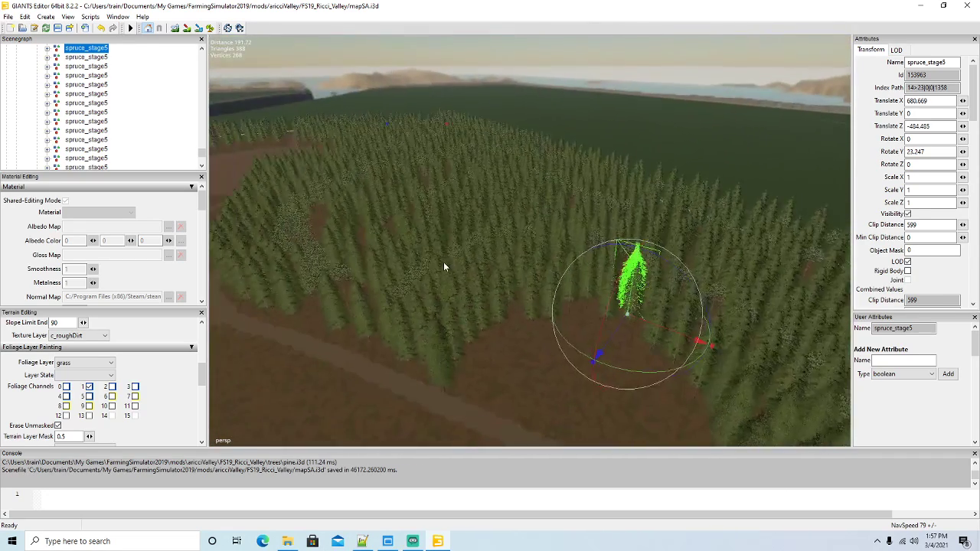
Duplicate a stage 6 pine from the forest's inner edge and move the copy into the remaining clearing, to about X 693, Z -439
key("f")
right_click_drag(519, 265, 491, 346)
left_click(412, 263)
left_click(492, 338)
left_click(410, 349)
scroll(410, 349, "down", 5)
scroll(488, 350, "down", 3)
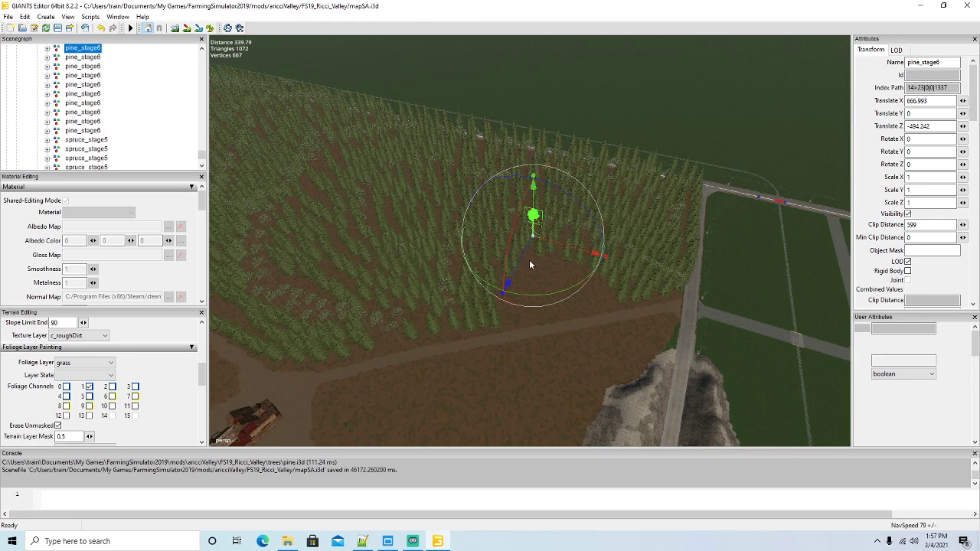
key("ctrl+d")
left_click_drag(524, 259, 531, 359)
scroll(539, 359, "up", 9)
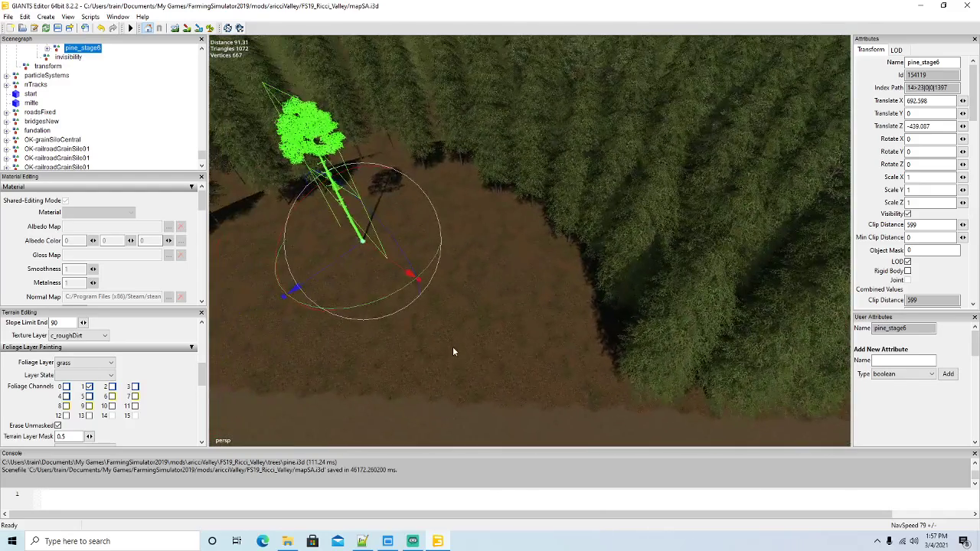
Plant pines around the clearing's inner spruce edge using interactive placement with terrain height on, and delete the leftover pine
scroll(452, 347, "down", 2)
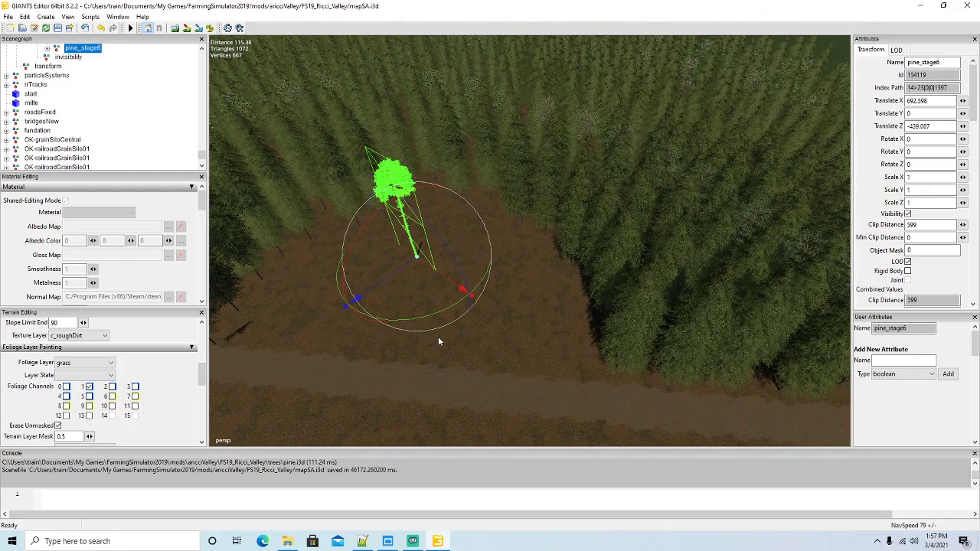
key("ctrl+b")
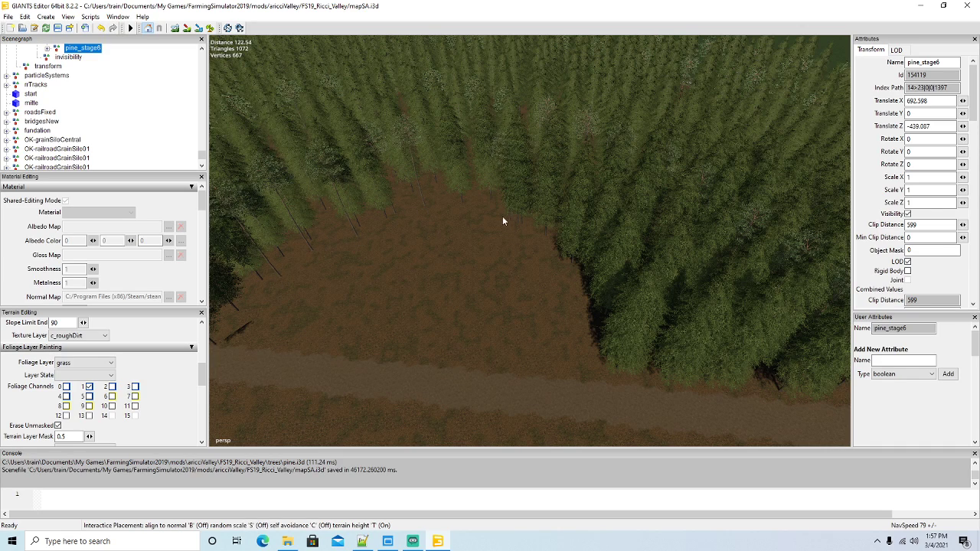
left_click(489, 233)
left_click(523, 244)
left_click(543, 247)
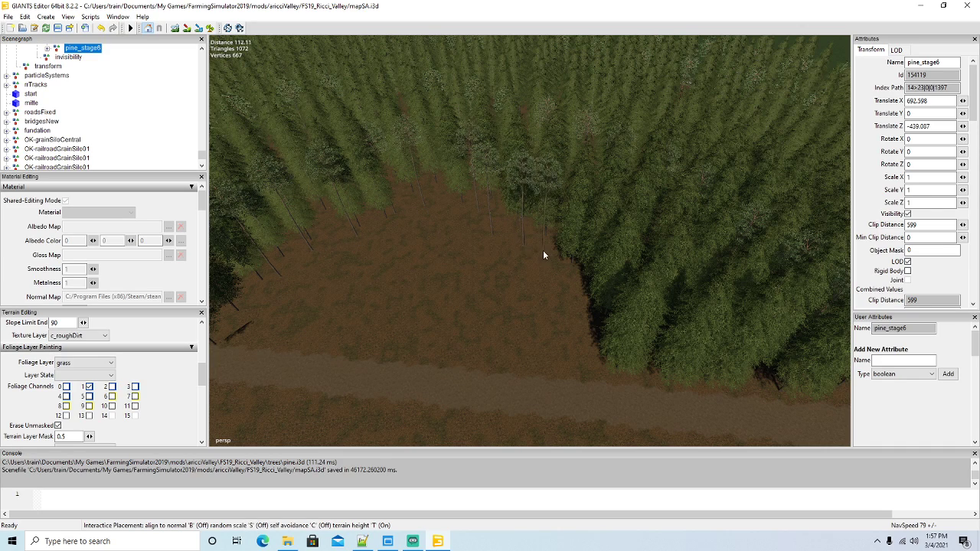
left_click(562, 281)
left_click(578, 317)
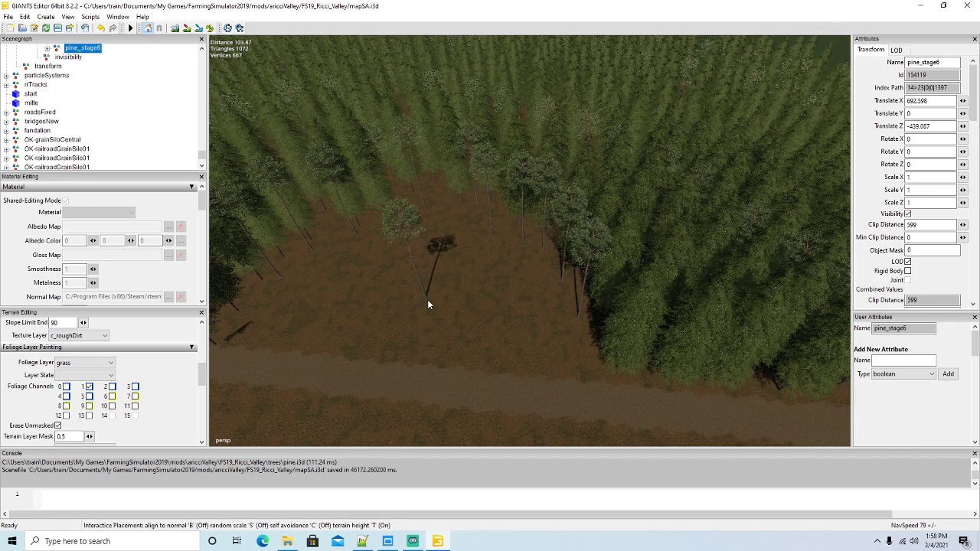
key("Escape")
key("Delete")
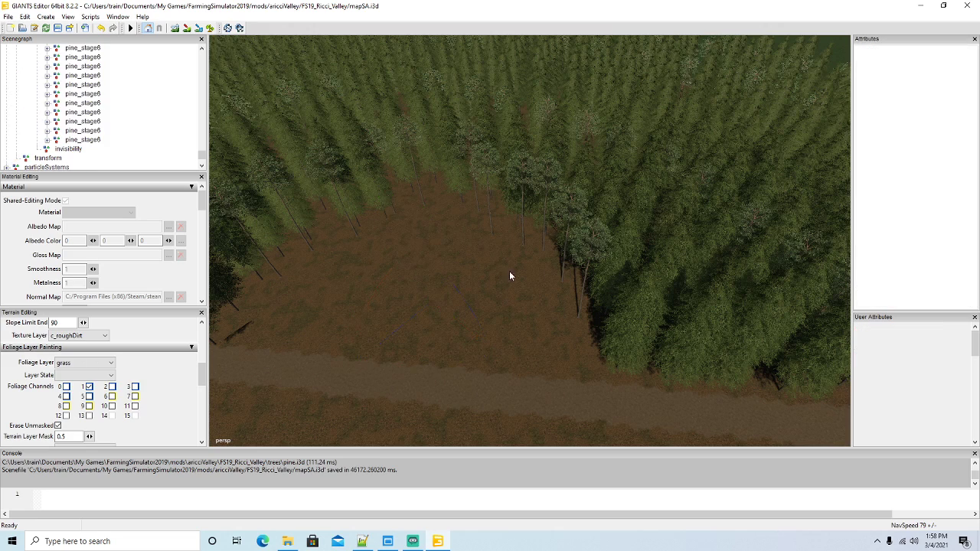
Duplicate a stage 5 spruce beside the dirt track and fill the remaining clearing with spruces down to the track
left_click(631, 336)
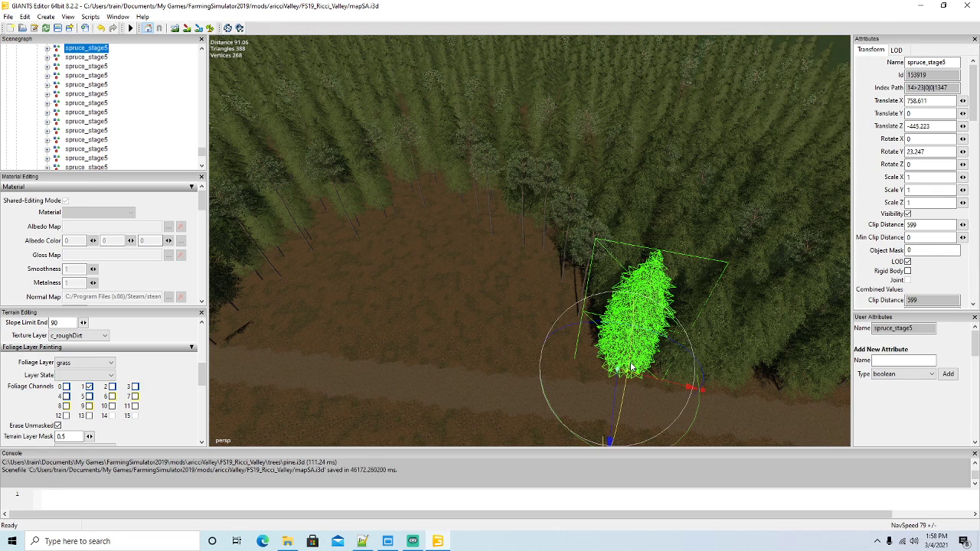
key("ctrl+d")
left_click_drag(671, 381, 441, 377)
key("t")
scroll(441, 374, "down", 3)
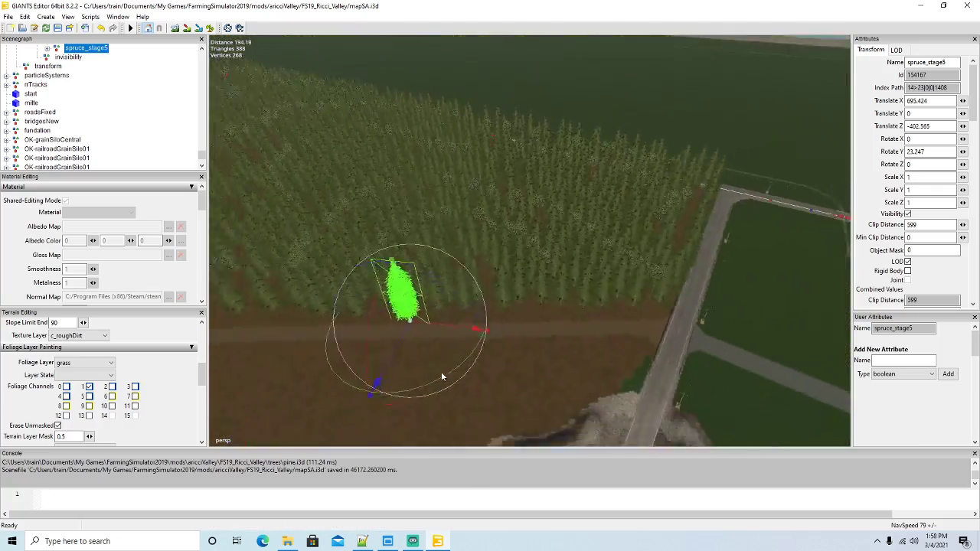
Duplicate the stage 5 pine standing in the dirt clearing and move the copy to about X 280, Z -352
right_click_drag(441, 371, 471, 351)
scroll(372, 313, "up", 4)
scroll(358, 314, "up", 4)
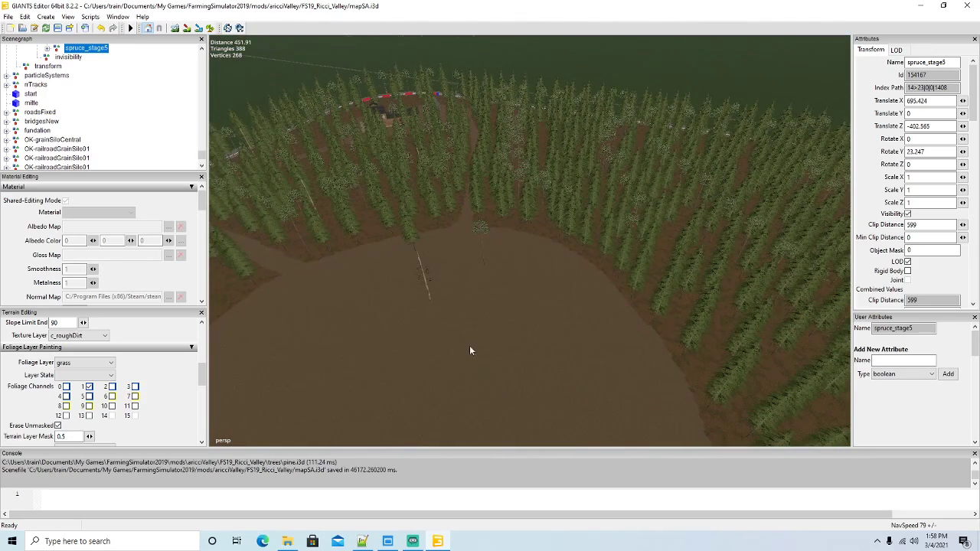
left_click(430, 297)
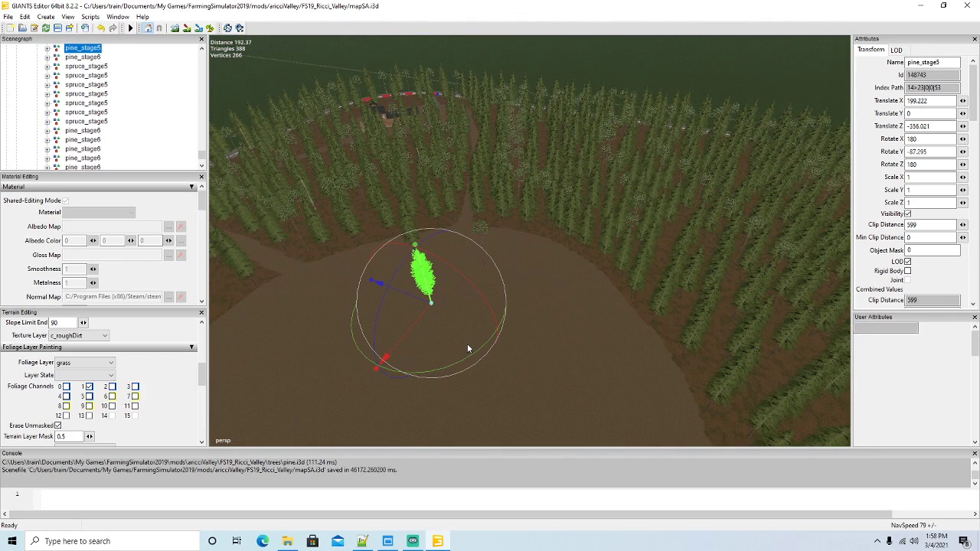
left_click_drag(404, 294, 601, 368)
right_click_drag(552, 374, 463, 381)
scroll(540, 400, "down", 4)
scroll(585, 426, "down", 5)
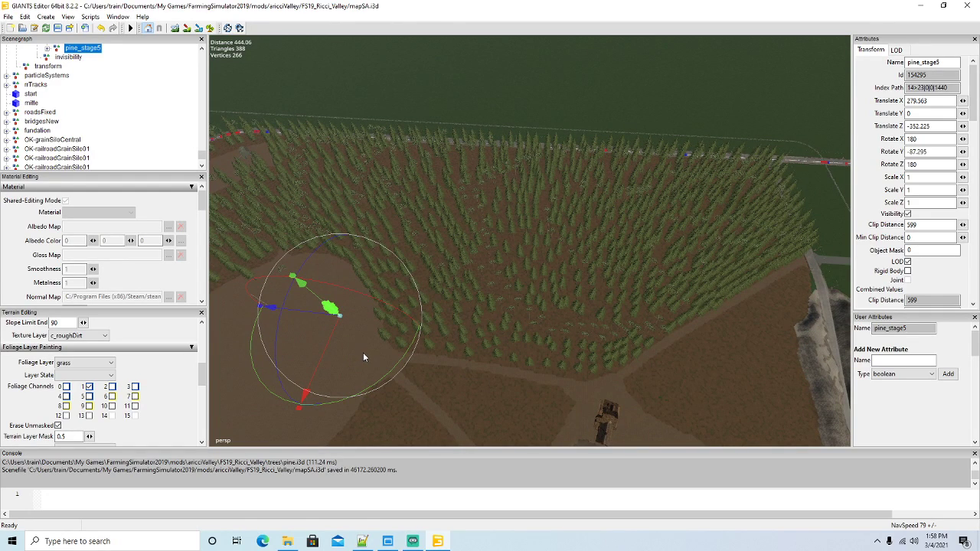
Scatter stage 5 pines through the planted forest using interactive placement with terrain height on
key("space")
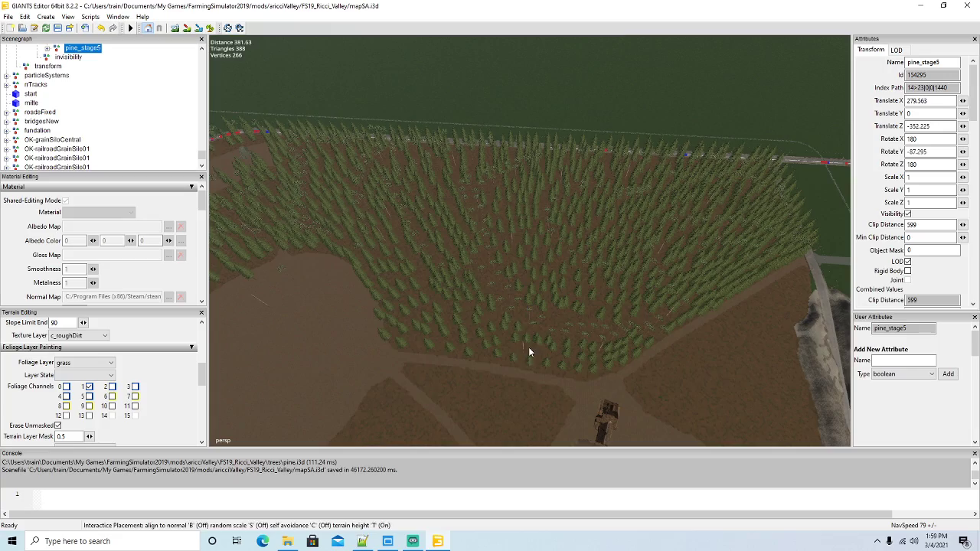
key("ctrl+b")
Look over the planted forest near the red building, the pond and the empty dirt field across the track
left_click_drag(350, 388, 273, 348, "alt")
scroll(457, 382, "up", 3)
scroll(457, 382, "up", 3)
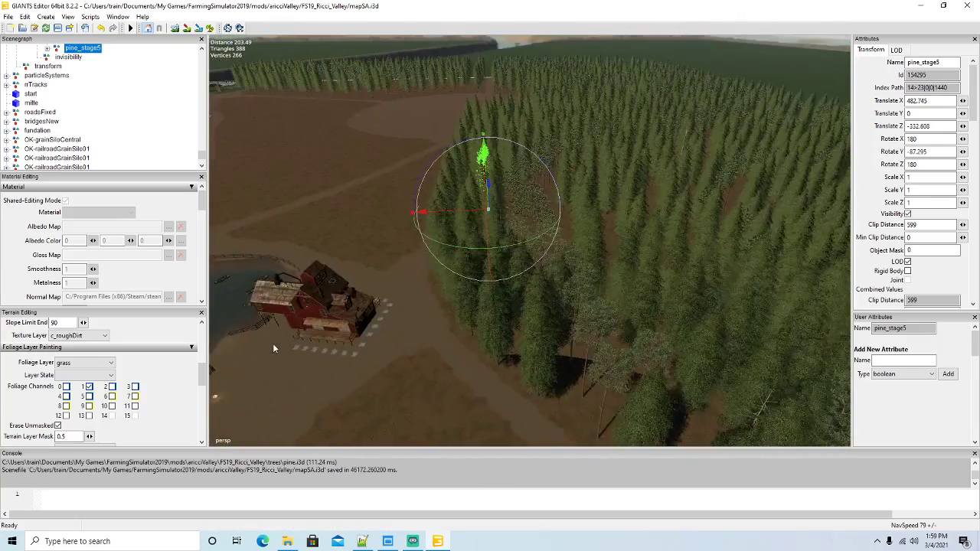
mouse_move(417, 343)
left_mouse_down("alt")
mouse_move(384, 323)
mouse_move(391, 275)
mouse_move(322, 275)
mouse_move(404, 327)
mouse_move(417, 354)
left_mouse_up("alt")
scroll(391, 275, "up", 3)
scroll(371, 272, "up", 4)
scroll(345, 270, "up", 3)
scroll(322, 276, "up", 6)
left_click_drag(376, 329, 491, 353, "alt")
scroll(480, 360, "down", 4)
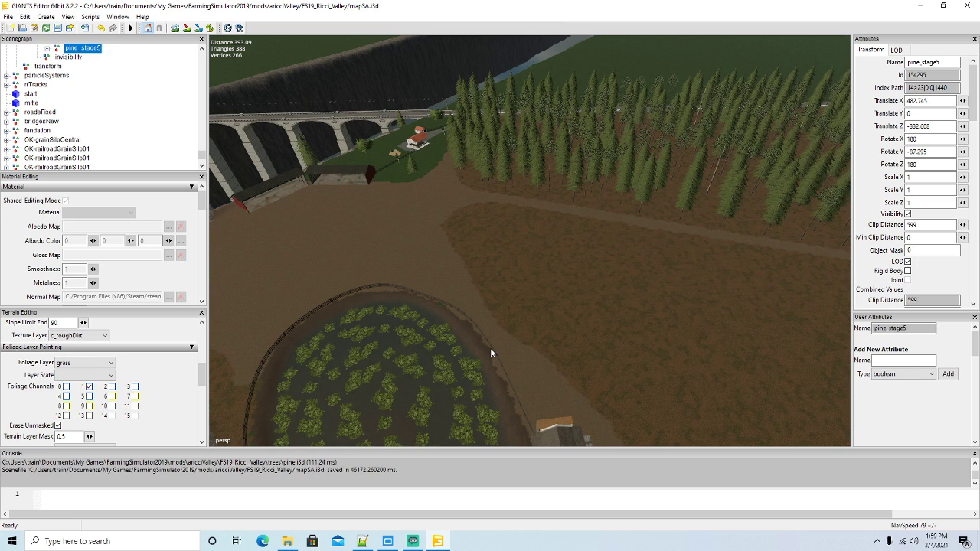
left_click_drag(567, 337, 694, 323, "alt")
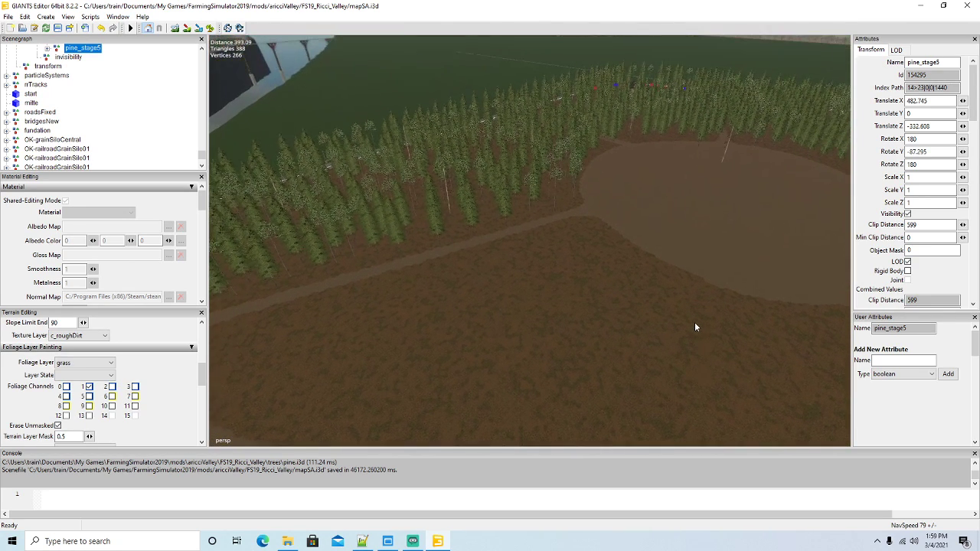
Duplicate a stage 5 spruce from the forest edge and move the copy to the dirt track, at about X 149, Z -141
left_click(470, 211)
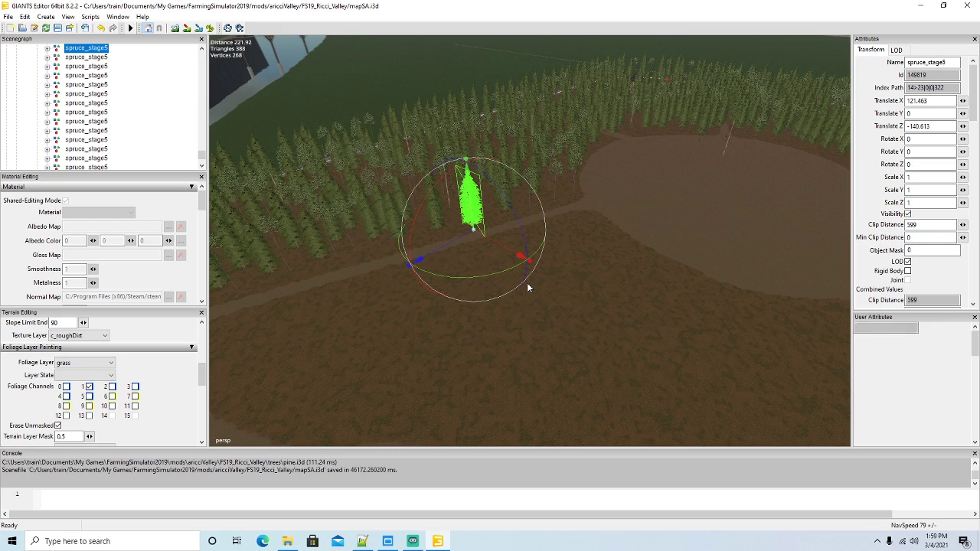
key("ctrl+d")
left_click_drag(524, 261, 559, 281)
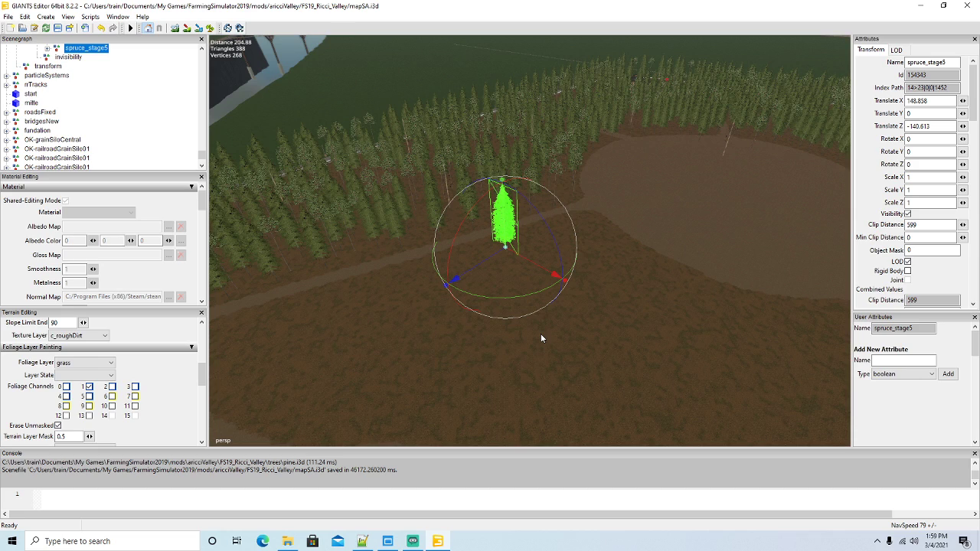
left_click(539, 274)
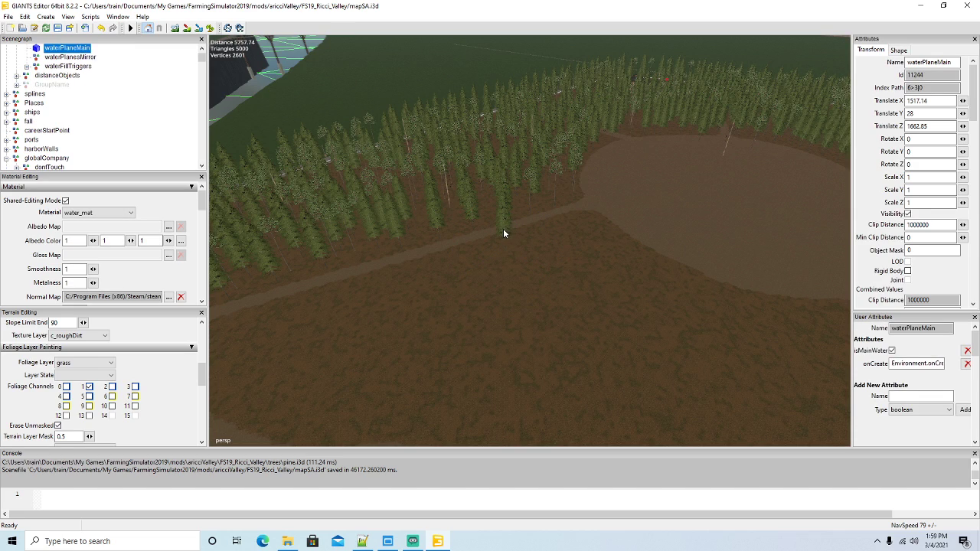
left_click(503, 229)
Plant a spruce row along the round dirt clearing's edge, starting at the track junction, using interactive placement with terrain height on
key("ctrl+b")
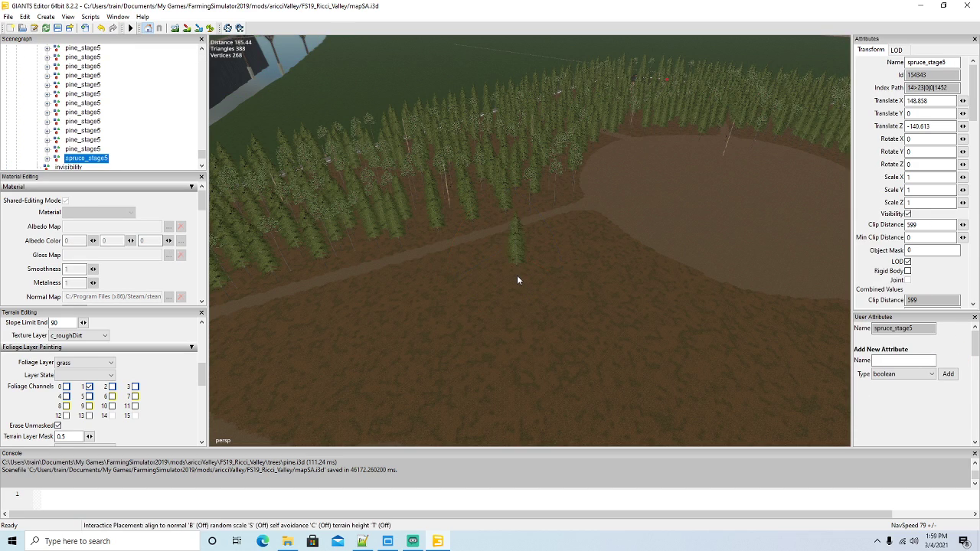
left_click(579, 210)
left_click(614, 226)
left_click(619, 231)
left_click(638, 245)
left_click(660, 261)
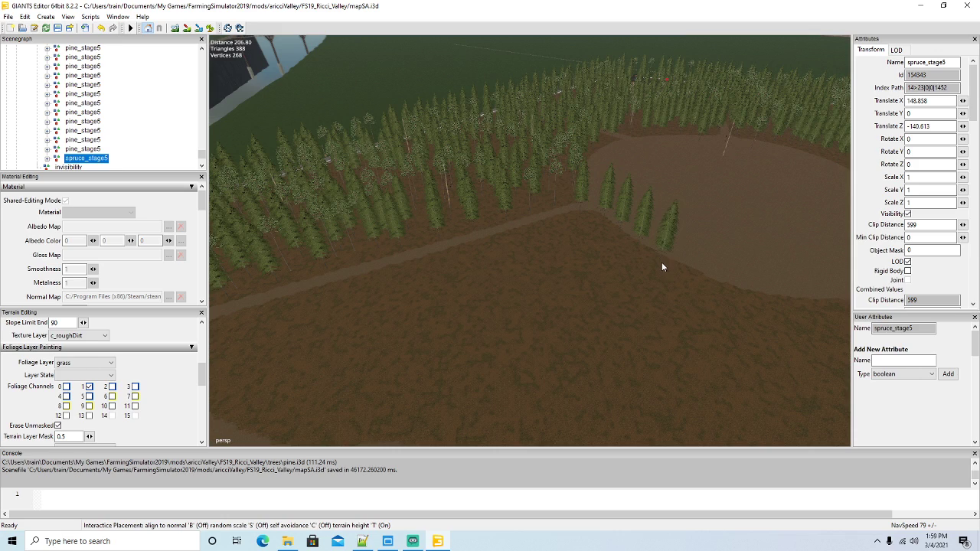
left_click(679, 274)
left_click(707, 284)
left_click(740, 297)
left_click(777, 311)
left_click(811, 309)
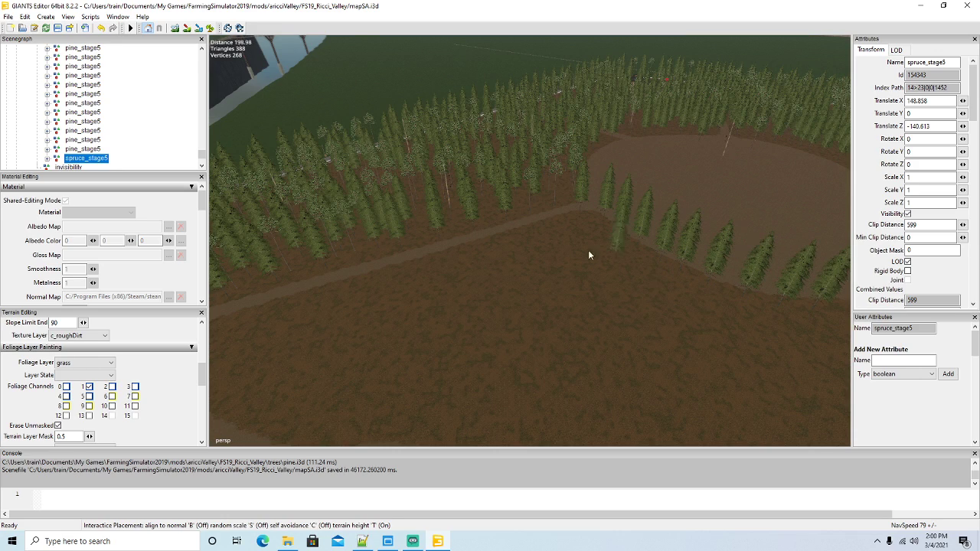
Extend the spruce row from the track junction along the near side of the dirt track
left_click(551, 233)
left_click(534, 232)
left_click(496, 248)
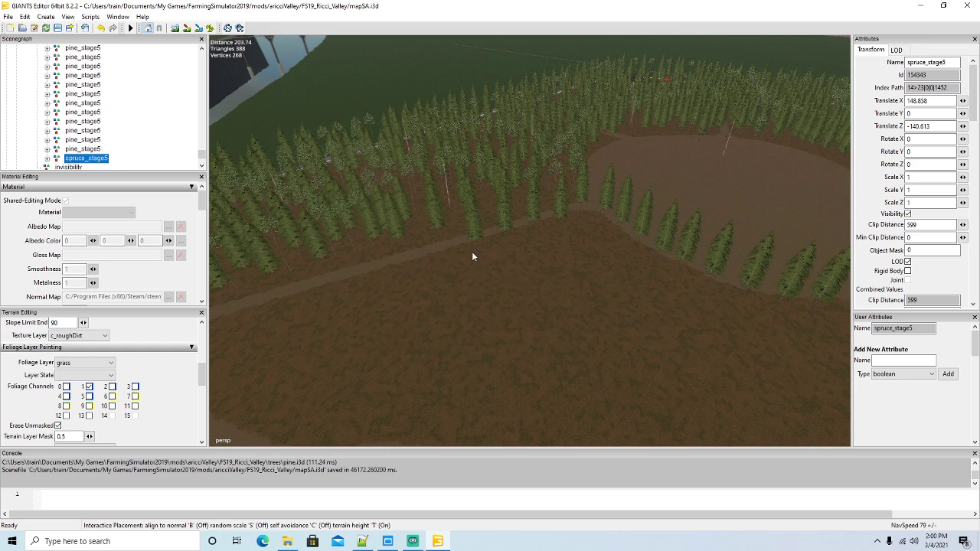
left_click(437, 261)
left_click(401, 272)
left_click(369, 280)
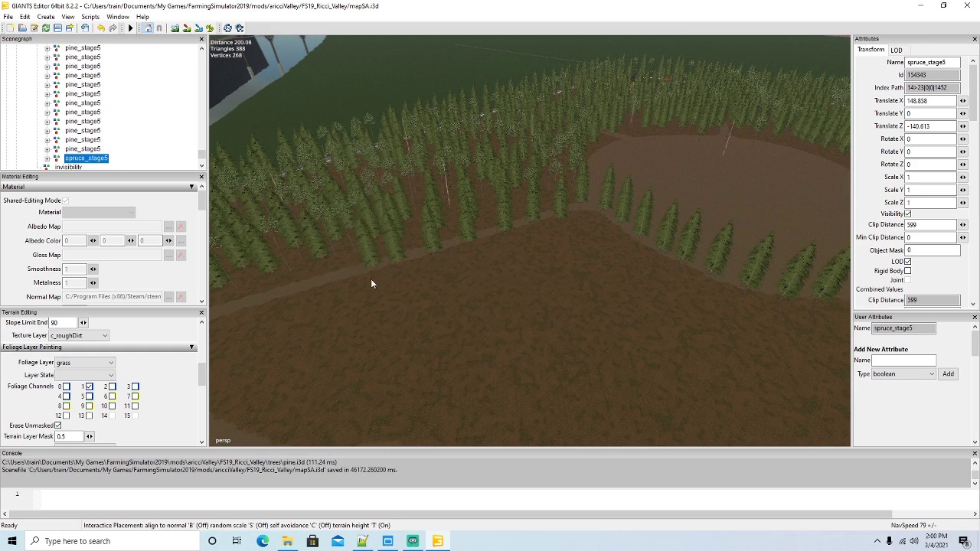
left_click(326, 291)
left_click(290, 302)
left_click(252, 318)
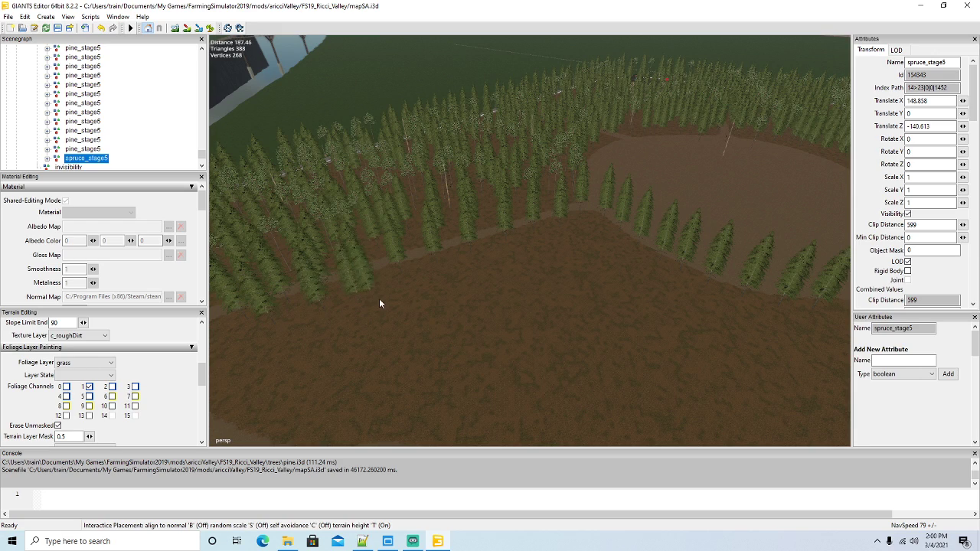
Plant a second spruce row inside the first, following the dirt track and then the round clearing's edge
left_click(430, 283)
left_click(461, 275)
left_click(496, 266)
left_click(529, 257)
left_click(562, 246)
left_click(581, 239)
left_click(594, 233)
left_click(619, 251)
left_click(637, 267)
left_click(670, 284)
left_click(702, 299)
left_click(741, 315)
left_click(772, 327)
left_click(798, 336)
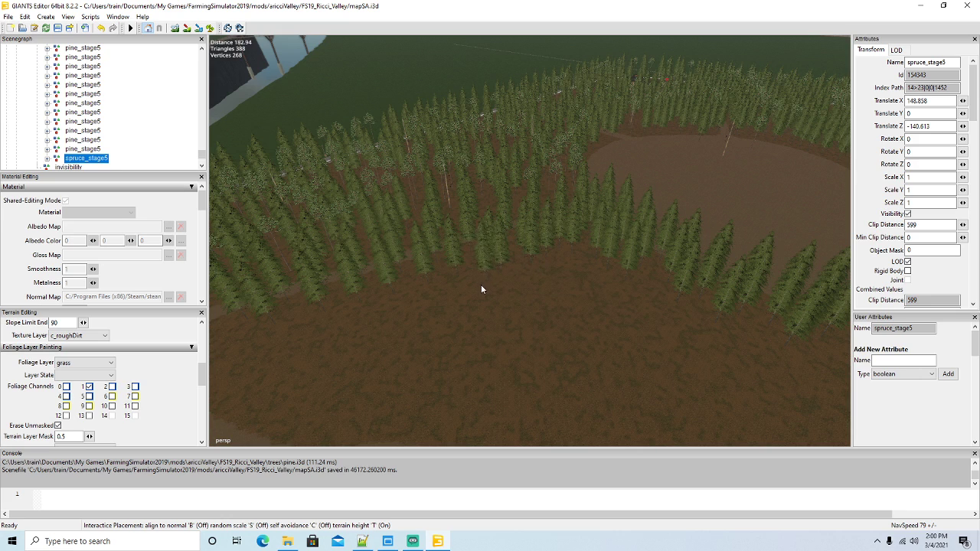
End the placement and move the active spruce to the field's corner near the small house, at about X 91, Z -11
left_click(278, 346)
scroll(468, 395, "up", 1)
scroll(469, 398, "down", 4)
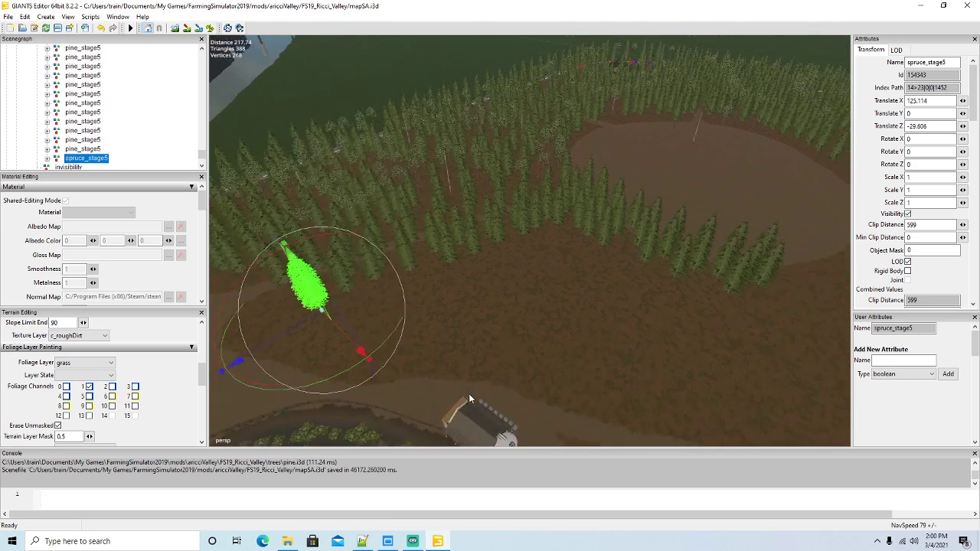
left_click_drag(446, 393, 530, 311, "alt")
scroll(374, 373, "up", 3)
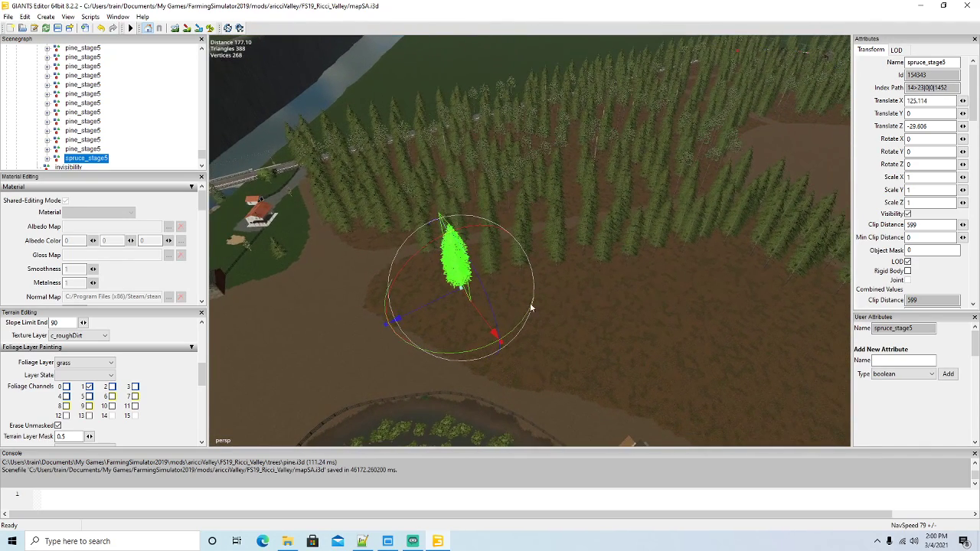
left_click_drag(453, 297, 407, 278)
scroll(563, 307, "up", 5)
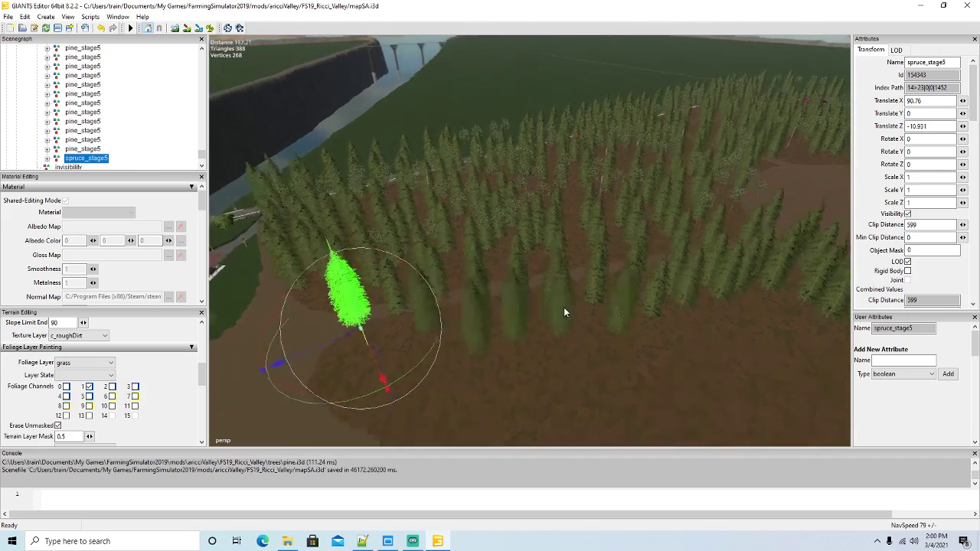
Duplicate a pine_stage6 tree inside the spruce stand and move the copy along X onto the open dirt, at about X 156
scroll(563, 310, "up", 2)
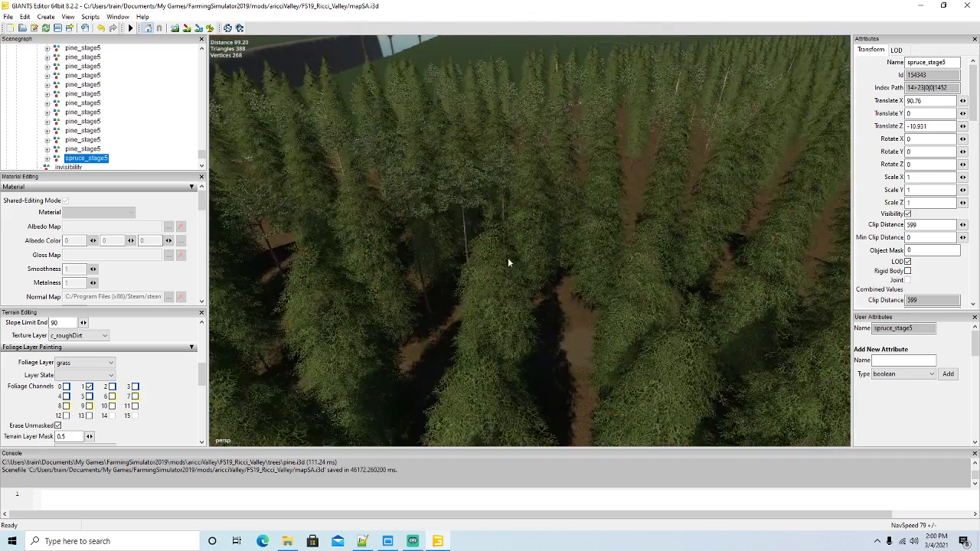
left_click(463, 214)
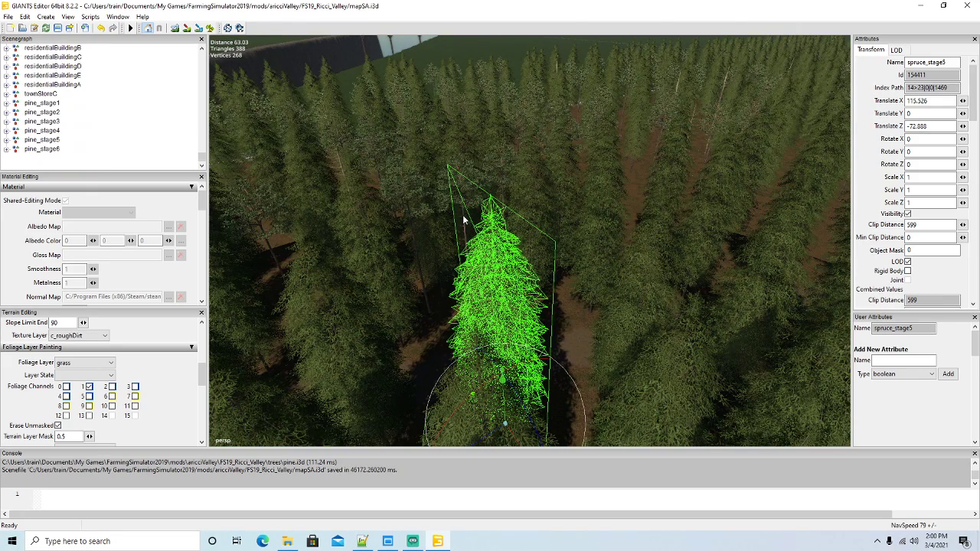
left_click(406, 205)
scroll(462, 258, "down", 5)
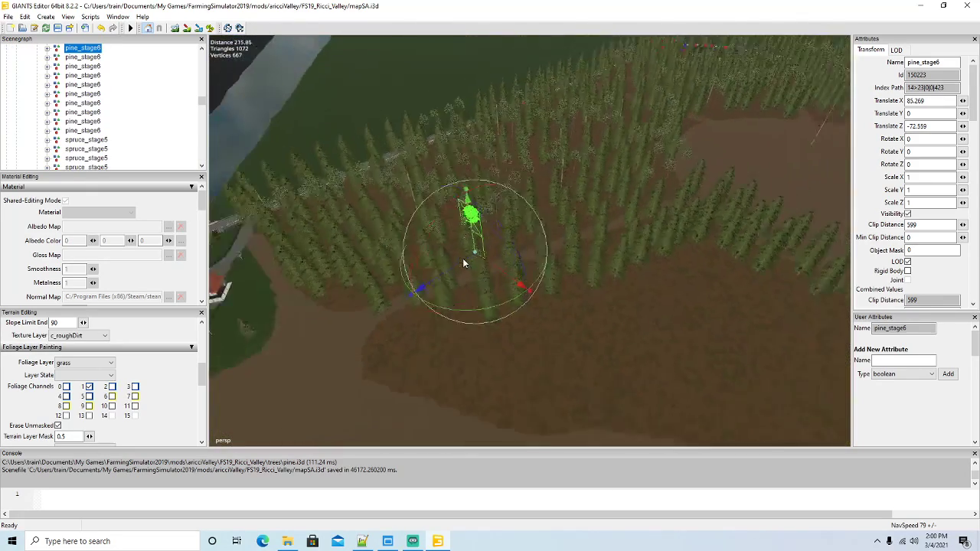
scroll(475, 272, "down", 1)
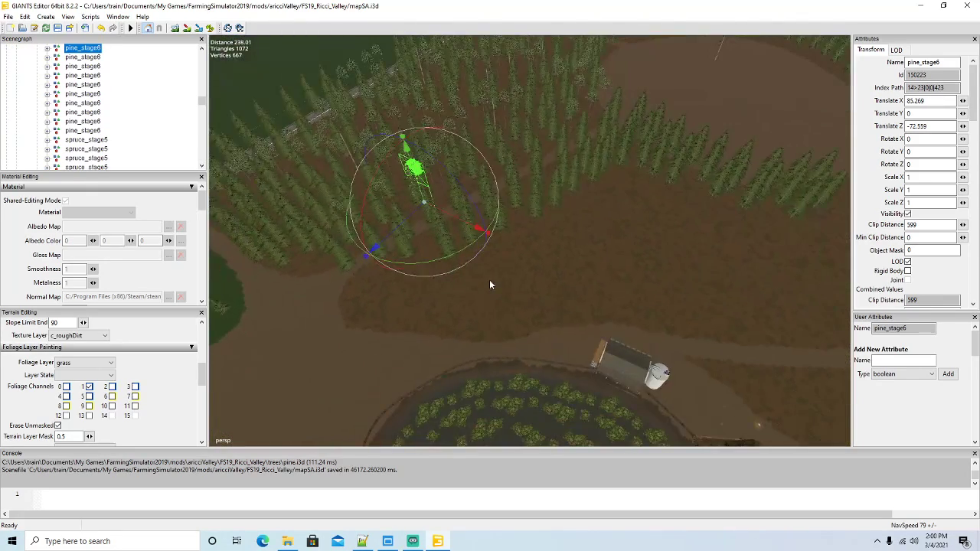
left_click(480, 230)
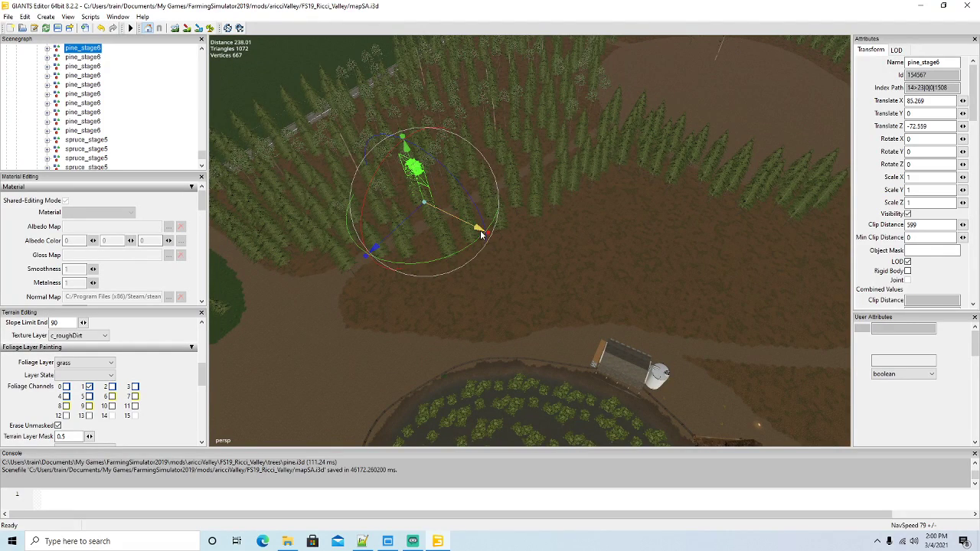
left_click_drag(594, 316, 511, 330, "alt")
scroll(627, 321, "up", 3)
scroll(507, 324, "down", 2)
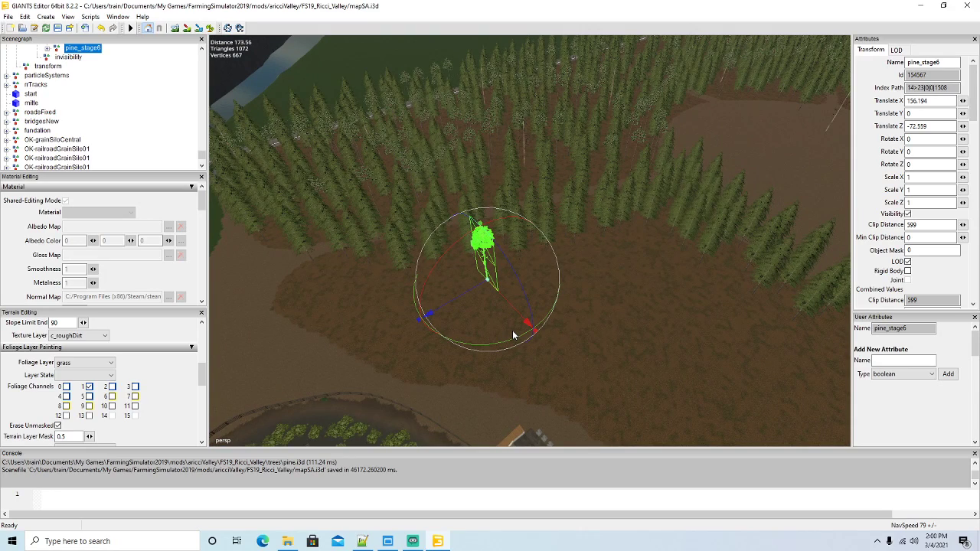
Plant pines along the front of the spruce stand using interactive placement with terrain height on, ending at about X 94, Z 0
key("ctrl+b")
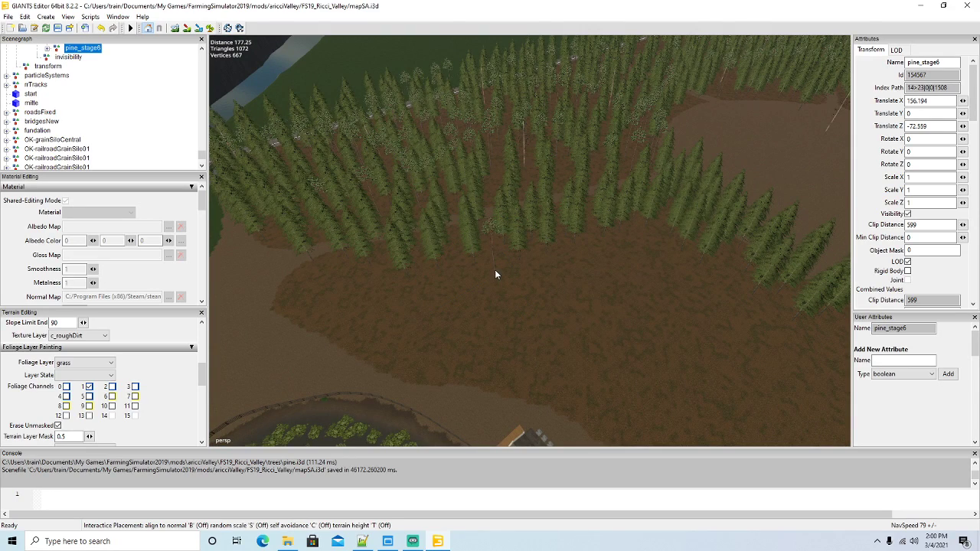
key("t")
left_click(561, 238)
left_click(591, 233)
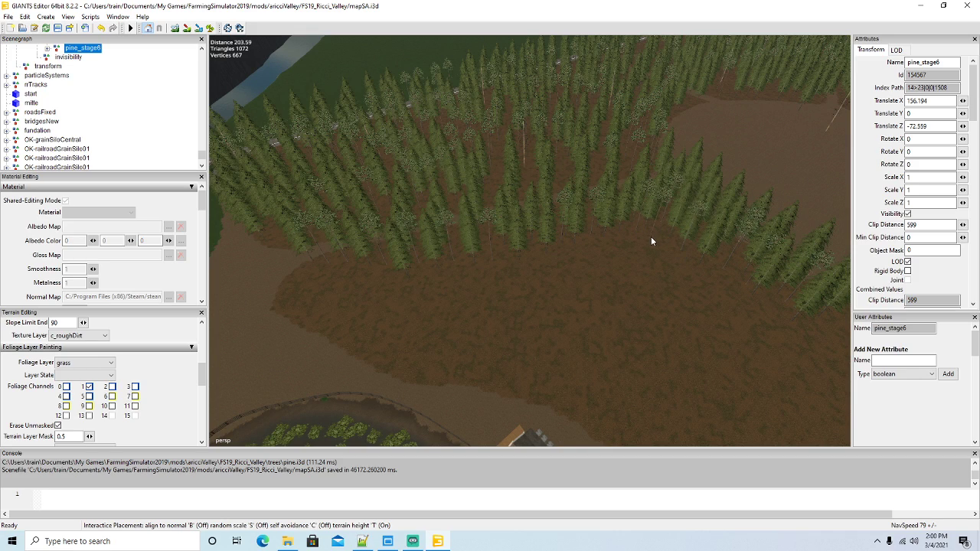
left_click(292, 274)
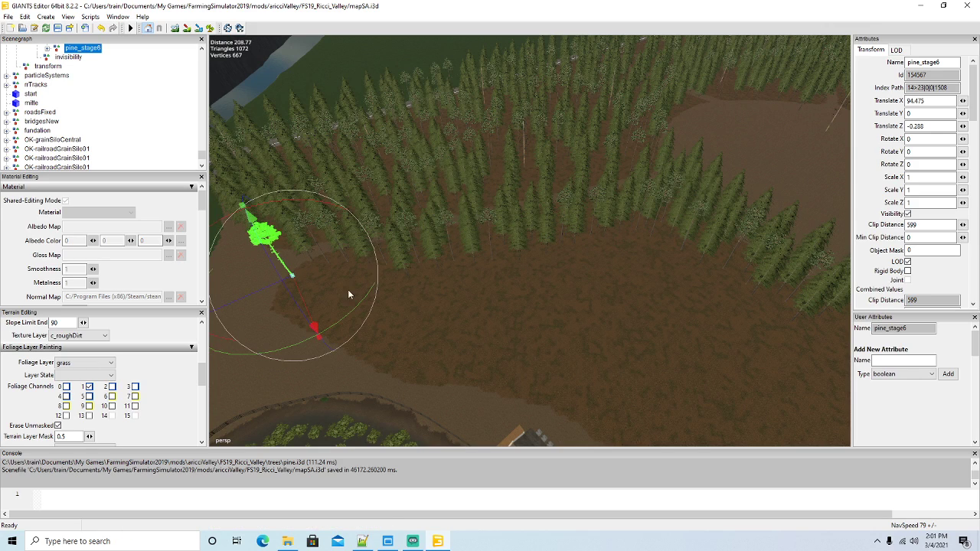
Duplicate a front-edge spruce, move the copy to about X 144, and plant more spruce rows along the stand's front with terrain height on
left_click(399, 259)
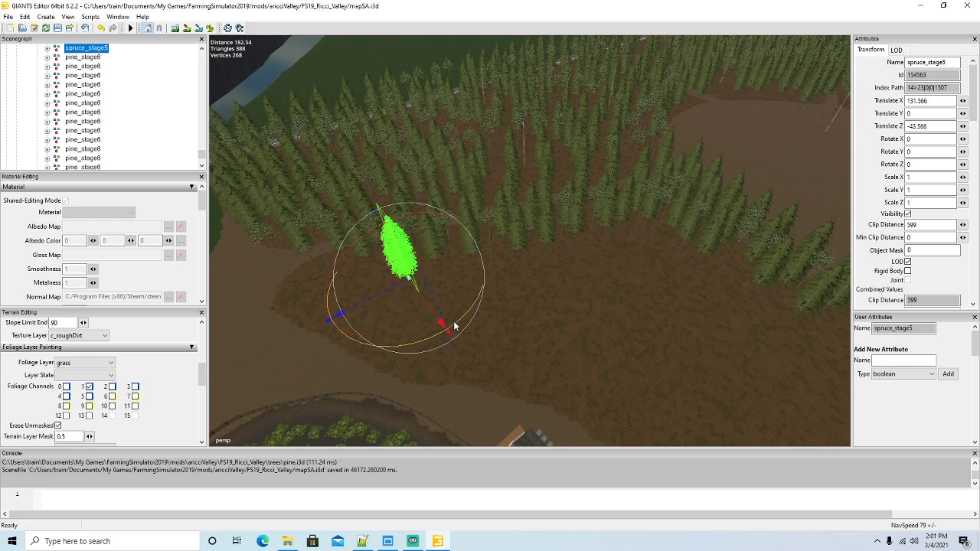
key("ctrl+d")
left_click_drag(450, 326, 484, 373)
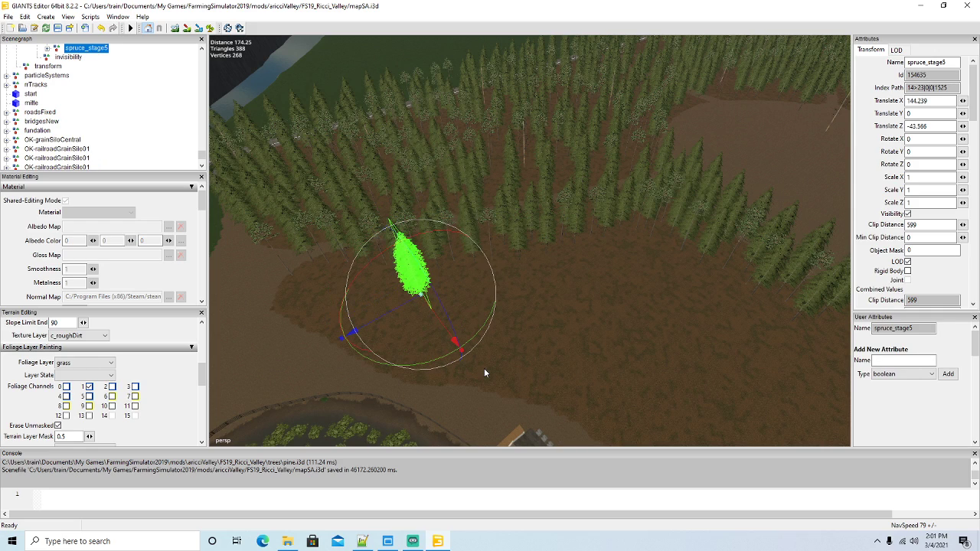
key("p")
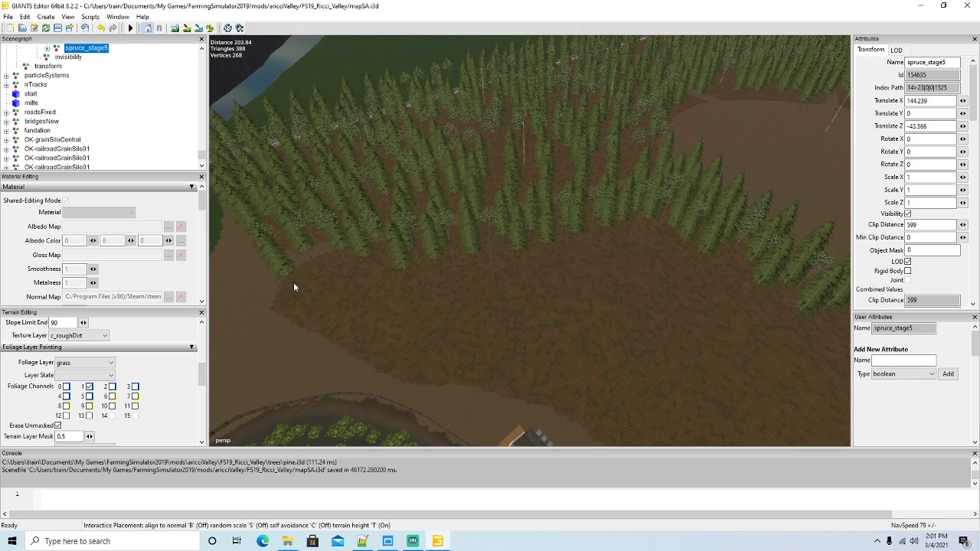
key("t")
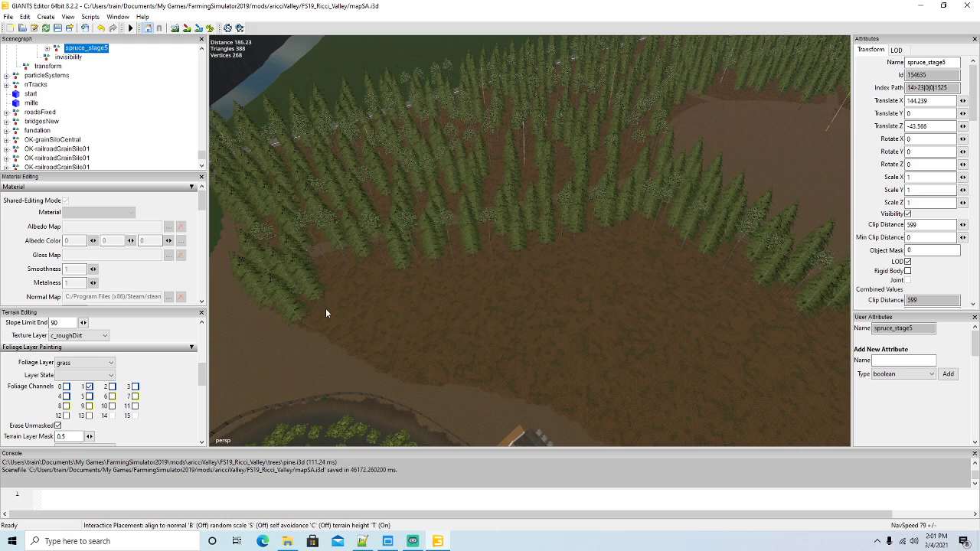
mouse_move(386, 300)
left_mouse_down()
mouse_move(659, 258)
mouse_move(811, 343)
mouse_move(630, 263)
mouse_move(344, 321)
mouse_move(334, 333)
mouse_move(339, 341)
mouse_move(537, 300)
mouse_move(539, 258)
mouse_move(449, 263)
mouse_move(597, 272)
mouse_move(620, 265)
mouse_move(787, 347)
left_mouse_up()
Duplicate a pine_stage6 behind the new spruce rows and move the copy along X onto the open dirt, at about X 189
left_click_drag(673, 381, 608, 270, "alt")
scroll(464, 317, "up", 3)
left_click(597, 251)
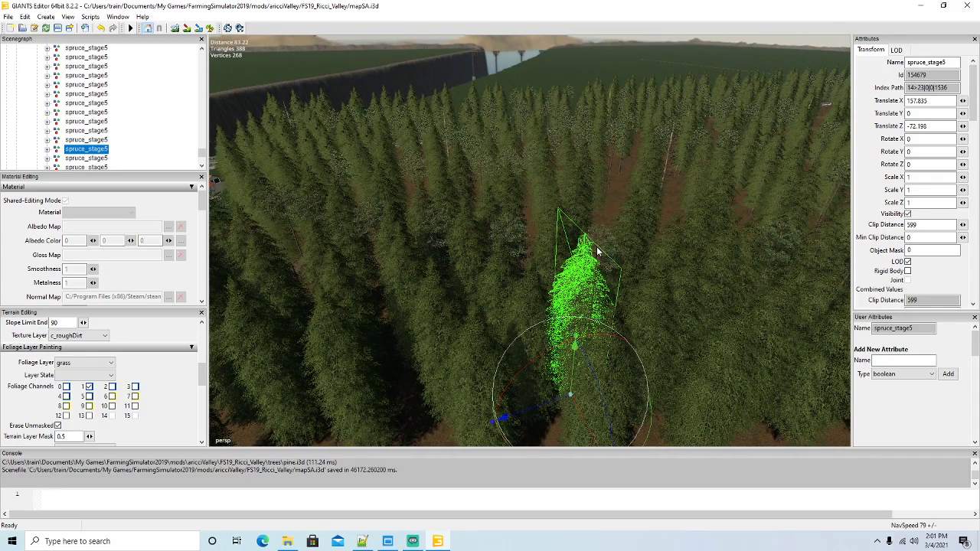
left_click(508, 229)
left_click_drag(508, 228, 549, 310, "alt")
scroll(549, 311, "down", 3)
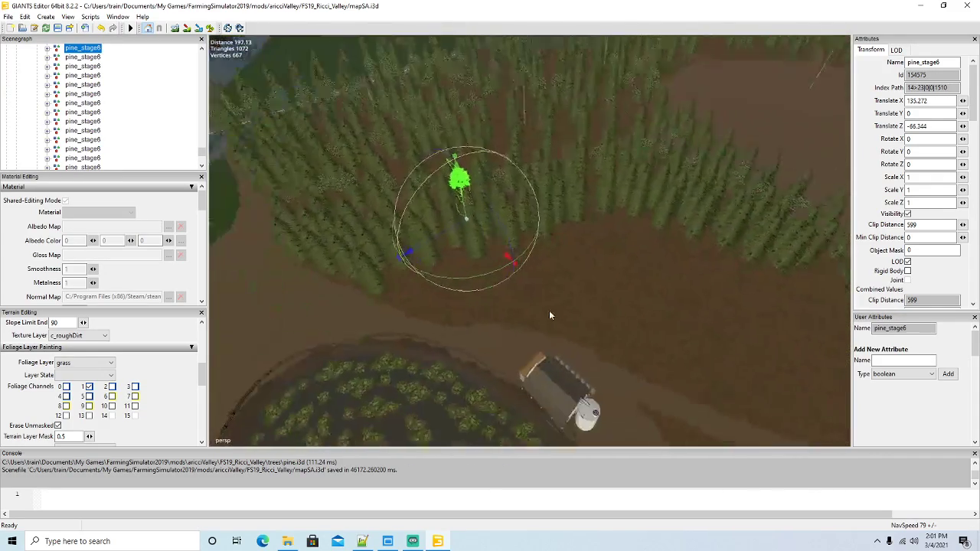
left_click(497, 256)
mouse_move(553, 295)
left_mouse_down()
mouse_move(588, 329)
mouse_move(594, 355)
mouse_move(618, 345)
mouse_move(417, 344)
mouse_move(426, 363)
mouse_move(439, 350)
mouse_move(364, 353)
mouse_move(288, 323)
mouse_move(514, 328)
mouse_move(560, 293)
mouse_move(571, 261)
mouse_move(546, 296)
left_mouse_up()
scroll(618, 346, "up", 3)
scroll(417, 346, "down", 3)
scroll(427, 363, "up", 2)
scroll(546, 295, "down", 4)
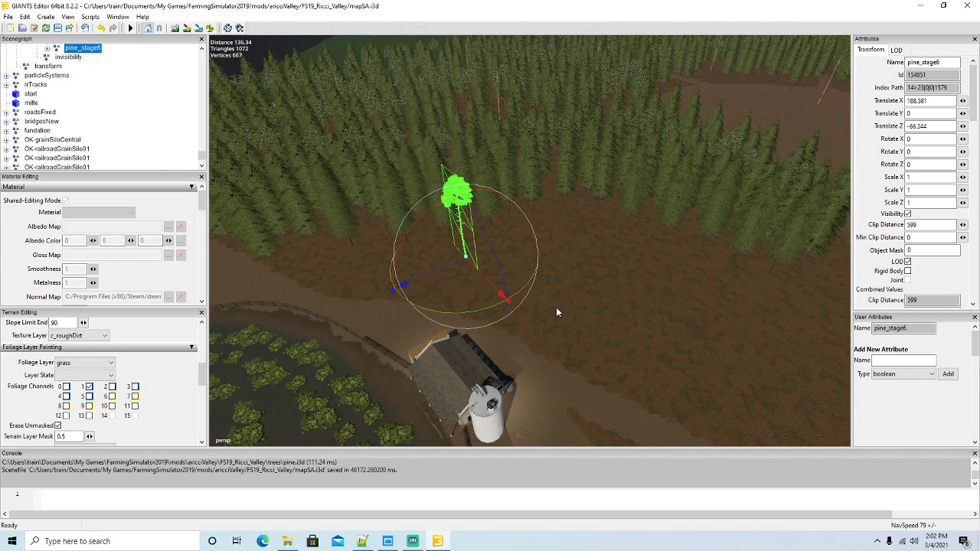
Plant pines along the new spruce front using interactive placement with terrain height on, ending at about X 273, Z -152
key("ctrl+space")
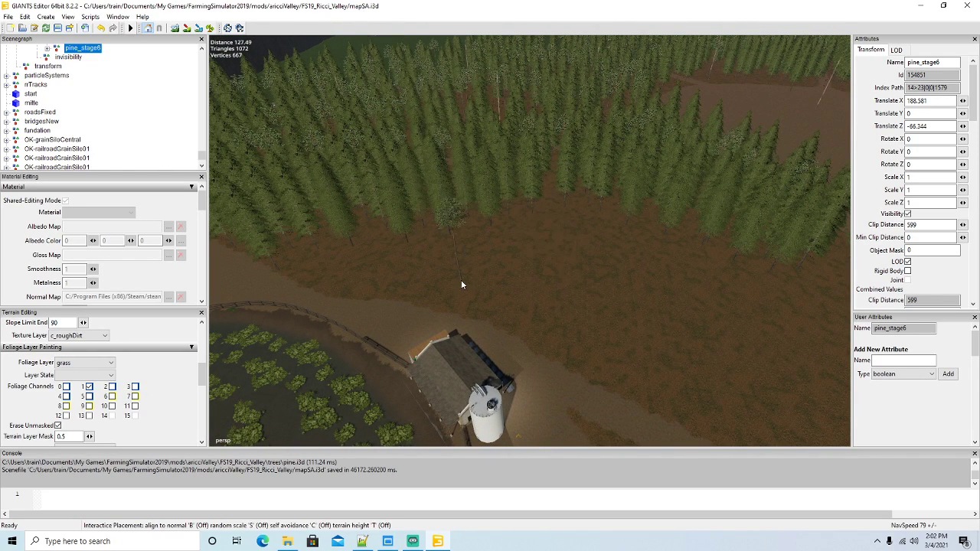
key("t")
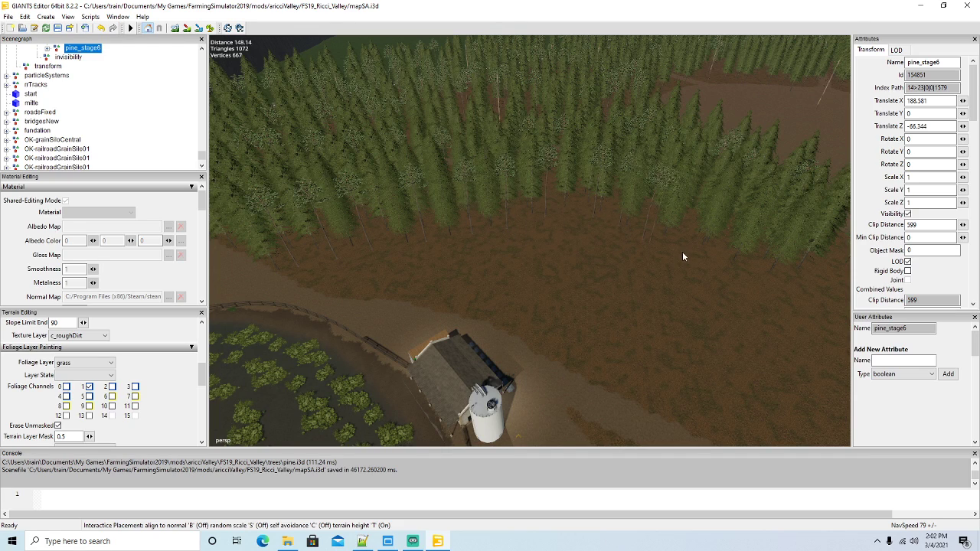
left_click(807, 285)
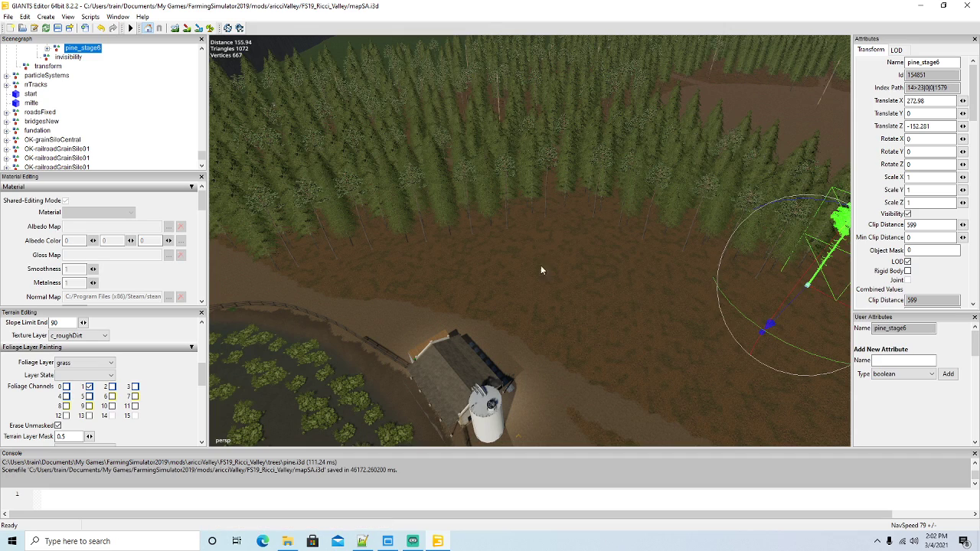
Move a front-edge spruce to about X 217 and plant spruce rows towards the barn with terrain height on, ending at about X 209, Z -51
left_click(490, 223)
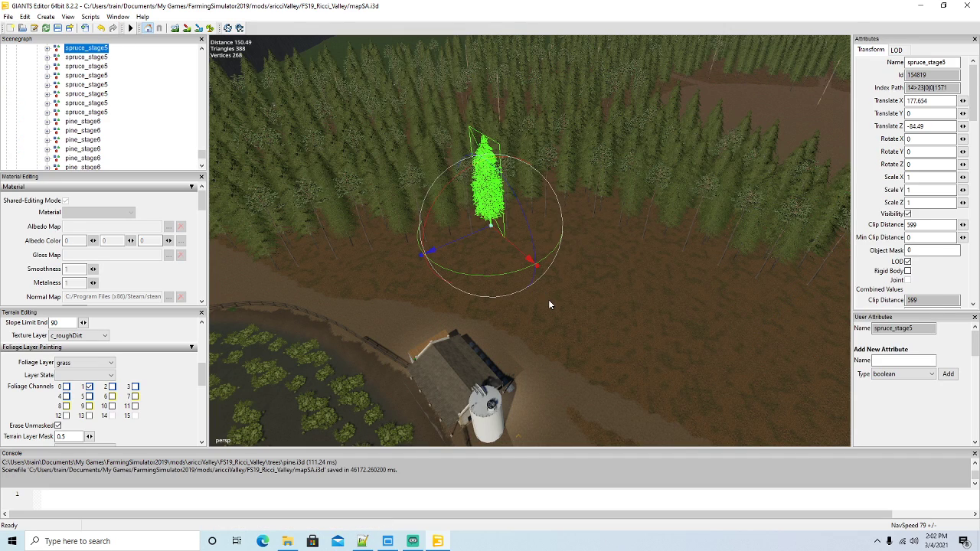
left_click(497, 224)
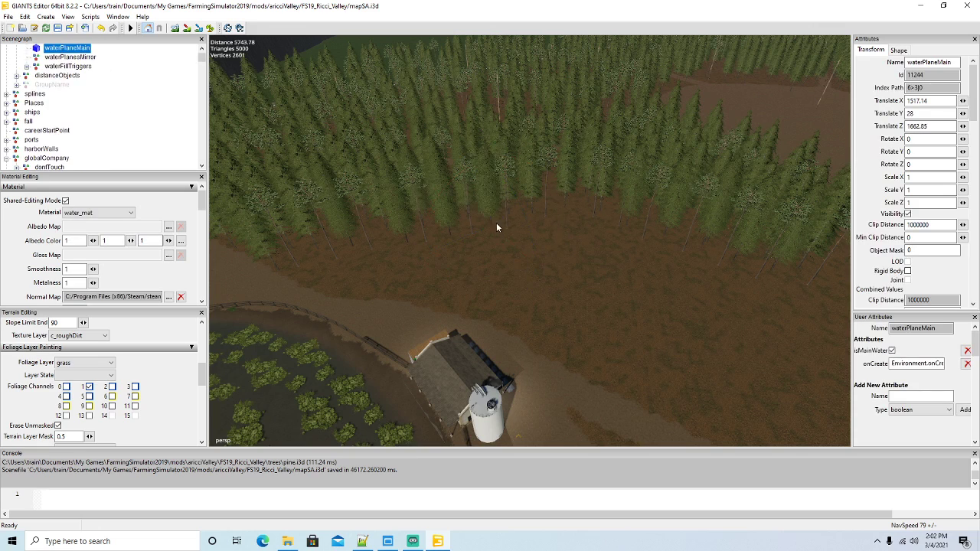
left_click(491, 213)
left_click_drag(506, 244, 602, 331)
key("ctrl+b")
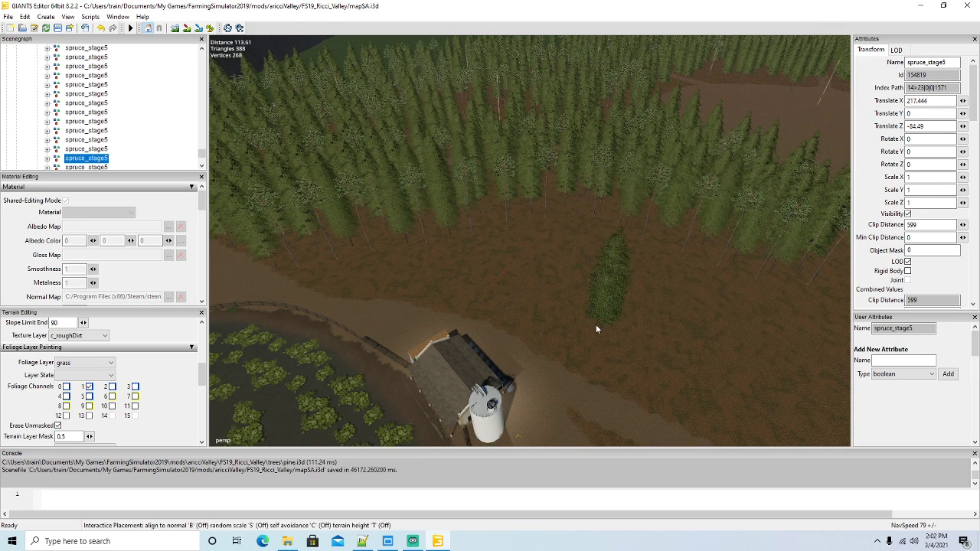
key("t")
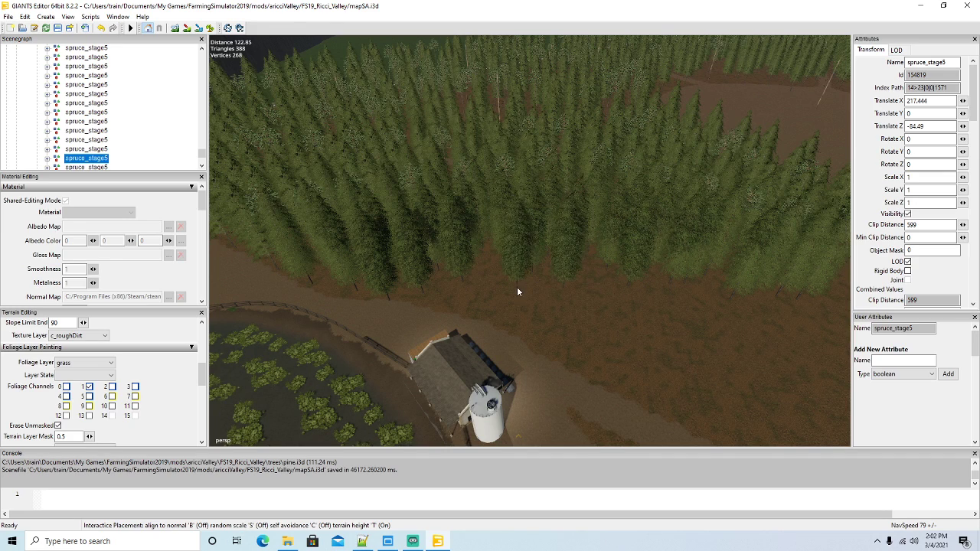
left_click(455, 308)
Plant a spruce row along the round dirt clearing's near edge, starting from the spruce at about X 289, Z -200, with terrain height on
mouse_move(457, 335)
left_mouse_down("alt")
mouse_move(601, 356)
mouse_move(626, 320)
mouse_move(361, 370)
mouse_move(377, 379)
mouse_move(371, 332)
mouse_move(458, 322)
left_mouse_up("alt")
scroll(626, 321, "down", 4)
scroll(414, 367, "down", 5)
scroll(360, 370, "down", 3)
scroll(361, 370, "up", 4)
scroll(377, 378, "down", 3)
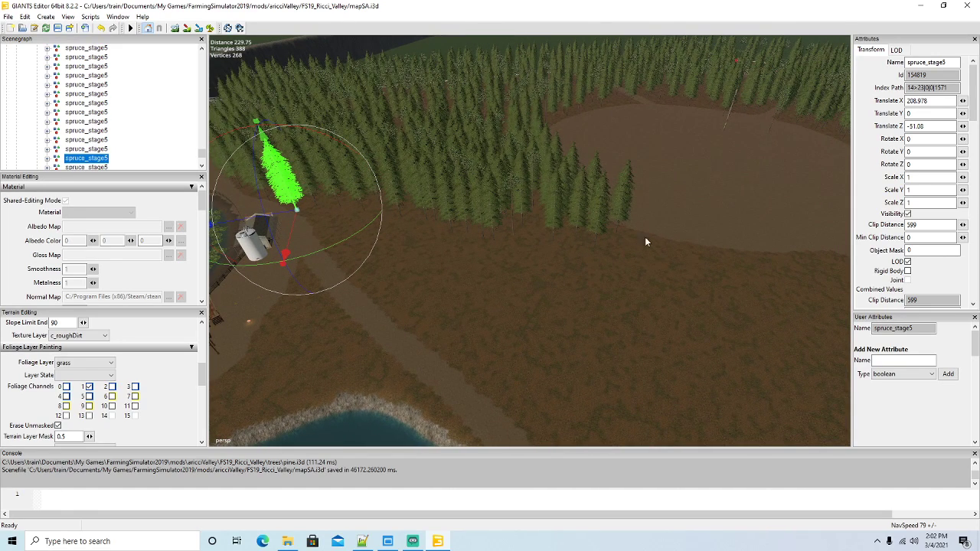
left_click(616, 221)
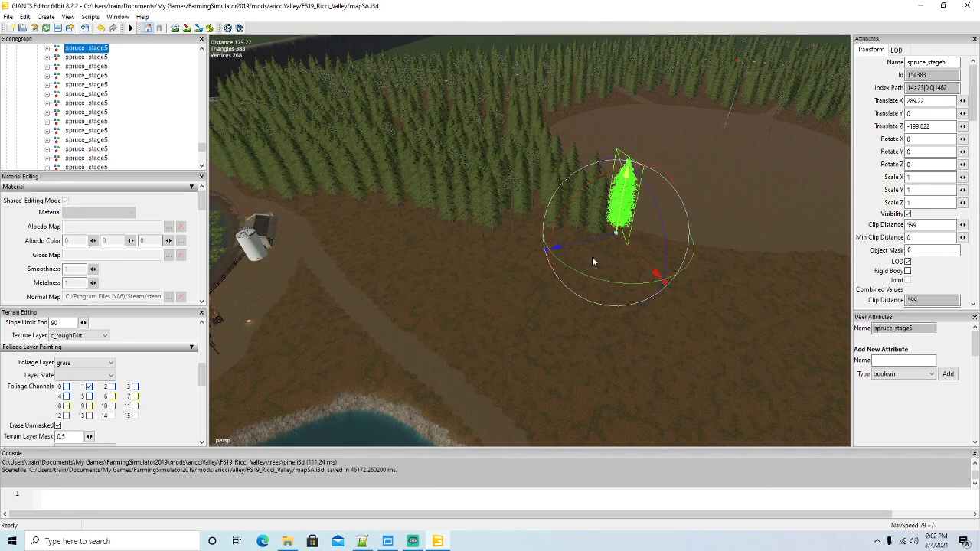
key("ctrl+b")
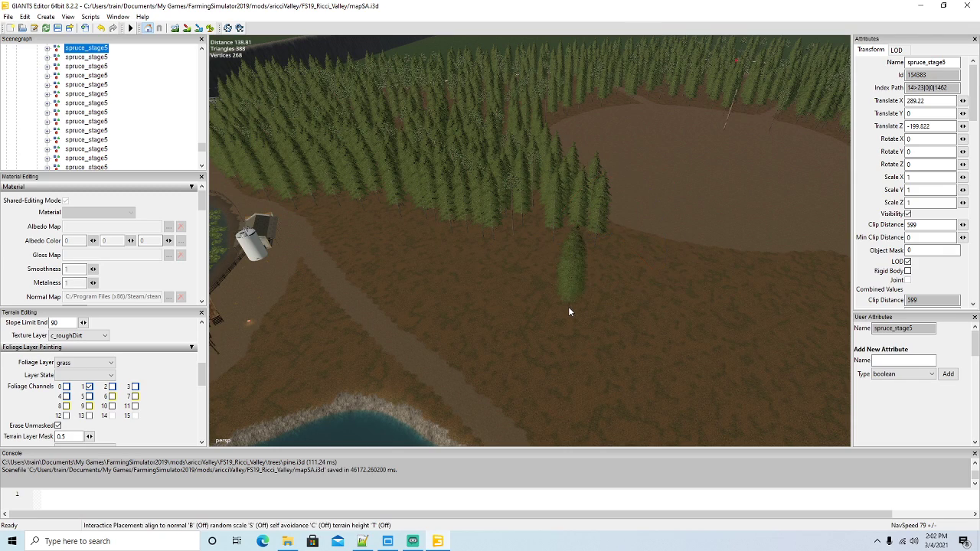
key("t")
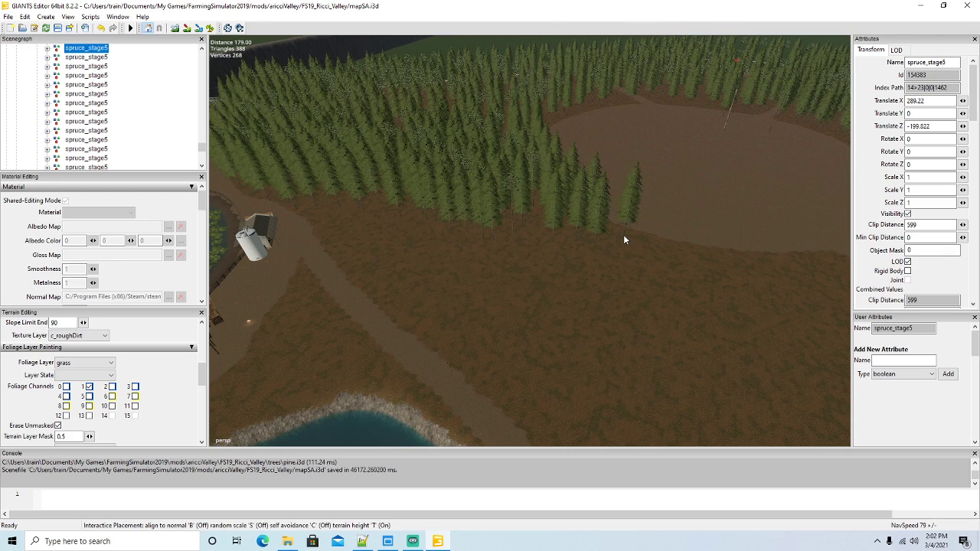
left_click(655, 241)
left_click(682, 244)
left_click(706, 248)
left_click(726, 254)
left_click(736, 253)
left_click(769, 258)
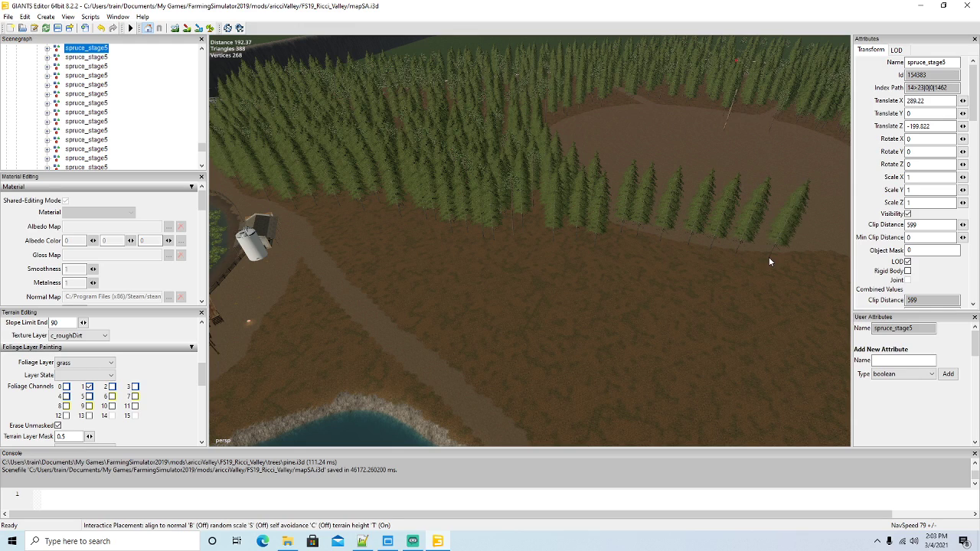
Extend the spruce row along the clearing, add spruces in front of the stand, and end the placement beside the barn at about X 255, Z -72
left_click(797, 257)
left_click(834, 258)
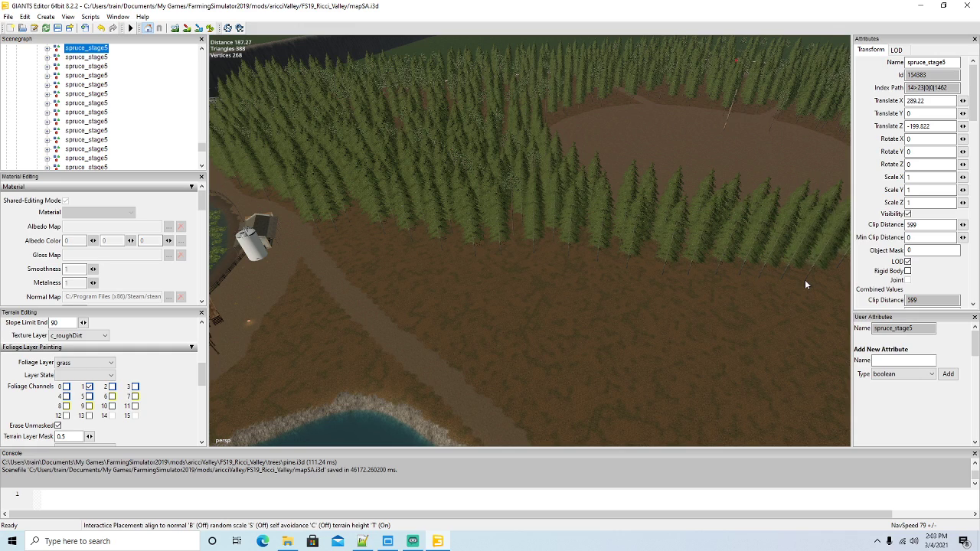
left_click(335, 250)
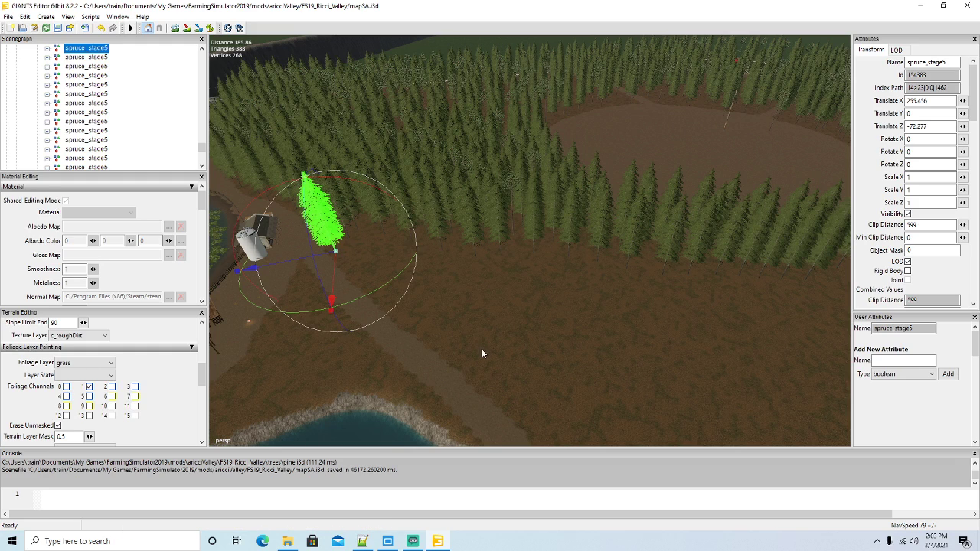
Duplicate a front-edge pine_stage6, move the copy to about X 314, and plant pines along the stand's front, ending at about X 352, Z -257
left_click(512, 201)
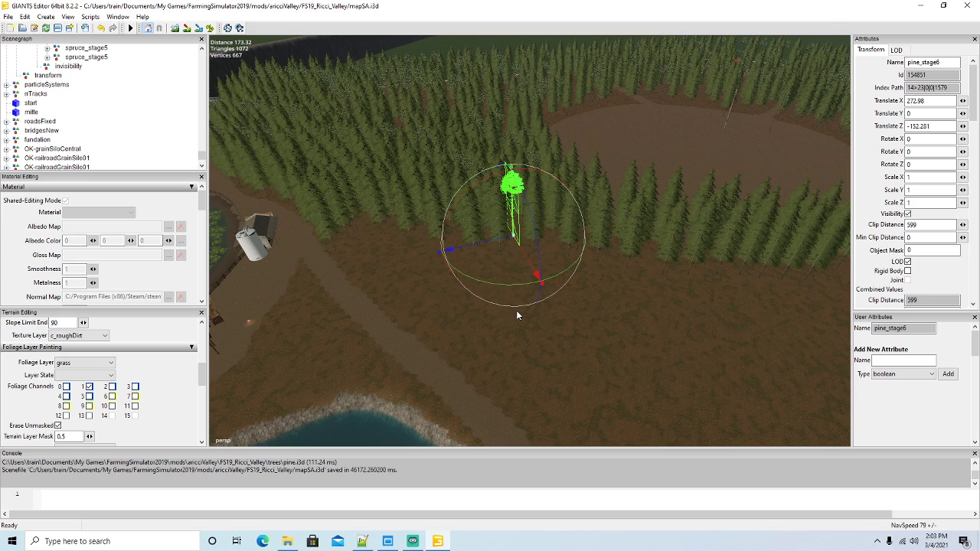
key("ctrl+d")
left_click_drag(537, 275, 580, 376)
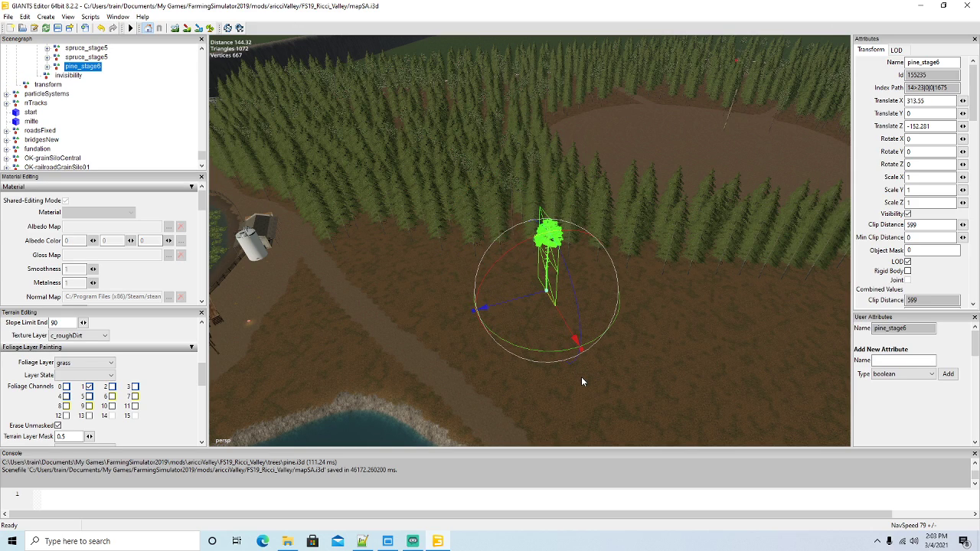
key("ctrl+b")
key("t")
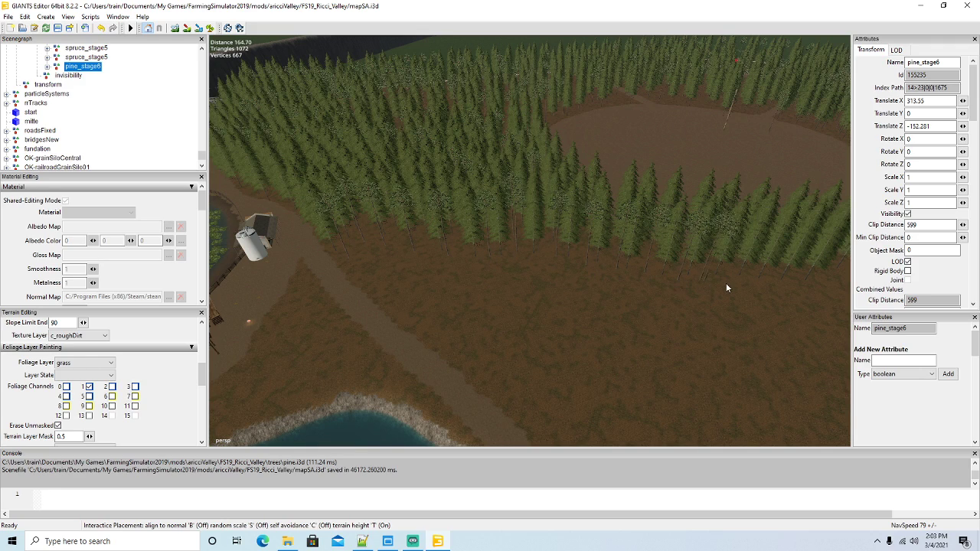
left_click(823, 289)
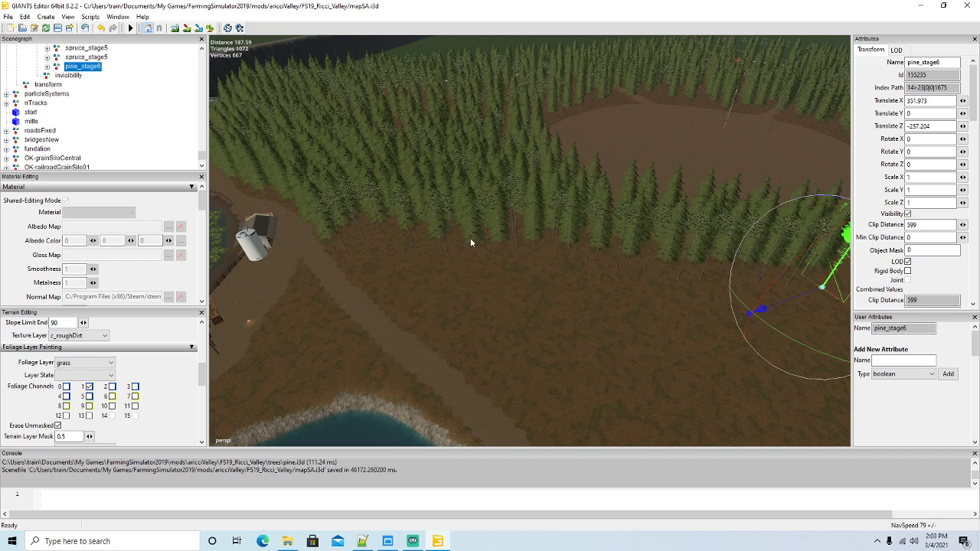
left_click(330, 241)
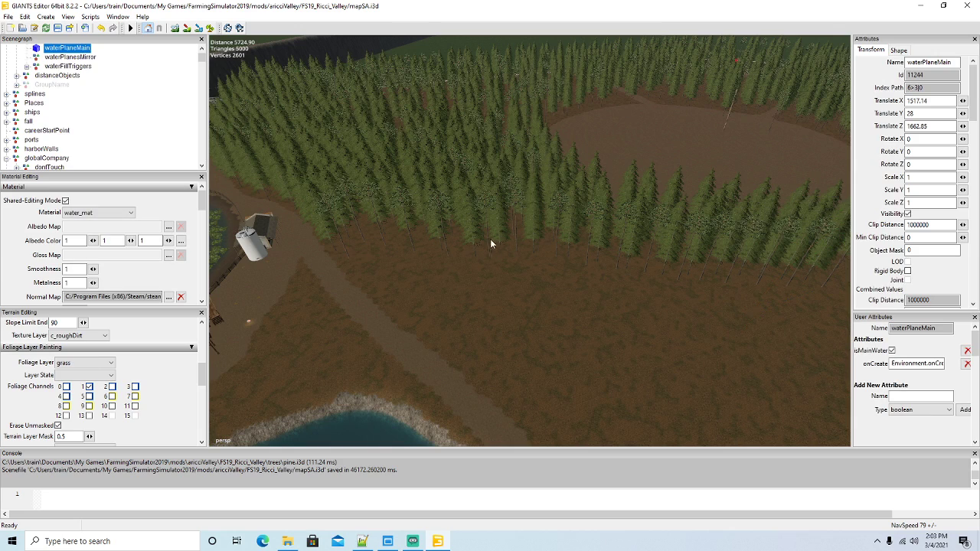
Duplicate a front-edge spruce_stage5 and move the copy forward to about X 308, Z -131
left_click(470, 232)
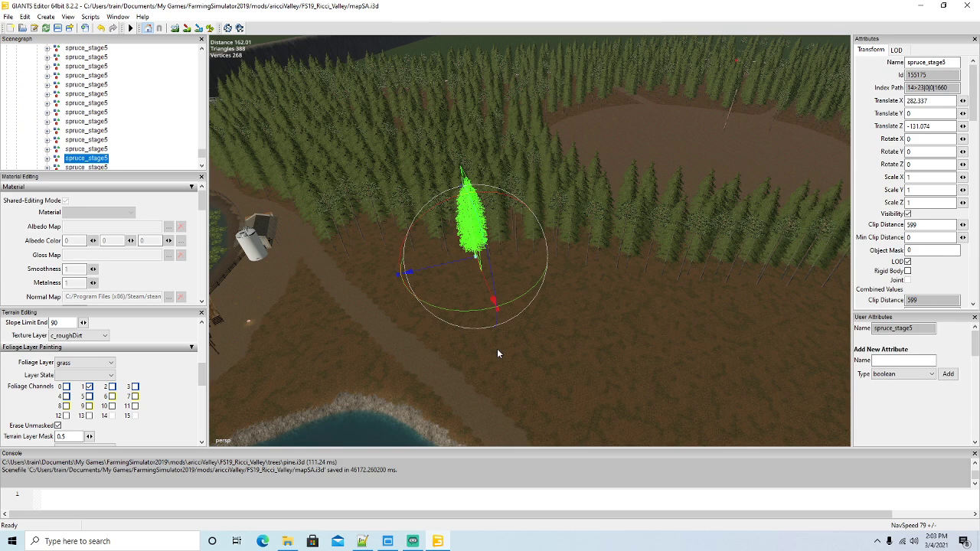
key("ctrl+d")
left_click_drag(493, 300, 514, 347)
Plant spruces along the stand's front edge with terrain height on, ending the placement at about X 367, Z -218
key("ctrl+b")
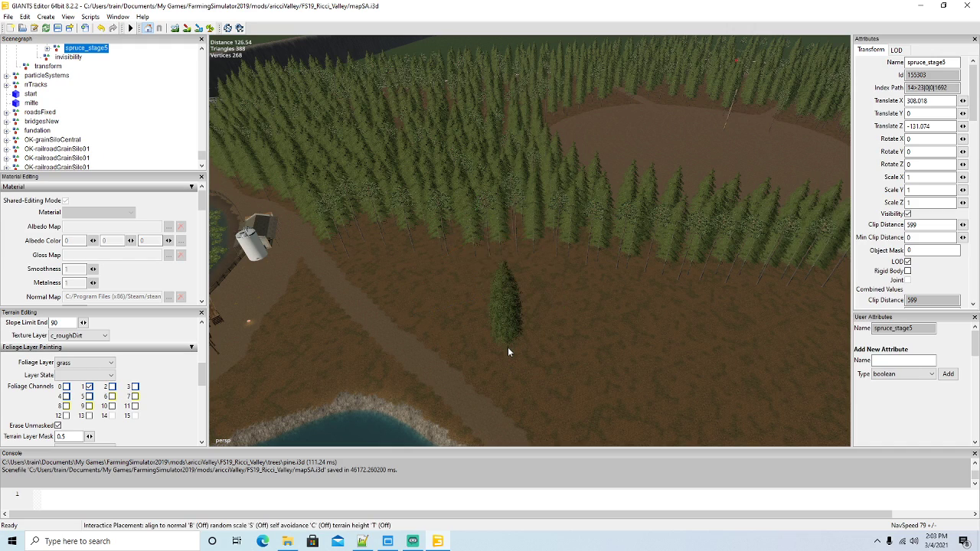
key("t")
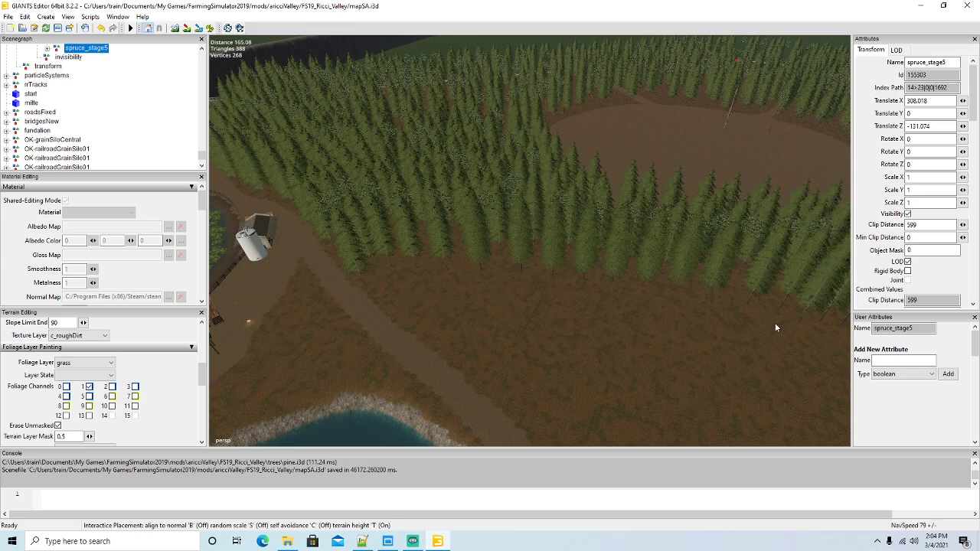
left_click(387, 286)
left_click(403, 307)
left_click(418, 303)
left_click(457, 299)
left_click(497, 304)
left_click(554, 303)
left_click(598, 308)
left_click(638, 314)
left_click(672, 322)
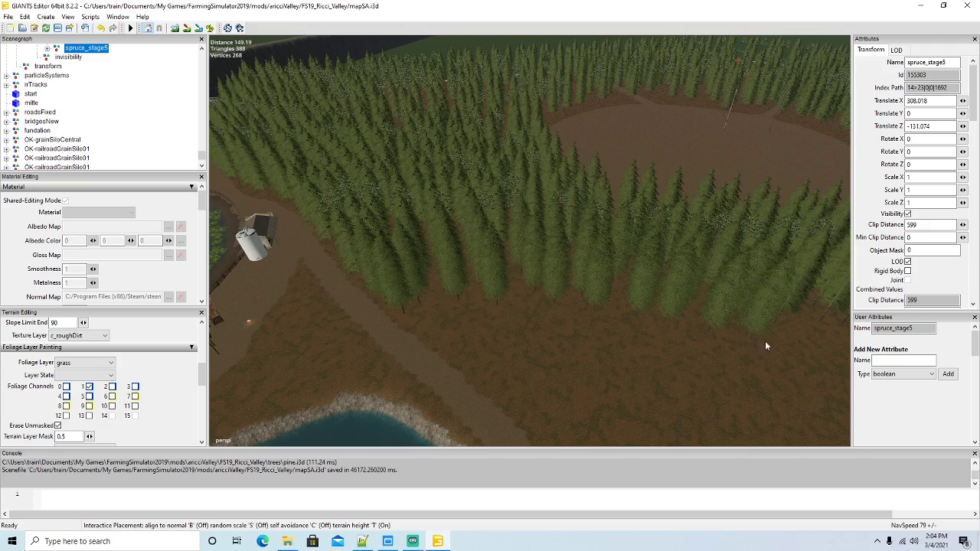
left_click(785, 344)
key("f")
Resume spruce placement with terrain height on and thicken the stand's front edge up to the track fork below the clearing
left_click_drag(588, 380, 445, 406, "alt")
scroll(611, 349, "up", 3)
scroll(409, 369, "down", 3)
scroll(408, 369, "down", 2)
scroll(501, 371, "up", 3)
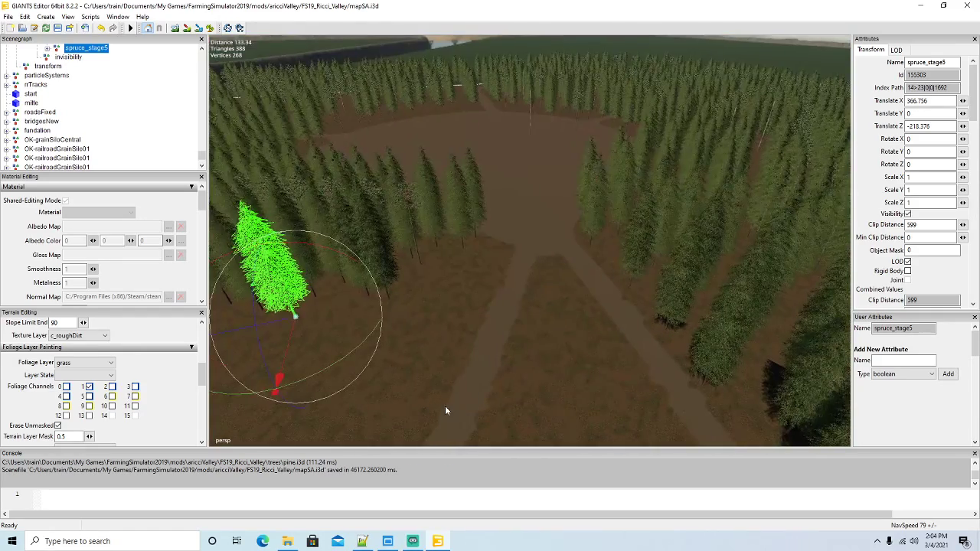
scroll(445, 407, "down", 3)
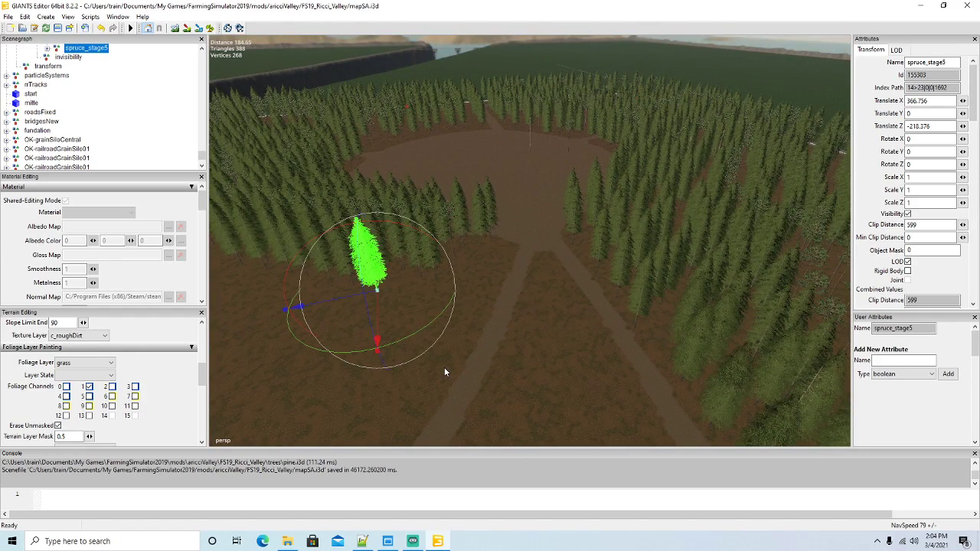
key("ctrl+shift+p")
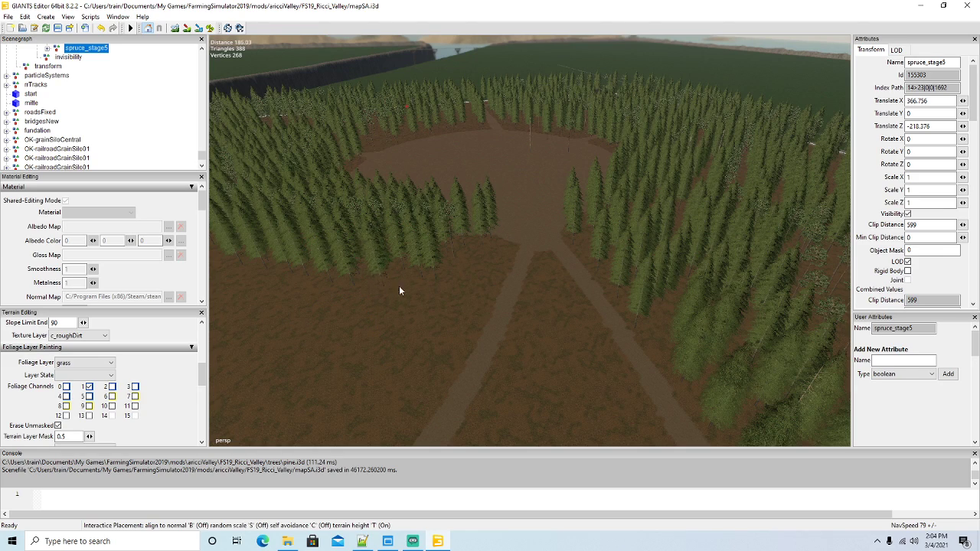
left_click(542, 260)
left_click(512, 254)
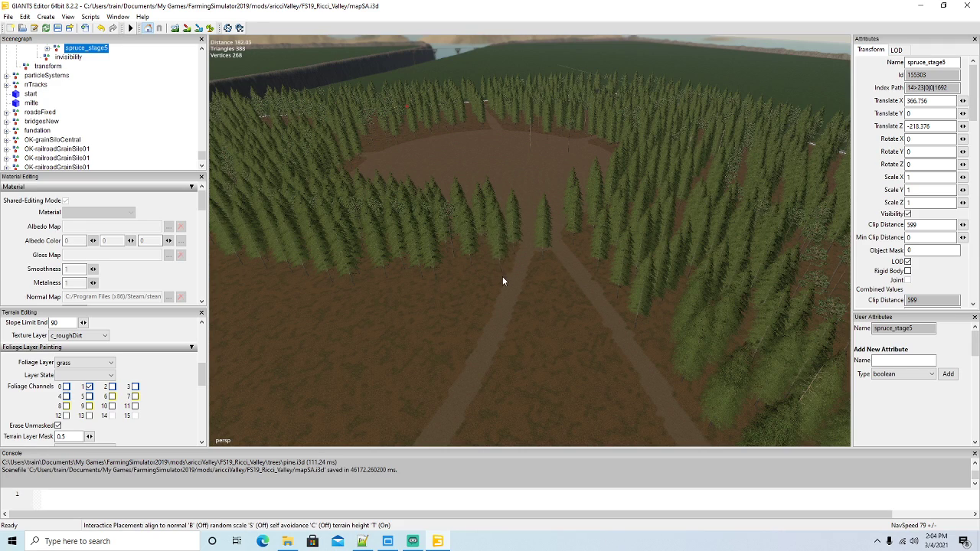
left_click(485, 270)
left_click(453, 281)
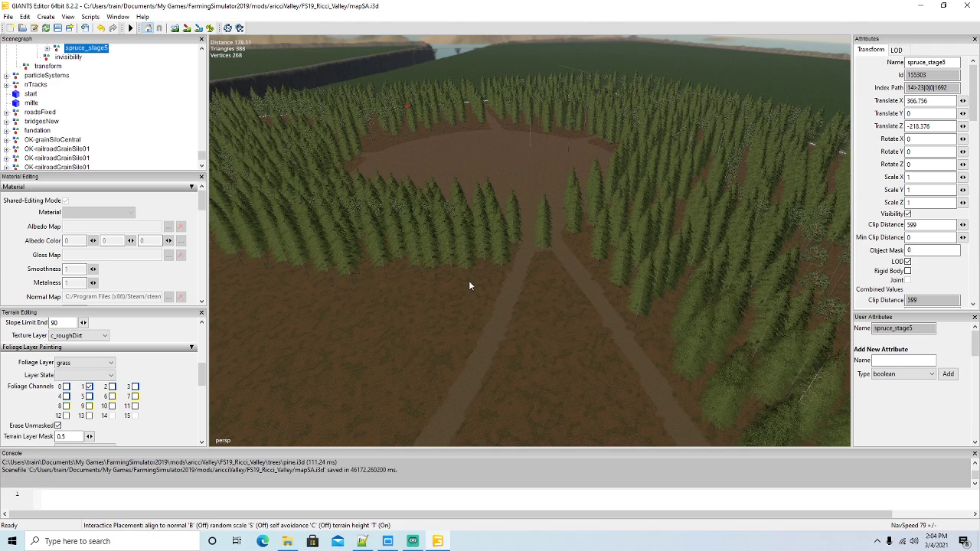
Plant spruces around the track fork and down the diverging track, ending the placement at about X 367, Z -219
left_click(555, 274)
left_click(576, 296)
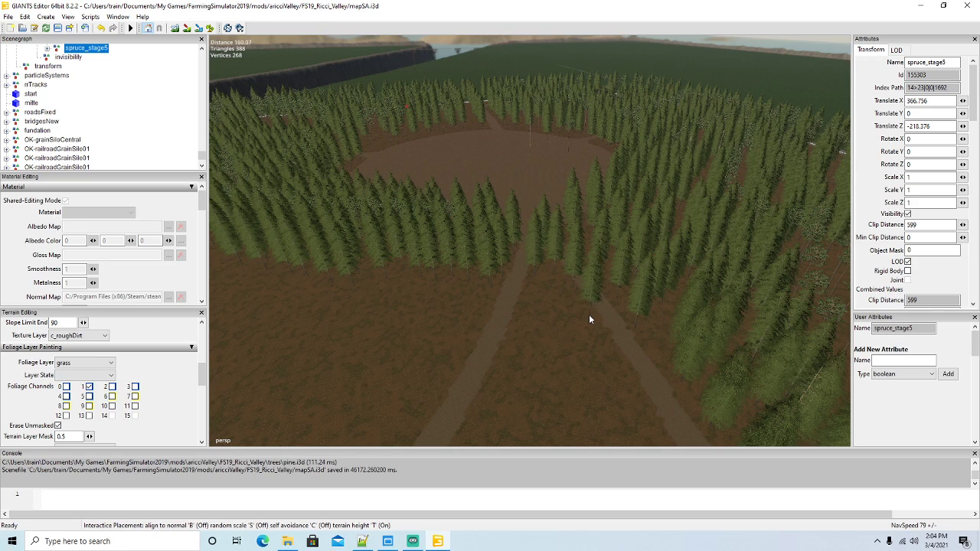
left_click(649, 423)
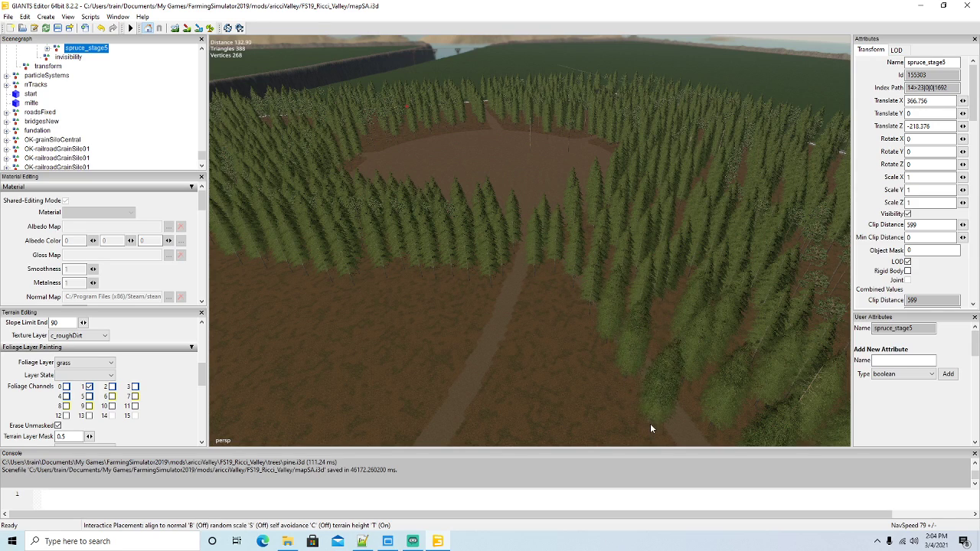
left_click(526, 297)
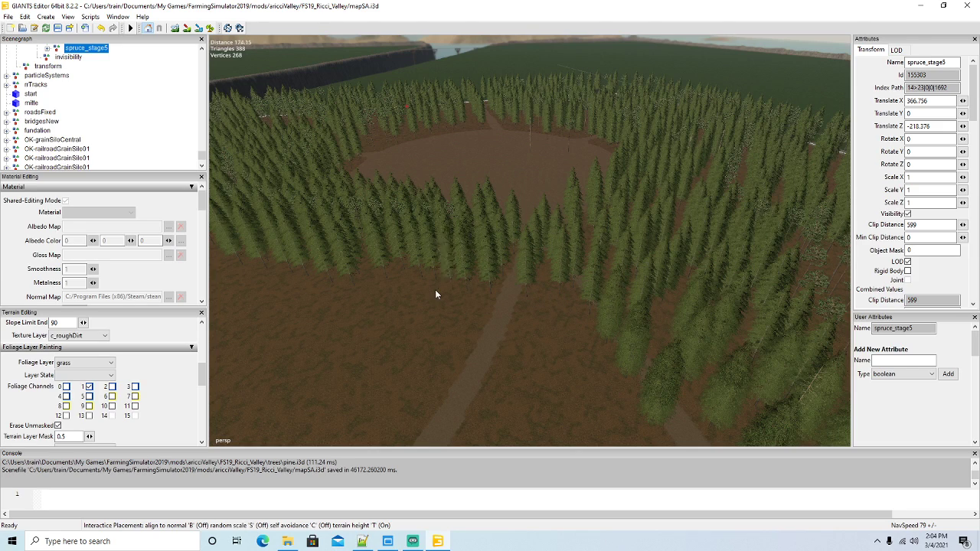
left_click(377, 291)
Duplicate a pine_stage6 from the stand beyond the diverging track and move the copy to about X 448, Z -272
left_click_drag(424, 365, 466, 382, "alt")
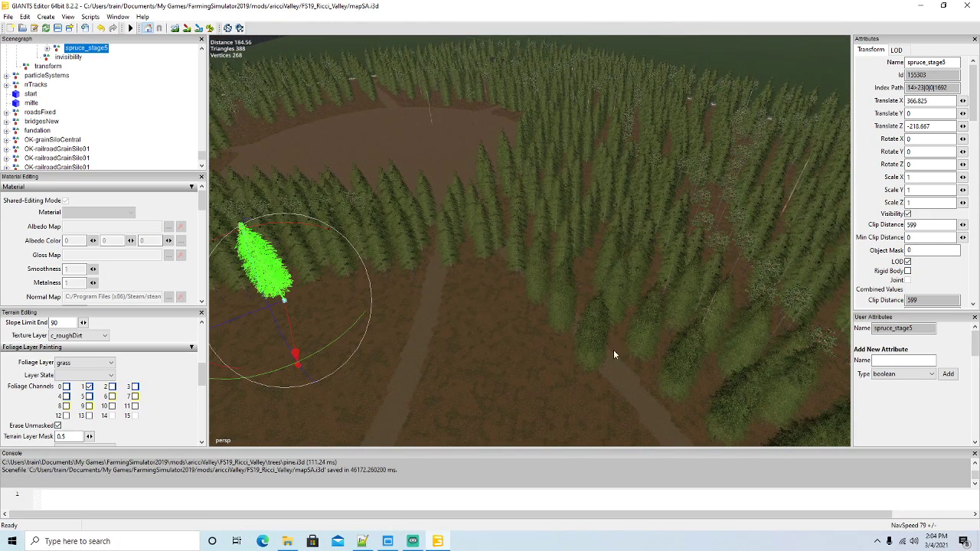
left_click(739, 259)
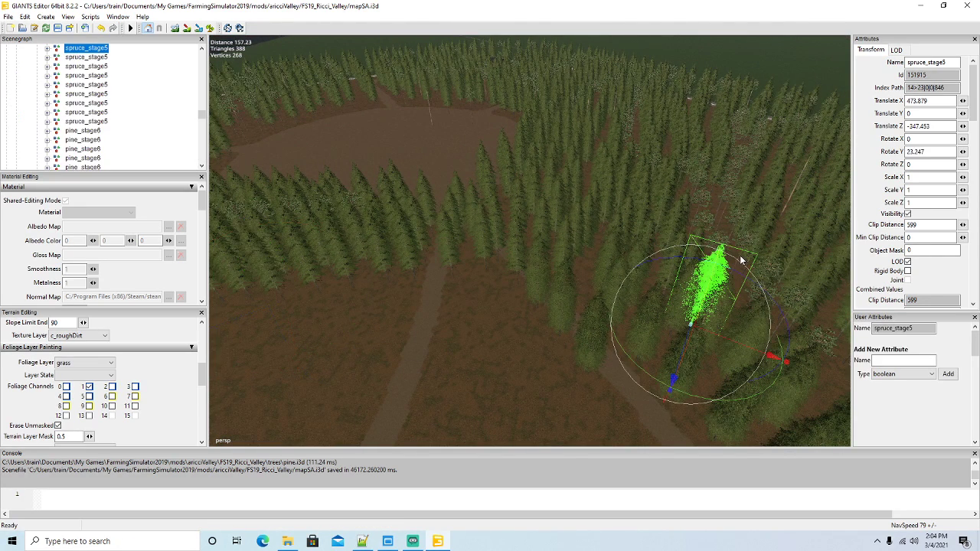
left_click(699, 203)
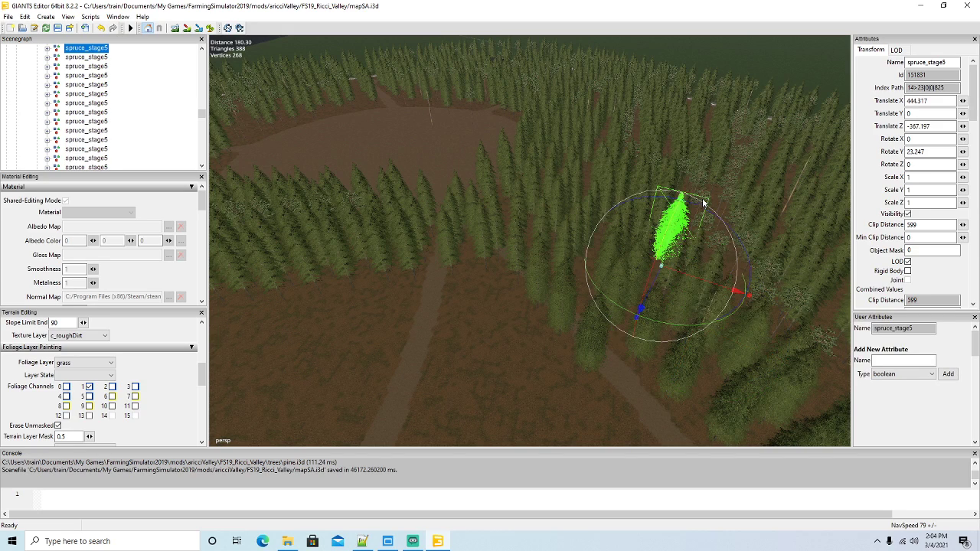
left_click(727, 196)
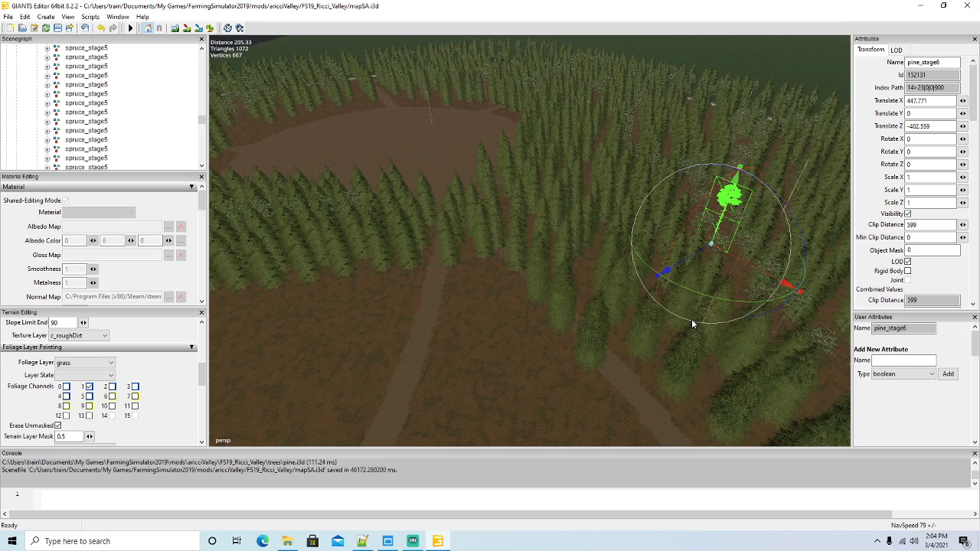
left_click(699, 254)
left_click_drag(581, 303, 382, 388)
Plant pines among the front-edge spruces on both sides of the track with terrain height on, ending at about X 313, Z -140
left_click_drag(501, 414, 543, 389, "alt")
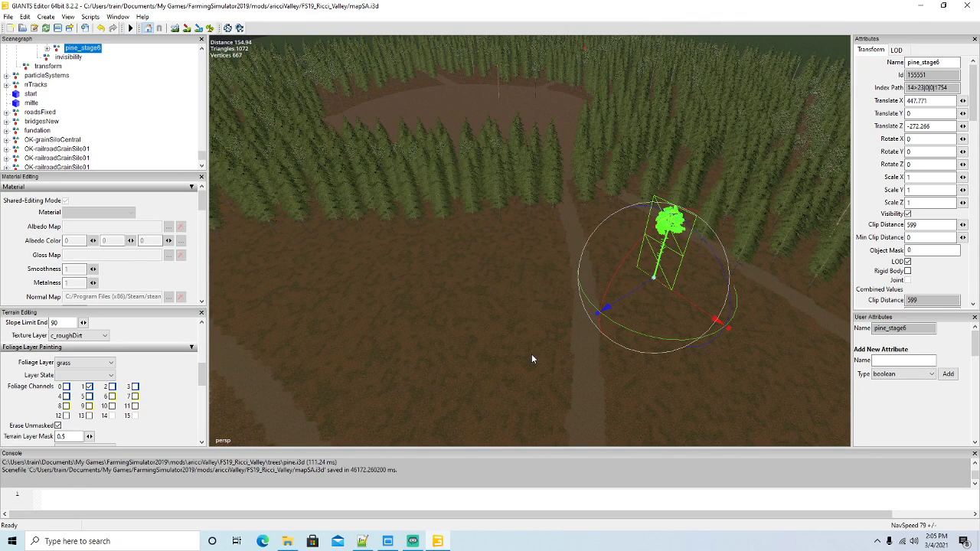
key("ctrl+b")
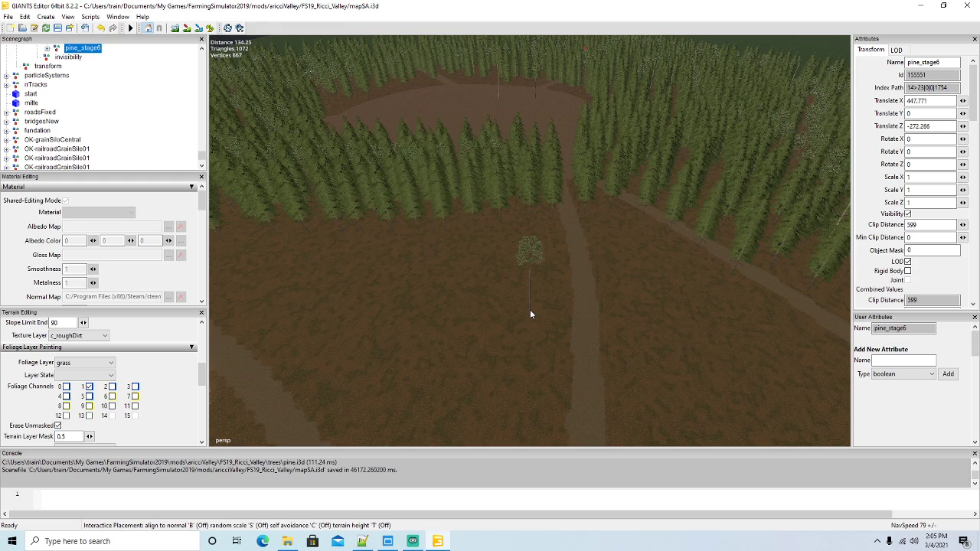
key("t")
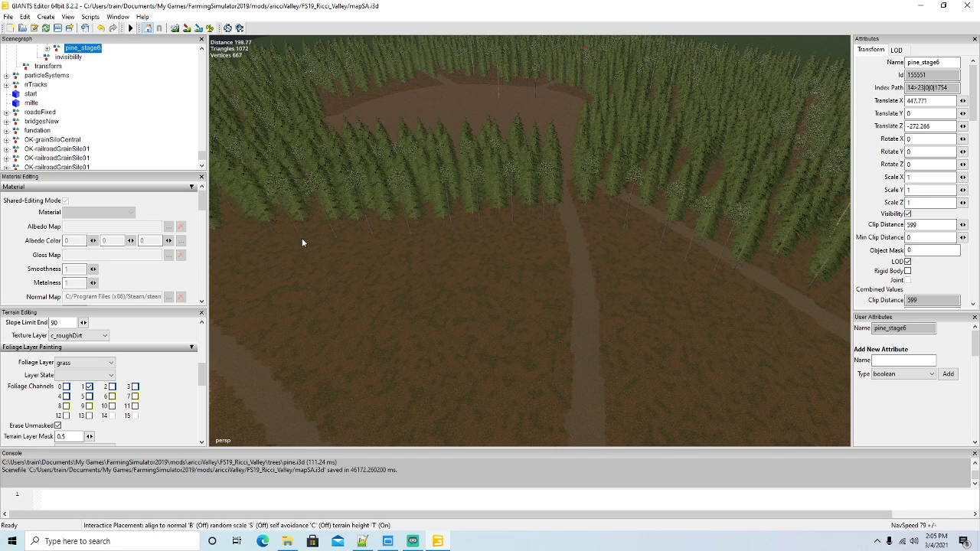
left_click(244, 235)
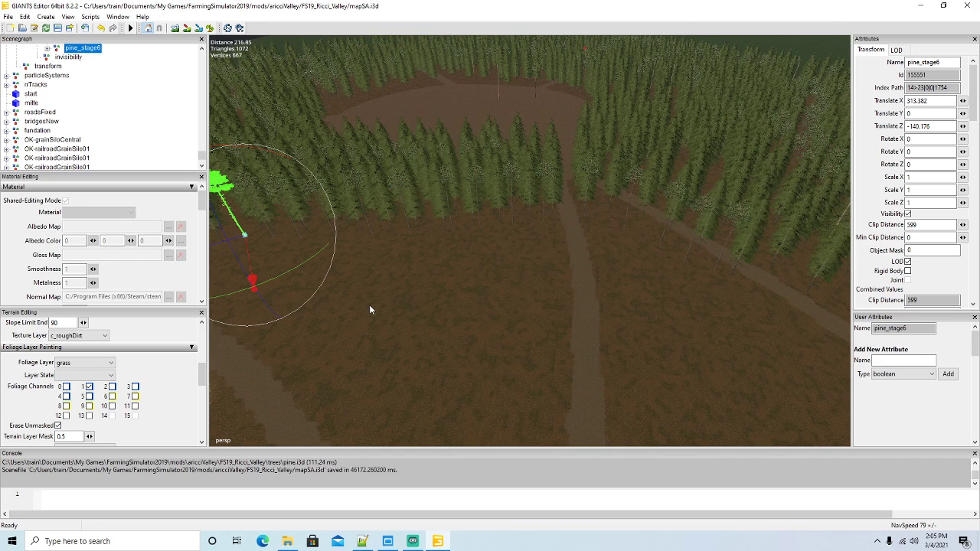
Save the map scene with the newly planted pines
left_click_drag(535, 344, 755, 326, "alt")
left_click_drag(485, 326, 571, 377, "alt")
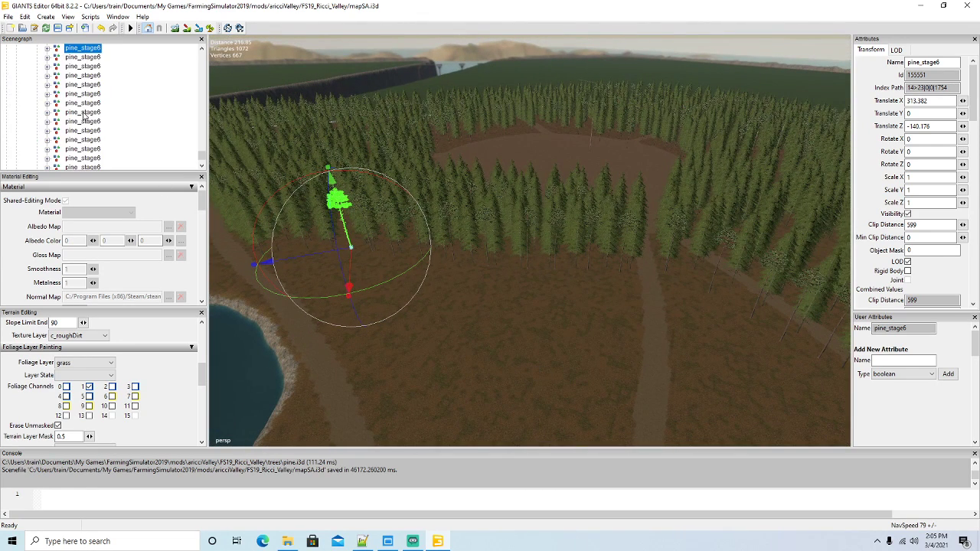
left_click(58, 29)
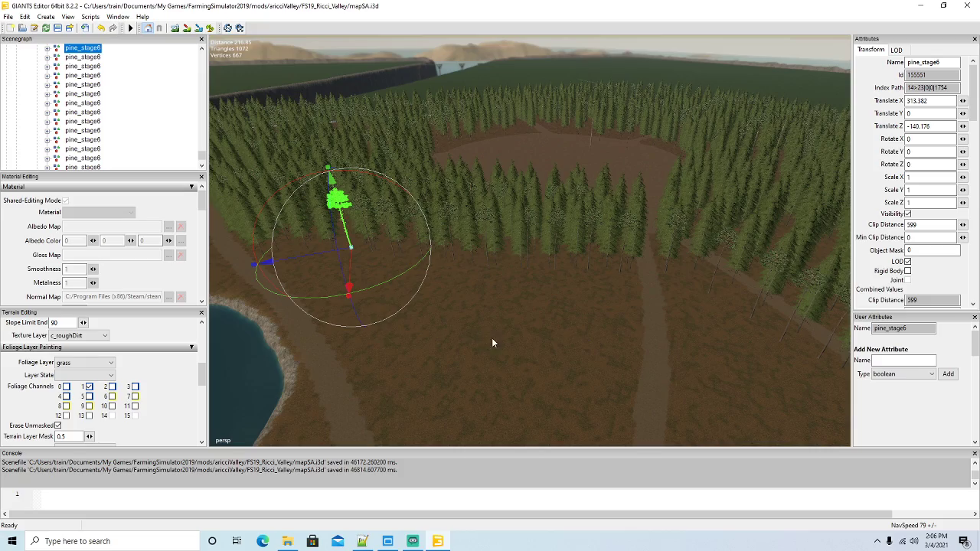
Examine the stand's front edge, the lakeside and the remaining open dirt between the tracks from several angles
scroll(505, 346, "down", 5)
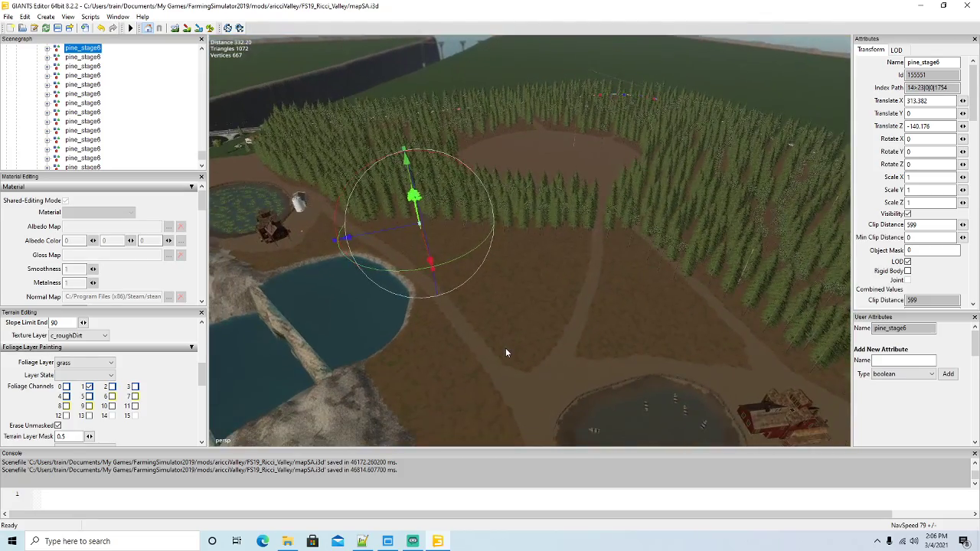
scroll(467, 349, "up", 5)
scroll(530, 352, "down", 2)
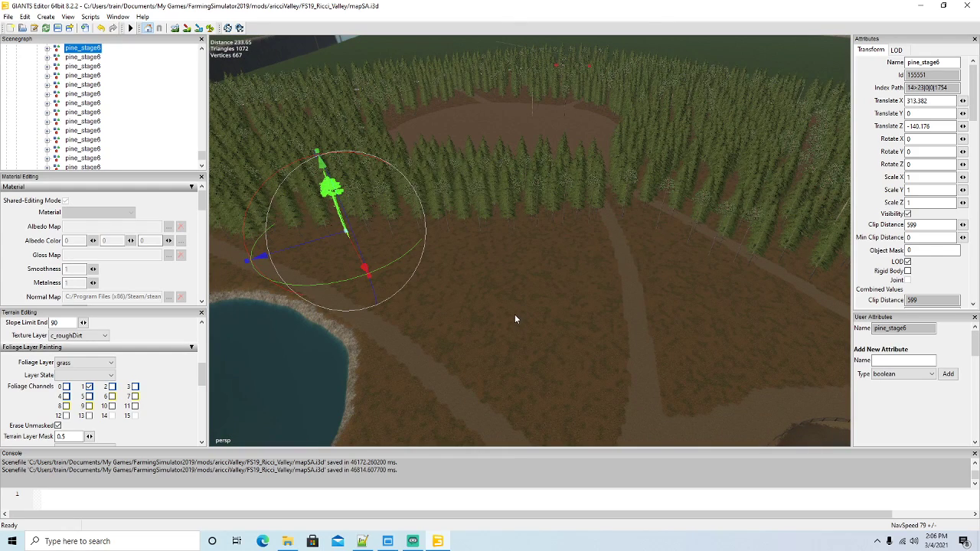
left_click(484, 203)
left_click(294, 221)
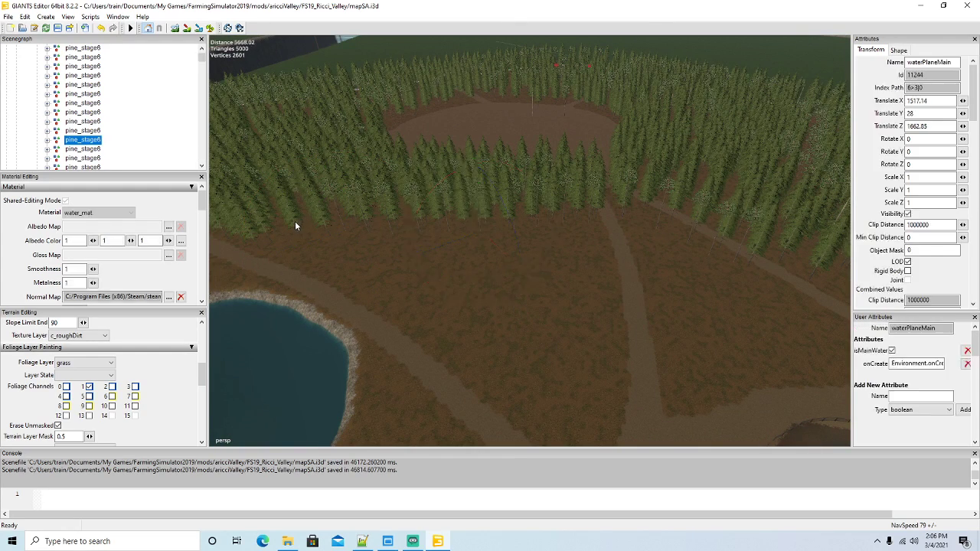
left_click_drag(471, 261, 417, 252, "alt")
left_click_drag(556, 196, 514, 305, "alt")
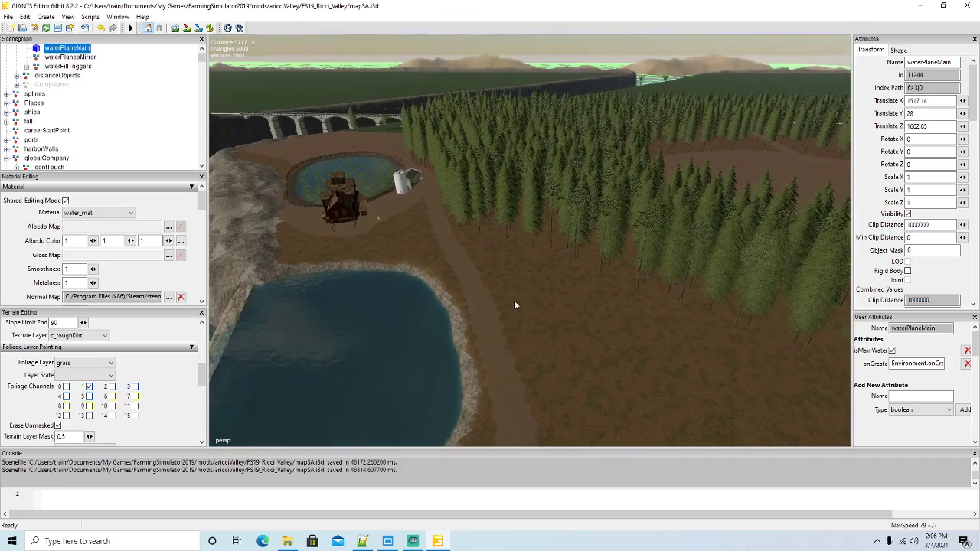
left_click_drag(504, 222, 444, 219, "alt")
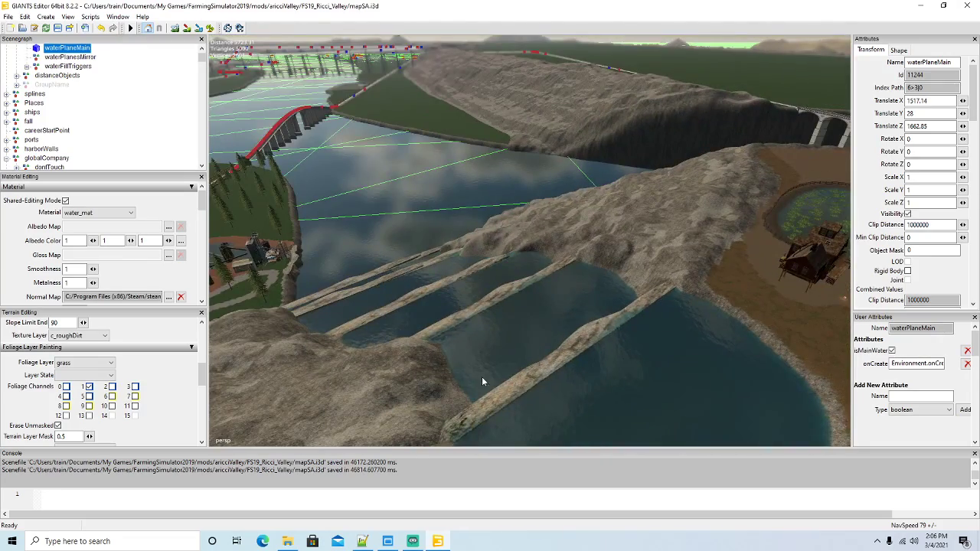
left_click_drag(495, 380, 391, 238, "alt")
left_click_drag(461, 374, 598, 391, "alt")
middle_click_drag(477, 291, 650, 388, "alt")
left_click_drag(650, 388, 646, 388, "alt")
scroll(646, 388, "up", 2)
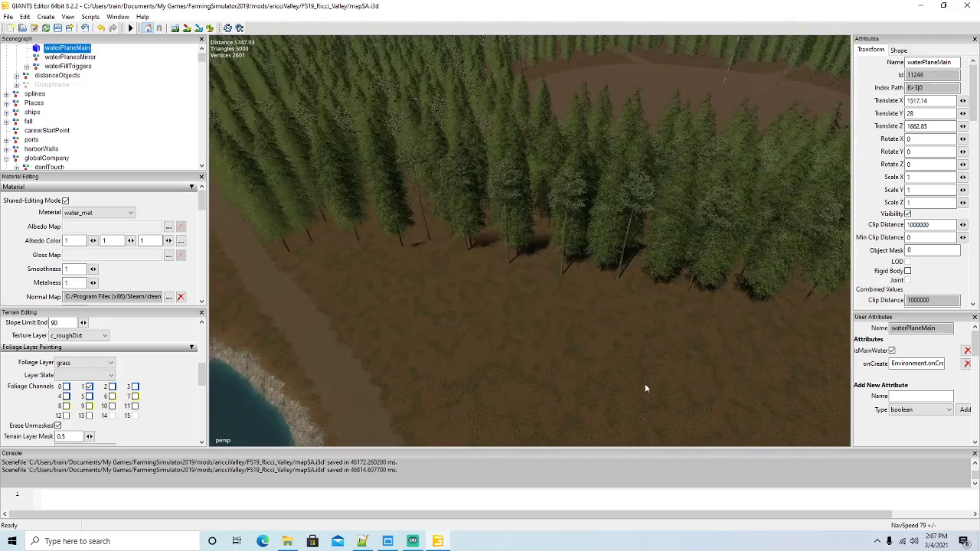
scroll(646, 388, "down", 3)
scroll(646, 388, "up", 1)
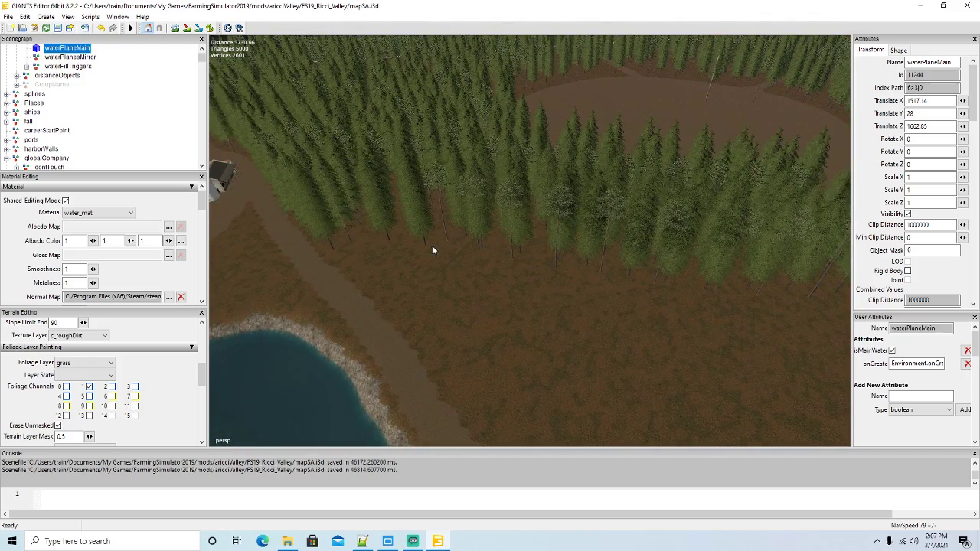
Duplicate a front-edge spruce_stage5 and move the copy to about X 340, Z -147
scroll(517, 315, "down", 2)
left_click(469, 217)
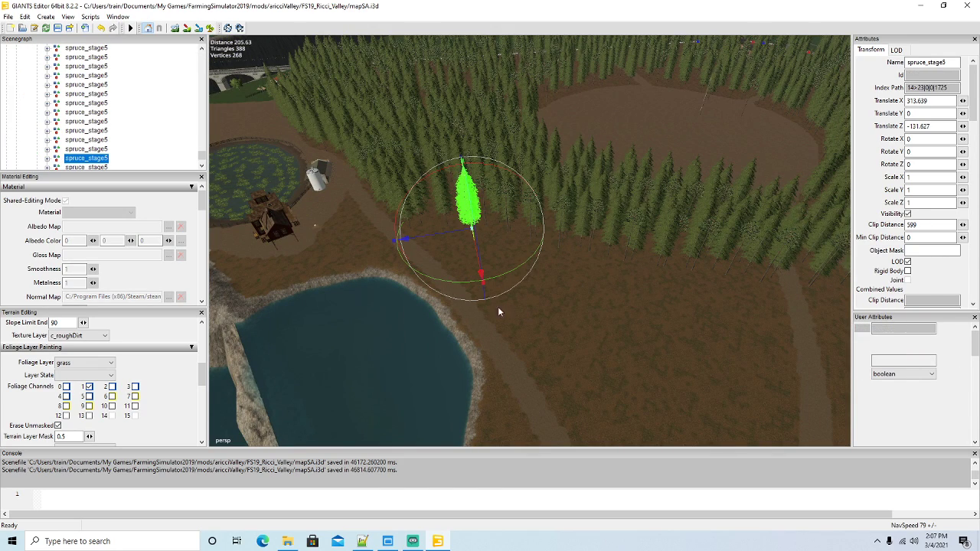
key("ctrl+d")
left_click_drag(441, 236, 510, 280)
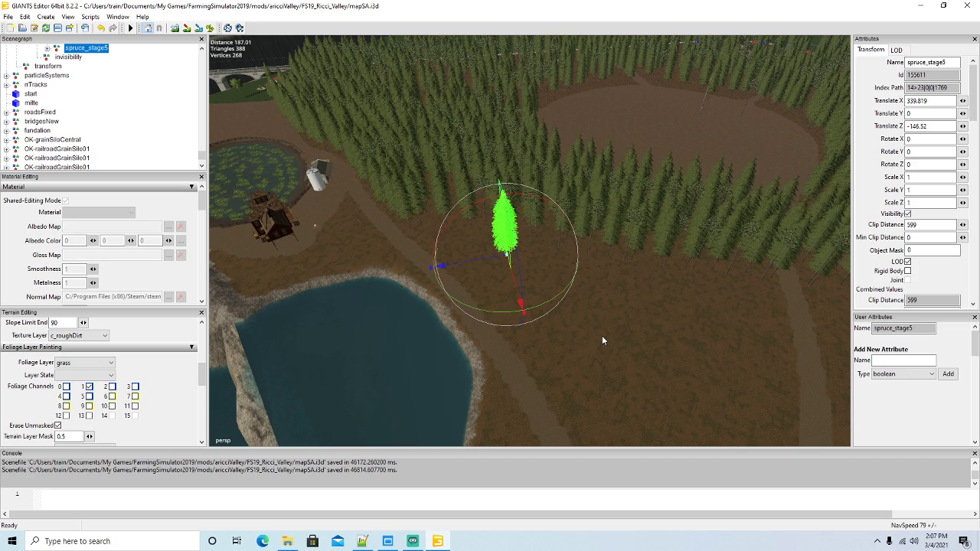
Plant a spruce row along the stand's front with terrain height on, working back towards the lakeside track
key("ctrl+b")
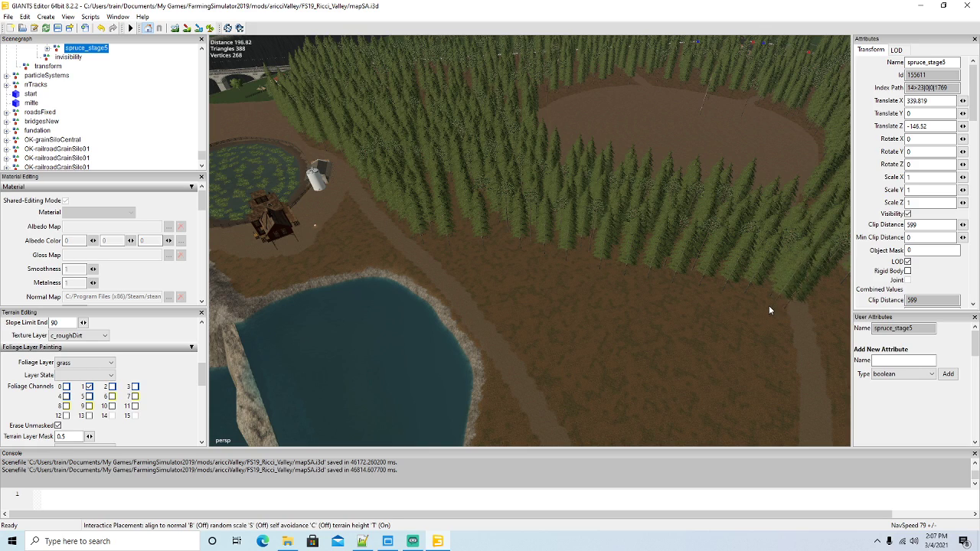
left_click(647, 290)
left_click(616, 284)
left_click(579, 277)
left_click(568, 272)
left_click(529, 262)
left_click(500, 256)
left_click(478, 256)
left_click(463, 260)
left_click(445, 261)
Plant another spruce row in front, from the lakeside track to the track below the clearing, ending at about X 413, Z -253
left_click(458, 274)
left_click(478, 273)
left_click(497, 277)
left_click(525, 278)
left_click(561, 284)
left_click(590, 291)
left_click(637, 301)
left_click(656, 306)
left_click(693, 314)
left_click(723, 318)
left_click(753, 324)
left_click(769, 328)
left_click(784, 332)
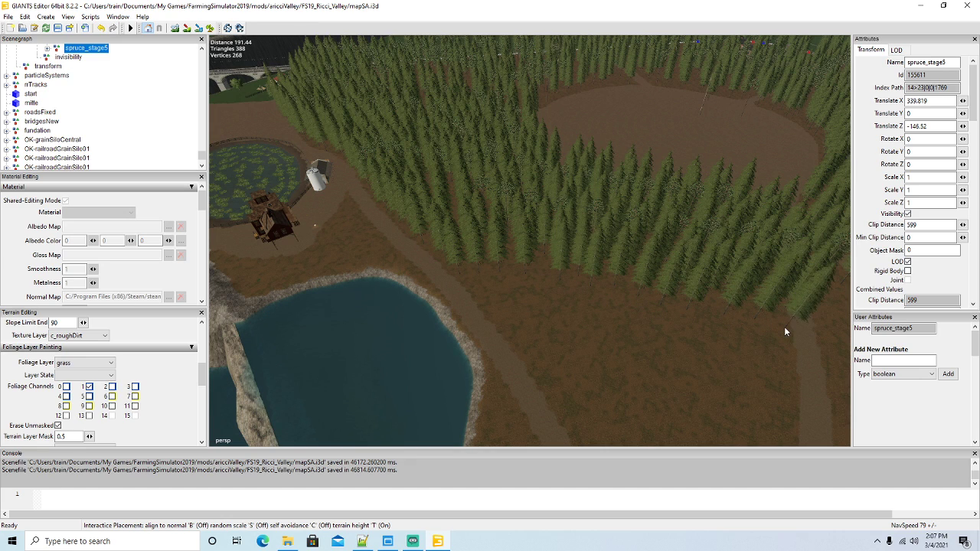
key("Escape")
Plant more spruces with terrain height on along both sides of the track below the clearing, ending at about X 391, Z -171
mouse_move(605, 407)
left_mouse_down("alt")
mouse_move(677, 437)
mouse_move(732, 412)
mouse_move(594, 416)
left_mouse_up("alt")
scroll(619, 417, "down", 3)
scroll(595, 421, "down", 3)
scroll(594, 422, "up", 1)
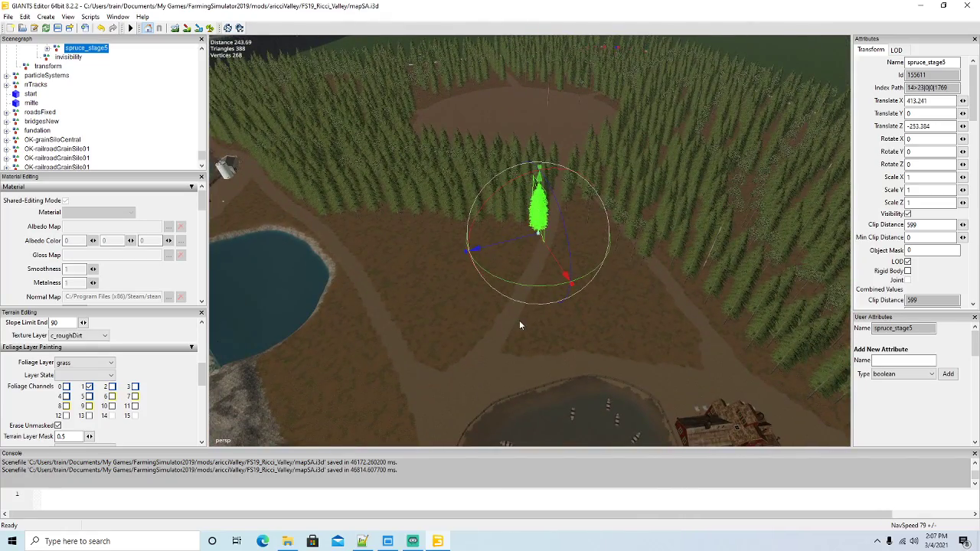
key("ctrl+b")
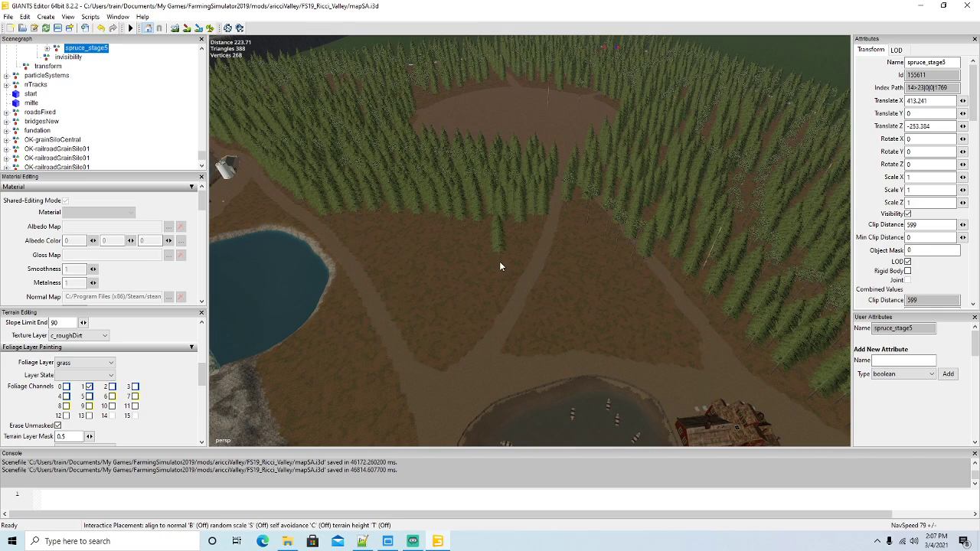
key("t")
mouse_move(533, 239)
left_mouse_down()
mouse_move(562, 228)
mouse_move(550, 267)
mouse_move(574, 231)
mouse_move(589, 239)
mouse_move(578, 251)
mouse_move(597, 260)
mouse_move(577, 260)
mouse_move(652, 282)
mouse_move(662, 298)
mouse_move(576, 274)
mouse_move(543, 285)
mouse_move(550, 289)
mouse_move(625, 293)
mouse_move(685, 324)
mouse_move(547, 305)
mouse_move(522, 321)
mouse_move(642, 325)
mouse_move(691, 341)
mouse_move(516, 240)
mouse_move(394, 225)
mouse_move(345, 238)
mouse_move(354, 252)
mouse_move(365, 241)
mouse_move(410, 243)
left_mouse_up()
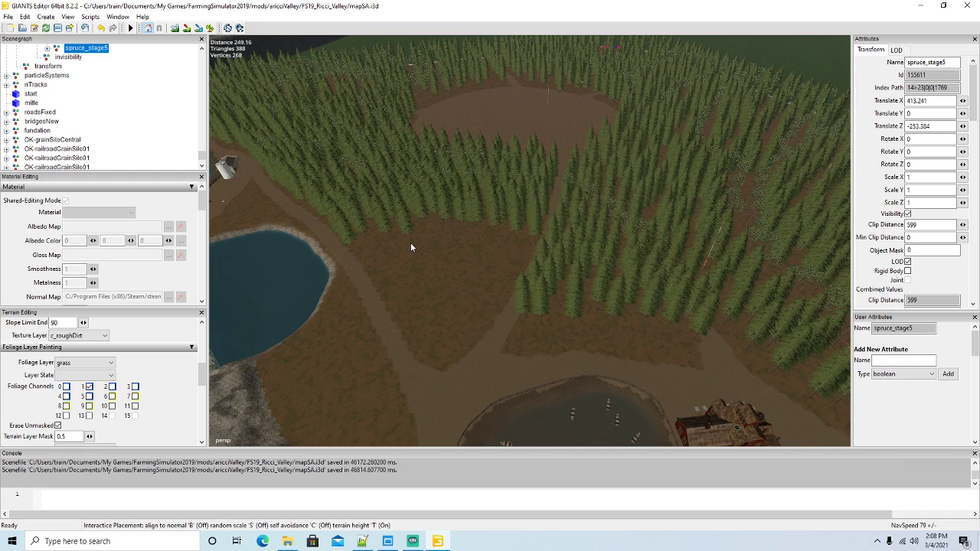
key("Escape")
Duplicate a pine_stage6 from the stand beside the track and move the copy to about Z -193 on the open dirt
left_click_drag(475, 321, 514, 302, "alt")
scroll(481, 294, "up", 8)
scroll(482, 299, "up", 4)
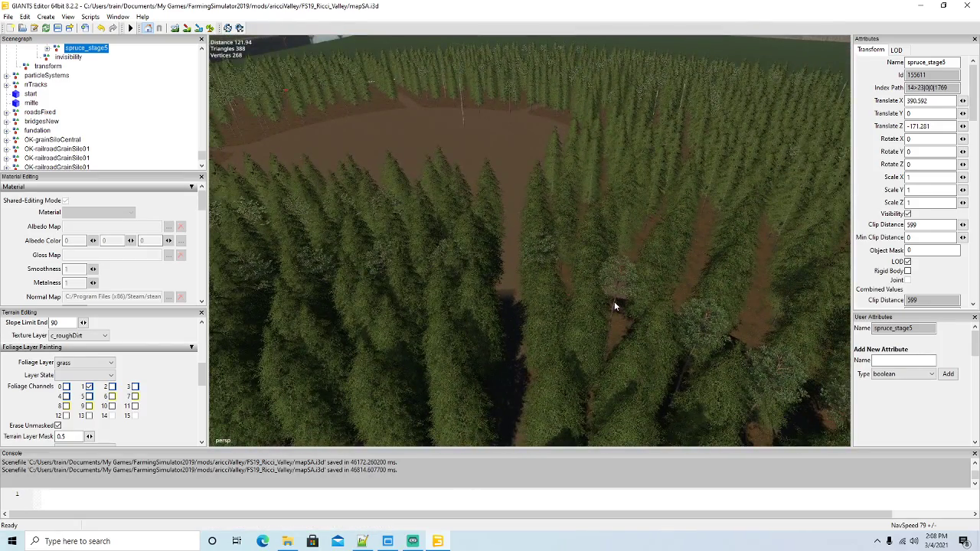
left_click(614, 305)
left_click(617, 276)
scroll(618, 317, "down", 10)
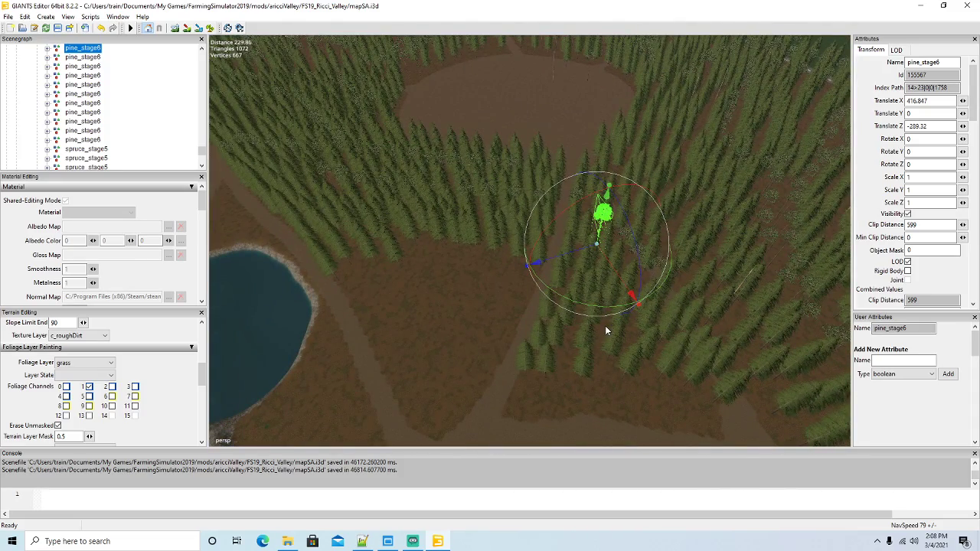
key("ctrl+d")
left_click_drag(577, 252, 599, 345)
scroll(382, 398, "up", 5)
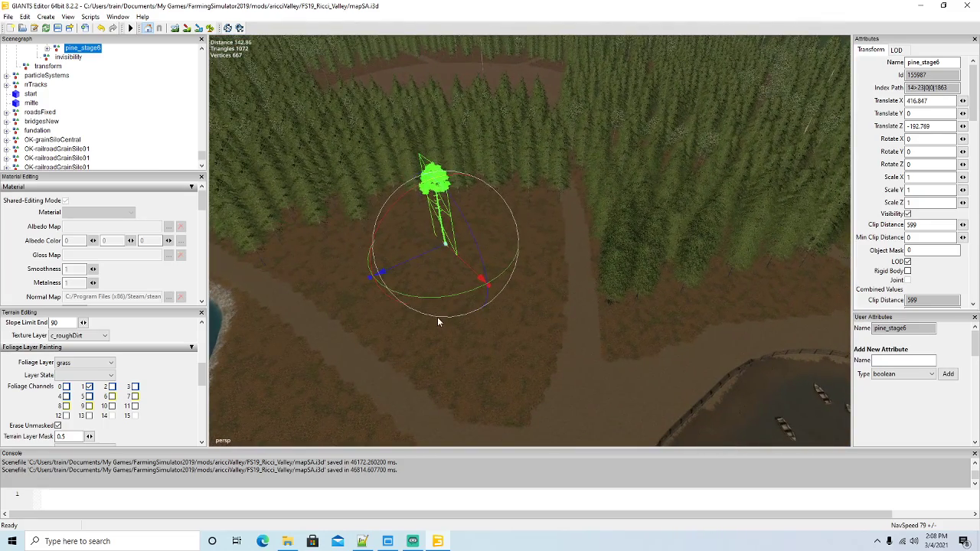
Plant pines with terrain height on along the front edges of the stands on both sides of the track, ending at about X 485, Z -215
key("ctrl+b")
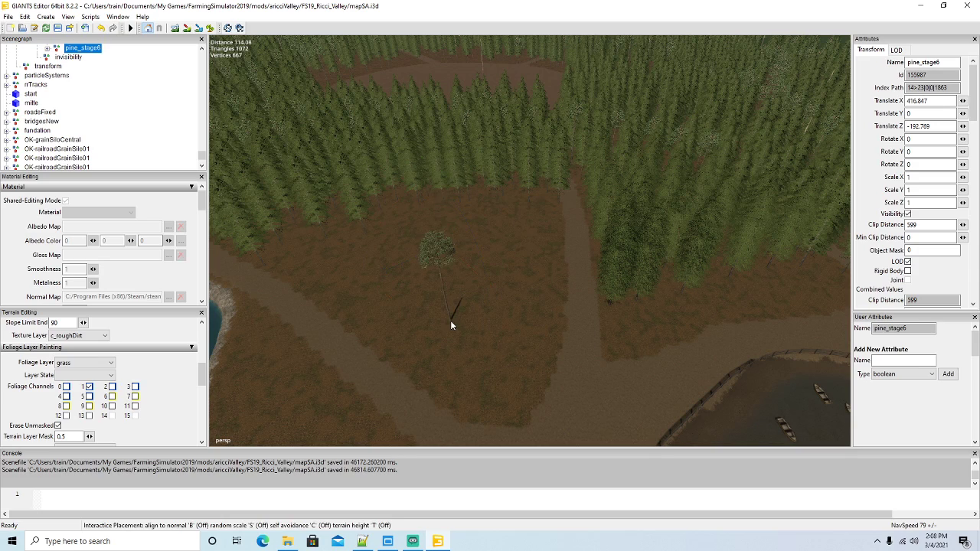
key("t")
left_click(421, 220)
left_click(448, 217)
left_click(487, 218)
left_click(524, 215)
left_click(554, 211)
left_click(300, 243)
left_click(276, 255)
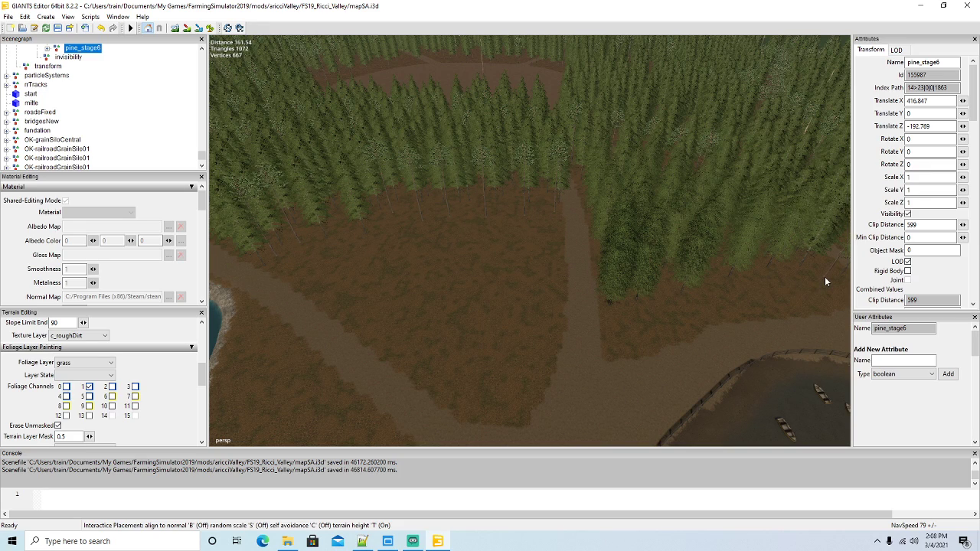
left_click(666, 313)
left_click(620, 320)
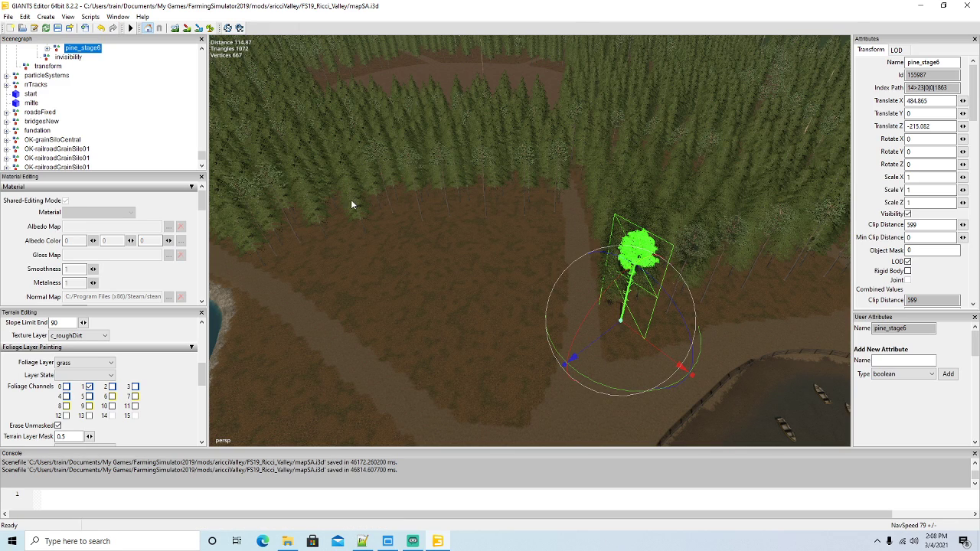
Fill the dirt triangle between the two tracks with spruce_stage5 trees down to the junction, ending at about X 485, Z -175
left_click(352, 203)
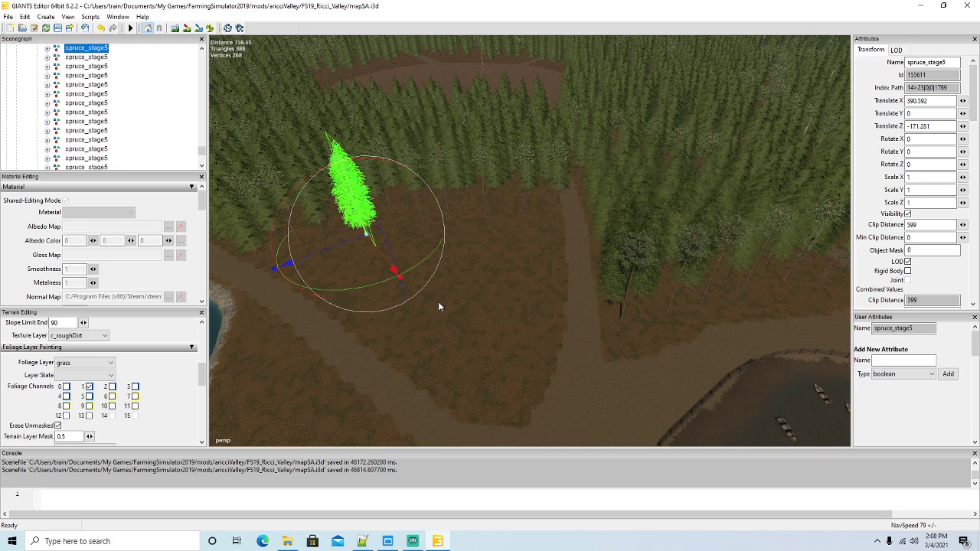
key("ctrl+b")
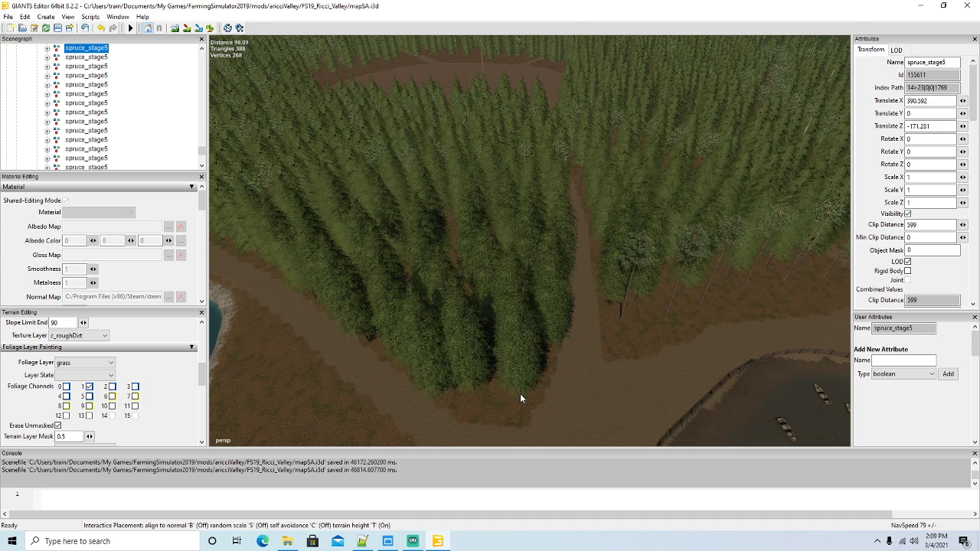
left_click(520, 402)
Plant a spruce row with terrain height on along the track above the boat pond, ending at about X 529, Z -281
left_click_drag(505, 411, 419, 394, "alt")
scroll(663, 345, "up", 4)
scroll(448, 393, "down", 5)
scroll(420, 395, "up", 1)
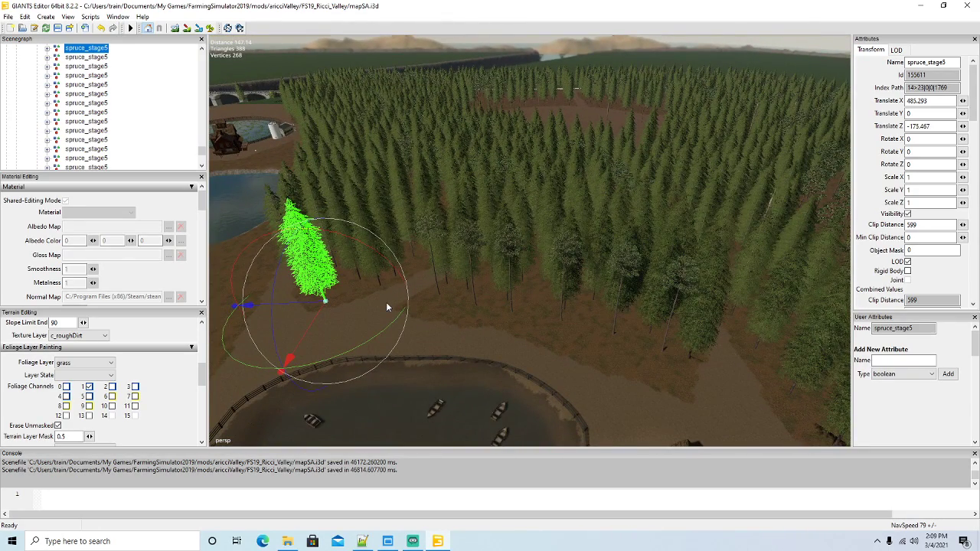
key("ctrl+b")
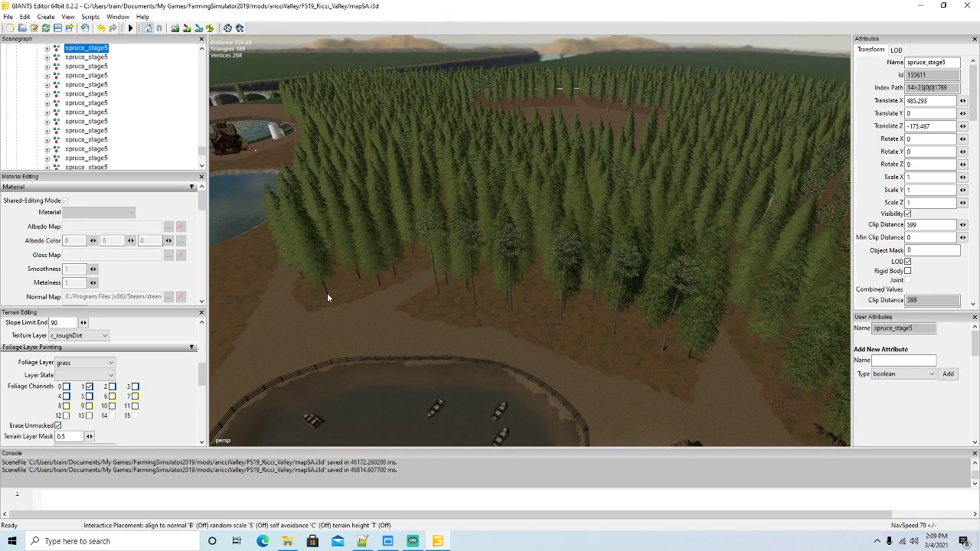
key("t")
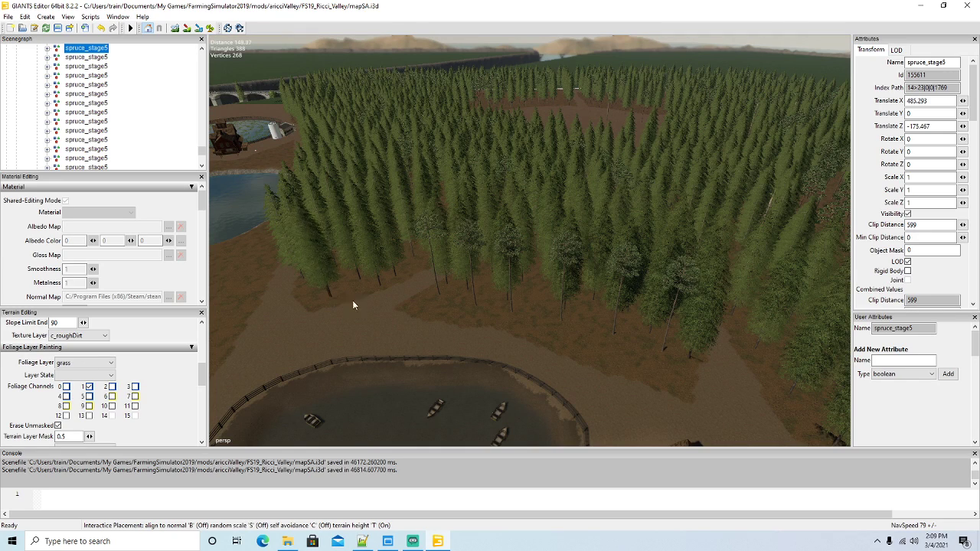
left_click(419, 312)
left_click(450, 317)
left_click(489, 323)
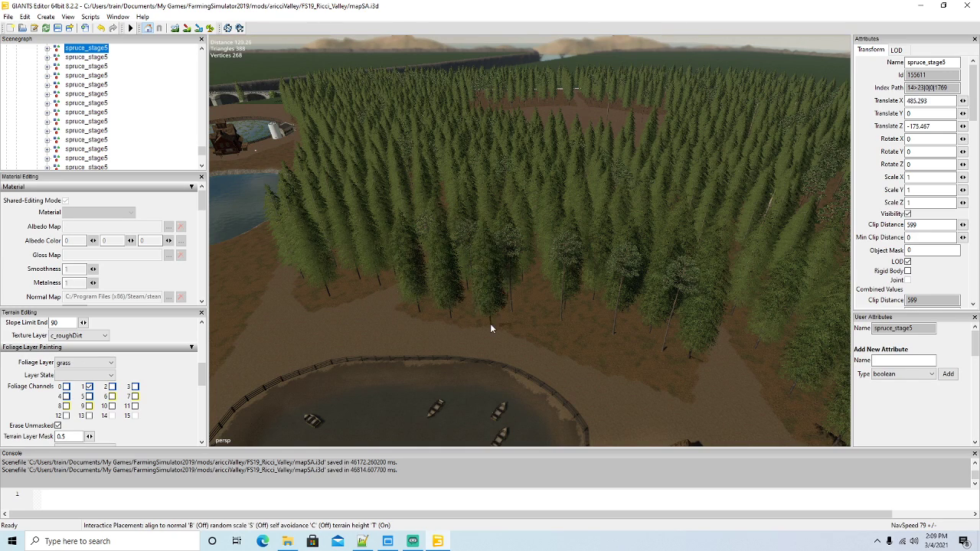
left_click(531, 335)
left_click(572, 353)
left_click(614, 367)
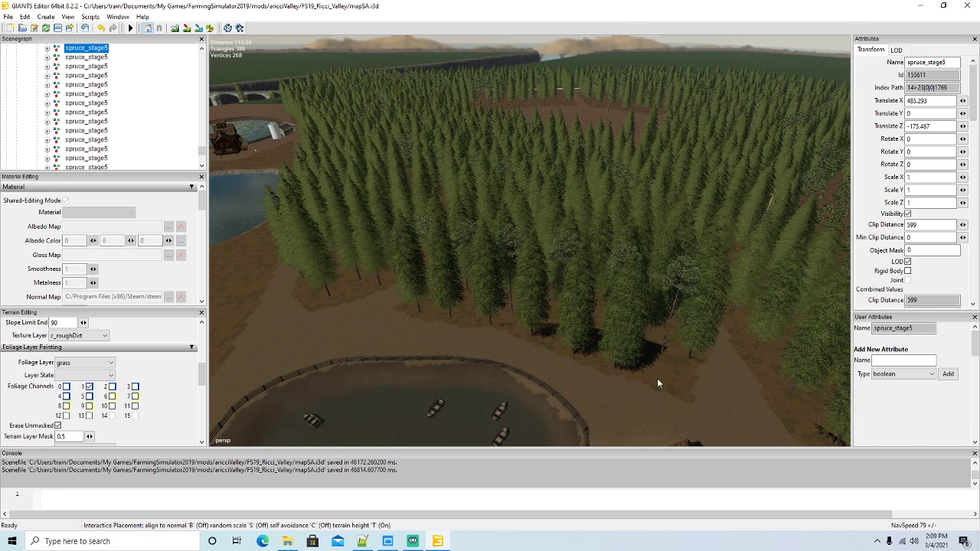
left_click(661, 383)
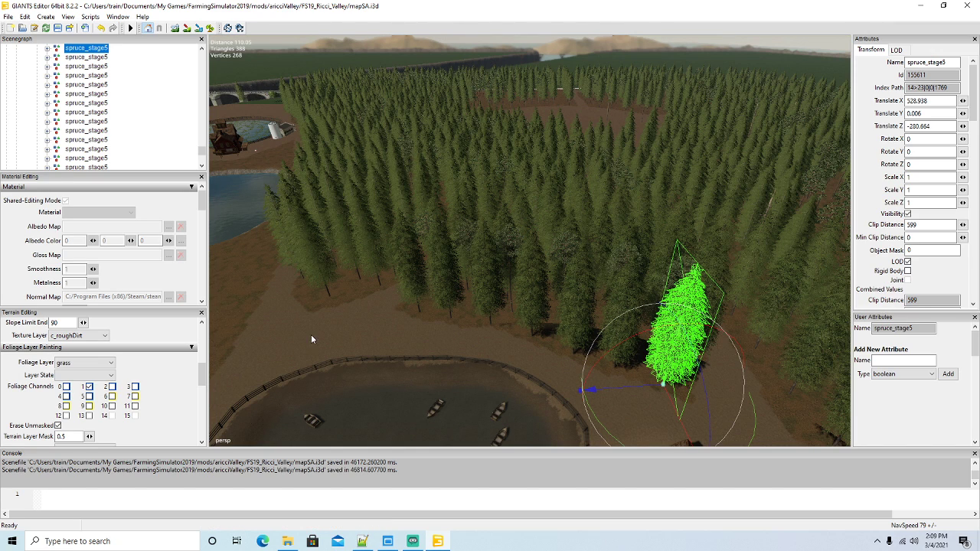
Duplicate a spruce_stage5 at the stand's edge near the lily pond and move the copy across the pond-side dirt to about Z 81
left_click_drag(335, 321, 385, 406, "alt")
scroll(534, 377, "up", 3)
scroll(555, 372, "up", 10)
scroll(556, 371, "up", 6)
scroll(387, 440, "up", 3)
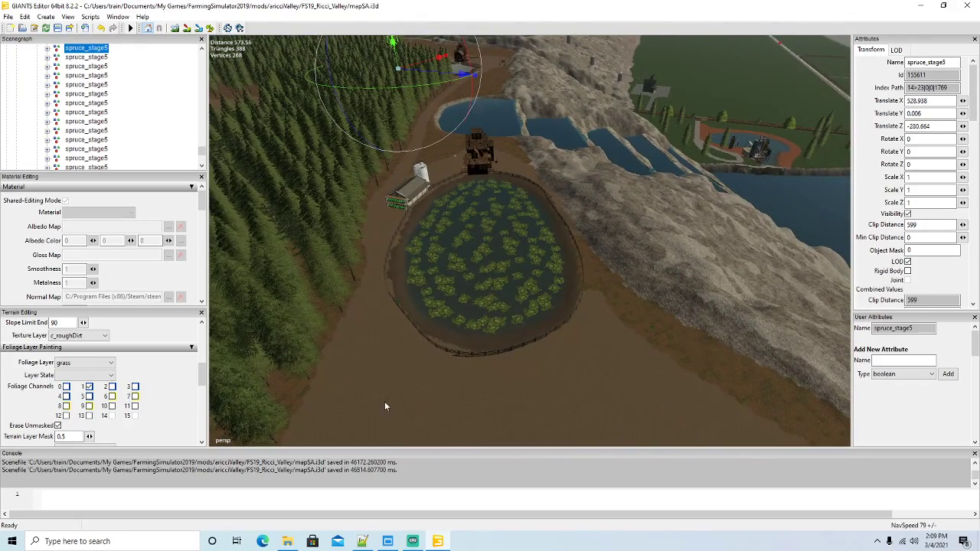
left_click(337, 300)
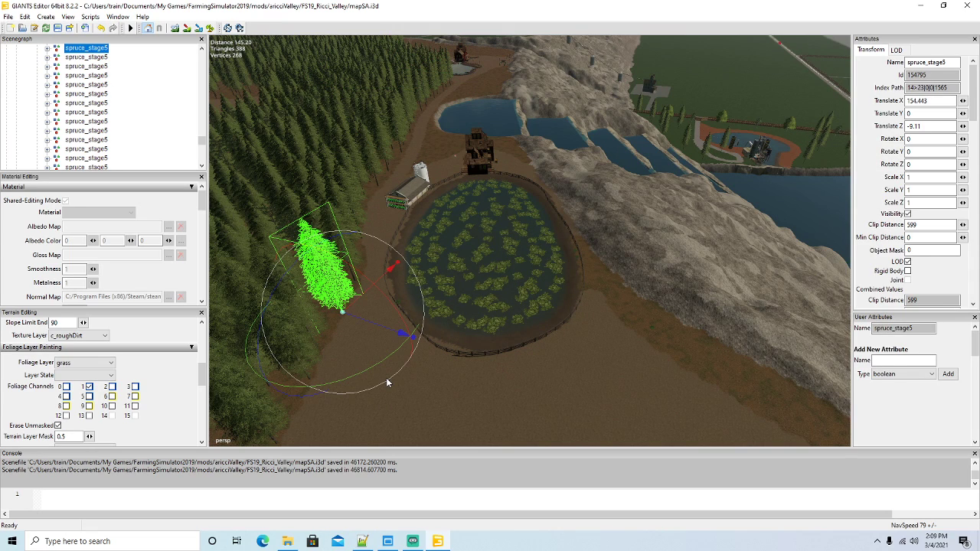
key("ctrl+d")
left_click_drag(402, 333, 380, 399)
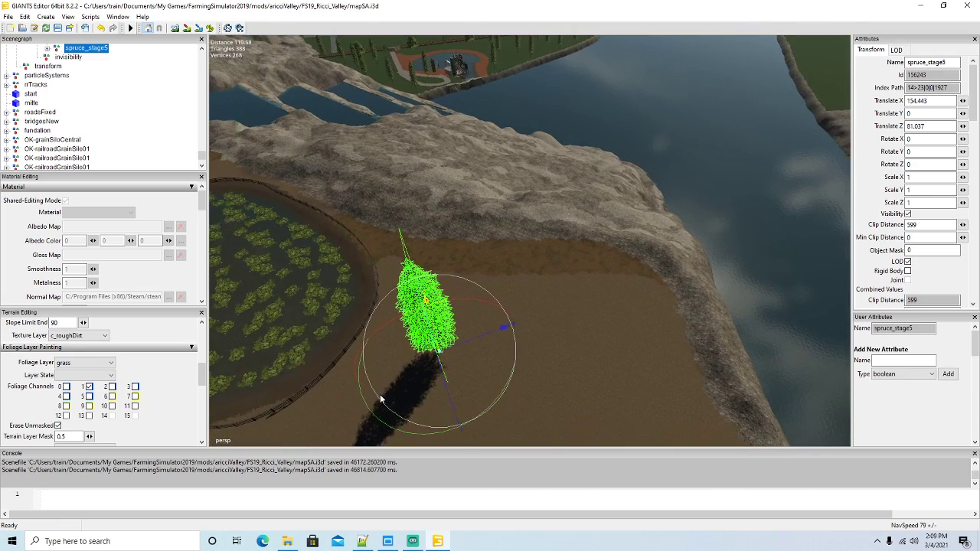
Shift the copied spruce beside the lily pond to about Z 88 and leave it selected
left_click_drag(591, 347, 540, 340, "alt")
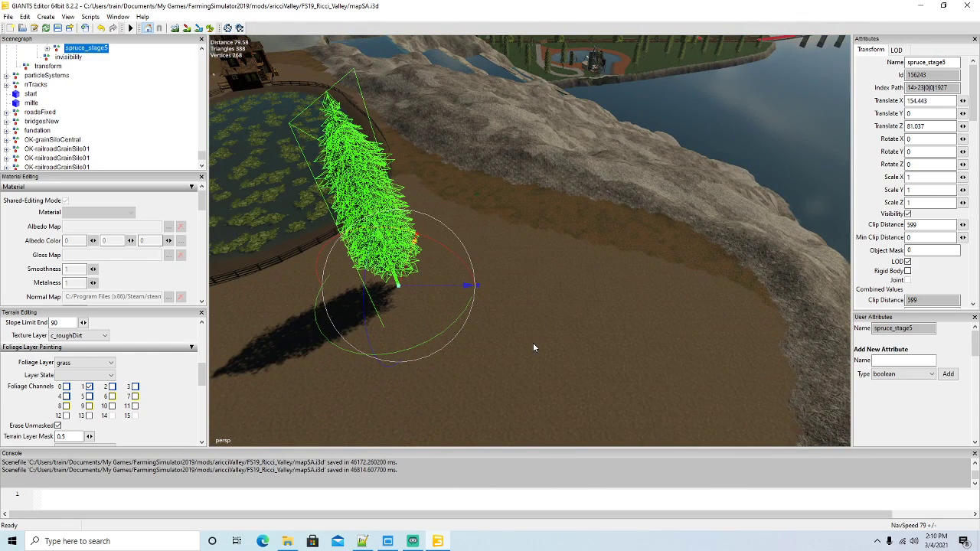
left_click(389, 269)
left_click(393, 274)
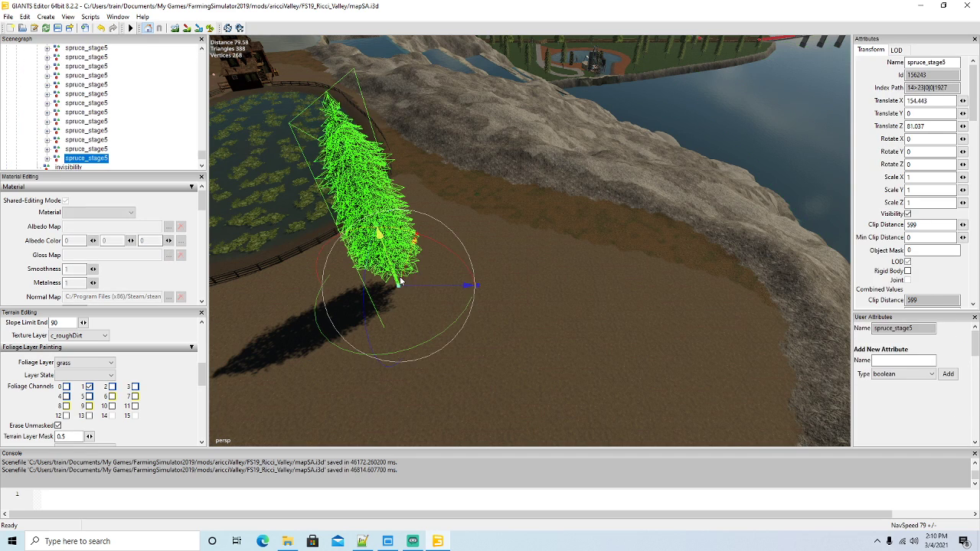
left_click_drag(424, 290, 451, 300)
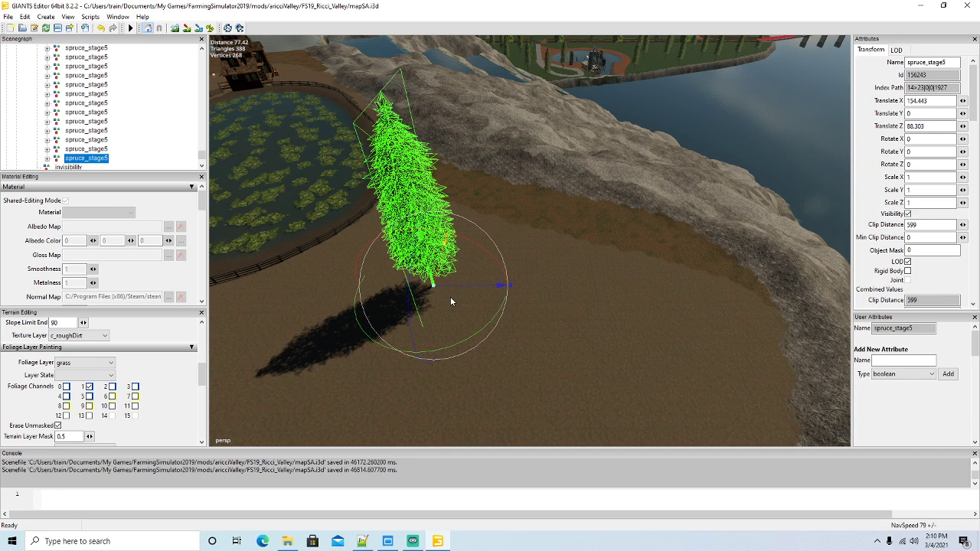
left_click(434, 280)
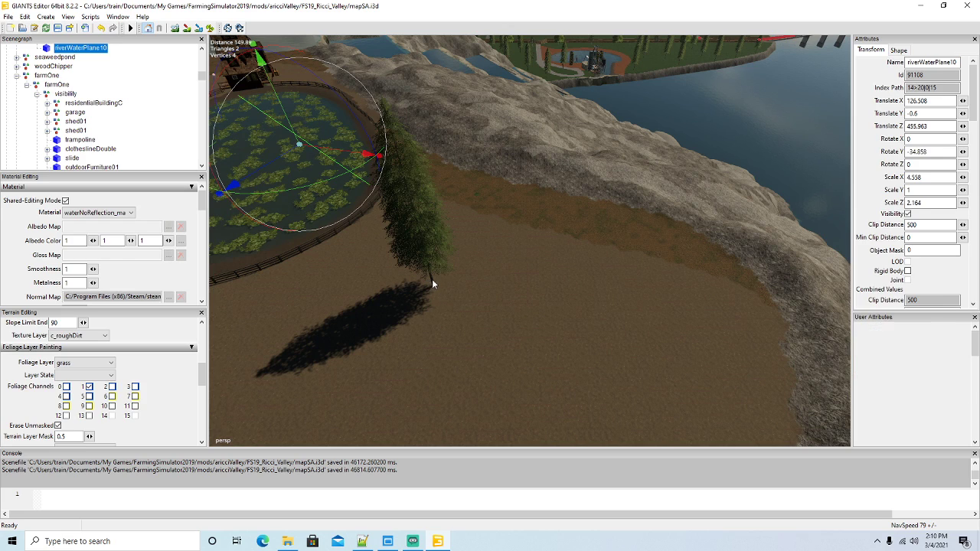
left_click(432, 280)
Plant a spruce row with terrain height on along the foot of the rocky bank, from behind the lily pond to the bank's far bend
key("ctrl+b")
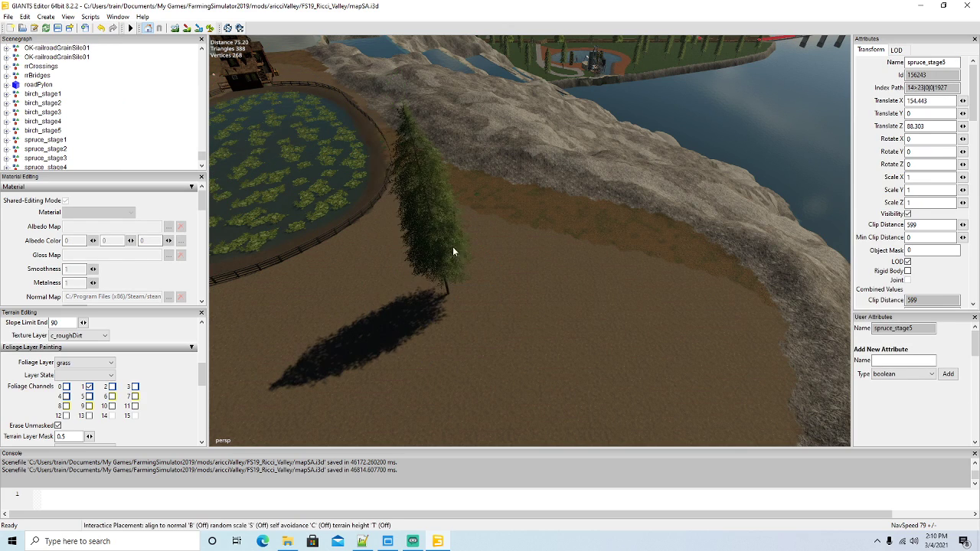
key("t")
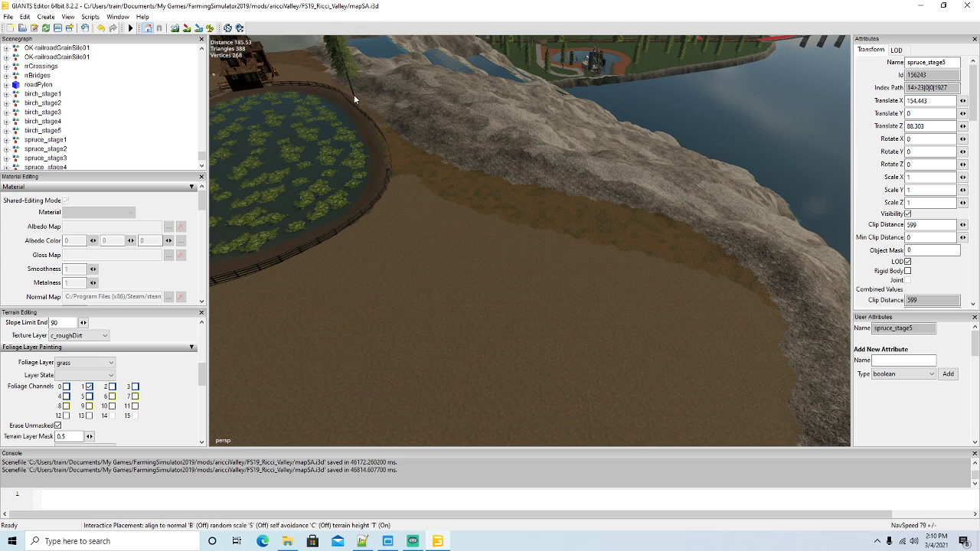
left_click(381, 129)
left_click(400, 147)
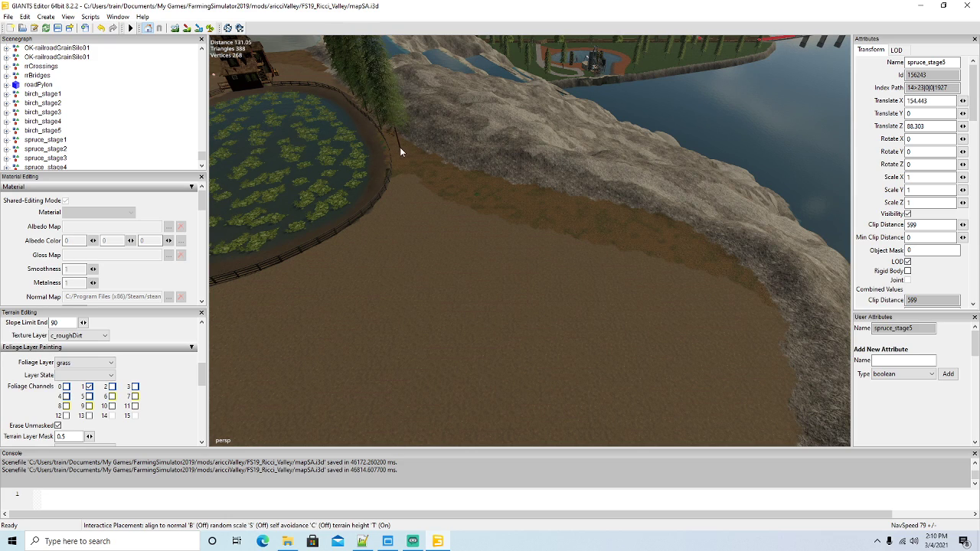
left_click(433, 161)
left_click(468, 174)
left_click(523, 189)
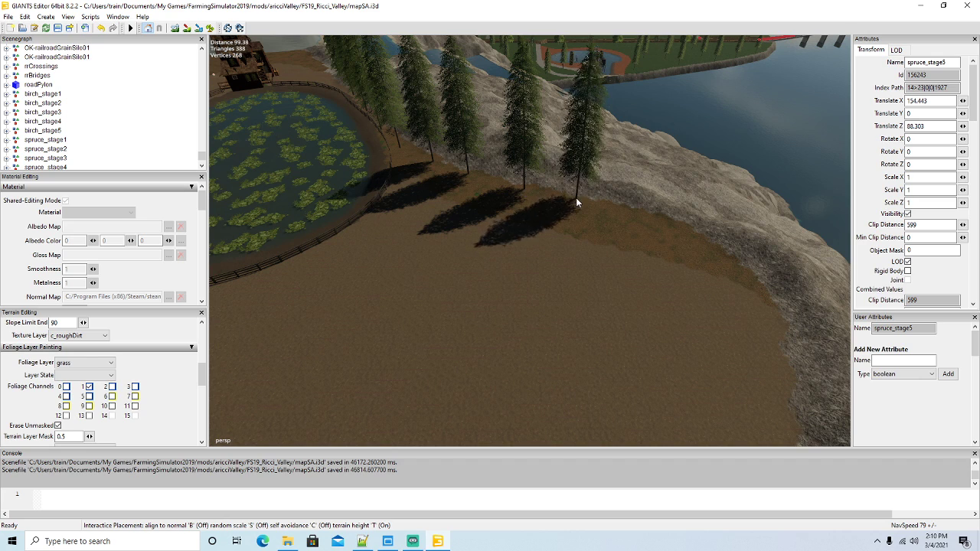
left_click(576, 198)
left_click(614, 206)
left_click(666, 221)
left_click(715, 245)
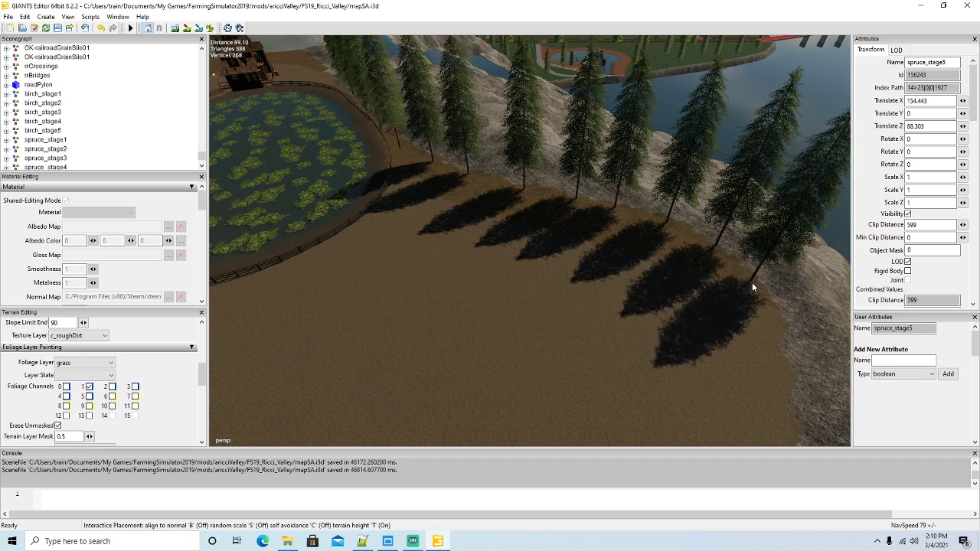
left_click(752, 282)
Plant a second spruce row in front of the bank row, working back to the lily pond's fence at about X 160, Z 56
left_click(683, 258)
left_click(608, 240)
left_click(528, 206)
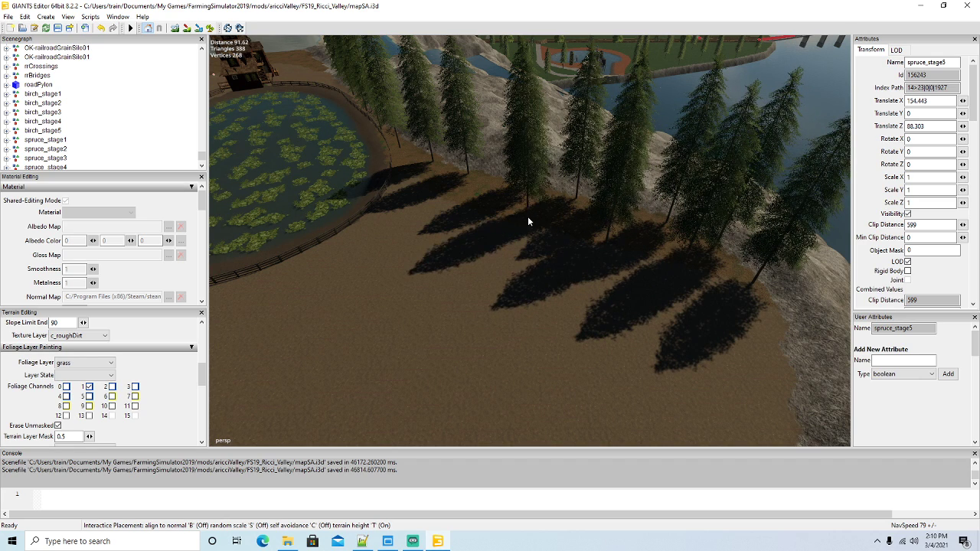
left_click(462, 201)
left_click(404, 195)
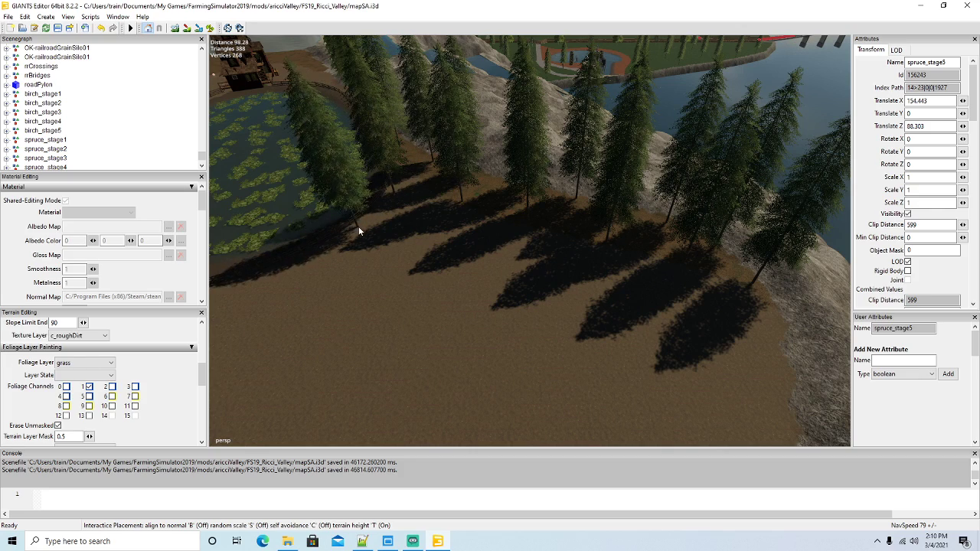
left_click(358, 226)
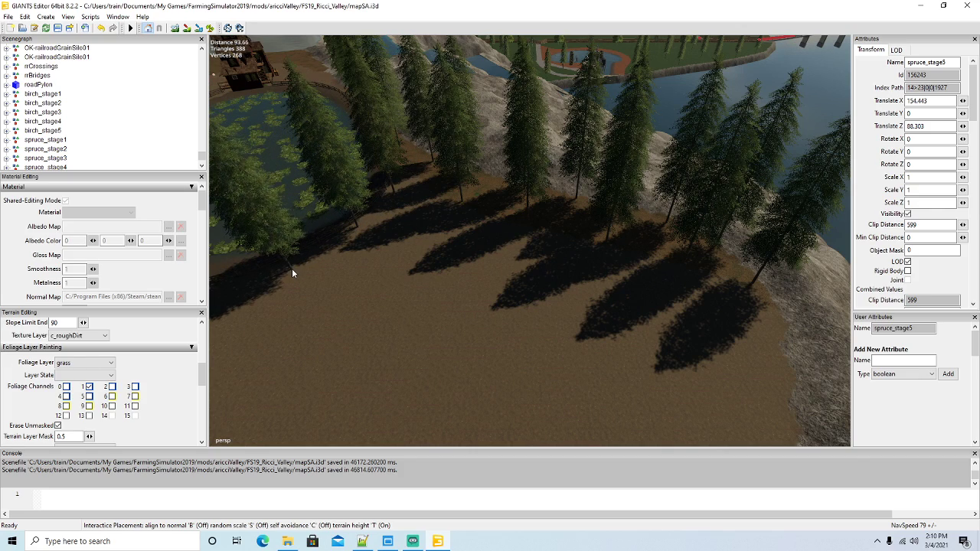
key("Escape")
Plant one spruce beside the lily pond's fence and continue the rocky-bank row towards the long shed, ending at about X 90, Z 141
left_click_drag(541, 356, 576, 306, "alt")
scroll(381, 262, "up", 5)
scroll(663, 372, "down", 4)
scroll(712, 337, "up", 5)
scroll(691, 366, "down", 6)
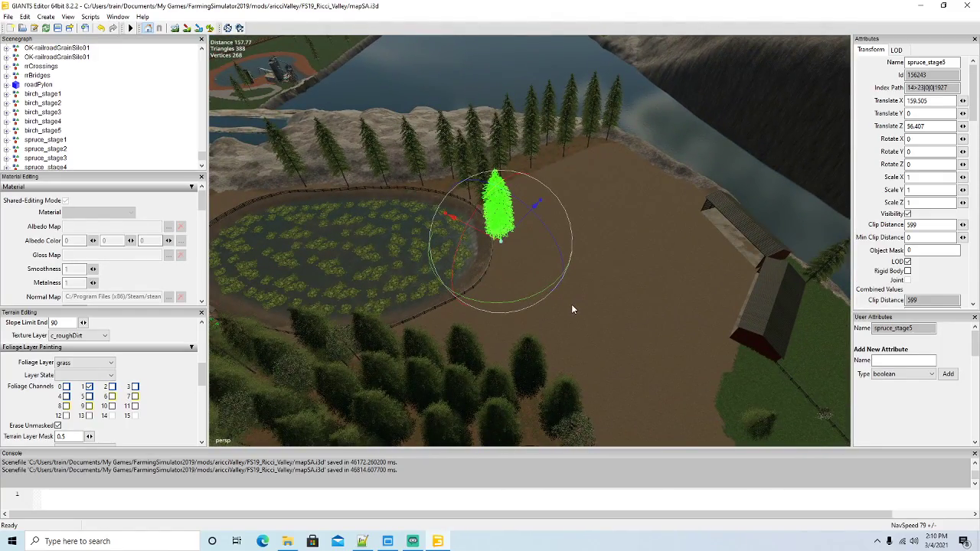
key("ctrl+b")
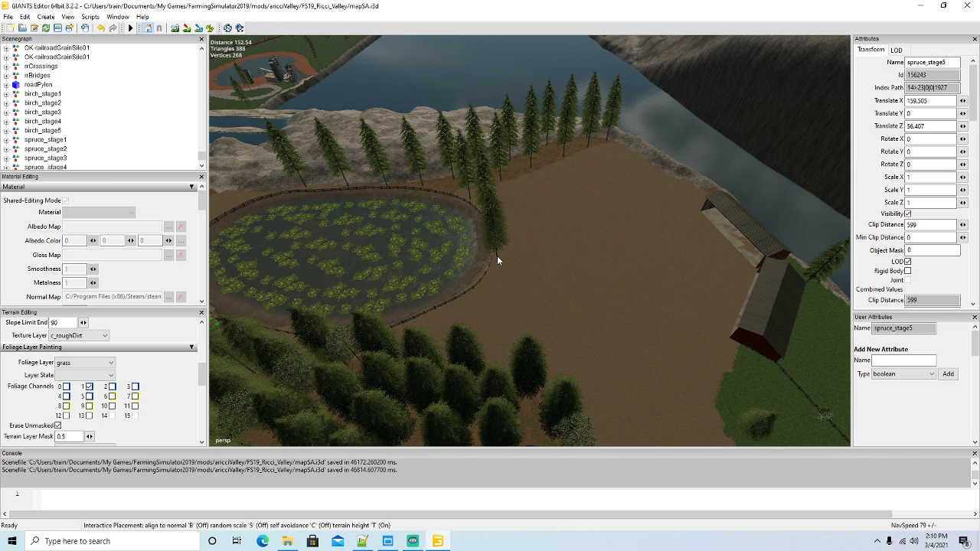
left_click(452, 304)
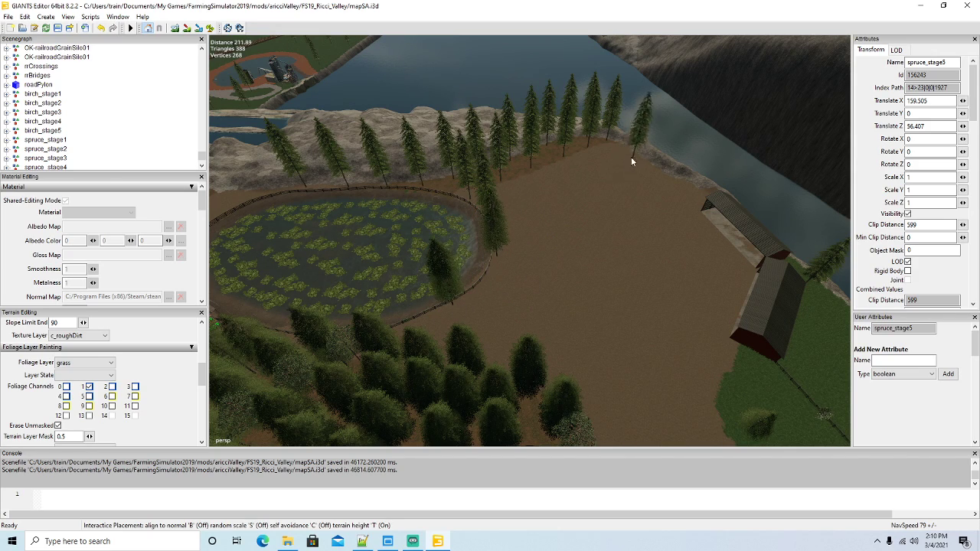
left_click(630, 150)
left_click(652, 168)
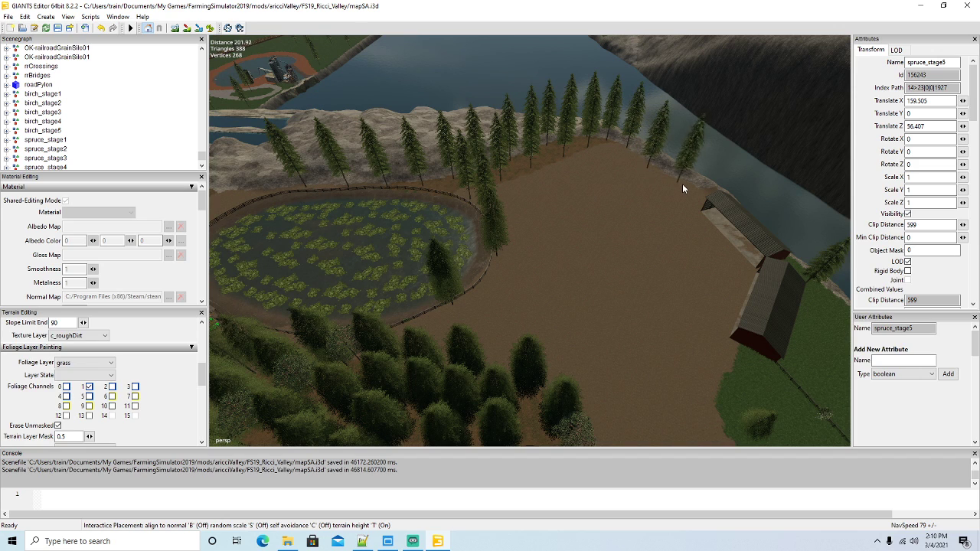
left_click(682, 183)
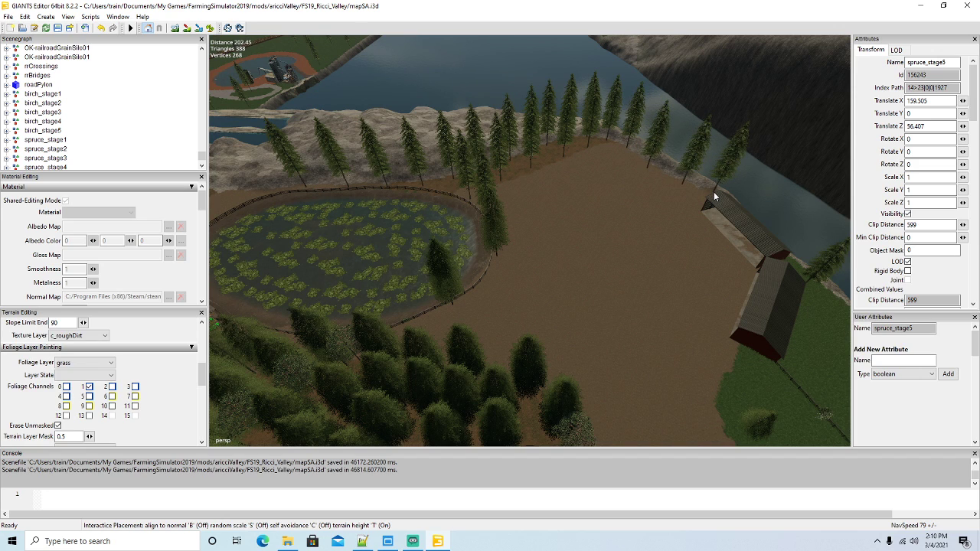
key("Escape")
Copy the spruce at the lily pond's back fence into a row along the rocky bank behind the parked machine, up to the lake's corner
left_click_drag(558, 313, 616, 326, "alt")
scroll(471, 257, "up", 10)
scroll(600, 317, "down", 5)
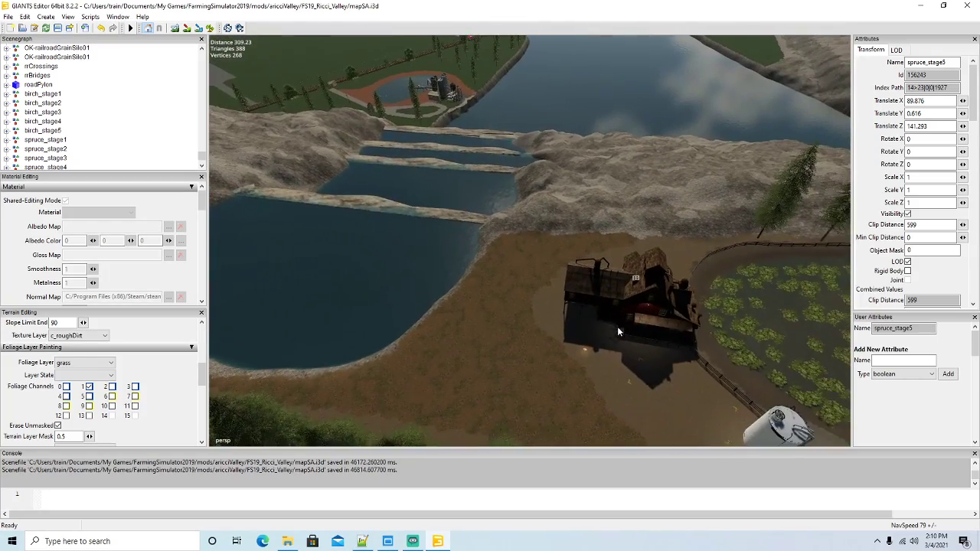
left_click(766, 225)
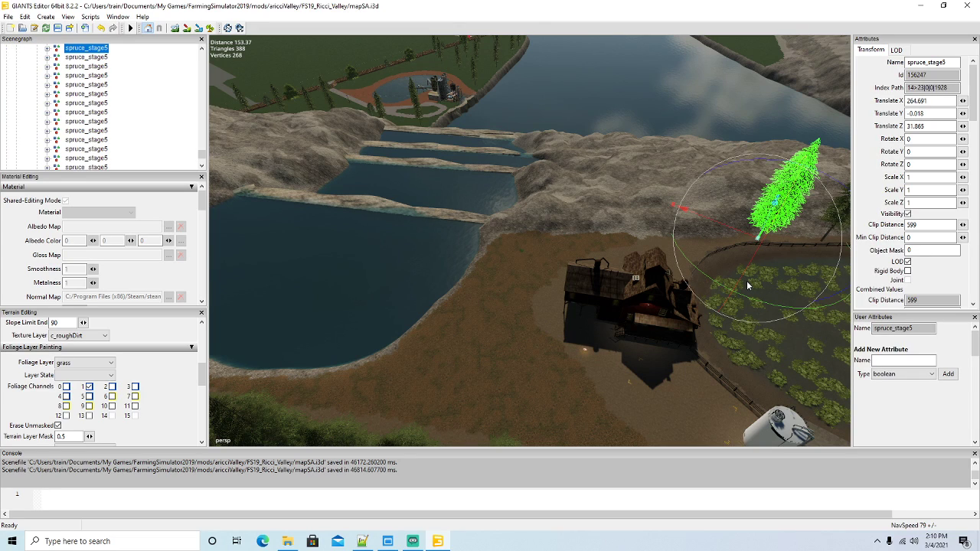
key("ctrl+b")
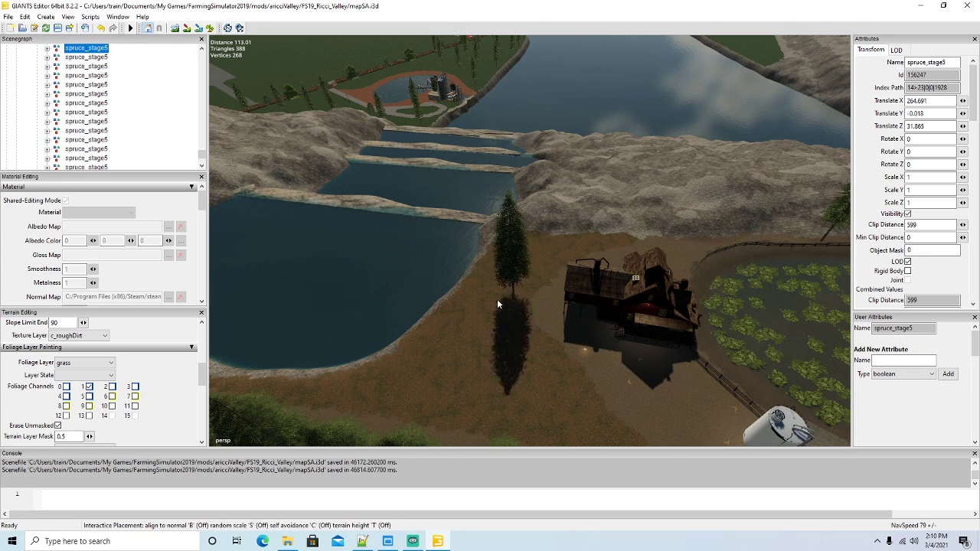
left_click_drag(641, 280, 707, 244)
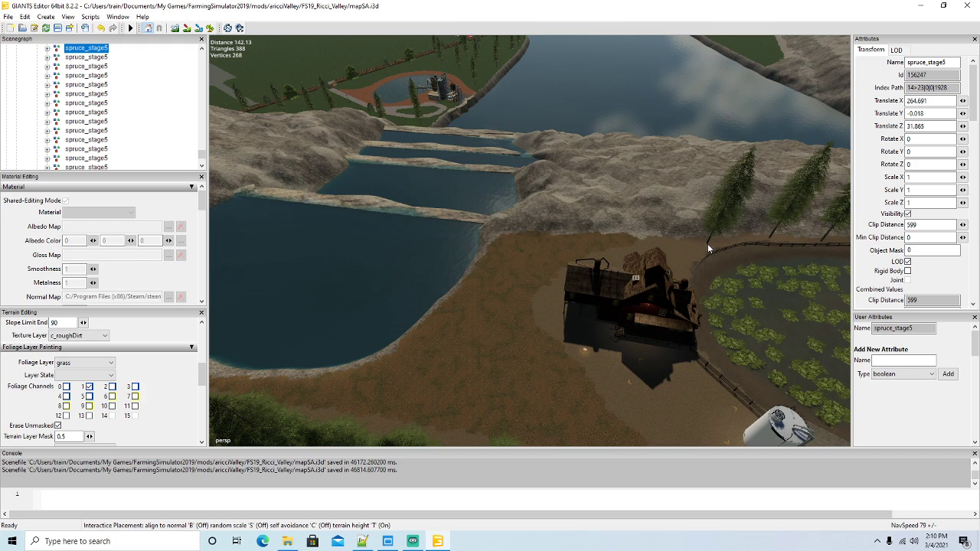
left_click(653, 240)
left_click(585, 238)
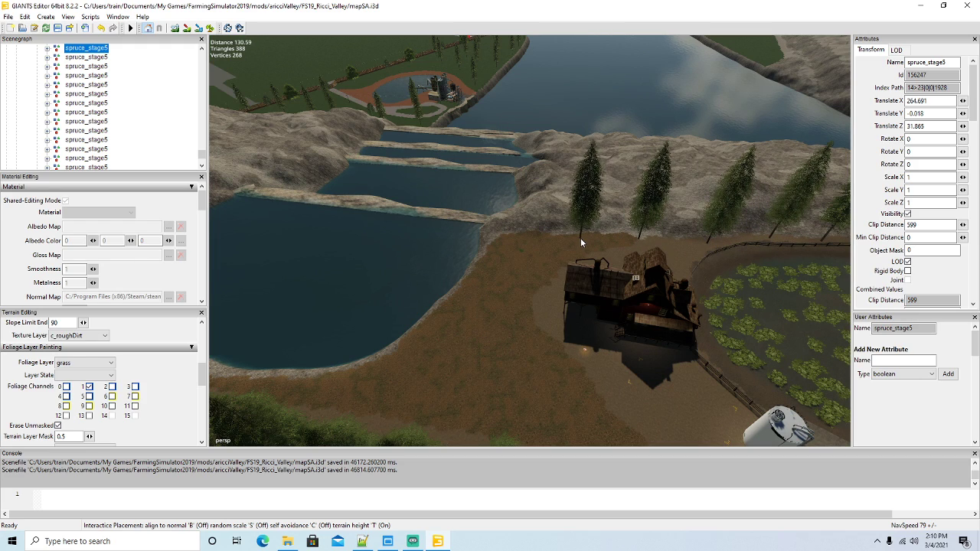
left_click(512, 237)
Plant spruces along the curved lake shore in front of the forest stand, plus spruces on the dirt beside the parked machine
left_click(484, 257)
left_click(457, 299)
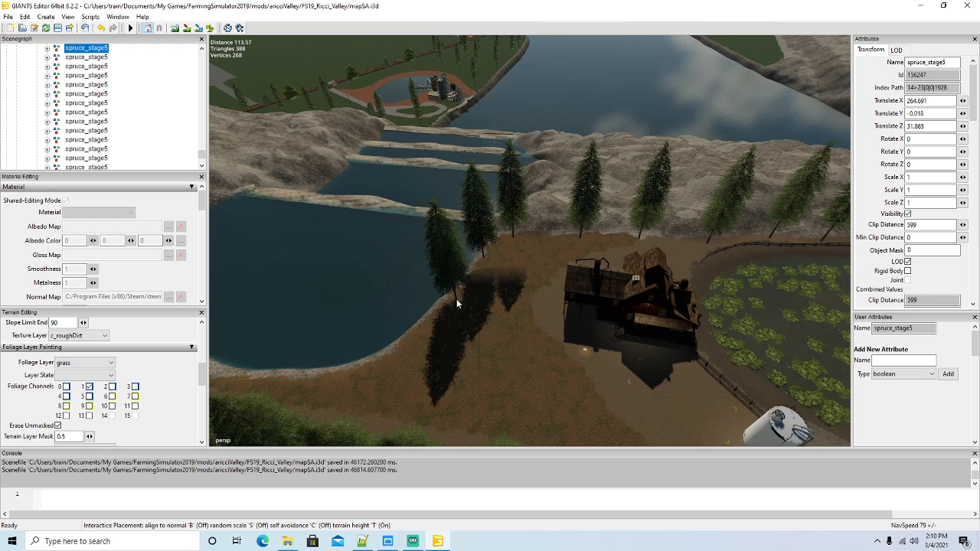
left_click(409, 337)
left_click(340, 383)
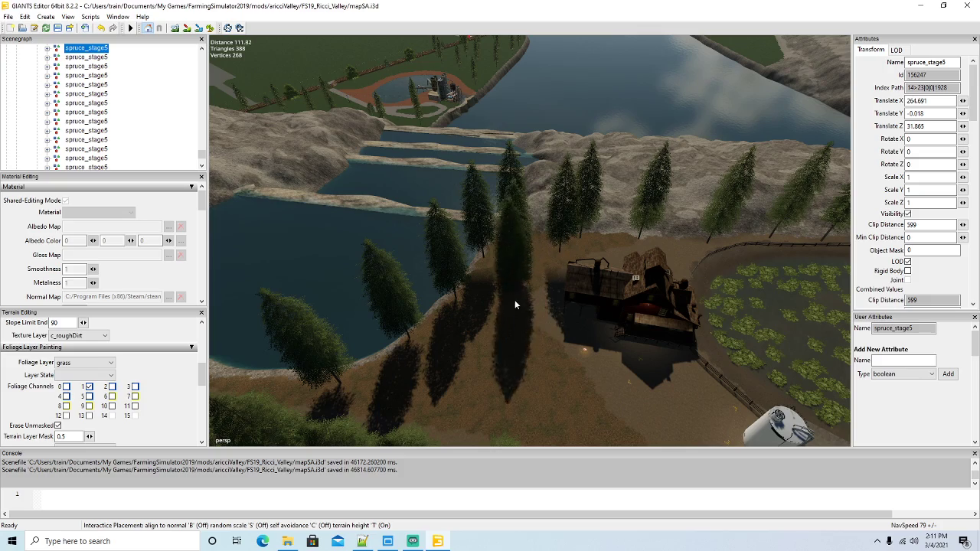
left_click(479, 330)
key("Escape")
Plant more copies of the selected spruce, with terrain height on, along the dirt strip between the parked machine and the forest stand
left_click_drag(660, 363, 522, 309, "alt")
scroll(522, 309, "up", 3)
key("f")
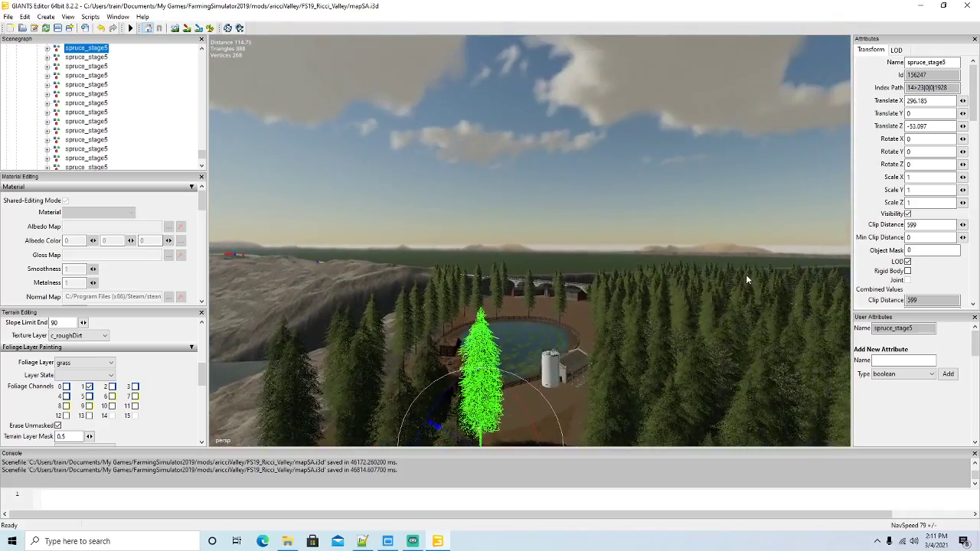
scroll(747, 279, "up", 5)
left_click_drag(747, 279, 569, 376, "alt")
scroll(398, 407, "down", 5)
scroll(298, 328, "down", 3)
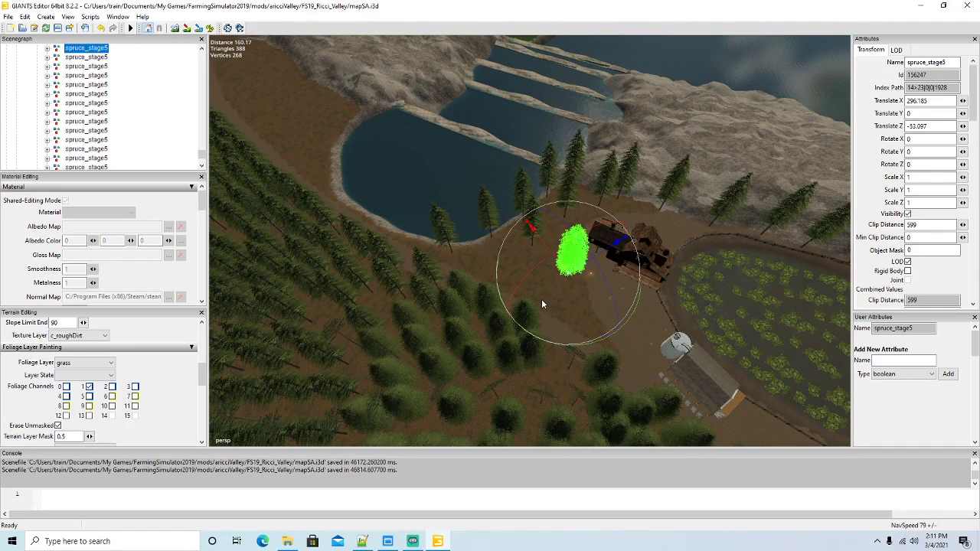
key("ctrl+b")
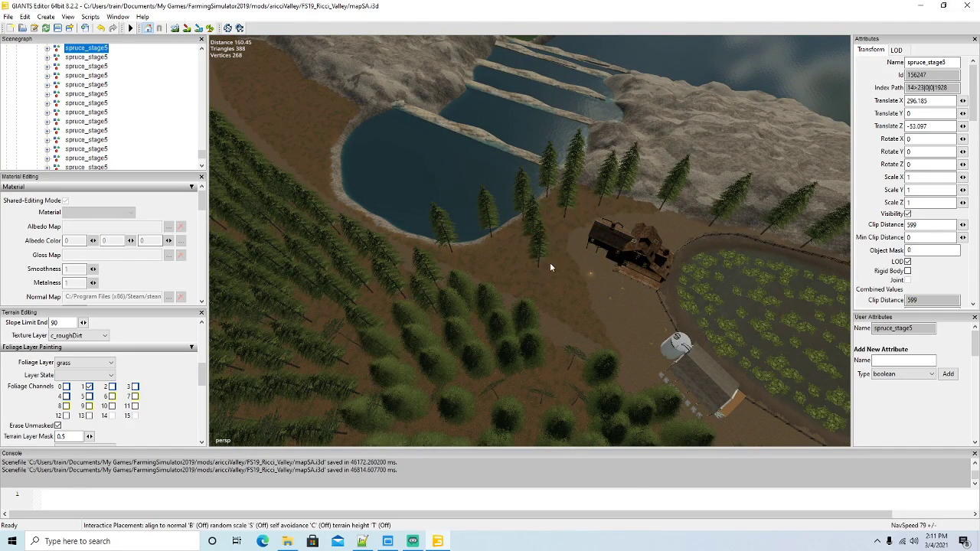
key("t")
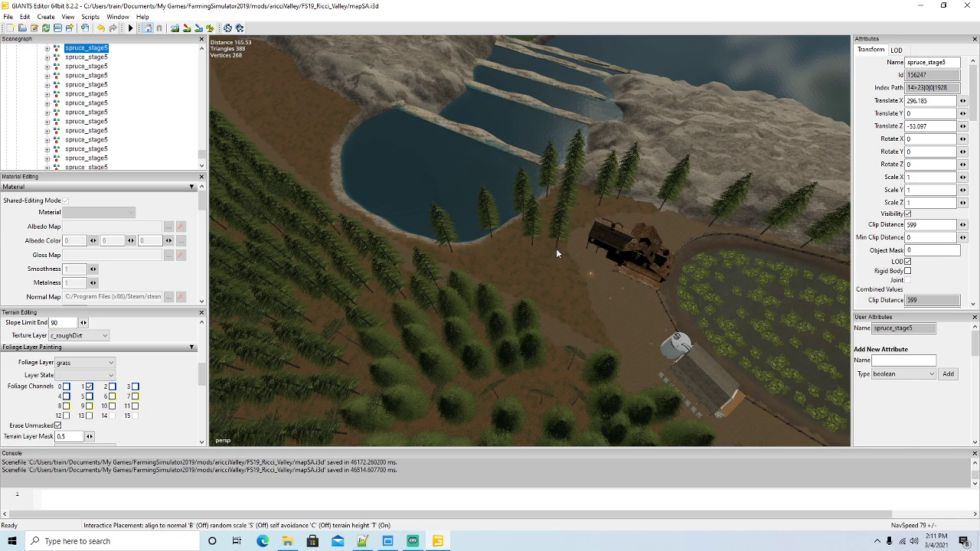
left_click(574, 272)
left_click(586, 317)
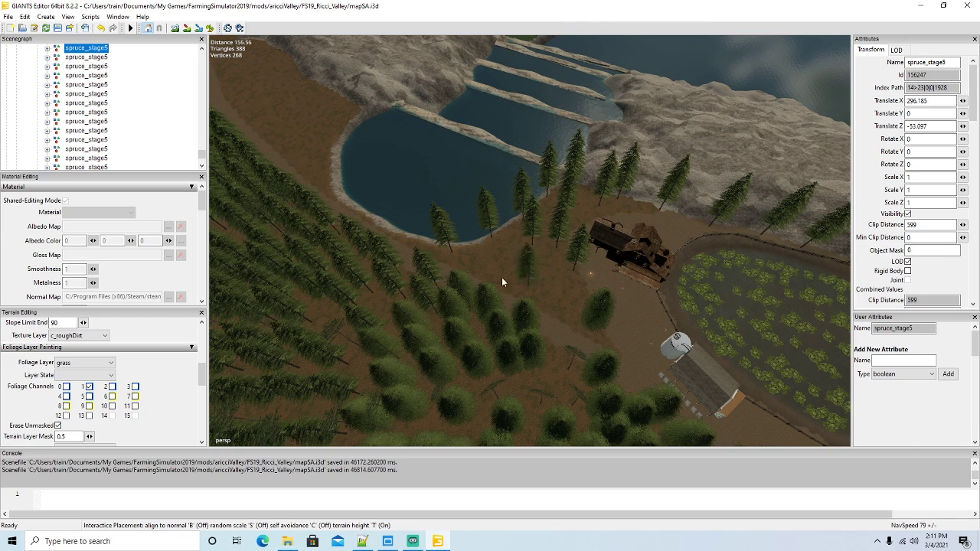
Plant one spruce by the rocks at the lake's far end and several more on the bare dirt between the near shore and the stand
left_click(347, 105)
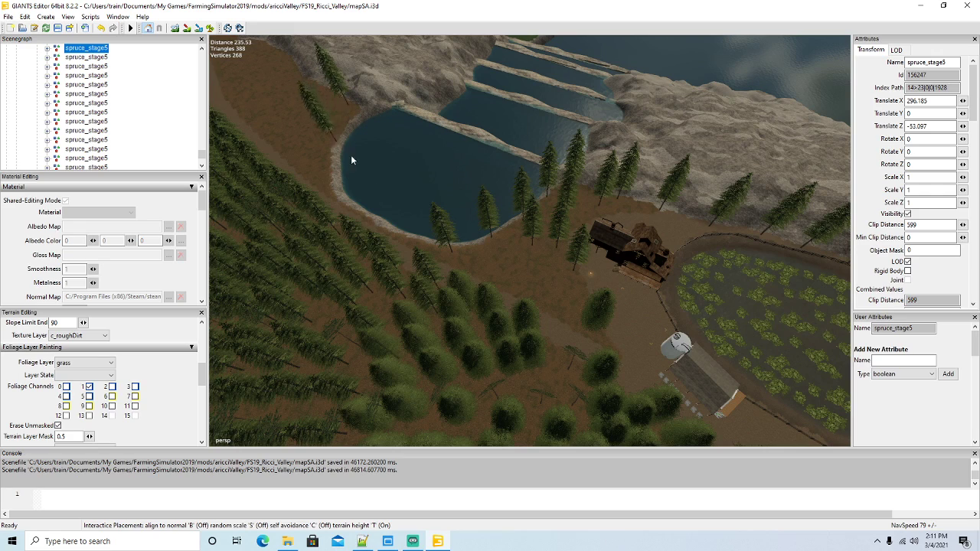
left_click(481, 272)
left_click(509, 257)
left_click(546, 278)
left_click(504, 280)
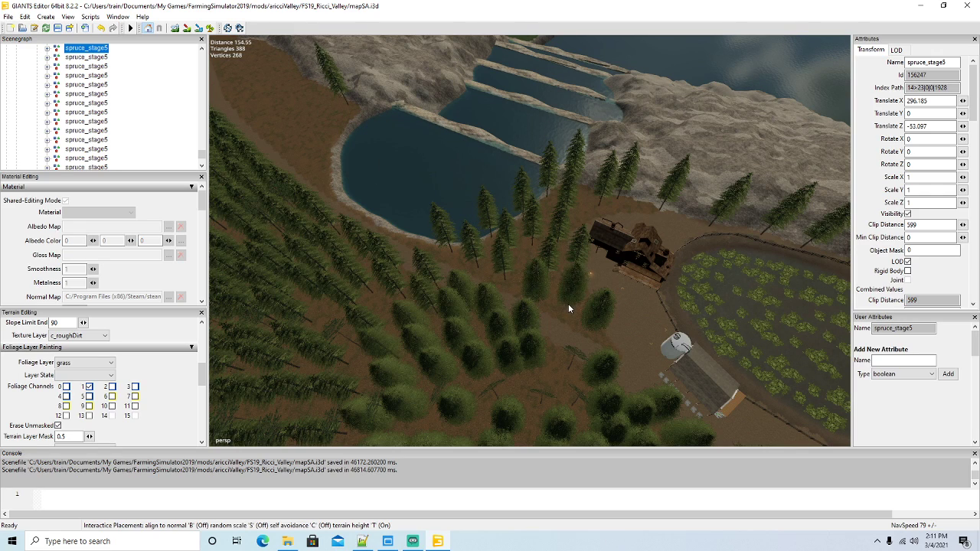
Start interactive placement of the lone spruce_stage5 beside the lowest pond and plant copies down the pond's near shore
right_click_drag(568, 304, 639, 332)
key("w")
key("s")
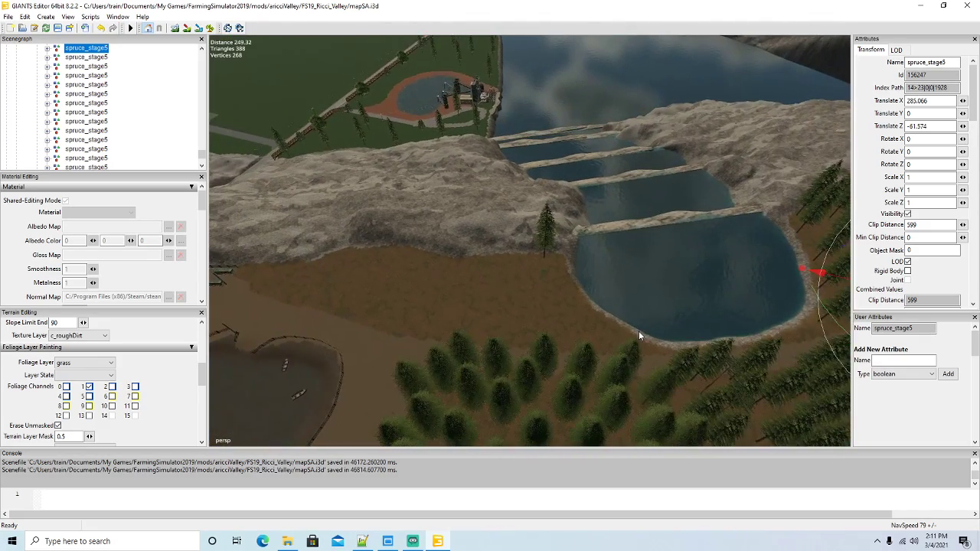
left_click(541, 242)
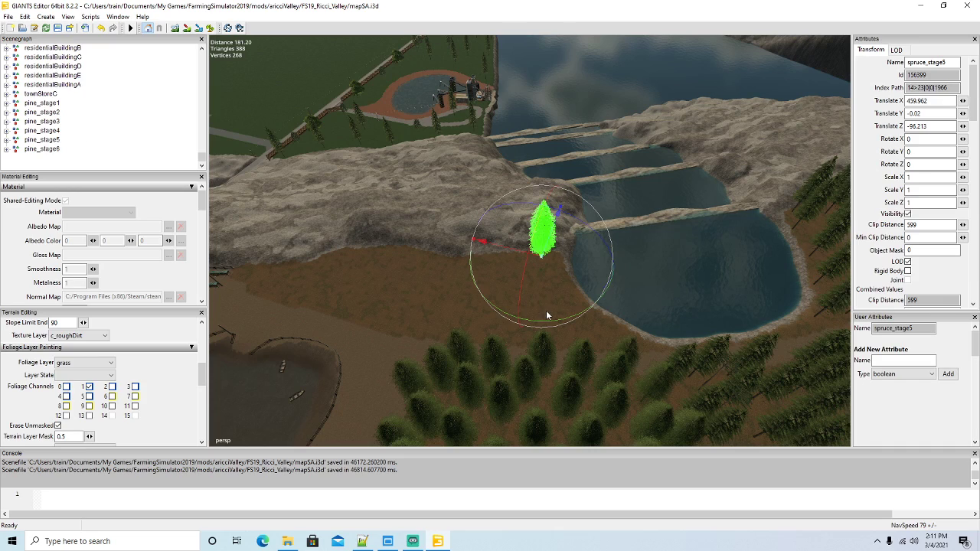
key("space")
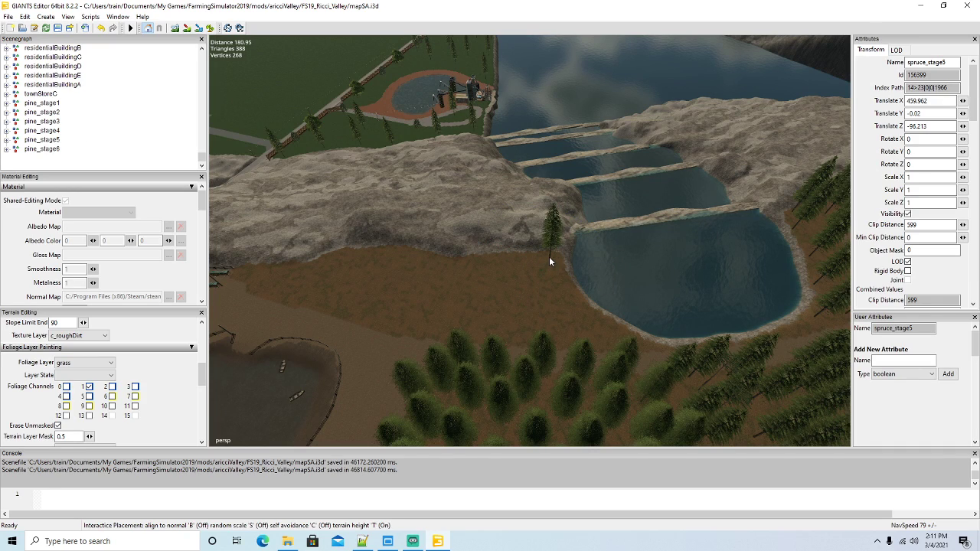
left_click(548, 258)
left_click(568, 281)
left_click(588, 310)
left_click(622, 336)
Plant a row of spruce_stage5 trees along the foot of the rock slope, leading away from the pond
left_click(523, 254)
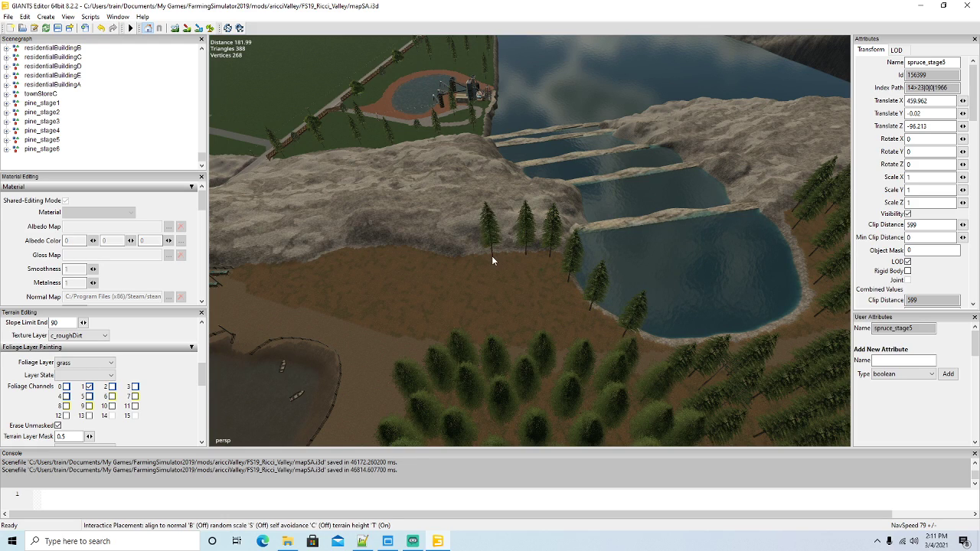
left_click(490, 255)
left_click(434, 258)
left_click(381, 249)
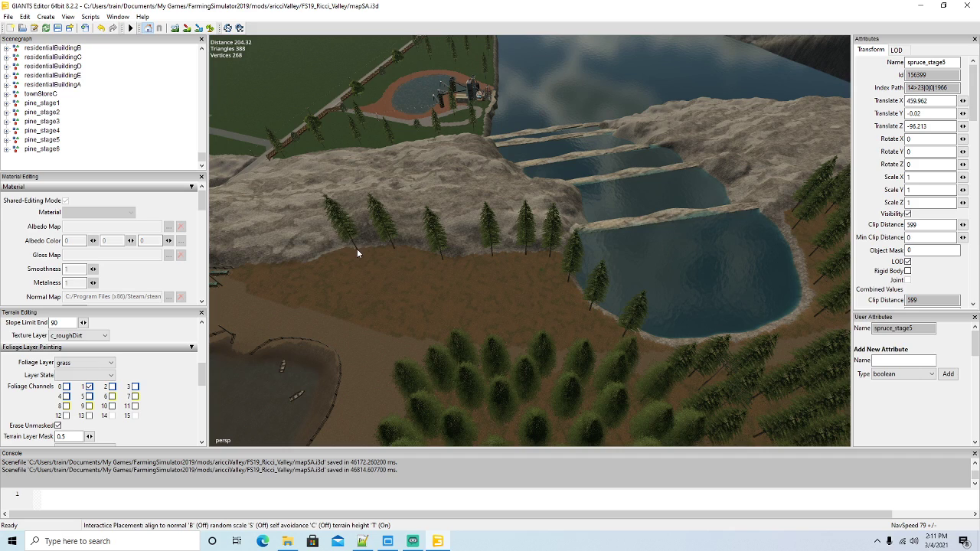
left_click(356, 249)
left_click(334, 257)
left_click(296, 265)
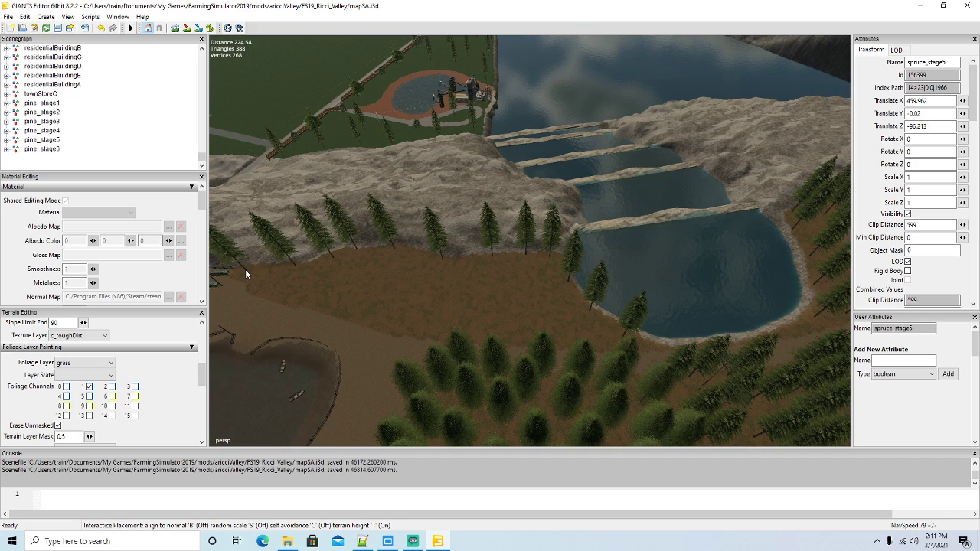
left_click(246, 270)
Plant a second row of spruces in front of the rock-slope row, working toward the pond
left_click(276, 289)
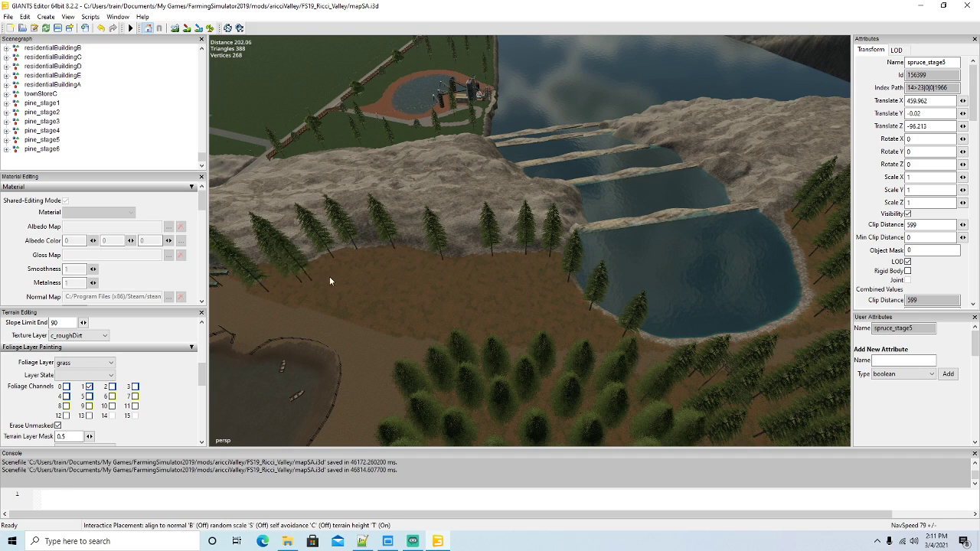
left_click(373, 268)
left_click(494, 277)
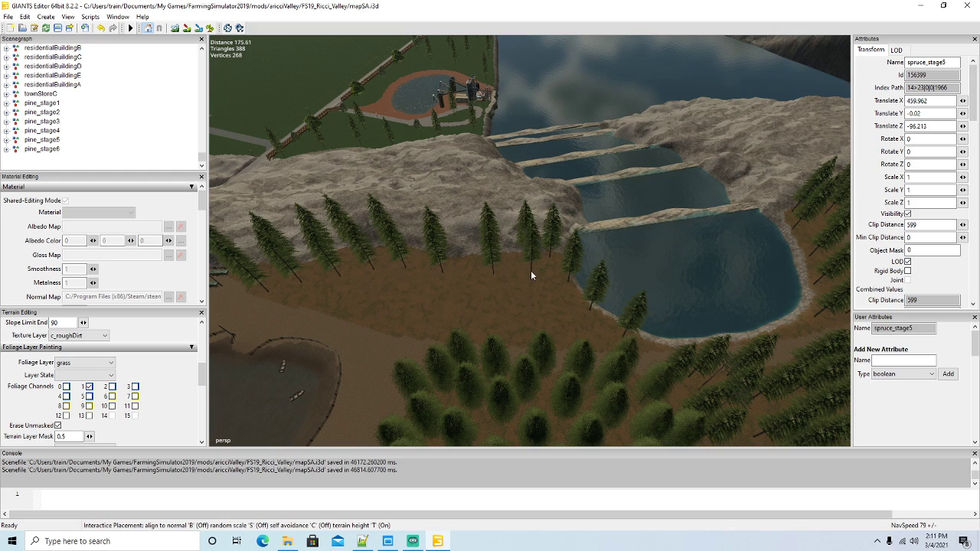
left_click(533, 272)
left_click(554, 290)
left_click(518, 290)
Fill in the end of the spruce grove farthest from the pond with more spruce_stage5 trees
left_click(415, 279)
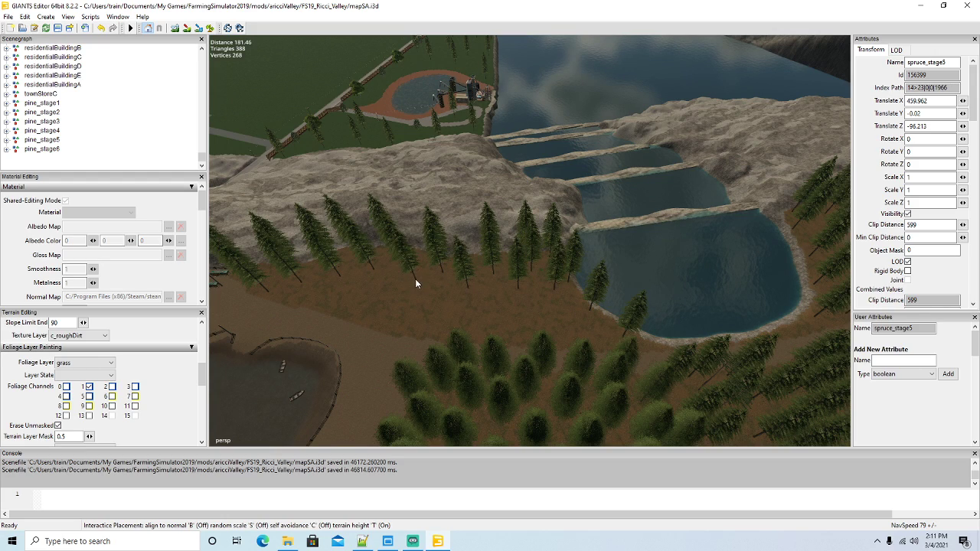
left_click(374, 285)
left_click(334, 291)
left_click(290, 298)
left_click(330, 308)
left_click(351, 298)
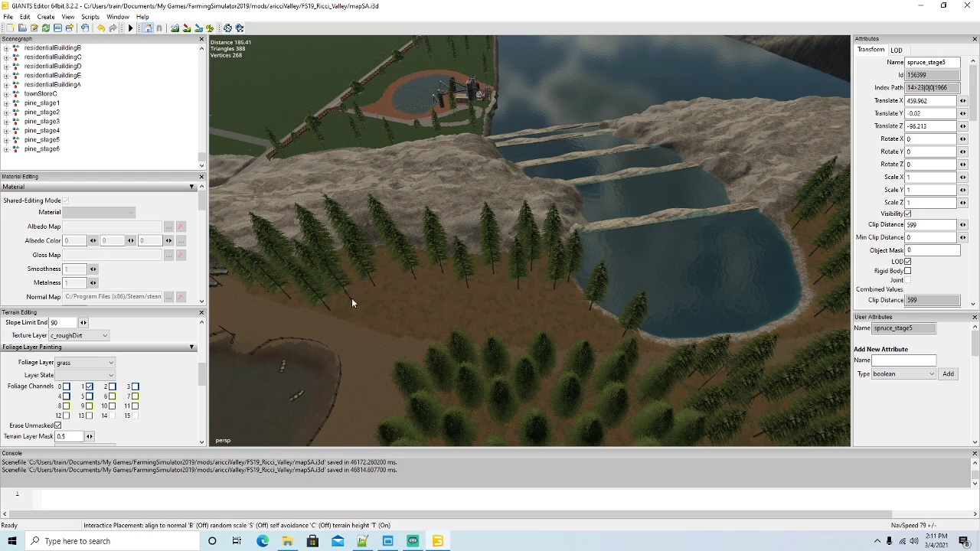
Plant another spruce row across the middle of the bare ground, ending at the pond's near shore
left_click(391, 295)
left_click(430, 294)
left_click(480, 297)
left_click(519, 304)
left_click(545, 310)
left_click(572, 320)
left_click(605, 334)
Plant a further spruce row in front, from the pond shore back to the edge of the dirt road
left_click(587, 333)
left_click(542, 322)
left_click(489, 311)
left_click(441, 302)
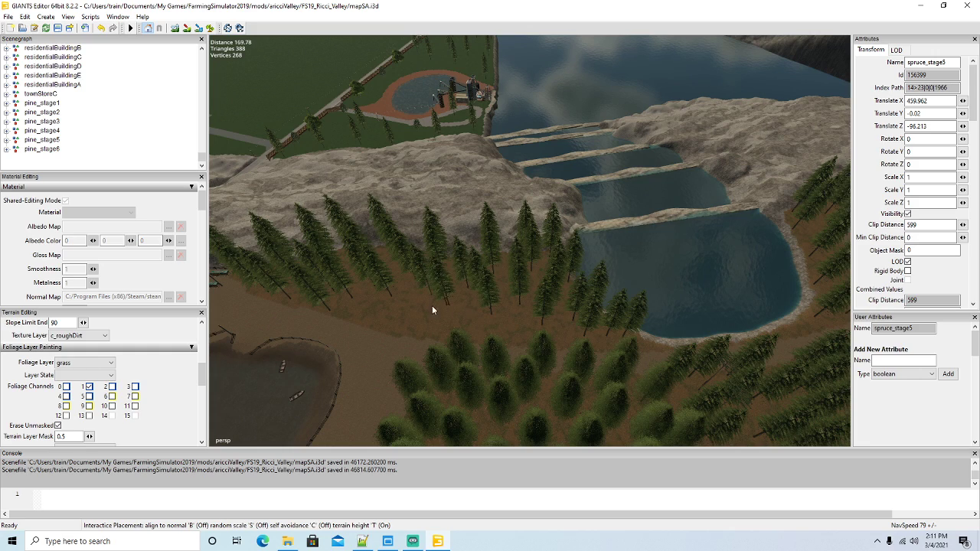
left_click(414, 306)
left_click(377, 311)
left_click(398, 327)
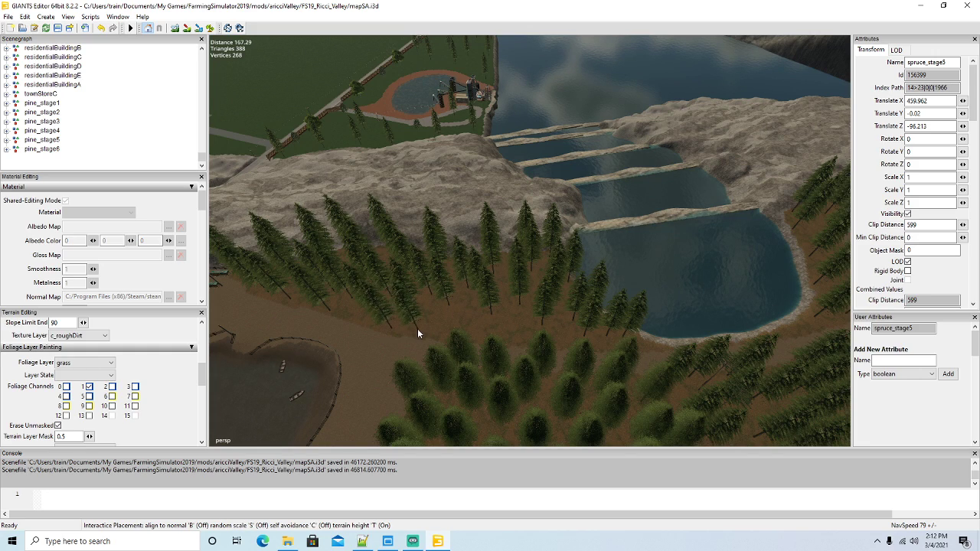
Complete the grove's front edge along the dirt road with spruces and fill the gap in its middle
left_click(428, 329)
left_click(473, 330)
left_click(511, 333)
left_click(511, 305)
left_click(506, 290)
left_click(549, 340)
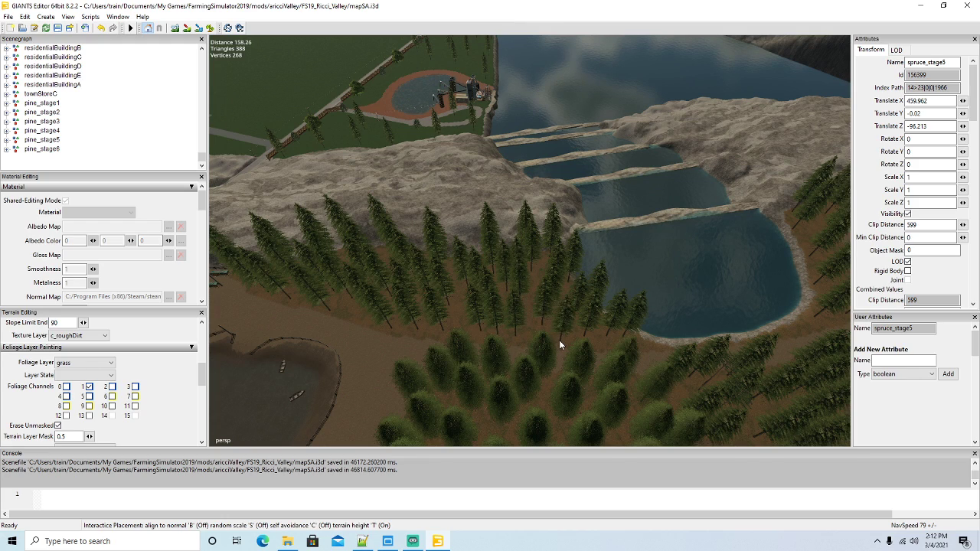
left_click(558, 341)
Duplicate the selected spruce_stage5 and move the copy to the open ground below the rock ridge, at about X 709.7, Z -220.4
left_click_drag(534, 392, 692, 396, "alt")
key("w")
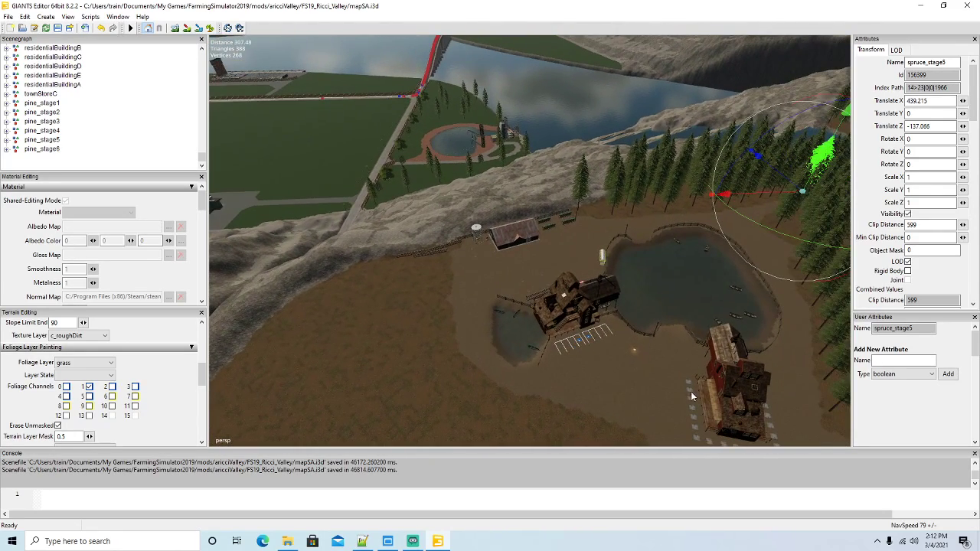
key("ctrl+d")
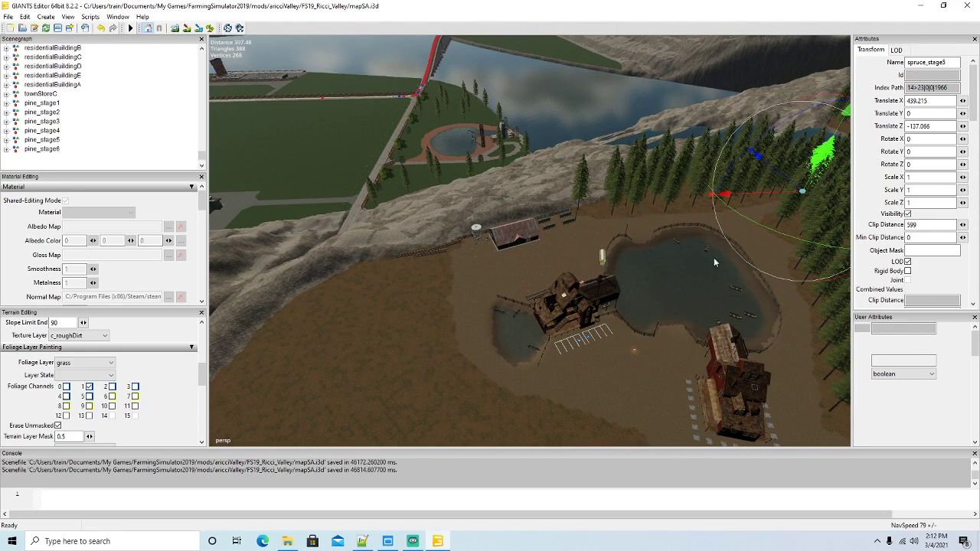
left_click_drag(752, 196, 393, 340)
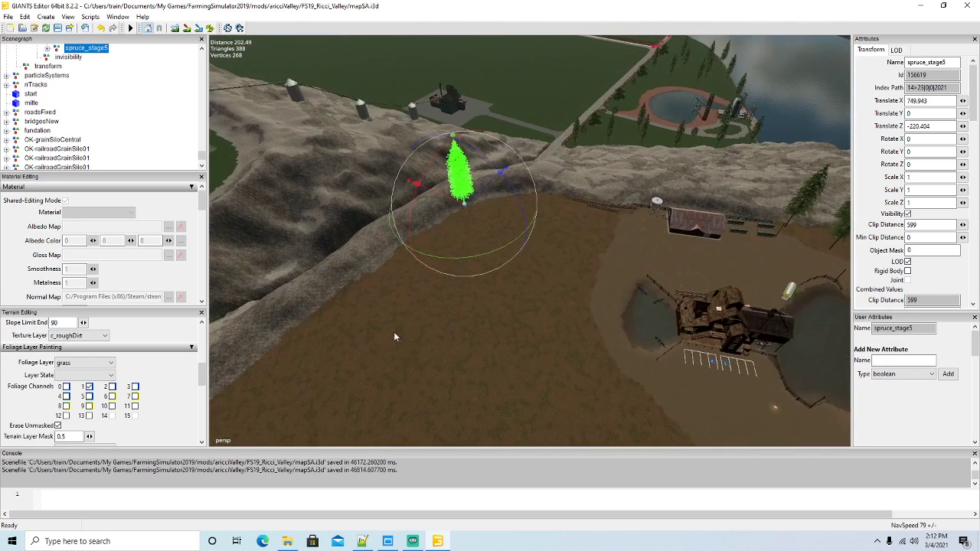
left_click_drag(436, 200, 481, 340)
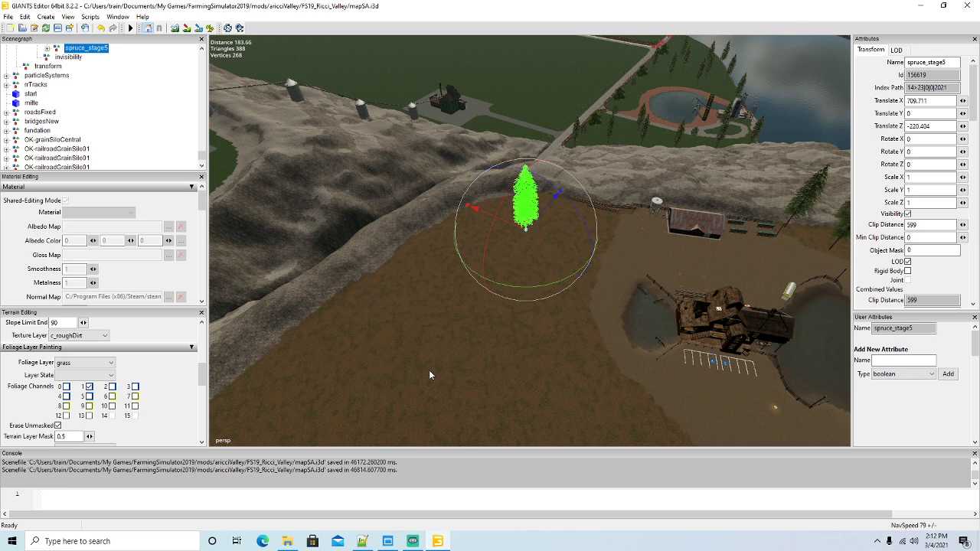
Interactively place a curved row of spruce_stage5 trees along the open ground's boundary with the rock ridge
left_click_drag(422, 368, 401, 344, "alt")
scroll(513, 376, "up", 4)
scroll(402, 344, "down", 2)
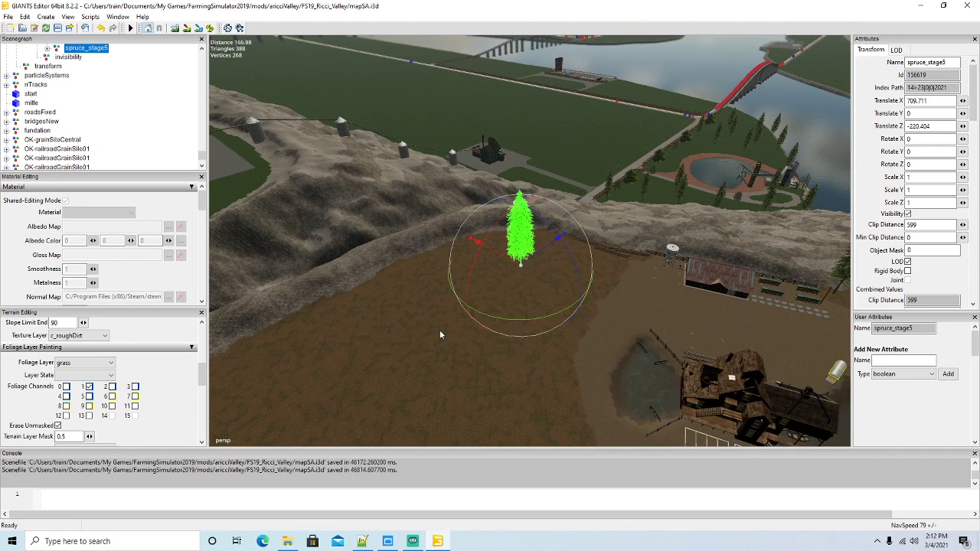
key("ctrl+b")
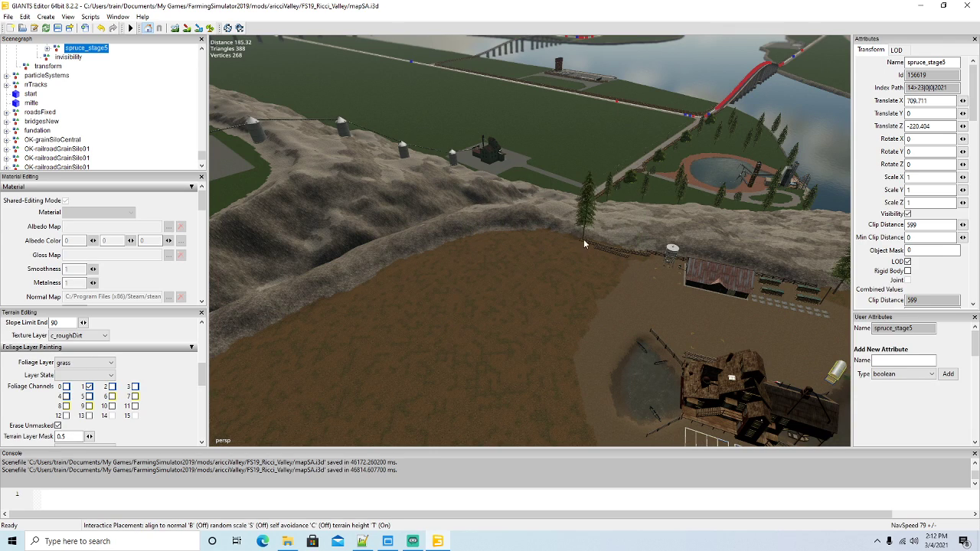
left_click(570, 237)
left_click(526, 229)
left_click(479, 234)
left_click(438, 252)
left_click(393, 268)
left_click(354, 290)
left_click(309, 307)
left_click(268, 329)
left_click(225, 352)
Add spruces beside the fence and start an inner second row along the lower part of the ridge curve
left_click(578, 247)
left_click(615, 264)
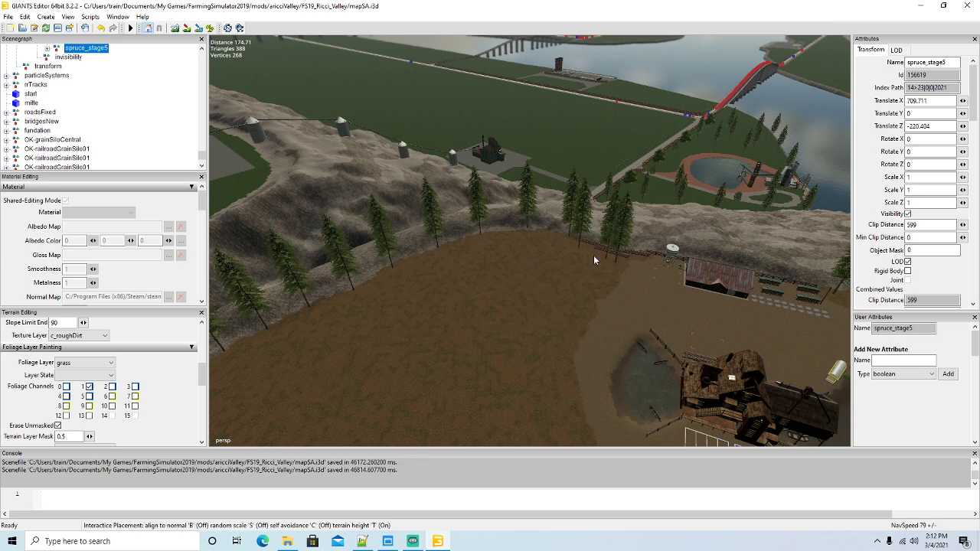
left_click(424, 278)
left_click(387, 288)
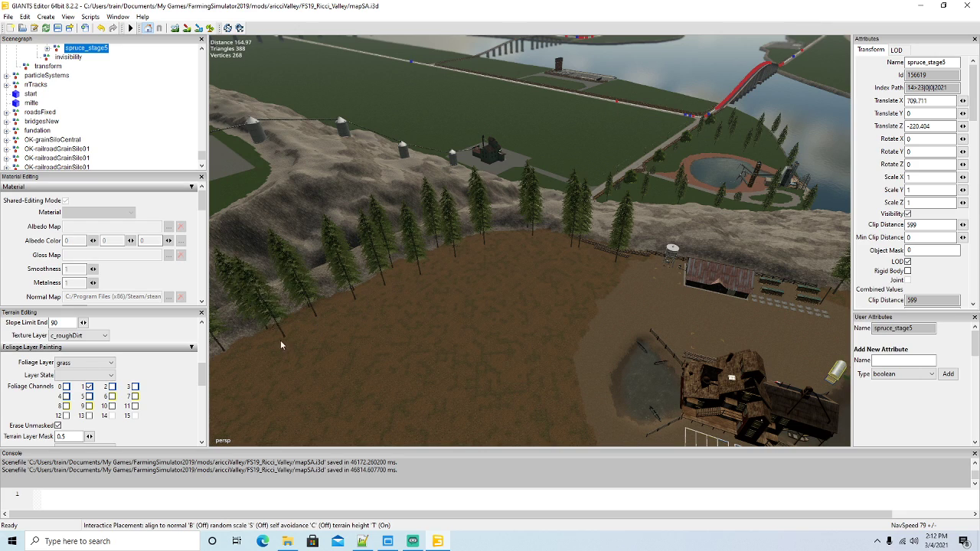
left_click(235, 363)
left_click(290, 358)
left_click(319, 331)
left_click(346, 313)
left_click(364, 305)
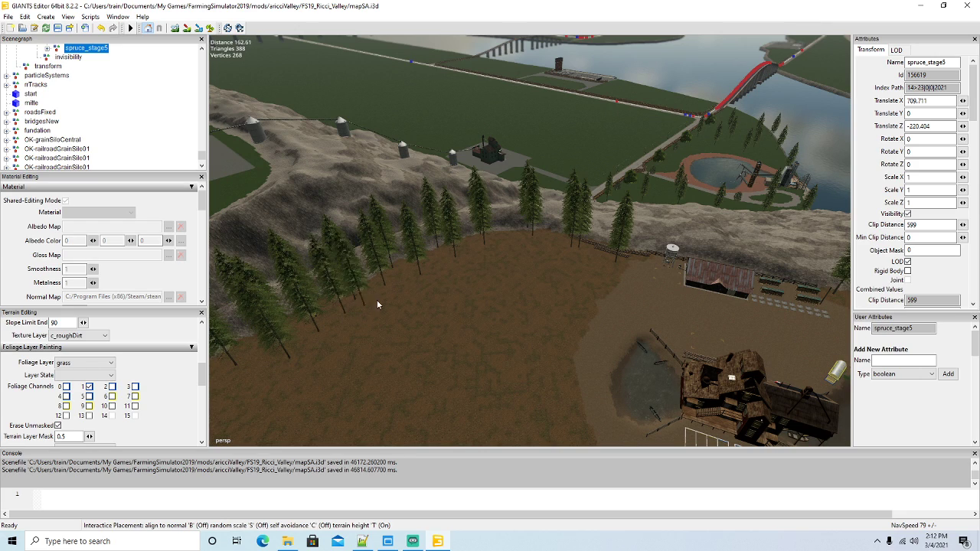
Continue the inner spruce row around the ridge curve up to the fence near the red-roofed shed
left_click(380, 297)
left_click(411, 288)
left_click(446, 276)
left_click(477, 264)
left_click(507, 248)
left_click(529, 252)
left_click(560, 252)
left_click(600, 276)
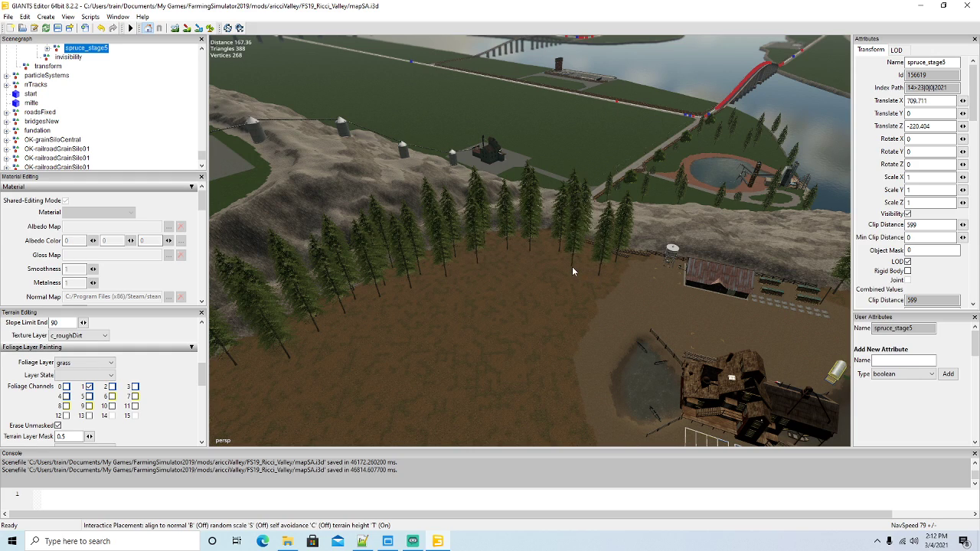
left_click(599, 291)
Set the terrain texture layer to c_grass and paint it along the strip between the paved road and the brown ground
left_click_drag(536, 377, 658, 399, "alt")
scroll(342, 326, "up", 5)
scroll(467, 389, "down", 5)
scroll(350, 366, "up", 4)
scroll(658, 399, "down", 4)
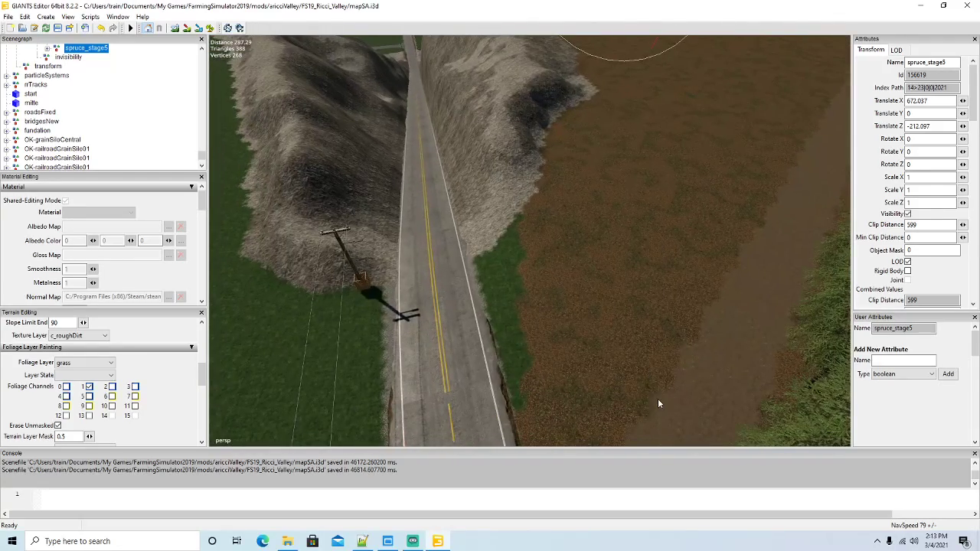
left_click(209, 28)
left_click_drag(634, 319, 624, 341, "alt")
scroll(624, 341, "down", 4)
scroll(623, 340, "up", 2)
scroll(623, 342, "up", 1)
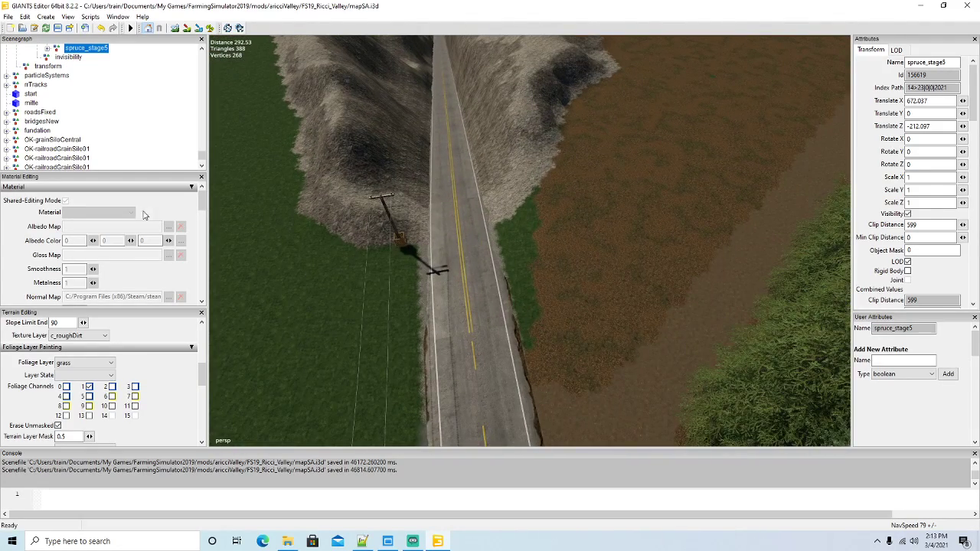
left_click(87, 336)
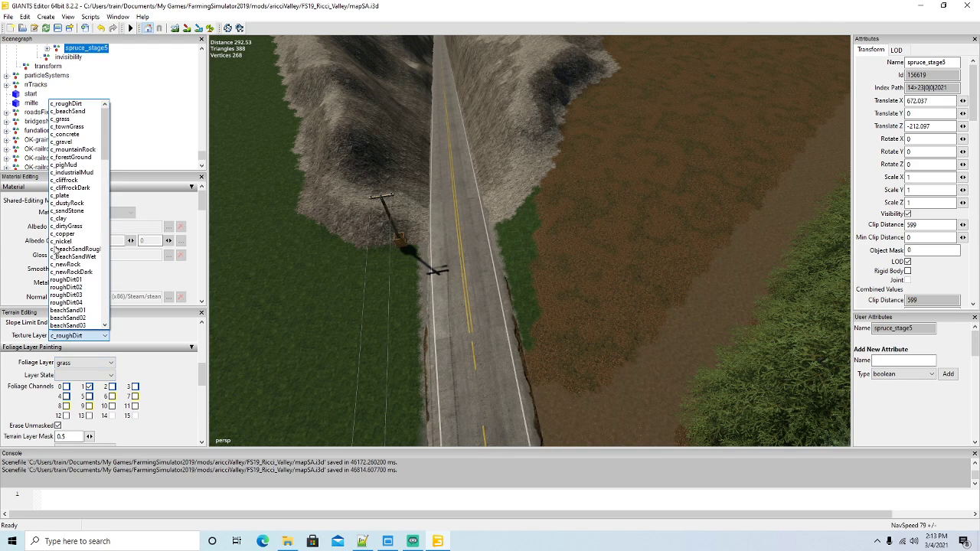
left_click(75, 120)
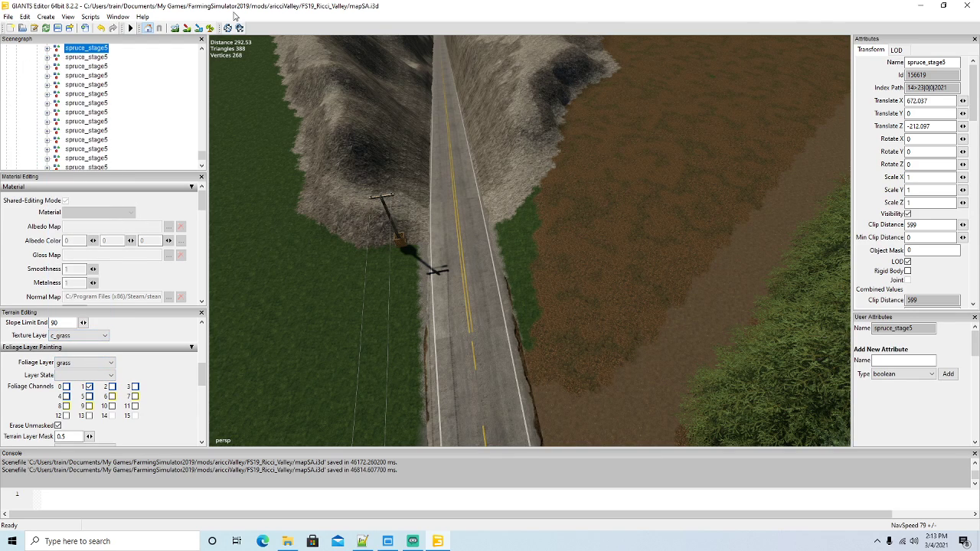
mouse_move(513, 239)
left_mouse_down()
mouse_move(545, 187)
mouse_move(543, 256)
left_mouse_up()
mouse_move(539, 320)
left_mouse_down()
mouse_move(542, 378)
mouse_move(548, 346)
left_mouse_up()
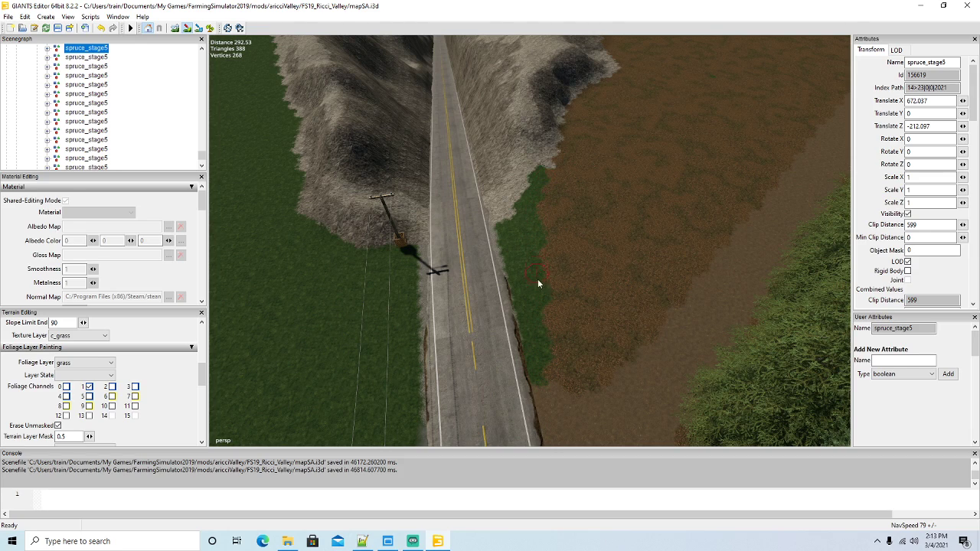
Set the grass foliage layer to State 4 and paint grass over the green strip beside the paved road
left_click(96, 375)
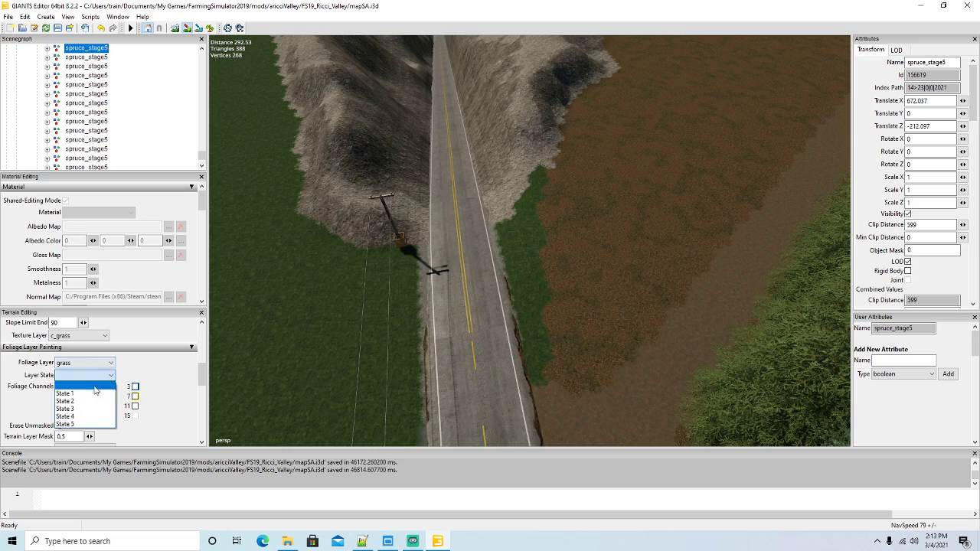
left_click(65, 415)
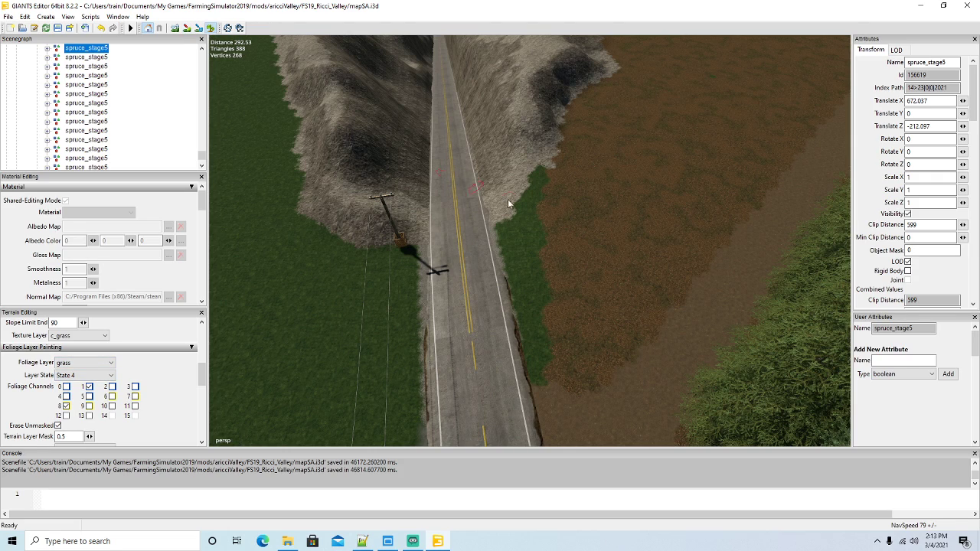
left_click_drag(541, 184, 538, 192)
left_click_drag(504, 235, 513, 264)
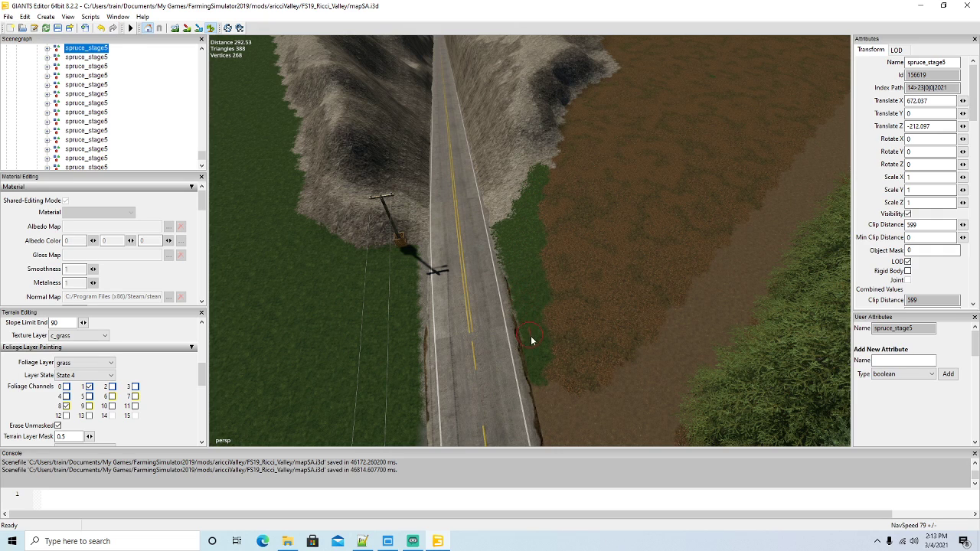
left_click(209, 28)
Duplicate a pine_stage6 from the forest edge and move the copy onto the open ground, at about X 613.8, Z -298.6
left_click_drag(461, 231, 387, 189, "alt")
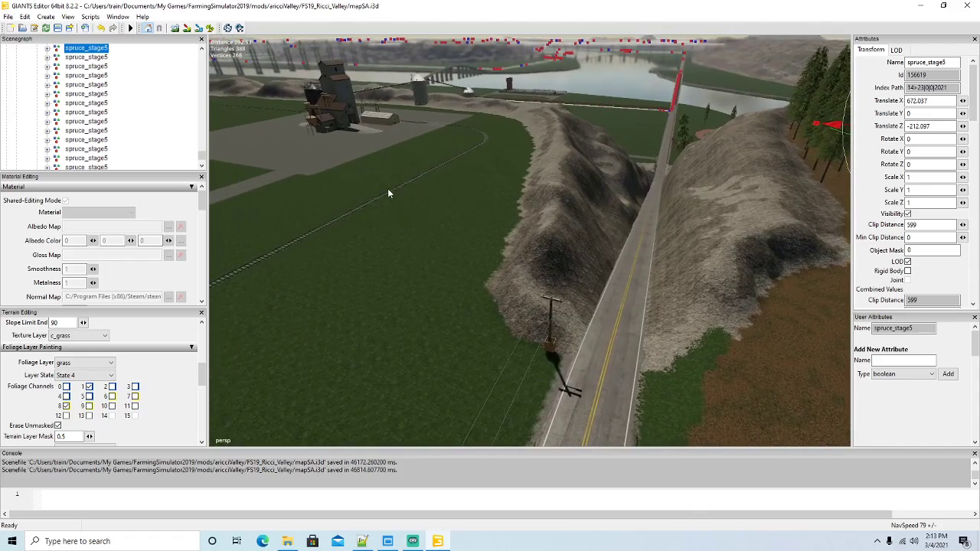
left_click_drag(369, 236, 410, 229, "alt")
left_click_drag(426, 294, 811, 77, "alt")
left_click(589, 379)
left_click_drag(553, 348, 508, 327, "alt")
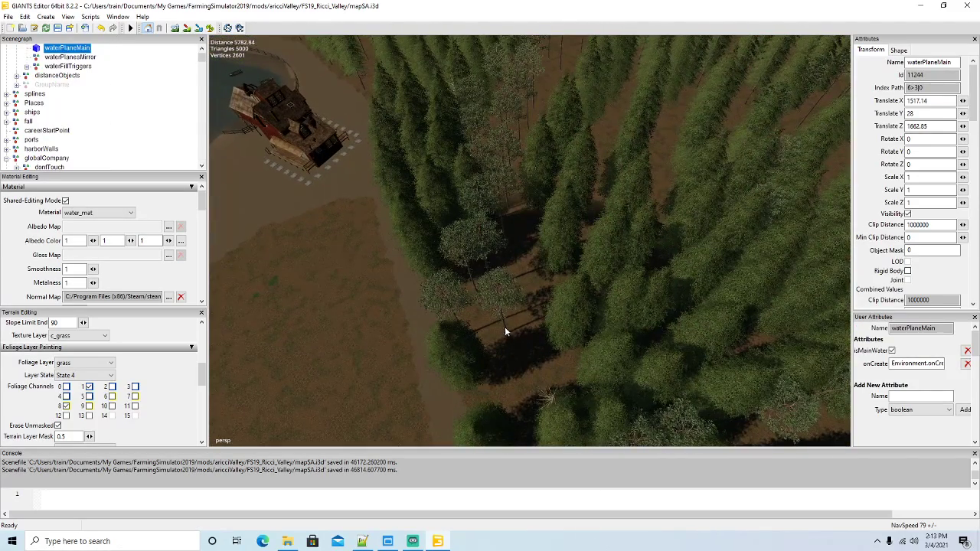
left_click(503, 326)
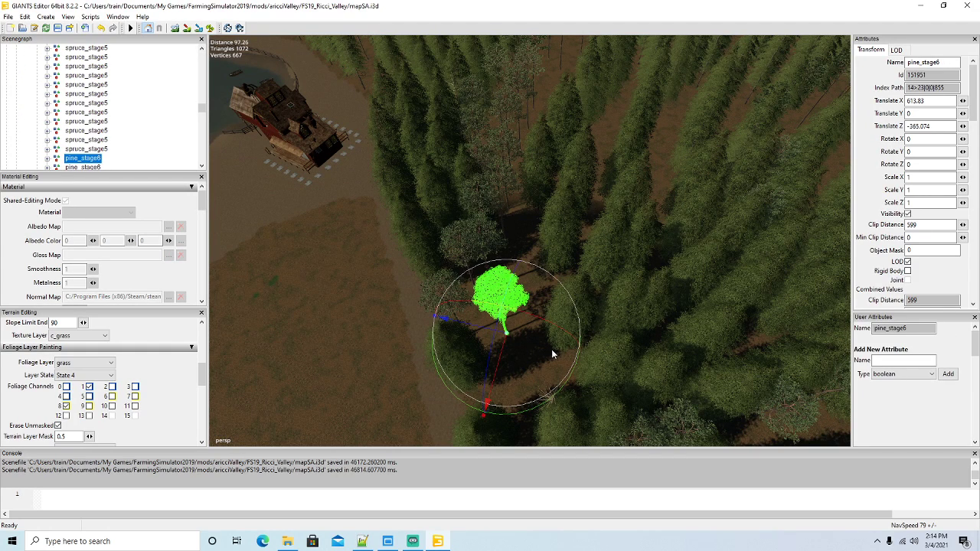
key("ctrl+d")
left_click_drag(485, 328, 261, 276)
left_click_drag(540, 335, 305, 304, "alt")
scroll(330, 241, "up", 2)
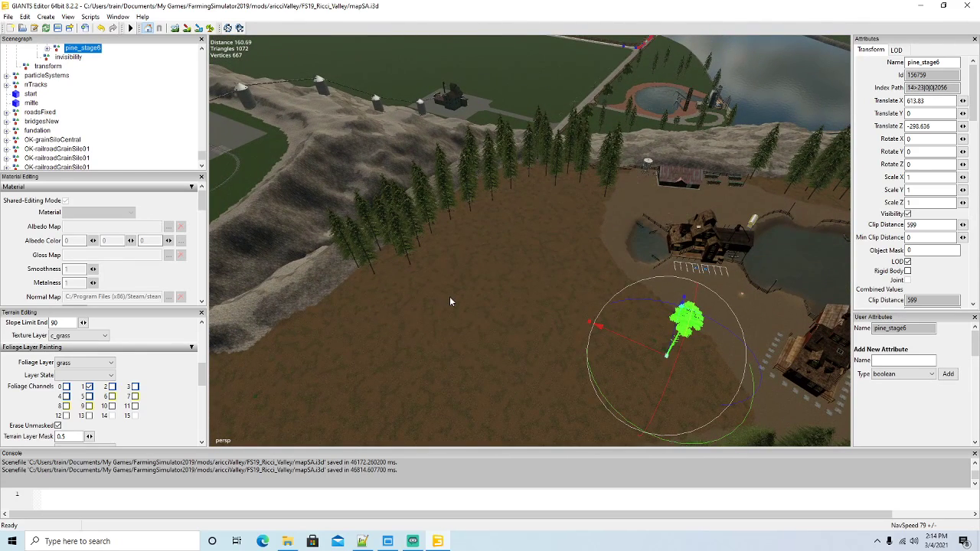
Use interactive placement with terrain height enabled to plant pine_stage6 trees along the rocky slope, beyond the end of the spruce rows
key("ctrl+b")
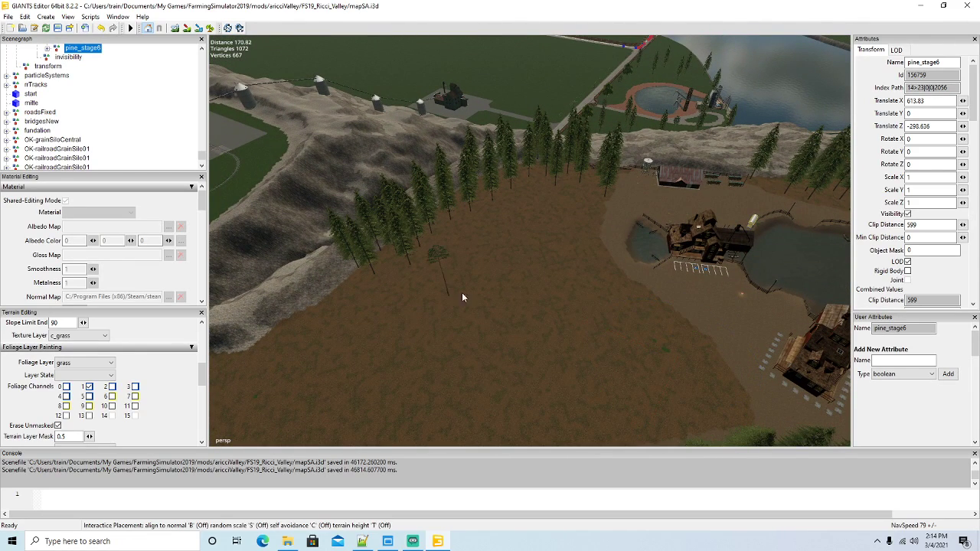
key("t")
left_click(350, 281)
left_click(328, 296)
left_click(318, 301)
left_click(306, 310)
left_click(281, 327)
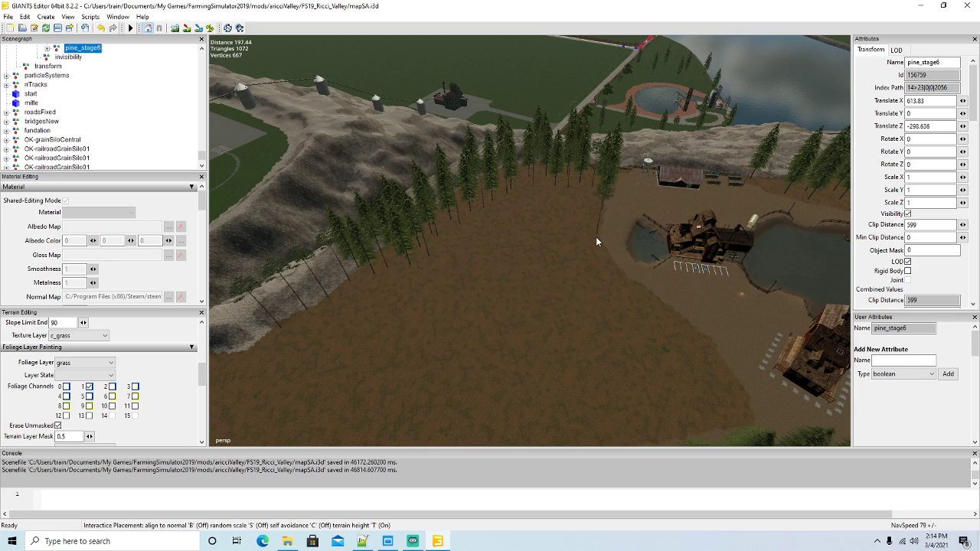
Plant a row of pine_stage6 trees along the edge of the sawmill yard, from the ridge spruces toward the forest track
left_click(609, 267)
left_click(637, 286)
left_click(667, 310)
left_click(696, 336)
left_click(721, 372)
left_click_drag(721, 375, 742, 415)
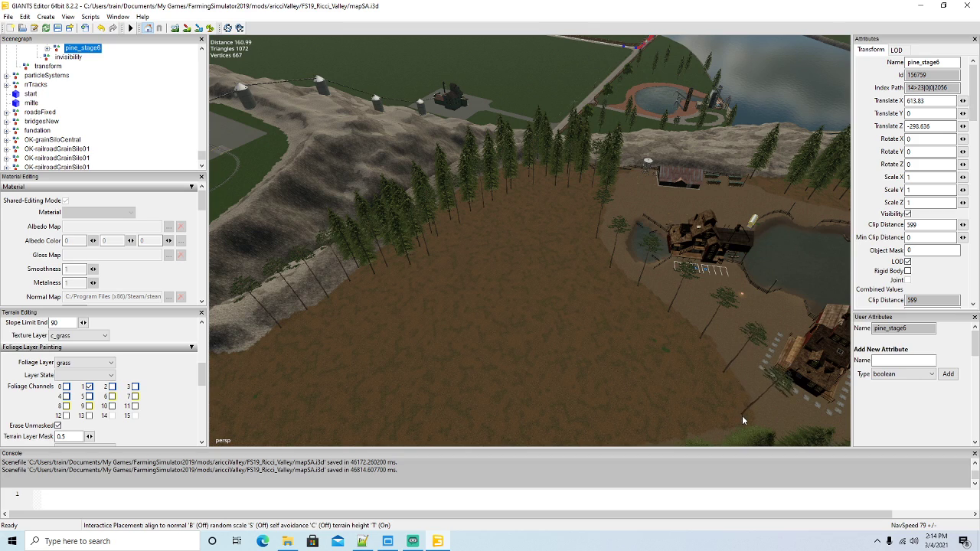
Duplicate a spruce_stage5 from the ridge row and move the copy onto the open ground, at about X 702.4, Z -310.9
left_click(513, 164)
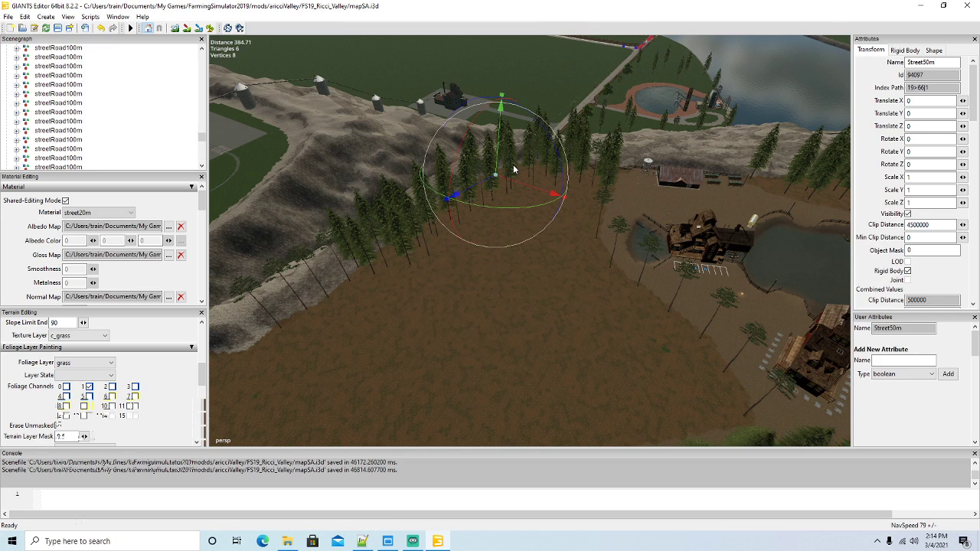
left_click(404, 247)
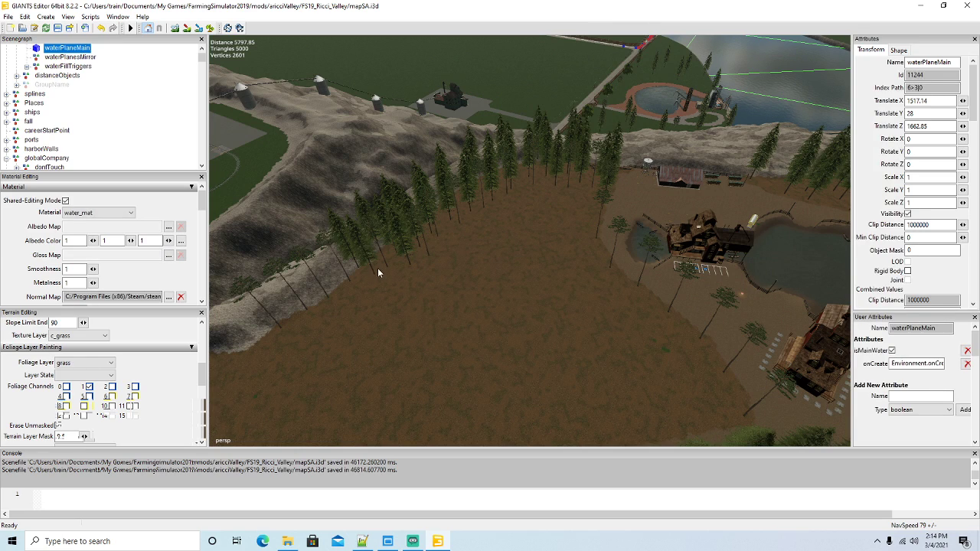
left_click_drag(370, 265, 459, 295, "alt")
scroll(405, 300, "up", 2)
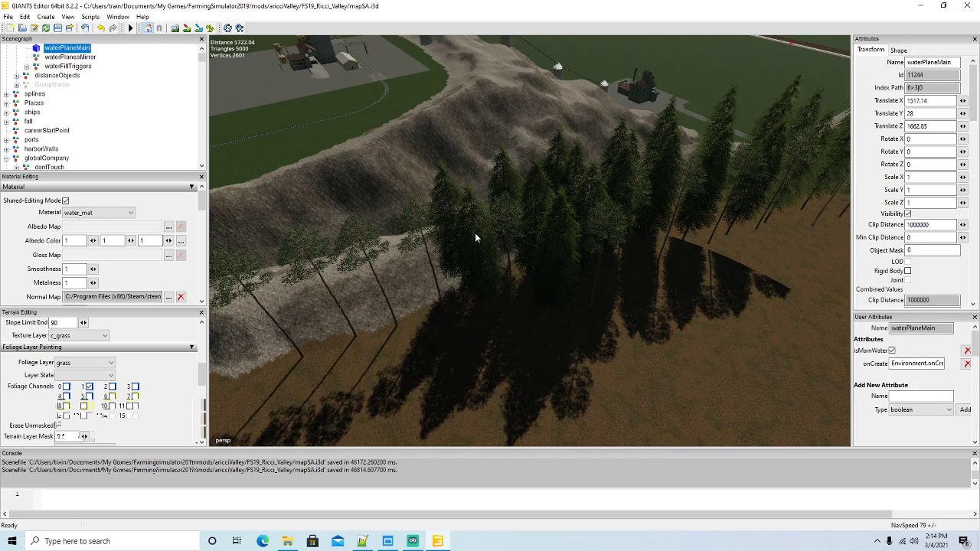
left_click_drag(471, 221, 392, 258, "alt")
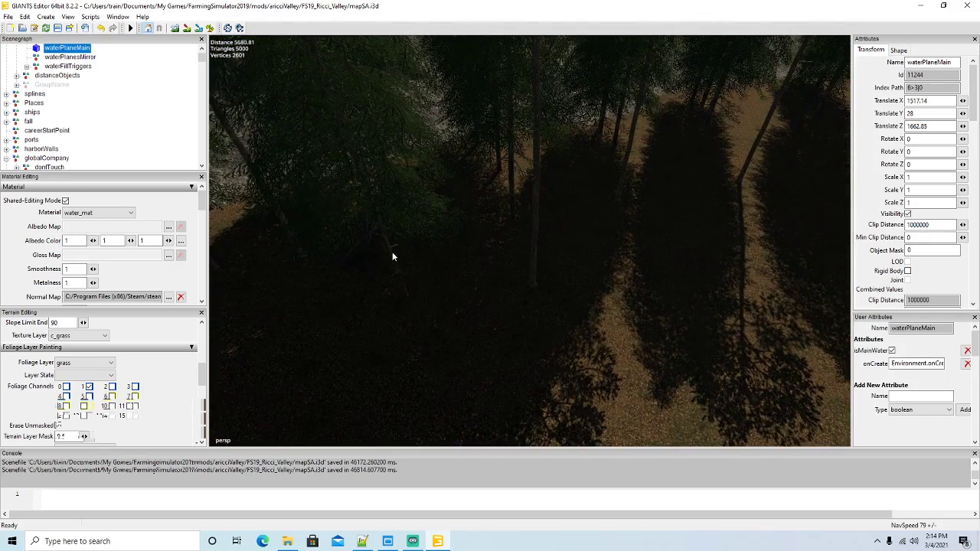
left_click(389, 257)
scroll(472, 309, "down", 10)
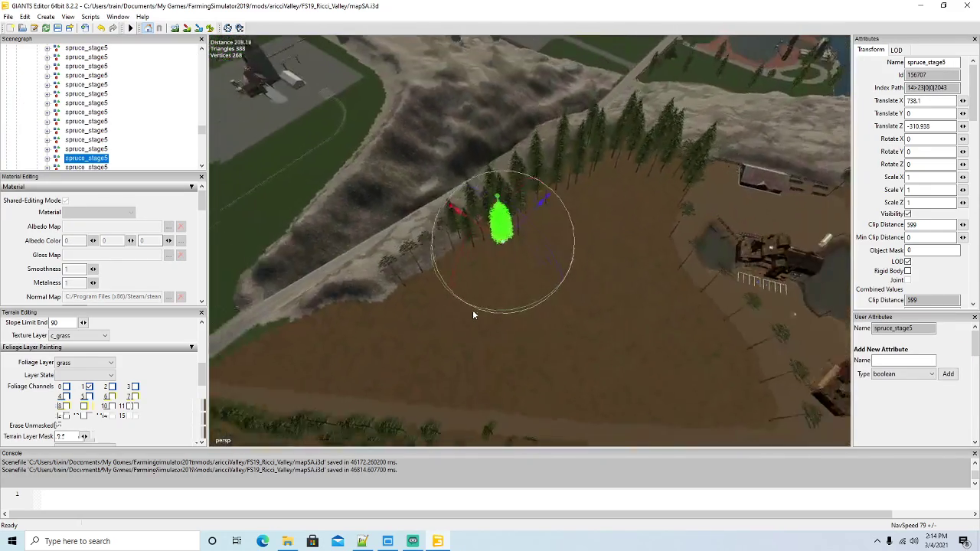
key("ctrl+d")
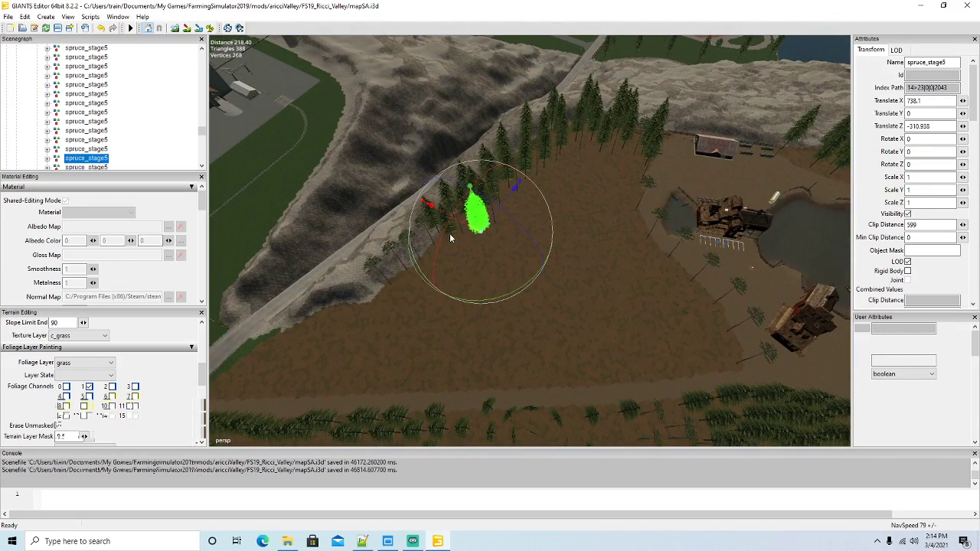
left_click_drag(457, 222, 578, 317)
scroll(579, 322, "up", 5)
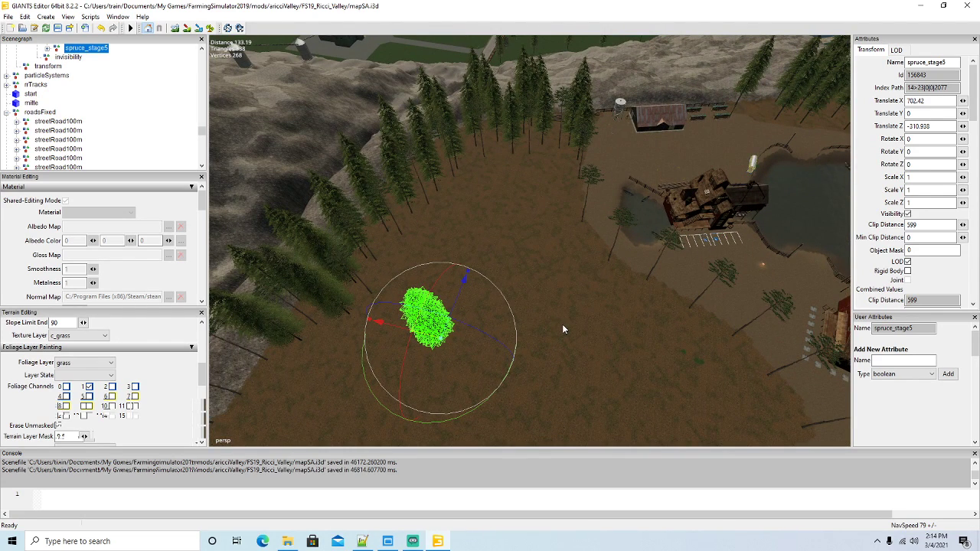
Place spruces at terrain height in front of the pines by the sawmill yard and fill further rows around the inner arc
key("space")
key("t")
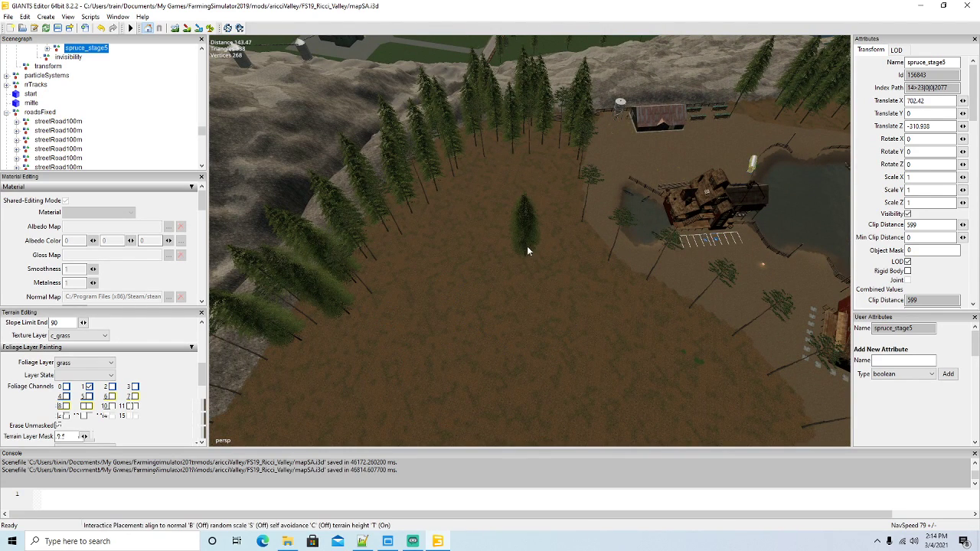
mouse_move(563, 157)
left_mouse_down()
mouse_move(573, 226)
mouse_move(599, 270)
mouse_move(723, 350)
mouse_move(773, 427)
left_mouse_up()
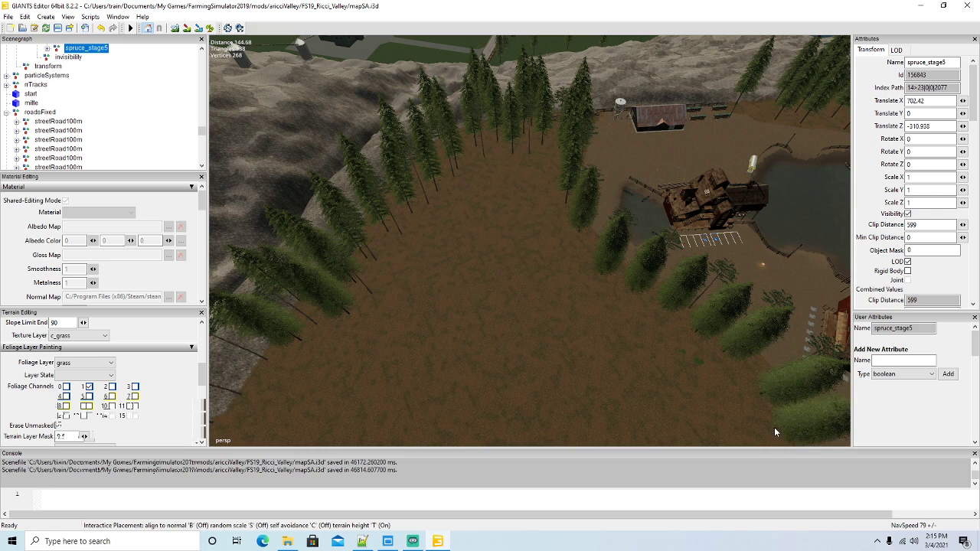
mouse_move(531, 164)
left_mouse_down()
mouse_move(492, 161)
mouse_move(466, 173)
mouse_move(397, 251)
mouse_move(372, 316)
mouse_move(324, 342)
mouse_move(383, 320)
mouse_move(438, 225)
mouse_move(495, 179)
mouse_move(551, 173)
mouse_move(473, 211)
mouse_move(538, 208)
mouse_move(558, 227)
mouse_move(450, 229)
mouse_move(460, 236)
mouse_move(436, 248)
mouse_move(514, 247)
mouse_move(577, 274)
mouse_move(489, 269)
mouse_move(414, 284)
mouse_move(499, 293)
mouse_move(554, 277)
mouse_move(732, 394)
left_mouse_up()
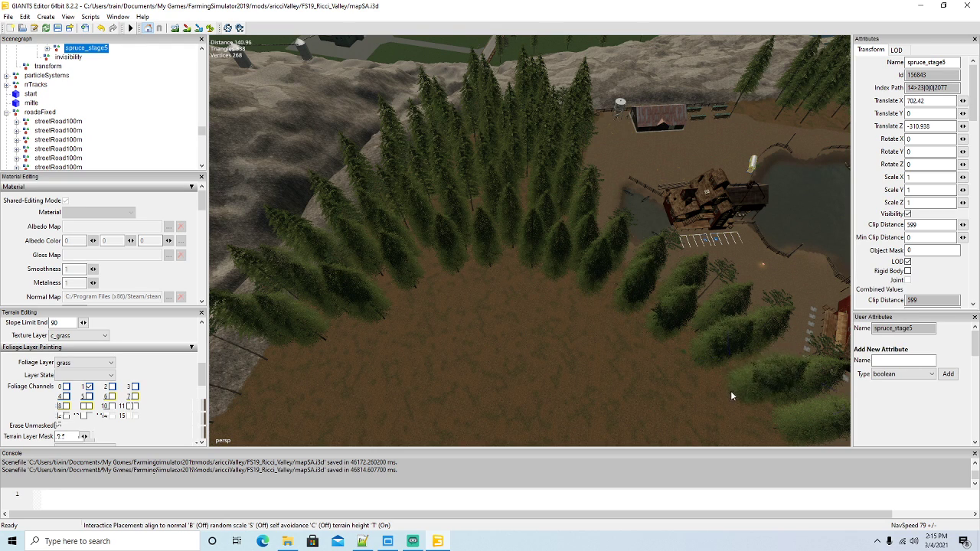
Duplicate a pine_stage6 from the forest across the track and move the copy to about X 613.8, Z -318.1
left_click_drag(498, 361, 259, 282, "alt")
key("f")
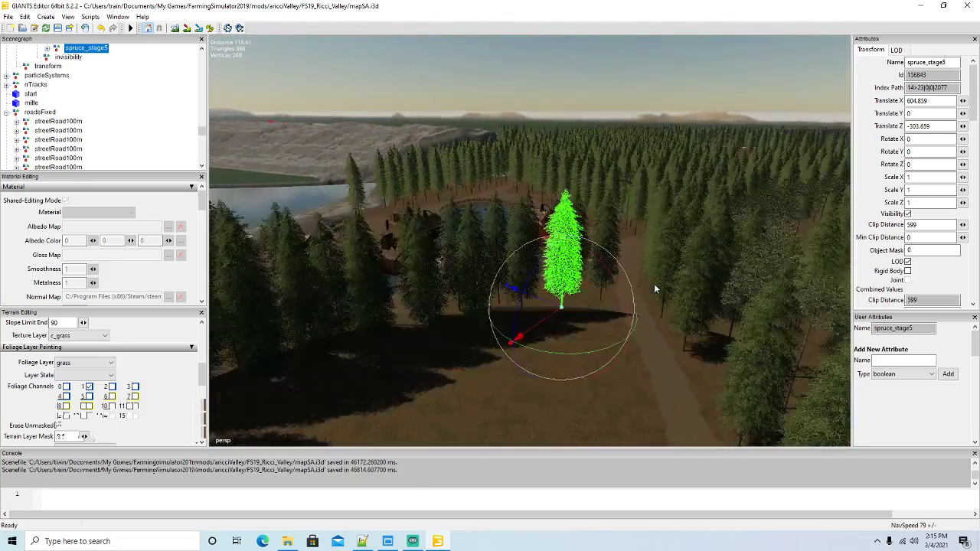
left_click_drag(653, 289, 628, 340, "alt")
left_click_drag(553, 292, 618, 242, "alt")
scroll(570, 272, "up", 5)
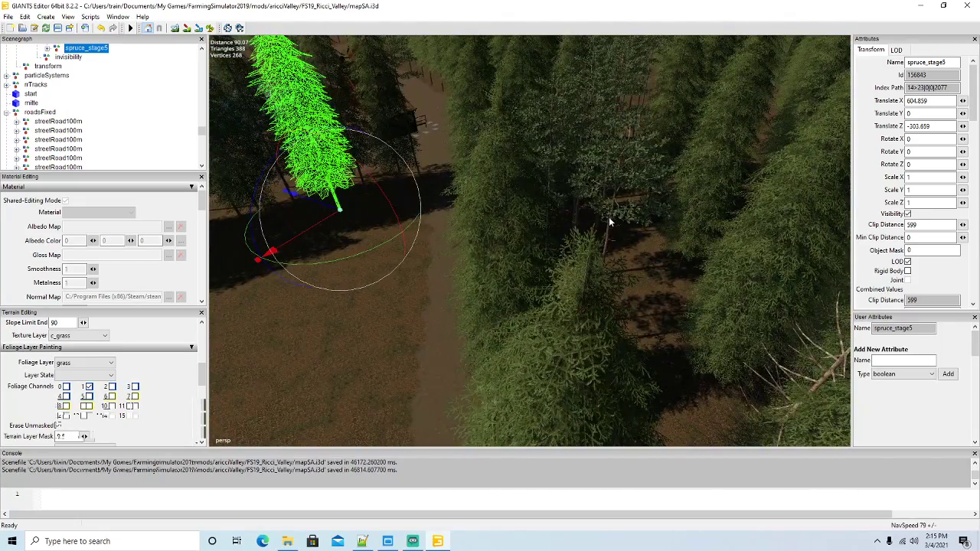
left_click(609, 218)
left_click(608, 234)
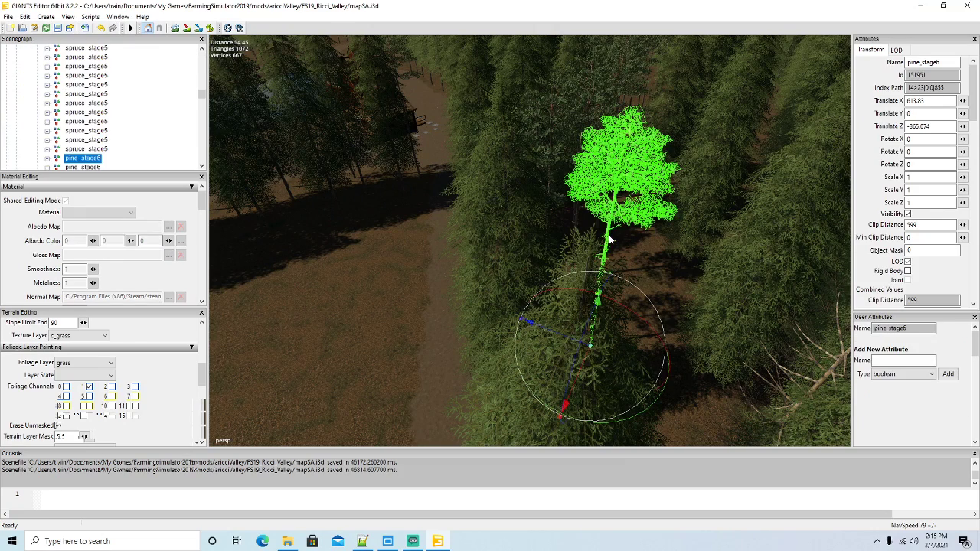
scroll(607, 284, "down", 5)
left_click_drag(607, 284, 579, 293, "alt")
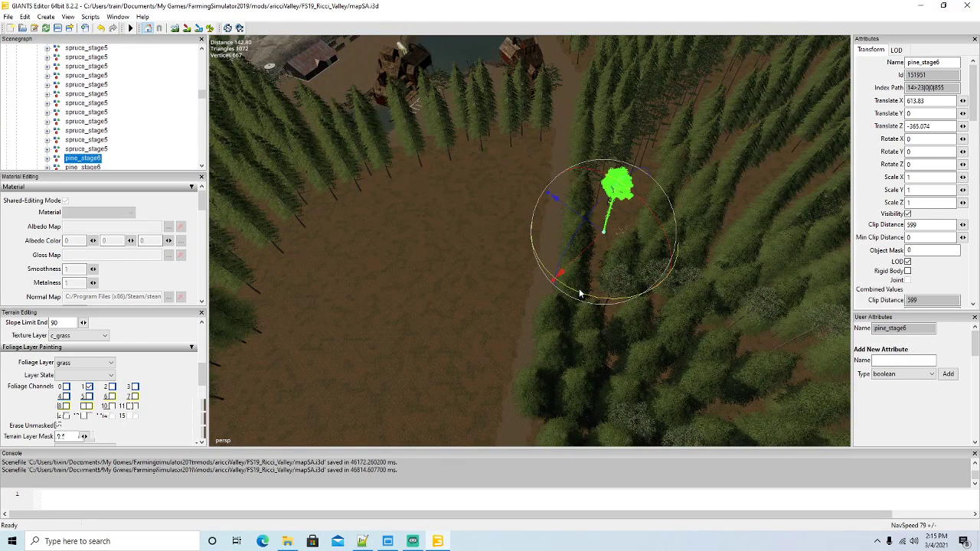
key("ctrl+d")
left_click_drag(554, 202, 462, 241)
scroll(437, 188, "down", 3)
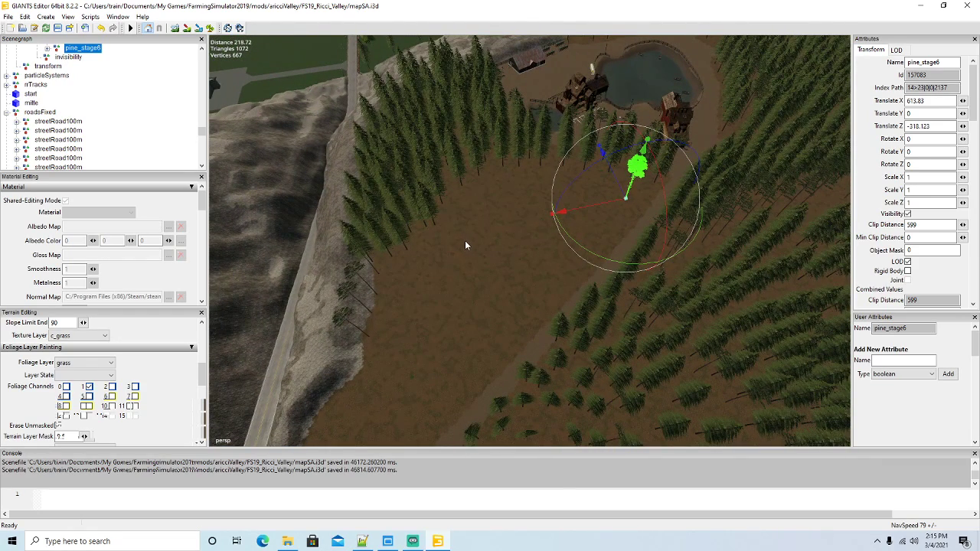
Place the duplicated pine at the inner edge of the spruce rows, at about X 699.2, Z -285.6
key("ctrl+b")
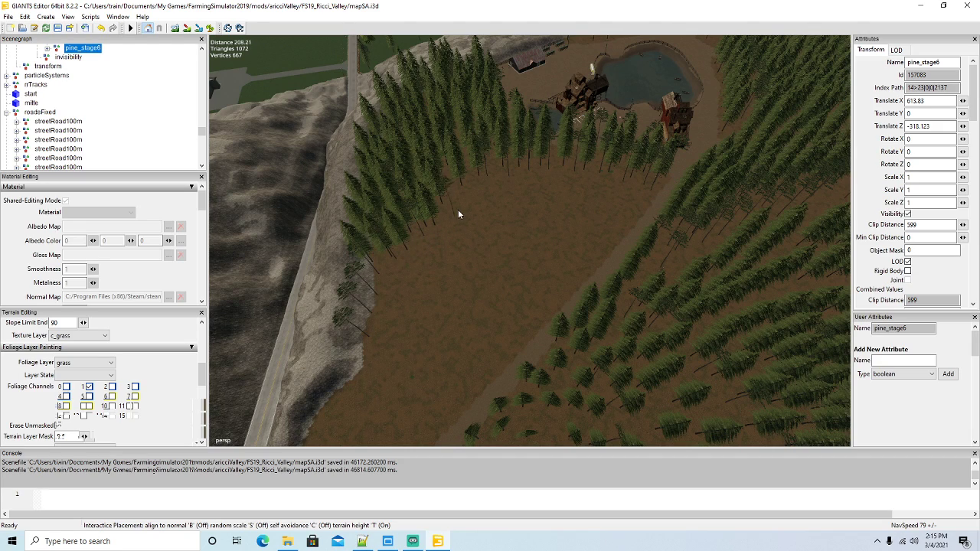
left_click(472, 185)
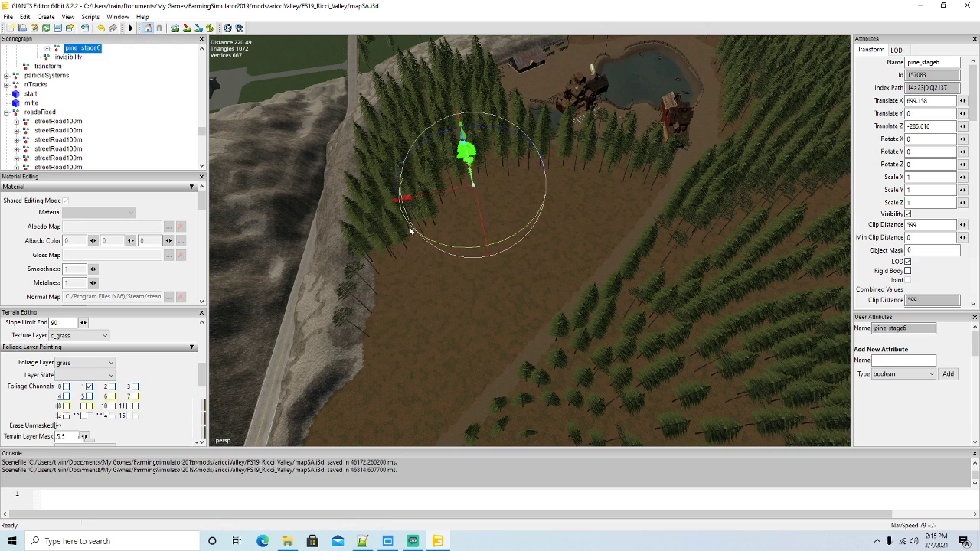
left_click(396, 229)
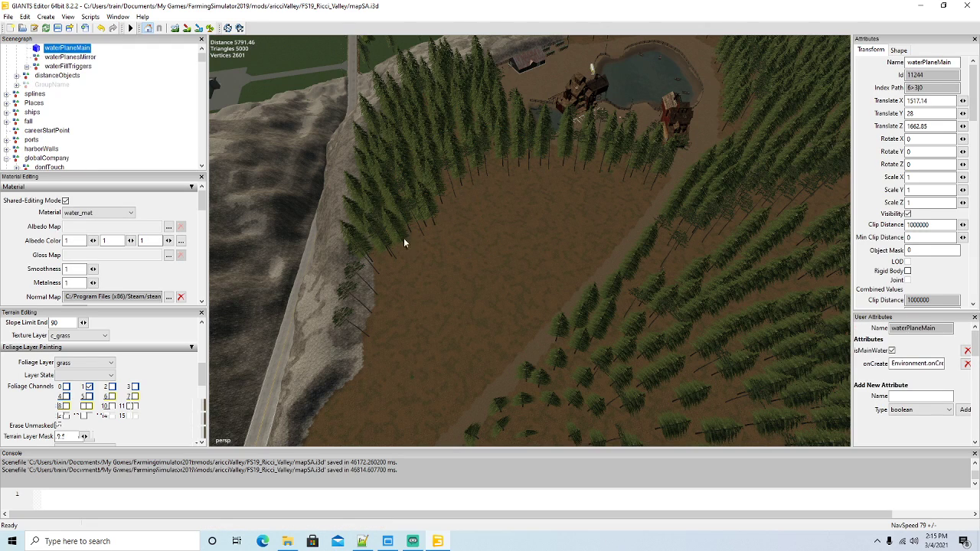
Plant another row of spruce_stage5 trees around the inner edge of the arc, from the rocky slope to the sawmill side
left_click(586, 153)
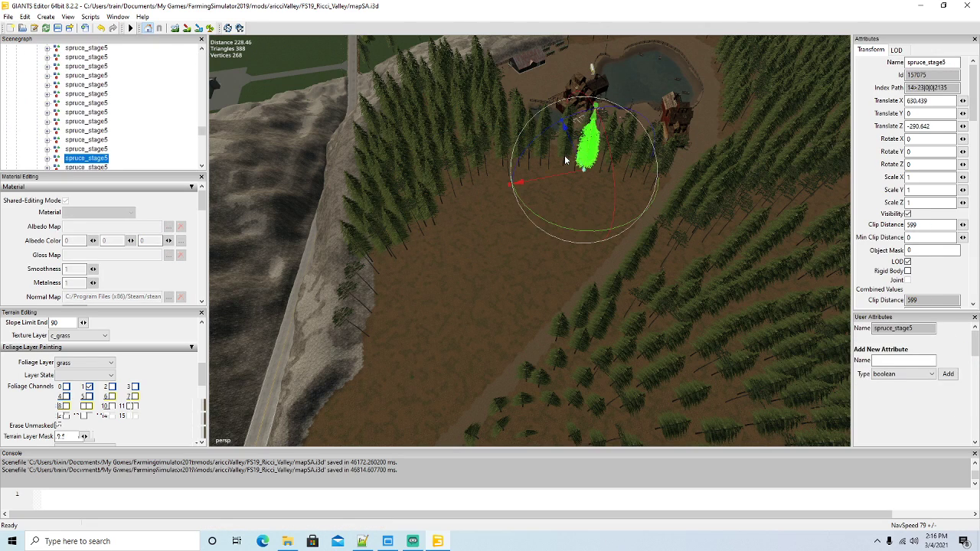
key("ctrl+b")
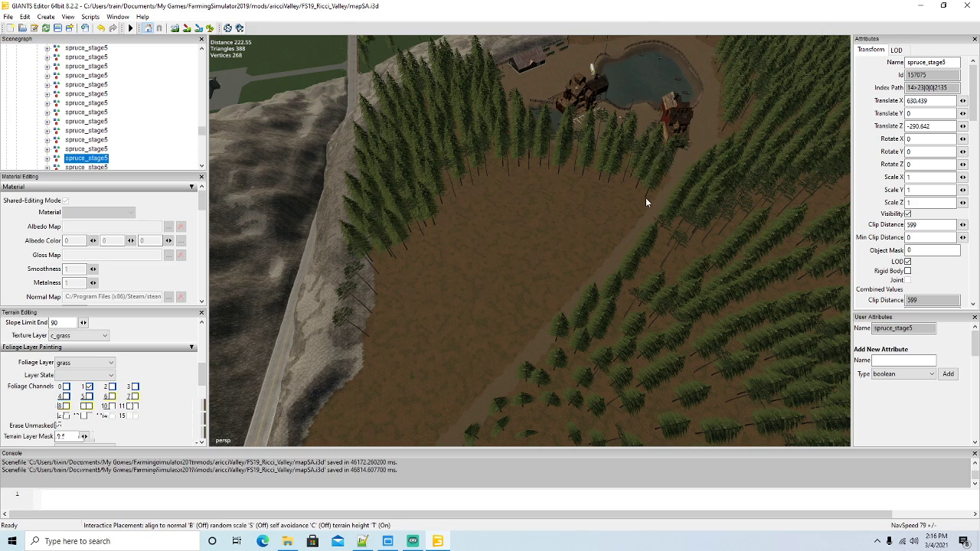
left_click(387, 305)
left_click(393, 279)
left_click(410, 265)
left_click(424, 251)
left_click(439, 238)
left_click(448, 225)
left_click(455, 207)
left_click(470, 198)
left_click(484, 189)
left_click(493, 182)
left_click(519, 179)
left_click(546, 180)
left_click(568, 182)
left_click(591, 185)
left_click(613, 192)
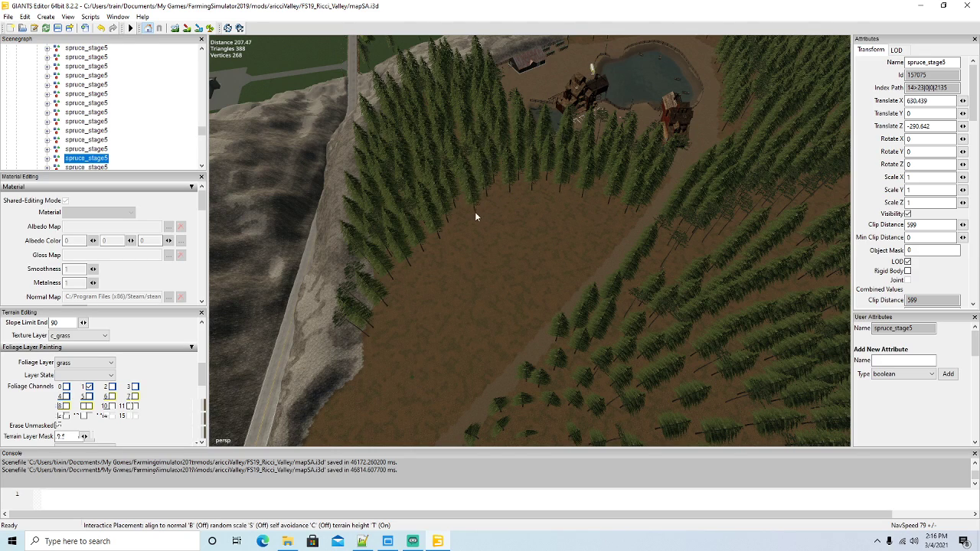
Extend the spruce planting toward the paved road and add more spruces along the inside of the arc
left_click(362, 376)
left_click(340, 393)
left_click(325, 412)
left_click(351, 403)
left_click(390, 360)
left_click(405, 318)
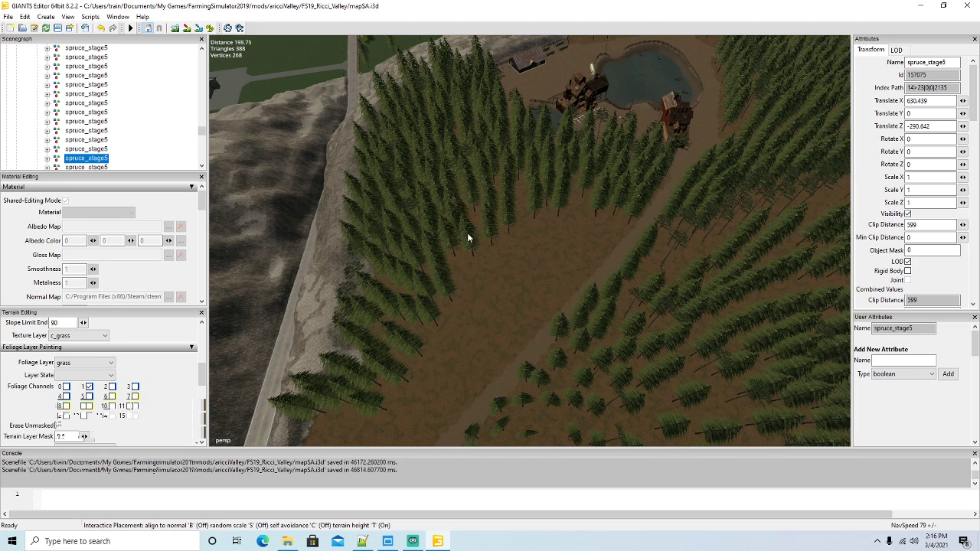
left_click(568, 225)
Duplicate a pine_stage6 from the forest across the track and move the copy into the clearing, at about X 681.7, Z -357.7
left_click_drag(520, 341, 554, 328, "alt")
left_click(634, 188)
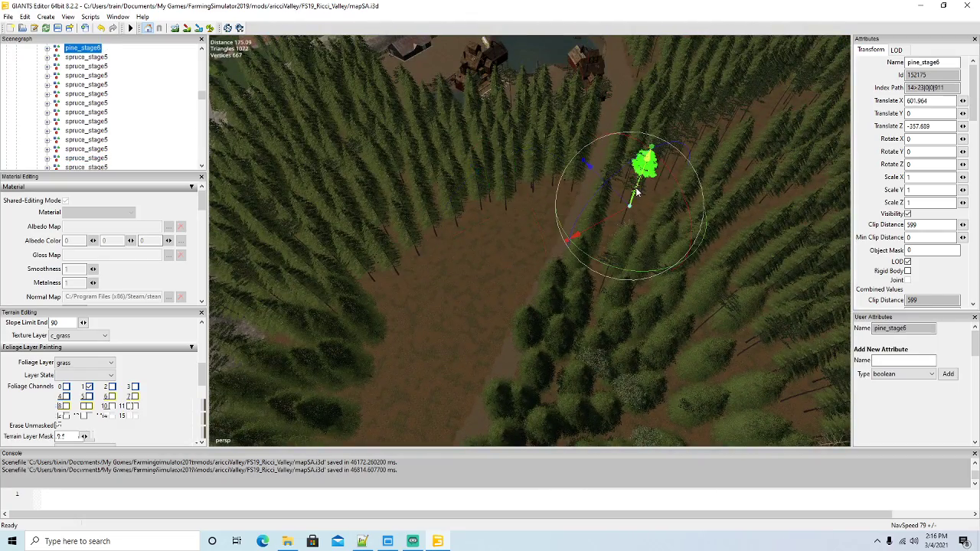
key("ctrl+d")
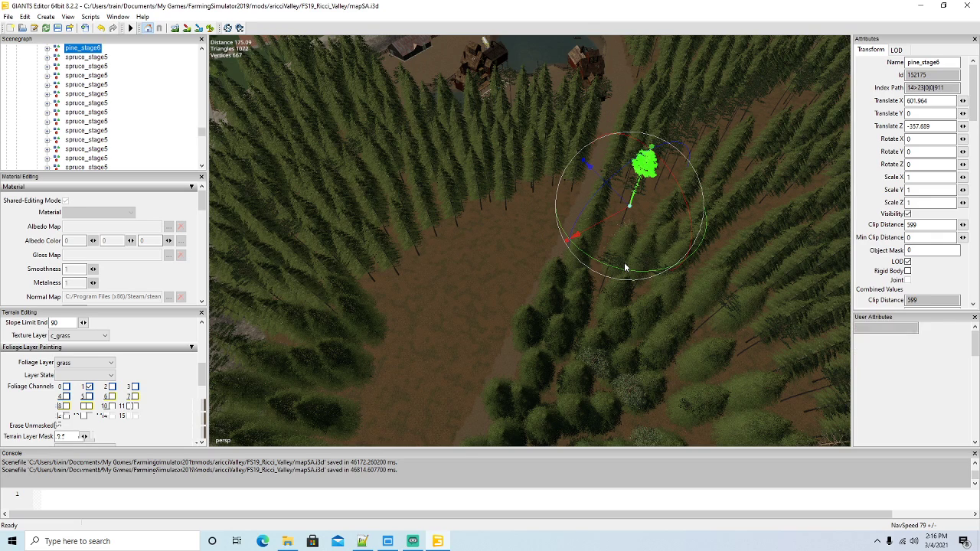
left_click_drag(604, 217, 412, 291)
left_click_drag(585, 351, 519, 341, "alt")
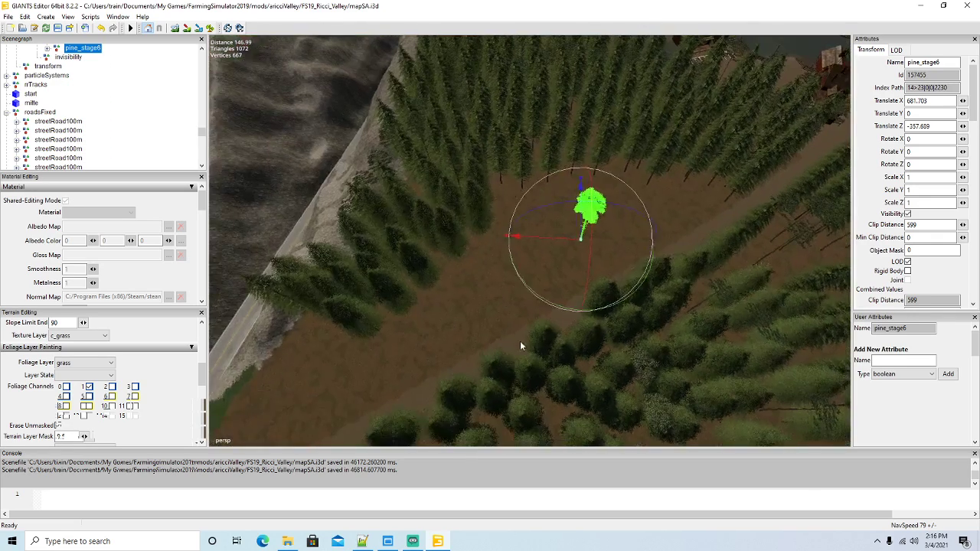
scroll(520, 341, "down", 3)
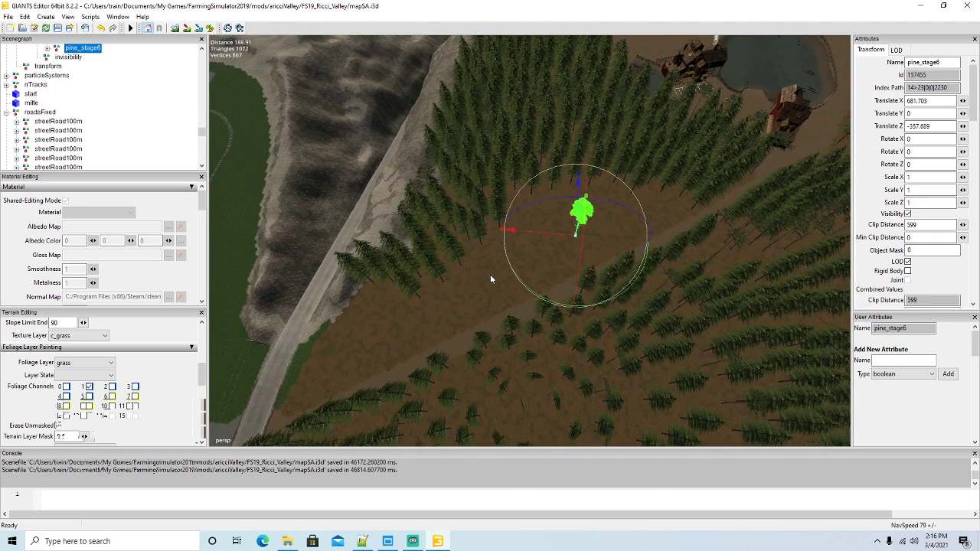
Plant pine_stage6 trees along the paved road edge of the clearing, leaving the last one at about X 772.6, Z -397.5
key("ctrl+b")
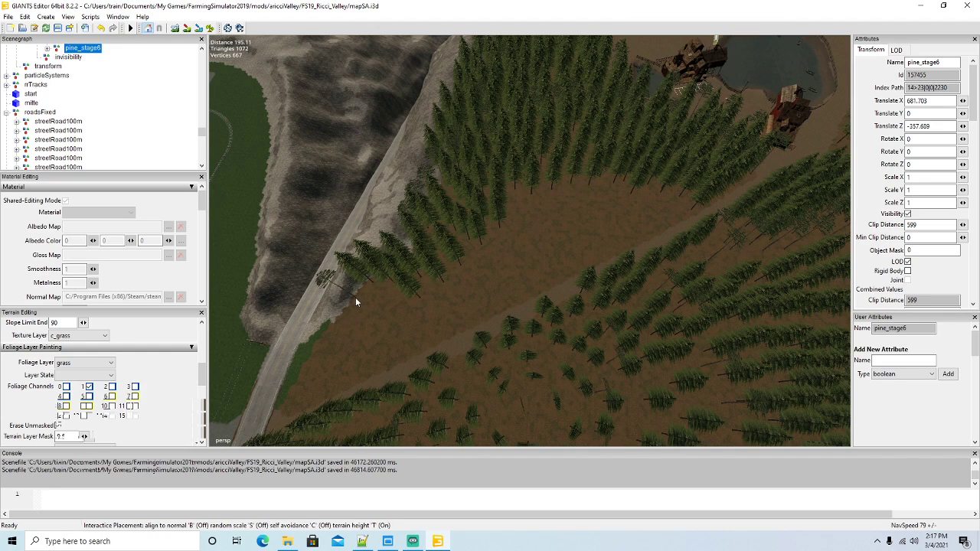
left_click_drag(339, 323, 295, 386)
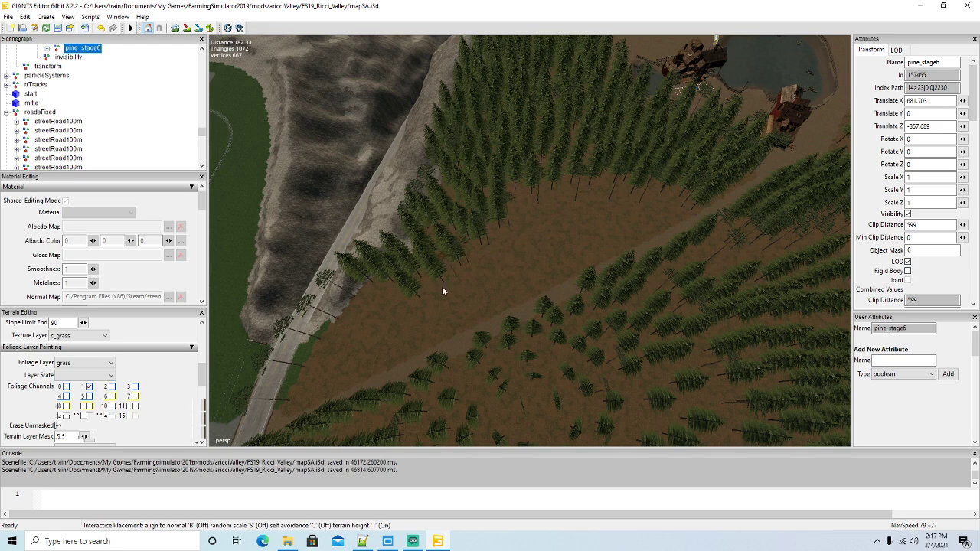
left_click(386, 292)
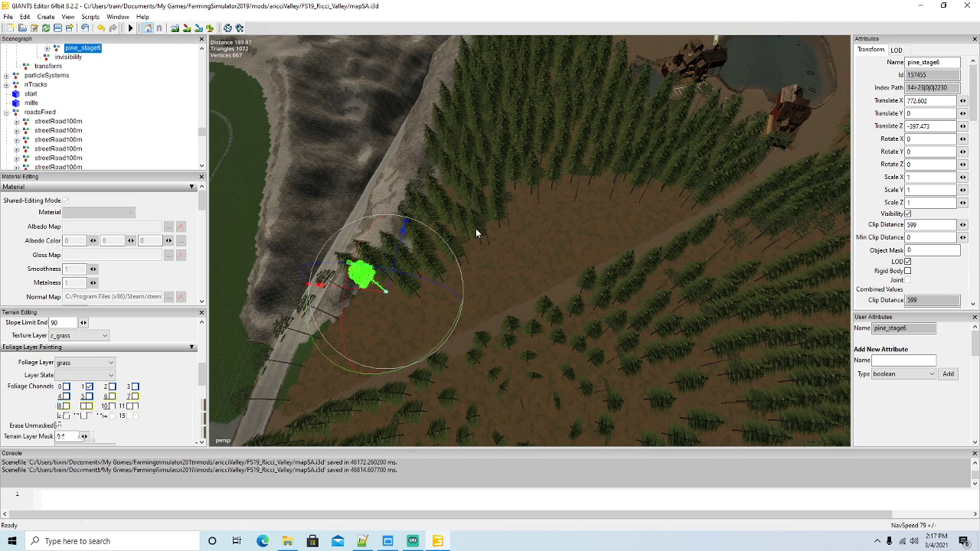
left_click(495, 260)
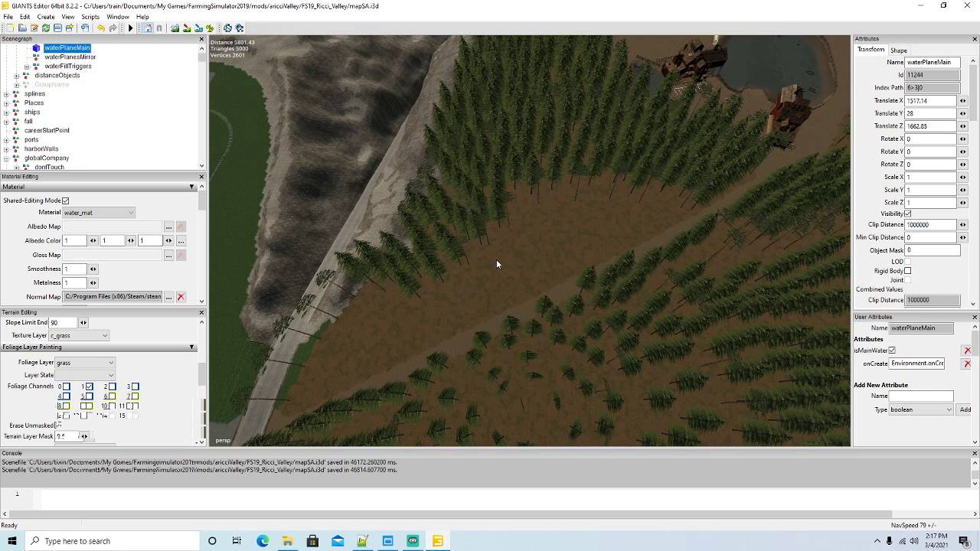
Plant copies of the spruce_stage5 near the rocky slope along the paved road edge of the clearing, ignoring terrain height
left_click(417, 294)
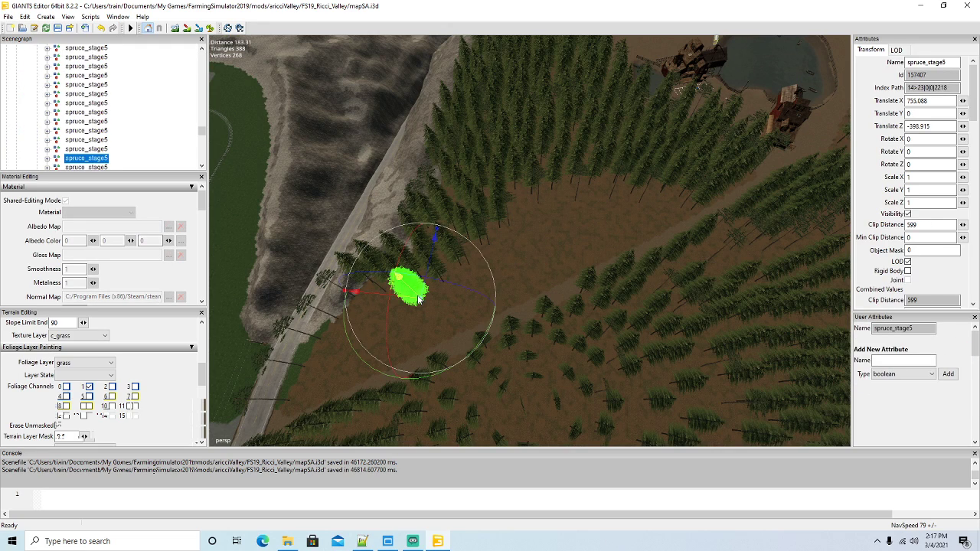
key("i")
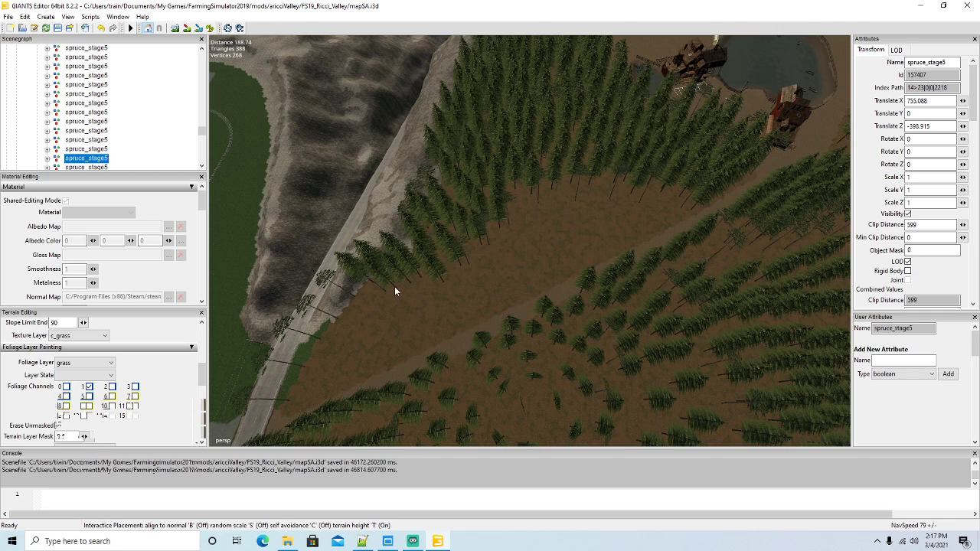
key("t")
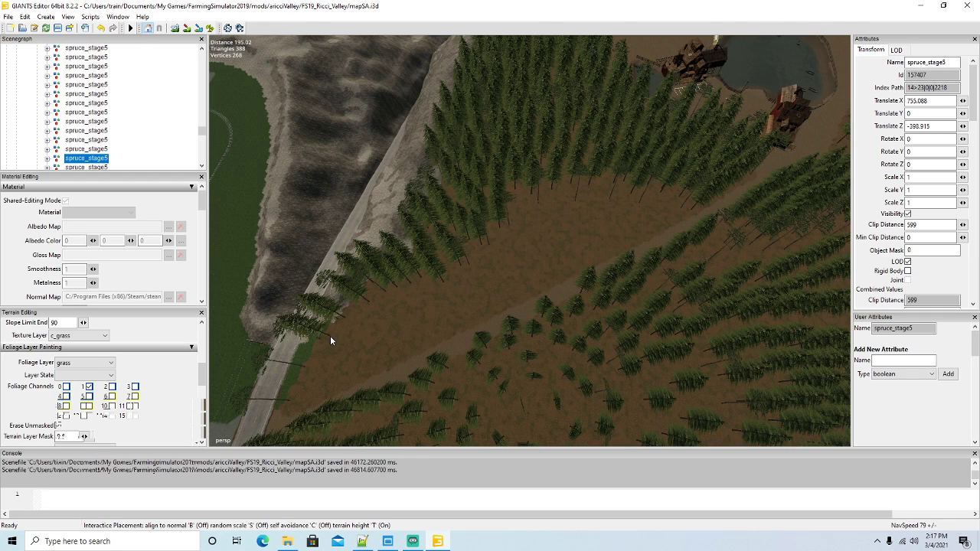
left_click(330, 336)
left_click(316, 357)
left_click(302, 380)
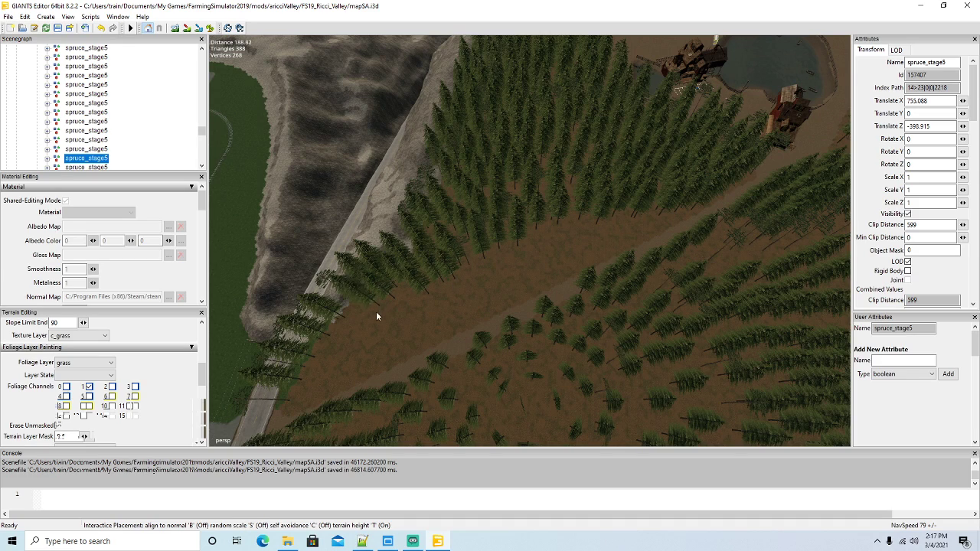
Fill the rest of the clearing with spruce_stage5 rows, working inward from the arc to the dirt track
mouse_move(344, 337)
left_mouse_down()
mouse_move(304, 400)
mouse_move(329, 382)
mouse_move(373, 317)
mouse_move(379, 326)
mouse_move(336, 388)
left_mouse_up()
left_click_drag(412, 310, 471, 279)
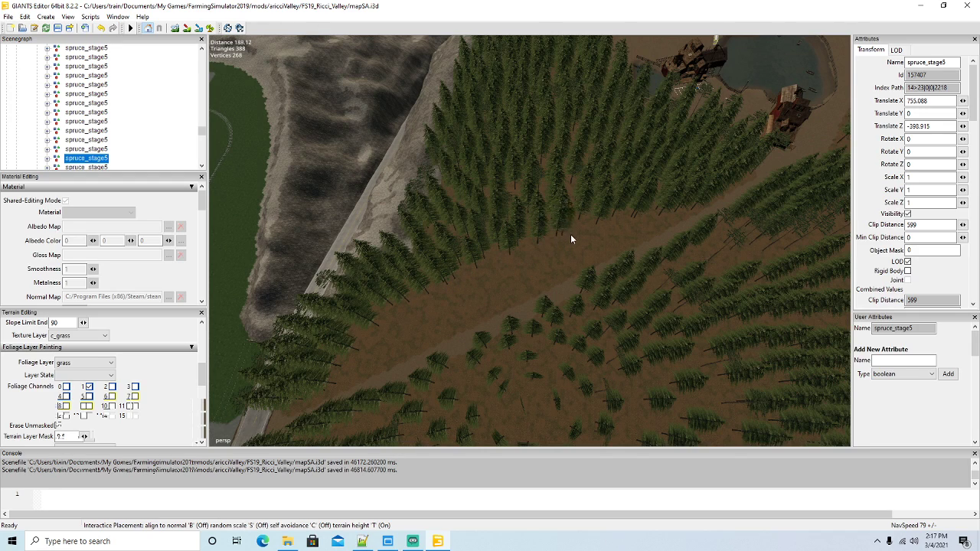
mouse_move(601, 231)
left_mouse_down()
mouse_move(673, 224)
mouse_move(593, 238)
left_mouse_up()
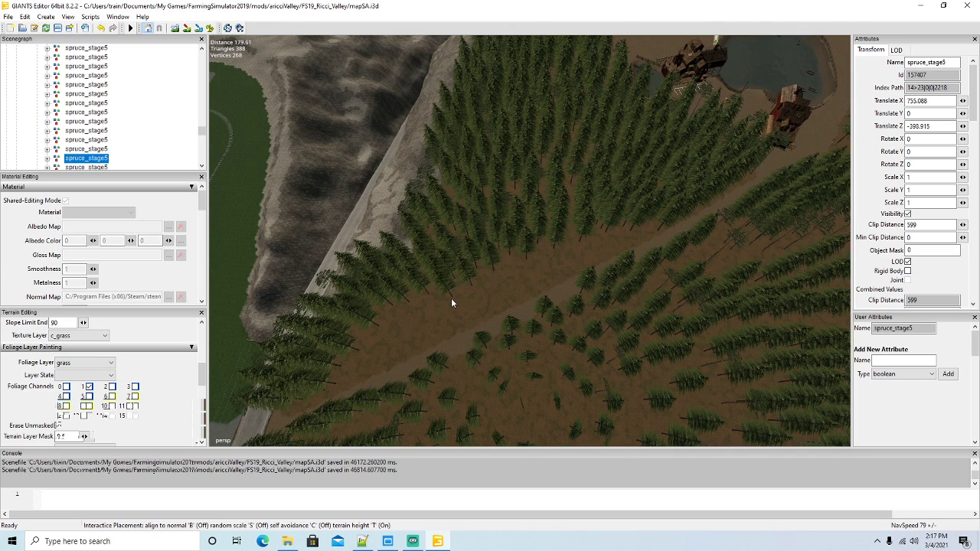
mouse_move(404, 328)
left_mouse_down()
mouse_move(369, 353)
mouse_move(347, 390)
left_mouse_up()
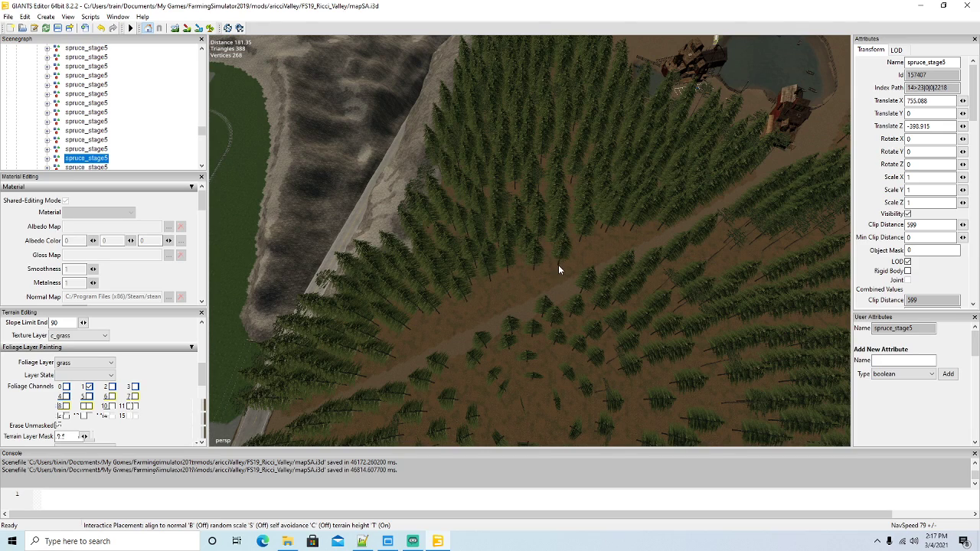
left_click(637, 239)
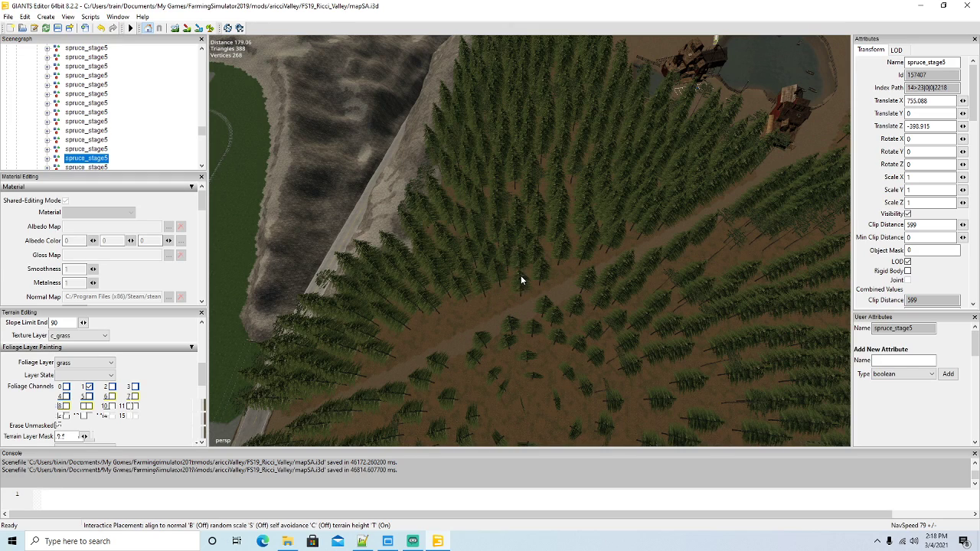
left_click(558, 240)
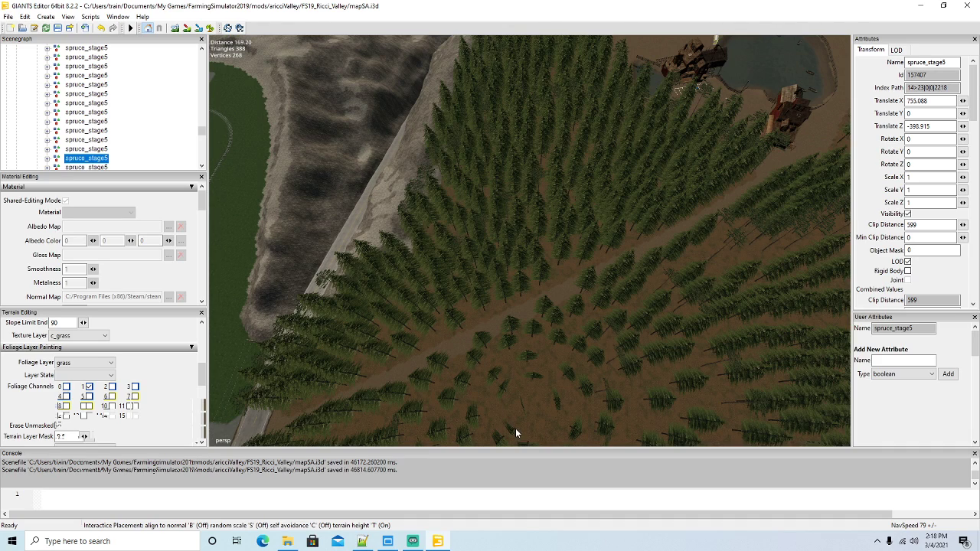
left_click(718, 272)
Inspect the planted spruce rows from ground level along the dirt track
left_click_drag(584, 333, 372, 294, "alt")
scroll(371, 293, "up", 5)
key("f")
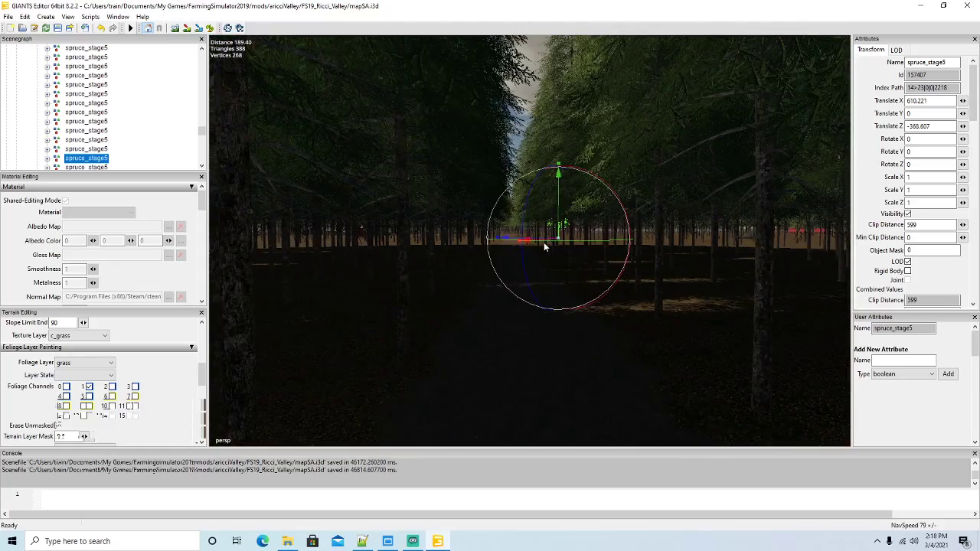
scroll(544, 242, "up", 5)
left_click_drag(541, 240, 514, 271, "alt")
scroll(537, 237, "up", 6)
left_click_drag(542, 320, 552, 337, "alt")
scroll(551, 334, "up", 5)
scroll(581, 335, "up", 8)
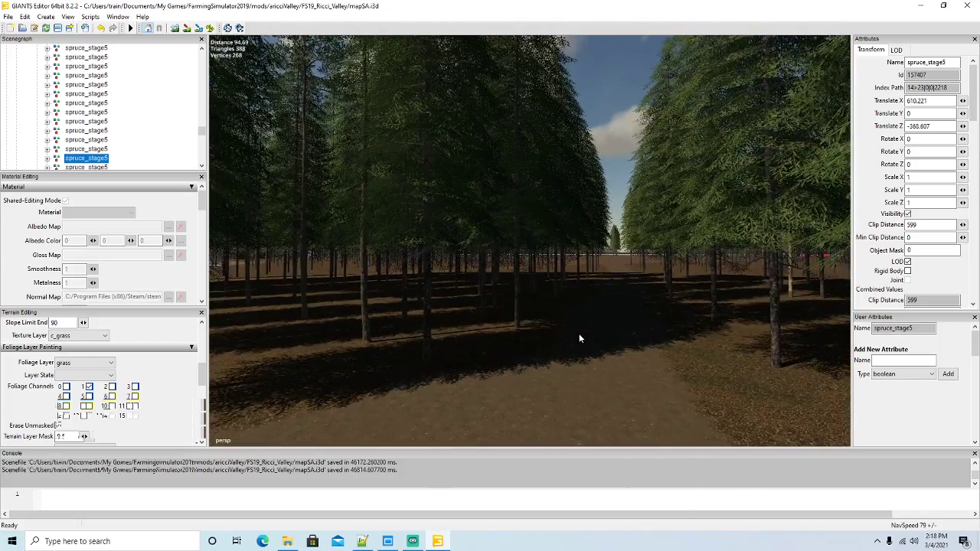
Delete the stray trees standing alone in the bare open ground beyond the forest
scroll(625, 340, "up", 8)
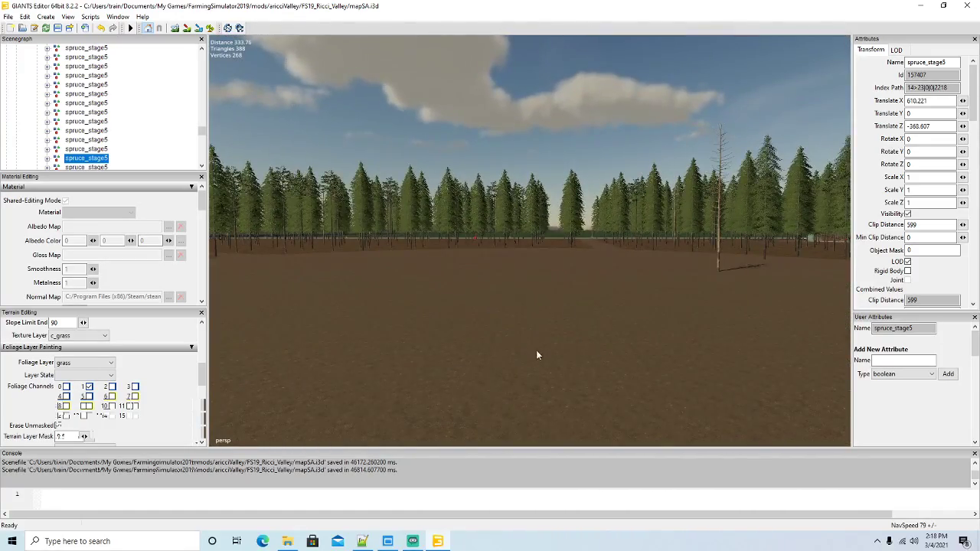
left_click_drag(537, 355, 505, 380, "alt")
scroll(513, 319, "up", 4)
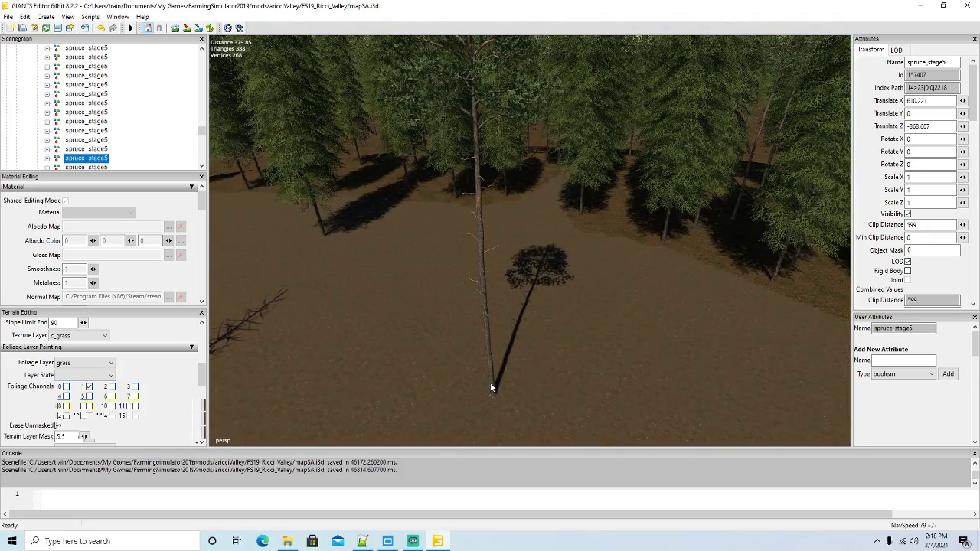
left_click(490, 385)
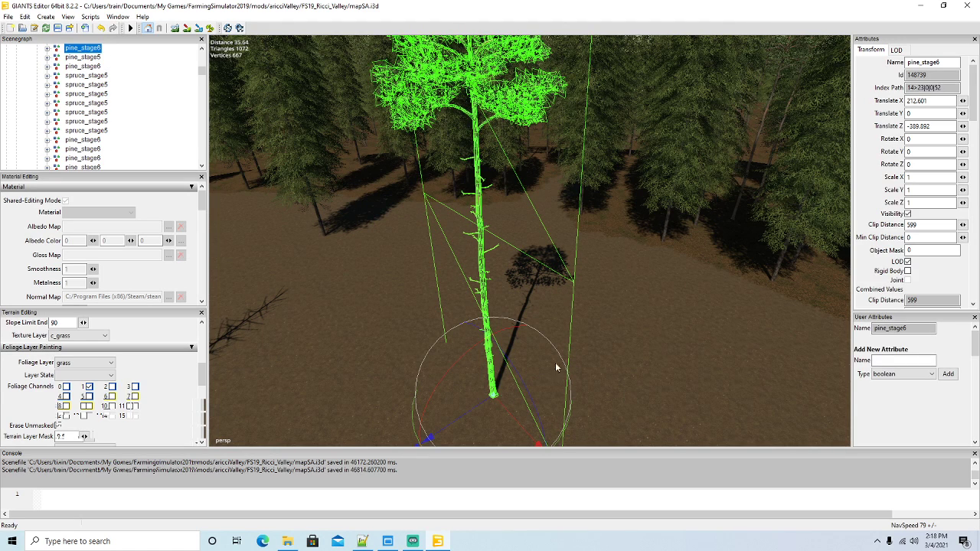
left_click(589, 373)
left_click(323, 230)
key("Delete")
left_click_drag(325, 232, 409, 313, "alt")
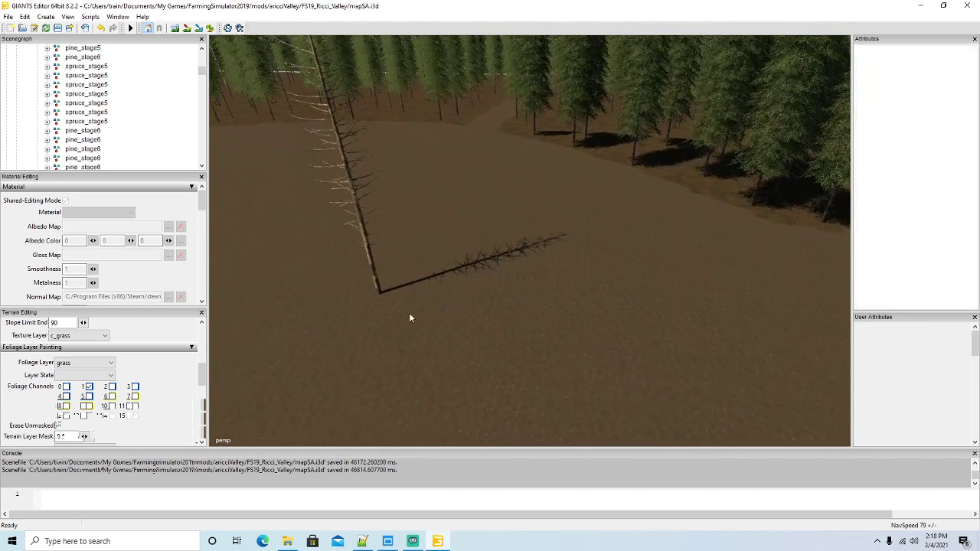
left_click(371, 266)
key("Delete")
Go to the parking lot of the red waterside house and select a parkedCar from the trafficSystem's parkedCars group under splines
left_click_drag(374, 271, 291, 298, "alt")
left_click_drag(421, 281, 547, 369, "alt")
scroll(434, 260, "up", 10)
scroll(400, 344, "up", 5)
scroll(560, 356, "up", 4)
scroll(547, 369, "down", 4)
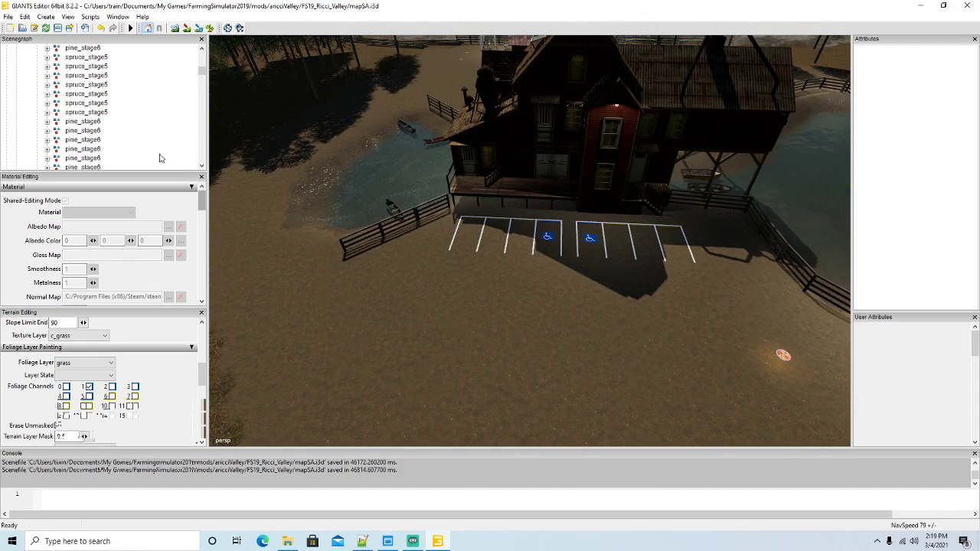
scroll(125, 94, "down", 6)
scroll(122, 97, "up", 2)
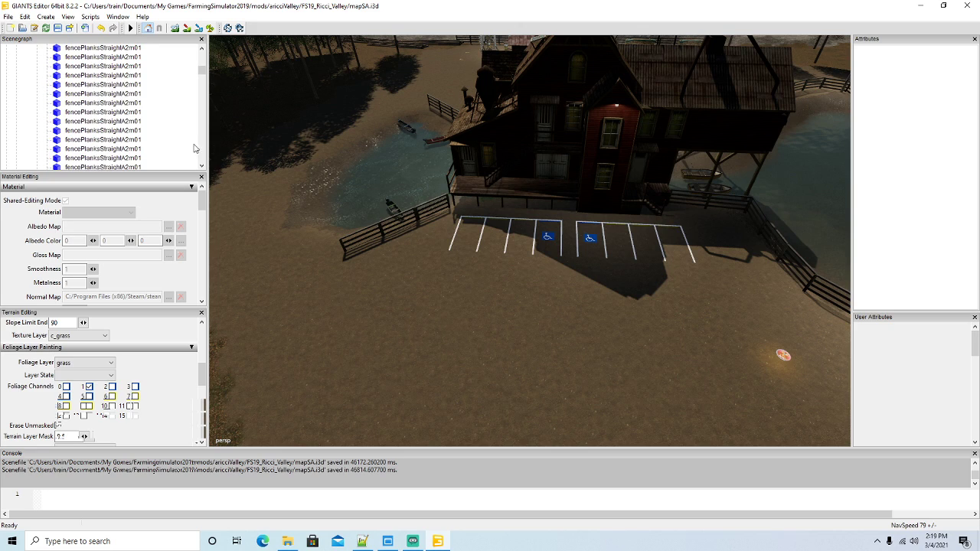
left_click(324, 312)
scroll(96, 129, "down", 1)
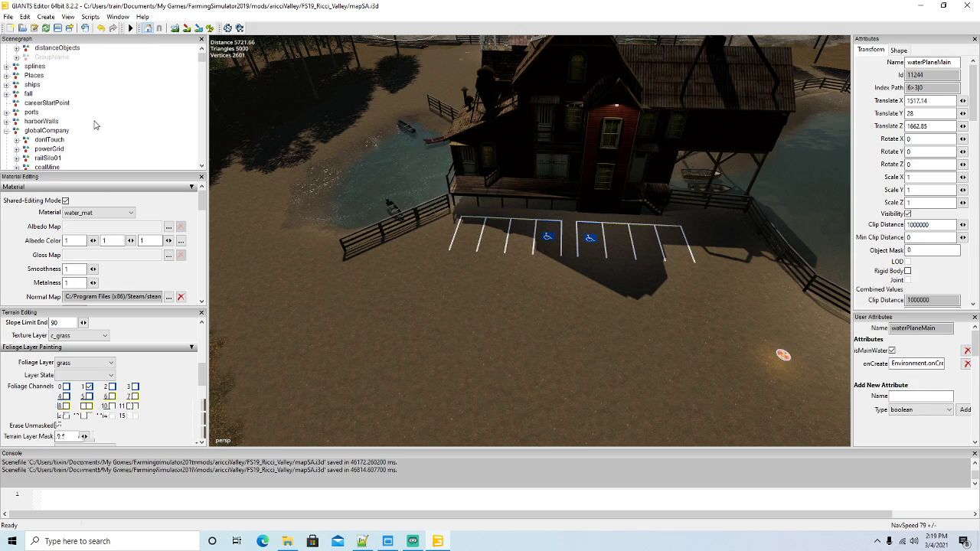
left_click(6, 67)
left_click(16, 75)
scroll(56, 116, "down", 1)
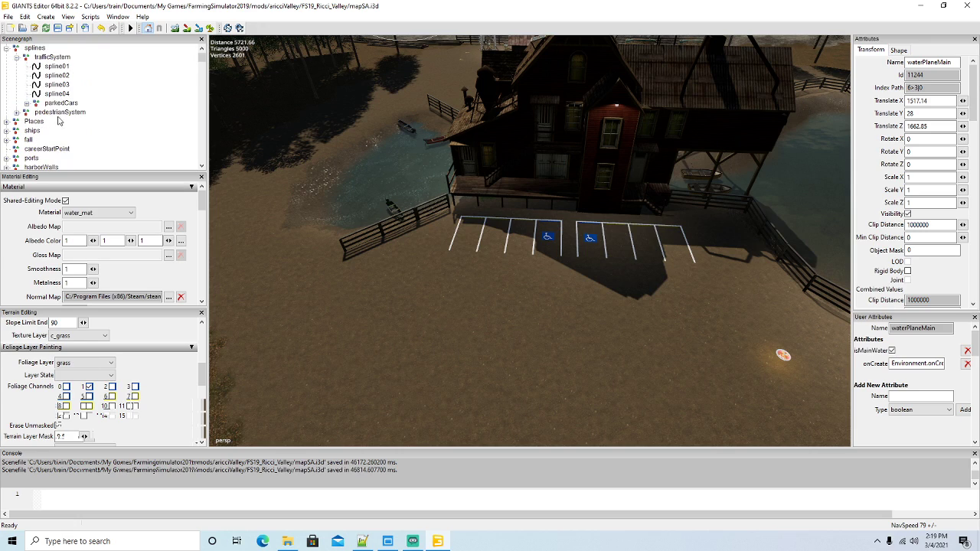
left_click(26, 102)
scroll(91, 124, "down", 1)
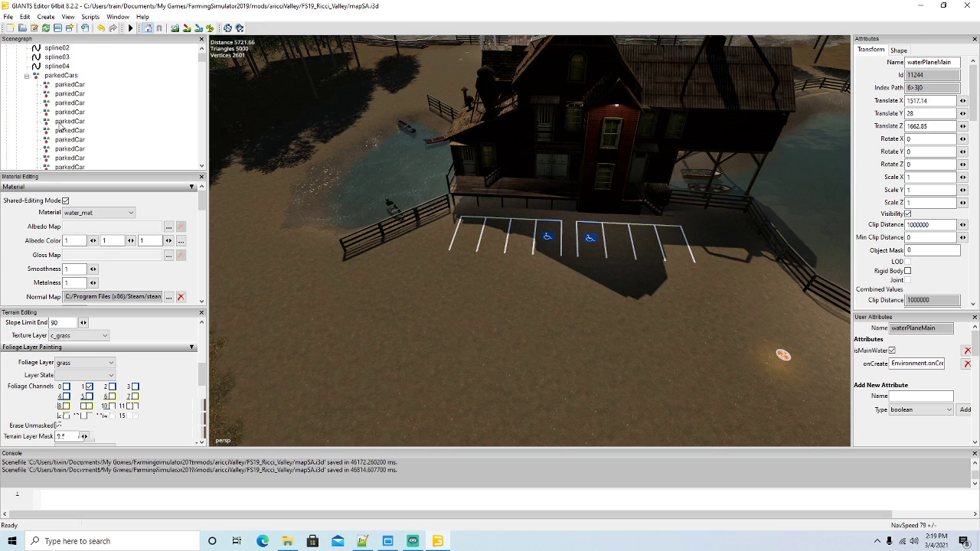
left_click(69, 121)
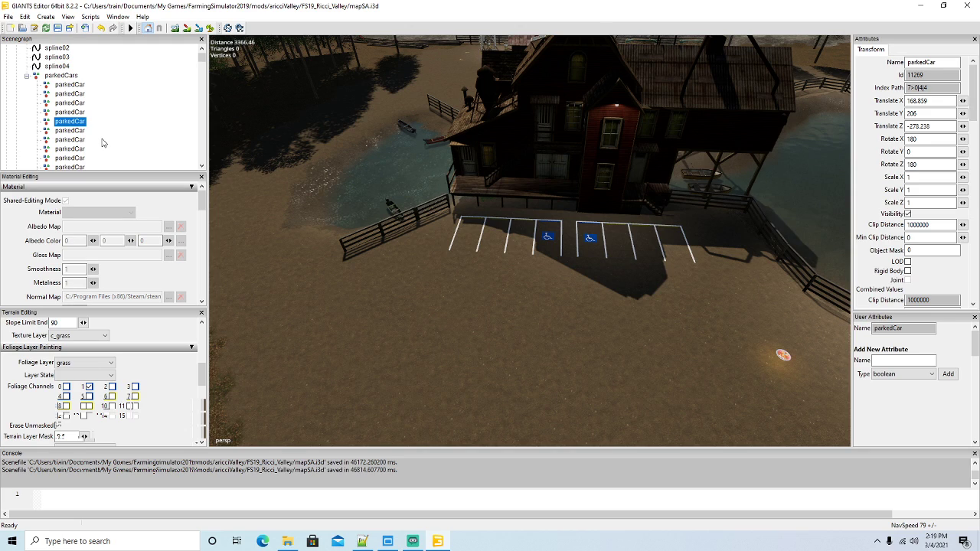
Duplicate the parkedCar, place the copy in the end parking space at about X -2046.9, Z -2773.9, and rotate it to about 20.3° in Y
left_click(25, 16)
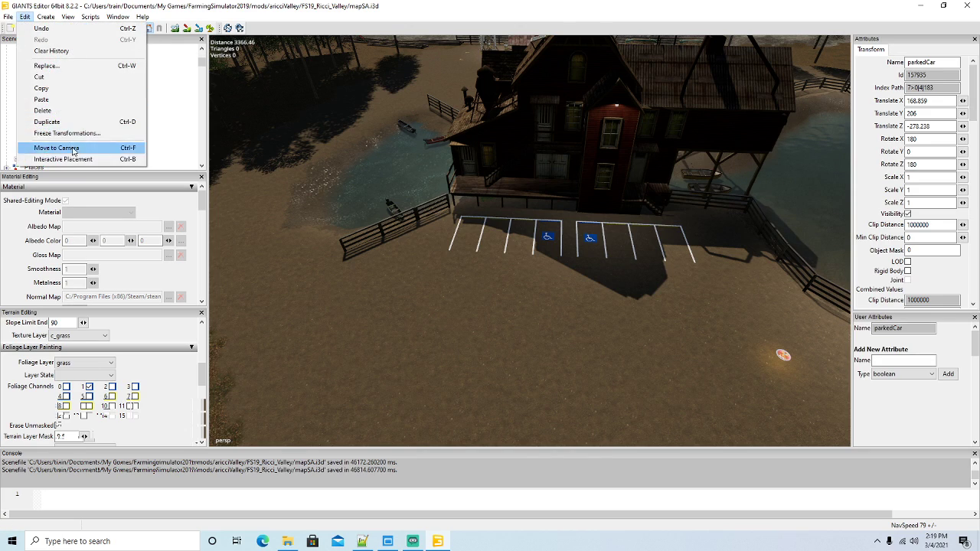
left_click(46, 157)
key("ctrl+b")
left_click(469, 248)
left_click_drag(468, 247, 494, 350, "alt")
key("f")
scroll(496, 347, "down", 2)
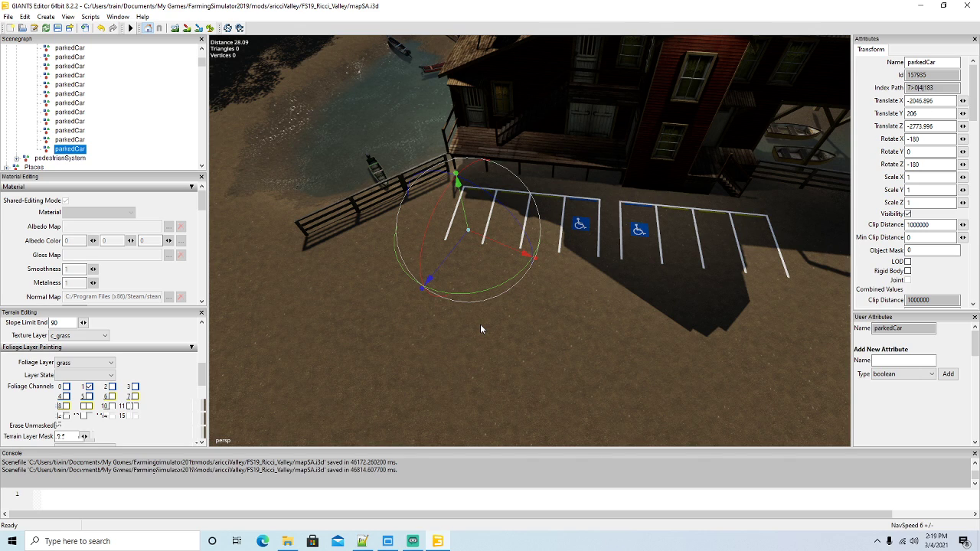
left_click_drag(477, 344, 467, 237, "alt")
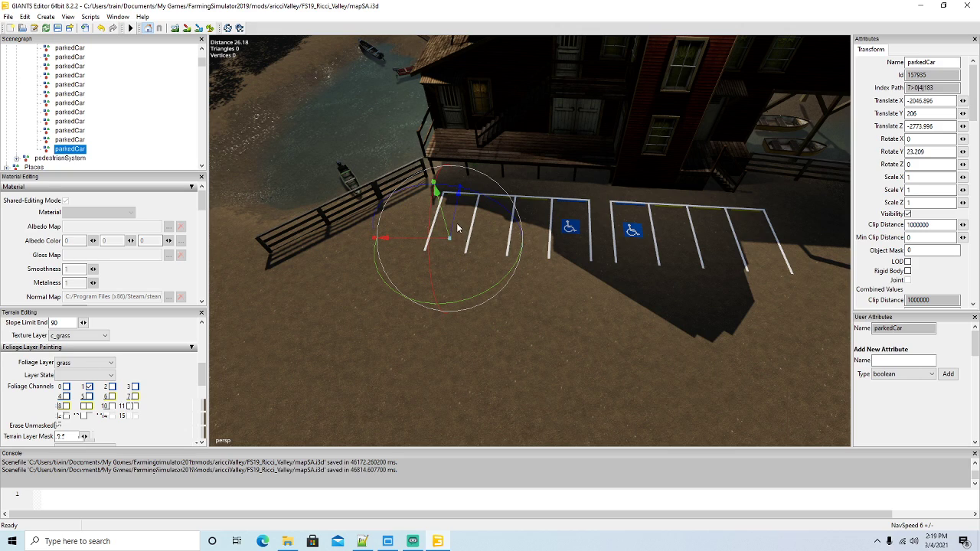
mouse_move(476, 285)
left_mouse_down()
mouse_move(482, 303)
mouse_move(479, 274)
left_mouse_up()
left_click_drag(458, 217, 458, 215)
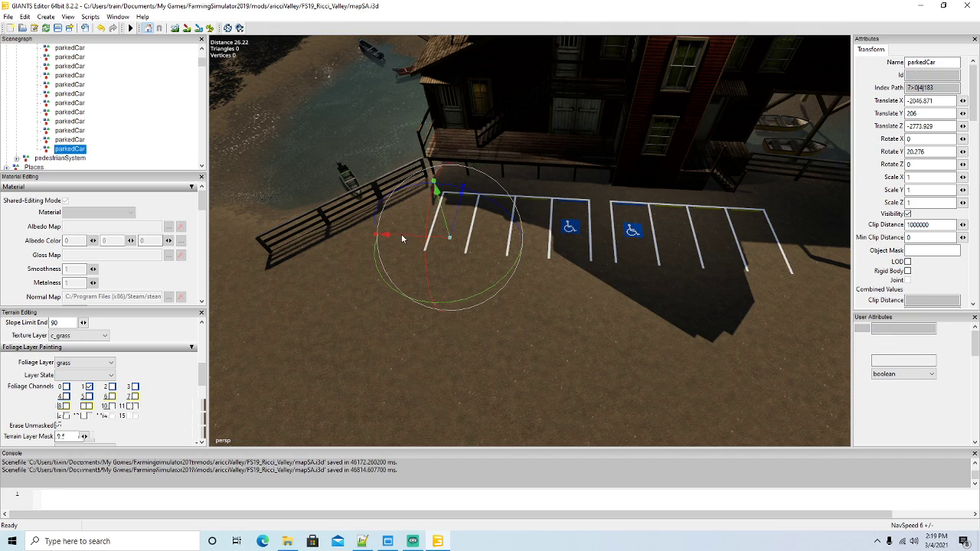
Add two more parkedCar copies along the parking row, the last at about X -2058.3, Z -2766.6, rotated to about -24.7° in Y
key("ctrl+d")
left_click_drag(401, 234, 492, 262)
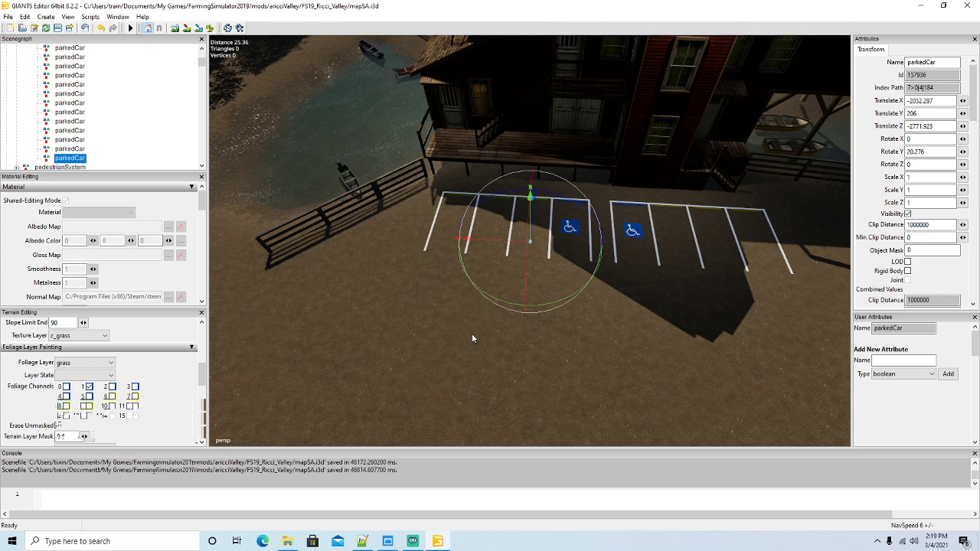
key("ctrl+d")
left_click_drag(554, 254, 604, 265)
left_click_drag(626, 313, 644, 215)
left_click_drag(644, 263, 630, 224)
Duplicate the parkedCar and place the copy by the lily pond fence at about X -2387.4, Z -2529.2, rotated to about 10.2° in Y
left_click_drag(501, 332, 524, 325, "alt")
scroll(525, 325, "down", 5)
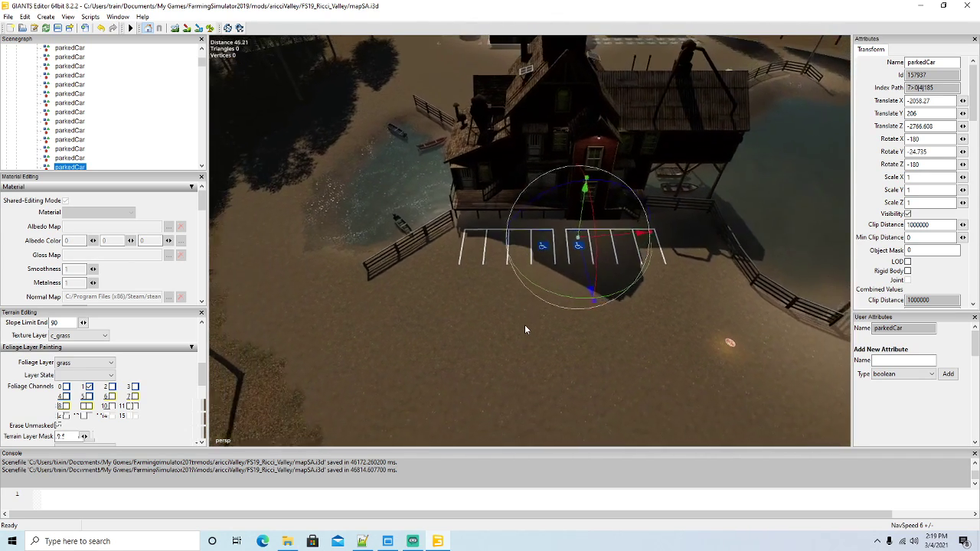
scroll(525, 329, "down", 3)
key("plus")
key("plus")
key("plus")
key("plus")
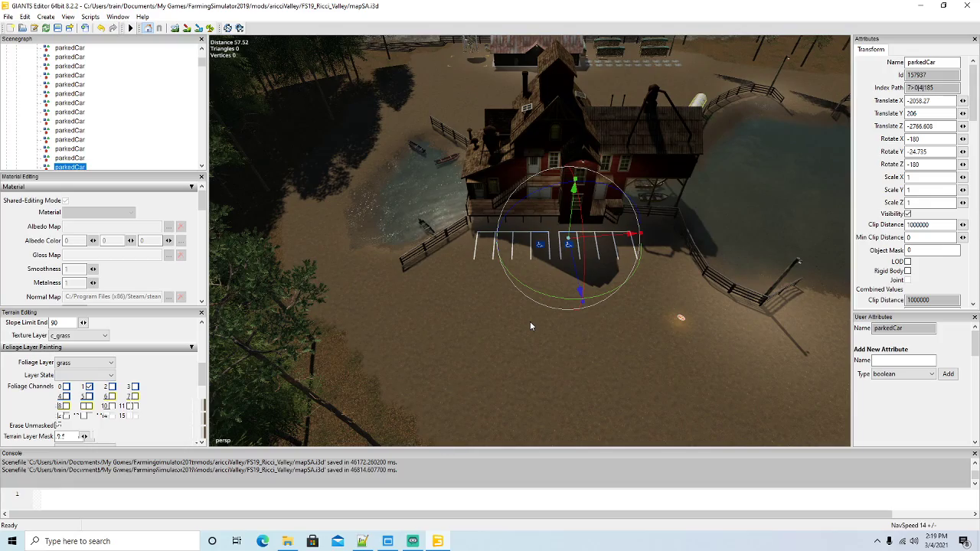
key("w")
right_click_drag(537, 331, 666, 241)
key("w")
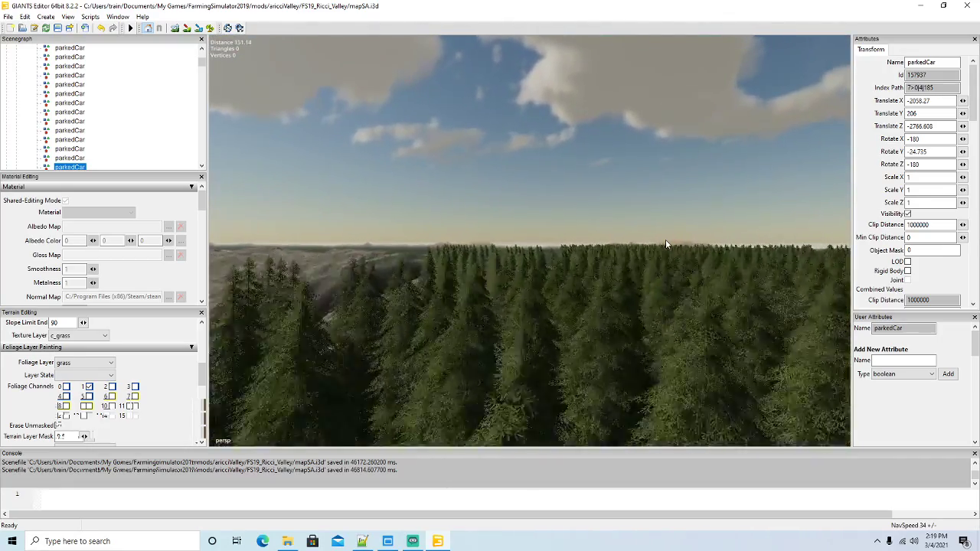
key("w")
right_click_drag(665, 239, 771, 426)
key("w")
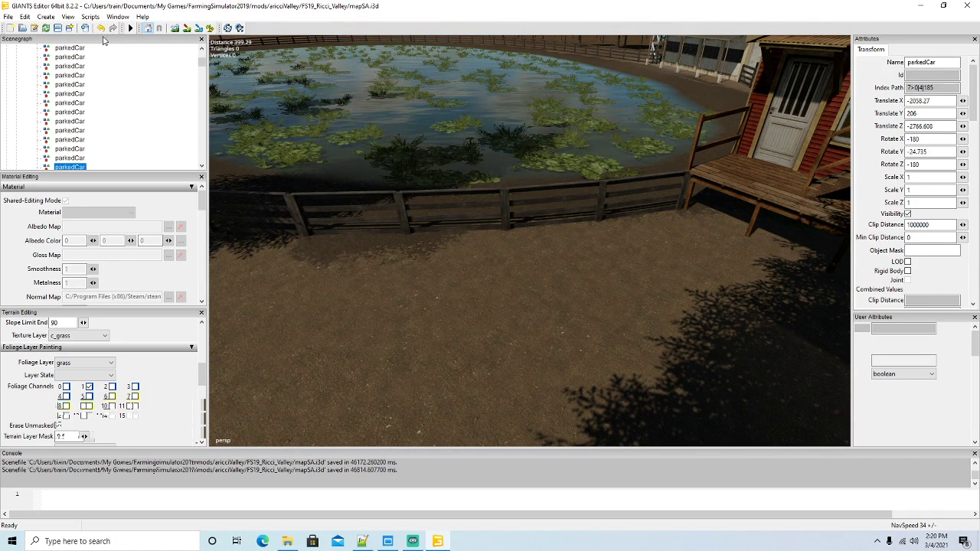
key("ctrl+d")
left_click(24, 16)
left_click(63, 160)
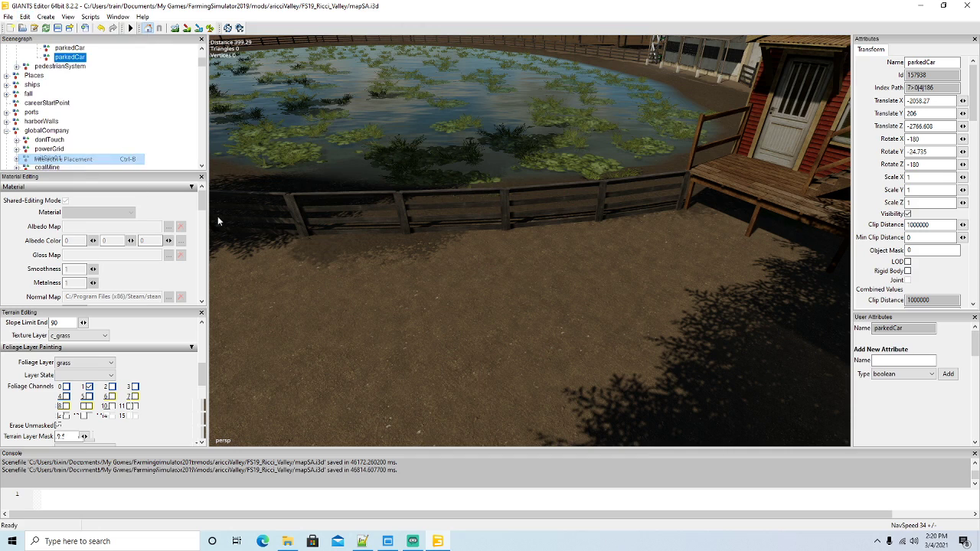
left_click_drag(600, 299, 594, 218)
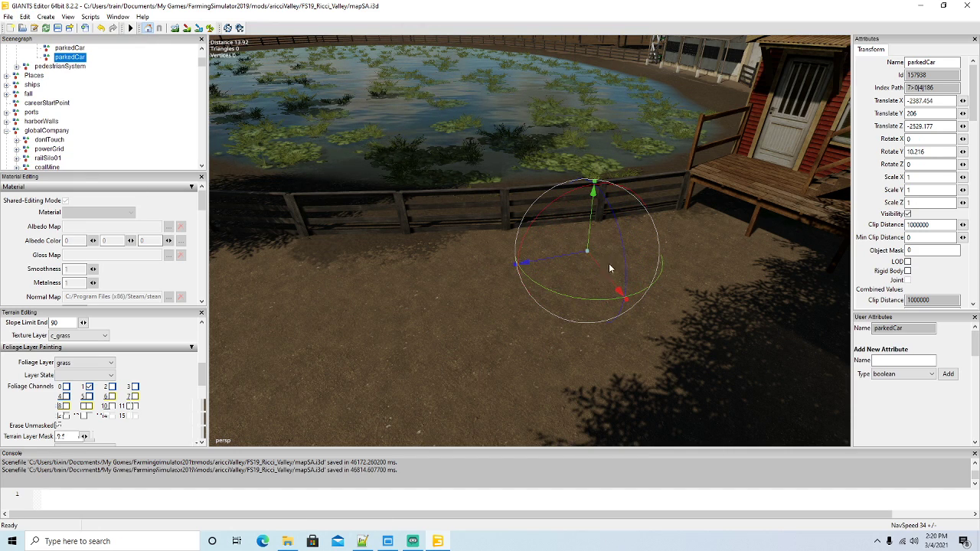
left_click_drag(610, 275, 697, 258)
Duplicate the parkedCar and place the copy in front of the brick building's porch by the green tank, at about X -2632.9, Z -3025.1
scroll(644, 240, "up", 5, "alt")
scroll(697, 258, "up", 10, "alt")
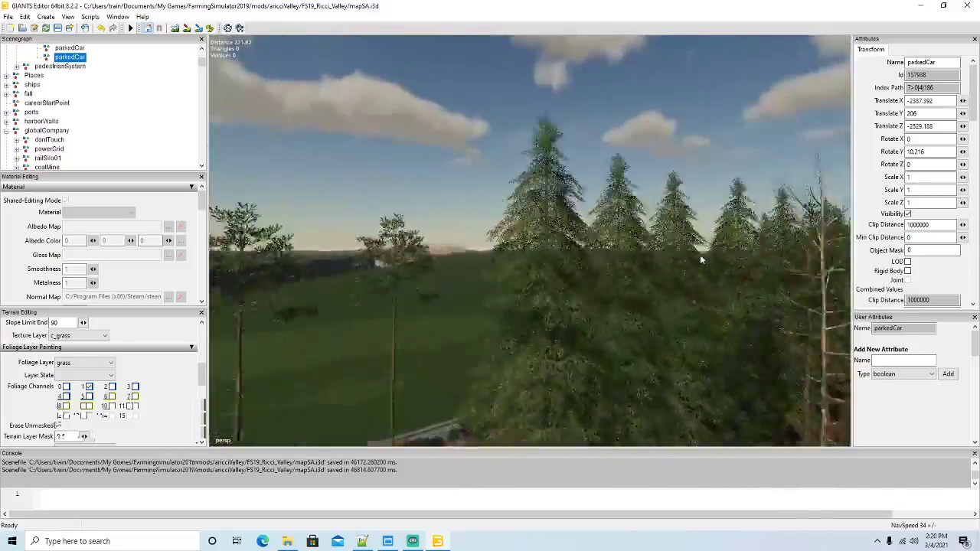
scroll(700, 256, "up", 5, "alt")
left_click_drag(700, 256, 422, 380, "alt")
scroll(535, 274, "up", 5, "alt")
scroll(559, 285, "up", 10, "alt")
scroll(558, 291, "up", 5, "alt")
scroll(448, 370, "down", 3, "alt")
scroll(448, 371, "up", 3, "alt")
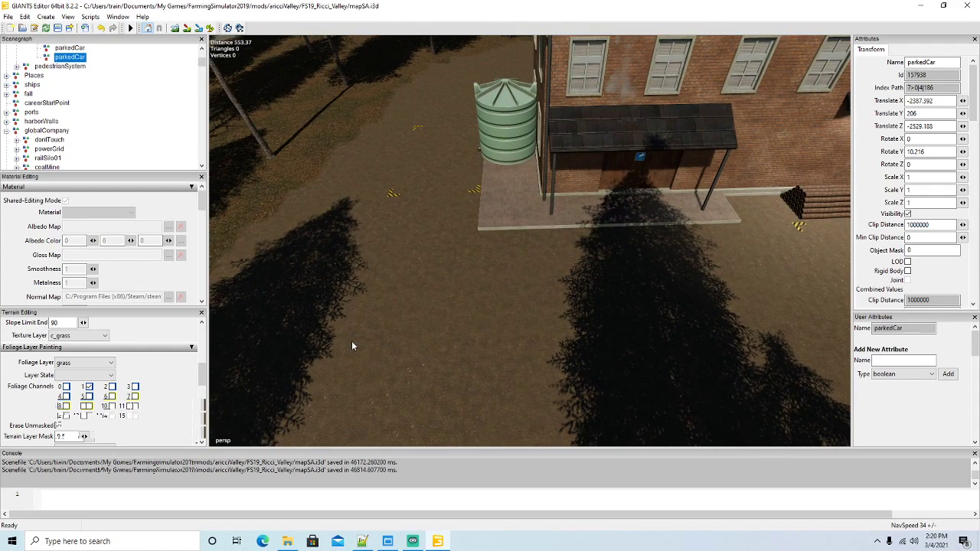
key("ctrl+d")
left_click(25, 17)
left_click(75, 159)
left_click(531, 263)
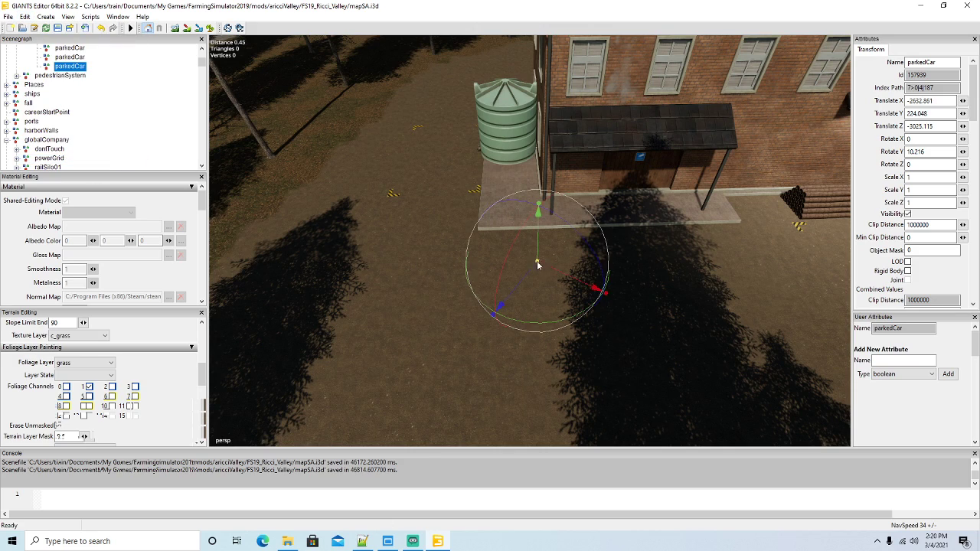
Rotate the parkedCar in front of the brick building's porch to about -45° in Y and save the map scene
left_click_drag(472, 308, 476, 307)
left_click_drag(535, 291, 391, 315)
scroll(513, 329, "down", 4)
scroll(463, 262, "up", 3)
scroll(531, 304, "down", 4)
scroll(531, 303, "down", 4)
scroll(442, 277, "up", 10)
scroll(387, 327, "down", 4)
left_click(57, 27)
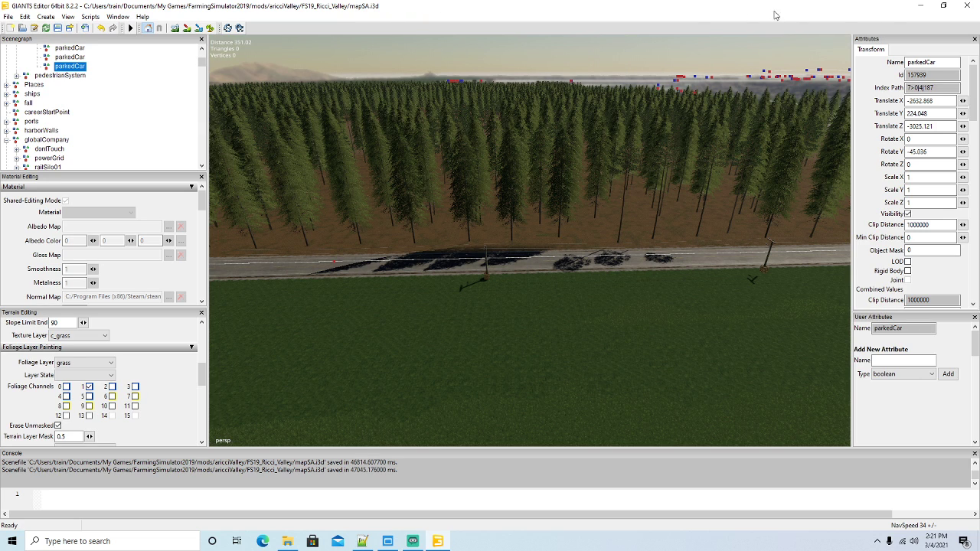
Minimise the editor, bring up the FS19_MFS+ mod folder switcher, and launch Farming Simulator 19
left_click(919, 6)
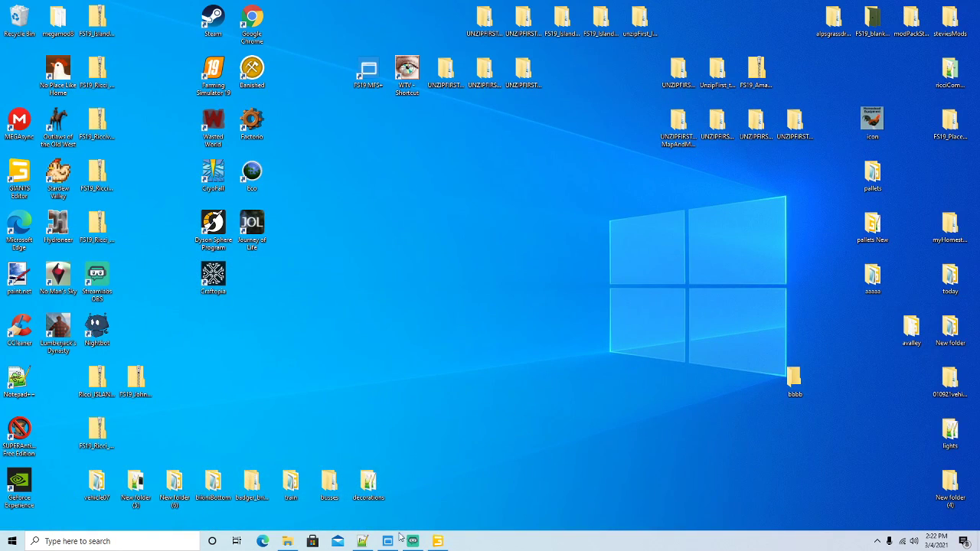
left_click(387, 541)
right_click(218, 70)
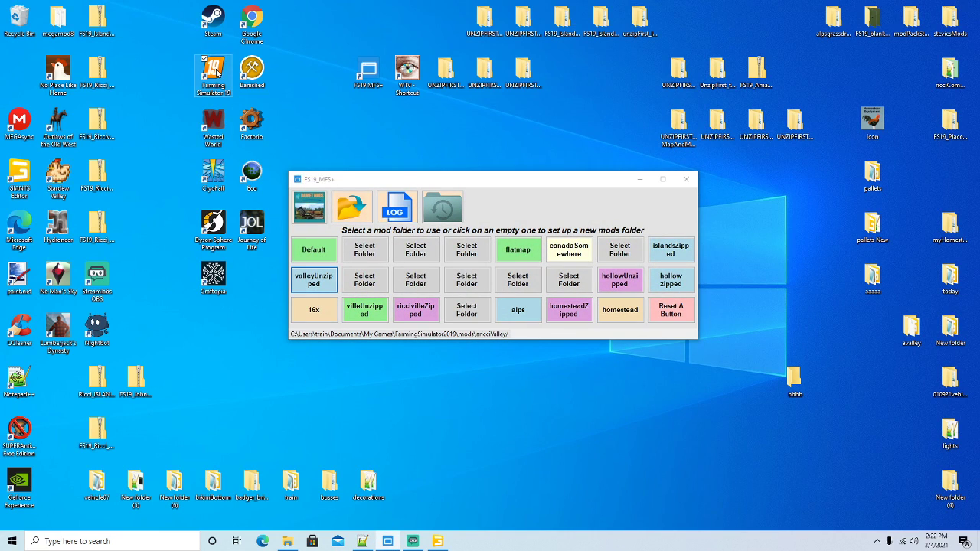
left_click(241, 77)
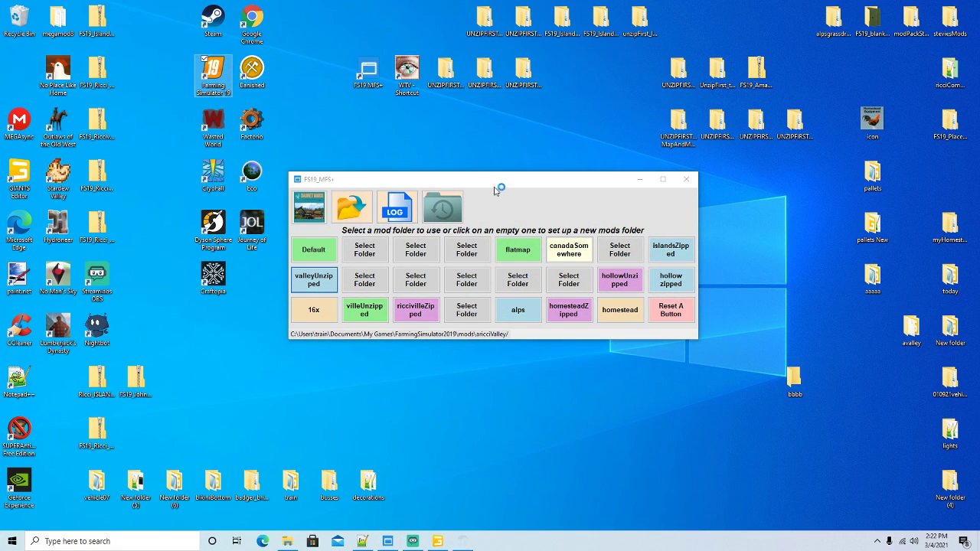
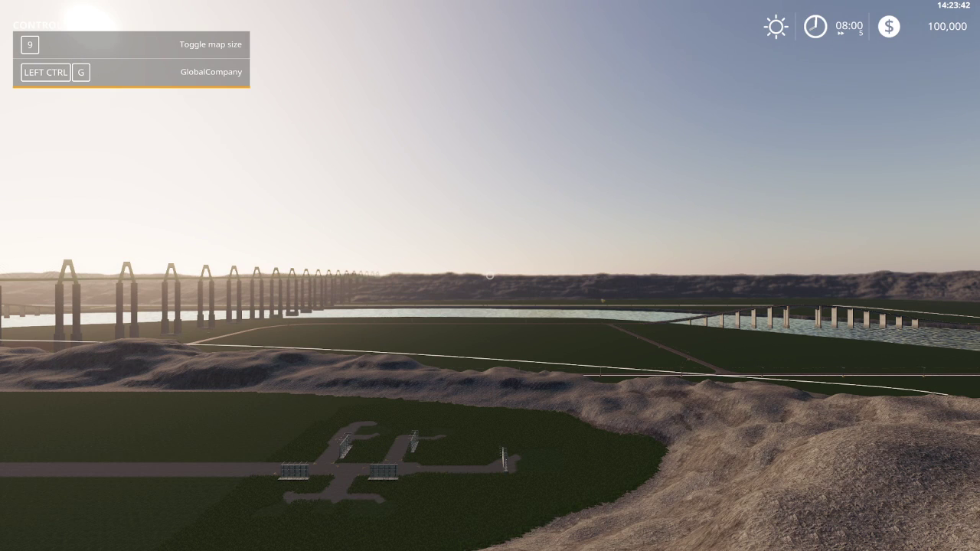
In Easy Development Commands, add 20000000 in money, enable the 4x player speed multiplier, and turn its warning off
key("ctrl+KP_0")
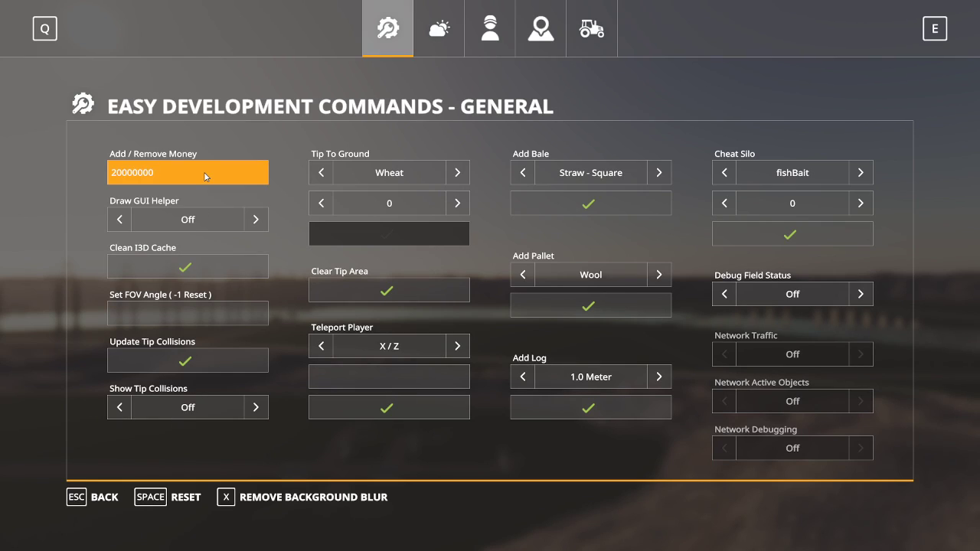
key("Return")
left_click(490, 31)
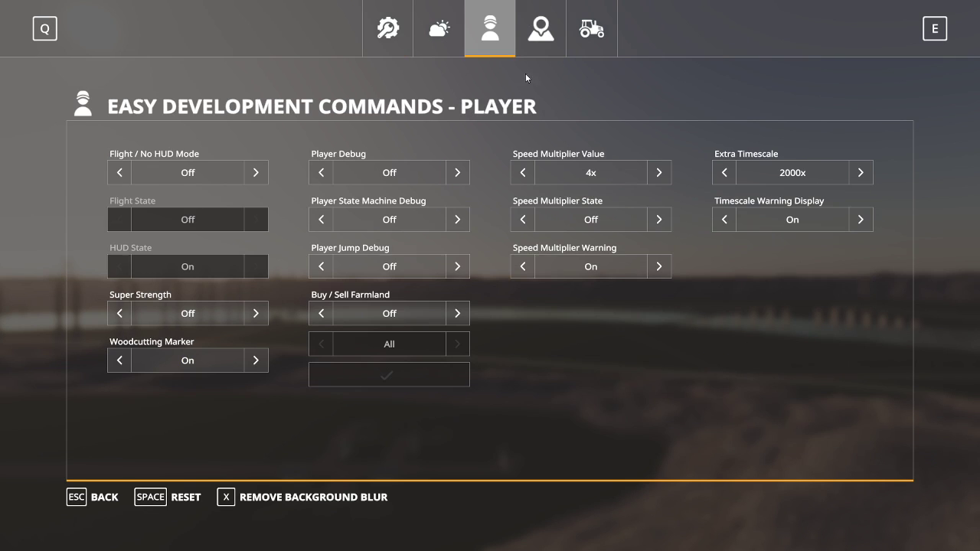
left_click(662, 216)
left_click(661, 268)
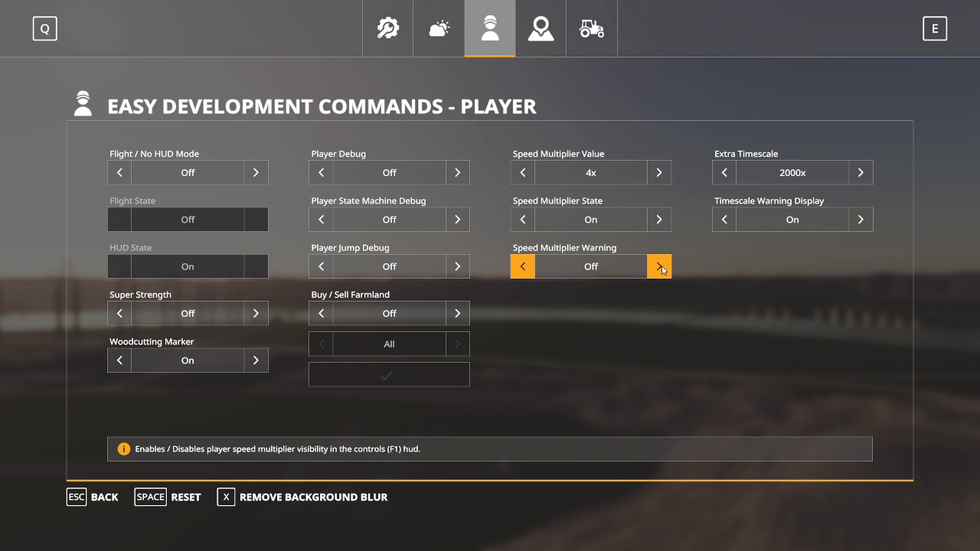
key("Escape")
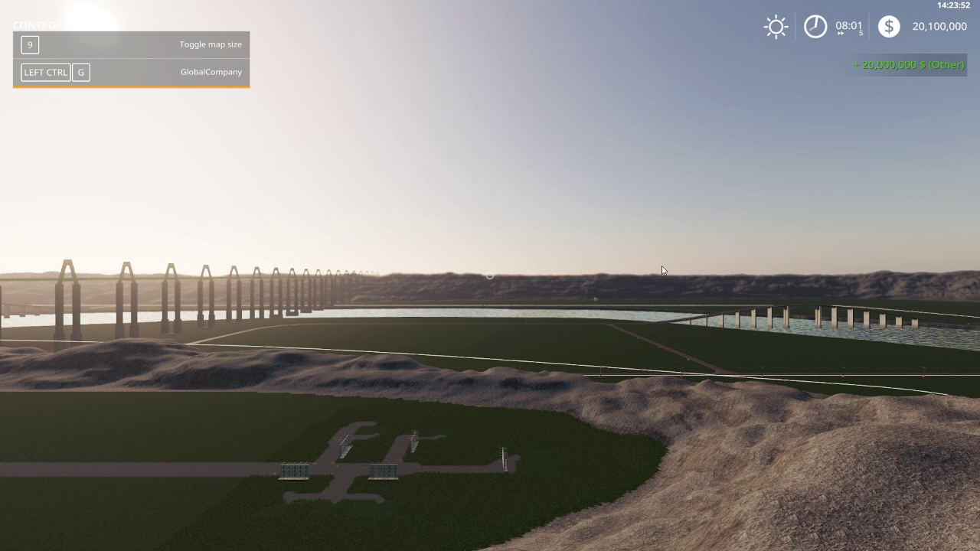
Show the farmlands on the map and buy the plot containing the Woochipper, Boat House and Seaweed Pond
key("Escape")
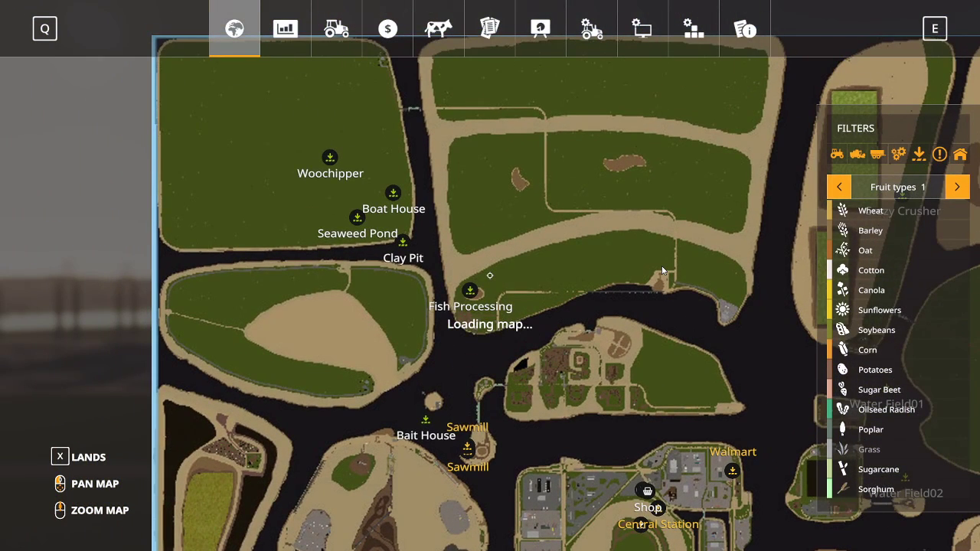
left_click(77, 457)
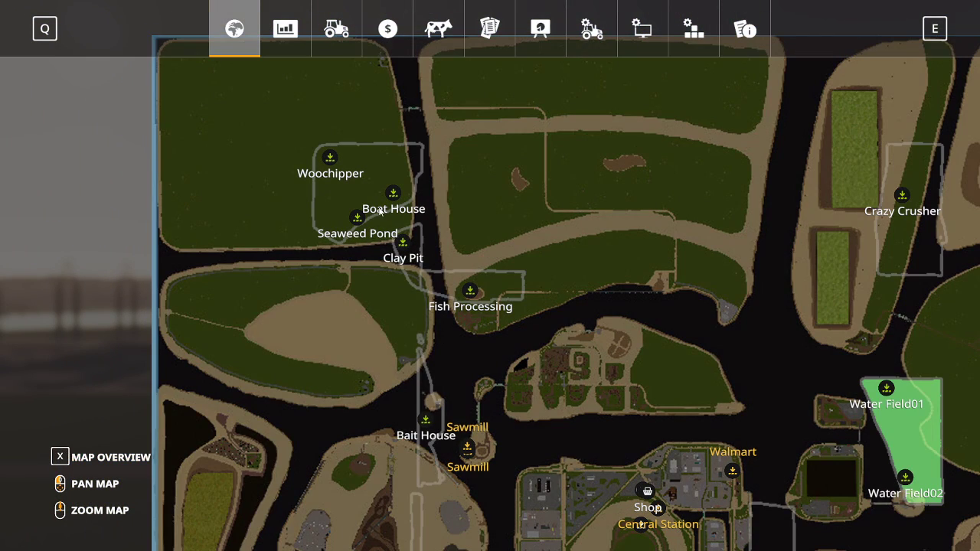
left_click(366, 214)
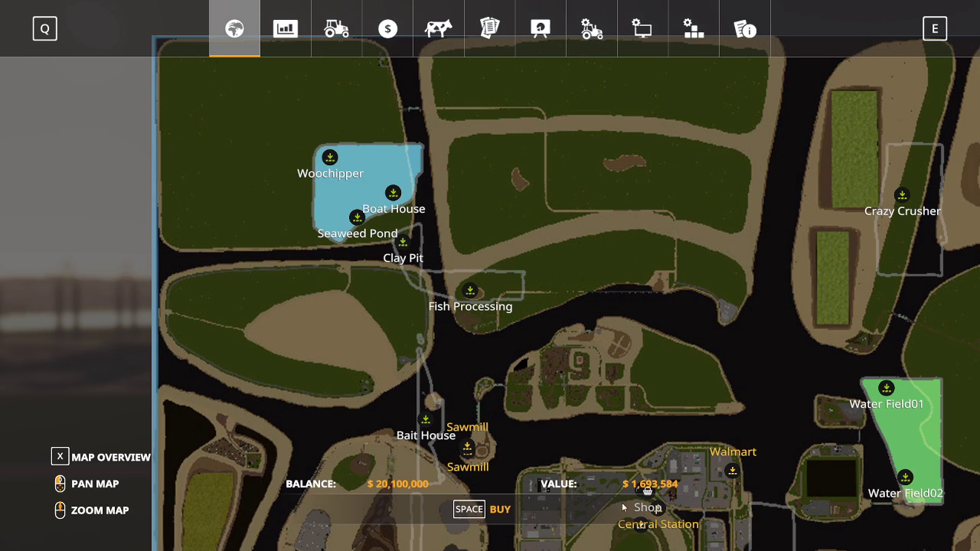
left_click(499, 510)
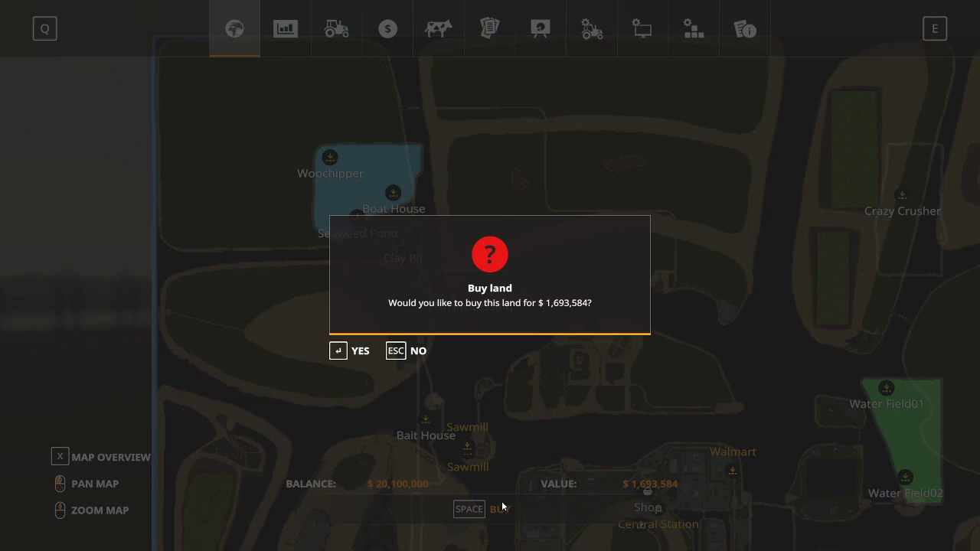
left_click(357, 351)
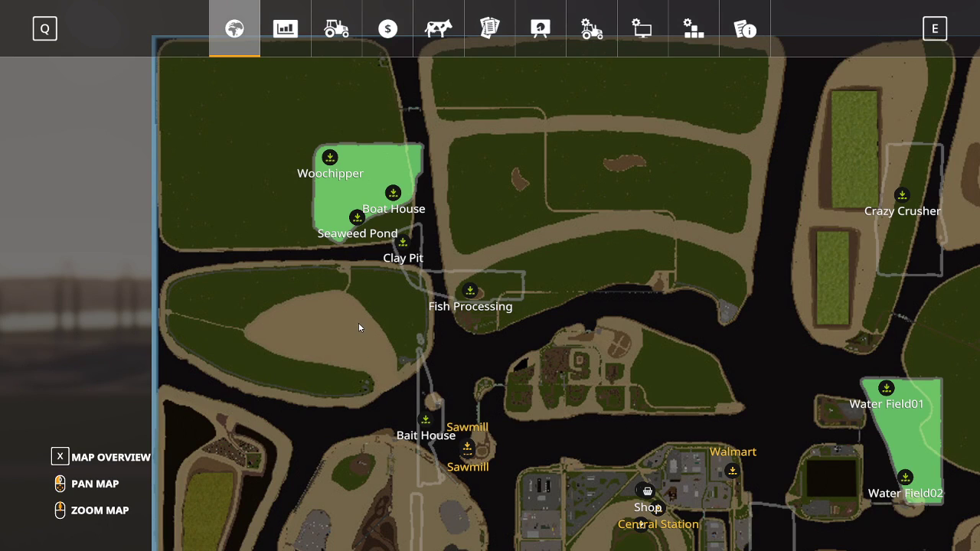
key("Escape")
Lease a Lizard Pickup 2014 from the shop's Cars category and leave the shop
key("p")
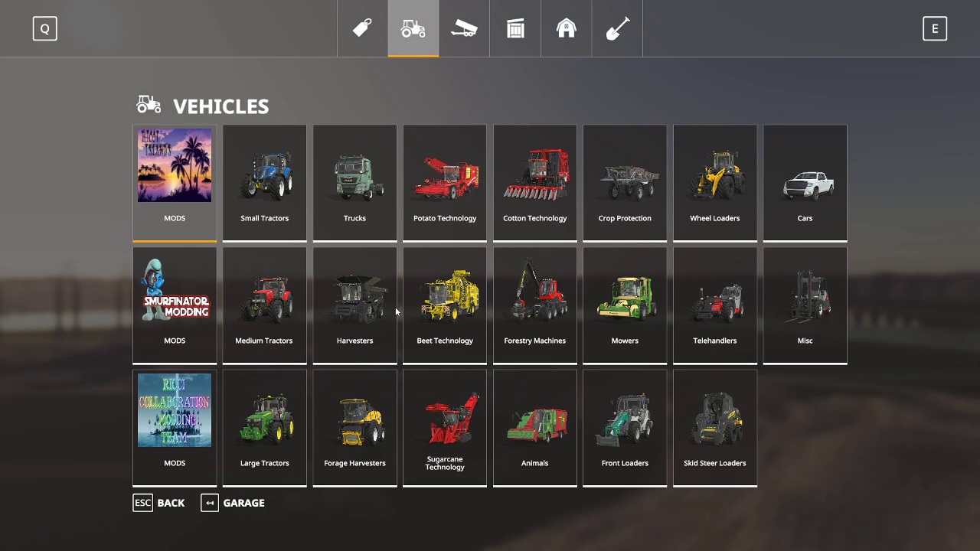
left_click(812, 207)
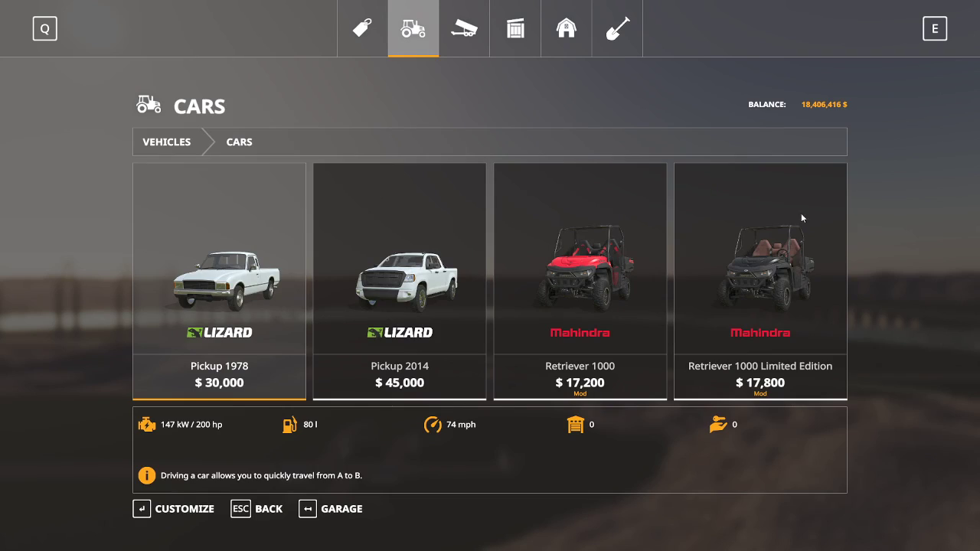
double_click(434, 305)
left_click(316, 515)
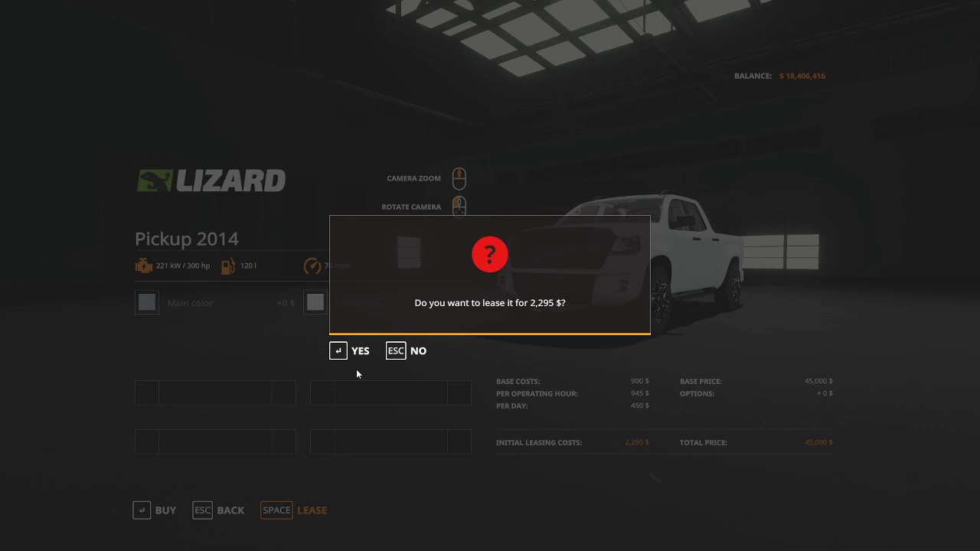
left_click(354, 348)
left_click(354, 348)
key("Escape")
key("Escape")
key("Escape")
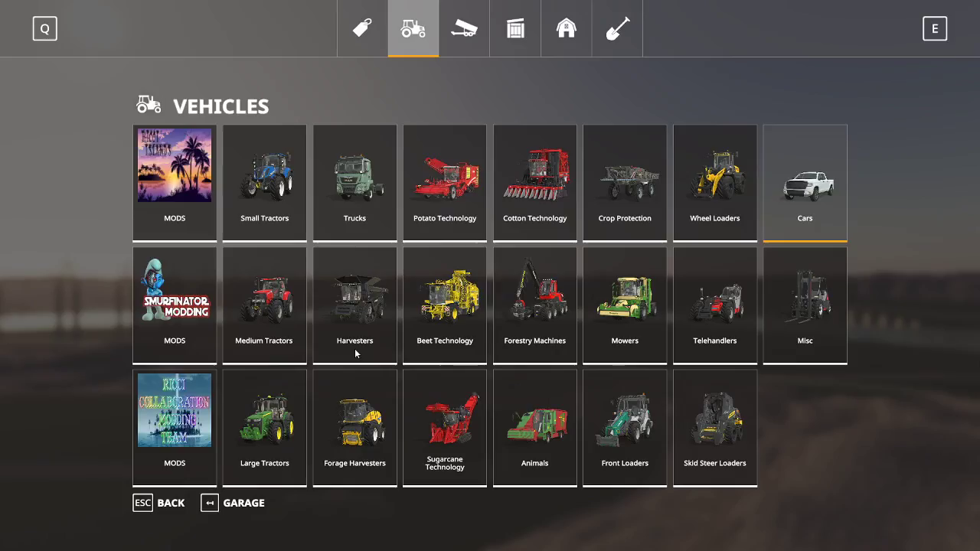
Enter the leased pickup, pull the camera back, and drive out through the yard gate to the main road
key("Tab")
scroll(490, 321, "down", 5)
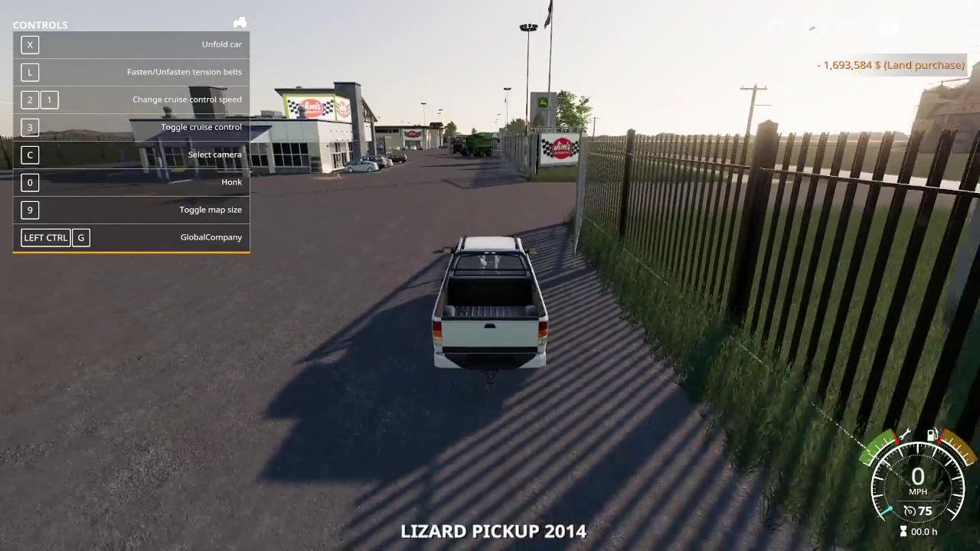
key("w")
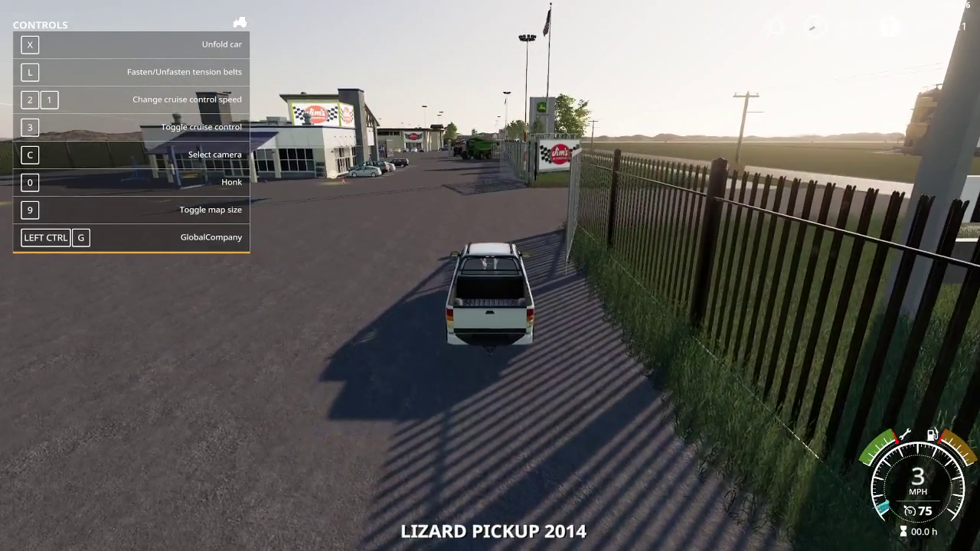
key("d")
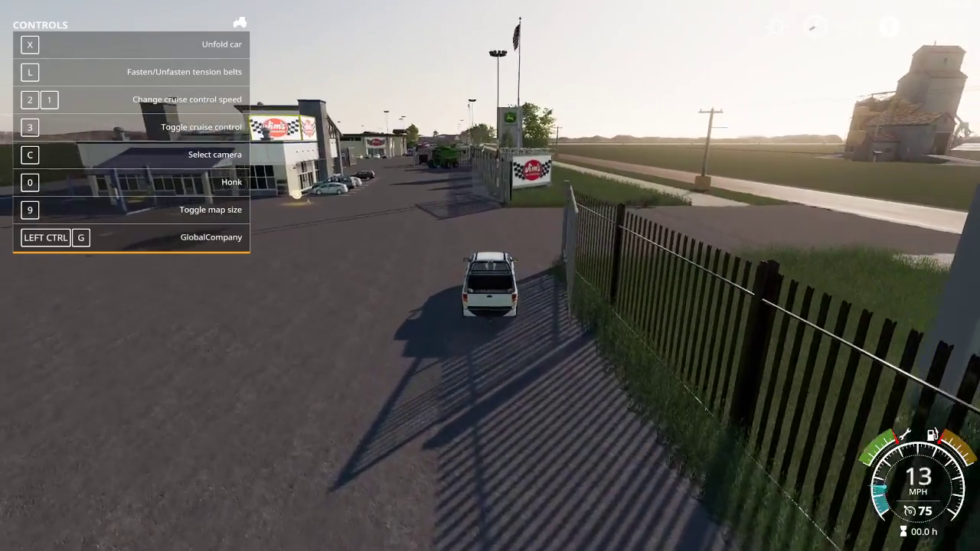
key("w")
key("d")
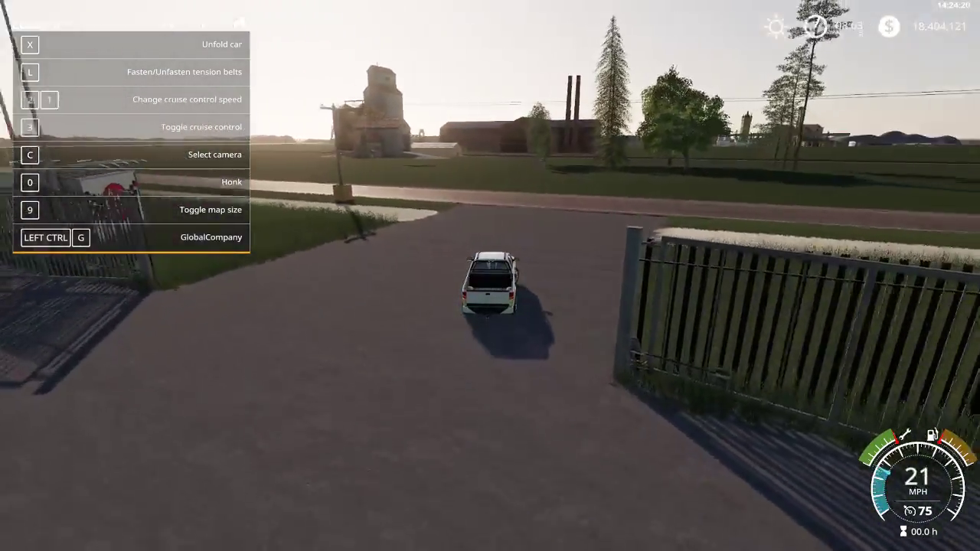
key("w")
key("a")
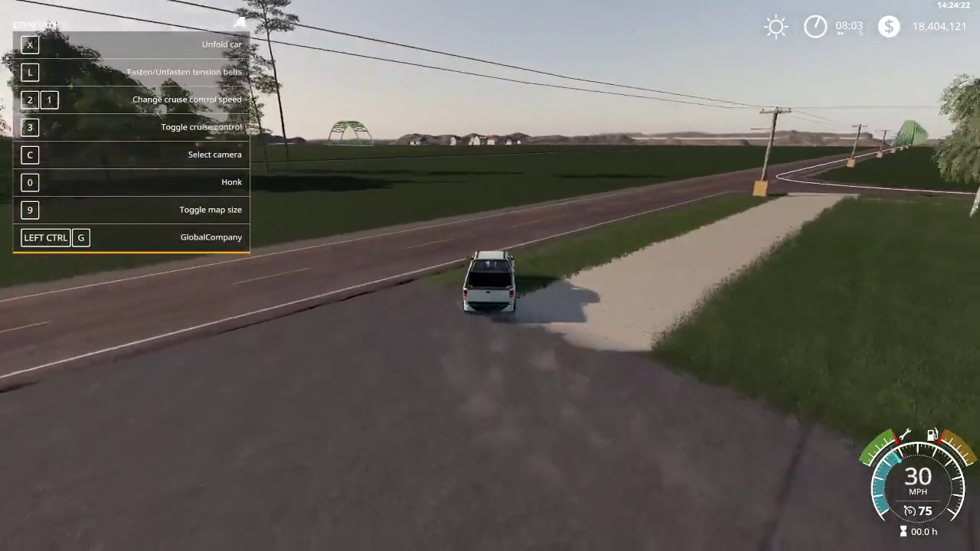
Drive the pickup along the main road, turn right at the intersection, and follow the straight road towards the green bridge
key("w")
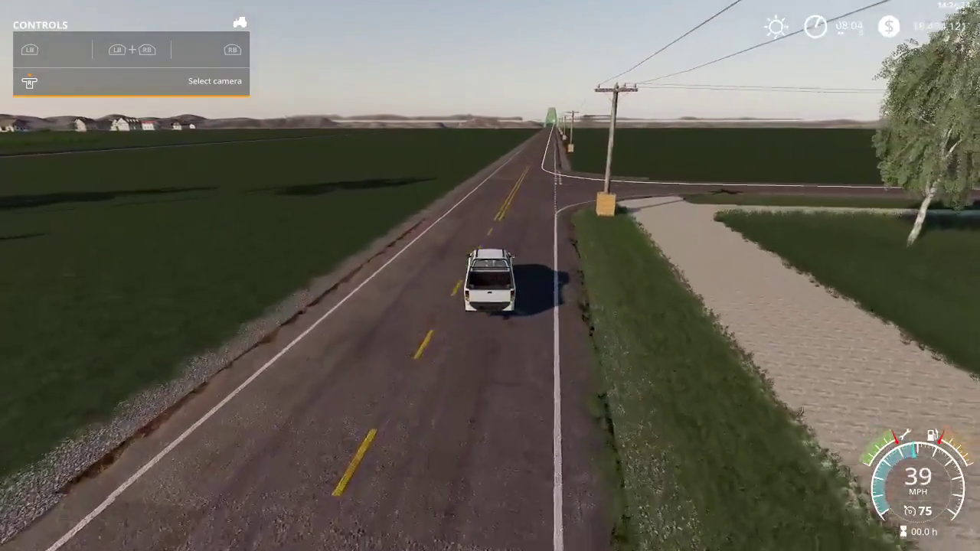
key("w")
key("d")
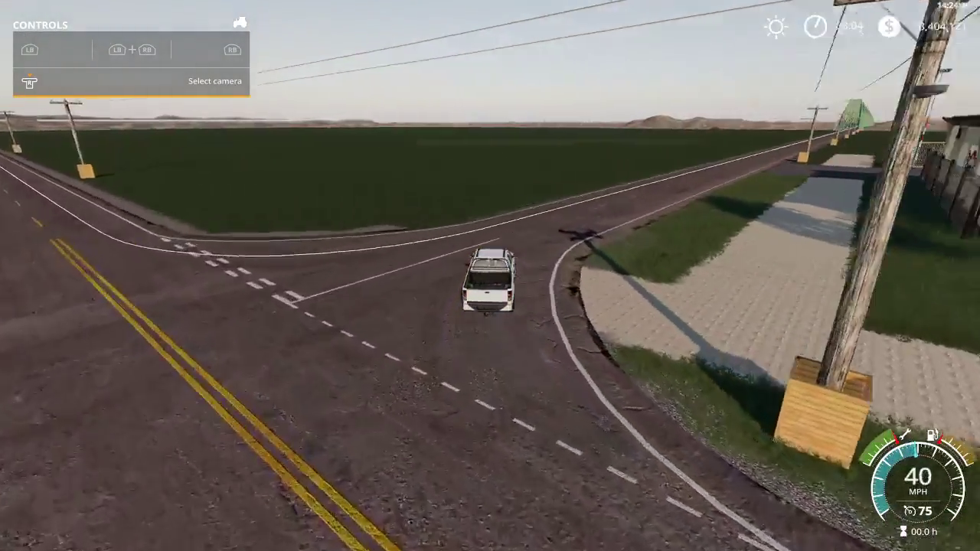
key("w")
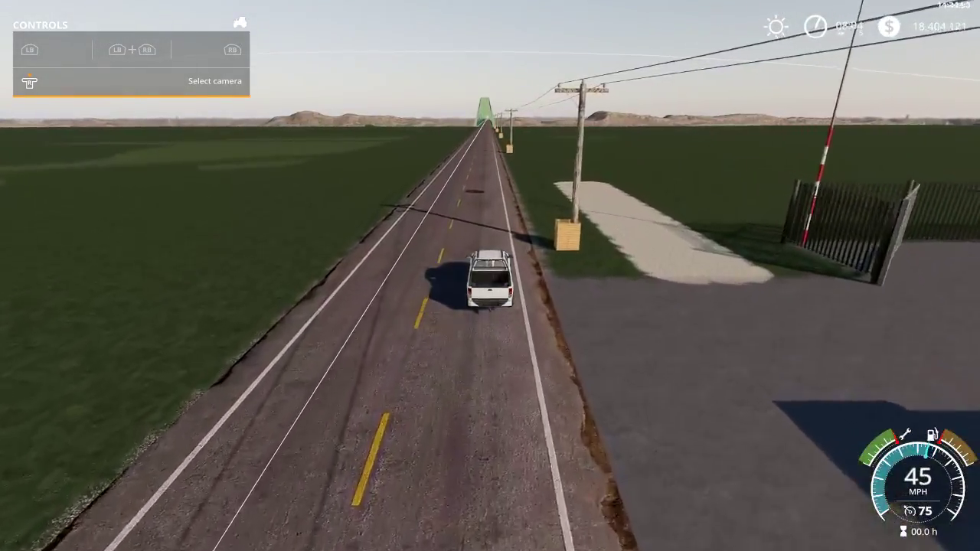
key("w")
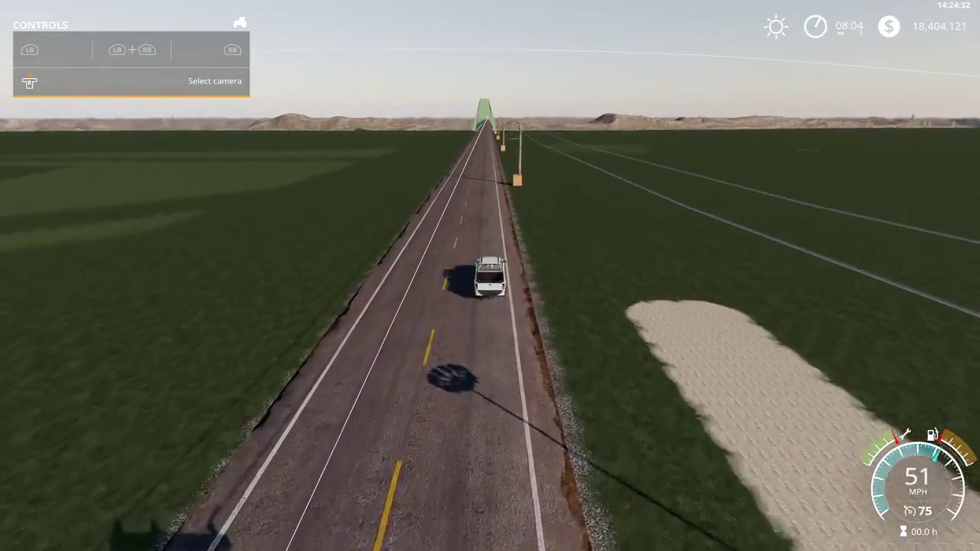
key("w")
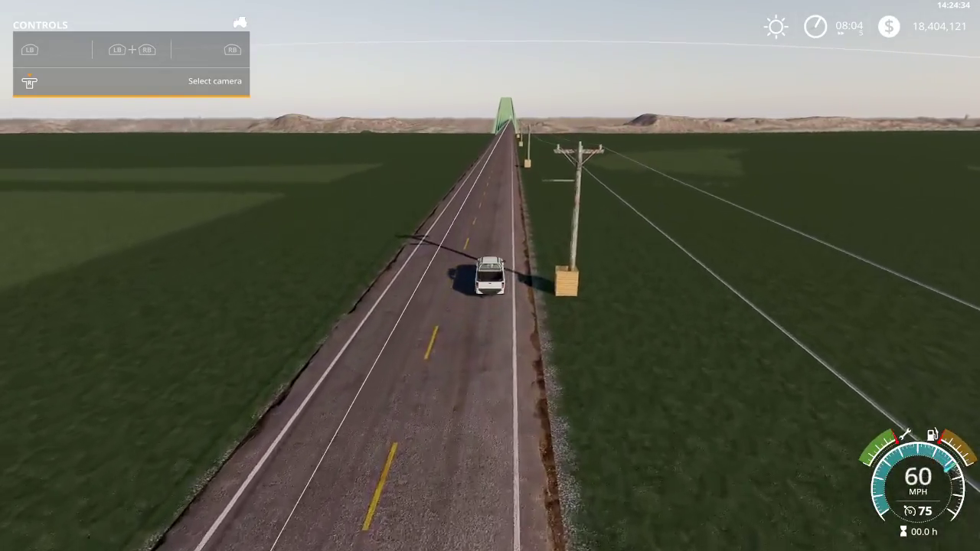
key("w")
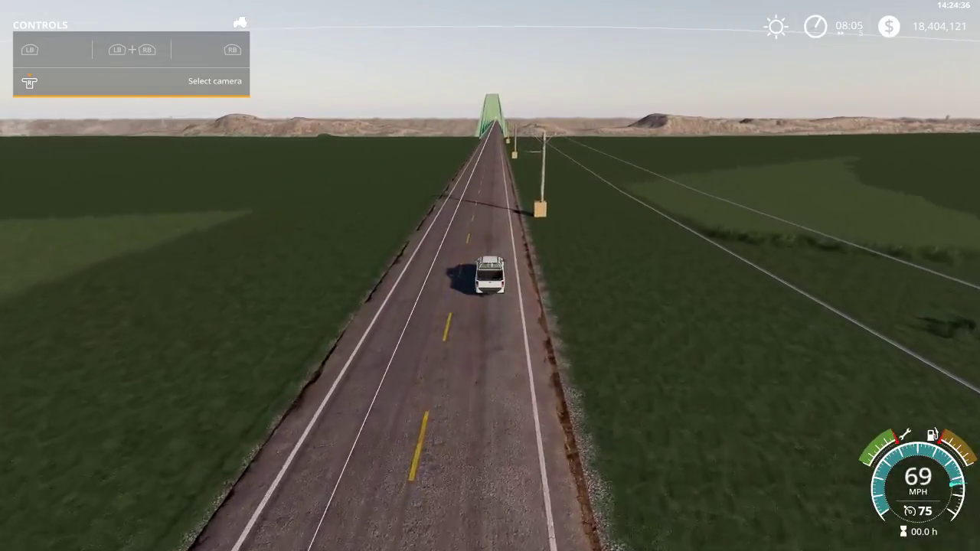
key("w")
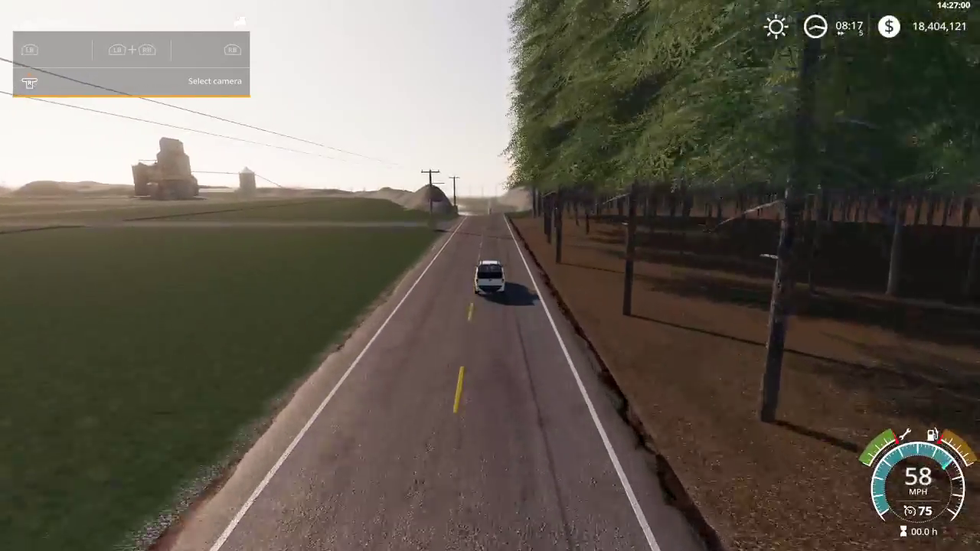
Turn the pickup off the road into the spruce forest and follow the dirt track to the red house clearing
key("d")
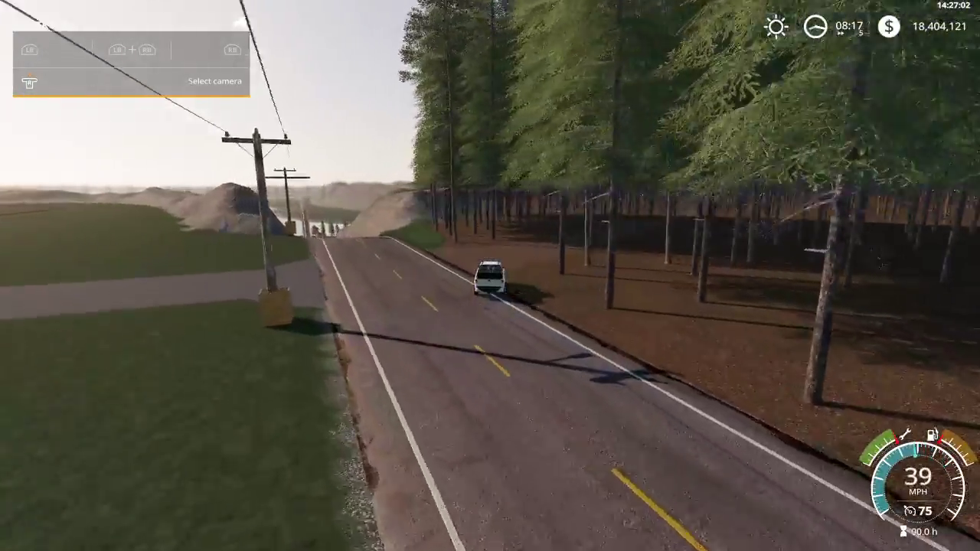
key("w")
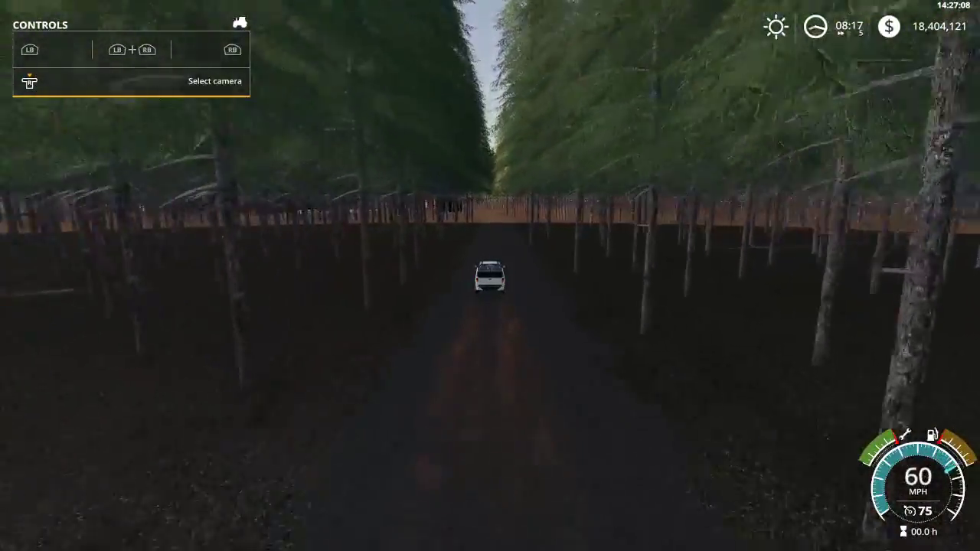
key("w")
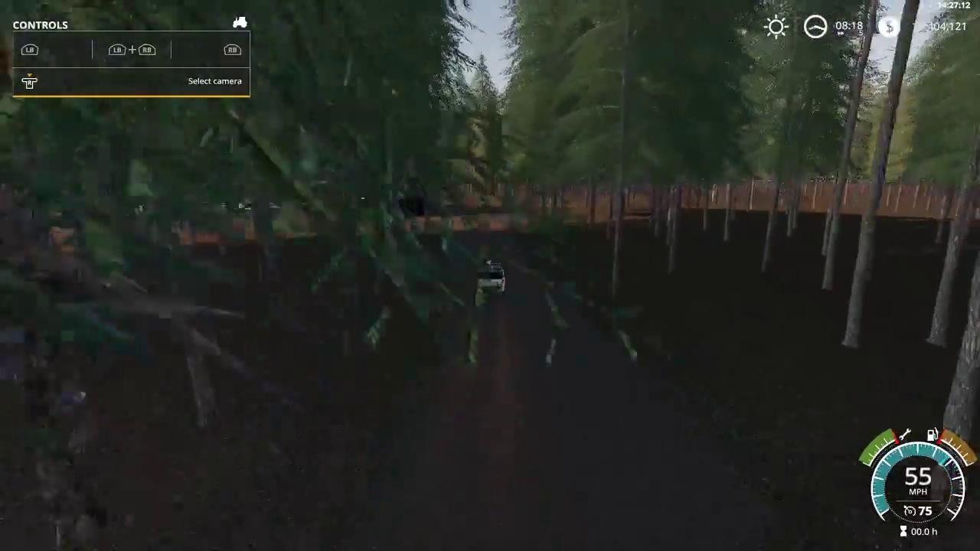
key("s")
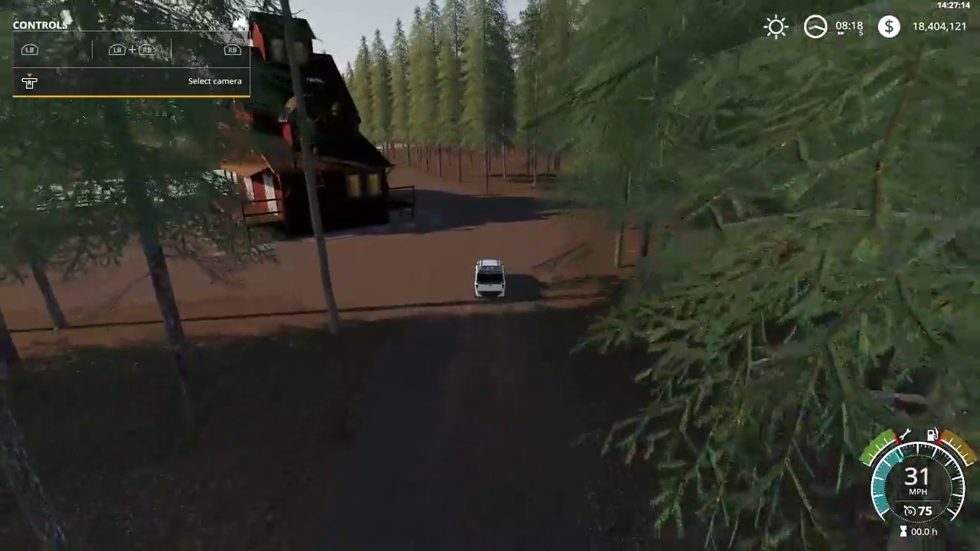
key("w")
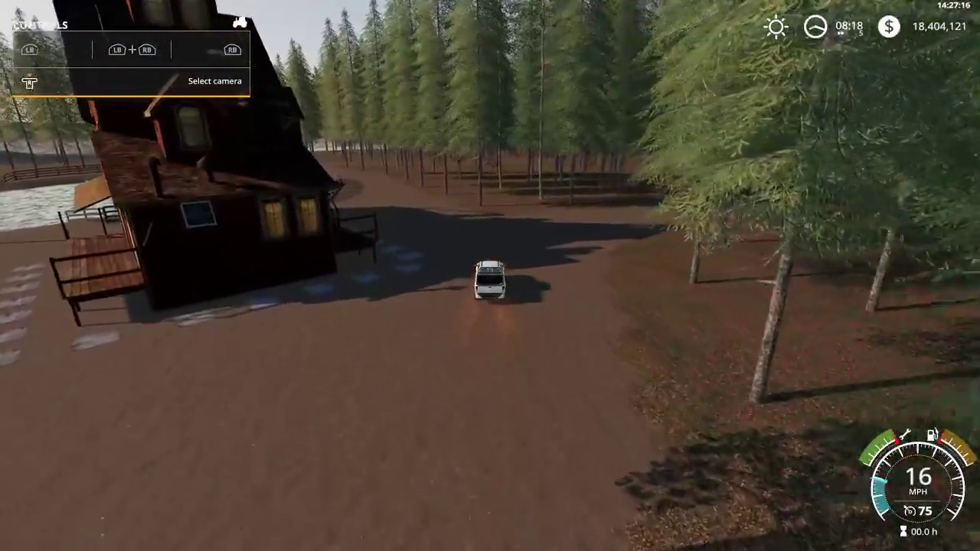
Drive the pickup past the red house along the straight forest track, stop in the open dirt clearing and get out
key("w")
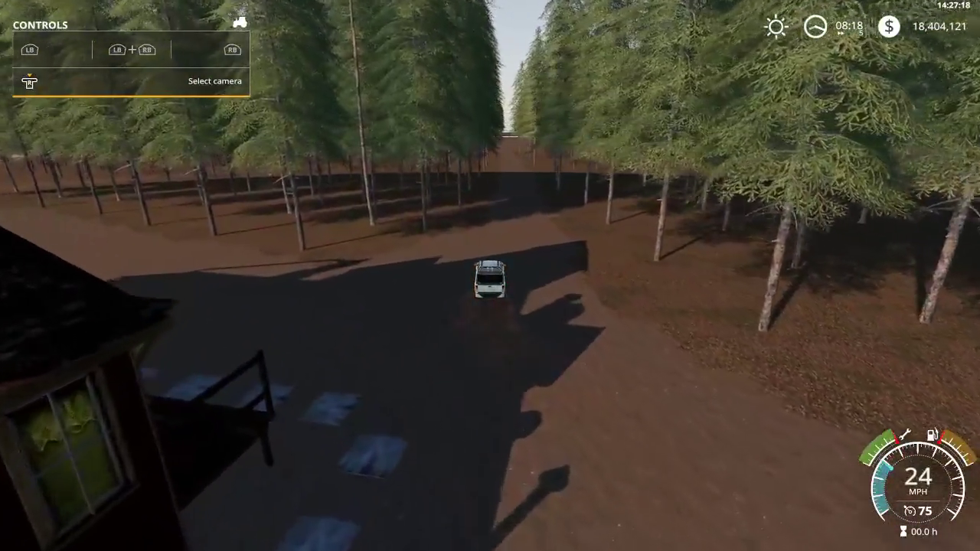
key("w")
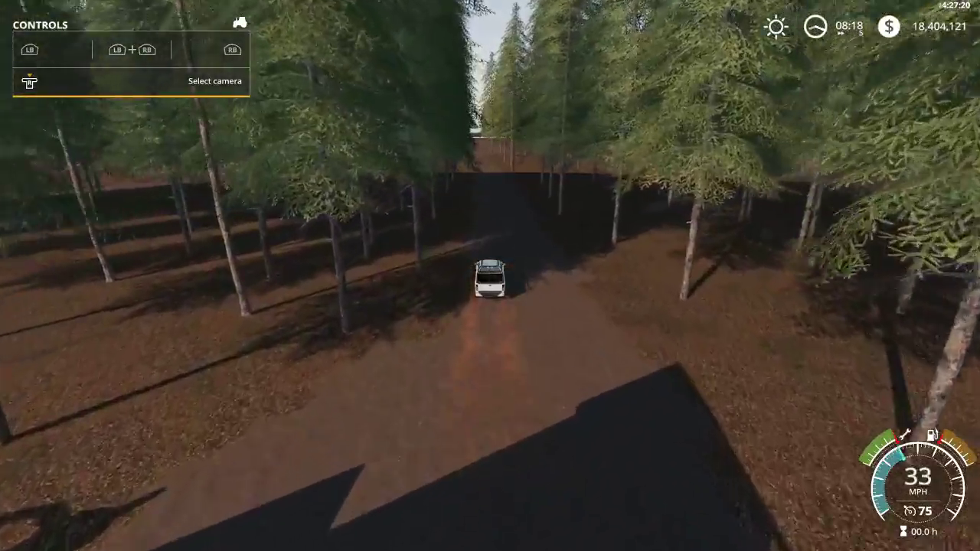
key("w")
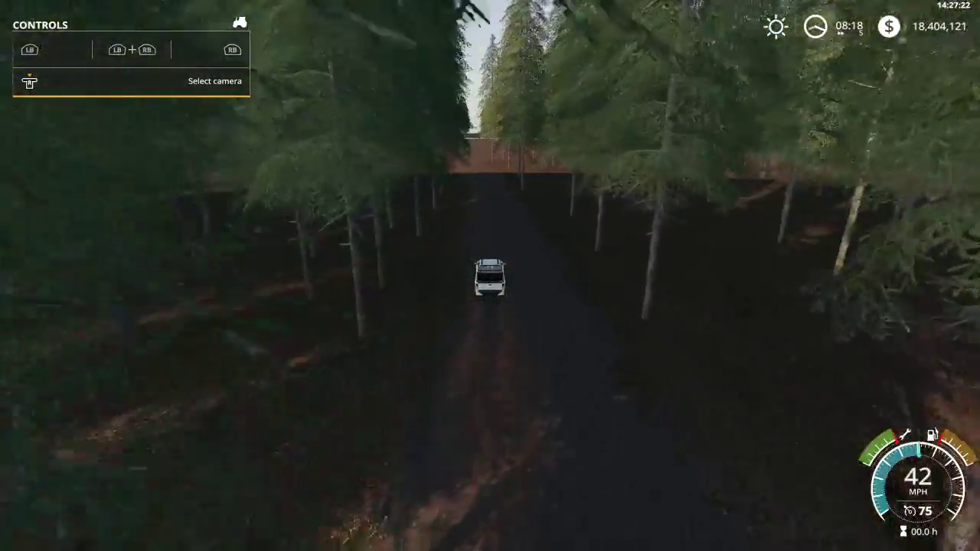
key("w")
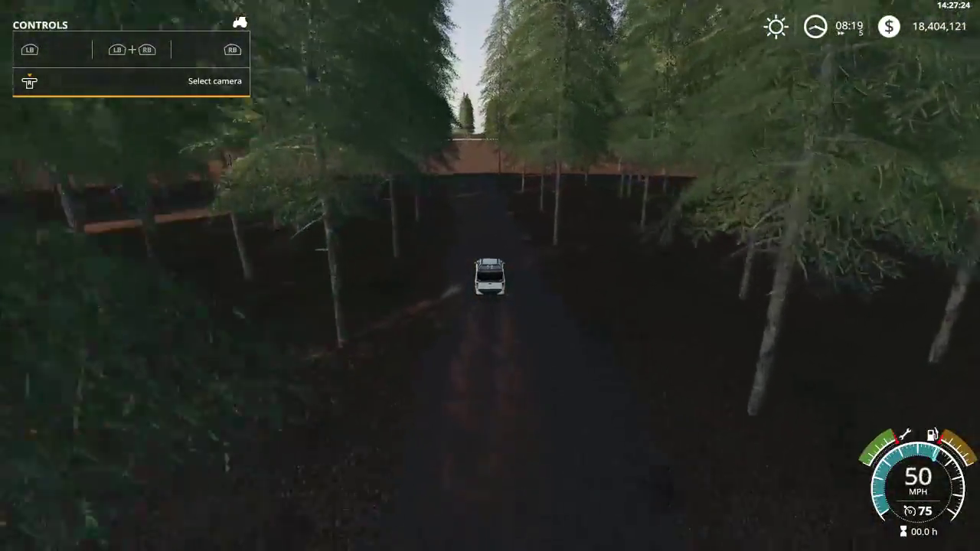
key("w")
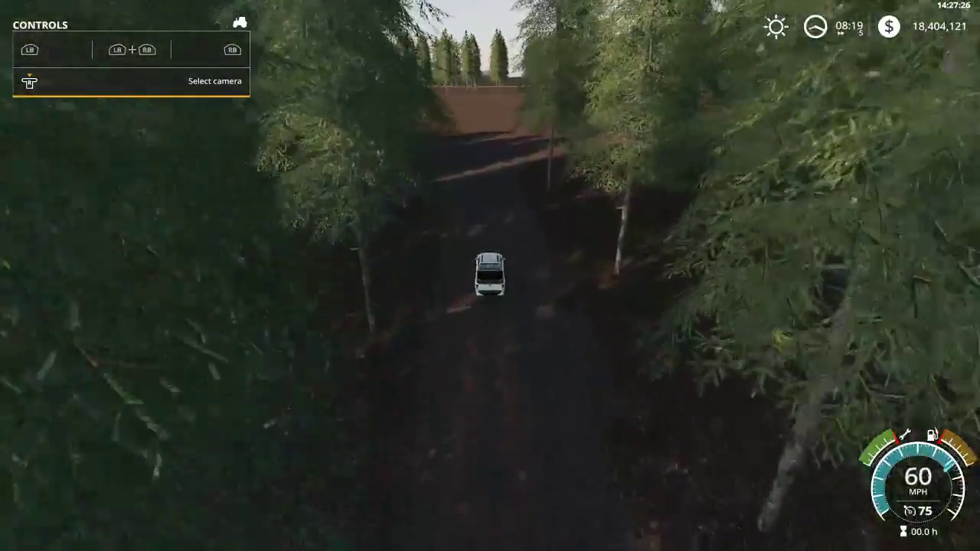
key("s")
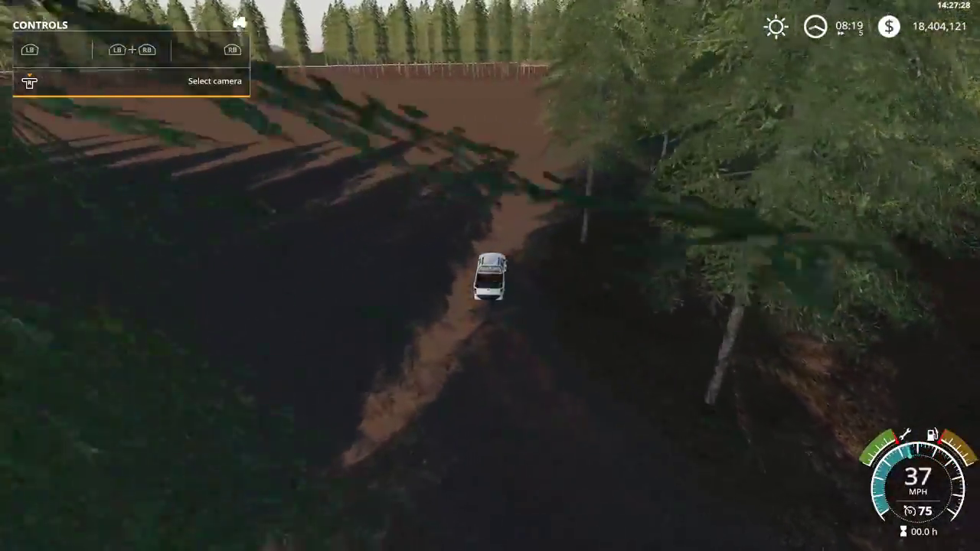
key("e")
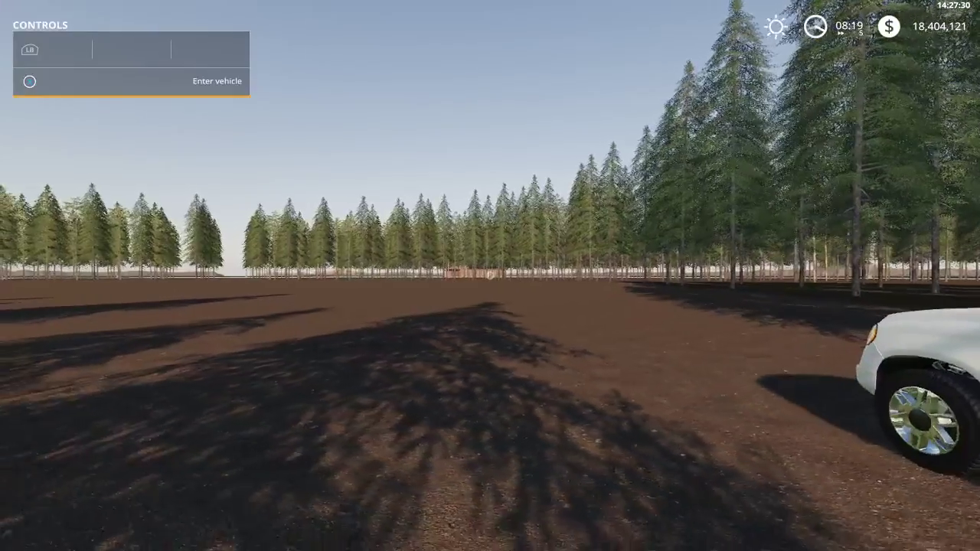
Choose the Mammoth Mill from the shop's RI Placeables category and start placing it
key("Escape")
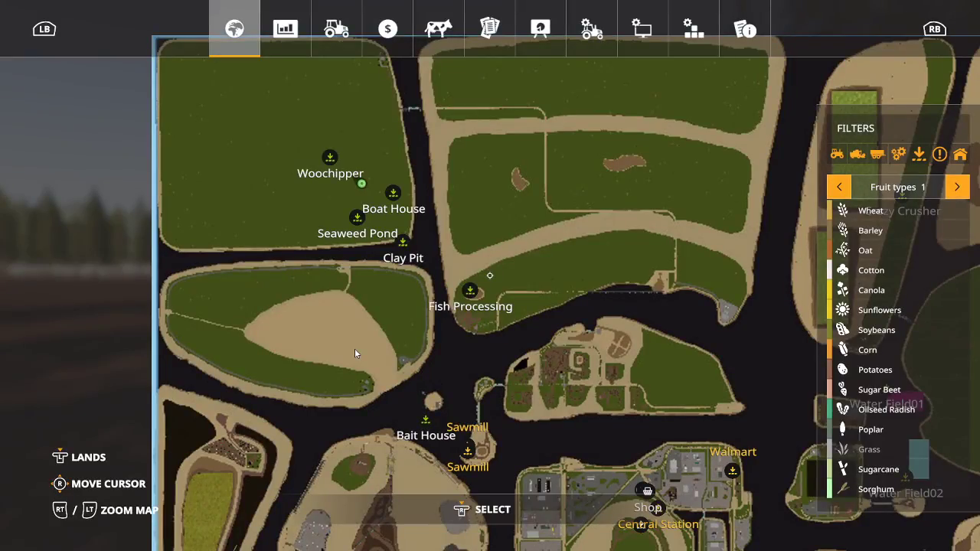
key("p")
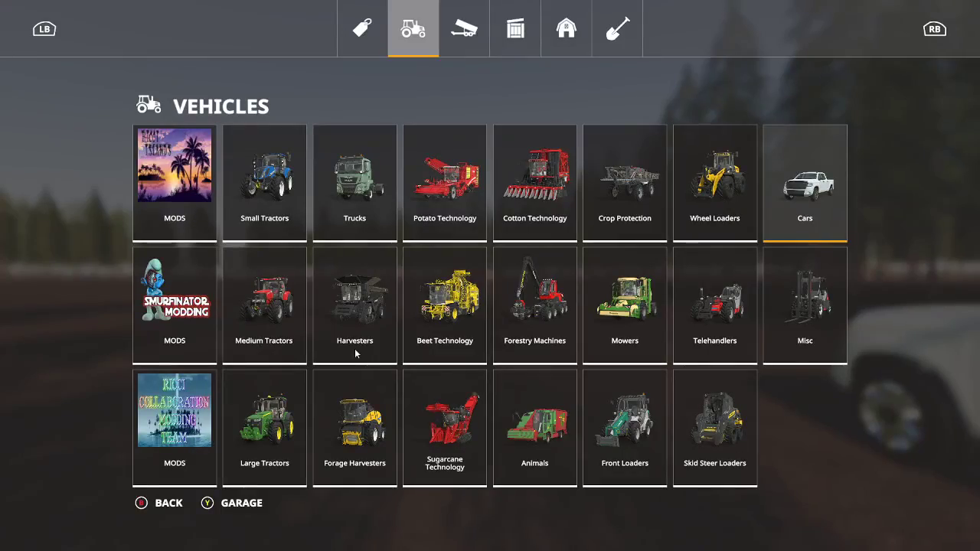
left_click(566, 34)
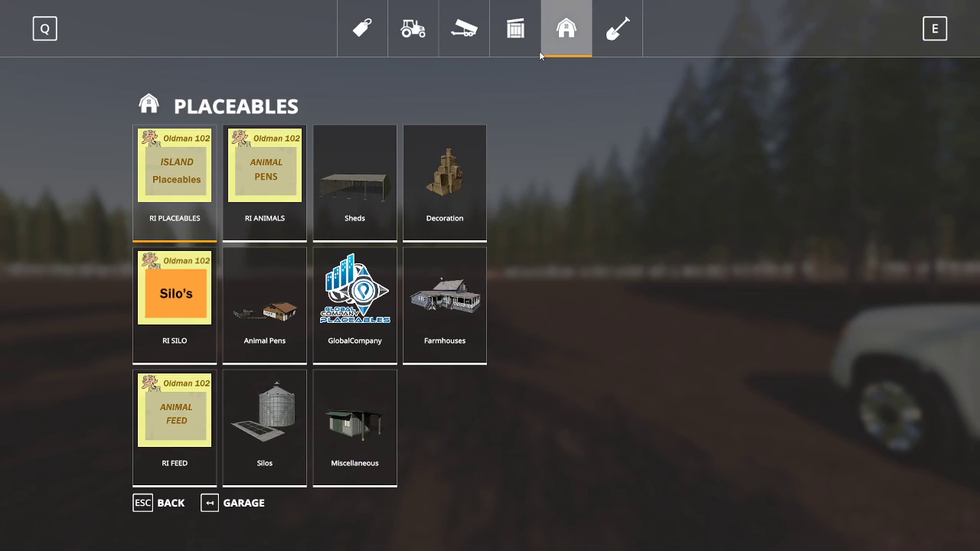
left_click(180, 190)
key("Right")
key("Right")
key("Right")
key("Right")
key("Right")
key("Right")
key("Right")
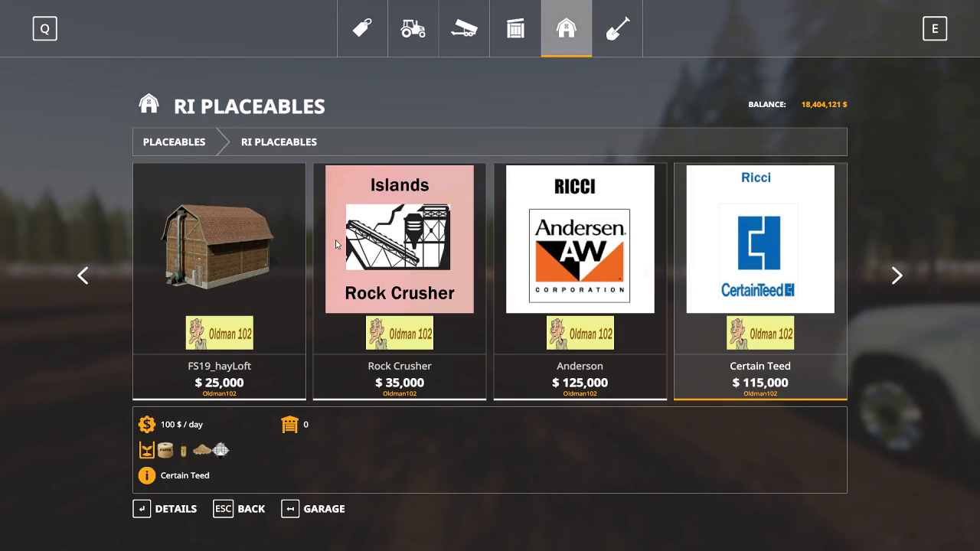
key("Right")
key("Right")
key("Right")
key("Right")
key("Right")
key("Right")
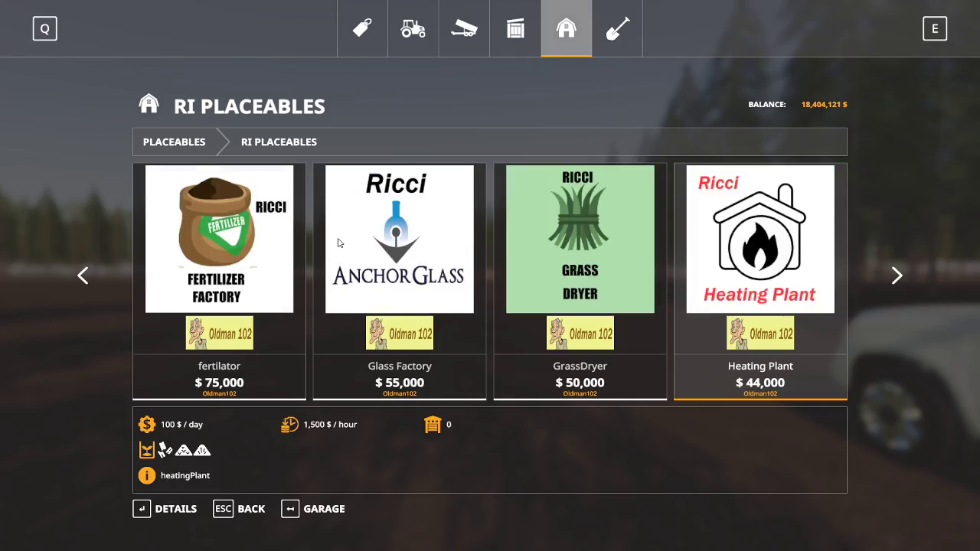
key("Right")
key("Right")
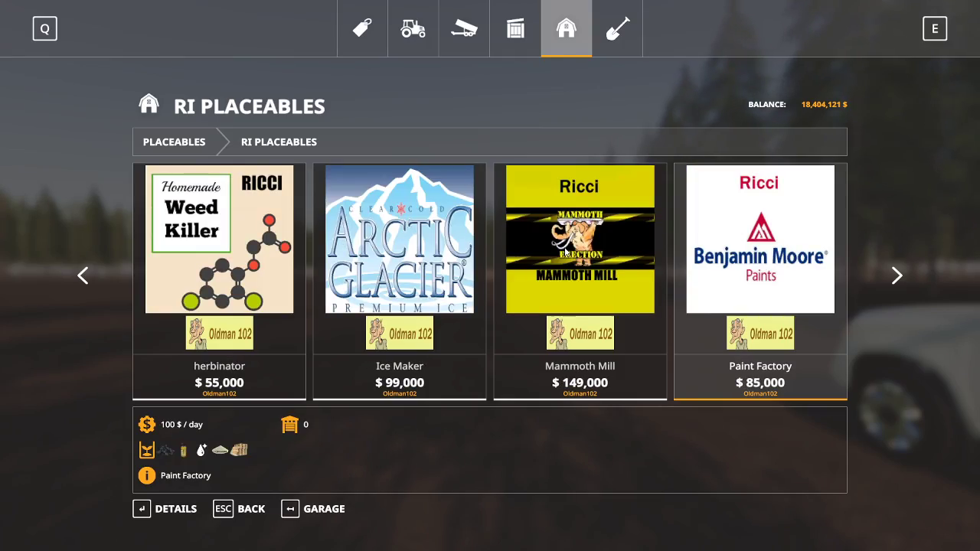
left_click(565, 245)
left_click(564, 248)
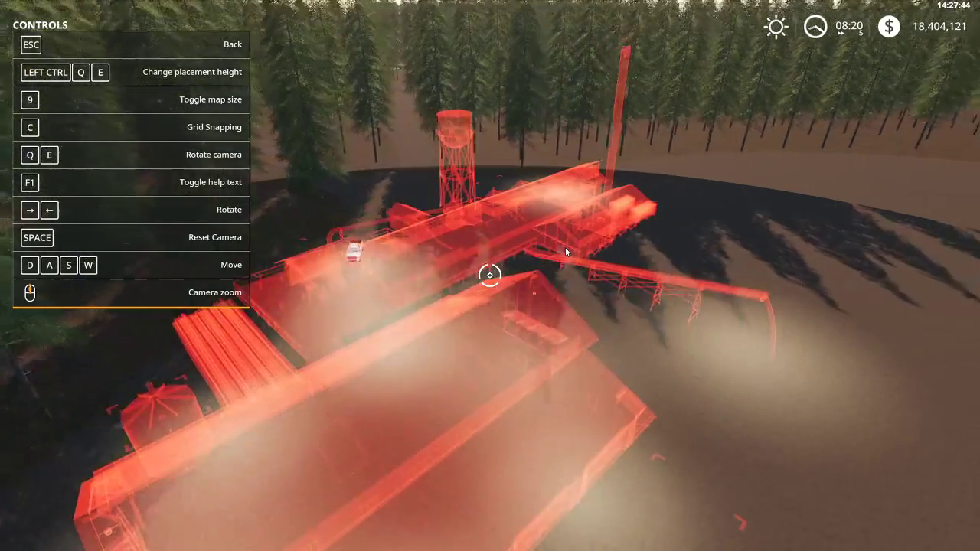
Move the Mammoth Mill onto free ground in the dirt clearing, rotate it and buy it there
key("d")
key("Right")
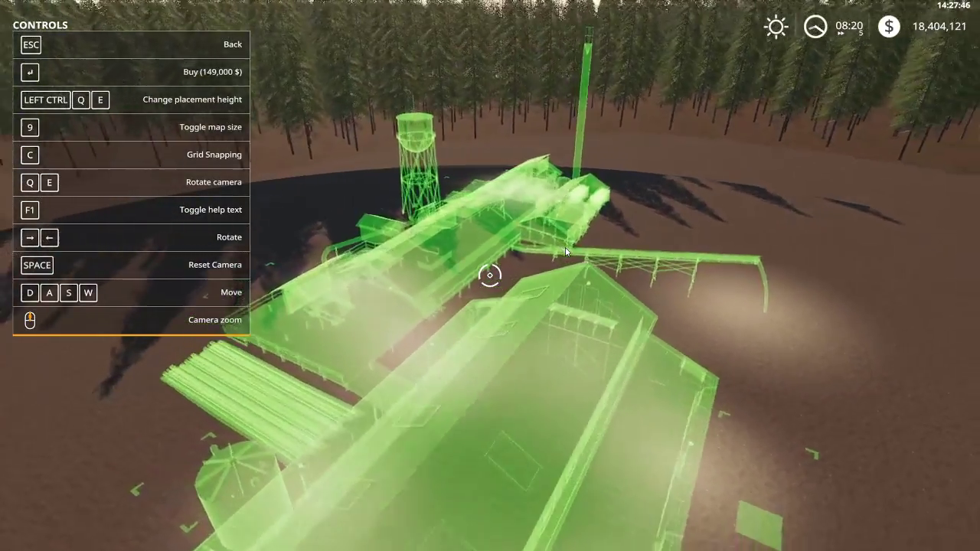
key("Right")
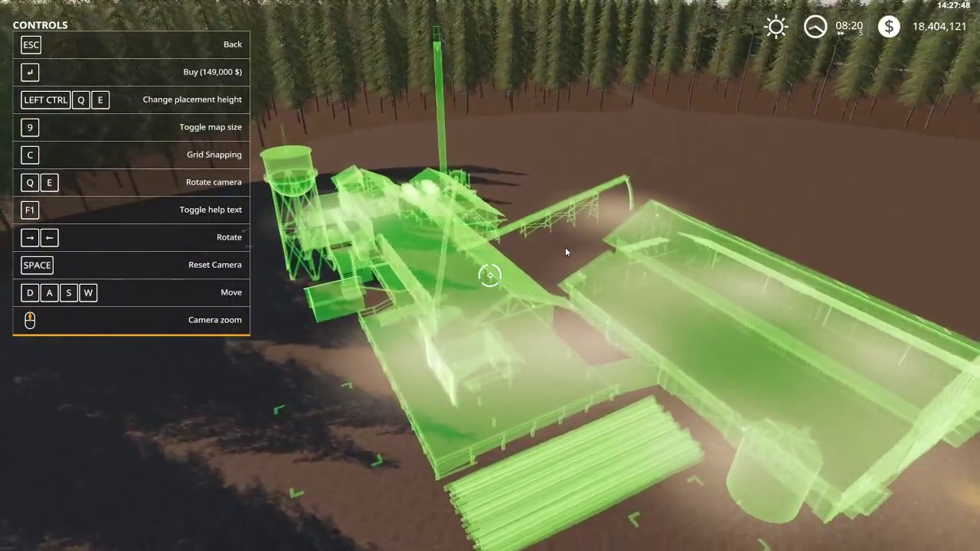
key("Right")
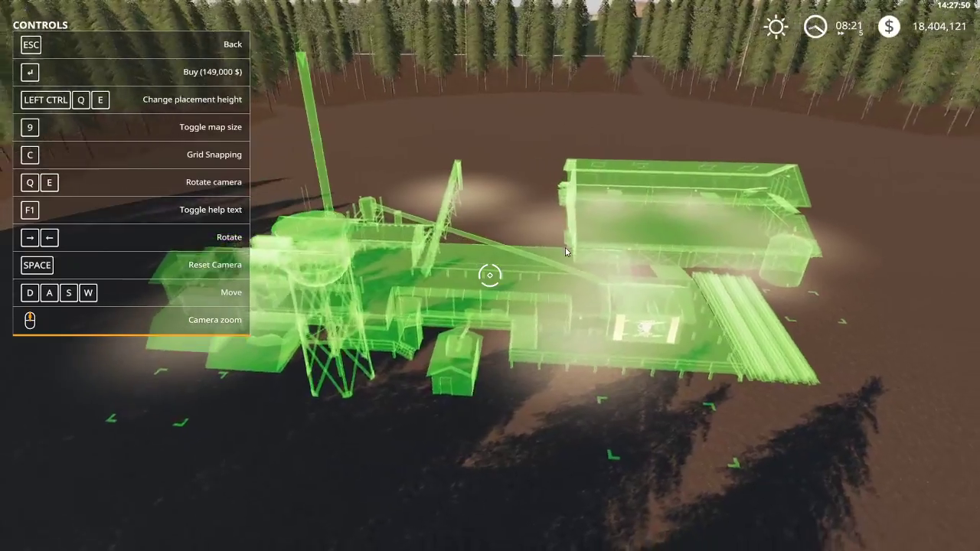
key("q")
key("Return")
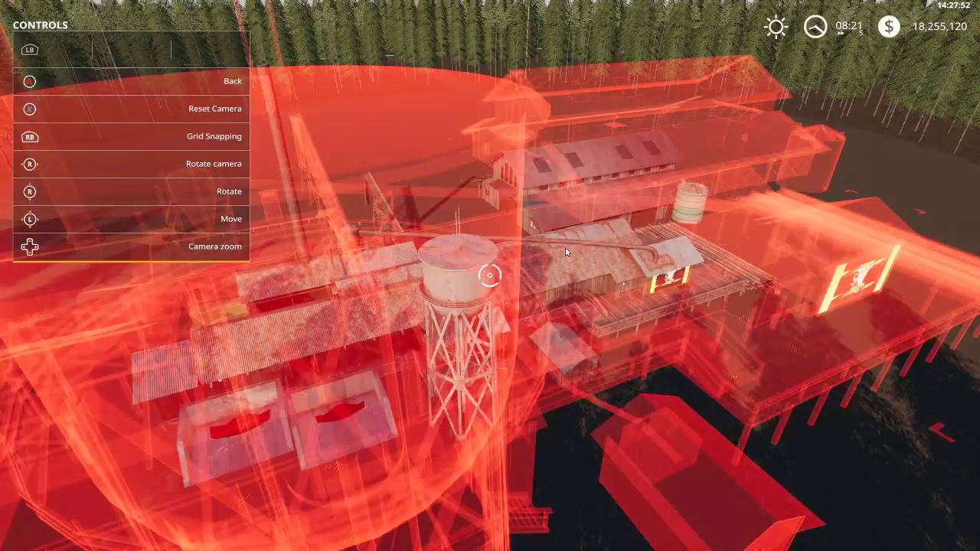
Leave placement mode without placing a second mill, get back into the pickup and drive on
key("Escape")
key("Escape")
key("e")
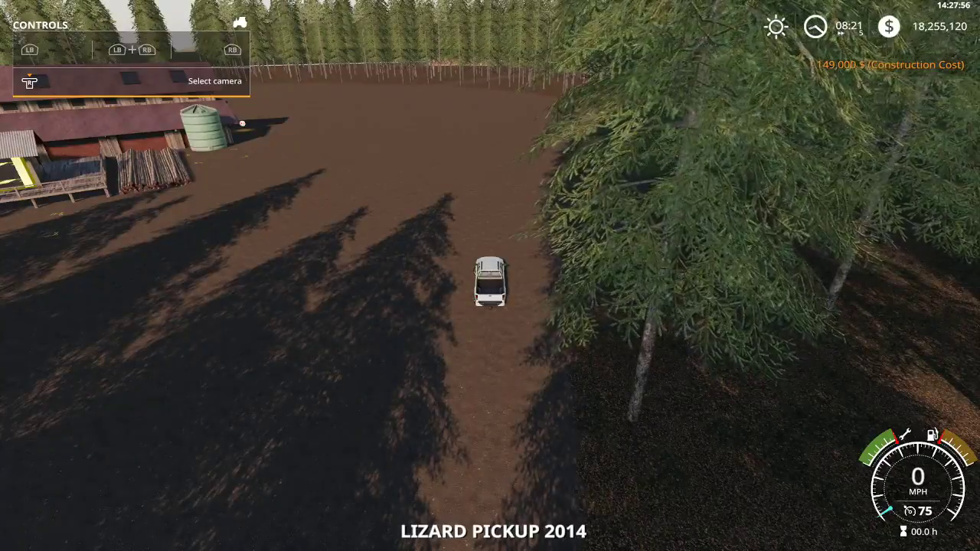
key("w")
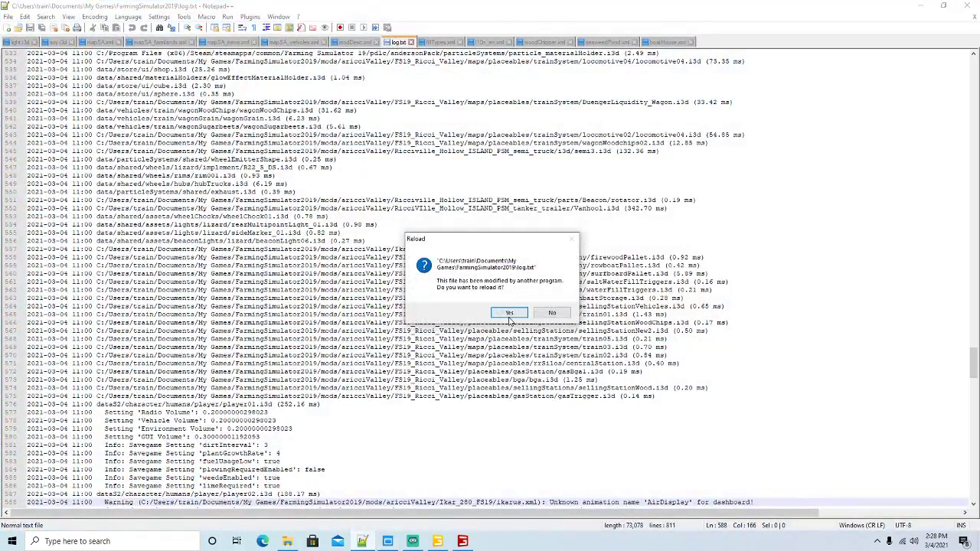
Reload the modified log.txt in Notepad++ and go back through it to its opening section
left_click(509, 313)
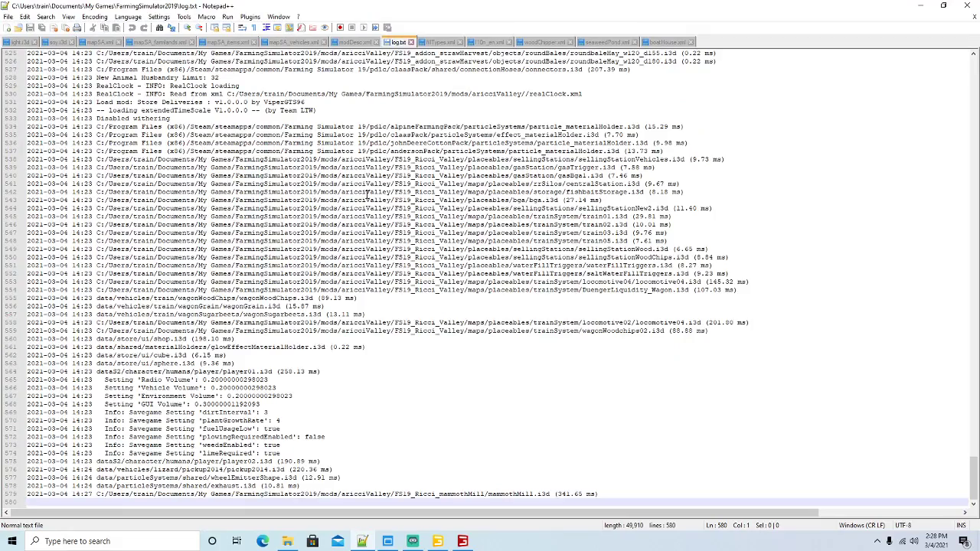
scroll(366, 195, "up", 20)
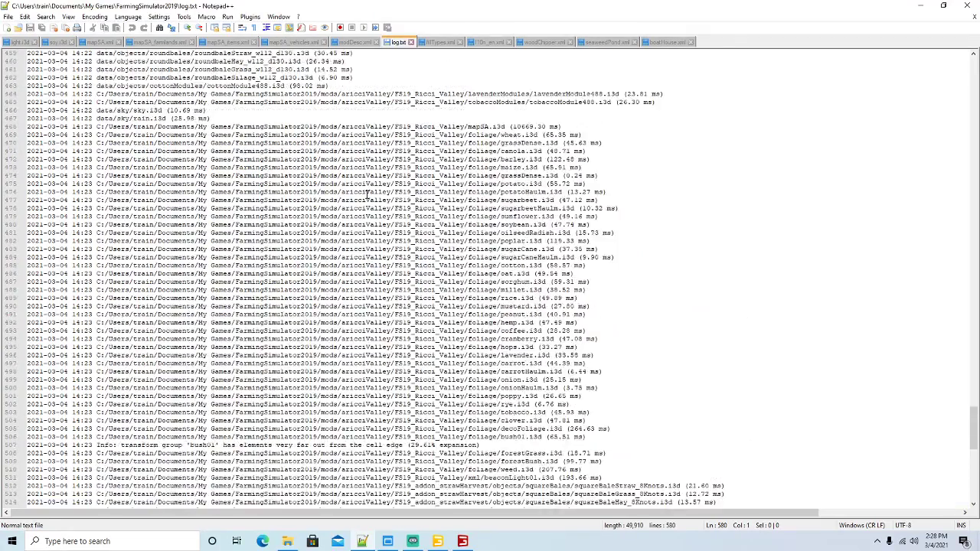
scroll(367, 194, "up", 20)
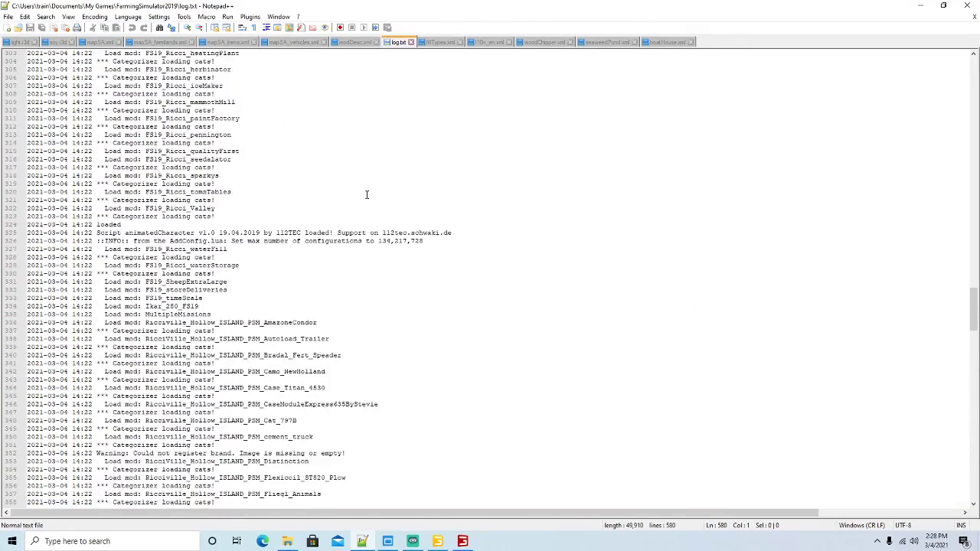
scroll(367, 194, "up", 20)
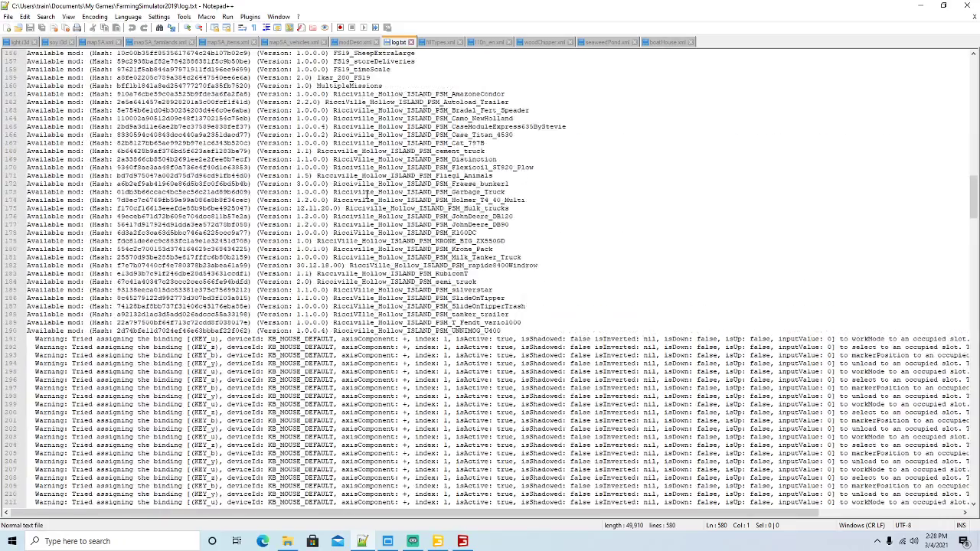
scroll(367, 194, "up", 20)
Read log.txt from the available mods list through the mod and map loading entries, checking for warnings and errors
scroll(366, 194, "down", 20)
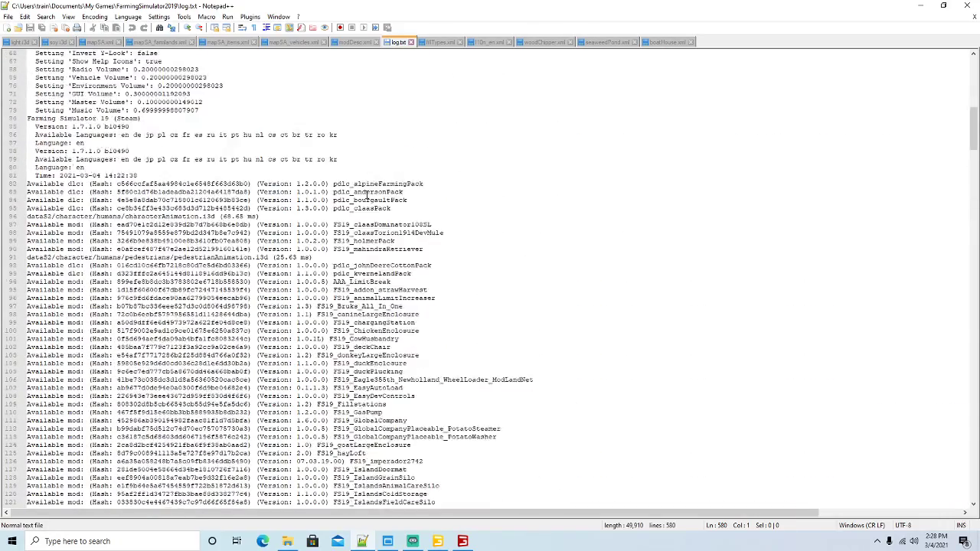
scroll(366, 195, "down", 20)
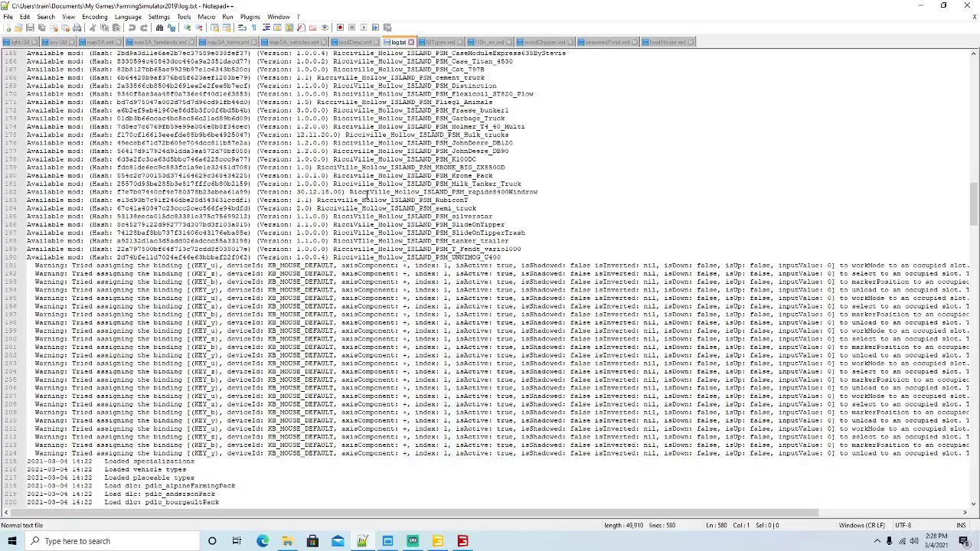
scroll(366, 194, "down", 7)
scroll(366, 194, "down", 7)
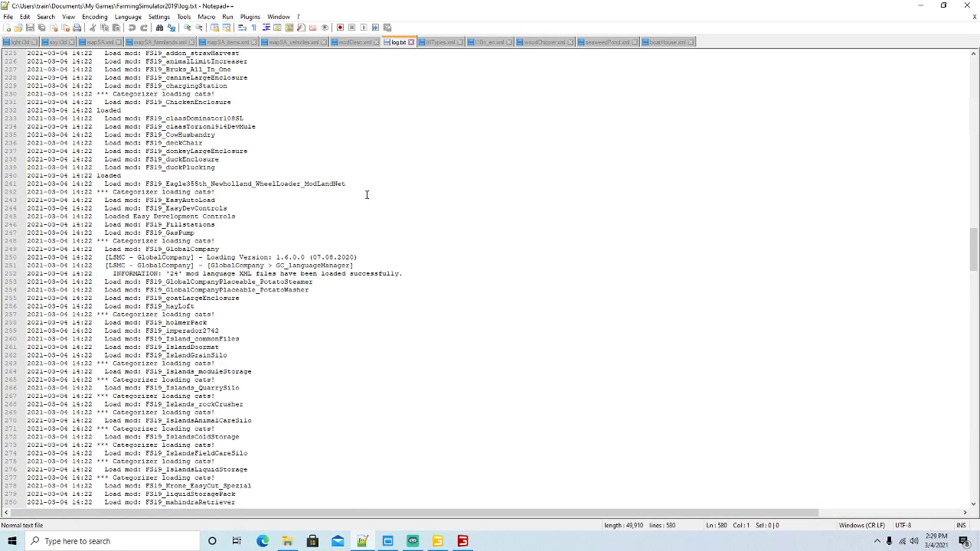
scroll(367, 194, "down", 20)
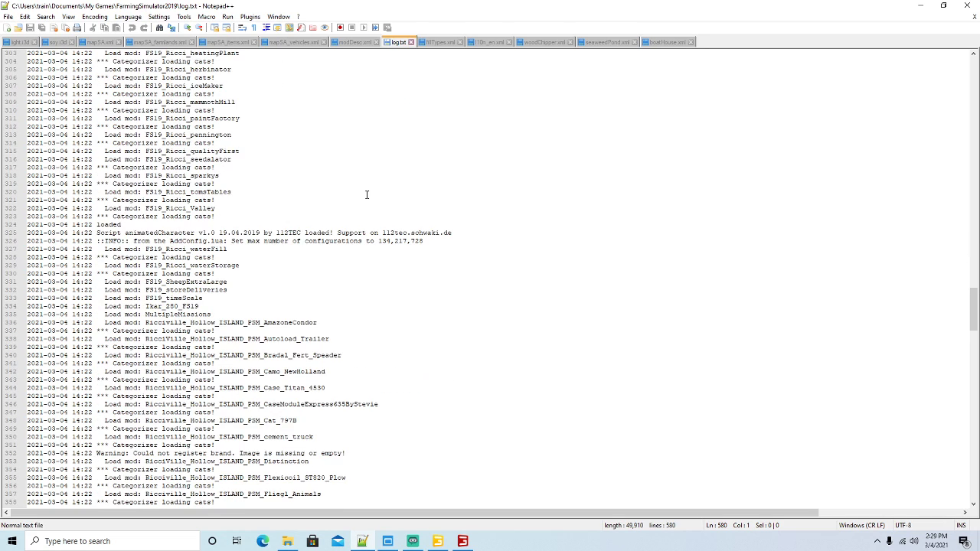
scroll(367, 195, "down", 13)
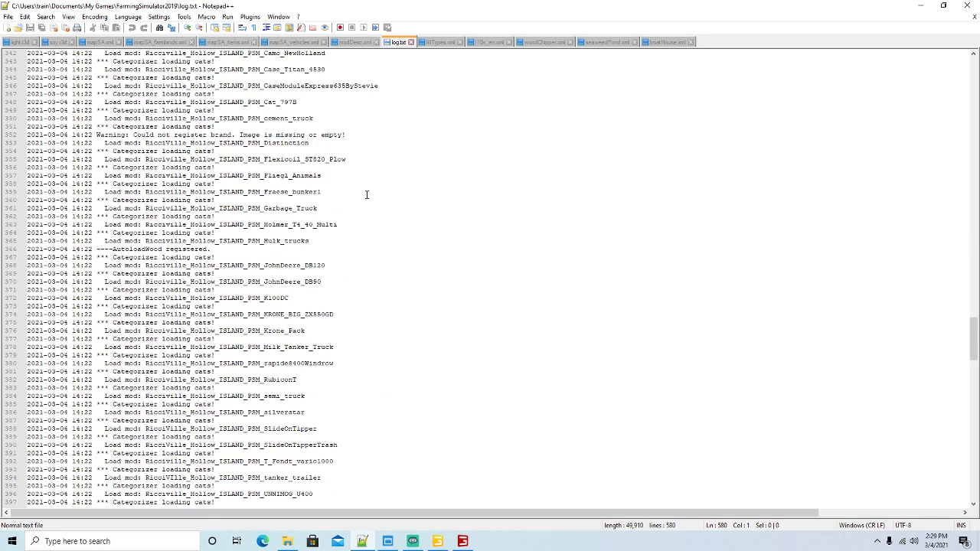
scroll(367, 194, "down", 20)
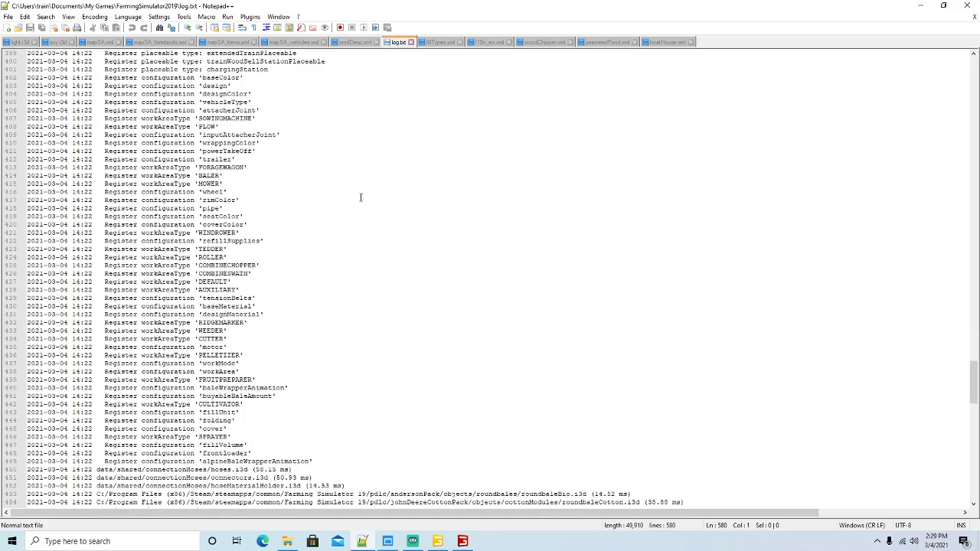
scroll(359, 196, "down", 18)
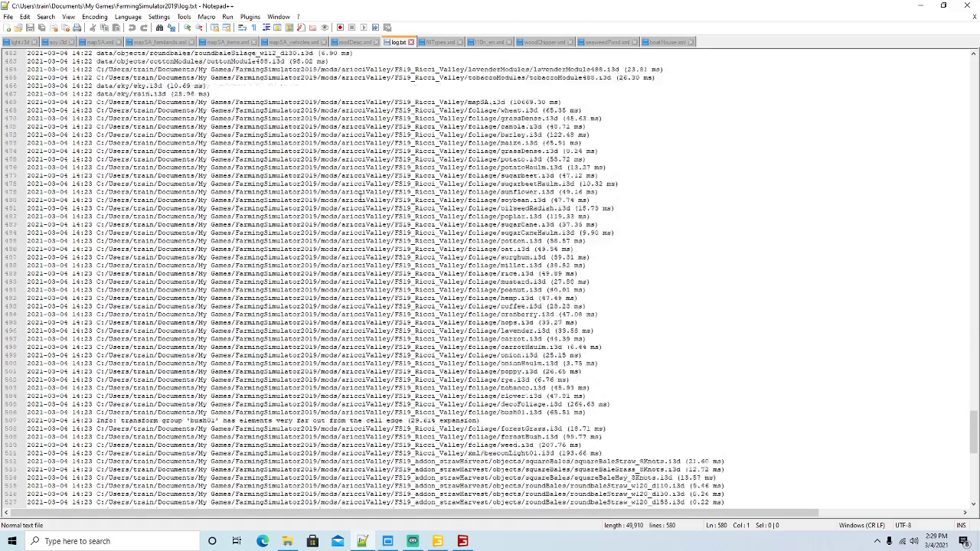
scroll(359, 197, "down", 6)
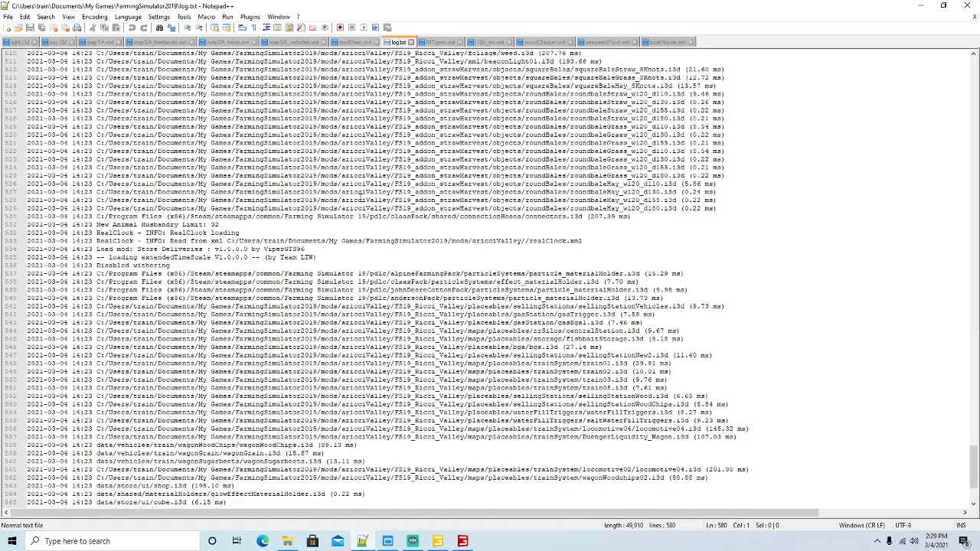
scroll(360, 197, "down", 5)
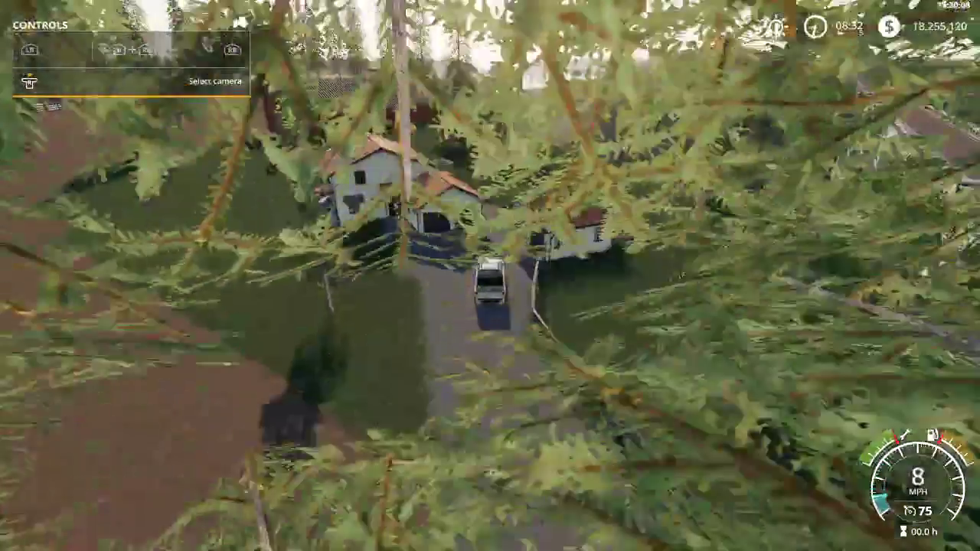
Back in Farming Simulator 19, get out at the white house and walk between the garages onto the grass by the clotheslines
key("e")
key("s")
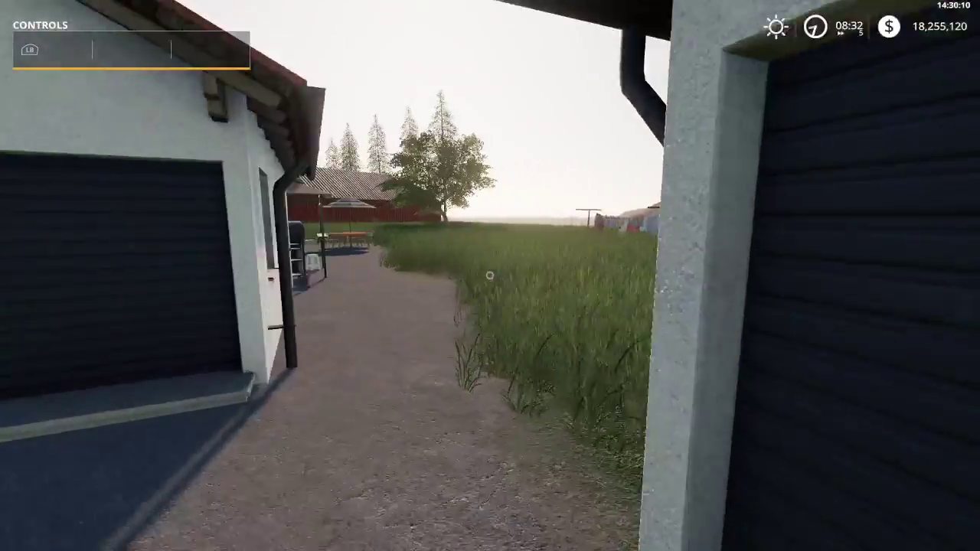
key("w")
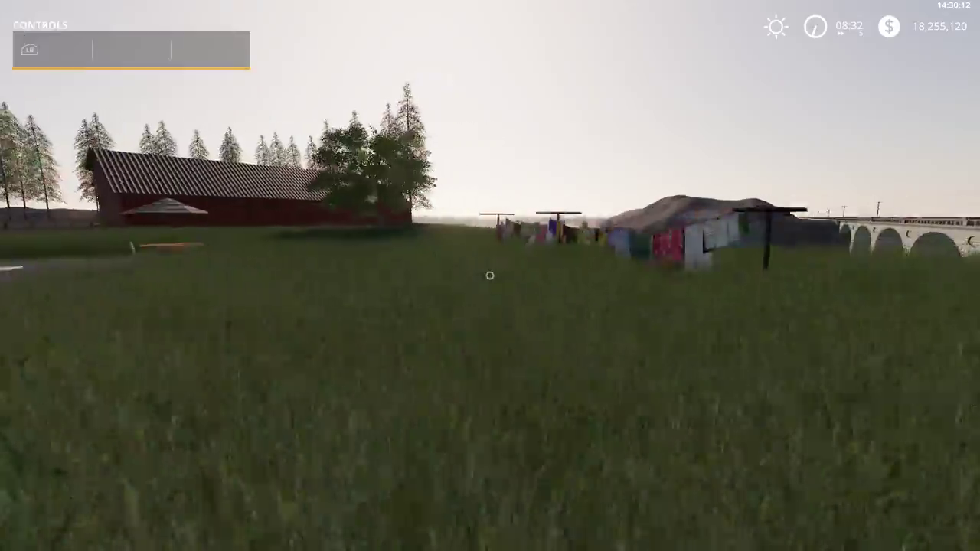
Return to the pickup and drive off, then walk along the forest lake to inspect the red buildings, parked cars and fenced pond
key("Tab")
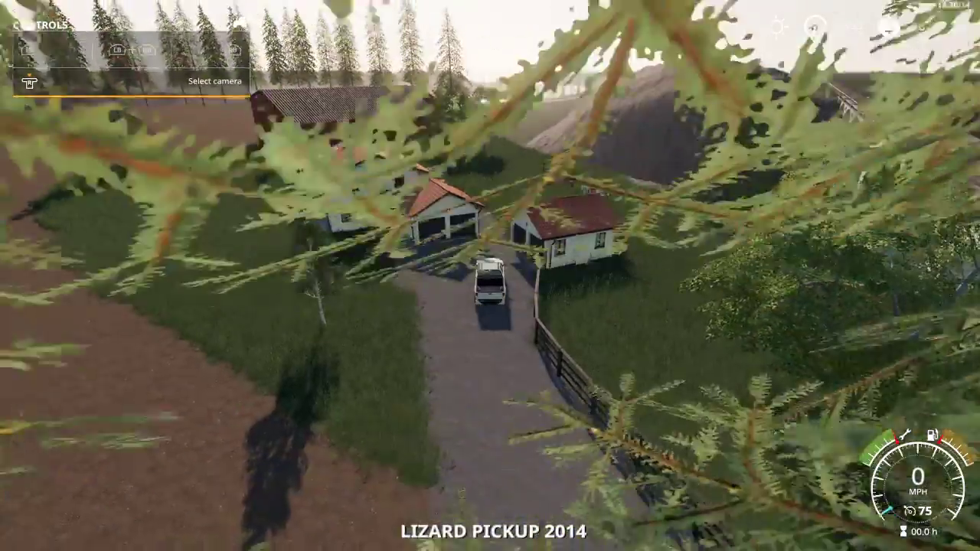
key("w")
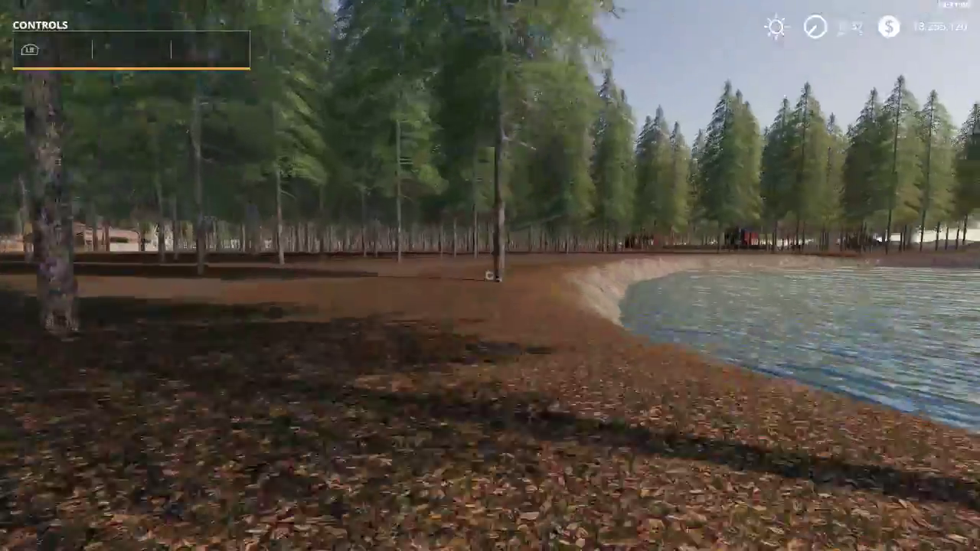
key("w")
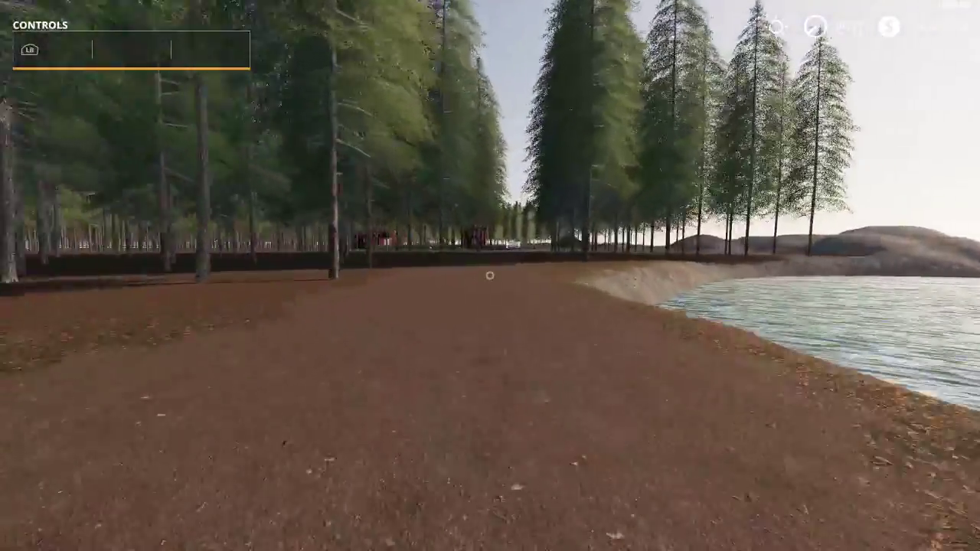
key("w")
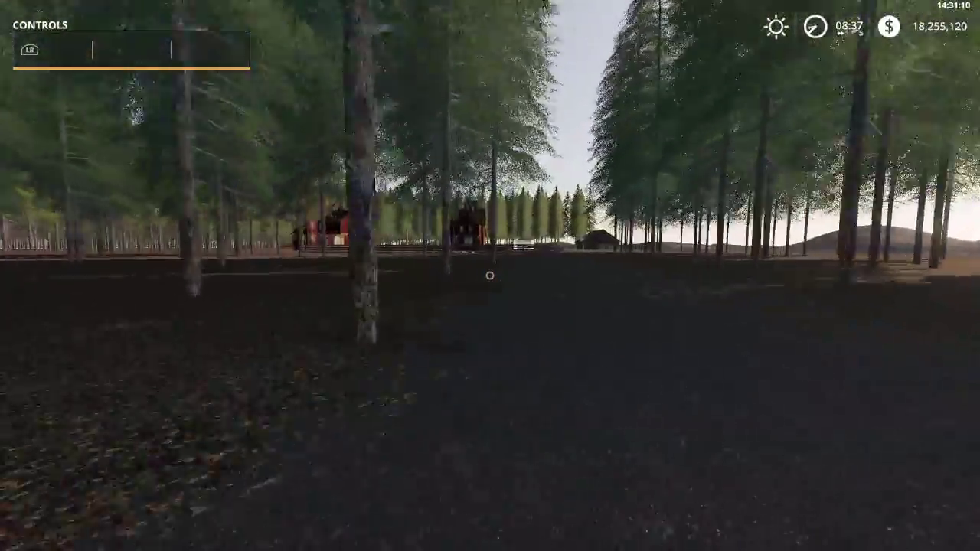
key("w")
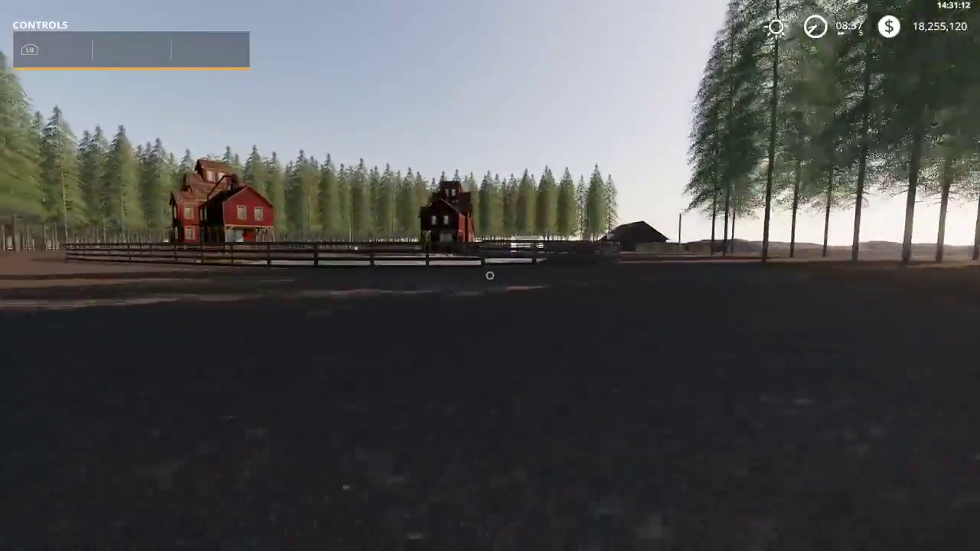
key("w")
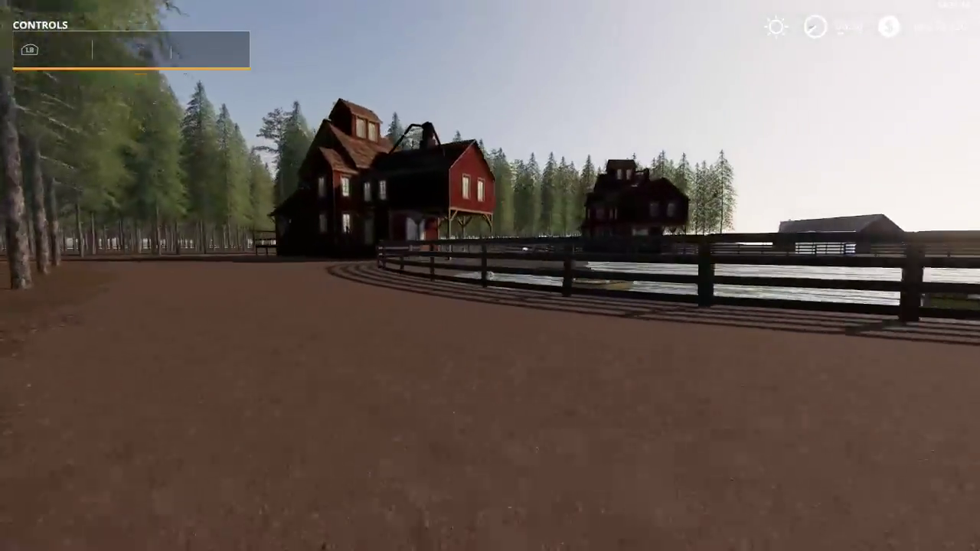
key("w")
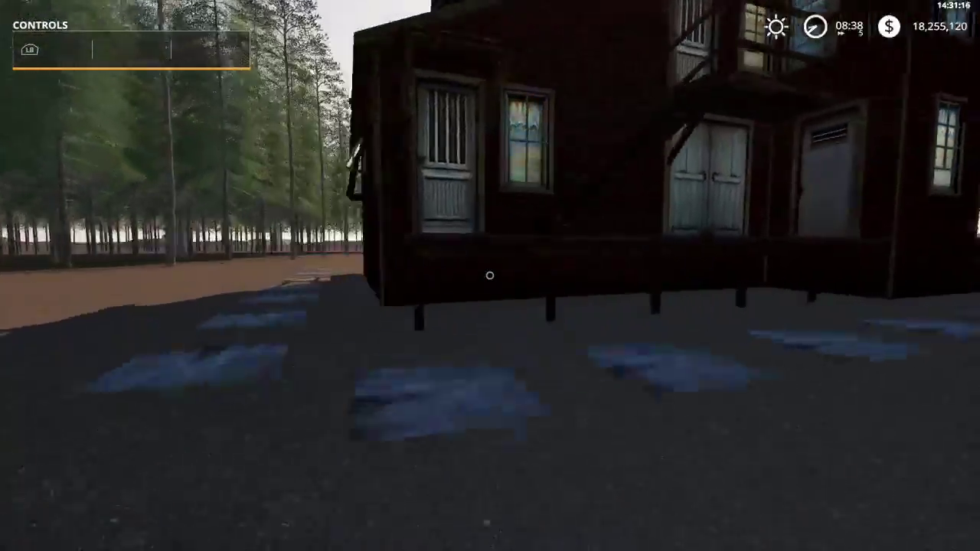
key("w")
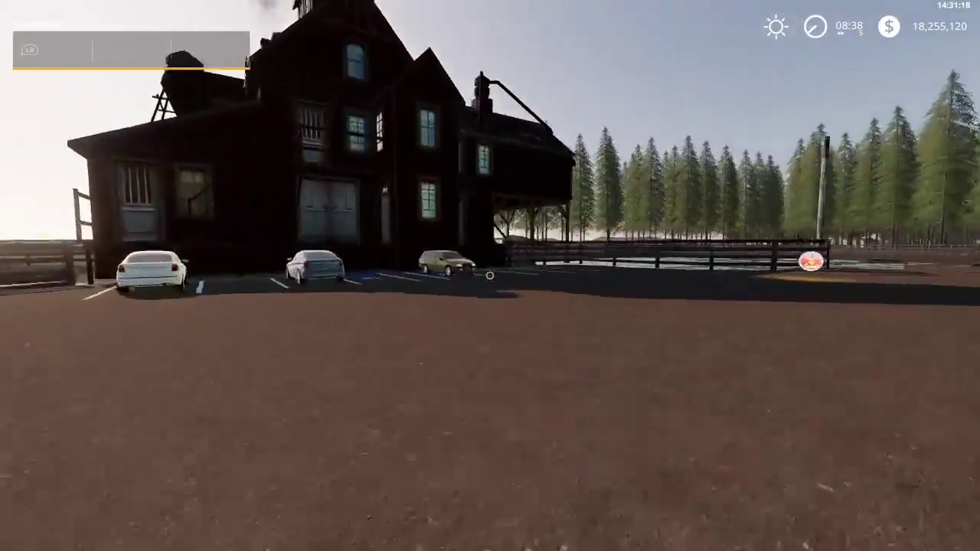
key("w")
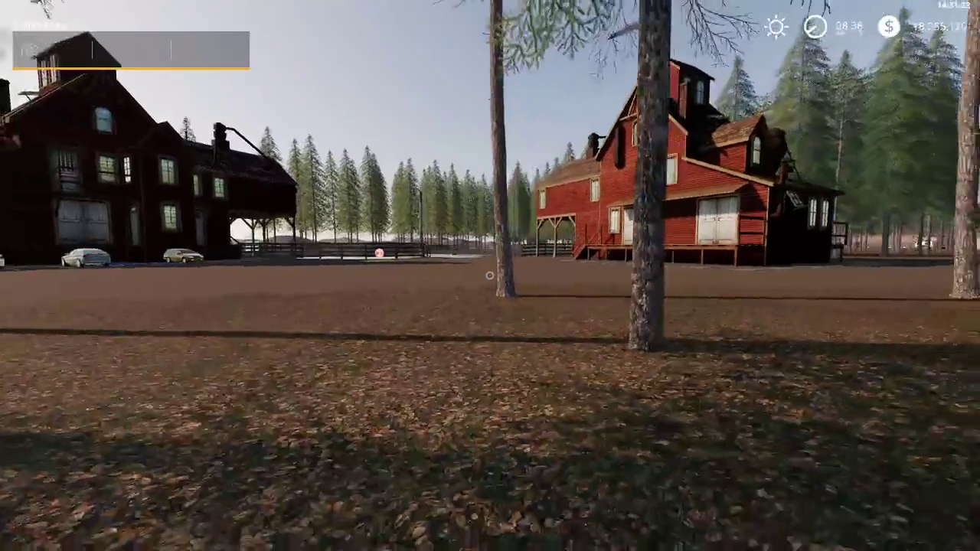
Open the game settings and quit the current game without saving
key("Escape")
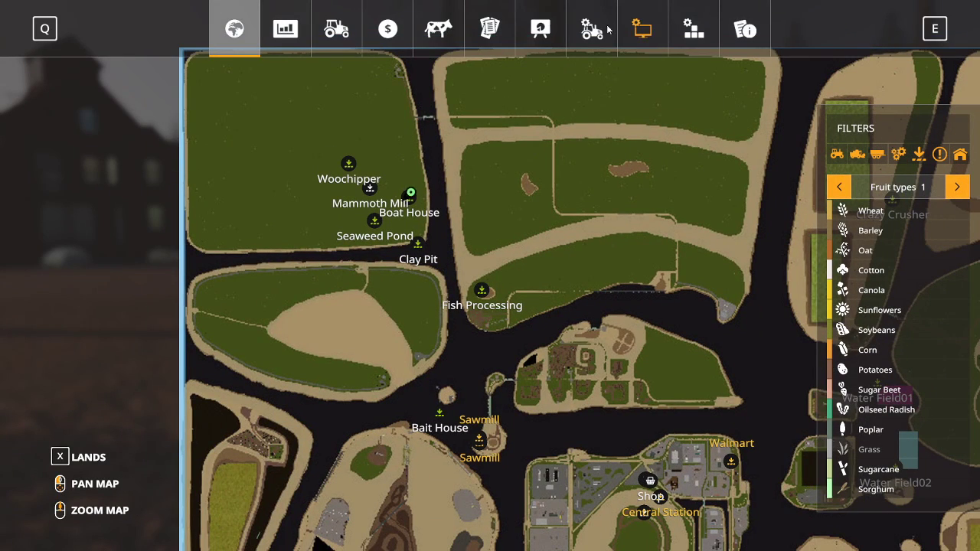
left_click(590, 28)
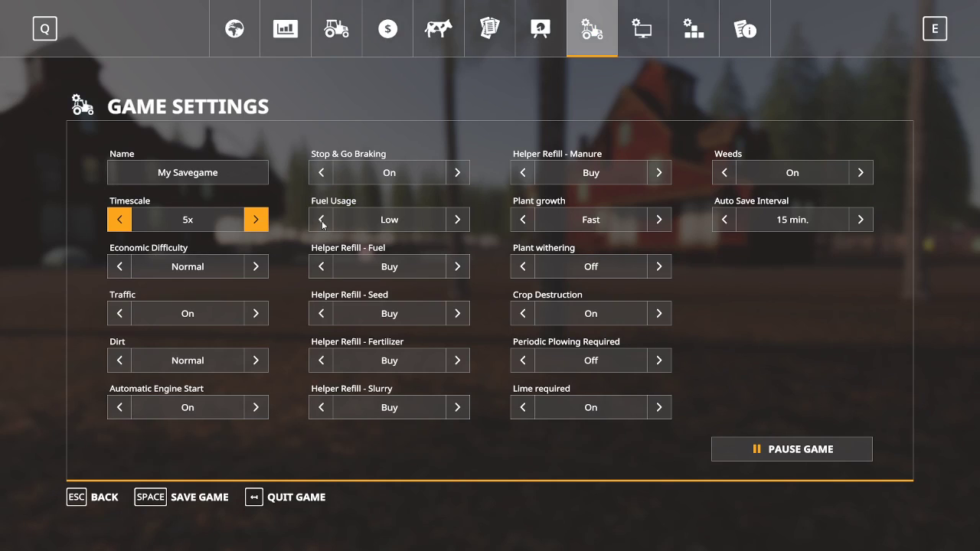
left_click(292, 499)
key("Return")
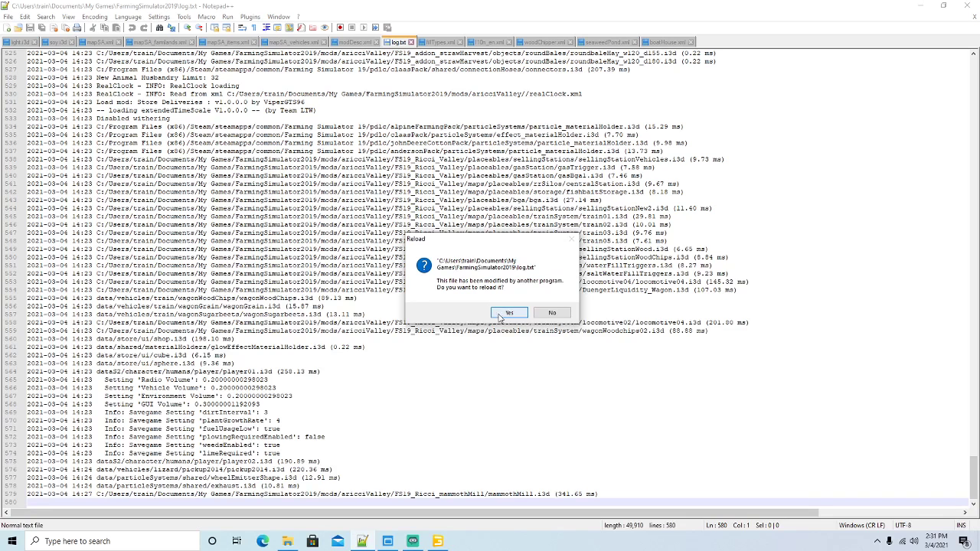
Reload the modified log.txt in Notepad++, check its new last line, and switch to GIANTS Editor
left_click(509, 314)
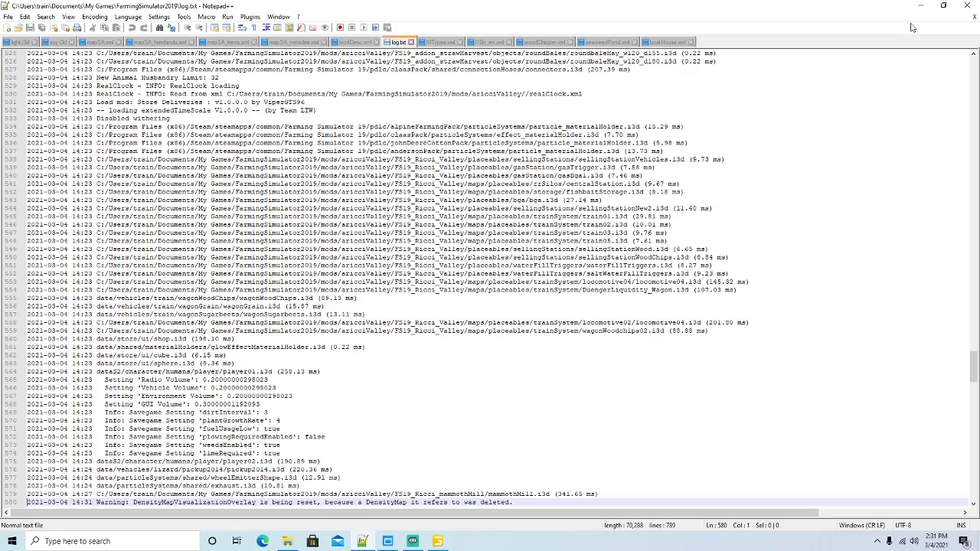
left_click(918, 6)
left_click(437, 541)
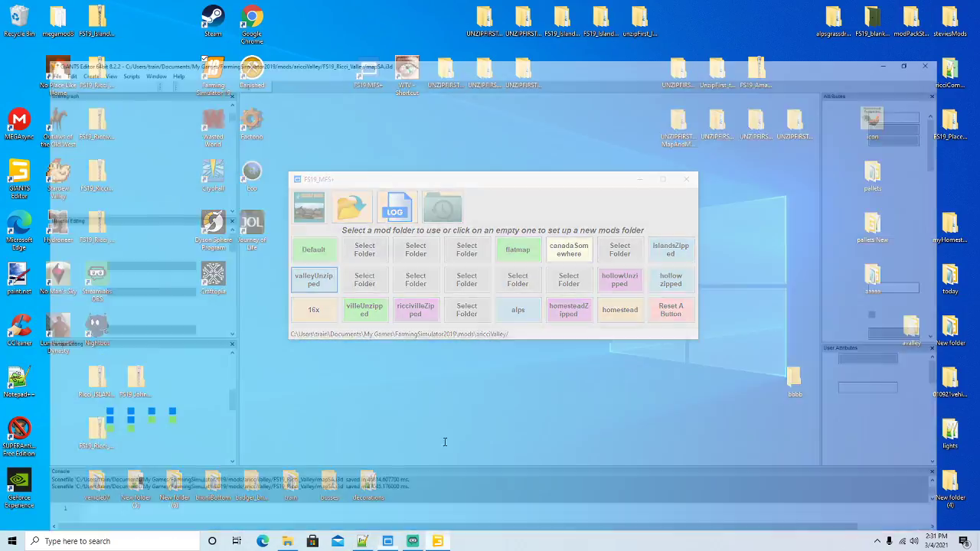
Use Interactive Placement to put the selected parkedCar on the dirt beside the brick building
right_click_drag(494, 358, 412, 381)
scroll(308, 312, "up", 10)
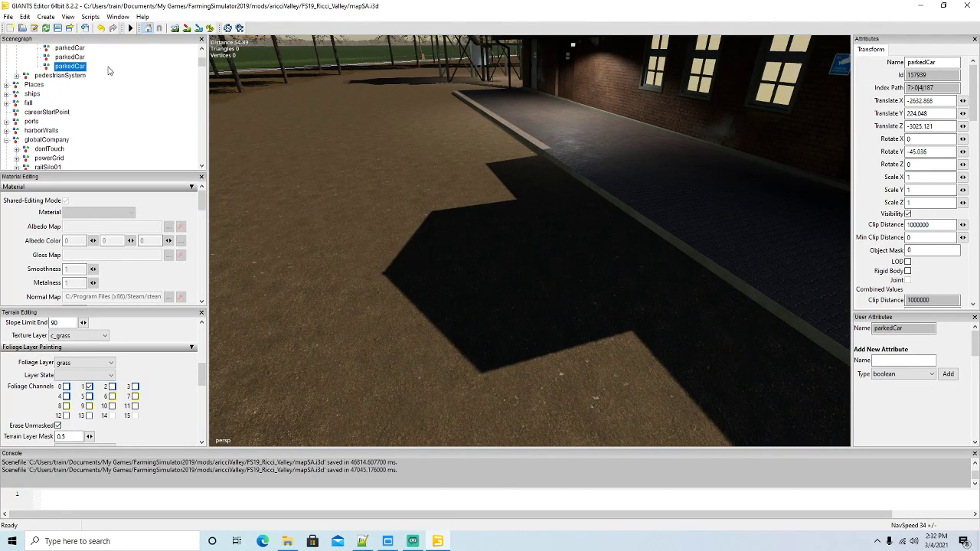
left_click(25, 16)
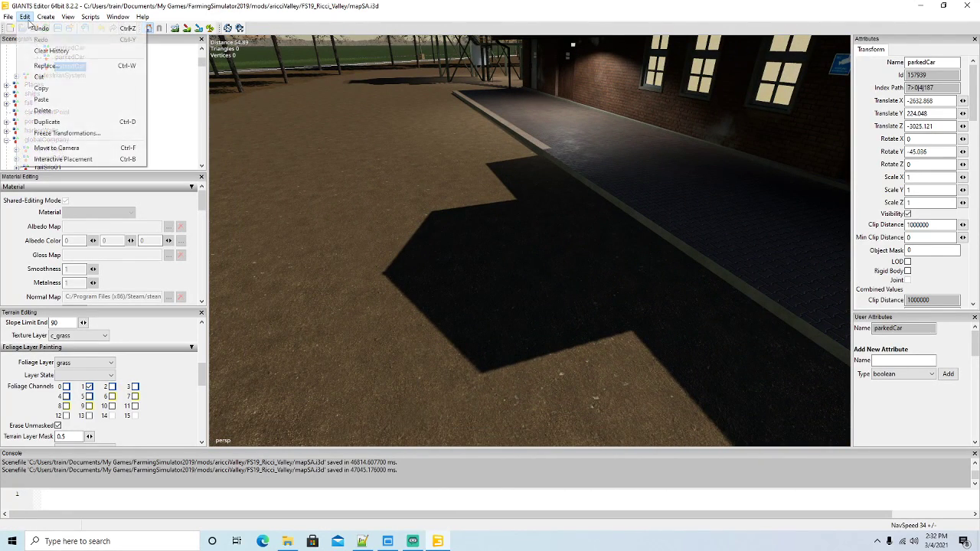
left_click(61, 161)
left_click(475, 212)
Shift the parkedCar to about X -2639.3, Z -3088.1 at the brick building
scroll(482, 266, "down", 6)
left_click_drag(474, 212, 438, 263, "alt")
scroll(589, 232, "up", 5)
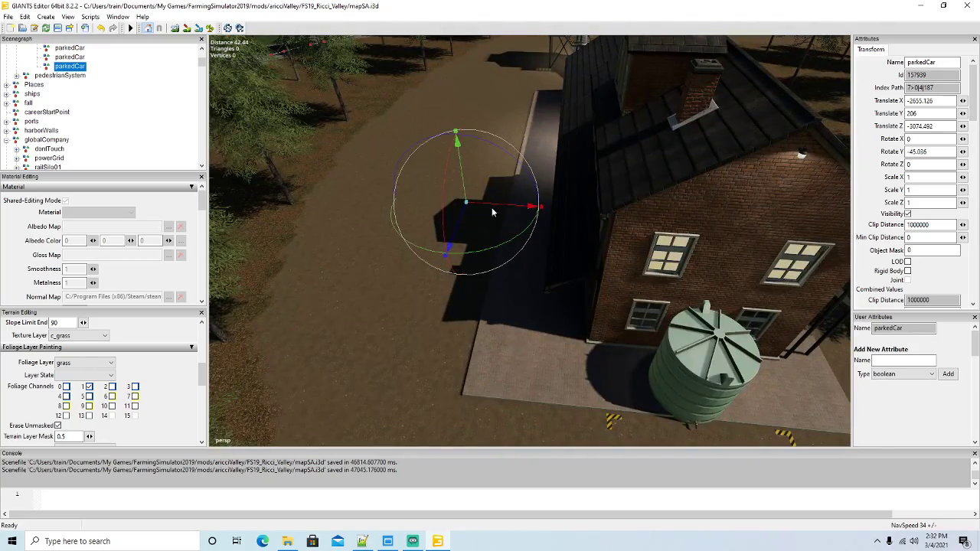
left_click_drag(493, 205, 721, 273)
left_click_drag(611, 290, 410, 273)
left_click_drag(423, 236, 476, 250)
At the open shed beyond the pine forest, clear the grass foliage from the floor along the back wall and corner
scroll(568, 237, "up", 10)
scroll(498, 254, "up", 3)
scroll(527, 331, "down", 4)
scroll(476, 251, "down", 3)
scroll(476, 254, "up", 10)
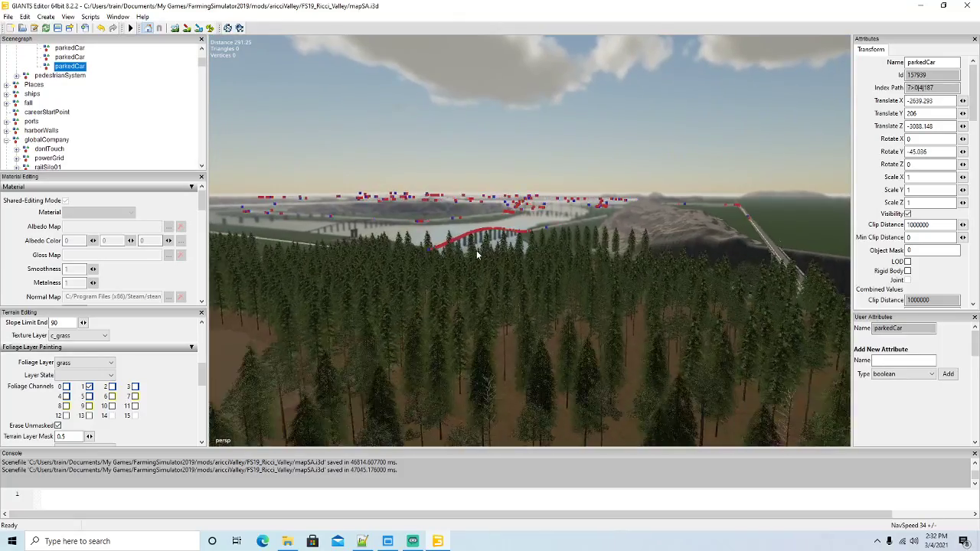
scroll(476, 255, "up", 3)
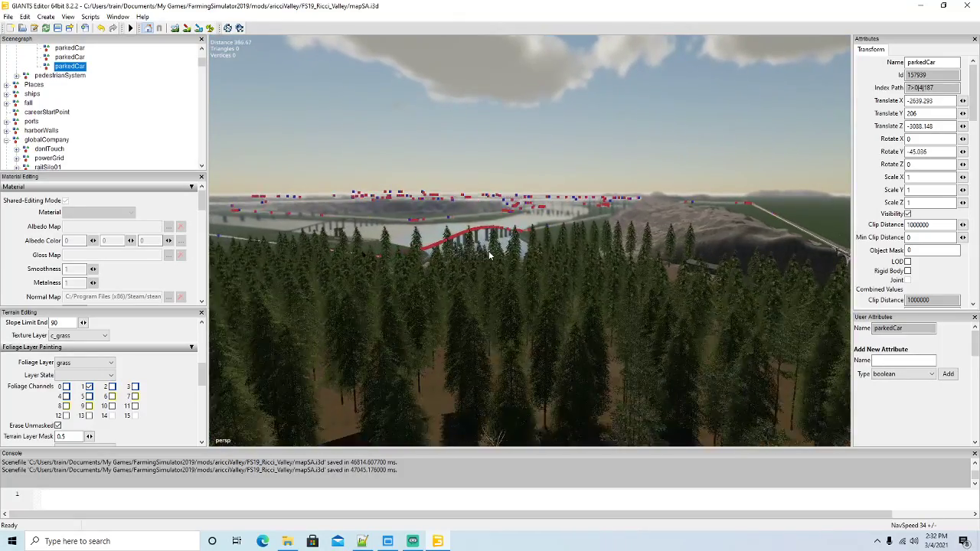
left_click_drag(476, 255, 524, 257, "alt")
scroll(524, 257, "up", 5)
scroll(544, 259, "up", 10)
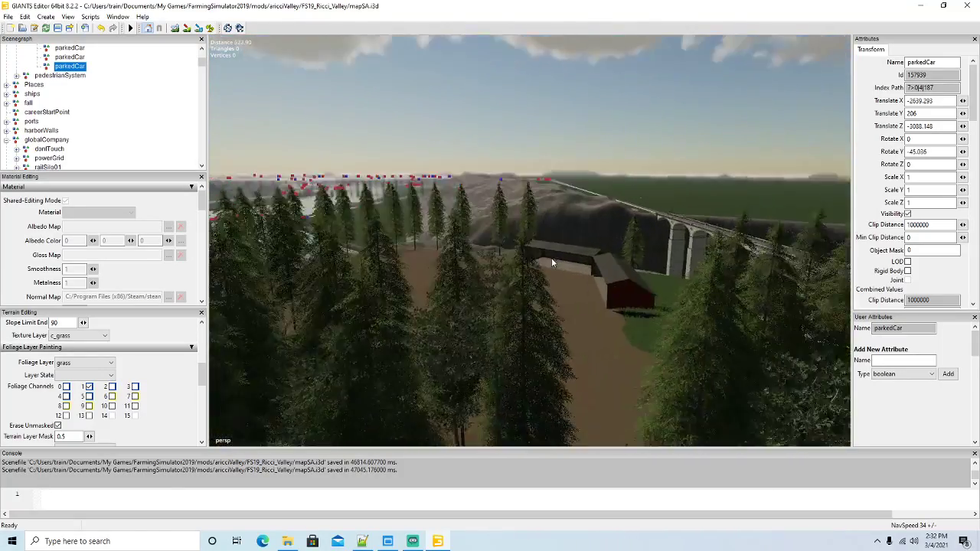
scroll(545, 260, "up", 10)
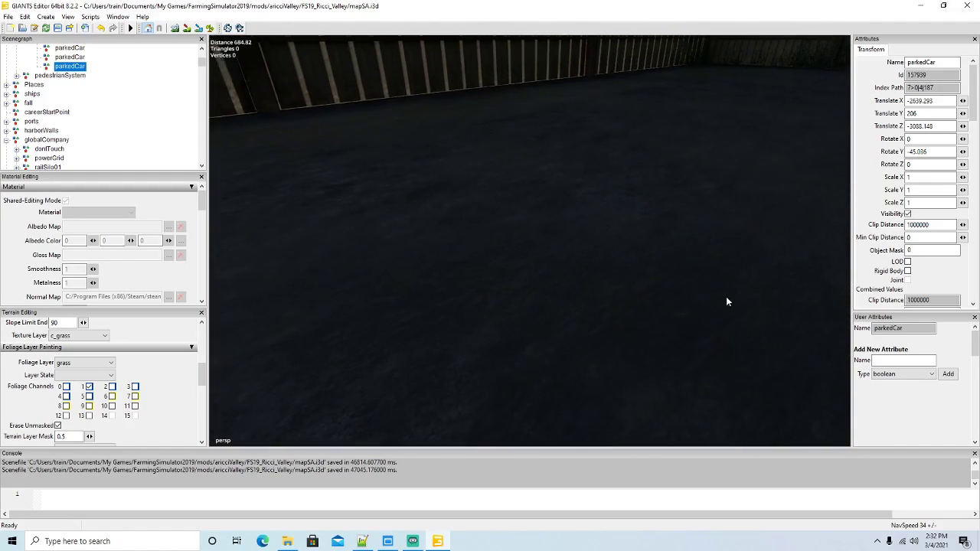
left_click_drag(726, 297, 770, 315, "alt")
scroll(803, 228, "up", 2)
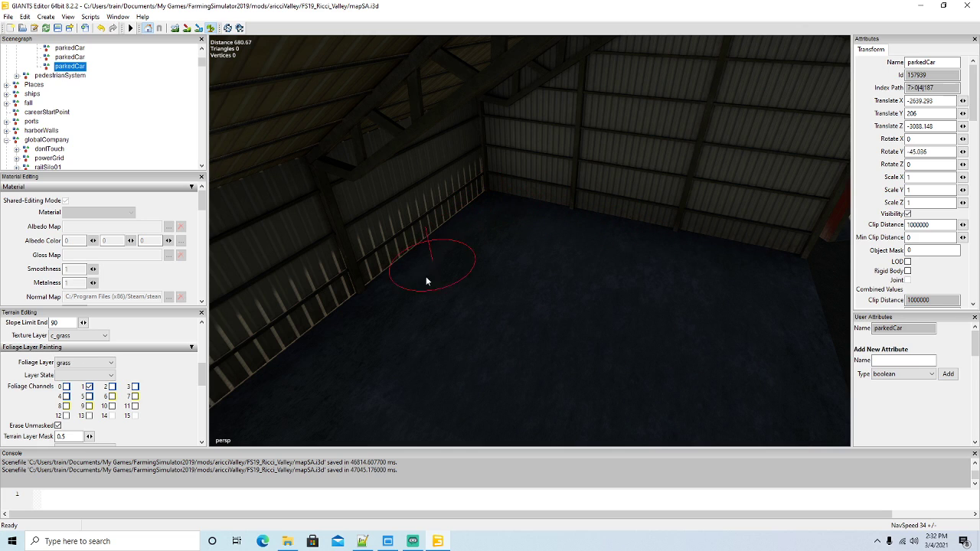
left_click(210, 29)
Clear the grass foliage from the remaining shed floor, covering the opposite corner and the long middle section
mouse_move(520, 297)
left_mouse_down("alt")
mouse_move(574, 256)
mouse_move(627, 313)
mouse_move(695, 297)
mouse_move(413, 310)
left_mouse_up("alt")
scroll(574, 257, "up", 4)
left_click(210, 28)
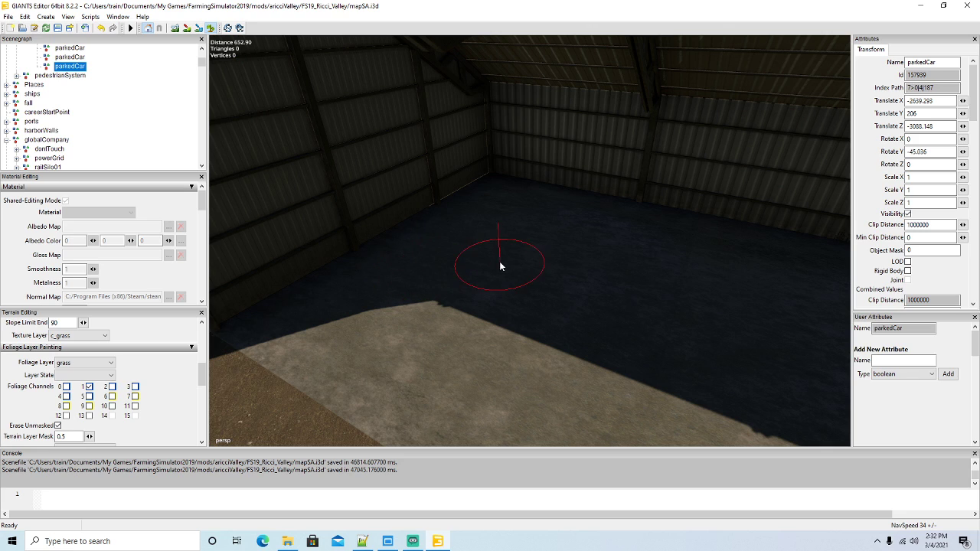
left_click(212, 30)
left_click_drag(545, 252, 611, 250, "alt")
left_click(211, 28)
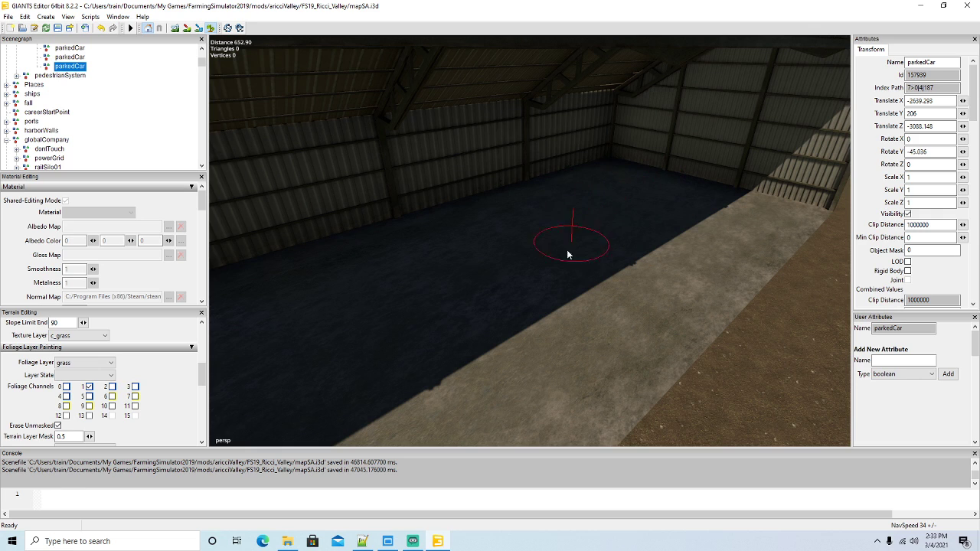
left_click(210, 29)
At the white house by the road, collapse the boatHouse group and farmOne's visibility group, and select farmOne's invisibility group
mouse_move(321, 184)
left_mouse_down("alt")
mouse_move(408, 262)
mouse_move(400, 295)
mouse_move(496, 272)
mouse_move(545, 287)
mouse_move(459, 307)
mouse_move(419, 358)
mouse_move(472, 363)
mouse_move(492, 334)
mouse_move(530, 327)
mouse_move(534, 376)
mouse_move(672, 388)
mouse_move(609, 384)
mouse_move(620, 381)
mouse_move(538, 409)
left_mouse_up("alt")
scroll(409, 261, "down", 5)
scroll(492, 334, "up", 3)
scroll(531, 326, "up", 6)
scroll(619, 378, "up", 5)
scroll(575, 400, "up", 5)
scroll(537, 412, "down", 5)
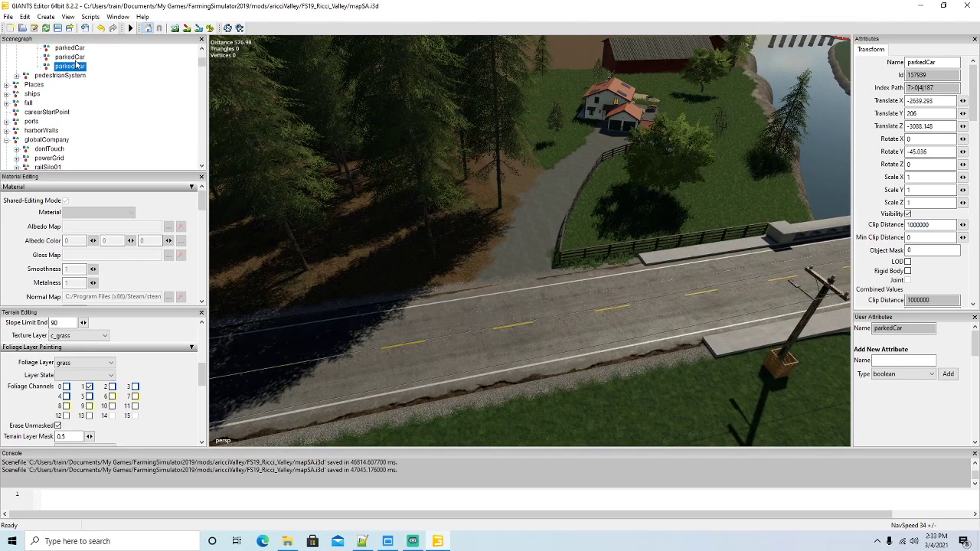
scroll(70, 113, "down", 10)
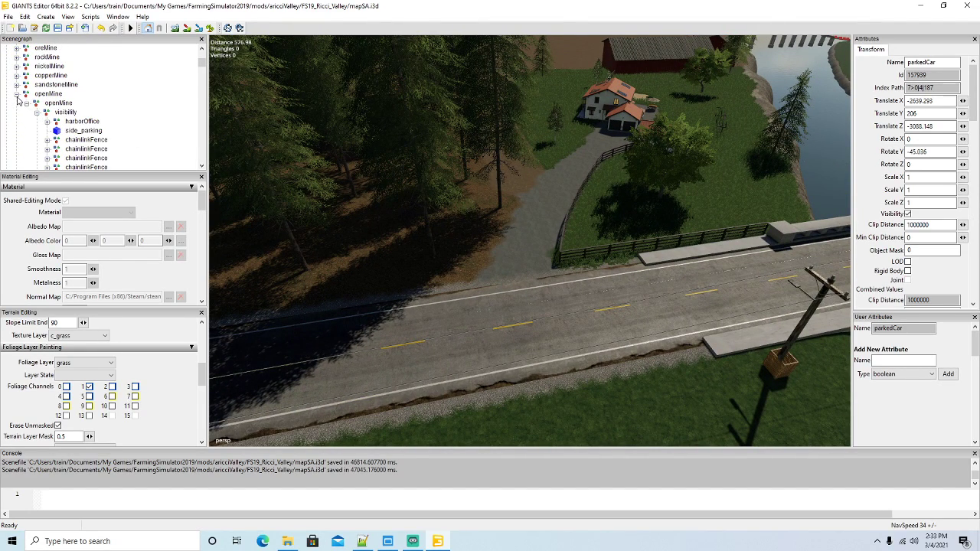
scroll(19, 100, "down", 10)
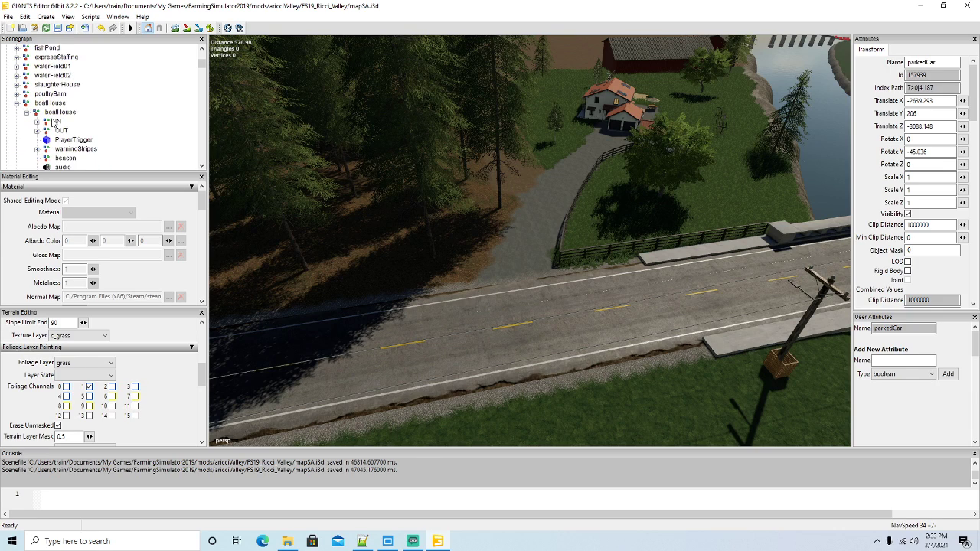
left_click(17, 103)
scroll(66, 125, "down", 1)
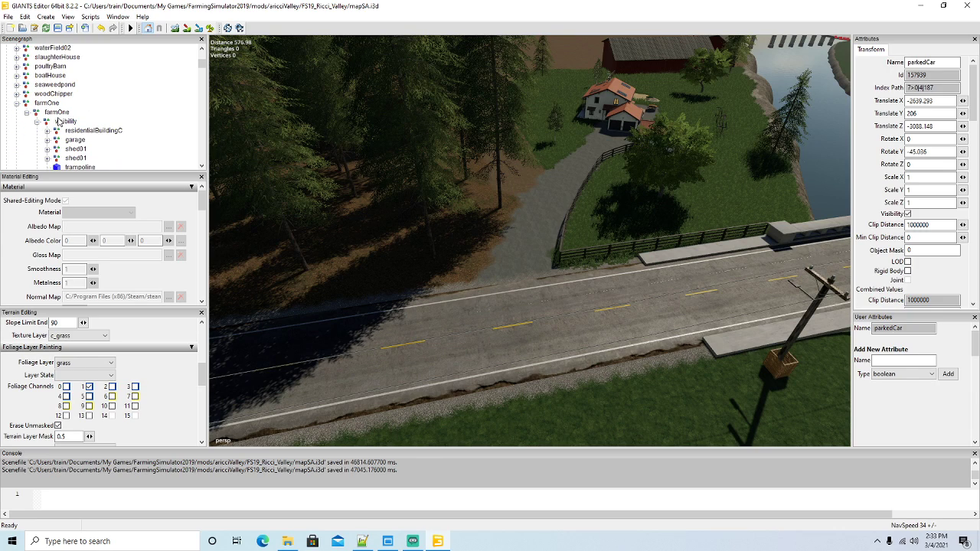
left_click(37, 121)
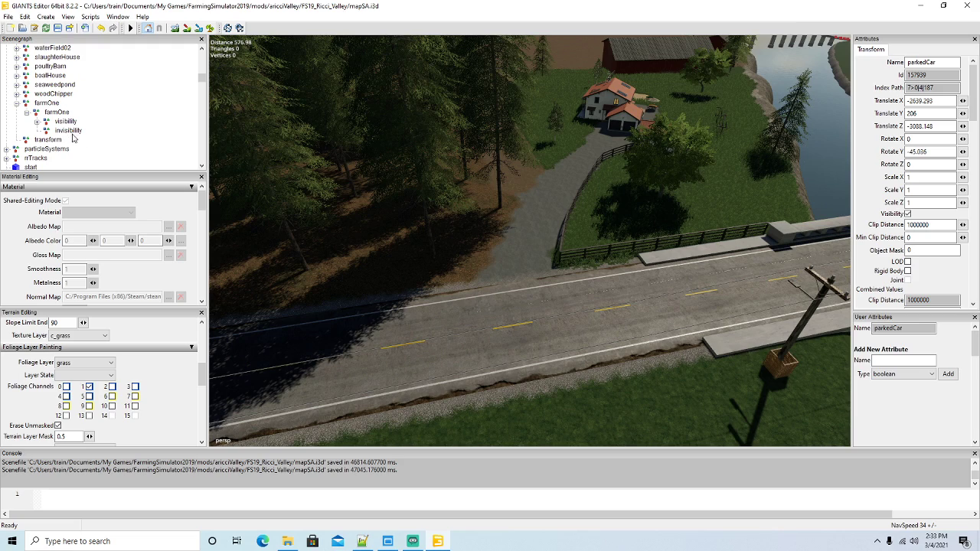
left_click(67, 131)
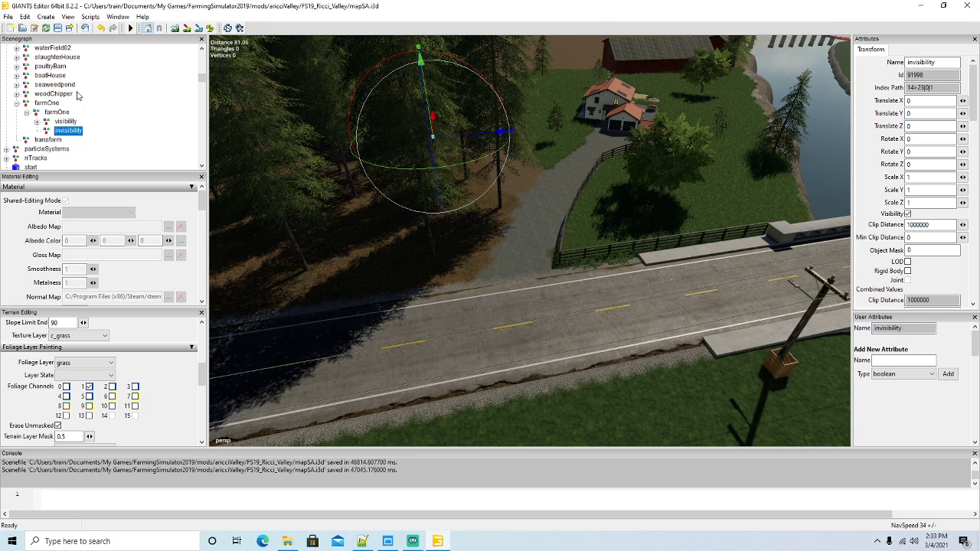
Duplicate the first FenceTypeD8M in poultryBarn's invisibility group and find the copy at the end of that group, above farmOne
scroll(76, 95, "up", 1)
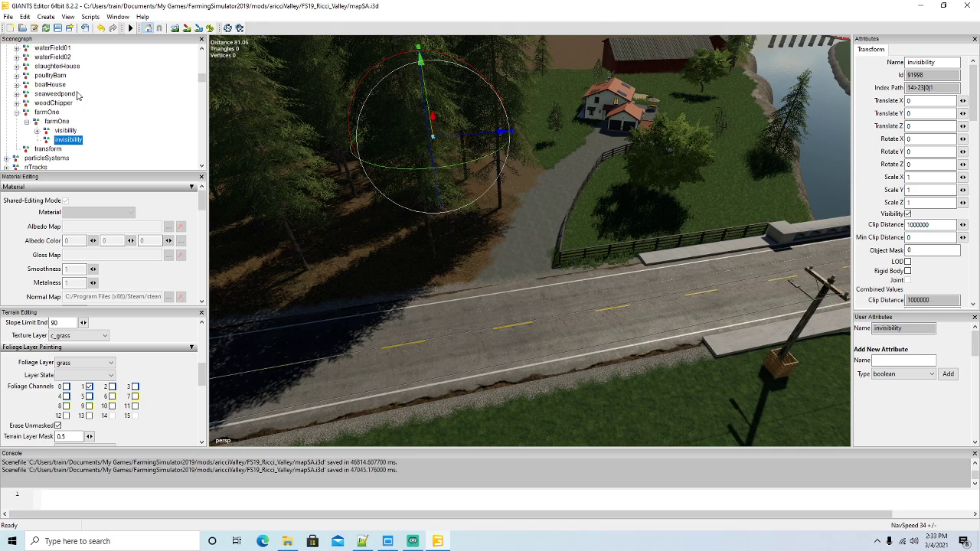
left_click(16, 76)
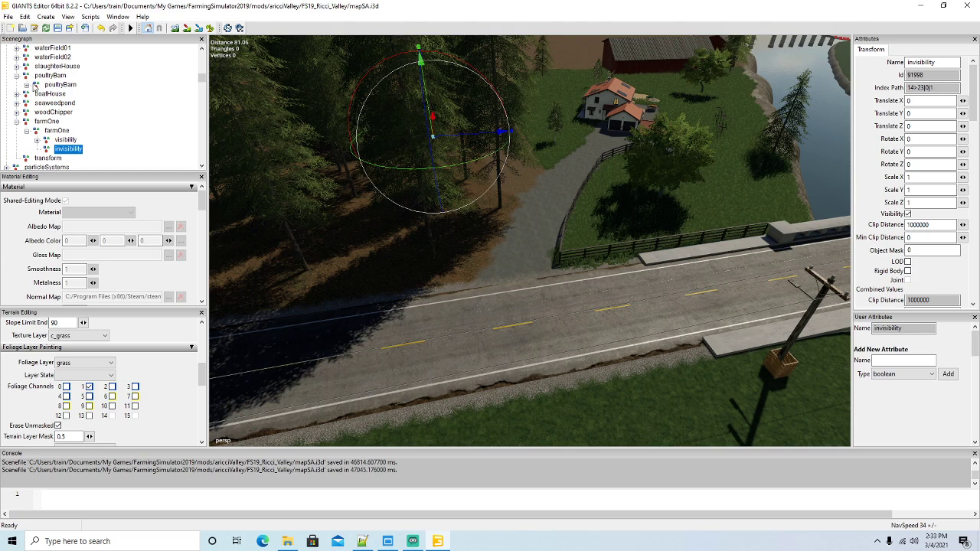
left_click(26, 86)
scroll(88, 117, "down", 4)
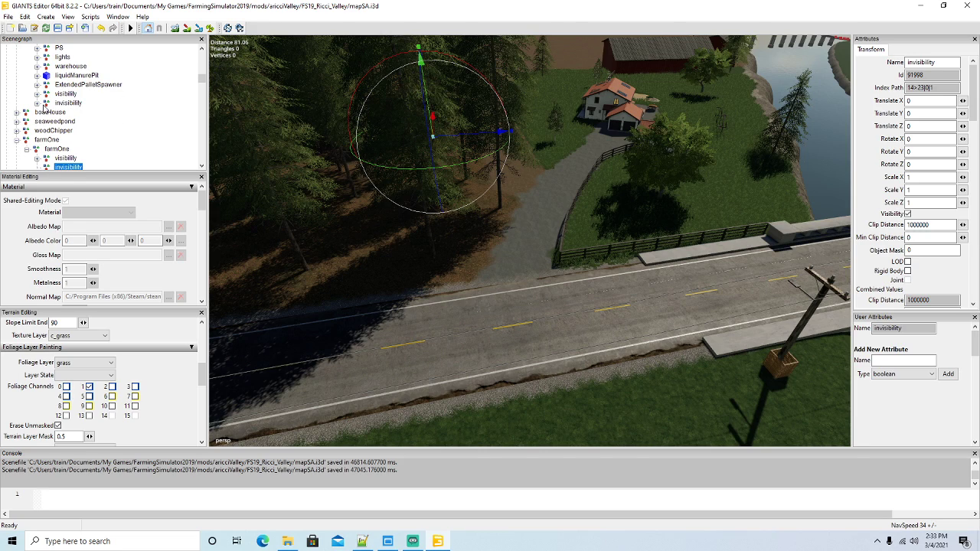
left_click(37, 103)
left_click(58, 113)
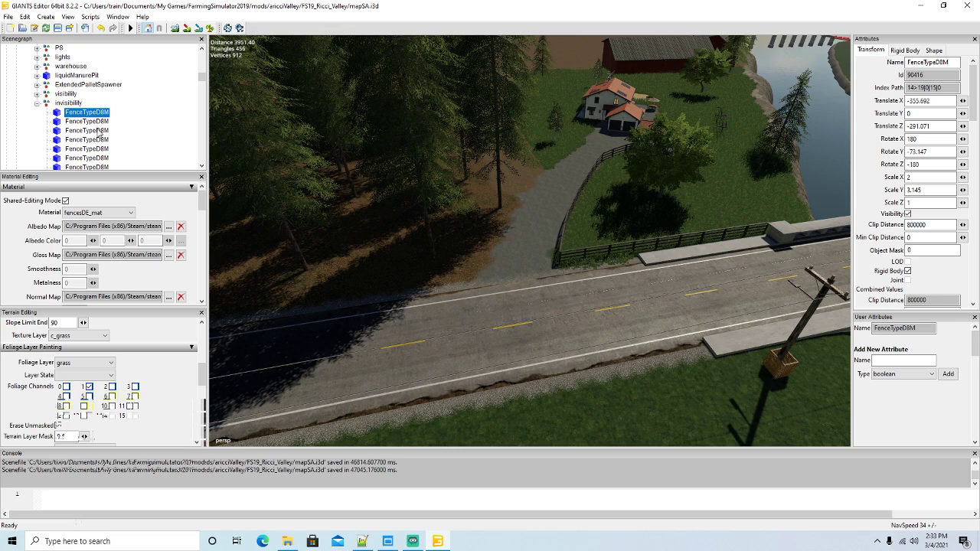
scroll(98, 133, "down", 5)
scroll(118, 127, "down", 5)
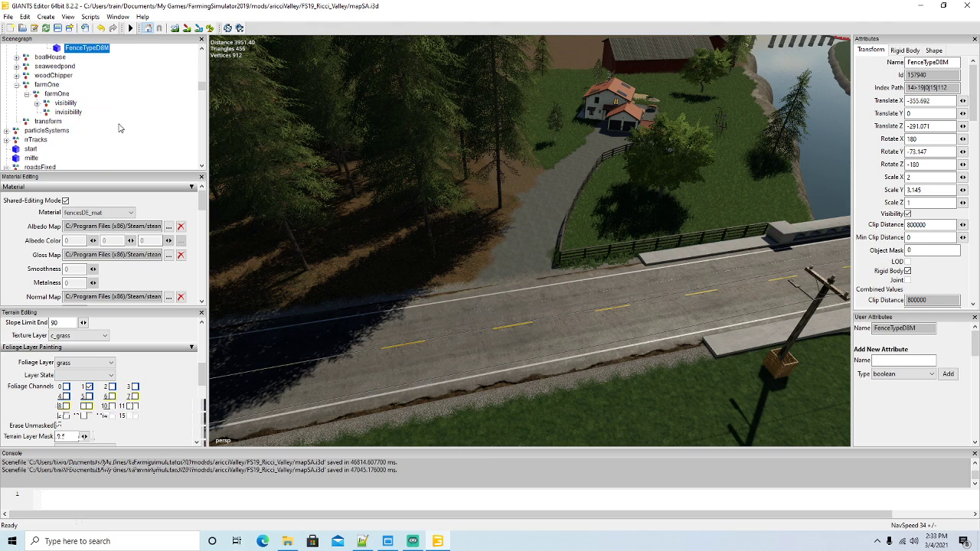
Cut the copied FenceTypeD8M, paste it into farmOne's invisibility group, and place it at the roadside by the house driveway
left_click(25, 16)
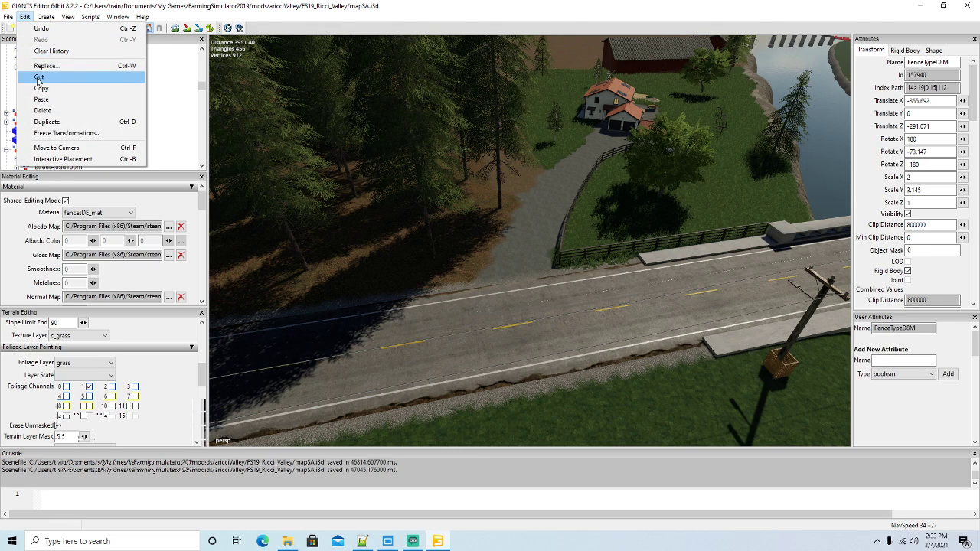
left_click(42, 79)
left_click(47, 85)
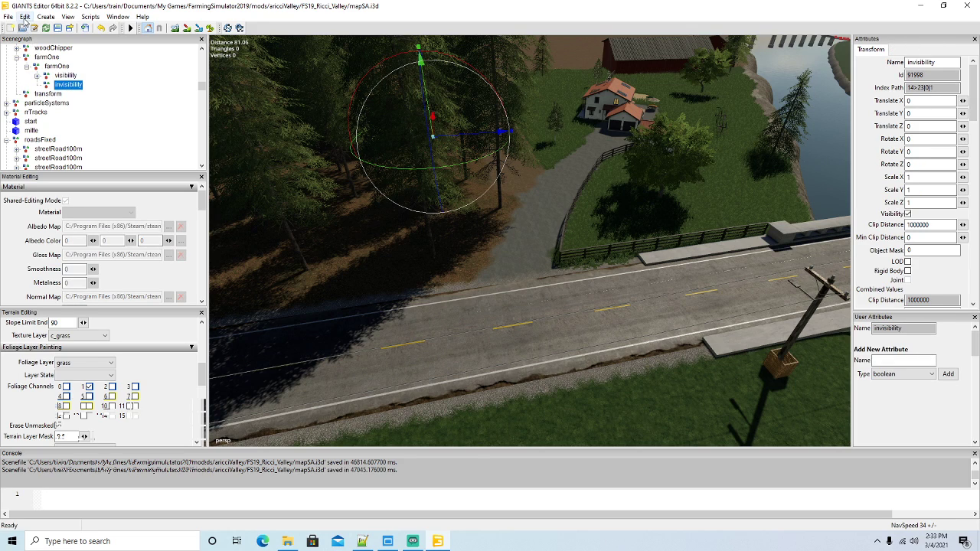
left_click(25, 17)
left_click(40, 99)
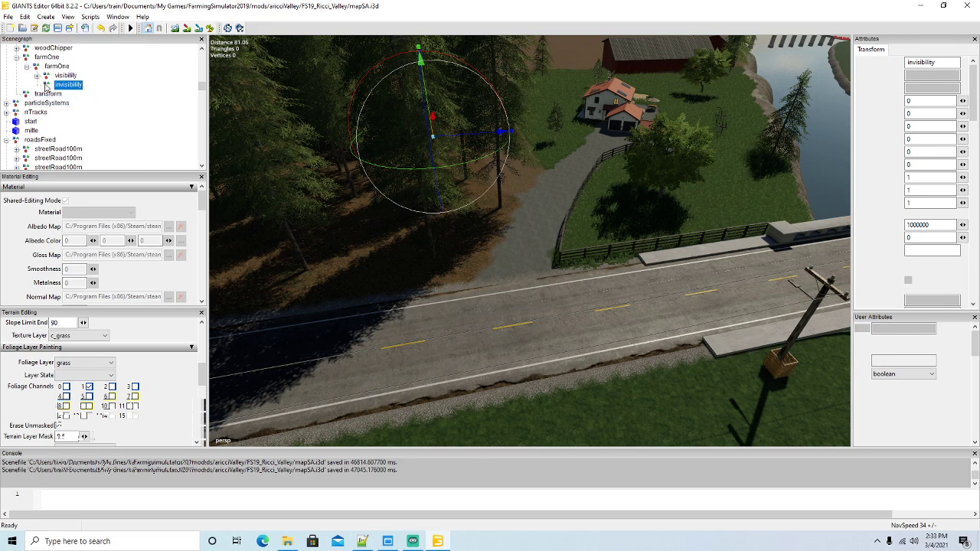
left_click(76, 91)
left_click(24, 16)
left_click(68, 149)
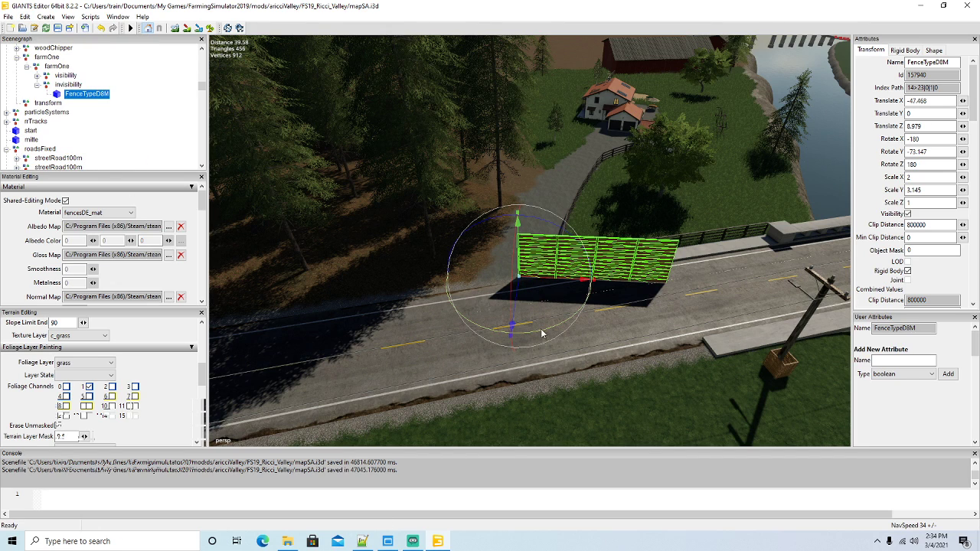
Rotate the fence panel parallel to the road with Rotate Y 90 and slide it to the bridge end, at Translate Z about 42.3
left_click_drag(541, 334, 492, 250)
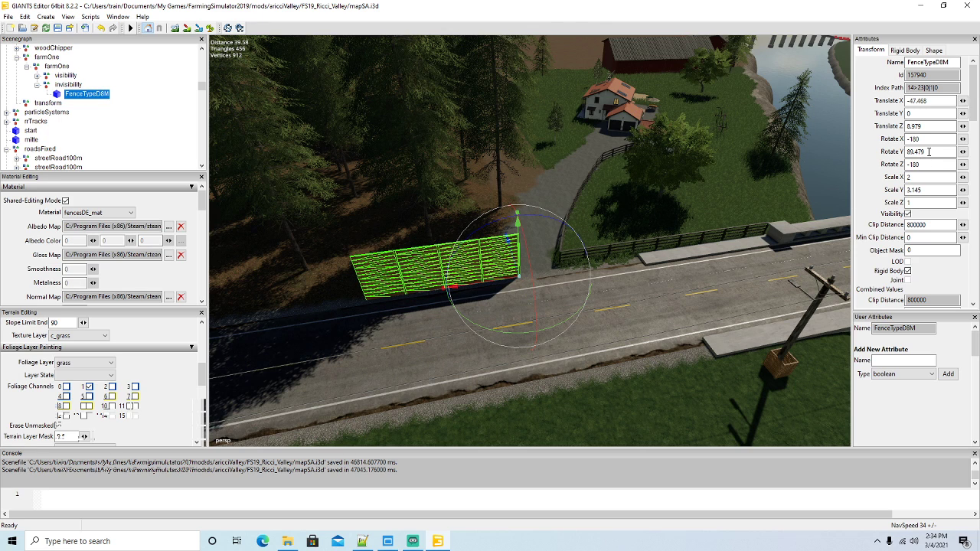
type("90")
key("Return")
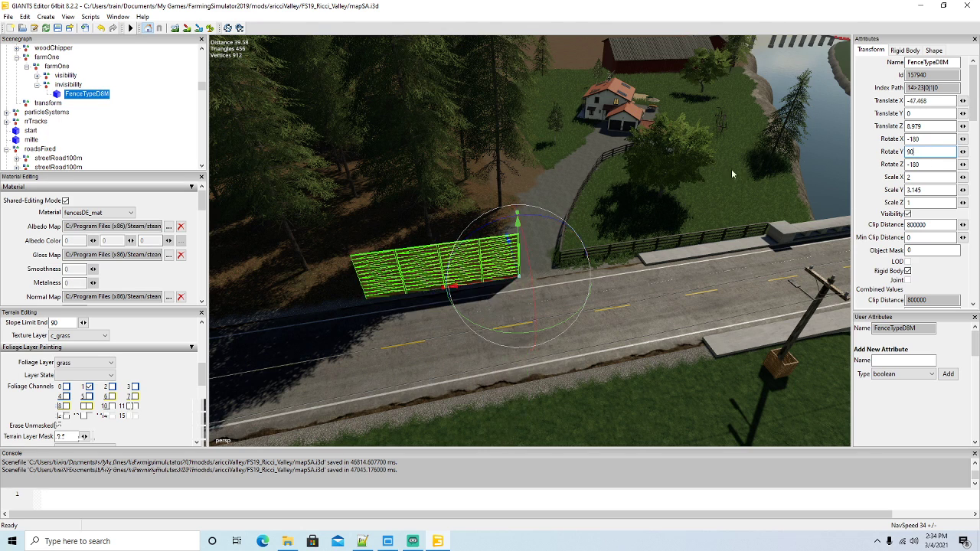
right_click_drag(547, 330, 582, 320)
scroll(581, 319, "up", 5)
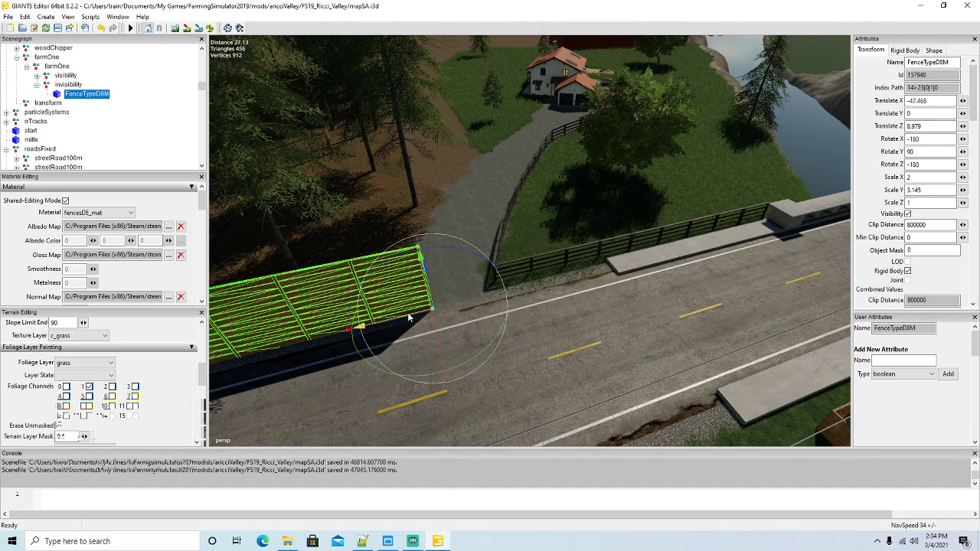
left_click_drag(397, 323, 788, 222)
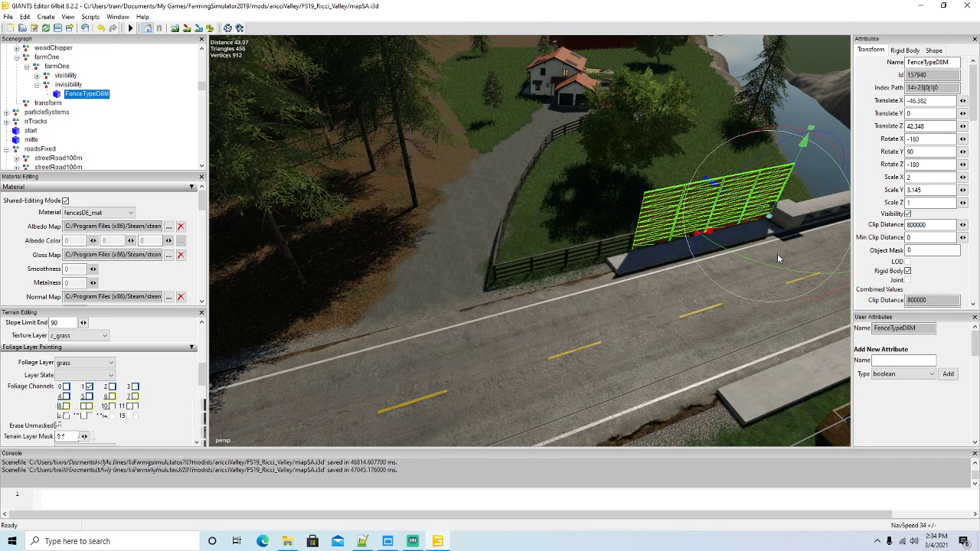
Add three FenceTypeD8M duplicates end to end across the driveway and along the road, the last at Translate Z about -4.4
key("ctrl+d")
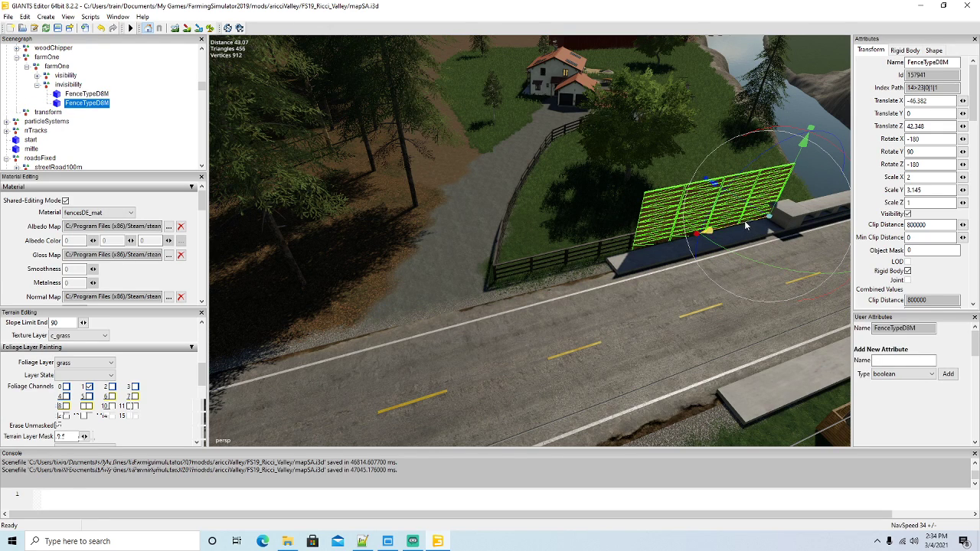
left_click_drag(747, 224, 579, 247)
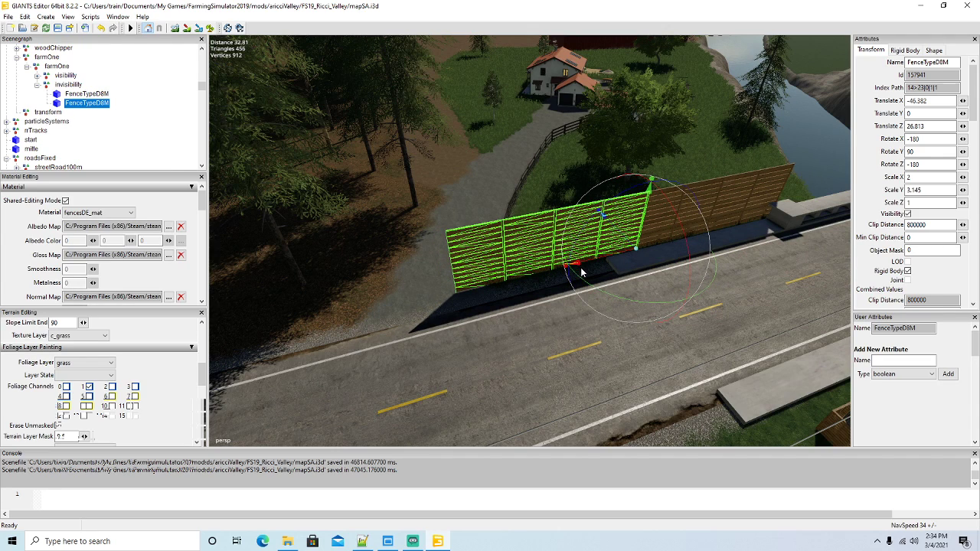
key("ctrl+d")
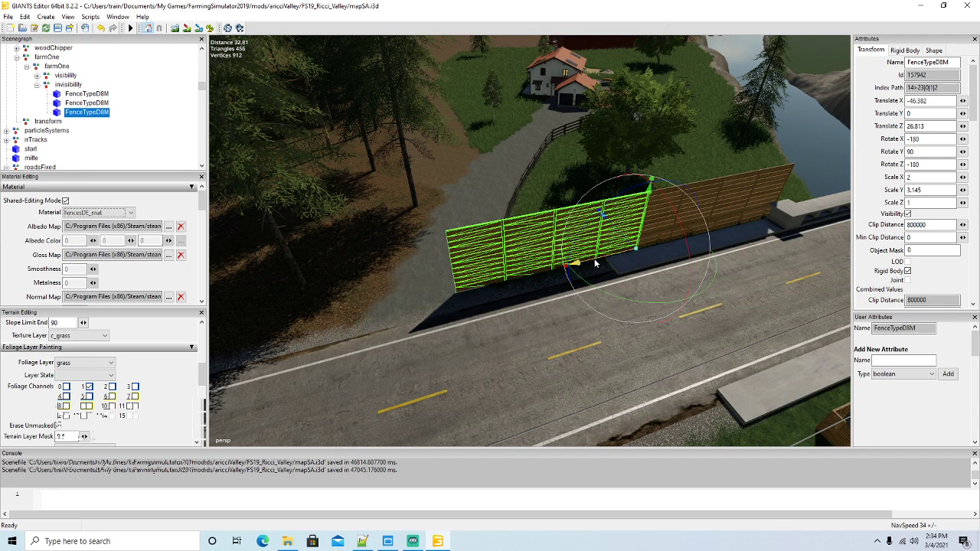
left_click_drag(594, 264, 380, 285)
middle_click_drag(381, 285, 360, 309)
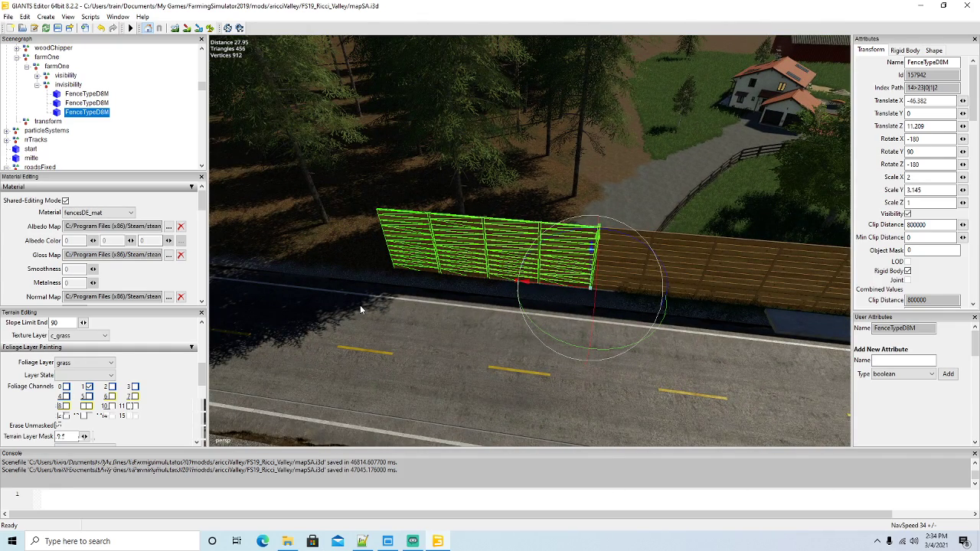
key("ctrl+d")
left_click_drag(535, 285, 333, 310)
Extend the roadside fence along the pine forest with two more duplicated panels, reaching Translate Z about -35.1
scroll(335, 311, "up", 3)
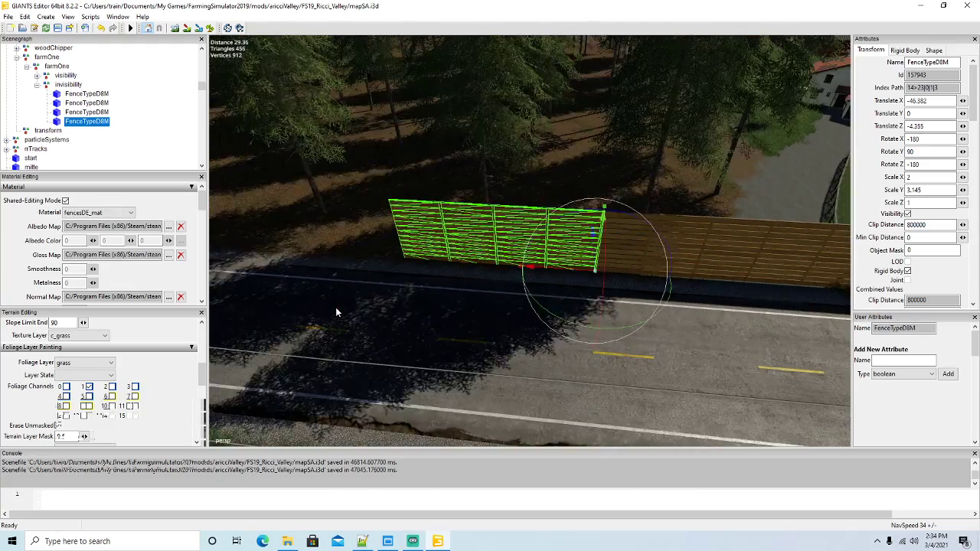
middle_click_drag(336, 312, 339, 313, "alt")
left_click_drag(339, 313, 343, 314, "alt")
scroll(344, 315, "down", 3)
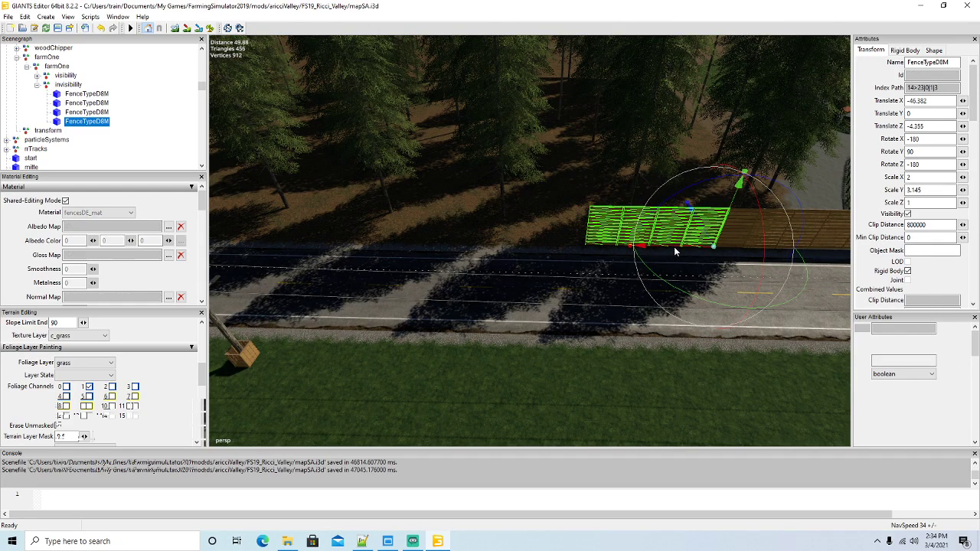
key("ctrl+d")
left_click_drag(671, 246, 415, 244)
key("ctrl+d")
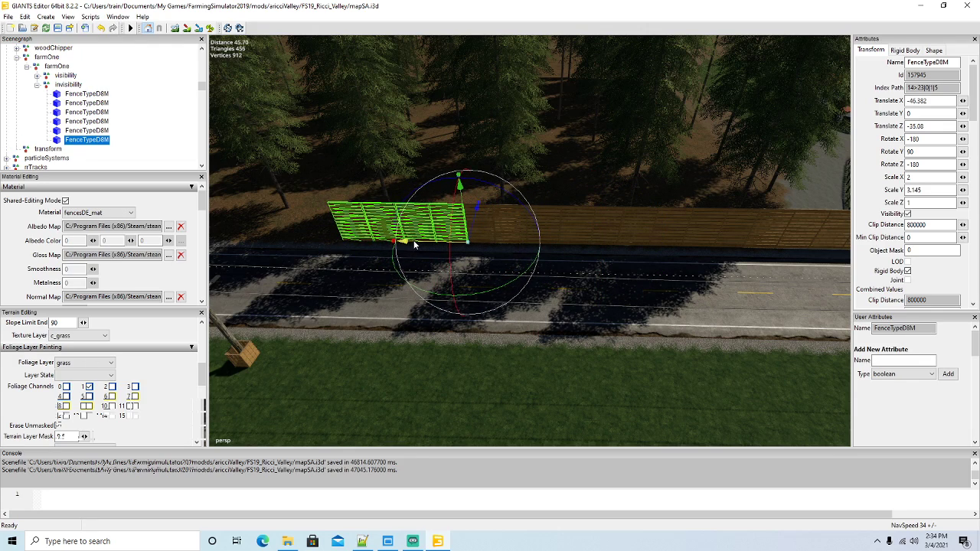
Duplicate two more fence panels end to end along the forest roadside, reaching Translate Z about -66.0
key("Left")
key("Right")
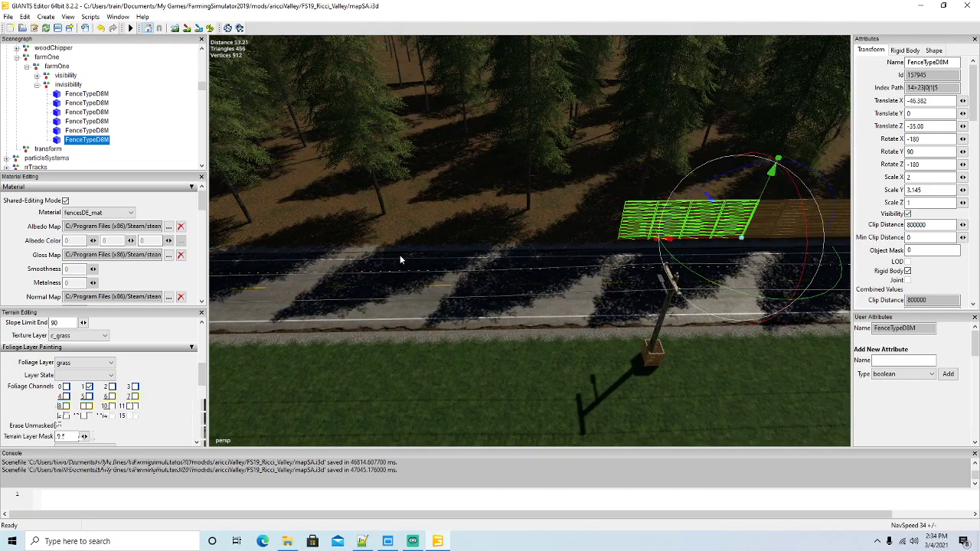
key("ctrl+d")
left_click_drag(689, 240, 451, 241)
key("ctrl+d")
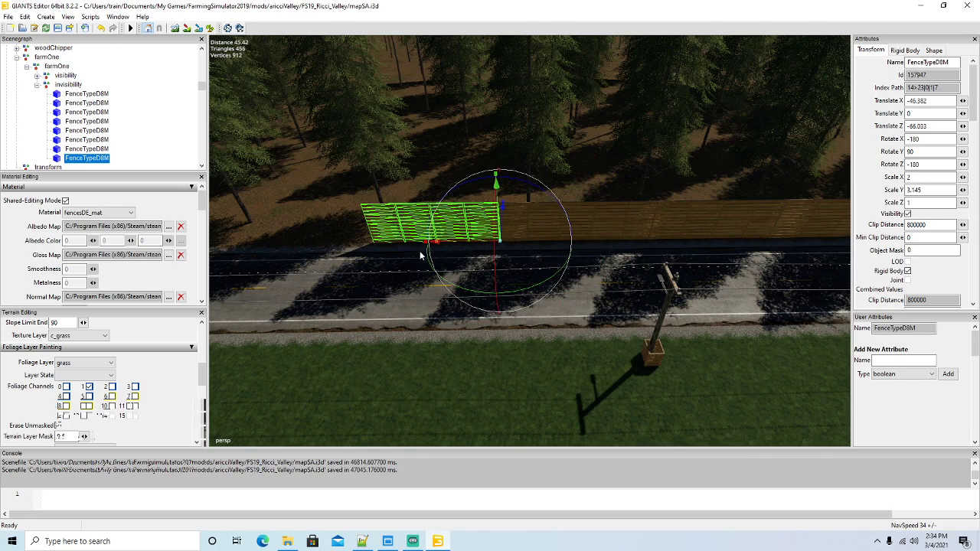
Continue the roadside fence with three more duplicated panels placed end to end, the last at Translate Z about -111.9
key("Left")
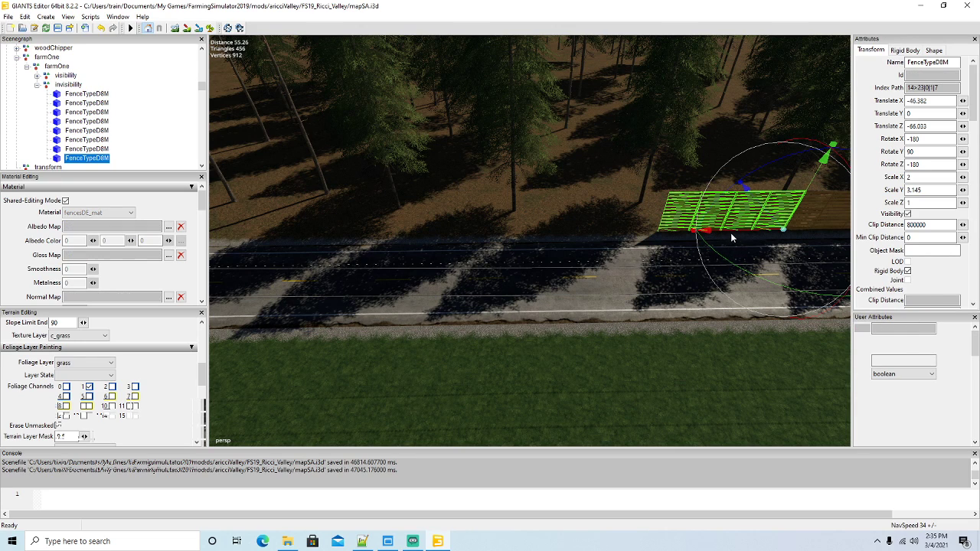
key("ctrl+d")
left_click_drag(731, 231, 611, 235)
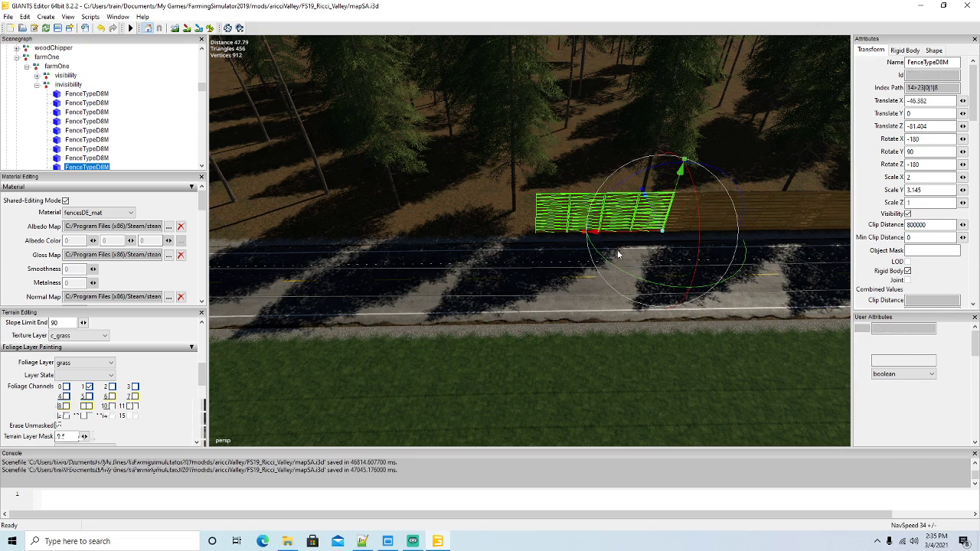
key("ctrl+d")
left_click_drag(620, 239, 359, 238)
key("ctrl+d")
Line up four more FenceTypeD8M duplicates along the road edge, ending with one at Translate Z about -173.2
key("a")
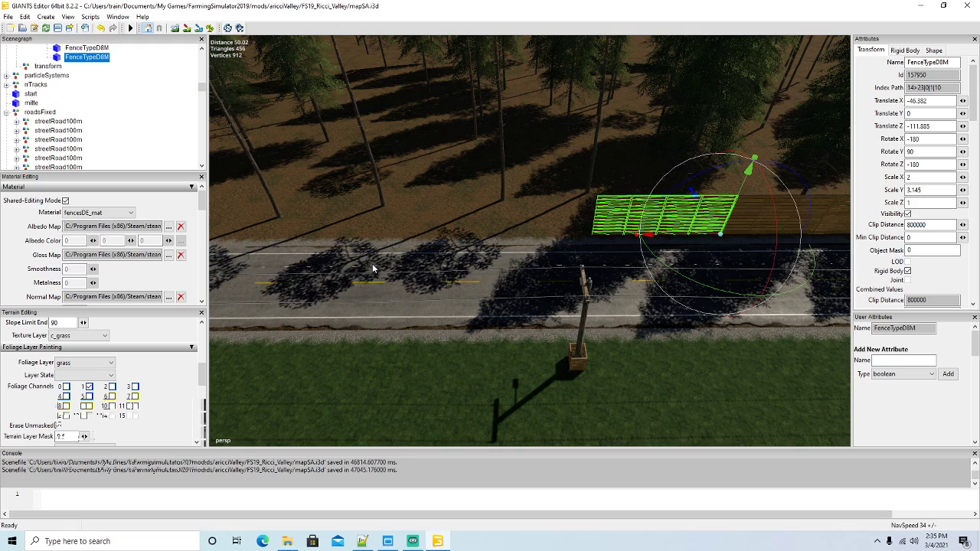
key("ctrl+d")
left_click_drag(667, 241, 403, 246)
key("ctrl+d")
key("a")
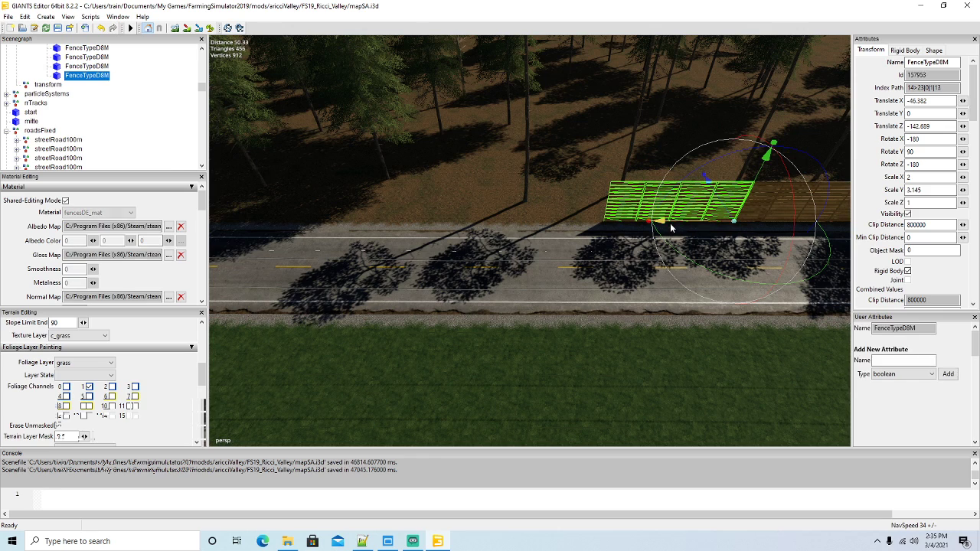
key("ctrl+d")
left_click_drag(654, 234, 530, 239)
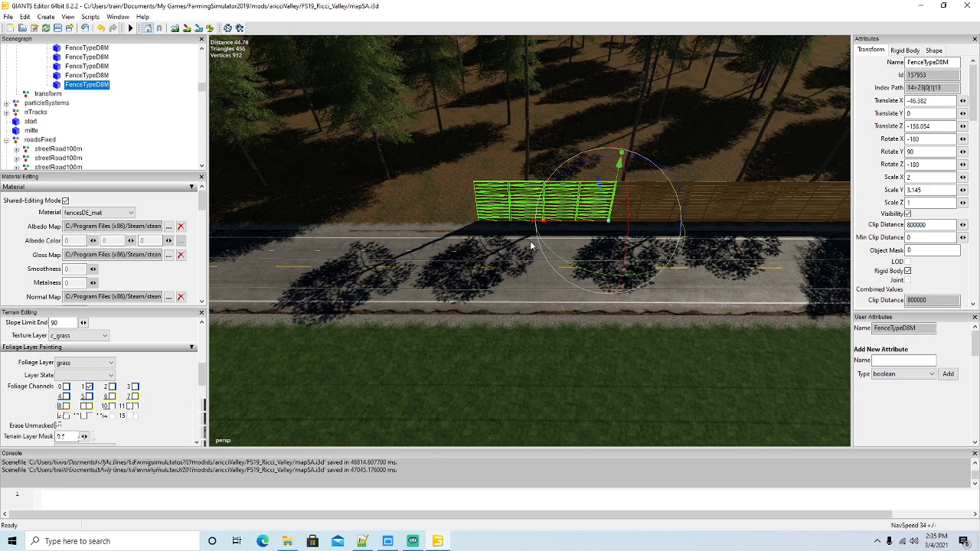
key("ctrl+d")
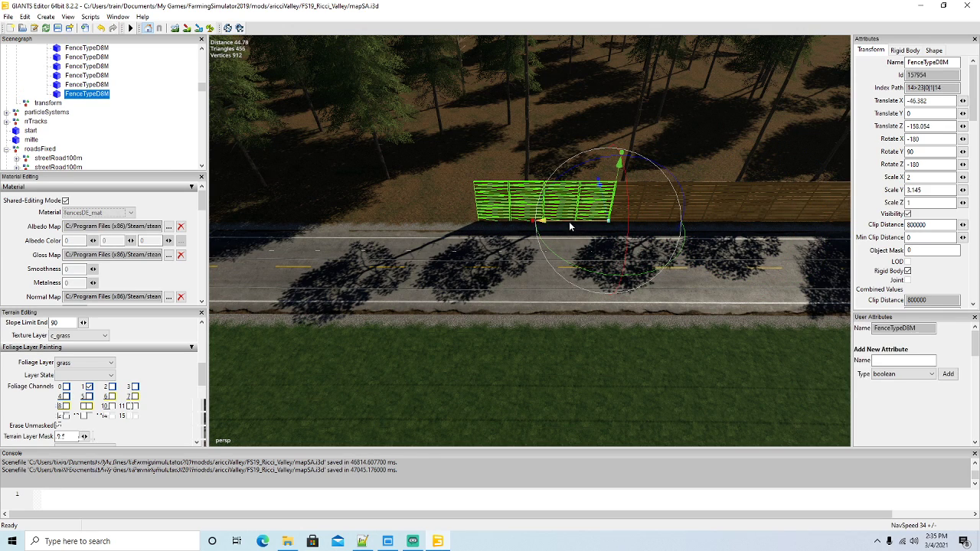
left_click_drag(569, 221, 429, 228)
mouse_move(430, 229)
right_mouse_down()
mouse_move(420, 244)
mouse_move(432, 237)
right_mouse_up()
Extend the fence by three more duplicated panels along the forest edge, to Translate Z about -219.5
key("a")
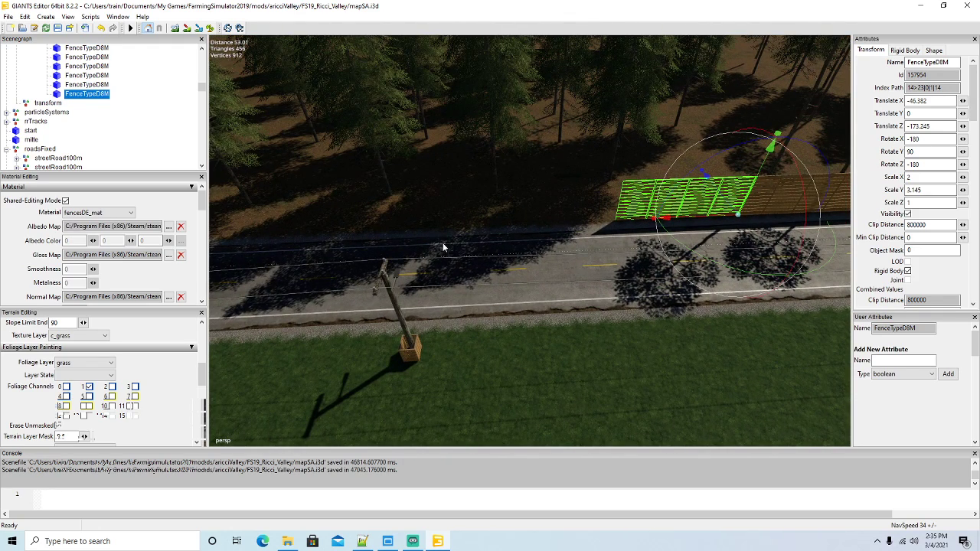
key("ctrl+d")
left_click_drag(654, 219, 320, 244)
key("ctrl+d")
key("ctrl+d")
Duplicate three more panels end to end beside the road, the last at Translate Z about -265.2
key("a")
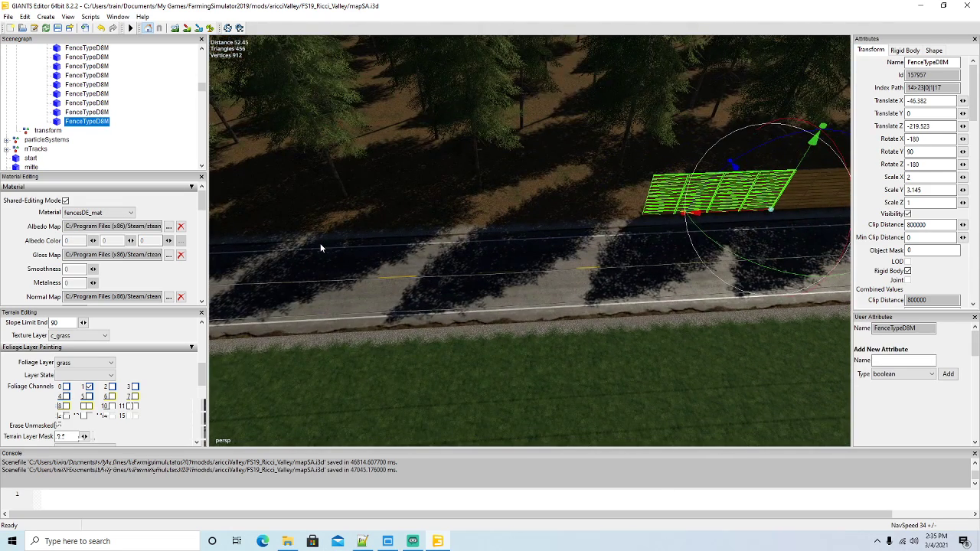
key("ctrl+d")
left_click_drag(709, 213, 351, 253)
key("ctrl+d")
key("ctrl+d")
Append three more FenceTypeD8M duplicates to the end of the roadside fence, reaching Translate Z about -310.5
key("a")
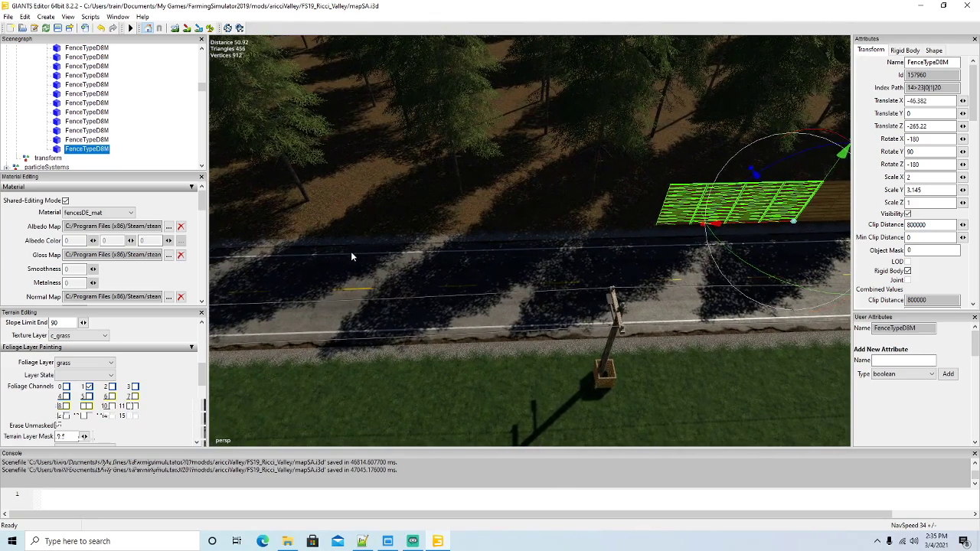
key("ctrl+d")
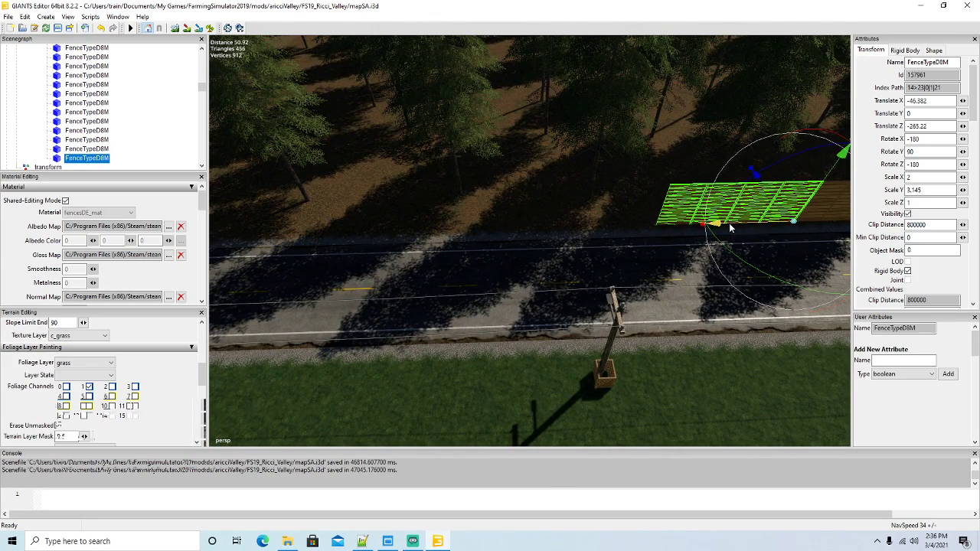
left_click_drag(716, 227, 596, 238)
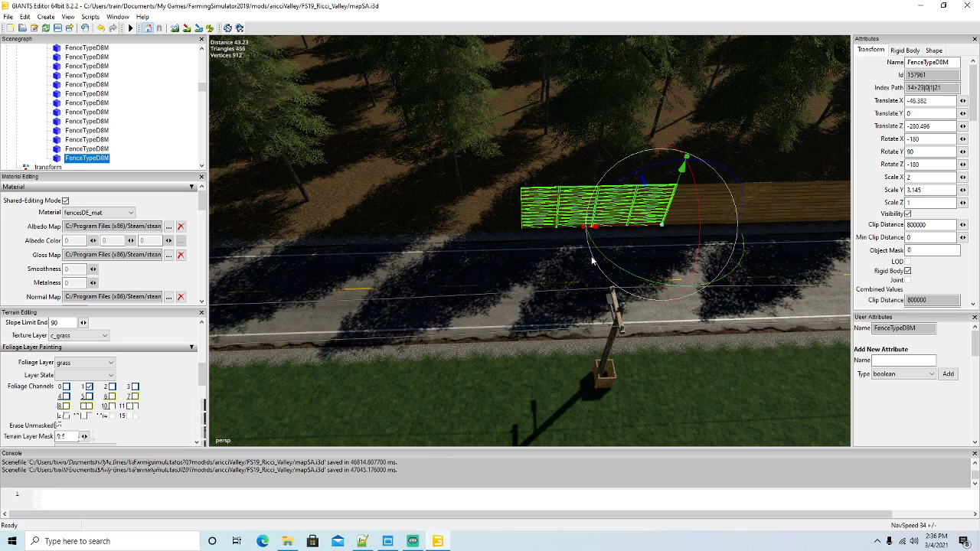
key("ctrl+d")
left_click_drag(616, 225, 469, 234)
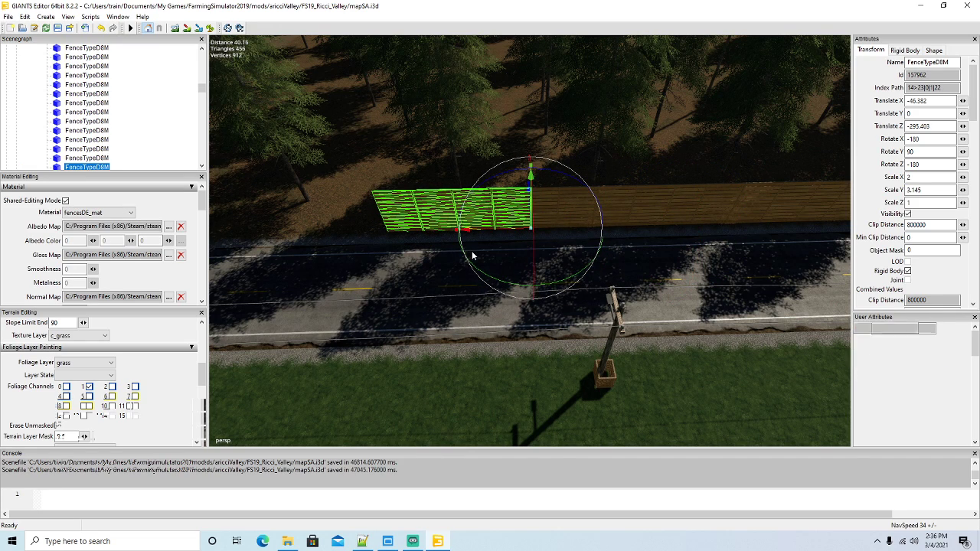
key("ctrl+d")
left_click_drag(490, 227, 349, 255)
Continue the fence with five more duplicated panels placed end to end, the last at Translate Z about -385.5
key("Left")
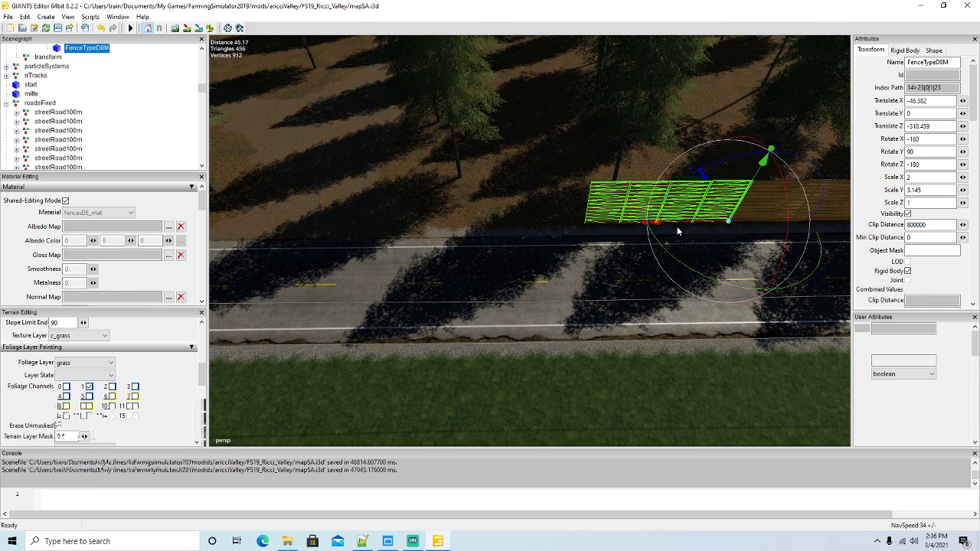
key("ctrl+d")
left_click_drag(676, 225, 396, 229)
key("ctrl+d")
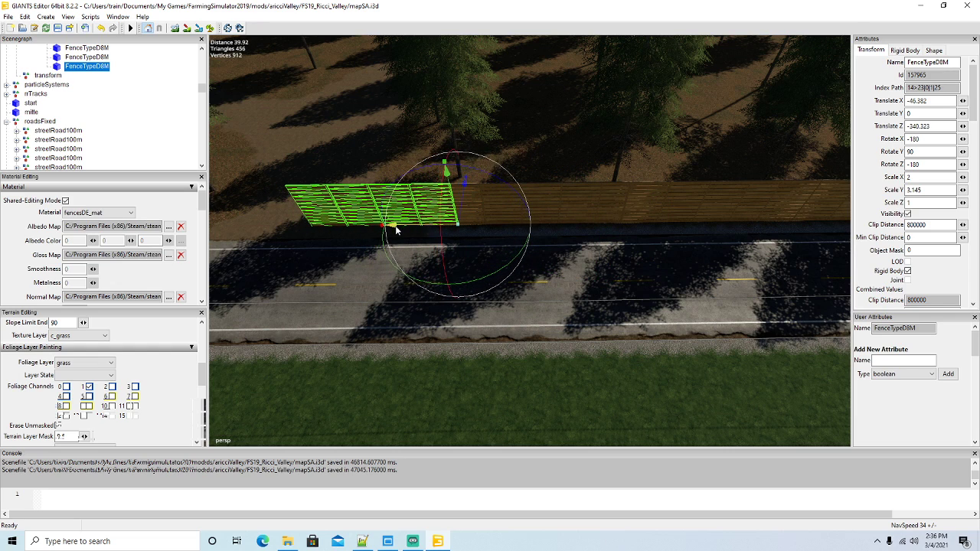
middle_click_drag(398, 257, 398, 257, "alt")
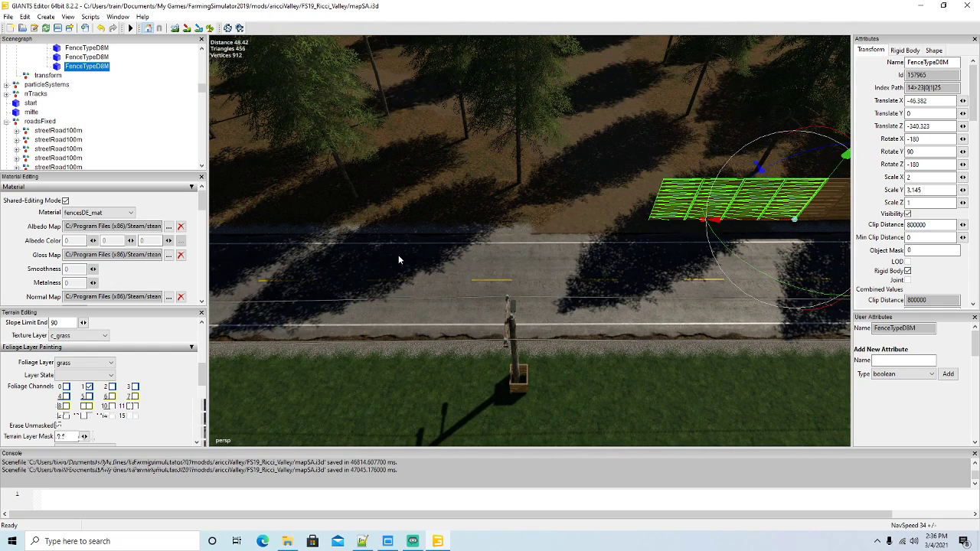
key("ctrl+d")
left_click_drag(733, 227, 329, 249)
key("ctrl+d")
key("ctrl+d")
Extend the roadside fence by three more duplicated FenceTypeD8M panels placed end to end, reaching Translate Z about -431.3
middle_click_drag(329, 248, 490, 260, "alt")
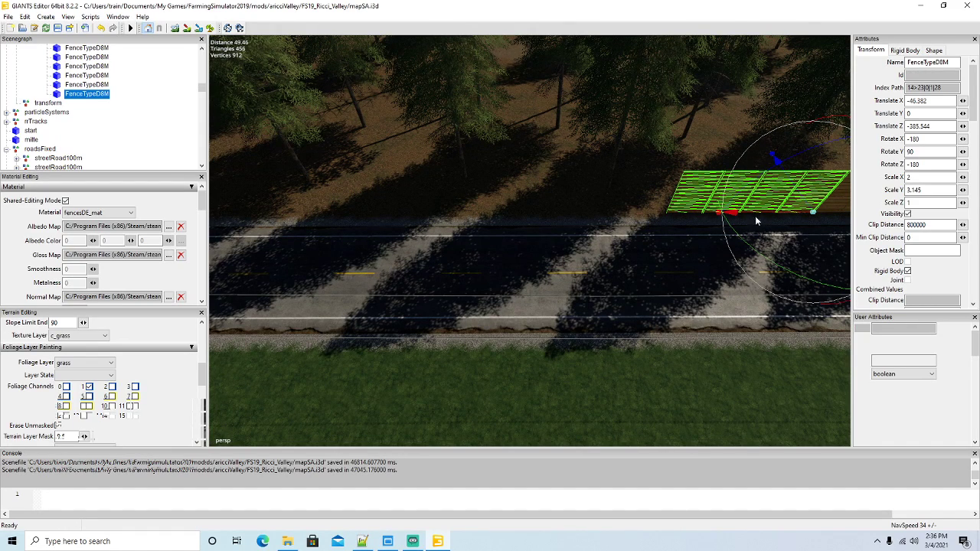
key("ctrl+d")
left_click_drag(756, 221, 618, 224)
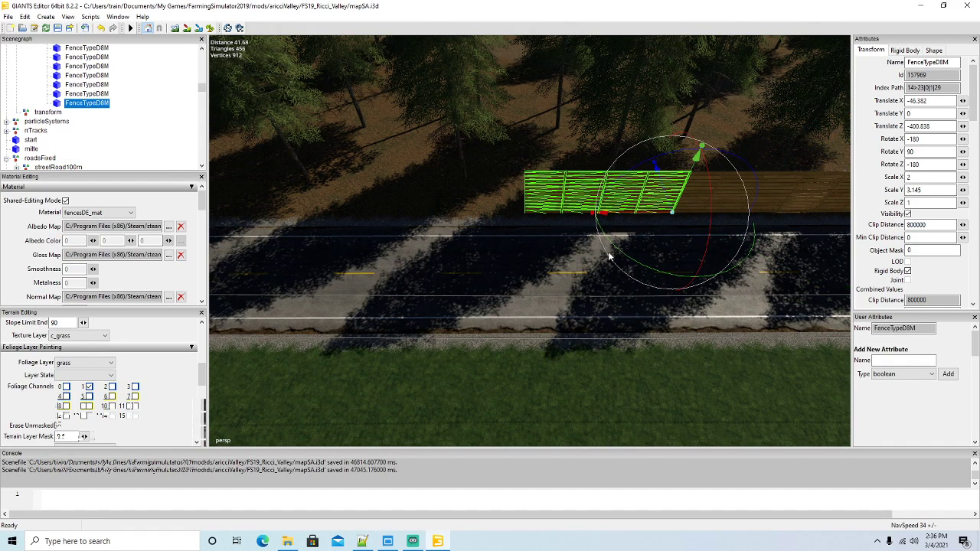
key("ctrl+d")
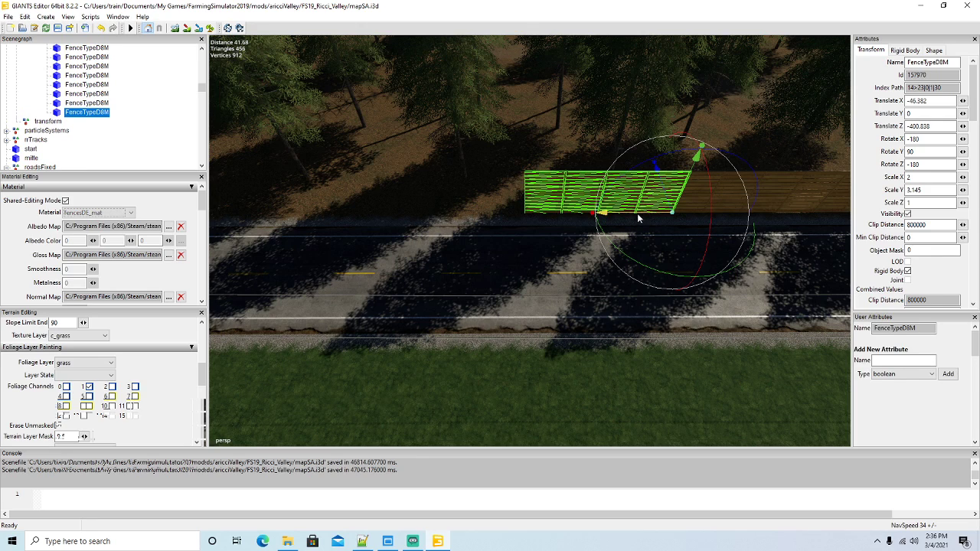
left_click_drag(637, 213, 481, 217)
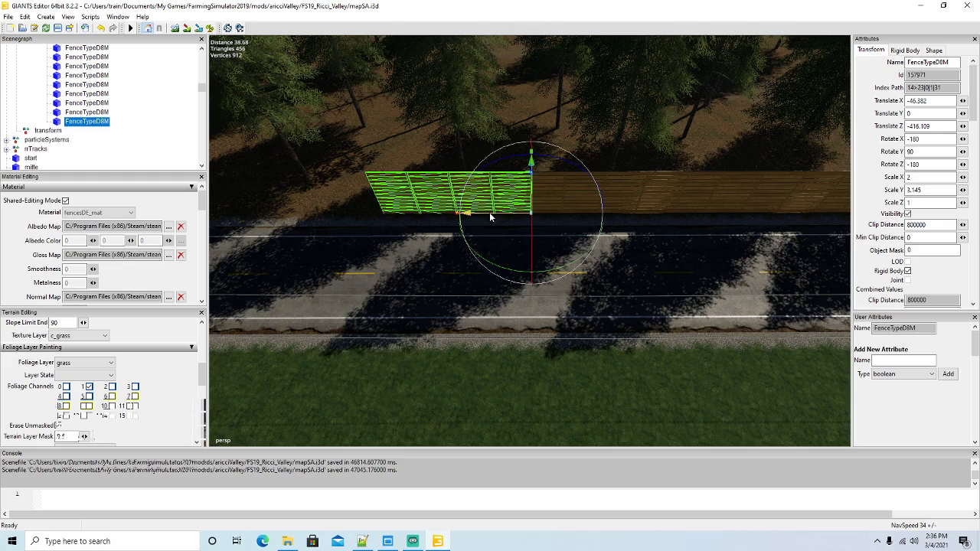
key("ctrl+d")
left_click_drag(489, 212, 332, 214)
Append another three duplicated panels along the forest edge, the last at Translate Z about -477.4
key("a")
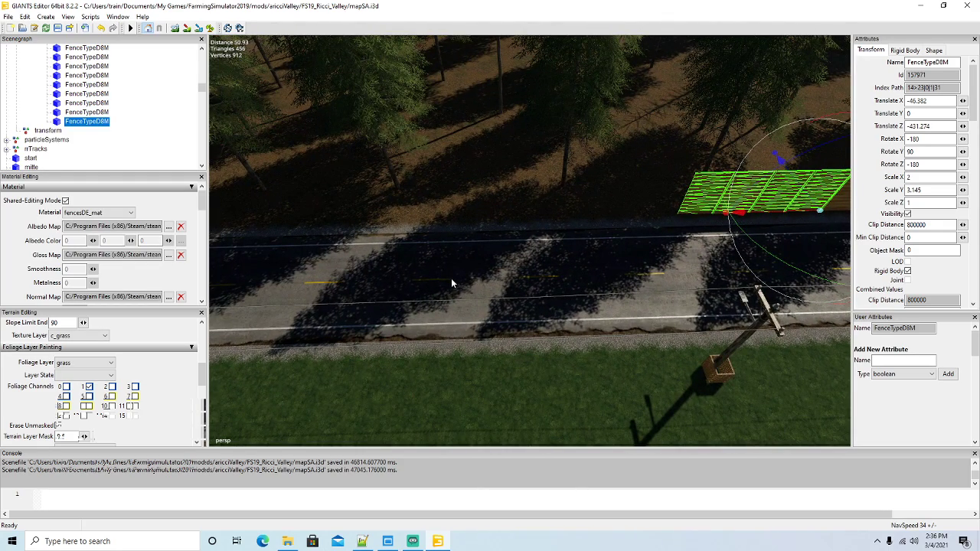
key("ctrl+d")
left_click_drag(762, 212, 629, 219)
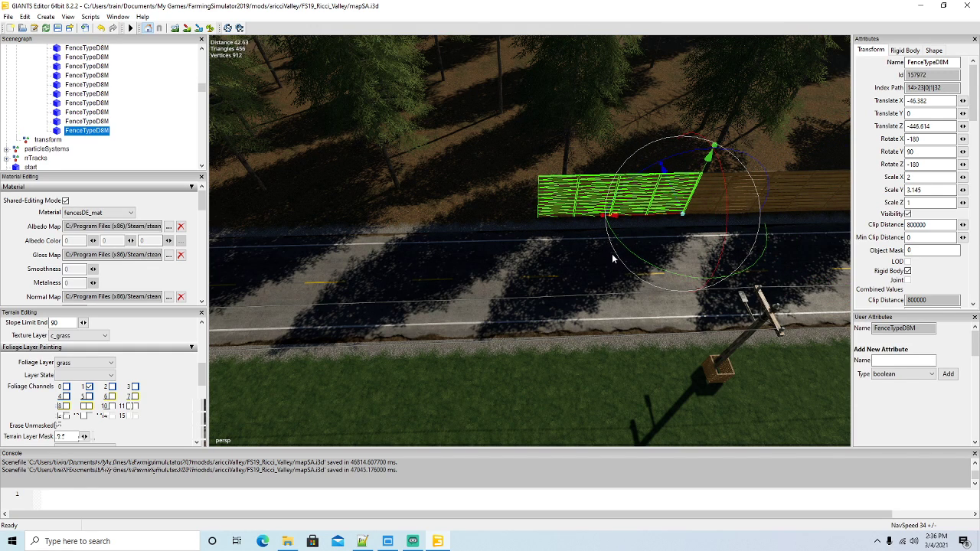
key("ctrl+d")
left_click_drag(645, 219, 475, 258)
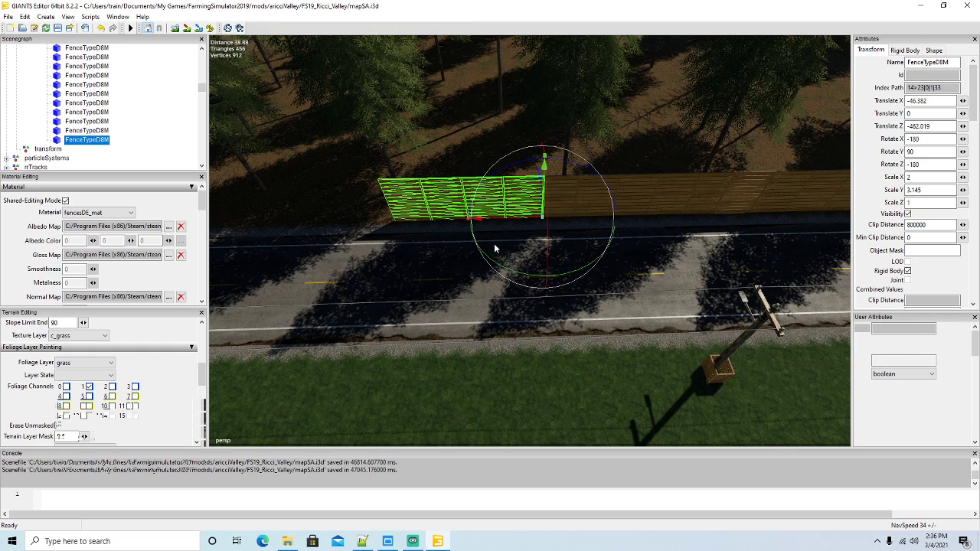
key("ctrl+d")
left_click_drag(503, 217, 346, 238)
Add four more duplicated fence panels up to the start of the road bend, ending at Translate Z about -538.8
key("a")
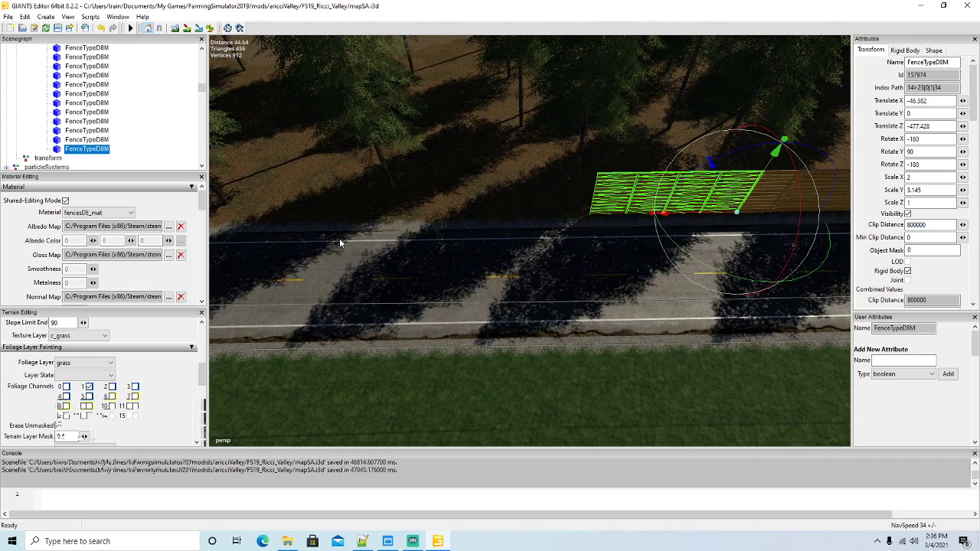
key("ctrl+d")
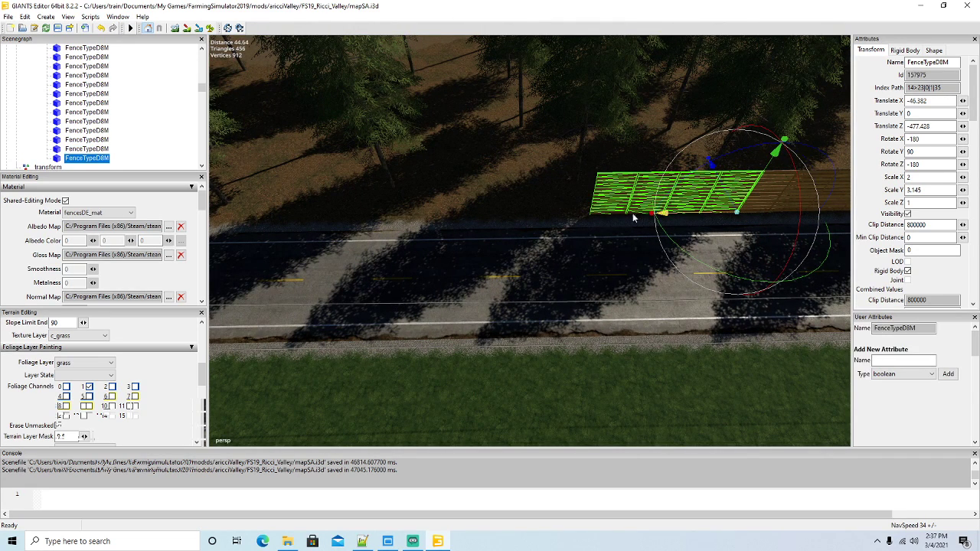
left_click_drag(632, 212, 537, 216)
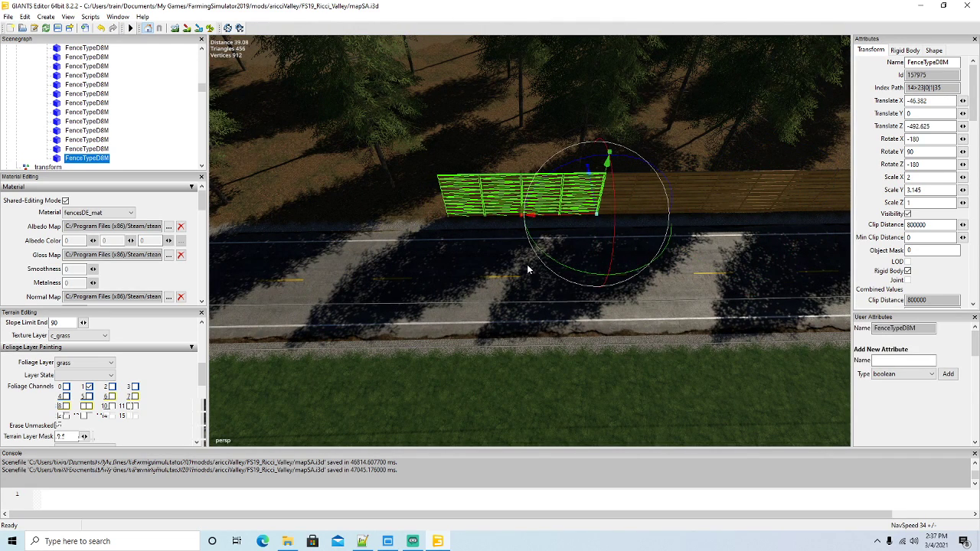
key("ctrl+d")
left_click_drag(564, 215, 413, 245)
key("Left")
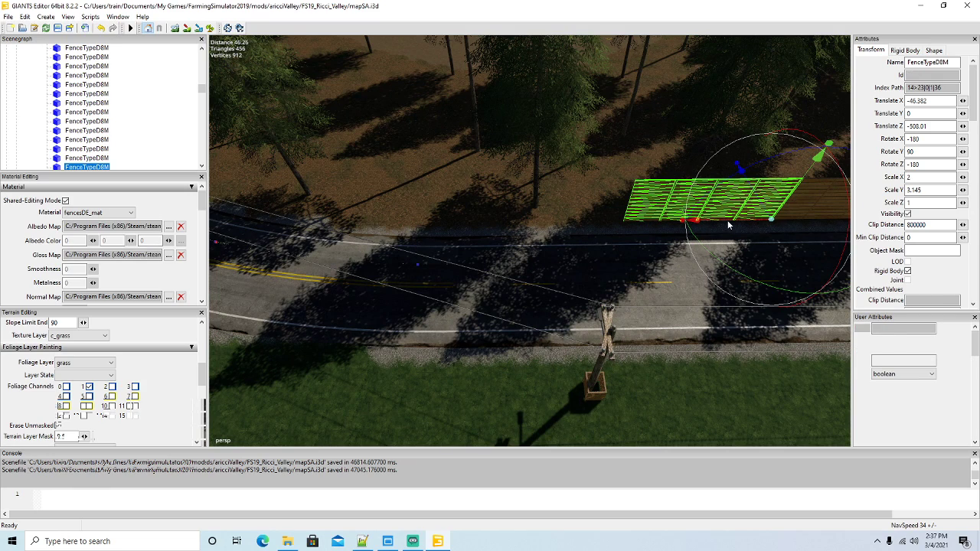
key("ctrl+d")
left_click_drag(727, 219, 418, 223)
key("ctrl+d")
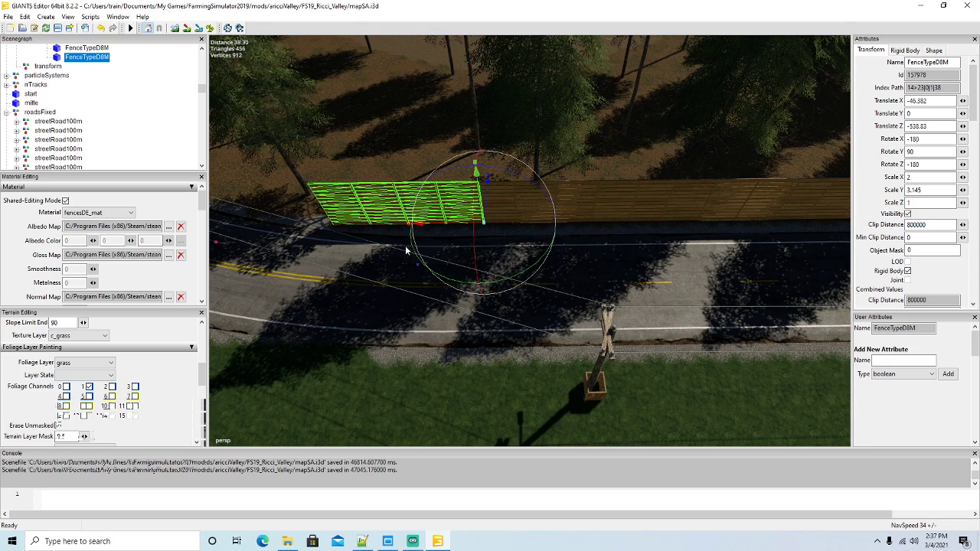
Turn the last panel to Rotate Y about 82.5 and attach a duplicate at its end, turned to about 77.9, to follow the curve
key("a")
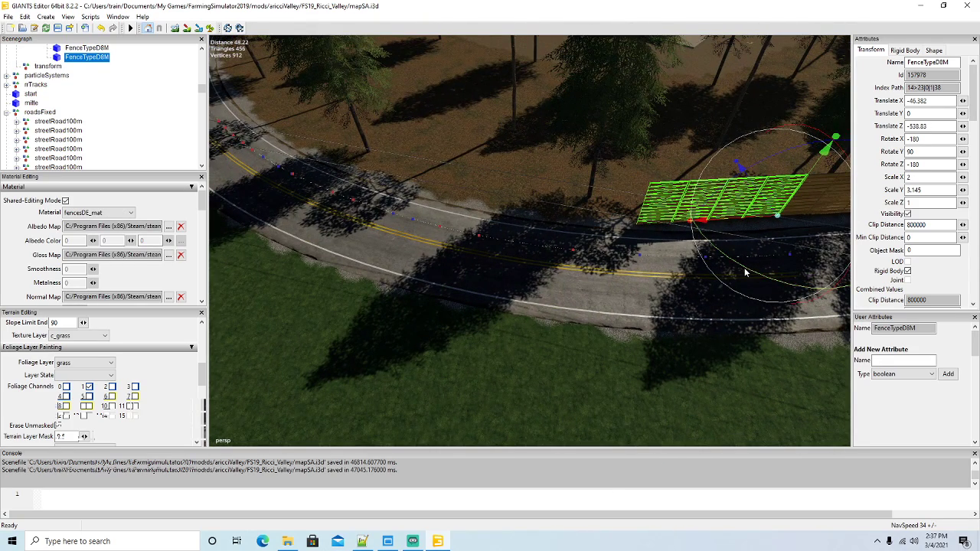
left_click_drag(744, 272, 734, 264)
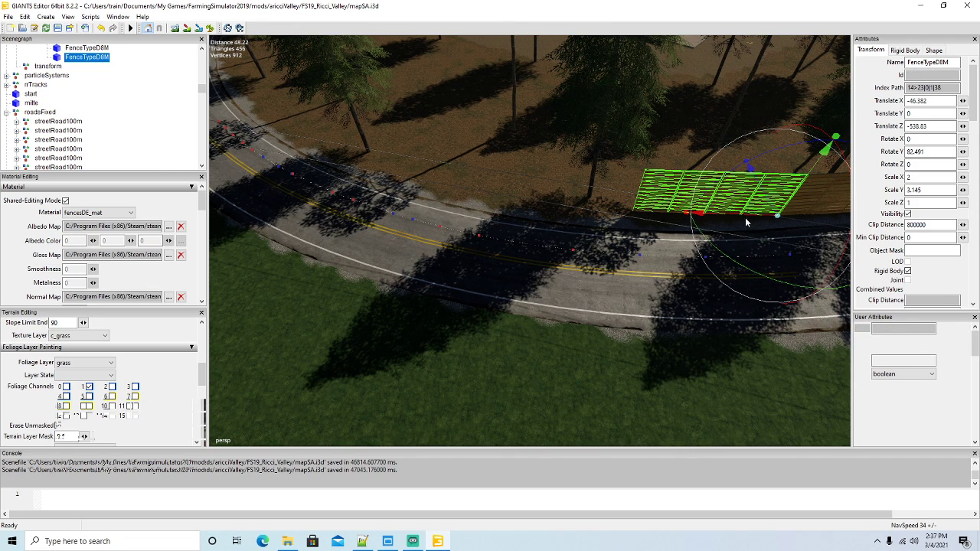
key("ctrl+d")
left_click_drag(708, 218, 606, 216)
left_click_drag(611, 265, 606, 260)
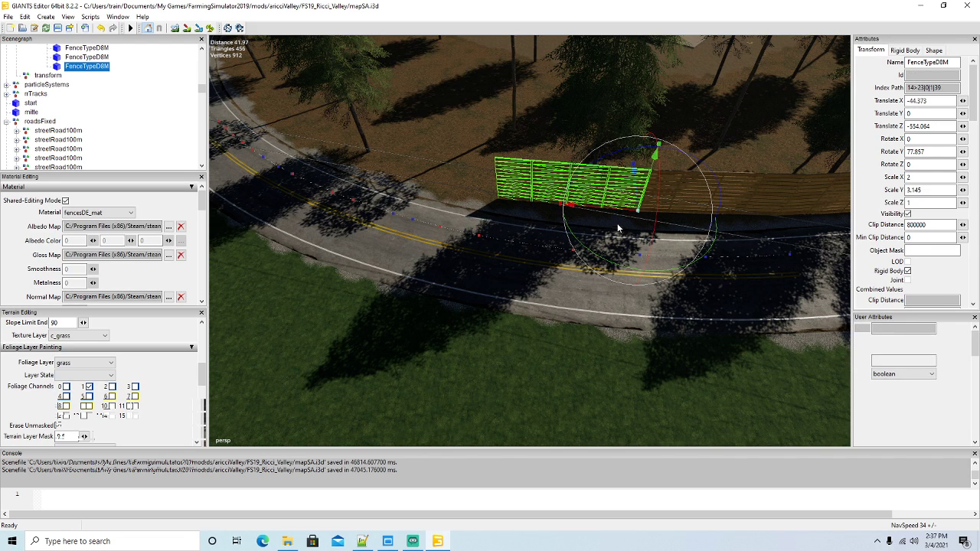
Add two duplicated panels around the bend, turned to Rotate Y about 67 and 55.3, the last at X about -34.9, Z about -583.9
key("ctrl+d")
left_click_drag(622, 213, 469, 200)
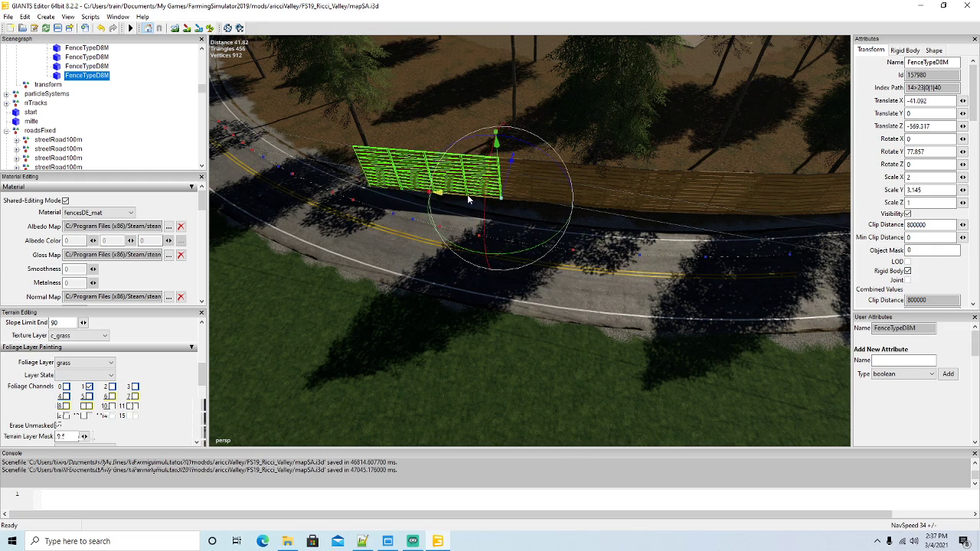
left_click_drag(471, 254, 457, 249)
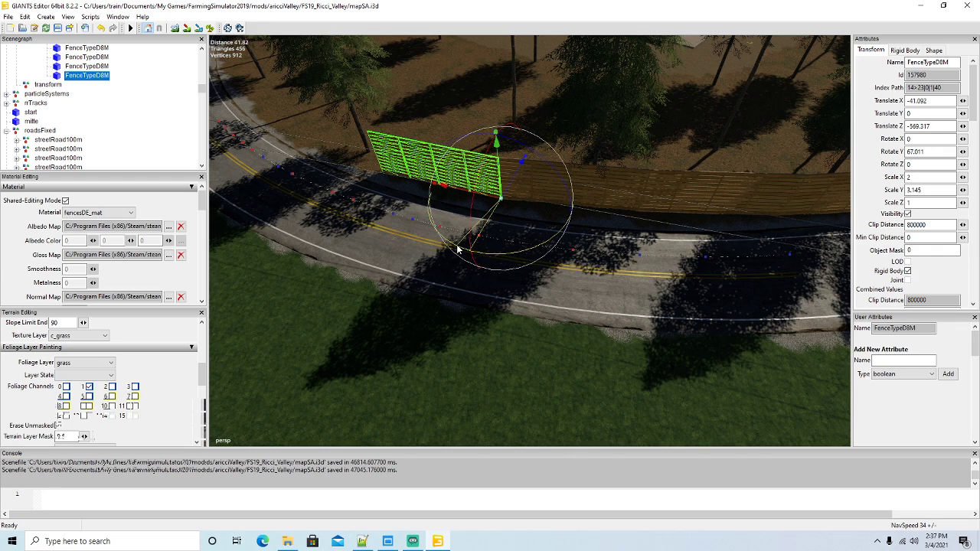
left_click_drag(517, 271, 517, 279, "alt")
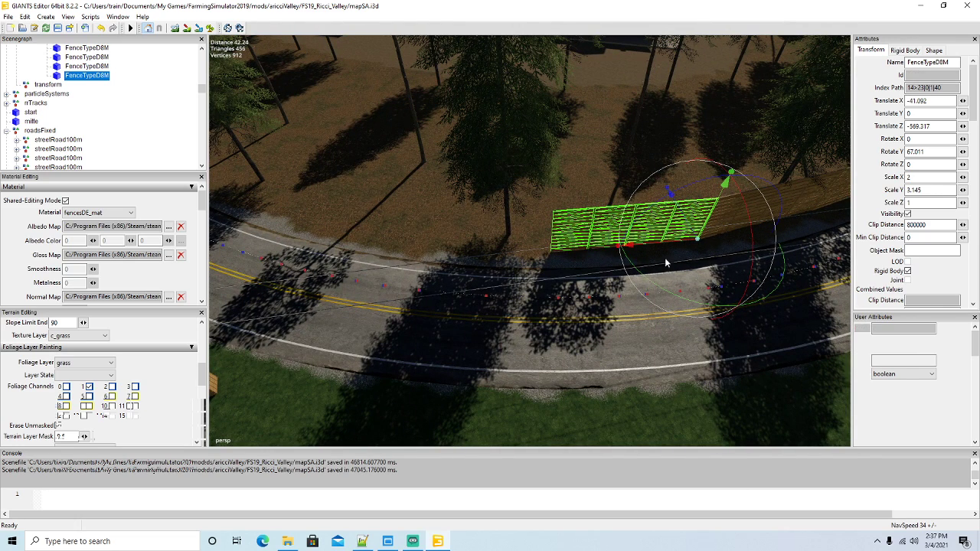
key("ctrl+d")
left_click_drag(668, 247, 504, 248)
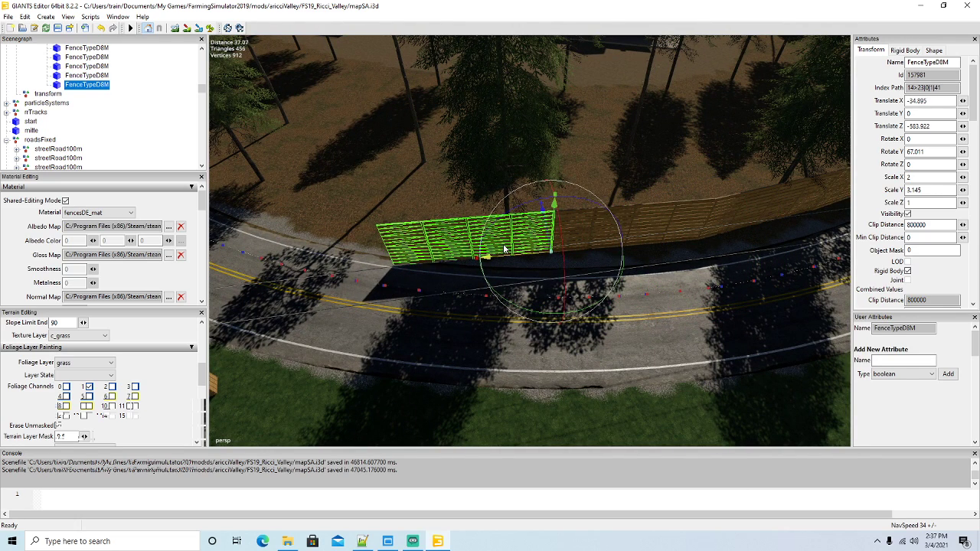
mouse_move(523, 313)
left_mouse_down()
mouse_move(513, 306)
mouse_move(506, 315)
mouse_move(529, 313)
left_mouse_up()
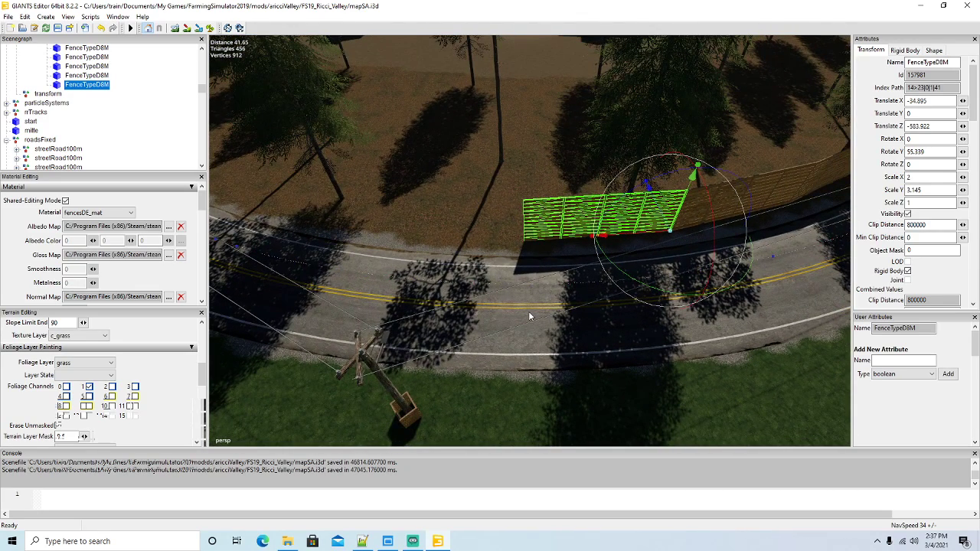
Continue the curved fence with two duplicates turned to Rotate Y about 44.9 and 35.7, the last at X about -14.9, Z about -607.9
key("ctrl+d")
left_click_drag(632, 234, 469, 246)
left_click_drag(503, 296, 494, 297)
middle_click_drag(477, 304, 476, 305, "alt")
left_click_drag(476, 305, 490, 304, "alt")
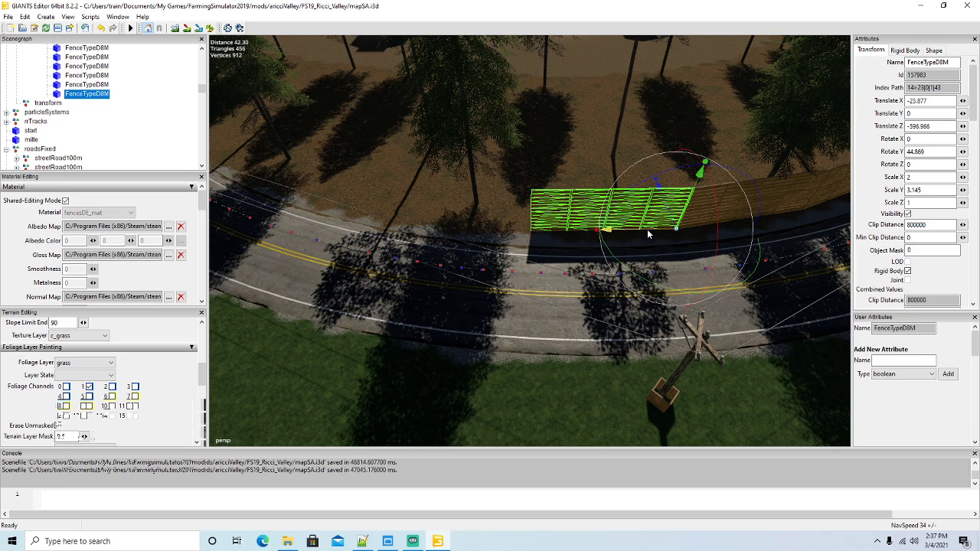
key("ctrl+d")
left_click_drag(647, 229, 490, 230)
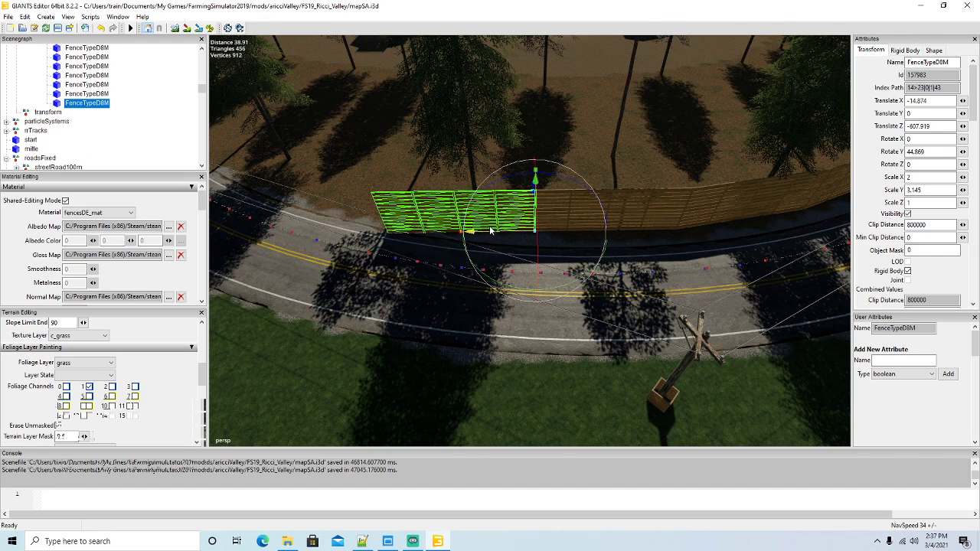
left_click_drag(511, 289, 494, 291)
middle_click_drag(494, 291, 496, 295, "alt")
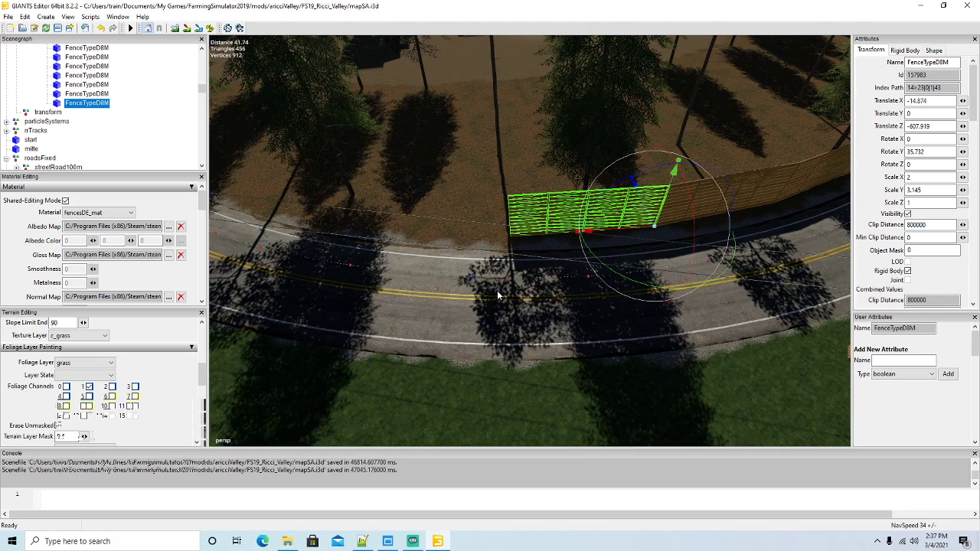
Place two more duplicated panels along the curve, turned to Rotate Y about 26.5 and 13.4, ending at X about 11, Z about -623.6
key("ctrl+d")
left_click_drag(621, 228, 483, 305)
middle_click_drag(484, 305, 502, 310, "alt")
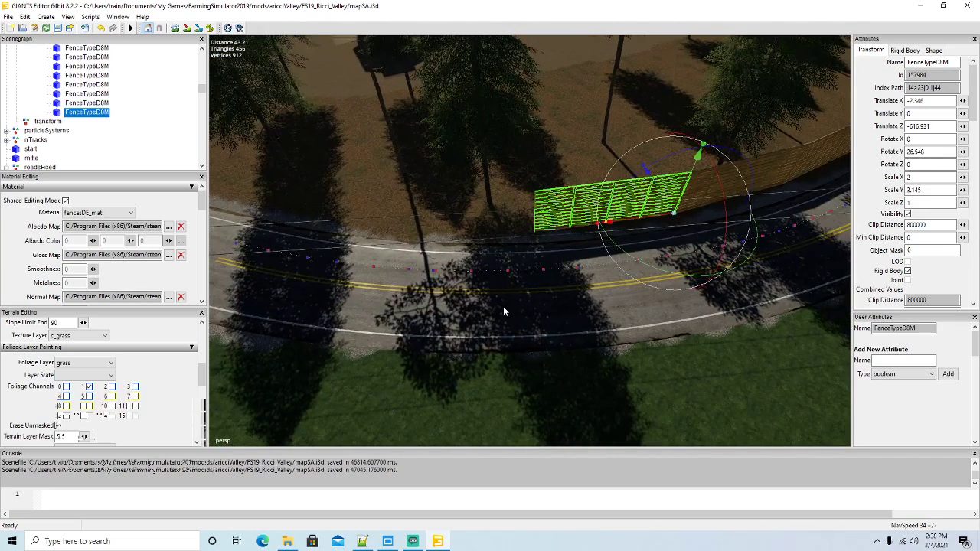
key("ctrl+d")
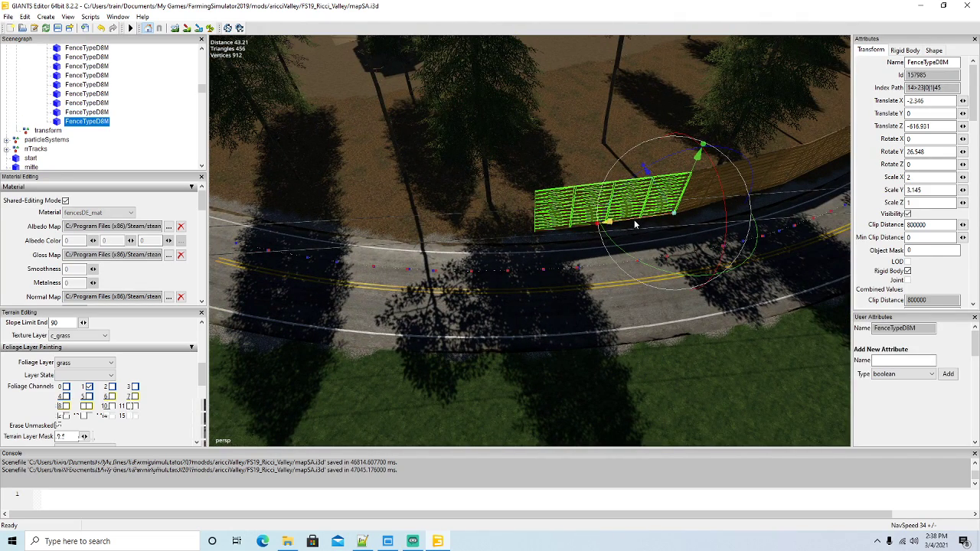
left_click_drag(634, 224, 478, 333)
middle_click_drag(478, 333, 470, 284, "alt")
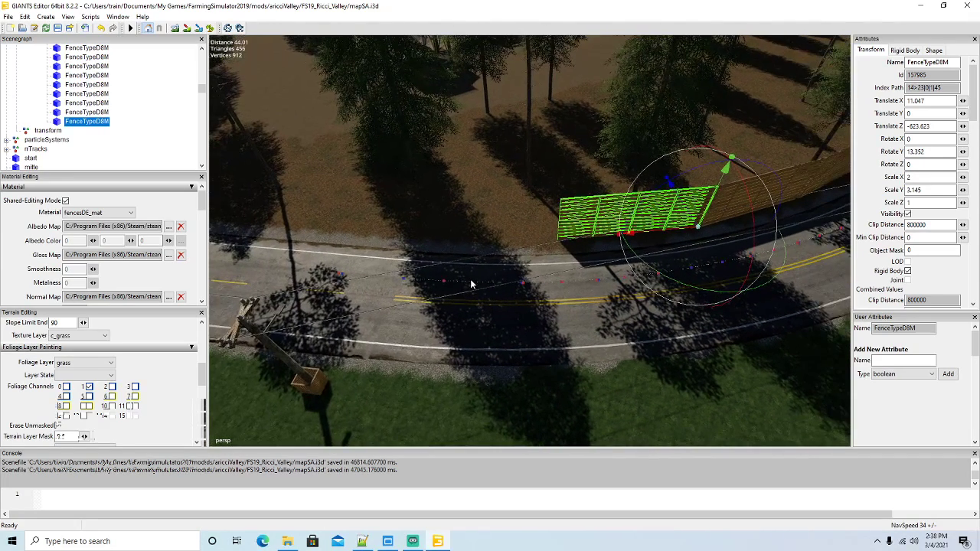
Duplicate the end panel to Translate X about 26.3, Z about -627.3, and turn it to Rotate Y about 2.6
left_click_drag(695, 220, 684, 232)
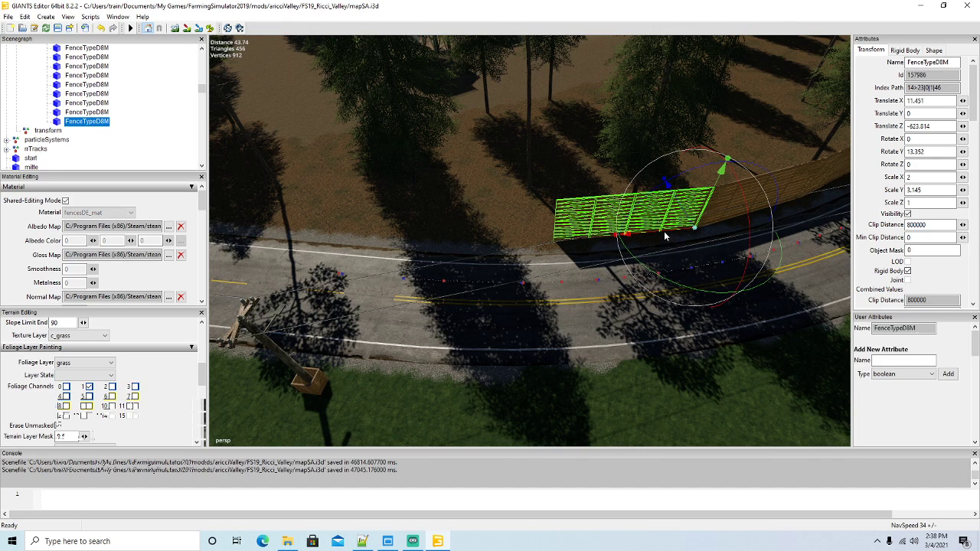
key("ctrl+d")
left_click_drag(678, 246, 511, 228)
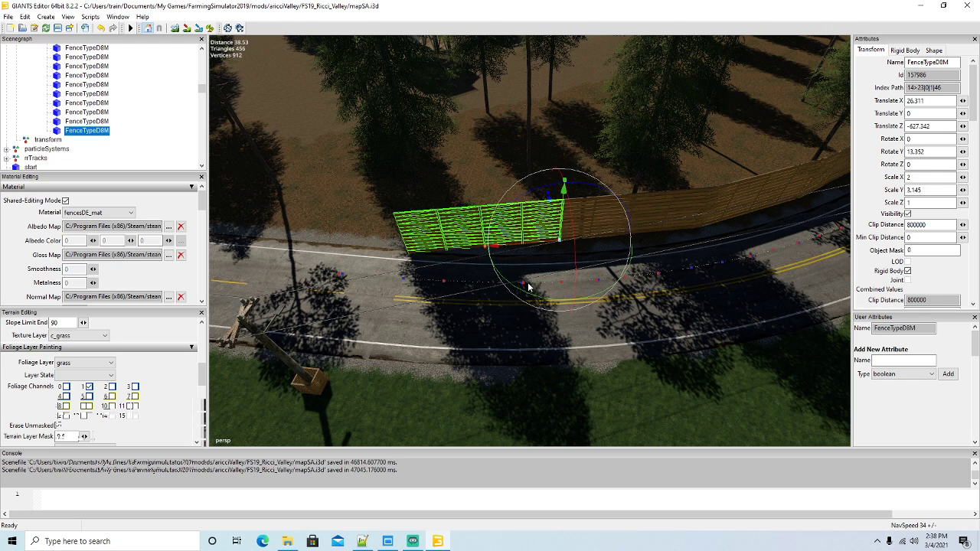
left_click_drag(528, 297, 502, 309)
key("Left")
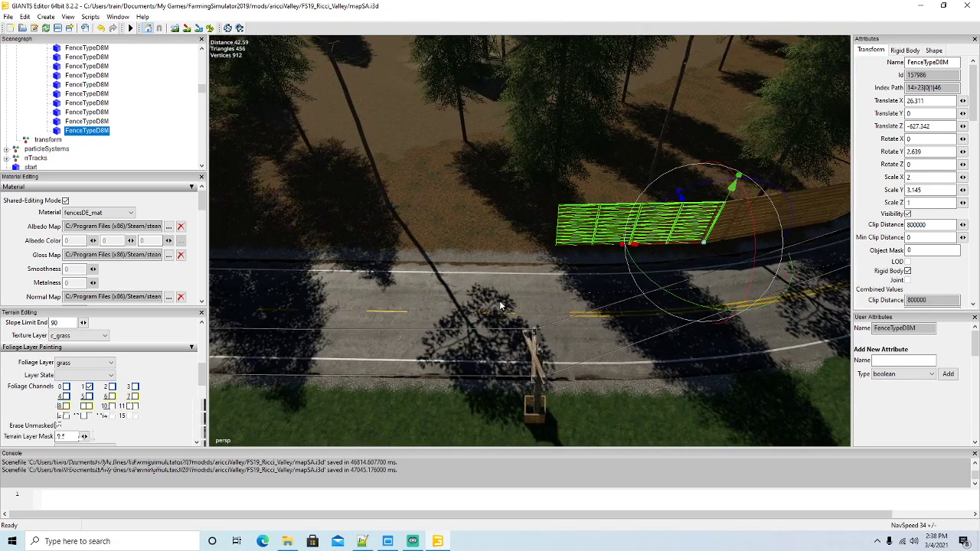
Duplicate the end panel once more to Translate X about 41.7, Z about -628.1, and set its Rotate Y to 0
key("ctrl+d")
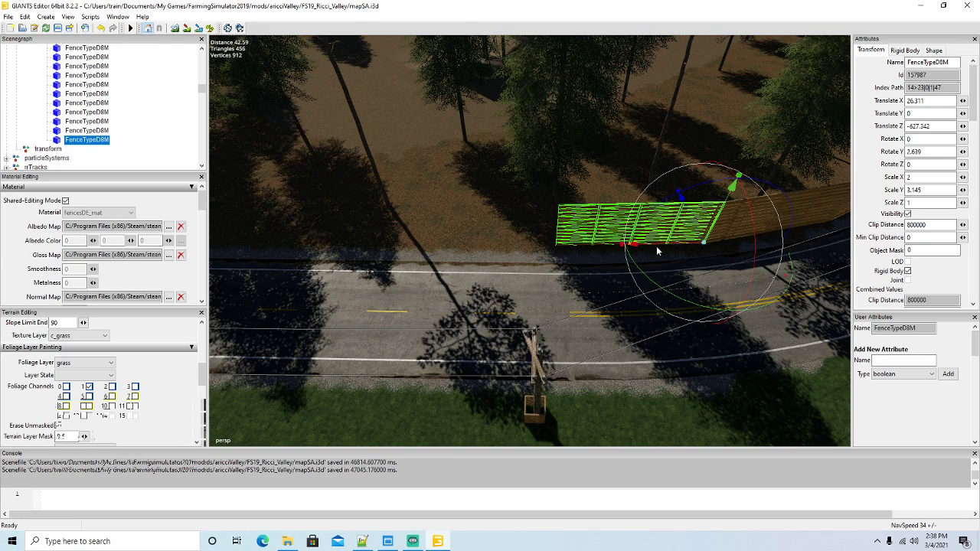
left_click(655, 245)
left_click(632, 230)
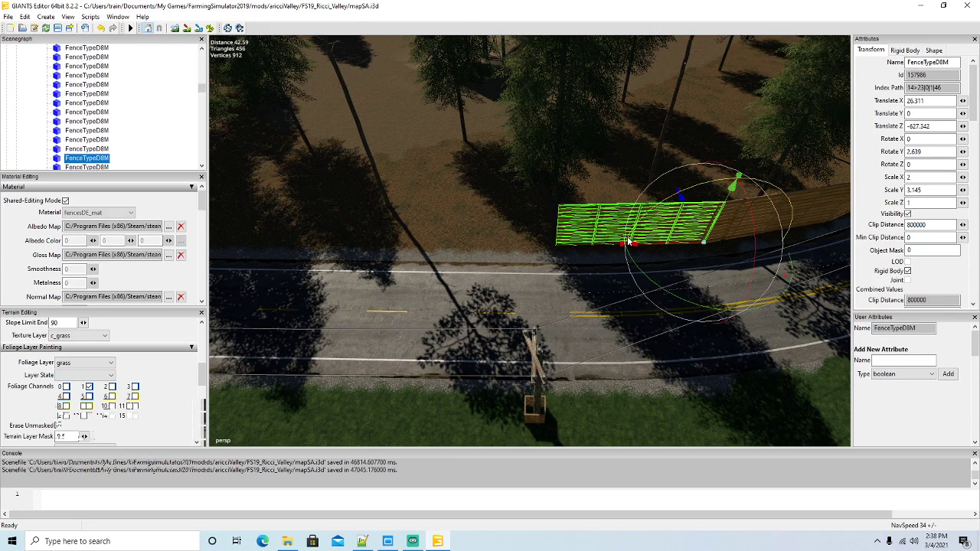
scroll(103, 142, "down", 1)
left_click(80, 142)
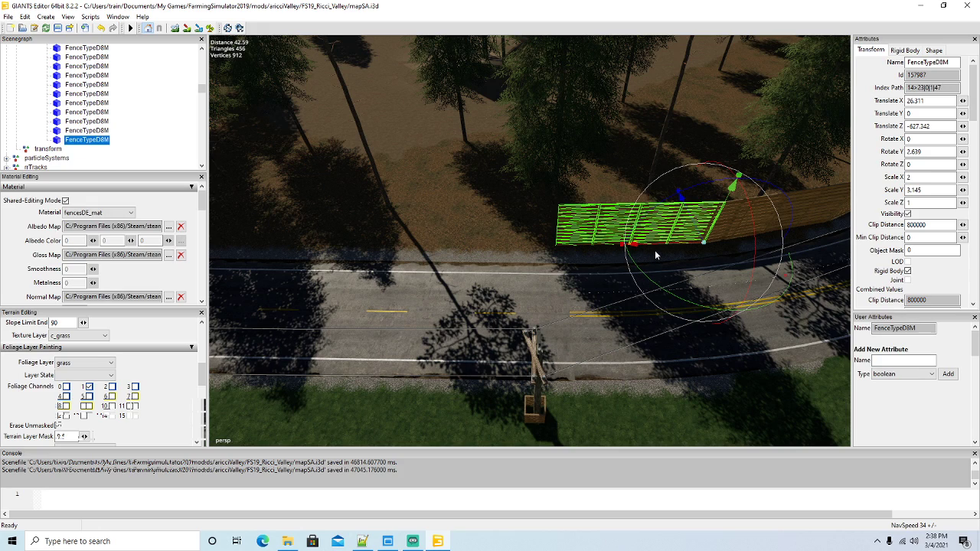
left_click_drag(653, 244, 496, 243)
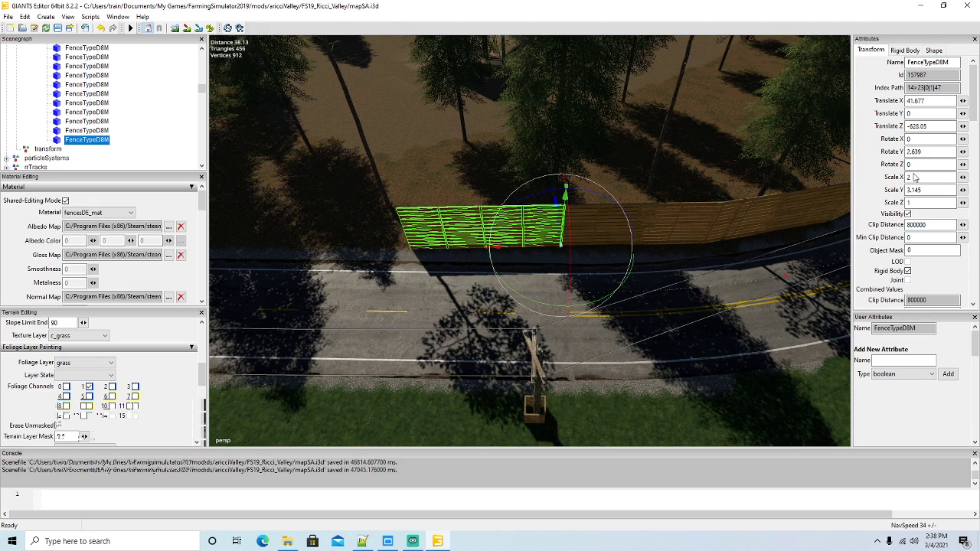
type("0")
key("Return")
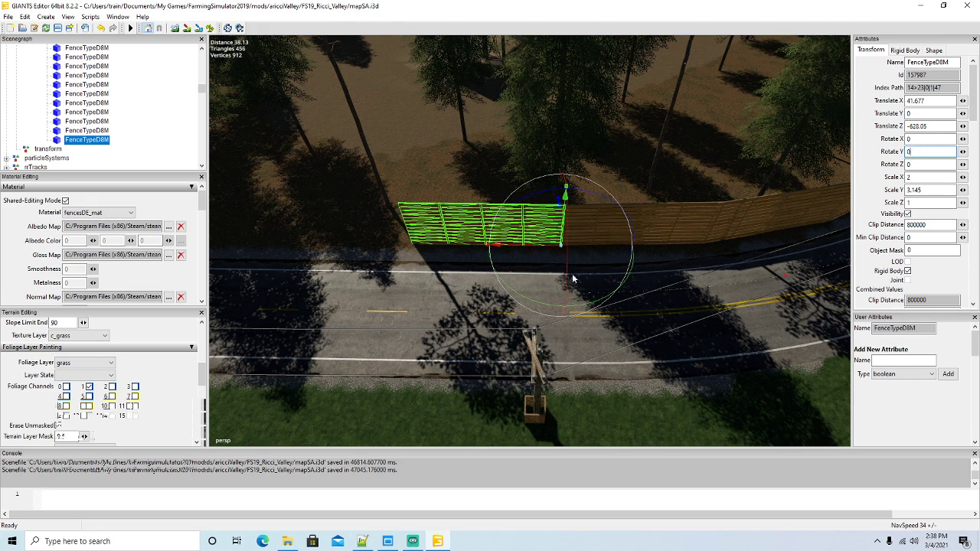
middle_click_drag(433, 323, 490, 299, "alt")
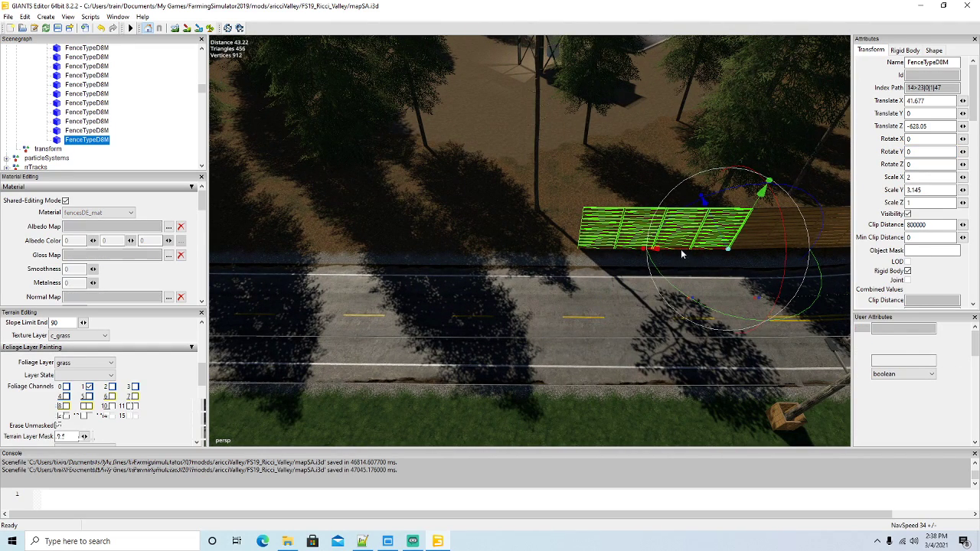
Extend the fence straight along the road with four duplicated panels, the last at Translate X about 102.8
key("ctrl+d")
left_click_drag(681, 249, 377, 241)
key("ctrl+d")
key("Left")
key("Left")
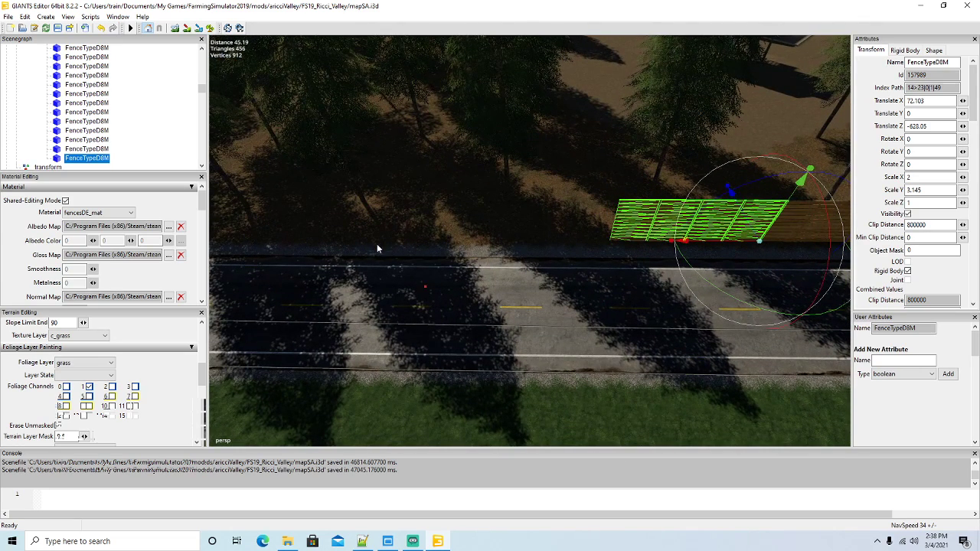
key("ctrl+d")
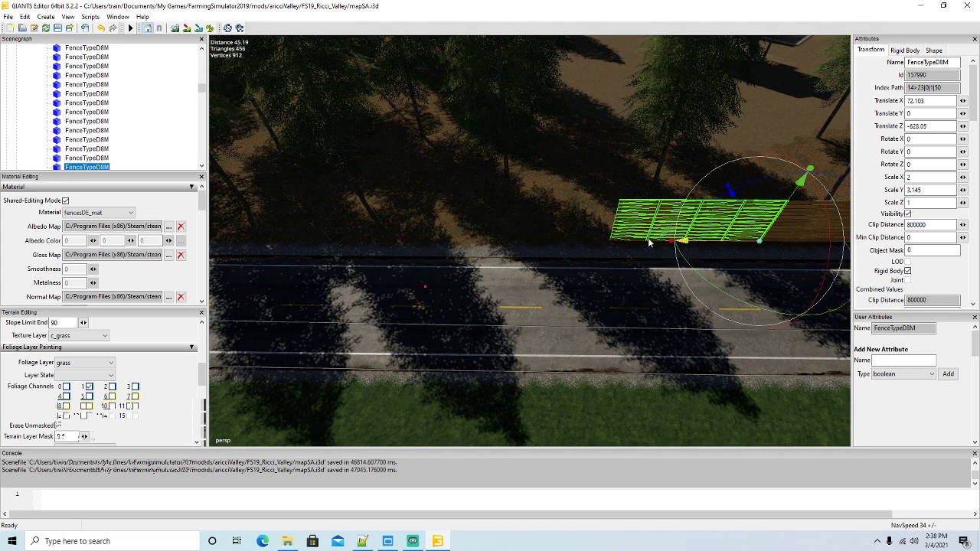
left_click_drag(695, 244, 407, 243)
key("ctrl+d")
Add four more duplicated fence panels end to end beside the road, finishing at Translate X about 164.9
key("a")
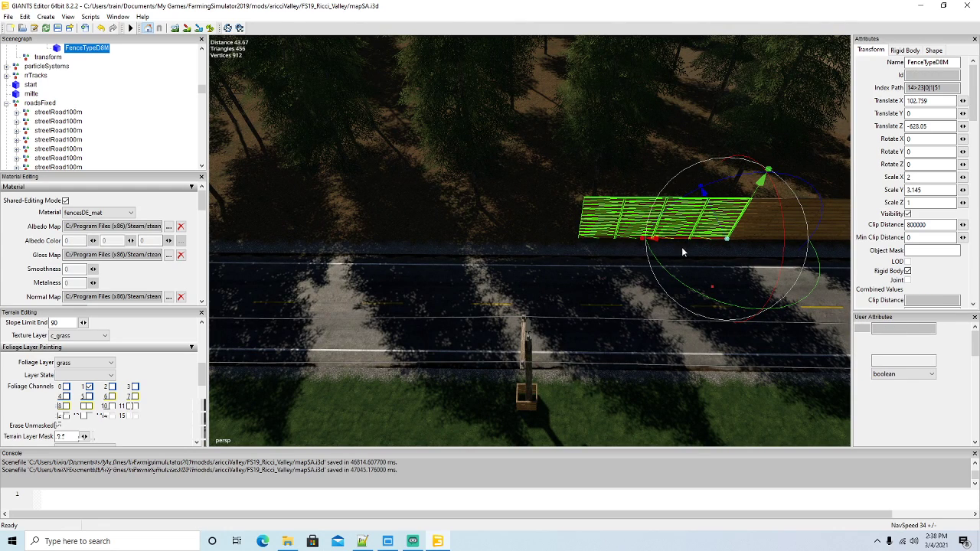
key("ctrl+d")
left_click_drag(687, 239, 396, 256)
key("ctrl+d")
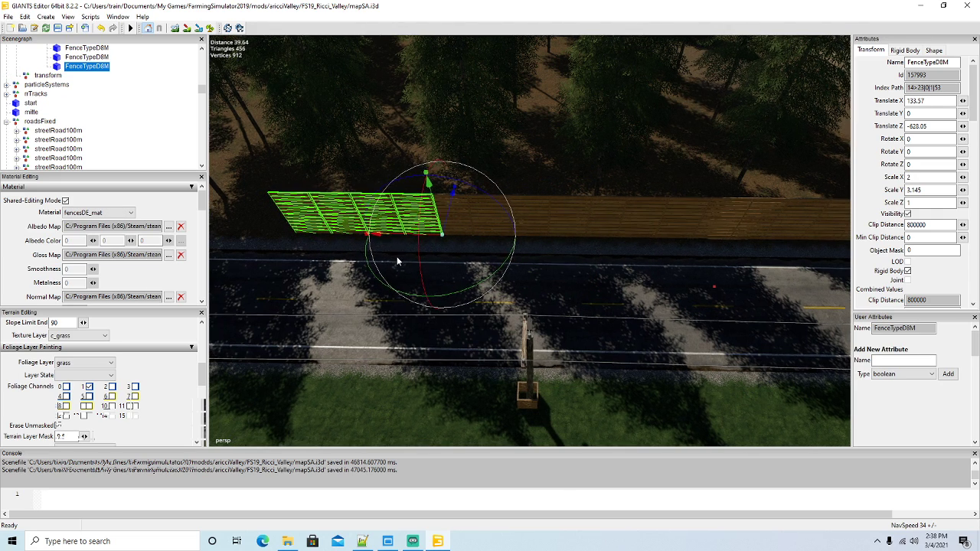
key("Left")
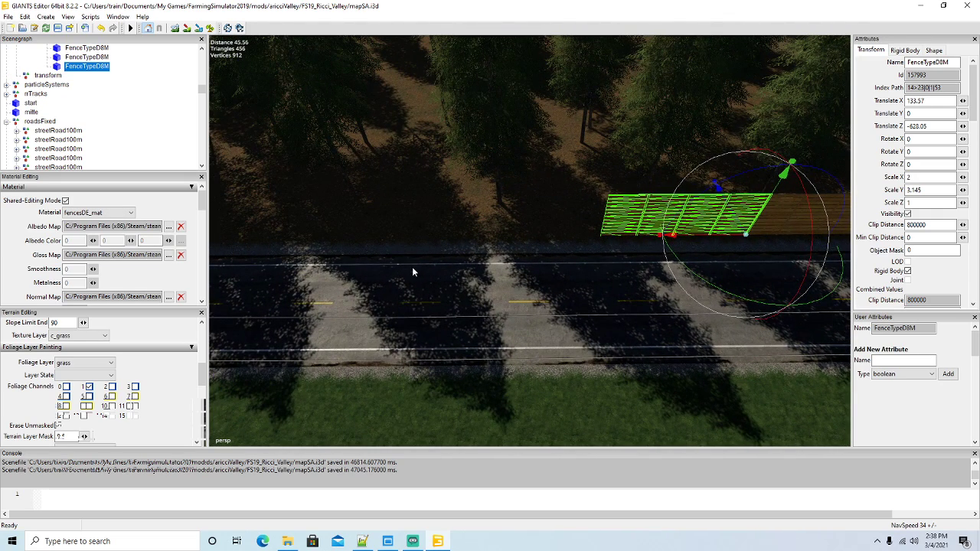
key("ctrl+d")
left_click_drag(709, 234, 557, 236)
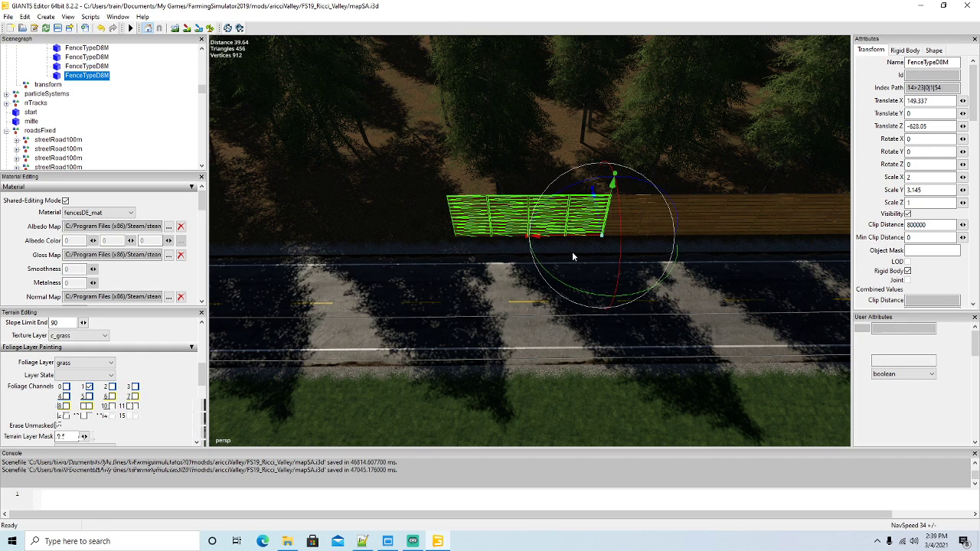
key("ctrl+d")
left_click_drag(557, 236, 409, 240)
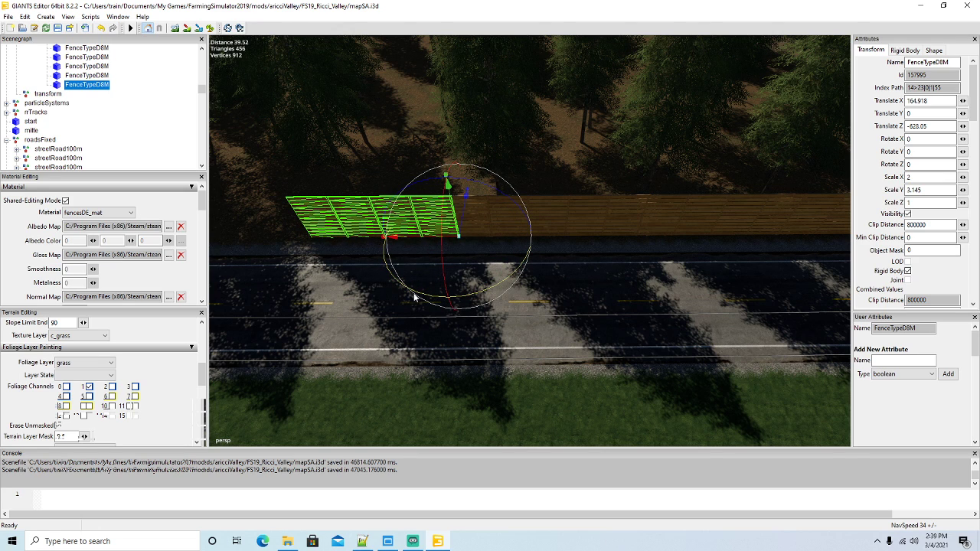
Continue the straight fence run with four duplicates spaced along X, the last at Translate X about 225.9
middle_click_drag(433, 303, 437, 299, "alt")
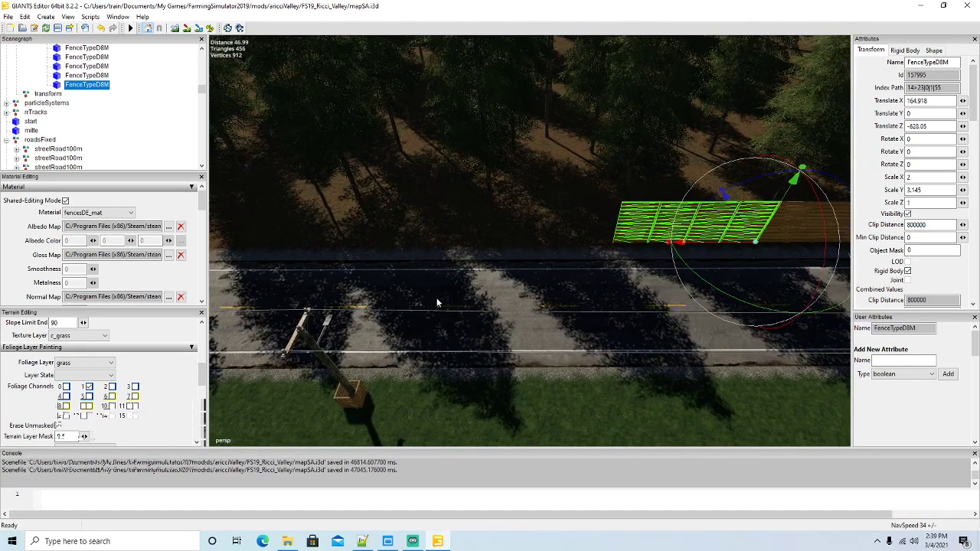
key("ctrl+d")
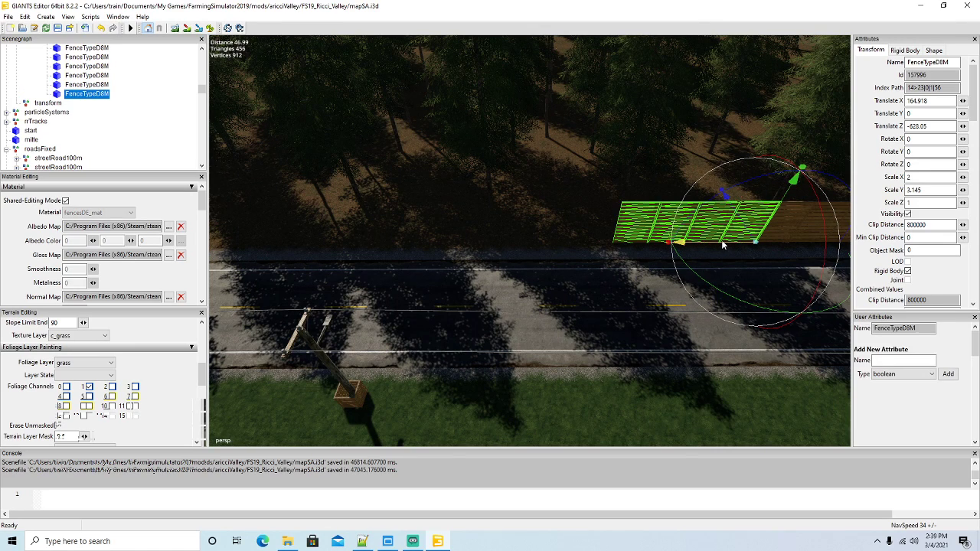
left_click_drag(721, 239, 433, 246)
key("ctrl+d")
middle_click_drag(457, 273, 458, 278, "alt")
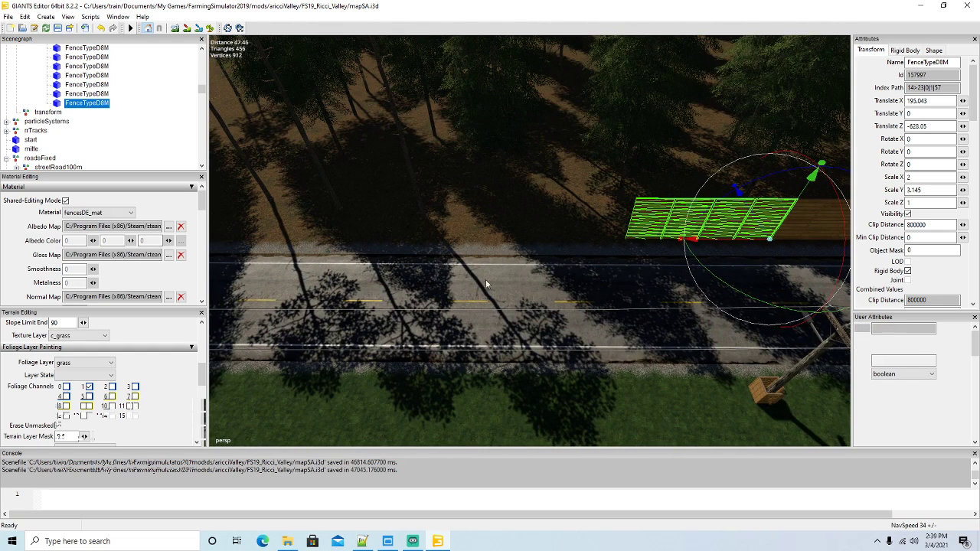
key("ctrl+d")
left_click_drag(733, 242, 434, 238)
key("ctrl+d")
Duplicate the end panel twice along the road, to Translate X about 241.3 and 256.6
right_click_drag(433, 241, 434, 252)
key("a")
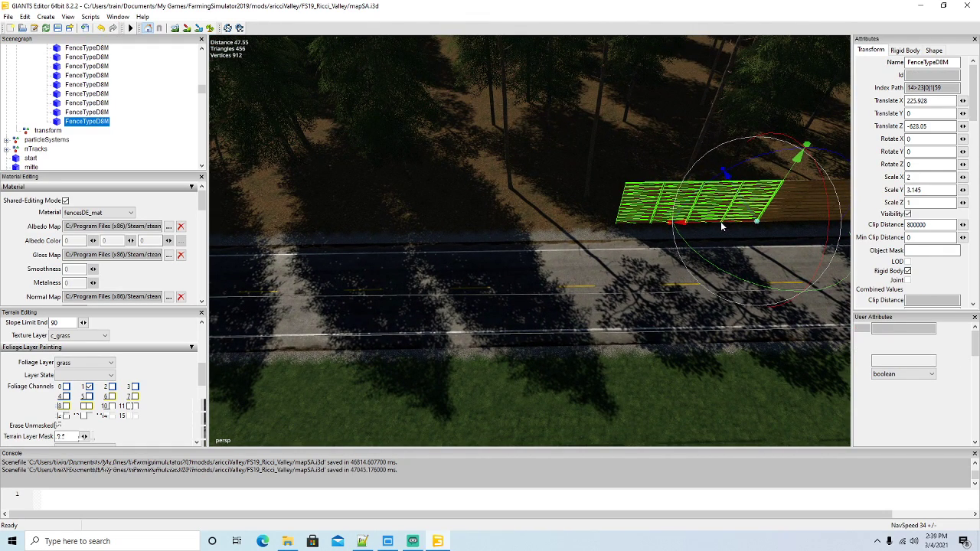
key("ctrl+d")
left_click_drag(721, 221, 580, 226)
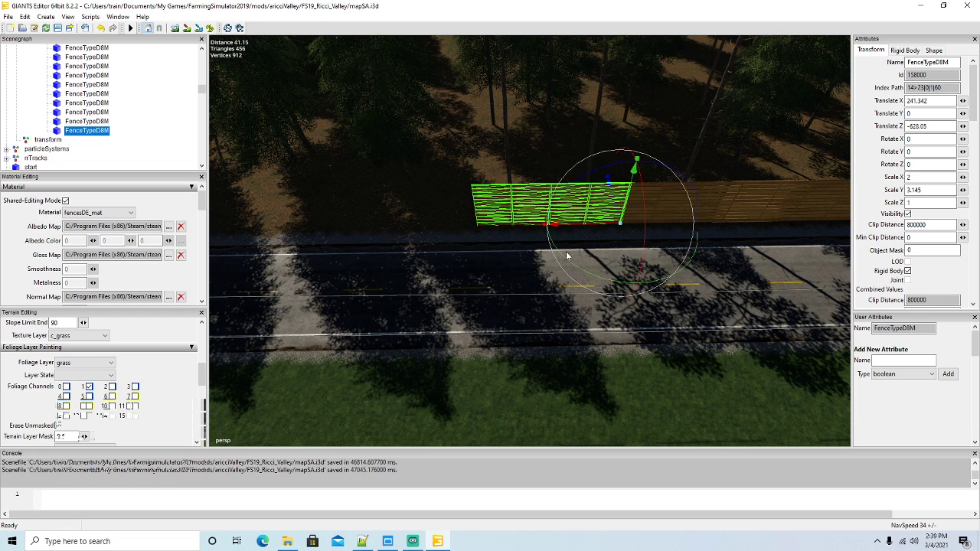
key("ctrl+d")
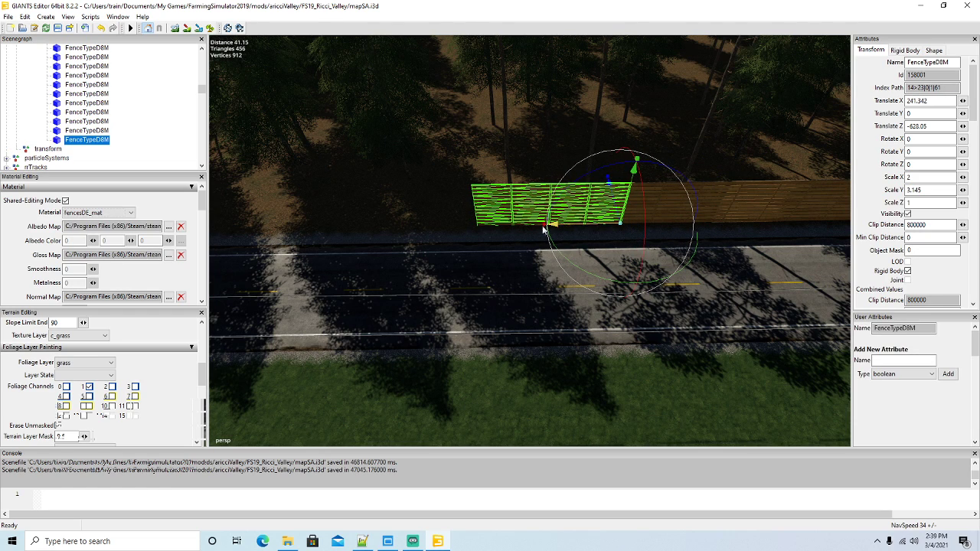
left_click_drag(579, 224, 431, 243)
Place three more duplicated panels in line at Translate X about 271.9, 287.5 and 302.6
key("Left")
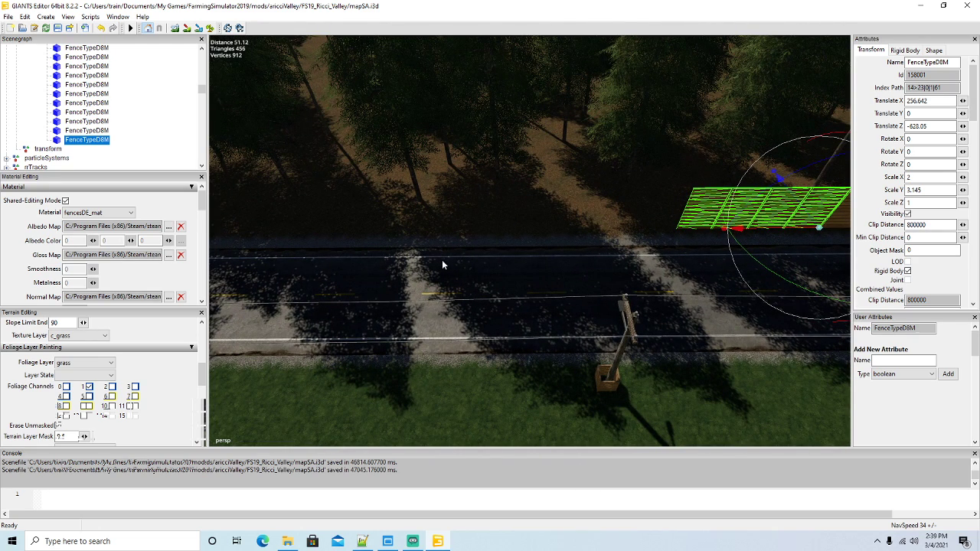
key("ctrl+d")
left_click_drag(768, 228, 637, 228)
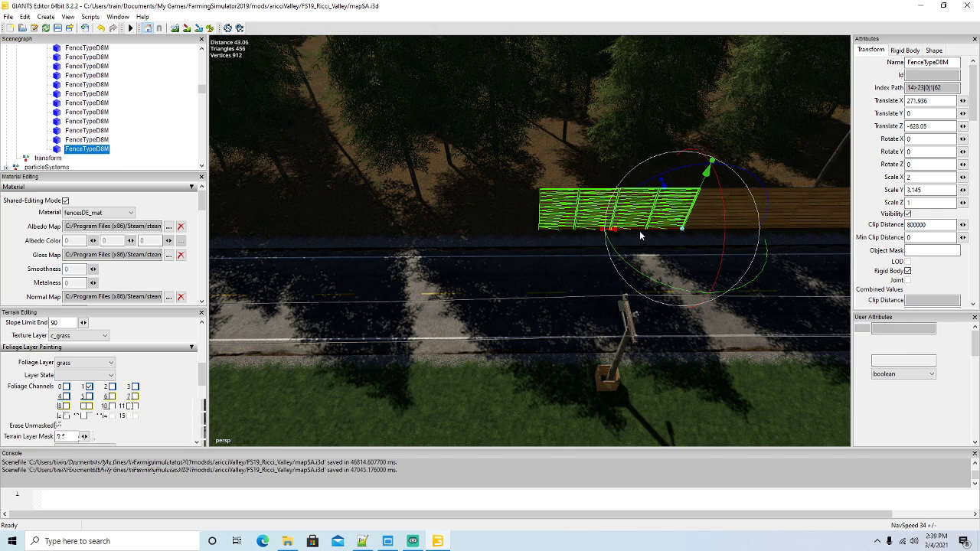
key("ctrl+d")
left_click_drag(641, 227, 487, 230)
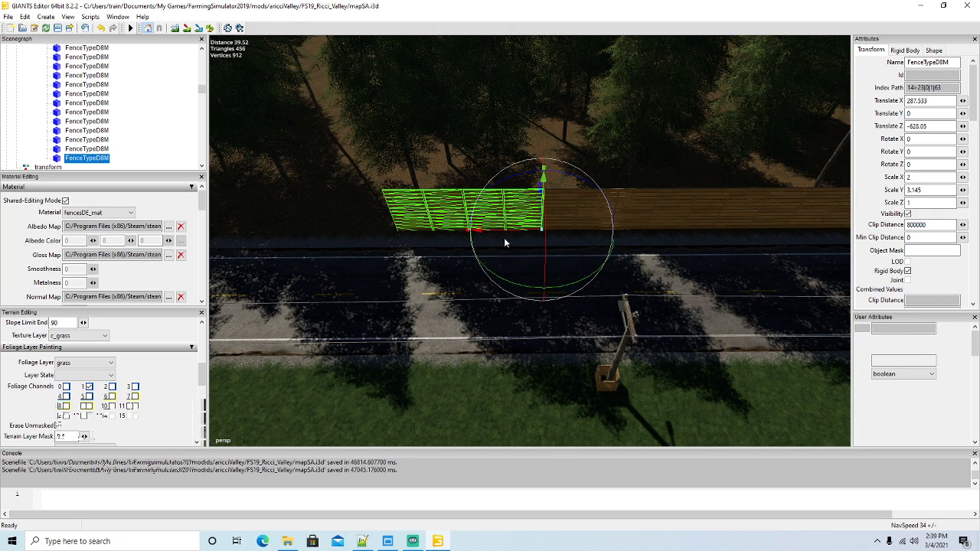
key("ctrl+d")
left_click_drag(507, 229, 372, 245)
Lengthen the roadside fence with three duplicates, the first at Translate X about 318.1 and the last at about 348.8
key("a")
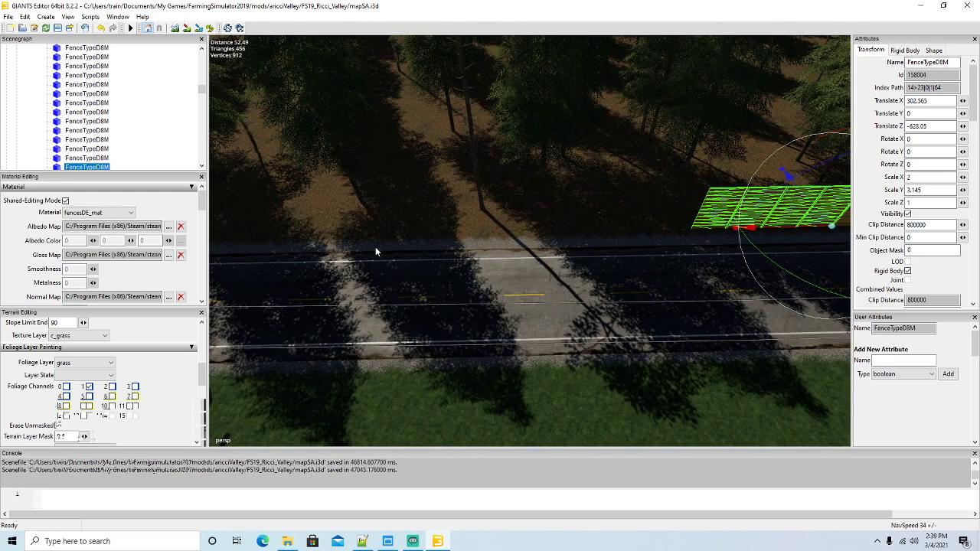
key("ctrl+d")
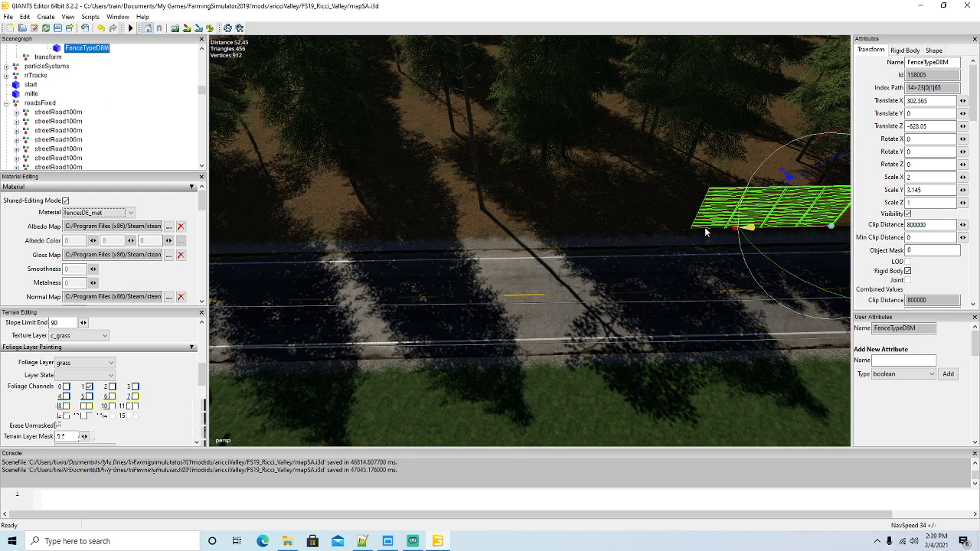
left_click_drag(773, 228, 641, 233)
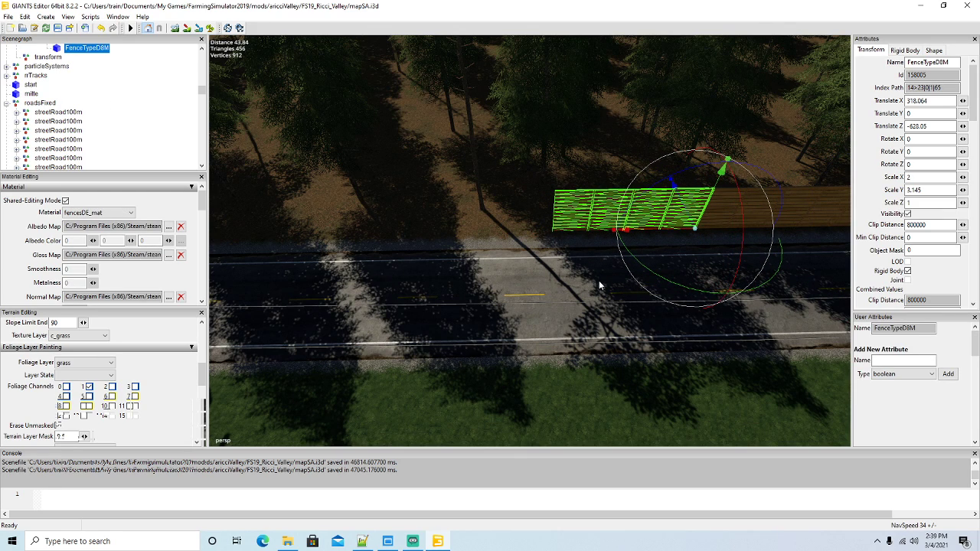
key("ctrl+d")
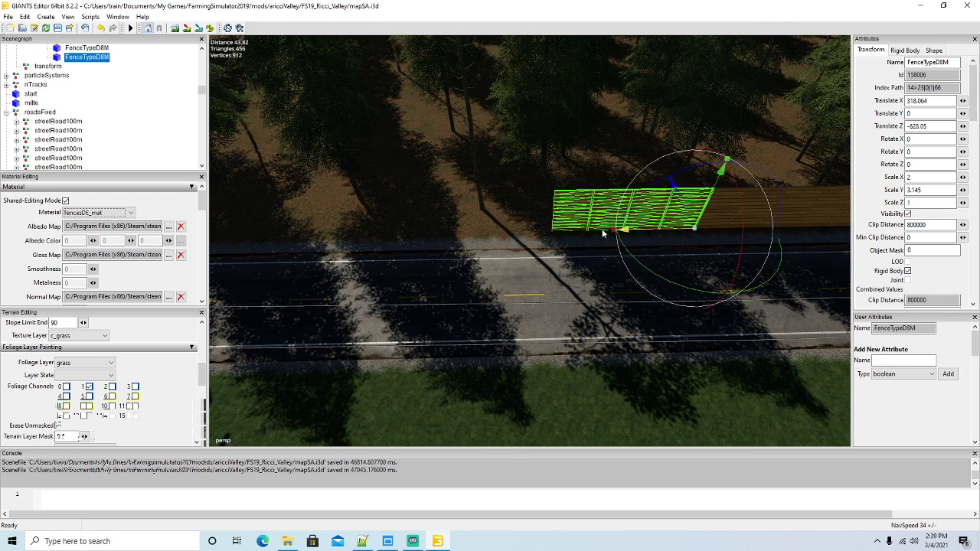
left_click_drag(656, 232, 375, 235)
key("ctrl+d")
Add four duplicated panels to the end of the straight fence, reaching Translate X about 410.4
key("Left")
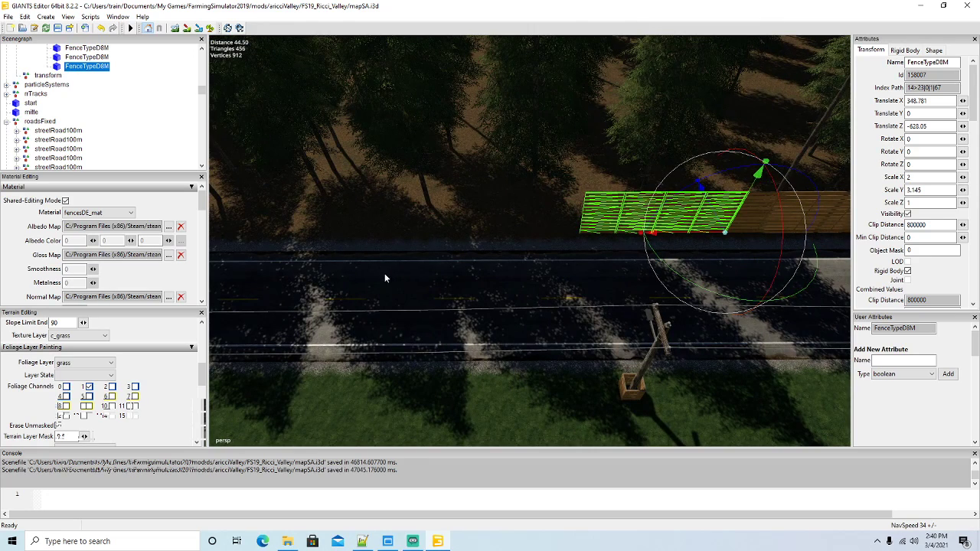
key("ctrl+d")
left_click_drag(673, 244, 381, 242)
key("ctrl+d")
middle_click_drag(381, 258, 388, 258, "alt")
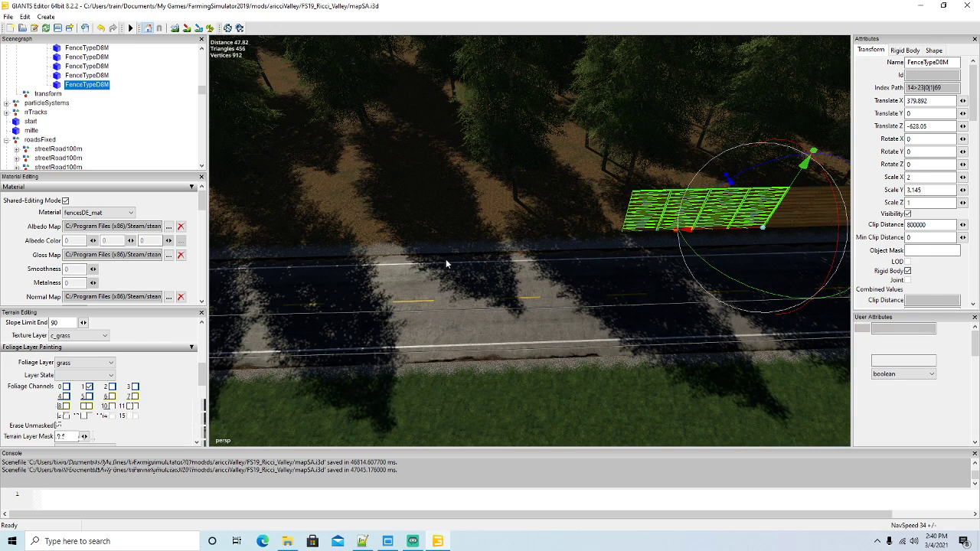
key("ctrl+d")
left_click_drag(712, 227, 573, 231)
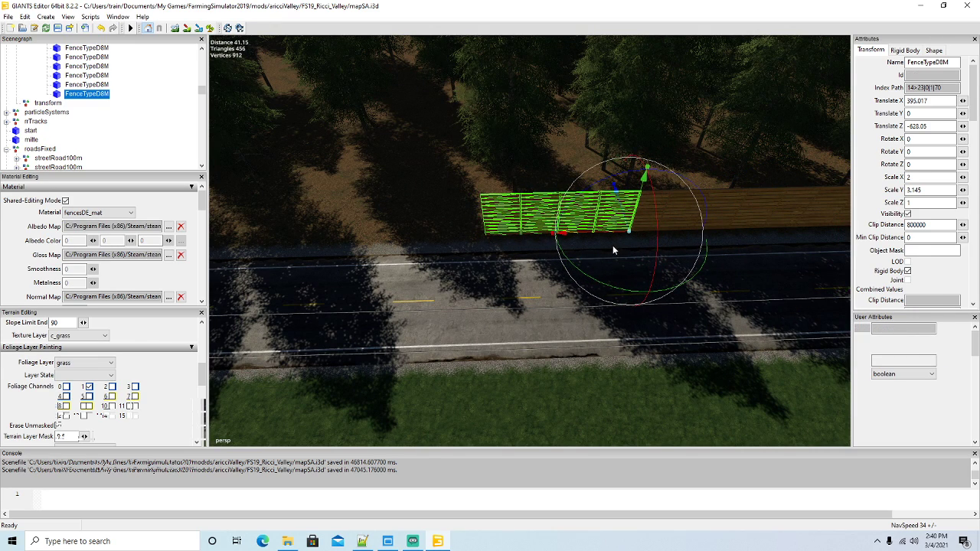
key("ctrl+d")
left_click_drag(606, 231, 449, 243)
Duplicate the end panel twice more, to Translate X about 425.8 and 441.1
key("a")
right_click_drag(450, 244, 439, 260)
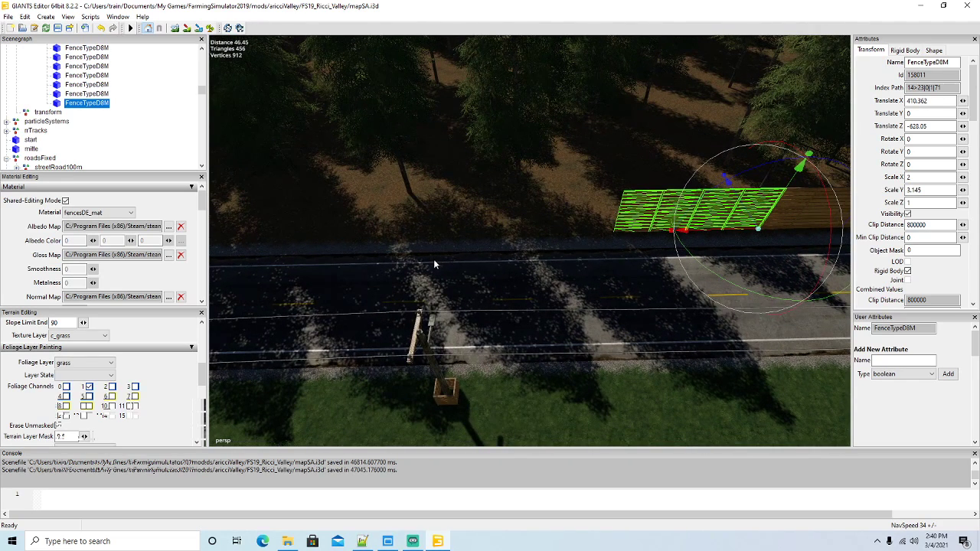
key("ctrl+d")
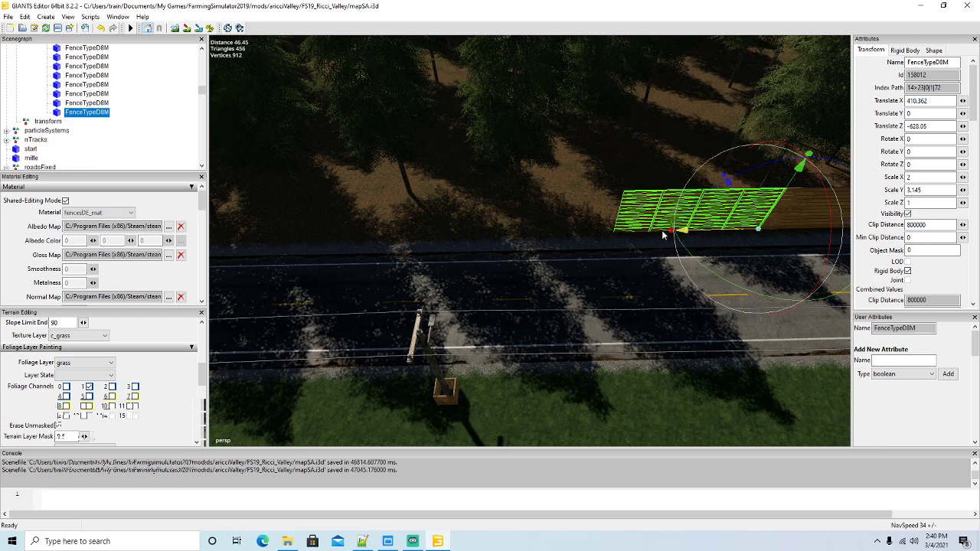
left_click_drag(709, 237, 560, 239)
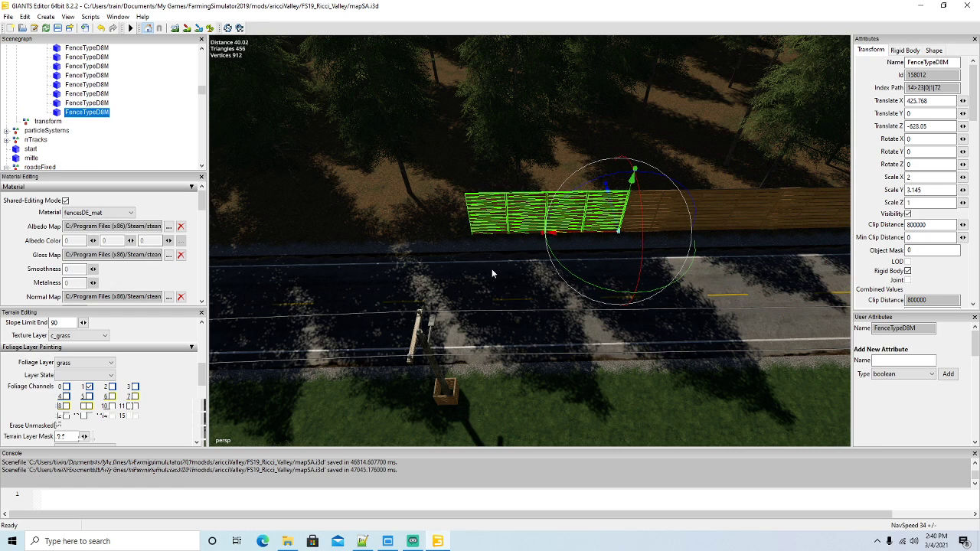
key("ctrl+d")
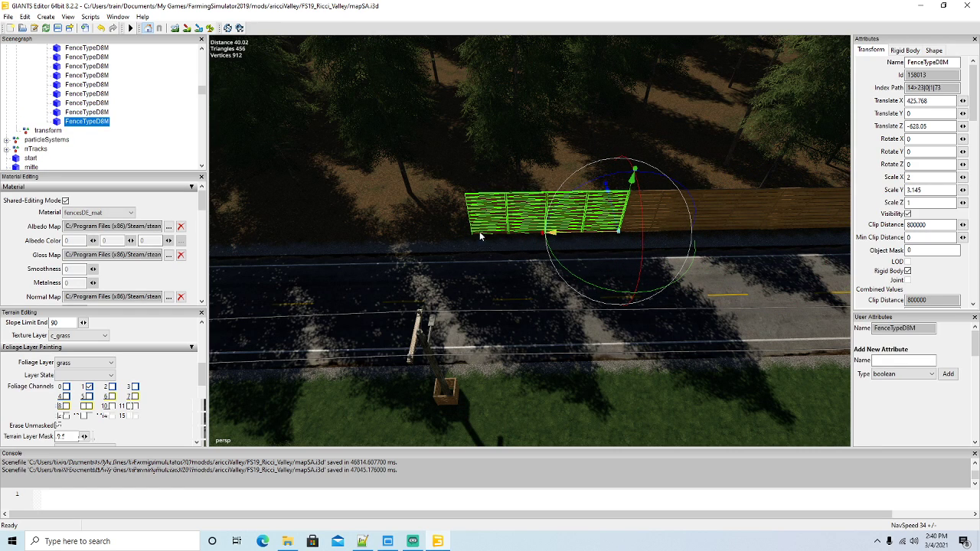
left_click_drag(479, 232, 412, 232)
Append two duplicated fence panels along the road's edge, the last at Translate X about 471.5
key("a")
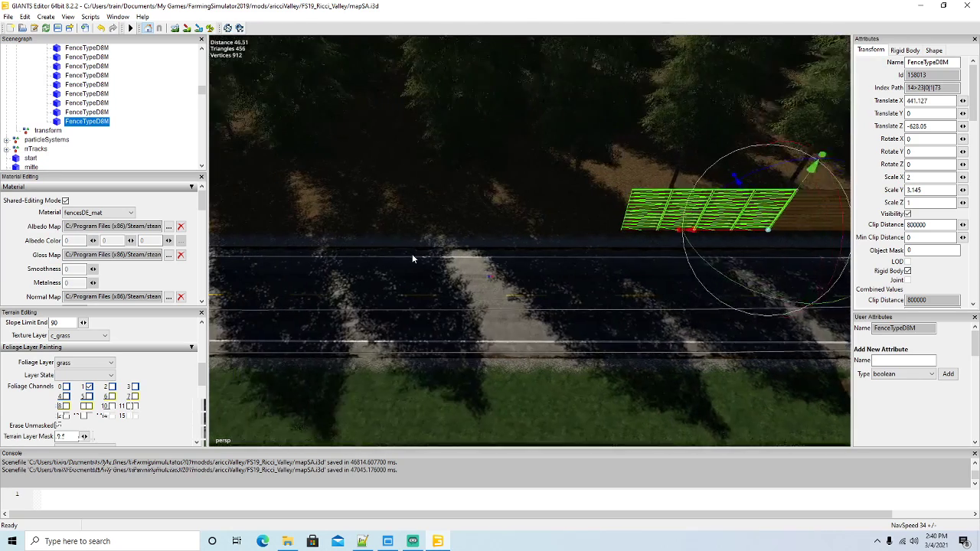
key("a")
key("ctrl+d")
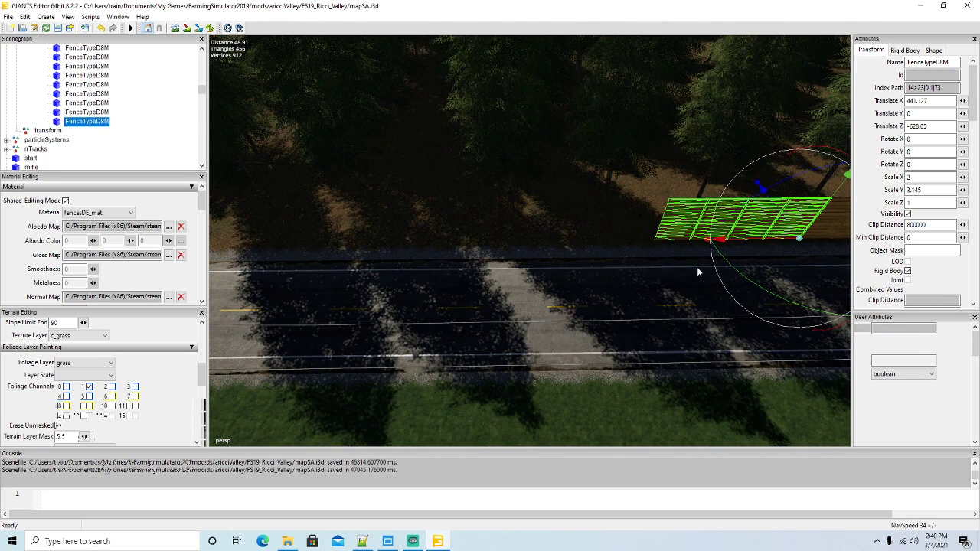
left_click_drag(750, 245, 470, 245)
key("ctrl+d")
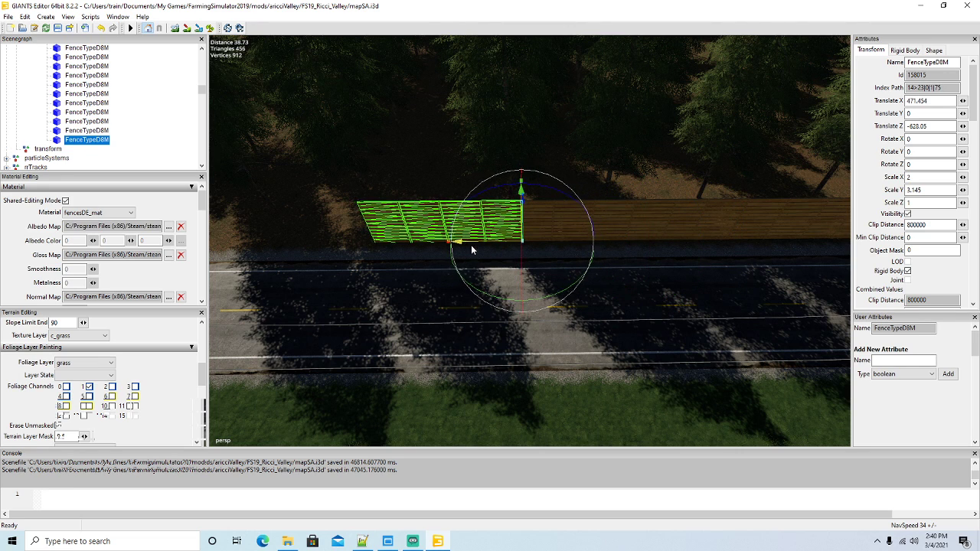
Continue the fence with two further duplicates in line, ending at Translate X about 502
key("a")
key("a")
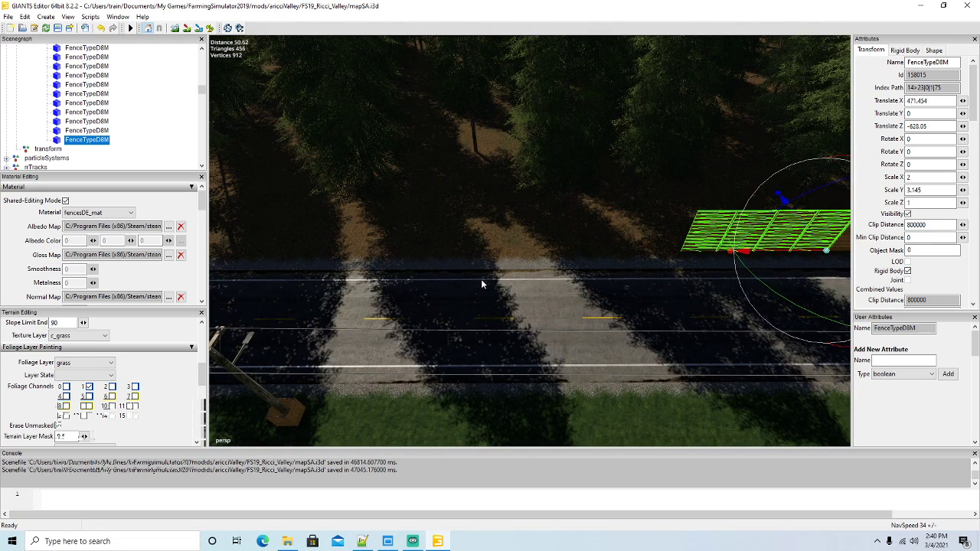
key("ctrl+d")
left_click_drag(768, 255, 502, 250)
key("ctrl+d")
Extend the fence by three duplicated panels along the road, ending at Translate X about 547.5
right_click_drag(503, 250, 493, 267)
key("a")
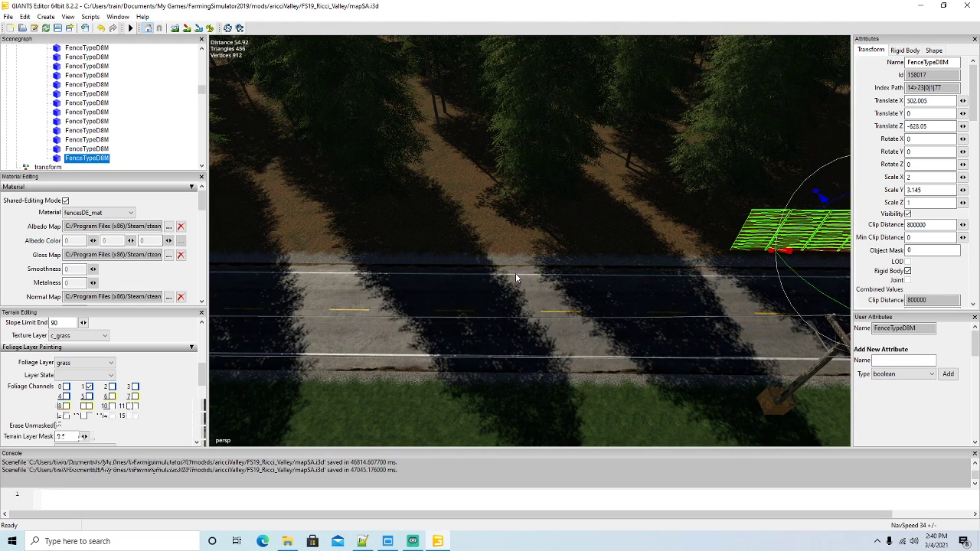
key("ctrl+d")
left_click_drag(775, 253, 415, 256)
key("ctrl+d")
key("ctrl+d")
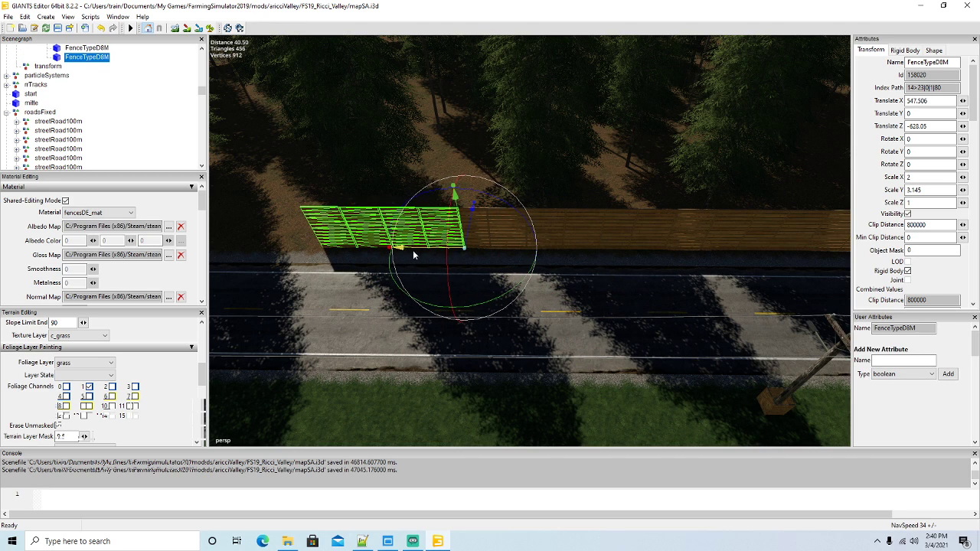
Extend the fence along the road with three more duplicated panels, ending at Translate X about 592.8
key("a")
key("a")
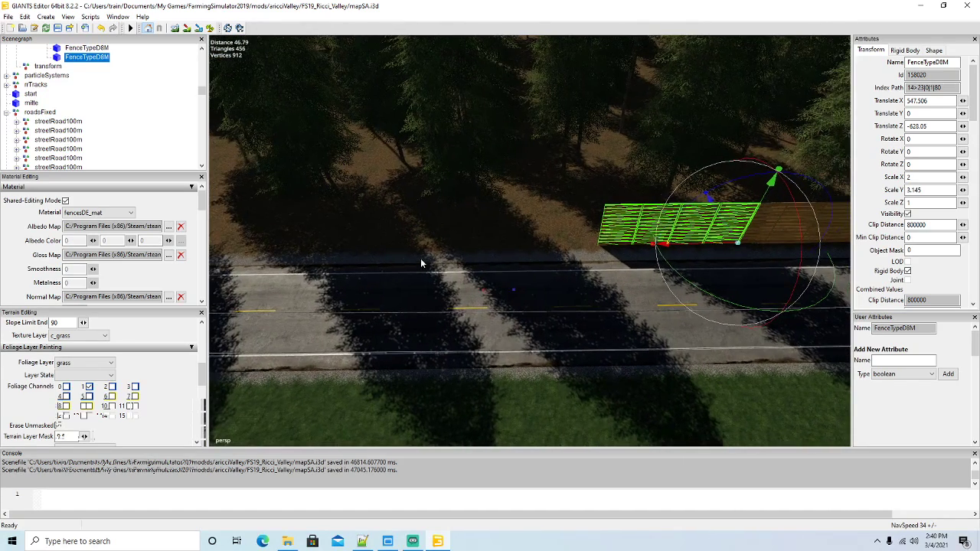
key("ctrl+d")
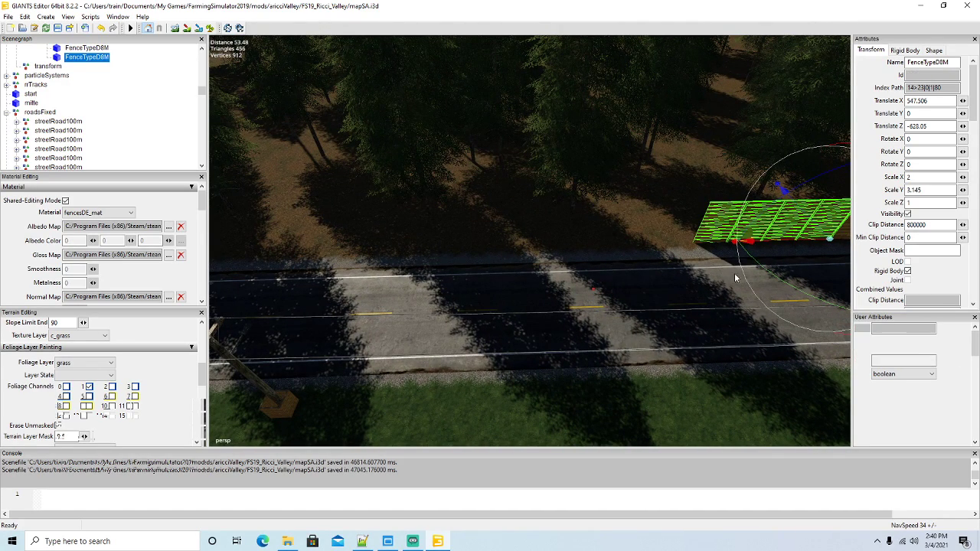
left_click_drag(770, 243, 505, 283)
key("ctrl+d")
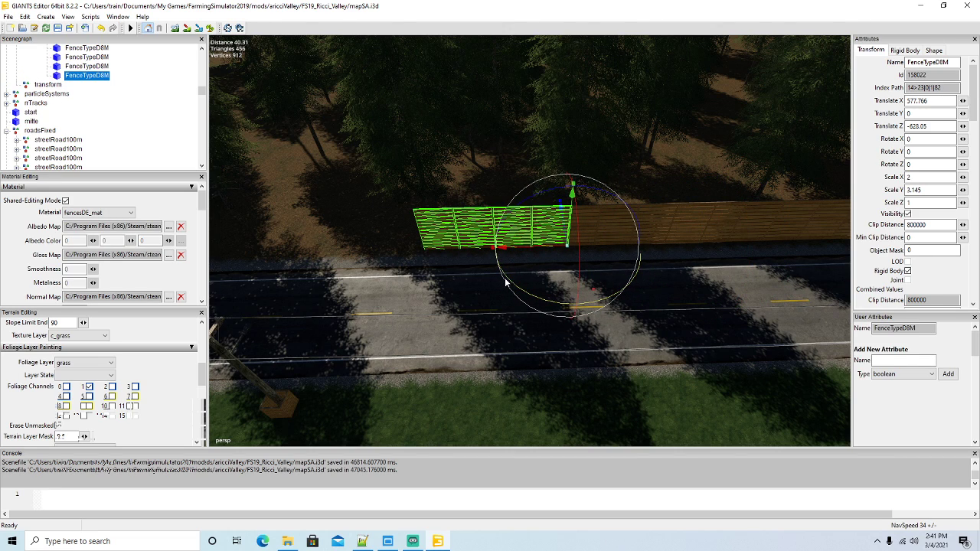
key("ctrl+d")
left_click_drag(537, 246, 398, 271)
key("a")
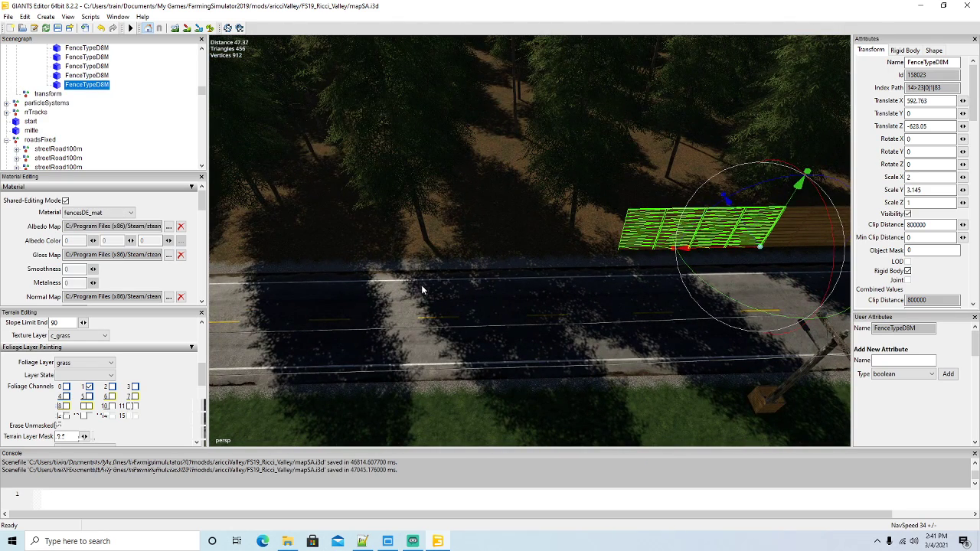
Append three duplicated fence panels in line, the last at Translate X about 638.7
key("ctrl+d")
left_click_drag(717, 249, 343, 273)
key("ctrl+d")
key("ctrl+d")
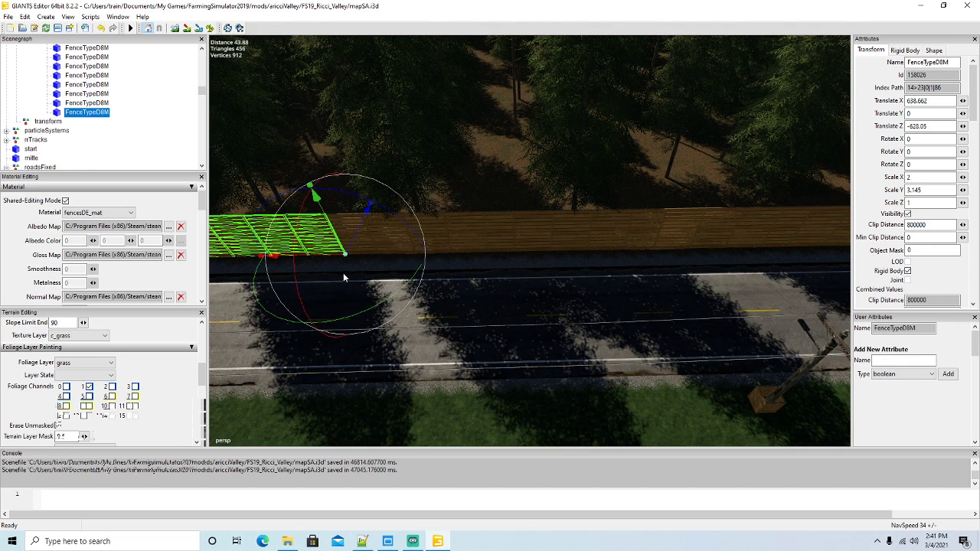
Continue the roadside fence with three further duplicates, ending at Translate X about 684.7
key("a")
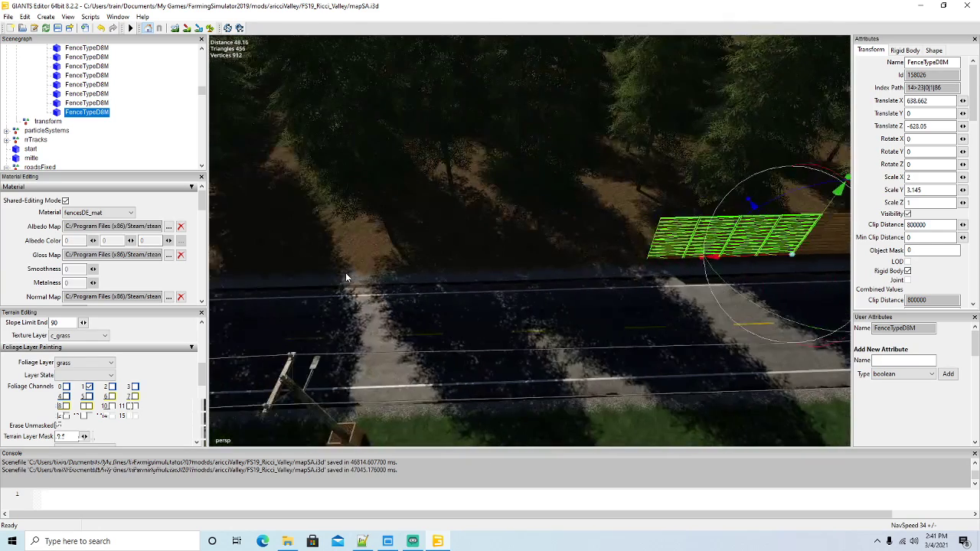
key("s")
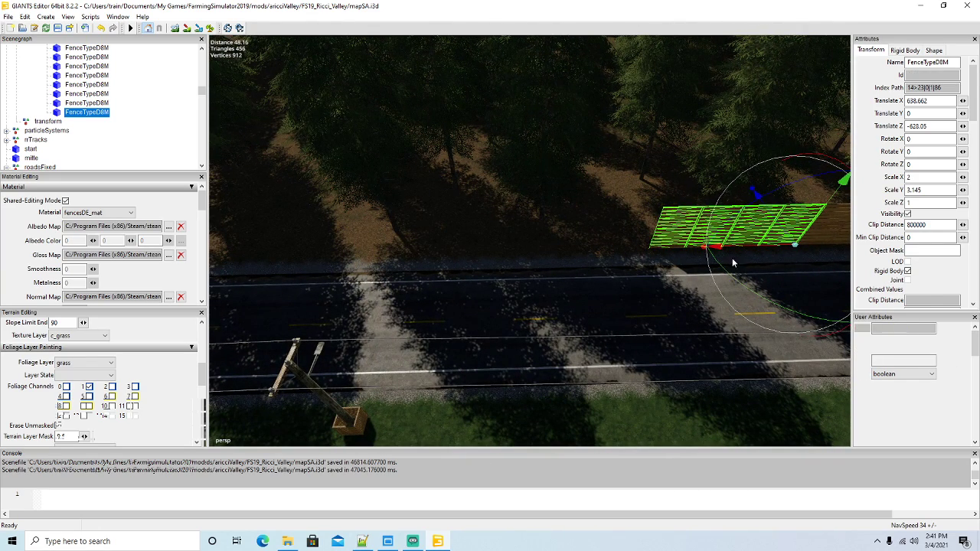
key("ctrl+d")
left_click_drag(748, 248, 605, 249)
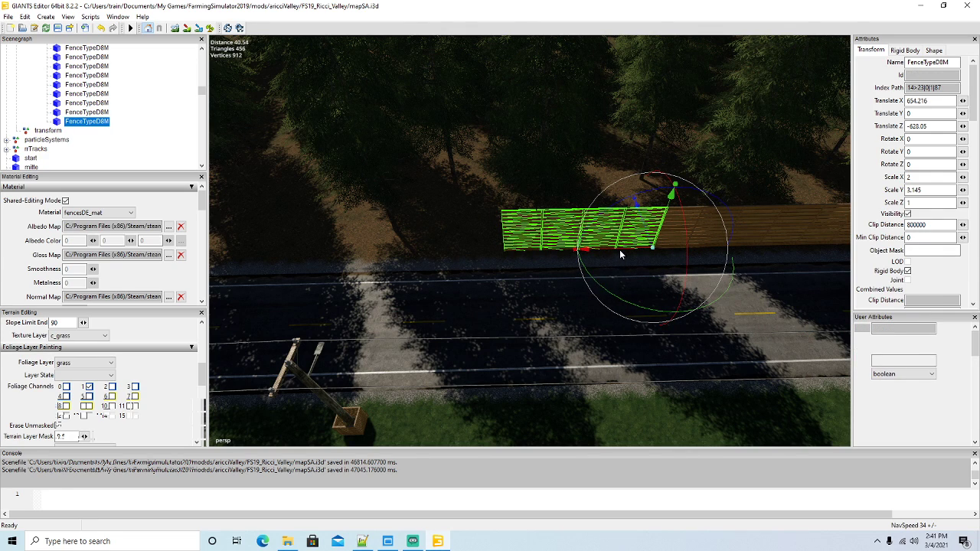
key("ctrl+d")
left_click_drag(619, 250, 354, 278)
key("ctrl+d")
Duplicate the end panel three times along the road, the last at Translate X about 730.6
key("a")
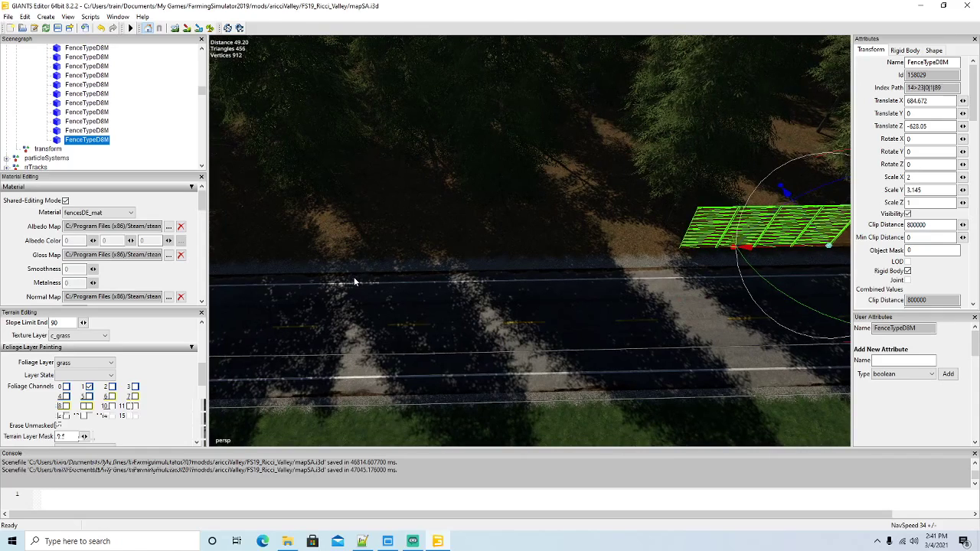
key("ctrl+d")
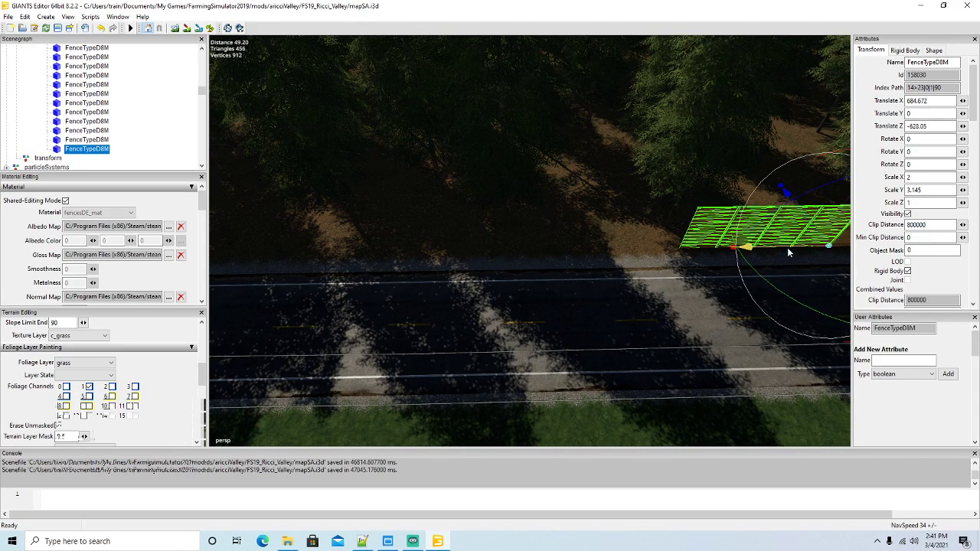
left_click_drag(787, 247, 345, 256)
key("ctrl+d")
key("ctrl+d")
key("a")
right_click_drag(374, 276, 373, 281)
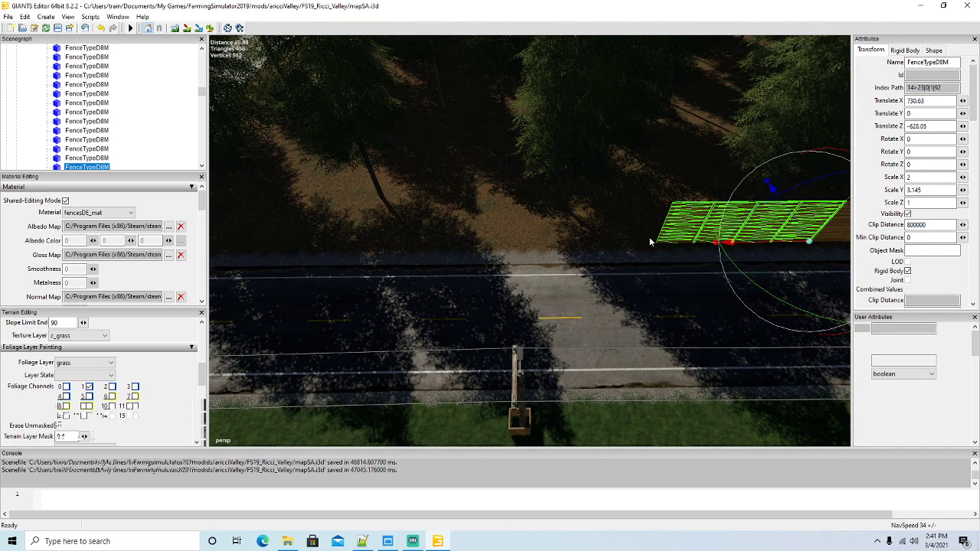
Add three duplicated panels toward the road junction, ending at Translate X about 776.6
key("ctrl+d")
left_click_drag(757, 242, 597, 285)
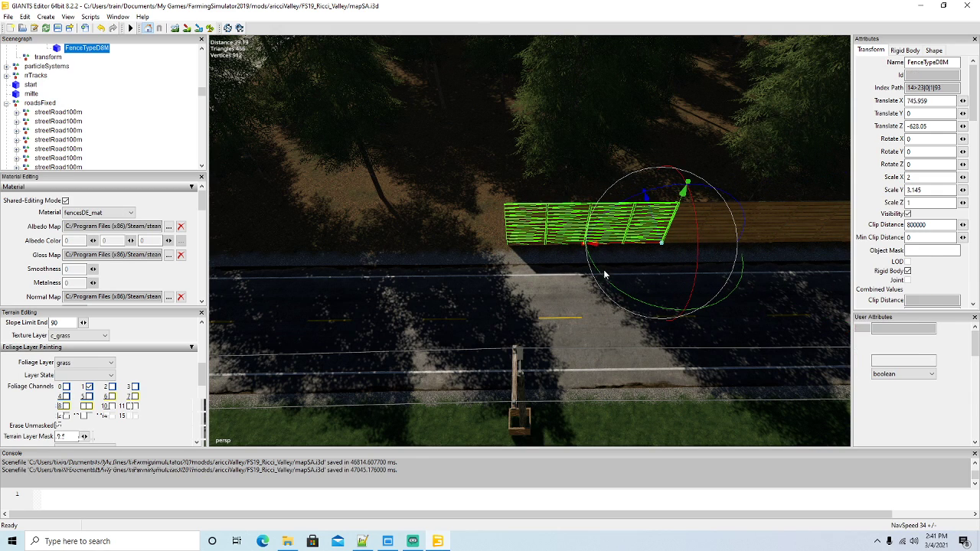
key("ctrl+d")
left_click_drag(606, 243, 462, 283)
key("a")
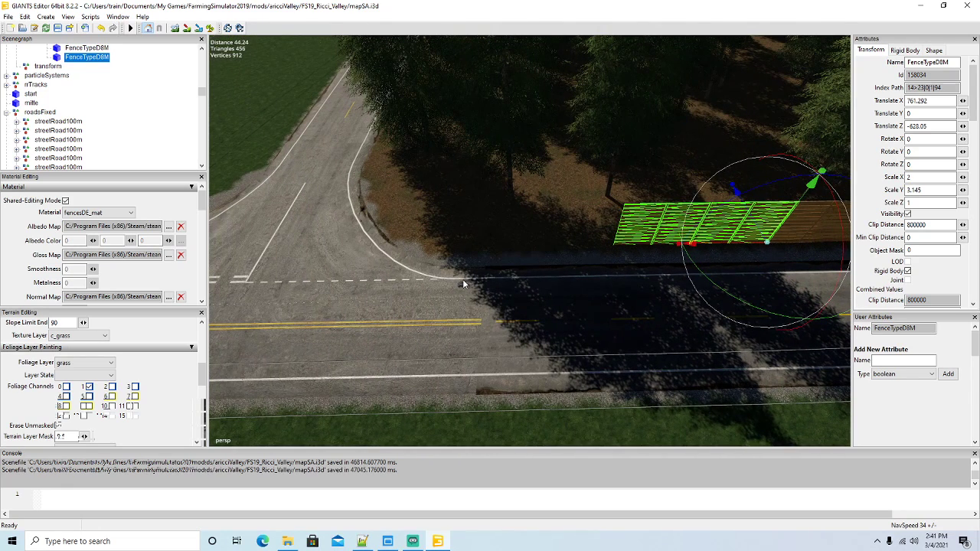
left_click(656, 248)
key("ctrl+d")
left_click_drag(716, 244, 563, 248)
Duplicate the end panel to the junction corner at Translate X about 792, Z about -628.2, and turn it to Rotate Y about -48.1
key("a")
middle_click_drag(569, 314, 649, 284)
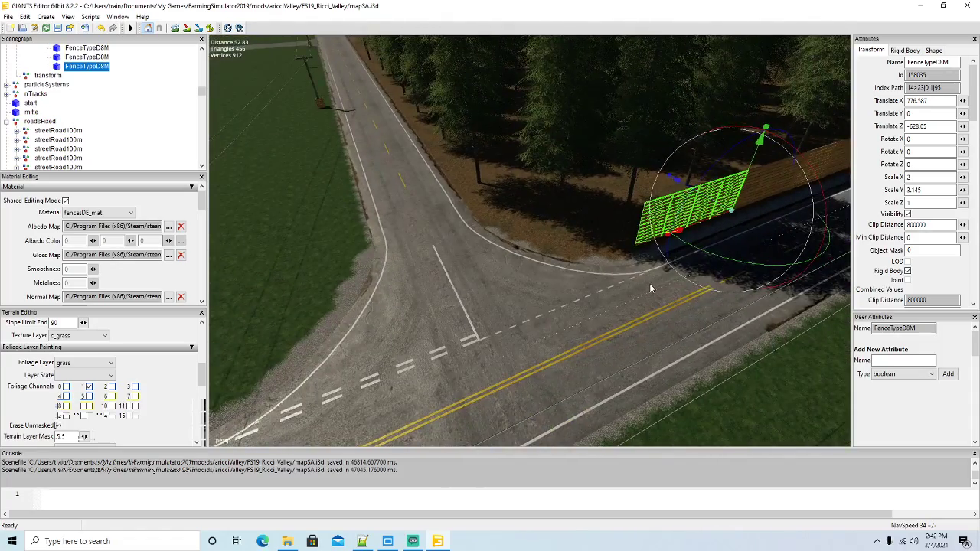
key("ctrl+d")
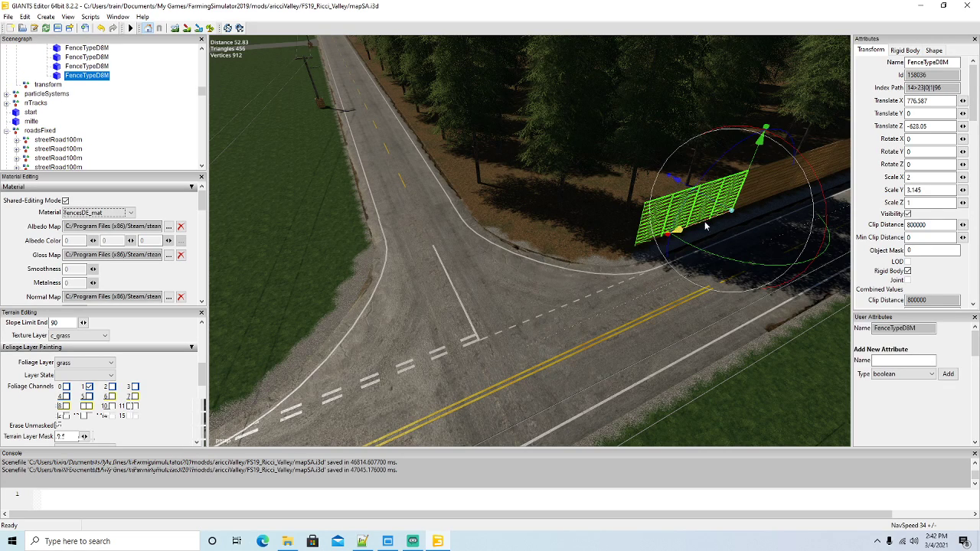
left_click_drag(705, 226, 586, 262)
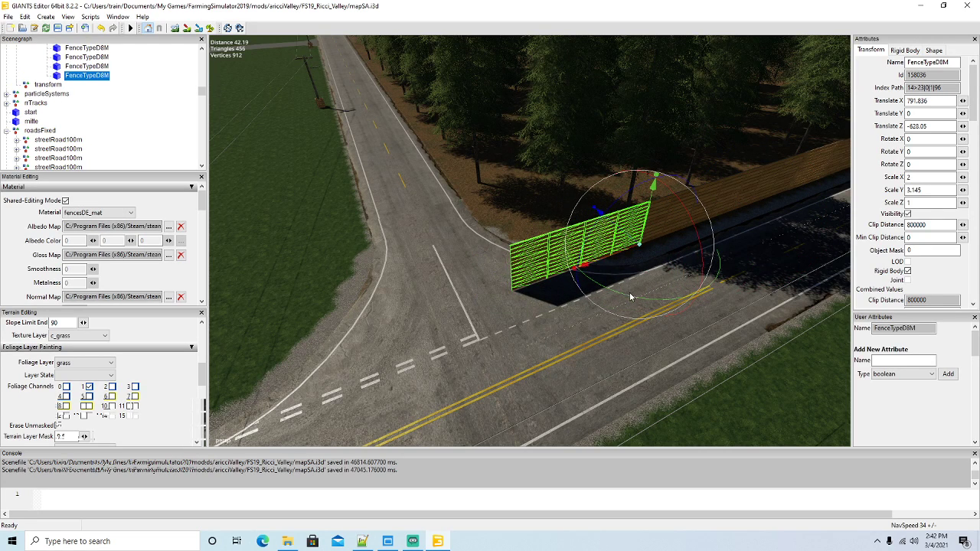
left_click_drag(626, 297, 479, 246)
scroll(587, 280, "up", 1)
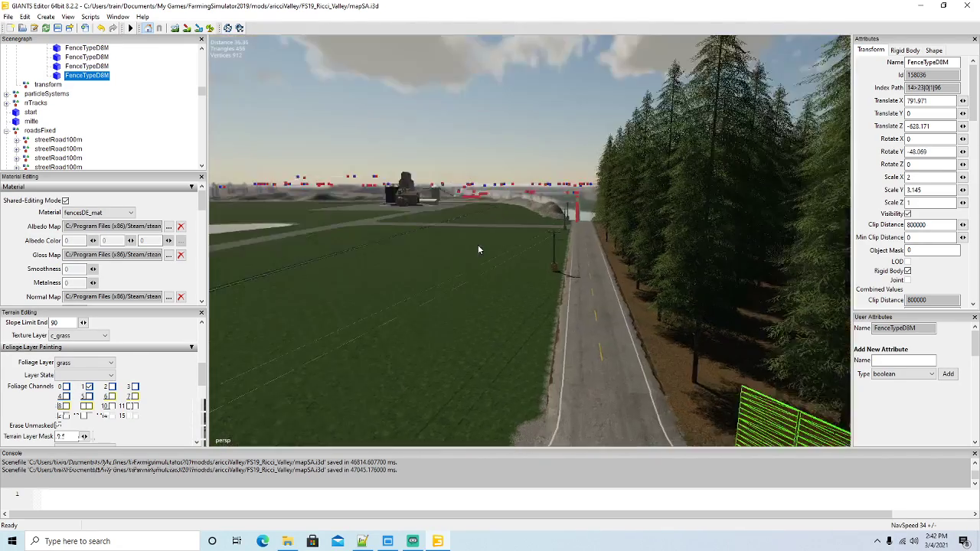
scroll(479, 246, "up", 2)
Duplicate the corner panel, set Rotate Y to -90, and place it along the side road at Translate X about 804.4, Z about -615.5
key("f")
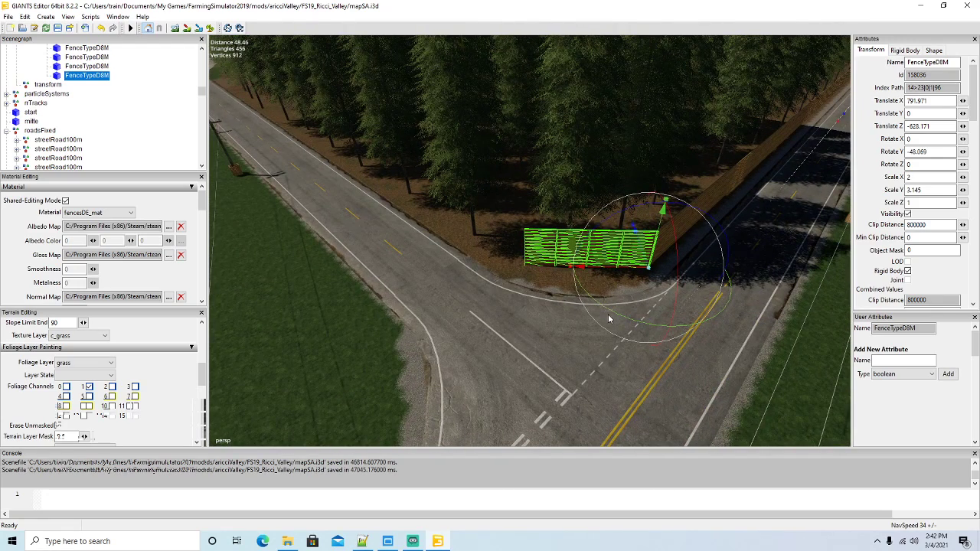
key("ctrl+d")
left_click_drag(610, 316, 491, 289)
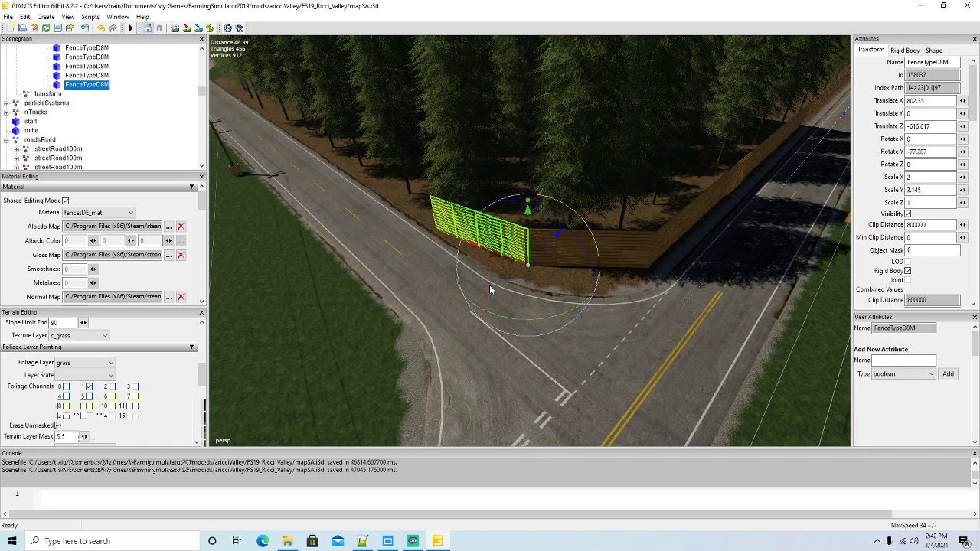
left_click_drag(533, 323, 528, 324)
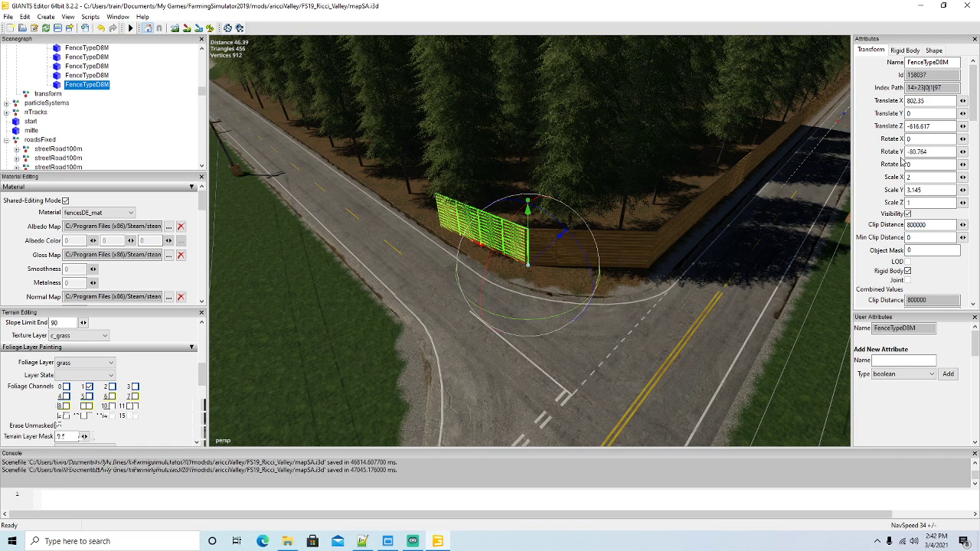
type("-90")
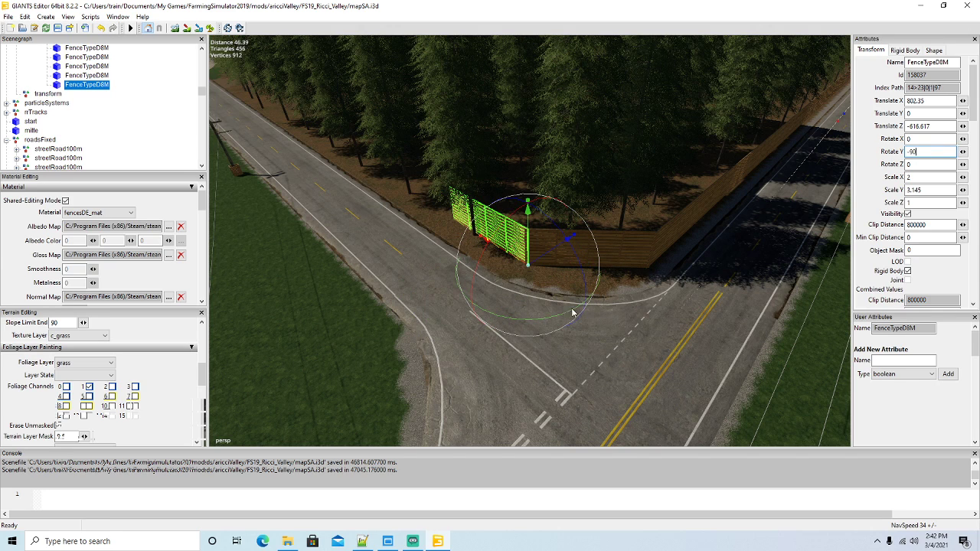
left_click_drag(574, 313, 564, 309, "alt")
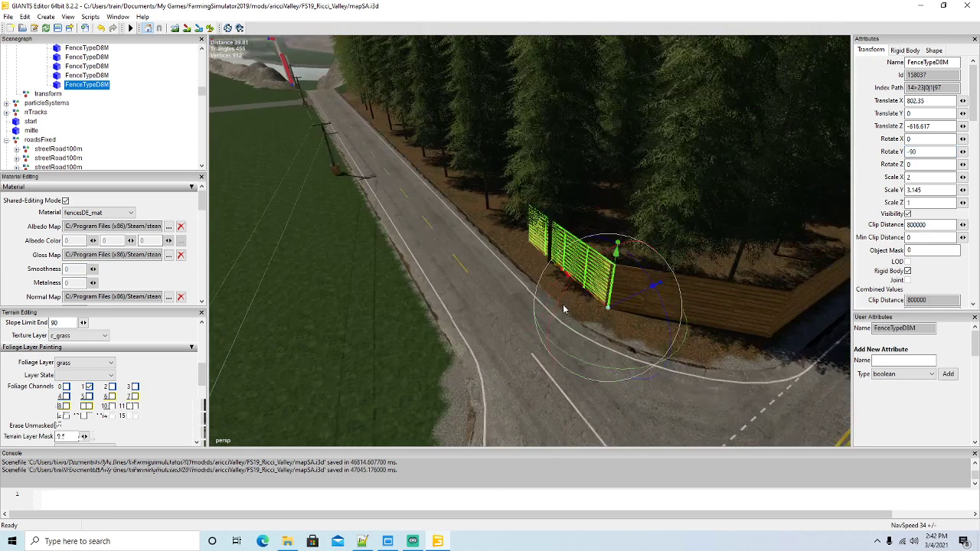
scroll(564, 310, "up", 3)
left_click_drag(662, 332, 685, 301)
Close the gap at the corner by turning the angled panel to Rotate Y about -46.4 and stretching its Scale X to about 2.23
left_click(699, 278)
left_click_drag(587, 393, 608, 391, "alt")
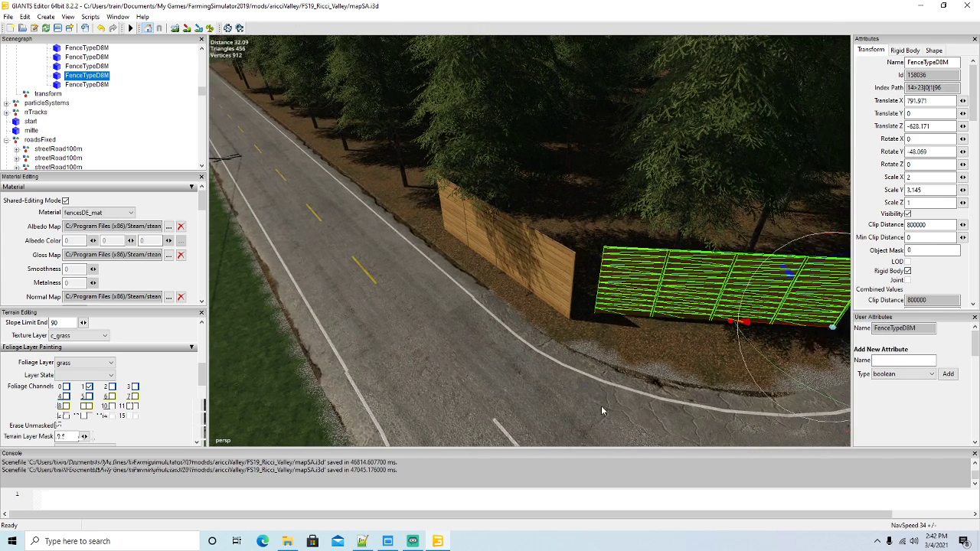
left_click_drag(760, 358, 762, 360)
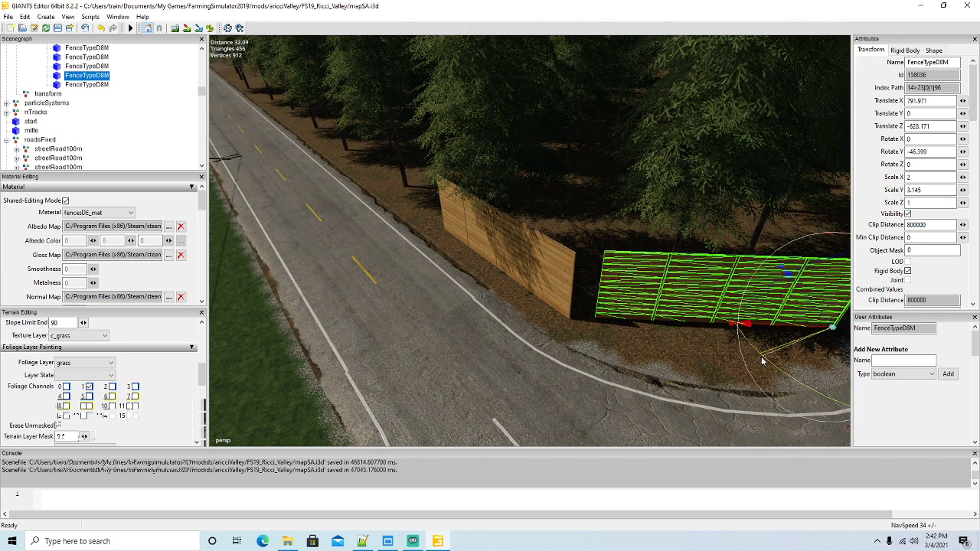
left_click_drag(732, 328, 729, 329)
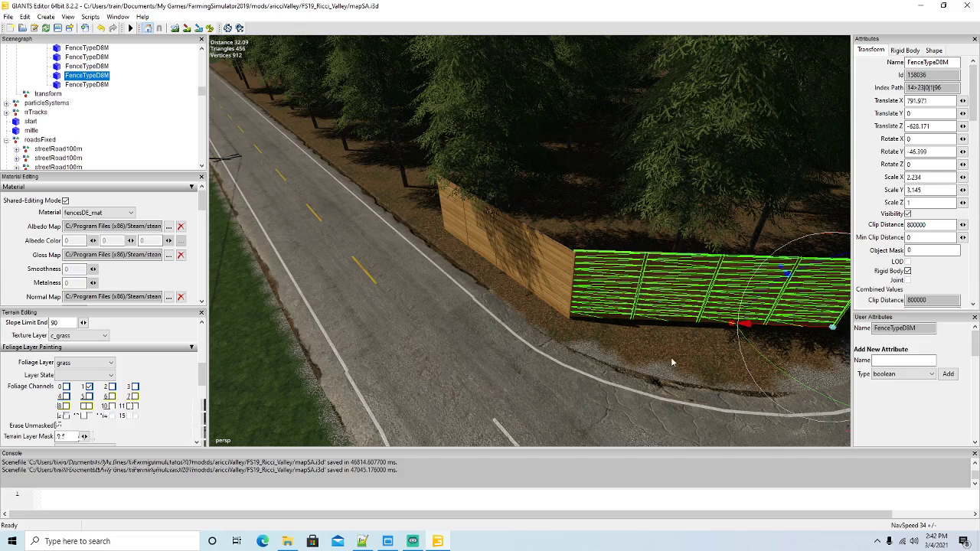
Duplicate the side-road panel three times in line along the road, ending at Translate Z about -569
left_click_drag(671, 359, 626, 304, "alt")
scroll(523, 278, "up", 3)
left_click(84, 85)
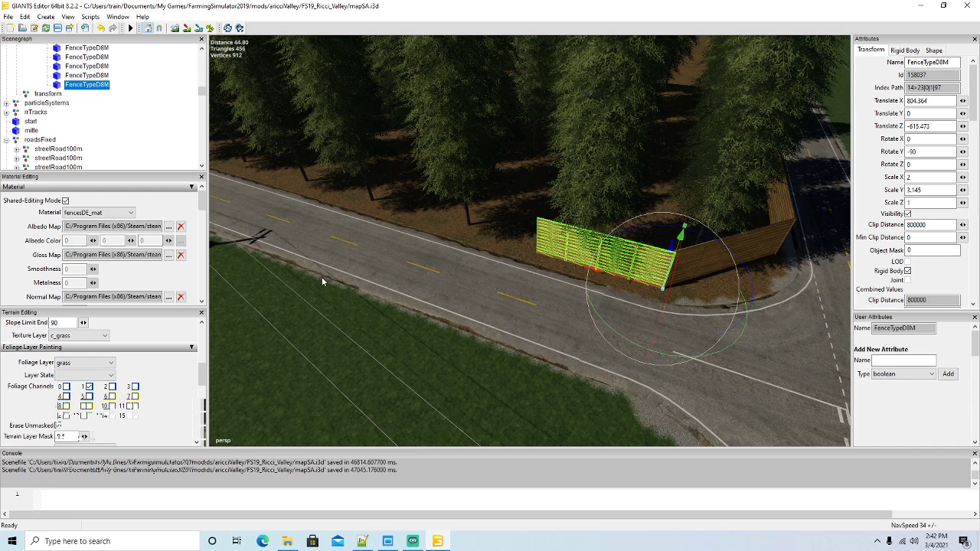
key("ctrl+d")
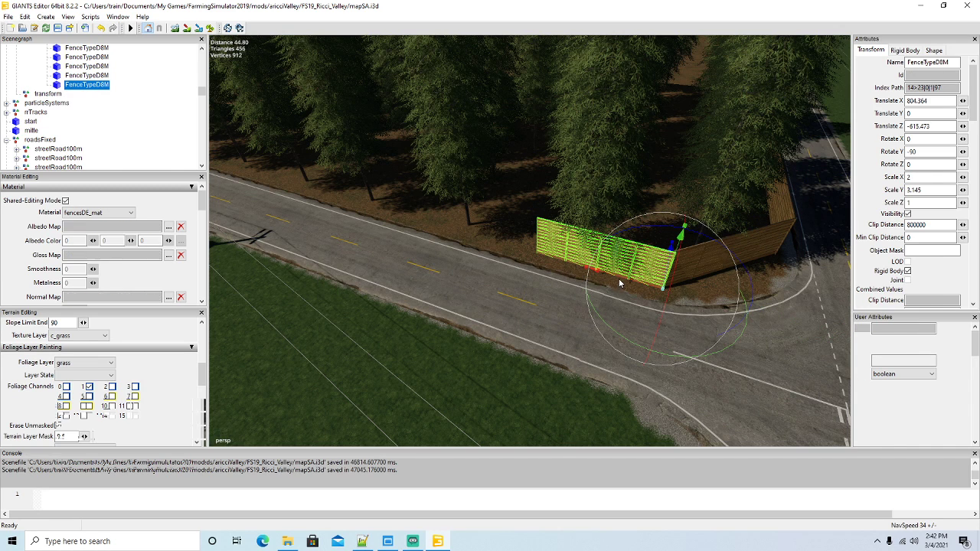
left_click_drag(585, 270, 489, 284)
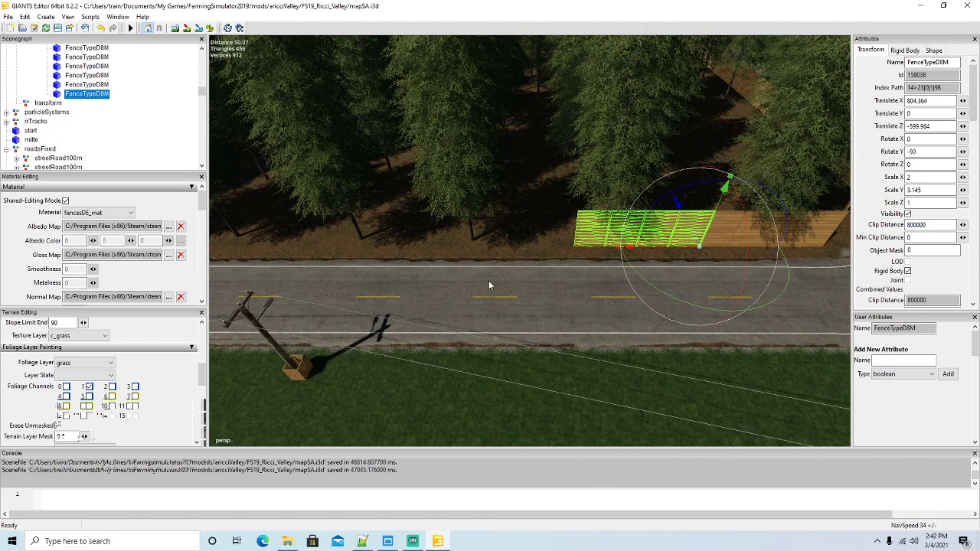
key("ctrl+d")
left_click_drag(656, 246, 404, 261)
key("ctrl+d")
Add two duplicated panels to the side-road fence, the last at Translate Z about -538.2
key("a")
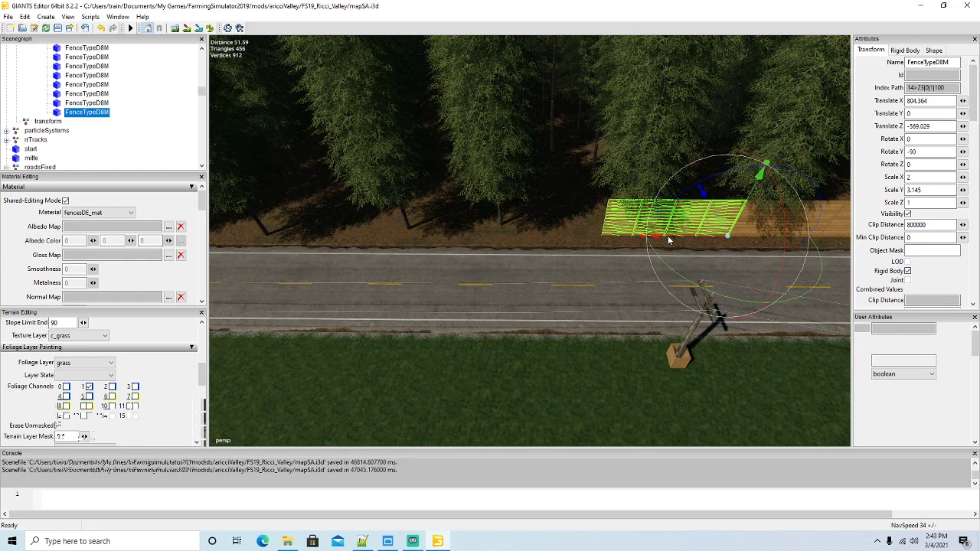
key("ctrl+d")
left_click_drag(650, 242, 425, 242)
key("ctrl+d")
Continue the side-road fence with two further duplicates, ending at Translate Z about -507.1
key("a")
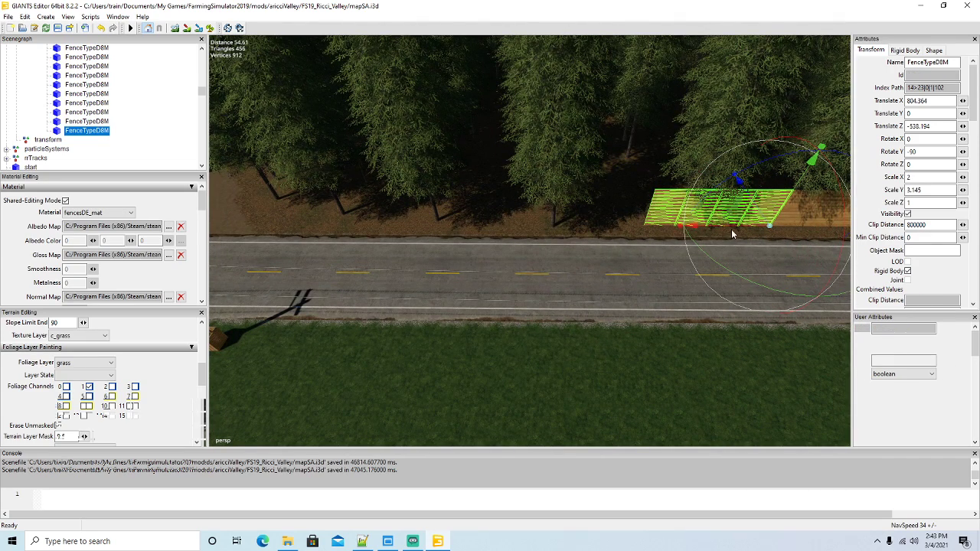
key("ctrl+d")
left_click_drag(732, 227, 607, 235)
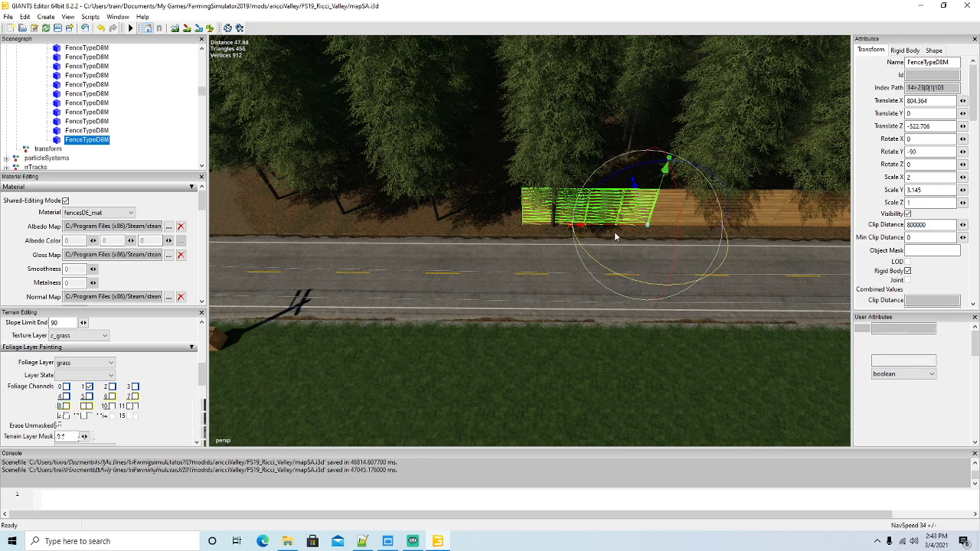
key("ctrl+d")
left_click_drag(618, 225, 480, 227)
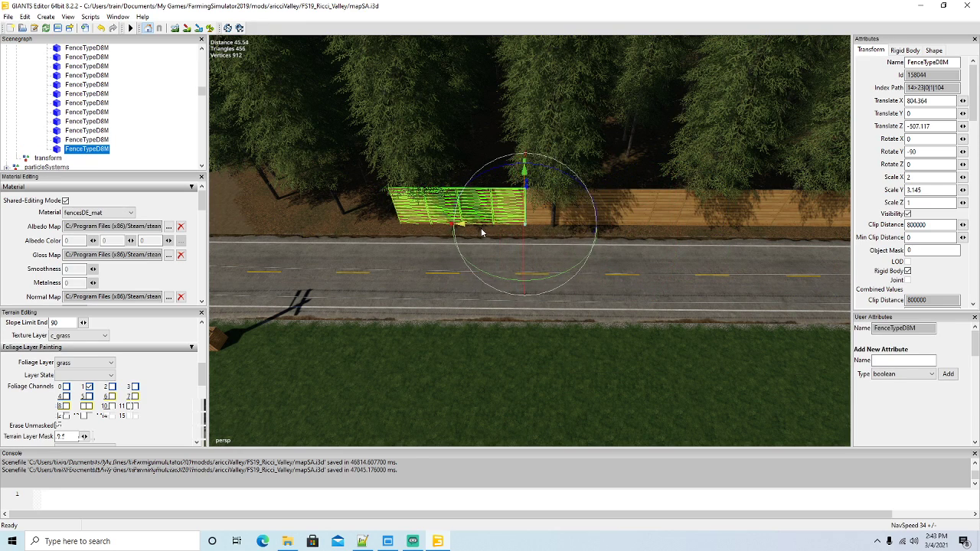
Extend the side-road fence by two duplicated panels, the last at Translate Z about -476.7
key("Left")
key("a")
right_click_drag(489, 254, 491, 250)
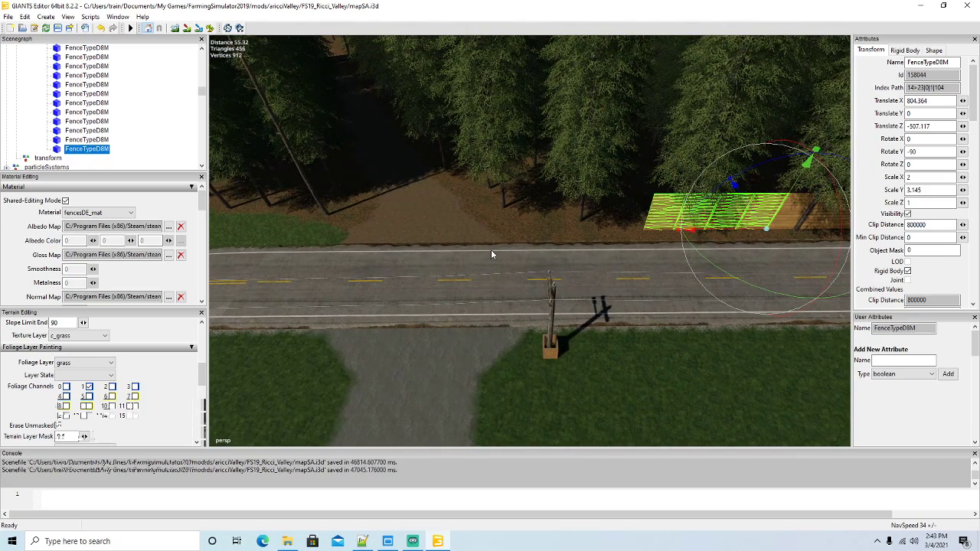
key("ctrl+d")
left_click_drag(697, 230, 605, 242)
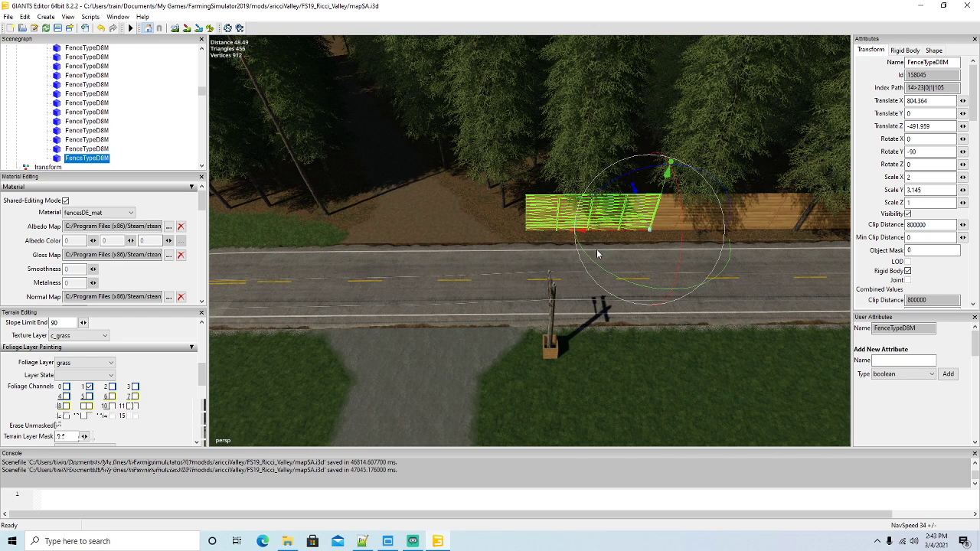
key("ctrl+d")
left_click_drag(607, 236, 483, 253)
Append two duplicated panels toward the rocky hillside, ending at Translate Z about -446.3
key("Left")
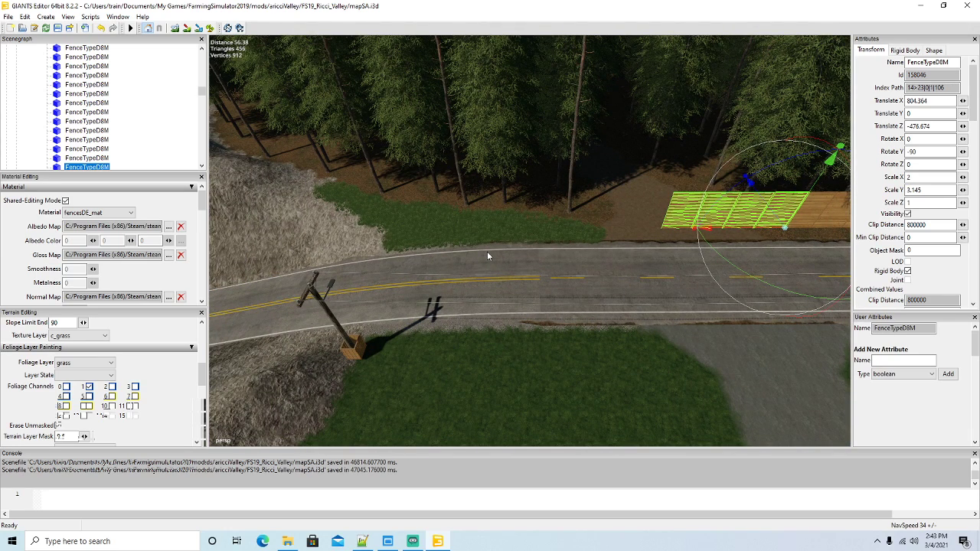
key("ctrl+d")
left_click_drag(728, 228, 610, 232)
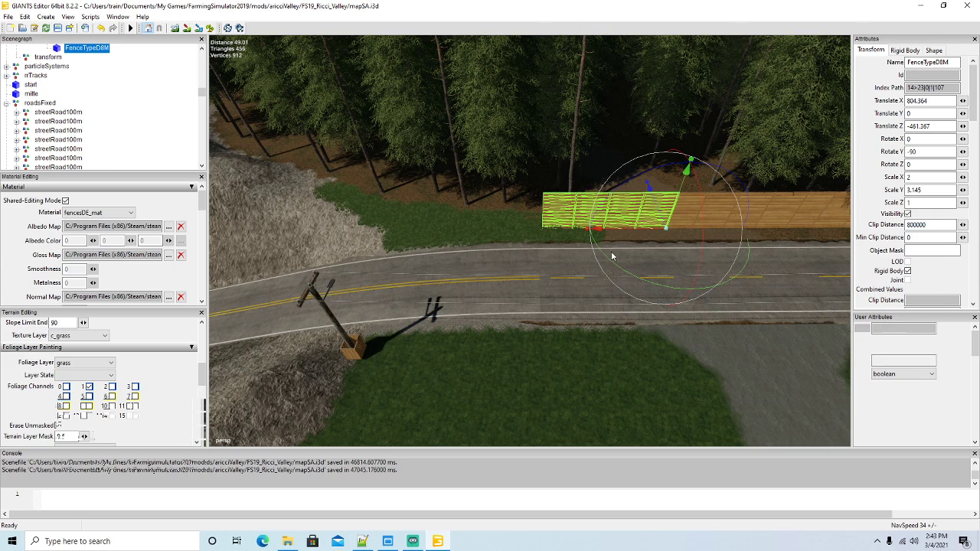
key("ctrl+d")
left_click_drag(628, 234, 495, 231)
Duplicate the end panel to Translate X about 800.9, Z about -431.3, and angle it to Rotate Y about -71.7 along the road's bend
key("f")
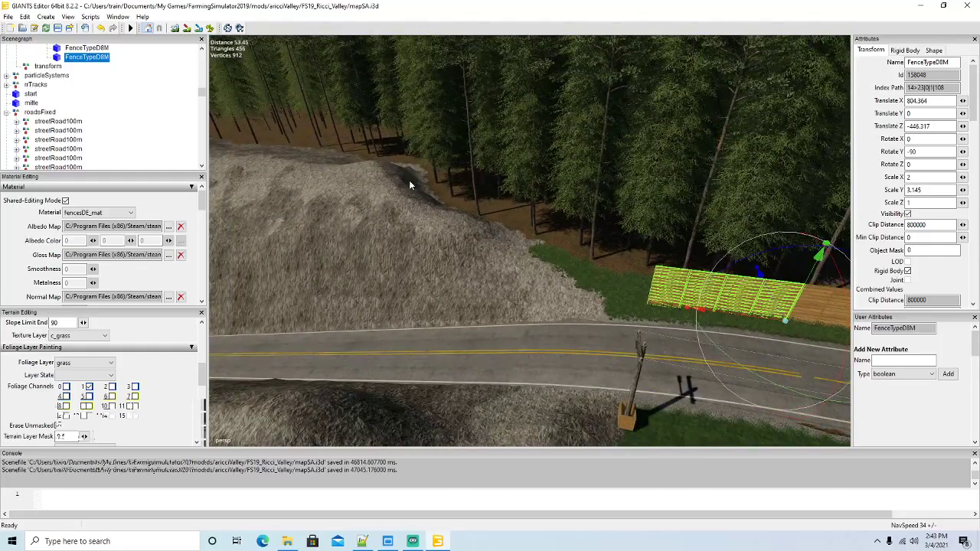
right_click_drag(409, 180, 449, 247)
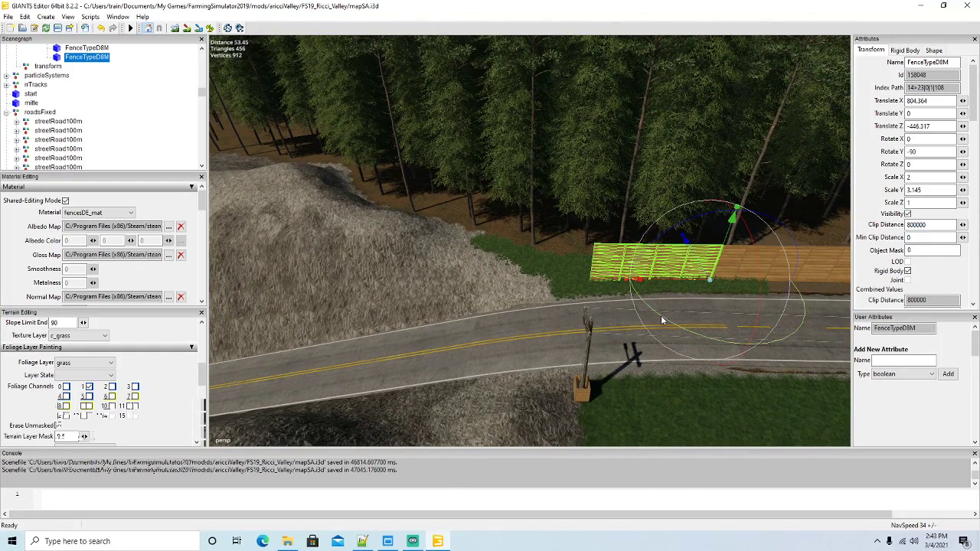
left_click_drag(662, 320, 540, 297)
key("ctrl+d")
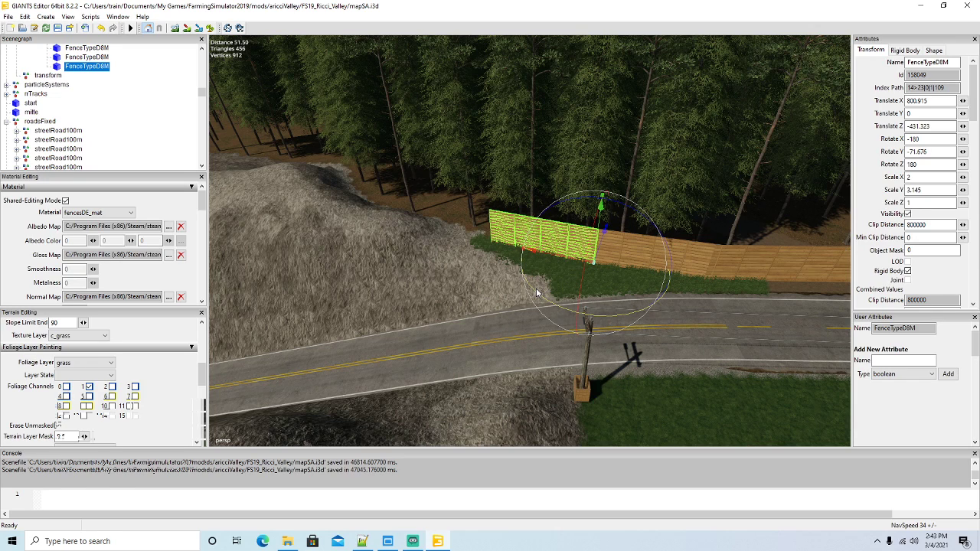
Extend the wooden fence along the hillside with two duplicated FenceTypeD8M panels, turning the last one to about -64° around Y
key("ctrl+d")
left_click_drag(551, 253, 450, 230)
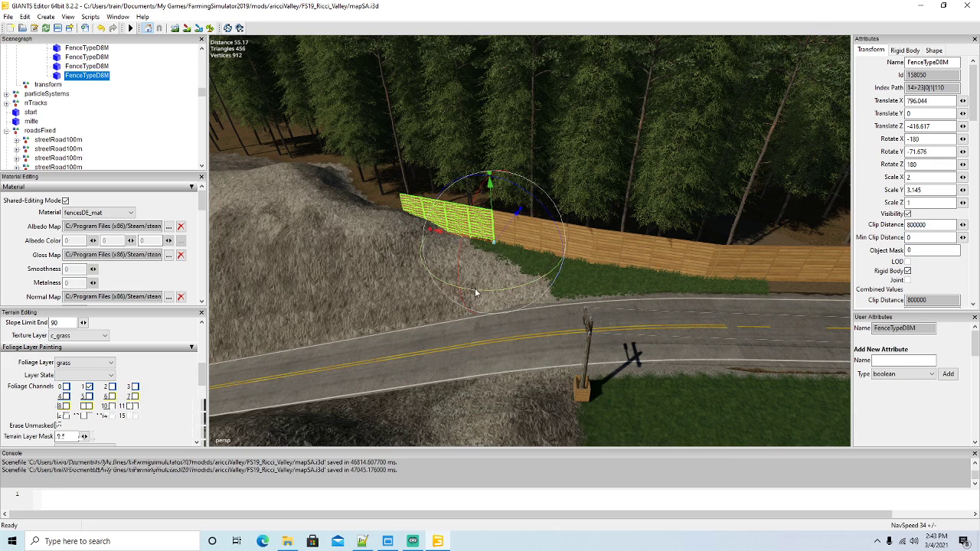
left_click_drag(472, 292, 464, 290)
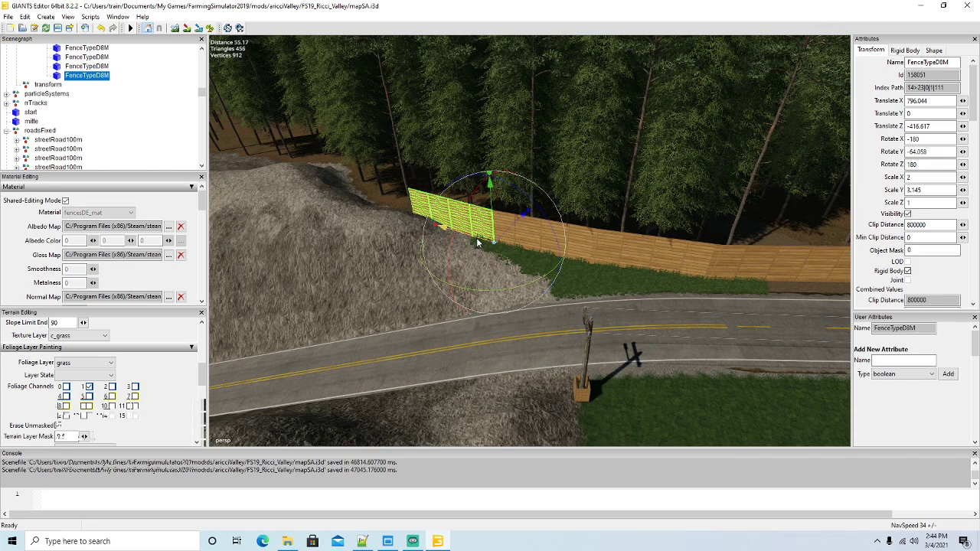
key("ctrl+d")
left_click_drag(476, 243, 368, 203)
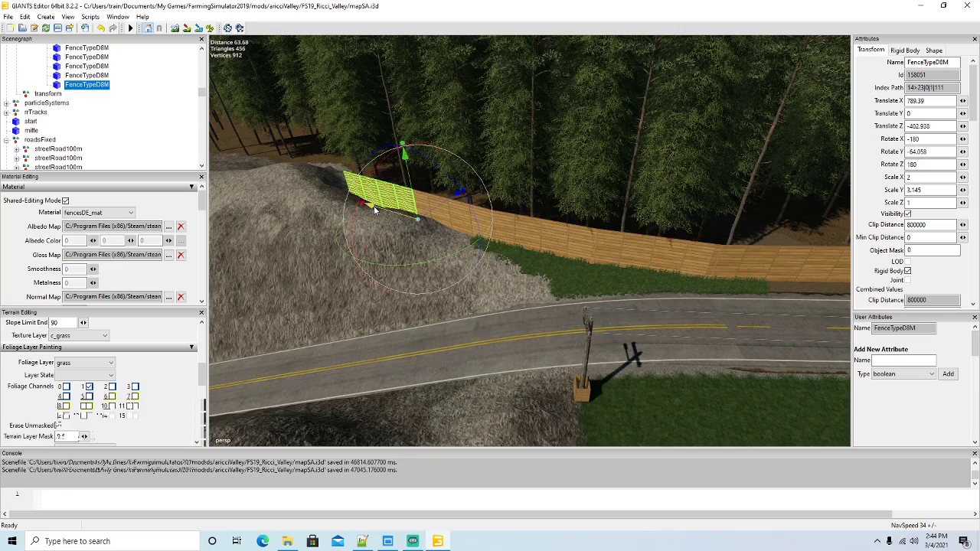
Survey the map from the hillside fence over the forest to the farmhouse beside the river bridge
scroll(473, 267, "down", 5)
scroll(474, 268, "down", 5)
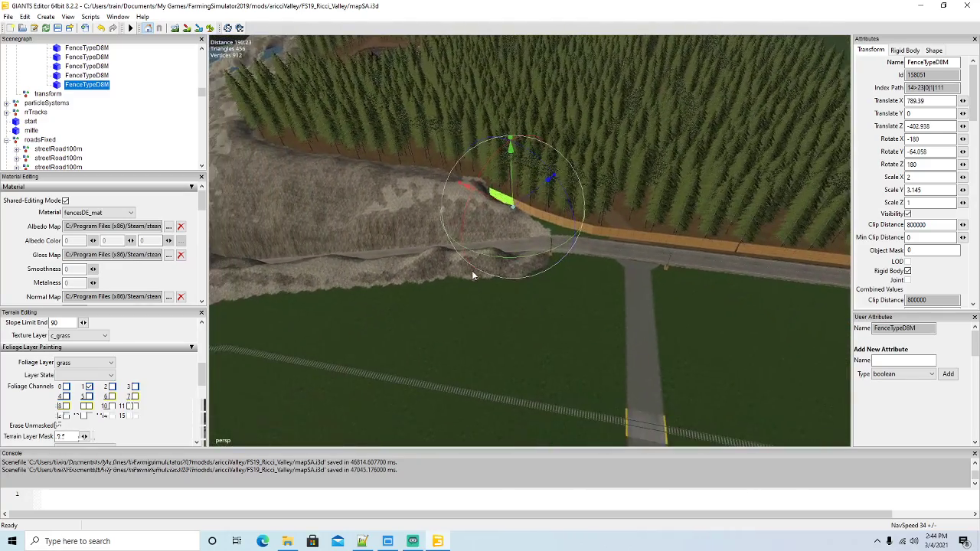
left_click_drag(492, 296, 494, 273, "alt")
scroll(473, 257, "up", 5)
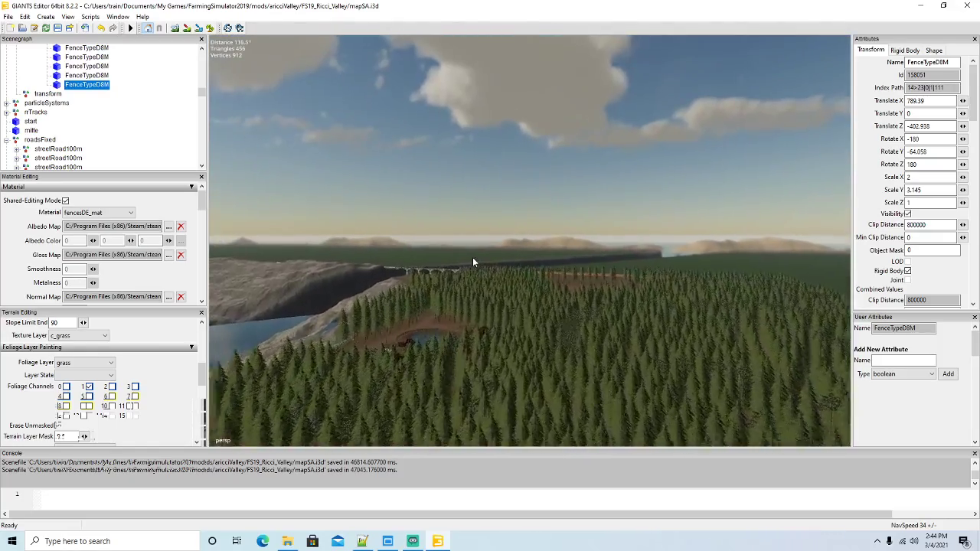
scroll(472, 257, "down", 8)
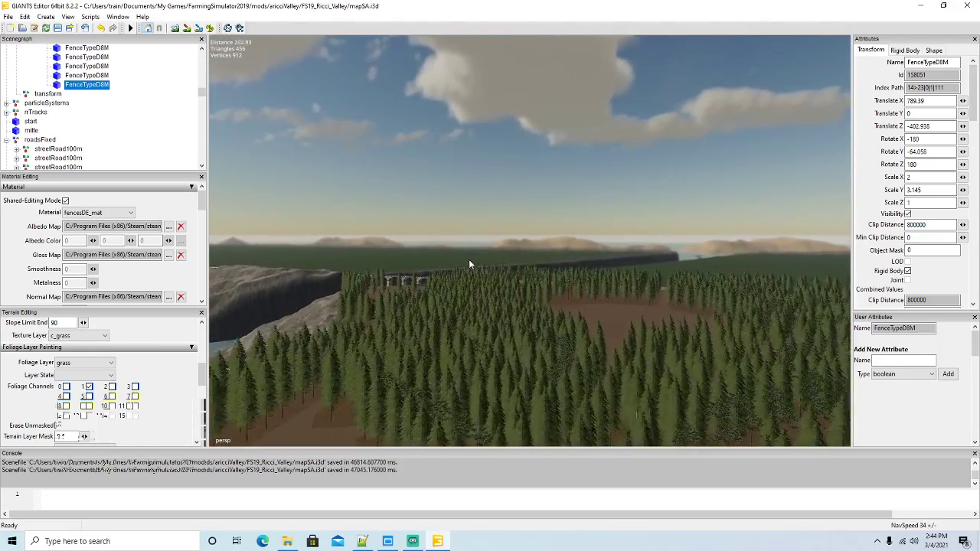
scroll(460, 262, "up", 5)
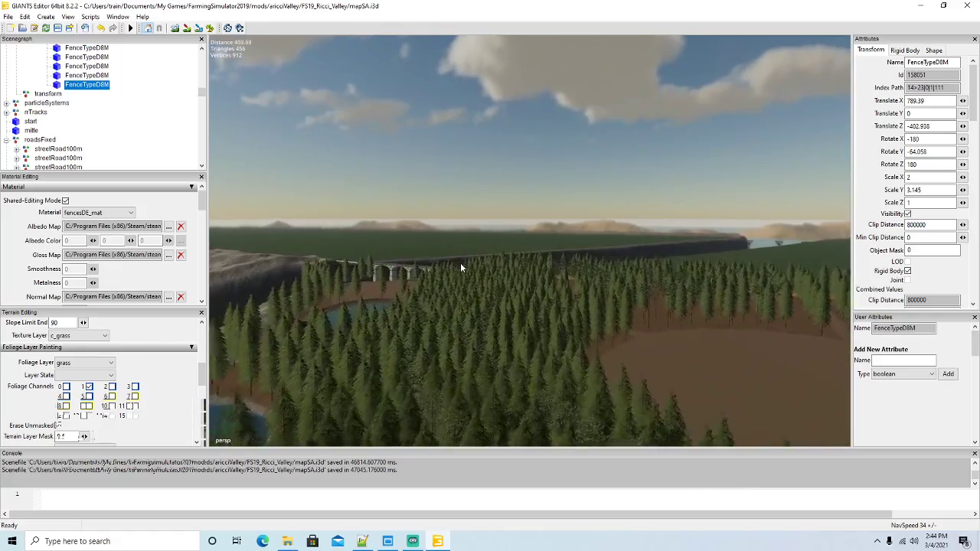
scroll(460, 263, "up", 5)
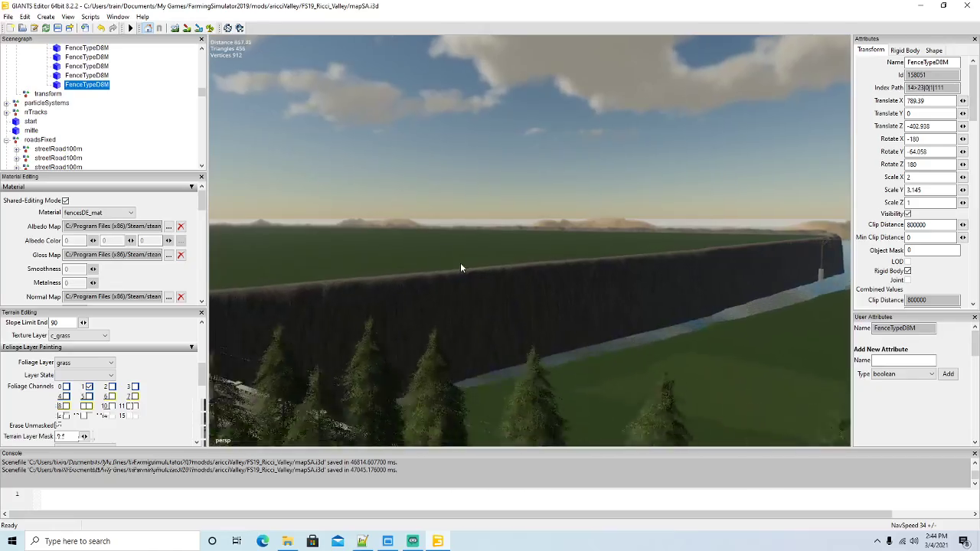
right_click_drag(460, 262, 257, 352)
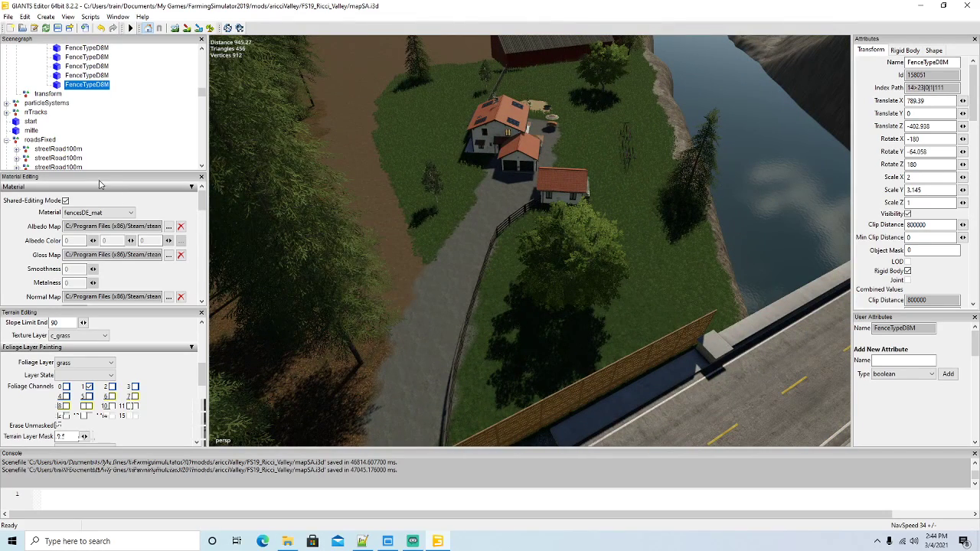
Collapse the splines, poultryBarn and farmOne's invisibility groups in the scene tree, and expand the woodChipper group
left_click(385, 216)
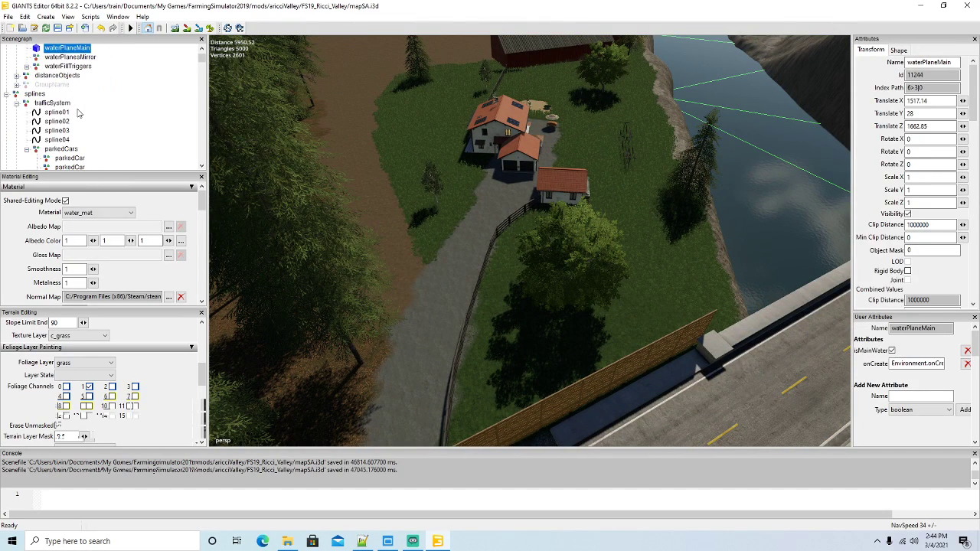
left_click(6, 51)
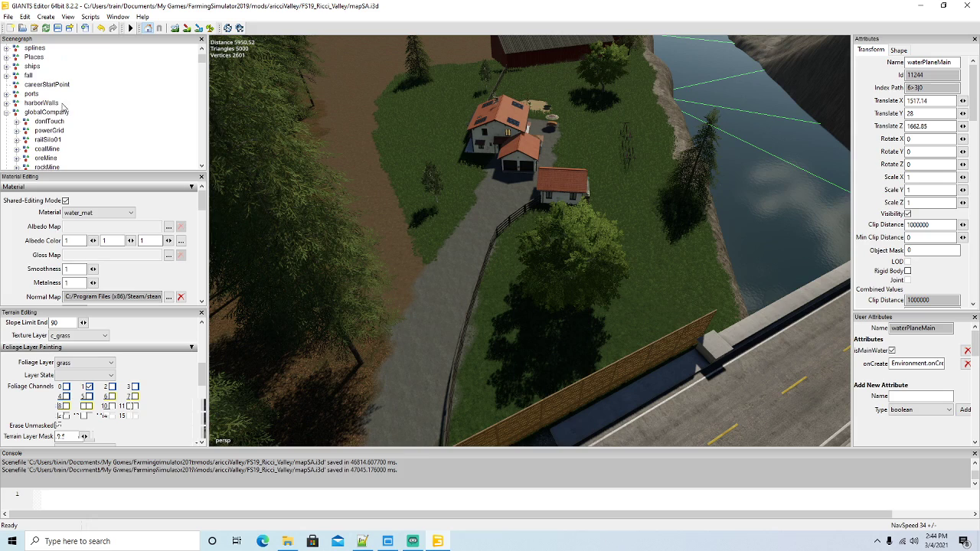
scroll(97, 108, "down", 5)
scroll(91, 104, "down", 3)
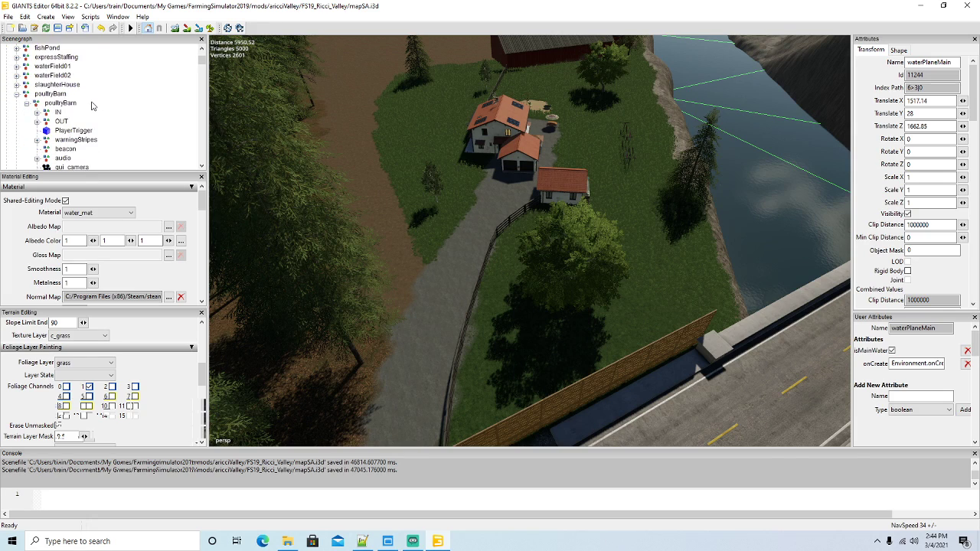
left_click(17, 66)
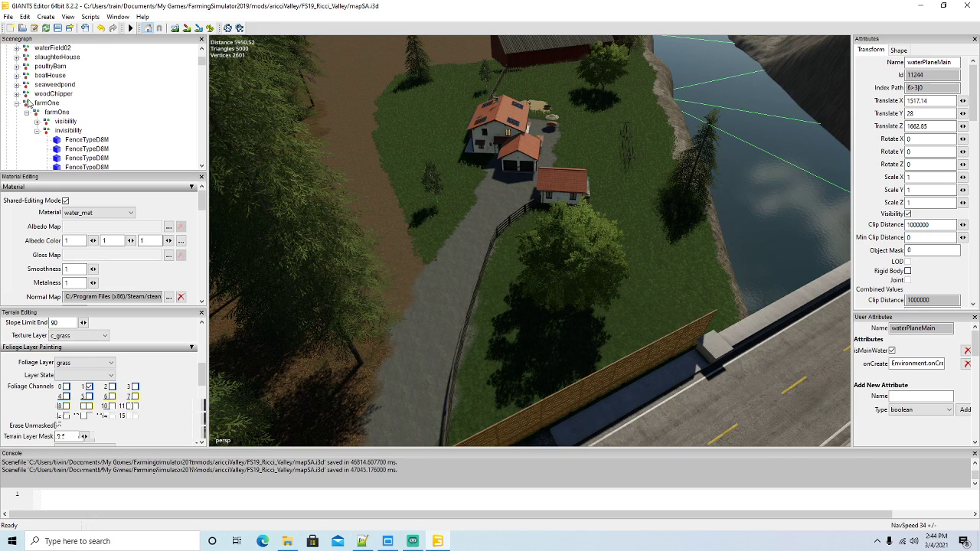
left_click(37, 131)
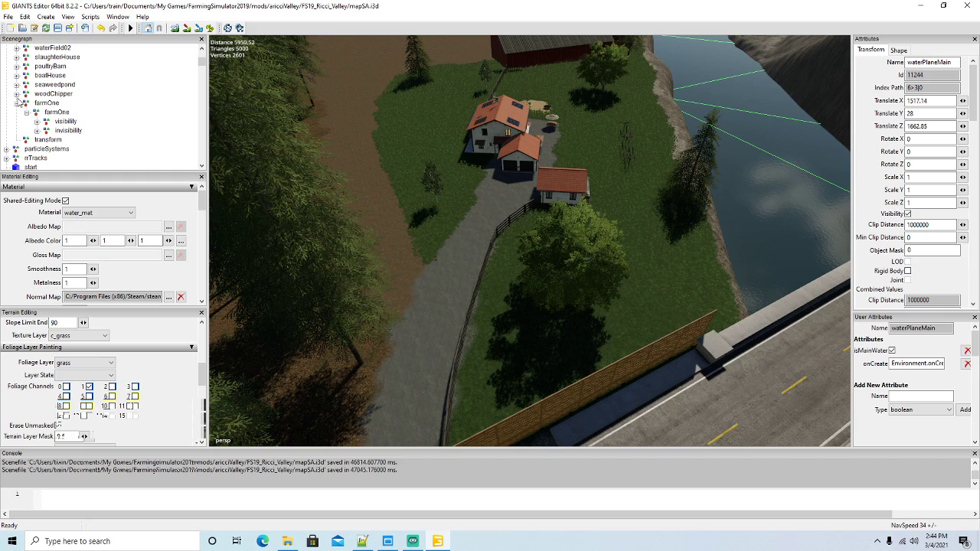
left_click(17, 95)
scroll(51, 132, "down", 1)
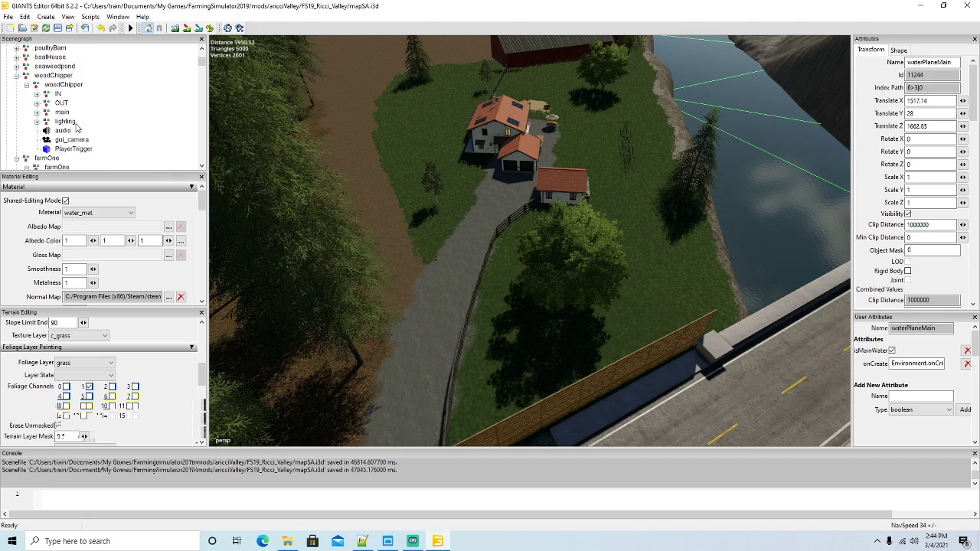
Duplicate the woodChipper's gui_camera, and cut and paste the copy into the inner farmOne group
left_click(70, 131)
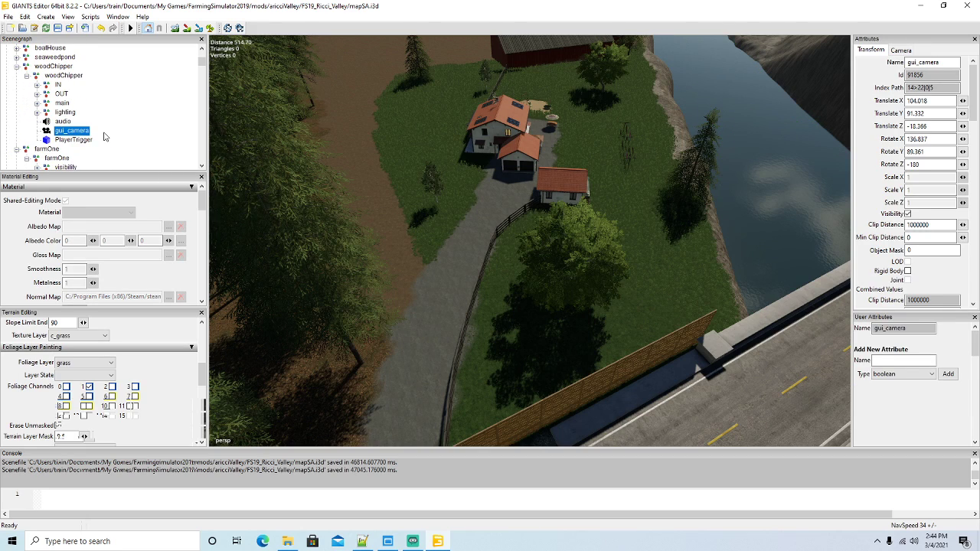
key("ctrl+d")
scroll(100, 134, "down", 2)
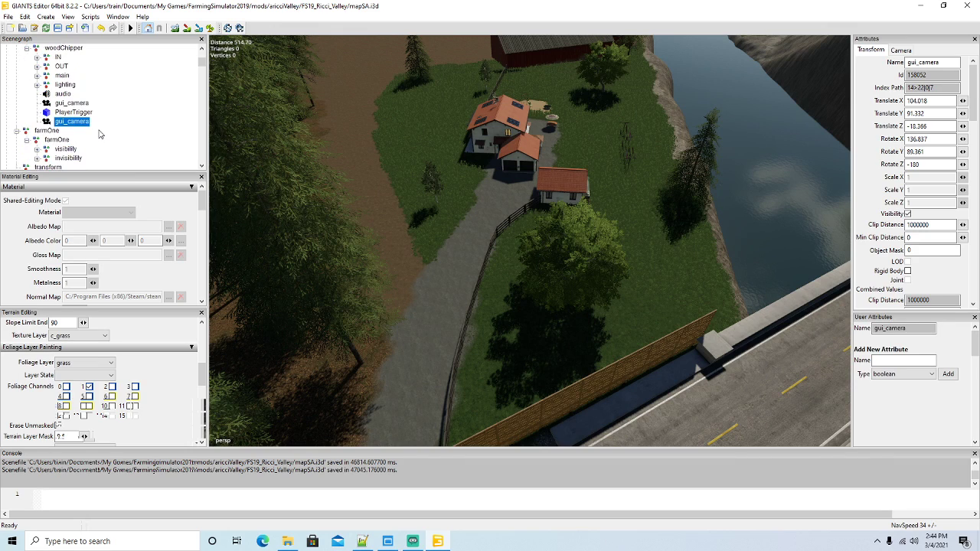
left_click(25, 16)
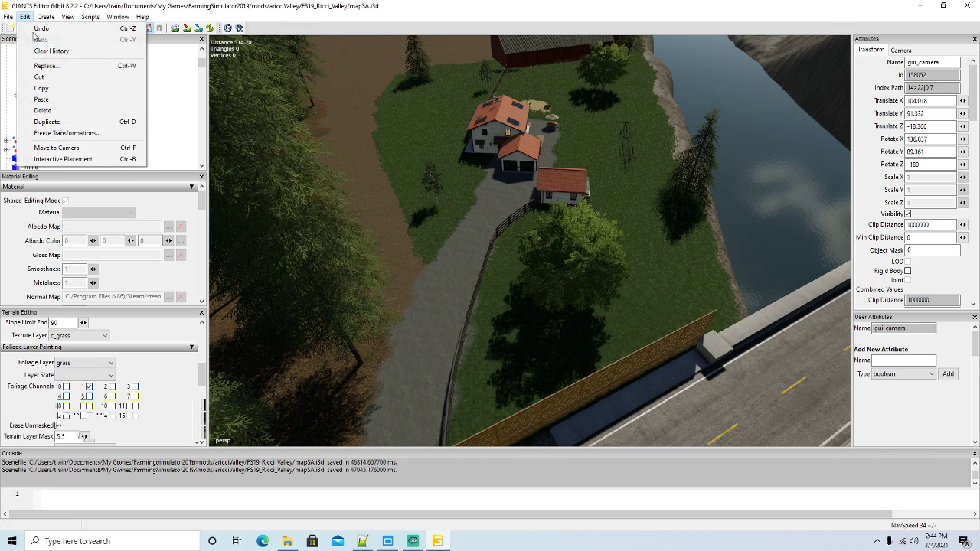
left_click(37, 84)
left_click(37, 97)
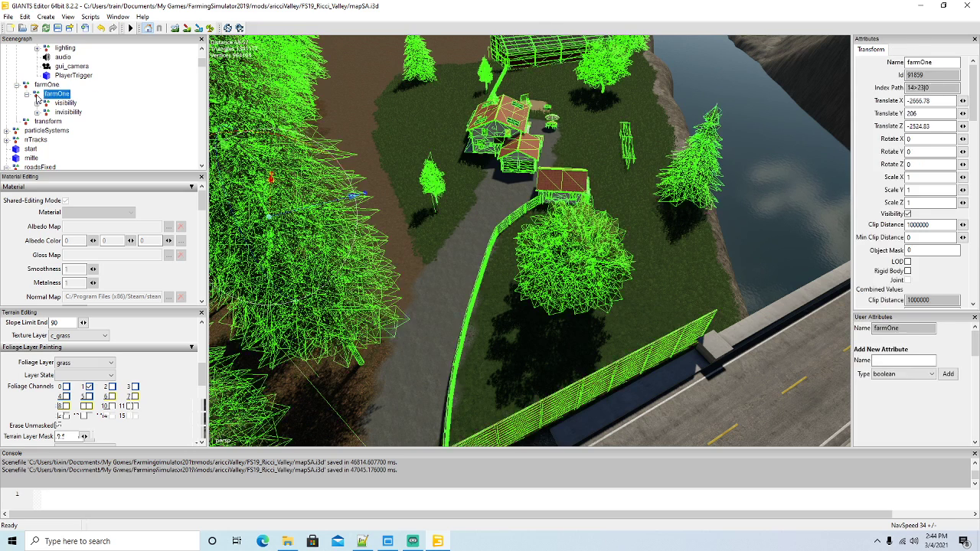
left_click(25, 16)
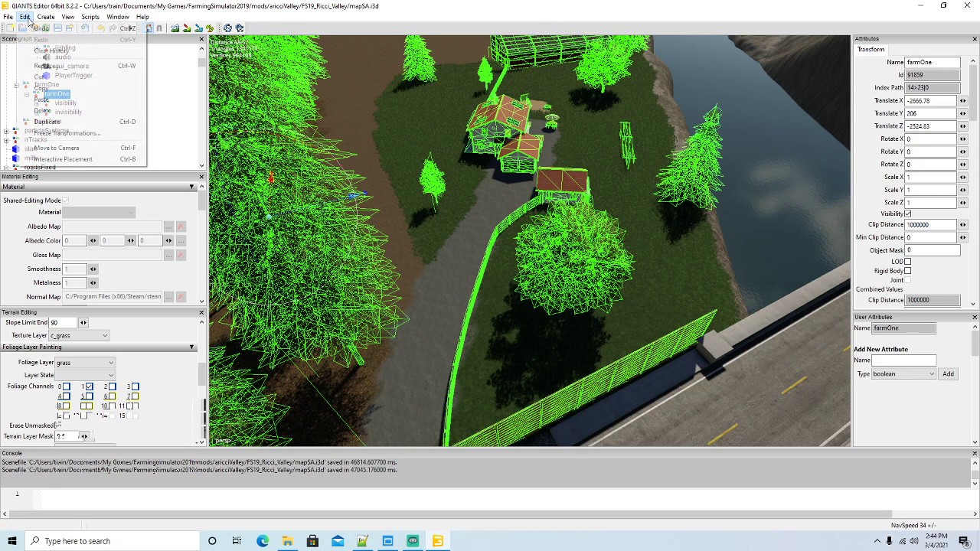
left_click(35, 100)
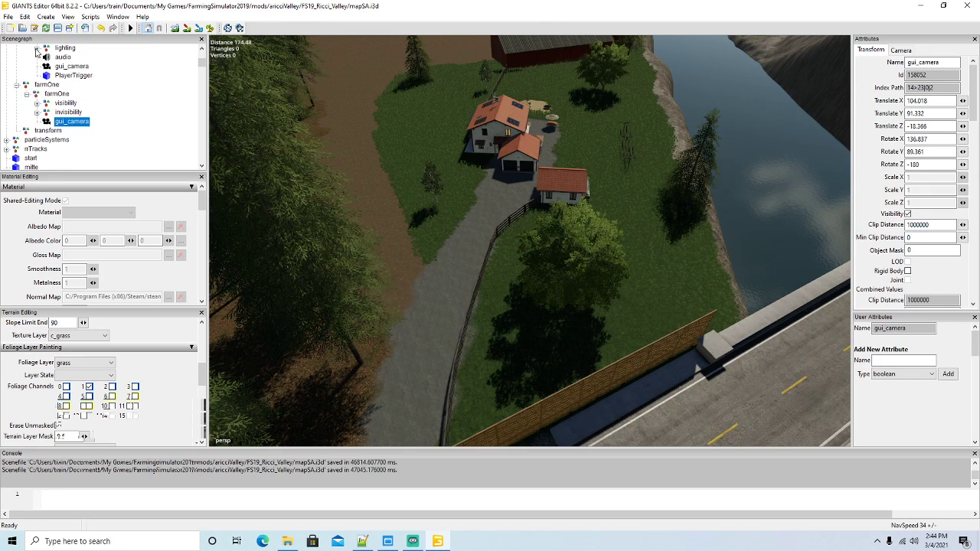
Place farmOne's gui_camera on the farm driveway beside the fence using Interactive Placement
left_click(25, 16)
left_click(76, 160)
left_click(431, 329)
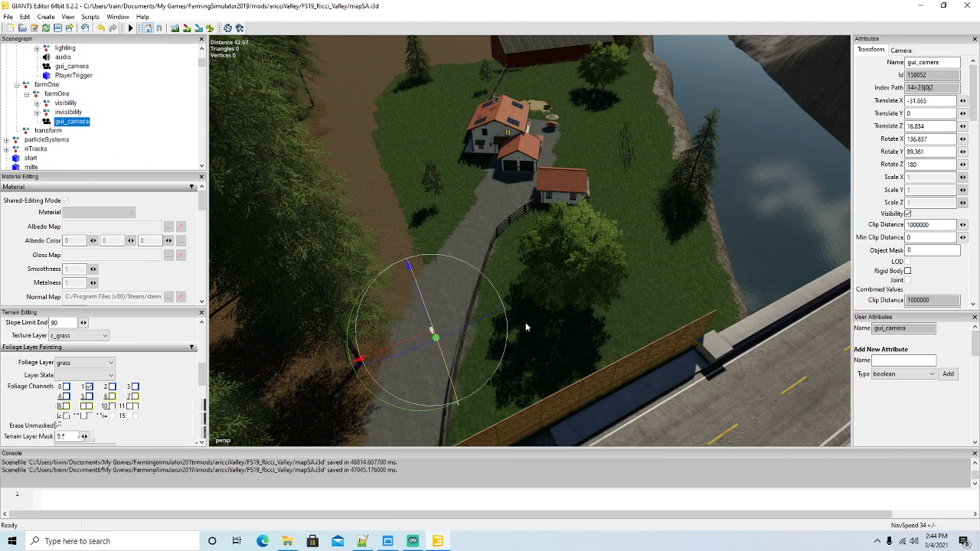
Set the X, Y and Z rotation of farmOne's gui_camera to 0
double_click(923, 164)
type("0")
key("shift+Tab")
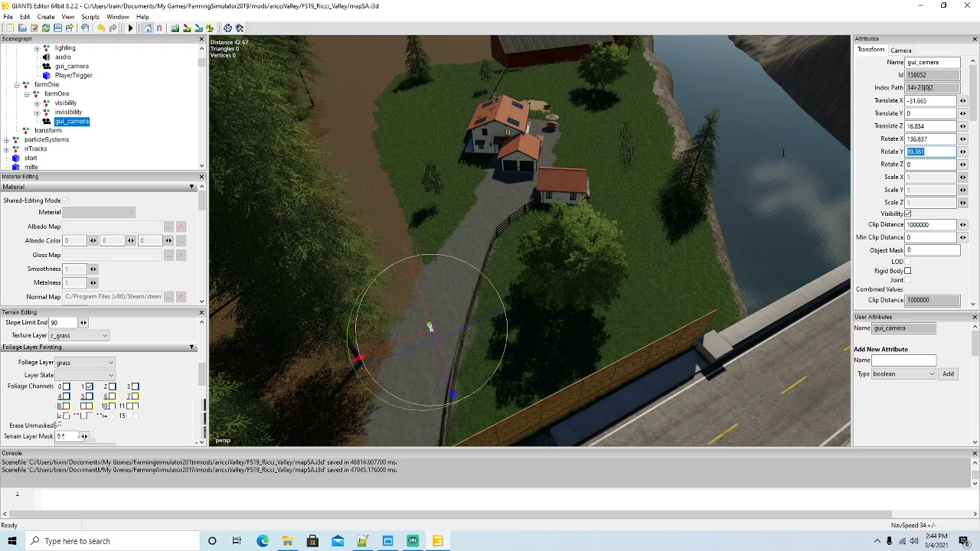
type("0")
double_click(934, 138)
type("0")
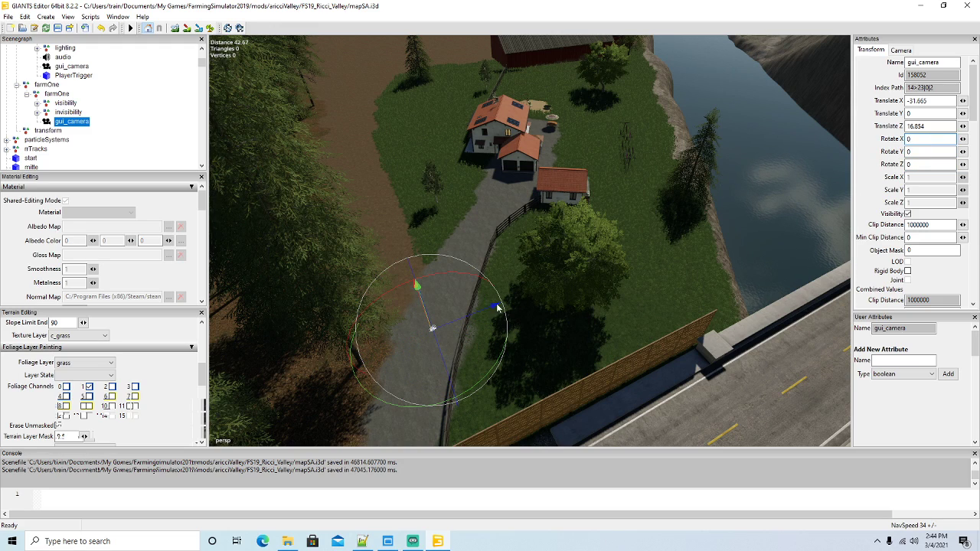
Move farmOne's gui_camera above the driveway to about -50.8, 28.4, 17.8, and rotate it to about 158.8, -51.4, -180
left_click_drag(497, 307, 521, 299)
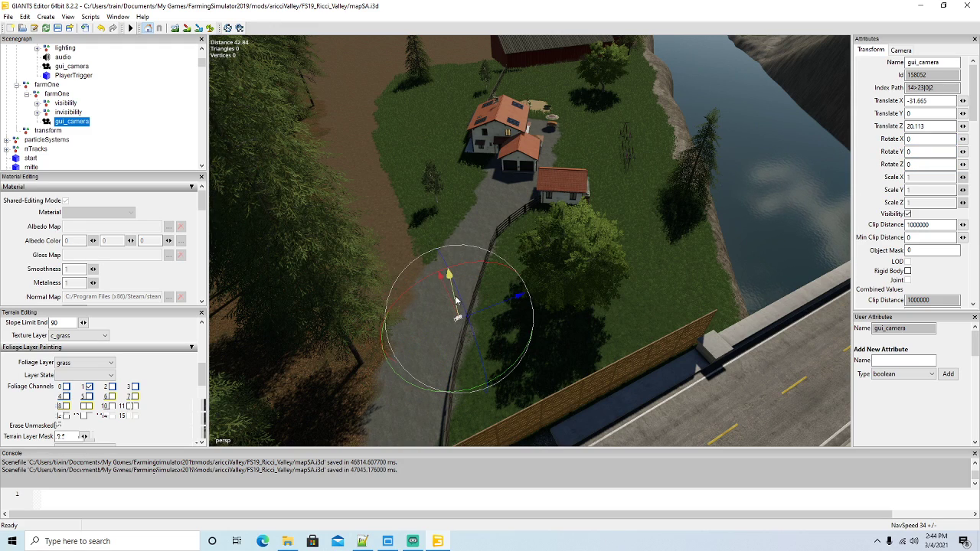
left_click_drag(455, 300, 497, 414)
left_click_drag(507, 287, 509, 169)
left_click_drag(547, 284, 442, 244)
mouse_move(426, 294)
left_mouse_down("alt")
mouse_move(420, 308)
mouse_move(407, 289)
left_mouse_up("alt")
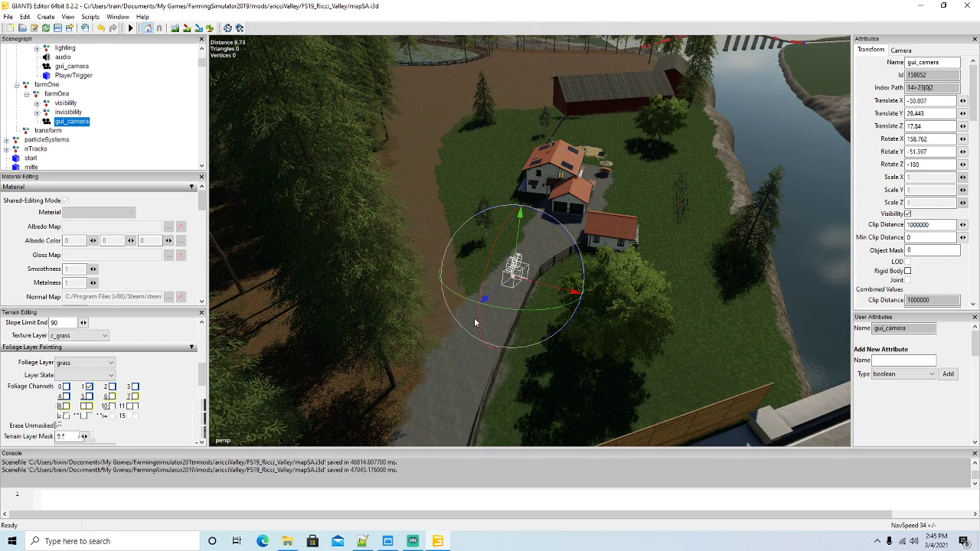
Check which farm objects belong to farmOne's visibility group and which to its invisibility group
left_click_drag(459, 329, 472, 333, "alt")
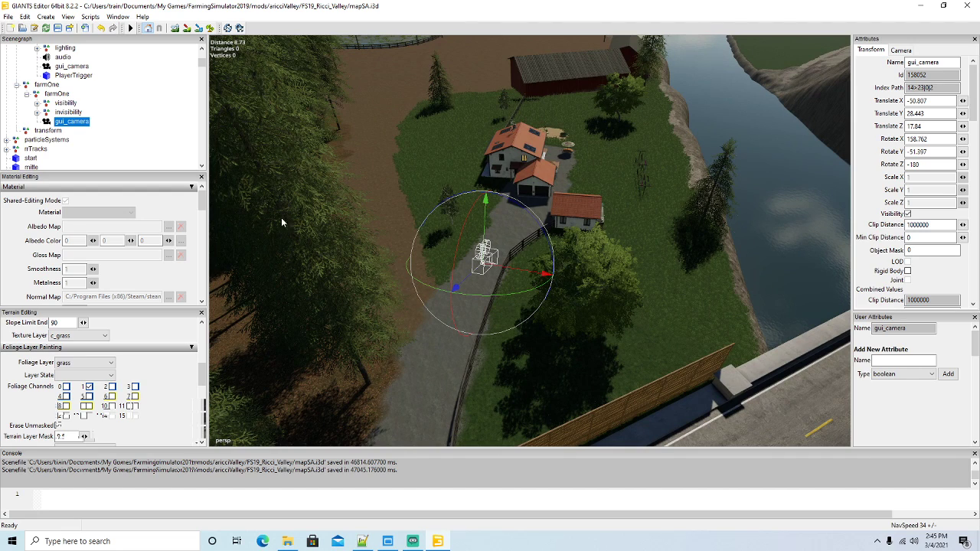
left_click(64, 102)
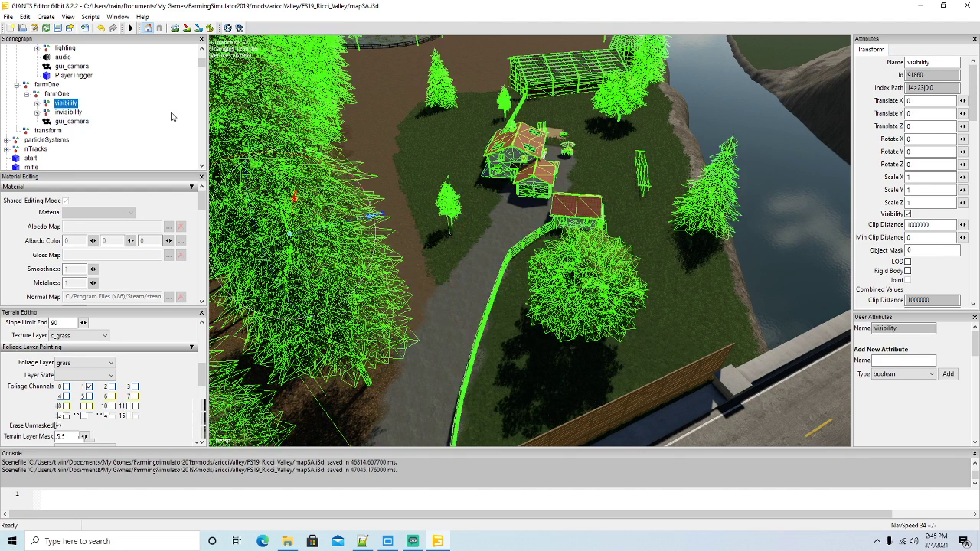
left_click(54, 112)
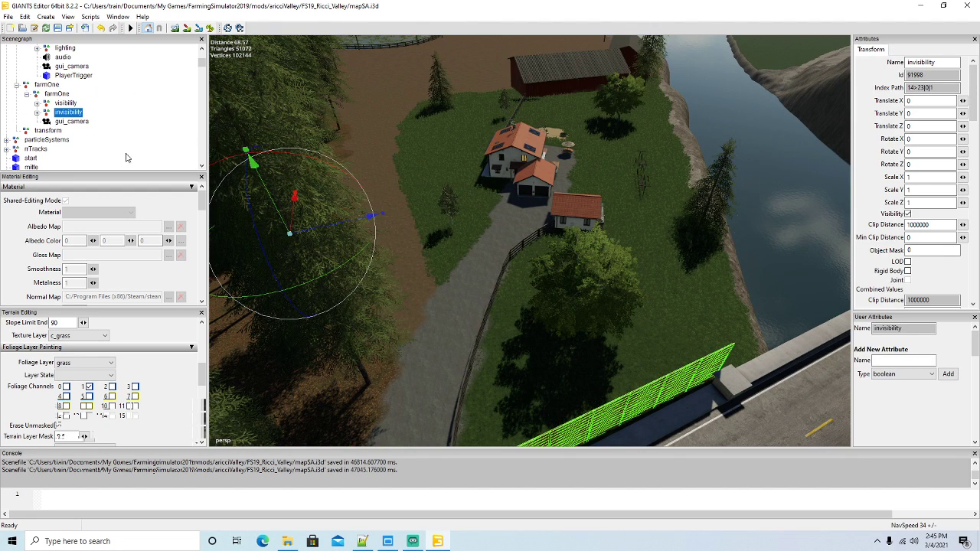
Examine the village across the river below the rocky hills, including its houses, crossroads and building-material delivery signs
right_click_drag(448, 304, 545, 221)
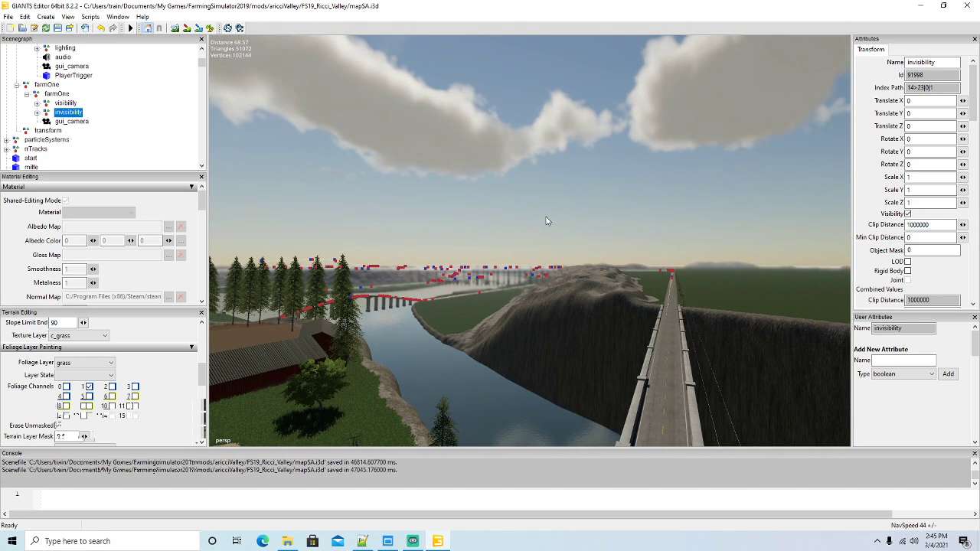
right_click_drag(588, 300, 554, 305)
key("w")
key("w")
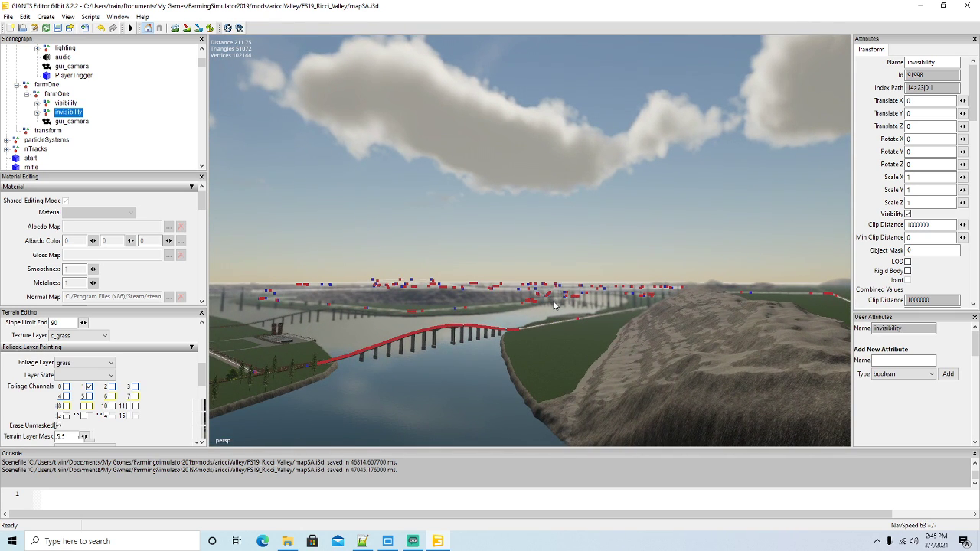
key("w")
right_click_drag(521, 360, 521, 307)
key("w")
key("w")
key("w")
key("w")
key("w")
key("w")
key("w")
key("w")
key("w")
key("w")
mouse_move(534, 292)
left_mouse_down("alt")
mouse_move(545, 266)
mouse_move(543, 279)
left_mouse_up("alt")
scroll(545, 267, "up", 3)
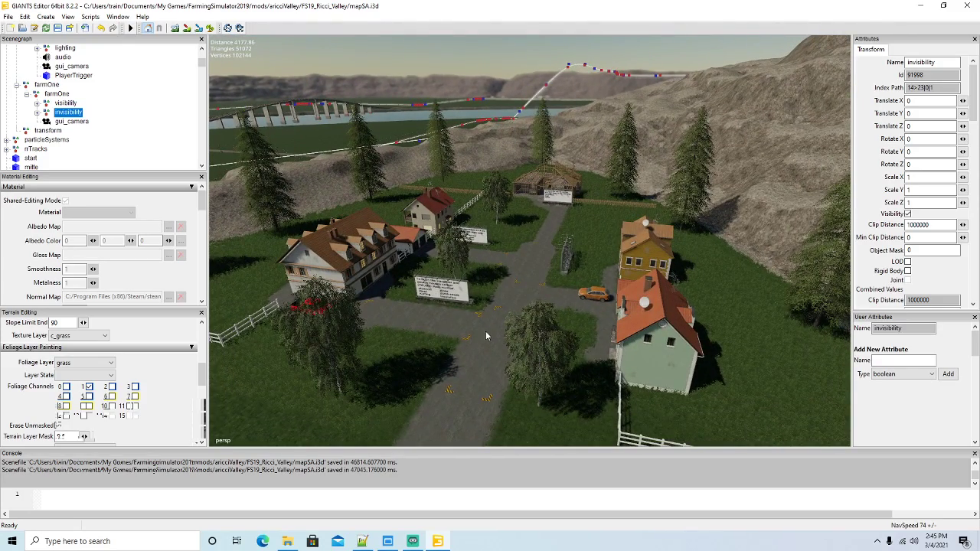
left_click_drag(486, 335, 450, 354, "alt")
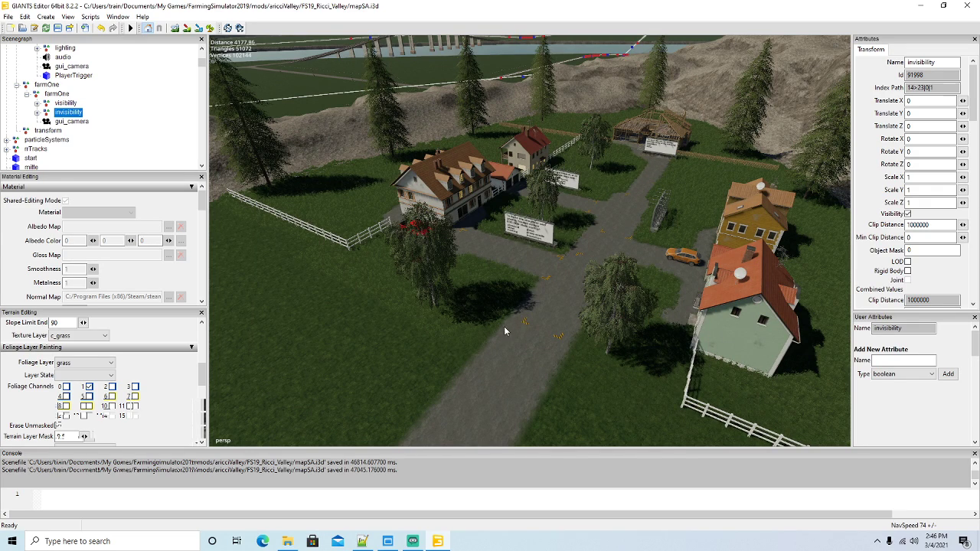
scroll(503, 323, "up", 5)
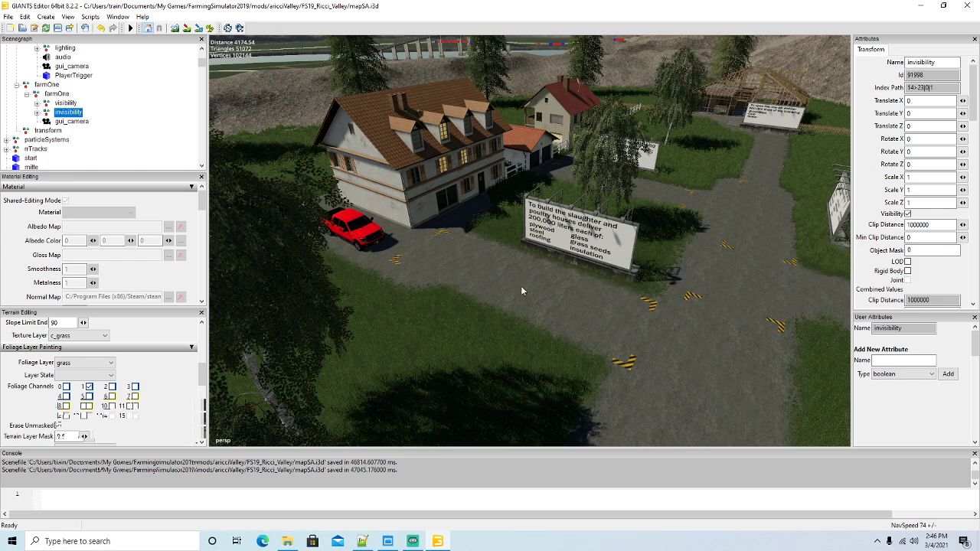
scroll(521, 291, "down", 10)
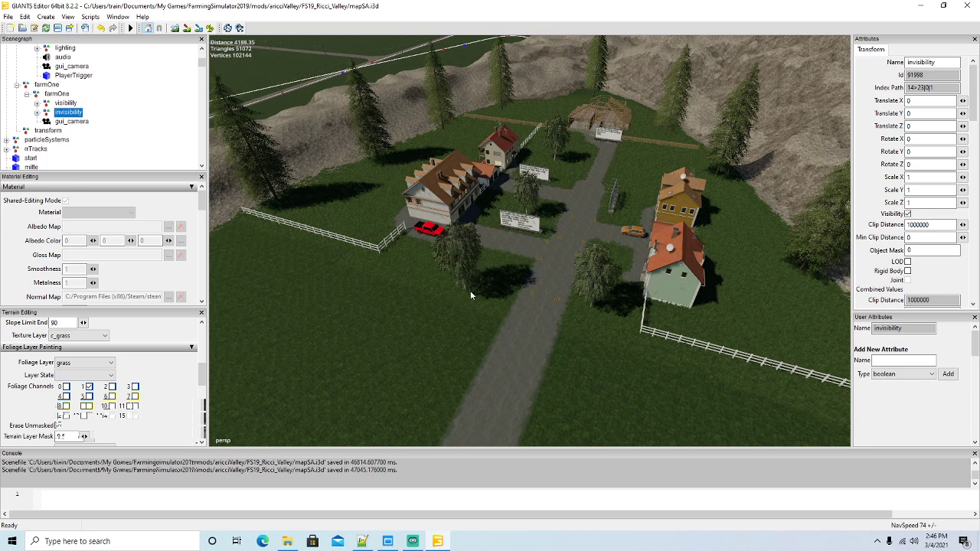
Save the map scene after viewing the whole farmOne area from the road approach
scroll(471, 295, "down", 12)
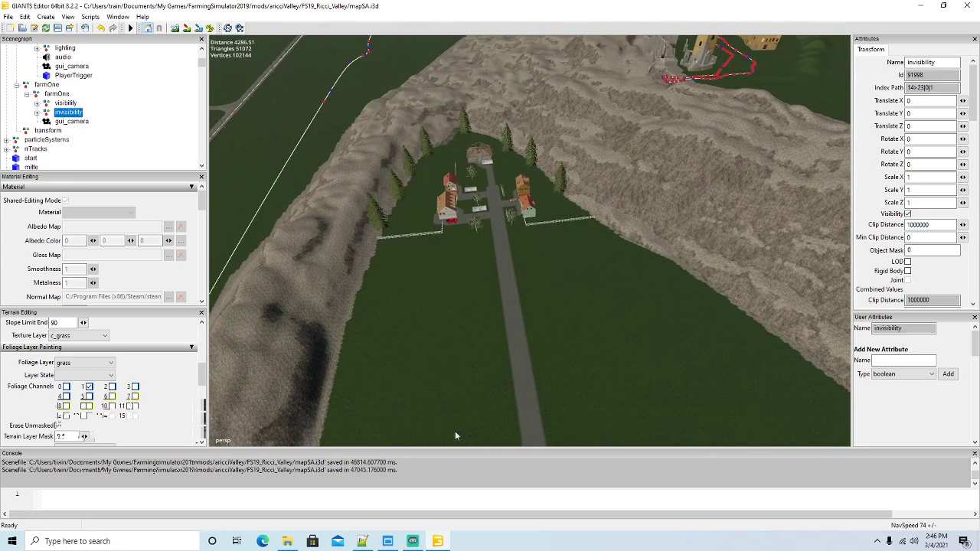
left_click_drag(447, 357, 429, 262, "alt")
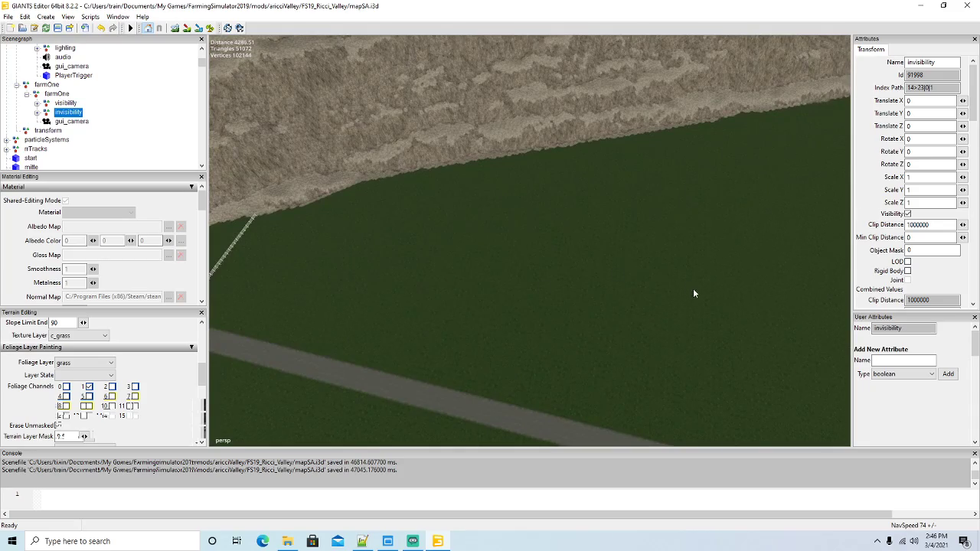
left_click_drag(694, 289, 660, 286, "alt")
scroll(673, 284, "up", 8)
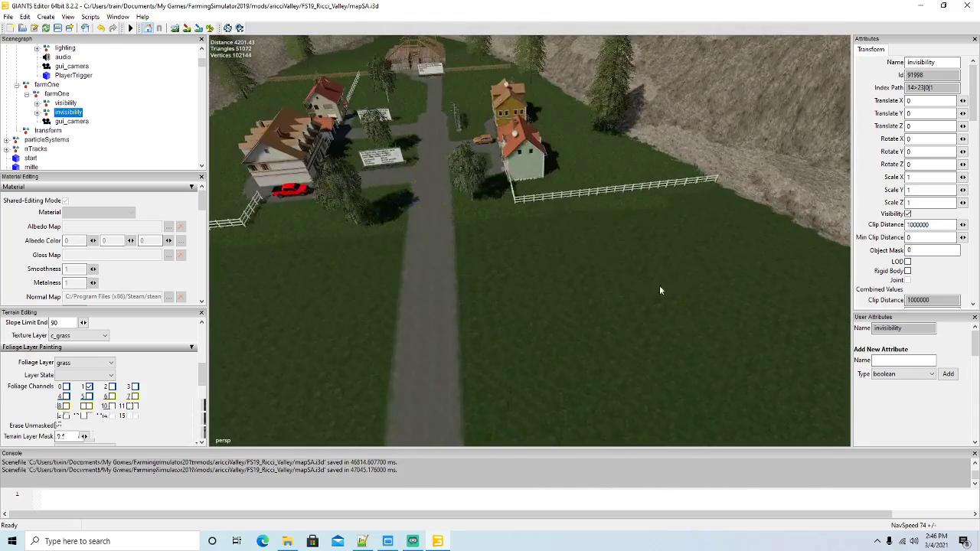
scroll(654, 290, "down", 8)
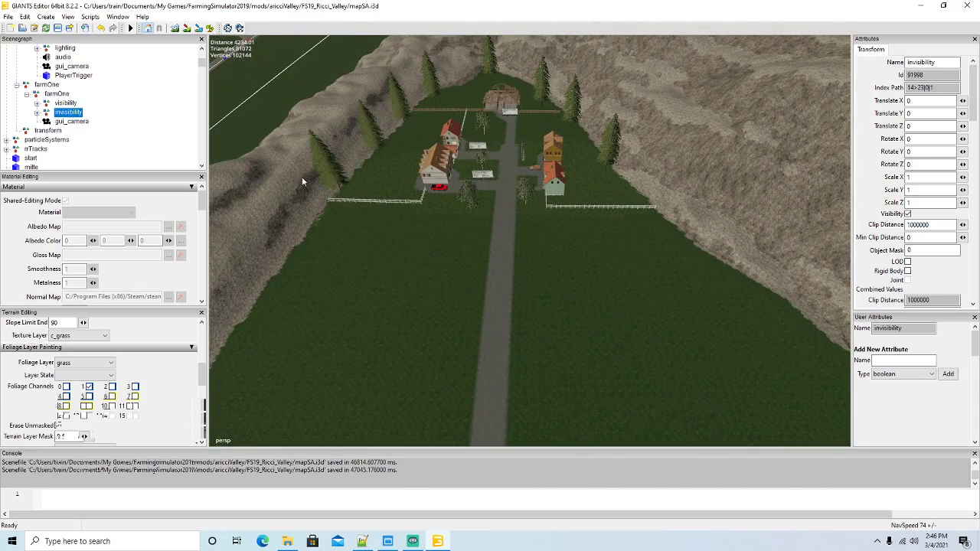
key("ctrl+s")
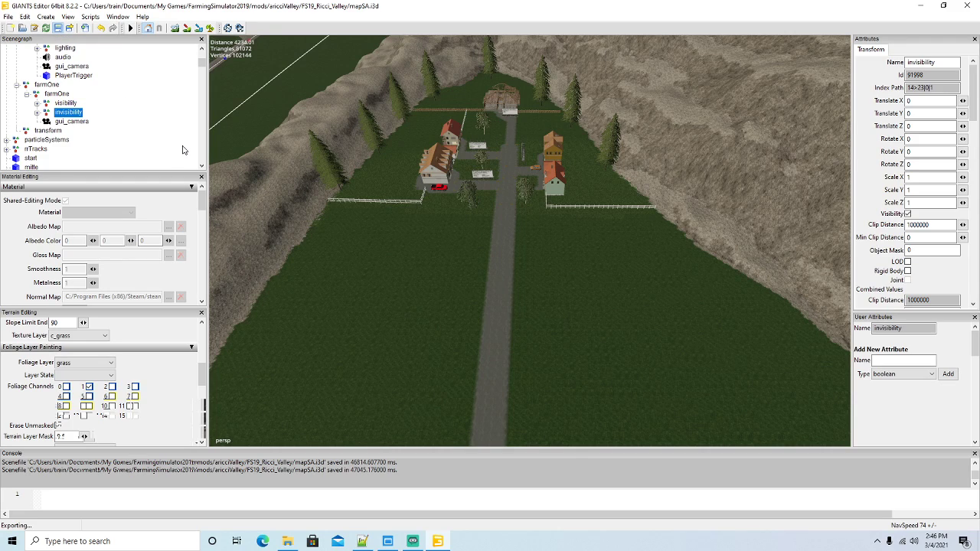
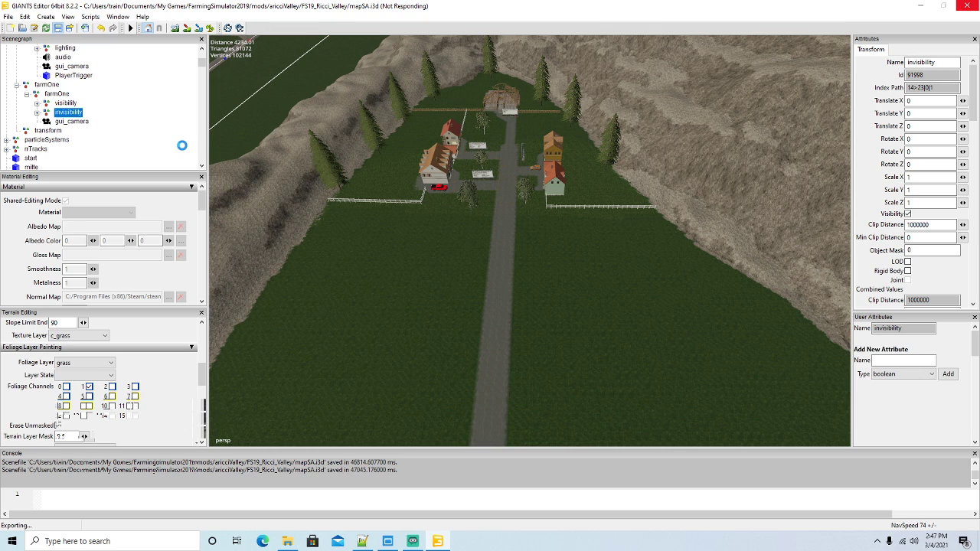
Duplicate residentialBuildingC from farmOne's visibility group and place the copy on the grass beside the road, outside the white fence near the red pickup
scroll(414, 303, "up", 3)
mouse_move(414, 303)
left_mouse_down("alt")
mouse_move(418, 331)
mouse_move(403, 289)
mouse_move(418, 308)
left_mouse_up("alt")
scroll(418, 311, "down", 4)
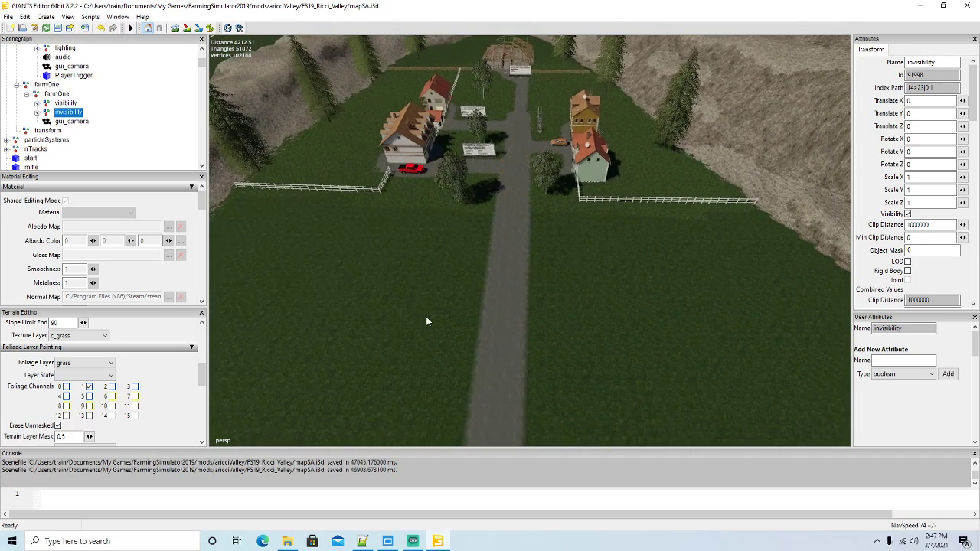
left_click(36, 103)
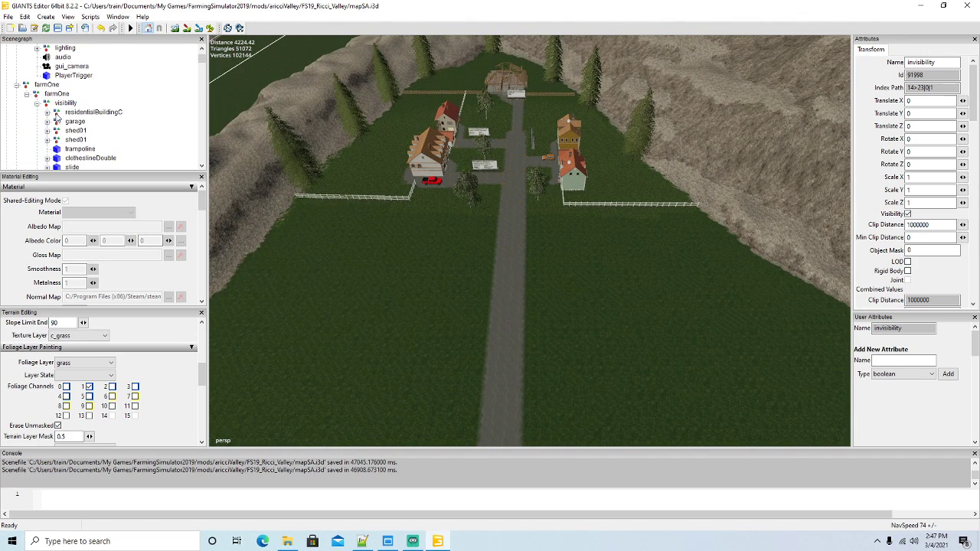
left_click(84, 112)
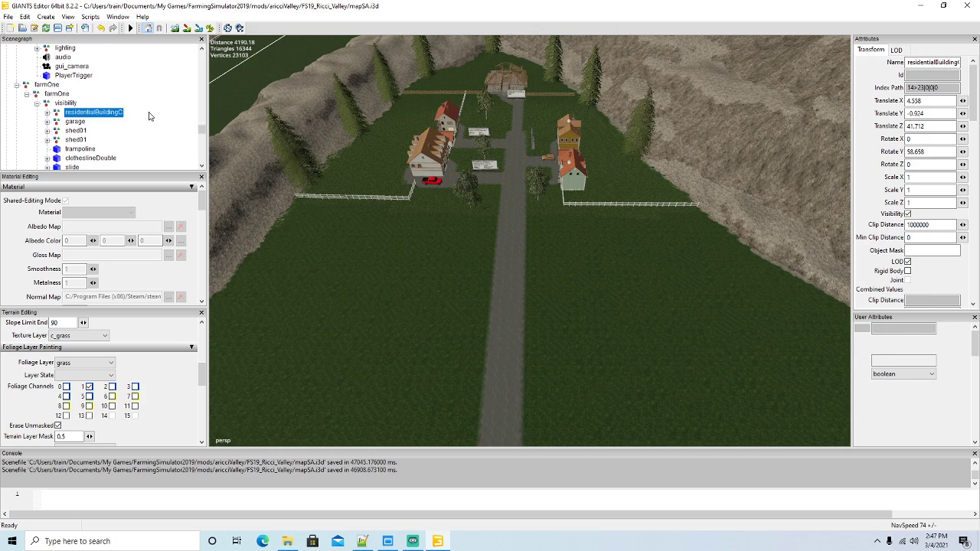
key("ctrl+d")
left_click(25, 17)
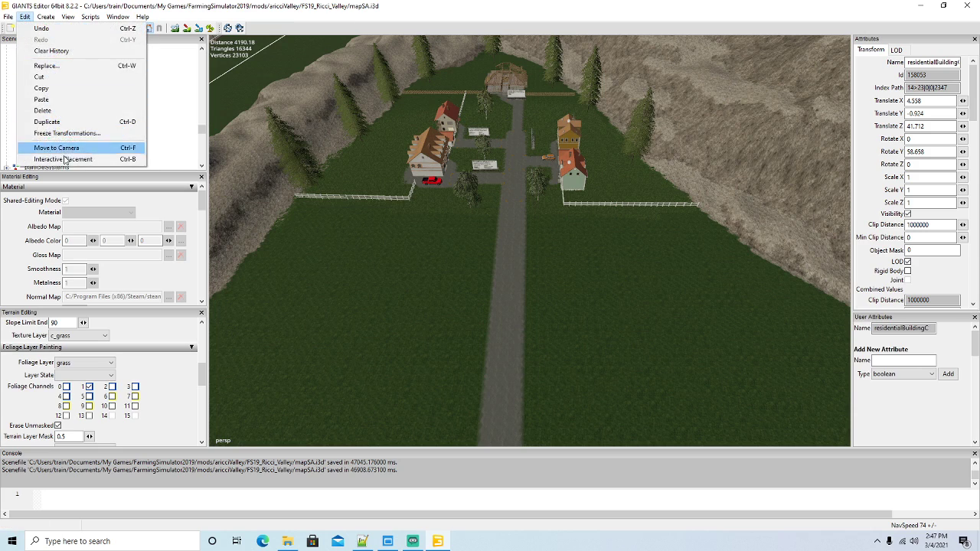
left_click(69, 158)
left_click(426, 255)
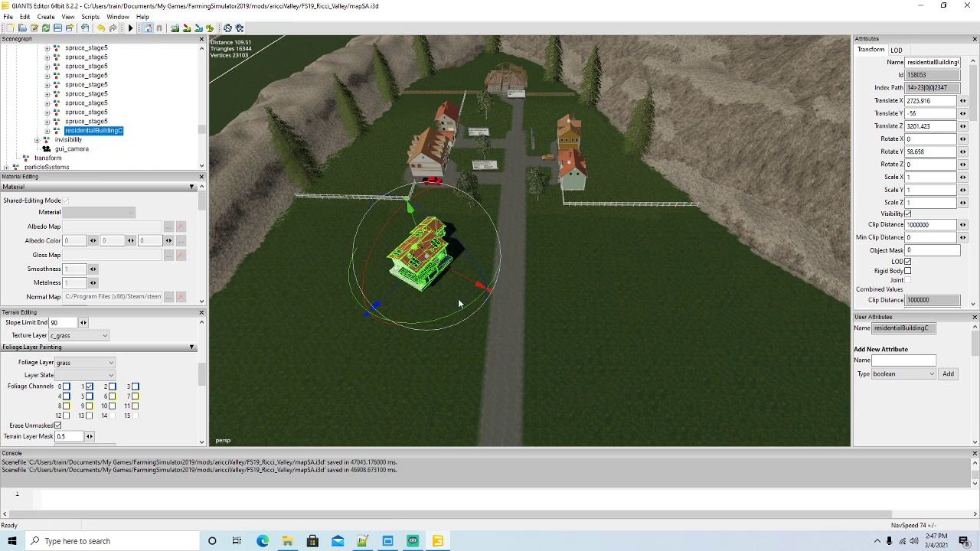
Turn the duplicated house around its vertical axis and set its Y rotation to 90
left_click_drag(459, 316, 395, 294)
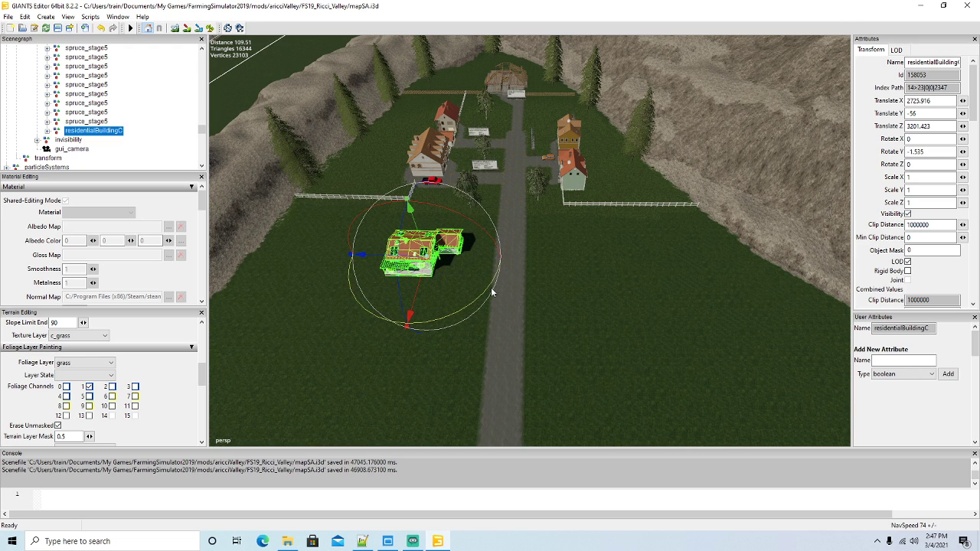
left_click_drag(482, 300, 453, 193, "alt")
scroll(431, 284, "up", 3)
scroll(494, 303, "down", 4)
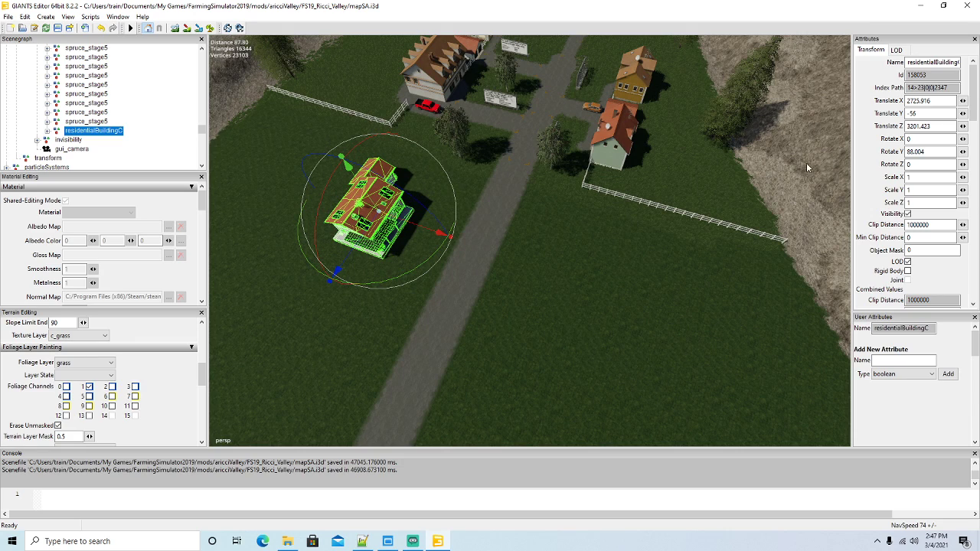
type("90")
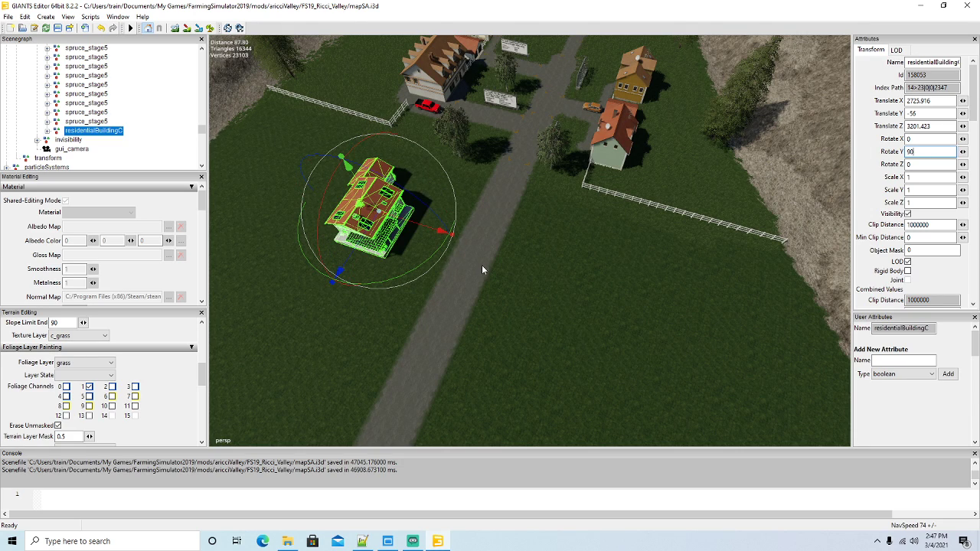
Lower the duplicated house onto the grass, to a Y translation of about -56.98
left_click_drag(482, 266, 459, 195, "alt")
scroll(487, 271, "up", 5)
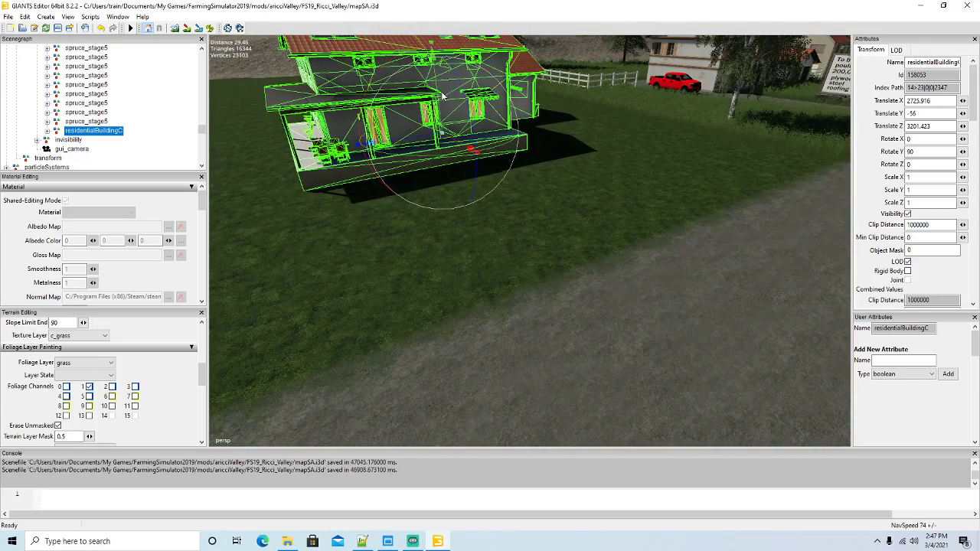
left_click_drag(442, 94, 440, 100)
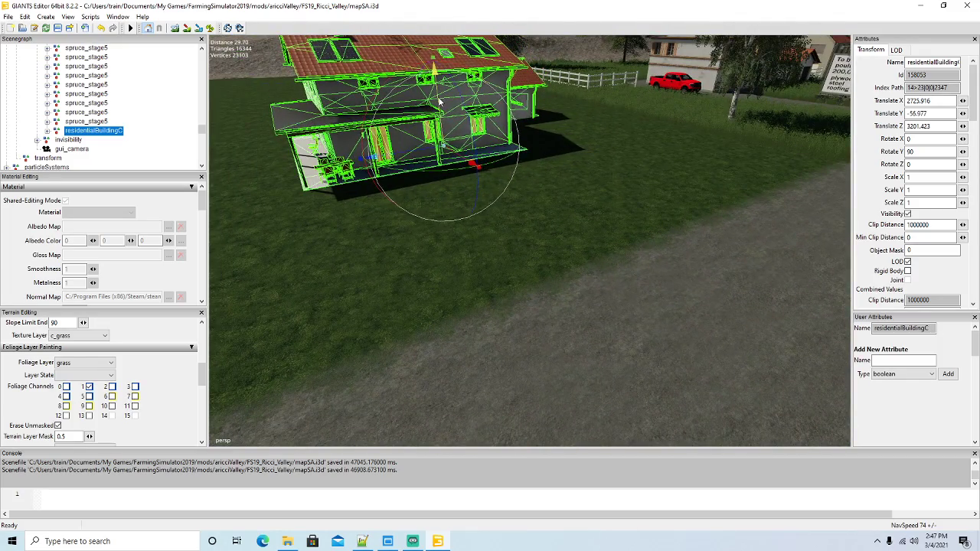
scroll(459, 205, "down", 8)
Move the duplicated house along the road away from the fence, to about X 2730.5, Z 3210.2
left_click_drag(480, 230, 591, 141, "alt")
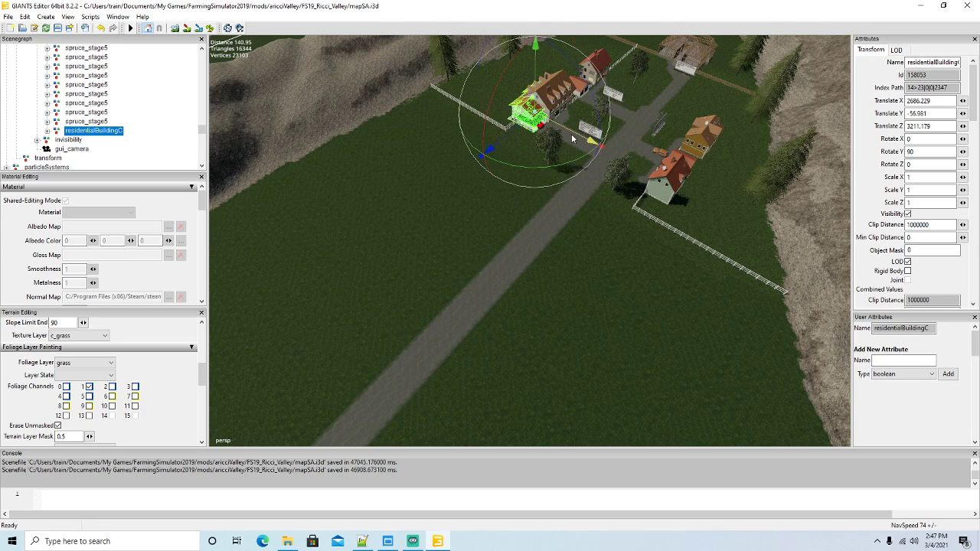
left_click_drag(494, 150, 419, 195)
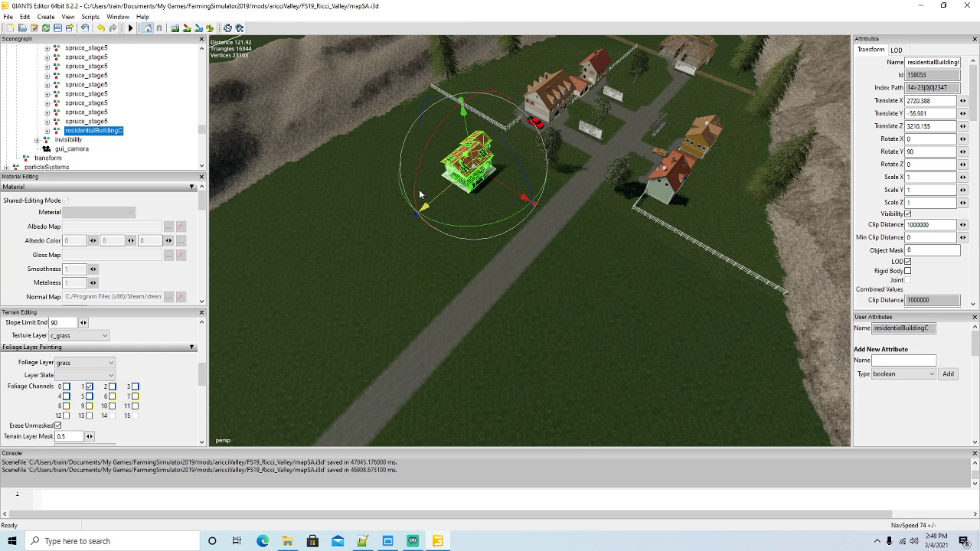
left_click_drag(415, 237, 236, 171, "alt")
scroll(472, 195, "up", 8)
scroll(244, 176, "up", 10)
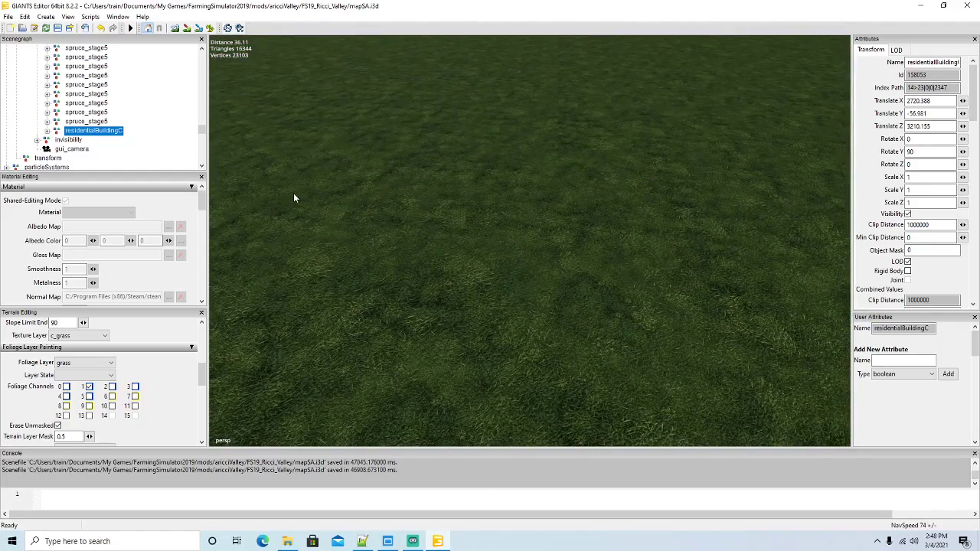
scroll(294, 198, "down", 10)
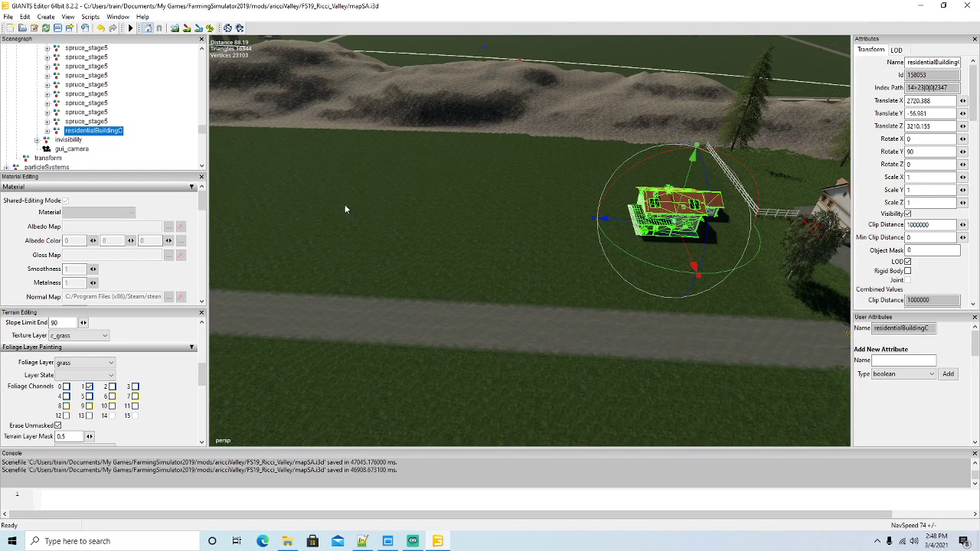
left_click_drag(616, 222, 609, 220)
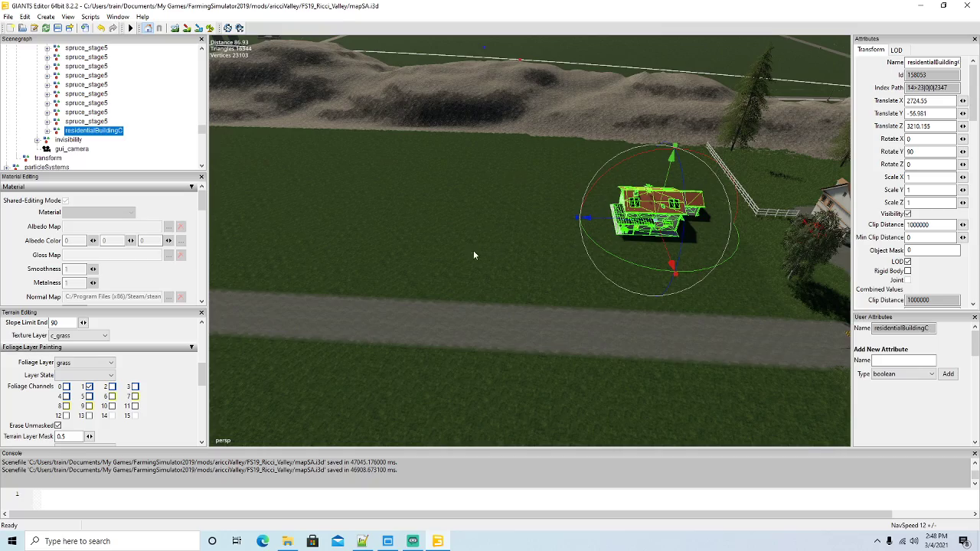
mouse_move(472, 250)
middle_mouse_down()
mouse_move(580, 237)
mouse_move(482, 265)
middle_mouse_up()
scroll(553, 228, "up", 8)
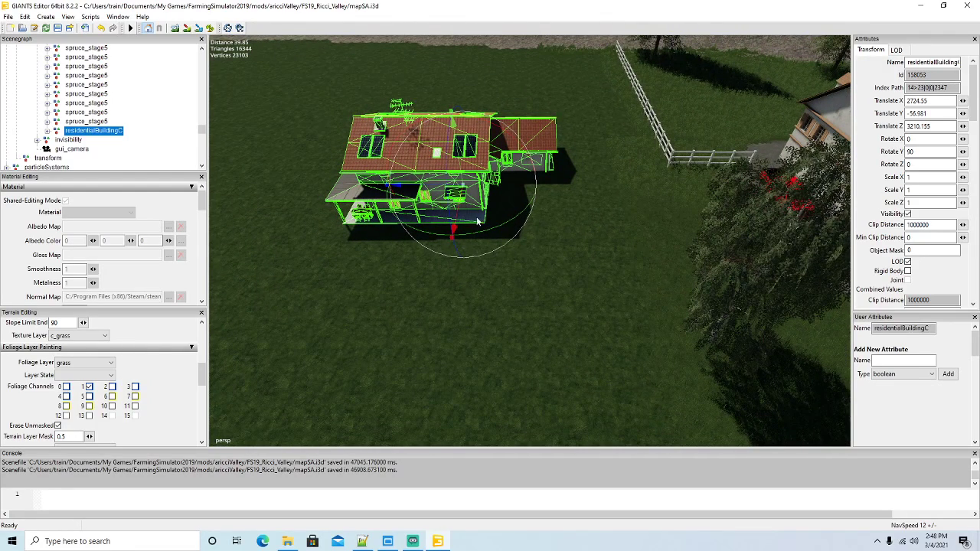
left_click_drag(412, 186, 365, 185)
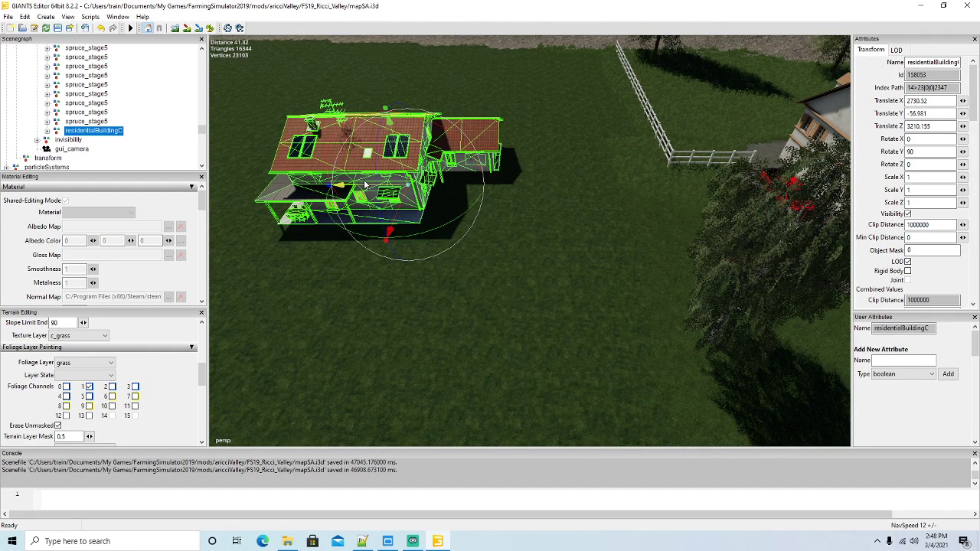
Rotate the duplicated house so its garage faces the road, with a Y rotation of about 1.7
key("w")
right_click_drag(435, 175, 436, 174)
key("s")
right_click_drag(579, 279, 579, 279)
key("s")
left_click_drag(476, 284, 375, 274)
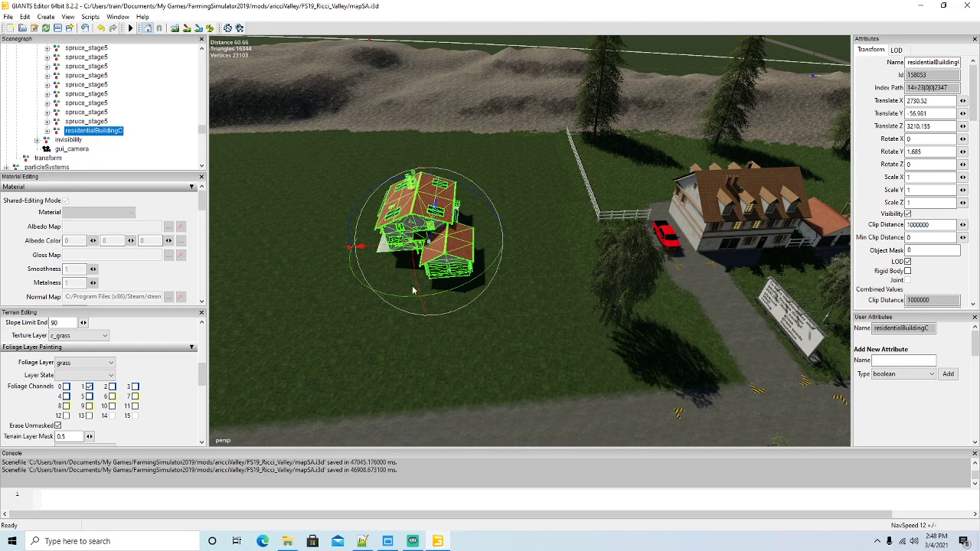
Shift the duplicated house back toward the white fence, to about X 2722.8, Z 3211.6
right_click_drag(375, 274, 405, 297)
left_click_drag(404, 297, 563, 313, "alt")
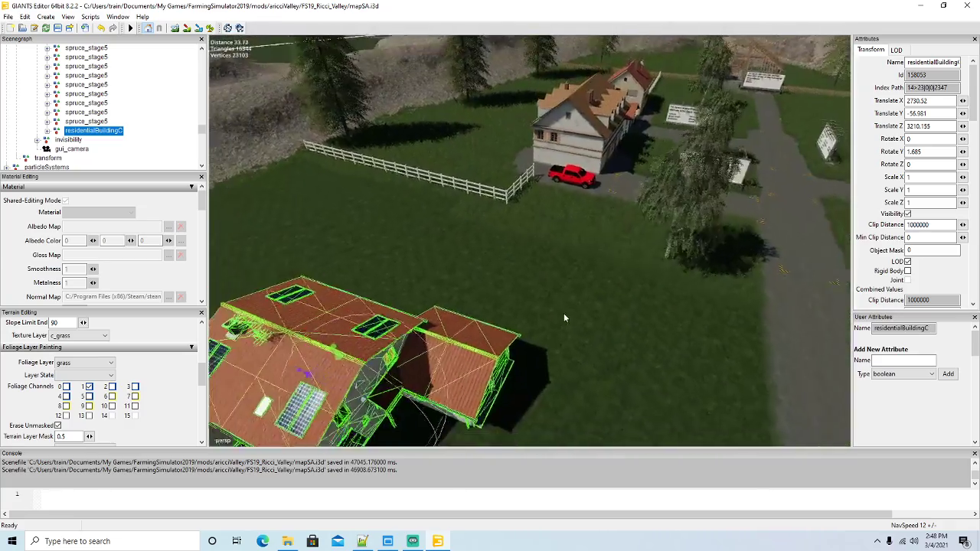
scroll(563, 313, "down", 6)
left_click_drag(417, 367, 395, 327)
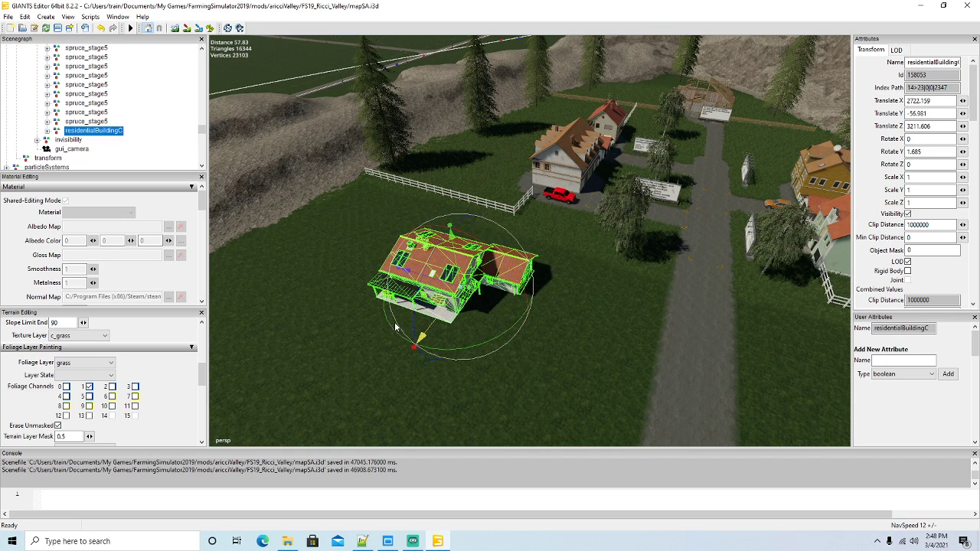
left_click_drag(542, 334, 405, 348, "alt")
scroll(405, 348, "down", 3)
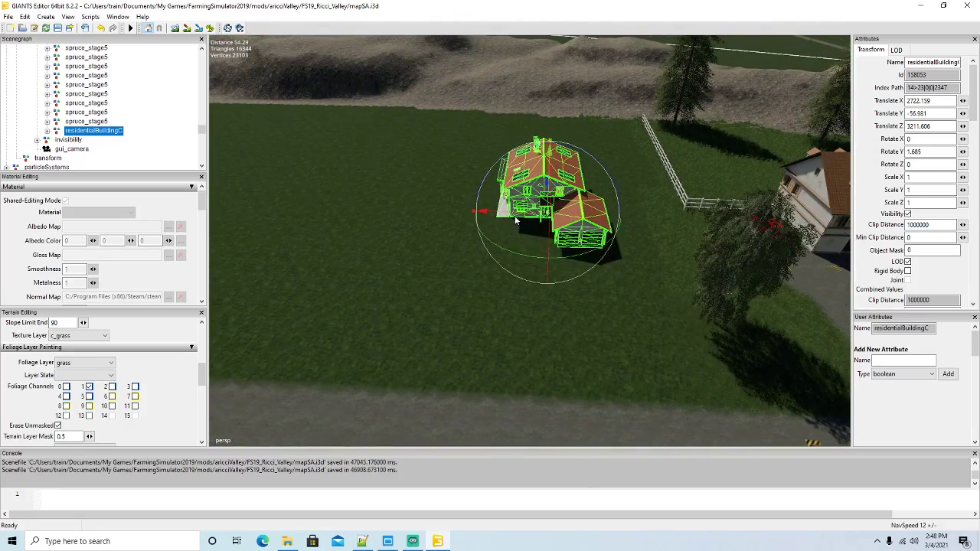
left_click_drag(514, 212, 509, 212)
left_click_drag(507, 308, 516, 330, "alt")
scroll(517, 330, "up", 2)
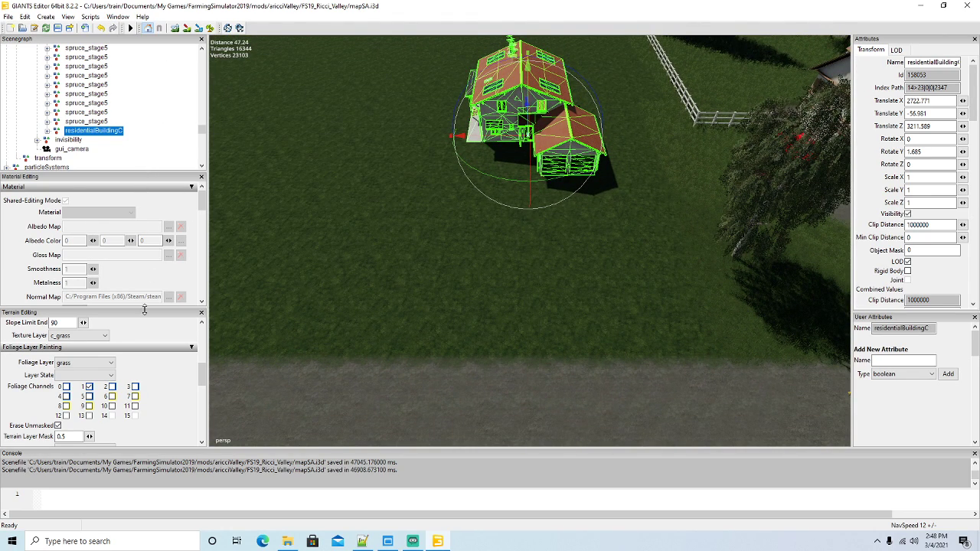
Paint a c_concrete driveway from the duplicated house's garage to the road, widening it toward the road end
left_click(80, 336)
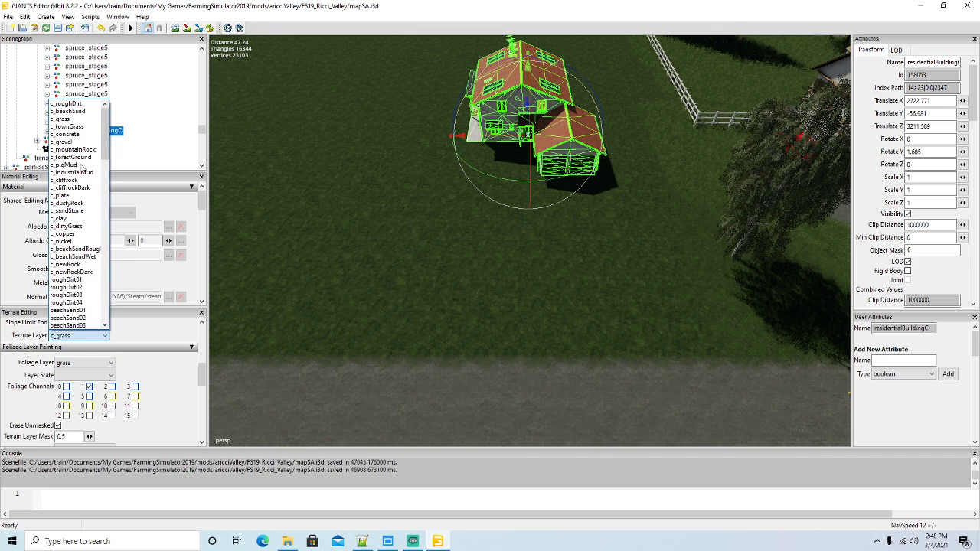
left_click(79, 135)
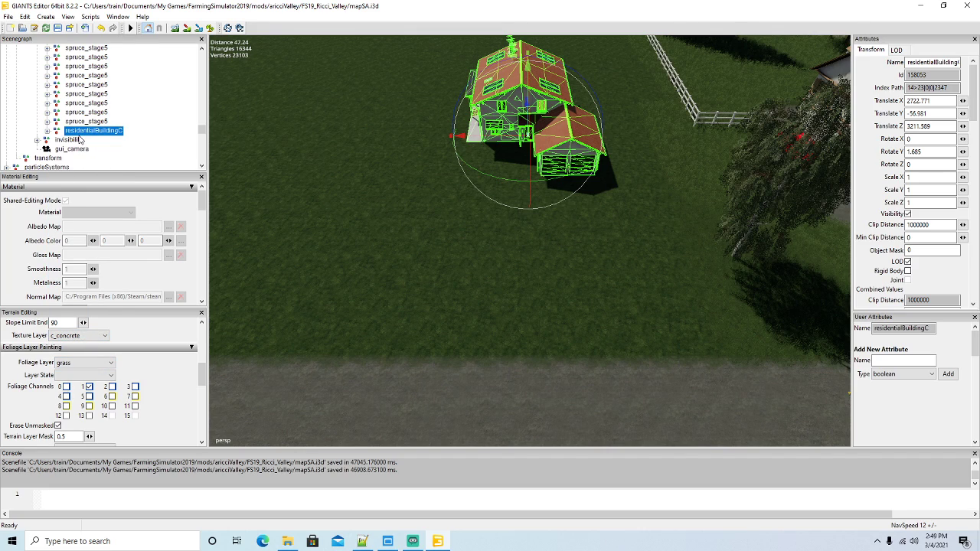
left_click(187, 29)
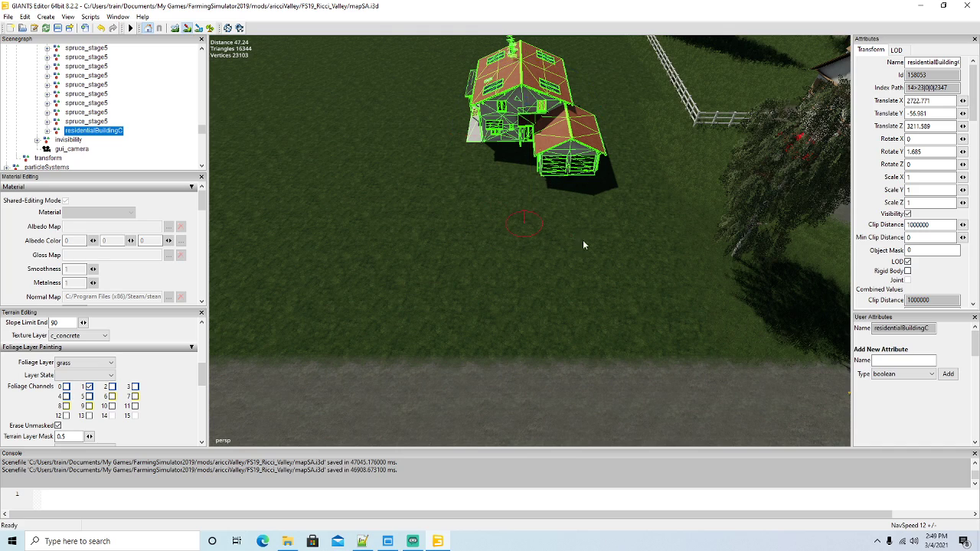
left_click_drag(577, 223, 575, 221)
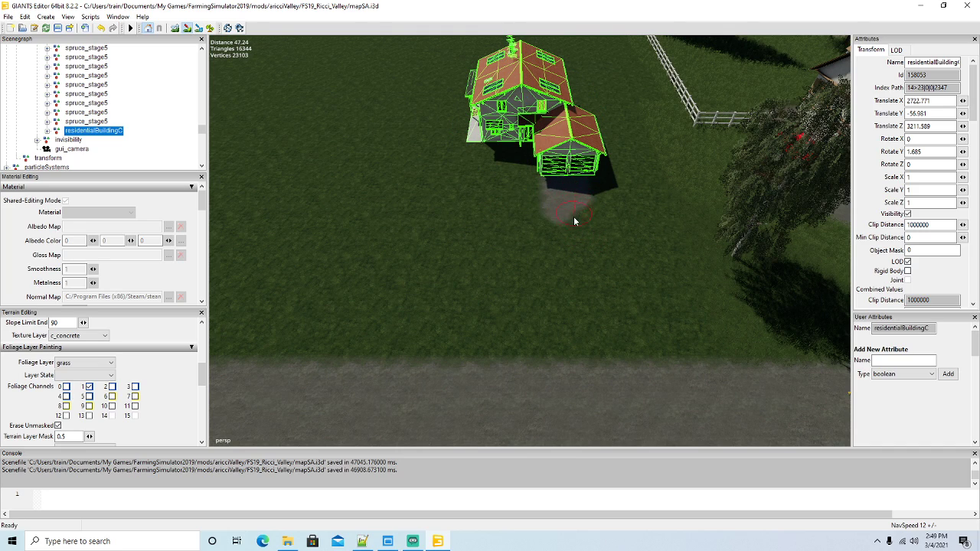
mouse_move(577, 260)
left_mouse_down()
mouse_move(582, 345)
mouse_move(577, 186)
left_mouse_up()
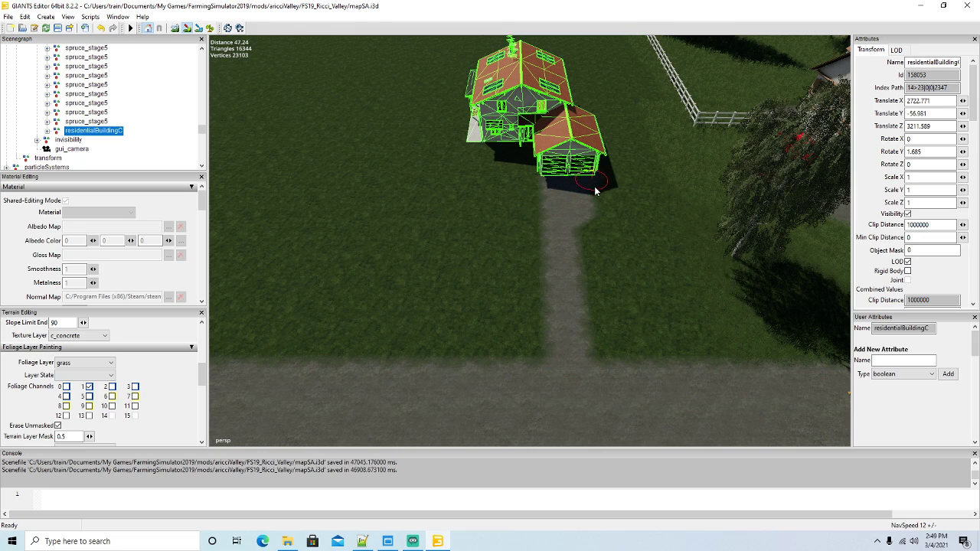
left_click_drag(598, 220, 619, 360)
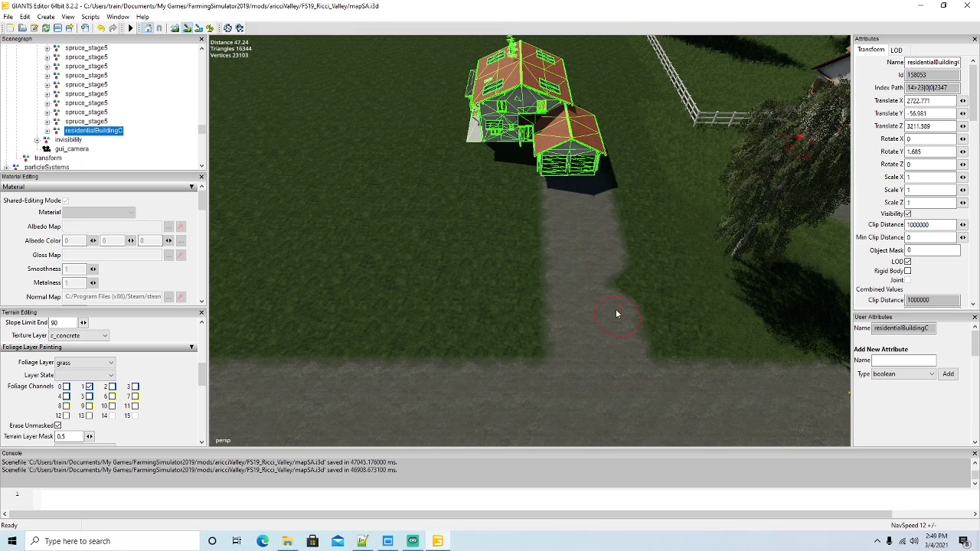
left_click(186, 28)
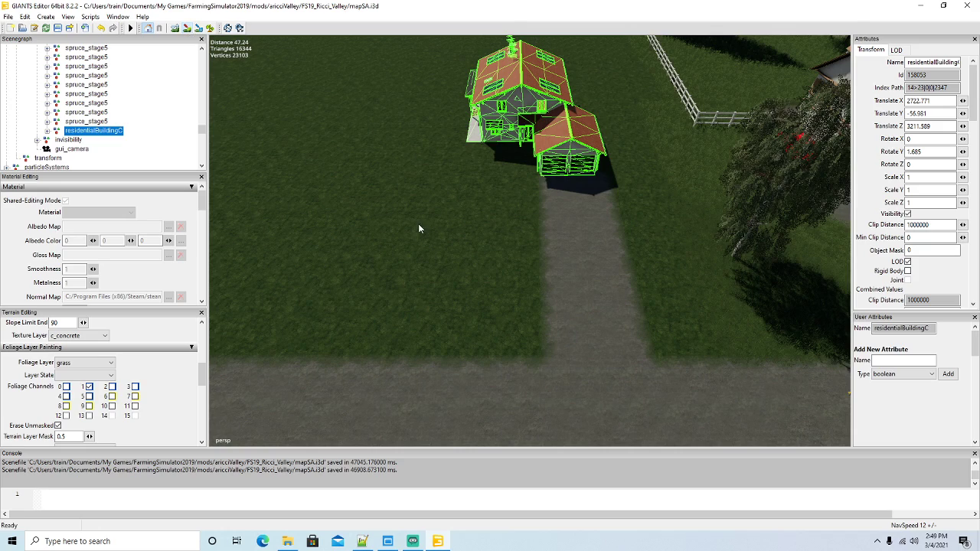
Examine the duplicated house, its driveway, and the gap between the house and the white fence
scroll(423, 223, "down", 2)
scroll(423, 224, "down", 1)
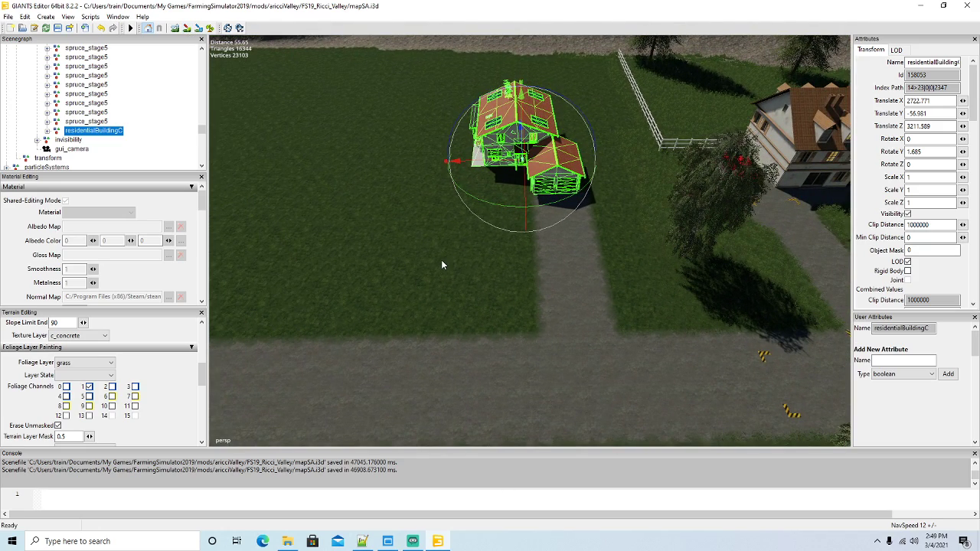
scroll(441, 259, "down", 3)
scroll(442, 246, "up", 2)
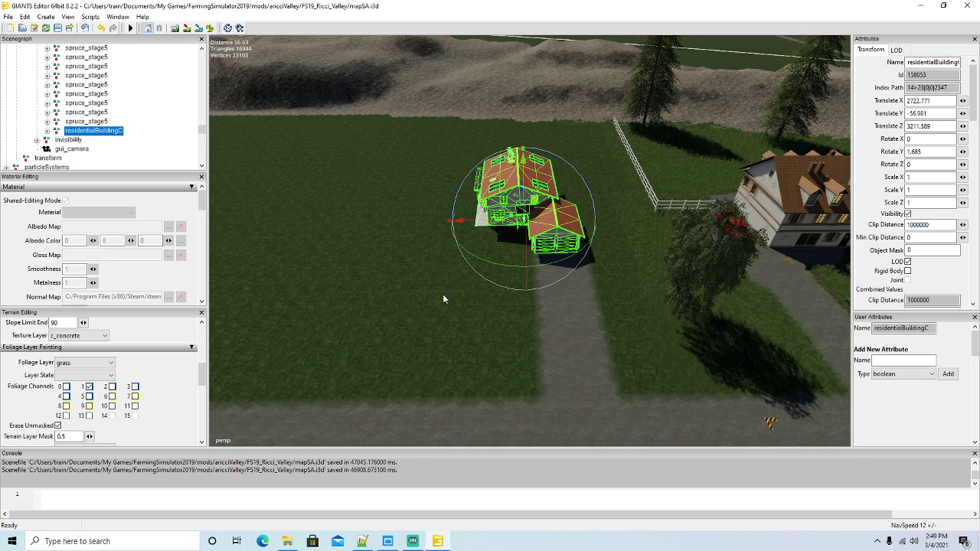
mouse_move(440, 296)
left_mouse_down("alt")
mouse_move(463, 294)
mouse_move(442, 304)
left_mouse_up("alt")
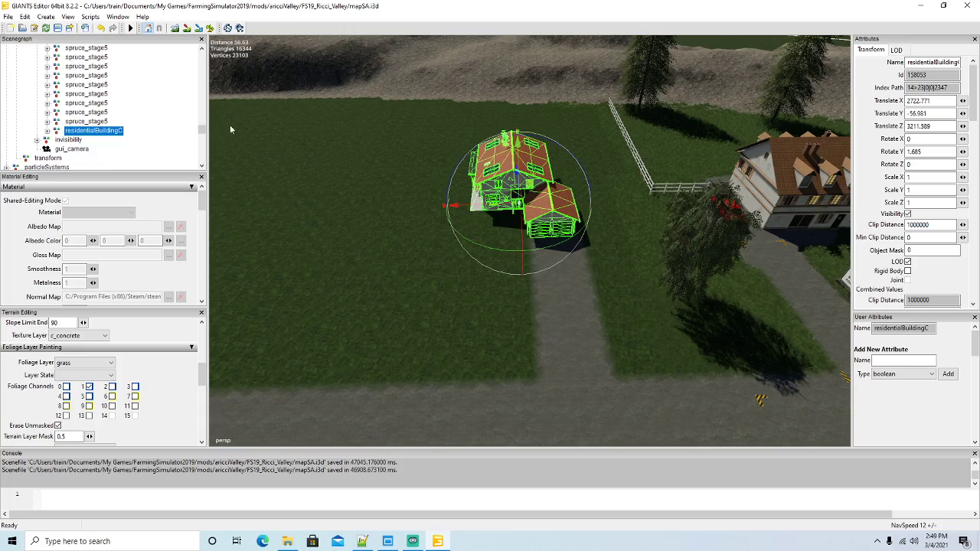
left_click_drag(501, 255, 484, 277, "alt")
scroll(553, 234, "up", 5)
scroll(484, 276, "down", 3)
scroll(484, 277, "up", 3)
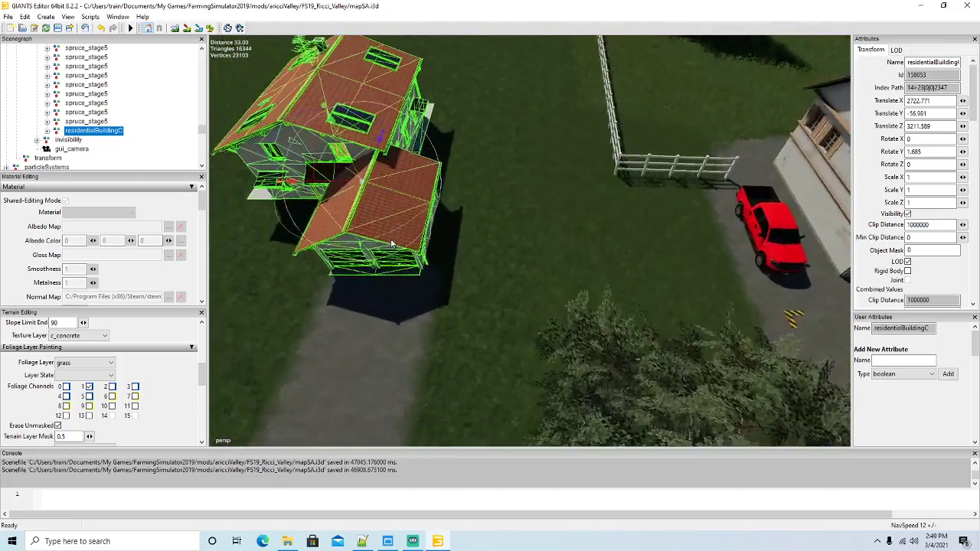
left_click_drag(391, 243, 469, 222, "alt")
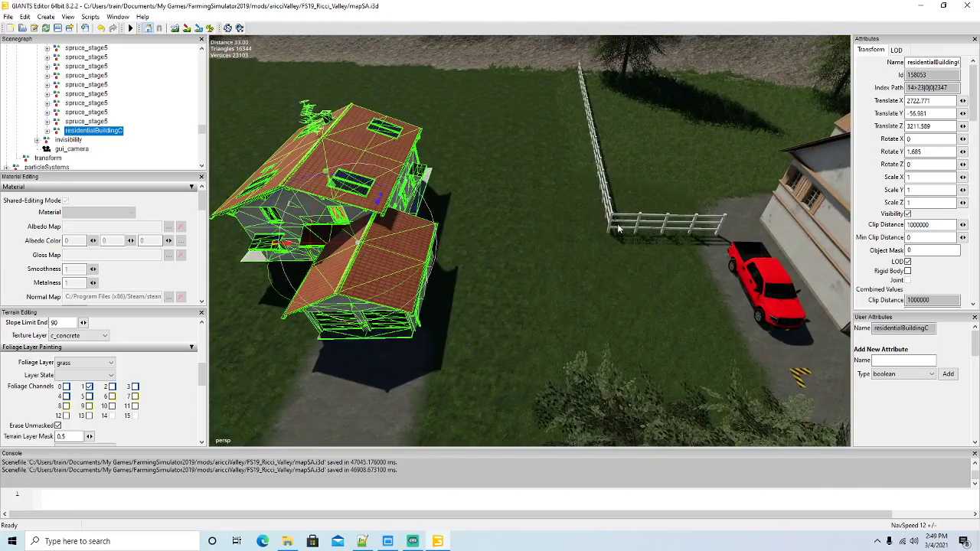
Duplicate the fence2mOpen section at the corner of the white fence
left_click(637, 234)
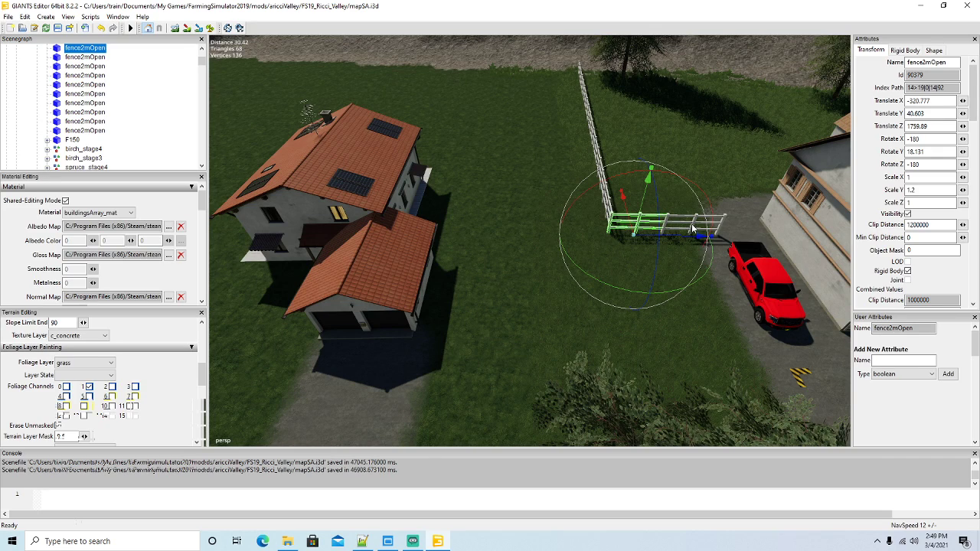
scroll(136, 95, "up", 1)
left_click(59, 66)
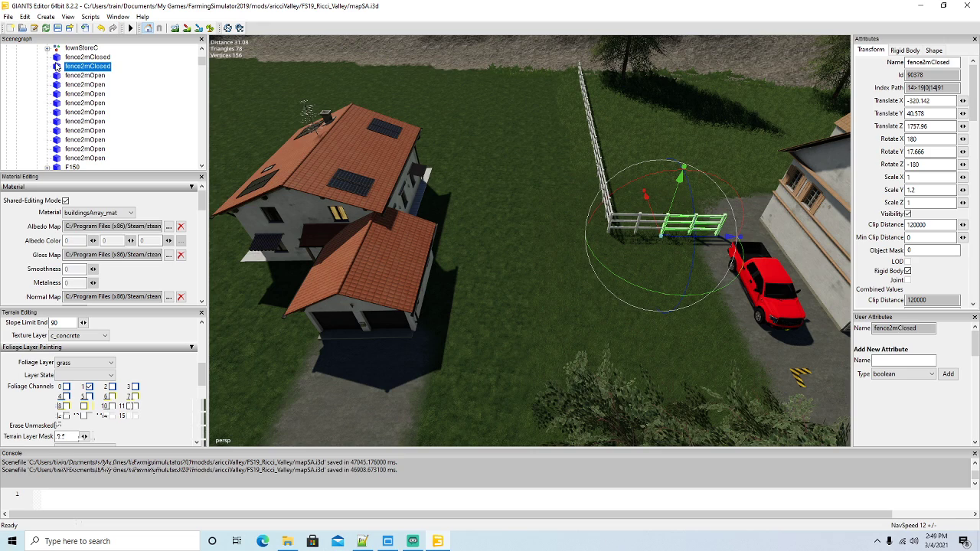
left_click(58, 76)
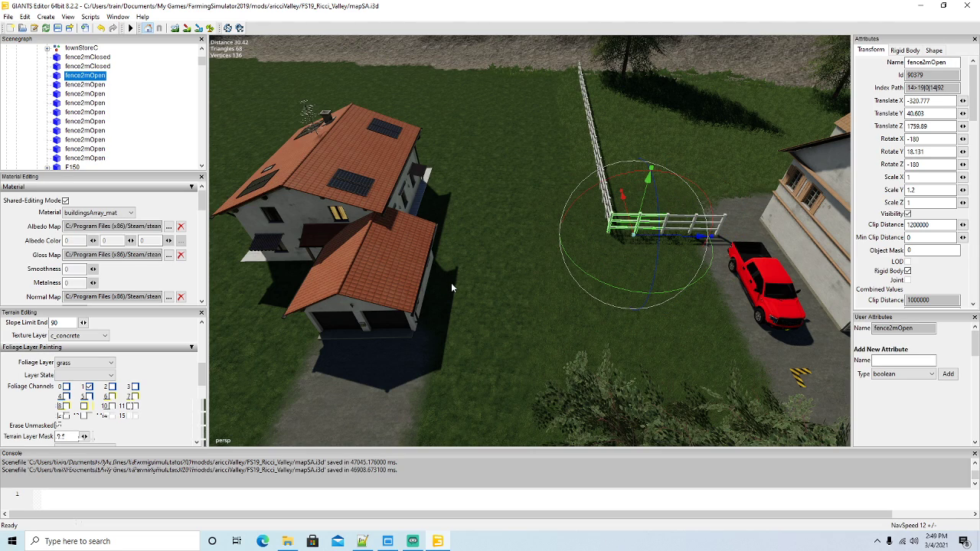
key("ctrl+d")
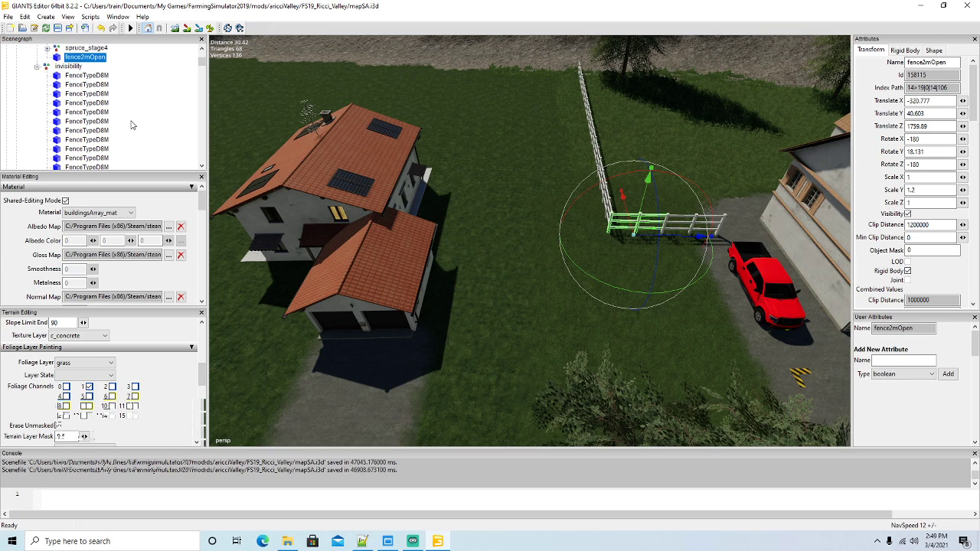
Cut the duplicated fence section and paste it into farmOne's visibility group
scroll(132, 125, "down", 1)
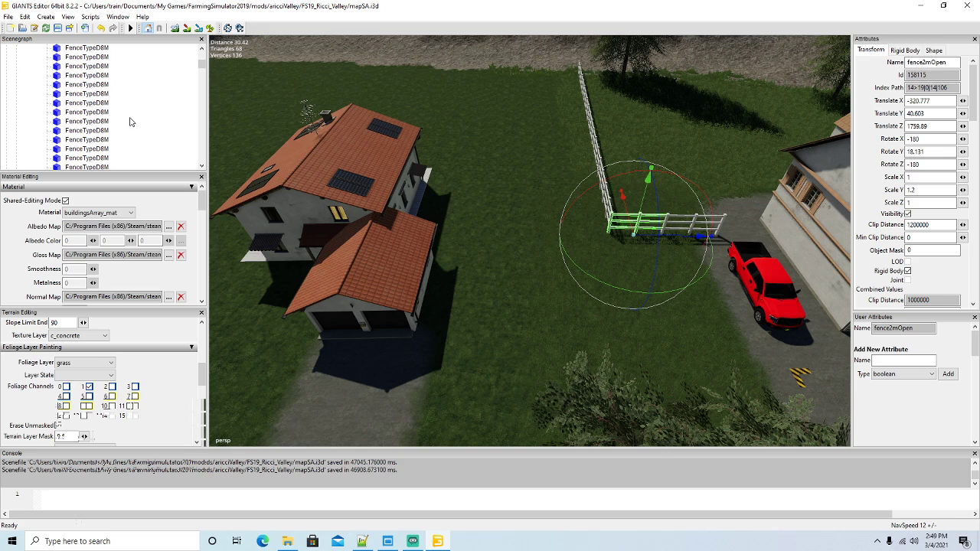
scroll(130, 122, "down", 7)
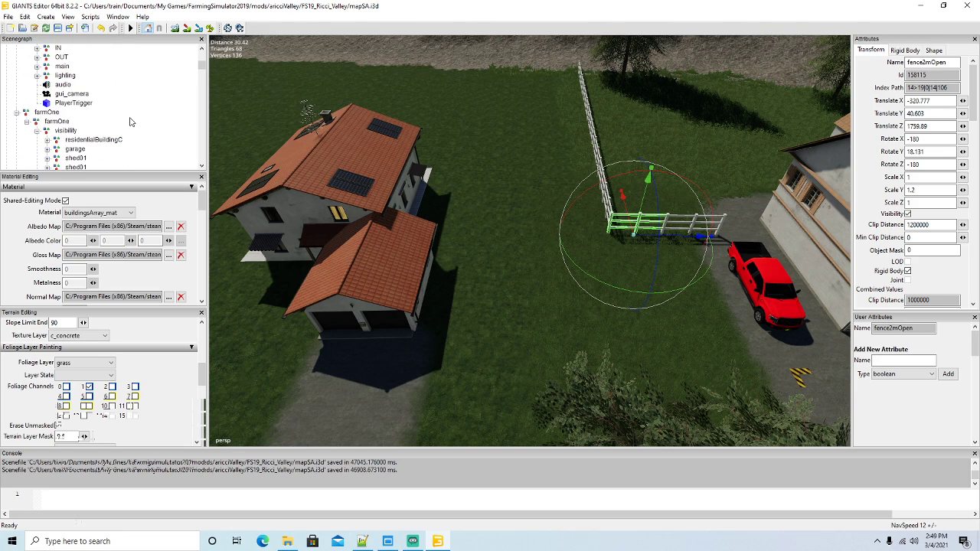
scroll(130, 122, "down", 10)
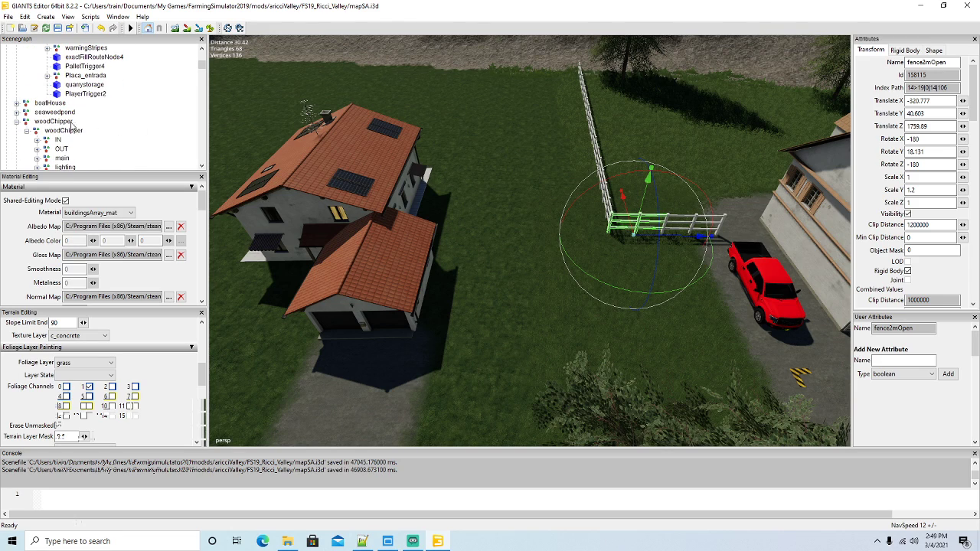
left_click(16, 121)
scroll(128, 119, "down", 3)
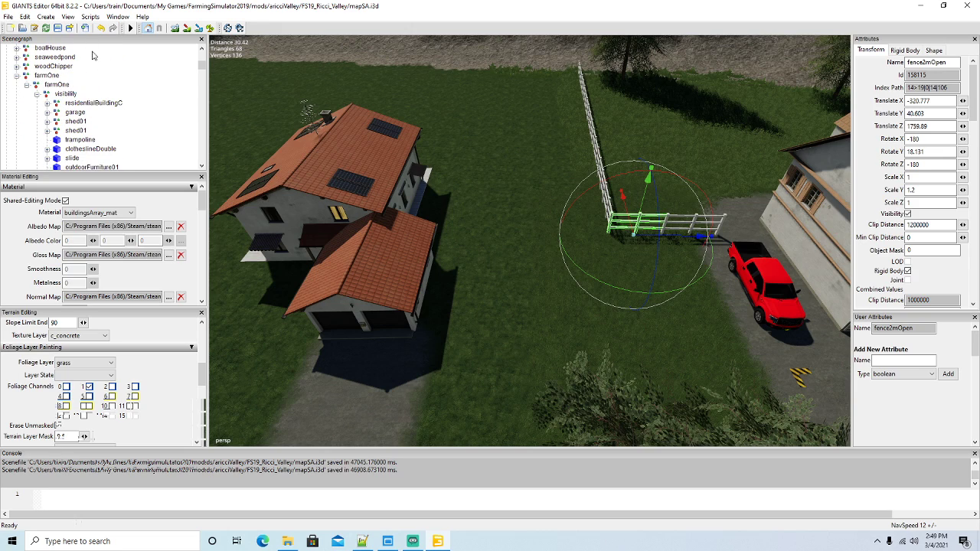
left_click(25, 17)
left_click(46, 76)
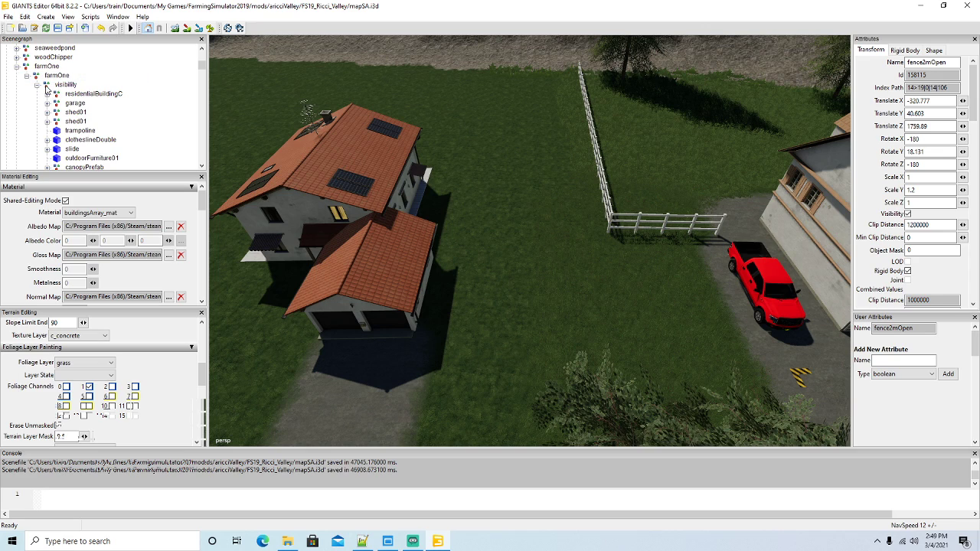
left_click(61, 85)
left_click(24, 17)
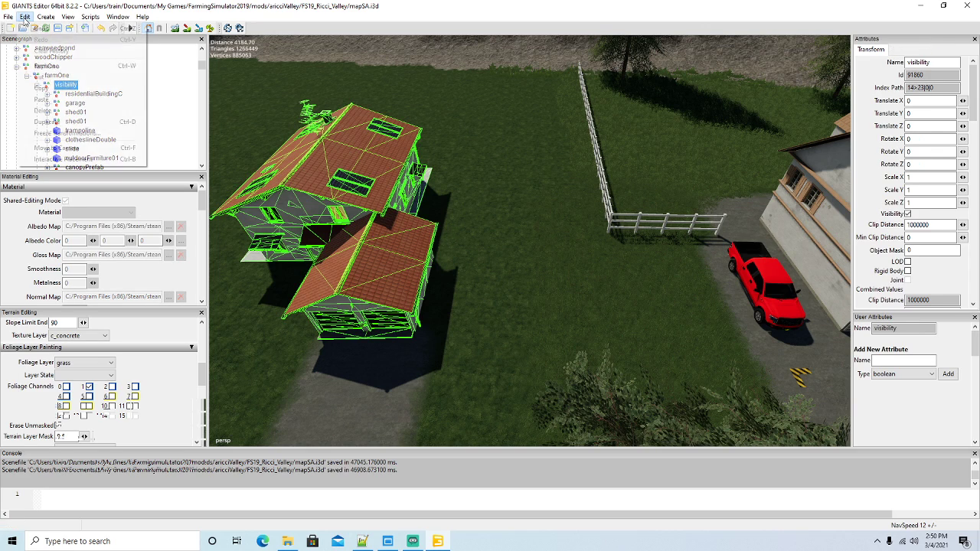
left_click(43, 100)
Bring the pasted fence section beside the white fence corner and rotate it parallel to the short run, with a Y rotation of about -87.1
left_click(24, 17)
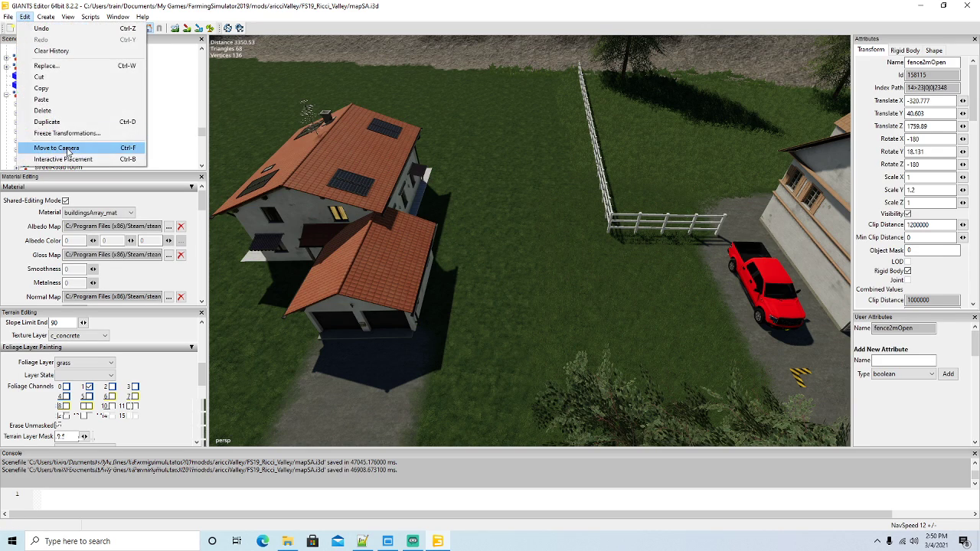
left_click(46, 148)
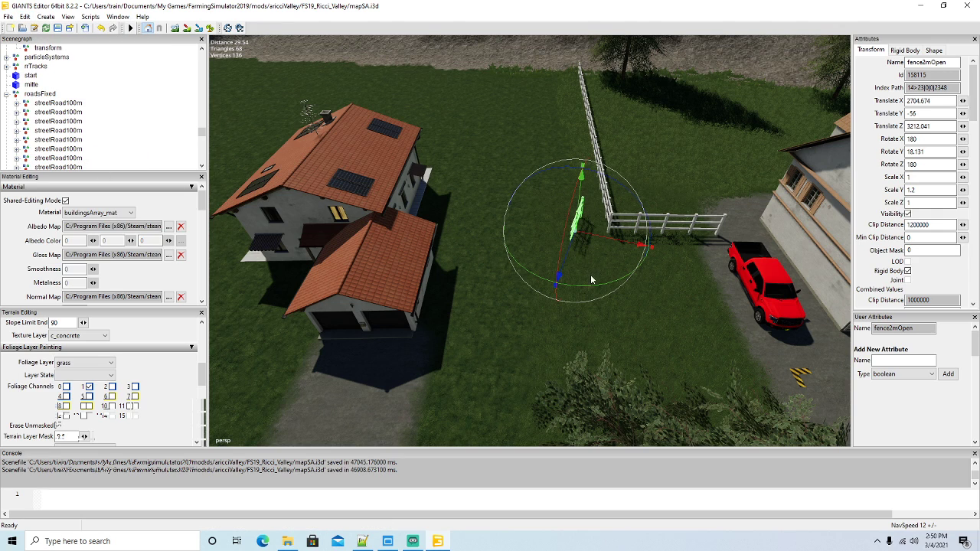
left_click_drag(590, 283, 709, 263)
scroll(710, 266, "up", 2)
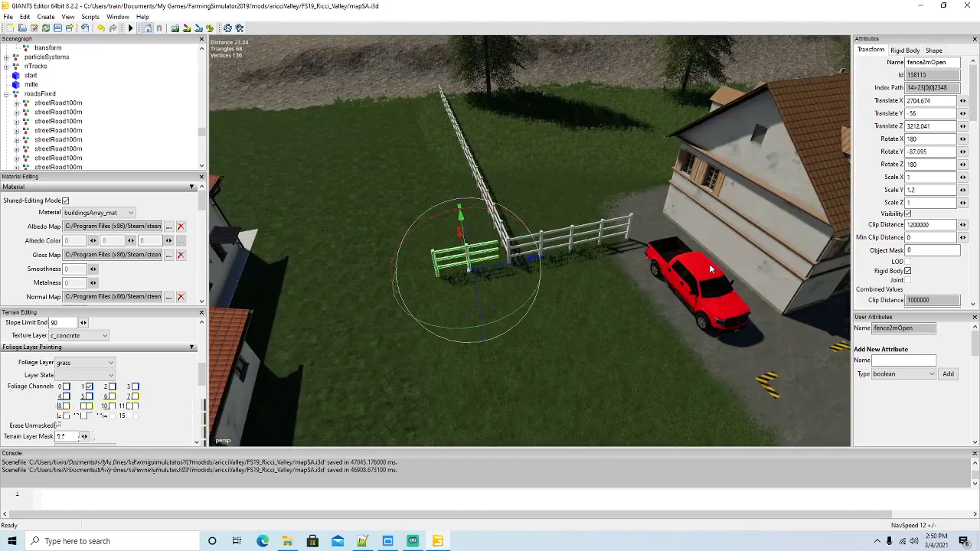
Slide the pasted fence section into line with the white fence corner, at about X 2704.0, Z 3212.0
scroll(710, 269, "up", 3)
left_click_drag(493, 257, 656, 258)
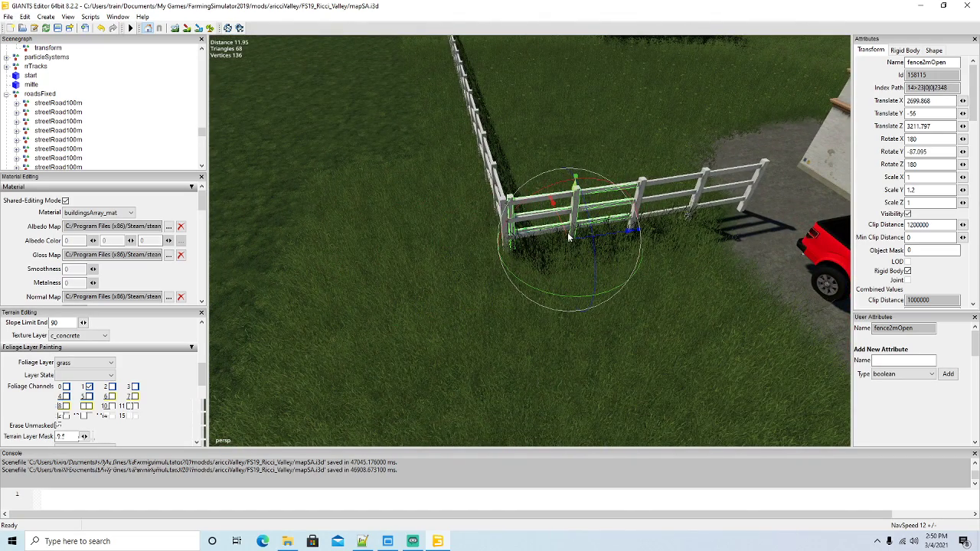
left_click_drag(567, 233, 461, 260)
left_click_drag(461, 262, 433, 284, "alt")
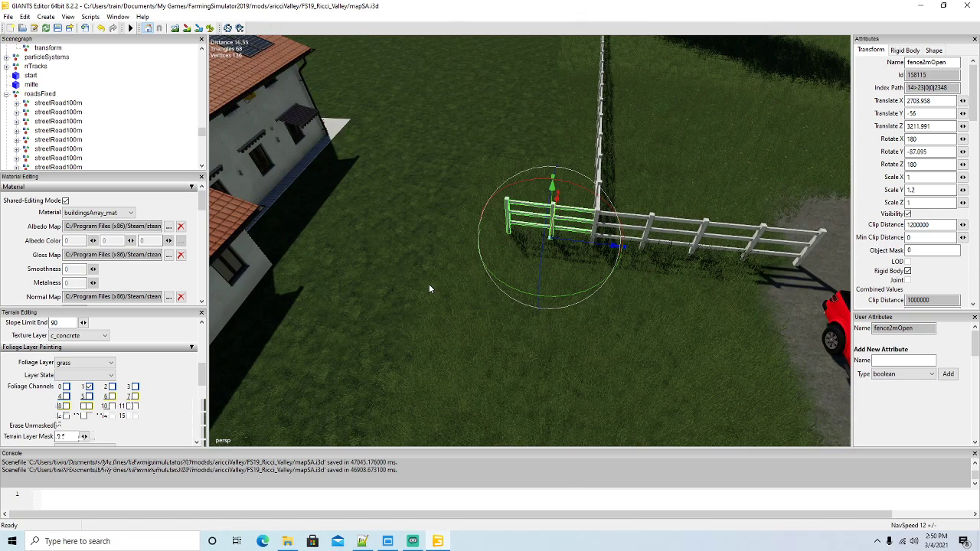
Extend the fence toward the duplicated house with three more copies of the section, at about X 2707.9, 2711.8 and 2715.7
key("ctrl+d")
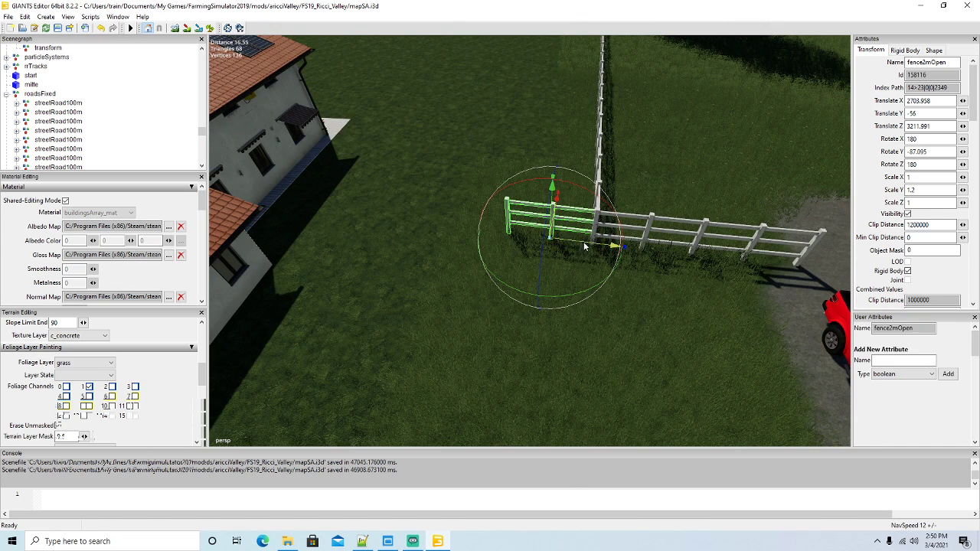
left_click_drag(584, 244, 480, 238)
left_click_drag(485, 236, 486, 236)
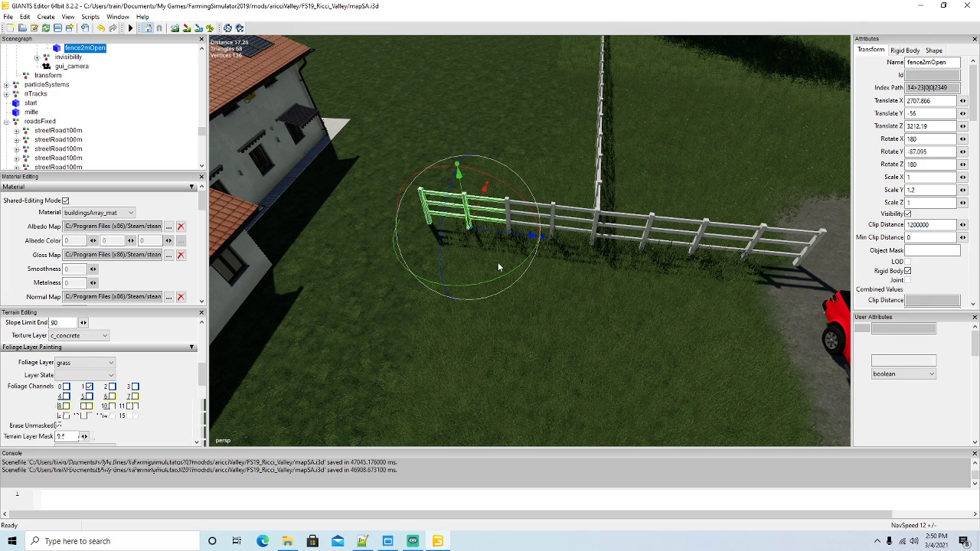
left_click_drag(503, 238, 420, 231)
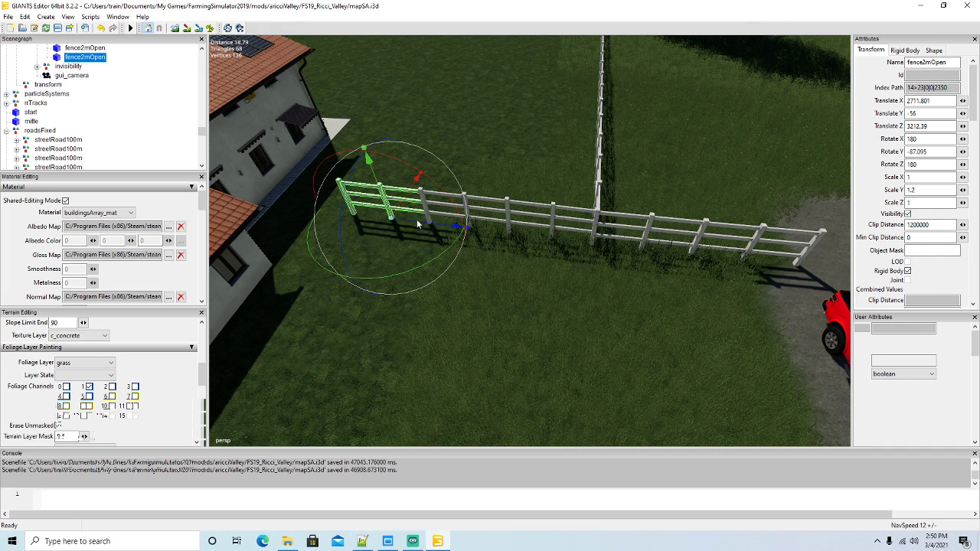
key("ctrl+d")
left_click_drag(428, 223, 223, 236)
scroll(354, 257, "down", 5)
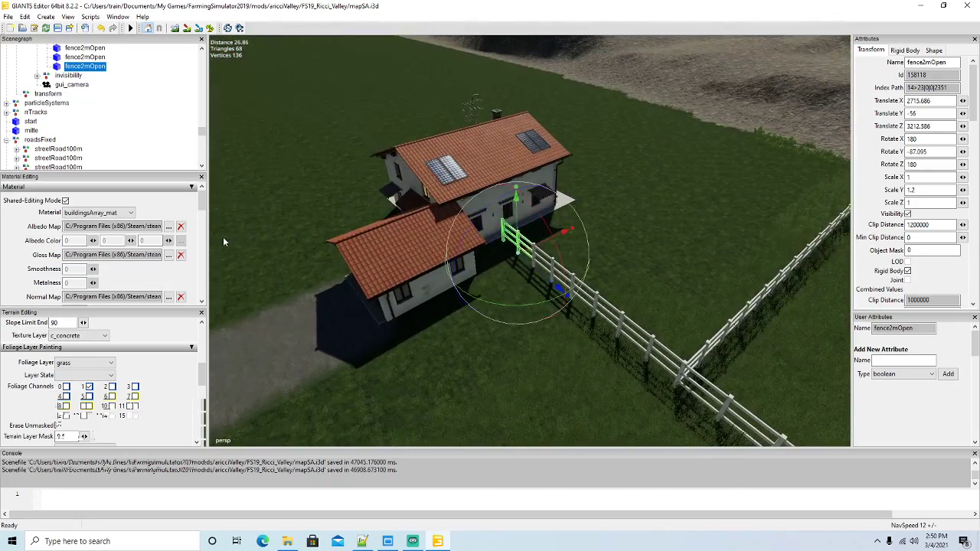
Move the duplicated residentialBuildingC back so its garage meets the fence end, to about X 2722.8, Z 3215.6
scroll(103, 93, "up", 2)
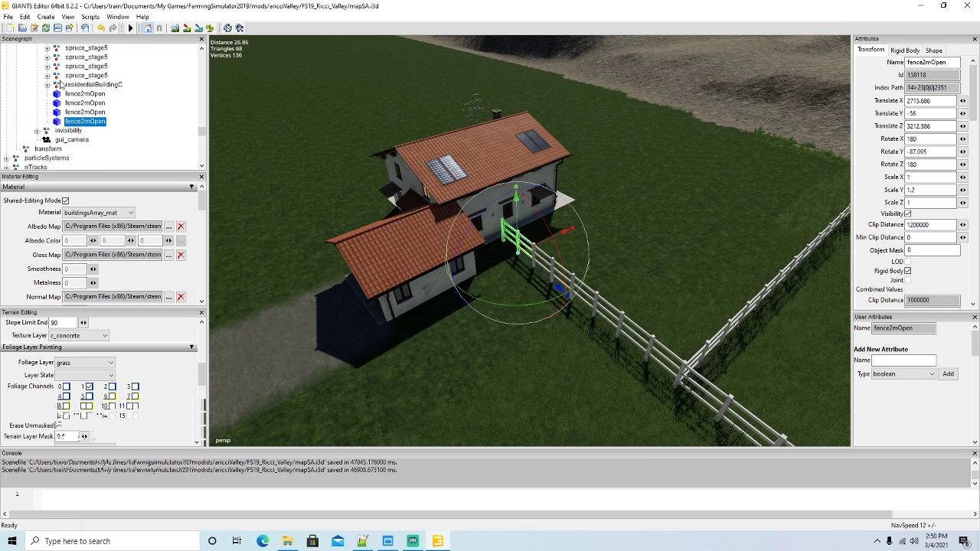
left_click(84, 84)
left_click_drag(485, 224, 523, 199)
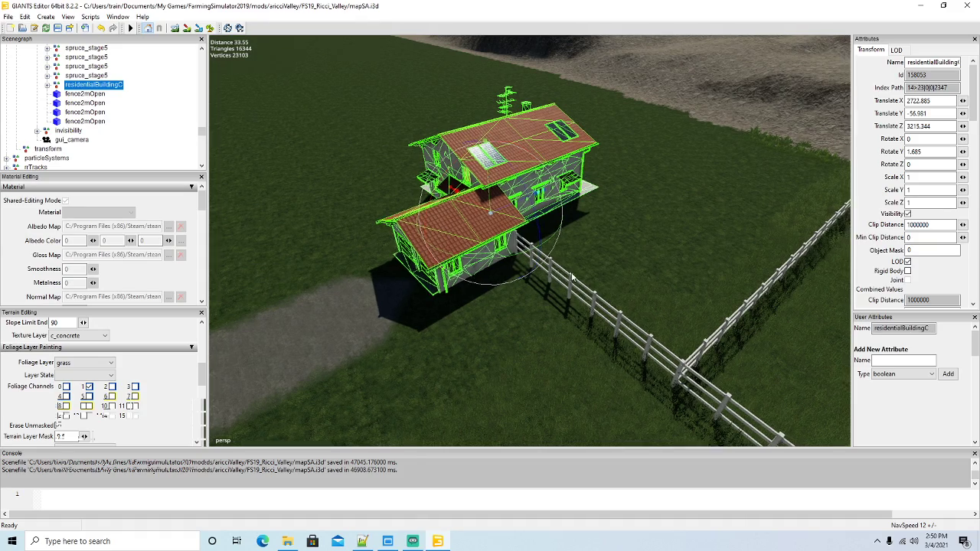
left_click_drag(563, 277, 551, 237, "alt")
scroll(623, 233, "up", 3)
scroll(393, 231, "up", 3)
scroll(730, 239, "up", 3)
left_click_drag(474, 378, 362, 356, "alt")
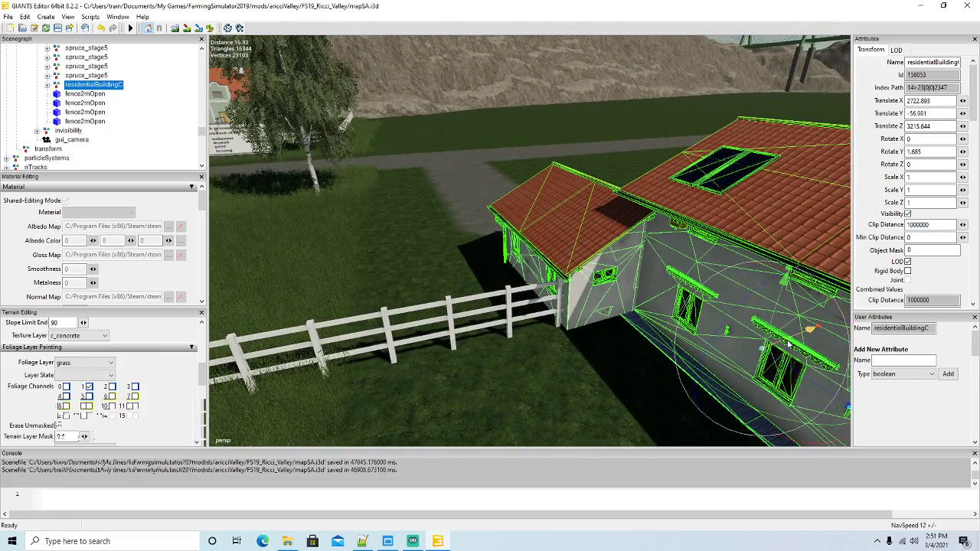
left_click_drag(789, 344, 787, 346)
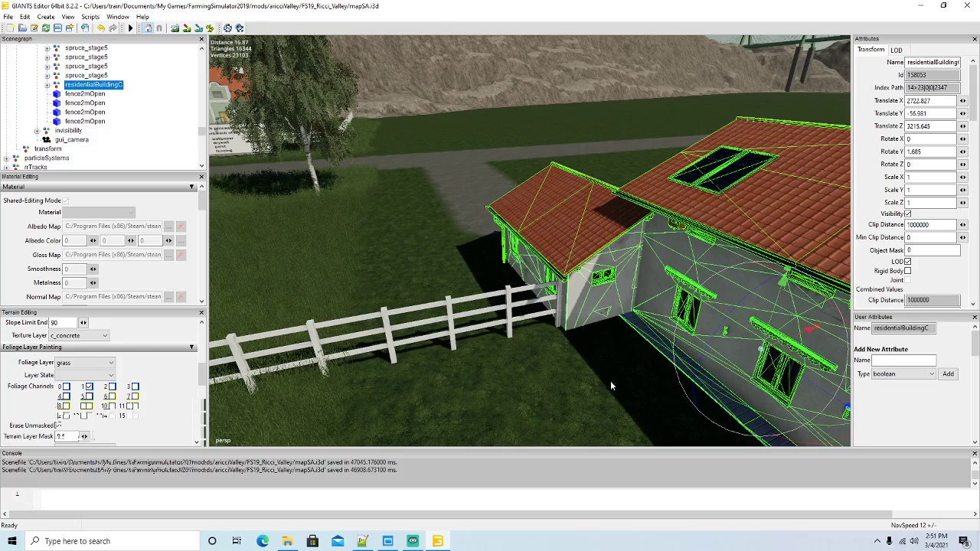
Examine the repositioned house, its driveway, and the extended fence line up to the red truck
left_click_drag(611, 386, 672, 435, "alt")
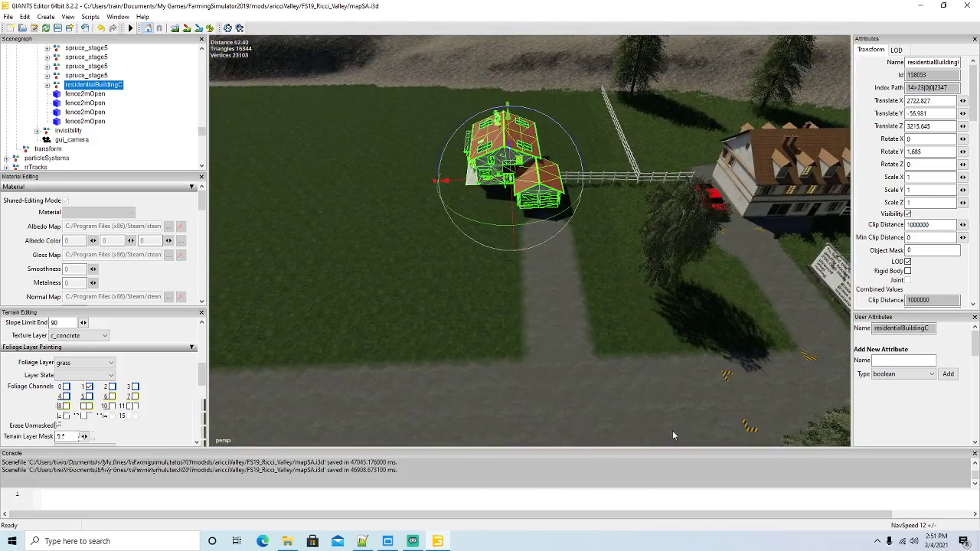
scroll(672, 435, "up", 3)
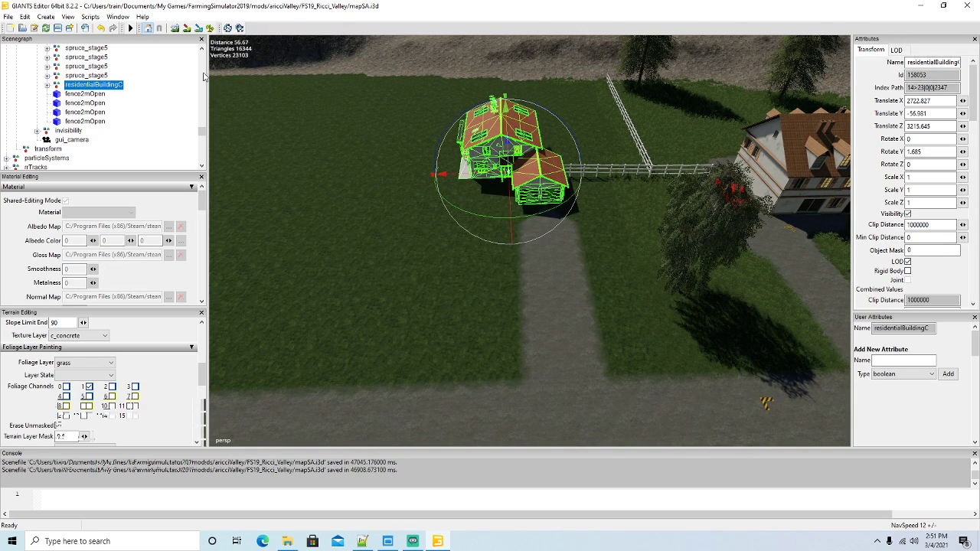
left_click(186, 27)
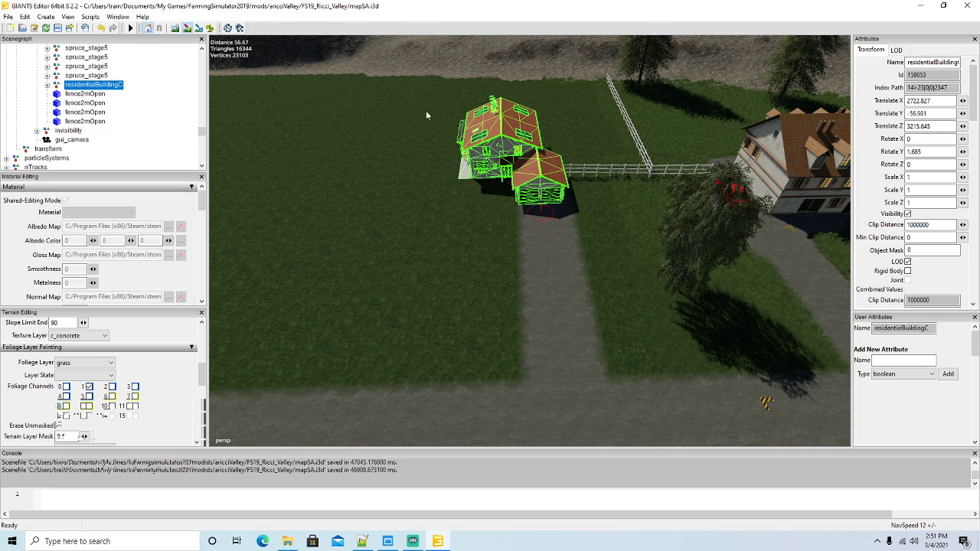
left_click(187, 29)
left_click_drag(411, 256, 441, 253, "alt")
scroll(331, 208, "up", 8)
scroll(440, 254, "down", 4)
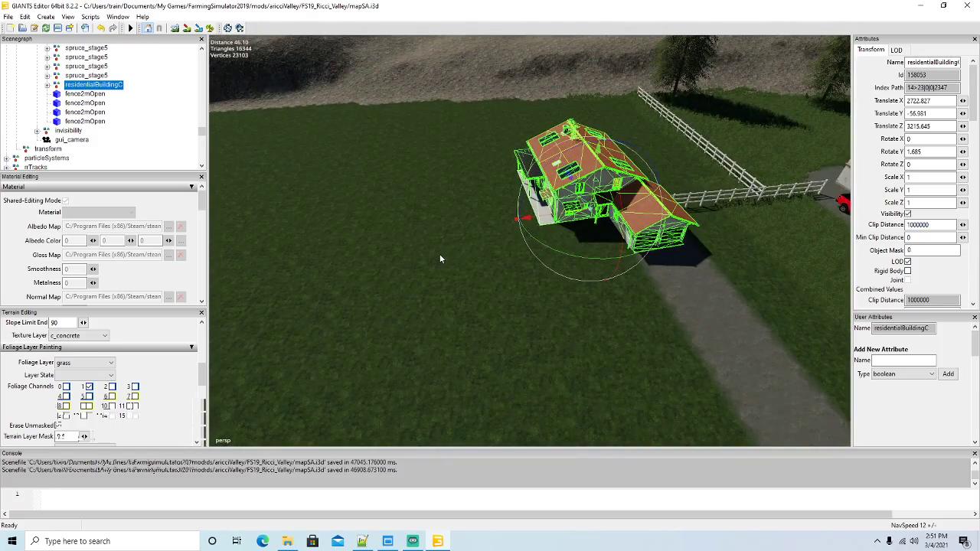
scroll(438, 254, "up", 2)
scroll(437, 254, "down", 1)
left_click_drag(537, 254, 541, 223, "alt")
scroll(540, 222, "up", 4)
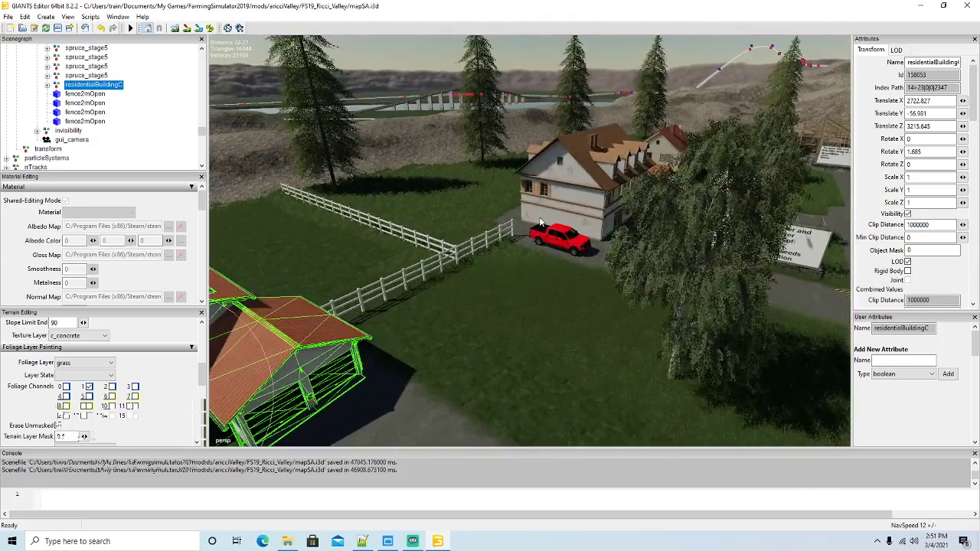
Duplicate the end fence2mClosed section near the red truck and move the copy into farmOne's visibility group
left_click(509, 229)
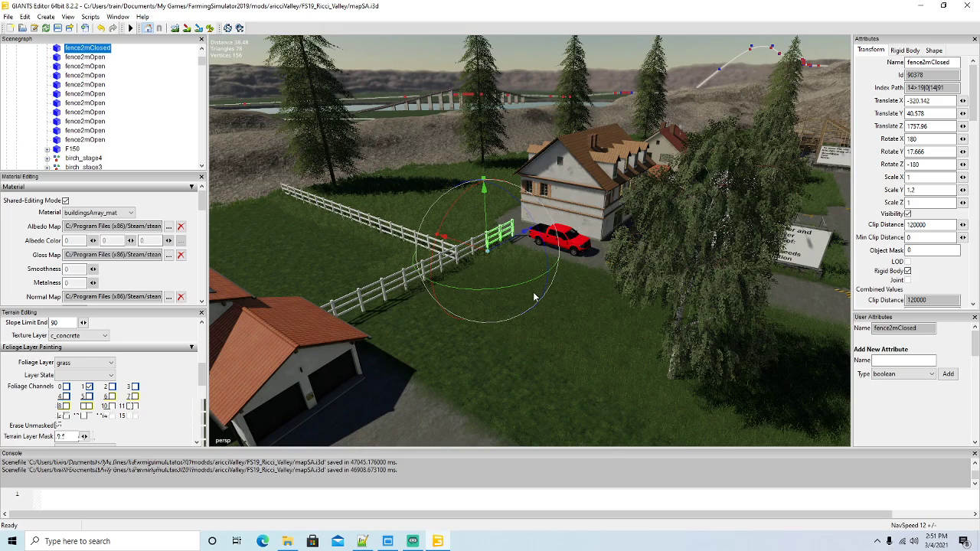
key("ctrl+d")
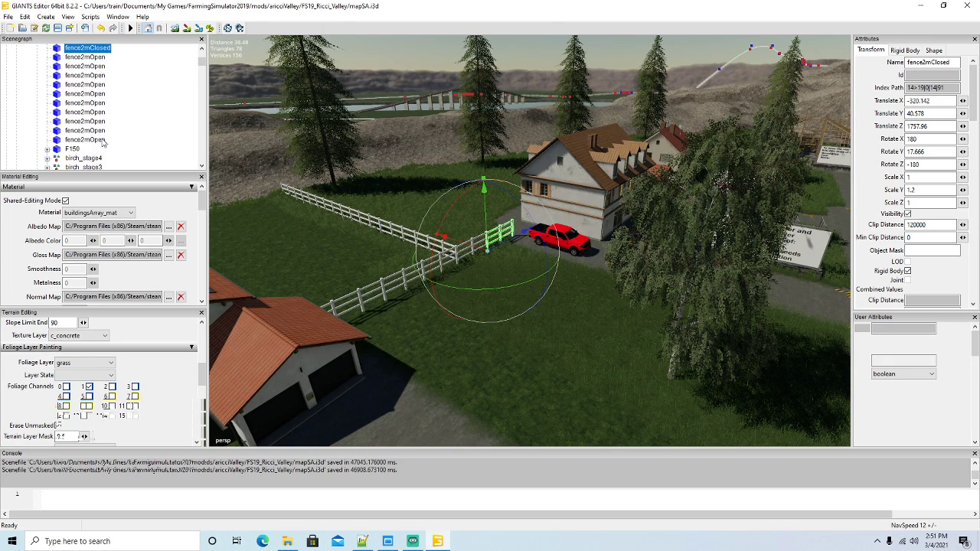
scroll(98, 124, "down", 3)
scroll(98, 124, "down", 2)
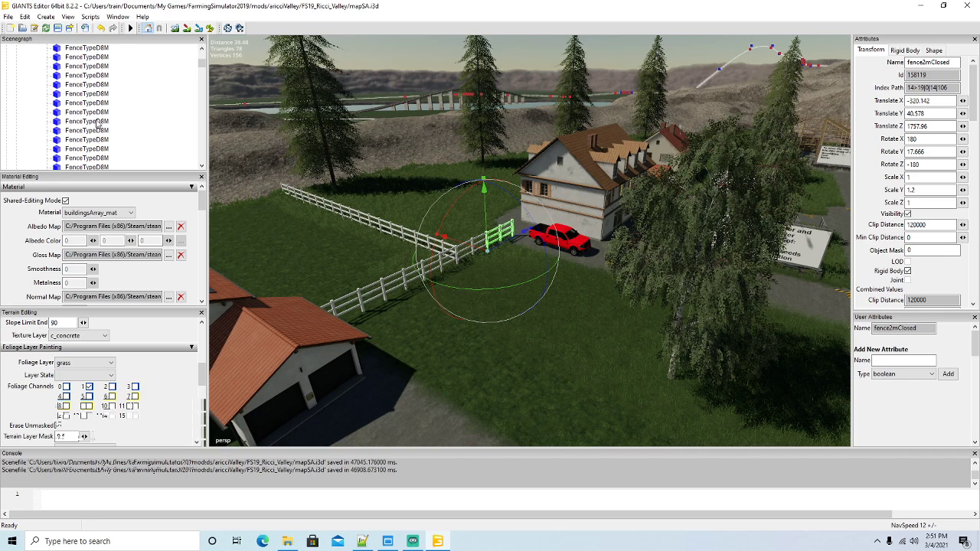
scroll(97, 122, "down", 3)
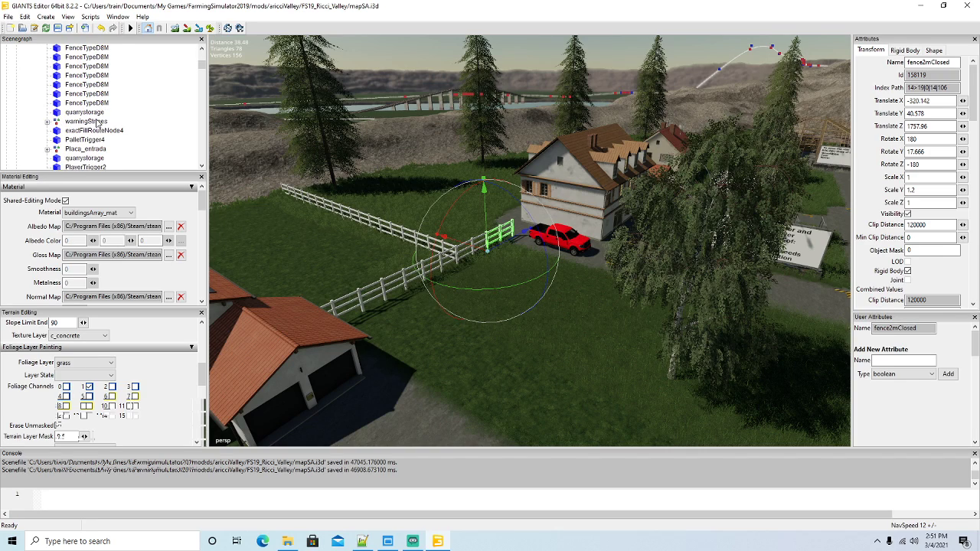
scroll(98, 123, "down", 3)
scroll(97, 123, "down", 2)
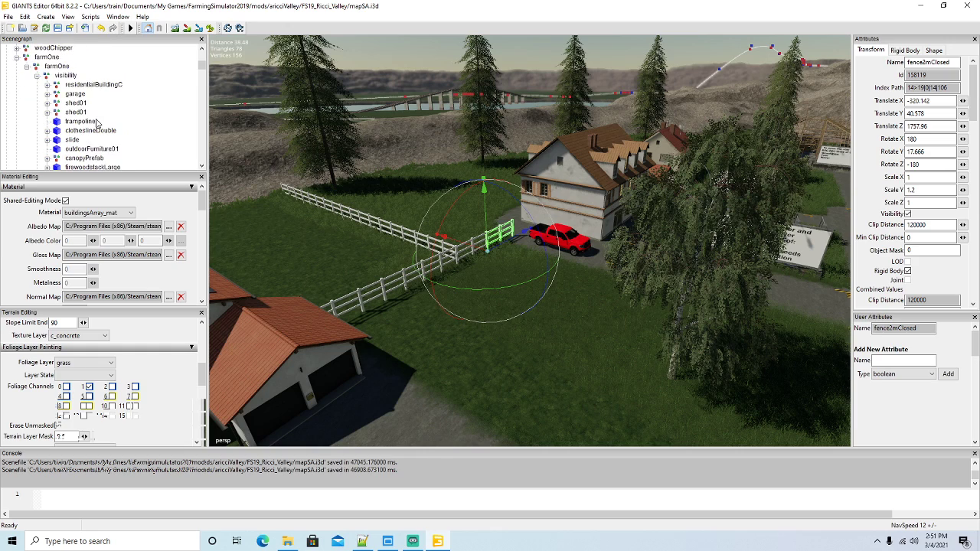
left_click(26, 18)
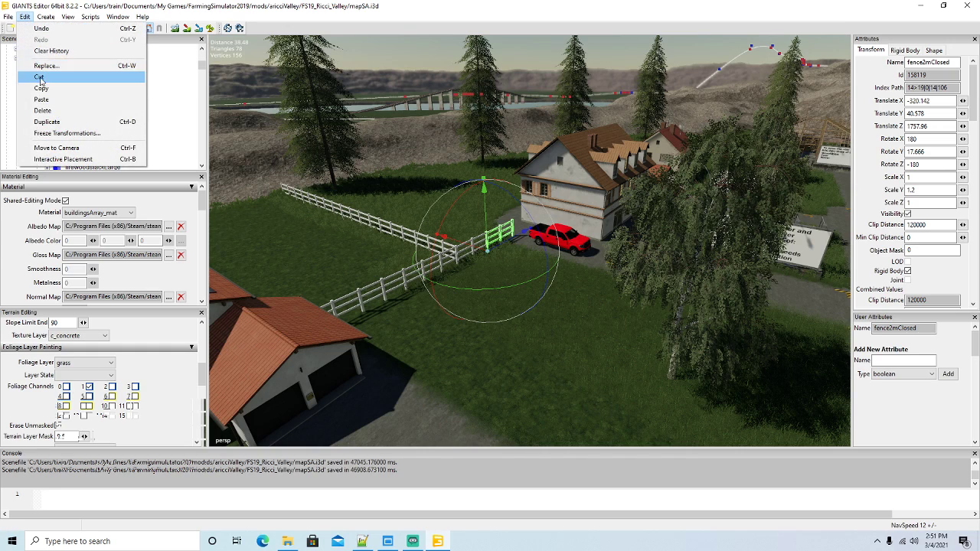
left_click(39, 78)
left_click(48, 70)
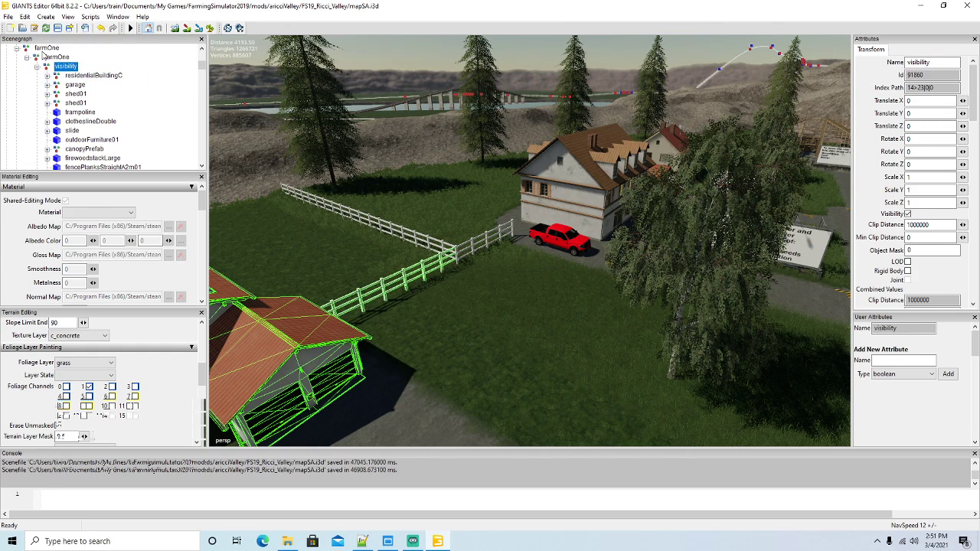
left_click(25, 17)
left_click(44, 101)
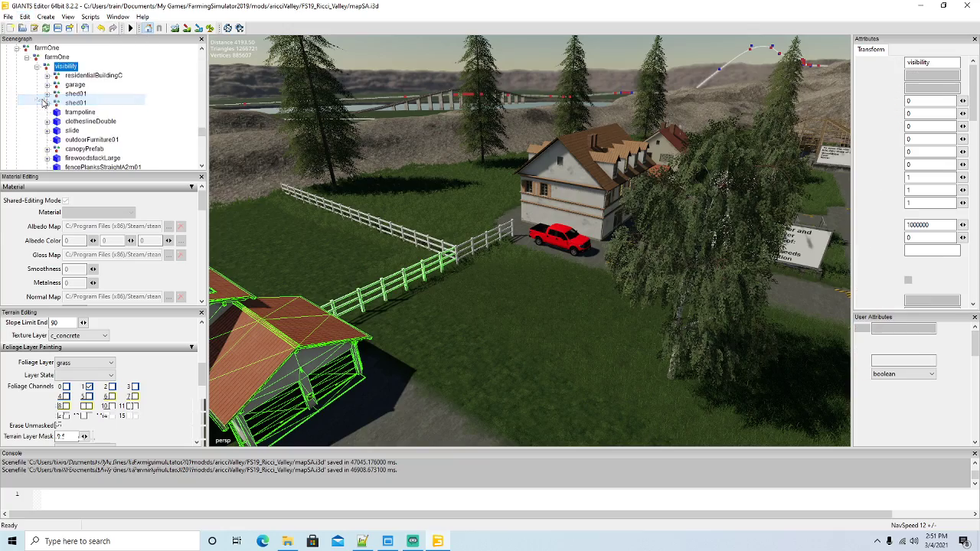
Place the pasted fence2mClosed section interactively beside the duplicated house's garage, at about X 2710.9, Z 3212.0
left_click(443, 265)
scroll(462, 307, "down", 3)
left_click_drag(505, 290, 452, 308, "alt")
left_click(24, 17)
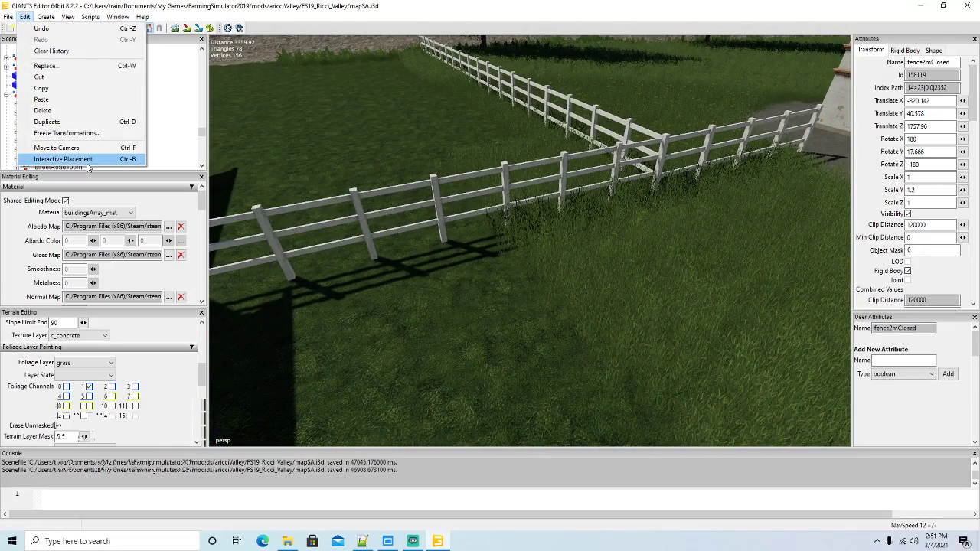
left_click(61, 161)
left_click(407, 263)
left_click_drag(407, 262, 352, 261, "alt")
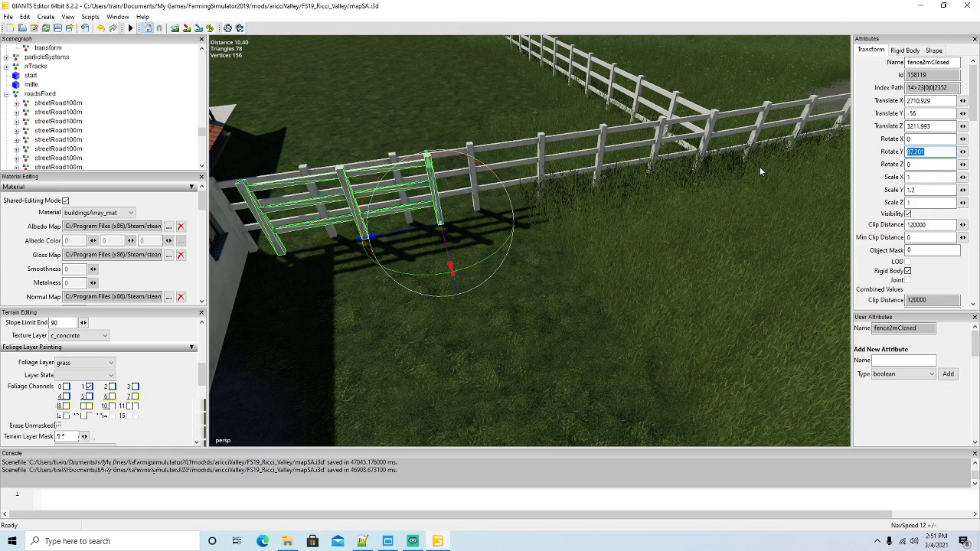
Set the fence section's Y rotation to 90 and slide it past the house to the porch corner, at about X 2730.3, Z 3212.4
type("90")
left_click_drag(442, 240, 376, 220)
scroll(396, 250, "down", 5)
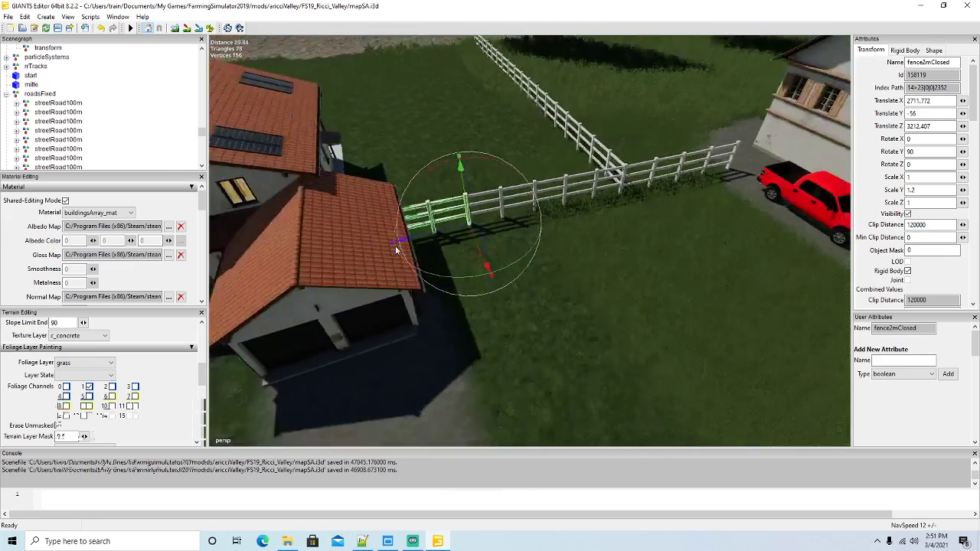
scroll(396, 250, "down", 5)
left_click_drag(504, 218, 306, 234)
left_click_drag(385, 287, 366, 278, "alt")
scroll(235, 234, "up", 4)
scroll(366, 278, "up", 1)
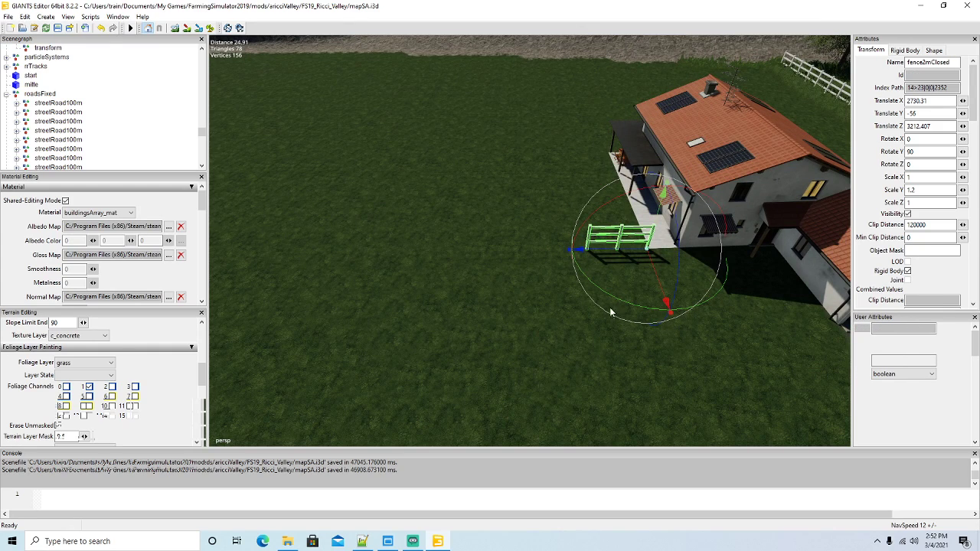
key("ctrl+d")
left_click_drag(613, 253, 494, 262)
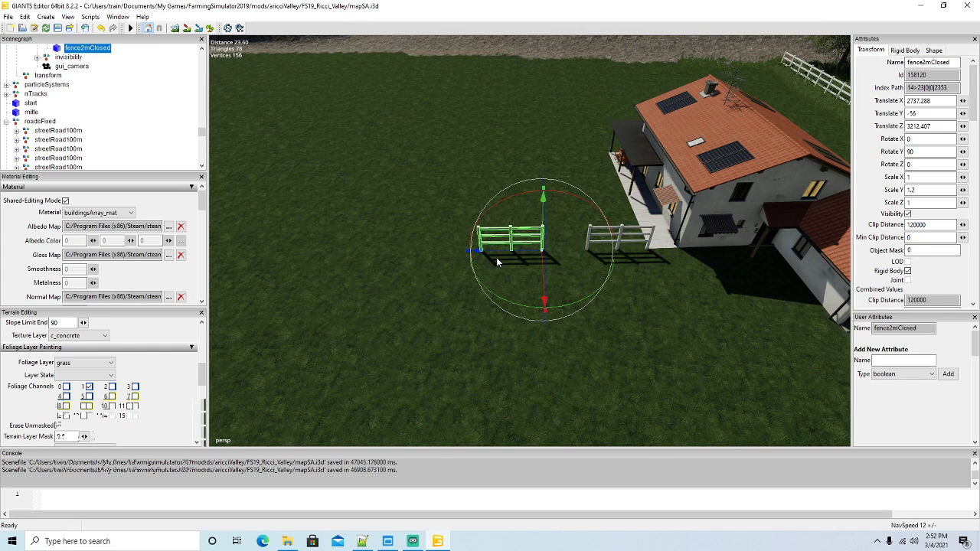
key("Delete")
Duplicate the last fence2mOpen section, move the copy beyond the closed section at the porch, and set its Y rotation to -90
scroll(81, 93, "up", 2)
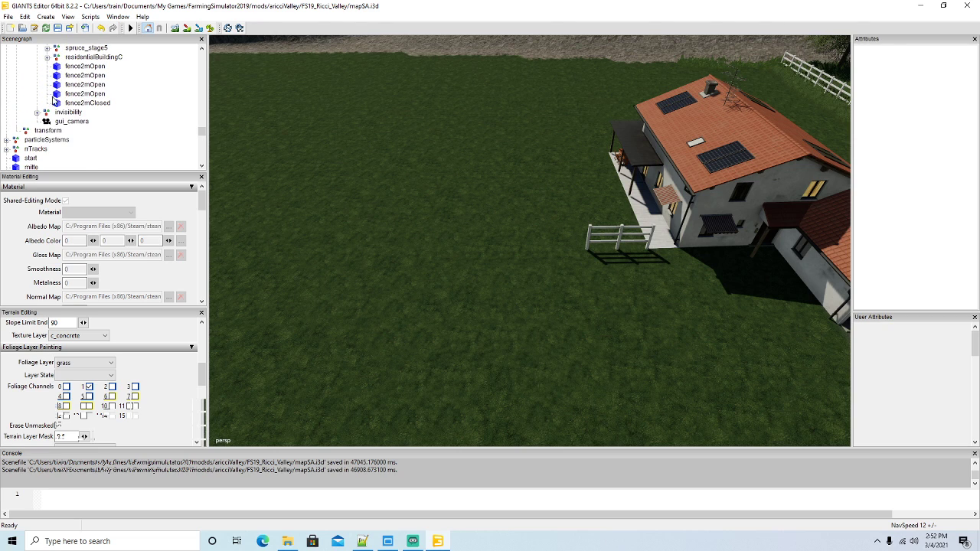
left_click(57, 94)
right_click_drag(520, 334, 560, 336)
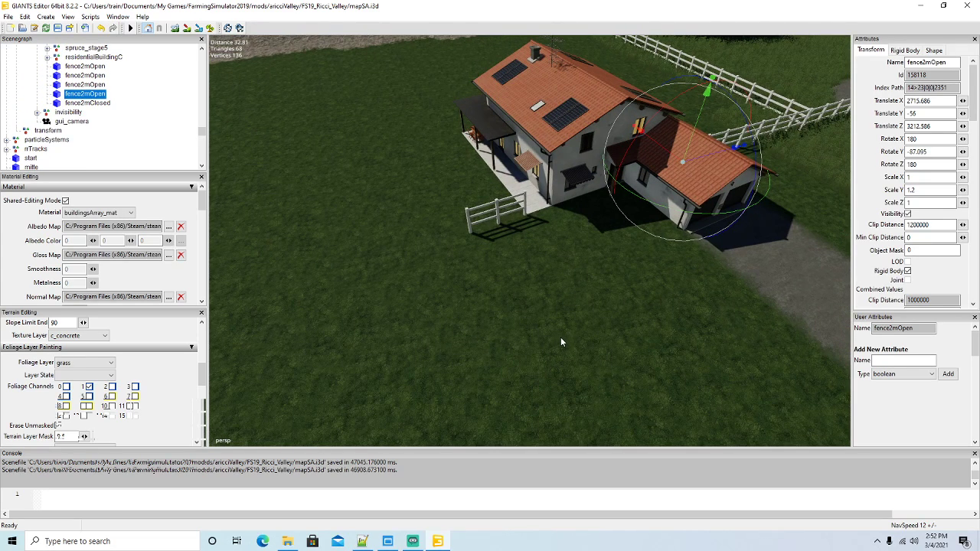
key("ctrl+d")
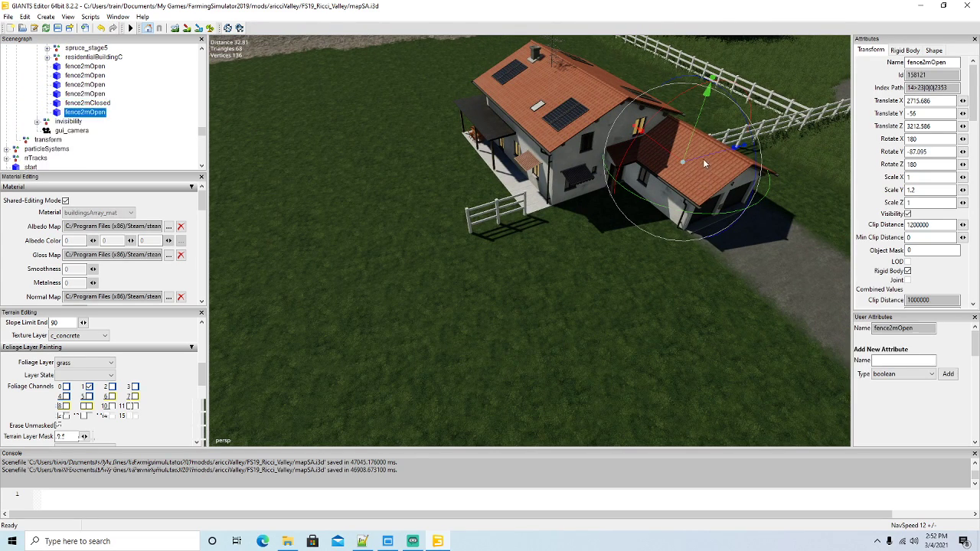
left_click_drag(702, 157, 395, 243)
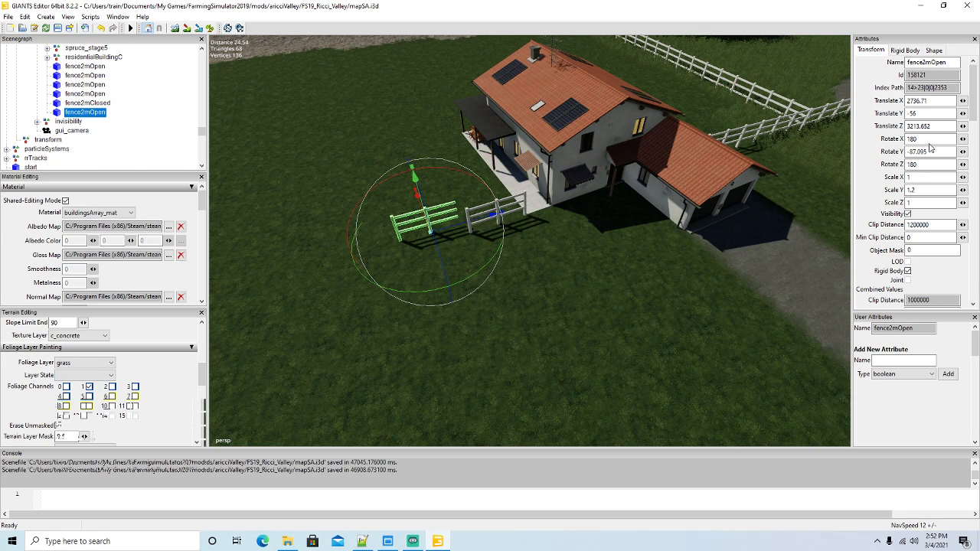
type("-90")
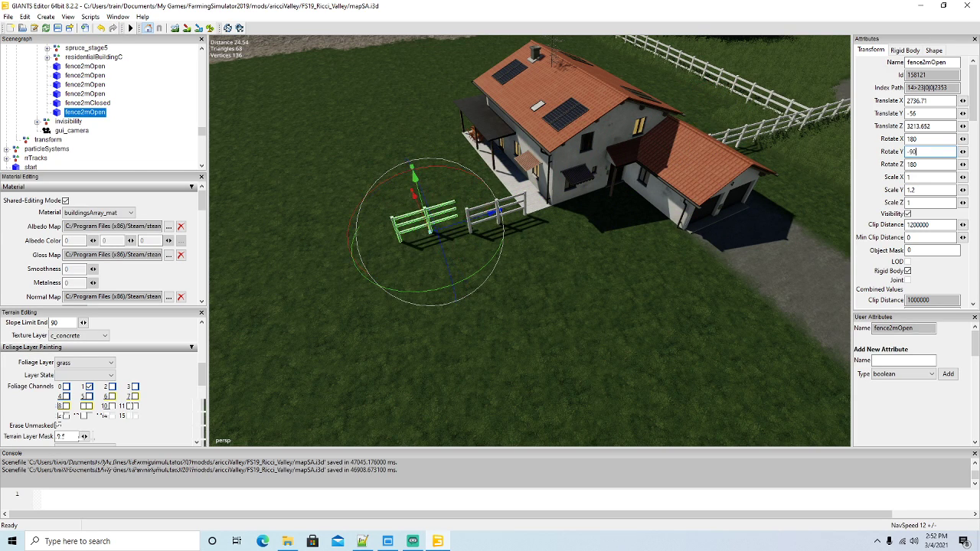
Align the fence2mOpen copy with the end of the closed section, at about X 2736.3, Z 3212.4
left_click_drag(663, 244, 494, 309, "alt")
scroll(494, 309, "up", 5)
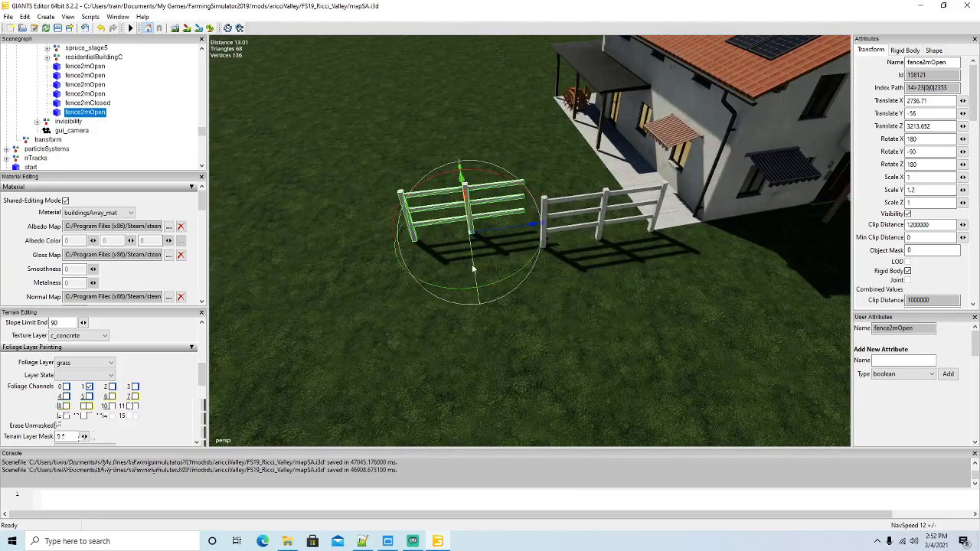
scroll(452, 263, "up", 3)
left_click_drag(452, 263, 534, 262, "alt")
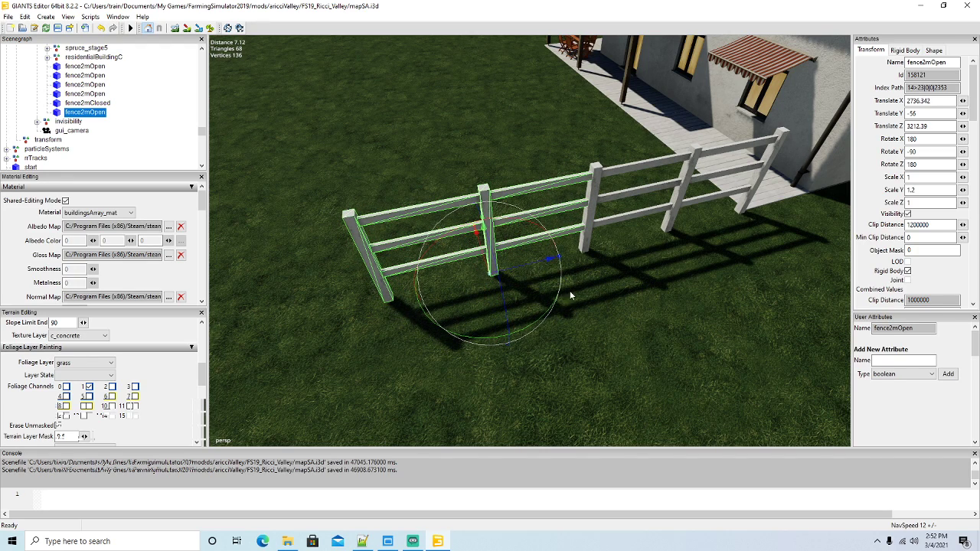
Duplicate the outer fence2mOpen section and turn the copy into a corner piece by setting its Y rotation to 0
scroll(565, 292, "down", 10)
left_click_drag(565, 292, 545, 287, "alt")
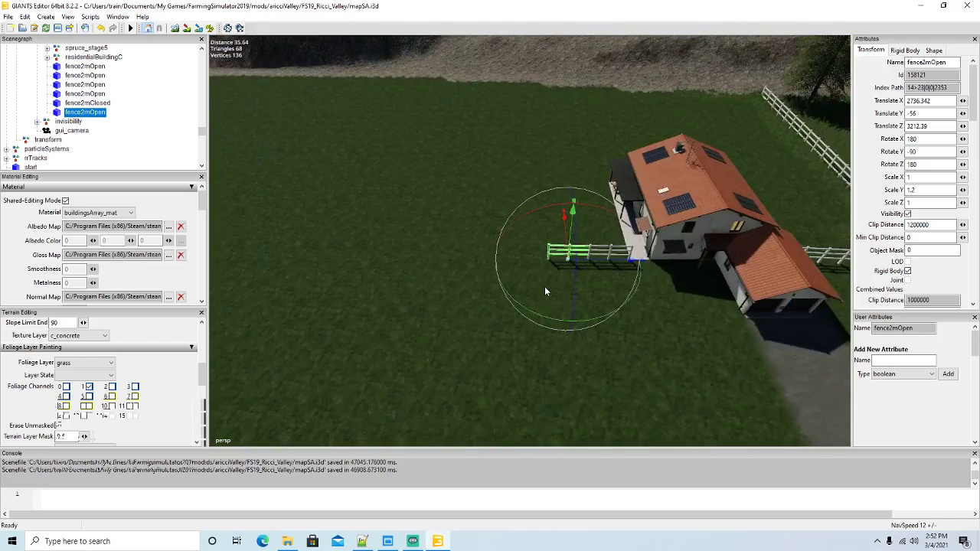
scroll(545, 290, "down", 10)
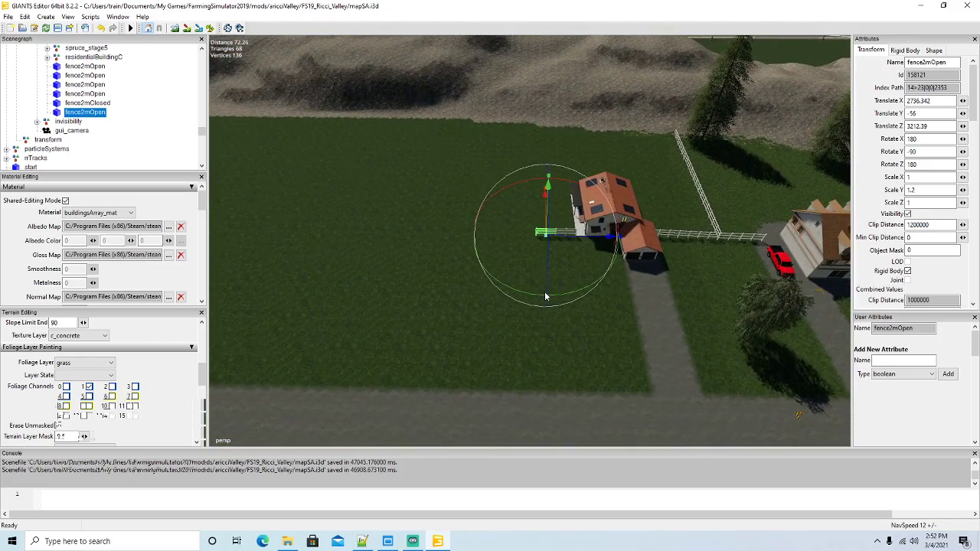
scroll(545, 292, "up", 5)
scroll(513, 262, "up", 8)
left_click_drag(545, 293, 707, 303, "alt")
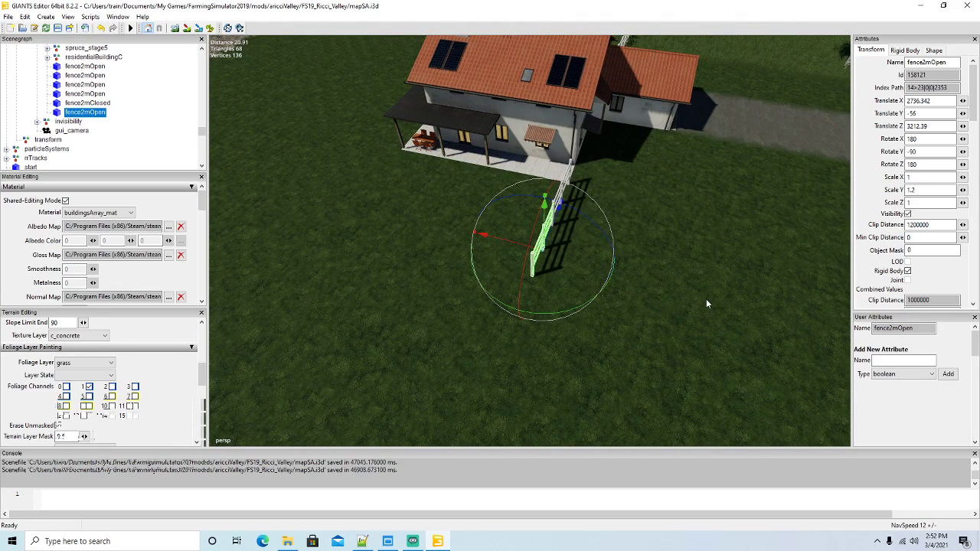
key("ctrl+d")
left_click_drag(564, 313, 462, 280)
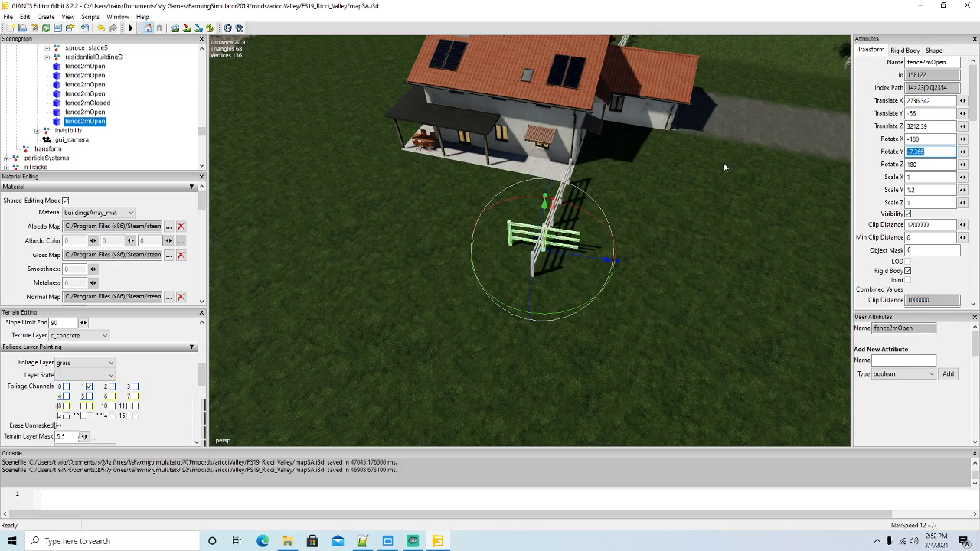
type("0")
Move the turned section to the fence end so it forms a corner, at about X 2738.2, Z 3214.4
left_click_drag(546, 316, 526, 312, "alt")
scroll(622, 310, "up", 4)
left_click_drag(502, 198, 488, 269)
left_click_drag(564, 222, 576, 244)
Extend the fence from the corner along the back of the house with three more copies, up to about Z 3226.1
scroll(570, 251, "down", 5)
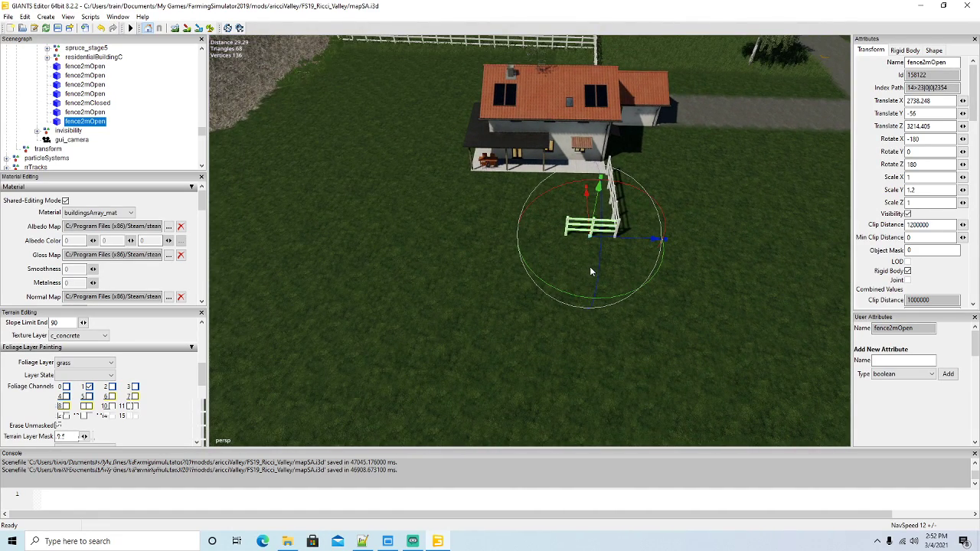
key("ctrl+d")
left_click_drag(652, 239, 590, 241)
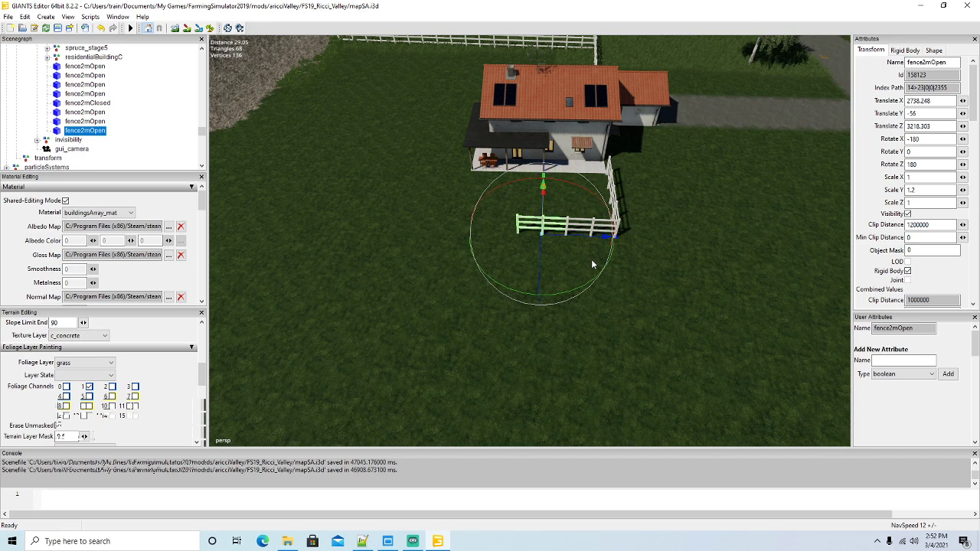
key("ctrl+d")
left_click_drag(599, 240, 494, 243)
key("ctrl+d")
Continue the straight fence run toward the rocky slope with three further copies, up to about Z 3237.7
key("a")
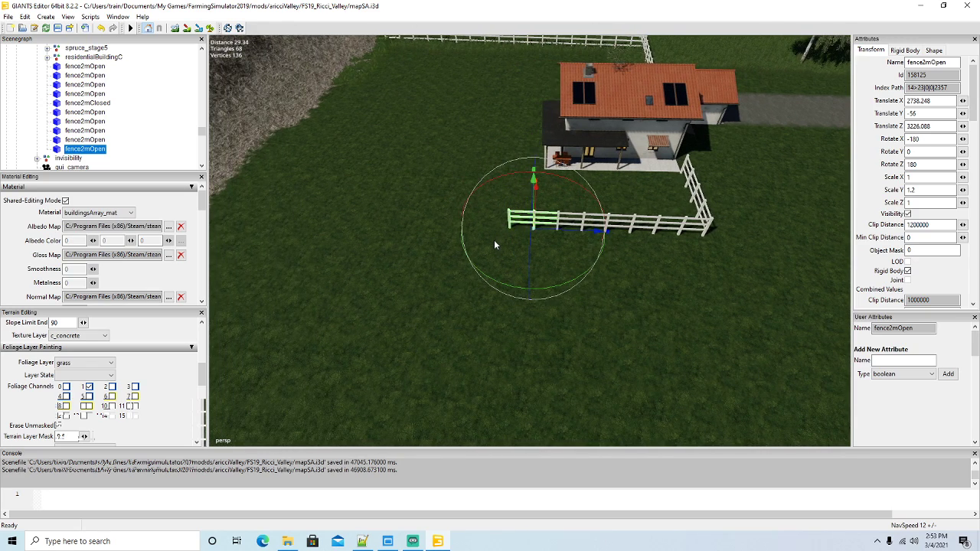
key("w")
key("a")
key("w")
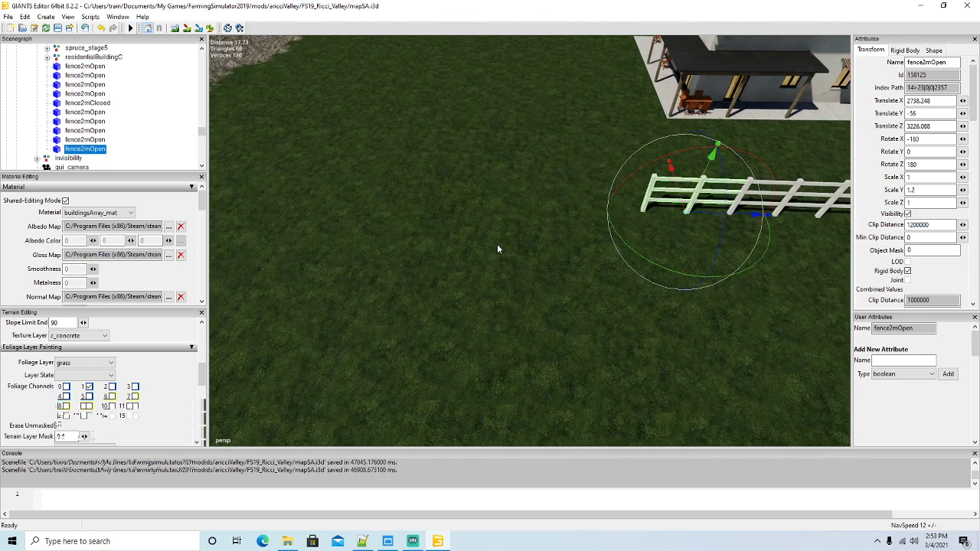
key("ctrl+d")
left_click_drag(711, 212, 616, 215)
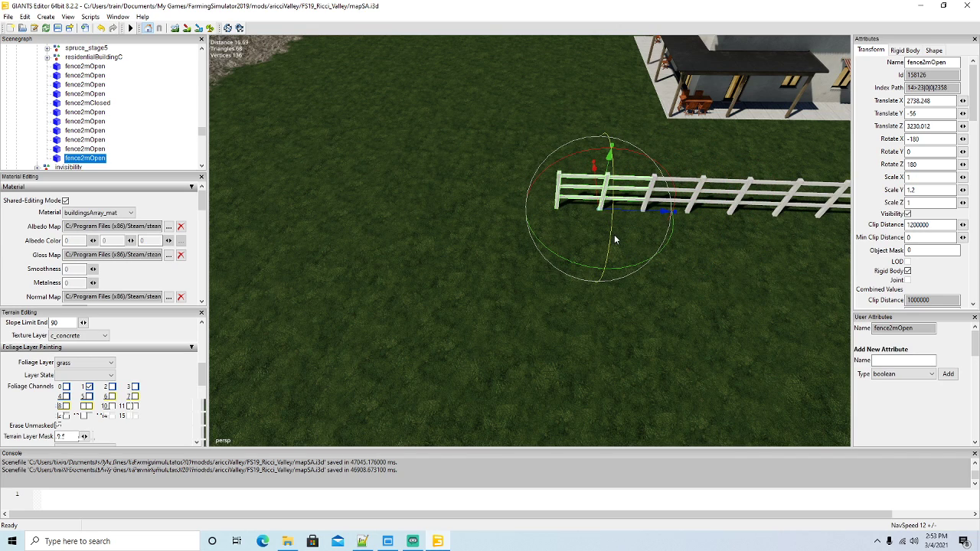
key("ctrl+d")
left_click_drag(642, 212, 464, 212)
key("ctrl+d")
key("Left")
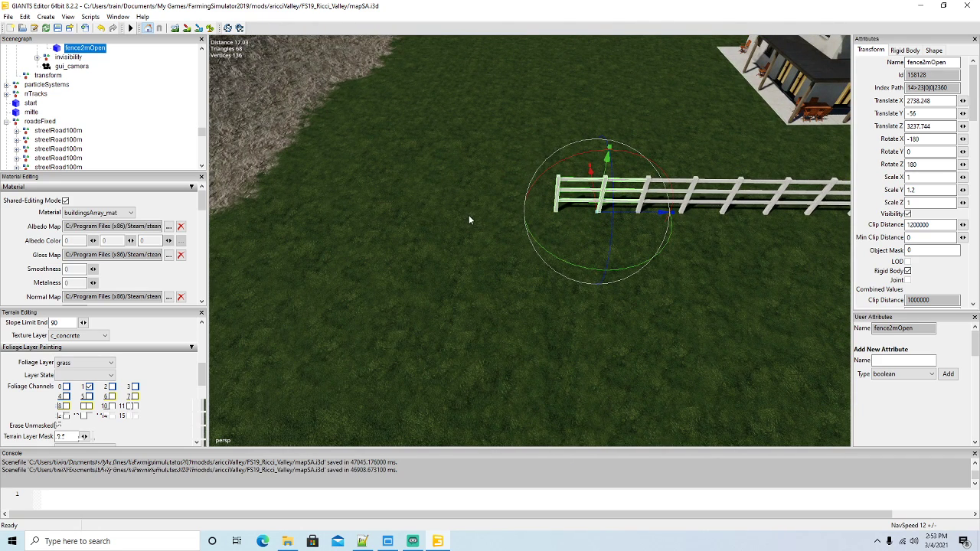
Complete the fence run to the edge of the rocky slope with four more copies, ending at about Z 3253.3
key("ctrl+d")
left_click_drag(622, 212, 461, 211)
key("ctrl+d")
middle_click_drag(464, 225, 464, 223, "alt")
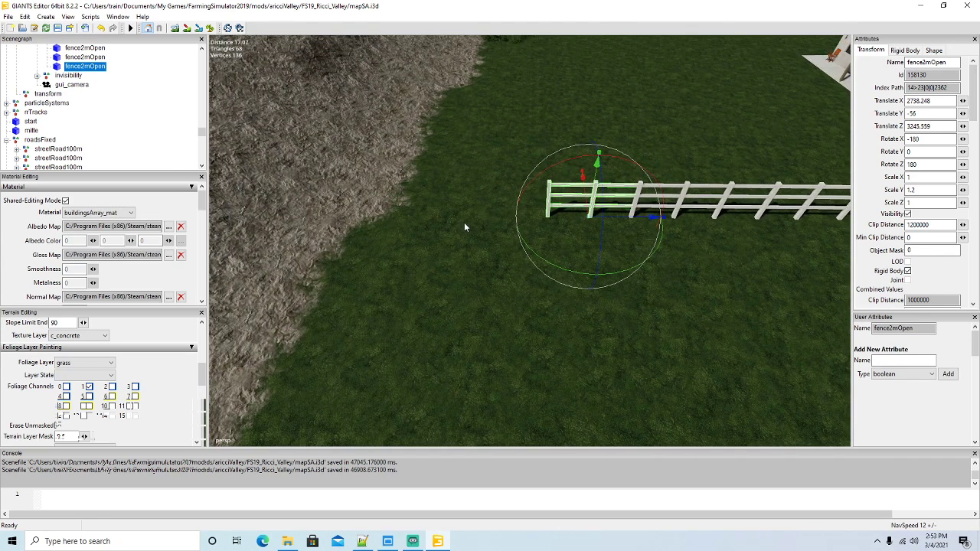
key("ctrl+d")
left_click_drag(601, 217, 524, 220)
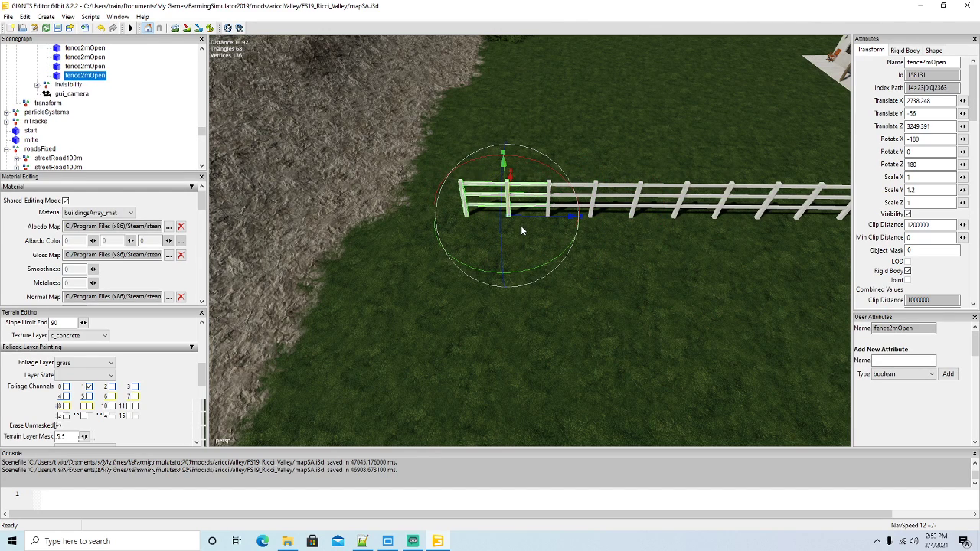
key("ctrl+d")
left_click_drag(529, 215, 439, 215)
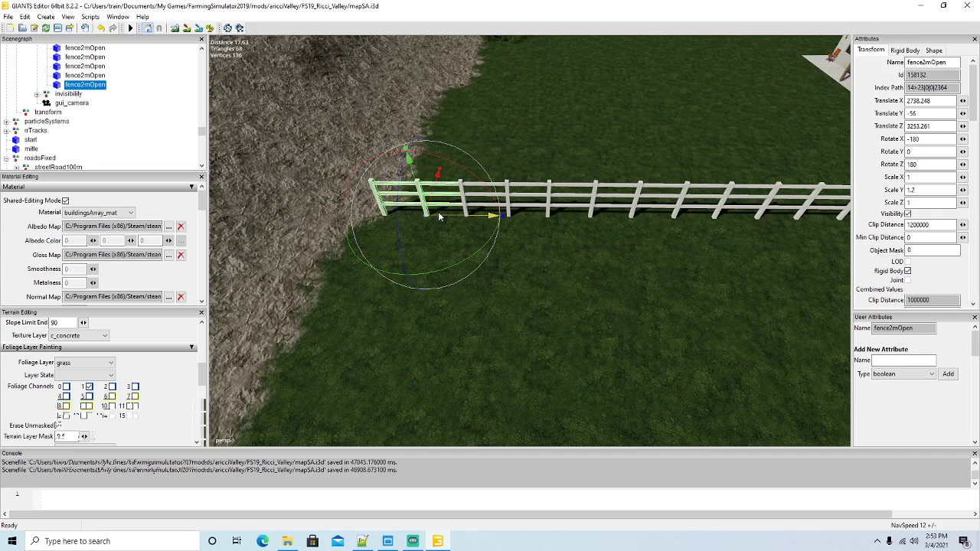
scroll(495, 258, "down", 6)
left_click_drag(494, 258, 551, 277, "alt")
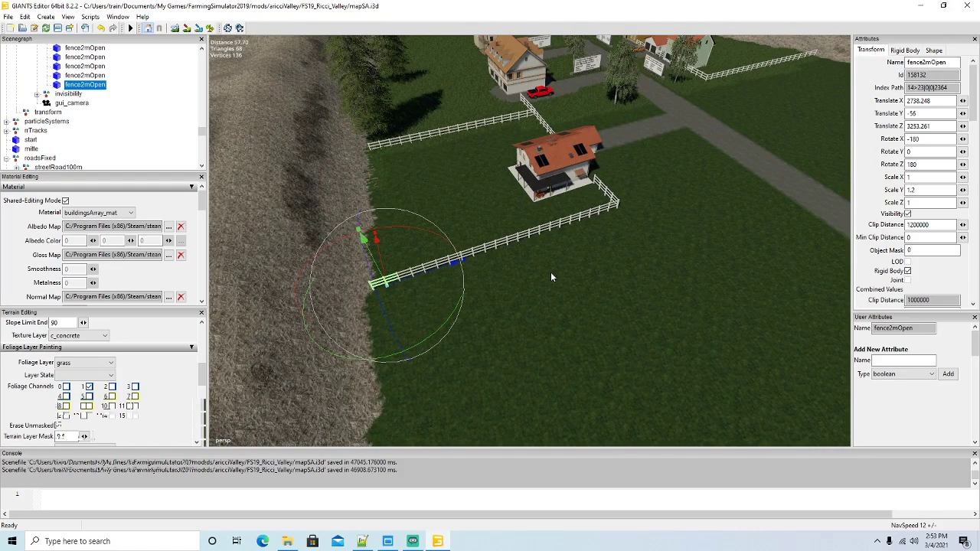
scroll(554, 297, "down", 2)
scroll(536, 314, "down", 2)
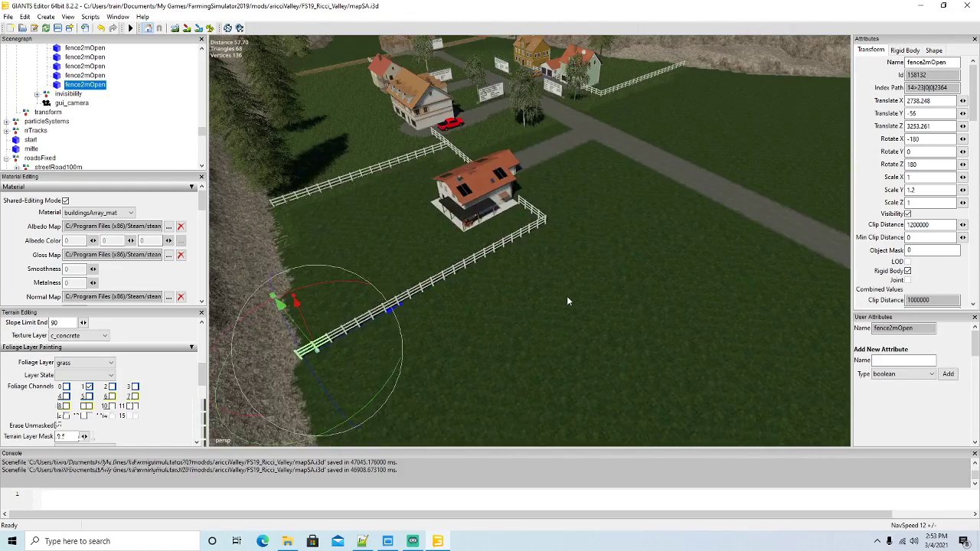
Set the terrain painting brush type to Square for working on the lawn around the new driveway
middle_click_drag(567, 301, 586, 248)
scroll(591, 238, "up", 5)
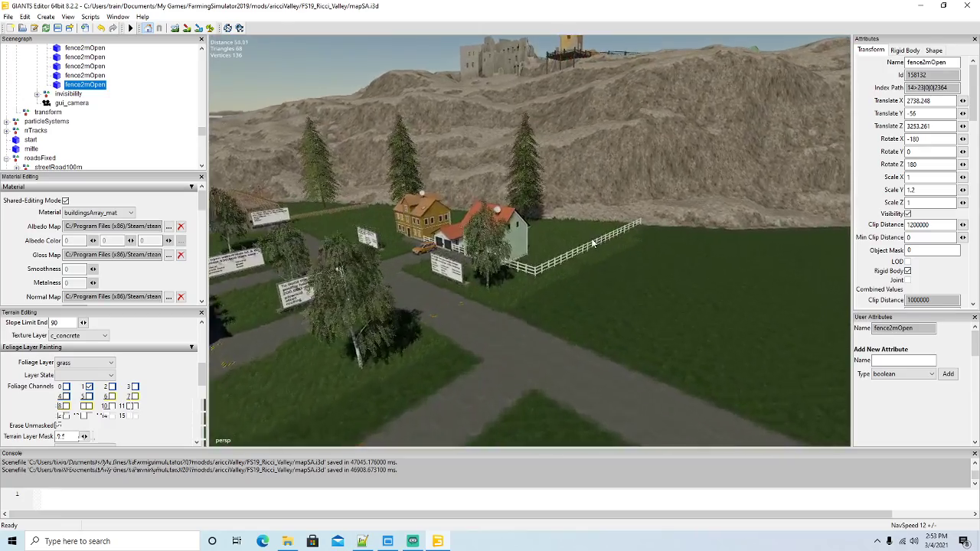
scroll(591, 238, "up", 5)
middle_click_drag(591, 238, 600, 325)
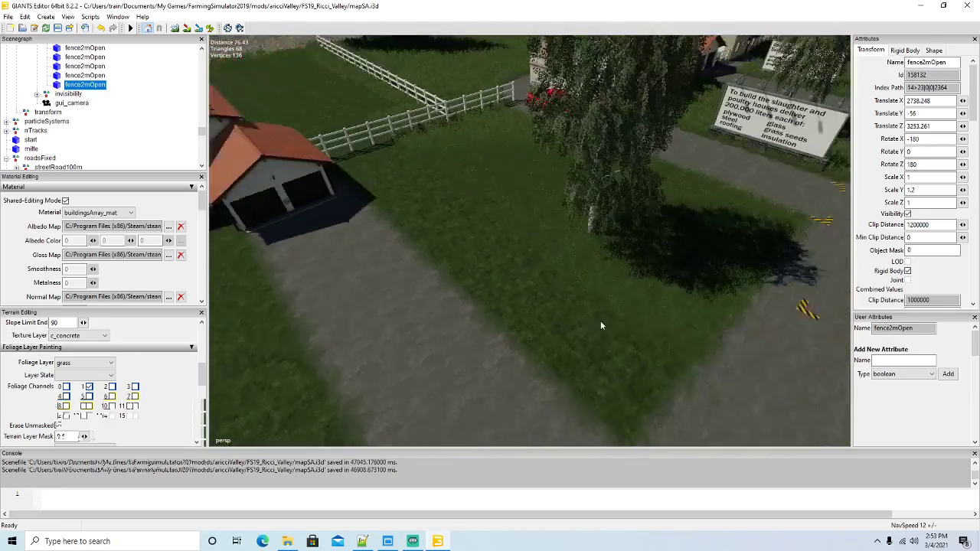
left_click_drag(600, 326, 567, 352, "alt")
scroll(662, 348, "up", 2)
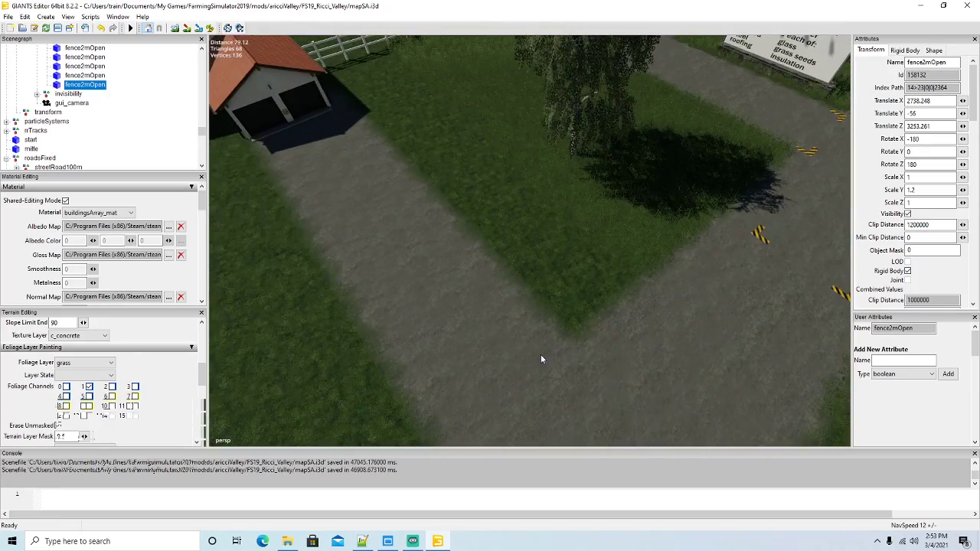
scroll(201, 383, "up", 5)
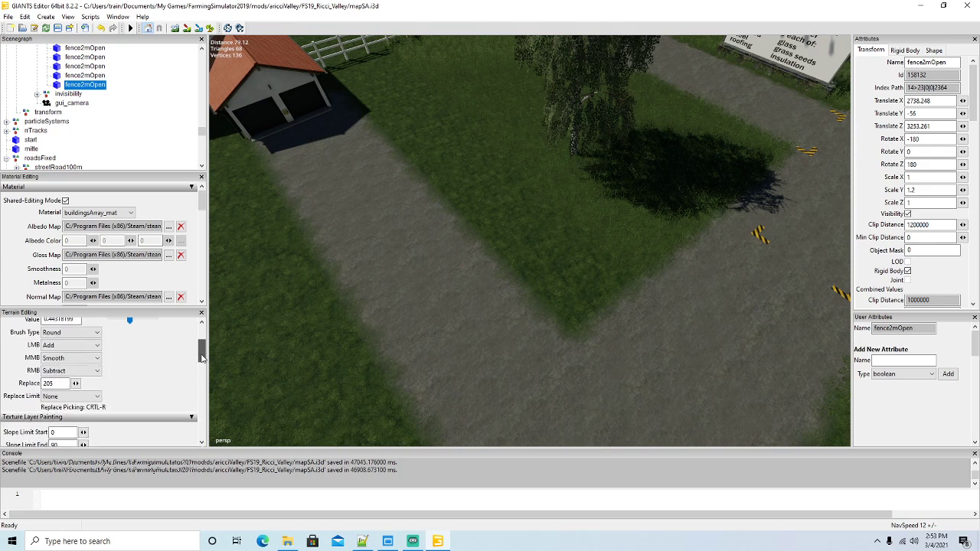
left_click(71, 362)
left_click(66, 381)
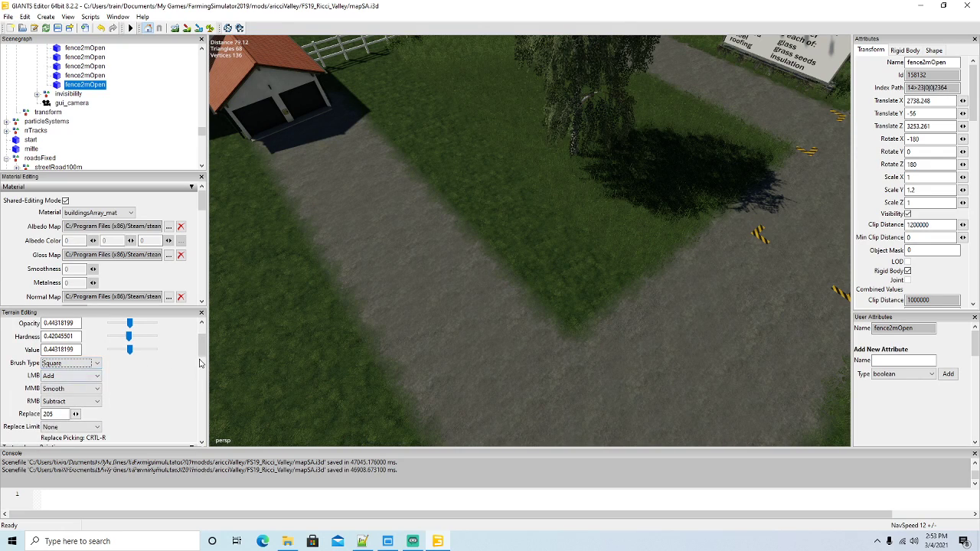
Paint the grass foliage layer at State 4 over the lawns on both sides of the new driveway
scroll(200, 356, "down", 3)
scroll(195, 366, "down", 2)
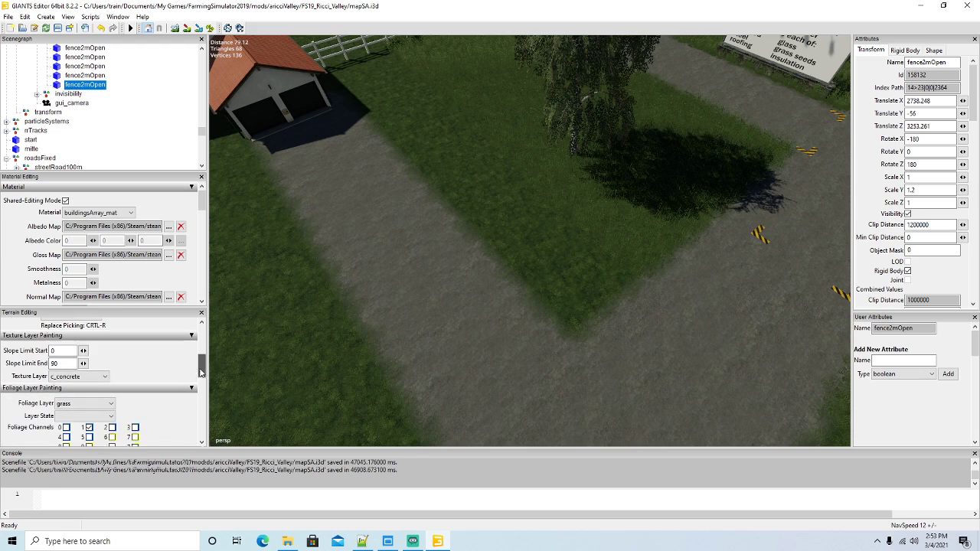
left_click(85, 416)
left_click(76, 456)
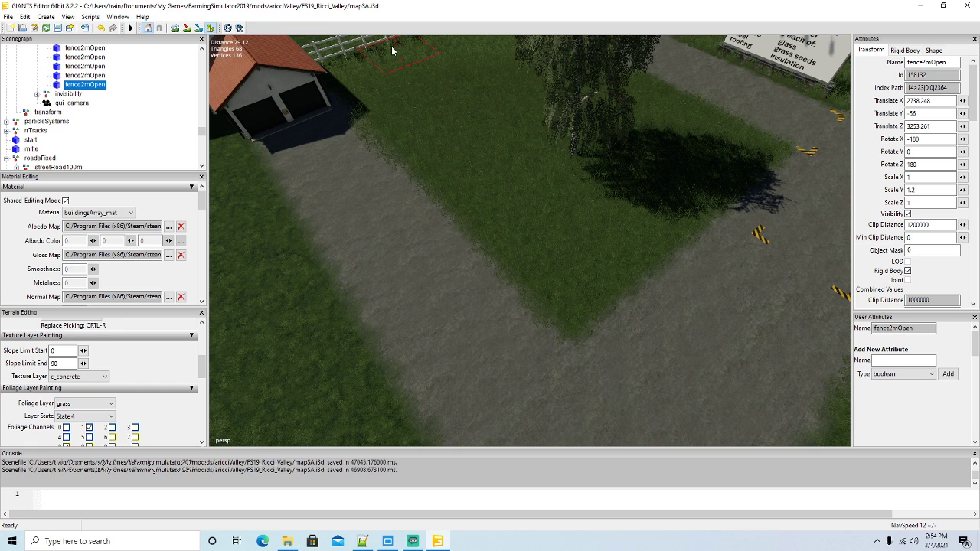
left_click(211, 29)
mouse_move(457, 205)
left_mouse_down("alt")
mouse_move(402, 213)
mouse_move(321, 131)
left_mouse_up("alt")
left_click(210, 28)
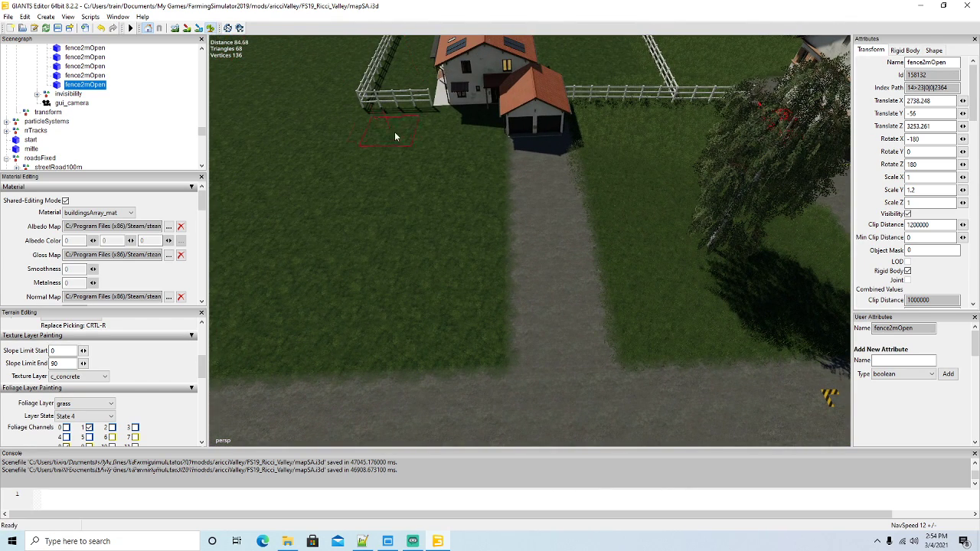
mouse_move(435, 122)
left_mouse_down()
mouse_move(480, 135)
mouse_move(440, 118)
left_mouse_up()
Paint c_concrete texture from the garage forecourt toward the house's front entrance
mouse_move(269, 103)
left_mouse_down("alt")
mouse_move(336, 147)
mouse_move(336, 135)
mouse_move(393, 178)
mouse_move(409, 207)
left_mouse_up("alt")
scroll(329, 137, "up", 5)
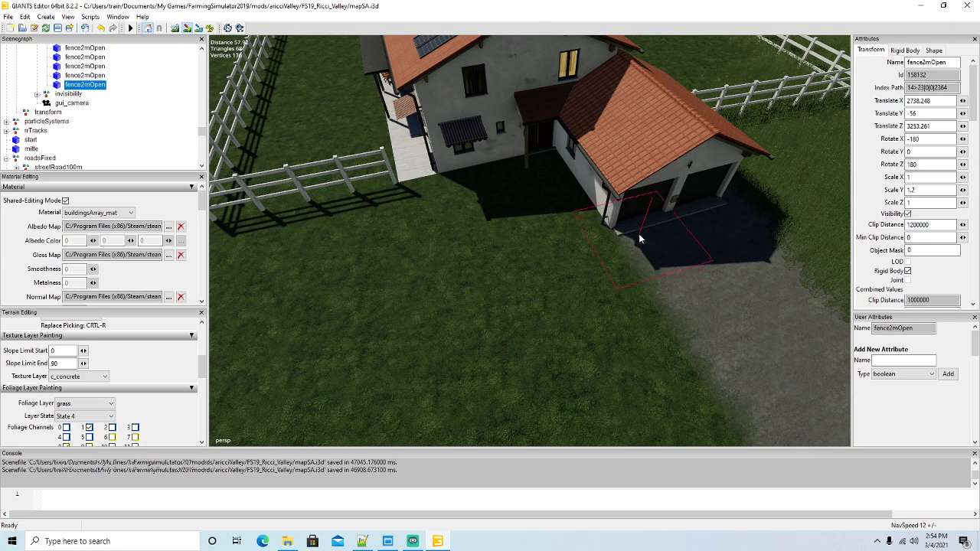
mouse_move(658, 252)
left_mouse_down()
mouse_move(624, 249)
mouse_move(623, 222)
mouse_move(655, 260)
left_mouse_up()
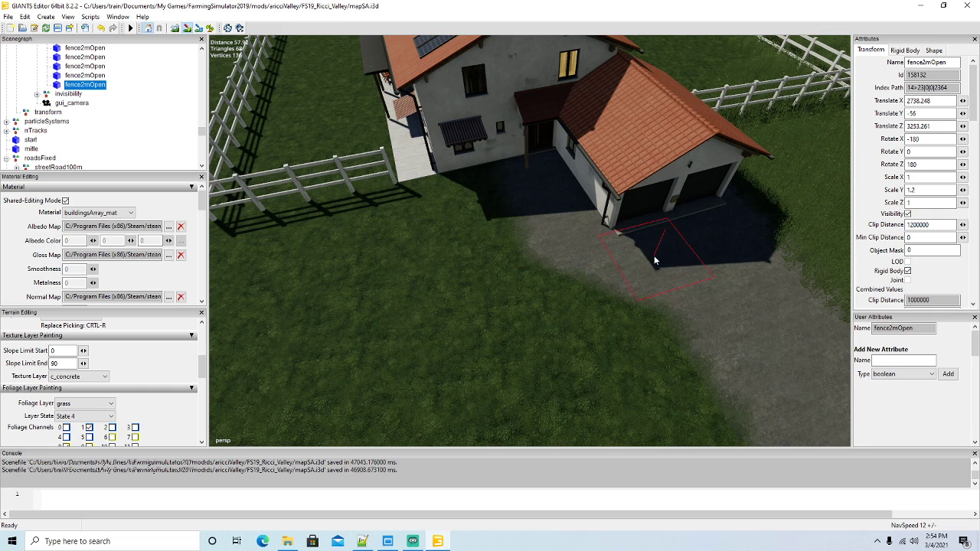
left_click(187, 26)
left_click_drag(335, 140, 423, 212, "alt")
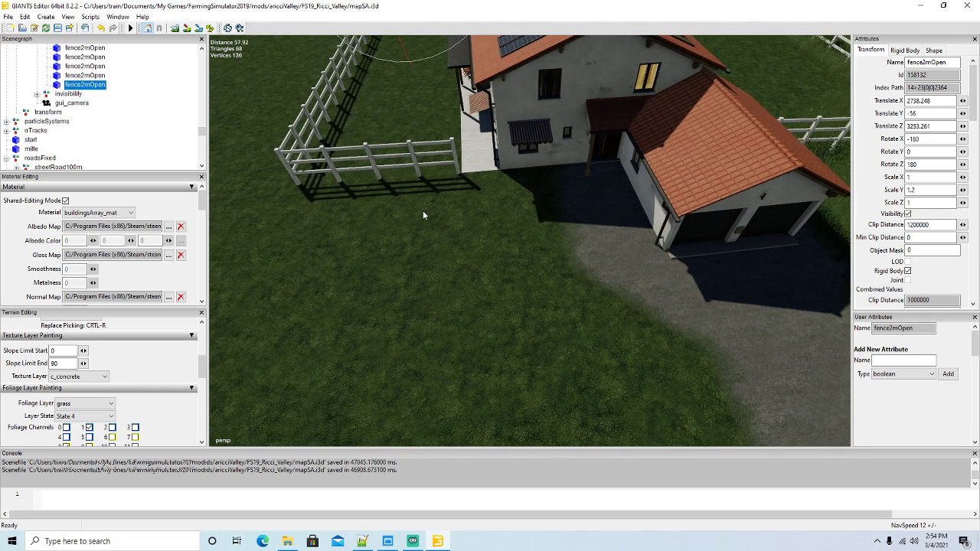
left_click(210, 27)
left_click_drag(585, 187, 536, 185)
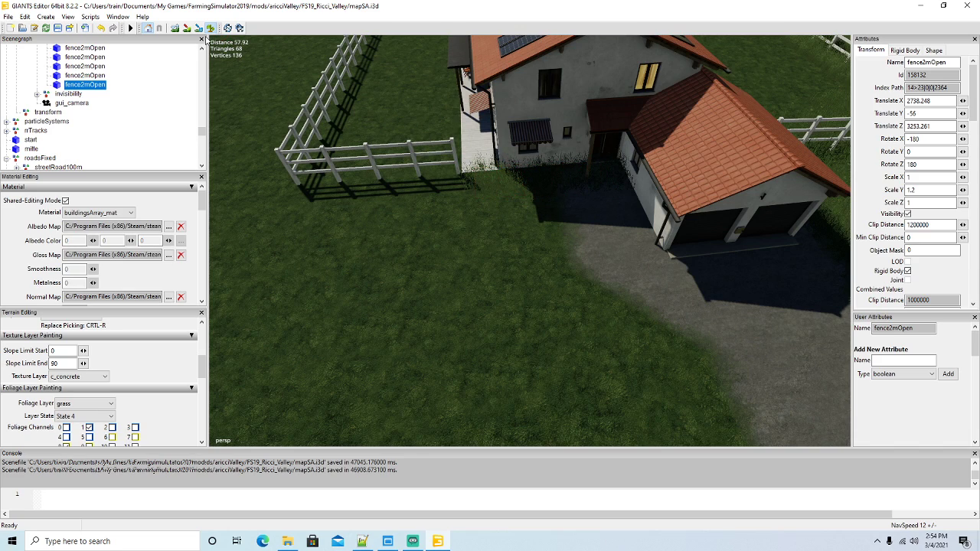
left_click(100, 28)
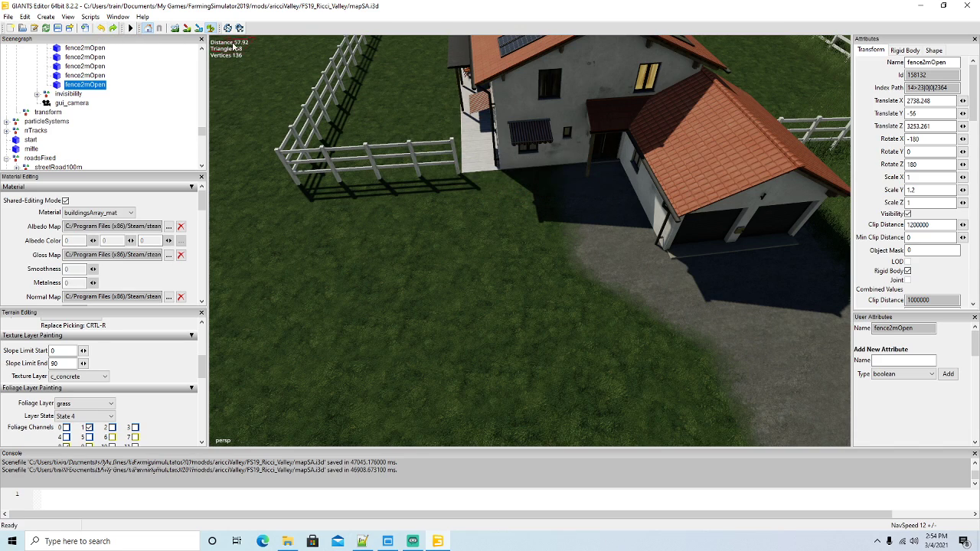
Extend the c_concrete paving along the house's front wall to the terrace, rounding it into the driveway
mouse_move(554, 180)
left_mouse_down()
mouse_move(503, 182)
mouse_move(615, 242)
left_mouse_up()
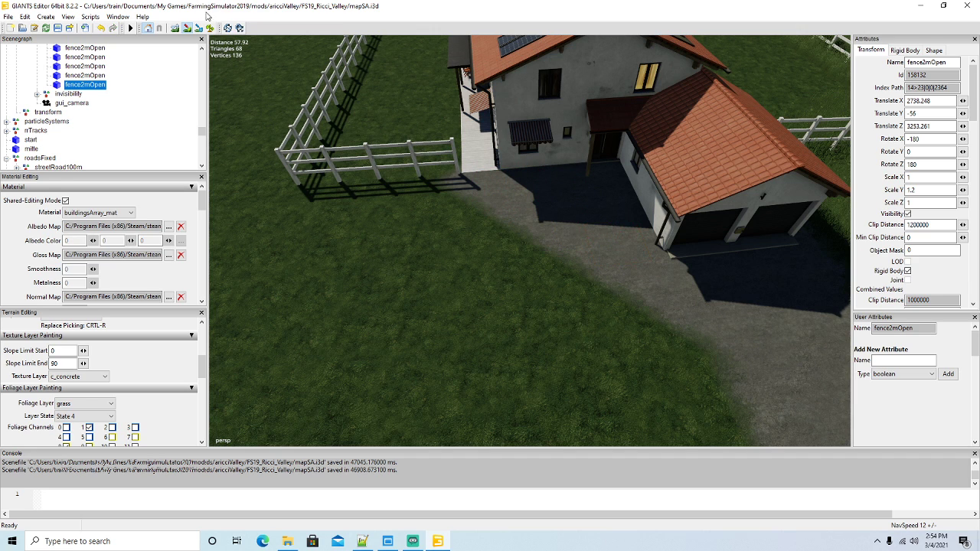
left_click(188, 28)
Paint State 4 grass over the open lawn in front of the house, between the fence, driveway and road
scroll(542, 245, "down", 10)
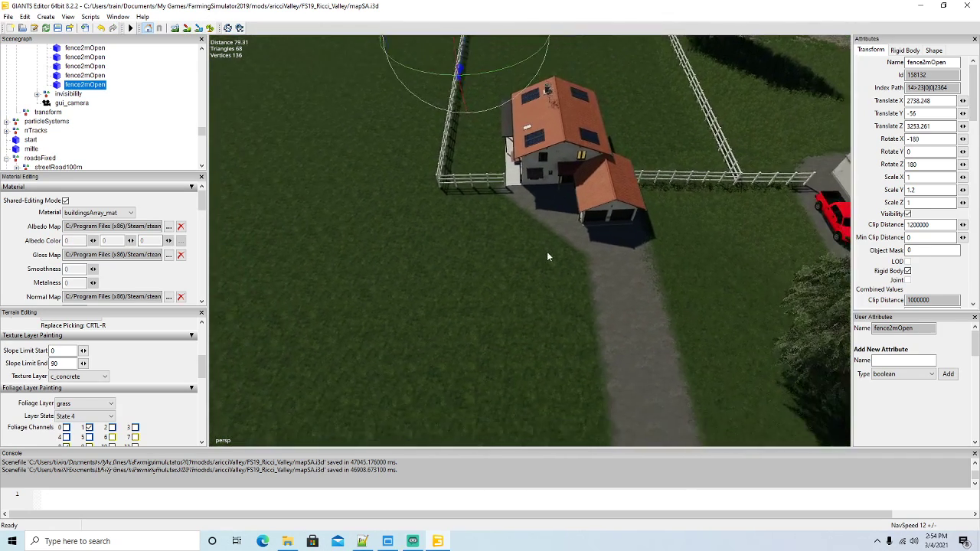
scroll(548, 256, "down", 5)
left_click(210, 28)
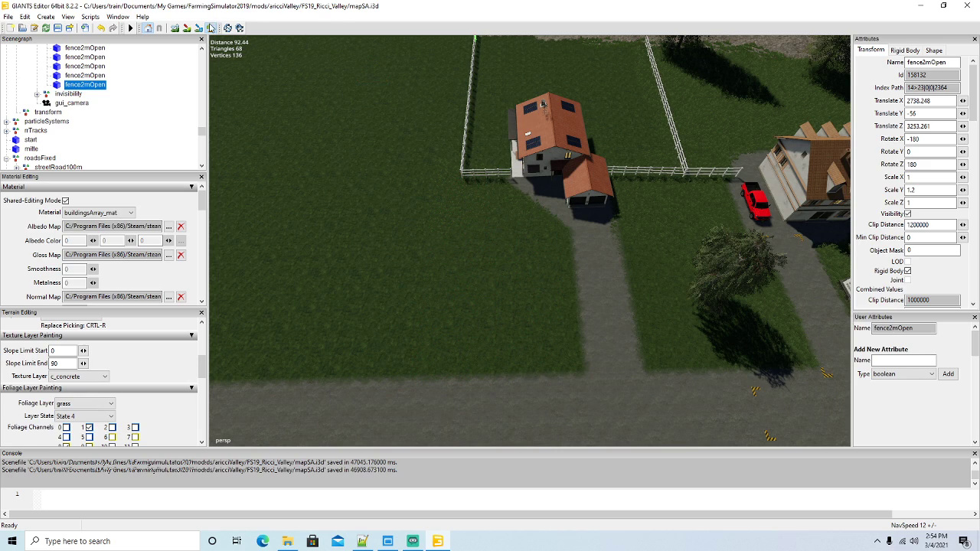
left_click(210, 28)
Paint State 4 grass on the lawn around the side fence and beside the covered terrace
key("f")
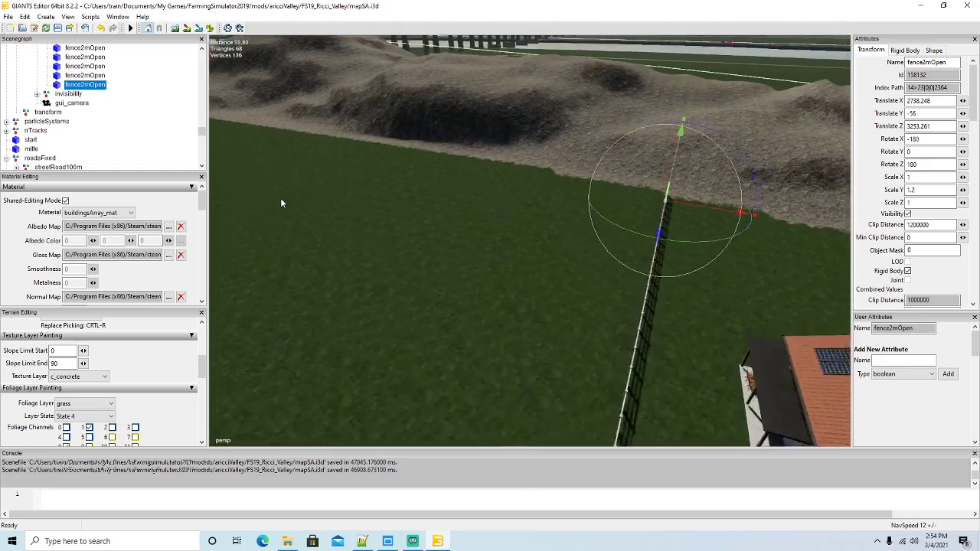
right_click_drag(280, 198, 453, 245)
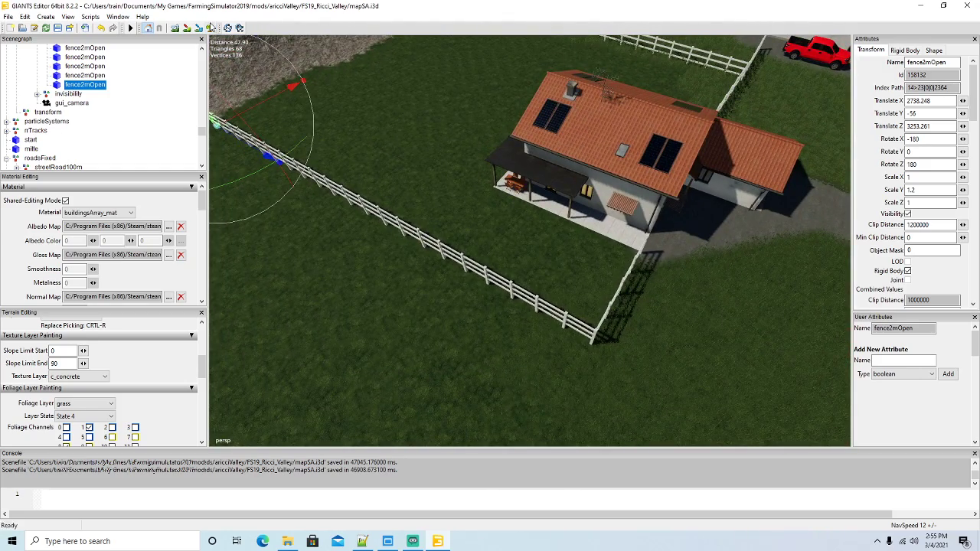
left_click(212, 28)
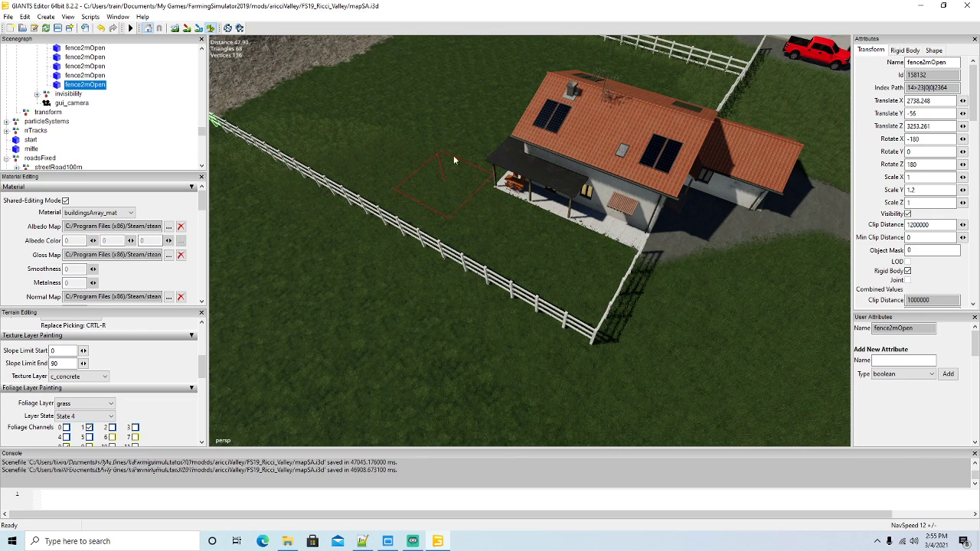
left_click(208, 29)
Fill the yard behind the house with State 4 grass between both fence runs, up to the rocky slope
mouse_move(364, 213)
left_mouse_down("alt")
mouse_move(336, 146)
mouse_move(394, 172)
mouse_move(425, 235)
mouse_move(292, 199)
mouse_move(425, 238)
mouse_move(407, 261)
left_mouse_up("alt")
scroll(336, 146, "up", 5)
scroll(425, 238, "down", 5)
left_click(210, 28)
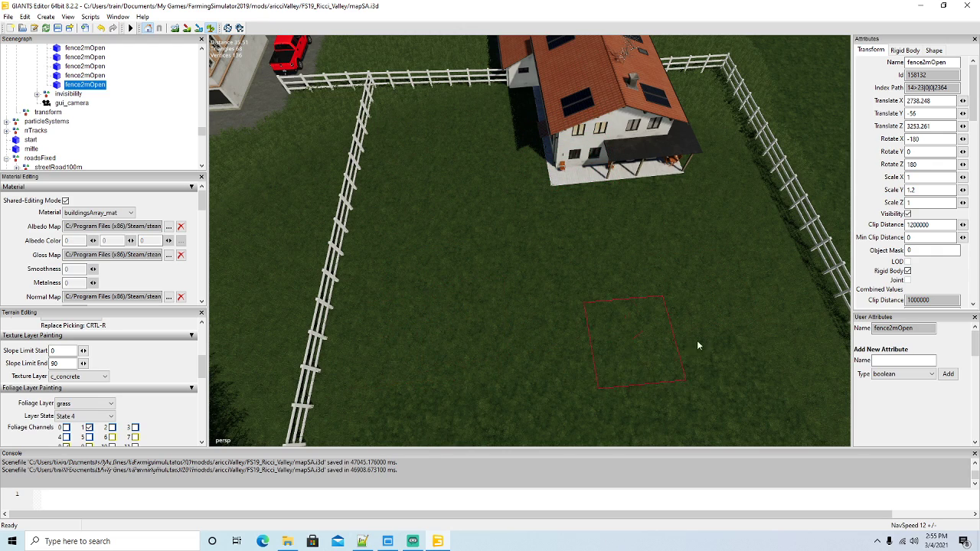
left_click(210, 29)
mouse_move(532, 201)
left_mouse_down("alt")
mouse_move(597, 161)
mouse_move(470, 196)
mouse_move(396, 195)
mouse_move(334, 245)
mouse_move(289, 231)
mouse_move(469, 246)
left_mouse_up("alt")
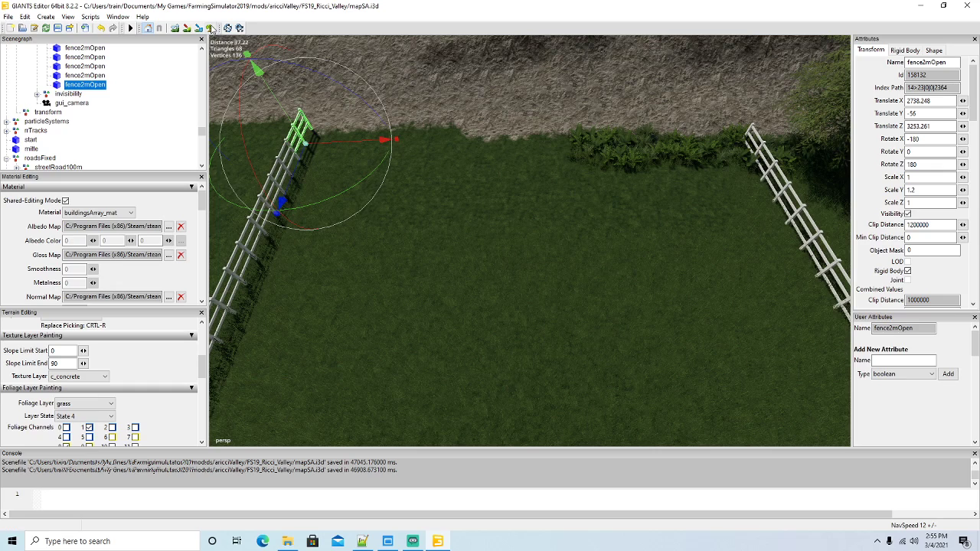
left_click(211, 28)
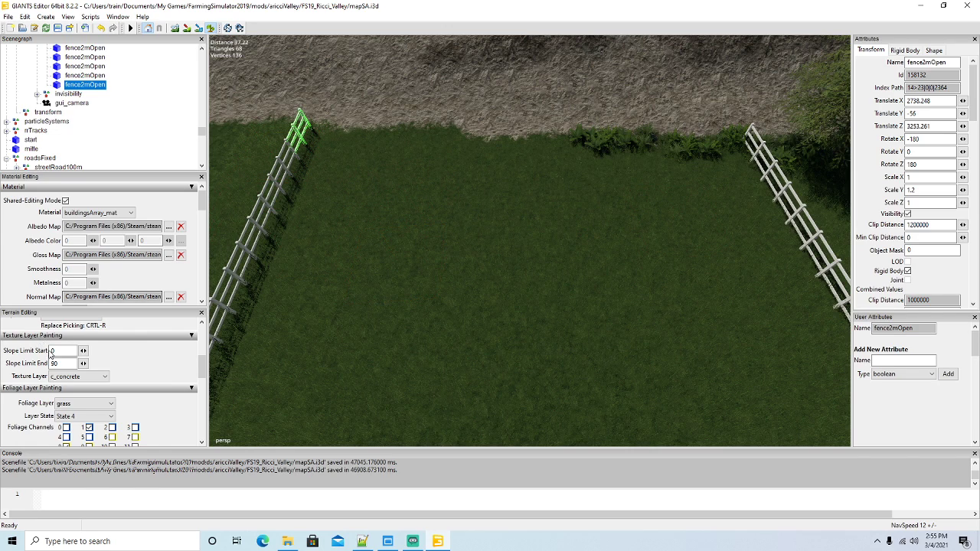
Switch the brush type to Round and the foliage layer to forestGrass with State 1
scroll(139, 366, "up", 5)
left_click(70, 382)
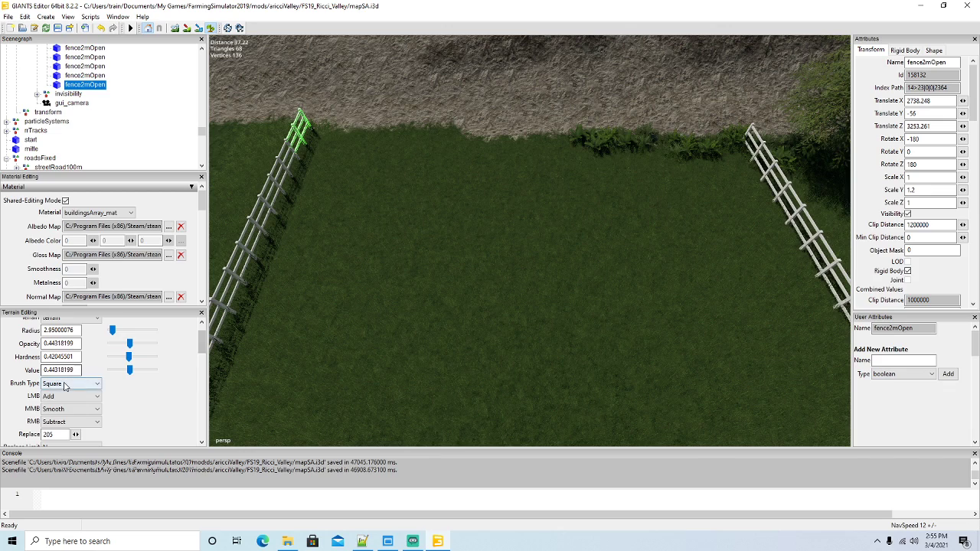
left_click(66, 395)
mouse_move(203, 346)
left_mouse_down()
mouse_move(205, 425)
mouse_move(209, 369)
left_mouse_up()
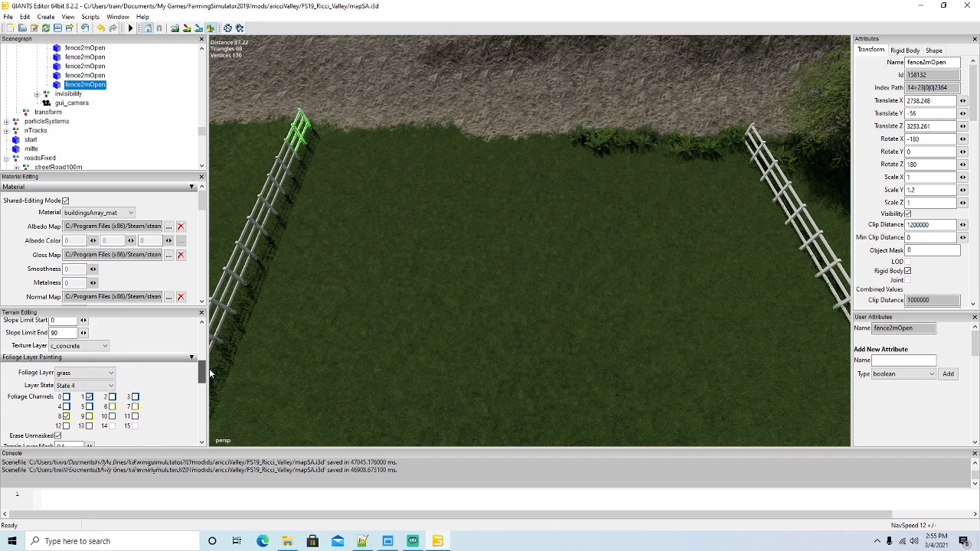
left_click(102, 373)
scroll(80, 305, "down", 4)
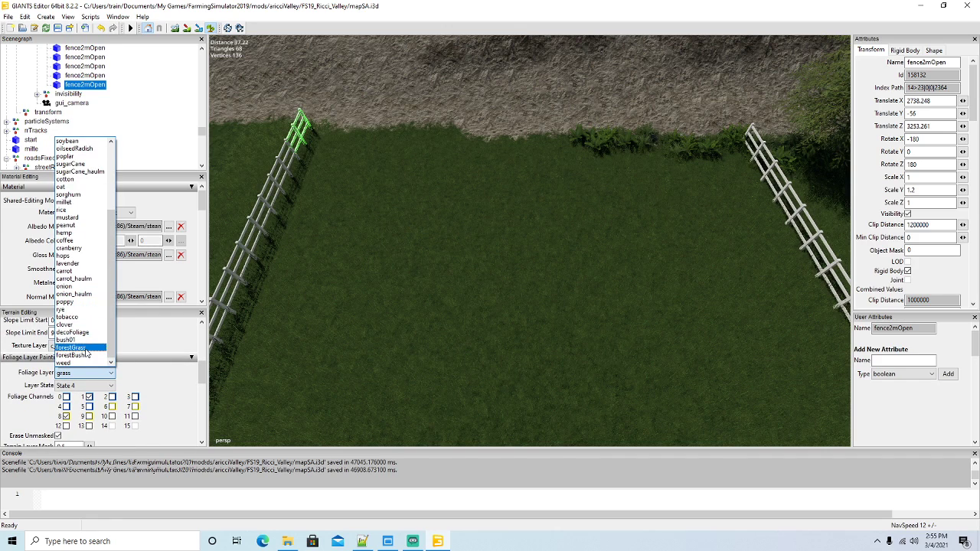
left_click(85, 348)
left_click(82, 385)
left_click(82, 401)
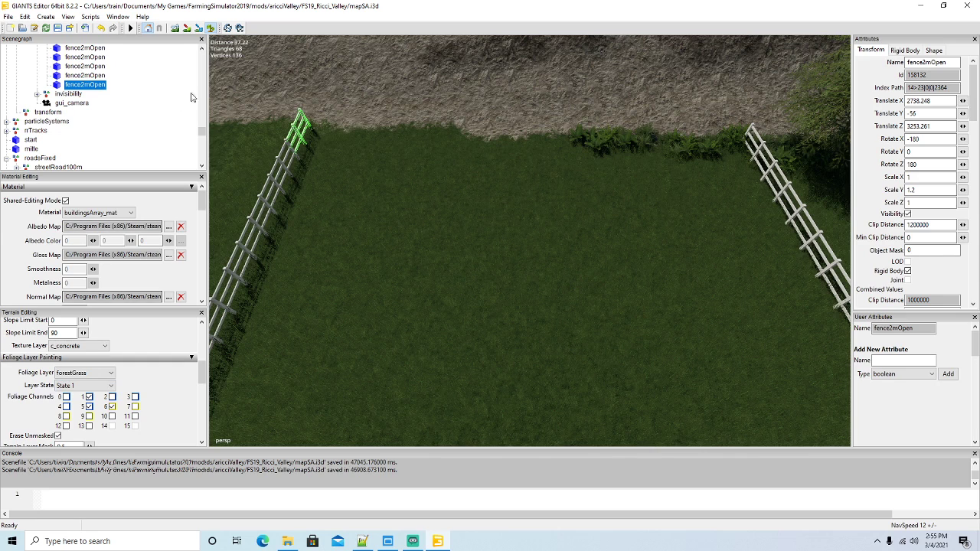
Paint State 1 forestGrass along the foot of the rocky slope, from outside the new fence across the yard
left_click(211, 29)
scroll(356, 131, "up", 1)
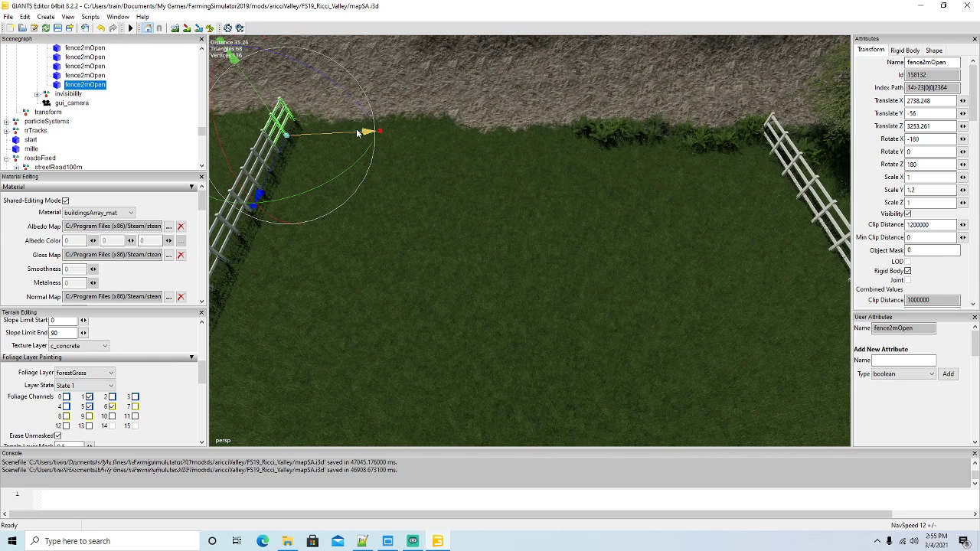
left_click(210, 28)
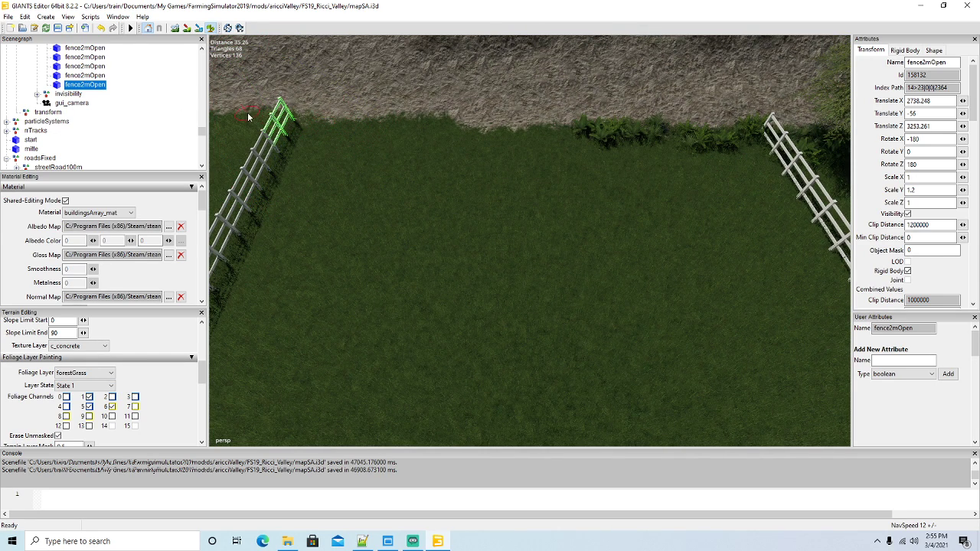
left_click_drag(248, 116, 319, 125)
left_click_drag(418, 129, 479, 134)
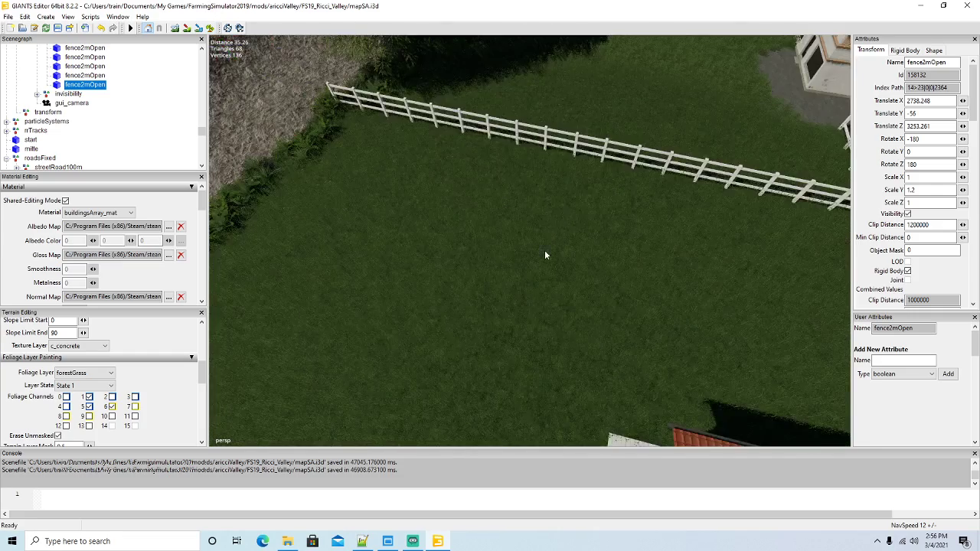
Duplicate the spruce_stage4 tree standing beside the slope end of the older fence run
scroll(559, 248, "down", 10)
left_click_drag(544, 265, 515, 293, "alt")
scroll(445, 259, "up", 8)
scroll(502, 286, "down", 10)
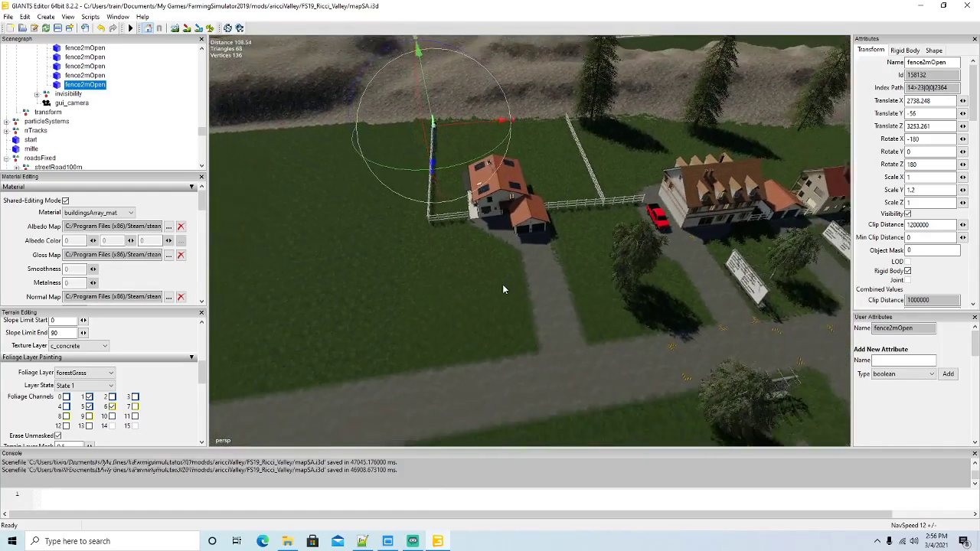
left_click_drag(487, 300, 487, 254, "alt")
scroll(492, 235, "up", 3)
scroll(486, 254, "down", 2)
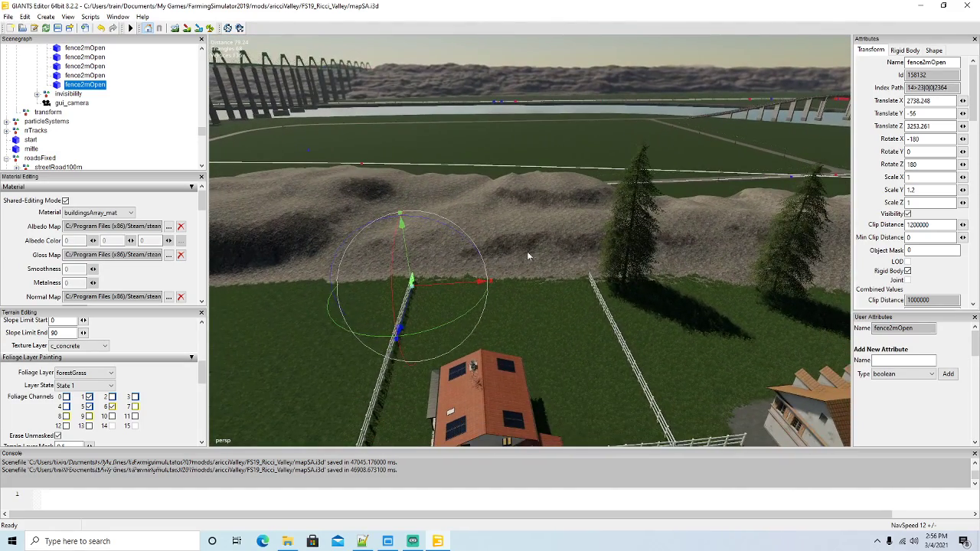
left_click(634, 225)
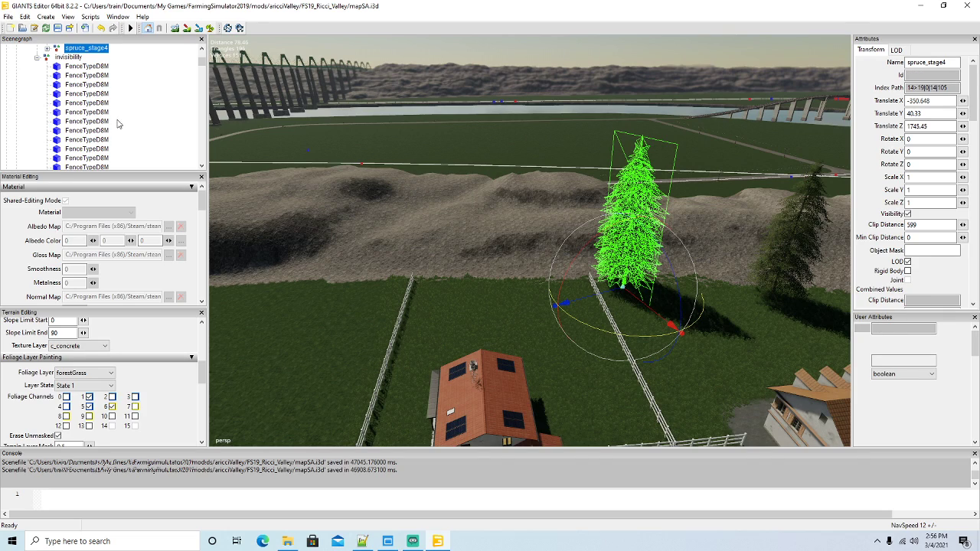
scroll(118, 124, "down", 1)
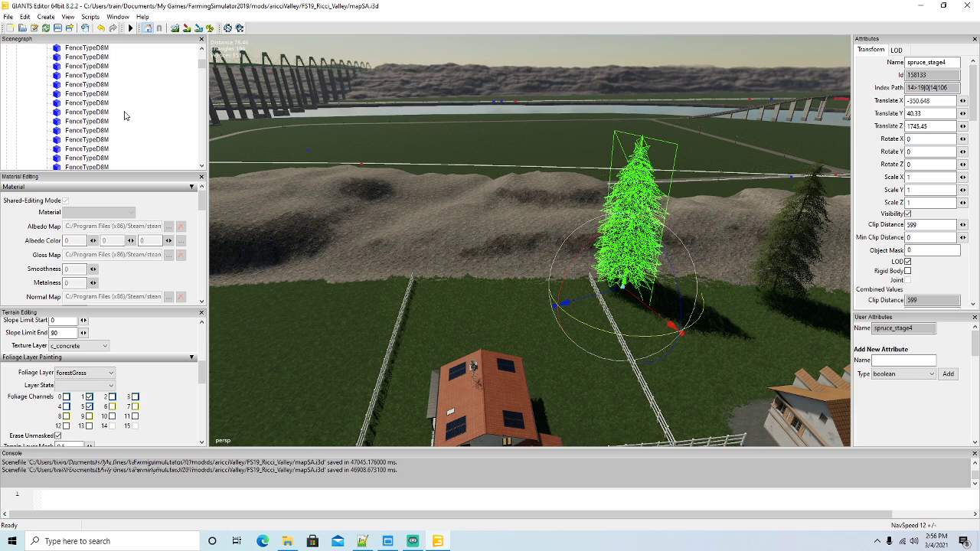
Move the duplicated spruce_stage4 into the visibility group under farmOne by cutting and pasting it there
scroll(125, 115, "down", 8)
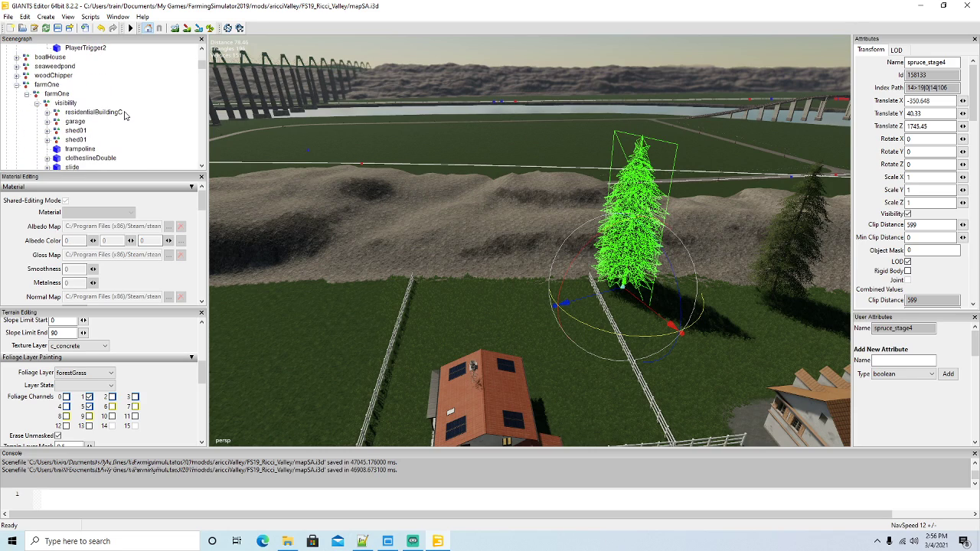
scroll(125, 115, "down", 3)
scroll(124, 115, "up", 2)
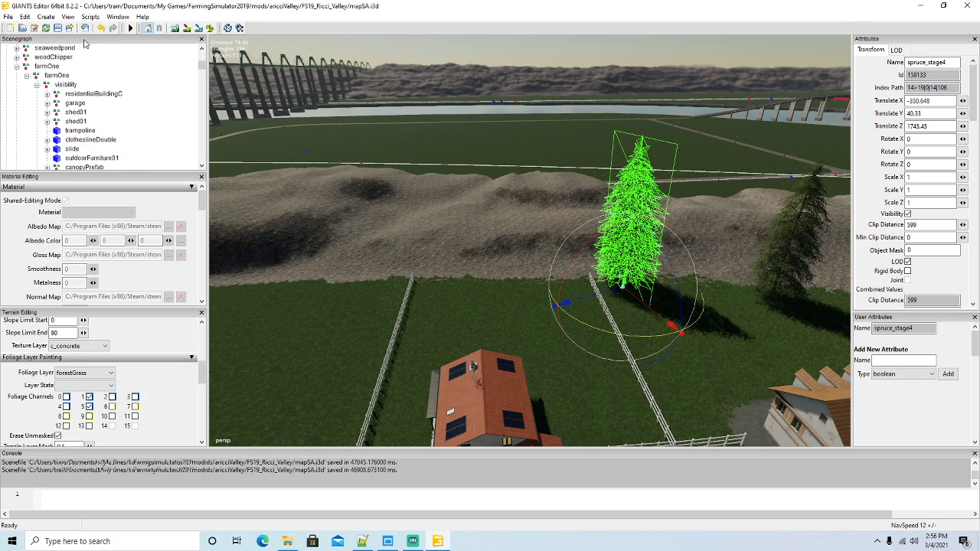
left_click(24, 17)
left_click(46, 82)
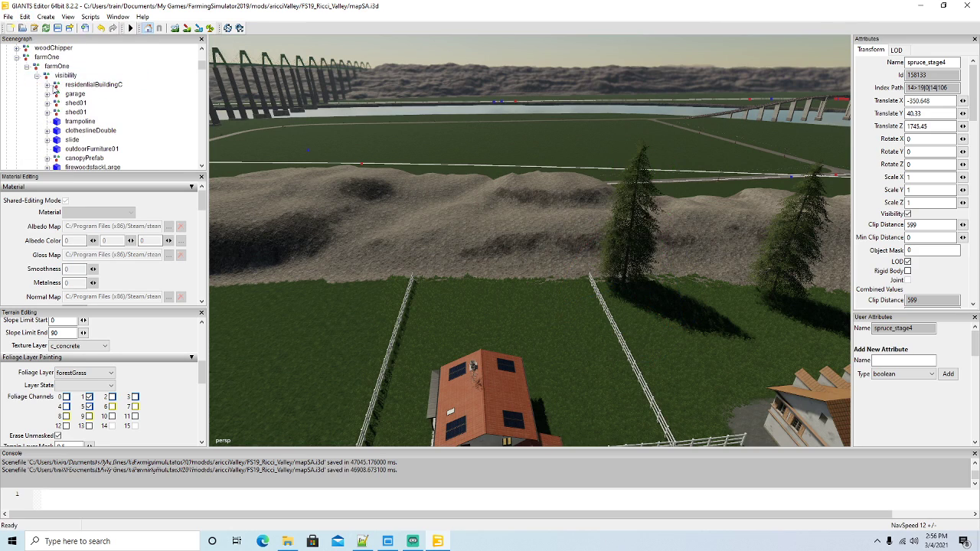
left_click(61, 75)
left_click(25, 16)
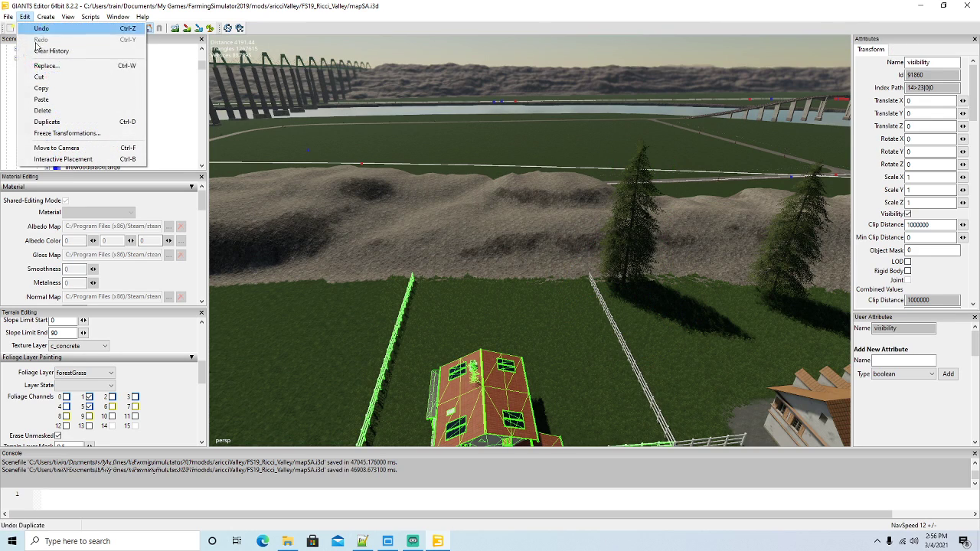
left_click(46, 100)
Use Interactive Placement to set the spruce at the slope end of the new fence, inside the yard, at Translate X about 2727.7
left_click(25, 17)
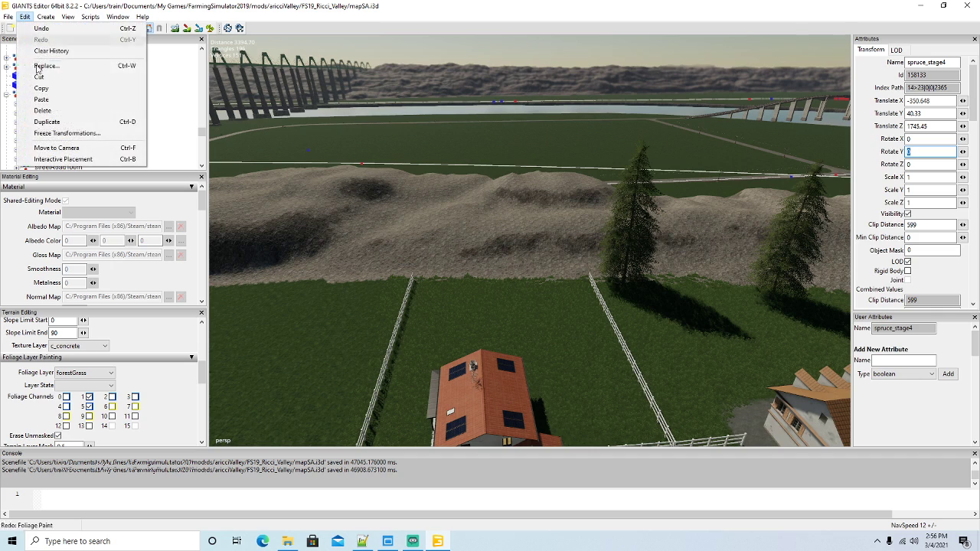
left_click(46, 158)
left_click(444, 284)
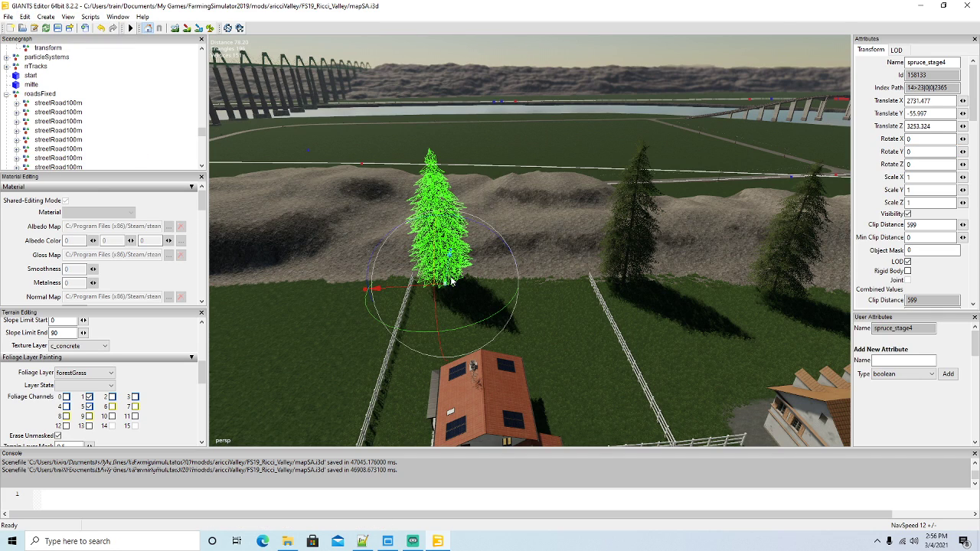
left_click_drag(425, 286, 444, 289)
Duplicate the birch_stage4 tree beside the new driveway and move the copy onto the lawn across that driveway
left_click_drag(363, 323, 307, 346, "alt")
scroll(364, 323, "down", 6)
scroll(443, 374, "up", 3)
scroll(442, 374, "up", 3)
scroll(308, 348, "up", 2)
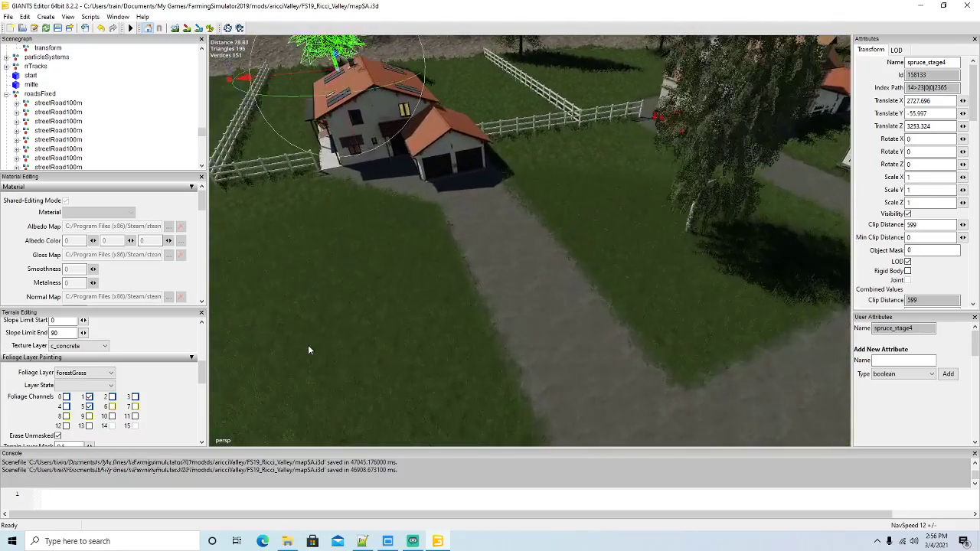
left_click(695, 212)
left_click_drag(694, 211, 582, 303, "alt")
scroll(610, 290, "down", 3)
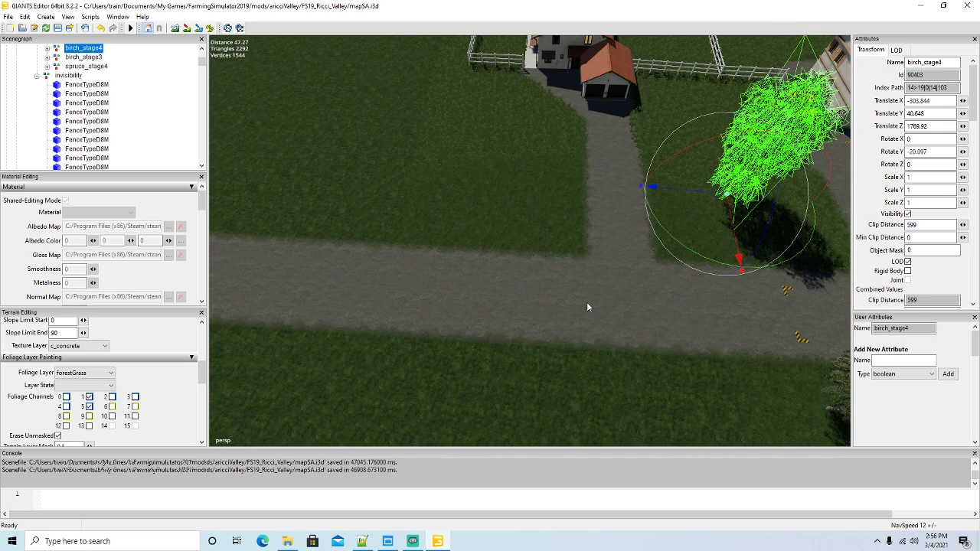
key("ctrl+d")
left_click_drag(685, 191, 472, 177)
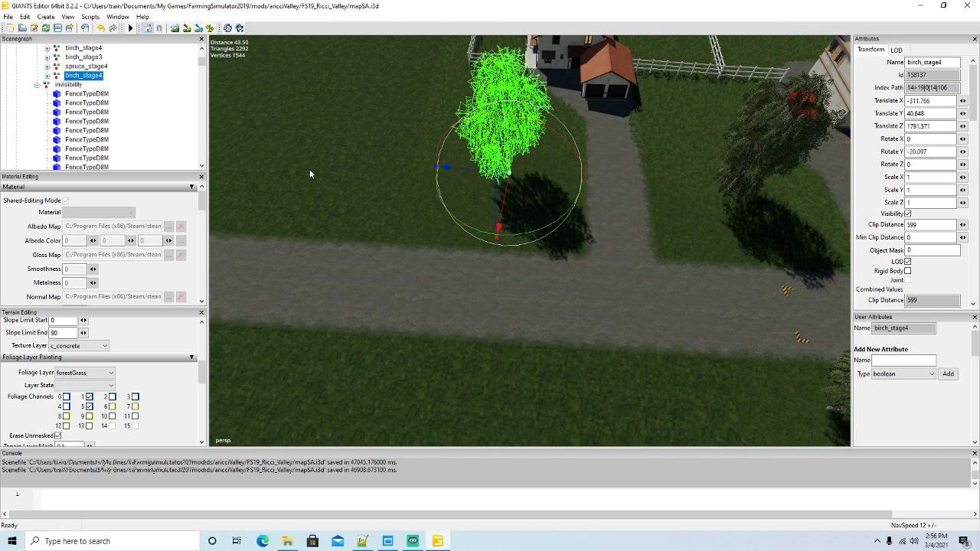
Cut the duplicated birch_stage4 and paste it into farmOne's visibility group
scroll(151, 113, "down", 2)
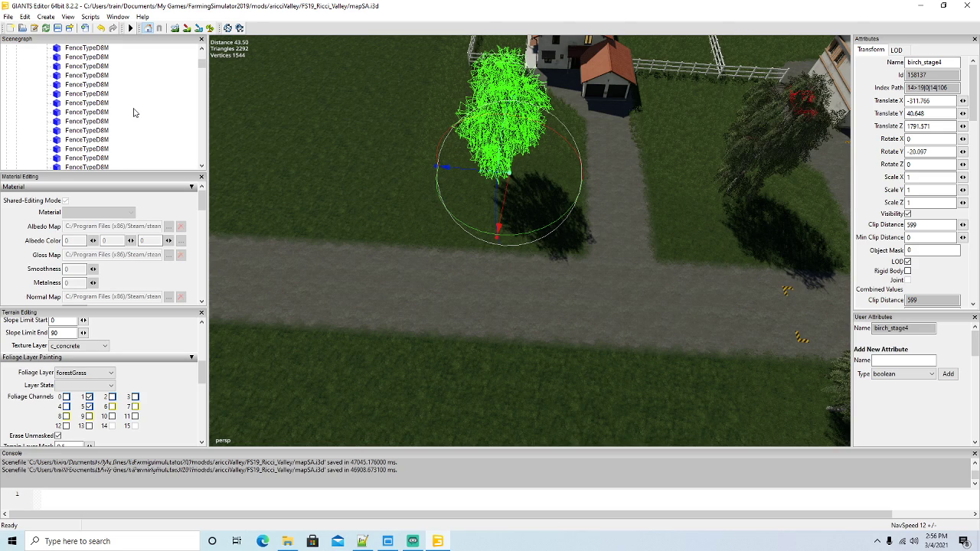
scroll(135, 112, "down", 5)
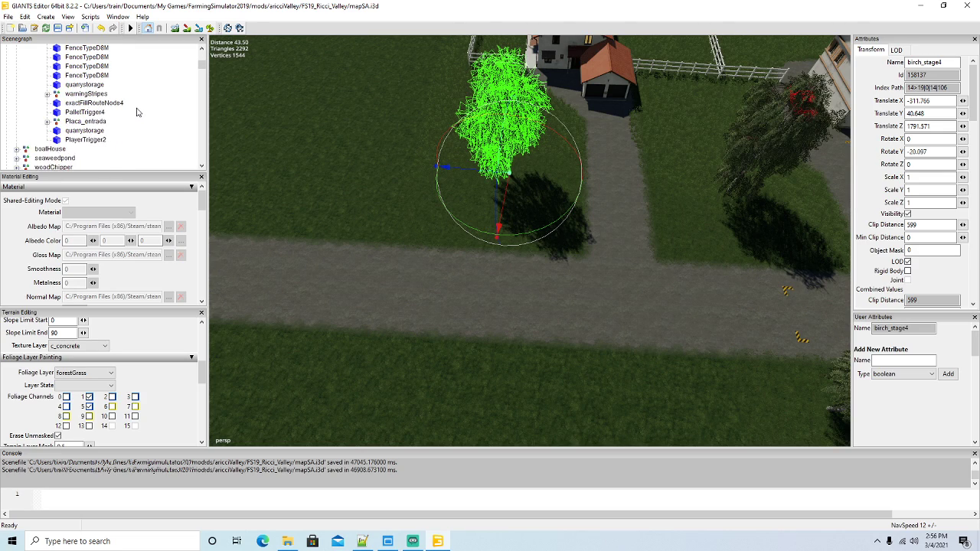
left_click(25, 16)
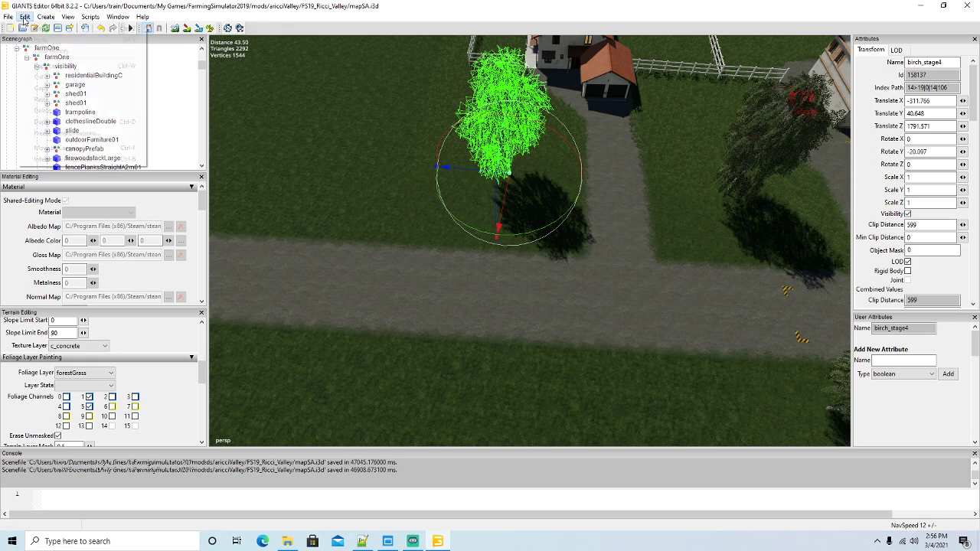
left_click(40, 79)
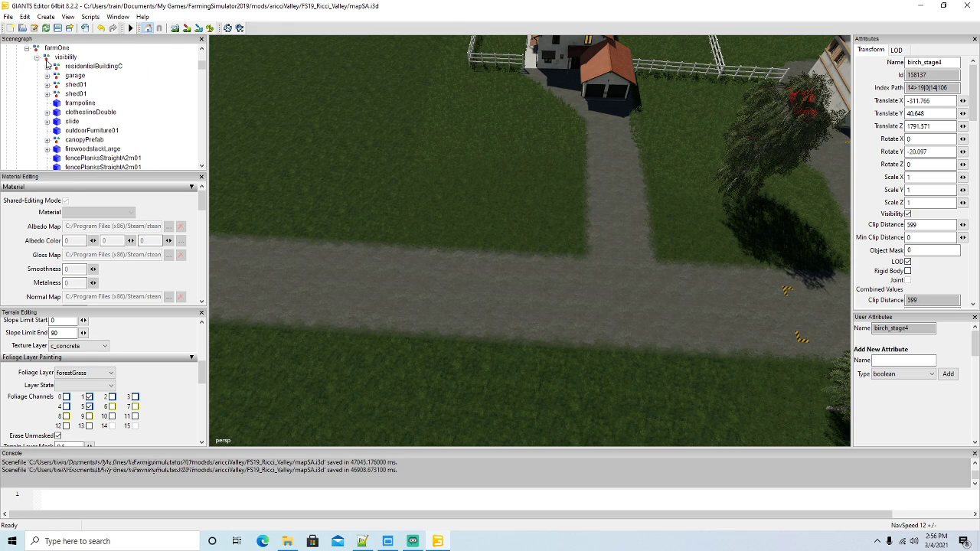
left_click(46, 60)
left_click(24, 16)
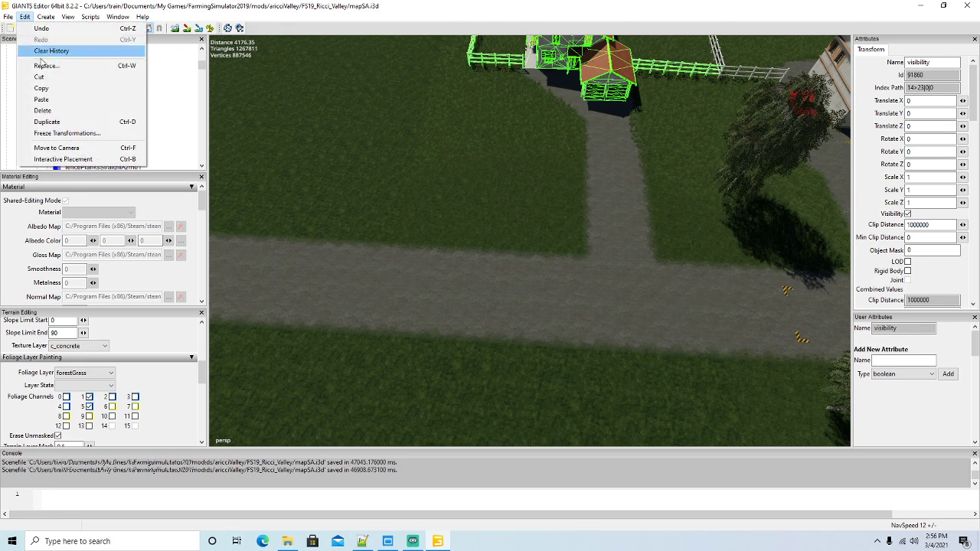
left_click(44, 100)
Use Interactive Placement to put the pasted birch on the open lawn in front of the new house
left_click(24, 16)
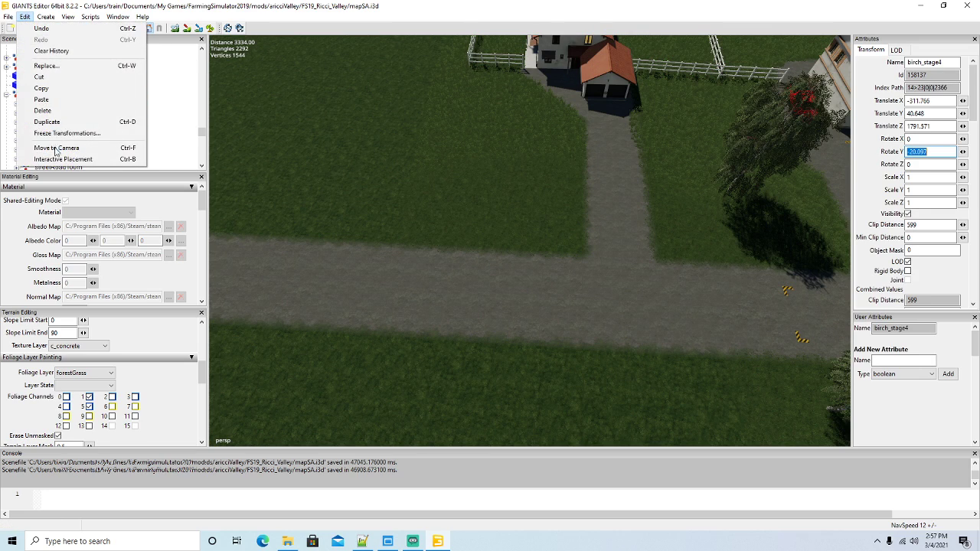
left_click(55, 149)
key("ctrl+b")
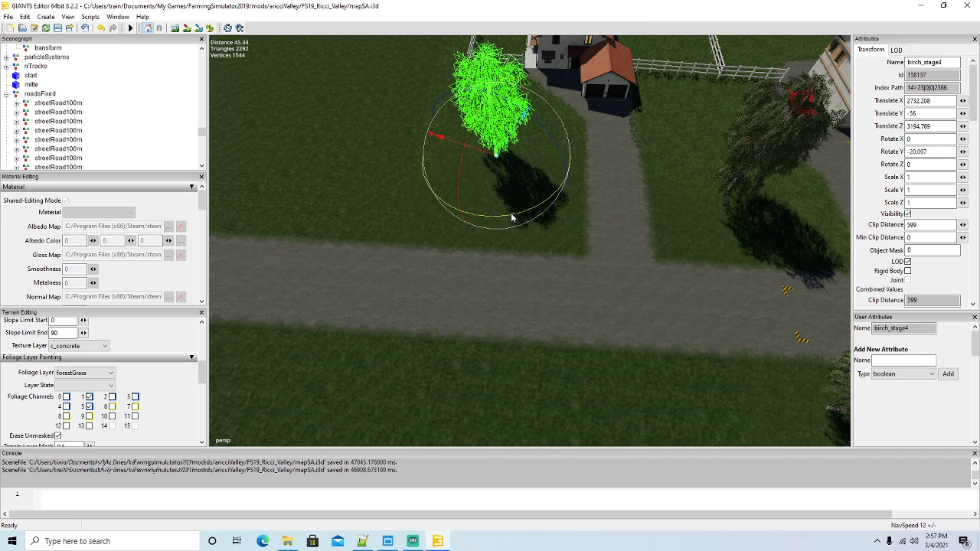
Set the birch's Rotate Y to 0 and position it on the front lawn at Translate X about 2731.1, Z about 3191.0
left_click_drag(512, 214, 534, 208)
left_click_drag(465, 156, 711, 191)
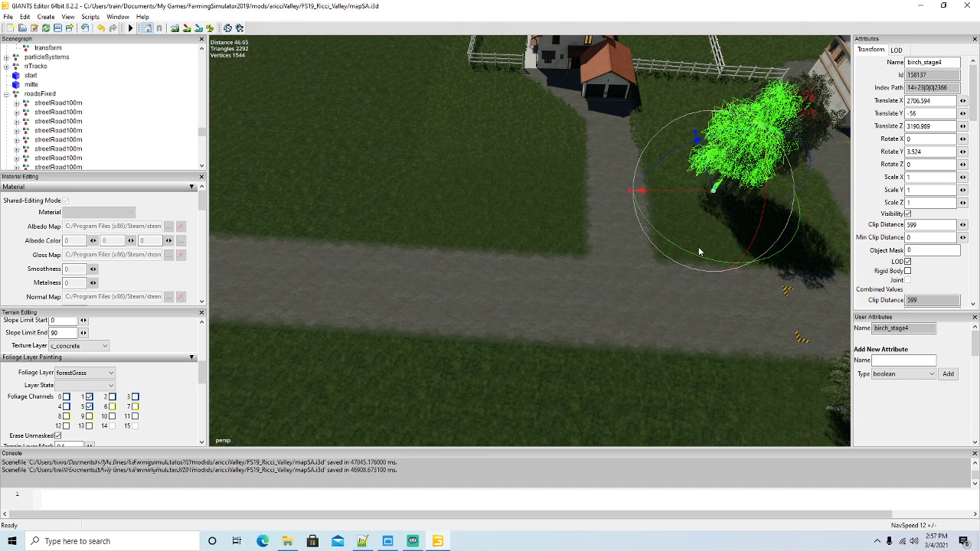
left_click(932, 151)
type("0")
key("Return")
left_click_drag(650, 189, 449, 157)
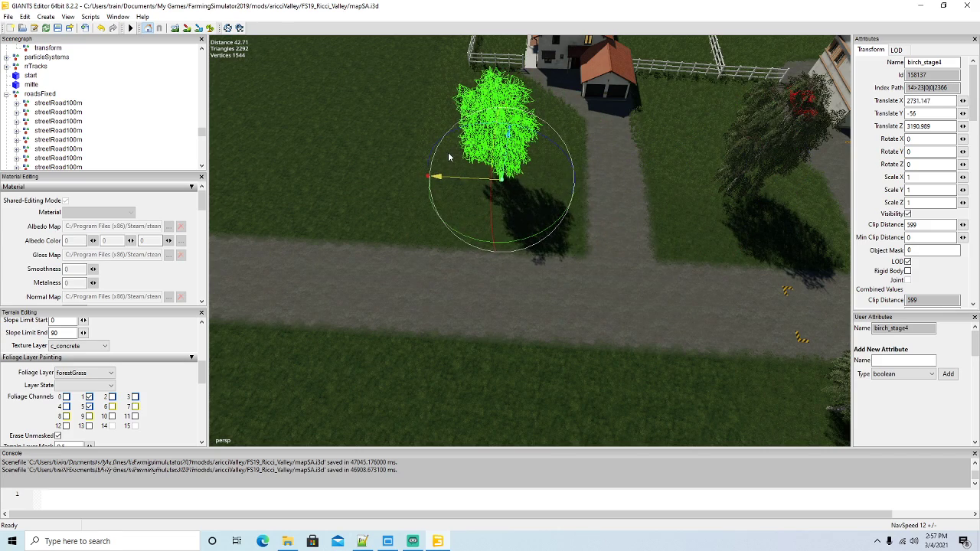
Extend the c_concrete driveway beside the garage along the front fence and clear the leftover foliage there
scroll(448, 192, "down", 3)
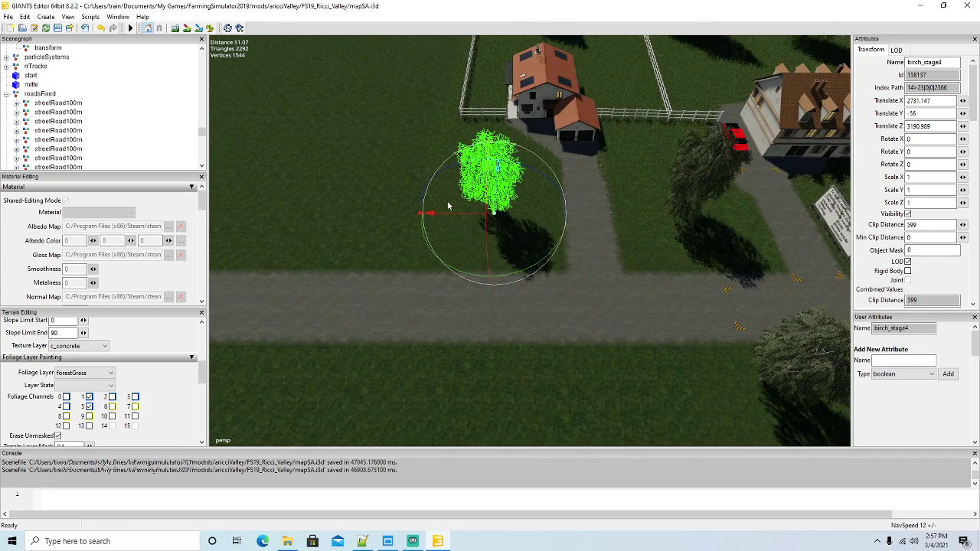
middle_click_drag(449, 205, 426, 227)
left_click(211, 28)
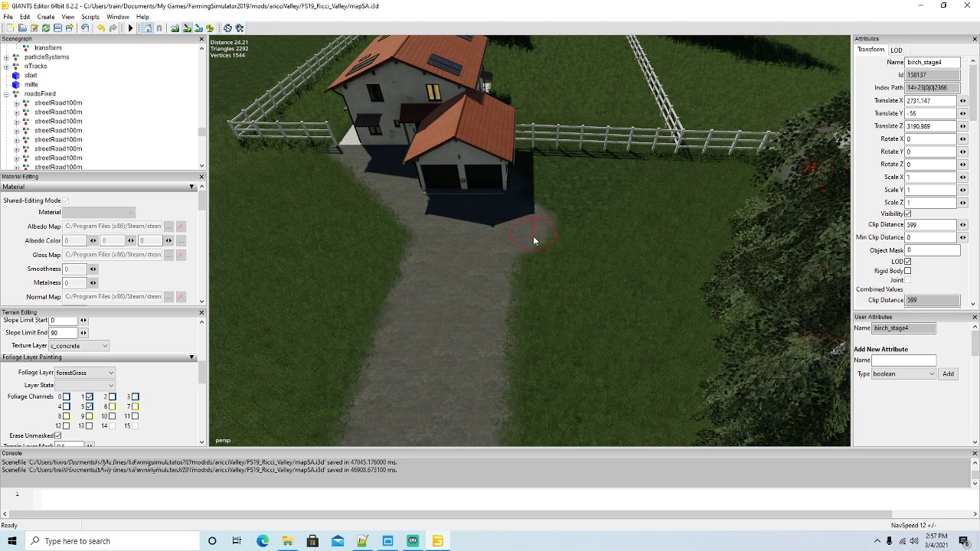
mouse_move(534, 231)
left_mouse_down()
mouse_move(641, 176)
mouse_move(521, 181)
mouse_move(558, 185)
mouse_move(497, 228)
left_mouse_up()
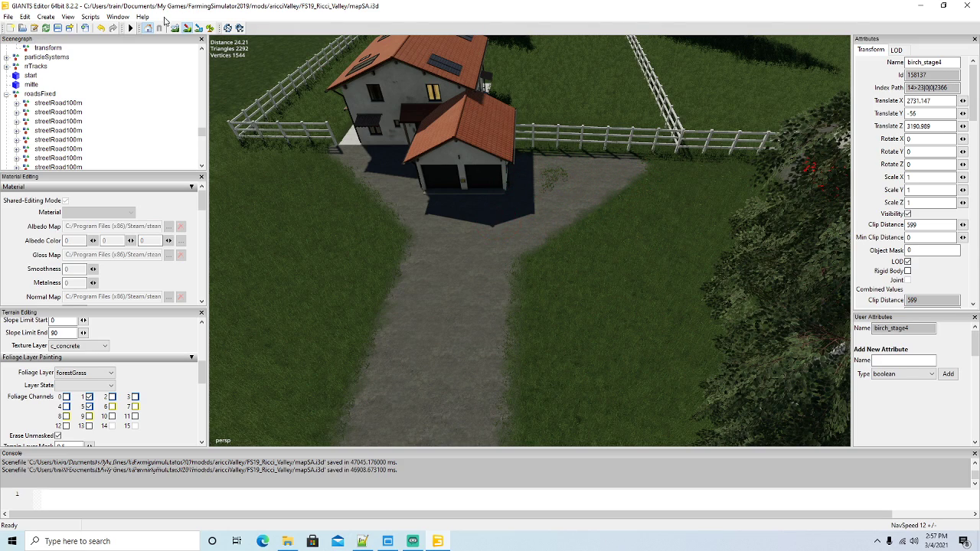
left_click(210, 29)
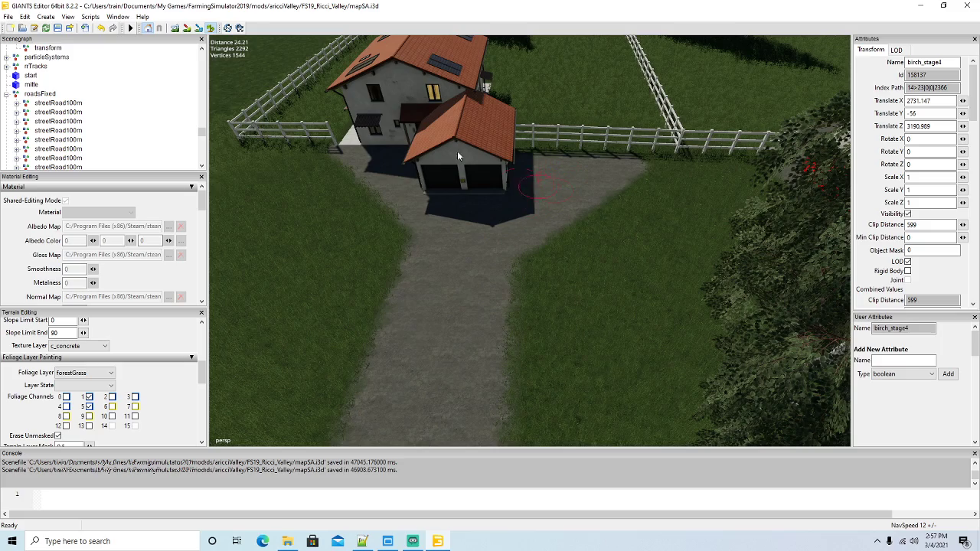
left_click(208, 30)
Duplicate the dark rumbler vehicle at the end of its row in the dealer lot, beside the green dump trucks
left_click_drag(577, 250, 559, 279, "alt")
scroll(558, 279, "down", 3)
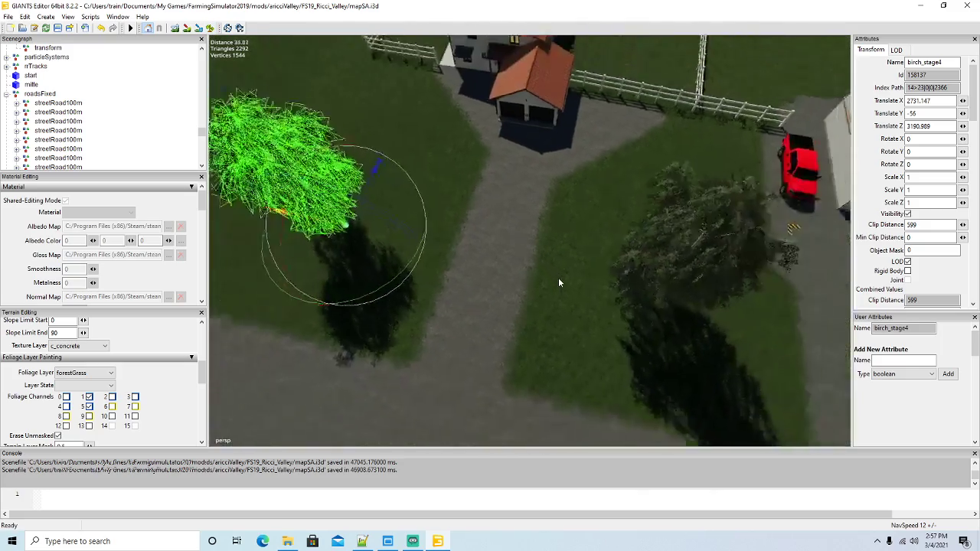
scroll(558, 279, "down", 3)
middle_click_drag(526, 277, 557, 249, "alt")
left_click_drag(558, 249, 484, 188, "alt")
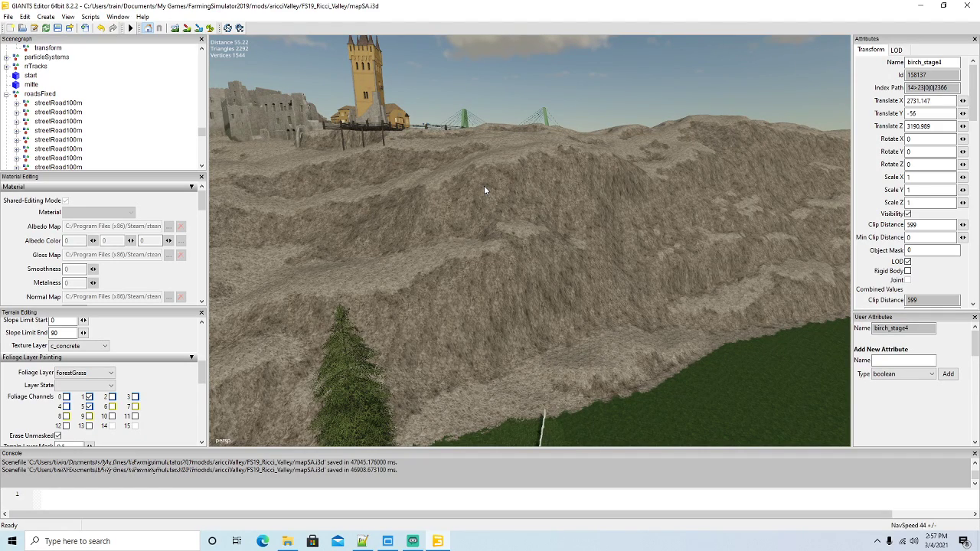
left_click_drag(484, 185, 522, 199, "alt")
scroll(517, 199, "up", 8)
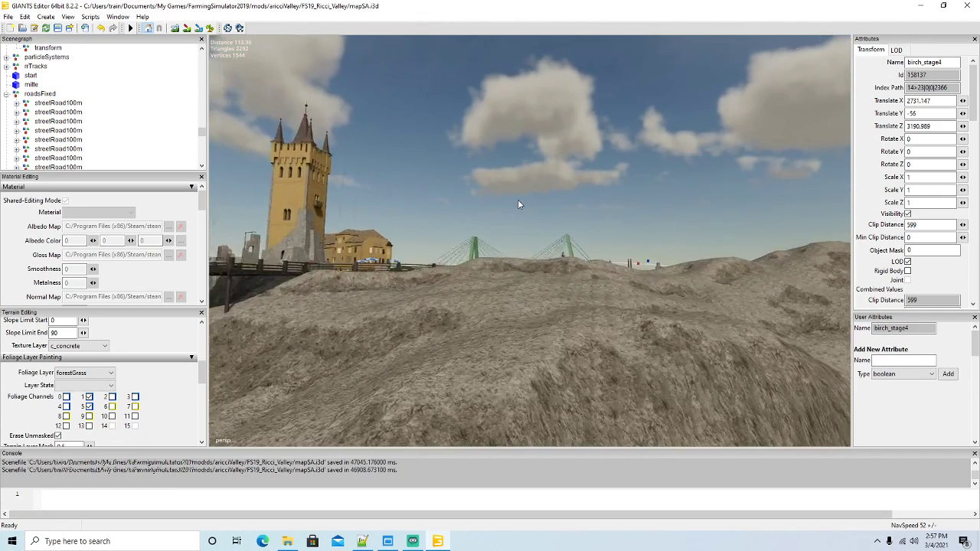
scroll(518, 203, "up", 10)
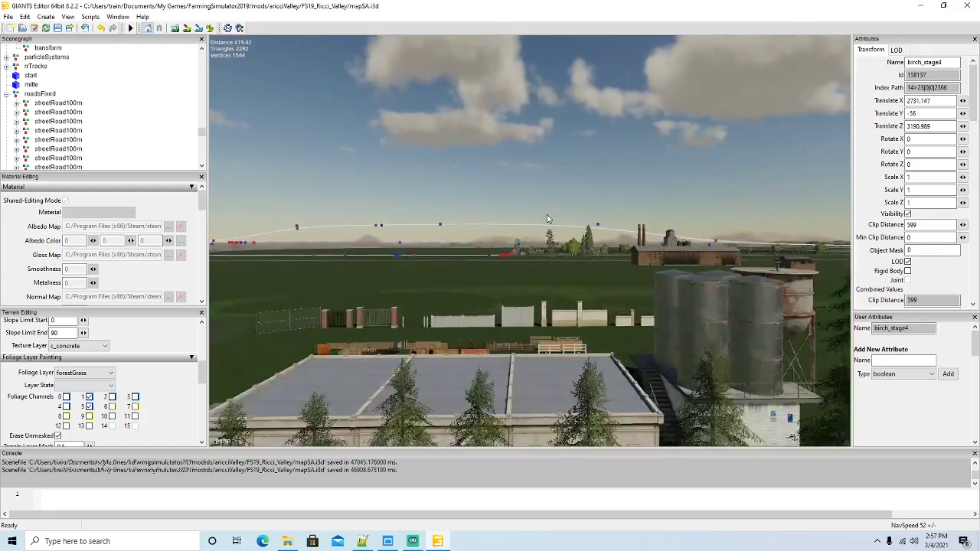
scroll(577, 211, "up", 10)
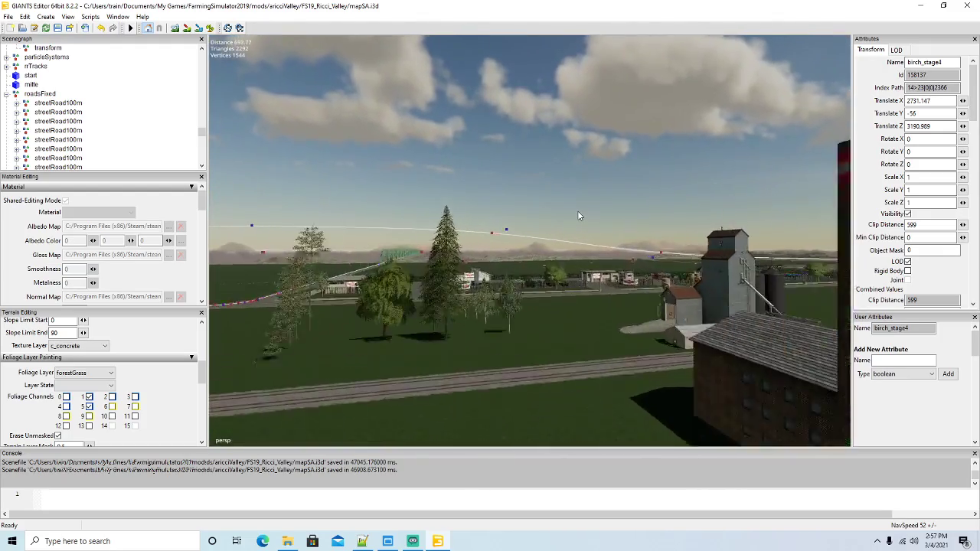
scroll(683, 217, "up", 10)
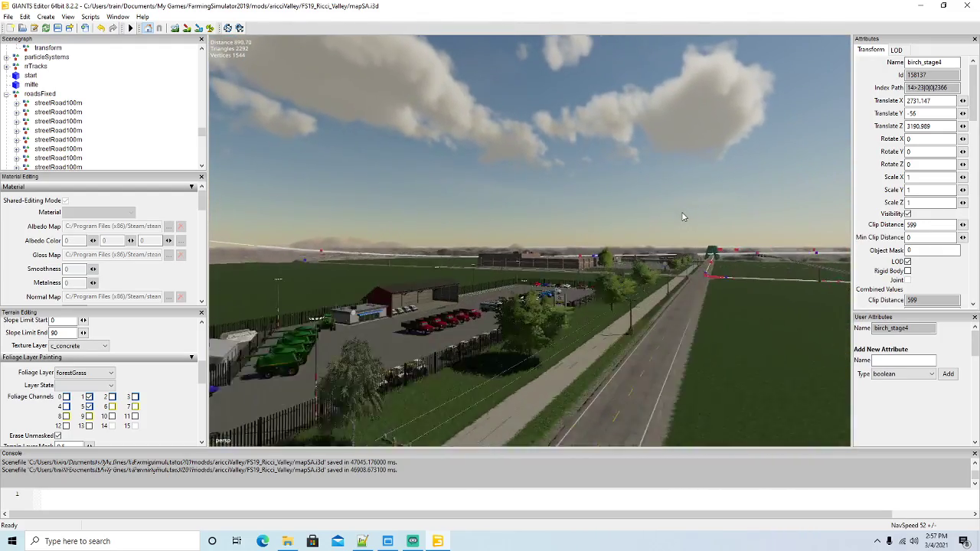
scroll(682, 216, "up", 10)
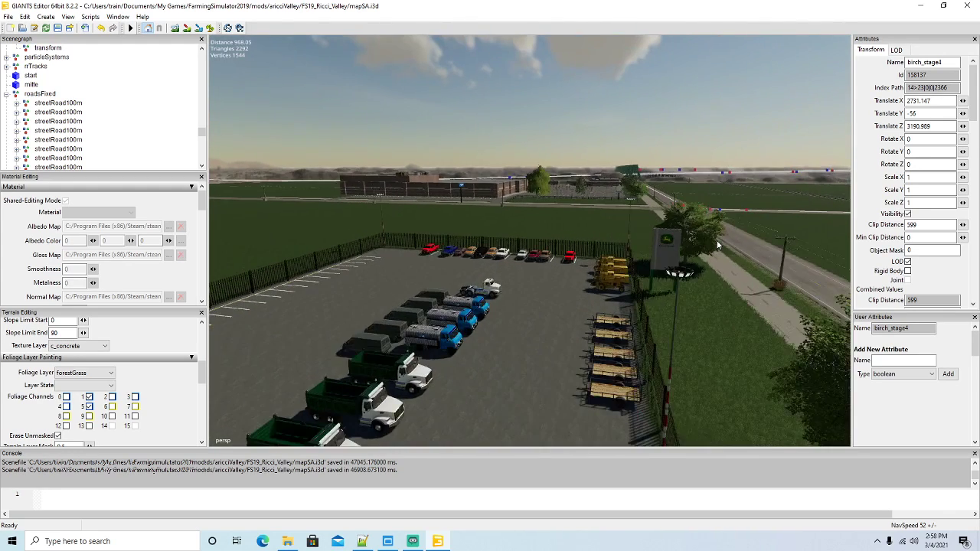
left_click_drag(658, 265, 632, 278, "alt")
left_click(421, 289)
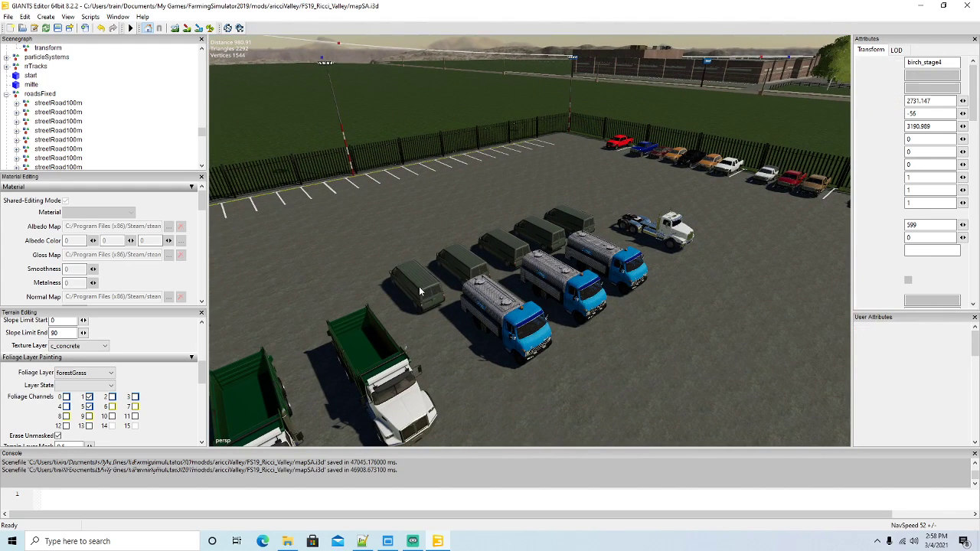
scroll(66, 124, "up", 2)
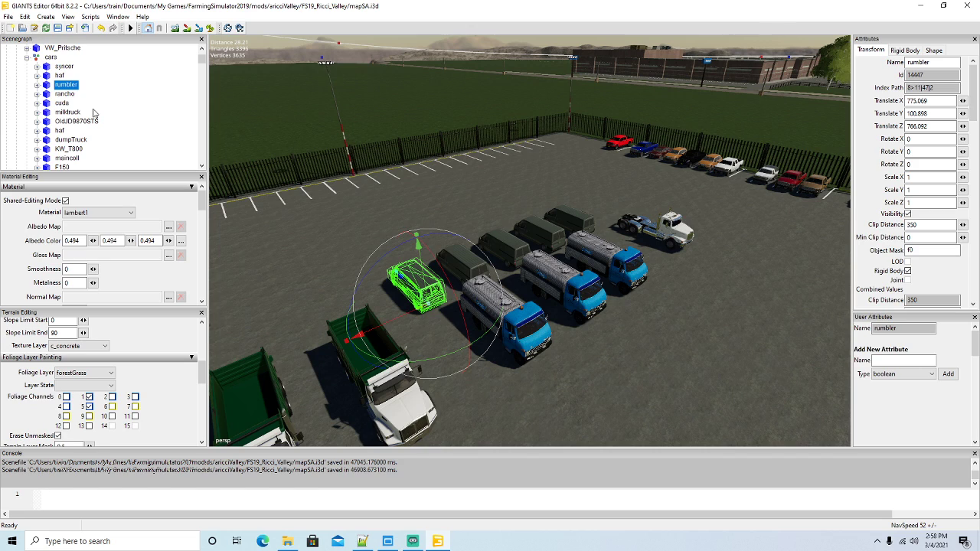
Collapse the poultryBarn group in the scenegraph
scroll(100, 115, "down", 5)
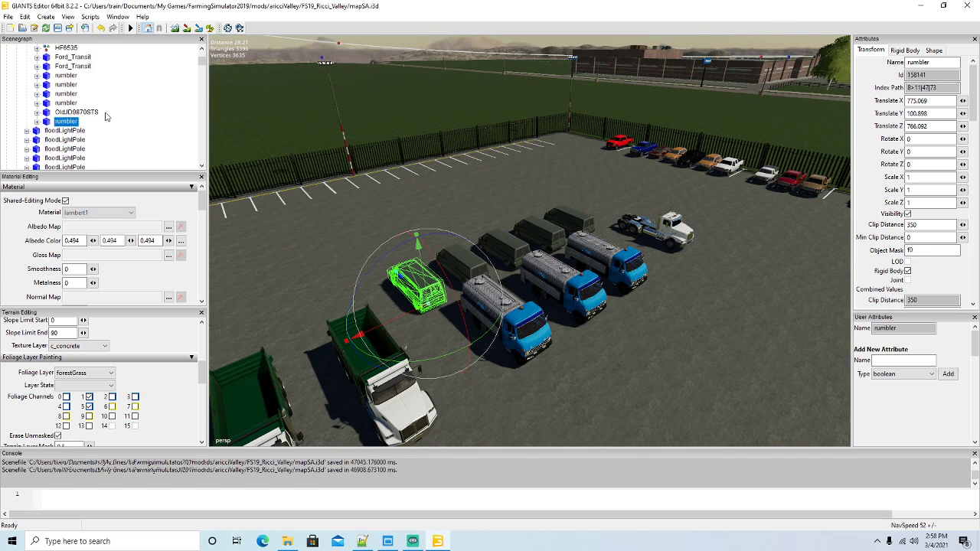
scroll(104, 115, "down", 10)
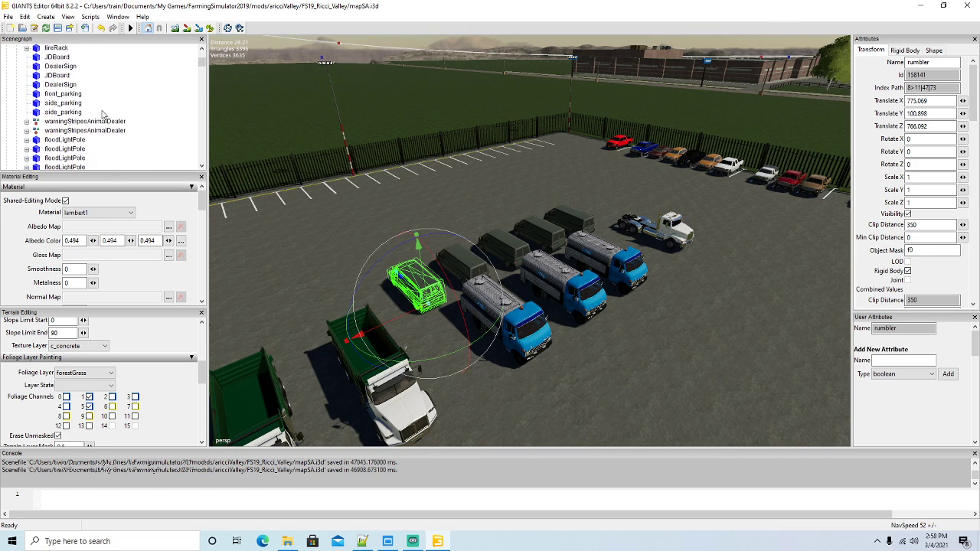
scroll(102, 115, "down", 10)
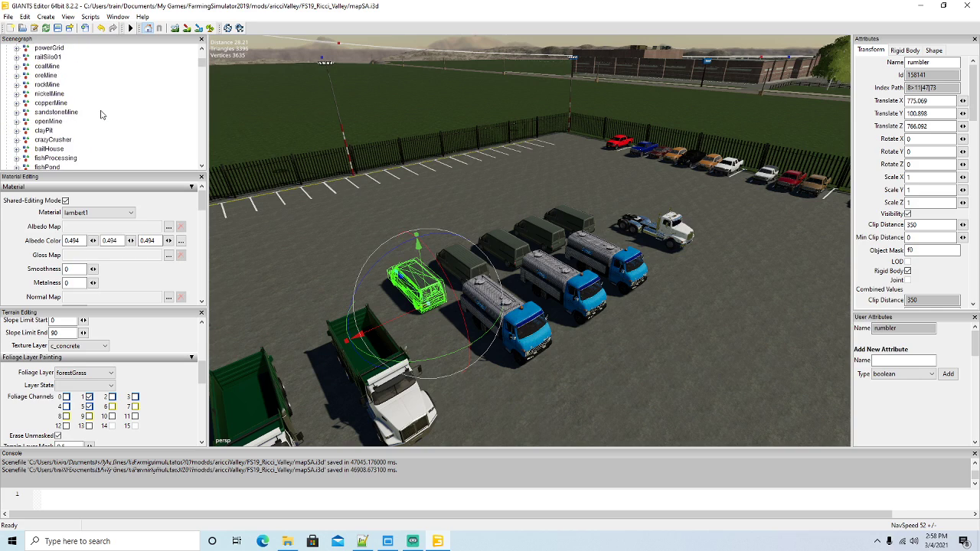
scroll(102, 115, "down", 2)
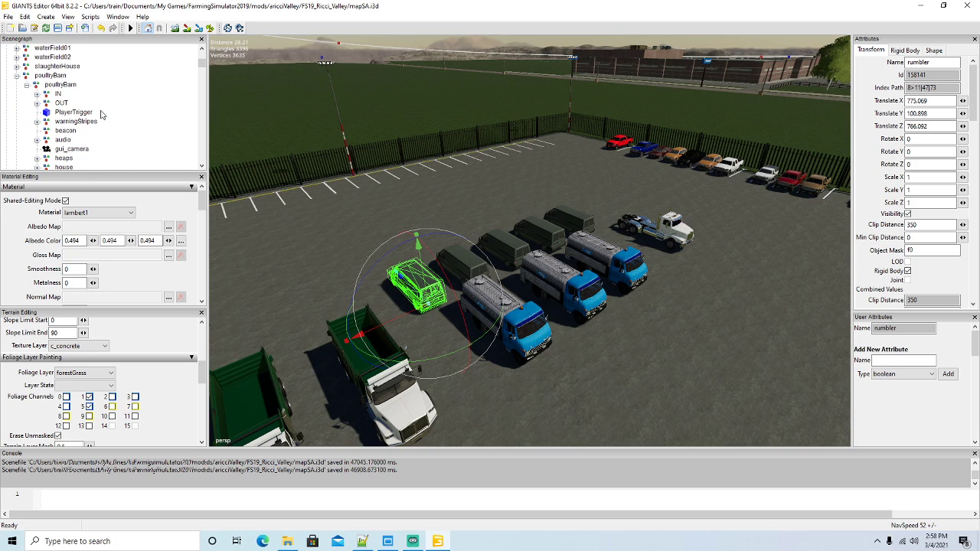
left_click(15, 75)
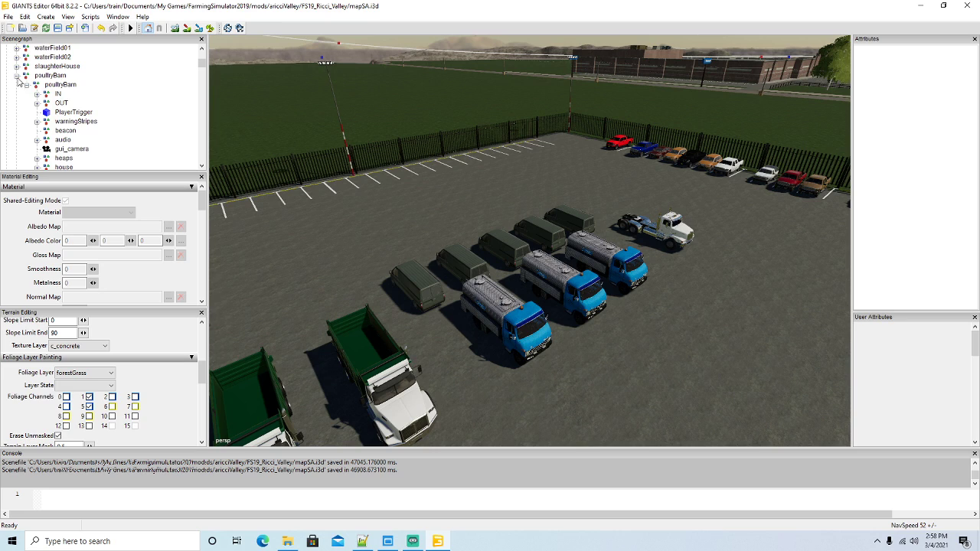
Select the duplicate rumbler at the end of the cars group and move it off the original to Translate Z about 773.3
scroll(141, 115, "up", 10)
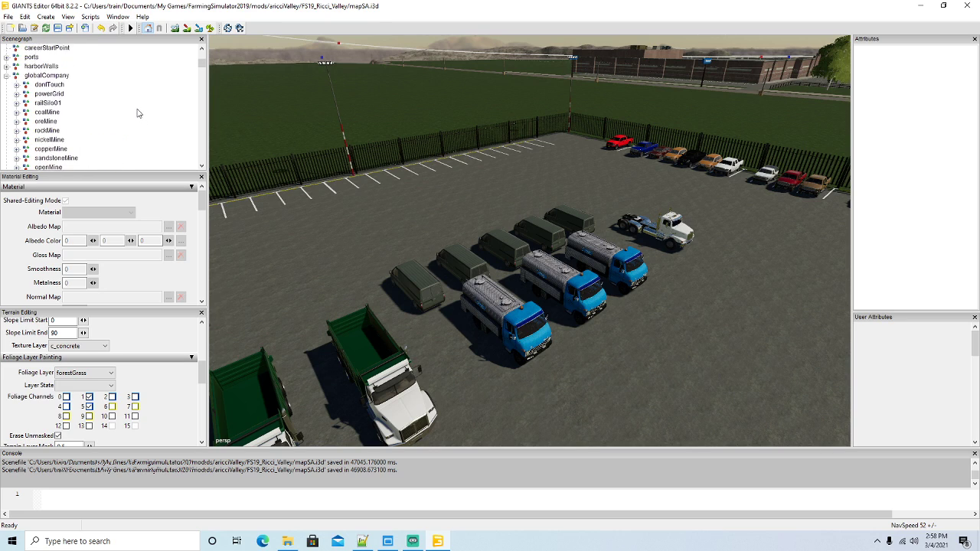
scroll(138, 113, "down", 6)
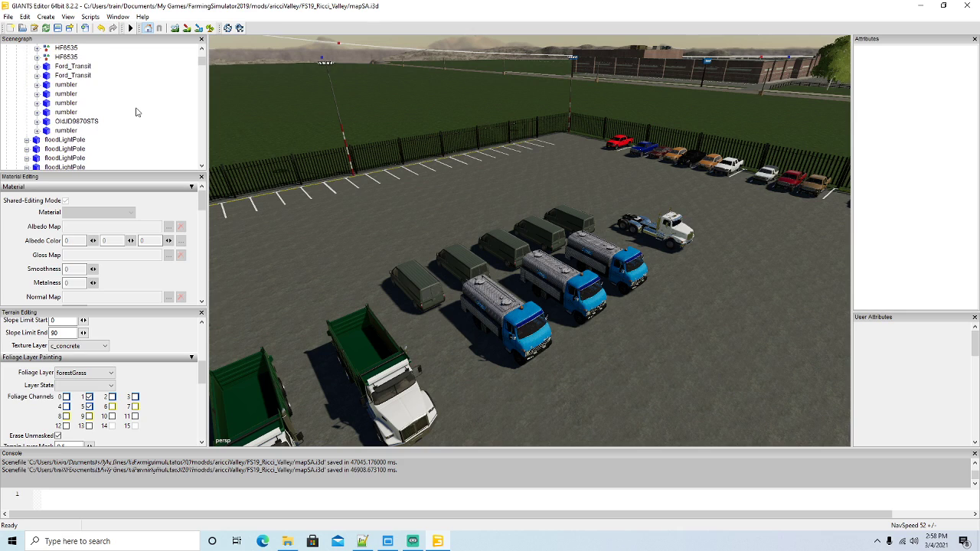
left_click(423, 283)
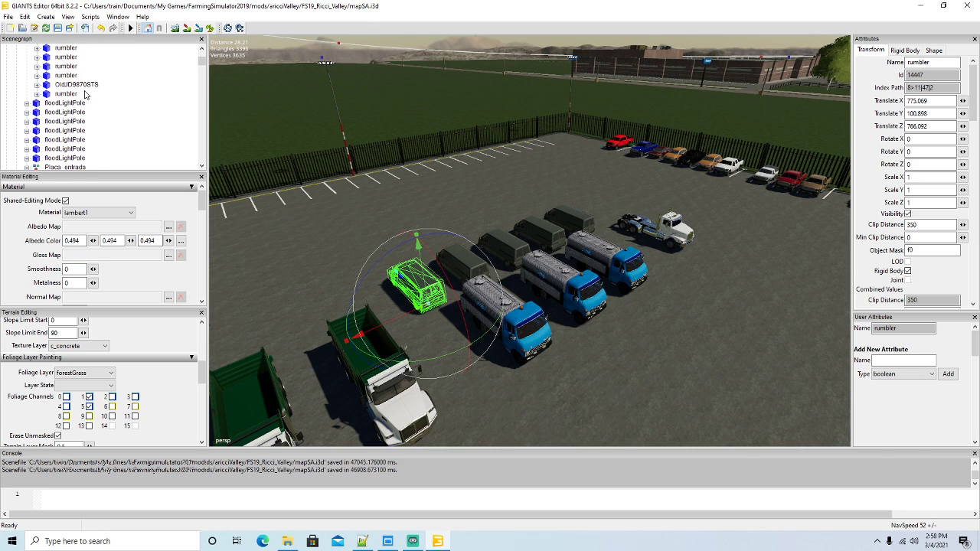
left_click(57, 94)
left_click_drag(406, 294, 333, 234)
Cut the duplicate rumbler and paste it into farmOne's visibility group
scroll(78, 92, "down", 12)
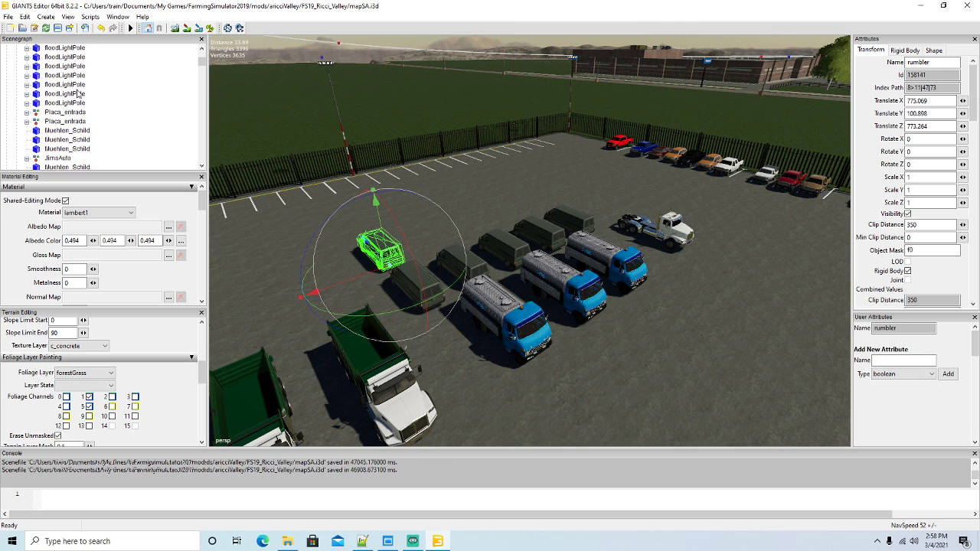
scroll(78, 92, "down", 15)
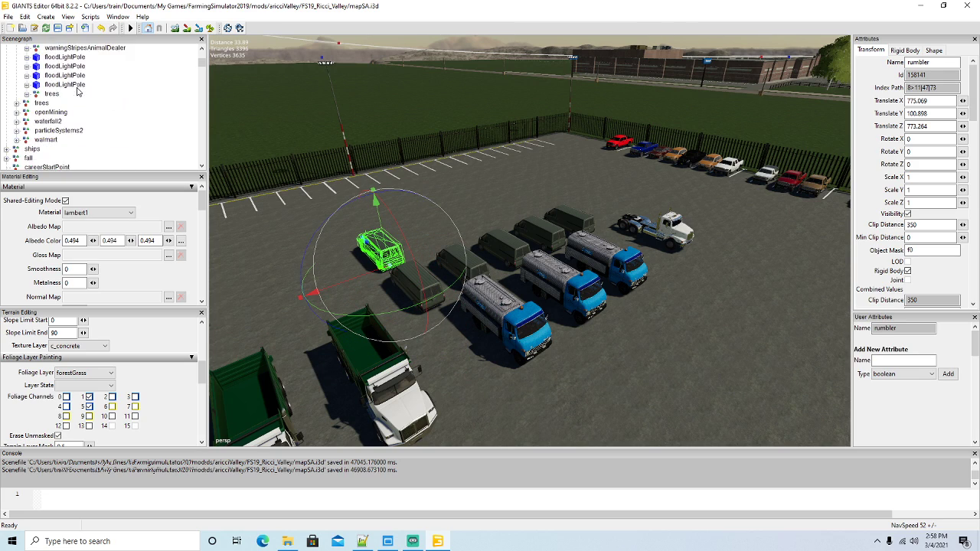
scroll(77, 92, "down", 8)
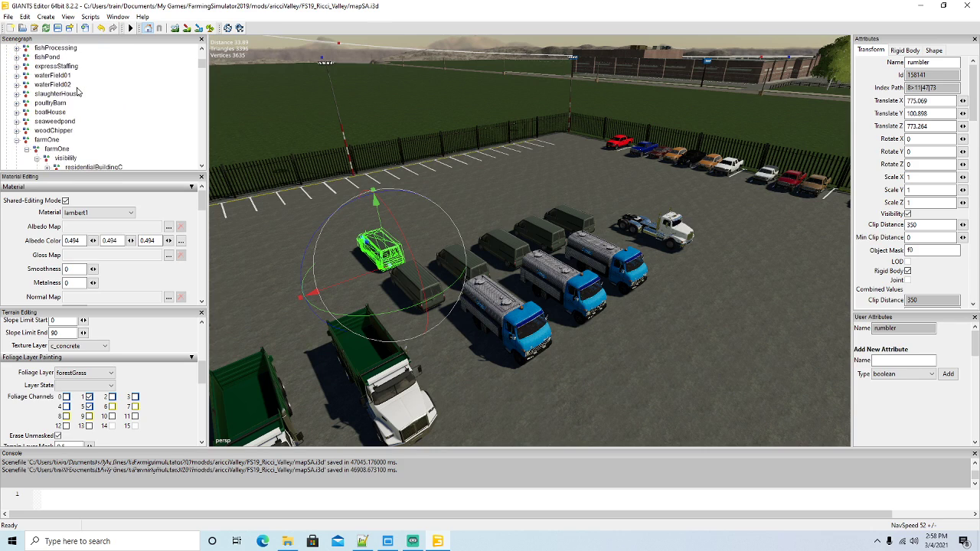
left_click(25, 16)
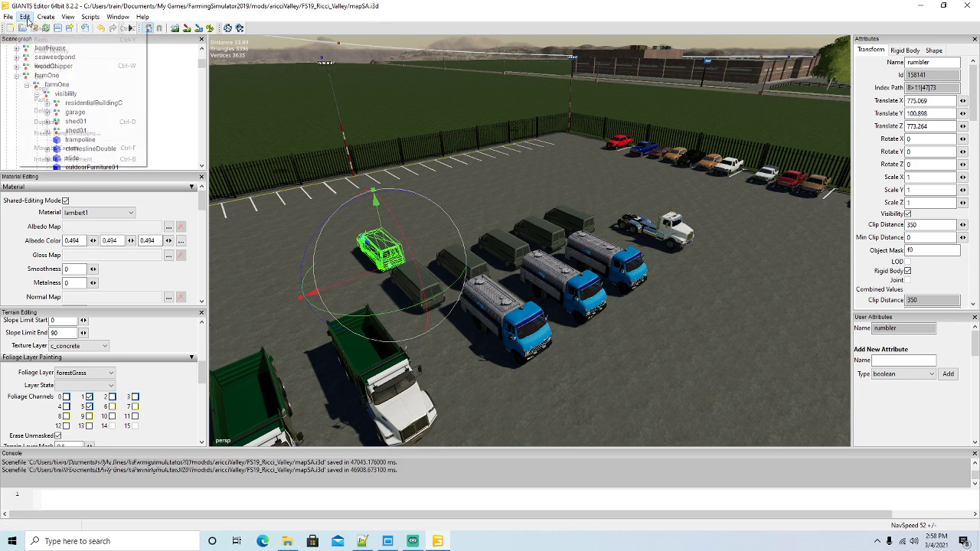
left_click(56, 94)
left_click(57, 85)
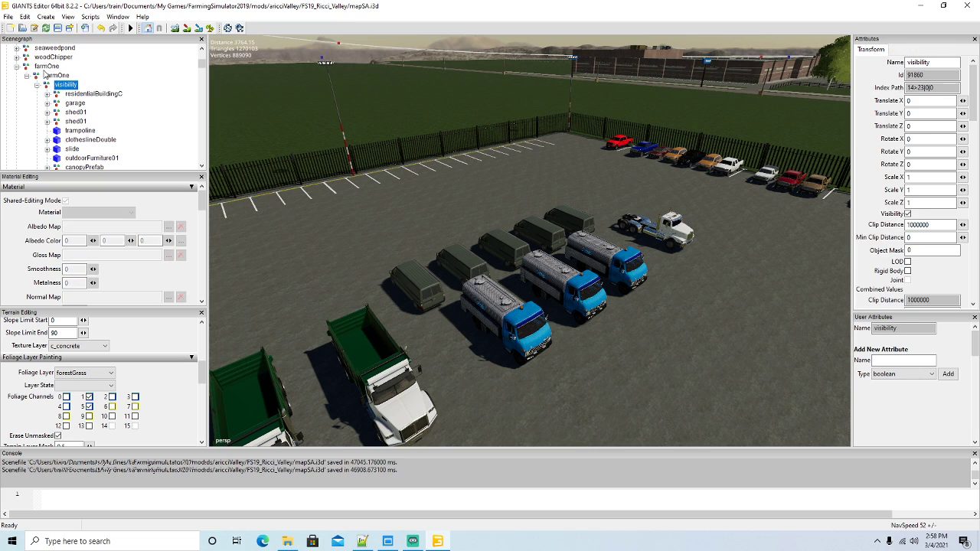
left_click(24, 16)
left_click(41, 99)
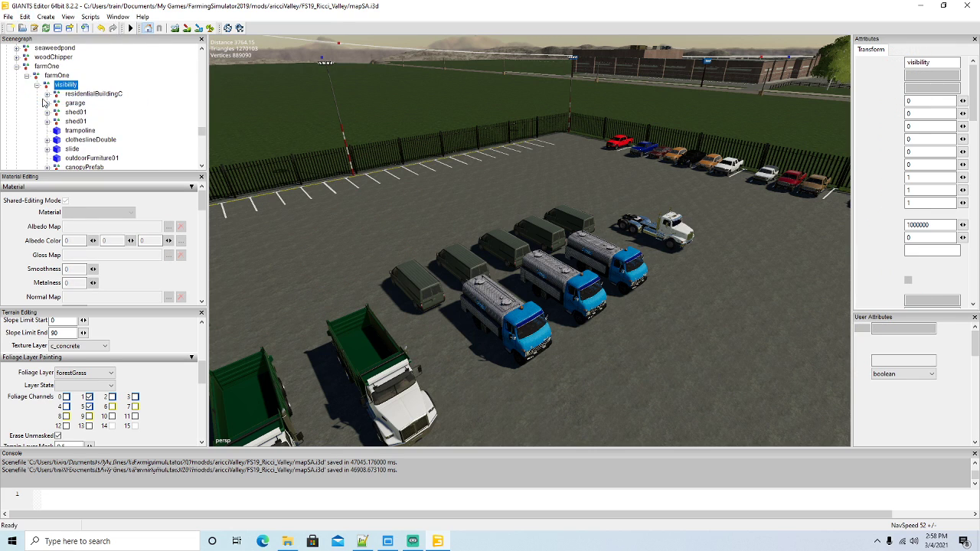
Use Interactive Placement to park the rumbler on the driveway beside the new house's garage, at Translate X about 2709.4, Z about 3208.2
left_click_drag(278, 204, 379, 245, "alt")
scroll(387, 201, "up", 8)
scroll(387, 198, "up", 10)
scroll(362, 195, "up", 8)
scroll(381, 226, "up", 4)
scroll(382, 227, "up", 10)
scroll(379, 247, "up", 8)
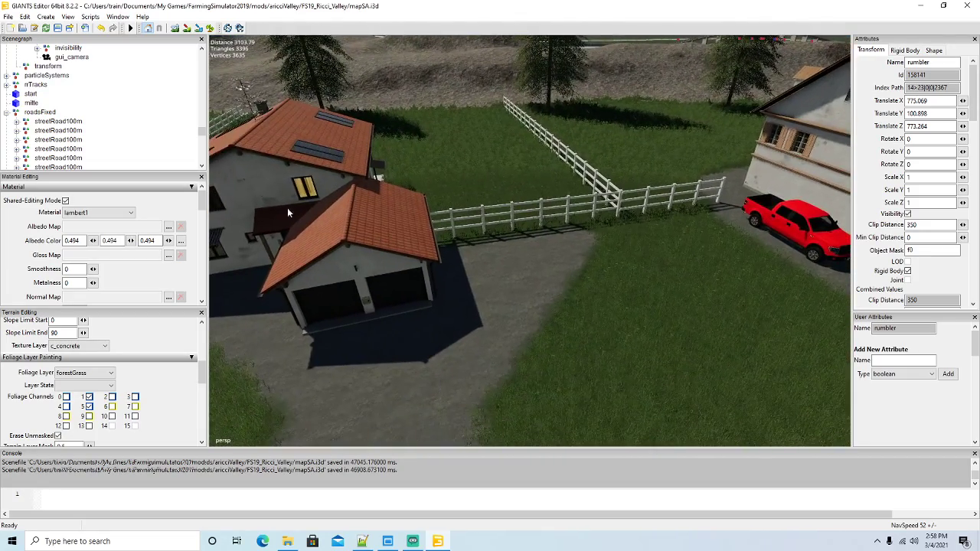
left_click(25, 16)
left_click(63, 159)
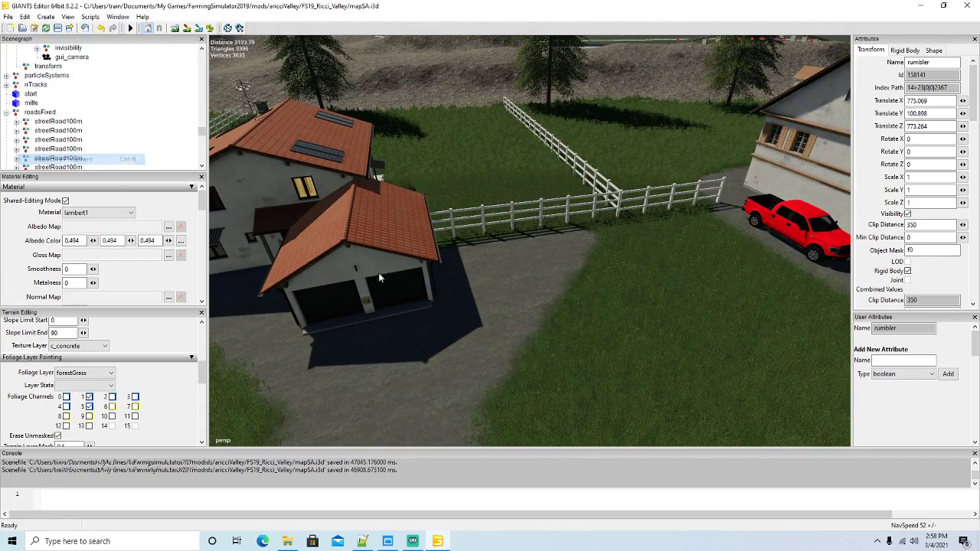
left_click_drag(508, 342, 600, 241)
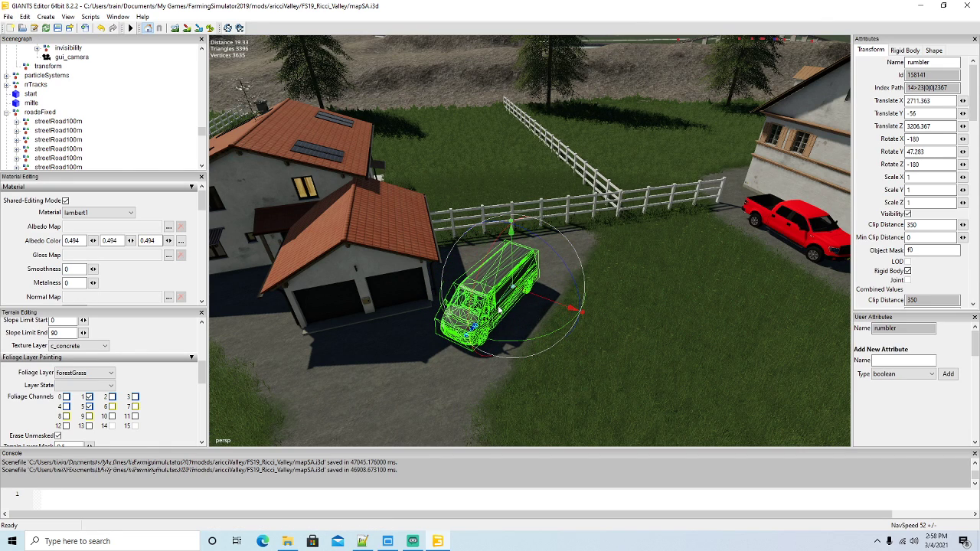
left_click_drag(474, 327, 552, 284)
Examine the farmOne yard from several angles, including the new house, driveway and parked rumbler
scroll(489, 312, "down", 5)
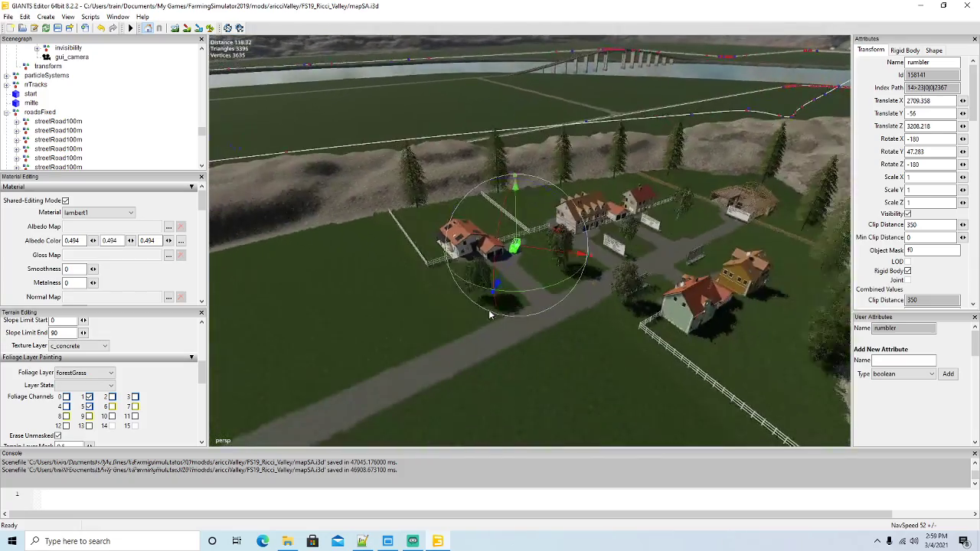
left_click_drag(490, 312, 487, 336, "alt")
scroll(487, 339, "up", 8)
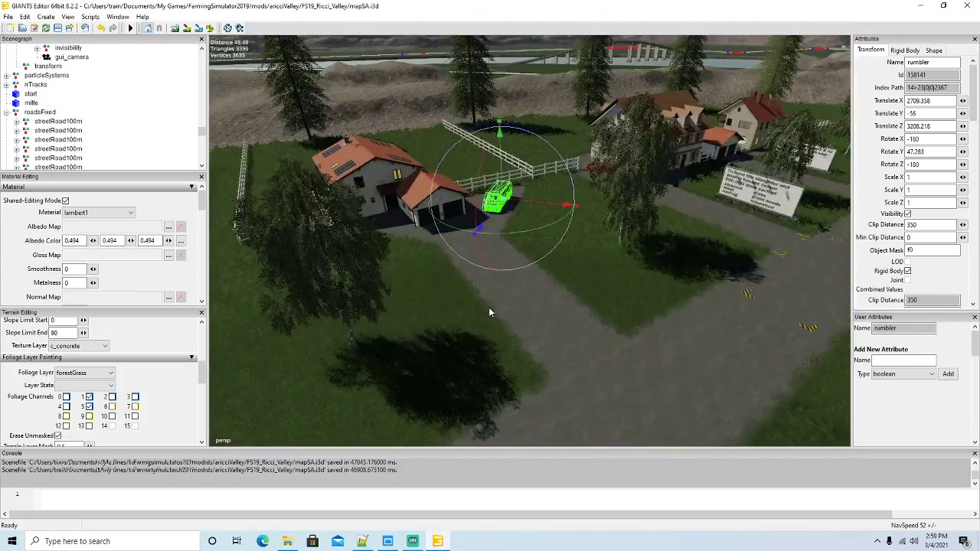
scroll(541, 323, "down", 3)
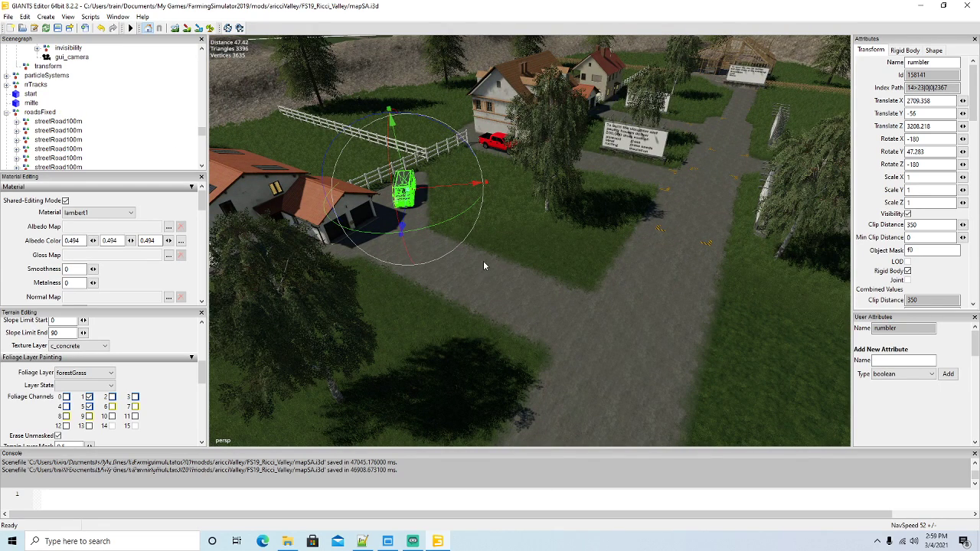
left_click_drag(504, 283, 549, 297, "alt")
scroll(525, 299, "down", 4)
left_click_drag(486, 339, 591, 248, "alt")
scroll(588, 227, "up", 3)
scroll(592, 249, "up", 4)
Survey the map along the river and bridges as far as the farmhouse and red barn behind the wooden roadside fence
scroll(590, 260, "down", 10)
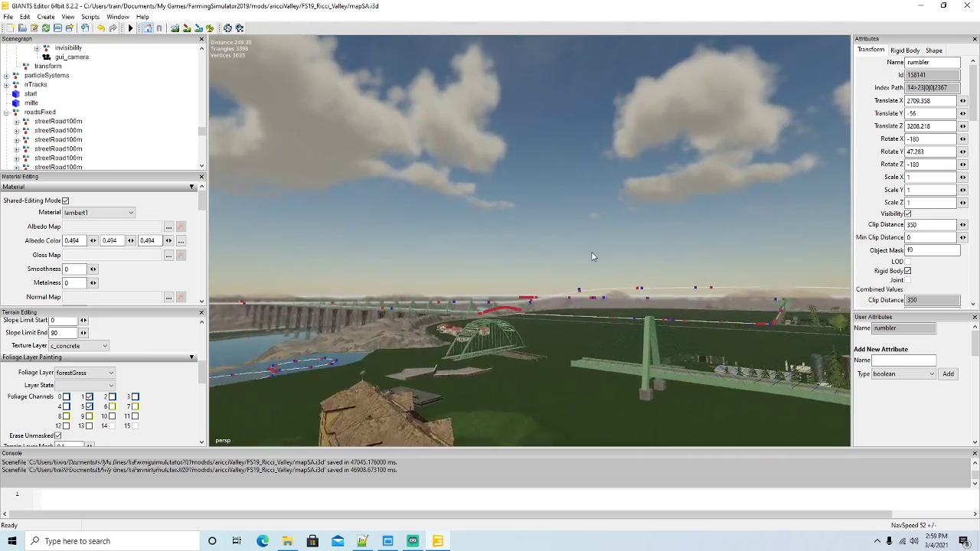
scroll(580, 268, "up", 3)
left_click_drag(579, 268, 558, 272, "alt")
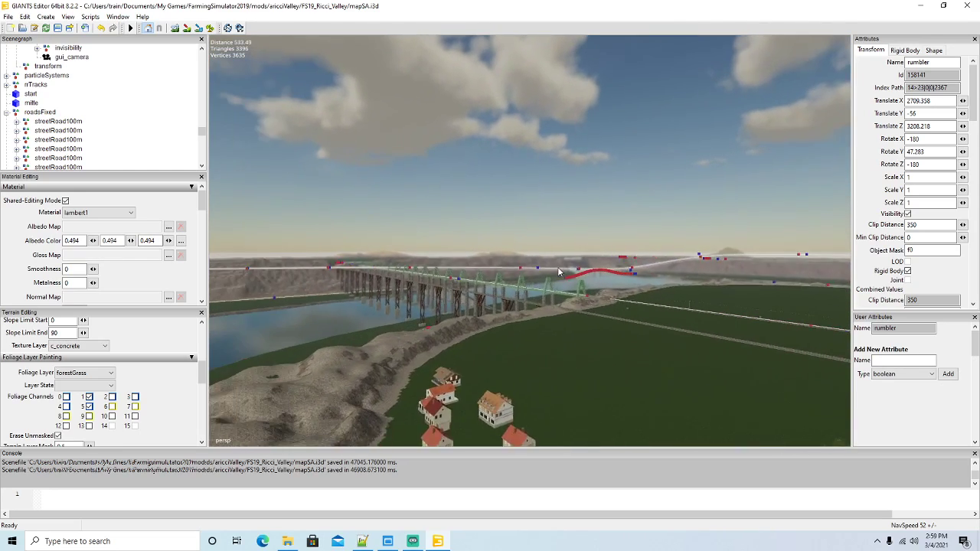
scroll(559, 271, "up", 10)
scroll(559, 271, "up", 10)
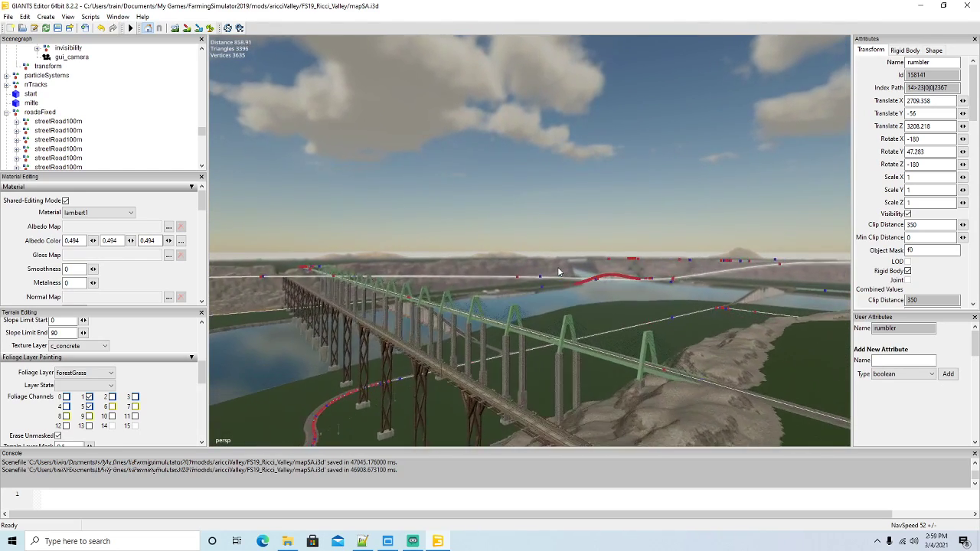
scroll(558, 272, "up", 10)
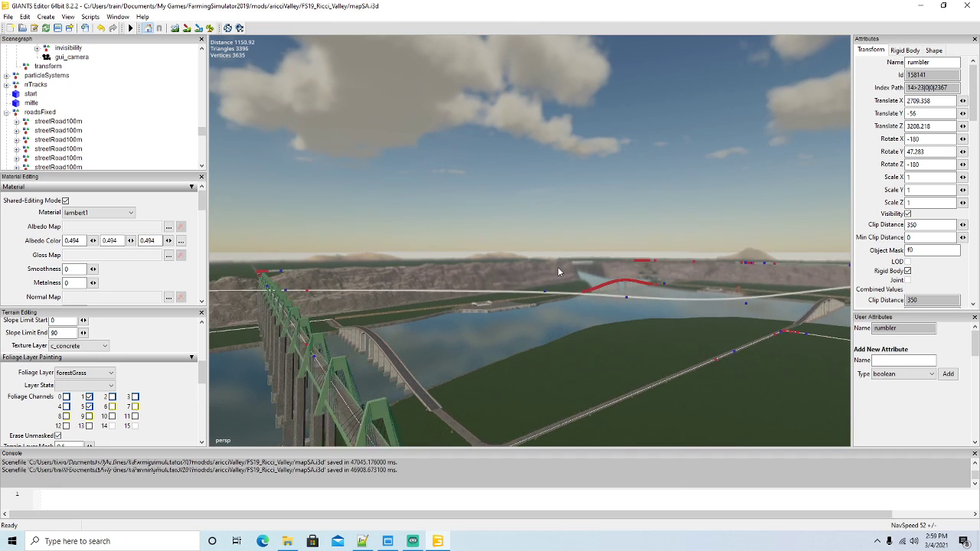
scroll(558, 272, "up", 10)
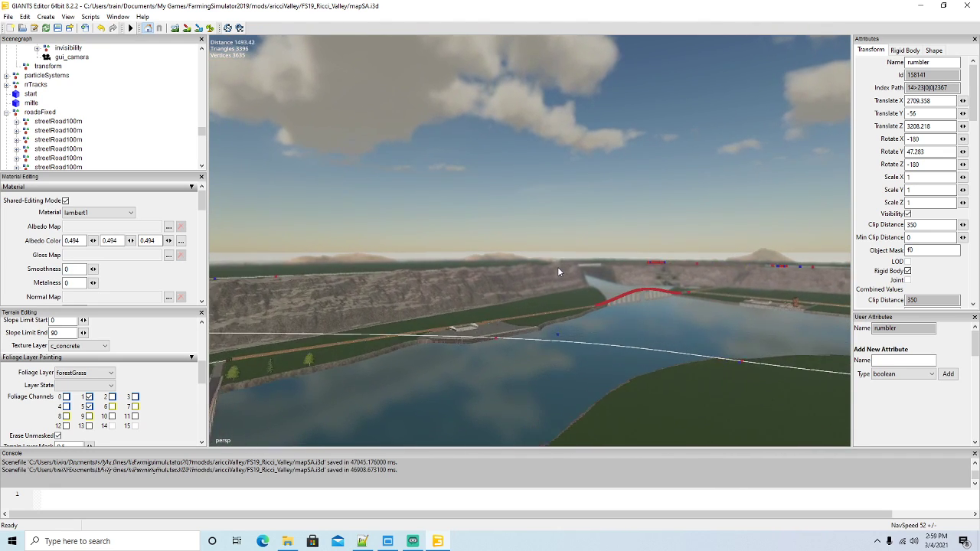
scroll(559, 274, "up", 10)
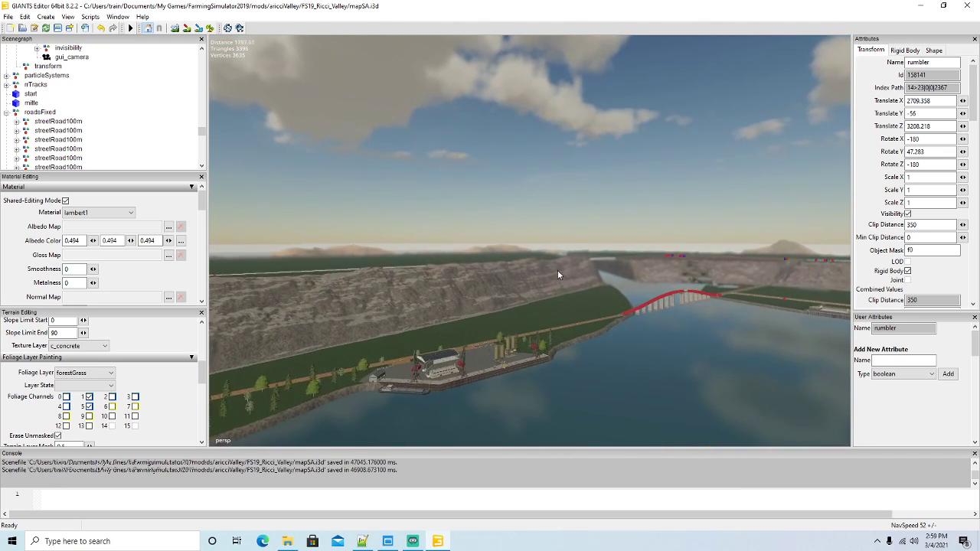
scroll(572, 274, "up", 10)
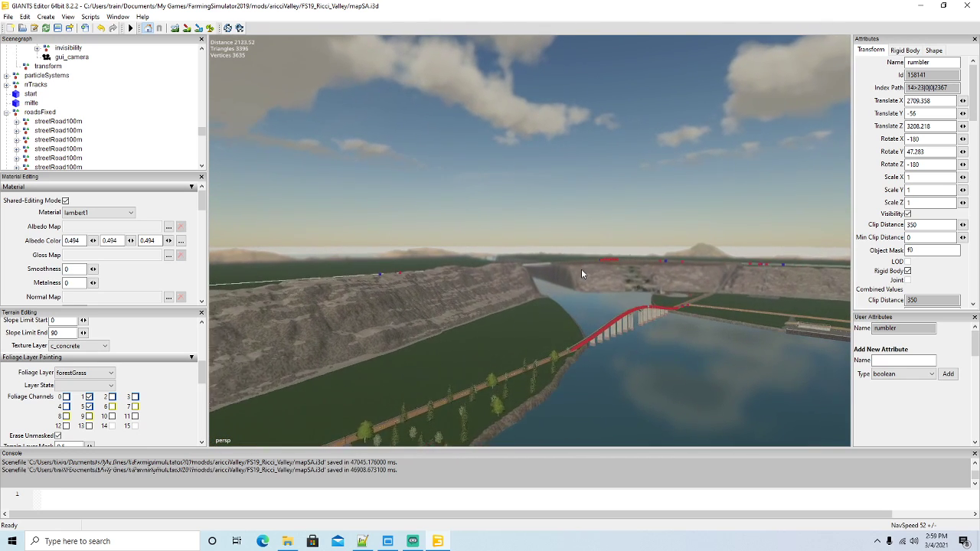
scroll(581, 268, "up", 10)
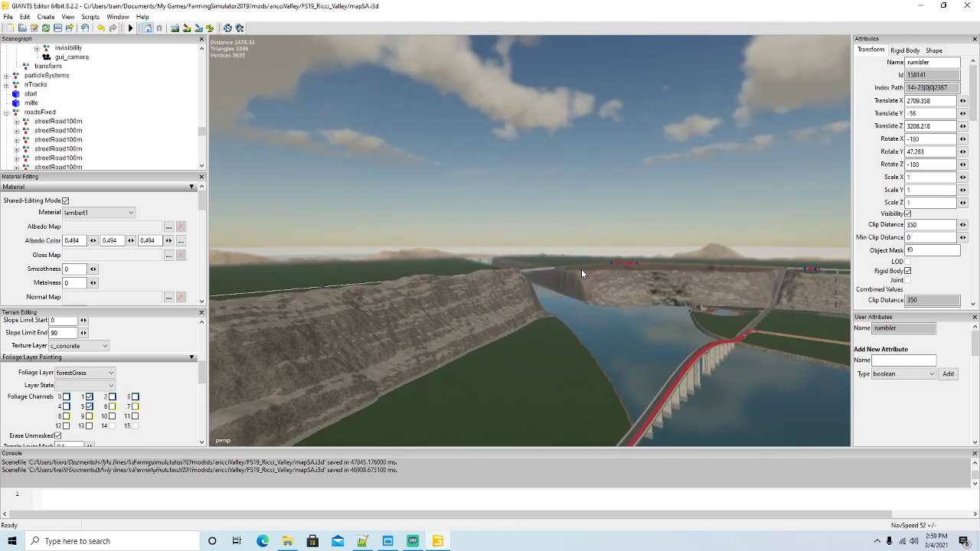
scroll(587, 272, "up", 8)
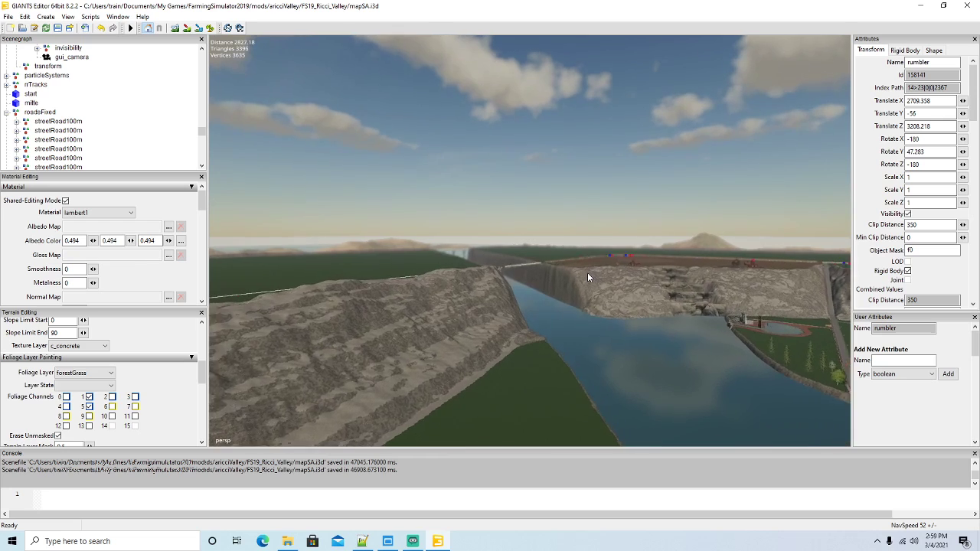
scroll(663, 276, "up", 3)
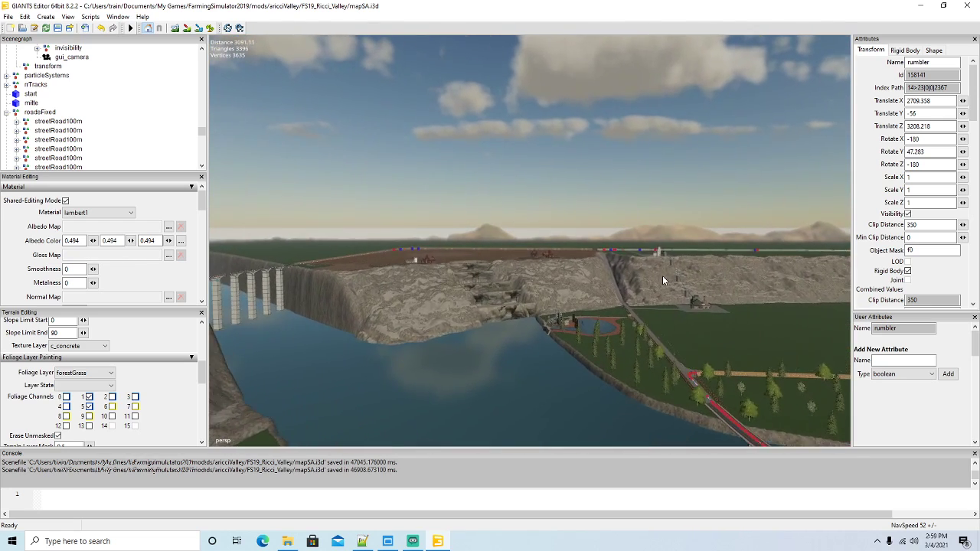
left_click_drag(663, 276, 584, 280, "alt")
scroll(584, 280, "up", 5)
scroll(583, 283, "up", 8)
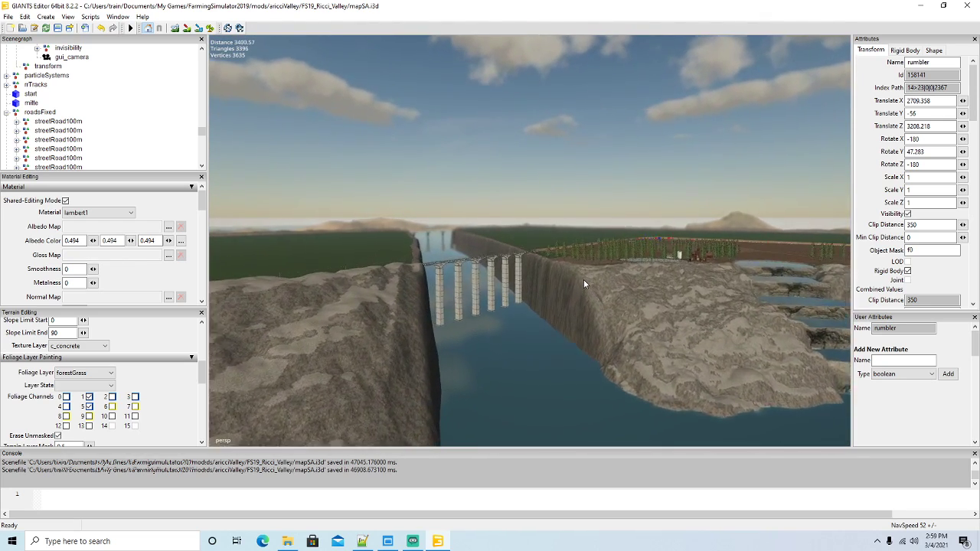
scroll(583, 279, "up", 8)
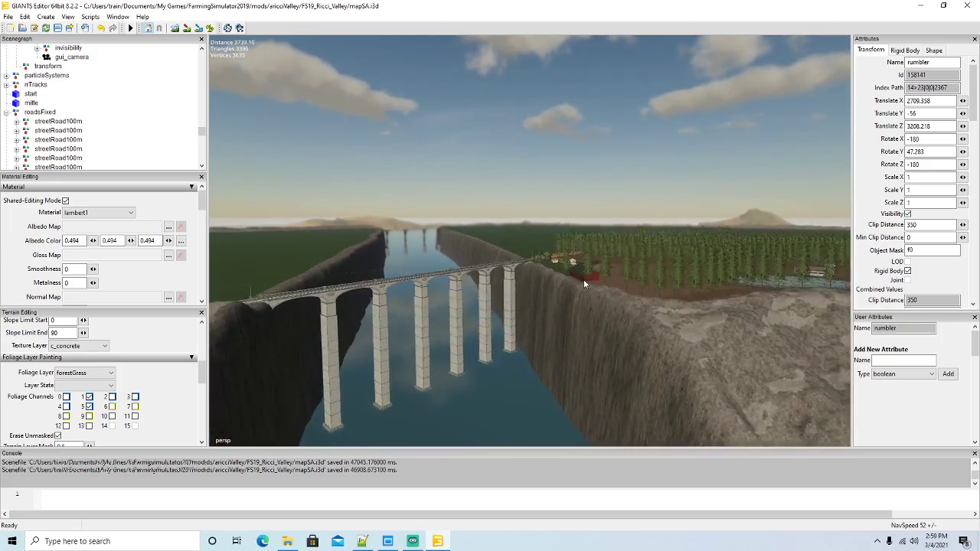
scroll(583, 275, "up", 7)
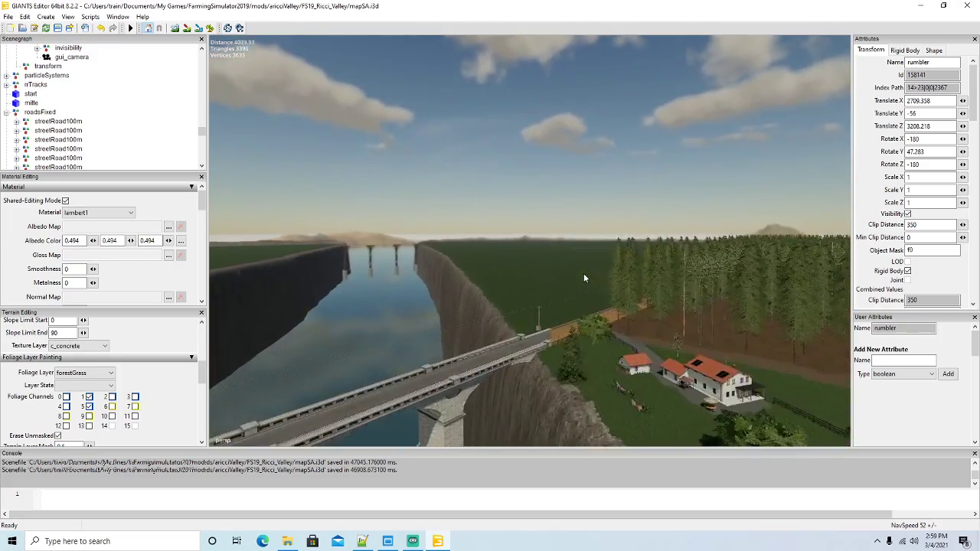
left_click_drag(584, 277, 675, 343, "alt")
scroll(675, 345, "down", 2)
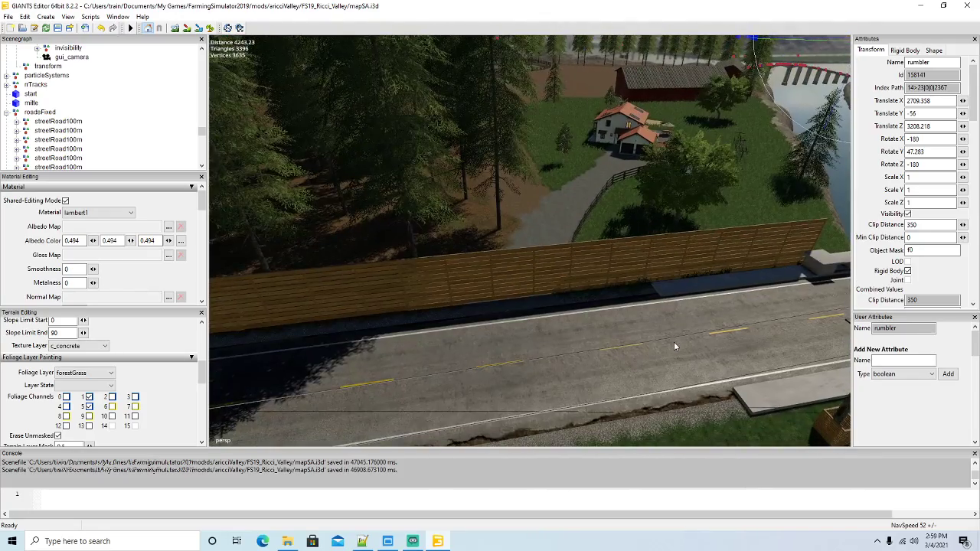
Save the mapSA.i3d scene
left_click(58, 29)
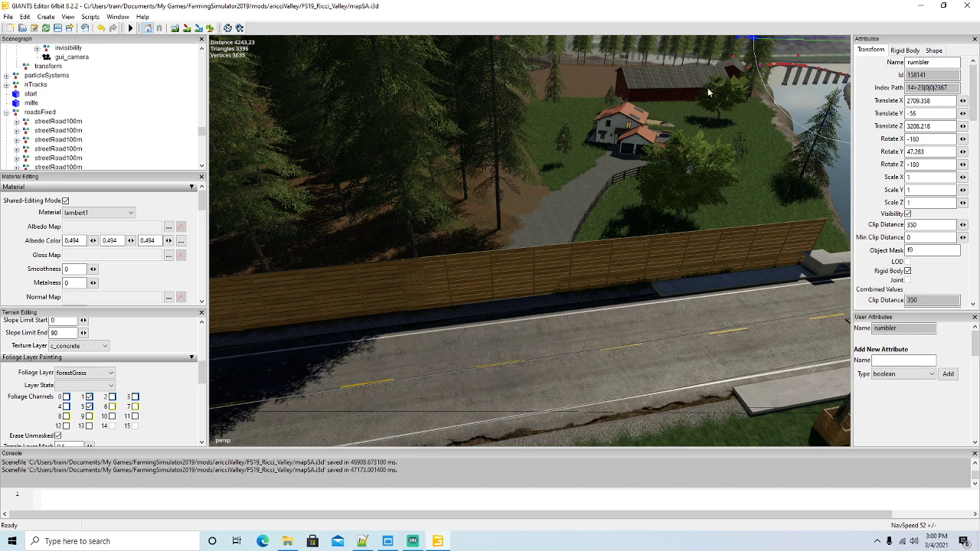
Switch to File Explorer, look through the FS19_Ricci_Valley folder and return to the aricciValley mods folder
left_click(921, 5)
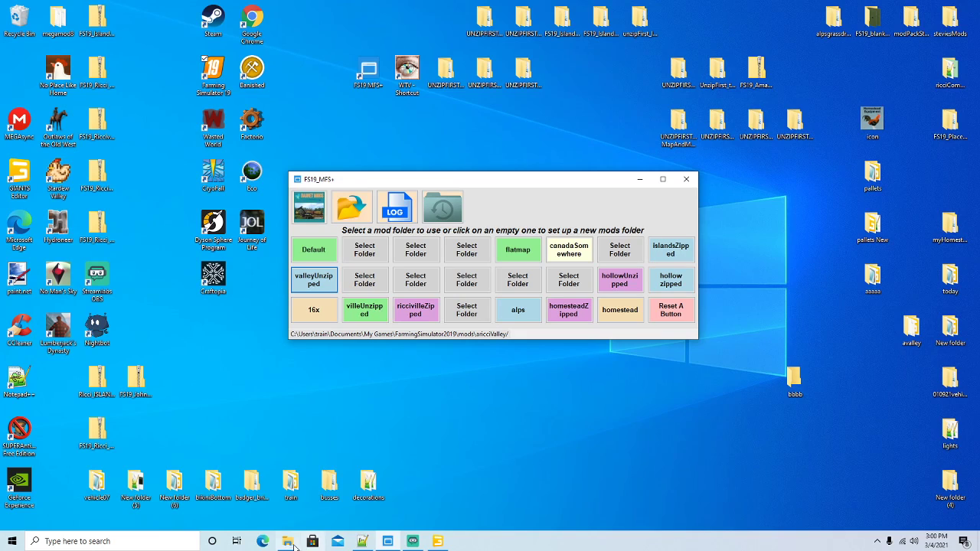
left_click(294, 545)
left_click_drag(339, 64, 374, 60)
left_click(347, 87)
double_click(205, 151)
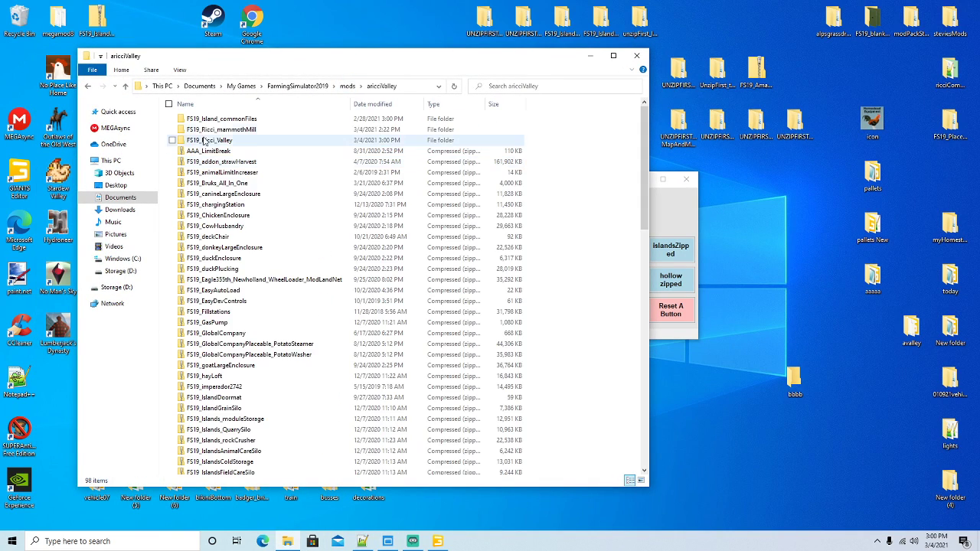
left_click(227, 144)
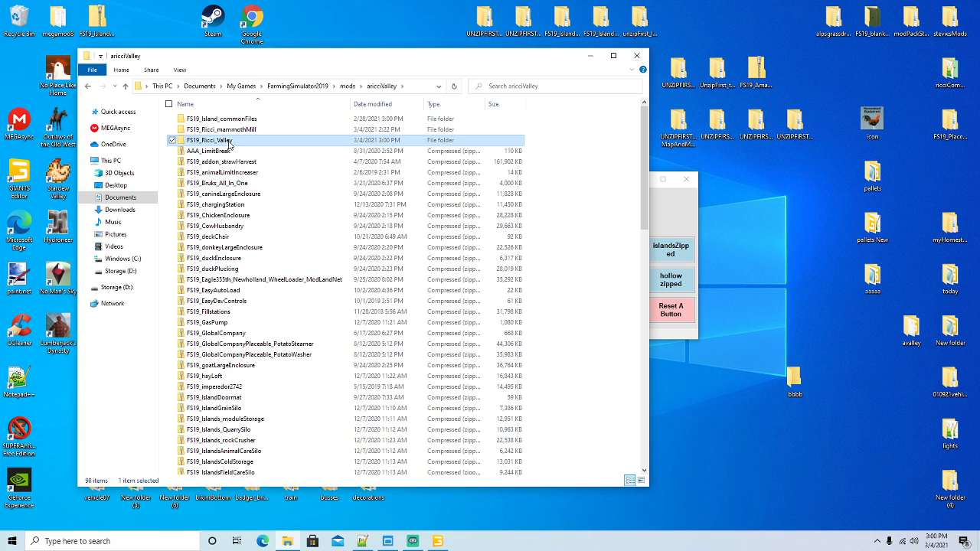
double_click(227, 143)
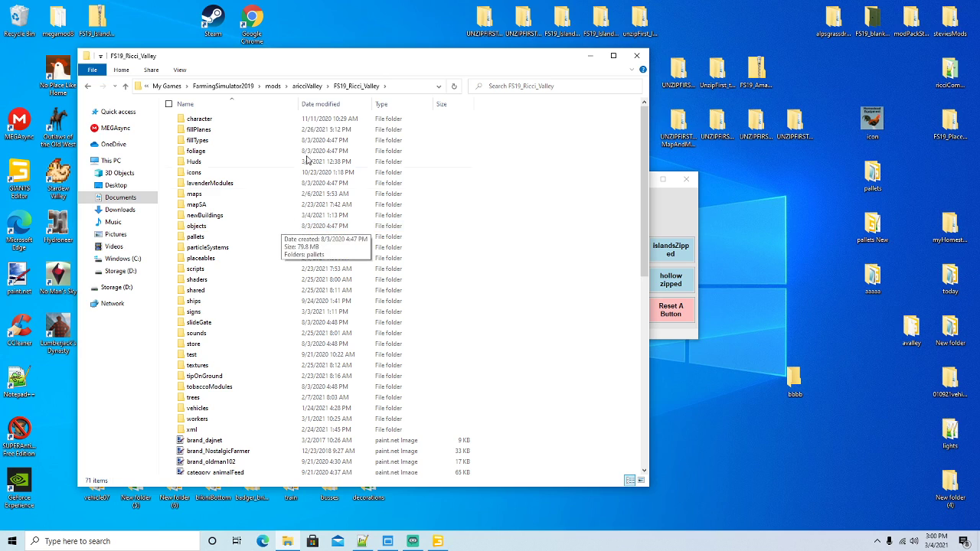
left_click_drag(335, 62, 385, 66)
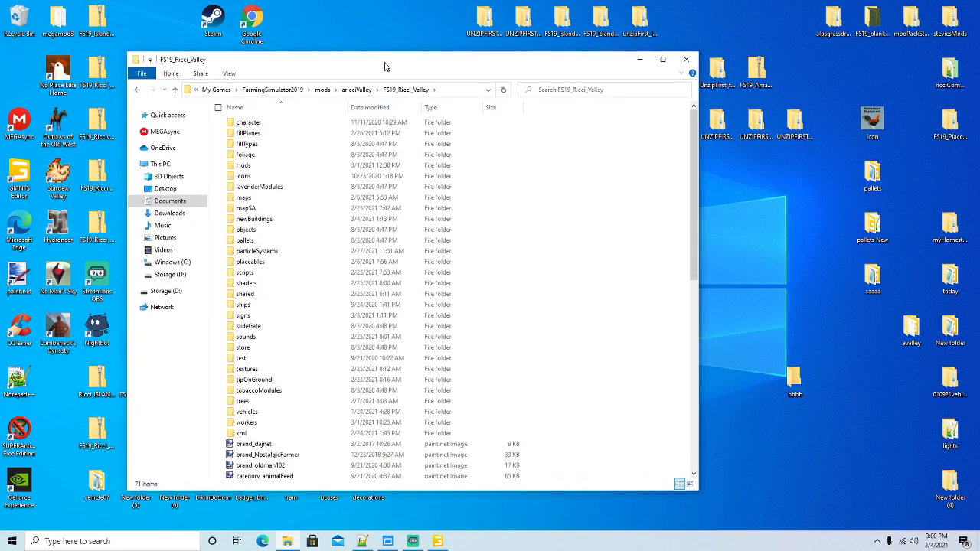
left_click(360, 89)
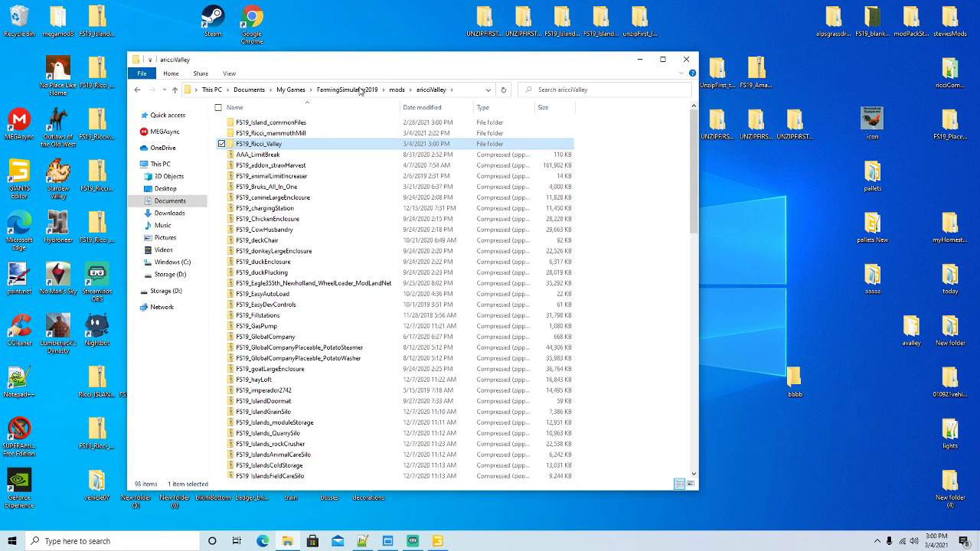
Look through the aricciValley mod list and the desktop's FS19_PlaceableMods folder
left_click(283, 133)
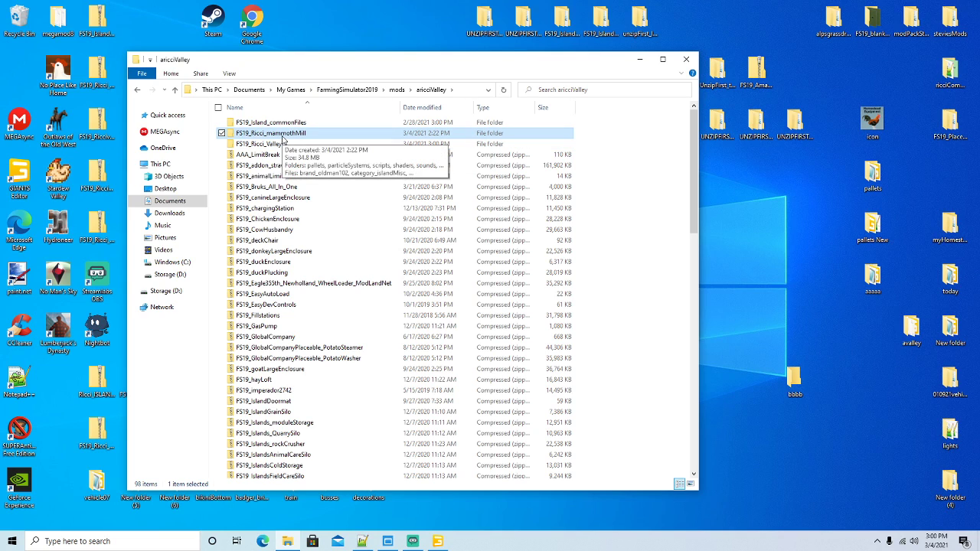
scroll(322, 254, "down", 10)
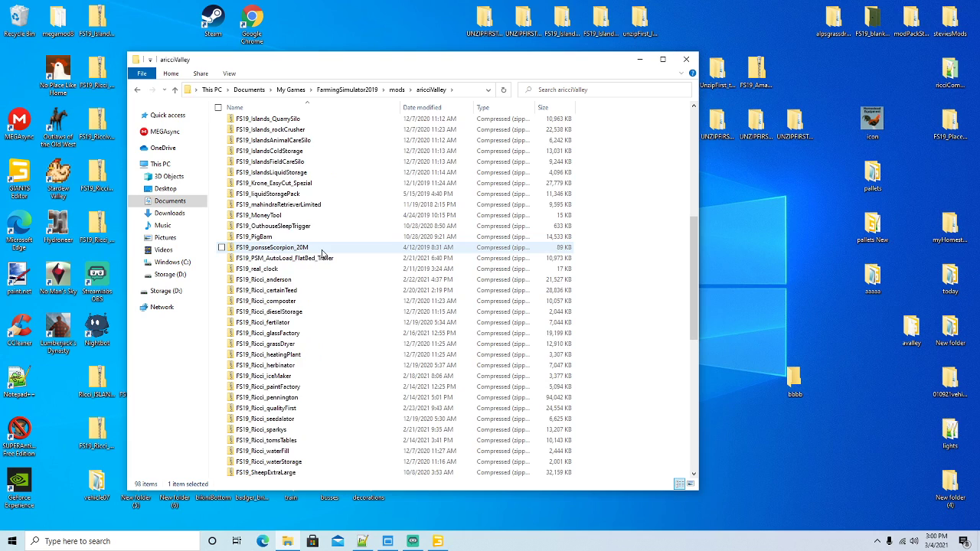
scroll(322, 254, "up", 6)
scroll(323, 254, "up", 4)
left_click_drag(392, 63, 369, 60)
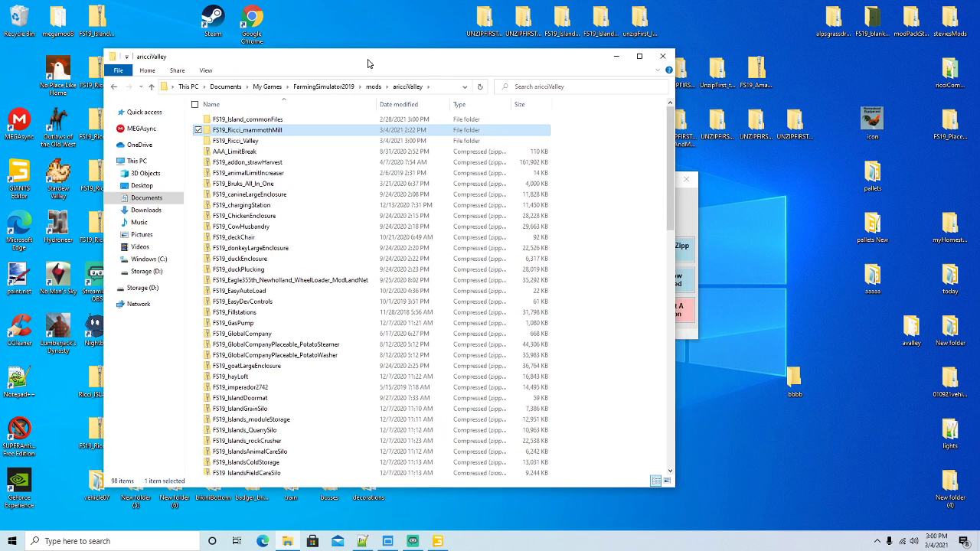
double_click(952, 138)
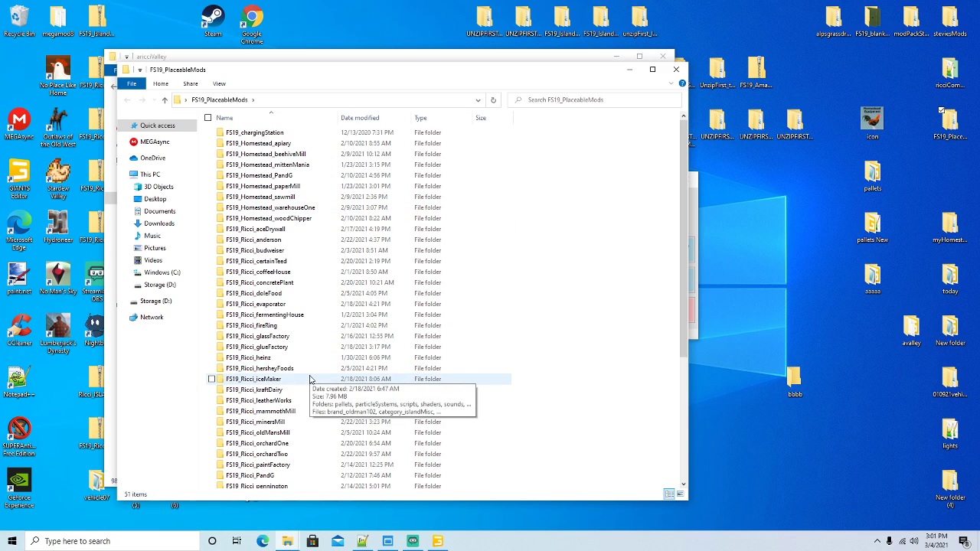
left_click(676, 69)
Copy the FS19_Ricci_mammothMill zip from inside the FS19_Ricci_mammothMill folder
left_click_drag(440, 61, 501, 66)
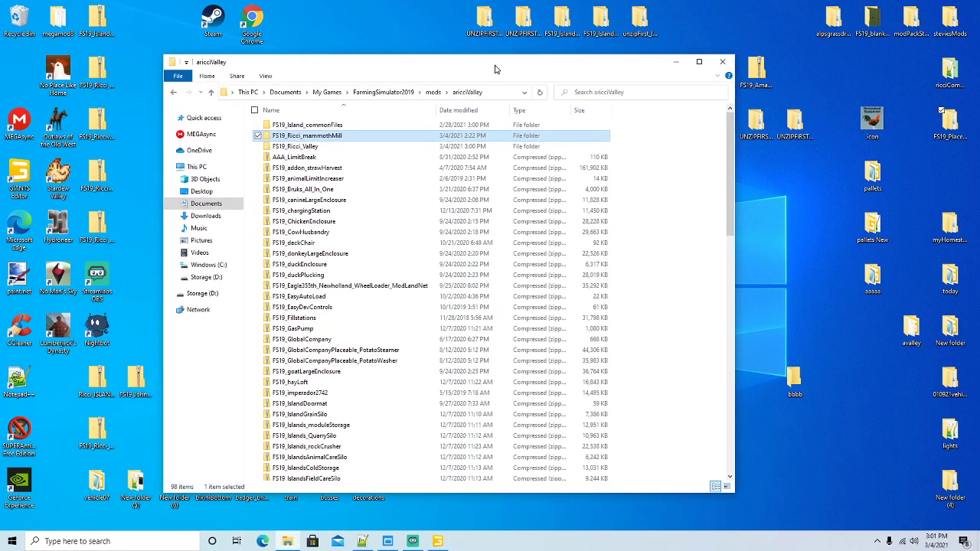
double_click(292, 136)
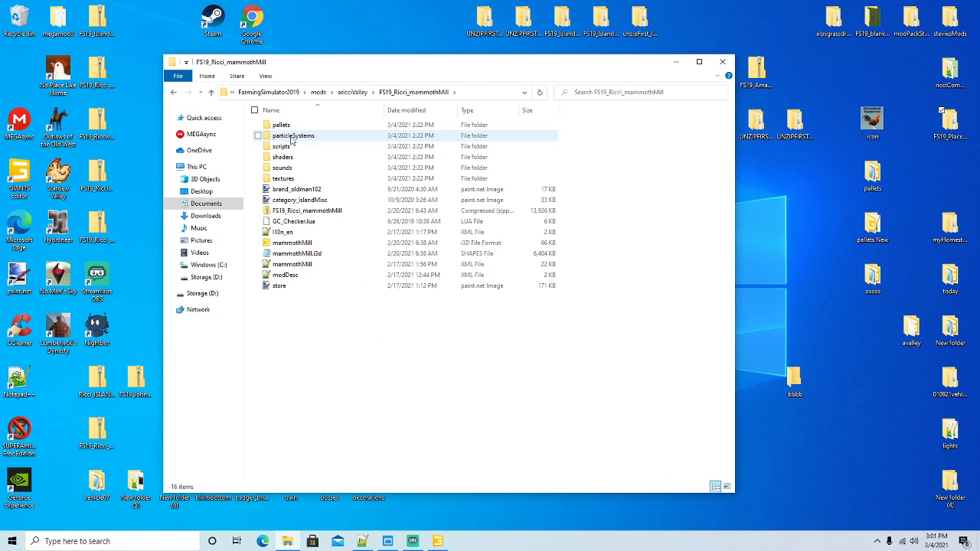
left_click(314, 212)
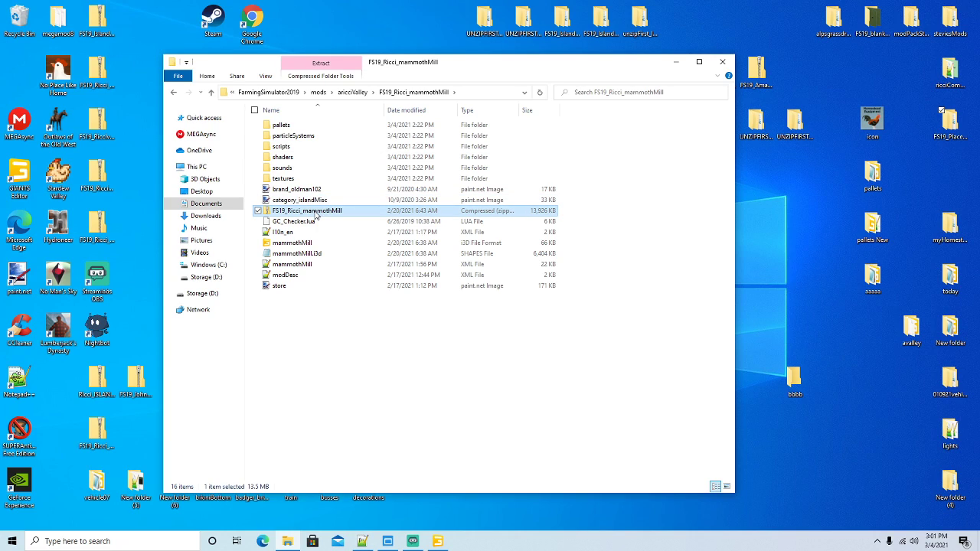
right_click(315, 216)
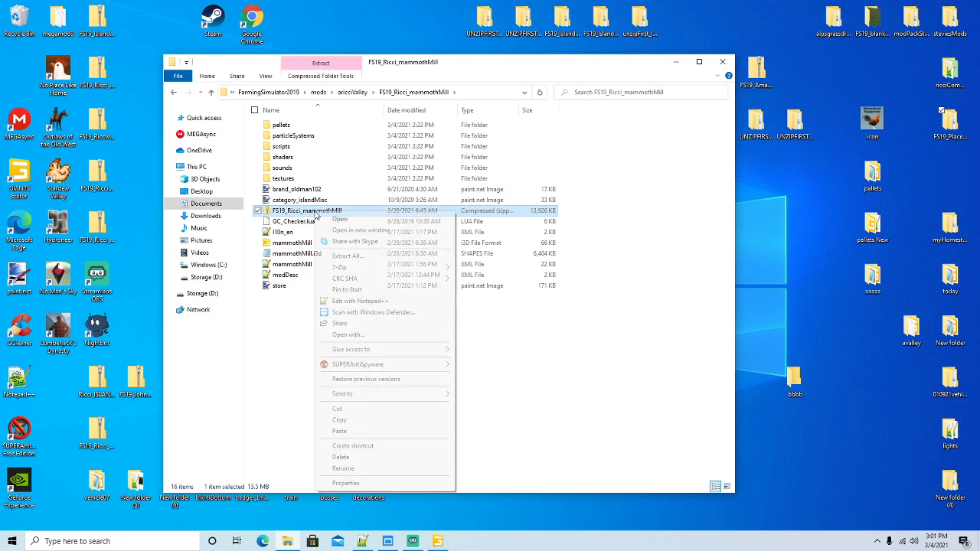
left_click(339, 421)
Delete the unzipped FS19_Ricci_mammothMill folder from the aricciValley mods folder
left_click(174, 92)
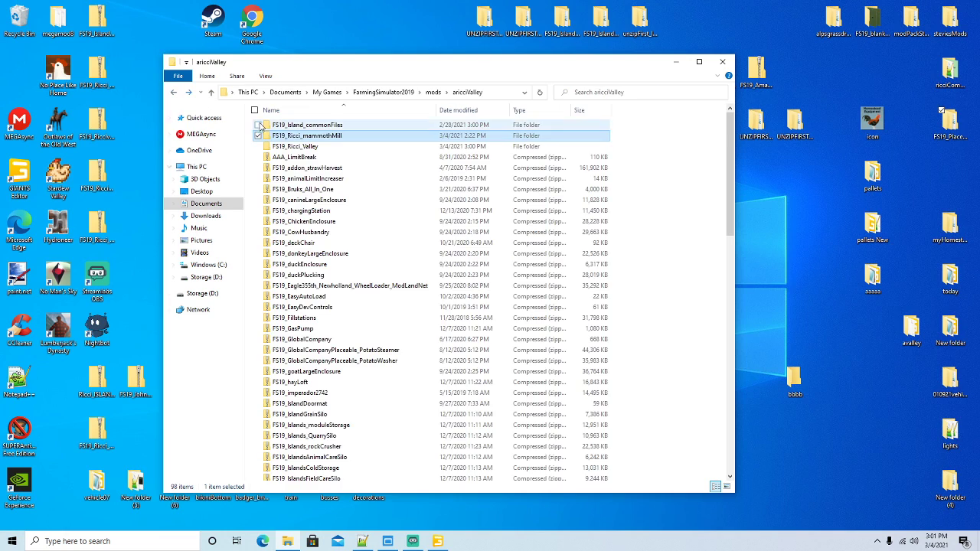
right_click(310, 143)
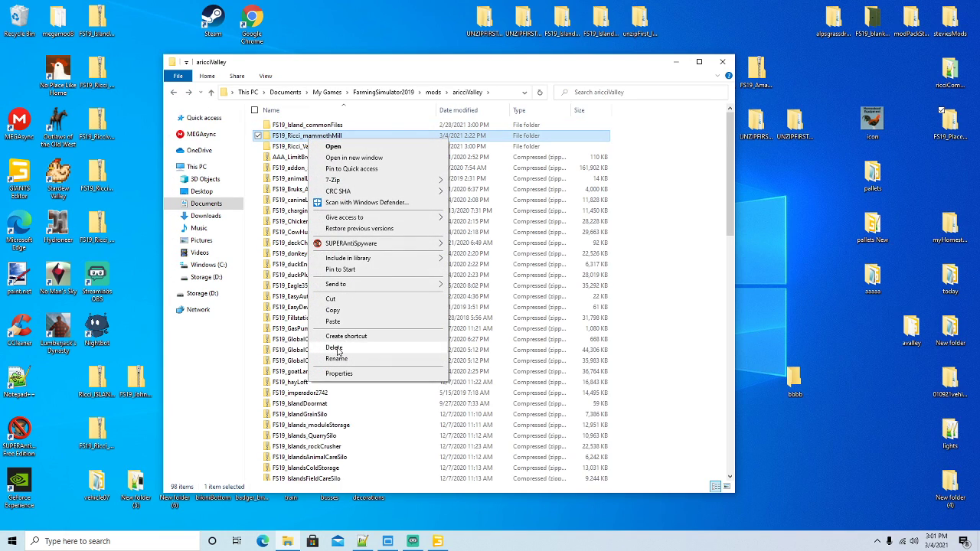
left_click(365, 349)
Try to paste the copied FS19_Ricci_mammothMill zip into the aricciValley folder
right_click(676, 181)
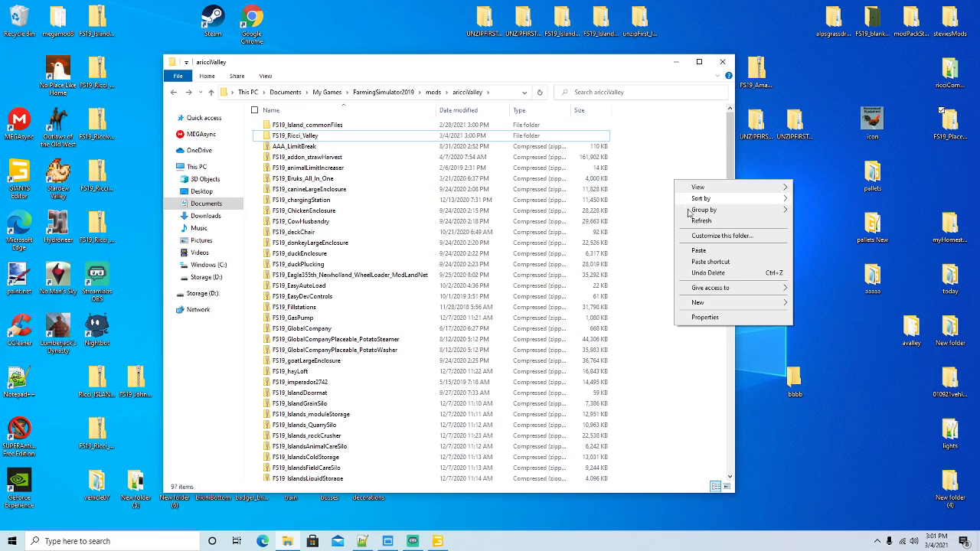
left_click(698, 251)
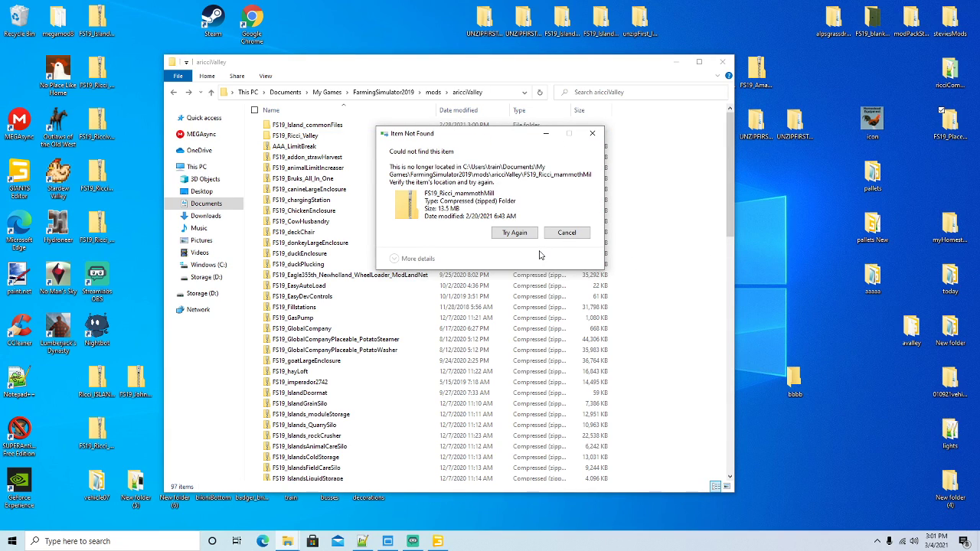
left_click(566, 232)
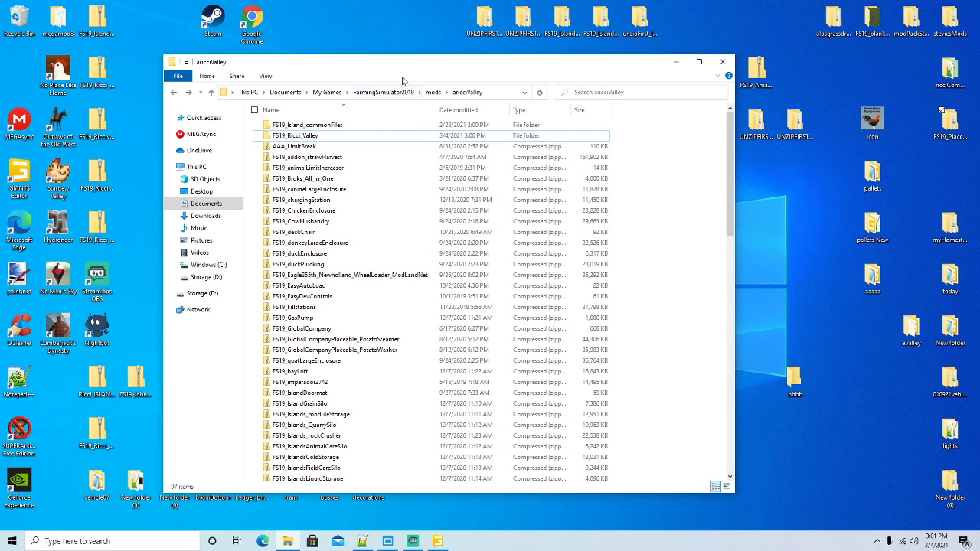
Delete the buildPoultry and openPoultry i3d and shapes files from FS19_Ricci_Valley's signs folder
left_click_drag(403, 64, 379, 56)
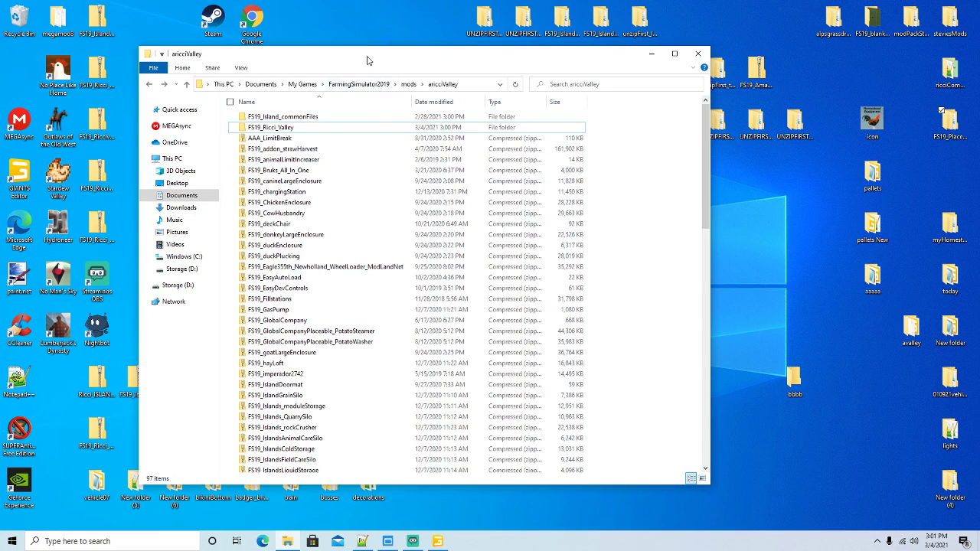
double_click(372, 126)
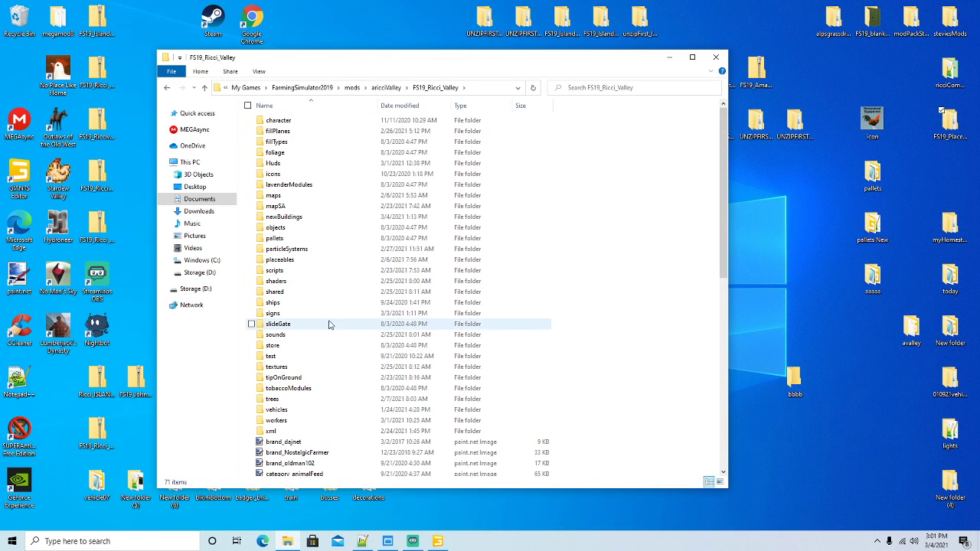
double_click(278, 313)
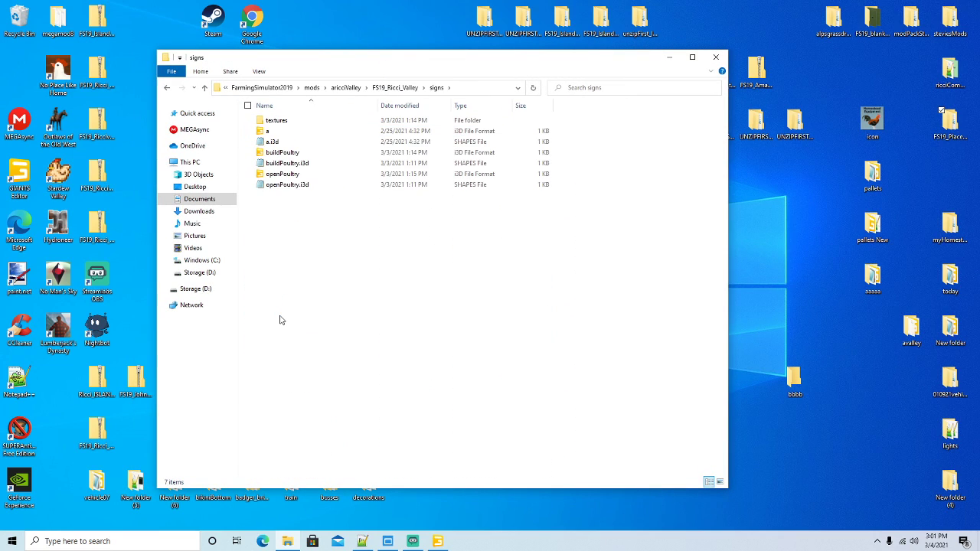
left_click(294, 154)
left_click(287, 163, "ctrl")
left_click(283, 174, "ctrl")
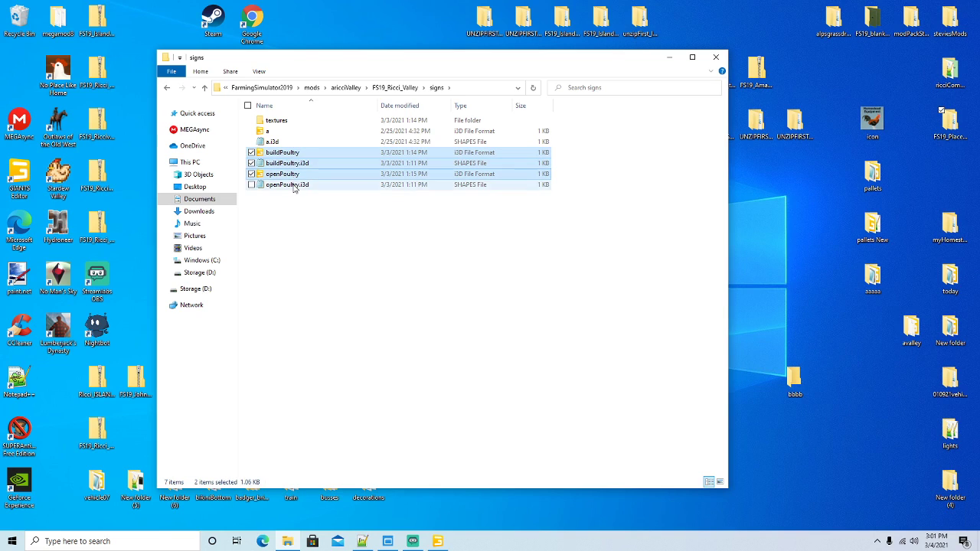
left_click(287, 184, "ctrl")
right_click(293, 185)
left_click(322, 335)
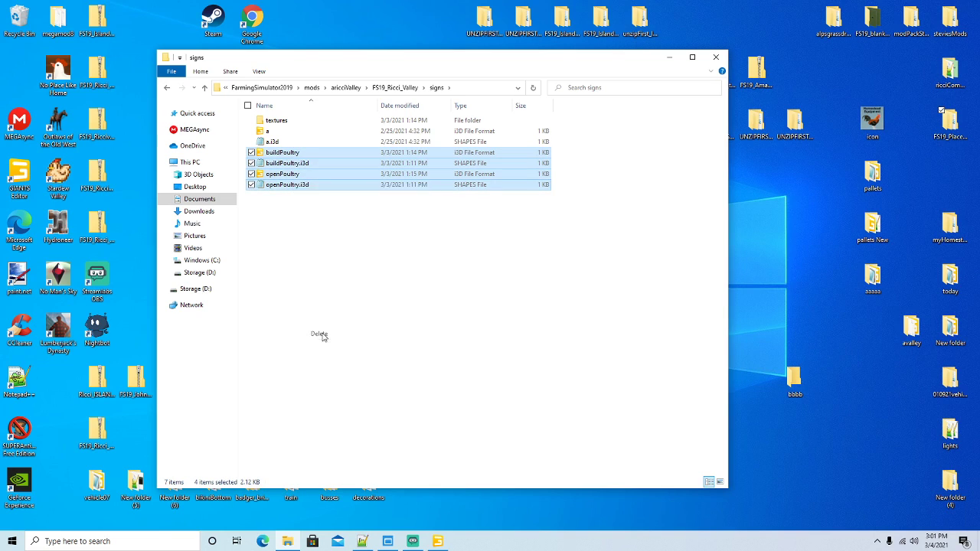
Open the signs folder's a.i3d file in GIANTS Editor 8.2.2 and select the quarrystorage sign
double_click(272, 134)
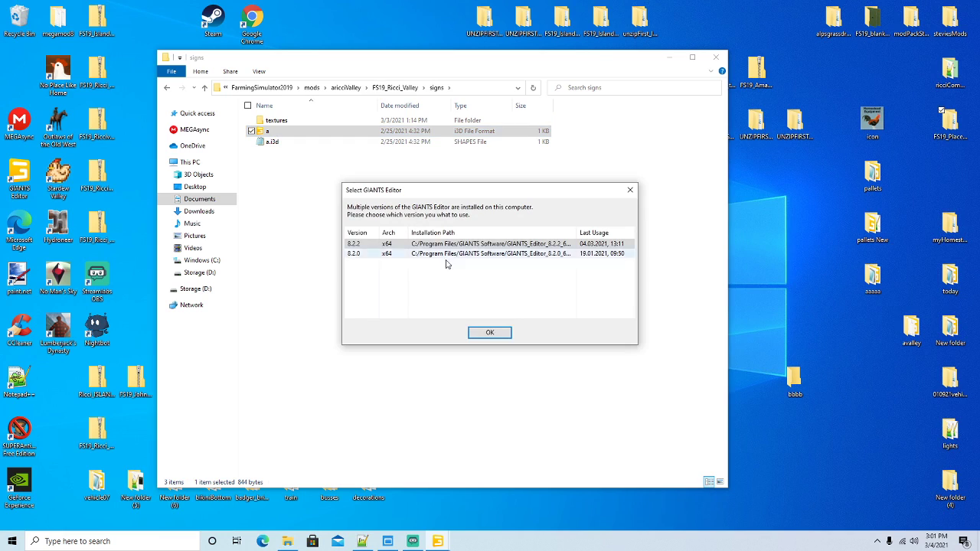
left_click(491, 330)
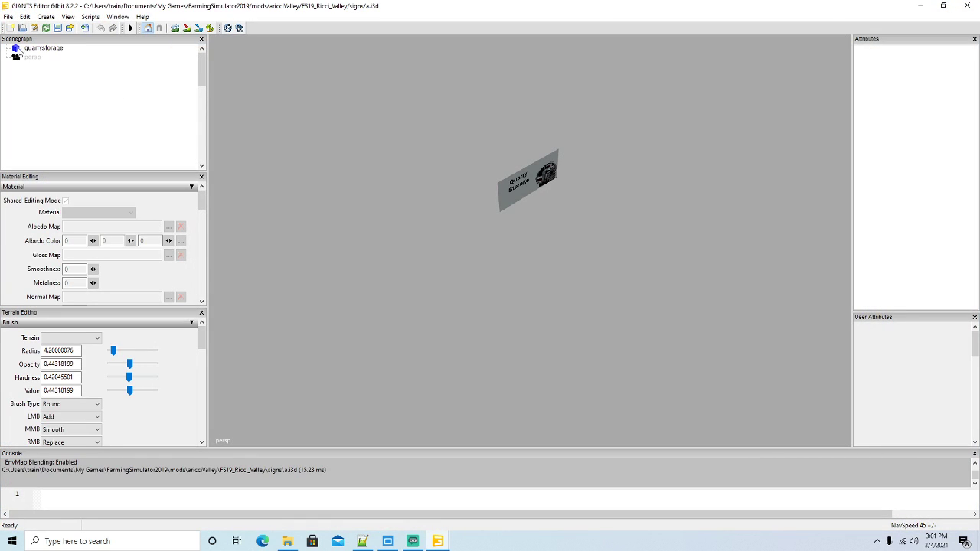
left_click(21, 49)
Export the selected quarrystorage sign with its files into FS19_Ricci_Valley's signs folder, under a file name starting with "open"
left_click(8, 16)
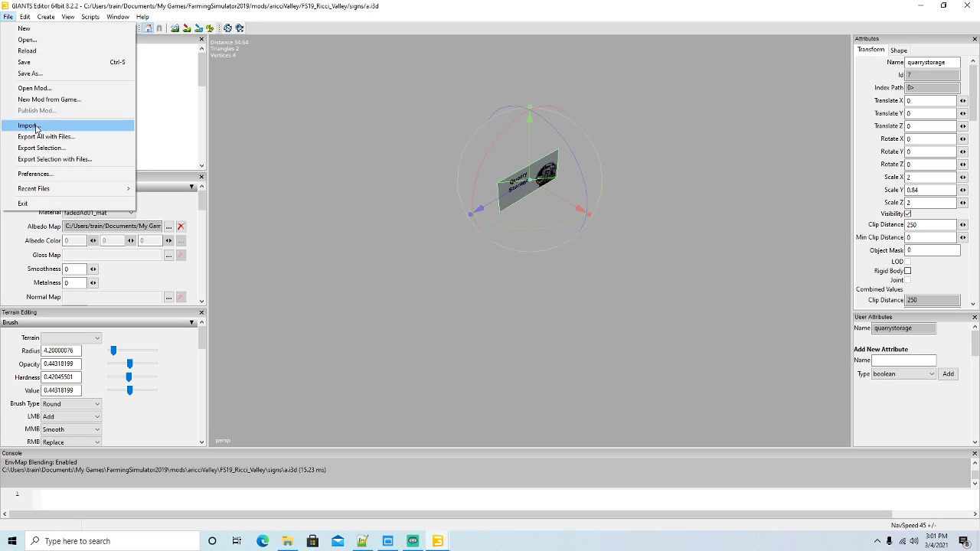
left_click(45, 159)
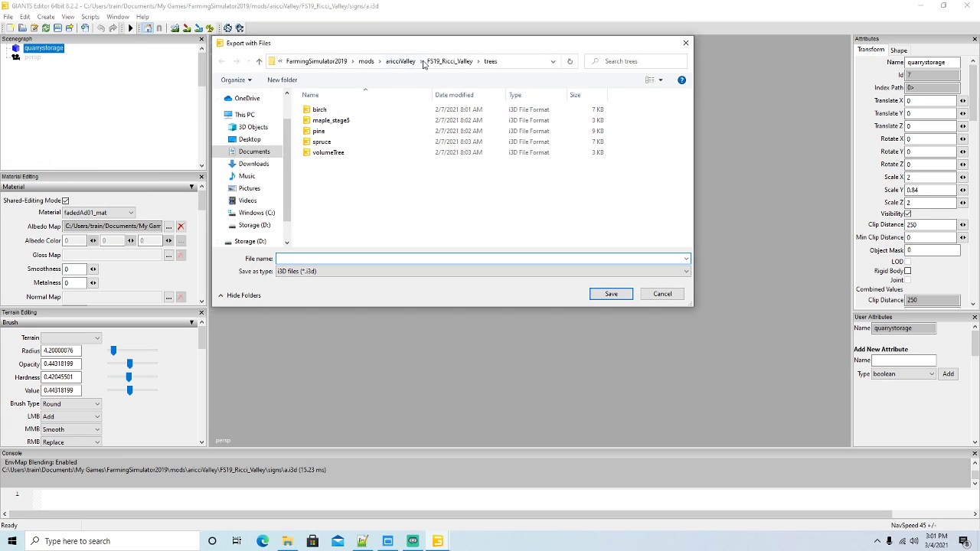
left_click(428, 61)
scroll(334, 217, "down", 3)
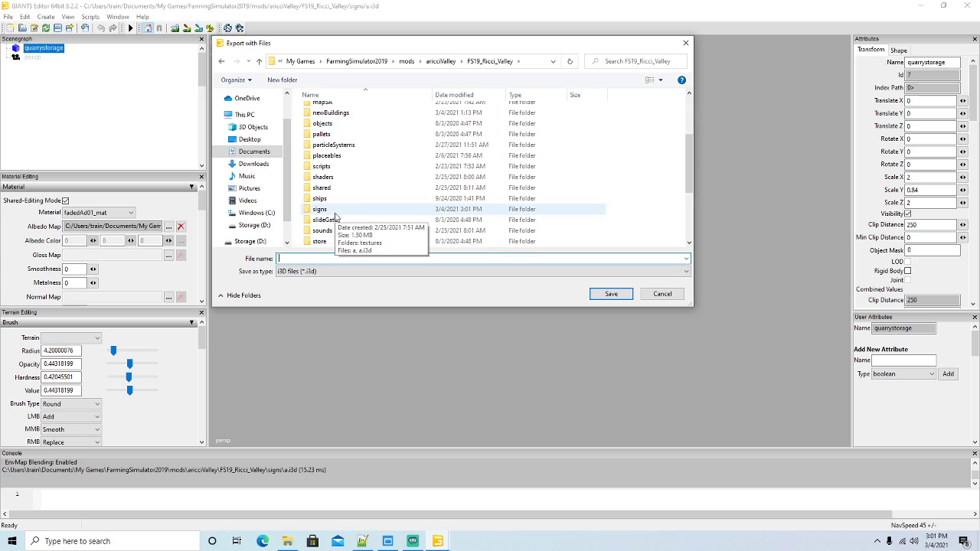
double_click(320, 209)
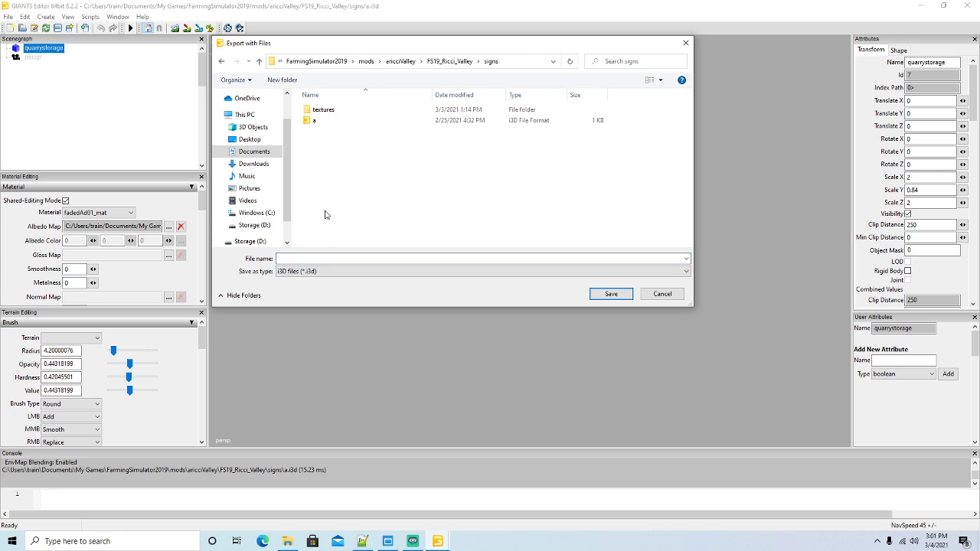
left_click(341, 260)
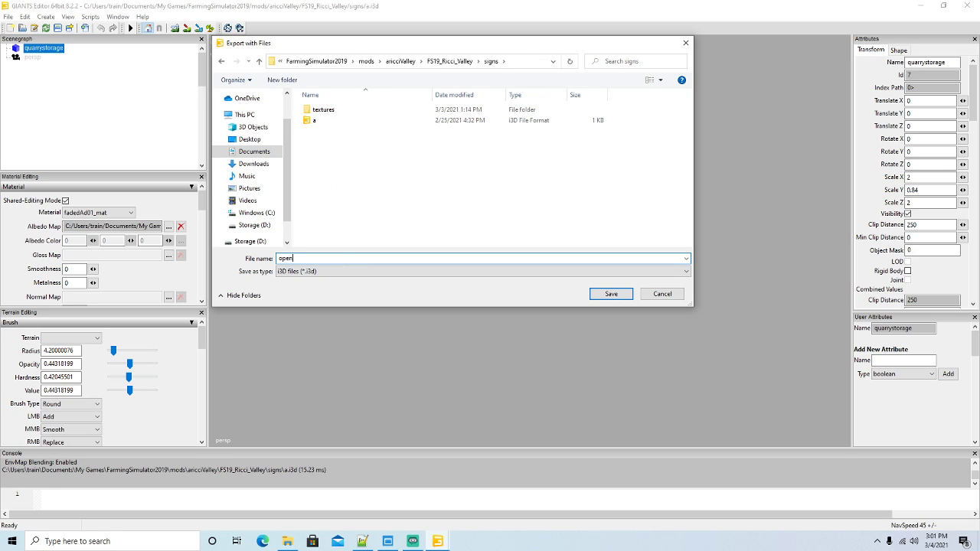
Switch to the mapSA.i3d scene and examine the contents of the farmOne group under Places in the scenegraph
left_click(437, 540)
mouse_move(377, 510)
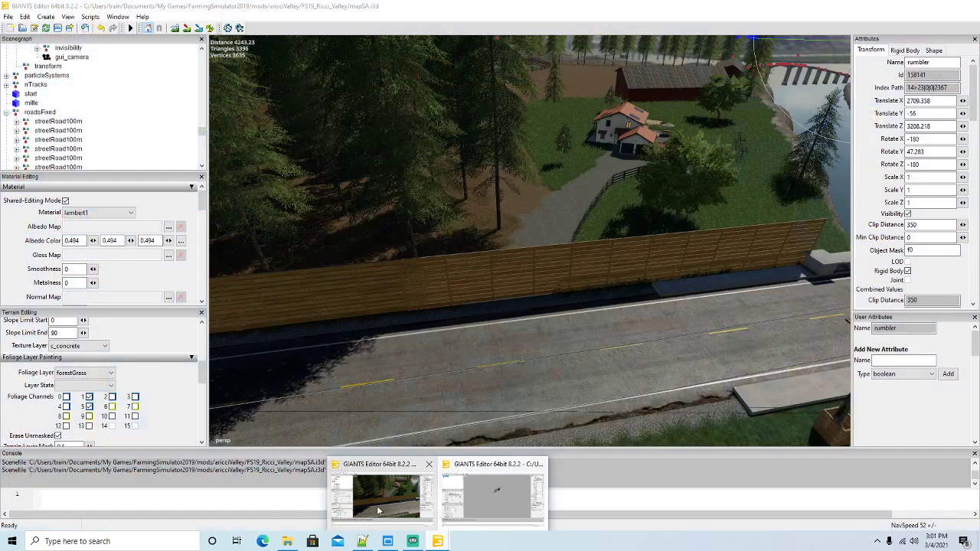
left_click(377, 510)
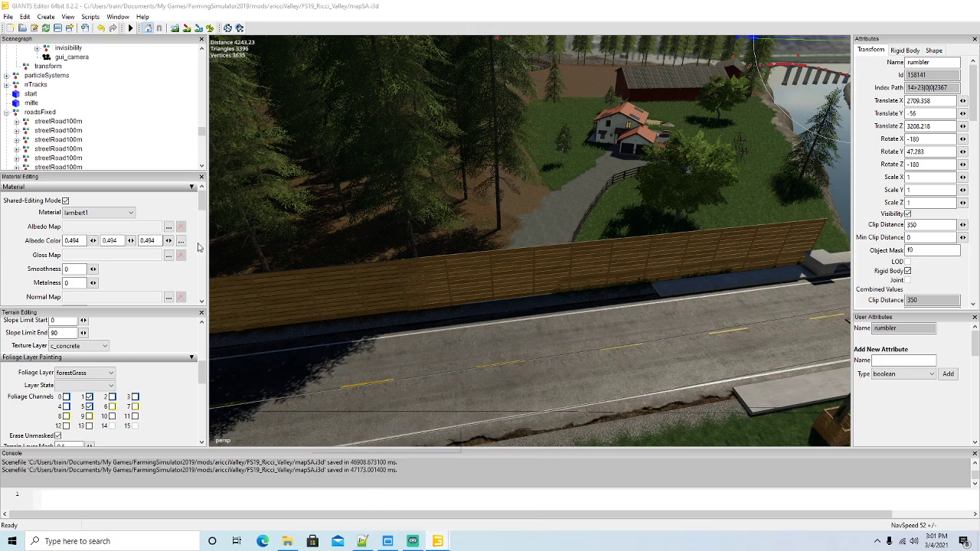
scroll(71, 129, "up", 2)
scroll(71, 128, "down", 2)
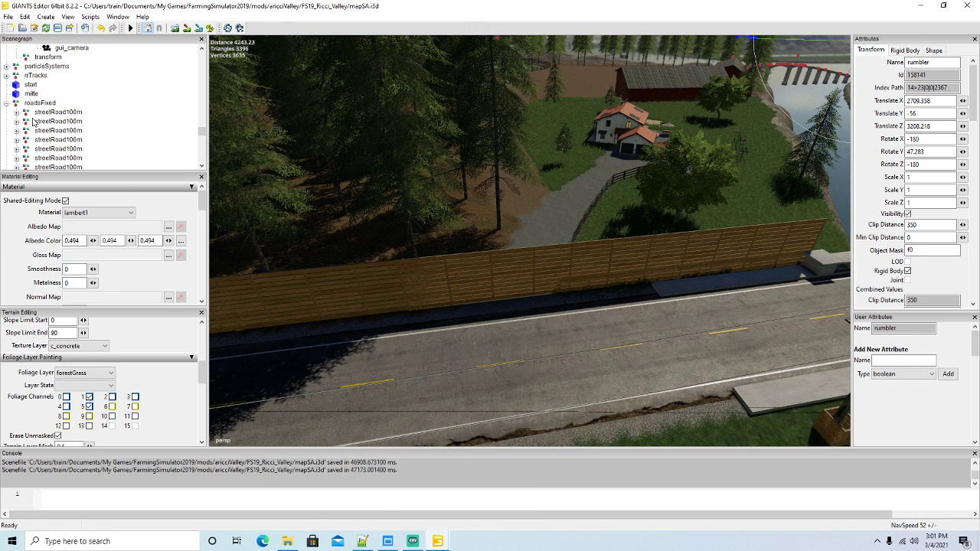
left_click(7, 103)
scroll(56, 118, "up", 16)
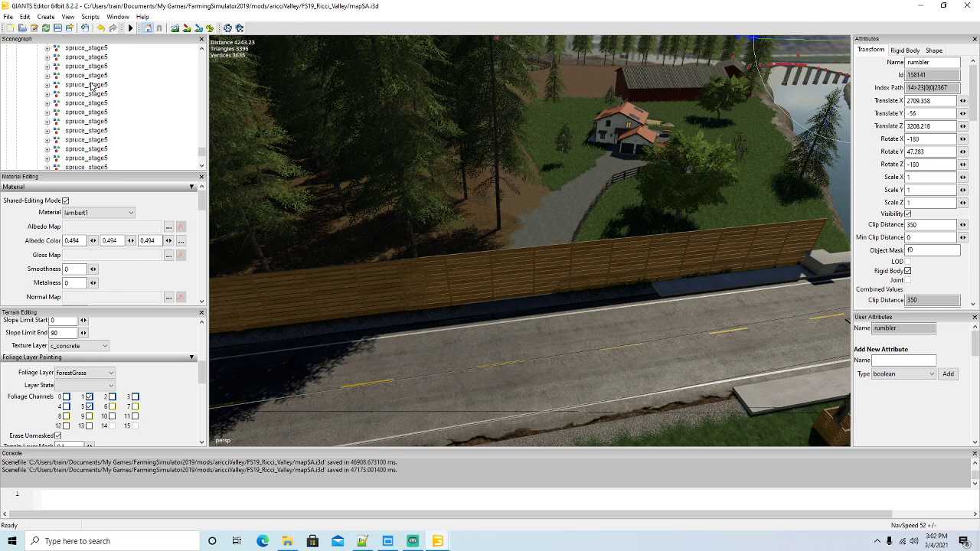
left_click(545, 207)
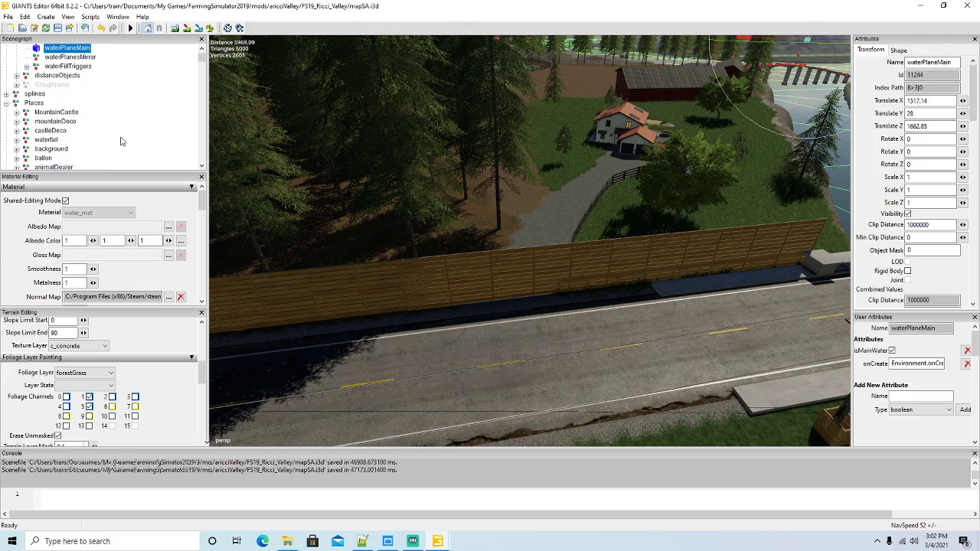
scroll(47, 115, "up", 5)
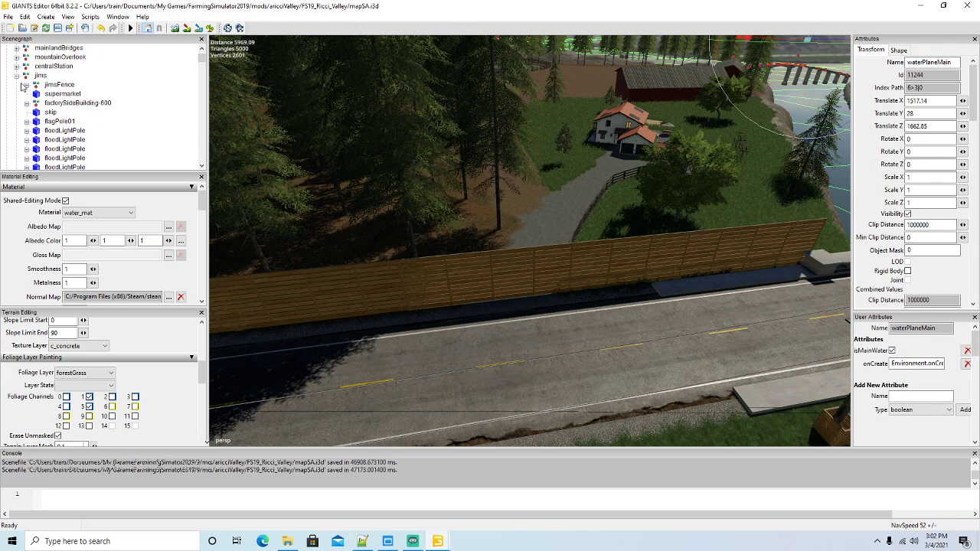
scroll(18, 81, "up", 4)
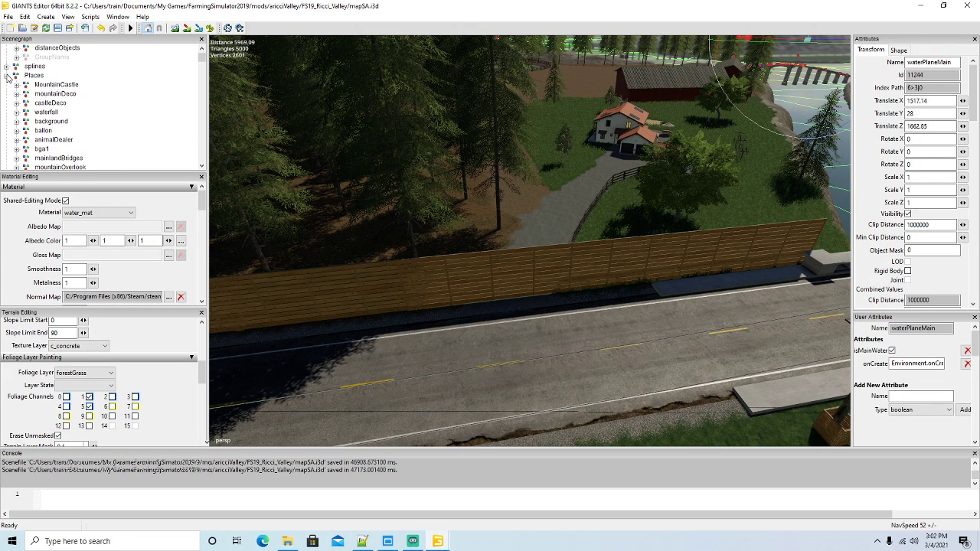
scroll(46, 99, "down", 8)
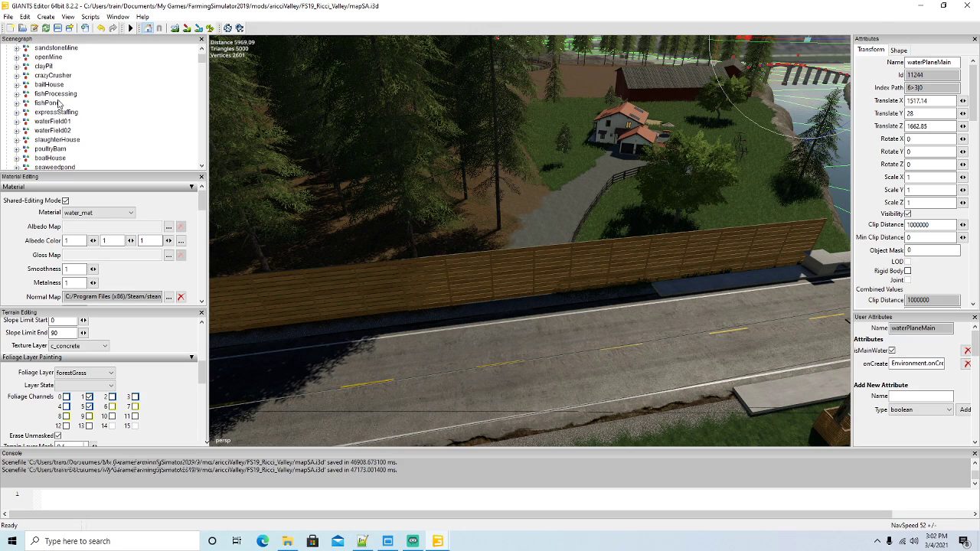
scroll(58, 104, "down", 3)
left_click(36, 120)
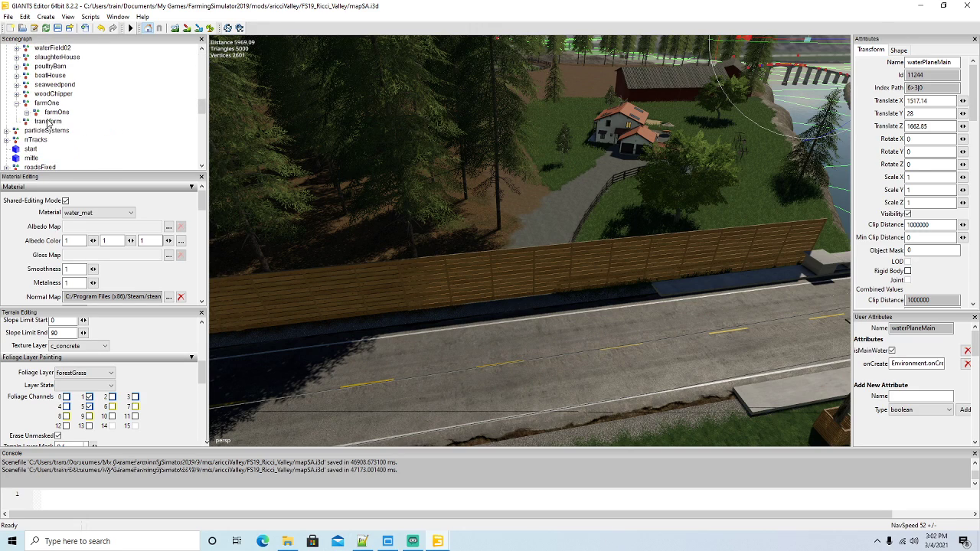
left_click(27, 112)
left_click(36, 121)
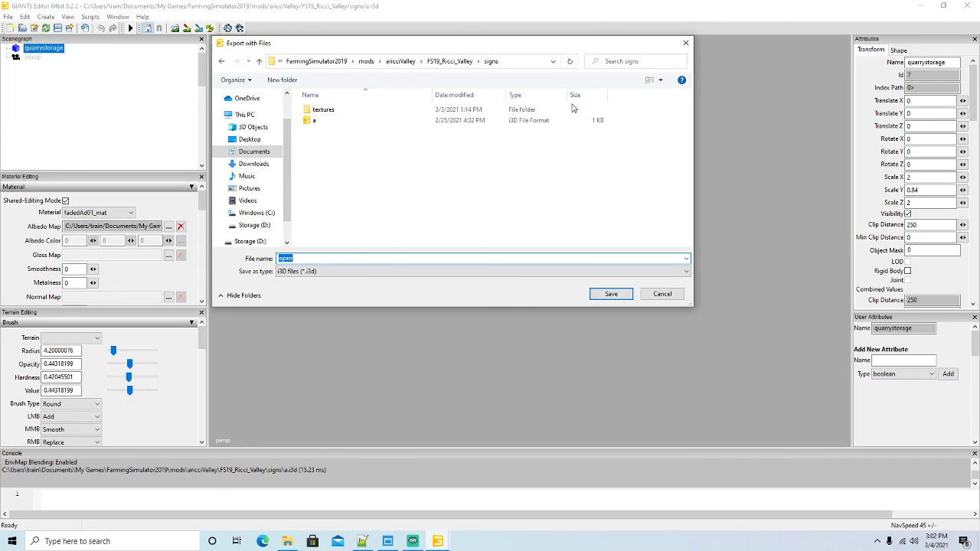
Cancel the pending export and export the quarrystorage sign with its files as openfarmone into FS19_Ricci_Valley's signs folder, accepting the parent directory structure
left_click(662, 294)
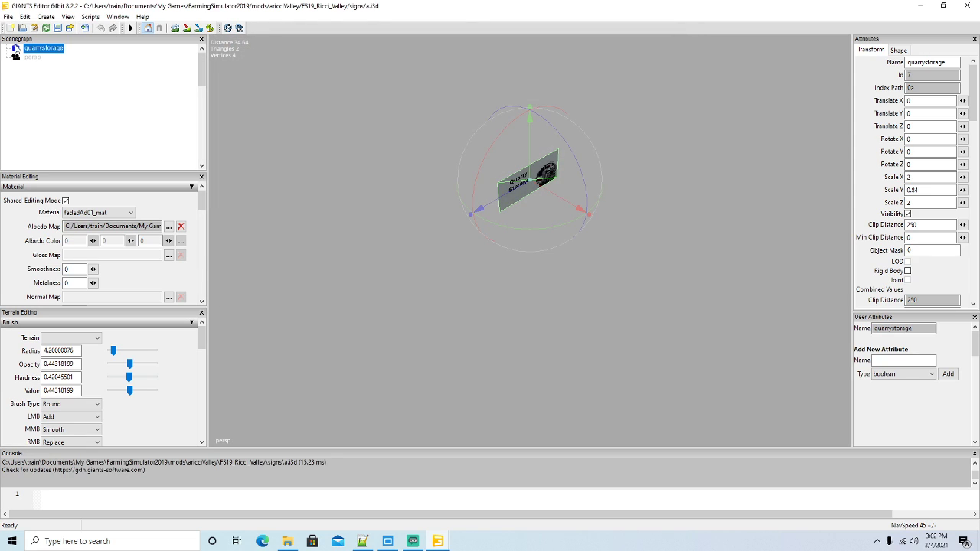
left_click(8, 16)
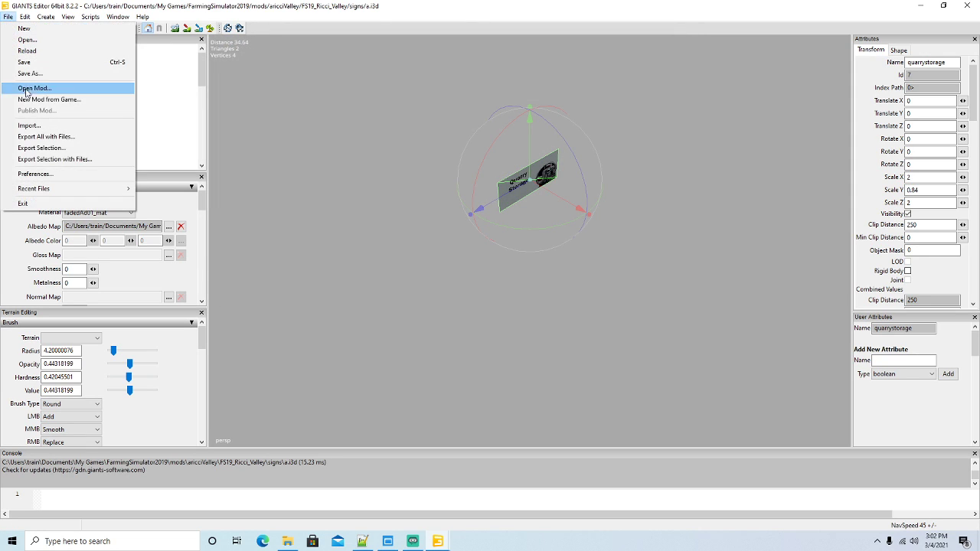
left_click(41, 160)
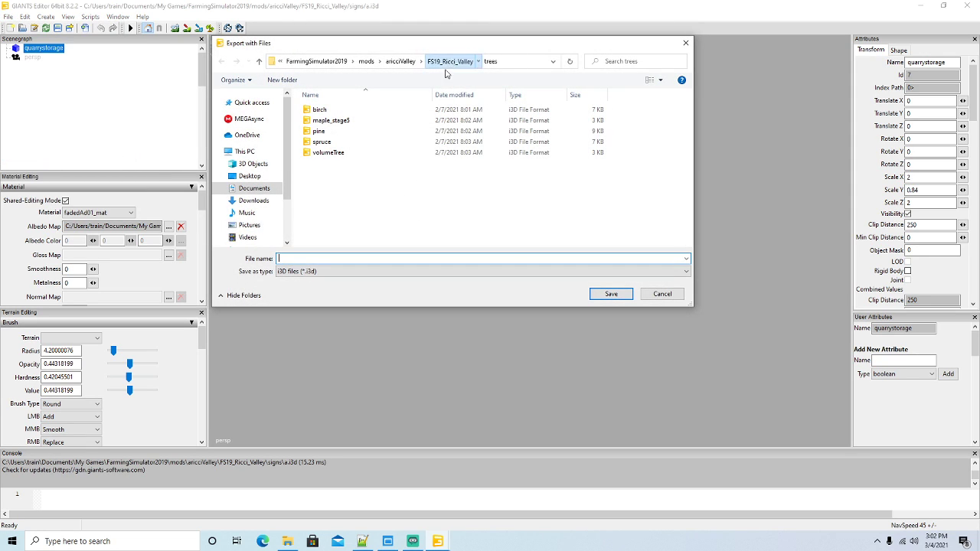
left_click(450, 61)
scroll(337, 200, "down", 3)
double_click(321, 210)
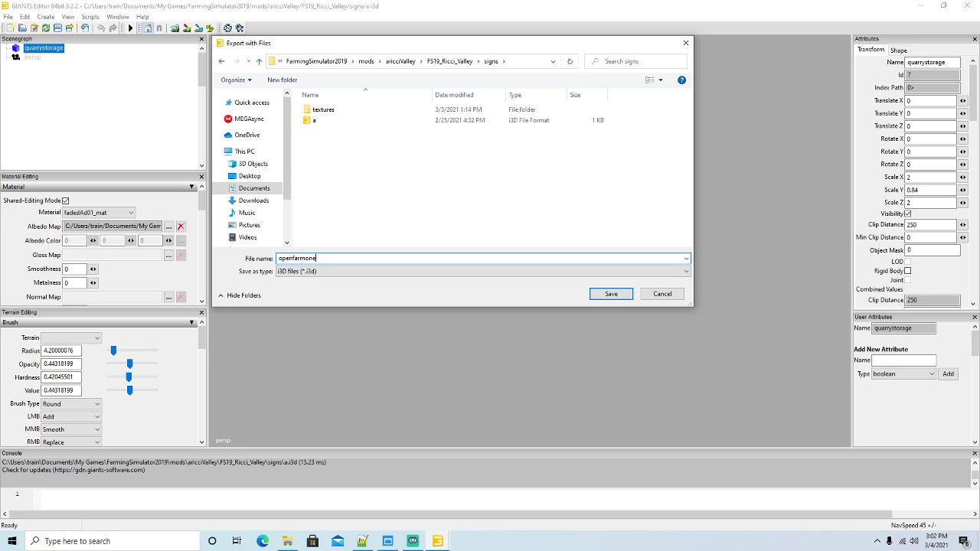
key("Return")
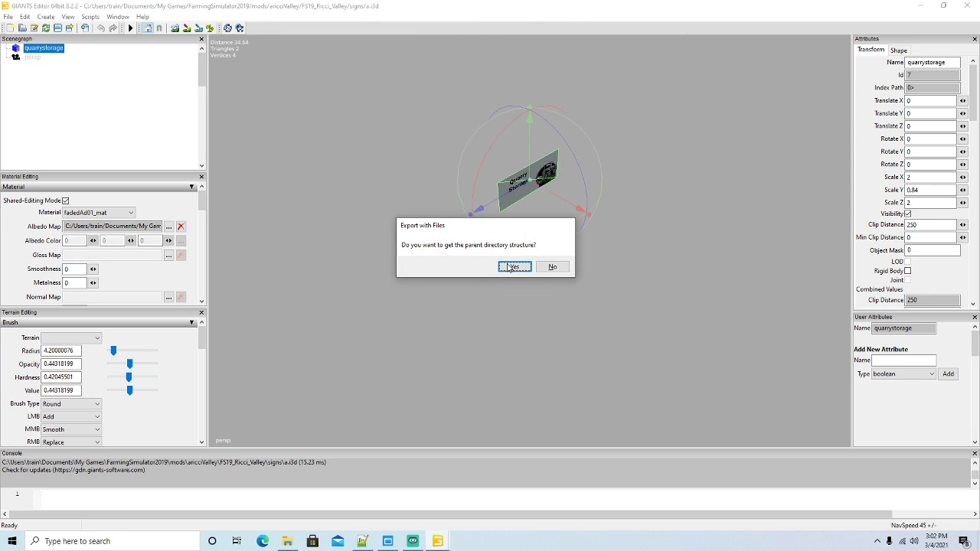
left_click(508, 266)
Export the quarrystorage sign with its files again as buildfarmone into the signs folder, keeping game relative paths
left_click(9, 17)
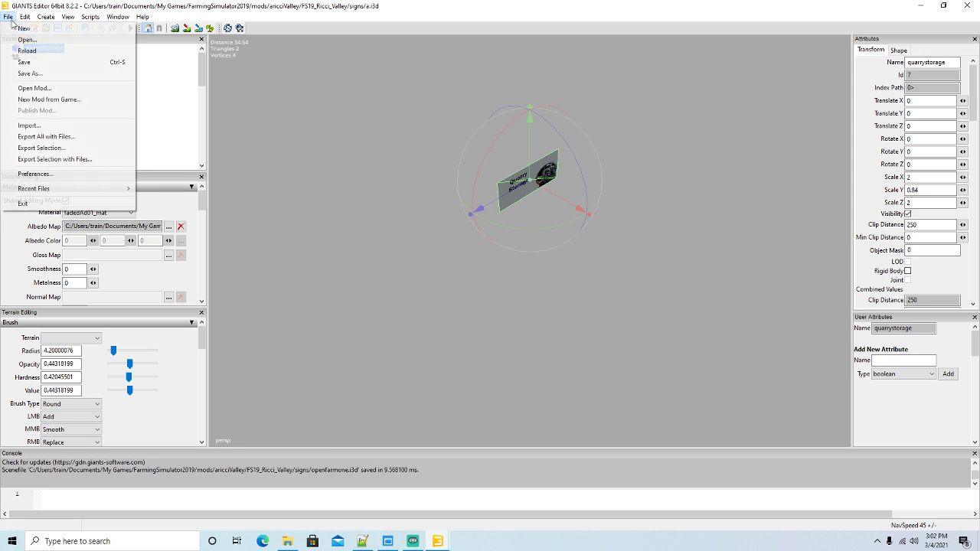
left_click(54, 159)
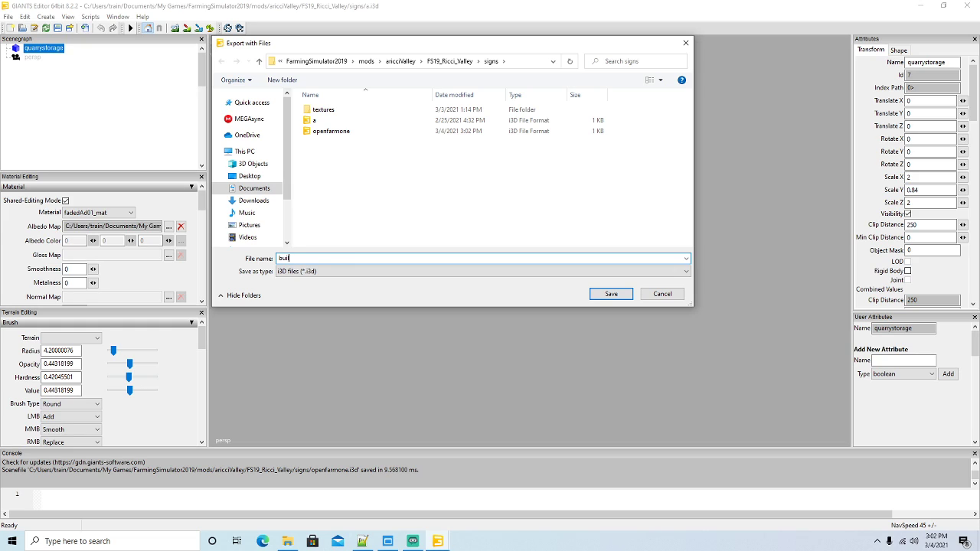
type("buildfarmone")
key("Return")
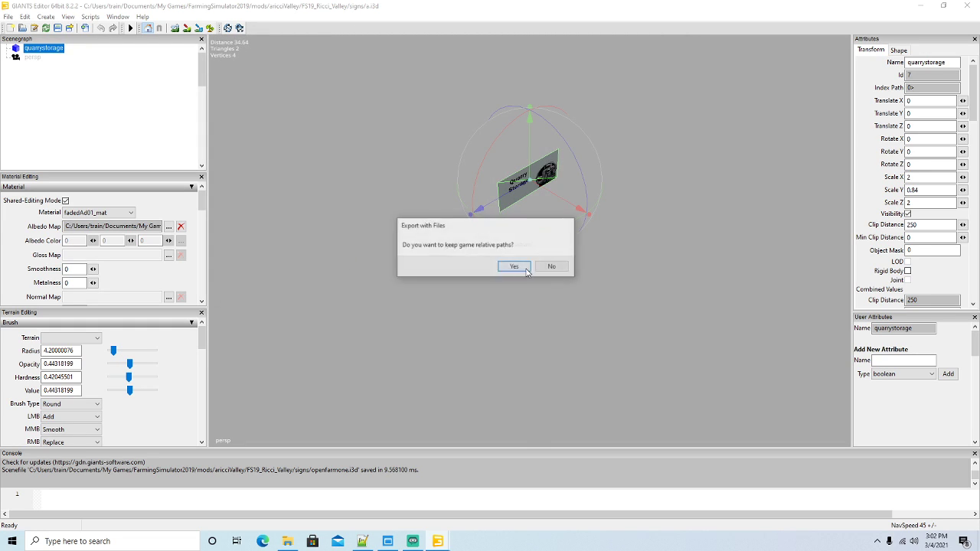
left_click(526, 269)
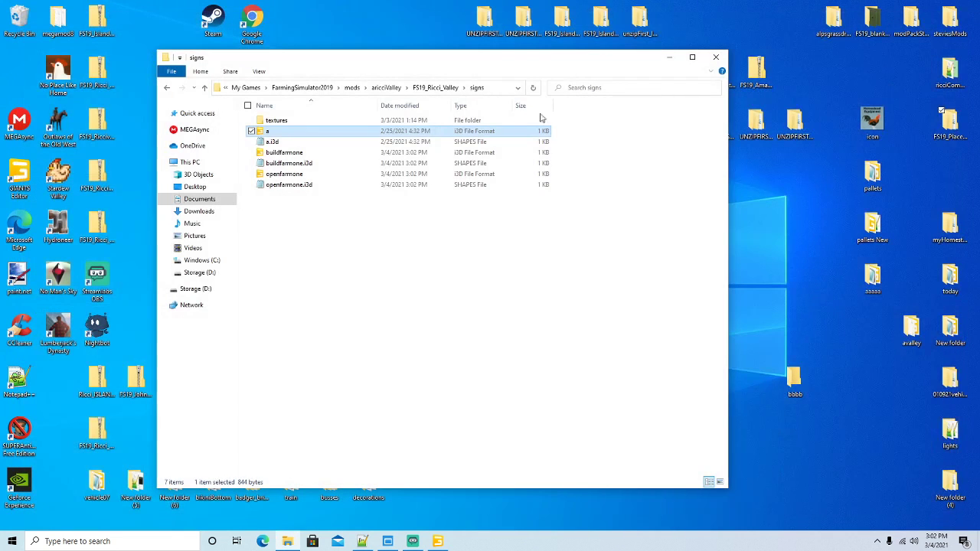
Open the signbuildingquarry texture from the signs folder's textures subfolder in paint.net
left_click(275, 122)
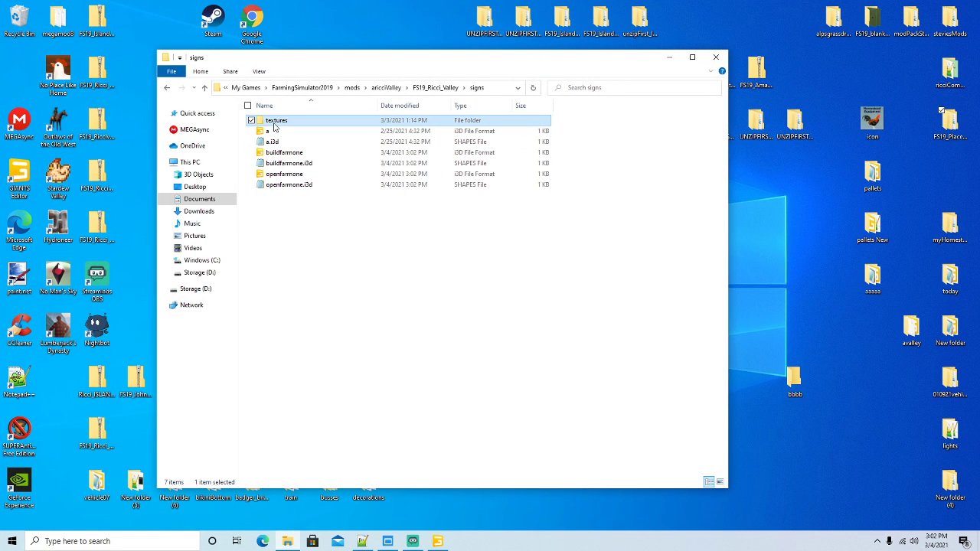
double_click(274, 128)
left_click(463, 144)
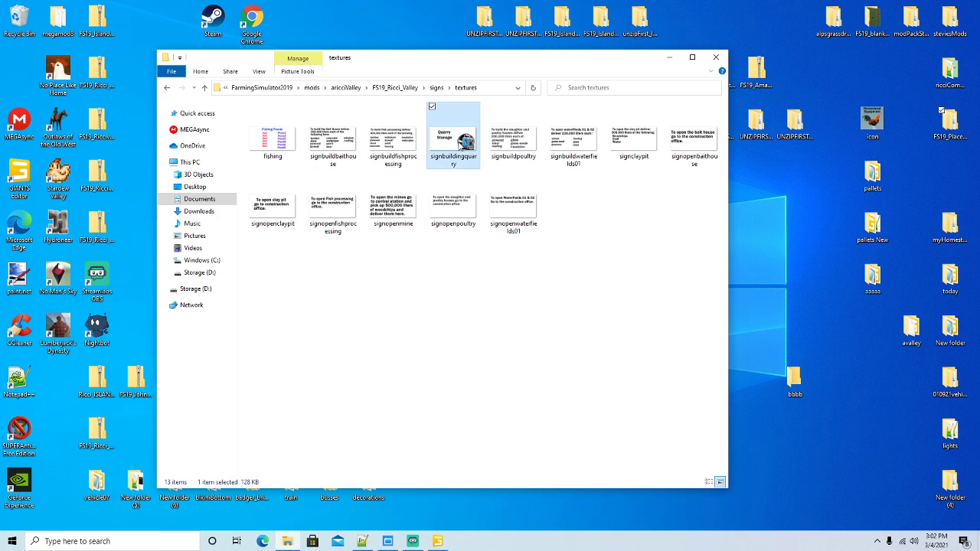
double_click(463, 144)
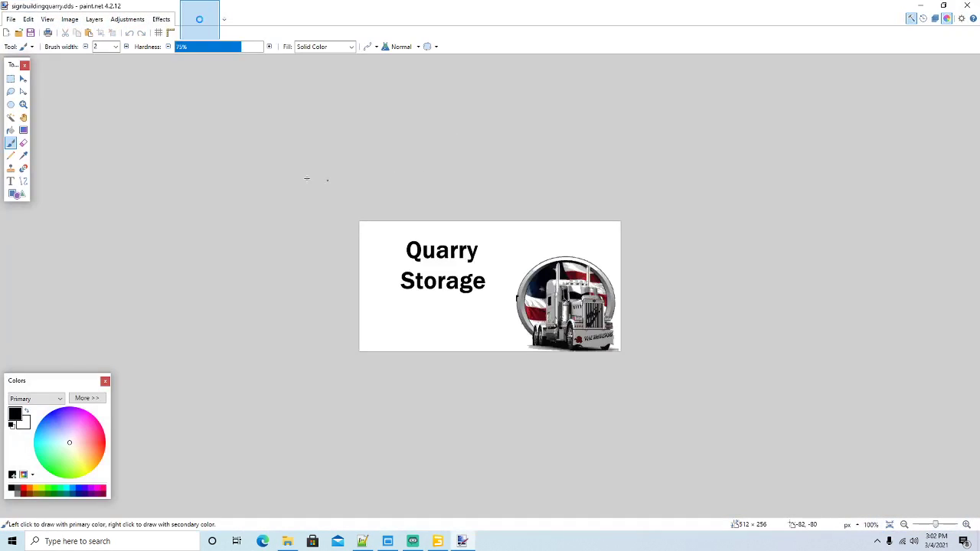
Blank out the Quarry Storage text and truck picture by pasting a white area, stretching it over the whole canvas and deselecting it
mouse_move(365, 241)
left_mouse_down()
mouse_move(389, 276)
mouse_move(626, 272)
left_mouse_up()
left_click(78, 34)
left_click(88, 34)
left_click_drag(496, 277, 498, 366)
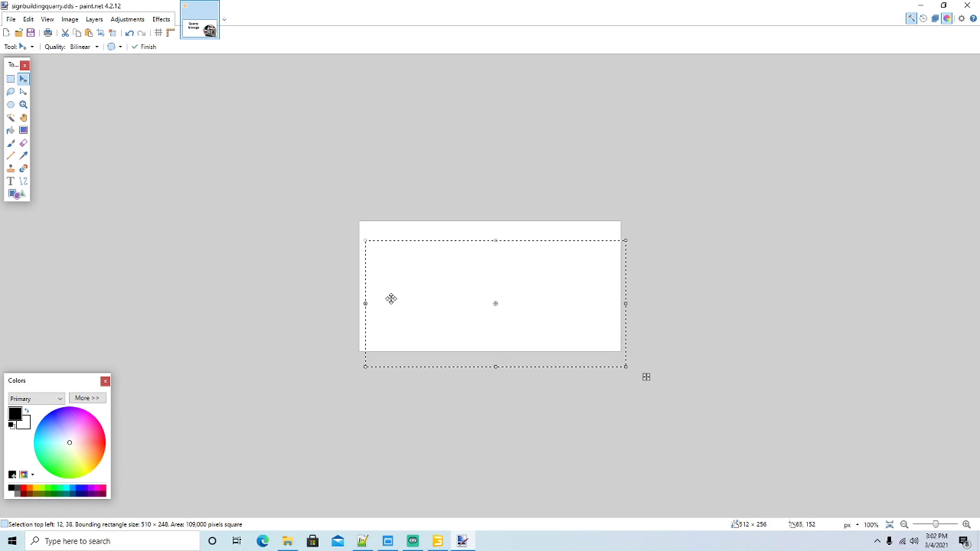
left_click_drag(362, 301, 353, 300)
left_click_drag(493, 239, 484, 195)
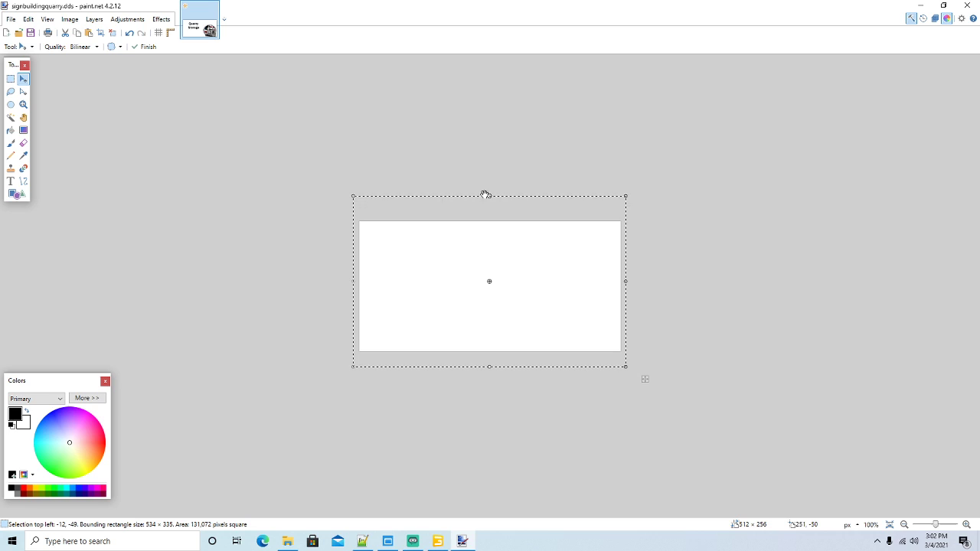
left_click(113, 34)
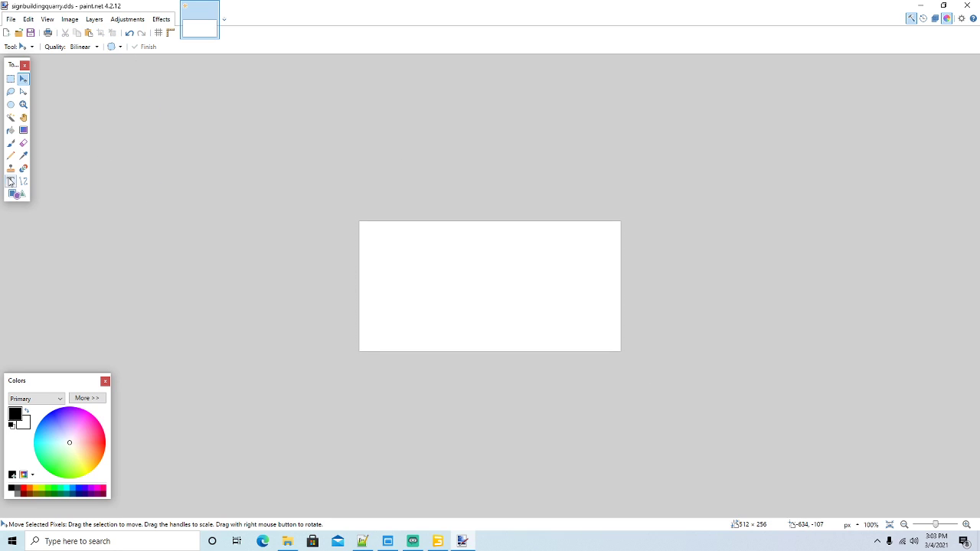
Add the text "To open farm one go to" in Franklin Gothic Medium, size 28, along the sign's upper edge
left_click(9, 181)
left_click(126, 47)
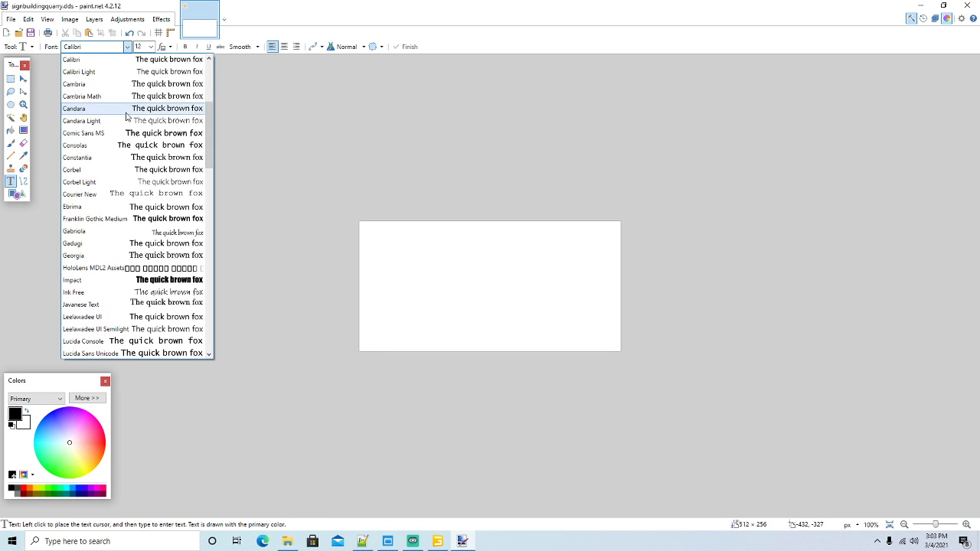
left_click(156, 222)
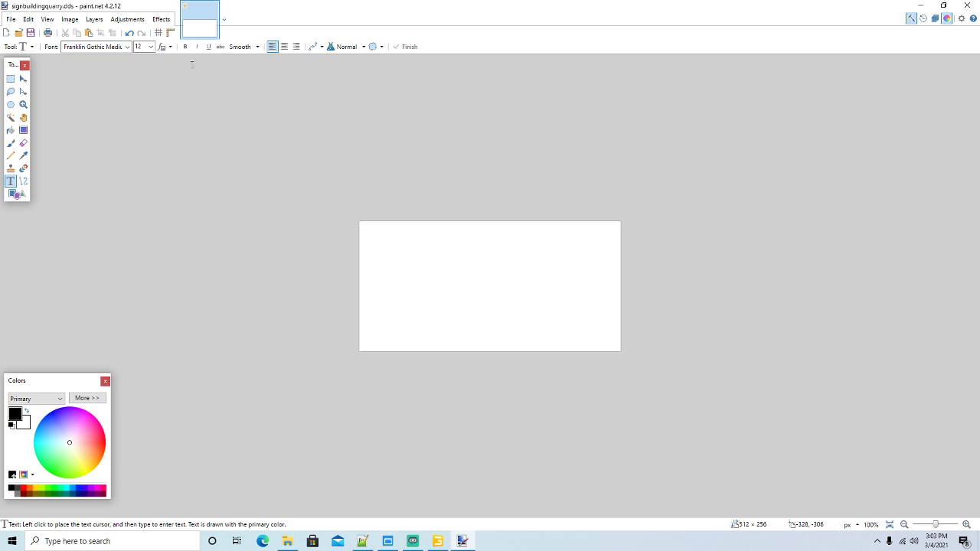
left_click(151, 47)
left_click(142, 149)
left_click(411, 241)
type("T")
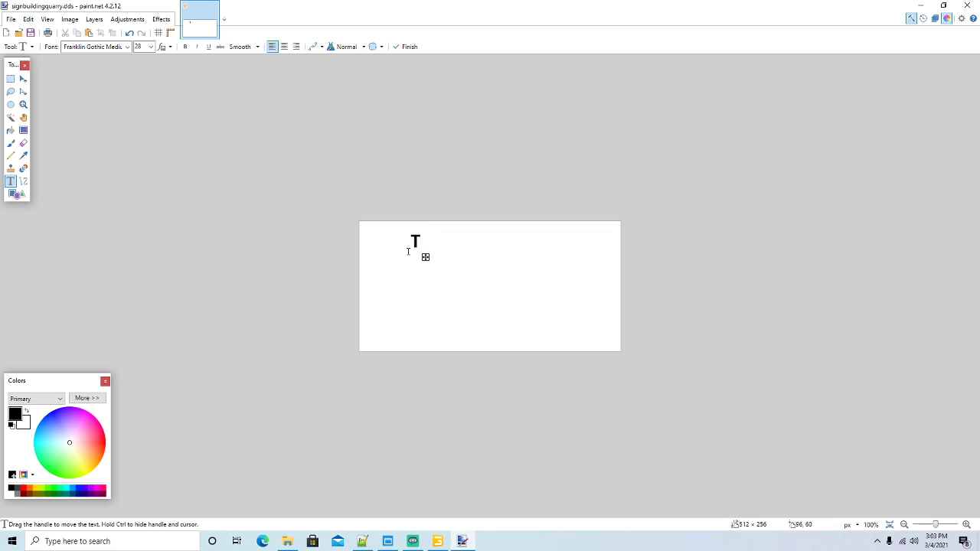
type("o open farm o")
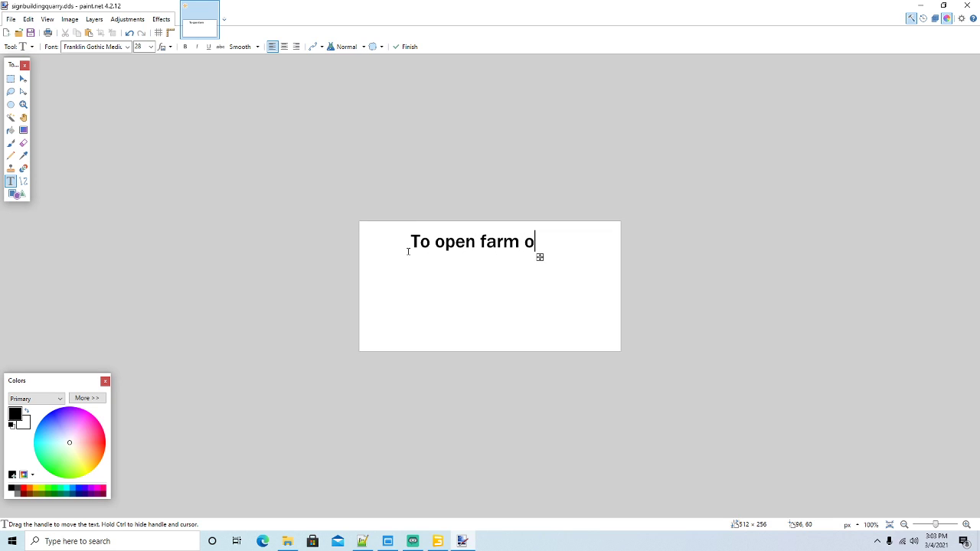
type("ne go ")
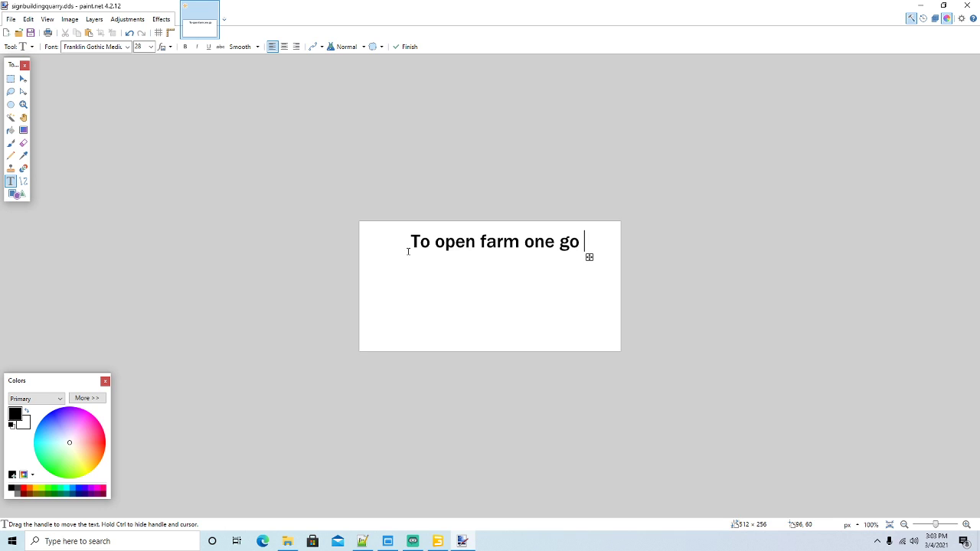
type("to")
left_click_drag(605, 256, 575, 261)
Add a second text line reading "the construction office." and align it directly beneath the first line
left_click(362, 266)
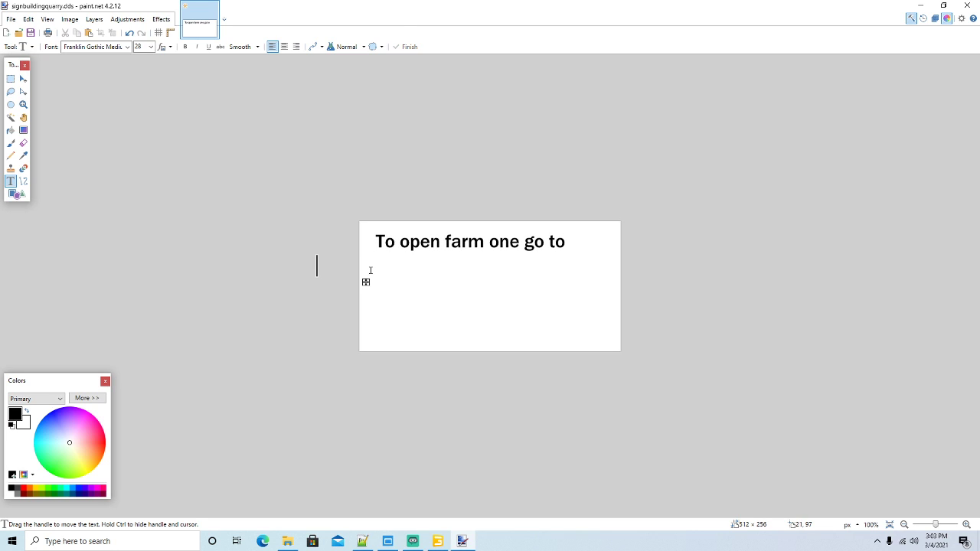
left_click(383, 269)
type("the construction f")
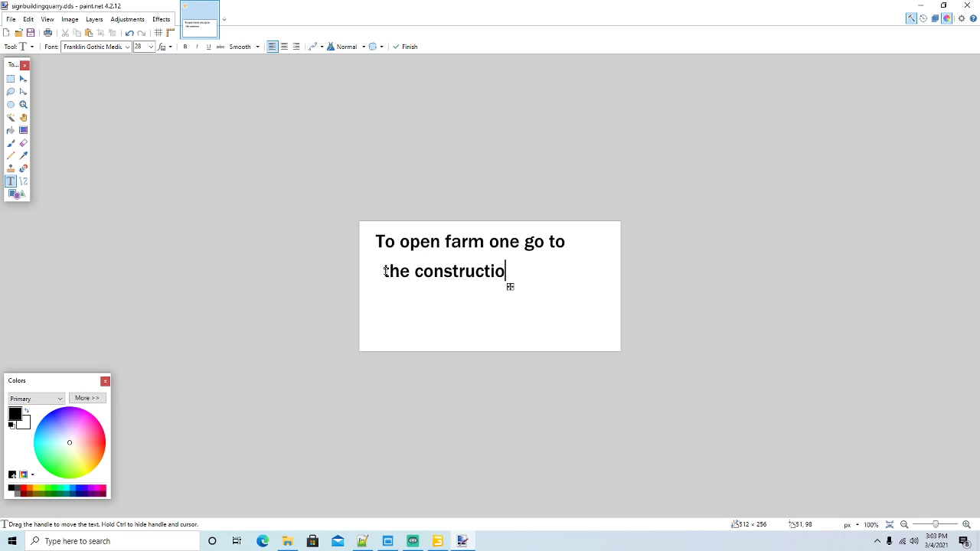
key("BackSpace")
type("office.")
left_click_drag(577, 287, 570, 279)
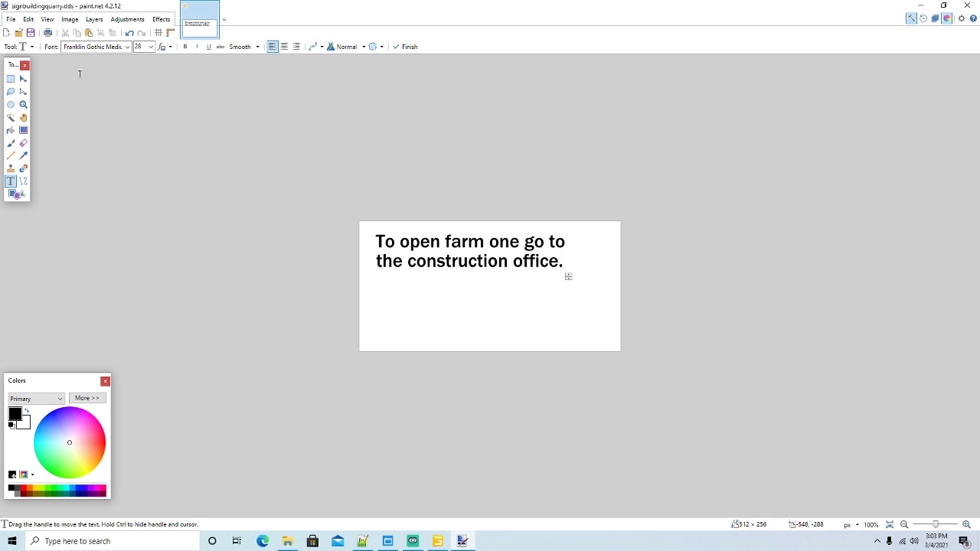
Save the sign texture as a new DDS file named signopenfarmone in the textures folder, keeping BC1 (Linear, DXT1) compression
left_click(11, 20)
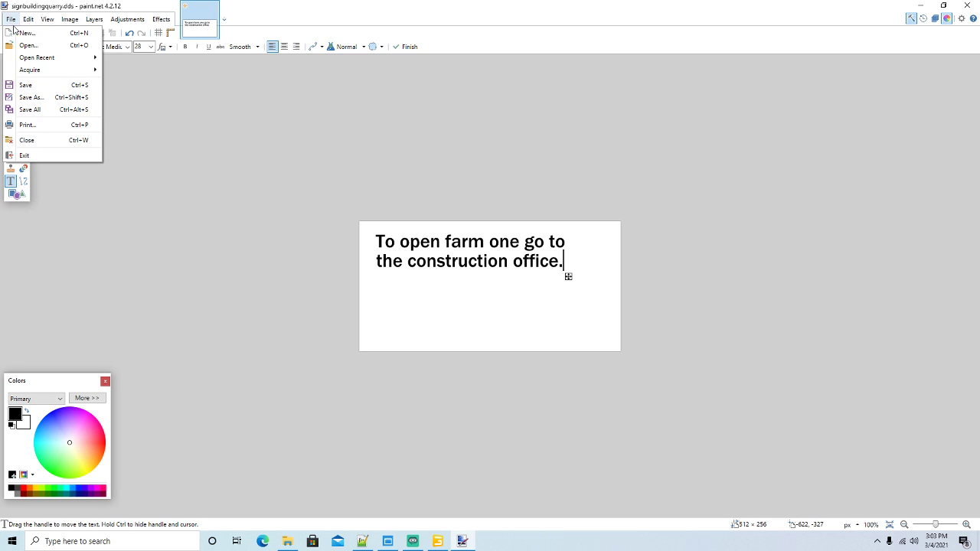
left_click(25, 98)
left_click(136, 223)
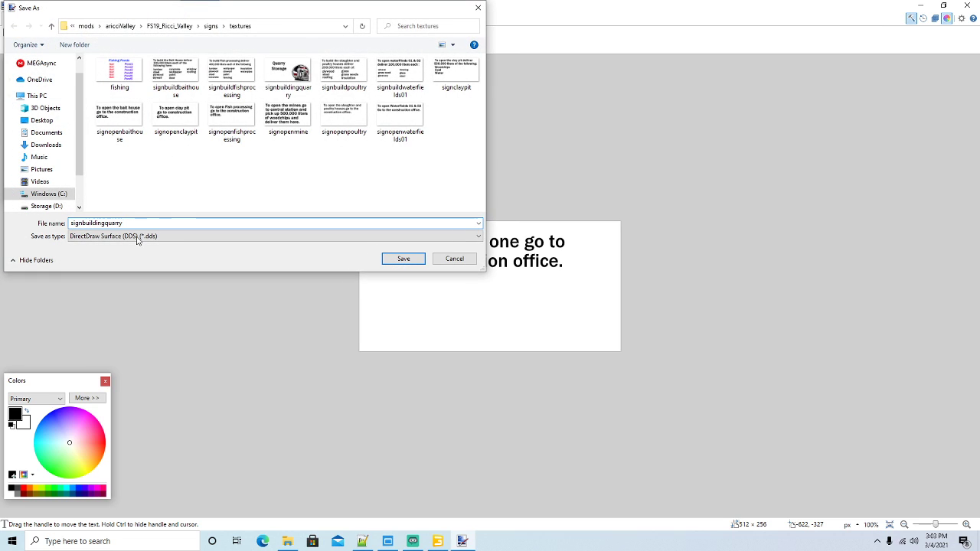
key("BackSpace")
key("BackSpace")
key("BackSpace")
key("BackSpace")
key("BackSpace")
key("BackSpace")
key("BackSpace")
key("BackSpace")
key("BackSpace")
key("BackSpace")
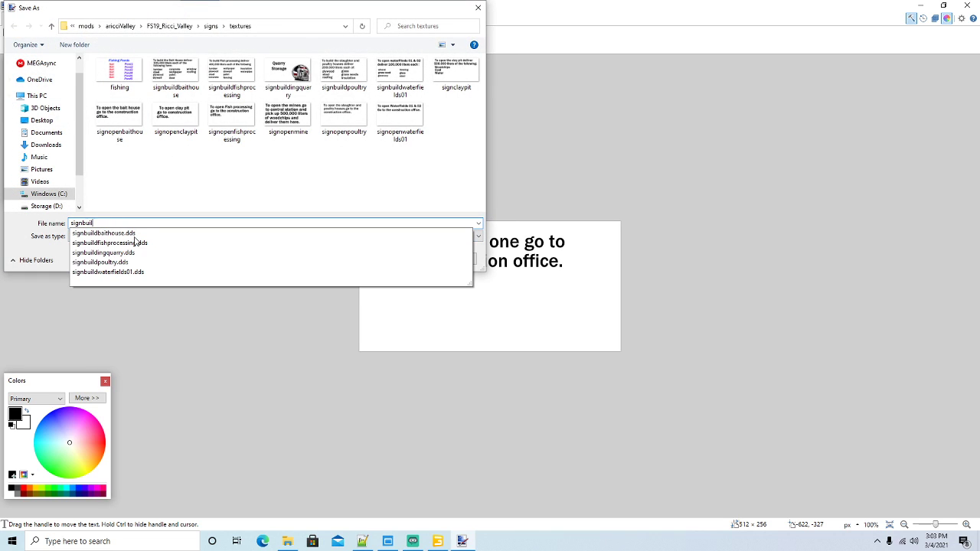
type("op")
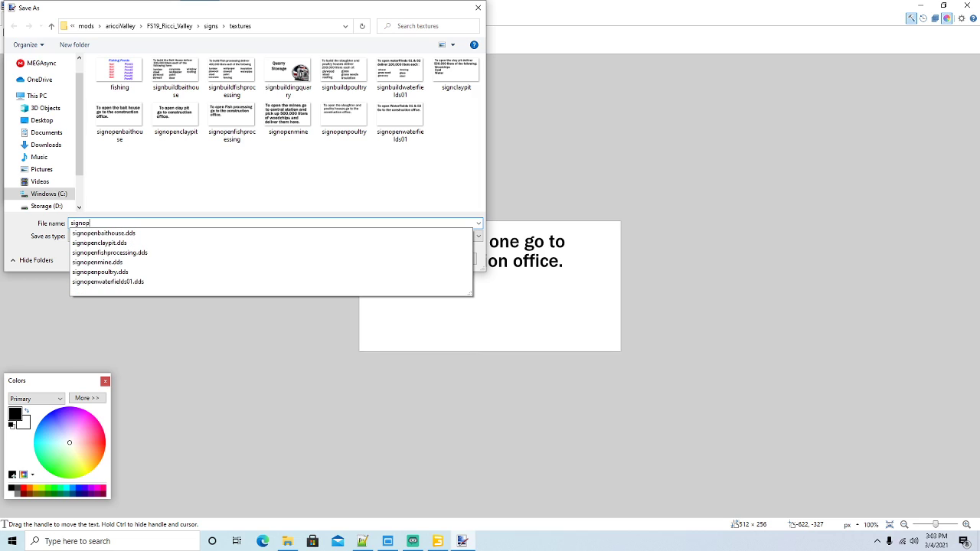
type("enfarmone")
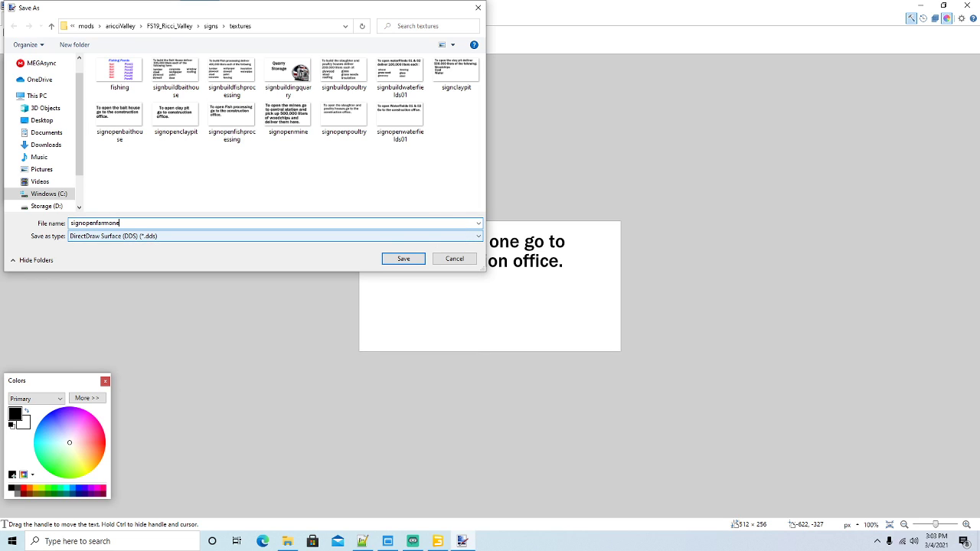
key("Return")
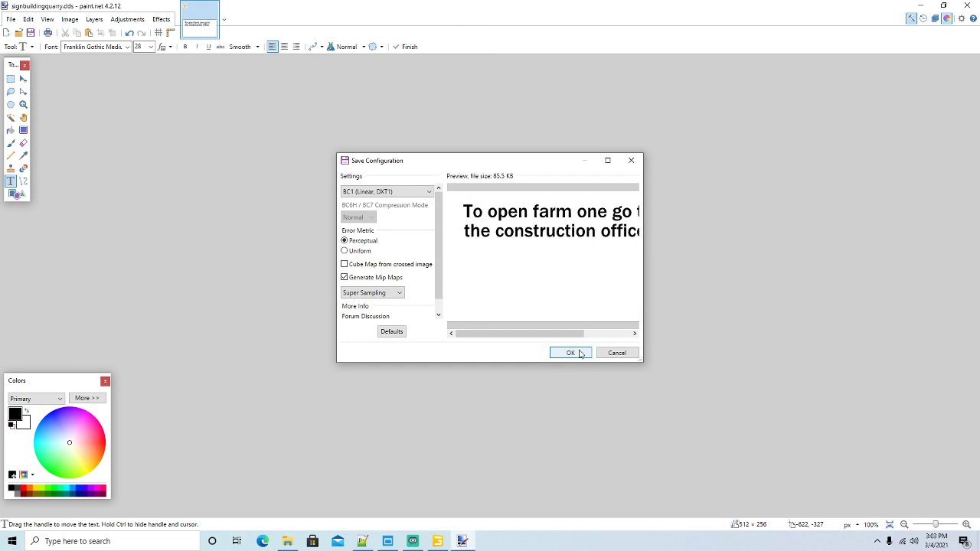
left_click(579, 350)
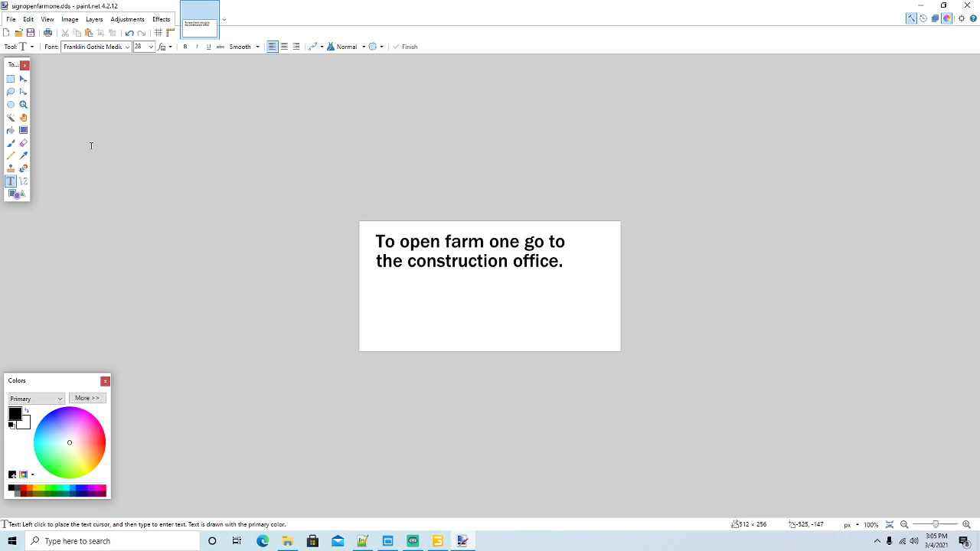
Undo the sign's two text lines and add "To build farm one deliver" along its upper edge
left_click(130, 33)
left_click(129, 33)
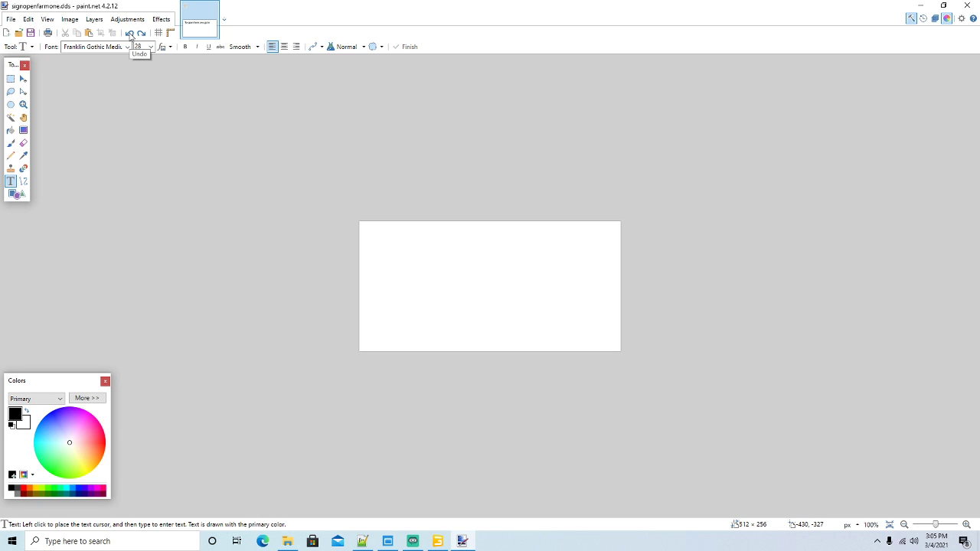
left_click(408, 246)
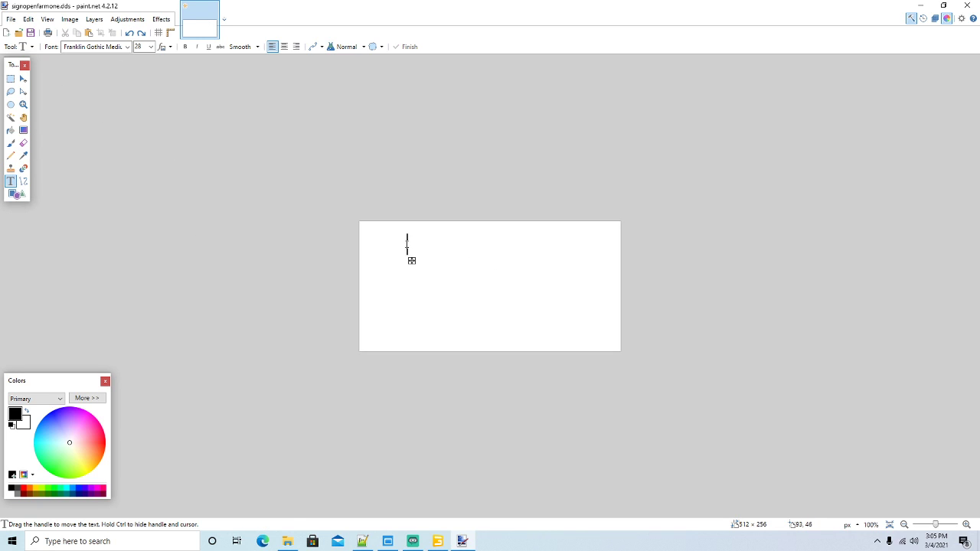
type("To open")
key("BackSpace")
key("BackSpace")
key("BackSpace")
key("BackSpace")
key("BackSpace")
type("build farm ")
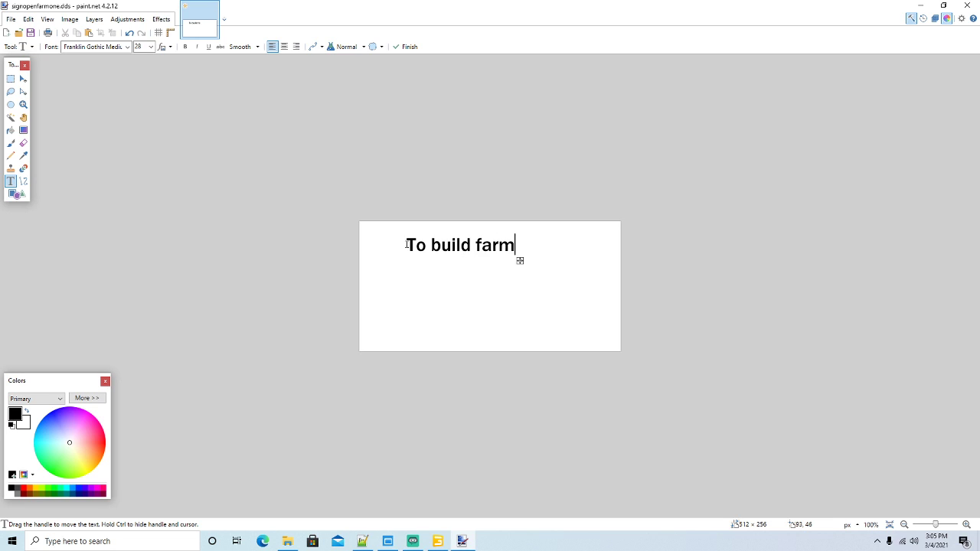
type("one deliver")
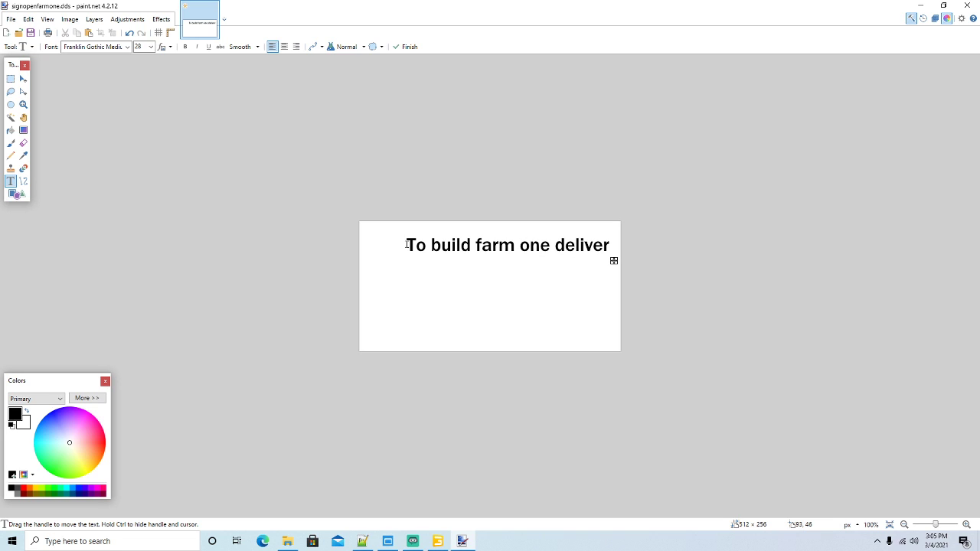
left_click_drag(613, 261, 575, 251)
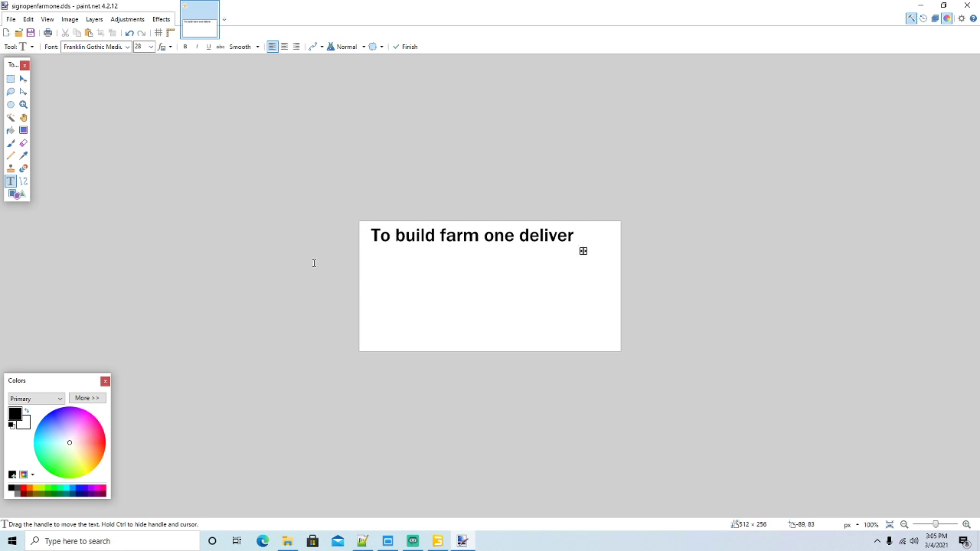
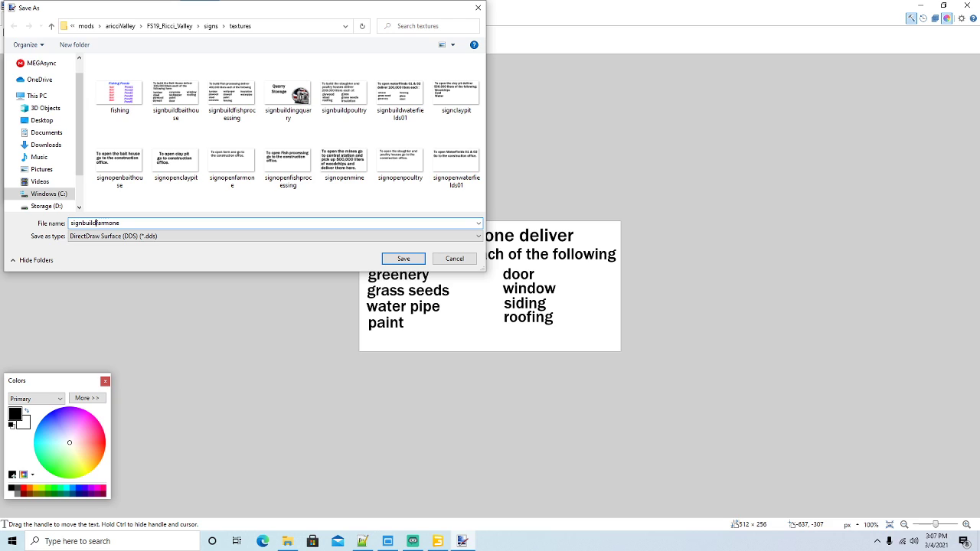
Save the build sign texture as signbuildfarmone in DDS format with BC1 (Linear, DXT1) compression
key("Return")
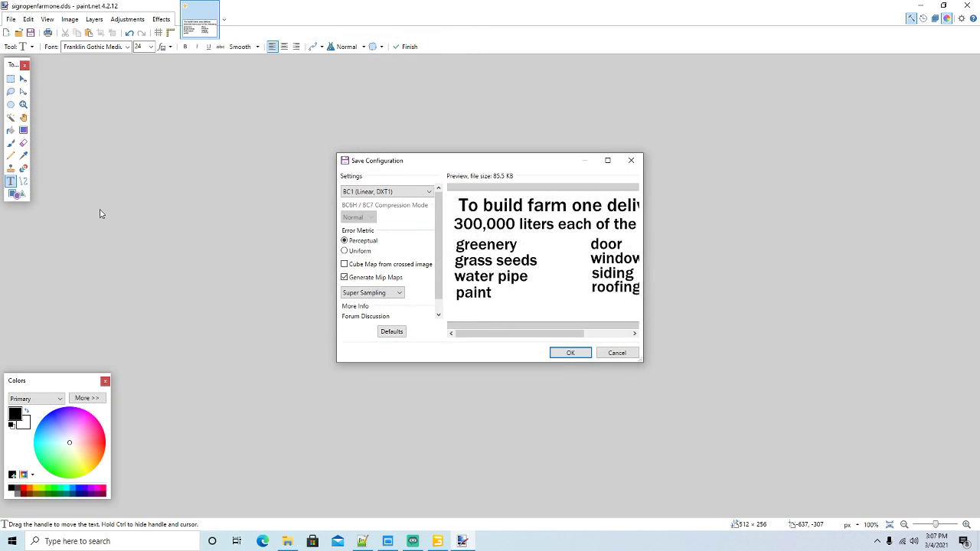
left_click(570, 352)
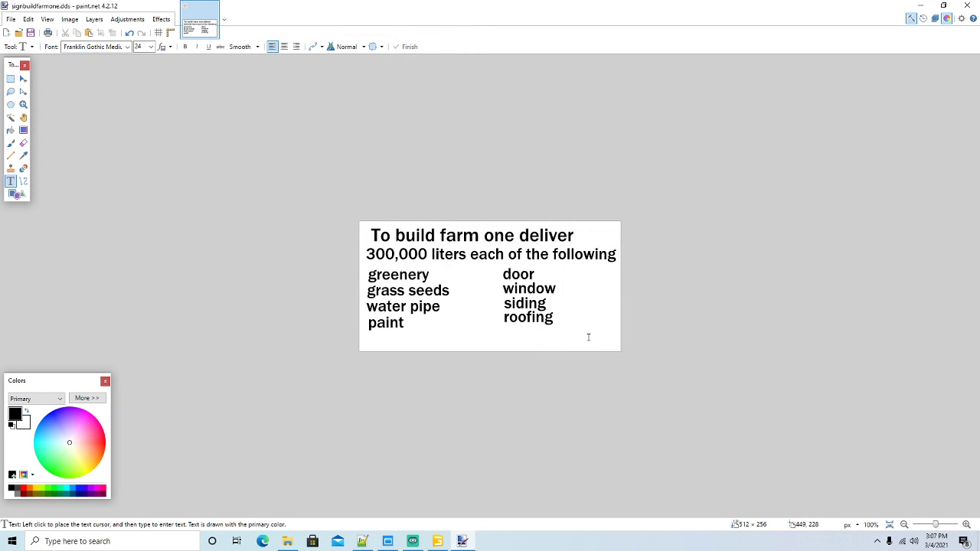
left_click(922, 6)
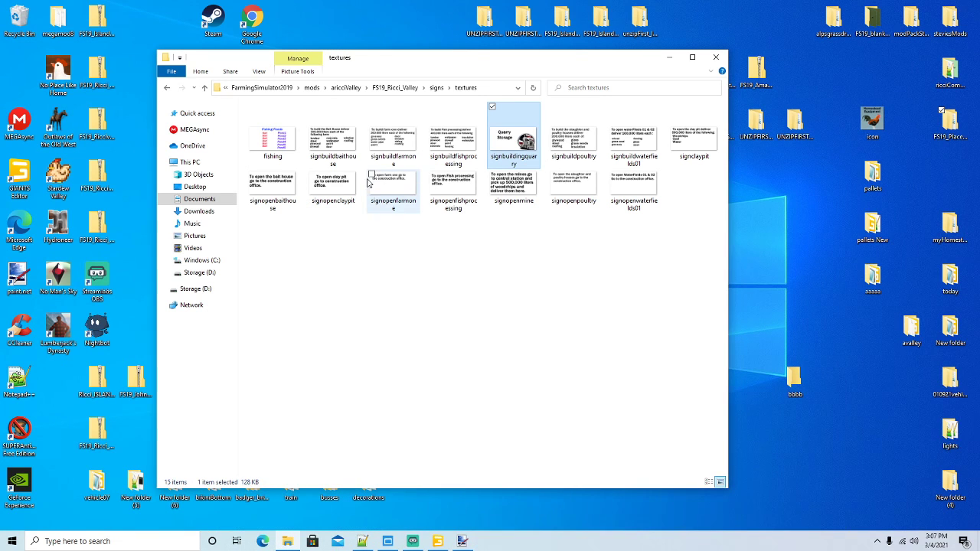
Open buildfarmone.i3d from the signs folder in Notepad++, set its texture filename to textures/signbuildfarmone.dds and save it
left_click(167, 88)
left_click(284, 152)
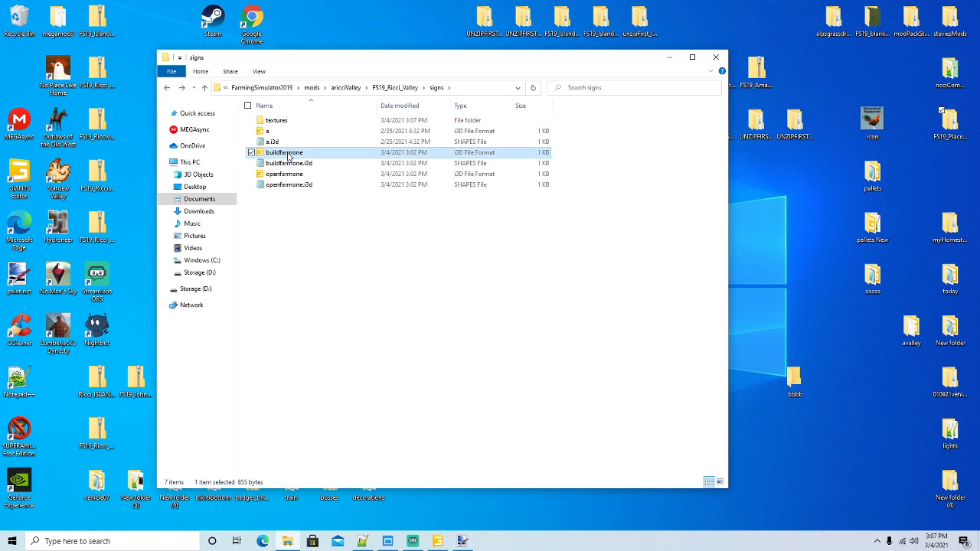
right_click(287, 152)
left_click(331, 205)
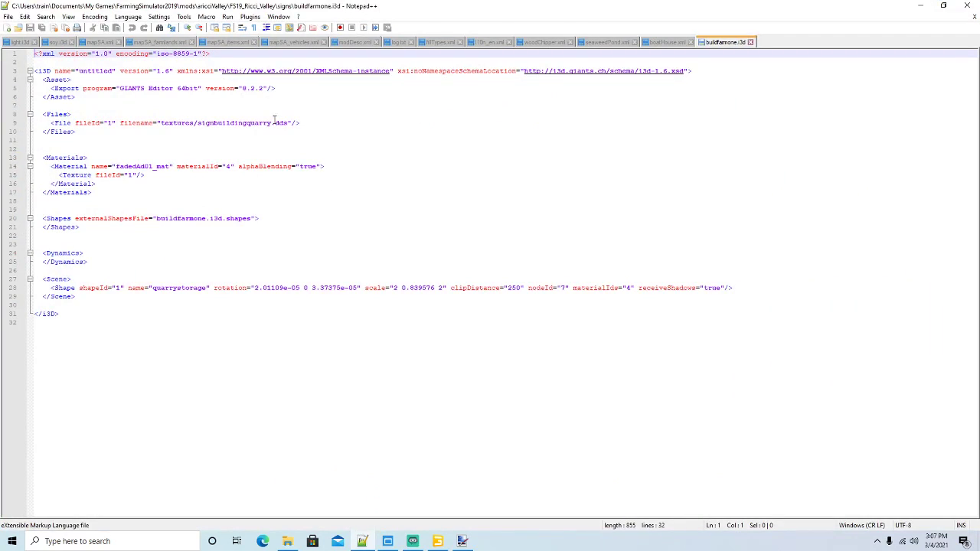
left_click(272, 122)
key("BackSpace")
key("BackSpace")
key("BackSpace")
key("BackSpace")
key("BackSpace")
key("BackSpace")
key("BackSpace")
key("BackSpace")
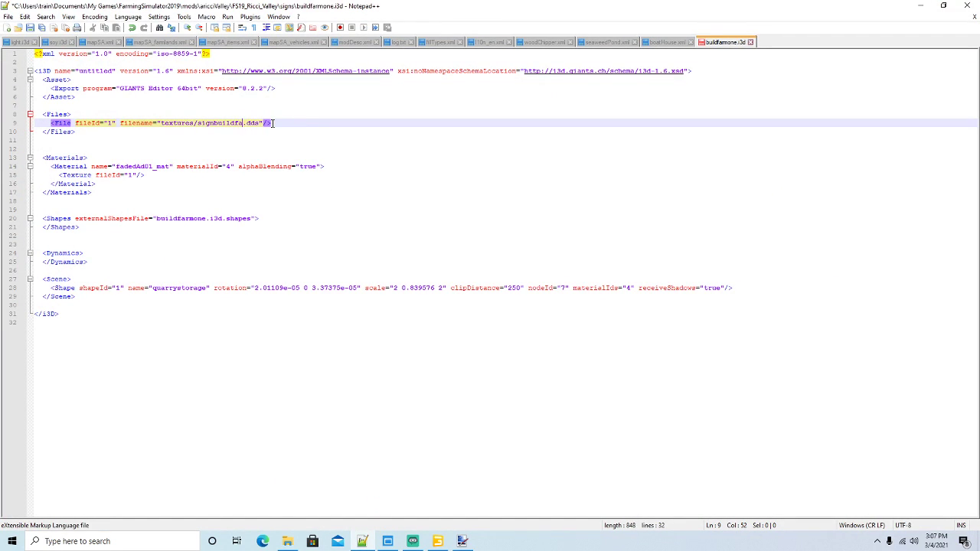
type("farmone")
left_click(29, 28)
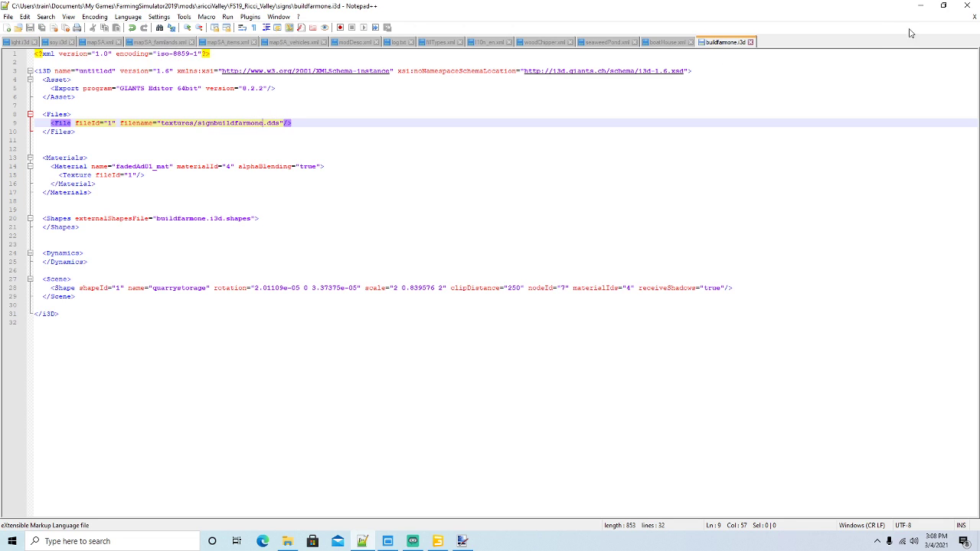
left_click(920, 5)
Open openfarmone.i3d in Notepad++, set its texture filename to textures/signopenfarmone.dds and save it
right_click(291, 177)
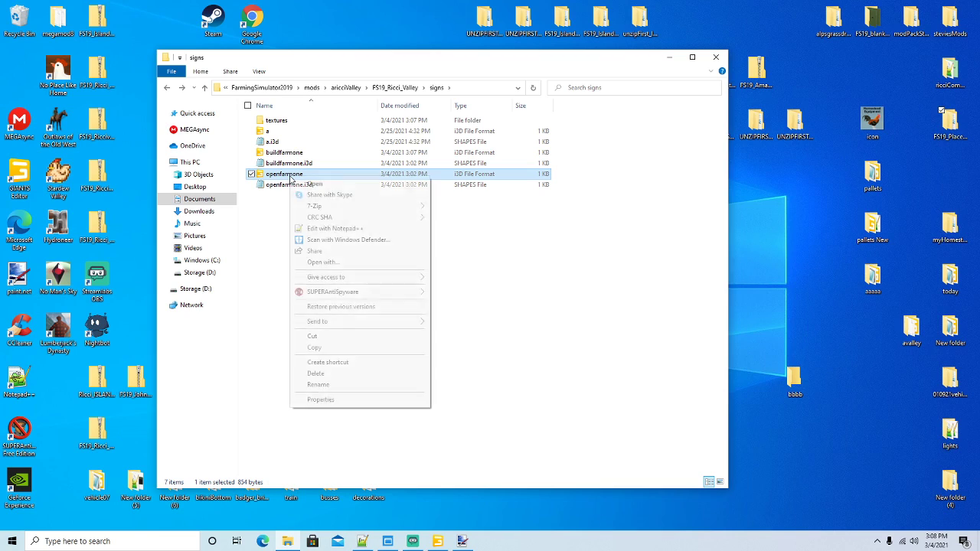
left_click(325, 228)
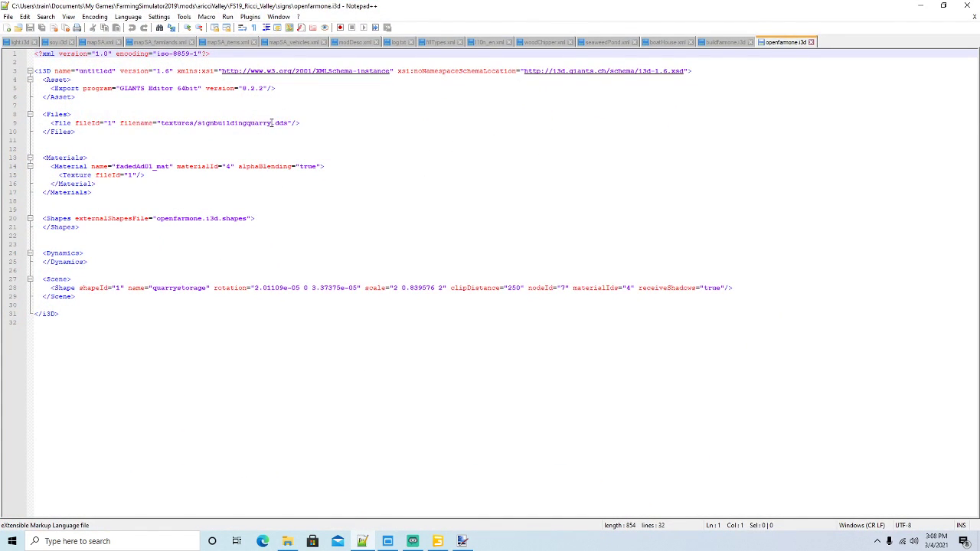
left_click(271, 124)
key("BackSpace")
key("BackSpace")
key("BackSpace")
key("BackSpace")
key("BackSpace")
key("BackSpace")
key("BackSpace")
key("BackSpace")
key("BackSpace")
key("BackSpace")
key("BackSpace")
key("BackSpace")
type("ope")
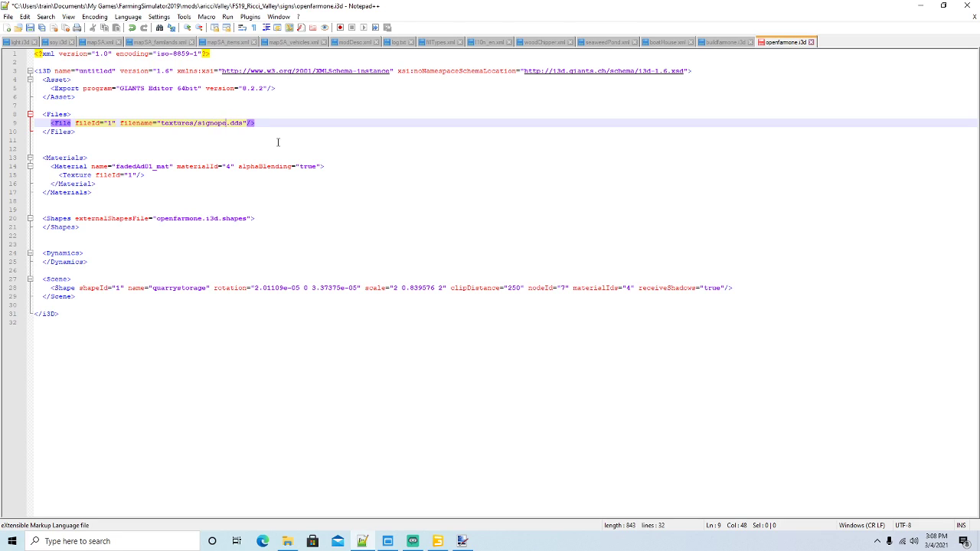
type("nfarmone")
left_click(30, 28)
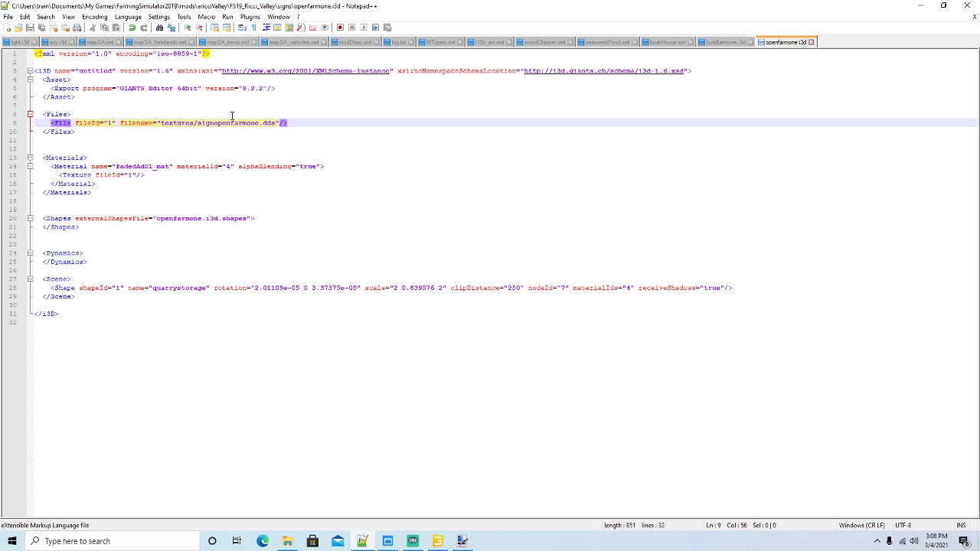
left_click(919, 6)
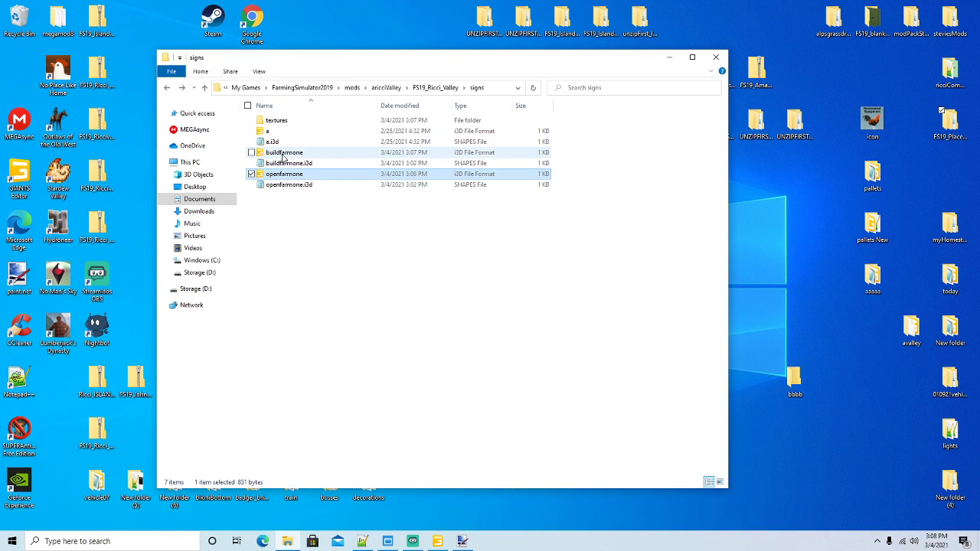
Check the new textures on the buildfarmone and openfarmone signs by opening both i3d files in GIANTS Editor
double_click(282, 153)
left_click(506, 335)
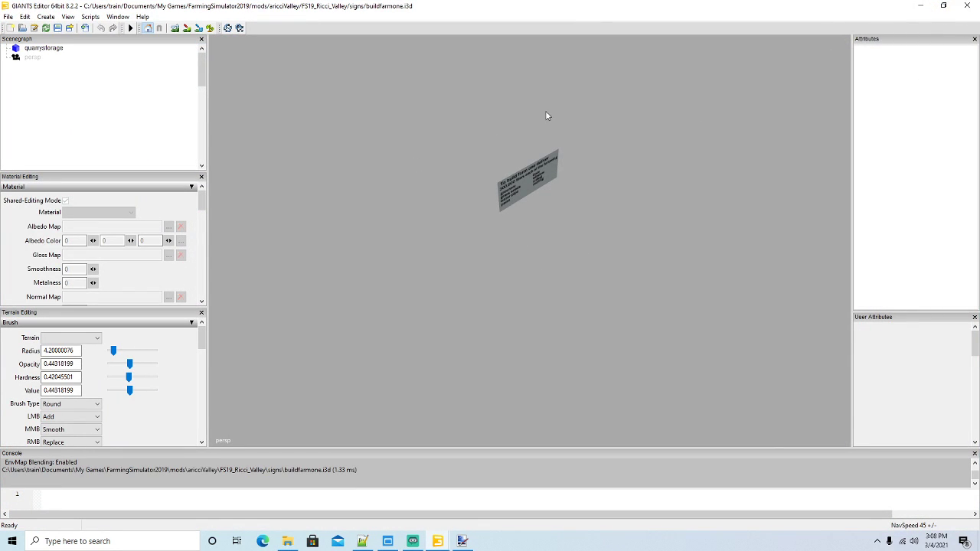
key("alt+F4")
double_click(284, 174)
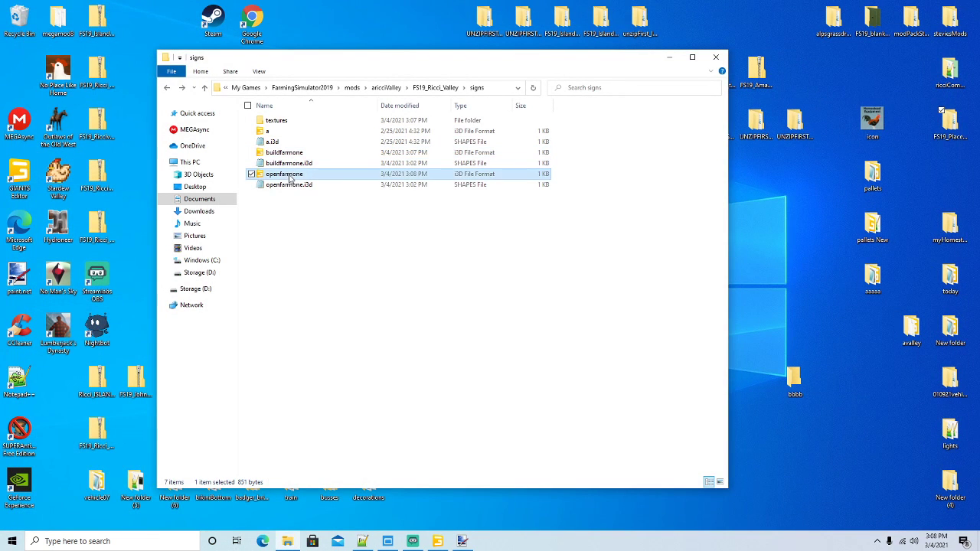
left_click(505, 333)
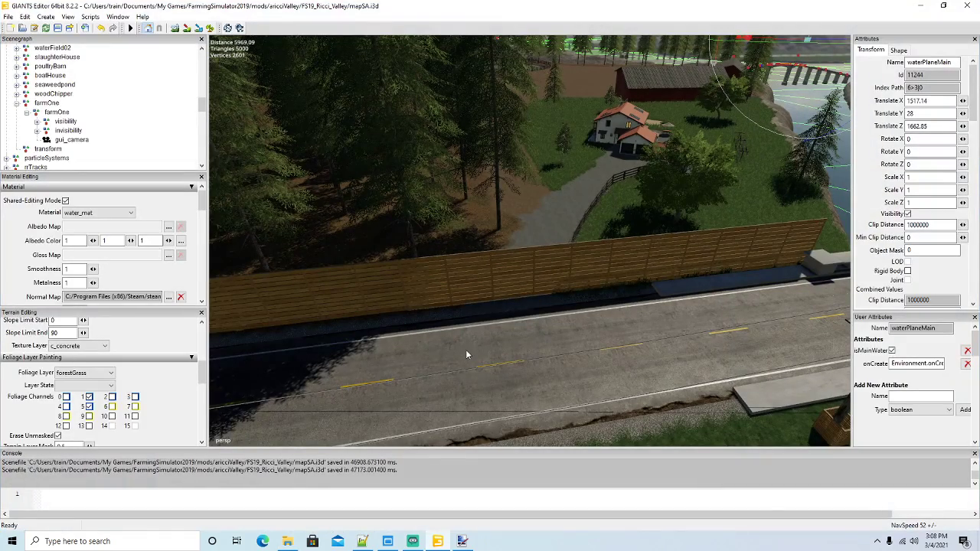
In the mapSA scene, duplicate the wooden fence panel by farm one's driveway and shift the copy along the fence to about Z 18.6
left_click_drag(466, 350, 464, 354, "alt")
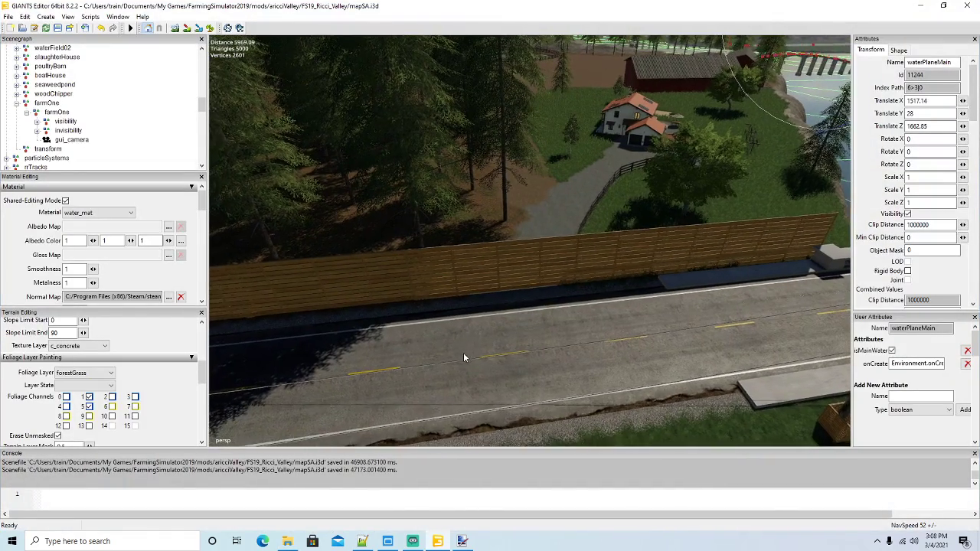
left_click(538, 252)
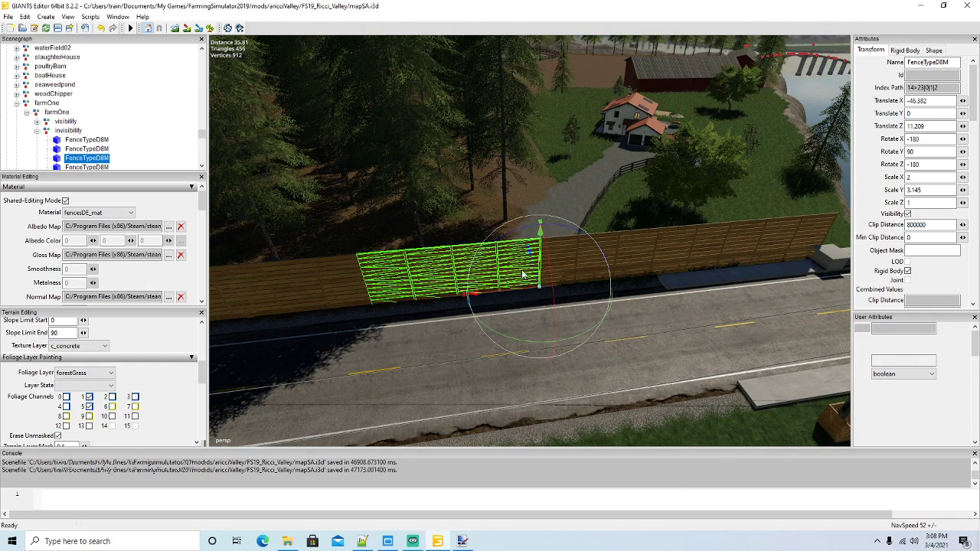
key("ctrl+d")
left_click_drag(530, 266, 590, 288)
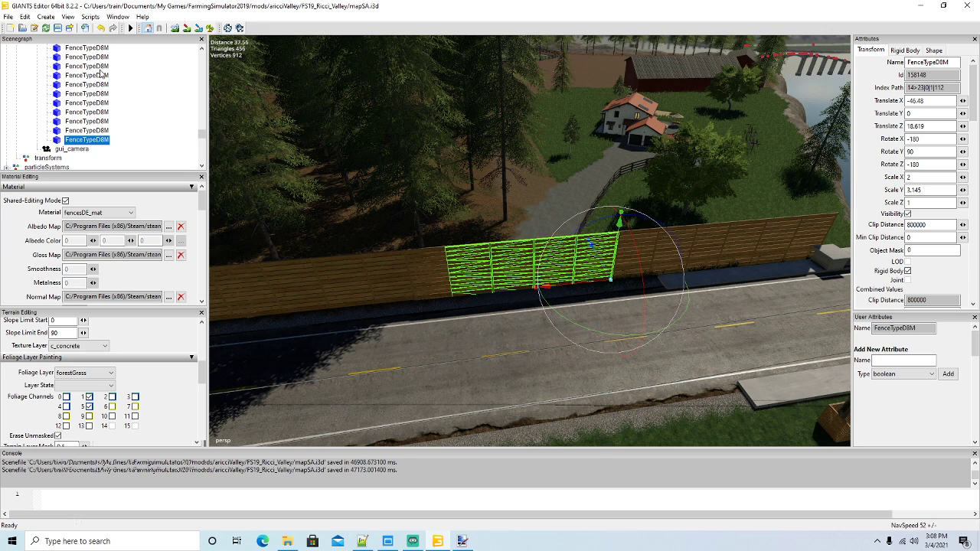
Import the openfarmone sign from the signs folder into the map
left_click(7, 16)
left_click(30, 125)
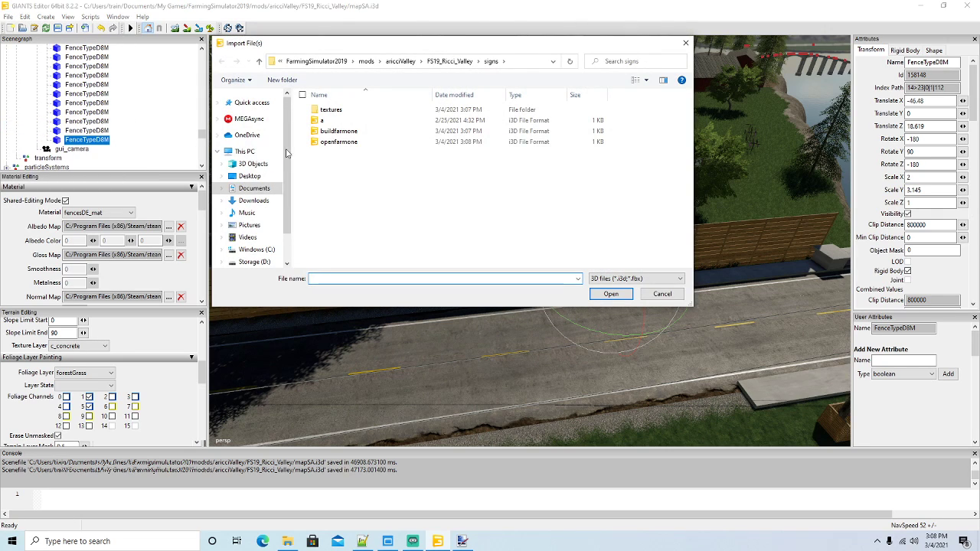
left_click(329, 143)
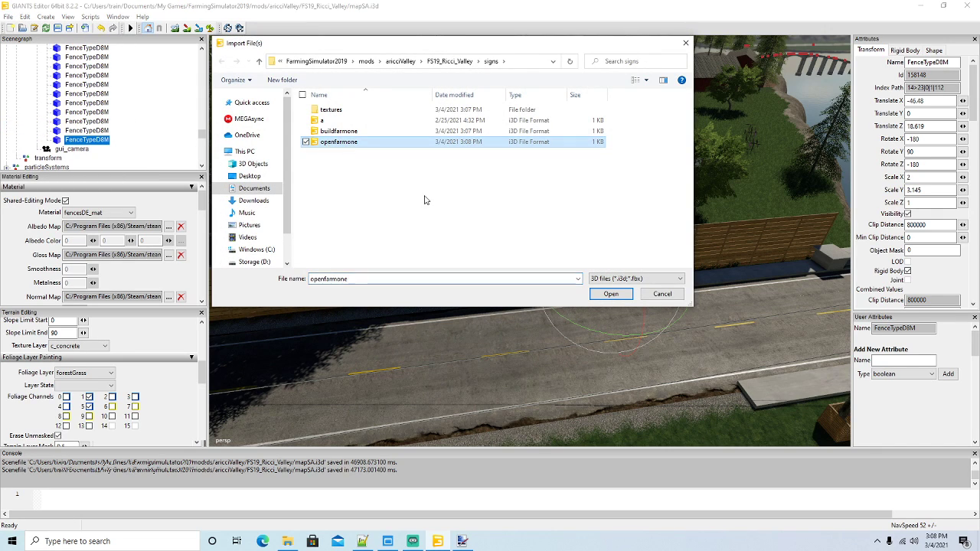
left_click(598, 292)
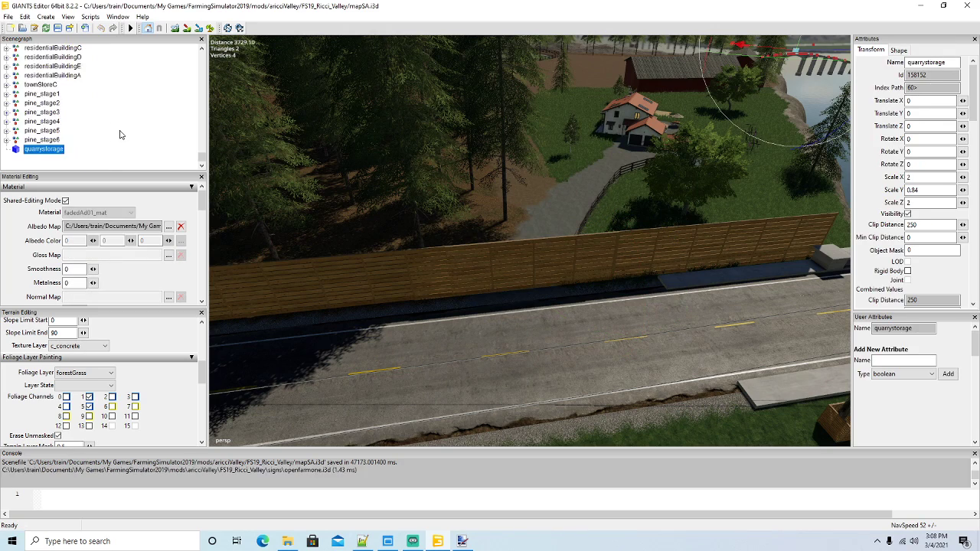
scroll(120, 134, "up", 10)
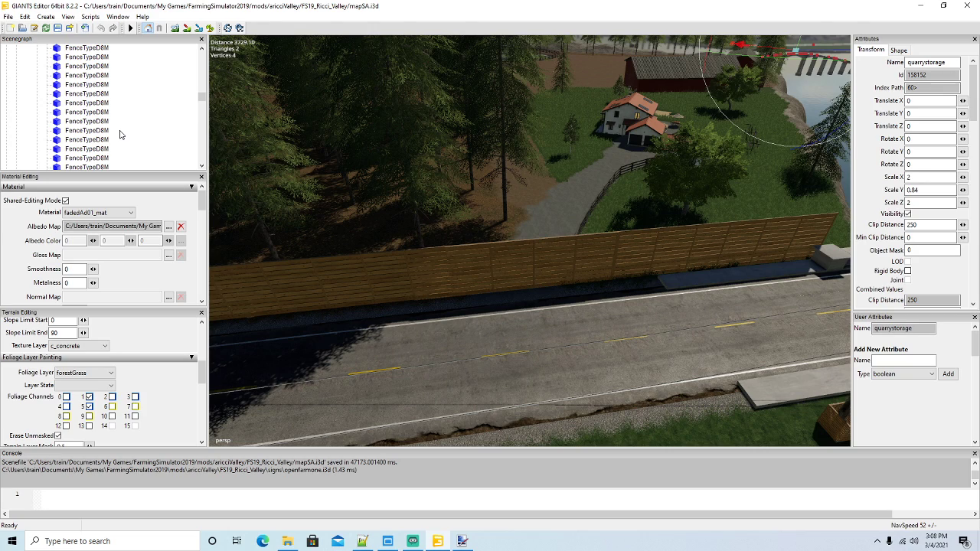
Move the imported farm one sign into the invisibility group under farmOne in the scenegraph
scroll(119, 134, "up", 2)
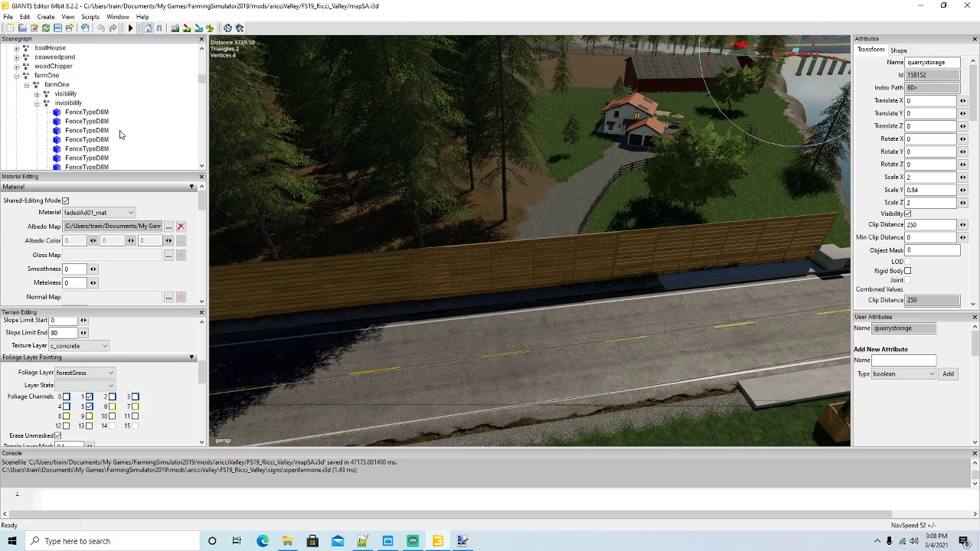
left_click(24, 16)
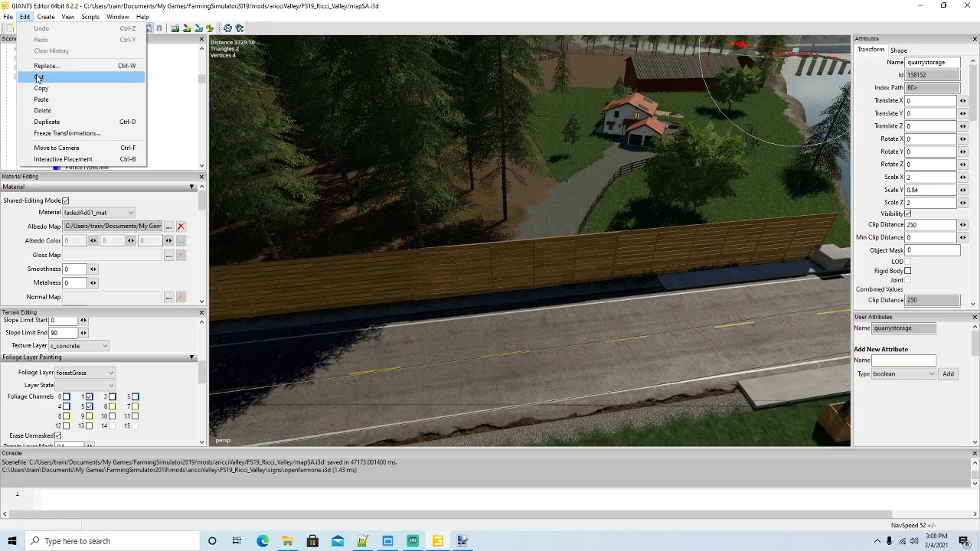
left_click(40, 78)
left_click(47, 103)
left_click(25, 16)
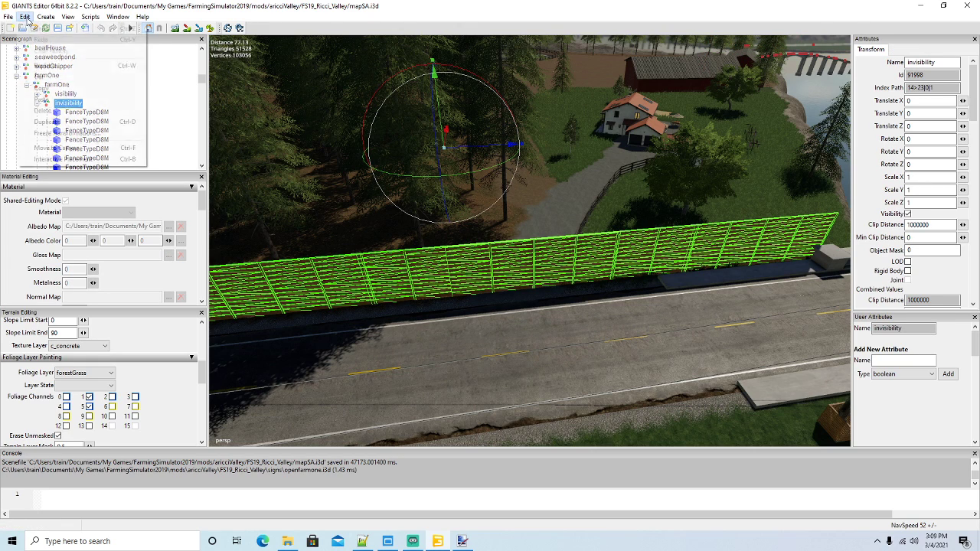
left_click(42, 100)
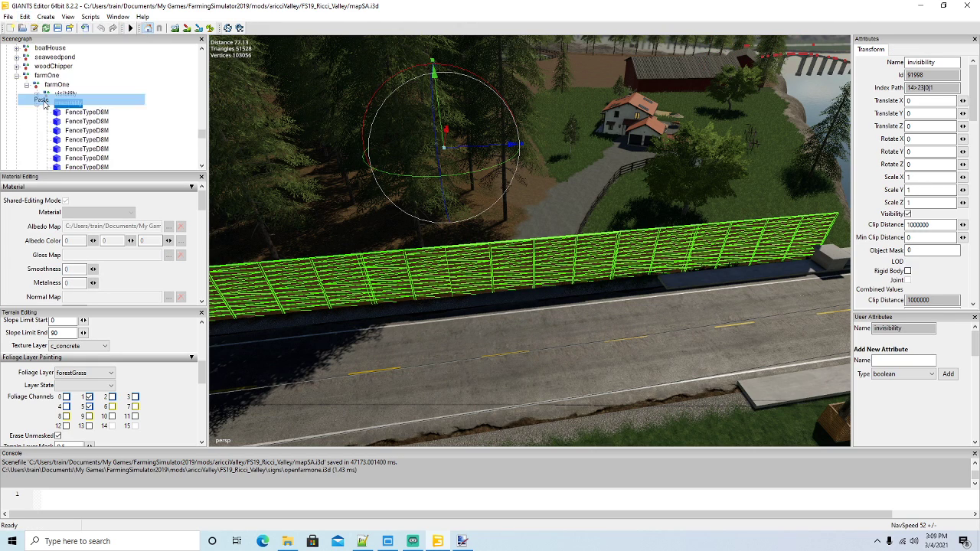
Place the sign on the wooden fence in front of the farm one driveway with Interactive Placement and set its Y rotation to 0
left_click(25, 16)
left_click(62, 159)
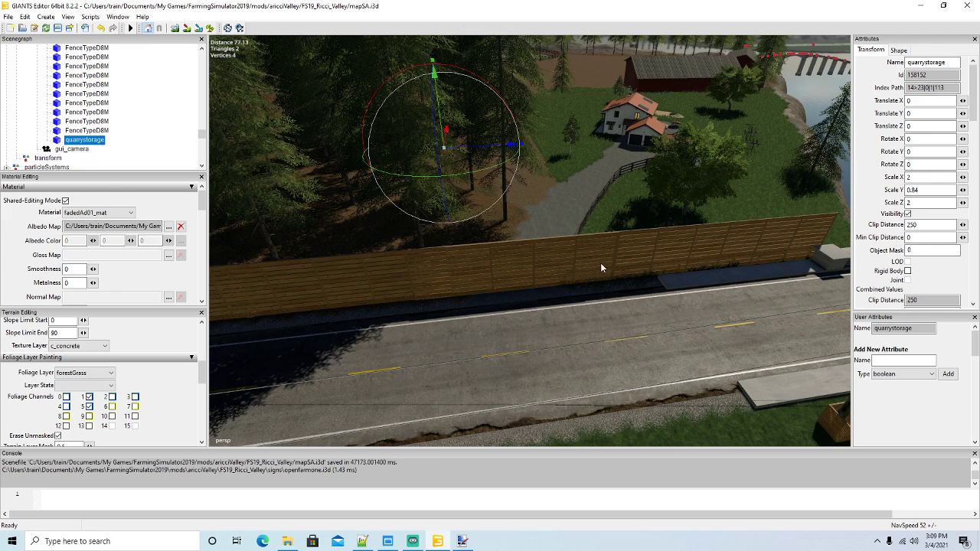
left_click(557, 261)
left_click_drag(562, 308, 555, 247)
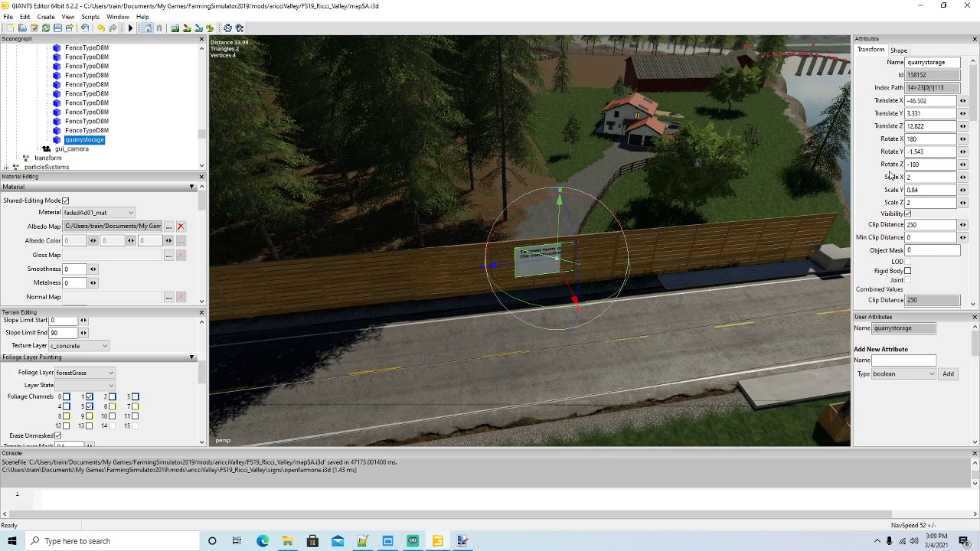
double_click(933, 152)
type("0")
key("Return")
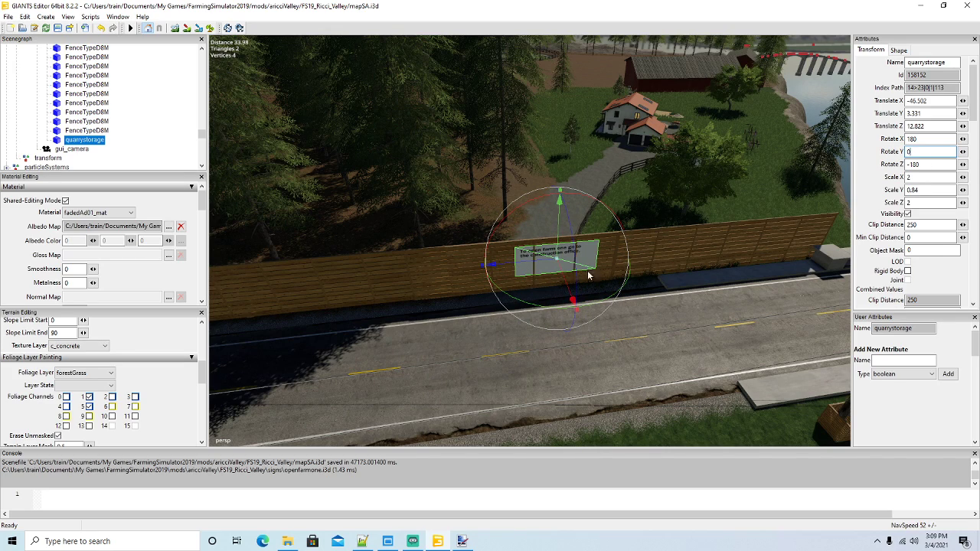
Shift the sign along the fence to about Z 9.98 and adjust its depth against the panels to about X -46.53
left_click(57, 131)
left_click(62, 142)
mouse_move(513, 317)
left_mouse_down("alt")
mouse_move(497, 306)
mouse_move(505, 320)
left_mouse_up("alt")
scroll(497, 307, "up", 2)
left_click_drag(614, 322, 617, 326)
left_click_drag(583, 286, 530, 281)
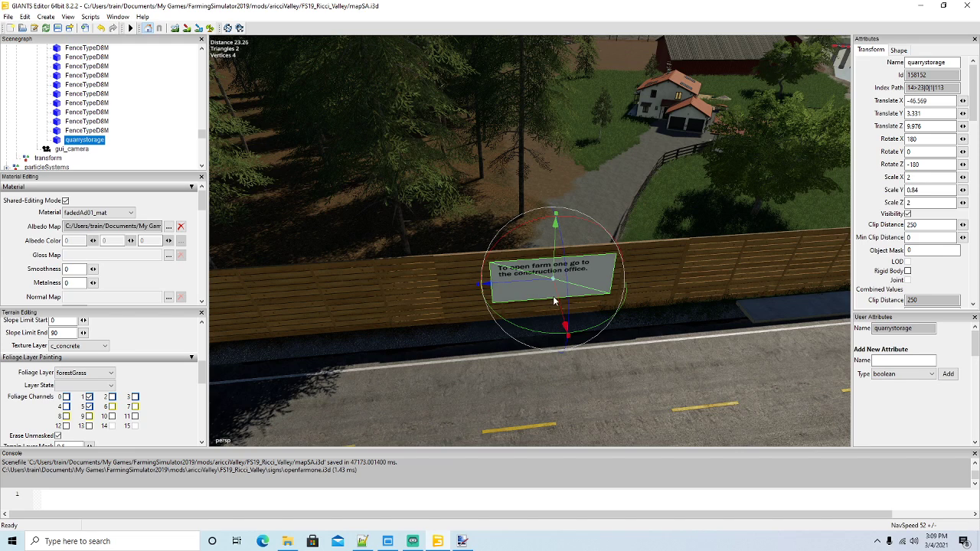
left_click_drag(556, 300, 557, 300)
scroll(537, 323, "down", 5)
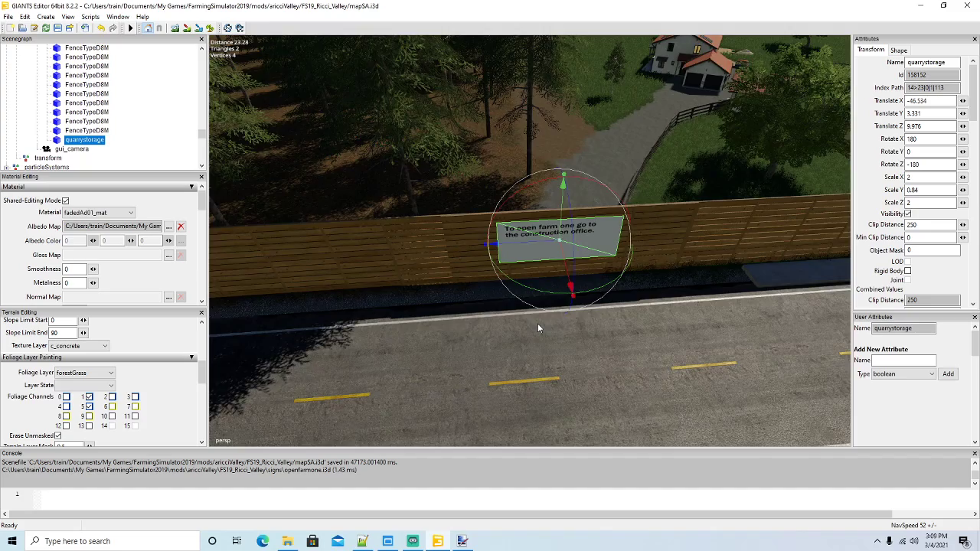
right_click_drag(482, 293, 490, 244)
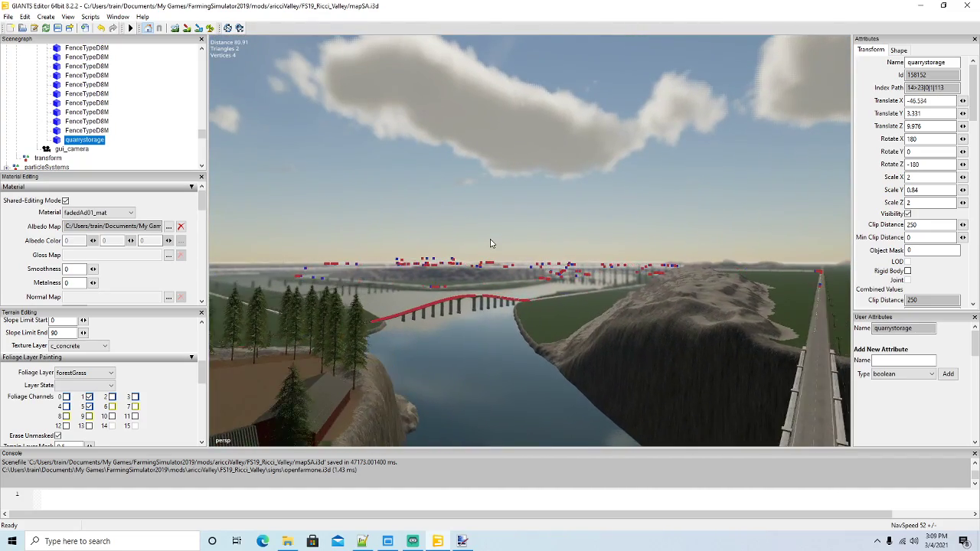
scroll(490, 244, "down", 6)
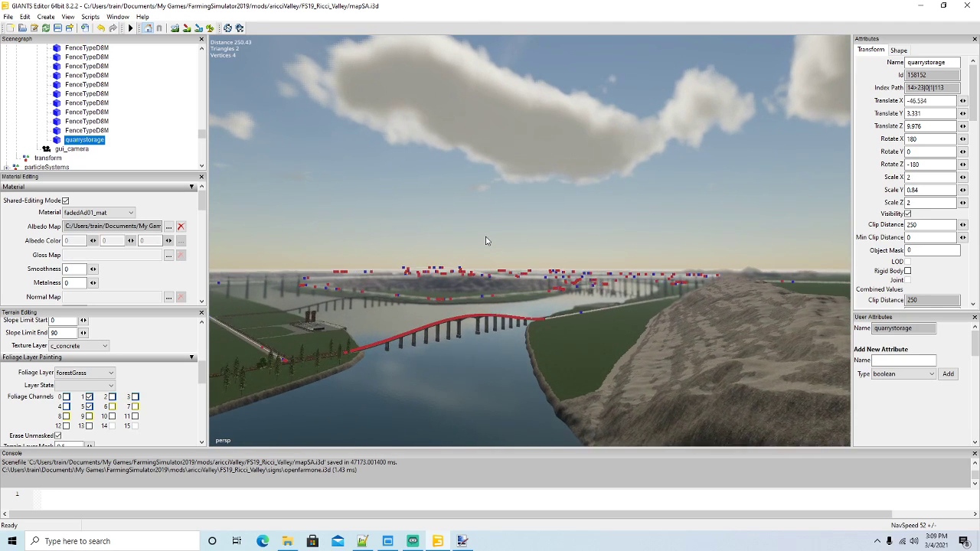
Examine the map from the river bridge across to the farm houses with signboards along the driveway
scroll(485, 241, "down", 5)
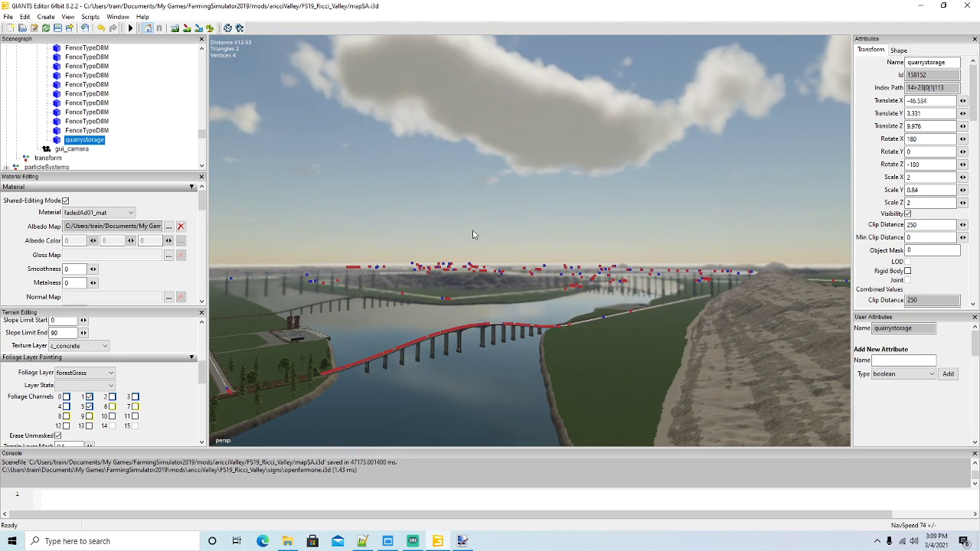
scroll(476, 293, "up", 5)
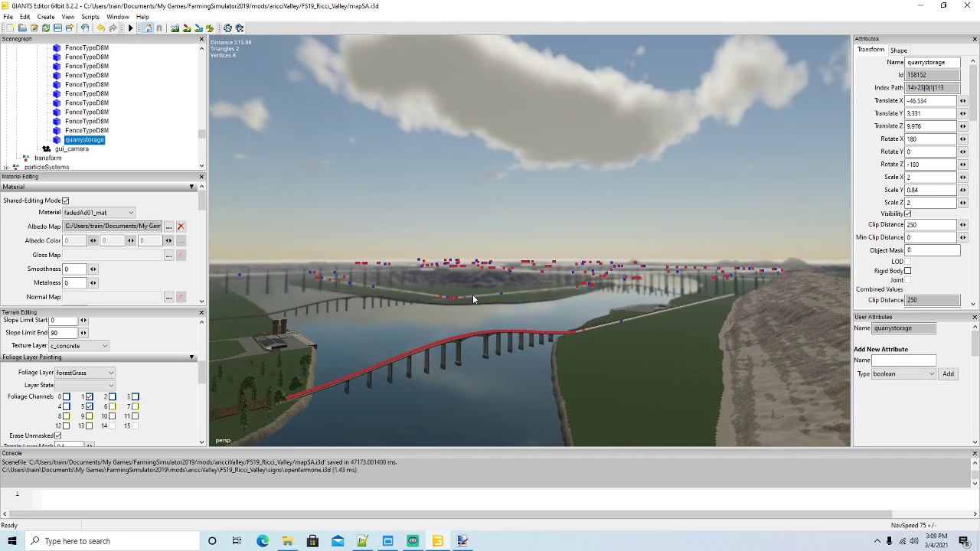
scroll(472, 294, "up", 5)
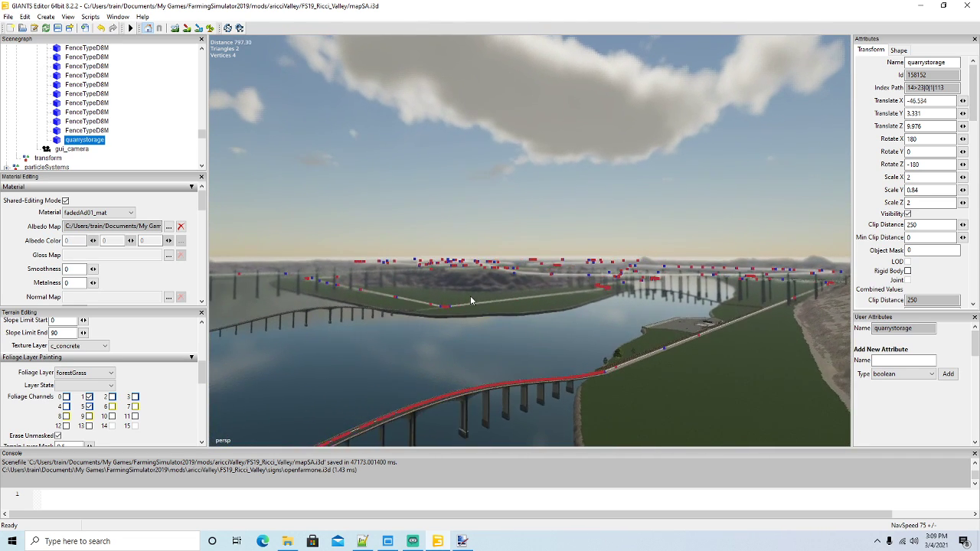
scroll(471, 301, "up", 5)
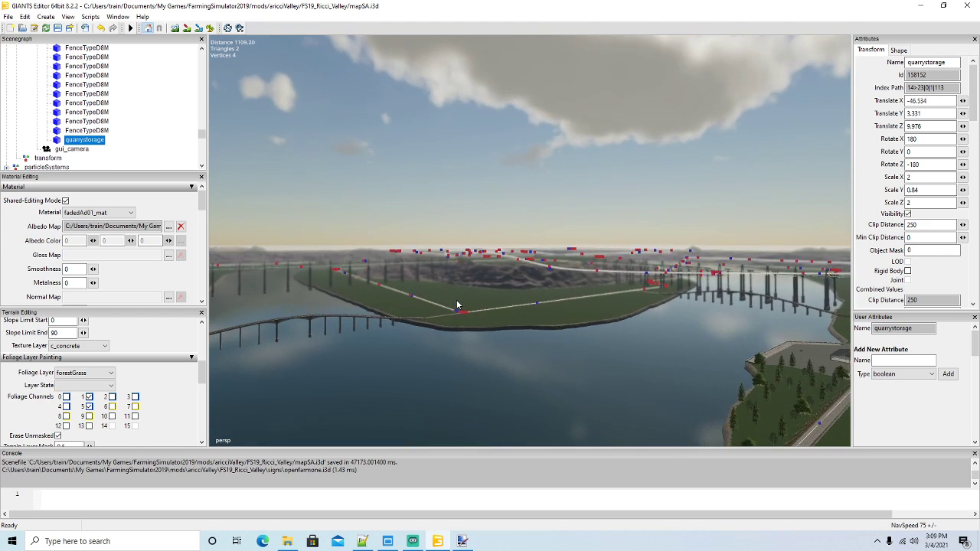
scroll(459, 304, "up", 5)
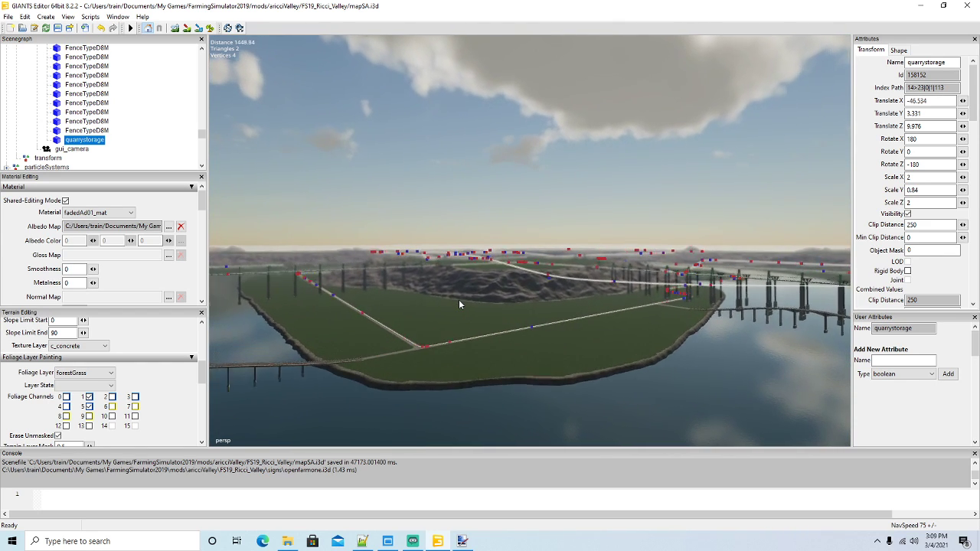
scroll(470, 304, "up", 5)
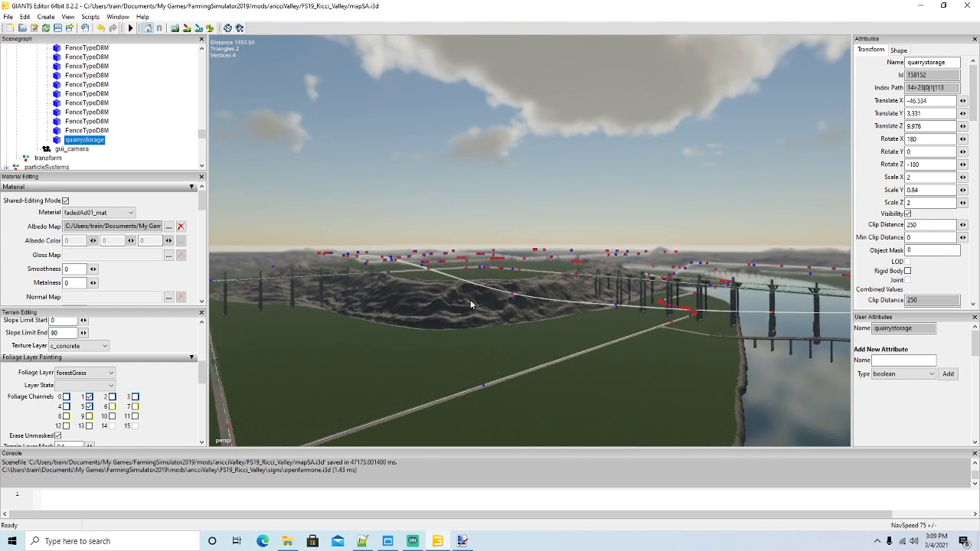
scroll(471, 304, "up", 3)
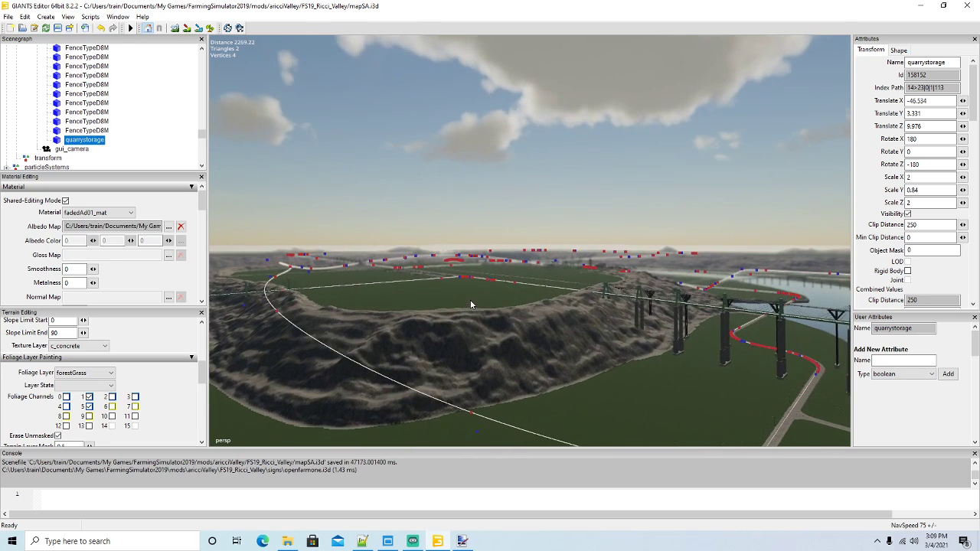
scroll(471, 304, "up", 6)
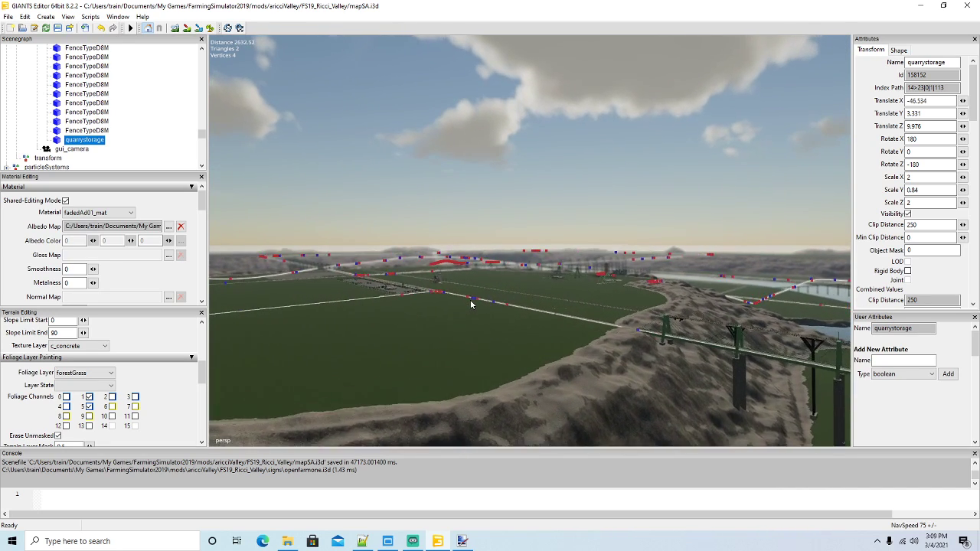
scroll(480, 307, "up", 6)
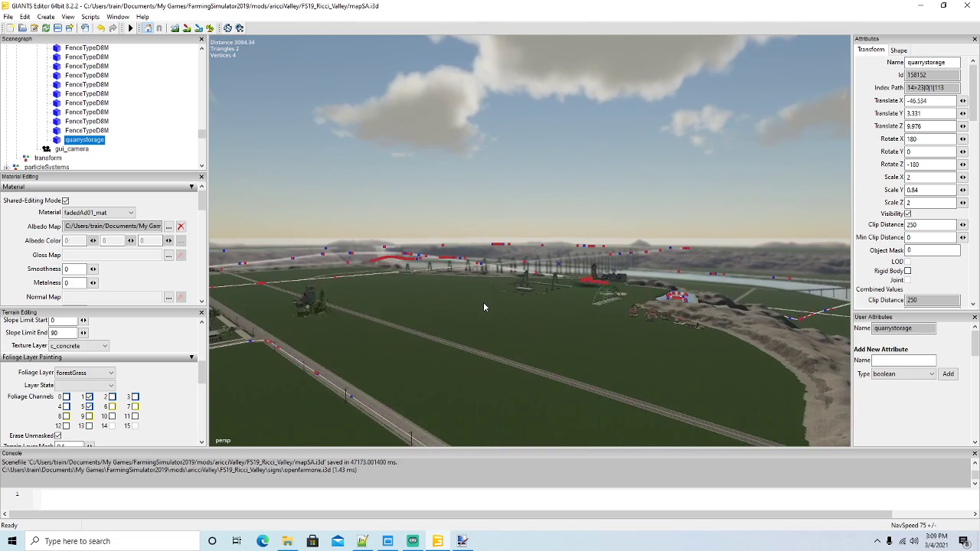
scroll(486, 308, "up", 6)
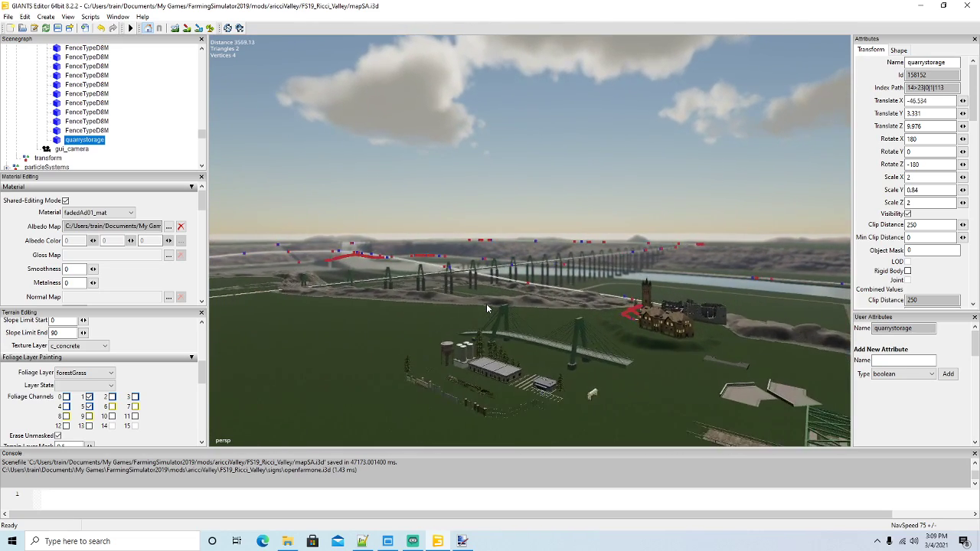
scroll(487, 309, "up", 6)
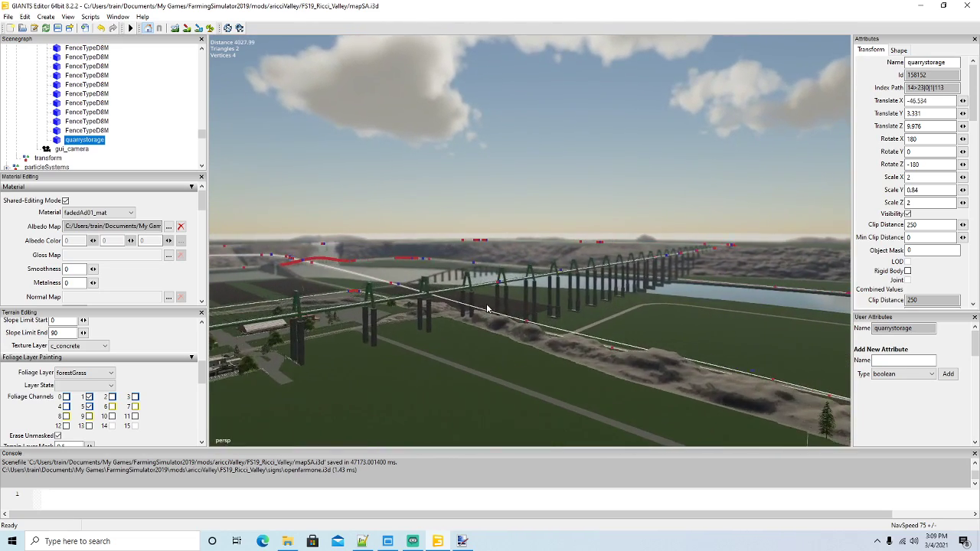
left_click_drag(487, 309, 584, 358, "alt")
scroll(424, 344, "up", 8)
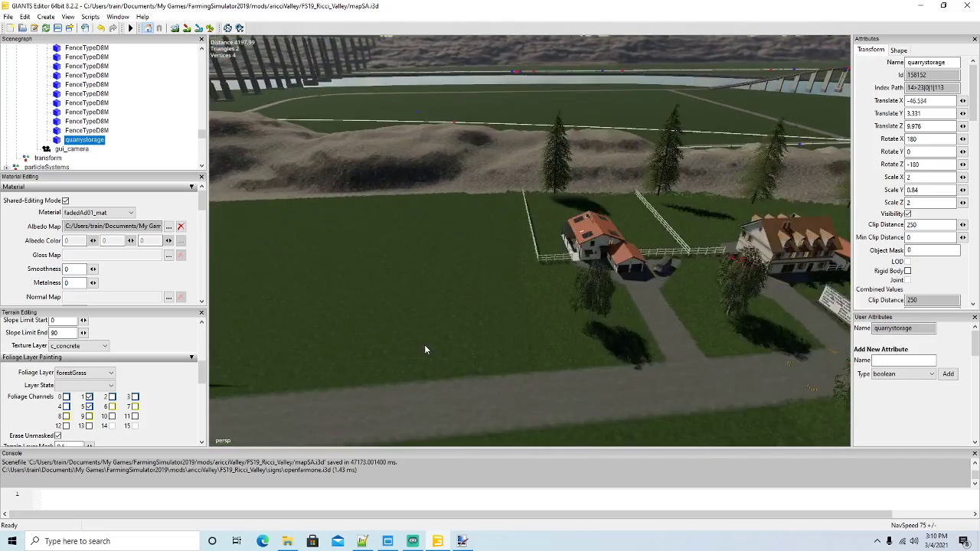
scroll(513, 358, "up", 6)
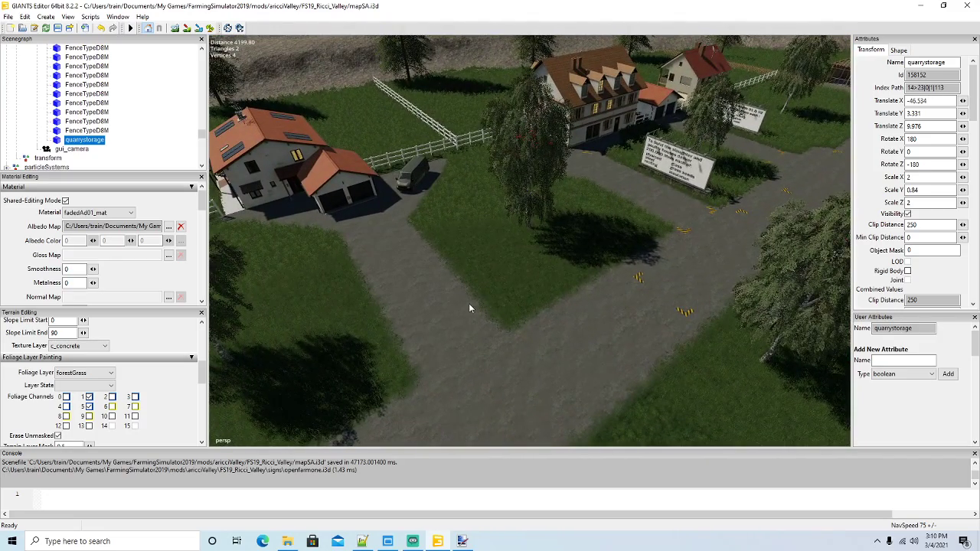
Duplicate the Placa_entrada sign frame from the group that holds PalletTrigger4
left_click(685, 232)
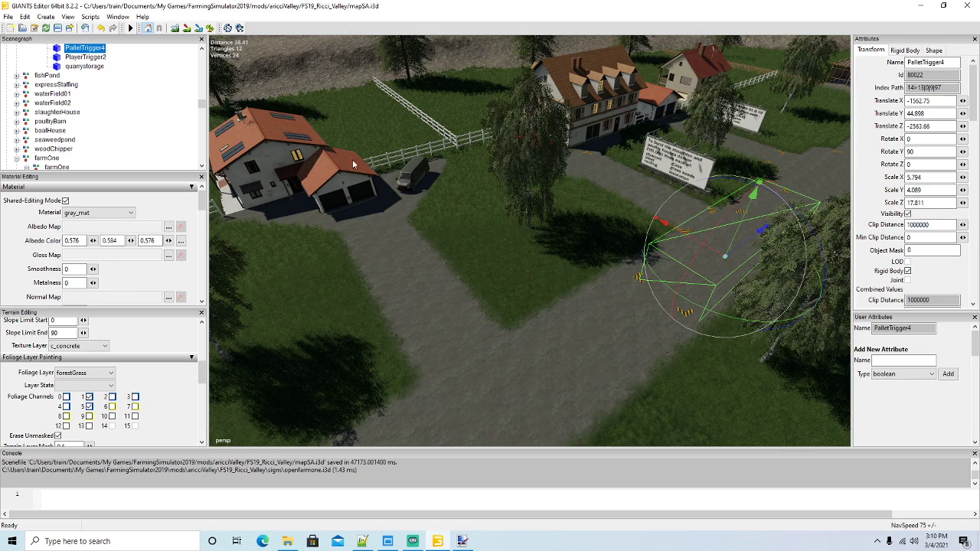
scroll(77, 95, "up", 3)
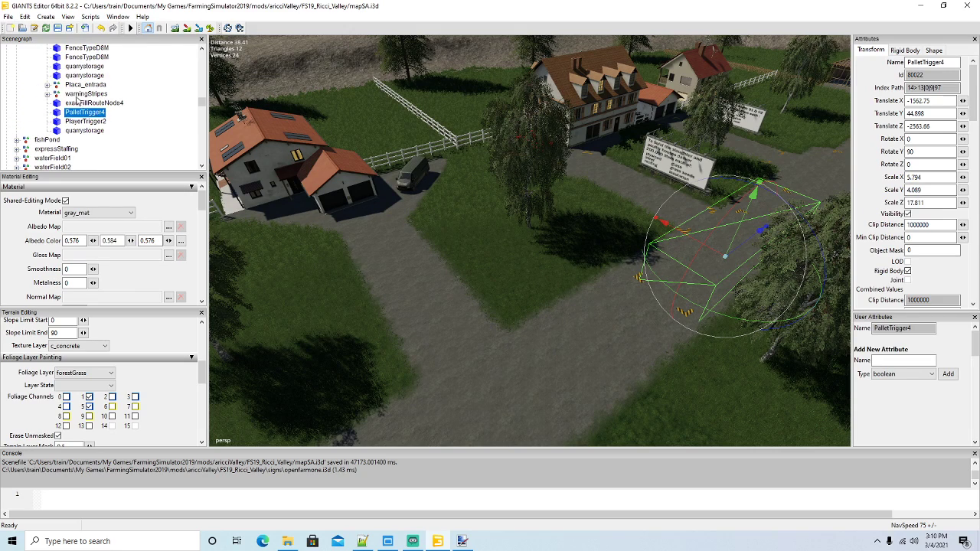
scroll(69, 85, "up", 1)
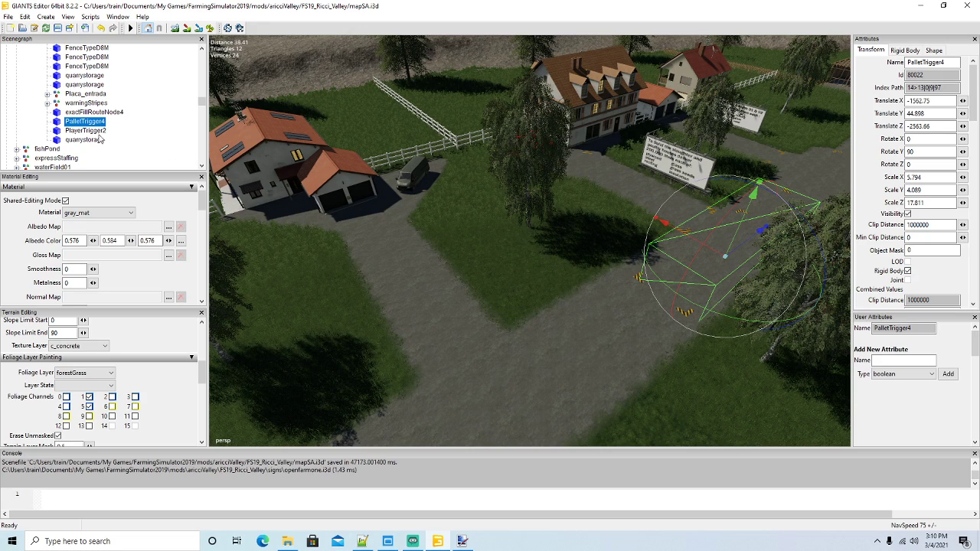
left_click(61, 94)
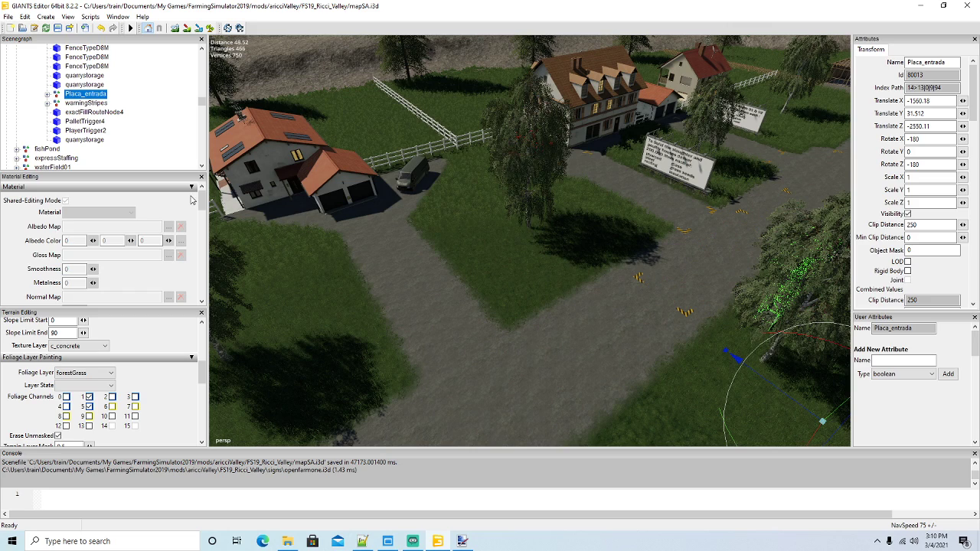
key("ctrl+d")
Move the duplicated Placa_entrada into the invisibility group under farmOne by cutting and pasting it
scroll(103, 115, "up", 10)
scroll(103, 115, "down", 1)
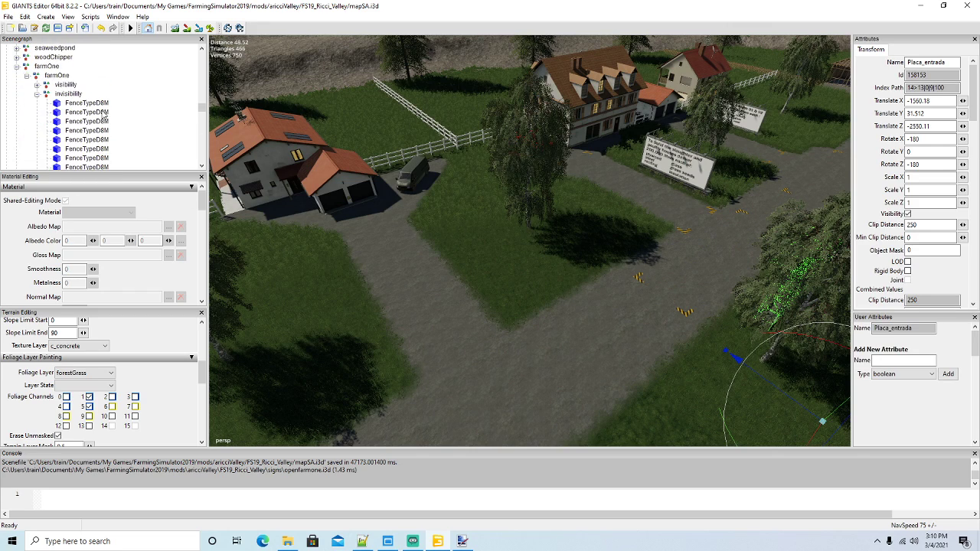
left_click(29, 17)
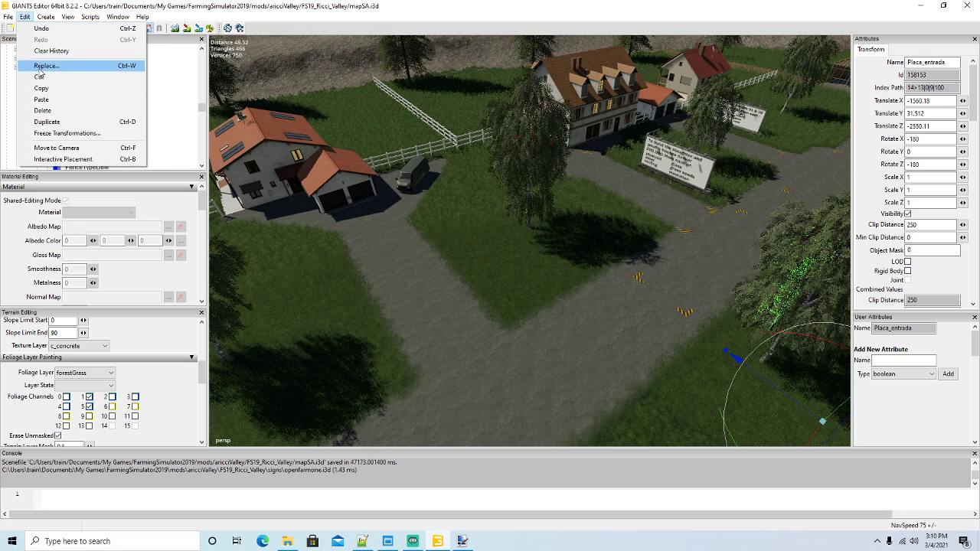
left_click(45, 77)
left_click(46, 87)
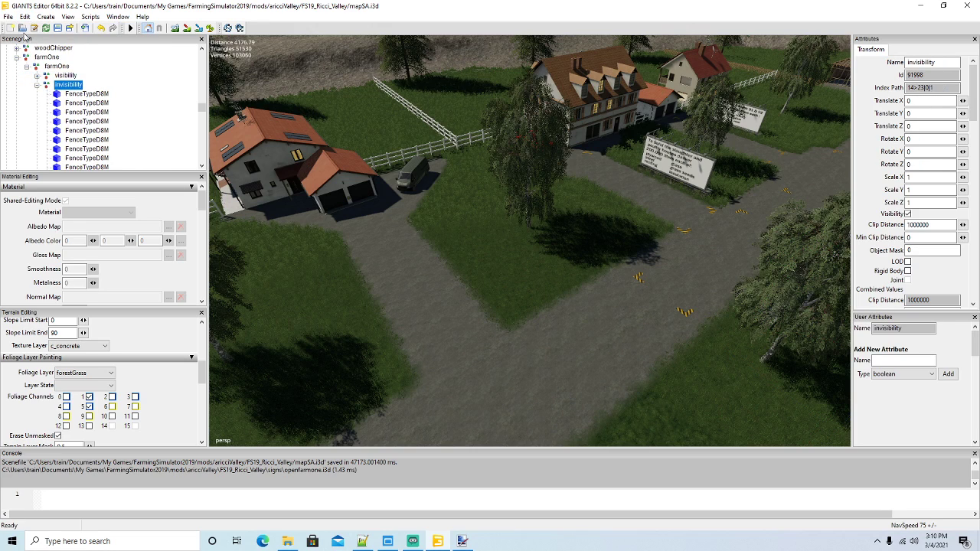
left_click(26, 17)
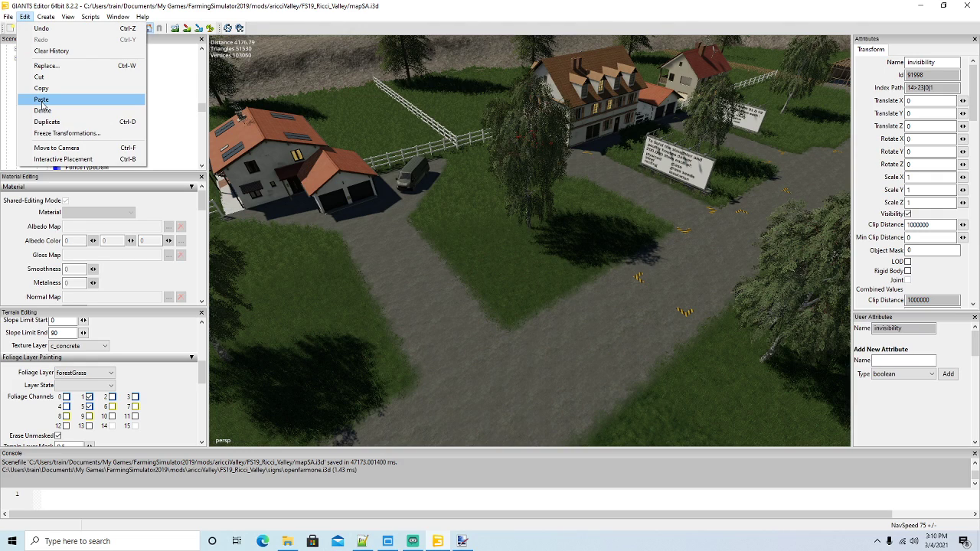
left_click(42, 101)
Place the Placa_entrada copy interactively at the grass corner between the garage driveway and the road
left_click(25, 17)
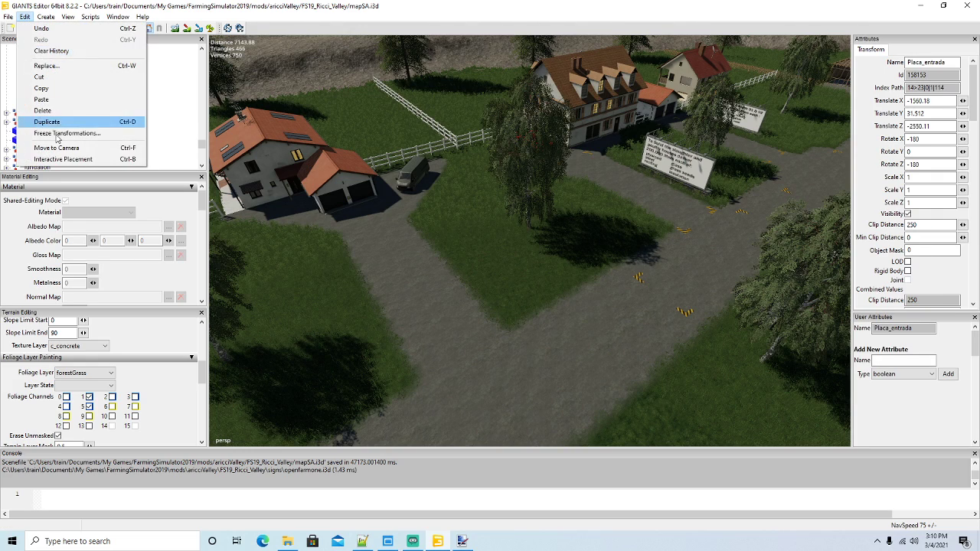
left_click(62, 158)
left_click(450, 262)
left_click_drag(468, 277, 450, 388)
left_click_drag(433, 423, 388, 338)
left_click_drag(431, 370, 528, 331)
Set the sign frame's Y rotation to 90 and shift it onto the grass beside the garage driveway
double_click(933, 150)
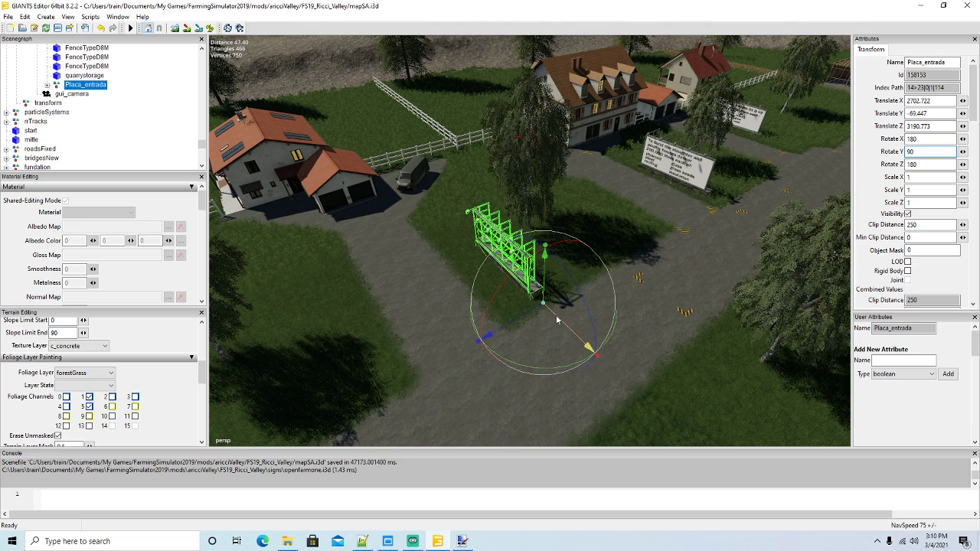
type("90")
key("Return")
left_click_drag(543, 306, 484, 317)
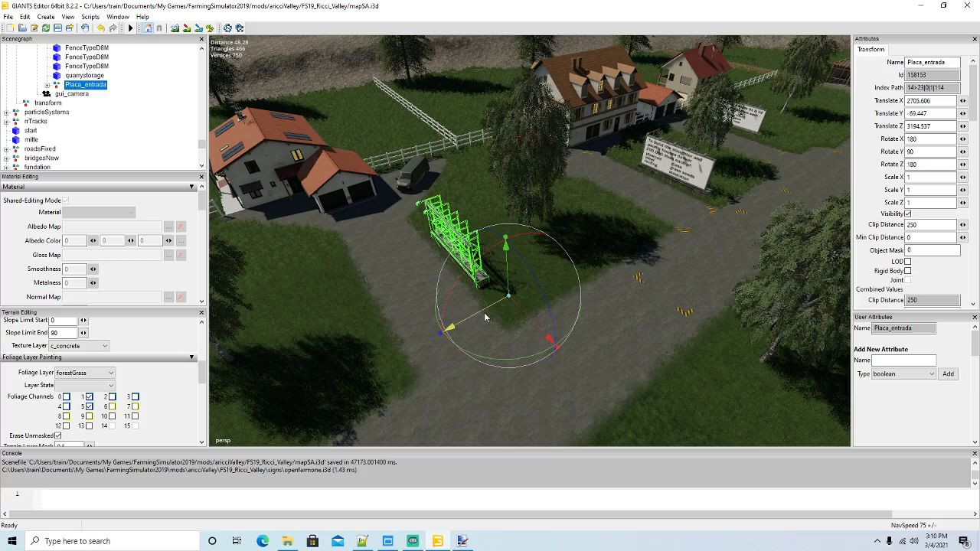
Examine the sign frame's position and orientation beside the driveway from several angles and close up
left_click_drag(310, 320, 423, 325, "alt")
scroll(448, 333, "down", 5)
scroll(546, 318, "up", 5)
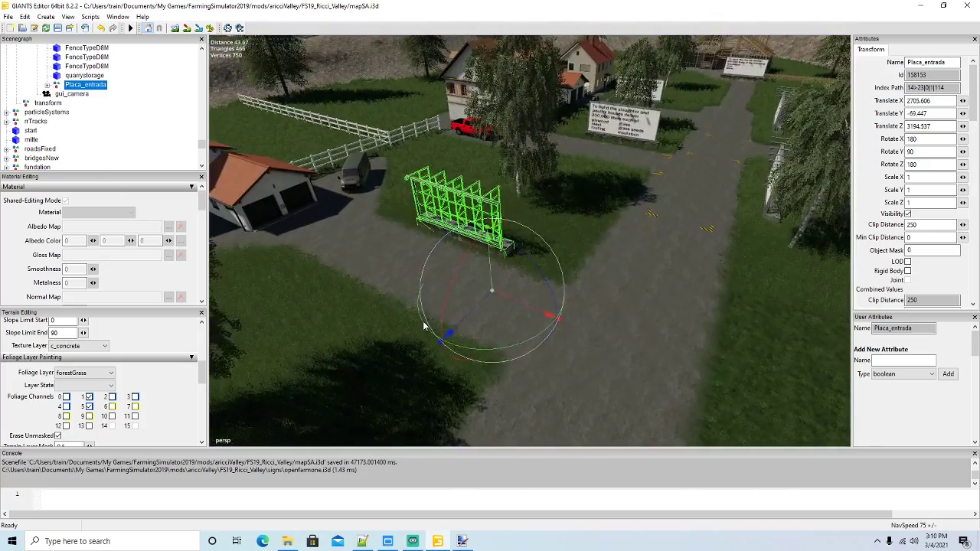
left_click_drag(342, 220, 371, 244, "alt")
scroll(327, 233, "up", 5)
scroll(371, 245, "down", 5)
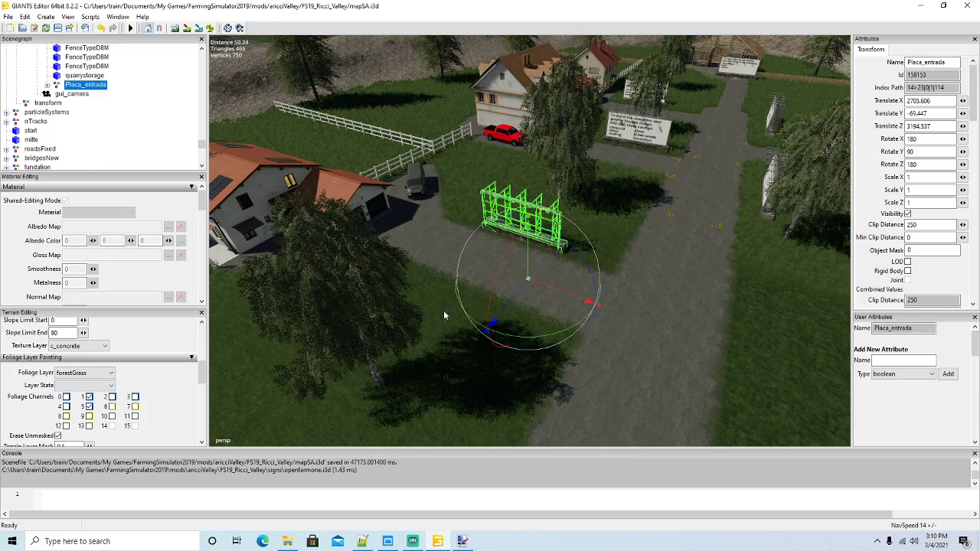
scroll(421, 296, "up", 3)
left_click_drag(421, 295, 460, 322, "alt")
scroll(430, 299, "up", 4)
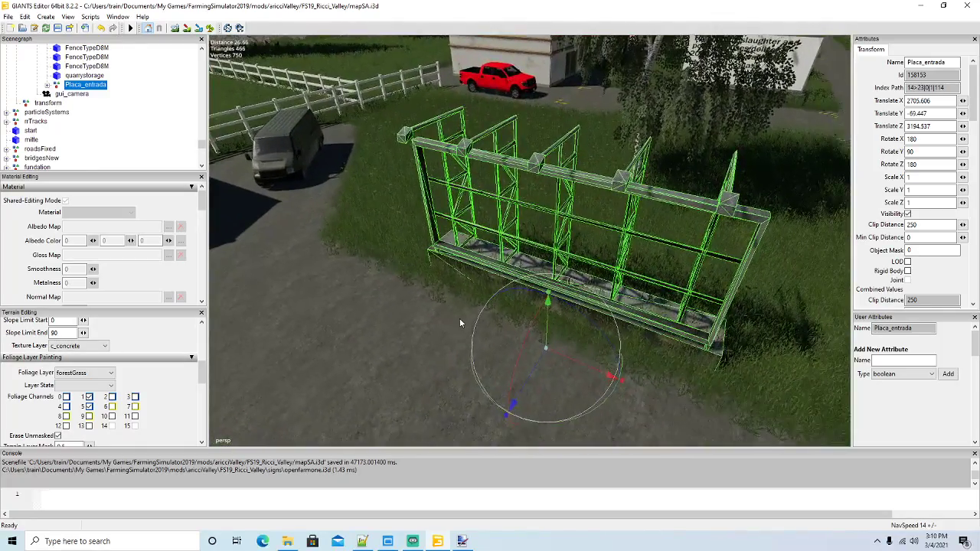
scroll(460, 322, "down", 2)
Import the buildfarmone i3D file from the signs folder into the map
left_click(8, 16)
left_click(29, 125)
left_click(351, 144)
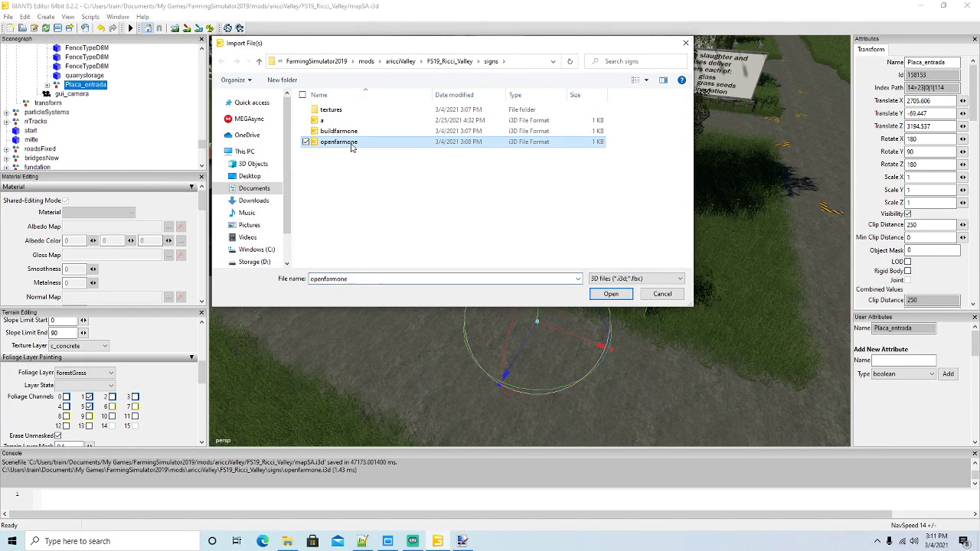
left_click(351, 133)
left_click(609, 293)
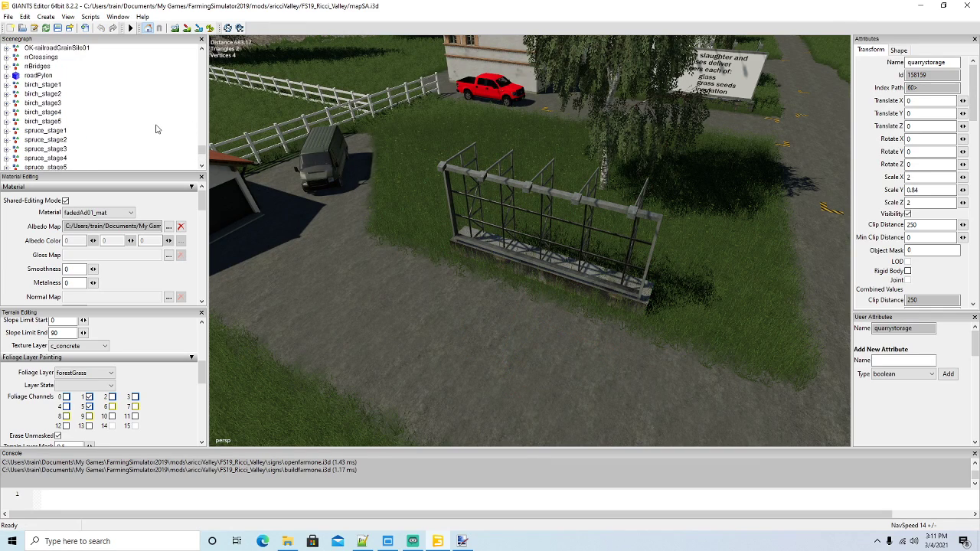
Move the imported quarrystorage panel into the invisibility group under farmOne by cutting and pasting it
scroll(156, 128, "up", 5)
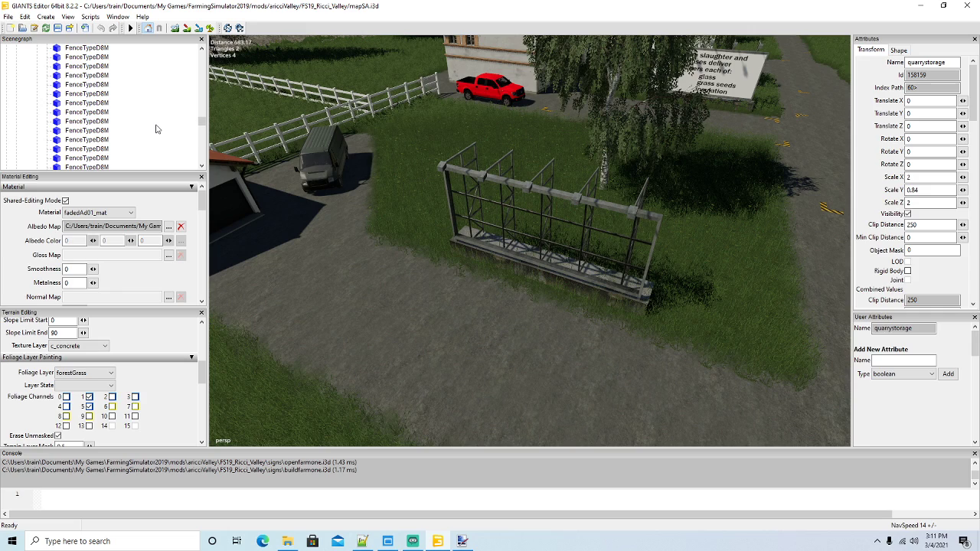
scroll(156, 128, "up", 5)
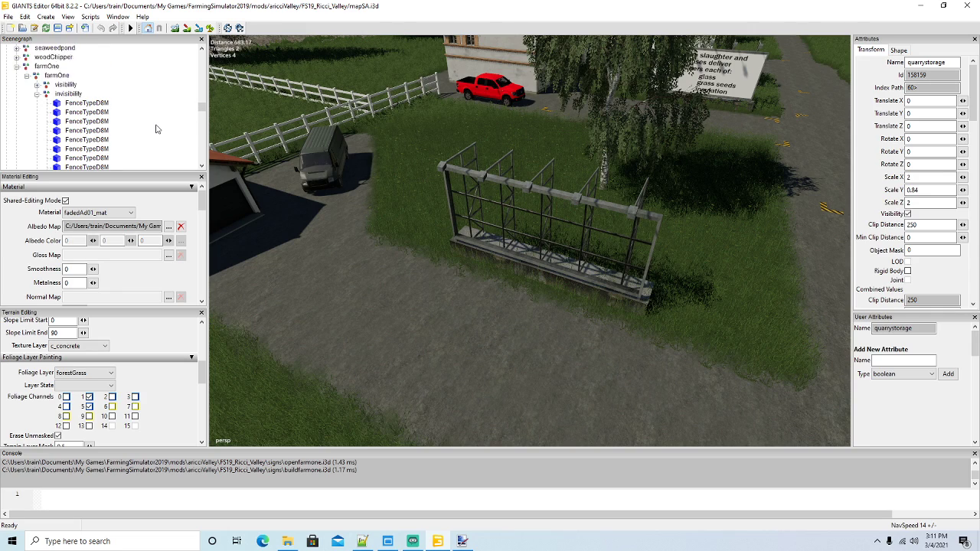
left_click(25, 16)
left_click(41, 78)
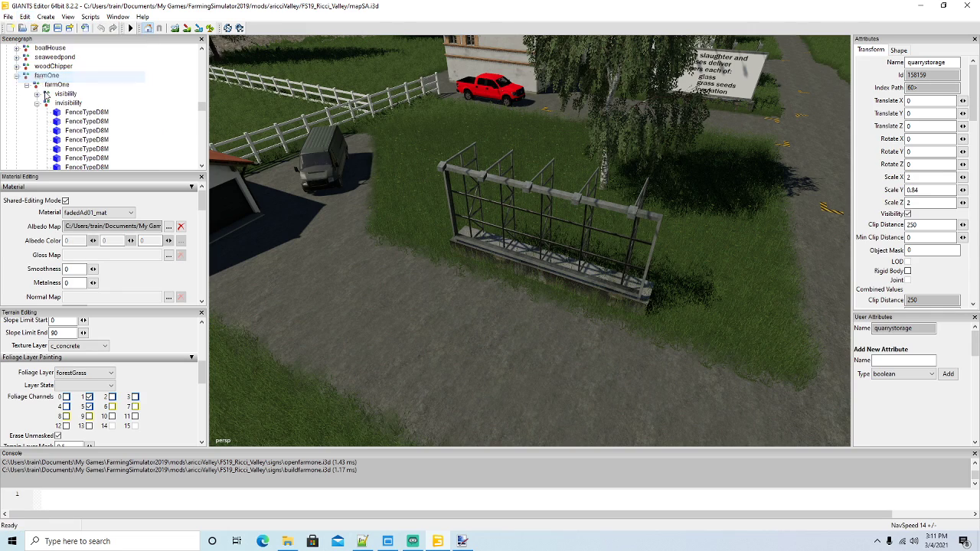
left_click(48, 104)
left_click(25, 17)
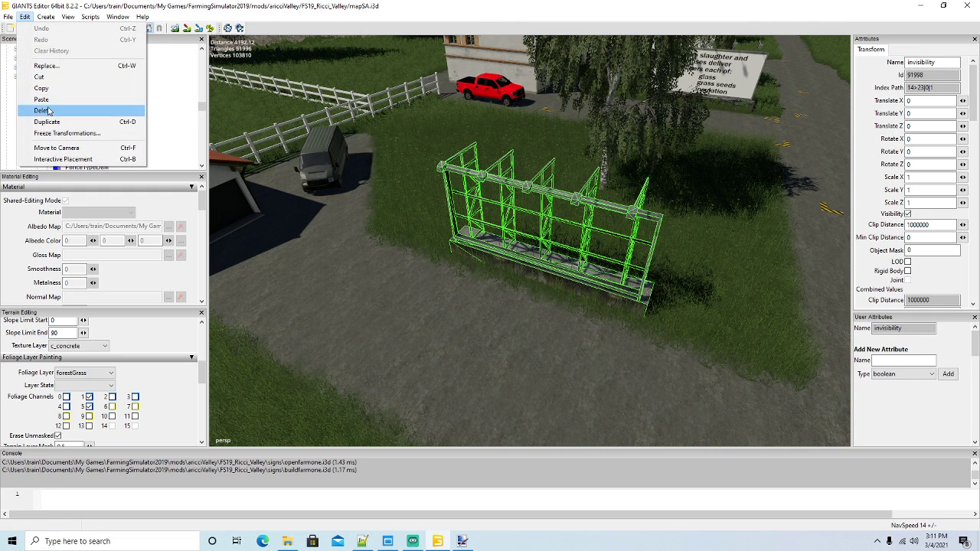
left_click(35, 94)
Place the quarrystorage panel at the driveway sign with Interactive Placement, and raise and shift it until it fills the frame
left_click(26, 17)
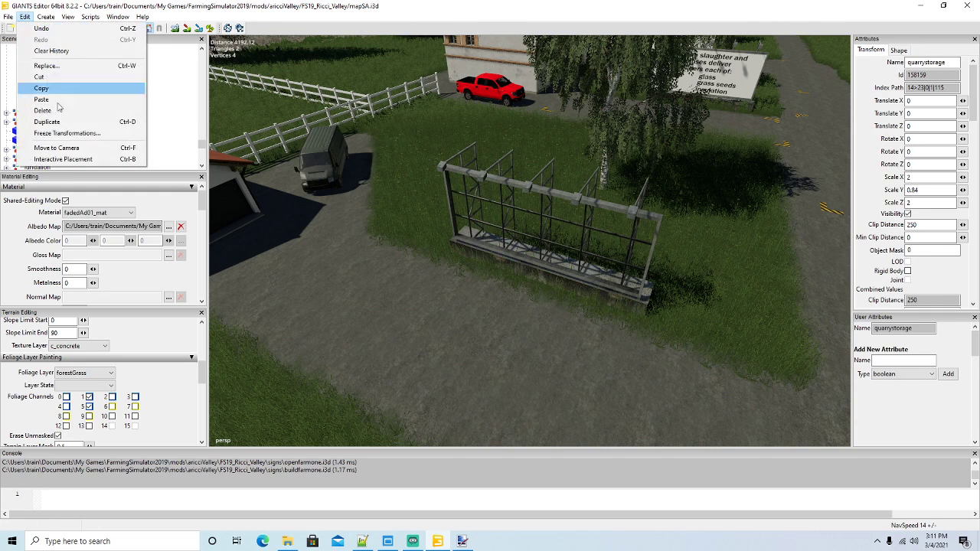
left_click(53, 157)
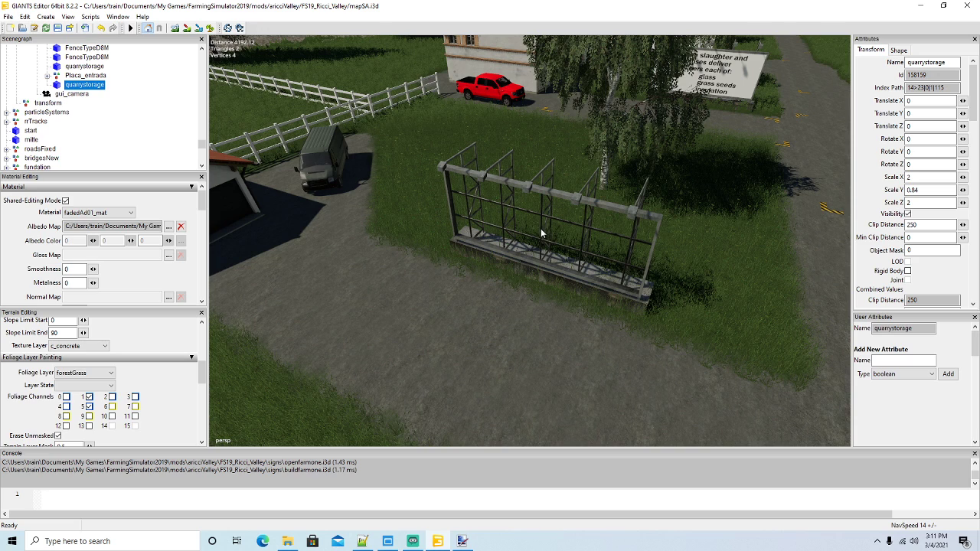
left_click_drag(520, 264, 467, 301)
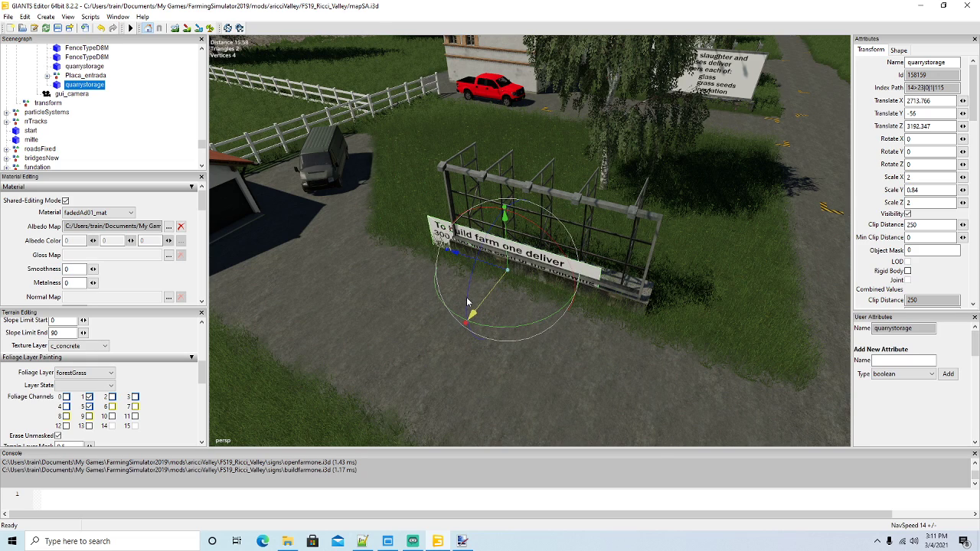
left_click_drag(504, 217, 505, 186)
left_click_drag(485, 220, 527, 234)
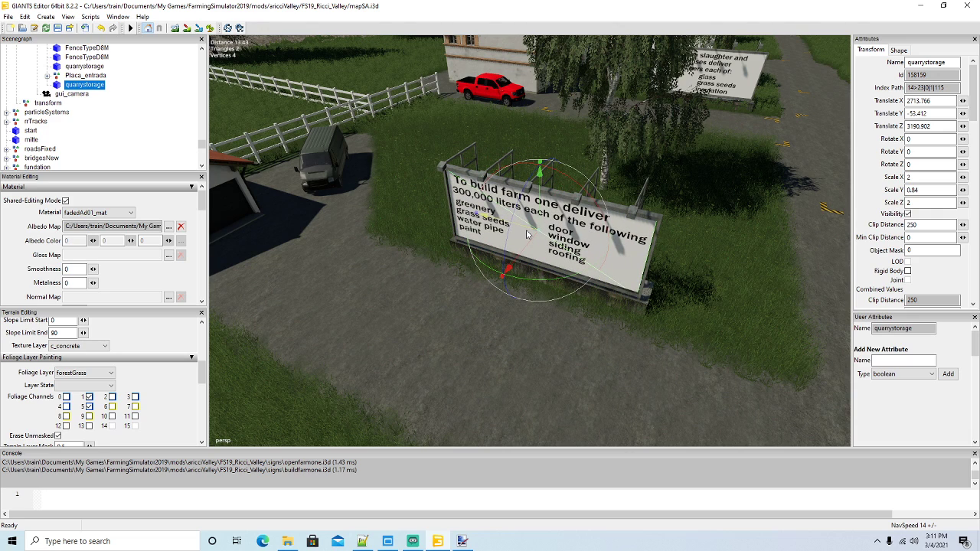
Duplicate the existing warningStripes group and move the copy into farmOne's invisibility group by cutting and pasting it
middle_click_drag(555, 293, 454, 334)
scroll(131, 125, "up", 5)
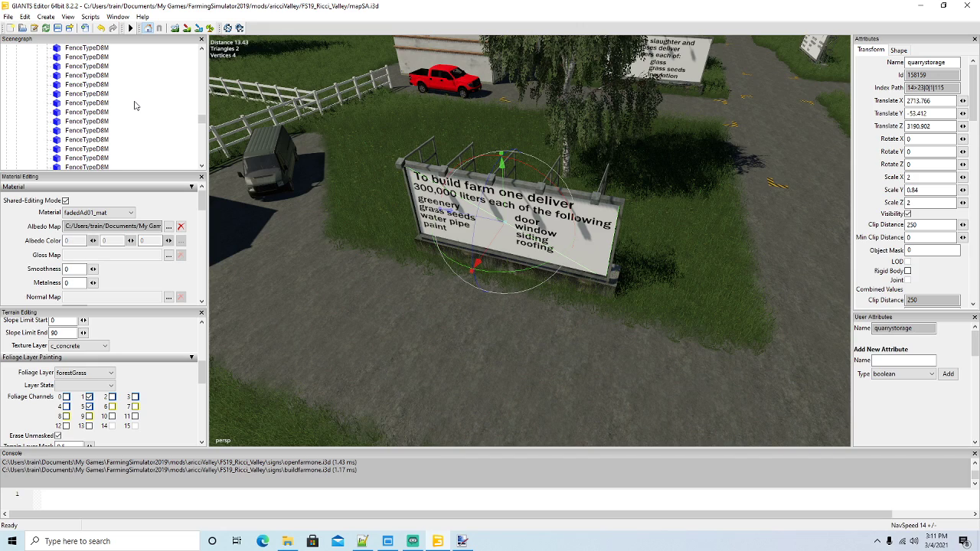
scroll(136, 104, "up", 3)
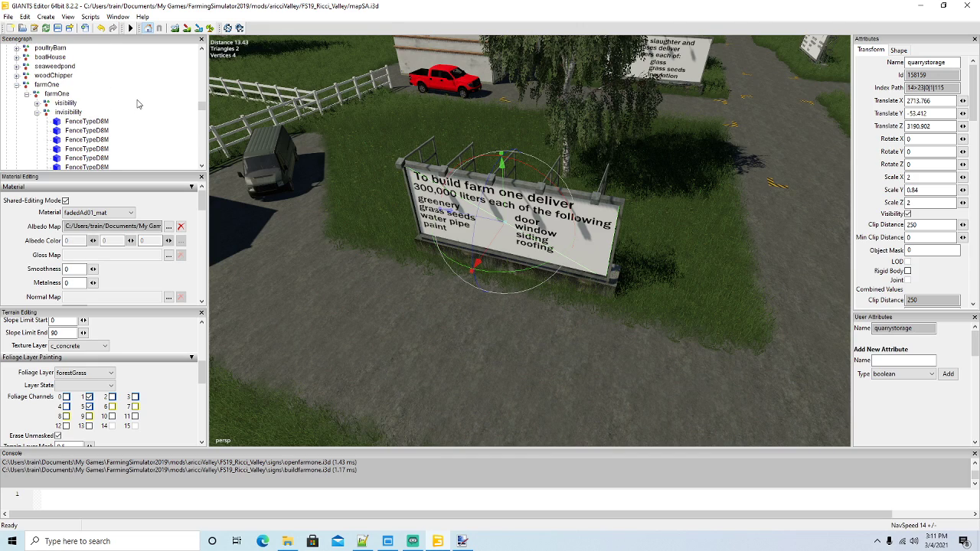
scroll(137, 104, "down", 8)
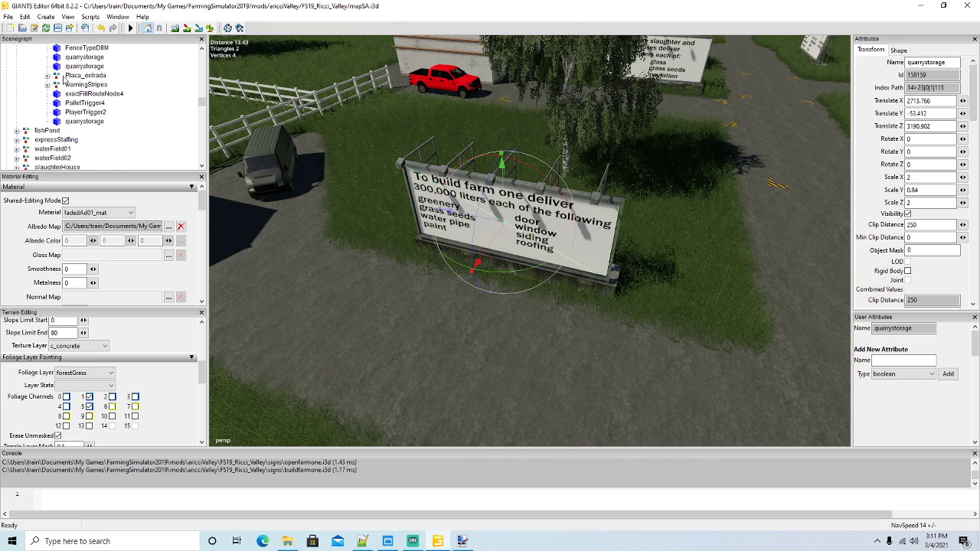
left_click(57, 87)
key("ctrl+d")
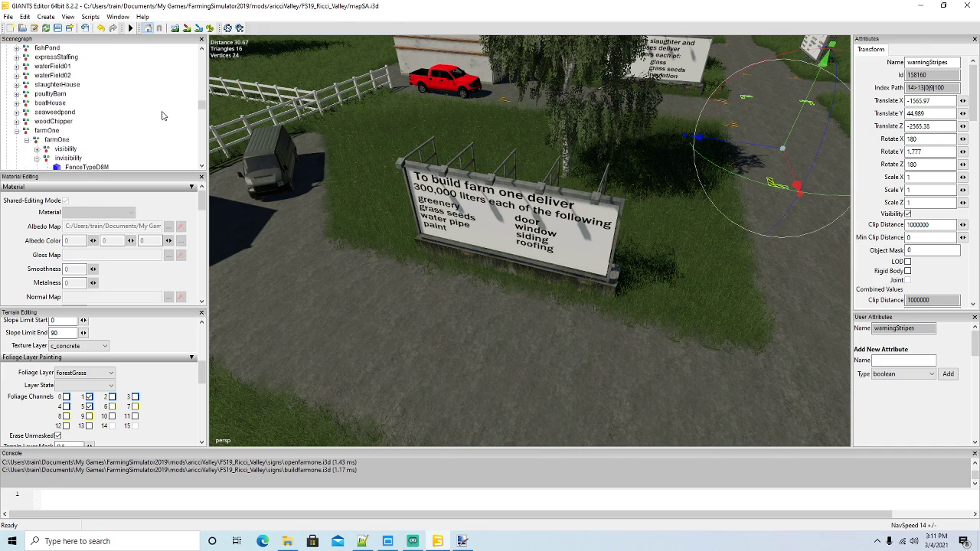
scroll(161, 114, "down", 2)
left_click(24, 16)
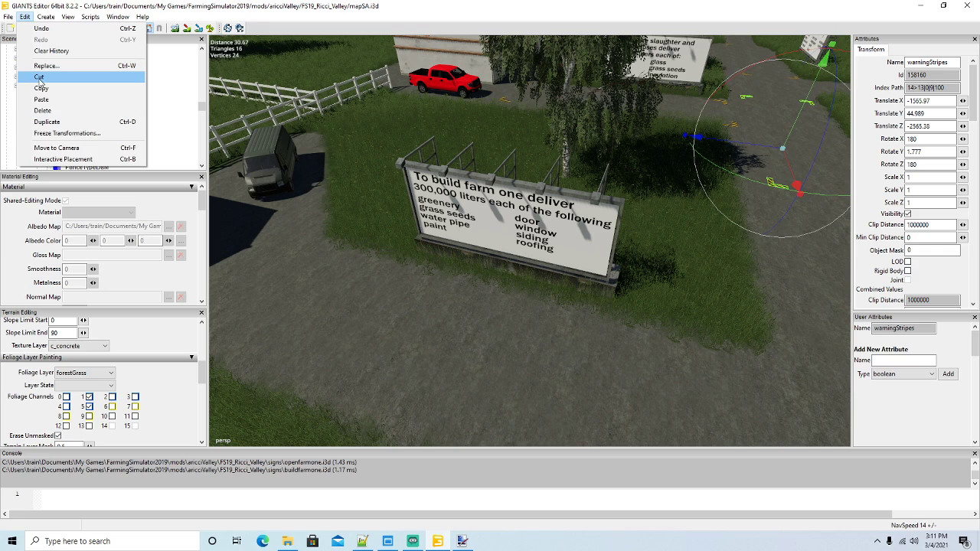
left_click(34, 61)
left_click(48, 105)
left_click(24, 16)
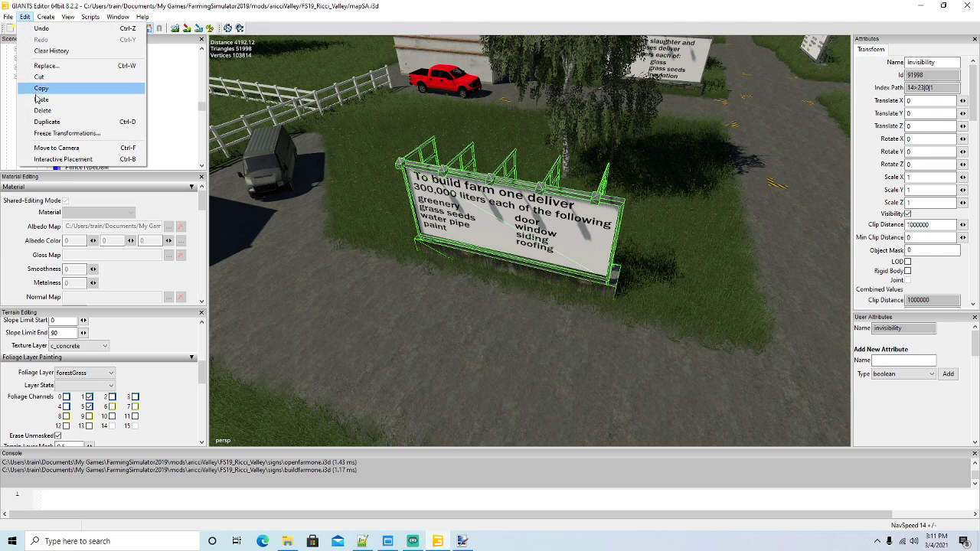
left_click(37, 100)
Place the copied warningStripes on the driveway in front of the sign and set their Y rotation to 90
left_click(25, 16)
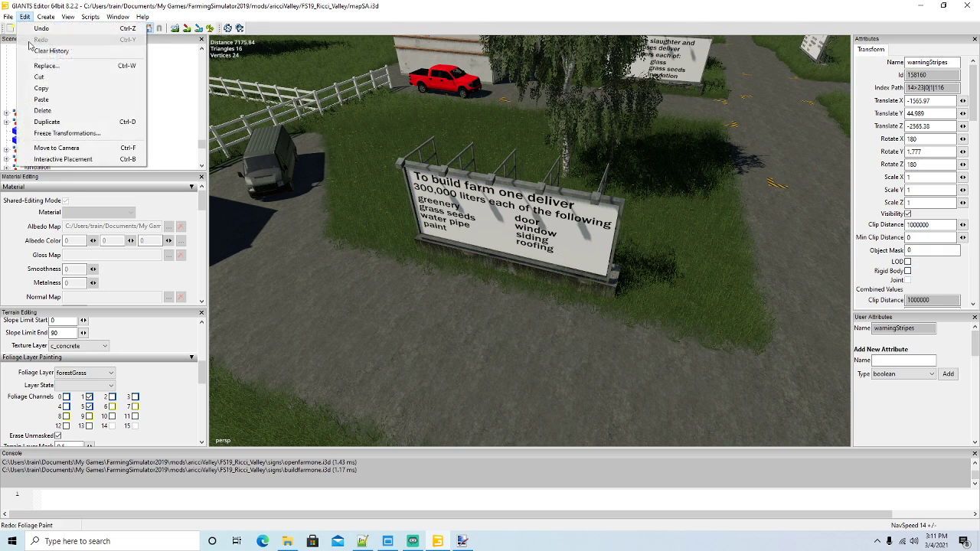
left_click(84, 157)
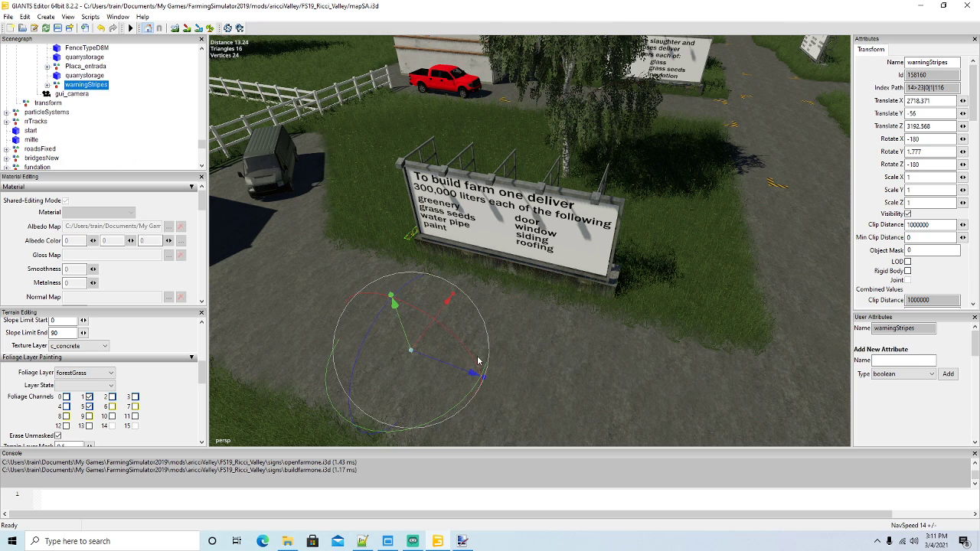
scroll(476, 361, "down", 3)
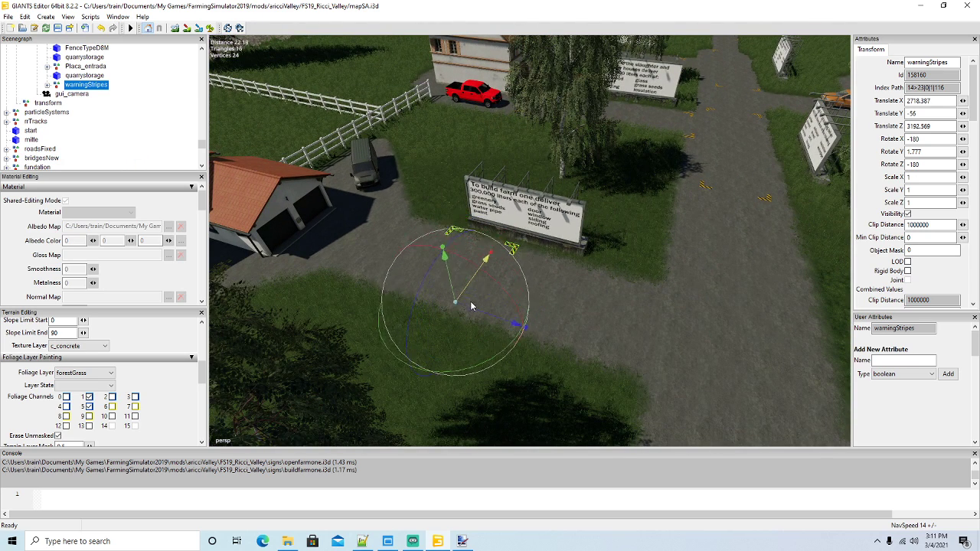
left_click_drag(473, 377, 406, 334)
double_click(929, 152)
type("90")
key("Return")
left_click_drag(445, 330, 590, 324)
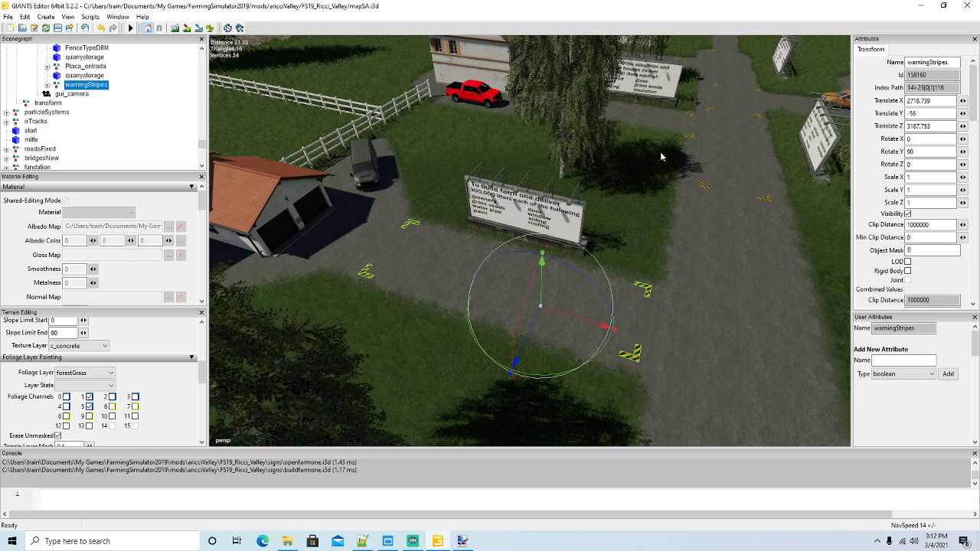
Duplicate exactFillRouteNode4 and move the copy into farmOne's invisibility group by cutting and pasting it
scroll(120, 102, "up", 4)
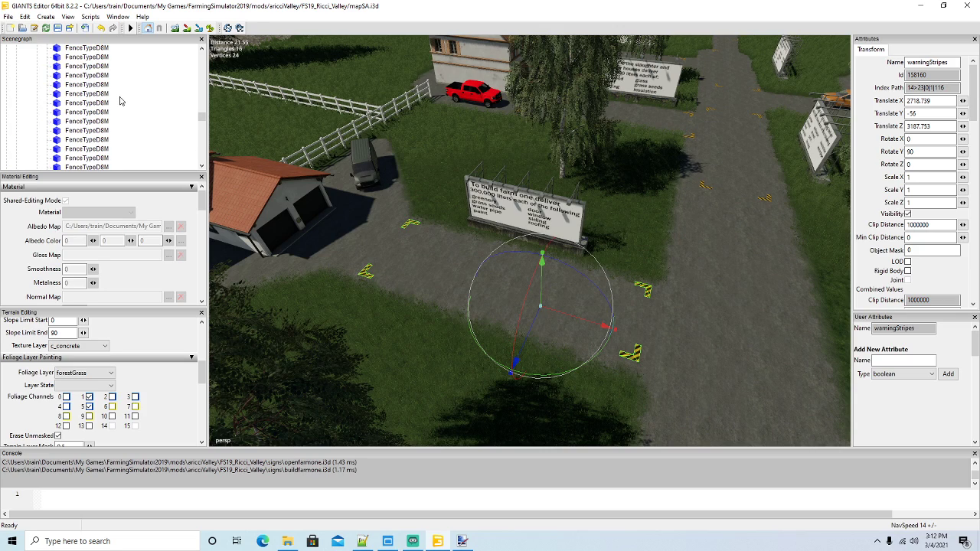
scroll(120, 101, "up", 10)
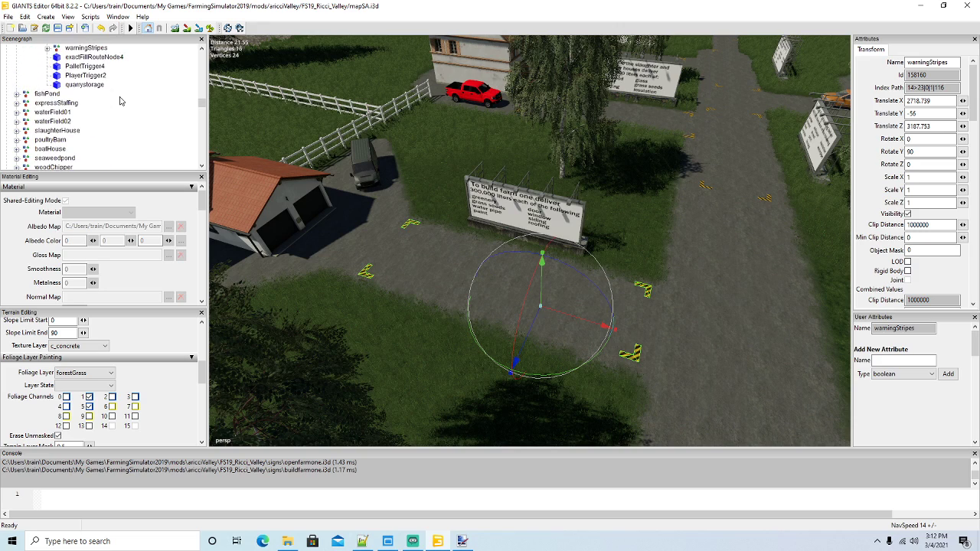
left_click(57, 76)
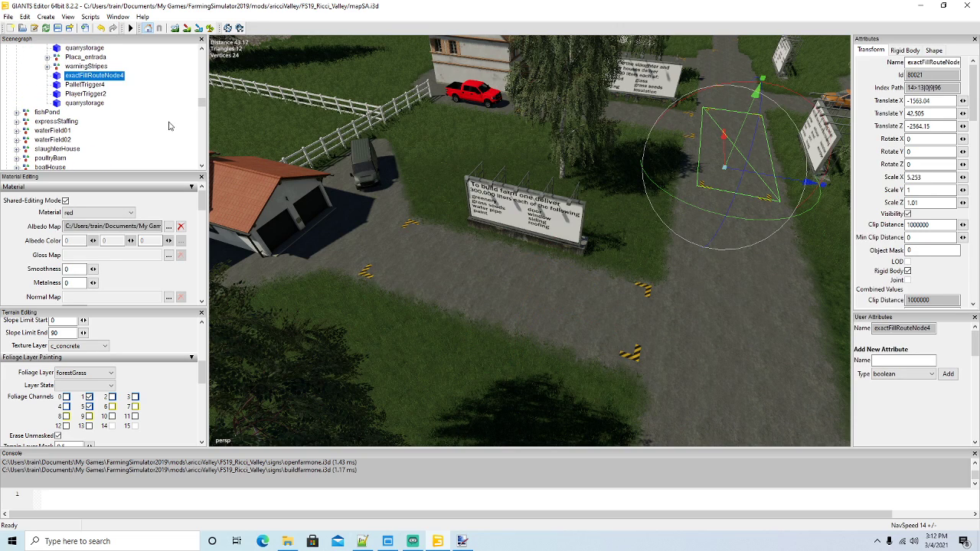
scroll(142, 111, "down", 6)
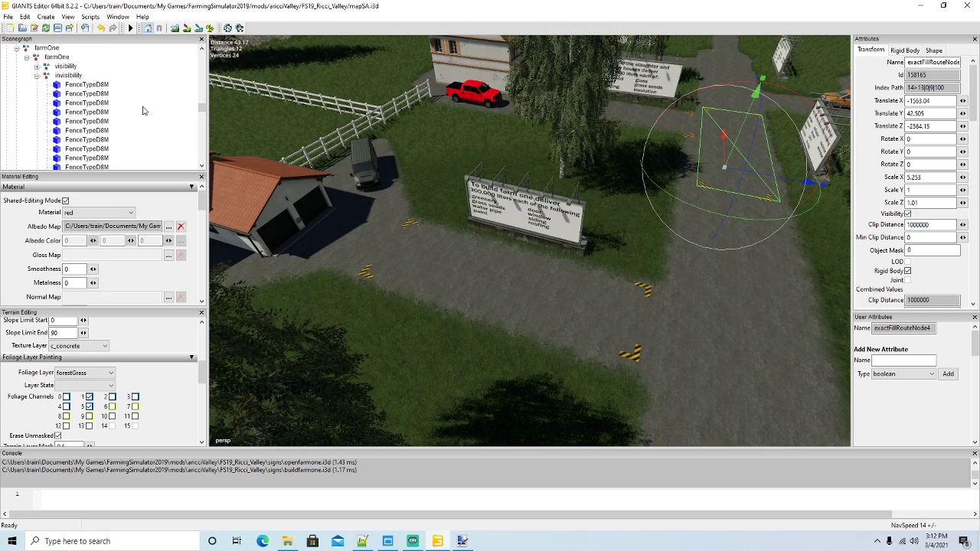
left_click(24, 16)
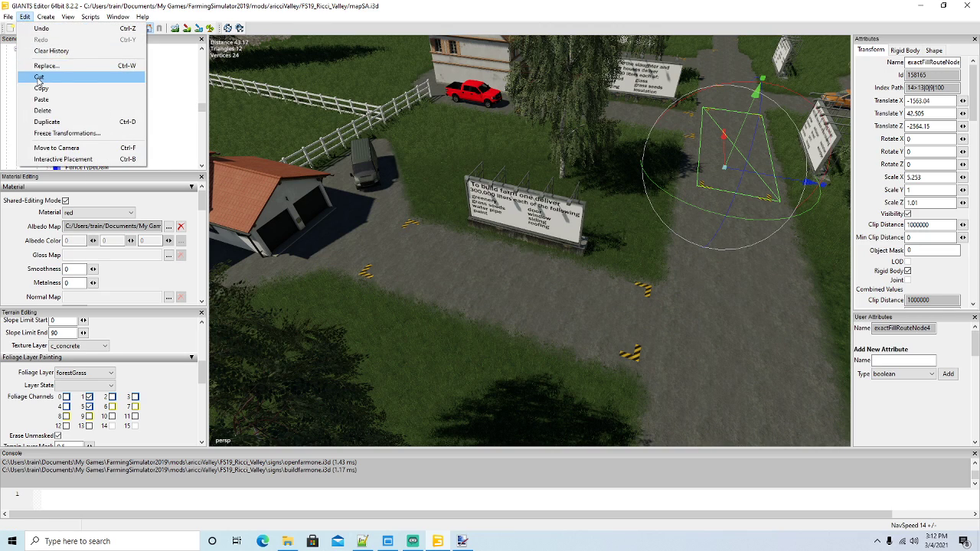
left_click(45, 77)
left_click(47, 66)
left_click(25, 16)
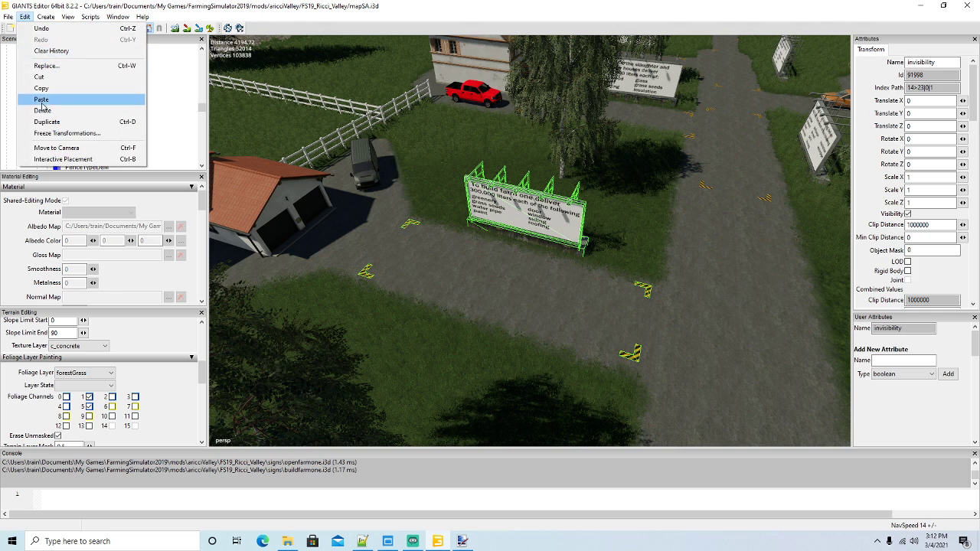
left_click(42, 100)
Place the copied exactFillRouteNode4 on the driveway between the warning stripes and set its Y rotation to -90
left_click(24, 16)
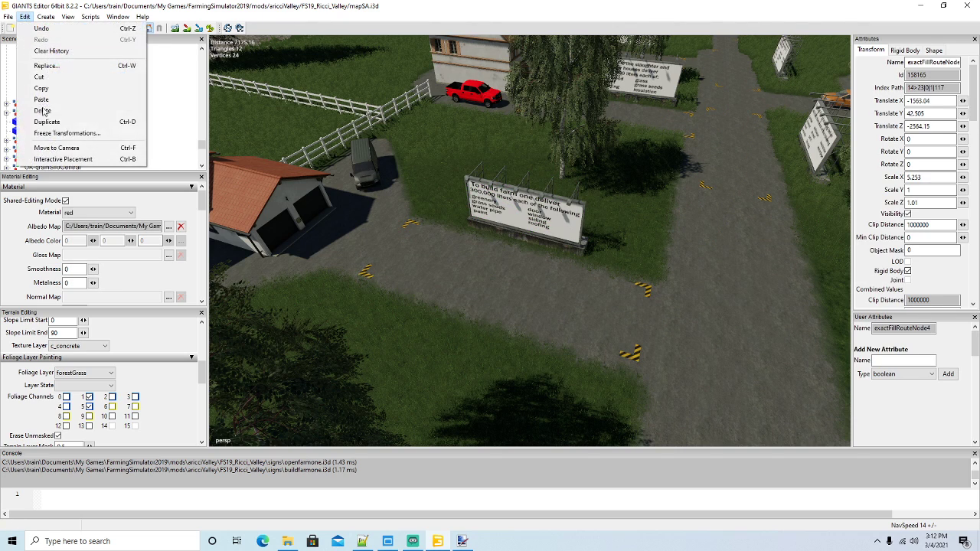
left_click(63, 159)
left_click_drag(499, 269, 472, 266, "alt")
scroll(612, 314, "up", 3)
left_click_drag(501, 336, 419, 297)
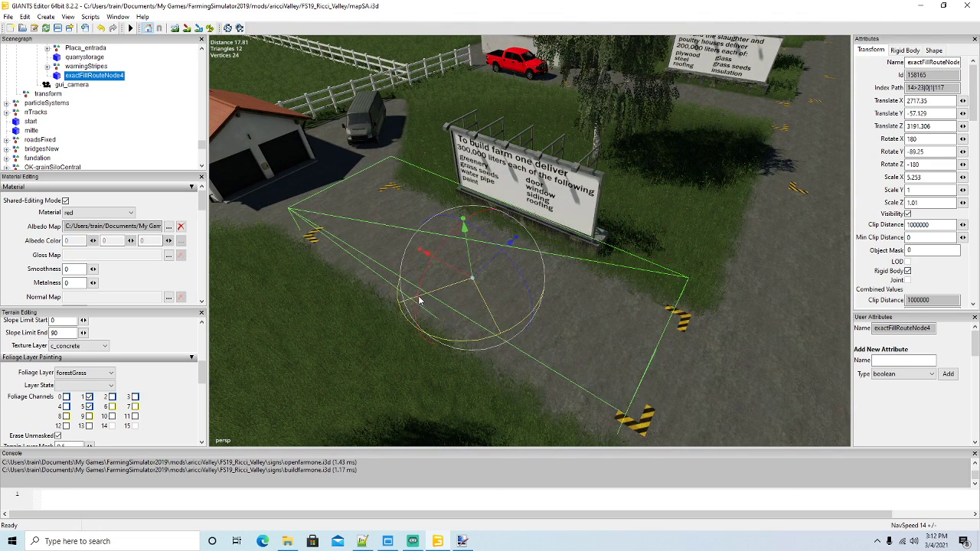
type("-90")
Lower the copied exactFillRouteNode4 into the driveway and shift it so its corners line up with the warning stripes
scroll(574, 324, "up", 3)
left_click_drag(609, 249, 580, 266, "alt")
left_click_drag(523, 158, 570, 263)
scroll(570, 263, "down", 4)
mouse_move(466, 202)
left_mouse_down()
mouse_move(492, 203)
mouse_move(467, 206)
left_mouse_up()
left_click_drag(478, 258, 498, 253, "alt")
scroll(498, 254, "down", 3)
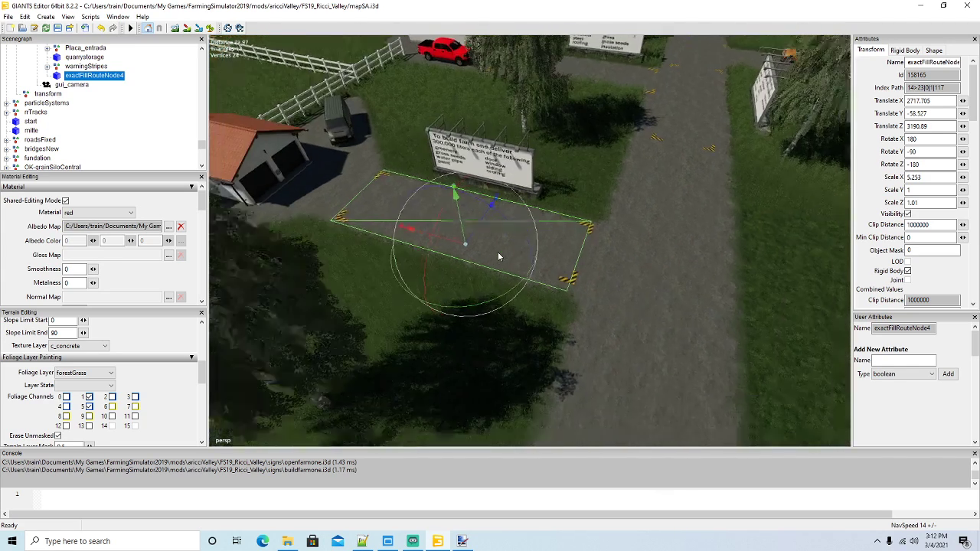
Duplicate PalletTrigger4 and move the copy into farmOne's invisibility group by cutting and pasting it
left_click(692, 114)
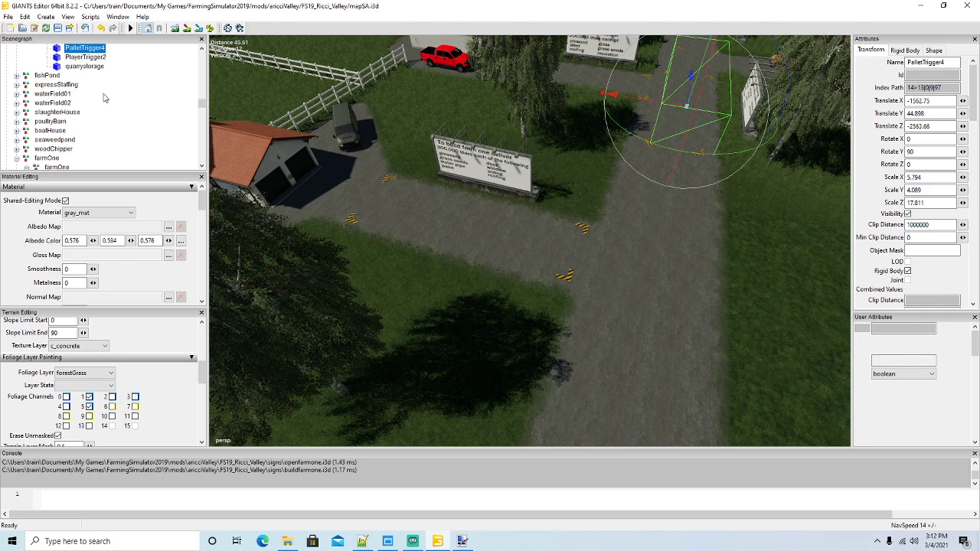
scroll(105, 97, "down", 3)
left_click(25, 16)
left_click(45, 101)
left_click(26, 17)
left_click(40, 99)
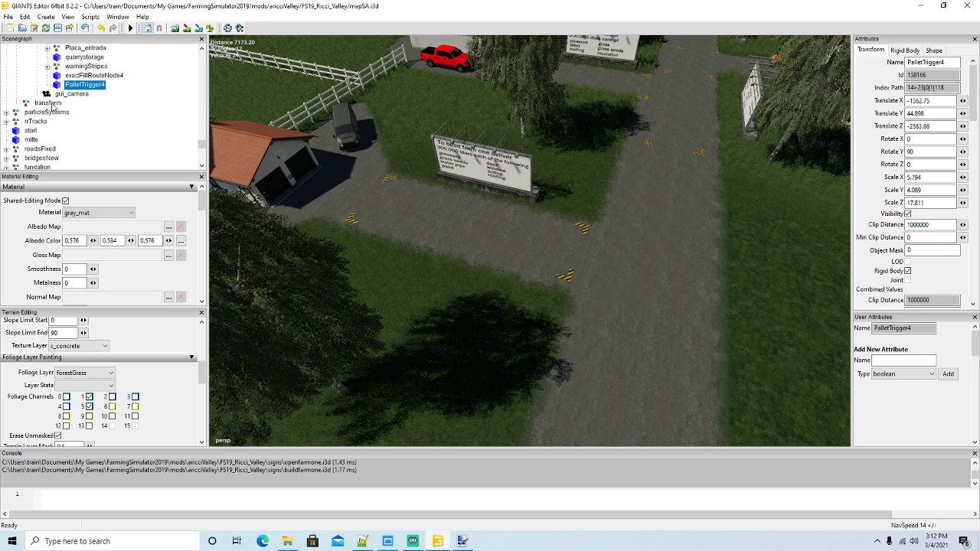
Place the copied PalletTrigger4 on the driveway, set its Y rotation to 0 and align it with the warning stripes
left_click(24, 16)
left_click(62, 158)
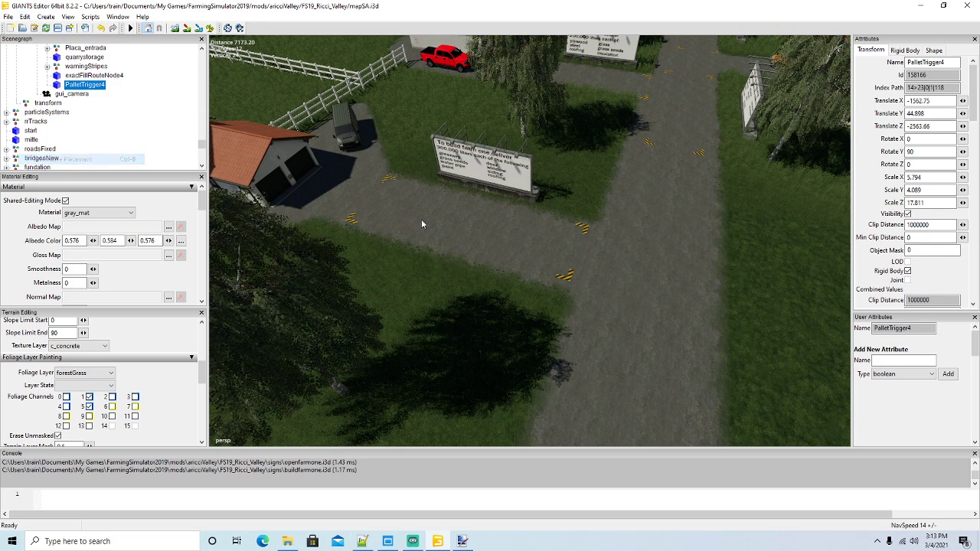
left_click_drag(490, 276, 392, 257)
double_click(931, 152)
type("0")
key("Return")
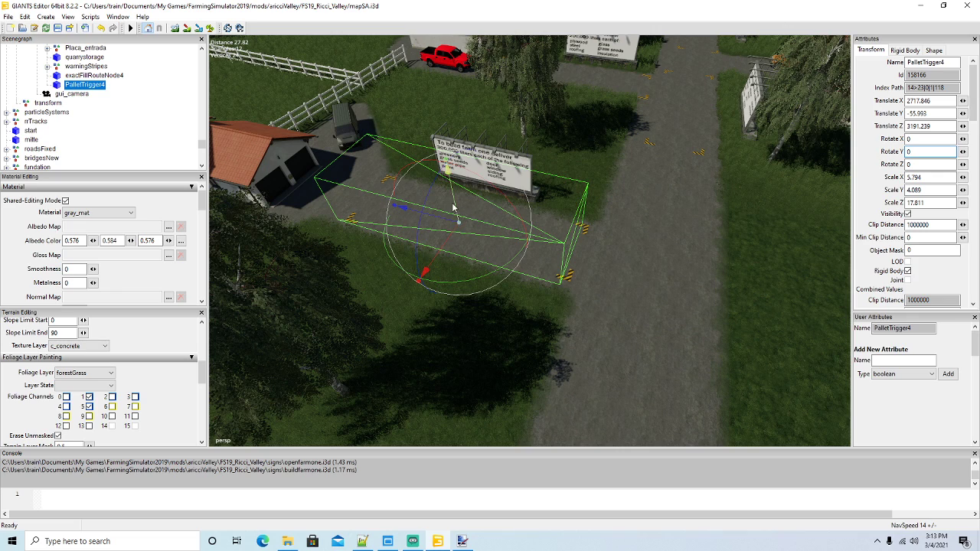
left_click_drag(454, 203, 454, 205)
left_click_drag(446, 239, 417, 213)
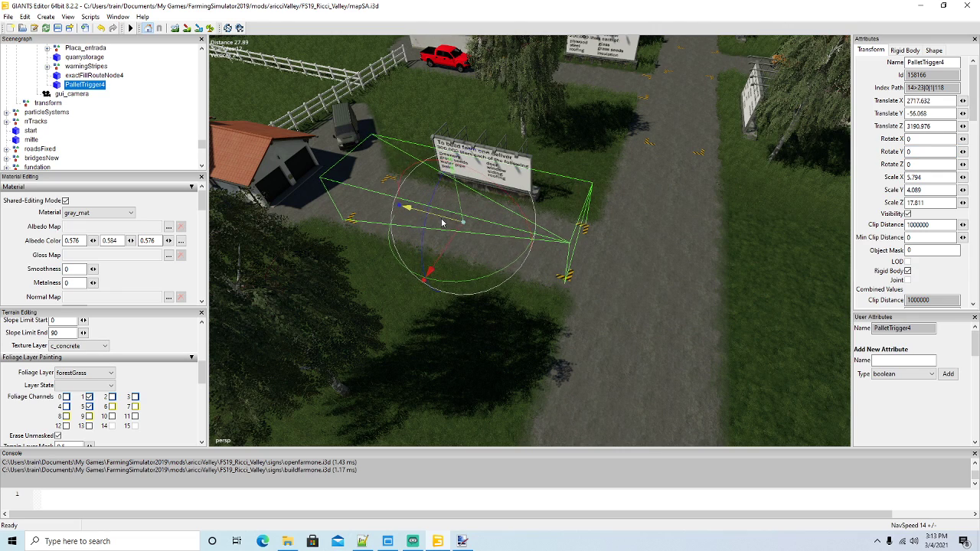
Duplicate PlayerTrigger2 and move the copy into farmOne's invisibility group by cutting and pasting it
left_click(739, 111)
scroll(106, 109, "up", 1)
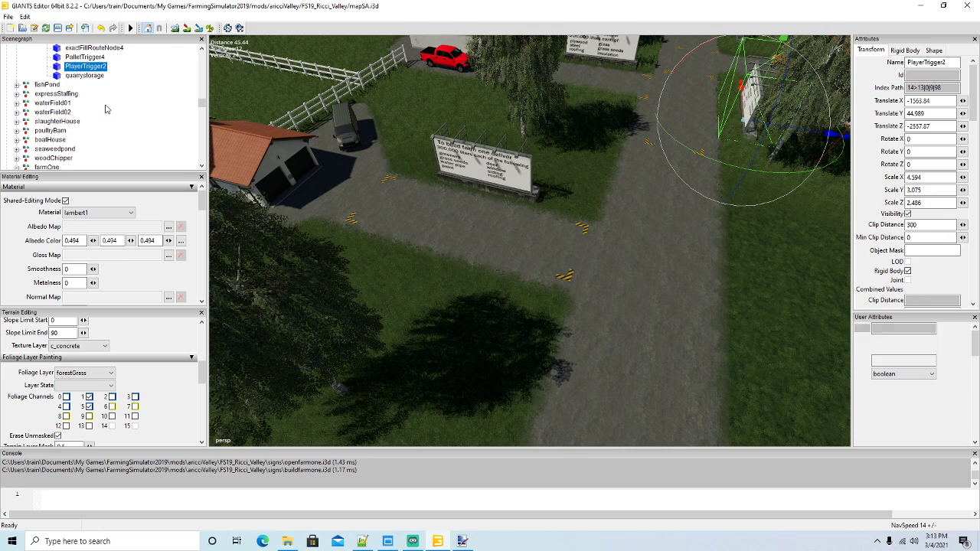
key("ctrl+d")
scroll(116, 105, "down", 2)
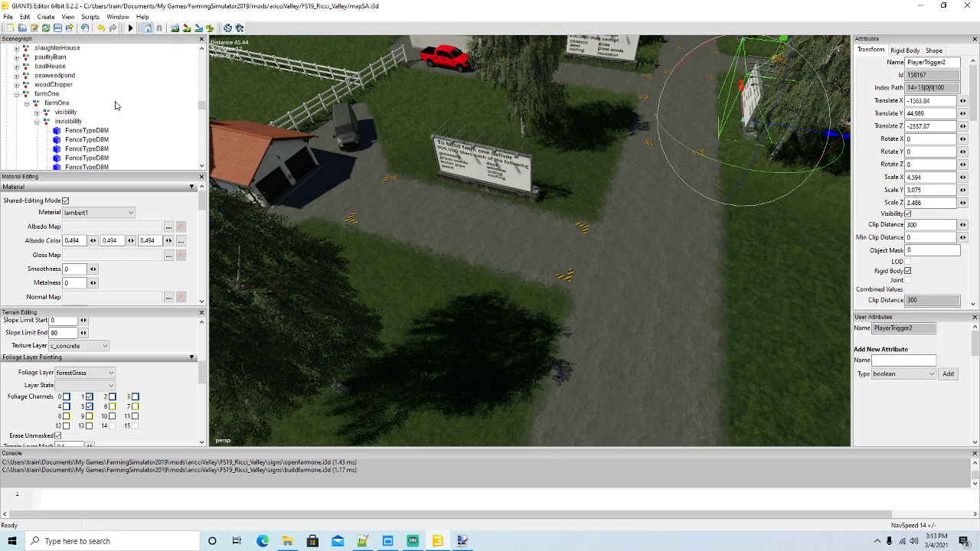
left_click(26, 17)
left_click(40, 78)
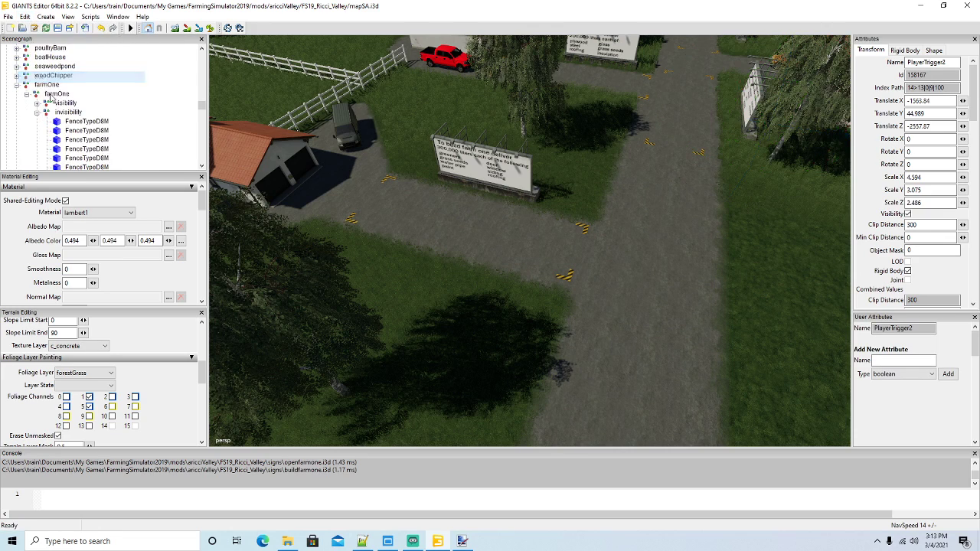
left_click(48, 113)
left_click(25, 16)
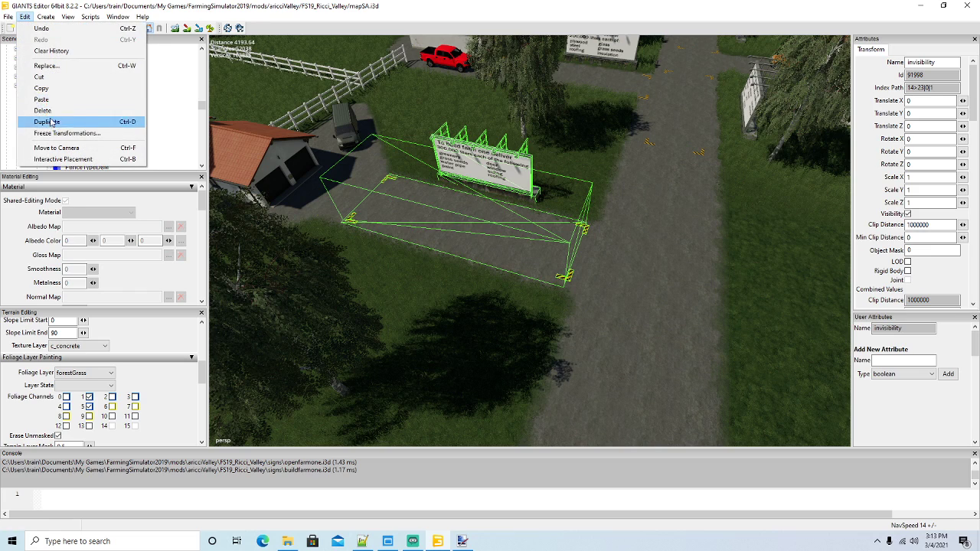
left_click(42, 99)
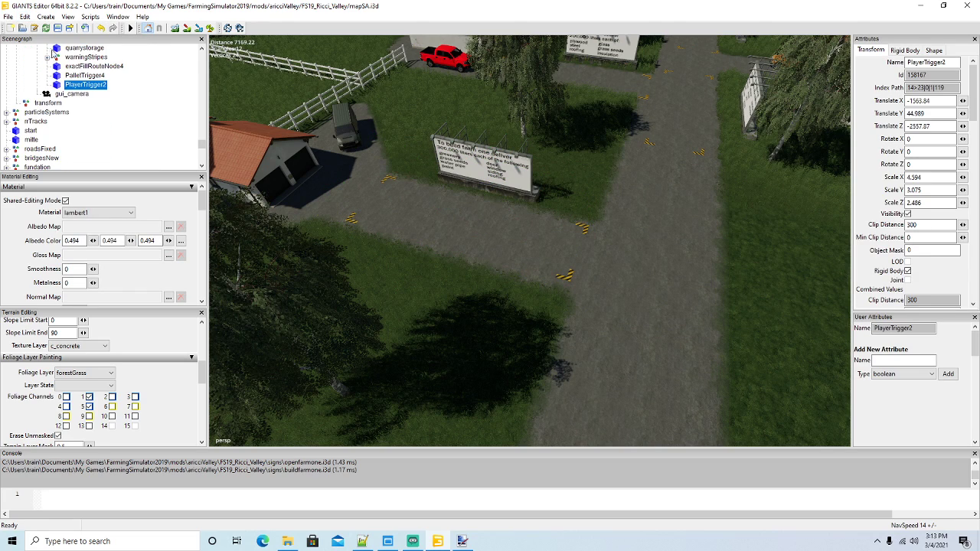
Place the copied PlayerTrigger2 over the farmOne build sign, rotate it to about 88 degrees on Y, and save the map
left_click(25, 17)
left_click(66, 159)
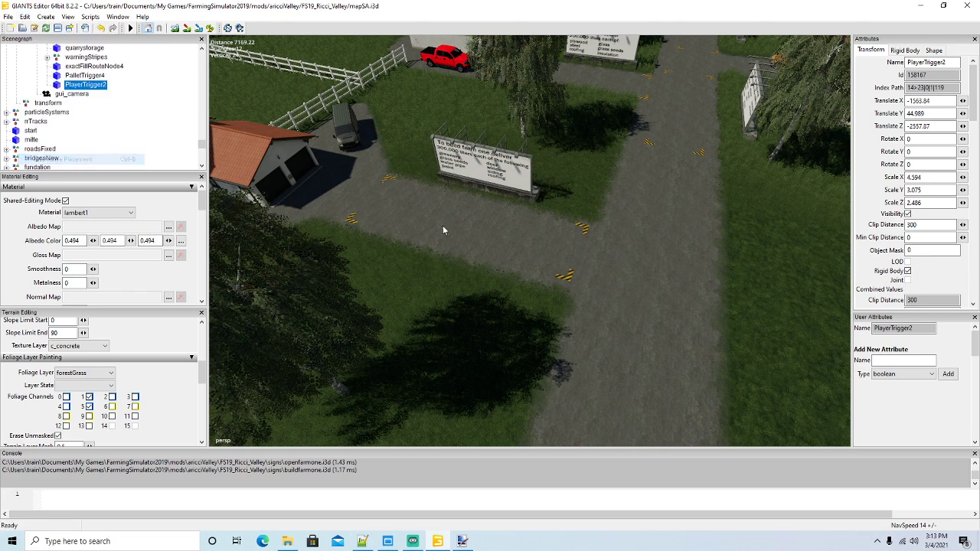
left_click(602, 215)
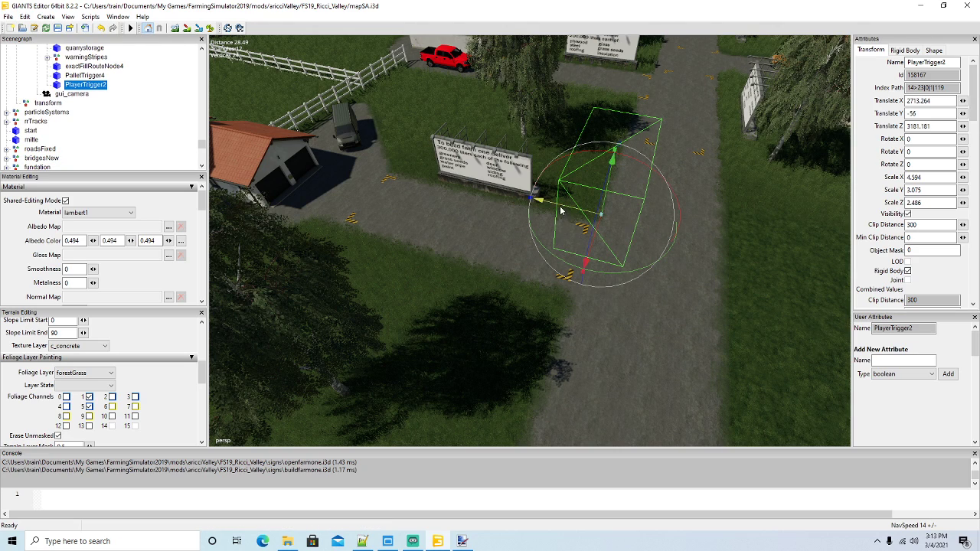
left_click_drag(562, 261, 471, 212)
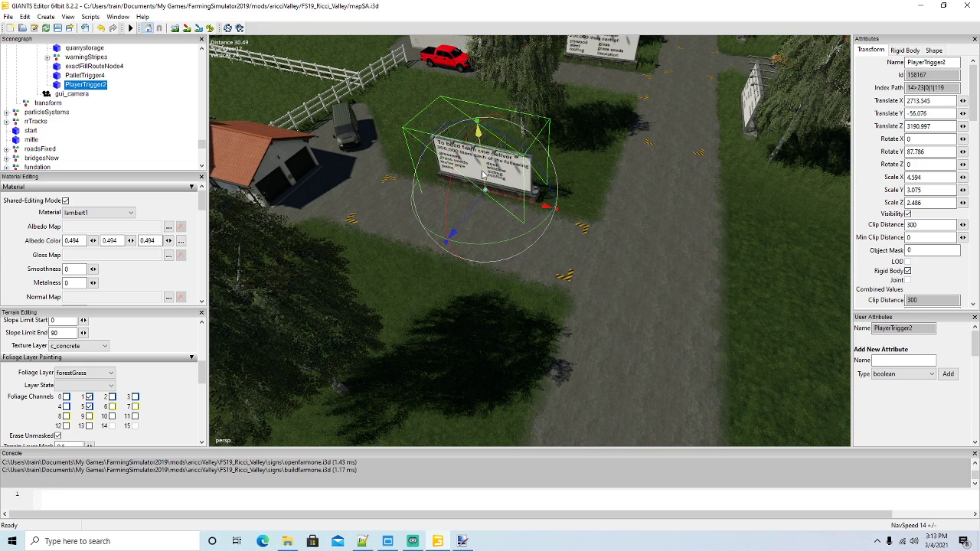
left_click_drag(491, 244, 469, 215)
left_click_drag(425, 252, 405, 236, "alt")
scroll(541, 229, "up", 3)
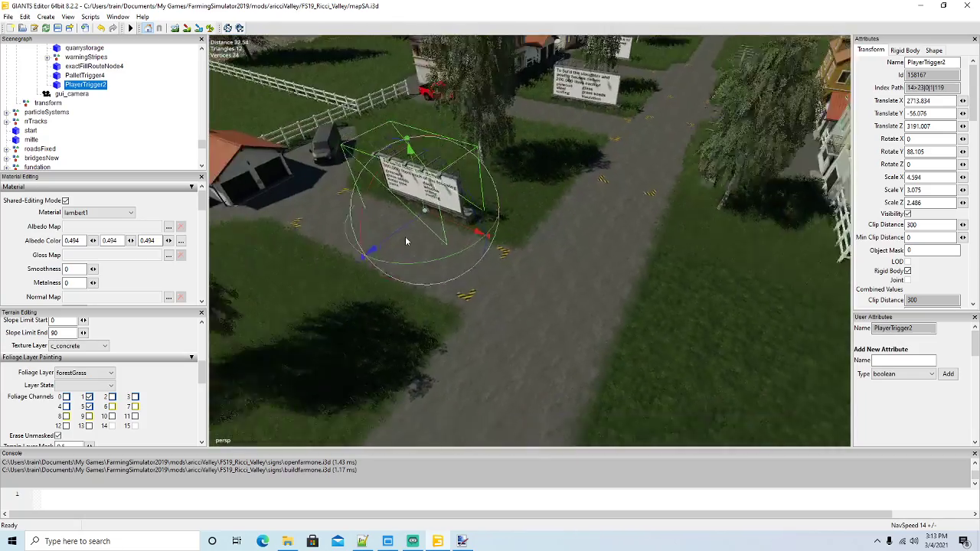
scroll(404, 236, "down", 3)
scroll(470, 291, "up", 3)
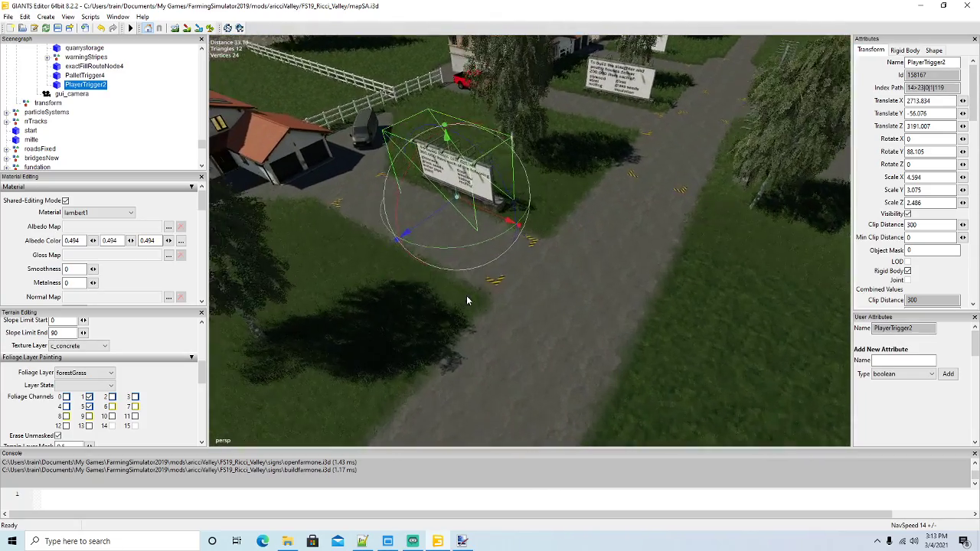
left_click_drag(466, 296, 452, 297, "alt")
scroll(452, 297, "down", 4)
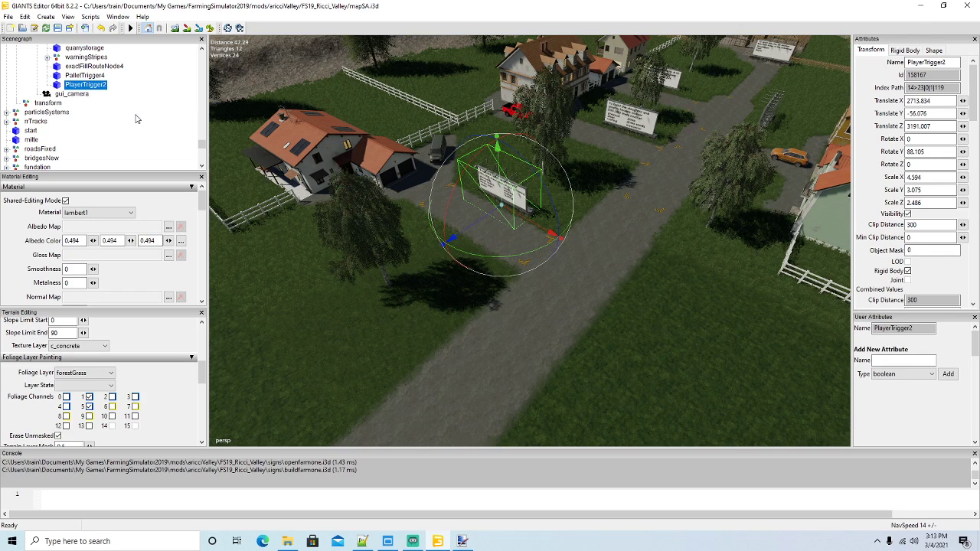
left_click(57, 29)
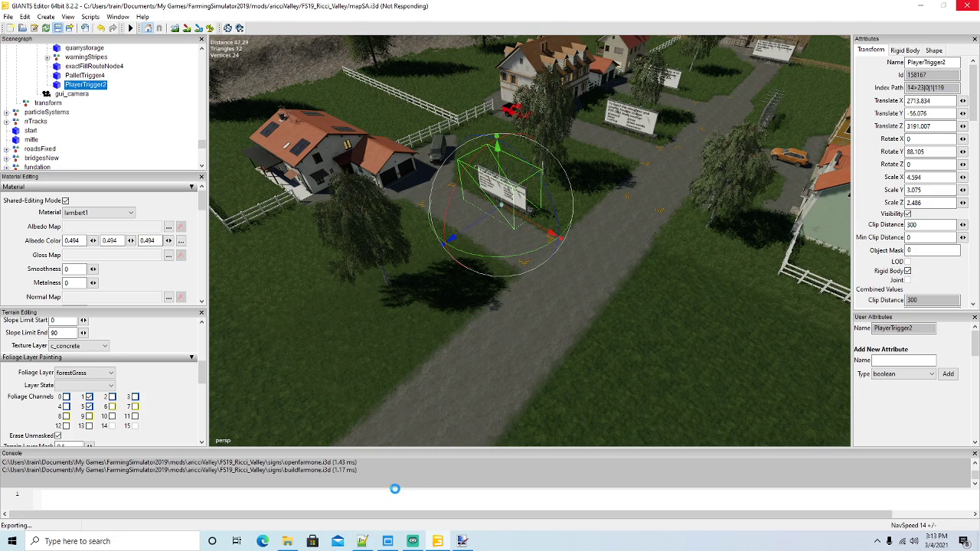
Switch to Notepad++, close the openfarmone, buildfarmone, boatHouse, seaweedPond and woodChipper files, and bring up l10n_en.xml
left_click(363, 541)
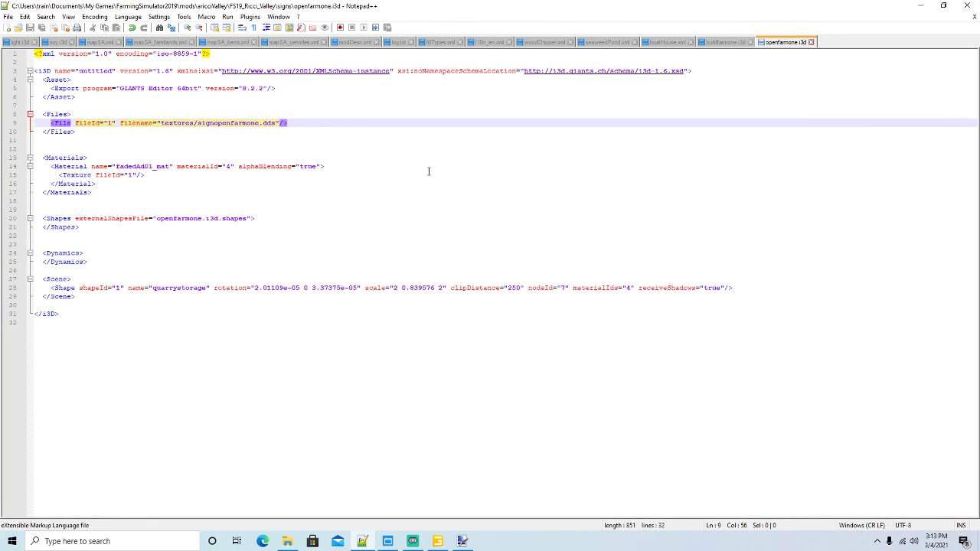
left_click(809, 41)
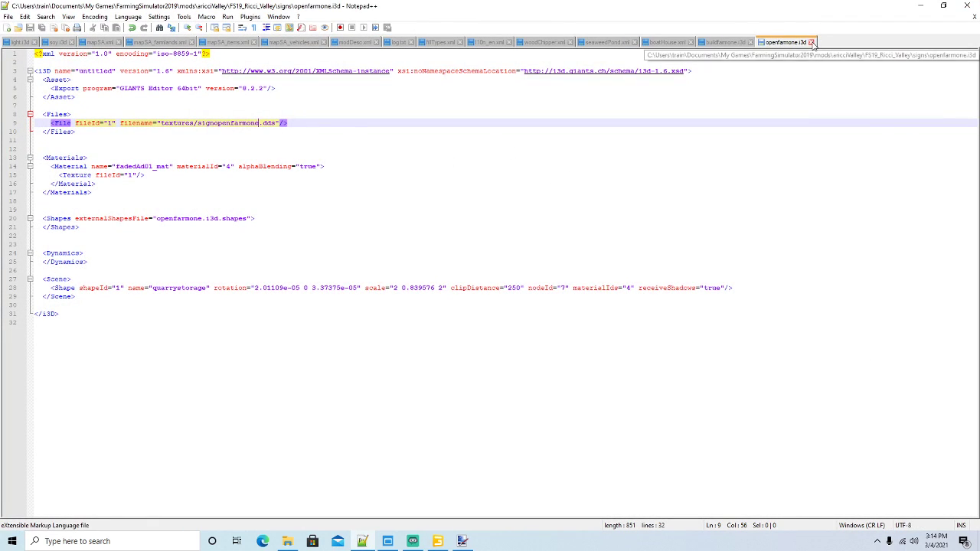
left_click(750, 42)
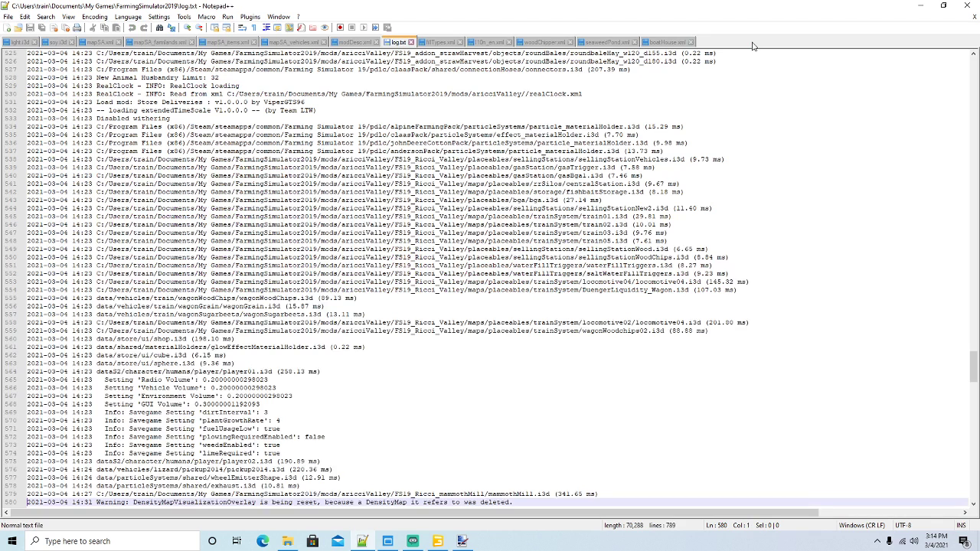
left_click(665, 43)
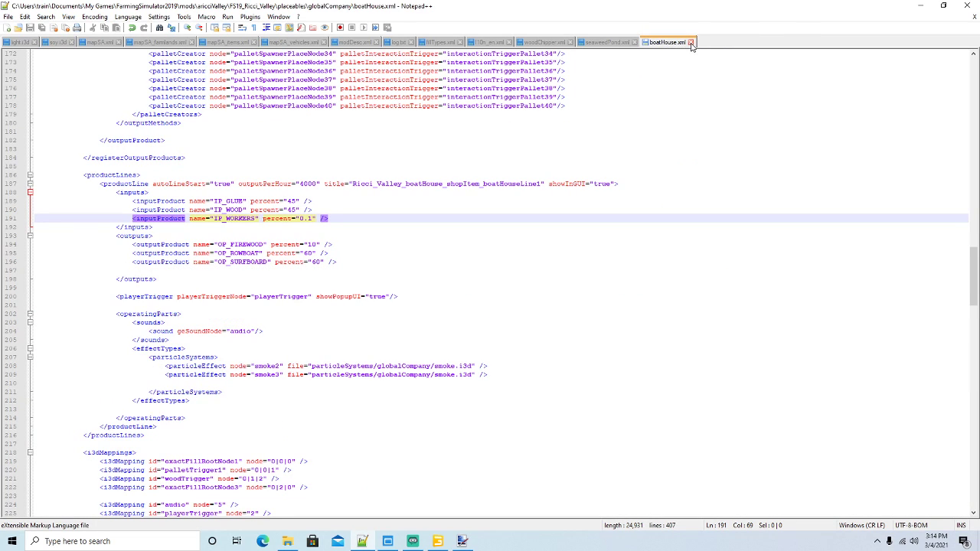
left_click(691, 42)
left_click(634, 42)
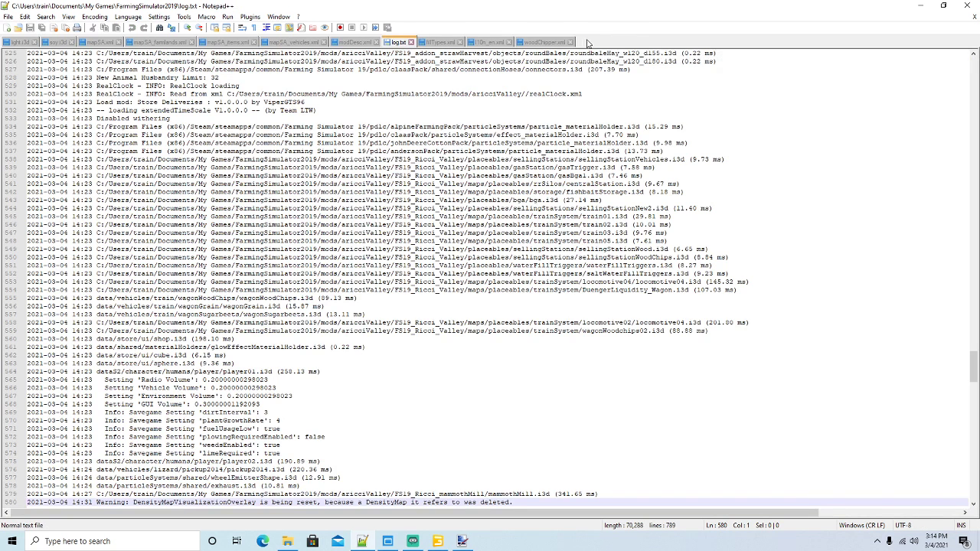
left_click(570, 42)
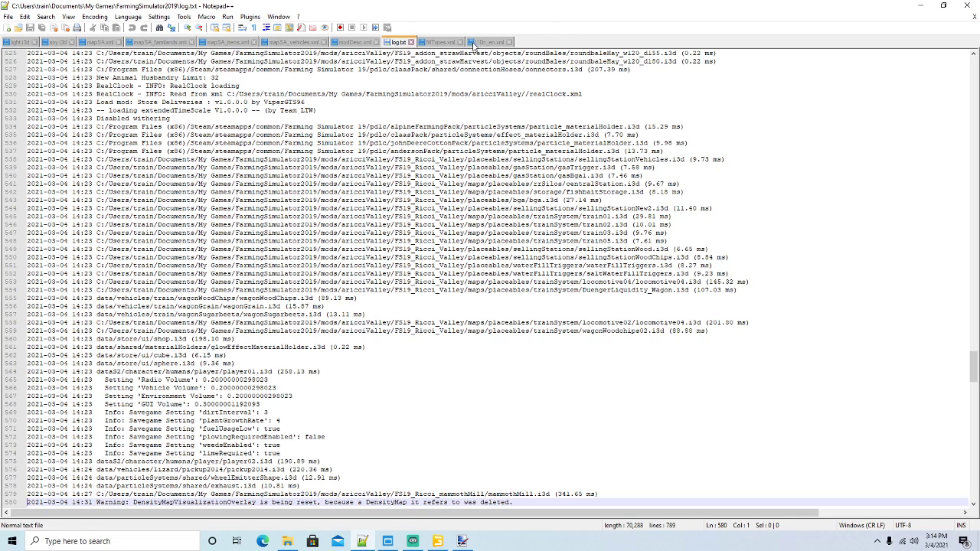
left_click(487, 43)
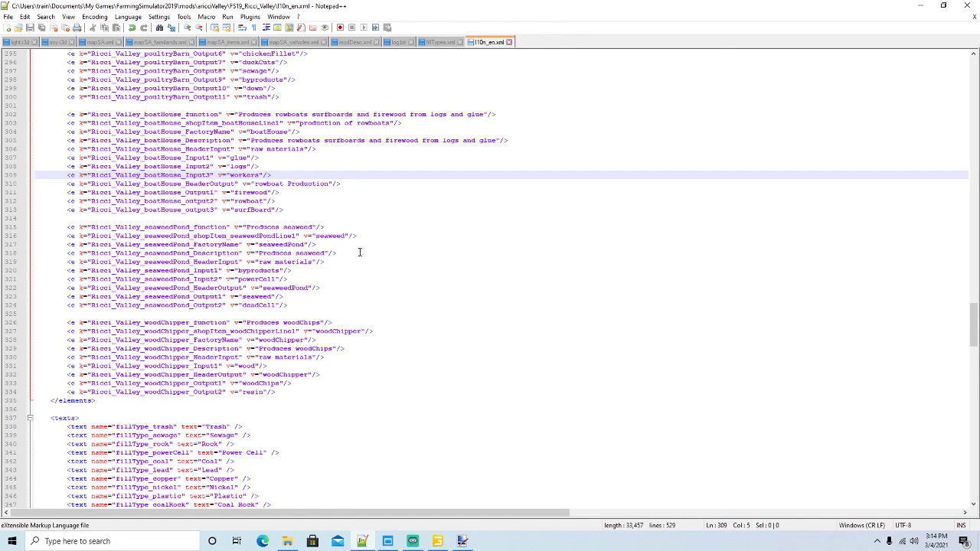
Copy the waterField02 text entries, from its function entry through Output1
scroll(359, 252, "up", 6)
scroll(359, 252, "down", 6)
scroll(359, 251, "down", 1)
scroll(359, 251, "up", 11)
scroll(359, 251, "up", 20)
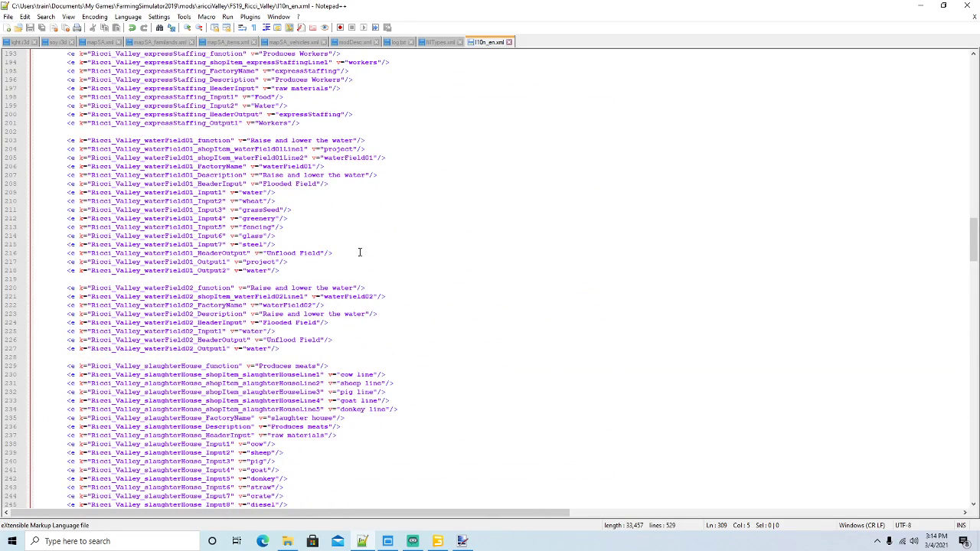
scroll(359, 252, "down", 3)
scroll(359, 251, "down", 1)
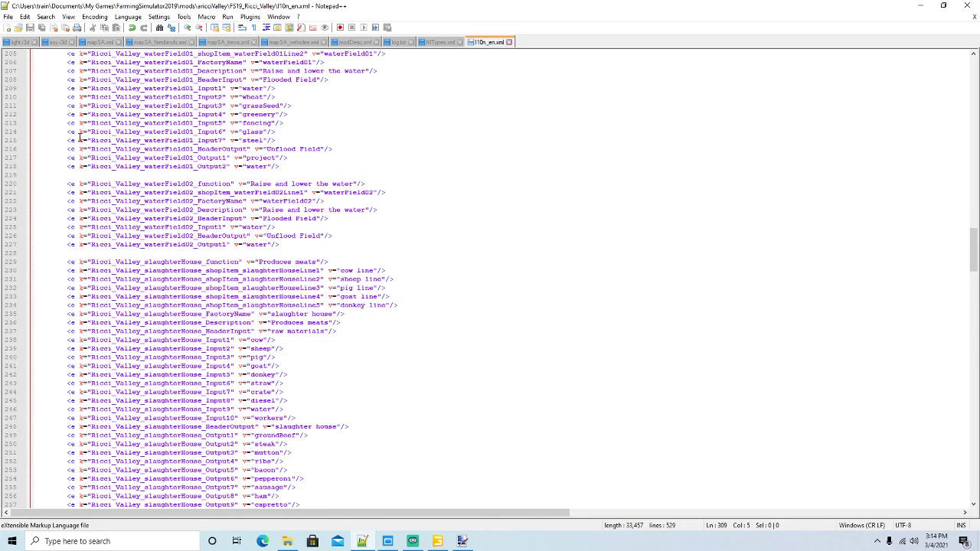
left_click_drag(282, 245, 23, 186)
key("ctrl+c")
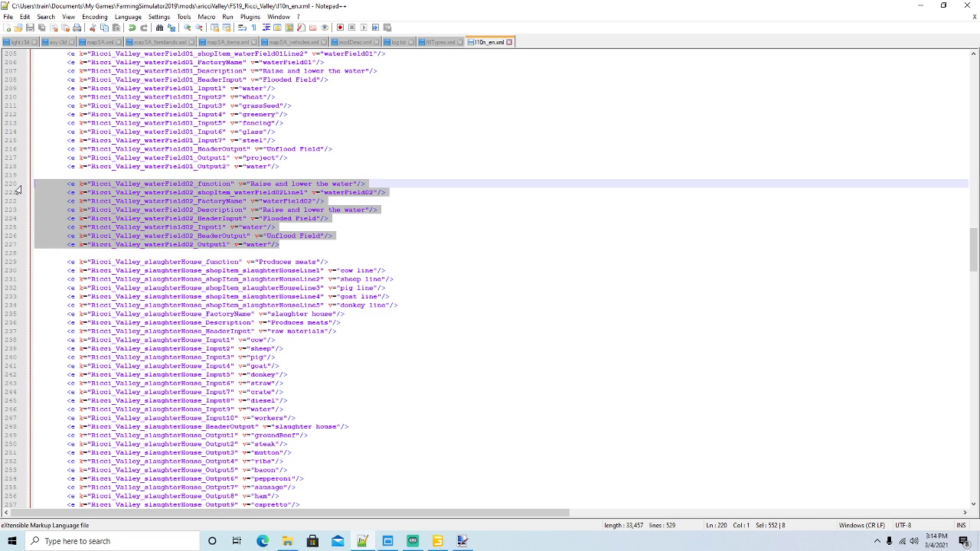
Add two new lines after the woodChipper_Output2 entry, try the waterField02 entries there and undo that paste
scroll(245, 250, "down", 8)
scroll(245, 252, "down", 19)
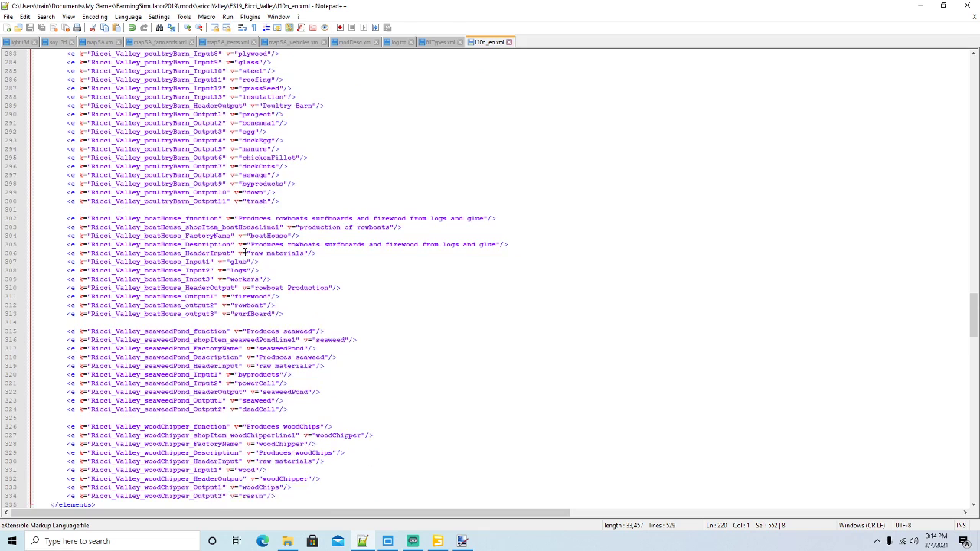
left_click(280, 183)
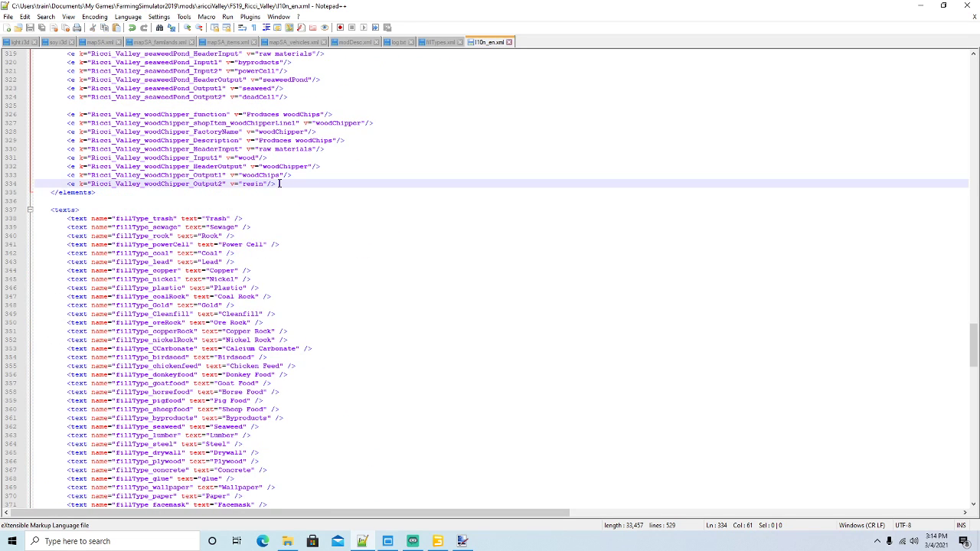
key("Return")
key("Return")
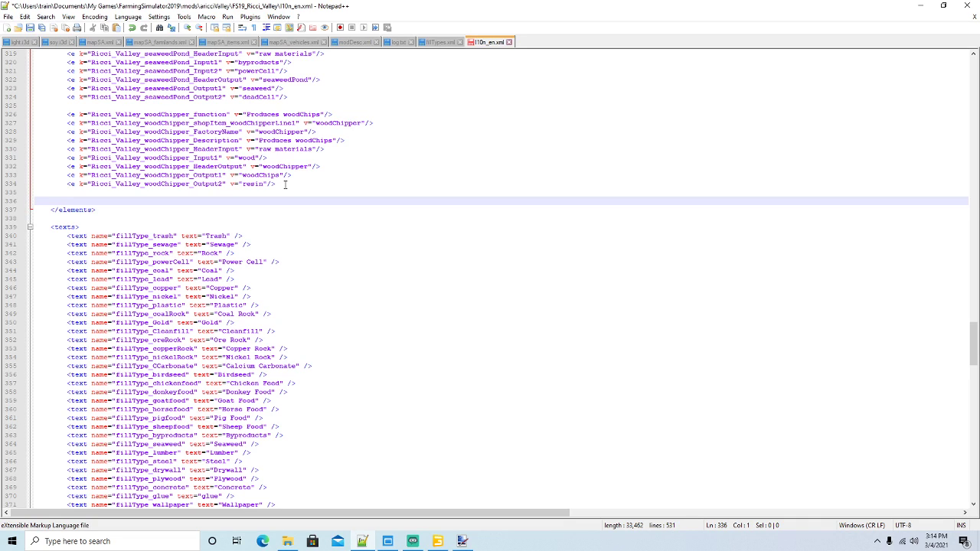
key("ctrl+v")
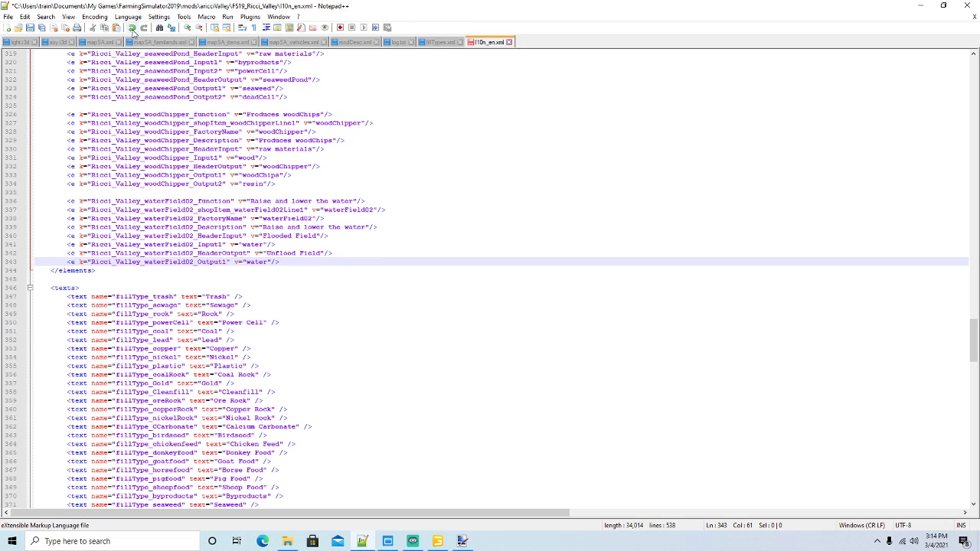
left_click(132, 28)
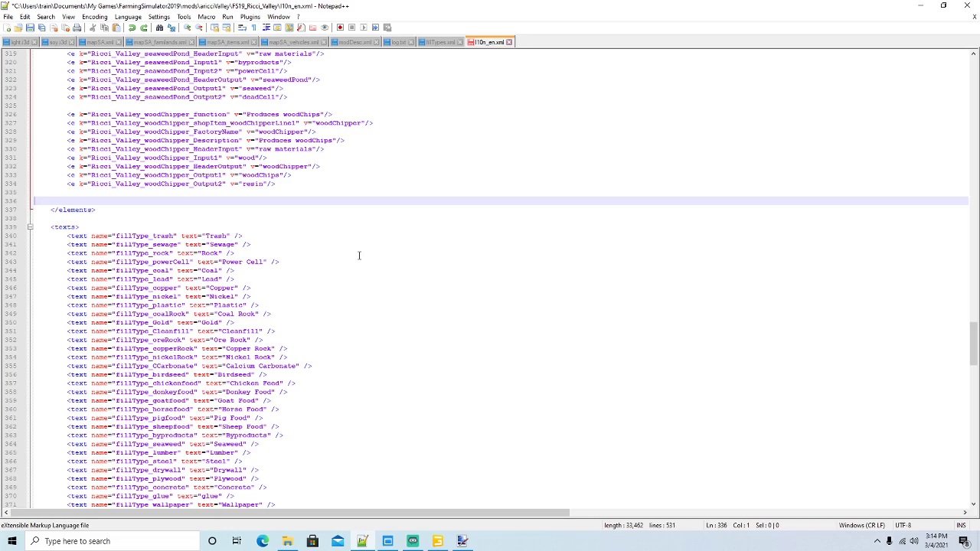
Copy the whole waterField01 text block, from its function entry through Output2
scroll(359, 256, "up", 20)
scroll(359, 255, "up", 20)
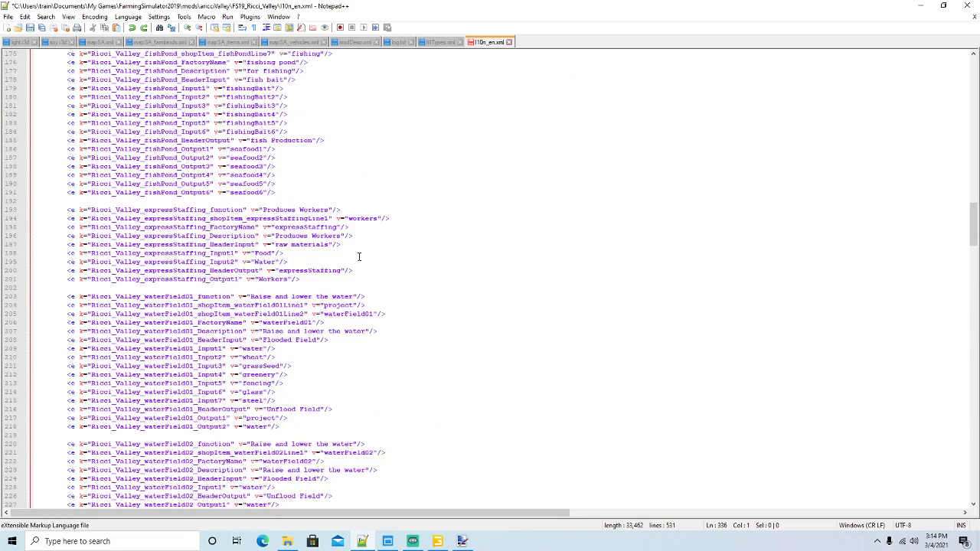
scroll(359, 256, "up", 20)
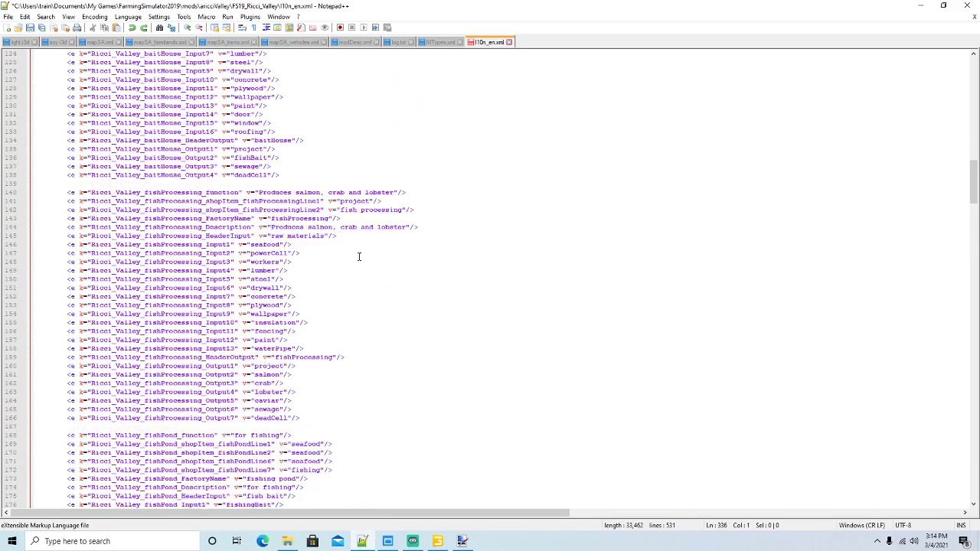
scroll(359, 256, "up", 16)
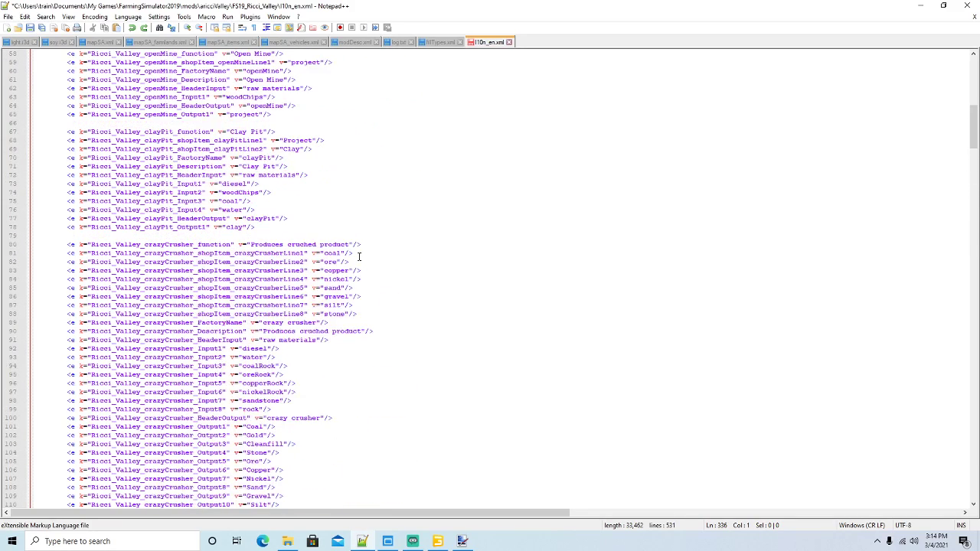
scroll(359, 255, "up", 13)
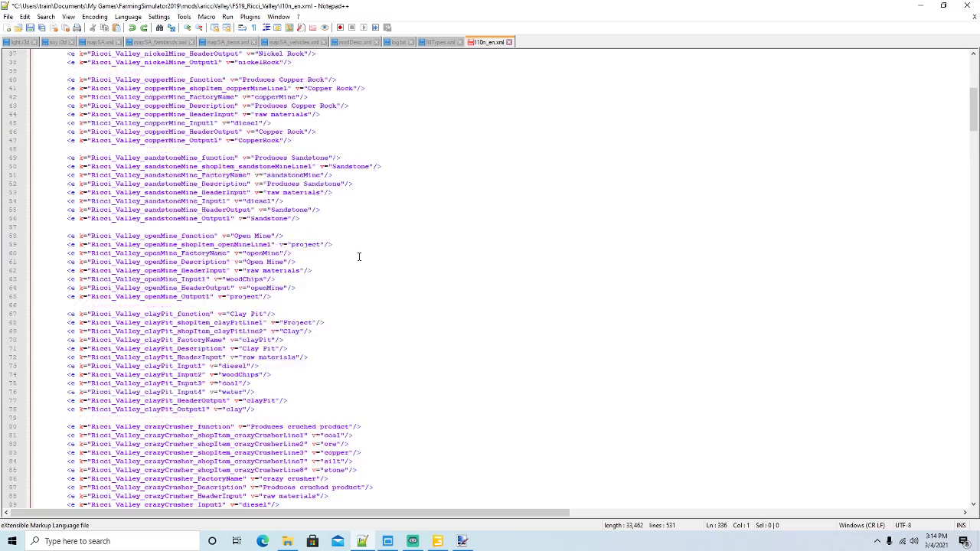
scroll(359, 256, "down", 8)
scroll(359, 256, "down", 18)
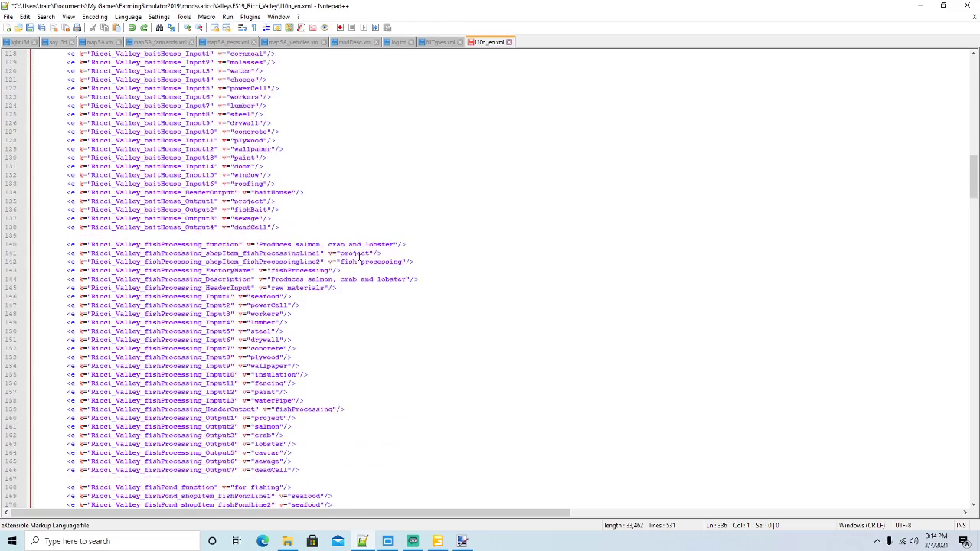
scroll(359, 255, "down", 20)
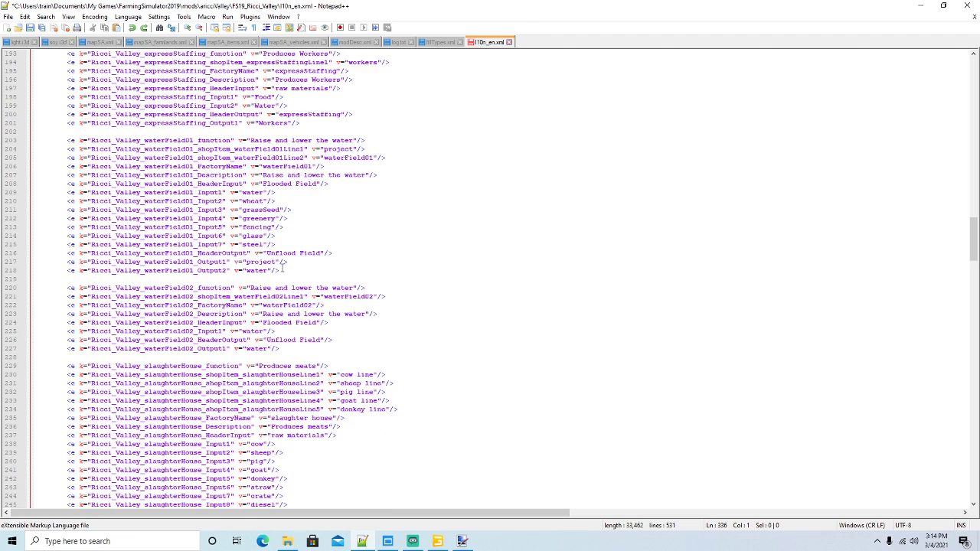
left_click_drag(280, 271, 38, 140)
key("ctrl+c")
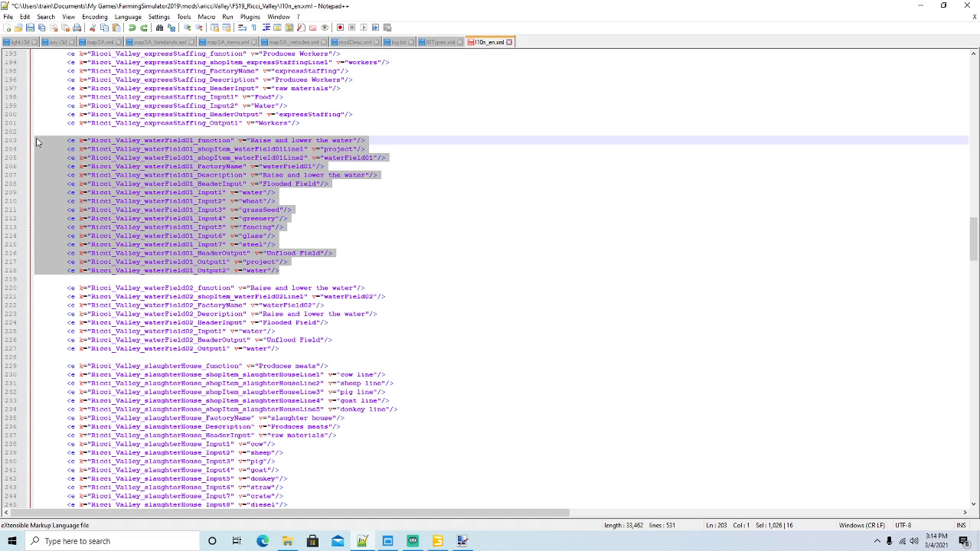
Paste the waterField01 block below the woodChipper entries, just before the closing elements tag
scroll(235, 272, "down", 20)
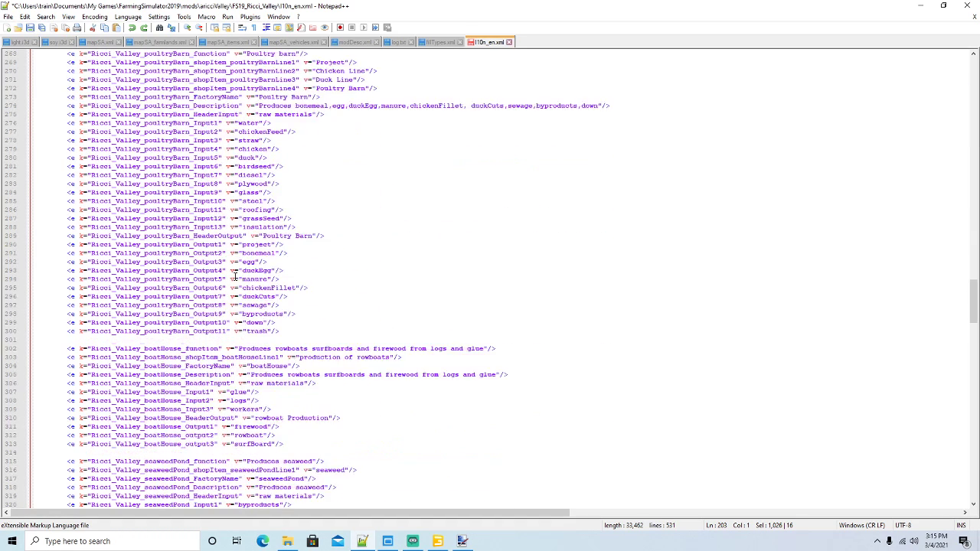
scroll(235, 272, "down", 6)
left_click(44, 201)
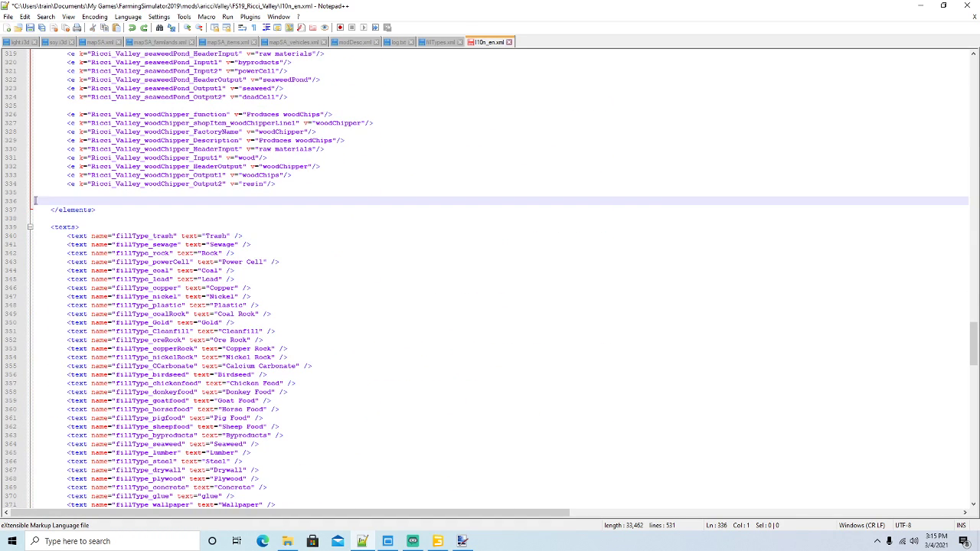
key("ctrl+v")
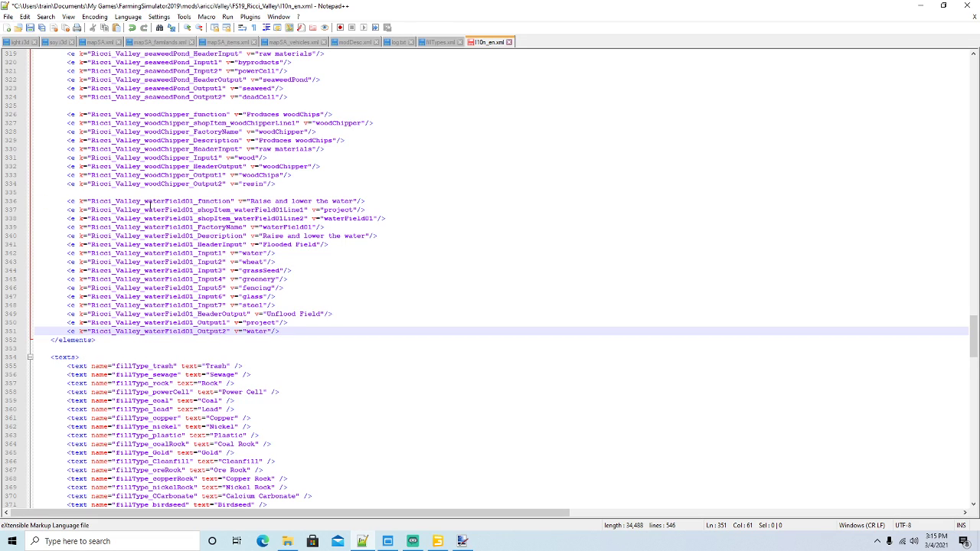
Select waterField01 in the pasted function entry, check the farmOne group's name in the GIANTS Editor scenegraph and return to Notepad++
left_click_drag(144, 200, 194, 202)
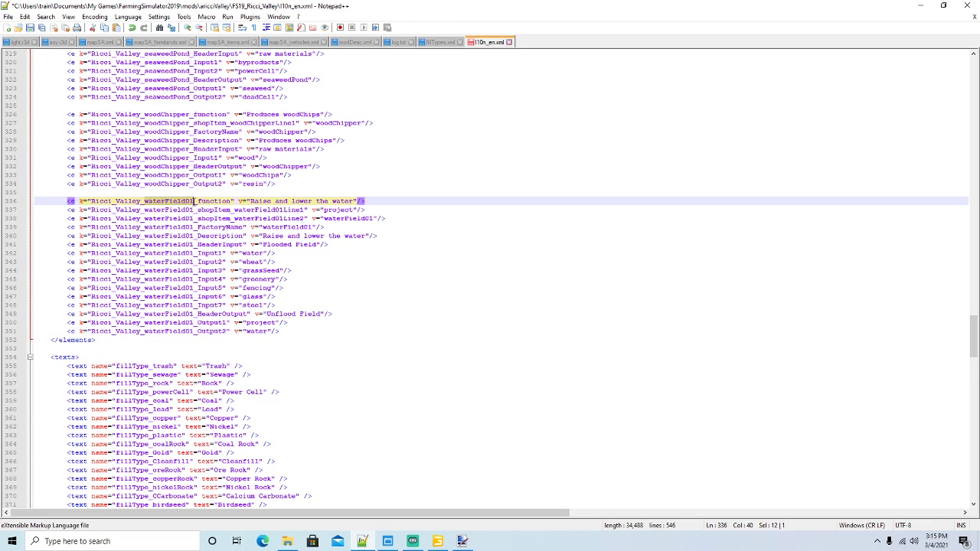
left_click(413, 541)
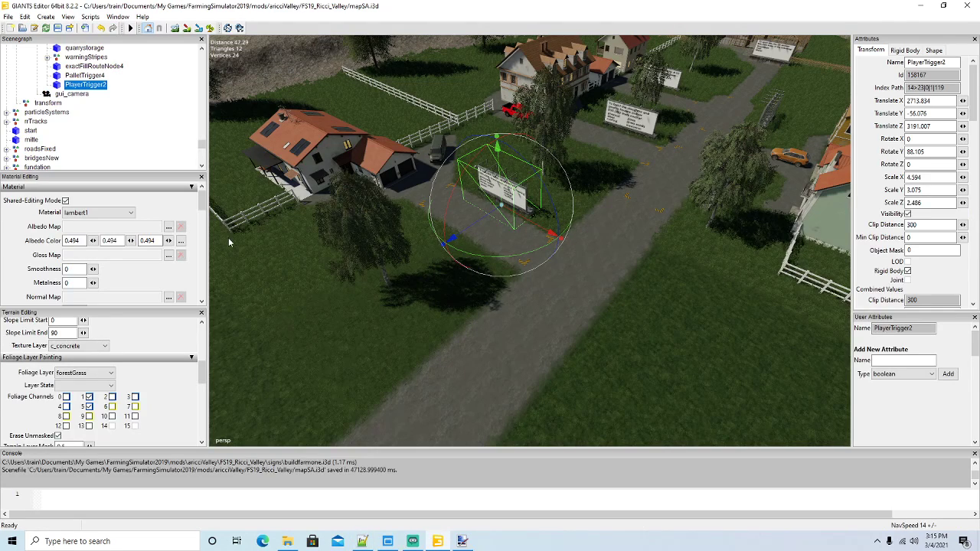
scroll(111, 104, "up", 3)
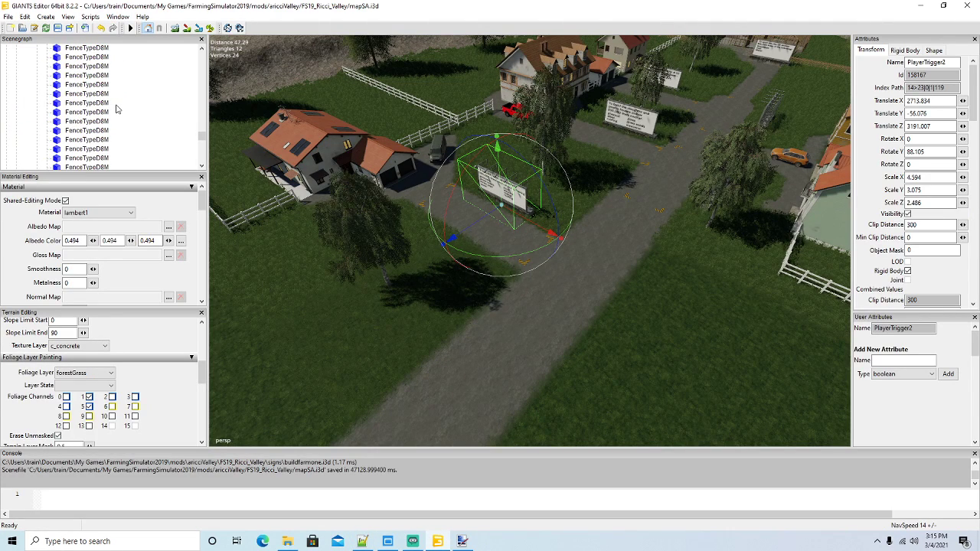
scroll(124, 107, "up", 2)
scroll(128, 109, "up", 5)
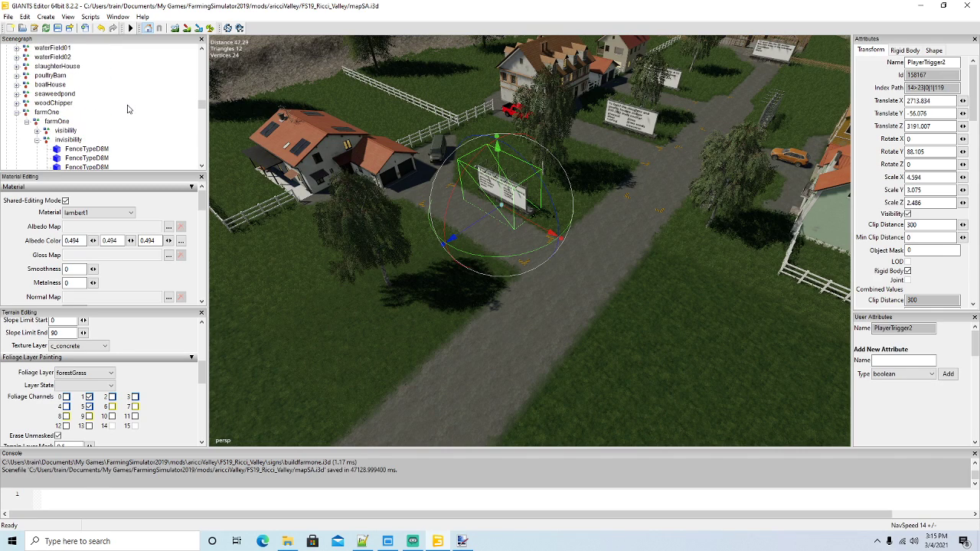
left_click(27, 122)
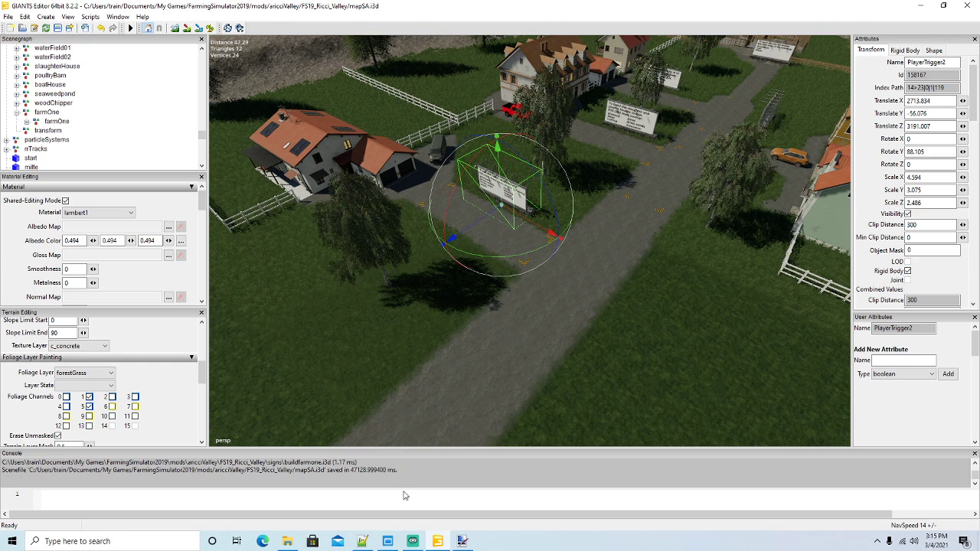
left_click(362, 541)
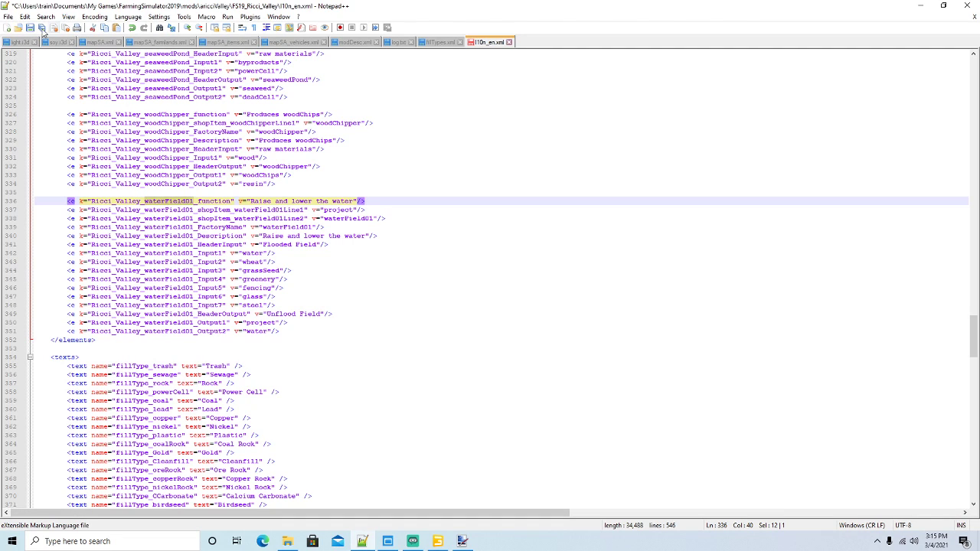
Replace waterField01 with farmOne, one occurrence after another, throughout the pasted text block
left_click(46, 17)
left_click(66, 119)
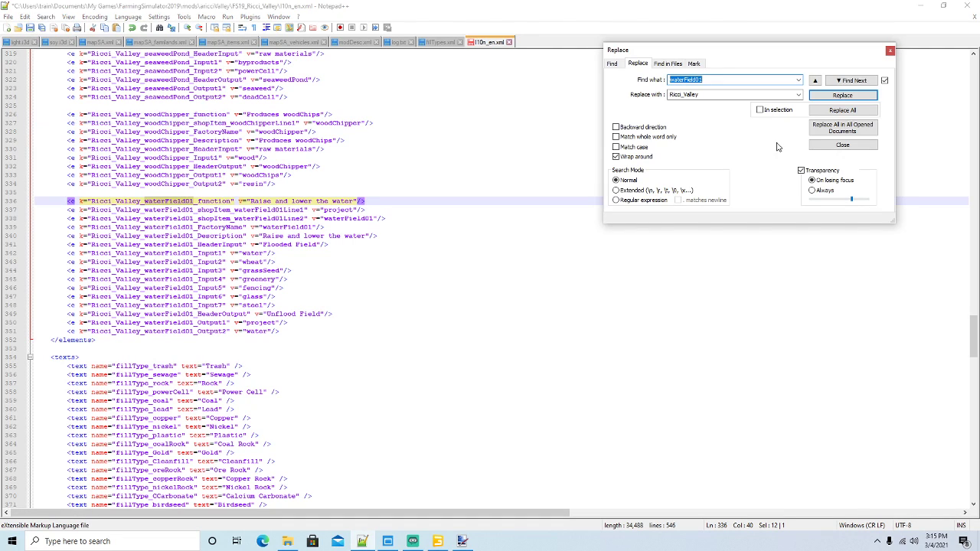
left_click(710, 95)
type("farmOne")
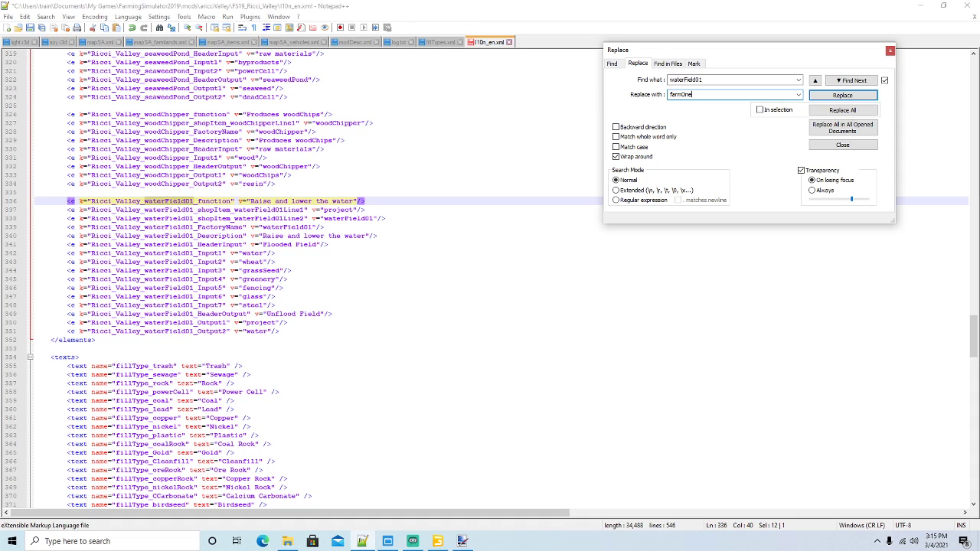
left_click(825, 98)
left_click(824, 98)
left_click(825, 98)
left_click(825, 98)
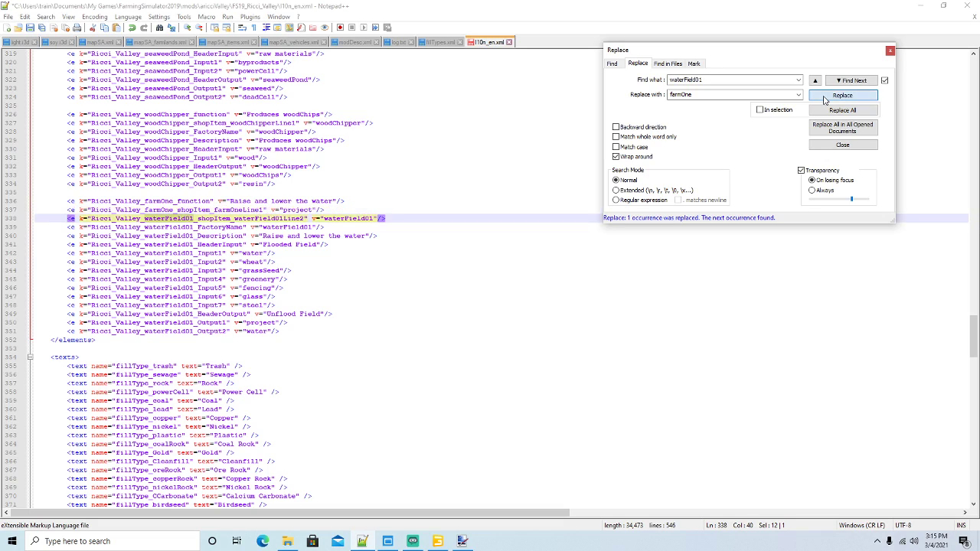
left_click(824, 98)
left_click(825, 98)
left_click(824, 98)
left_click(824, 98)
left_click(824, 98)
left_click(824, 98)
left_click(824, 98)
left_click(824, 98)
left_click(824, 98)
left_click(824, 98)
left_click(824, 98)
left_click(824, 98)
left_click(824, 98)
left_click(824, 98)
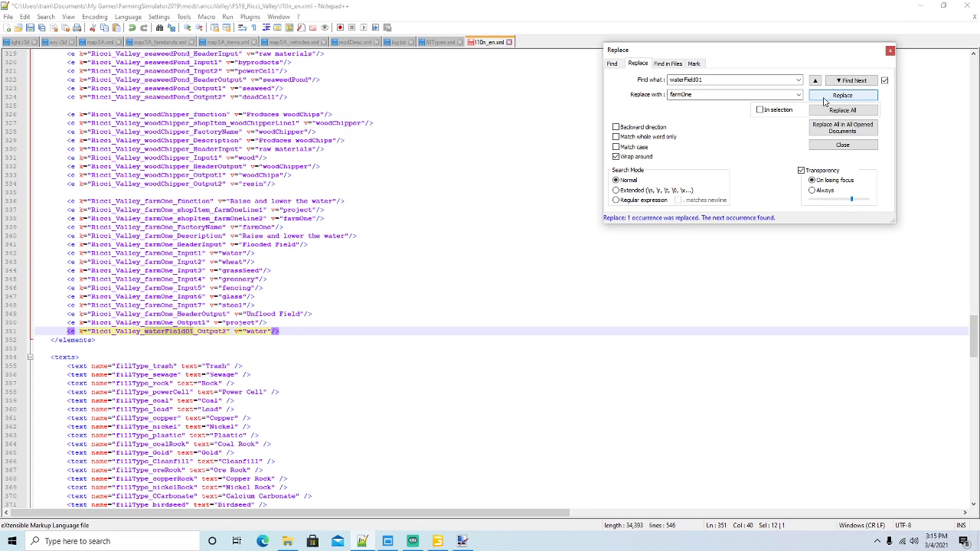
left_click(824, 98)
left_click(889, 51)
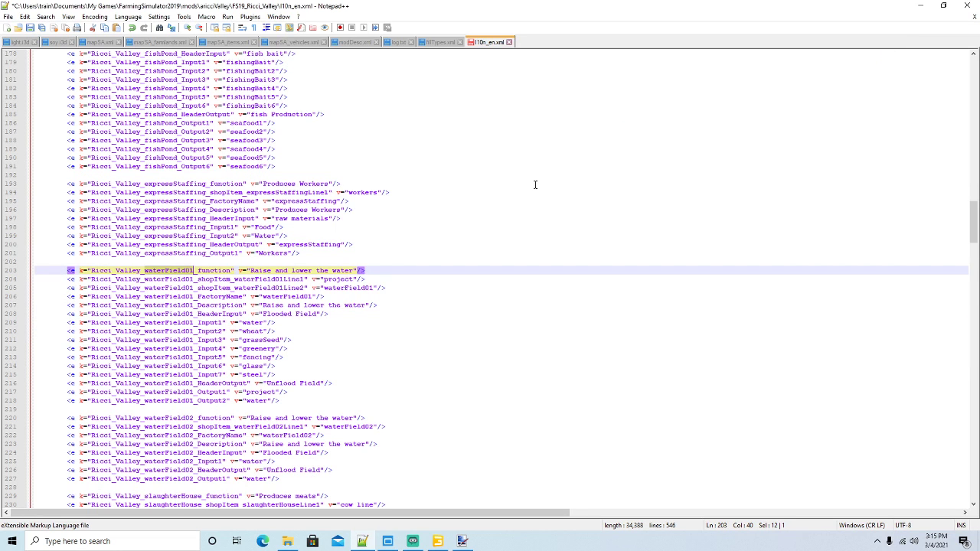
Change the value of the farmOne_function entry to "to build farm one"
scroll(535, 184, "down", 20)
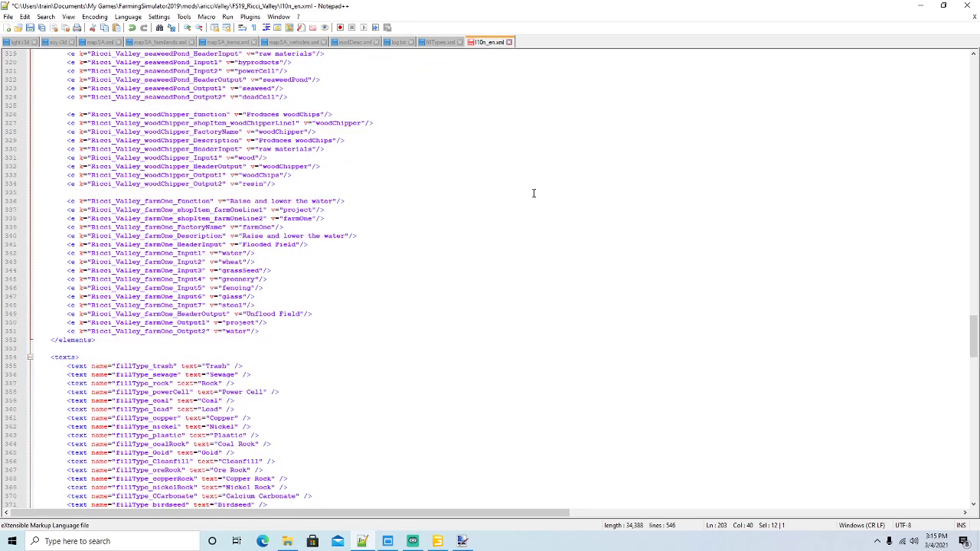
triple_click(332, 201)
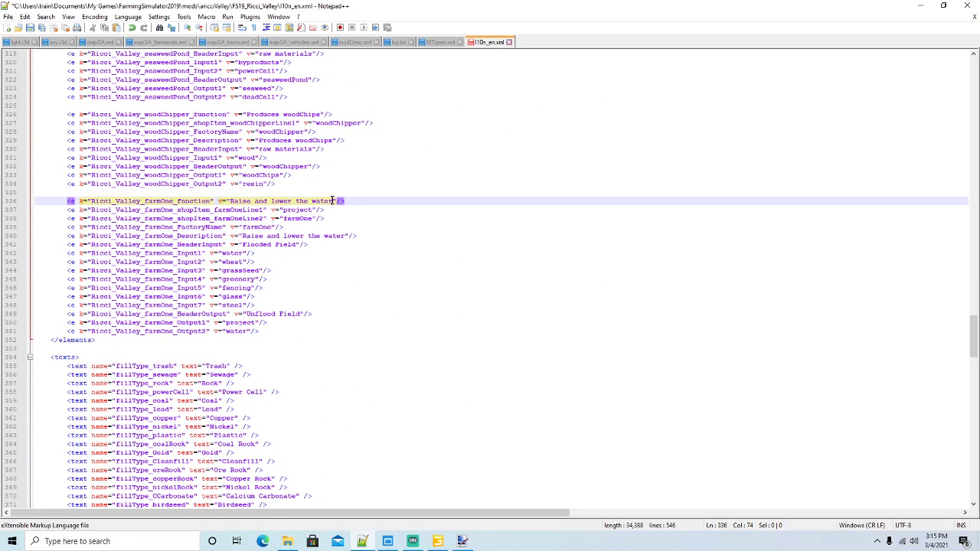
key("BackSpace")
key("BackSpace")
key("BackSpace")
key("BackSpace")
key("BackSpace")
key("BackSpace")
key("BackSpace")
key("BackSpace")
key("BackSpace")
key("BackSpace")
key("BackSpace")
key("BackSpace")
key("BackSpace")
key("BackSpace")
key("BackSpace")
key("BackSpace")
key("BackSpace")
key("BackSpace")
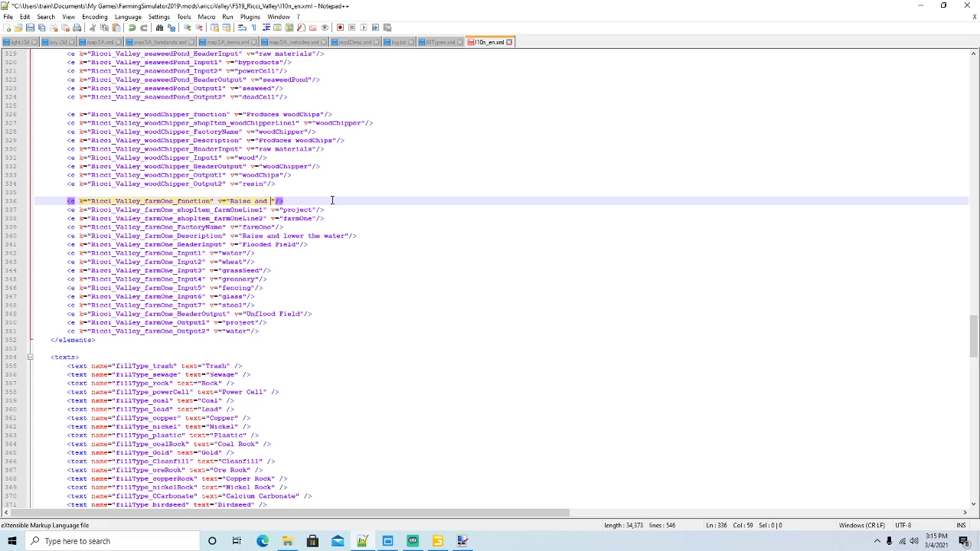
key("BackSpace")
key("BackSpace")
key("BackSpace")
key("BackSpace")
key("BackSpace")
key("BackSpace")
key("BackSpace")
type("to bu")
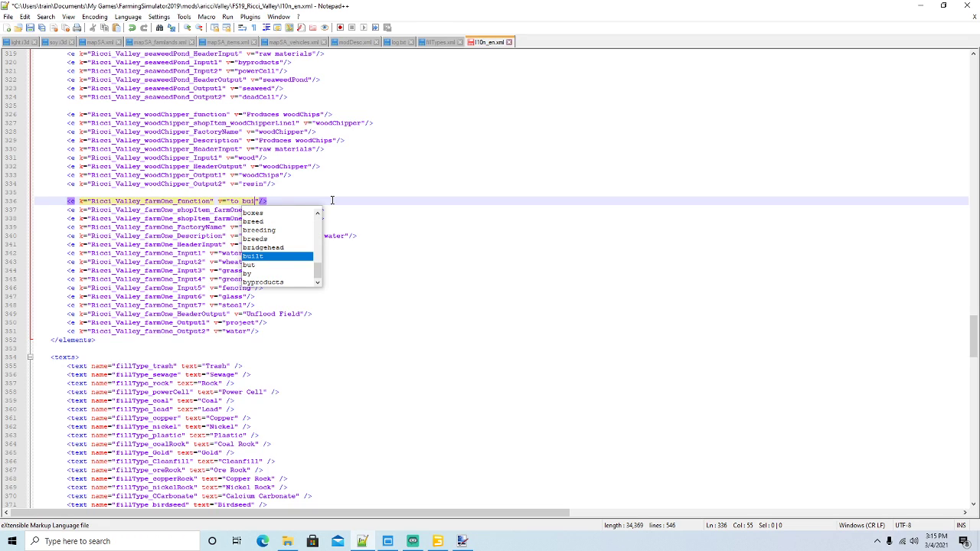
type("ild farm ")
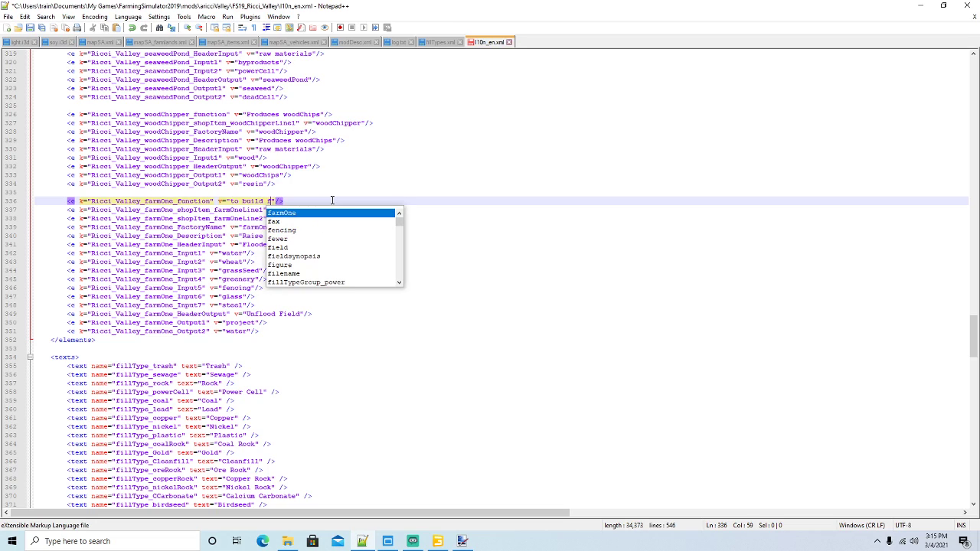
type("one")
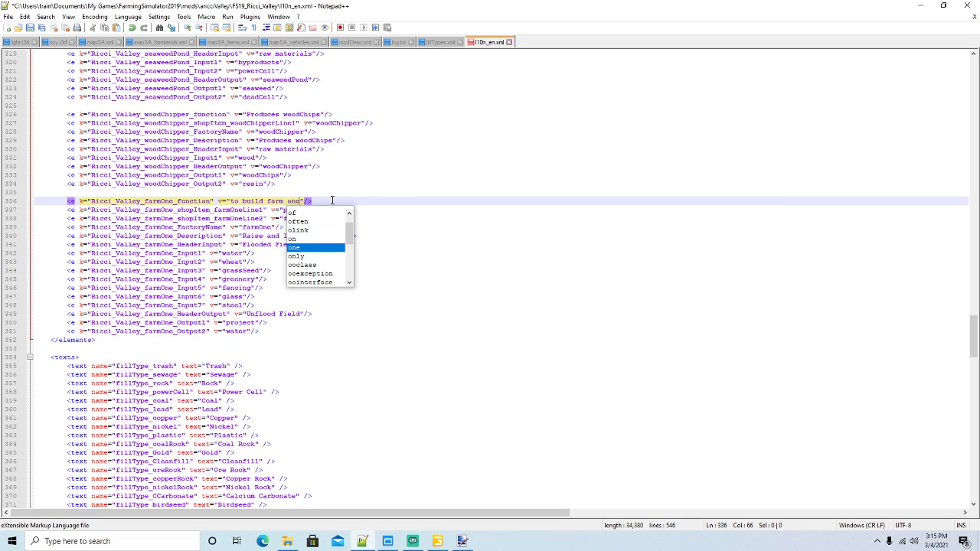
type("\"")
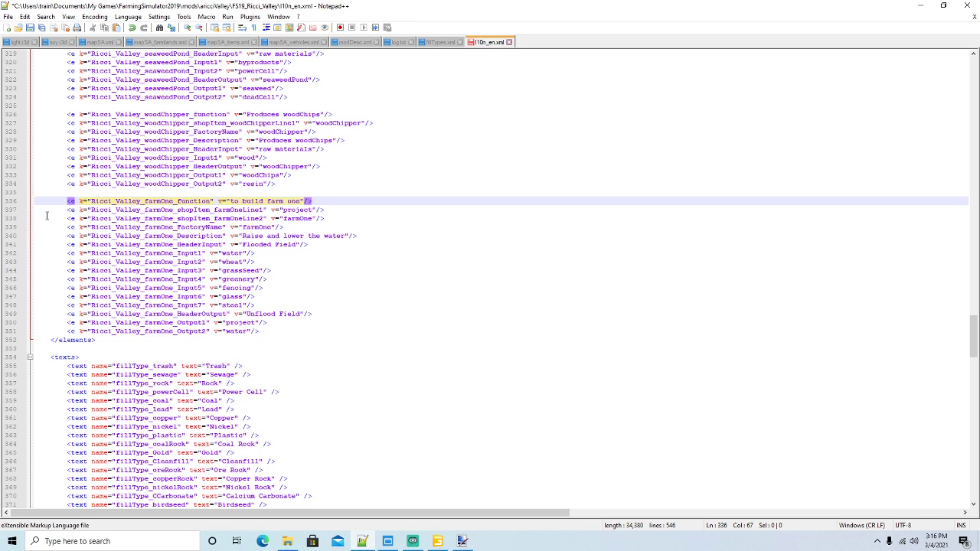
Delete the shopItem_farmOneLine2 entry and copy the text "to build farm one" into the farmOne_Description value
left_click(10, 220)
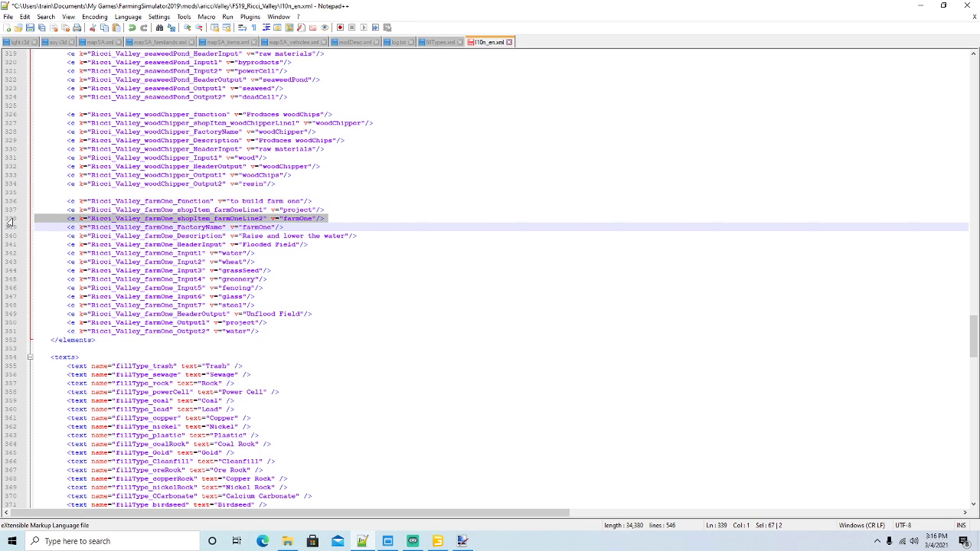
key("Delete")
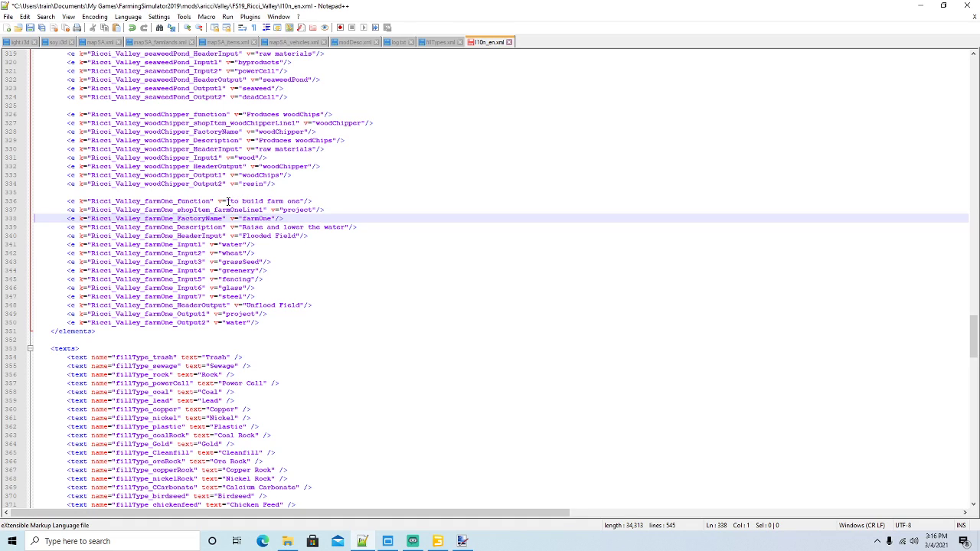
left_click_drag(229, 201, 301, 200)
key("ctrl+c")
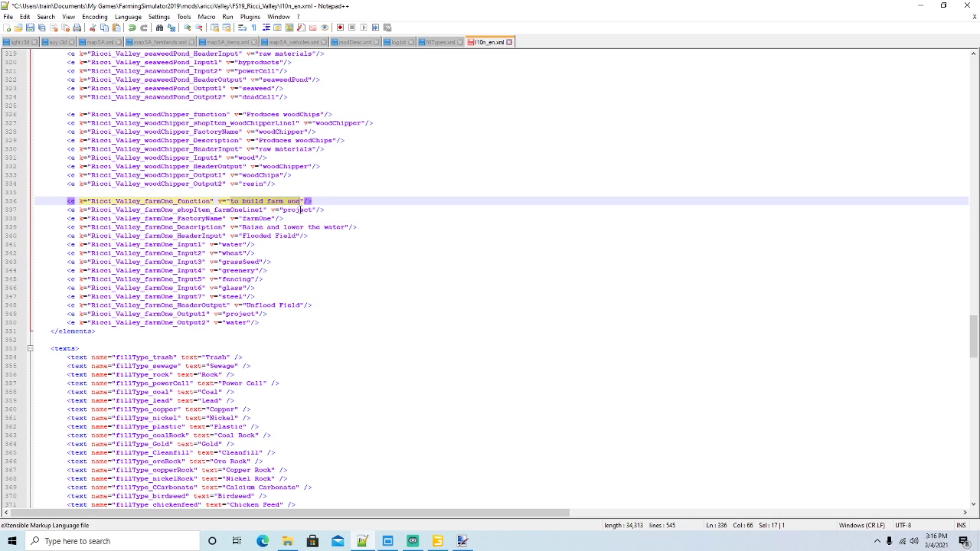
left_click_drag(243, 227, 345, 227)
key("ctrl+v")
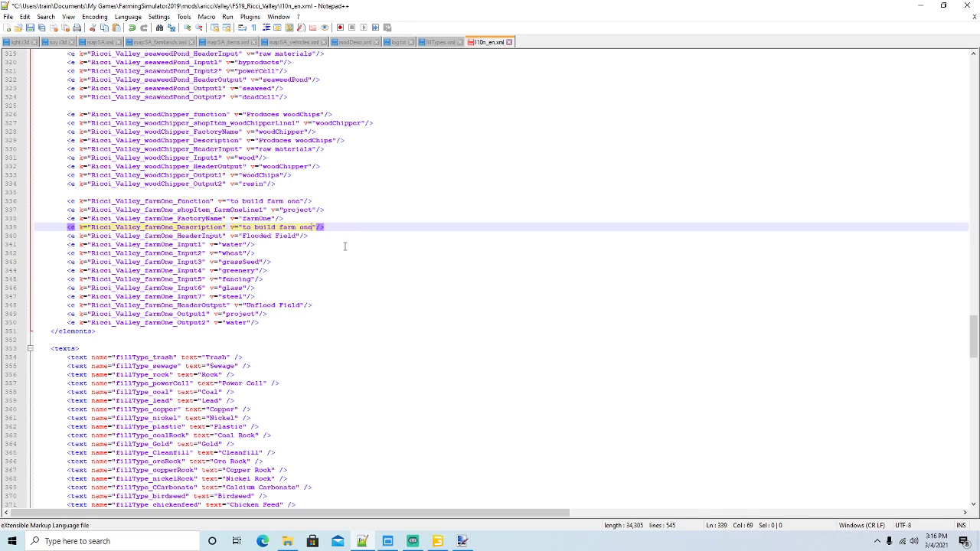
Change the value of the farmOne_HeaderInput entry to "raw materiales"
left_click(298, 236)
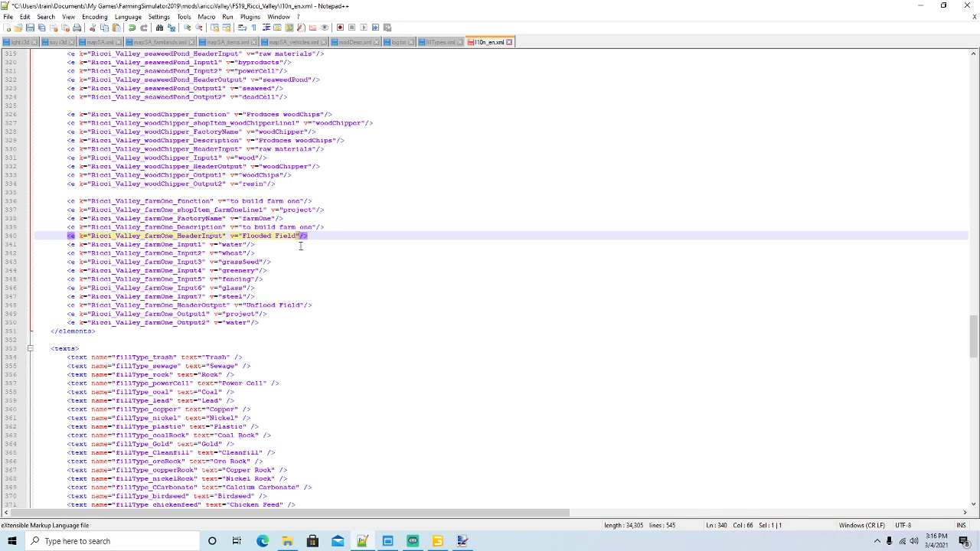
key("BackSpace")
key("BackSpace")
key("BackSpace")
key("BackSpace")
key("BackSpace")
key("BackSpace")
key("BackSpace")
key("BackSpace")
key("BackSpace")
key("BackSpace")
key("BackSpace")
key("BackSpace")
key("BackSpace")
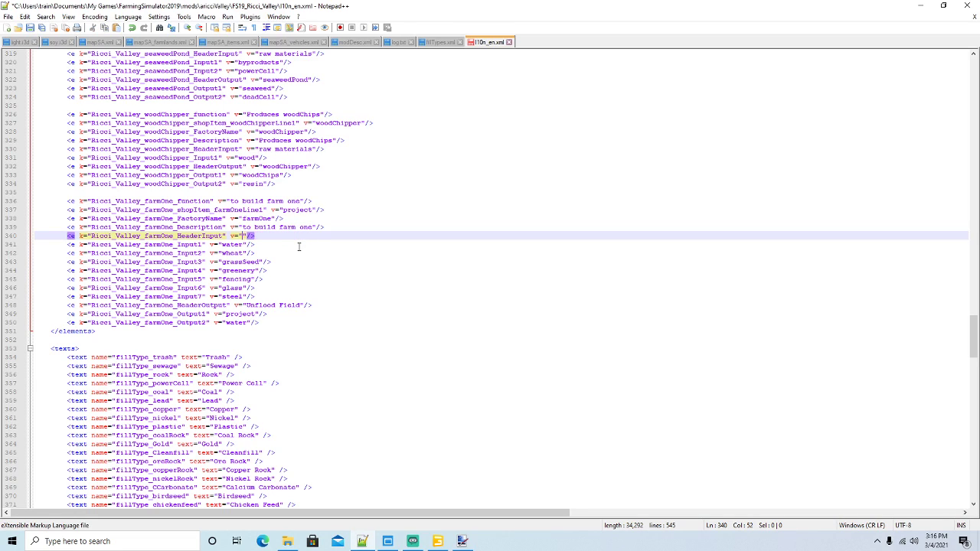
type("ra")
type("w materi")
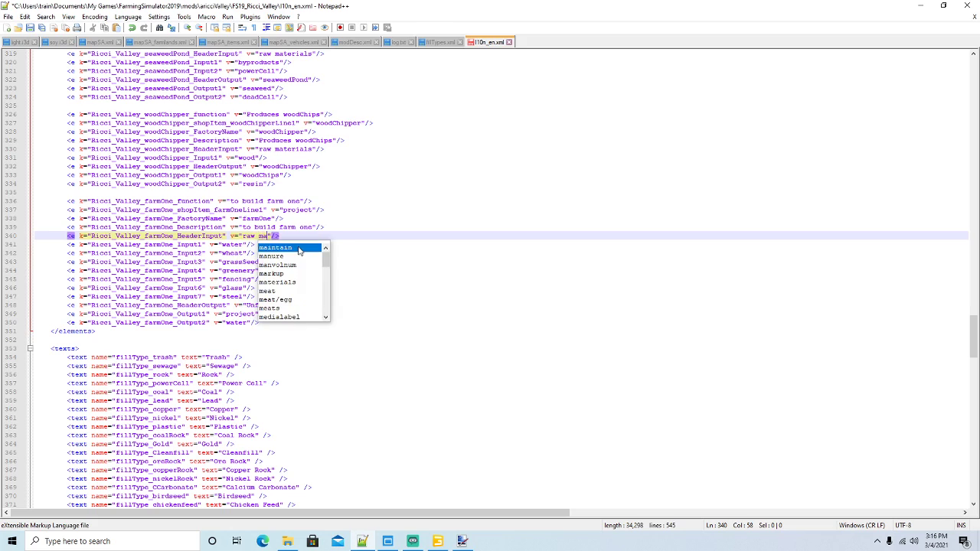
type("ales")
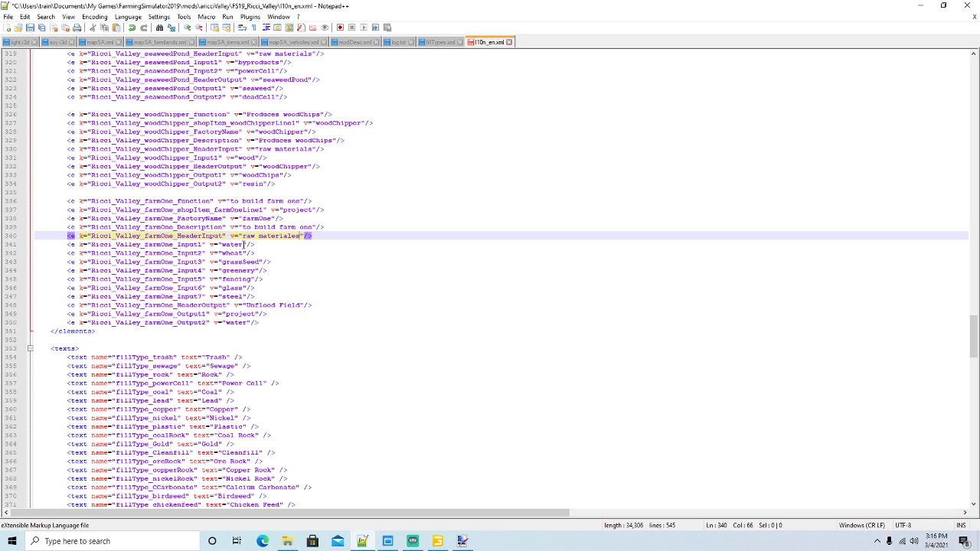
Set the value of the farmOne_Input1 entry to "greenery"
left_click(248, 244)
key("BackSpace")
key("BackSpace")
key("BackSpace")
key("BackSpace")
key("BackSpace")
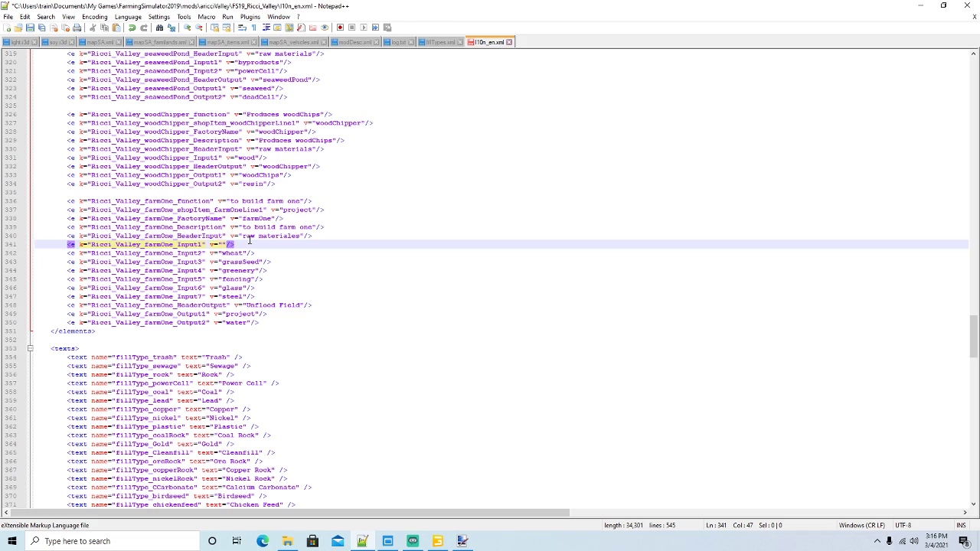
type("gr")
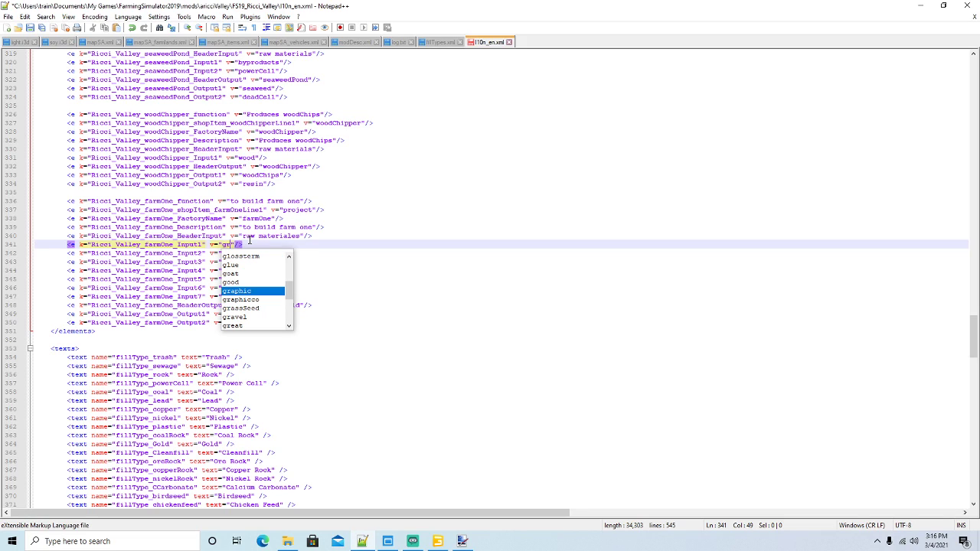
type("eenery")
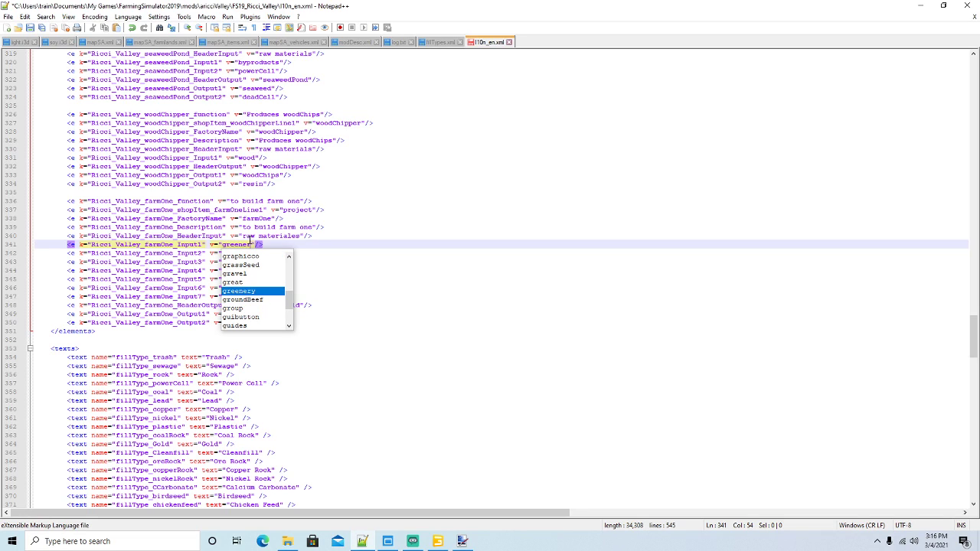
Set the value of the farmOne_Input2 entry to "grassSeed"
key("Down")
key("Left")
key("Left")
key("Left")
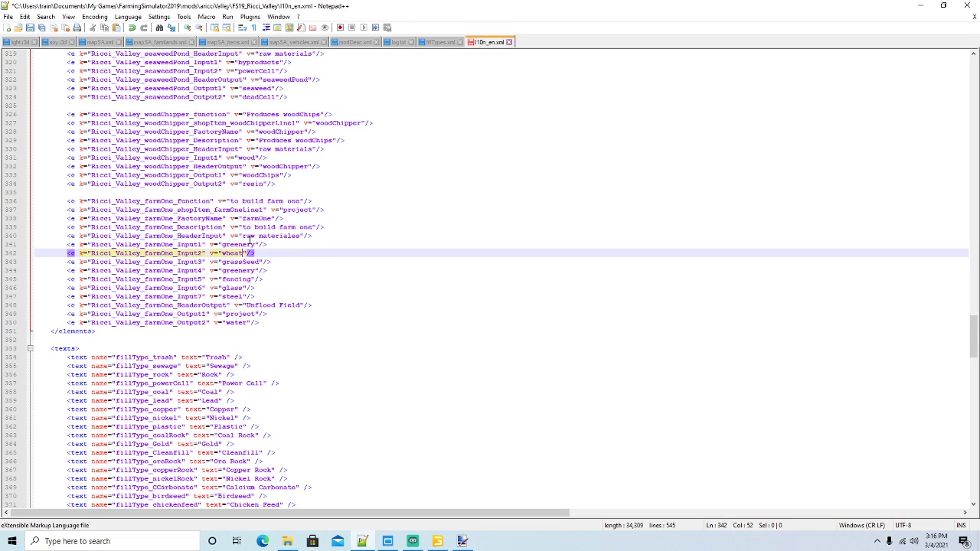
key("BackSpace")
key("BackSpace")
key("BackSpace")
key("BackSpace")
key("BackSpace")
type("grassSee")
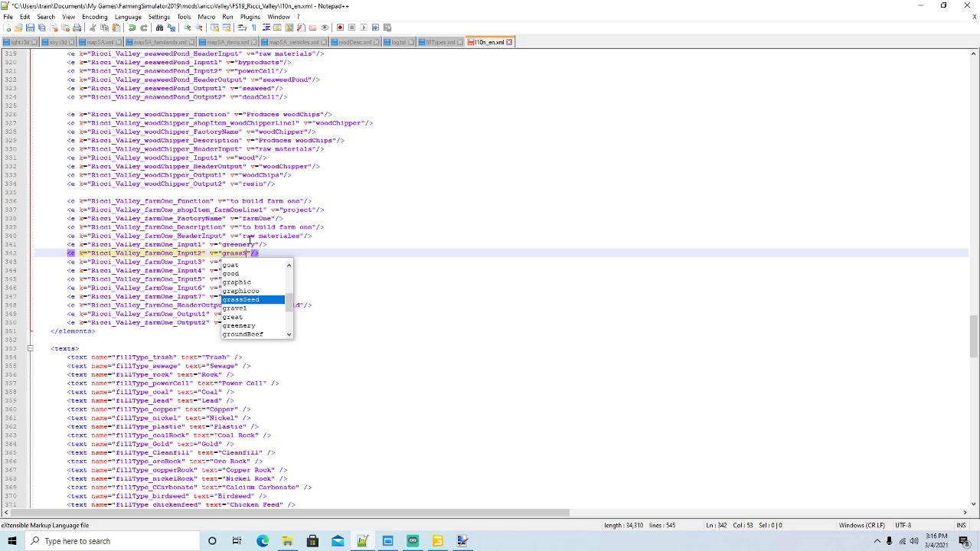
type("d")
key("Escape")
Set the value of the farmOne_Input3 entry to "waterPipe"
key("Down")
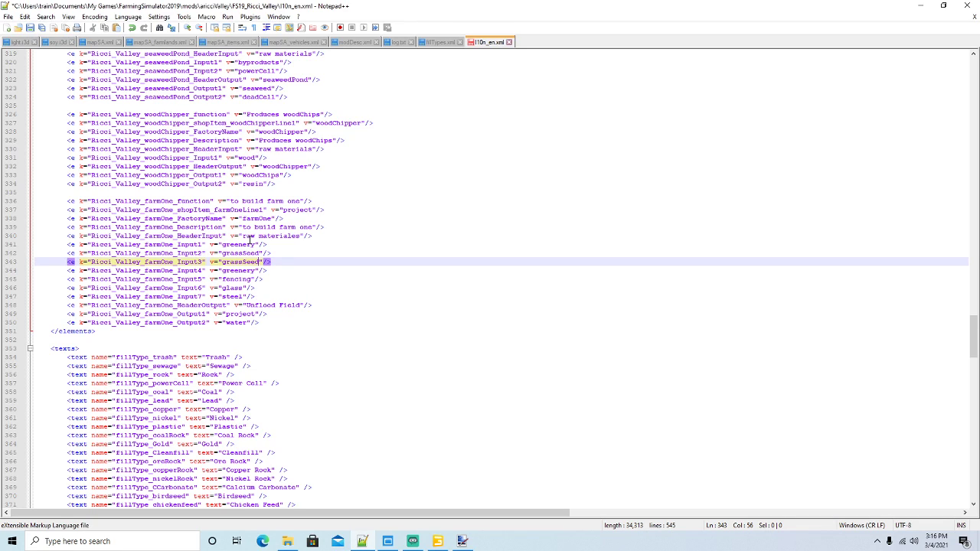
key("BackSpace")
key("BackSpace")
key("BackSpace")
key("BackSpace")
key("BackSpace")
key("BackSpace")
key("BackSpace")
key("BackSpace")
key("BackSpace")
type("water")
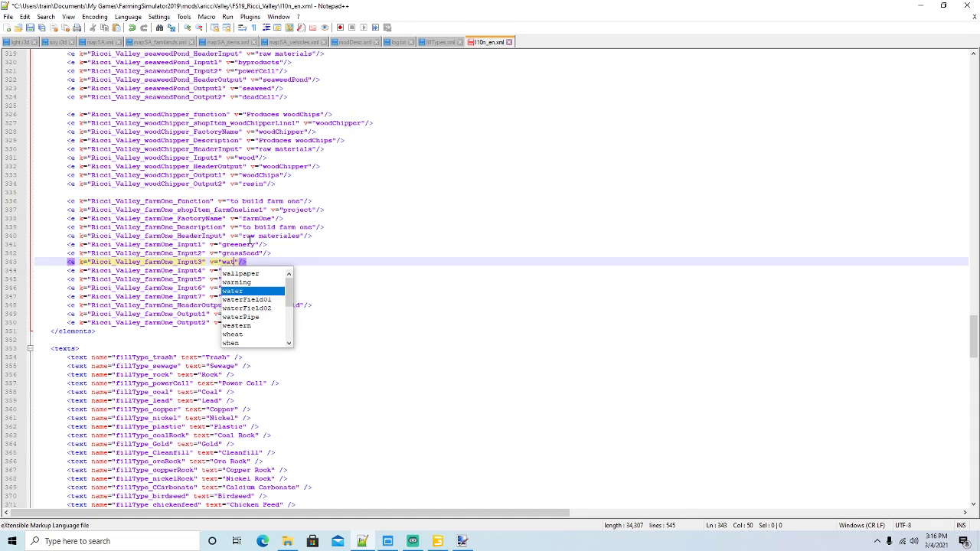
type("Pipe")
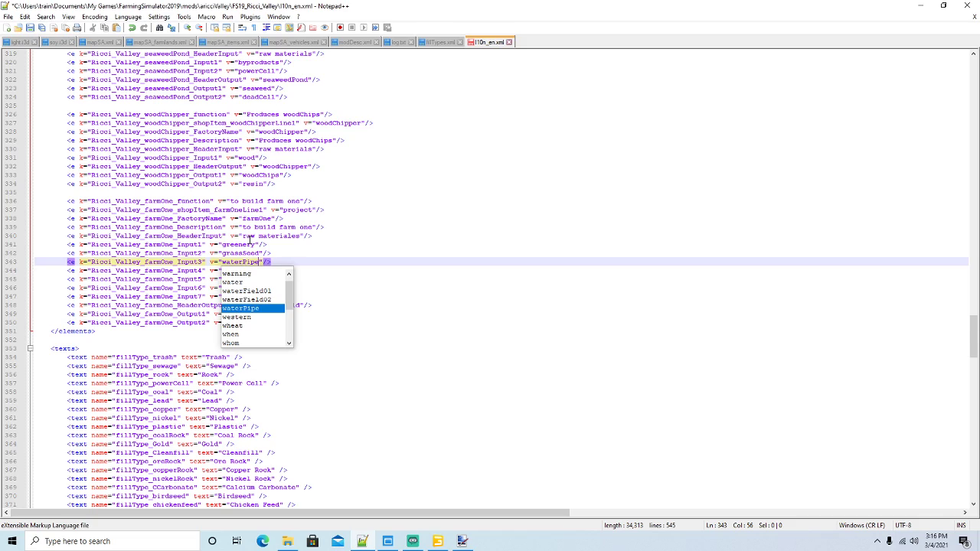
Set the value of the farmOne_Input4 entry to "paint"
key("Down")
key("BackSpace")
key("BackSpace")
key("BackSpace")
key("BackSpace")
key("BackSpace")
key("BackSpace")
key("BackSpace")
key("BackSpace")
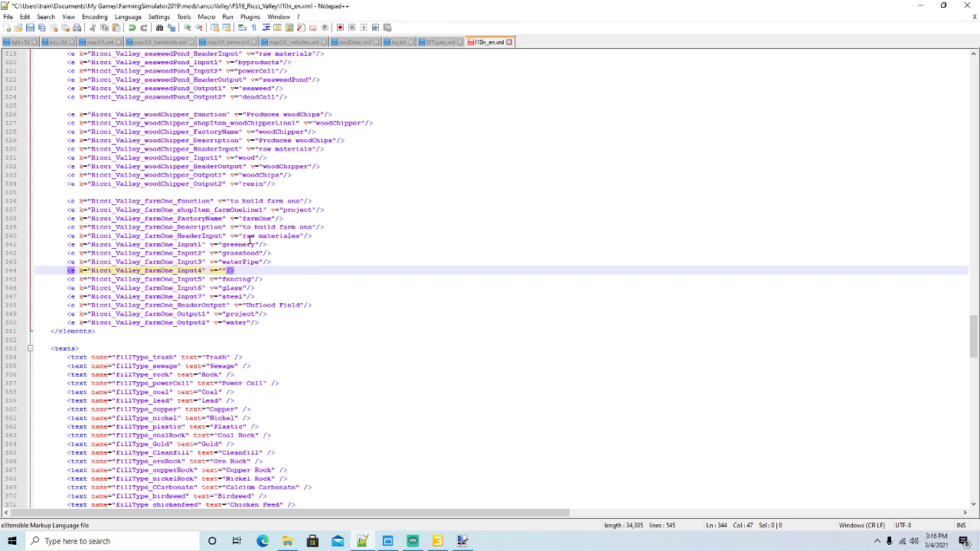
type("paint")
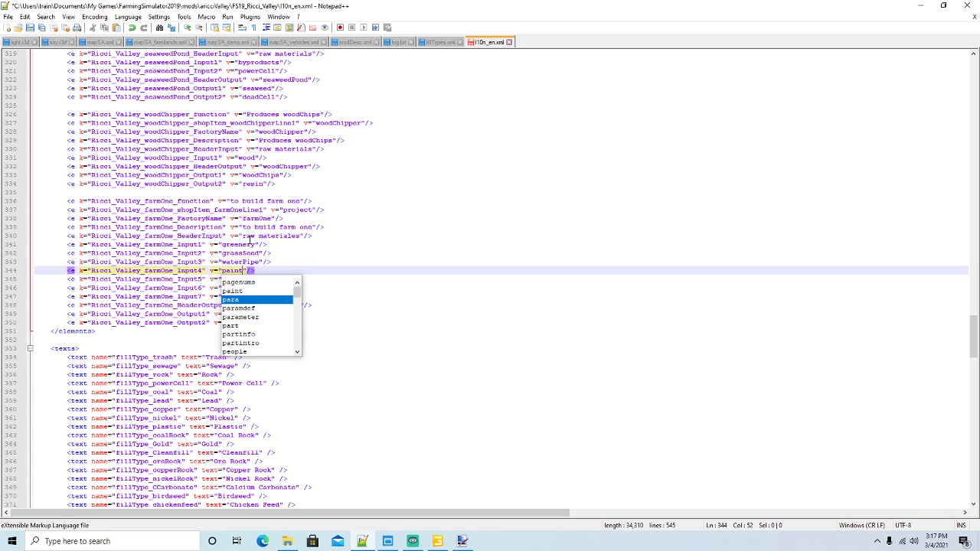
key("Right")
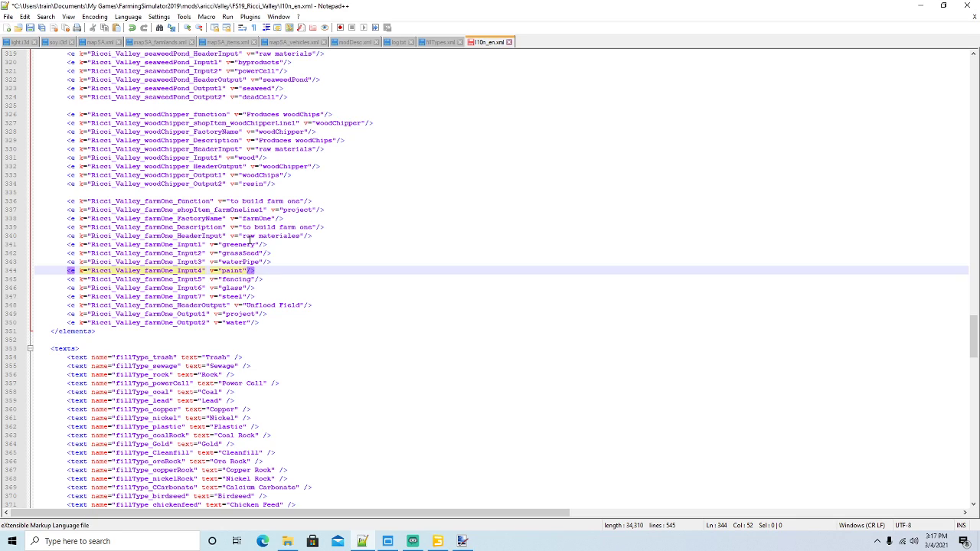
Set the value of the farmOne_Input5 entry to "door"
key("Down")
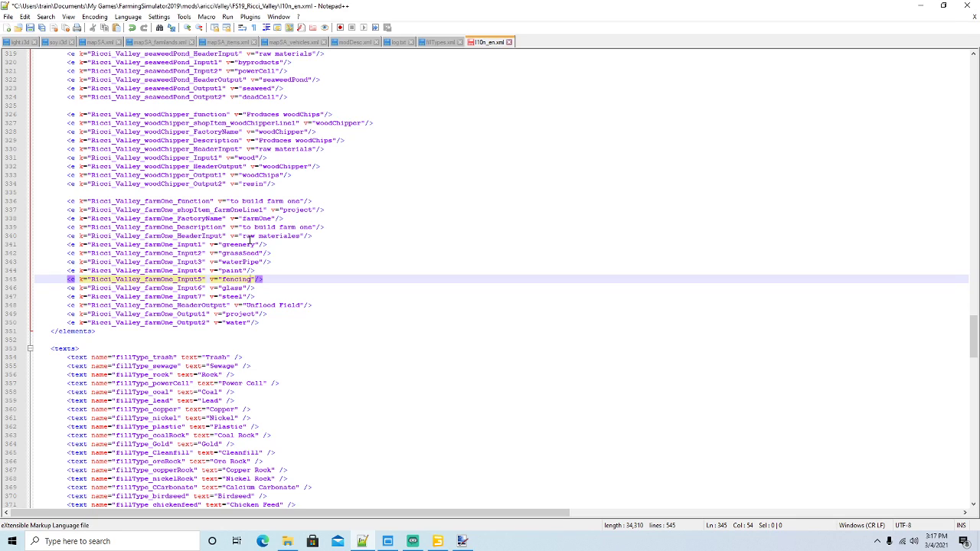
key("BackSpace")
key("BackSpace")
key("BackSpace")
key("BackSpace")
key("BackSpace")
key("BackSpace")
key("BackSpace")
type("door")
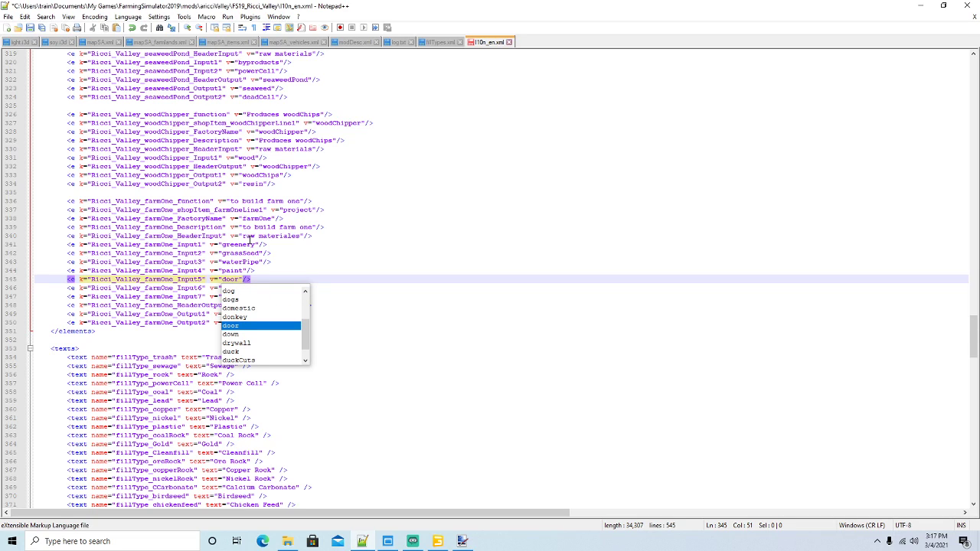
key("Escape")
Set the value of the farmOne_Input6 entry to "window"
key("Down")
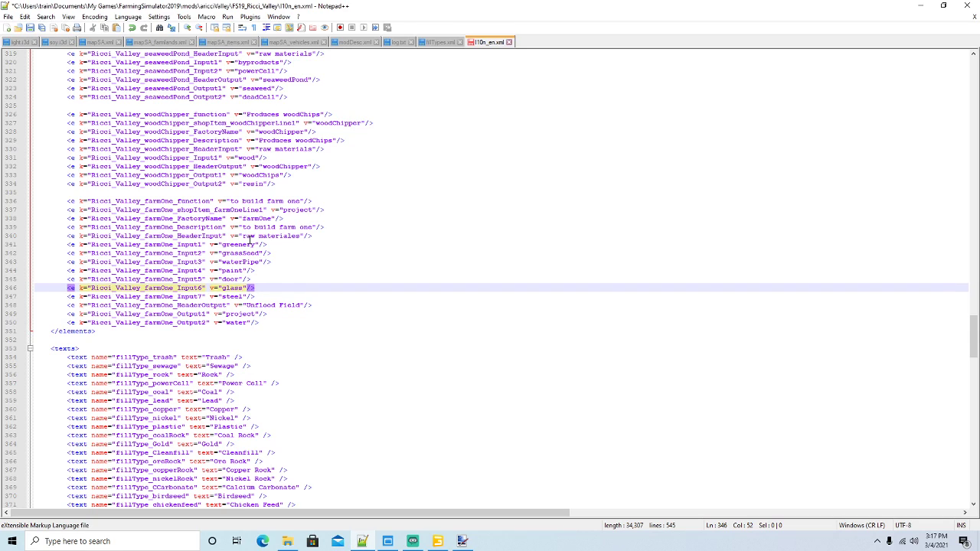
key("BackSpace")
key("BackSpace")
key("BackSpace")
key("BackSpace")
key("BackSpace")
type("window")
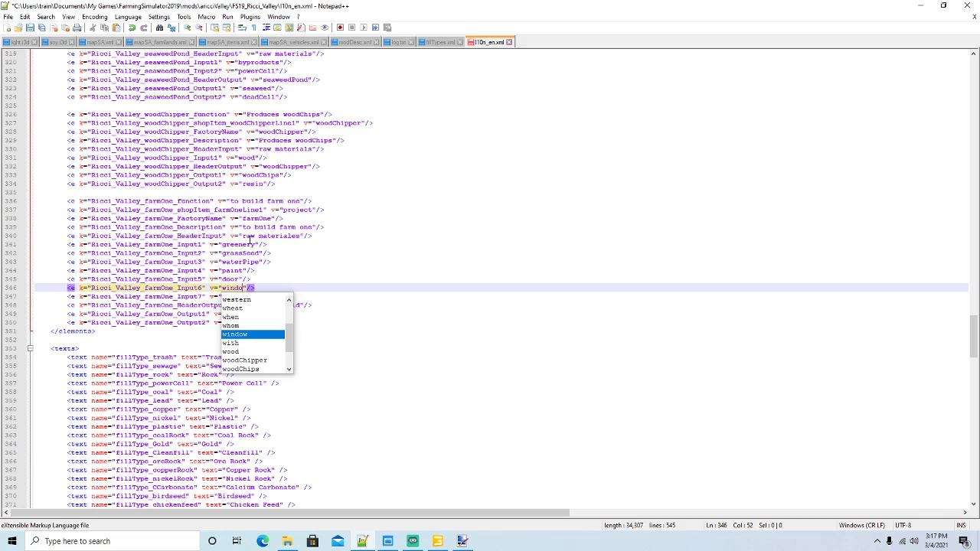
key("Escape")
Set the value of the farmOne_Input7 entry to "siding"
key("Down")
key("BackSpace")
key("BackSpace")
key("BackSpace")
key("BackSpace")
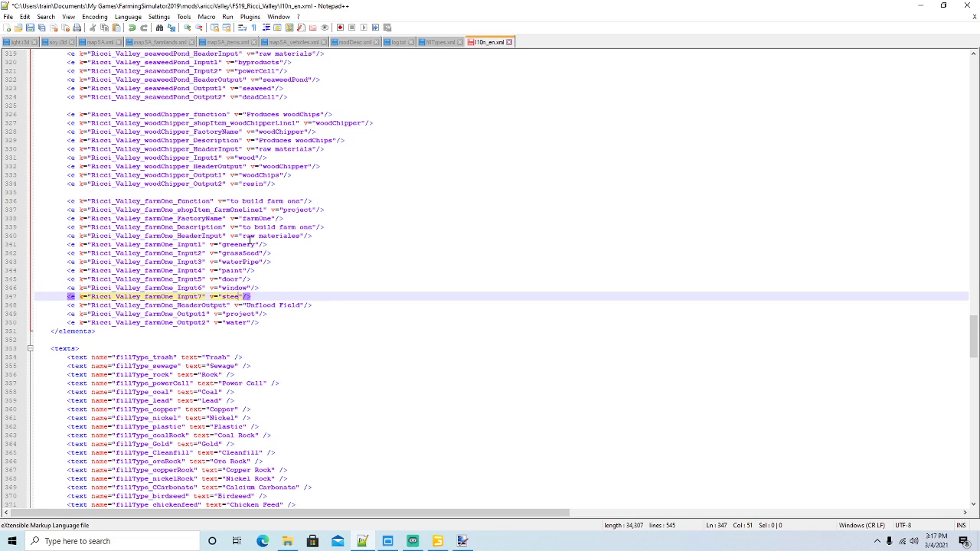
type("iding")
Duplicate the farmOne_Input7 line directly below itself, leaving no blank line before the HeaderOutput entry
left_click(263, 296)
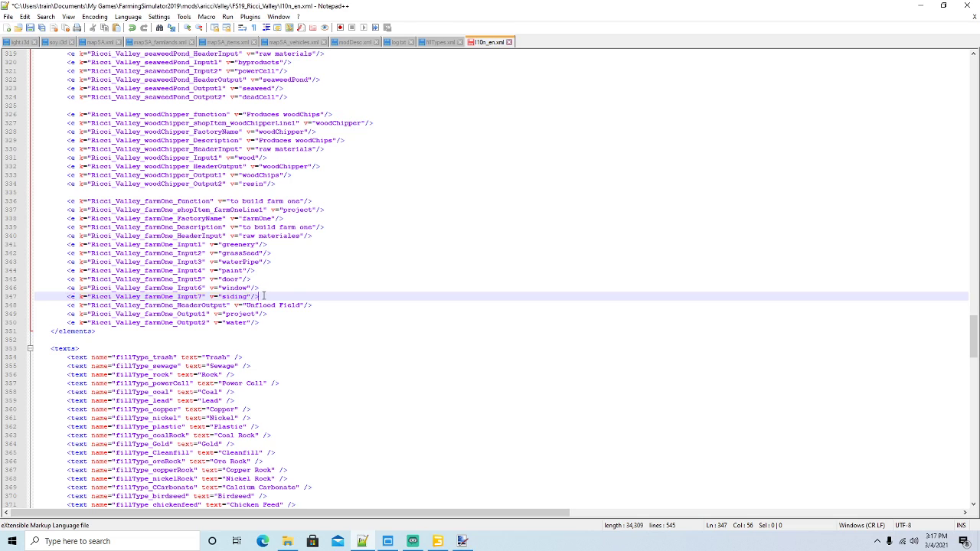
key("Return")
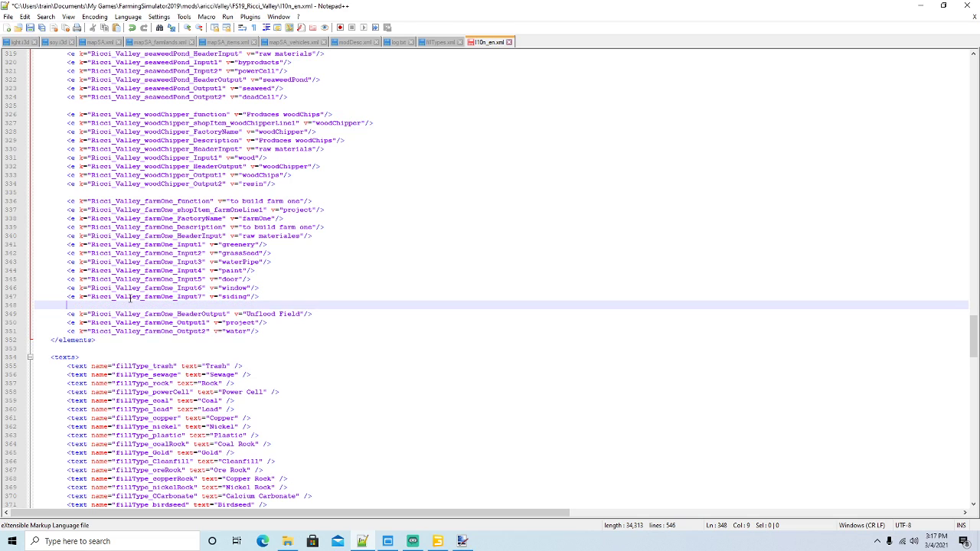
left_click(6, 298)
key("ctrl+c")
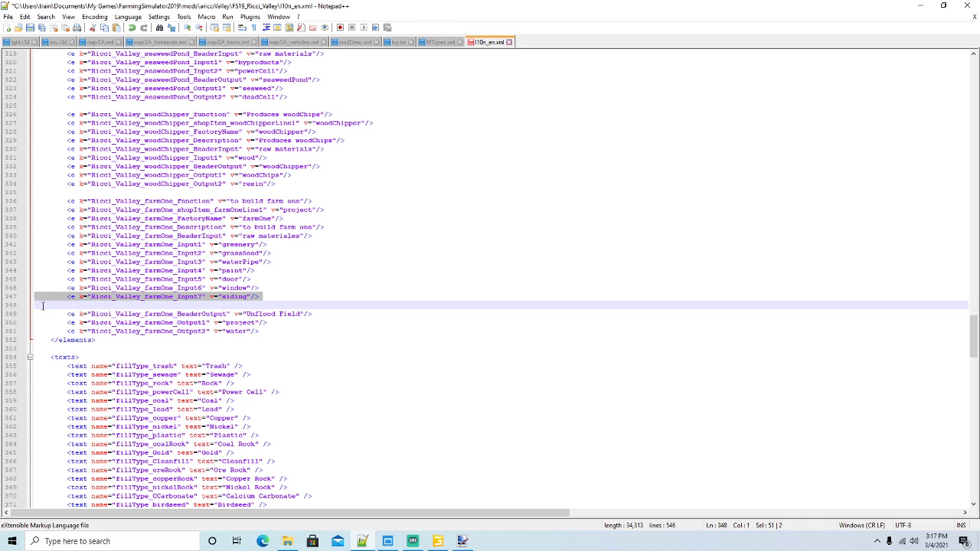
left_click(38, 304)
key("ctrl+v")
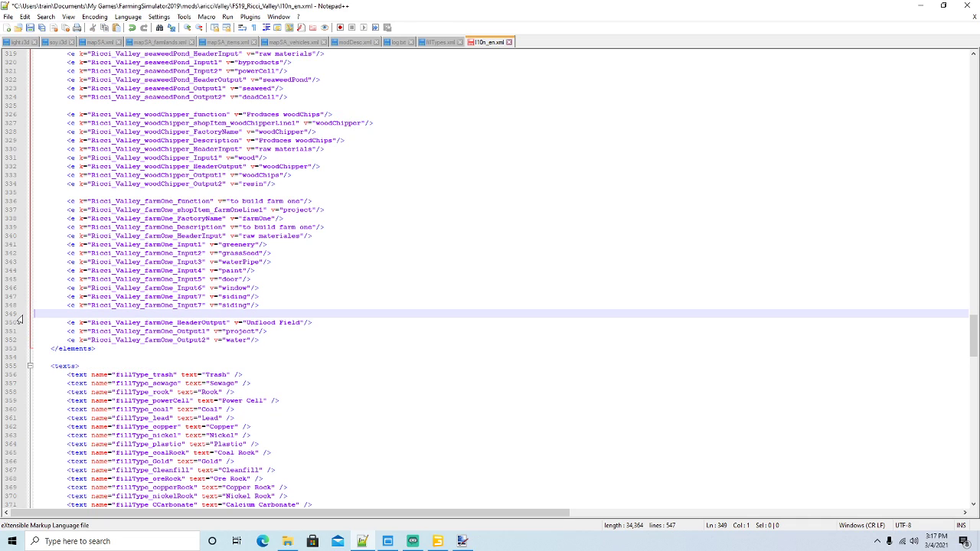
left_click(10, 314)
key("Delete")
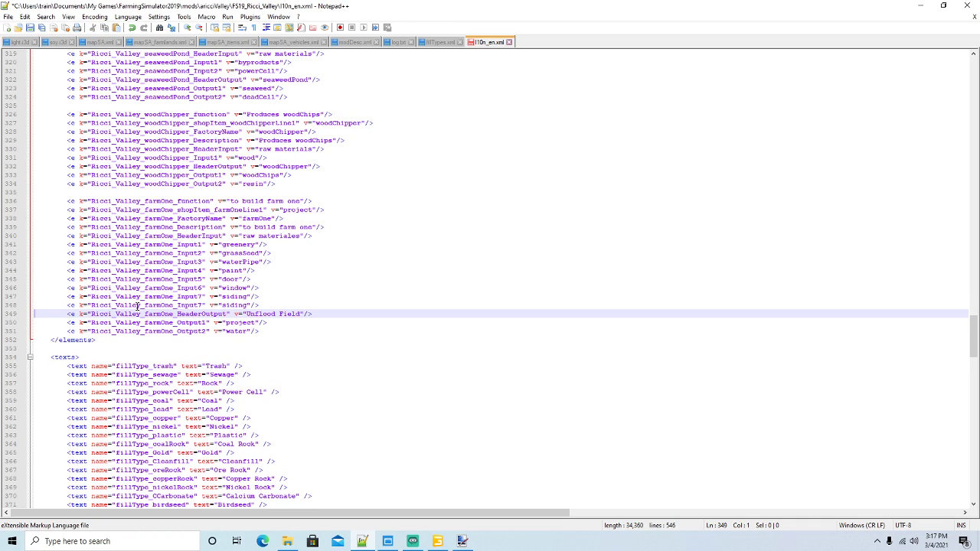
Change the duplicated line's key to farmOne_Input8 and its value to "roofing"
left_click(201, 304)
key("BackSpace")
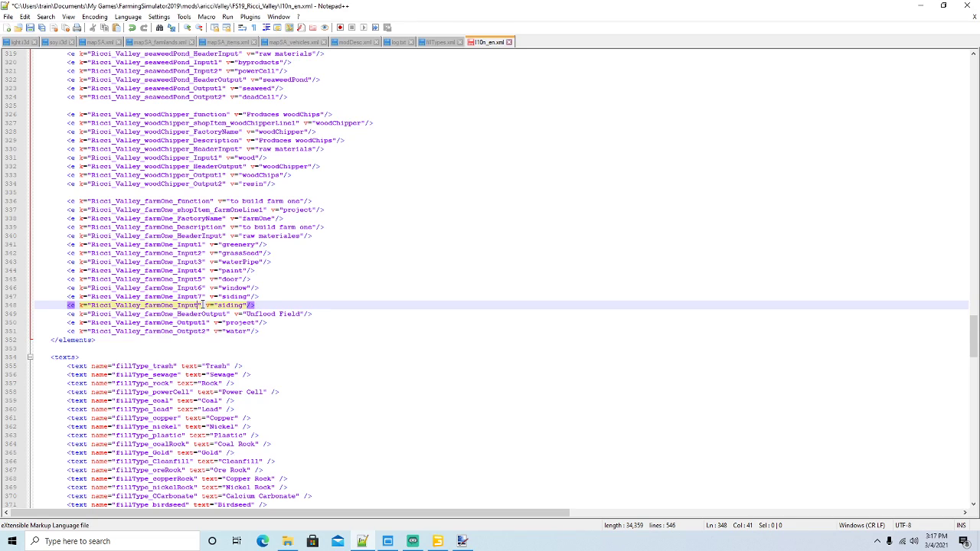
type("8")
key("BackSpace")
key("BackSpace")
key("BackSpace")
key("BackSpace")
key("BackSpace")
type("roofing")
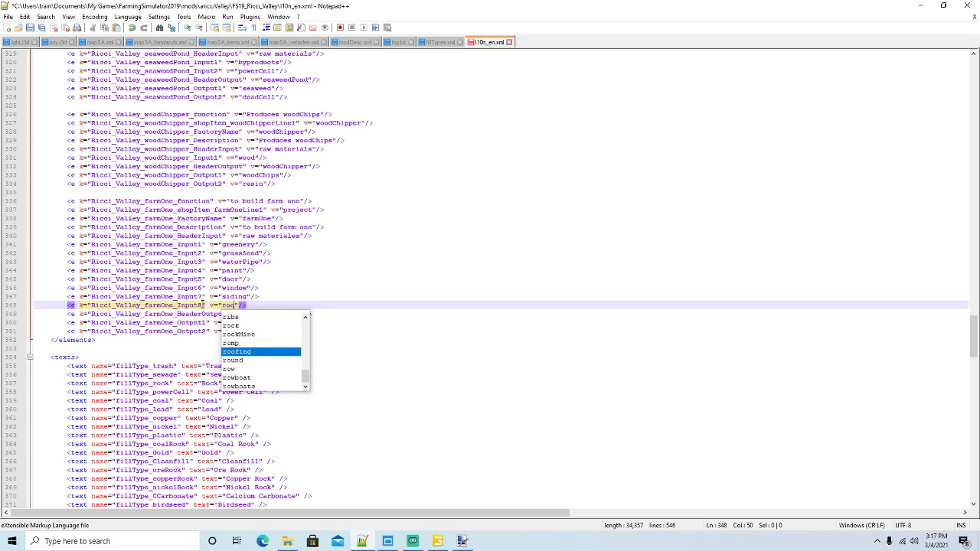
key("Left")
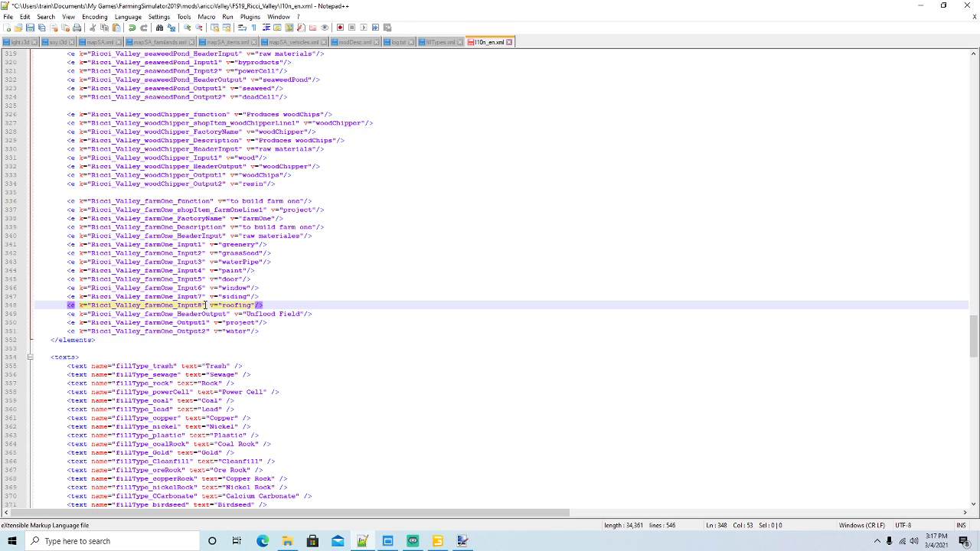
Set the value of the farmOne_HeaderOutput entry to "project"
left_click(299, 314)
key("BackSpace")
key("BackSpace")
key("BackSpace")
key("BackSpace")
key("BackSpace")
key("BackSpace")
key("BackSpace")
key("BackSpace")
key("BackSpace")
key("BackSpace")
key("BackSpace")
key("BackSpace")
key("BackSpace")
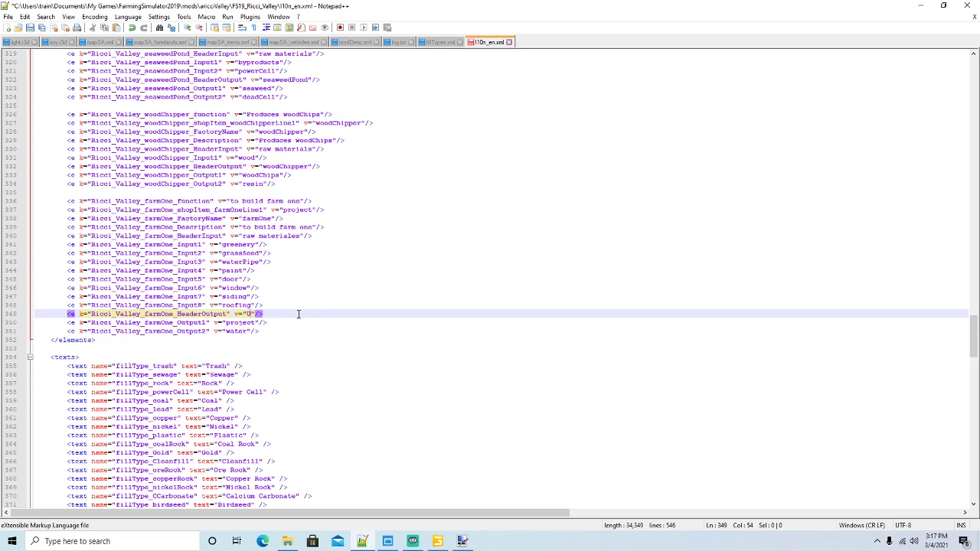
type("projec")
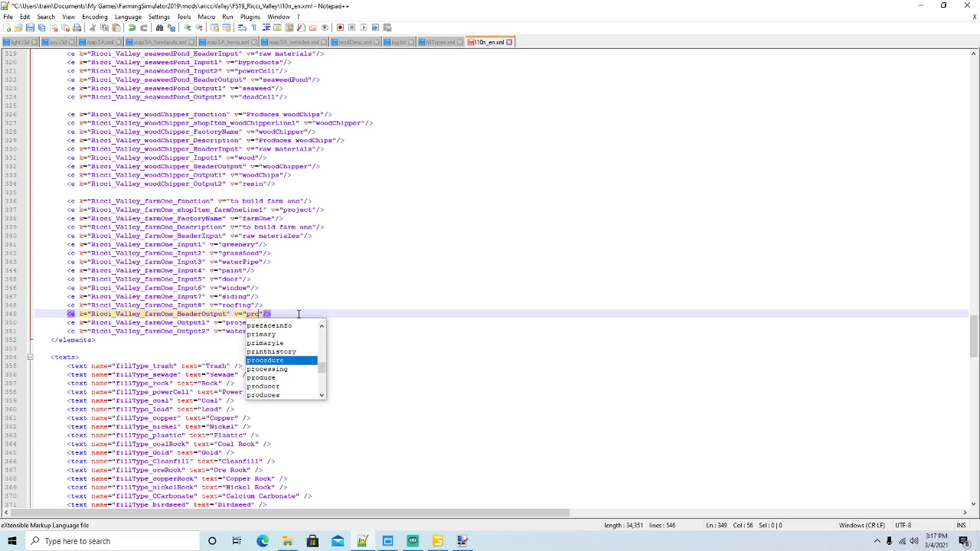
type("t")
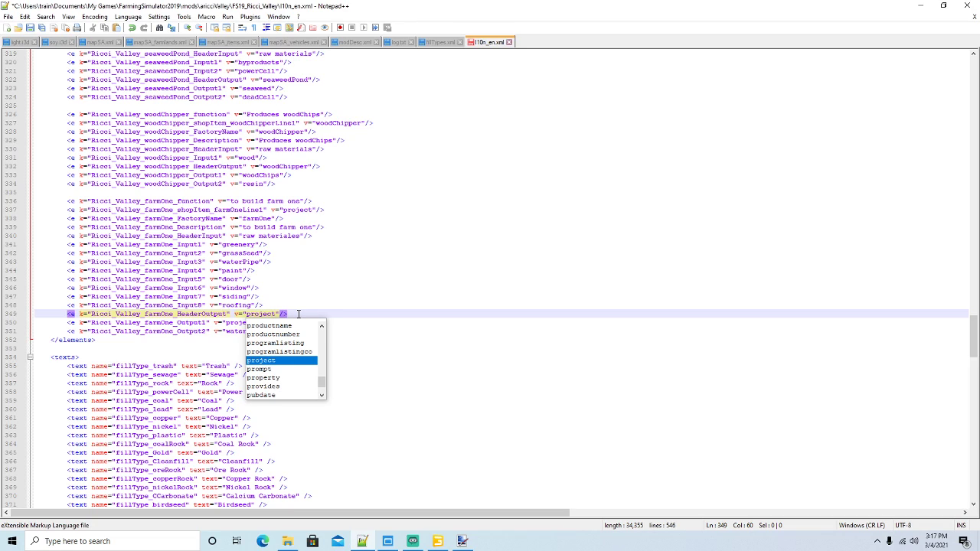
key("Left")
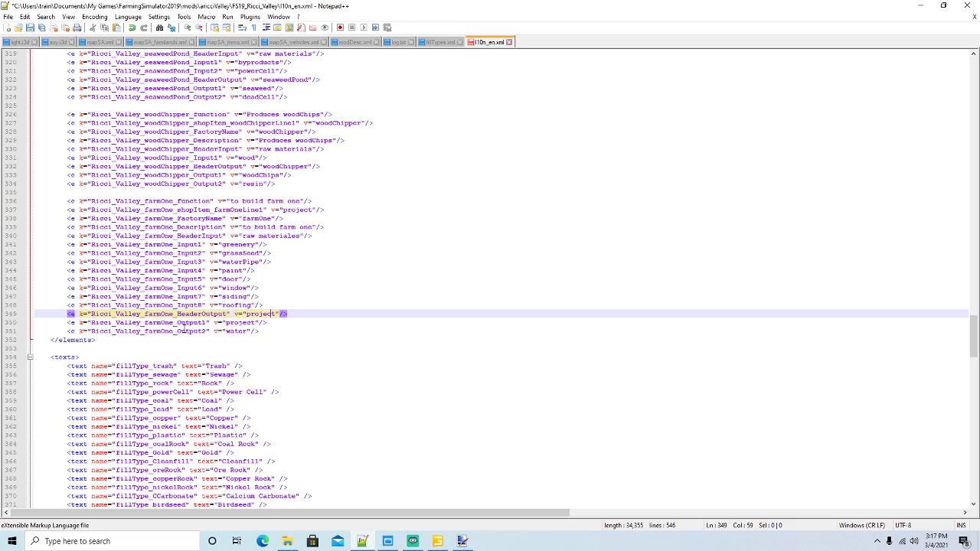
Delete the farmOne_Output2 line and save l10n_en.xml
left_click(7, 331)
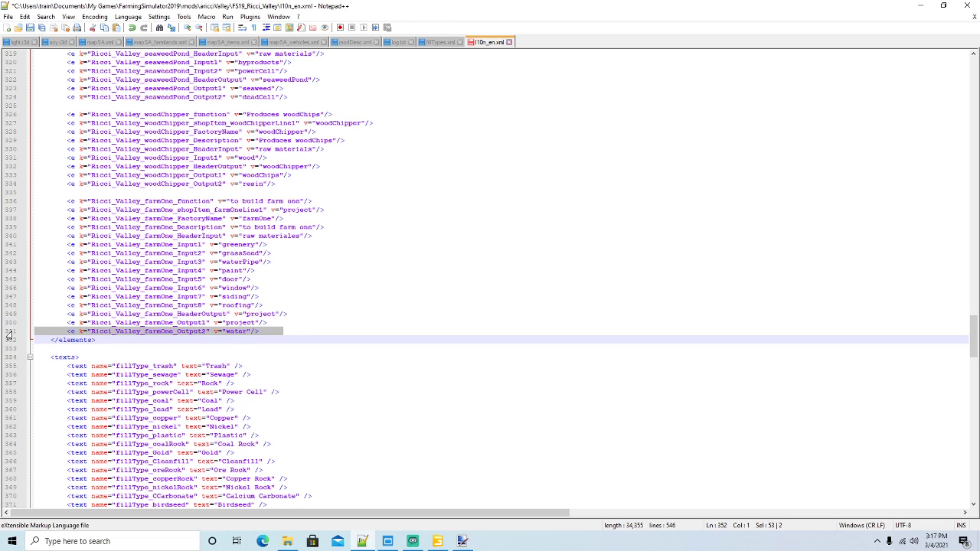
key("Delete")
left_click(31, 28)
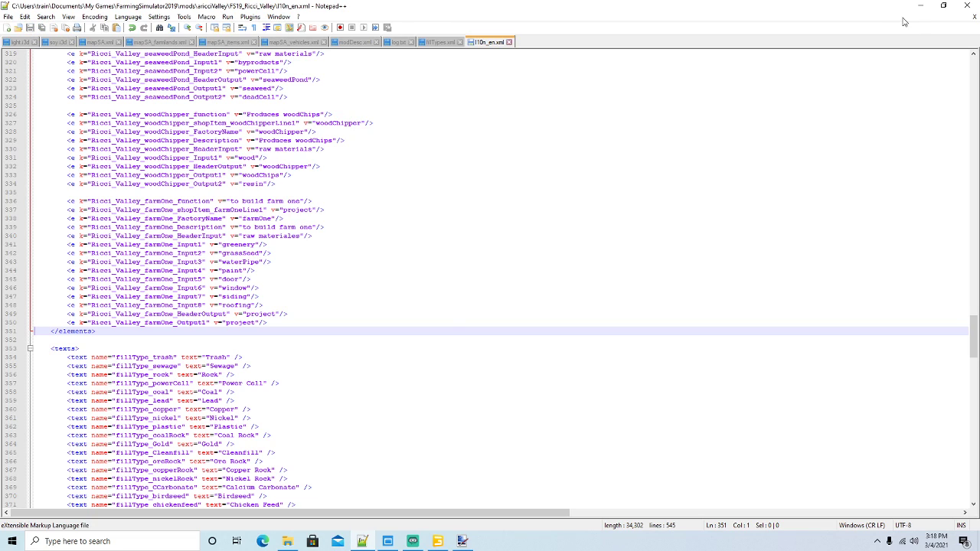
Switch to File Explorer and open the globalCompany folder inside the placeables folder of FS19_Ricci_Valley
left_click(287, 541)
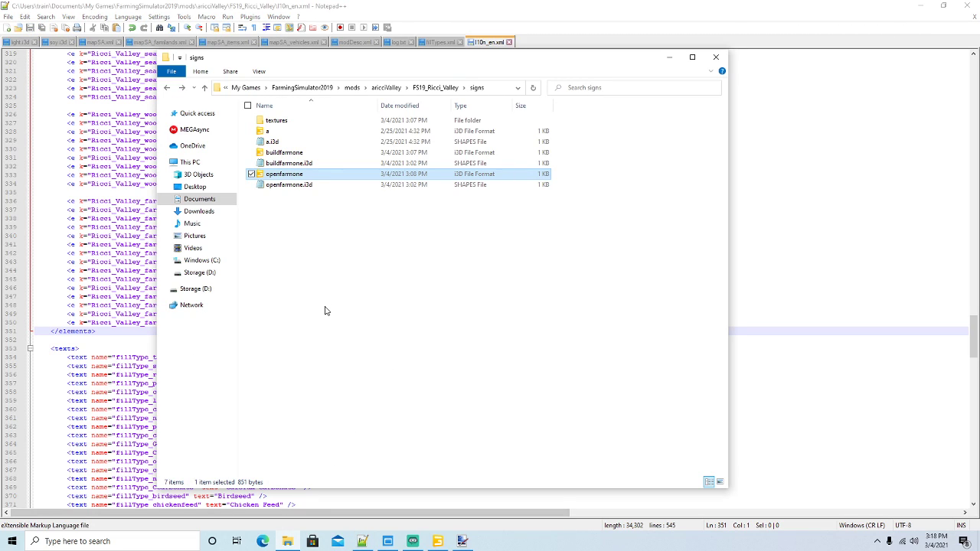
left_click(394, 89)
double_click(297, 136)
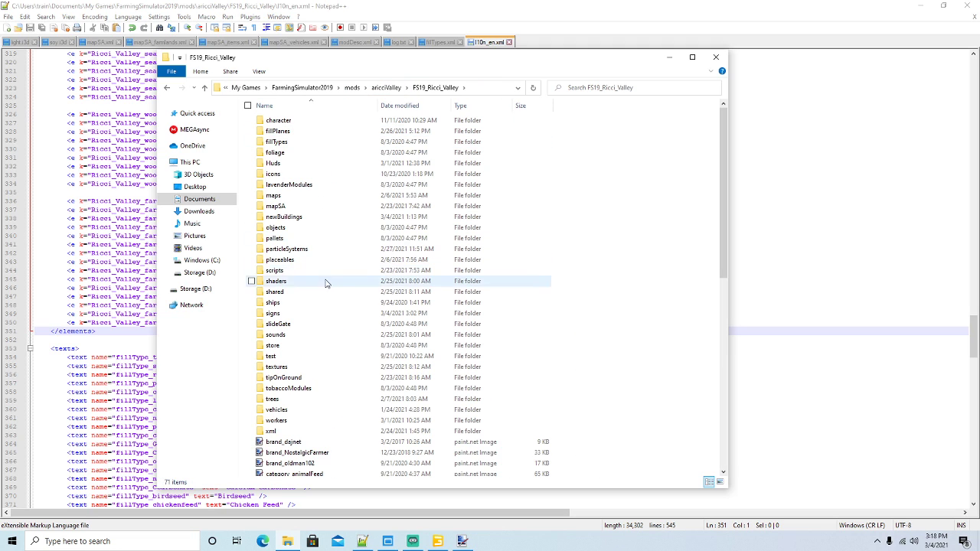
scroll(325, 289, "down", 1)
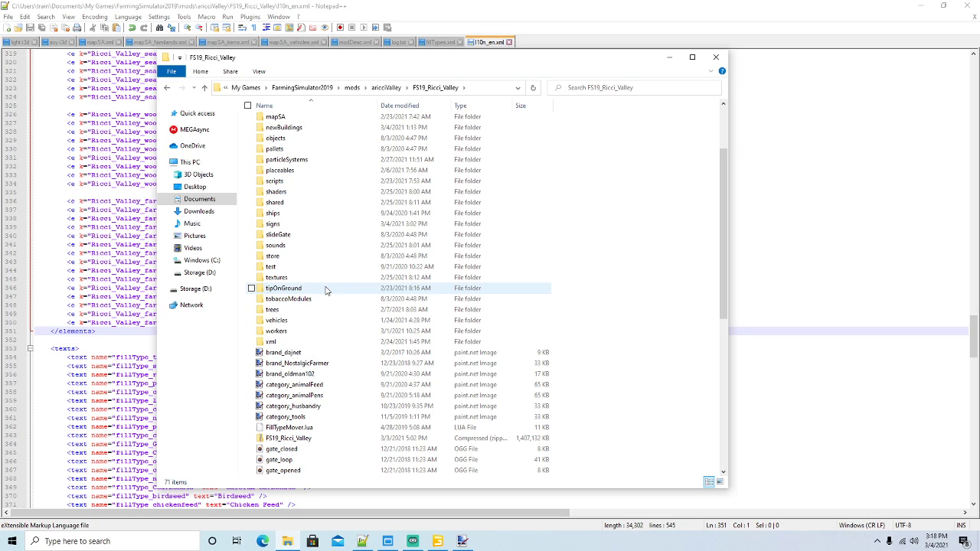
double_click(280, 170)
double_click(303, 144)
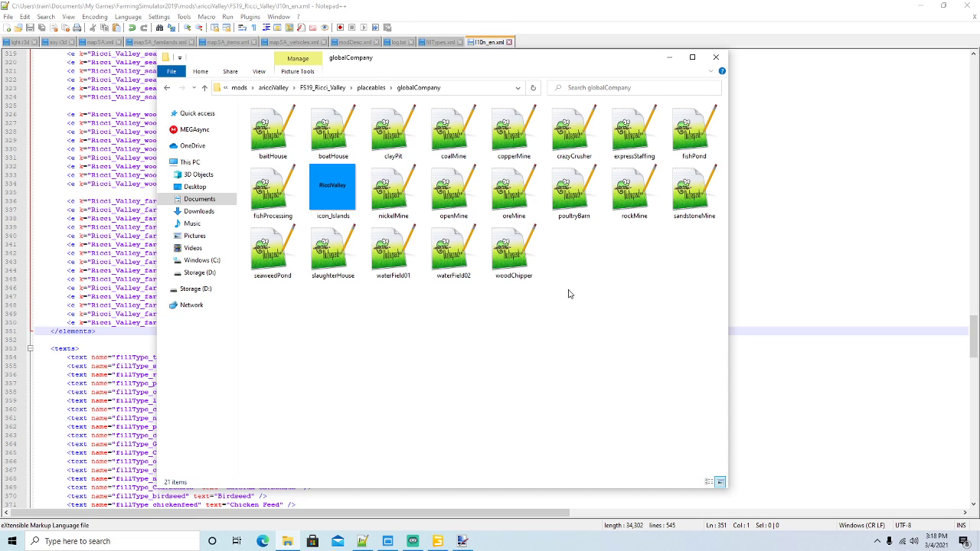
Duplicate the waterField01 file in the globalCompany folder and rename the copy farmOne
right_click(407, 265)
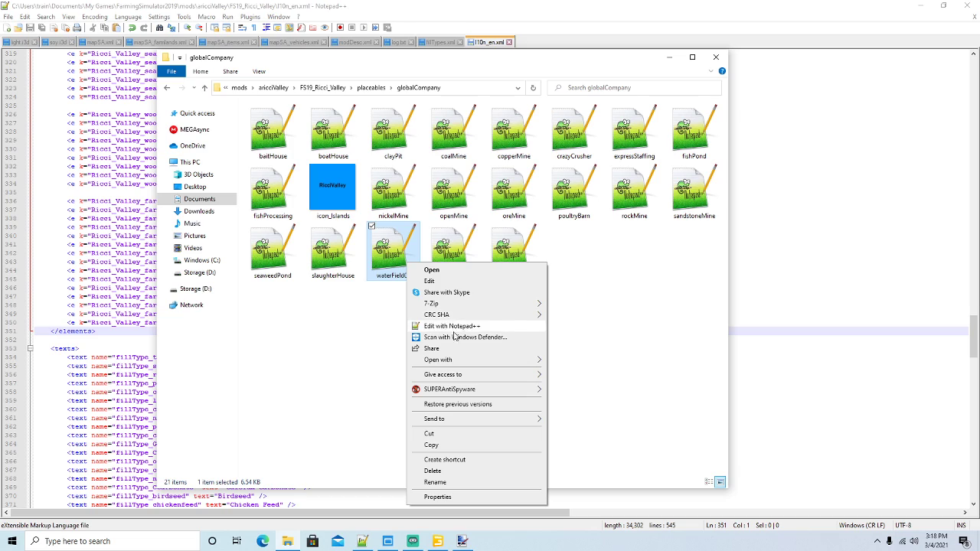
left_click(431, 444)
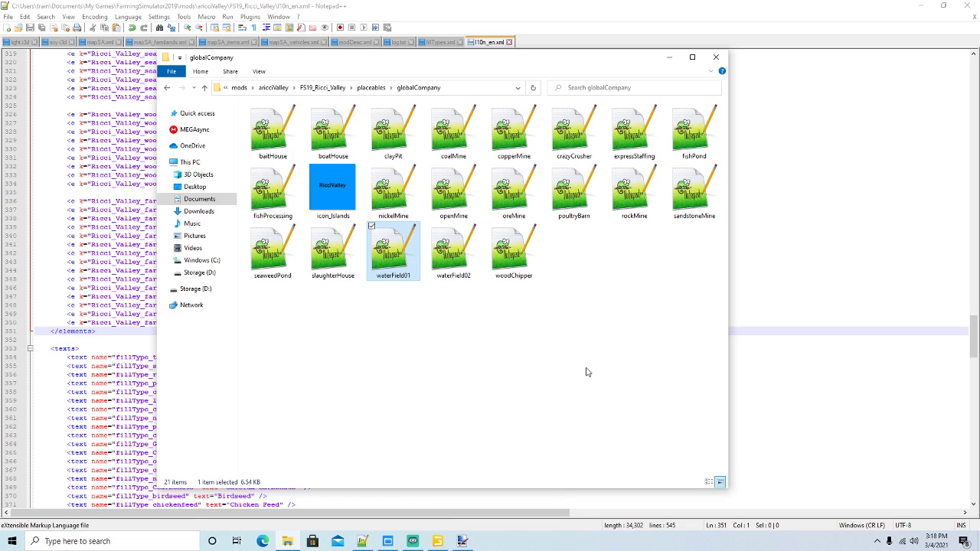
right_click(587, 371)
left_click(610, 443)
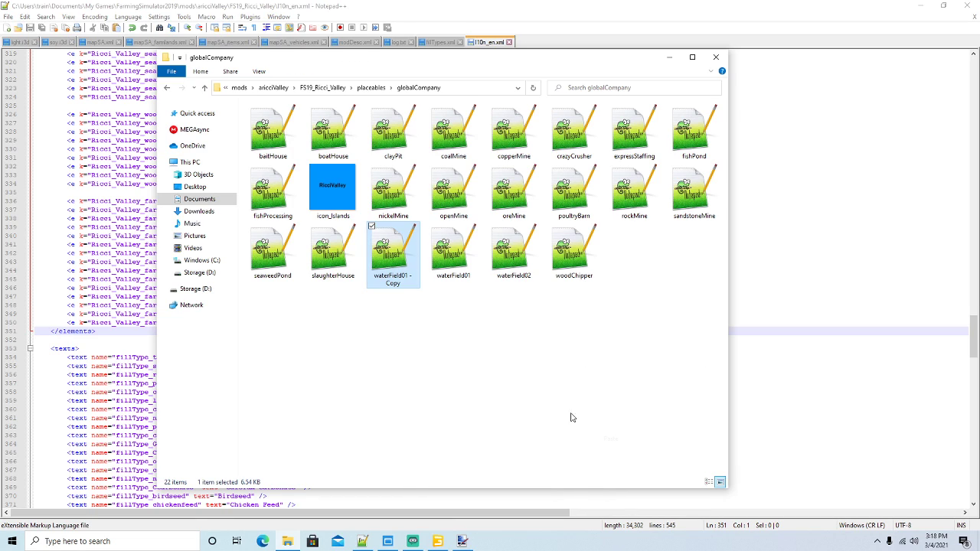
right_click(393, 269)
left_click(422, 489)
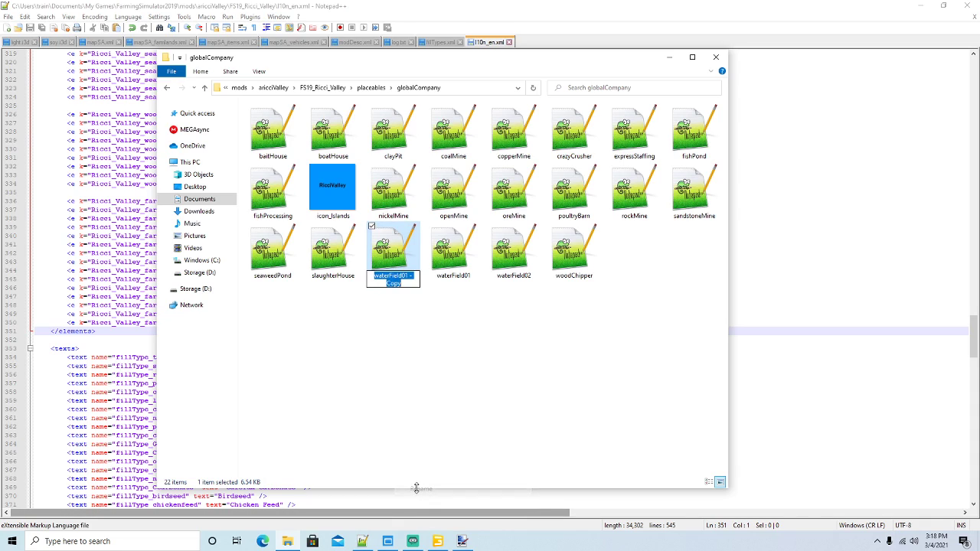
type("farmOne")
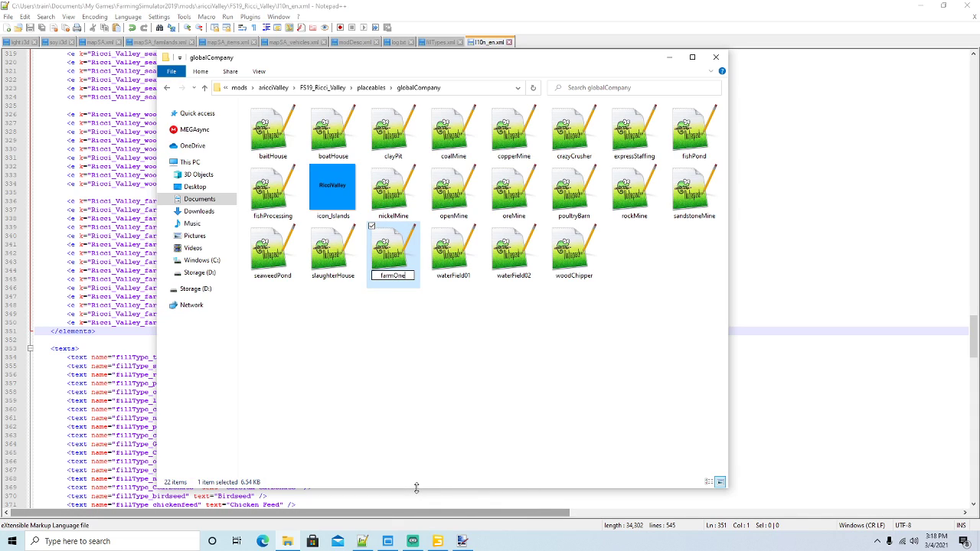
key("Return")
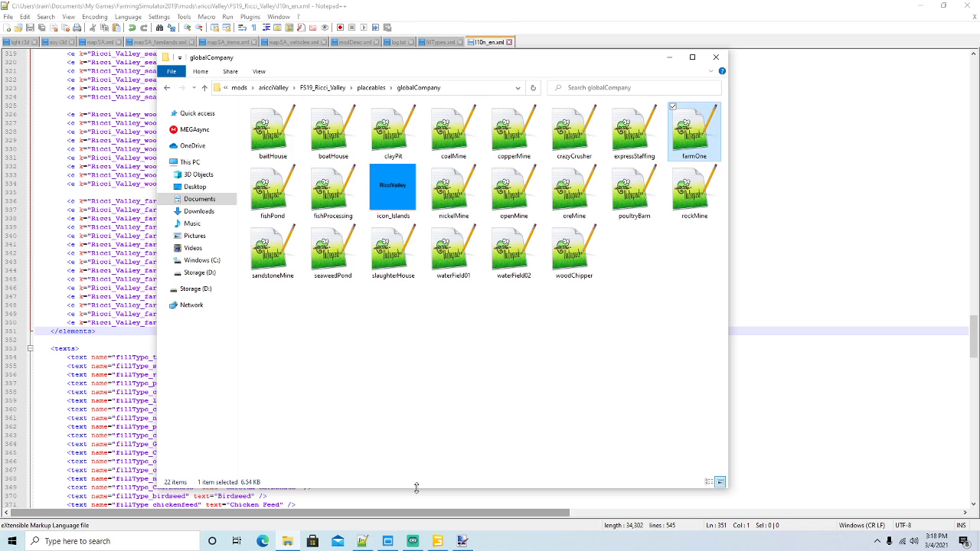
Open the farmOne file in Notepad++ and replace every occurrence of waterField01 with farmOne
right_click(691, 136)
left_click(719, 188)
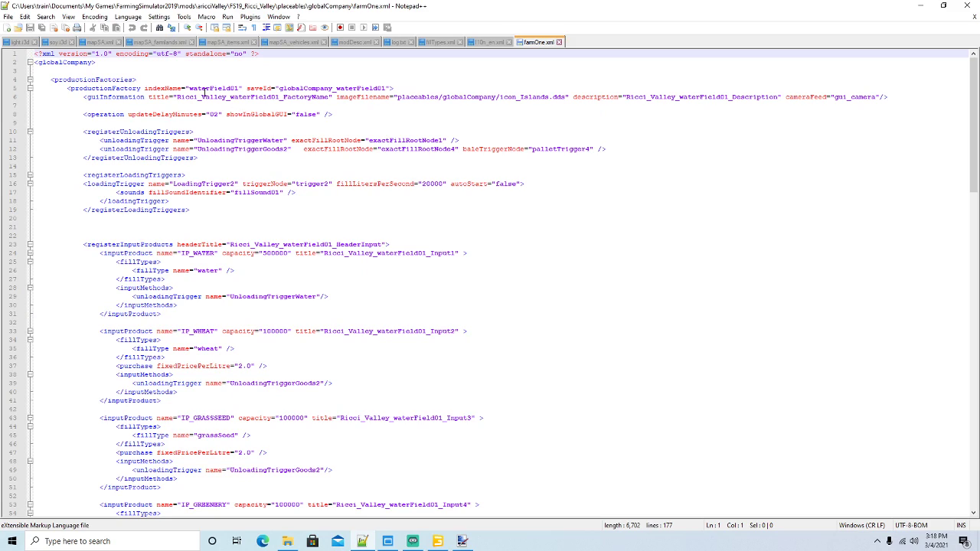
left_click_drag(189, 88, 239, 88)
left_click(45, 17)
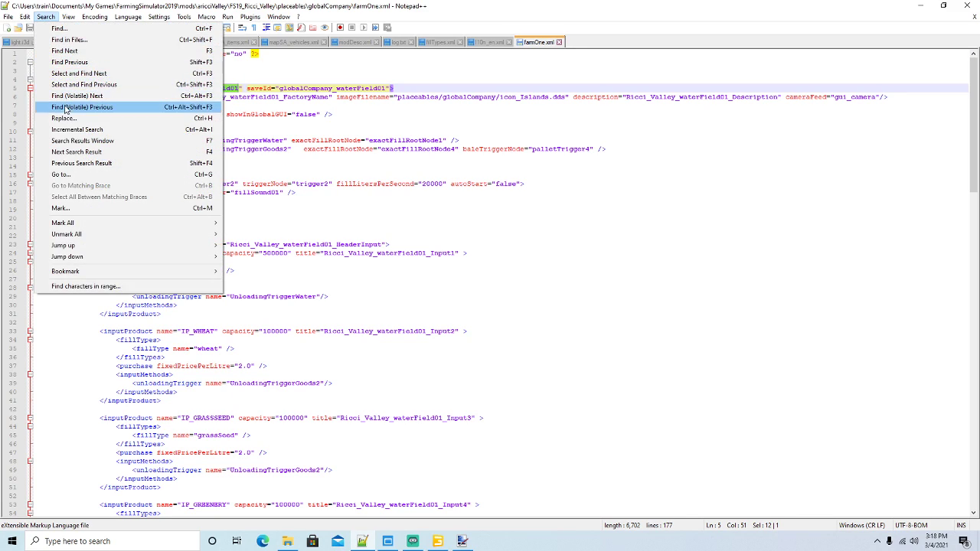
left_click(69, 118)
double_click(693, 94)
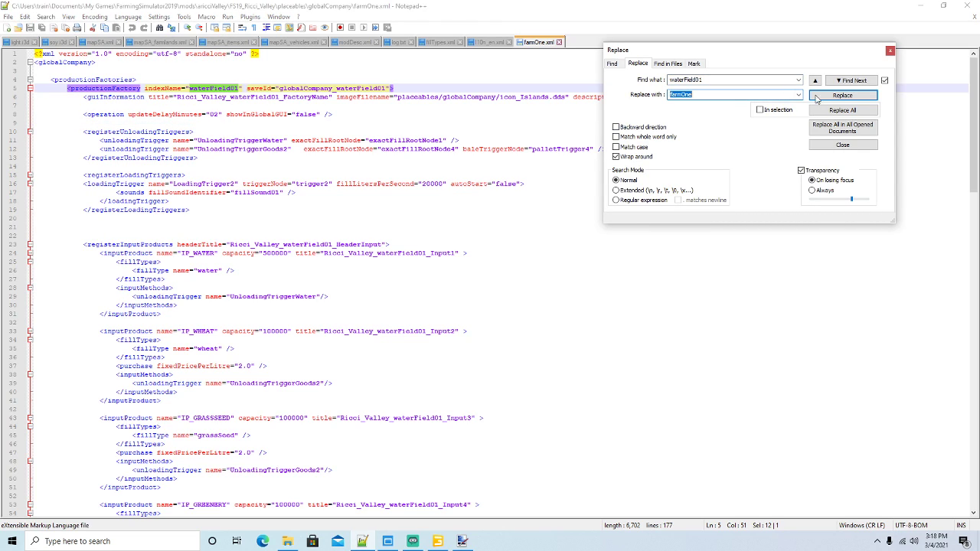
left_click(828, 96)
left_click(820, 97)
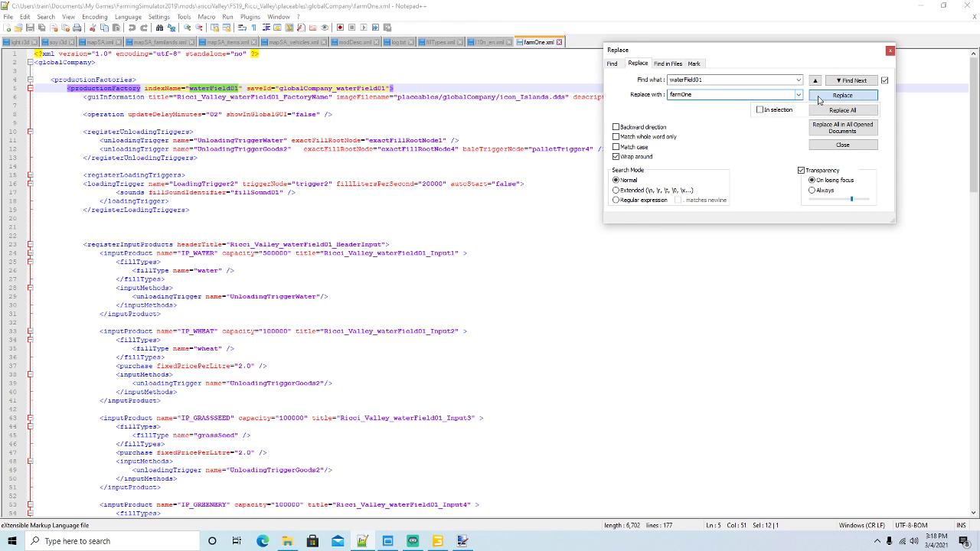
left_click(819, 96)
left_click(819, 96)
left_click(818, 96)
left_click(819, 97)
left_click(819, 97)
left_click(819, 96)
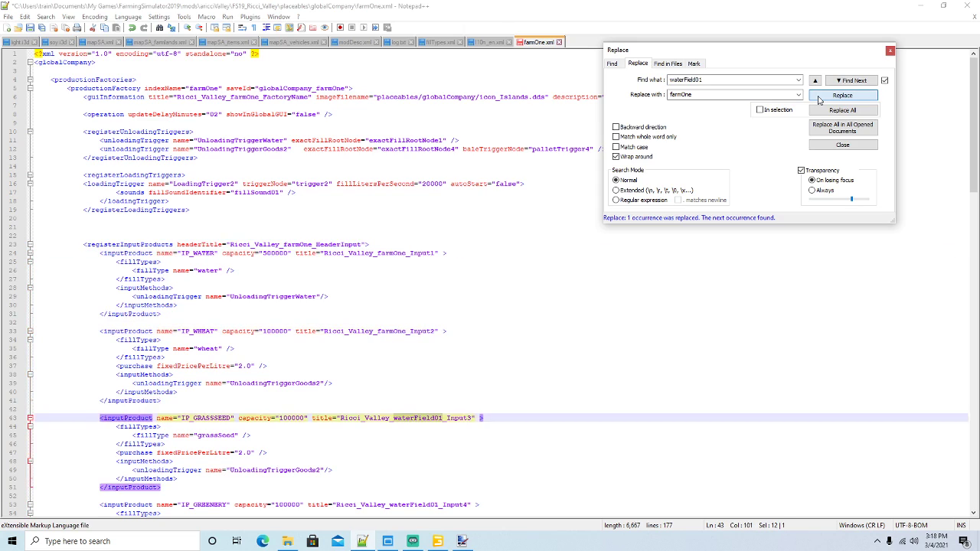
left_click(818, 96)
left_click(819, 96)
left_click(819, 97)
left_click(819, 96)
left_click(819, 96)
left_click(819, 96)
left_click(819, 96)
left_click(819, 96)
left_click(819, 96)
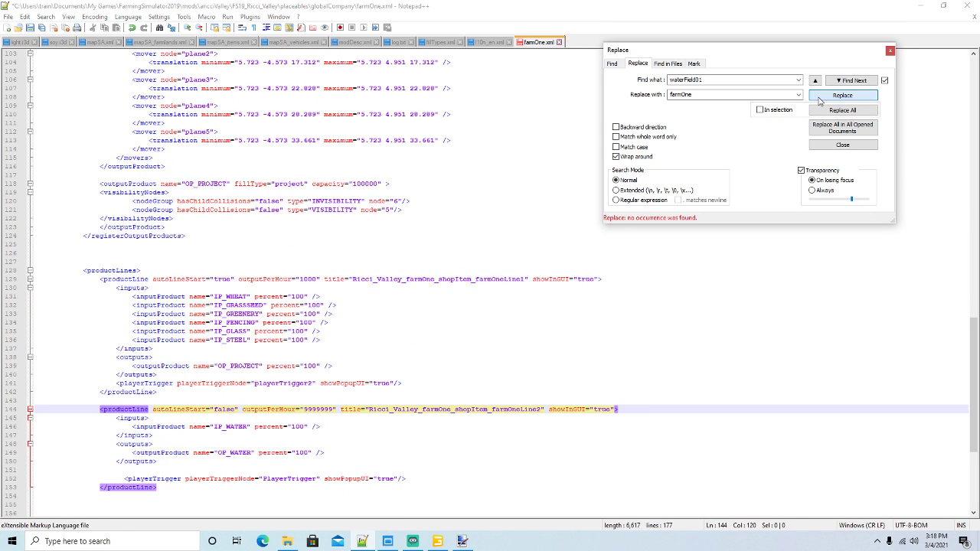
left_click(890, 51)
Delete the UnloadingTriggerWater line from the registerUnloadingTriggers section
scroll(493, 159, "up", 20)
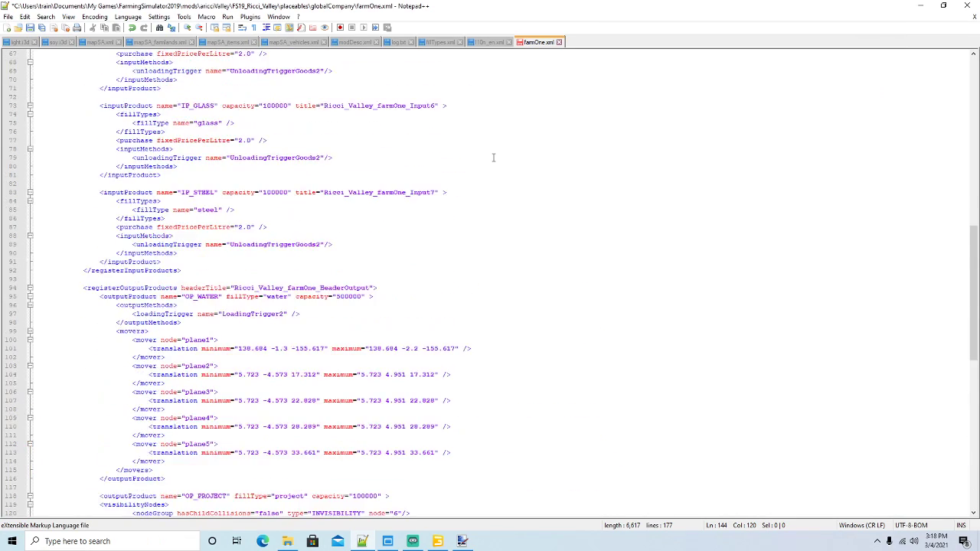
scroll(493, 158, "up", 12)
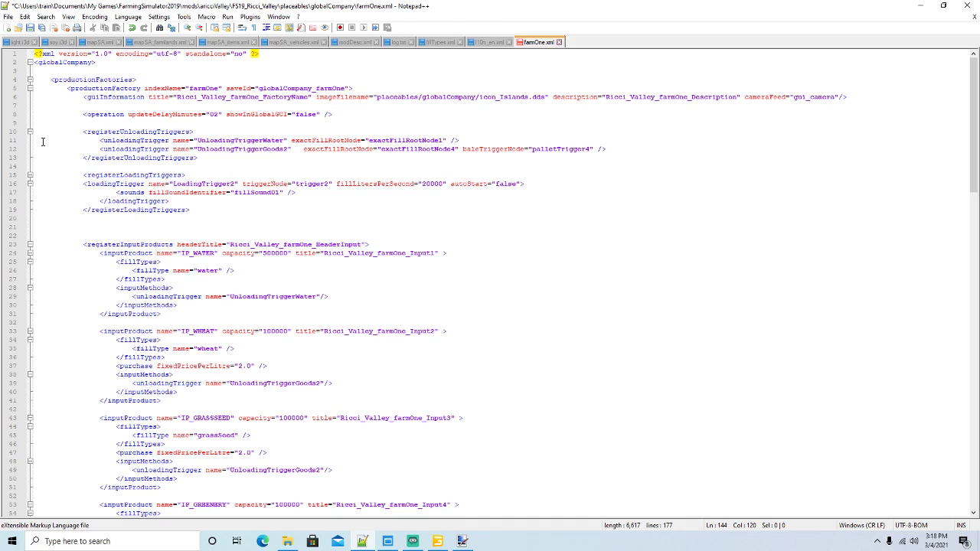
left_click(12, 143)
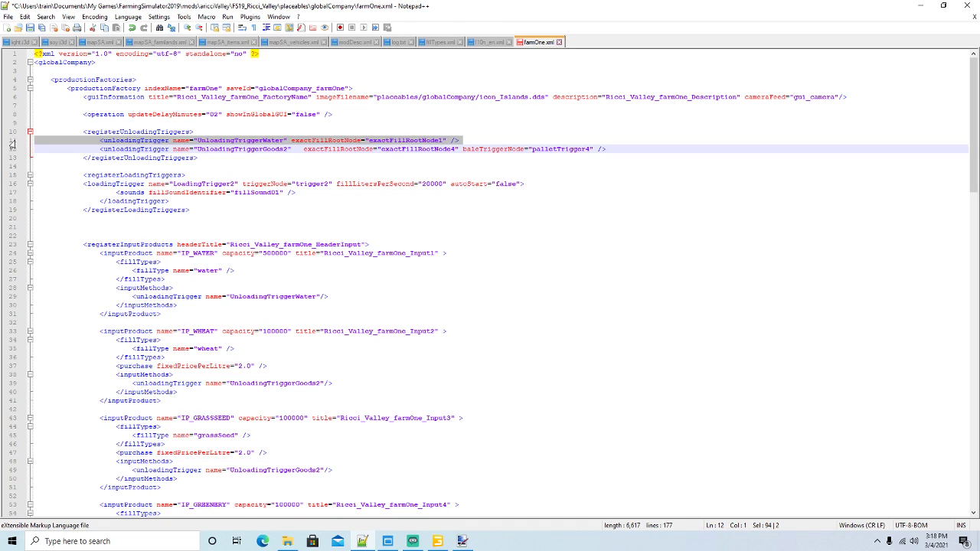
key("Delete")
left_click(288, 140)
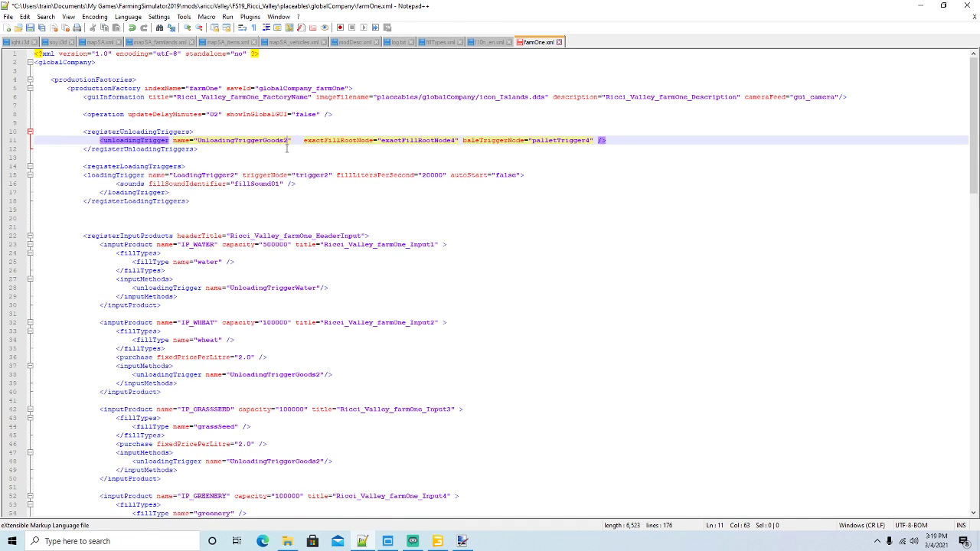
key("BackSpace")
type("4")
key("BackSpace")
type("2")
left_click(418, 141)
left_click(591, 142)
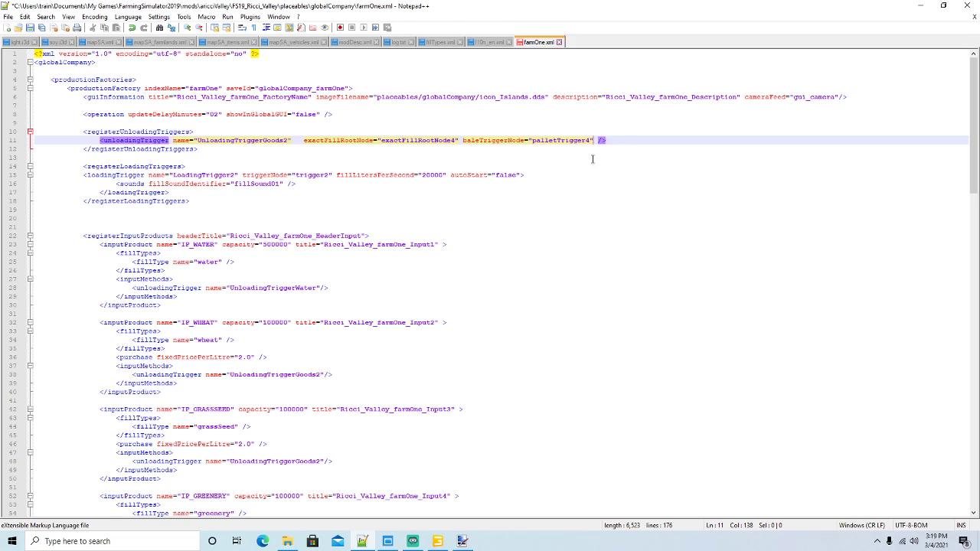
Delete the LoadingTrigger2 block from the registerLoadingTriggers section and save farmOne.xml
left_click(122, 174)
left_click_drag(170, 191, 32, 176)
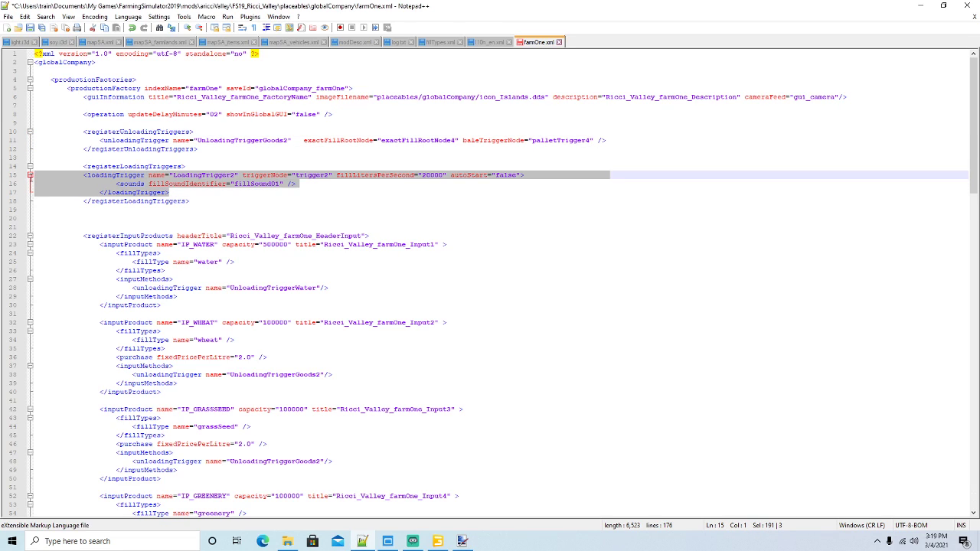
key("Delete")
left_click(31, 28)
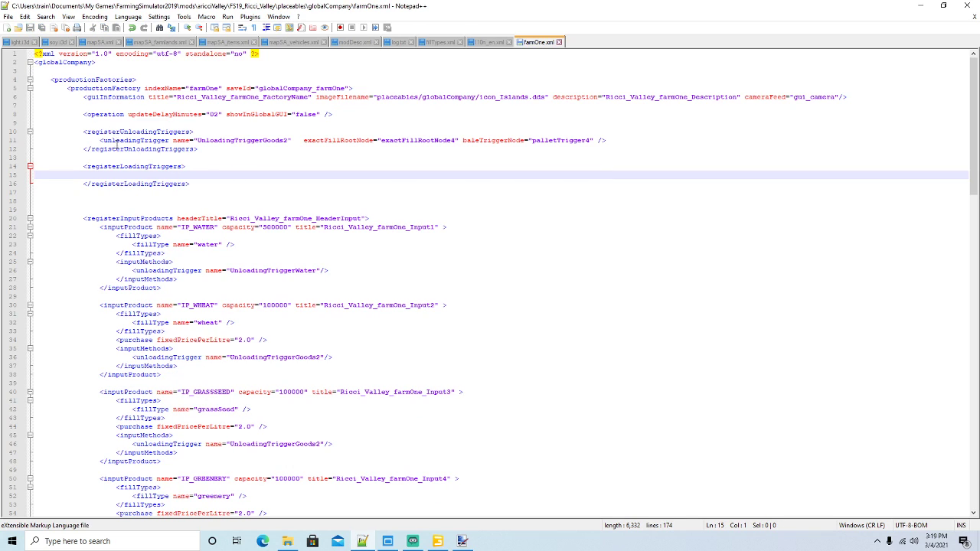
Change the name of the first input product, titled farmOne_Input1, to IP_GREENERY
scroll(293, 272, "down", 2)
double_click(216, 175)
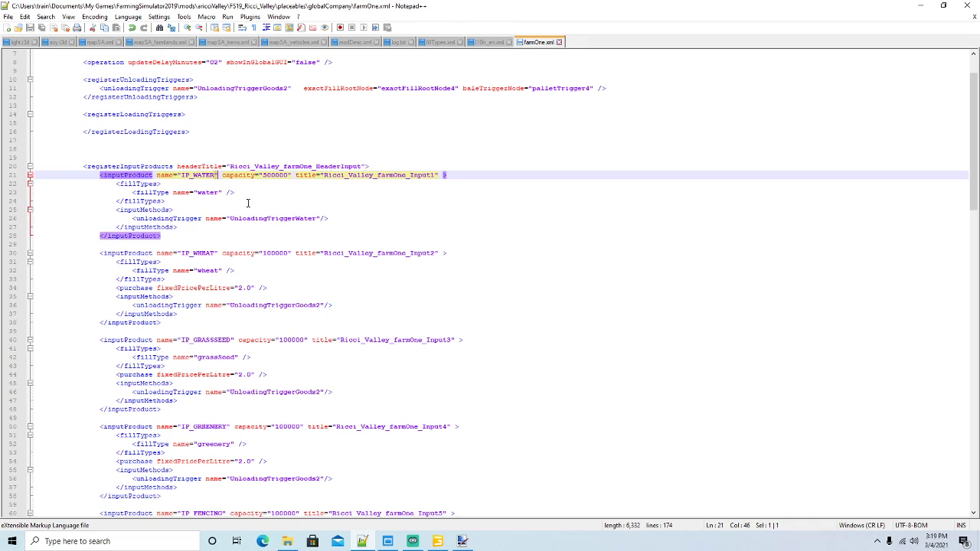
key("Left")
key("BackSpace")
key("BackSpace")
key("BackSpace")
key("BackSpace")
key("BackSpace")
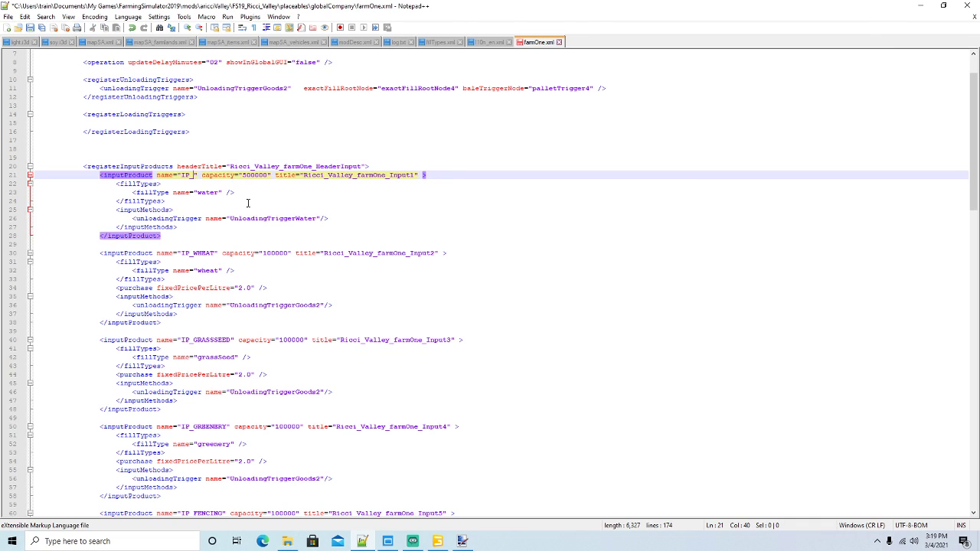
type("GREENER")
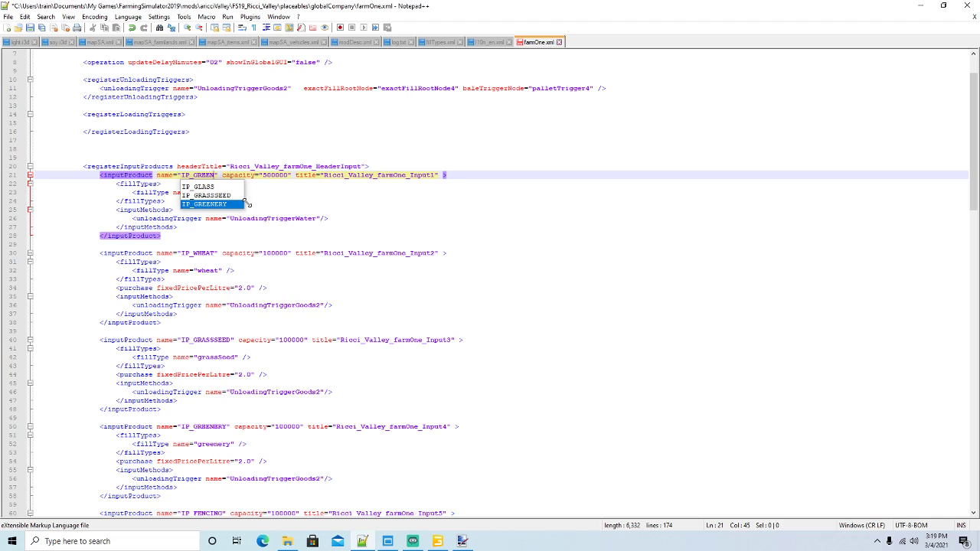
type("Y")
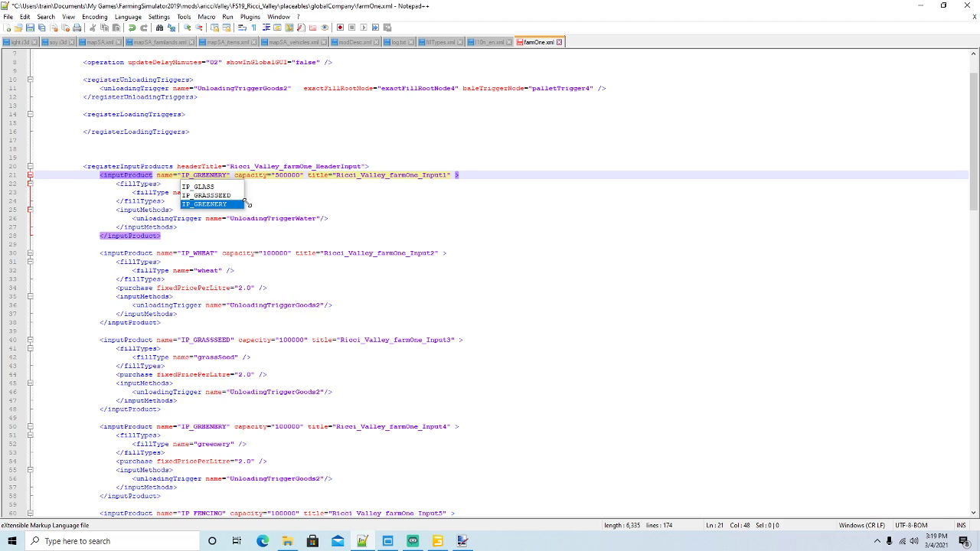
key("Right")
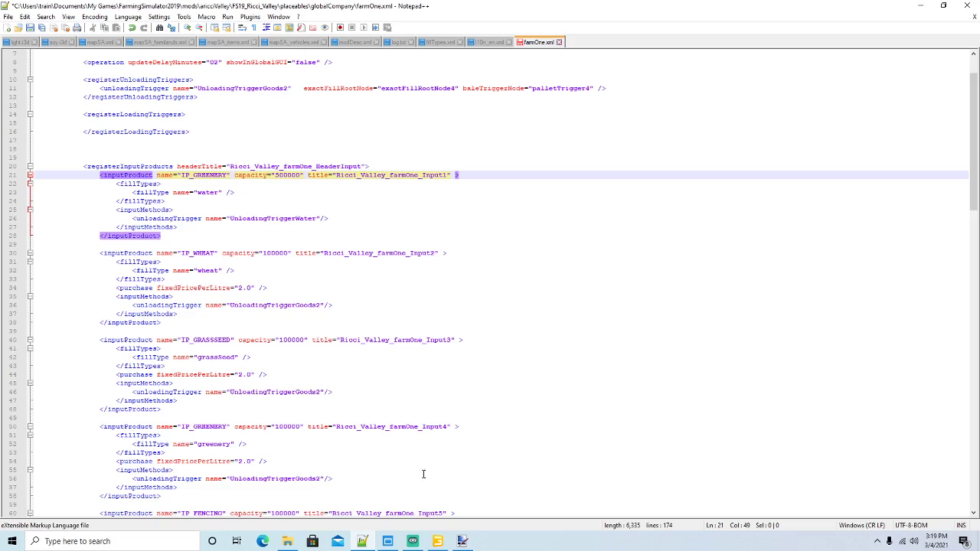
Check the required litres on the farm one sign in GIANTS Editor, and set the IP_GREENERY capacity to 300000 in Notepad++
left_click(437, 541)
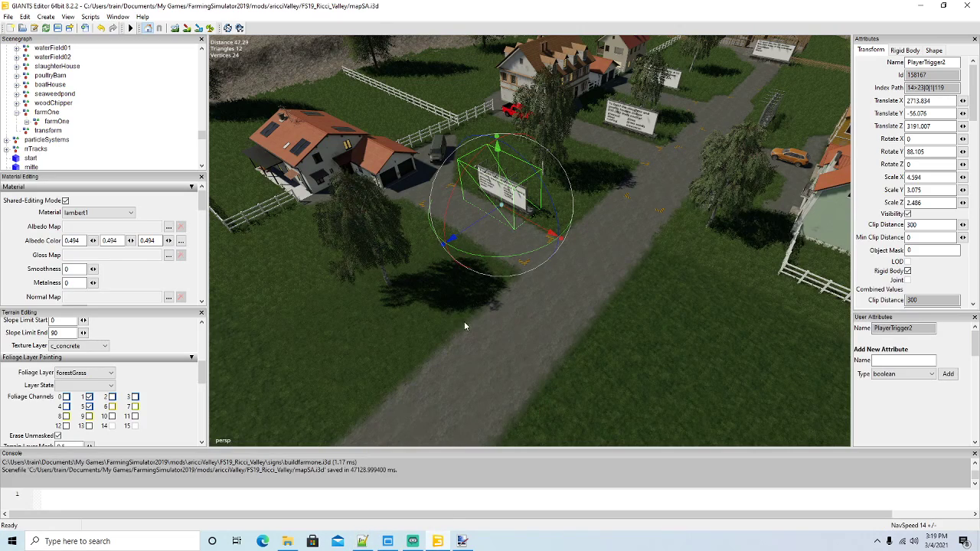
left_click_drag(474, 350, 450, 332, "alt")
scroll(450, 332, "up", 5)
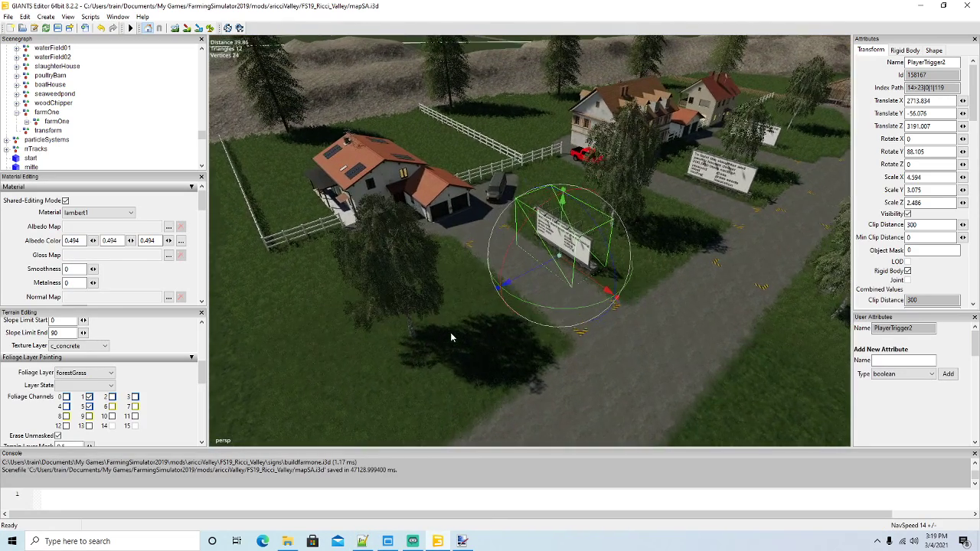
scroll(451, 335, "up", 5)
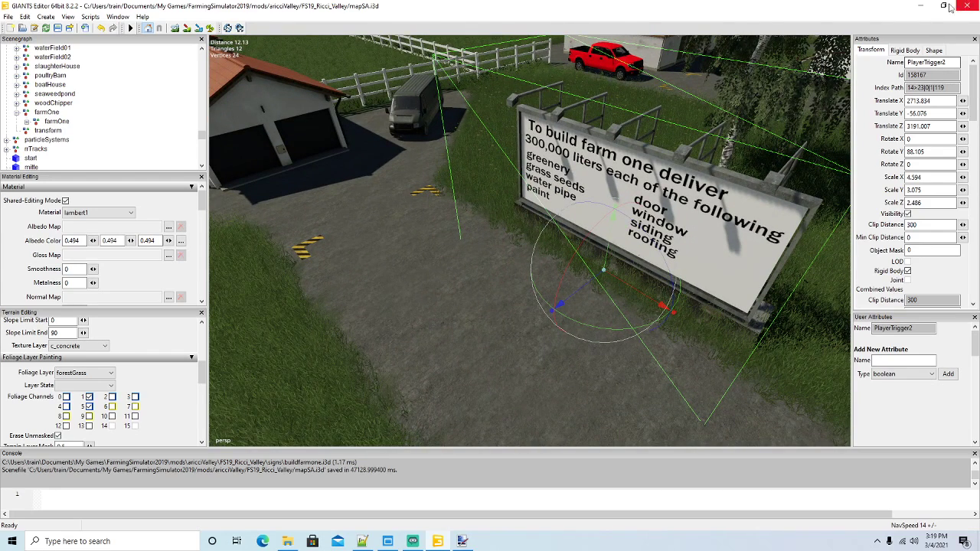
left_click(921, 7)
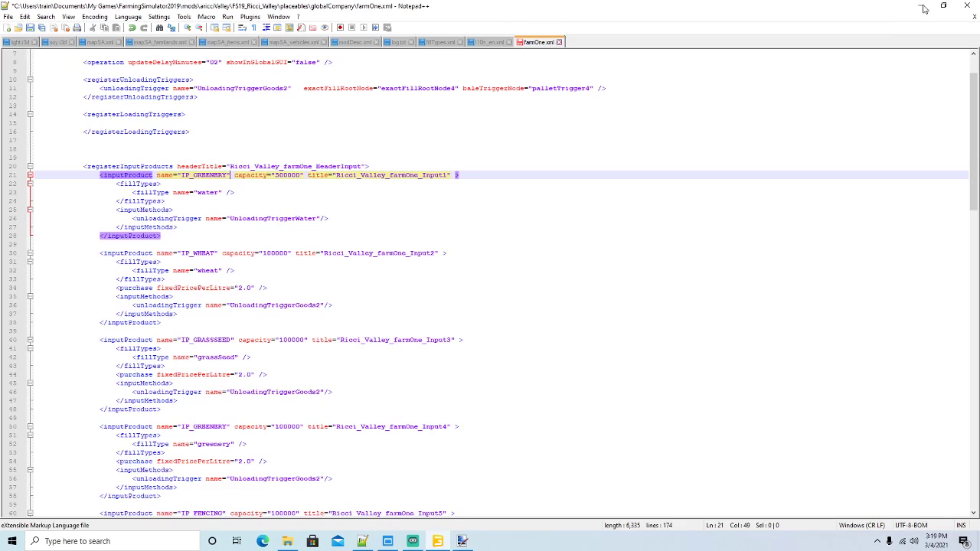
left_click(277, 175)
key("BackSpace")
type("5")
key("BackSpace")
type("3")
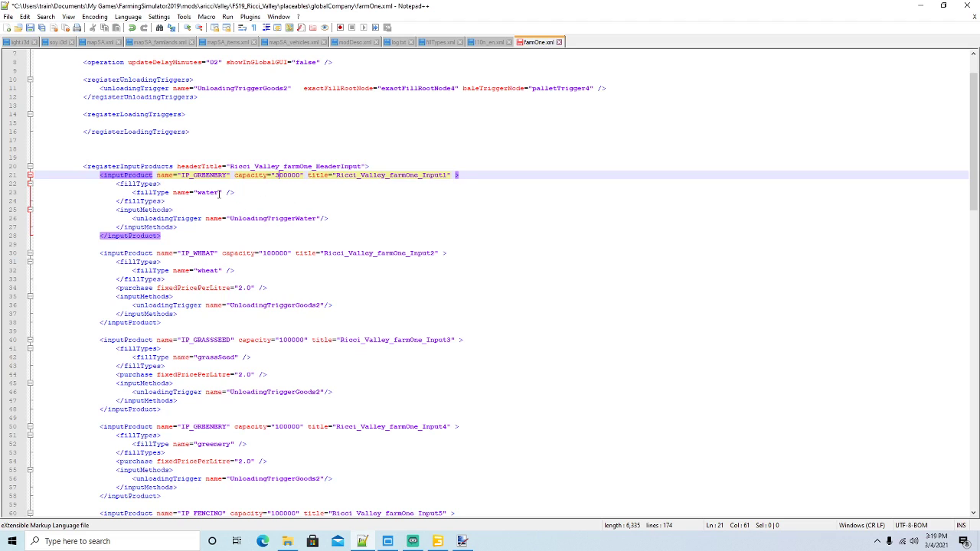
Set the fill type of the first input product to greenery
left_click(220, 192)
key("BackSpace")
key("BackSpace")
key("BackSpace")
key("BackSpace")
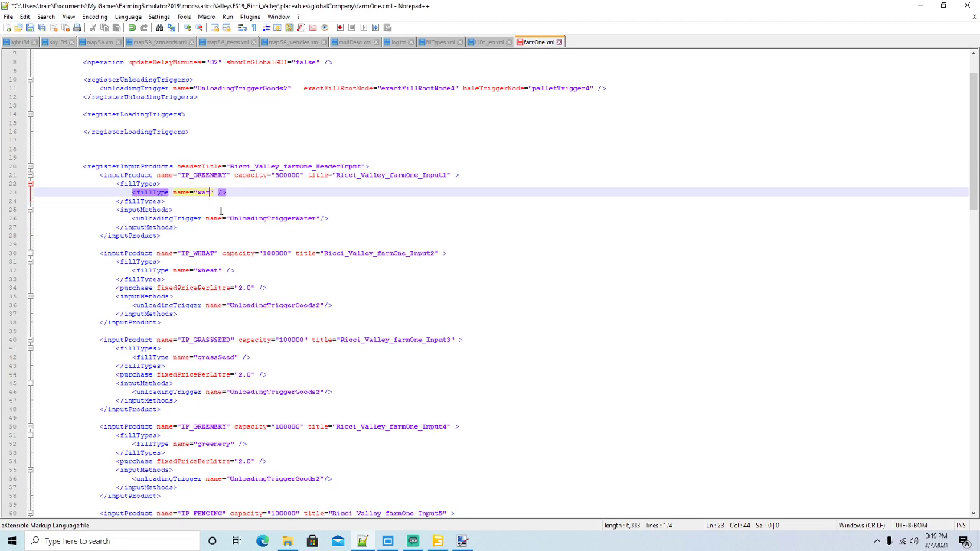
key("BackSpace")
type("greenery")
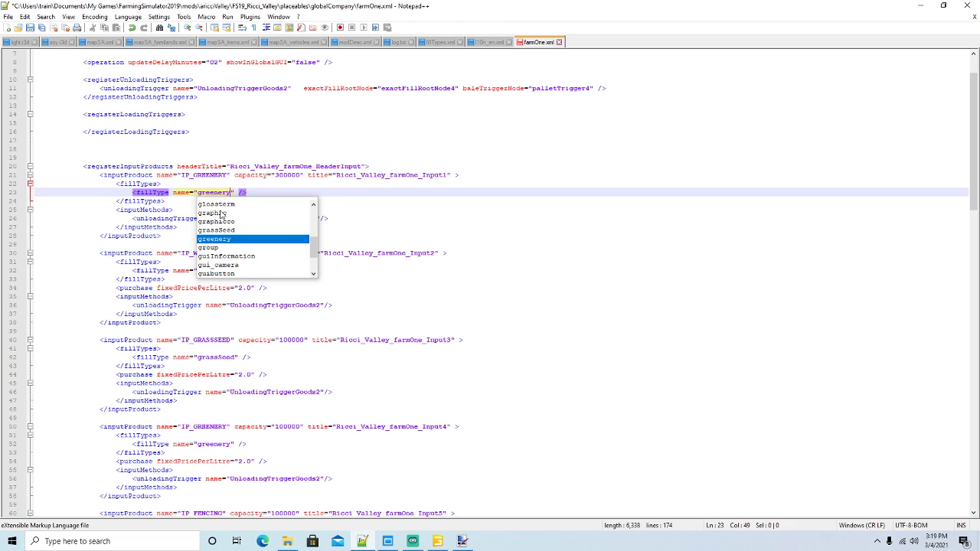
key("Right")
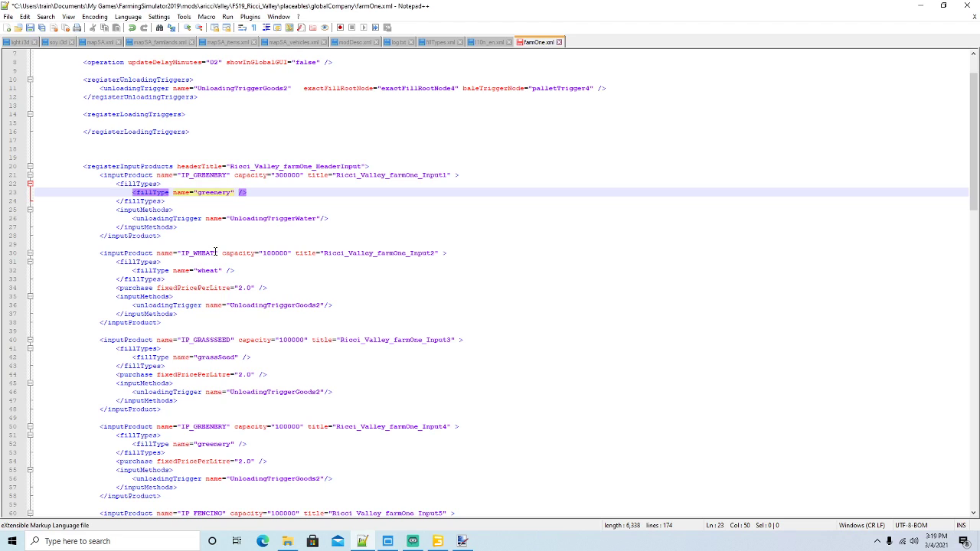
Copy the purchase fixedPricePerLitre="2.0" line from the wheat input into a new line below the first input product's fill types
left_click(170, 200)
key("Return")
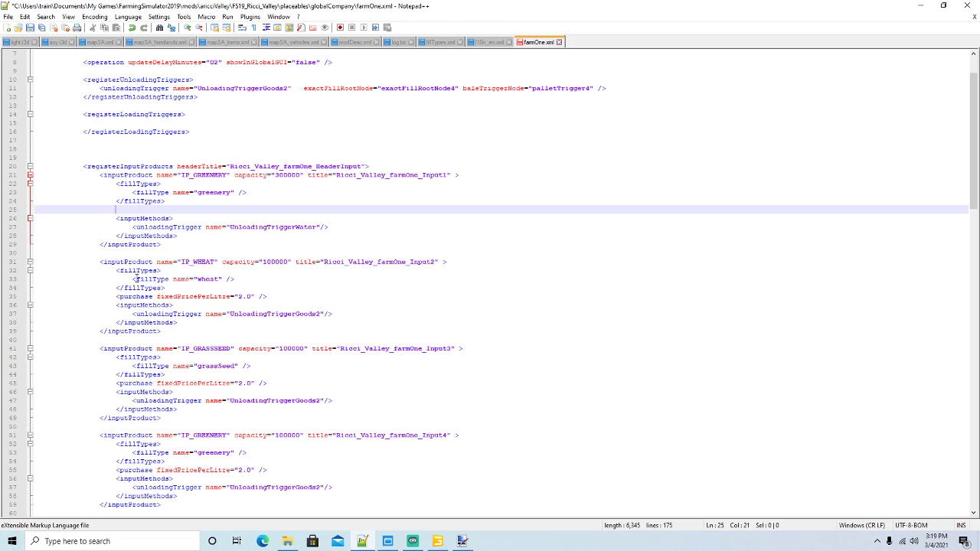
left_click_drag(116, 296, 267, 296)
key("ctrl+c")
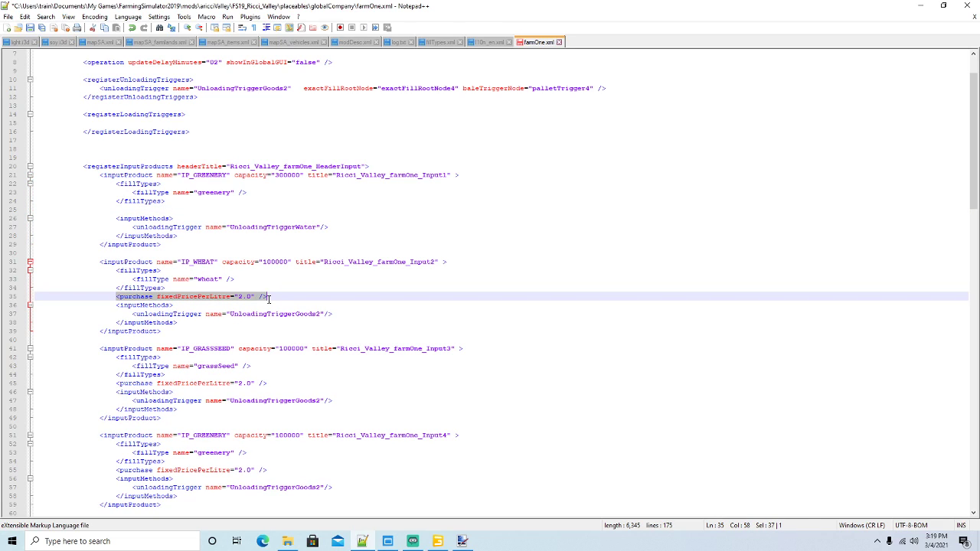
left_click(115, 209)
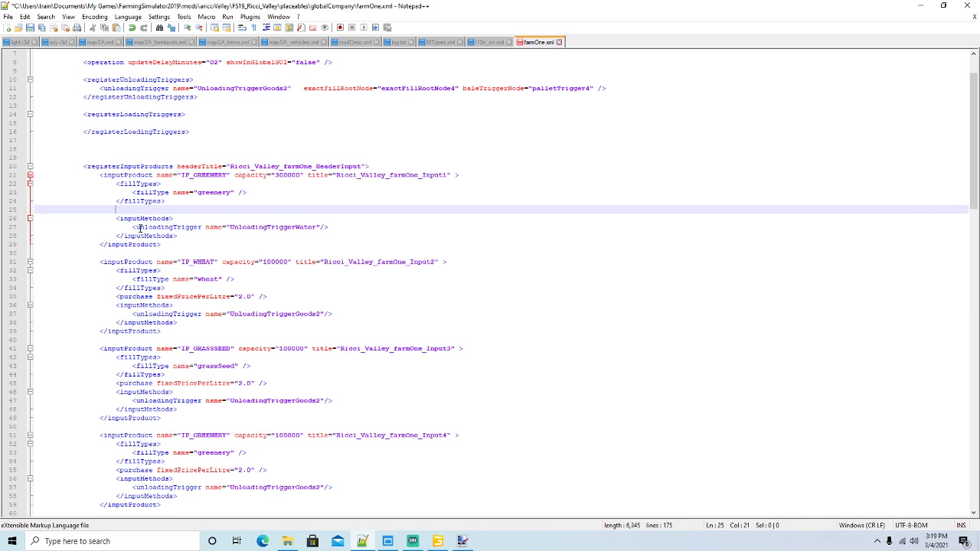
key("ctrl+v")
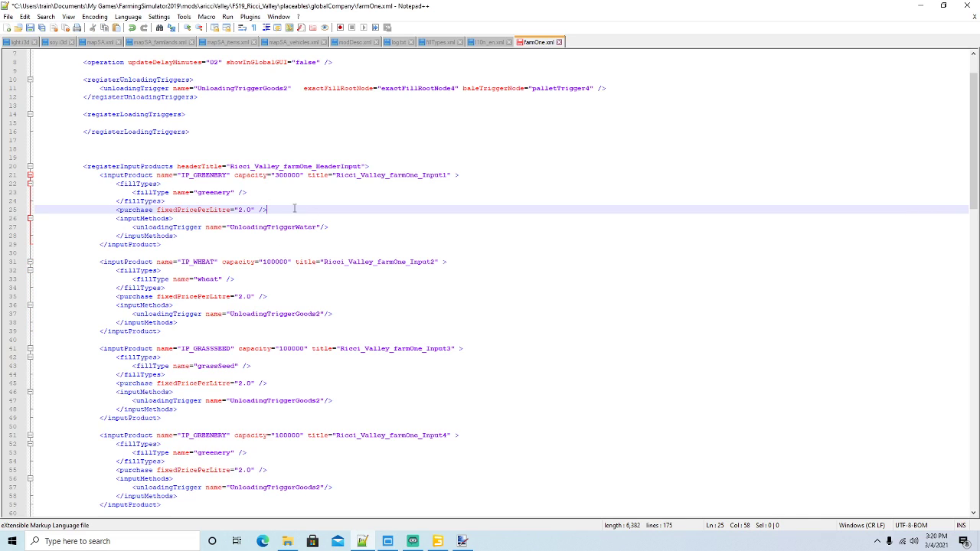
Set the second input product's capacity to 300000 and its name to IP_GRASSSEED
left_click(268, 262)
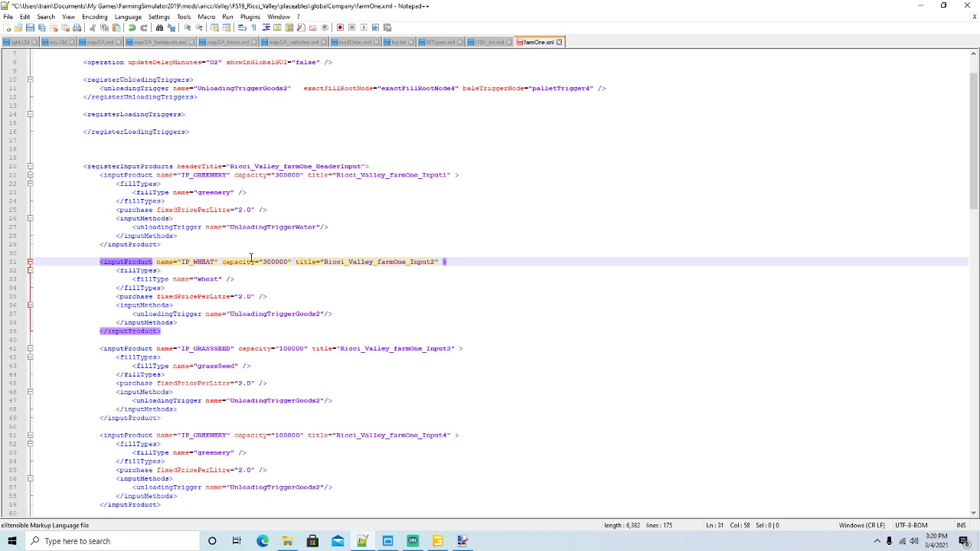
left_click(214, 262)
key("BackSpace")
key("BackSpace")
key("BackSpace")
key("BackSpace")
key("BackSpace")
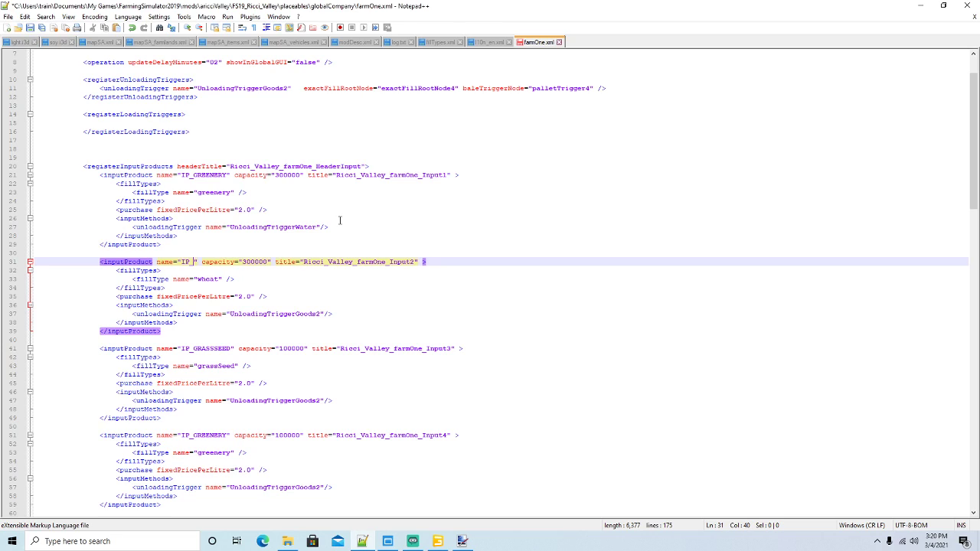
type("G")
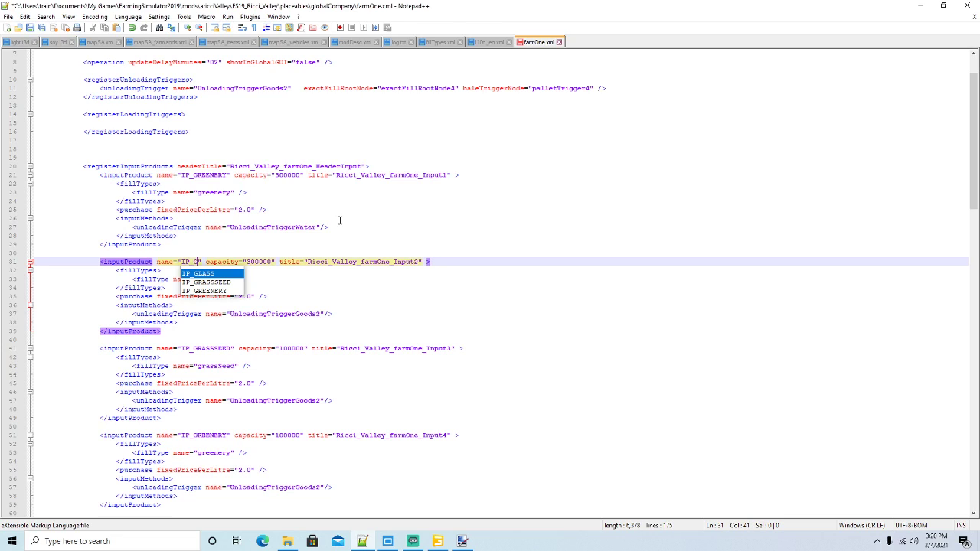
type("RASSSE")
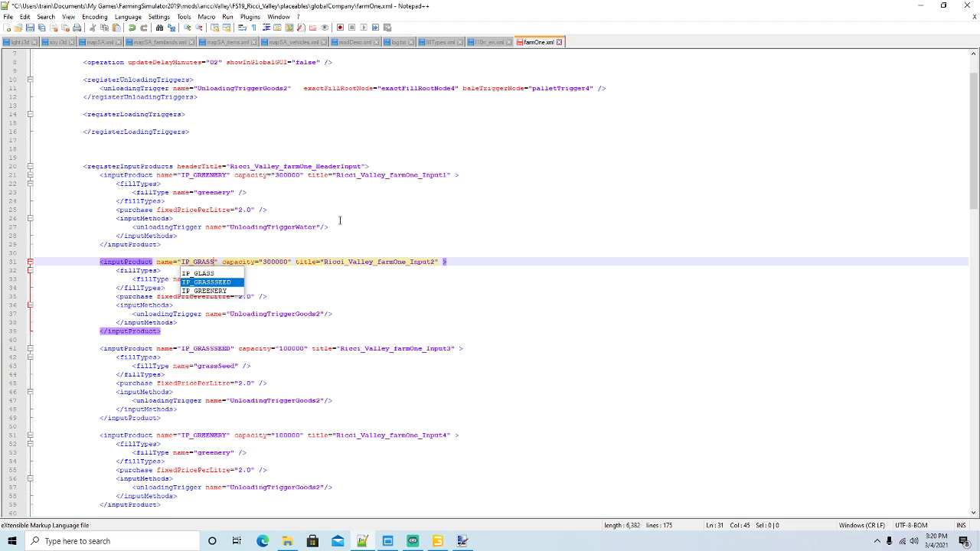
type("ED")
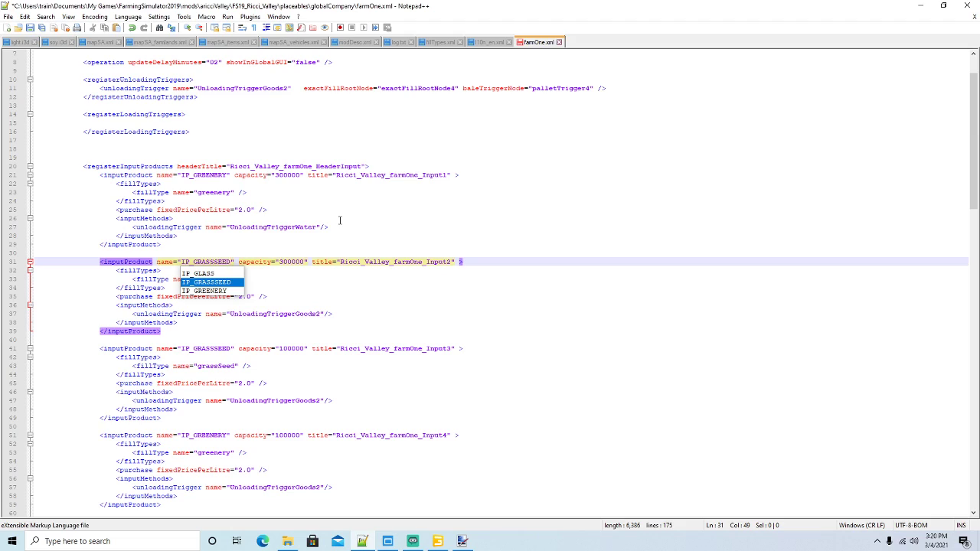
Set the fill type of the second input product, IP_GRASSSEED, to grassSeed
key("Right")
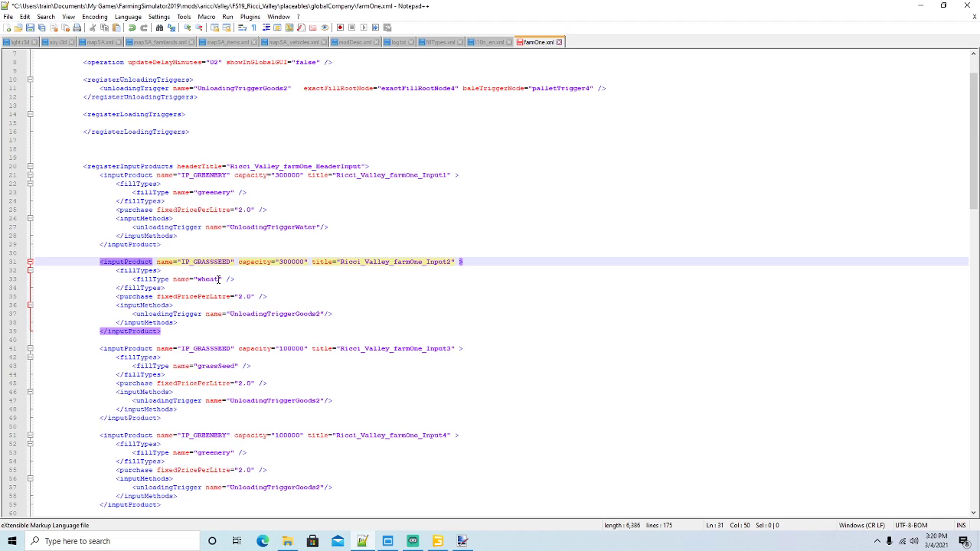
left_click(221, 279)
key("BackSpace")
key("BackSpace")
key("BackSpace")
key("BackSpace")
key("BackSpace")
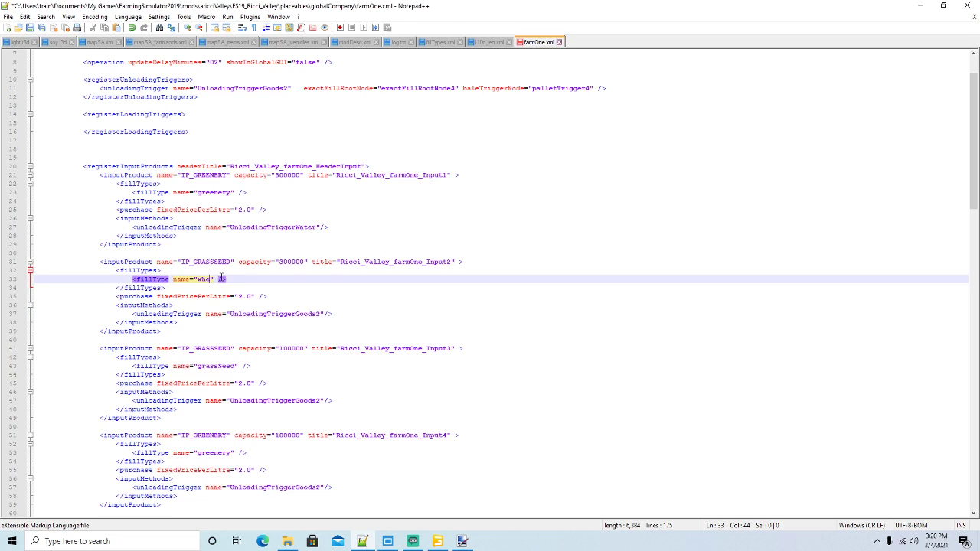
type("grassSeed")
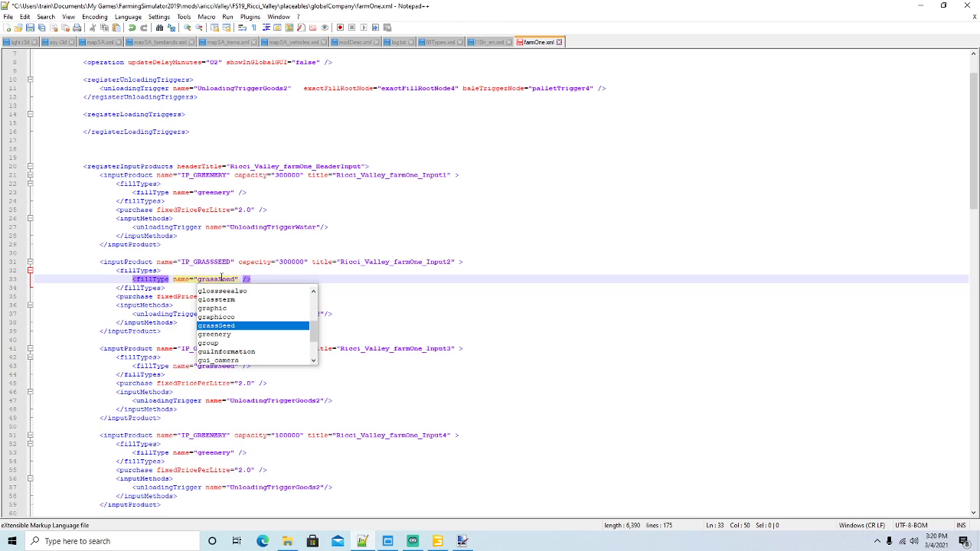
key("Right")
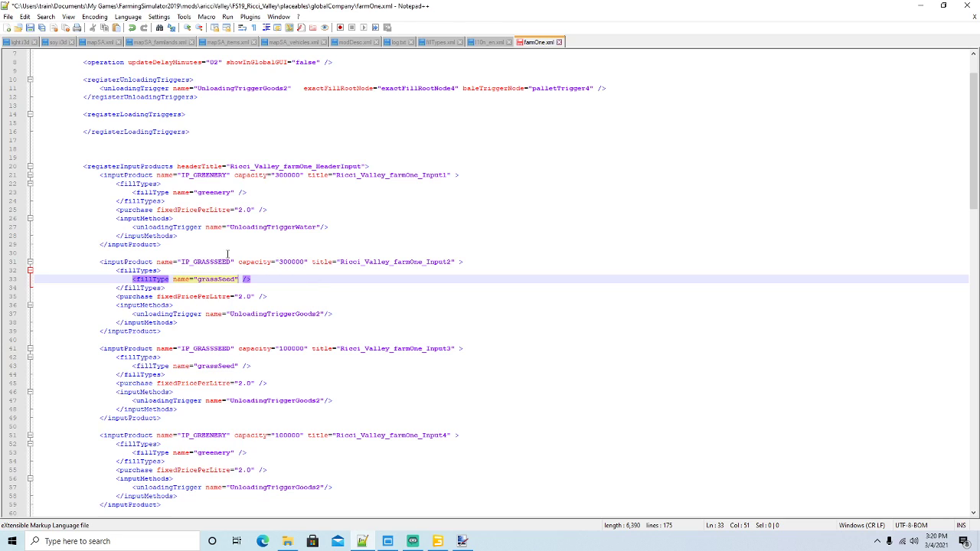
Set the unloading trigger name of the first input product, IP_GREENERY, to UnloadingTriggerGoods2
left_click(316, 227)
key("BackSpace")
key("BackSpace")
key("BackSpace")
key("BackSpace")
key("BackSpace")
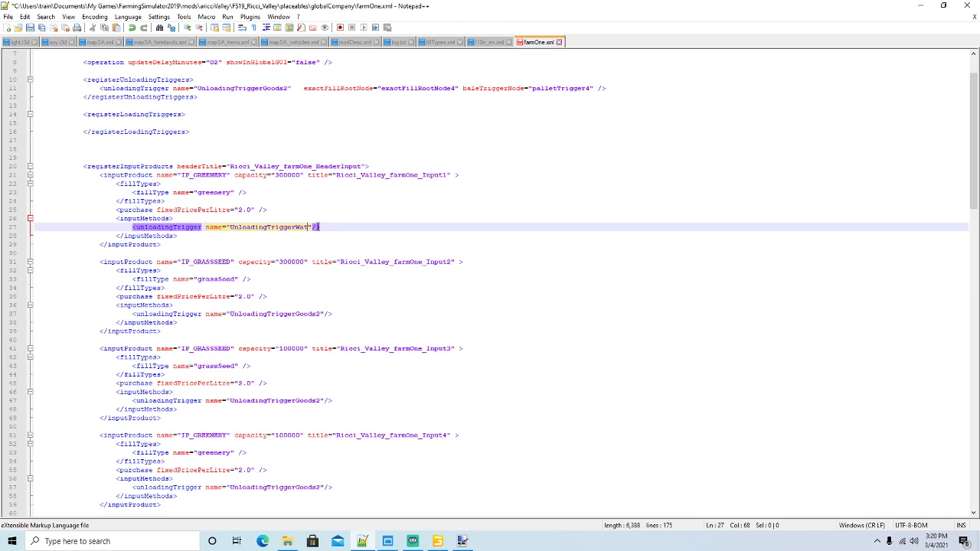
type("Goods2")
left_click(153, 176)
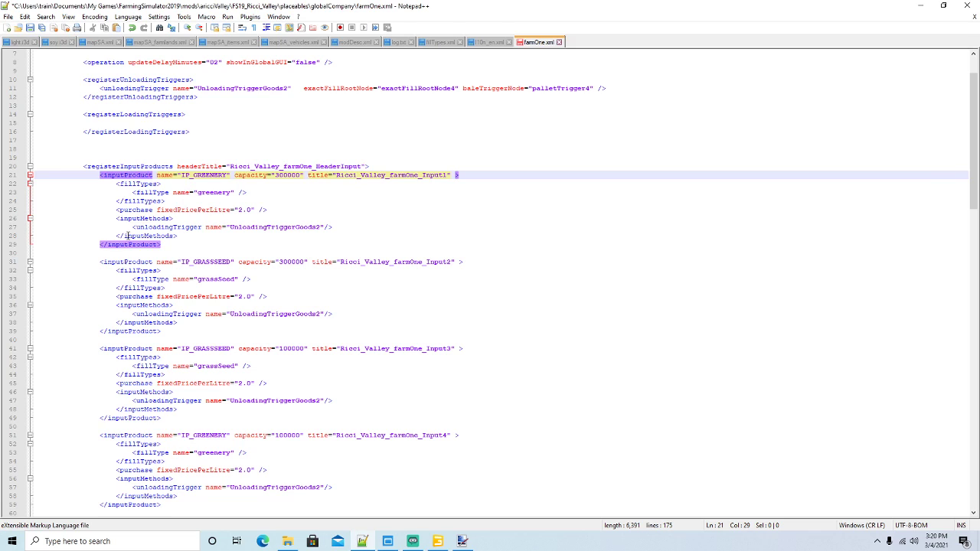
left_click(120, 262)
Rename the third input product as IP_WATERPIPE
scroll(258, 291, "down", 1)
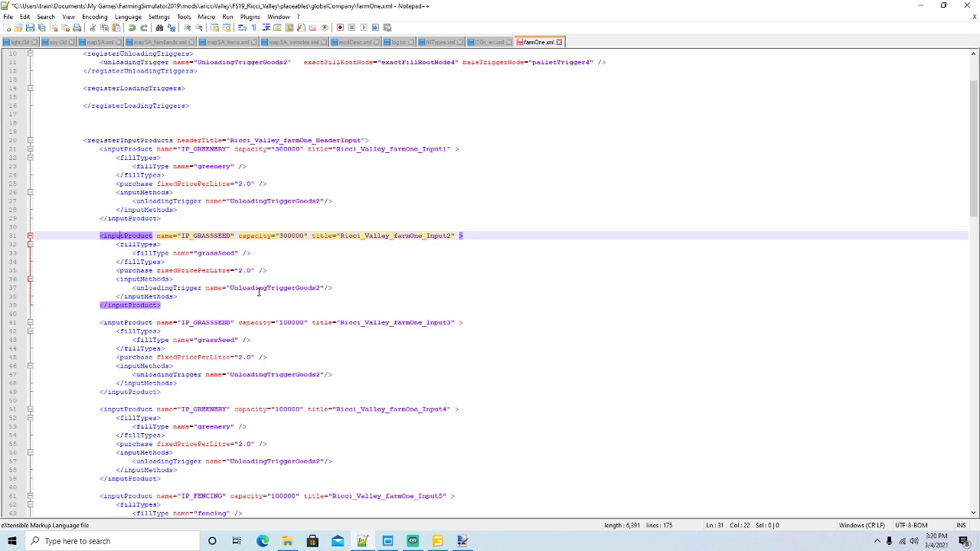
scroll(258, 291, "down", 1)
left_click(232, 296)
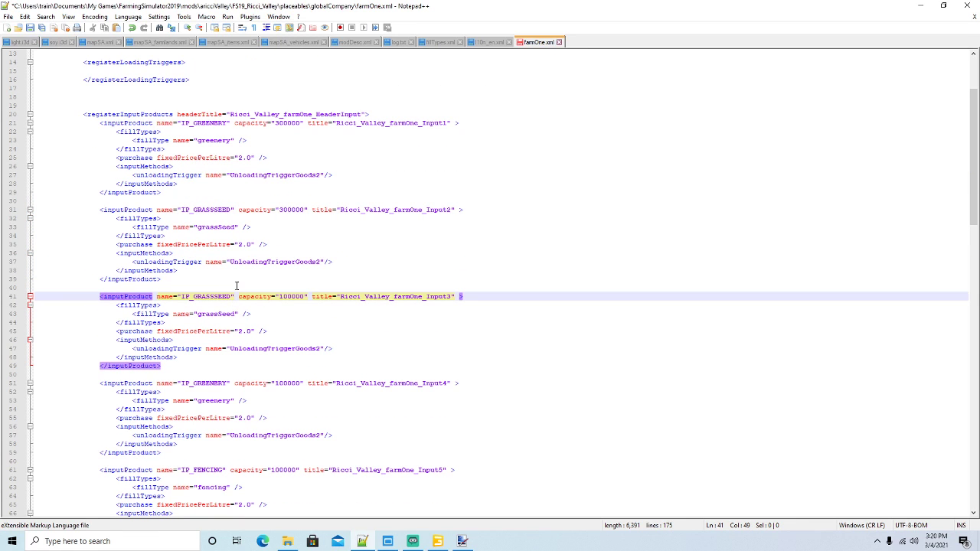
key("BackSpace")
key("BackSpace")
key("BackSpace")
key("BackSpace")
key("BackSpace")
key("BackSpace")
key("BackSpace")
key("BackSpace")
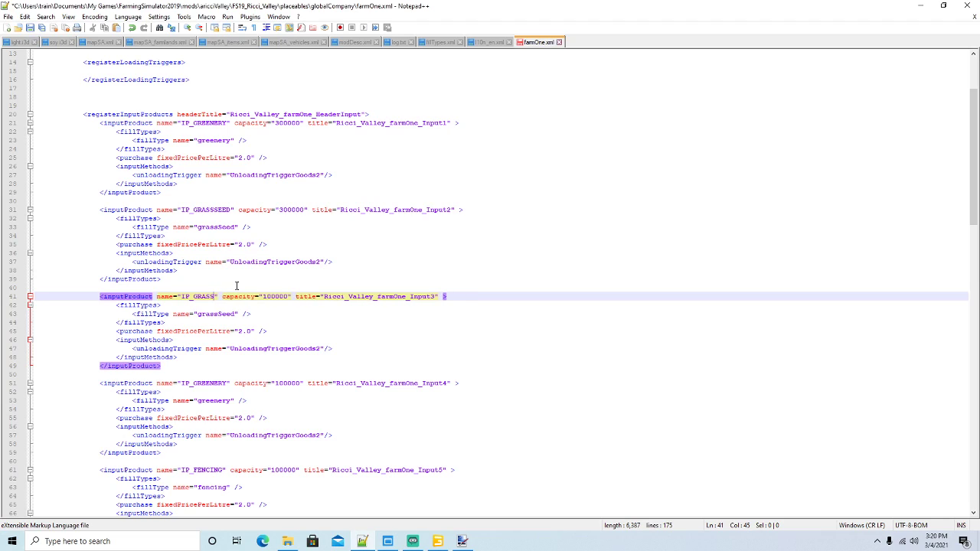
key("BackSpace")
type("WATE")
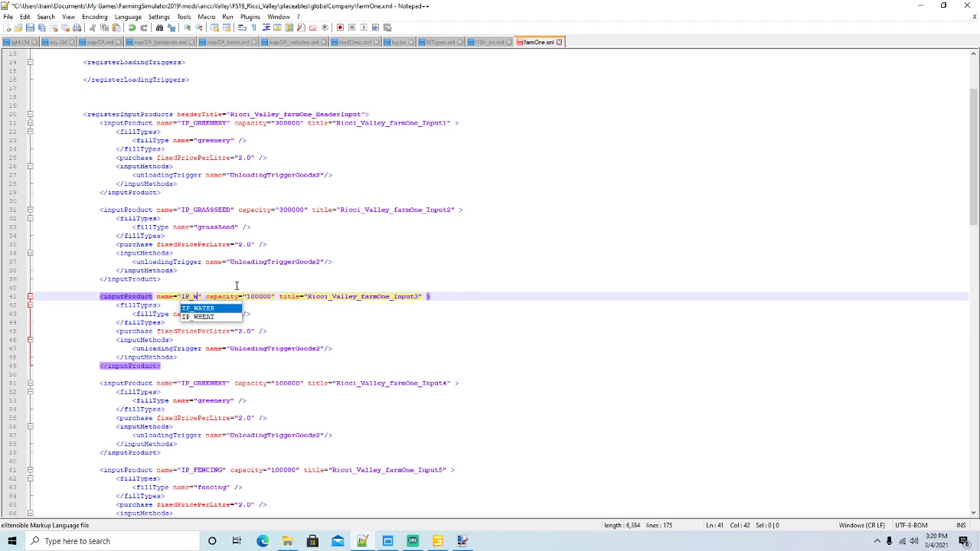
type("RPIPE")
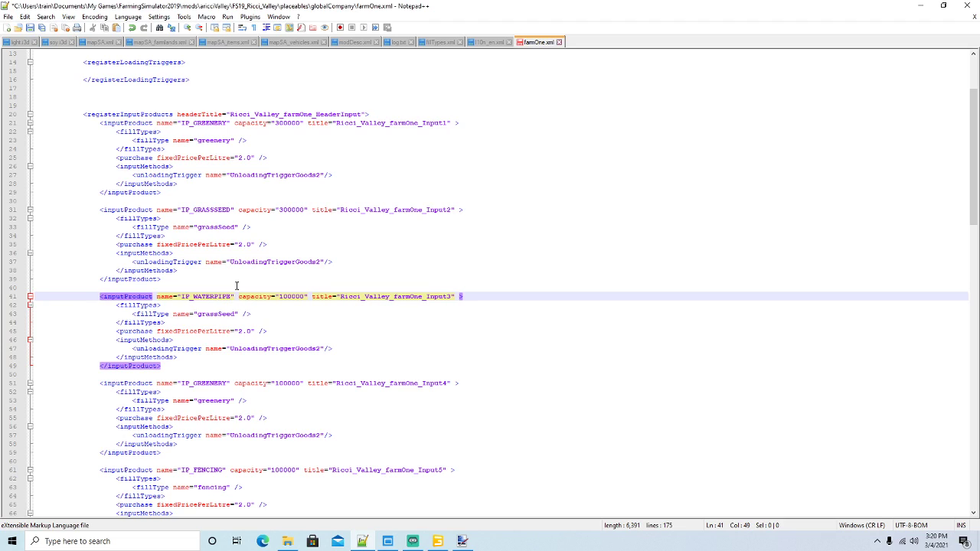
Set the third input product's fill type to waterPipe and its capacity to 300000
key("Down")
key("Down")
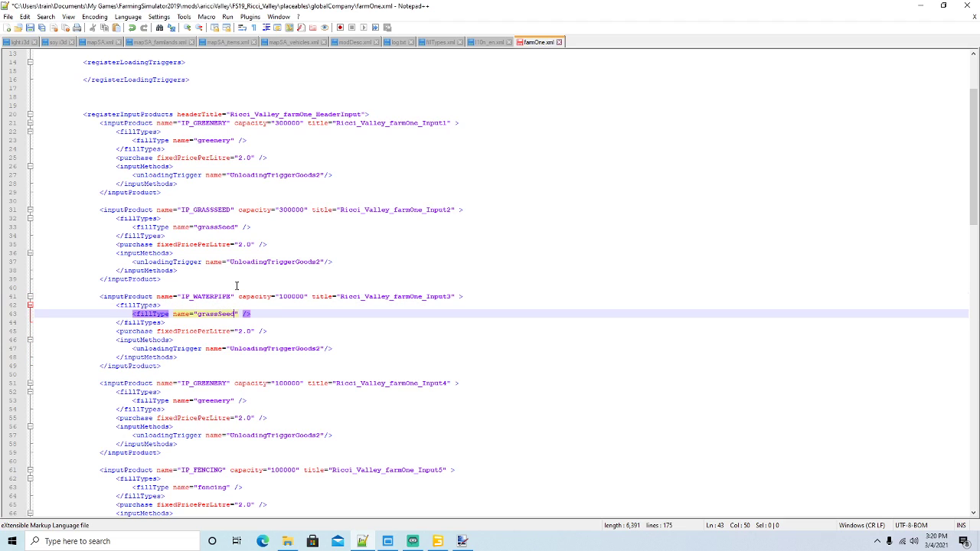
key("BackSpace")
key("BackSpace")
key("BackSpace")
key("BackSpace")
key("BackSpace")
key("BackSpace")
key("BackSpace")
key("BackSpace")
key("BackSpace")
type("waterPipe")
left_click(280, 296)
key("BackSpace")
type("3")
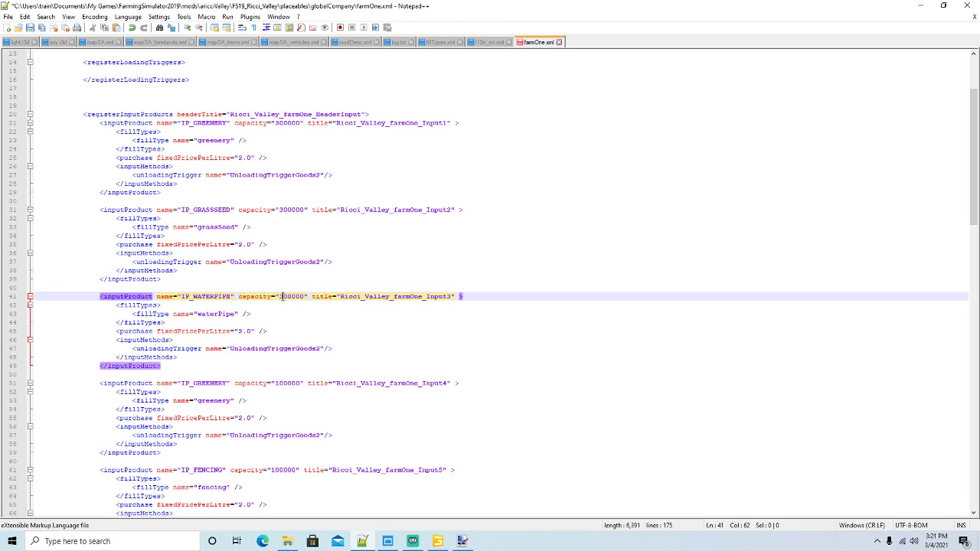
Rename the fourth input product as IP_PAINT
scroll(281, 296, "down", 3)
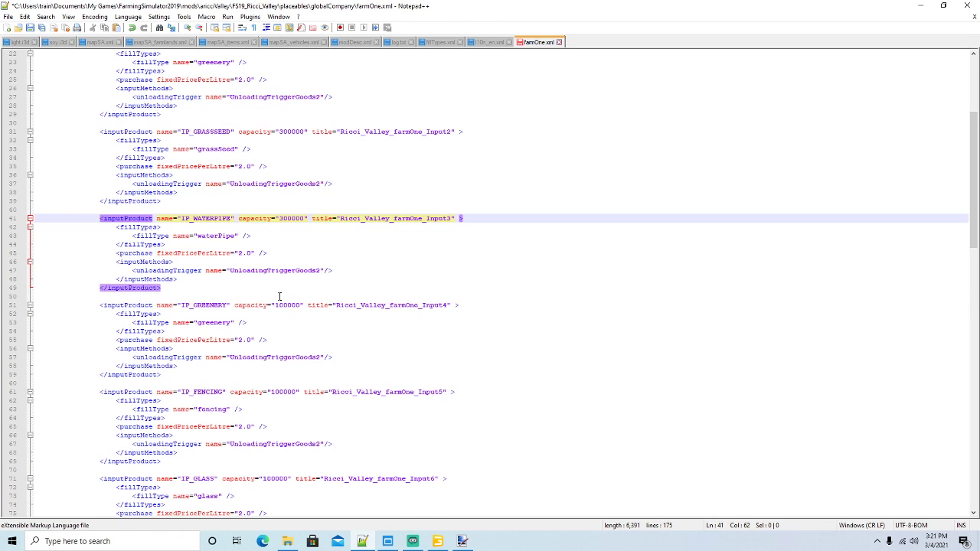
left_click(227, 305)
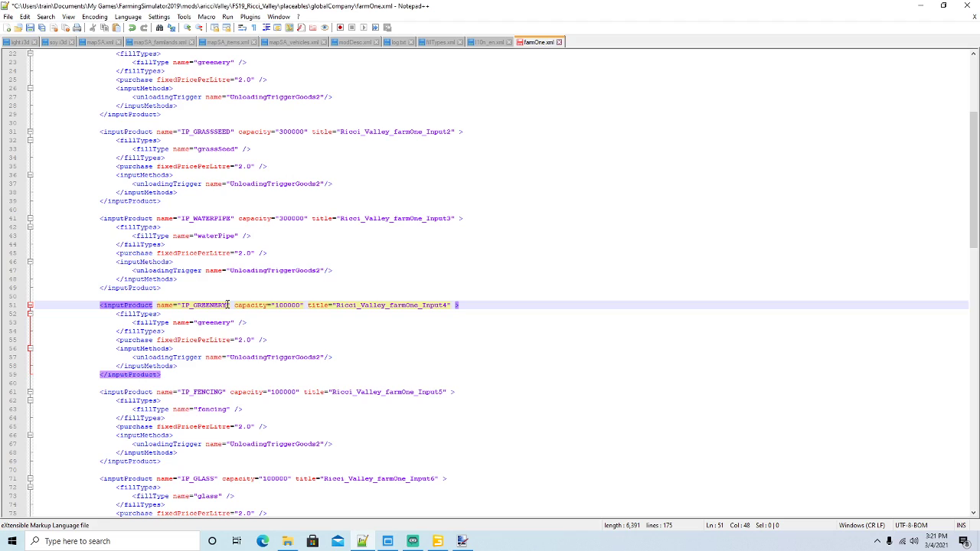
key("BackSpace")
key("BackSpace")
key("BackSpace")
key("BackSpace")
key("BackSpace")
key("BackSpace")
key("BackSpace")
key("BackSpace")
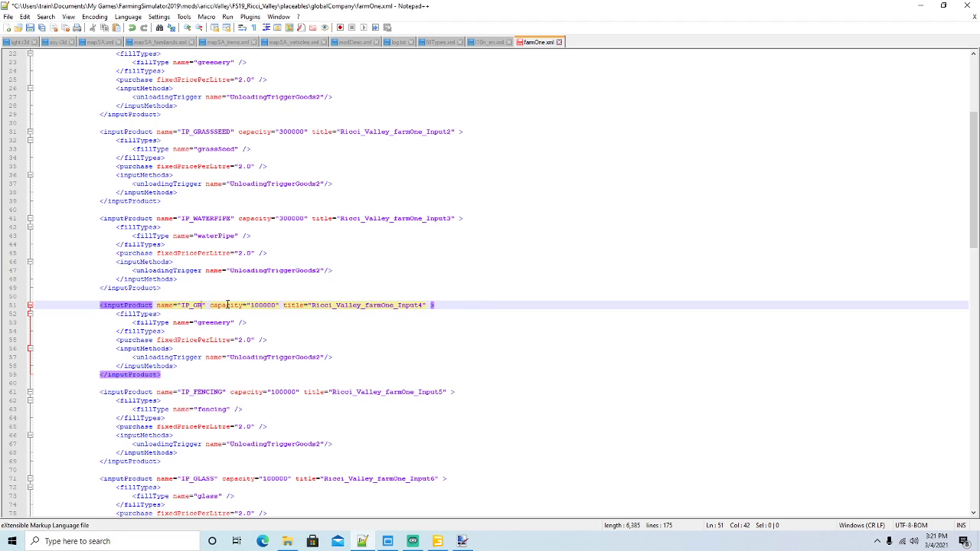
type("FAINT")
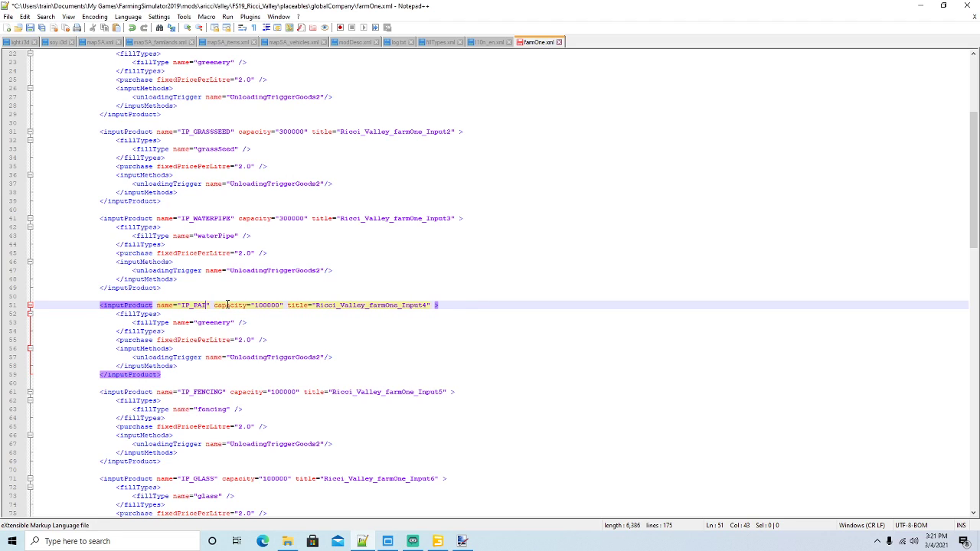
Set the fourth input product's fill type to paint and its capacity to 300000
key("Down")
key("Down")
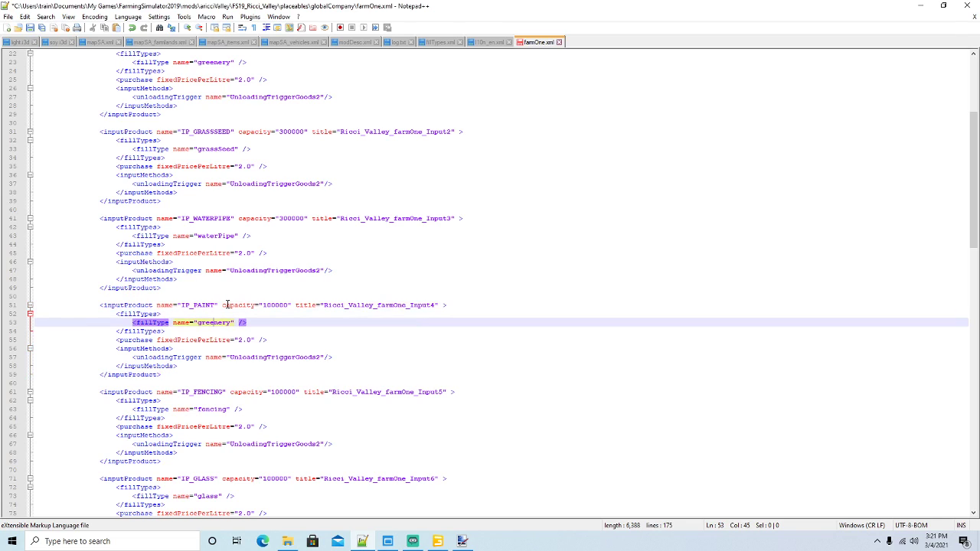
key("BackSpace")
key("BackSpace")
key("BackSpace")
key("BackSpace")
key("BackSpace")
key("BackSpace")
key("BackSpace")
key("BackSpace")
type("paint")
left_click(265, 305)
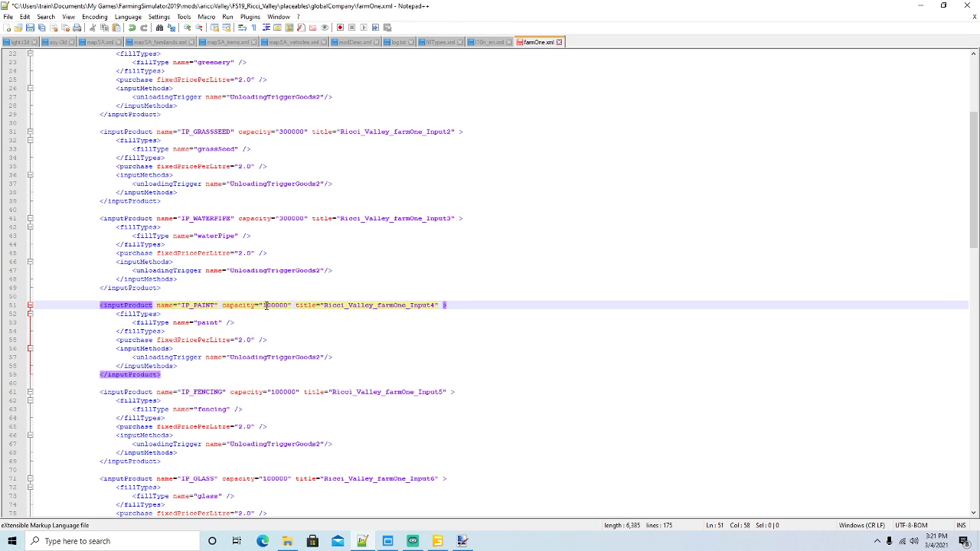
Rename the fifth input product as IP_DOOR
scroll(266, 305, "down", 4)
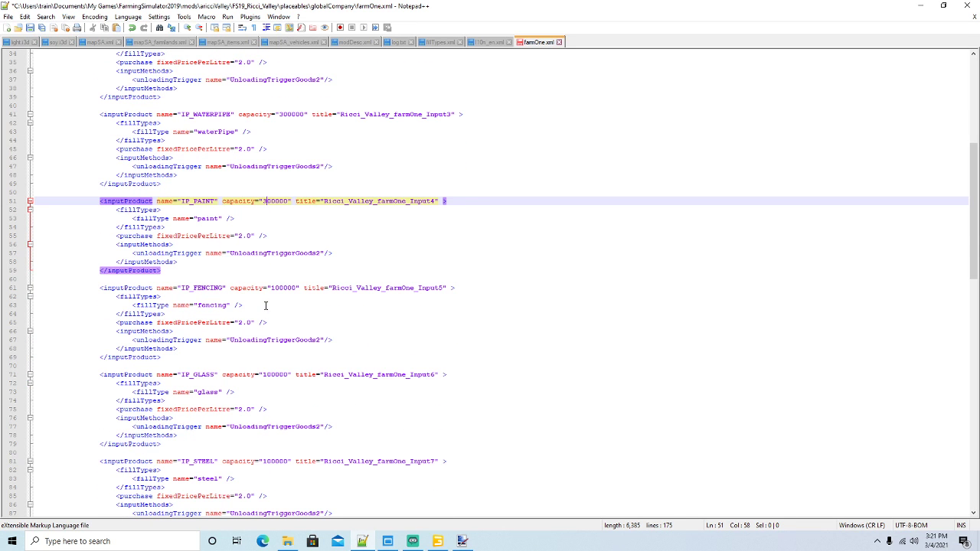
left_click(223, 288)
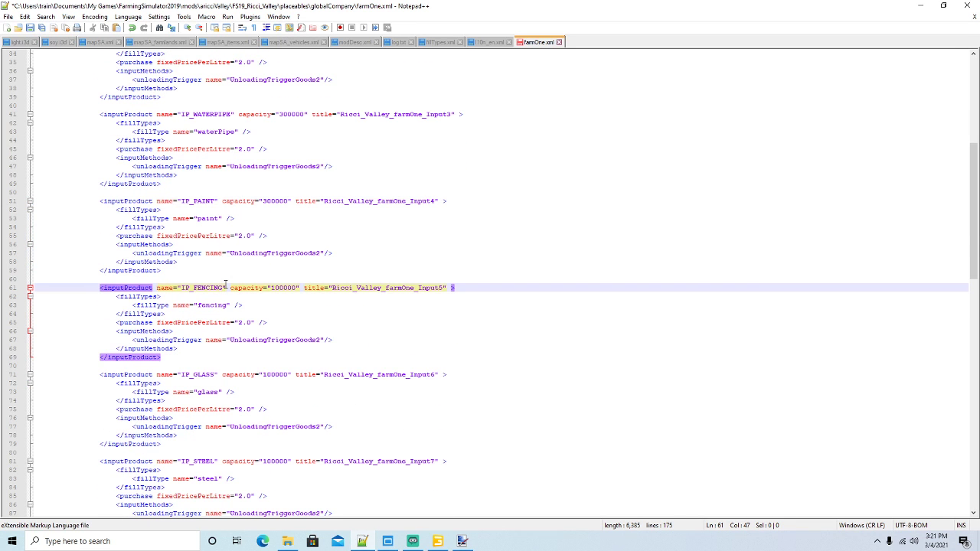
key("BackSpace")
key("BackSpace")
key("BackSpace")
key("BackSpace")
key("BackSpace")
key("BackSpace")
key("BackSpace")
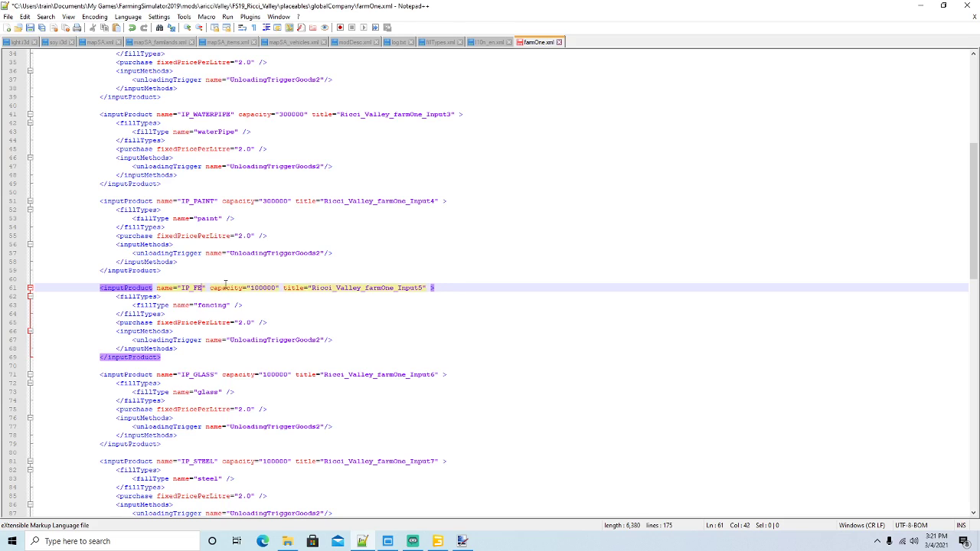
type("DOOR")
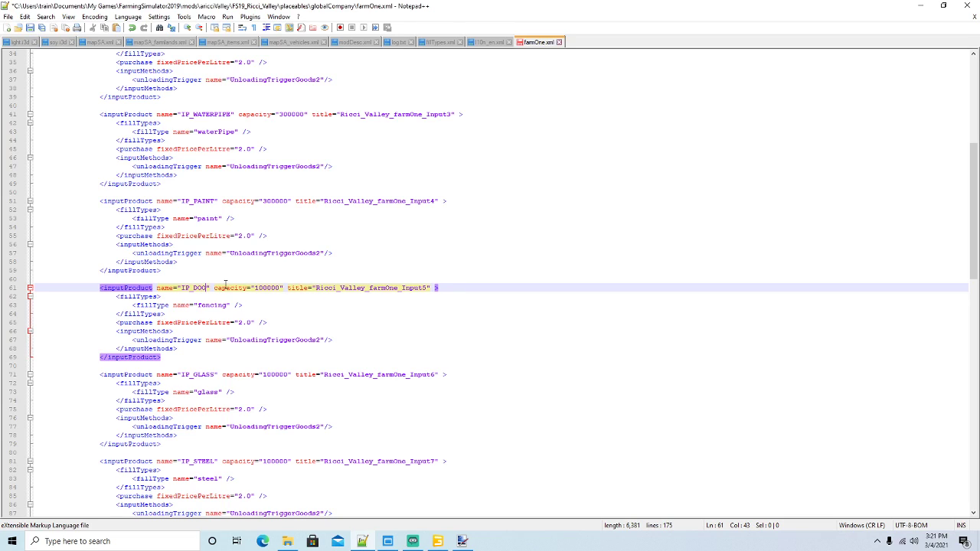
Set the fifth input product's fill type to door and its capacity to 300000
key("Down")
key("Down")
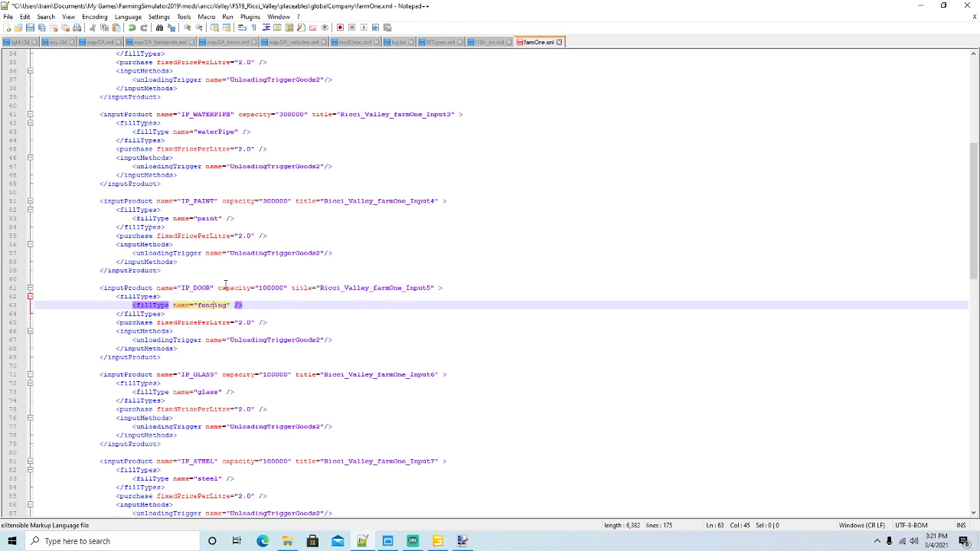
key("BackSpace")
key("BackSpace")
key("BackSpace")
key("BackSpace")
key("BackSpace")
key("BackSpace")
key("BackSpace")
type("door")
left_click(262, 288)
type("3")
Set the sixth input product's capacity to 300000 and its name to IP_WINDOW
scroll(262, 288, "down", 3)
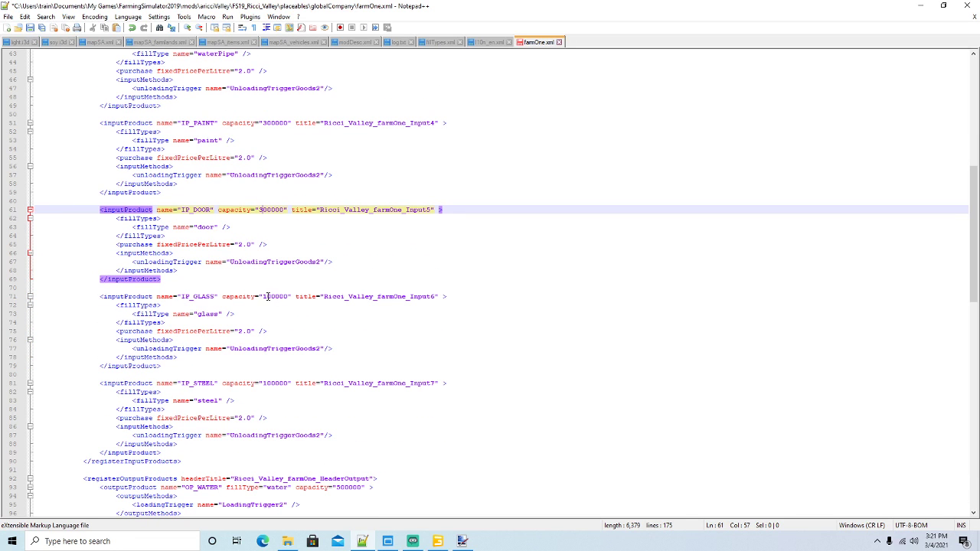
left_click(265, 296)
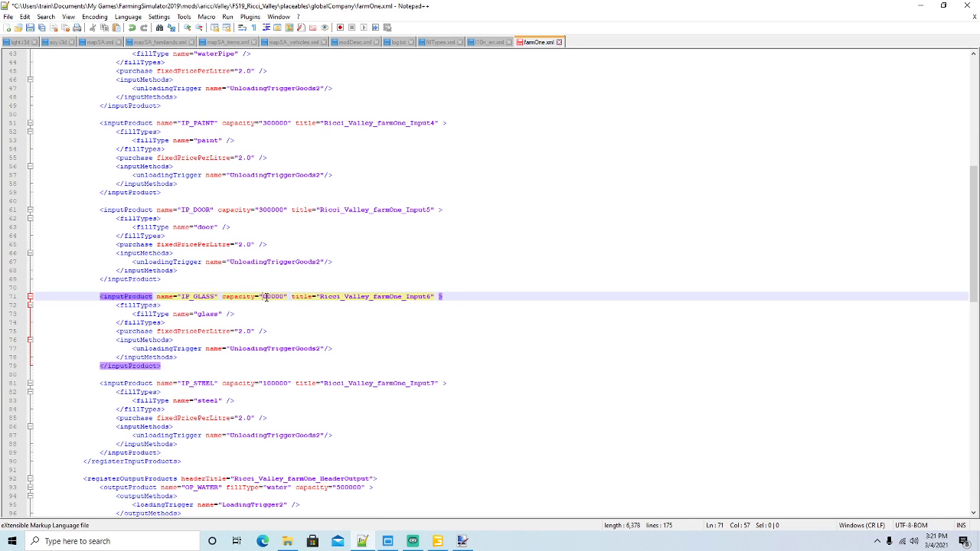
left_click(211, 295)
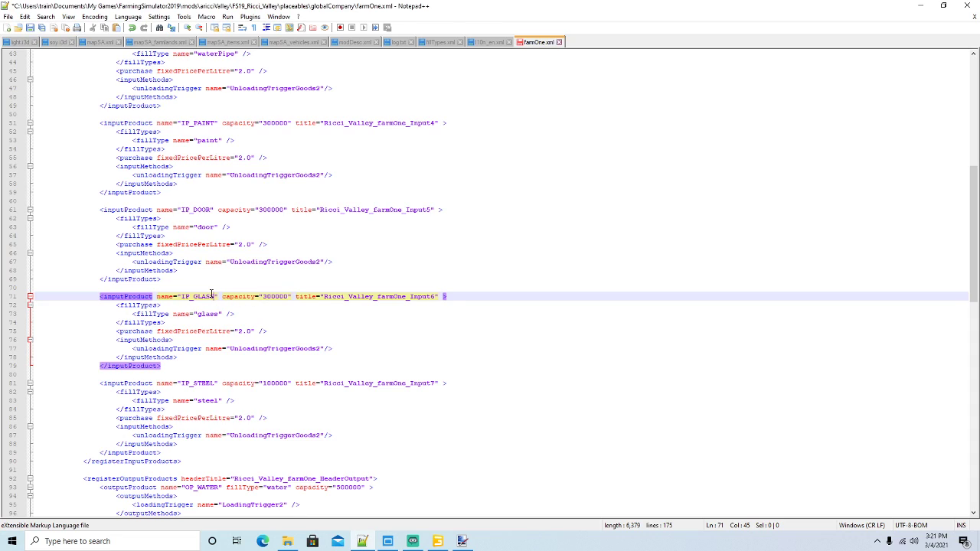
key("BackSpace")
key("BackSpace")
key("BackSpace")
key("BackSpace")
key("BackSpace")
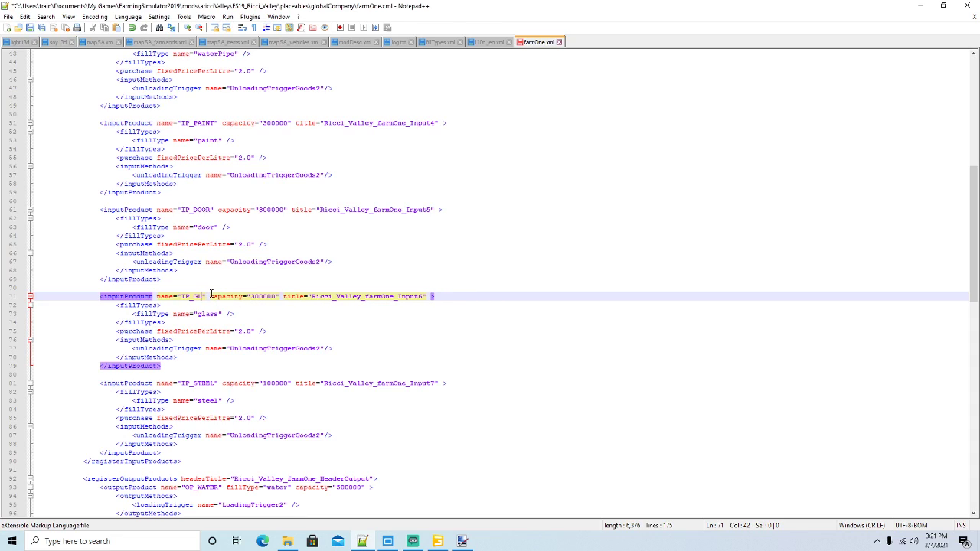
type("WINDOW")
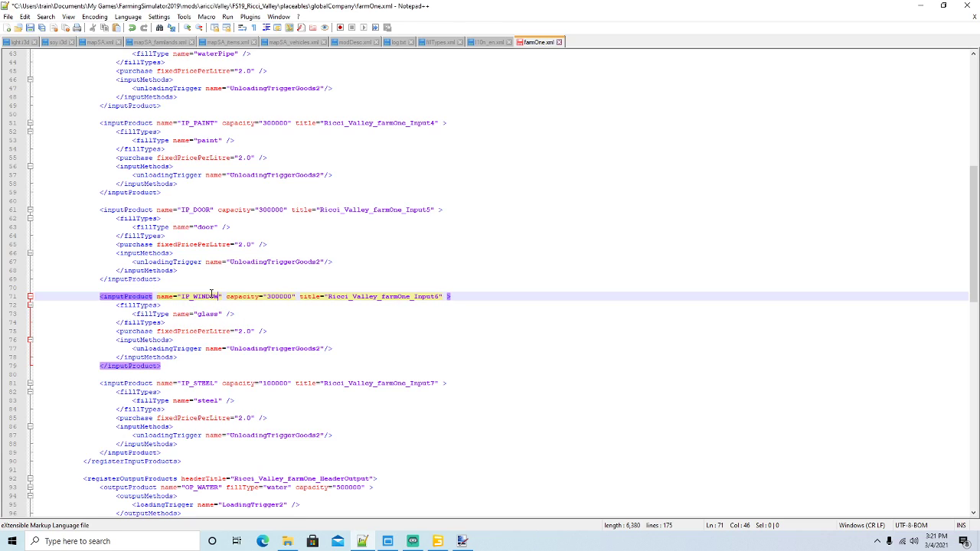
Set the fill type of the sixth input product, IP_WINDOW, to window
key("Down")
key("Down")
key("BackSpace")
key("BackSpace")
key("BackSpace")
key("BackSpace")
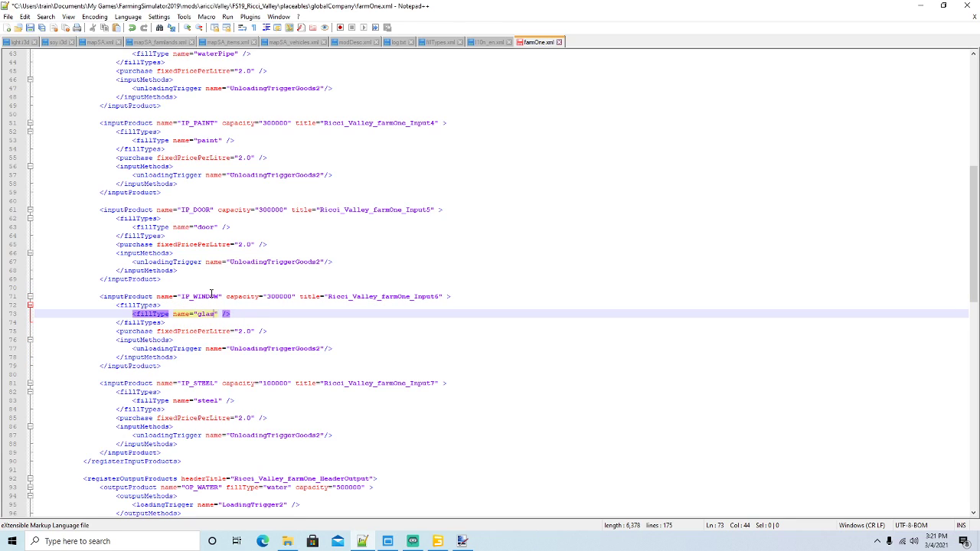
type("window")
Set the seventh input product's capacity to 300000
scroll(211, 295, "down", 3)
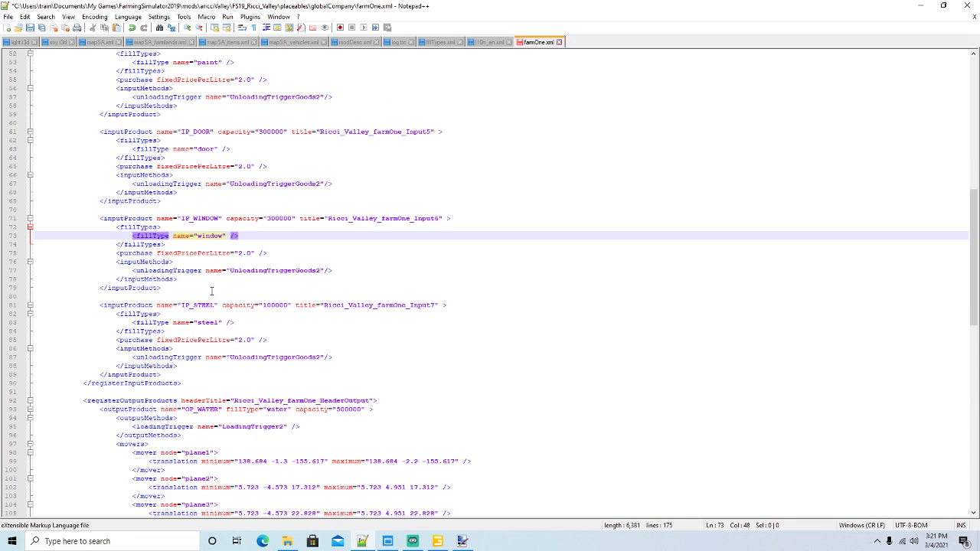
left_click(215, 303)
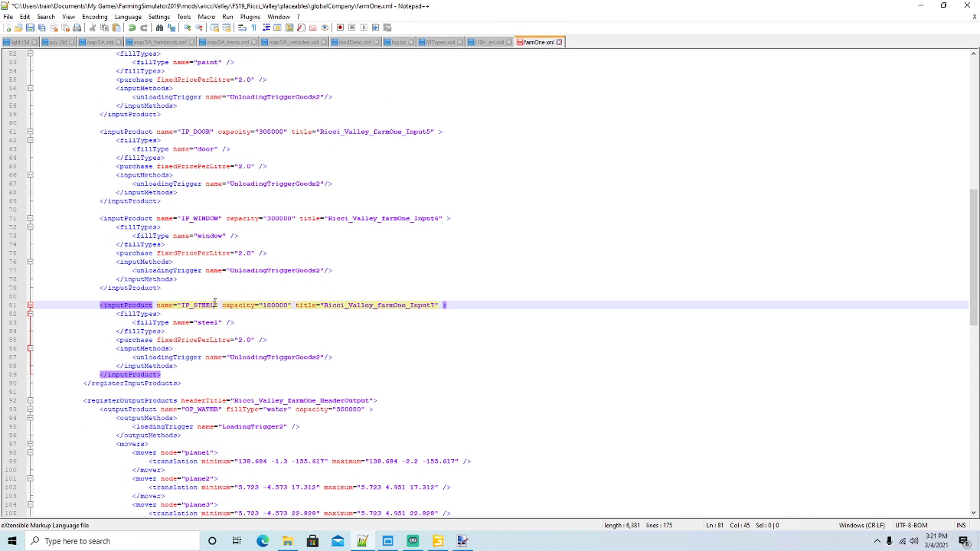
left_click(266, 305)
key("BackSpace")
type("3")
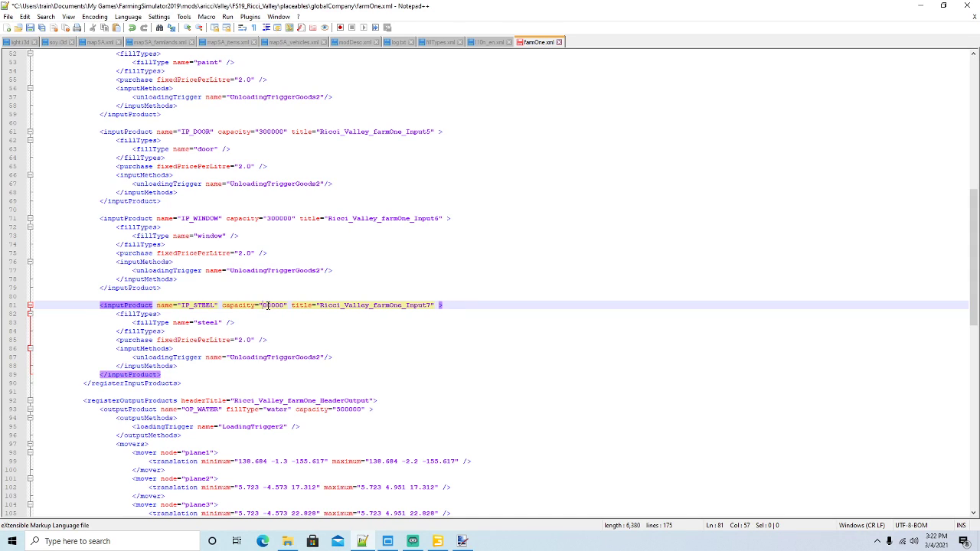
Rename the seventh input product to IP_SIDING
left_click(215, 305)
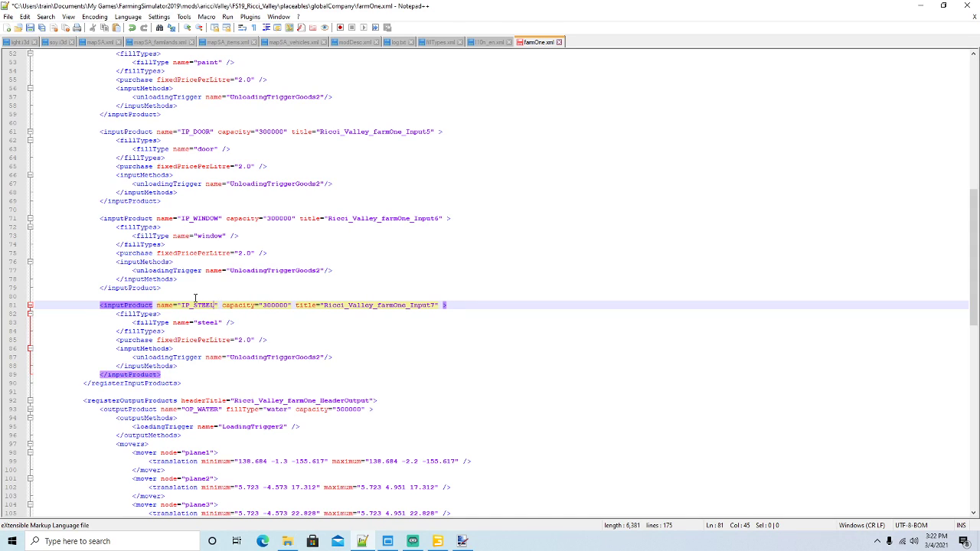
key("BackSpace")
key("BackSpace")
key("BackSpace")
key("BackSpace")
type("ID")
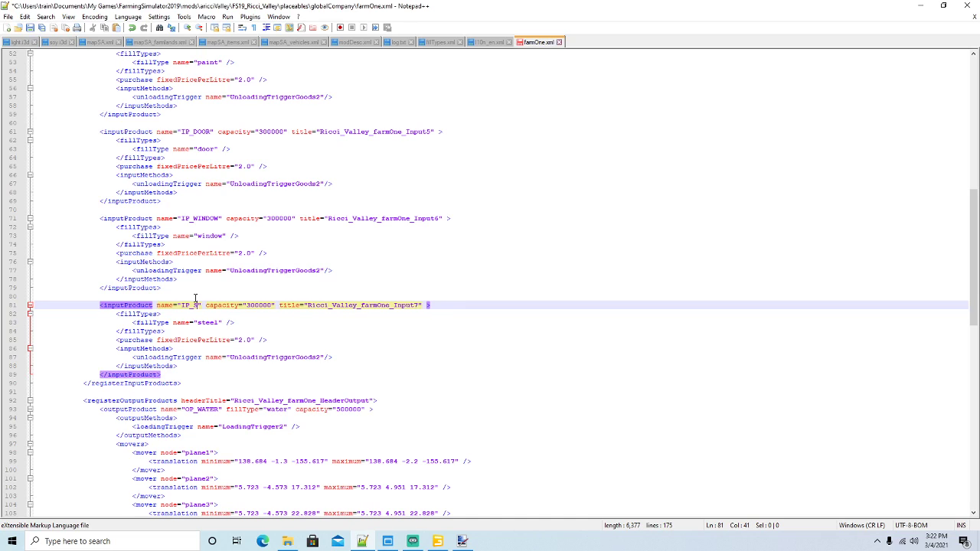
type("ING")
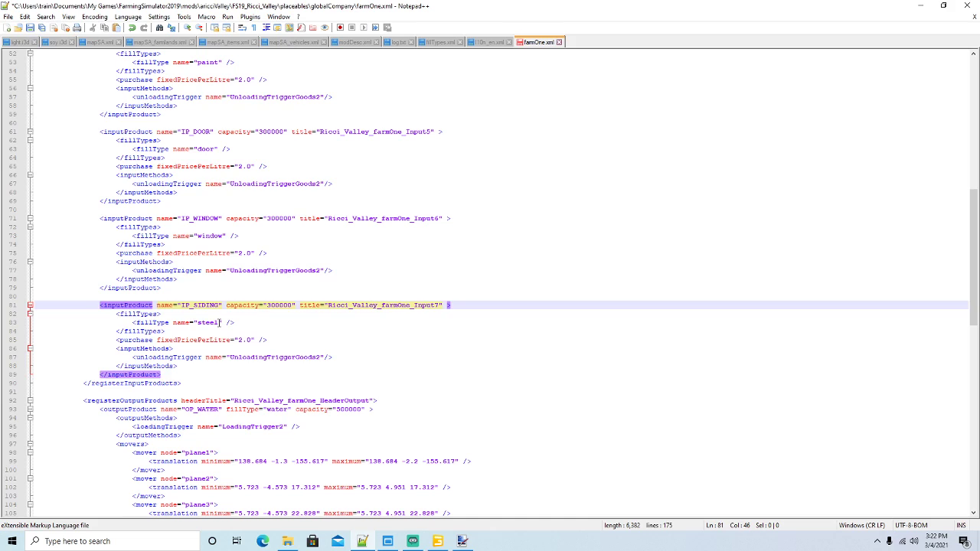
Set the fill type of the seventh input product, IP_SIDING, to siding
left_click(220, 322)
key("BackSpace")
key("BackSpace")
key("BackSpace")
key("BackSpace")
type("iding")
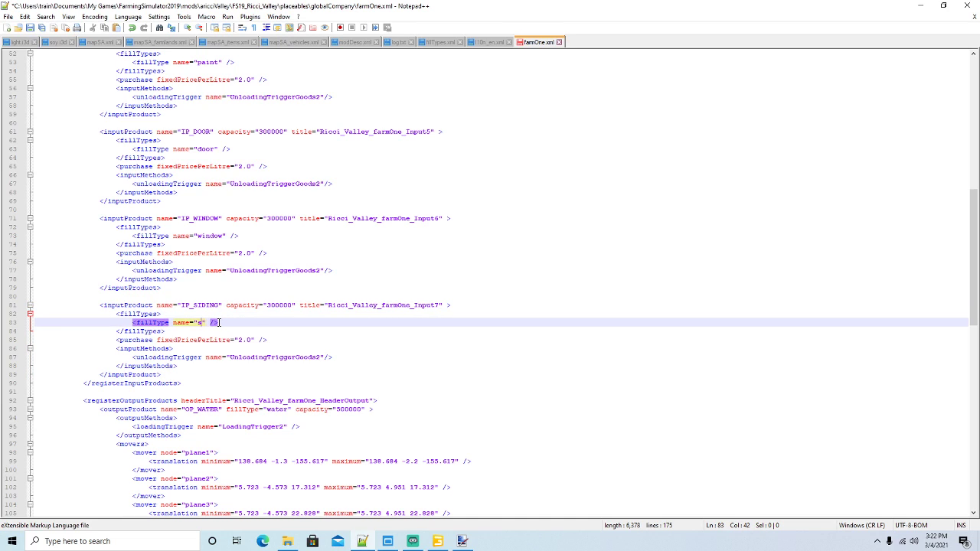
Duplicate the whole IP_SIDING input product block directly below itself, separated by a blank line
scroll(220, 322, "down", 3)
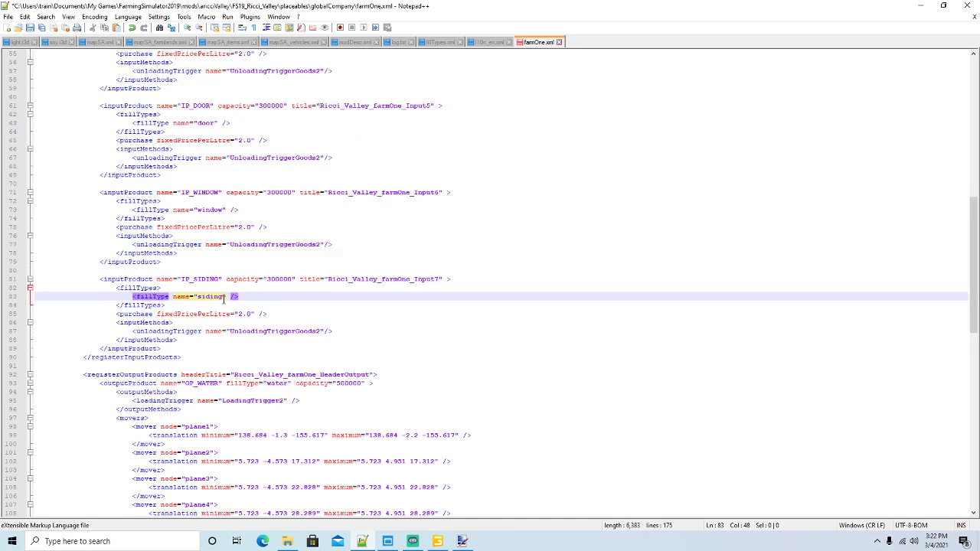
left_click(130, 228)
left_click_drag(161, 296, 36, 234)
key("ctrl+c")
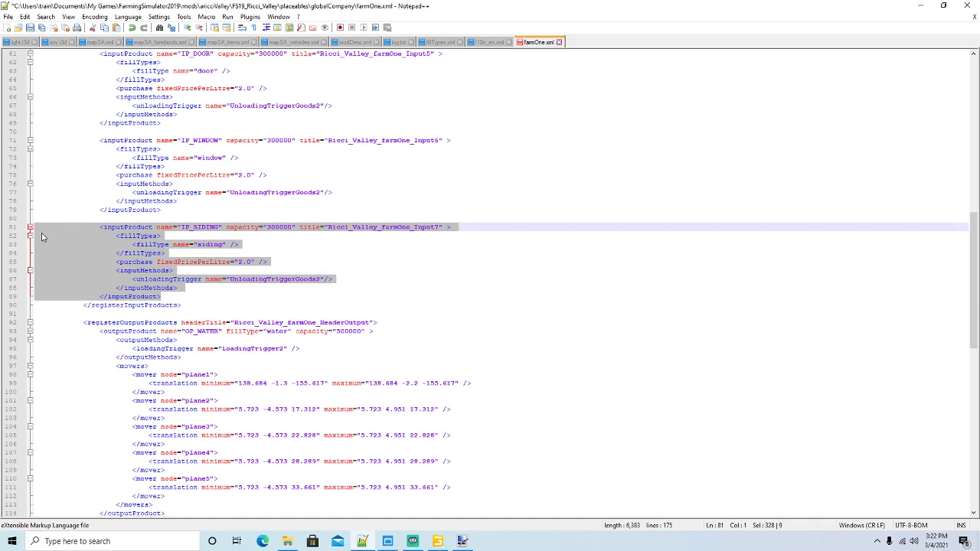
left_click(164, 296)
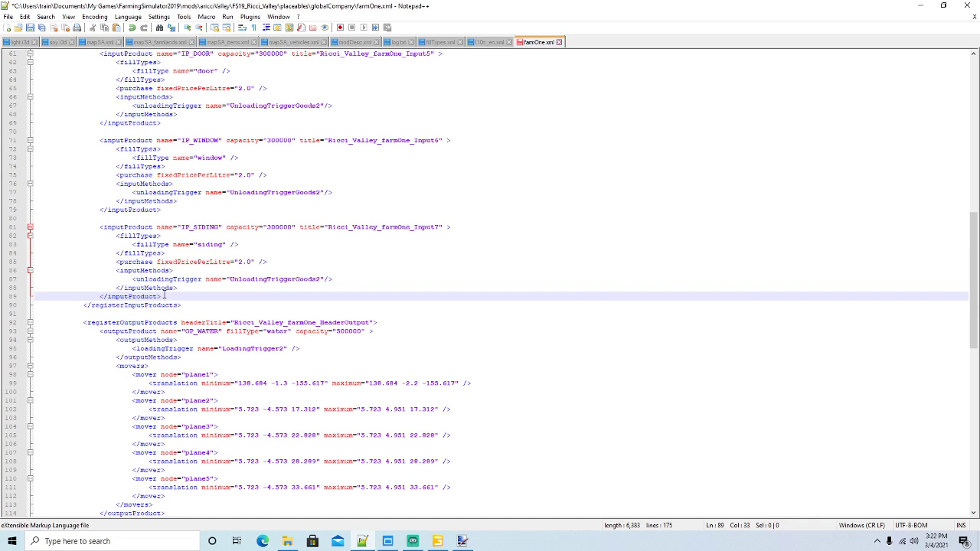
key("Return")
key("Return")
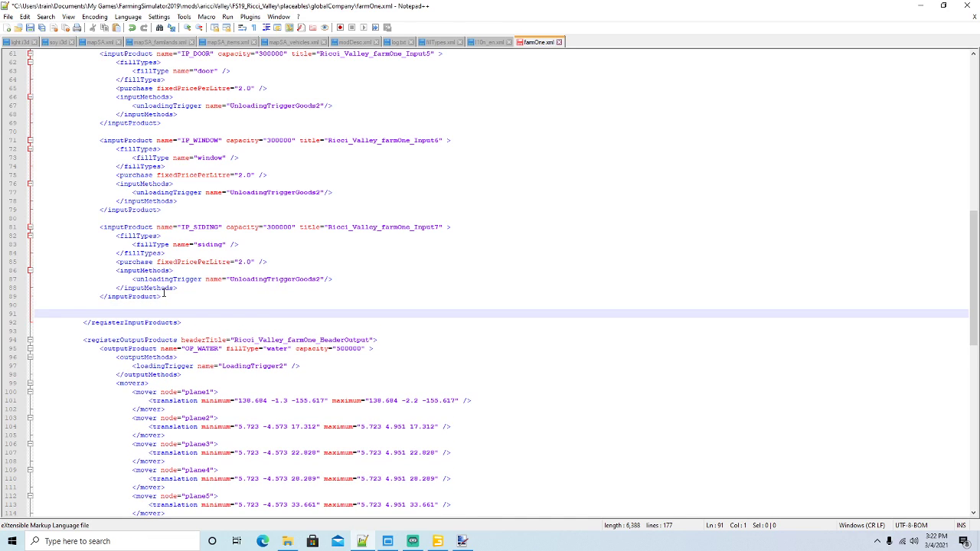
key("ctrl+v")
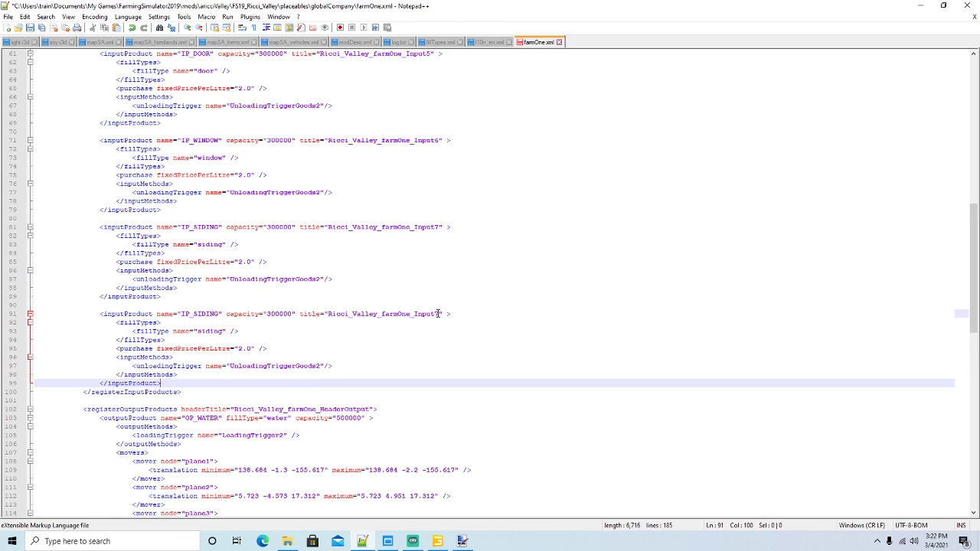
Change the duplicated block's title to Ricci_Valley_farmOne_Input8 and its name to IP_ROOFING
left_click(437, 314)
key("BackSpace")
type("8")
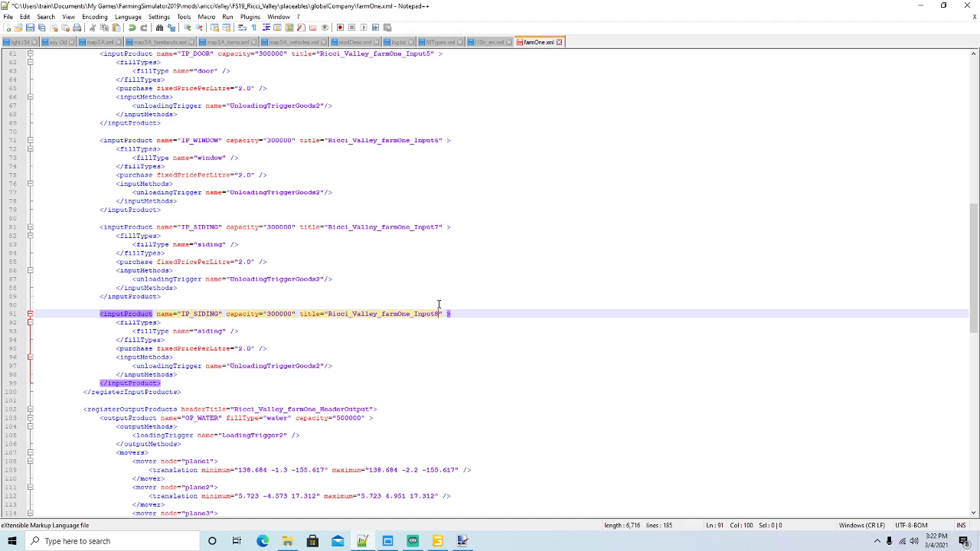
left_click(219, 313)
key("BackSpace")
key("BackSpace")
key("BackSpace")
key("BackSpace")
key("BackSpace")
key("BackSpace")
type("R")
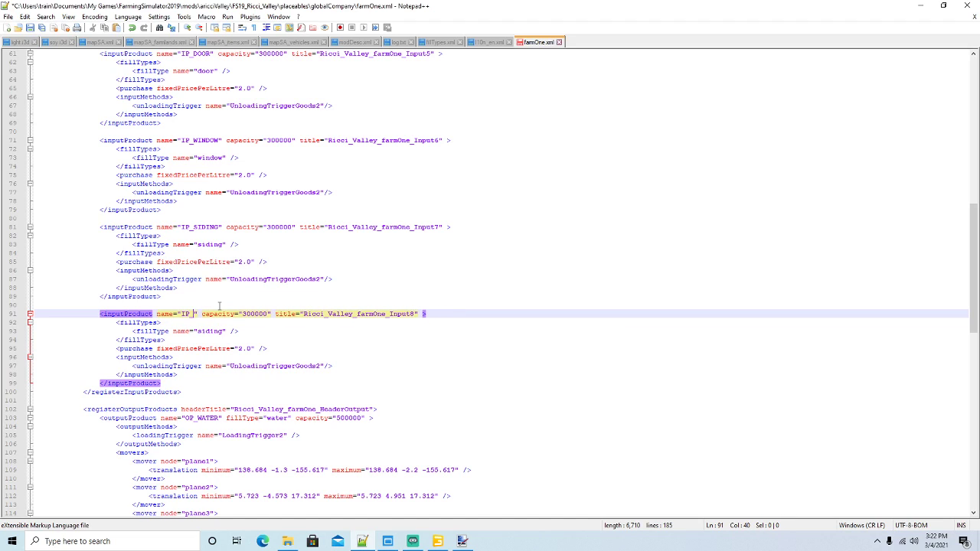
type("OOFING")
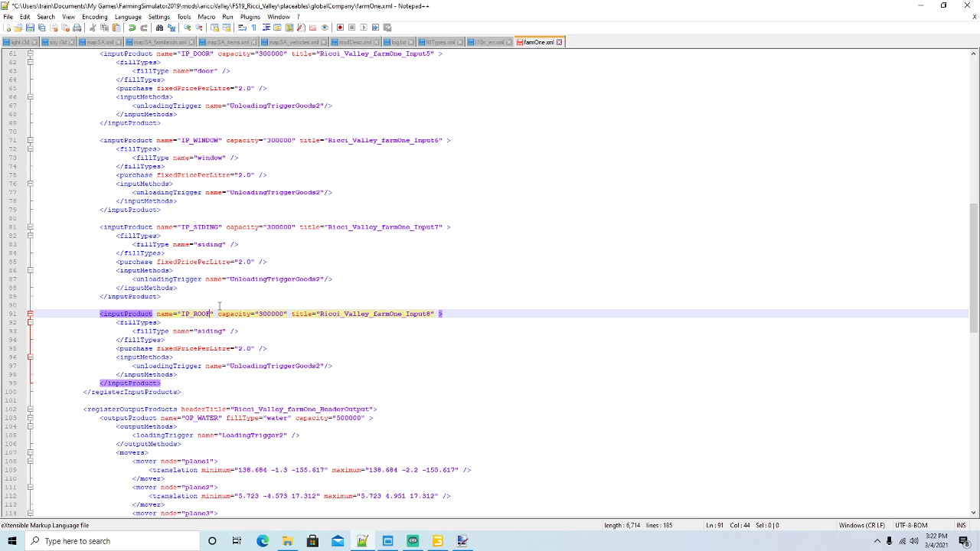
Set the fill type of the eighth input product, IP_ROOFING, to roofing
key("Down")
key("Down")
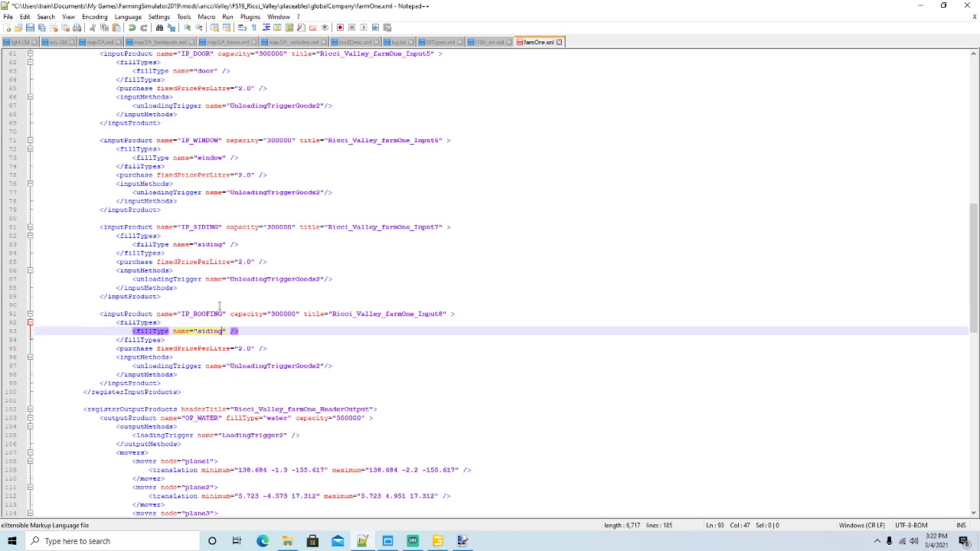
key("BackSpace")
key("BackSpace")
key("BackSpace")
key("BackSpace")
key("BackSpace")
key("BackSpace")
type("roofing")
Delete the OP_WATER output product block with its plane movers and the empty lines it leaves behind
scroll(260, 305, "down", 6)
scroll(204, 261, "down", 1)
left_click(128, 235)
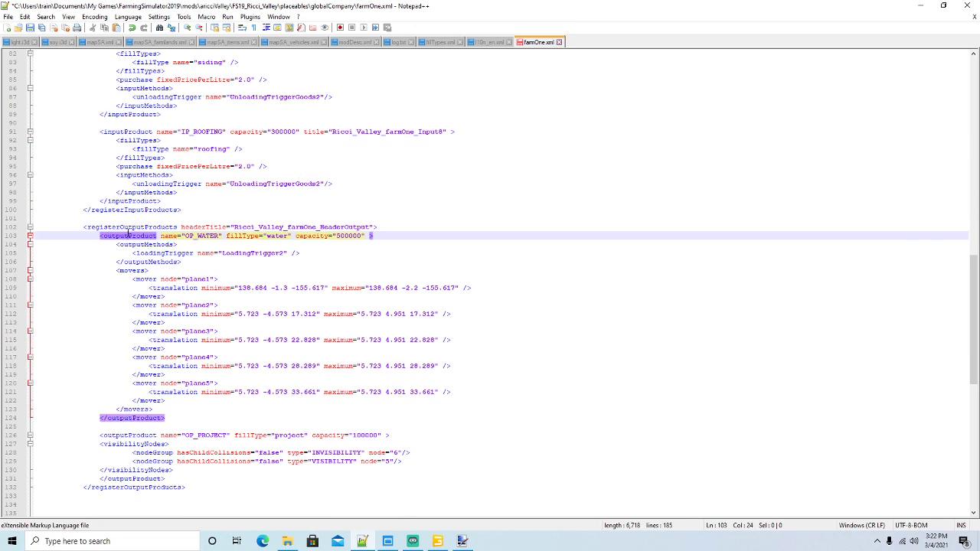
left_click_drag(171, 421, 38, 235)
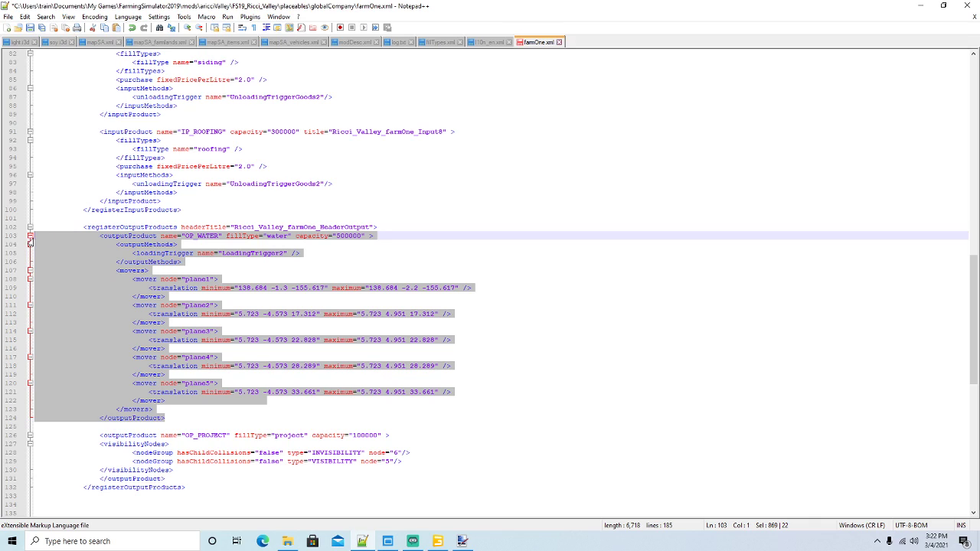
key("Delete")
left_click(14, 237)
key("Delete")
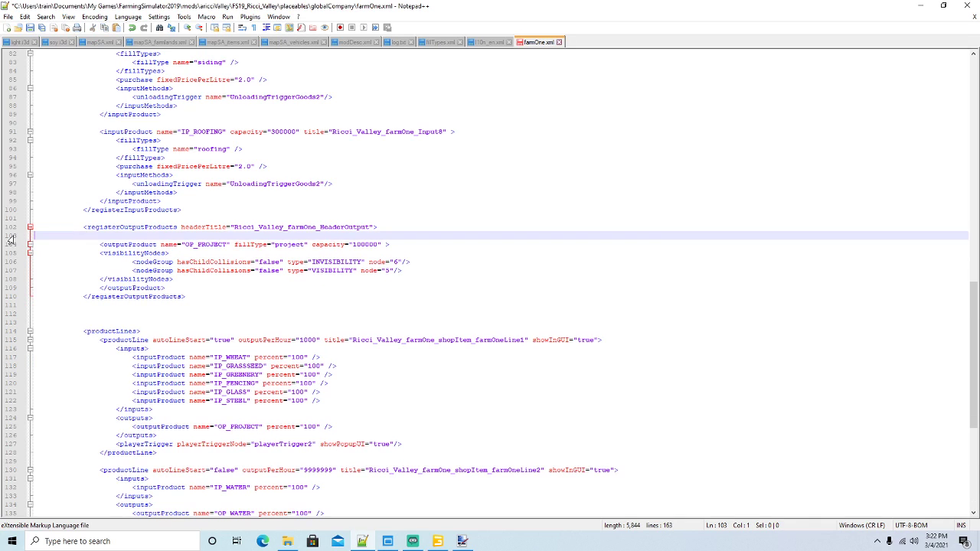
key("Delete")
left_click(120, 236)
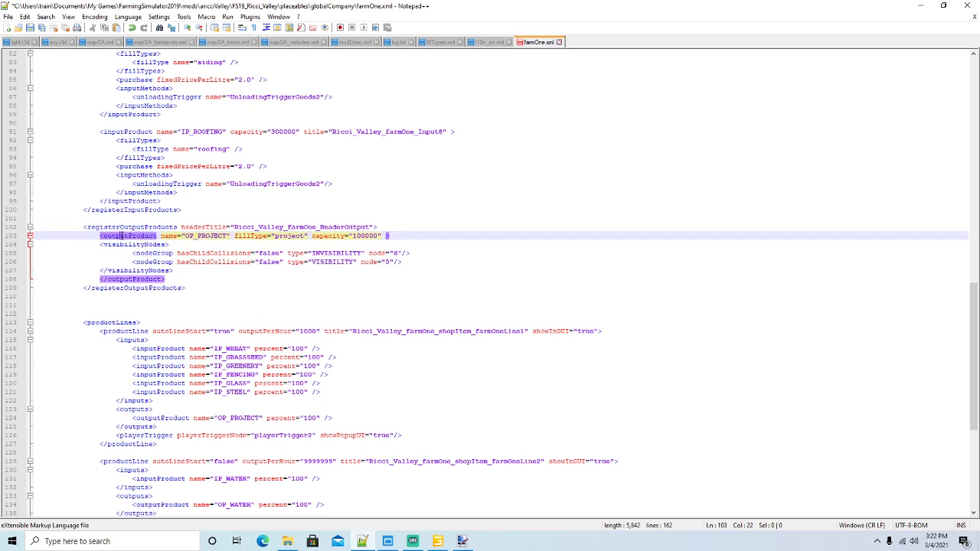
Switch to GIANTS Editor and select the visibility group under farmOne to check its index path
left_click(943, 5)
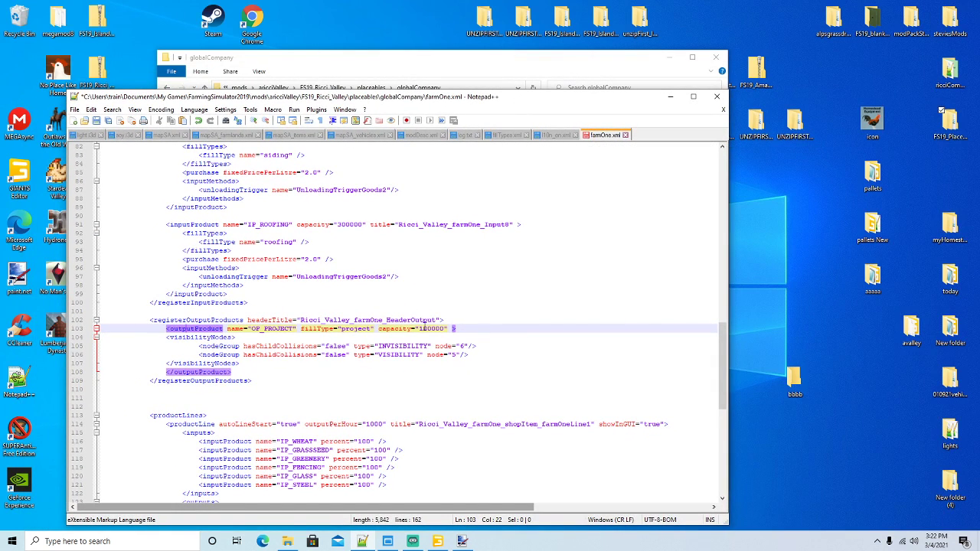
left_click(437, 541)
scroll(111, 115, "up", 3)
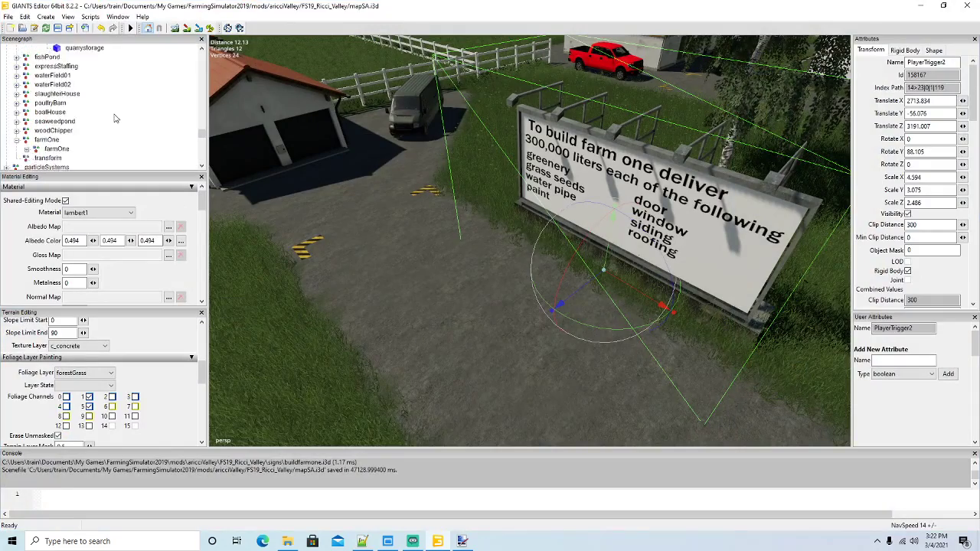
scroll(400, 345, "down", 2)
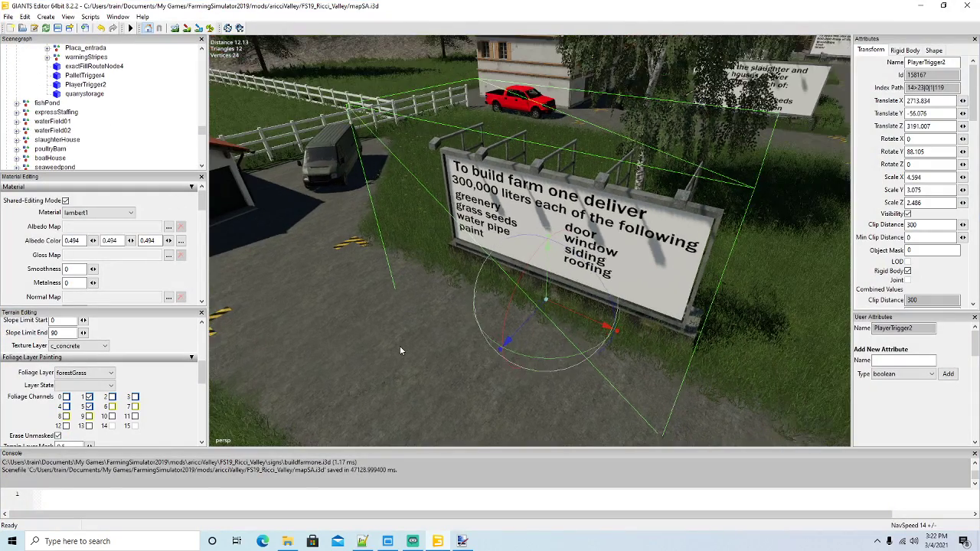
scroll(396, 348, "down", 4)
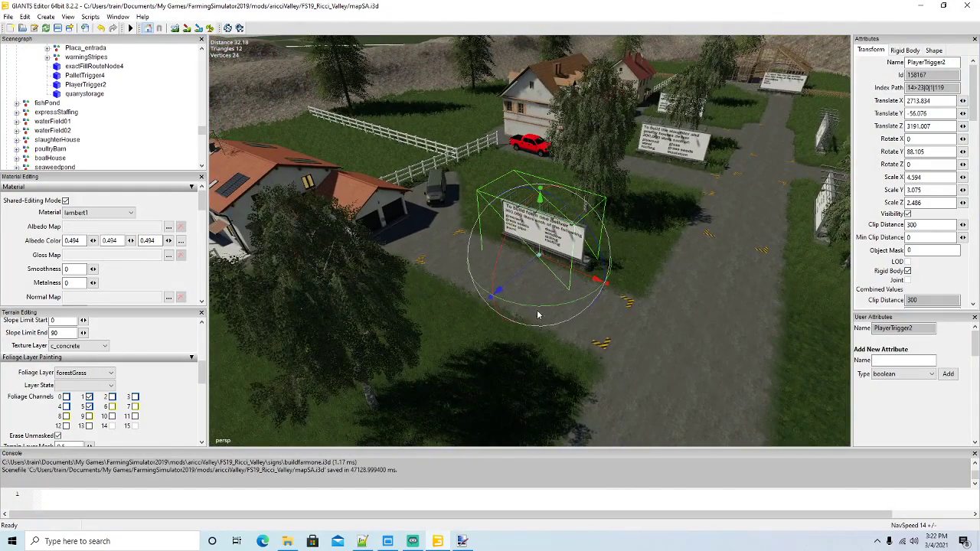
left_click(612, 335)
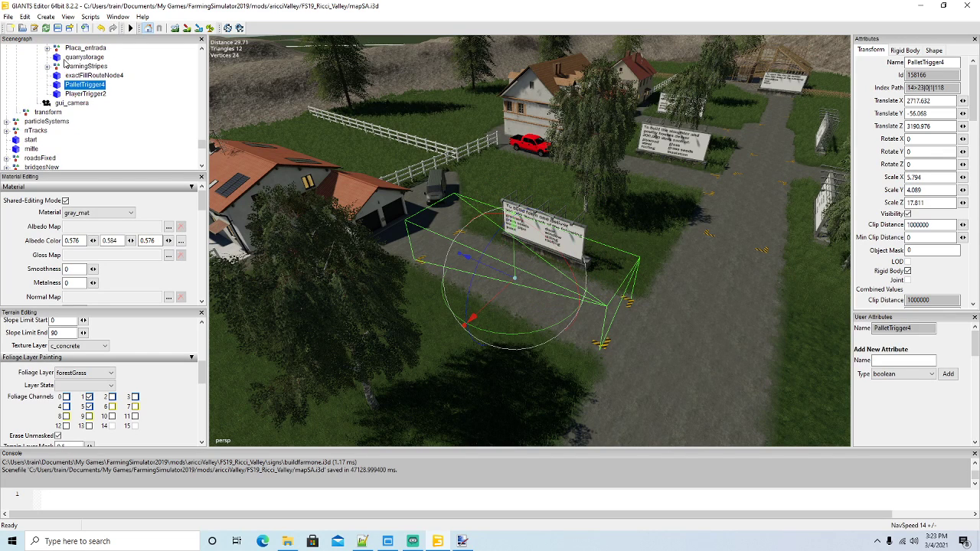
left_click_drag(727, 308, 523, 349, "alt")
left_click(343, 340)
scroll(92, 108, "down", 5)
scroll(90, 108, "down", 5)
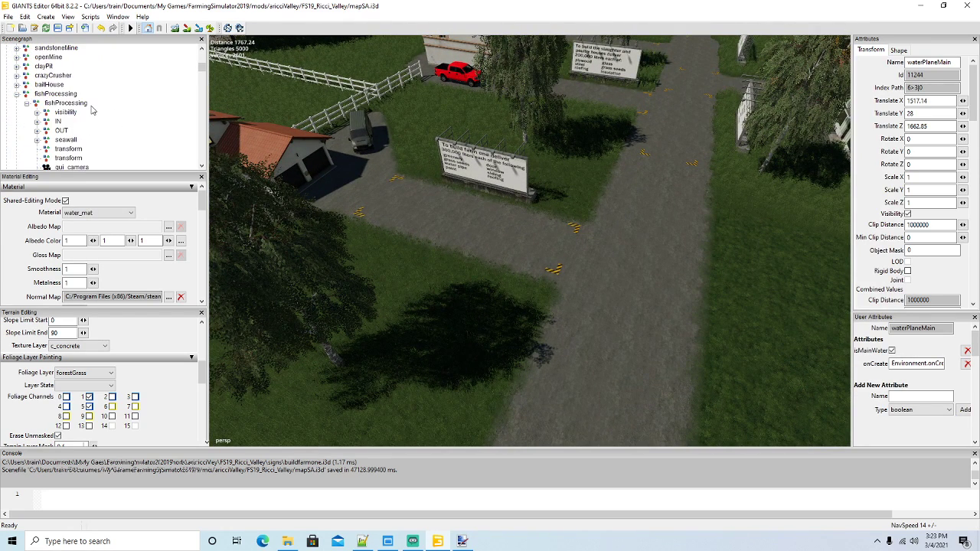
left_click(17, 57)
scroll(43, 108, "down", 3)
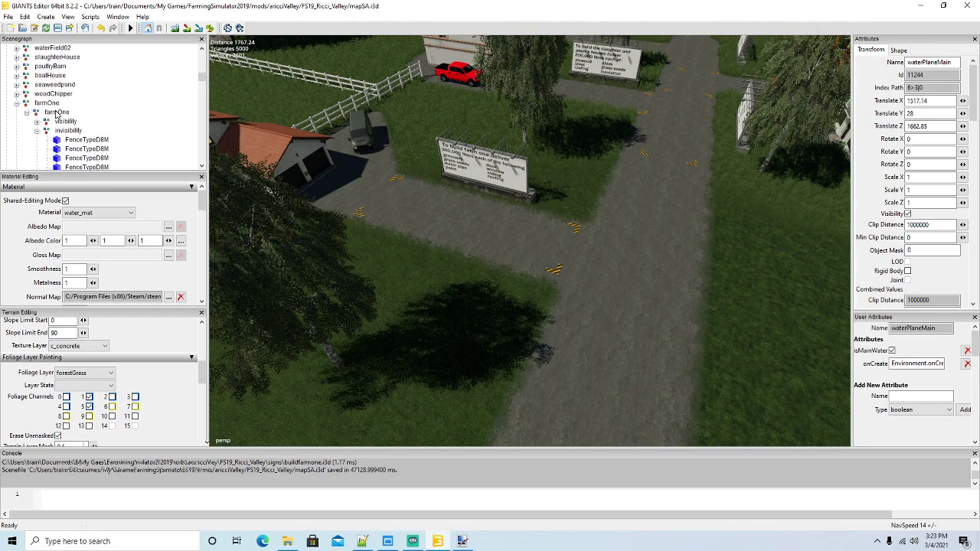
left_click(36, 130)
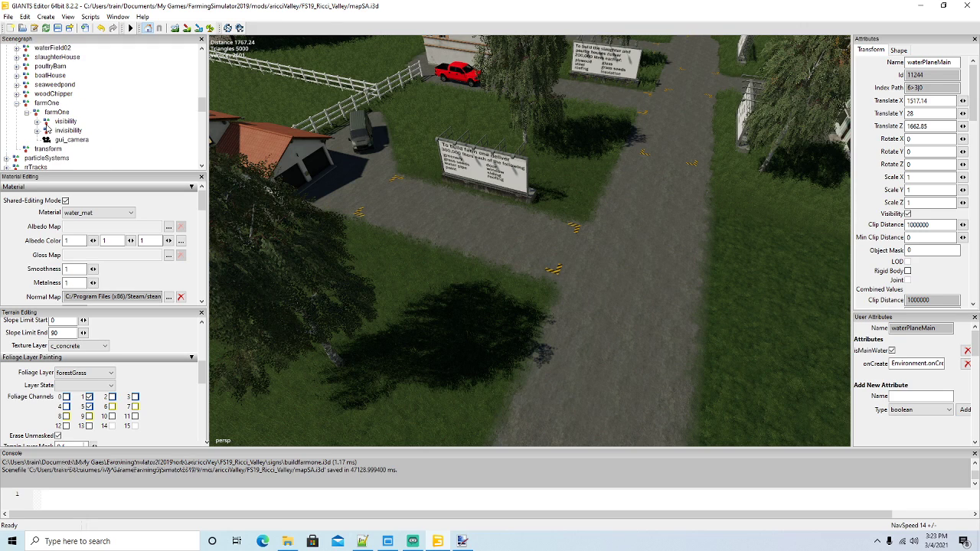
left_click(65, 121)
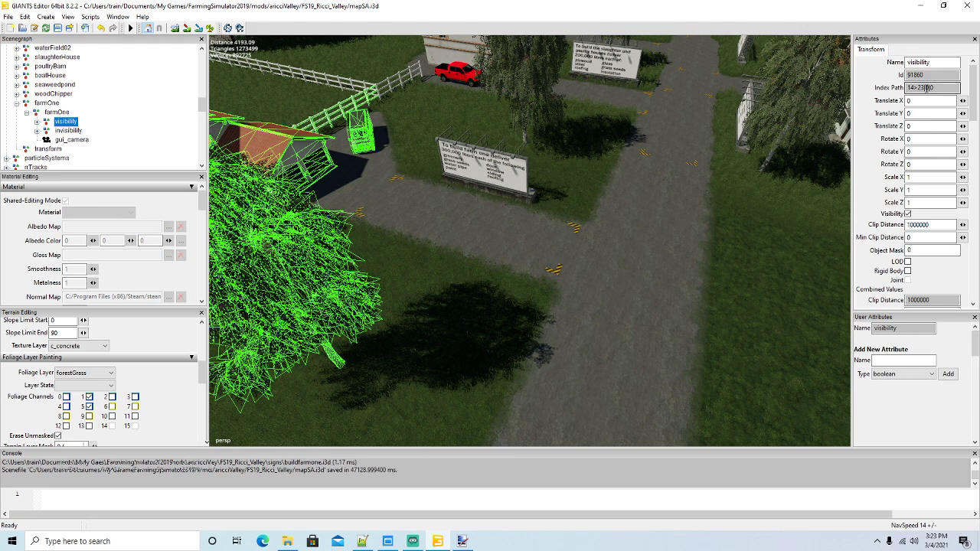
Switch to Notepad++, set OP_PROJECT's VISIBILITY node to 0 and its INVISIBILITY node to 1, and save farmOne.xml
left_click(362, 541)
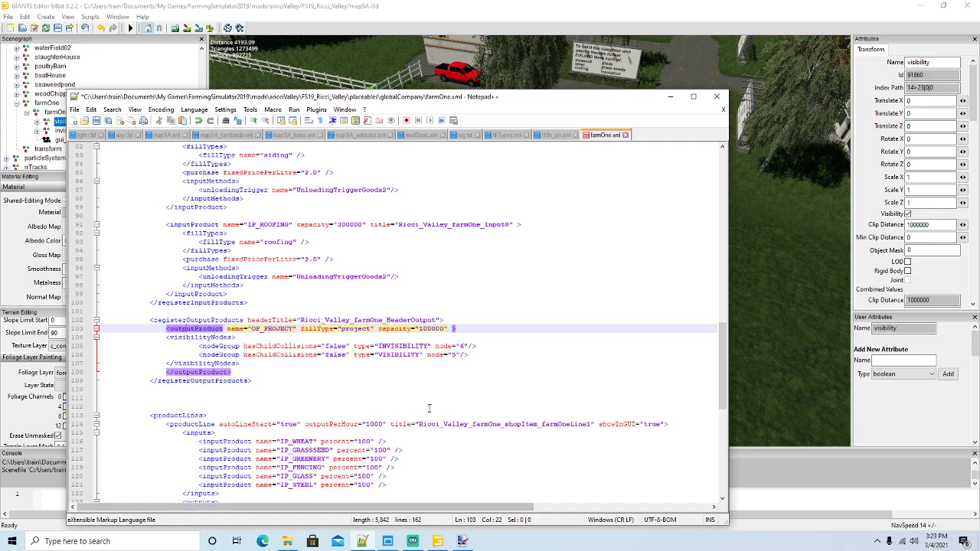
left_click(457, 356)
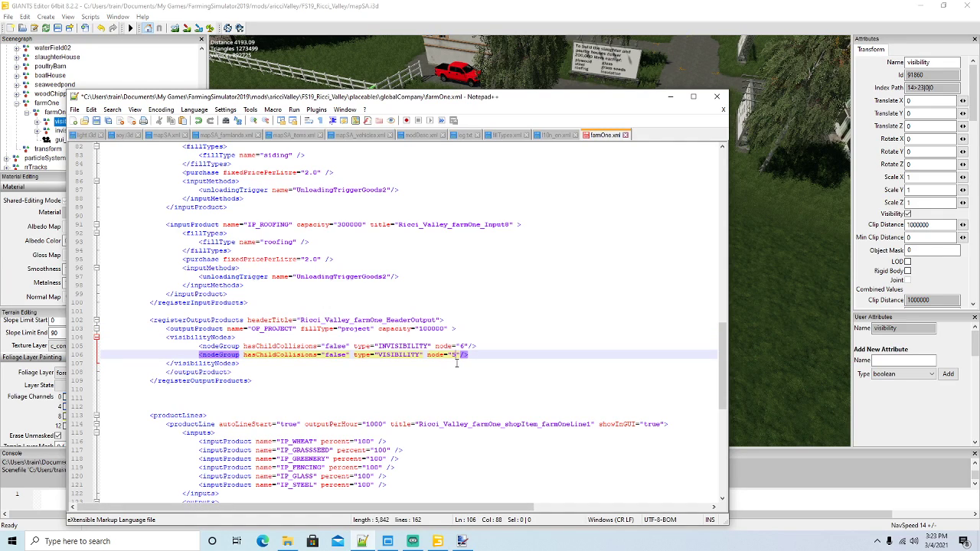
key("BackSpace")
type("0")
left_click(463, 346)
key("BackSpace")
type("1")
left_click(97, 121)
Set the OP_PROJECT output product's capacity to 300000 and save the file
scroll(432, 250, "down", 4)
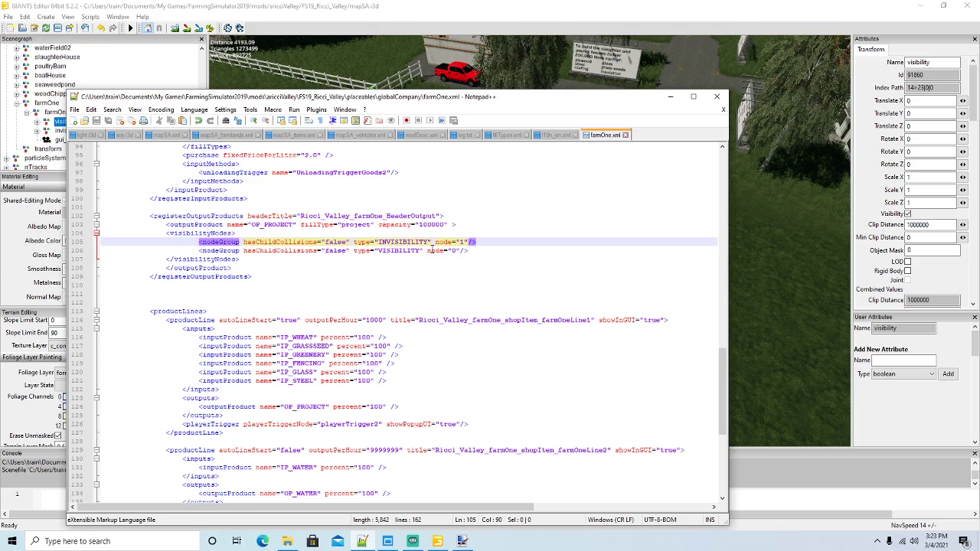
left_click(423, 224)
key("BackSpace")
type("3")
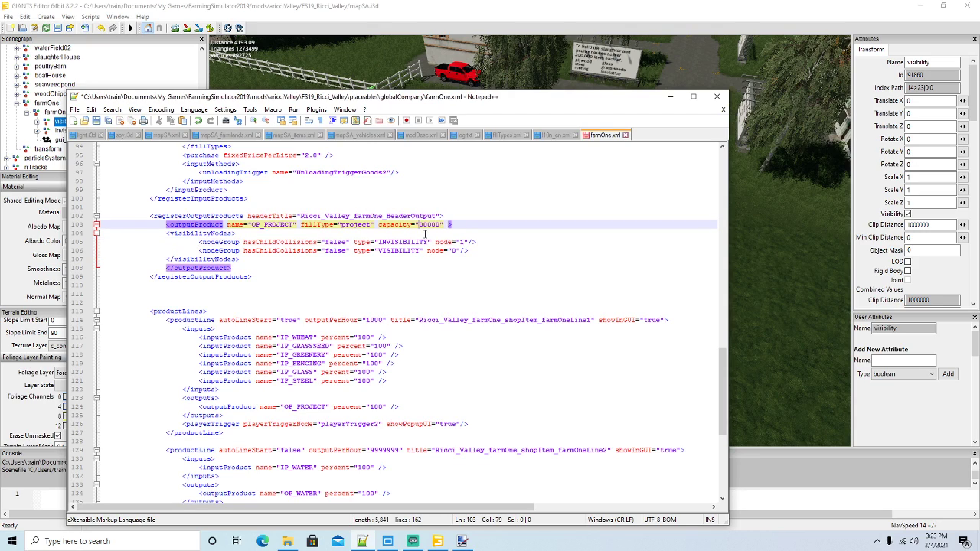
left_click(97, 121)
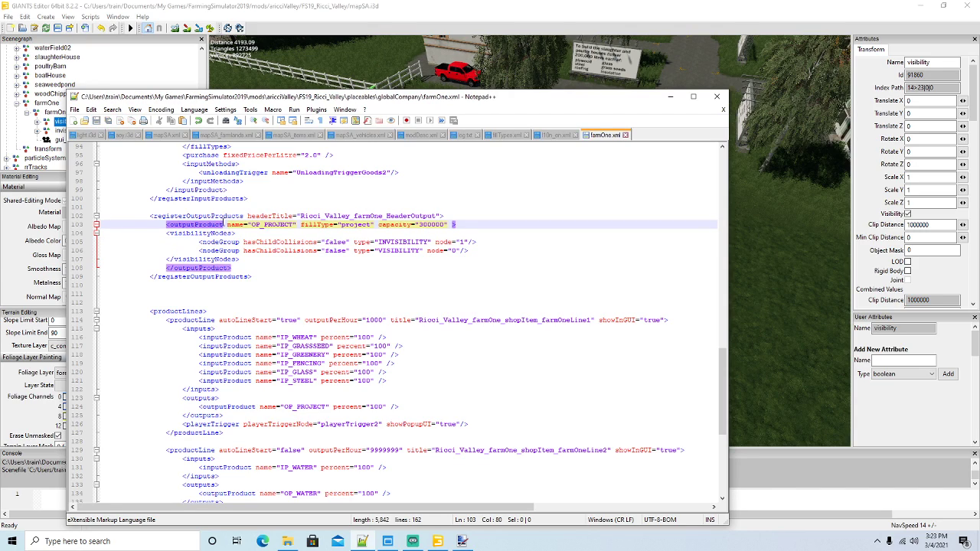
Delete the second product line, farmOneLine2, for water and remove the surplus empty lines below the first product line
left_click(692, 96)
scroll(458, 183, "down", 2)
scroll(459, 183, "down", 1)
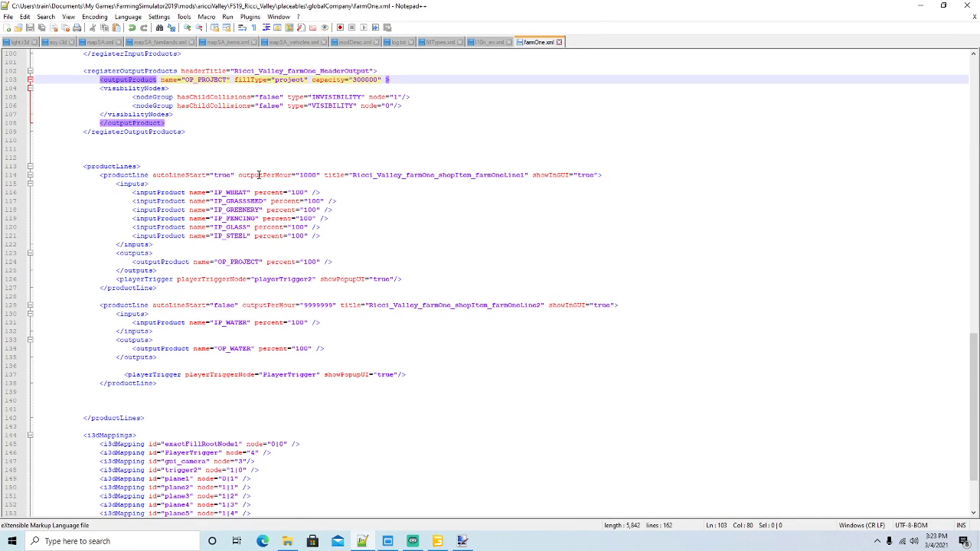
left_click(121, 304)
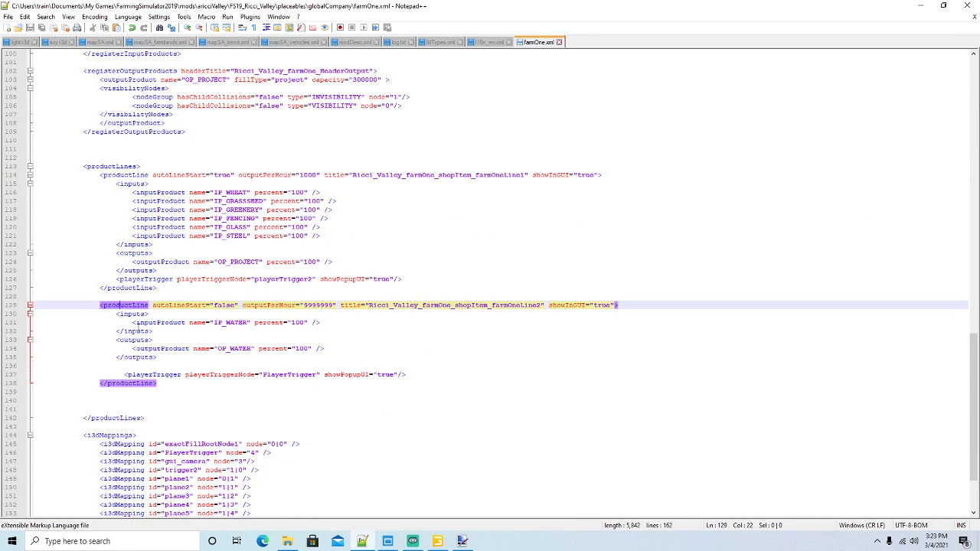
left_click_drag(157, 382, 38, 298)
key("Delete")
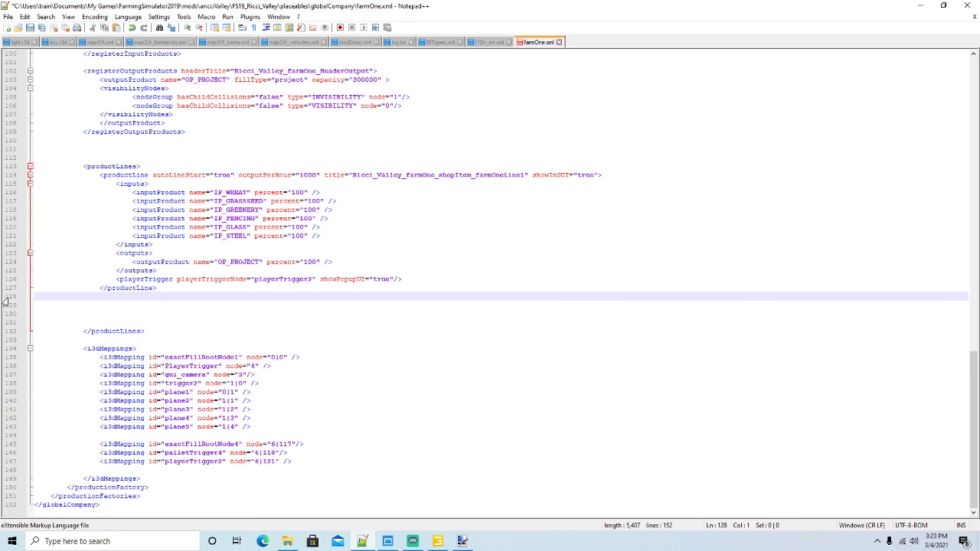
key("Down")
key("Delete")
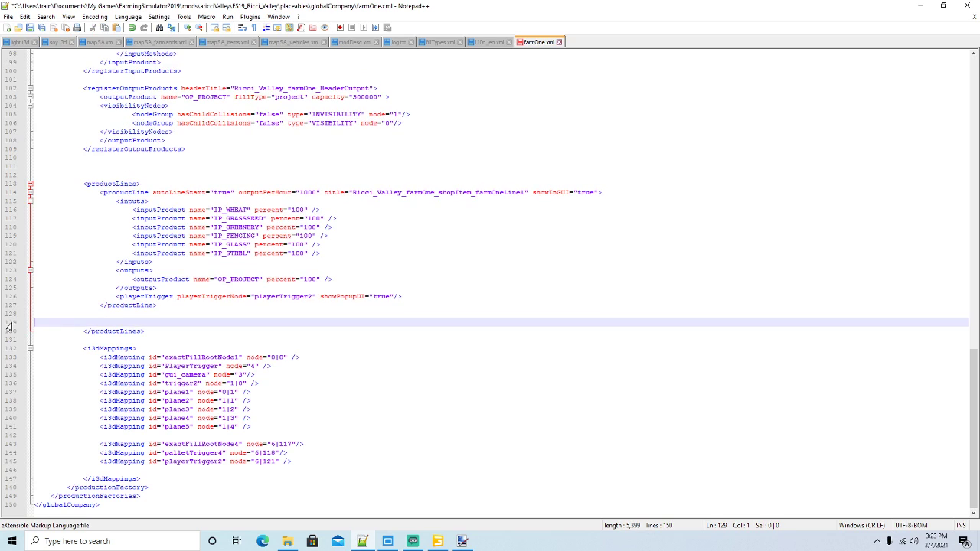
Delete the remaining empty lines between the first product line and the closing productLines tag
key("Delete")
left_click(11, 323)
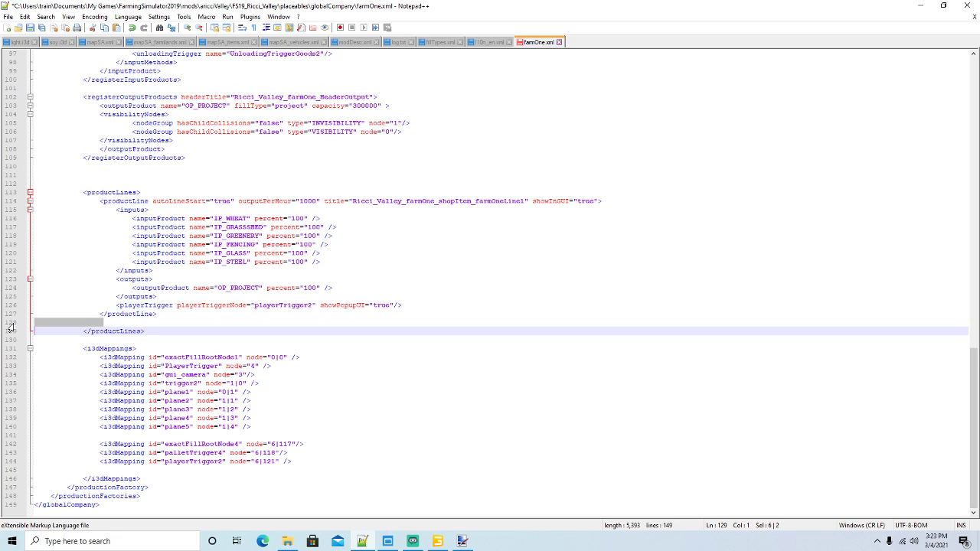
key("Delete")
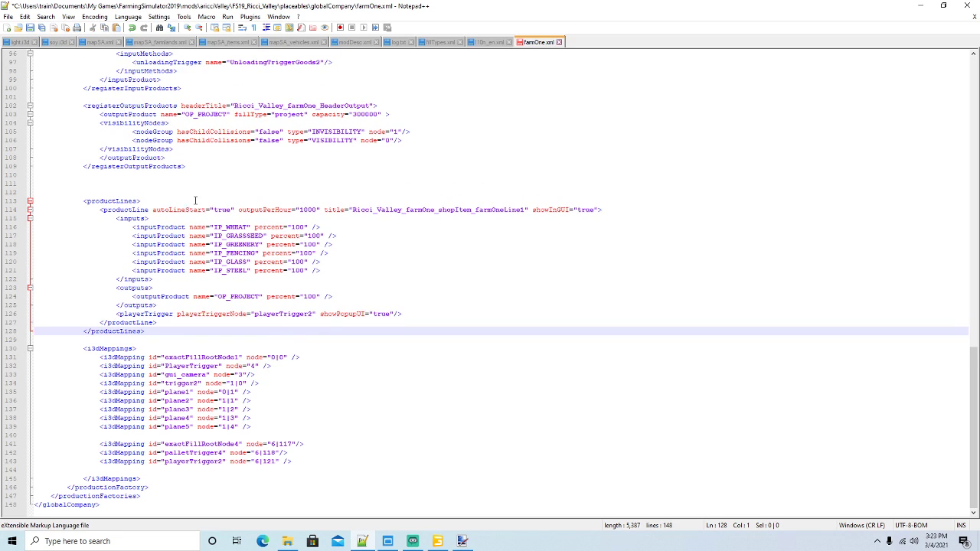
Set the product line's outputPerHour value to 3000
left_click(304, 209)
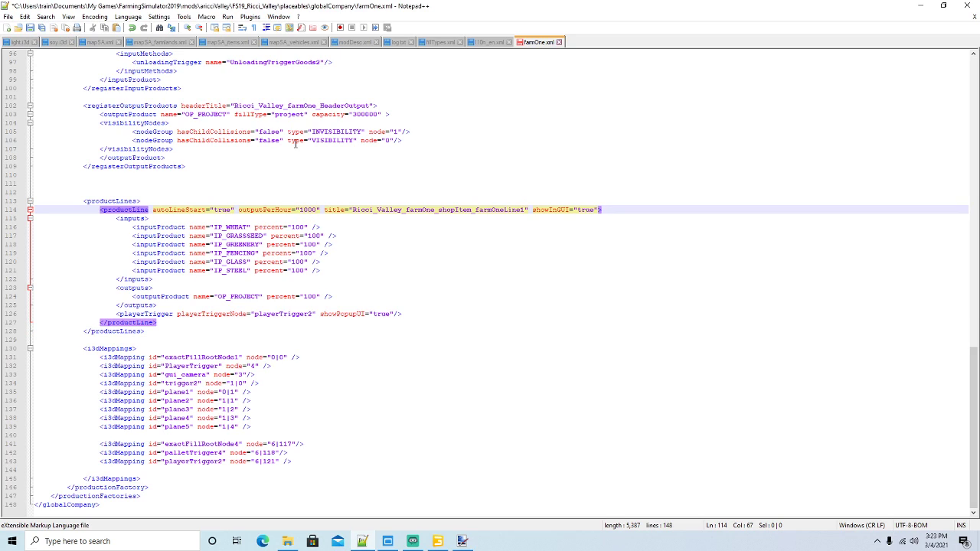
key("BackSpace")
type("3")
Rename the product line's first input product to IP_greenery
left_click(247, 227)
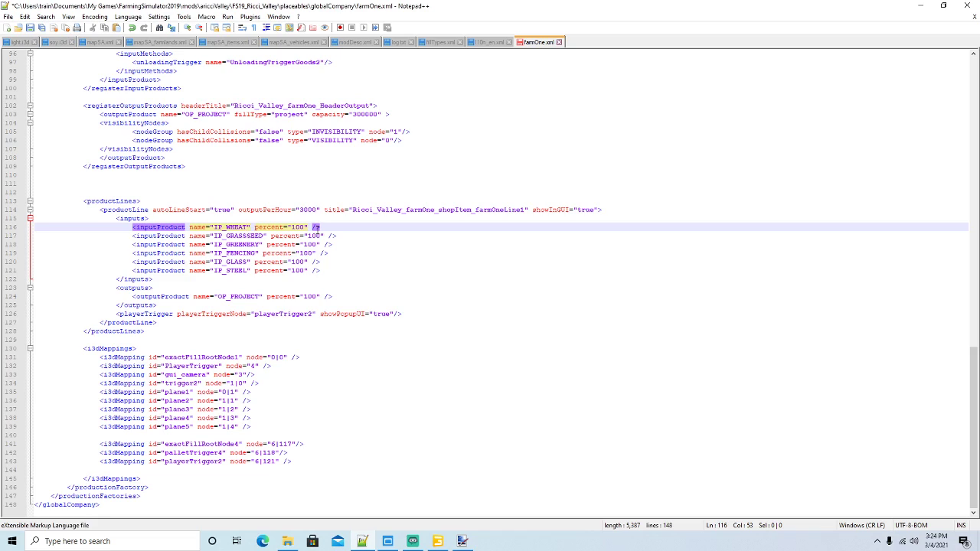
key("BackSpace")
key("BackSpace")
key("BackSpace")
key("BackSpace")
key("BackSpace")
type("greenery")
Rename the third input product of the product line to IP_WATERPIPE
key("Down")
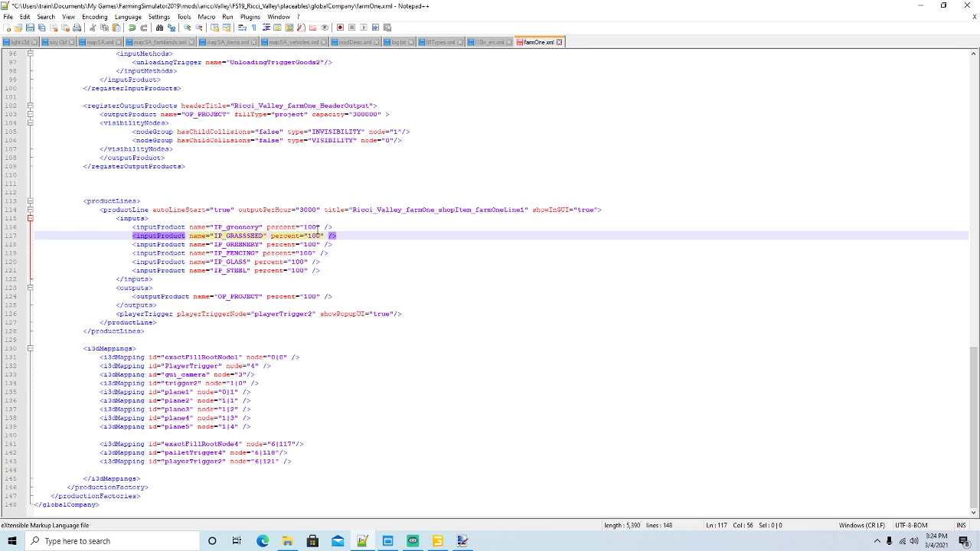
key("Down")
key("BackSpace")
key("BackSpace")
key("BackSpace")
key("BackSpace")
key("BackSpace")
key("BackSpace")
key("BackSpace")
key("BackSpace")
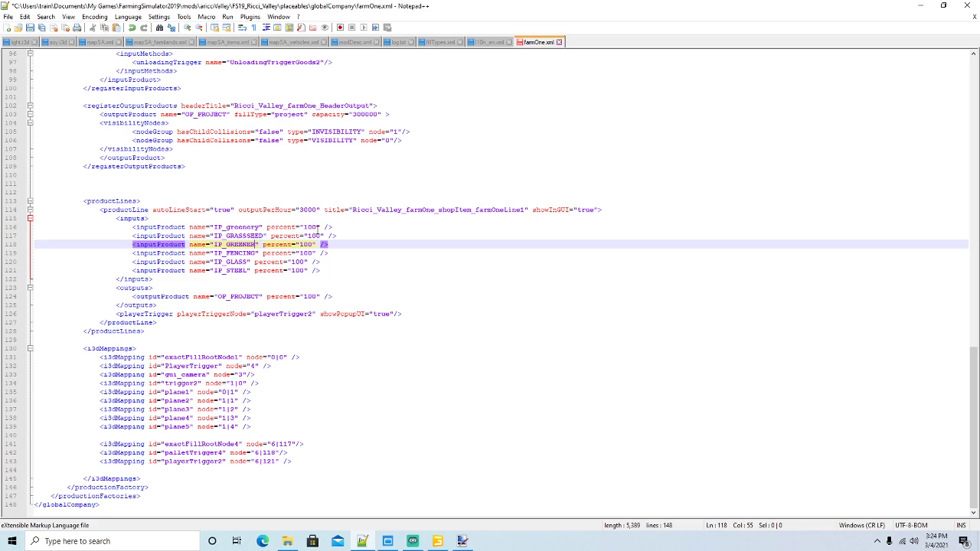
type("water")
key("BackSpace")
key("BackSpace")
type("r")
key("BackSpace")
key("BackSpace")
key("BackSpace")
key("BackSpace")
key("BackSpace")
type("WATERE")
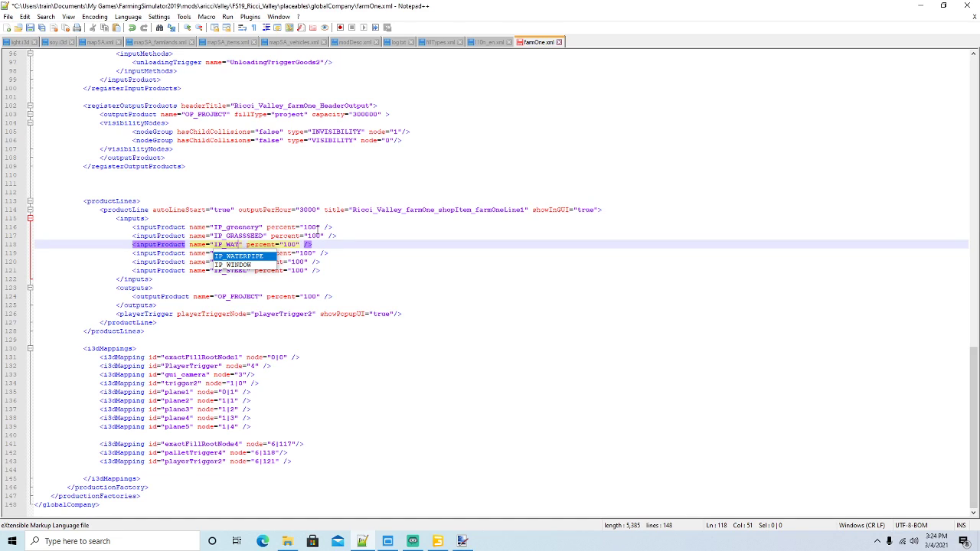
type("IPE")
key("Escape")
Rename the fourth input product, IP_FENCING, to IP_PAINT
key("Down")
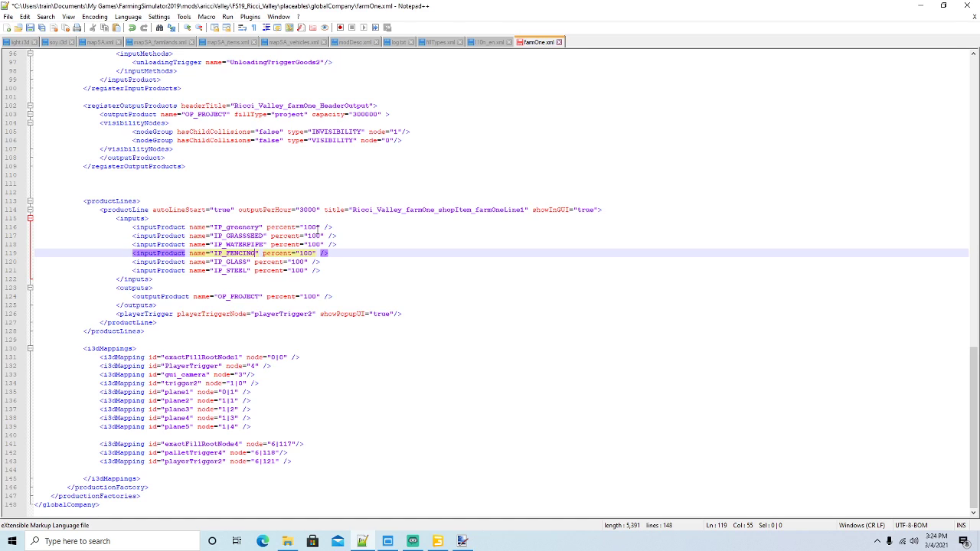
key("BackSpace")
key("BackSpace")
key("BackSpace")
key("BackSpace")
key("BackSpace")
key("BackSpace")
key("BackSpace")
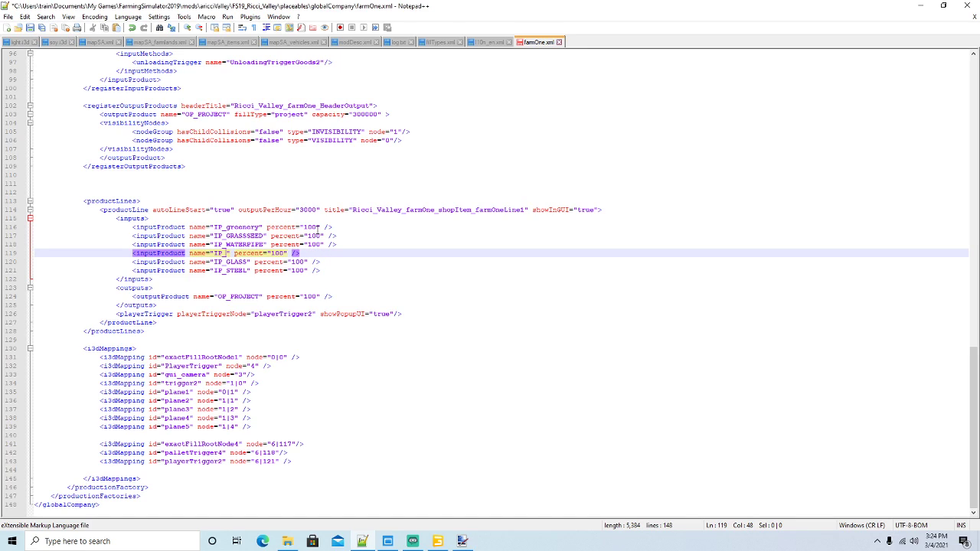
type("PAINT")
key("Escape")
Rename the fifth input product, IP_GLASS, to IP_DOOR
key("Down")
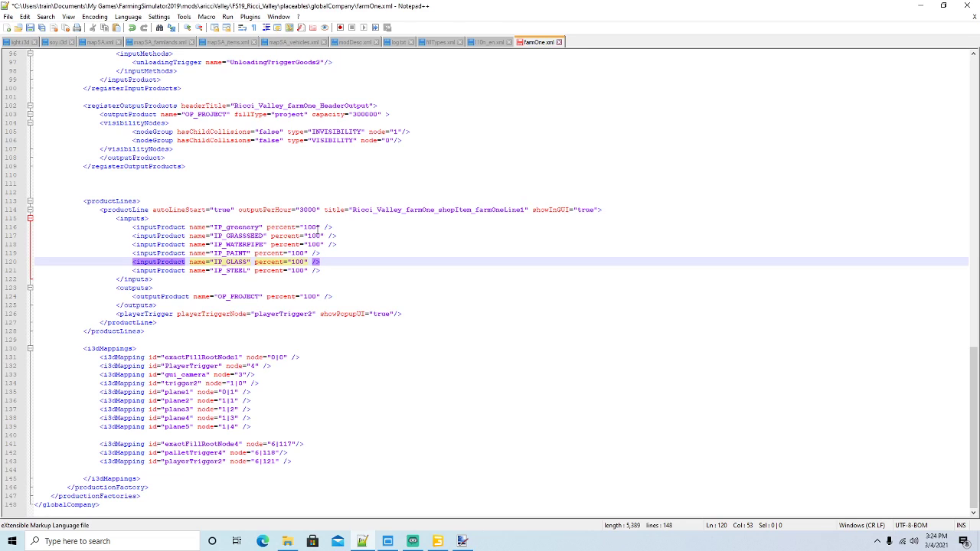
key("BackSpace")
key("BackSpace")
key("BackSpace")
key("BackSpace")
key("BackSpace")
type("DOOR")
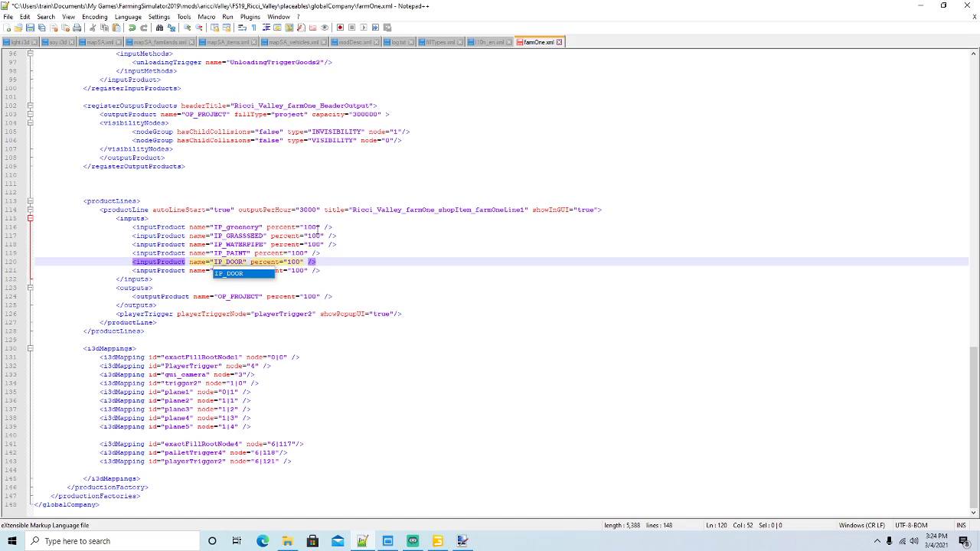
key("Escape")
Rename the sixth input product, IP_STEEL, to IP_WINDOW
key("Down")
key("BackSpace")
key("BackSpace")
key("BackSpace")
key("BackSpace")
key("BackSpace")
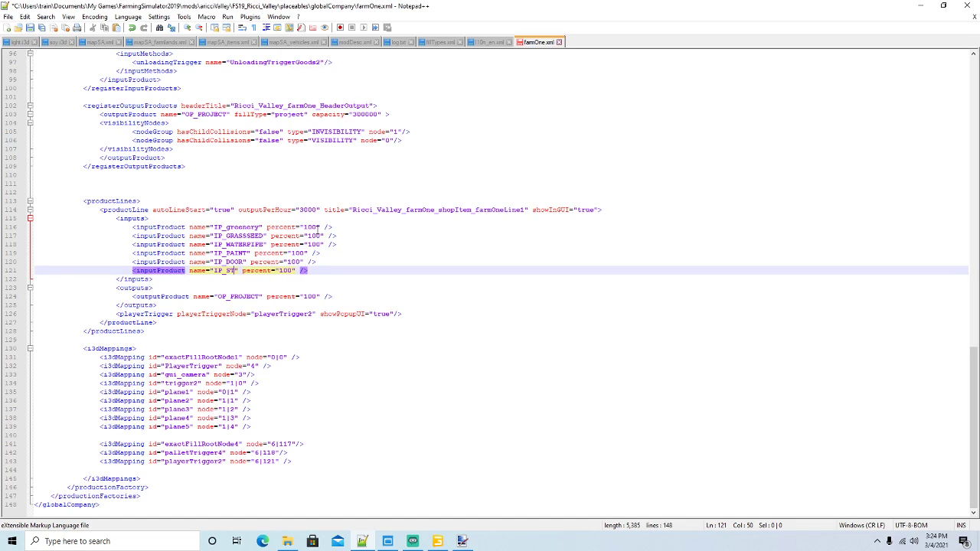
type("WIN")
type("DOW")
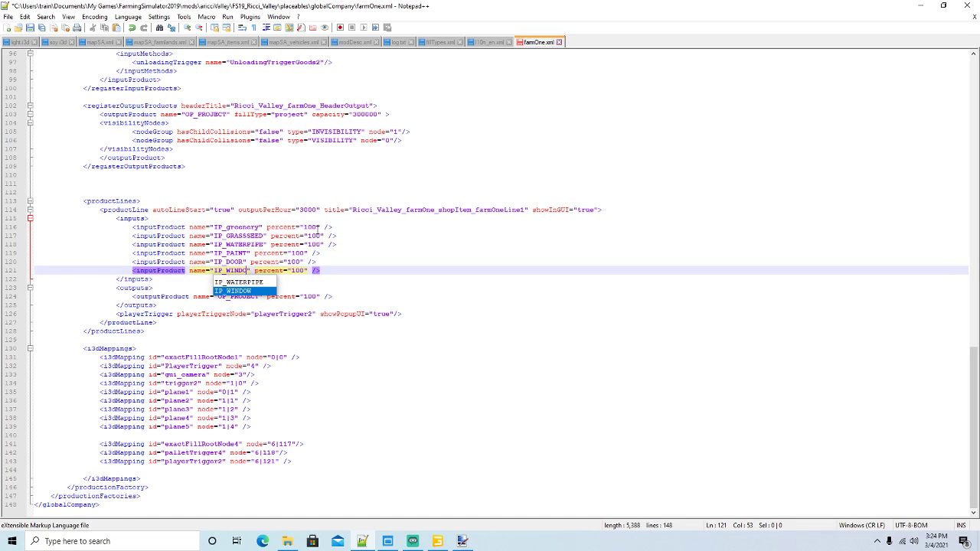
key("Escape")
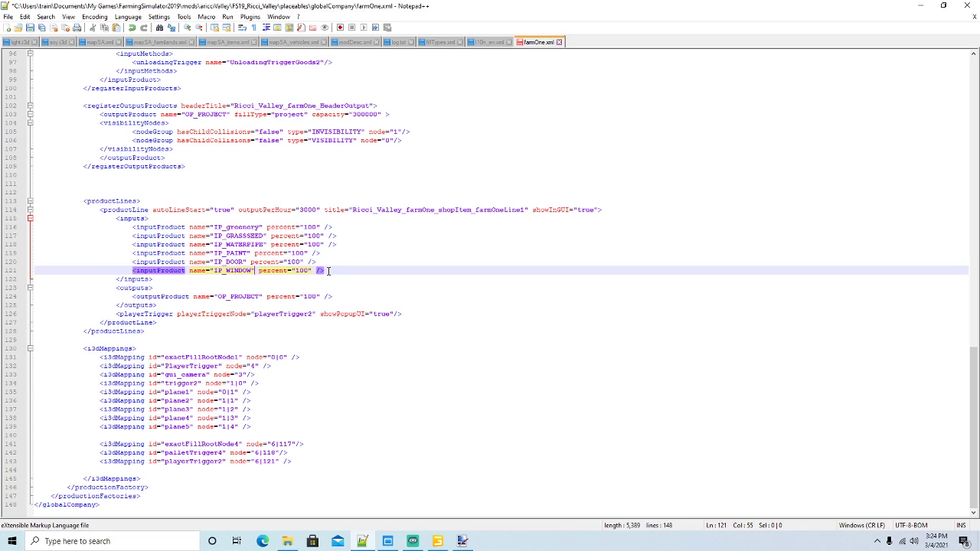
Duplicate the IP_DOOR and IP_WINDOW input product lines directly below the existing inputs
left_click(327, 270)
key("Return")
left_click_drag(327, 270, 31, 265)
key("ctrl+c")
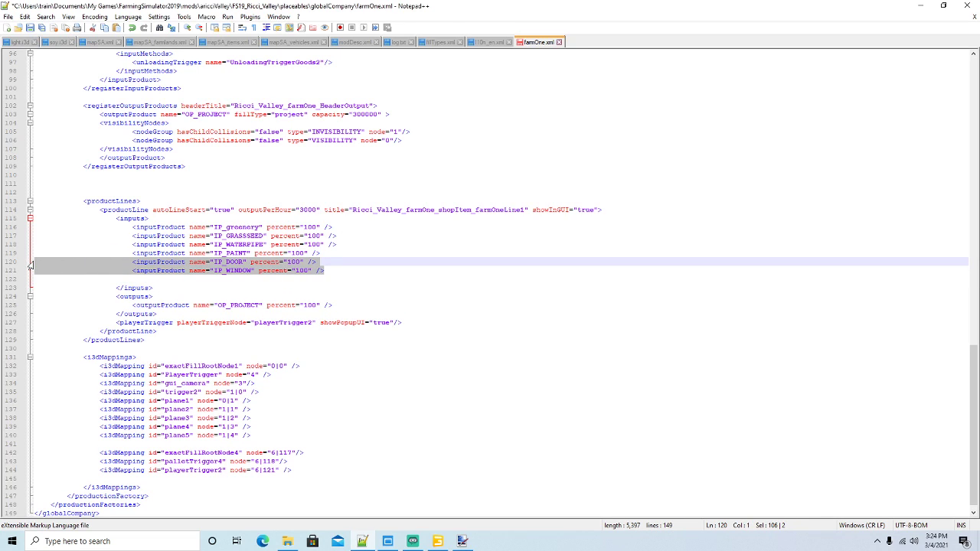
left_click(37, 279)
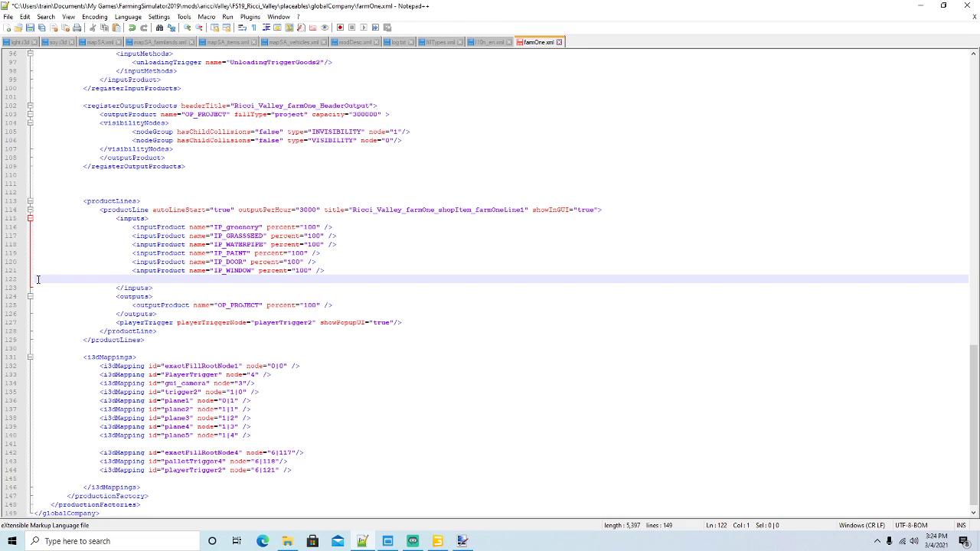
key("ctrl+v")
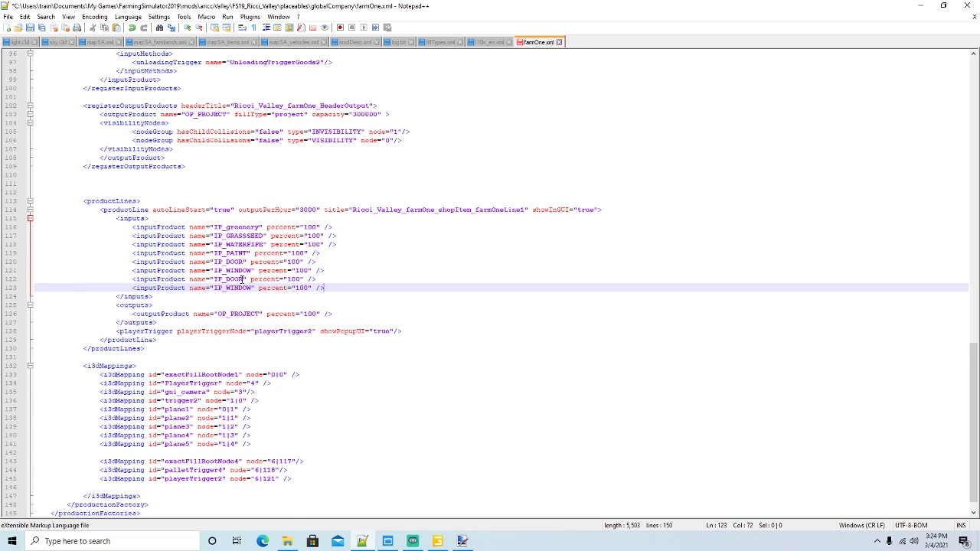
Rename the duplicated IP_DOOR input product to IP_SIDING
left_click(241, 279)
key("BackSpace")
key("BackSpace")
key("BackSpace")
key("BackSpace")
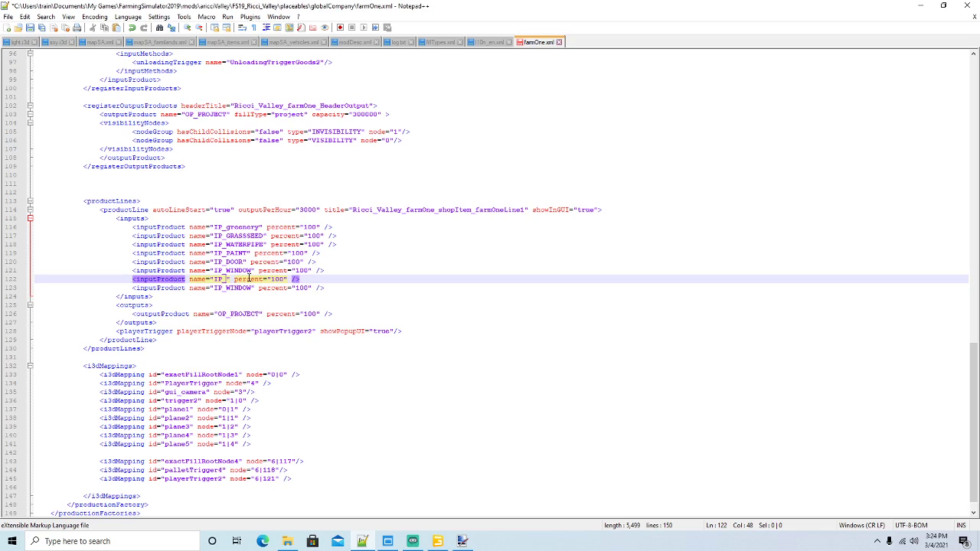
type("SIDING")
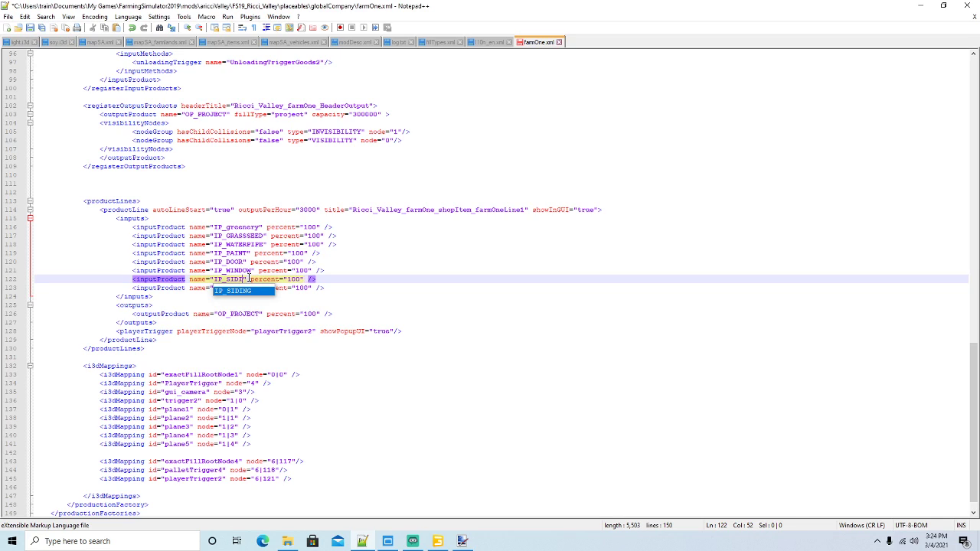
Rename the duplicated IP_WINDOW input product to IP_ROOFING
key("Down")
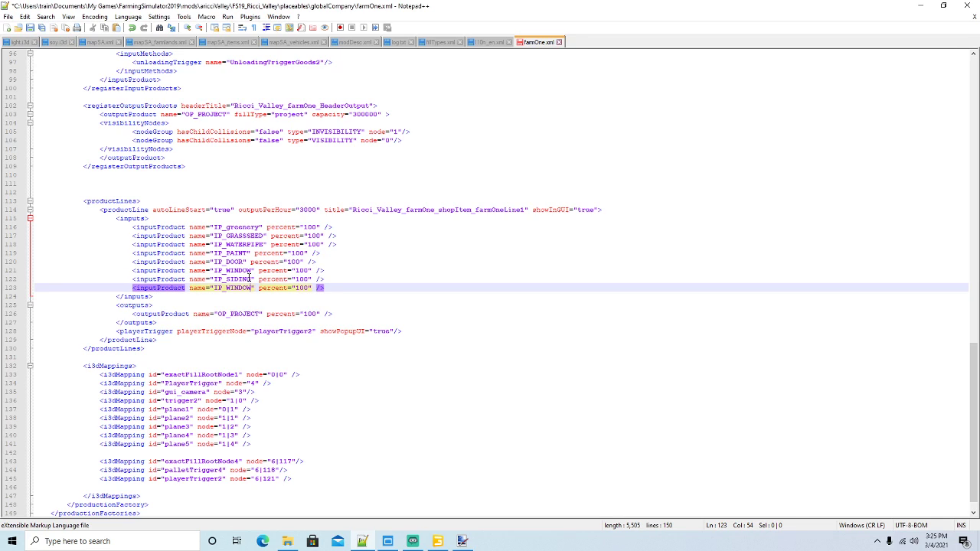
key("BackSpace")
key("BackSpace")
key("BackSpace")
key("BackSpace")
key("BackSpace")
key("BackSpace")
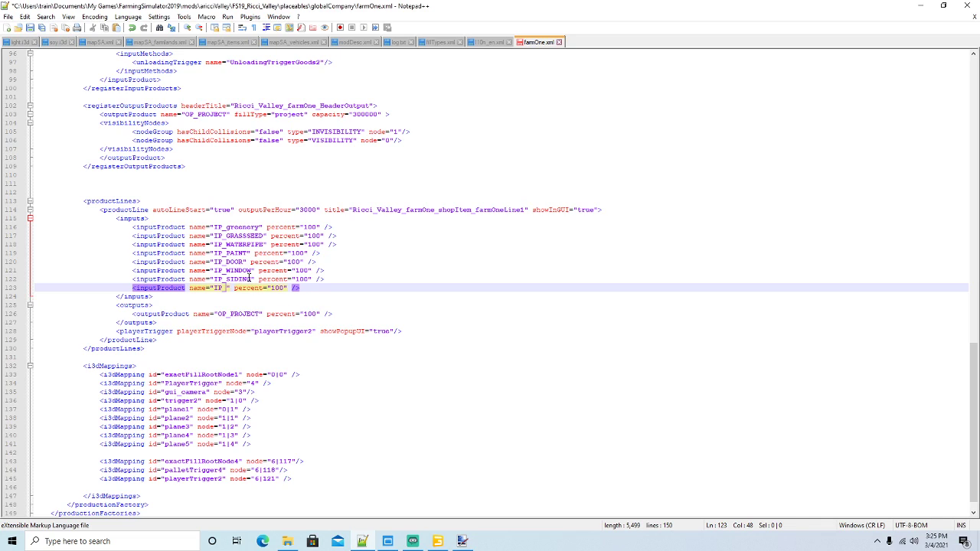
type("ROOFING")
key("Right")
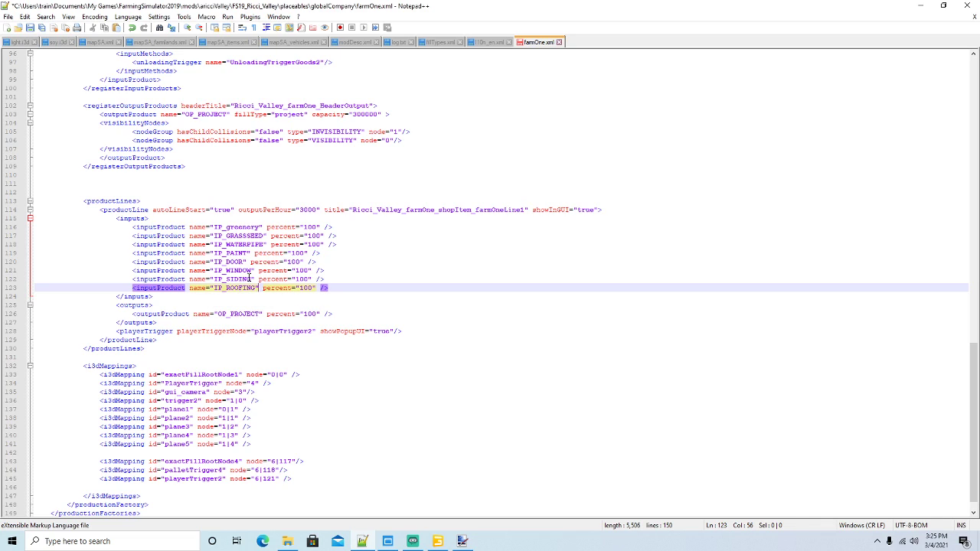
Replace the first input product's lowercase name with IP_GREENERY
left_click(261, 224)
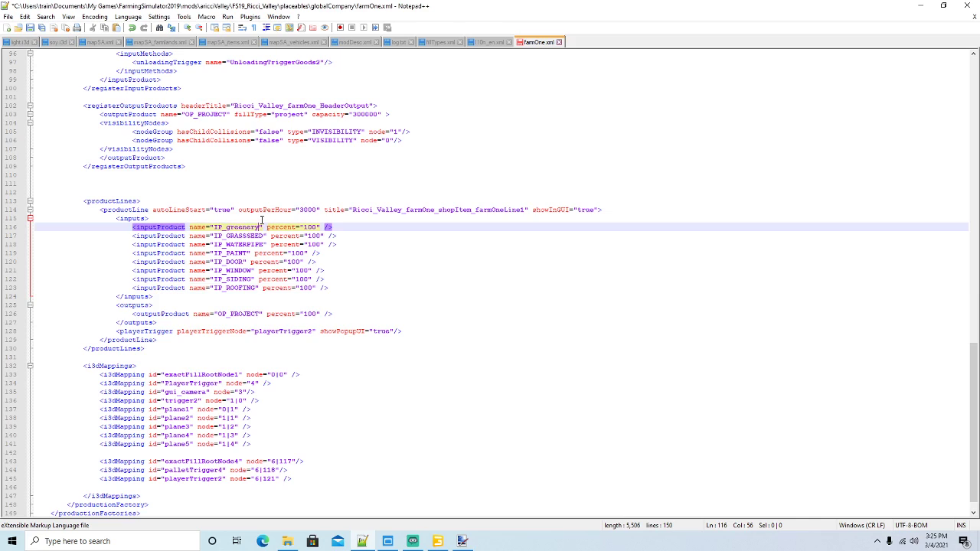
key("BackSpace")
key("BackSpace")
key("BackSpace")
key("BackSpace")
key("BackSpace")
key("BackSpace")
key("BackSpace")
key("BackSpace")
type("GREEN")
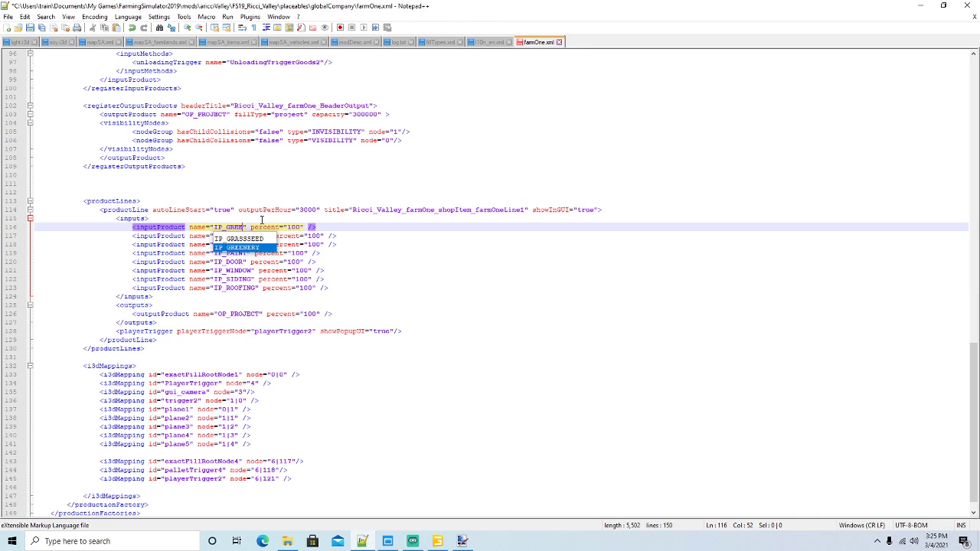
type("ERY")
key("Right")
Check the product line's input names one by one from the second entry through the eighth
left_click(254, 236)
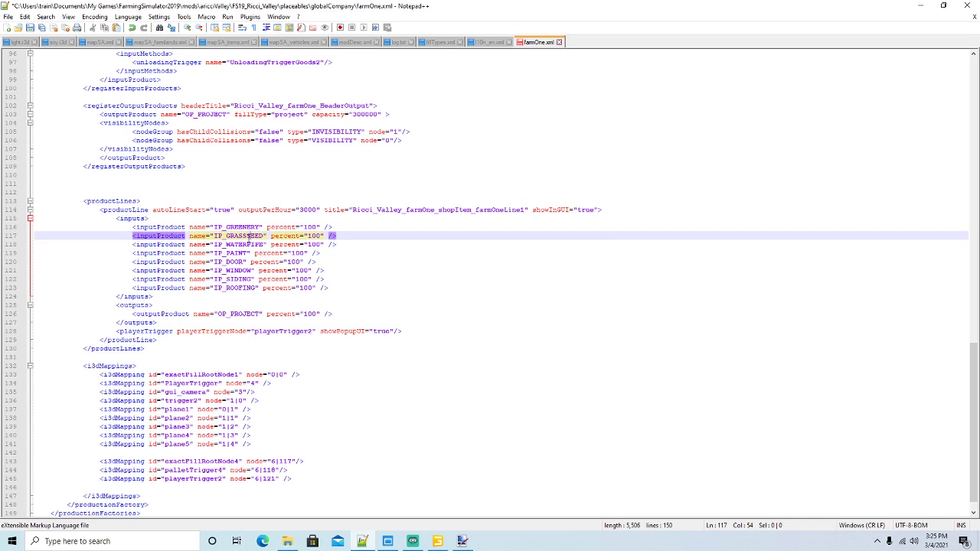
left_click(246, 244)
left_click(233, 252)
left_click(235, 262)
left_click(236, 270)
left_click(236, 279)
left_click(239, 288)
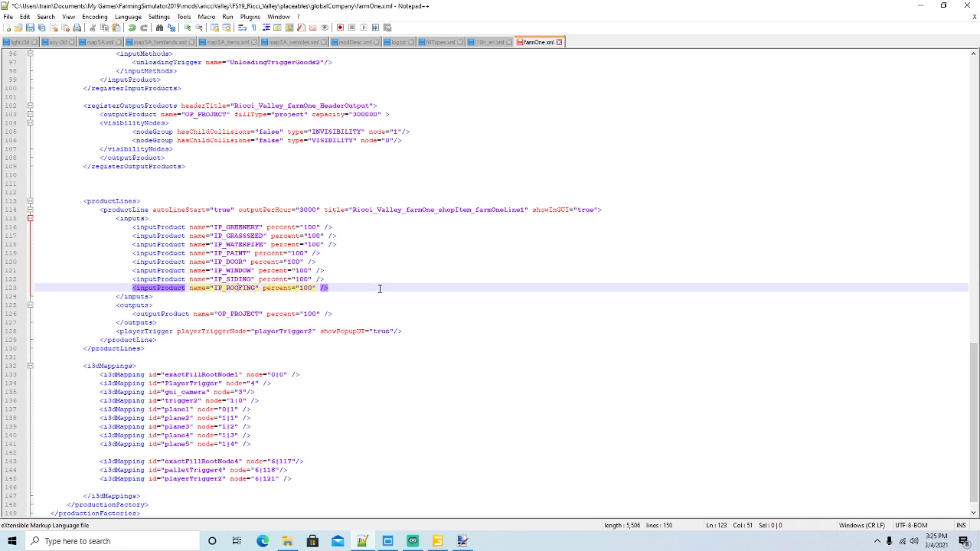
Delete the exactFillRootNode1, PlayerTrigger and trigger2 entries from the i3dMappings
scroll(379, 288, "down", 1)
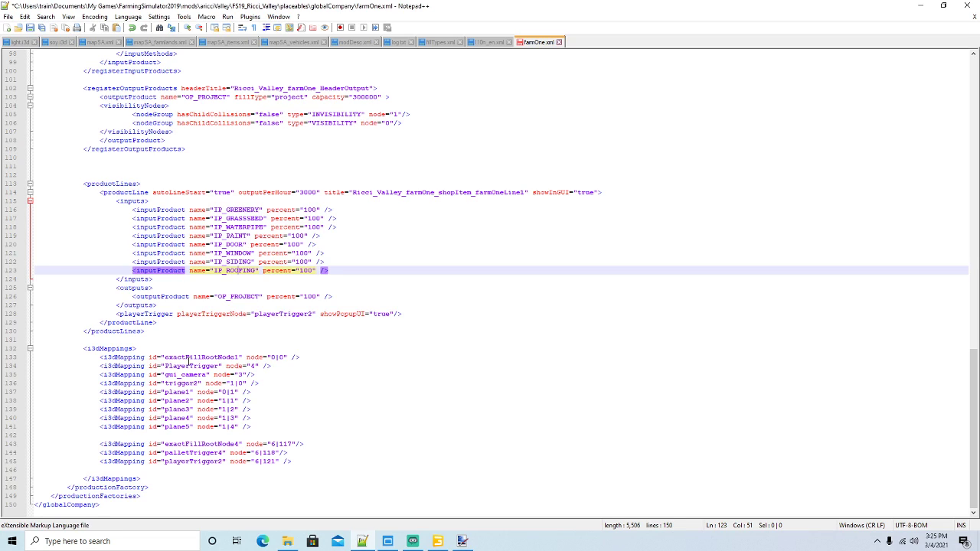
left_click(11, 358)
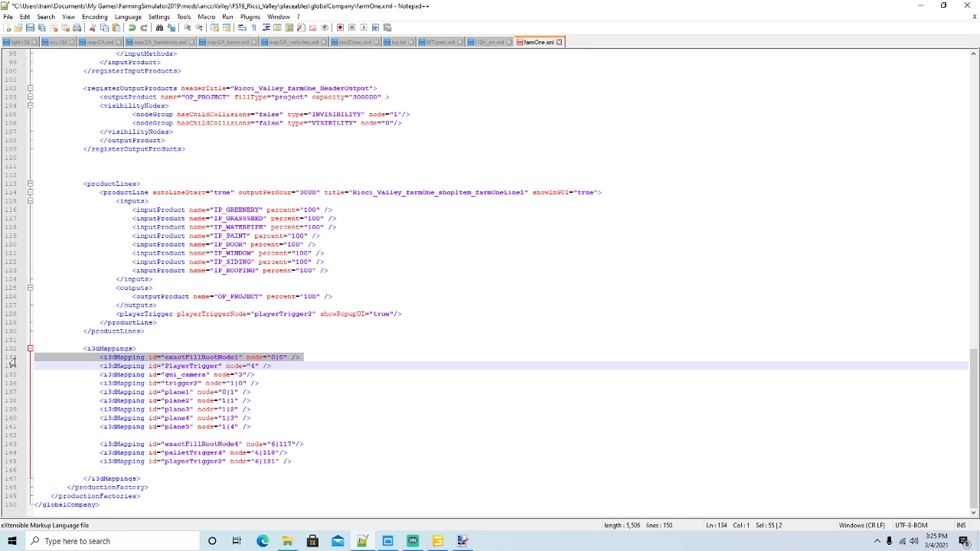
key("Delete")
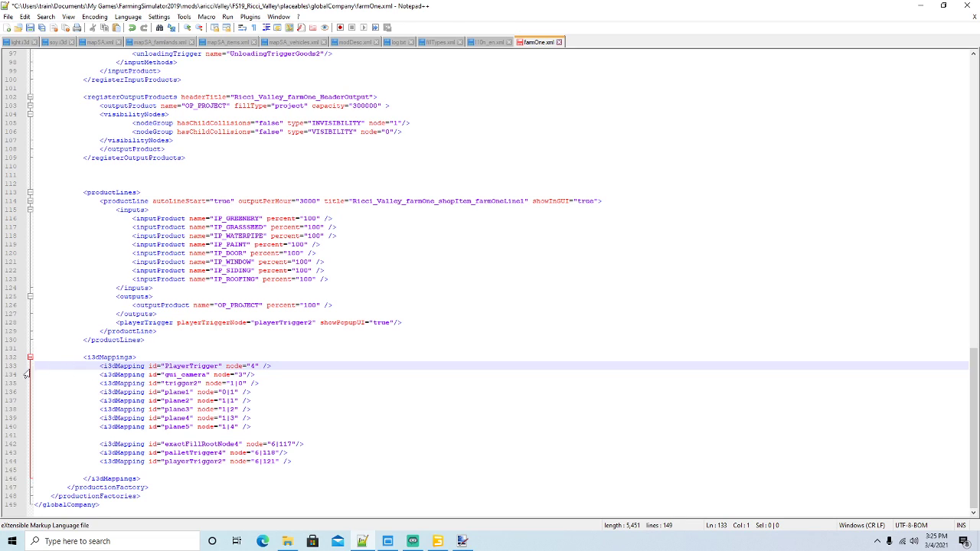
left_click(11, 367)
key("Delete")
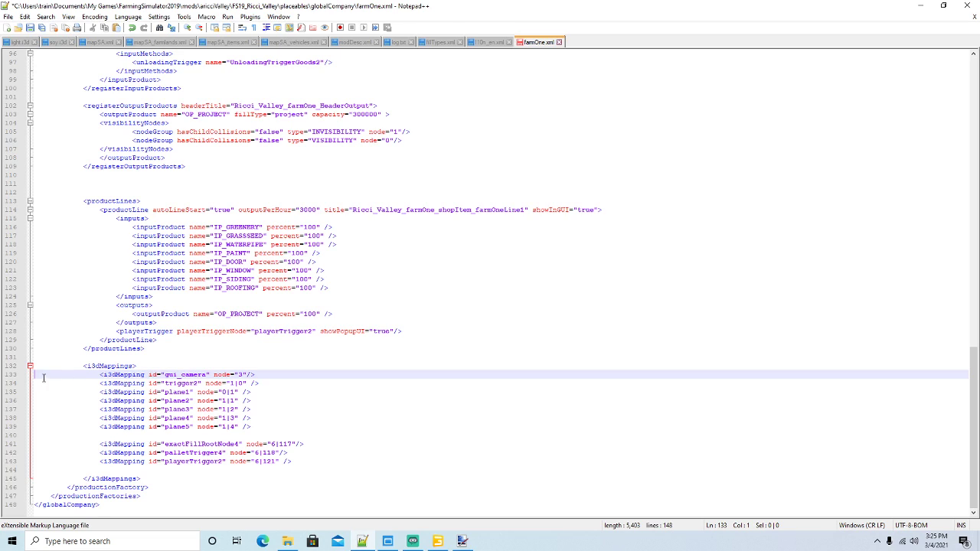
left_click(10, 384)
key("Delete")
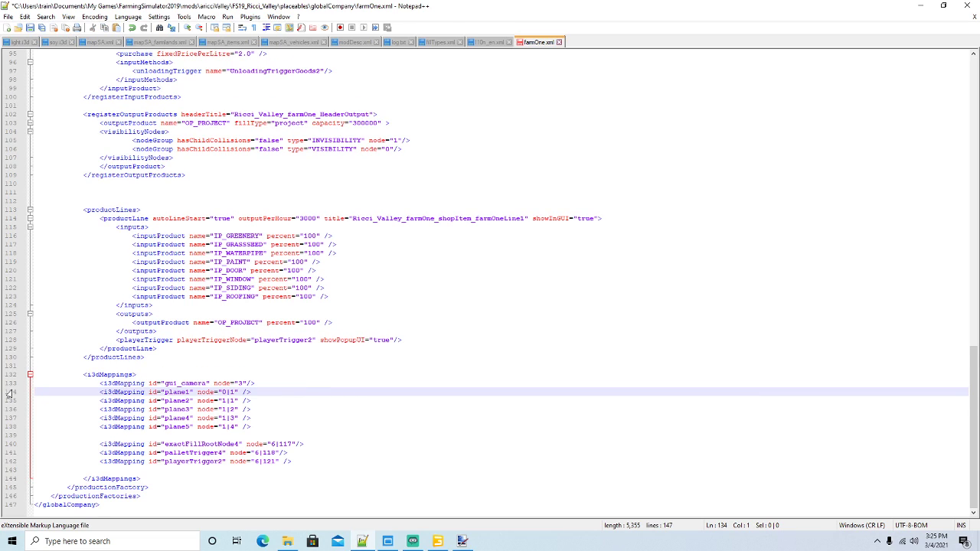
Delete the plane1 to plane5 mappings and the empty lines below the gui_camera mapping
left_click_drag(236, 433, 21, 395)
key("Delete")
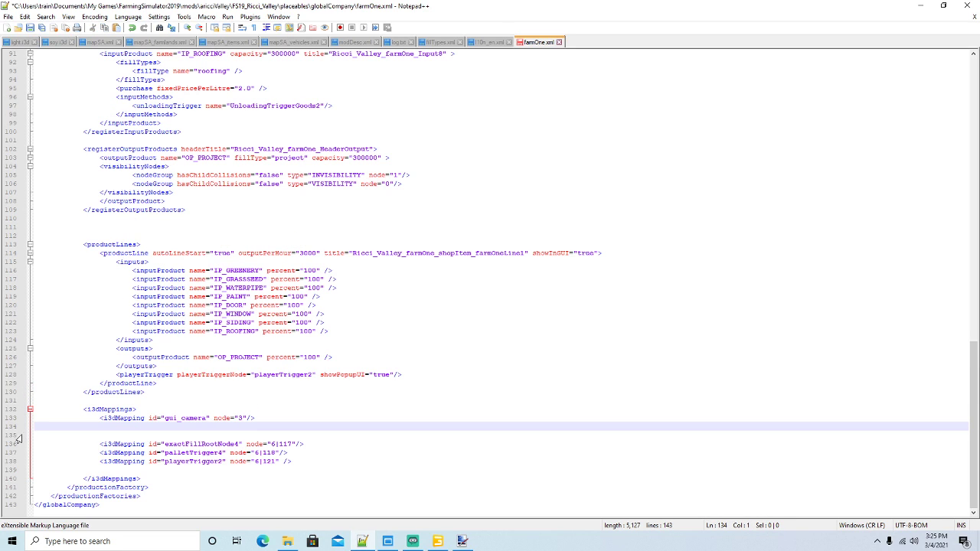
left_click(7, 427)
key("Delete")
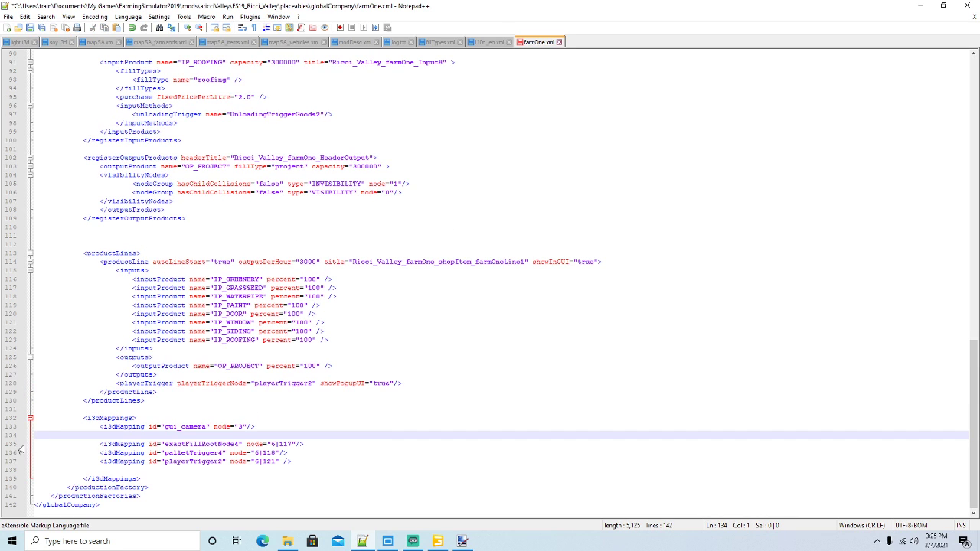
left_click(9, 435)
key("Delete")
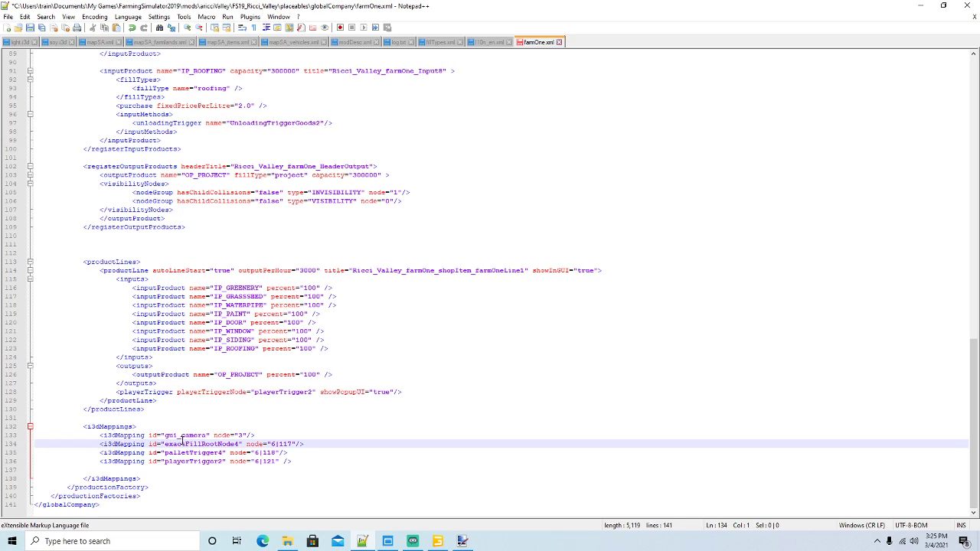
Look up the farmOne gui_camera index path in GIANTS Editor and set its i3dMapping node to 2 in farmOne.xml
left_click(182, 439)
left_click(202, 444)
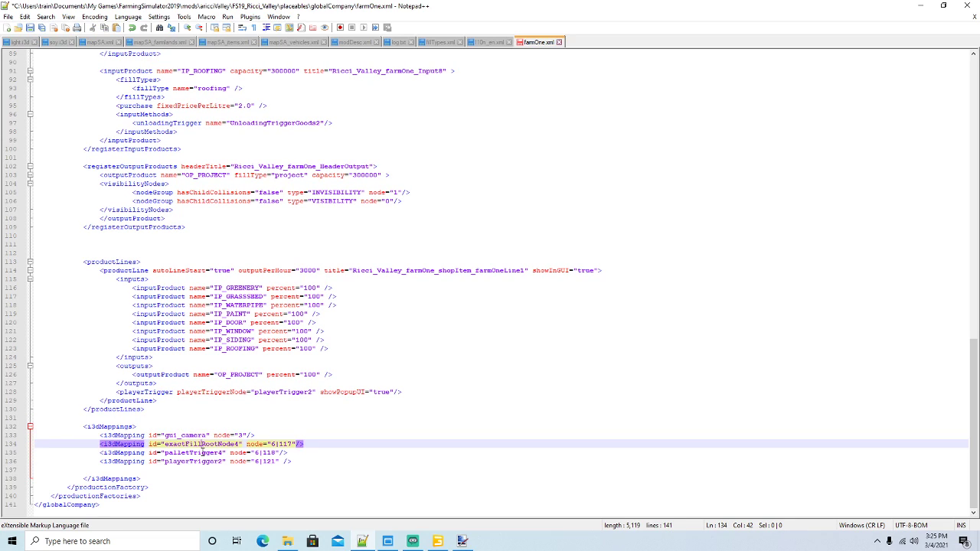
left_click(220, 467)
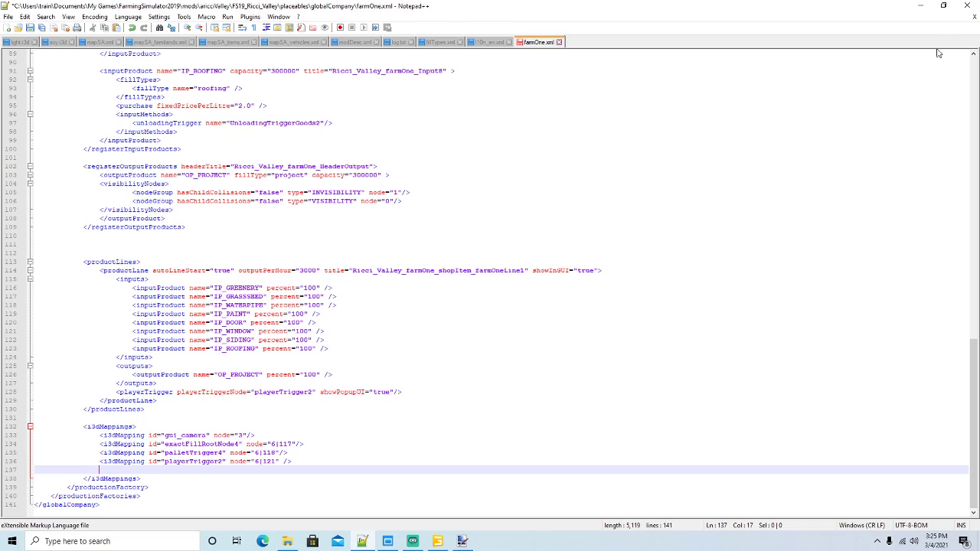
left_click(943, 6)
left_click_drag(596, 98, 654, 46)
scroll(515, 290, "down", 4)
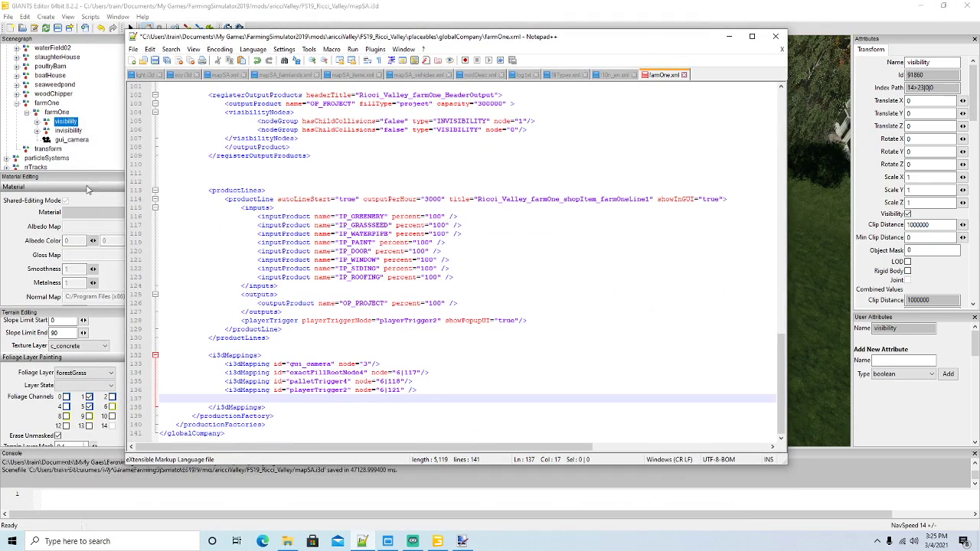
left_click(49, 140)
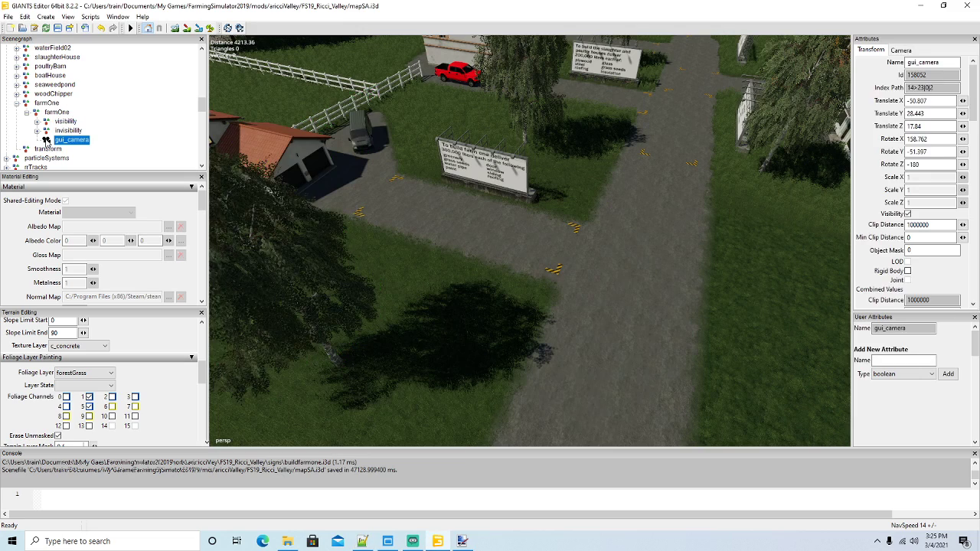
left_click(363, 541)
left_click(366, 363)
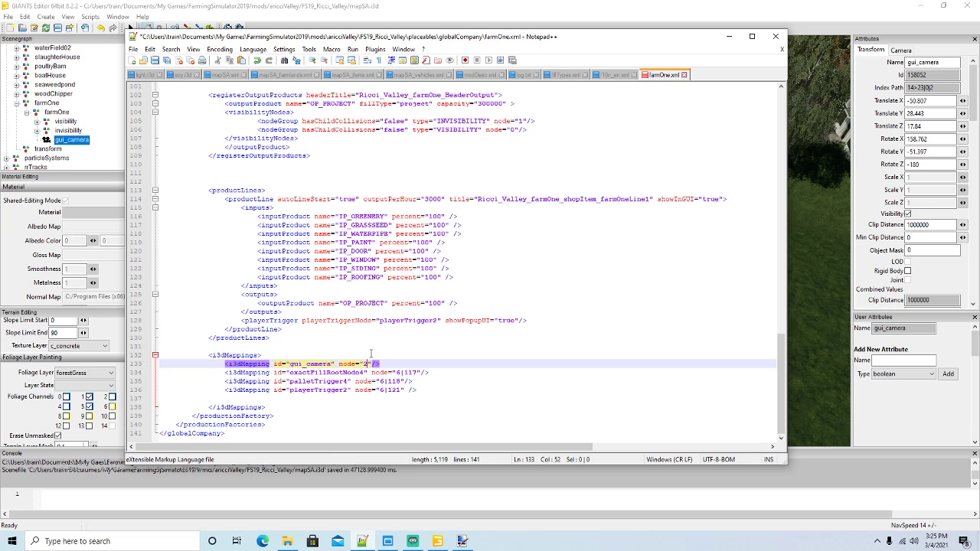
Look up exactFillRouteNode4 under the invisibility group in GIANTS Editor and set the exactFillRootNode4 mapping in farmOne.xml to 1|117
left_click(36, 130)
scroll(85, 115, "down", 3)
scroll(85, 115, "down", 2)
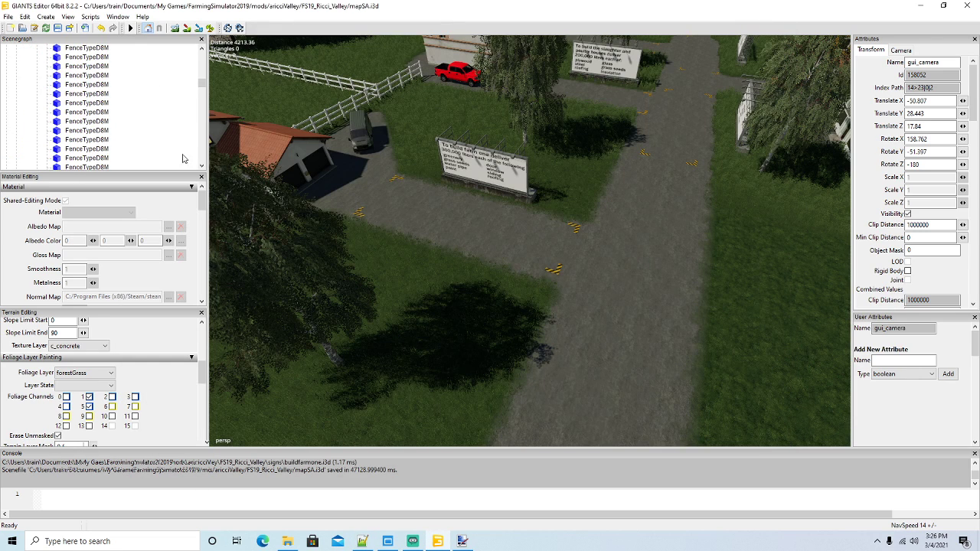
left_click(431, 205)
left_click(58, 122)
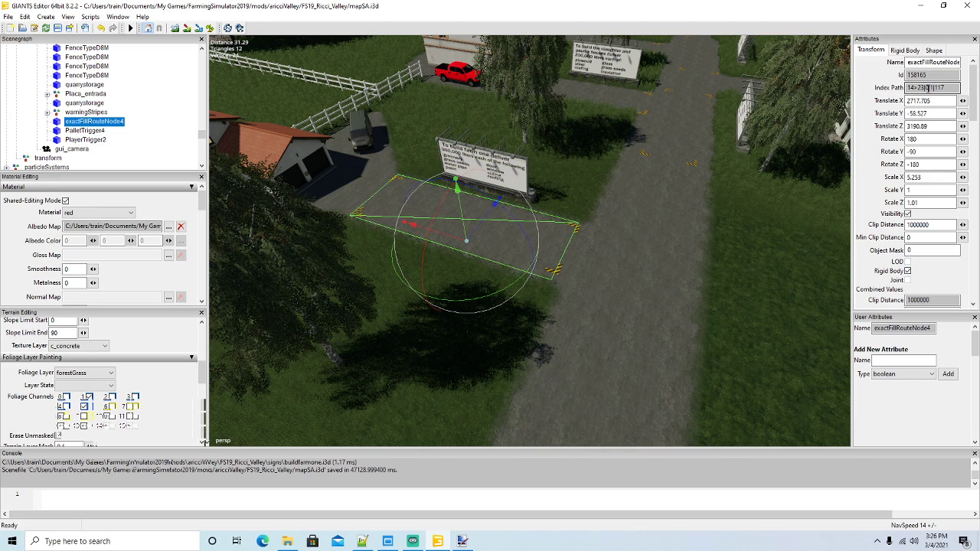
left_click(362, 541)
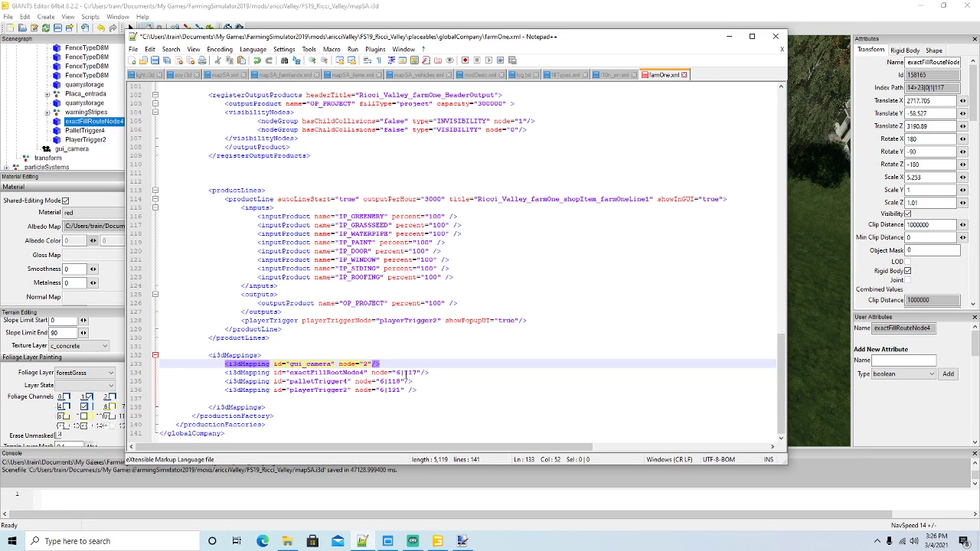
left_click(399, 373)
key("BackSpace")
type("3")
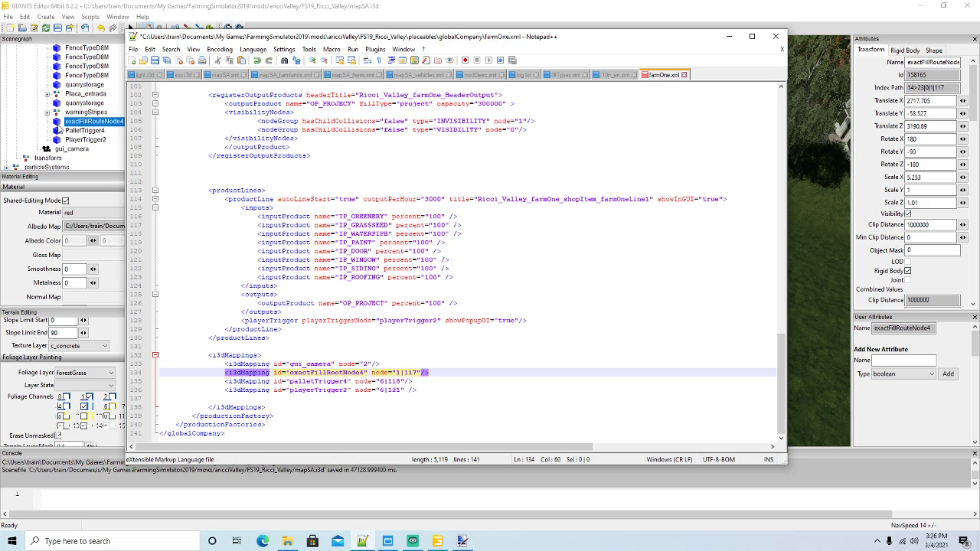
Look up PalletTrigger4's index path in GIANTS Editor and set the palletTrigger4 mapping in farmOne.xml to 1|118
left_click(58, 132)
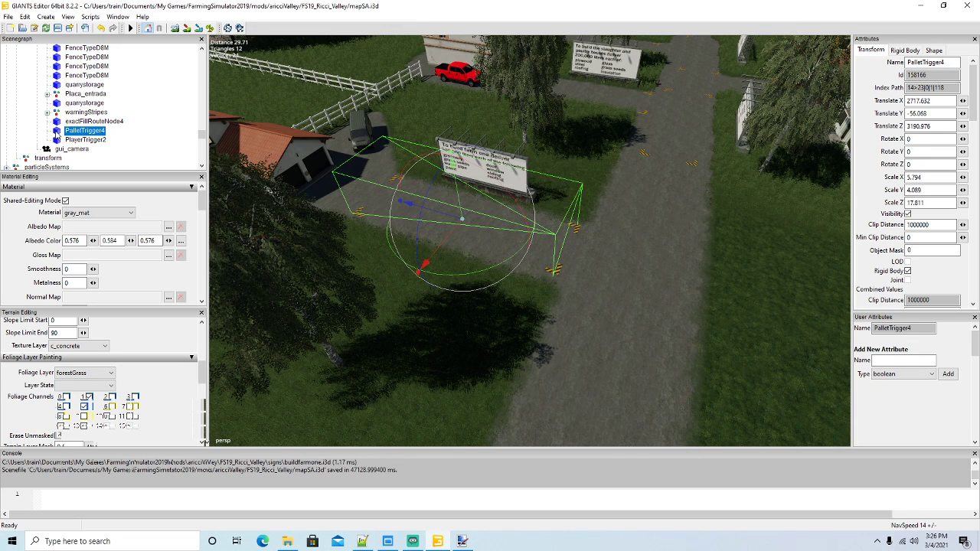
left_click(437, 541)
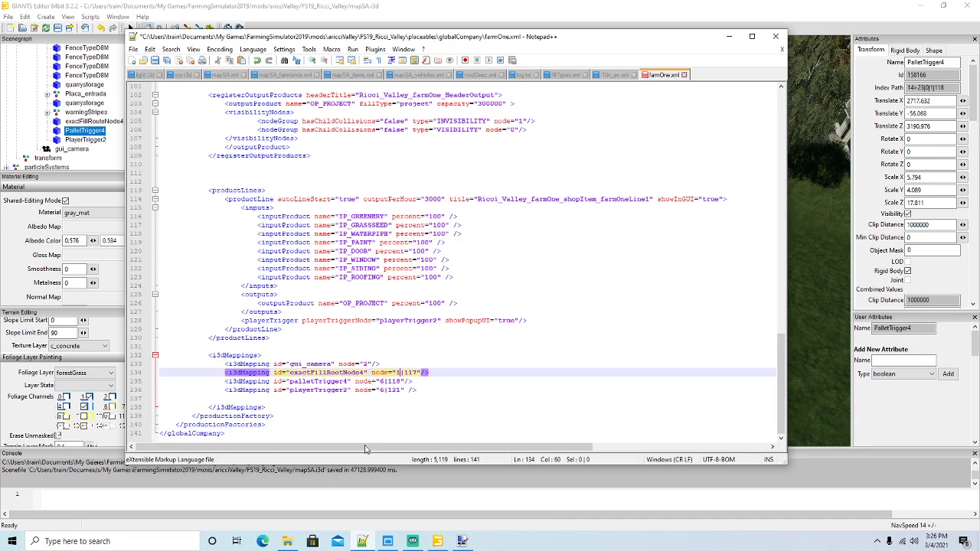
left_click(381, 381)
key("BackSpace")
type("1")
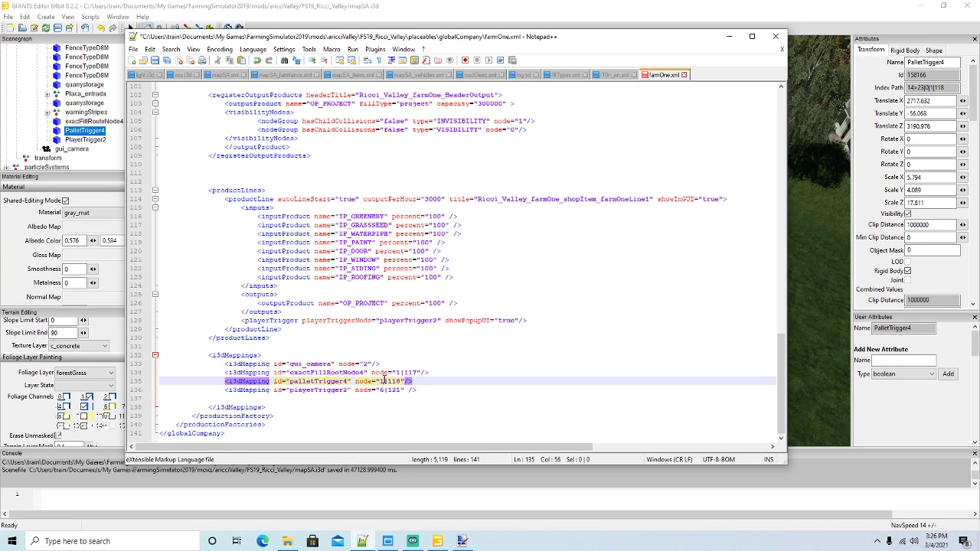
Look up PlayerTrigger2's index path in GIANTS Editor, set the playerTrigger2 mapping to 1|119, and save farmOne.xml
left_click(58, 142)
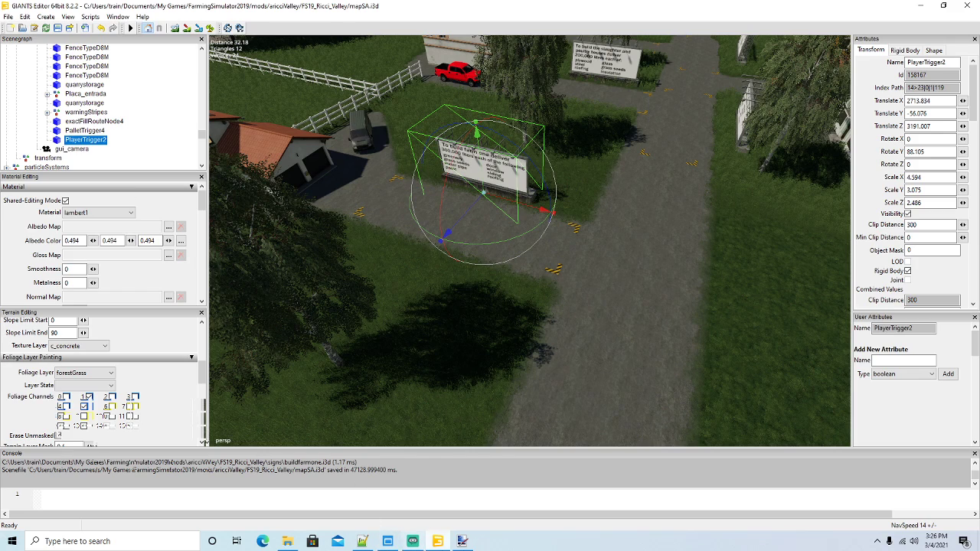
left_click(362, 542)
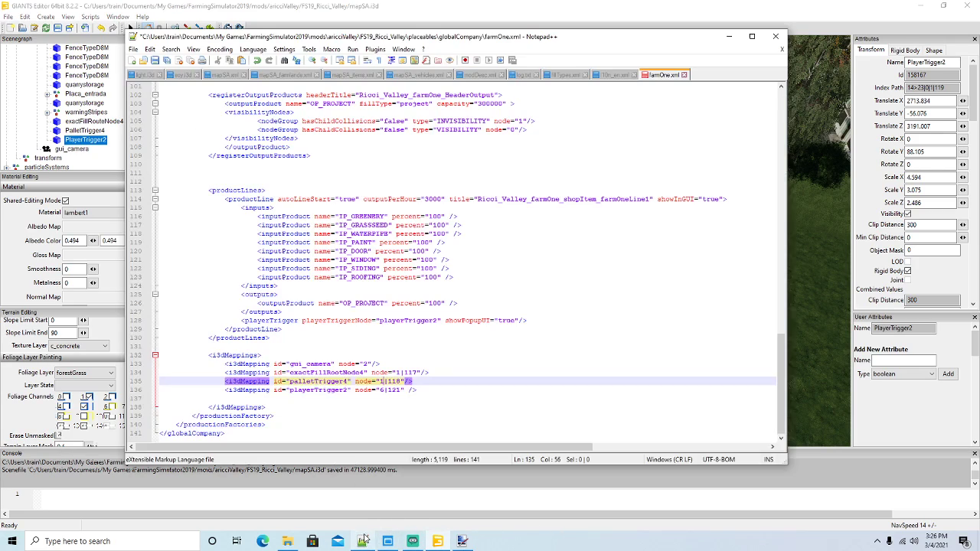
left_click(383, 389)
key("BackSpace")
type("1")
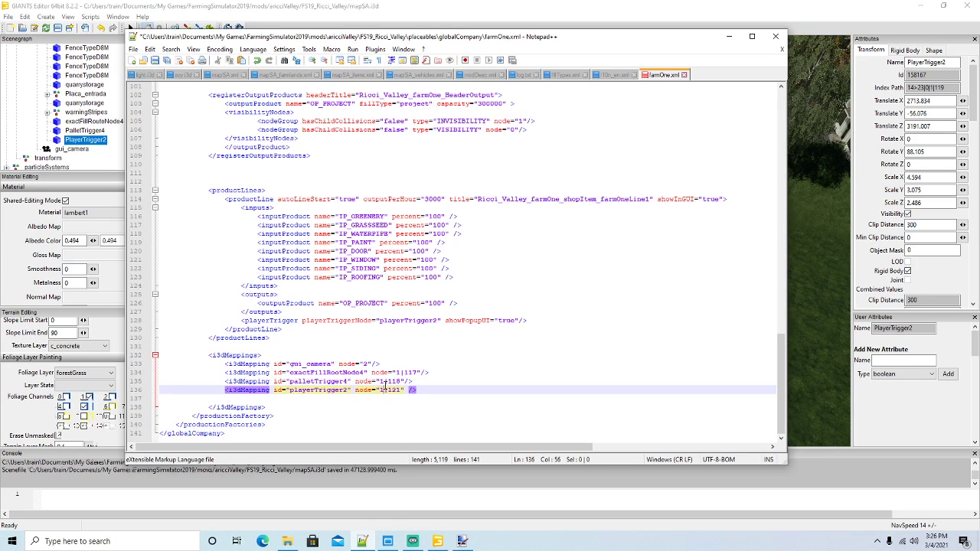
key("BackSpace")
key("BackSpace")
type("19")
key("ctrl+s")
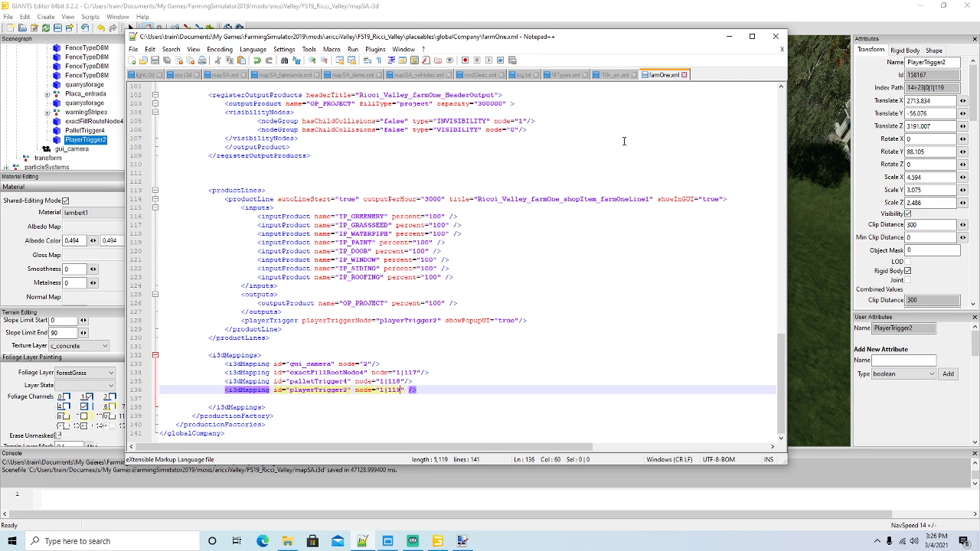
Review the farmOne entries in l10n_en.xml, from the function text and factory name through Input1 to Input8
left_click(751, 36)
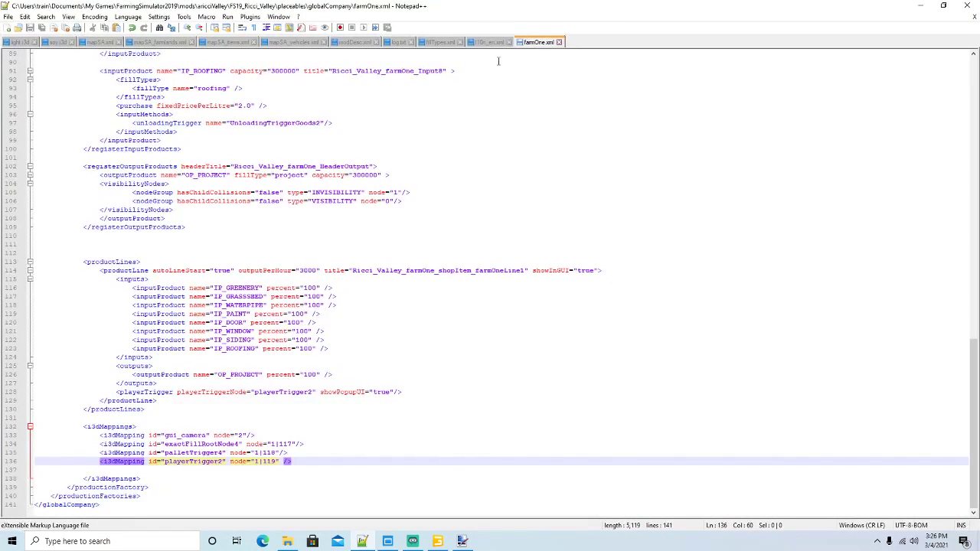
left_click(483, 43)
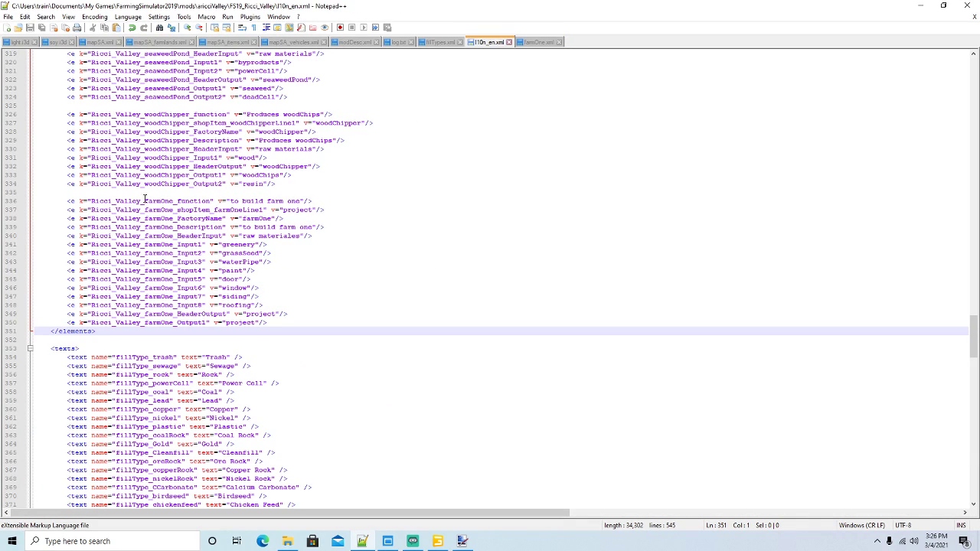
left_click_drag(145, 200, 174, 202)
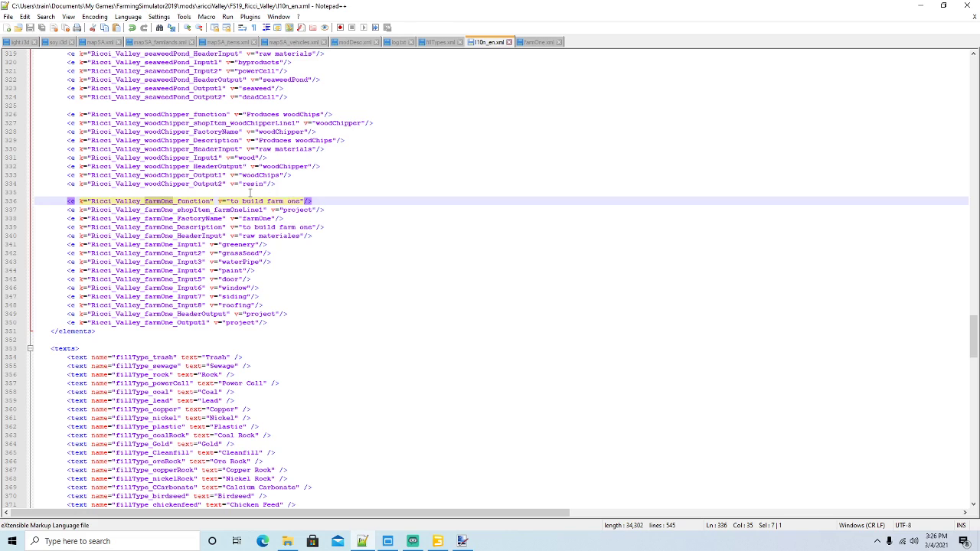
left_click(304, 211)
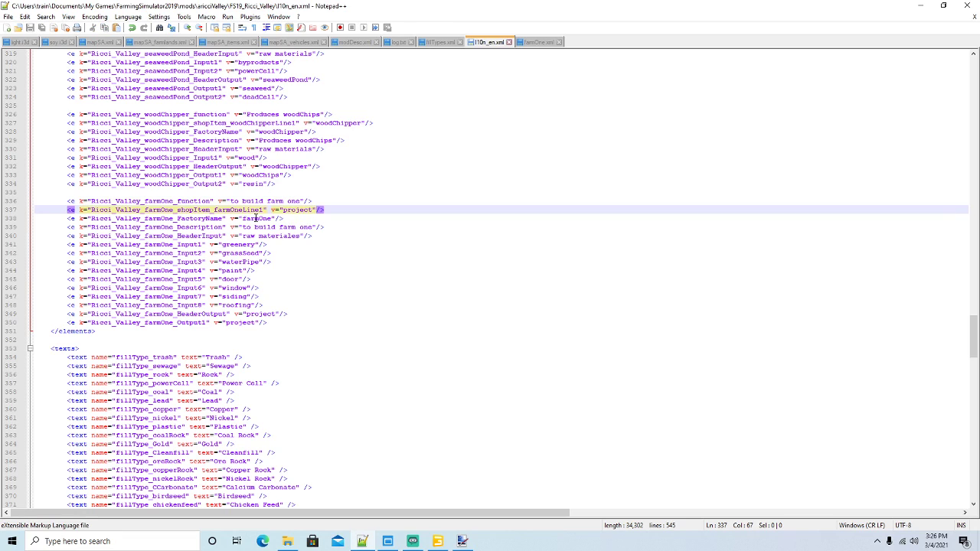
left_click(255, 220)
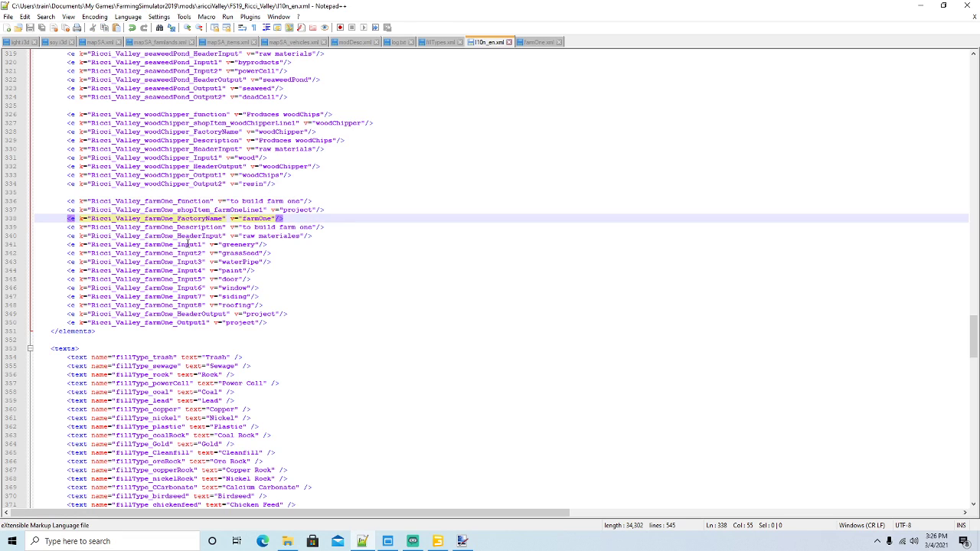
left_click(189, 245)
left_click(193, 253)
left_click(195, 261)
left_click(195, 271)
left_click(195, 279)
left_click(196, 287)
left_click(197, 296)
left_click(197, 304)
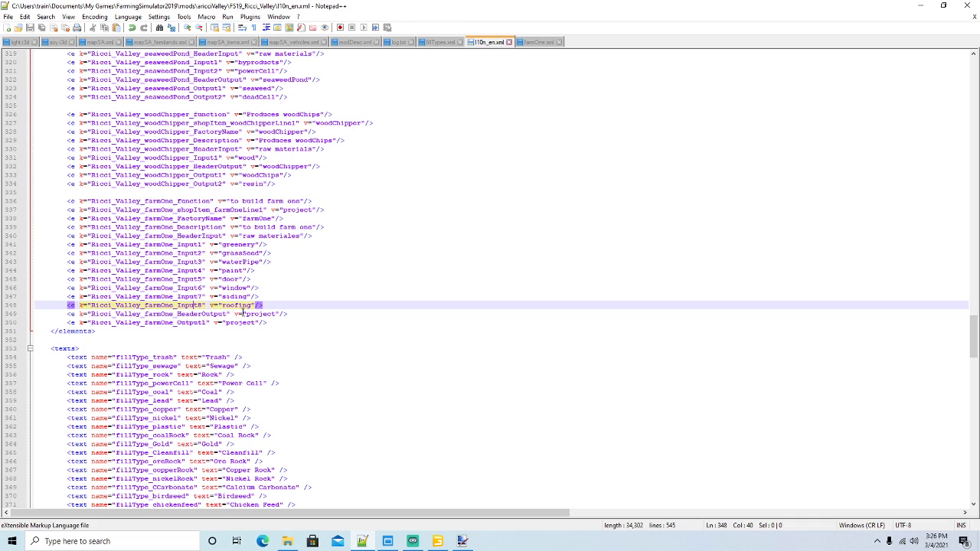
Check the farmOne factory's index name and the UnloadingTriggerGoods2 unloading trigger at the start of farmOne.xml
left_click(539, 42)
scroll(428, 205, "up", 15)
scroll(414, 202, "up", 12)
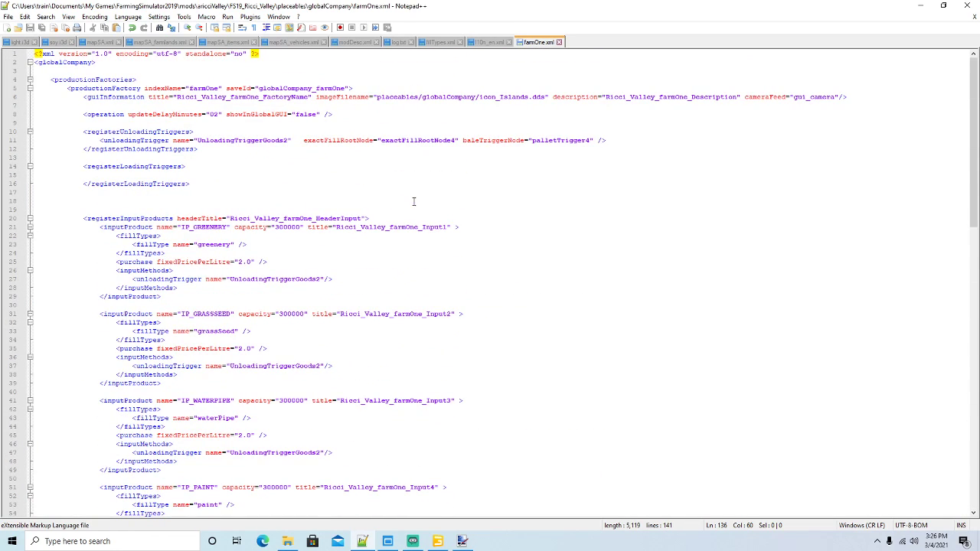
left_click(210, 86)
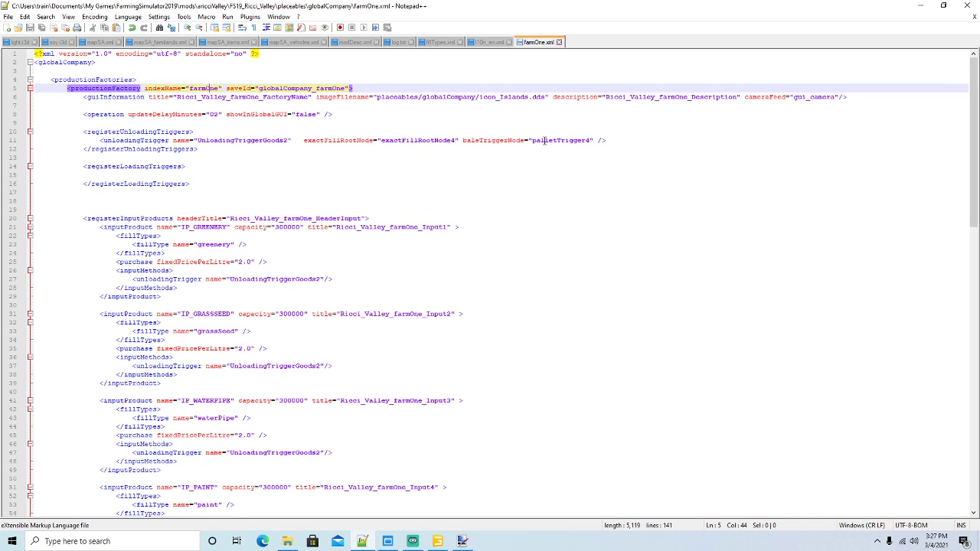
left_click(250, 140)
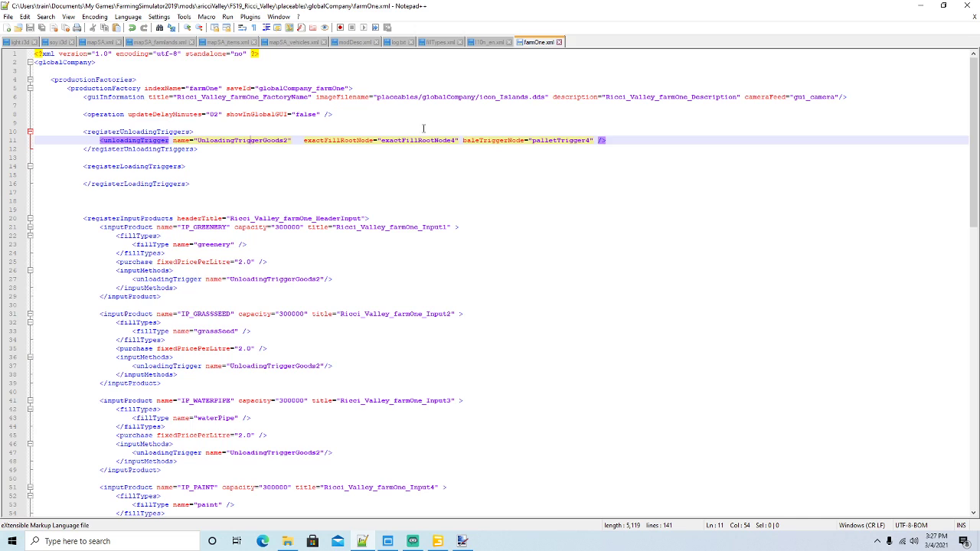
Check the eight input products from IP_GREENERY to IP_ROOFING and the OP_PROJECT output product in farmOne.xml
scroll(406, 243, "down", 5)
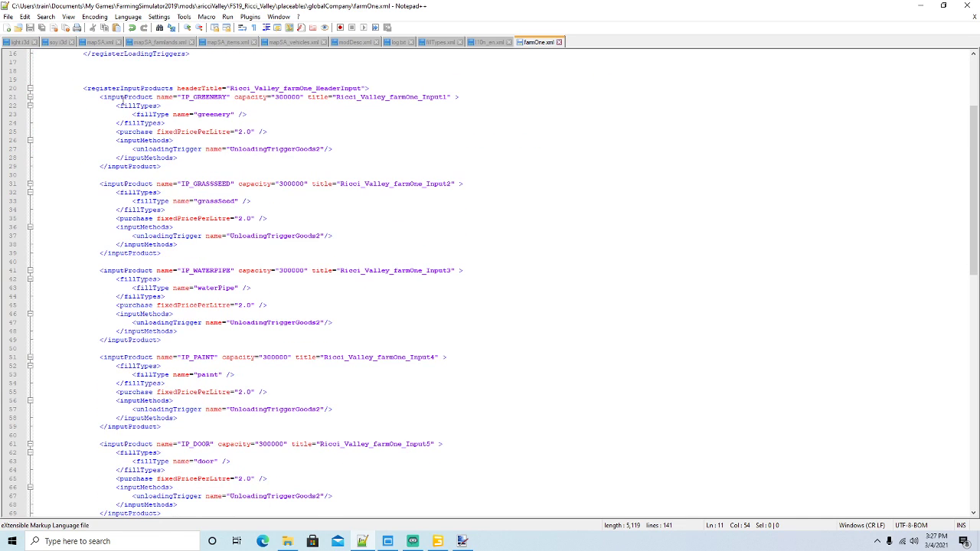
left_click(123, 98)
left_click(130, 184)
left_click(128, 270)
scroll(128, 112, "down", 6)
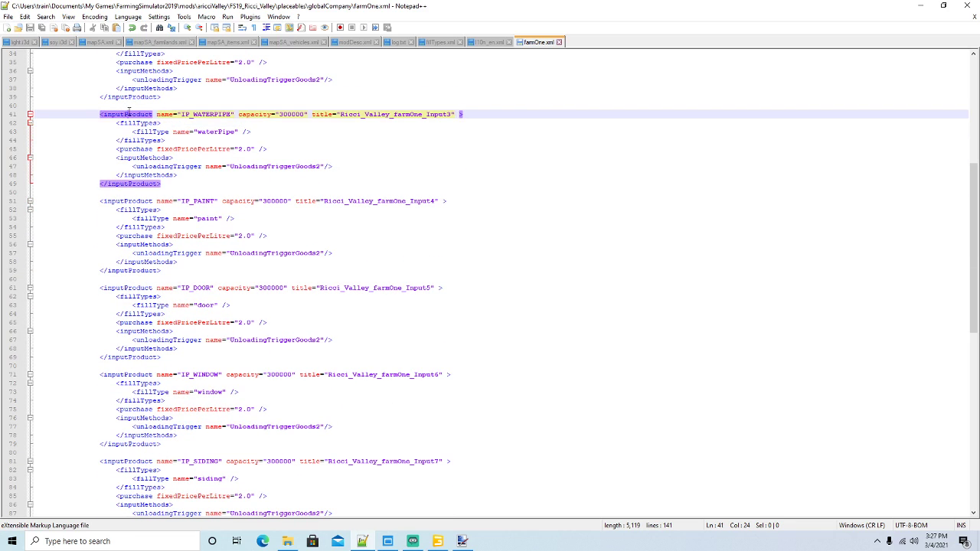
left_click(130, 200)
scroll(165, 230, "down", 3)
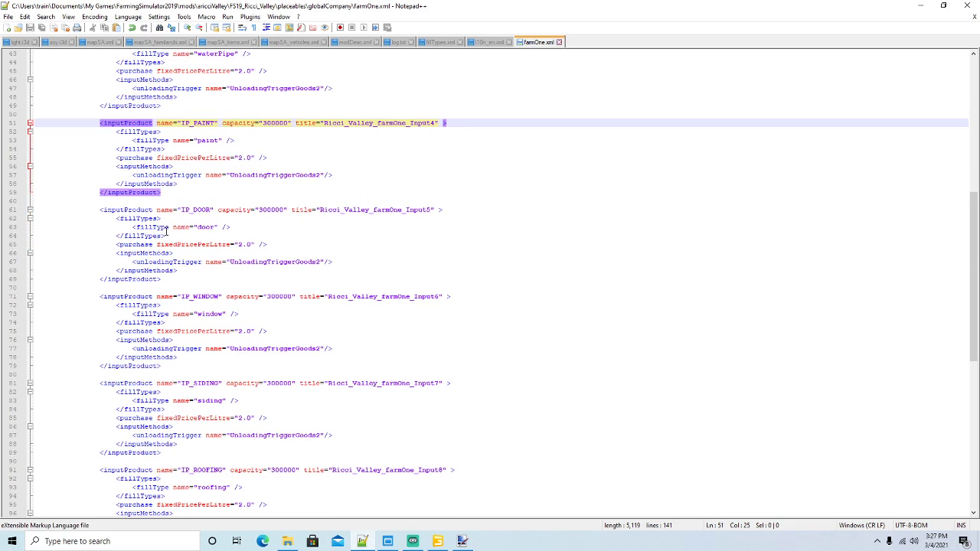
left_click(143, 211)
scroll(150, 212, "down", 6)
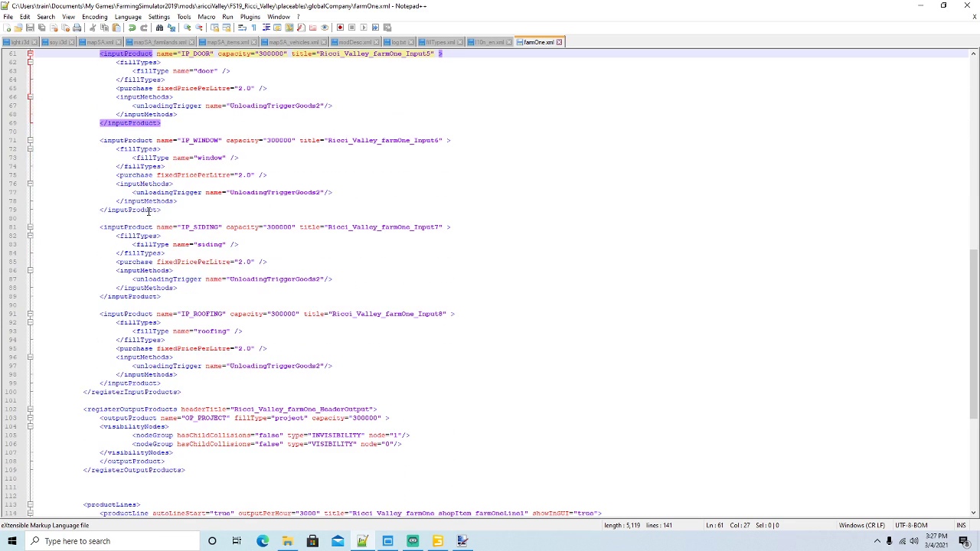
left_click(130, 141)
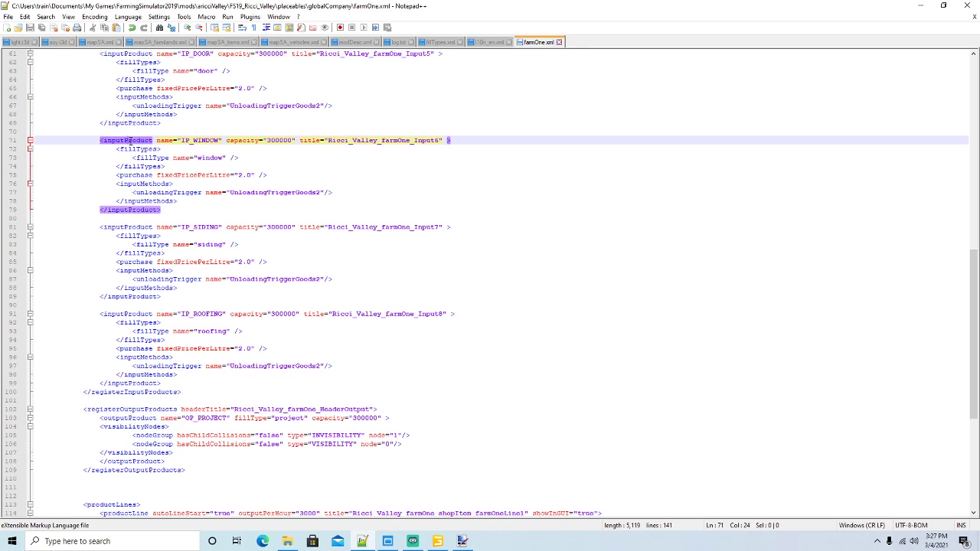
left_click(135, 227)
left_click(141, 312)
scroll(297, 289, "down", 9)
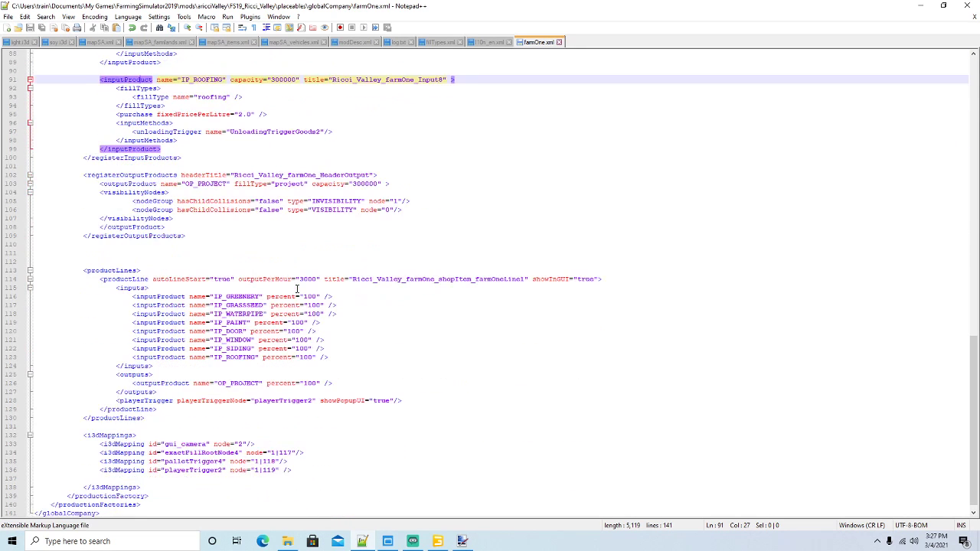
left_click(140, 183)
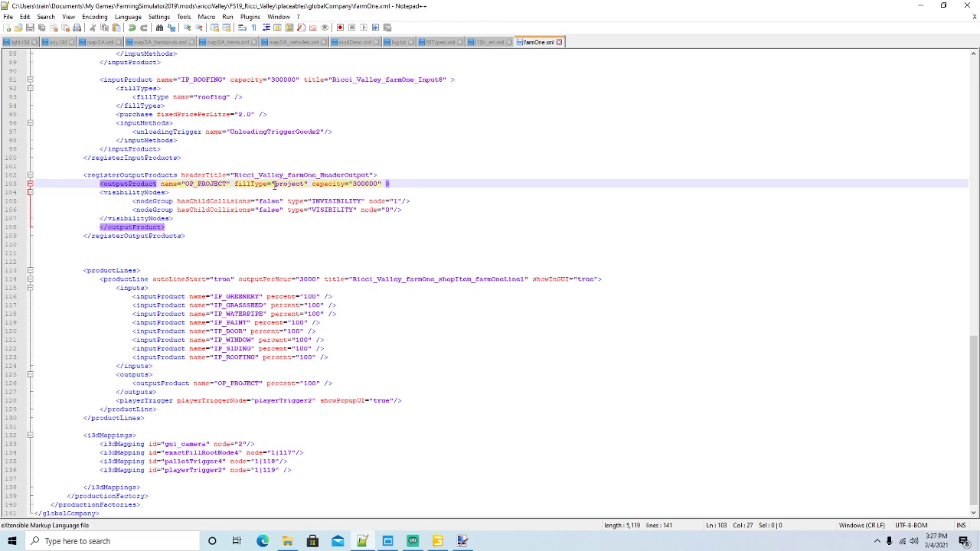
scroll(192, 240, "down", 1)
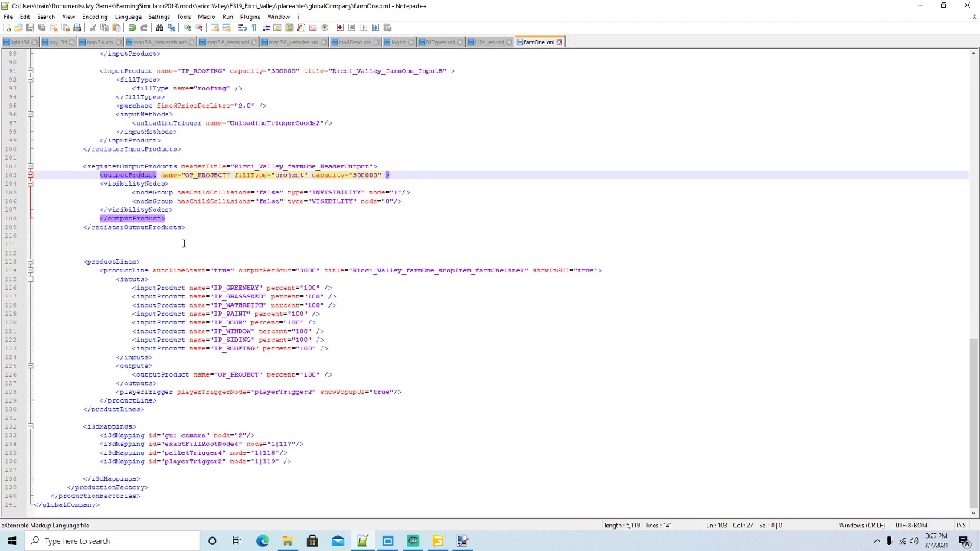
Set the farmOne product line's showInGUI attribute to false and save farmOne.xml
left_click(142, 270)
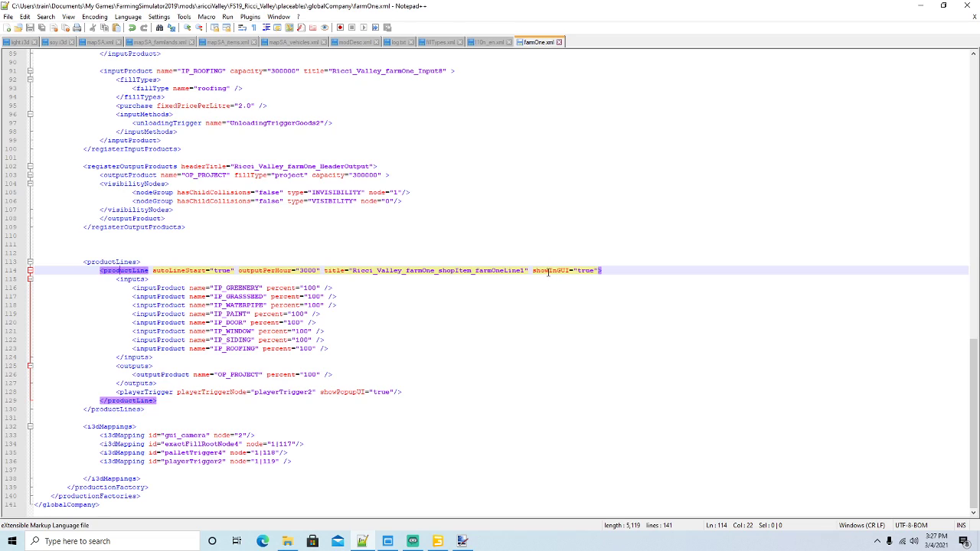
left_click(594, 272)
key("BackSpace")
key("BackSpace")
key("BackSpace")
key("BackSpace")
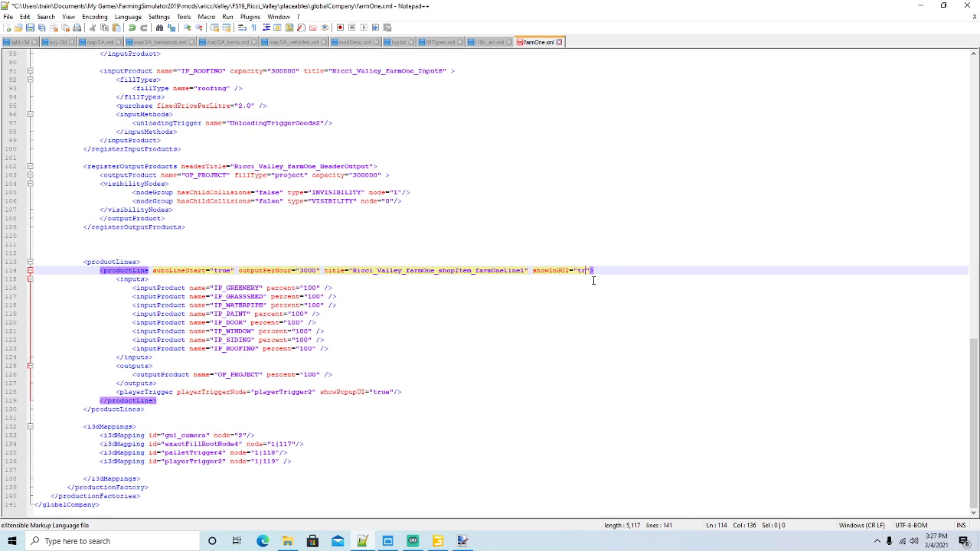
type("FALSE")
key("BackSpace")
key("BackSpace")
type("ALSE")
key("BackSpace")
key("BackSpace")
key("BackSpace")
key("BackSpace")
key("BackSpace")
type("false")
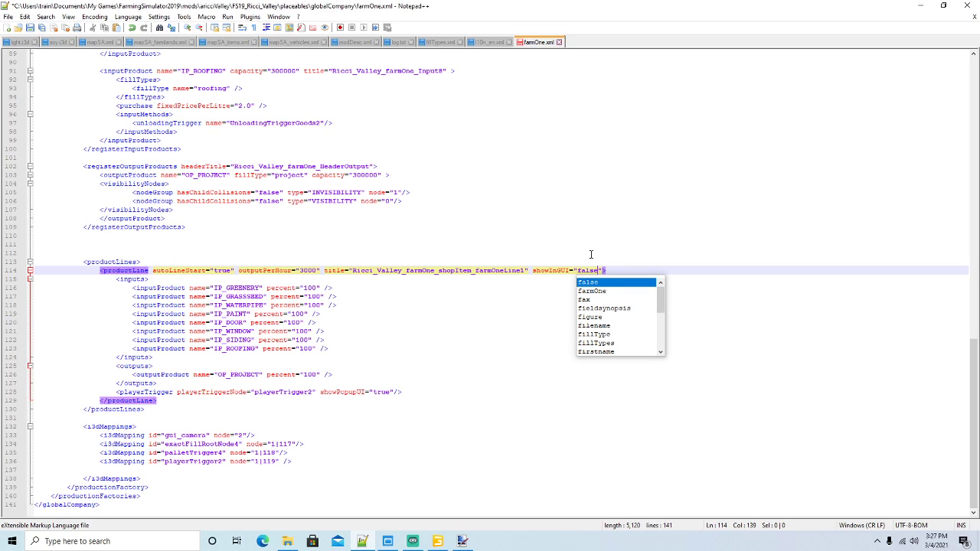
key("Right")
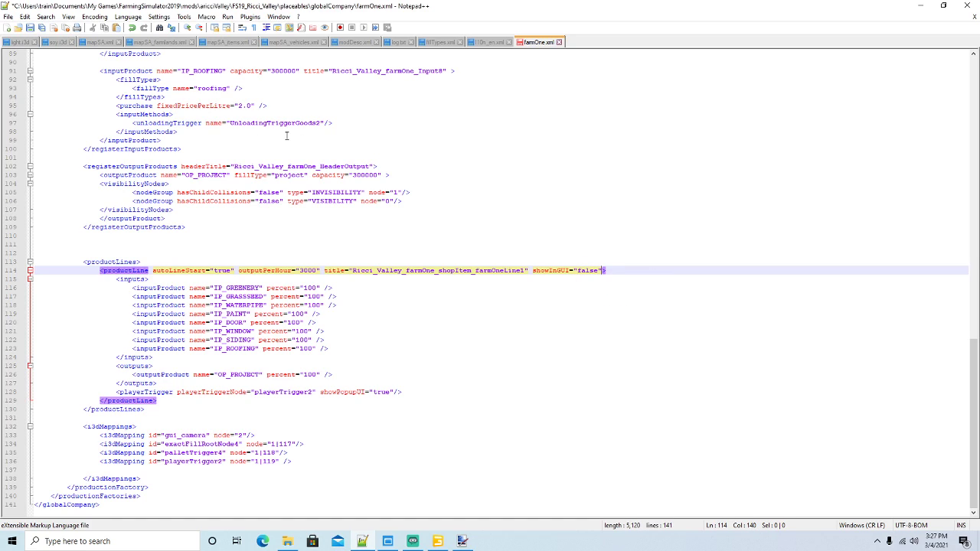
key("ctrl+s")
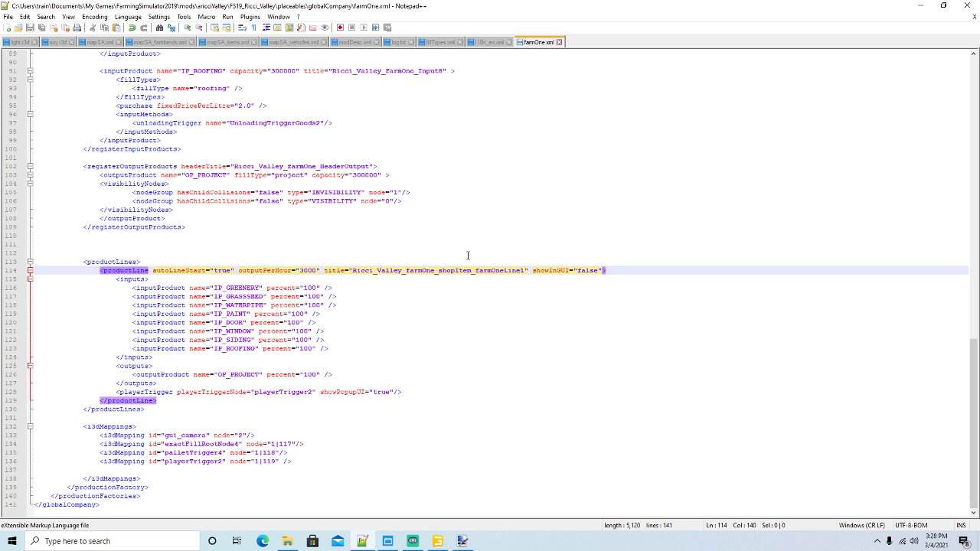
Switch to GIANTS Editor and save the mapSA.i3d scene
left_click(919, 5)
scroll(556, 281, "down", 5)
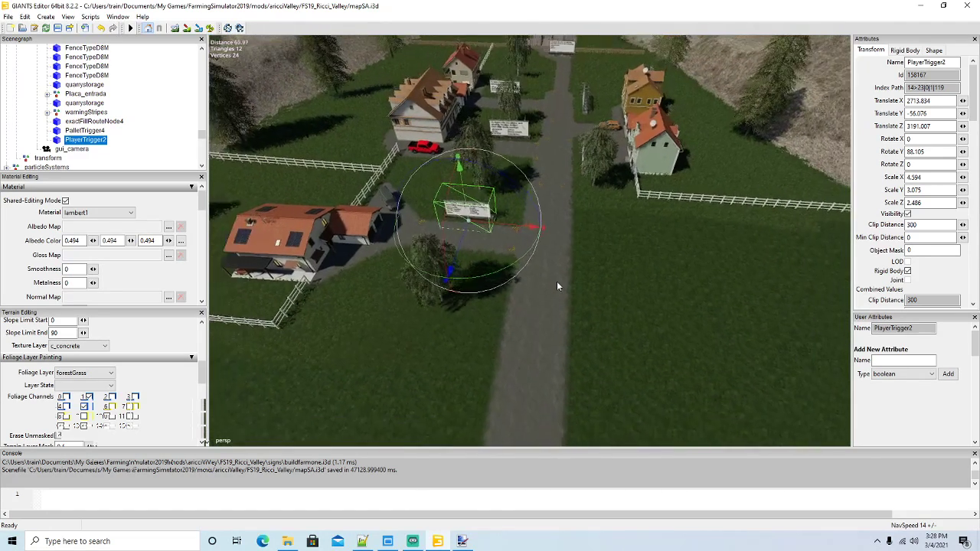
left_click(57, 28)
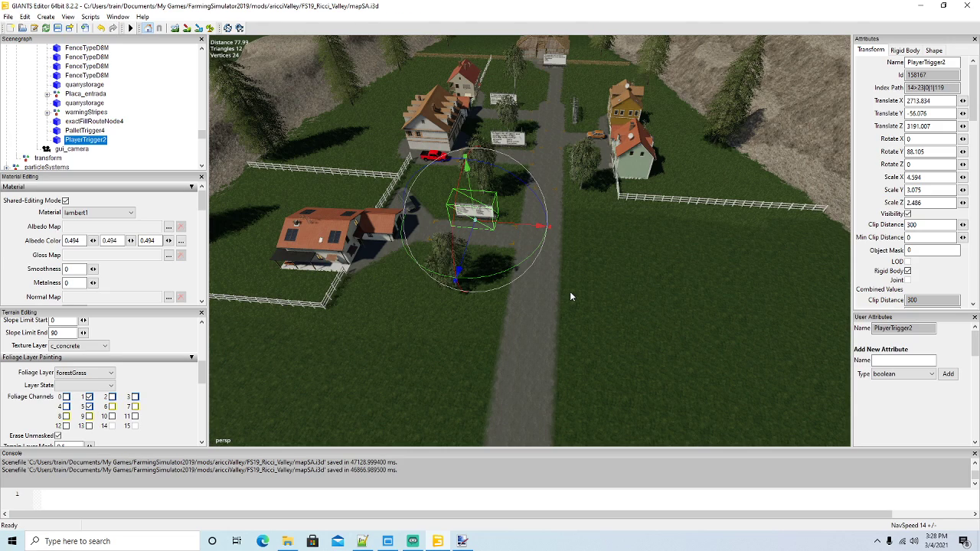
left_click(919, 5)
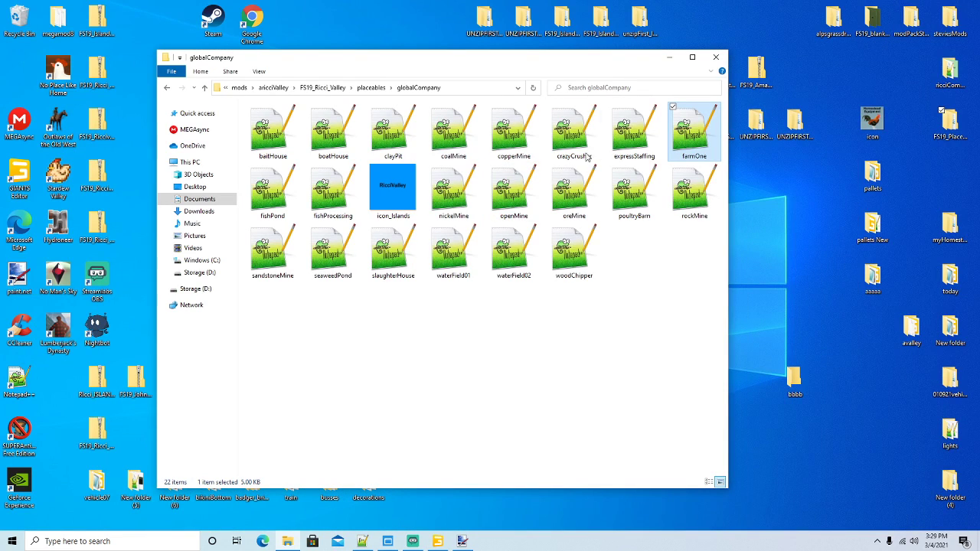
Clear the file window off the desktop and launch Farming Simulator 19
left_click(669, 58)
left_click(213, 73)
right_click(212, 73)
left_click(236, 78)
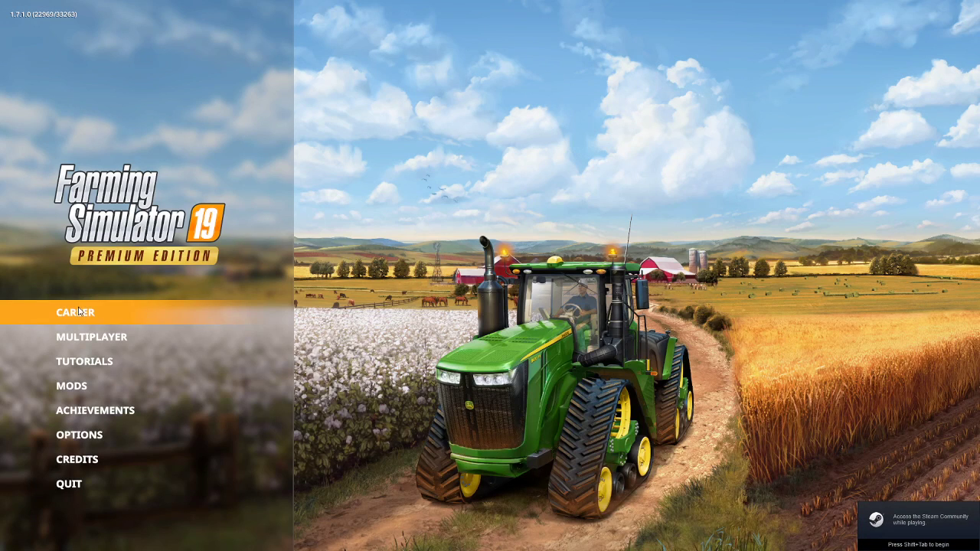
Start a new career game on the Ricci_Valley map in an unused savegame slot
key("Return")
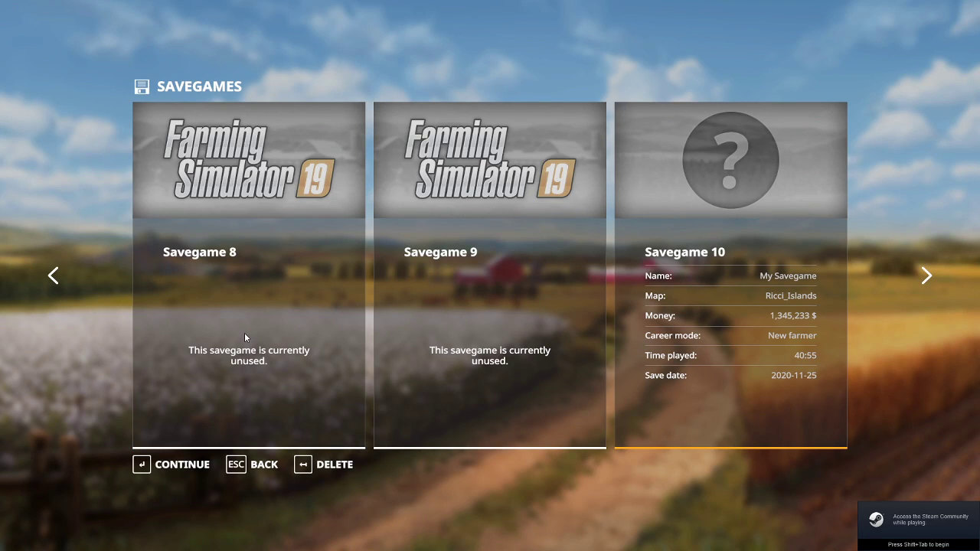
left_click(180, 464)
left_click(179, 465)
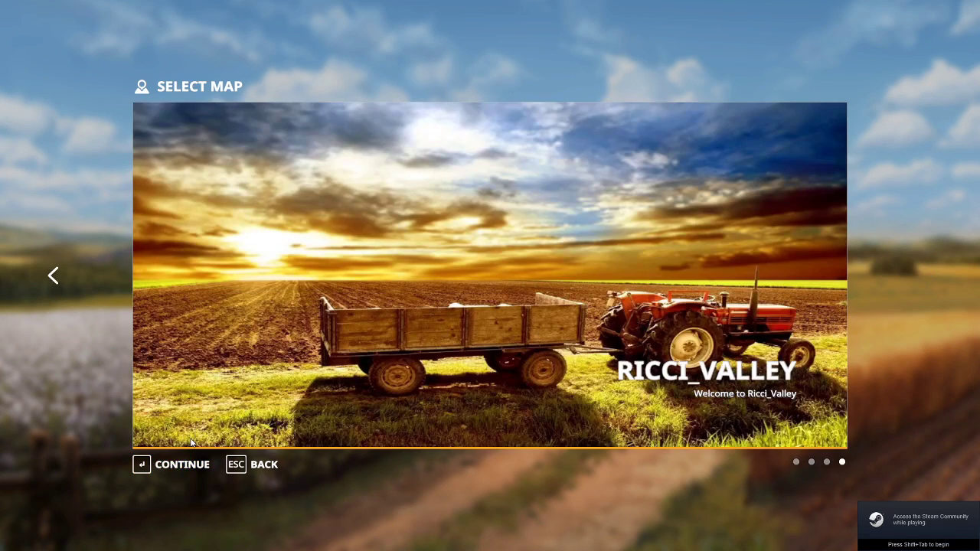
left_click(179, 467)
left_click(178, 468)
left_click(175, 470)
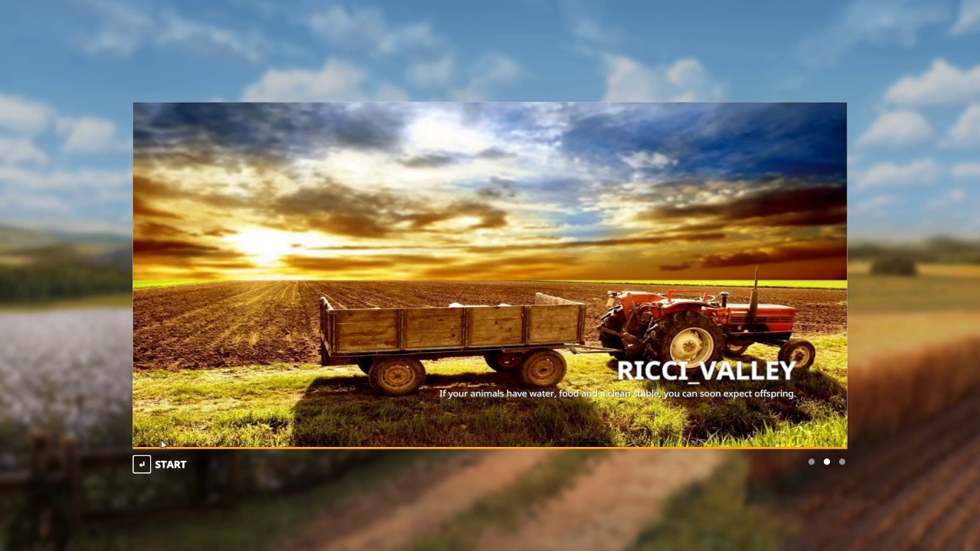
key("Return")
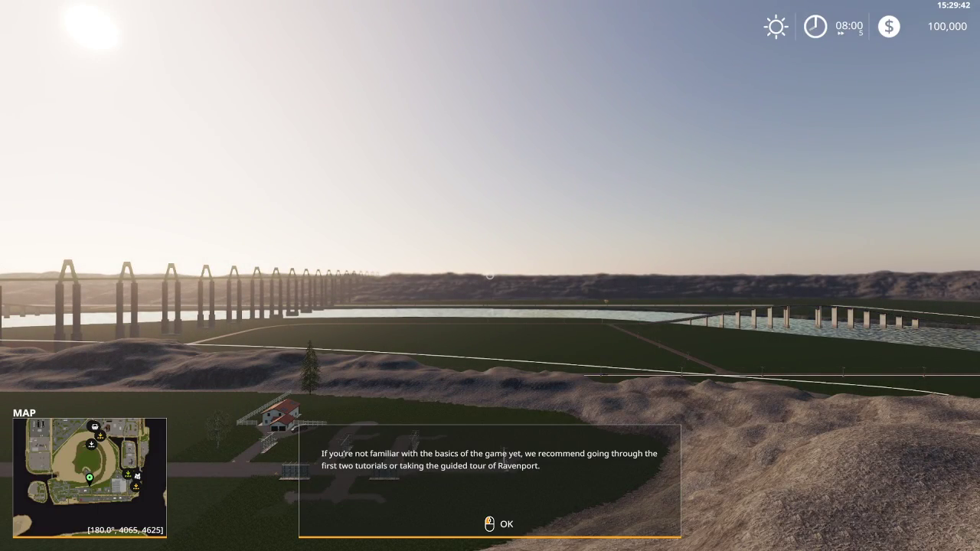
Dismiss the tutorial message and quit the running Farming Simulator game
key("Return")
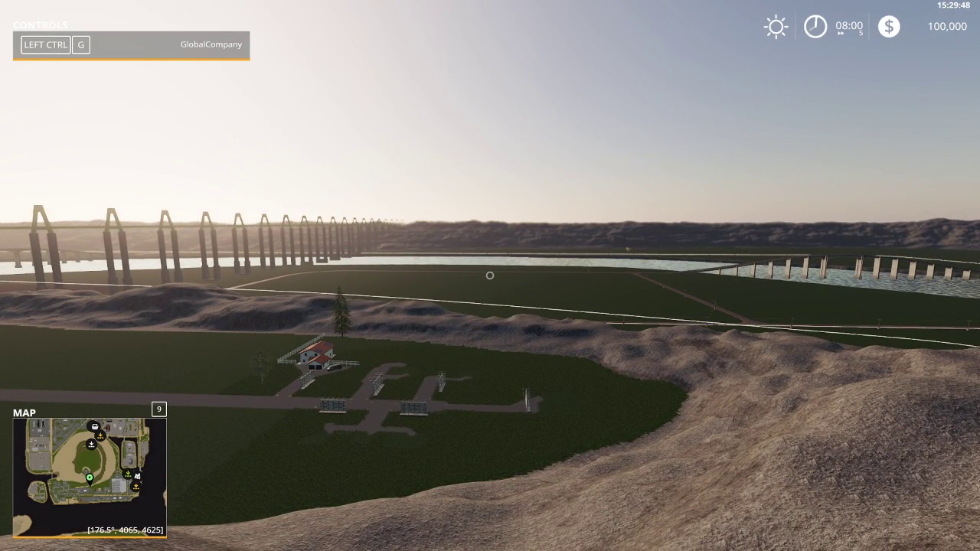
key("Escape")
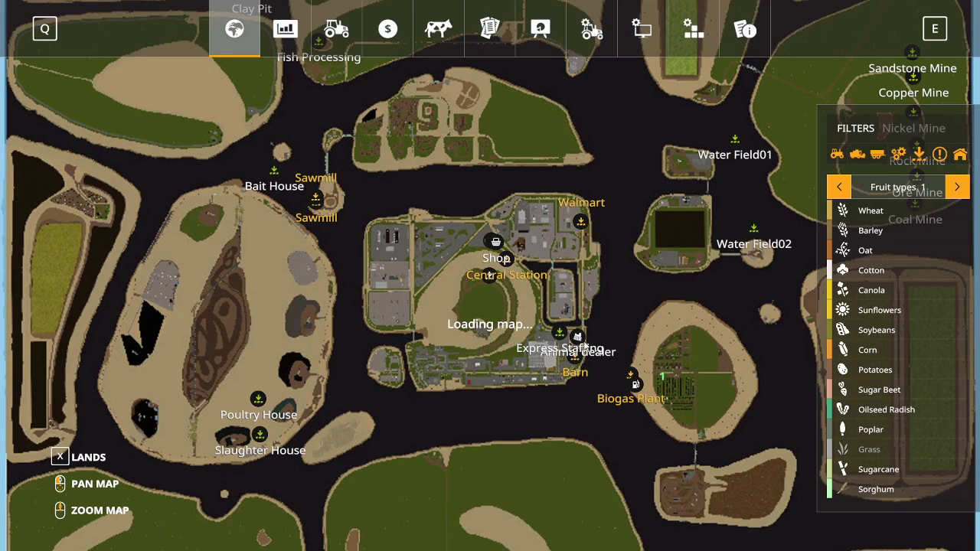
left_click(589, 25)
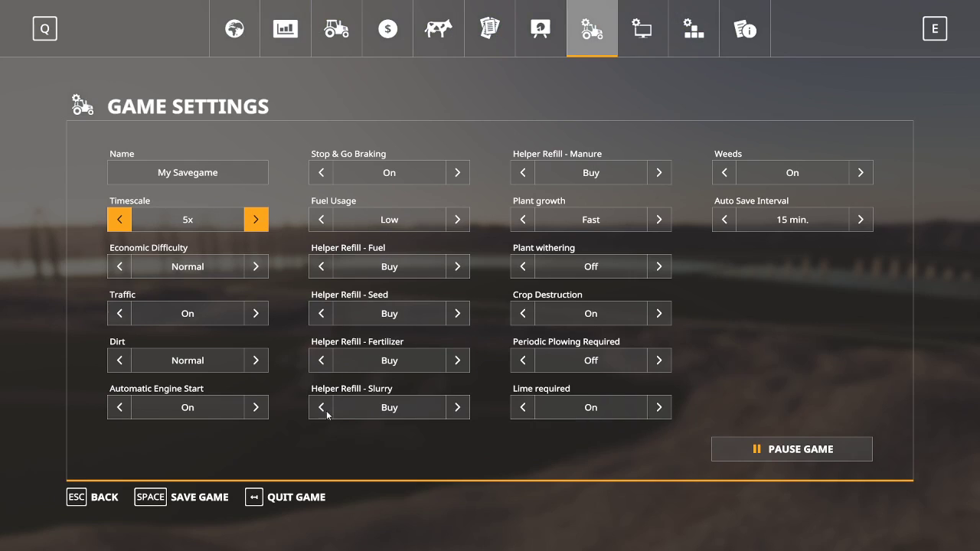
left_click(294, 497)
key("Return")
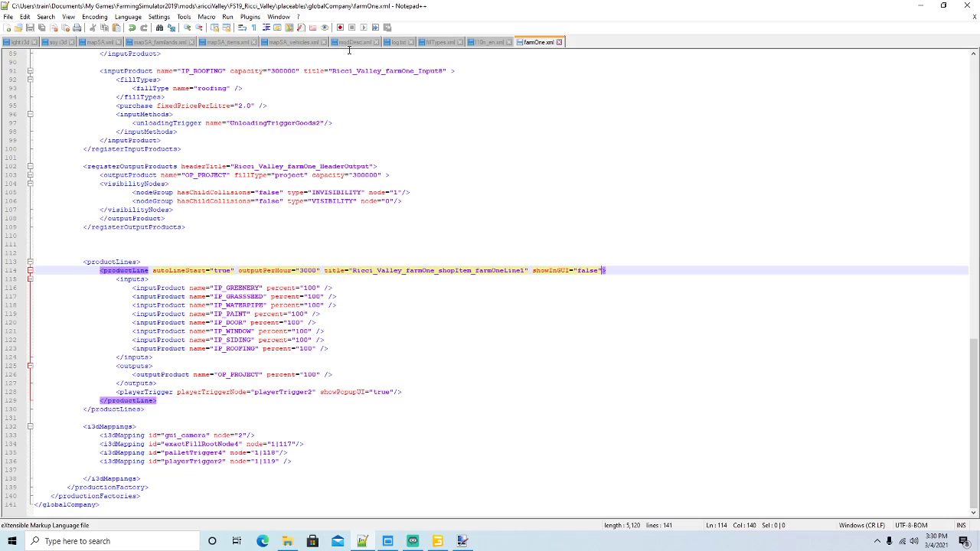
Reload the modified log.txt in Notepad++ and check the map and mod loading entries for problems
left_click(397, 42)
left_click(509, 313)
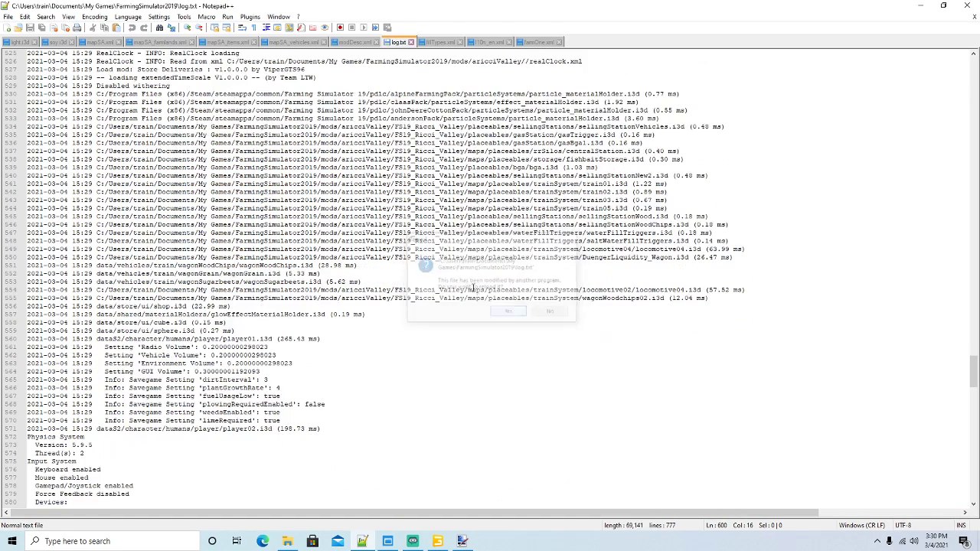
scroll(463, 284, "up", 14)
scroll(465, 282, "up", 19)
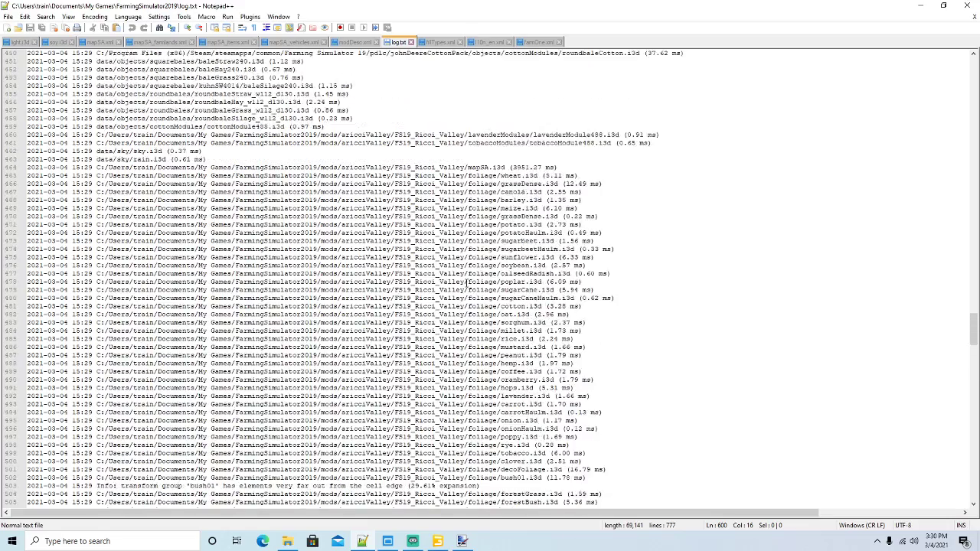
scroll(465, 283, "up", 20)
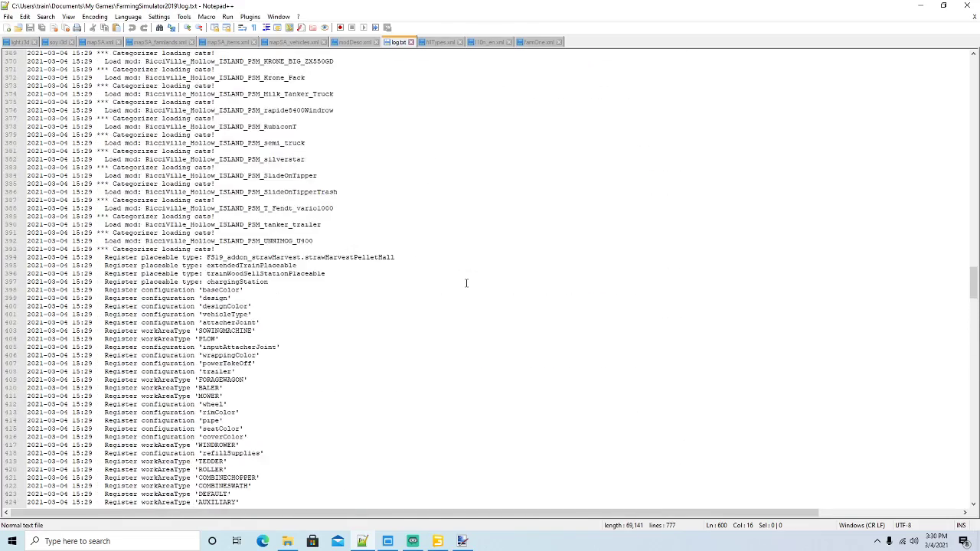
scroll(465, 283, "up", 8)
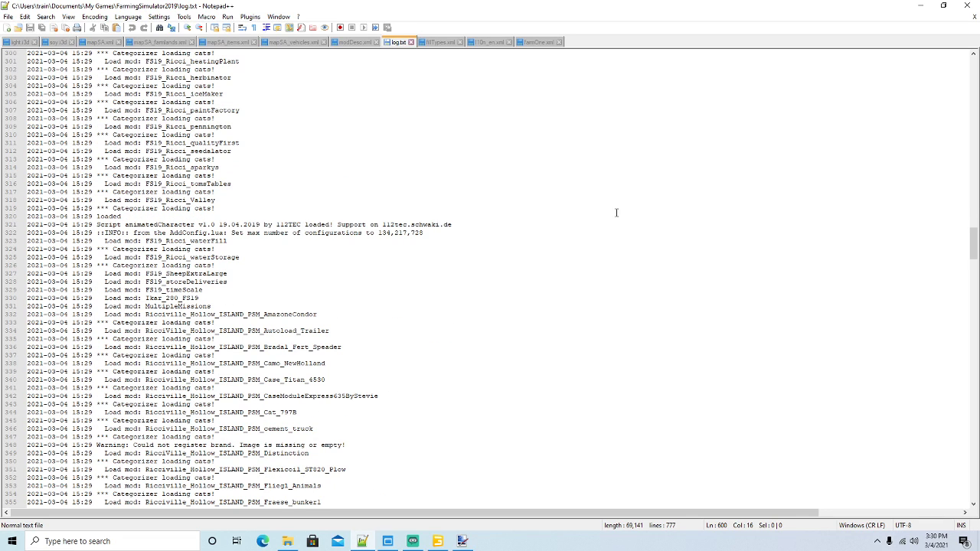
left_click(919, 5)
Switch to GIANTS Editor, collapse the inner farmOne transform group in the scenegraph and select it
left_click(438, 541)
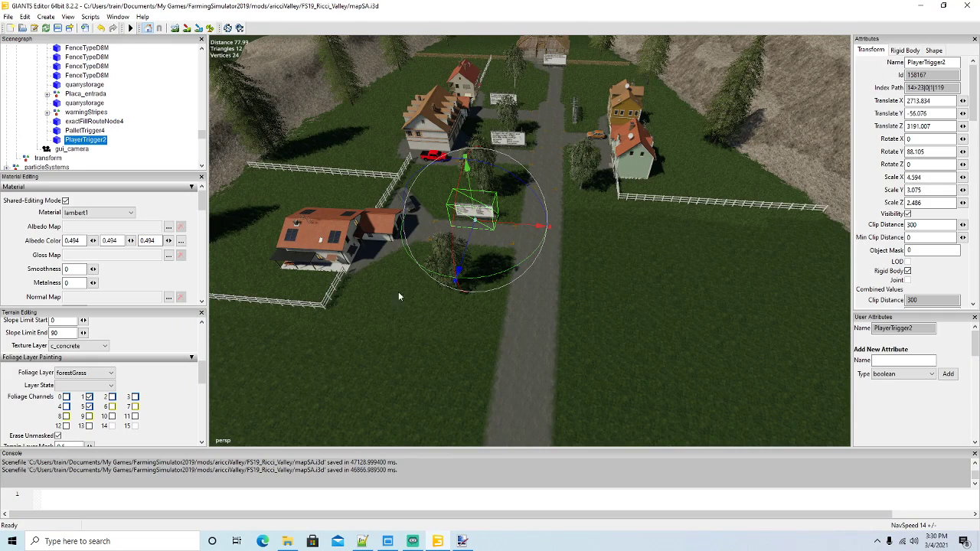
scroll(83, 126, "up", 4)
scroll(82, 127, "up", 2)
scroll(81, 126, "up", 2)
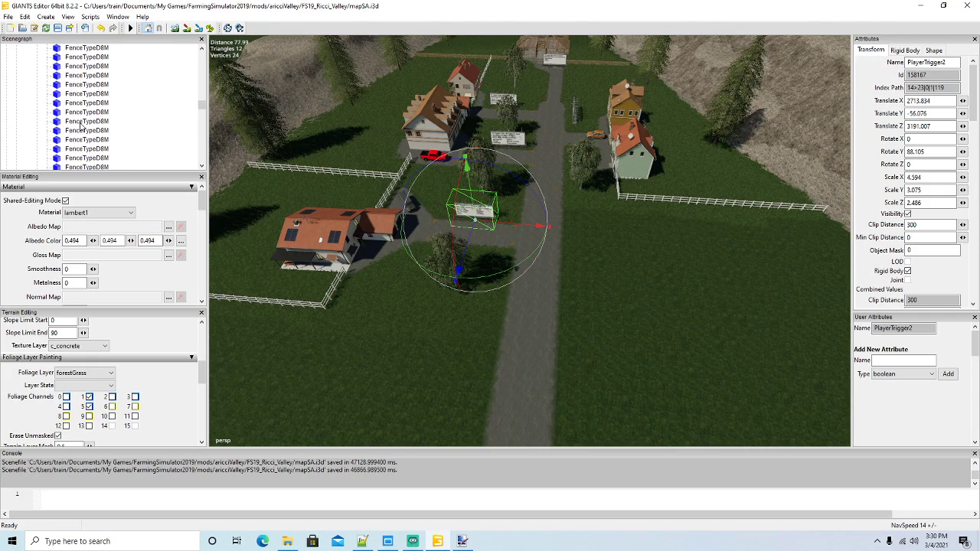
scroll(141, 102, "up", 1)
scroll(141, 102, "up", 4)
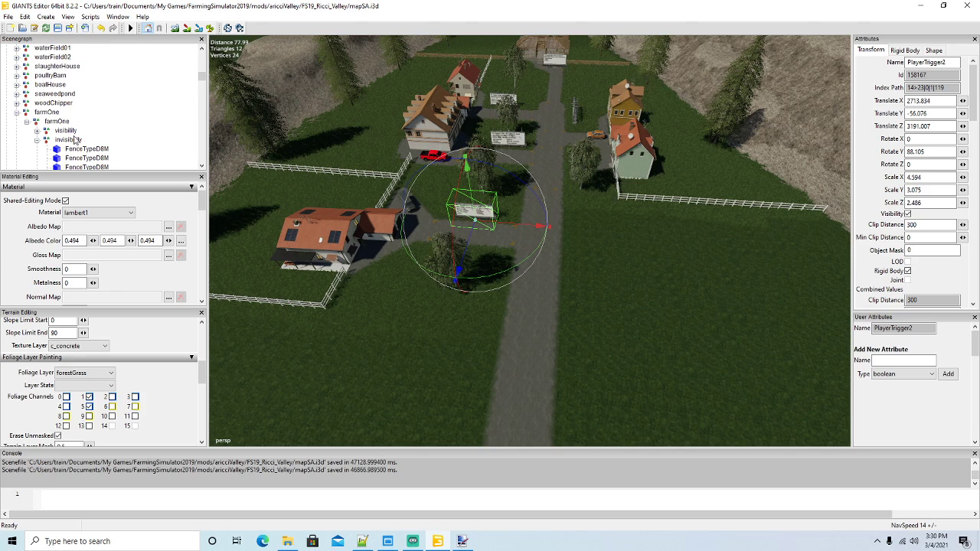
left_click(27, 122)
left_click(37, 123)
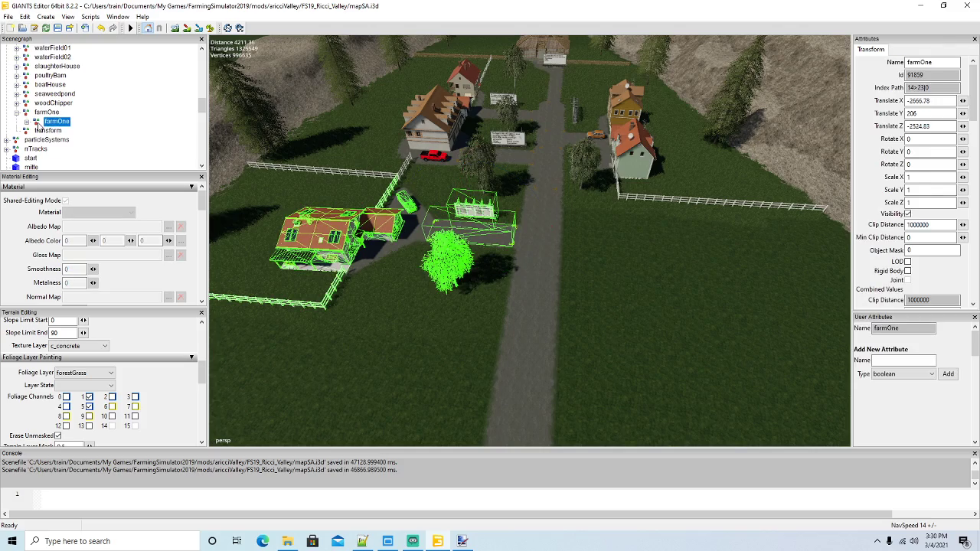
Shrink the Notepad++ window over the editor and copy the attribute name xmlFile from soy.i3d
left_click(362, 541)
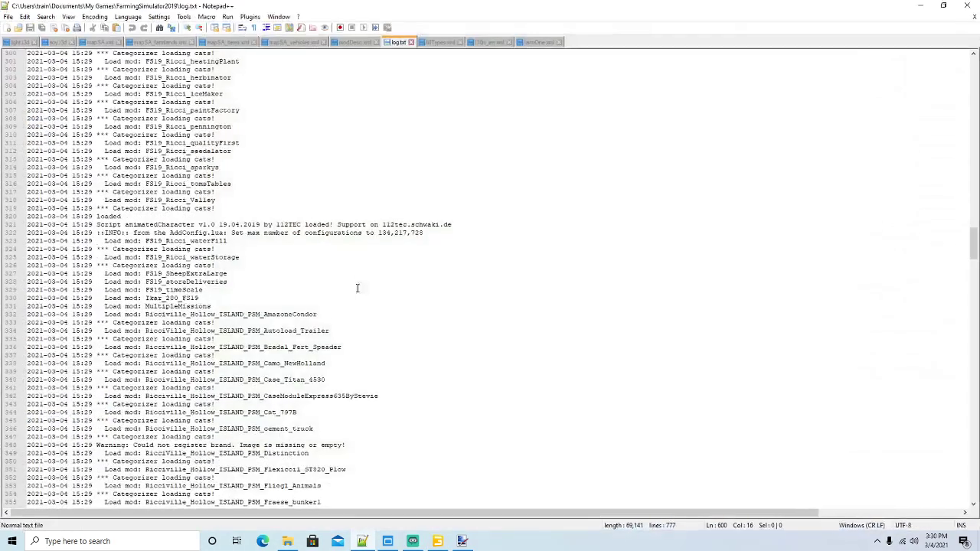
left_click(943, 5)
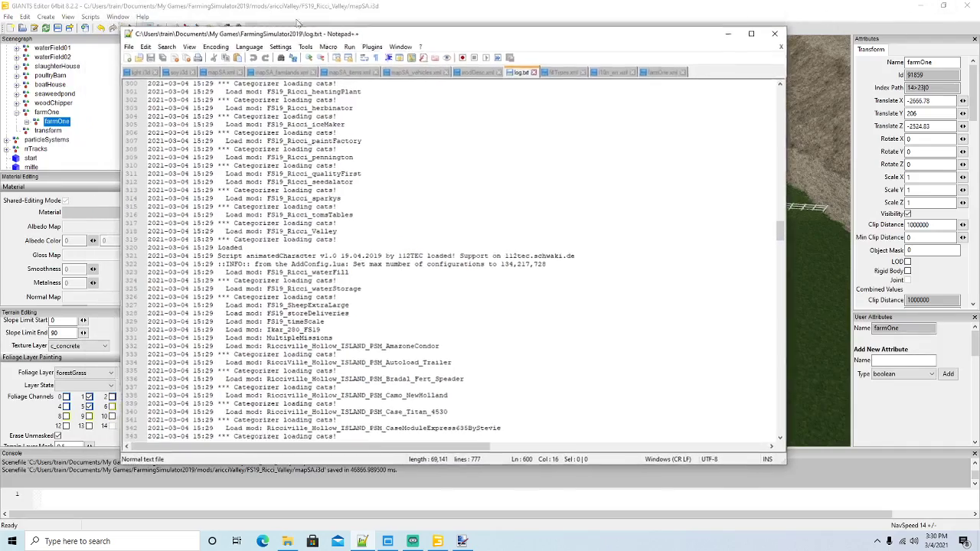
left_click_drag(425, 36, 391, 27)
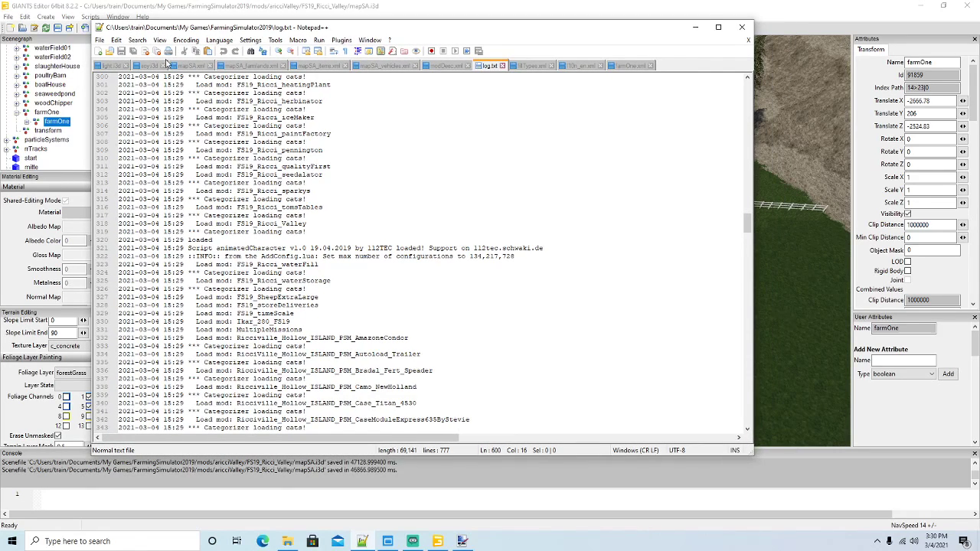
left_click(150, 66)
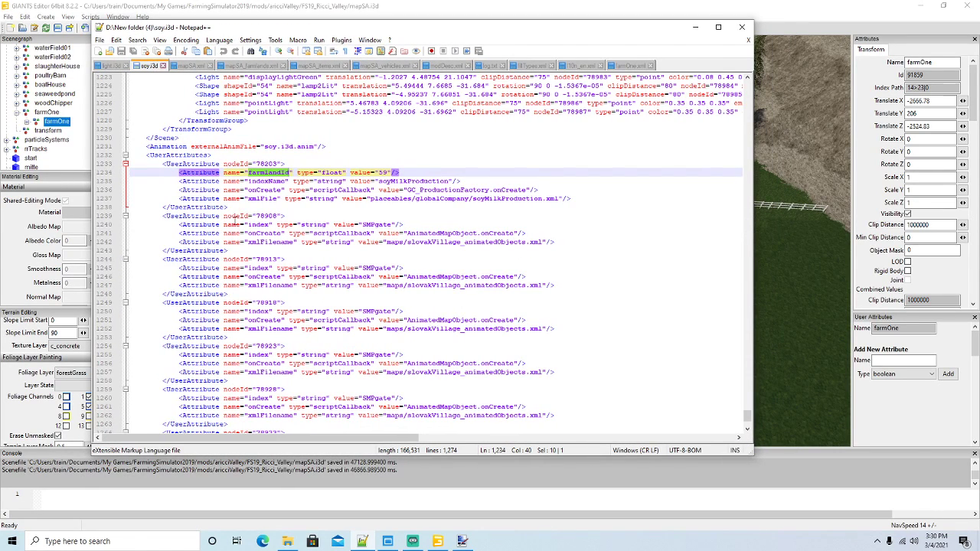
left_click_drag(247, 198, 278, 199)
key("ctrl+c")
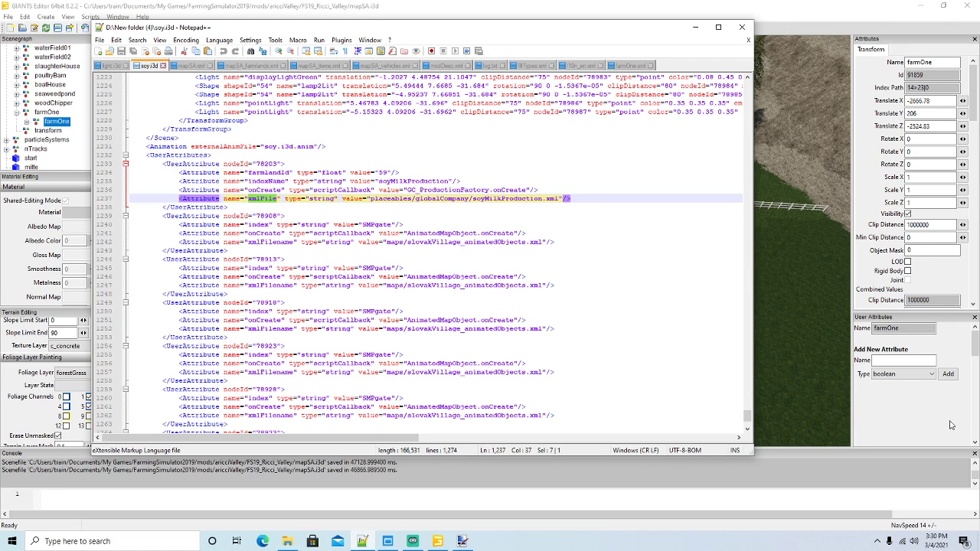
Add a string user attribute named xmlFile to the farmOne group
left_click(884, 375)
left_click(885, 394)
left_click(887, 361)
key("ctrl+v")
left_click(947, 375)
Copy the attribute name onCreate from soy.i3d and add it to farmOne as a script callback attribute
left_click(362, 541)
left_click_drag(247, 189, 281, 189)
key("ctrl+c")
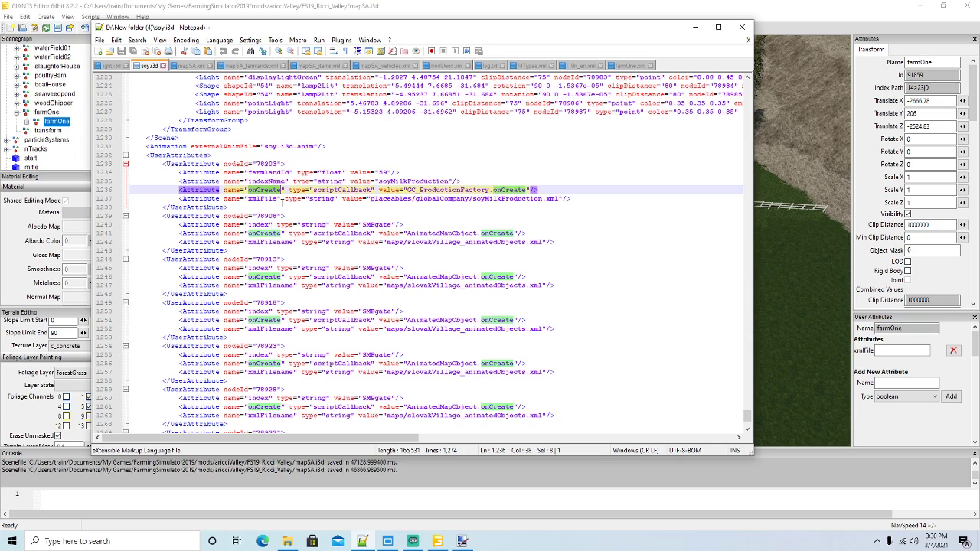
left_click(895, 398)
left_click(894, 437)
left_click(888, 384)
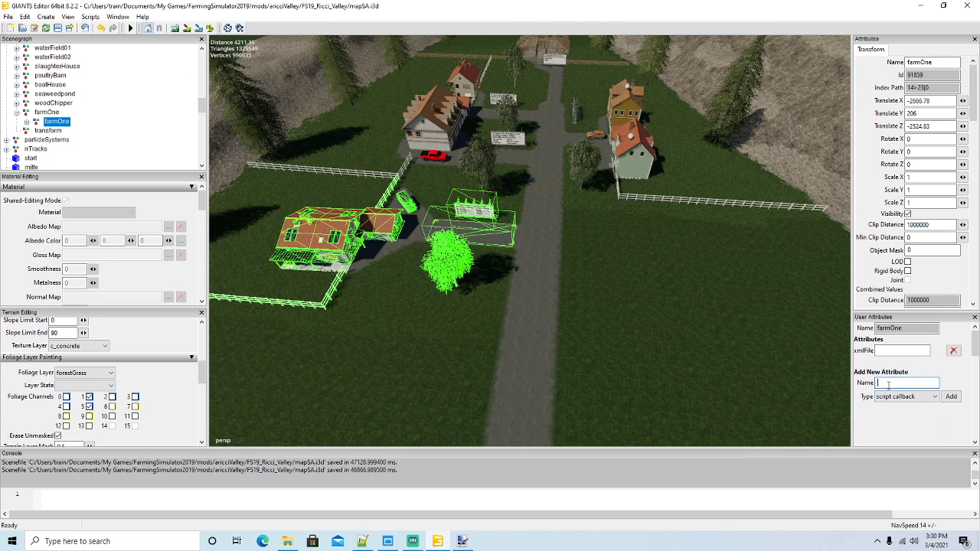
key("ctrl+v")
left_click(951, 396)
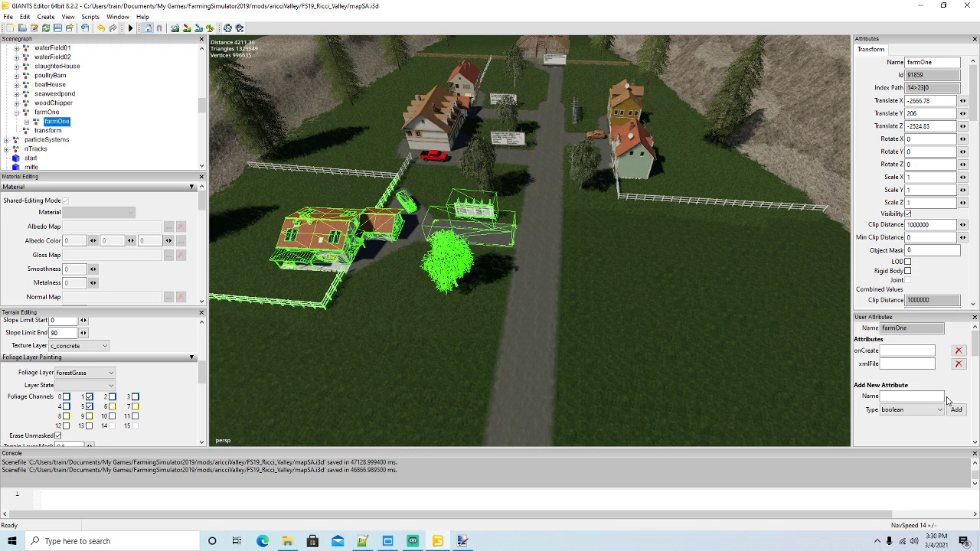
Copy the attribute name indexName from soy.i3d and add it to farmOne as a string attribute
left_click(362, 541)
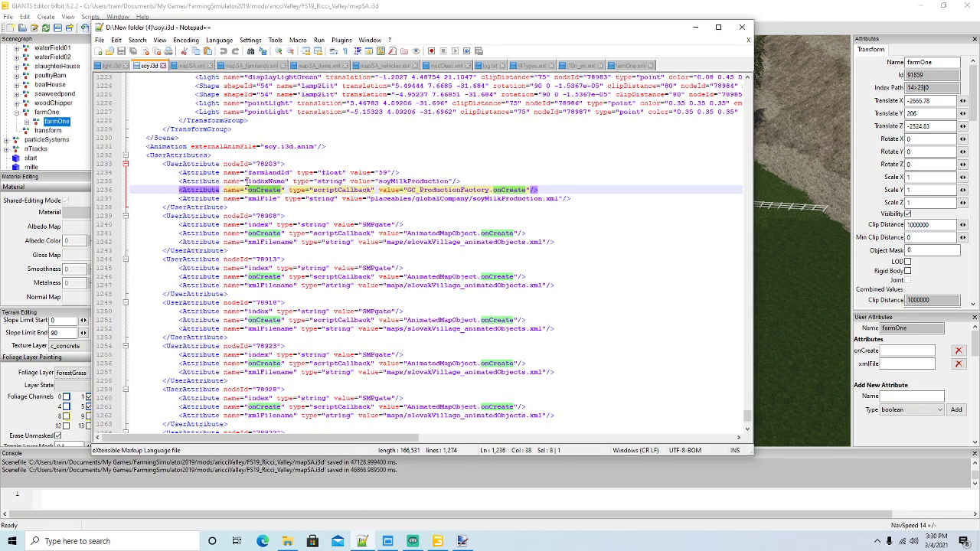
left_click_drag(247, 180, 286, 182)
key("ctrl+c")
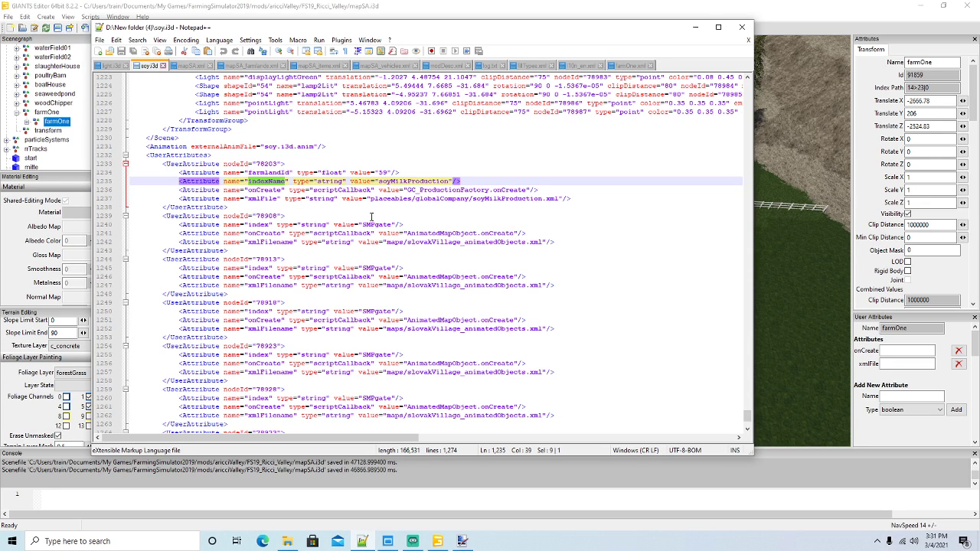
left_click(891, 411)
left_click(899, 420)
left_click(900, 397)
key("ctrl+v")
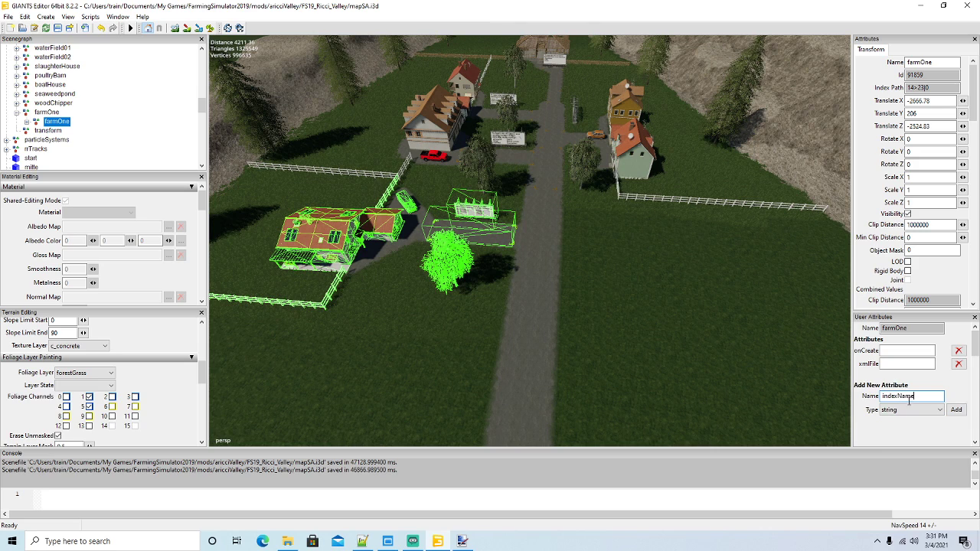
left_click(955, 409)
Copy the attribute name farmlandId from soy.i3d and add it to farmOne as a float attribute
left_click(363, 541)
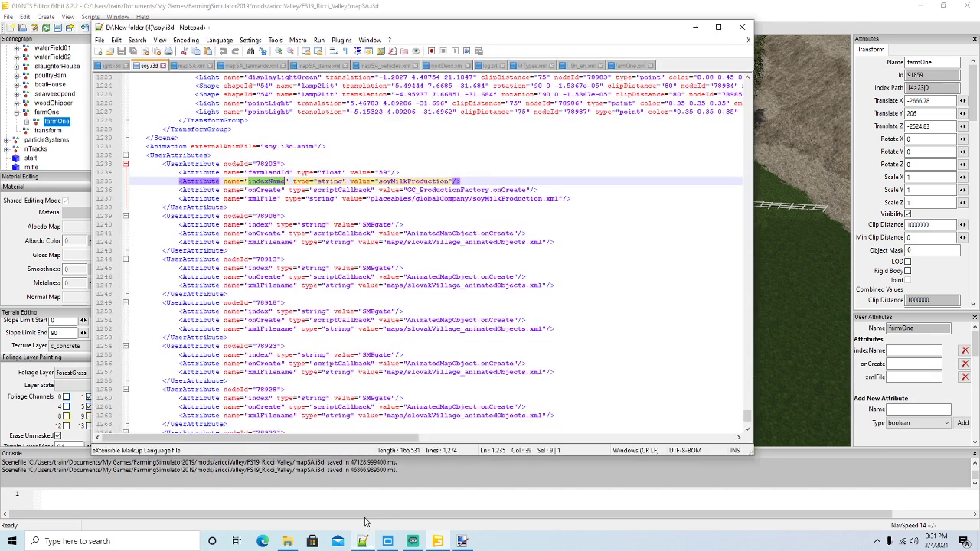
left_click_drag(247, 172, 291, 173)
key("ctrl+c")
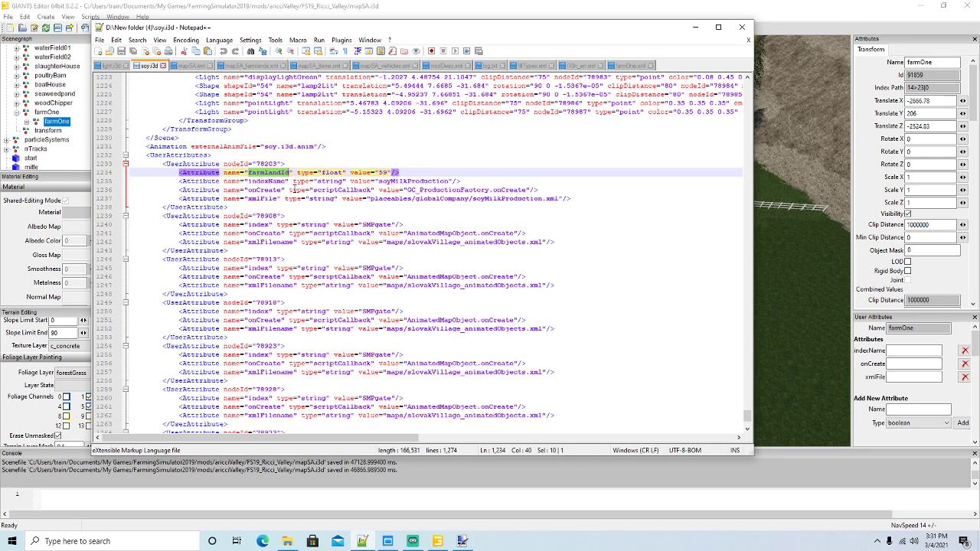
left_click(901, 423)
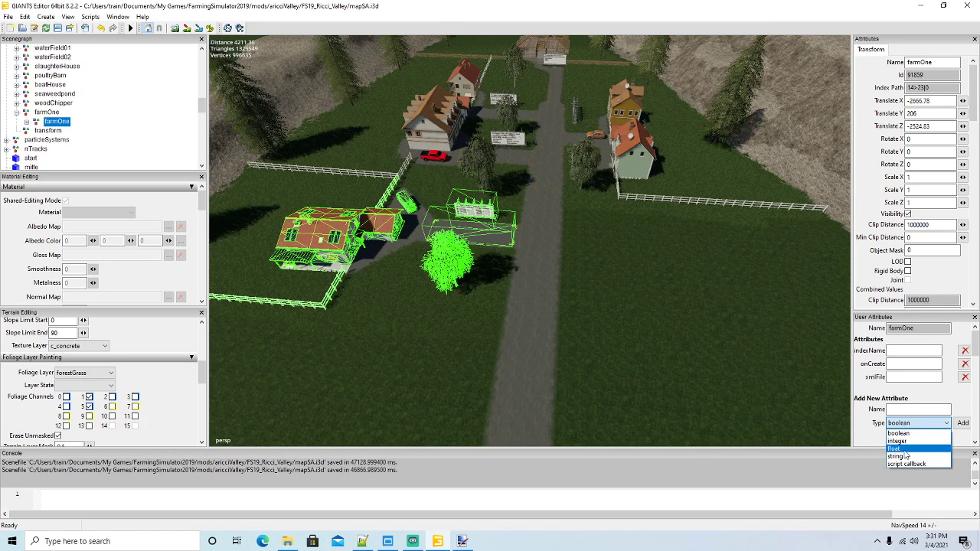
left_click(900, 451)
left_click(893, 409)
key("ctrl+v")
left_click(962, 423)
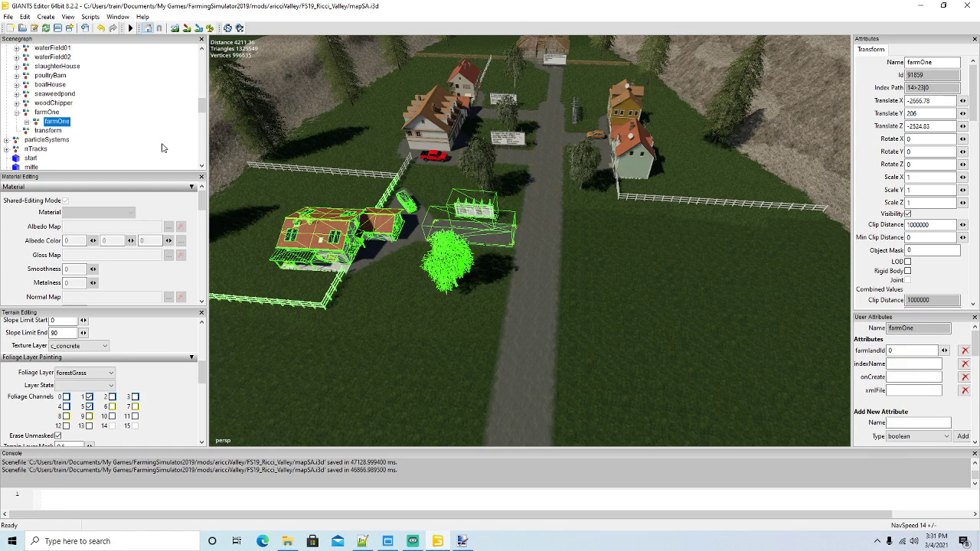
Consult the inner woodChipper group's user attributes and set farmOne's farmlandId to 17
left_click(16, 102)
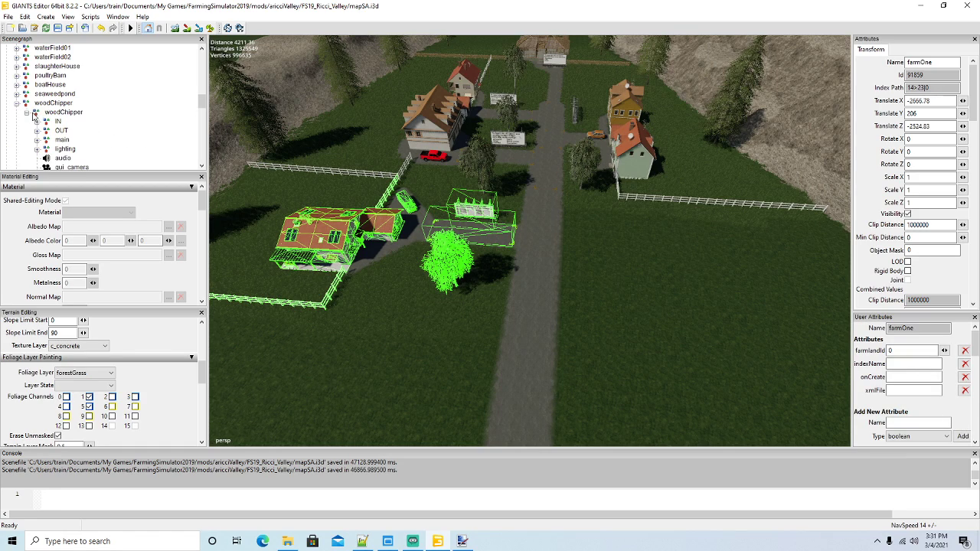
double_click(34, 114)
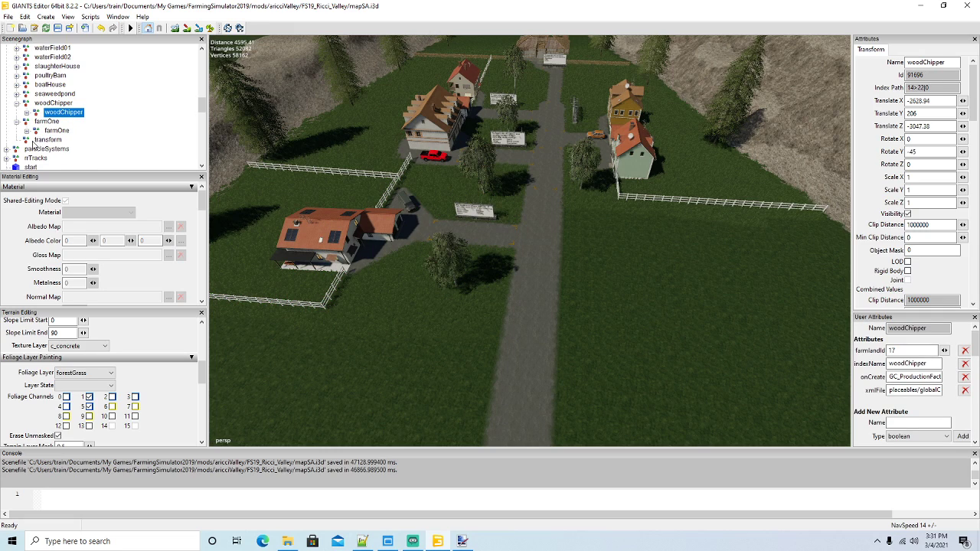
left_click(40, 132)
double_click(895, 349)
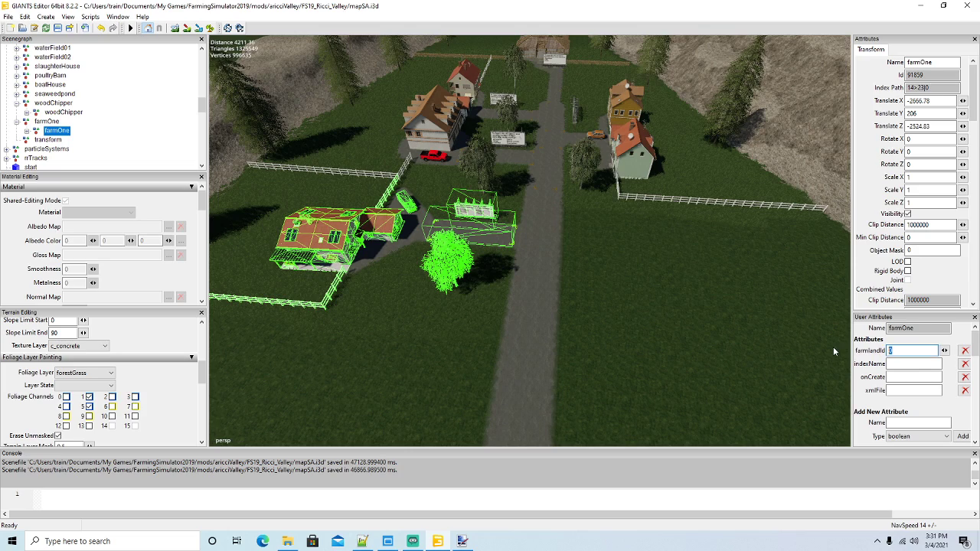
type("17")
Check the farmland list in mapSA_farmlands.xml, and set the farmOne group's indexName to farmOne
left_click(363, 540)
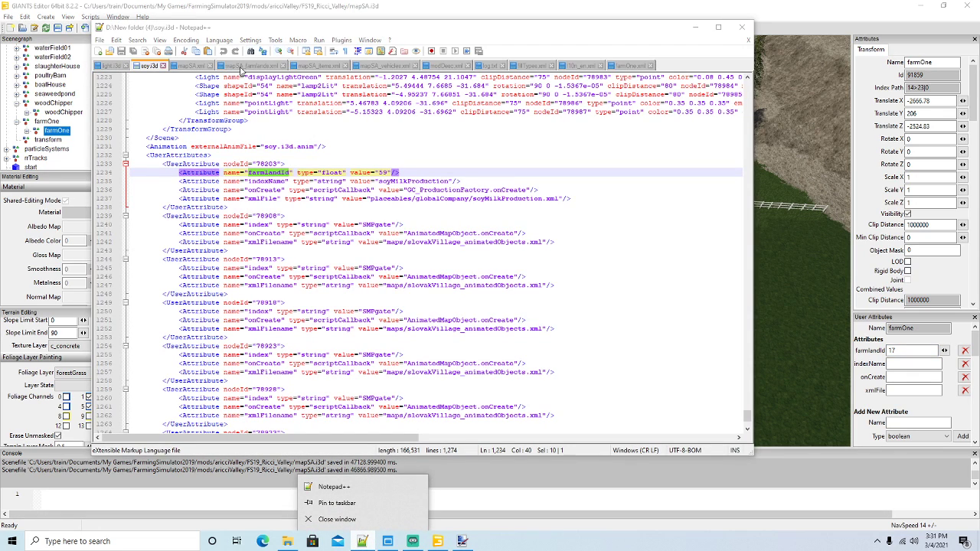
left_click(242, 66)
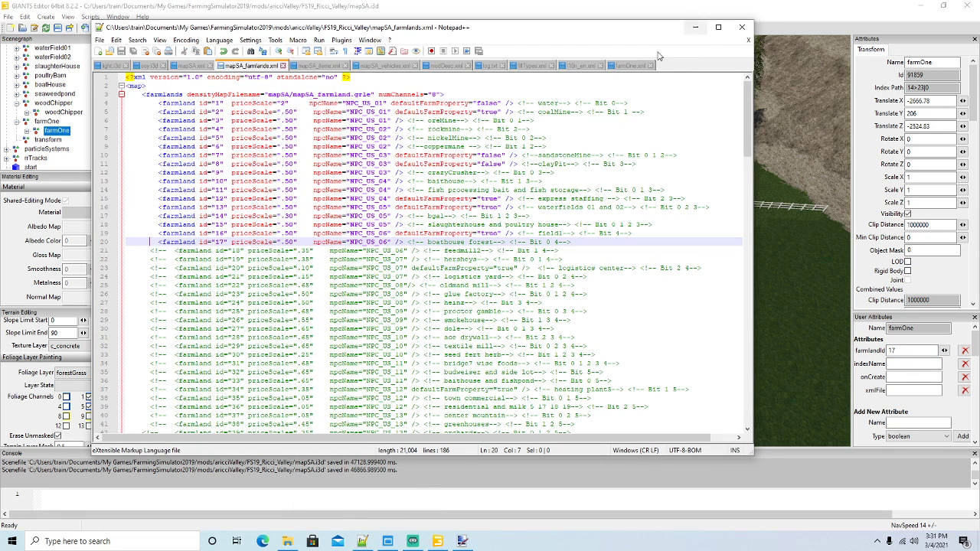
left_click(695, 27)
left_click(897, 363)
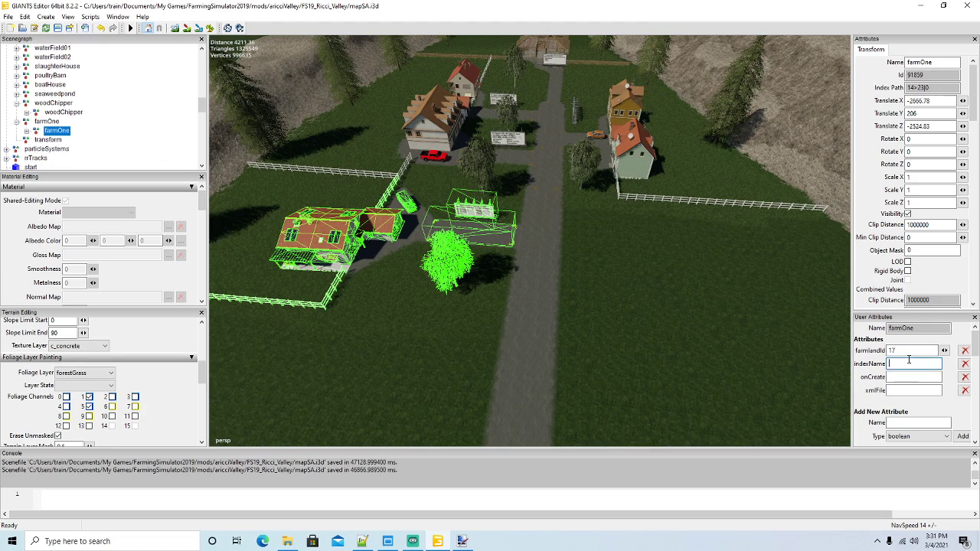
type("farmOne")
Copy the onCreate value from the inner woodChipper group into the inner farmOne group's onCreate attribute
left_click(36, 113)
left_click_drag(888, 376, 945, 377)
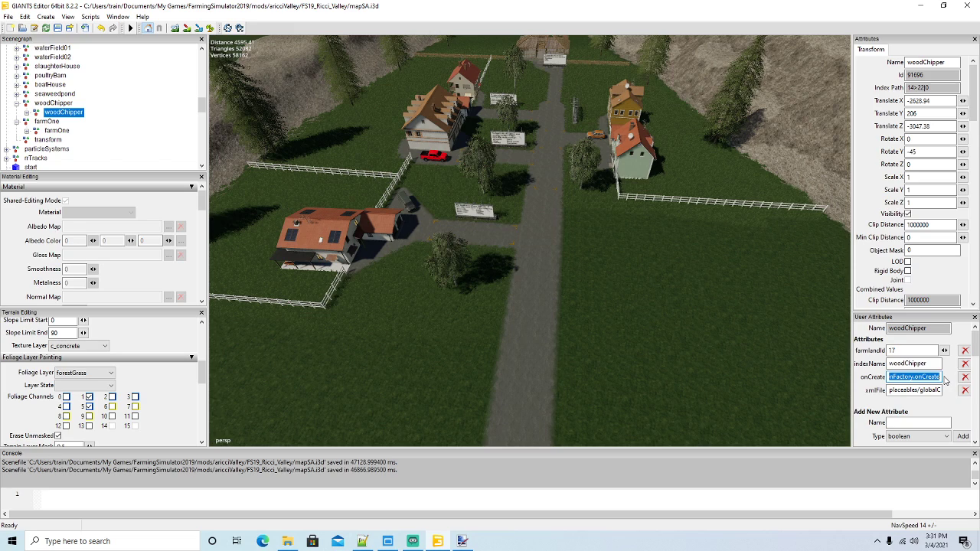
left_click(36, 131)
left_click(37, 131)
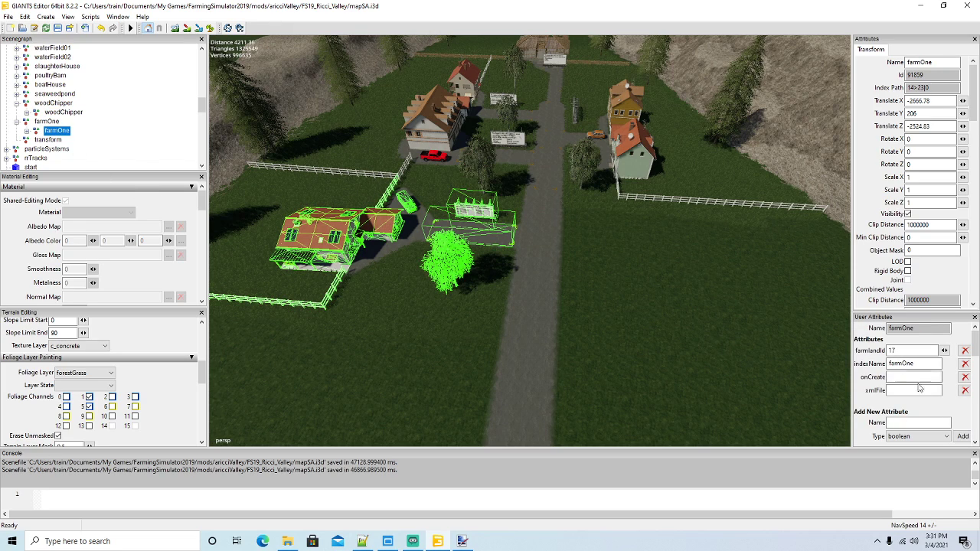
key("ctrl+v")
Copy the inner woodChipper group's xmlFile path into farmOne's xmlFile attribute, replacing woodChipper with farmOne in the file name
left_click(36, 114)
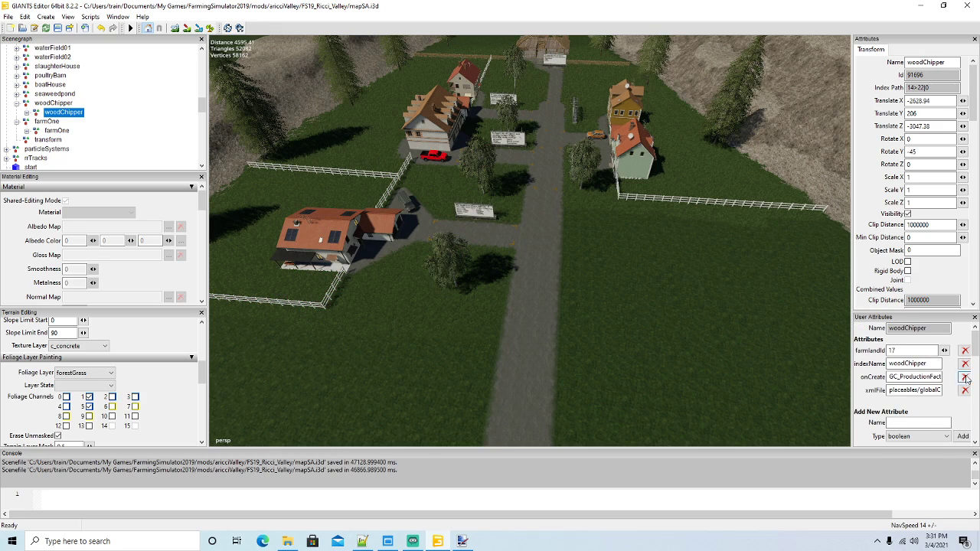
left_click_drag(888, 391, 945, 397)
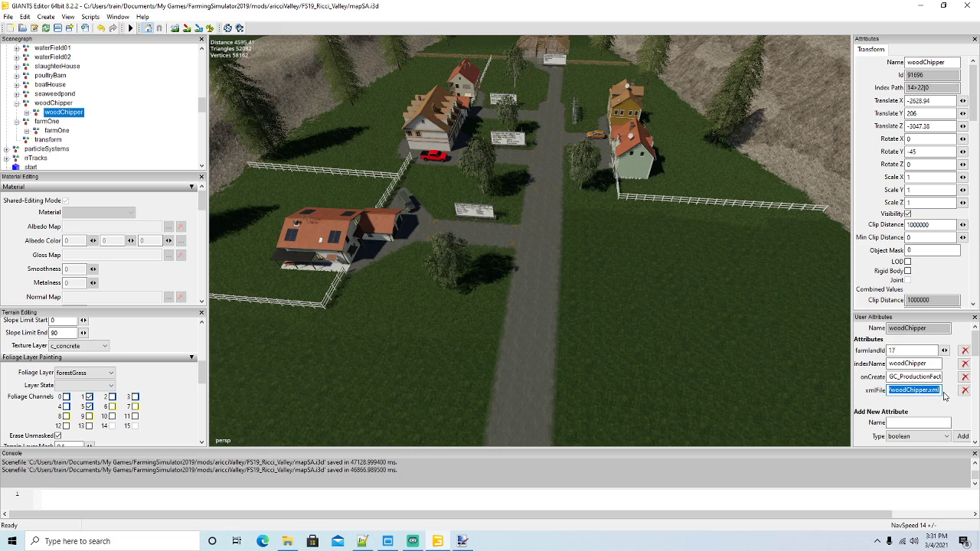
left_click(55, 131)
left_click(911, 390)
key("ctrl+v")
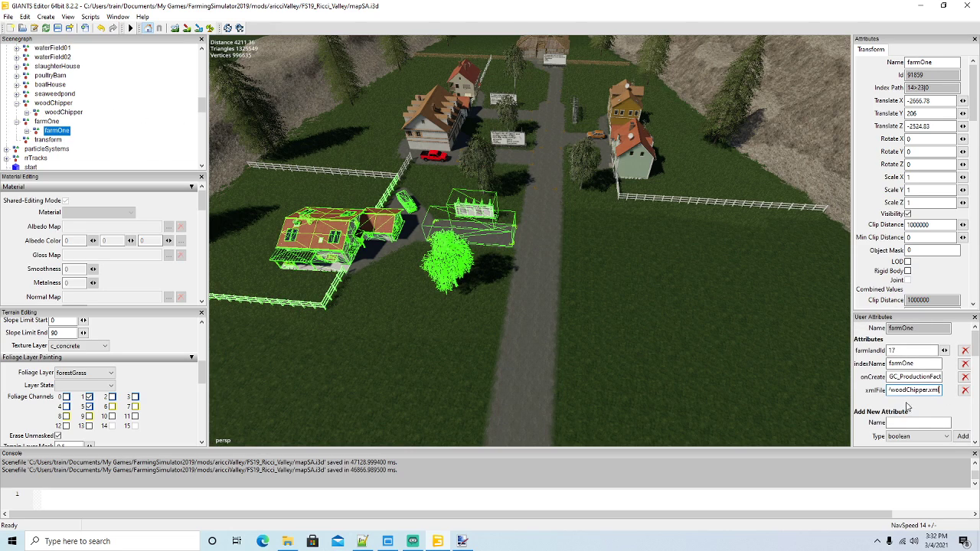
key("BackSpace")
key("BackSpace")
key("BackSpace")
key("BackSpace")
key("BackSpace")
key("BackSpace")
key("BackSpace")
key("BackSpace")
key("BackSpace")
key("BackSpace")
key("BackSpace")
type("farmOn")
key("Right")
Deselect the farmOne group and save the mapSA.i3d scene
left_click(580, 324)
left_click_drag(580, 324, 628, 308, "alt")
key("ctrl+s")
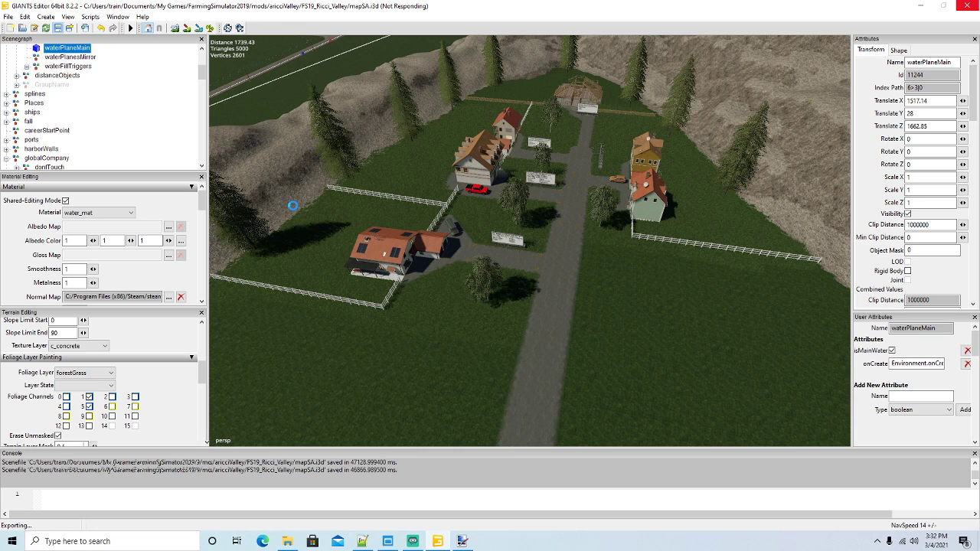
left_click(413, 541)
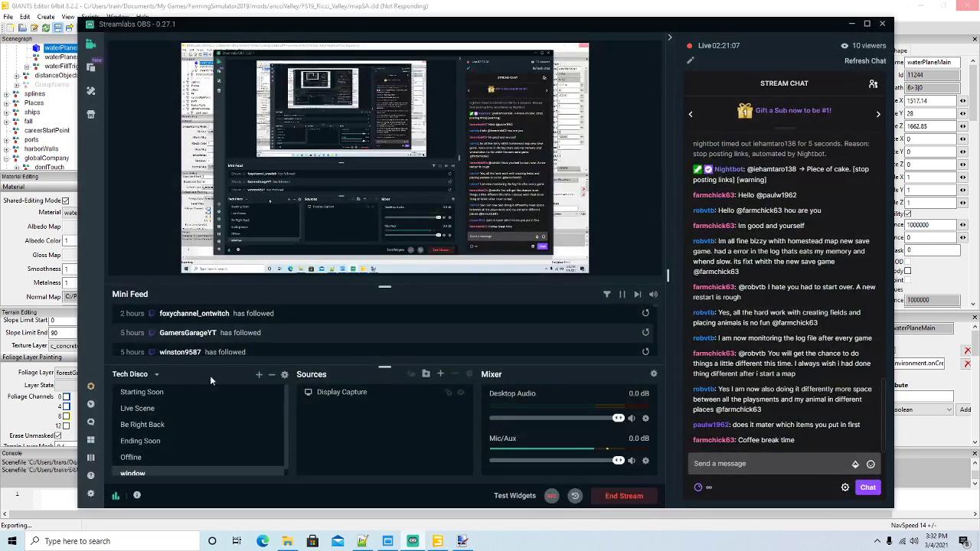
left_click(159, 424)
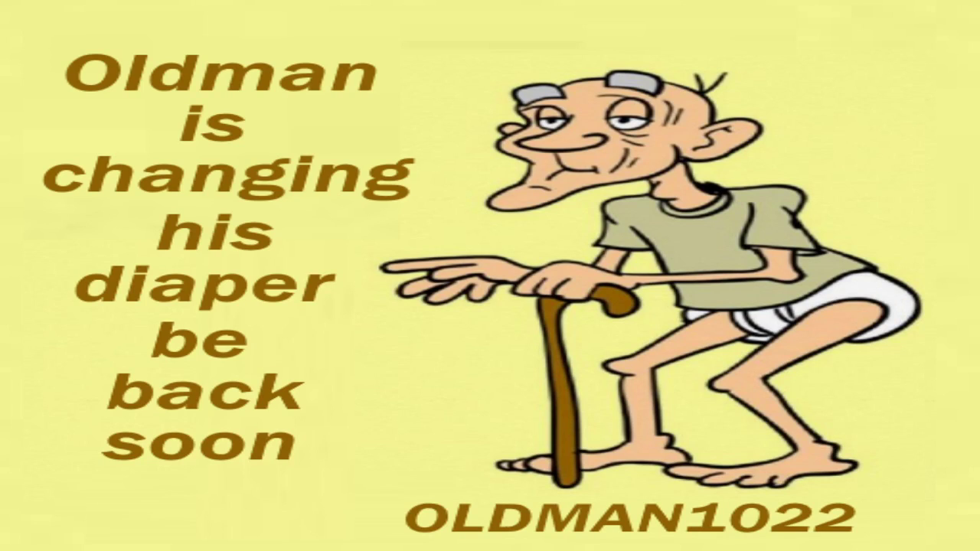
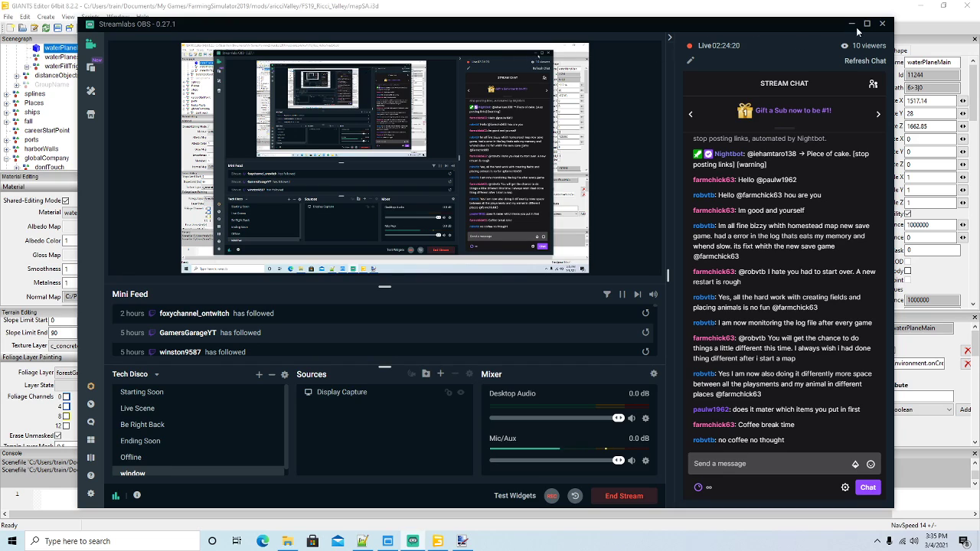
left_click(851, 24)
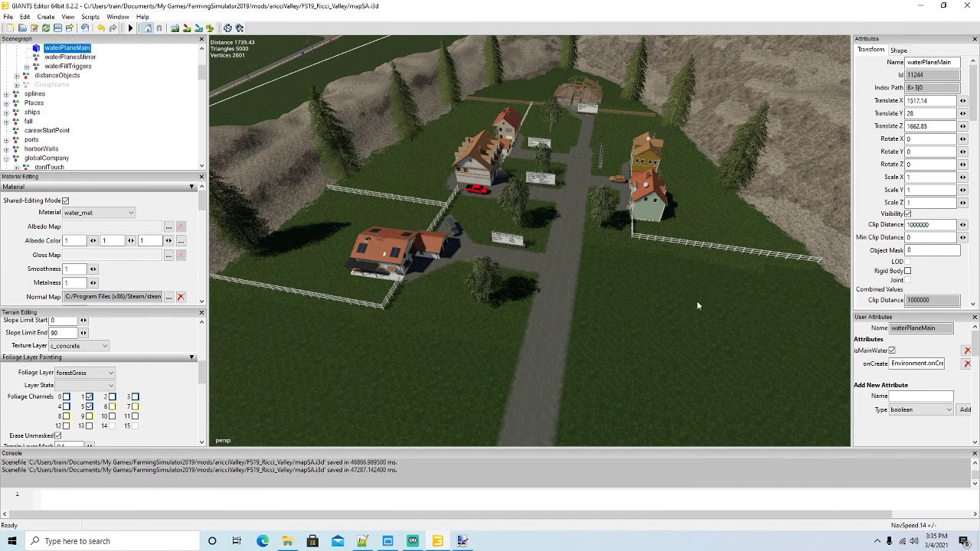
left_click(920, 5)
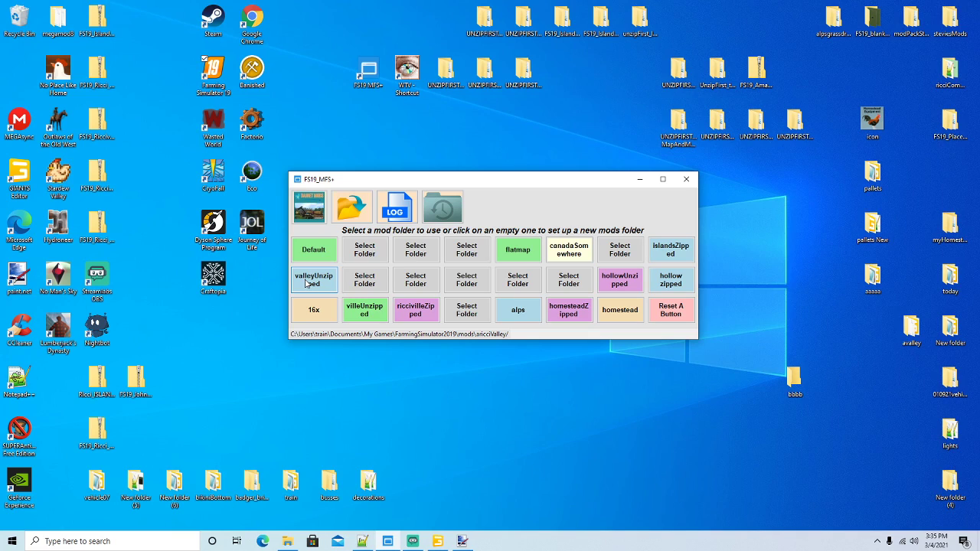
right_click(223, 73)
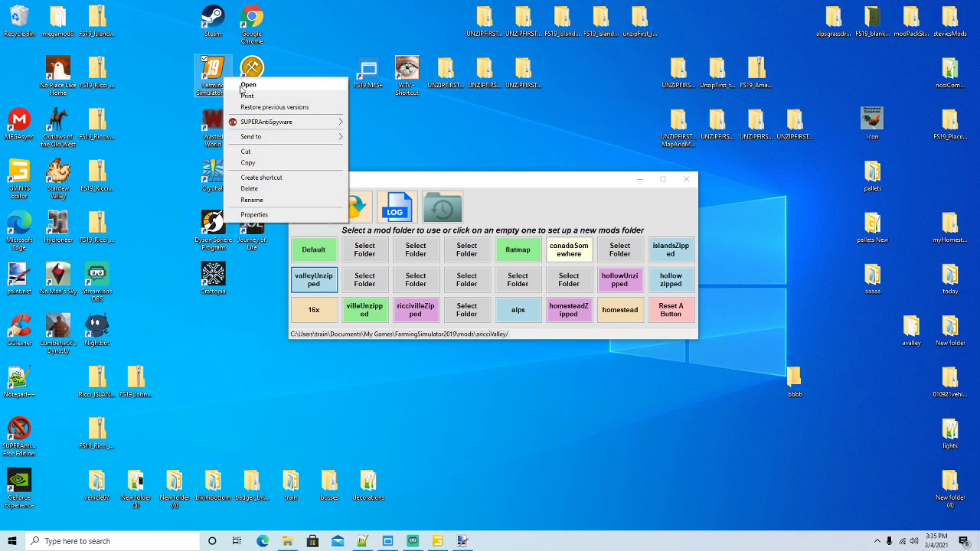
left_click(241, 86)
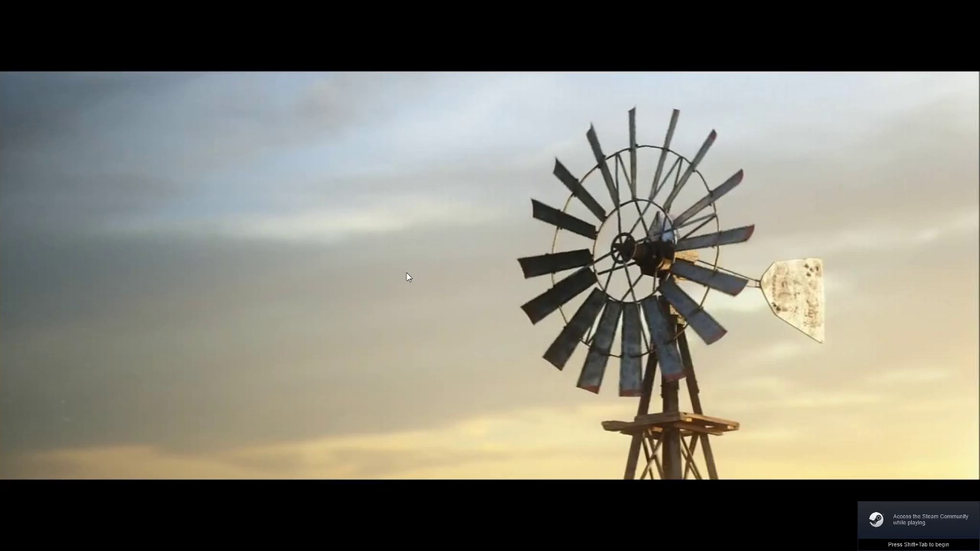
left_click(407, 273)
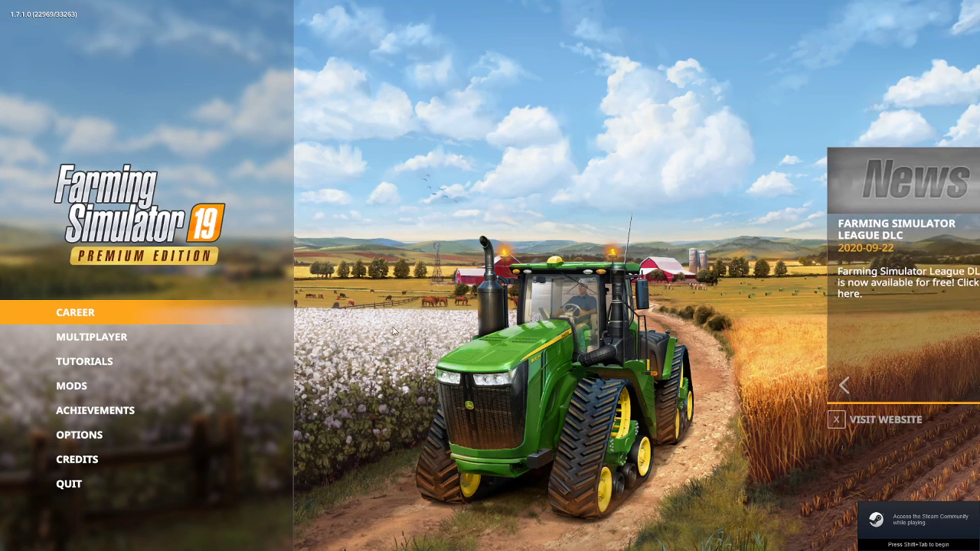
left_click(98, 484)
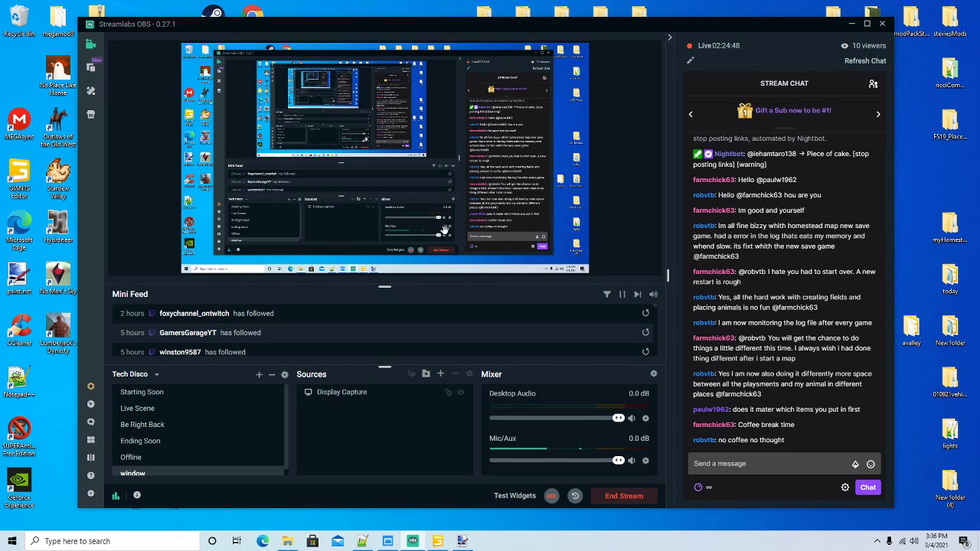
Launch Farming Simulator 19 from the desktop and open the career savegames
left_click(851, 24)
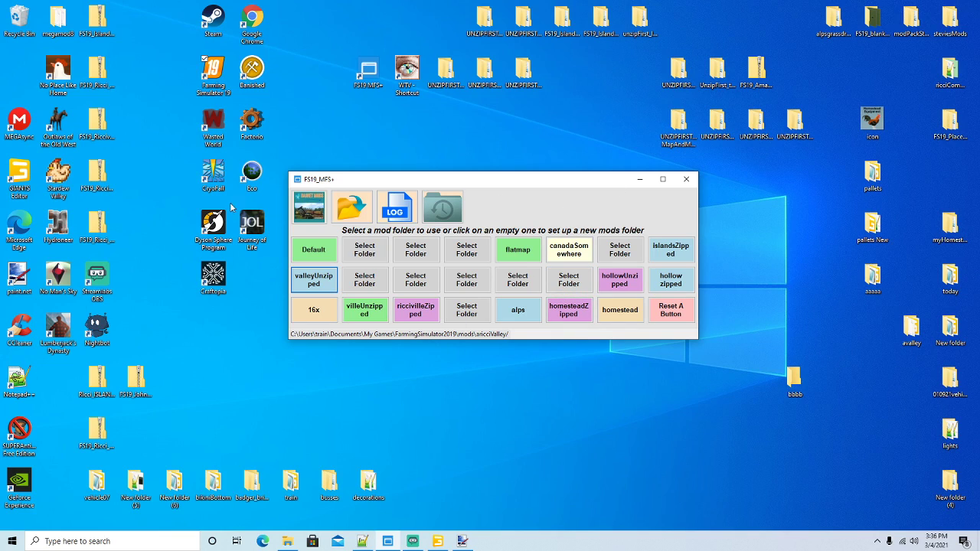
right_click(219, 78)
left_click(239, 85)
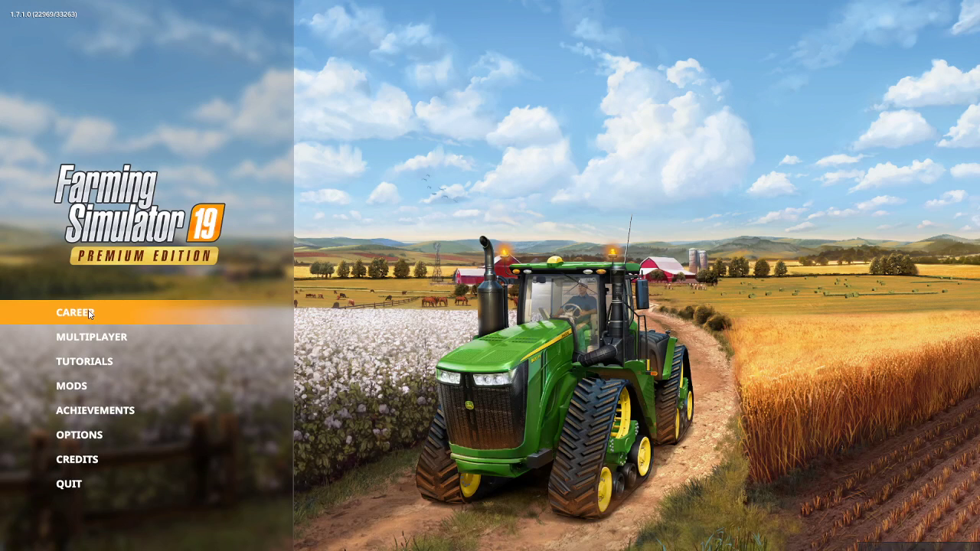
left_click(89, 313)
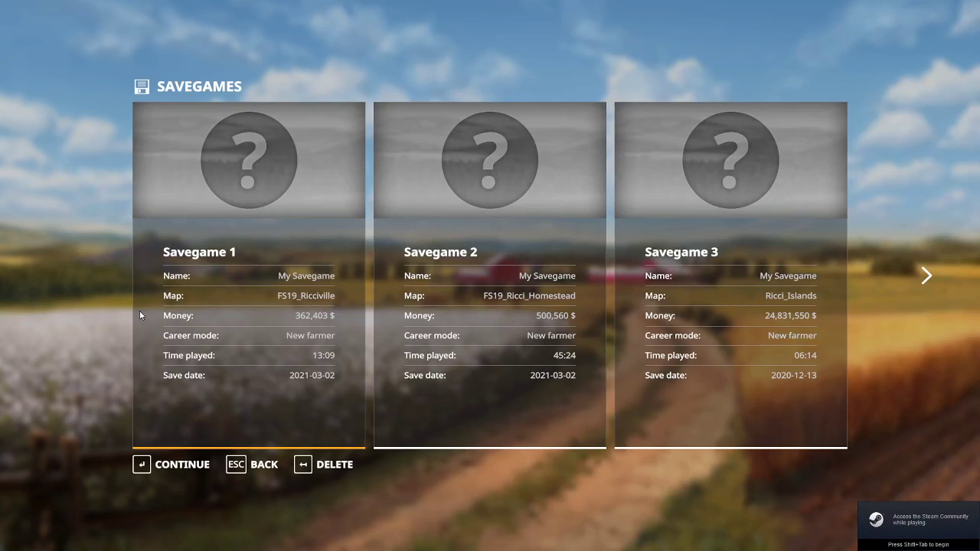
Start a new career game in Savegame 8 on the Ricci_Valley map with the preselected mods
key("Left")
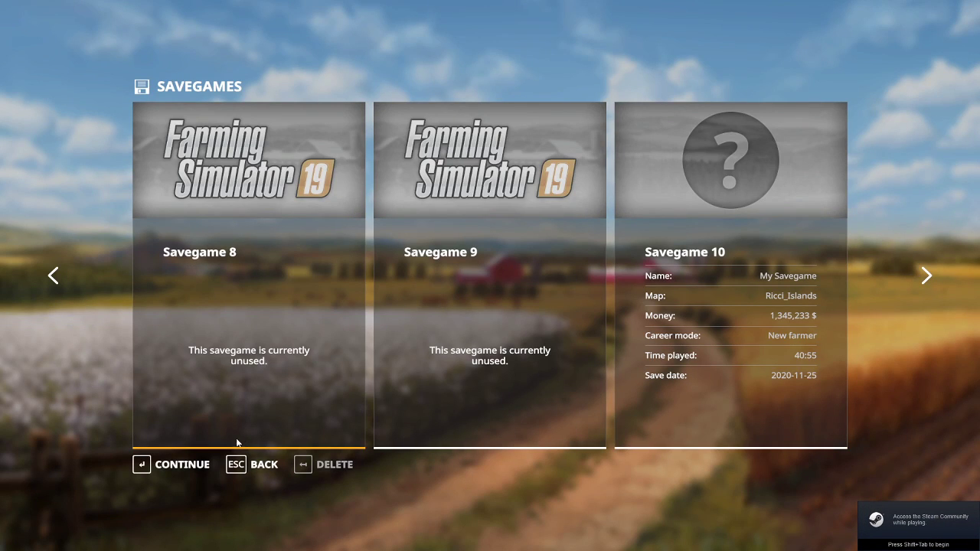
left_click(180, 463)
left_click(180, 464)
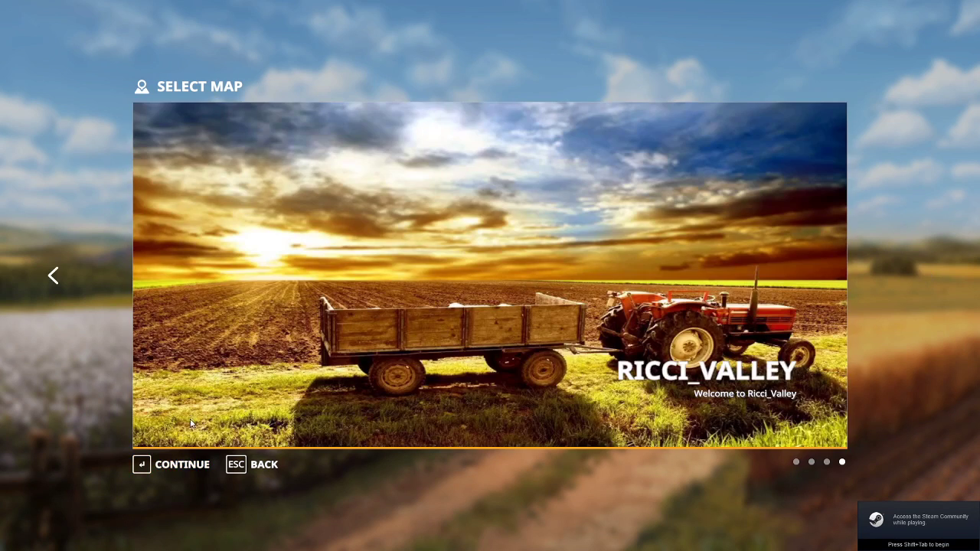
left_click(172, 464)
left_click(173, 465)
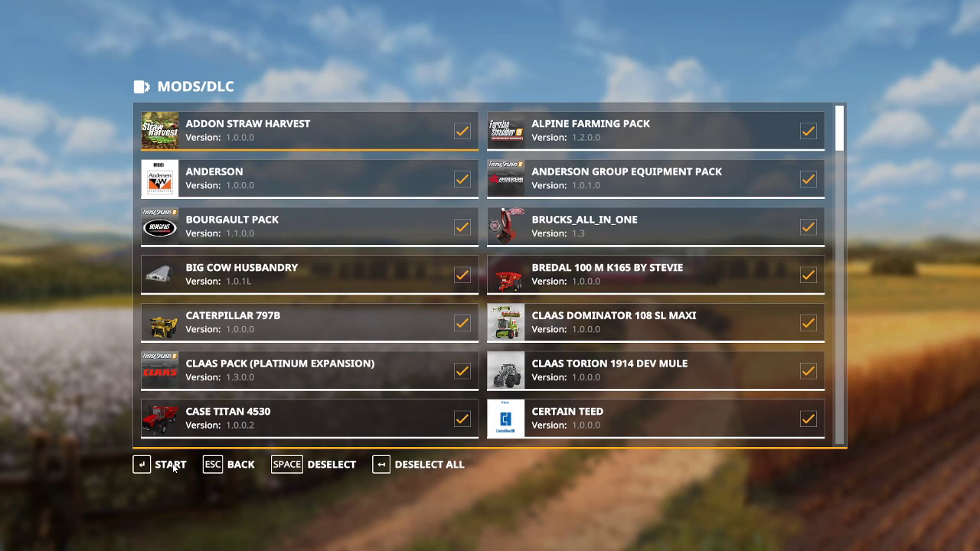
left_click(171, 465)
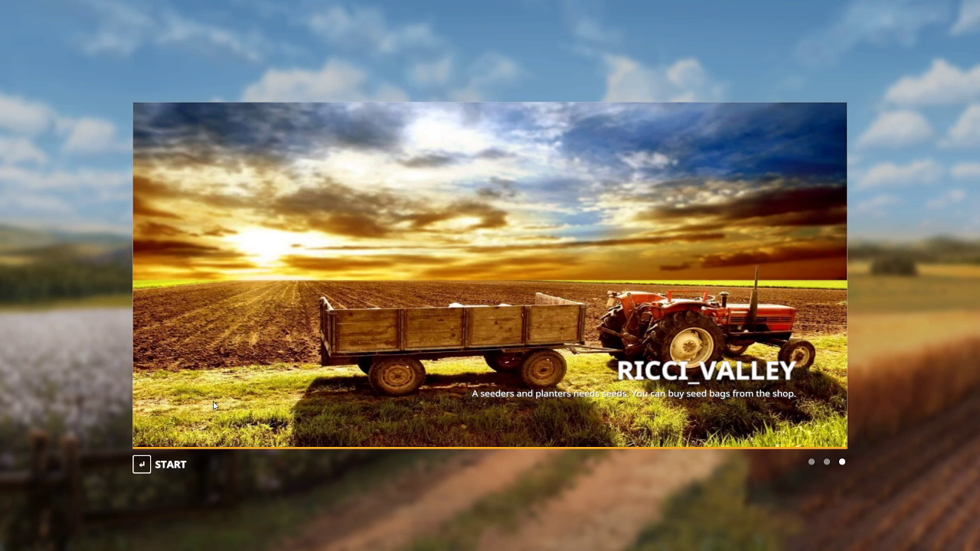
left_click(172, 464)
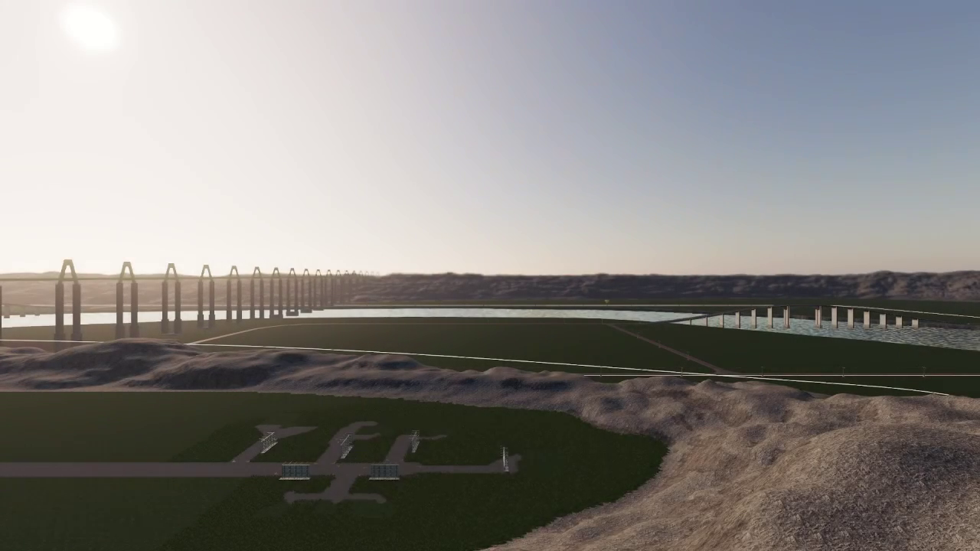
left_click(490, 275)
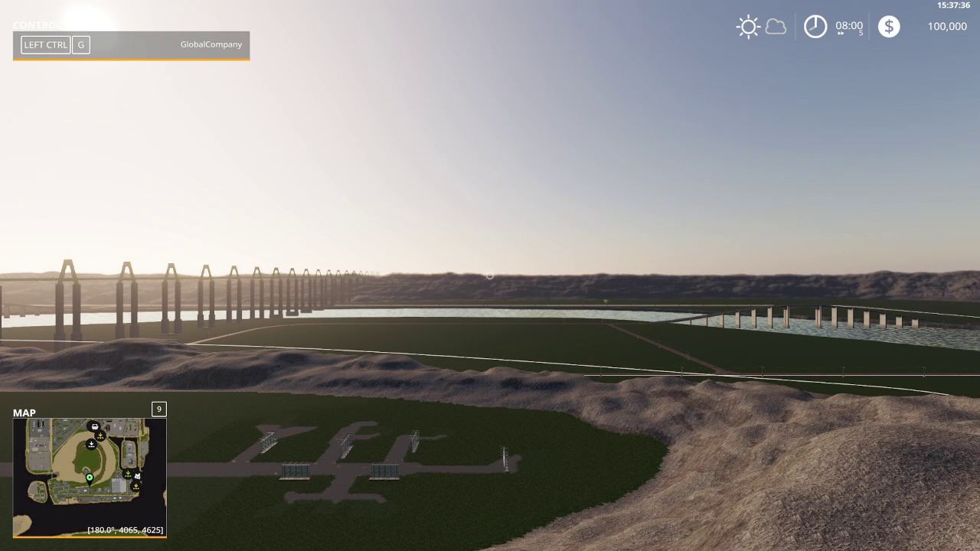
Hide the minimap and add 20000000 to the account through Easy Development Commands
key("9")
key("9")
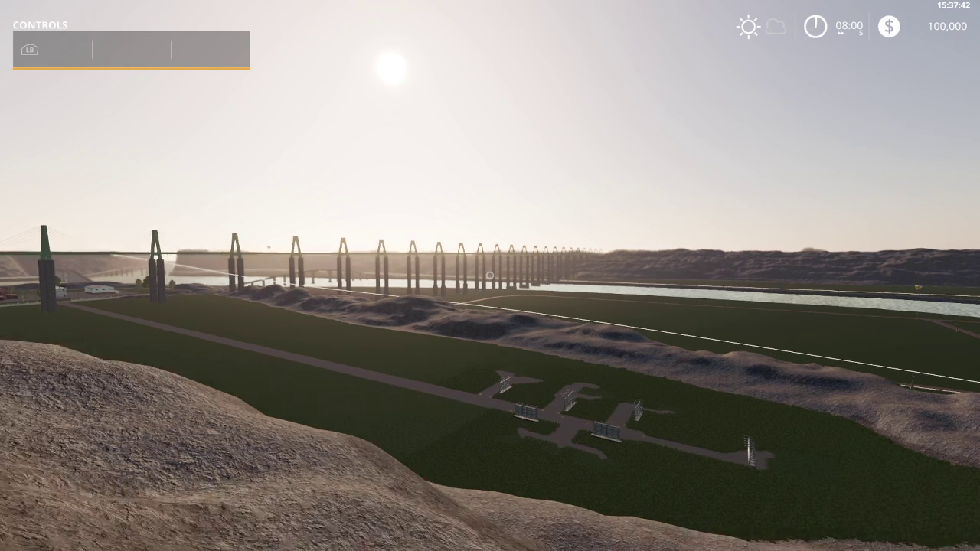
key("ctrl+0")
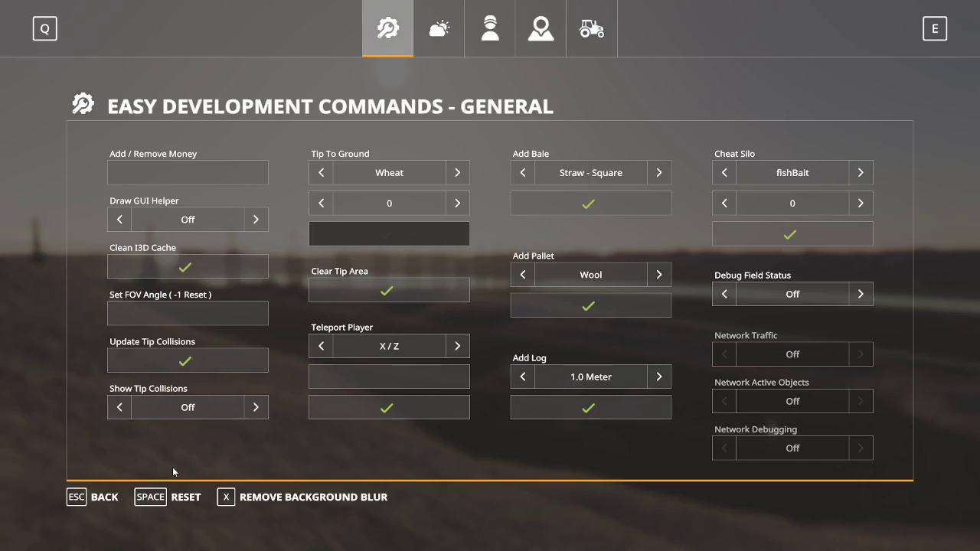
left_click(225, 181)
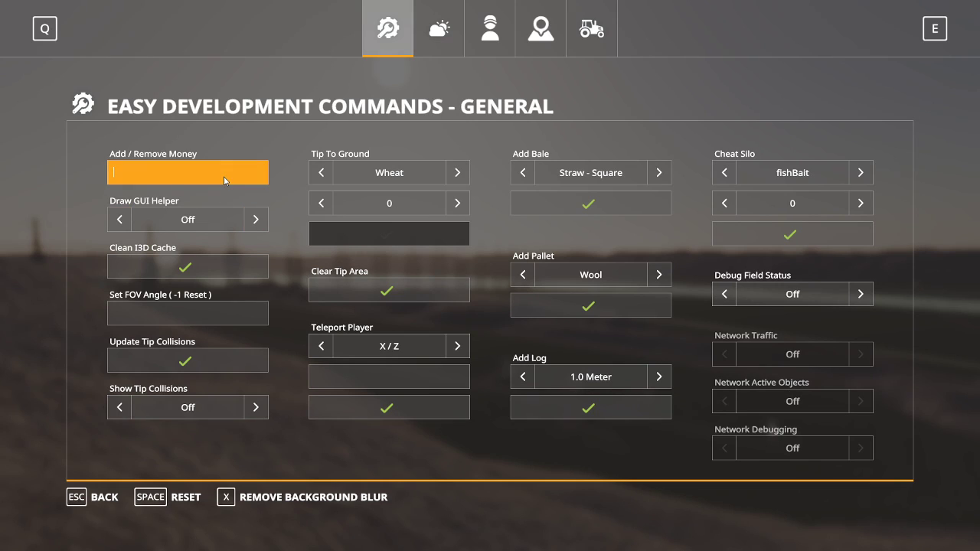
type("20000000")
key("Return")
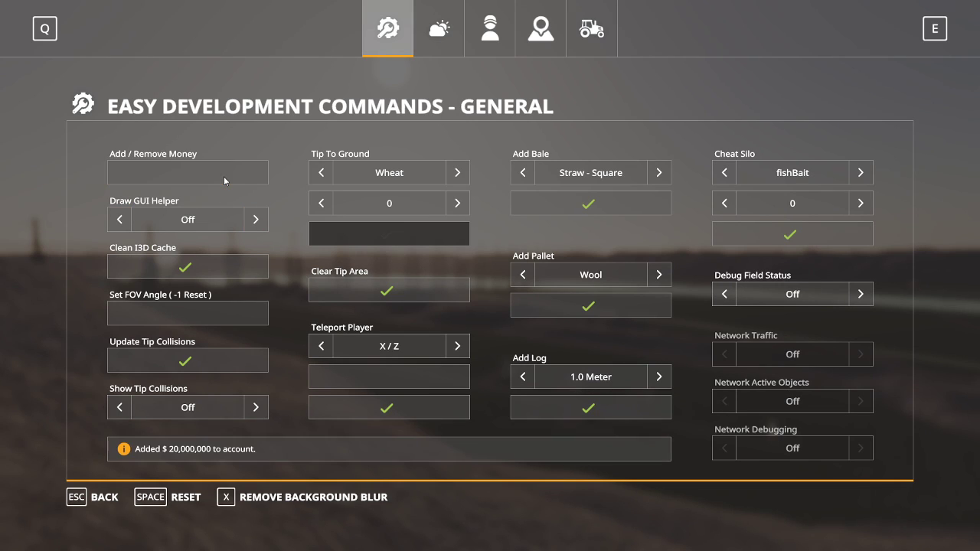
Turn the player's Speed Multiplier State on and the Speed Multiplier Warning off
left_click(490, 29)
left_click(659, 220)
left_click(658, 267)
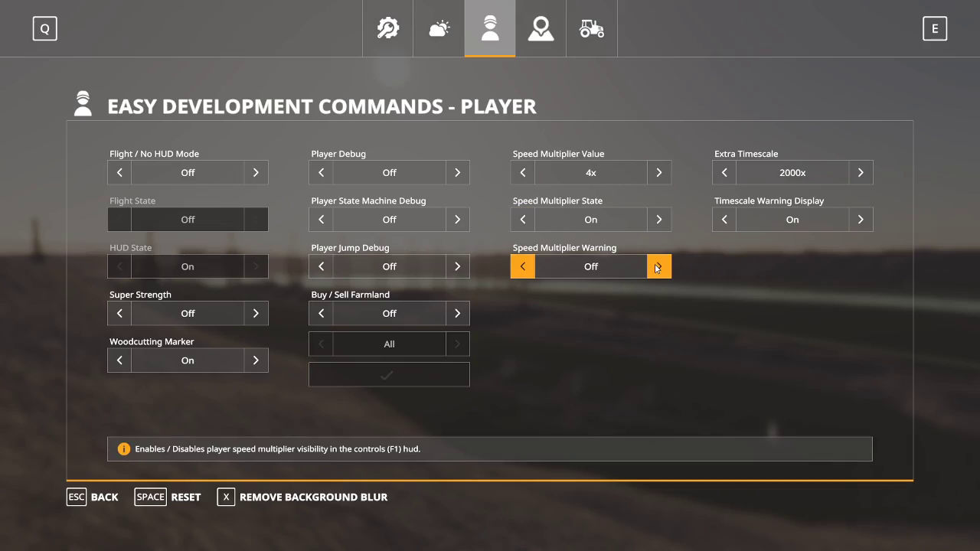
key("Escape")
Walk to the farm one delivery sign and inspect the building site around it
key("w")
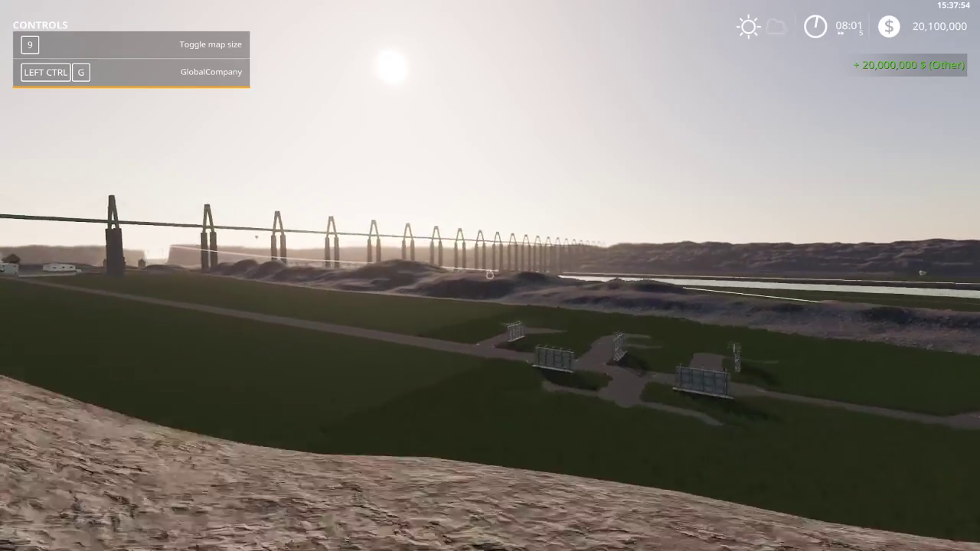
key("w")
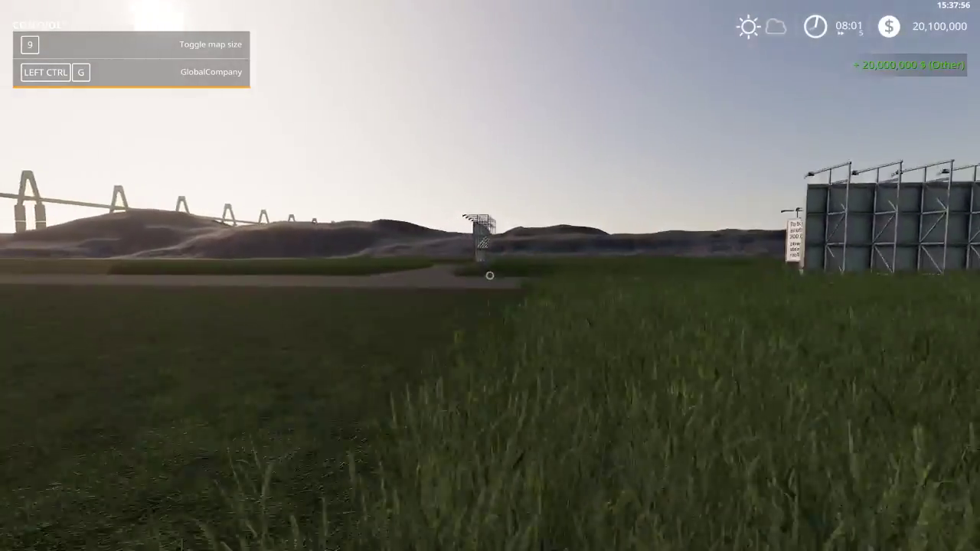
key("w")
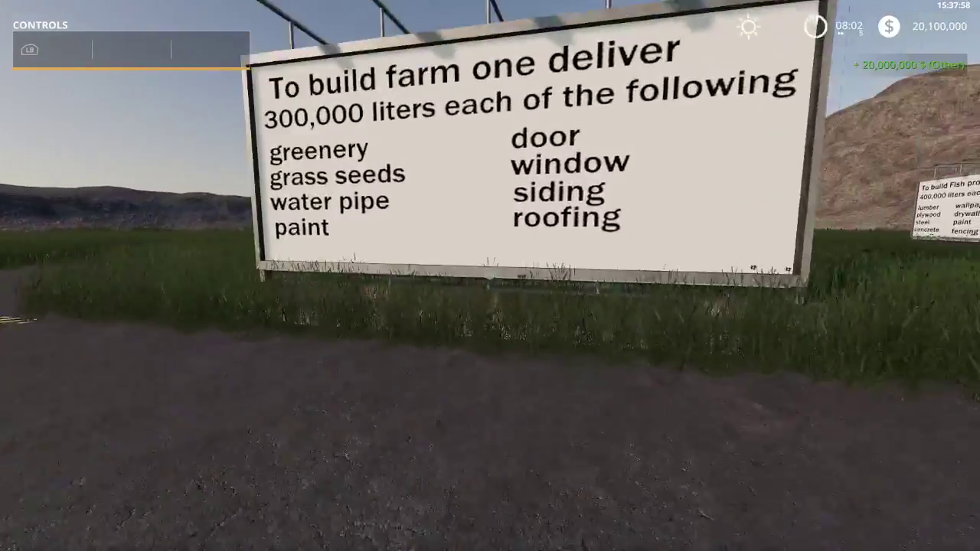
key("w")
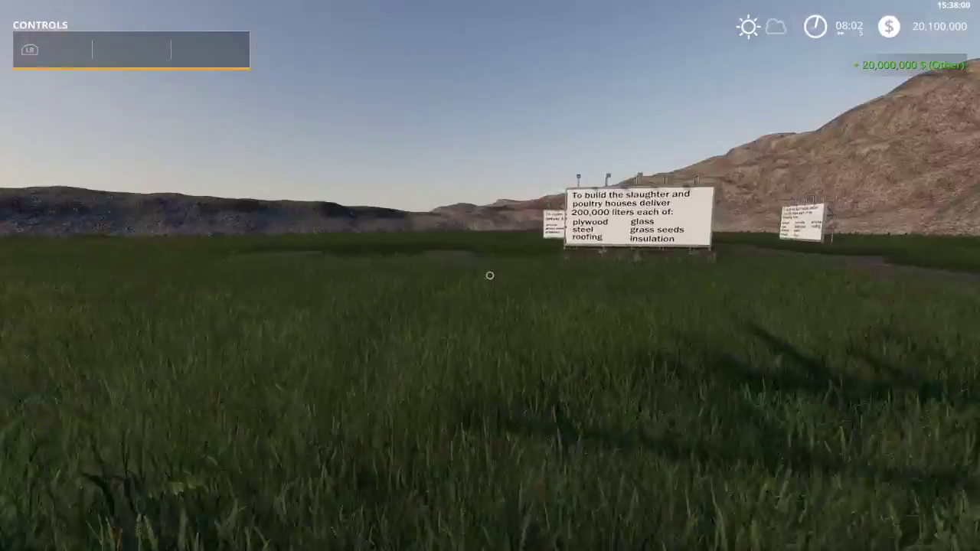
key("s")
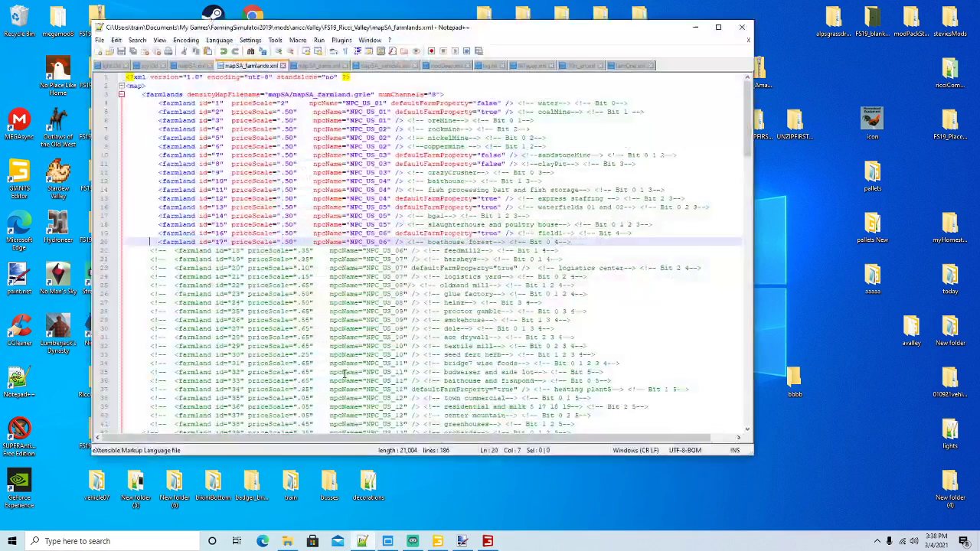
Reload log.txt in Notepad++ and review the game's latest loading entries
left_click(486, 66)
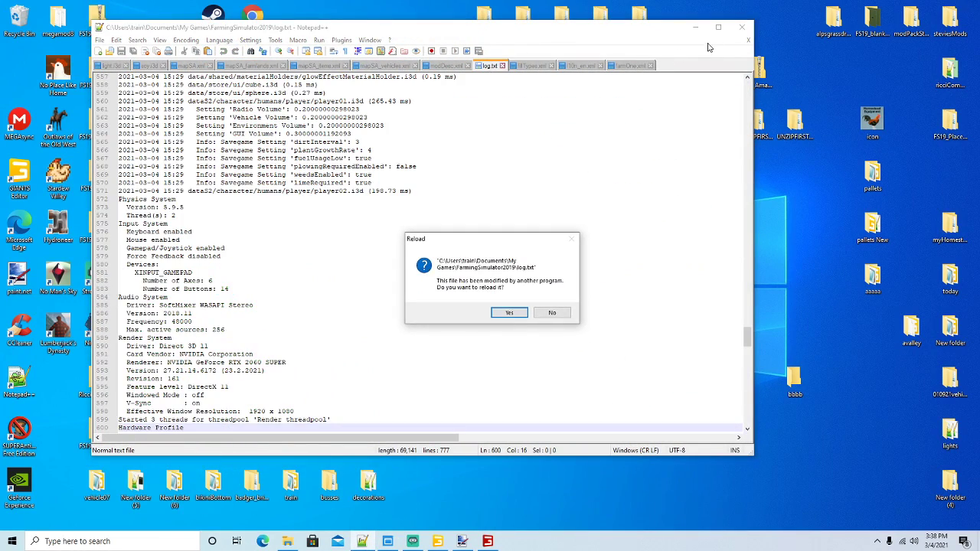
left_click(509, 314)
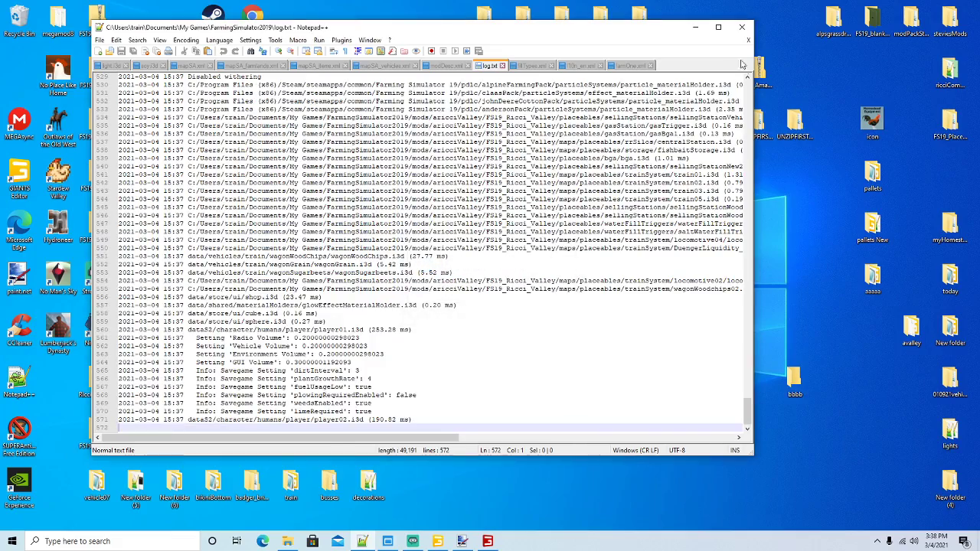
left_click(718, 27)
scroll(327, 218, "up", 20)
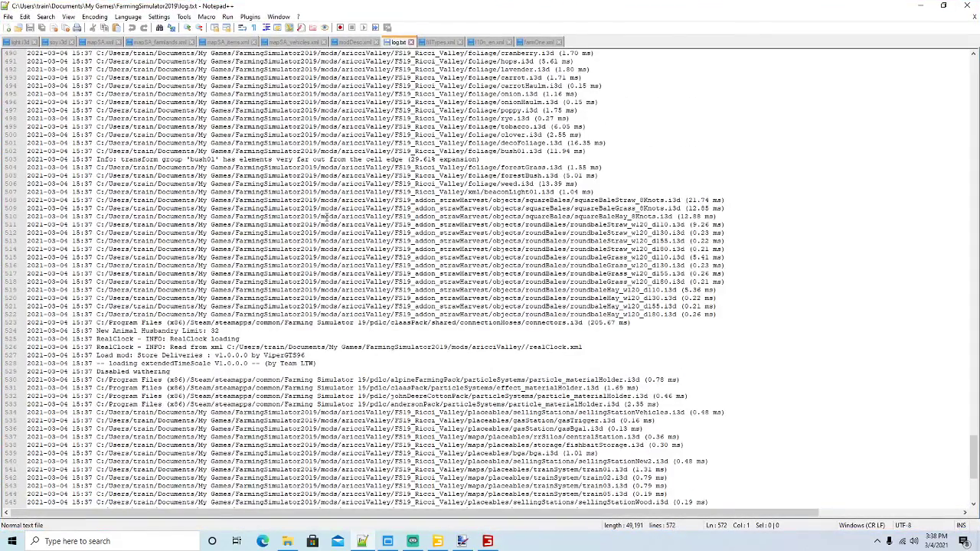
scroll(327, 217, "up", 20)
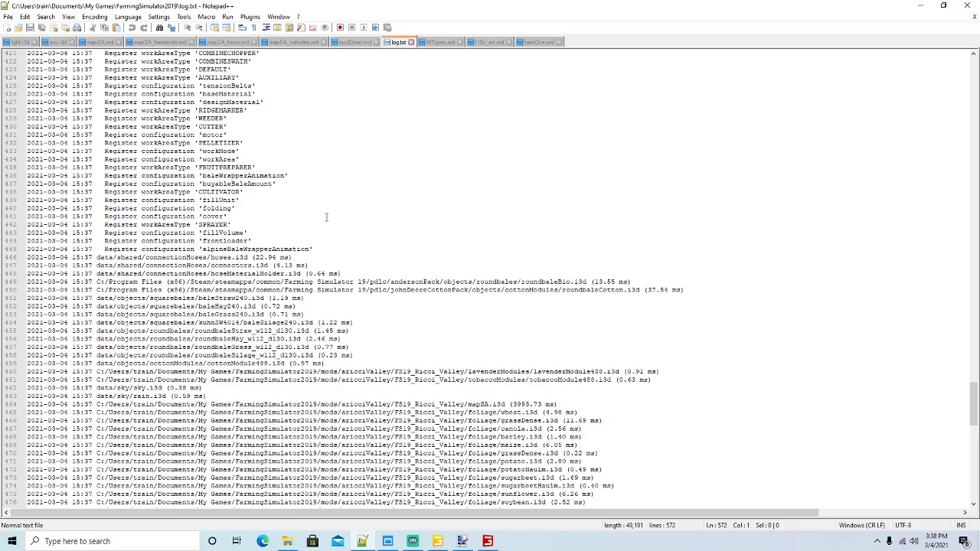
scroll(327, 218, "down", 20)
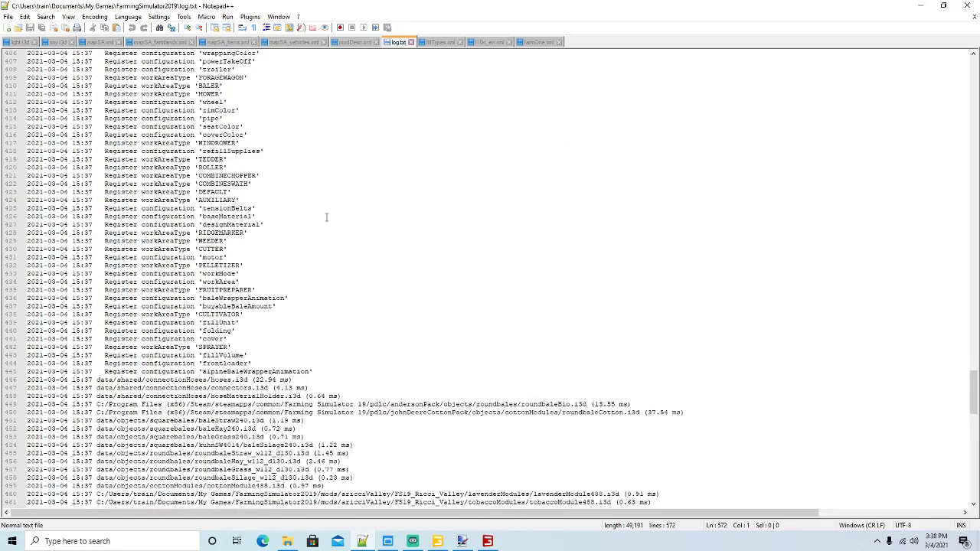
scroll(327, 217, "down", 20)
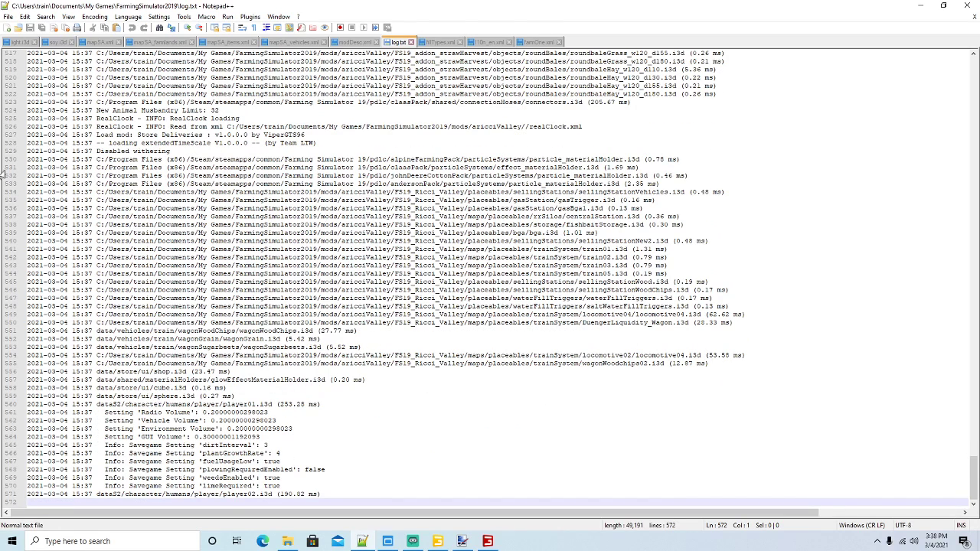
left_click(921, 6)
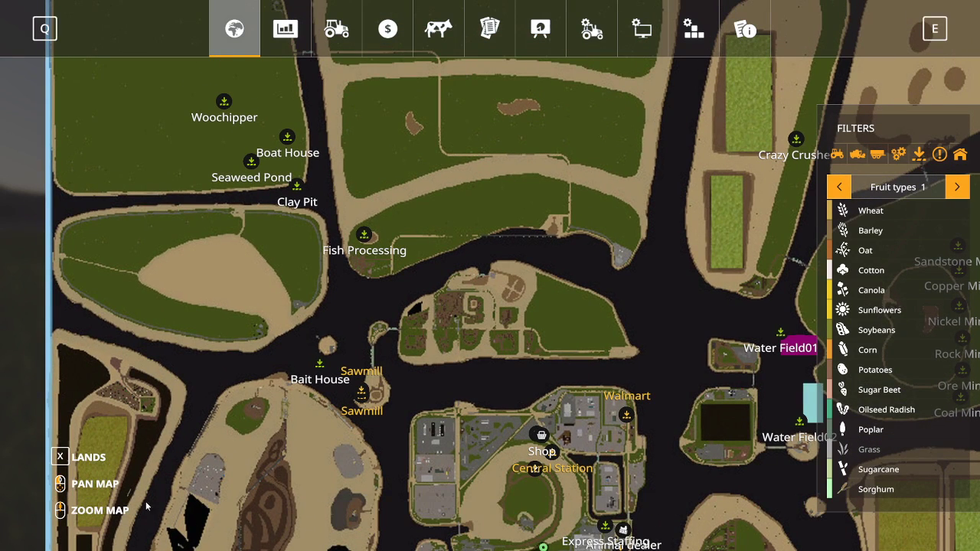
Buy the farmland that contains the Woochipper, Boat House and Seaweed Pond
left_click(61, 457)
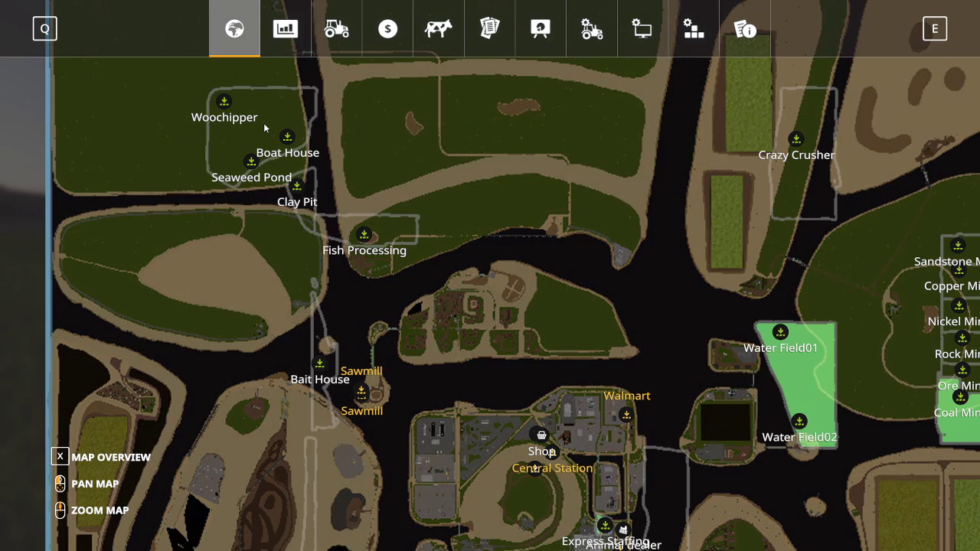
left_click(265, 132)
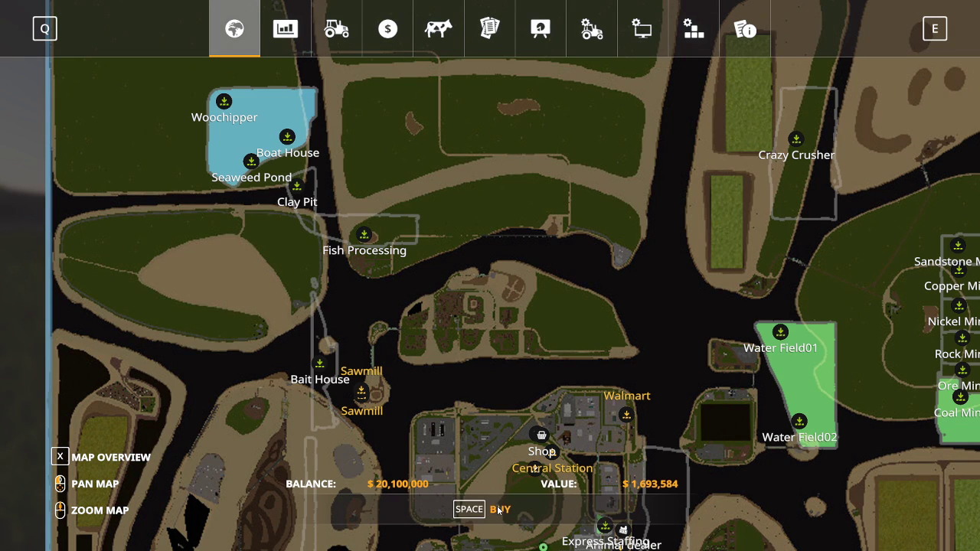
key("space")
left_click(361, 350)
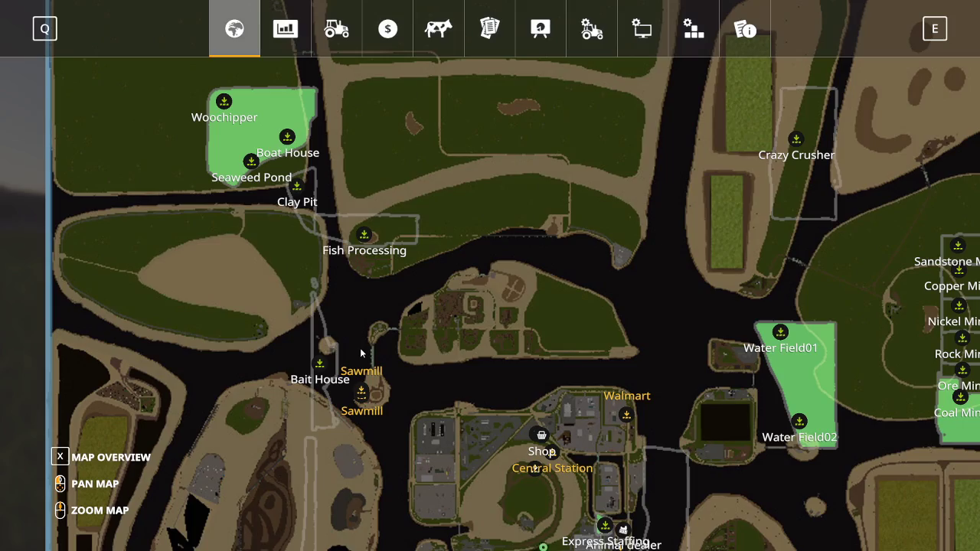
key("Escape")
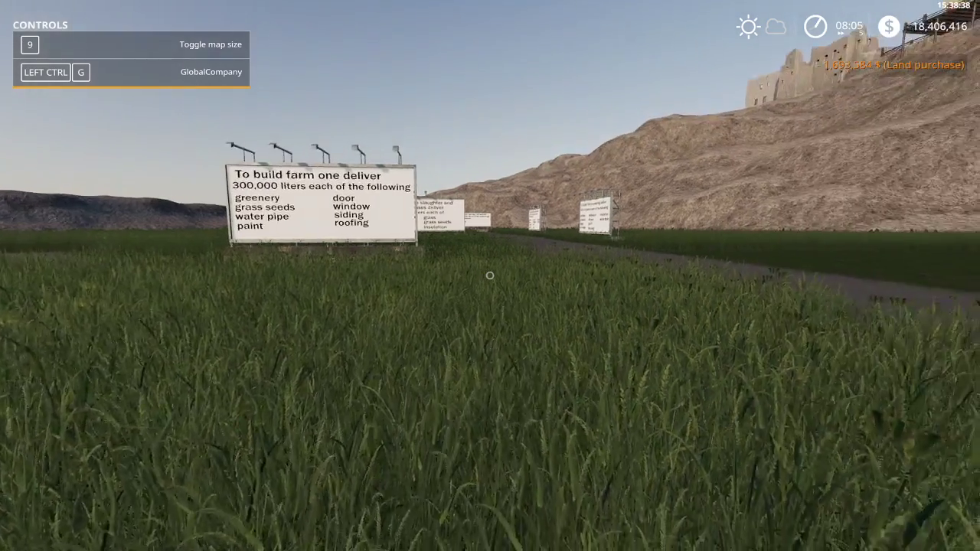
key("p")
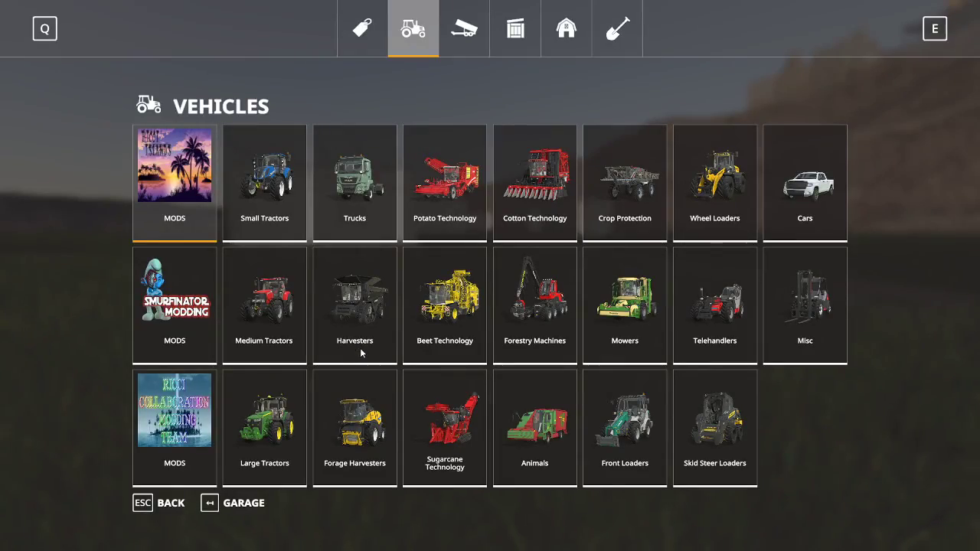
key("Escape")
key("Escape")
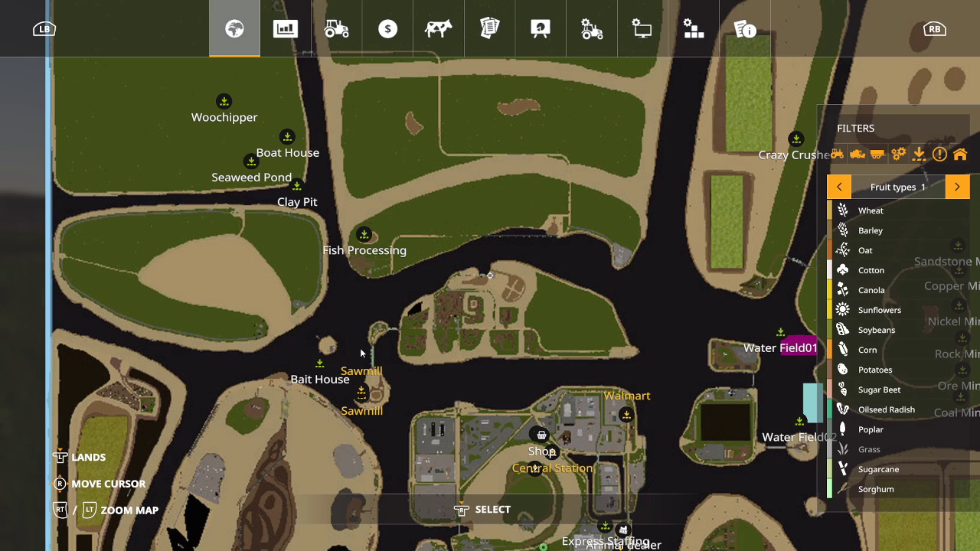
key("Escape")
Buy the Lizard Pickup 2014 from the Cars category of the vehicle shop with its default configuration
key("p")
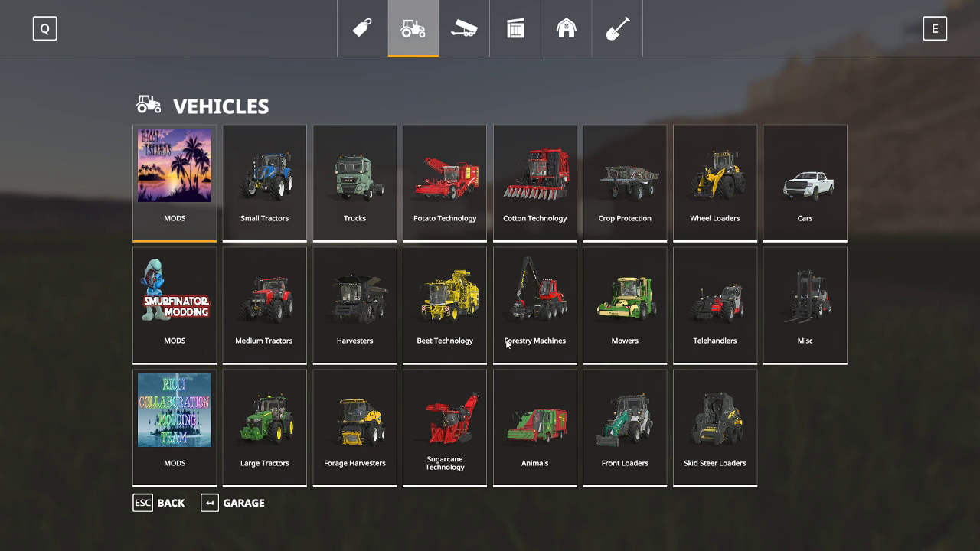
left_click(812, 197)
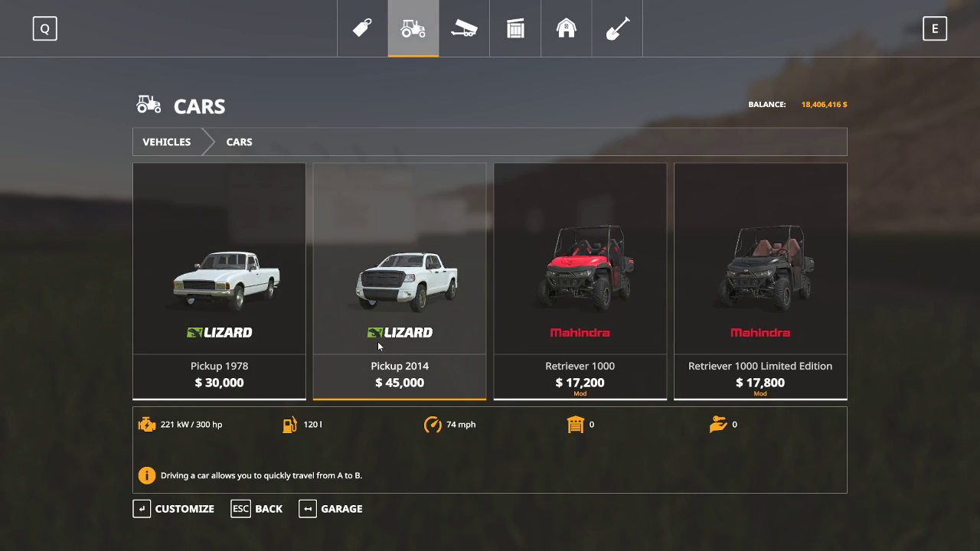
left_click(377, 342)
key("Return")
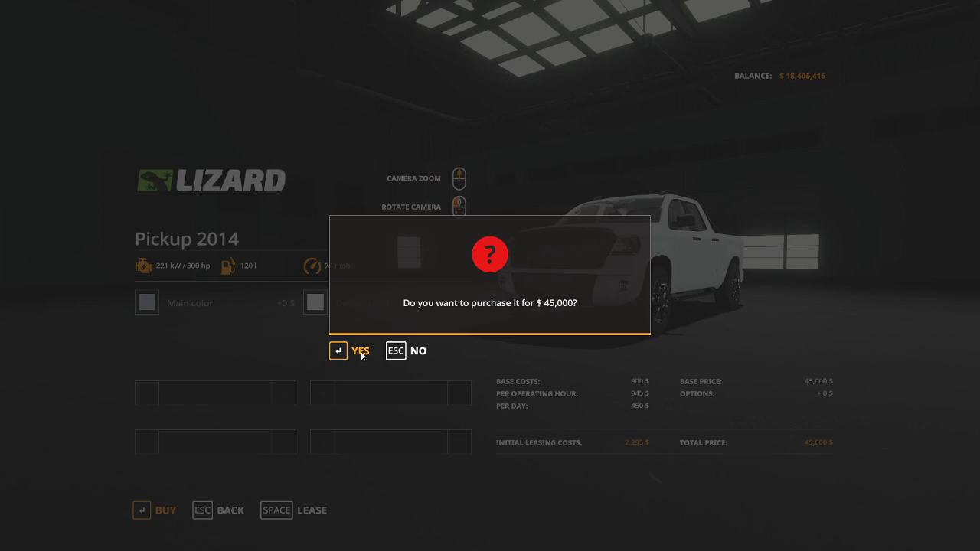
left_click(360, 351)
left_click(359, 349)
key("Escape")
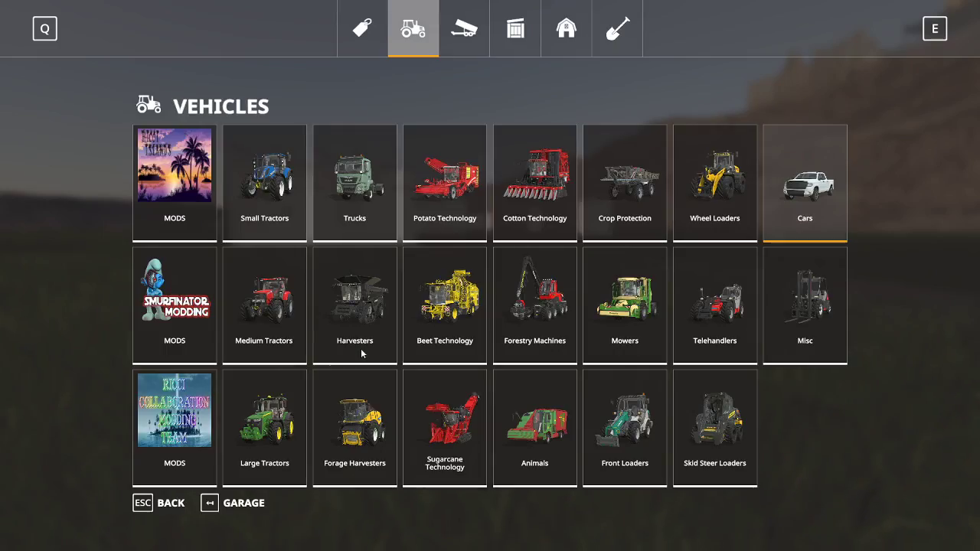
Leave the shop and switch into the purchased Lizard Pickup 2014
key("Escape")
key("Tab")
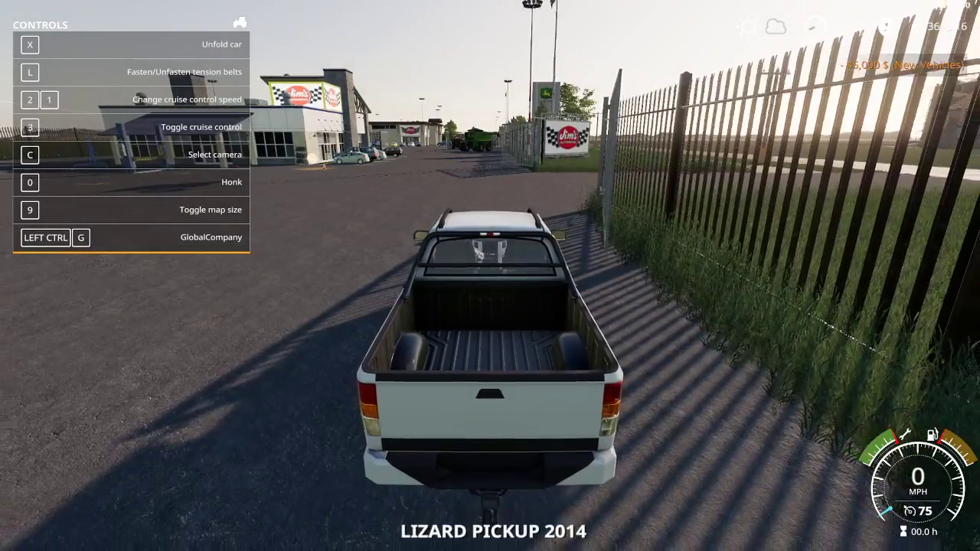
scroll(489, 276, "down", 6)
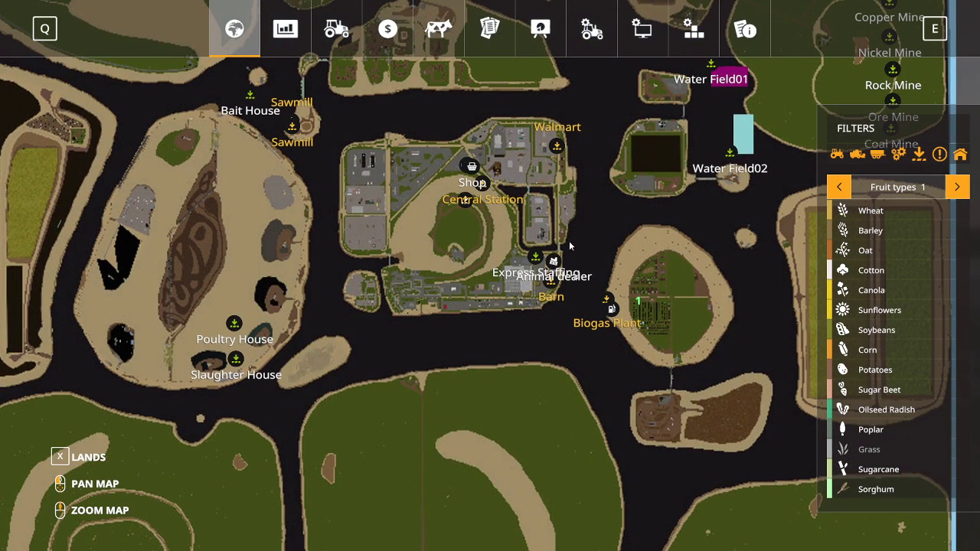
Visit Express Staffing from the map, walk to the farm one delivery sign and check the project's raw materials and production
mouse_move(535, 258)
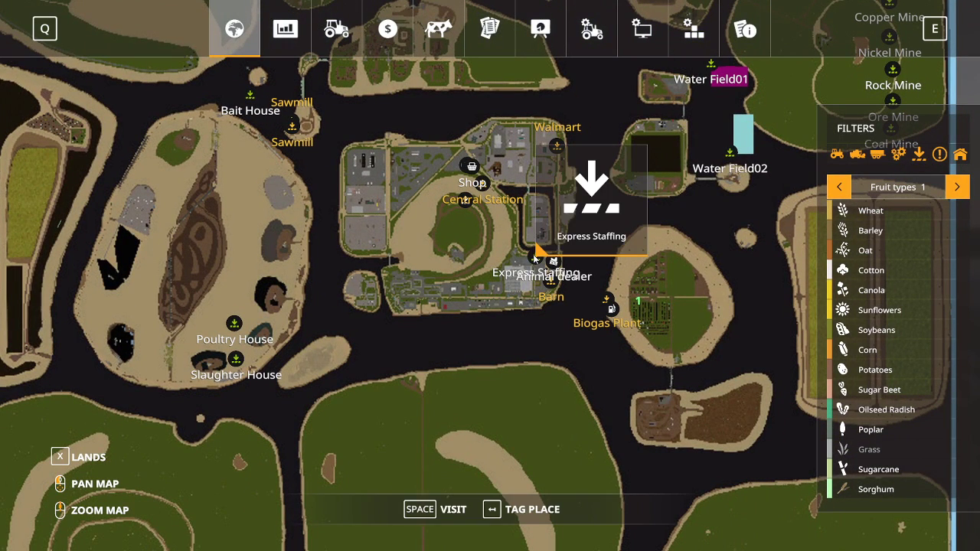
left_click(454, 509)
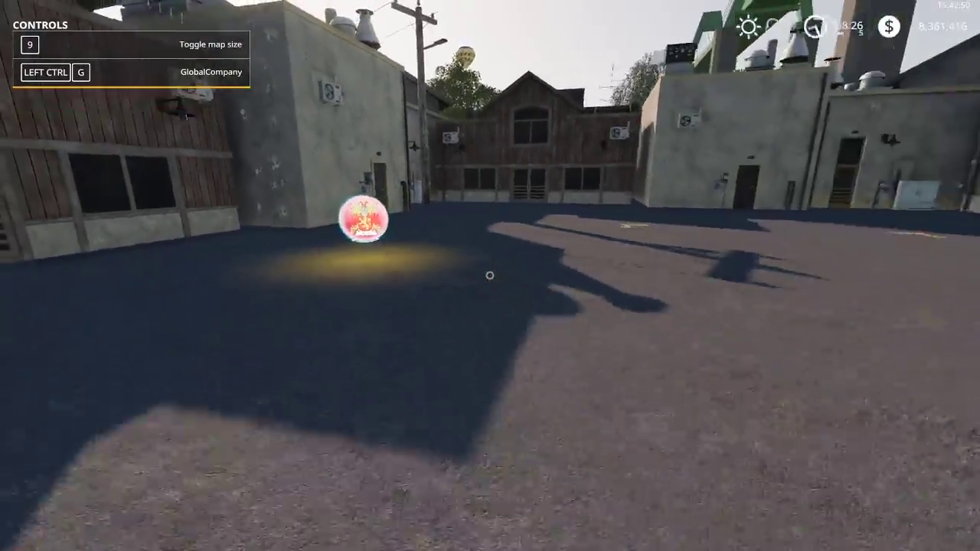
key("w")
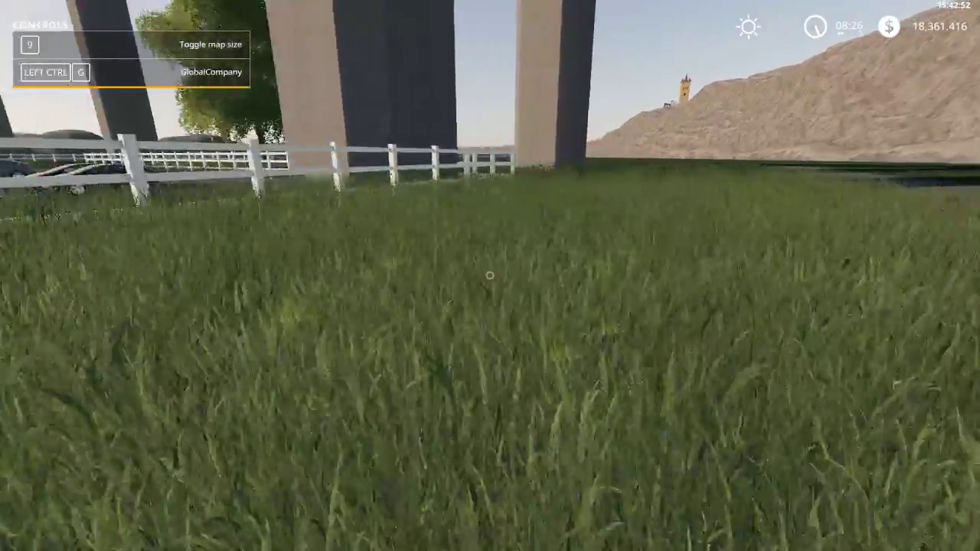
key("w")
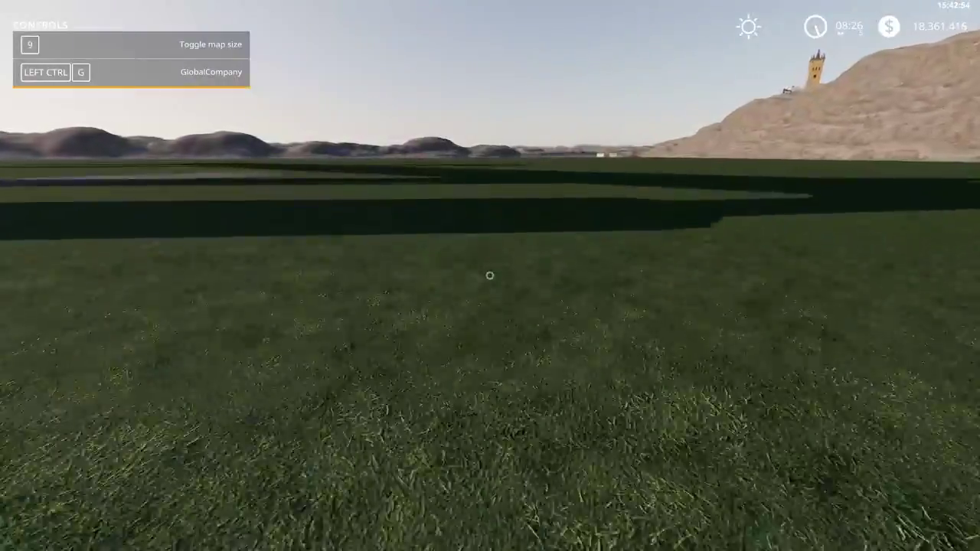
key("w")
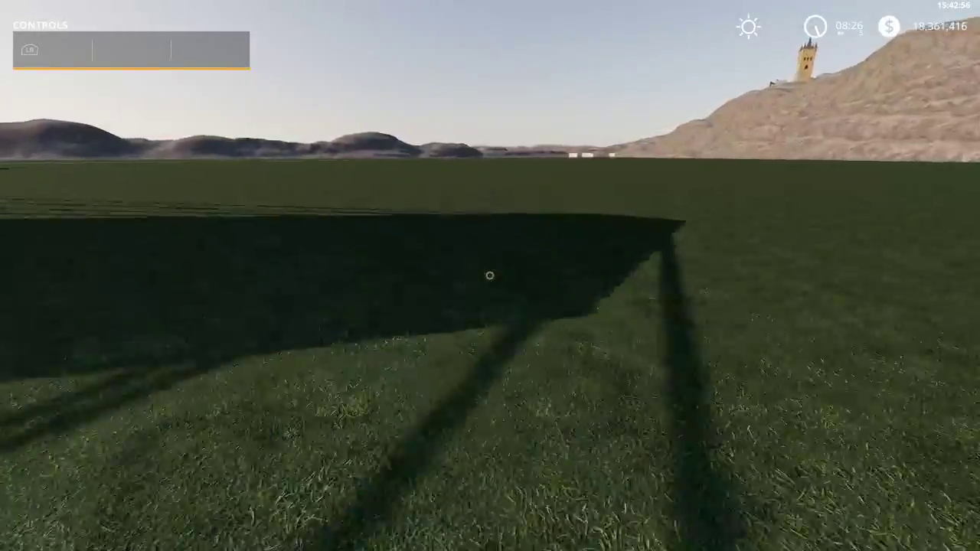
key("w")
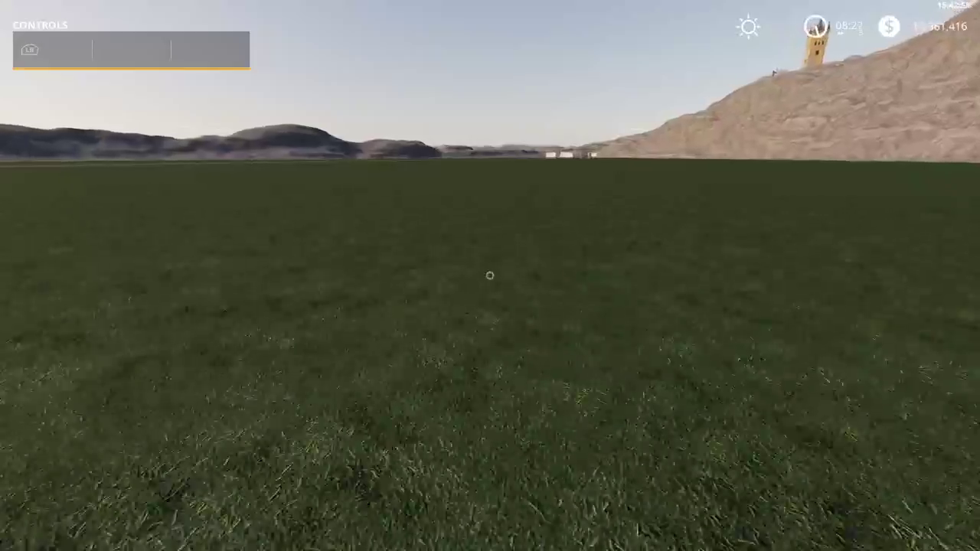
key("w")
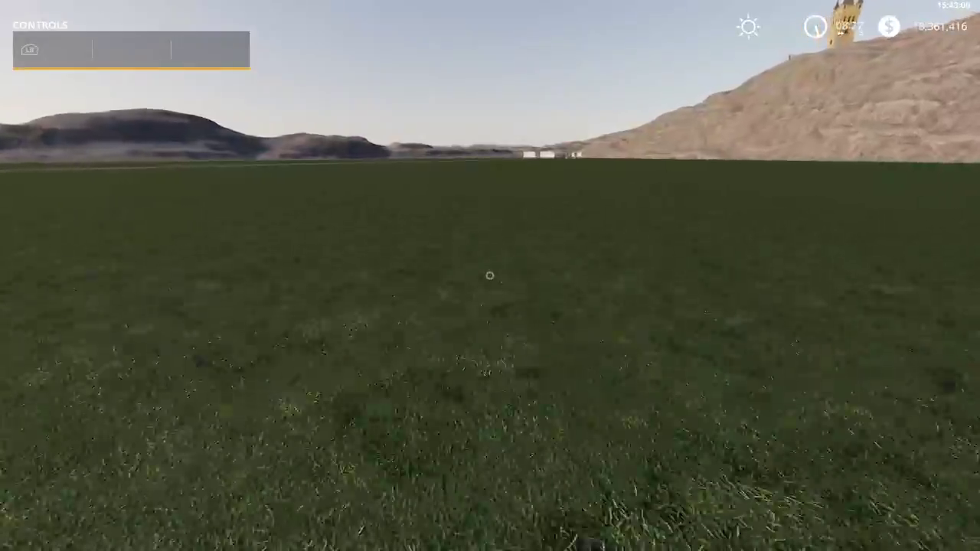
key("w")
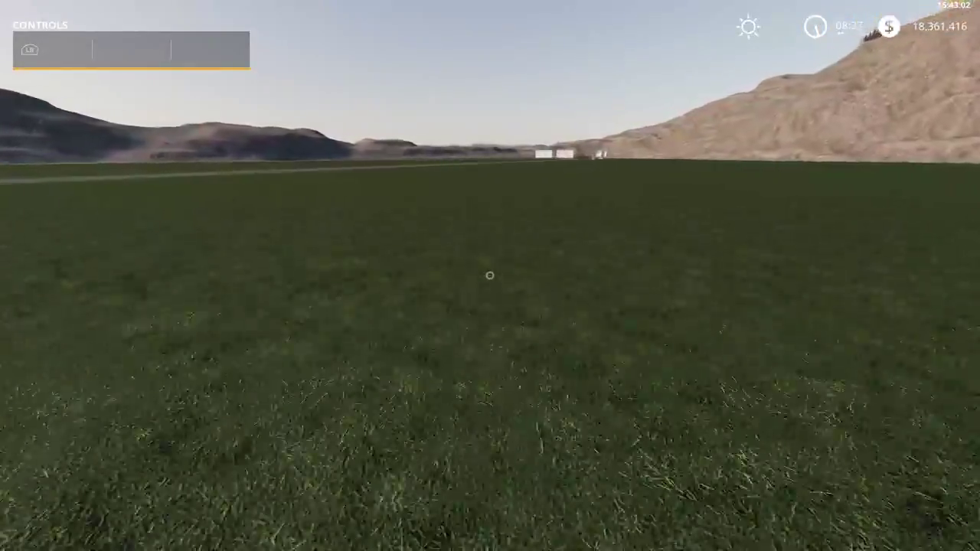
key("w")
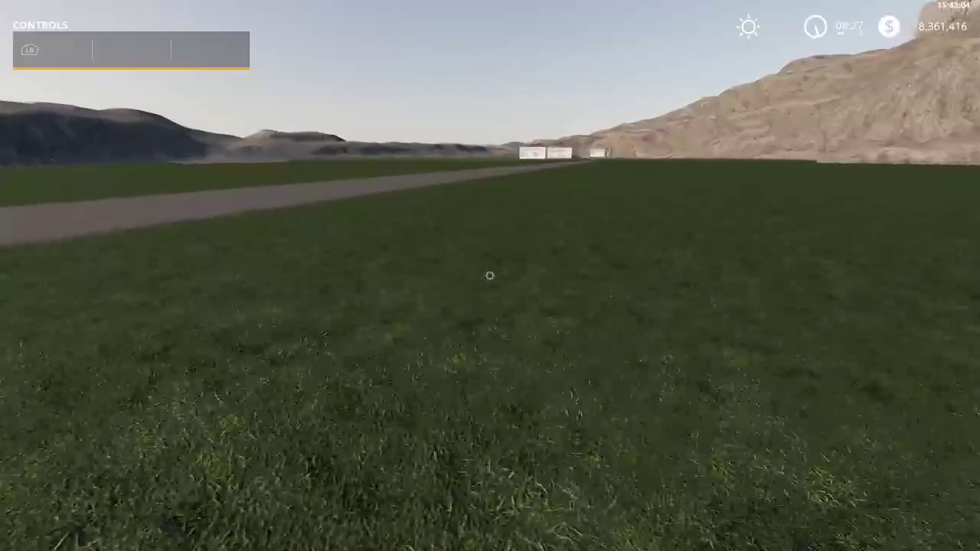
key("w")
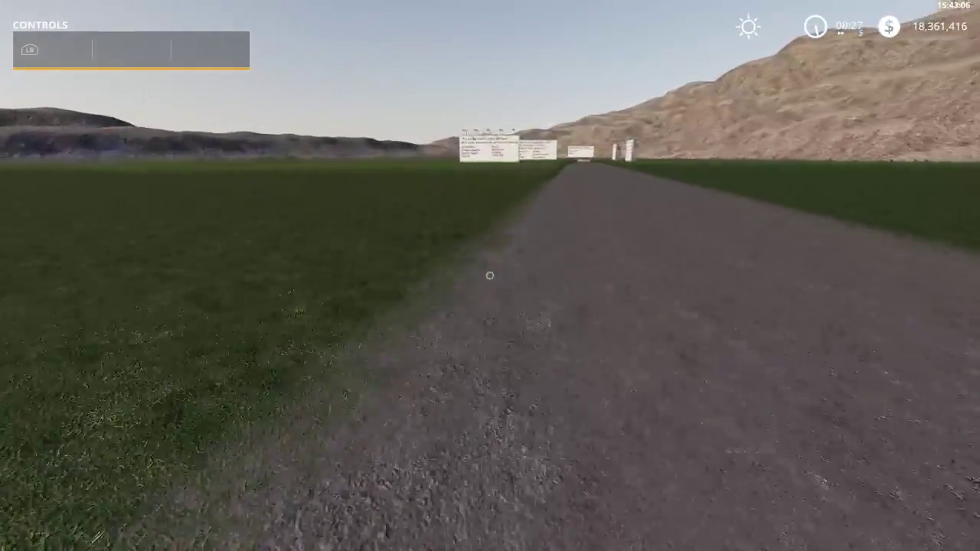
key("w")
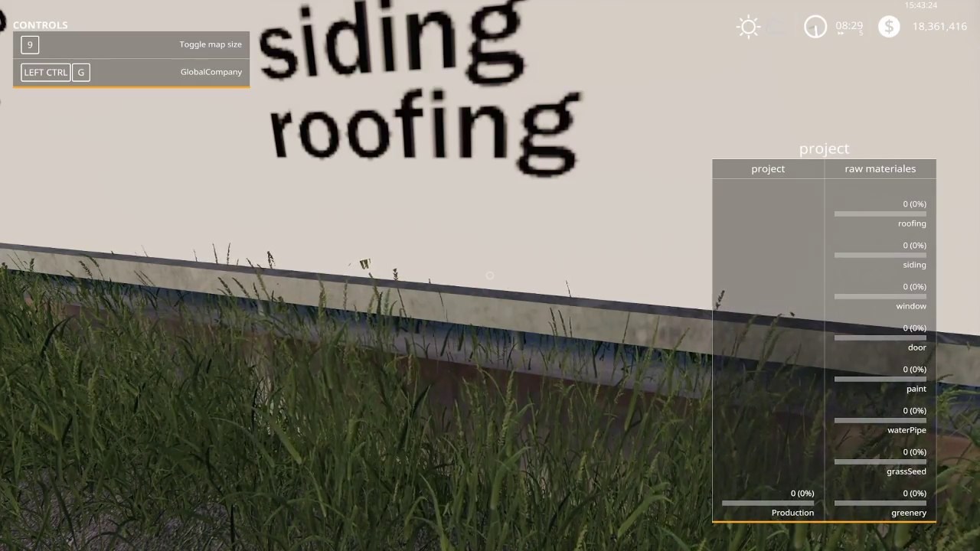
key("s")
Open the game settings and save the current game
key("Escape")
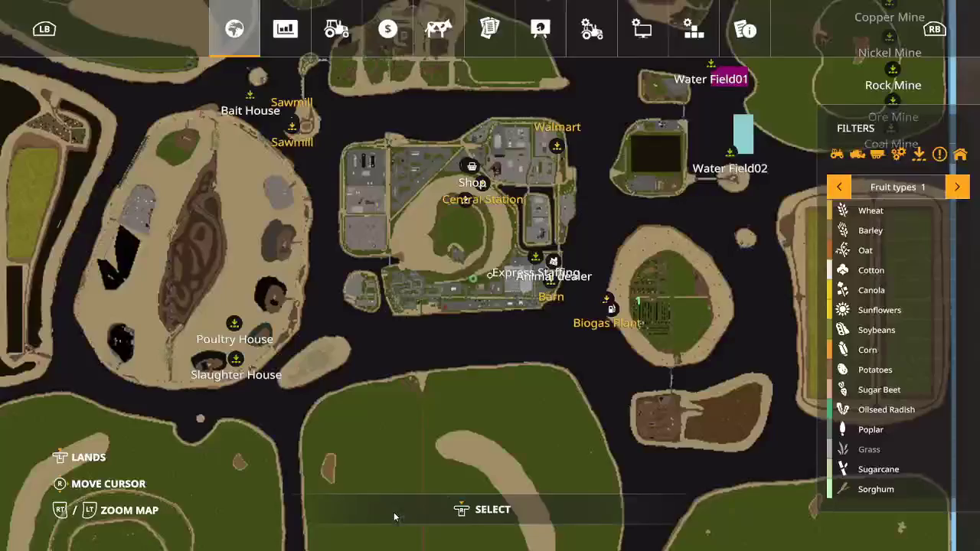
left_click(614, 46)
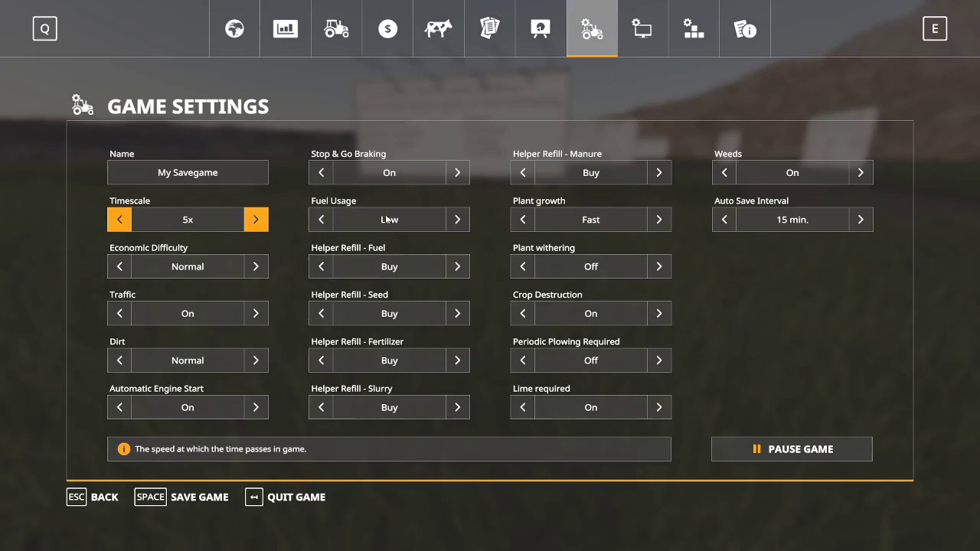
left_click(192, 503)
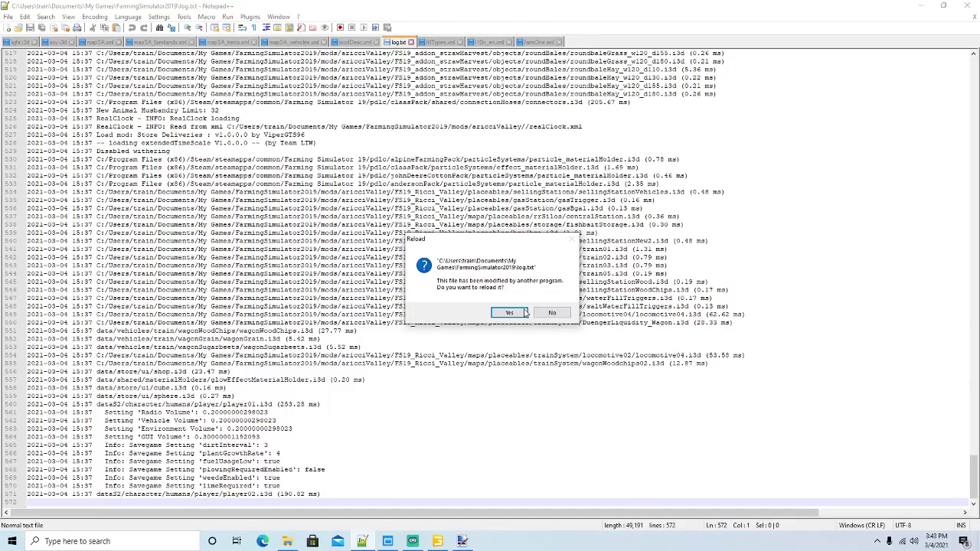
Reload the modified log.txt, set the farmOne.xml productLine's showInGUI attribute to "true" and save the file
left_click(509, 313)
left_click(509, 313)
left_click(540, 43)
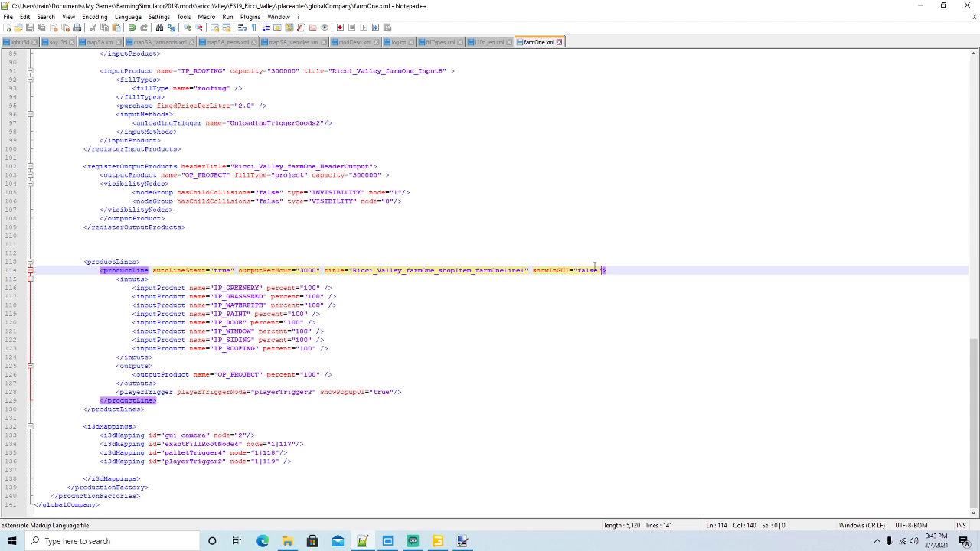
key("BackSpace")
key("BackSpace")
key("BackSpace")
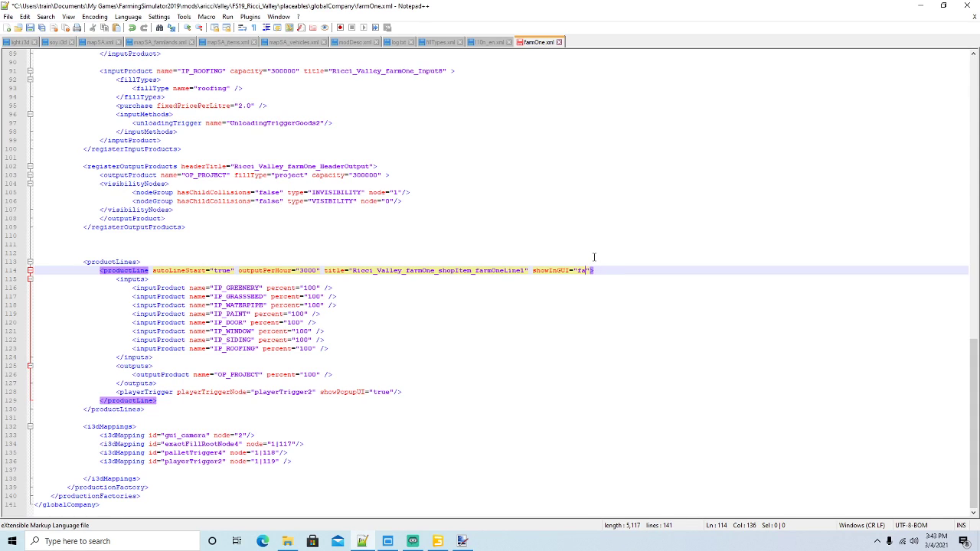
type("tru")
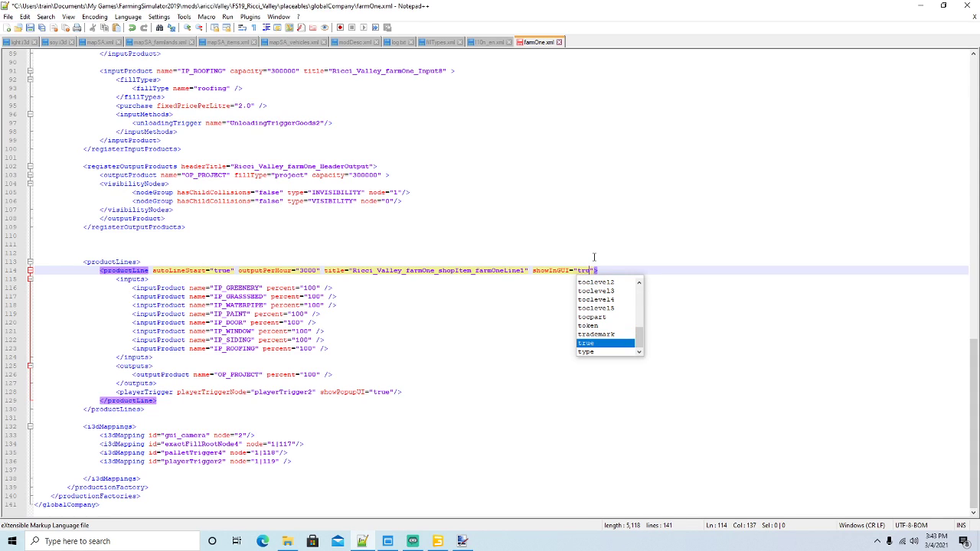
type("e")
key("Right")
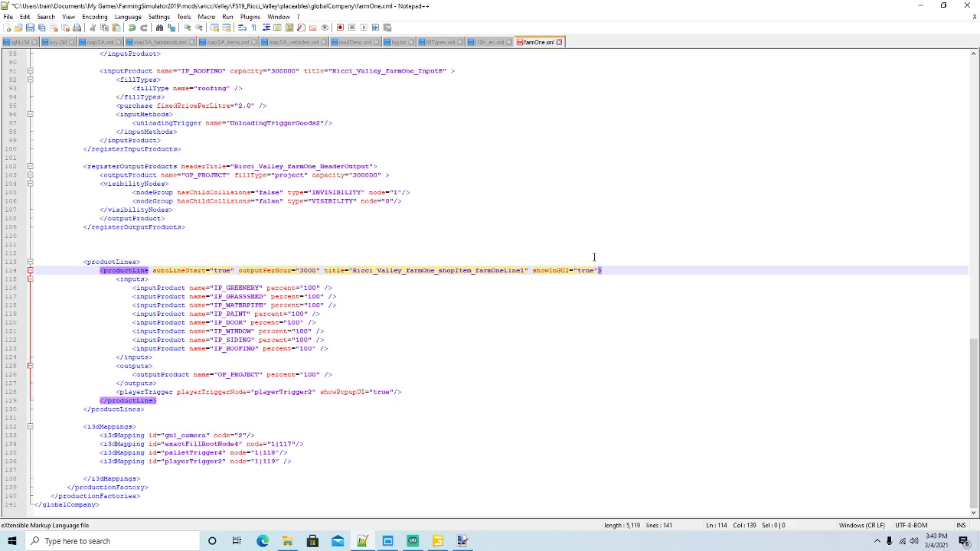
left_click(30, 28)
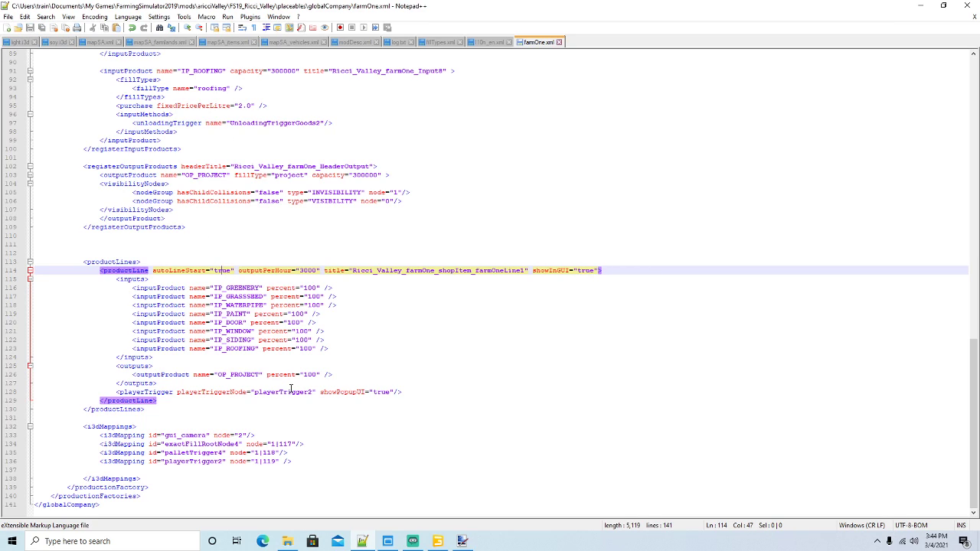
Check the playerTrigger's showPopupUI attribute in farmOne.xml, minimize Notepad++ and launch Farming Simulator 19 from the desktop
left_click(382, 392)
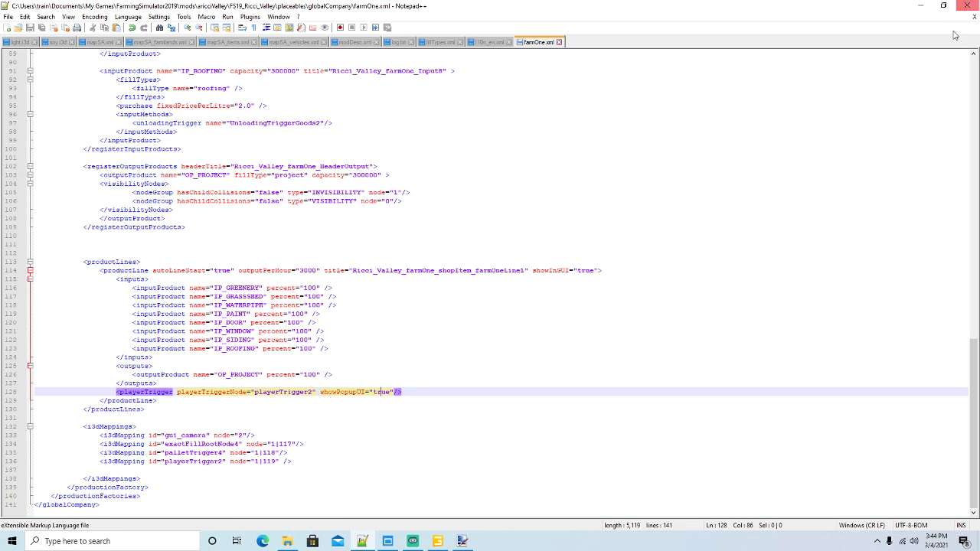
left_click(920, 5)
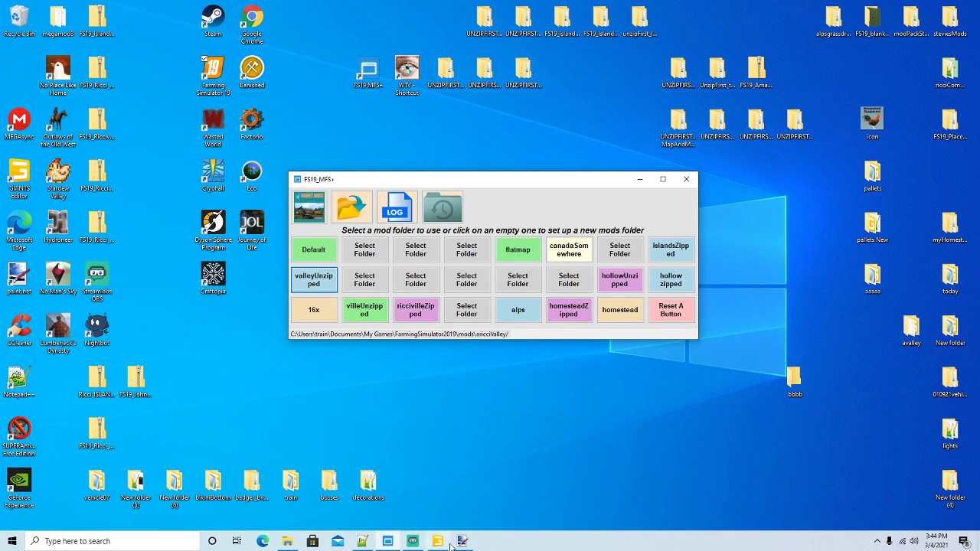
left_click(218, 74)
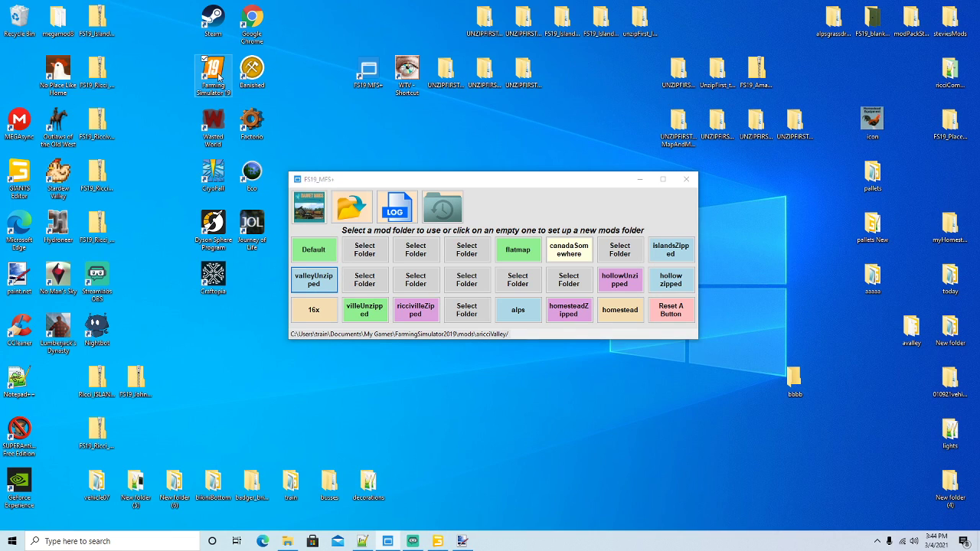
left_click(362, 541)
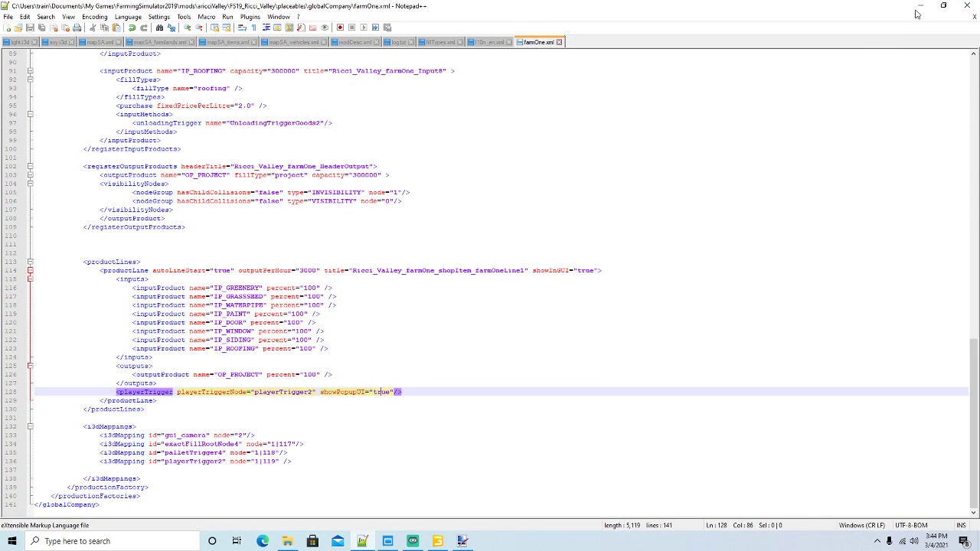
left_click(919, 6)
left_click(216, 73)
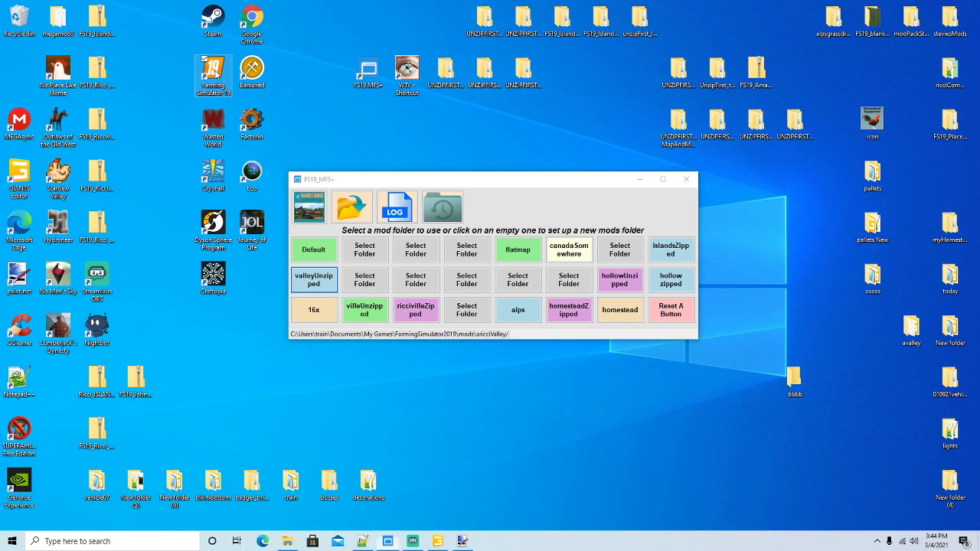
right_click(215, 73)
left_click(231, 79)
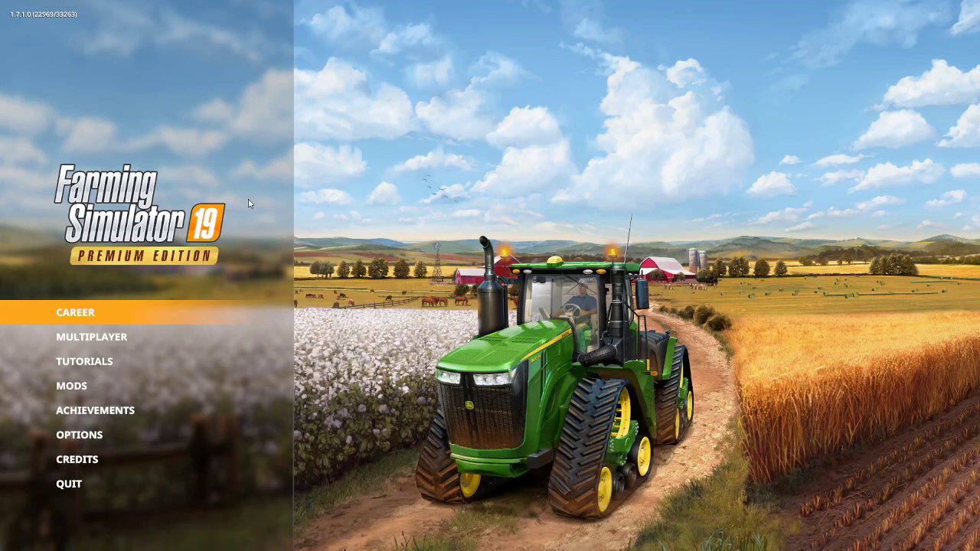
Load career Savegame 8 on the Ricci_Valley map with the selected mods and start the game
left_click(116, 301)
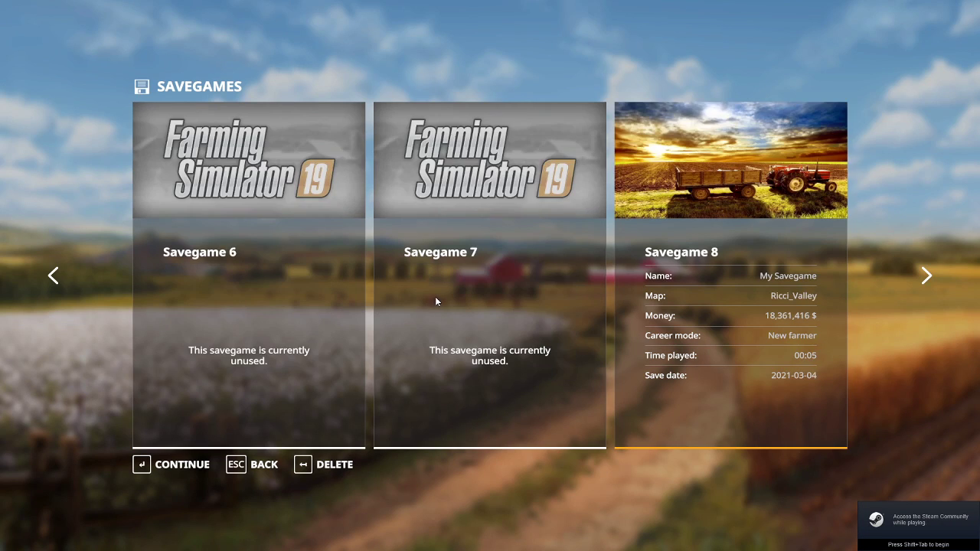
left_click(196, 463)
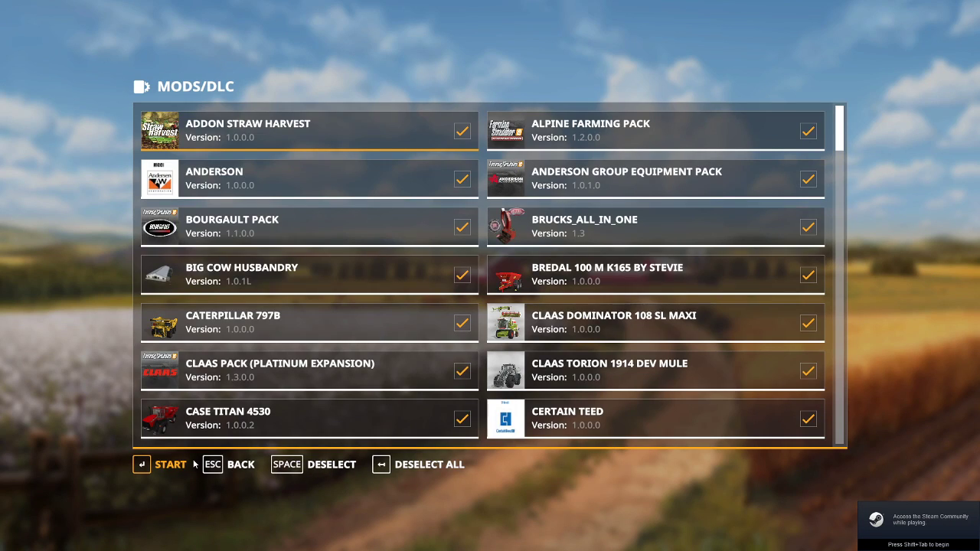
left_click(178, 467)
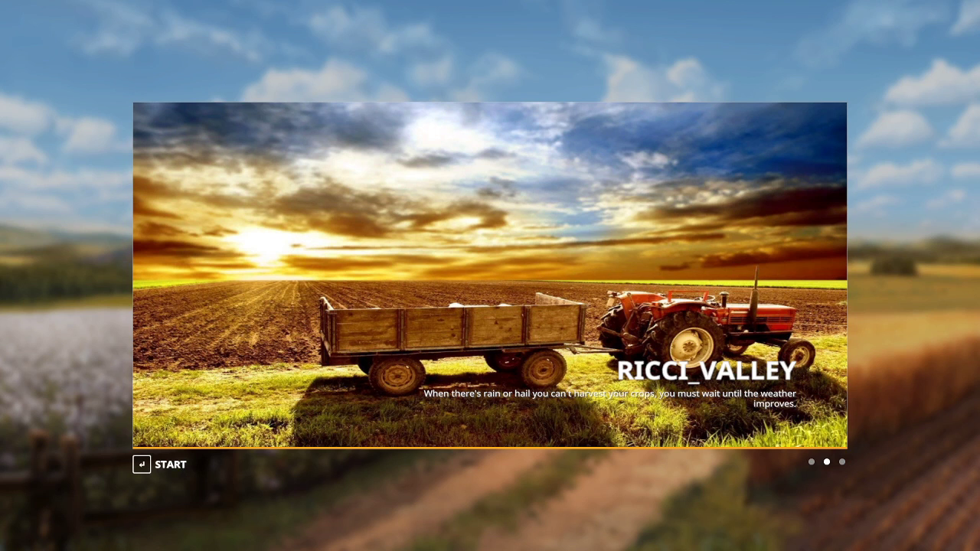
key("Return")
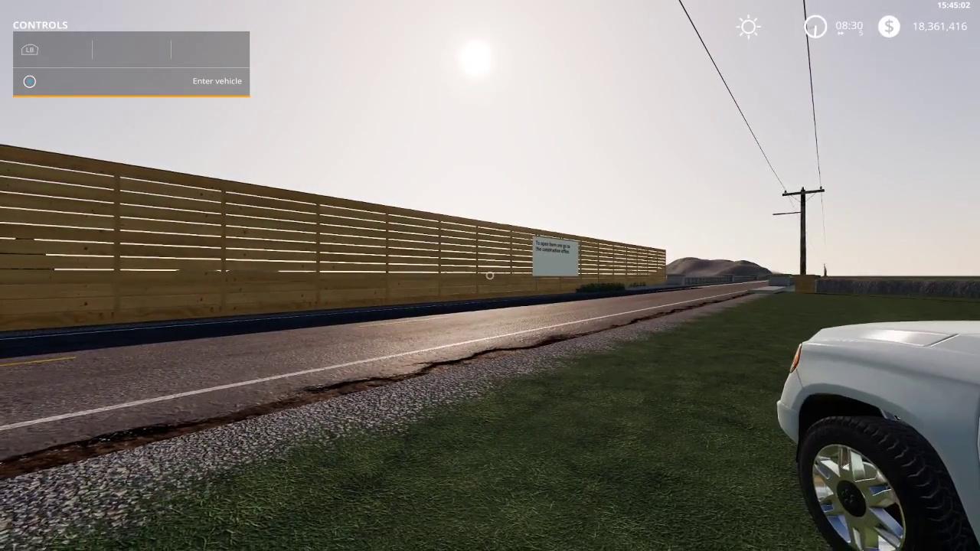
Switch off the Speed Multiplier Warning in the player settings of Easy Development Commands and return to the game
key("p")
key("Escape")
key("ctrl+KP_0")
left_click(492, 42)
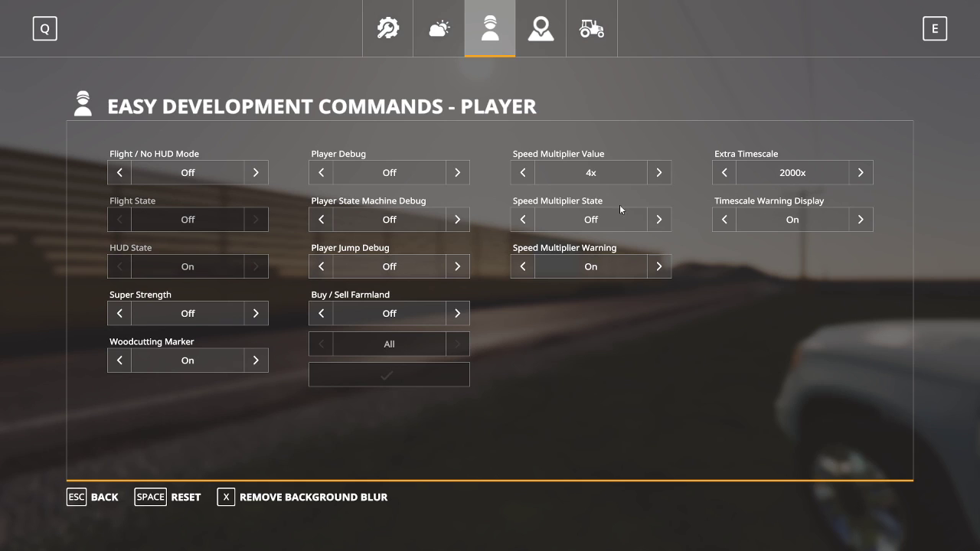
left_click(658, 268)
key("Escape")
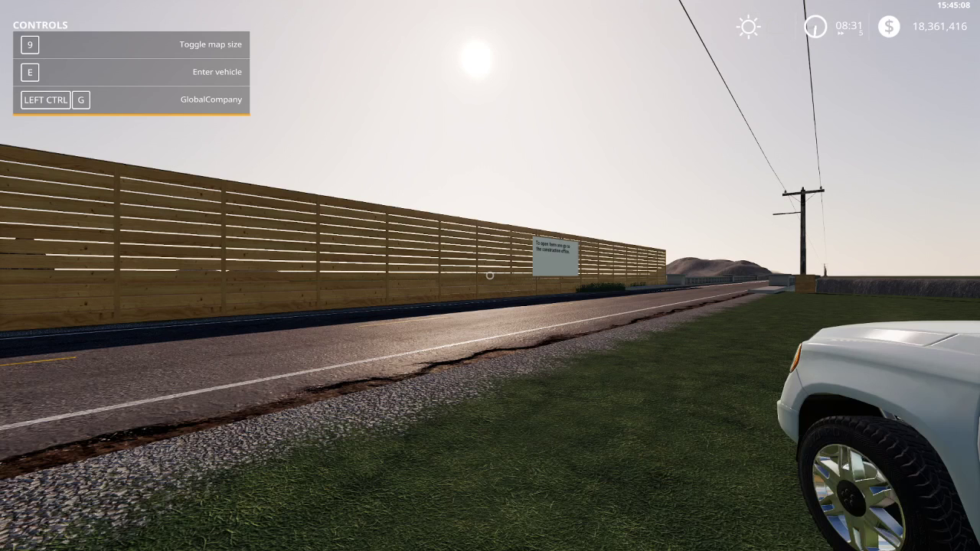
Visit Express Staffing from the game map
key("Escape")
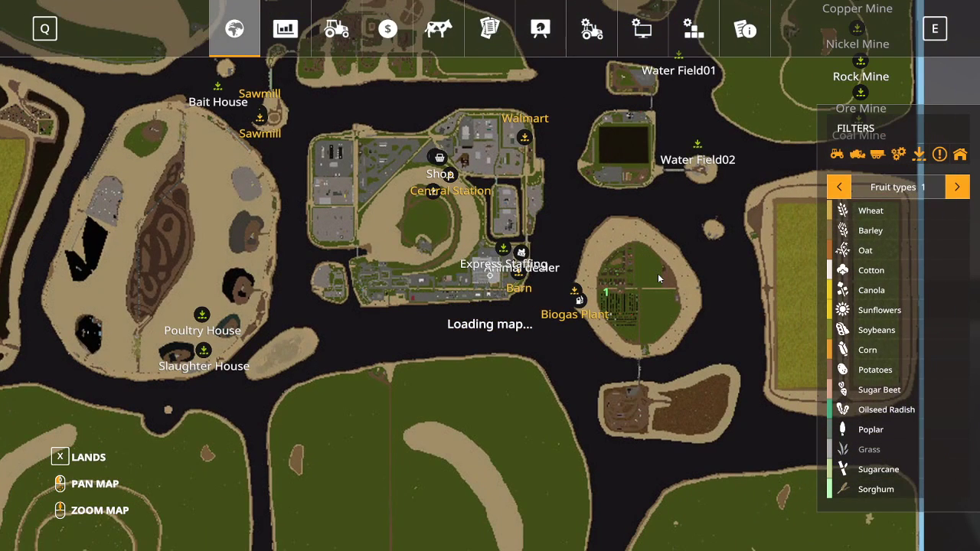
left_click(505, 250)
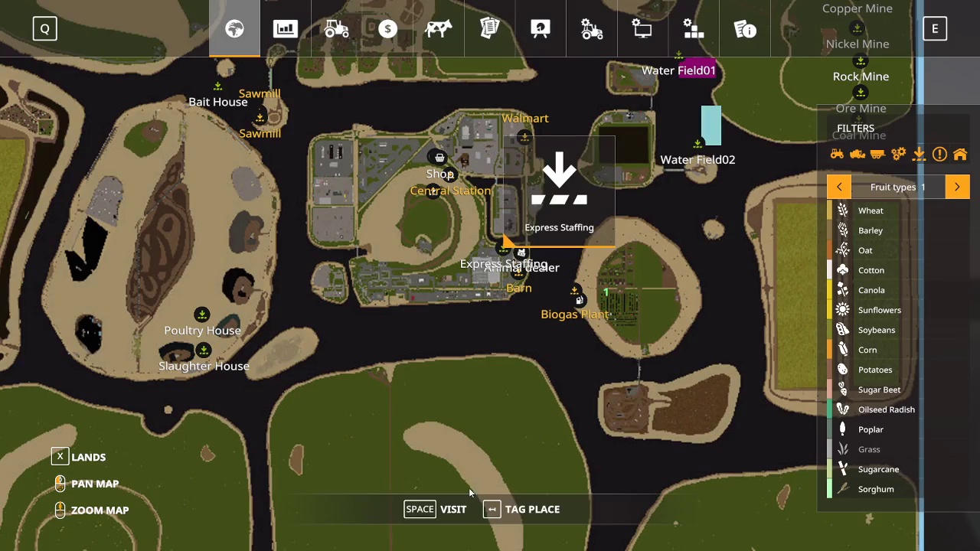
key("space")
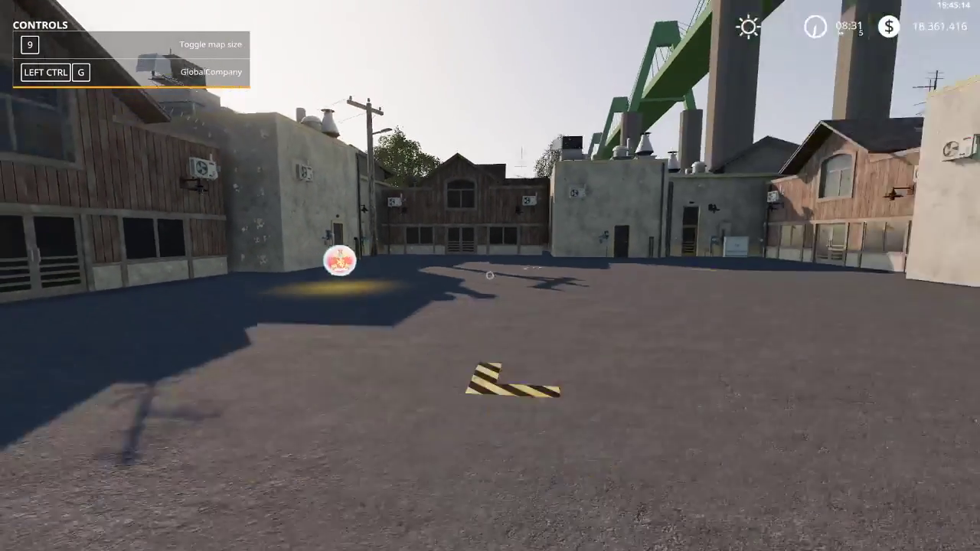
Walk across the grass field to the farm one delivery sign and open the farmOne production overview
key("w")
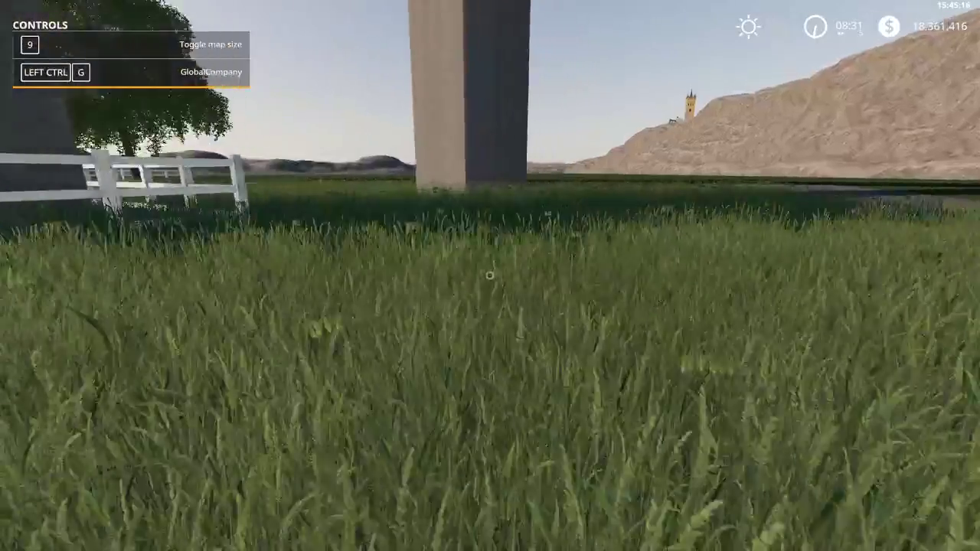
key("w")
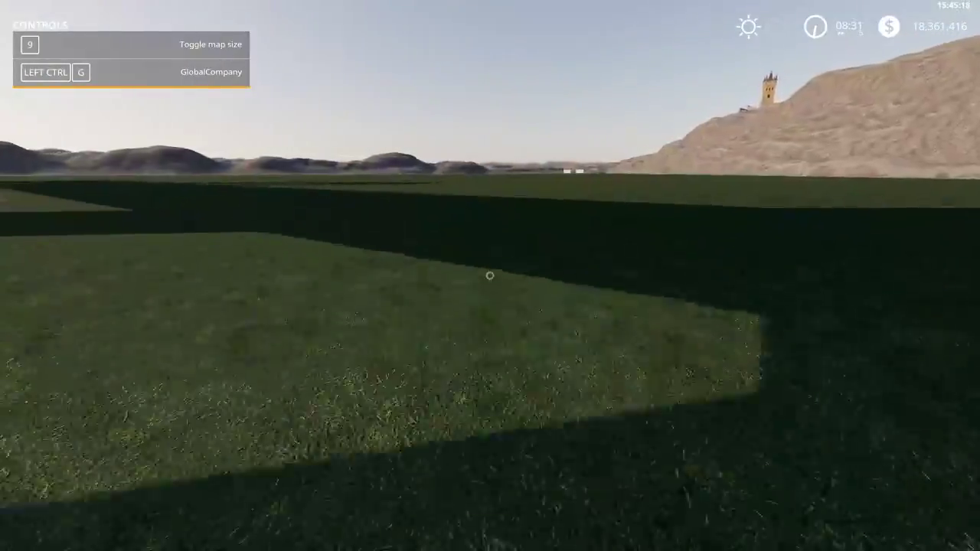
key("w")
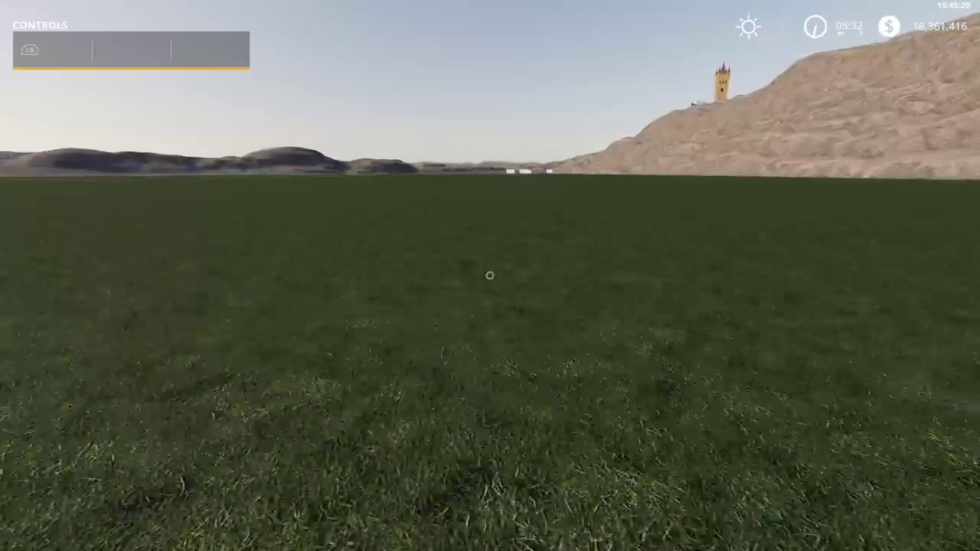
key("w")
key("w")
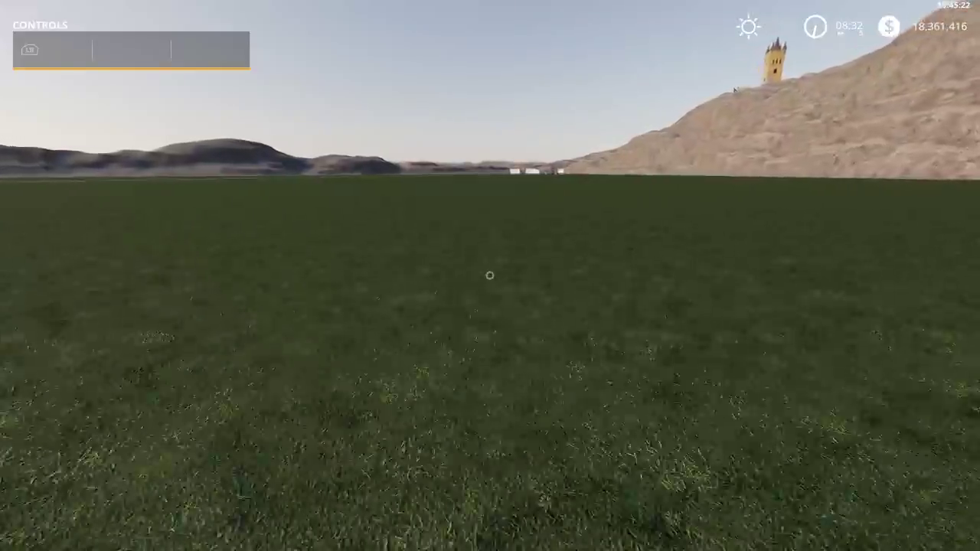
key("w")
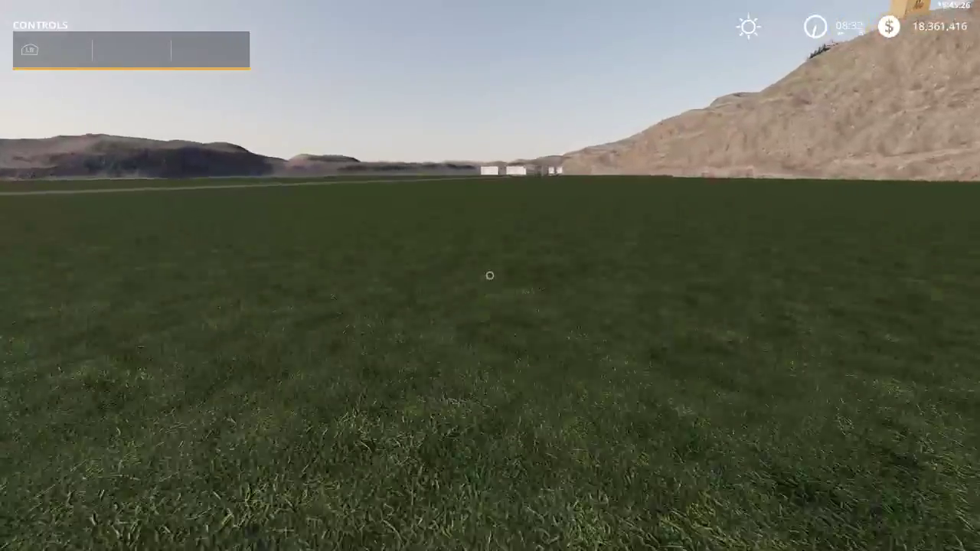
key("w")
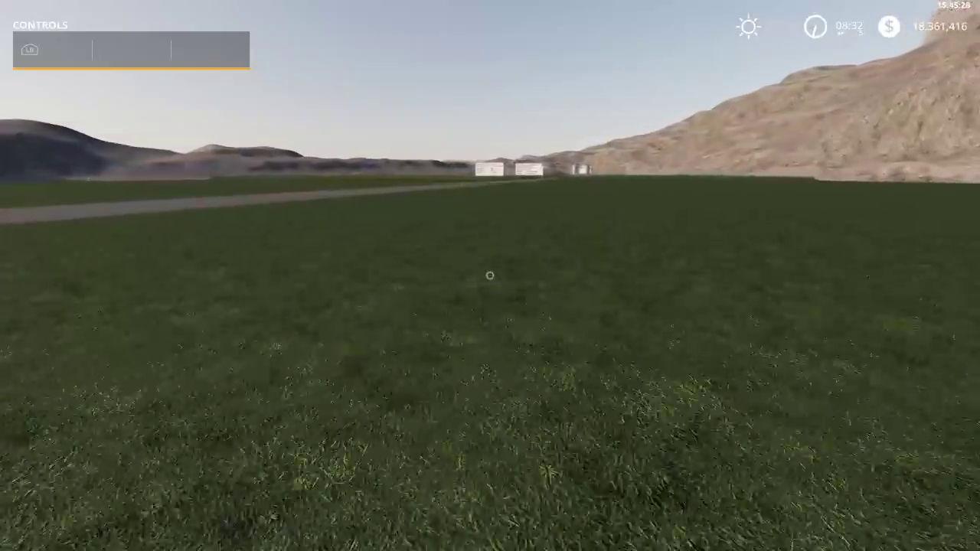
key("w")
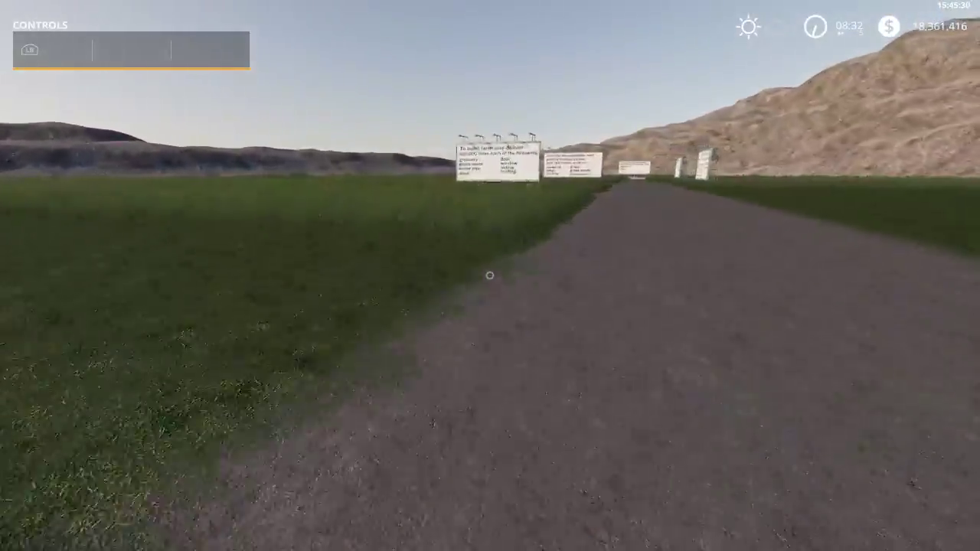
key("w")
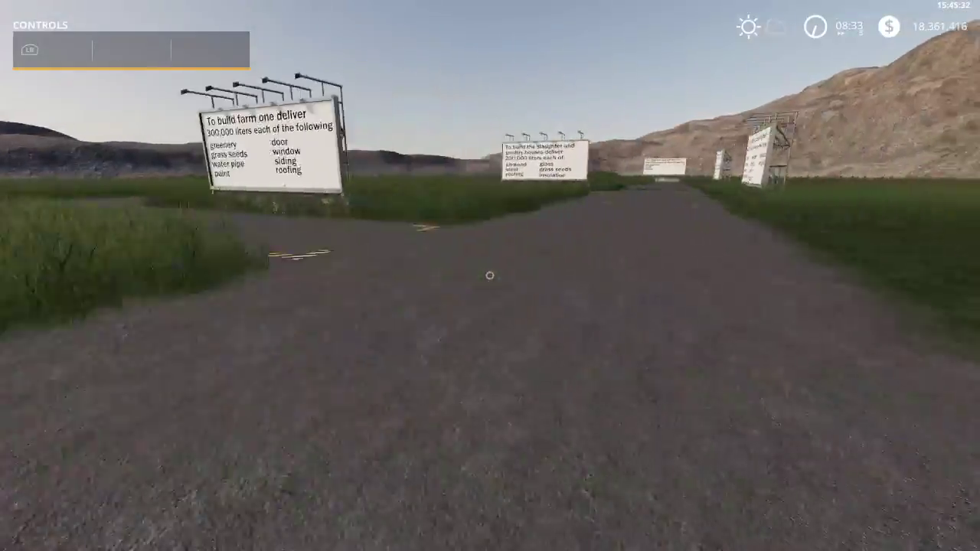
key("w")
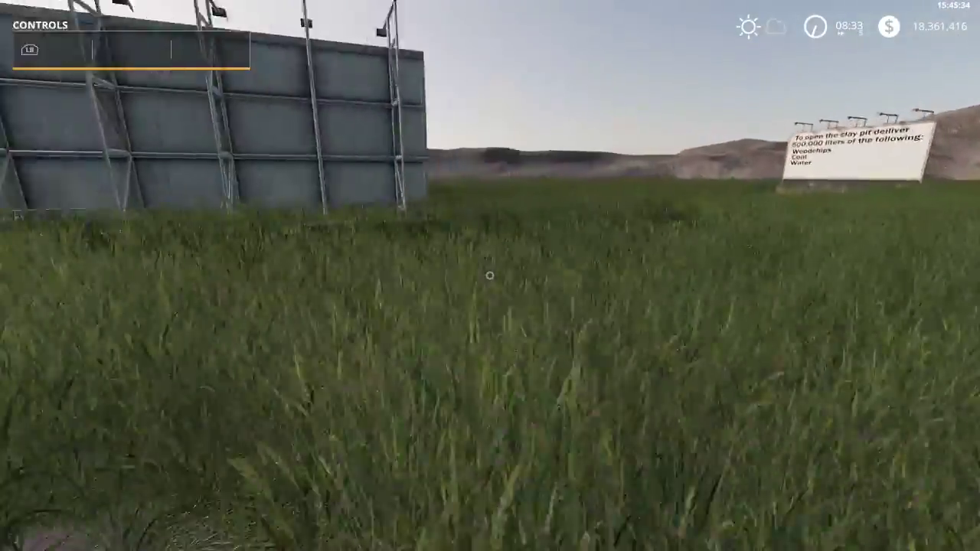
key("w")
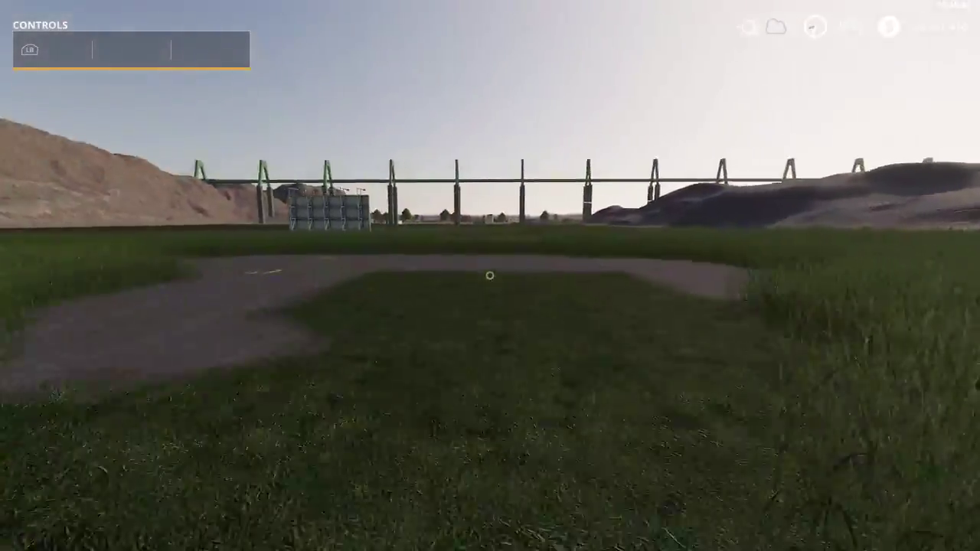
key("w")
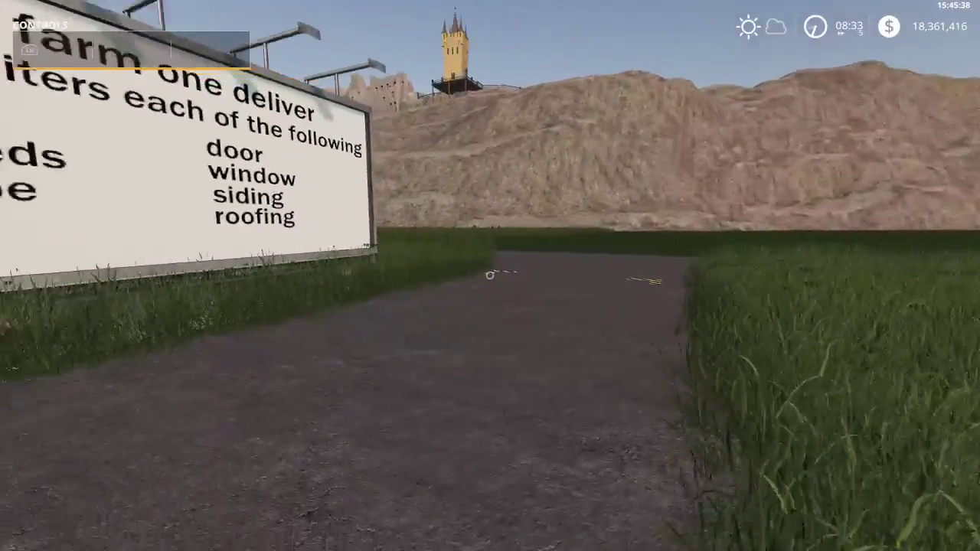
key("w")
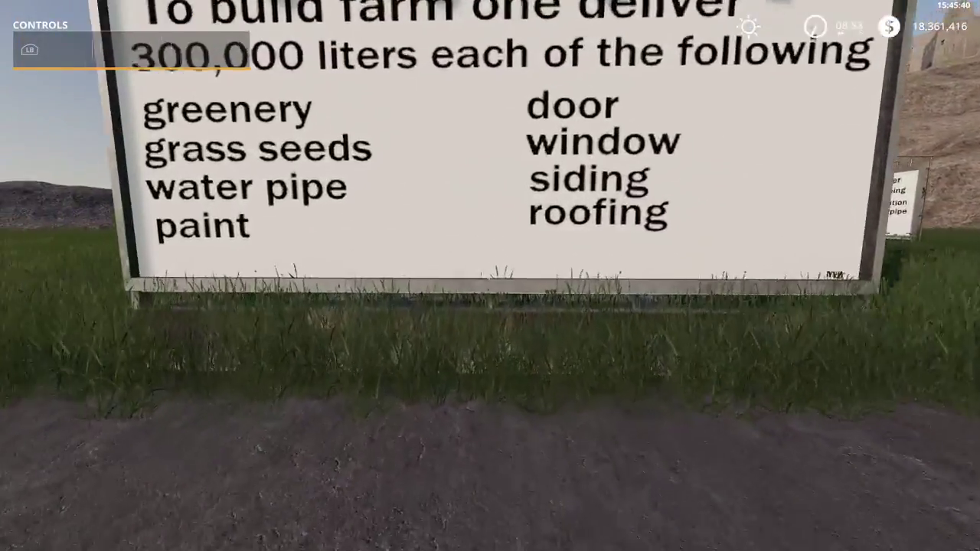
key("w")
key("r")
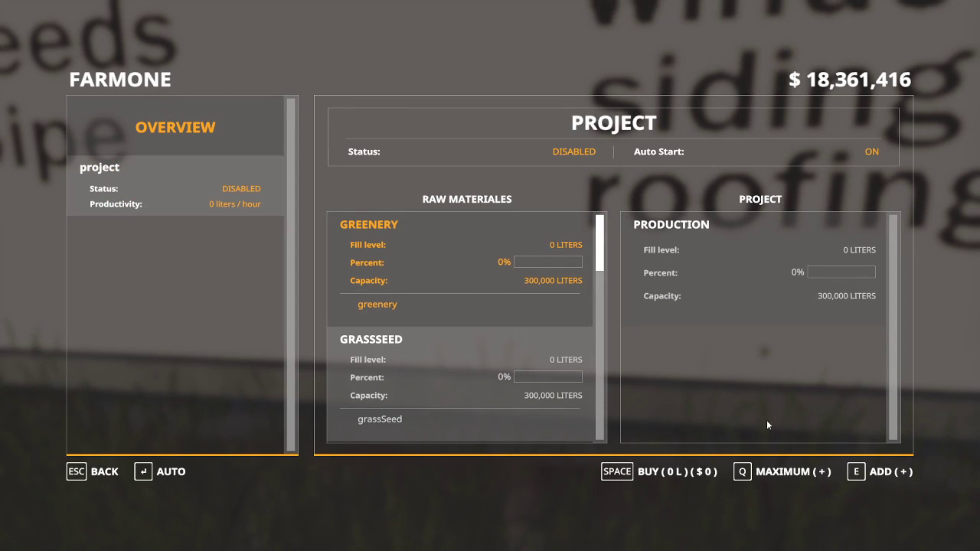
Buy the maximum 300,000 liters each of greenery and grassSeed for the farmOne project
left_click(792, 472)
left_click(659, 472)
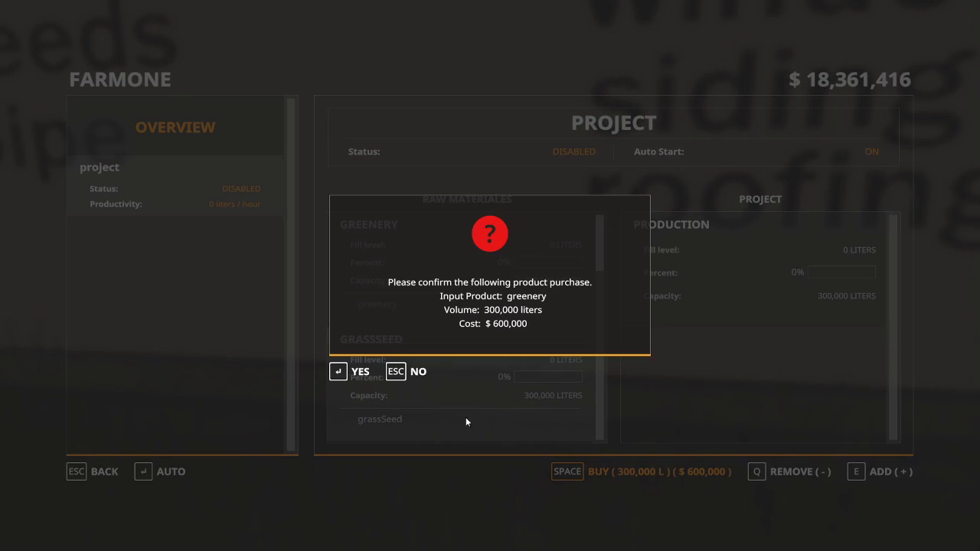
left_click(356, 375)
left_click(757, 471)
left_click(658, 470)
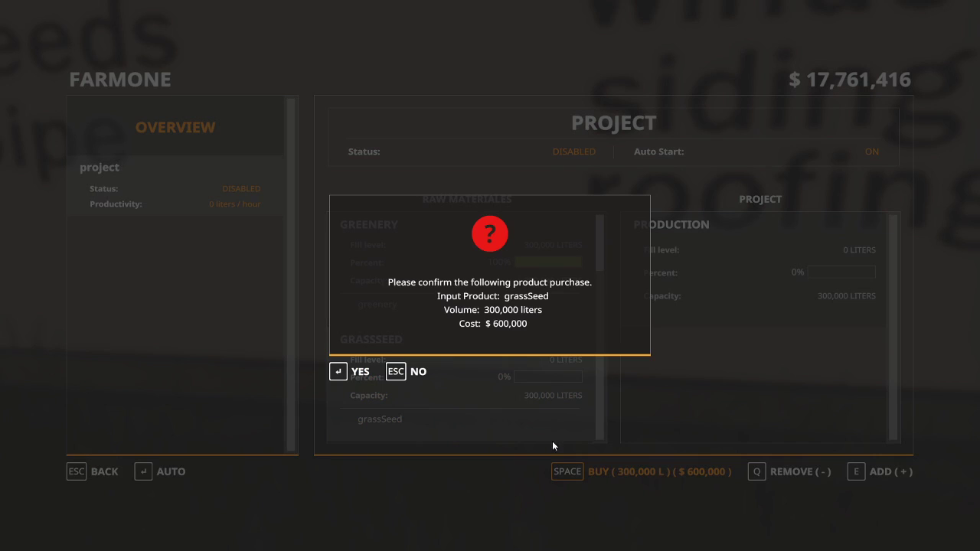
left_click(366, 375)
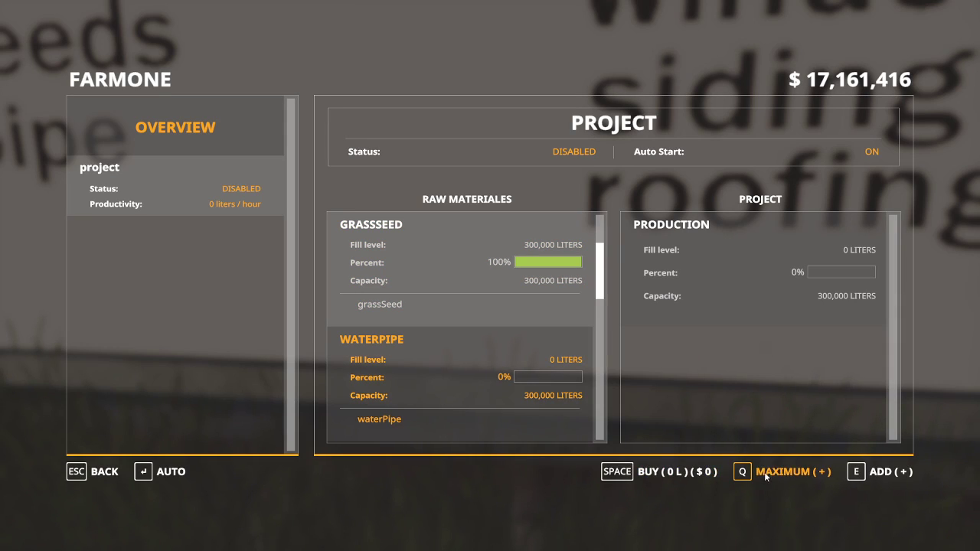
Buy the maximum 300,000 liters each of waterPipe and paint for the farmOne project
left_click(793, 472)
left_click(659, 470)
left_click(360, 375)
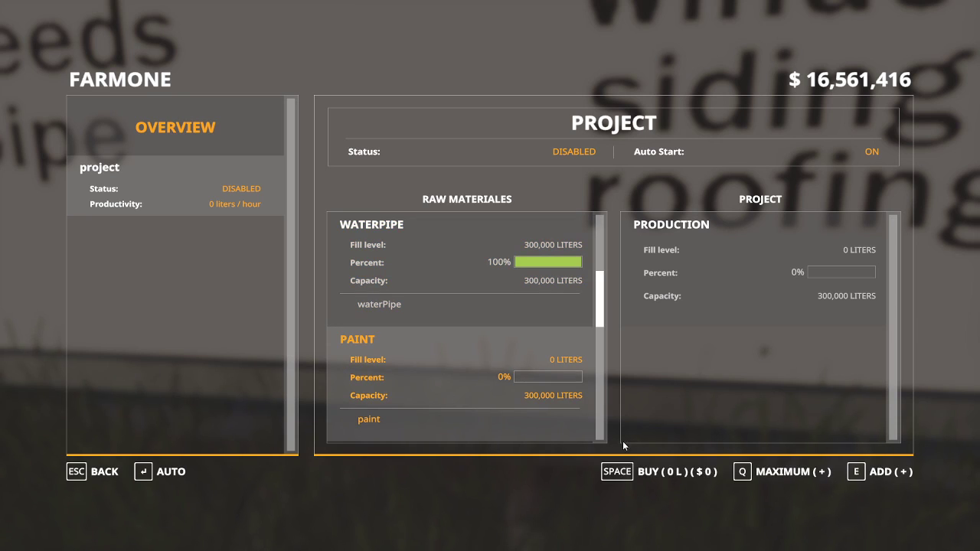
left_click(770, 472)
left_click(658, 470)
left_click(361, 374)
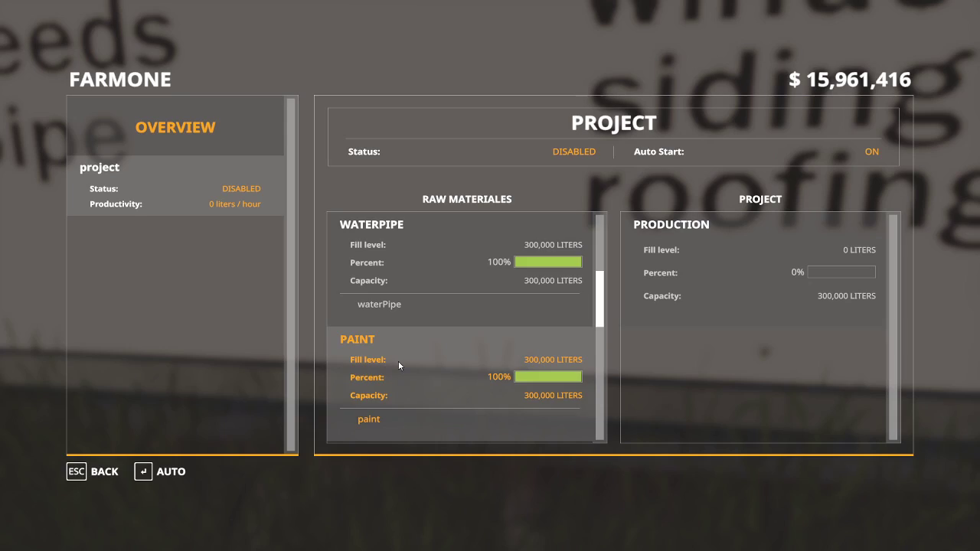
Buy the maximum 300,000 liters each of door and window for the farmOne project
left_click(770, 471)
left_click(658, 470)
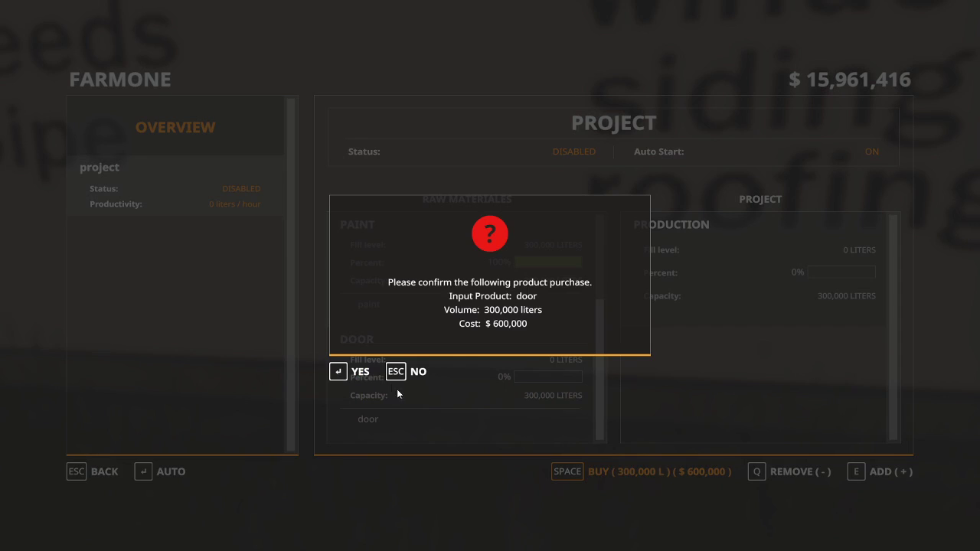
left_click(361, 373)
left_click(773, 472)
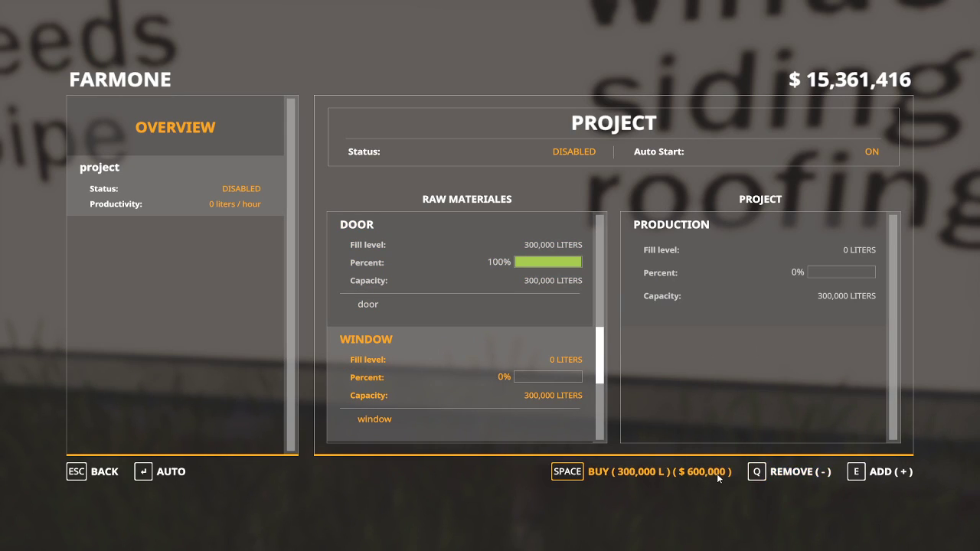
left_click(689, 471)
left_click(360, 373)
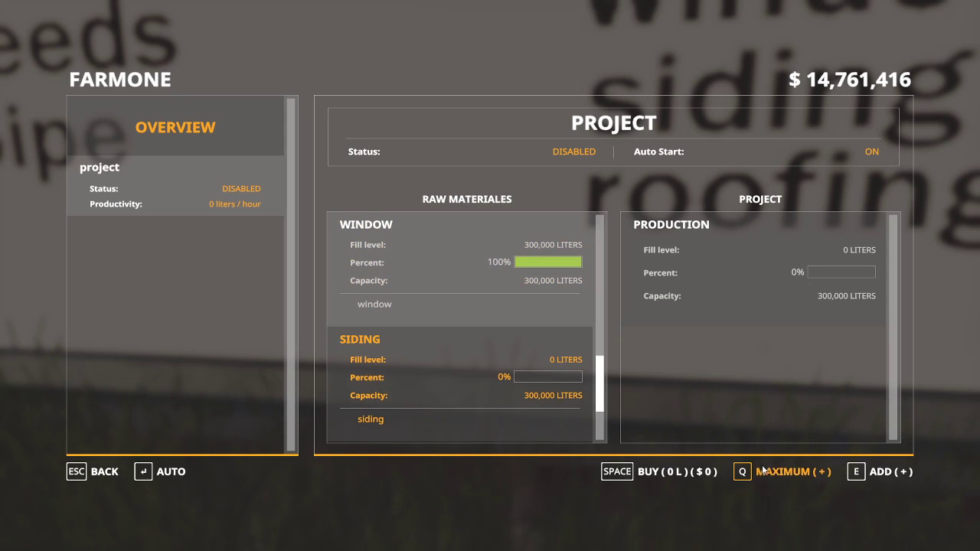
Buy the maximum 300,000 liters each of siding and roofing, and close the farmOne production overview
key("q")
key("space")
left_click(362, 373)
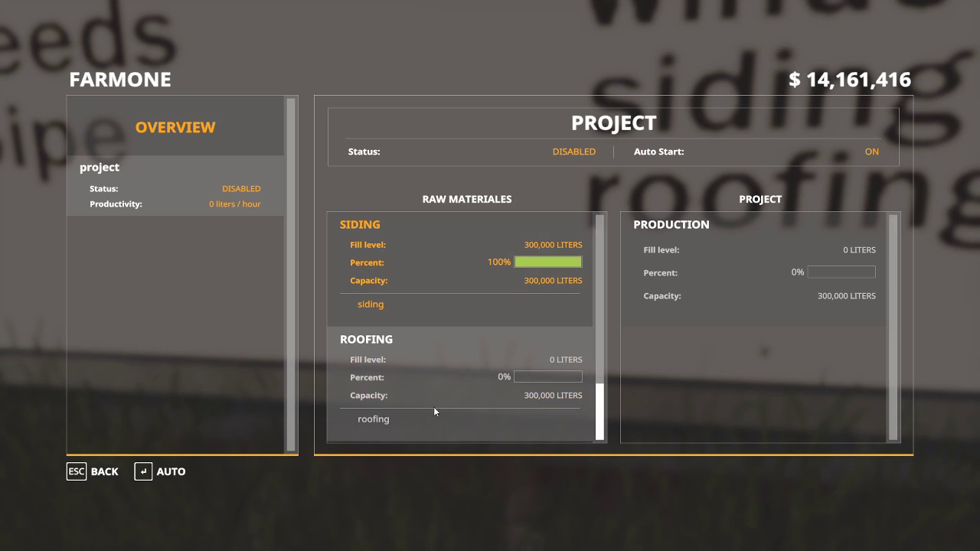
key("q")
key("space")
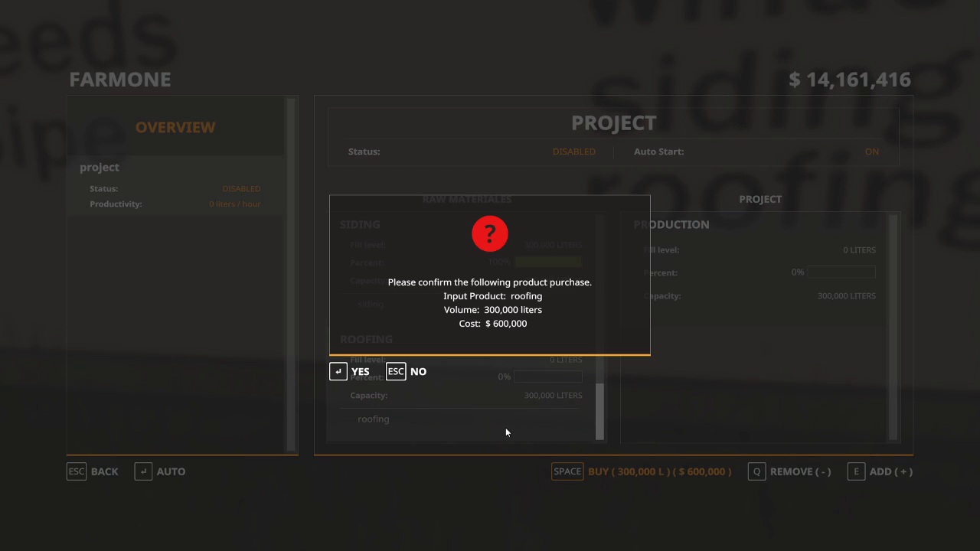
left_click(361, 373)
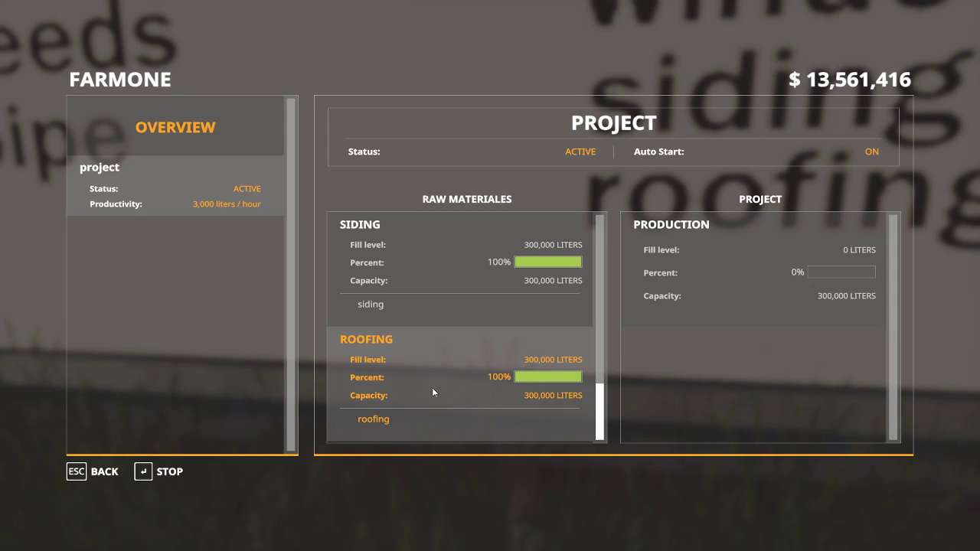
key("Escape")
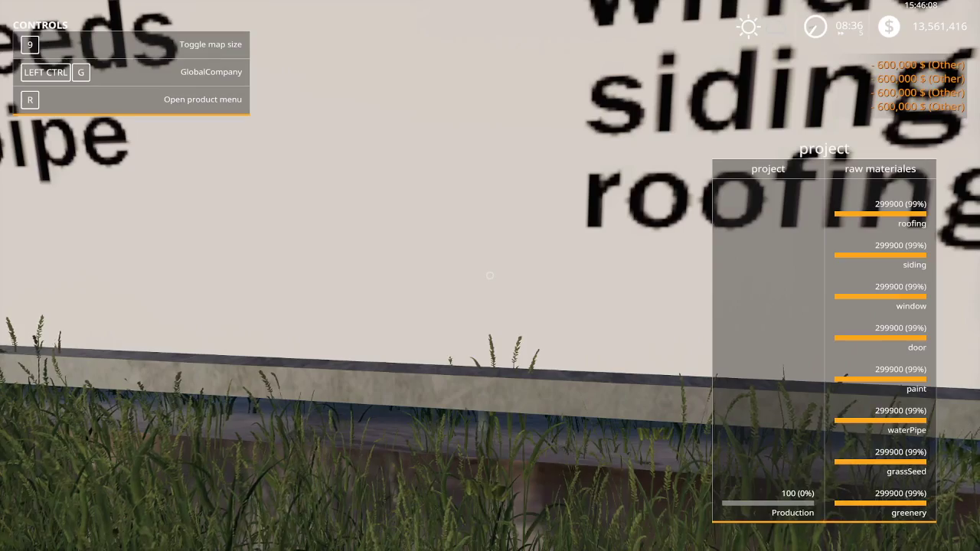
Back away from the sign onto the road and buy a Mahindra Retriever 1000 from the cars in the shop
key("s")
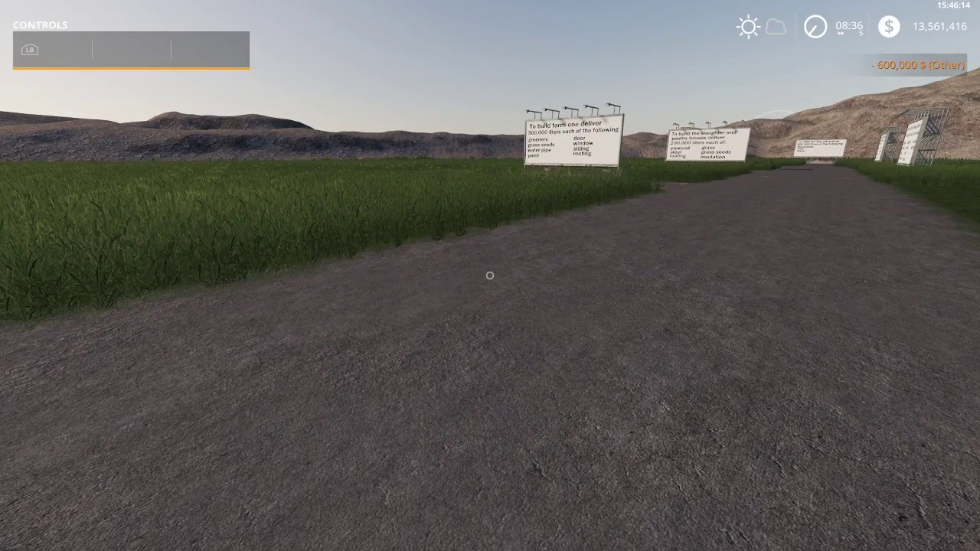
key("s")
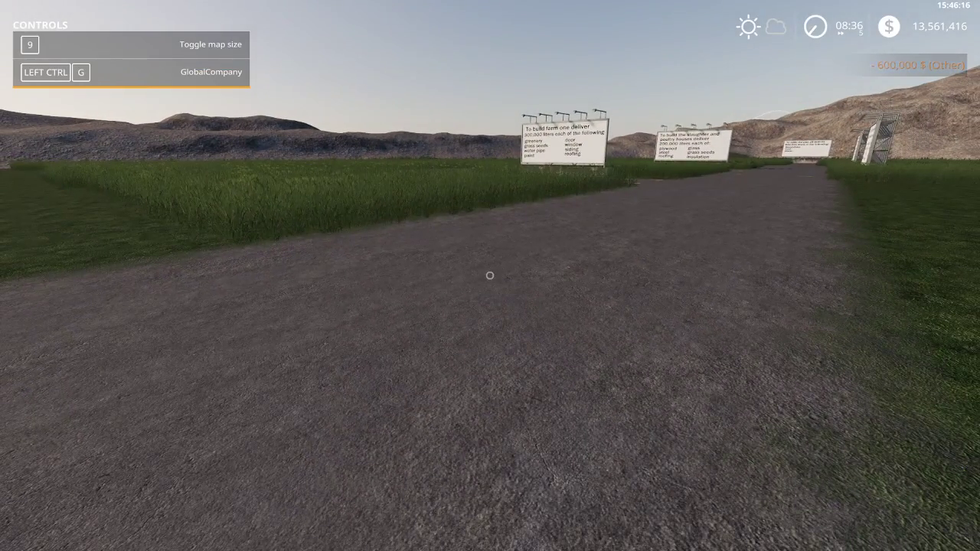
key("p")
left_click(823, 209)
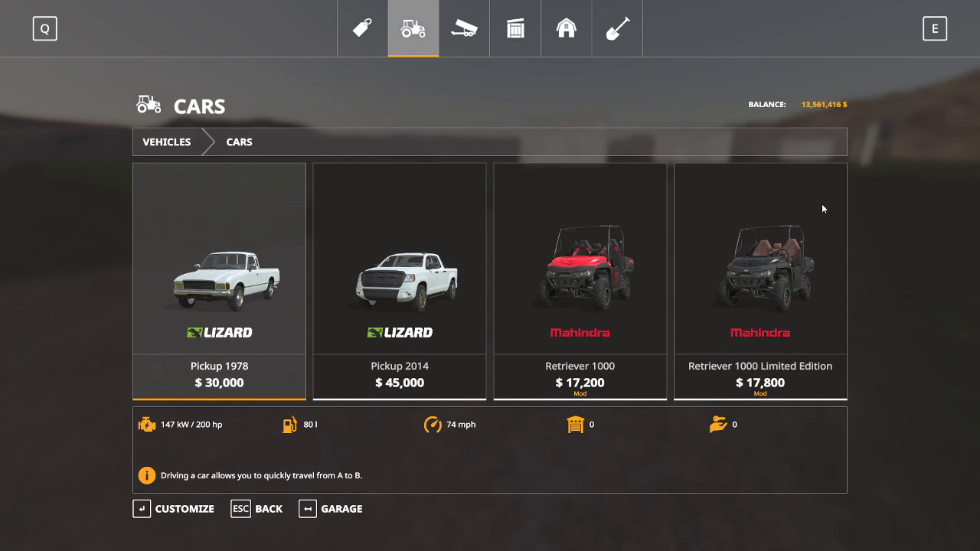
left_click(269, 509)
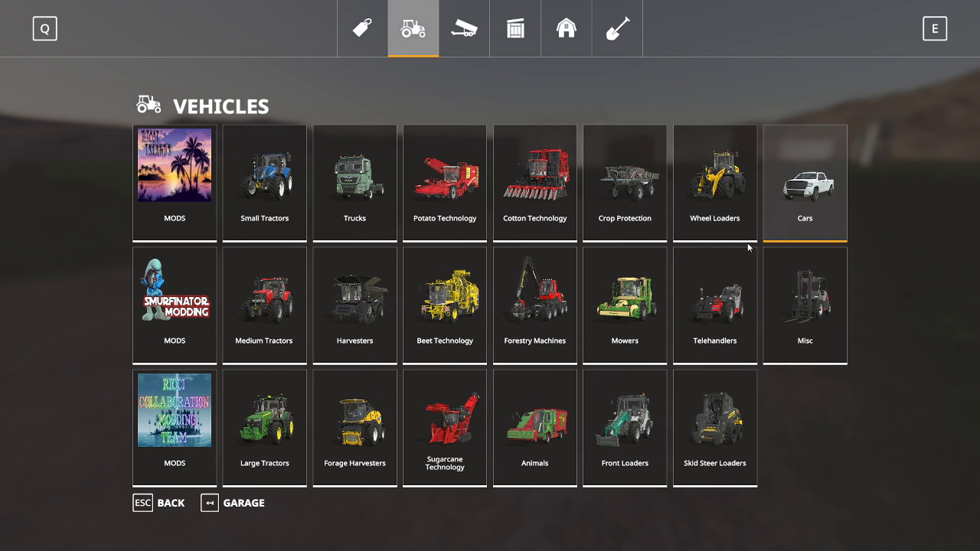
left_click(797, 198)
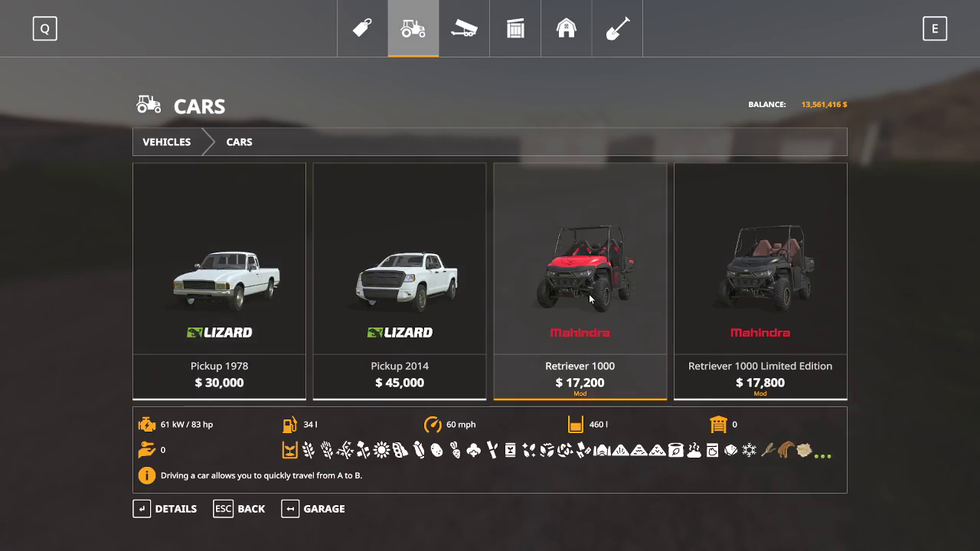
left_click(588, 294)
key("Return")
left_click(361, 350)
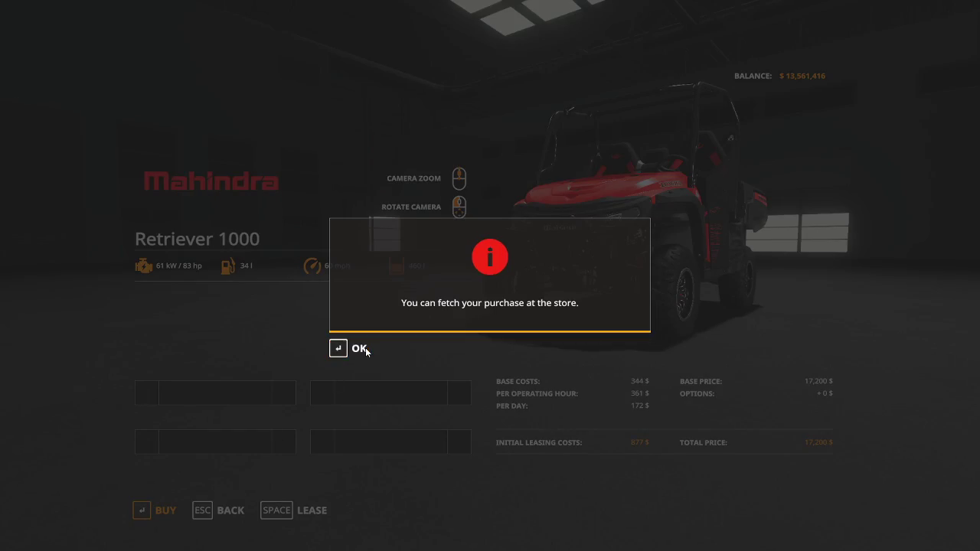
left_click(362, 346)
key("Escape")
key("Escape")
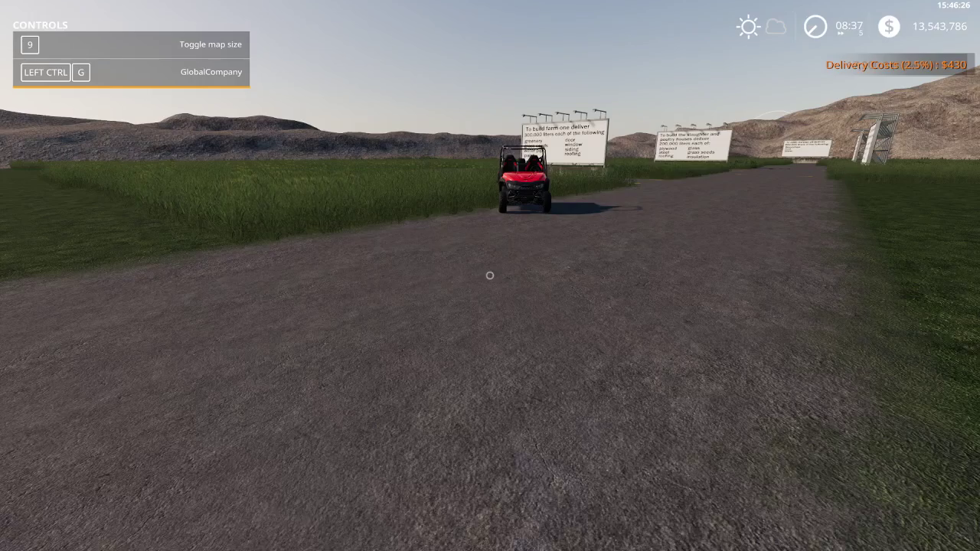
Get into the Mahindra Retriever, turn it around on the road and park it facing the delivery signs
key("Tab")
scroll(490, 276, "down", 5)
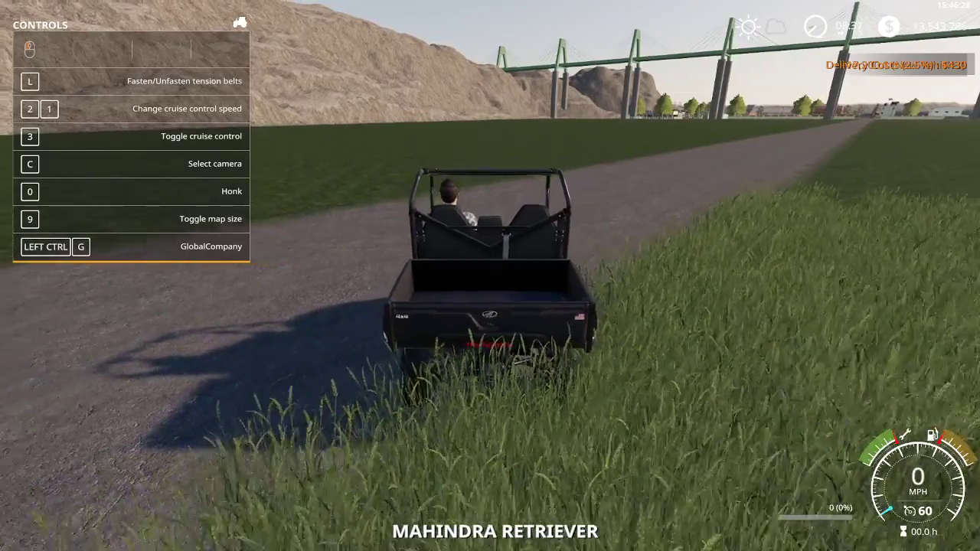
key("w")
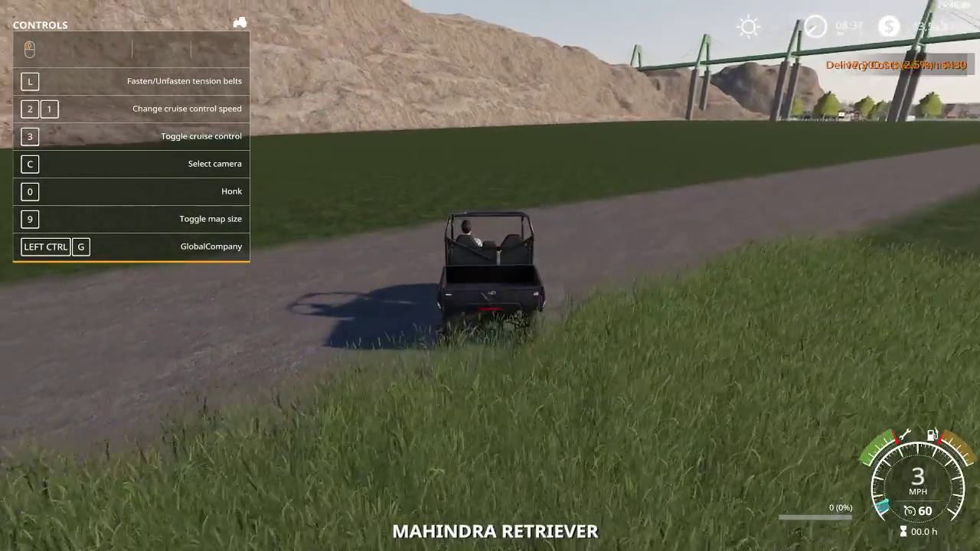
key("d")
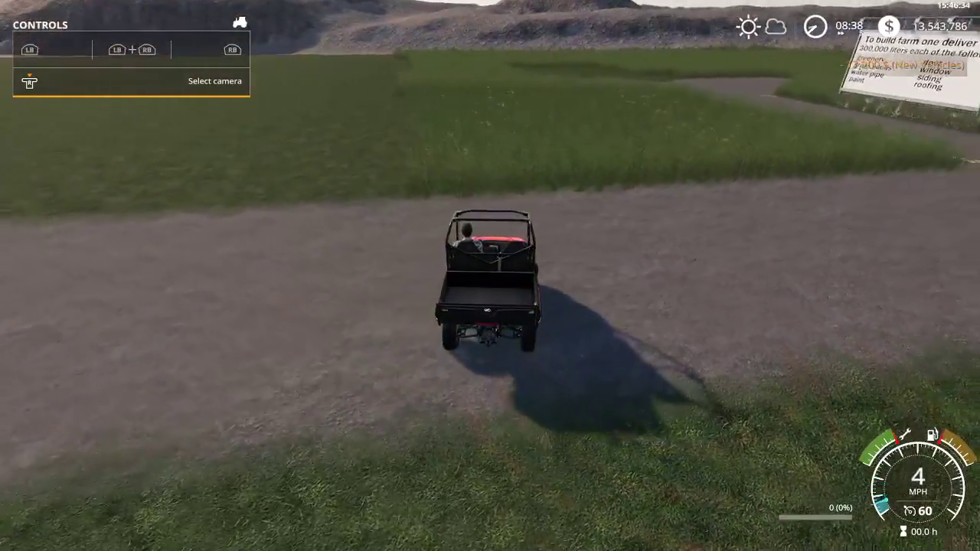
key("w")
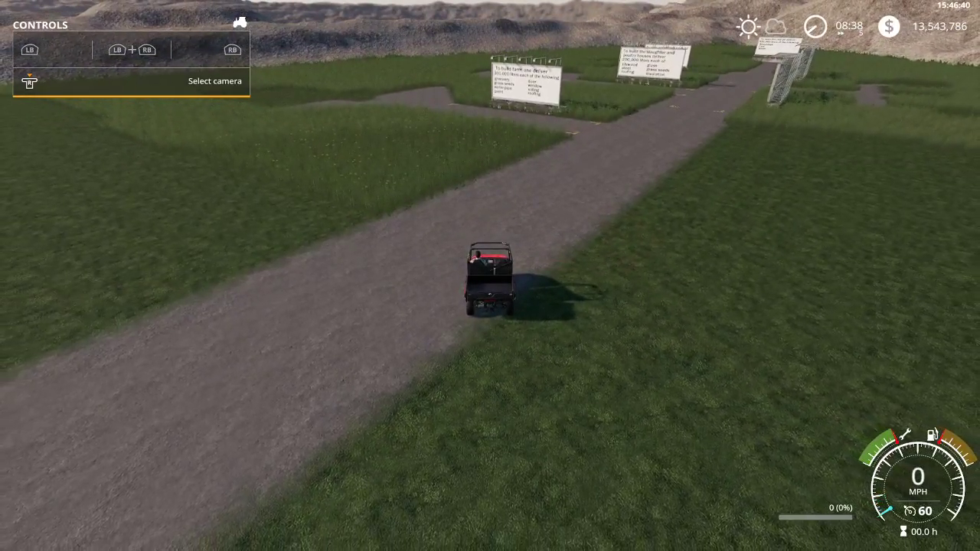
Switch to the white pickup beside the farm one fence and raise the time scale to 2000
key("Tab")
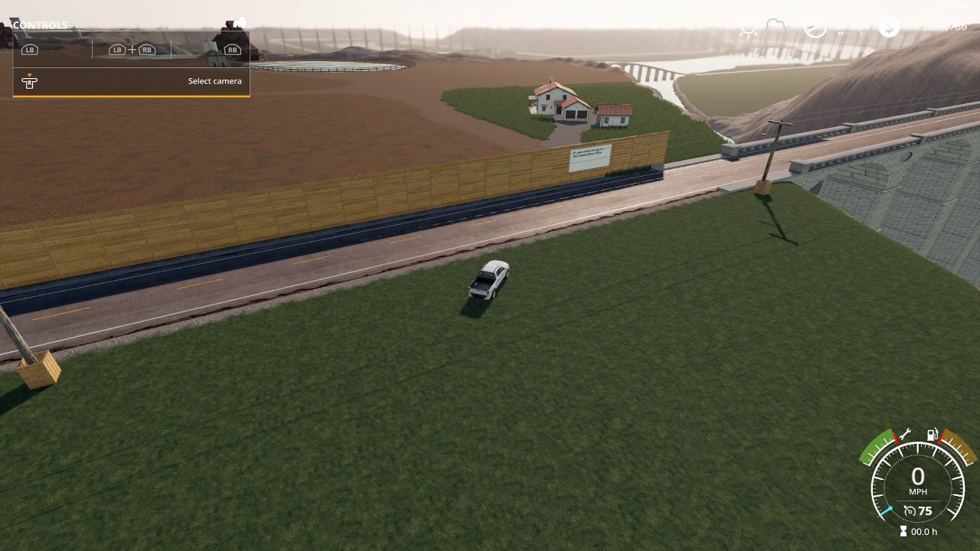
key("s")
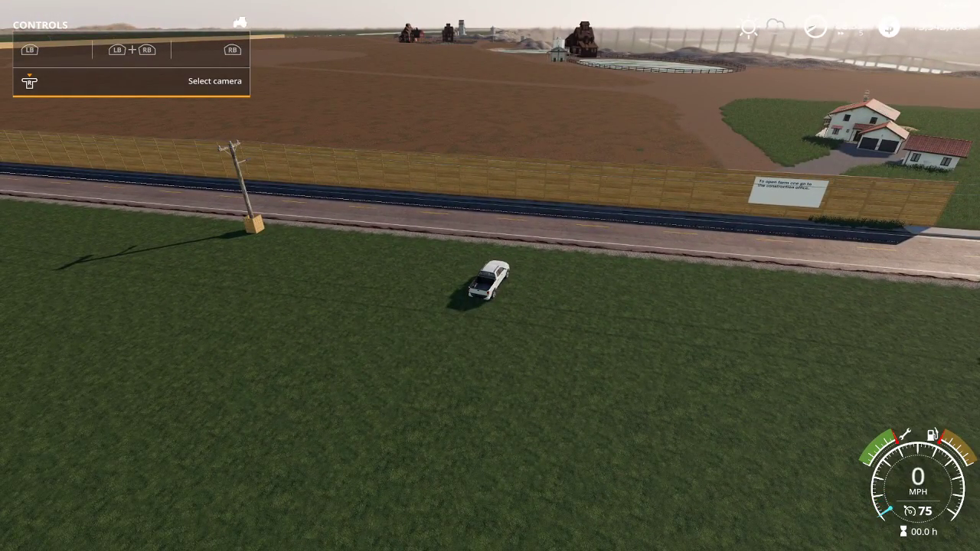
key("8")
key("8")
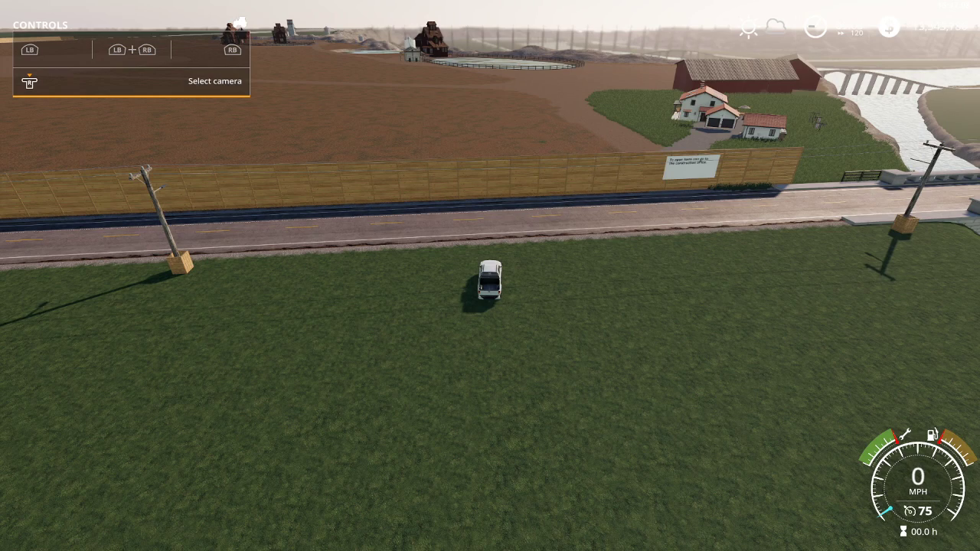
key("8")
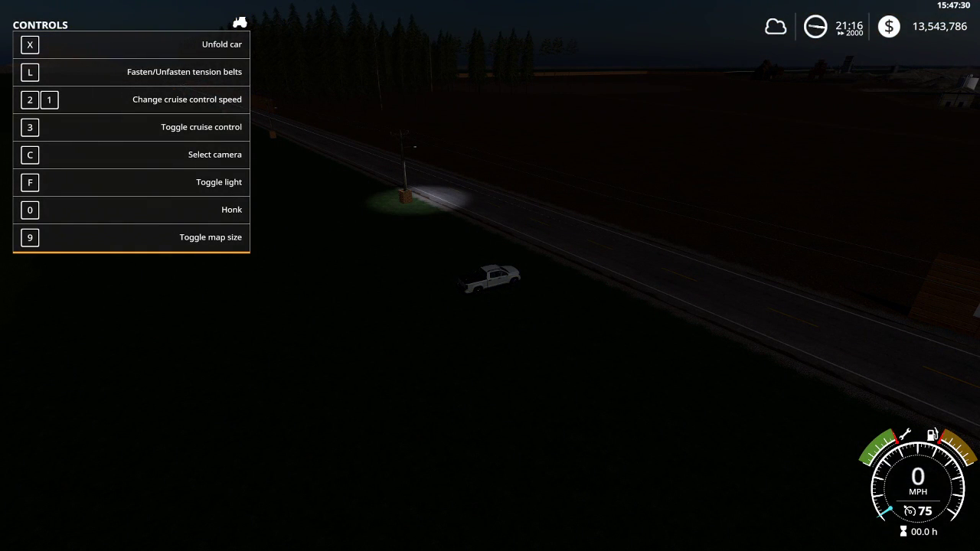
Watch the delivery signs and the farm one site from both vehicles as time passes, and lower the time scale to 120
key("Tab")
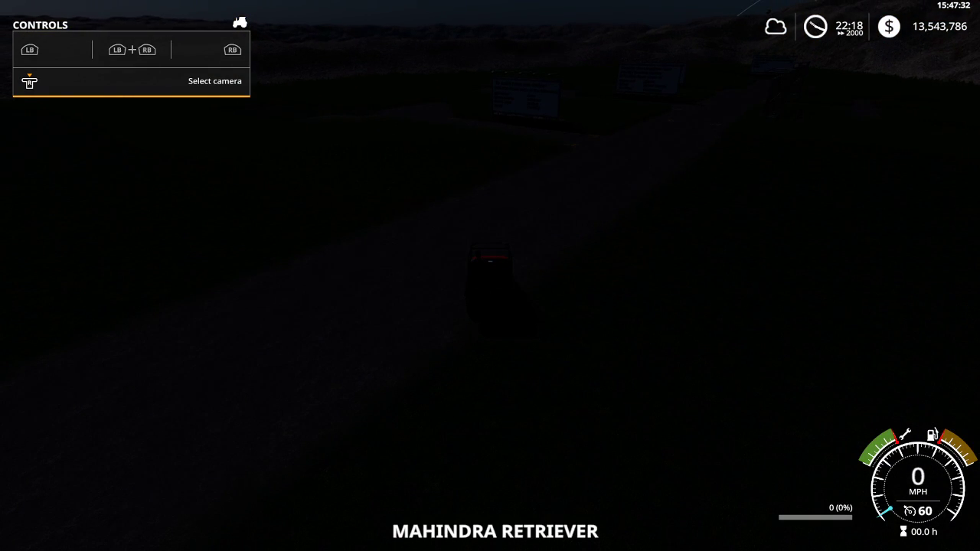
key("Tab")
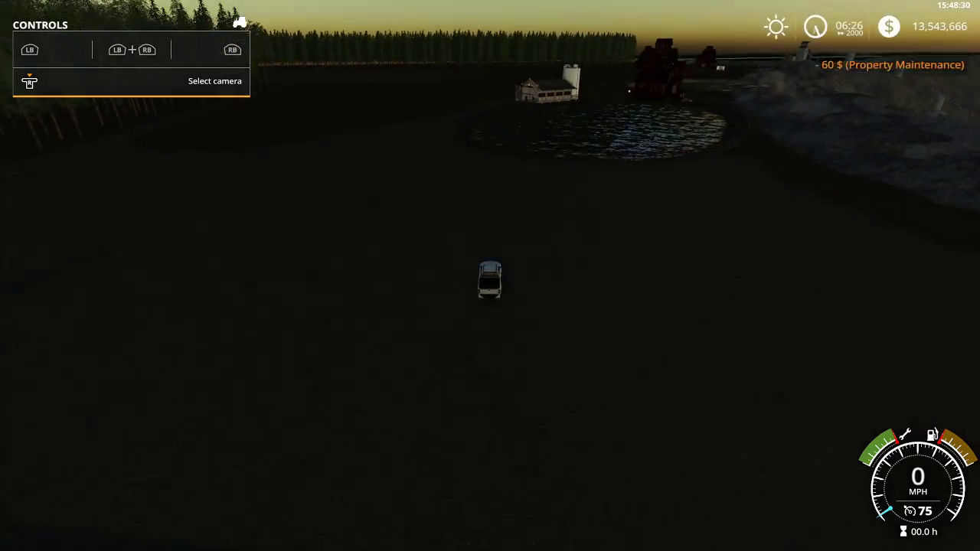
key("Tab")
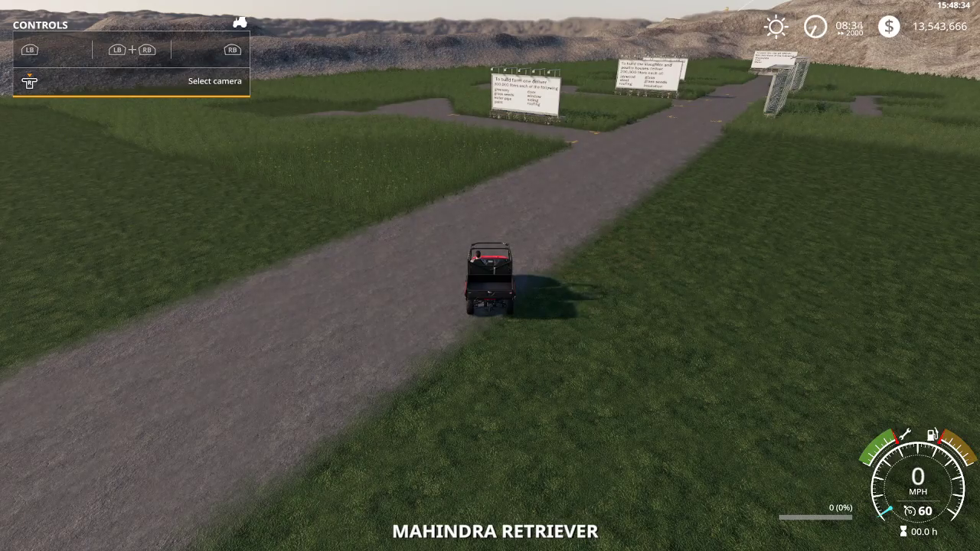
key("Tab")
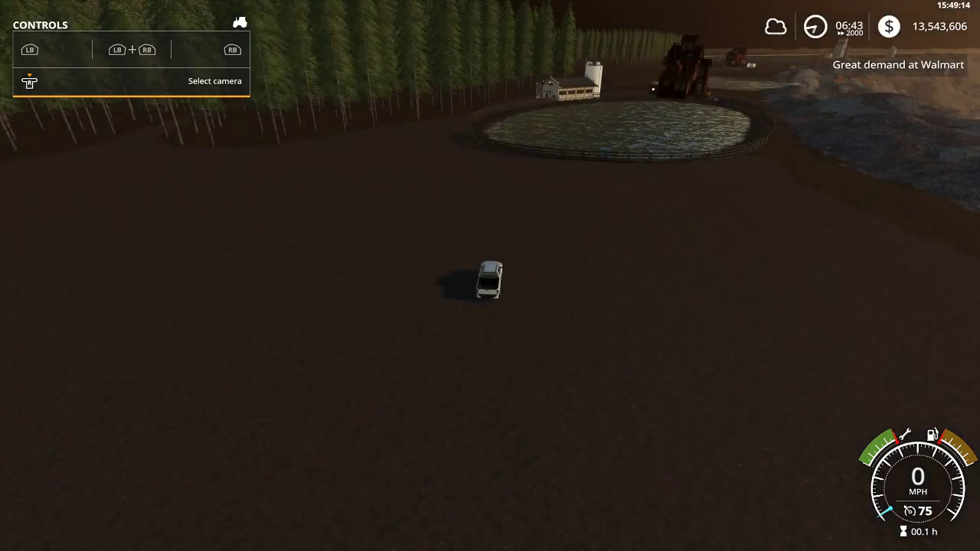
key("F1")
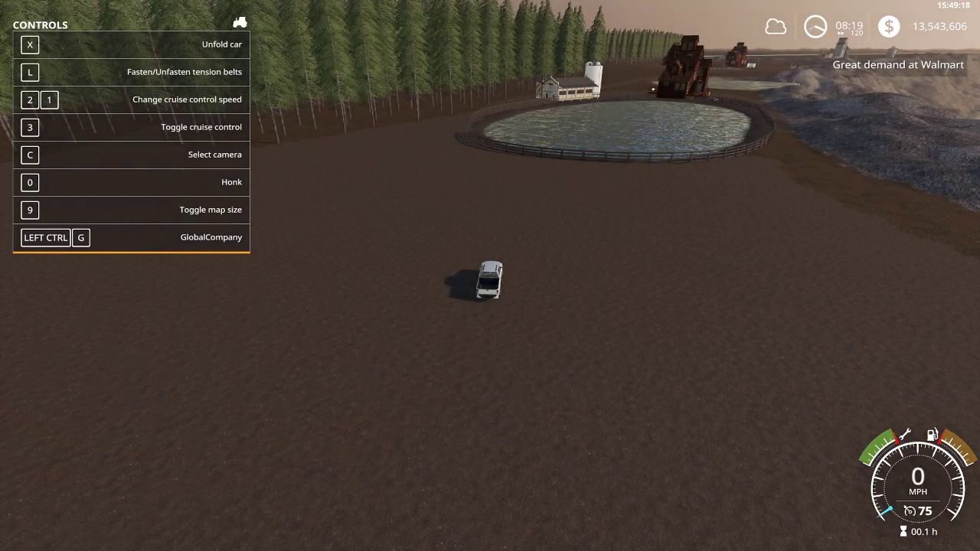
Return to the Mahindra Retriever, get out and walk to the farm one delivery sign to check the production levels
key("Tab")
key("e")
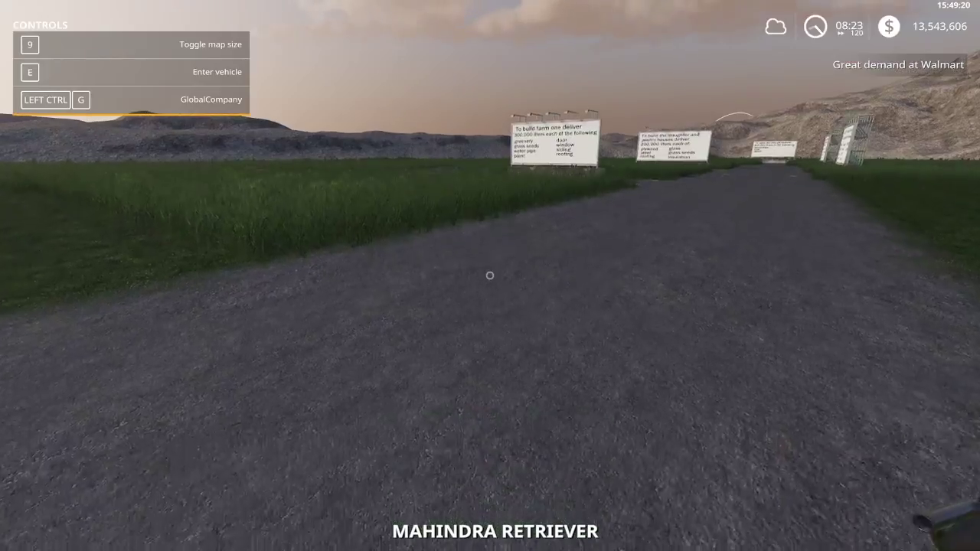
key("w")
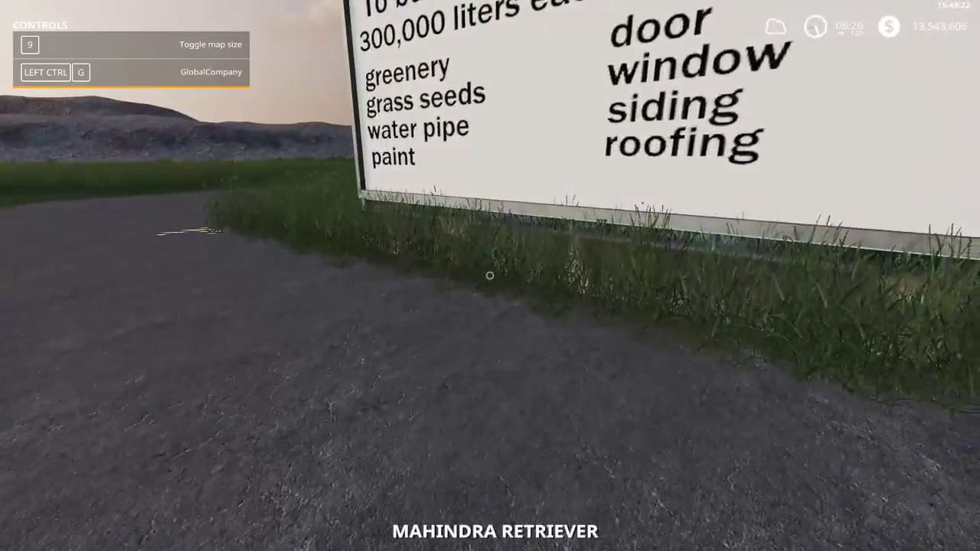
key("w")
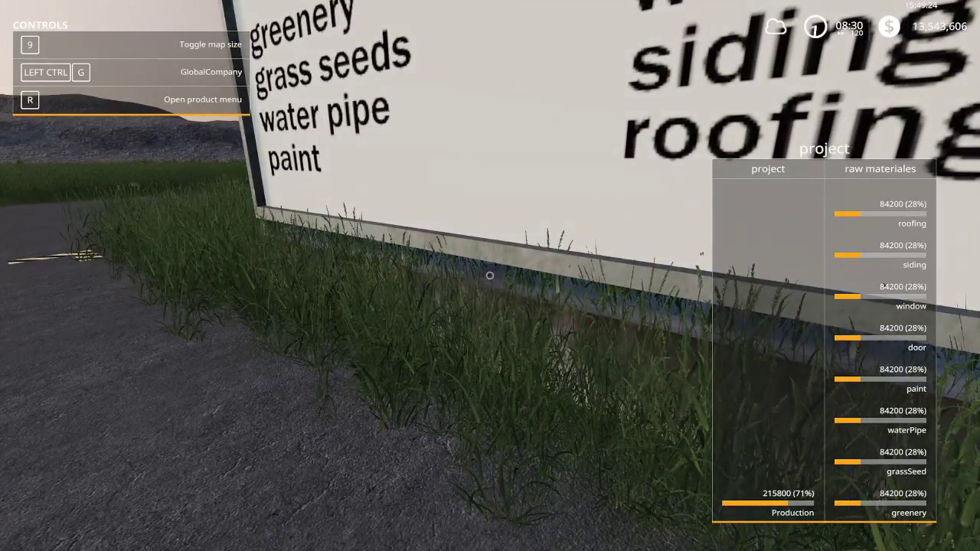
Back away from the farm one delivery sign, switch to the Lizard pickup and raise the time scale to 2000
key("s")
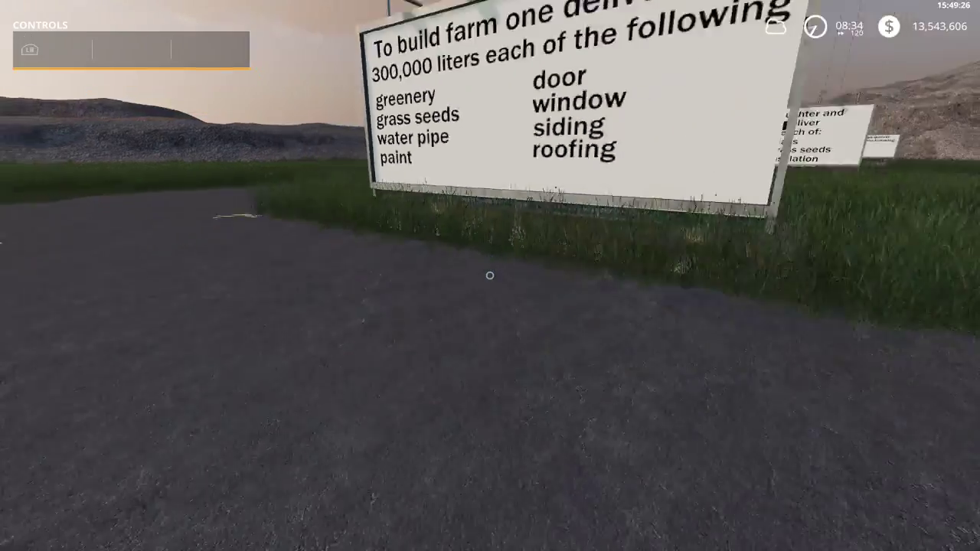
key("Tab")
key("Tab")
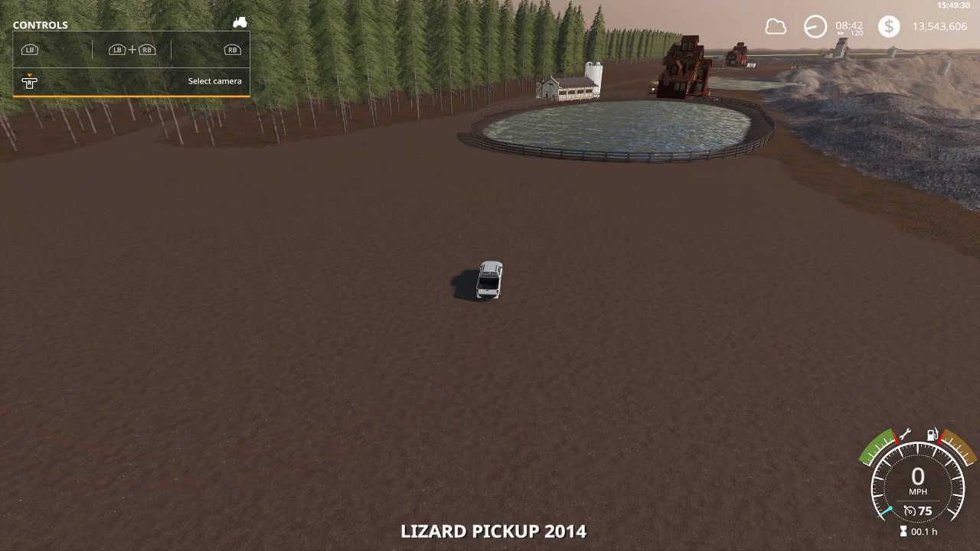
key("KP_Add")
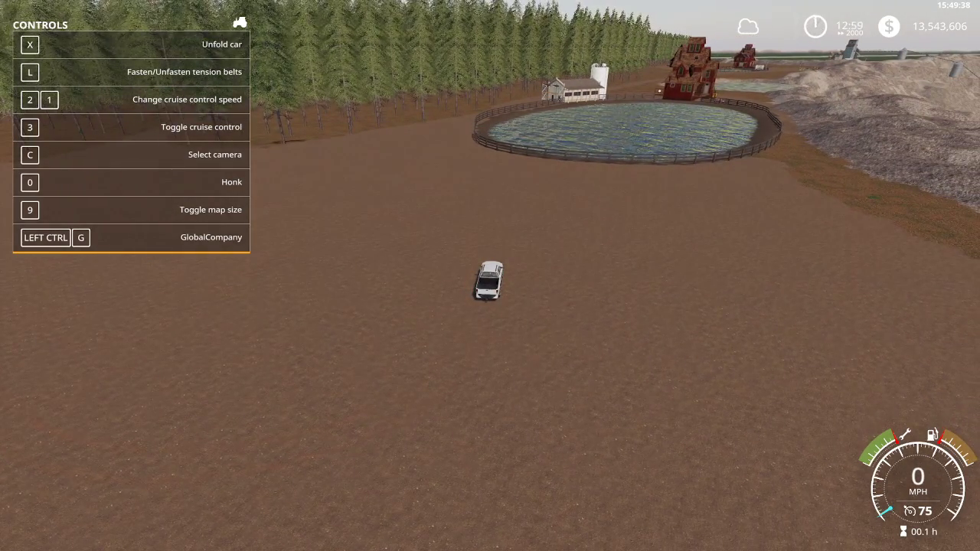
Alternate between the Mahindra Retriever and the Lizard pickup to watch the farm one site while time passes
key("Tab")
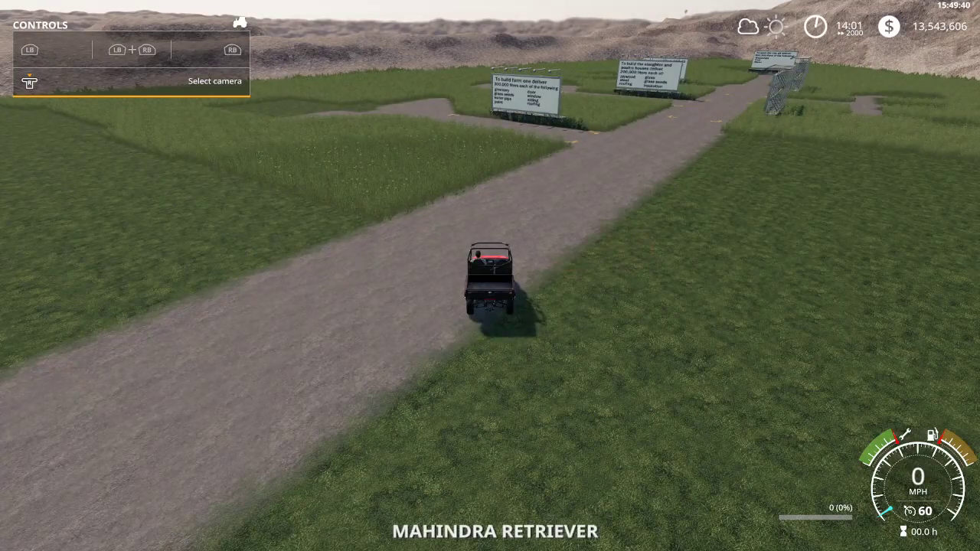
key("Tab")
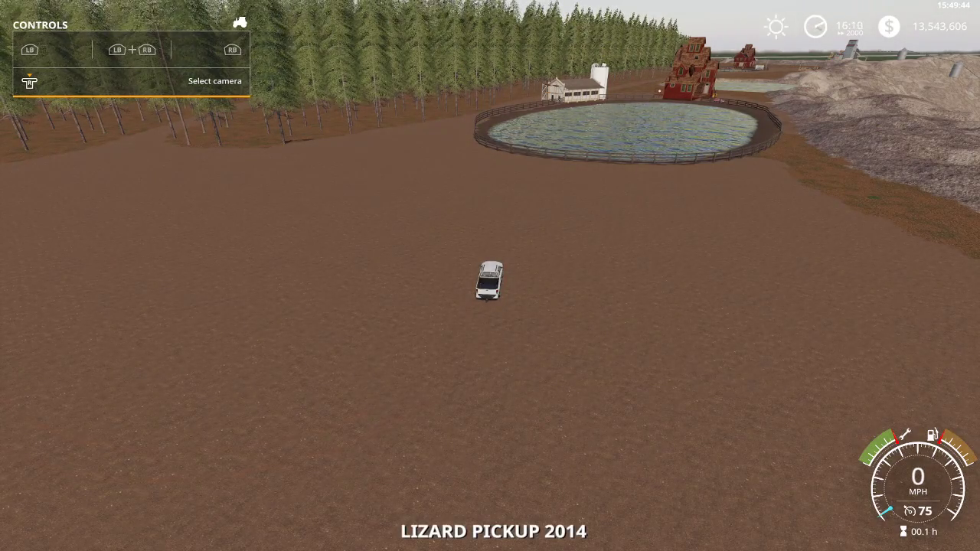
key("Tab")
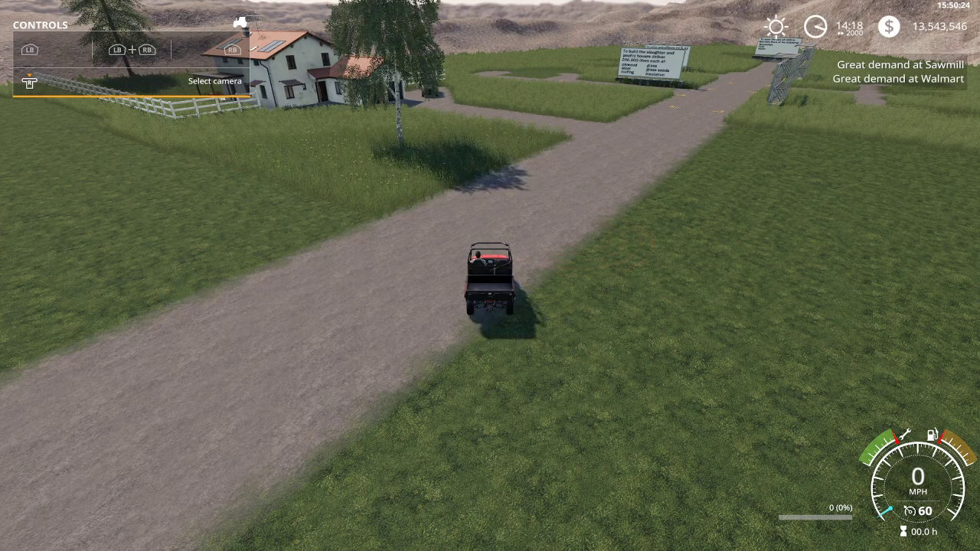
Lower the time scale, get out of the Mahindra Retriever and walk to the driveway to inspect the farm one house
key("7")
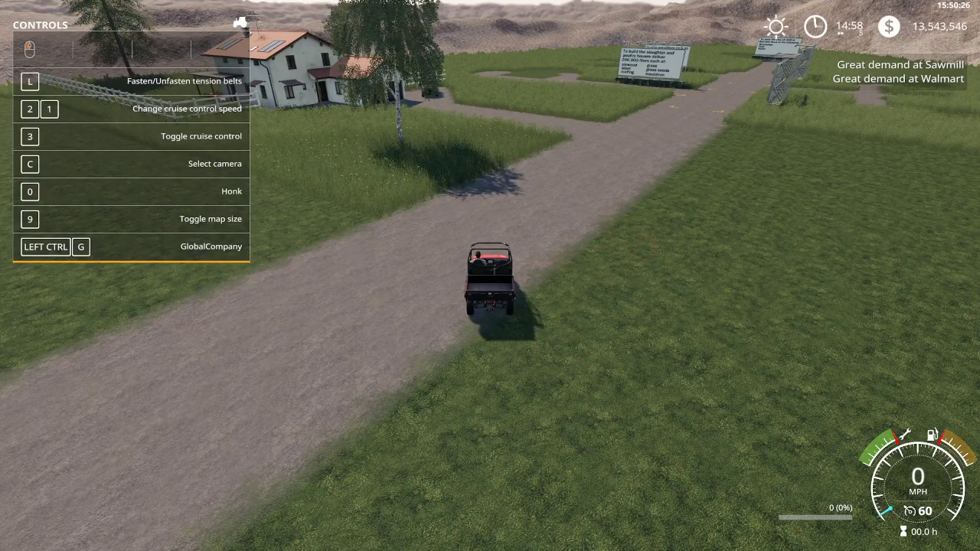
key("e")
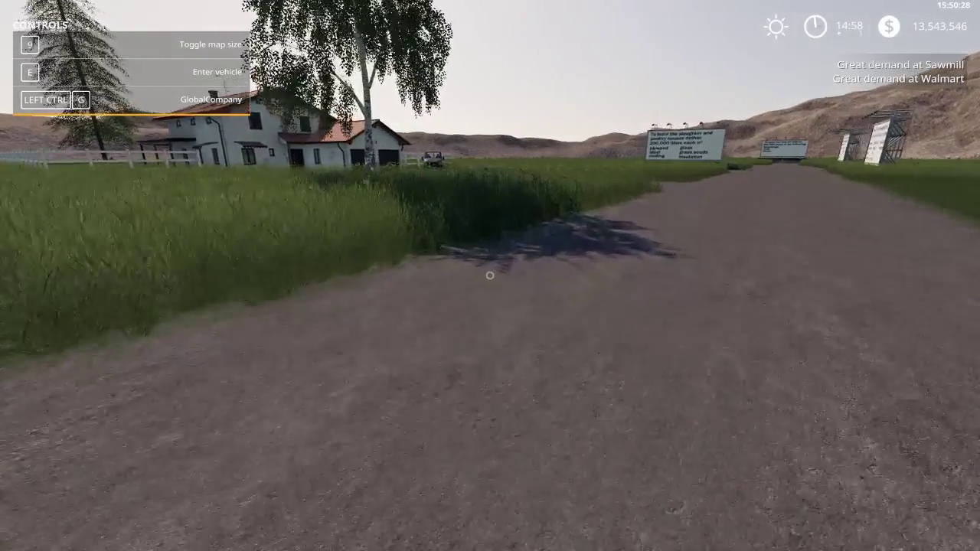
key("w")
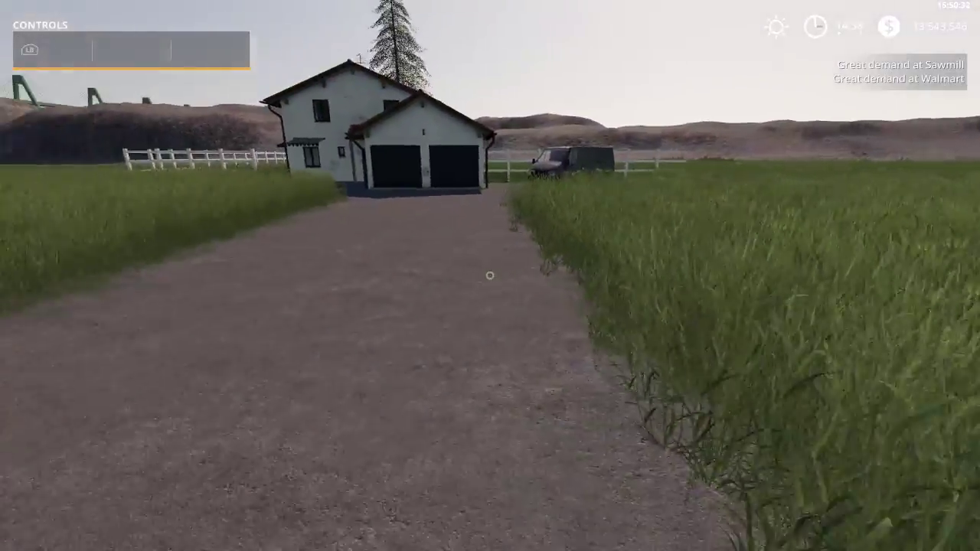
key("w")
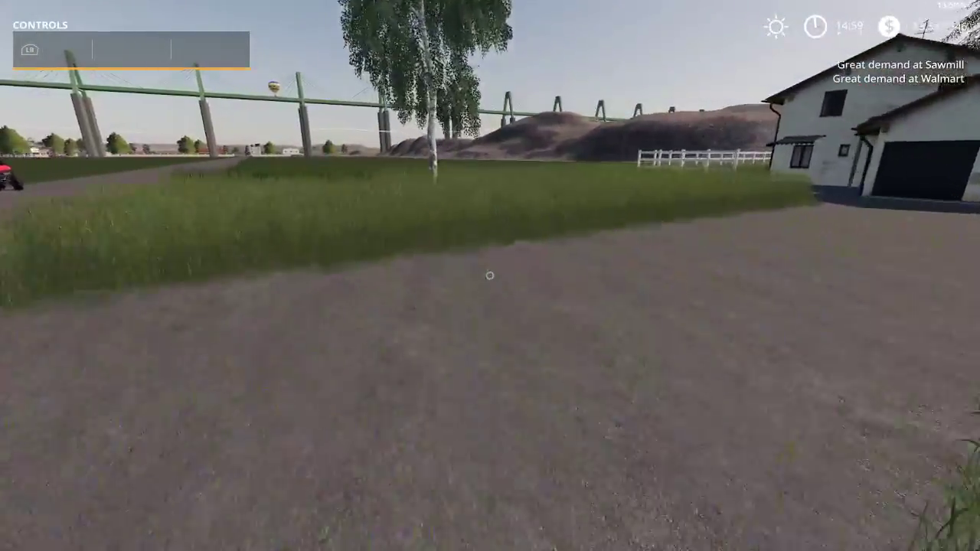
key("s")
key("d")
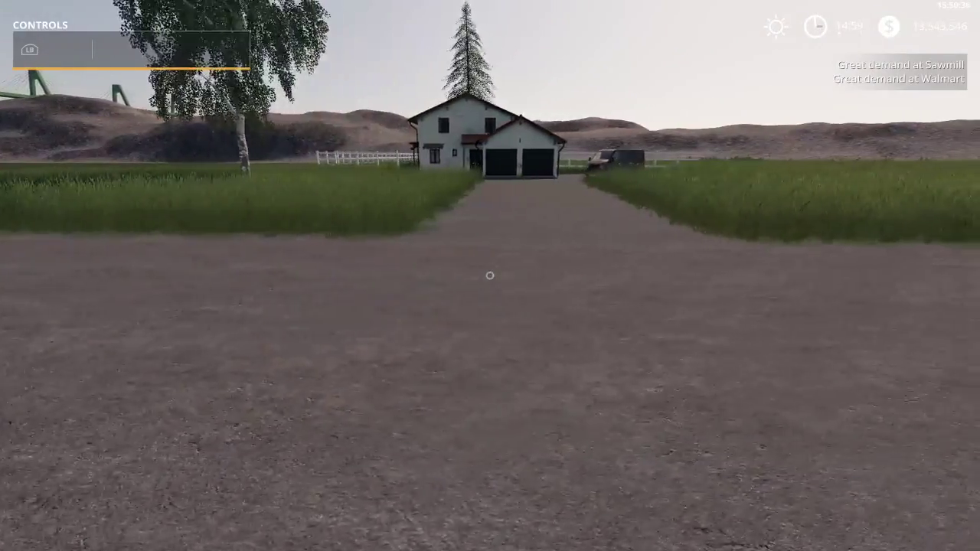
key("w")
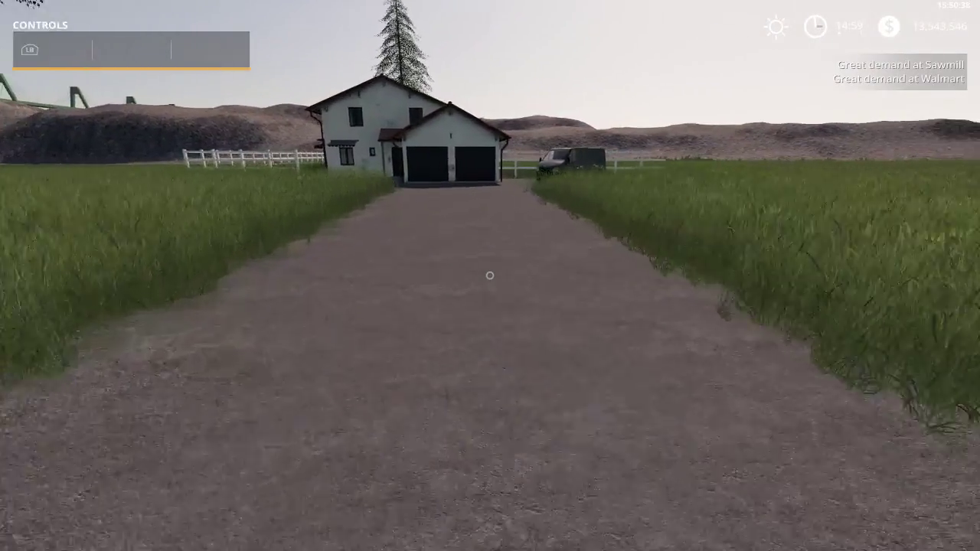
Back away from the house along the road and return to the Mahindra Retriever
key("s")
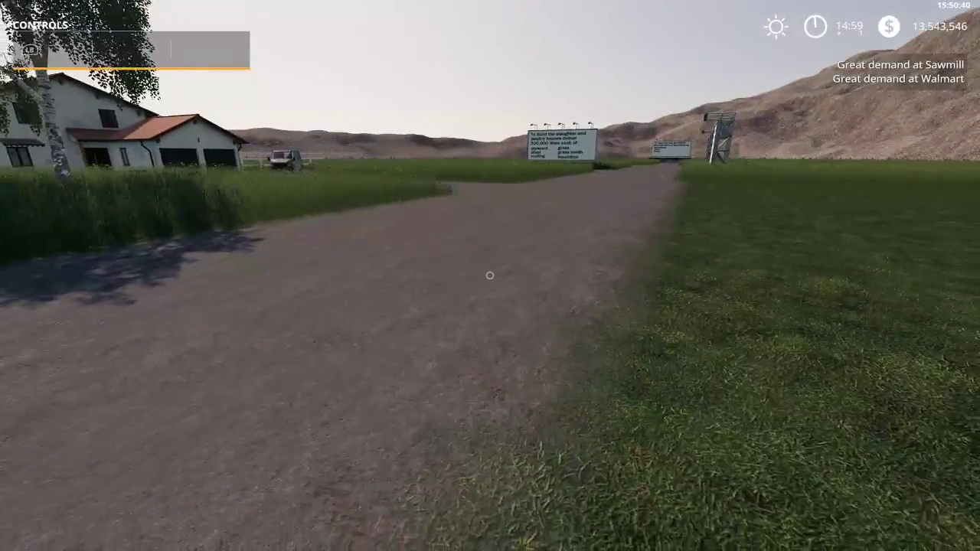
key("a")
key("s")
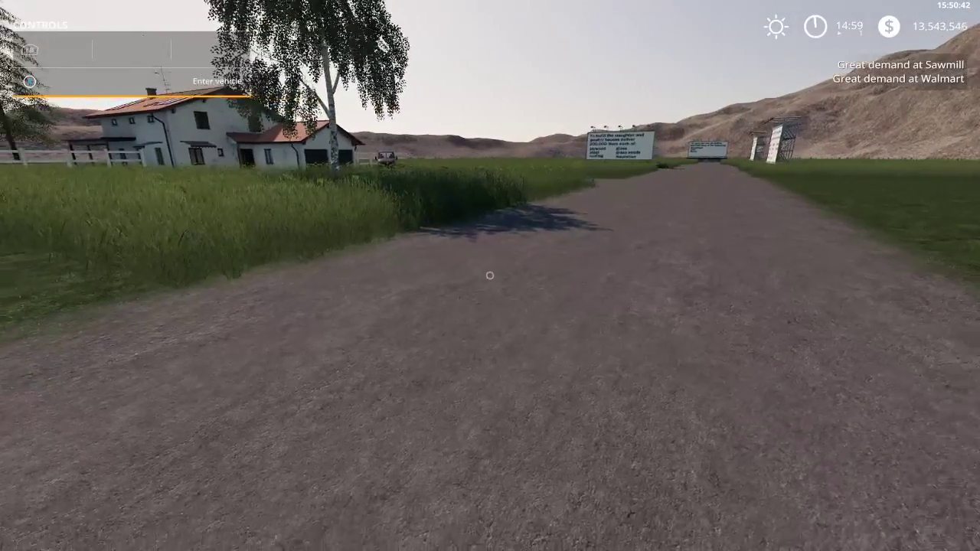
key("d")
key("Tab")
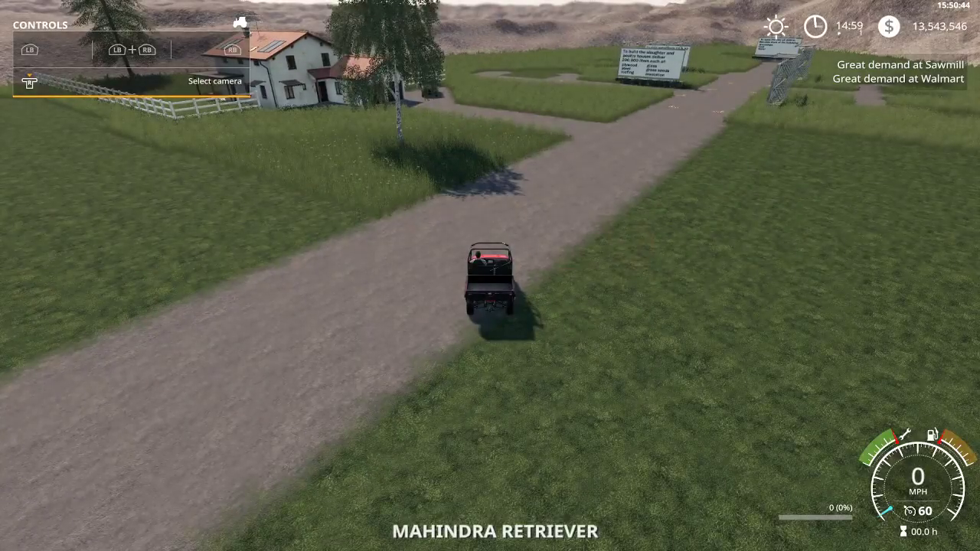
Switch to the Lizard pickup, get out on the open ground and review the factories in the GlobalCompany overview
key("Tab")
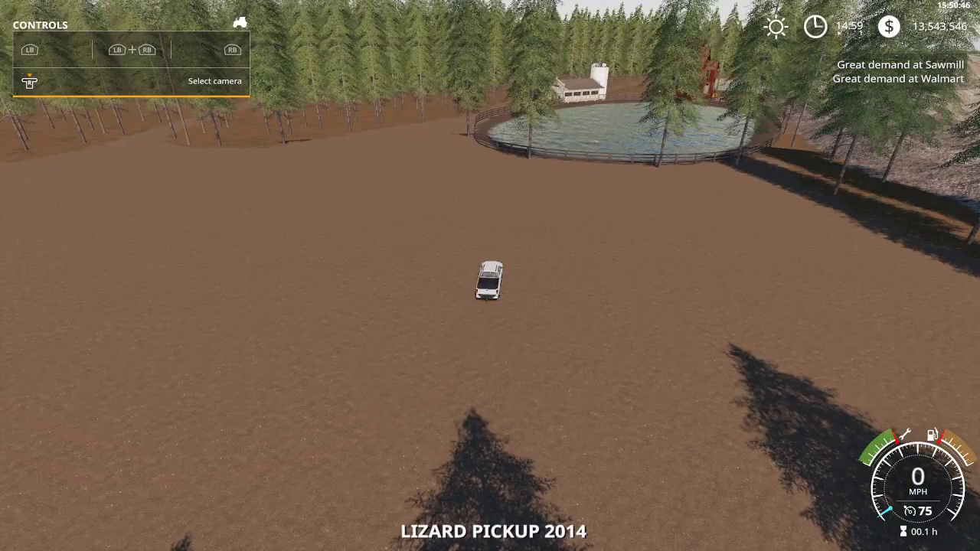
key("e")
key("w")
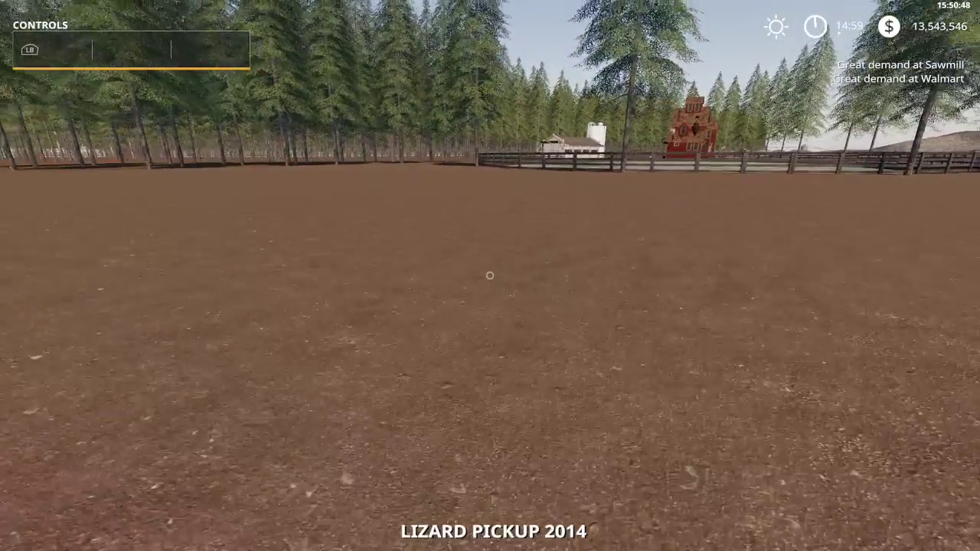
key("w")
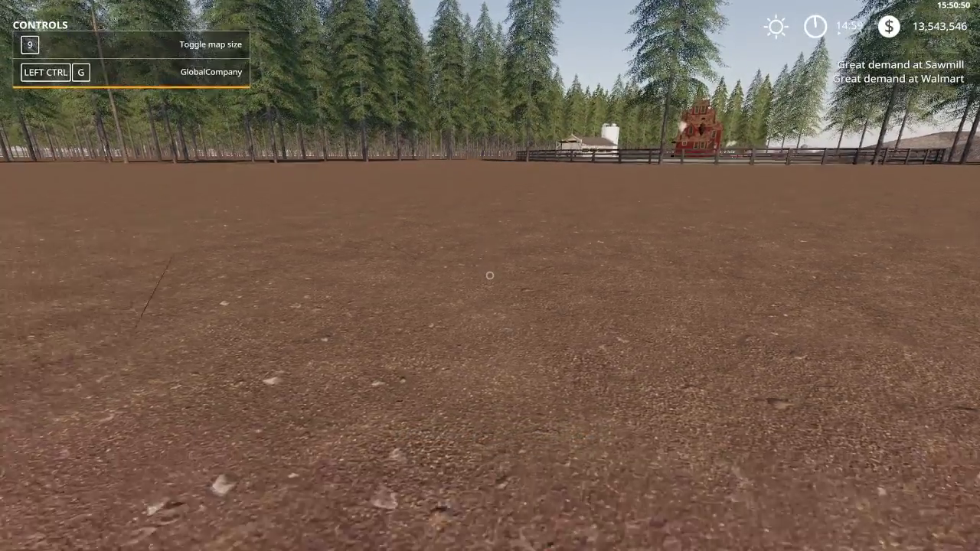
key("ctrl+g")
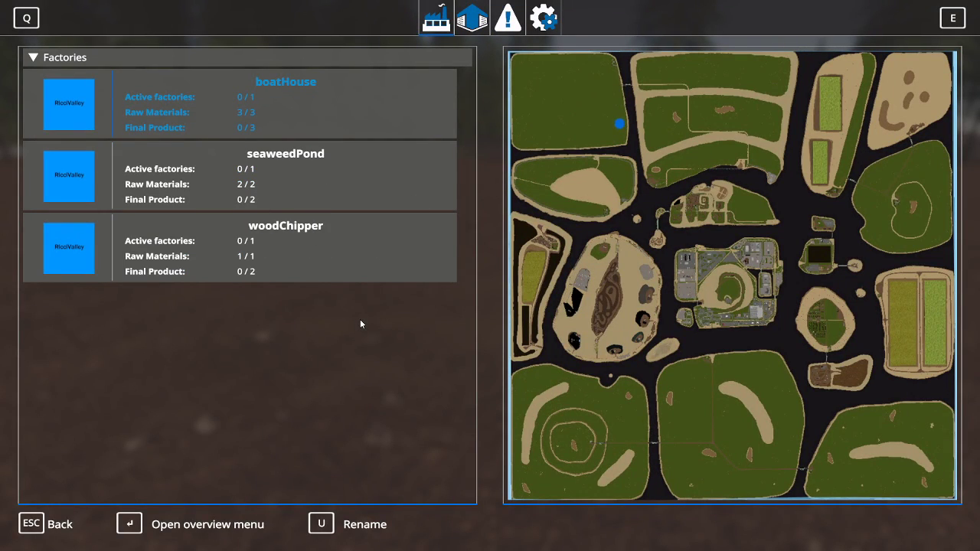
key("Escape")
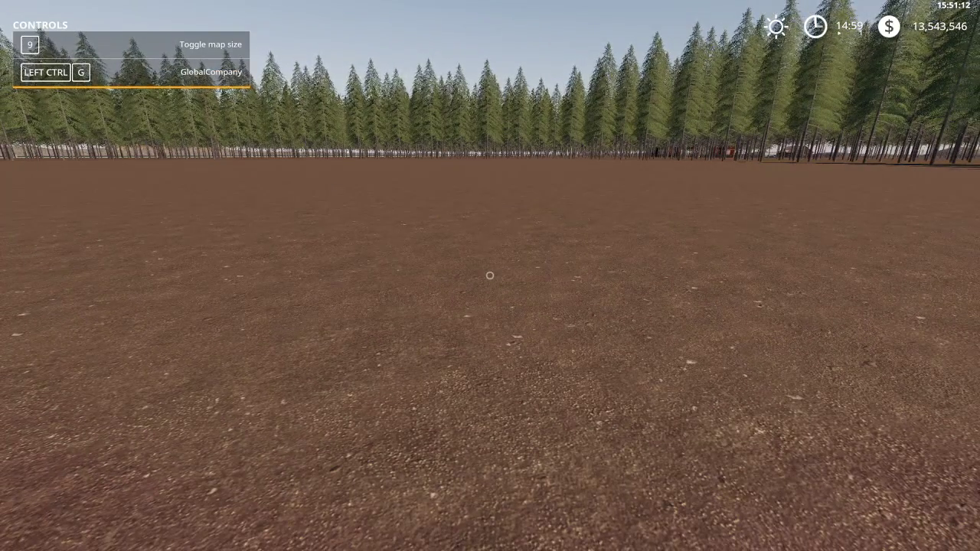
Buy the modded Ponsse ScorpionKing forestry machine for $250,000 with the standard Trelleborg wheels
key("p")
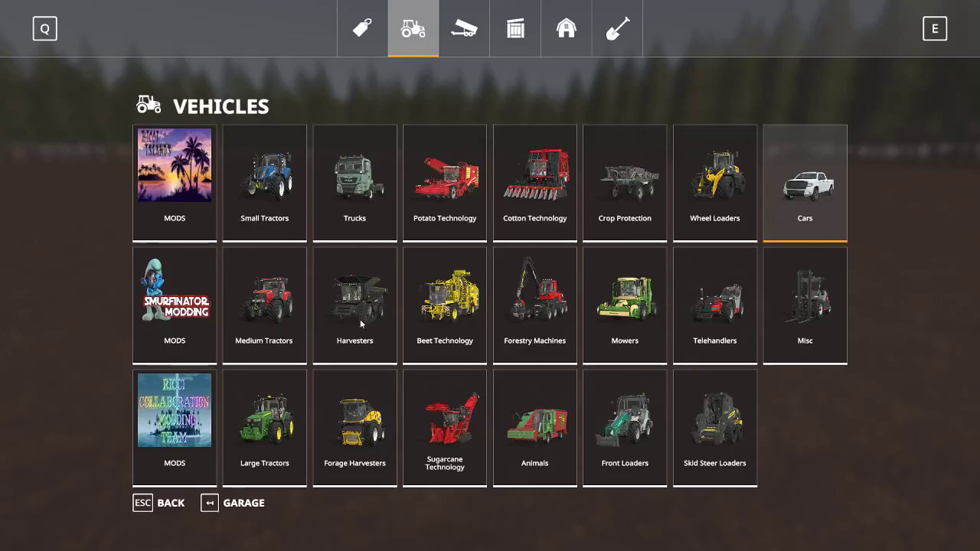
left_click(549, 314)
scroll(603, 278, "down", 6)
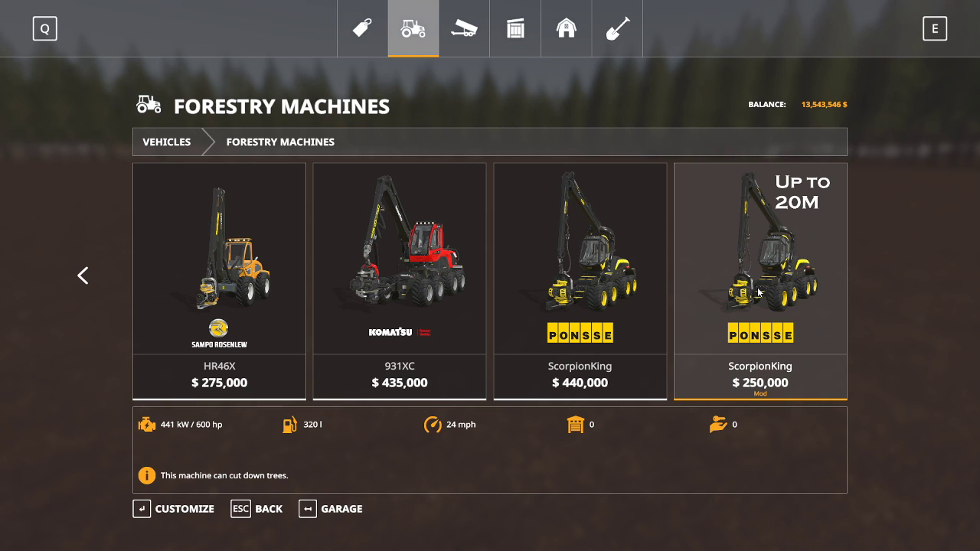
left_click(758, 291)
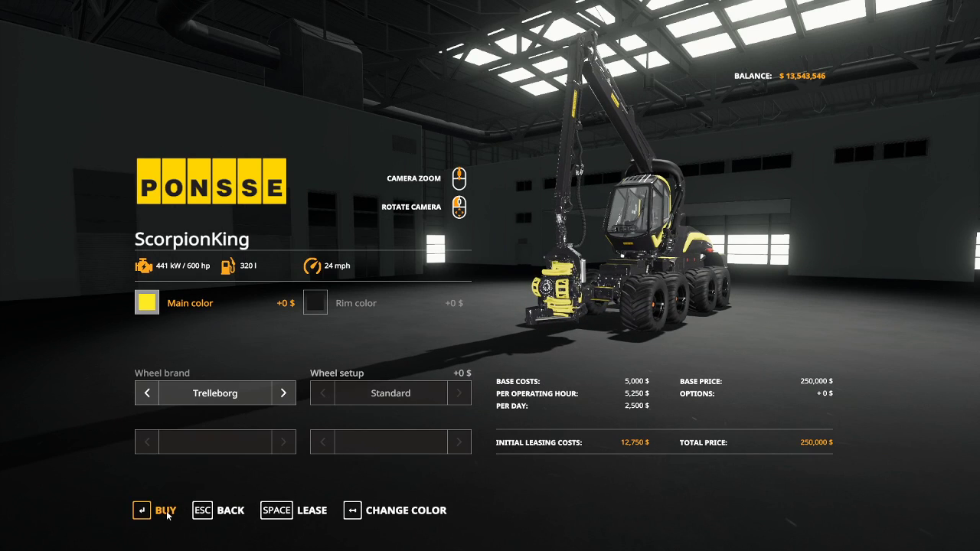
left_click(167, 514)
left_click(357, 350)
left_click(361, 347)
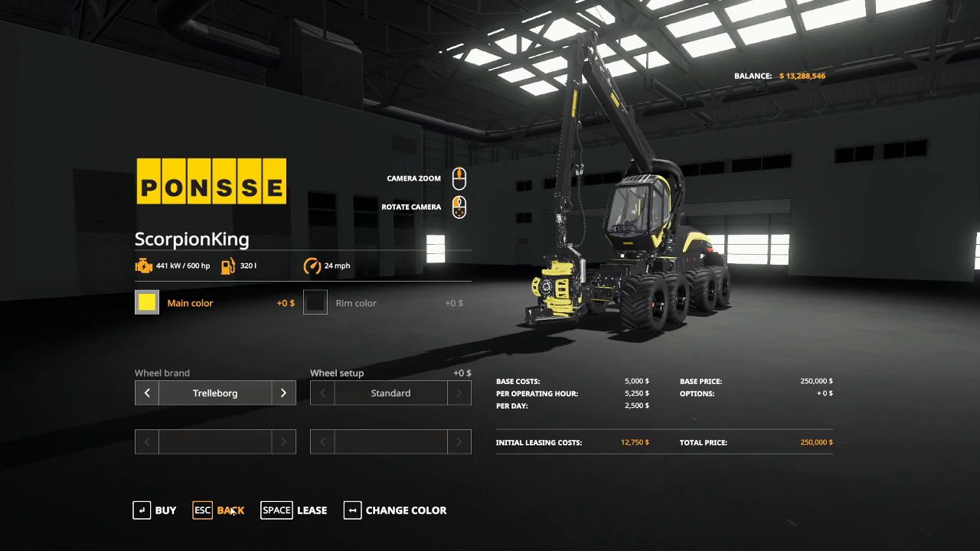
left_click(231, 510)
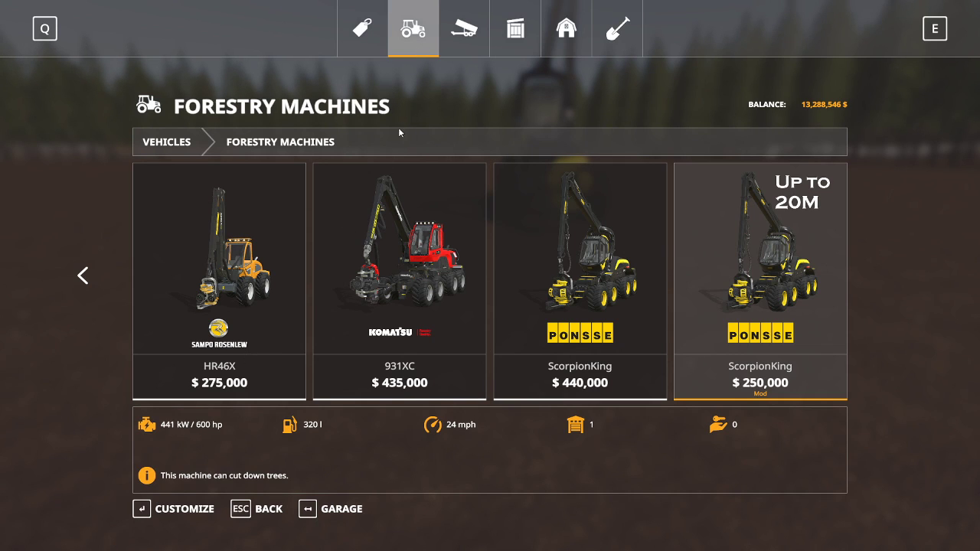
Look through the vehicles in the Ricci Collaboration Modding Team category of the shop
left_click(415, 39)
left_click(192, 388)
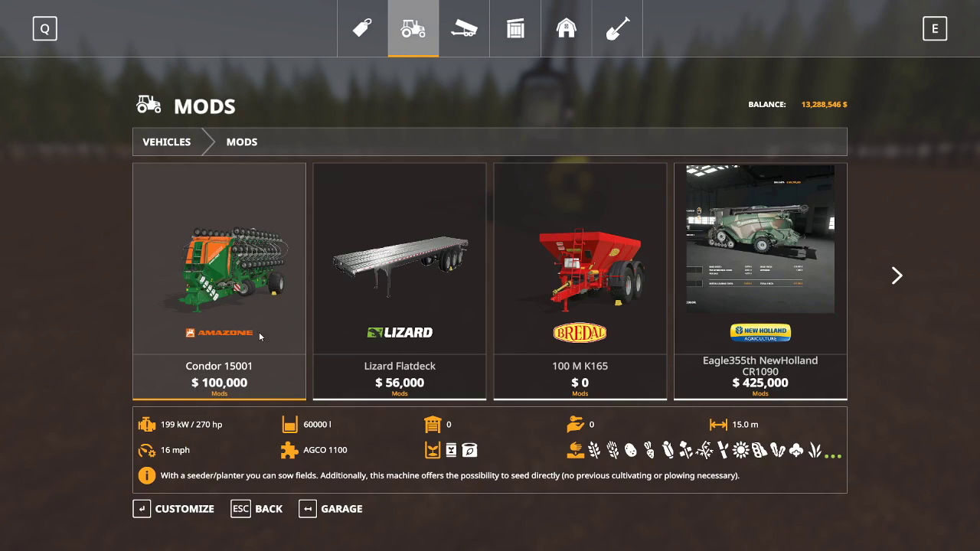
scroll(325, 274, "down", 7)
scroll(325, 279, "down", 8)
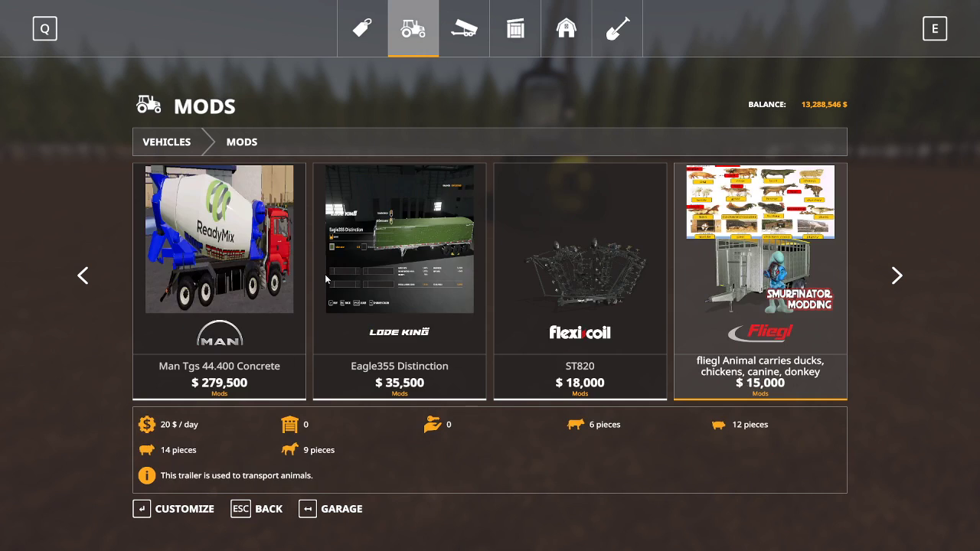
scroll(325, 280, "down", 14)
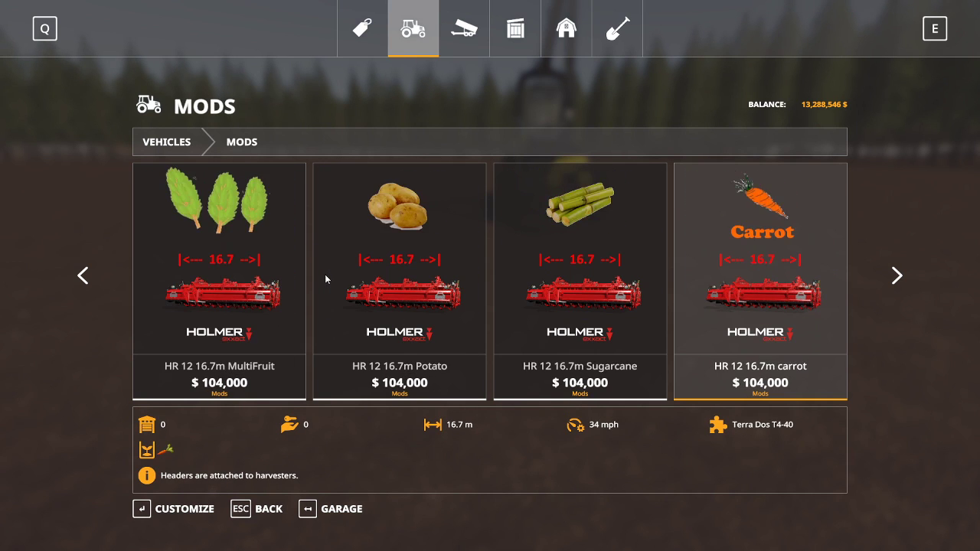
scroll(325, 274, "down", 1)
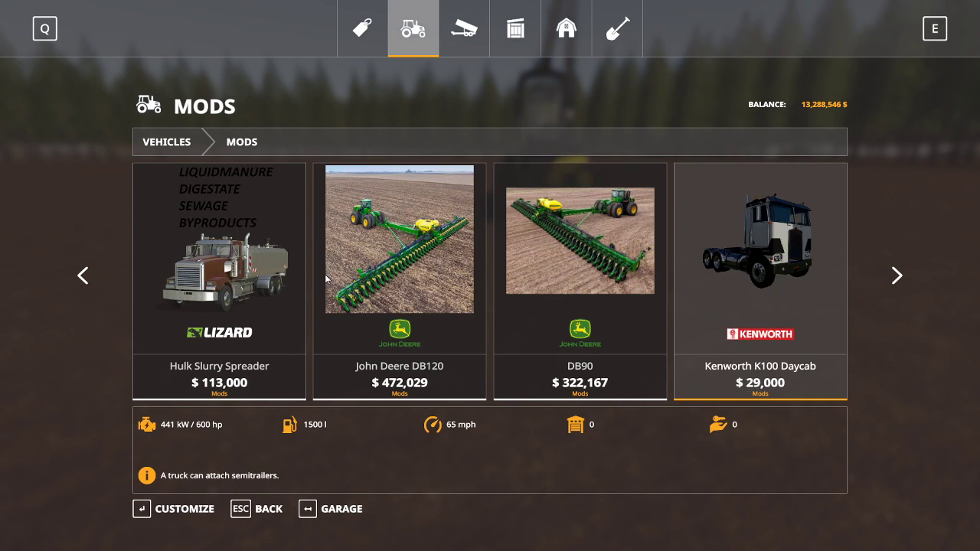
left_click(243, 508)
Find the Lizard BRUCKS_ALL_IN_ONE among the forestry equipment tools and open its purchase options
left_click(474, 38)
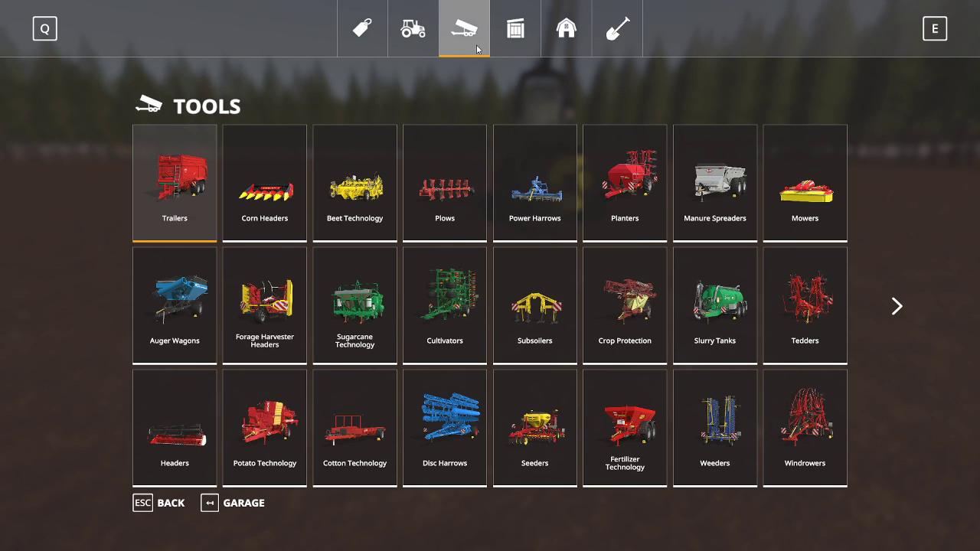
scroll(507, 267, "down", 2)
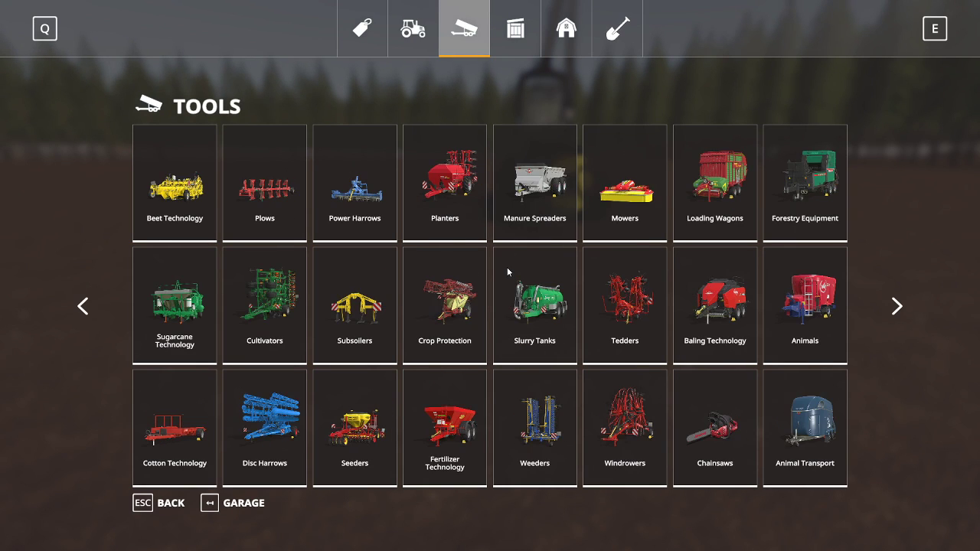
scroll(620, 277, "down", 1)
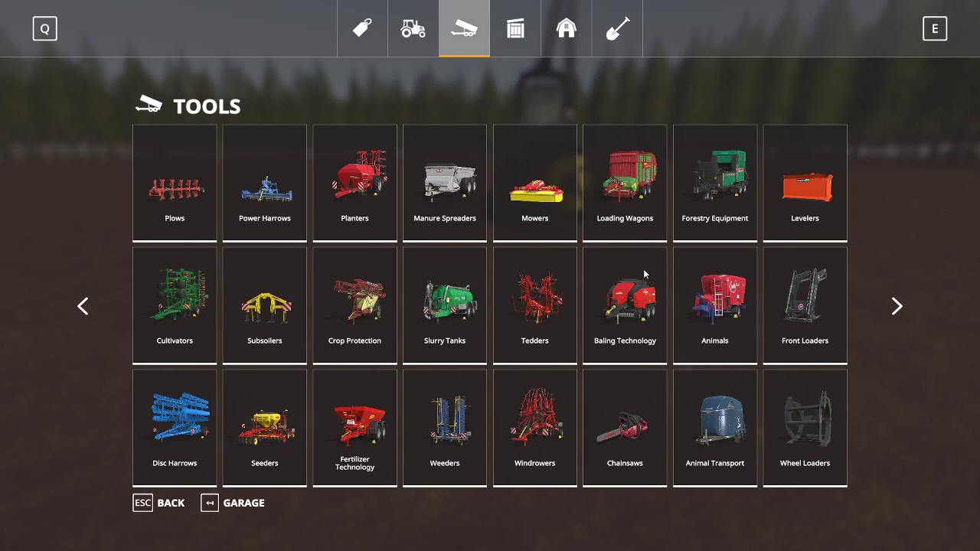
left_click(723, 201)
scroll(657, 256, "down", 3)
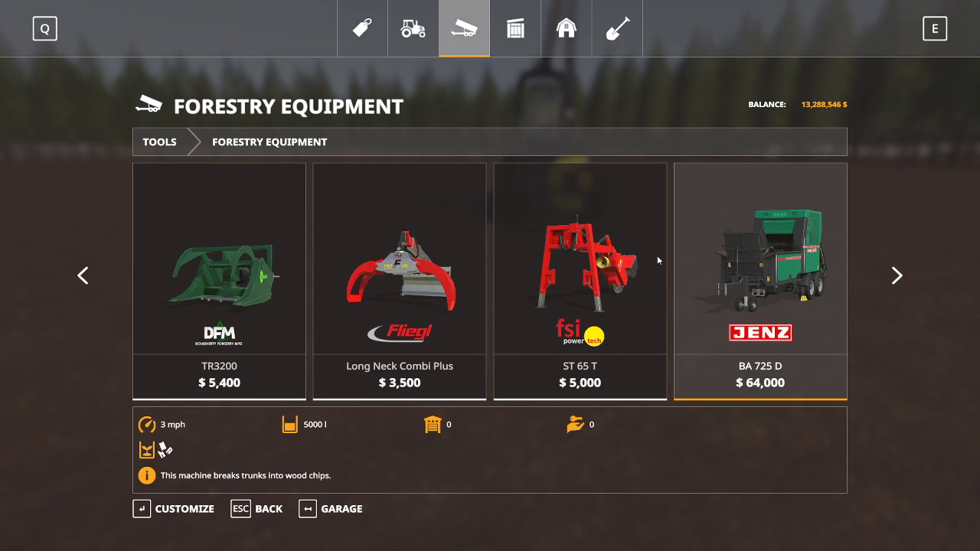
scroll(657, 255, "down", 1)
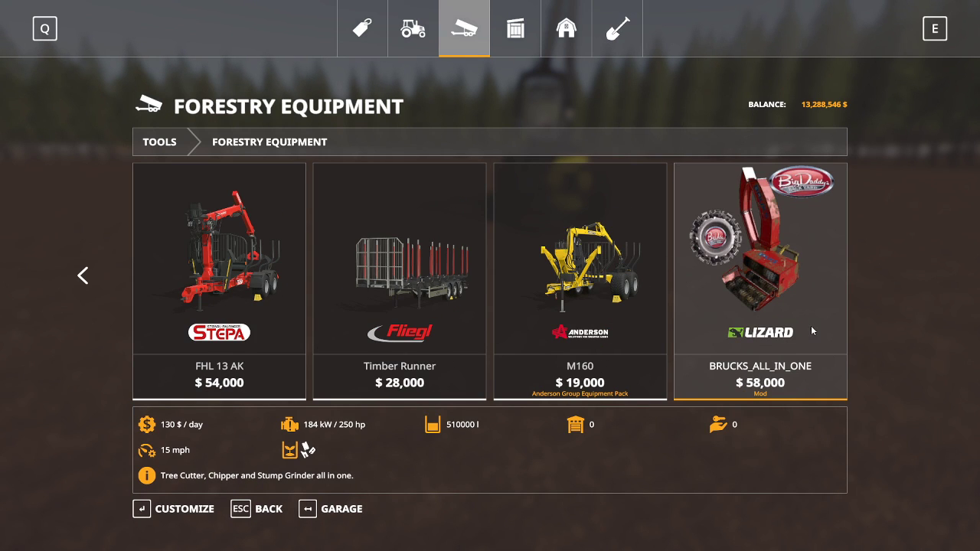
left_click(763, 324)
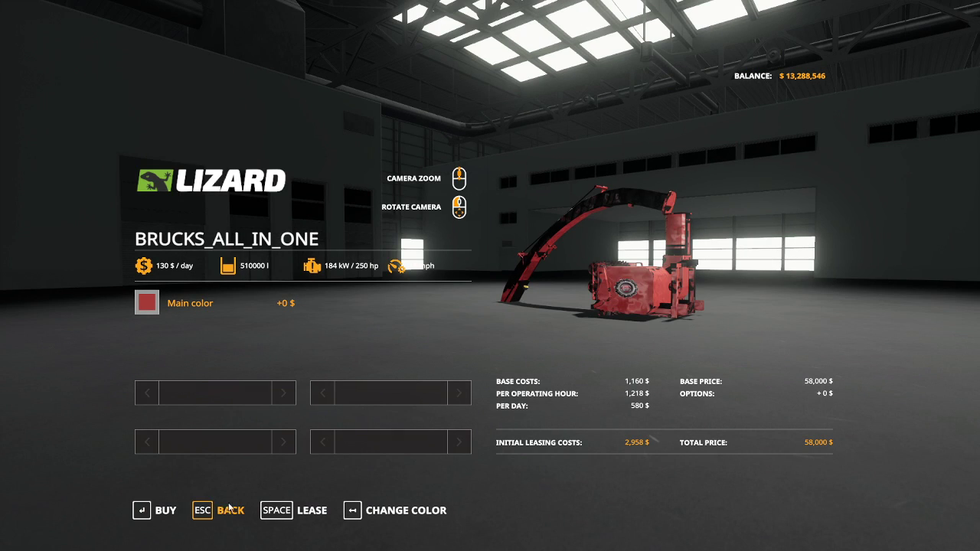
Buy the Lizard BRUCKS_ALL_IN_ONE for $58,000 in its default main color and leave its purchase options
left_click(162, 510)
left_click(356, 349)
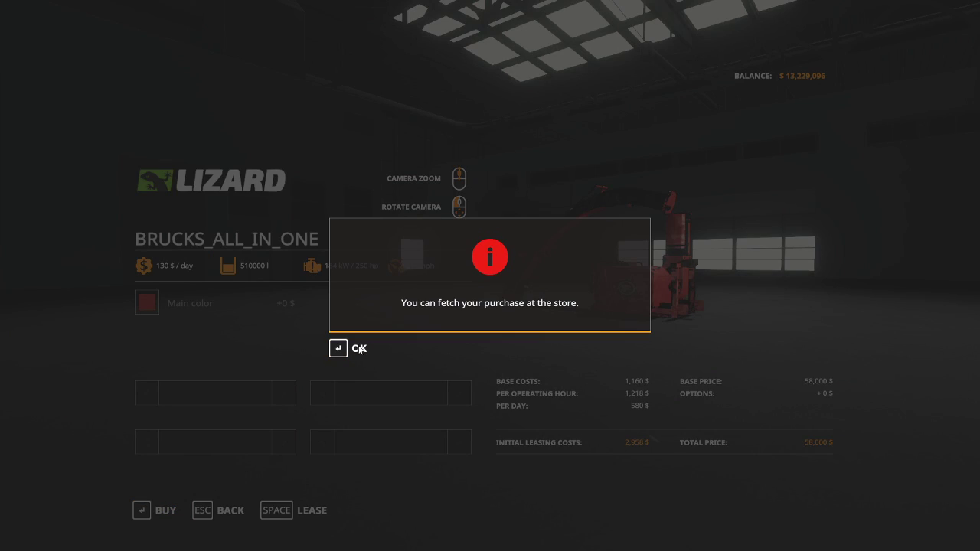
left_click(359, 349)
left_click(230, 510)
Find the Fendt 1000 Vario among the Ricci Collaboration Modding Team vehicles and open its purchase options
key("q")
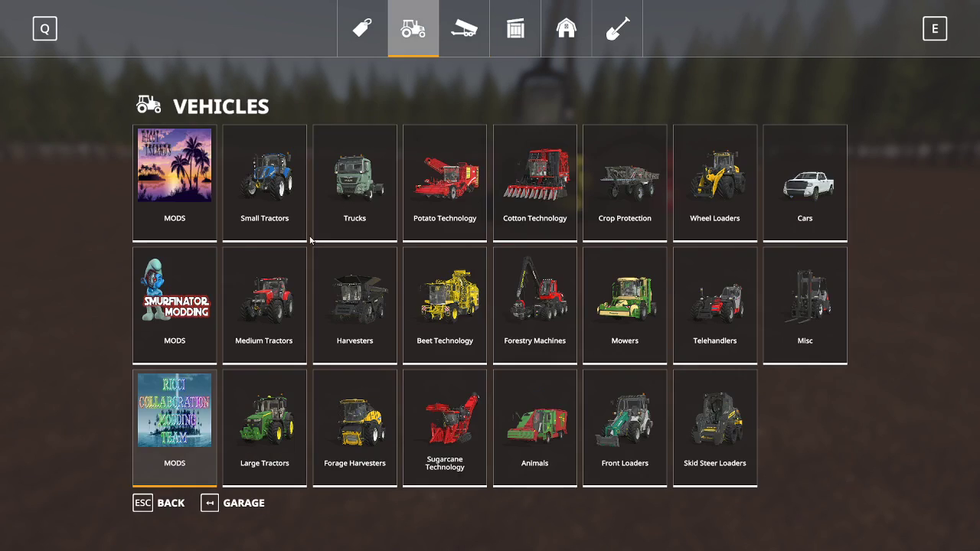
left_click(182, 400)
scroll(395, 236, "down", 10)
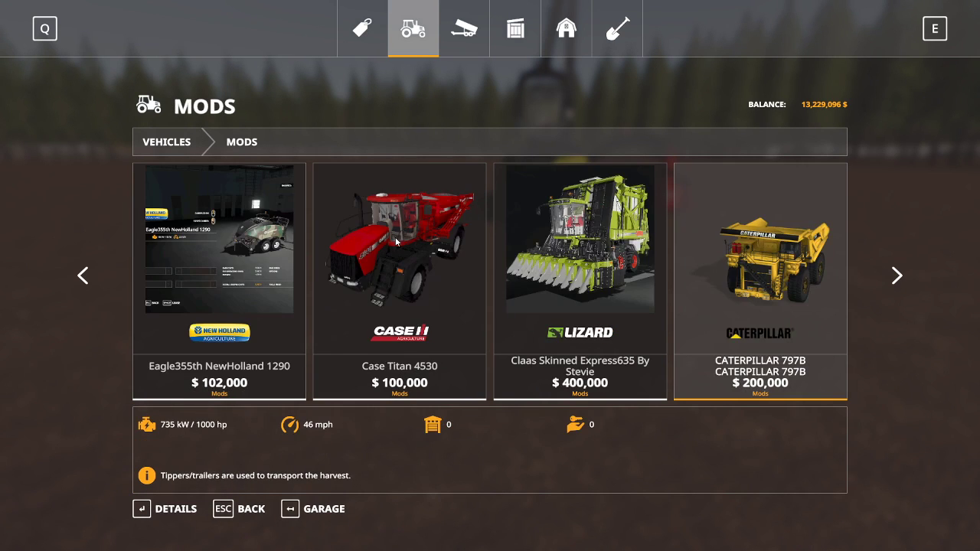
scroll(395, 240, "down", 5)
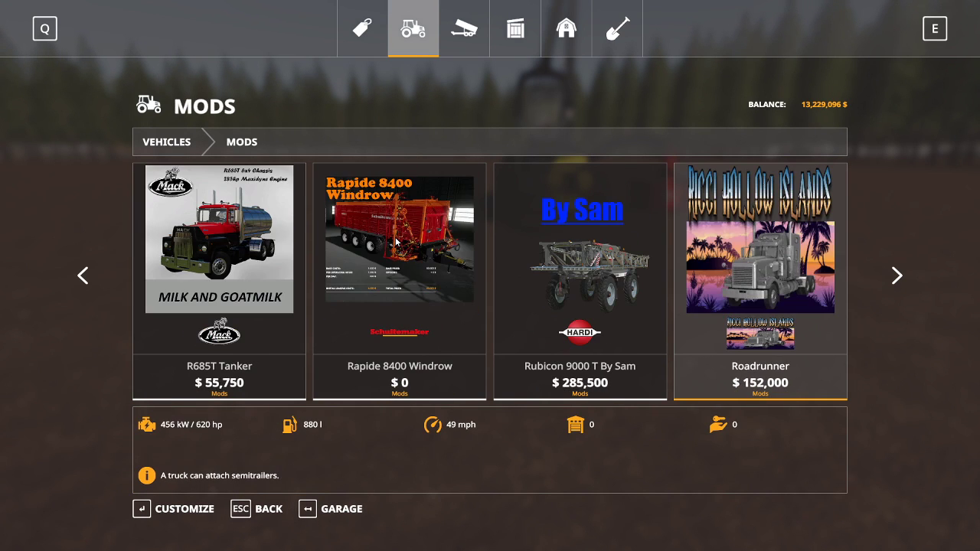
scroll(396, 241, "down", 1)
double_click(600, 247)
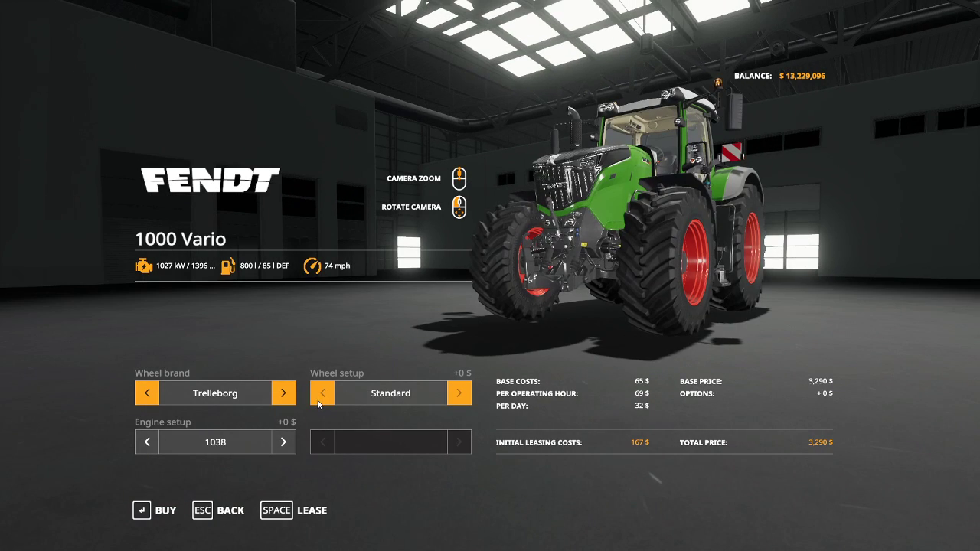
Buy the Fendt 1000 Vario for $3,690 with Trelleborg wheels, wheel weights and the 1050 engine, and return to the map
left_click(320, 397)
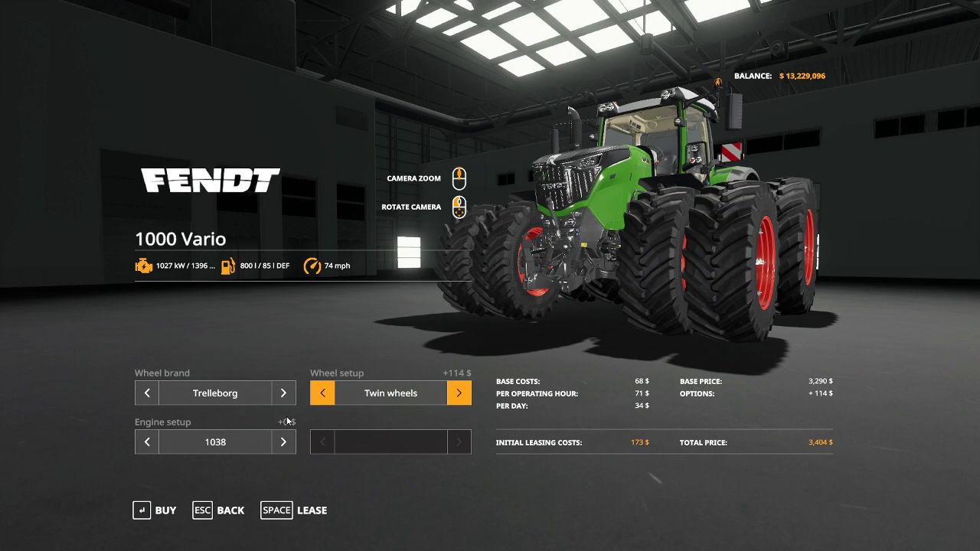
left_click(459, 392)
left_click(459, 393)
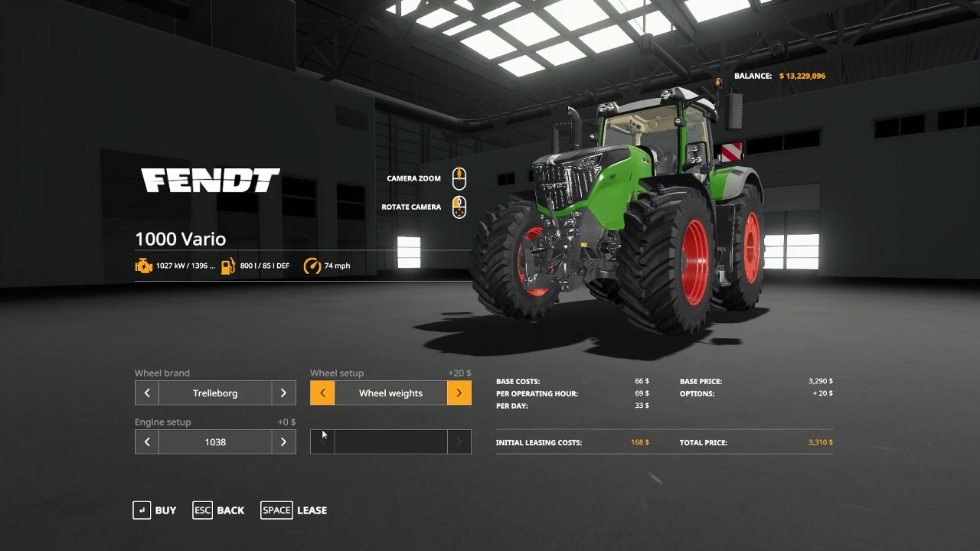
left_click(147, 442)
left_click(169, 507)
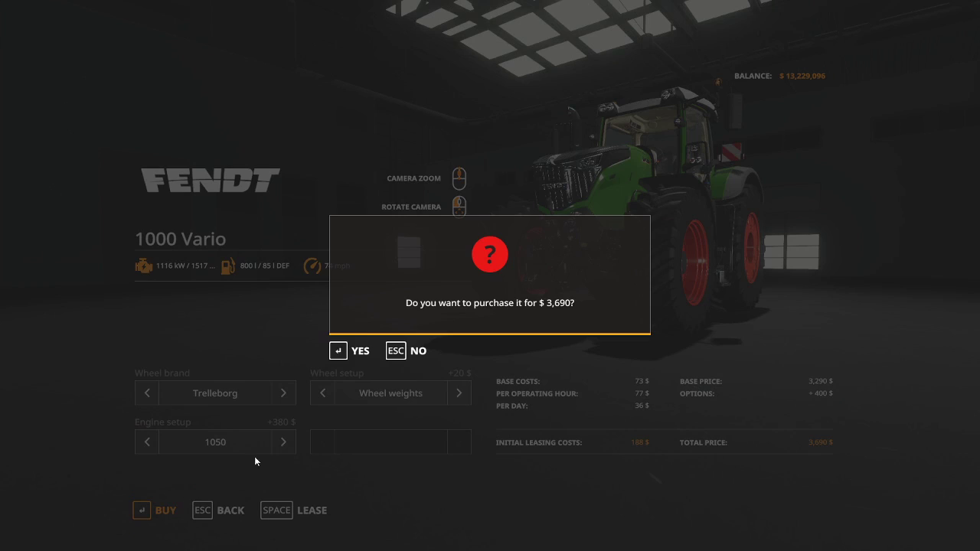
left_click(360, 349)
left_click(360, 344)
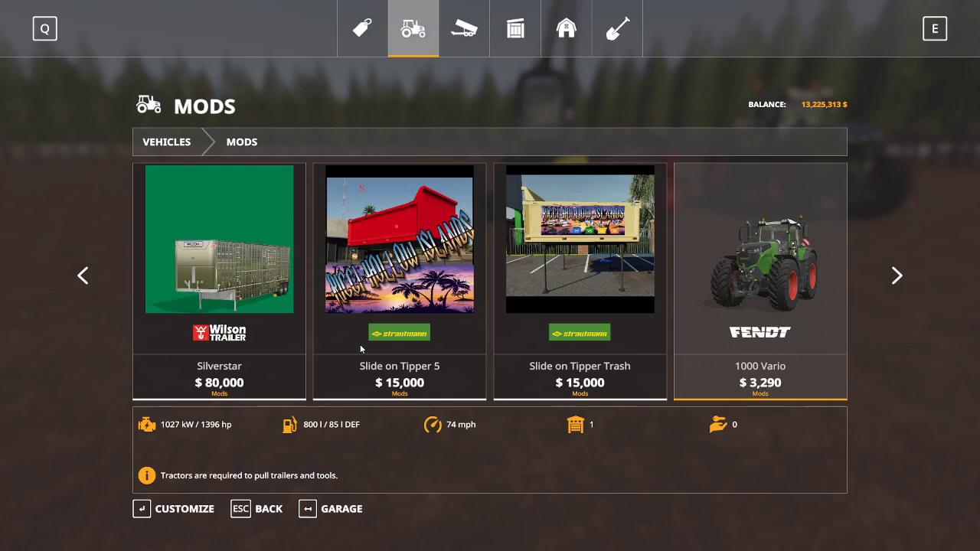
key("Escape")
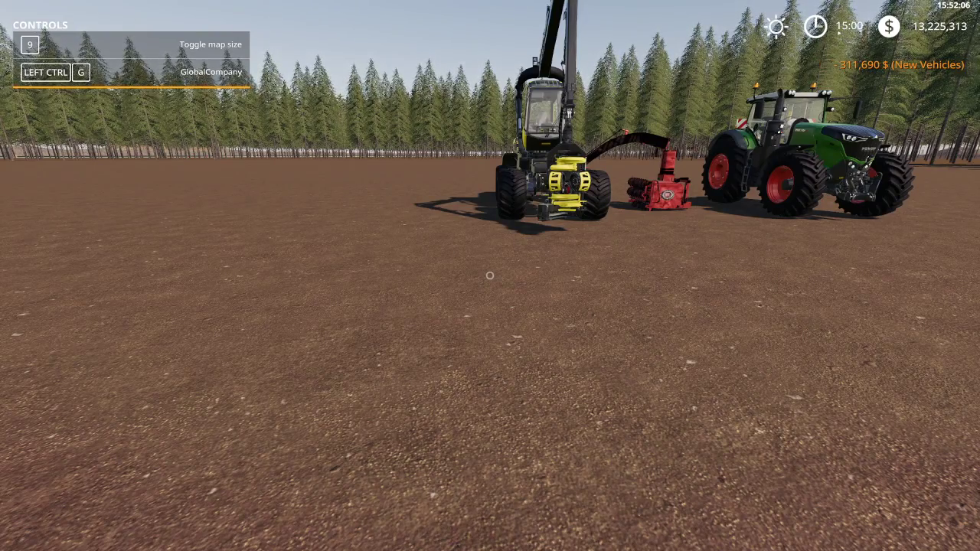
Walk over to the purchased Fendt tractor, get in and view it from outside
key("w")
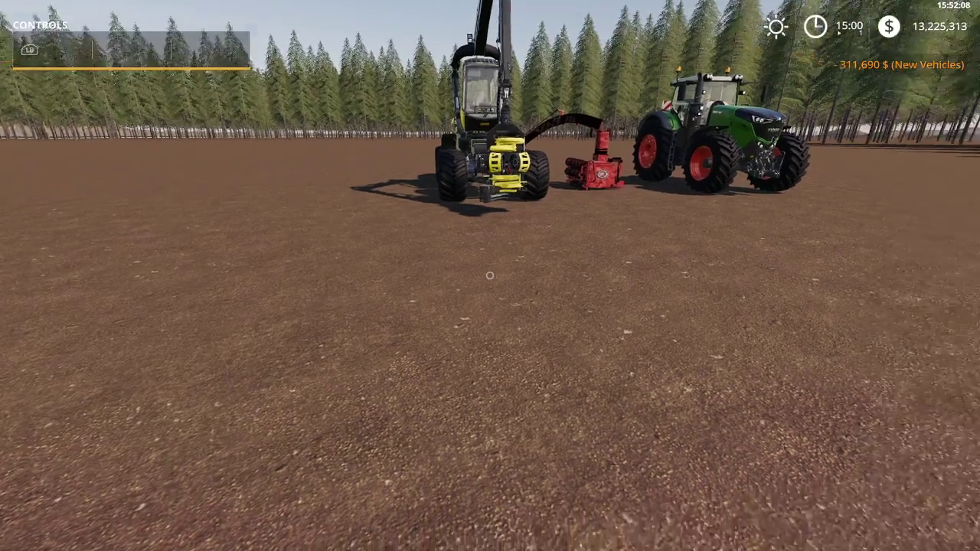
key("w")
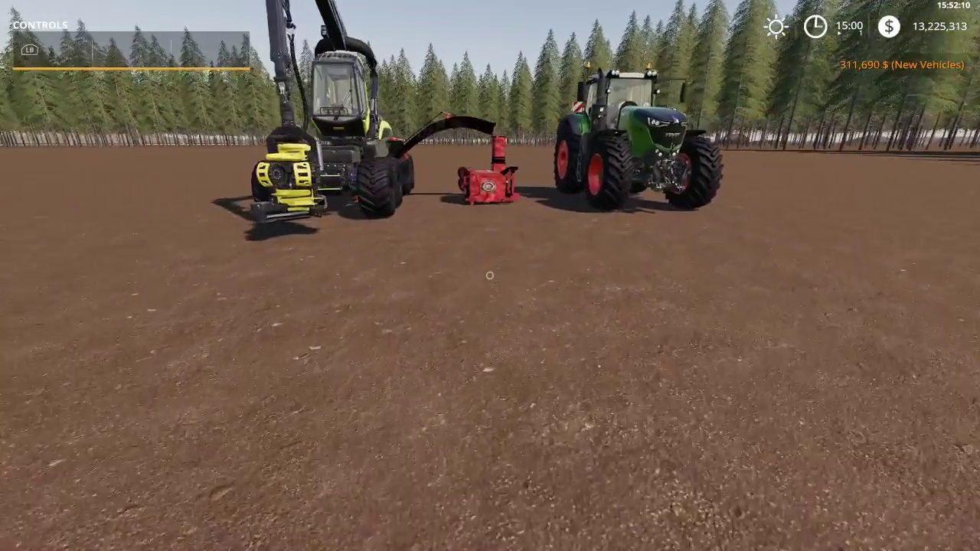
key("e")
scroll(490, 275, "down", 3)
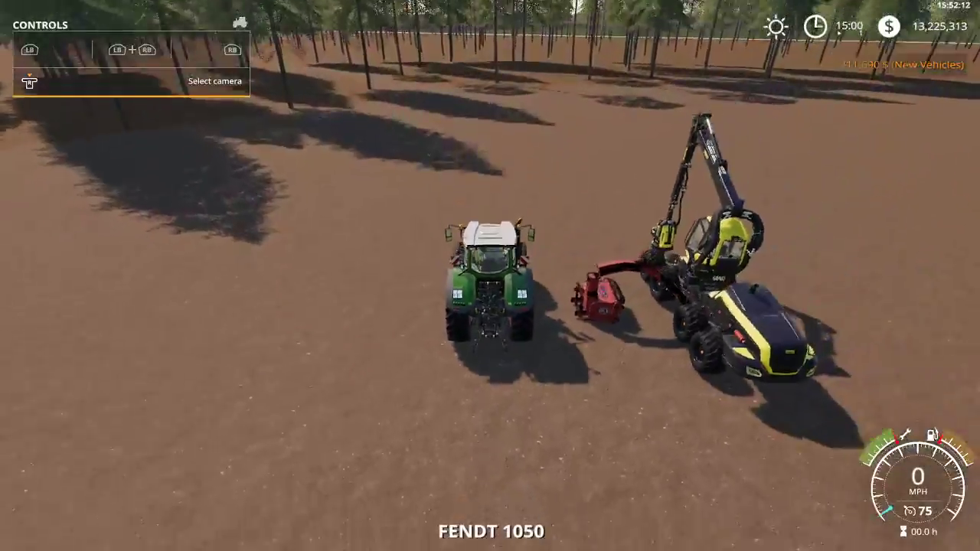
Switch to the Ponsse ScorpionKing and start driving it across the open ground
key("Tab")
scroll(490, 276, "down", 5)
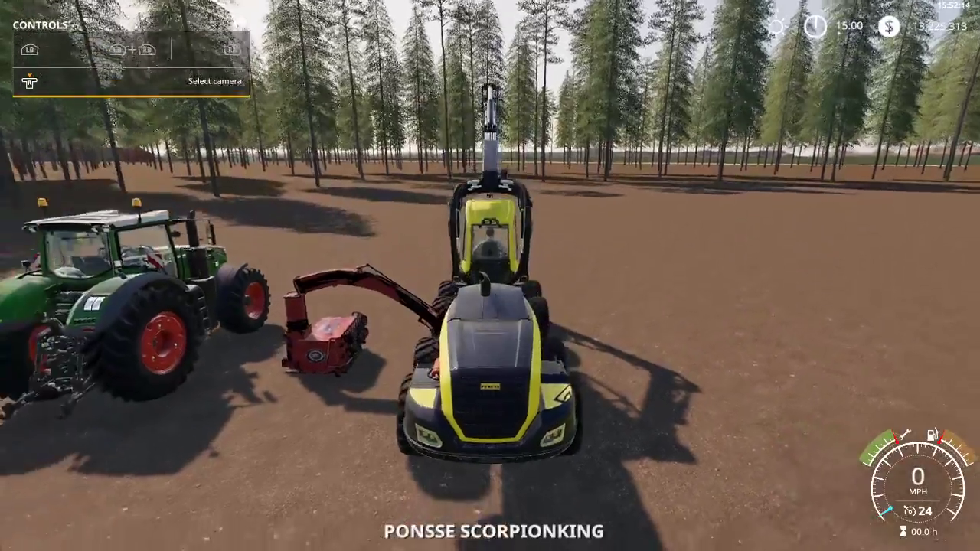
key("a")
key("w")
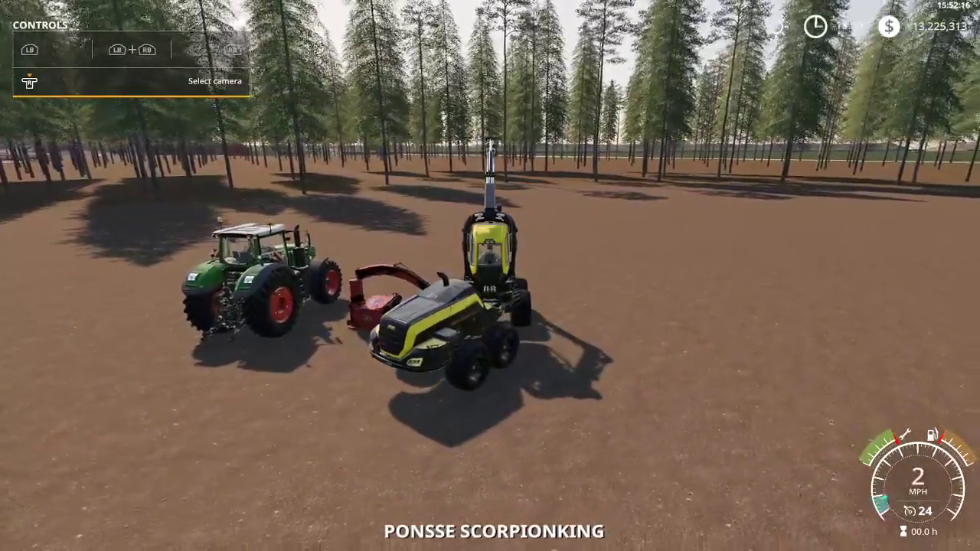
key("w")
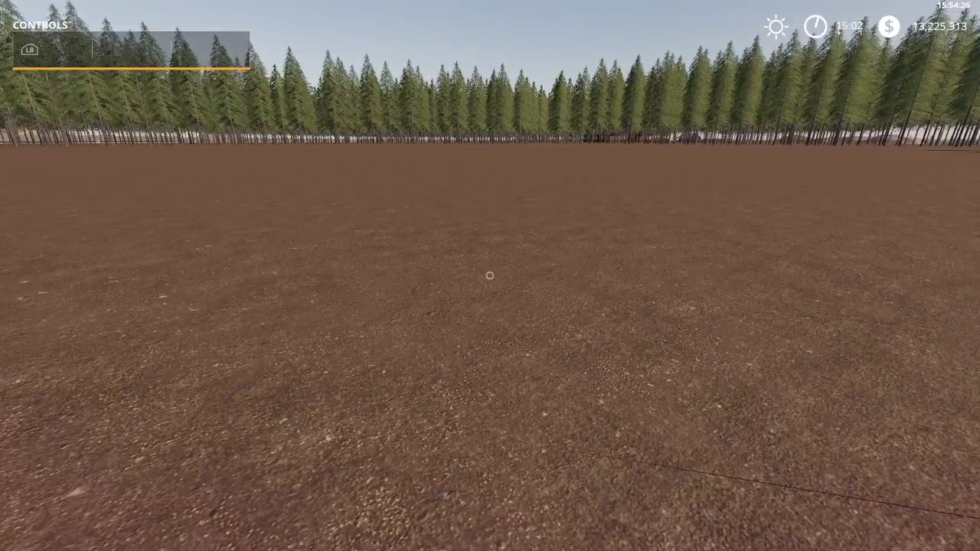
Look at the placeables categories in the shop and return to the map
key("p")
key("Escape")
key("Escape")
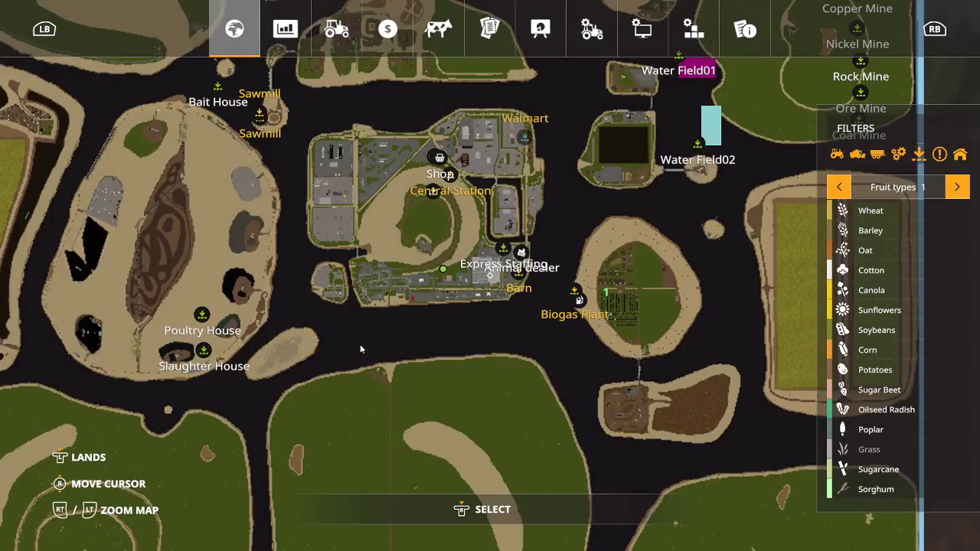
key("Escape")
key("p")
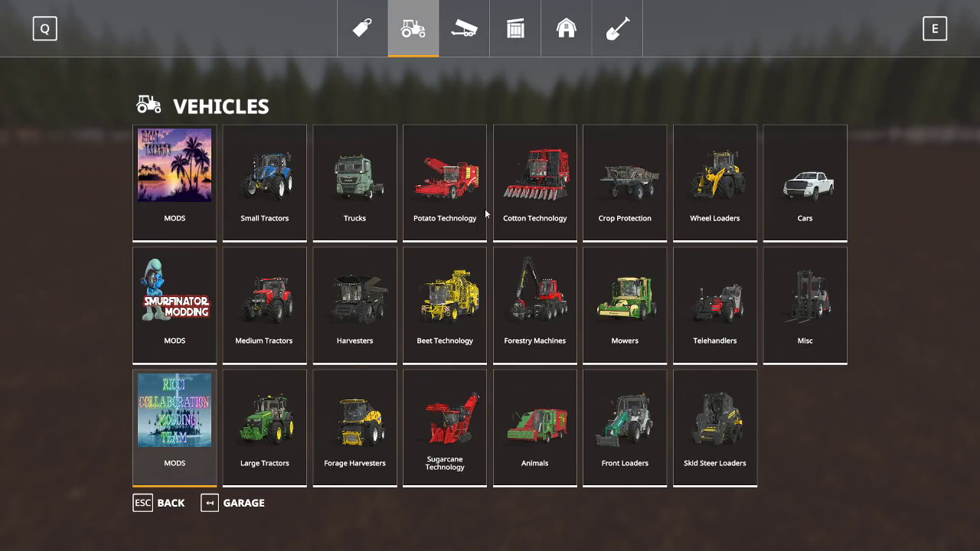
left_click(564, 48)
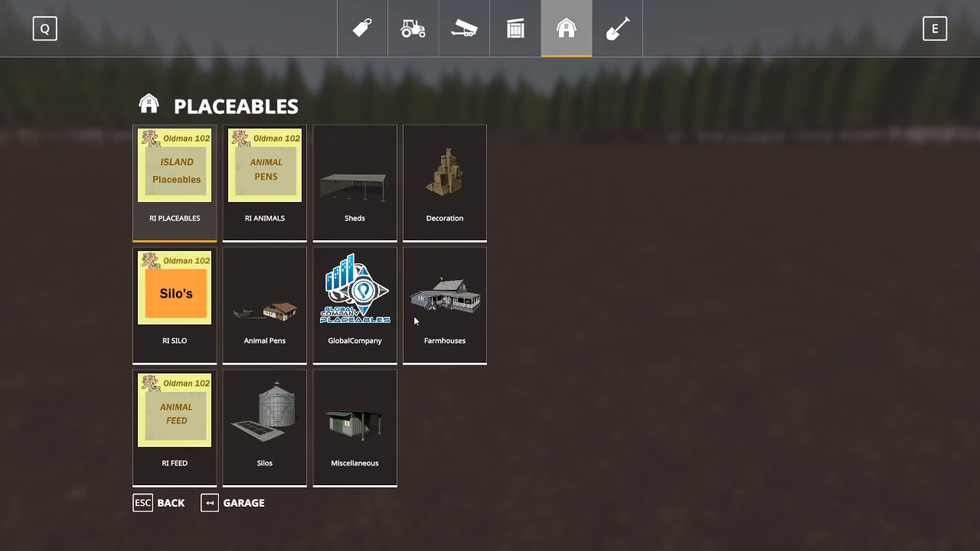
key("Escape")
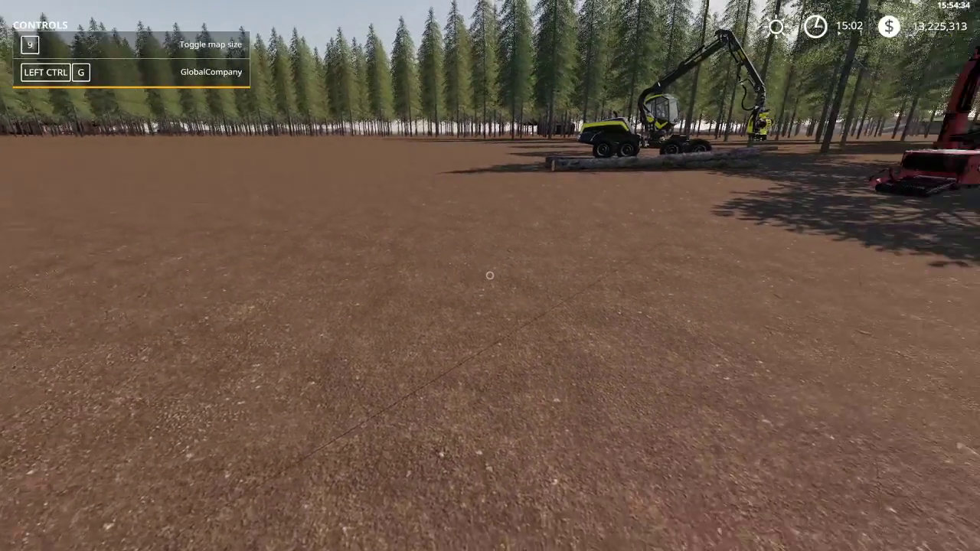
Buy the Ricci Hollow Islands Roadrunner truck for $152,000 with the standard configuration, Lizard wheels and no beacon
key("p")
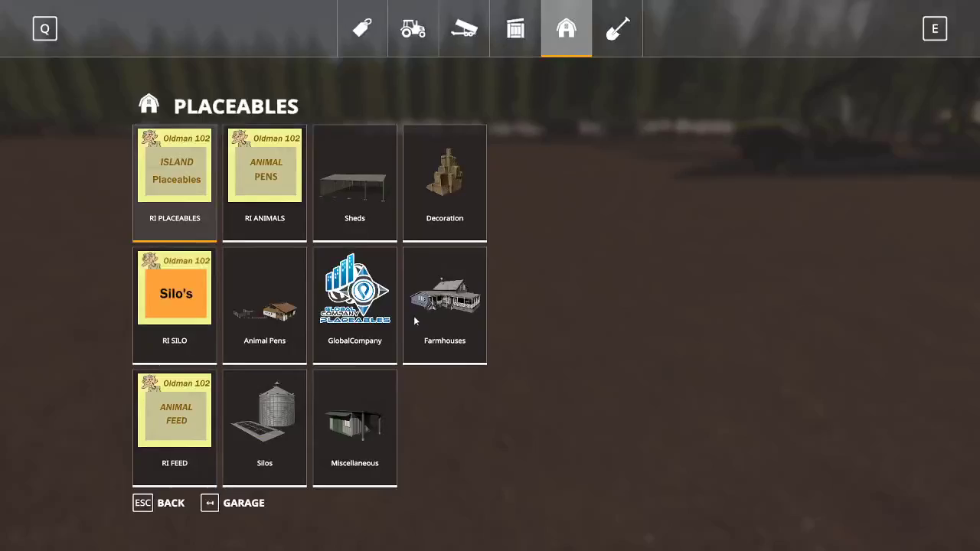
left_click(414, 29)
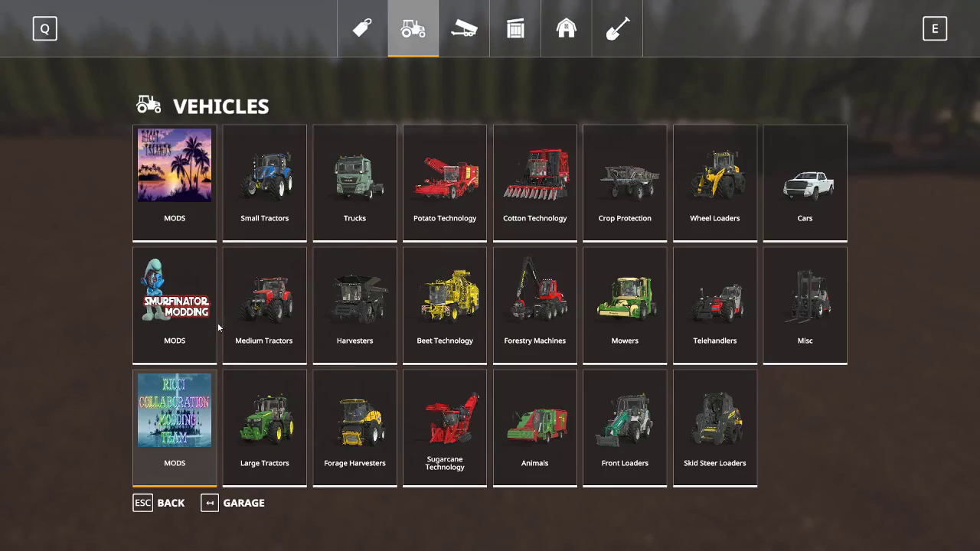
left_click(181, 412)
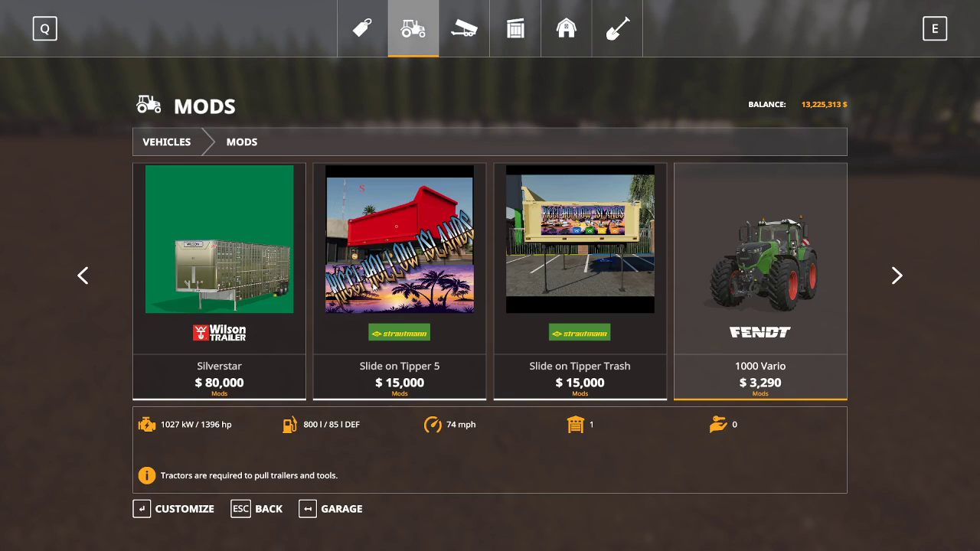
scroll(387, 281, "down", 5)
scroll(391, 283, "up", 6)
scroll(391, 285, "up", 6)
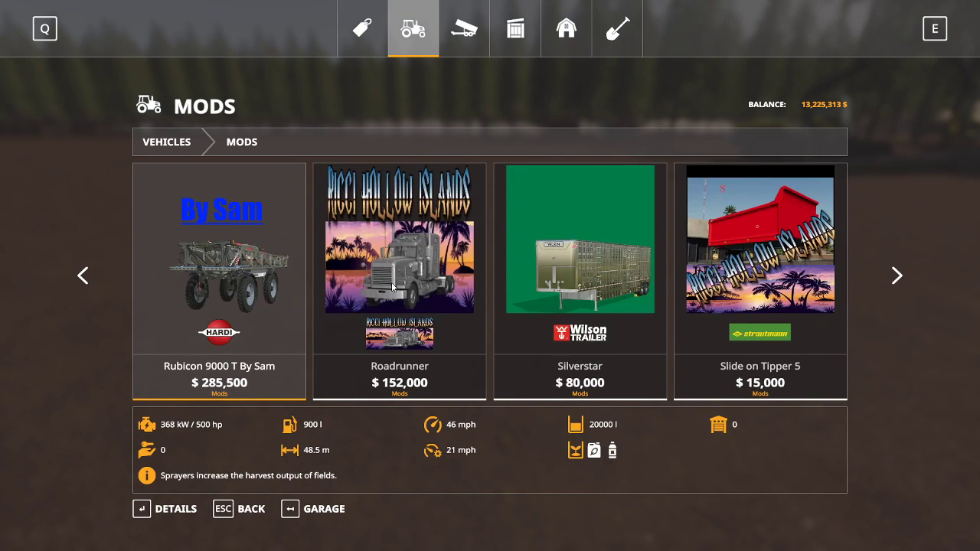
left_click(793, 290)
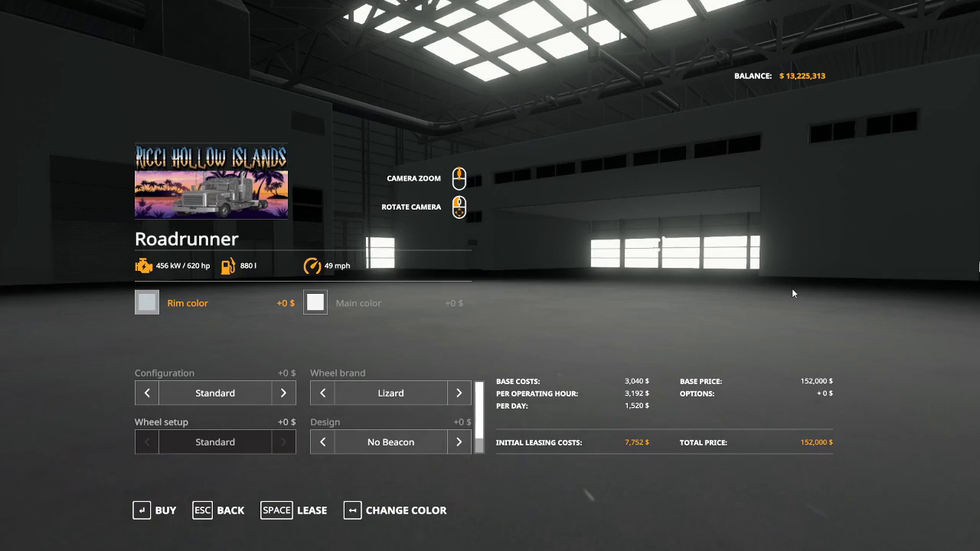
left_click(170, 509)
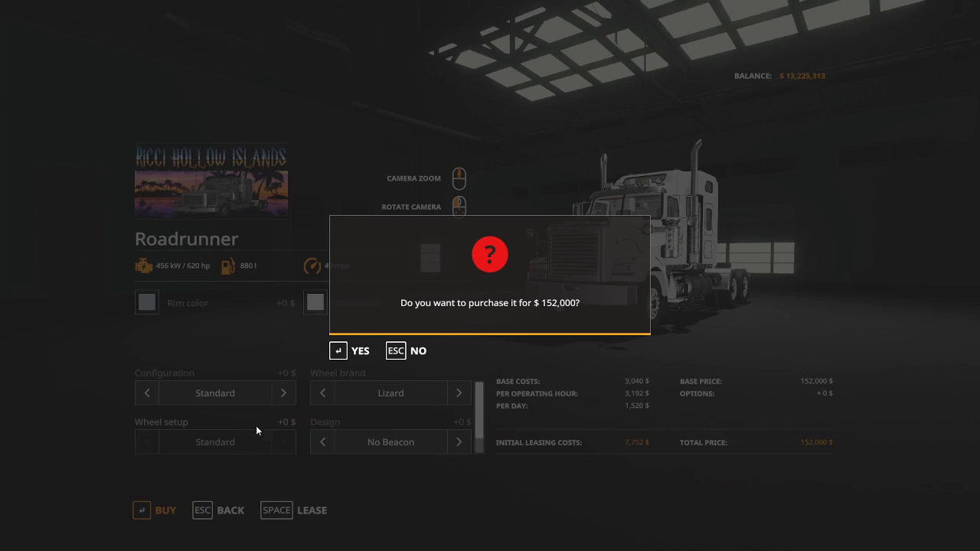
left_click(361, 352)
left_click(358, 349)
left_click(231, 510)
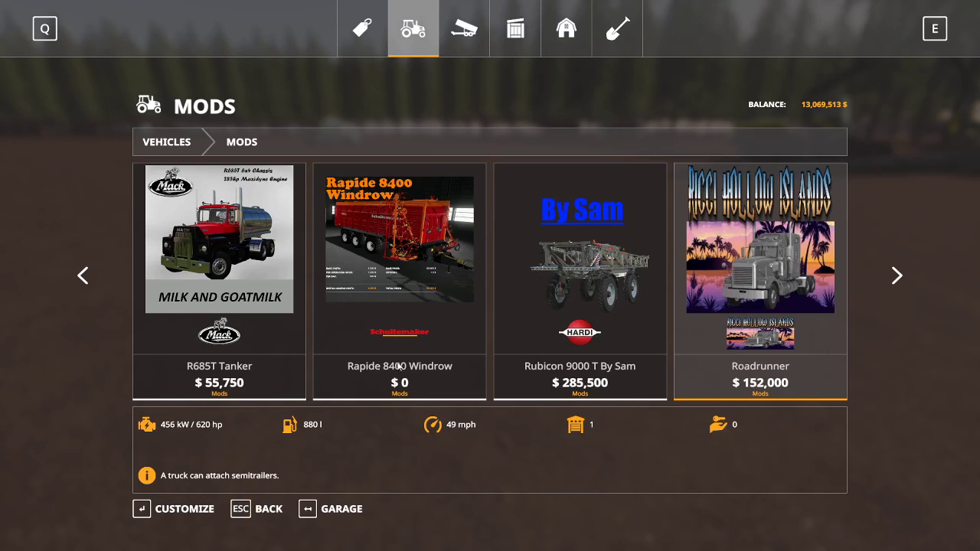
Look through the forestry equipment tools in the shop for timber trailers and return to the map
left_click(464, 31)
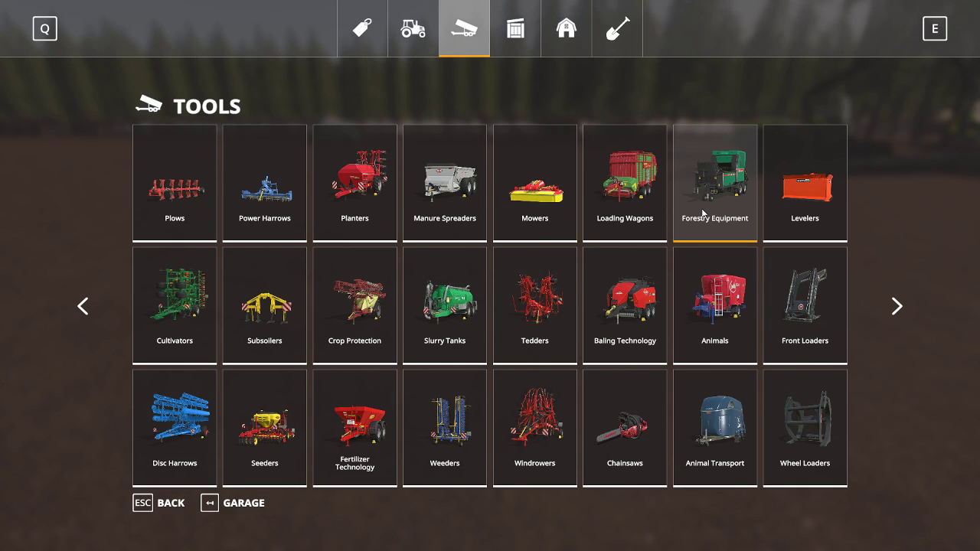
left_click(702, 214)
scroll(600, 278, "down", 5)
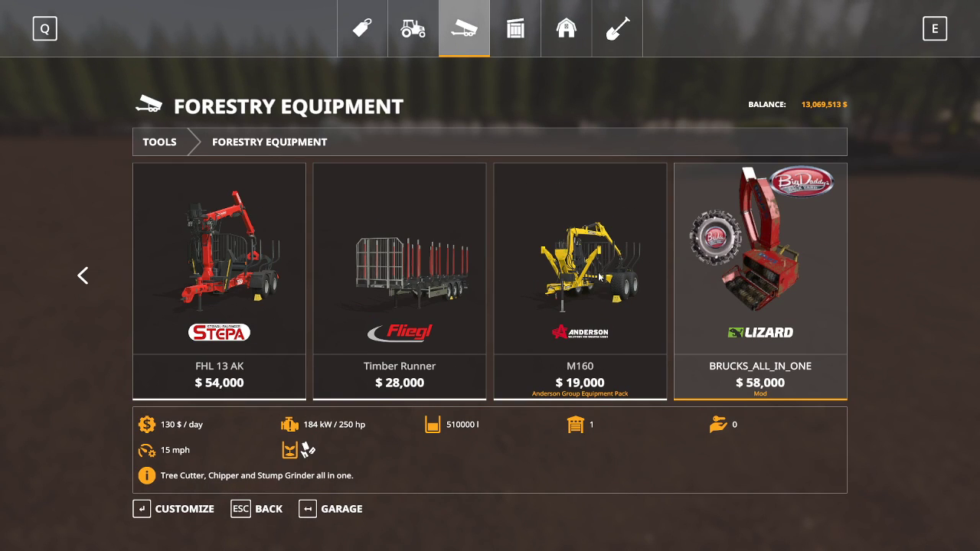
scroll(658, 302, "up", 8)
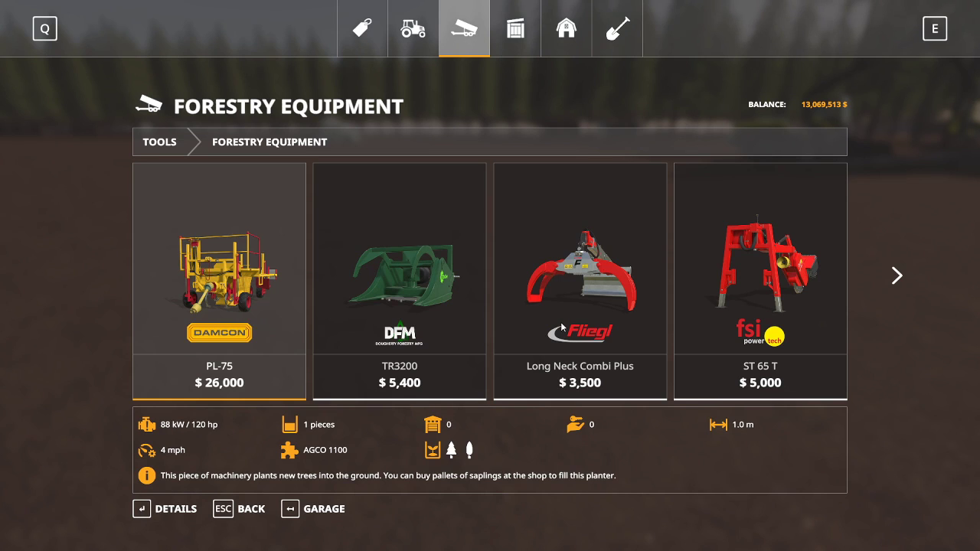
scroll(562, 327, "down", 4)
scroll(561, 327, "down", 4)
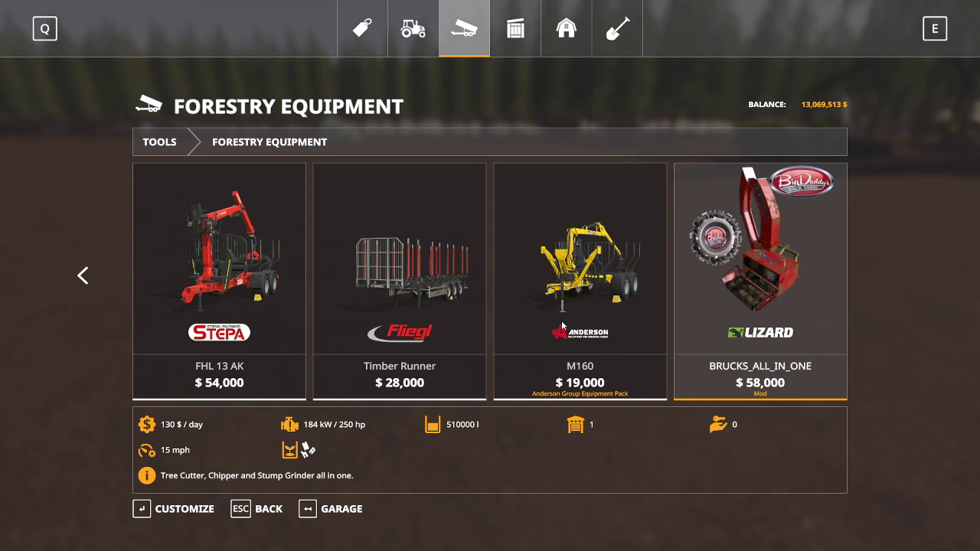
left_click(267, 511)
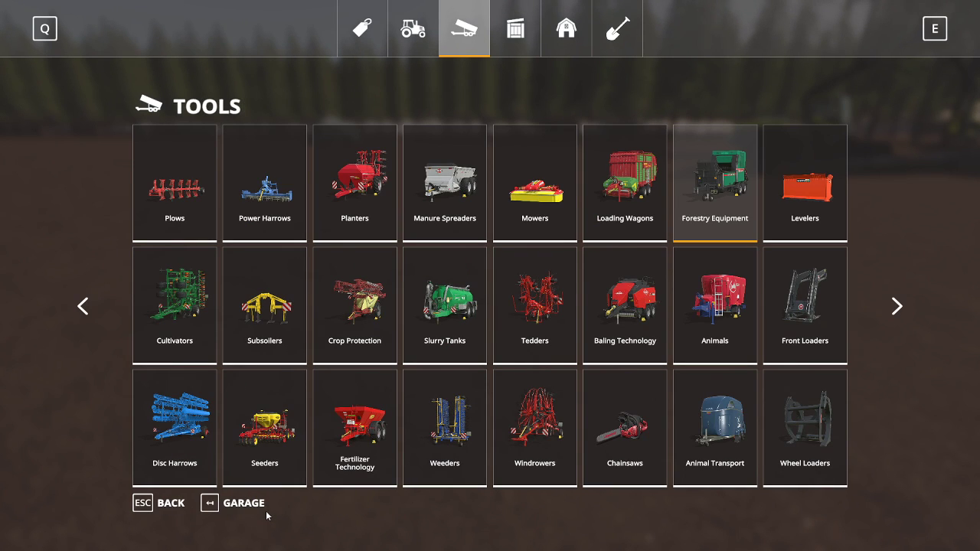
left_click(170, 508)
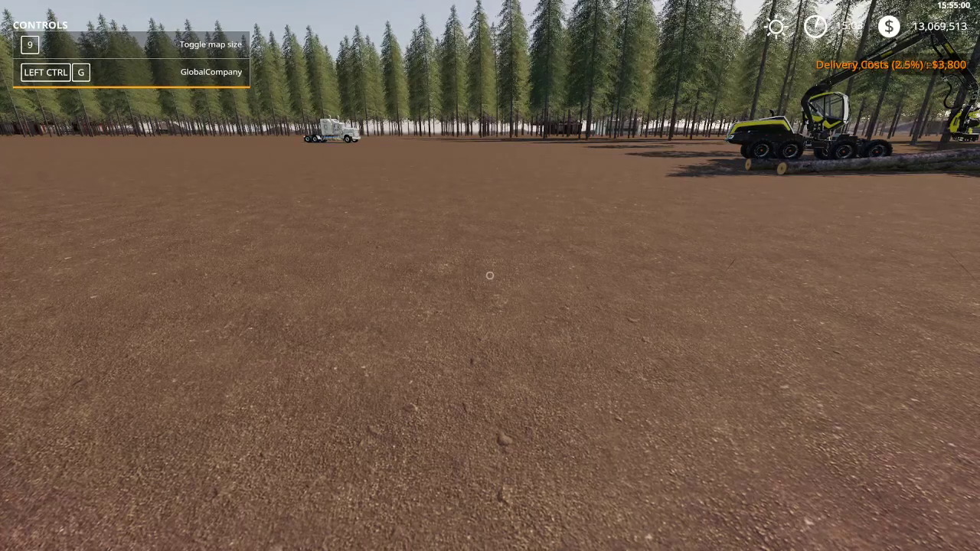
Save the current game from the game settings and quit to the desktop
key("Escape")
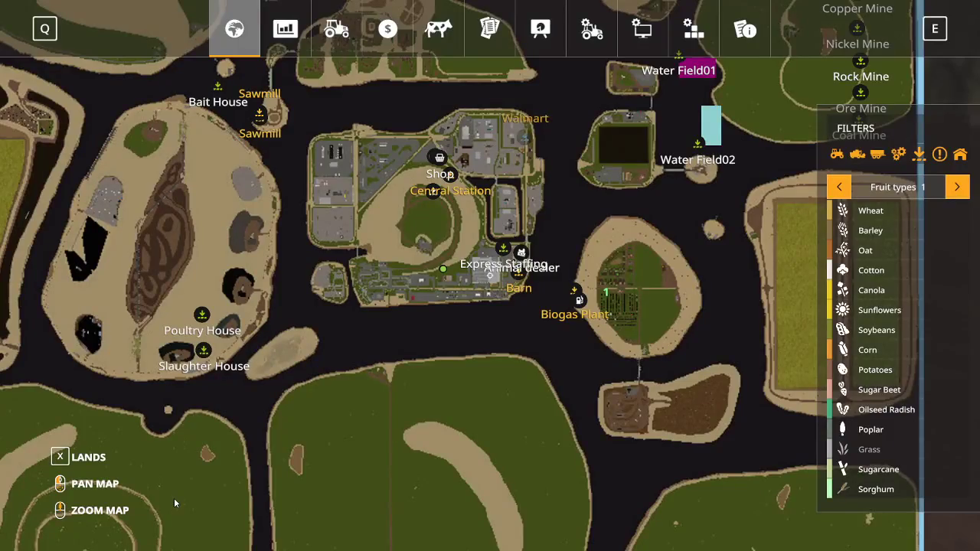
left_click(592, 28)
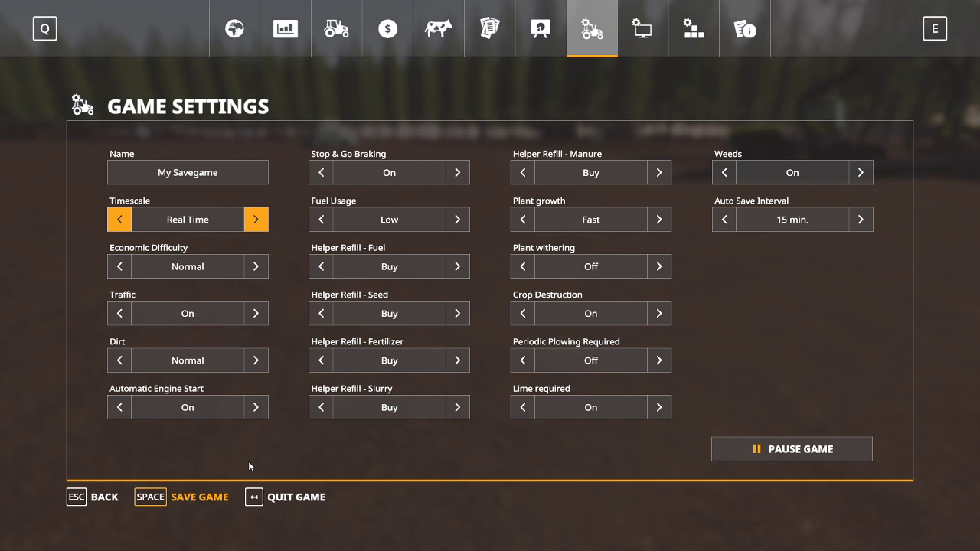
key("space")
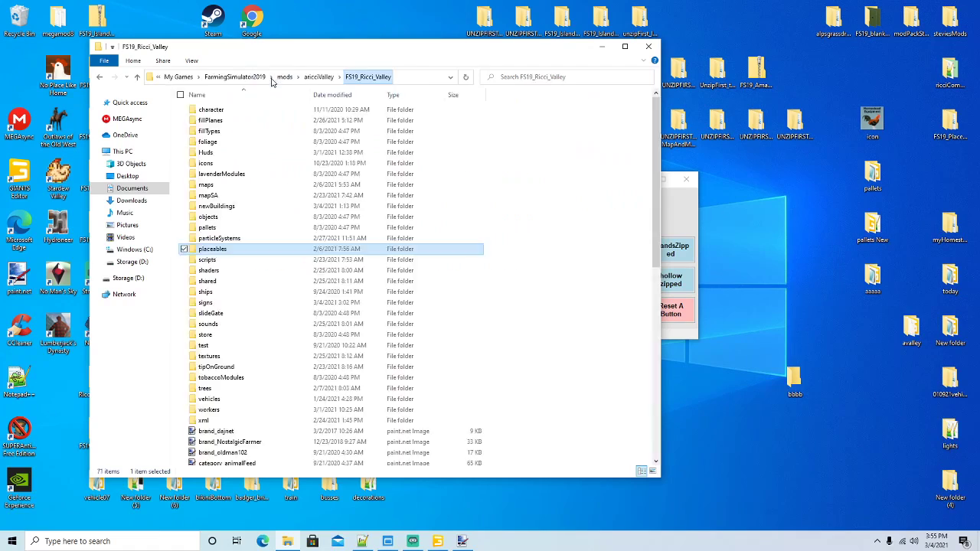
Copy the FS19_FlieglTimberRunnerWideAutoloadWood archive from the homesteadZipped mods folder
left_click_drag(306, 50, 273, 46)
left_click(253, 72)
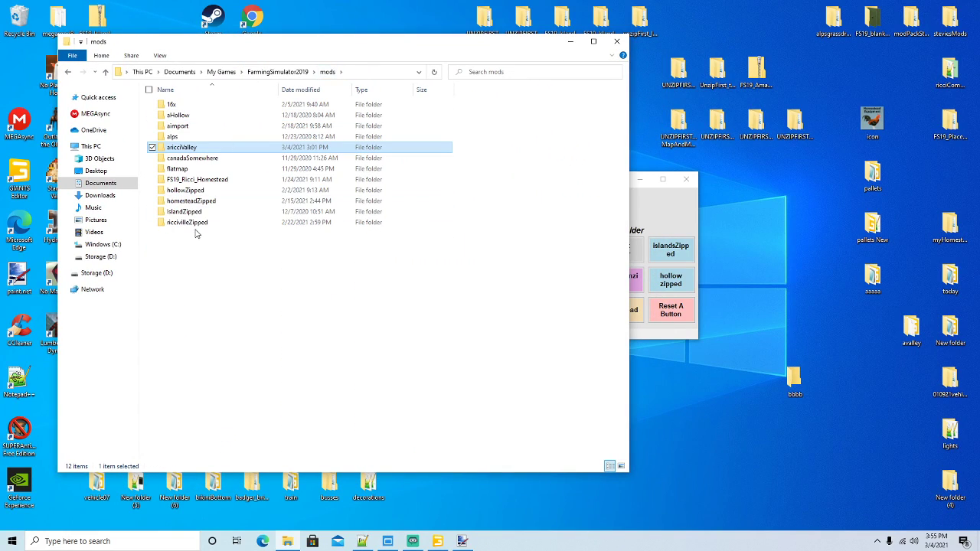
left_click(194, 202)
double_click(195, 204)
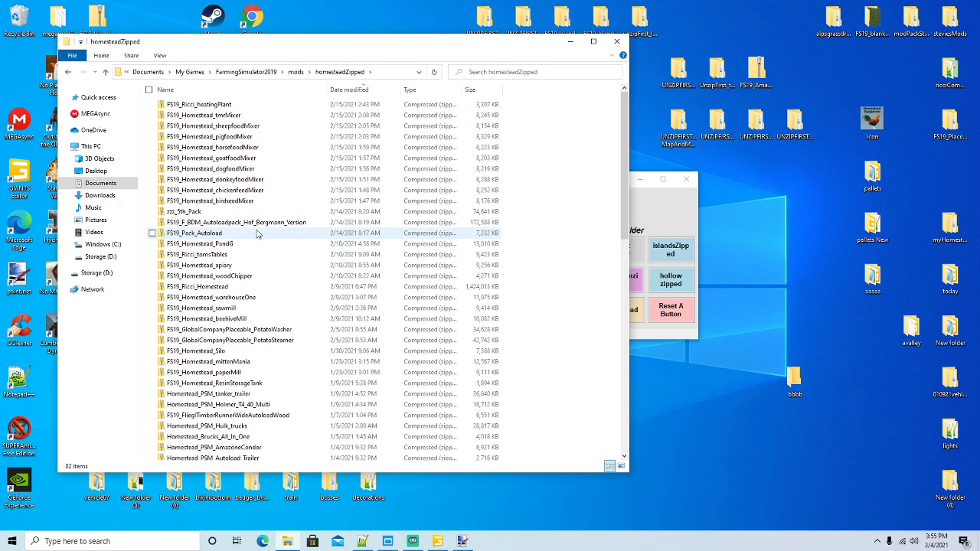
scroll(258, 234, "down", 1)
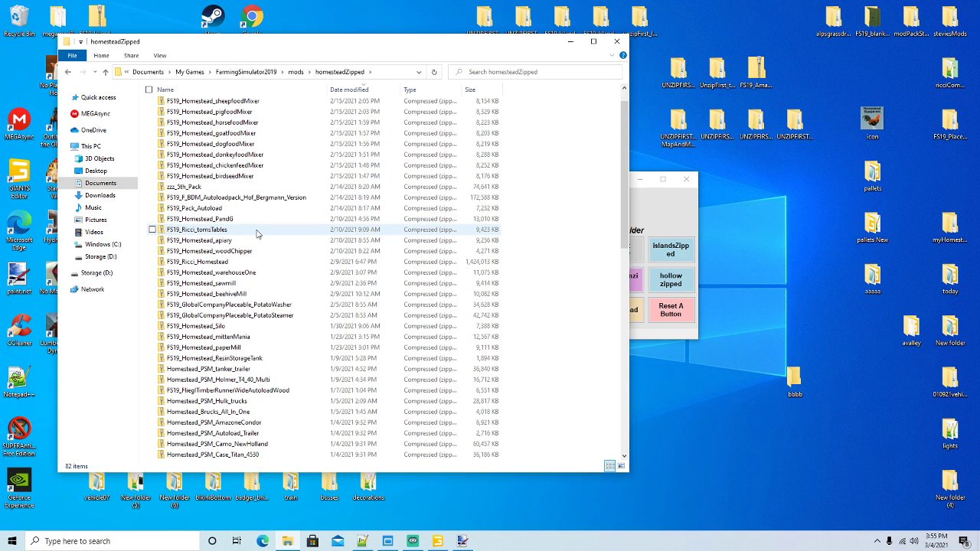
scroll(258, 234, "down", 1)
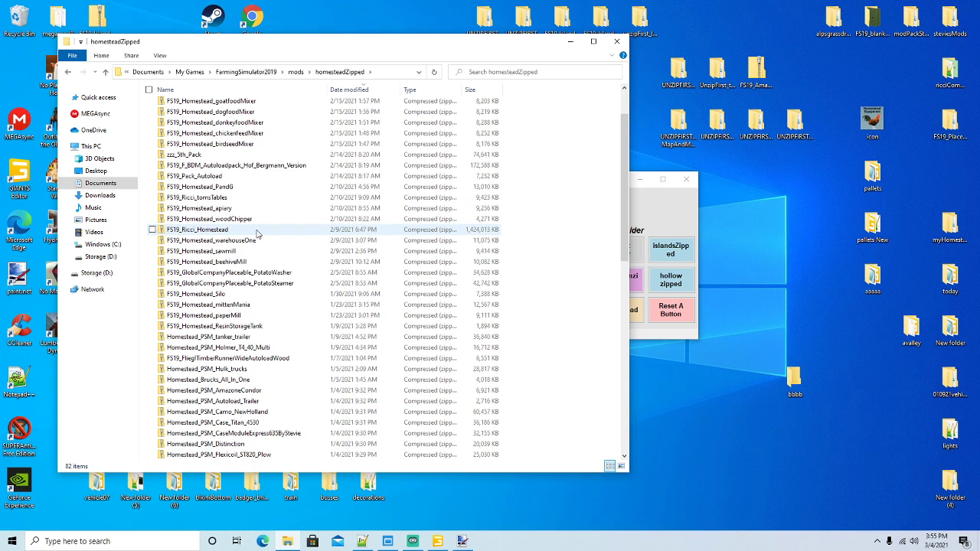
left_click(268, 364)
right_click(267, 364)
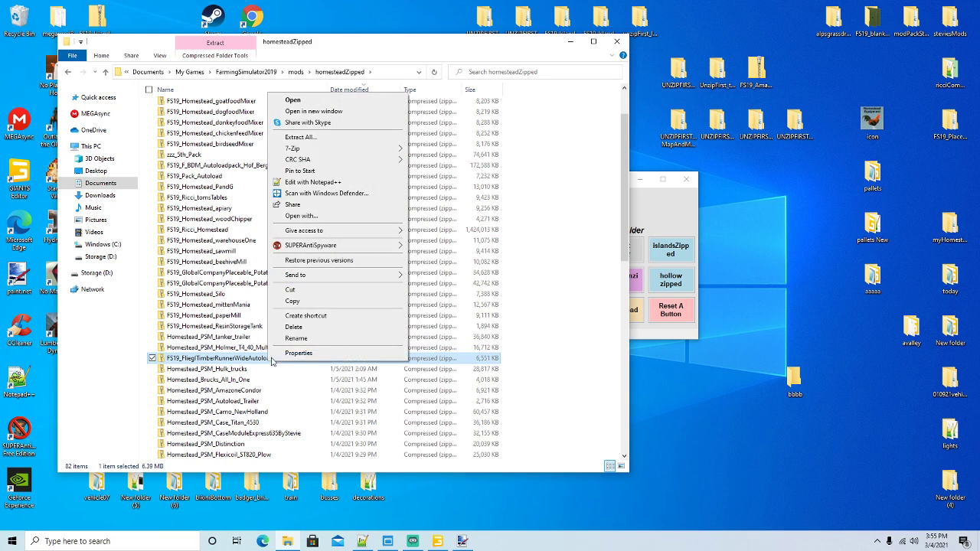
left_click(293, 302)
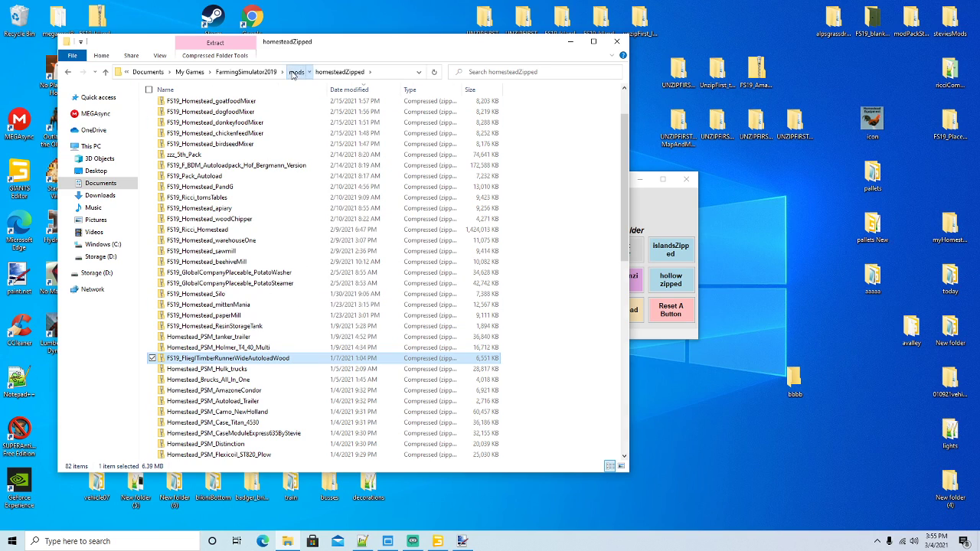
Paste the copied timber trailer archive into the aricciValley mods folder
left_click(295, 72)
double_click(192, 147)
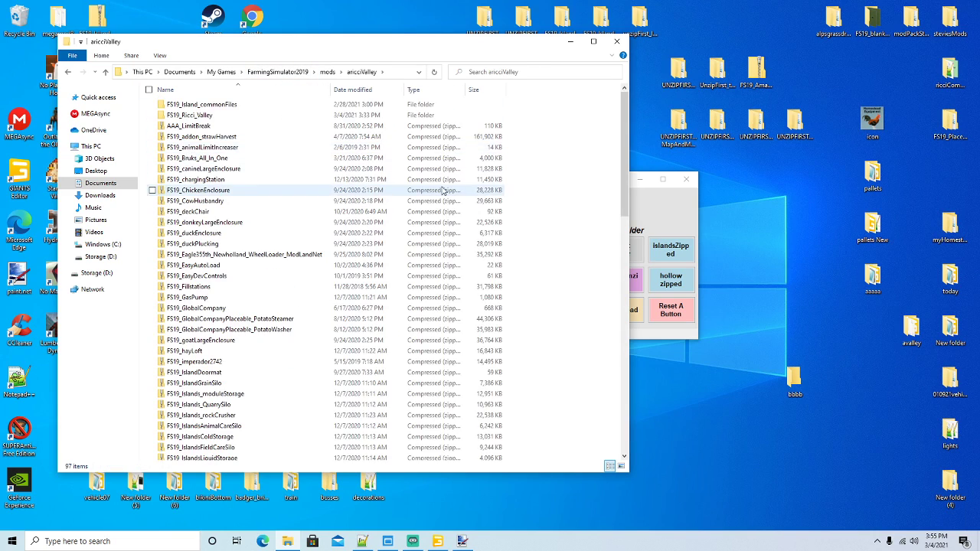
right_click(547, 206)
left_click(572, 276)
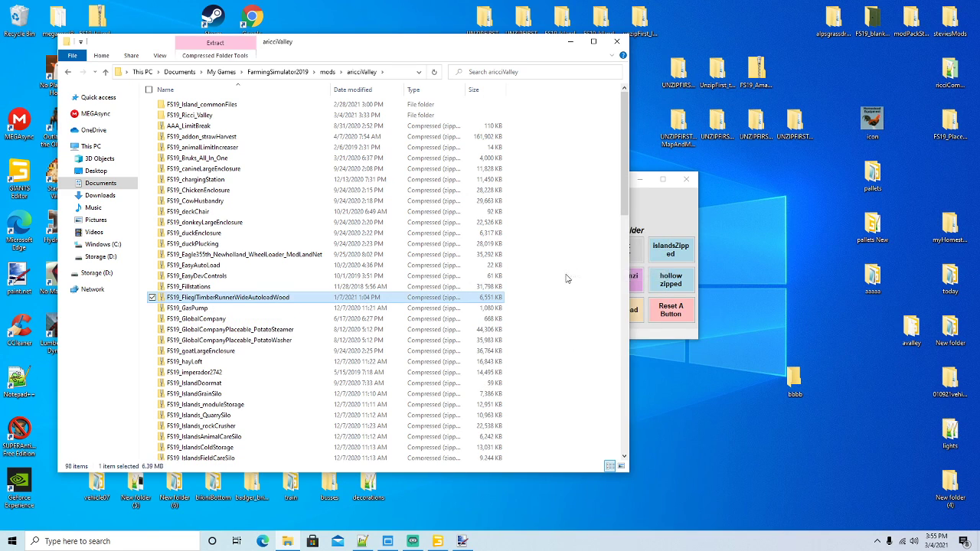
Copy the FS19_Ricci_mammothMill archive from its FS19_PlaceableMods subfolder into aricciValley and minimize the folder window
double_click(949, 123)
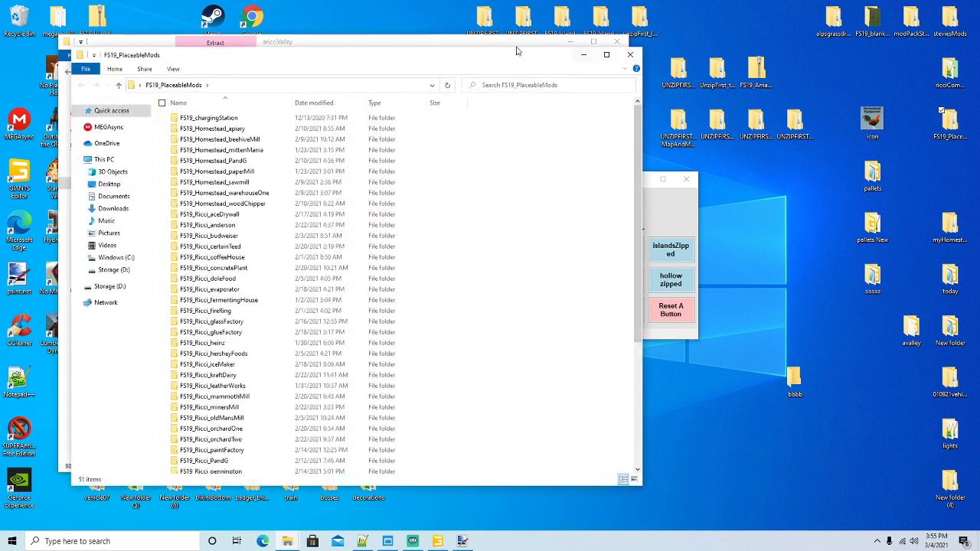
left_click_drag(490, 56, 741, 58)
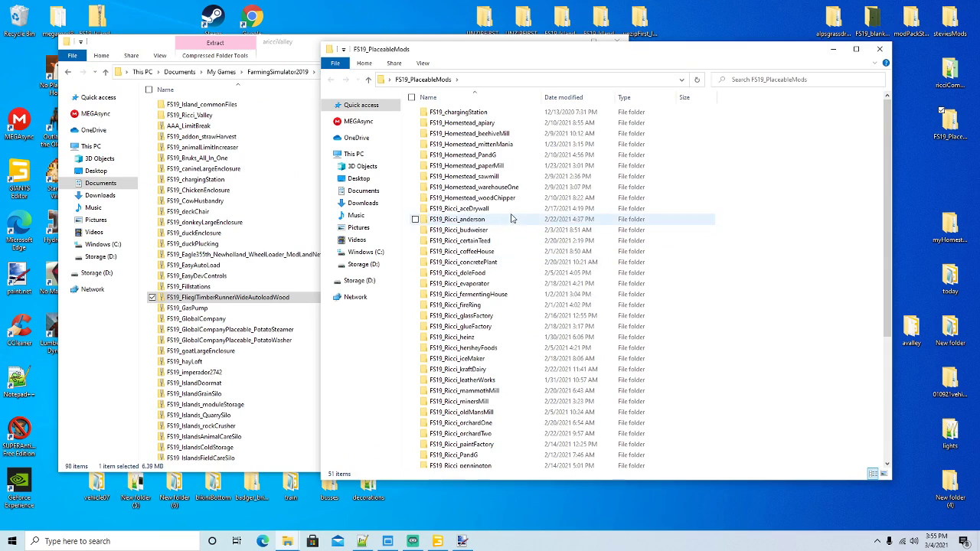
left_click(485, 393)
right_click(480, 199)
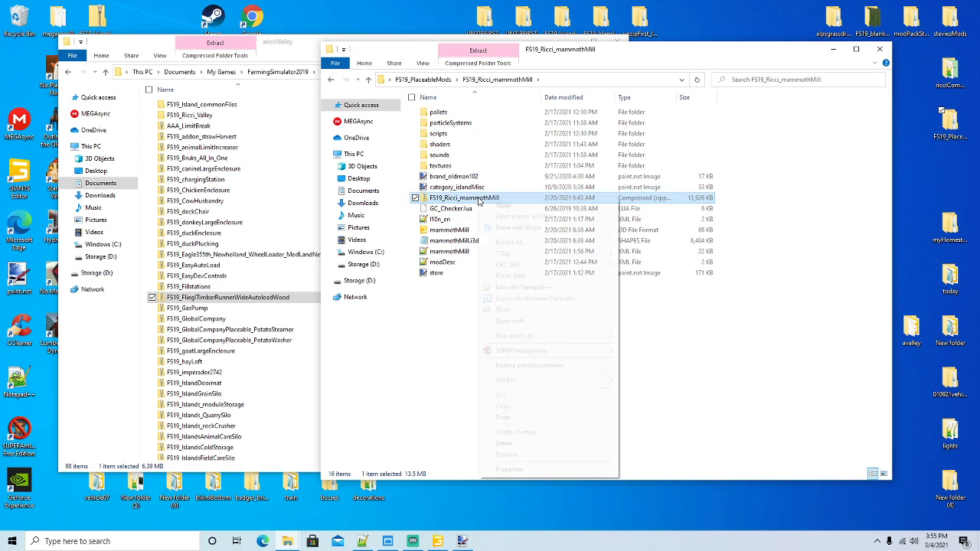
left_click(504, 407)
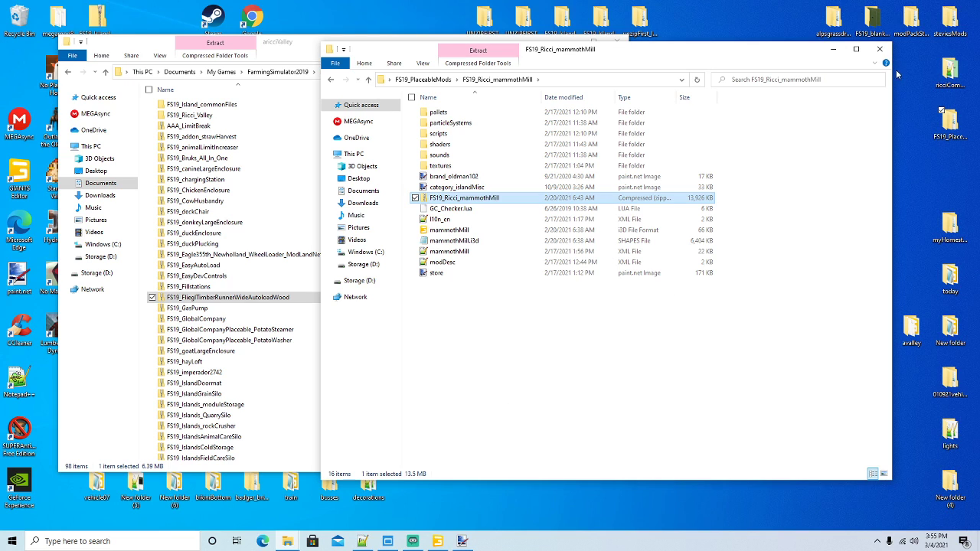
left_click(884, 52)
right_click(546, 168)
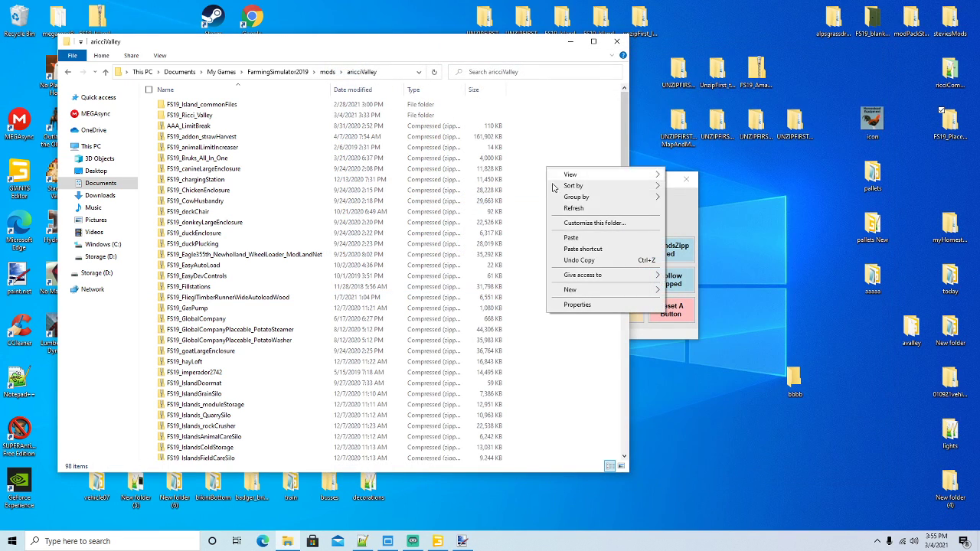
left_click(570, 239)
left_click(571, 42)
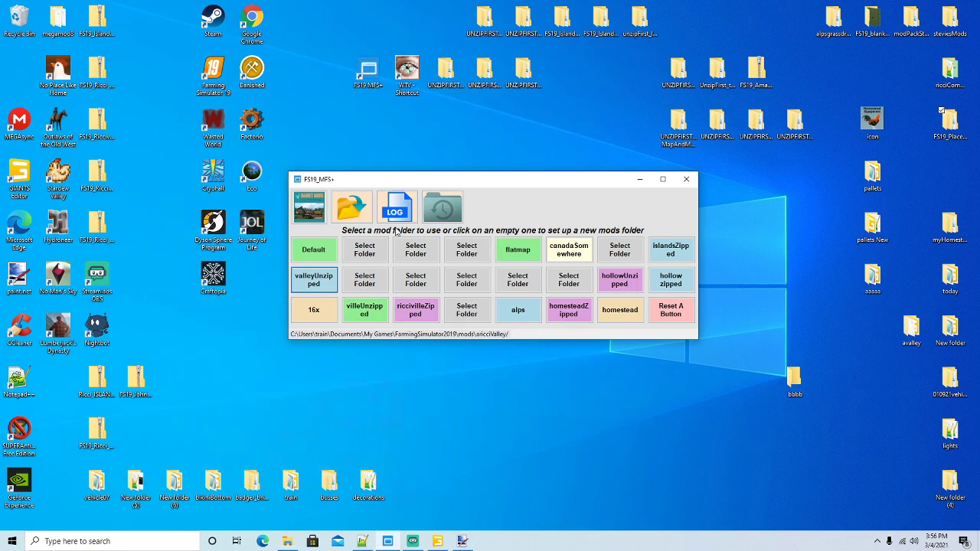
Launch Farming Simulator 19 with the valleyUnzipped mod folder and bring up Savegame 8 among the career savegames
left_click(318, 284)
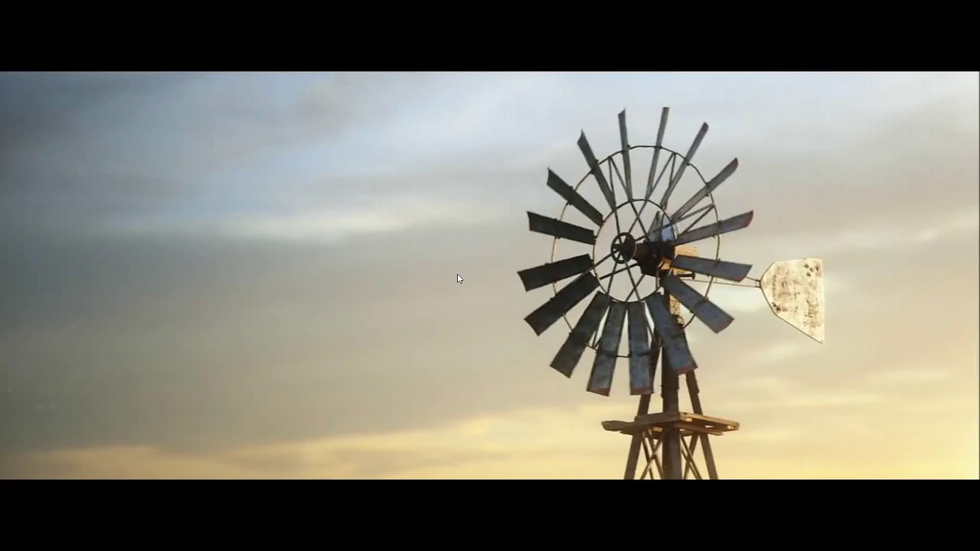
left_click(459, 279)
left_click(105, 313)
scroll(574, 305, "down", 7)
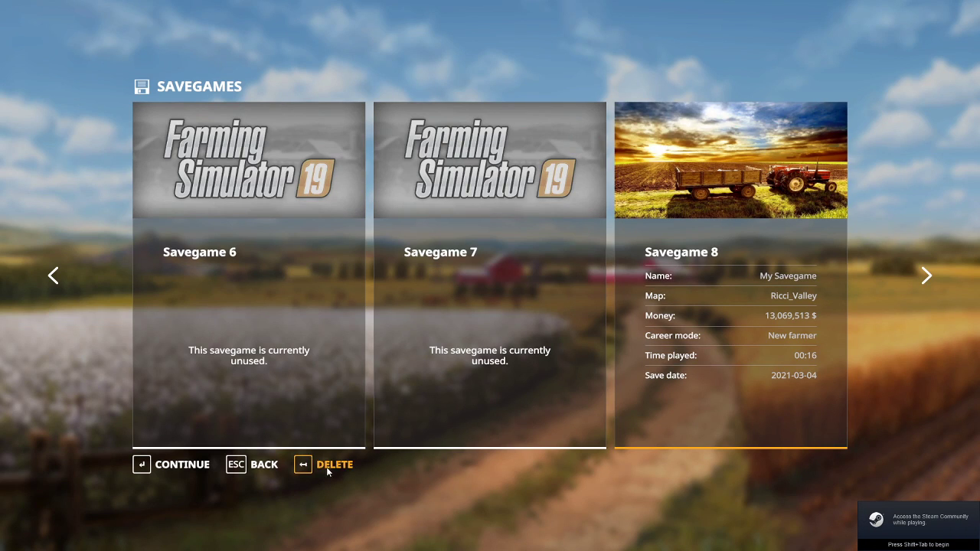
Load Savegame 8 on Ricci_Valley with all mods and DLC selected and enter the game
left_click(667, 373)
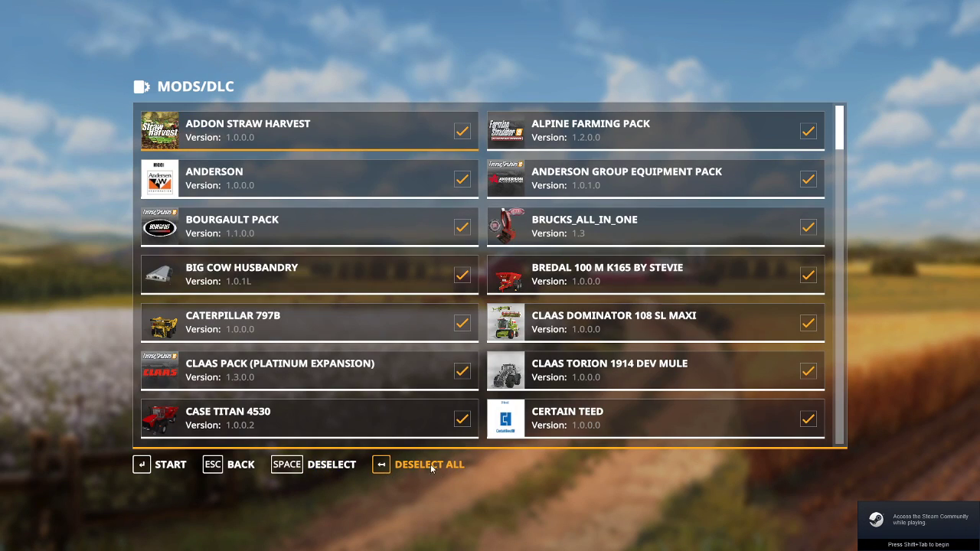
left_click(429, 466)
left_click(425, 465)
left_click(163, 464)
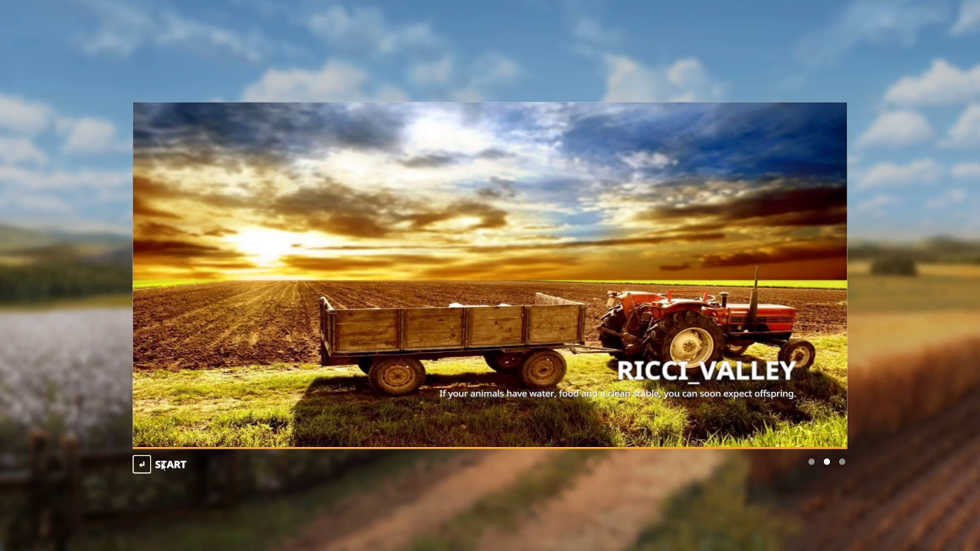
key("Return")
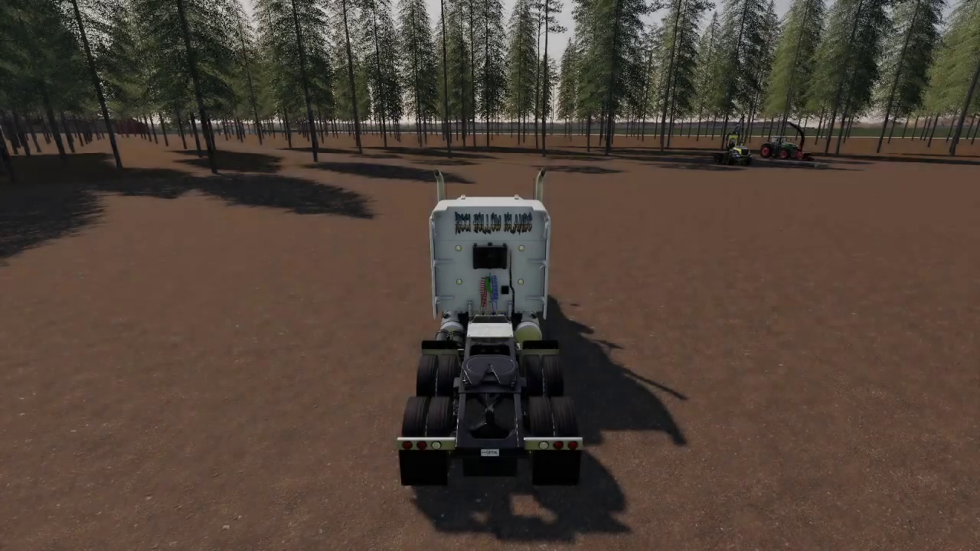
Find the Fliegl Timber Runner Wide trailers among the shop's forestry equipment tools
scroll(490, 276, "down", 5)
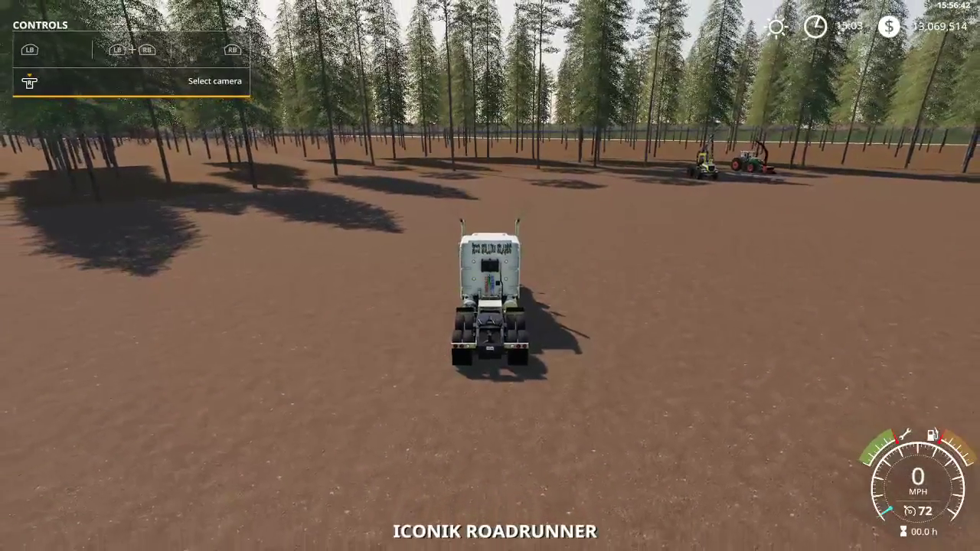
key("p")
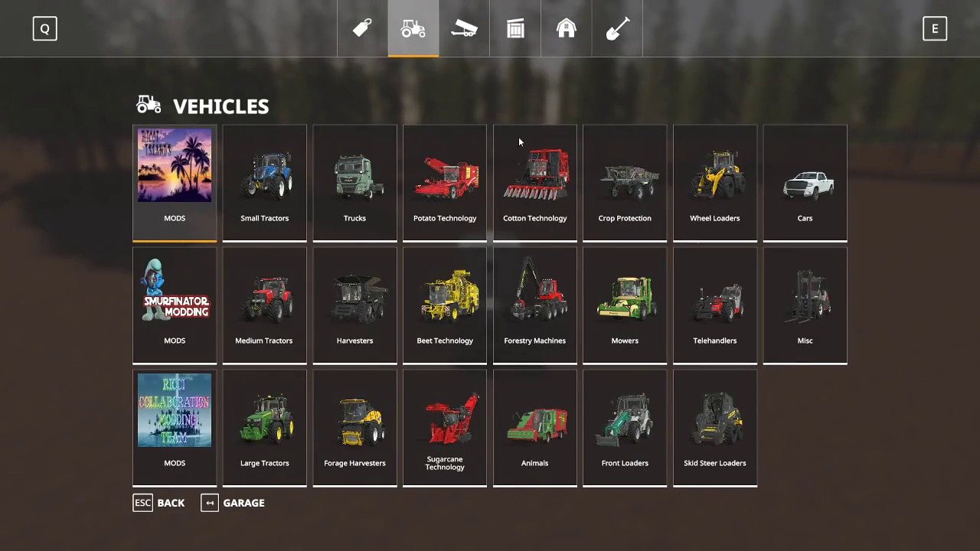
left_click(469, 44)
scroll(647, 292, "down", 3)
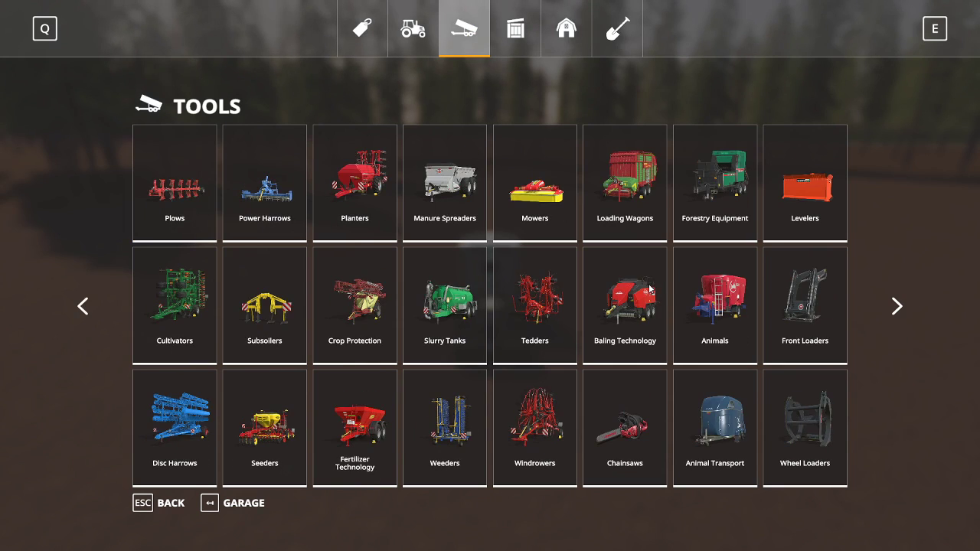
left_click(700, 207)
scroll(643, 272, "down", 1)
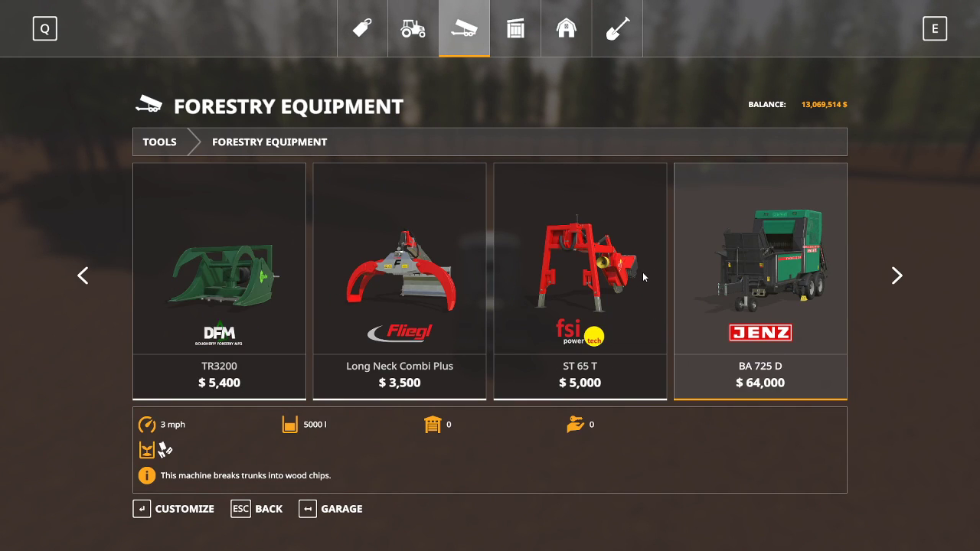
scroll(642, 272, "down", 3)
scroll(658, 285, "down", 3)
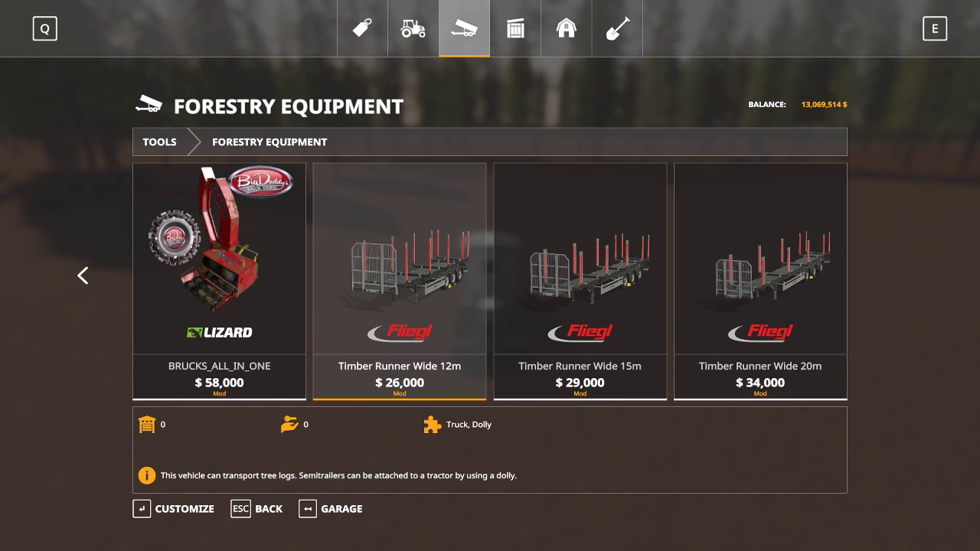
Buy the Fliegl Timber Runner Wide 12m for $26,000 with standard configuration and wheels, and return to the map
left_click(428, 343)
left_click(143, 511)
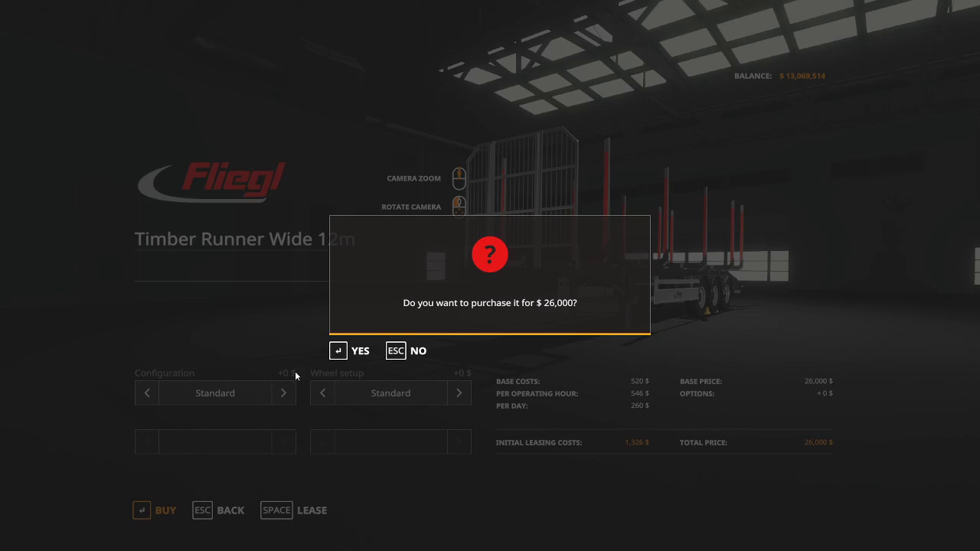
left_click(343, 350)
left_click(345, 350)
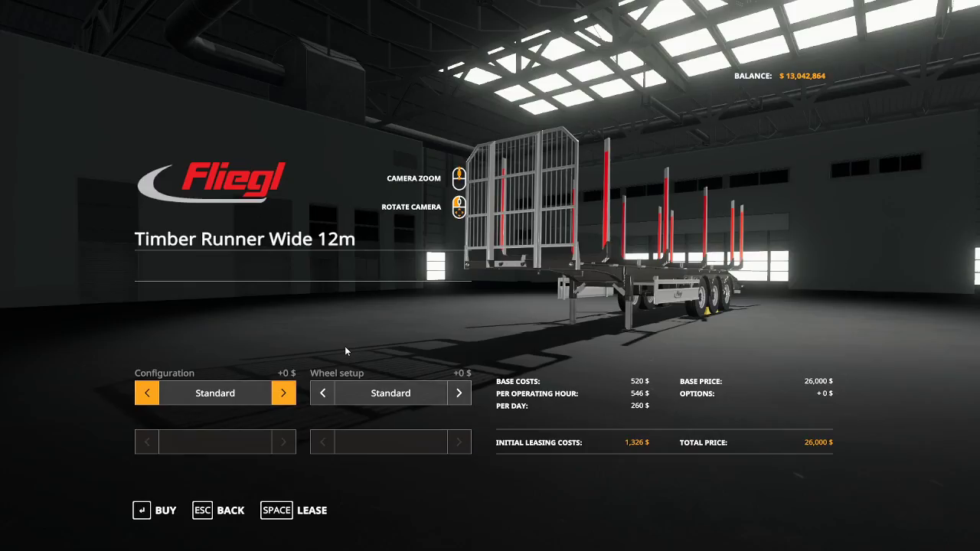
key("Escape")
key("Escape")
key("Escape")
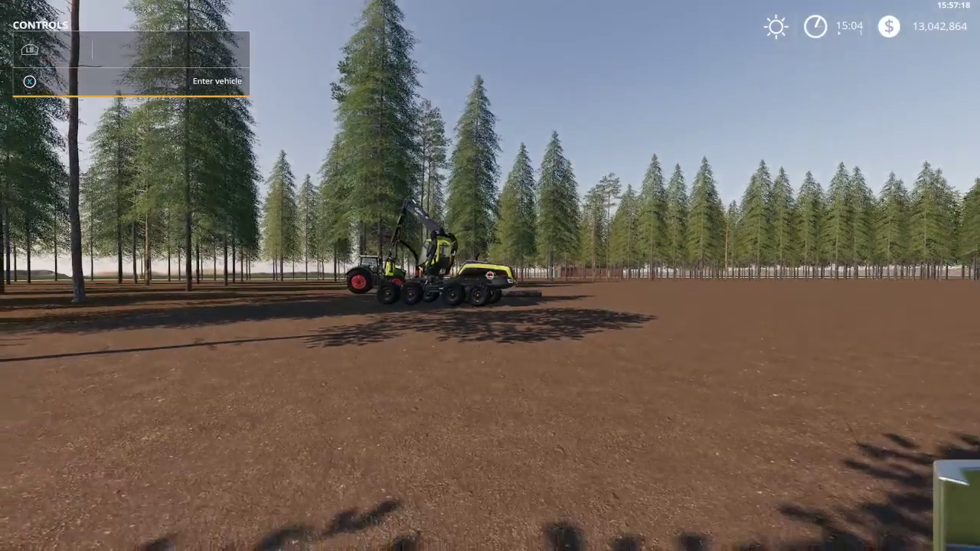
Buy the Mammoth Mill for $149,000 from the RI Placeables and place it in the clearing, then return to the map
key("p")
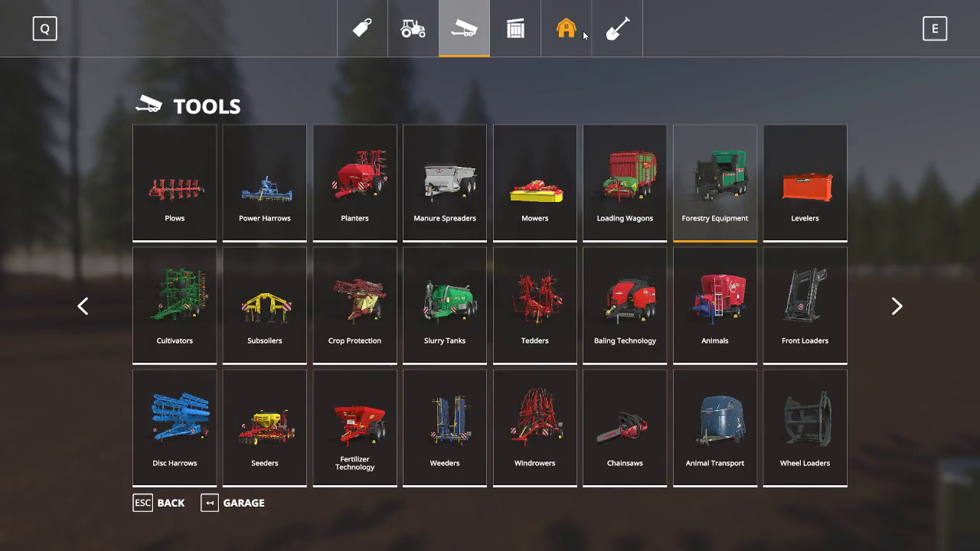
left_click(583, 35)
left_click(186, 199)
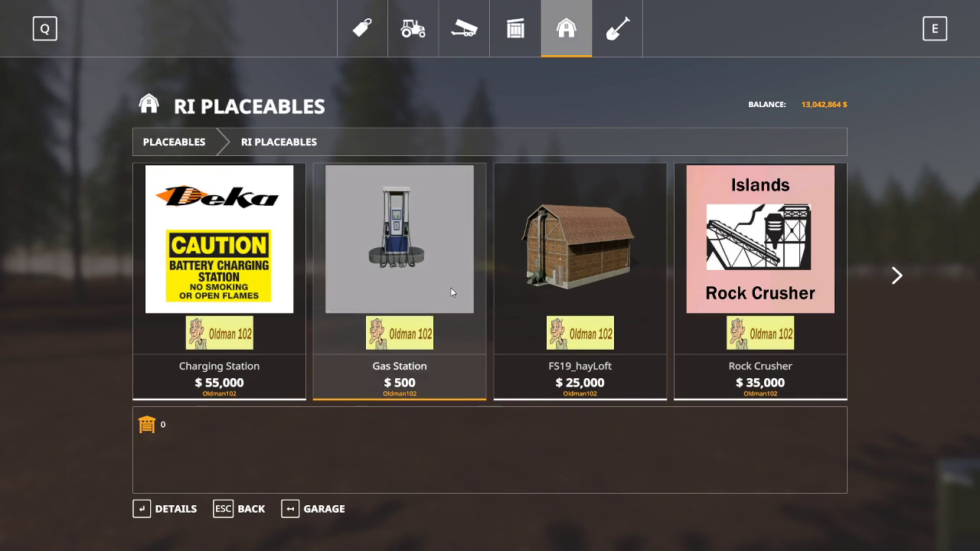
scroll(452, 290, "down", 6)
scroll(452, 290, "down", 6)
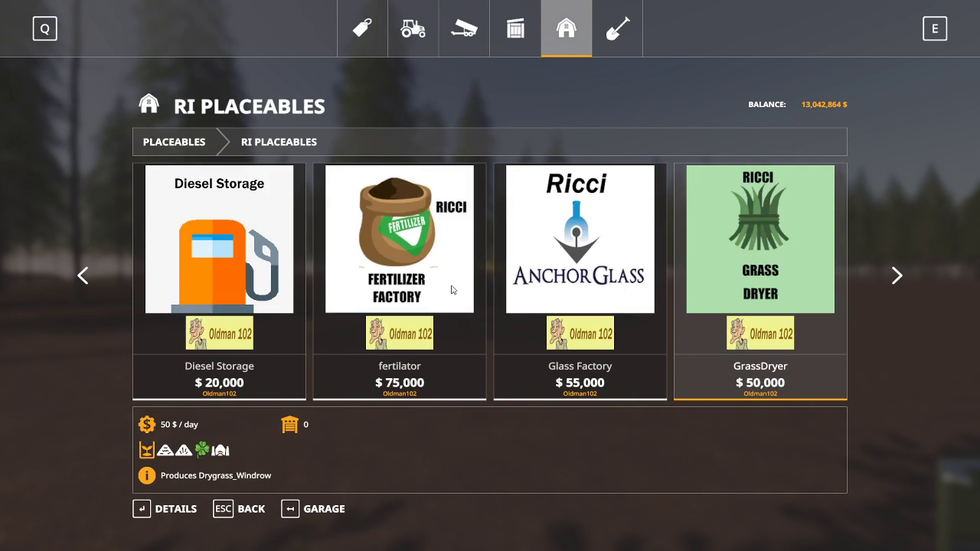
scroll(453, 290, "down", 2)
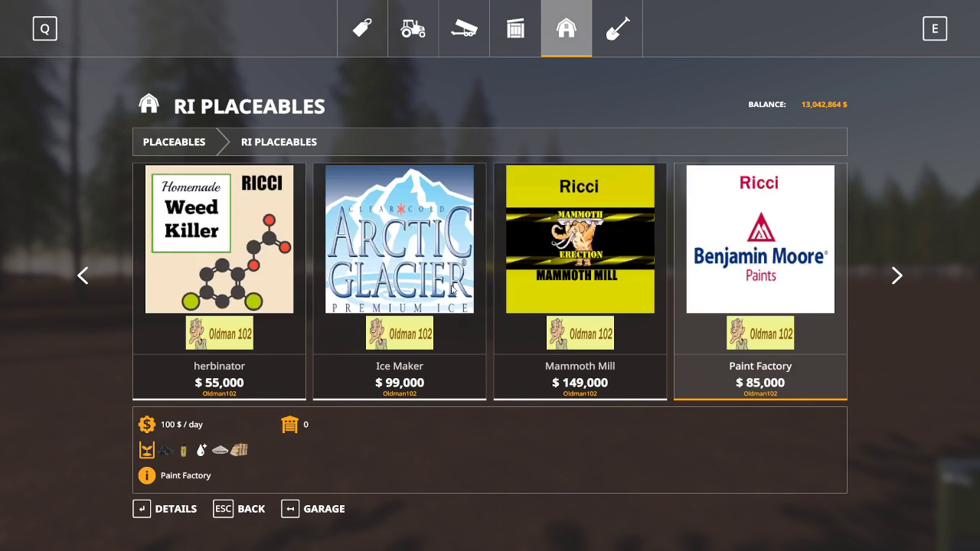
left_click(564, 280)
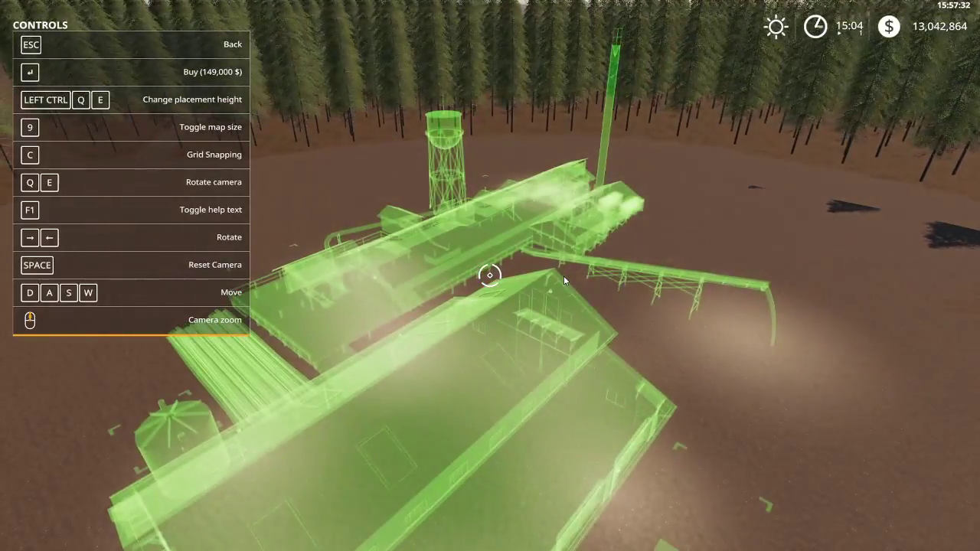
left_click(563, 280)
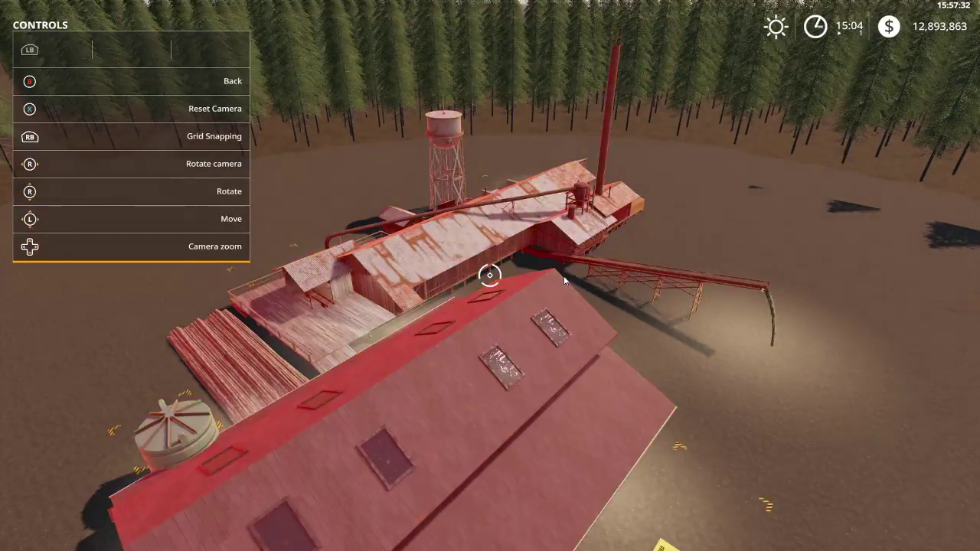
key("Escape")
key("Escape")
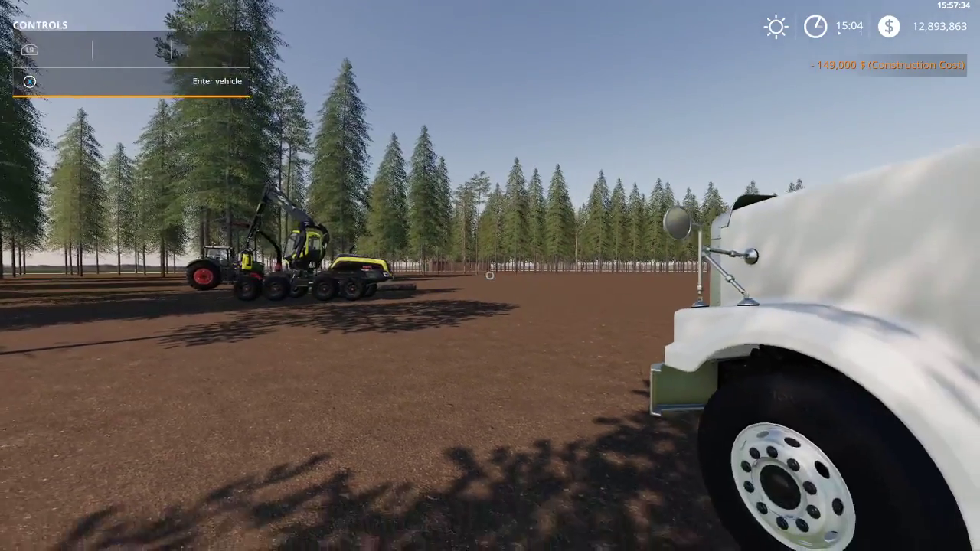
Enter the Iconik Roadrunner and drive it with the timber trailer past the forestry machines, stopping beside the felled logs
key("space")
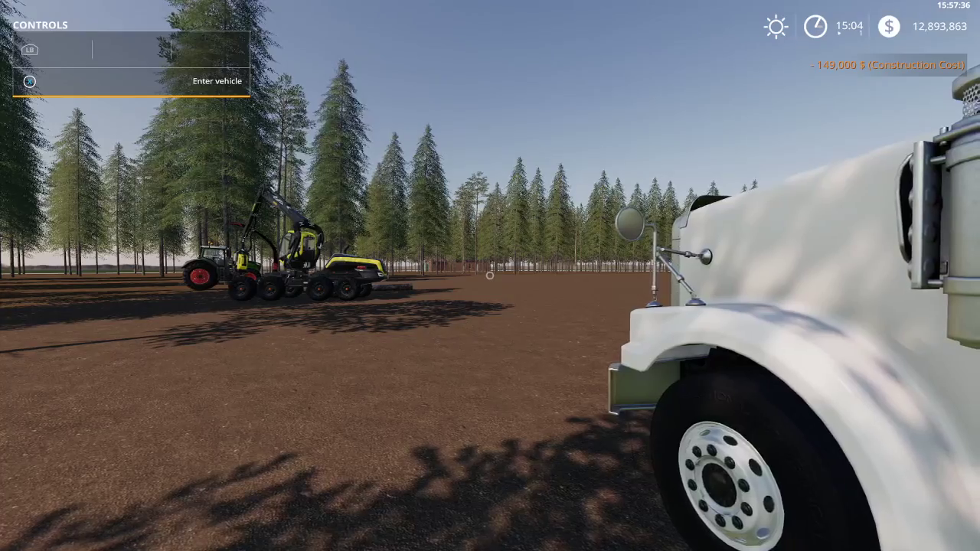
key("e")
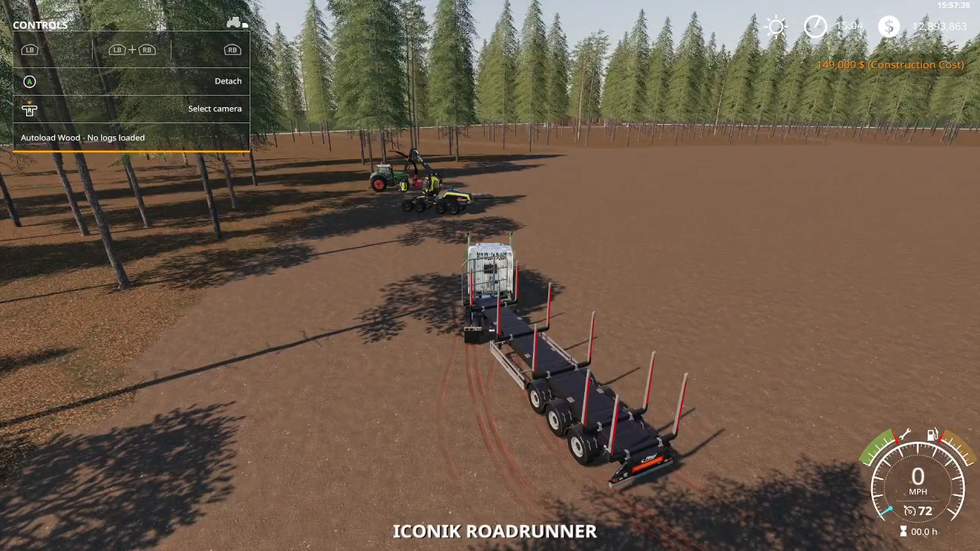
key("w")
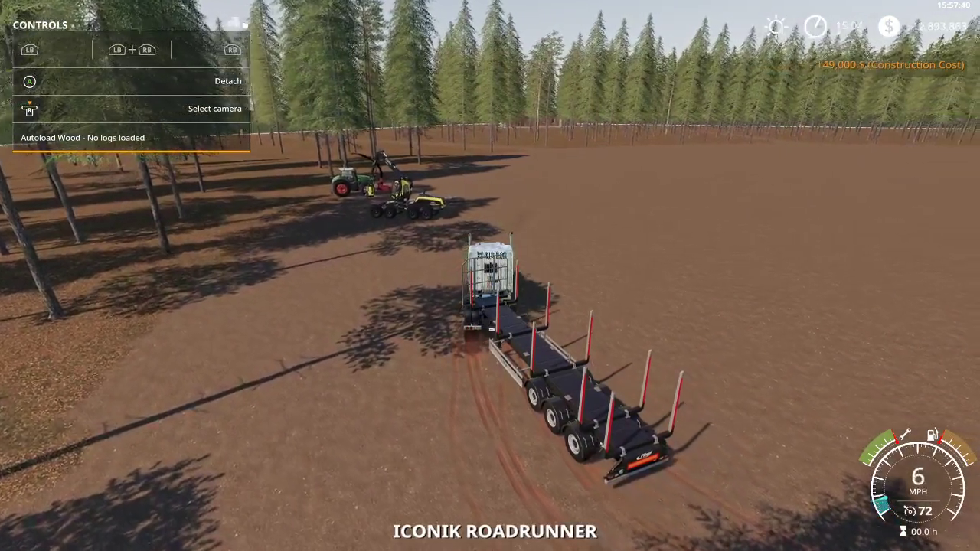
key("w")
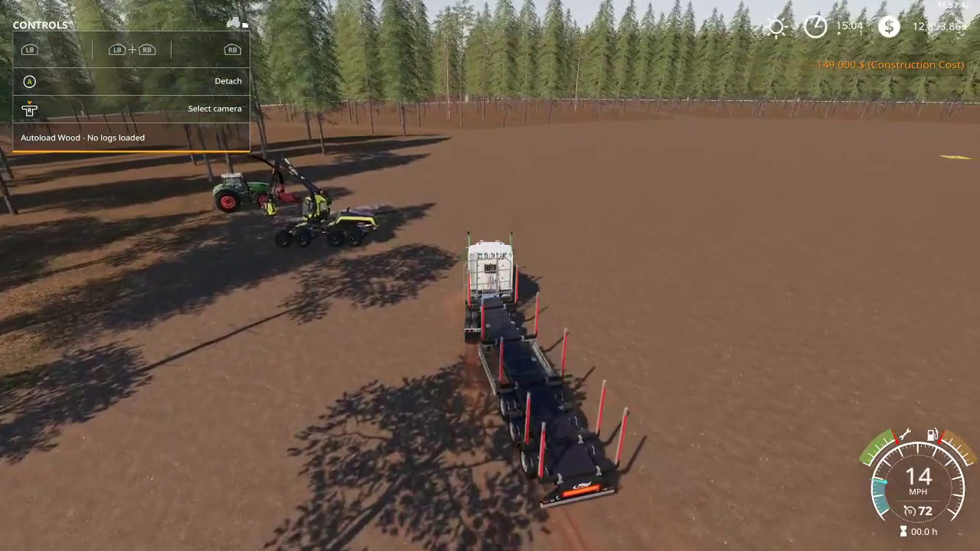
key("w")
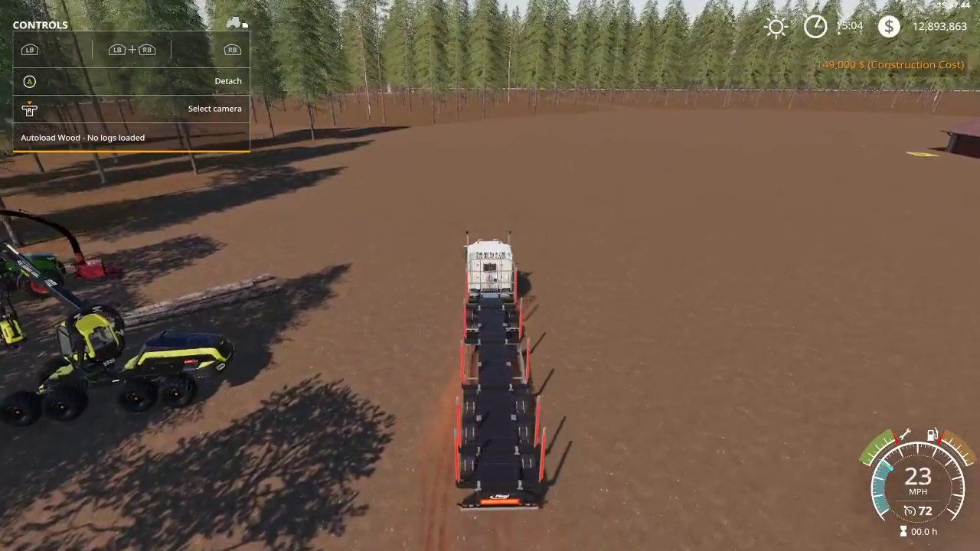
key("s")
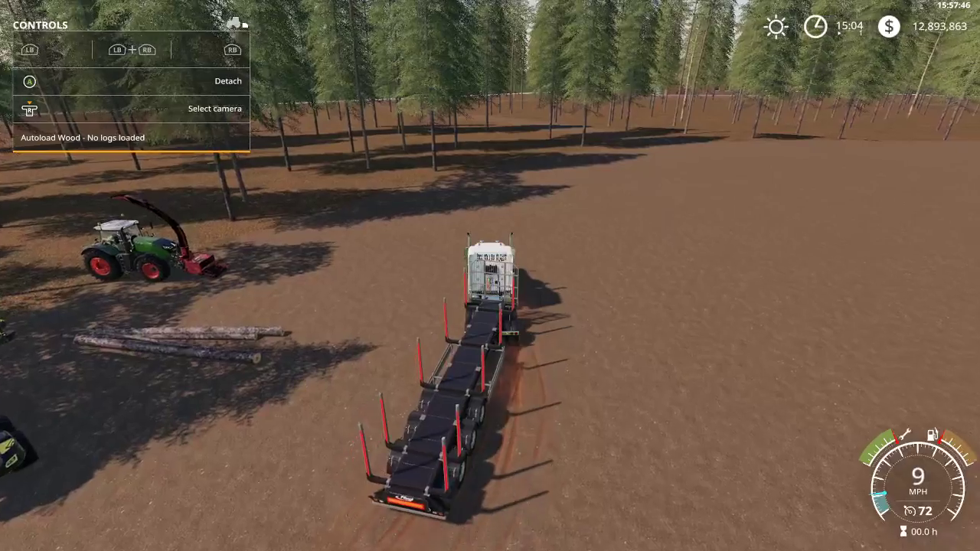
key("s")
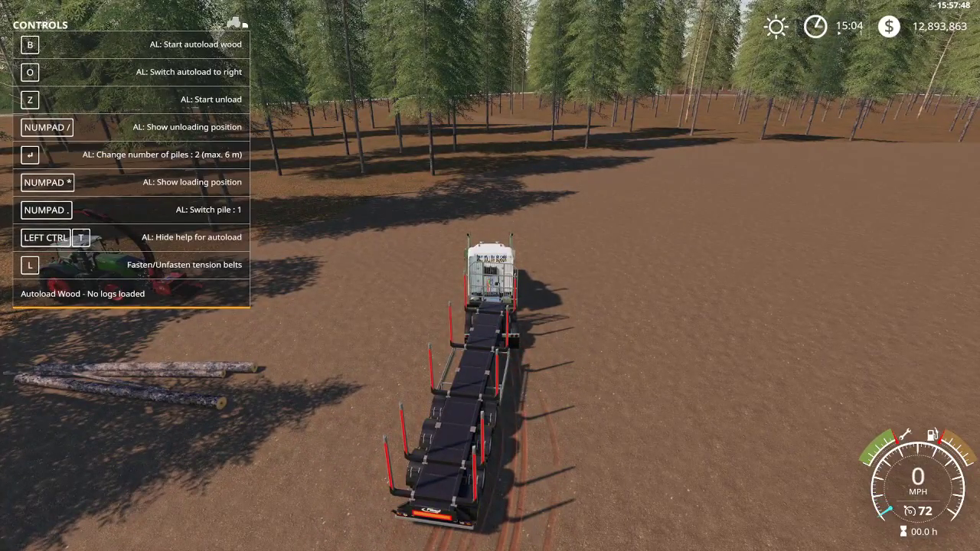
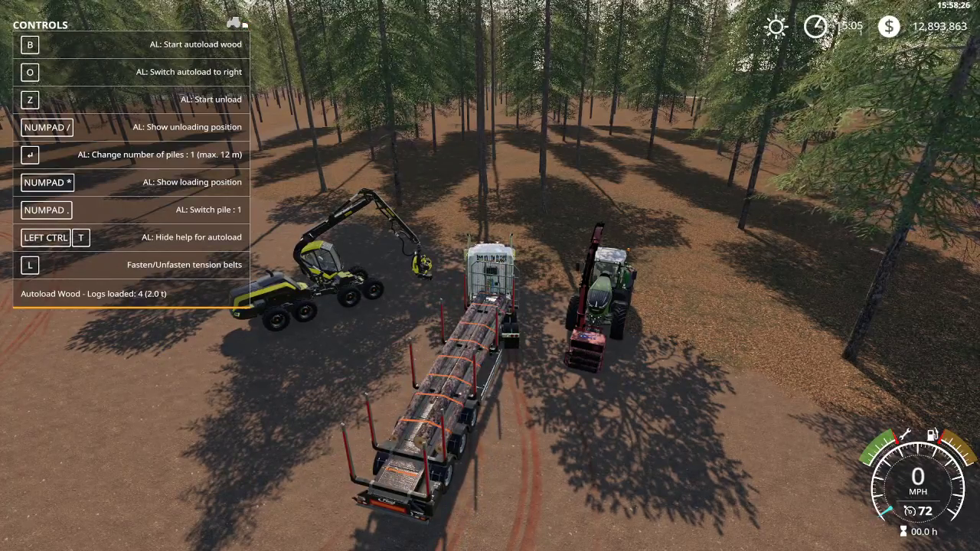
Haul the loaded logs out of the woods to the Mammoth Mill with the Iconik Roadrunner
key("w")
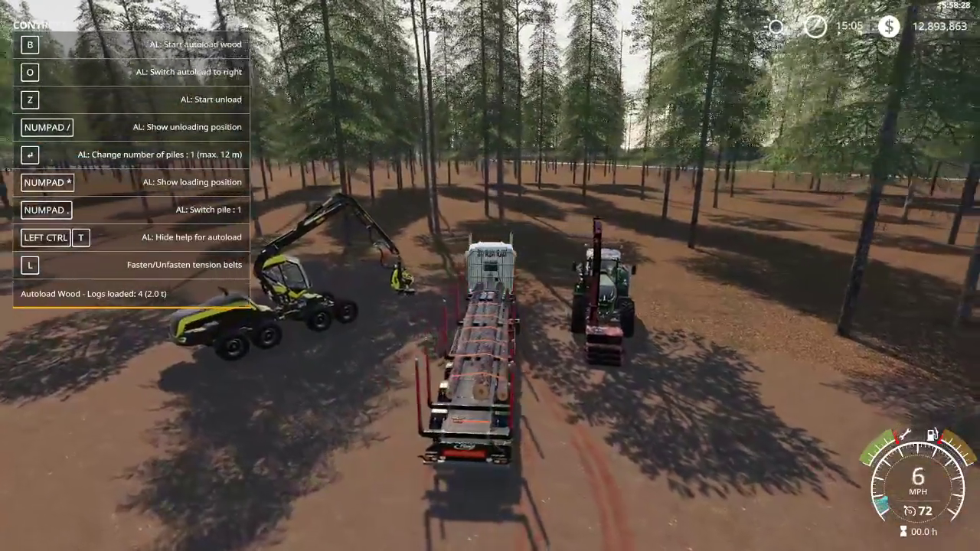
key("d")
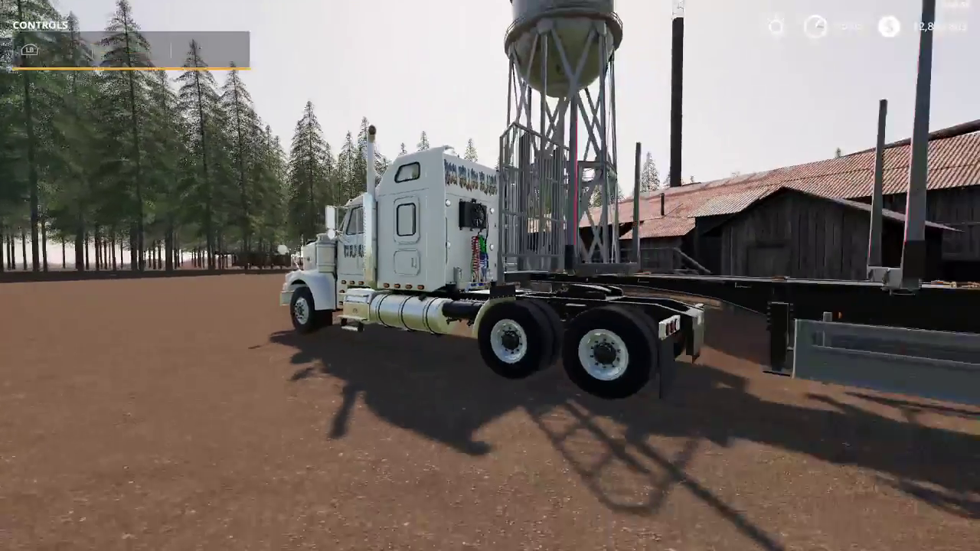
Turn on the player's 4x speed multiplier in Easy Development Commands and return to the map
key("ctrl+0")
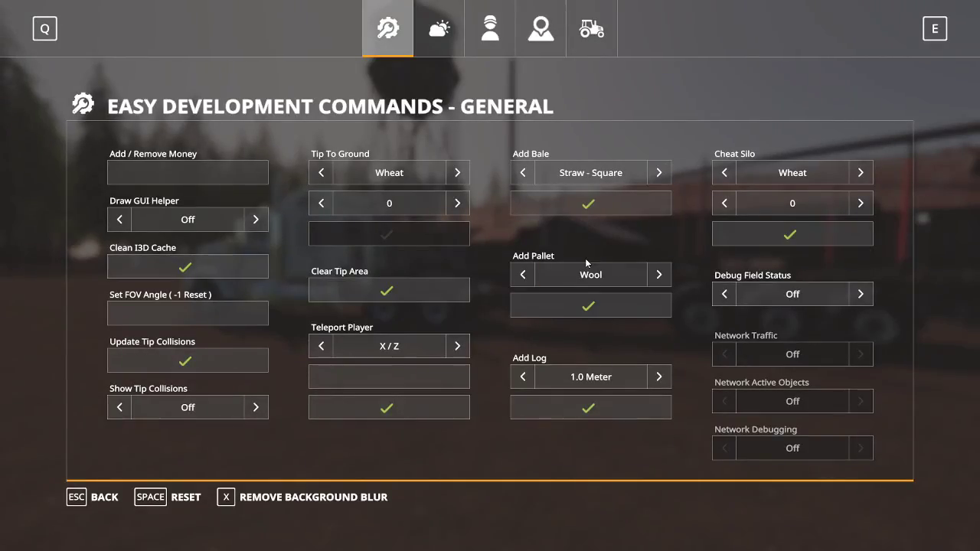
left_click(496, 36)
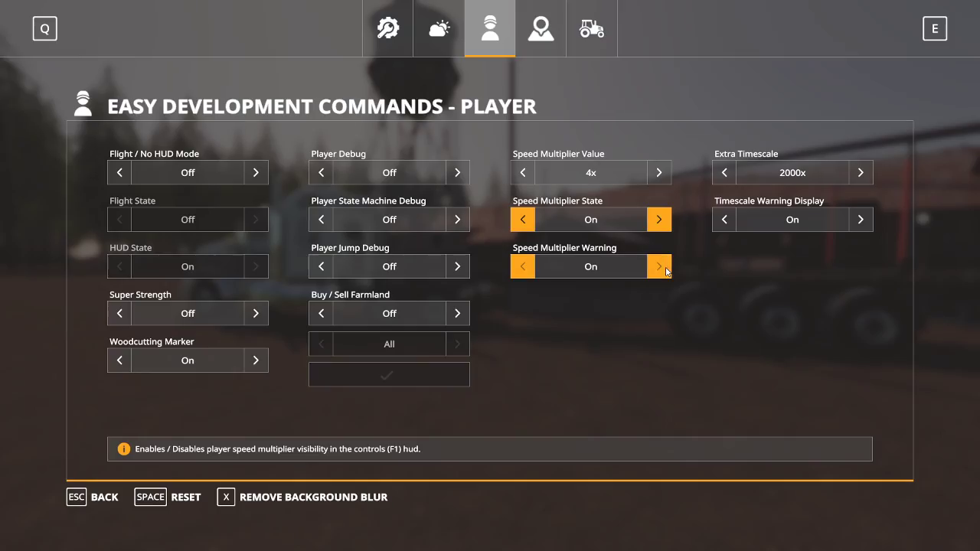
key("Escape")
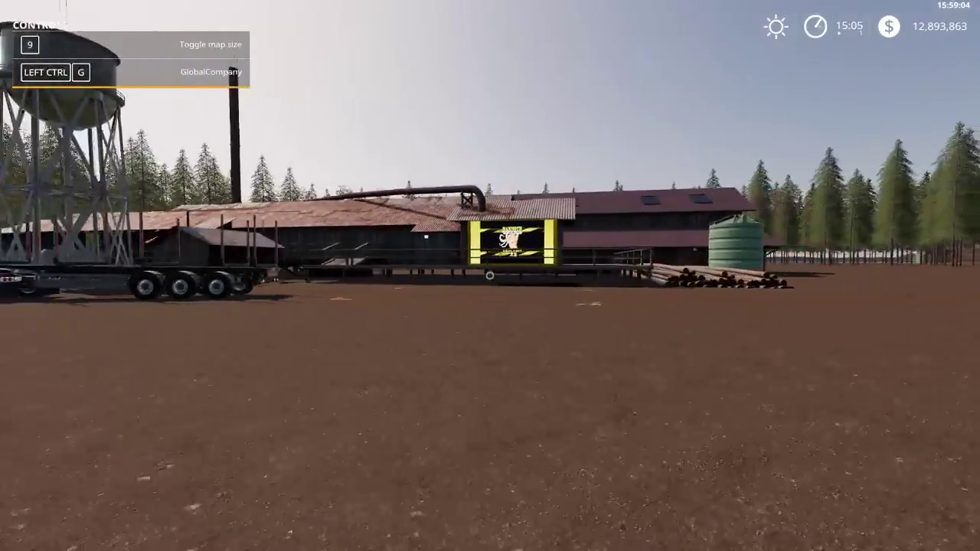
Check the Paper Production inputs and outputs at the mill, and walk through the woods to the brick building
key("w")
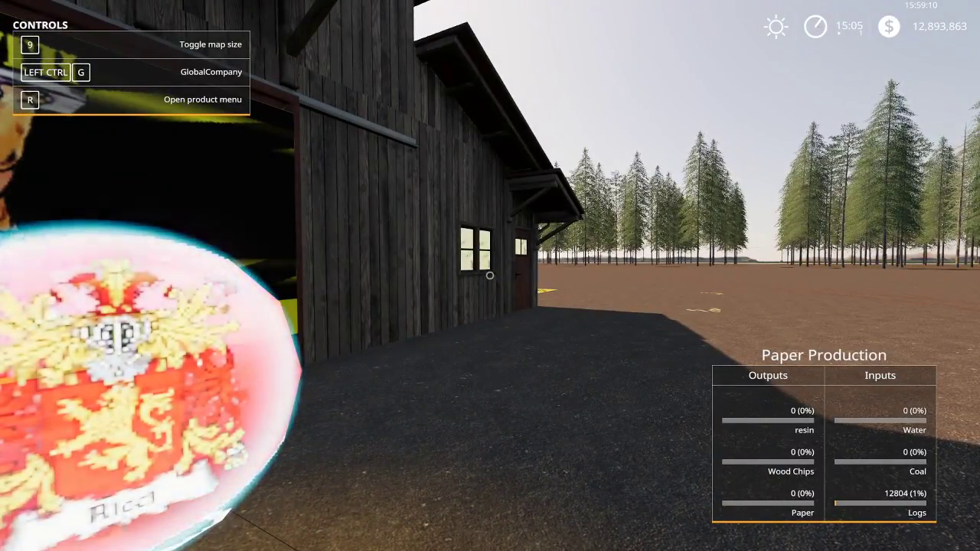
key("d")
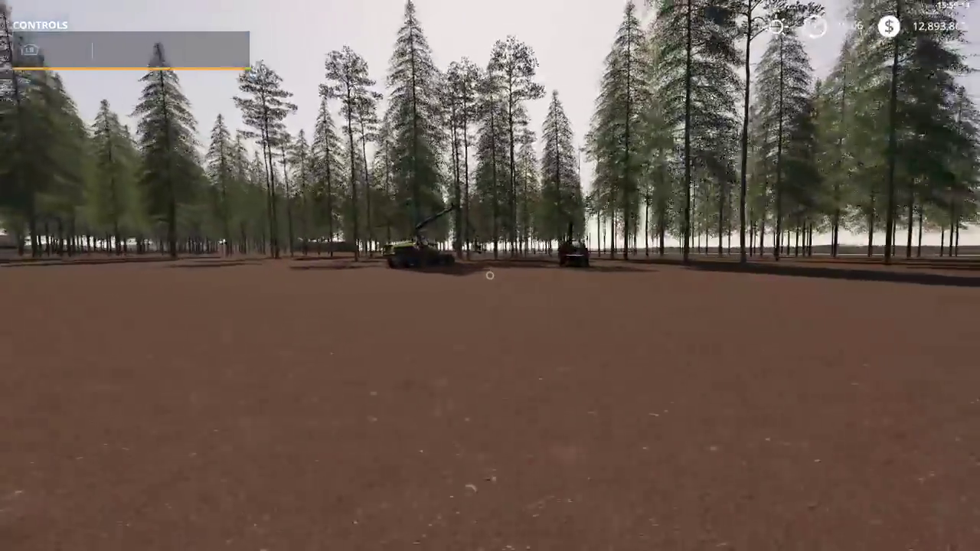
key("w")
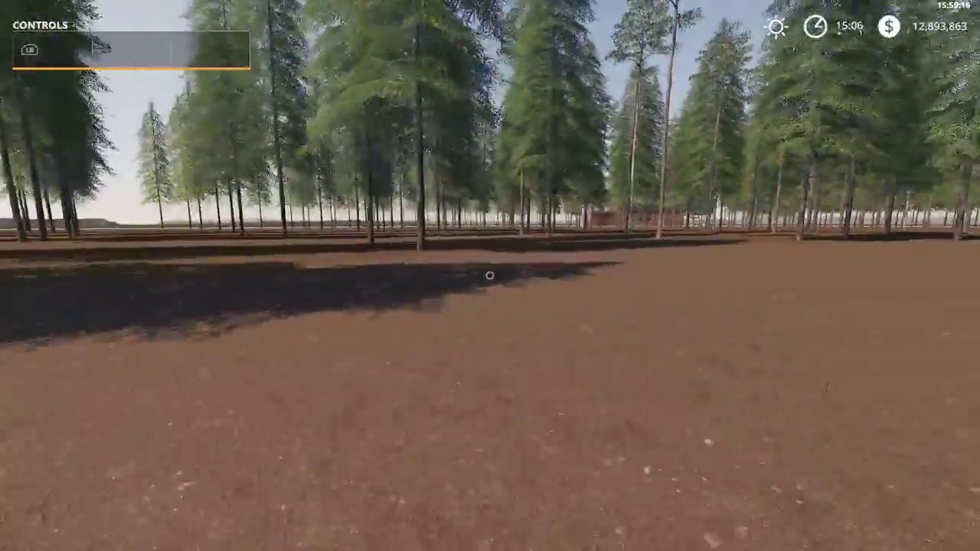
key("w")
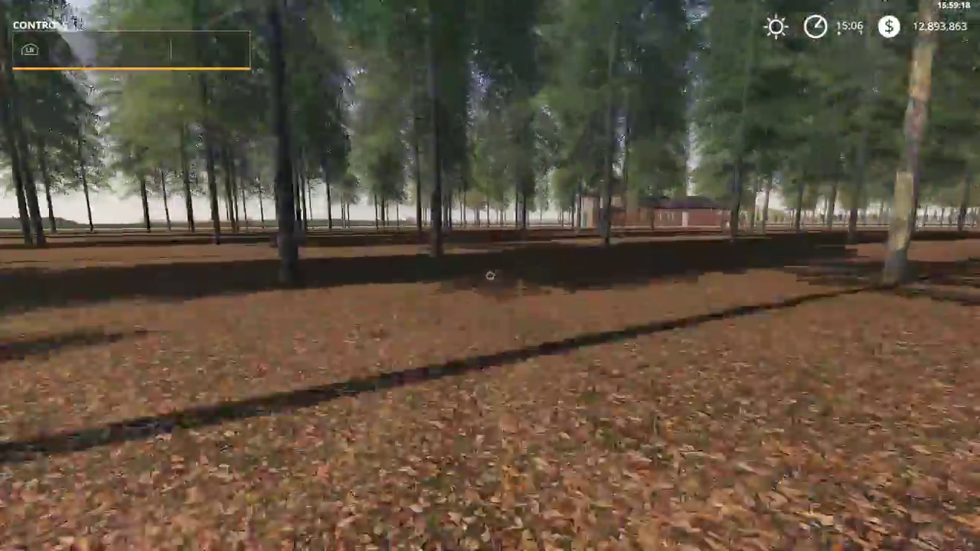
key("w")
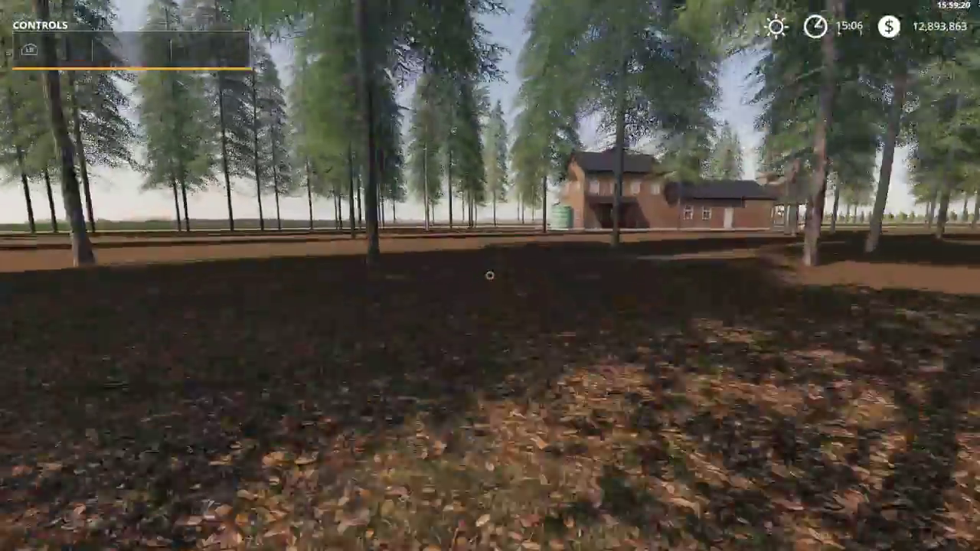
key("w")
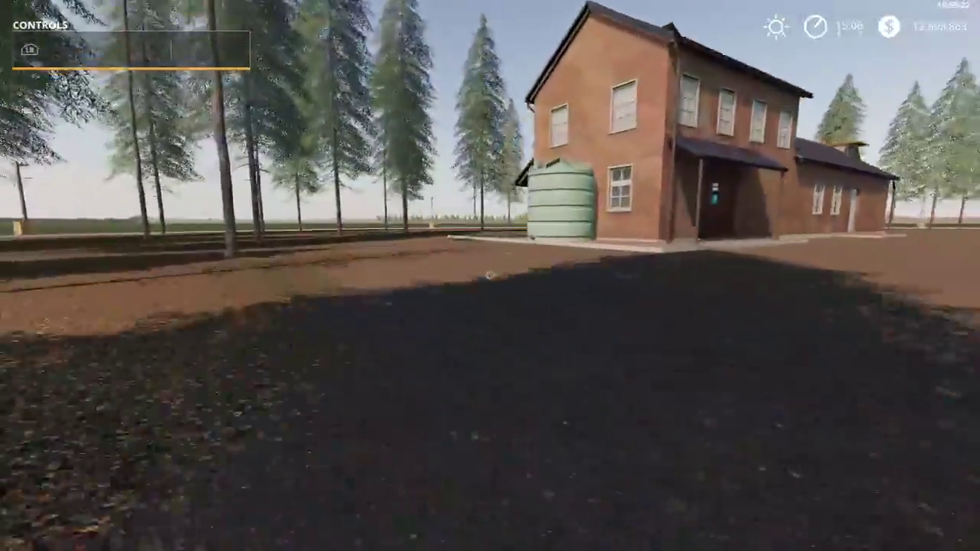
key("w")
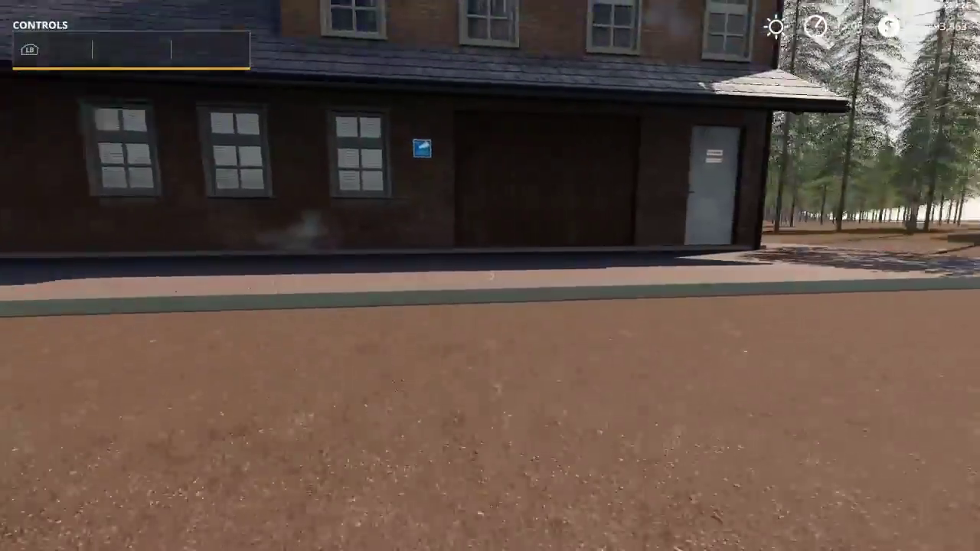
key("w")
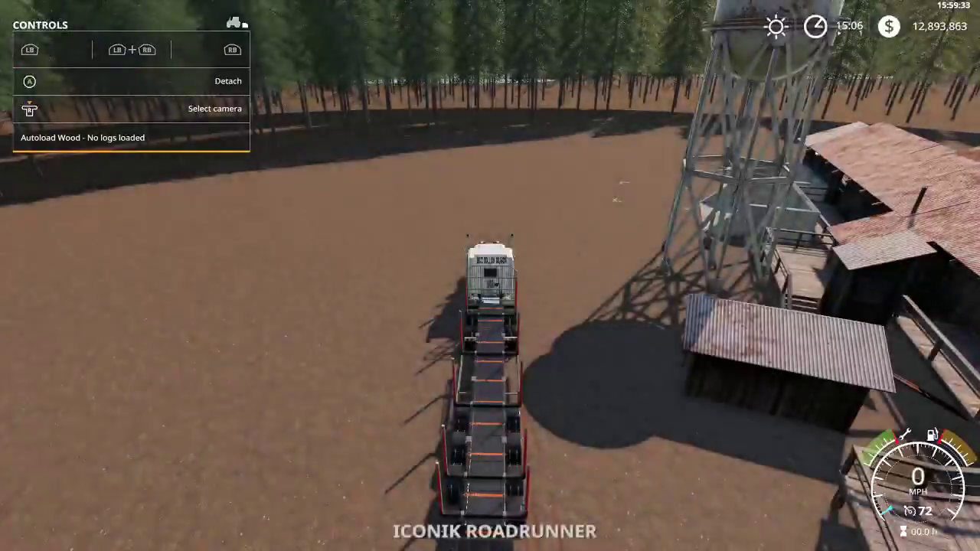
key("Tab")
key("Tab")
key("Tab")
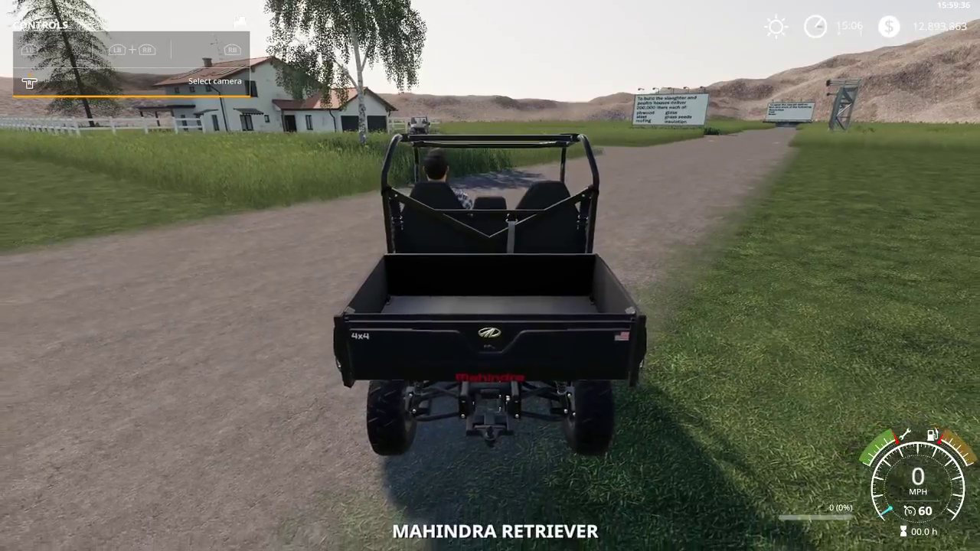
key("e")
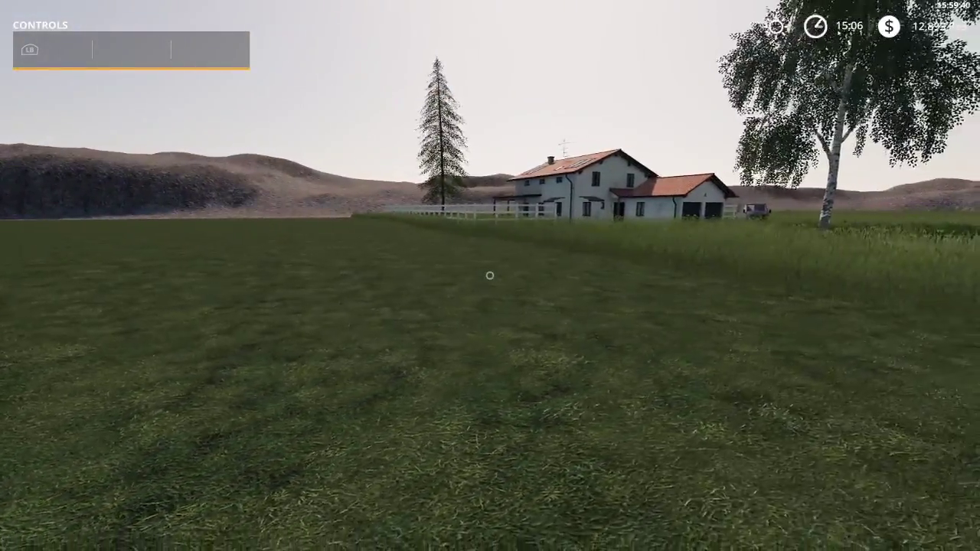
key("Tab")
key("Tab")
key("Tab")
key("Tab")
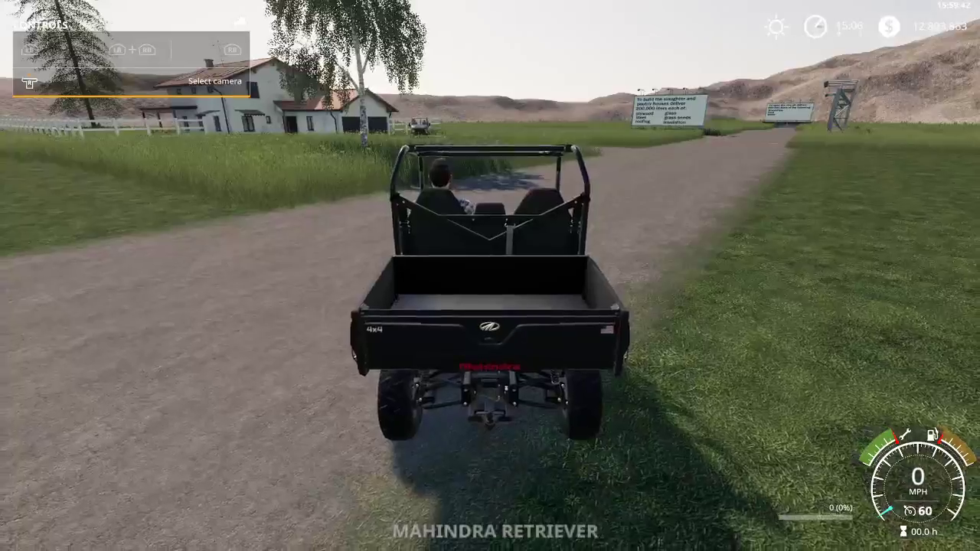
key("Tab")
key("Tab")
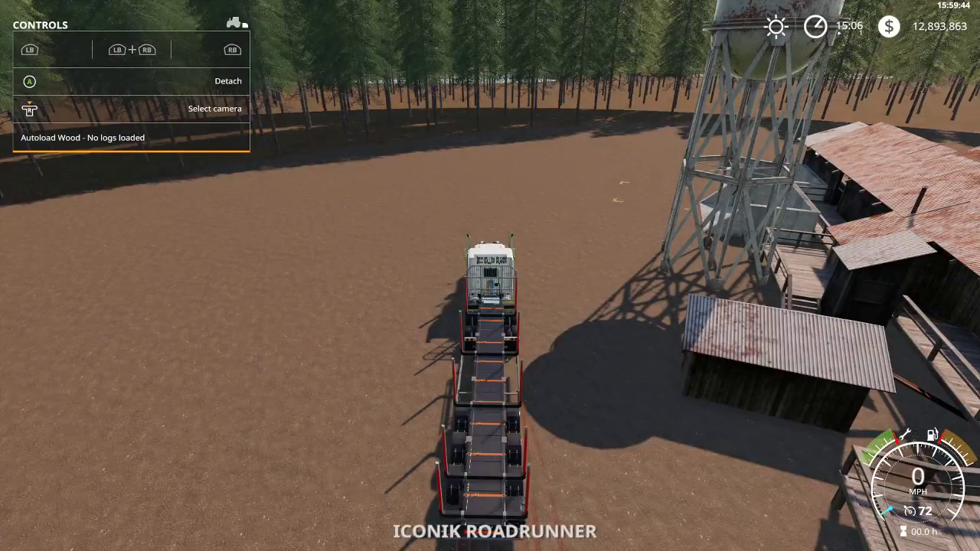
Switch to the Lizard Pickup 2014, get out, and walk along the fence to the pale building with the silos
key("shift+Tab")
key("e")
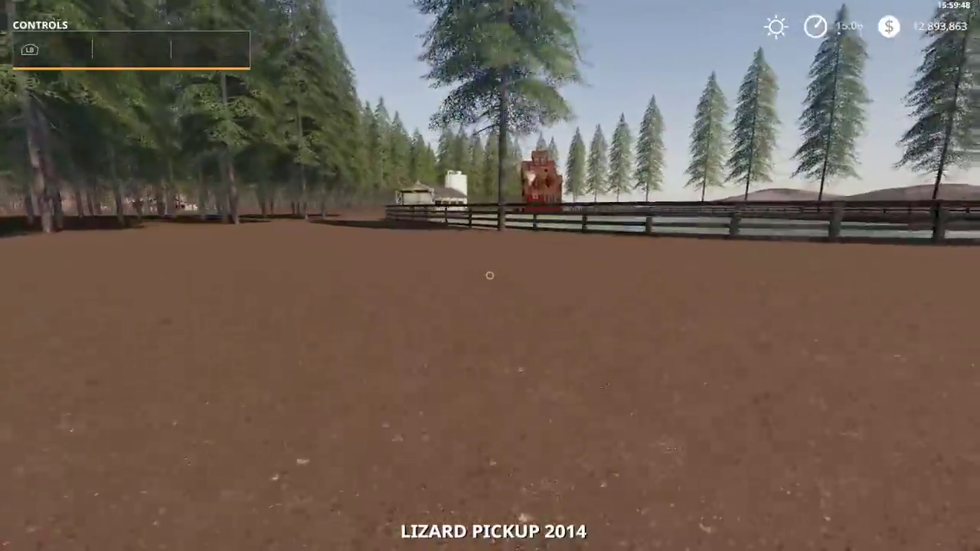
key("w")
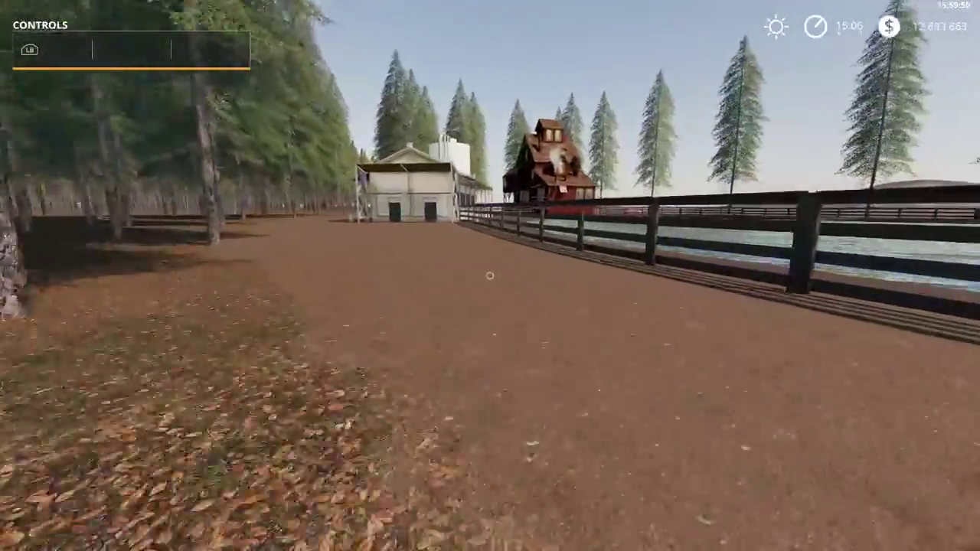
key("w")
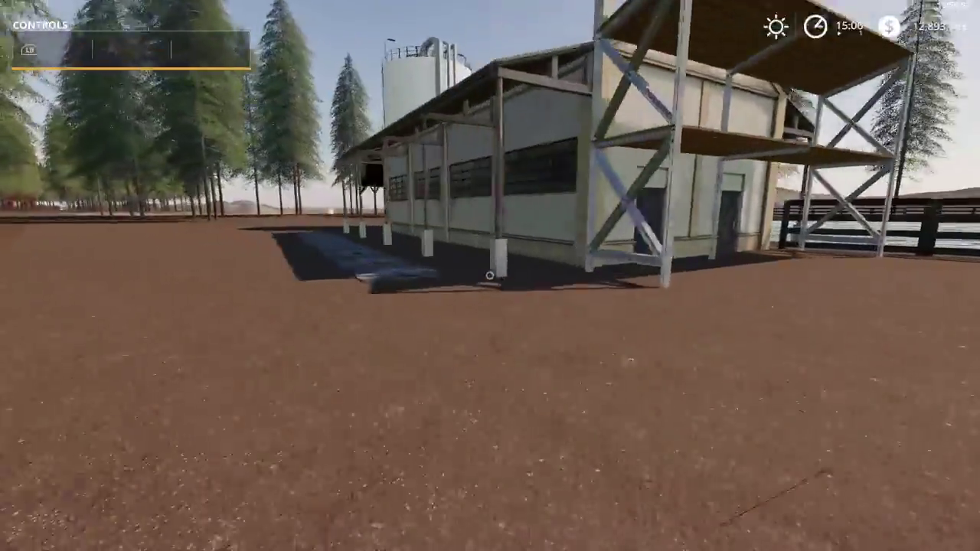
Walk around the red wooden building beyond it to view the side with the entrance steps and the yellow generator
key("w")
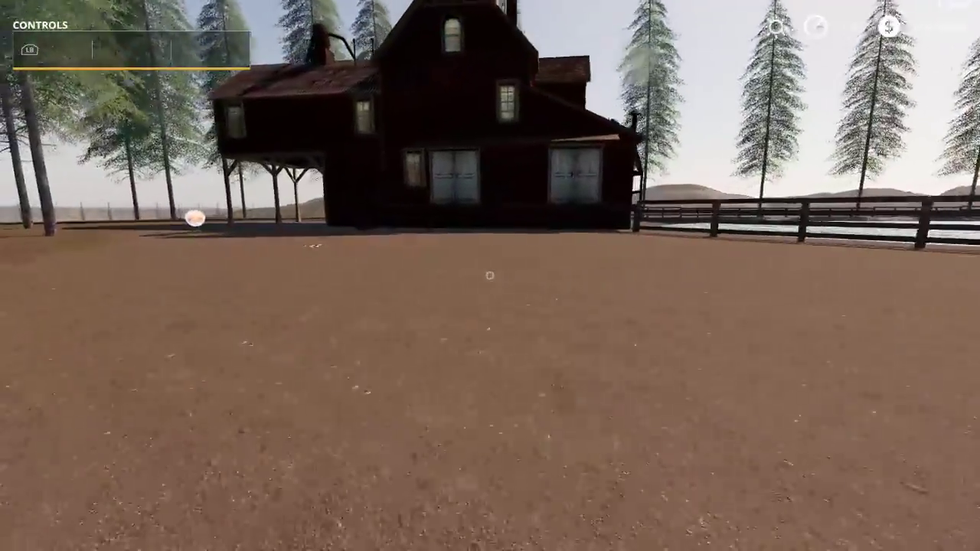
key("w")
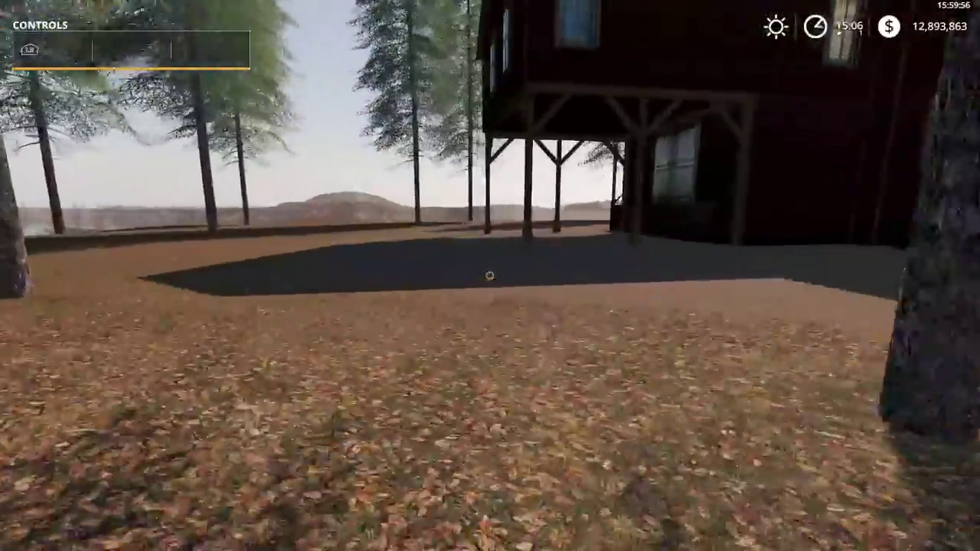
key("w")
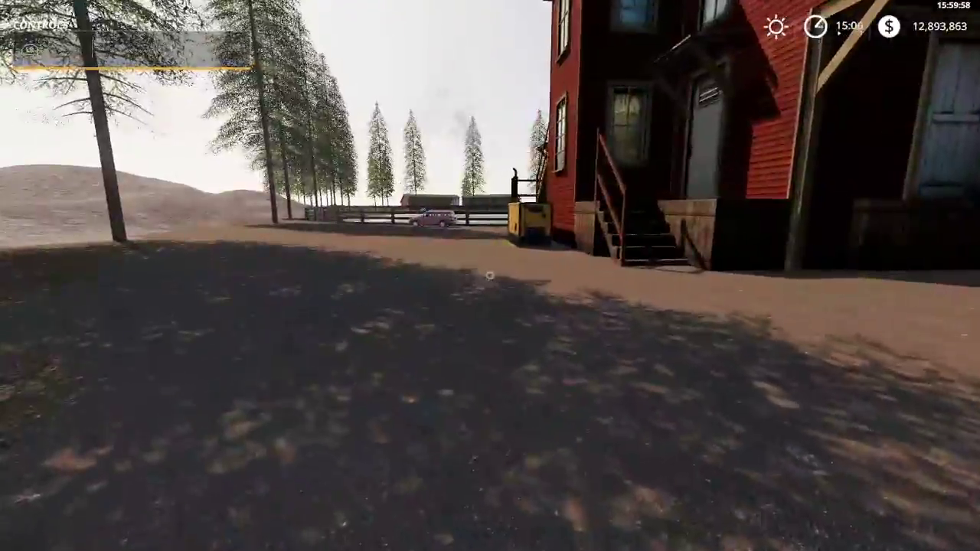
key("w")
key("w")
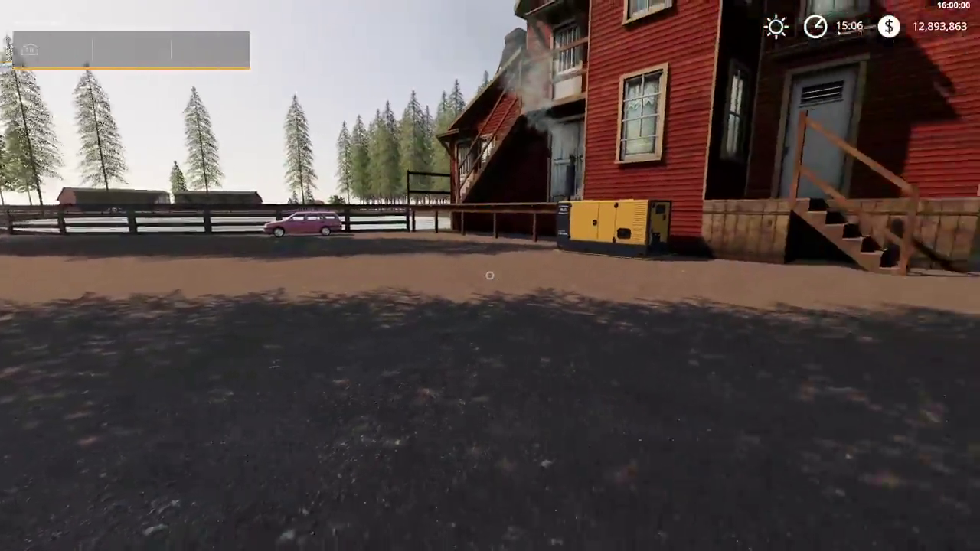
Walk along the lake shore through the woods to the fenced red buildings, reaching the one beside the pond
key("w")
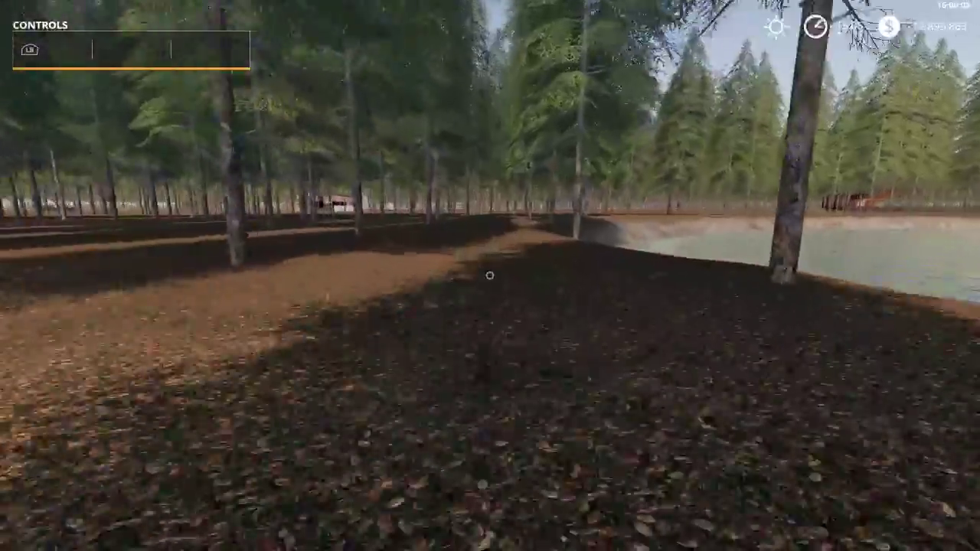
key("w")
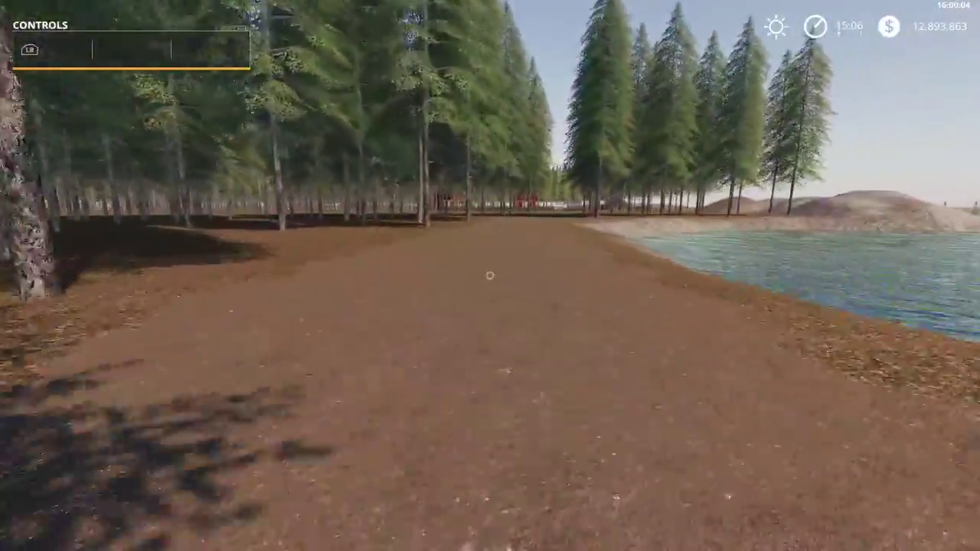
key("w")
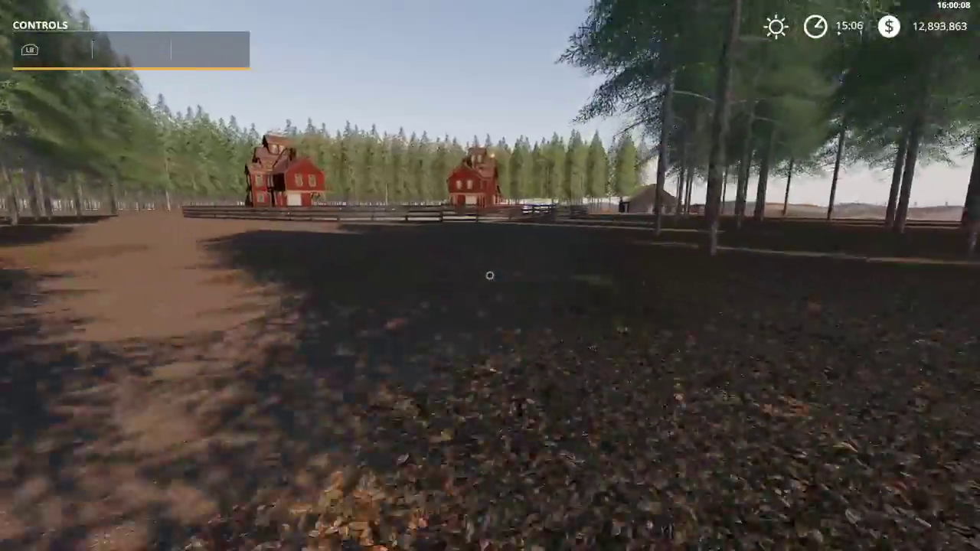
key("w")
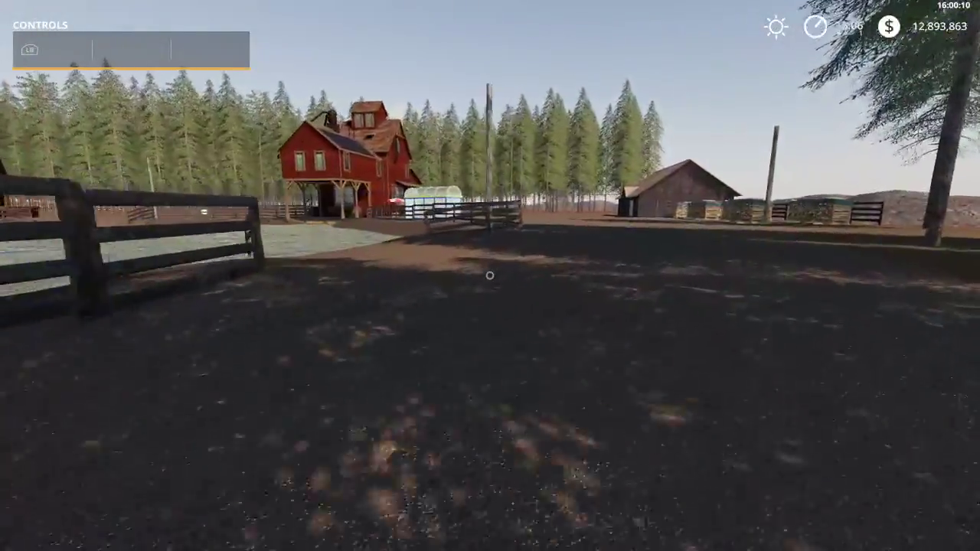
key("w")
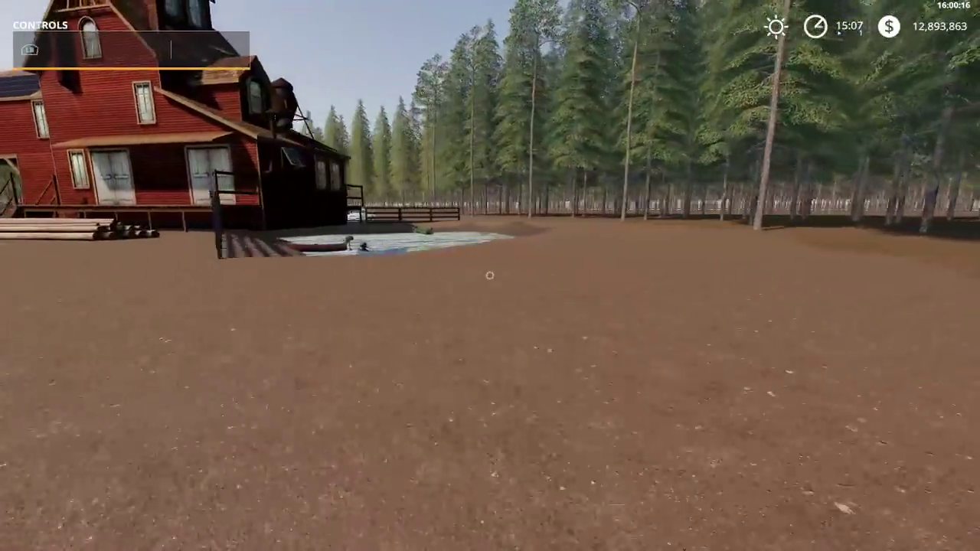
Circle the pond with the boats and pass the parked cars to check the rowboat production's products and raw materials
key("a")
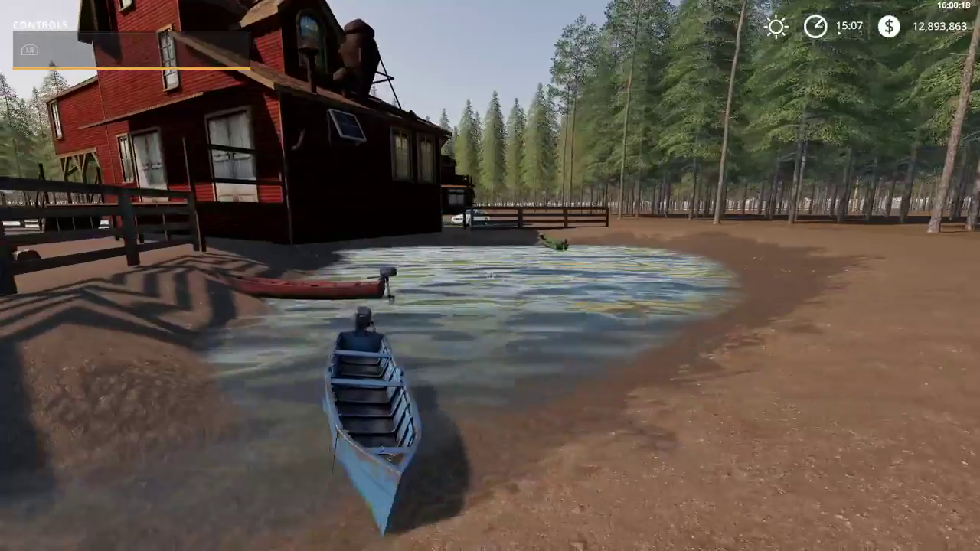
key("d")
key("d")
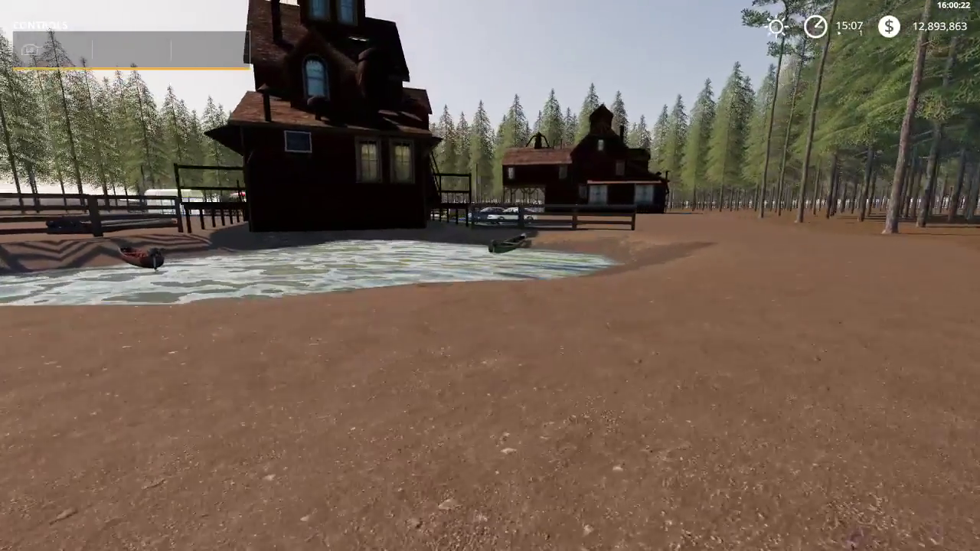
key("a")
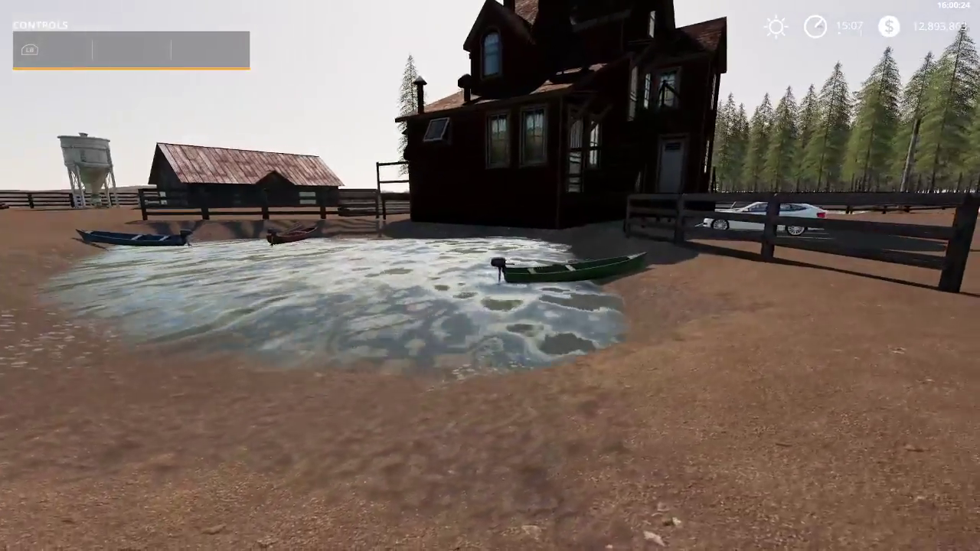
key("d")
key("d")
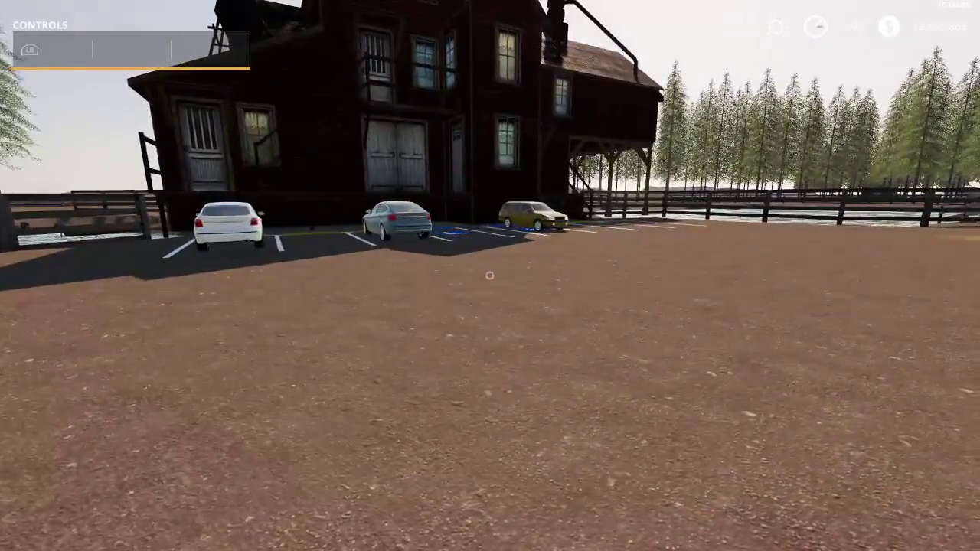
key("w")
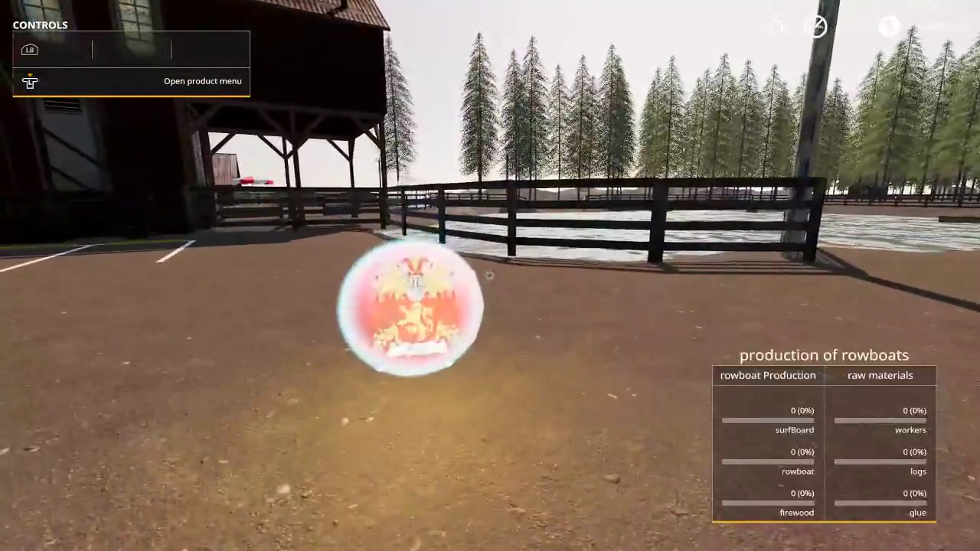
Leave the rowboat production site past the water and walk through the woods to the mill yard with the water tower
key("d")
key("w")
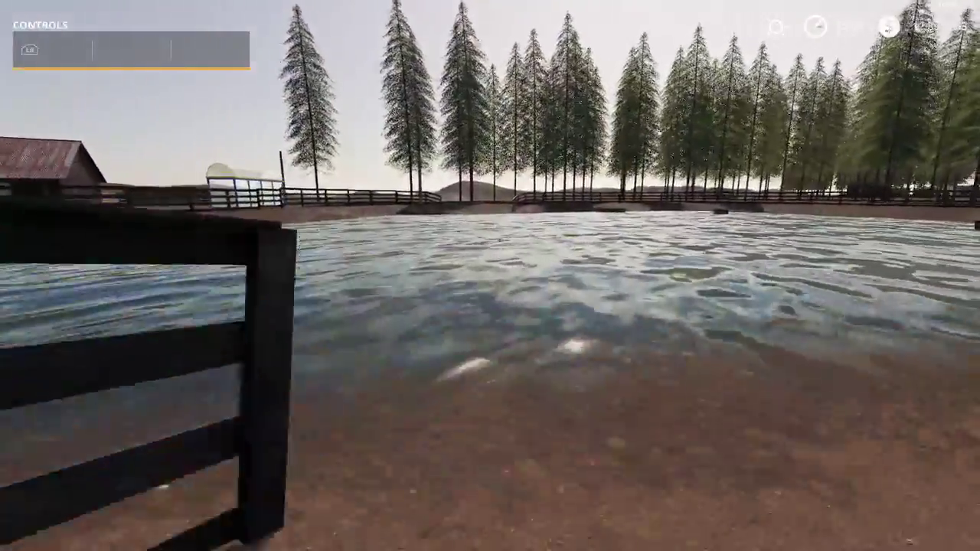
key("w")
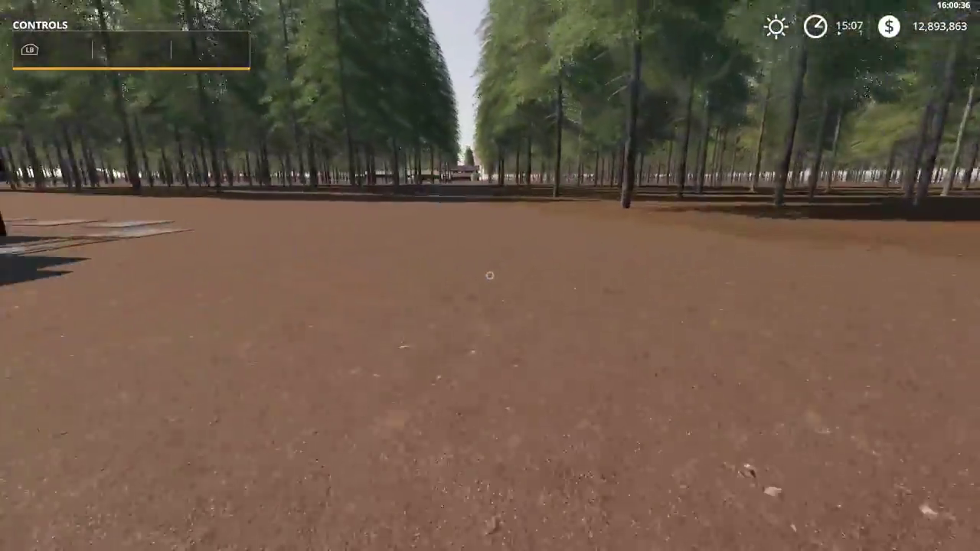
key("w")
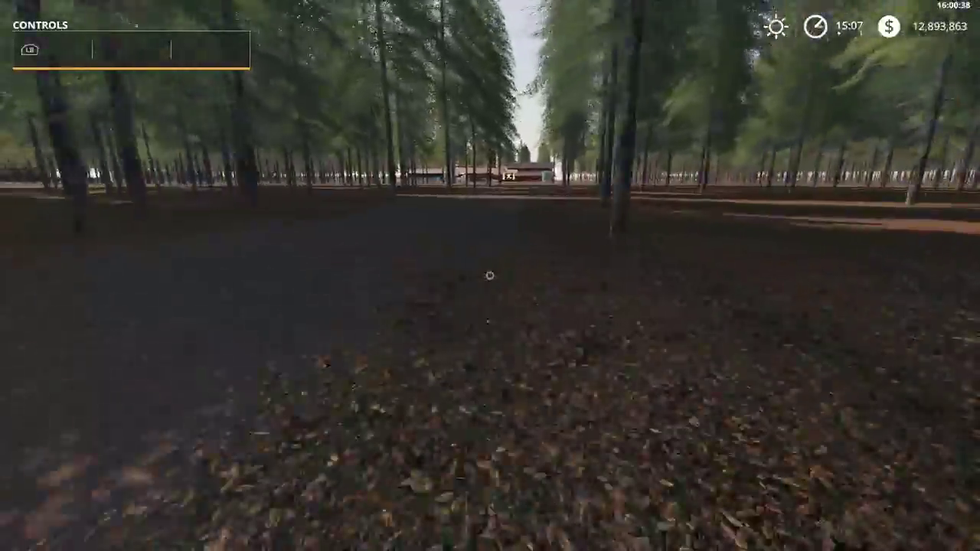
key("w")
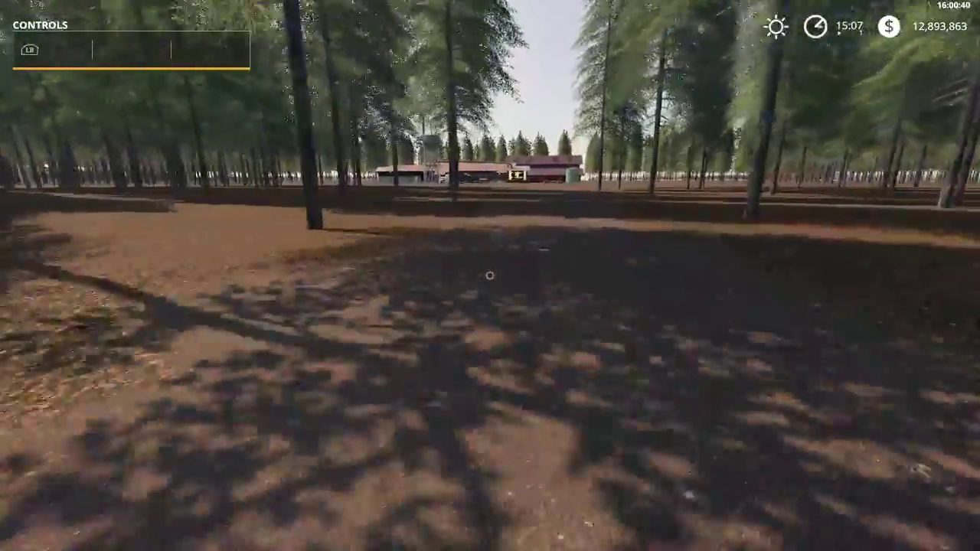
key("w")
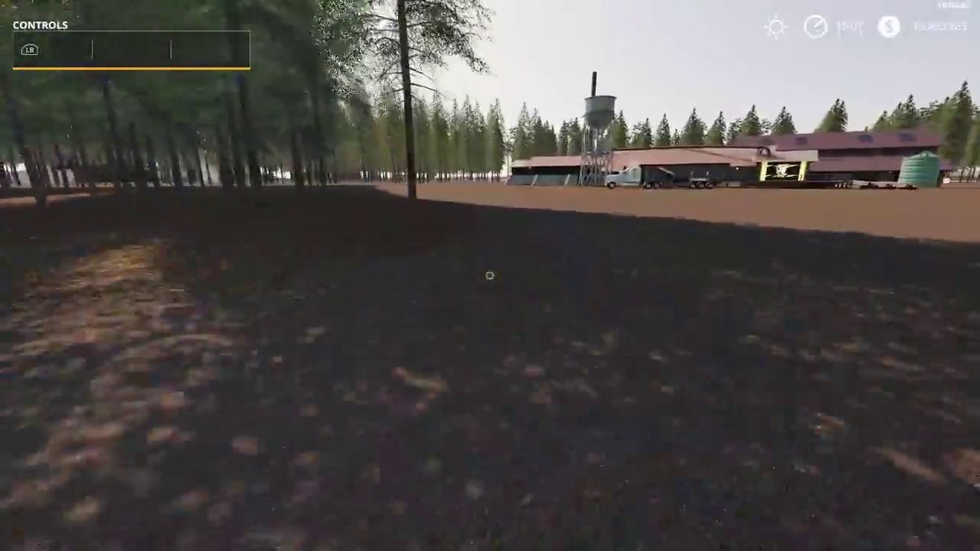
key("w")
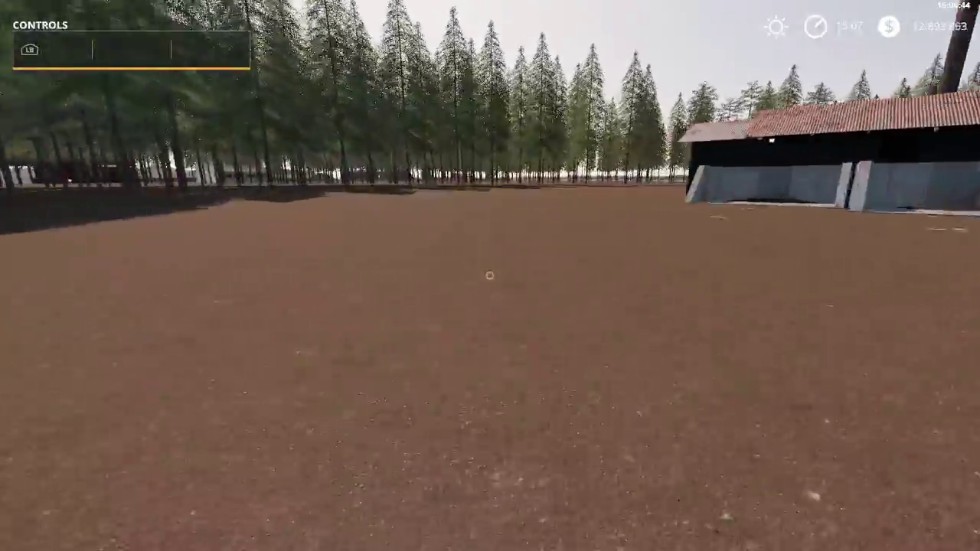
Walk from the mill yard through the woods and across the dirt field to the large open-fronted red shed
key("w")
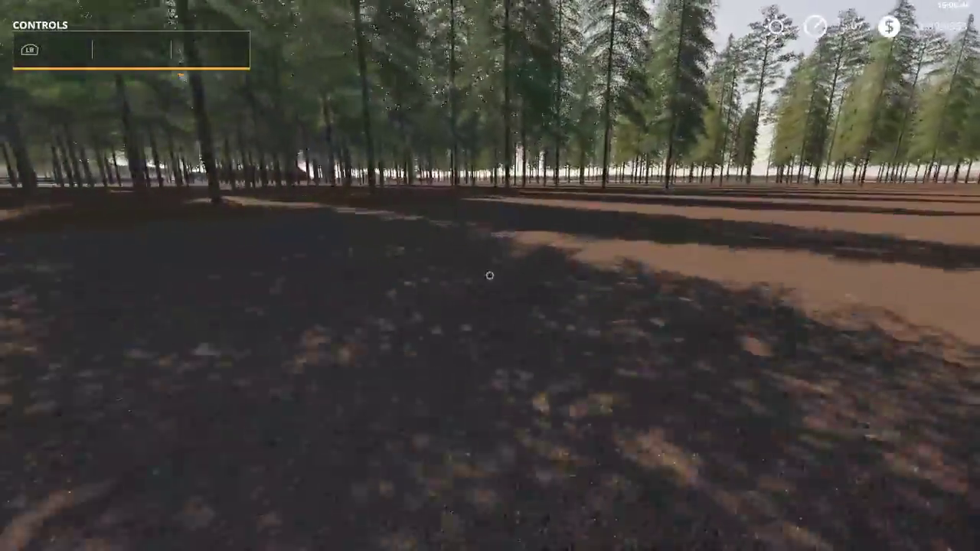
key("w")
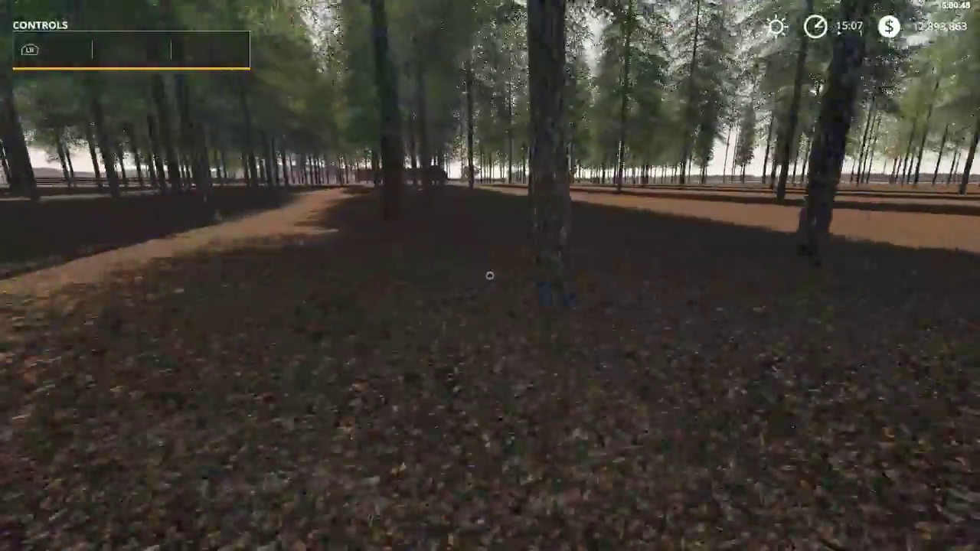
key("w")
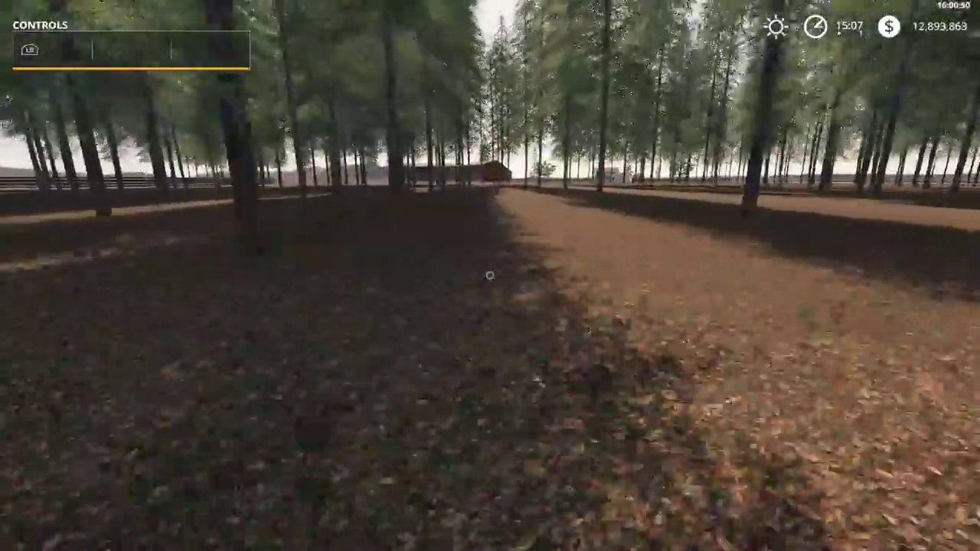
key("w")
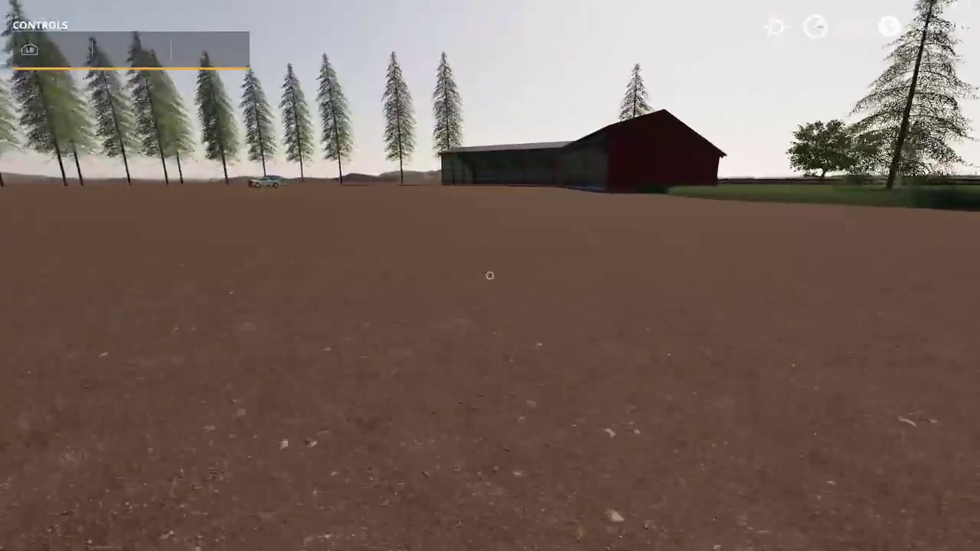
key("w")
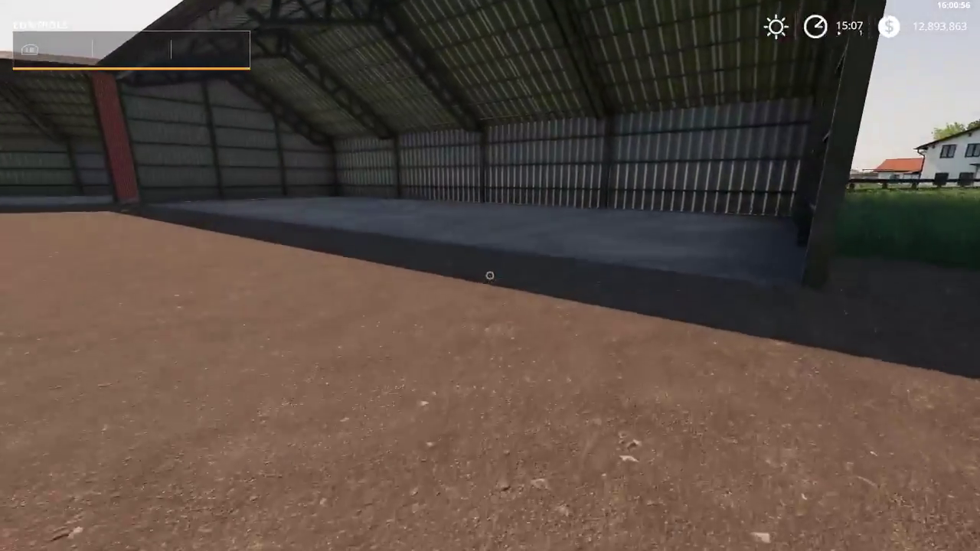
Look over the empty storage bays inside the shed from one end to the other and step back outside
key("w")
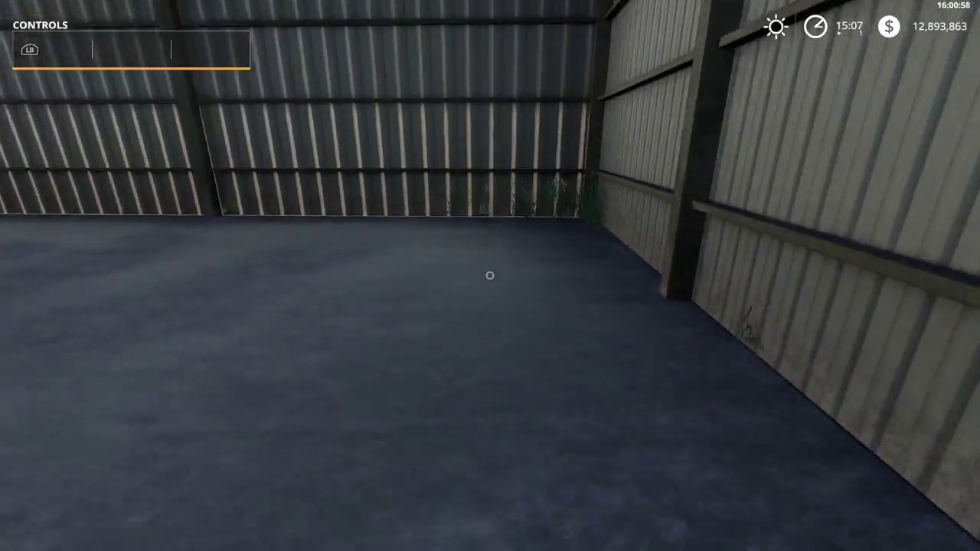
key("s")
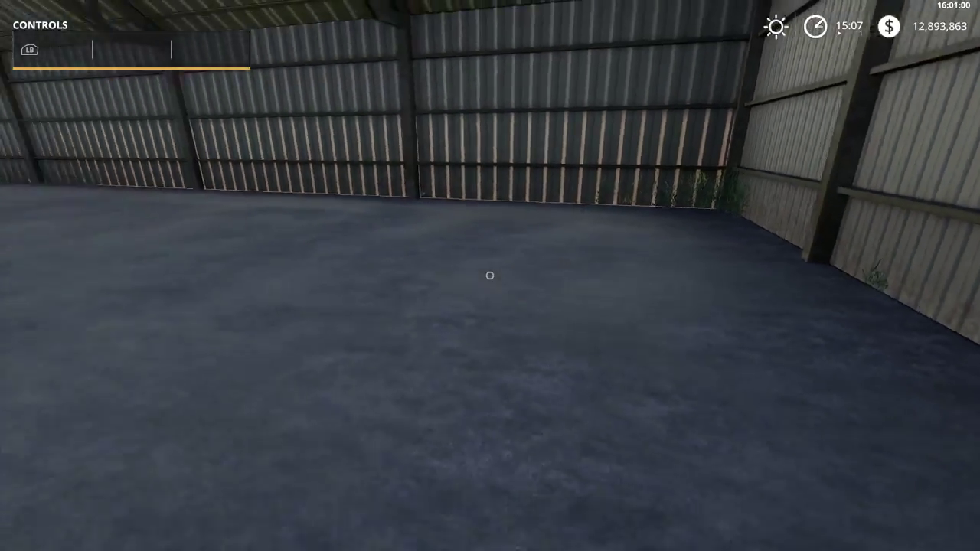
key("s")
key("w")
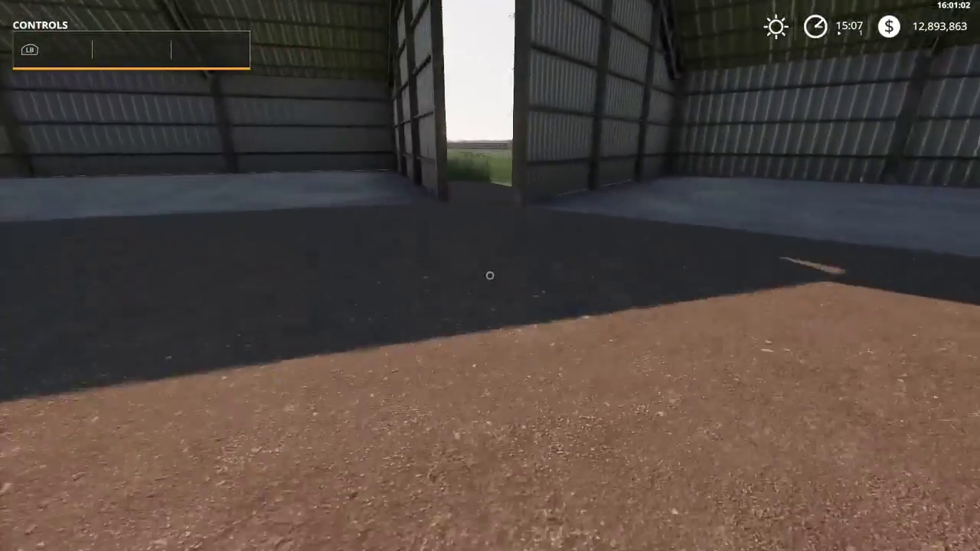
key("s")
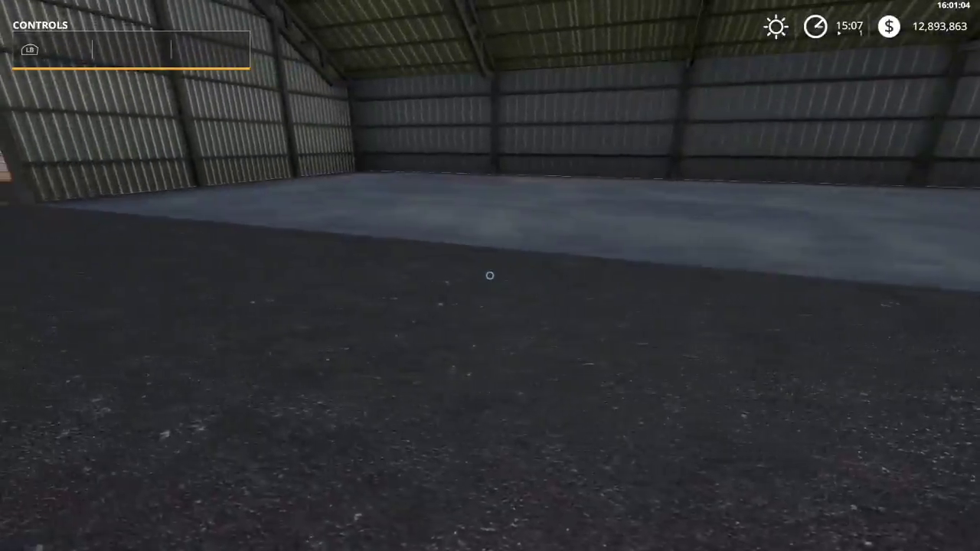
key("s")
key("w")
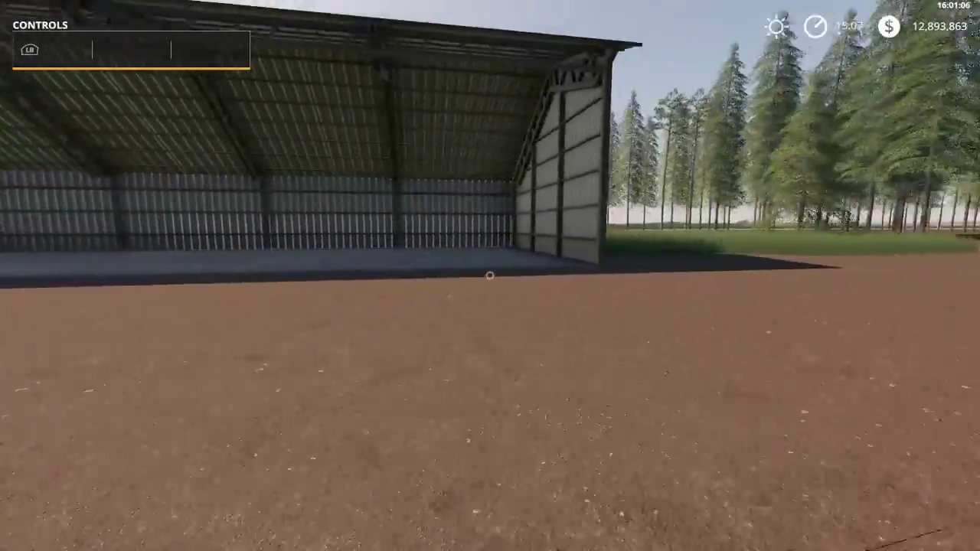
Walk from the open shed across the grass to the white farmhouse and look over its garages and furnished terrace
key("w")
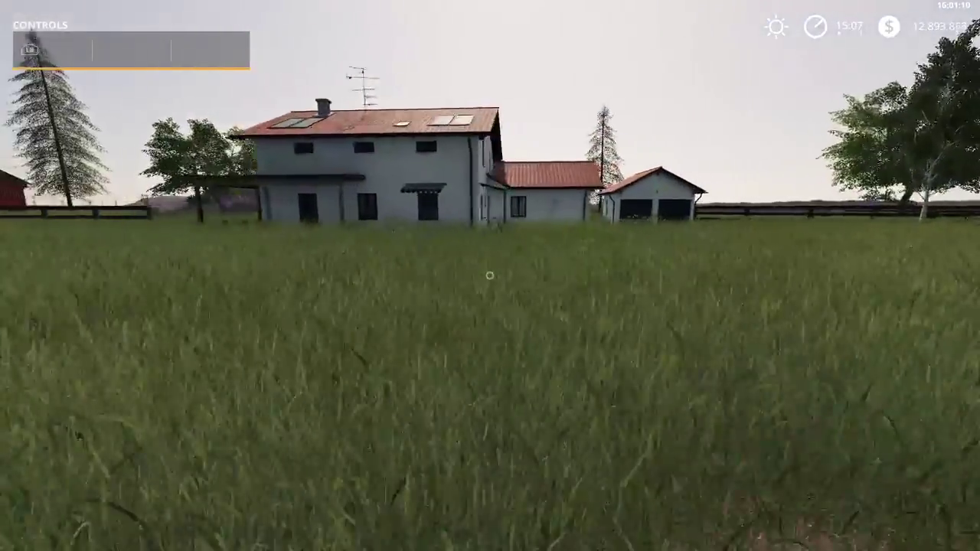
key("w")
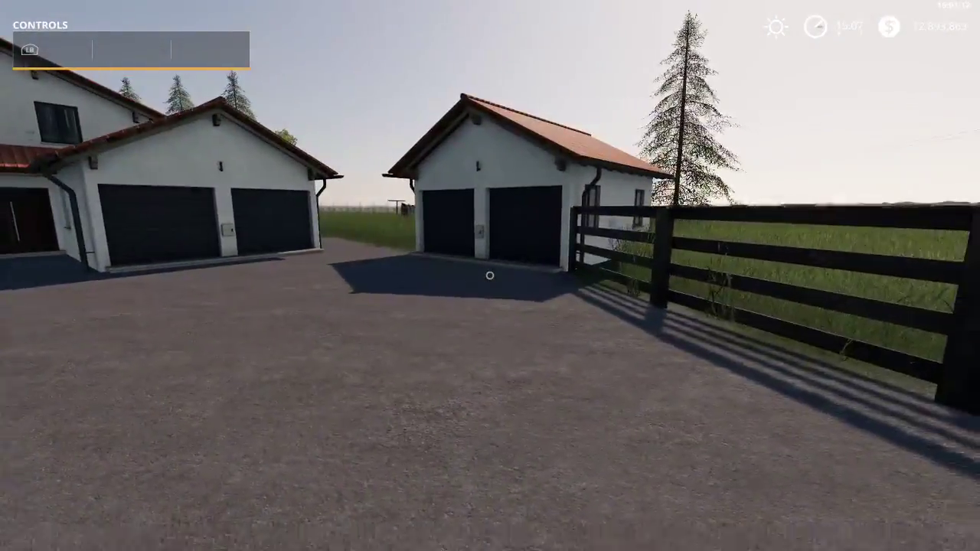
key("s")
key("w")
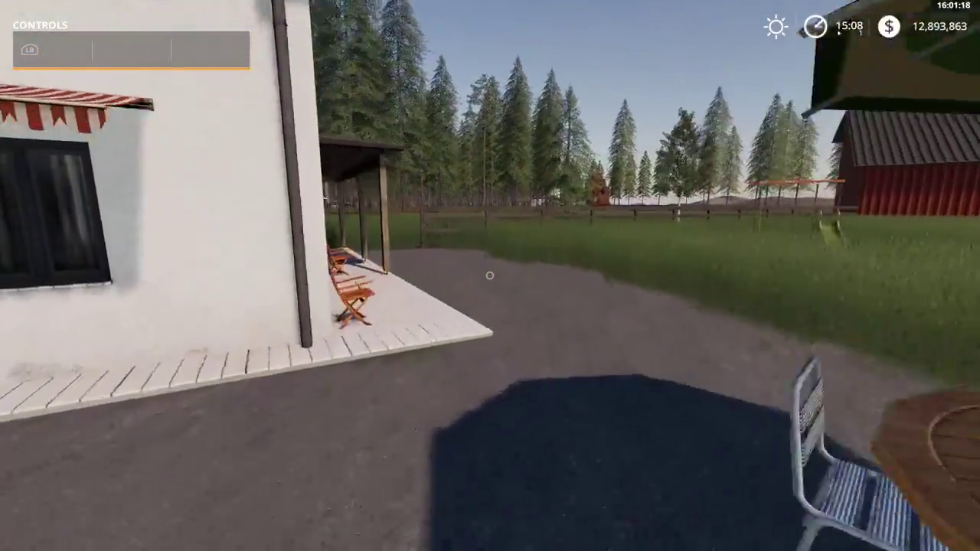
key("s")
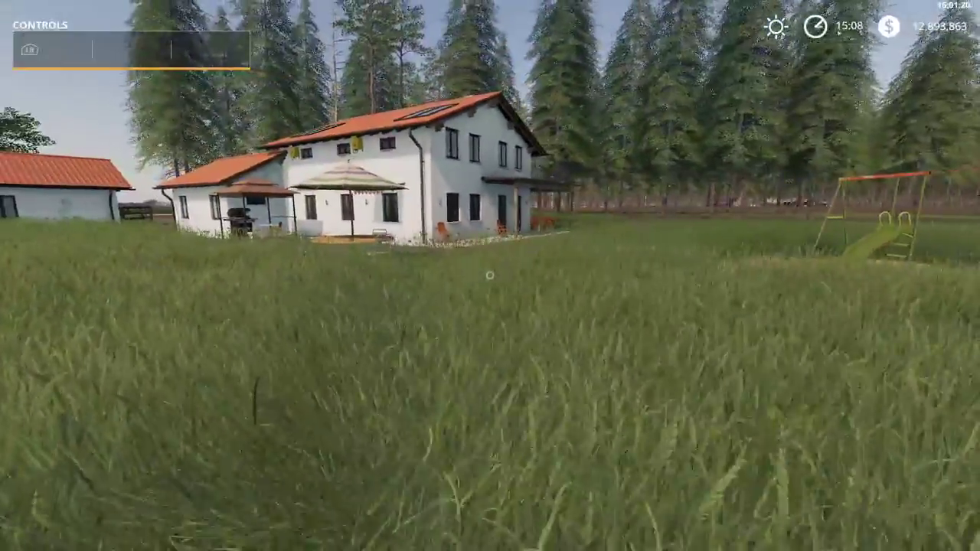
Cross the farmhouse garden and look over the play area with the slide, swing and trampoline
key("a")
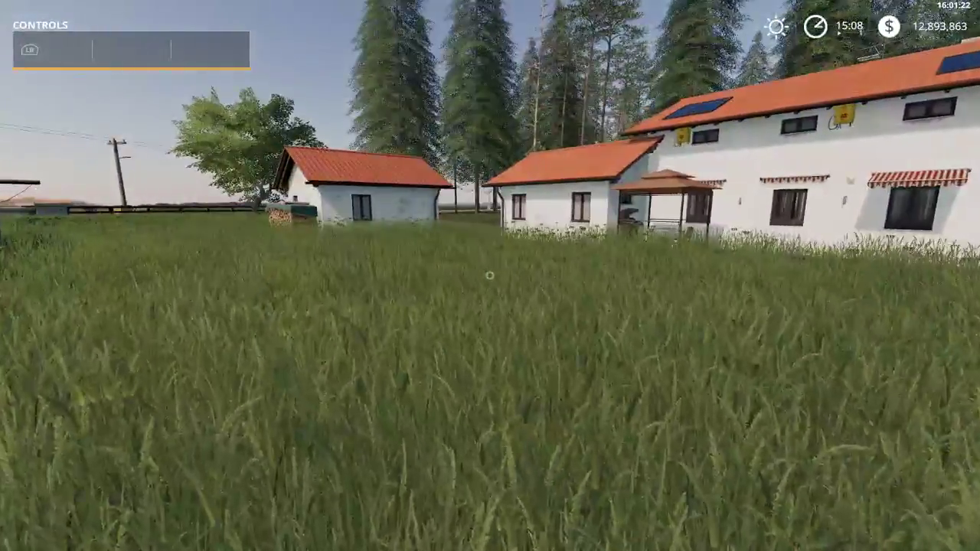
key("w")
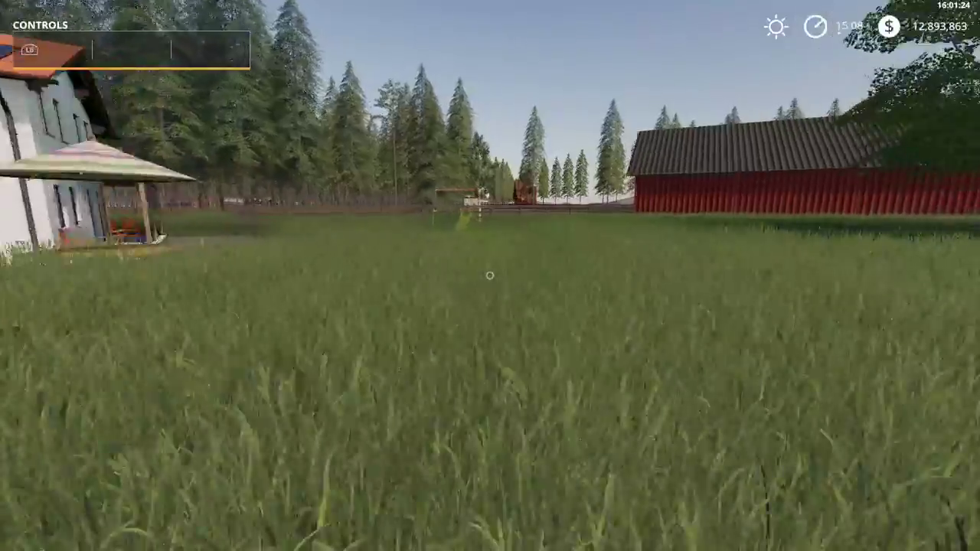
key("w")
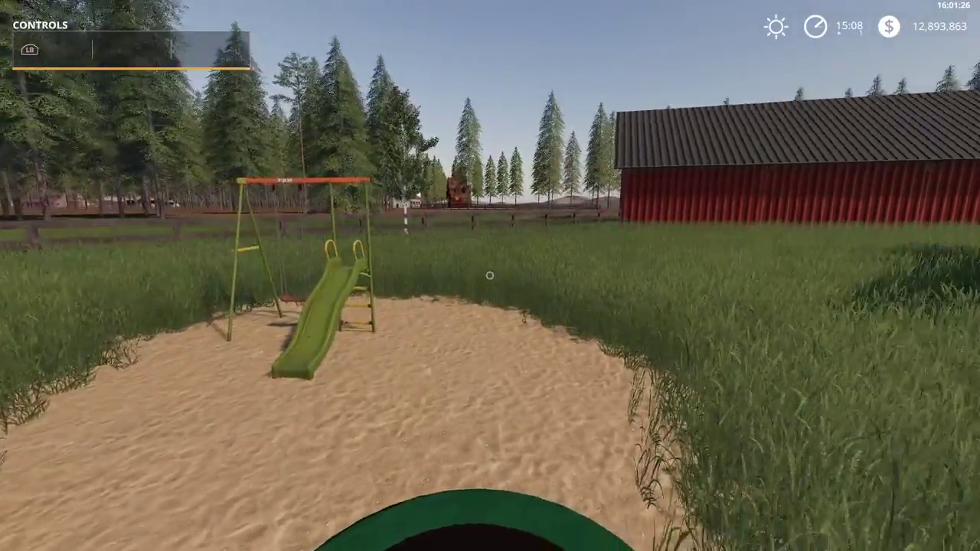
key("s")
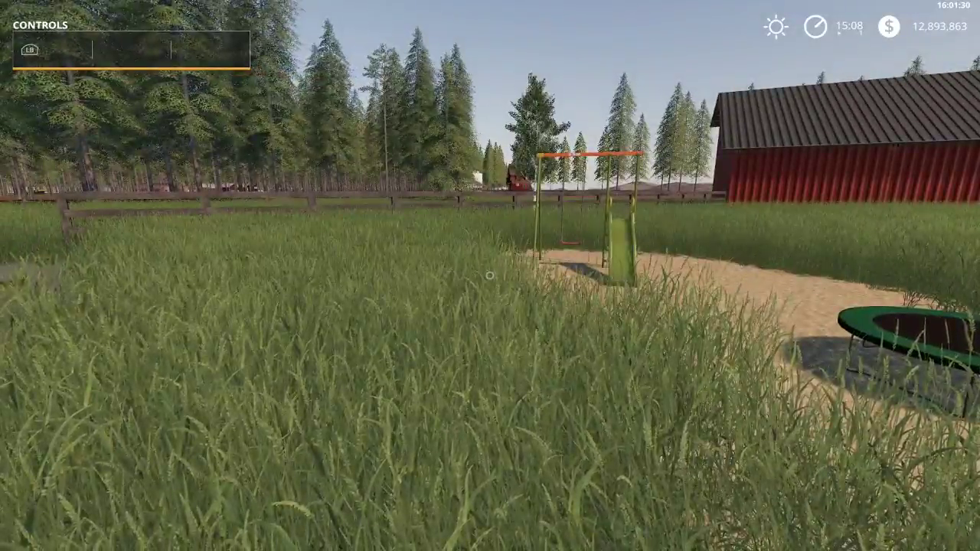
Leave the play area and walk across the tall grass onto the dirt ground beside the woods
key("w")
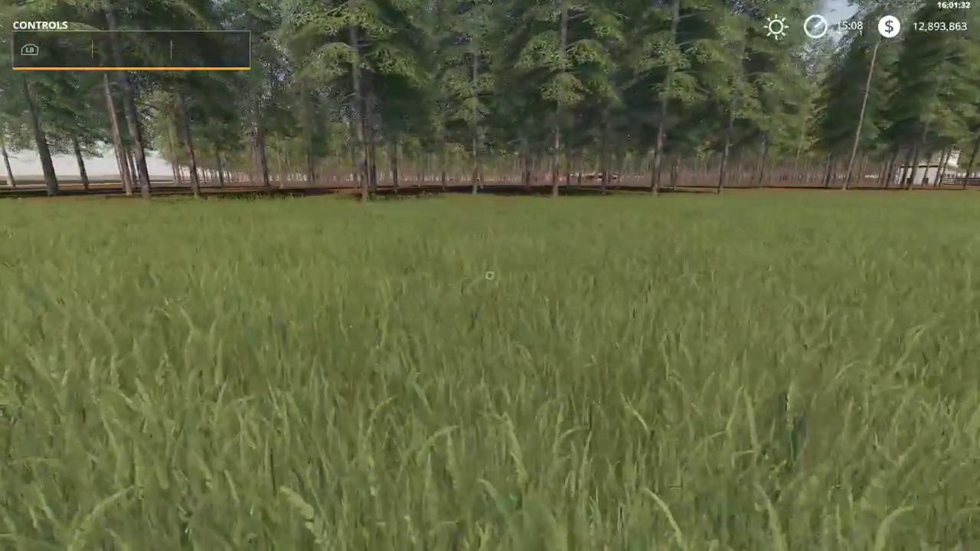
key("w")
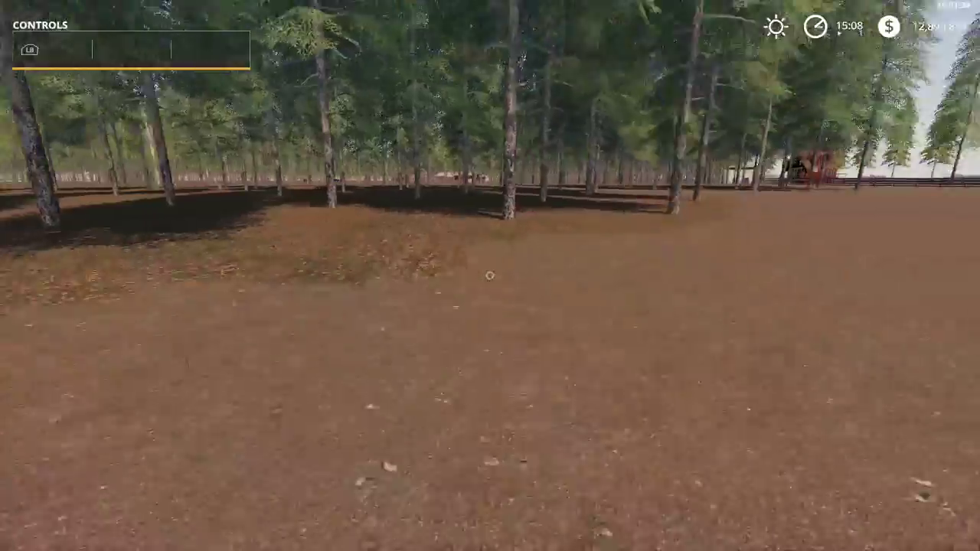
key("d")
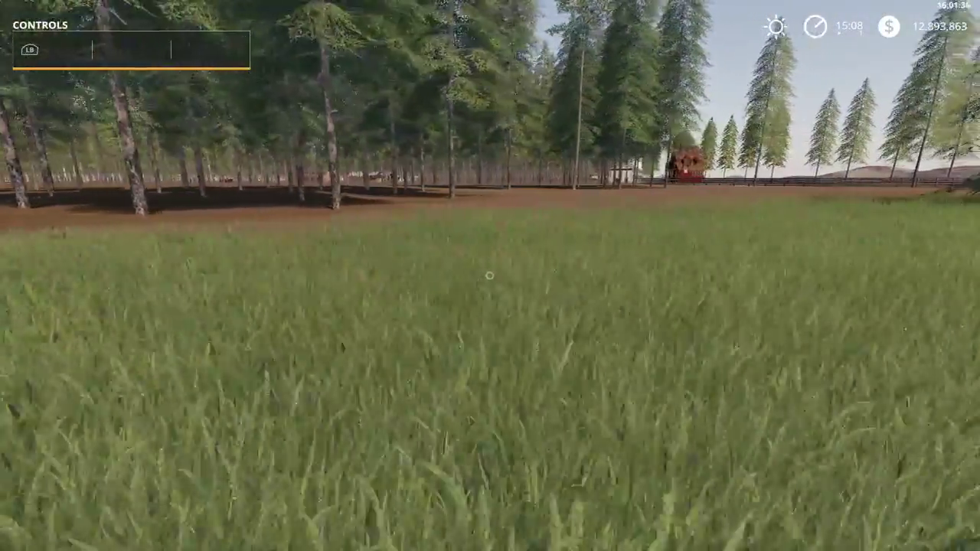
key("w")
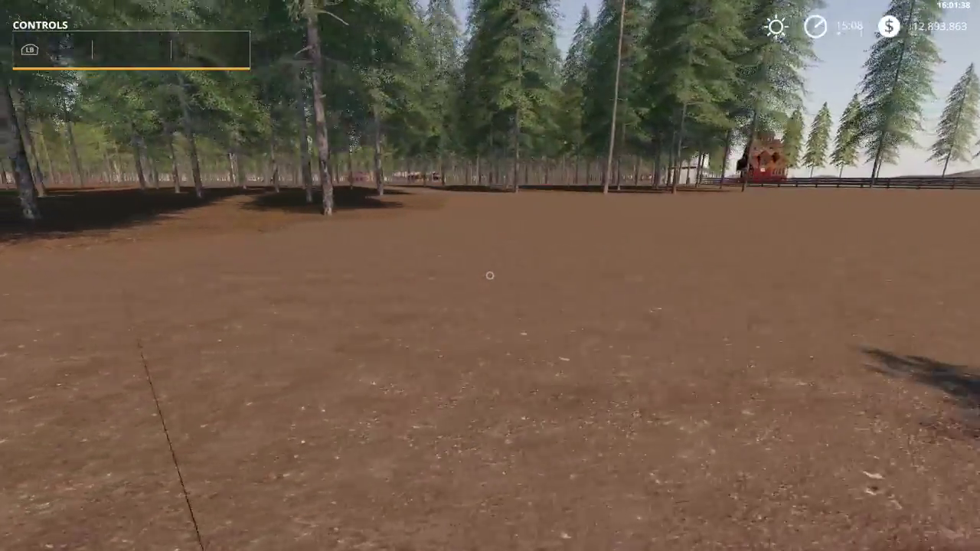
key("w")
Open the game settings and request to quit the current game without saving
key("Escape")
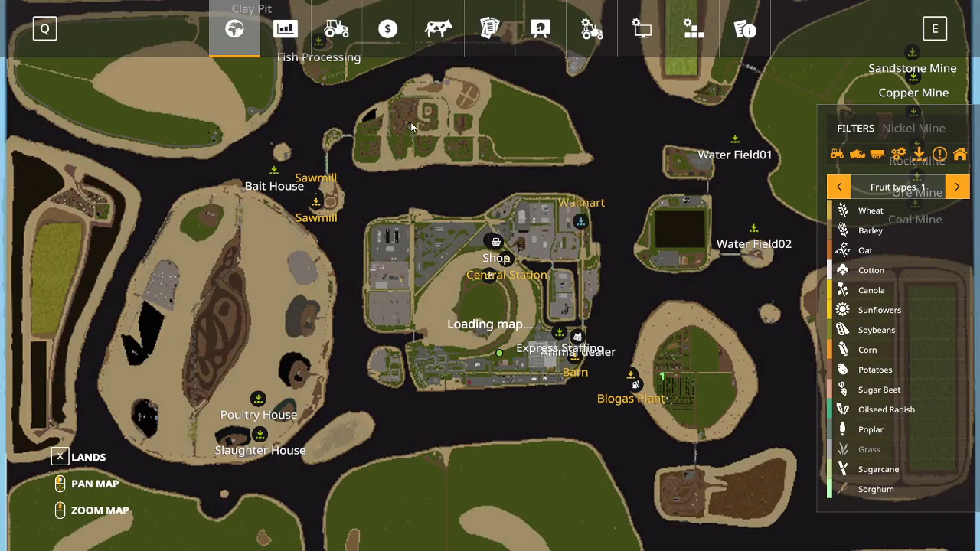
left_click(592, 28)
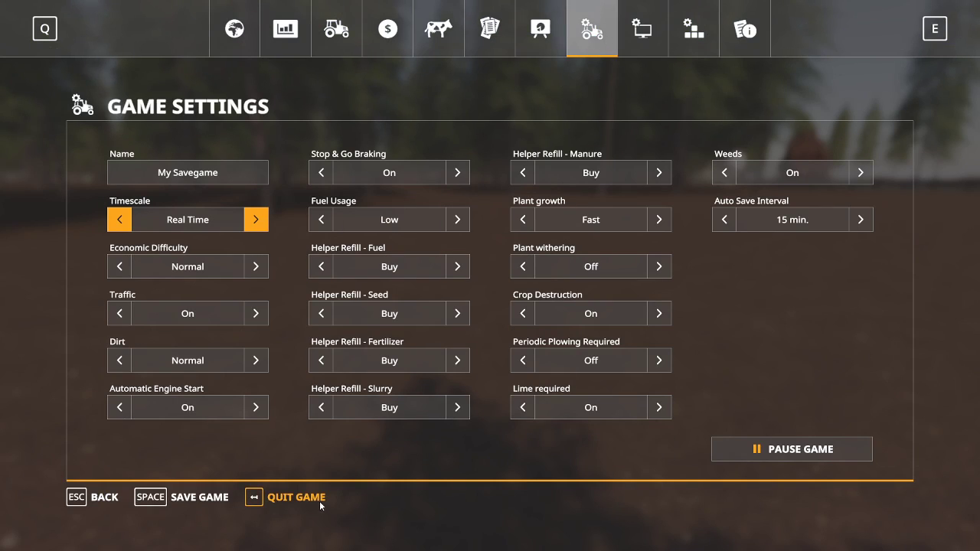
left_click(313, 498)
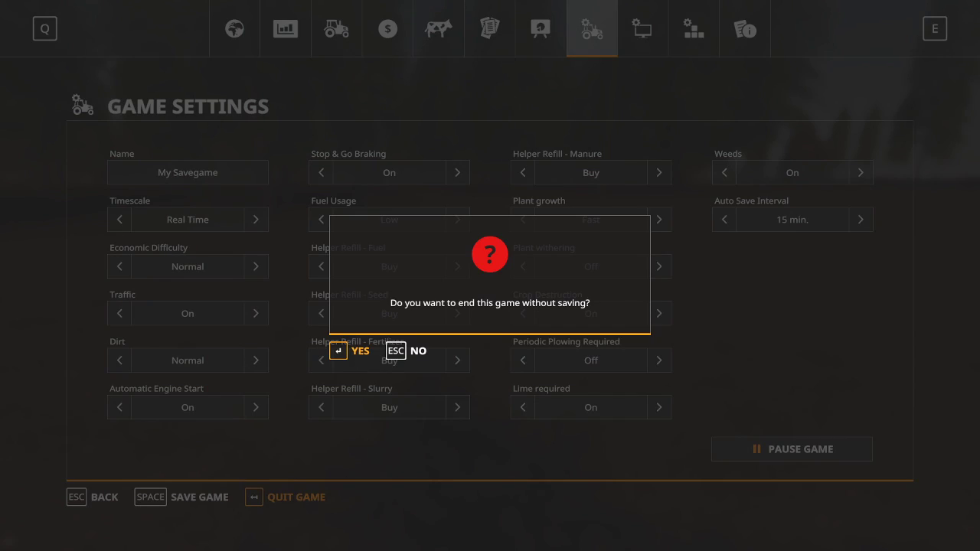
End the running game without saving, switch to Notepad++ and reload the modified log.txt
key("Return")
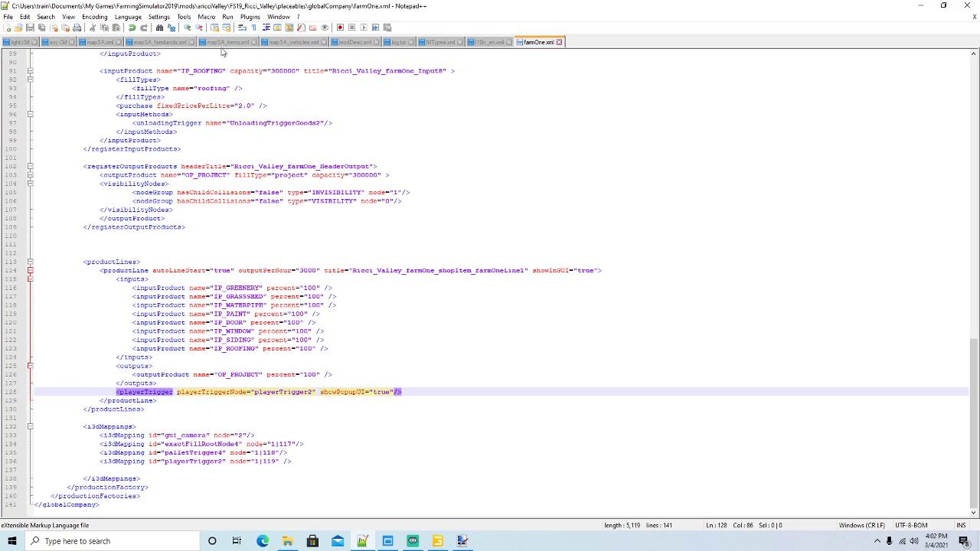
left_click(398, 43)
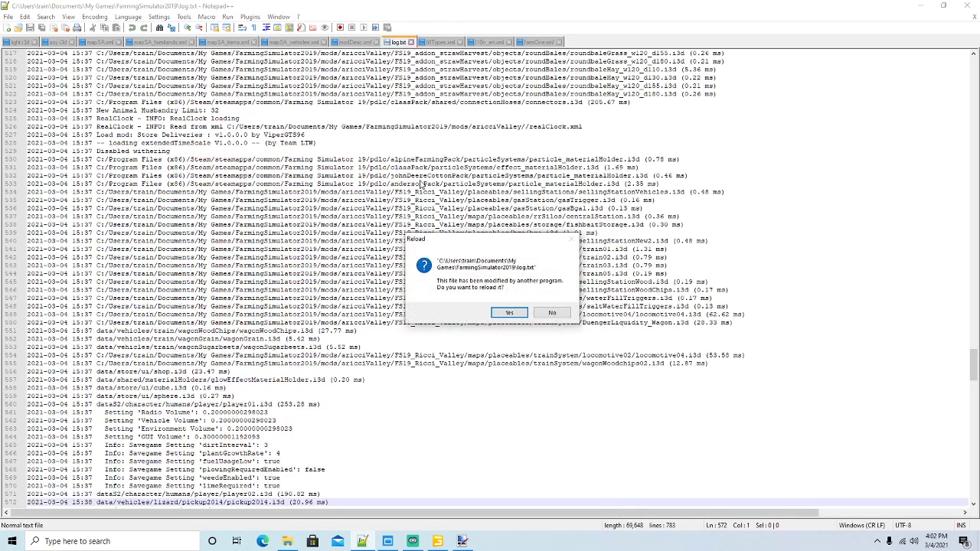
left_click(509, 313)
Examine the log's physics warnings about the non-CPU collision mesh for 'kinematicHelper', including the note about consoles
scroll(364, 270, "up", 8)
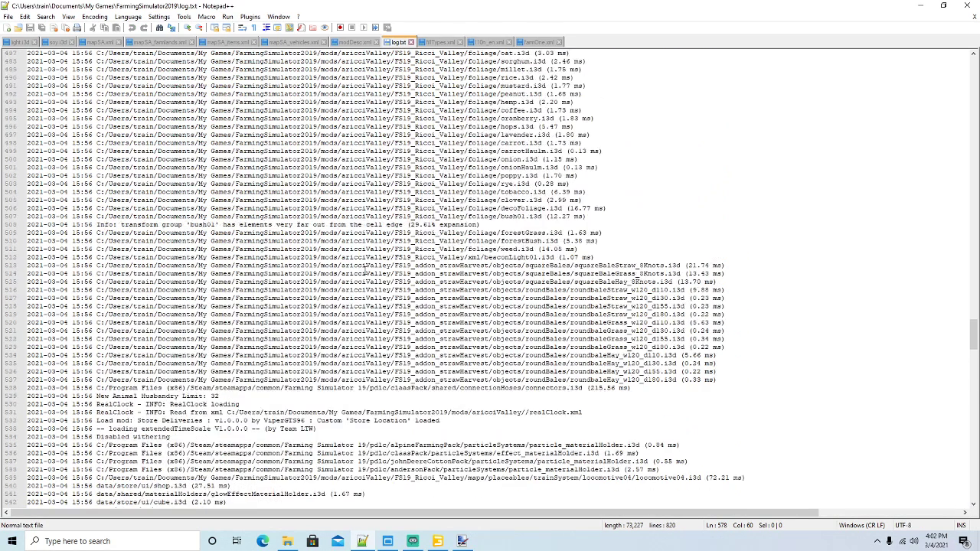
scroll(364, 272, "down", 20)
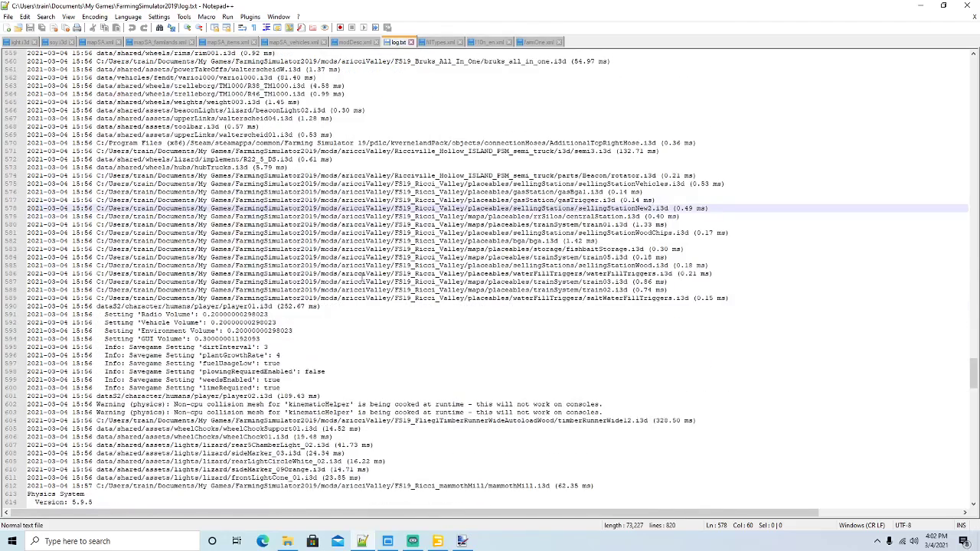
scroll(361, 277, "down", 3)
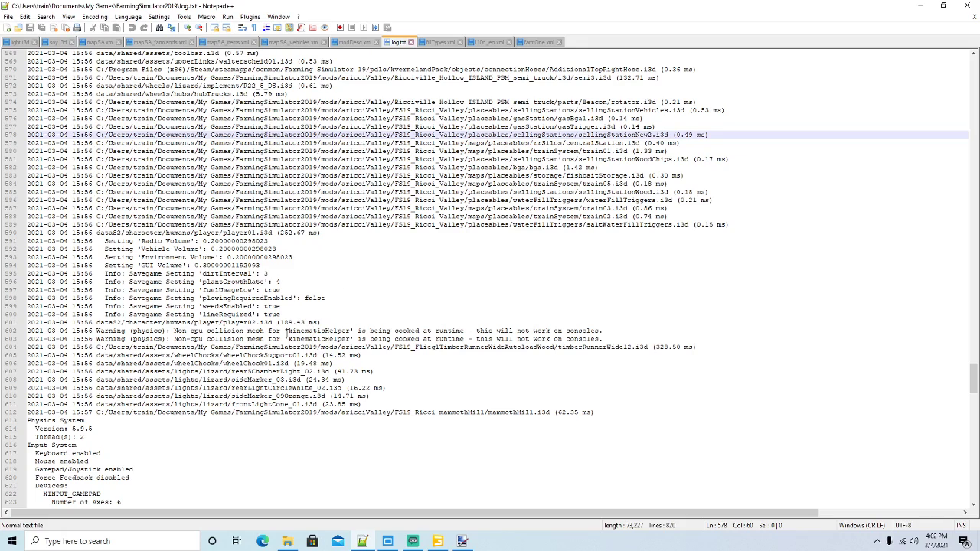
left_click_drag(287, 331, 350, 332)
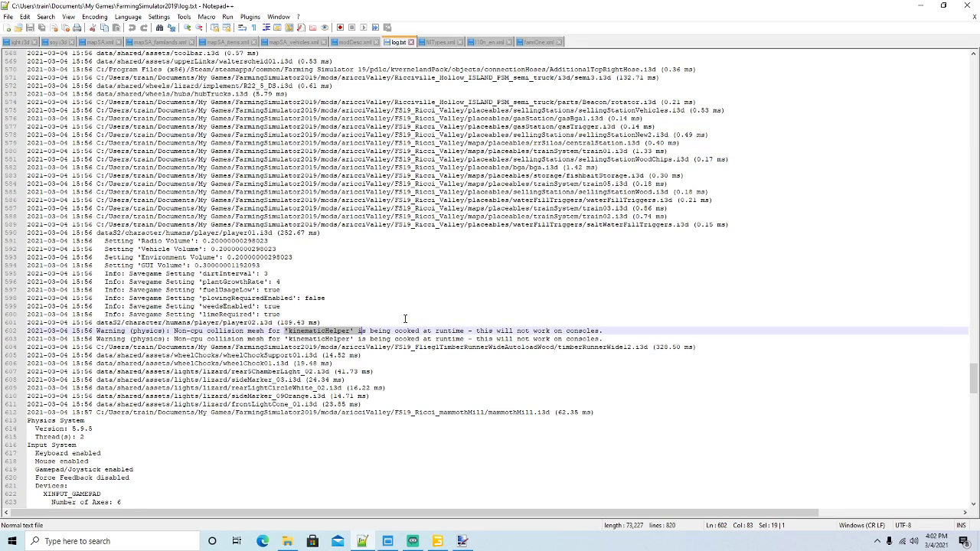
scroll(407, 313, "down", 1)
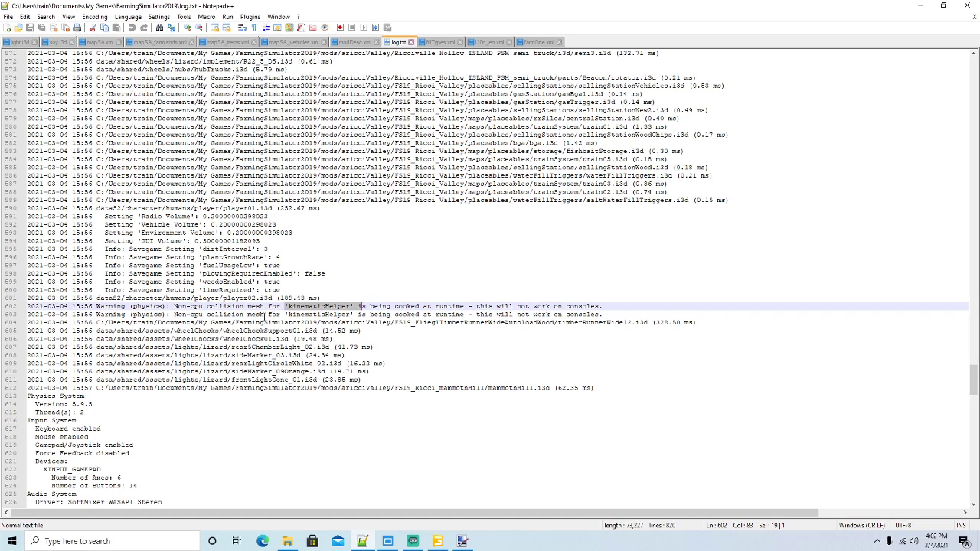
left_click_drag(268, 314, 358, 316)
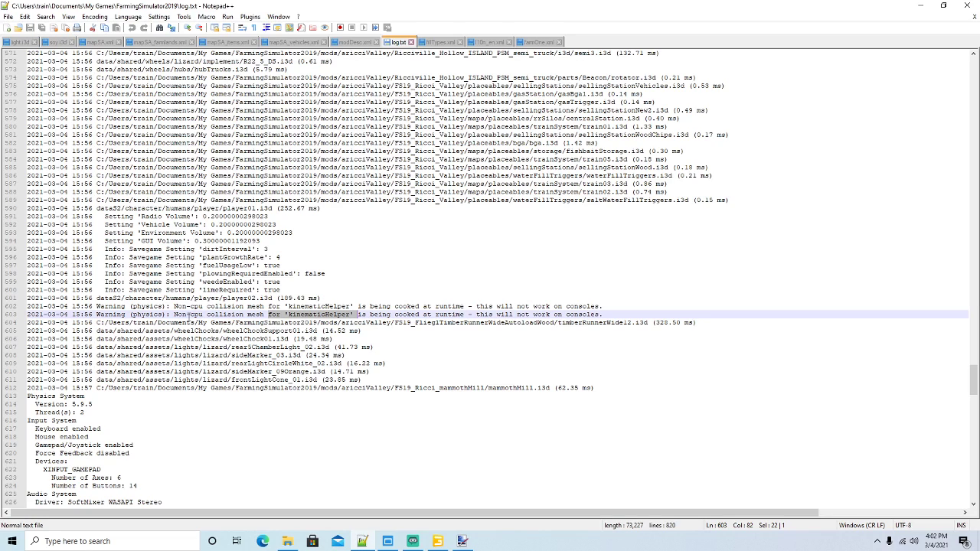
left_click_drag(104, 306, 158, 306)
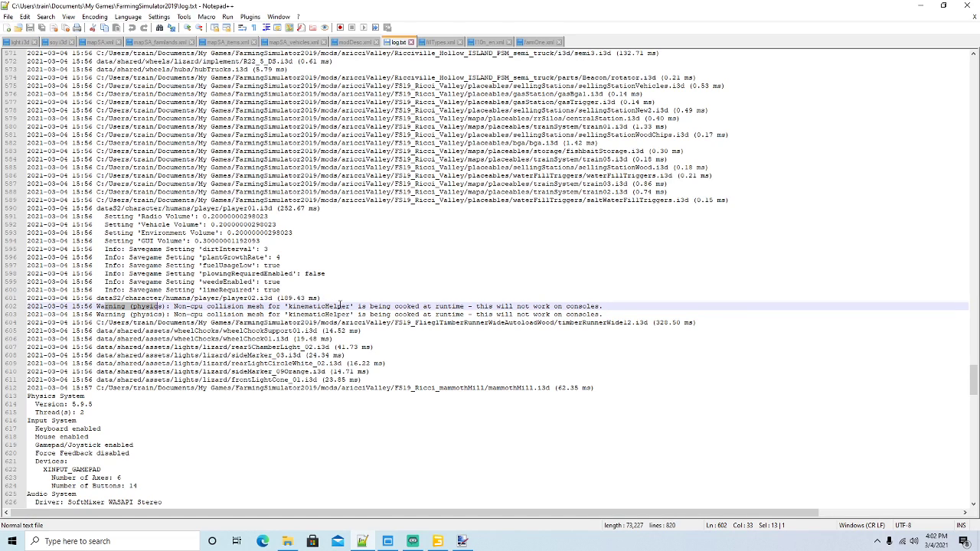
left_click_drag(478, 306, 605, 307)
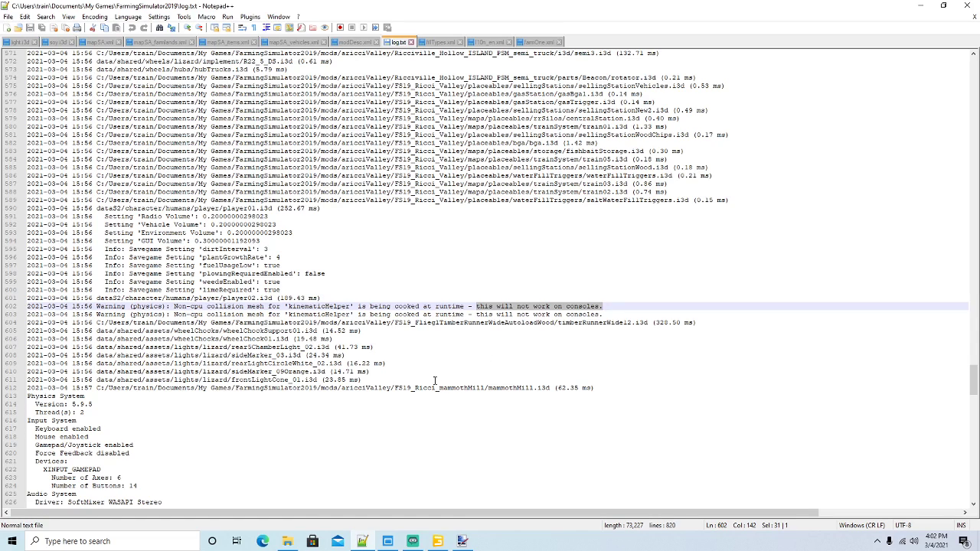
Compare the mammothMill.i3d and timberRunnerWide12.i3d load entries with the 'kinematicHelper' collision mesh warnings
left_click_drag(433, 387, 556, 388)
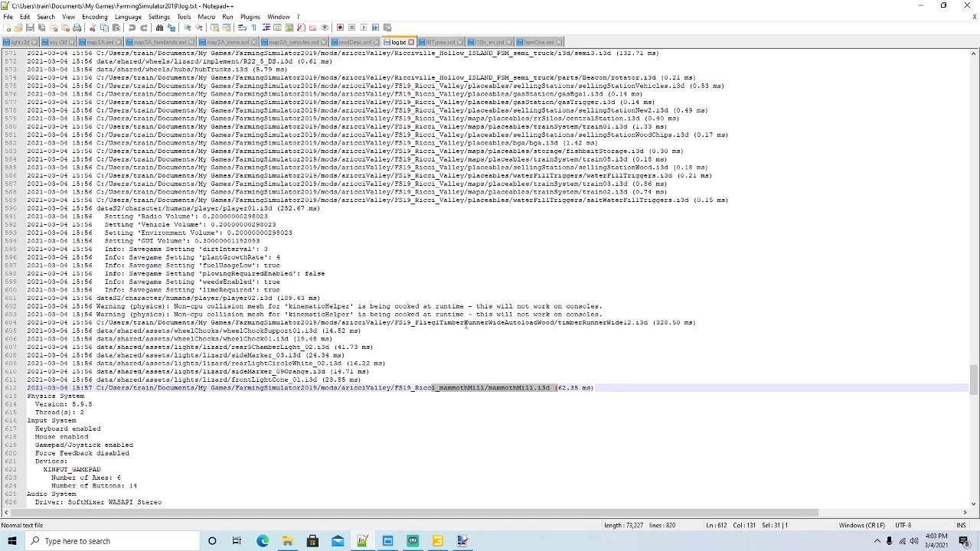
left_click_drag(465, 325, 640, 323)
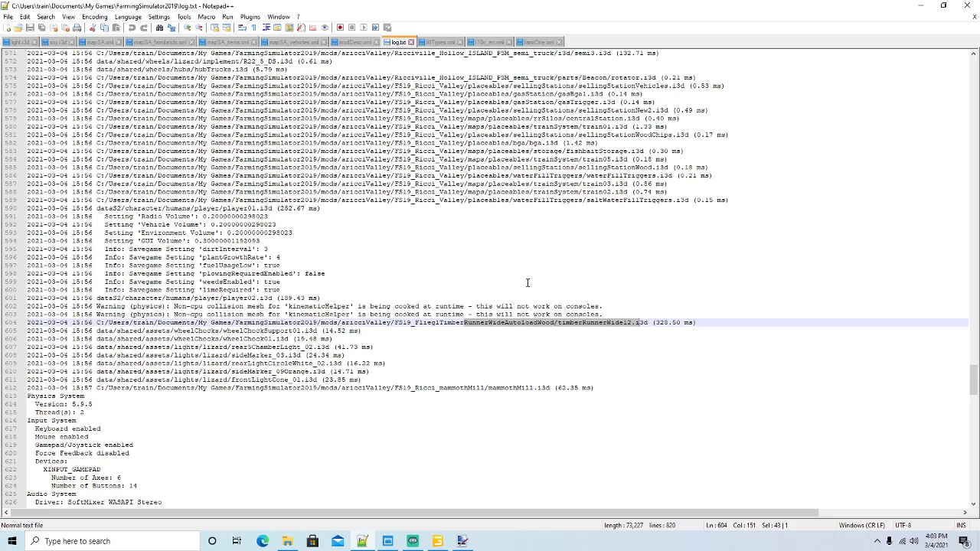
scroll(528, 283, "up", 1)
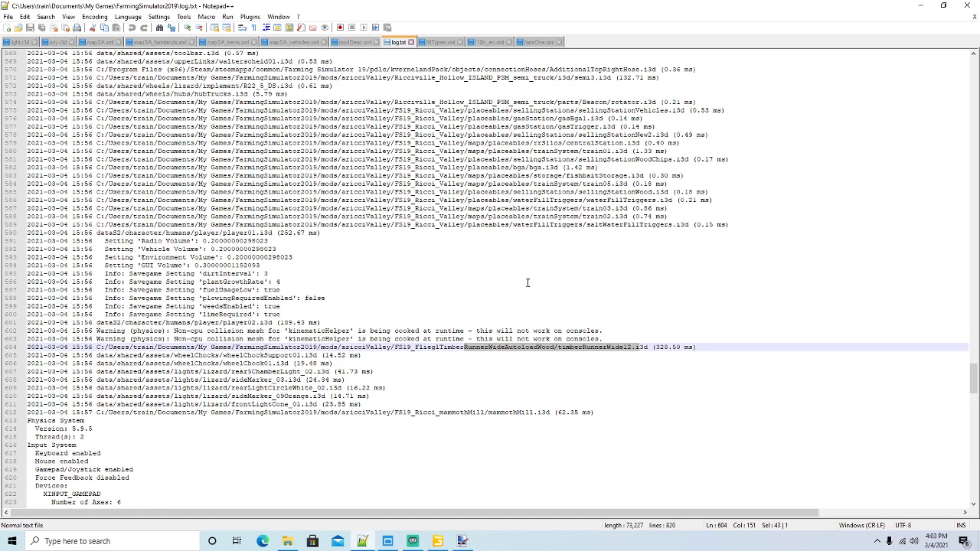
scroll(527, 282, "down", 1)
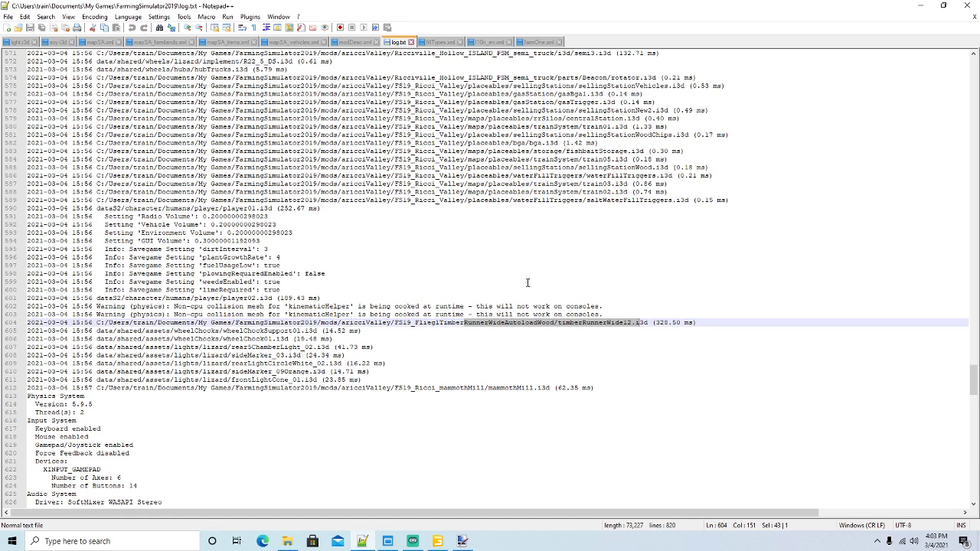
left_click_drag(285, 307, 357, 313)
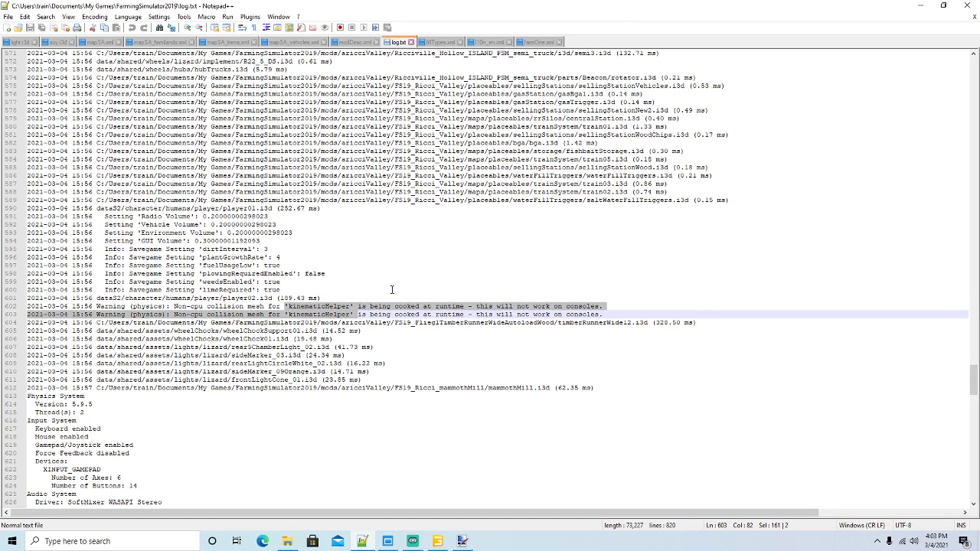
left_click_drag(176, 306, 280, 306)
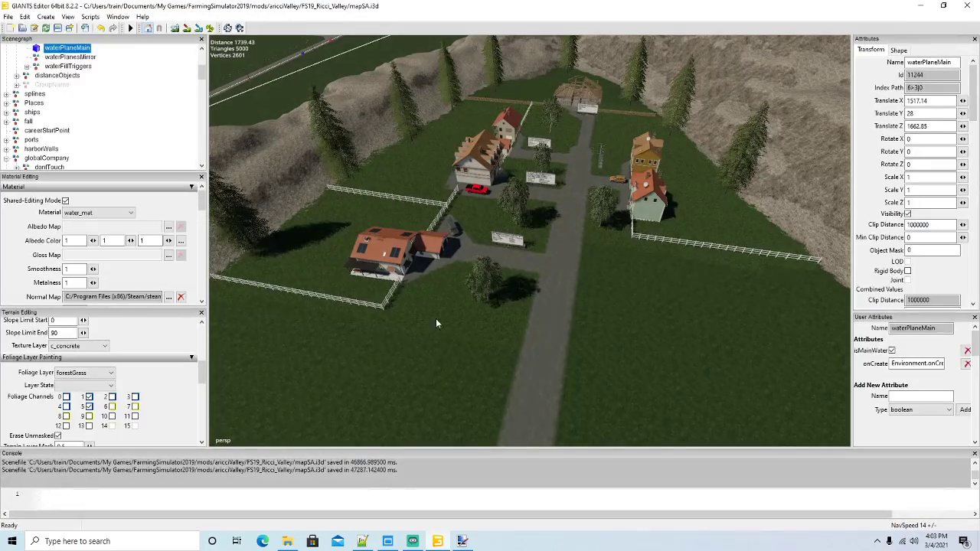
Turn off Rigid Body for the rumbler van parked beside the garage in the GIANTS Editor map scene
scroll(435, 319, "up", 5)
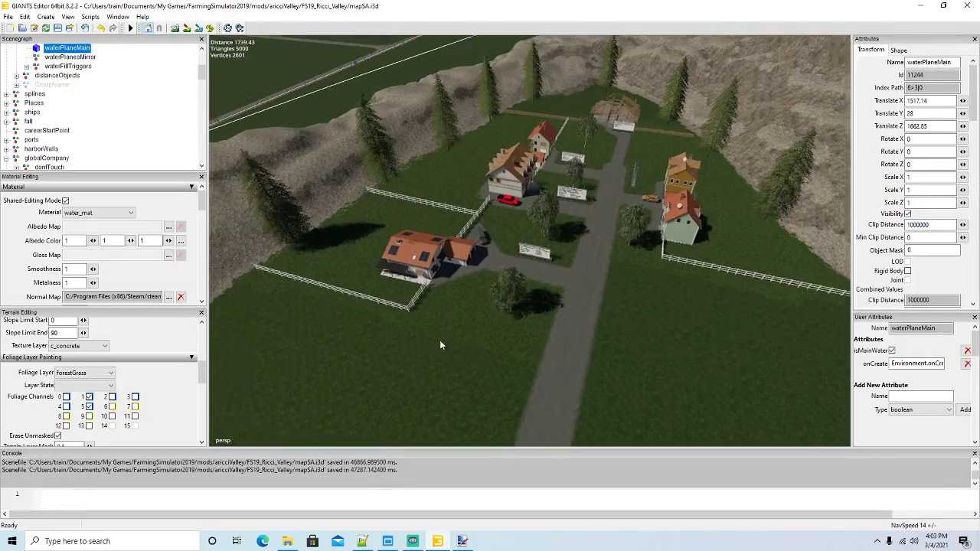
scroll(434, 339, "up", 10)
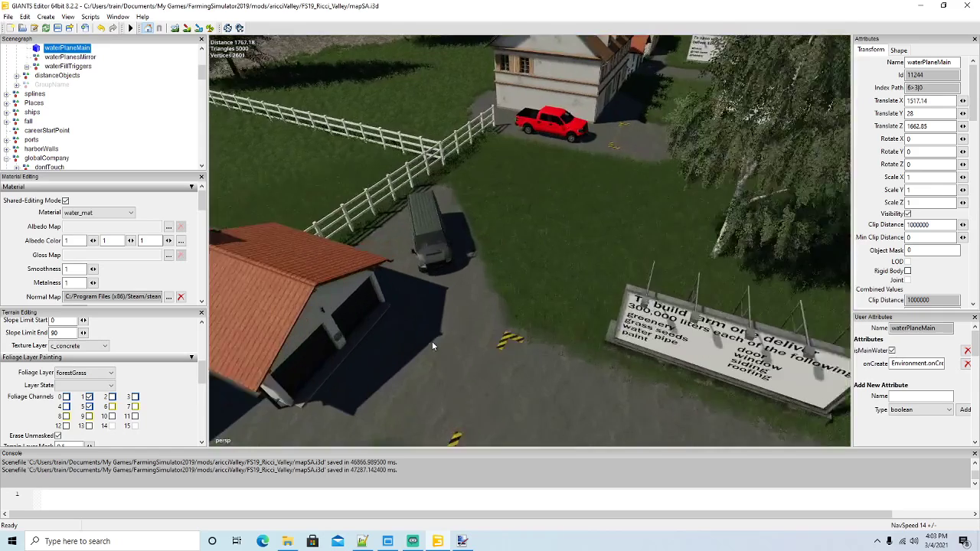
scroll(431, 345, "up", 2)
left_click(460, 245)
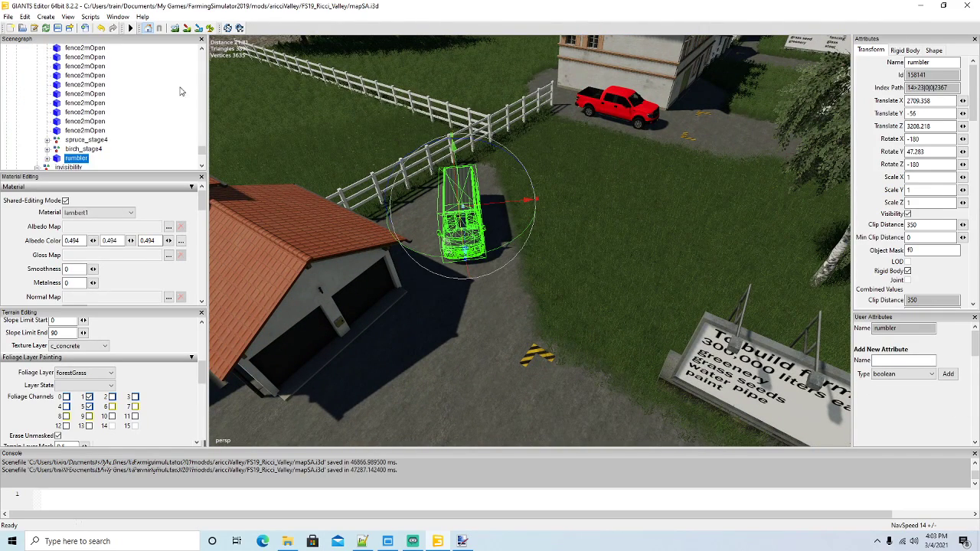
scroll(92, 123, "down", 1)
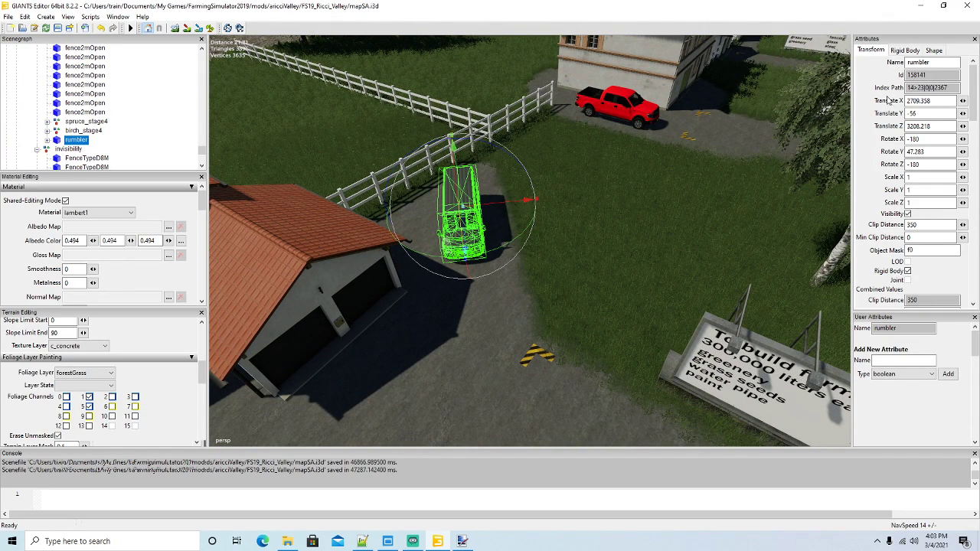
left_click(908, 271)
Check the attributes of the rumbler's wheels, rumbler_vis and windows, and save the map scene
double_click(78, 140)
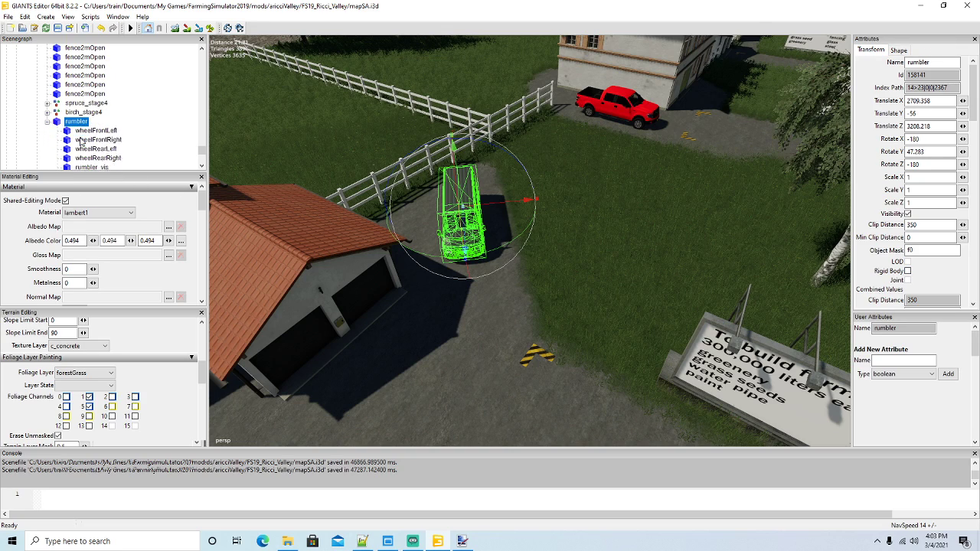
left_click(69, 123)
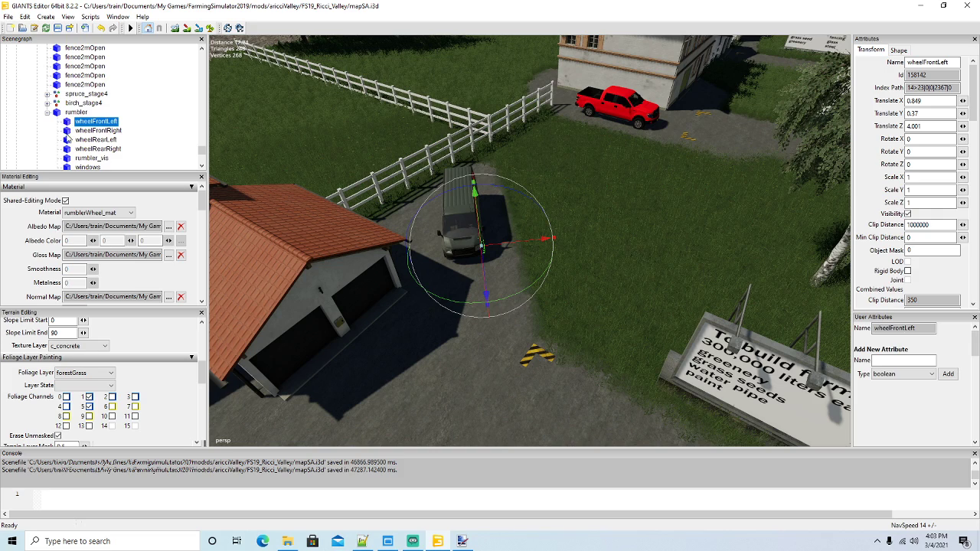
left_click(66, 135)
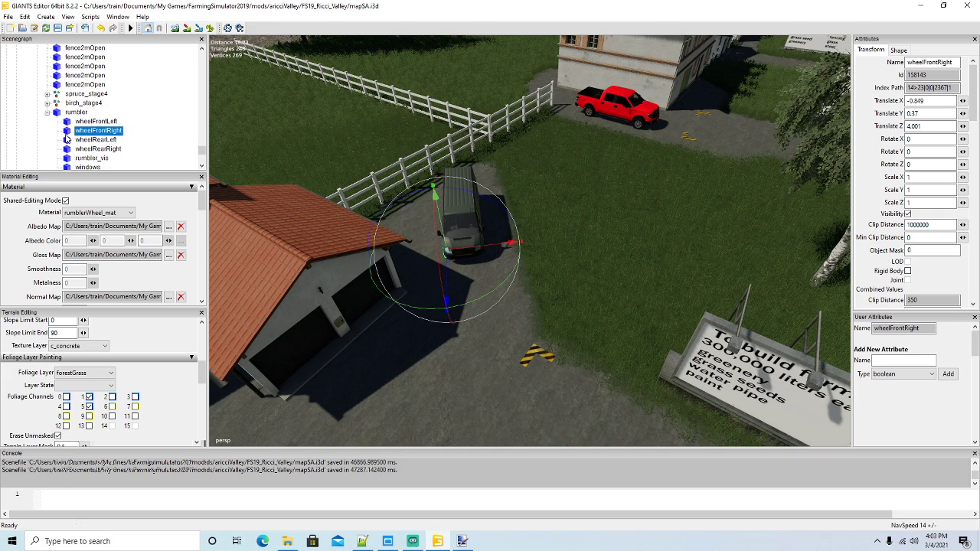
left_click(69, 143)
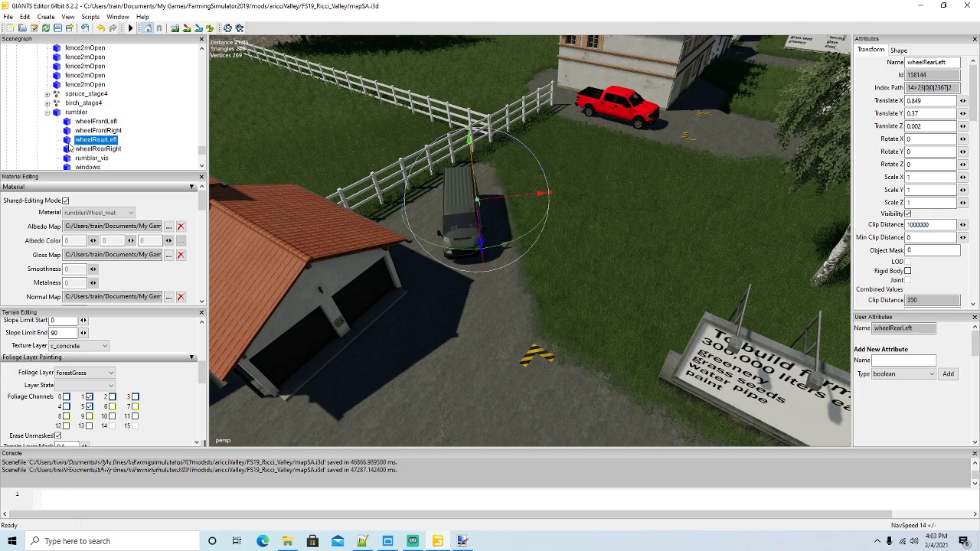
scroll(72, 143, "down", 1)
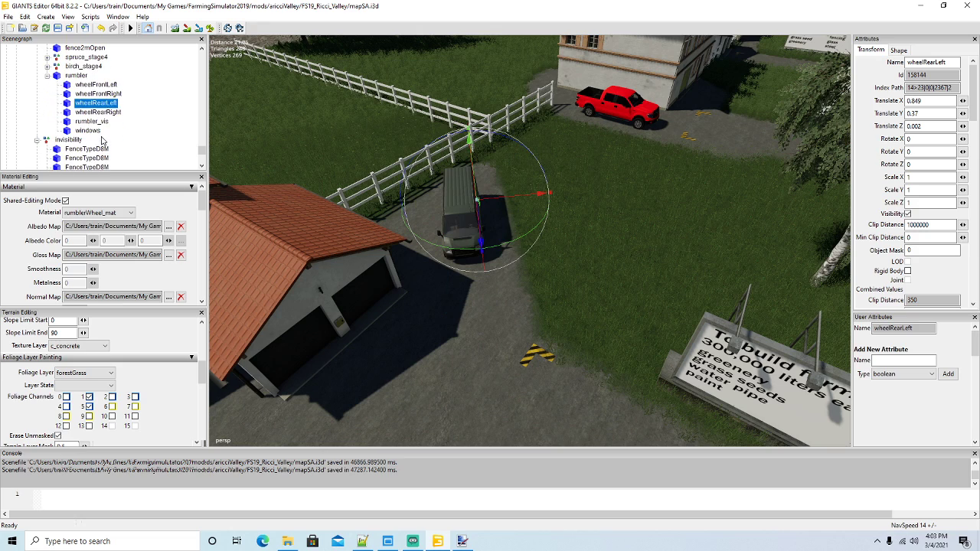
left_click(69, 115)
left_click(69, 121)
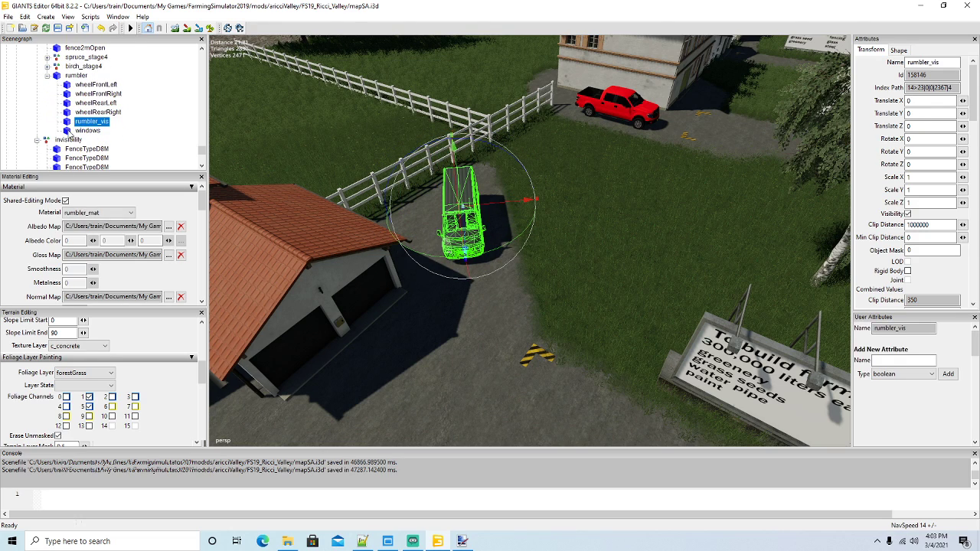
left_click(69, 131)
scroll(564, 342, "down", 6)
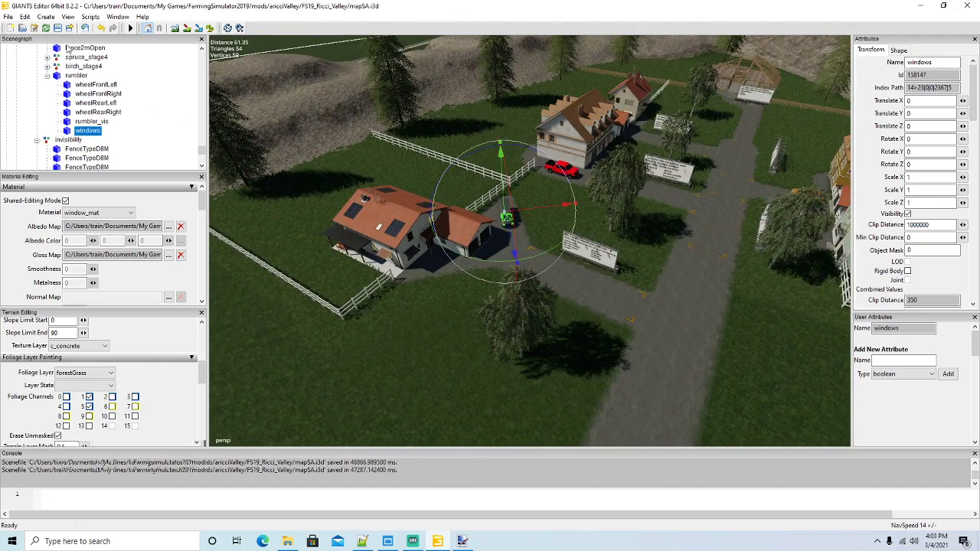
left_click(58, 29)
Switch back to Notepad++ and review both 'kinematicHelper' collision mesh warnings in log.txt
left_click(364, 541)
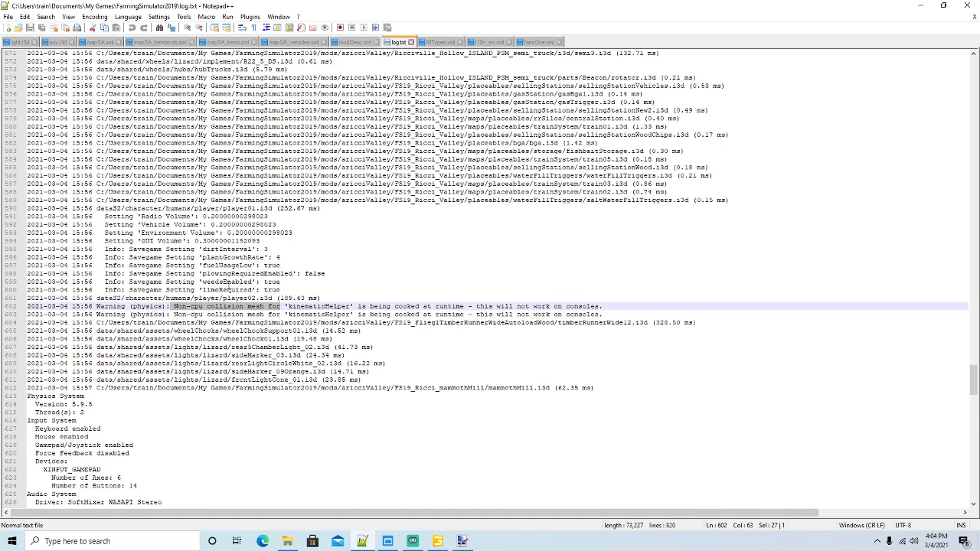
left_click_drag(93, 306, 622, 314)
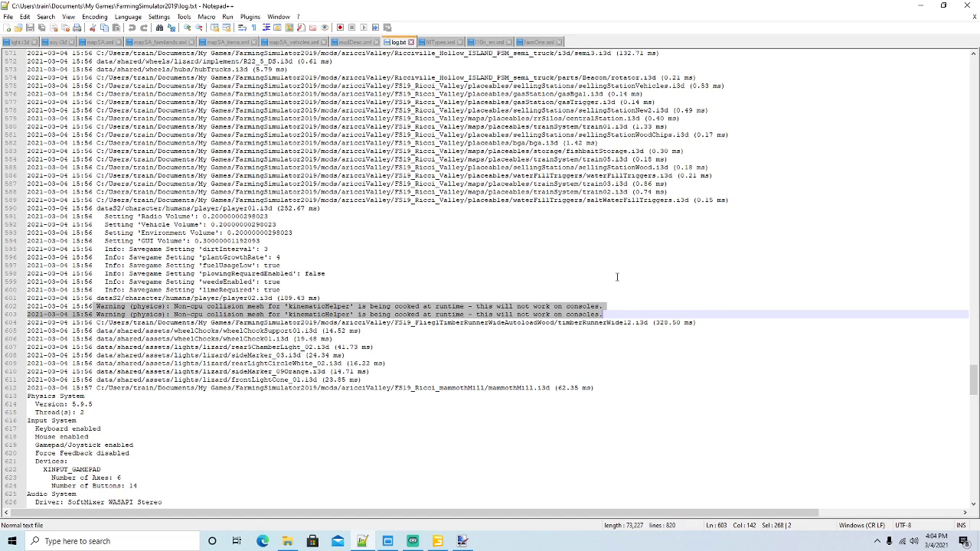
left_click(920, 6)
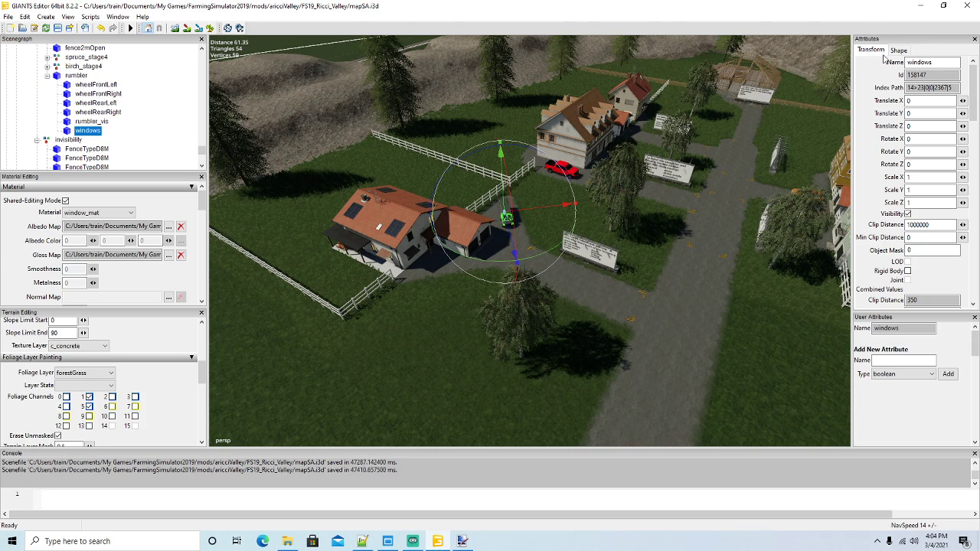
Launch Farming Simulator 19 from the desktop and open the career savegames
left_click(921, 6)
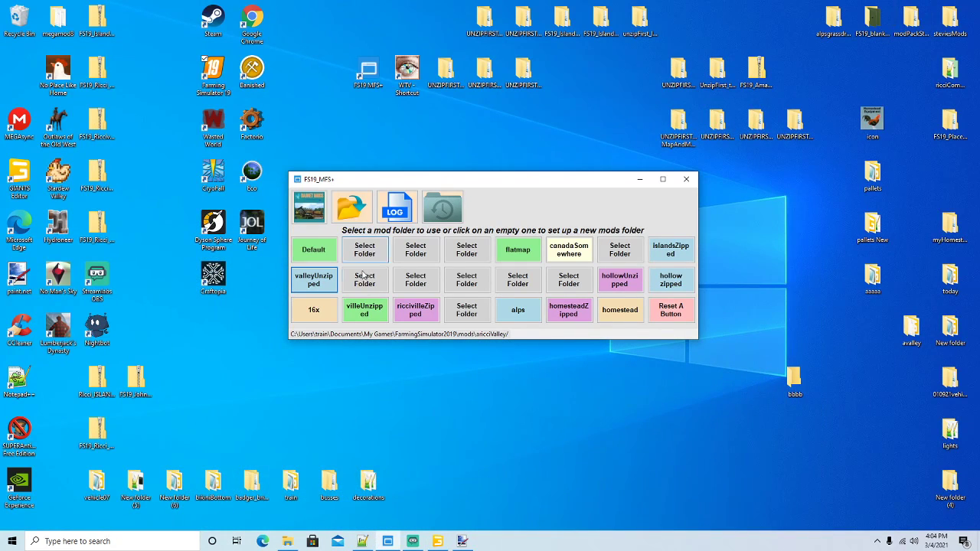
right_click(220, 79)
left_click(240, 85)
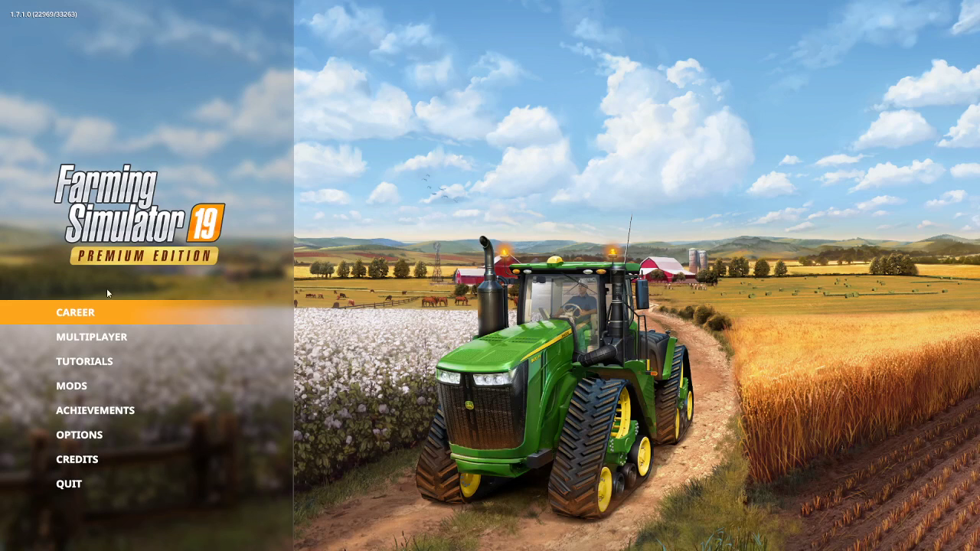
left_click(86, 312)
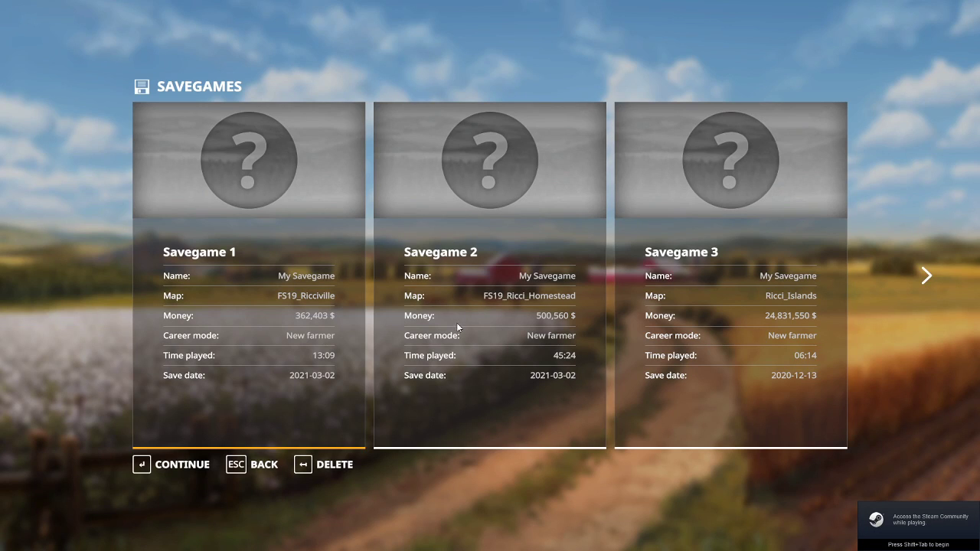
Delete Savegame 8, which uses the Ricci_Valley map, and confirm the deletion
key("Right")
key("Right")
key("Right")
key("Right")
key("Right")
key("Right")
key("Right")
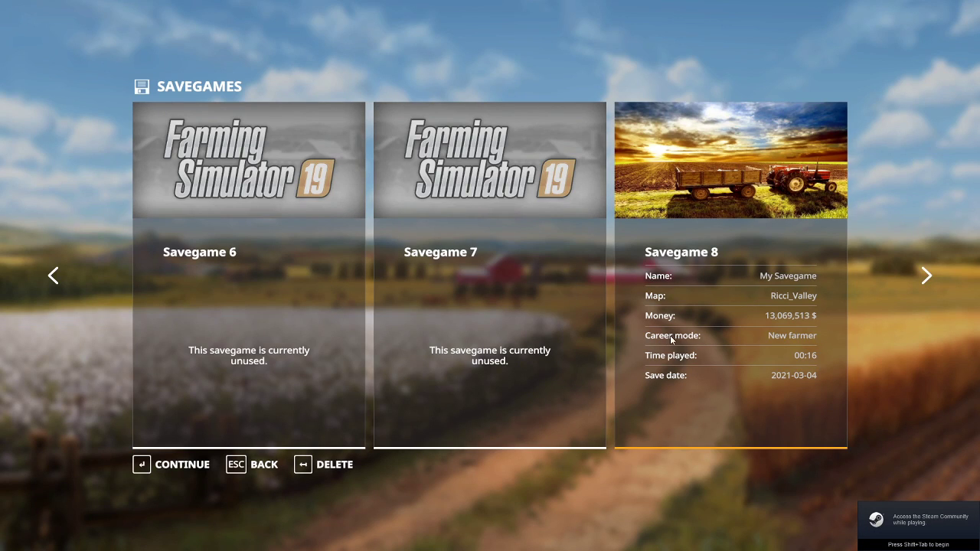
left_click(322, 475)
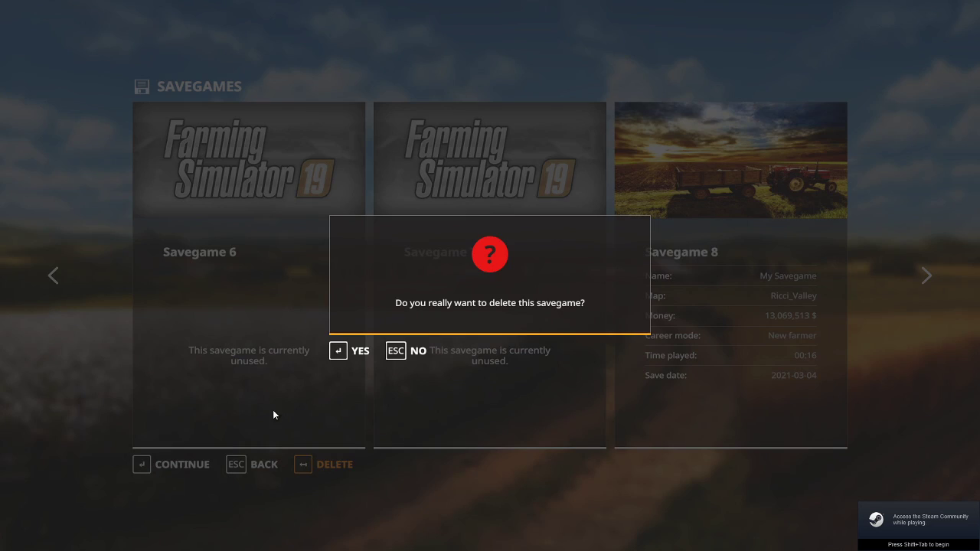
left_click(357, 350)
Start a new career in the Savegame 8 slot as New farmer on Ricci_Valley with the default character
left_click(205, 465)
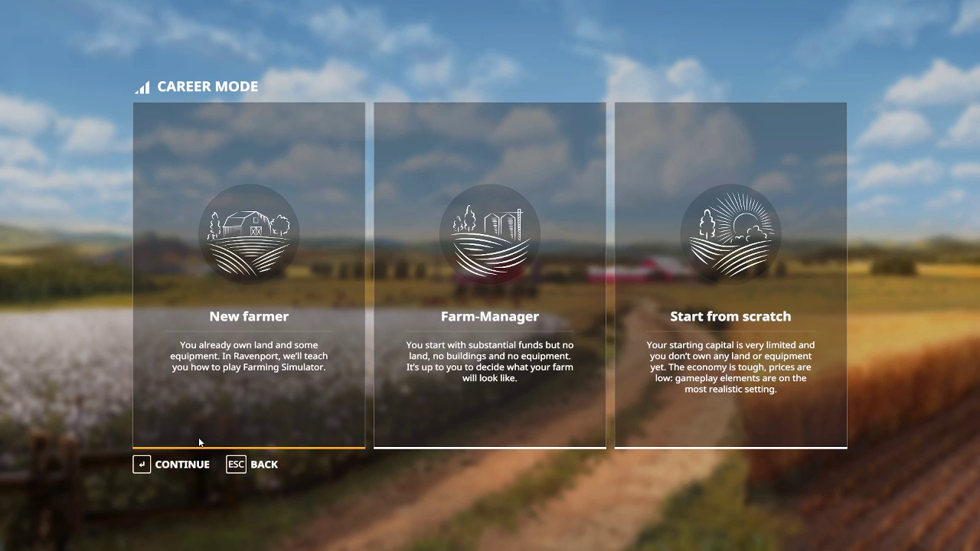
left_click(189, 469)
left_click(179, 465)
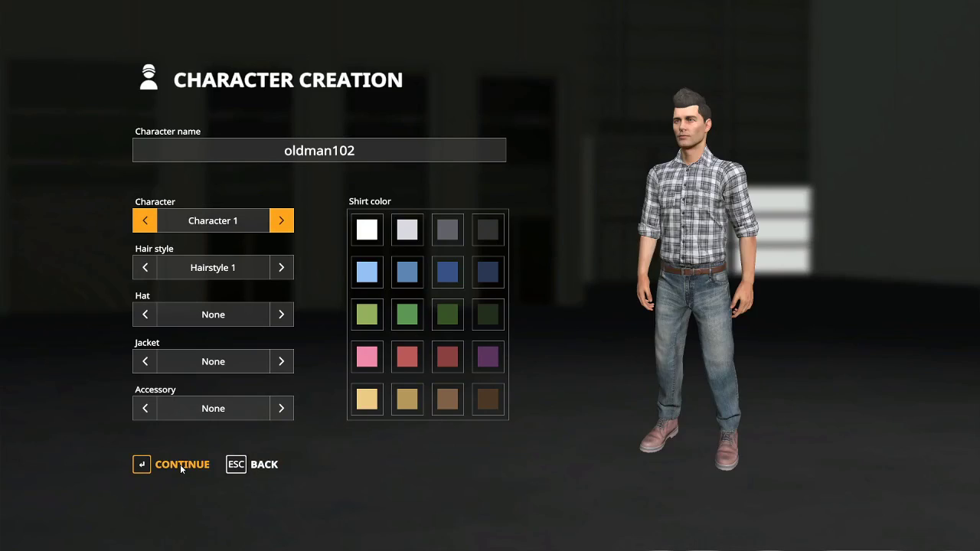
left_click(180, 464)
left_click(170, 465)
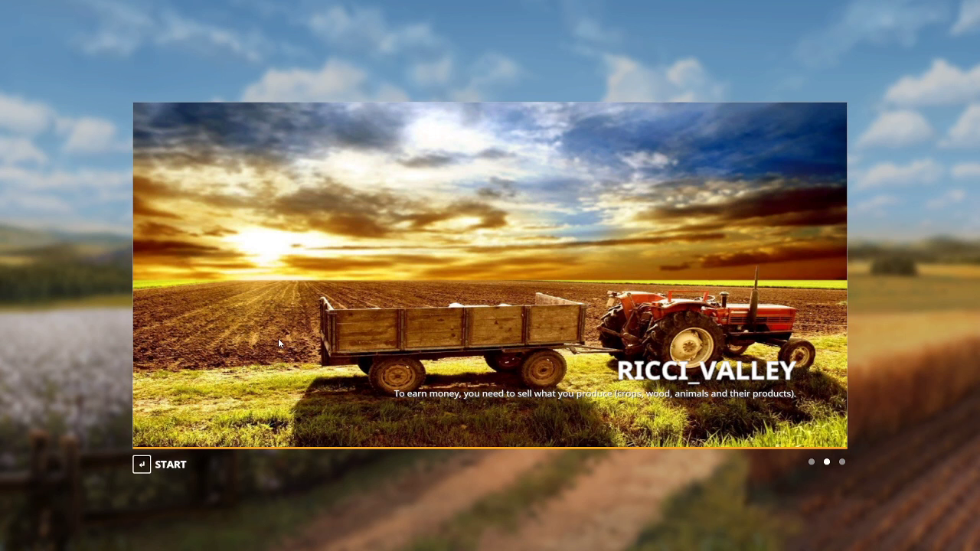
left_click(170, 465)
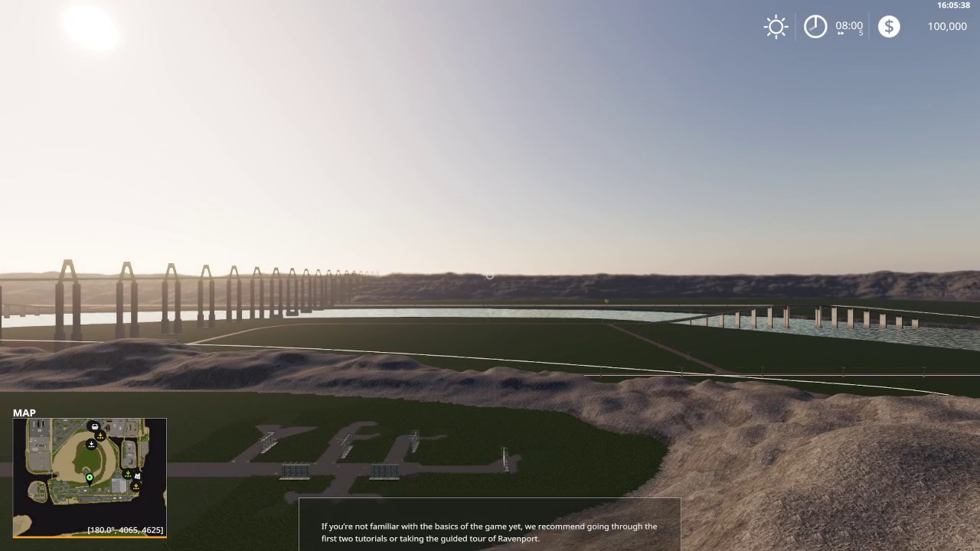
Add 20000000 to the farm's money and turn on the player speed multiplier in Easy Development Commands
key("9")
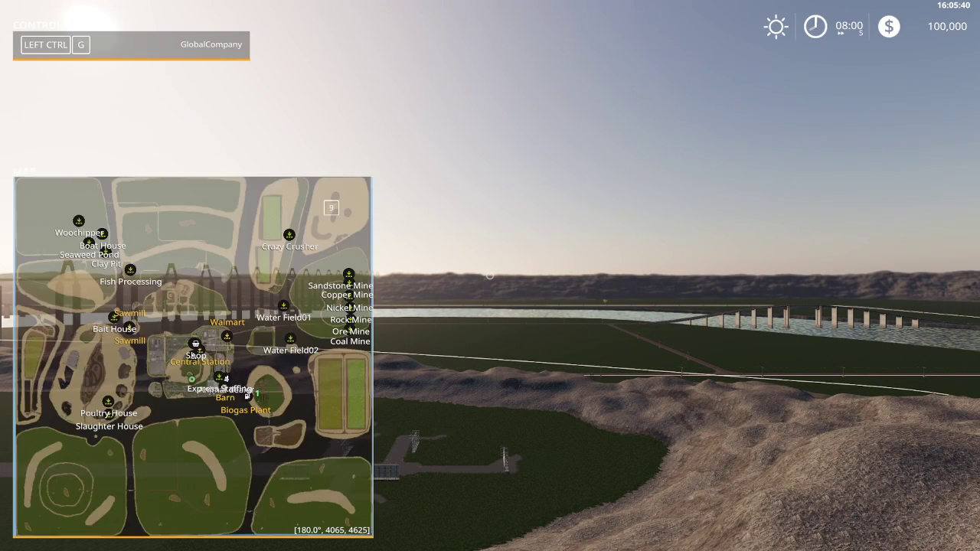
key("9")
key("alt+e")
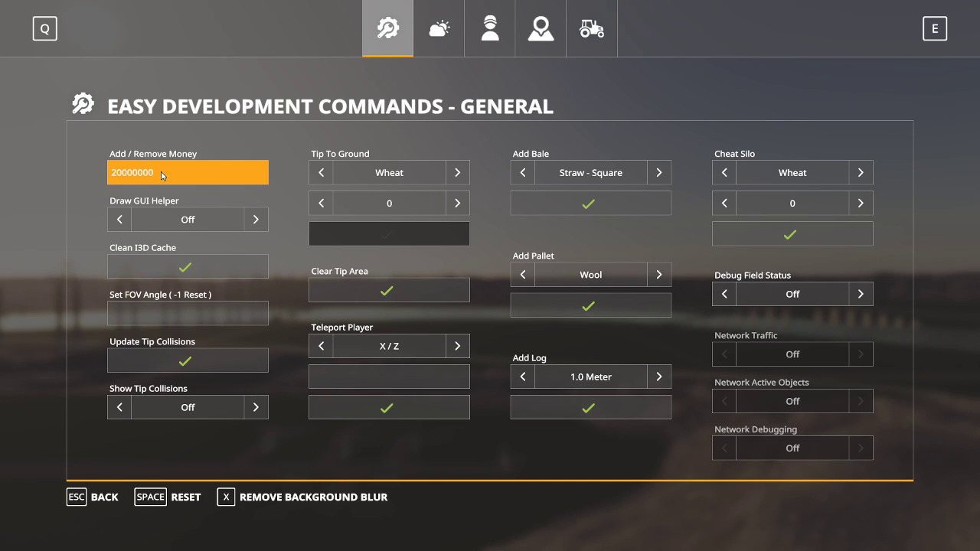
key("Return")
left_click(482, 46)
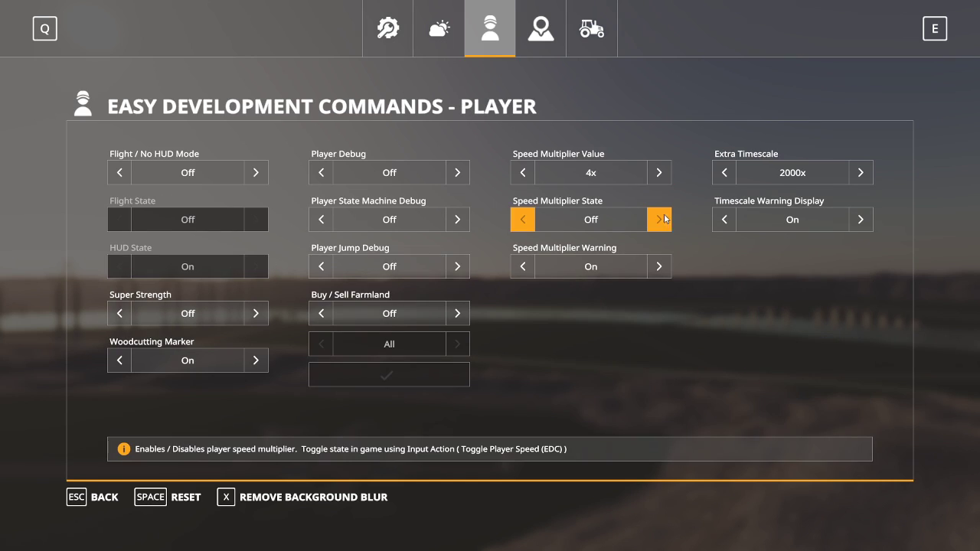
left_click(658, 220)
key("Escape")
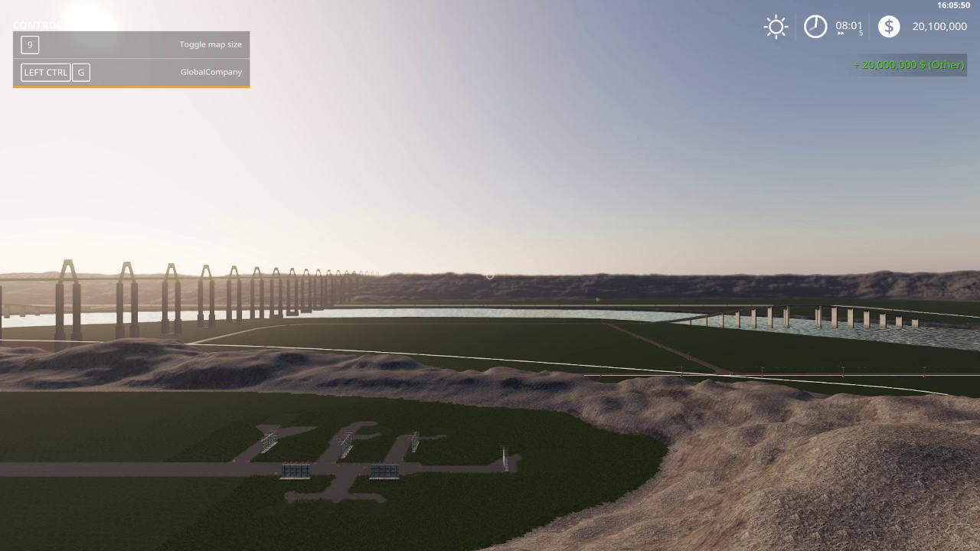
Buy the farmland parcel around the Boat House and Seaweed Pond, and return to the game
key("Escape")
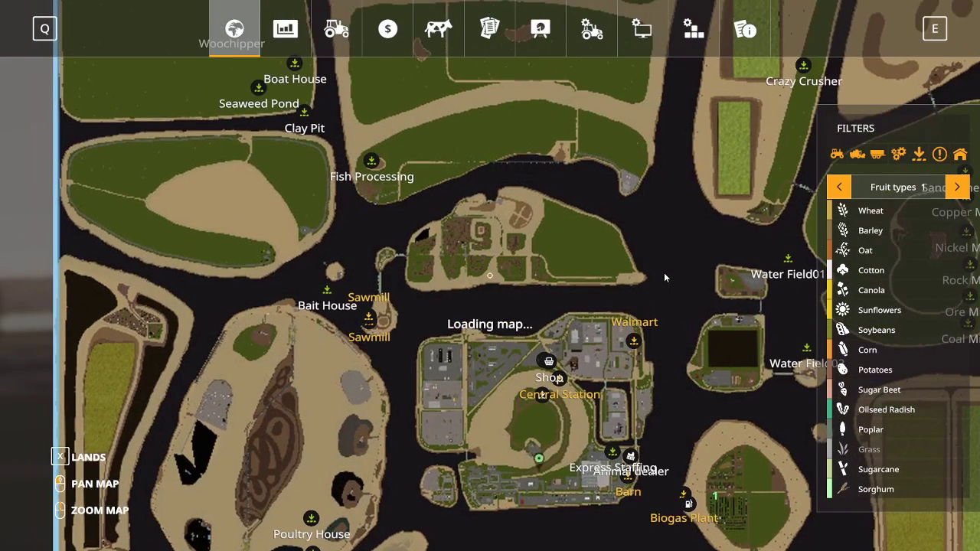
left_click(107, 456)
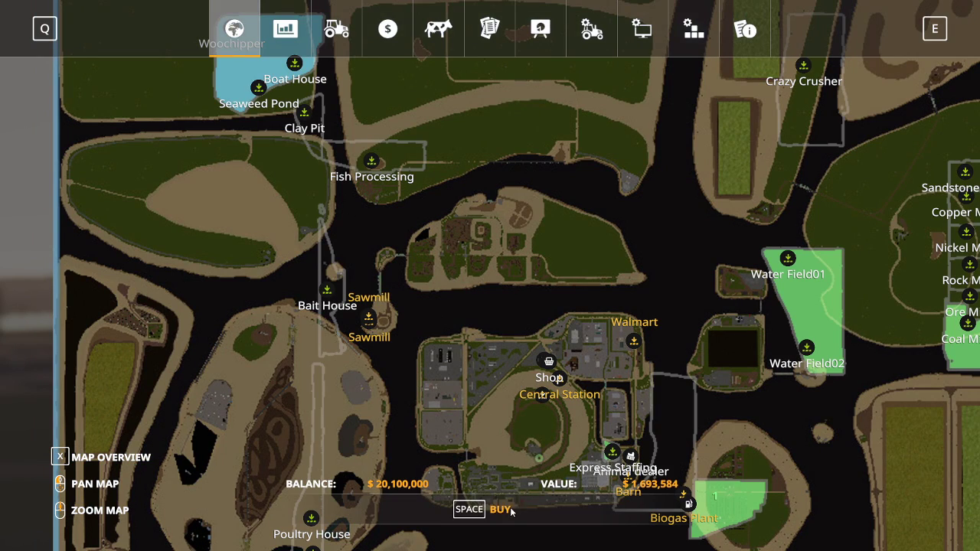
left_click(501, 510)
left_click(359, 351)
key("Escape")
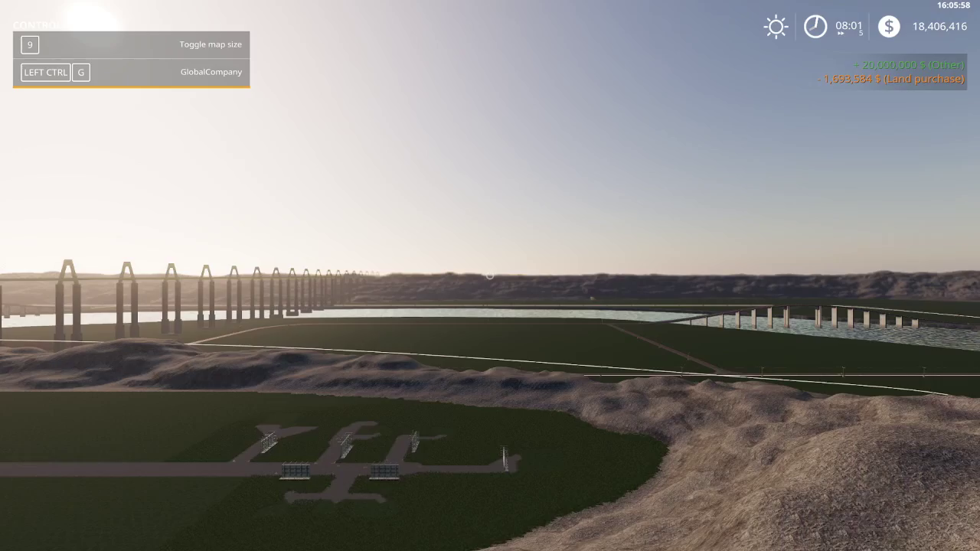
Walk to the farm one billboard, access its FarmOne project and buy 300,000 liters each of greenery and grassSeed
key("w")
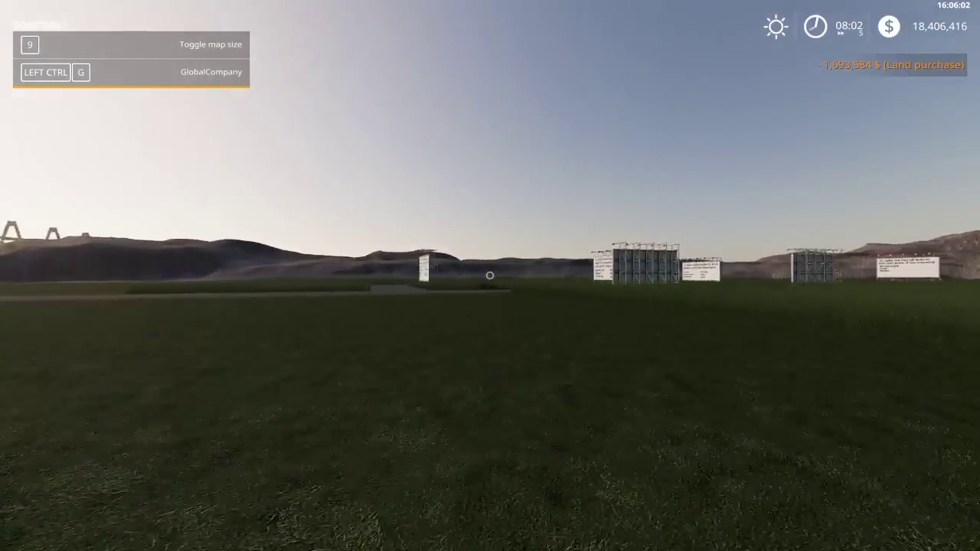
key("w")
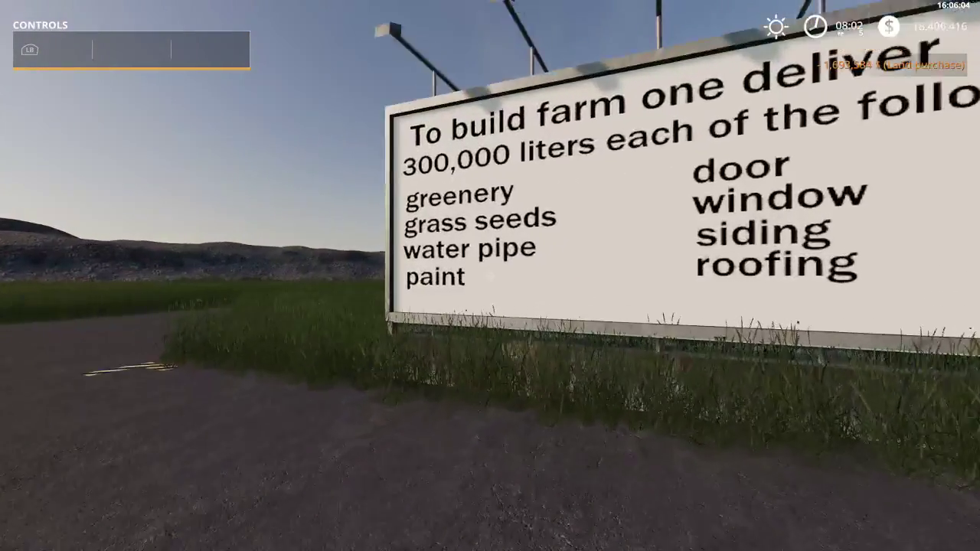
key("r")
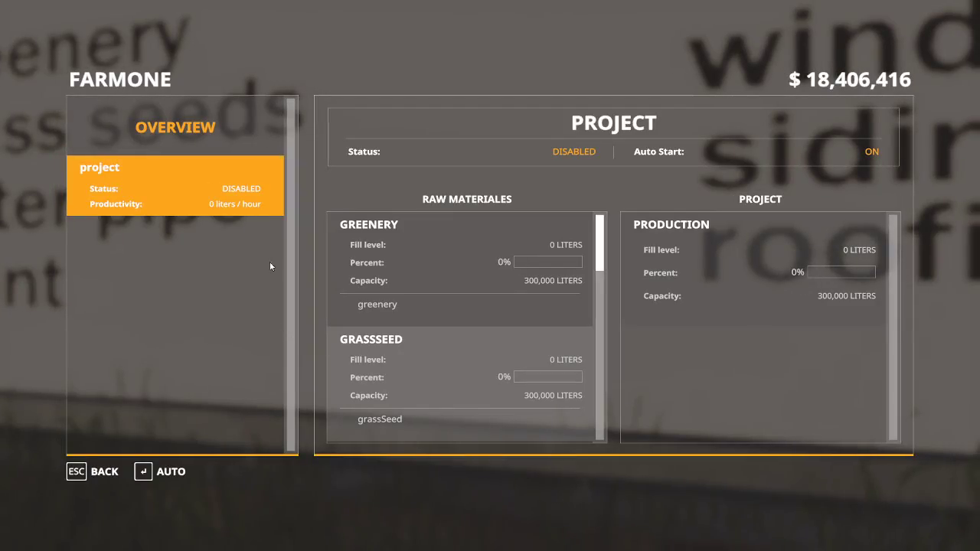
key("space")
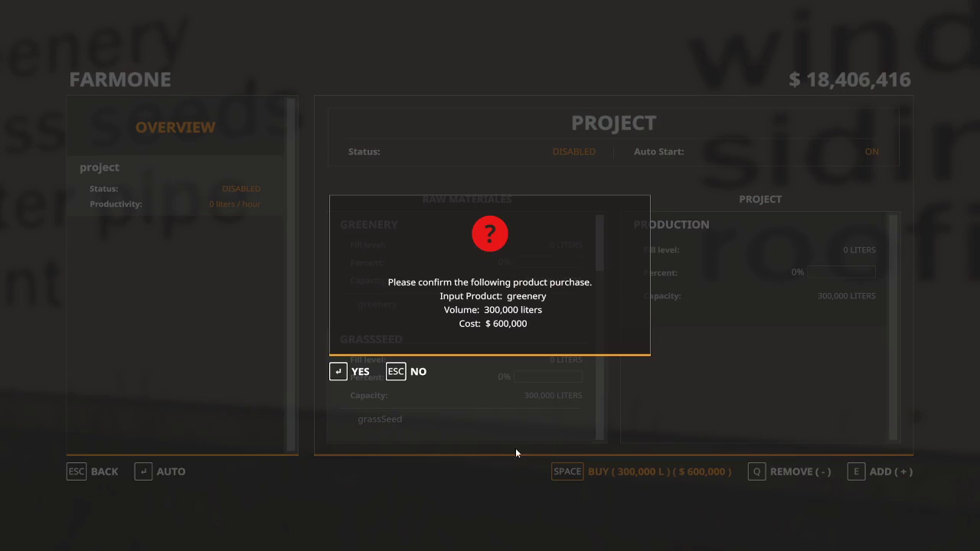
left_click(361, 371)
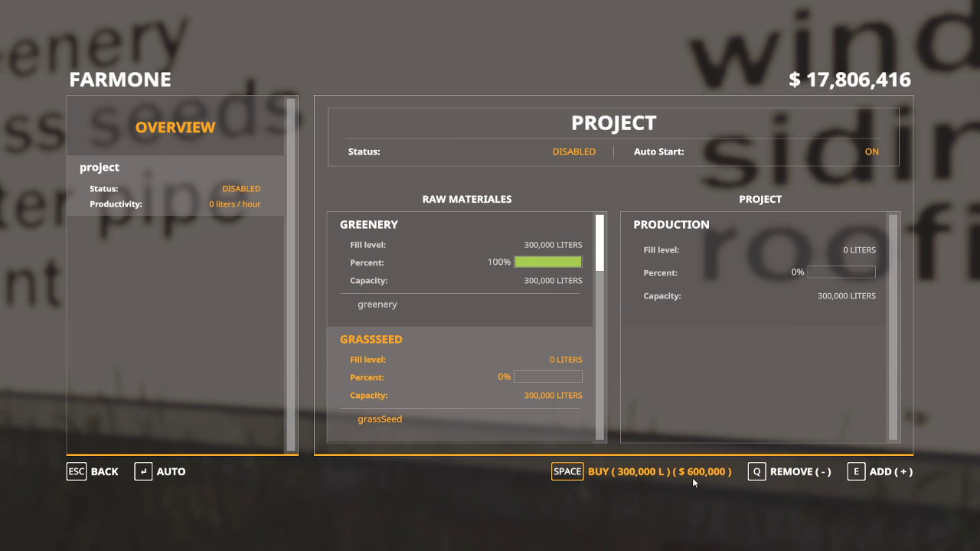
left_click(692, 478)
left_click(355, 375)
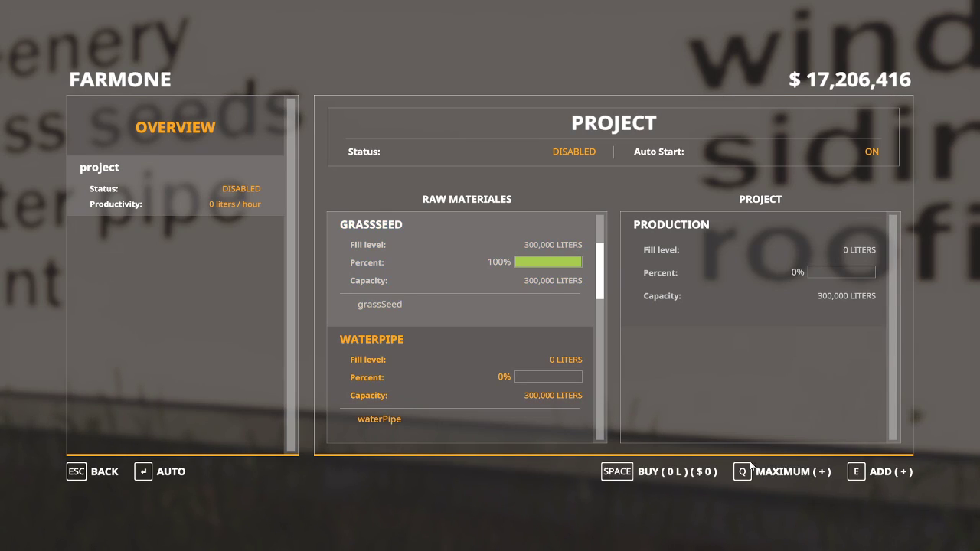
Buy 300,000 liters each of waterPipe and paint for the FarmOne project
key("q")
key("space")
left_click(360, 373)
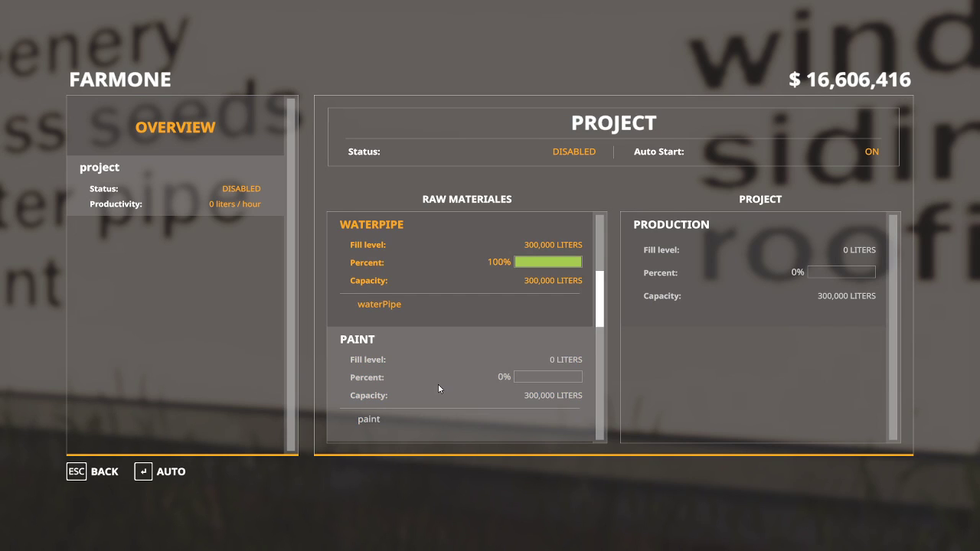
left_click(354, 374)
key("q")
key("space")
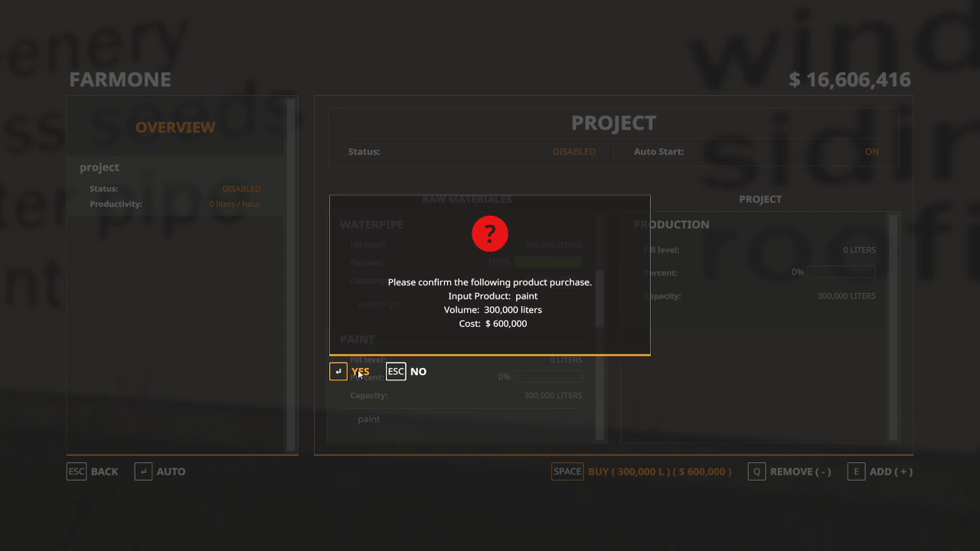
left_click(359, 373)
Buy 300,000 liters each of door and window for the FarmOne project
scroll(536, 409, "down", 1)
left_click(775, 471)
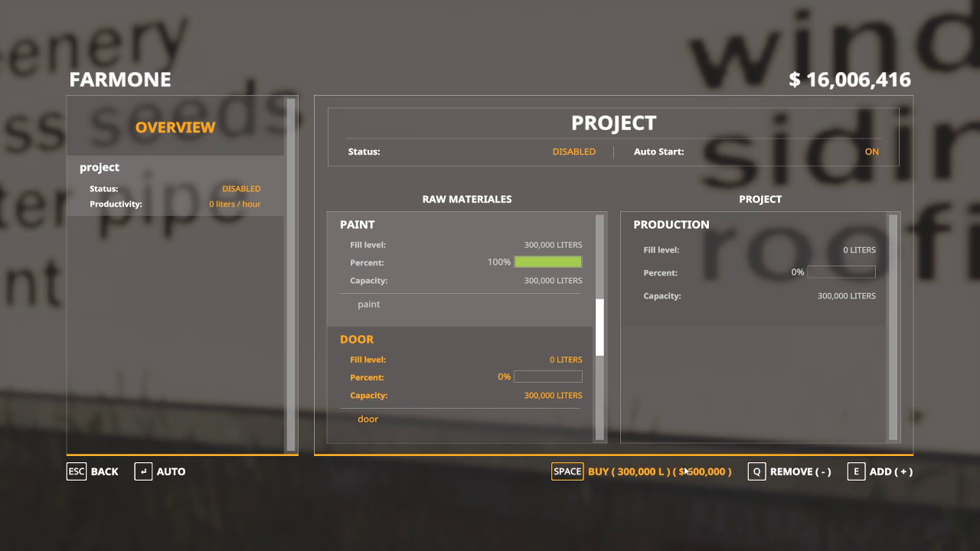
key("space")
left_click(356, 374)
scroll(416, 367, "down", 1)
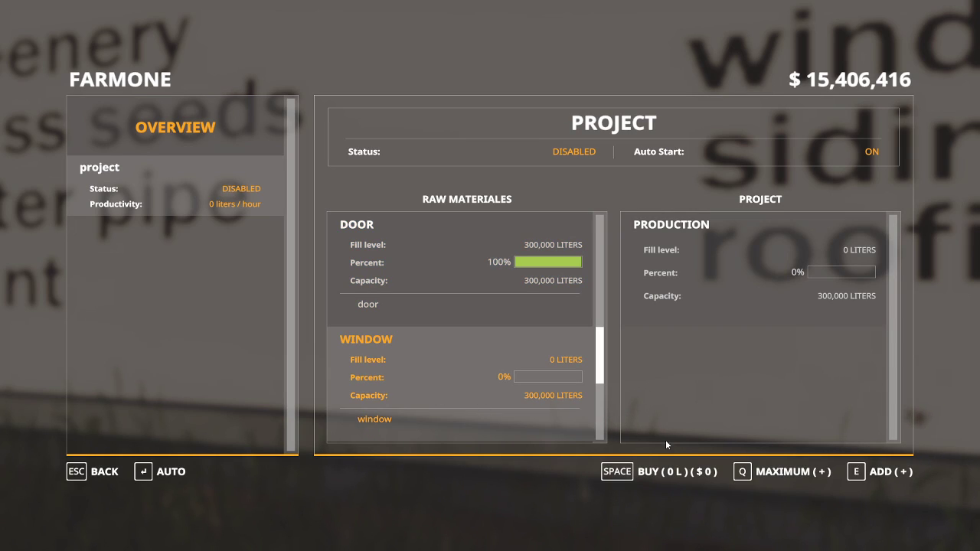
left_click(770, 473)
key("space")
left_click(356, 373)
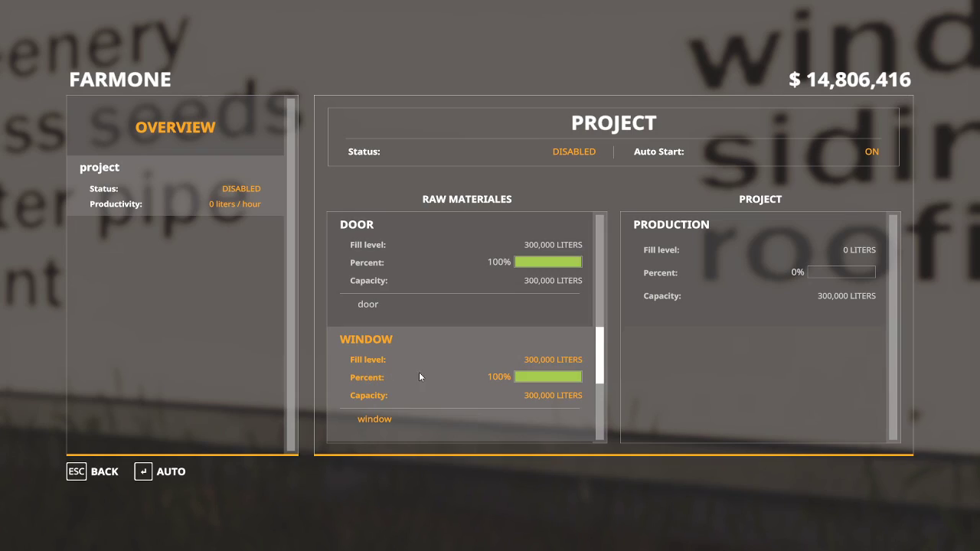
Buy 300,000 liters each of siding and roofing for the FarmOne project, review its raw materials and close it
scroll(489, 394, "down", 1)
left_click(776, 473)
key("space")
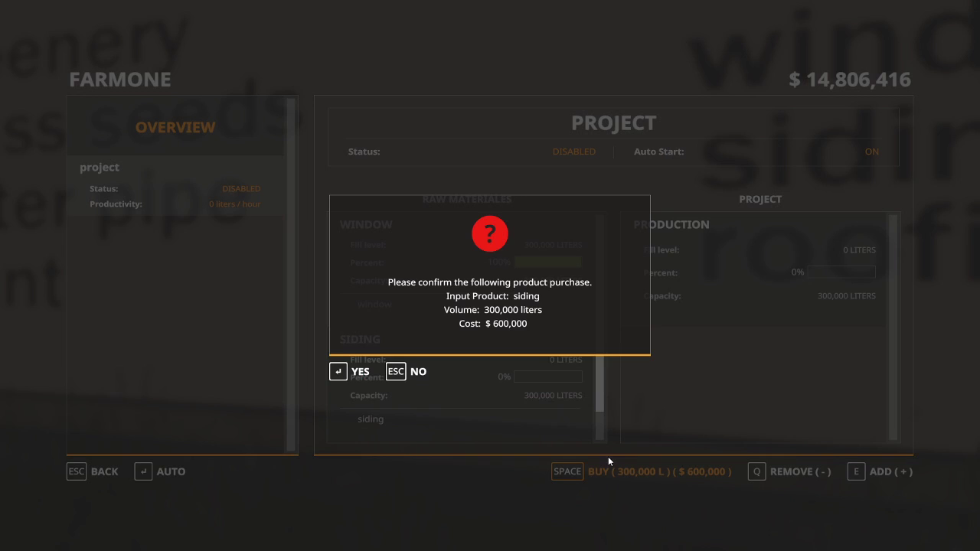
left_click(360, 372)
scroll(445, 406, "down", 1)
left_click(775, 472)
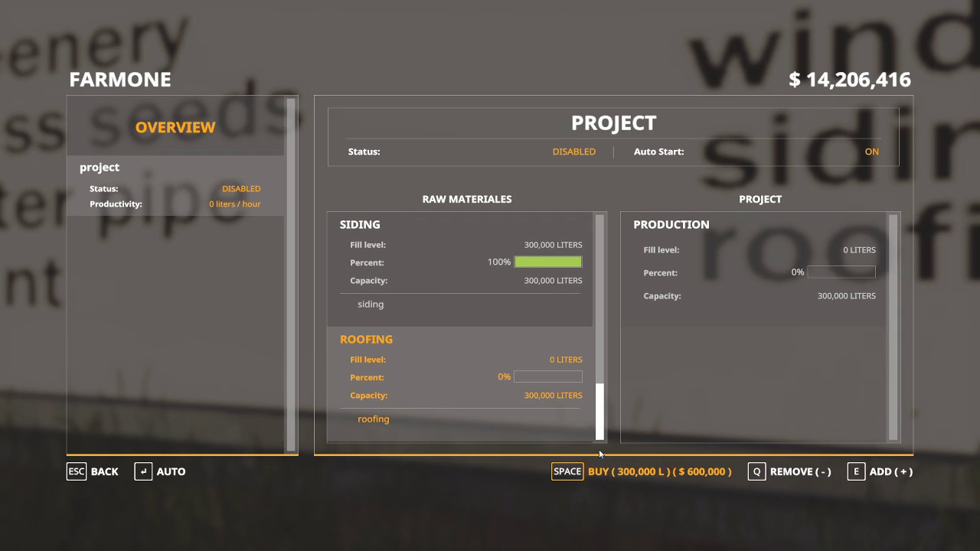
key("space")
left_click(357, 374)
scroll(468, 376, "up", 2)
scroll(469, 380, "up", 2)
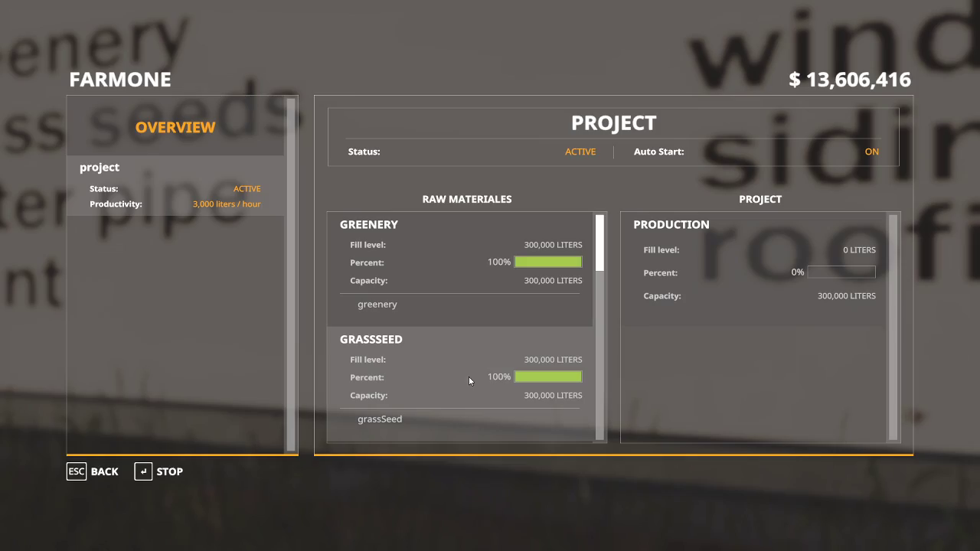
key("Escape")
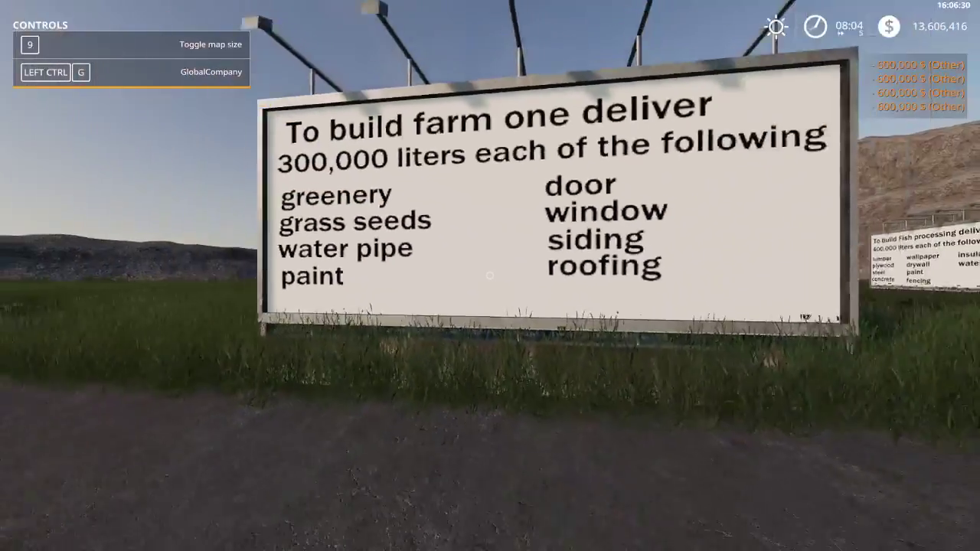
Back away from the farm one billboard, activate the 2000x time boost and watch the building site
key("s")
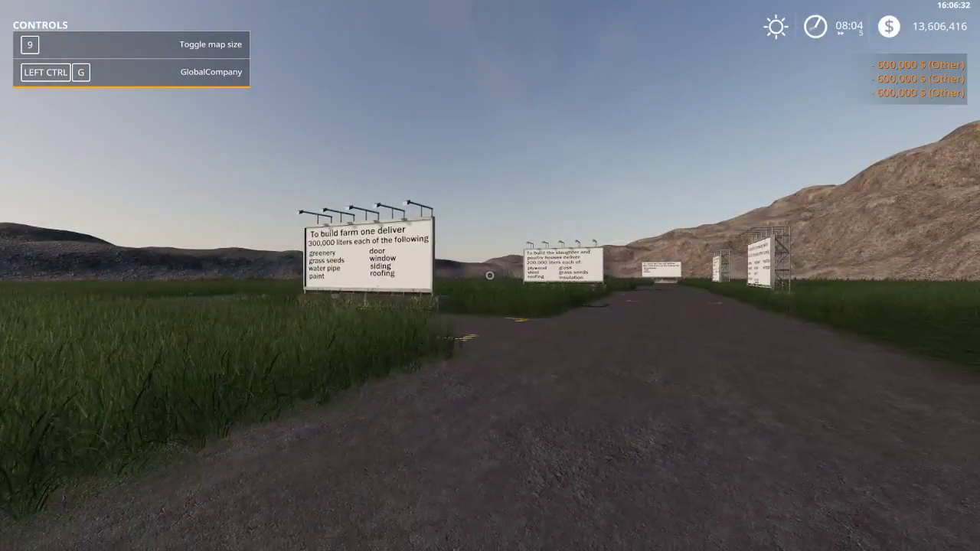
key("t")
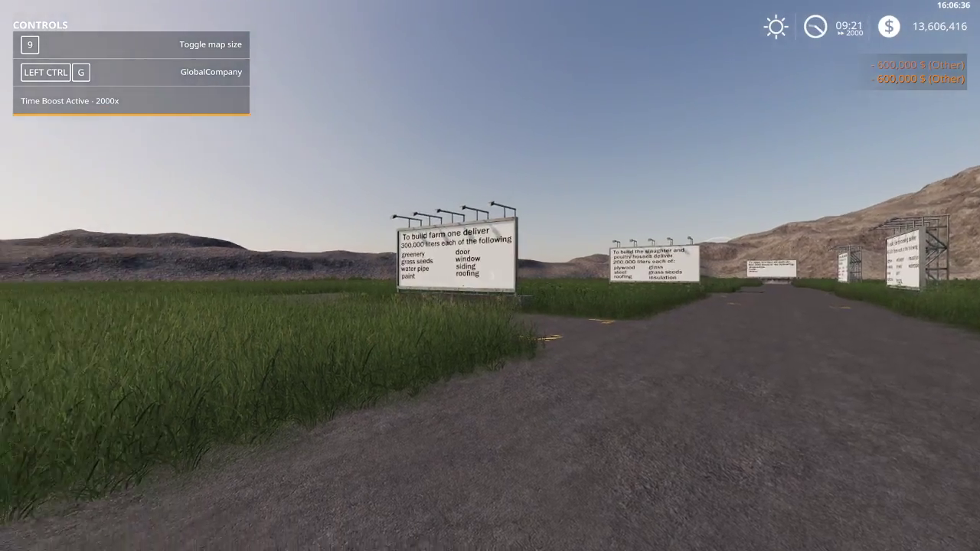
key("d")
key("d")
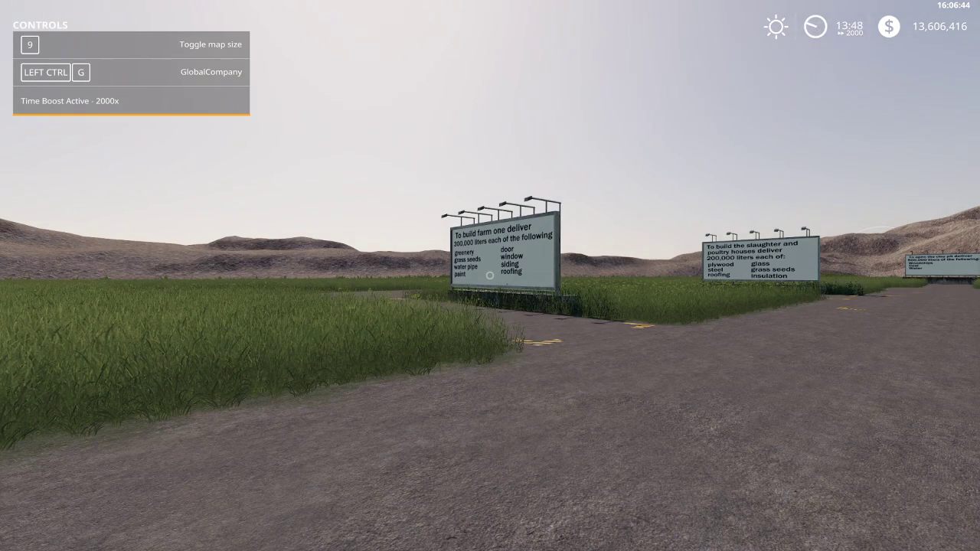
key("w")
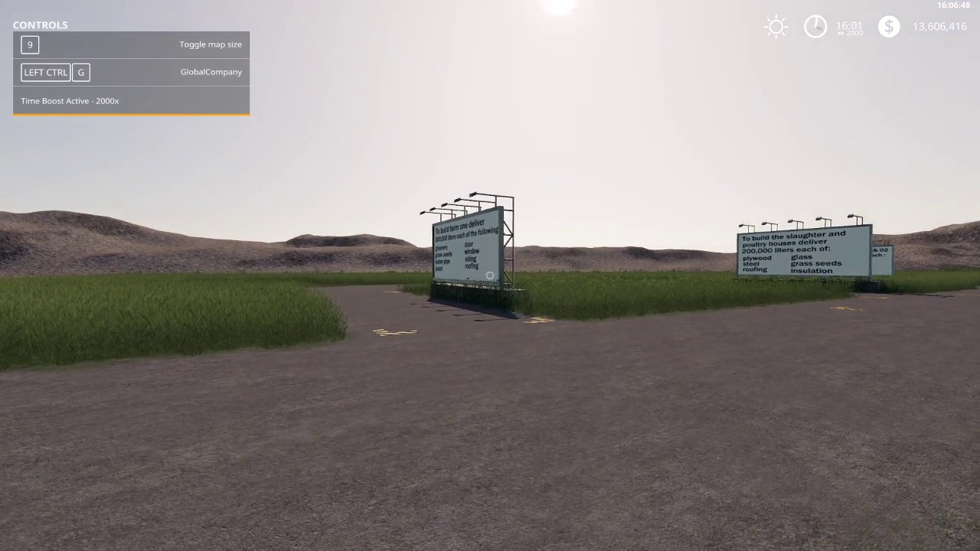
key("s")
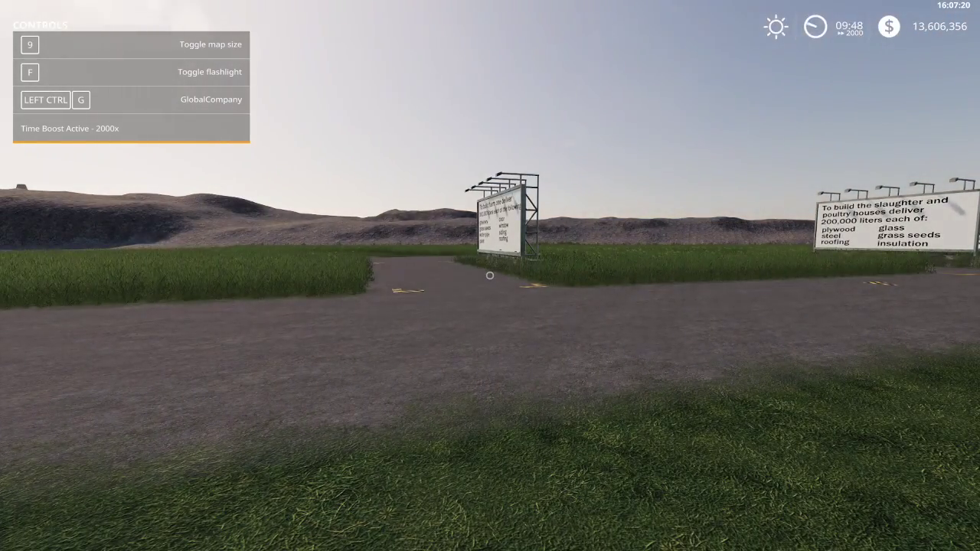
key("a")
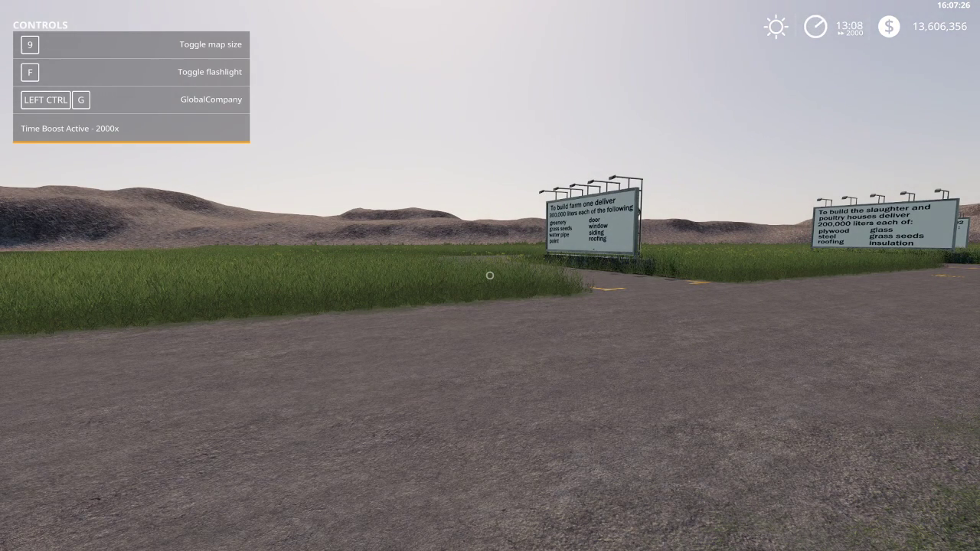
key("d")
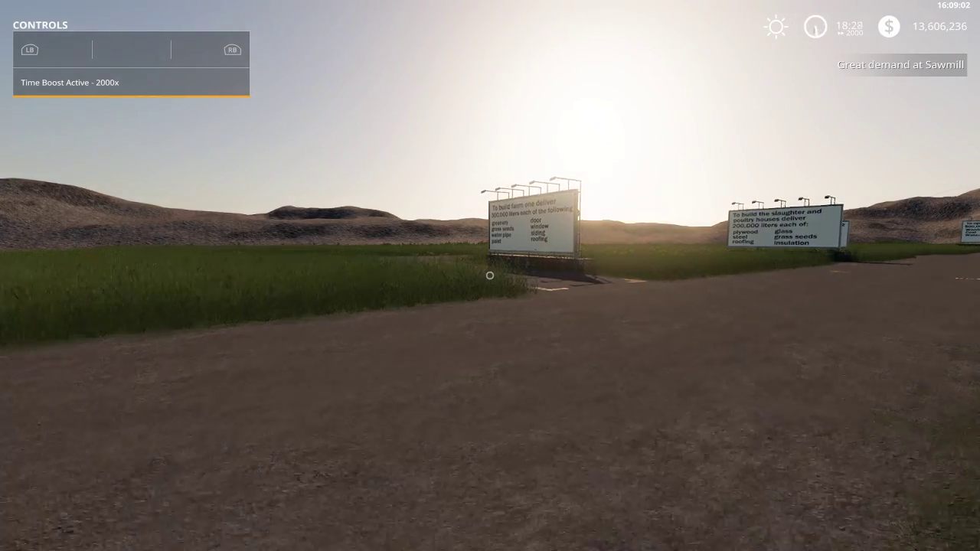
Check the production progress at the farm one billboard, then back away and watch the building site under the time boost
key("s")
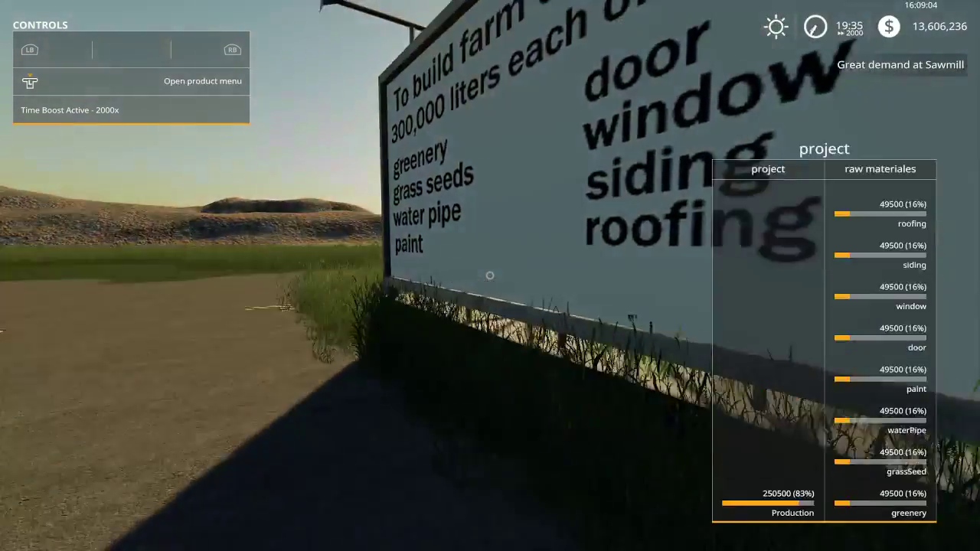
key("s")
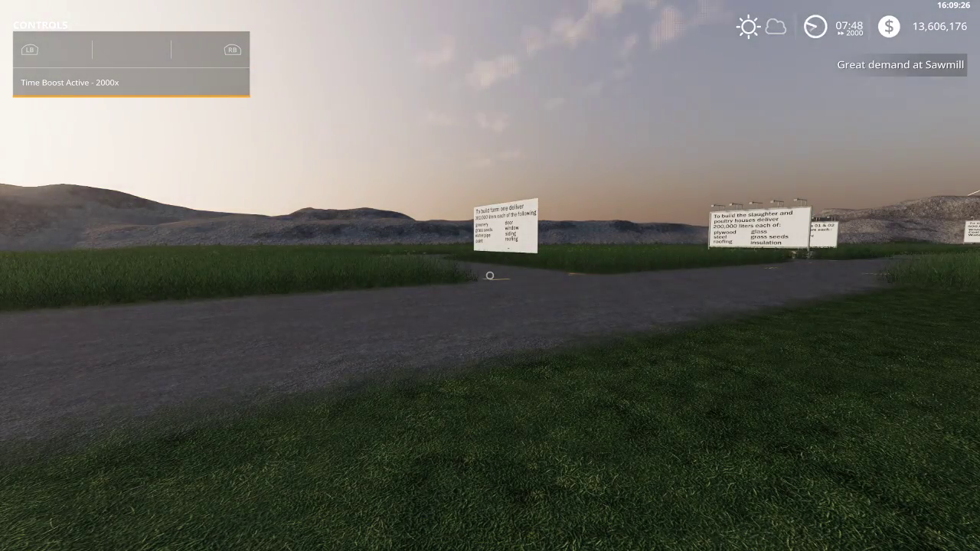
key("w")
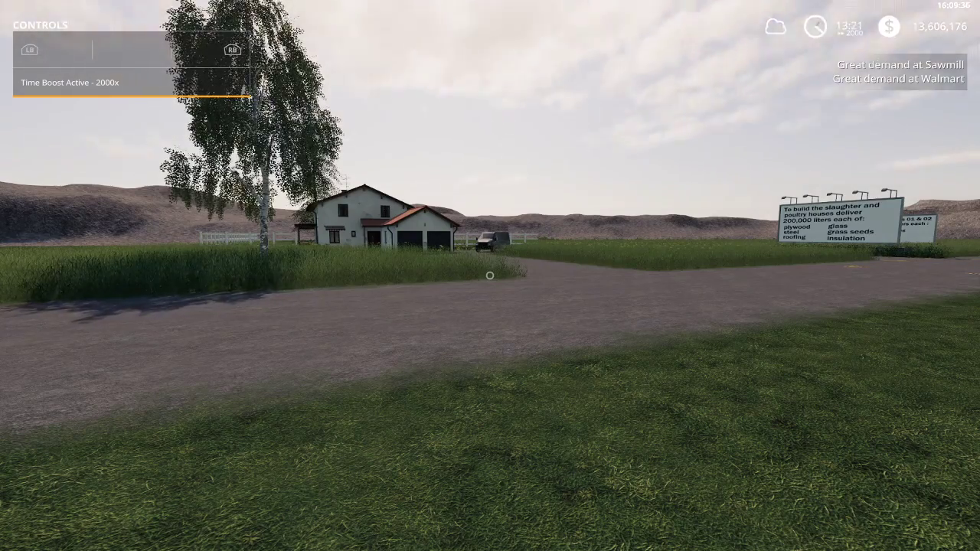
Turn off the 2000x time boost and save the game from the game settings
key("7")
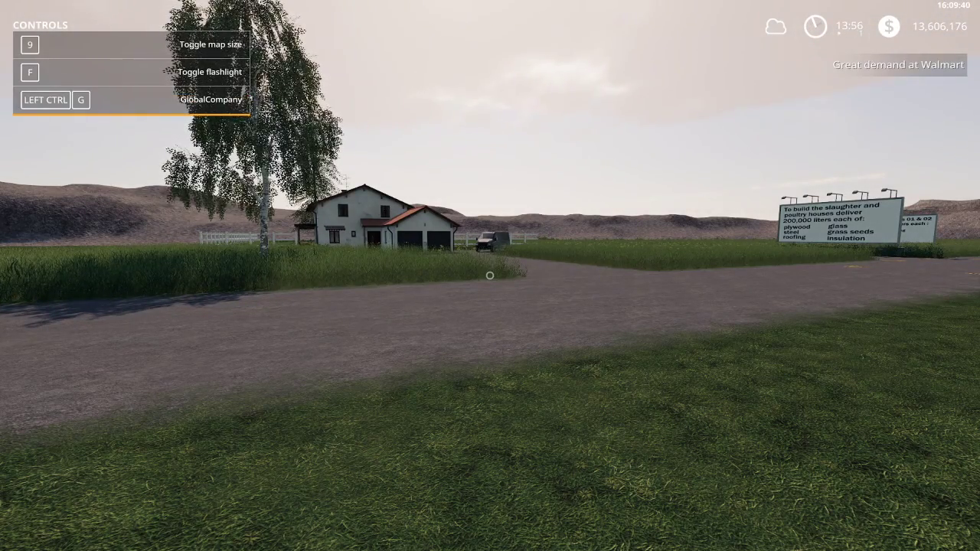
key("Escape")
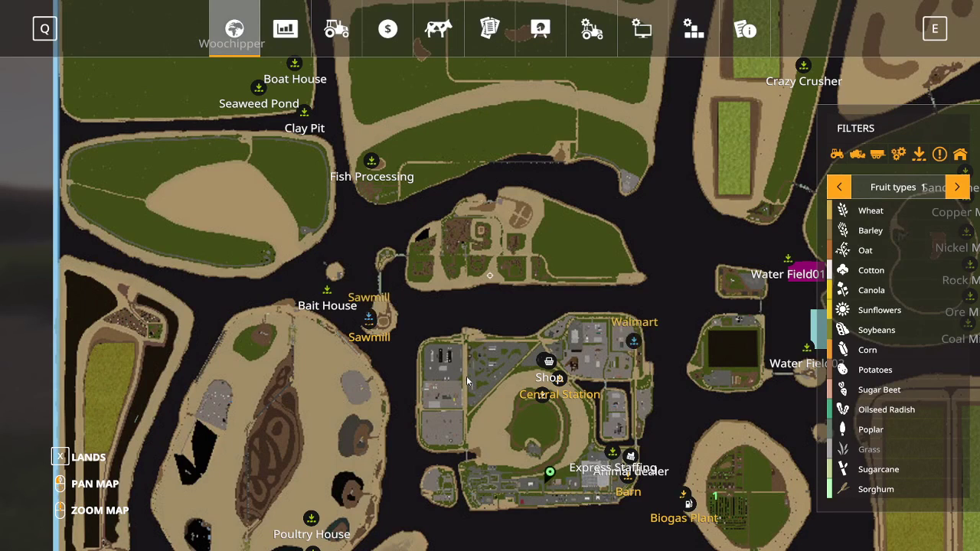
left_click(593, 46)
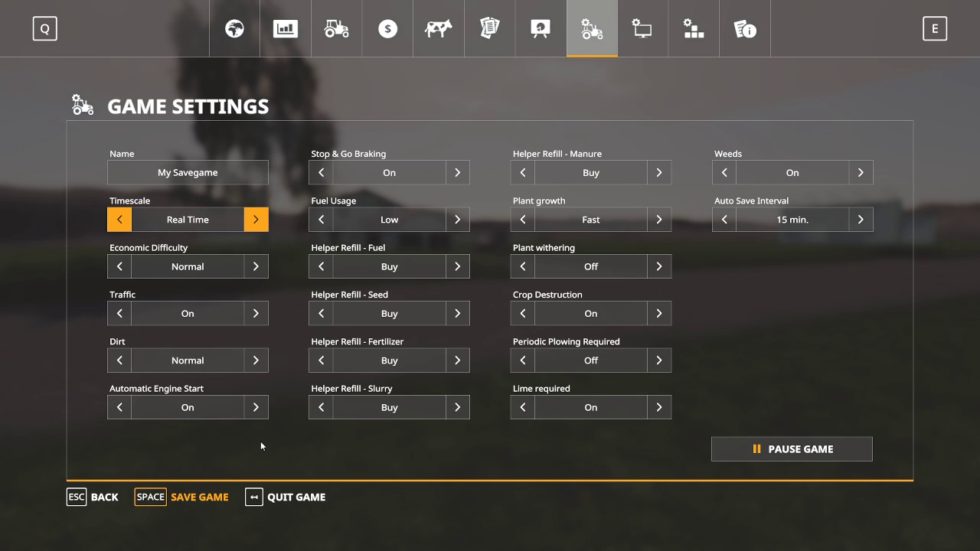
key("space")
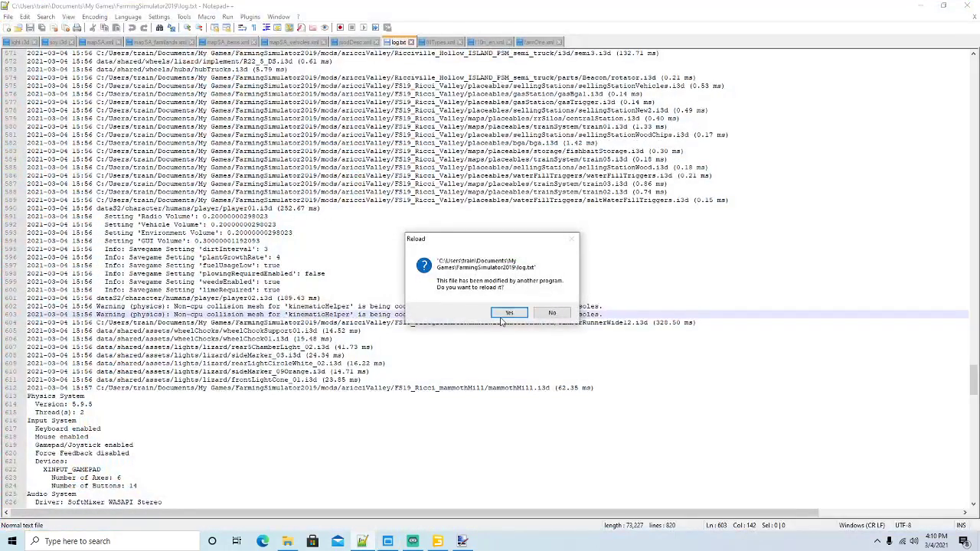
Reload the modified log.txt in Notepad++, read through the whole session log for errors and warnings, and minimize it
left_click(508, 313)
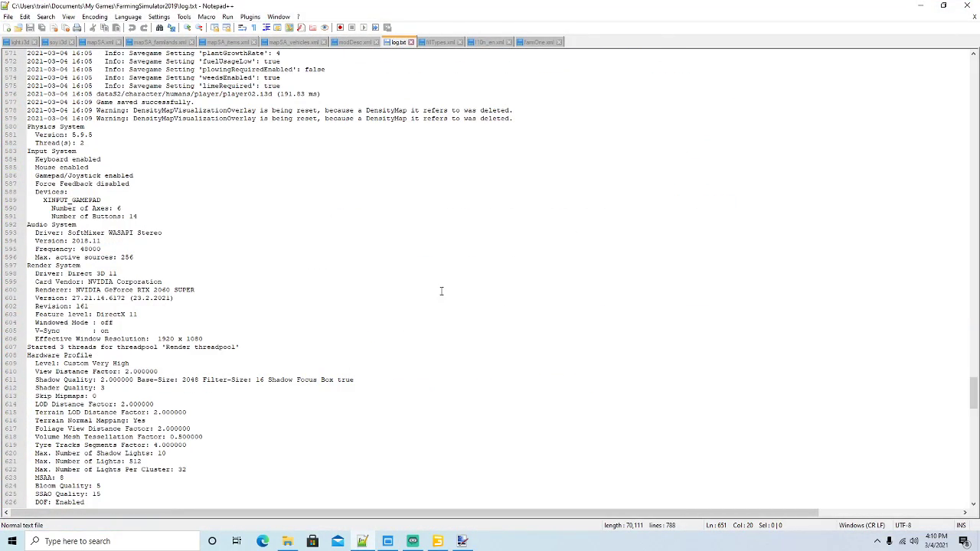
scroll(437, 285, "up", 11)
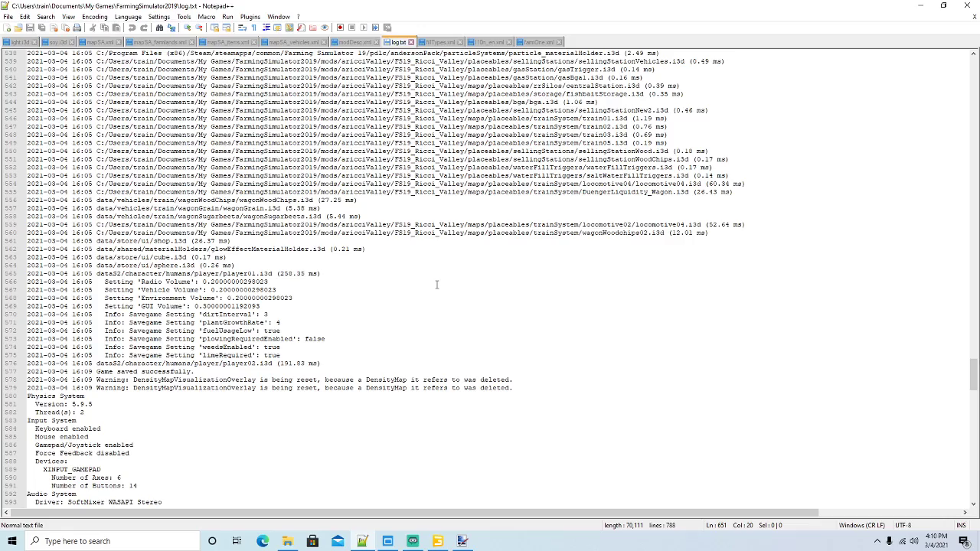
scroll(436, 285, "up", 7)
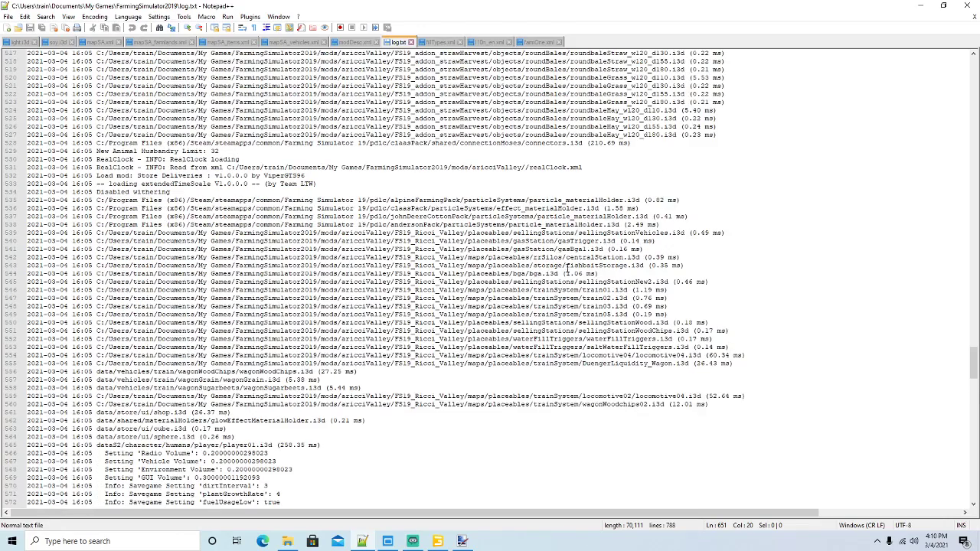
left_click_drag(975, 371, 975, 89)
scroll(492, 212, "down", 20)
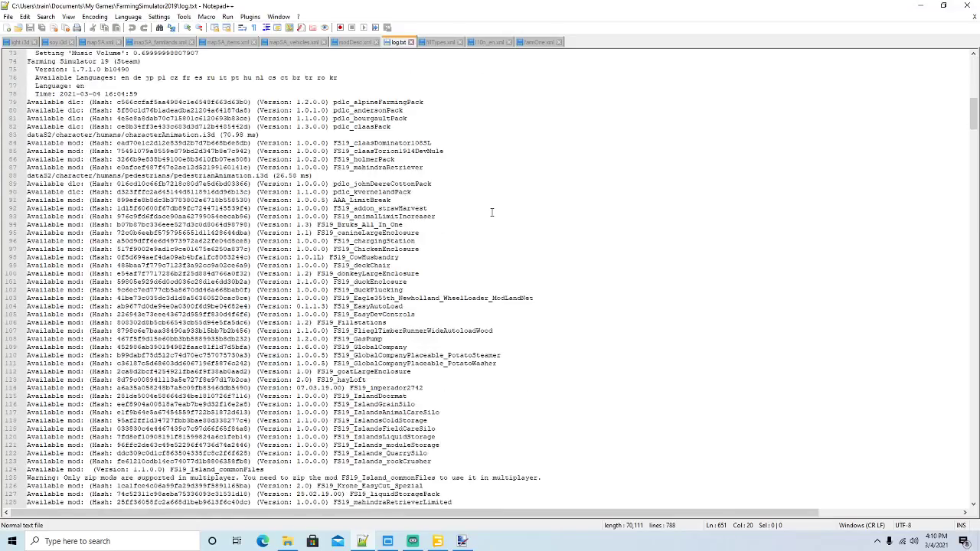
scroll(492, 212, "down", 20)
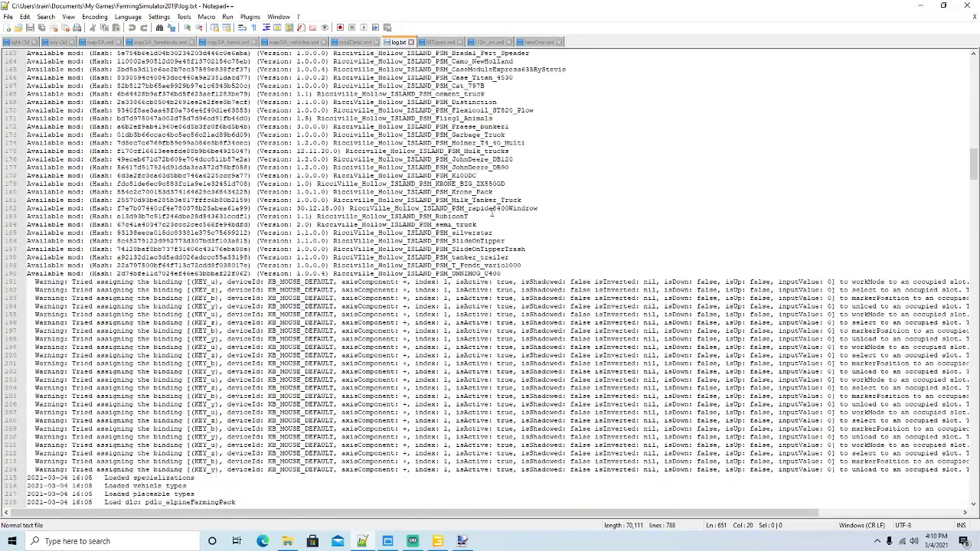
scroll(491, 212, "down", 10)
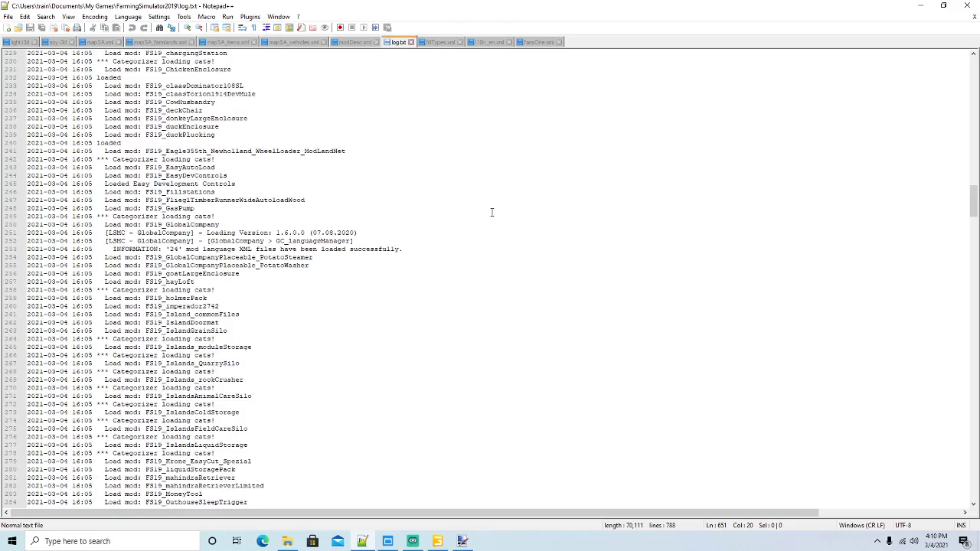
scroll(491, 212, "down", 20)
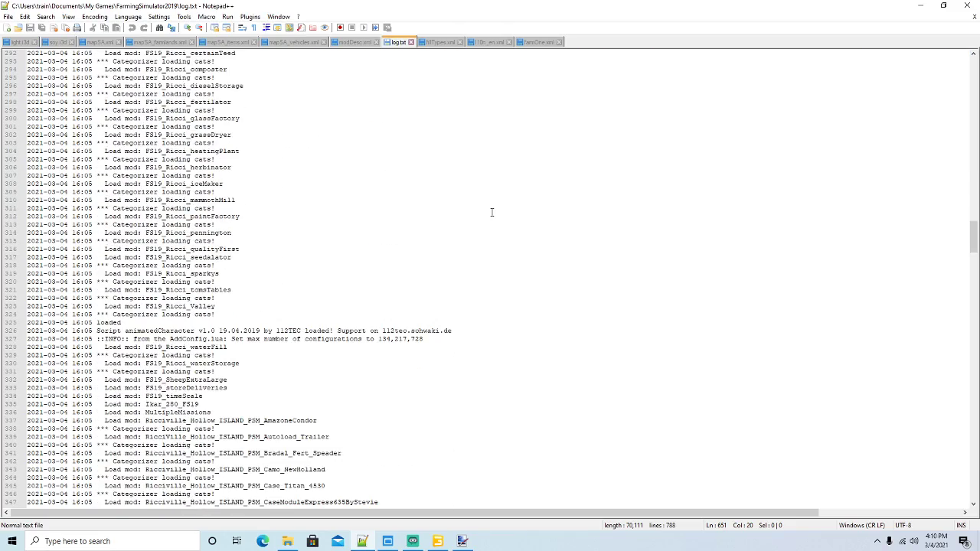
scroll(491, 212, "down", 20)
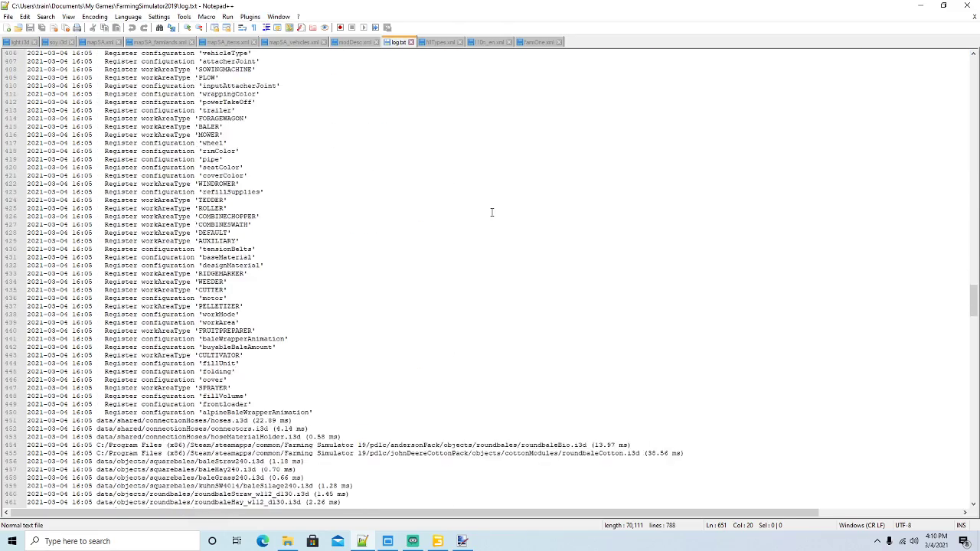
scroll(492, 212, "down", 20)
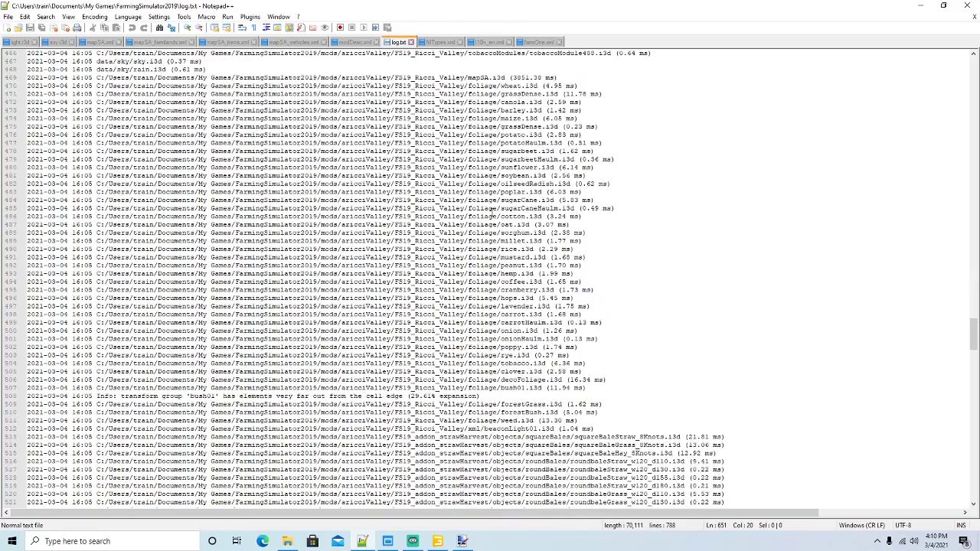
scroll(492, 209, "down", 13)
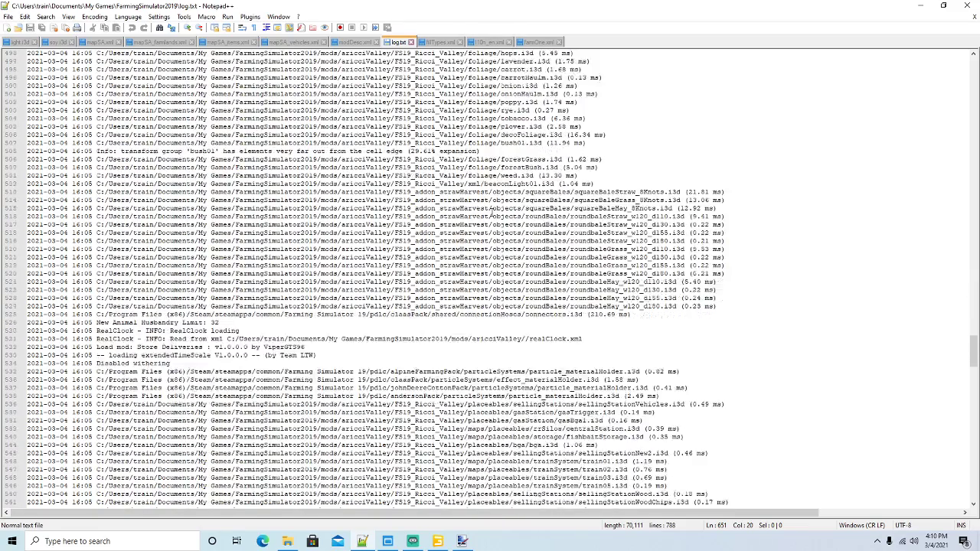
scroll(491, 208, "down", 4)
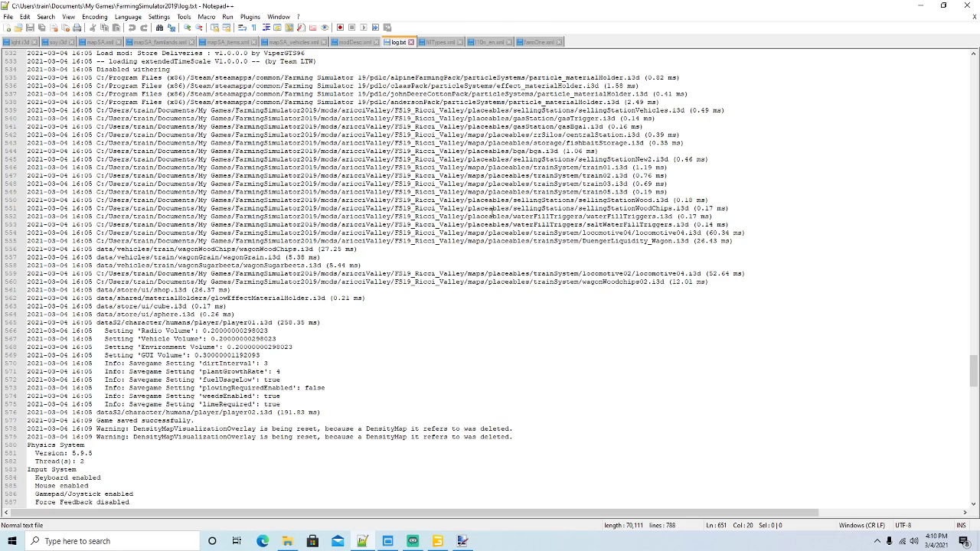
scroll(491, 212, "down", 2)
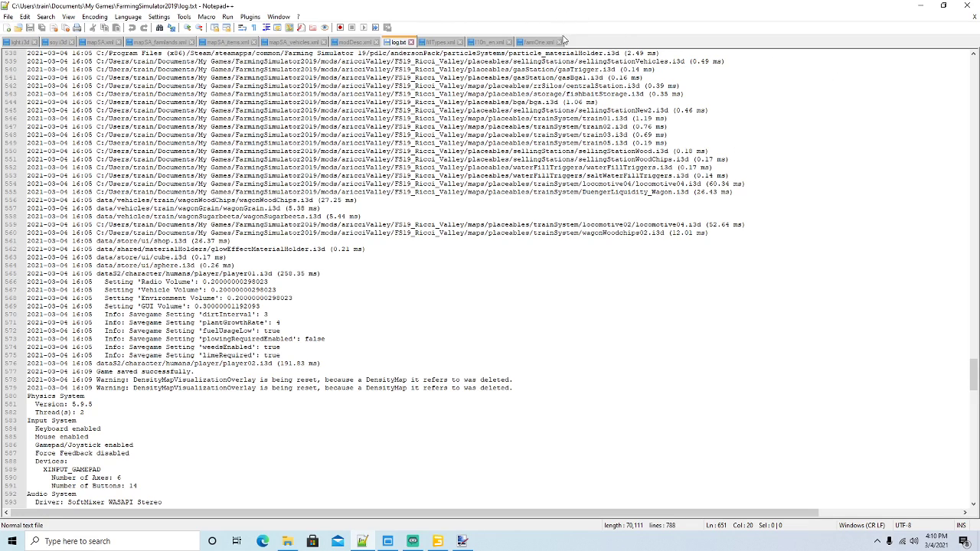
left_click(921, 8)
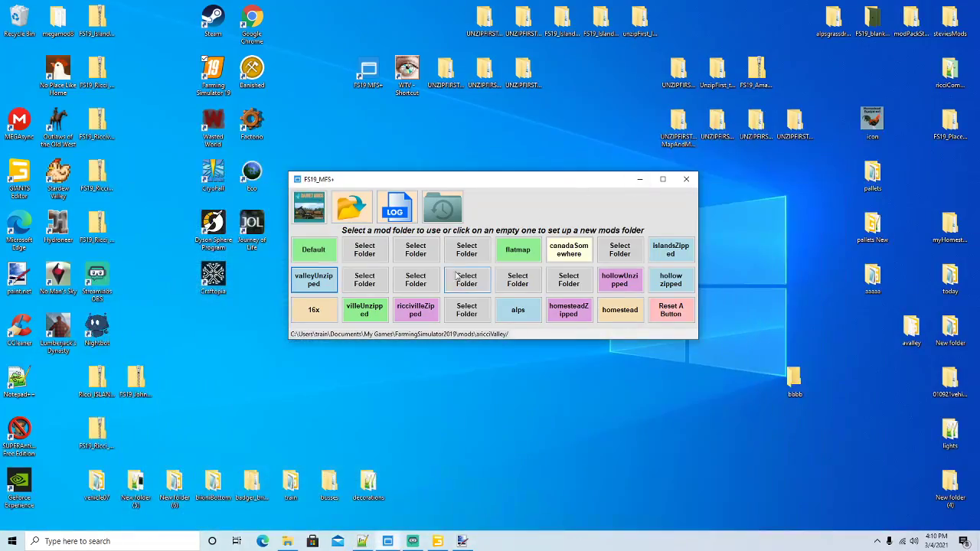
Switch to GIANTS Editor and examine the farm one house, its neighbouring project buildings and the empty land along the road
left_click(437, 542)
scroll(489, 301, "down", 8)
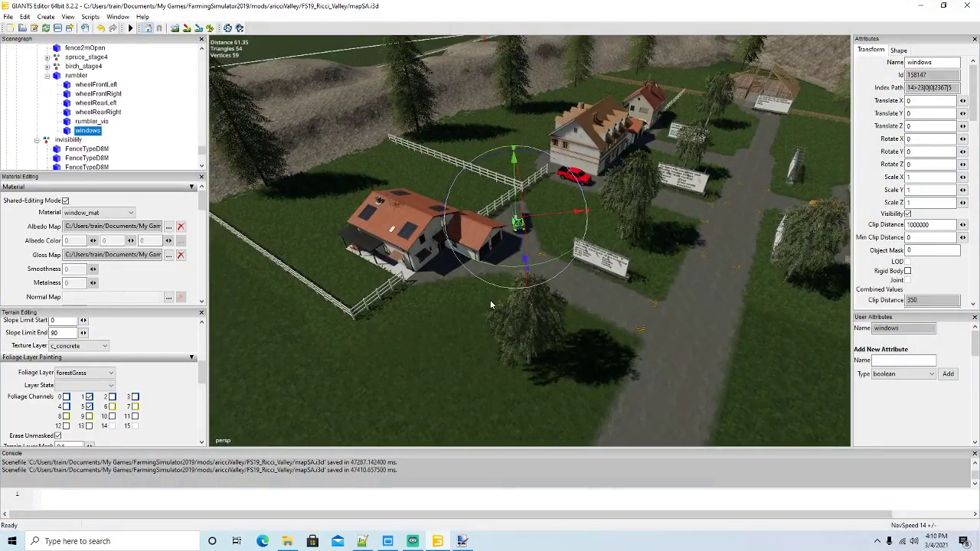
left_click_drag(495, 354, 396, 257, "alt")
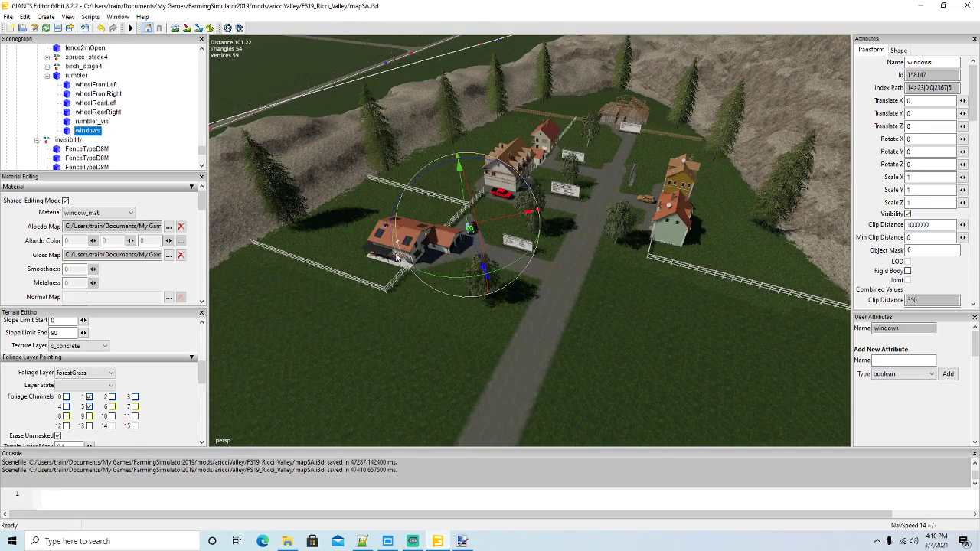
mouse_move(491, 339)
left_mouse_down("alt")
mouse_move(511, 345)
mouse_move(493, 357)
left_mouse_up("alt")
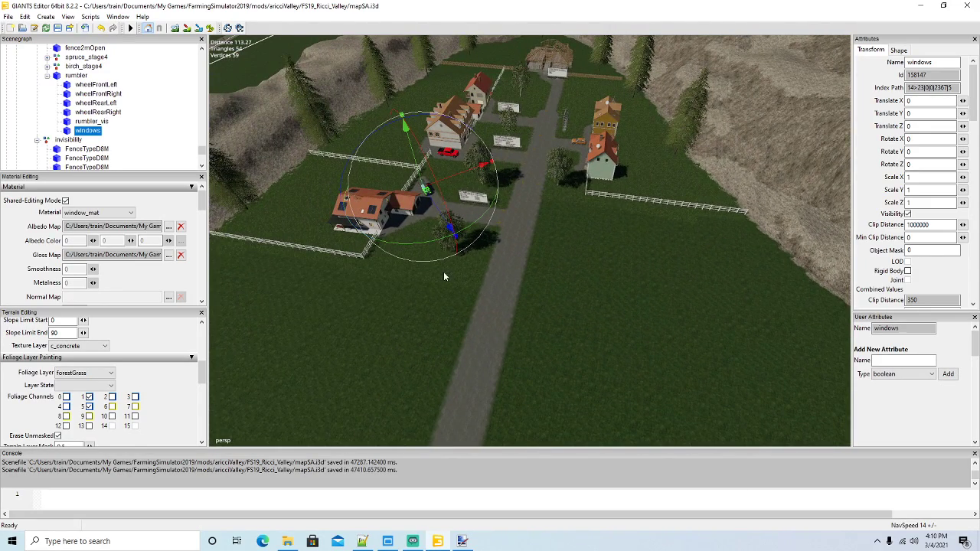
left_click_drag(444, 276, 438, 287, "alt")
scroll(437, 287, "up", 3)
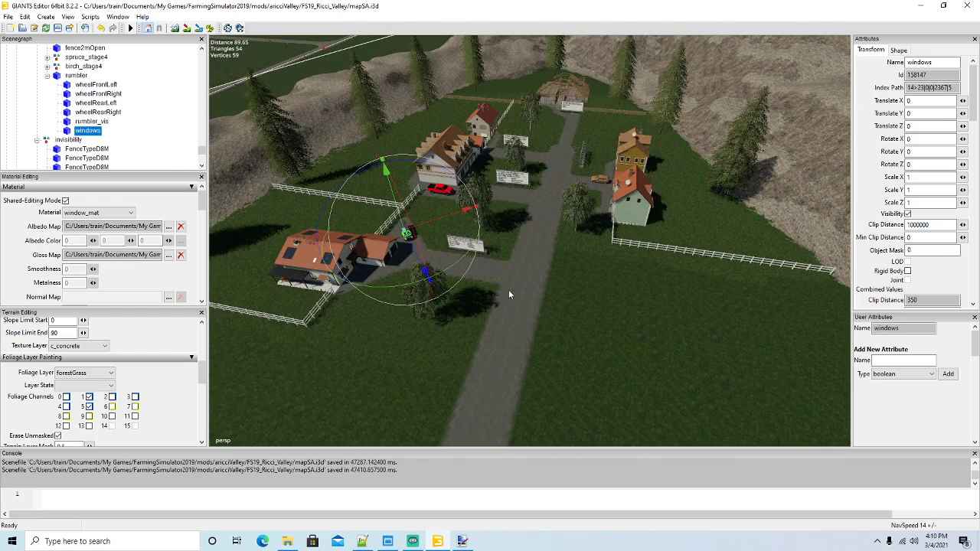
scroll(548, 332, "down", 6)
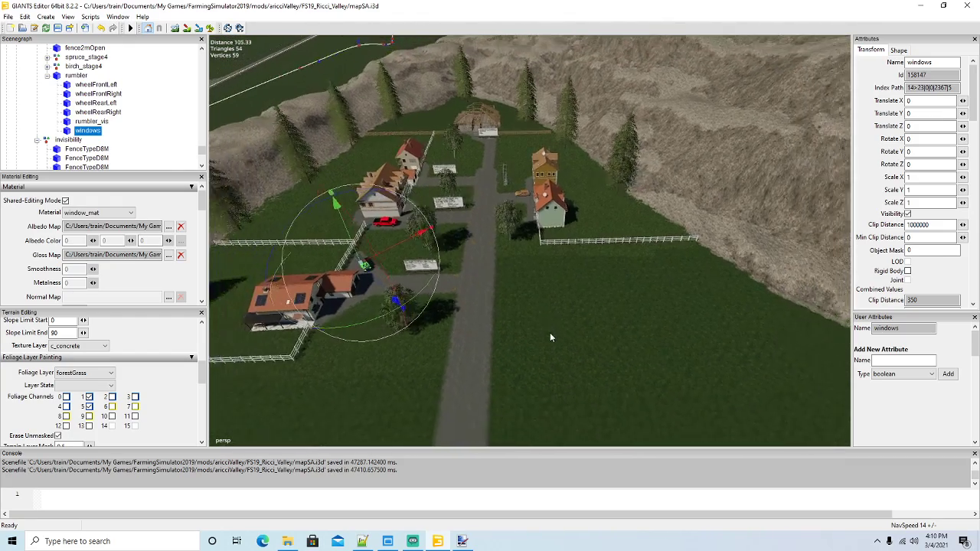
left_click_drag(548, 326, 599, 283, "alt")
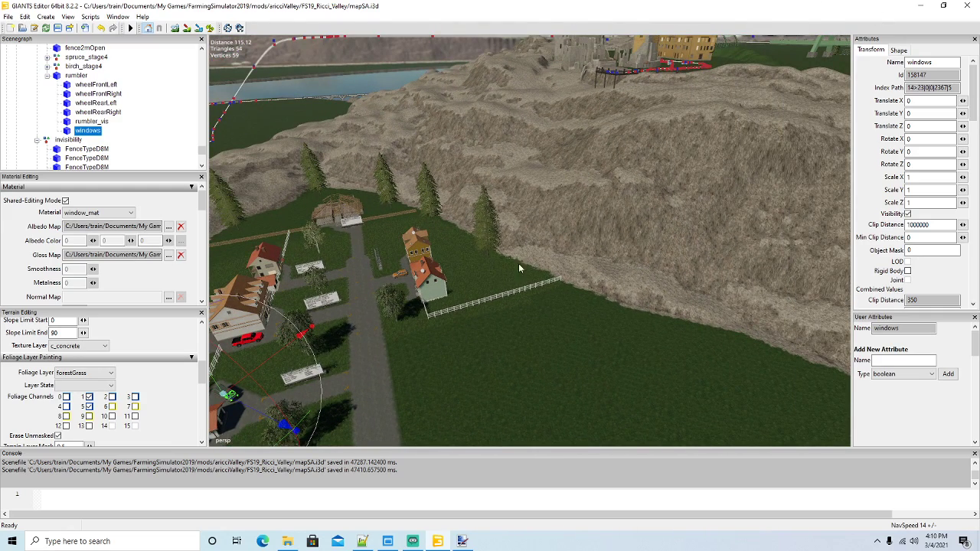
Browse to the newBuildings folder of FS19_Ricci_Valley inside aricciValley in File Explorer, look over its contents and minimize the window
left_click(287, 542)
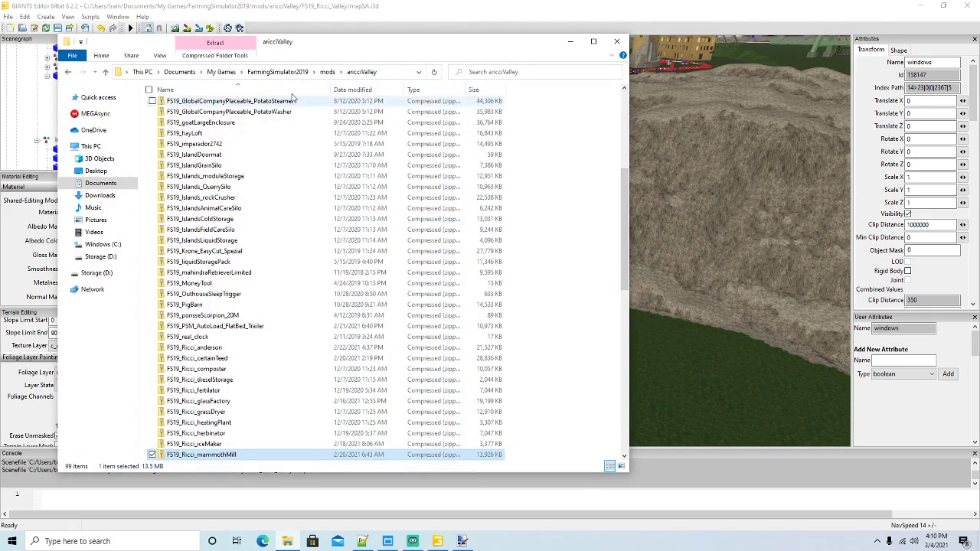
left_click(326, 72)
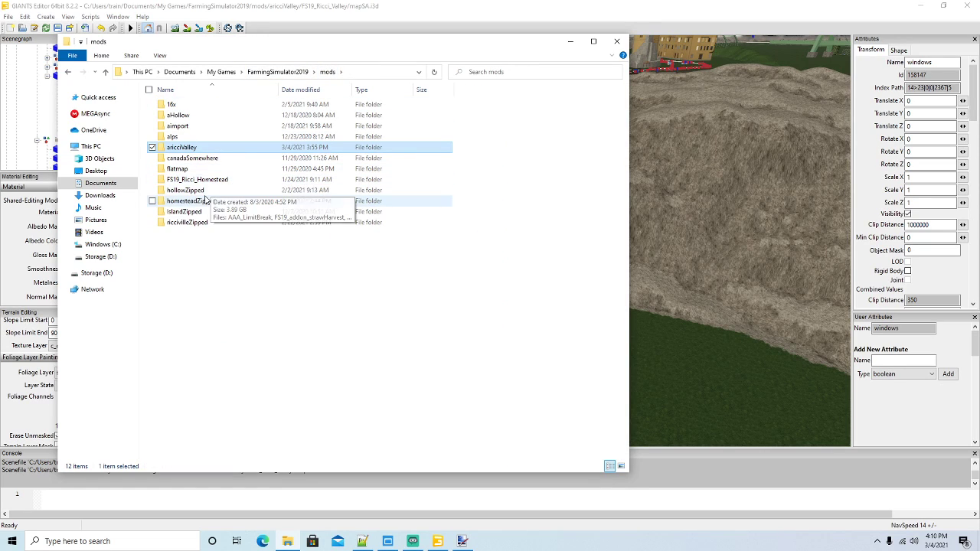
double_click(192, 149)
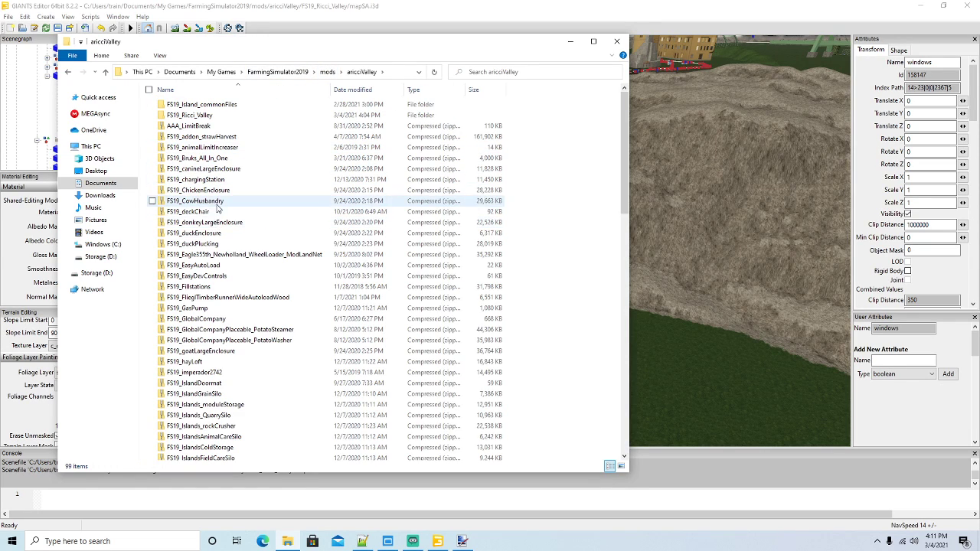
double_click(191, 115)
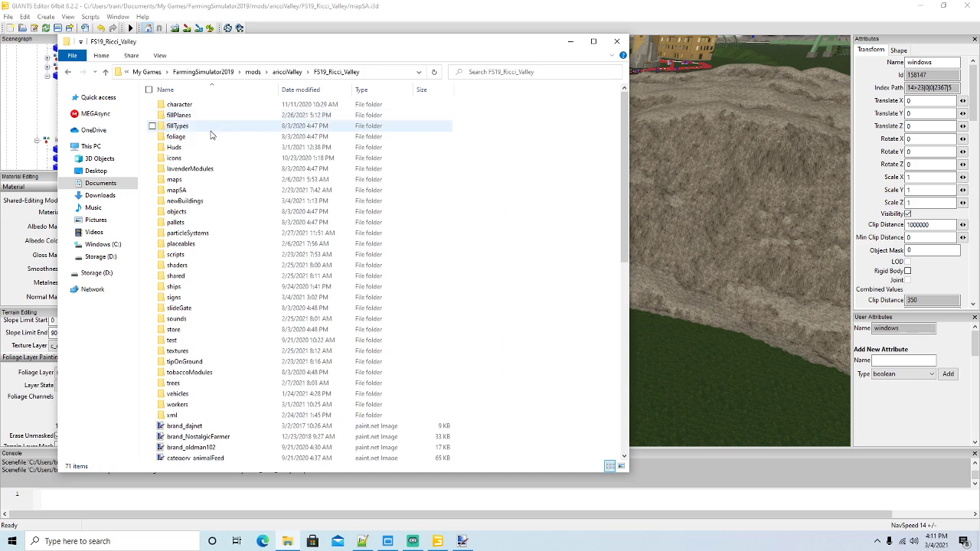
double_click(197, 202)
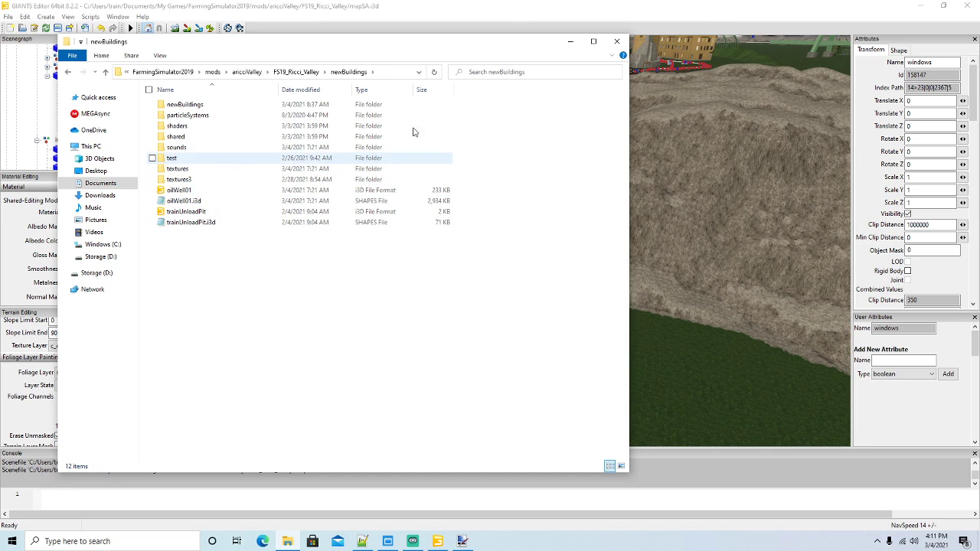
left_click(571, 43)
Survey the map's river, bridges, roads and fields from the air for a building site, starting from the farm one hillside
left_click_drag(548, 261, 373, 229, "alt")
scroll(373, 229, "up", 3)
left_click_drag(516, 239, 513, 222, "alt")
scroll(514, 222, "up", 5)
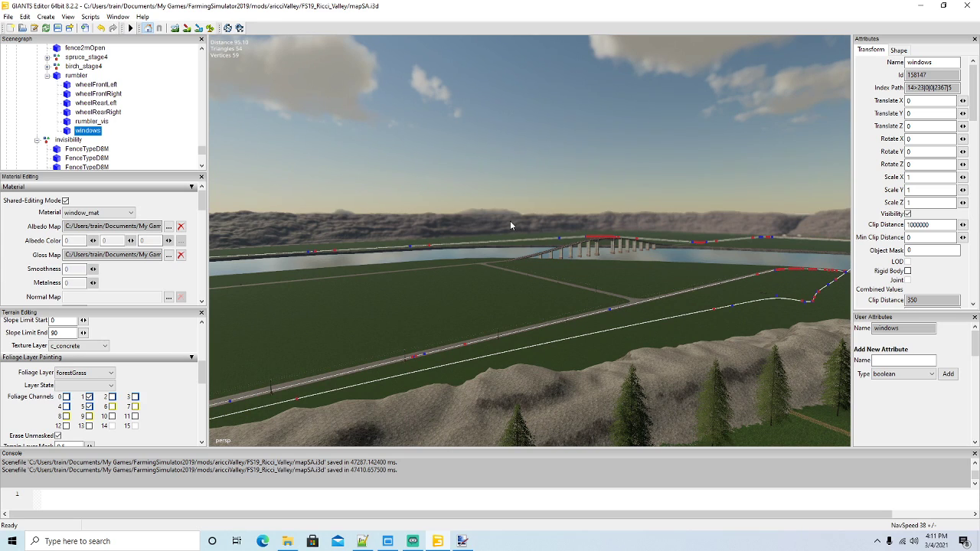
left_click_drag(511, 222, 665, 294, "alt")
scroll(615, 275, "up", 5)
scroll(616, 275, "up", 5)
scroll(641, 304, "up", 6)
scroll(665, 295, "up", 8)
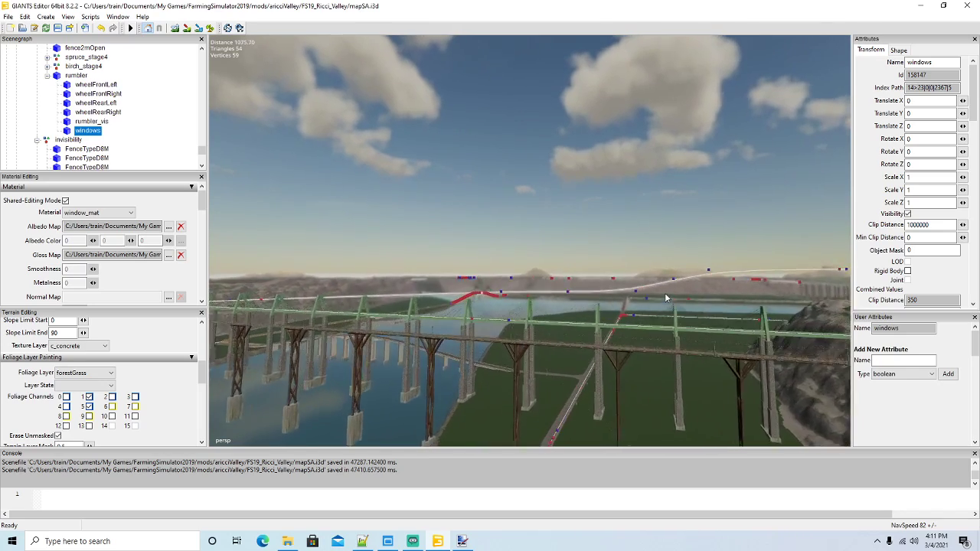
scroll(638, 297, "up", 7)
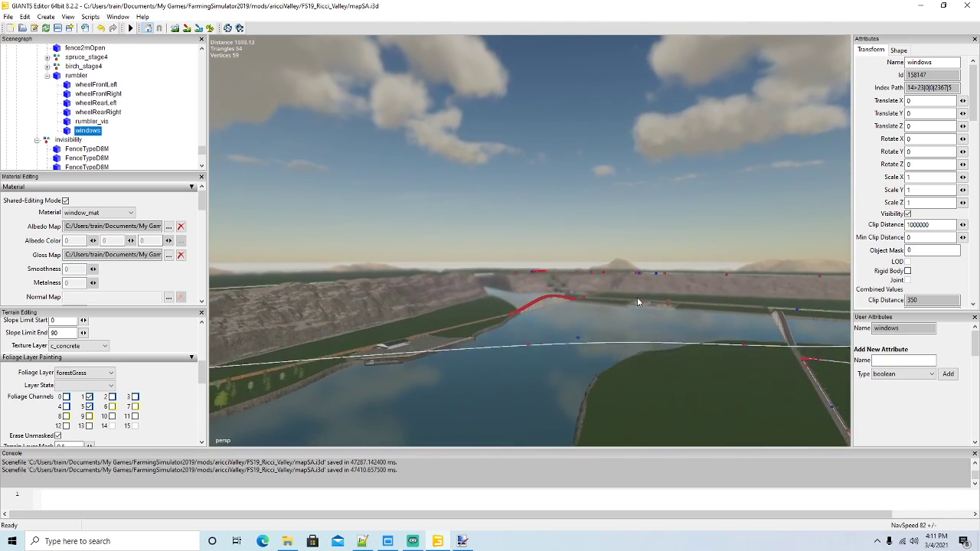
left_click_drag(637, 298, 731, 322, "alt")
mouse_move(478, 334)
left_mouse_down("alt")
mouse_move(480, 349)
mouse_move(618, 332)
mouse_move(508, 334)
mouse_move(486, 319)
left_mouse_up("alt")
scroll(508, 334, "up", 4)
scroll(507, 333, "up", 4)
scroll(486, 320, "up", 4)
scroll(468, 321, "up", 8)
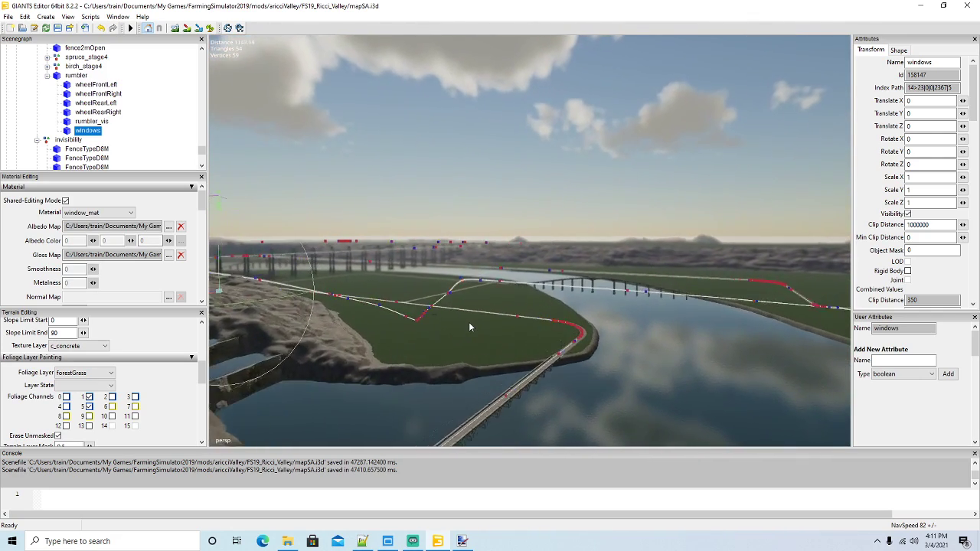
scroll(469, 326, "up", 3)
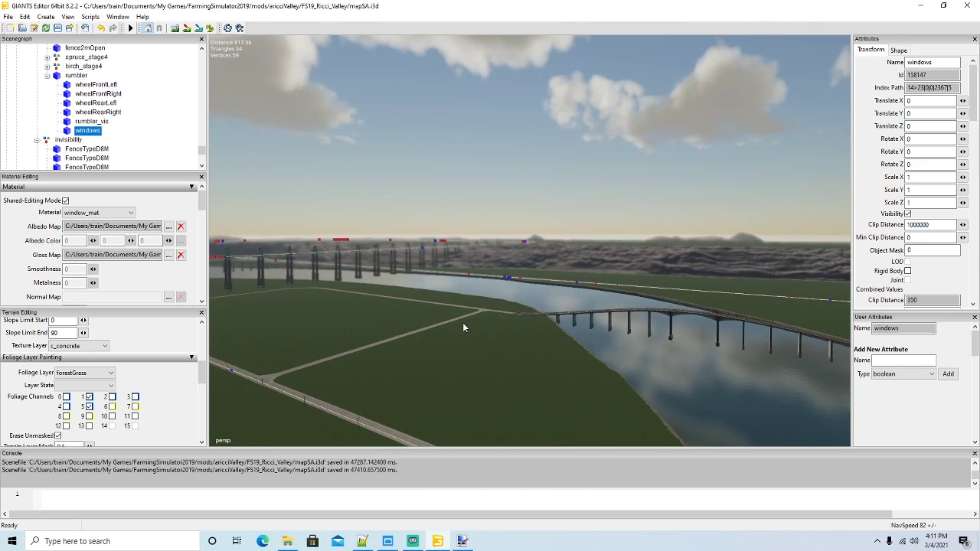
left_click_drag(463, 328, 324, 323, "alt")
scroll(410, 330, "up", 5)
scroll(408, 326, "up", 3)
scroll(325, 323, "up", 5)
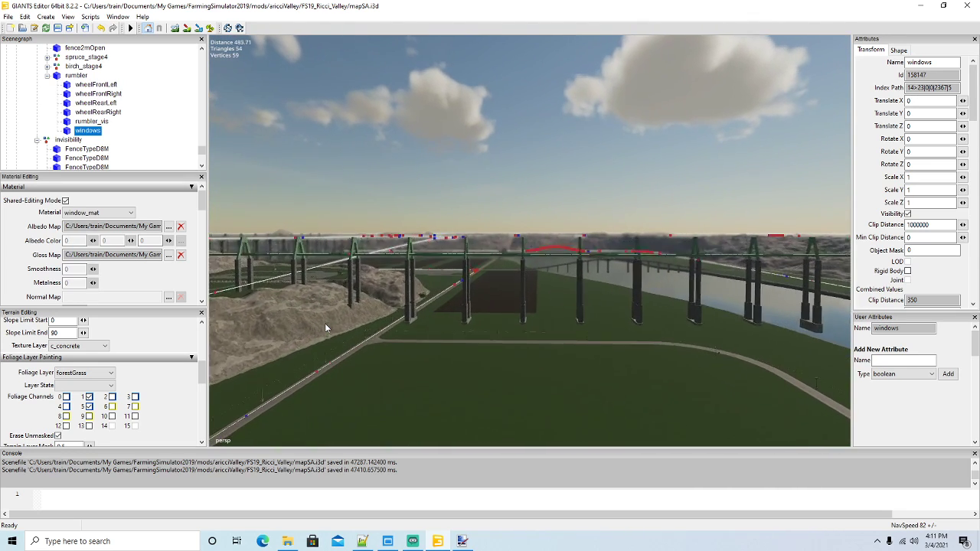
scroll(329, 320, "up", 10)
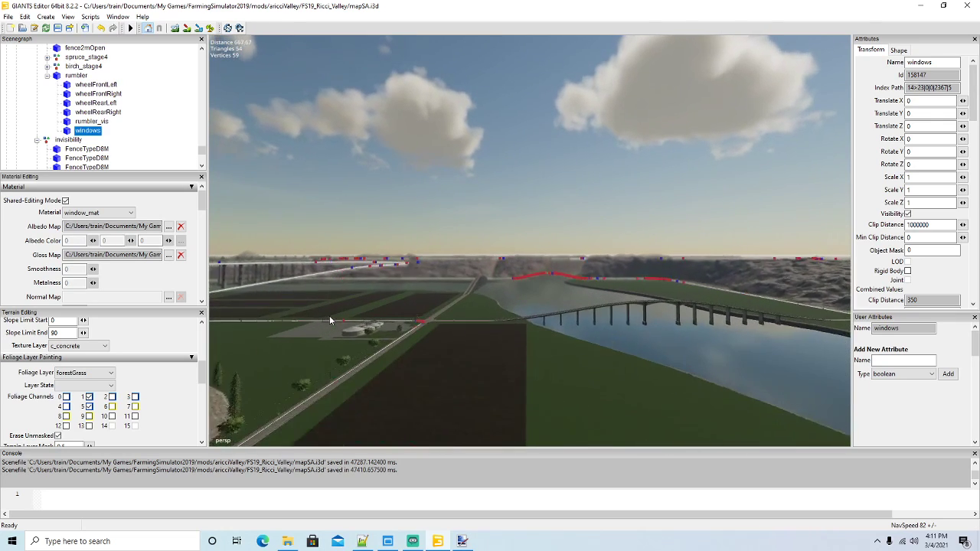
left_click_drag(326, 327, 421, 349, "alt")
scroll(483, 307, "up", 5)
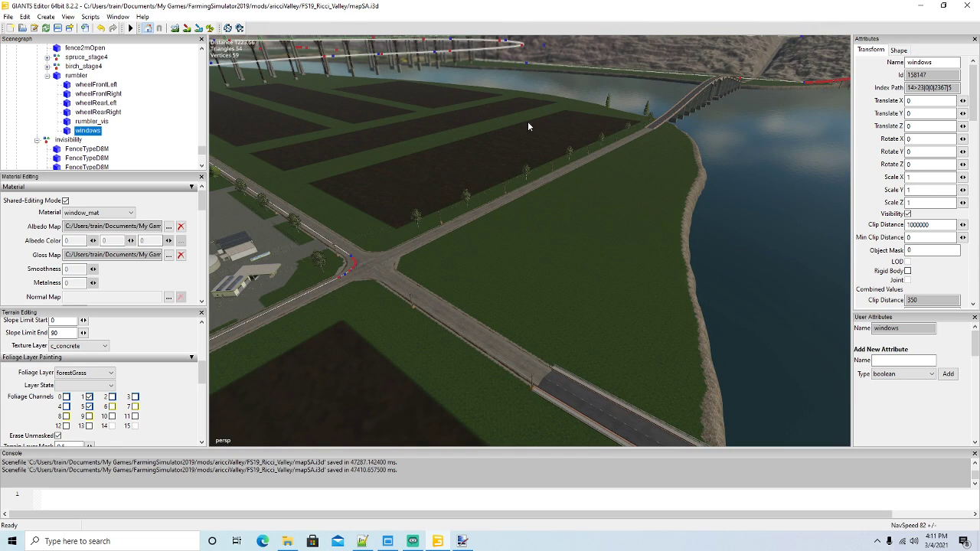
Examine the empty grass plot between the river, the bridge ends and the road junction with the power poles
left_click_drag(599, 289, 664, 229, "alt")
scroll(664, 226, "up", 8)
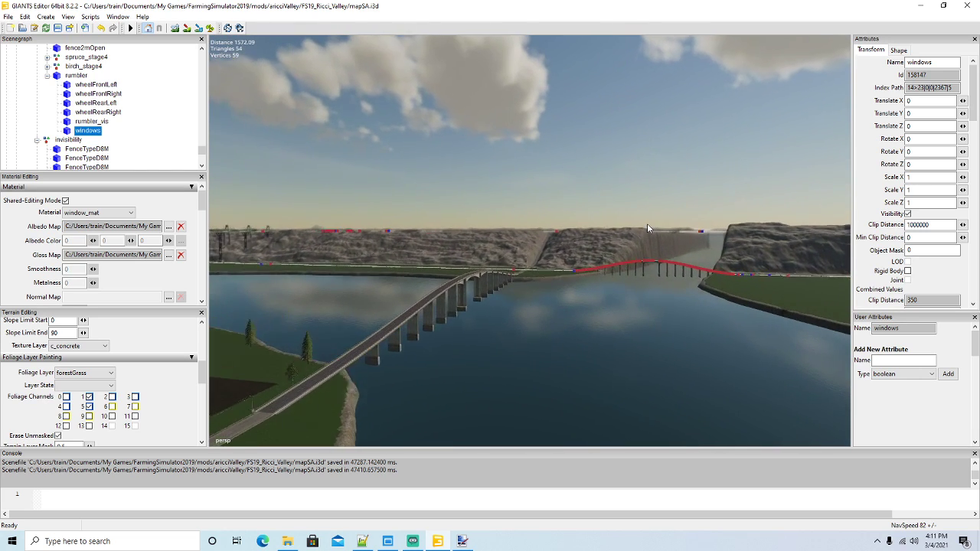
scroll(651, 227, "up", 8)
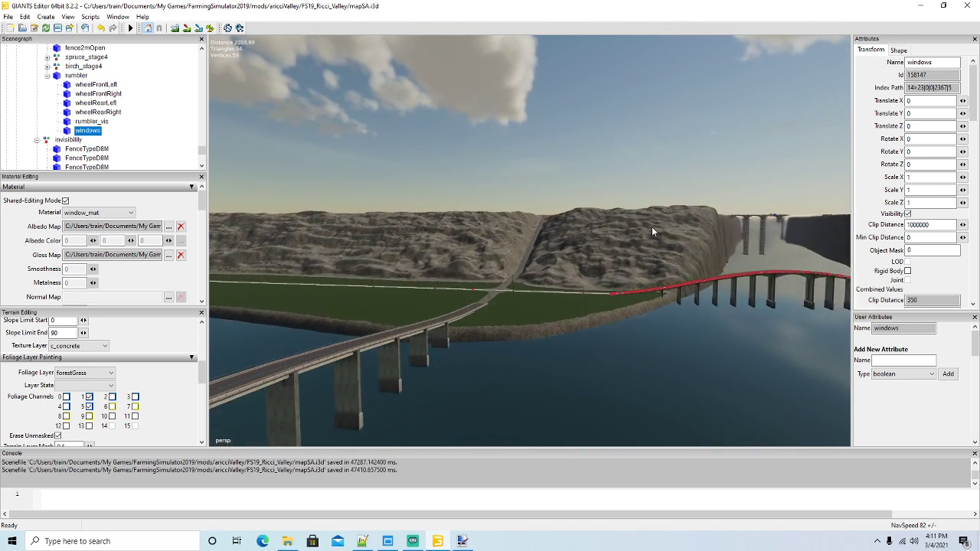
left_click_drag(624, 241, 683, 242, "alt")
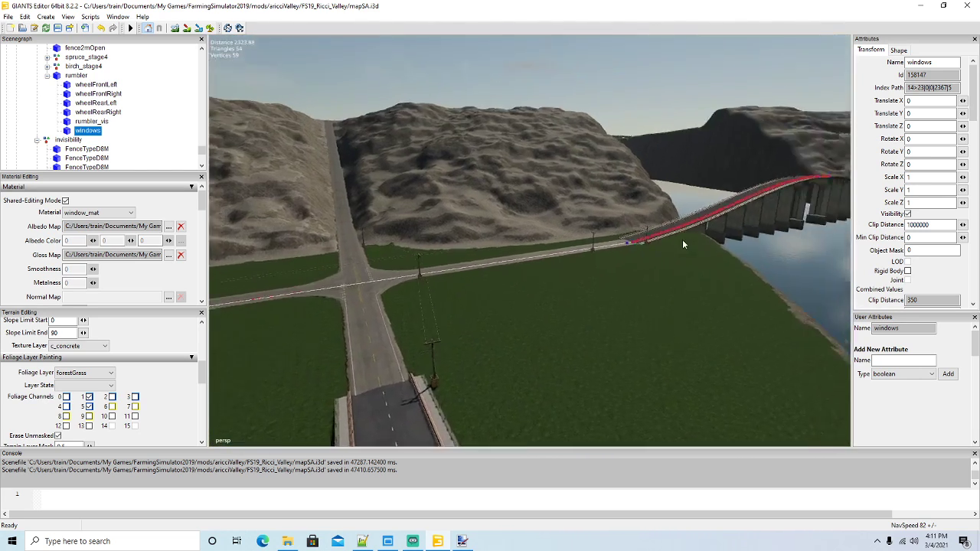
scroll(683, 242, "up", 3)
left_click_drag(539, 261, 16, 314, "alt")
scroll(499, 225, "up", 4)
scroll(320, 163, "up", 4)
scroll(355, 318, "down", 4)
scroll(355, 319, "down", 4)
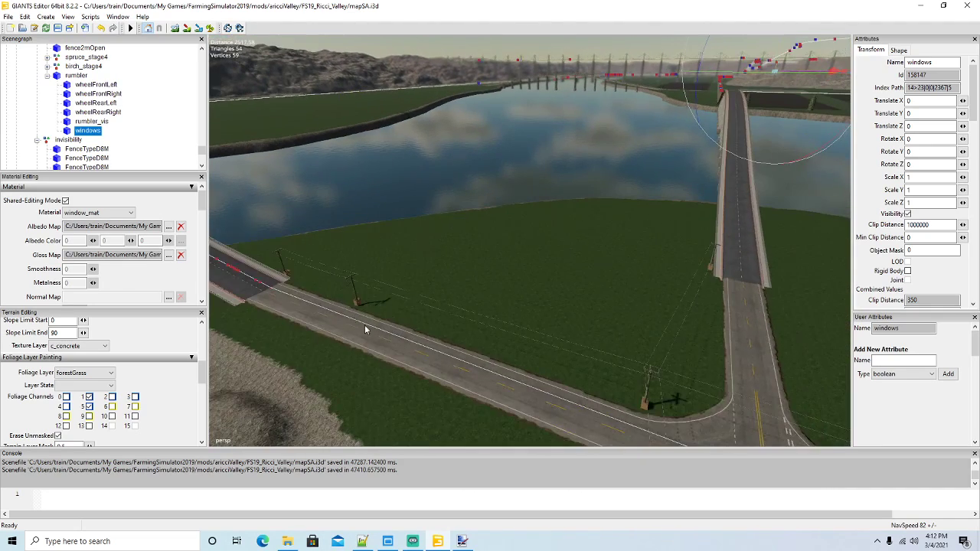
scroll(367, 324, "up", 3)
left_click_drag(618, 221, 484, 265, "alt")
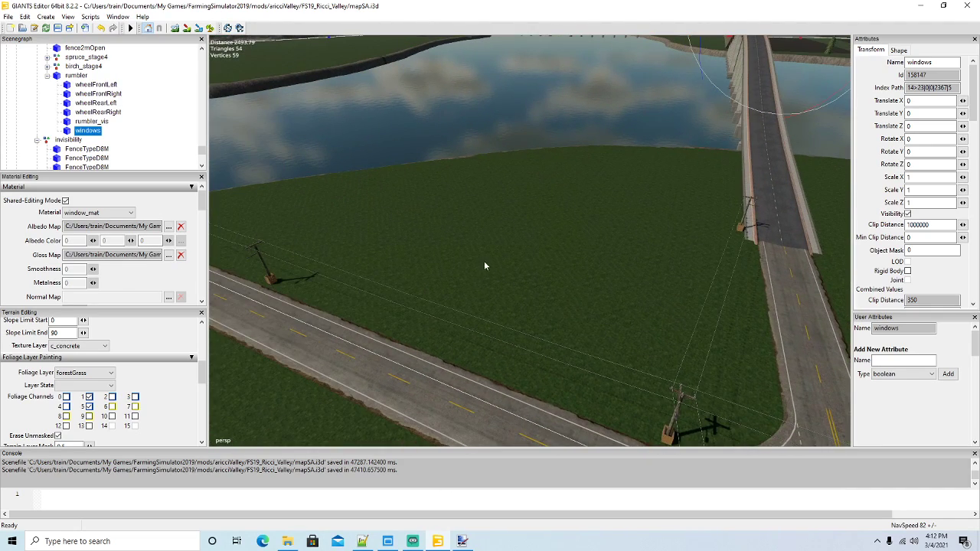
Rename the first empty transform group after farmOne to oilWell01 and import the oilWell01 i3d file from the newBuildings folder
left_click(368, 141)
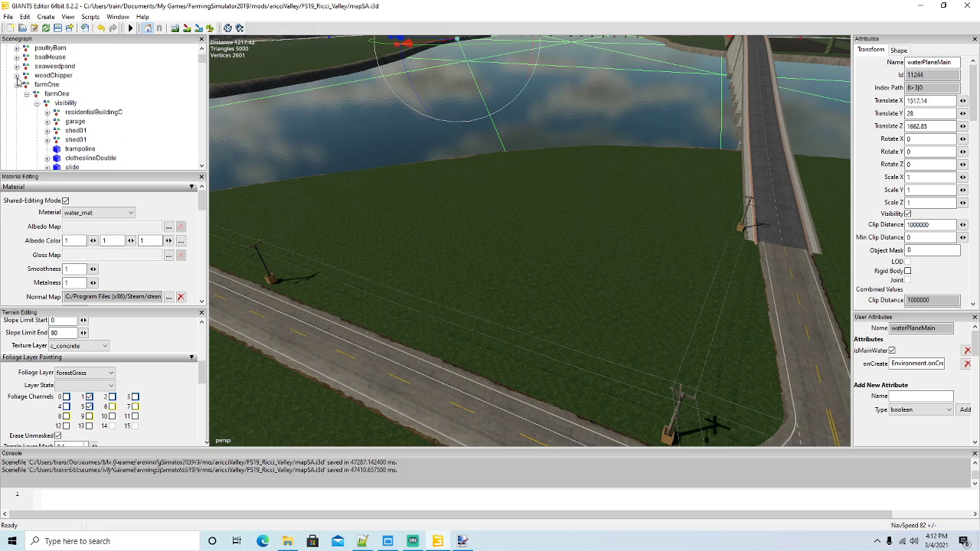
left_click(46, 93)
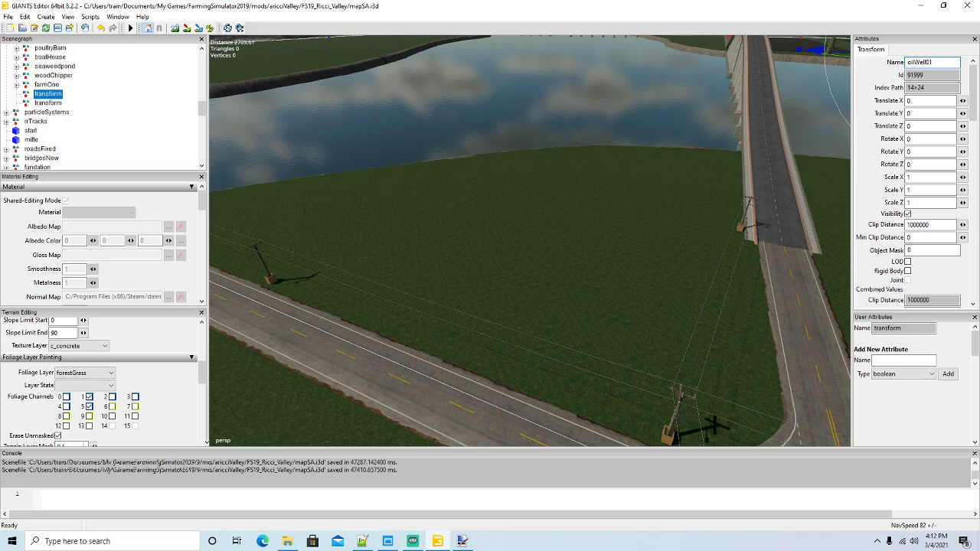
left_click(7, 16)
left_click(30, 129)
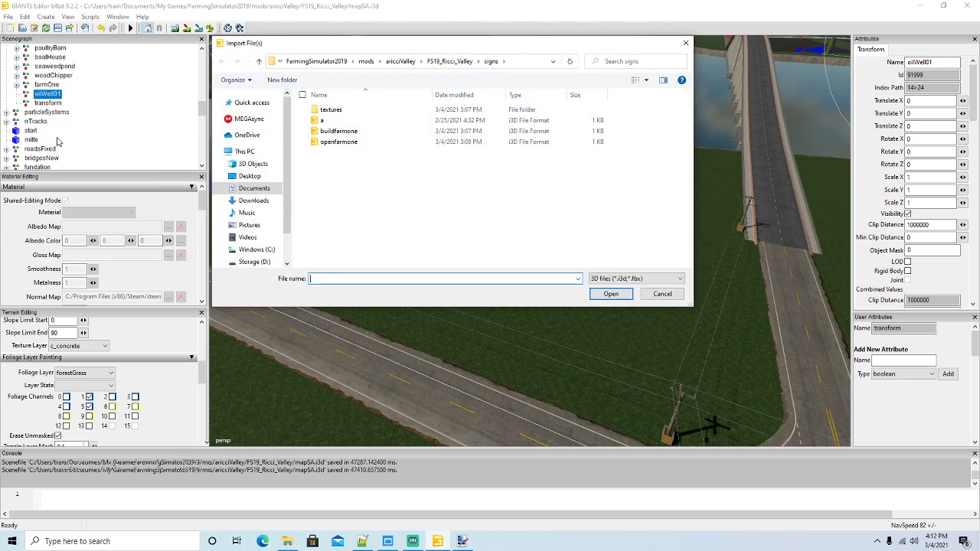
left_click(450, 62)
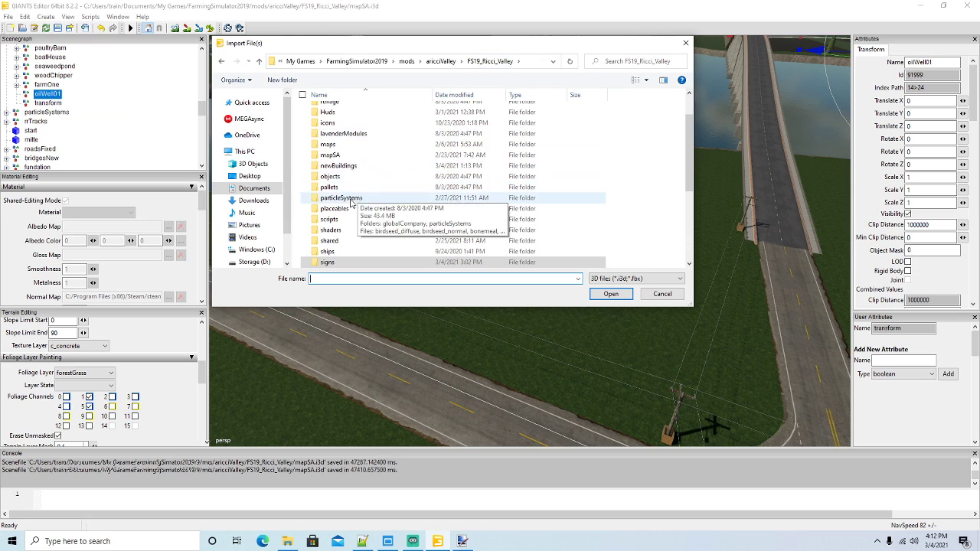
double_click(337, 165)
left_click(337, 195)
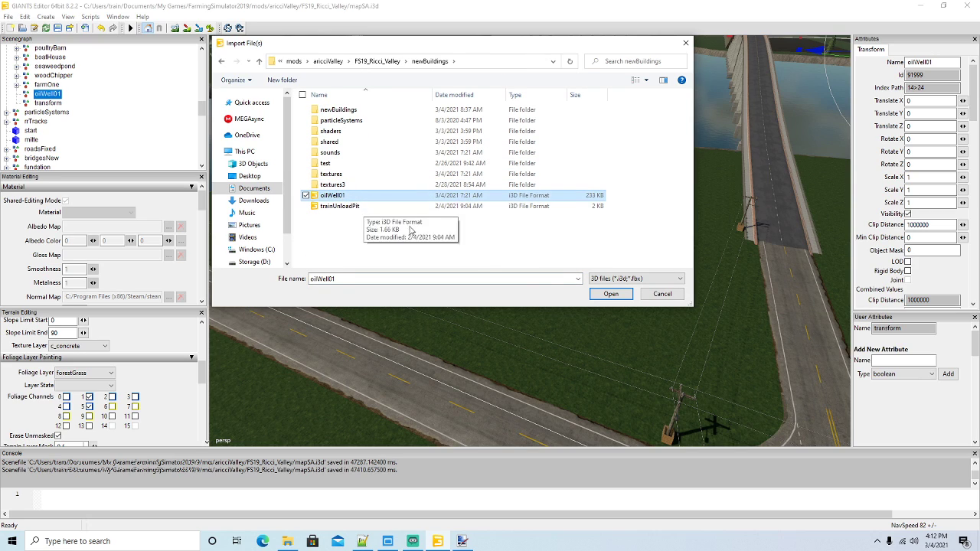
left_click(610, 294)
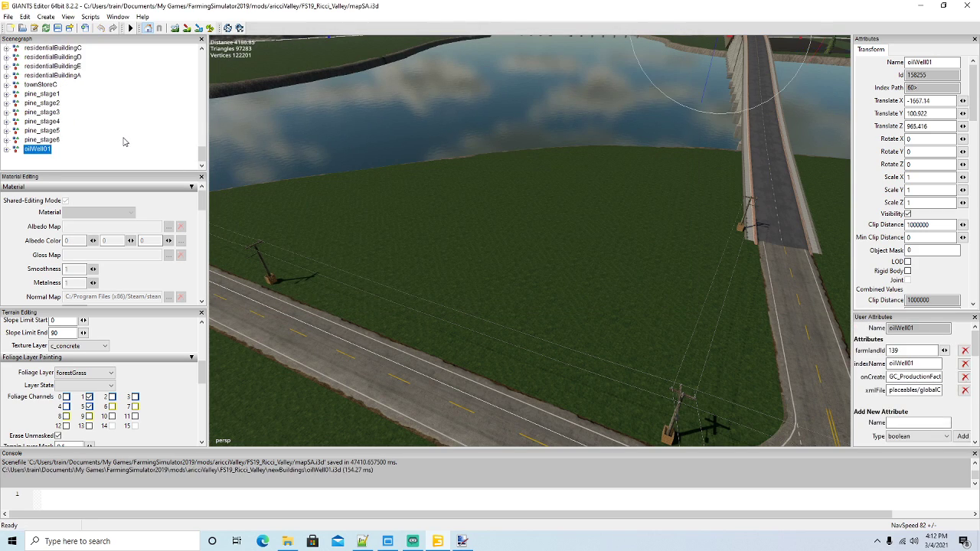
Cut the imported oilWell01 object and paste it inside the oilWell01 group below farmOne
scroll(124, 141, "up", 8)
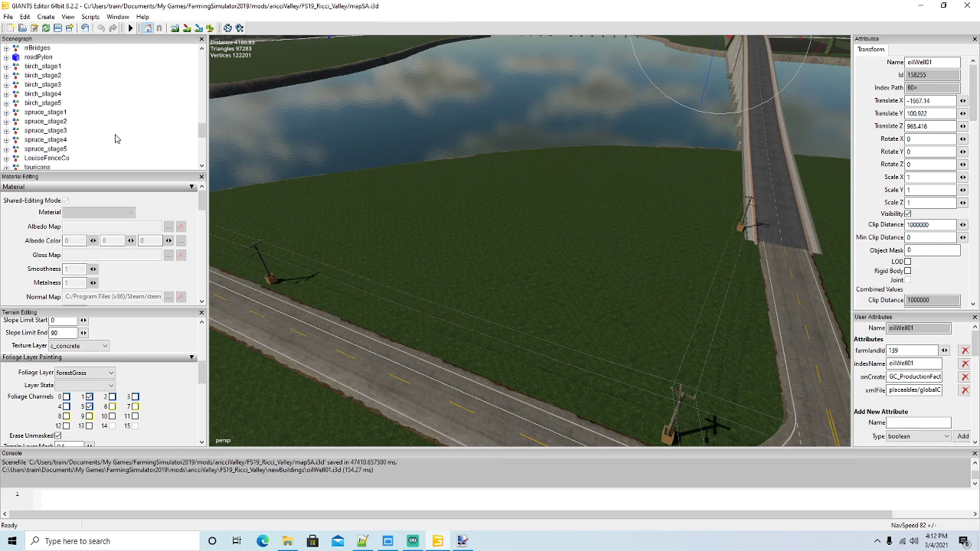
scroll(115, 138, "down", 8)
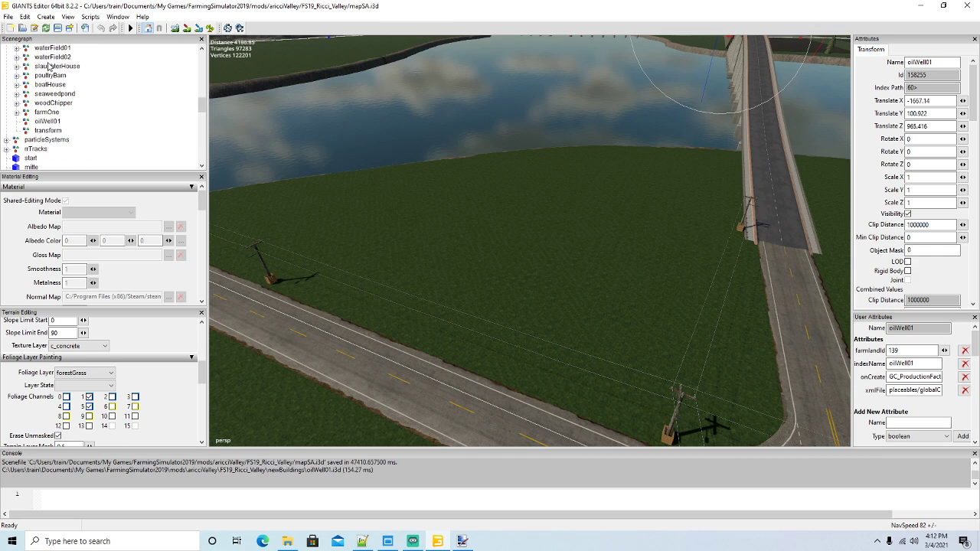
left_click(25, 17)
left_click(39, 88)
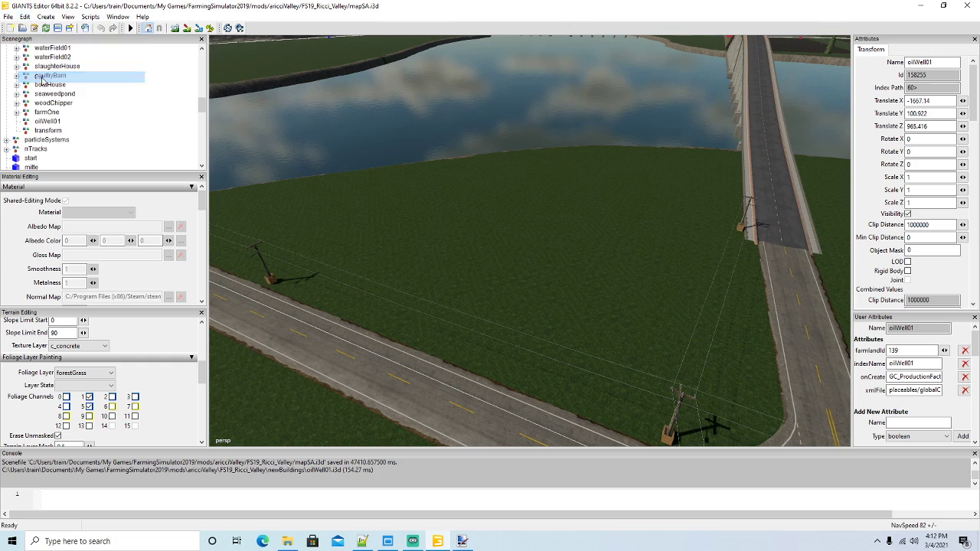
left_click(26, 17)
left_click(39, 100)
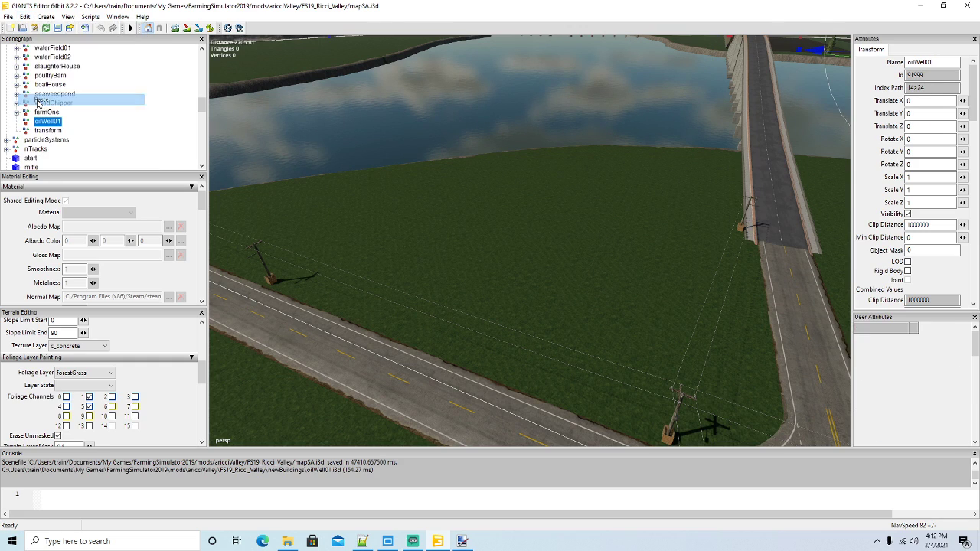
Place the nested oilWell01 object on the riverside land by the road junction, at about X 2458, Y 105, Z 1001
left_click(25, 17)
left_click(56, 148)
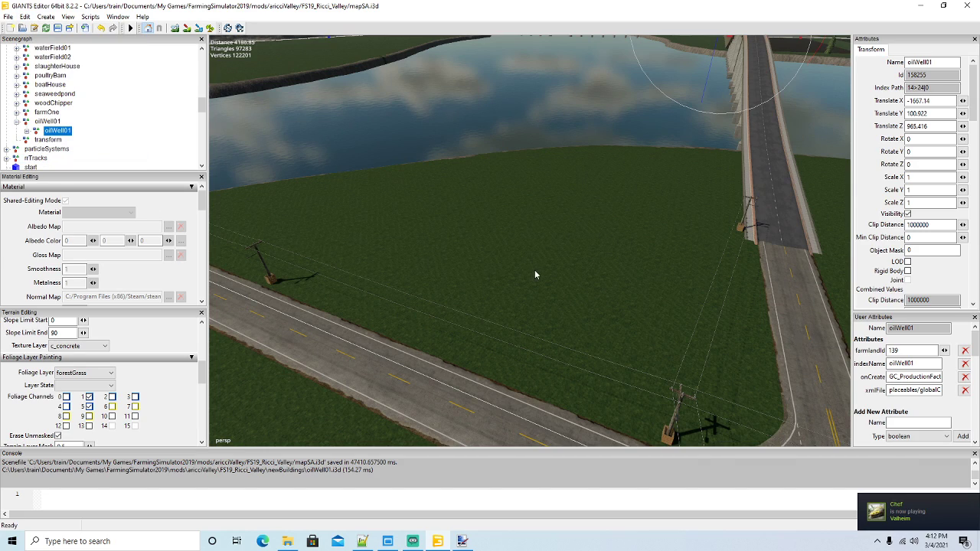
middle_click_drag(435, 250, 451, 280)
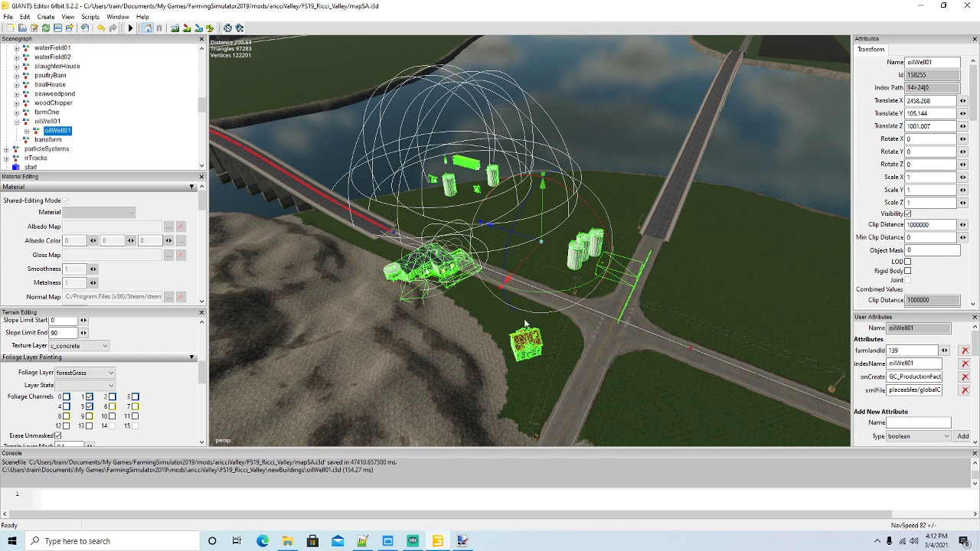
Shift the oil well site along the X axis toward the riverside plot, to about X 2436
scroll(525, 324, "up", 5)
middle_click_drag(574, 320, 595, 296)
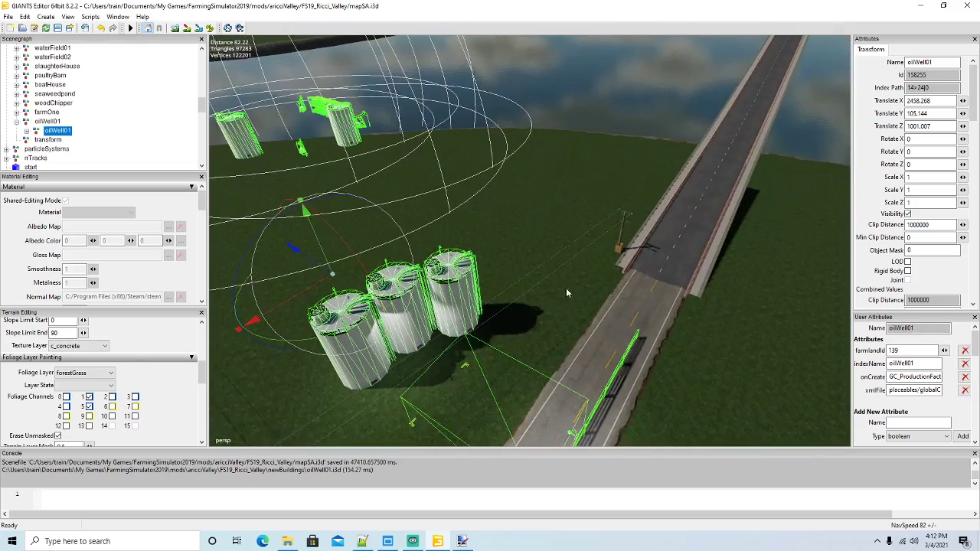
scroll(567, 290, "down", 5)
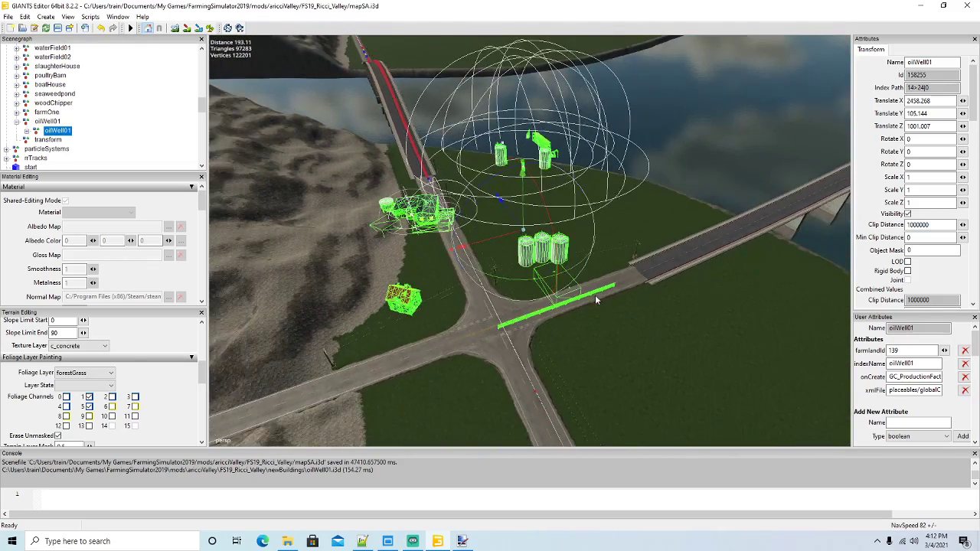
middle_click_drag(518, 341, 551, 321)
scroll(569, 335, "up", 3)
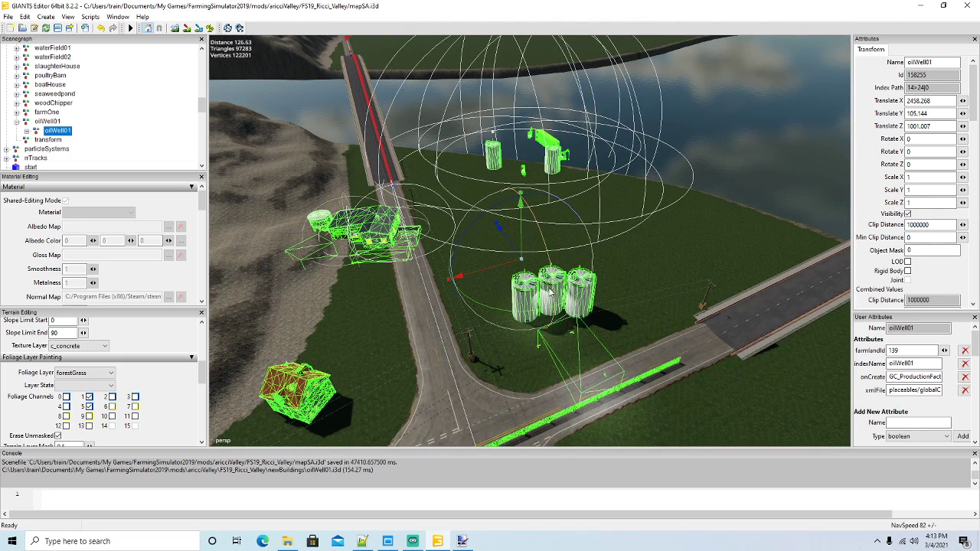
middle_click_drag(522, 269, 525, 268)
left_click_drag(525, 268, 566, 254)
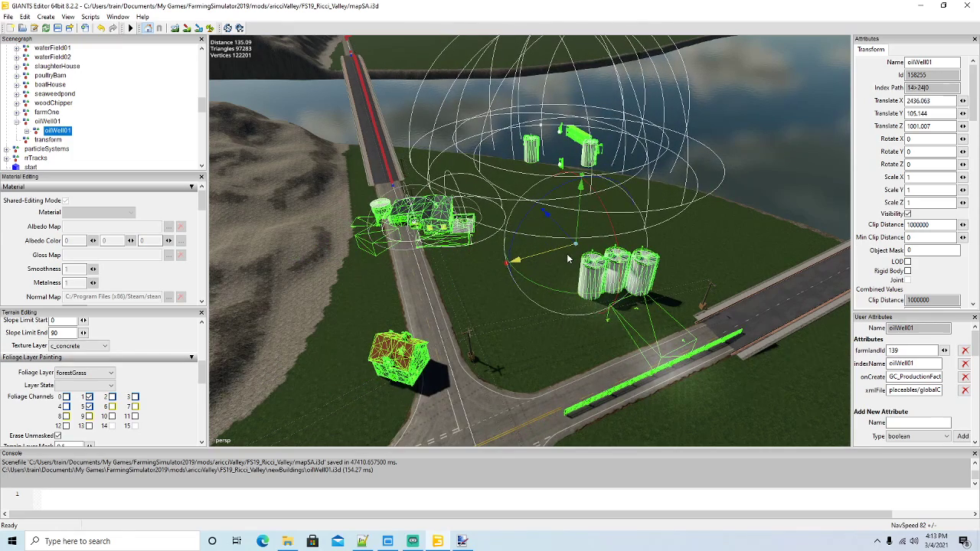
Move the oil well site farther along the X axis so its buildings clear the road, to about X 2404
middle_click_drag(582, 326, 582, 324)
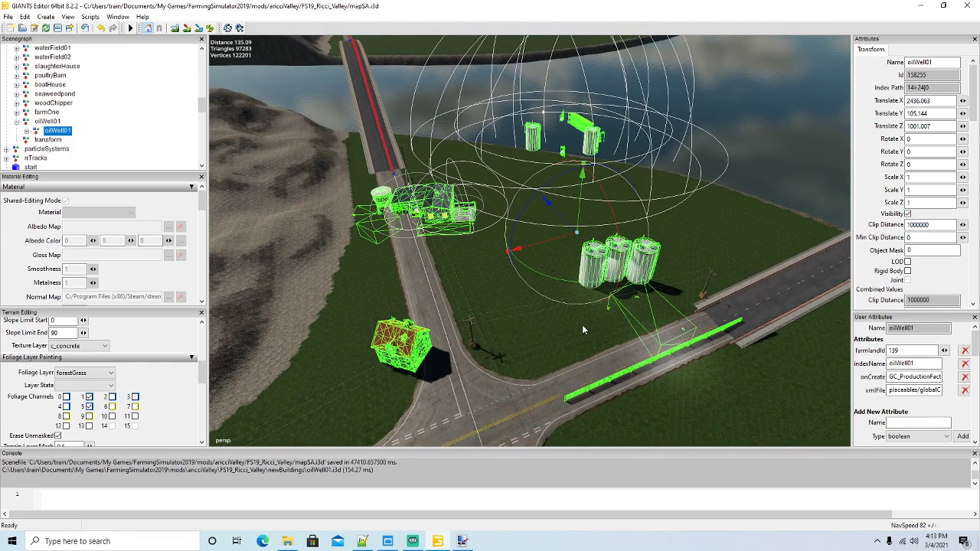
key("w")
right_click_drag(582, 326, 667, 329)
scroll(625, 340, "down", 4)
scroll(623, 317, "down", 3)
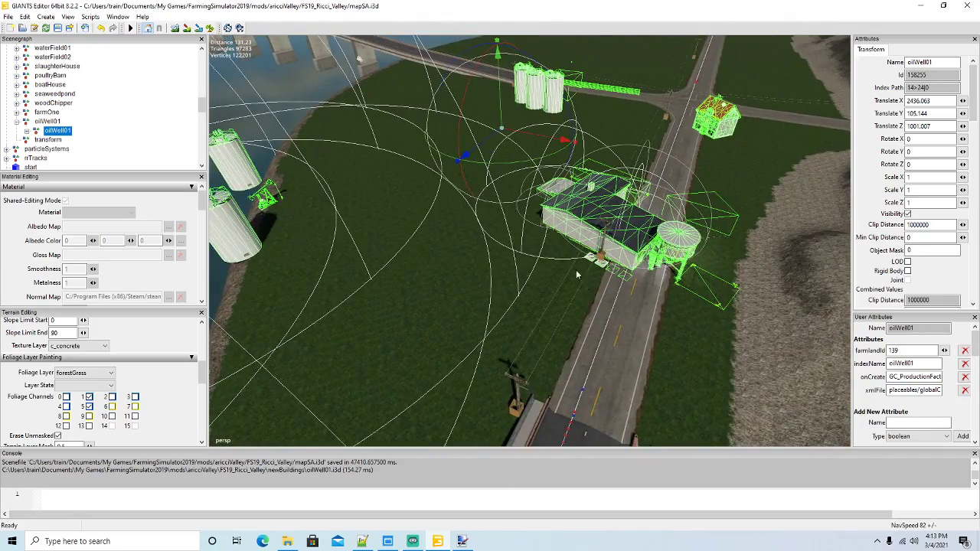
left_click_drag(540, 137, 340, 152)
scroll(473, 63, "up", 5)
scroll(339, 153, "down", 5)
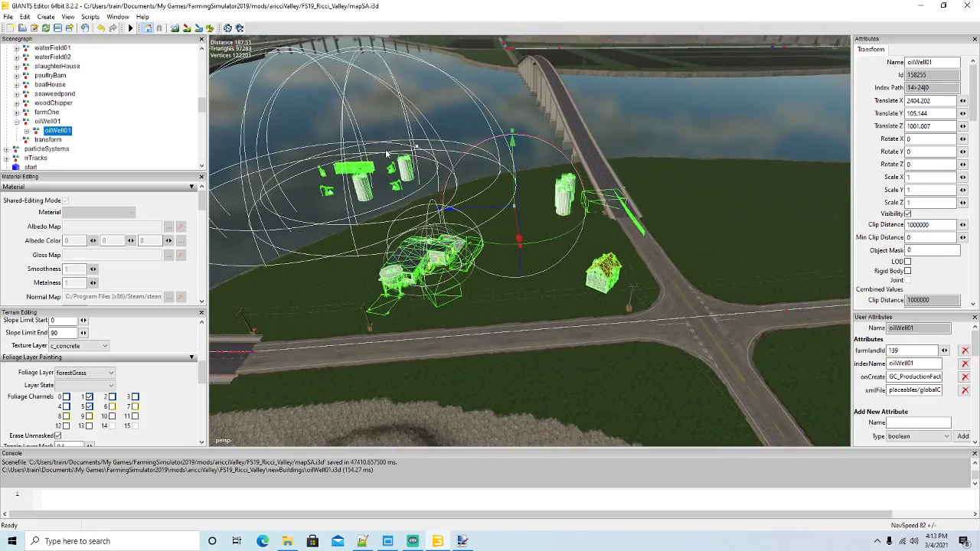
Examine how the oil well's buildings, tanks and house sit relative to the roads, power poles and riverbank
scroll(385, 152, "up", 2)
scroll(385, 151, "up", 1)
left_click_drag(375, 156, 369, 163, "alt")
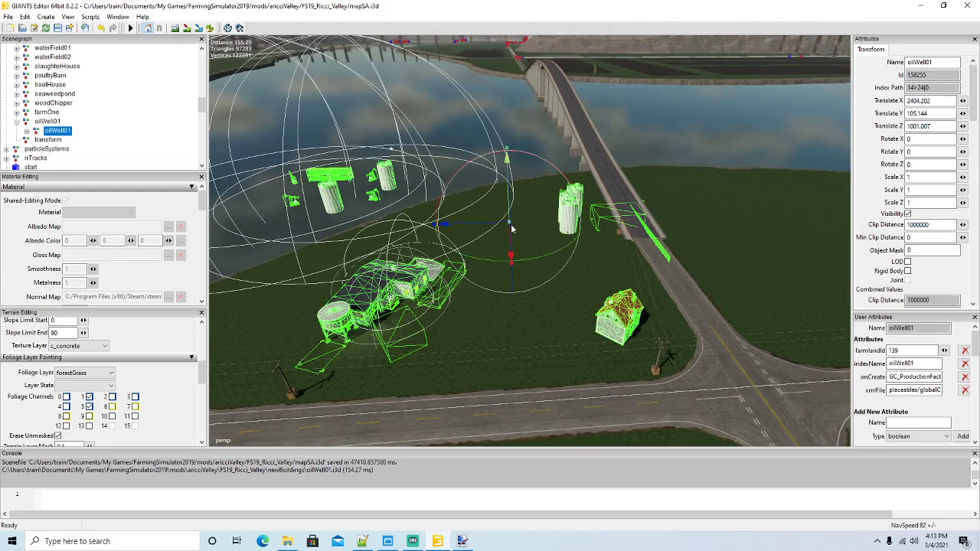
scroll(621, 246, "up", 3)
left_click_drag(620, 246, 471, 281, "alt")
scroll(471, 281, "down", 3)
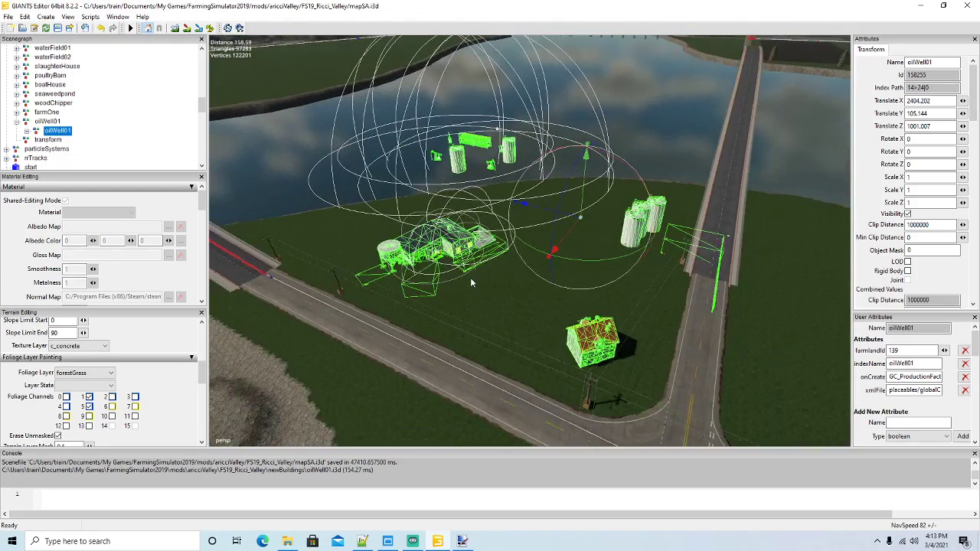
scroll(596, 335, "up", 2)
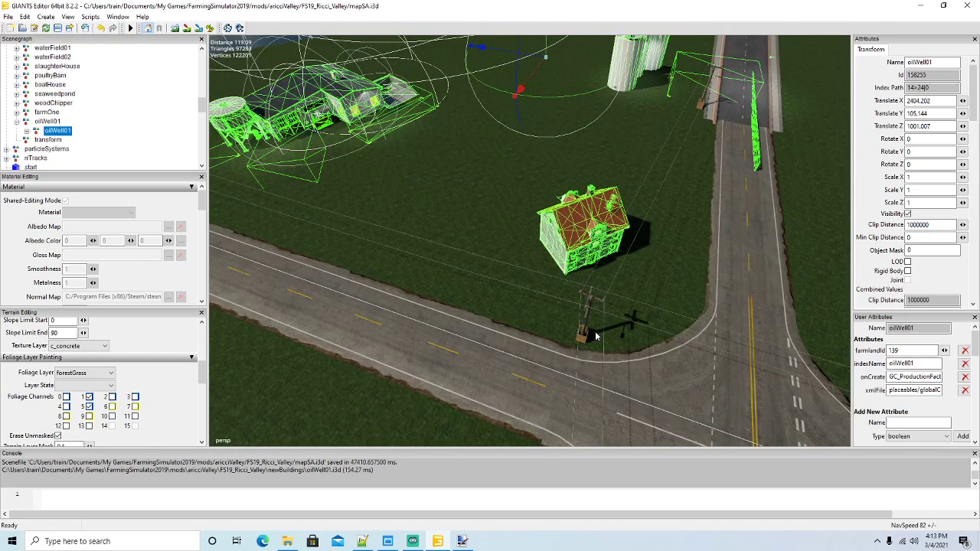
Nudge the oil well site toward the riverbank, to about X 2403, Z 999
left_click_drag(596, 336, 583, 329, "alt")
scroll(581, 329, "down", 2)
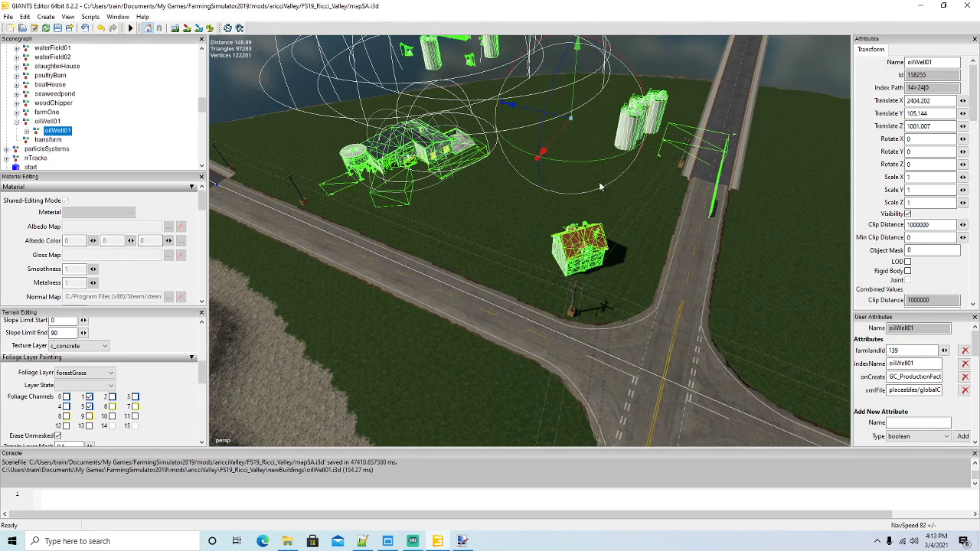
mouse_move(555, 144)
left_mouse_down()
mouse_move(565, 140)
mouse_move(548, 117)
mouse_move(570, 134)
left_mouse_up()
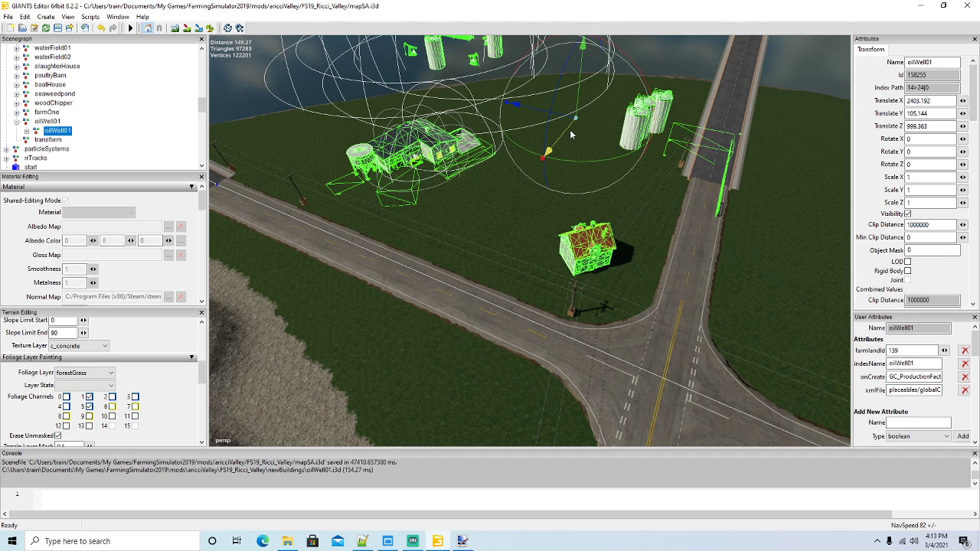
Delete the fence object of oilWell01 that runs across the road at the bridge approach
left_click_drag(521, 197, 353, 241, "alt")
scroll(480, 169, "up", 3)
scroll(566, 186, "down", 2)
scroll(633, 182, "up", 4)
scroll(411, 242, "down", 4)
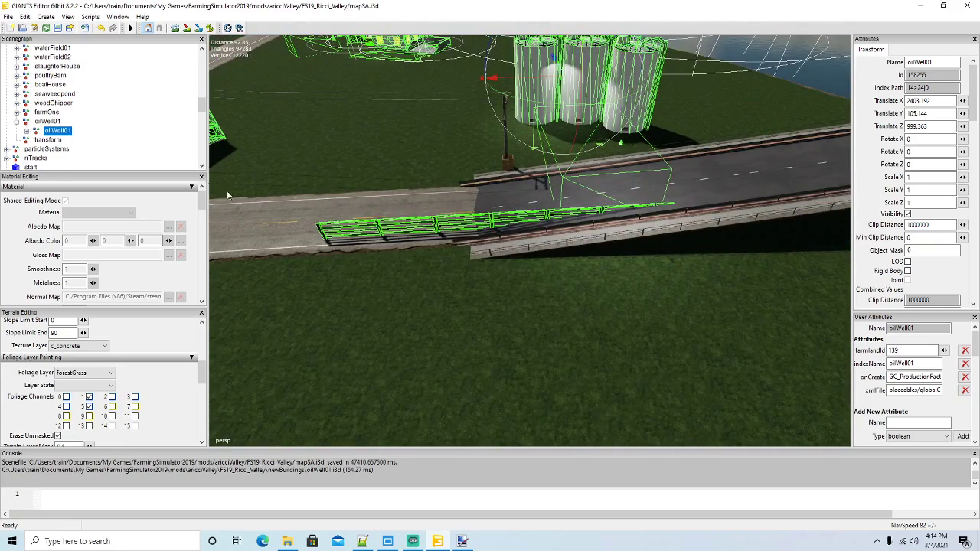
left_click(28, 131)
scroll(79, 131, "down", 4)
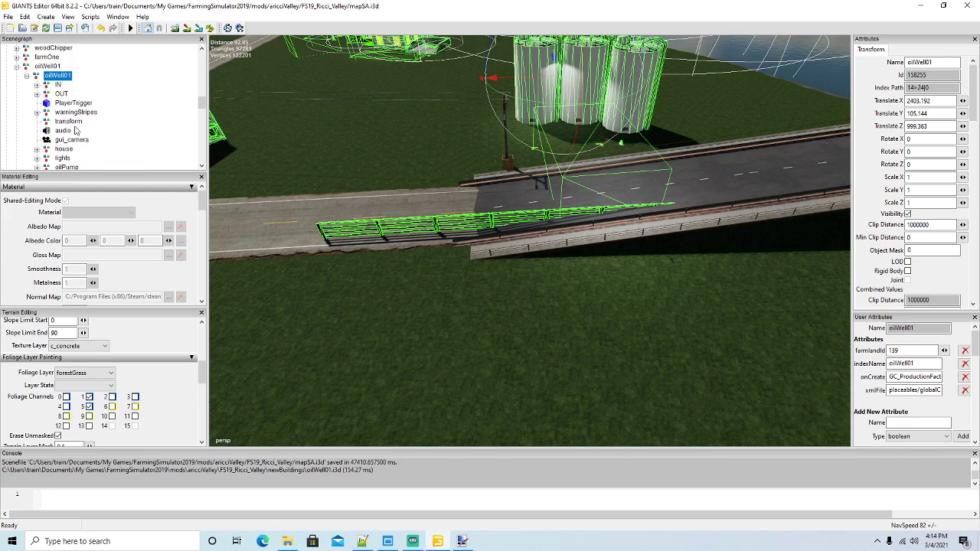
scroll(80, 131, "down", 1)
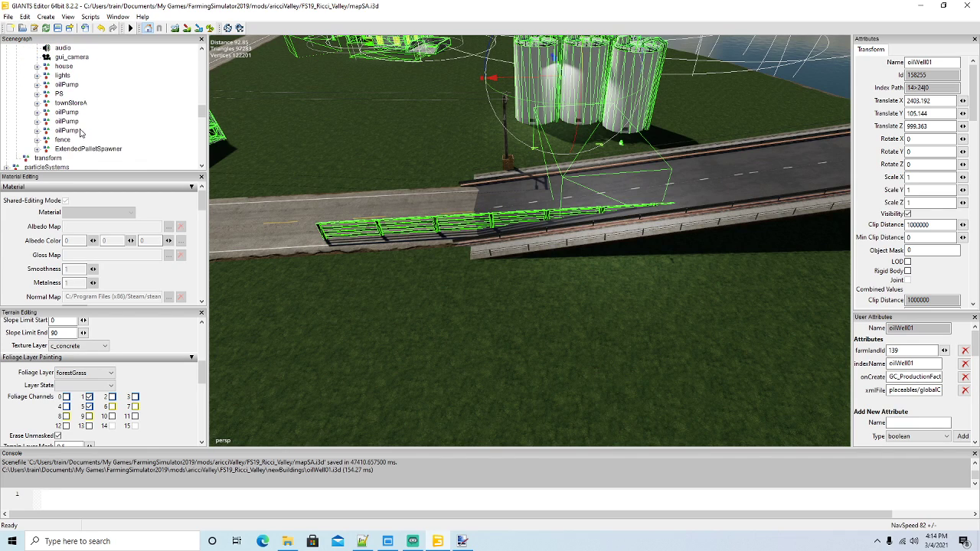
left_click(61, 139)
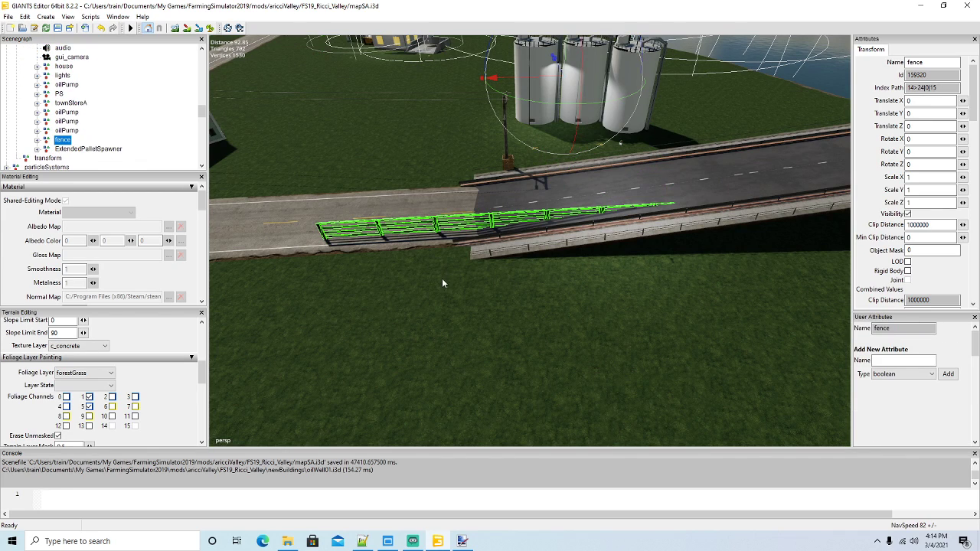
right_click_drag(459, 287, 696, 285)
key("Delete")
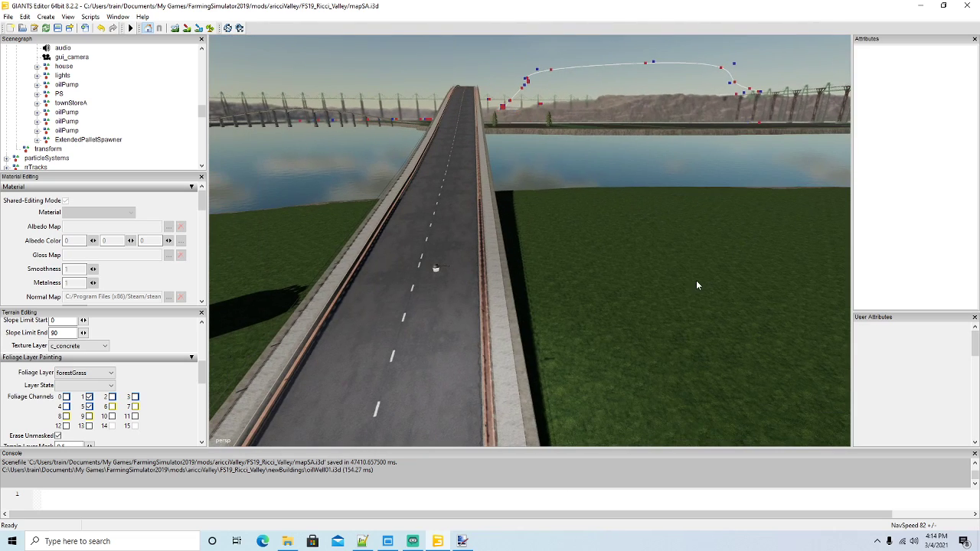
Delete the oil well's outdoorlighting group whose lamp floats over the bridge road
left_click(436, 270)
left_click(46, 112)
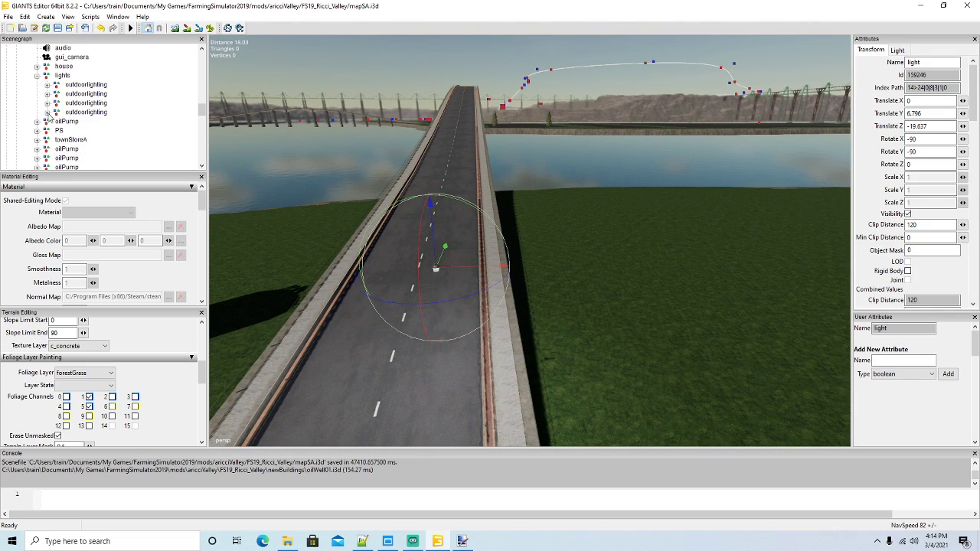
left_click(60, 112)
key("Delete")
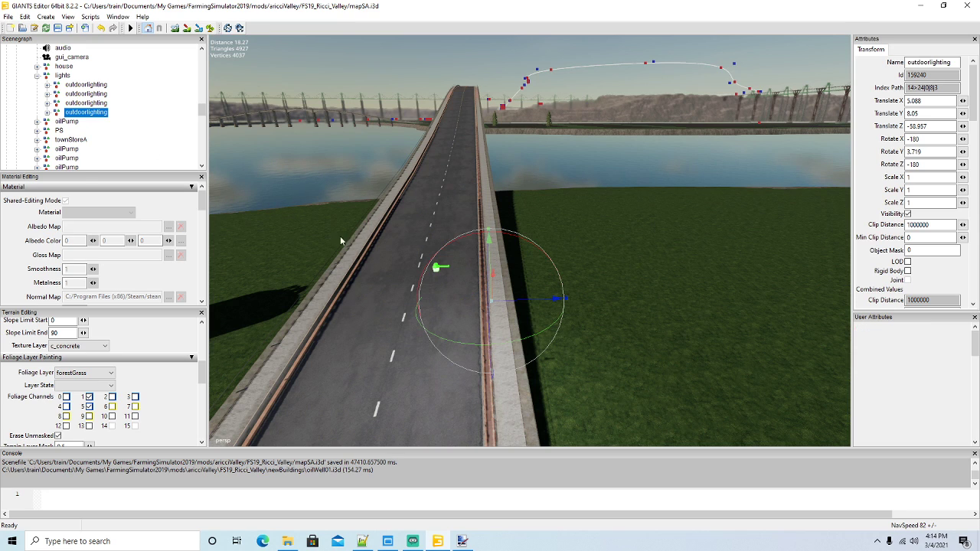
Move the concrete silo nearest the river along the bridge, to about X -25, Z -37.5
left_click_drag(561, 357, 498, 373, "alt")
scroll(549, 360, "down", 5)
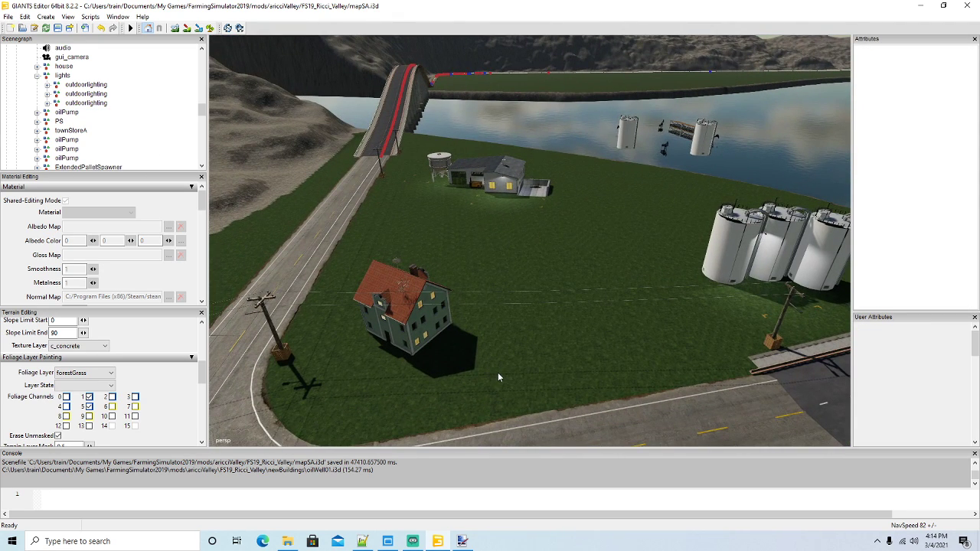
left_click_drag(498, 373, 722, 395, "alt")
scroll(538, 333, "up", 5)
scroll(600, 375, "down", 5)
scroll(614, 380, "up", 3)
scroll(598, 349, "up", 5)
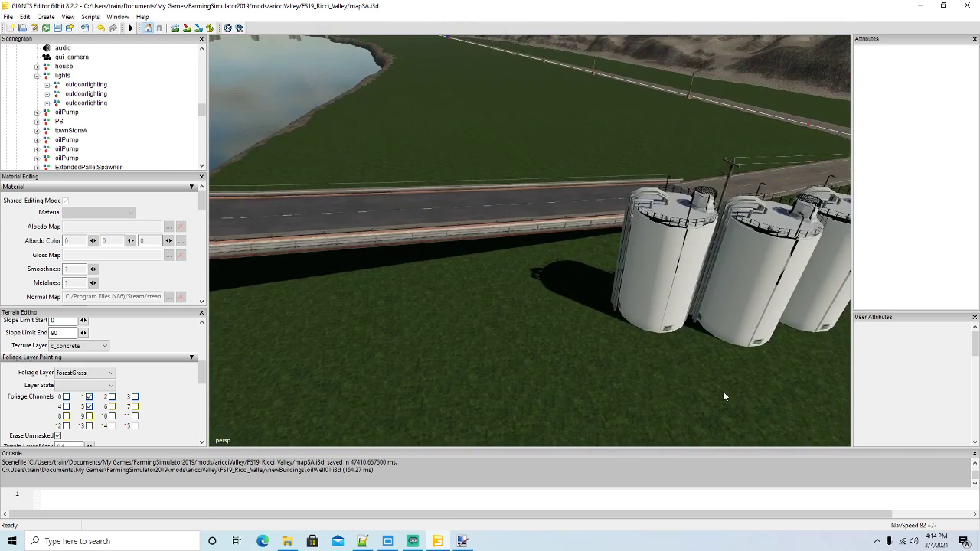
scroll(739, 397, "down", 4)
left_click(556, 252)
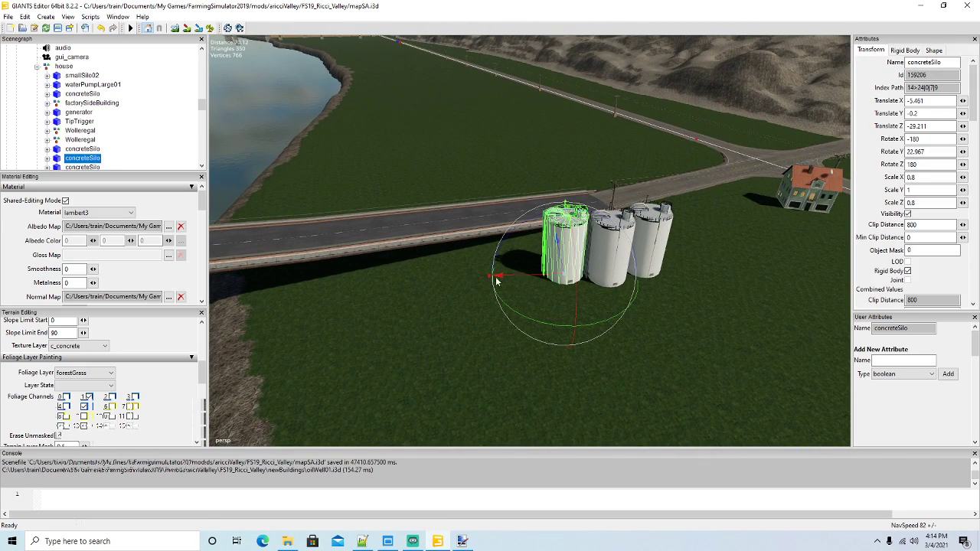
left_click_drag(527, 279, 403, 269)
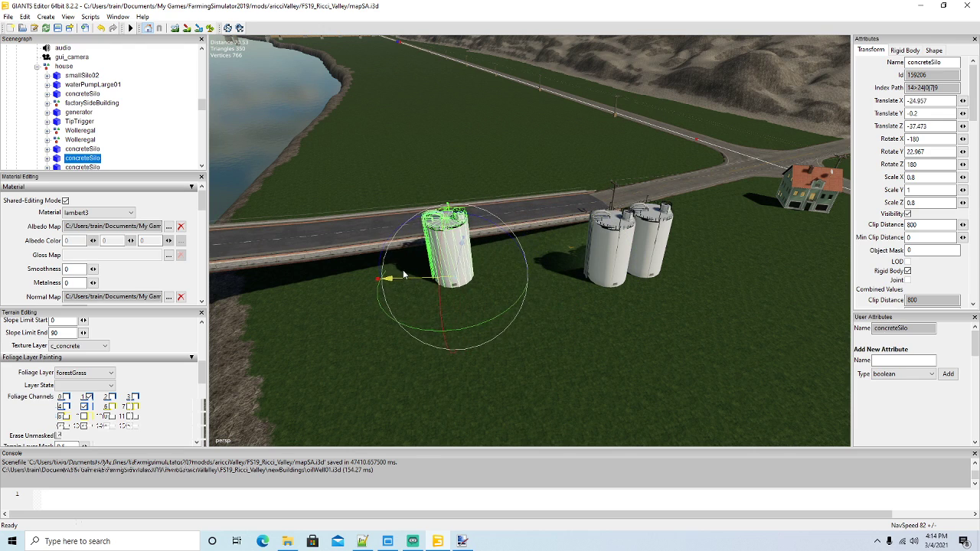
Rotate the moved silo to about 87.5 degrees around Y and shift it slightly toward the bridge, to about Z -38.2
left_click_drag(460, 331, 530, 360)
scroll(330, 323, "up", 4)
scroll(529, 359, "down", 3)
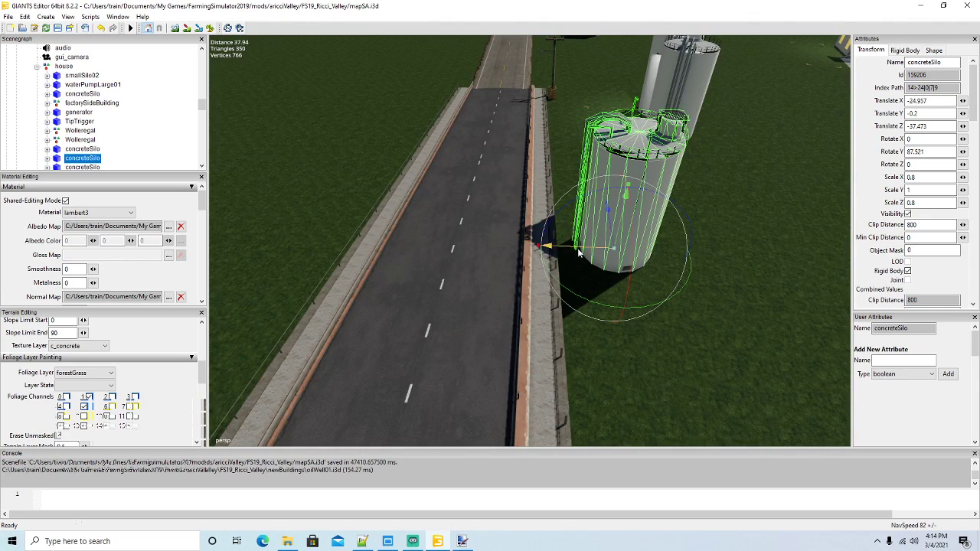
left_click_drag(578, 247, 570, 246)
Delete the two other concrete silos still standing near the power pole
left_click_drag(570, 296, 347, 306, "alt")
scroll(665, 265, "up", 4)
scroll(427, 307, "down", 4)
scroll(360, 294, "up", 3)
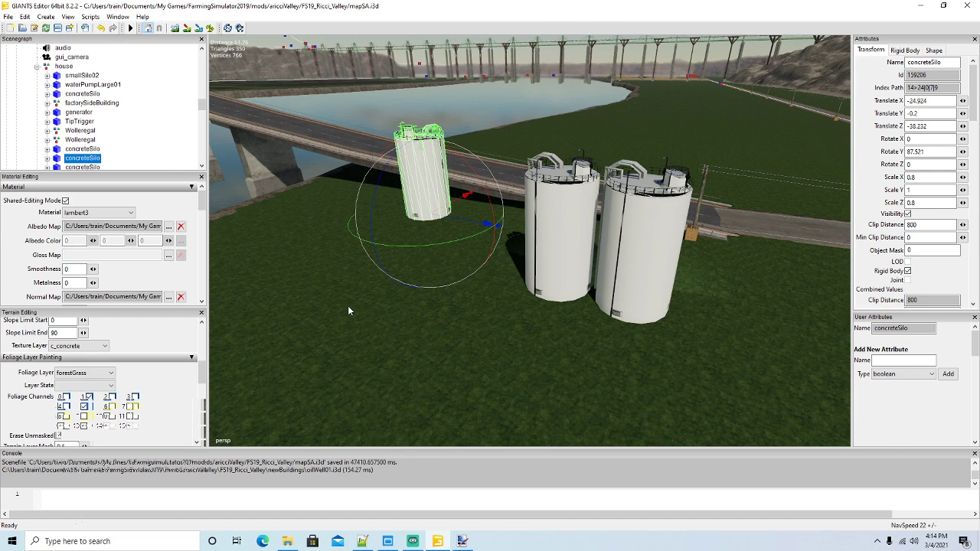
left_click_drag(350, 310, 644, 379, "alt")
scroll(482, 319, "up", 2)
scroll(482, 320, "up", 4)
scroll(645, 379, "down", 6)
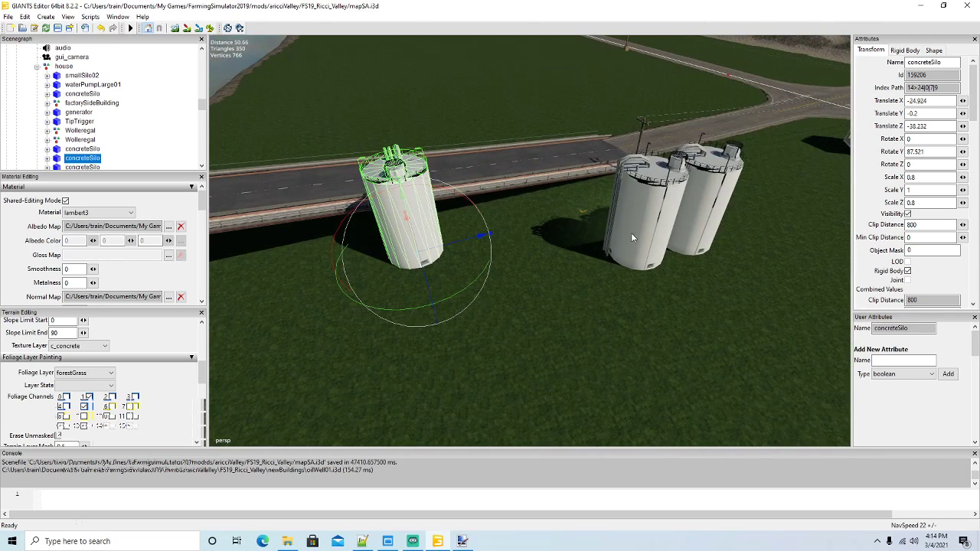
left_click(631, 234)
key("Delete")
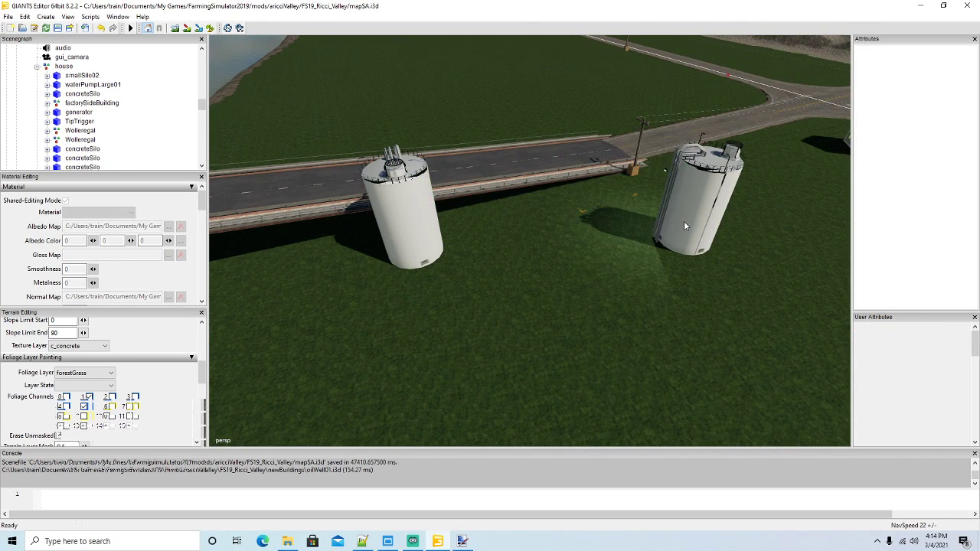
left_click(683, 220)
key("Delete")
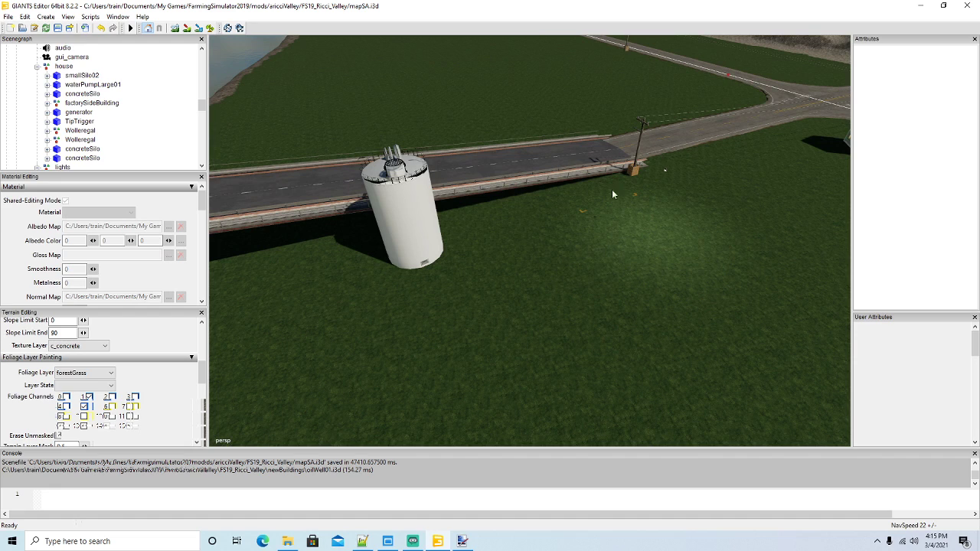
Duplicate the remaining concrete silo twice and line the copies up beside it, at about X -17.6 and X -10
left_click_drag(582, 285, 473, 215, "alt")
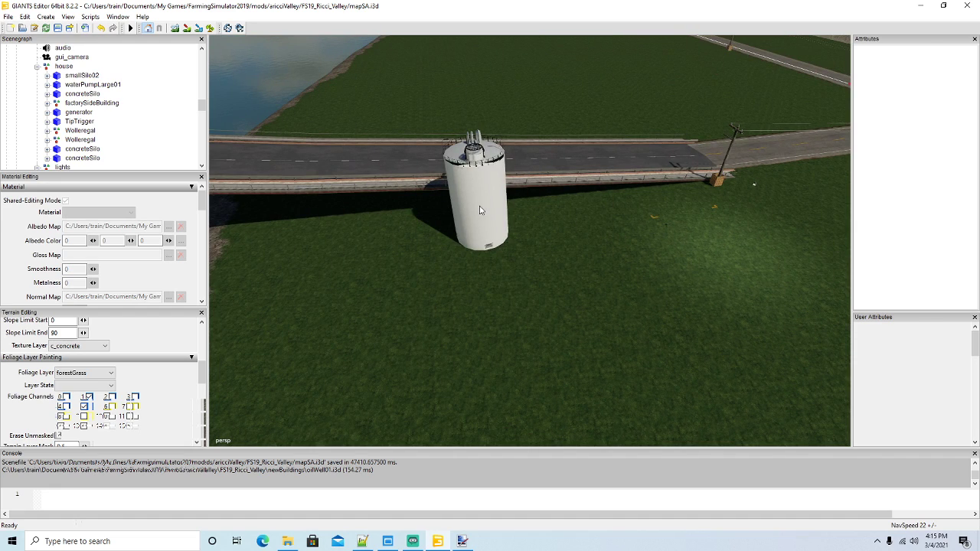
left_click(481, 209)
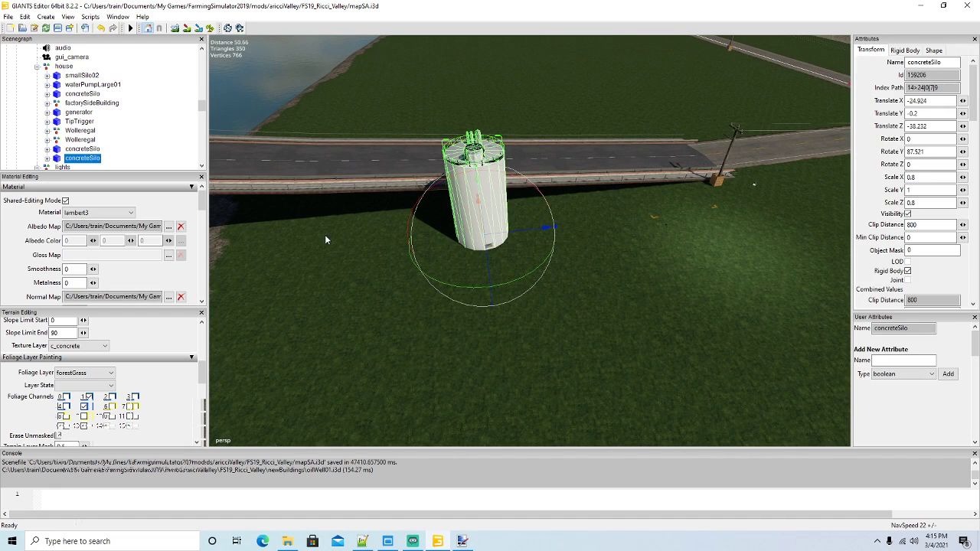
key("ctrl+d")
left_click_drag(545, 228, 586, 237)
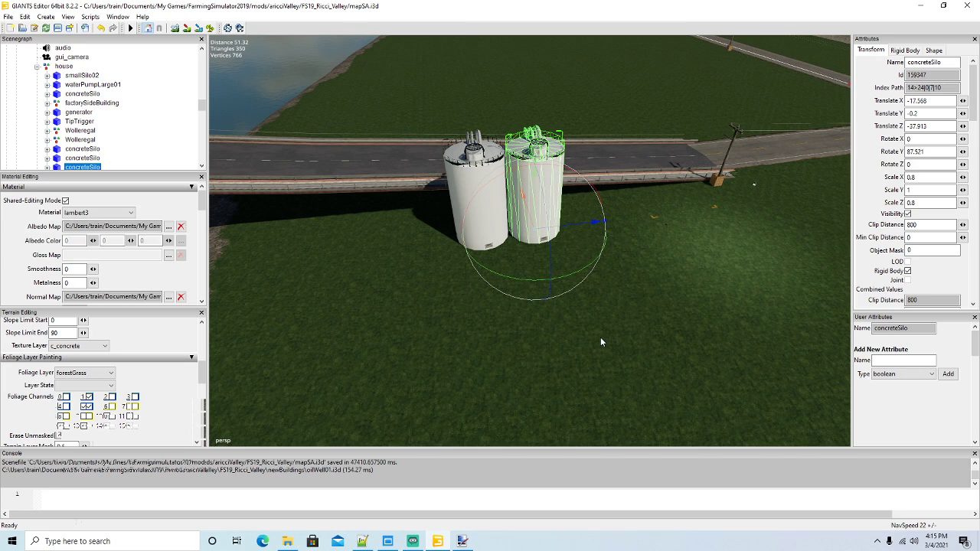
key("ctrl+d")
left_click_drag(583, 223, 640, 229)
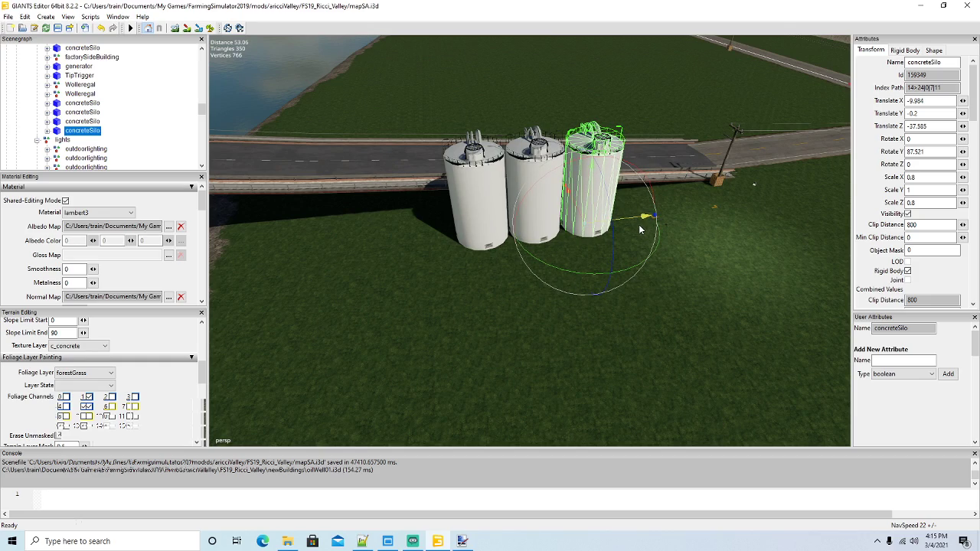
Examine the row of three silos against the bridge, the road and the leftover light and warning stripes
left_click_drag(634, 299, 591, 250, "alt")
scroll(591, 250, "up", 6)
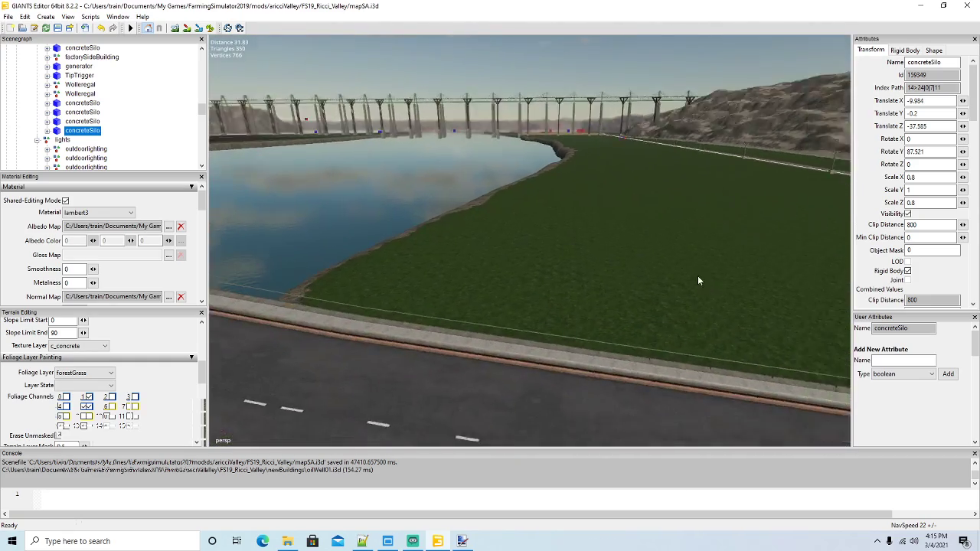
left_click_drag(697, 281, 730, 318, "alt")
scroll(696, 311, "down", 5)
scroll(655, 292, "up", 4)
scroll(730, 318, "down", 4)
left_click_drag(608, 354, 470, 336, "alt")
scroll(641, 308, "up", 5)
scroll(556, 334, "up", 3)
scroll(556, 334, "up", 3)
scroll(571, 329, "down", 3)
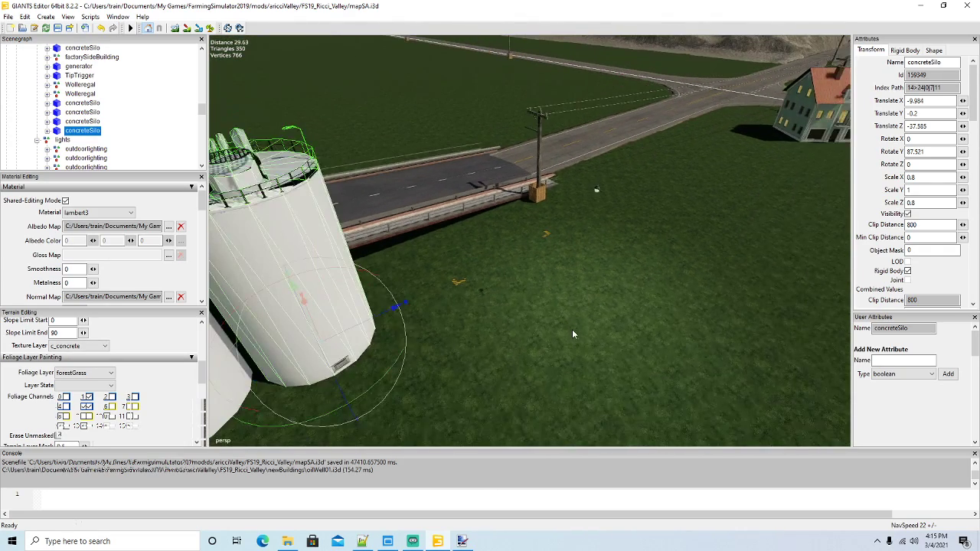
Turn the outdoor light near the power pole and move it onto the silo row, at about X -17, Y 10, Z -36
left_click(596, 194)
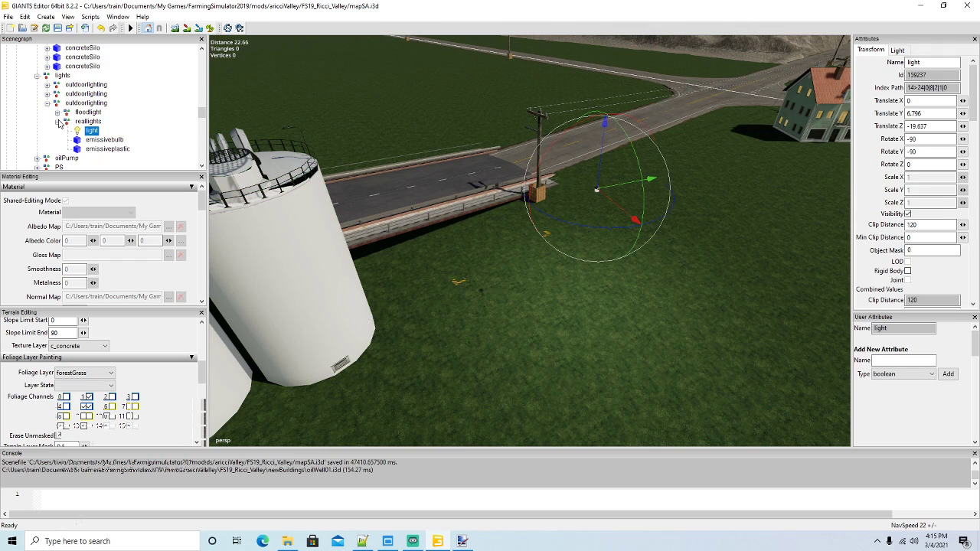
left_click(56, 104)
left_click(47, 103)
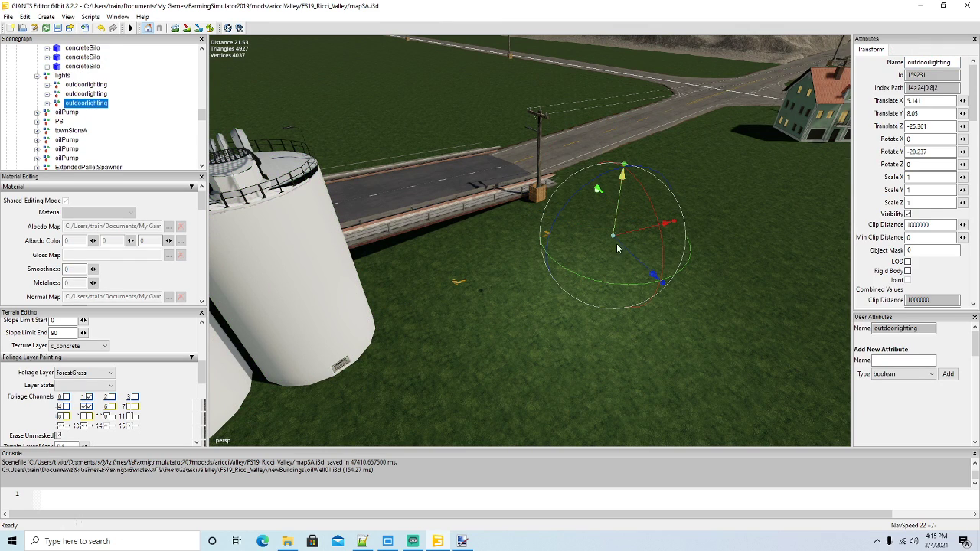
left_click_drag(607, 287, 196, 341)
left_click_drag(459, 329, 433, 326, "alt")
scroll(536, 307, "up", 3)
left_click_drag(536, 274, 539, 121)
left_click_drag(522, 182, 471, 209)
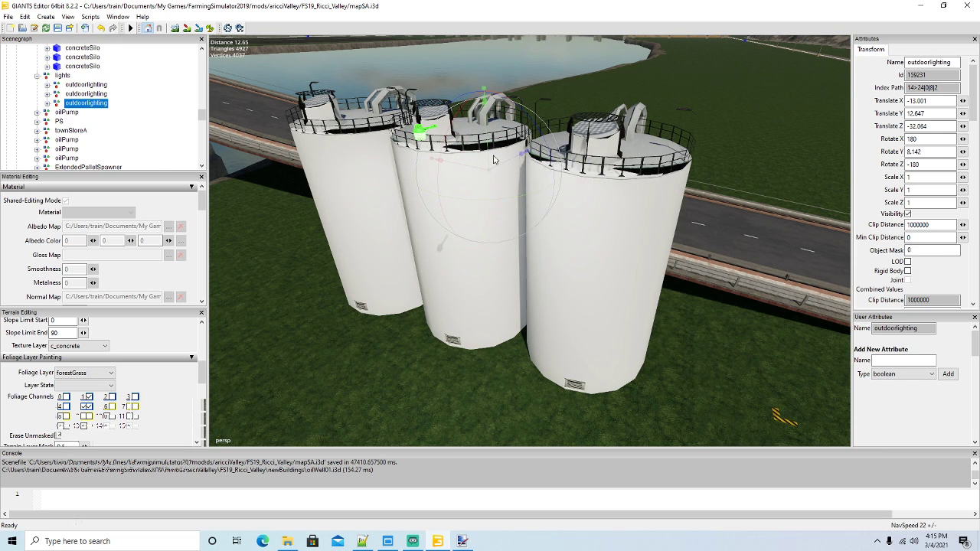
left_click_drag(488, 144, 469, 176)
scroll(463, 223, "down", 5)
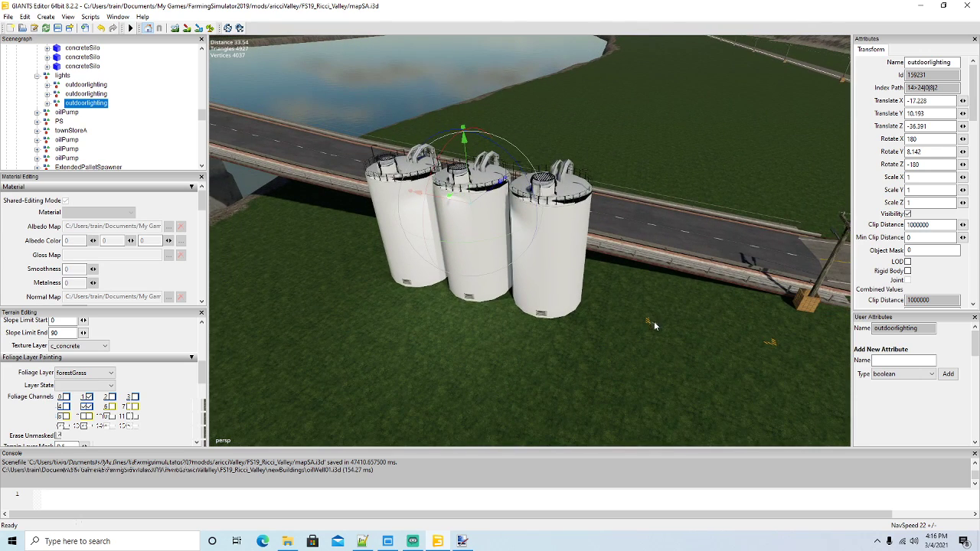
Expand the oil well's drillPipe and water inputs, and pull loadingTrigger2 off the road to about X 19.6, Z -26.1
left_click(645, 323)
key("f")
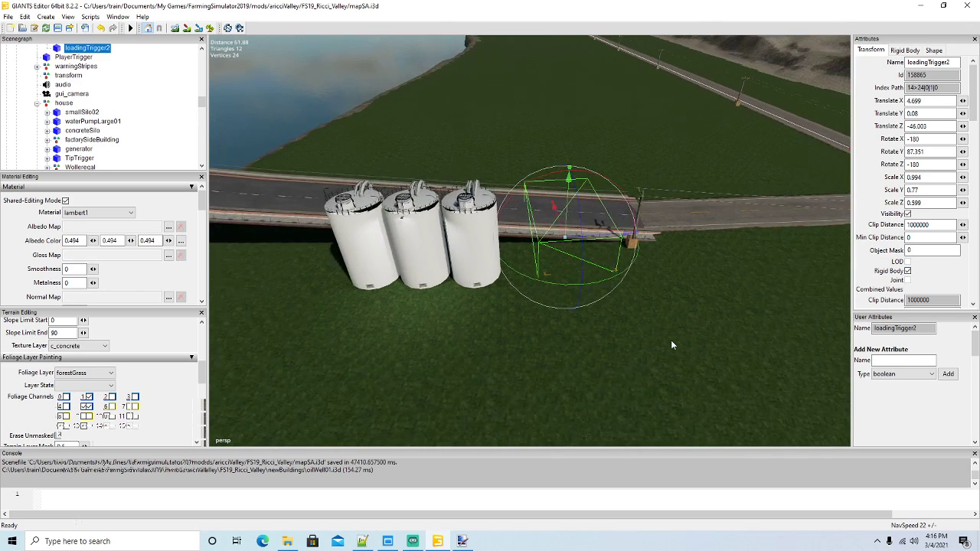
scroll(123, 127, "up", 2)
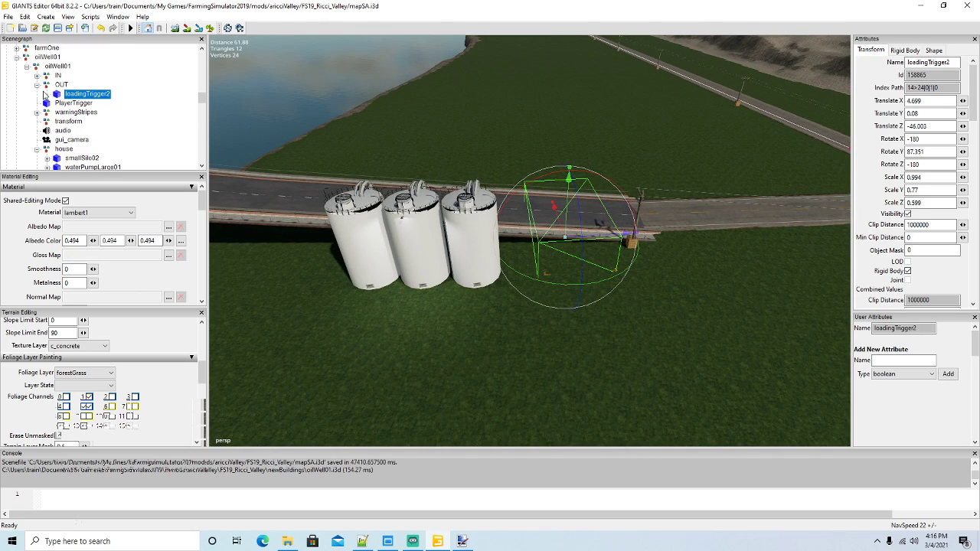
left_click(36, 75)
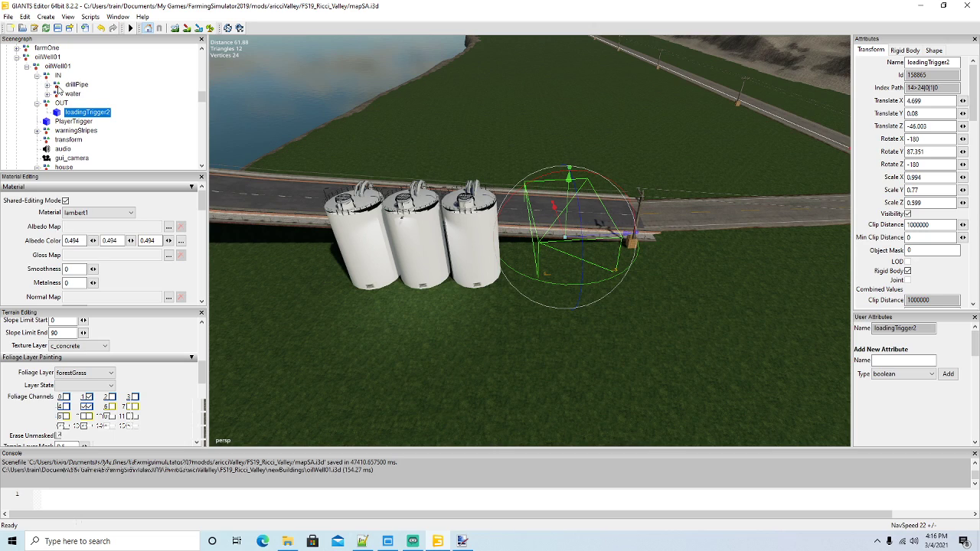
left_click(56, 84)
left_click(46, 85)
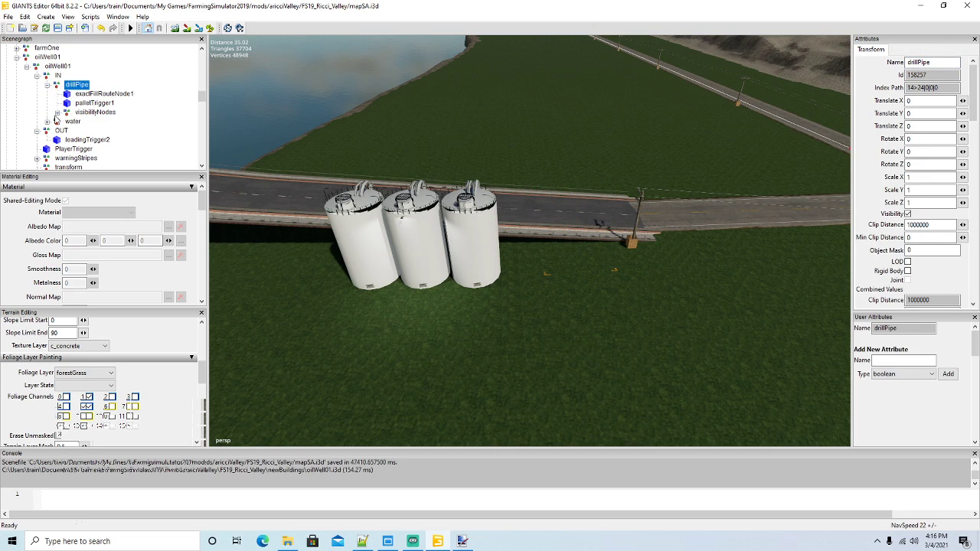
left_click(56, 121)
scroll(58, 111, "down", 2)
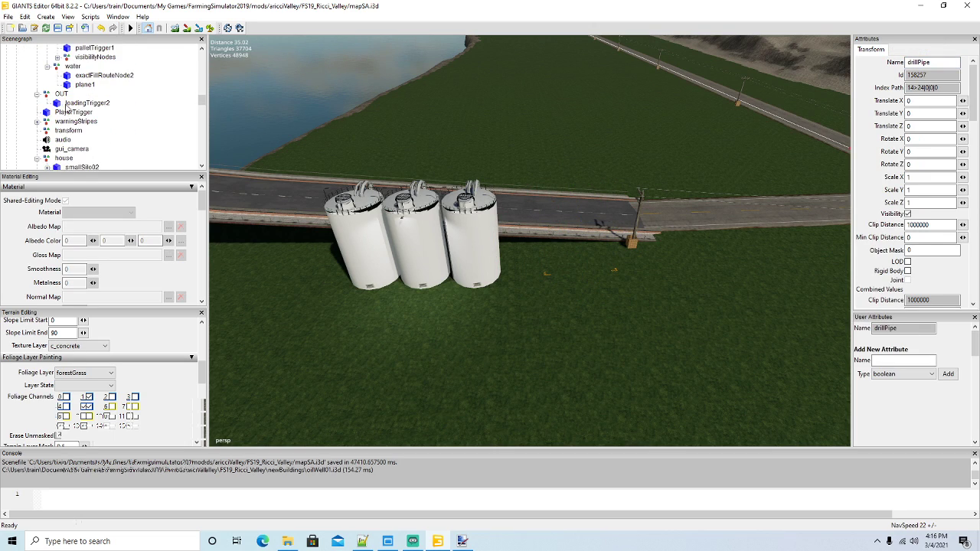
left_click(58, 104)
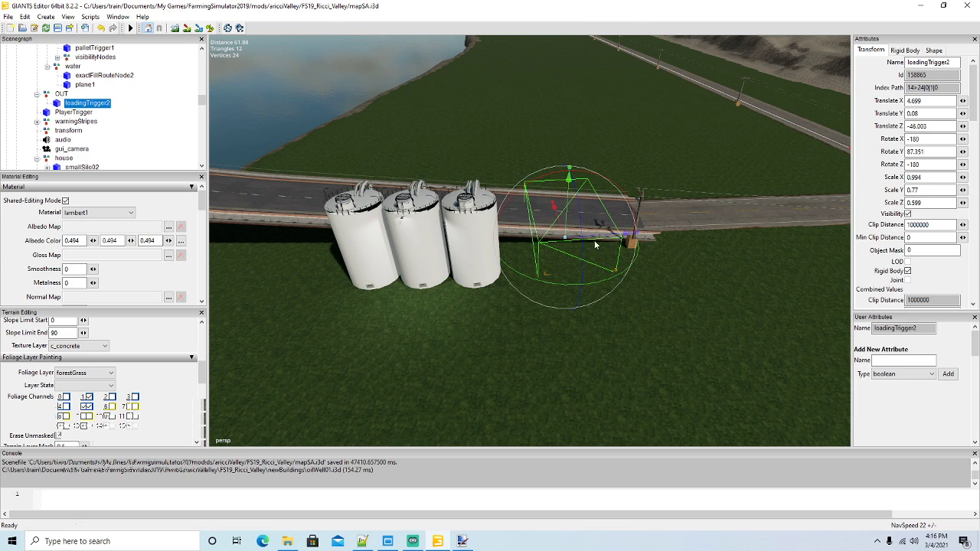
left_click_drag(594, 239, 693, 306)
Shift the warning stripe group beside the silos off the road to about Z -36.8 and set its Y rotation to 0
left_click(545, 279)
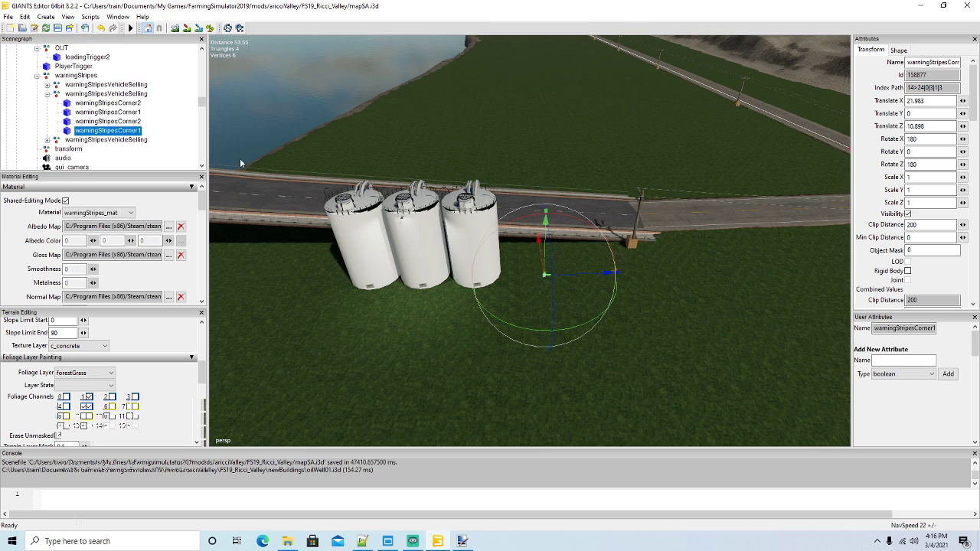
double_click(60, 97)
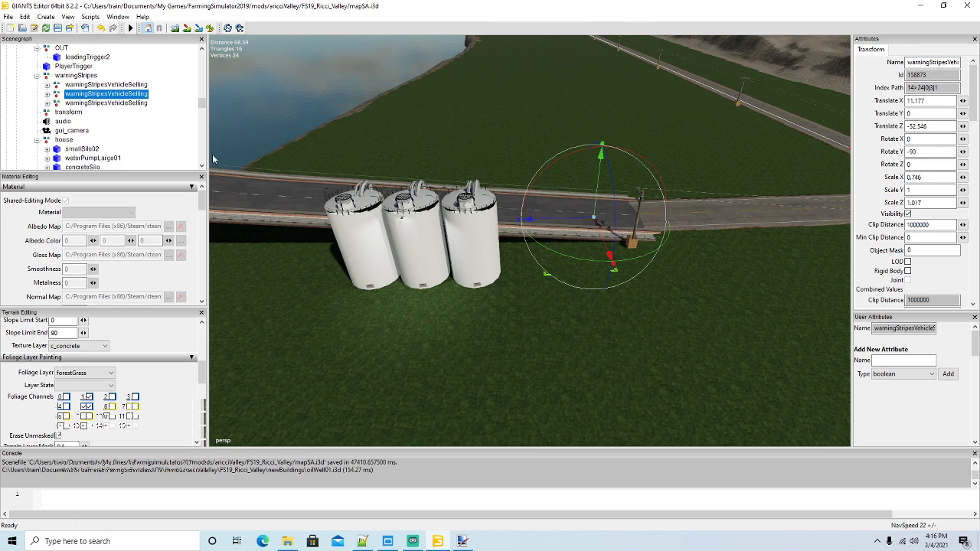
left_click_drag(609, 250, 549, 309)
double_click(939, 150)
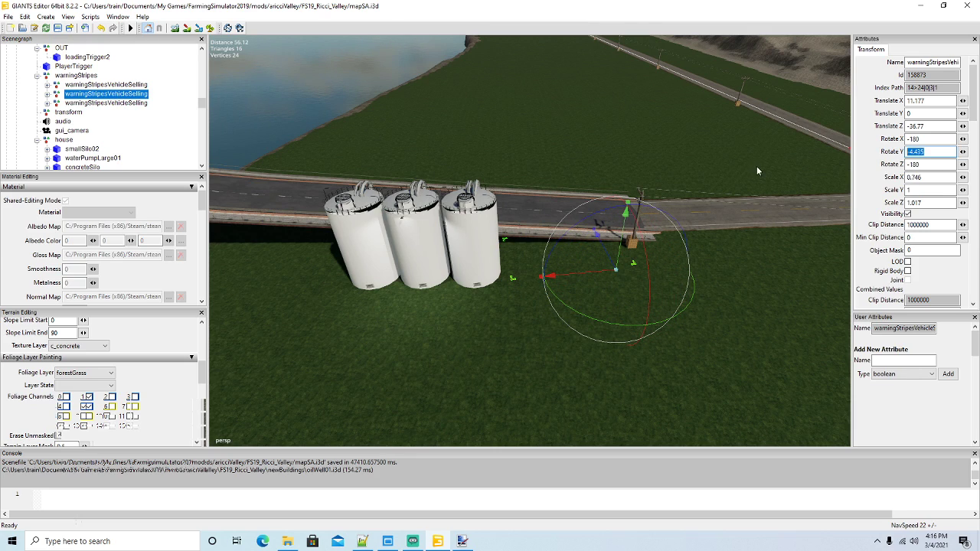
type("0")
Move the warning stripe group onto the grass in front of the three silos, at about X -10.9, Z -21.7
left_click_drag(608, 258, 429, 358)
scroll(525, 345, "up", 3)
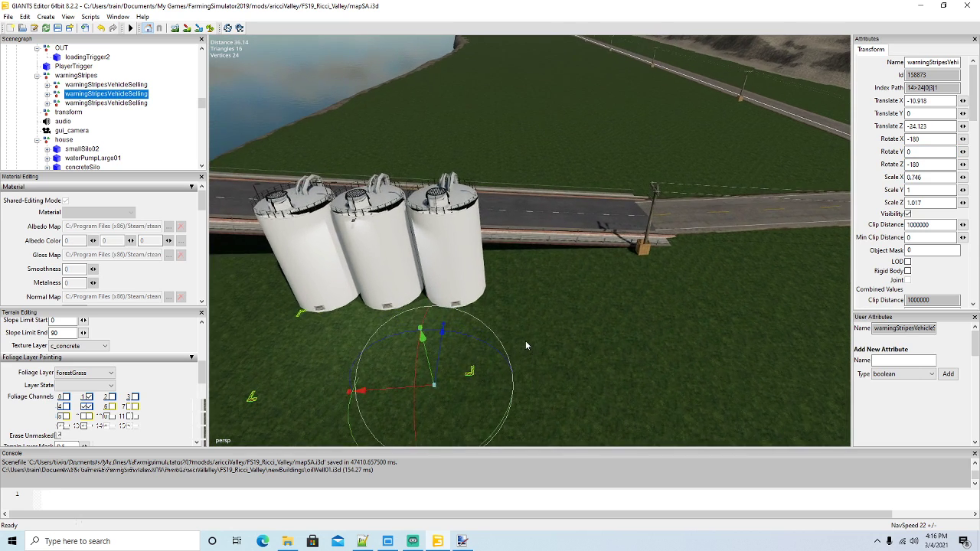
scroll(525, 341, "up", 3)
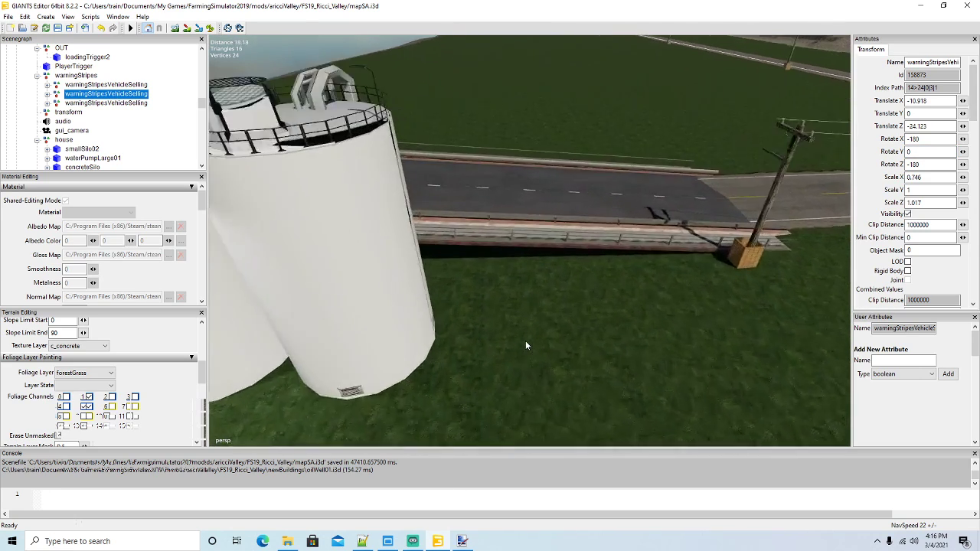
middle_click_drag(525, 341, 473, 272)
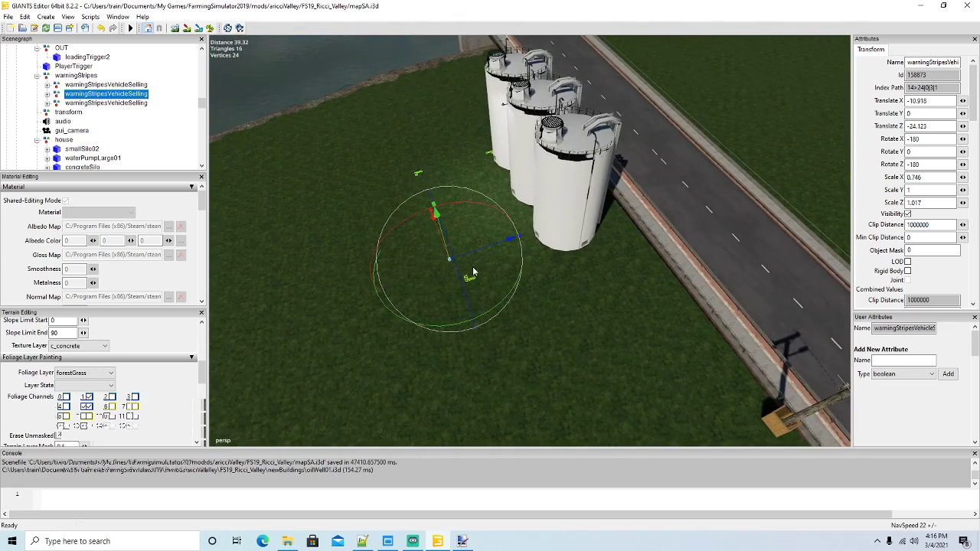
left_click_drag(481, 256, 459, 262)
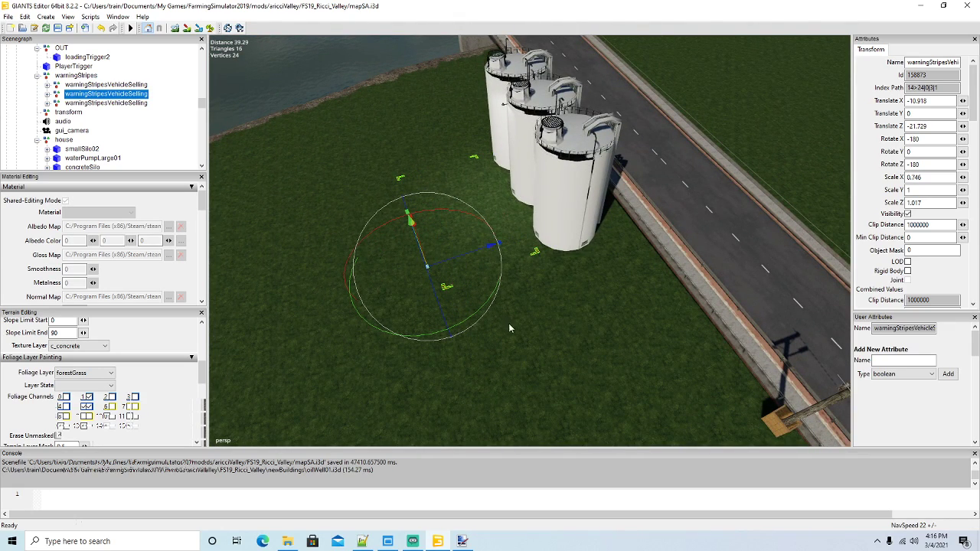
Turn loadingTrigger2 parallel to the silo row and set its Y rotation to 0
left_click_drag(508, 323, 587, 308, "alt")
scroll(587, 308, "down", 4)
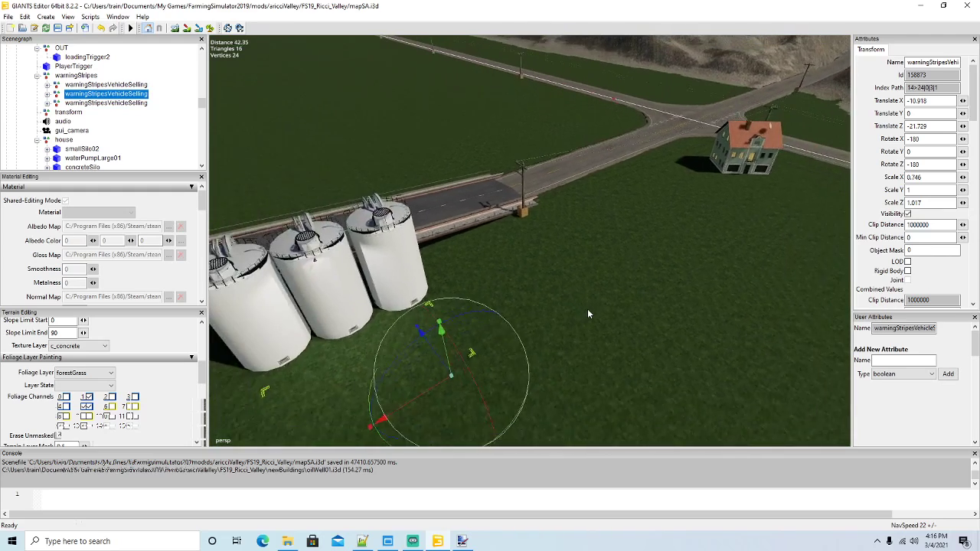
scroll(588, 310, "down", 4)
scroll(82, 131, "up", 1)
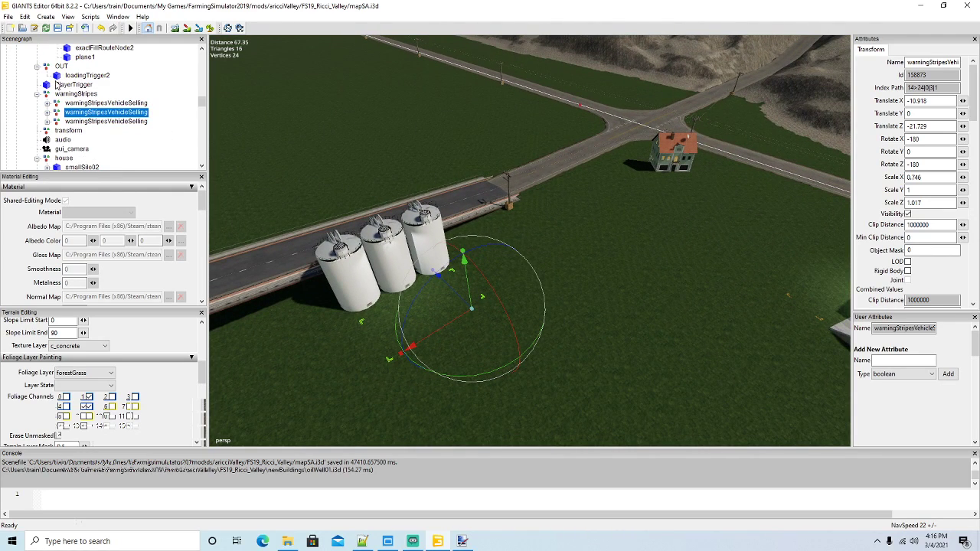
left_click(62, 76)
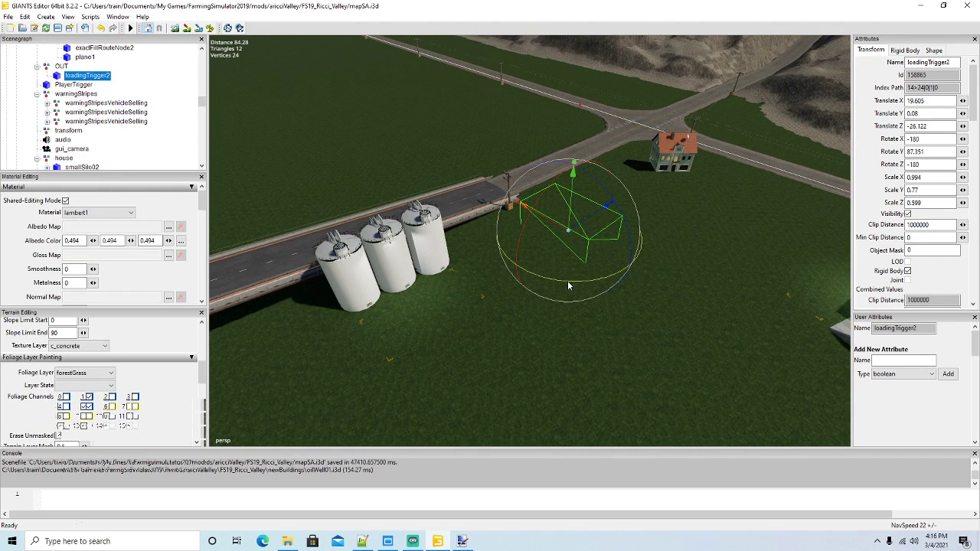
left_click_drag(567, 281, 470, 222)
double_click(915, 151)
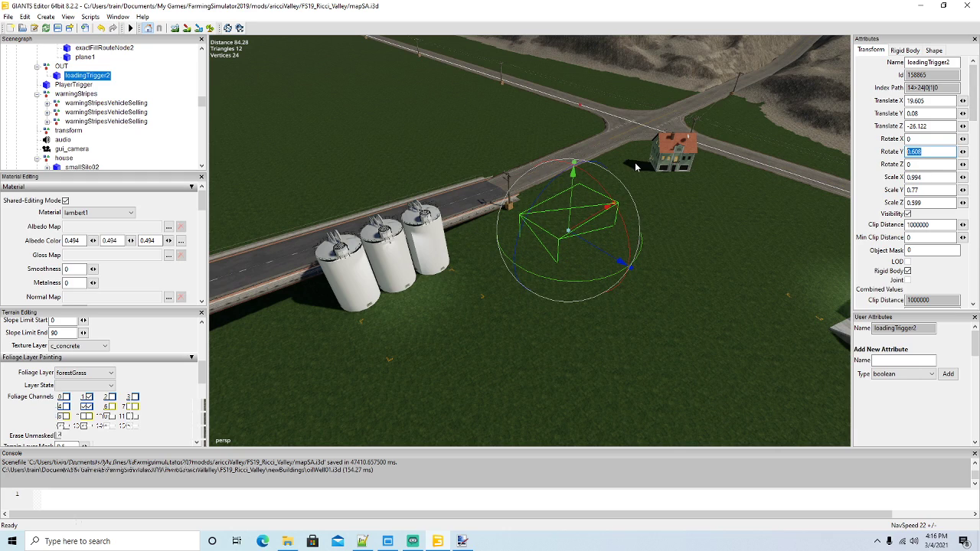
type("0")
Move loadingTrigger2 onto the warning stripes in front of the silos, at about X -17.4, Z -27
left_click_drag(578, 235, 389, 303)
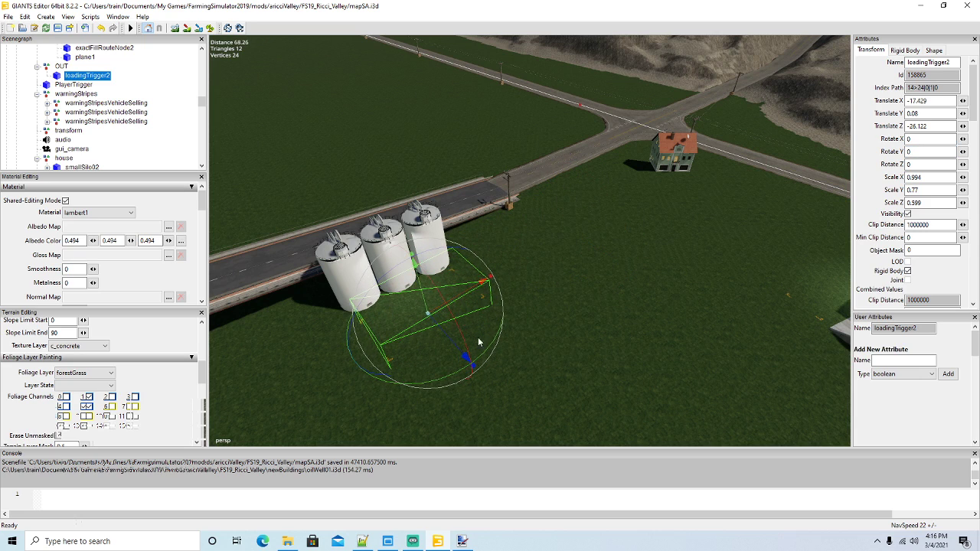
scroll(330, 333, "up", 5)
left_click_drag(477, 338, 517, 242, "alt")
scroll(527, 243, "down", 5)
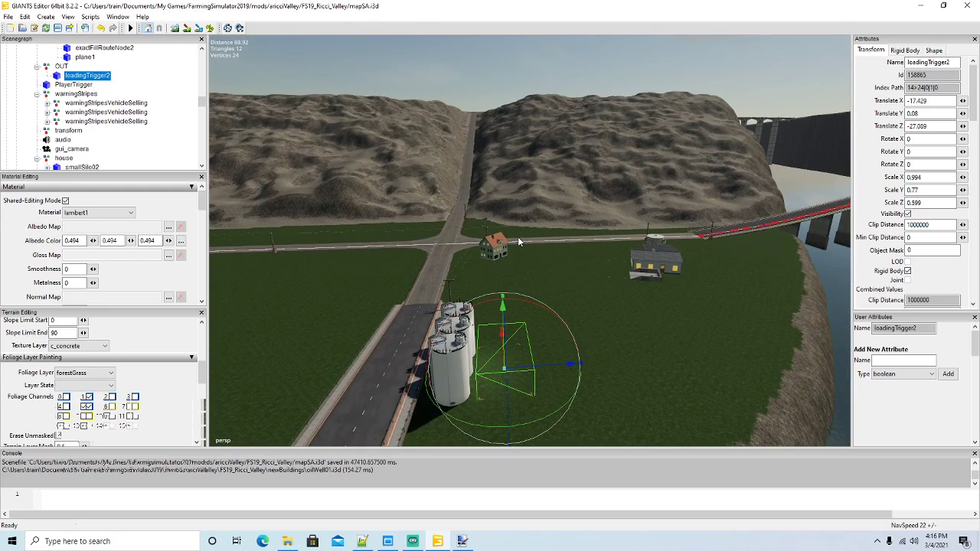
Examine the house, the factory building and where the drillPipe and water fill nodes lie around it
scroll(517, 236, "up", 5)
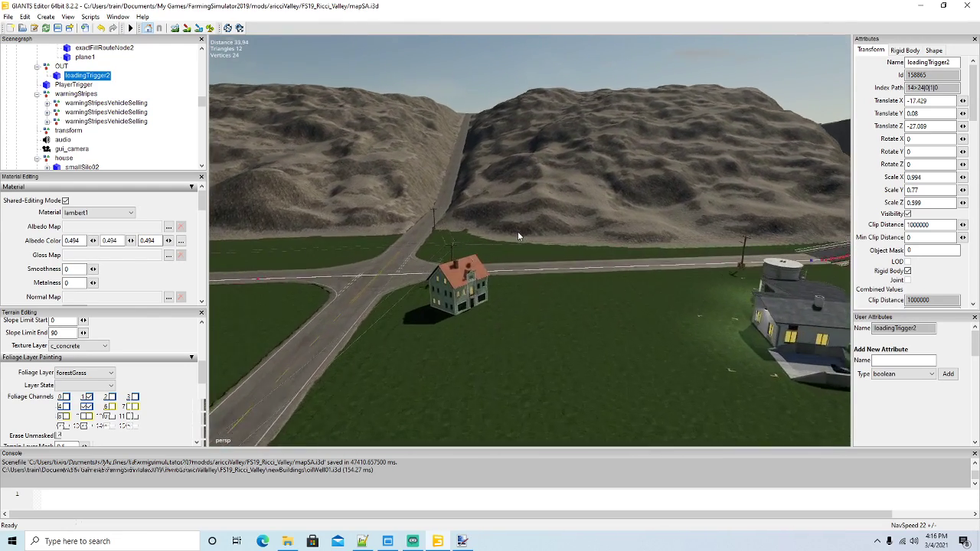
scroll(517, 231, "up", 5)
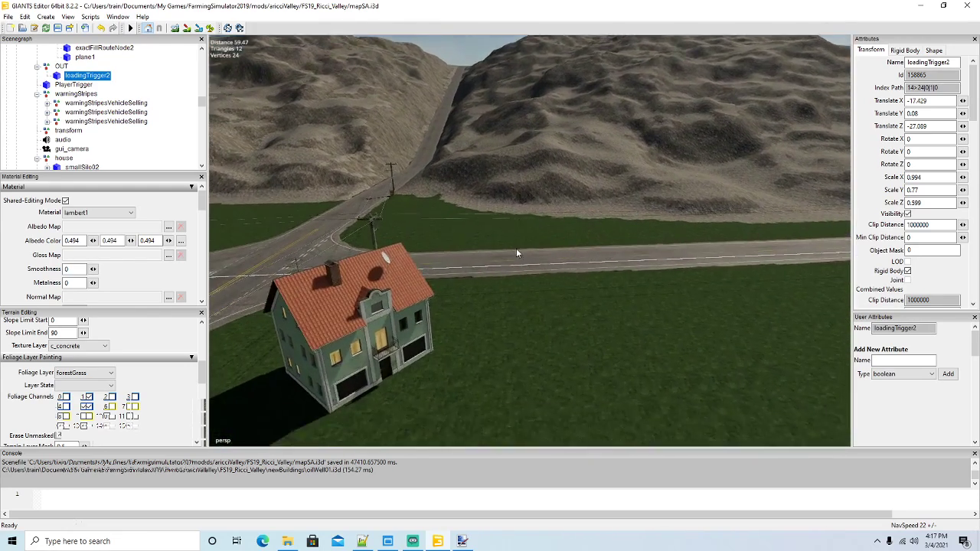
left_click_drag(425, 347, 421, 295, "alt")
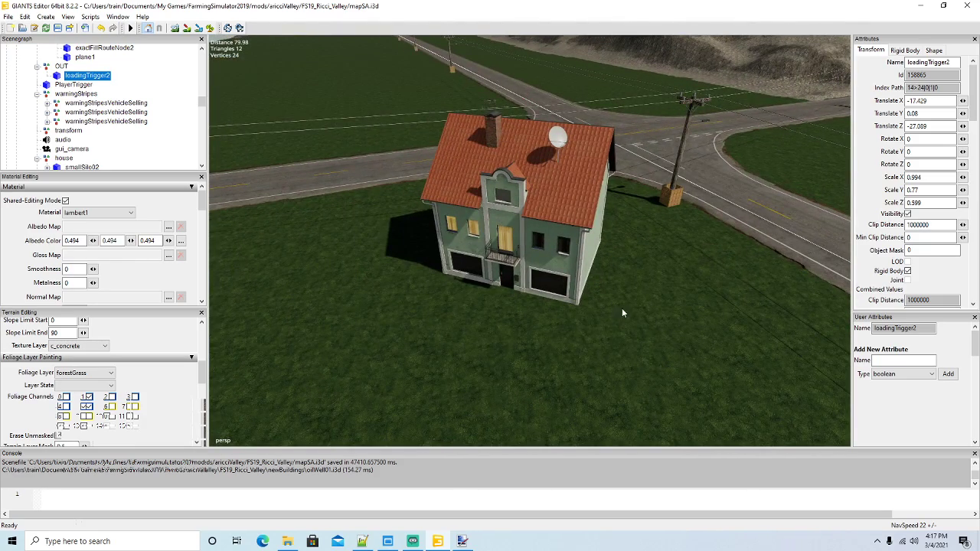
left_click_drag(621, 312, 571, 326, "alt")
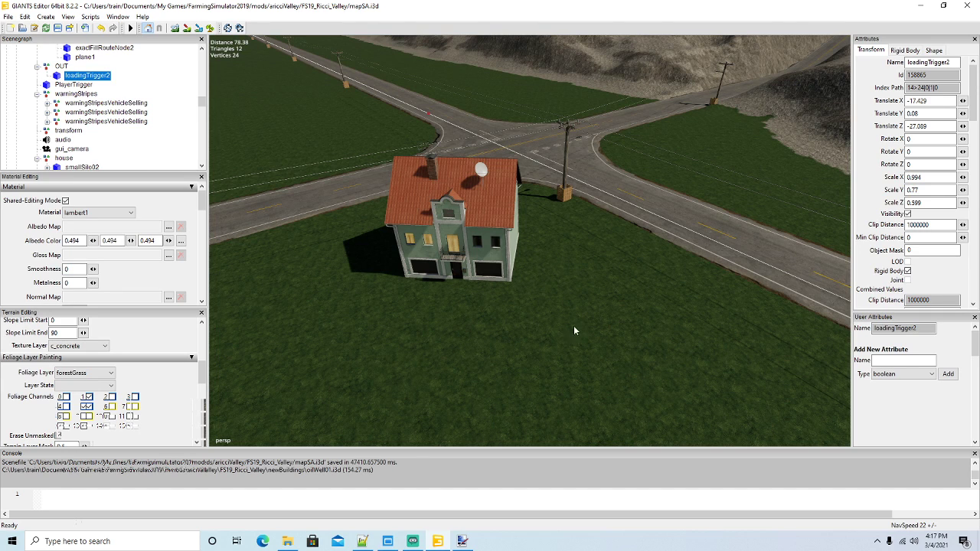
left_click_drag(574, 327, 502, 348, "alt")
scroll(161, 155, "up", 2)
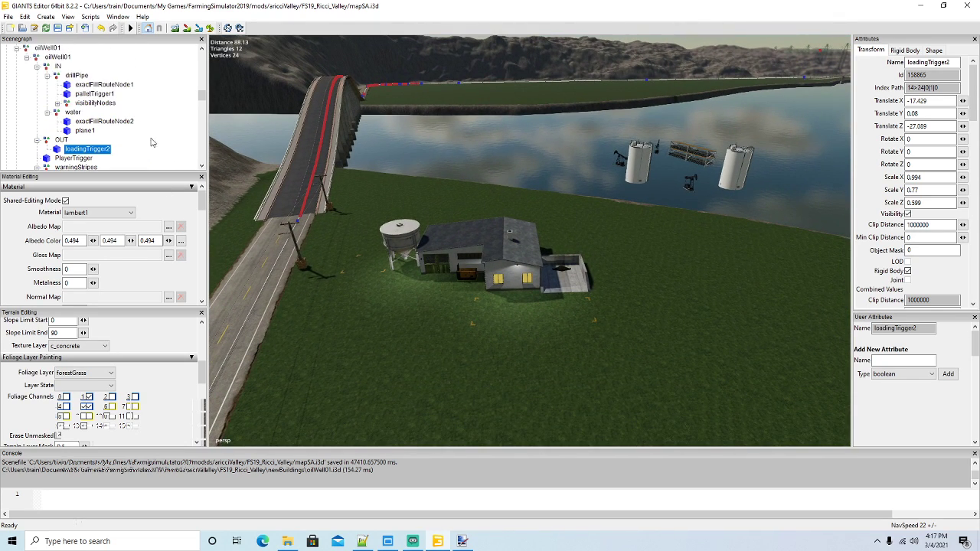
left_click(76, 75)
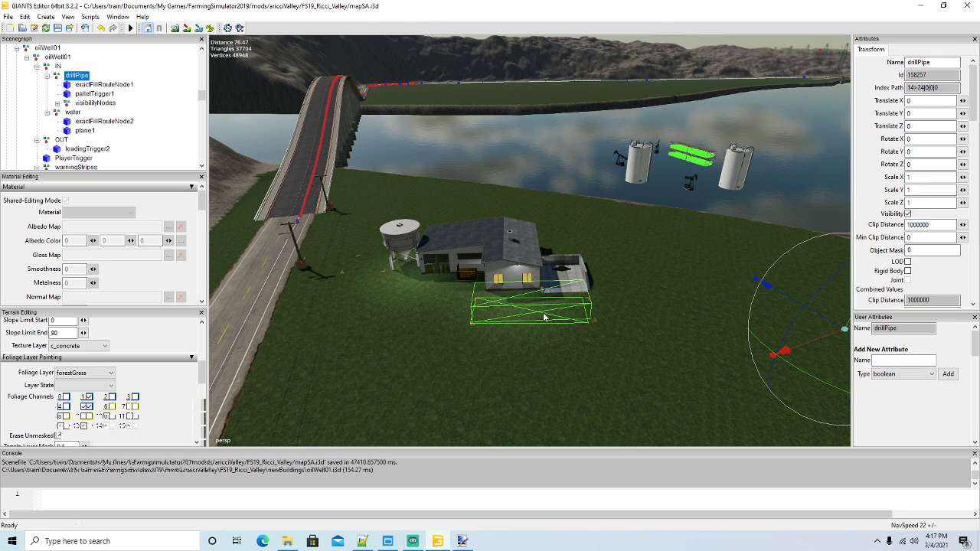
left_click(66, 93)
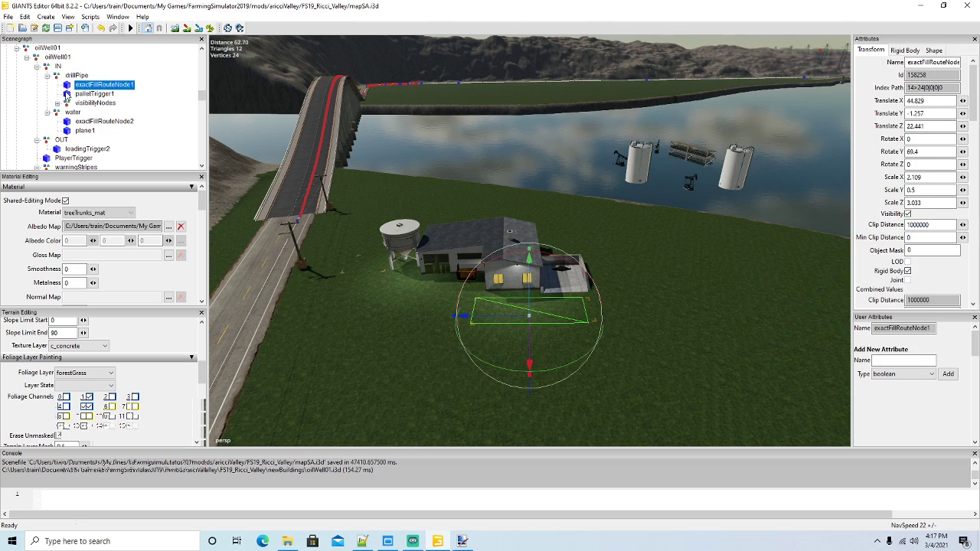
left_click(100, 121)
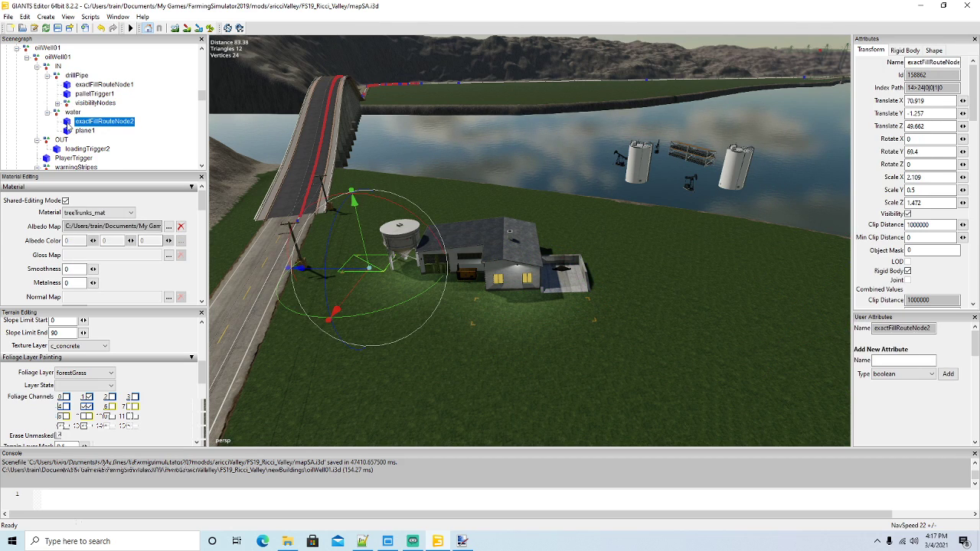
left_click(69, 135)
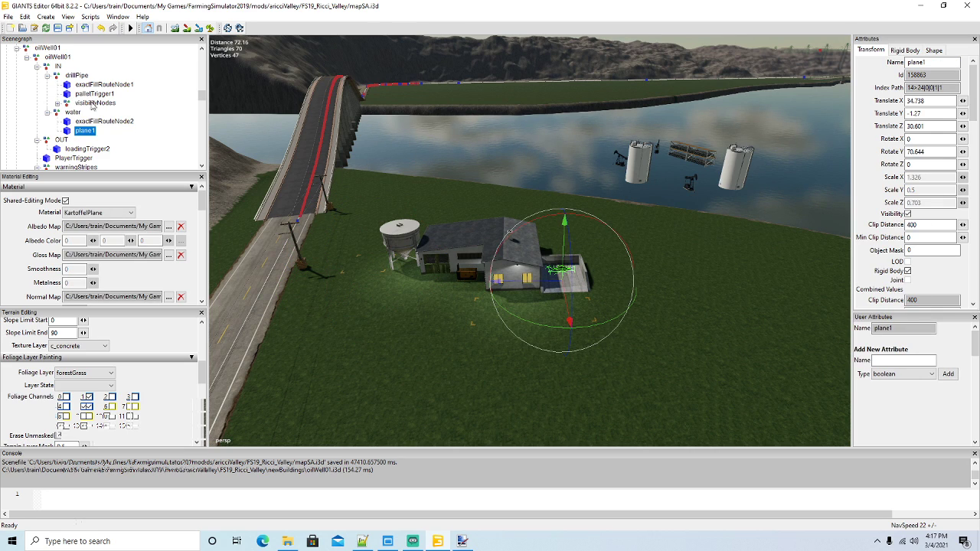
Delete the two concrete silos standing in the river
right_click_drag(322, 310, 355, 262)
scroll(354, 259, "up", 3)
left_click_drag(355, 259, 581, 336, "alt")
scroll(344, 264, "up", 8)
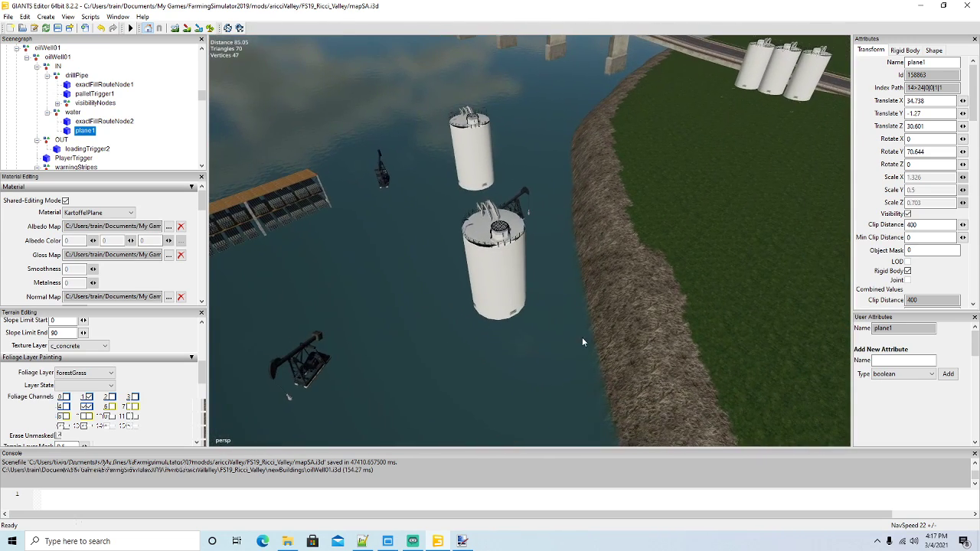
left_click(494, 280)
key("Delete")
left_click(470, 149)
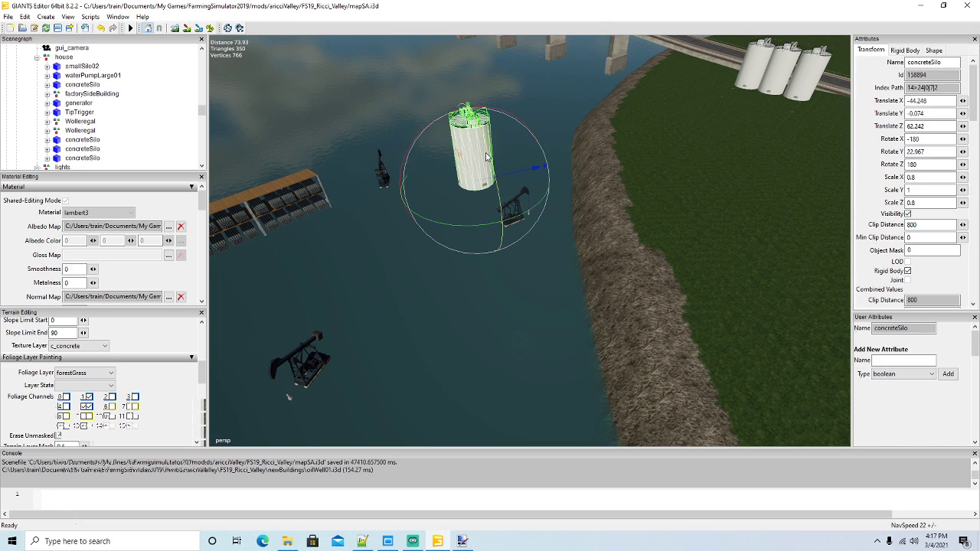
key("Delete")
Move the first Wolleregal rack out of the river along the X axis to X 25.194
left_click_drag(441, 245, 386, 233, "alt")
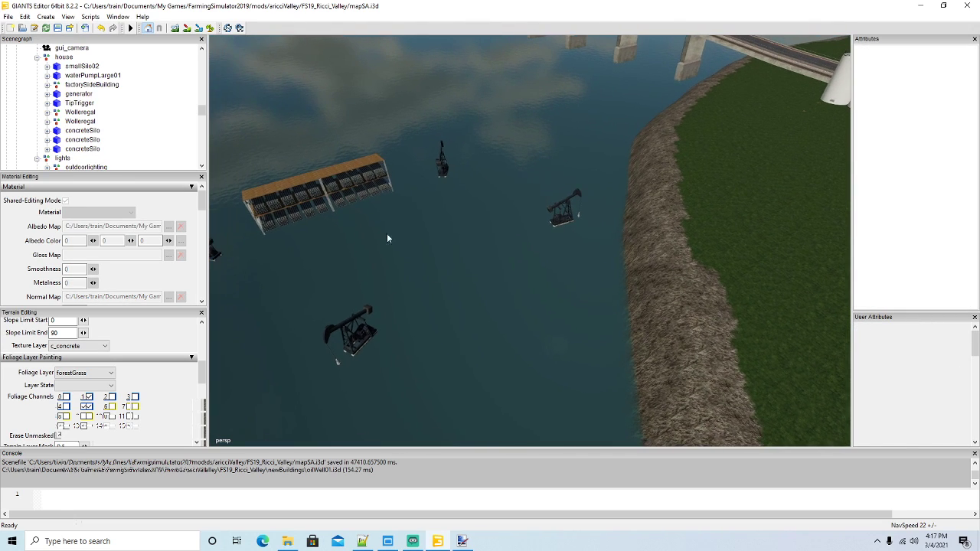
left_click(79, 113)
left_click_drag(242, 218, 256, 217, "alt")
scroll(255, 218, "down", 3)
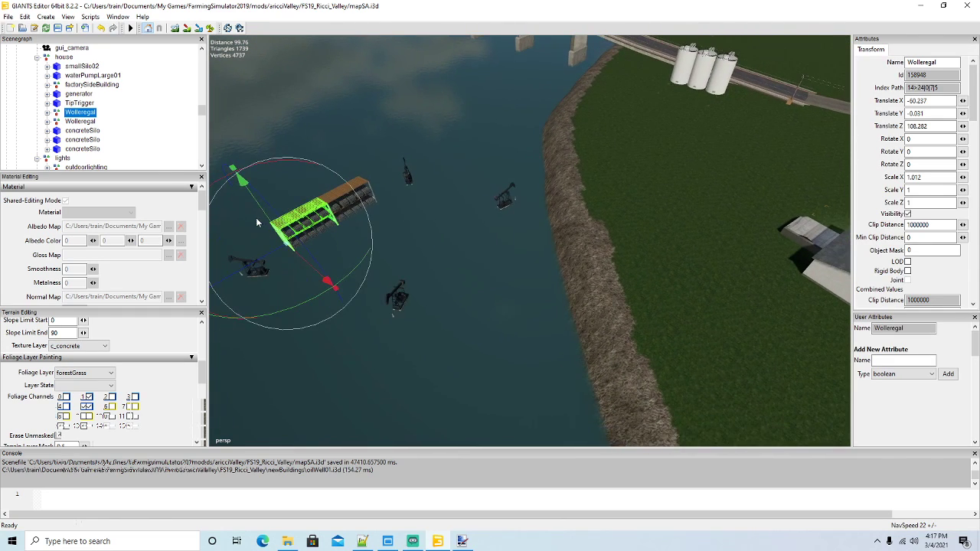
scroll(268, 259, "down", 3)
left_click_drag(280, 264, 573, 418, "alt")
scroll(451, 385, "down", 3)
left_click_drag(444, 384, 608, 350, "alt")
Move the same Wolleregal rack along the Z axis onto the grass beside the house, at about Z 18.2
scroll(460, 330, "up", 10)
scroll(390, 329, "up", 8)
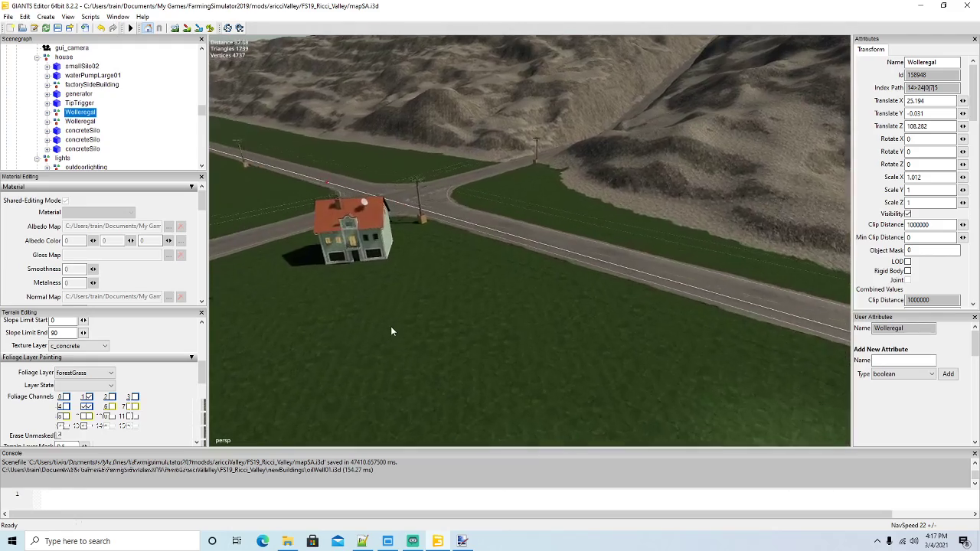
left_click_drag(391, 328, 701, 353, "alt")
scroll(407, 350, "down", 10)
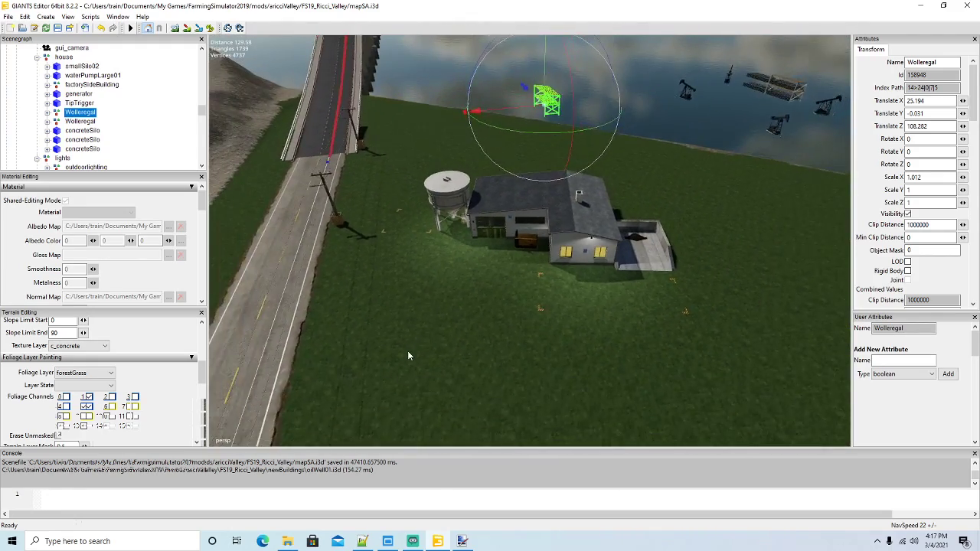
left_click_drag(416, 351, 436, 348, "alt")
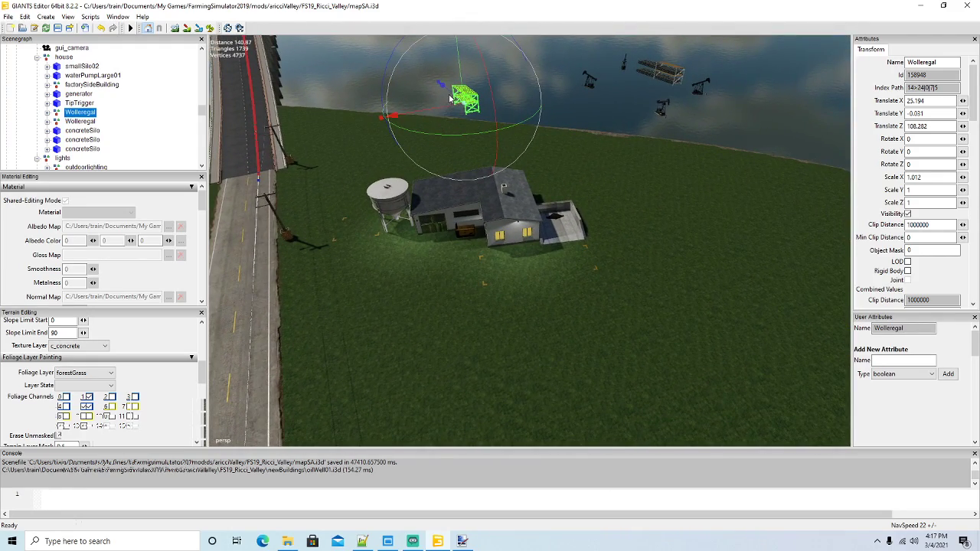
left_click_drag(445, 87, 649, 425)
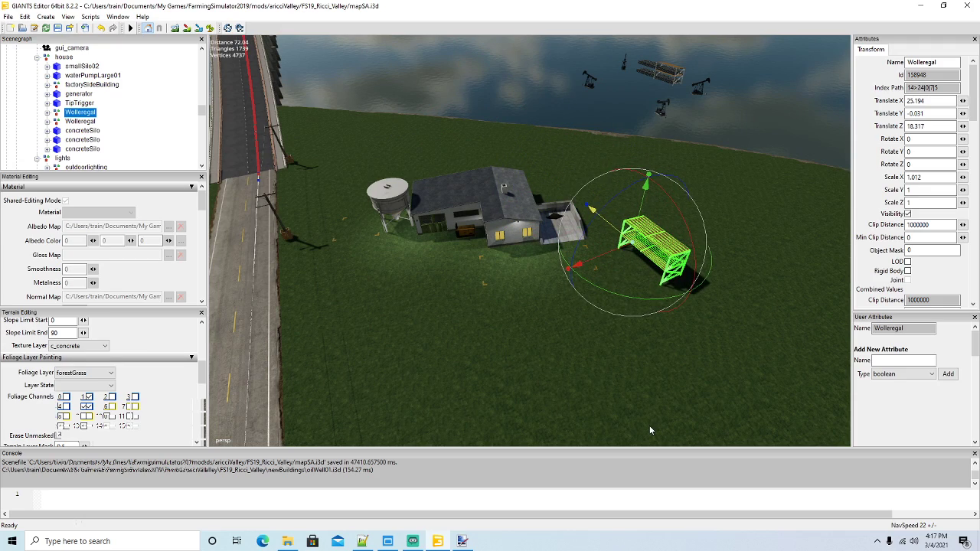
scroll(575, 379, "up", 3)
left_click_drag(580, 378, 542, 382, "alt")
scroll(610, 374, "up", 2)
scroll(601, 370, "down", 3)
scroll(542, 382, "down", 4)
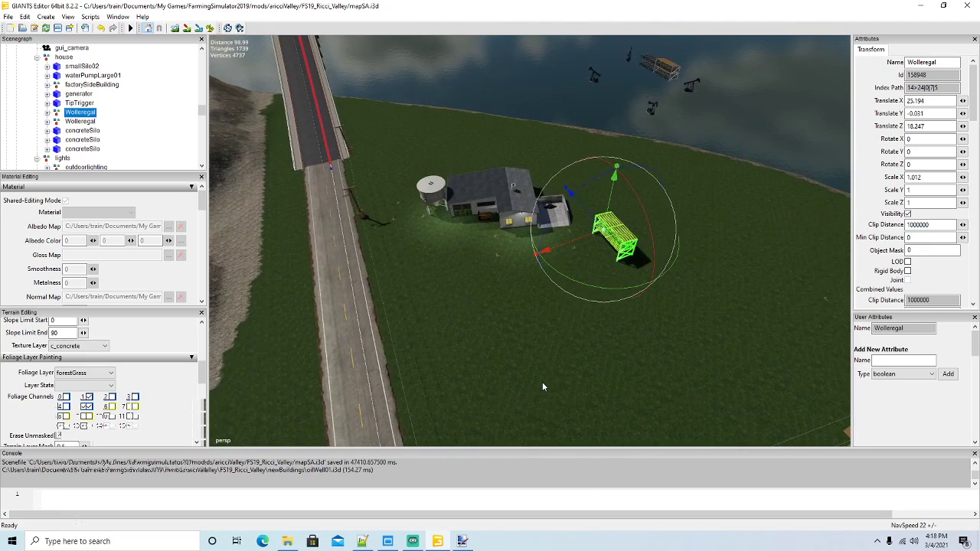
Survey the valley from the relocated rack along the river and rock ponds to the round pond below the cliffs
left_click_drag(542, 382, 500, 350, "alt")
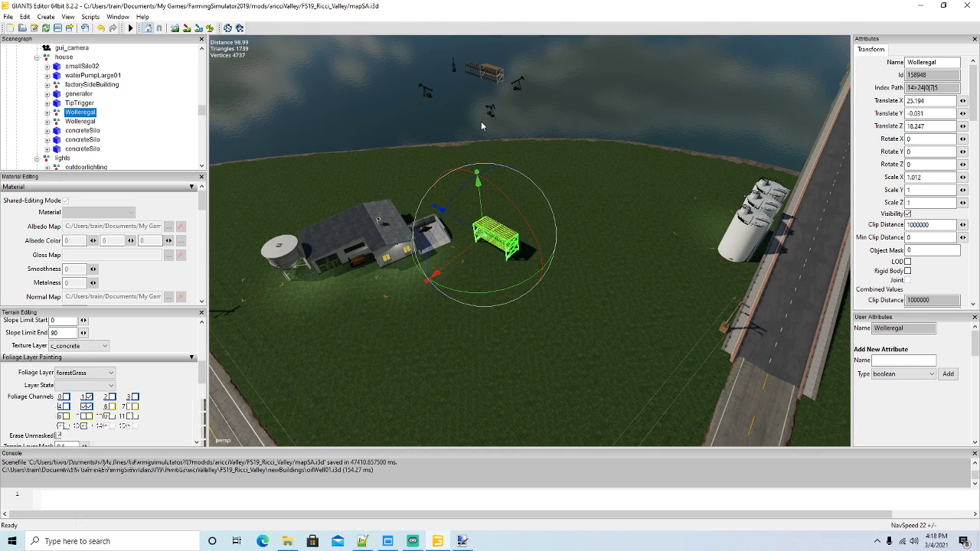
left_click_drag(499, 218, 506, 265, "alt")
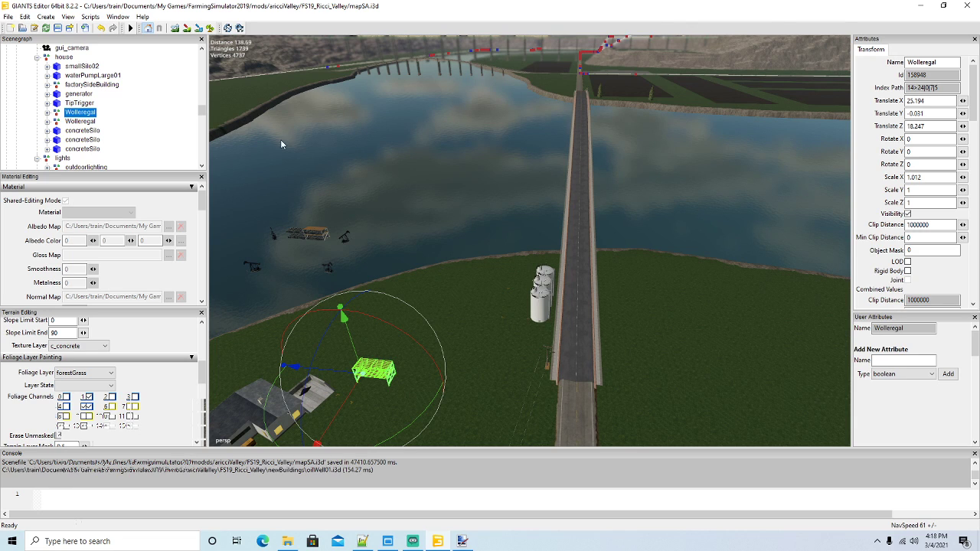
left_click_drag(513, 215, 684, 232, "alt")
left_click_drag(474, 196, 487, 218, "alt")
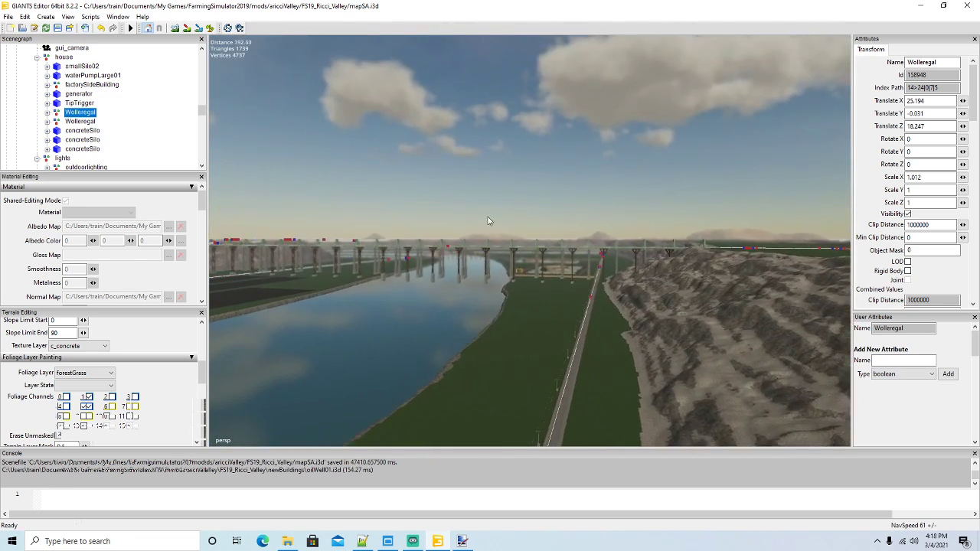
scroll(493, 213, "up", 3)
scroll(493, 215, "up", 10)
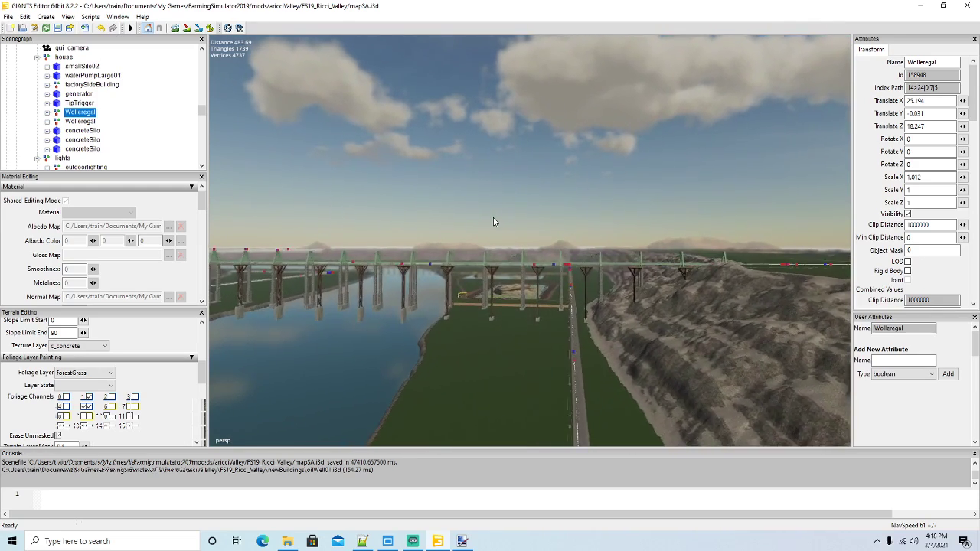
scroll(493, 222, "up", 10)
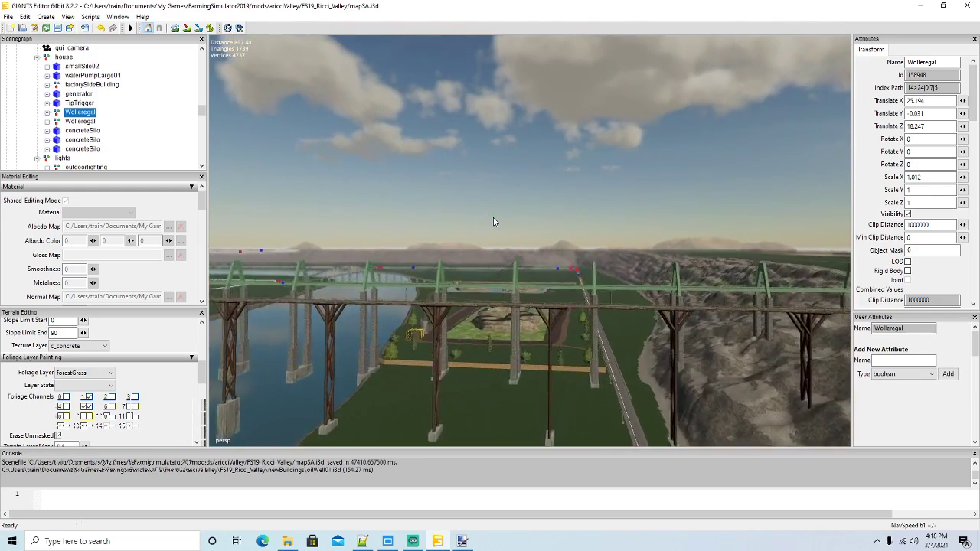
scroll(493, 222, "up", 10)
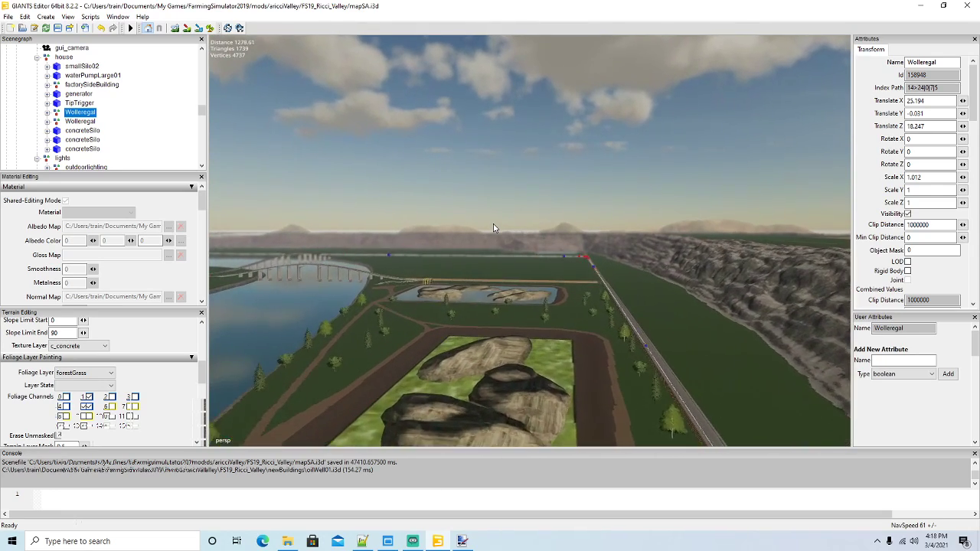
scroll(497, 233, "up", 10)
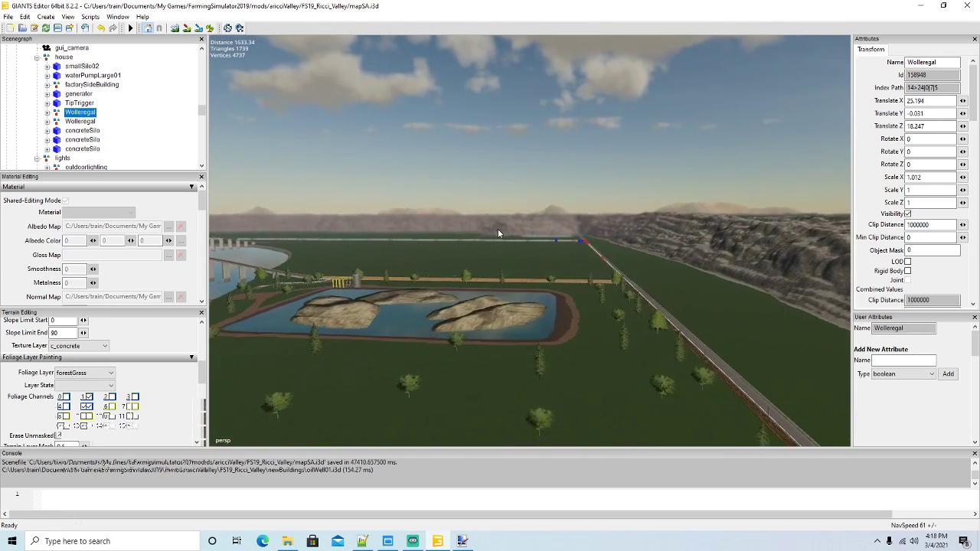
scroll(502, 227, "up", 10)
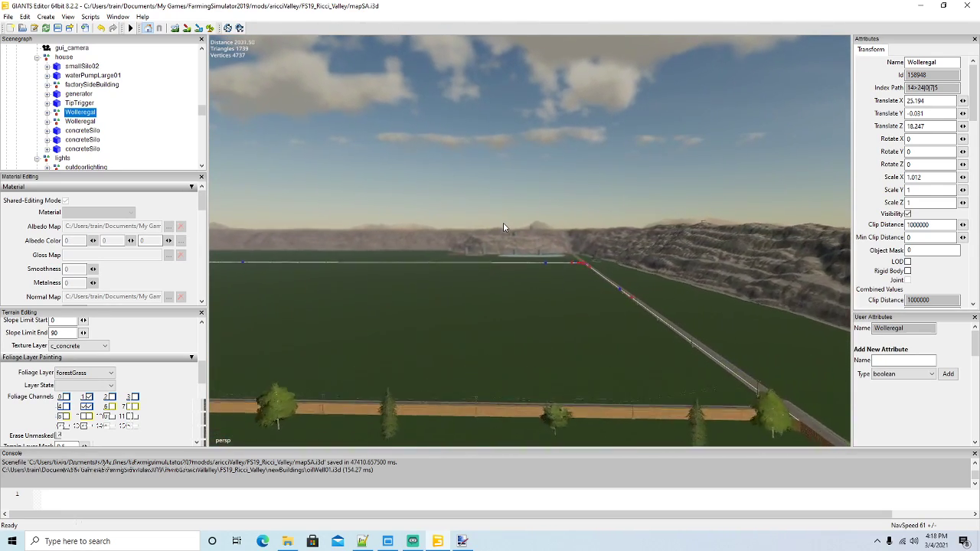
scroll(503, 227, "up", 10)
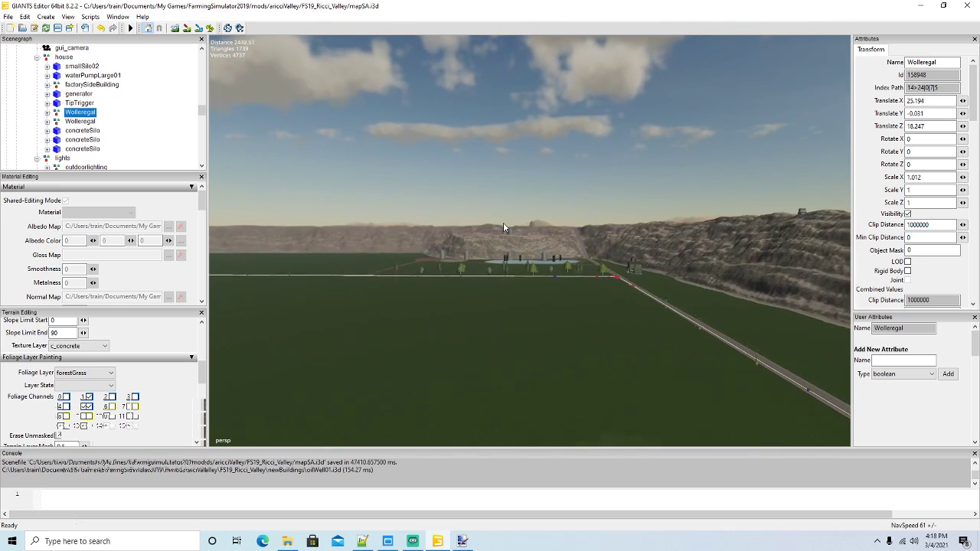
scroll(503, 227, "up", 1)
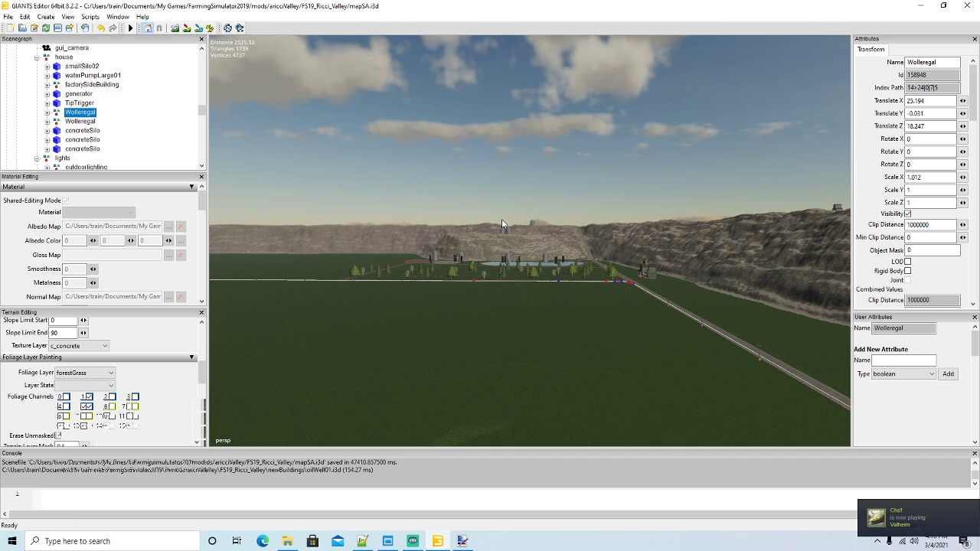
left_click_drag(551, 344, 554, 349, "alt")
scroll(554, 348, "up", 3)
scroll(554, 348, "up", 12)
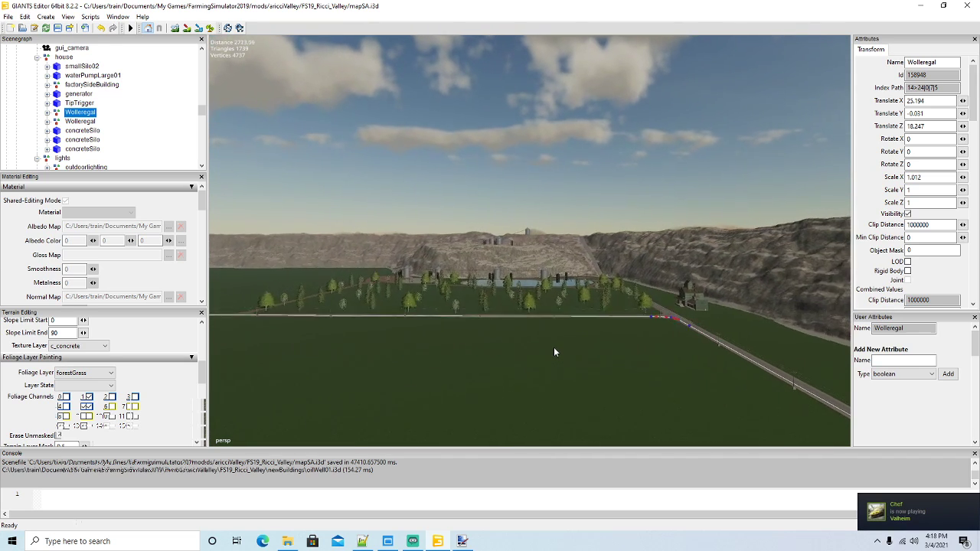
scroll(554, 348, "up", 8)
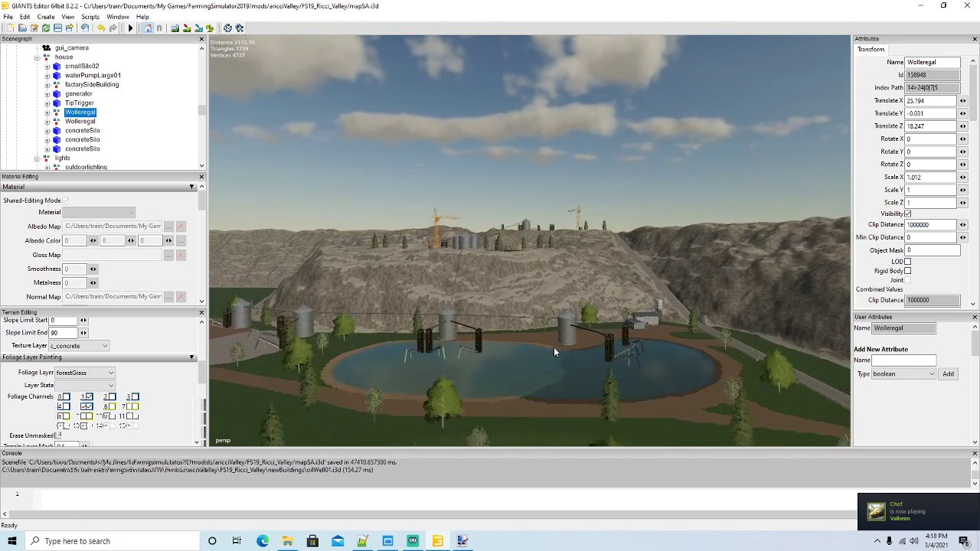
left_click_drag(554, 348, 553, 380, "alt")
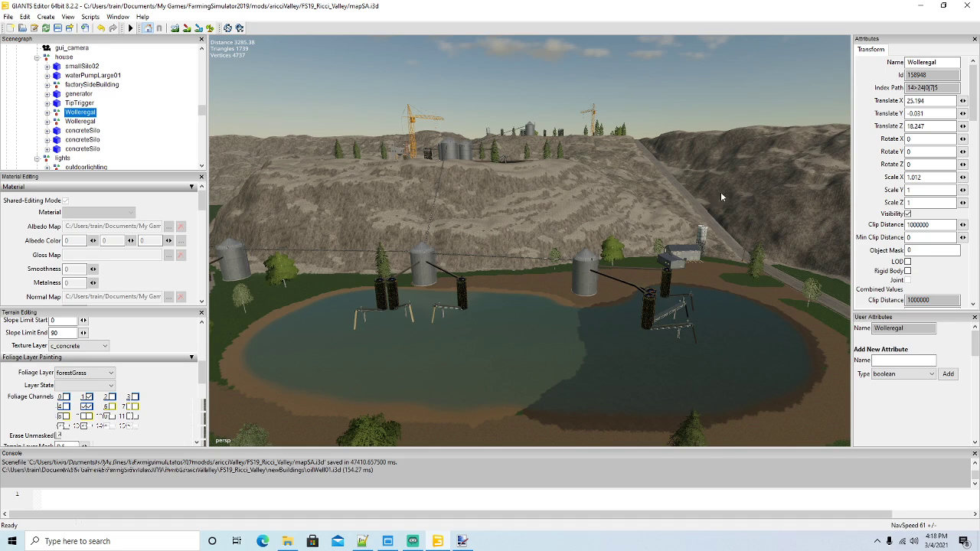
Open the map i3d file from the mods folder aHollow/FS19_Riccis_Hollow in GIANTS Editor 8.2.2
left_click(919, 5)
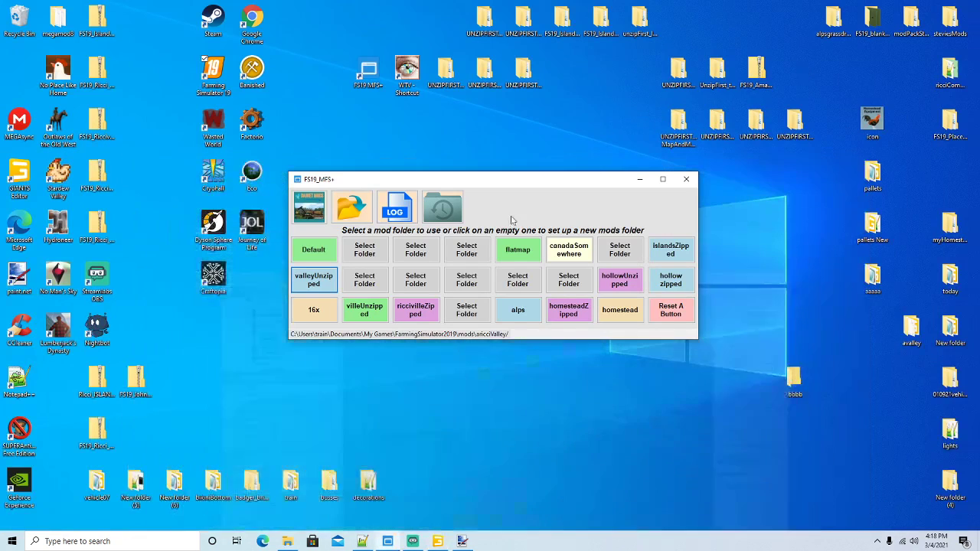
left_click(641, 181)
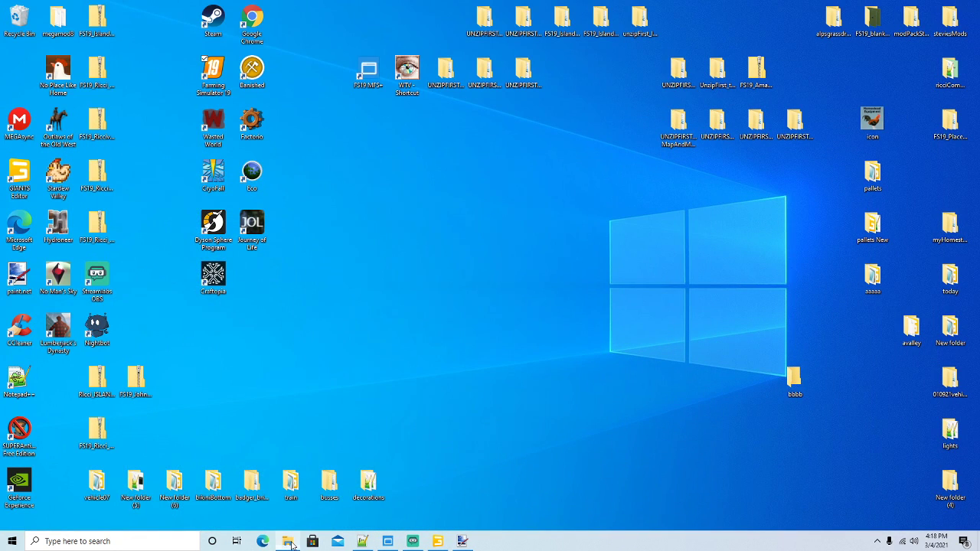
left_click(292, 543)
left_click(213, 72)
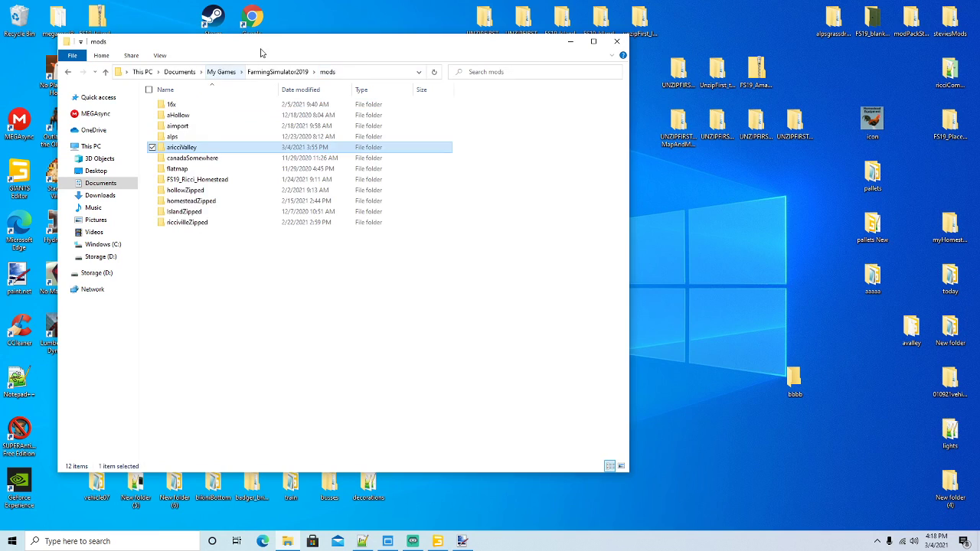
left_click_drag(261, 43, 323, 47)
left_click(245, 118)
double_click(247, 119)
double_click(268, 103)
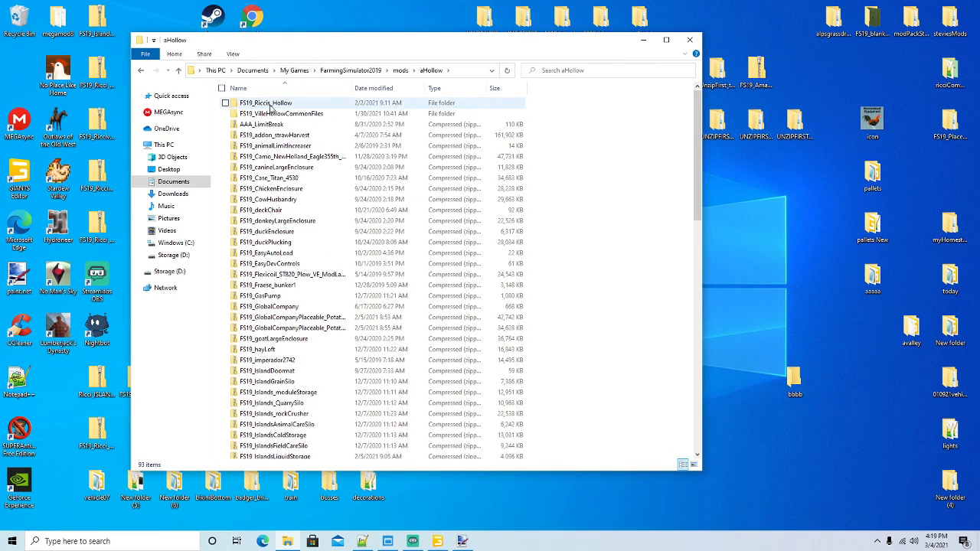
scroll(262, 297, "down", 3)
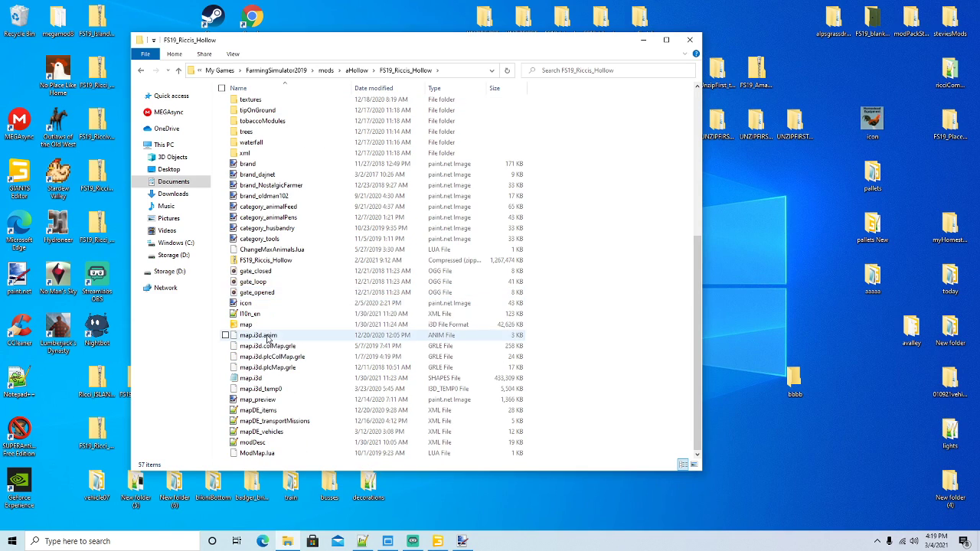
double_click(249, 324)
left_click(490, 331)
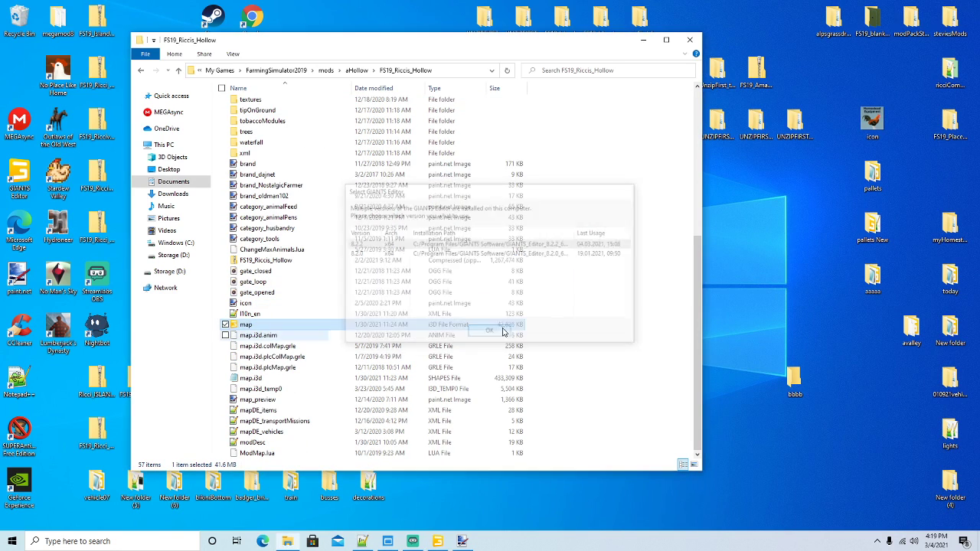
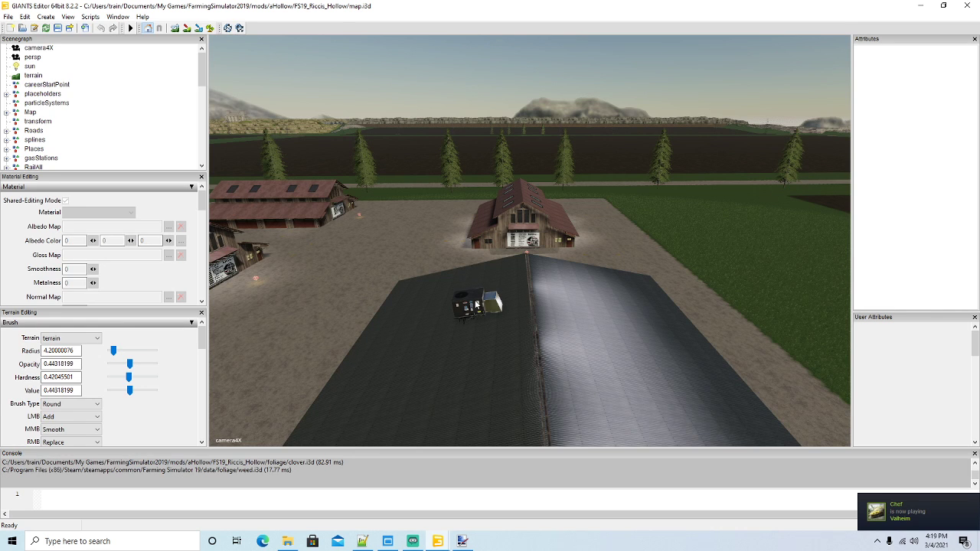
Examine the Riccis Hollow map from the barns along the river to the tree rows beyond the horse ranch
left_click_drag(473, 294, 527, 232, "alt")
scroll(476, 301, "down", 4)
scroll(517, 242, "up", 8)
scroll(527, 233, "up", 10)
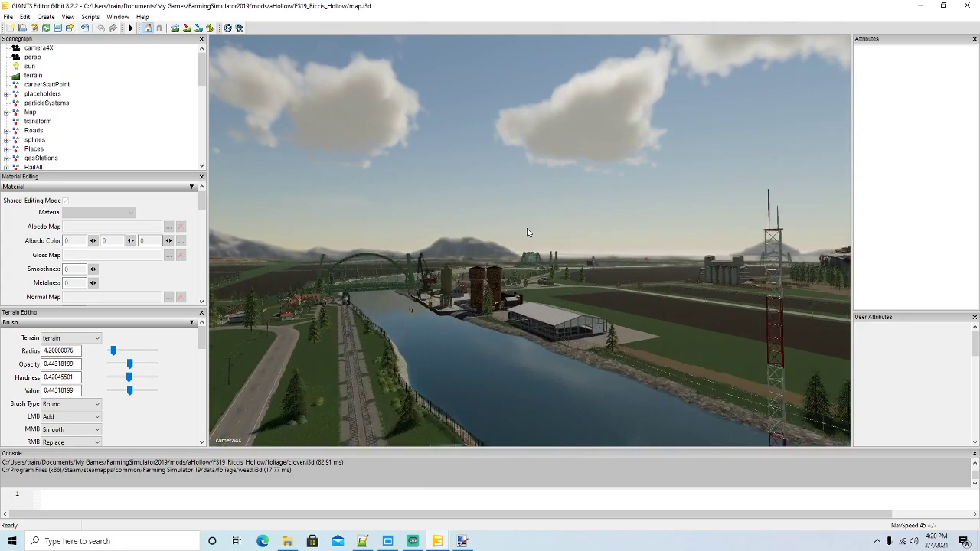
scroll(520, 230, "up", 10)
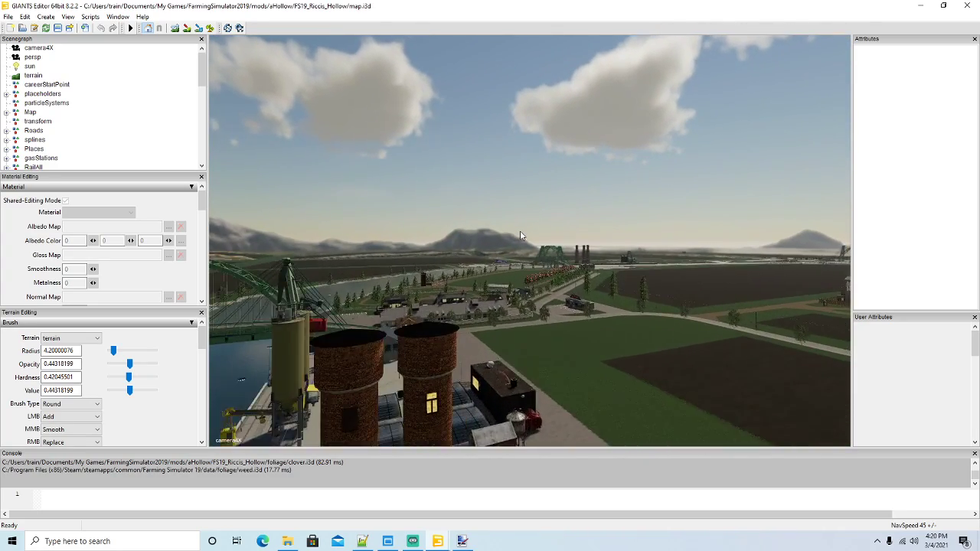
scroll(506, 234, "up", 10)
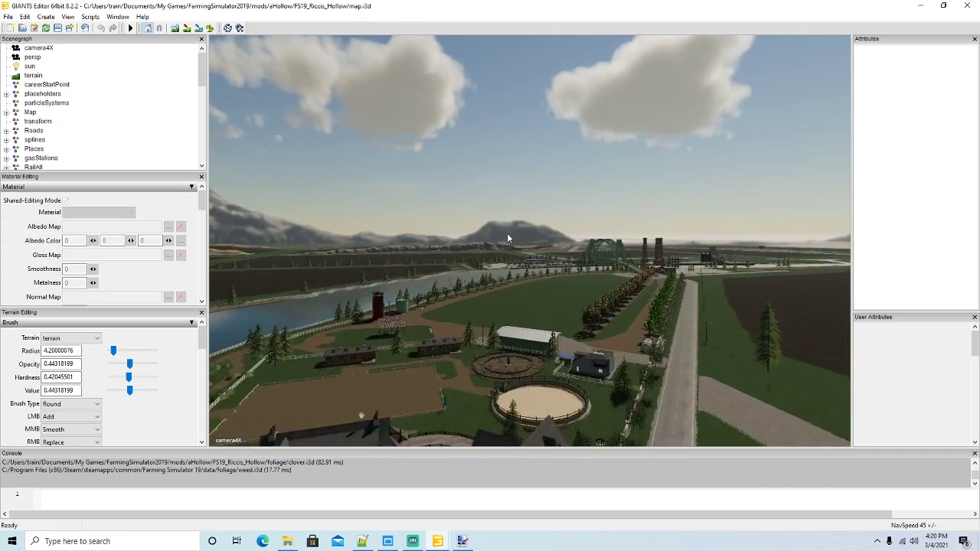
right_click_drag(507, 232, 709, 303)
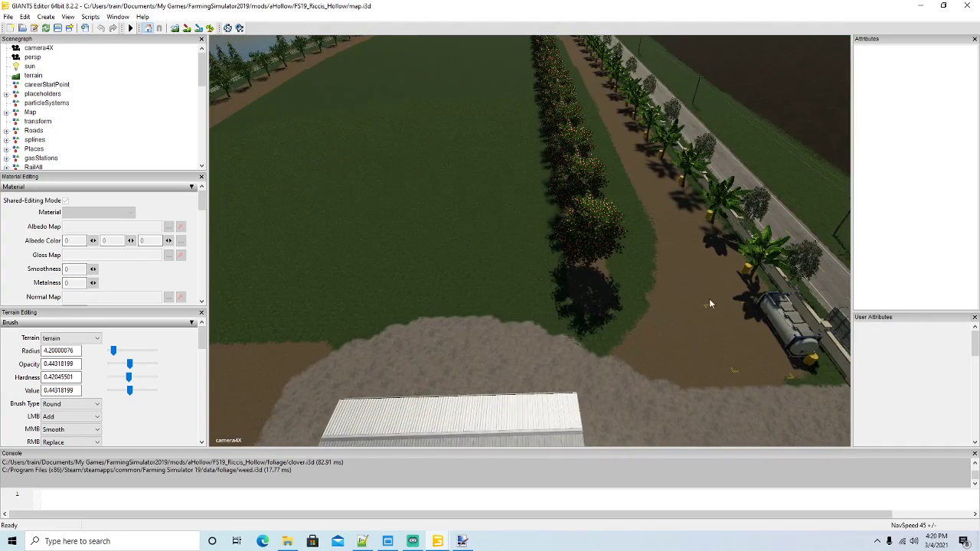
scroll(656, 313, "down", 8)
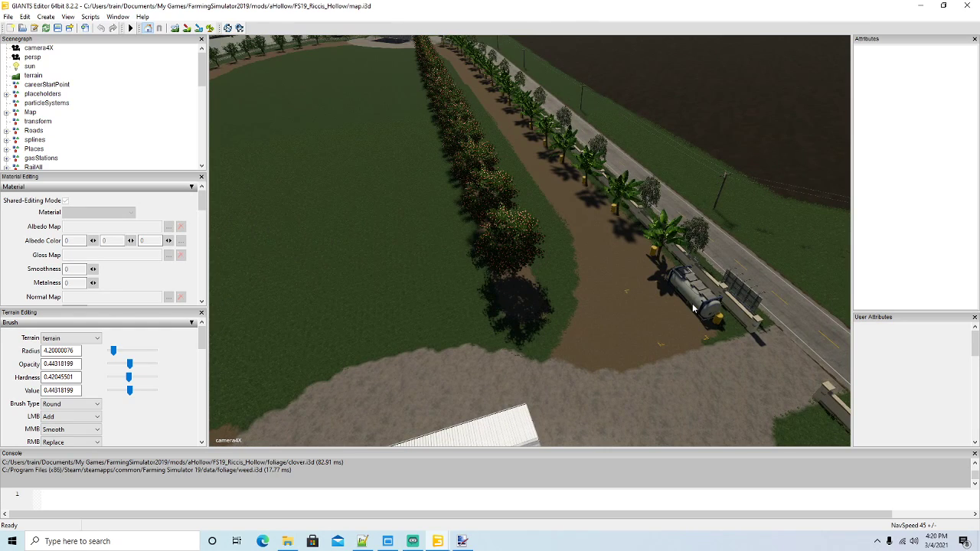
Inspect the palm tree beside the tanker and look through the horse ranch's neighbouring object groups in the scene hierarchy
left_click(655, 256)
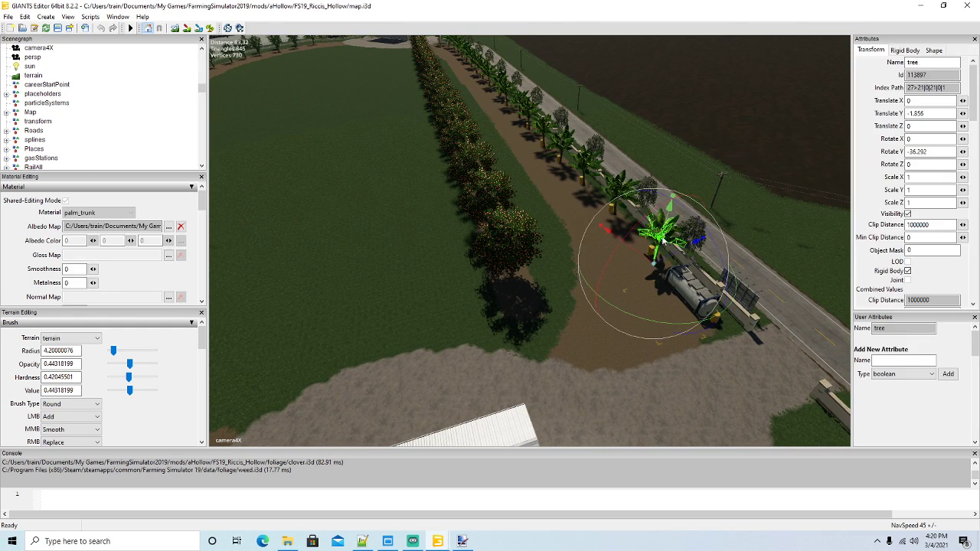
right_click_drag(692, 291, 505, 306)
left_click(37, 132)
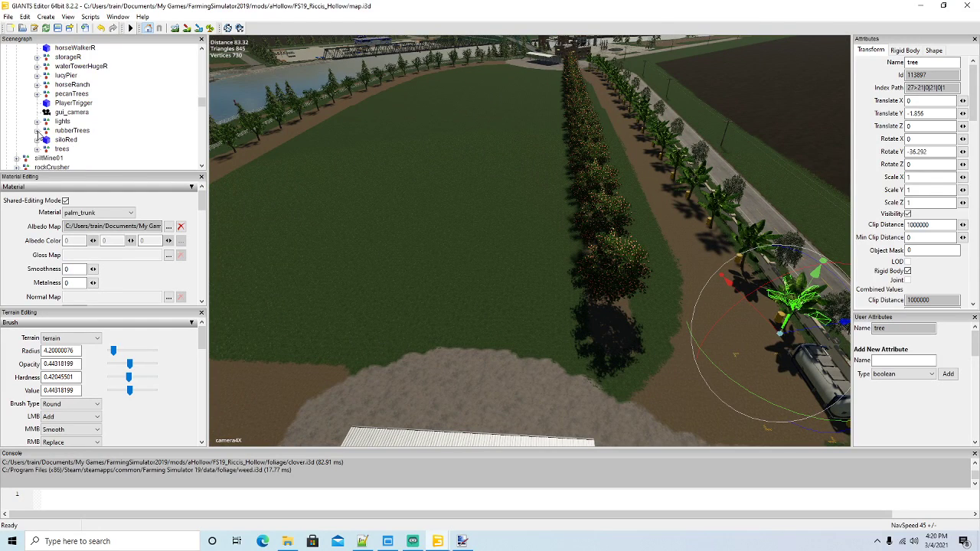
scroll(66, 109, "up", 1)
right_click_drag(388, 213, 523, 282)
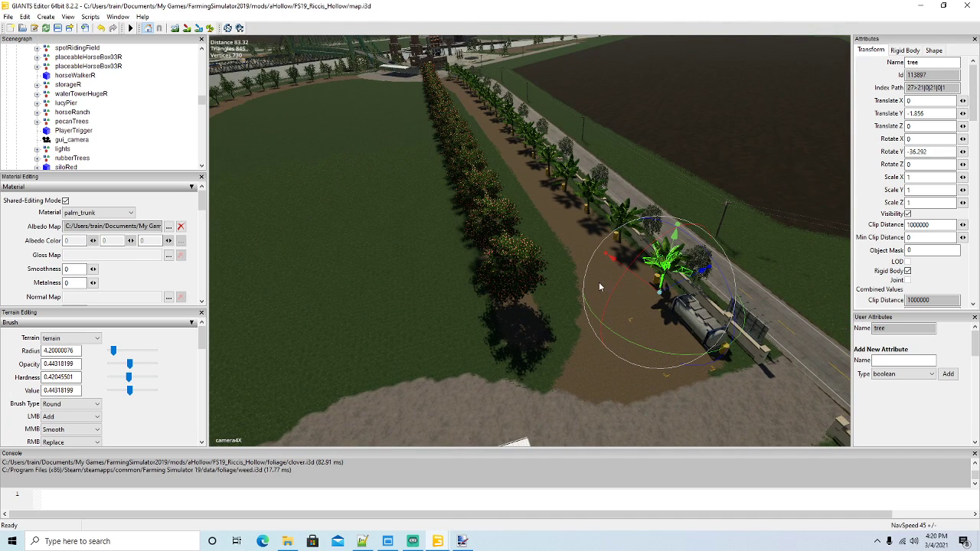
right_click_drag(599, 282, 495, 270)
scroll(79, 103, "up", 3)
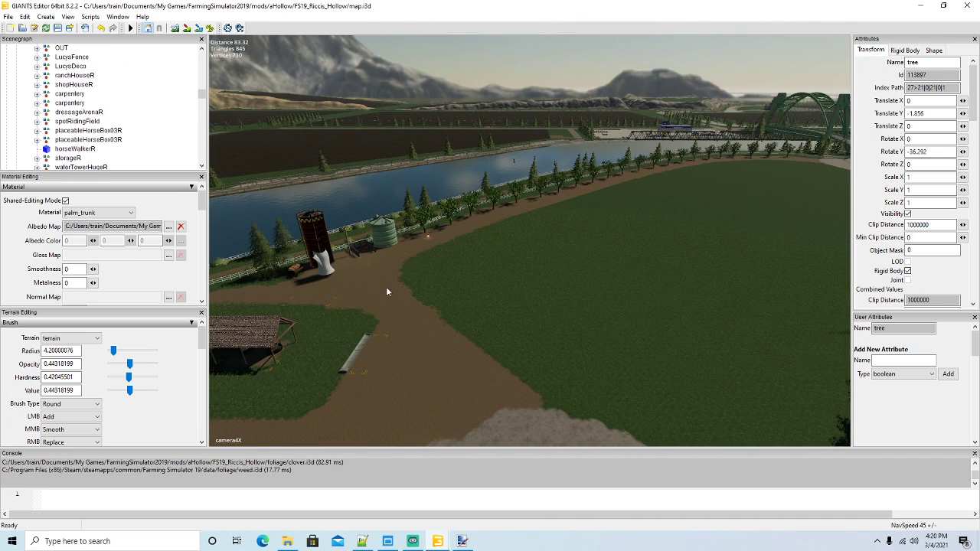
Inspect the ranch's pallet trigger beside the green water tank and the gas station trigger in its rubber output group
left_click(381, 254)
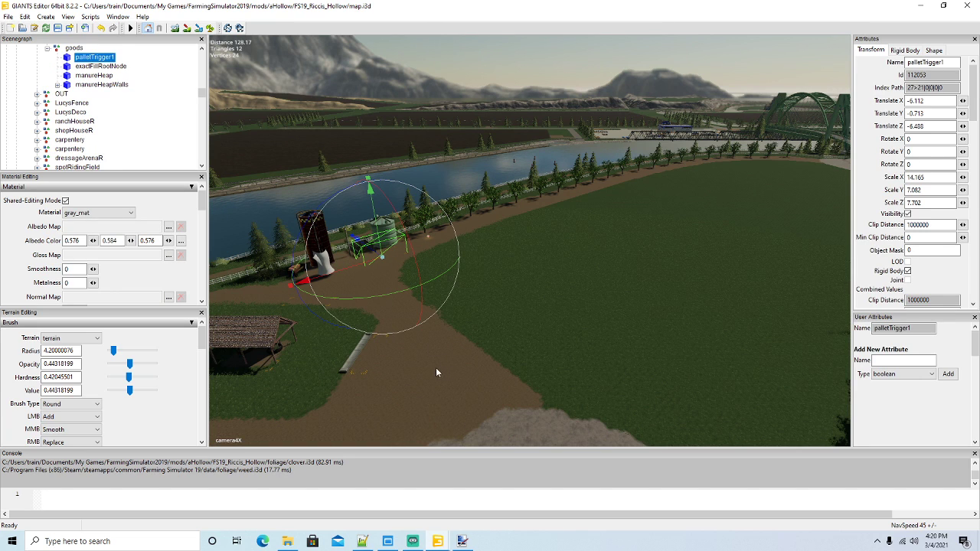
left_click_drag(436, 368, 448, 333, "alt")
left_click(610, 306)
left_click_drag(487, 370, 438, 297, "alt")
Survey the map from the ranch over the arched bridge and dark fields, looking back from the far farmland
key("w")
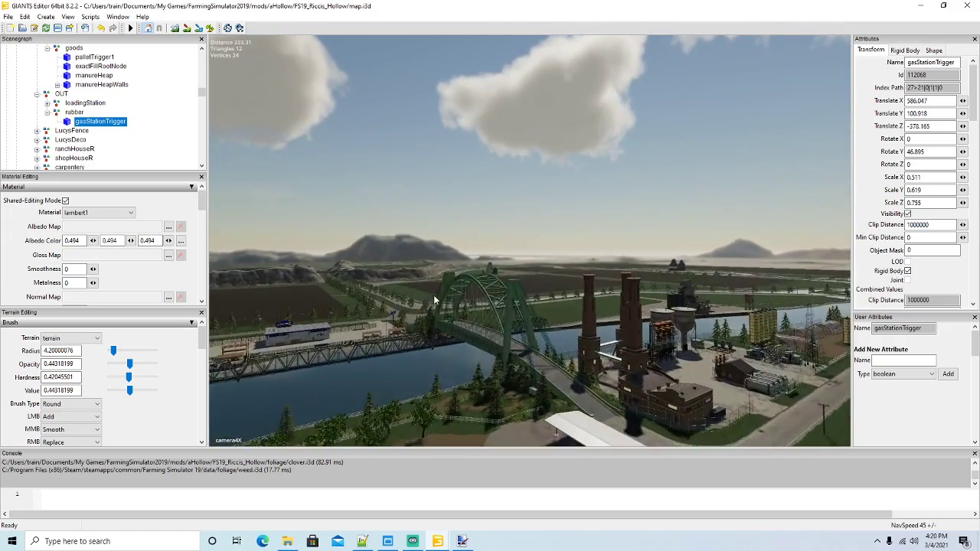
key("w")
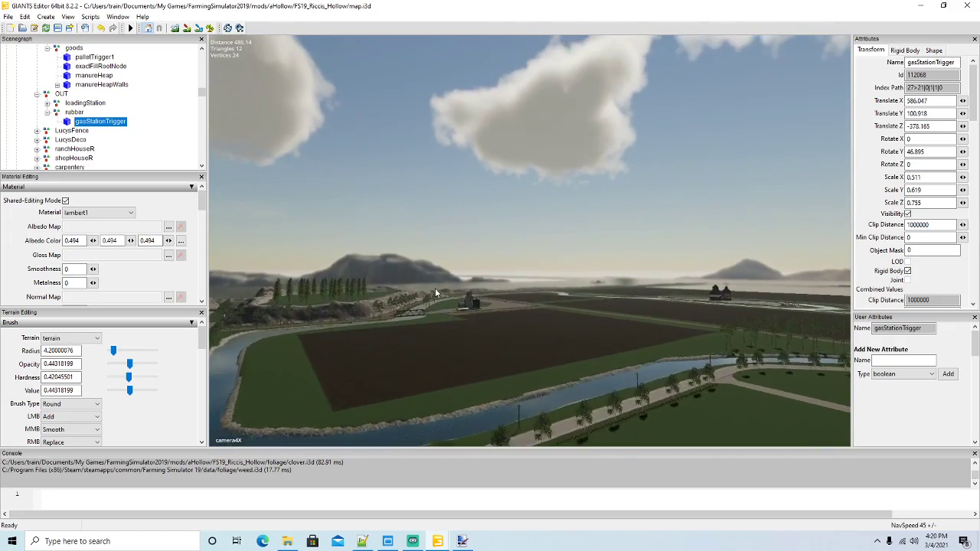
key("w")
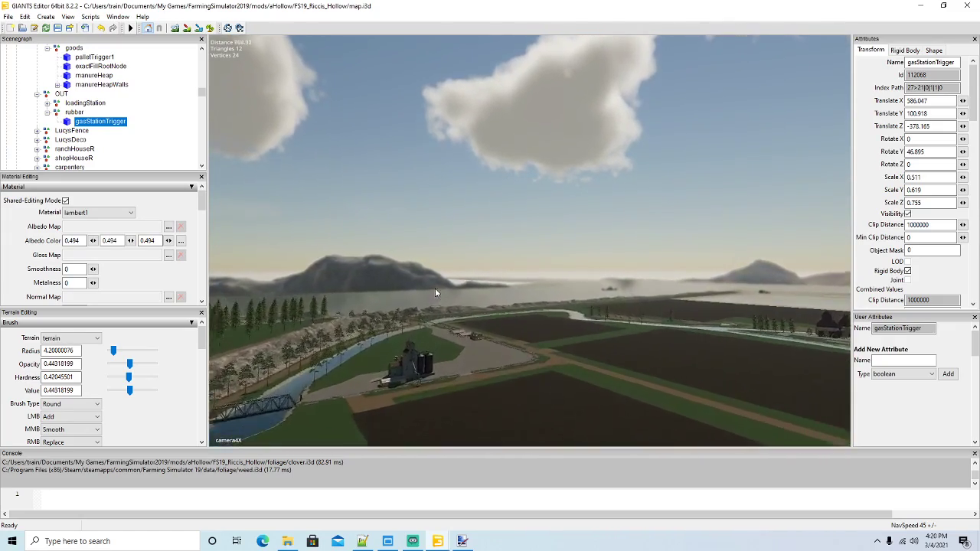
key("w")
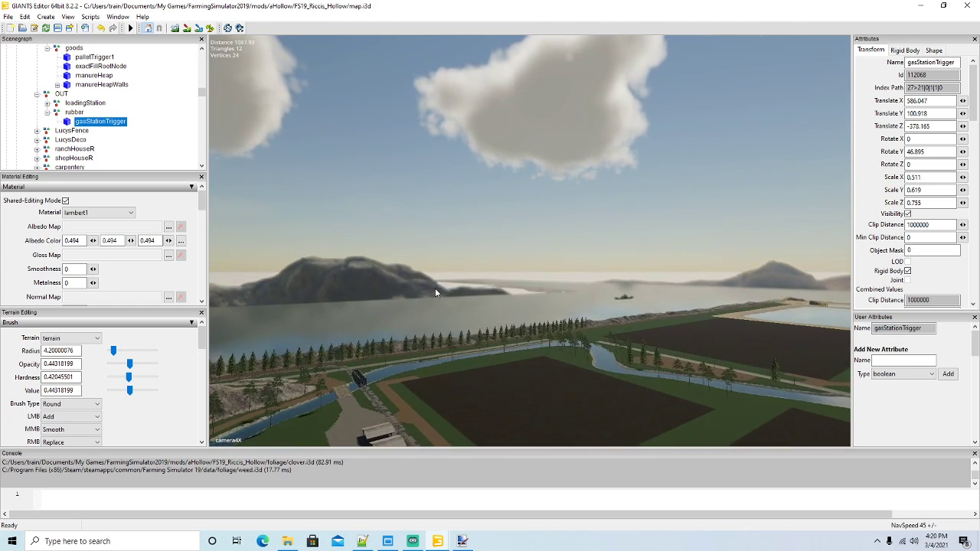
right_click_drag(435, 299, 702, 338)
key("w")
key("w")
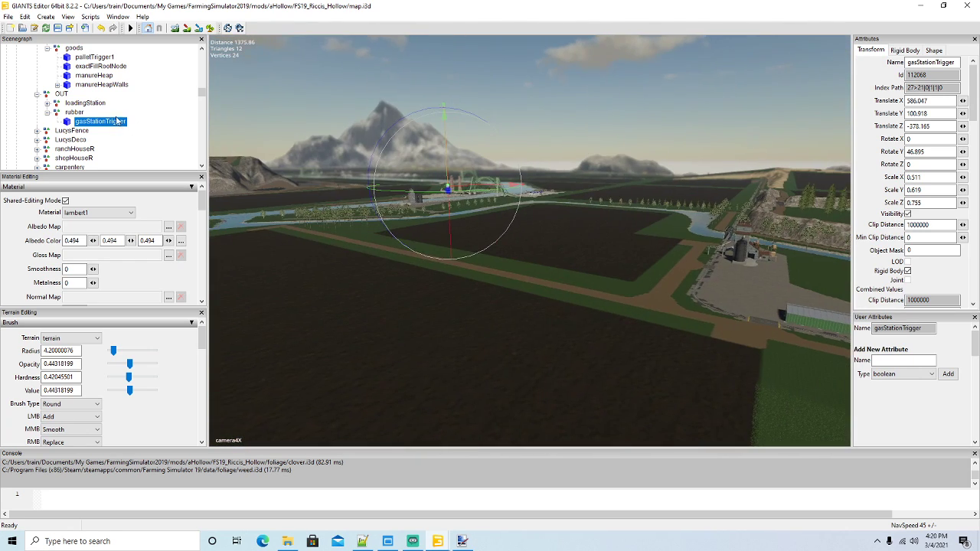
Collapse the southernGraceFarm hierarchy and look through the map's list of production sites, mines and building groups
scroll(104, 118, "up", 3)
left_click(27, 94)
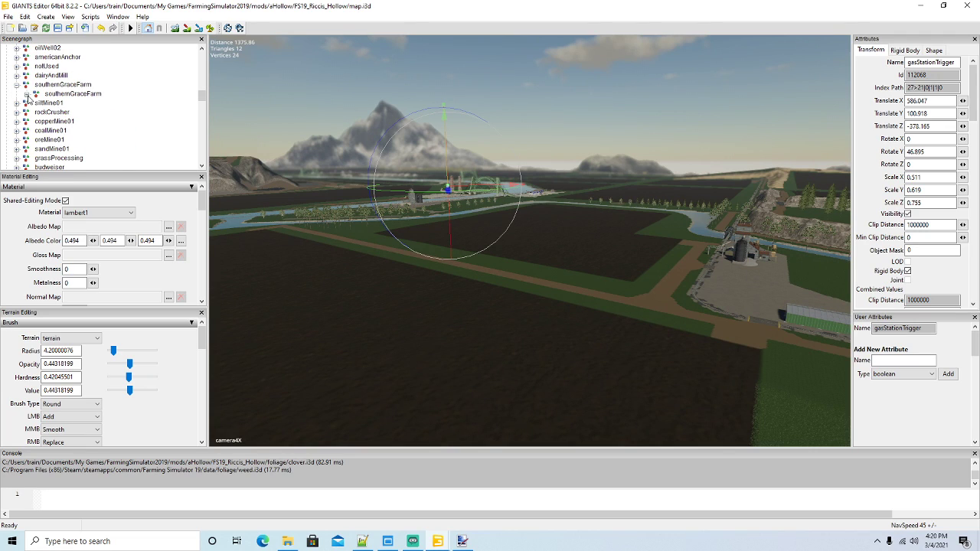
scroll(54, 123, "down", 4)
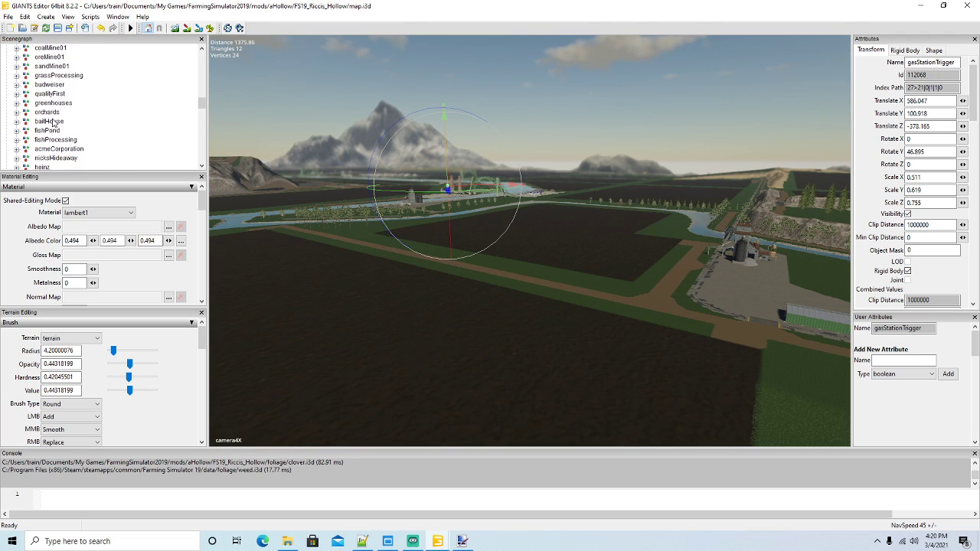
scroll(53, 123, "down", 4)
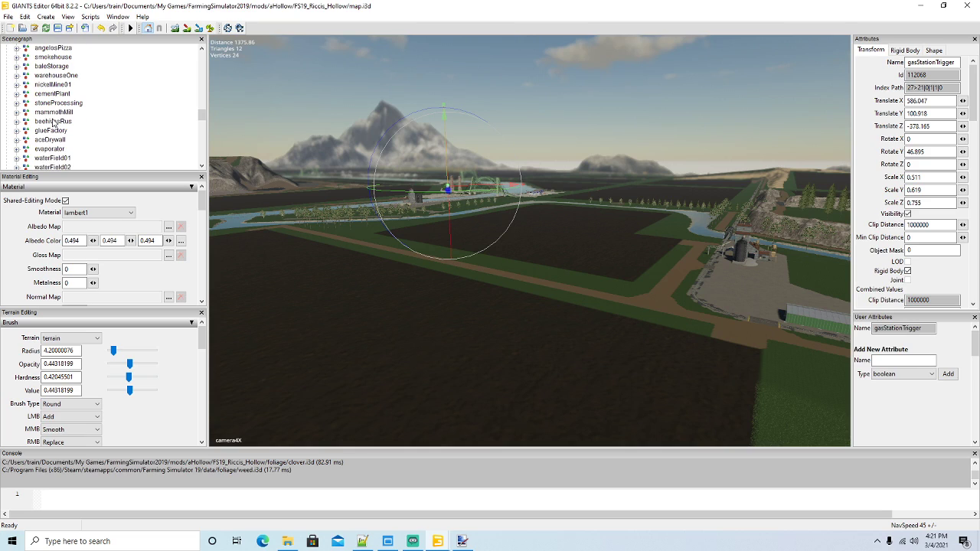
scroll(56, 122, "down", 4)
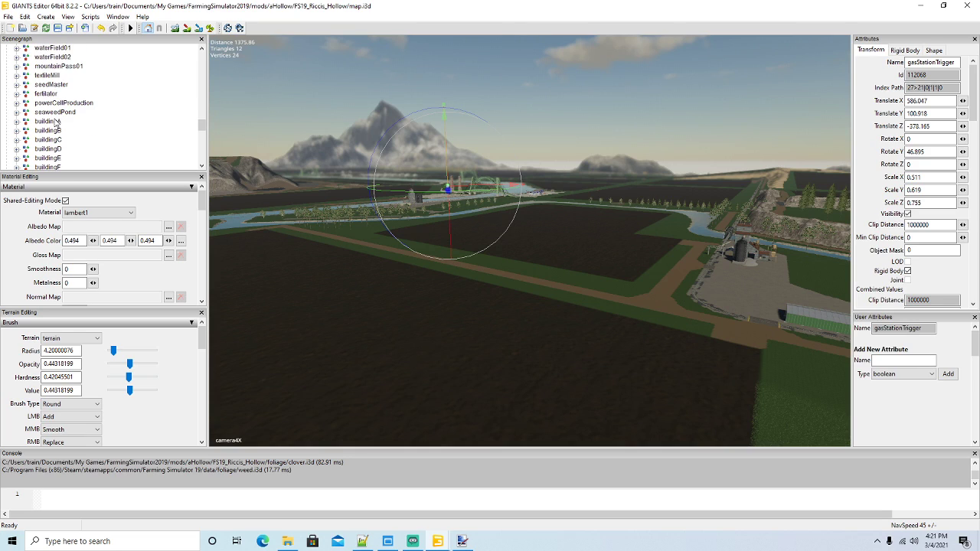
scroll(55, 122, "down", 3)
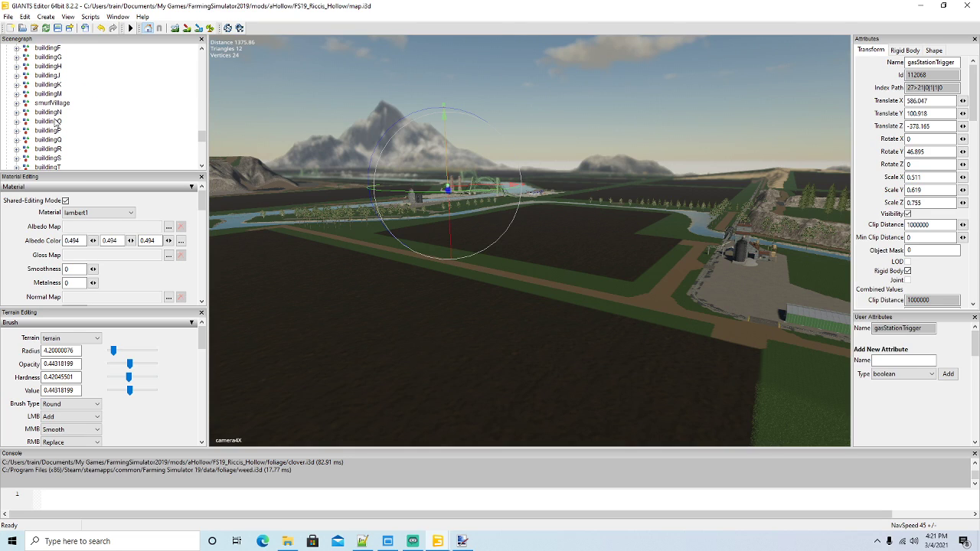
scroll(56, 123, "down", 3)
scroll(55, 122, "up", 8)
scroll(56, 122, "up", 3)
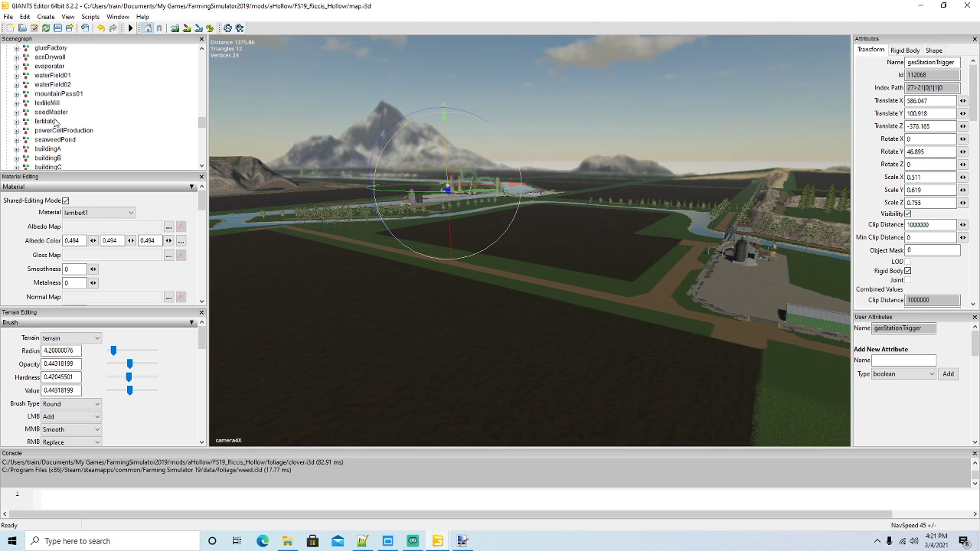
scroll(56, 123, "up", 3)
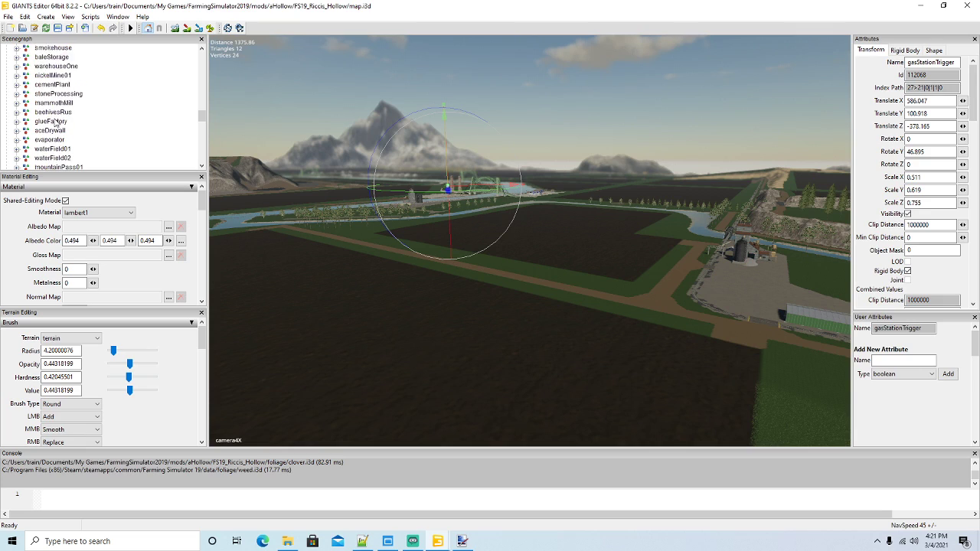
scroll(55, 123, "up", 3)
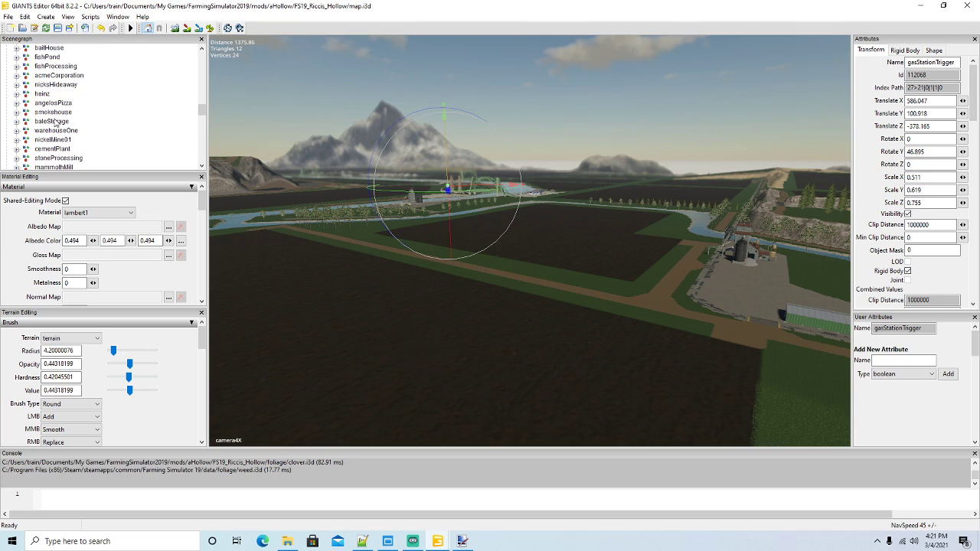
scroll(56, 122, "up", 1)
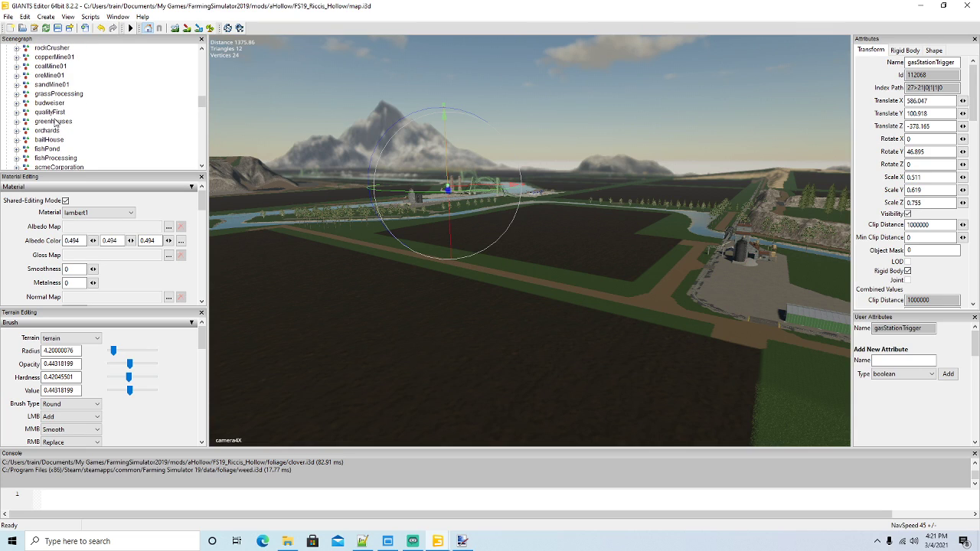
Examine the map from the far fields past the cliffs and cement works to the dairy beside the river bridge
right_click_drag(542, 285, 472, 261)
scroll(472, 258, "up", 5)
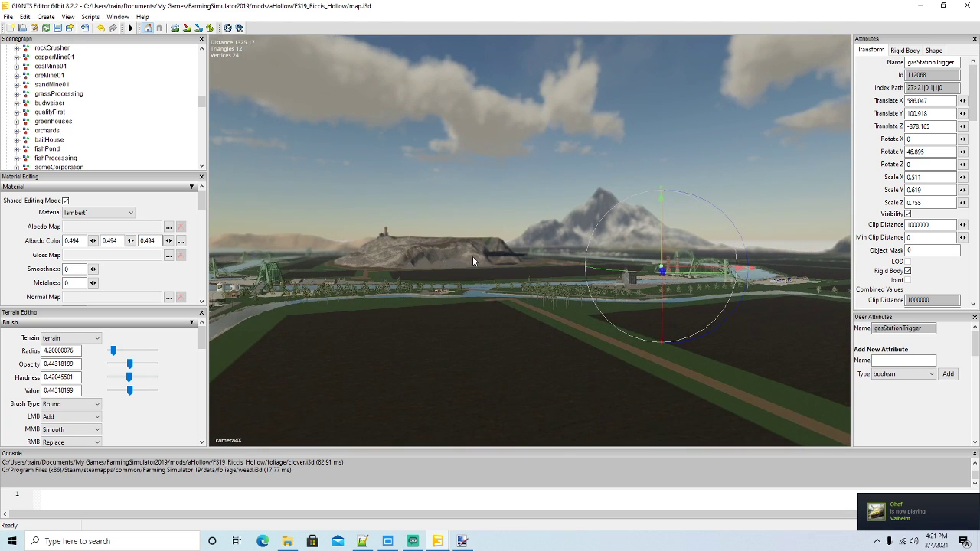
left_click_drag(473, 257, 491, 256, "alt")
scroll(476, 257, "up", 3)
scroll(476, 257, "up", 4)
scroll(491, 255, "up", 5)
scroll(491, 254, "up", 6)
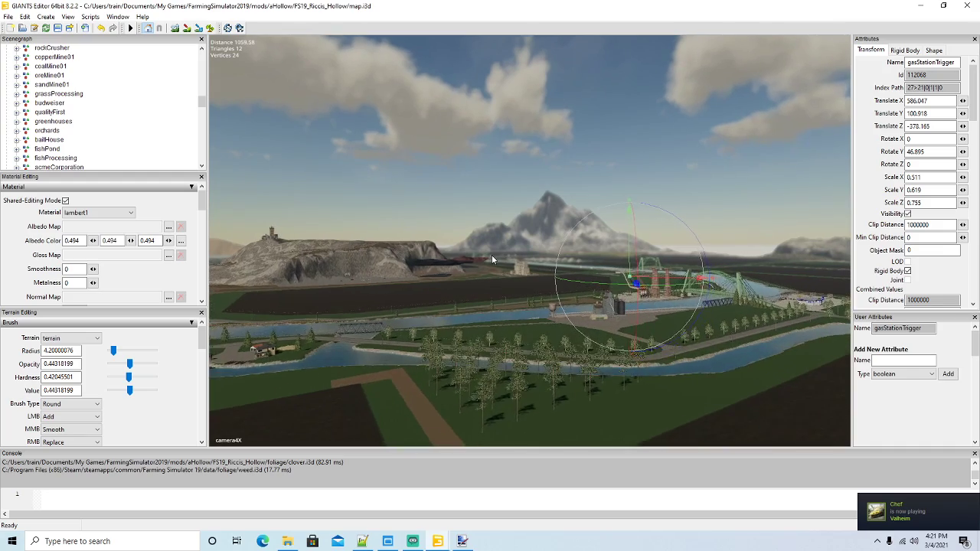
scroll(492, 254, "up", 6)
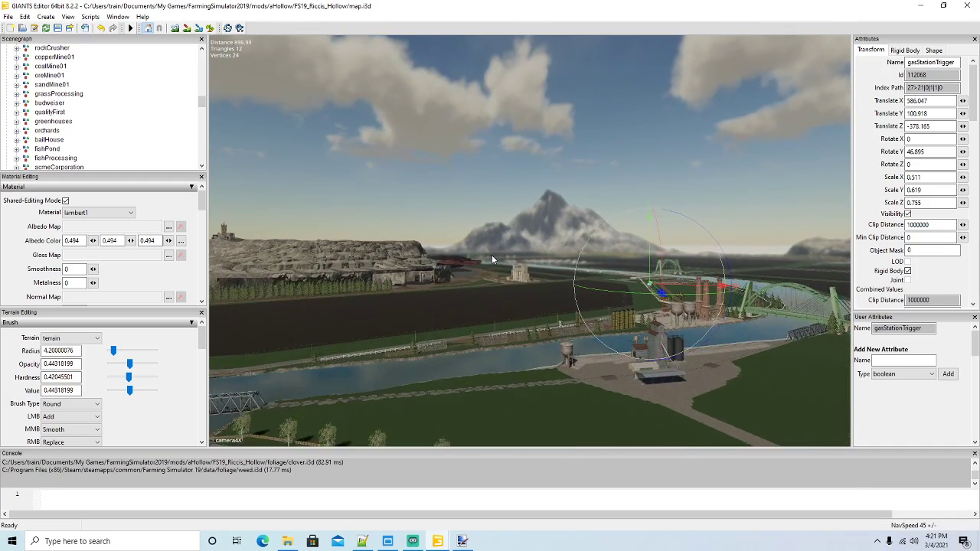
scroll(491, 255, "up", 6)
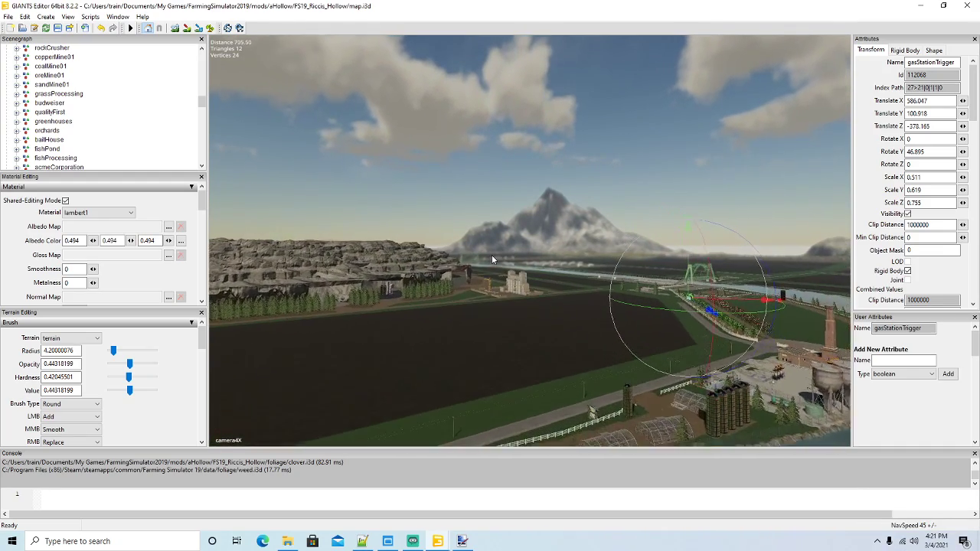
scroll(491, 255, "up", 6)
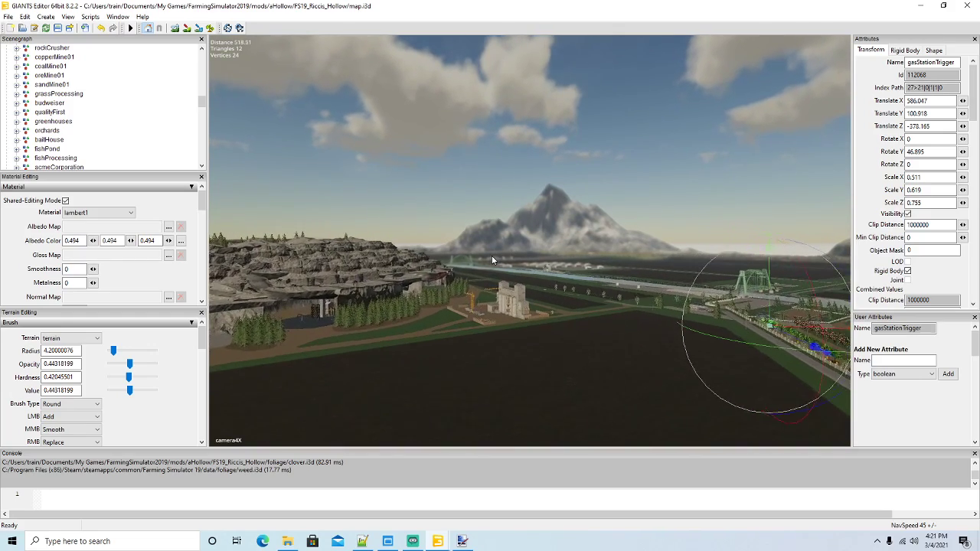
scroll(485, 257, "up", 3)
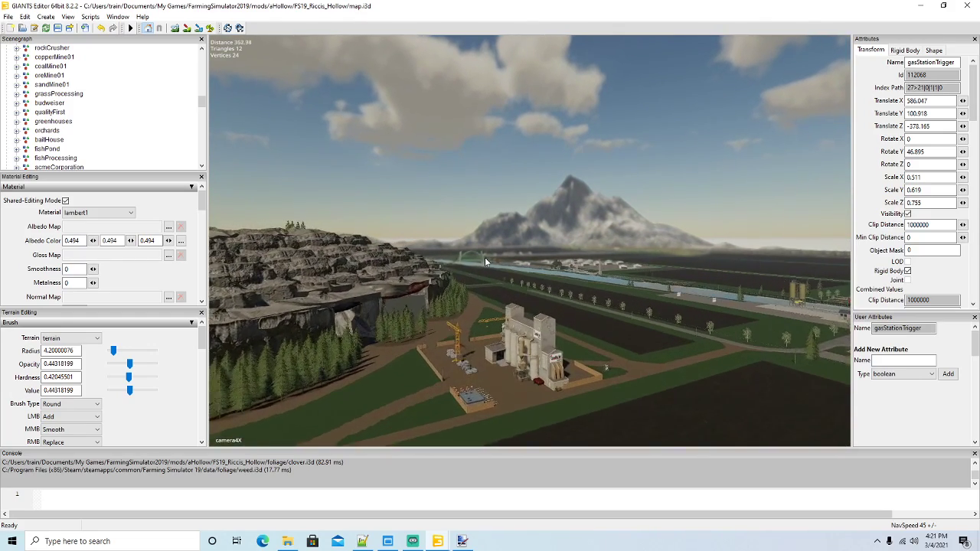
scroll(482, 264, "up", 5)
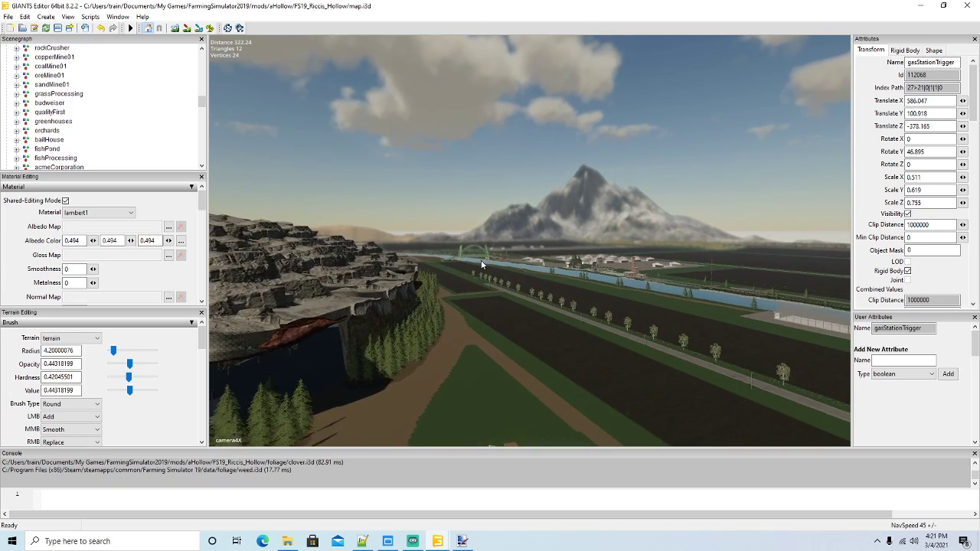
scroll(481, 264, "up", 5)
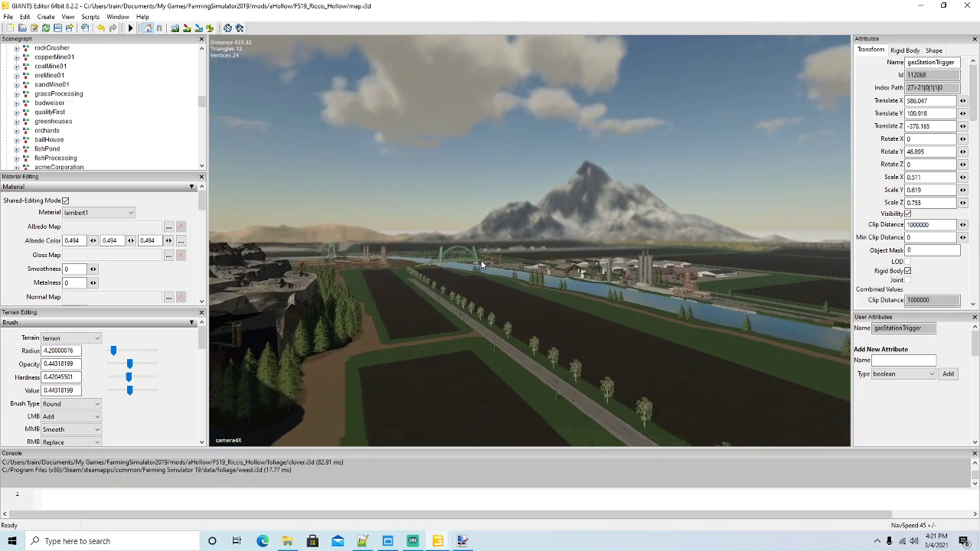
scroll(482, 264, "up", 5)
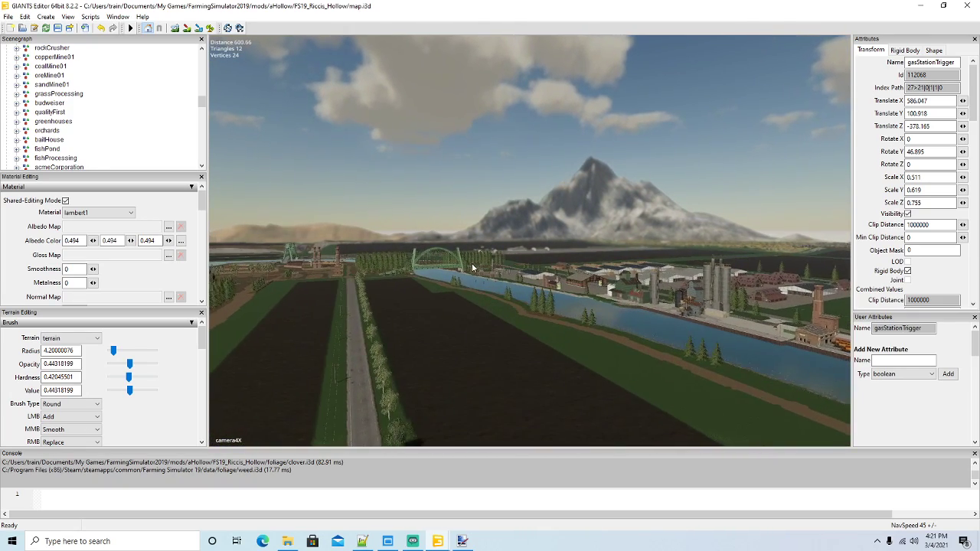
scroll(472, 268, "up", 5)
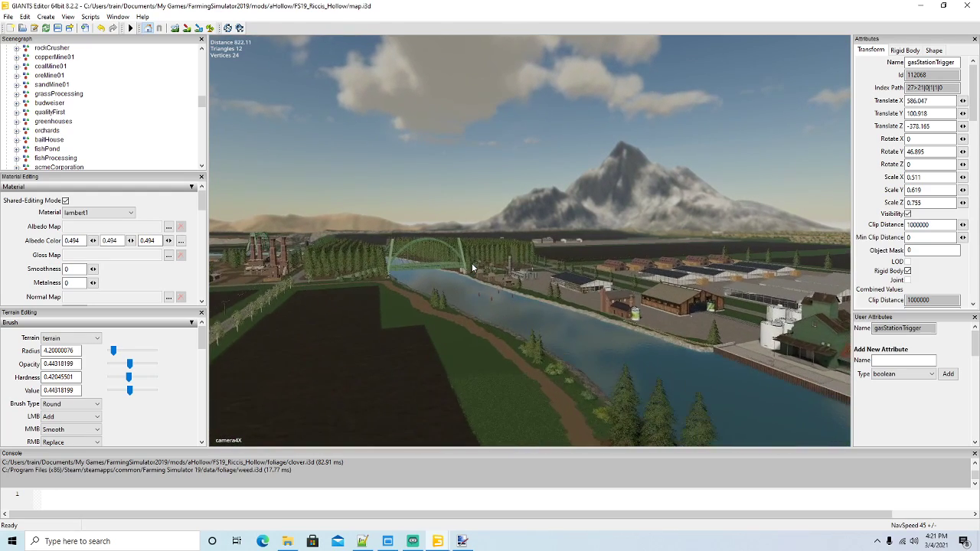
scroll(472, 267, "up", 5)
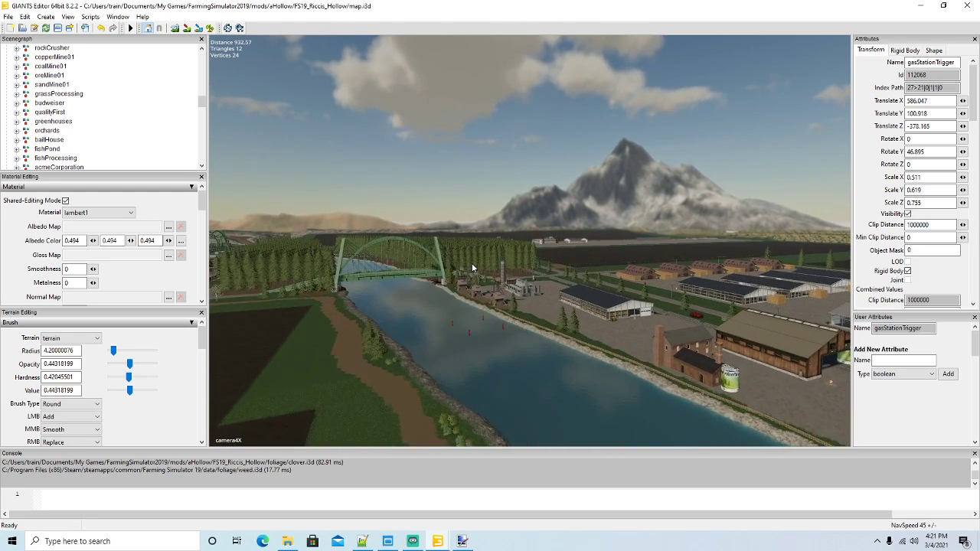
scroll(472, 268, "up", 4)
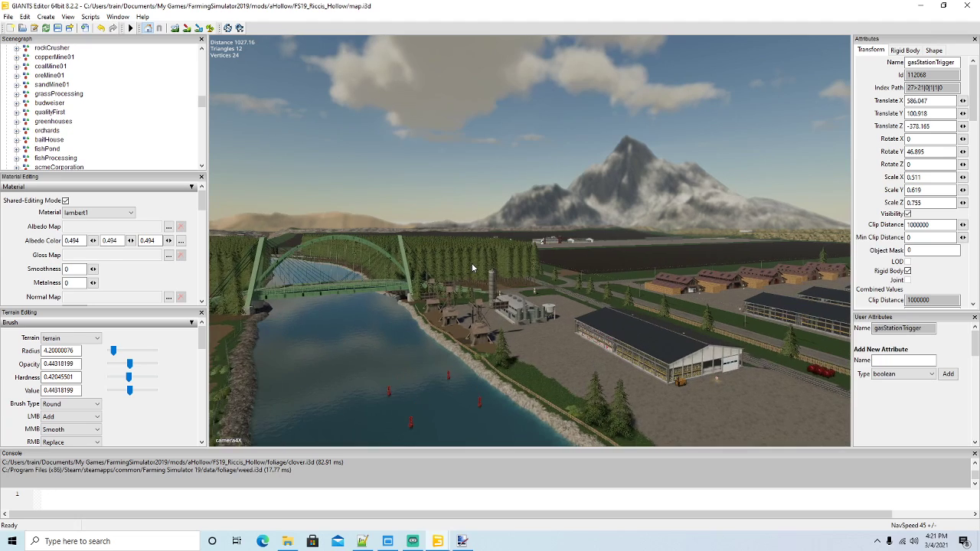
Select the player trigger in front of the riverside dairy barn and expand the OUT group of dairyAndMill
left_click_drag(525, 308, 423, 267, "alt")
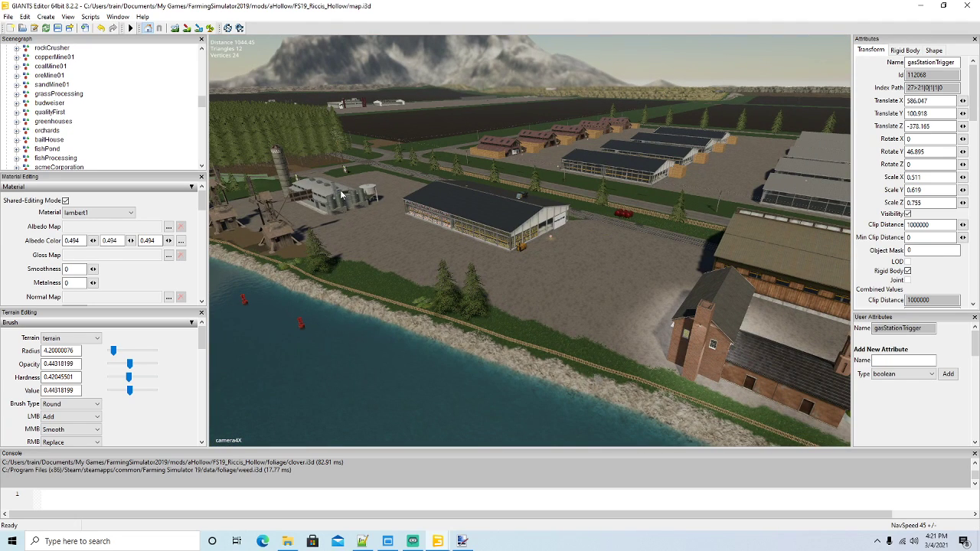
left_click_drag(487, 281, 530, 279, "alt")
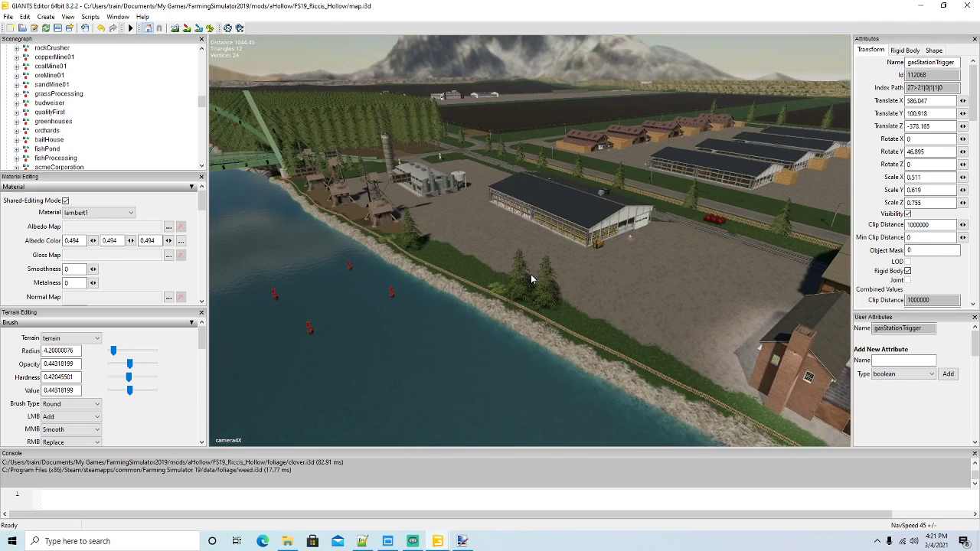
left_click(626, 239)
scroll(64, 116, "up", 3)
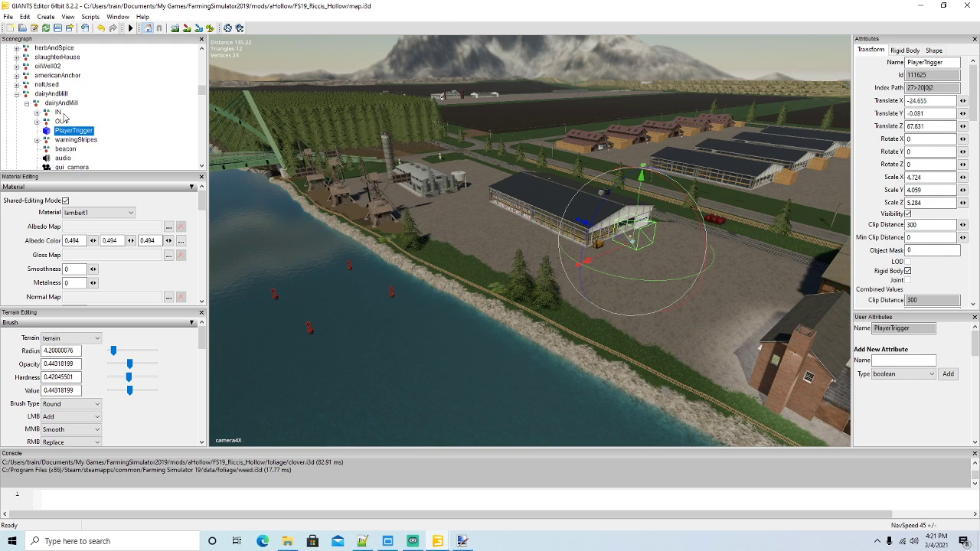
scroll(65, 116, "down", 1)
left_click(37, 85)
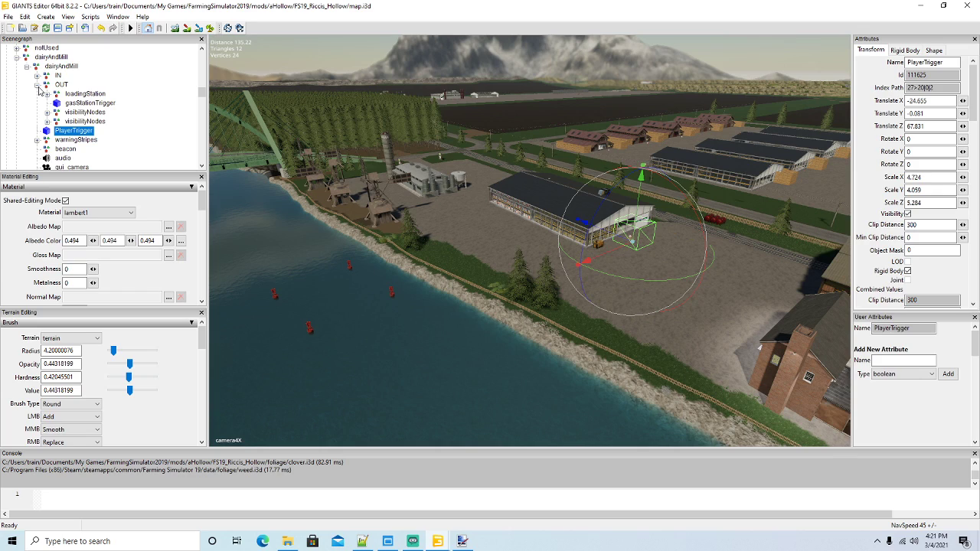
Close the Riccis Hollow map and its folder window, then return to the Ricci Valley mapSA.i3d scene
left_click(38, 85)
left_click(27, 66)
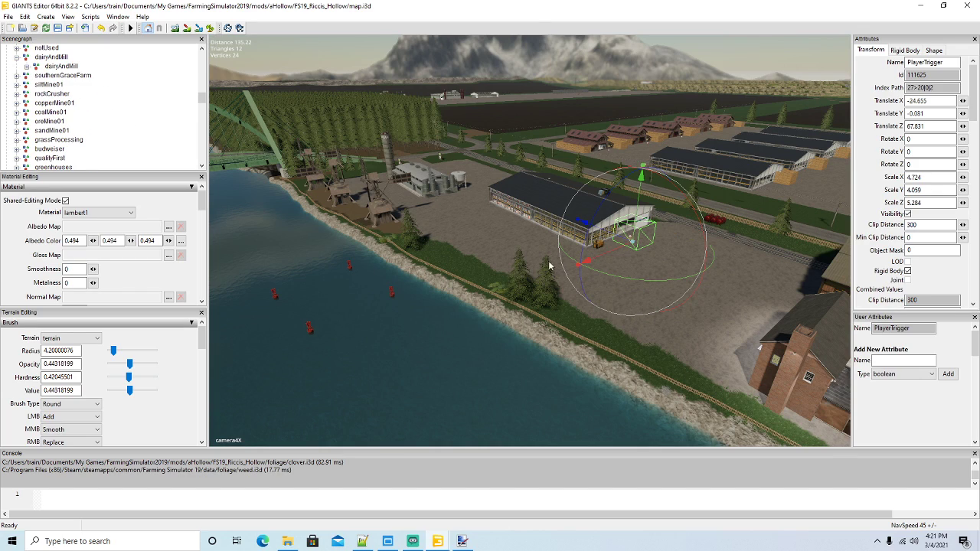
left_click(967, 7)
left_click(564, 271)
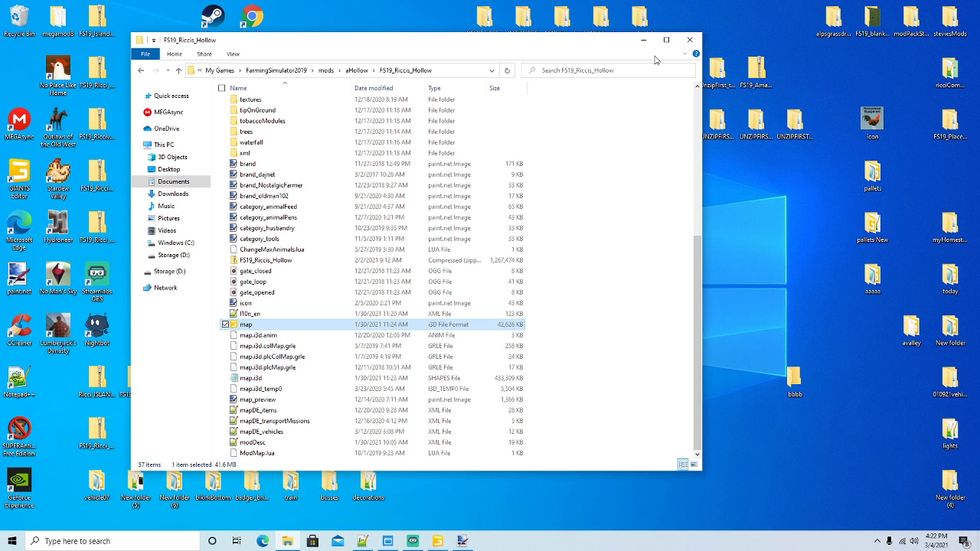
left_click(689, 39)
left_click(437, 541)
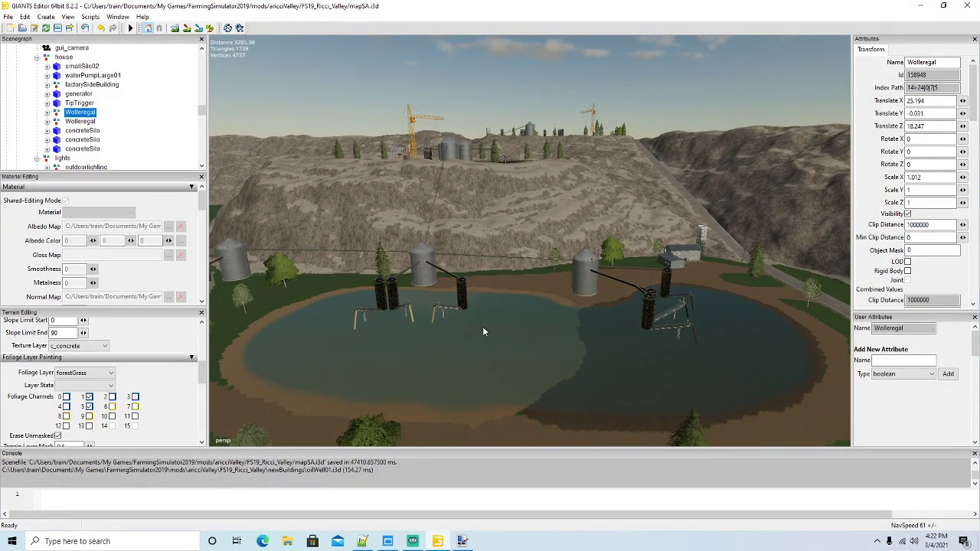
Select the whole harborOffice building group beside the silo at the foot of the hillside road and duplicate it
scroll(487, 328, "up", 8)
mouse_move(487, 328)
left_mouse_down("alt")
mouse_move(562, 311)
mouse_move(564, 326)
mouse_move(543, 341)
mouse_move(505, 336)
left_mouse_up("alt")
scroll(564, 326, "up", 5)
left_click(379, 259)
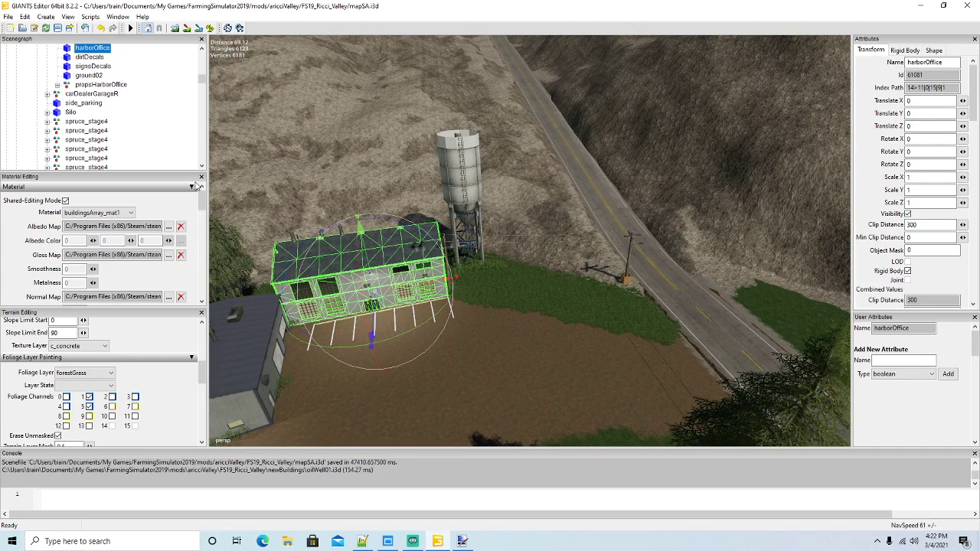
scroll(153, 146, "up", 1)
left_click(49, 59)
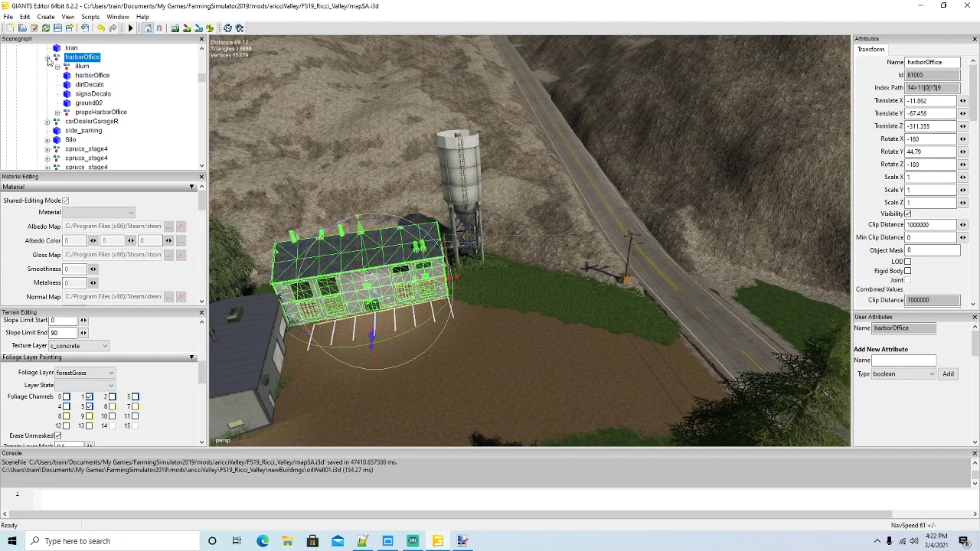
left_click(47, 58)
scroll(111, 102, "up", 1)
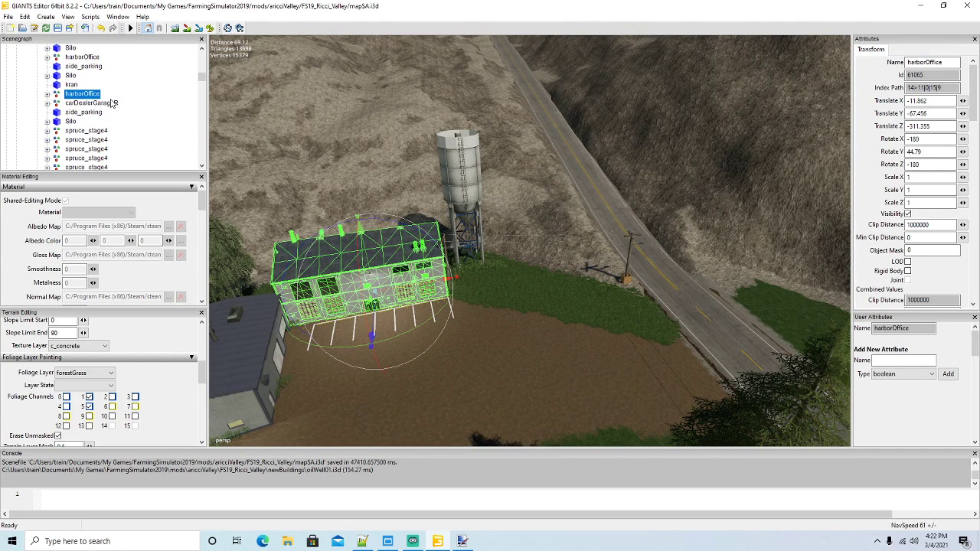
key("ctrl+d")
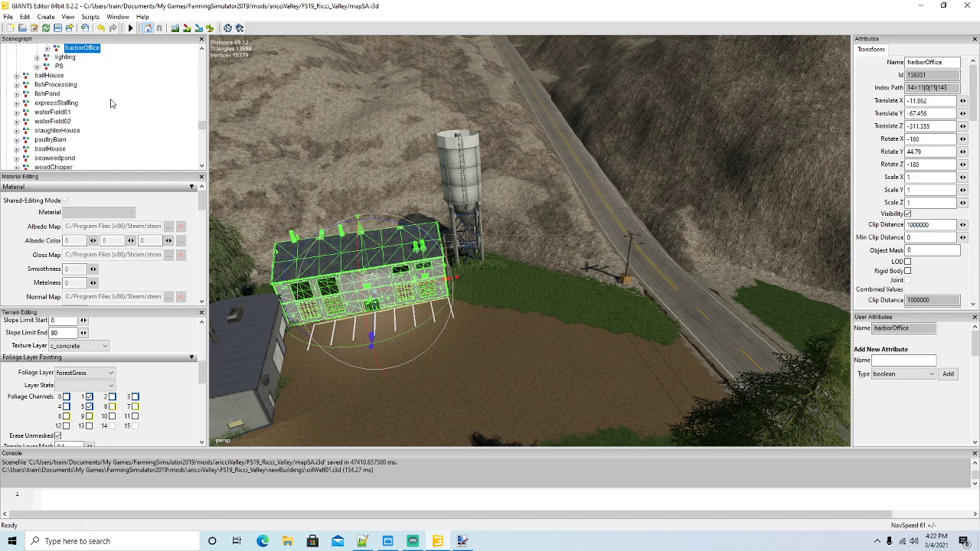
Cut the duplicated harborOffice and paste it into the oil site's house group with the Wolleregal racks and concrete silos
scroll(110, 102, "down", 5)
scroll(111, 101, "down", 8)
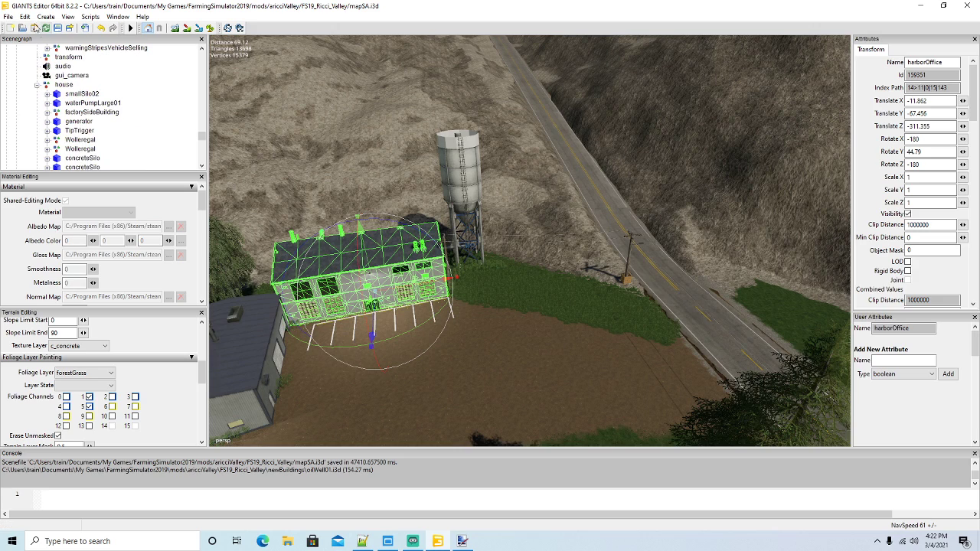
left_click(25, 16)
left_click(44, 81)
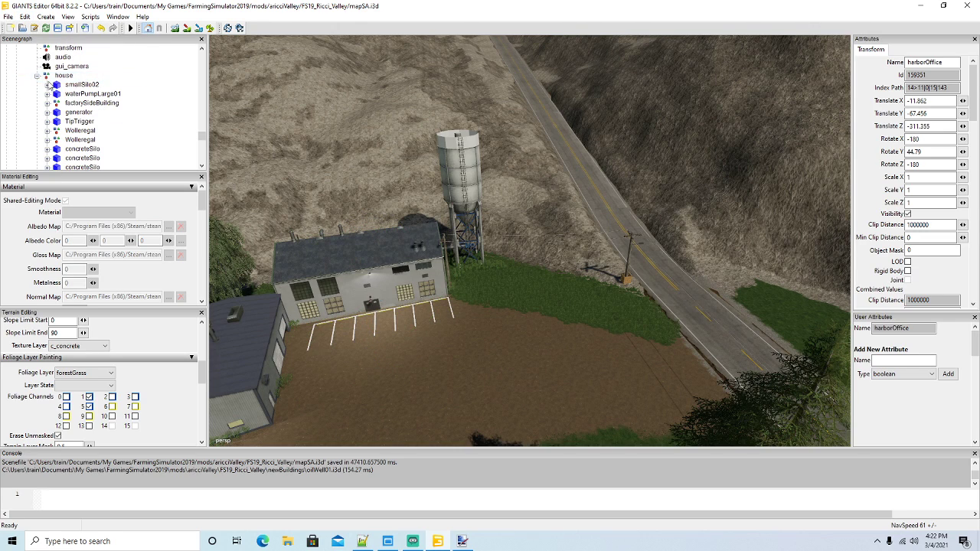
left_click(25, 16)
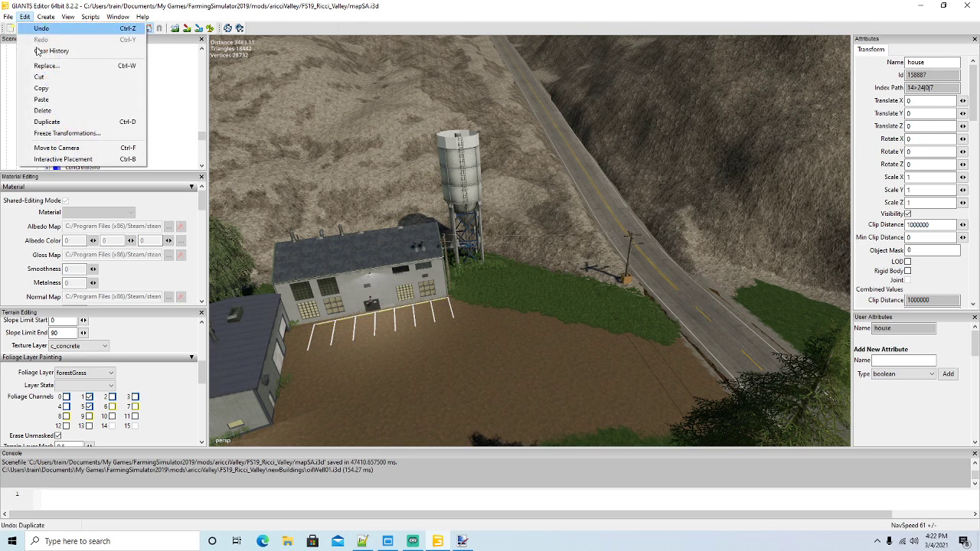
left_click(45, 93)
key("f")
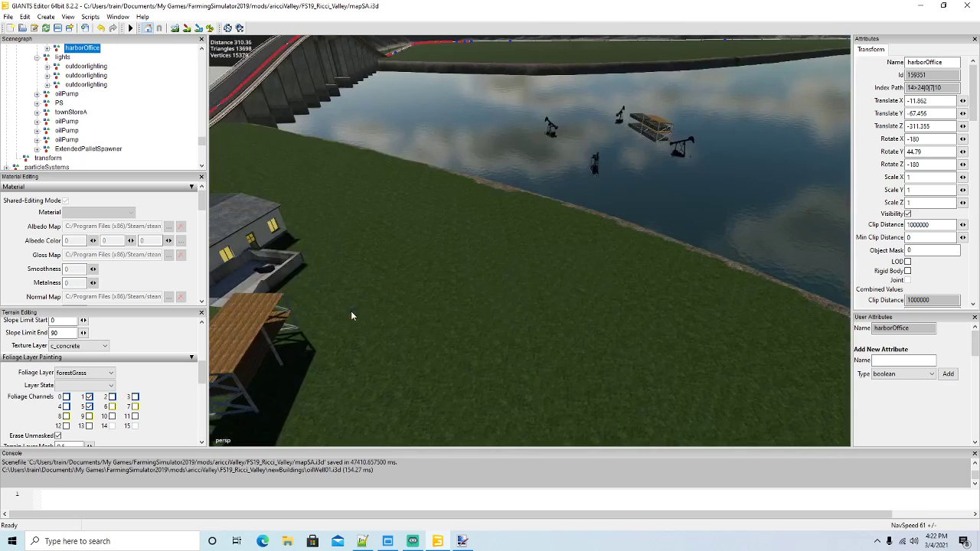
Place the harborOffice copy beside the wooden rack with Interactive Placement, at about X 7.68, Y -0.33, Z 15.19, and turn it to about 83° in Y
left_click(25, 17)
left_click(72, 159)
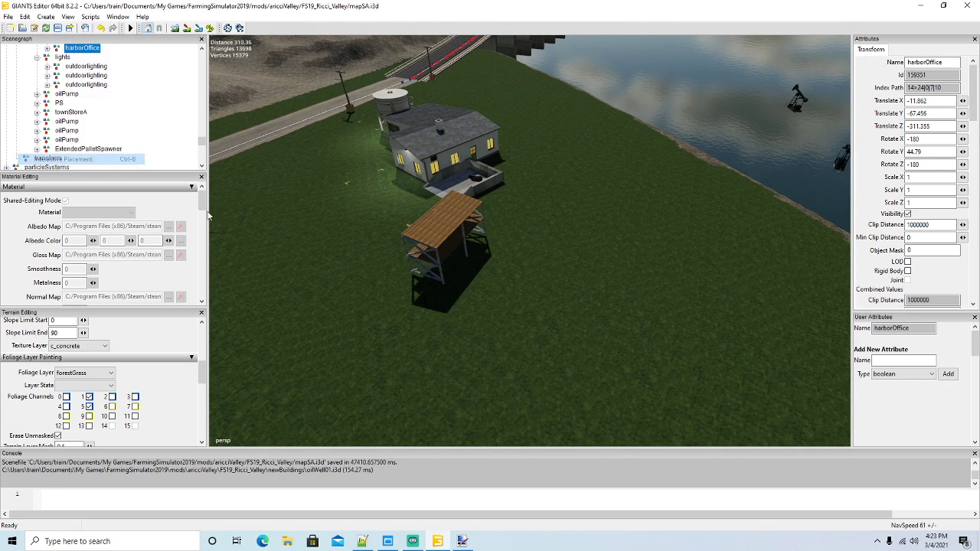
left_click(587, 280)
left_click_drag(586, 280, 754, 277, "alt")
scroll(505, 254, "up", 3)
scroll(780, 285, "up", 3)
left_click_drag(420, 162, 422, 167)
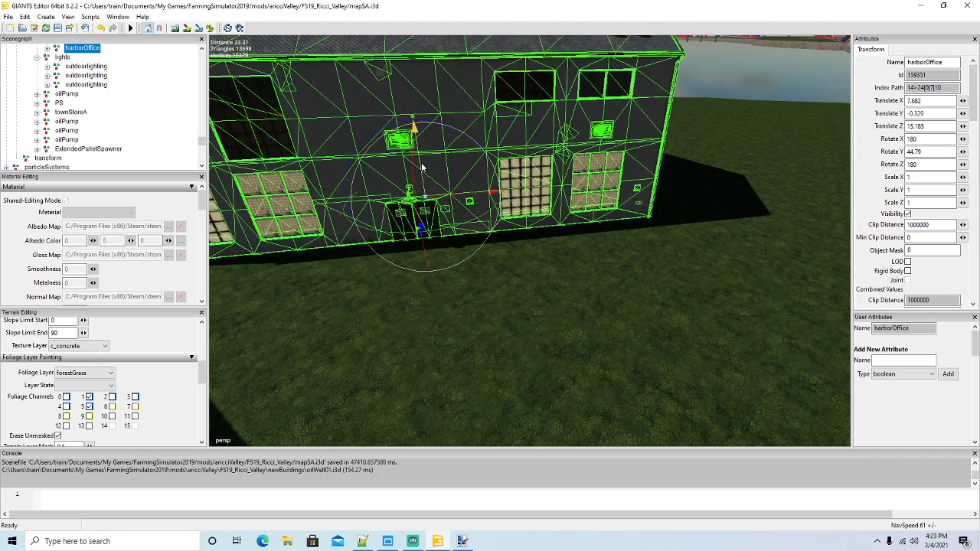
scroll(420, 167, "down", 5)
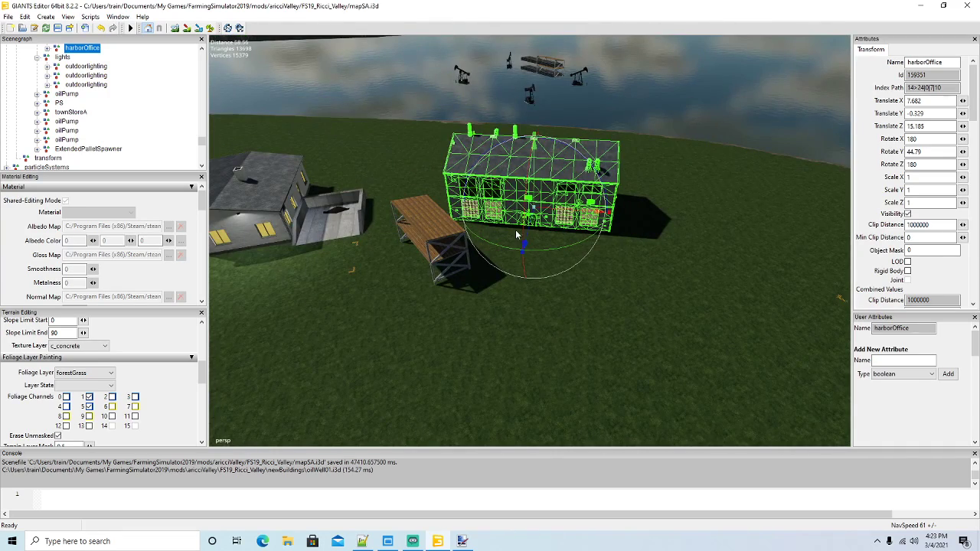
left_click_drag(545, 255, 424, 269)
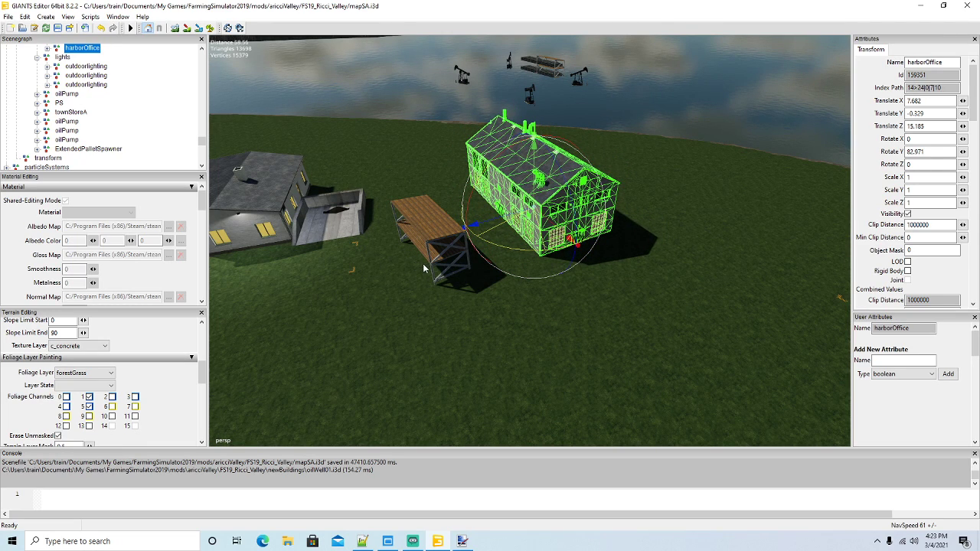
Move the Wolleregal rack standing between the farm building and the harborOffice away to about X 48.47
scroll(197, 150, "up", 3)
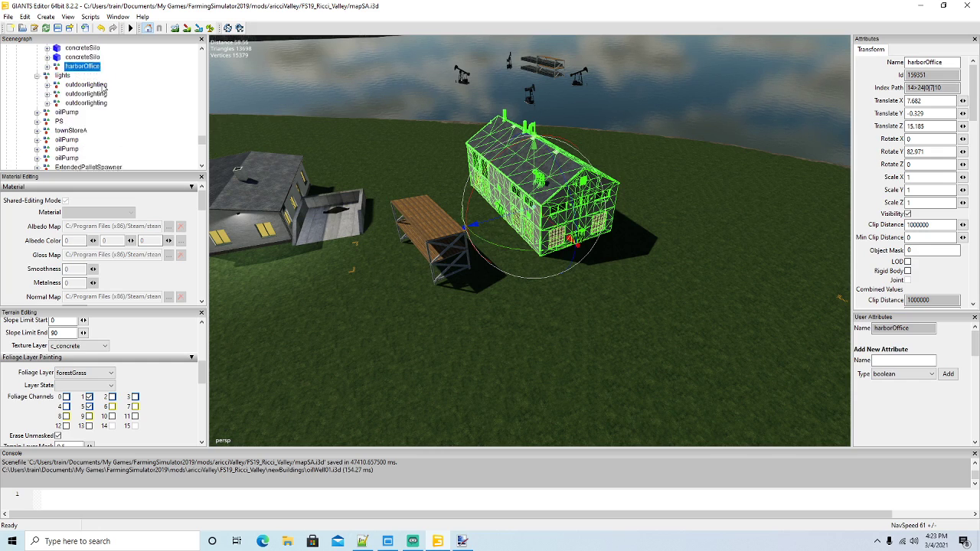
left_click(436, 240)
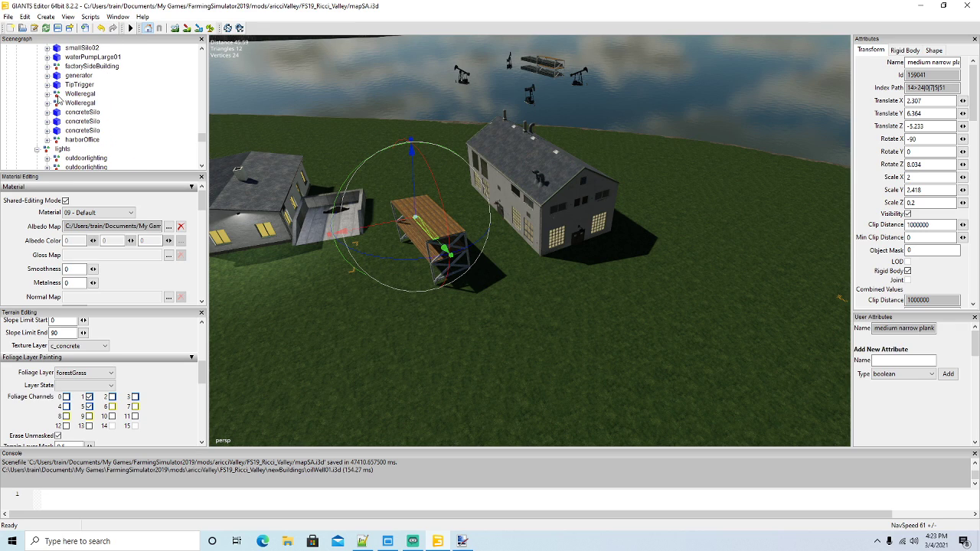
left_click(56, 95)
left_click_drag(392, 254, 222, 310)
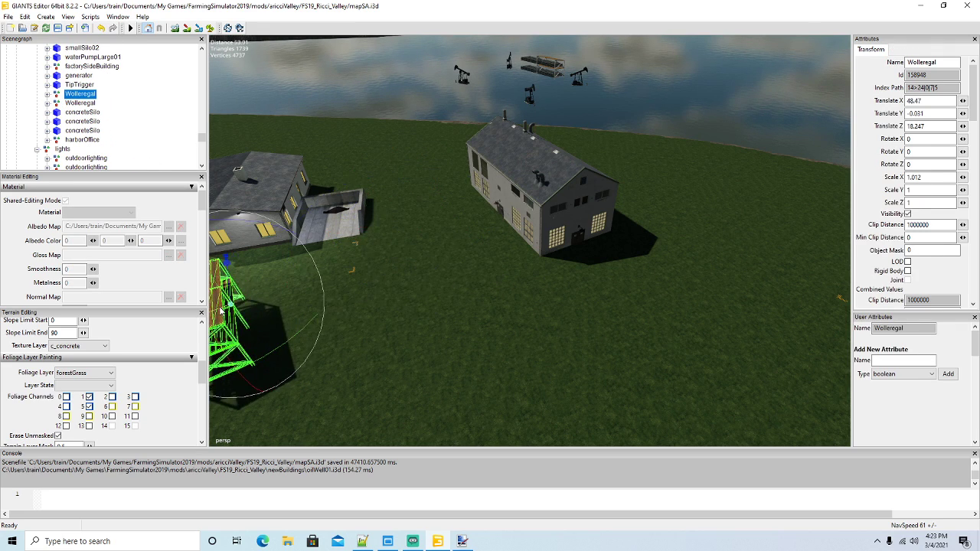
Move the harborOffice next to the concrete ramp at about X 17.06, Z 30.33, and rotate it to 180, 17.41, 180
left_click(73, 140)
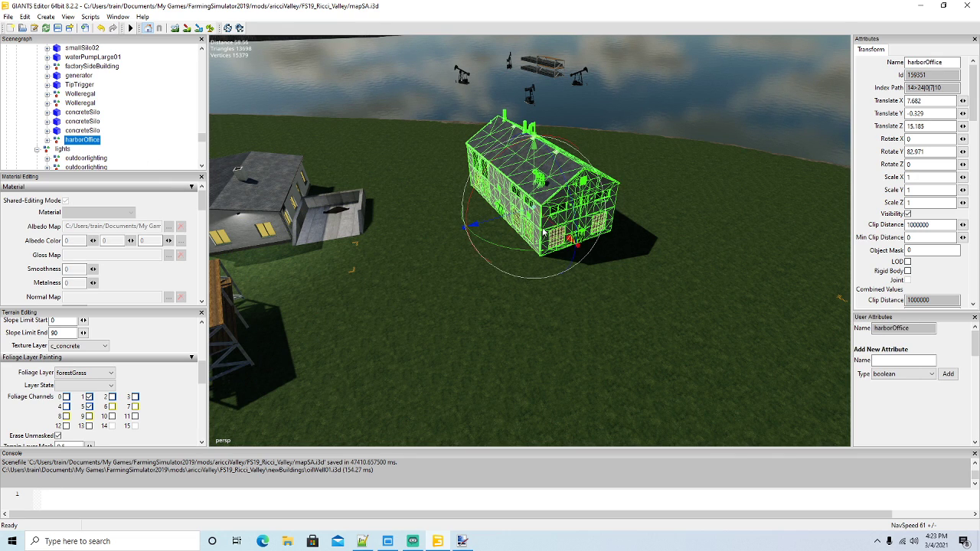
left_click_drag(508, 221, 409, 259)
scroll(444, 286, "down", 5)
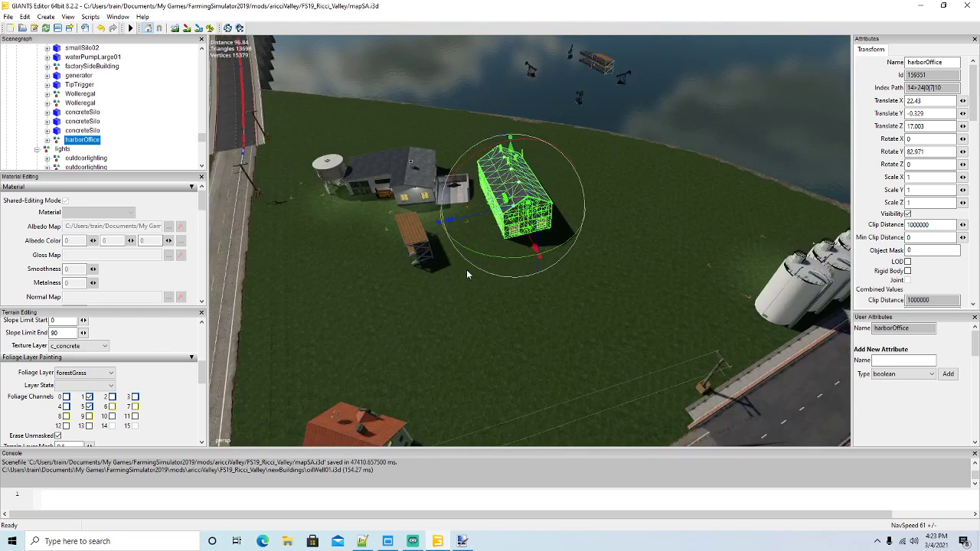
left_click_drag(494, 261, 551, 183)
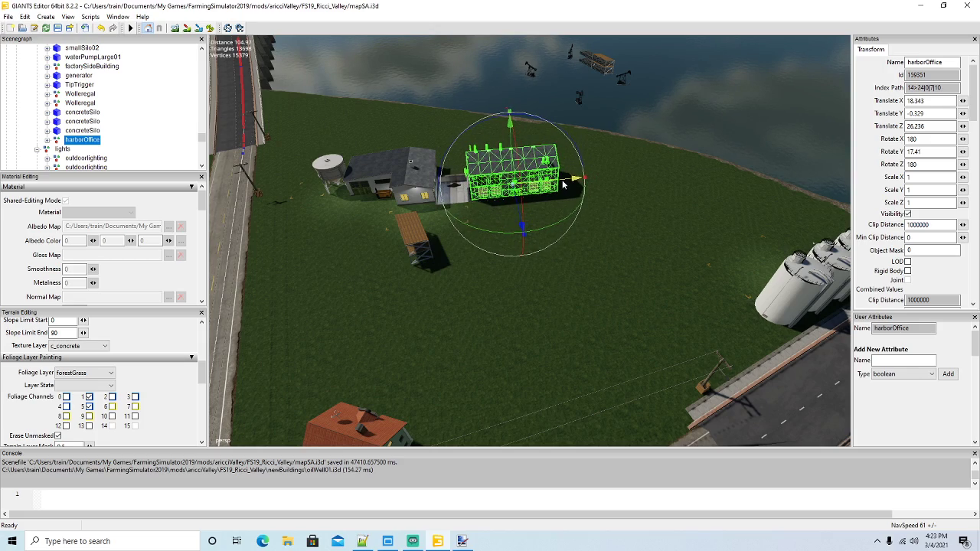
scroll(496, 215, "down", 5)
scroll(497, 215, "up", 5)
left_click_drag(497, 215, 598, 239, "alt")
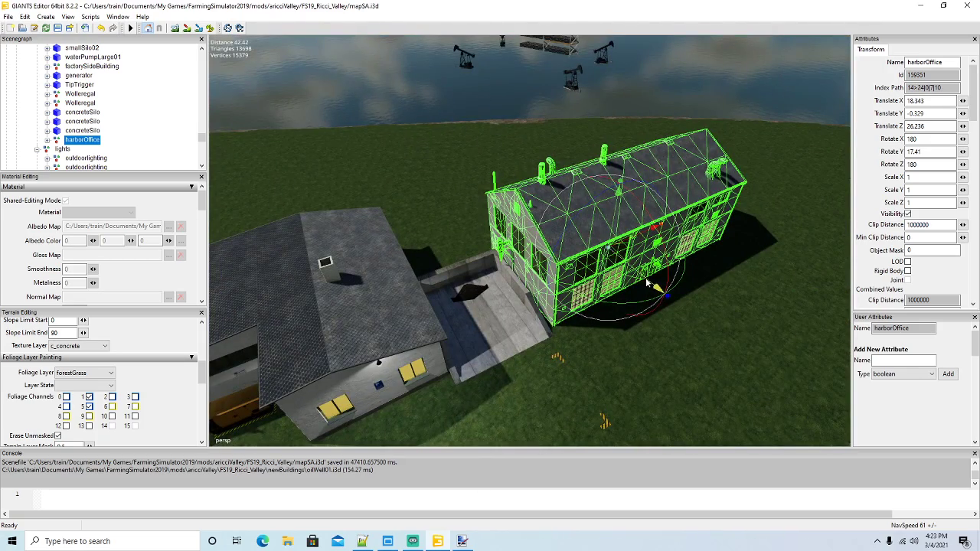
left_click_drag(643, 277, 499, 277)
scroll(669, 288, "up", 4)
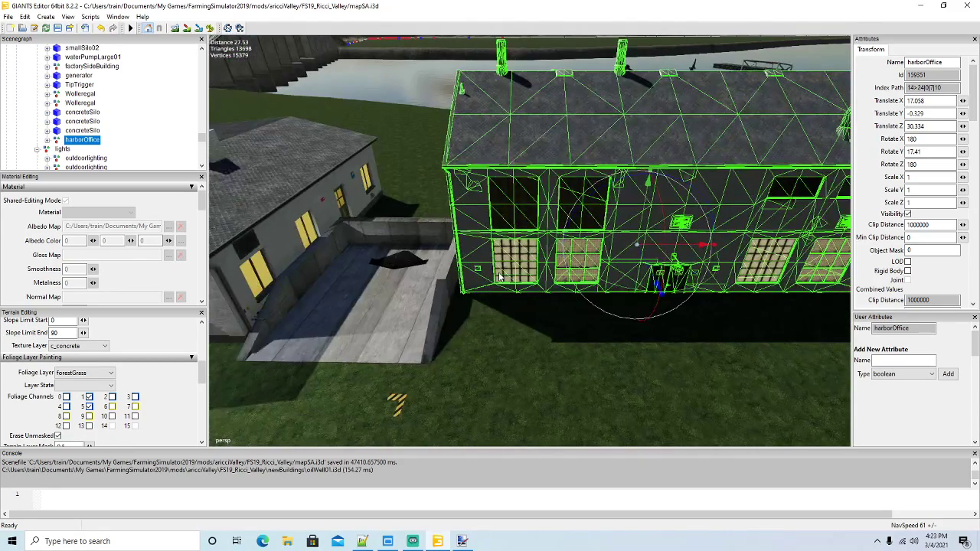
Scale the harborOffice to 1.2 on the X, Y and Z axes
scroll(499, 277, "down", 4)
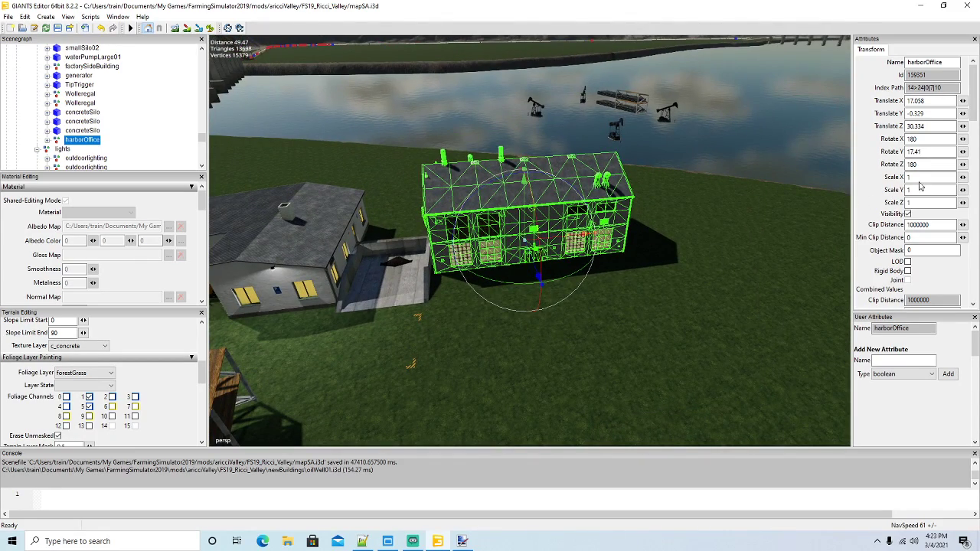
type(".2")
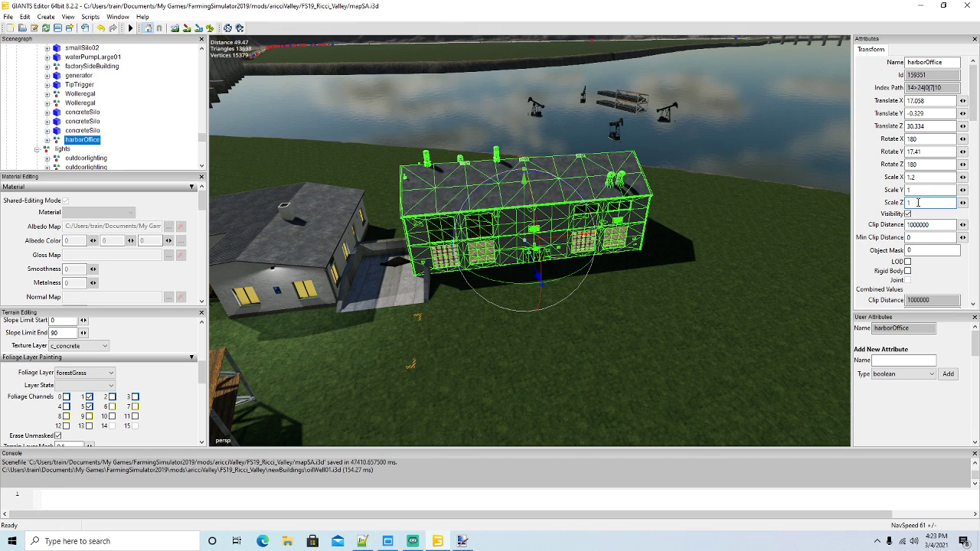
type(".2")
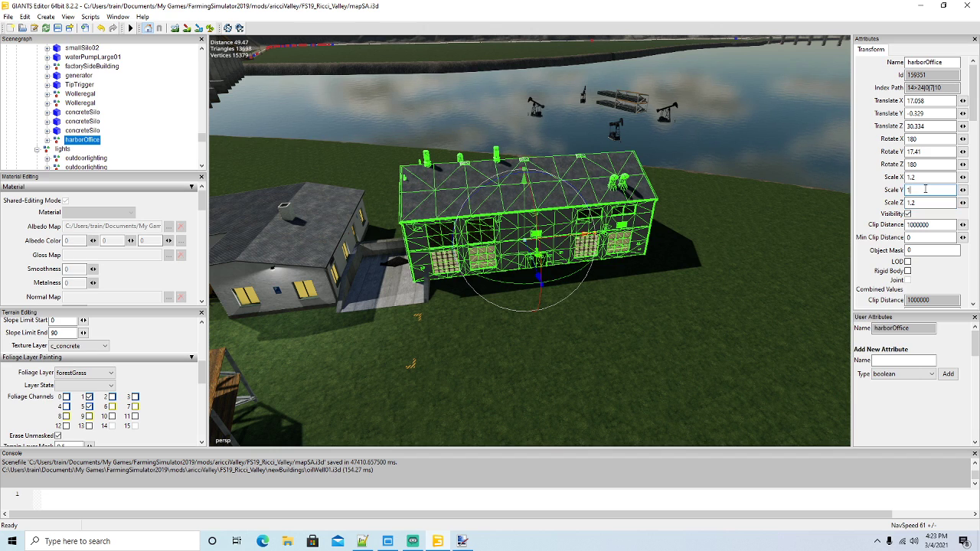
type(".2")
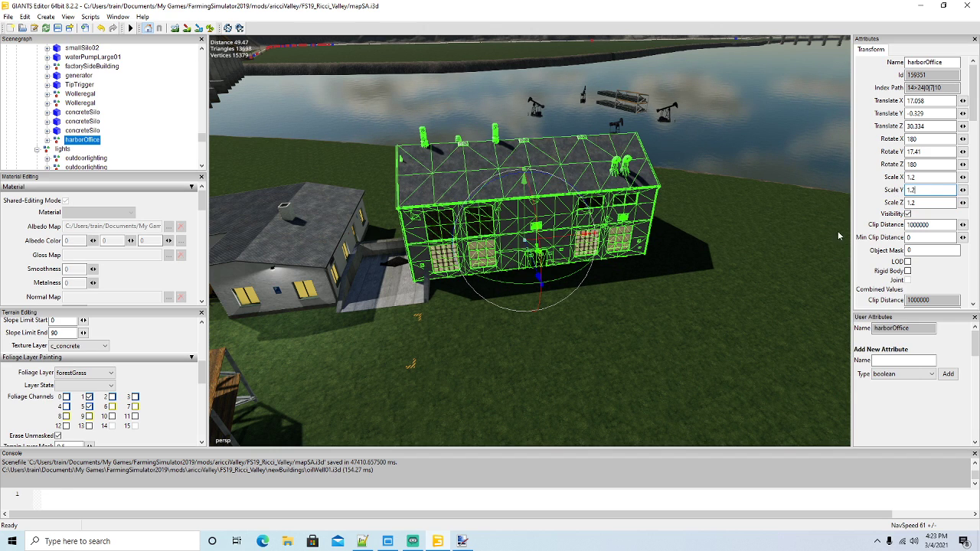
Shift the enlarged harborOffice away from the ramp to about X 14.93, Z 29.67 and lower it to about Y -0.44
left_click_drag(570, 239, 589, 239)
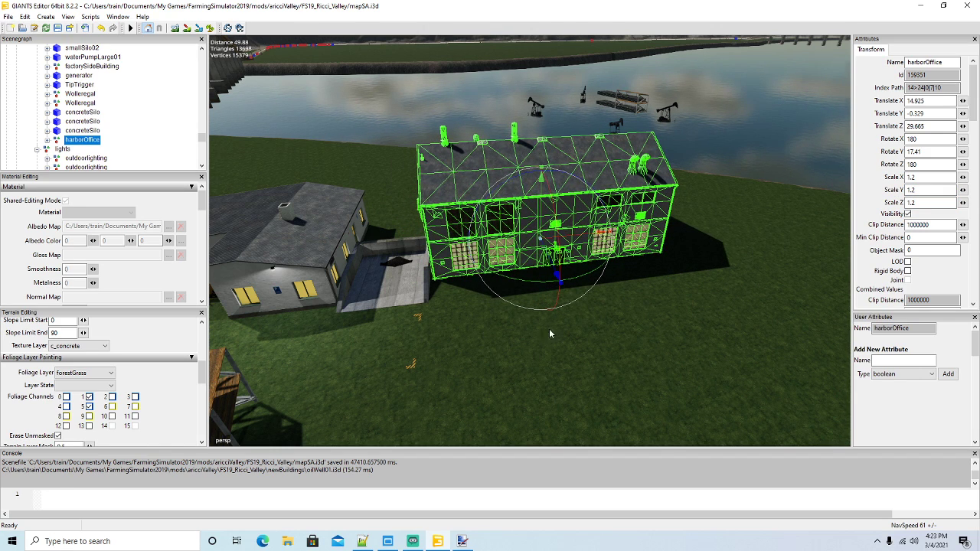
scroll(549, 333, "up", 10)
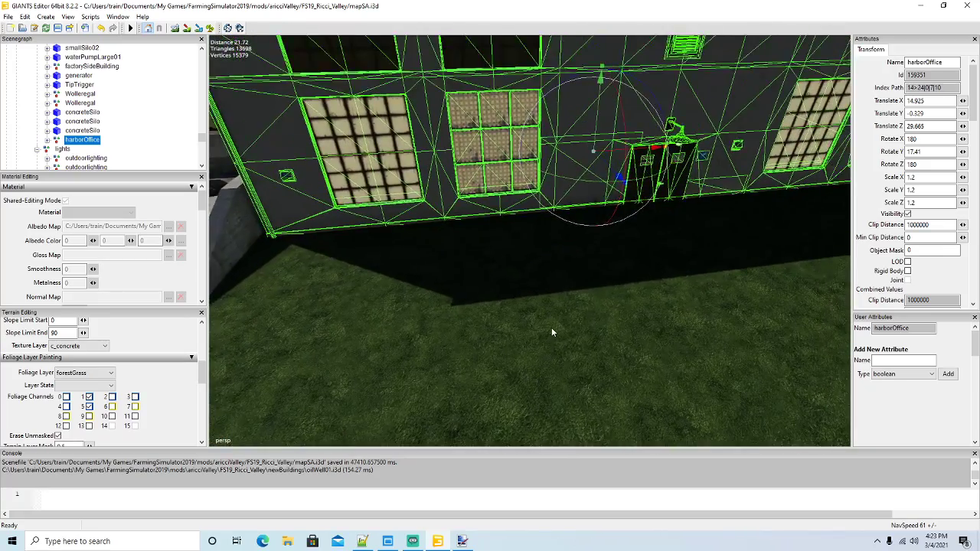
right_click_drag(551, 332, 582, 161)
left_click_drag(587, 143, 588, 144)
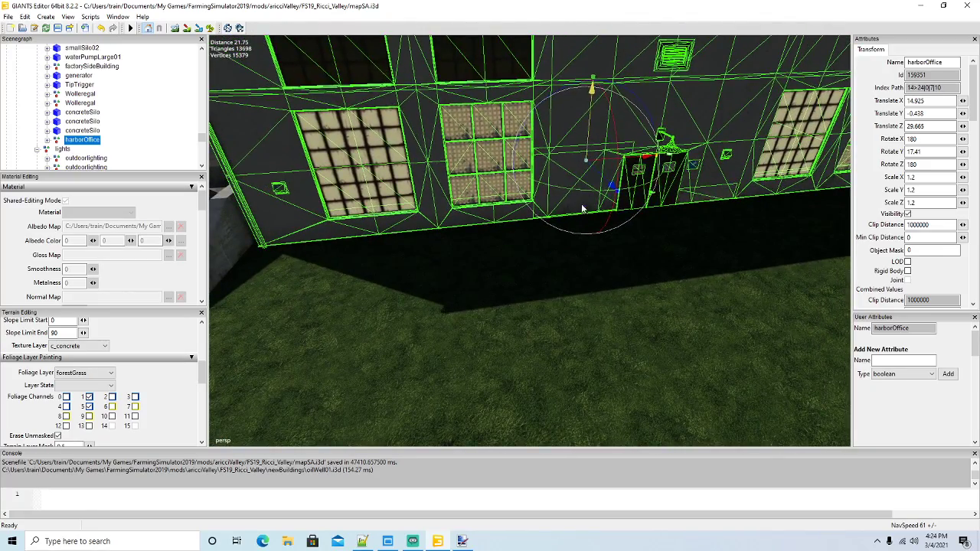
Move the harborOffice back toward the water behind the ramp, to about X 13.06, Z 37.18
scroll(582, 208, "down", 10)
left_click_drag(577, 222, 668, 200, "alt")
scroll(513, 221, "up", 5)
scroll(513, 221, "up", 4)
scroll(663, 225, "down", 5)
scroll(667, 199, "up", 6)
scroll(573, 240, "down", 6)
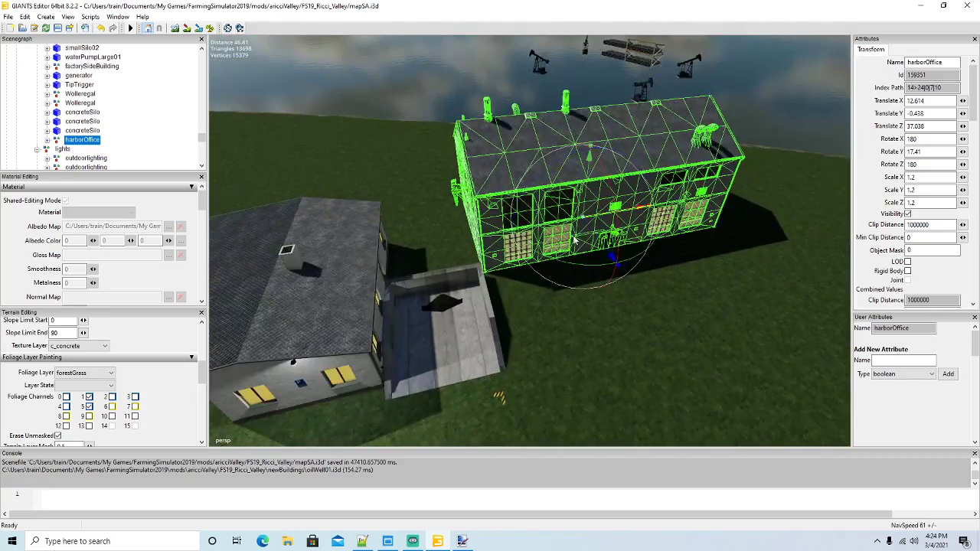
left_click_drag(610, 220, 609, 225)
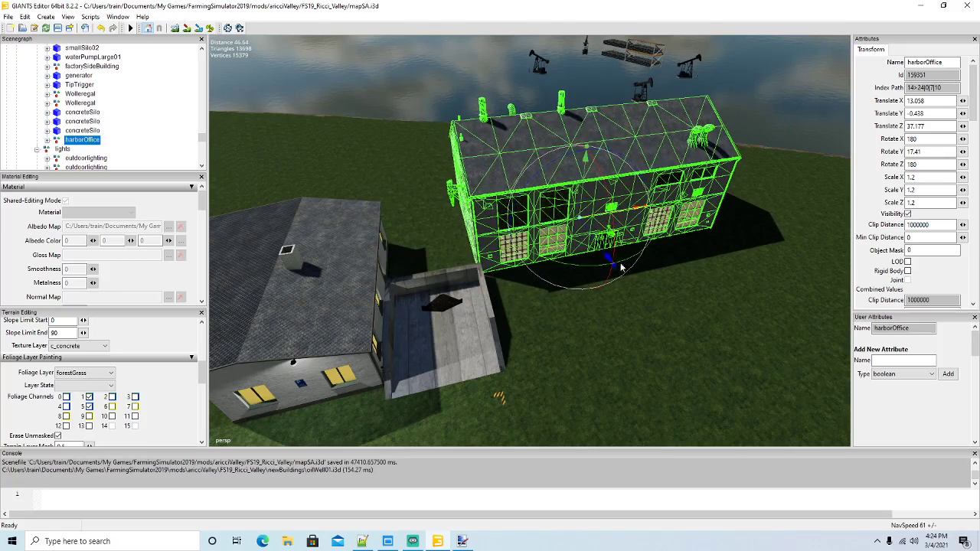
Nudge the harborOffice slightly forward to about X 13.18, Z 36.78, checking its clearance from the concrete ramp
right_click_drag(622, 267, 786, 249)
scroll(787, 229, "up", 5)
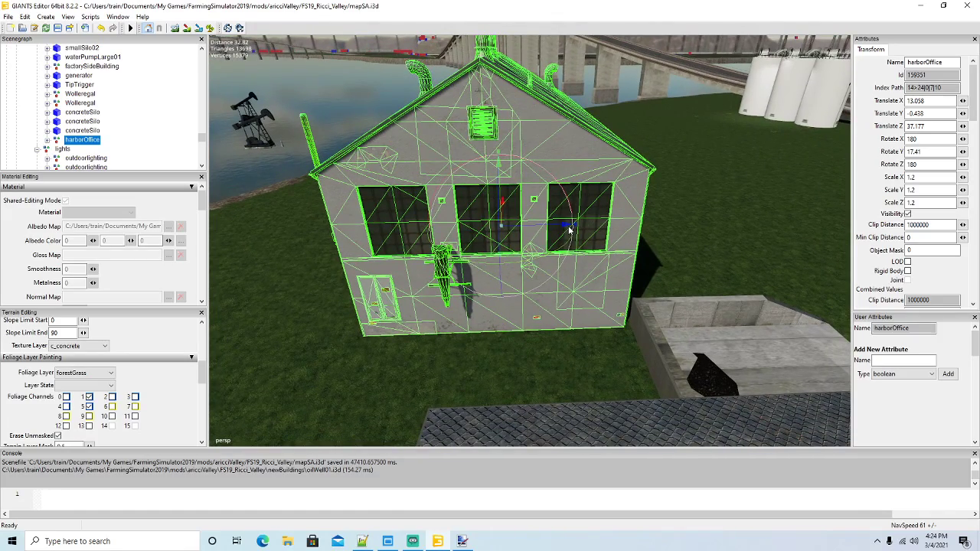
left_click_drag(569, 228, 573, 227)
right_click_drag(634, 279, 369, 248)
scroll(675, 229, "up", 5)
scroll(425, 279, "down", 5)
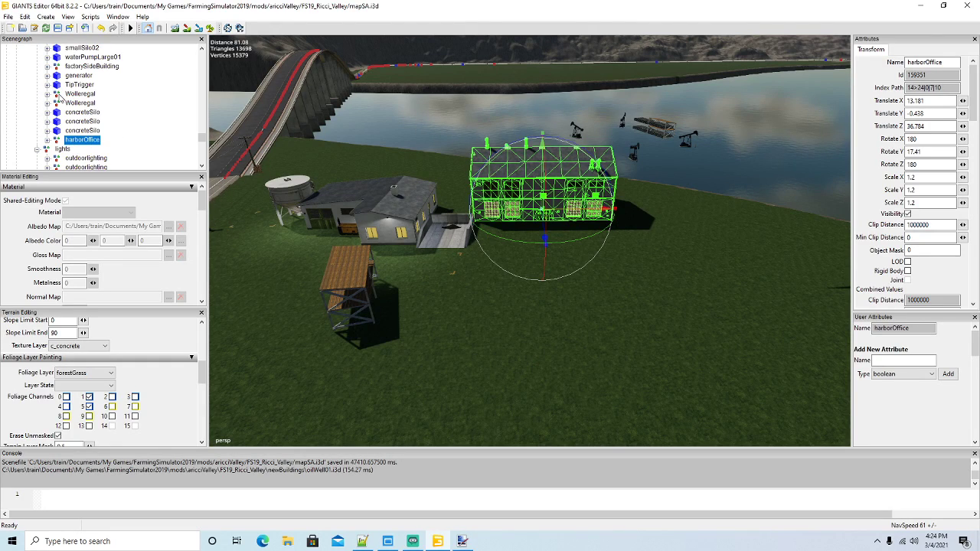
Move the Wolleregal rack in front of the harborOffice to about X 34.43, Z 14.84, and rotate it to about 76.35° in Y
left_click(348, 287)
left_click_drag(390, 329, 439, 271)
left_click_drag(354, 288, 454, 300)
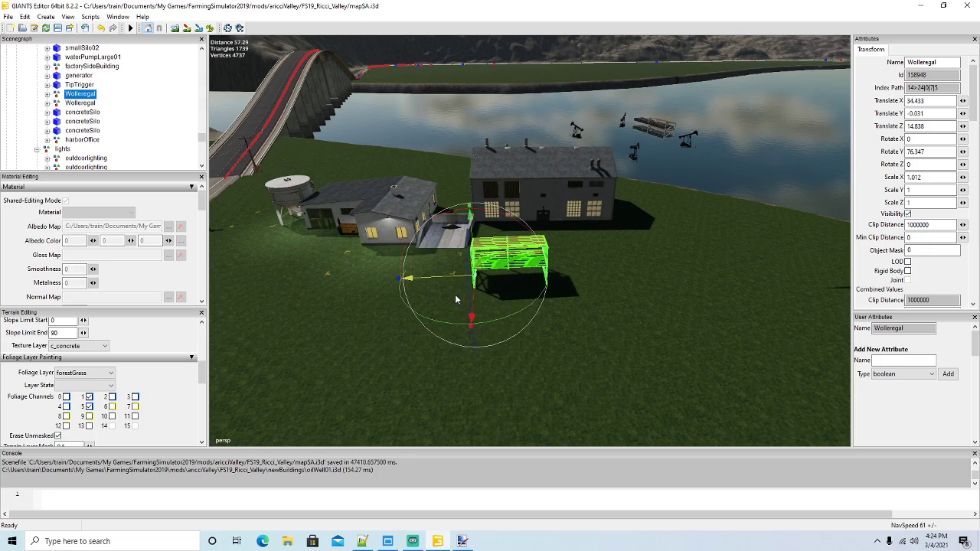
Move the Wolleregal rack against the harborOffice's front wall beside the concrete ramp, to about X 28.38, Z 31.62
right_click_drag(455, 299, 434, 348)
scroll(518, 302, "up", 3)
left_click_drag(432, 344, 427, 347, "alt")
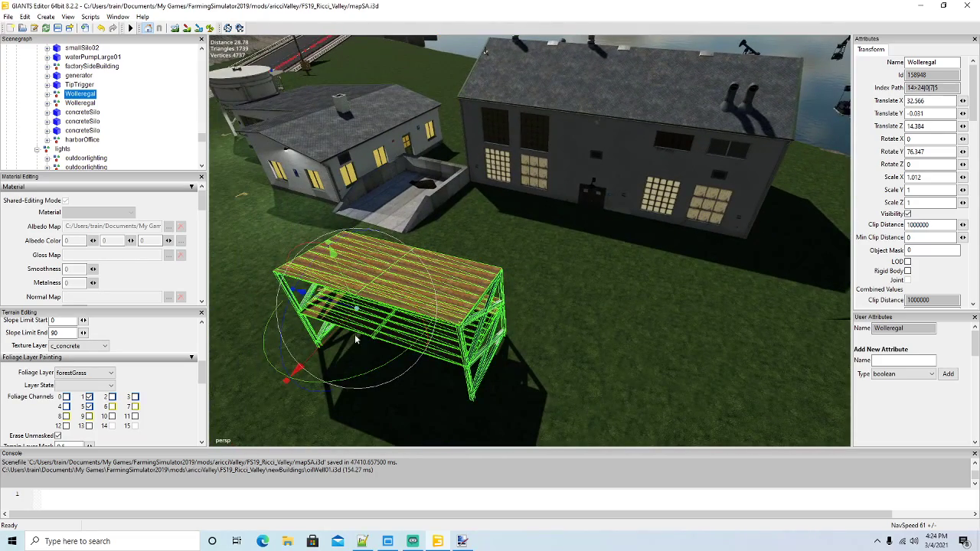
left_click_drag(298, 369, 509, 198)
left_click_drag(594, 271, 809, 280, "alt")
scroll(542, 223, "up", 3)
scroll(662, 219, "up", 3)
scroll(809, 285, "down", 5)
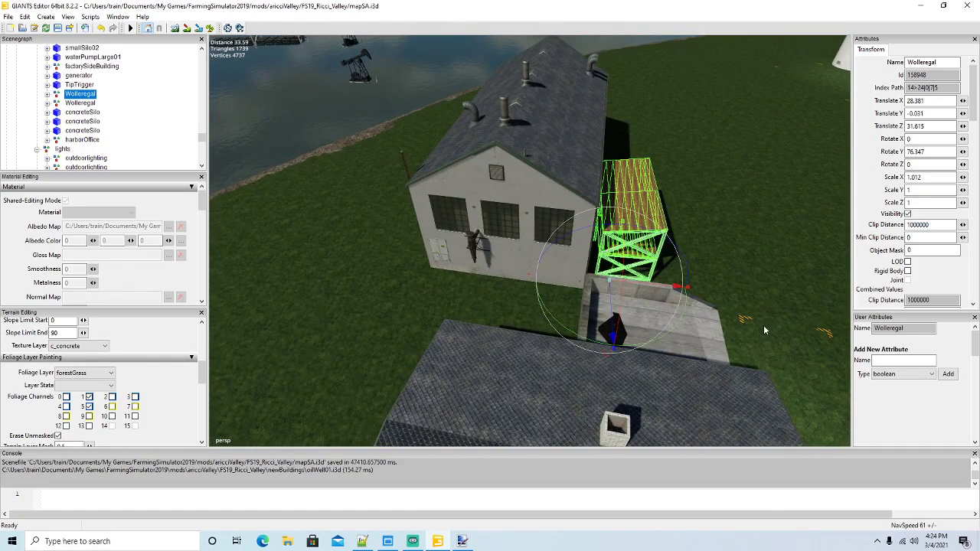
Rotate the Wolleregal rack parallel to the harborOffice wall by setting its Y rotation to 70
left_click_drag(763, 325, 748, 331, "alt")
left_click_drag(686, 320, 743, 281)
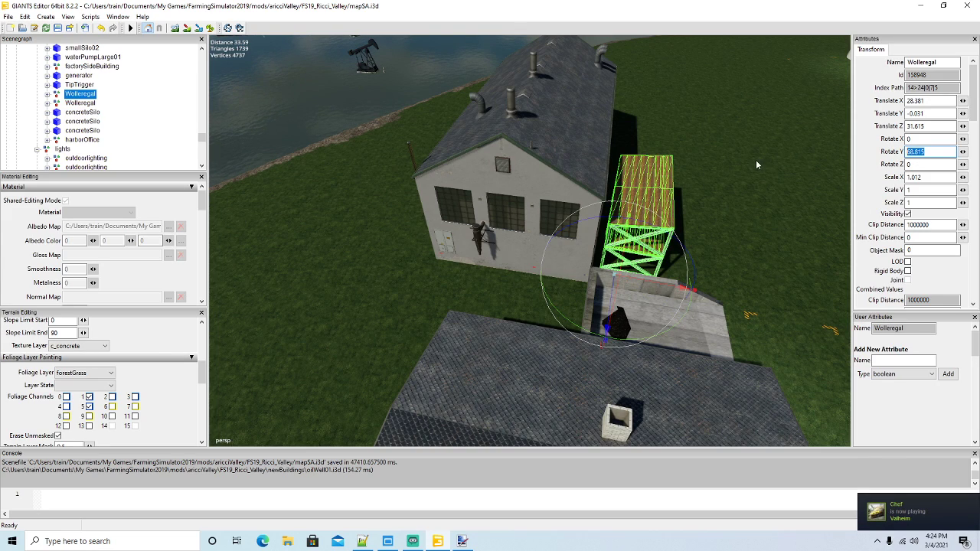
type("68")
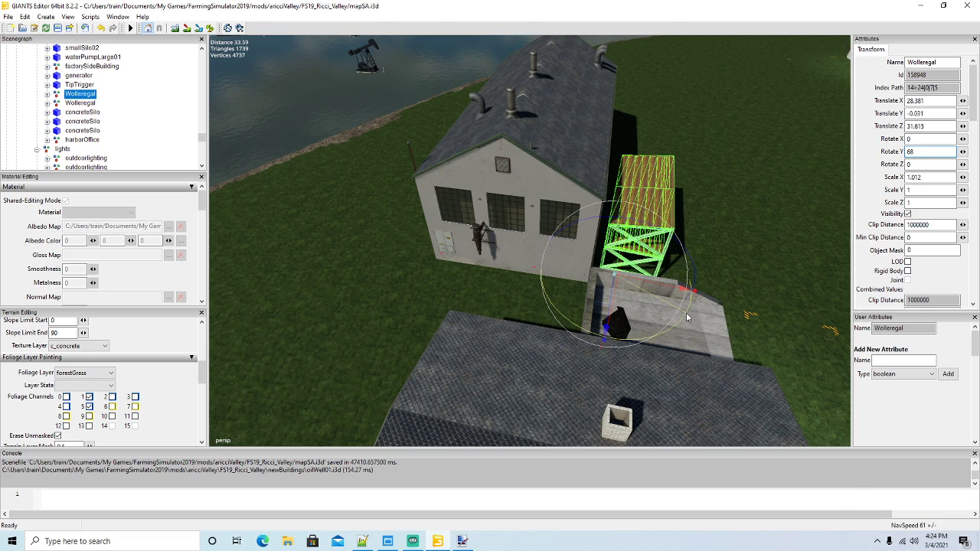
left_click_drag(687, 319, 689, 317)
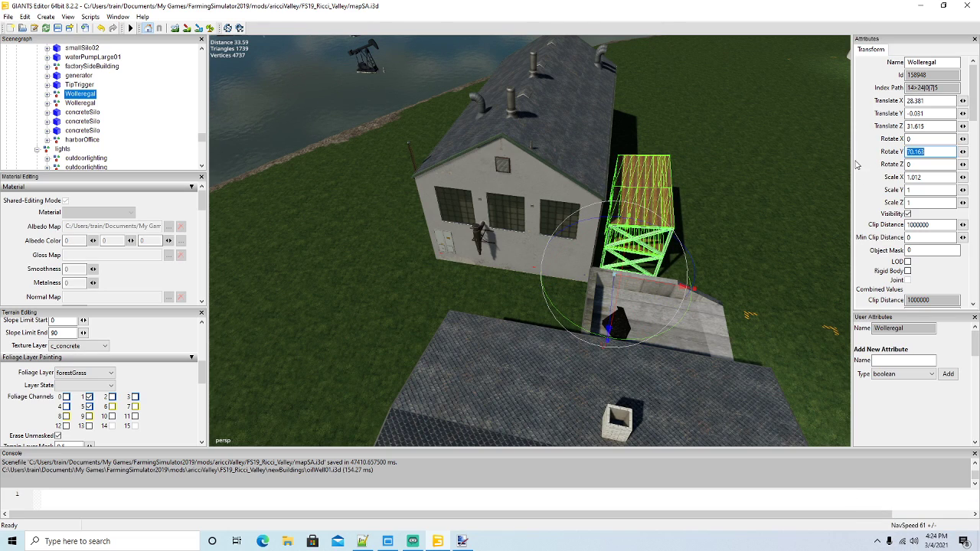
type("70")
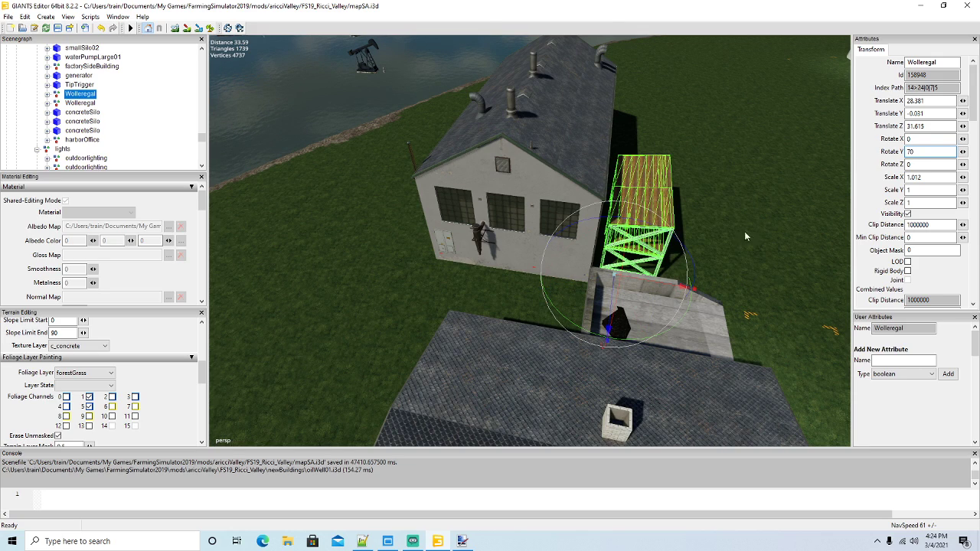
Duplicate the Wolleregal rack and place the copy end to end along the harborOffice wall, at about X 18.11, Z 27.88
left_click_drag(735, 251, 540, 266, "alt")
scroll(788, 200, "up", 2)
scroll(551, 296, "down", 3)
scroll(549, 338, "up", 3)
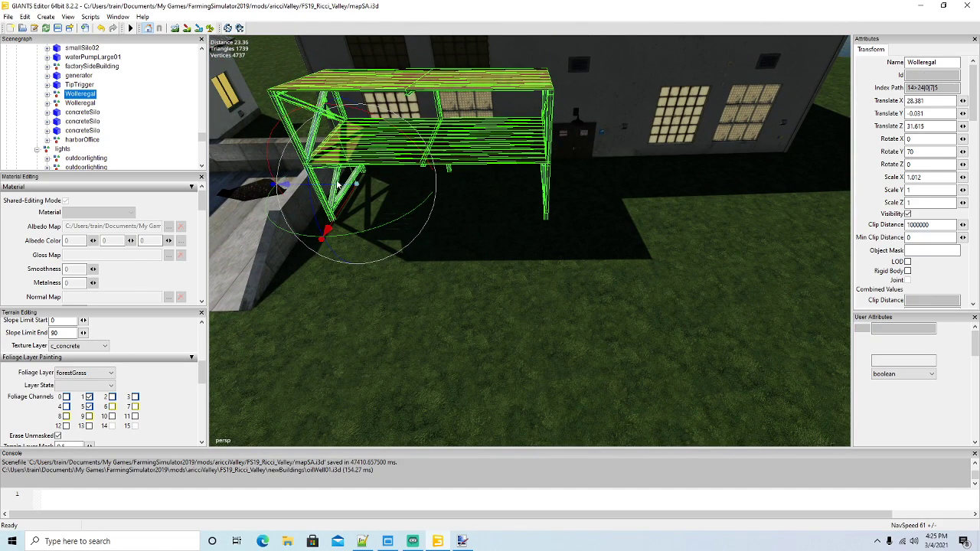
key("ctrl+d")
left_click_drag(335, 186, 531, 206)
Delete the leftover Wolleregal rack standing in the water among the offshore oil wells
scroll(391, 246, "down", 10)
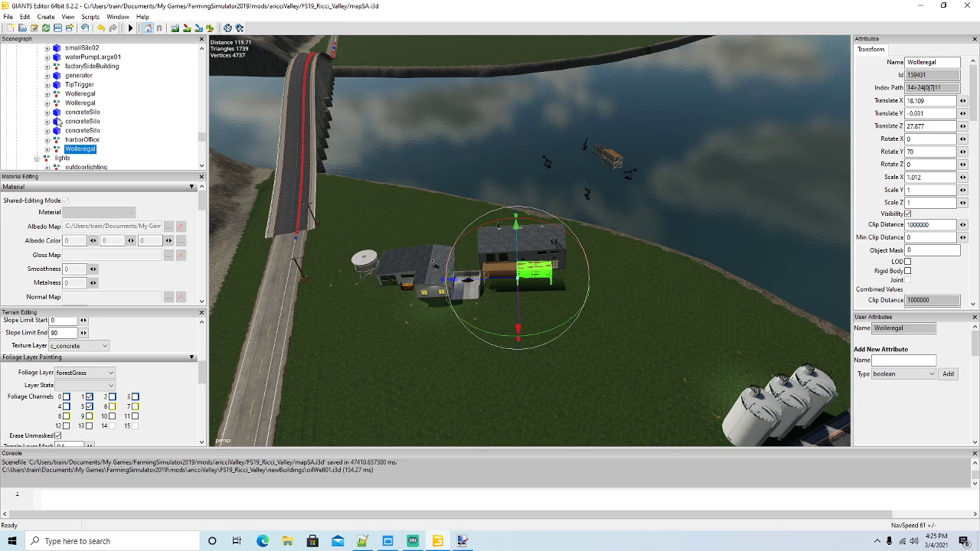
left_click(58, 104)
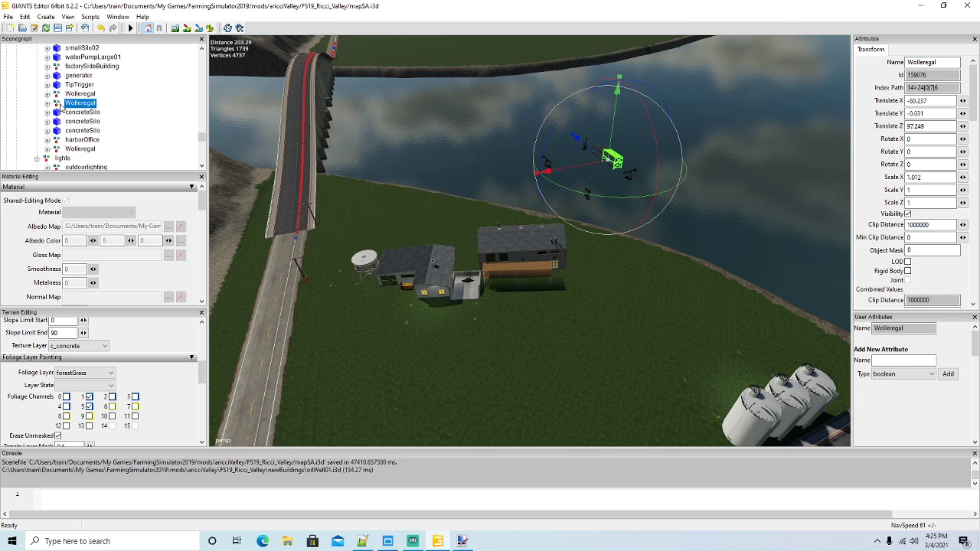
key("Delete")
Turn the drillPipe visibilityNodes roughly parallel to the racks and move them ashore to about X 21.82, Z 4.37
scroll(97, 114, "up", 8)
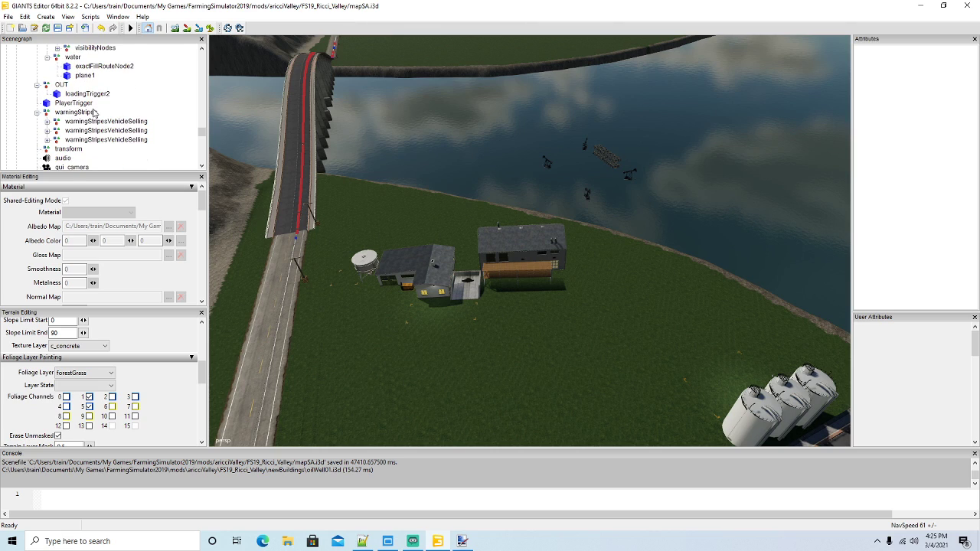
scroll(95, 114, "up", 2)
left_click(69, 87)
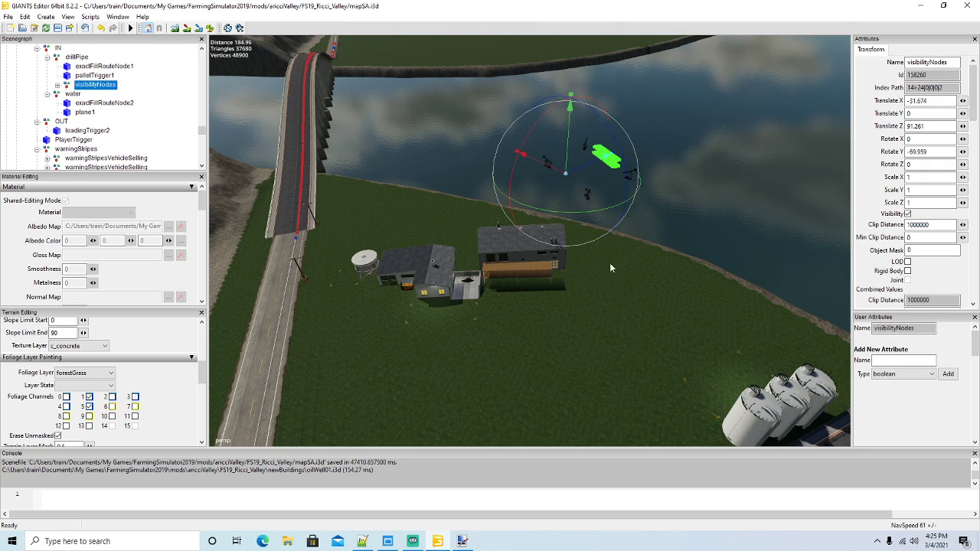
left_click_drag(567, 212, 638, 204)
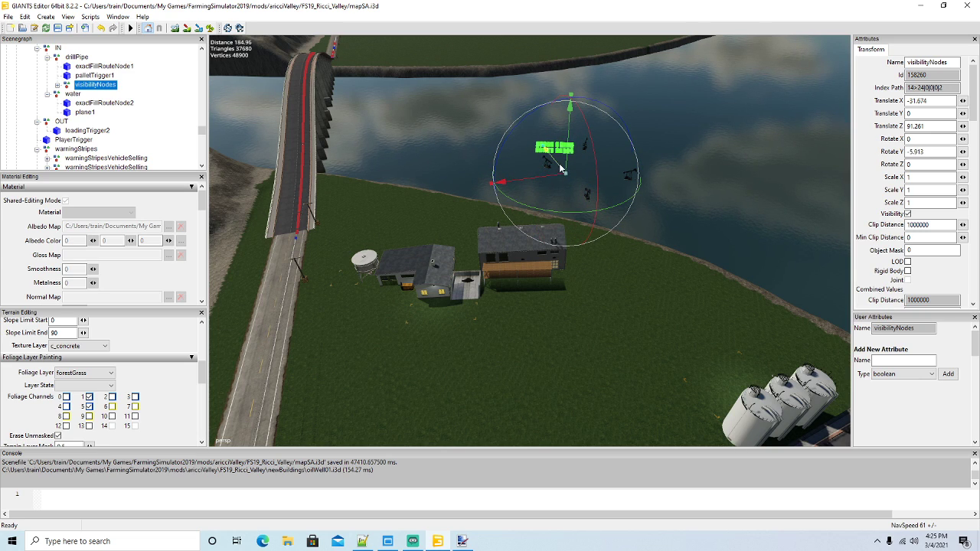
left_click_drag(562, 170, 419, 374)
scroll(564, 384, "up", 3)
scroll(565, 386, "up", 5)
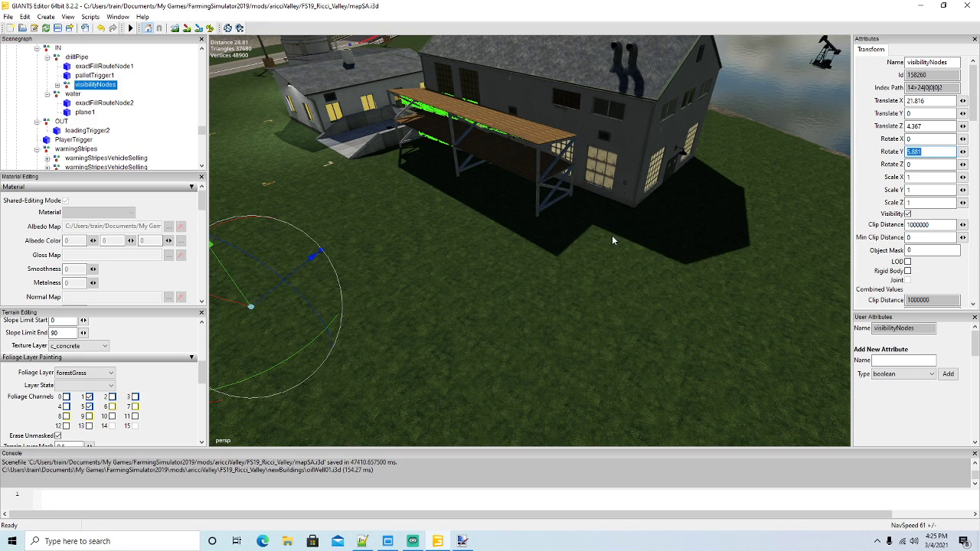
Set the visibilityNodes' Y rotation to 0 and shift them to about Z -0.74 so the pipe bundles fit the rack shelves
type("0")
key("Return")
left_click_drag(435, 323, 363, 305, "alt")
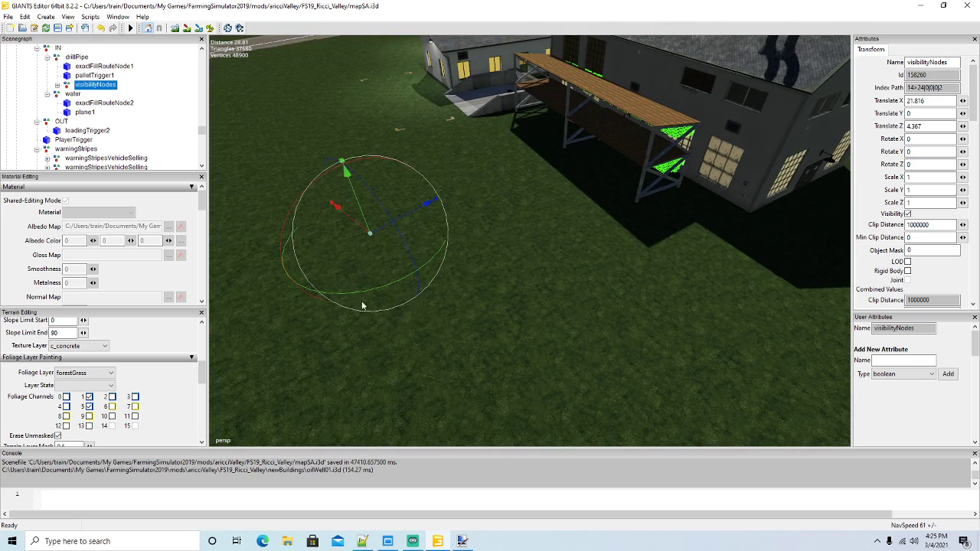
left_click_drag(387, 231, 318, 261)
left_click_drag(427, 312, 585, 272, "alt")
scroll(408, 277, "up", 3)
scroll(416, 257, "up", 4)
scroll(518, 288, "down", 5)
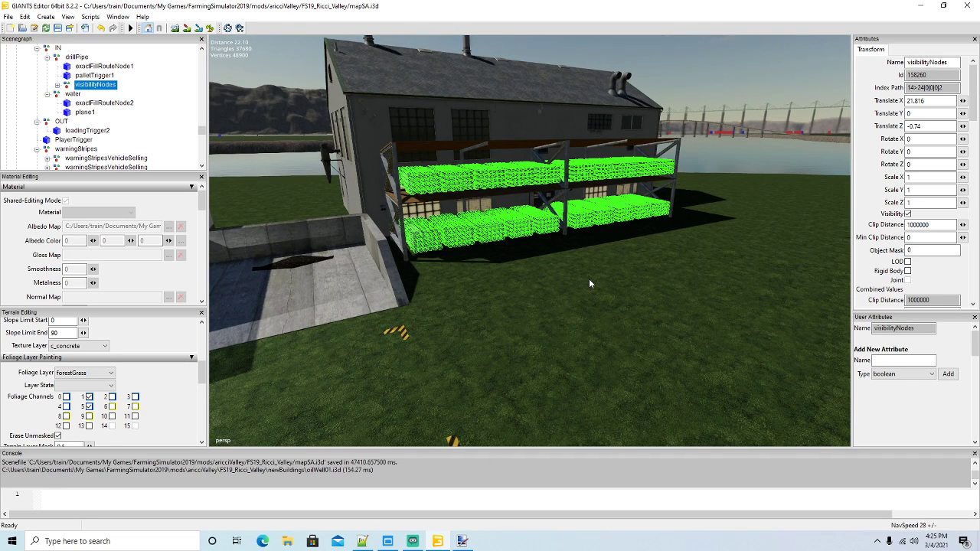
Lower the visibilityNodes to Y -0.1 so the pipe pallets sit closer to the rack shelves
key("minus")
key("w")
right_click_drag(602, 298, 414, 232)
key("s")
key("w")
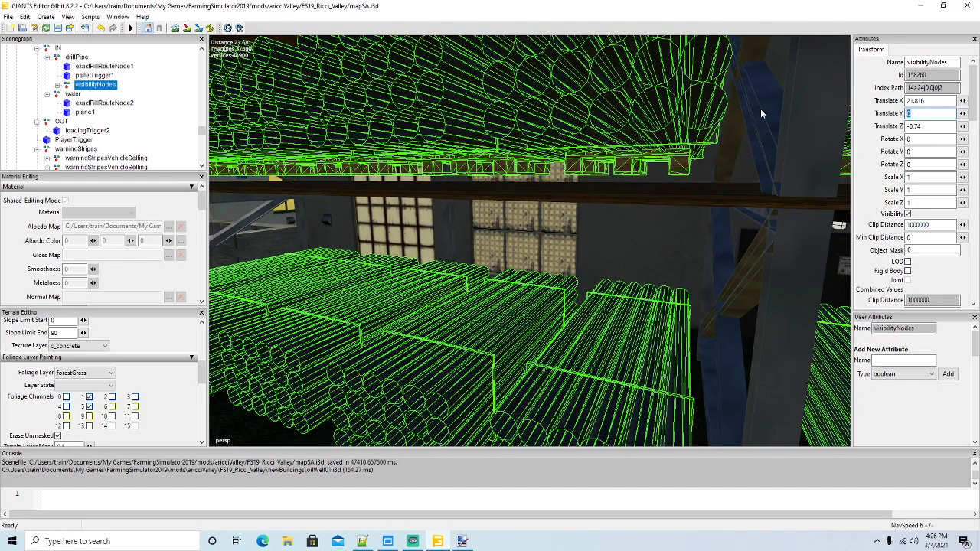
type("-0.02")
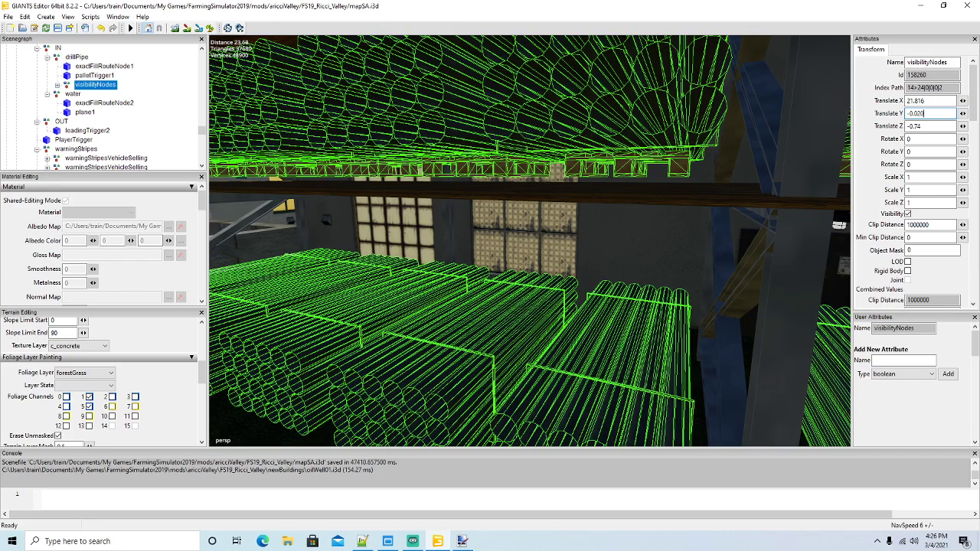
key("BackSpace")
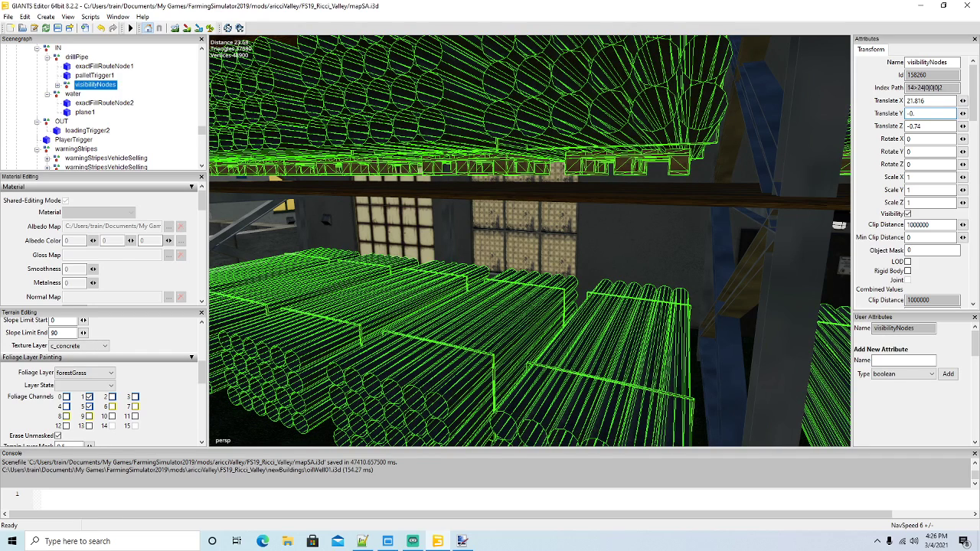
type("1")
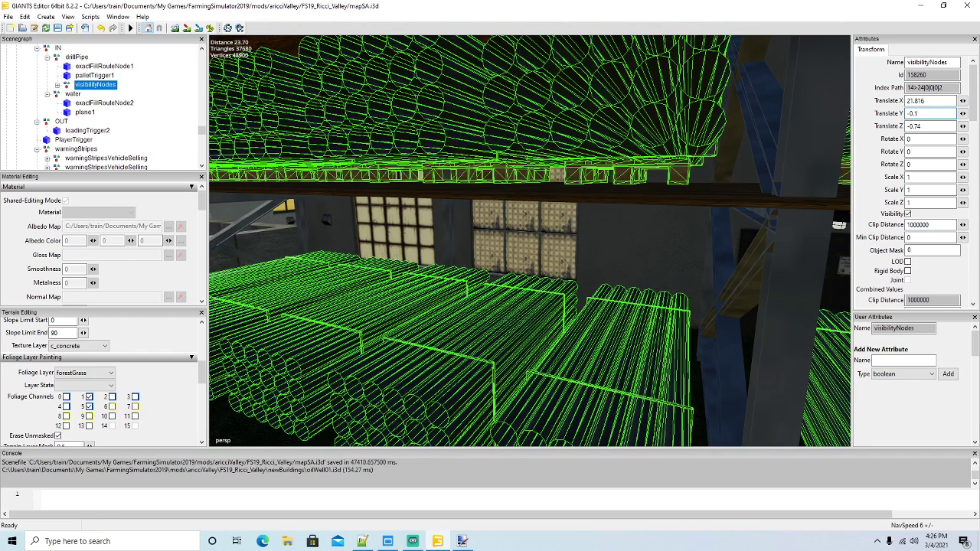
Examine the lowered pipe pallets at the base of the rack and their clearance above the ground
scroll(683, 226, "down", 3)
left_click_drag(683, 226, 555, 275, "alt")
scroll(656, 268, "down", 3)
scroll(819, 287, "up", 4)
scroll(726, 279, "up", 3)
scroll(591, 261, "down", 3)
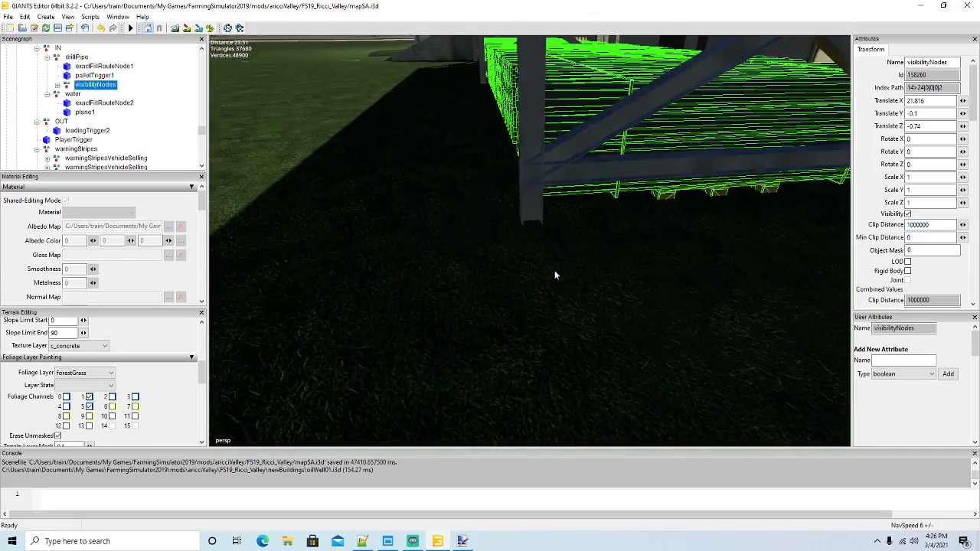
scroll(556, 275, "down", 3)
scroll(555, 274, "down", 8)
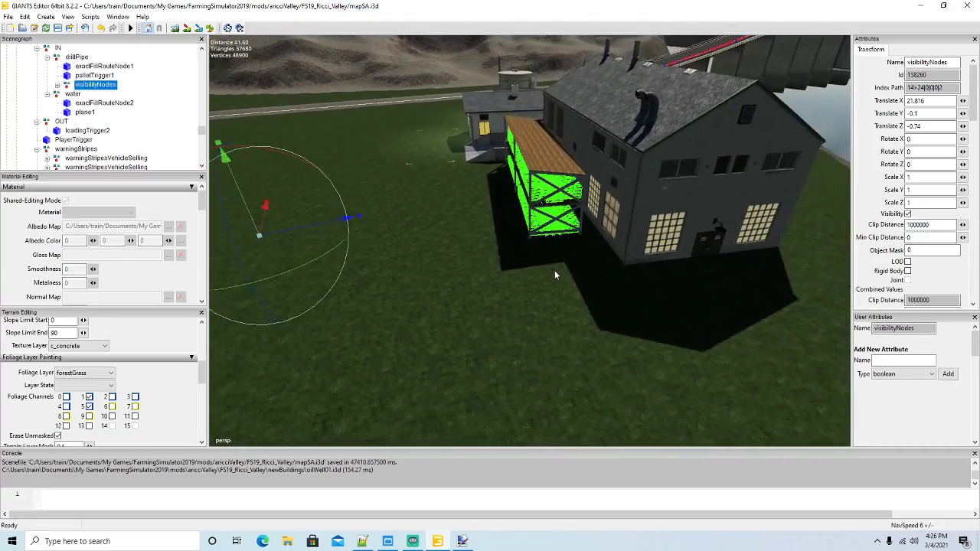
Examine the harborOffice, neighbouring buildings and offshore oil wells from the shore and water sides
left_click_drag(556, 275, 485, 276, "alt")
scroll(661, 255, "up", 6)
scroll(653, 245, "up", 3)
scroll(653, 245, "up", 3)
scroll(613, 244, "up", 3)
scroll(613, 244, "up", 2)
scroll(510, 245, "up", 3)
scroll(386, 301, "down", 5)
scroll(520, 279, "up", 3)
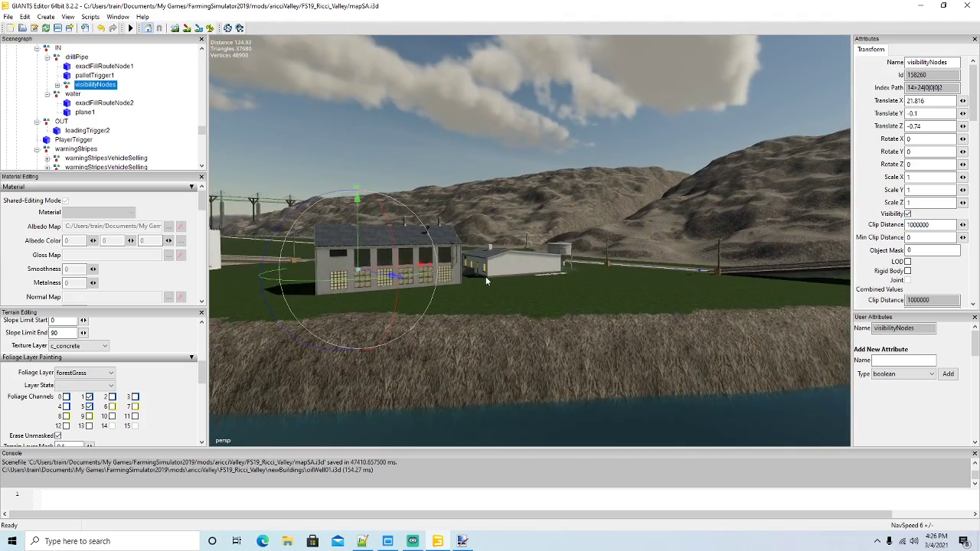
scroll(486, 276, "up", 3)
scroll(485, 276, "up", 6)
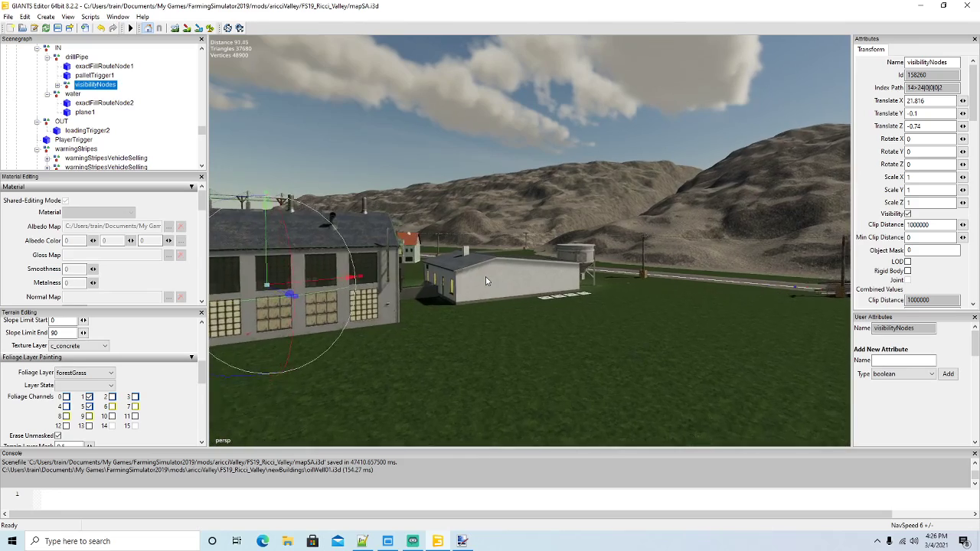
left_click_drag(485, 276, 365, 355, "alt")
scroll(364, 354, "down", 4)
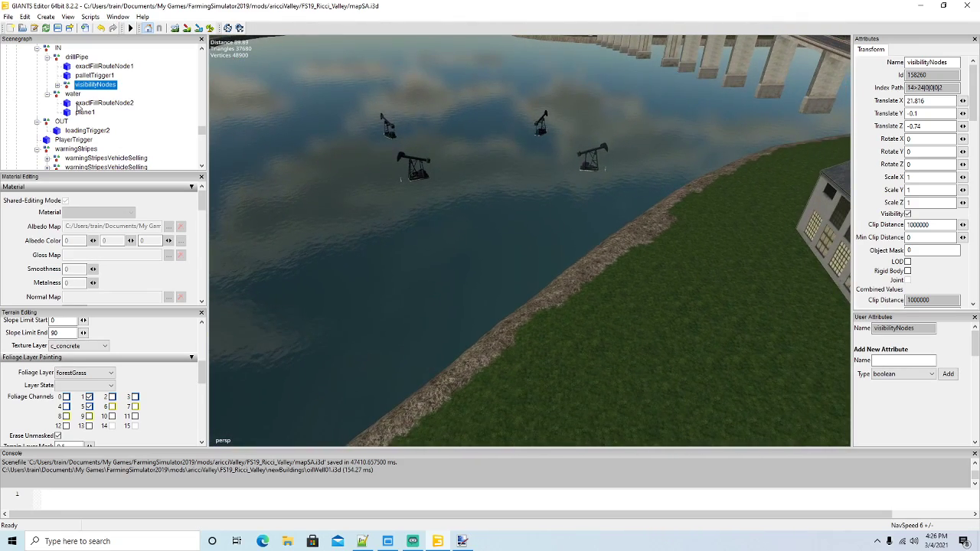
Go through the objects in the house group one by one, from smallSilo02 to the second Wolleregal, to identify each in the scene
scroll(78, 96, "up", 1)
scroll(79, 98, "down", 4)
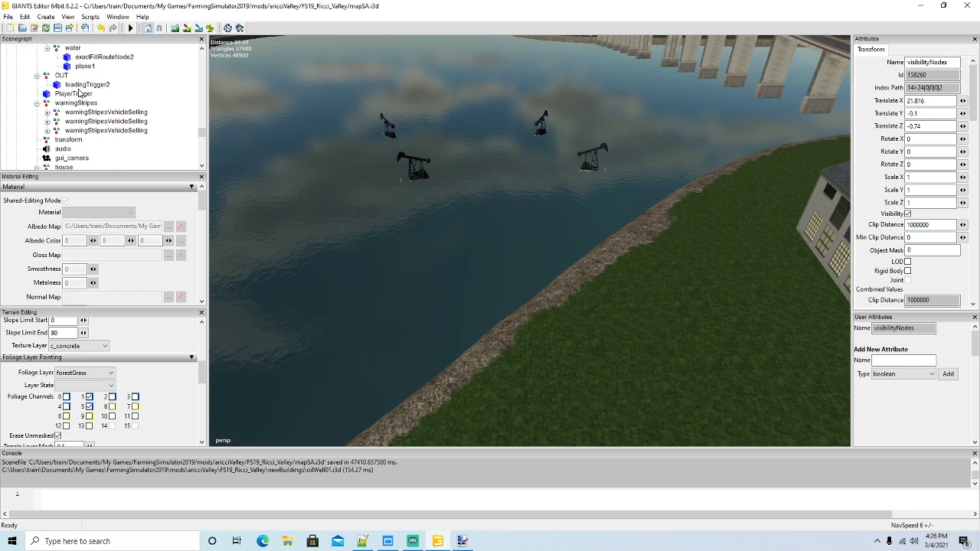
scroll(81, 90, "down", 2)
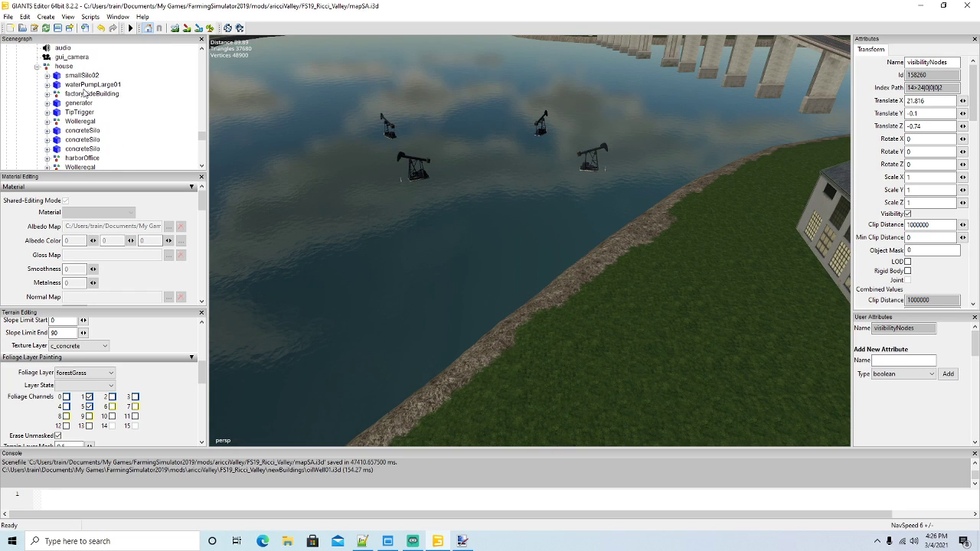
left_click(80, 75)
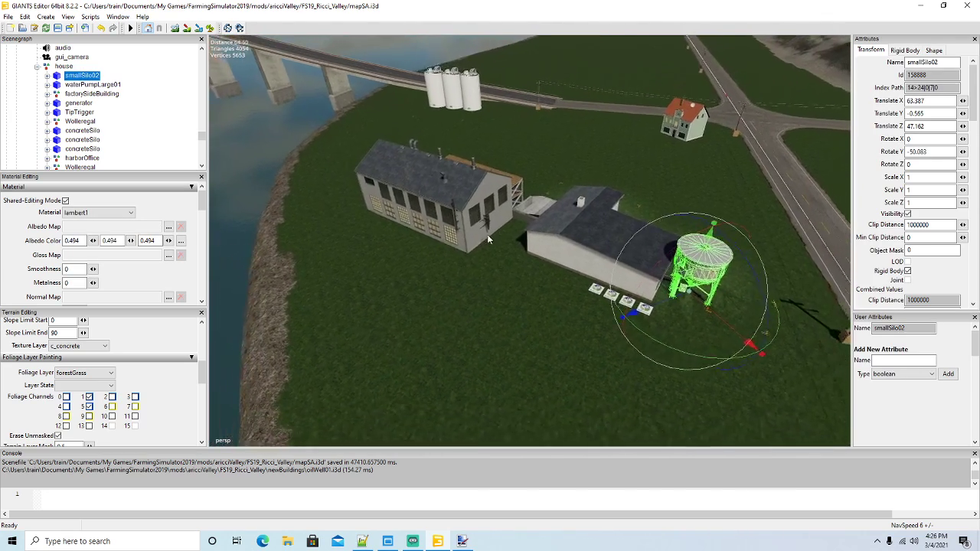
left_click(59, 87)
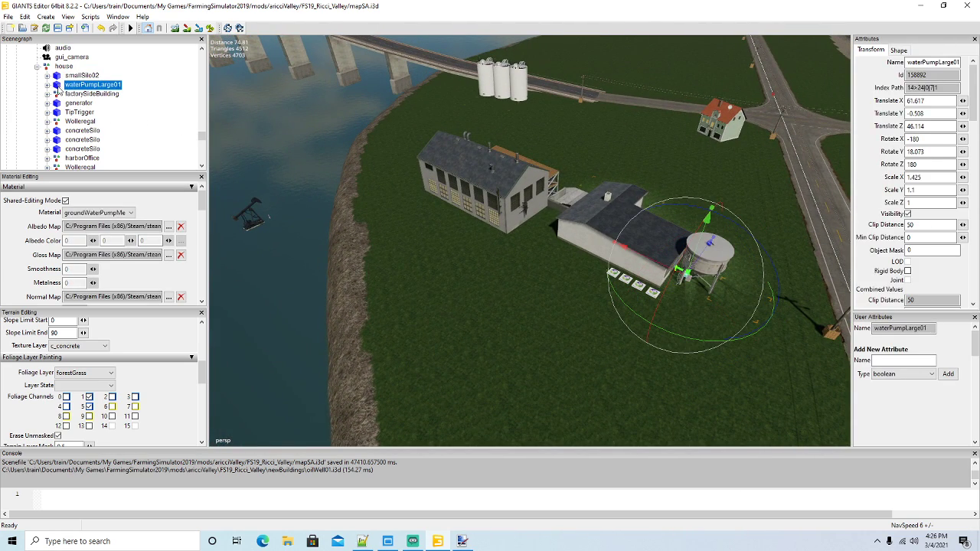
left_click(59, 95)
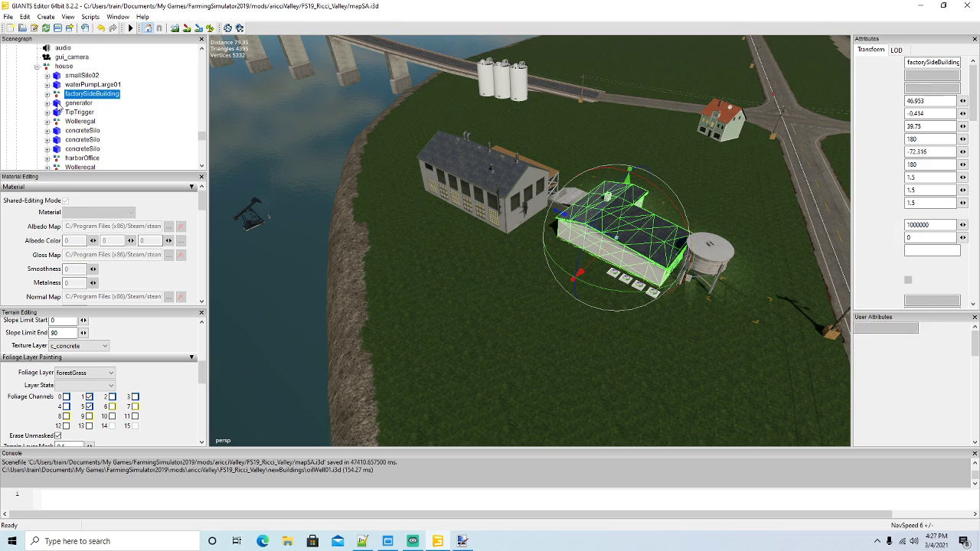
left_click(58, 105)
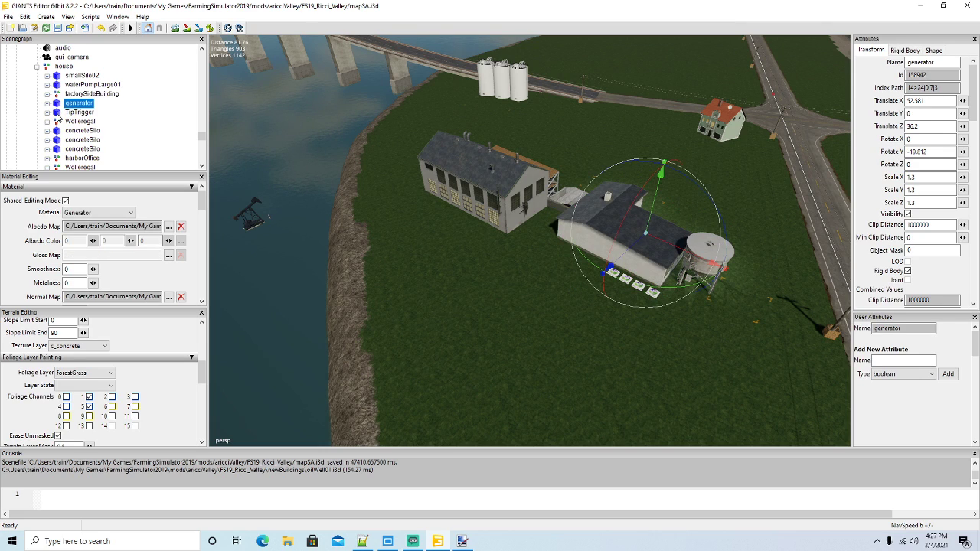
left_click(58, 113)
left_click(57, 122)
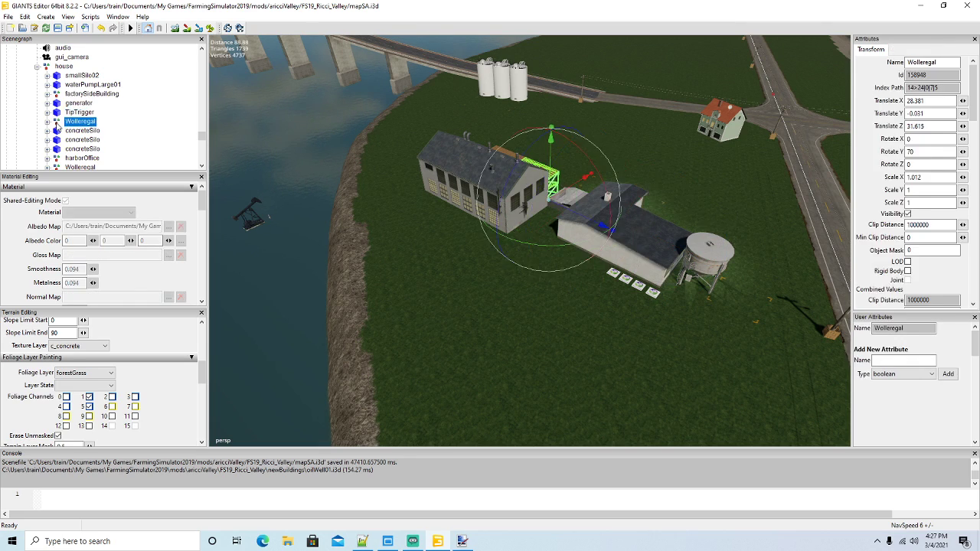
left_click(56, 132)
left_click(57, 140)
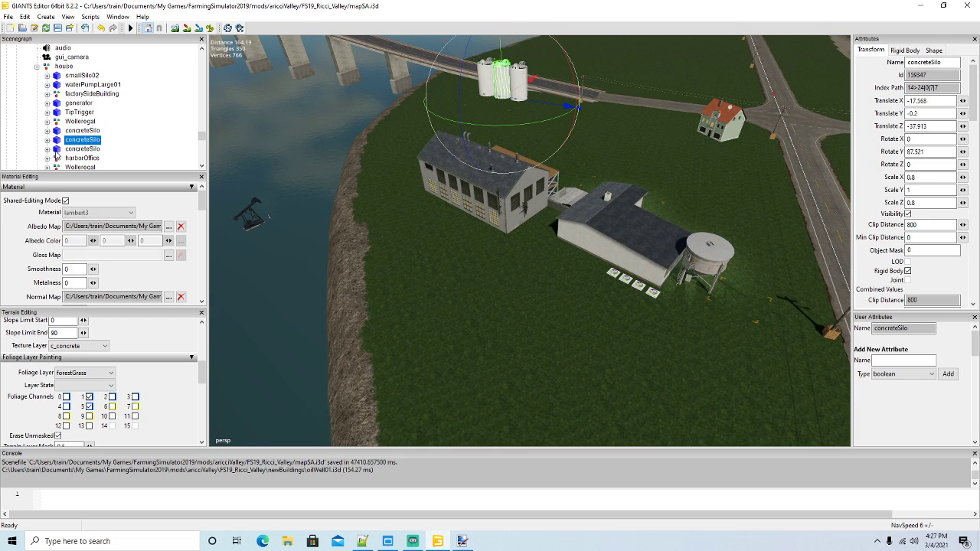
left_click(56, 149)
scroll(59, 142, "down", 2)
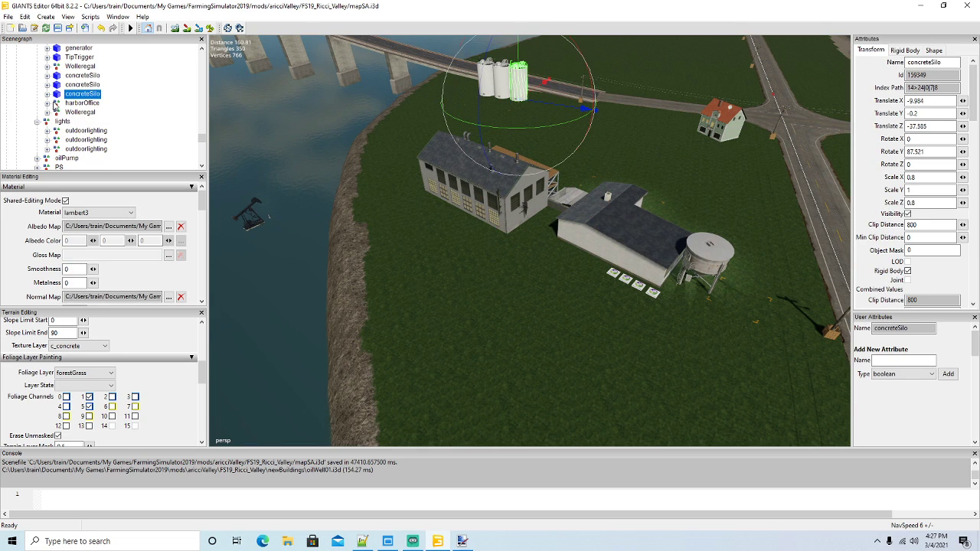
left_click(56, 103)
left_click(58, 113)
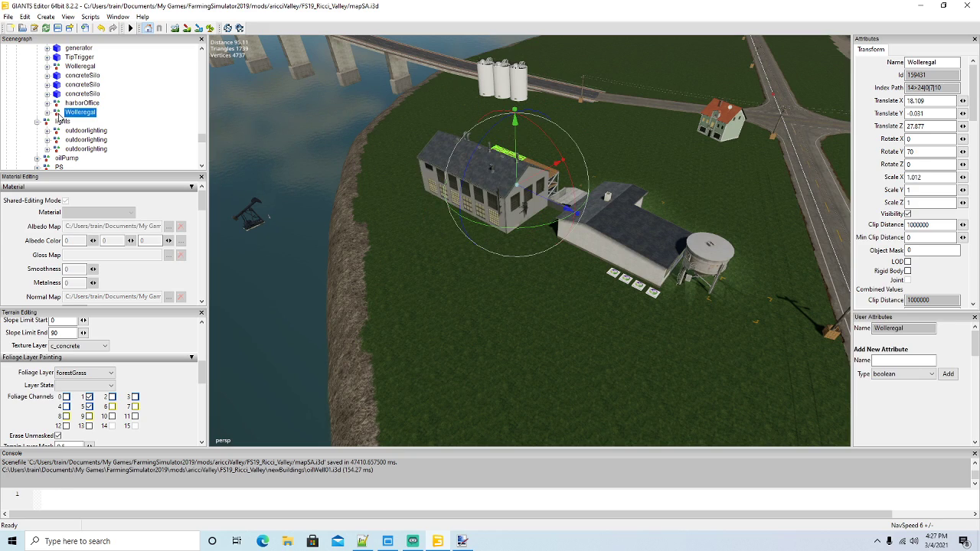
scroll(116, 141, "down", 2)
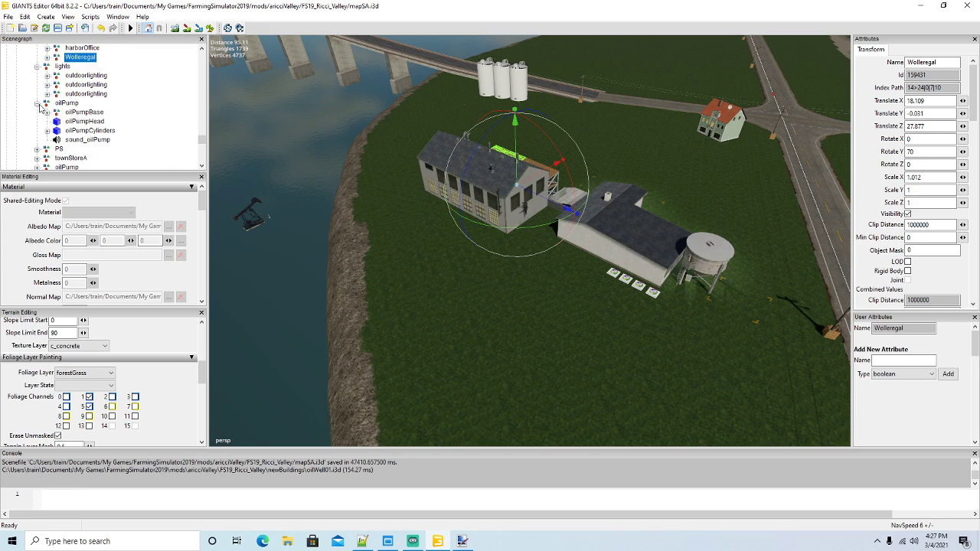
Move the oilPump listed below the lights group out of the water onto the grassy shore, at about X 21.7, Z 77.5
left_click(37, 108)
left_click(49, 104)
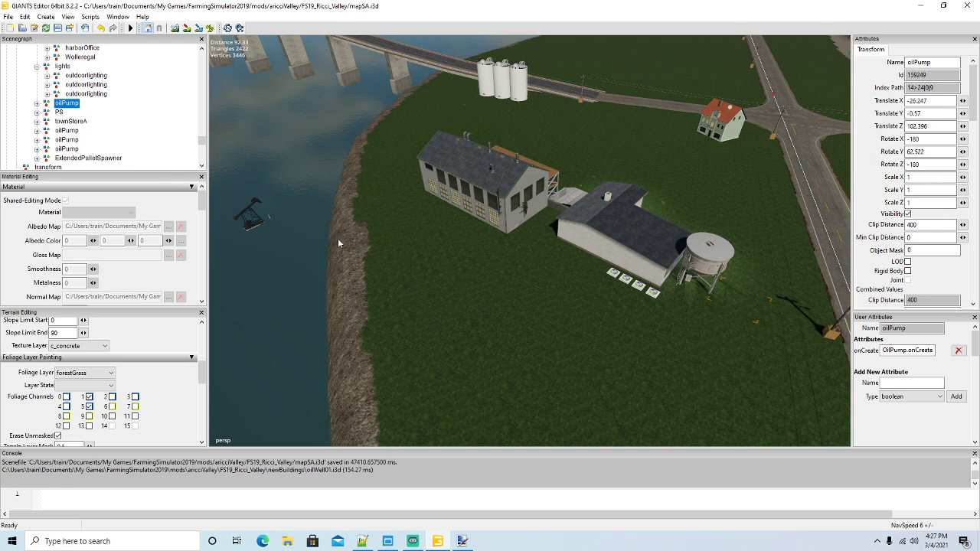
key("f")
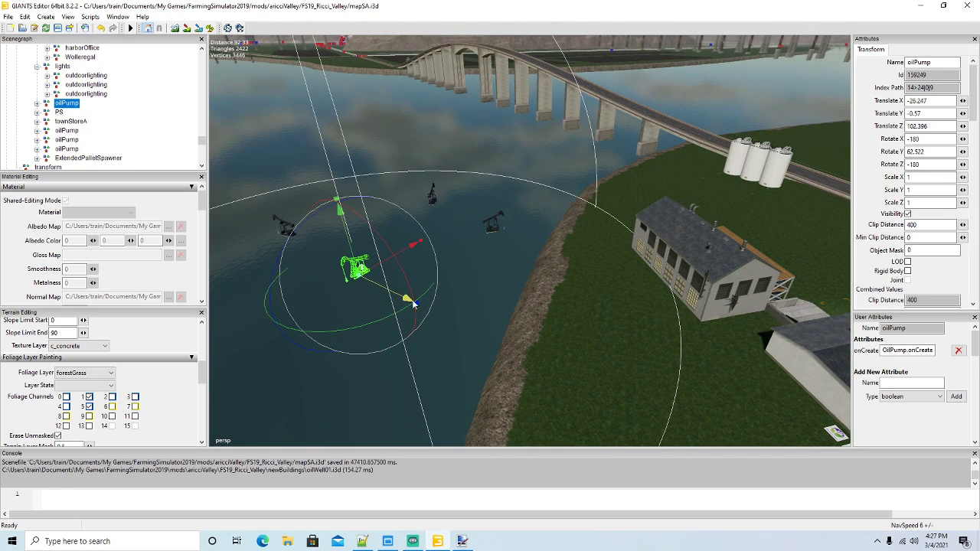
left_click_drag(412, 303, 660, 414)
key("f")
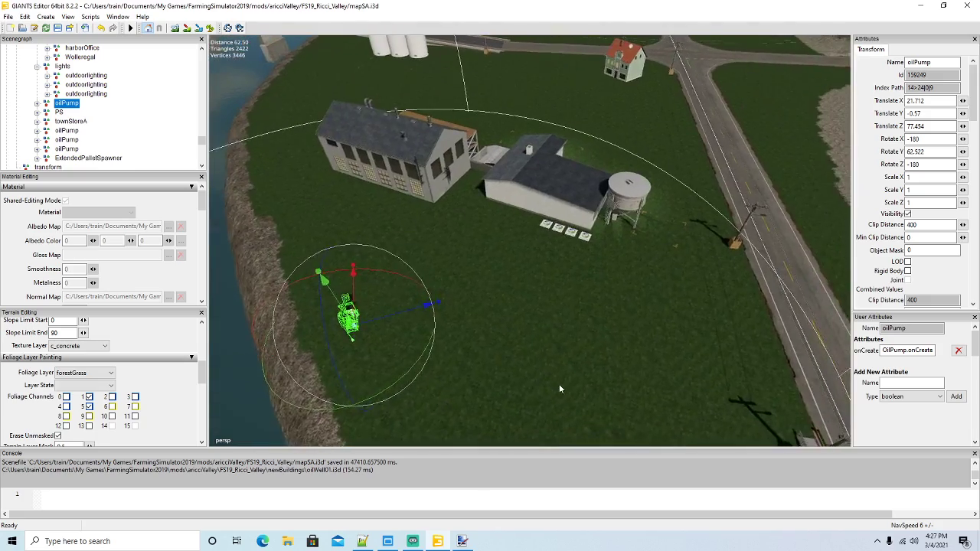
scroll(559, 389, "up", 6)
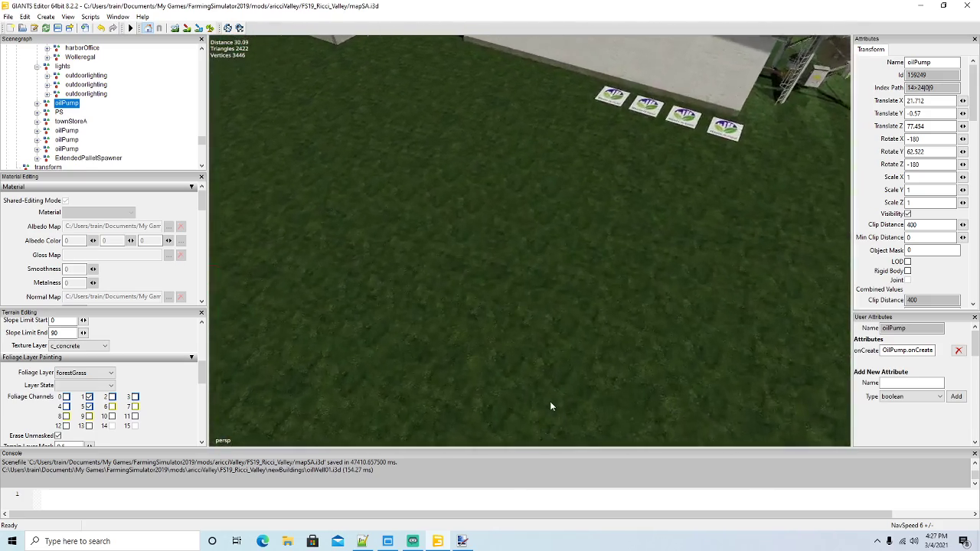
key("f")
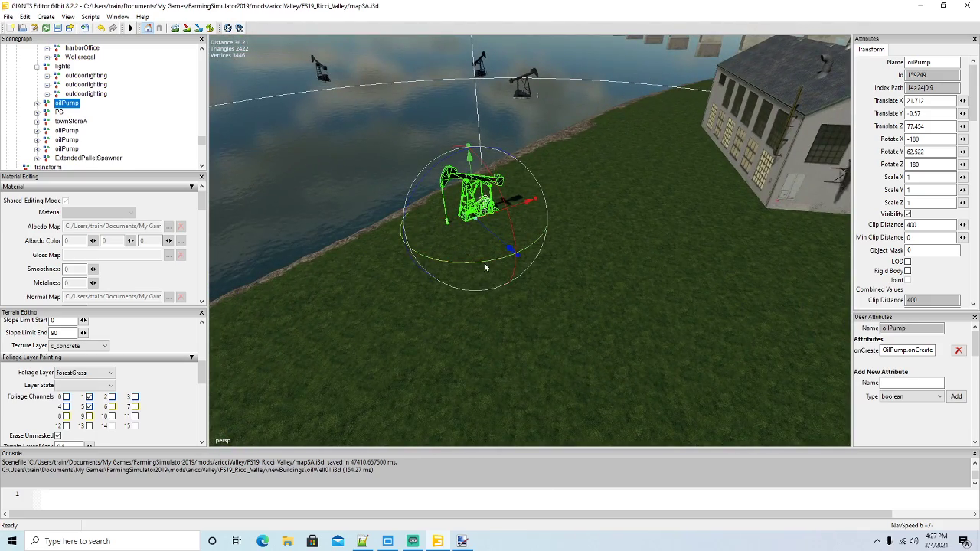
Turn the oilPump on the shore to about 34.9 degrees around Y and shift it to about X 20.8, Z 78.8
left_click_drag(484, 267, 508, 263)
scroll(481, 263, "down", 5)
left_click_drag(600, 211, 608, 215)
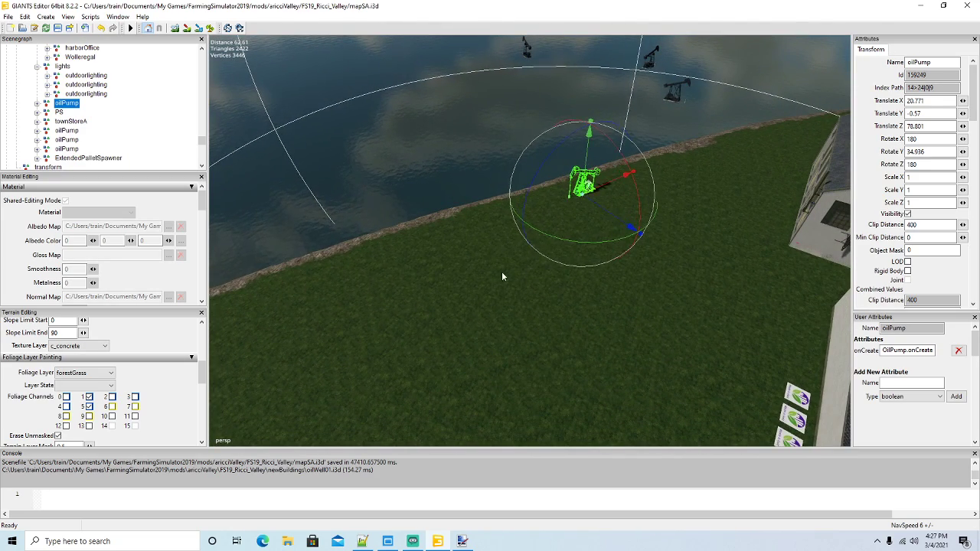
Bring the oilPump listed directly below townStoreA ashore to about X 49.2, Z 104.3, turned to about 33.7 degrees around Y
left_click_drag(502, 272, 572, 270, "alt")
scroll(572, 270, "down", 2)
left_click_drag(641, 194, 550, 258, "alt")
scroll(564, 268, "down", 2)
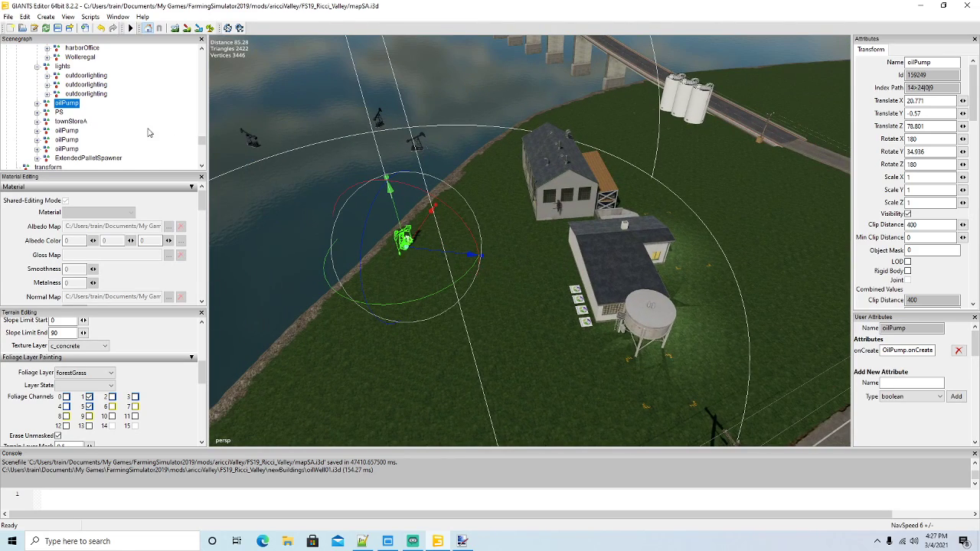
left_click(46, 132)
left_click_drag(283, 205, 329, 222, "alt")
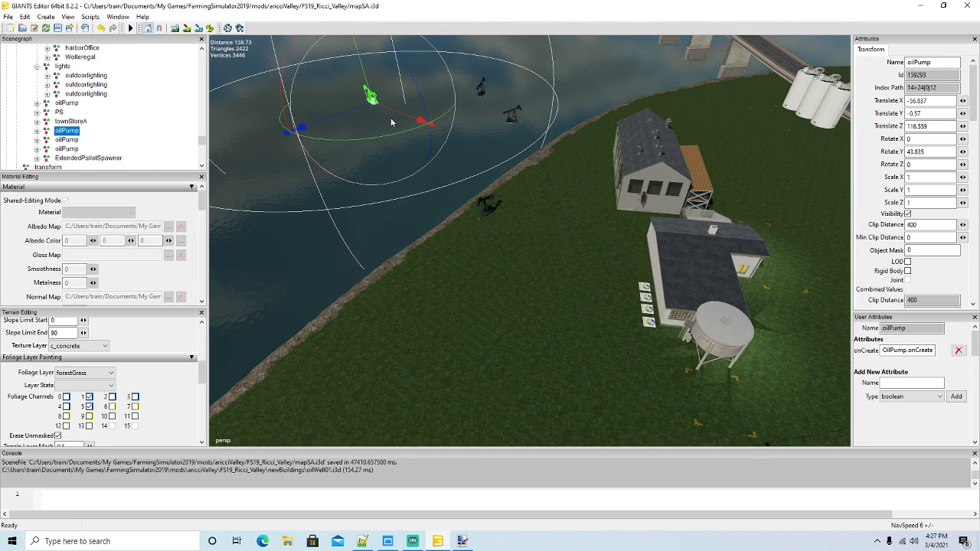
left_click_drag(395, 116, 646, 291)
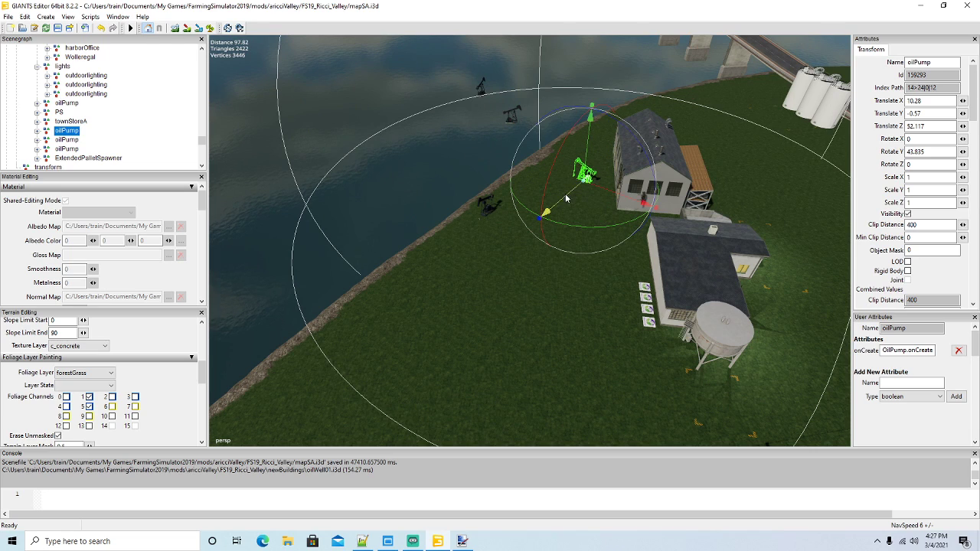
left_click_drag(566, 199, 267, 350)
left_click_drag(428, 415, 454, 320)
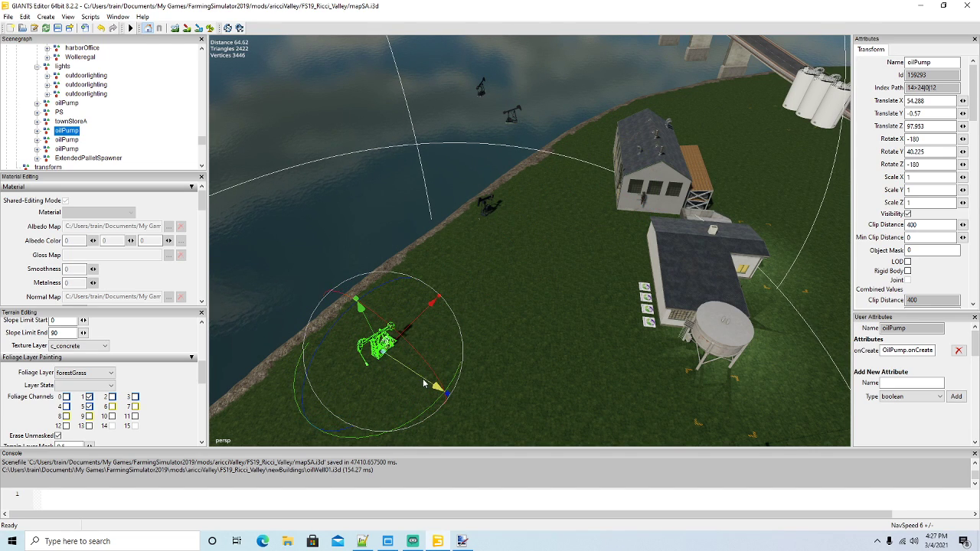
left_click_drag(423, 384, 405, 360)
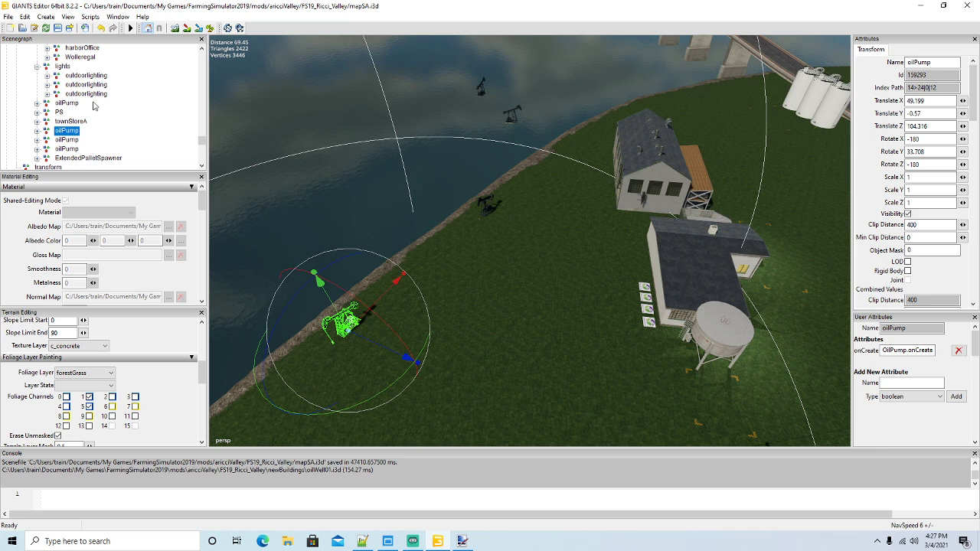
Move the second oilPump below townStoreA from the water onto the grass beyond the harborOffice, at about X -27, Z 29.8
left_click(60, 139)
key("f")
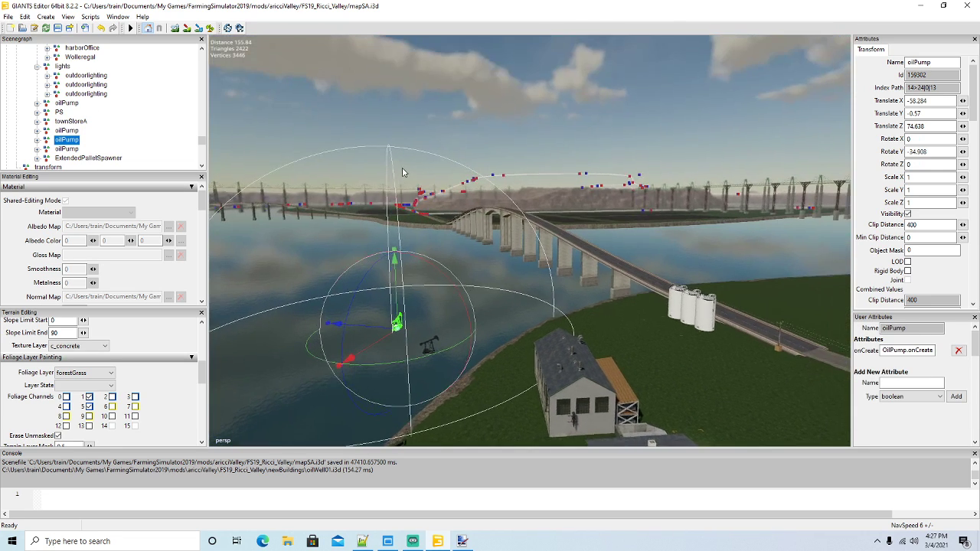
right_click_drag(403, 173, 419, 192)
key("w")
key("w")
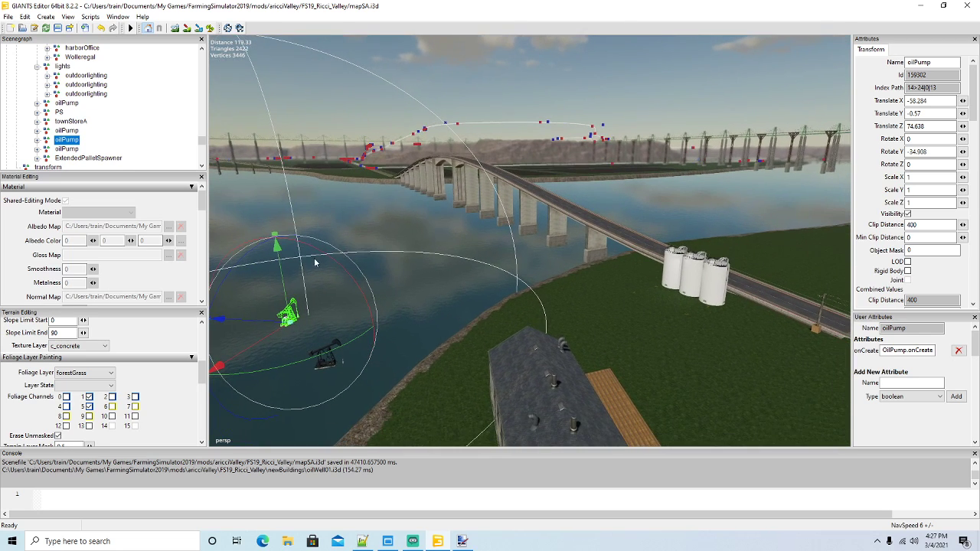
left_click_drag(255, 323, 462, 386)
right_click_drag(484, 382, 504, 396)
key("w")
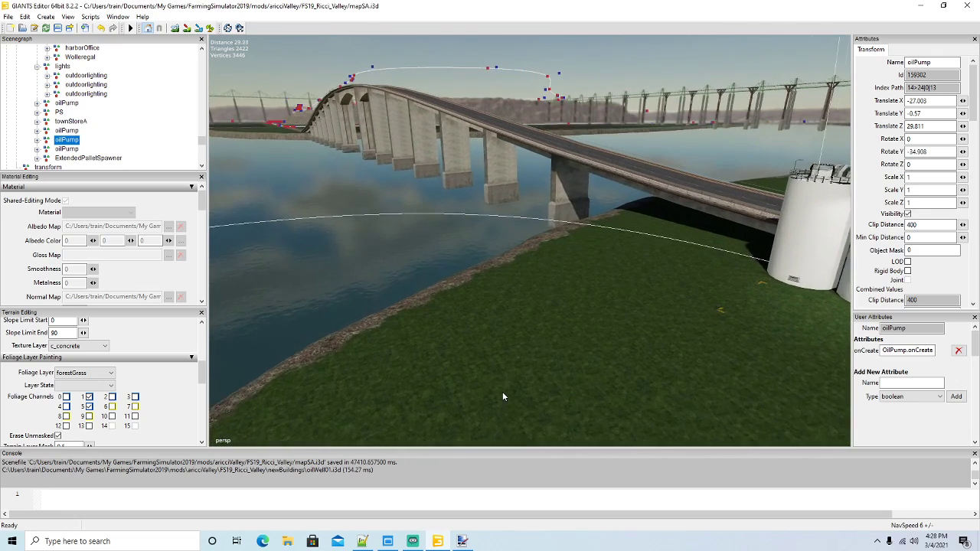
key("f")
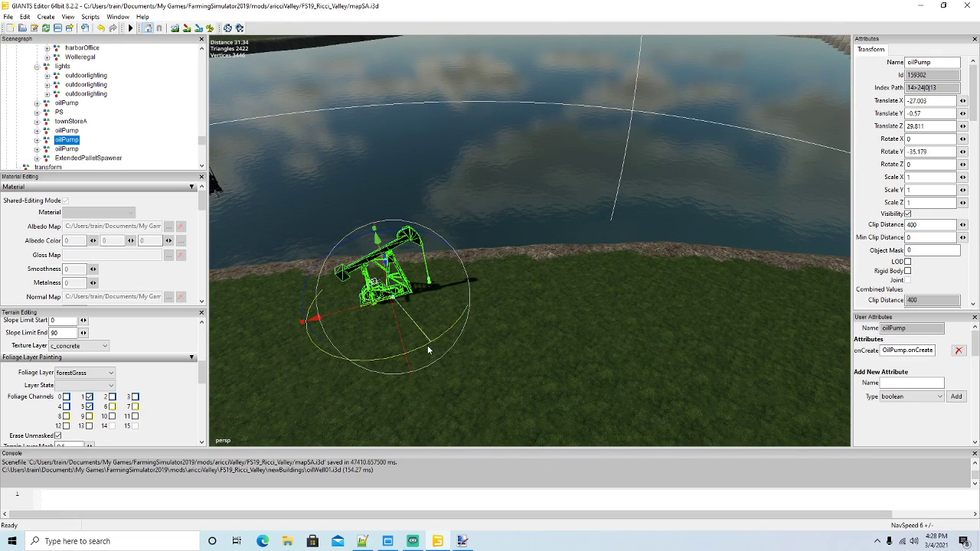
Turn this oilPump to about -55.2 degrees around Y and shift it nearer the bank, to about X -29, Z 31.2
left_click_drag(428, 347, 399, 355)
right_click_drag(464, 365, 311, 378)
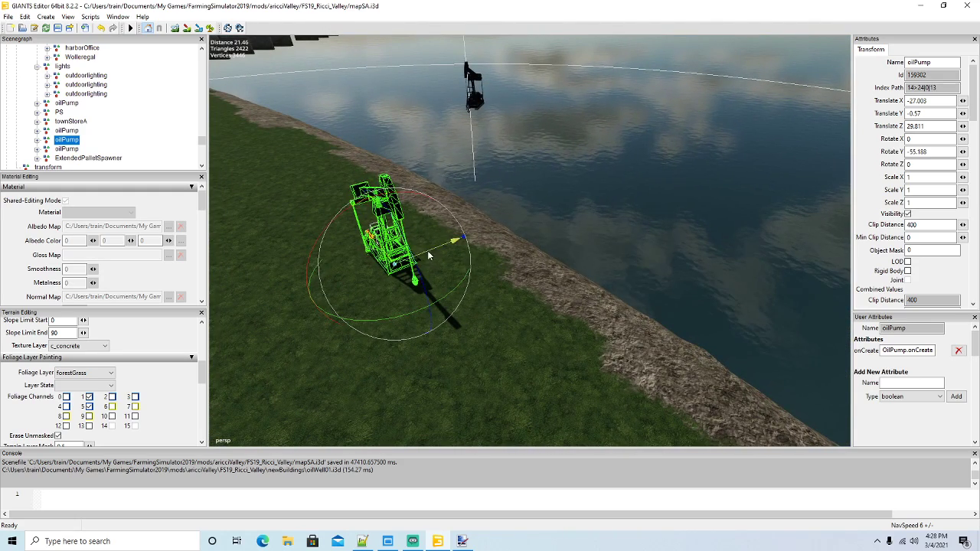
left_click_drag(428, 257, 429, 295)
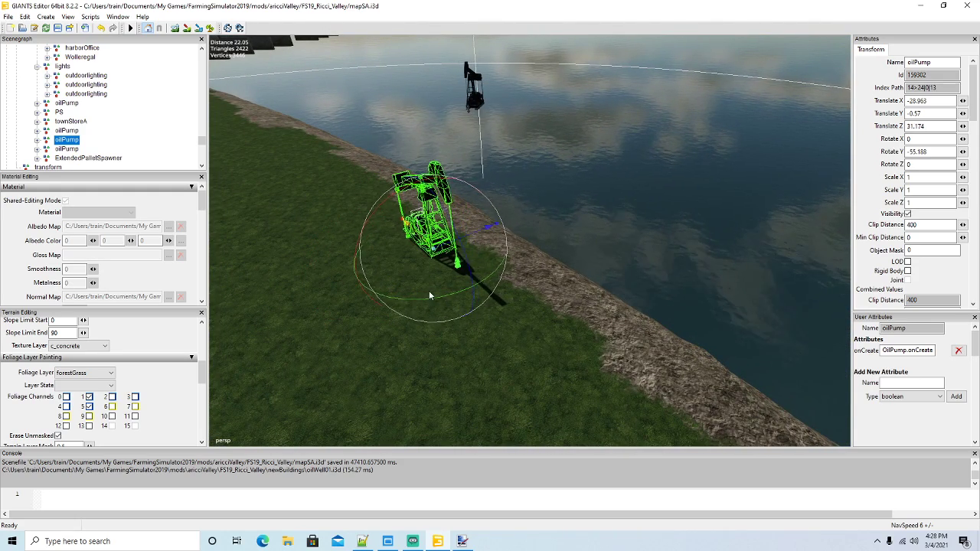
scroll(429, 295, "down", 6)
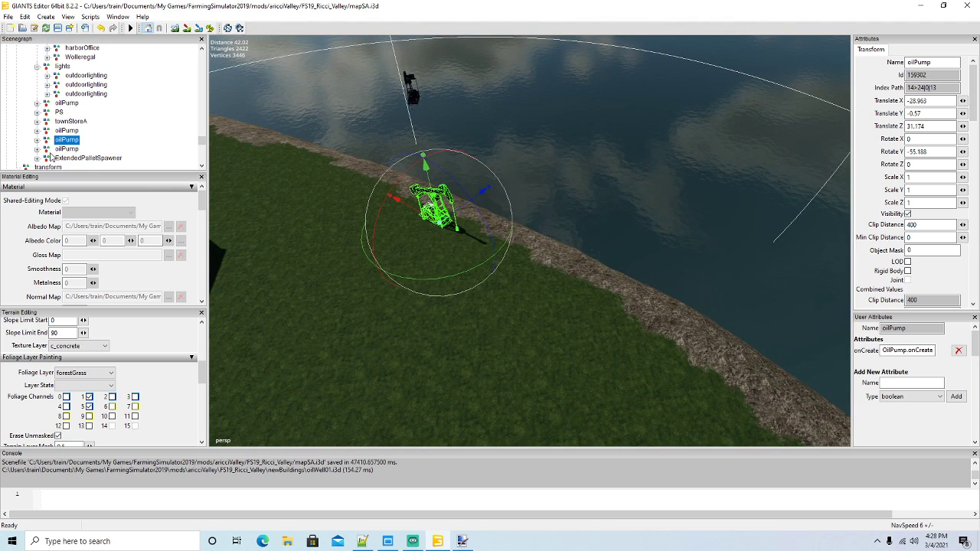